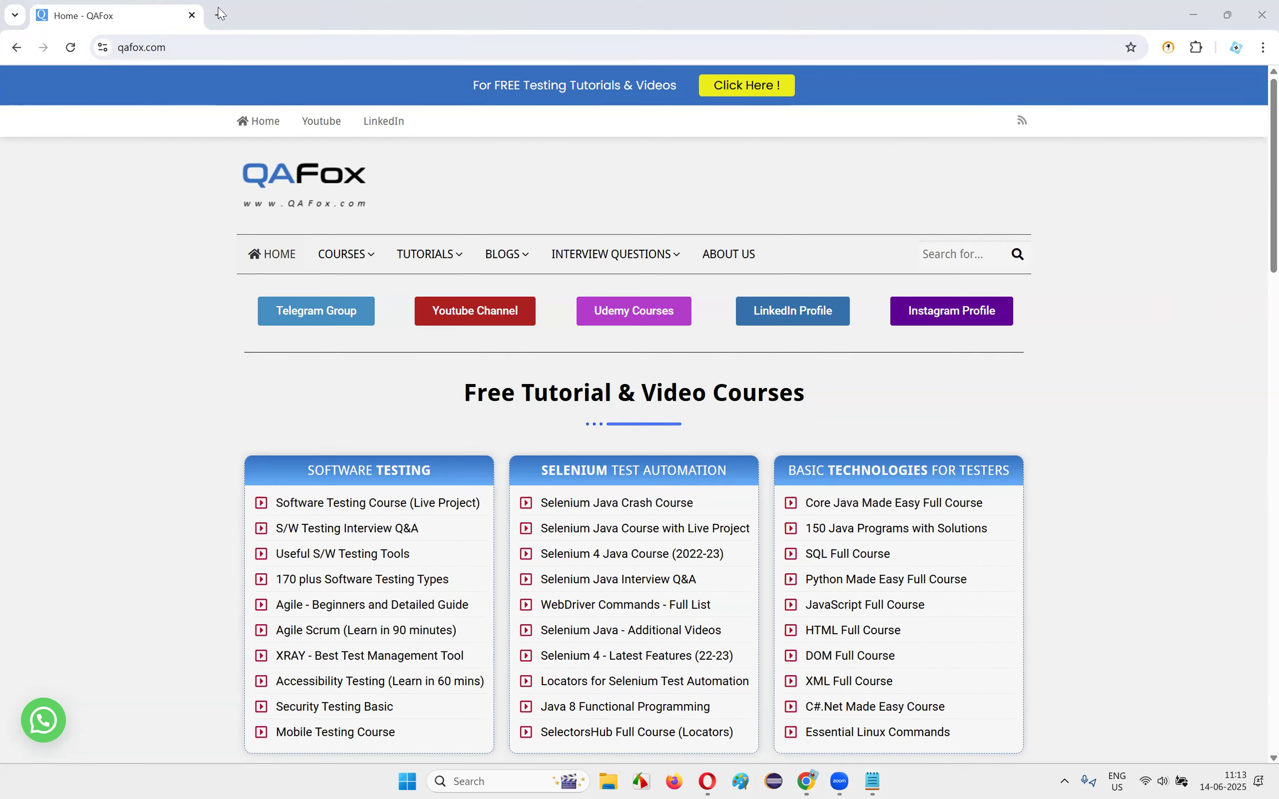
- Search for jira in a new browser tab, go to Jira and open the TutorialsNinja project's board
{"action": "key", "text": "ctrl+t"}
{"action": "type", "text": "jira"}
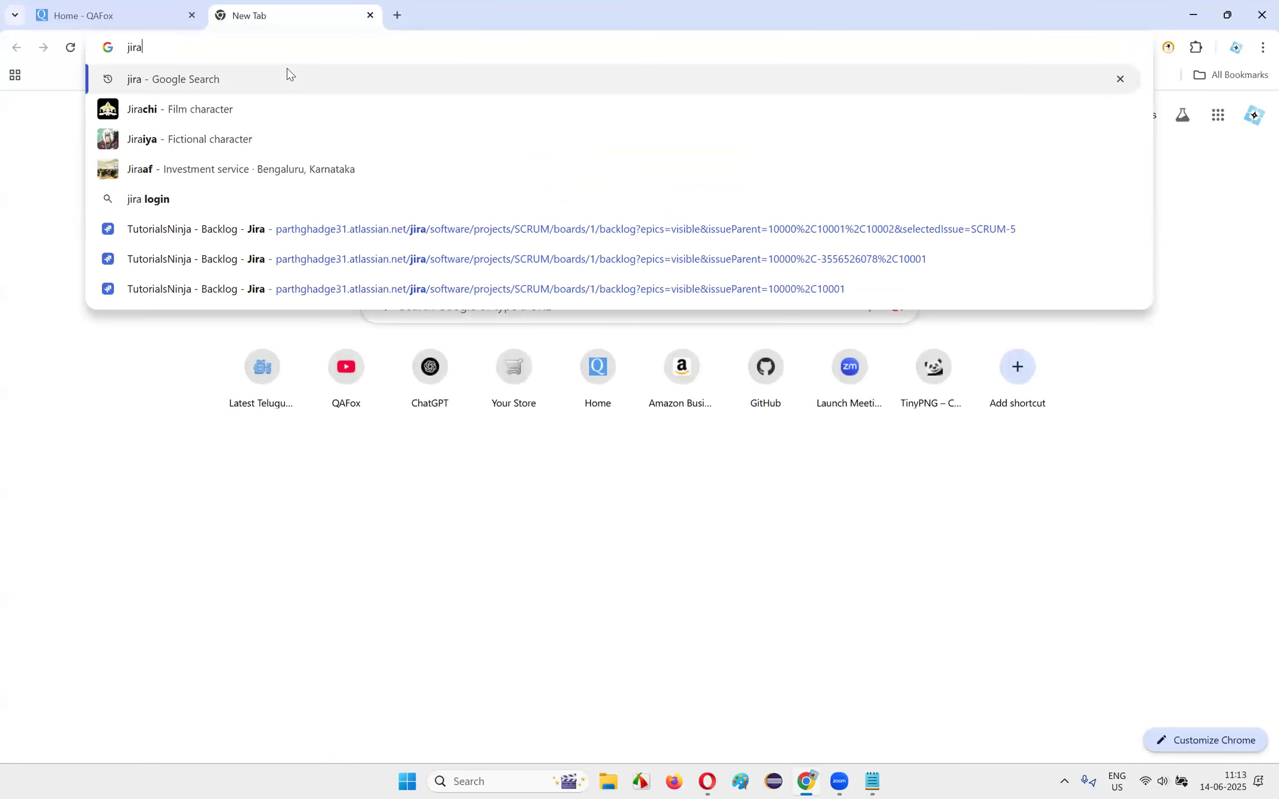
{"action": "key", "text": "Return"}
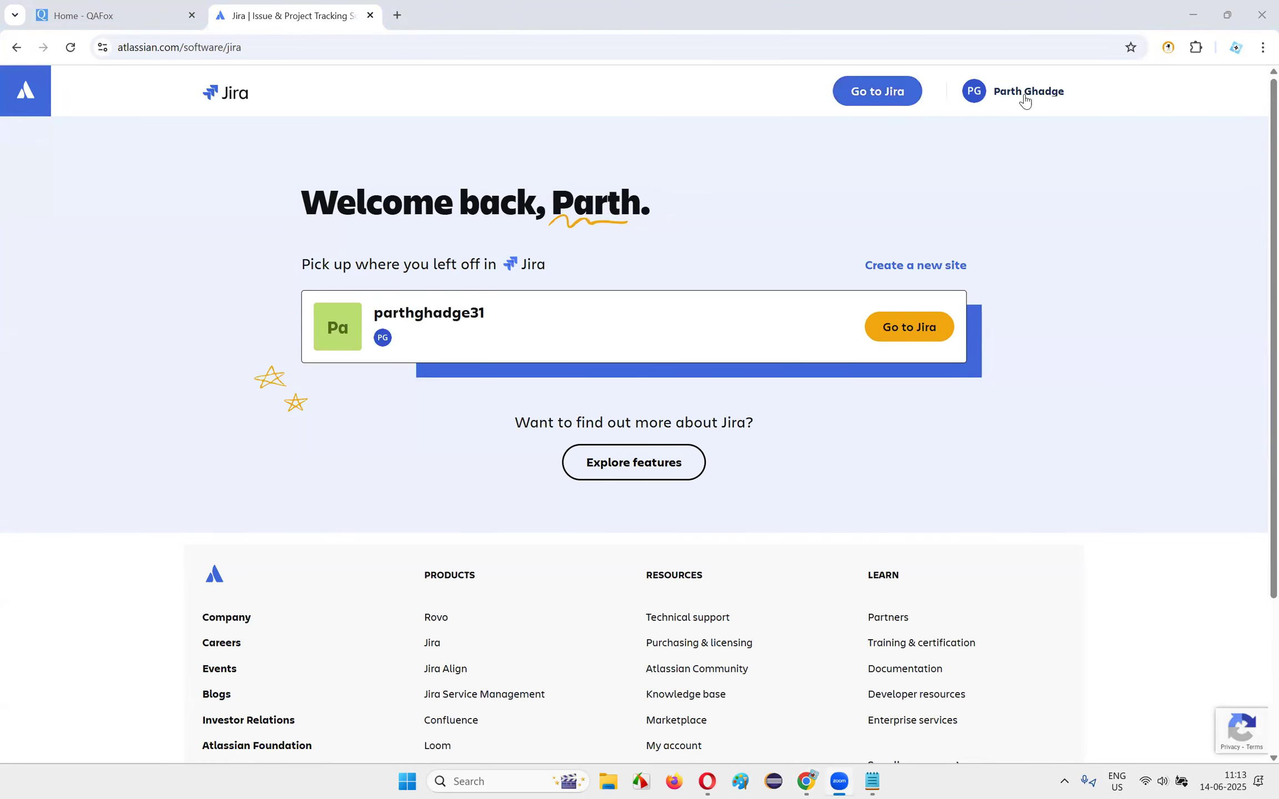
{"action": "left_click", "coordinate": [889, 104]}
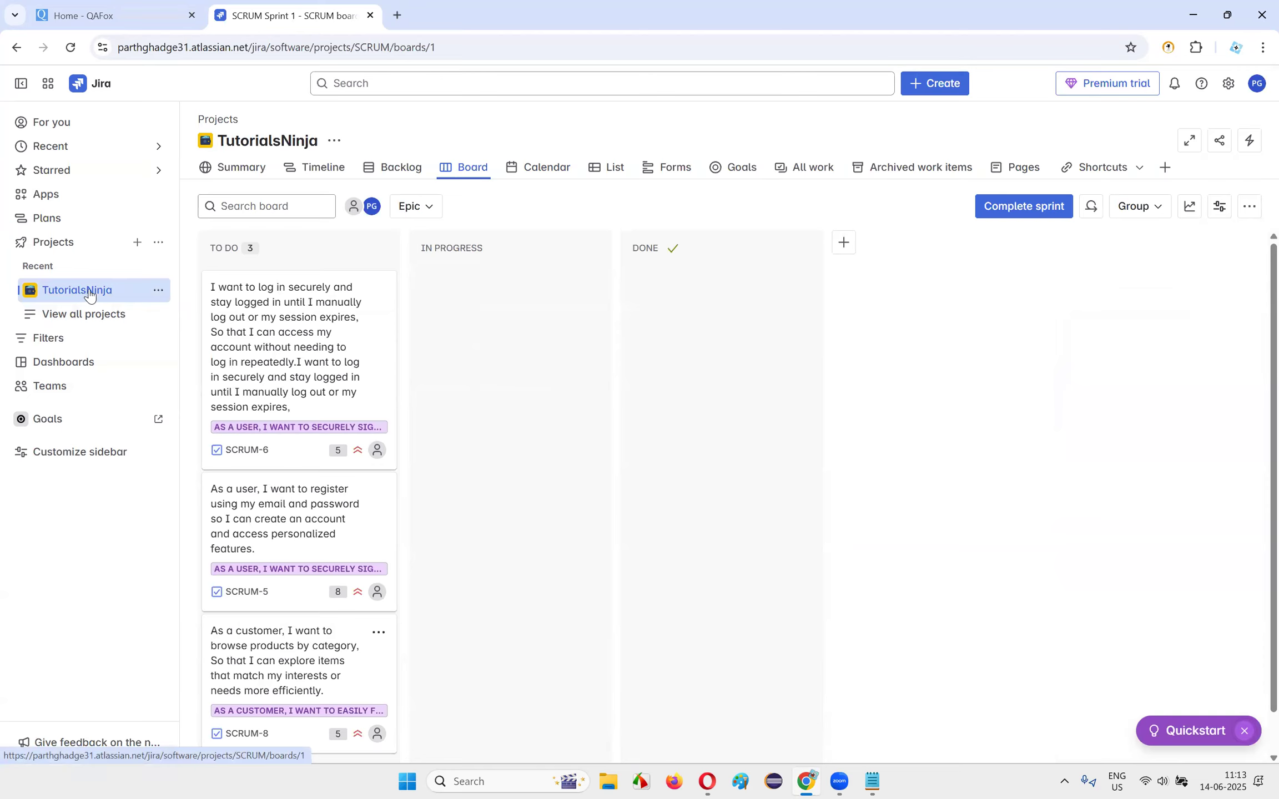
- View the TutorialsNinja backlog, return to the sprint board and look through its To Do stories
{"action": "left_click", "coordinate": [398, 173]}
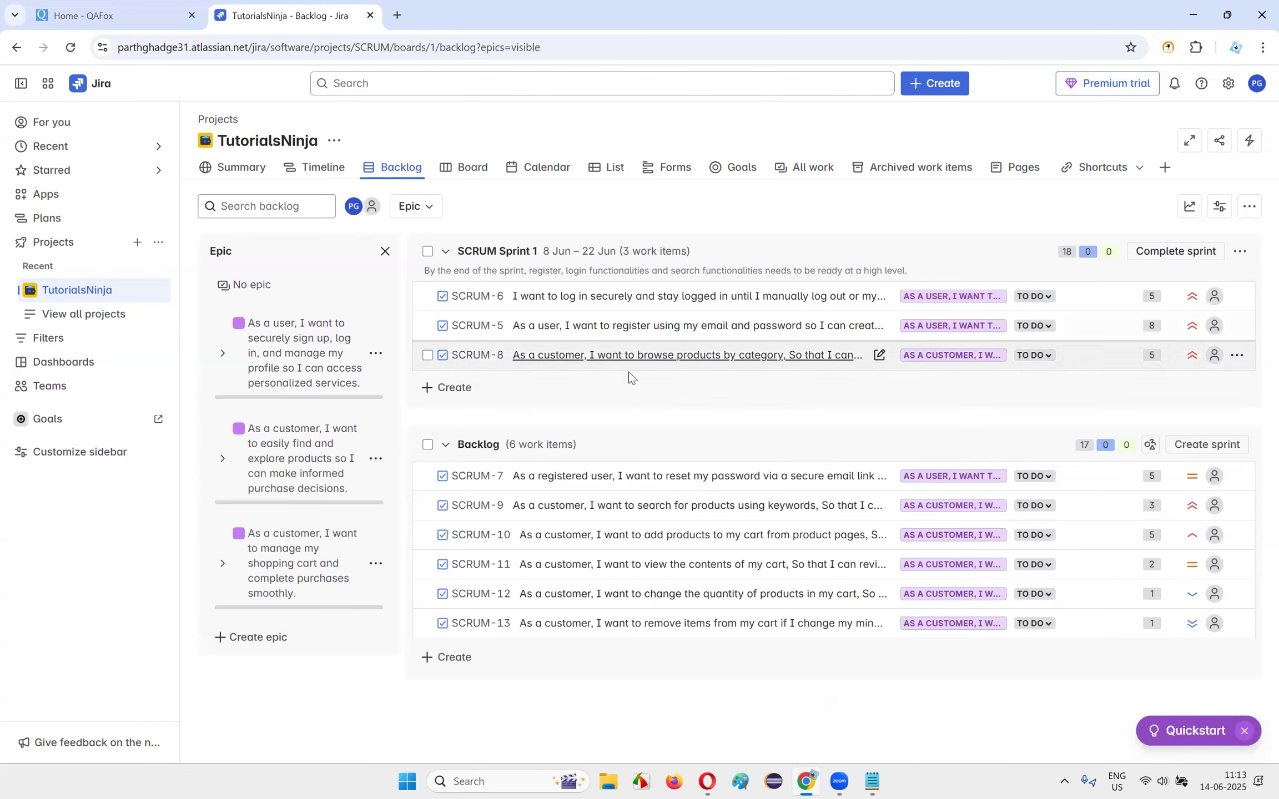
{"action": "left_click", "coordinate": [472, 168]}
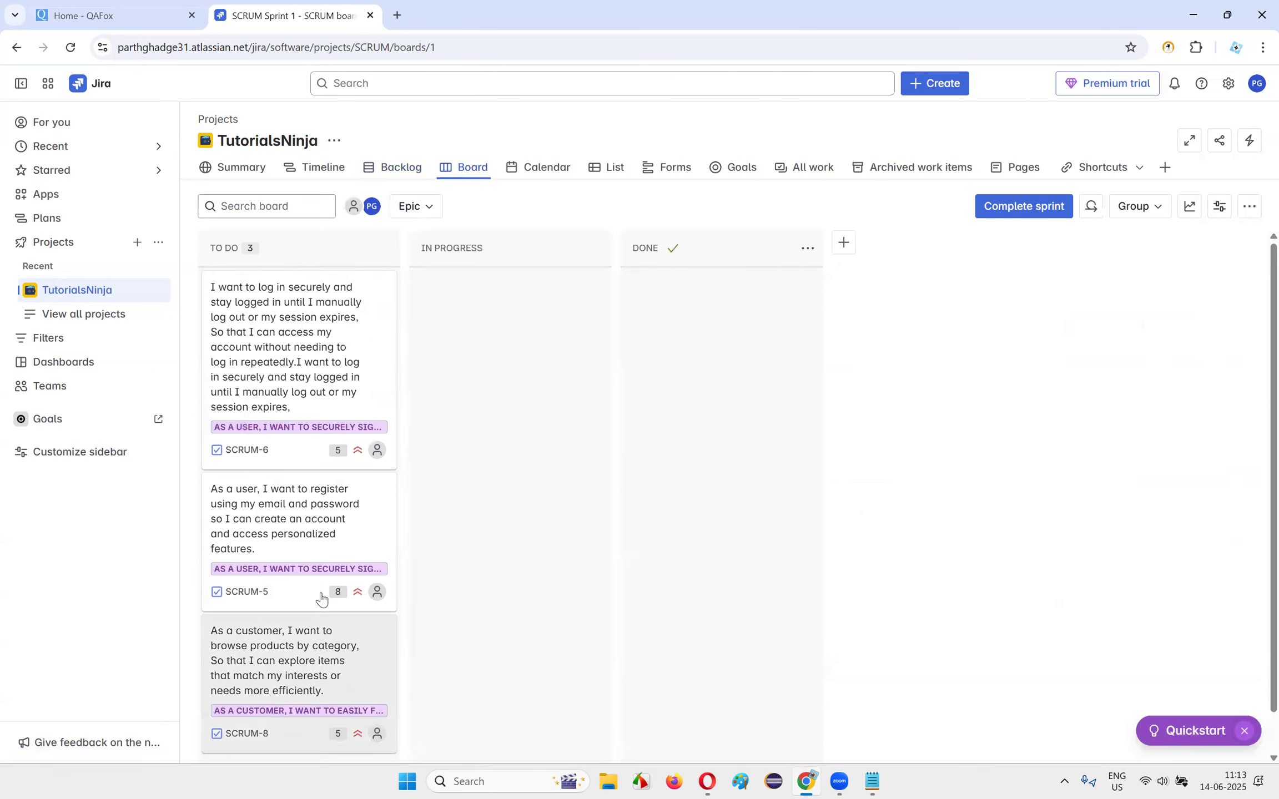
{"action": "scroll", "coordinate": [311, 480], "scroll_direction": "down", "scroll_amount": 1}
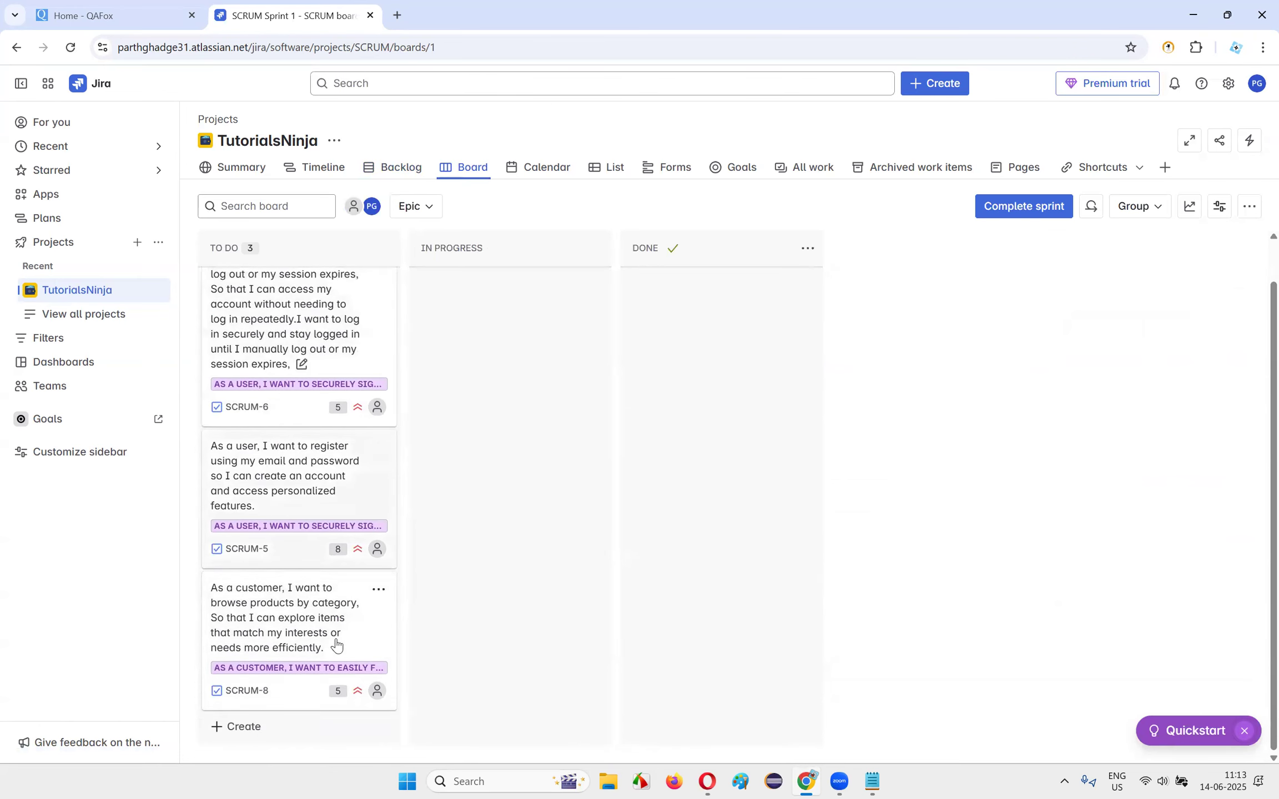
{"action": "scroll", "coordinate": [324, 500], "scroll_direction": "up", "scroll_amount": 1}
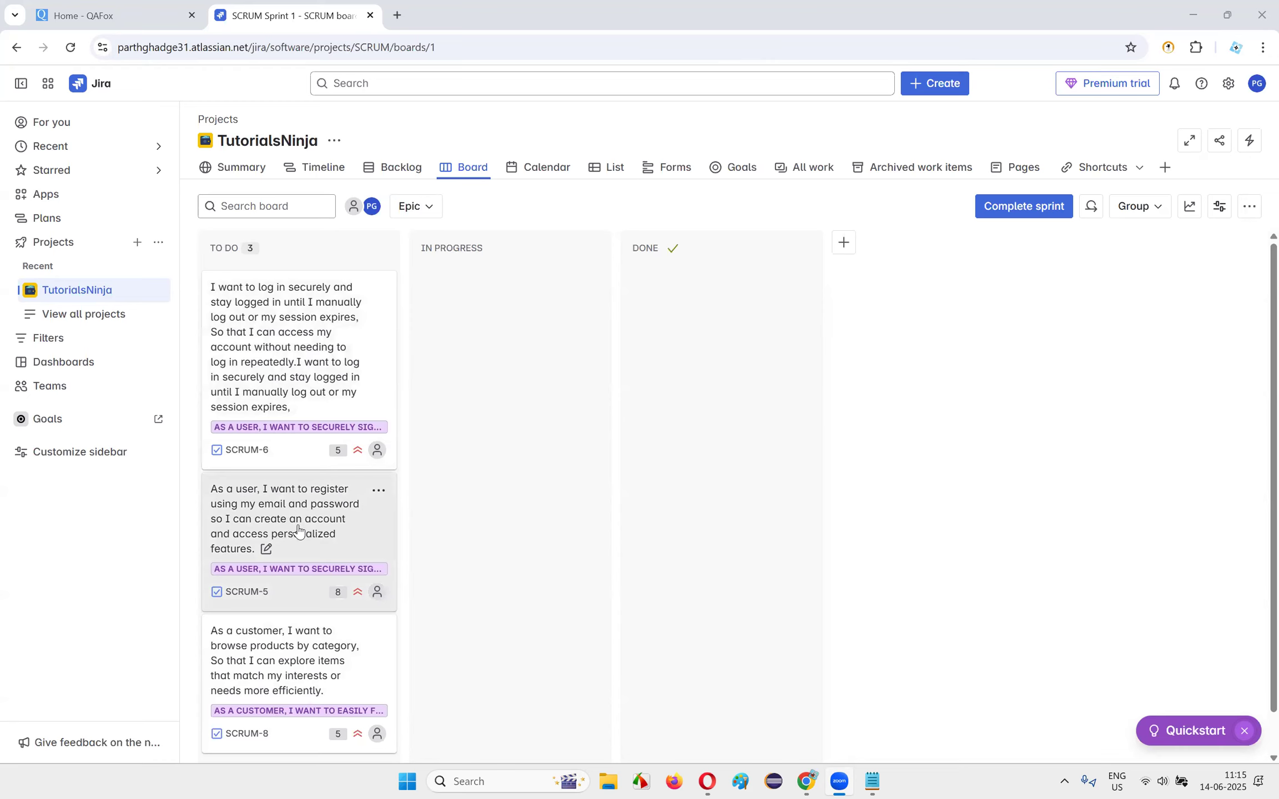
- Move the SCRUM-5 registration story to In Progress and back to To Do
{"action": "left_click_drag", "start_coordinate": [282, 528], "coordinate": [452, 292]}
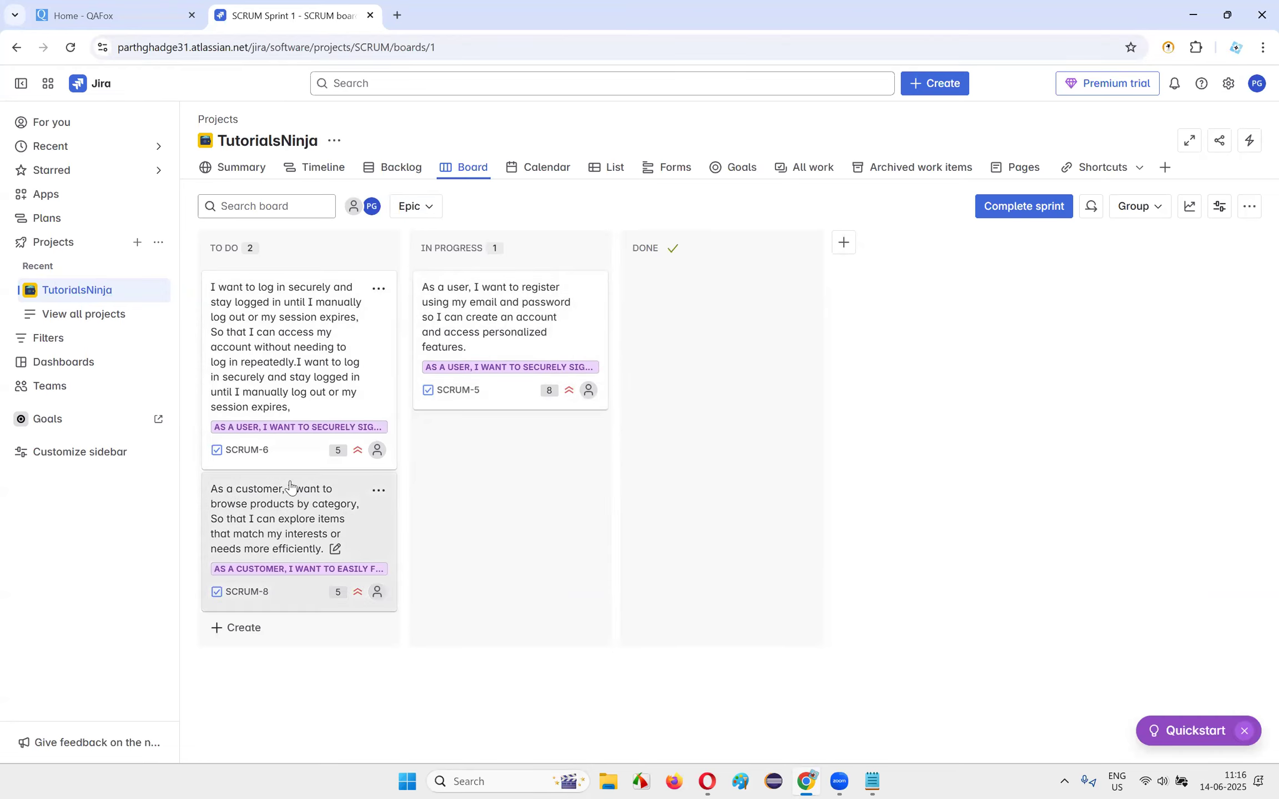
{"action": "left_click_drag", "start_coordinate": [491, 332], "coordinate": [274, 481]}
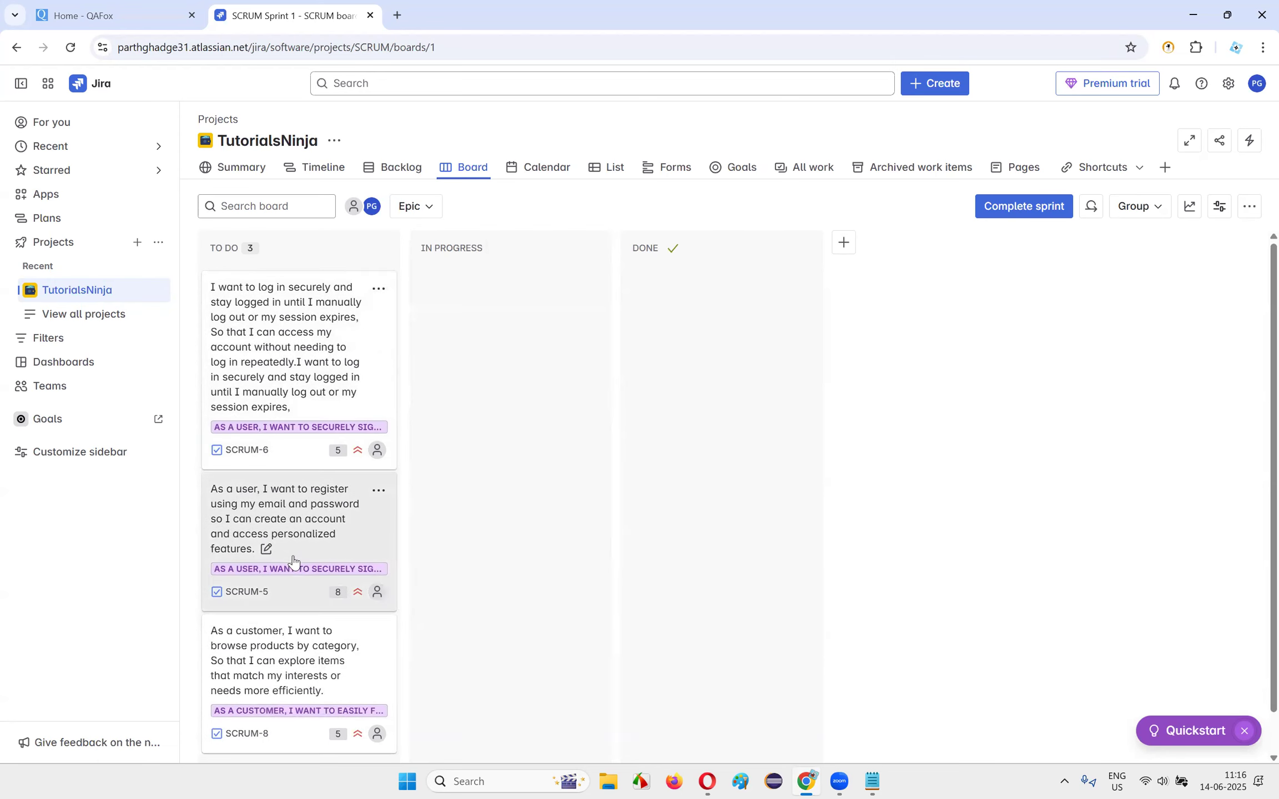
- Open the SCRUM-5 registration story, dismiss the command palette tip and read through the acceptance criteria
{"action": "left_click", "coordinate": [297, 515]}
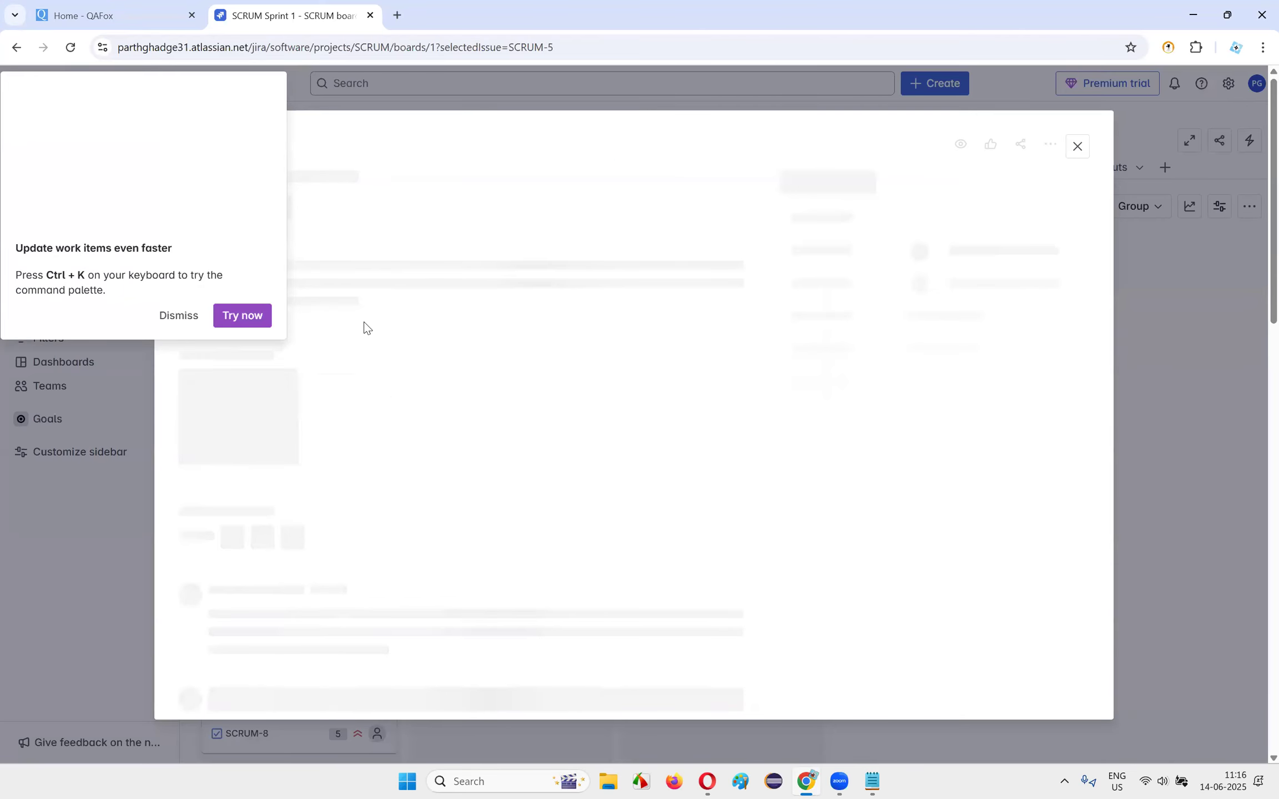
{"action": "left_click", "coordinate": [178, 318]}
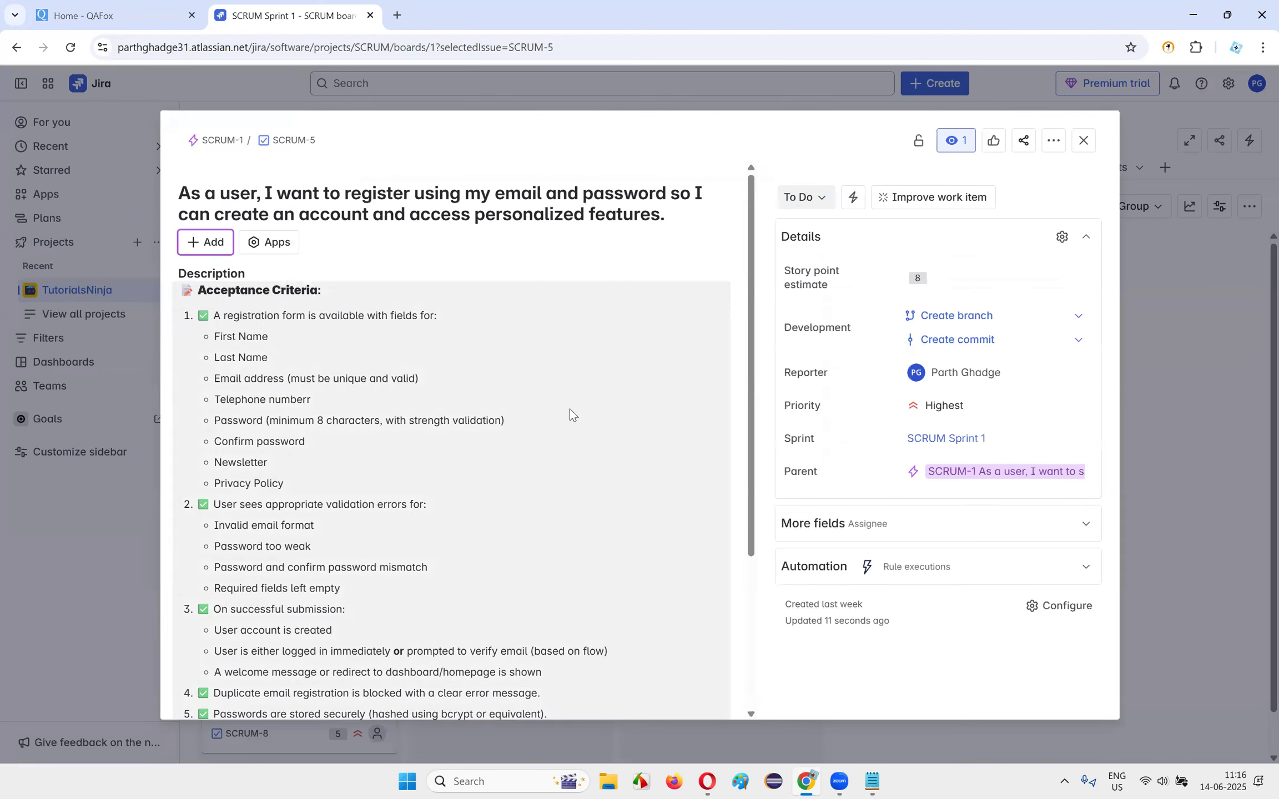
{"action": "scroll", "coordinate": [553, 350], "scroll_direction": "down", "scroll_amount": 4}
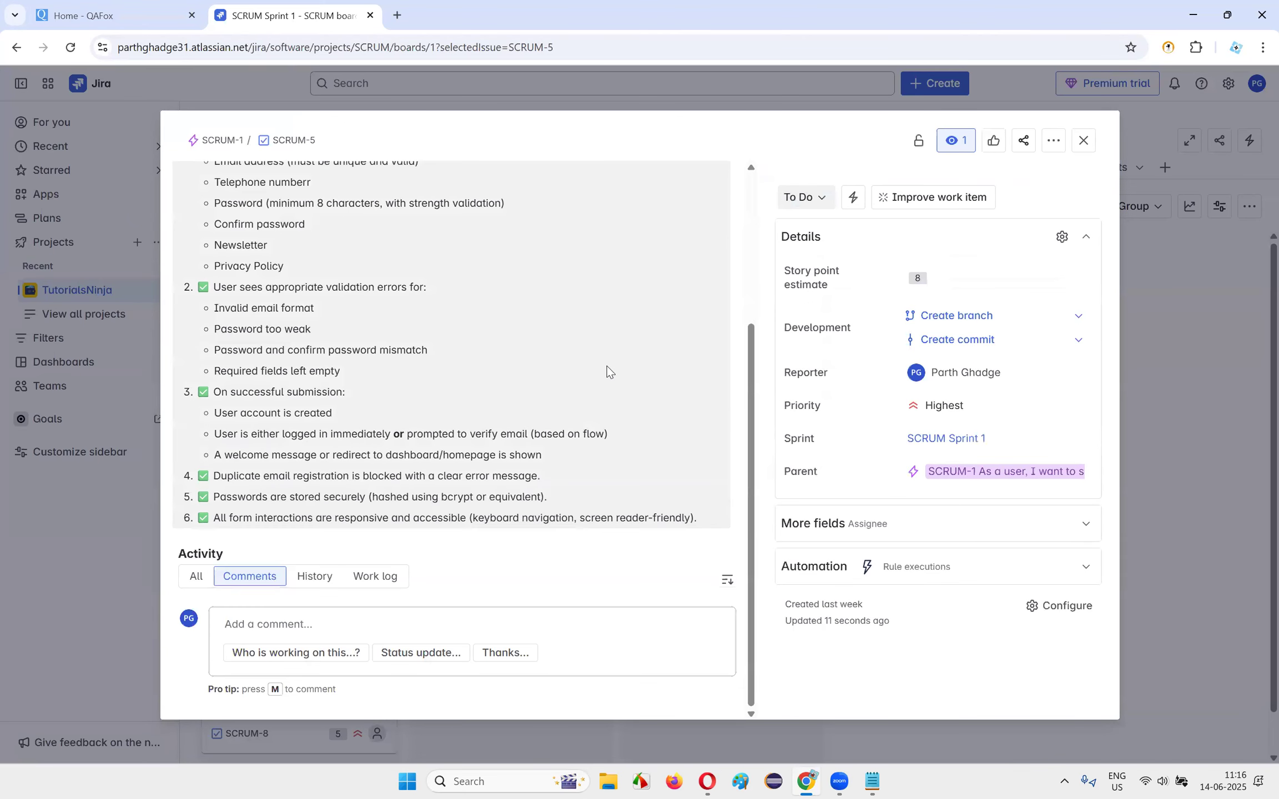
{"action": "scroll", "coordinate": [607, 371], "scroll_direction": "up", "scroll_amount": 4}
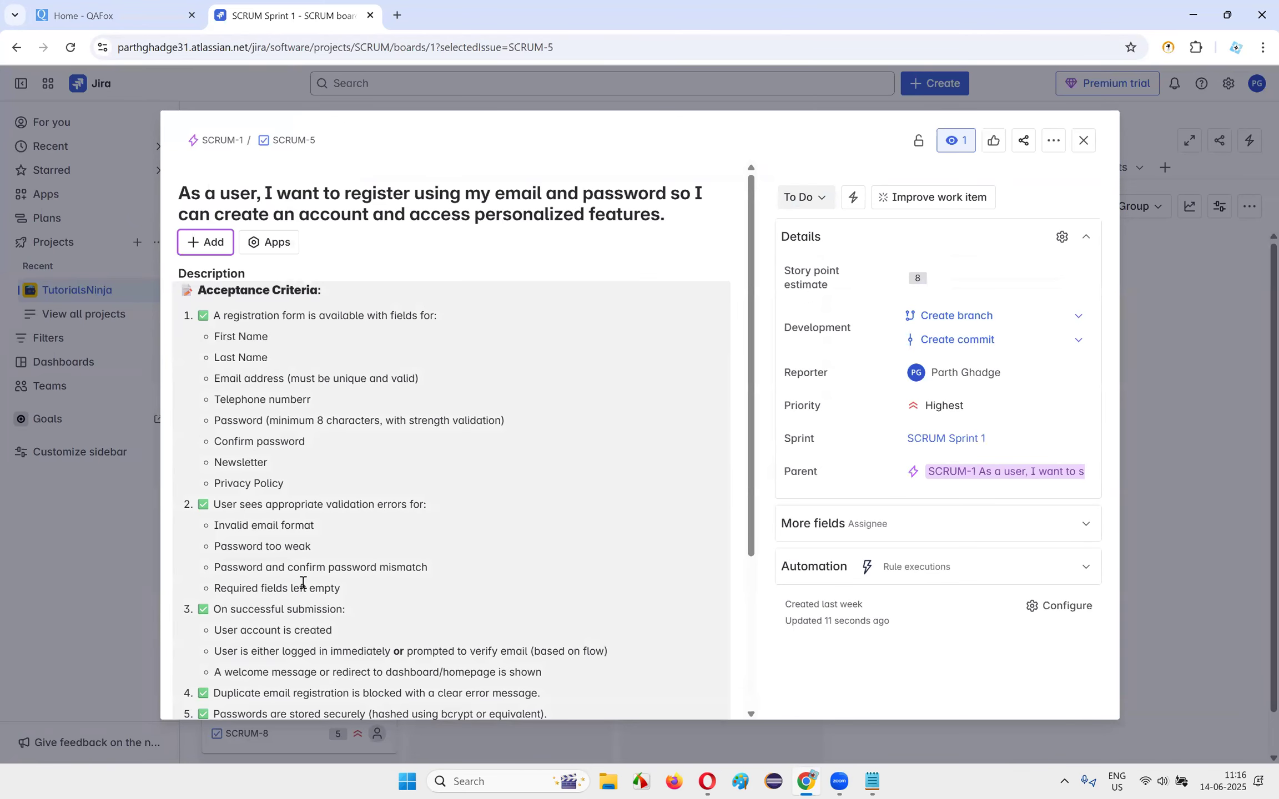
{"action": "scroll", "coordinate": [349, 564], "scroll_direction": "down", "scroll_amount": 4}
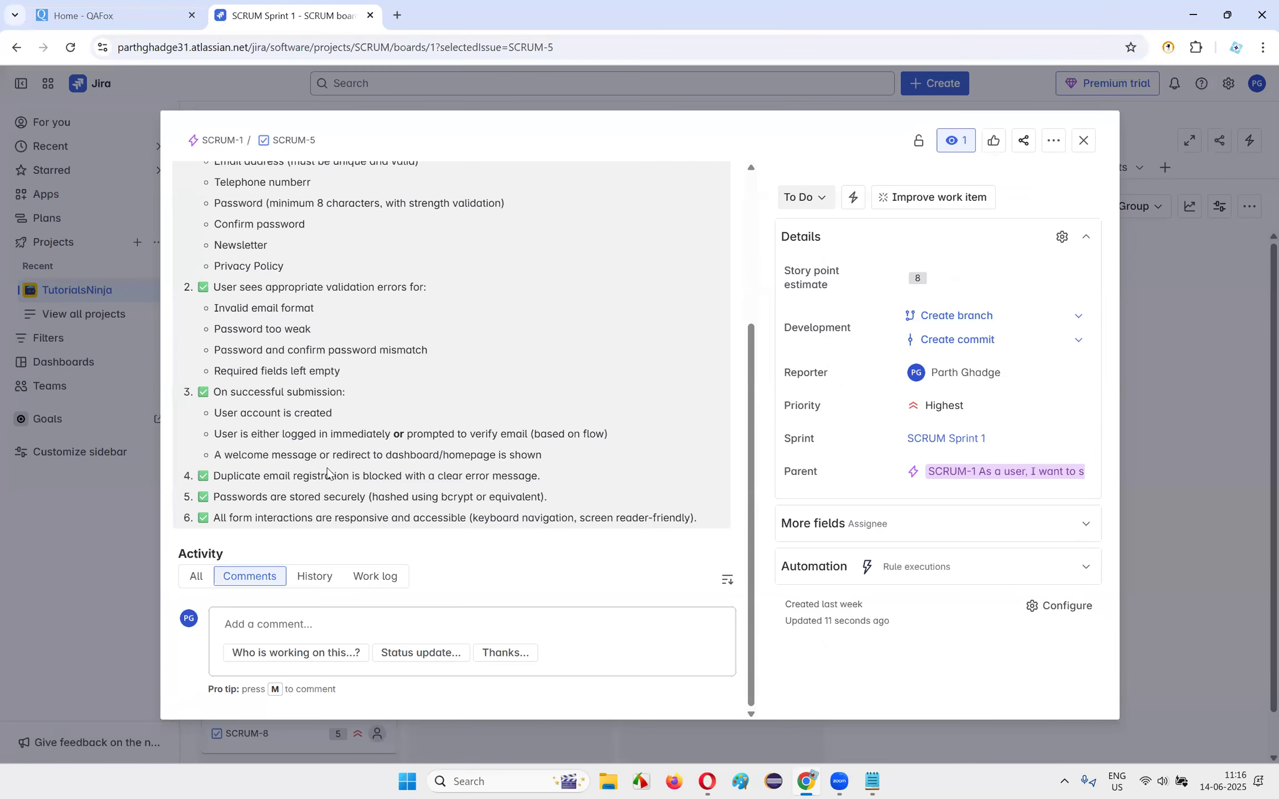
{"action": "scroll", "coordinate": [400, 435], "scroll_direction": "up", "scroll_amount": 4}
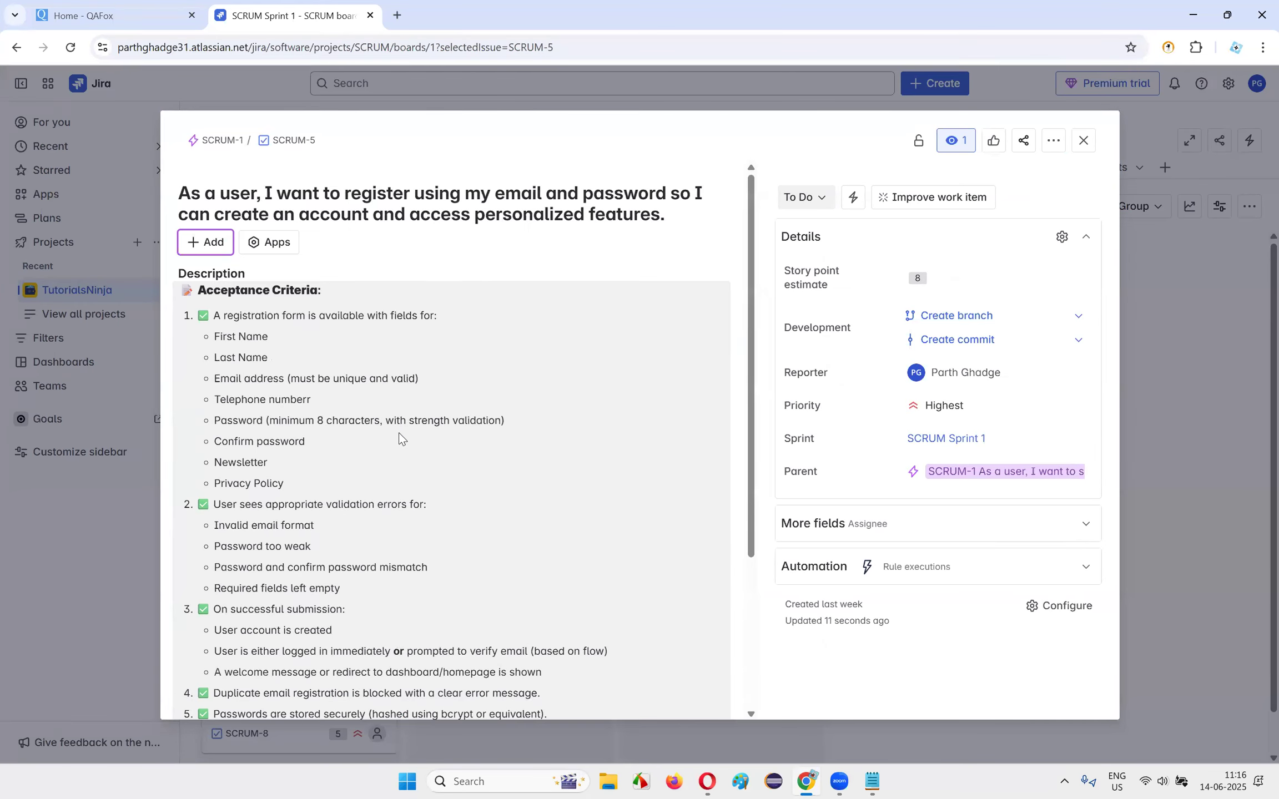
- Review the SCRUM-5 story's addable content types, comment area, title and description, and close the story
{"action": "left_click", "coordinate": [207, 244]}
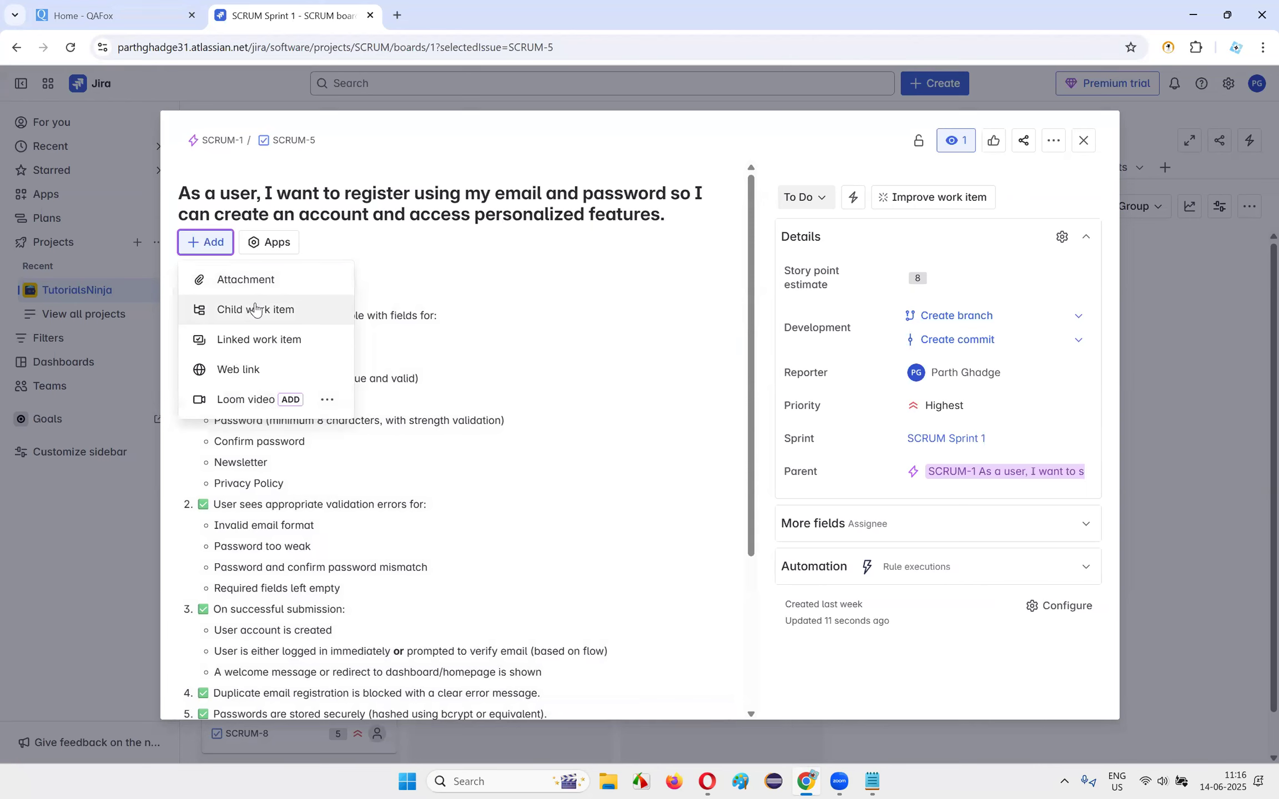
{"action": "left_click", "coordinate": [672, 251]}
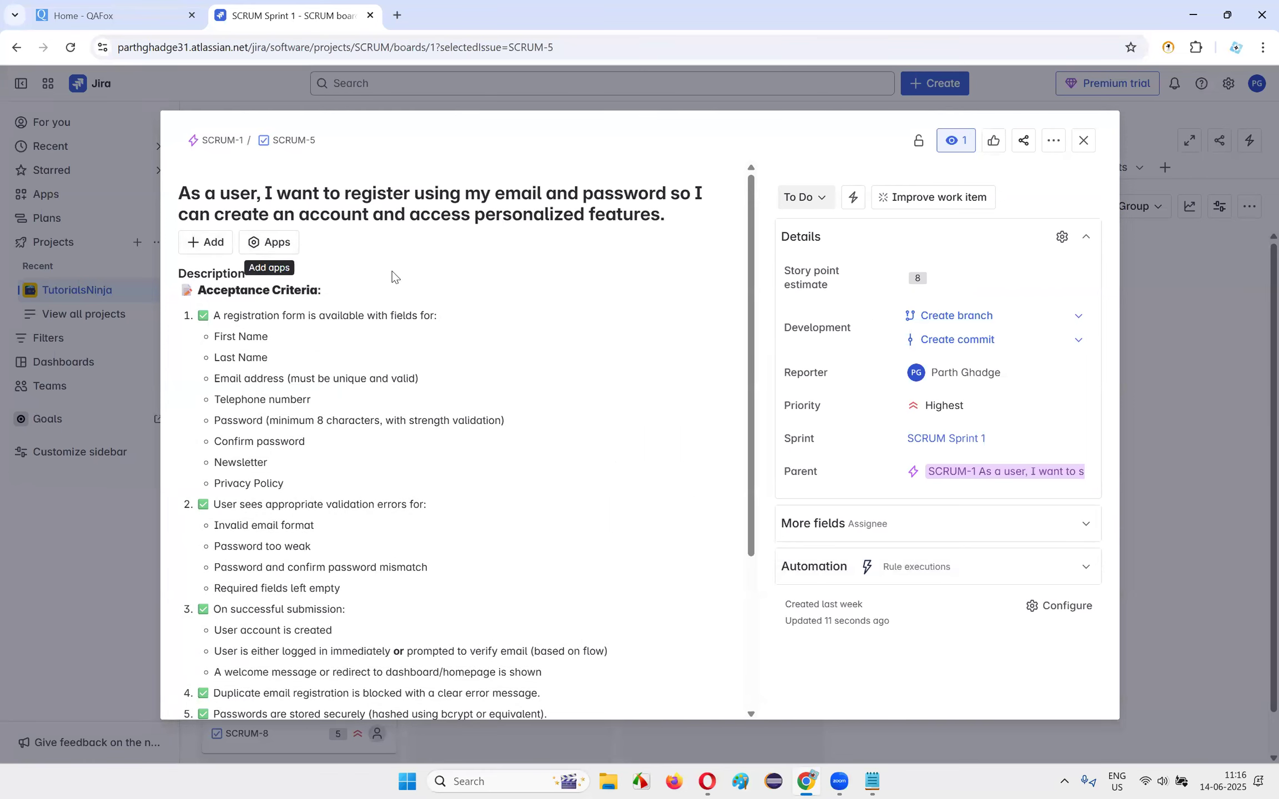
{"action": "scroll", "coordinate": [553, 462], "scroll_direction": "down", "scroll_amount": 2}
{"action": "scroll", "coordinate": [572, 389], "scroll_direction": "up", "scroll_amount": 2}
{"action": "scroll", "coordinate": [569, 383], "scroll_direction": "down", "scroll_amount": 4}
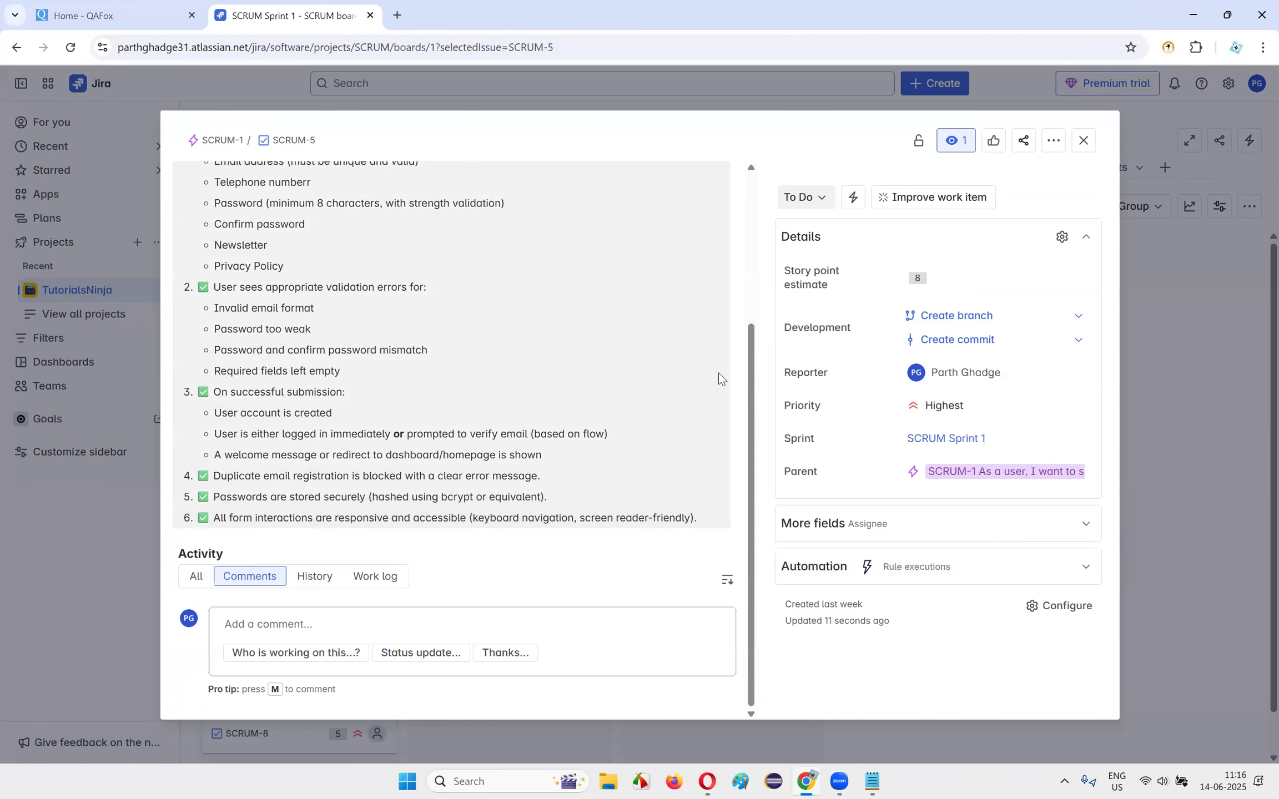
{"action": "left_click", "coordinate": [266, 627]}
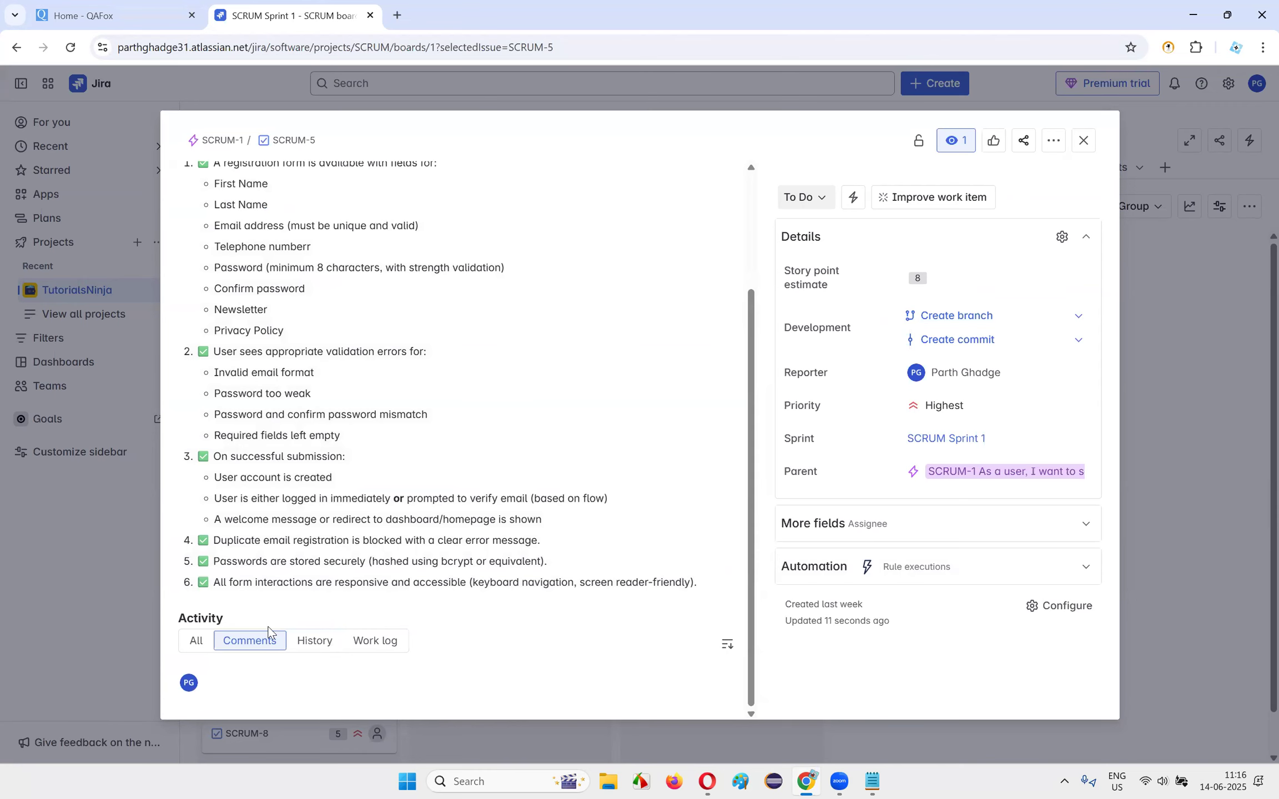
{"action": "scroll", "coordinate": [269, 627], "scroll_direction": "up", "scroll_amount": 3}
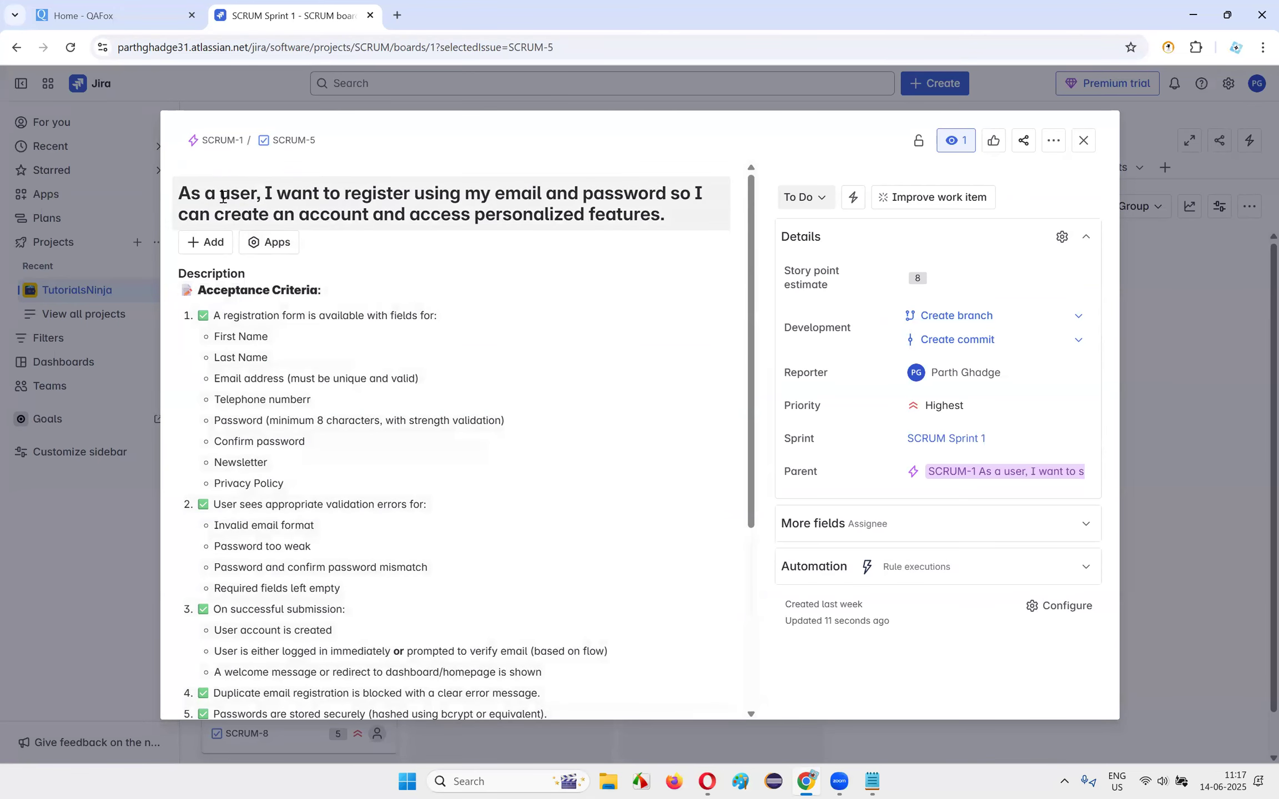
{"action": "left_click_drag", "start_coordinate": [204, 197], "coordinate": [676, 212]}
{"action": "left_click", "coordinate": [677, 362]}
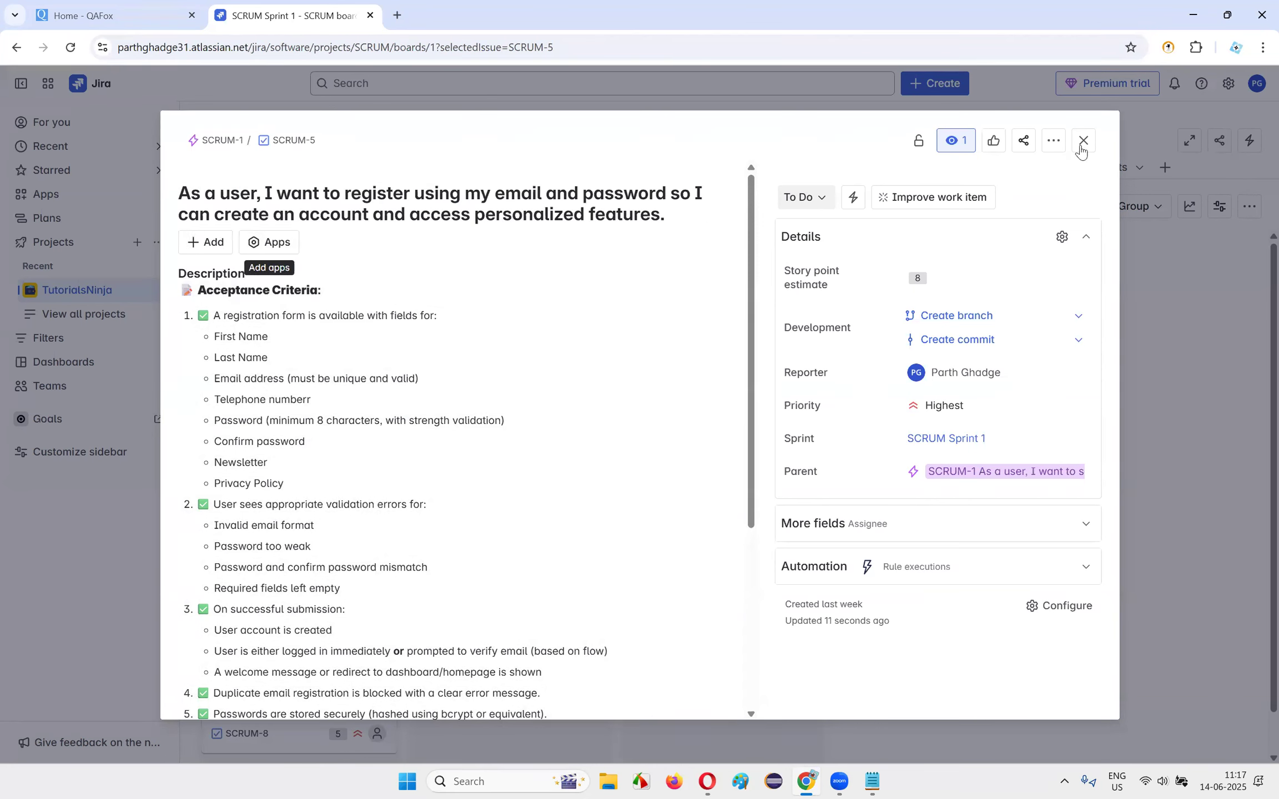
{"action": "scroll", "coordinate": [398, 378], "scroll_direction": "down", "scroll_amount": 4}
{"action": "scroll", "coordinate": [398, 378], "scroll_direction": "up", "scroll_amount": 4}
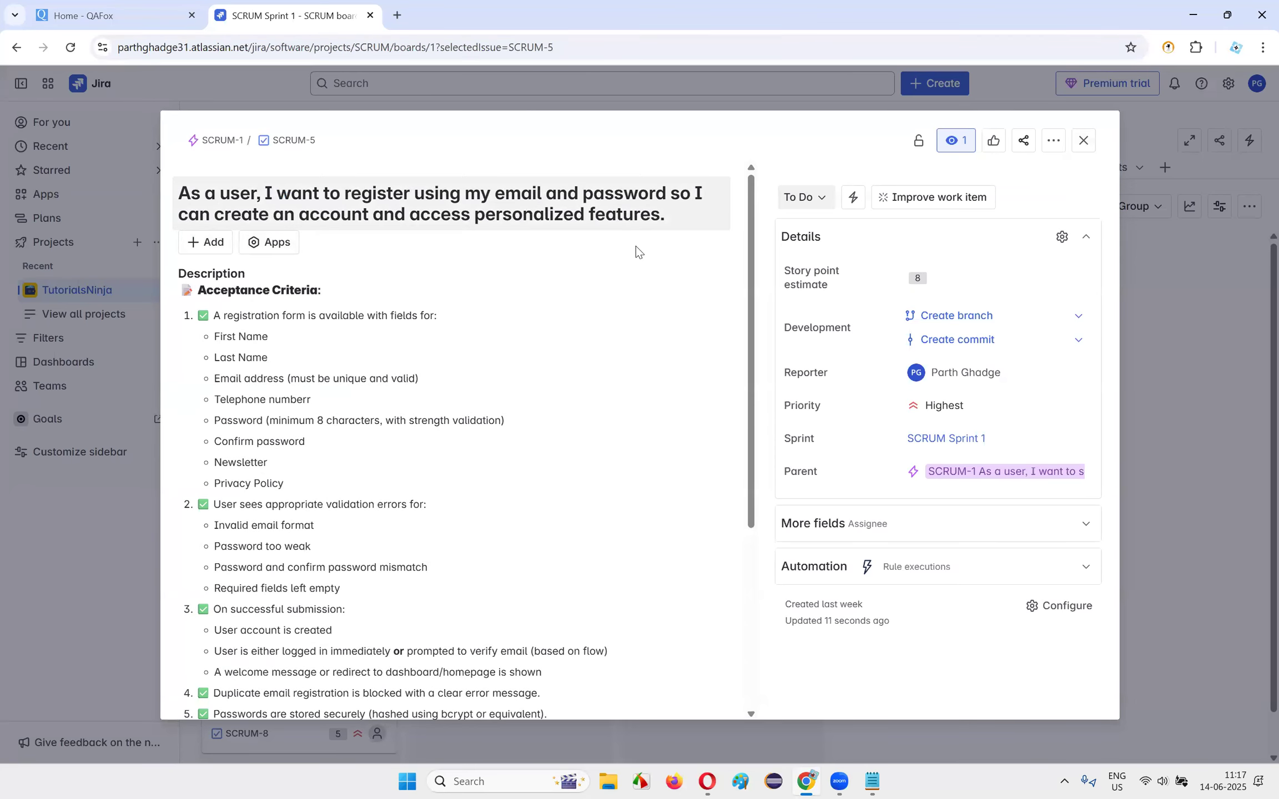
{"action": "left_click", "coordinate": [1082, 140]}
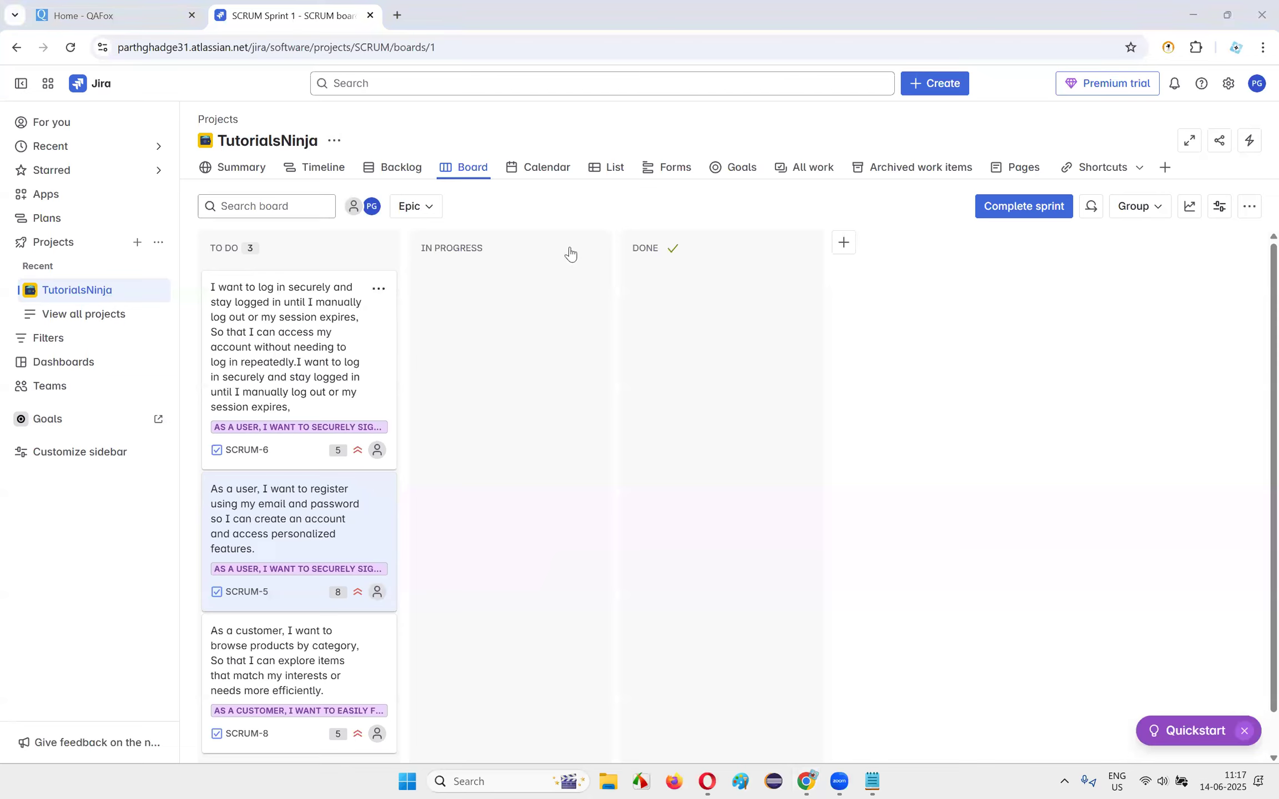
{"action": "left_click", "coordinate": [1249, 207]}
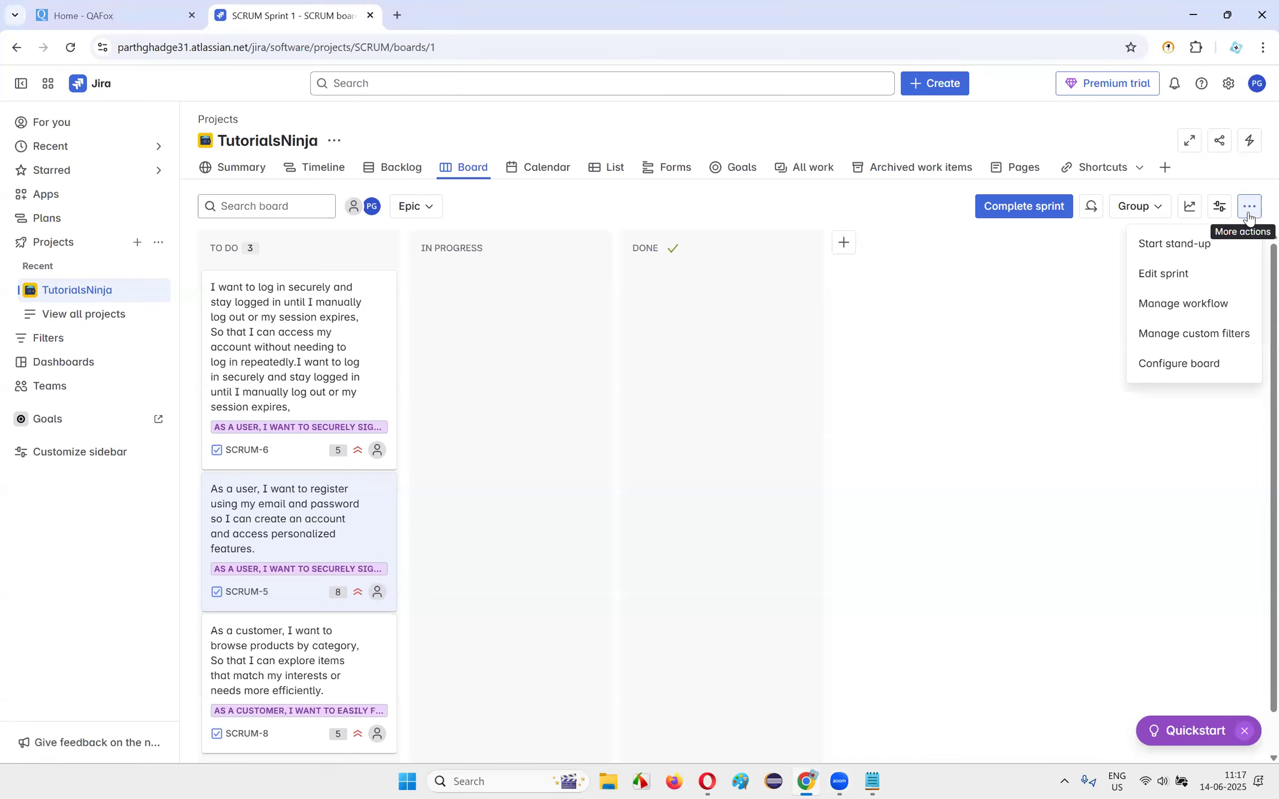
{"action": "left_click", "coordinate": [1164, 437]}
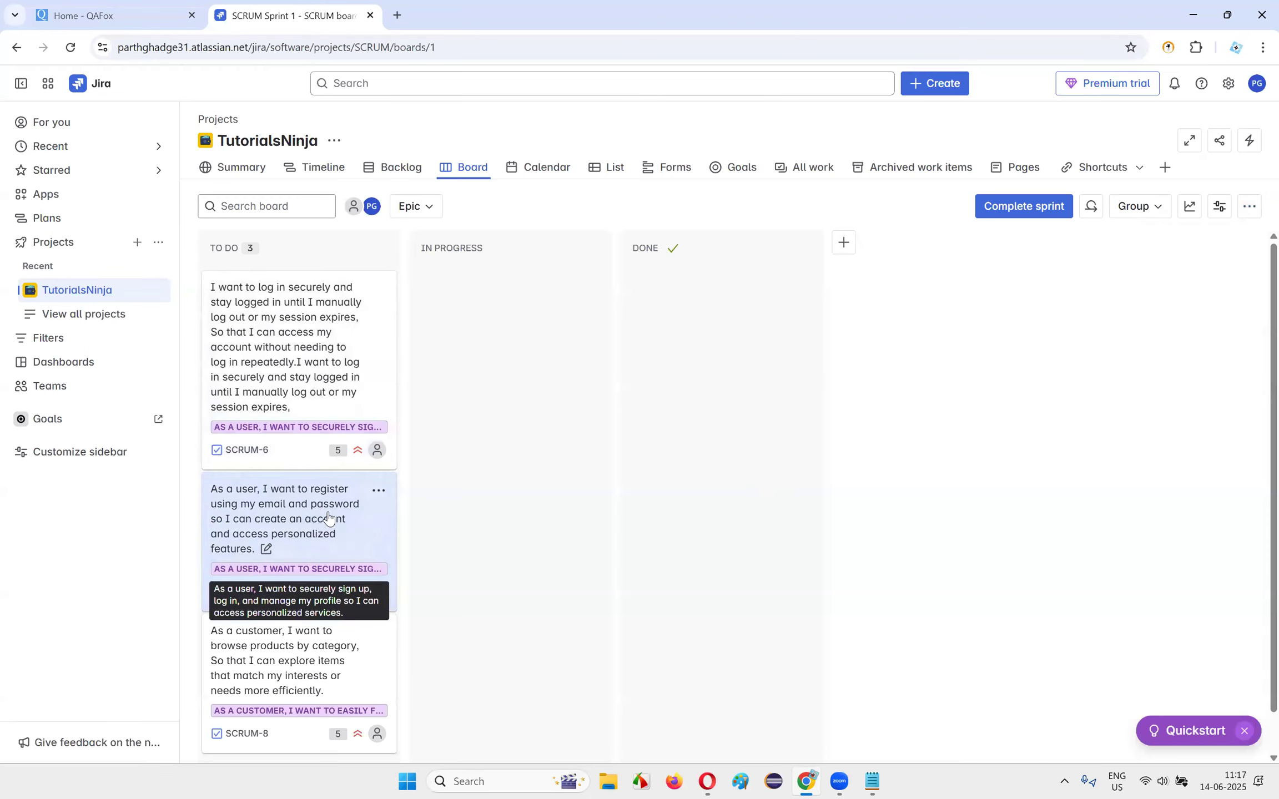
- Reopen the SCRUM-5 registration story and start a new child work item in it
{"action": "left_click", "coordinate": [305, 522]}
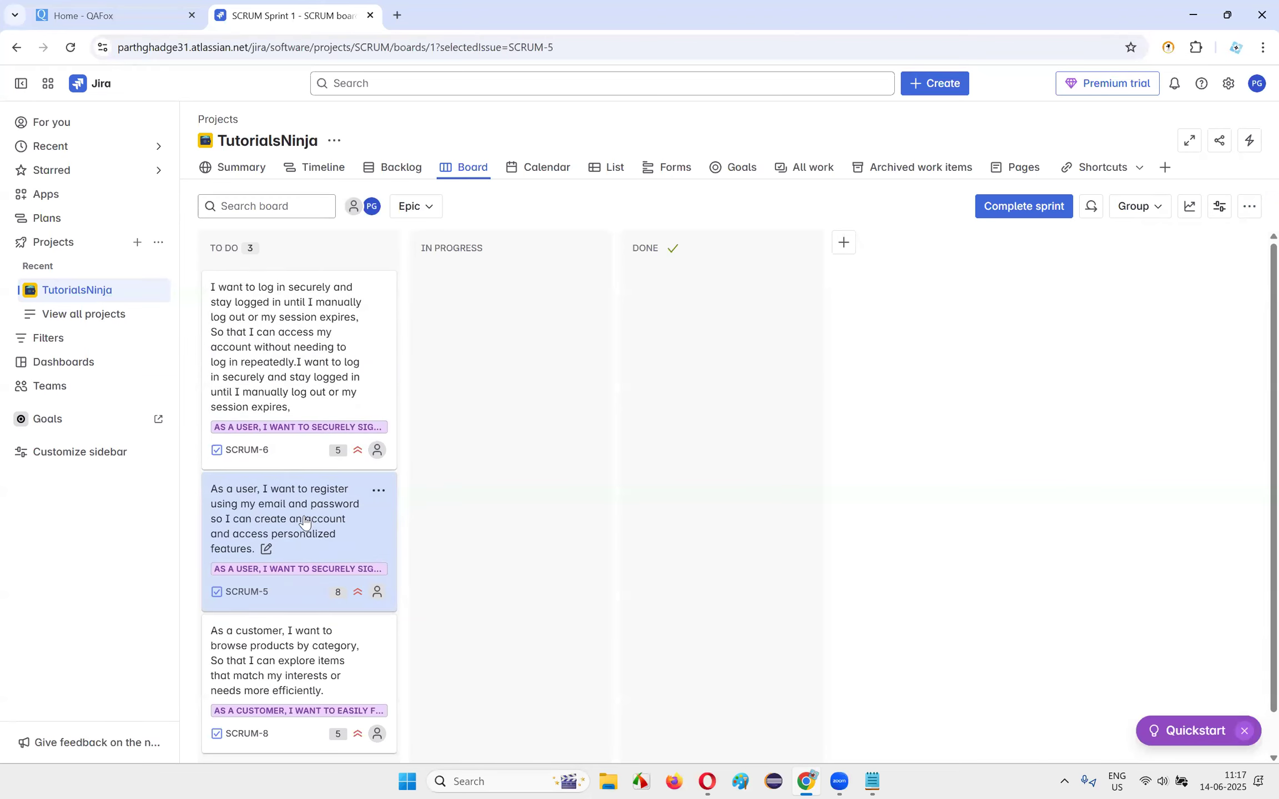
{"action": "scroll", "coordinate": [308, 559], "scroll_direction": "down", "scroll_amount": 5}
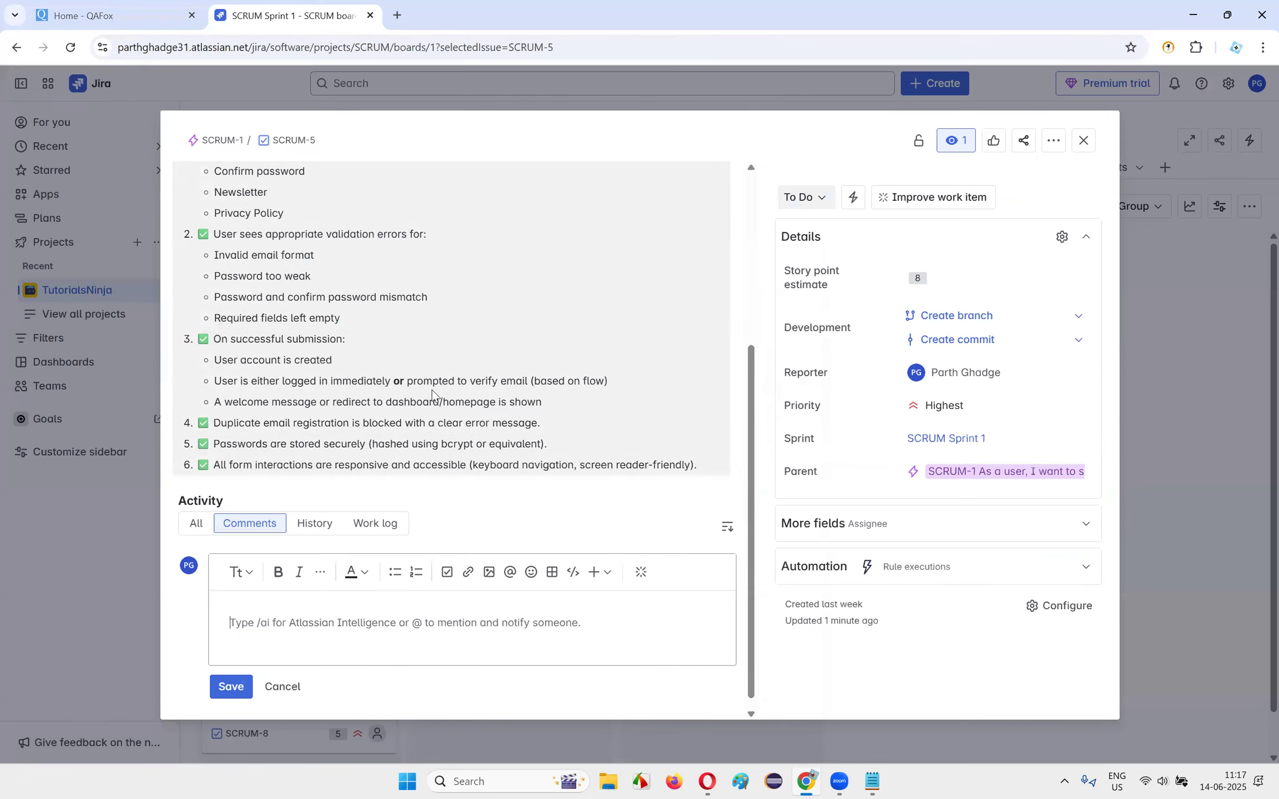
{"action": "scroll", "coordinate": [411, 366], "scroll_direction": "up", "scroll_amount": 5}
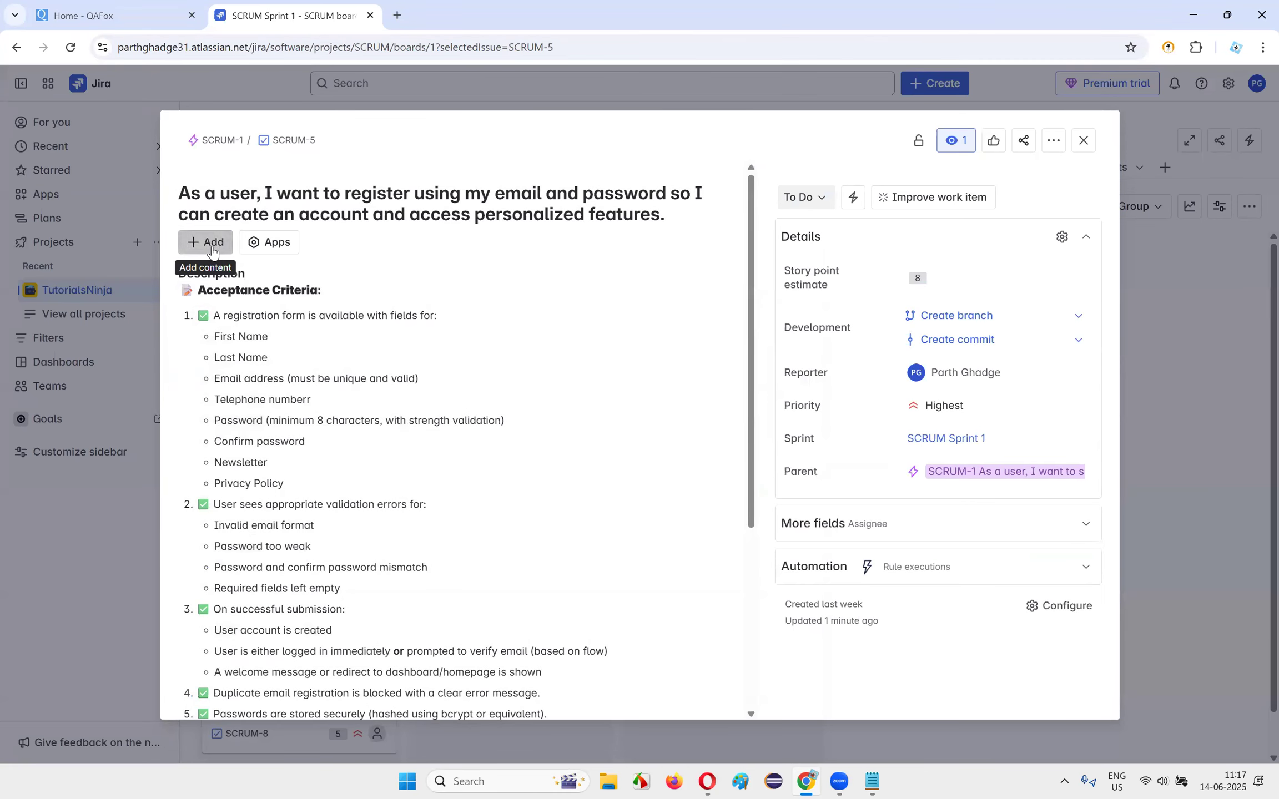
{"action": "left_click", "coordinate": [206, 243]}
{"action": "left_click", "coordinate": [270, 313]}
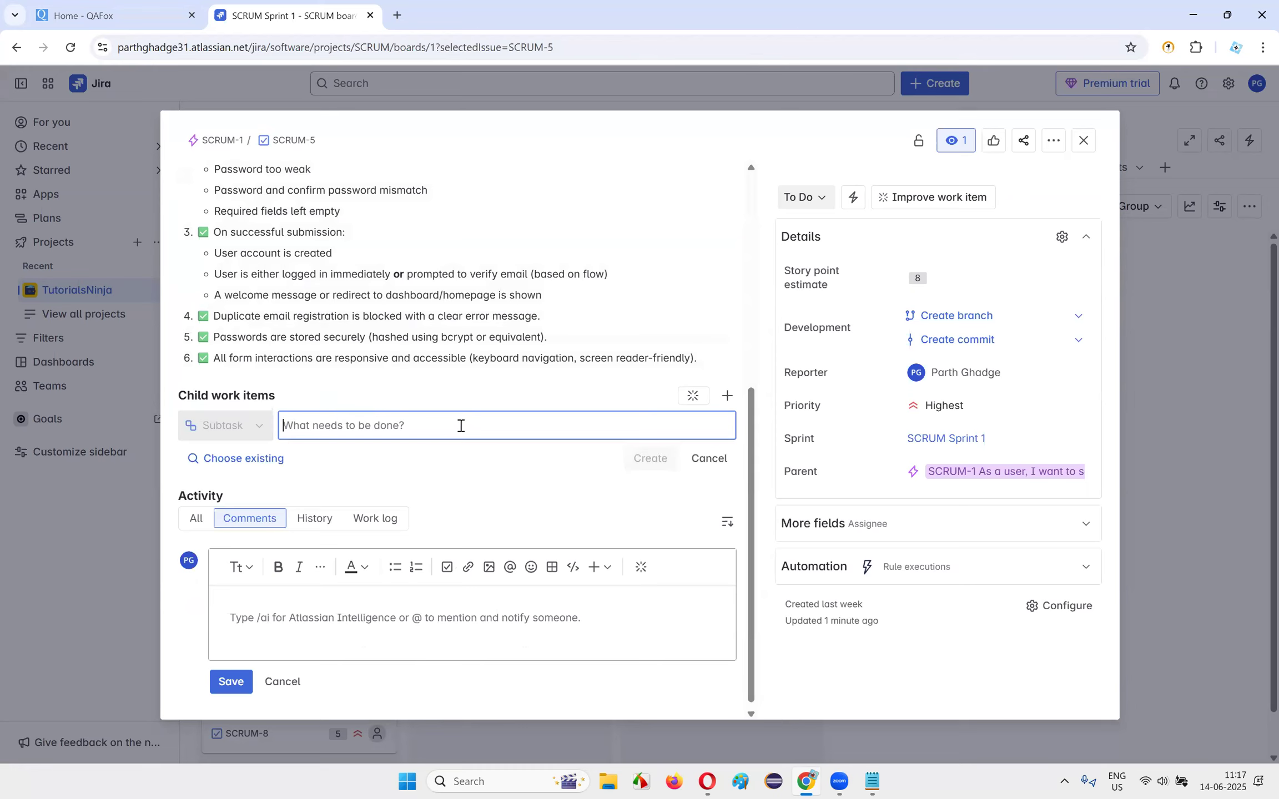
- Create the subtask "Understanding the User Story in development point of view" under the SCRUM-5 story
{"action": "scroll", "coordinate": [461, 426], "scroll_direction": "up", "scroll_amount": 6}
{"action": "scroll", "coordinate": [395, 305], "scroll_direction": "down", "scroll_amount": 6}
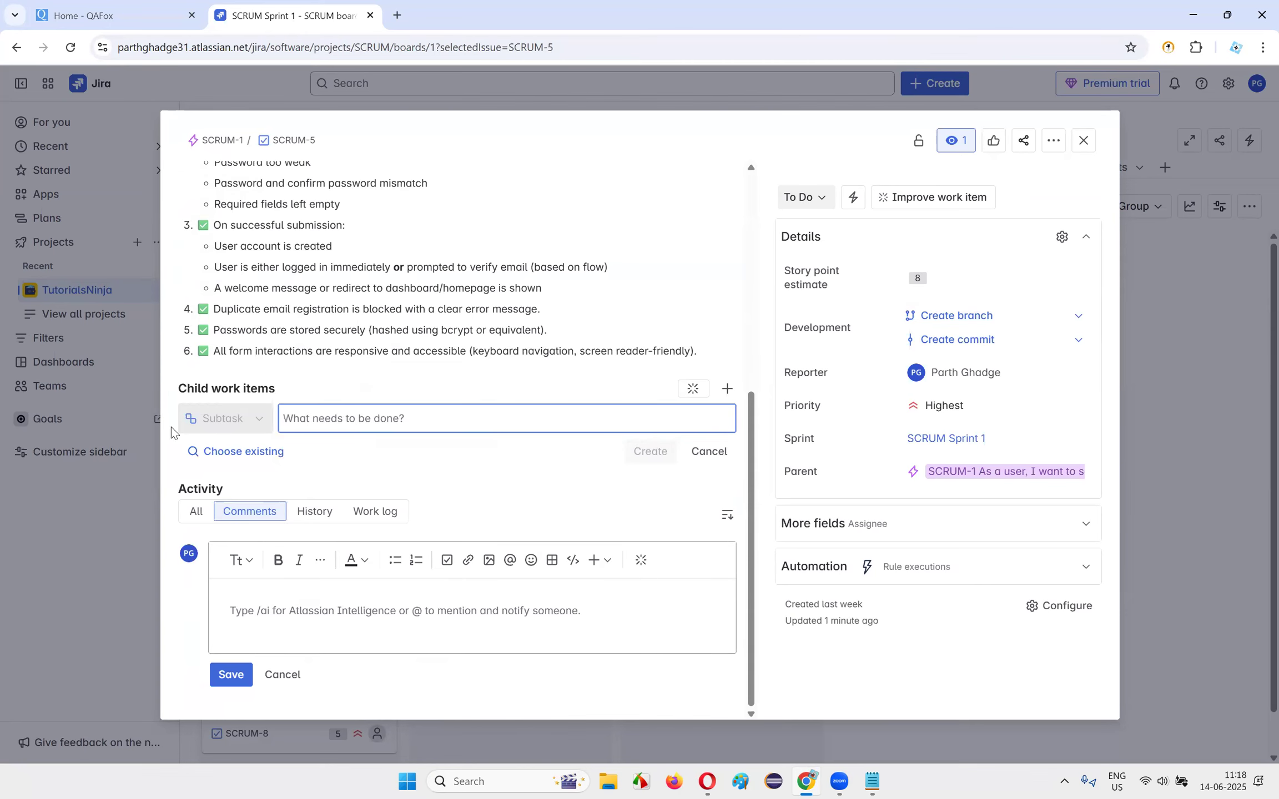
{"action": "scroll", "coordinate": [322, 235], "scroll_direction": "up", "scroll_amount": 6}
{"action": "scroll", "coordinate": [396, 328], "scroll_direction": "down", "scroll_amount": 6}
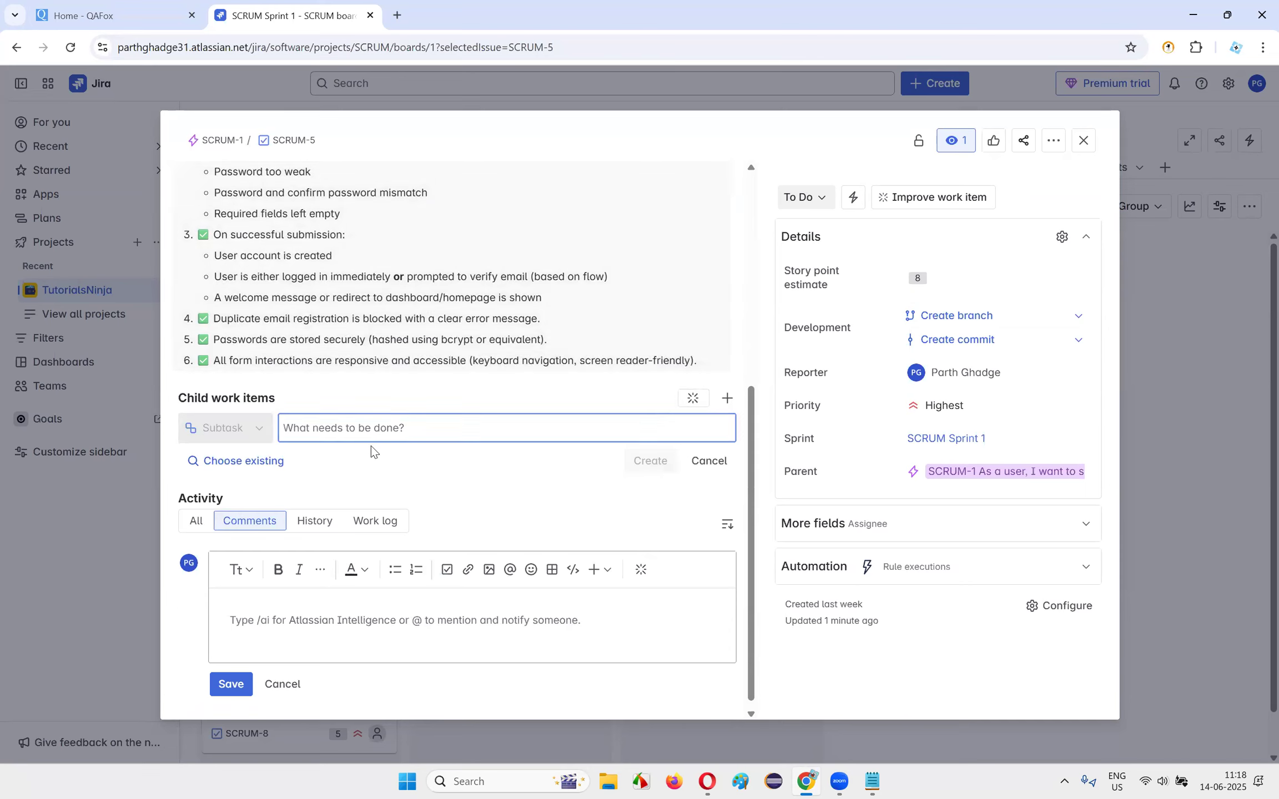
{"action": "scroll", "coordinate": [261, 252], "scroll_direction": "up", "scroll_amount": 6}
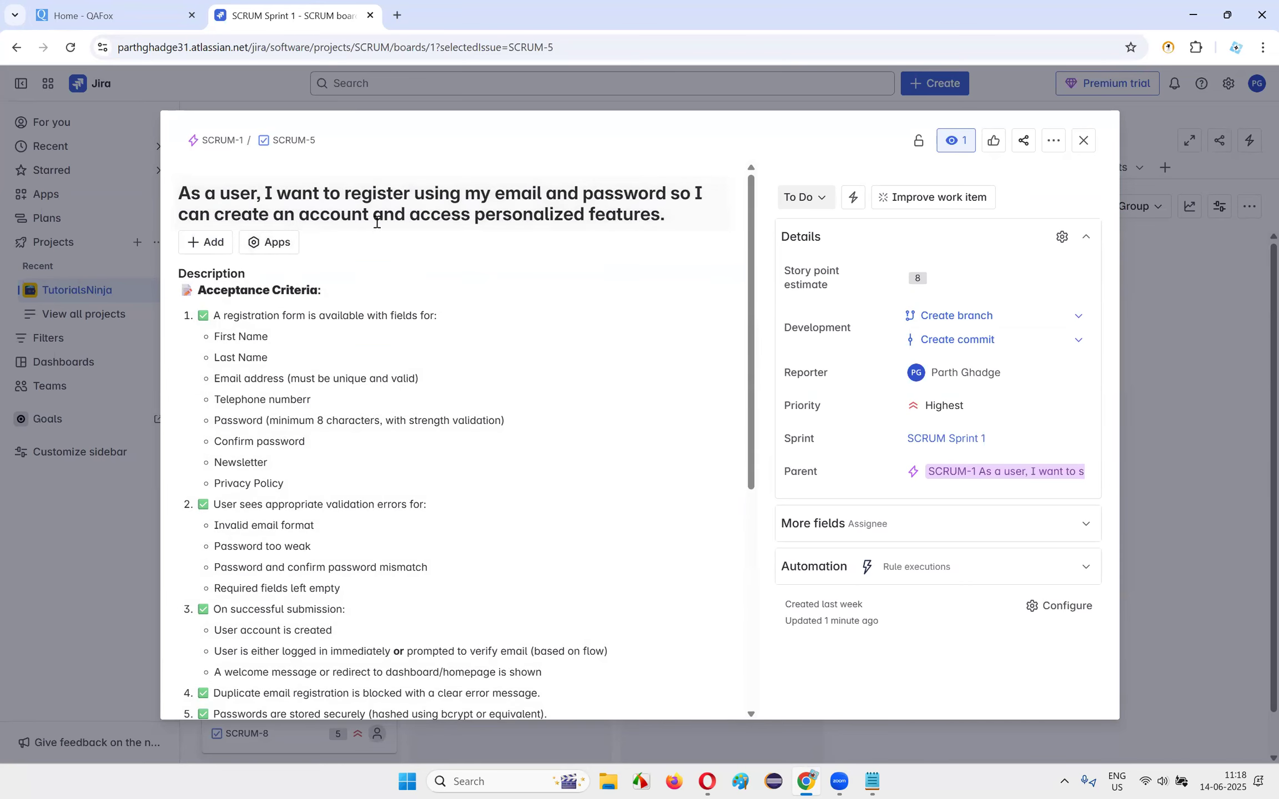
{"action": "scroll", "coordinate": [389, 411], "scroll_direction": "down", "scroll_amount": 6}
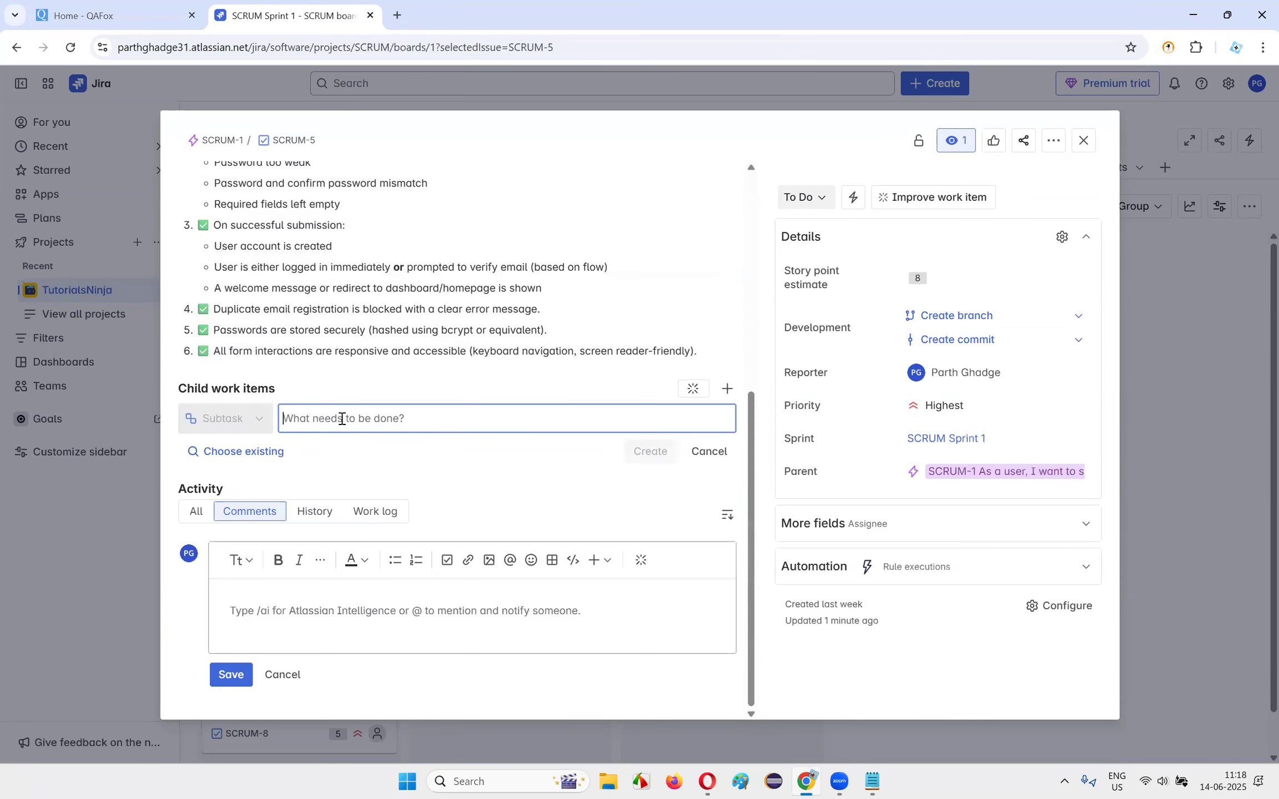
{"action": "type", "text": "U"}
{"action": "key", "text": "BackSpace"}
{"action": "type", "text": "UN"}
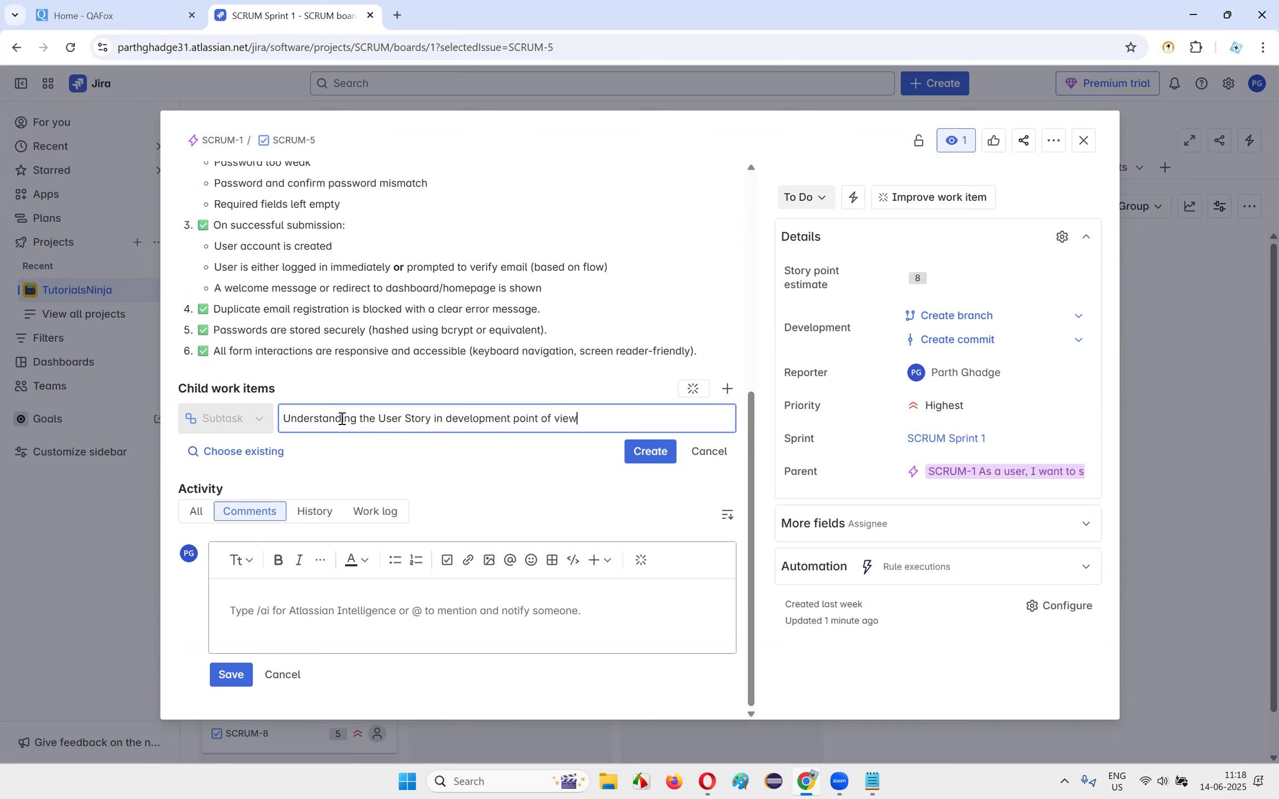
{"action": "left_click", "coordinate": [650, 460]}
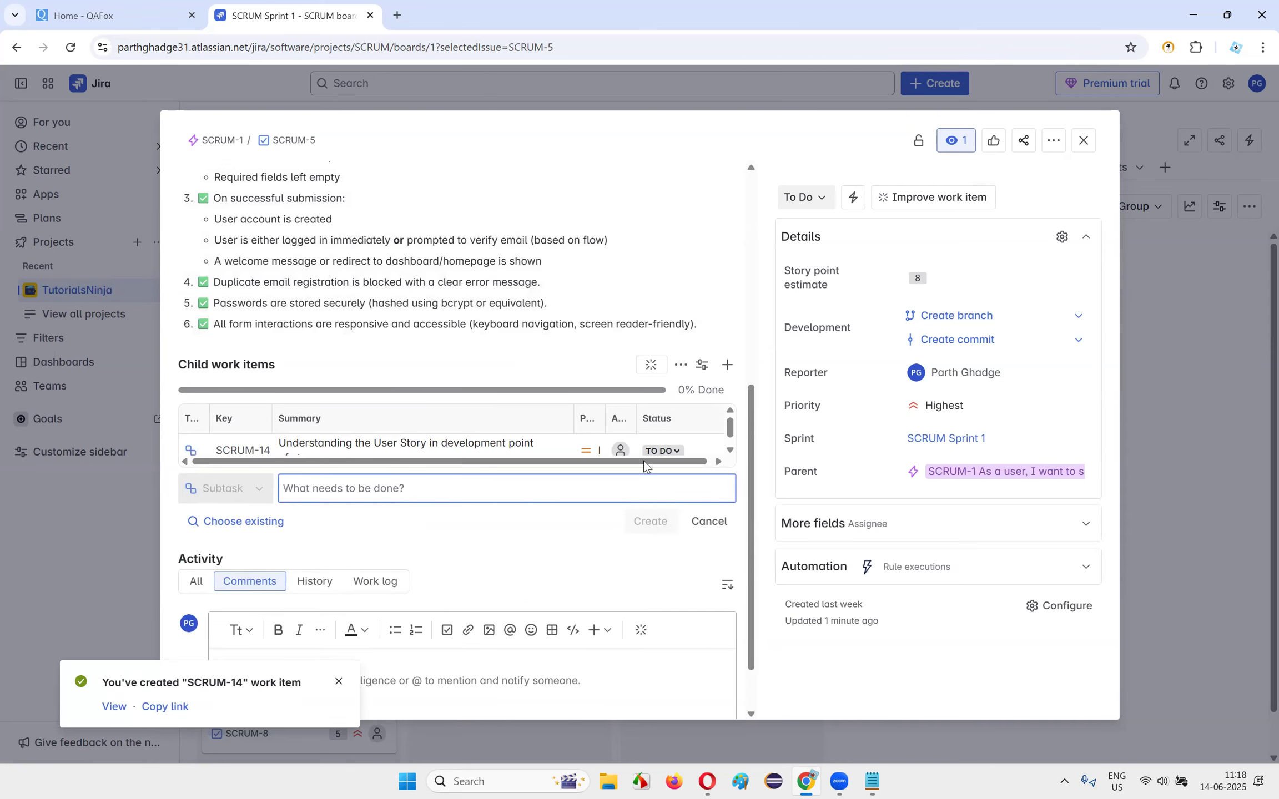
- Close the SCRUM-5 story, reload the sprint board and look over its cards
{"action": "left_click", "coordinate": [1083, 140]}
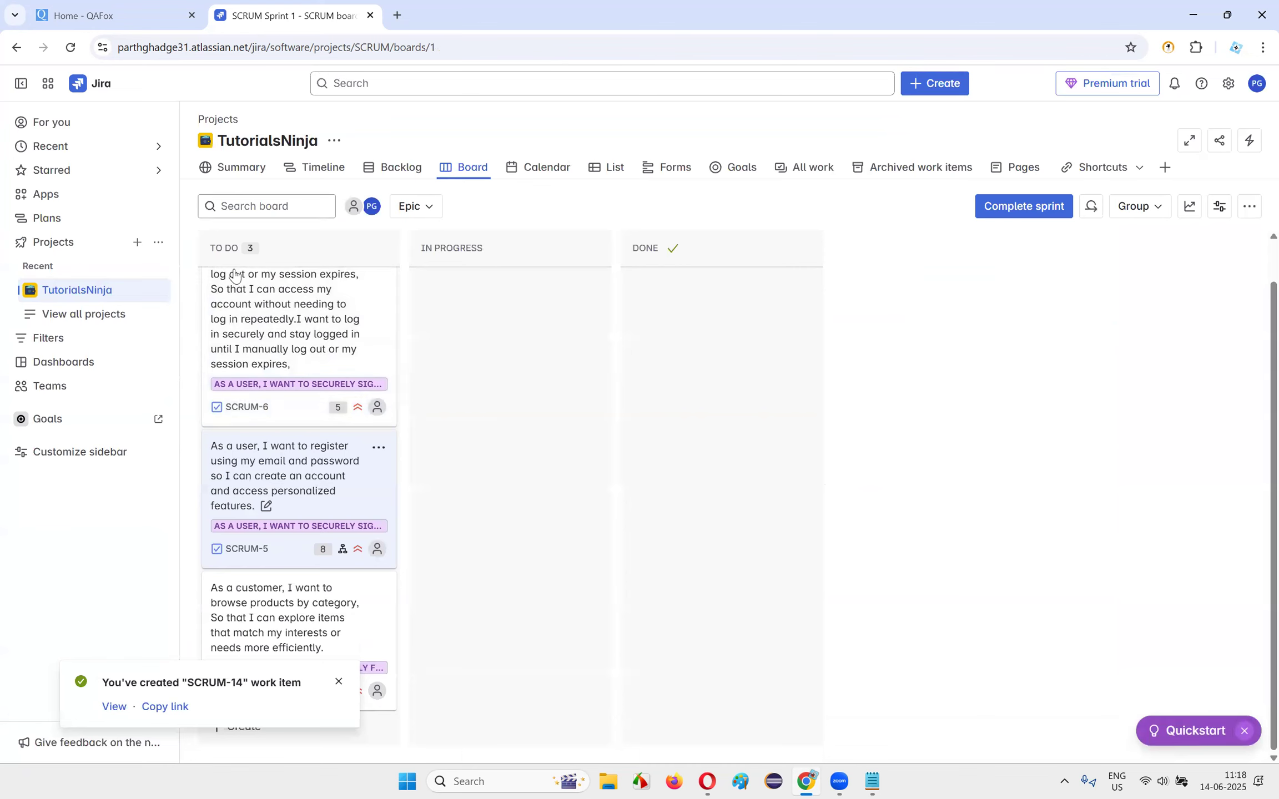
{"action": "left_click", "coordinate": [70, 47]}
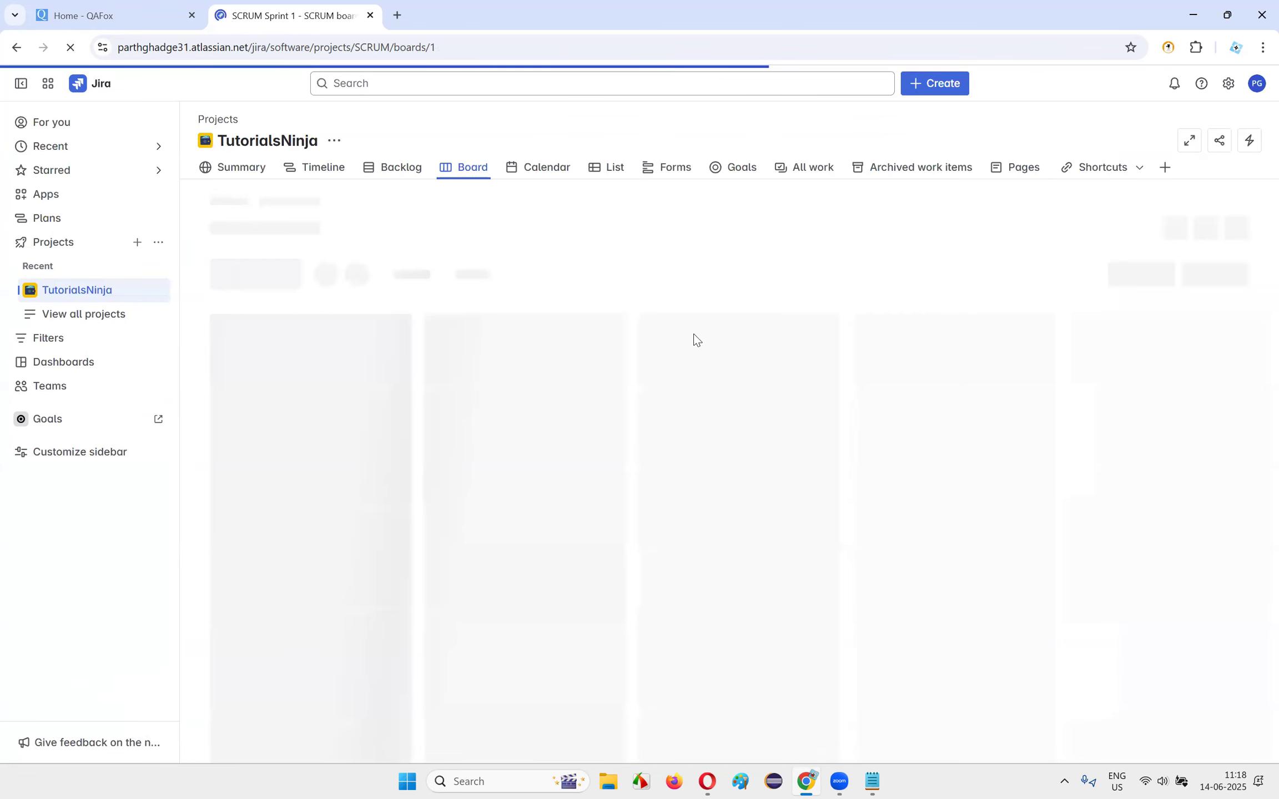
{"action": "scroll", "coordinate": [701, 352], "scroll_direction": "down", "scroll_amount": 3}
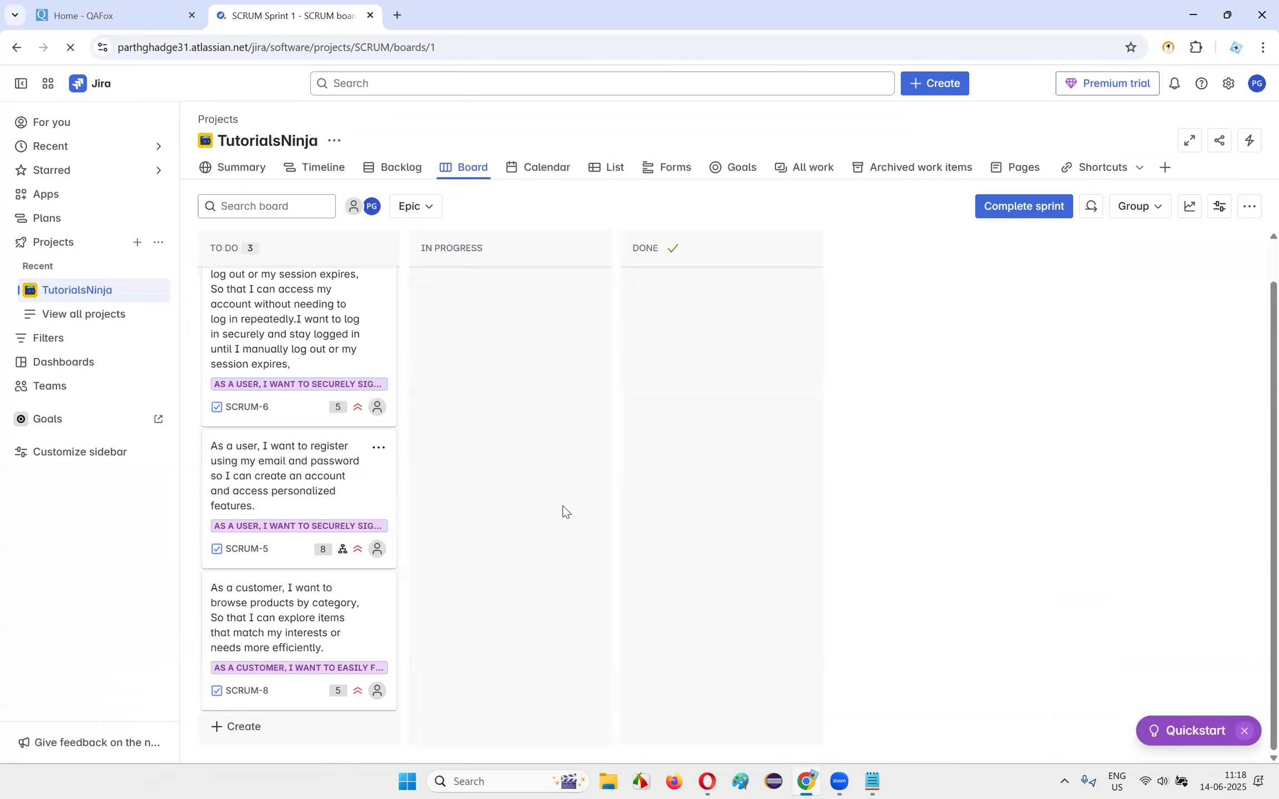
{"action": "scroll", "coordinate": [566, 511], "scroll_direction": "up", "scroll_amount": 3}
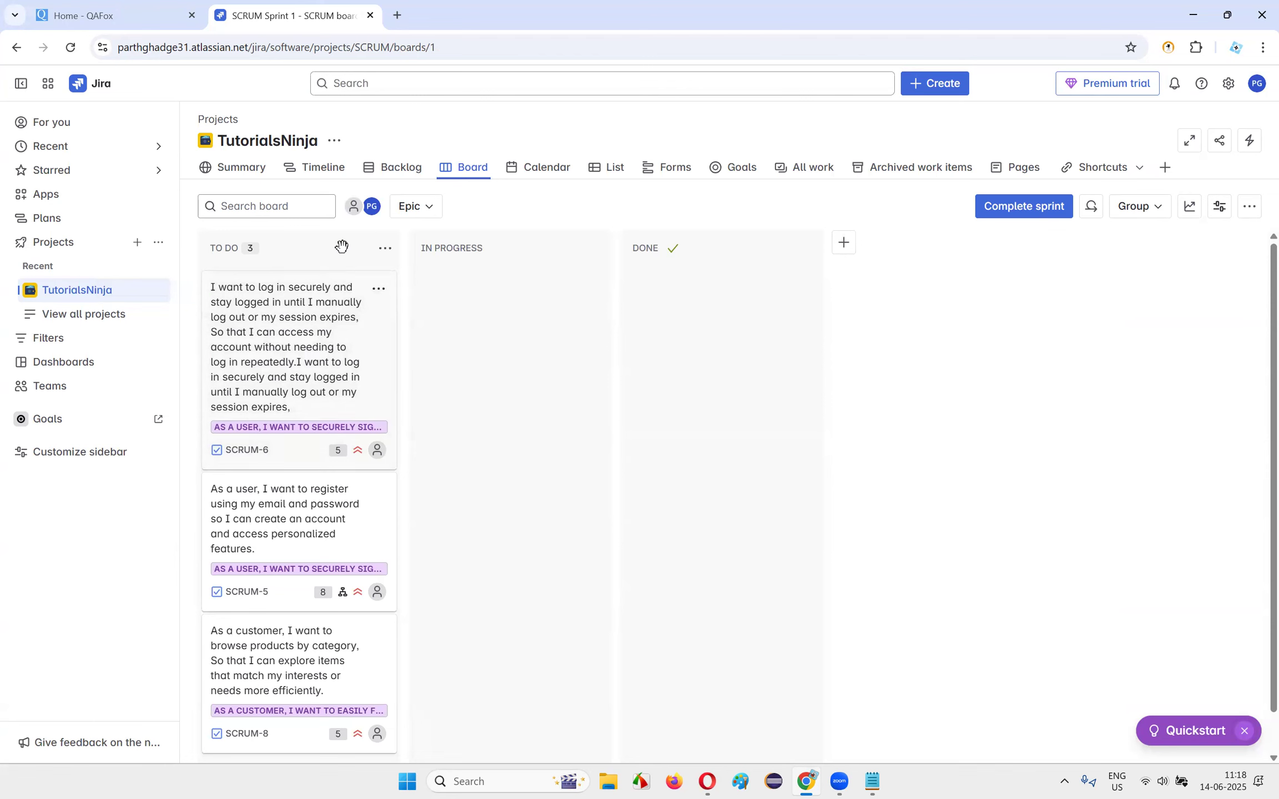
- Reopen the SCRUM-5 registration story and show the status options of its SCRUM-14 subtask
{"action": "left_click", "coordinate": [302, 527]}
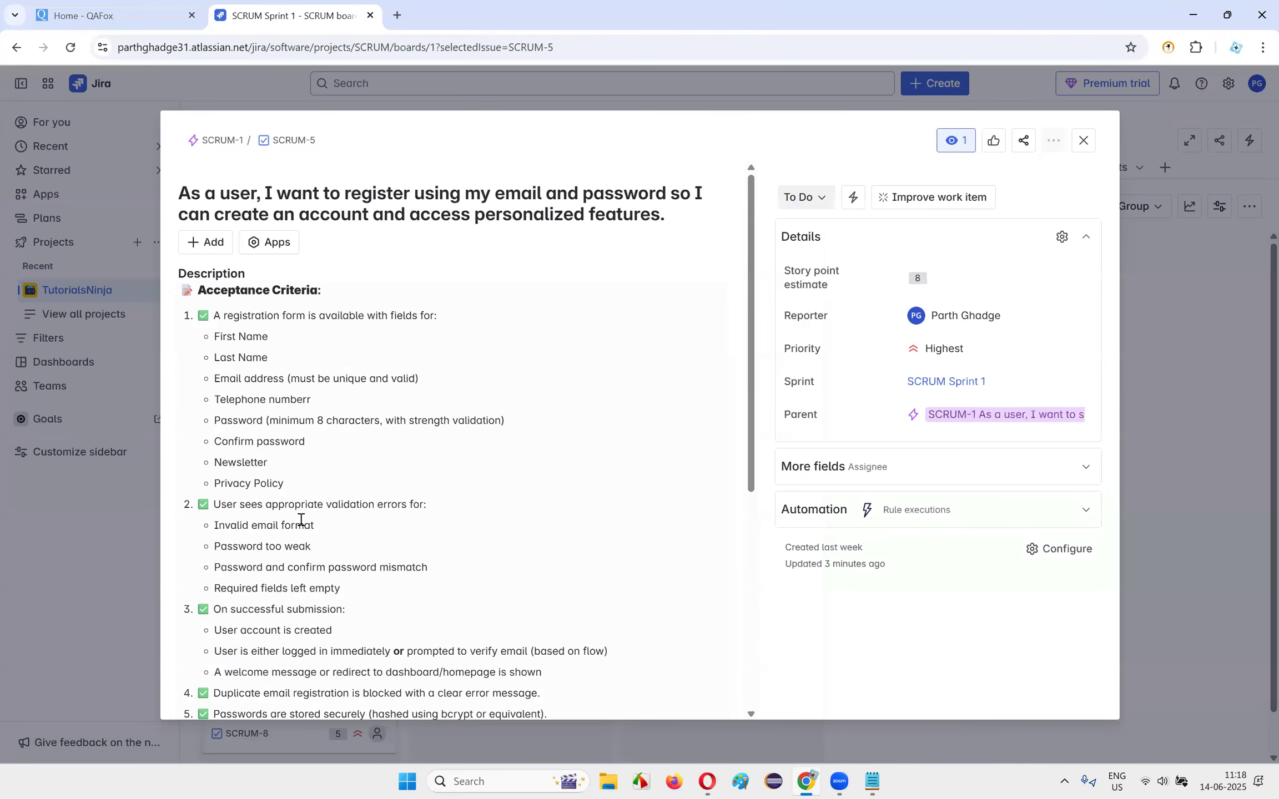
{"action": "scroll", "coordinate": [442, 441], "scroll_direction": "down", "scroll_amount": 5}
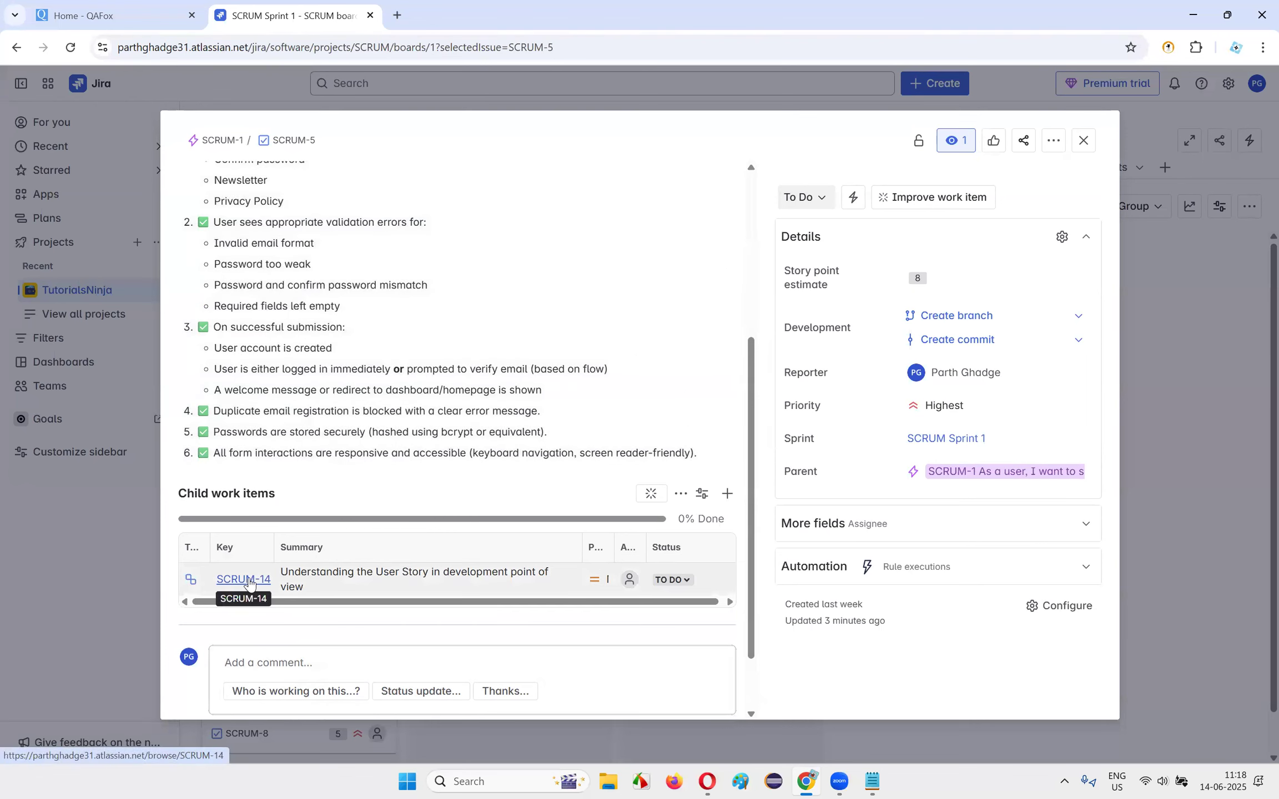
{"action": "left_click", "coordinate": [673, 581]}
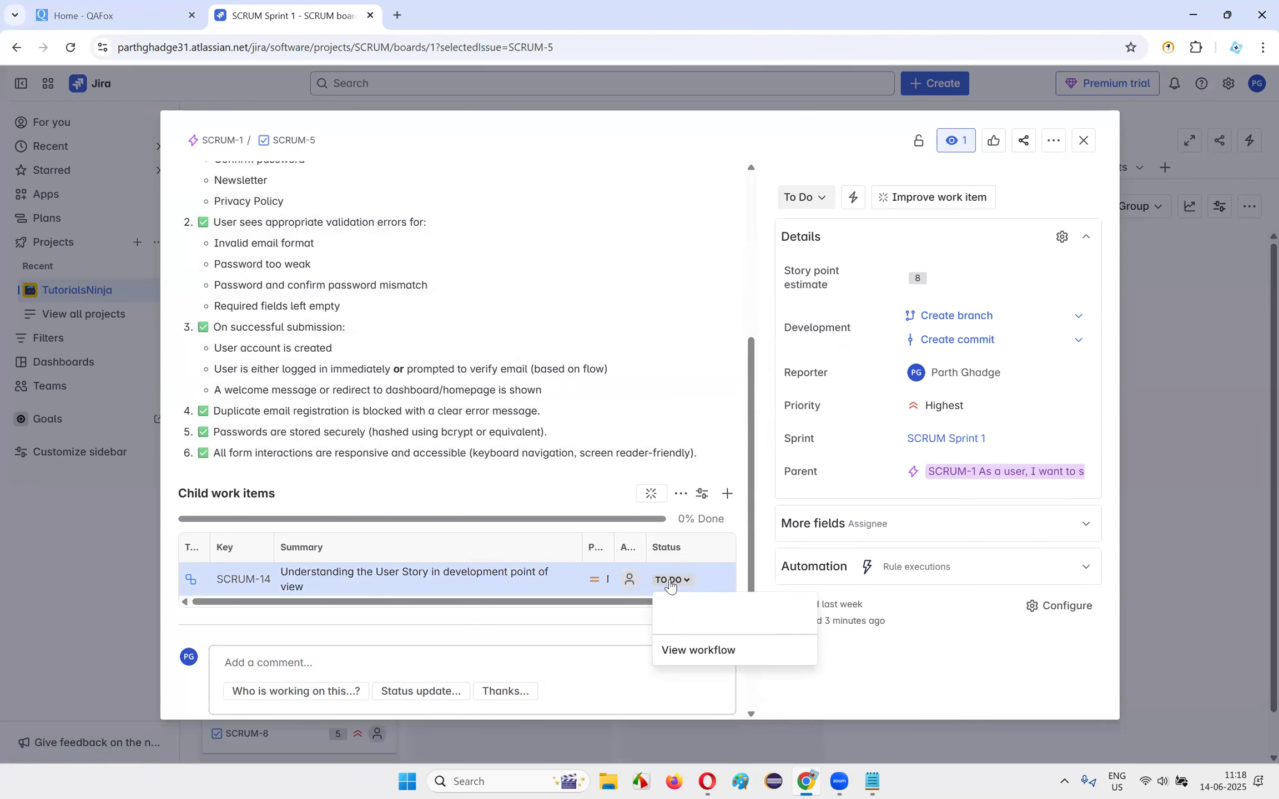
- Close the SCRUM-5 registration story and move its card from To Do to In Progress
{"action": "left_click", "coordinate": [1083, 141]}
{"action": "left_click_drag", "start_coordinate": [263, 530], "coordinate": [440, 292]}
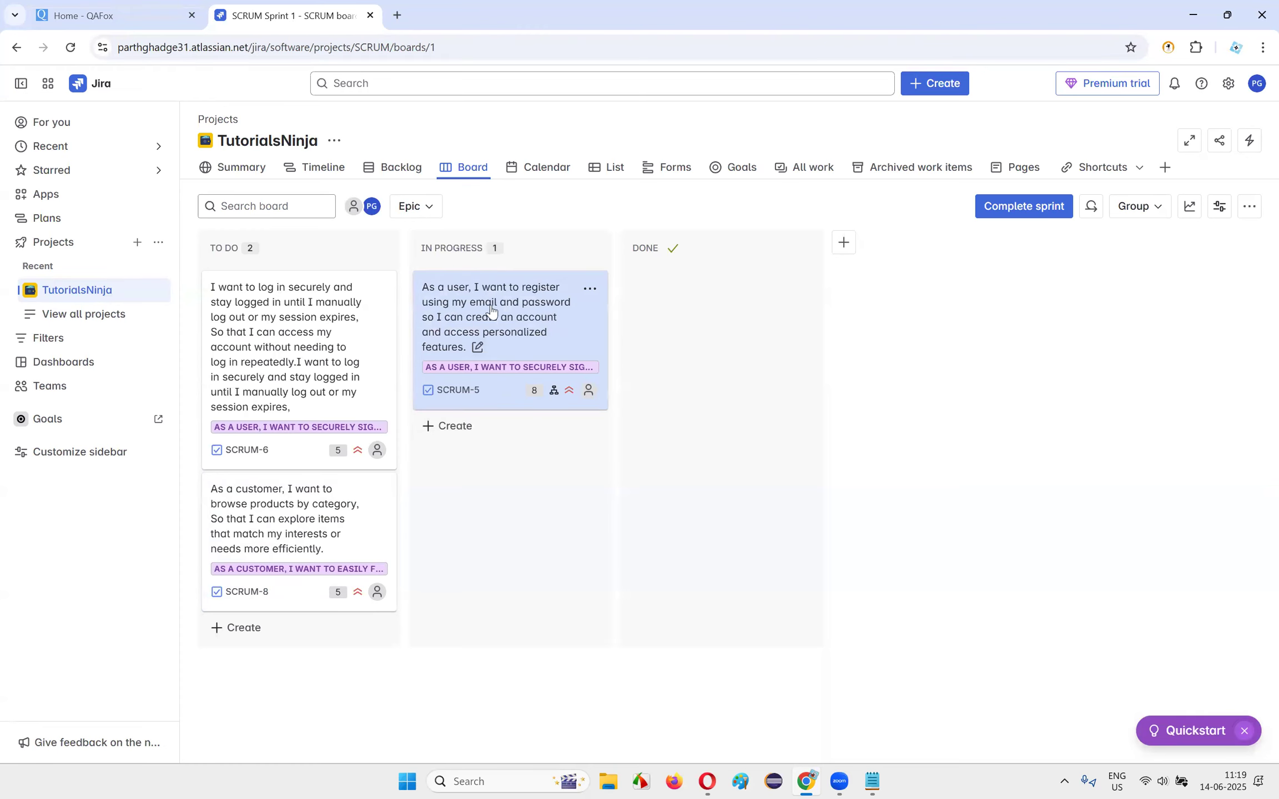
- Reopen the SCRUM-5 story and review its available actions, acceptance criteria and child work items
{"action": "left_click", "coordinate": [546, 308]}
{"action": "scroll", "coordinate": [423, 378], "scroll_direction": "down", "scroll_amount": 5}
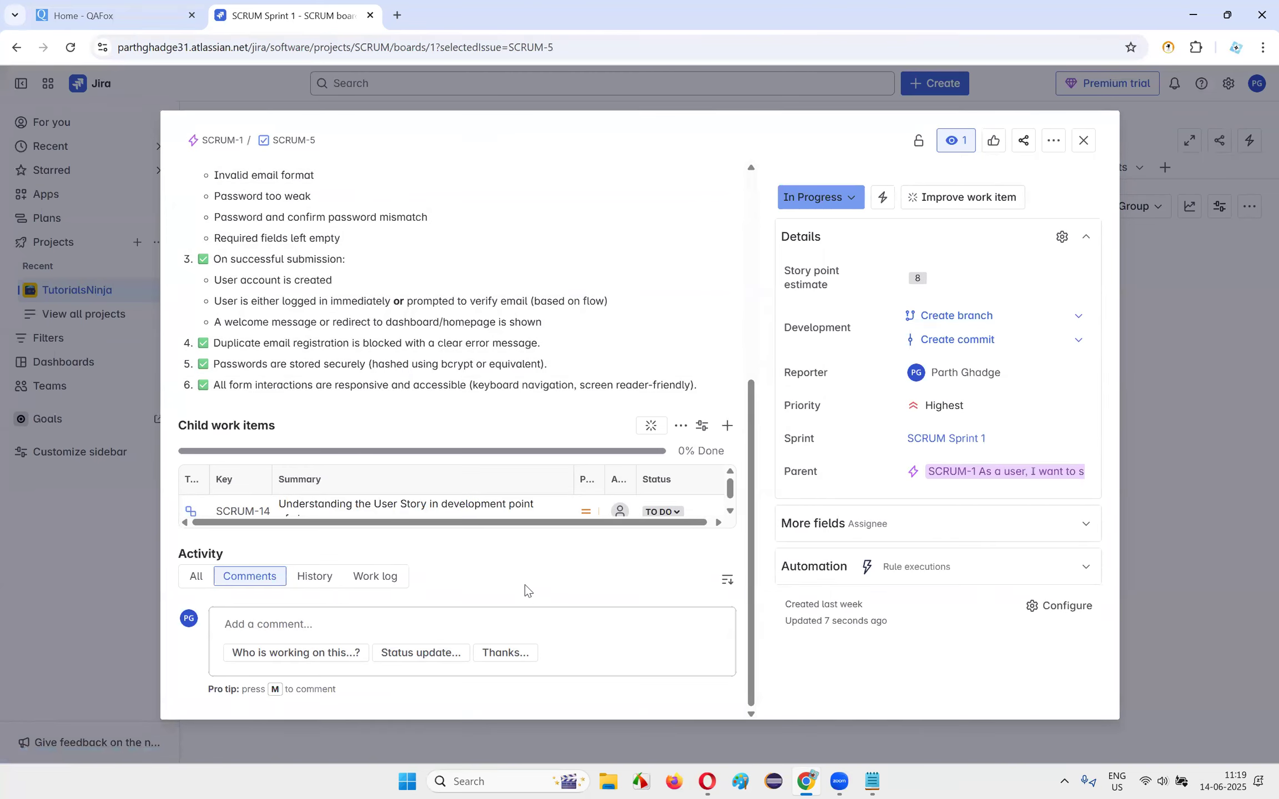
{"action": "left_click", "coordinate": [1053, 141]}
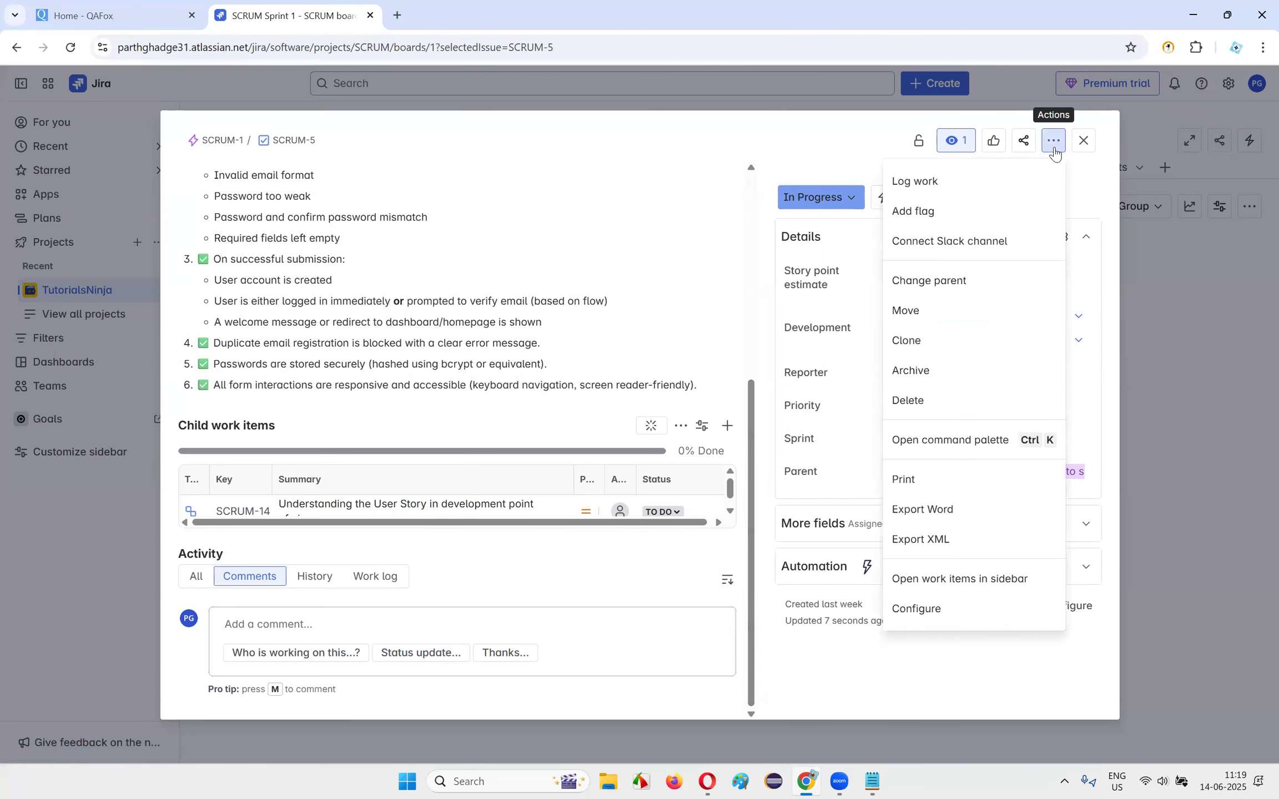
{"action": "scroll", "coordinate": [749, 247], "scroll_direction": "up", "scroll_amount": 5}
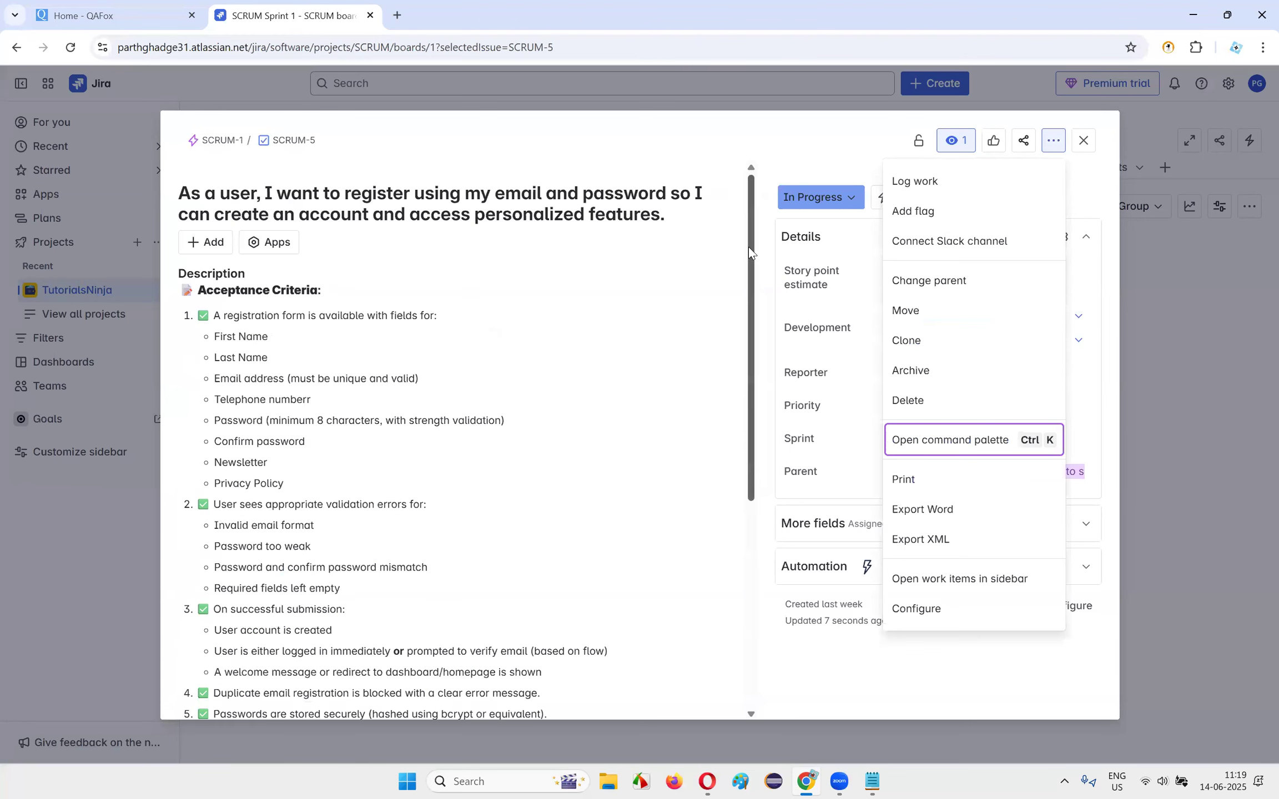
{"action": "left_click", "coordinate": [855, 144]}
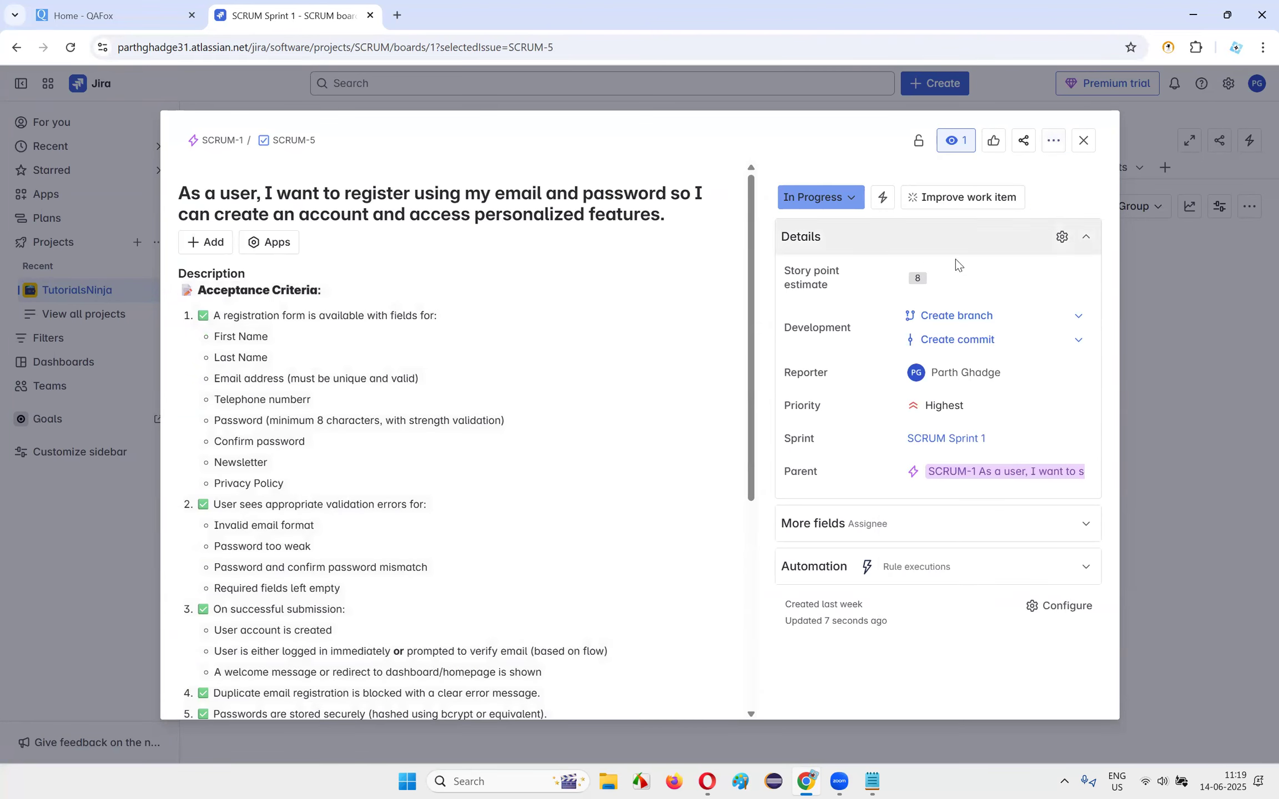
{"action": "scroll", "coordinate": [474, 439], "scroll_direction": "down", "scroll_amount": 6}
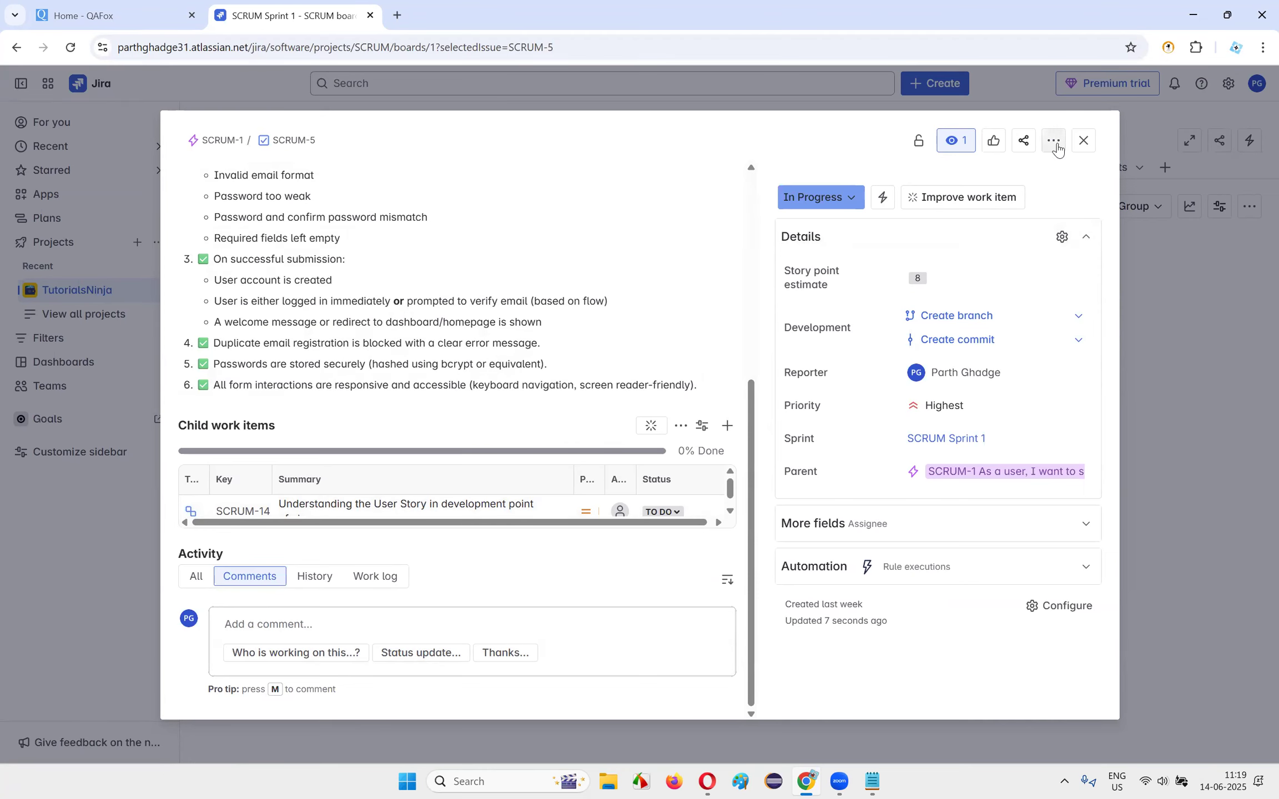
{"action": "scroll", "coordinate": [389, 555], "scroll_direction": "up", "scroll_amount": 1}
{"action": "scroll", "coordinate": [383, 555], "scroll_direction": "up", "scroll_amount": 1}
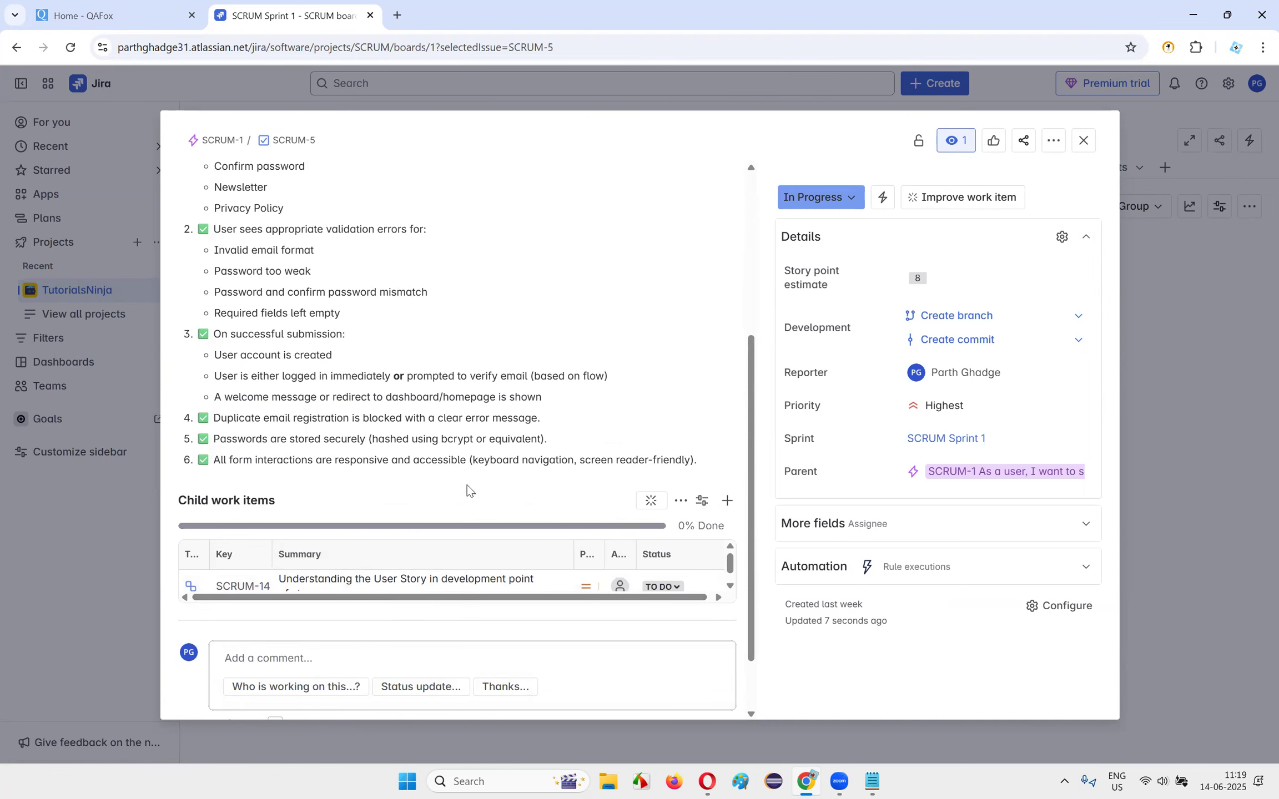
{"action": "scroll", "coordinate": [466, 488], "scroll_direction": "down", "scroll_amount": 1}
{"action": "scroll", "coordinate": [283, 400], "scroll_direction": "up", "scroll_amount": 5}
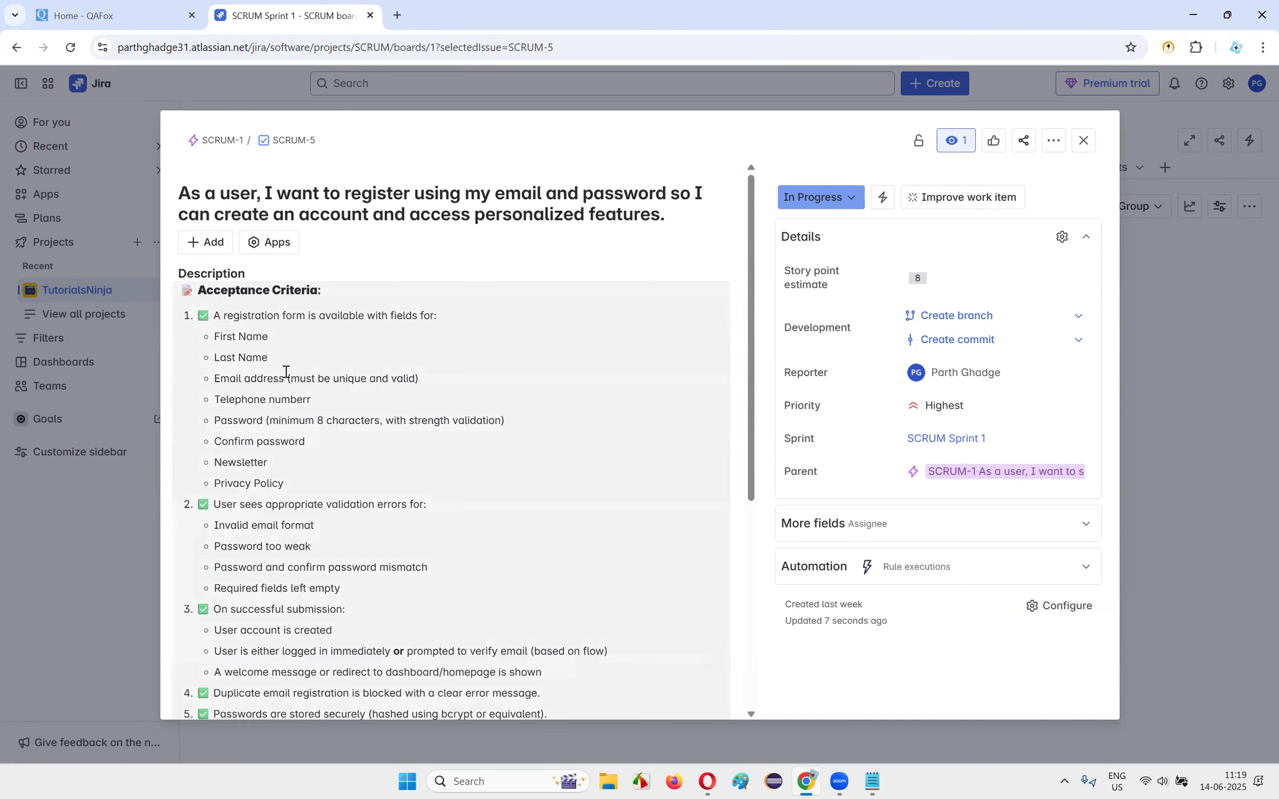
- Create the subtask "Understanding the User Story in testing point of view" under the SCRUM-5 story
{"action": "left_click", "coordinate": [204, 242]}
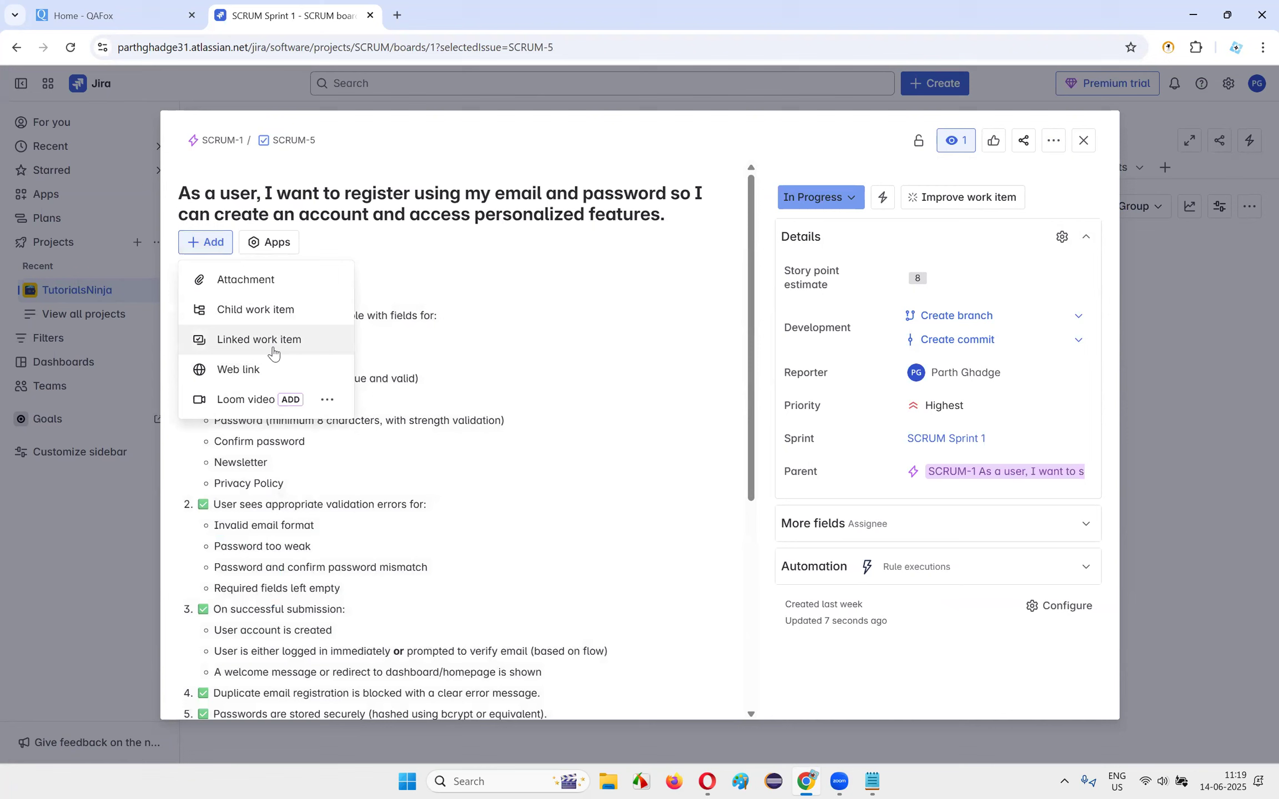
{"action": "left_click", "coordinate": [267, 309]}
{"action": "left_click", "coordinate": [316, 485]}
{"action": "type", "text": "U"}
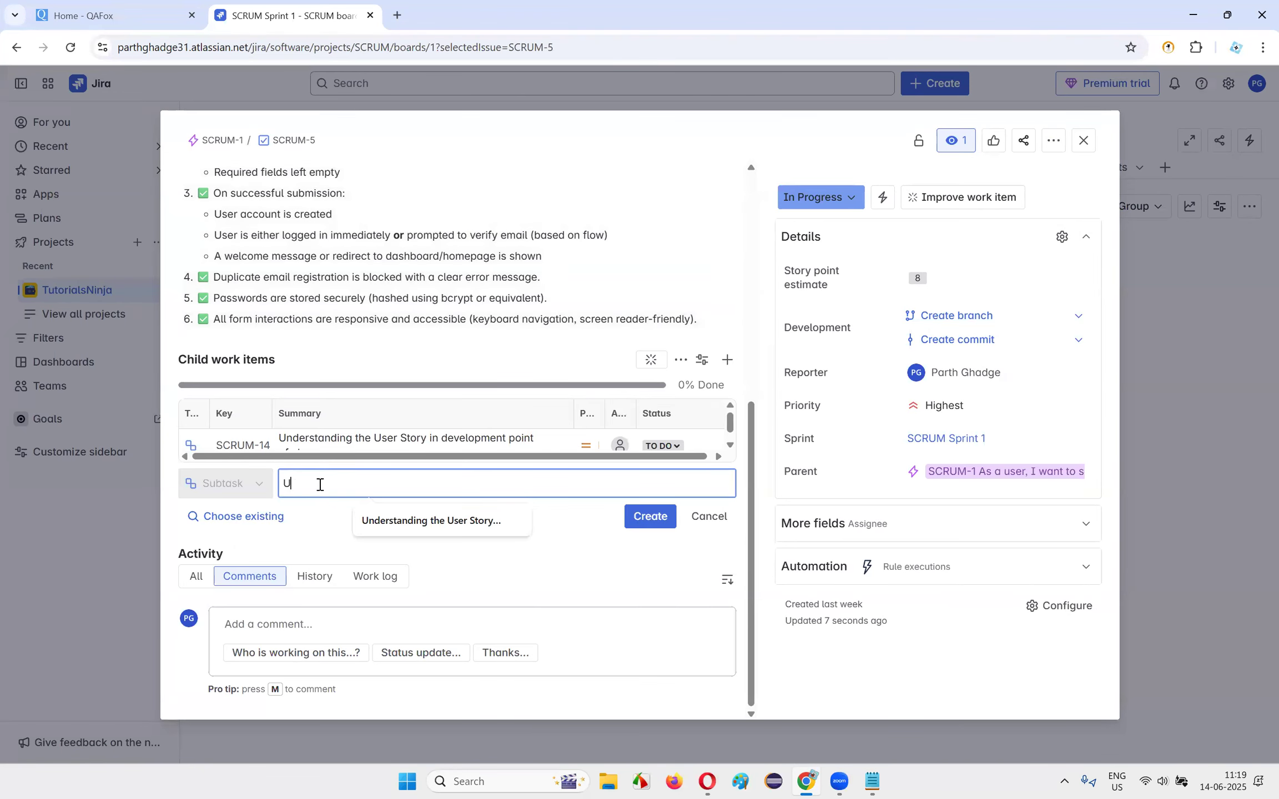
{"action": "type", "text": "nderstandin"}
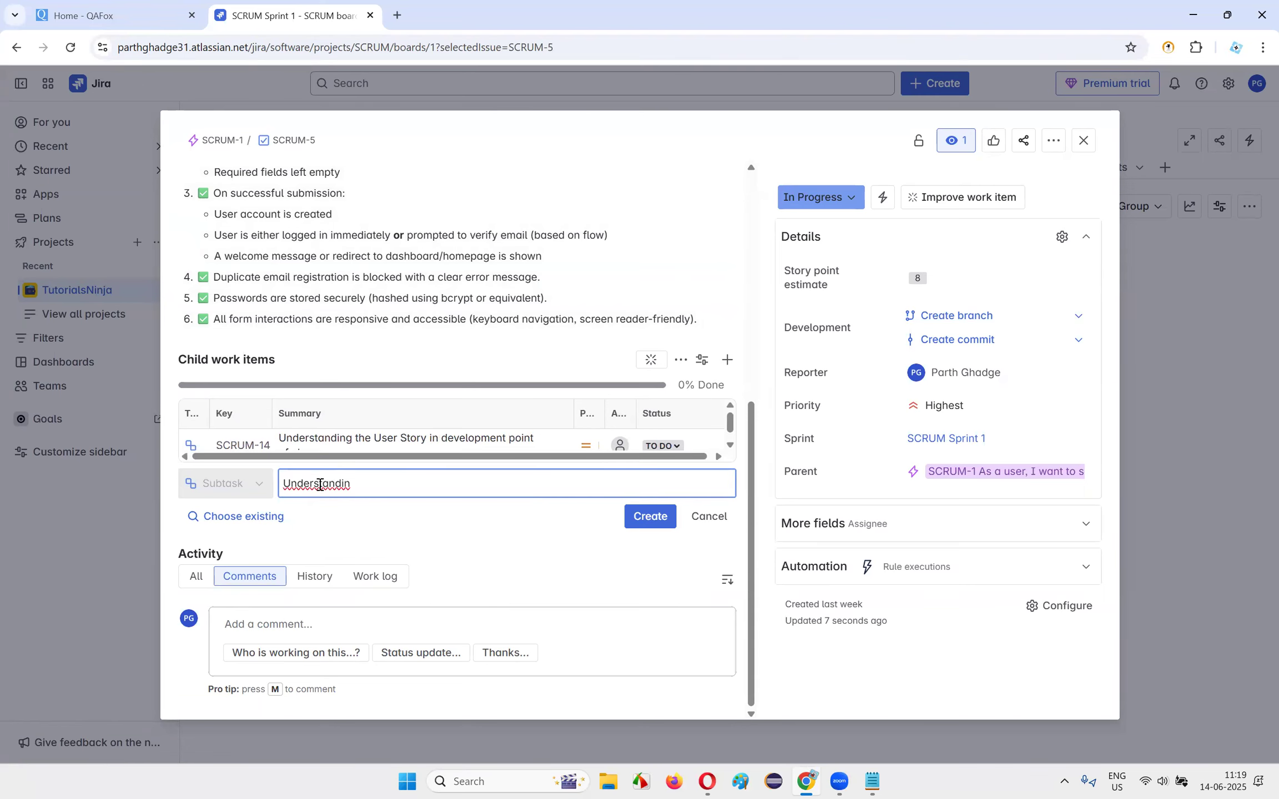
{"action": "type", "text": "g the User Story in test"}
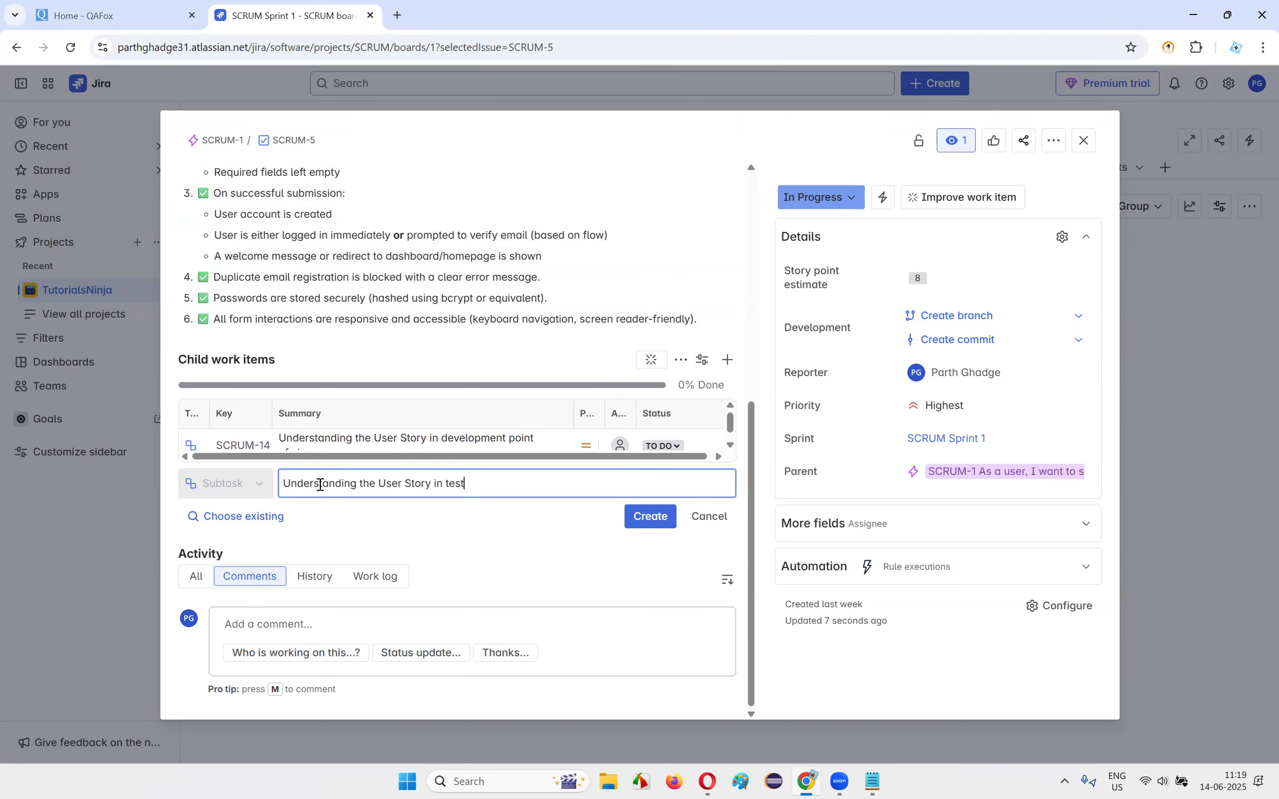
{"action": "type", "text": "ing point of view"}
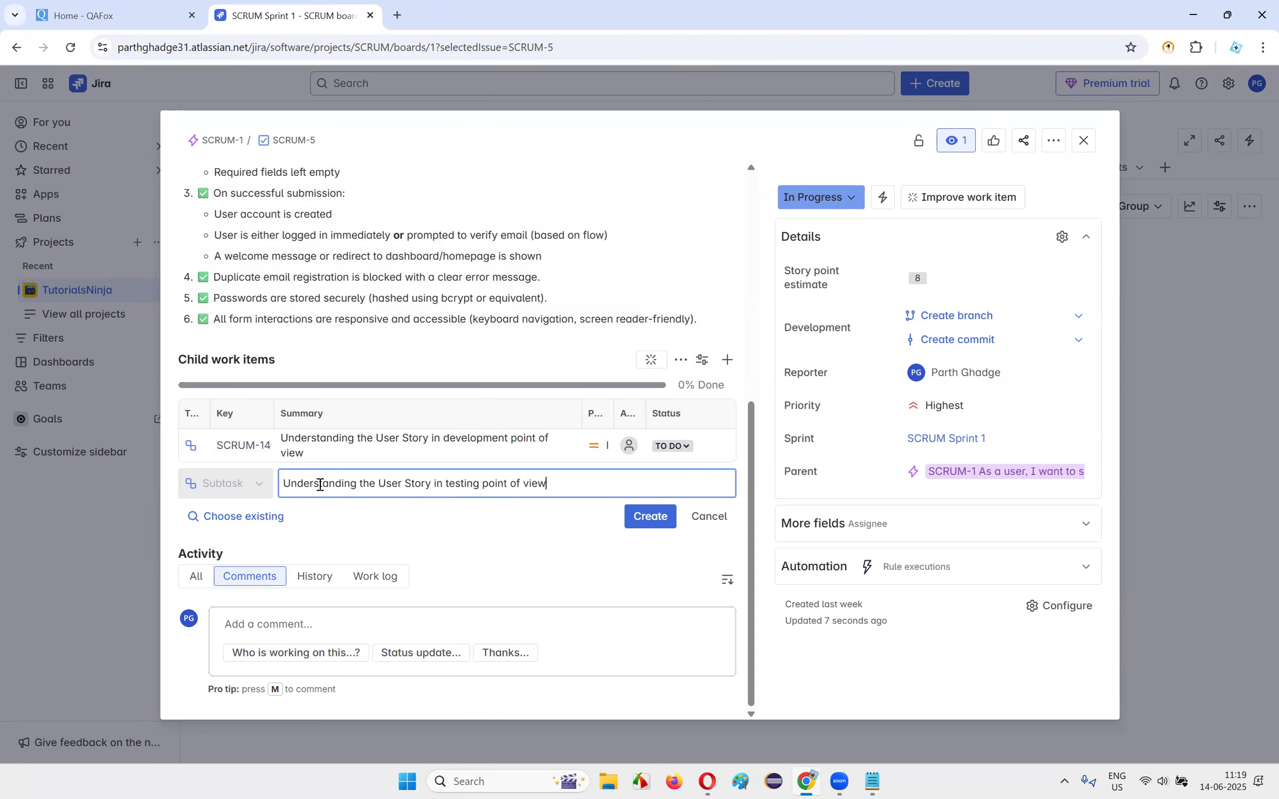
{"action": "left_click", "coordinate": [650, 517]}
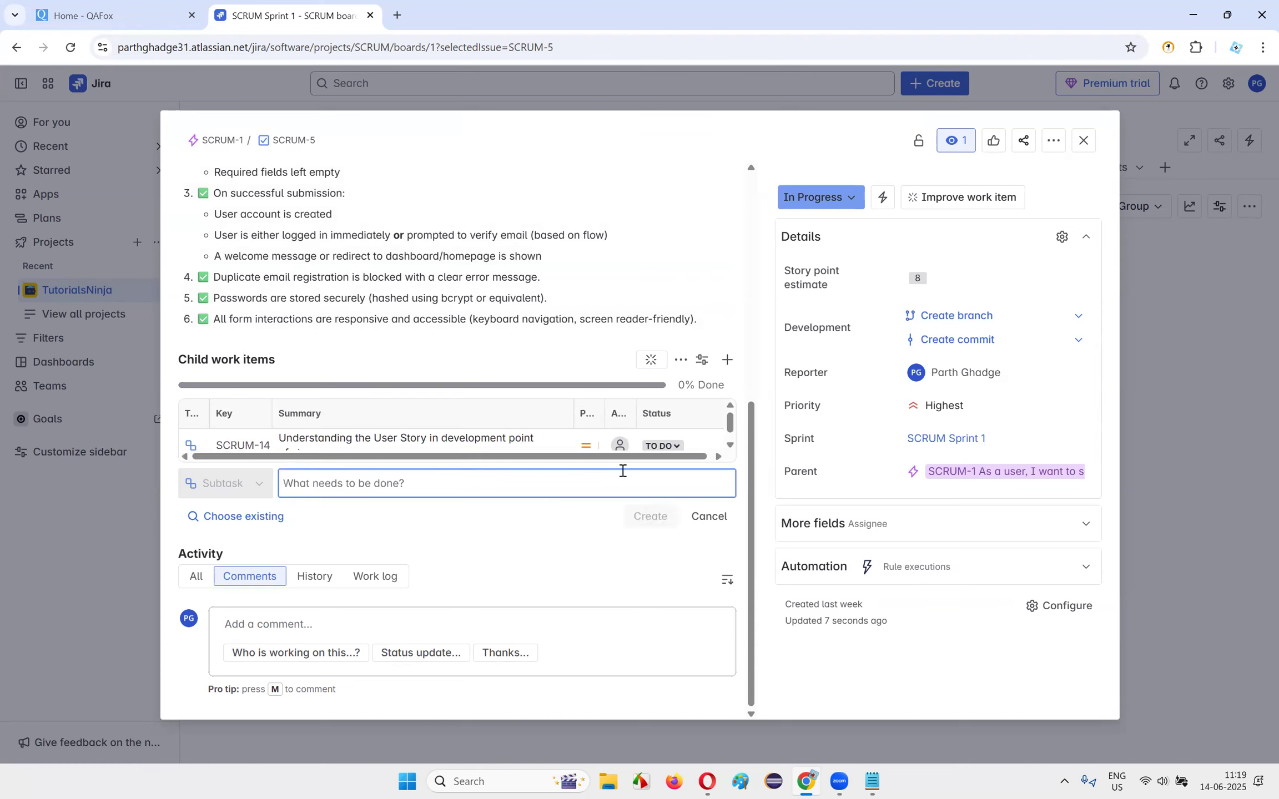
- Create another SCRUM-5 subtask named "Developing the User story"
{"action": "left_click", "coordinate": [342, 519]}
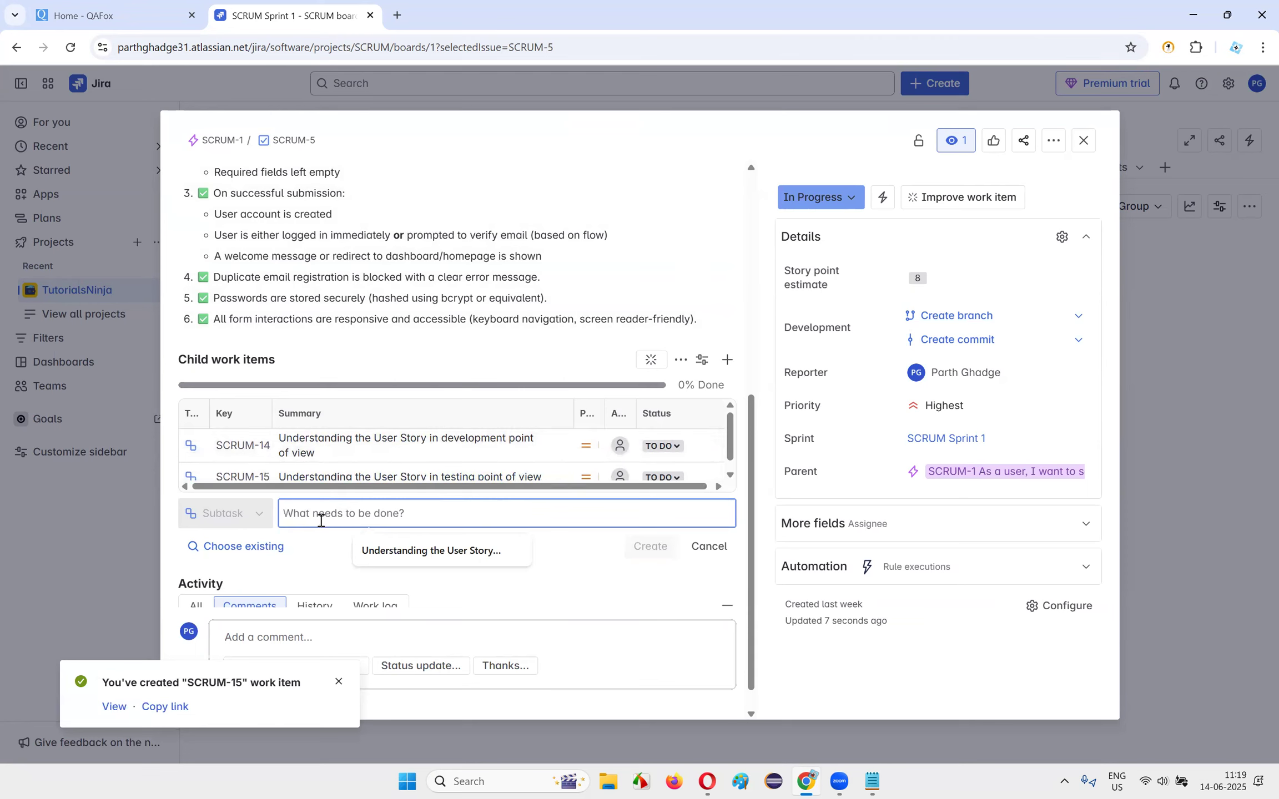
{"action": "type", "text": "Developing the User story"}
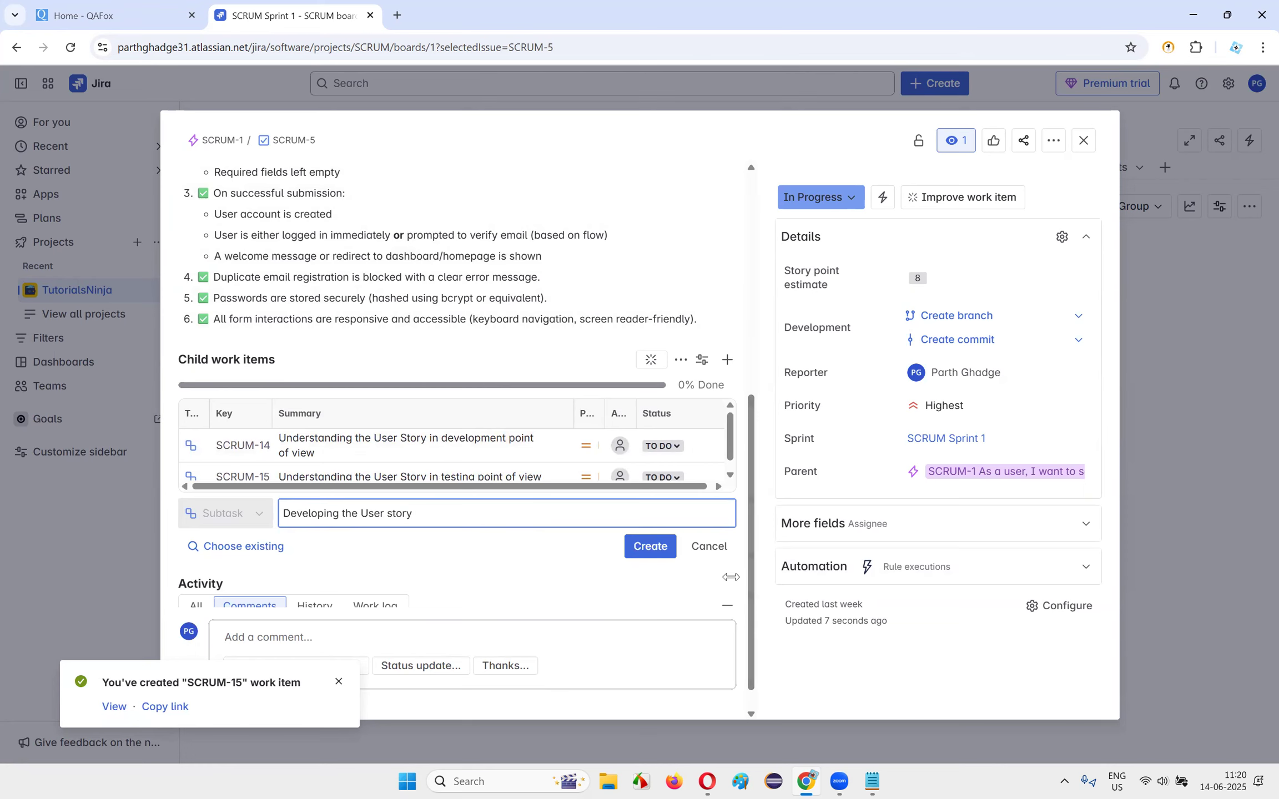
{"action": "left_click", "coordinate": [651, 549]}
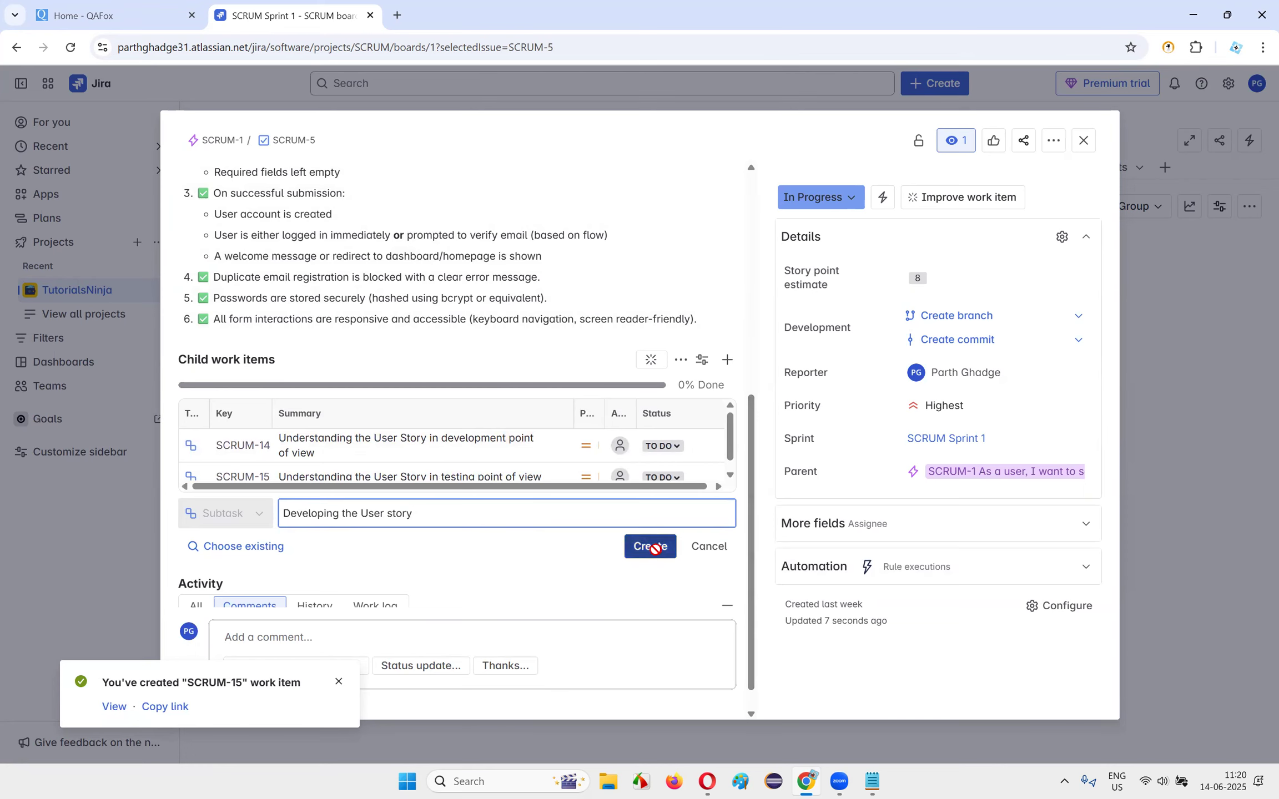
- Add a child subtask titled "Testing the User story" to the SCRUM-5 story
{"action": "left_click", "coordinate": [346, 539]}
{"action": "type", "text": "Tes"}
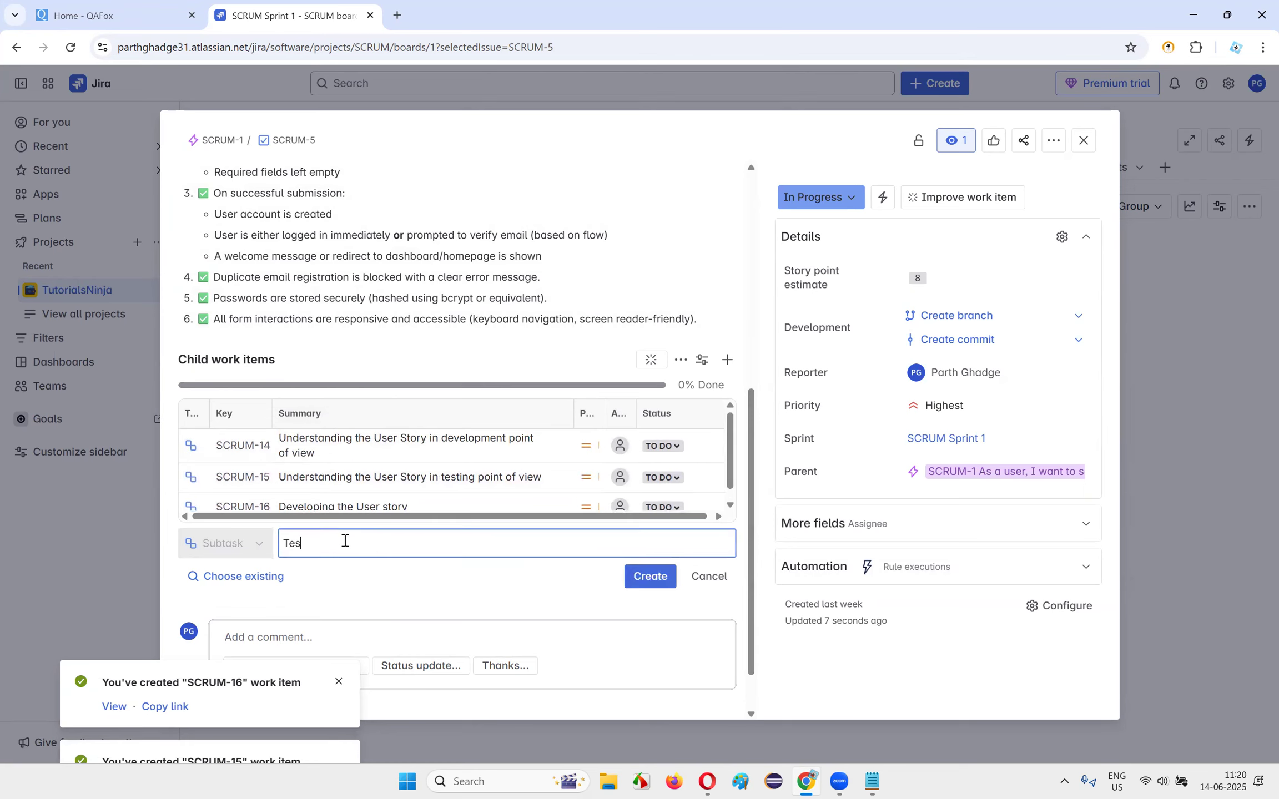
{"action": "type", "text": "ting the Users"}
{"action": "key", "text": "BackSpace"}
{"action": "key", "text": "BackSpace"}
{"action": "type", "text": "stor"}
{"action": "left_click", "coordinate": [661, 580]}
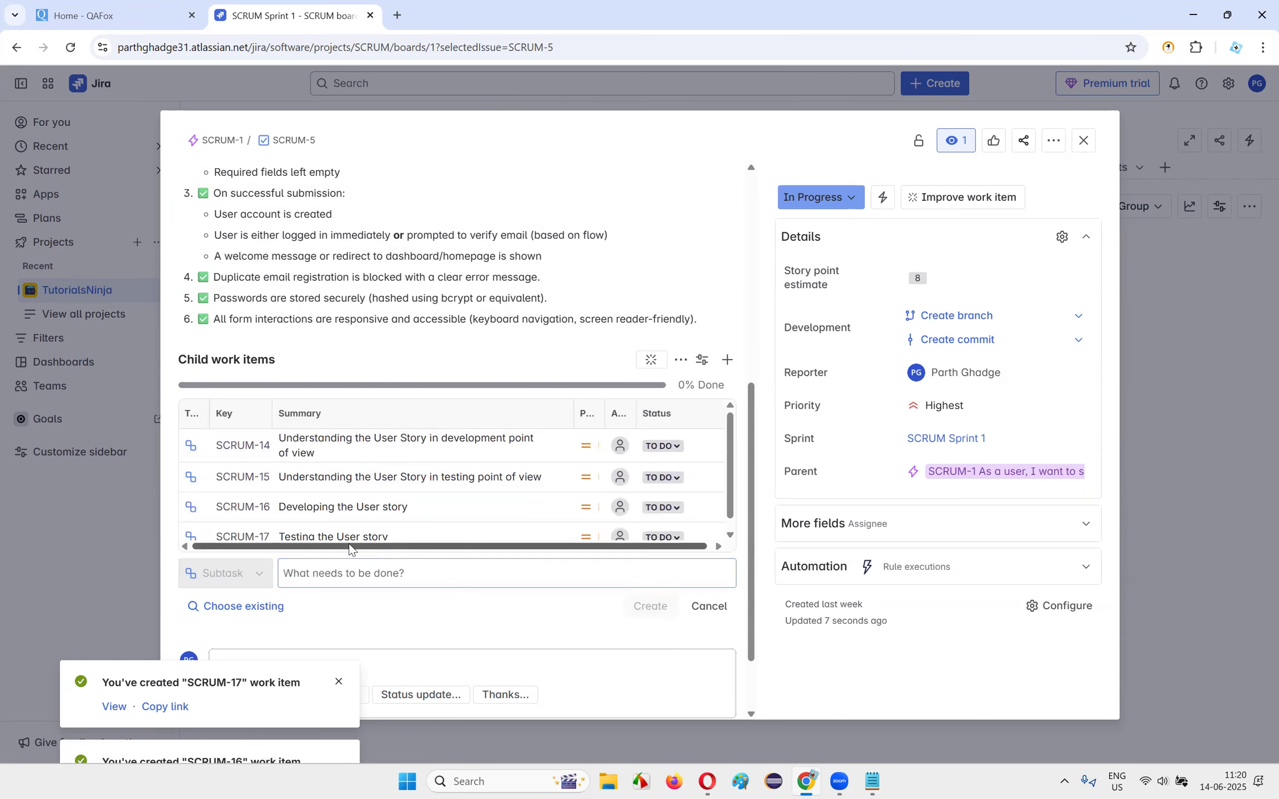
- Review the SCRUM-5 story's acceptance criteria and child work items, closing and reopening the story to check them again
{"action": "scroll", "coordinate": [371, 473], "scroll_direction": "up", "scroll_amount": 8}
{"action": "scroll", "coordinate": [372, 474], "scroll_direction": "down", "scroll_amount": 8}
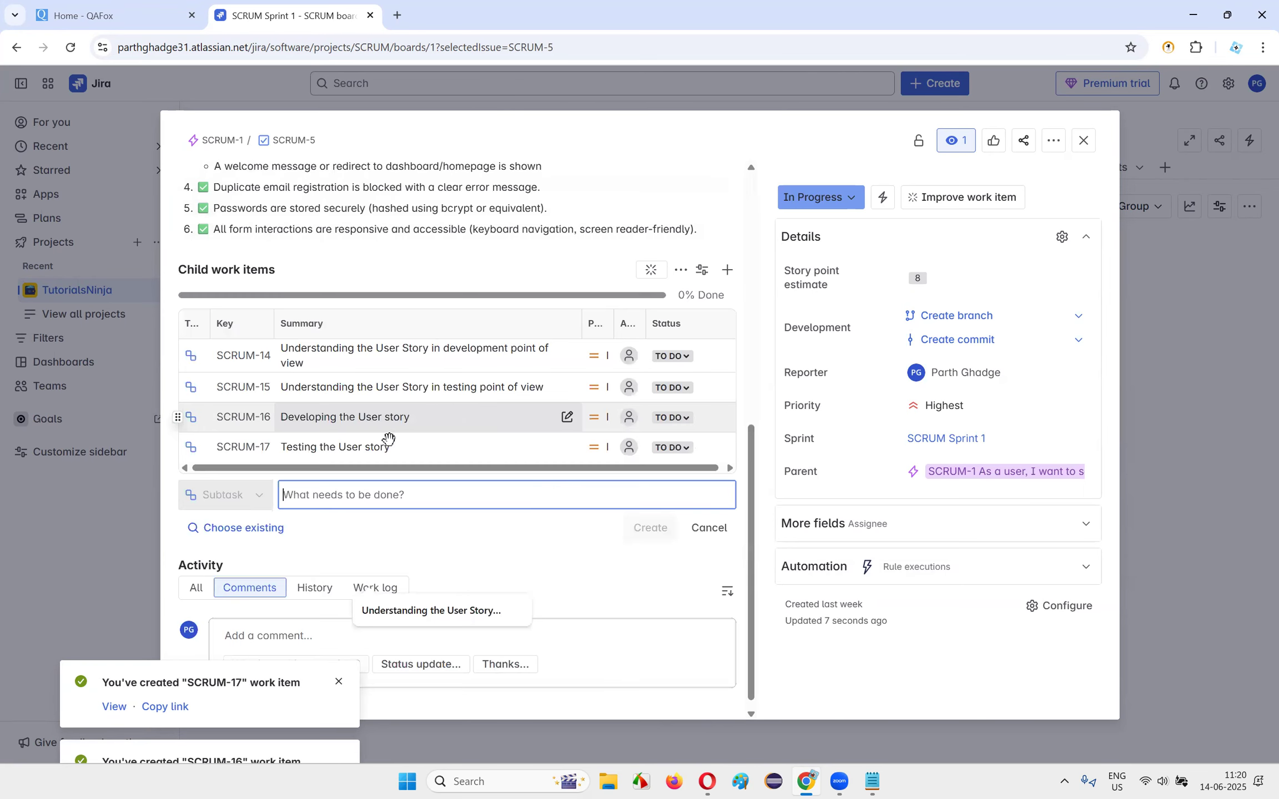
{"action": "left_click", "coordinate": [1075, 144]}
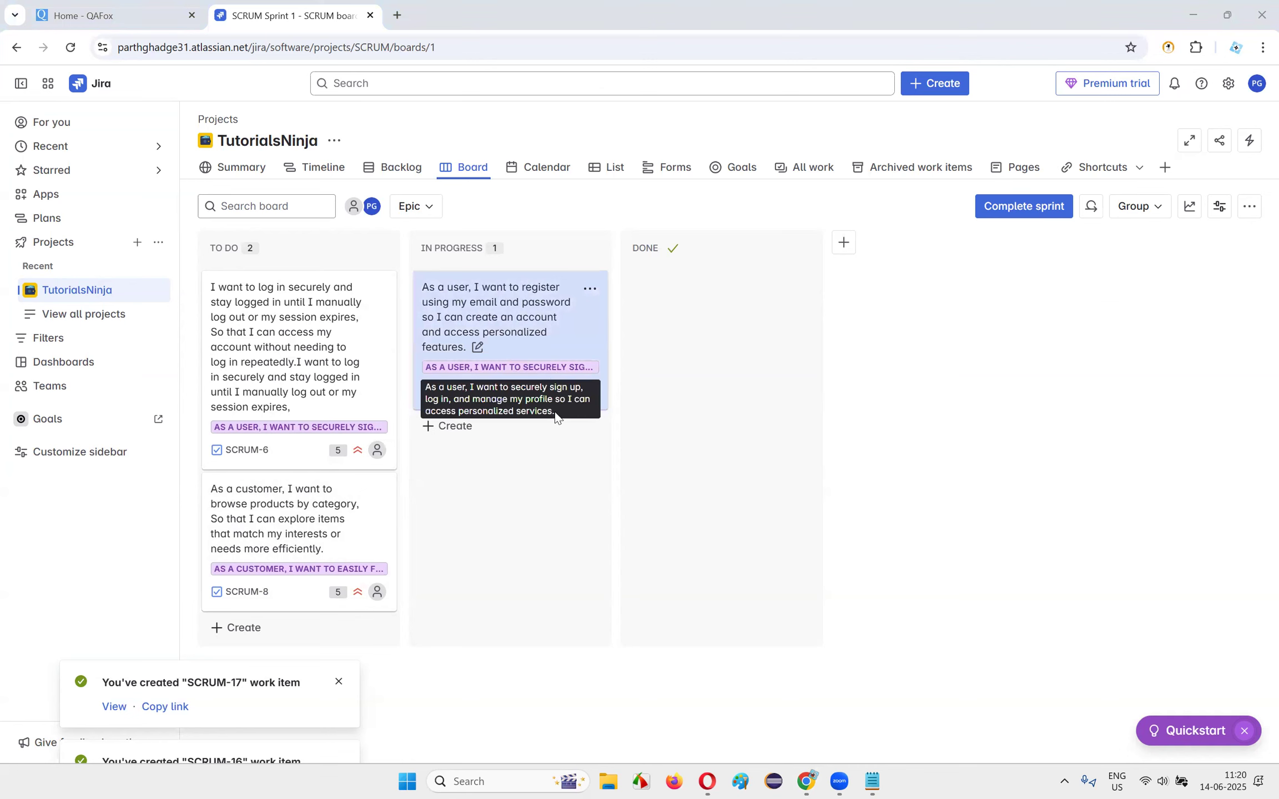
{"action": "left_click", "coordinate": [484, 331]}
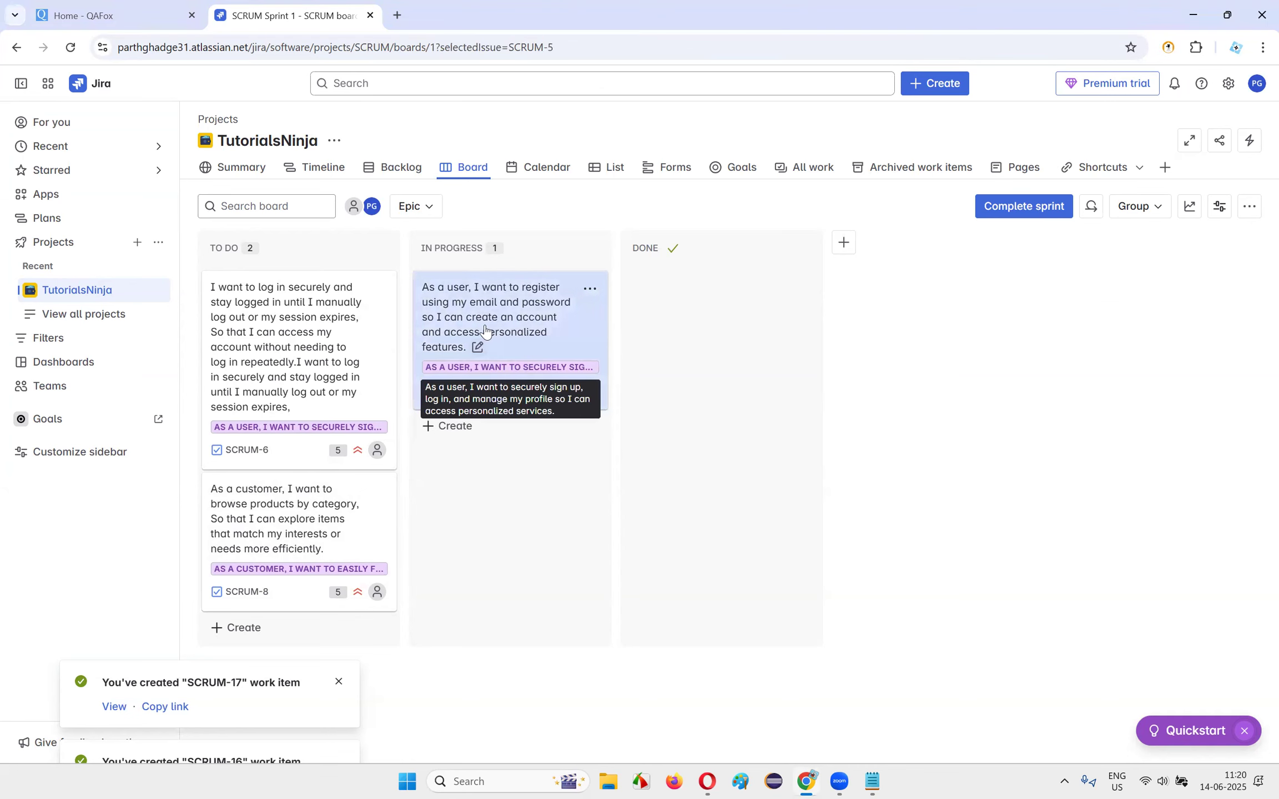
{"action": "scroll", "coordinate": [496, 390], "scroll_direction": "down", "scroll_amount": 8}
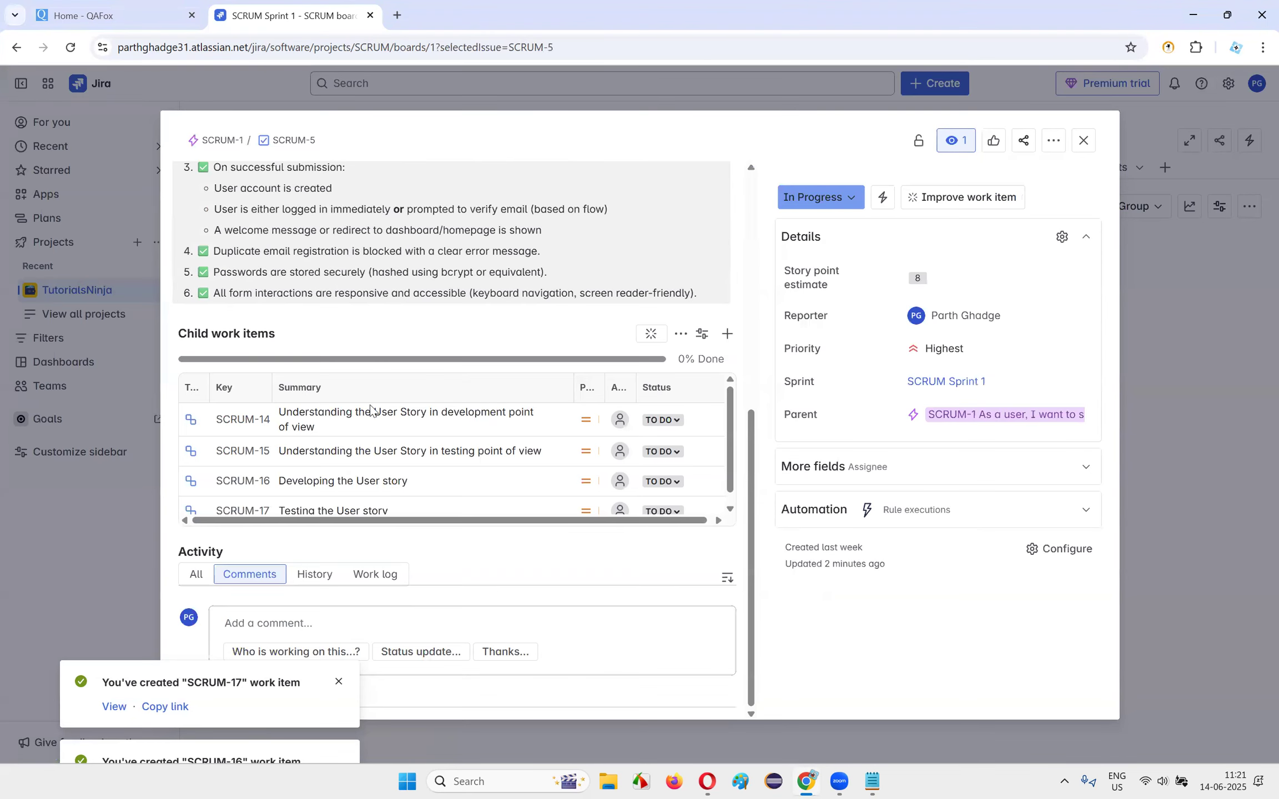
{"action": "scroll", "coordinate": [455, 311], "scroll_direction": "up", "scroll_amount": 8}
{"action": "scroll", "coordinate": [433, 272], "scroll_direction": "down", "scroll_amount": 8}
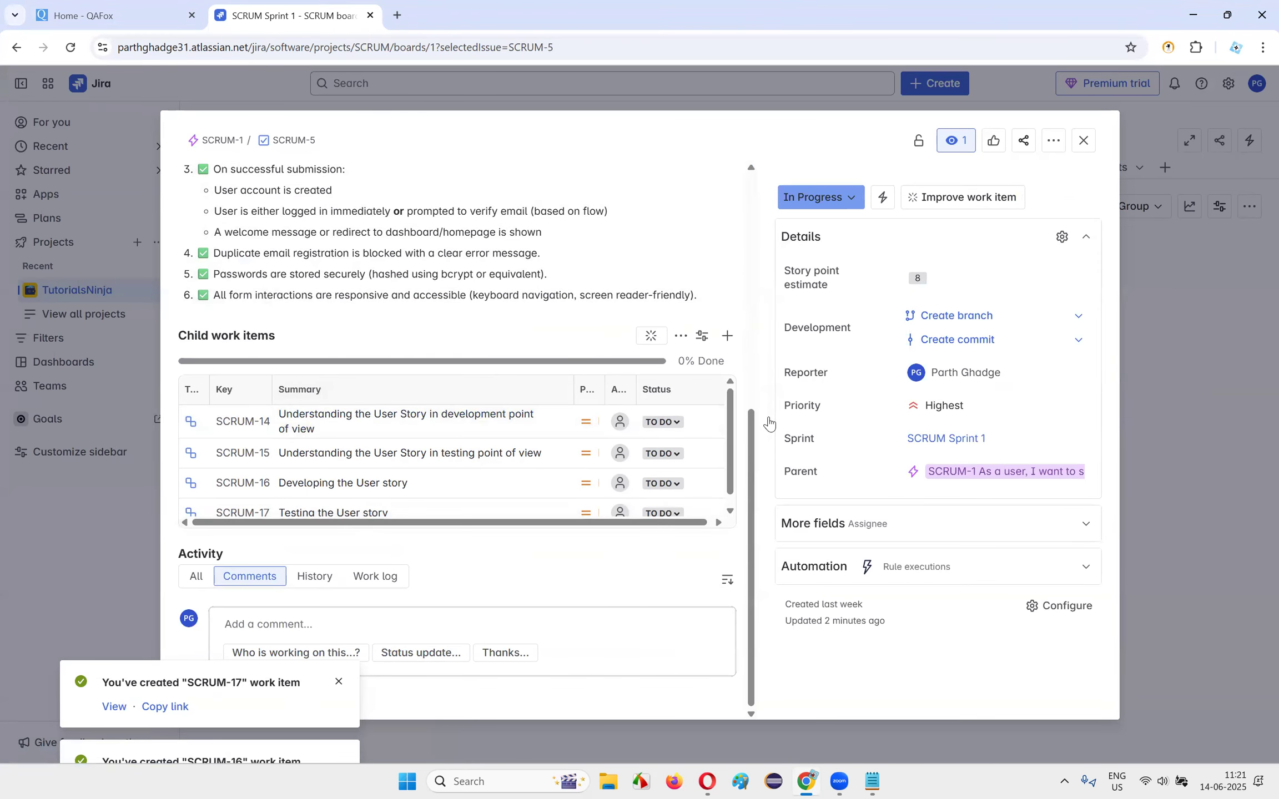
- Close the SCRUM-5 story and move the SCRUM-6 login story below it in the In Progress column
{"action": "left_click", "coordinate": [1083, 141]}
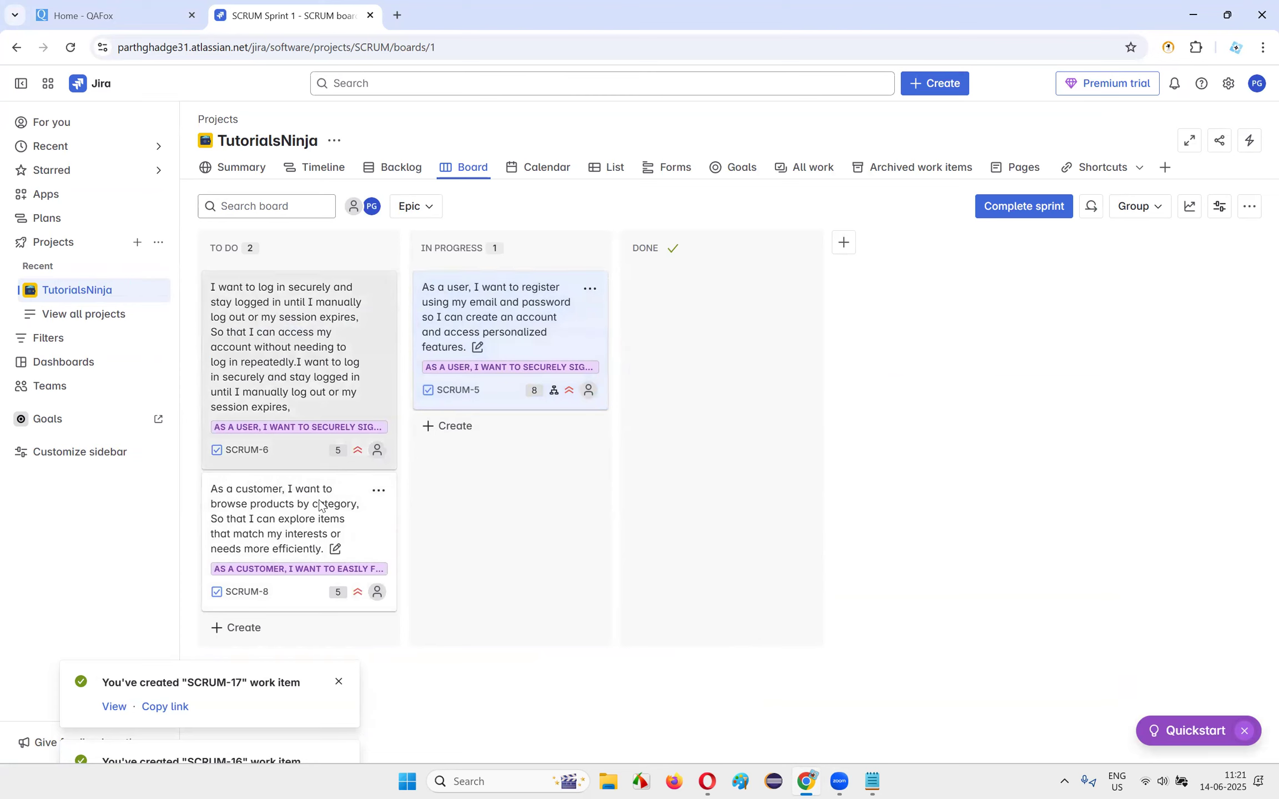
{"action": "left_click_drag", "start_coordinate": [281, 332], "coordinate": [467, 433]}
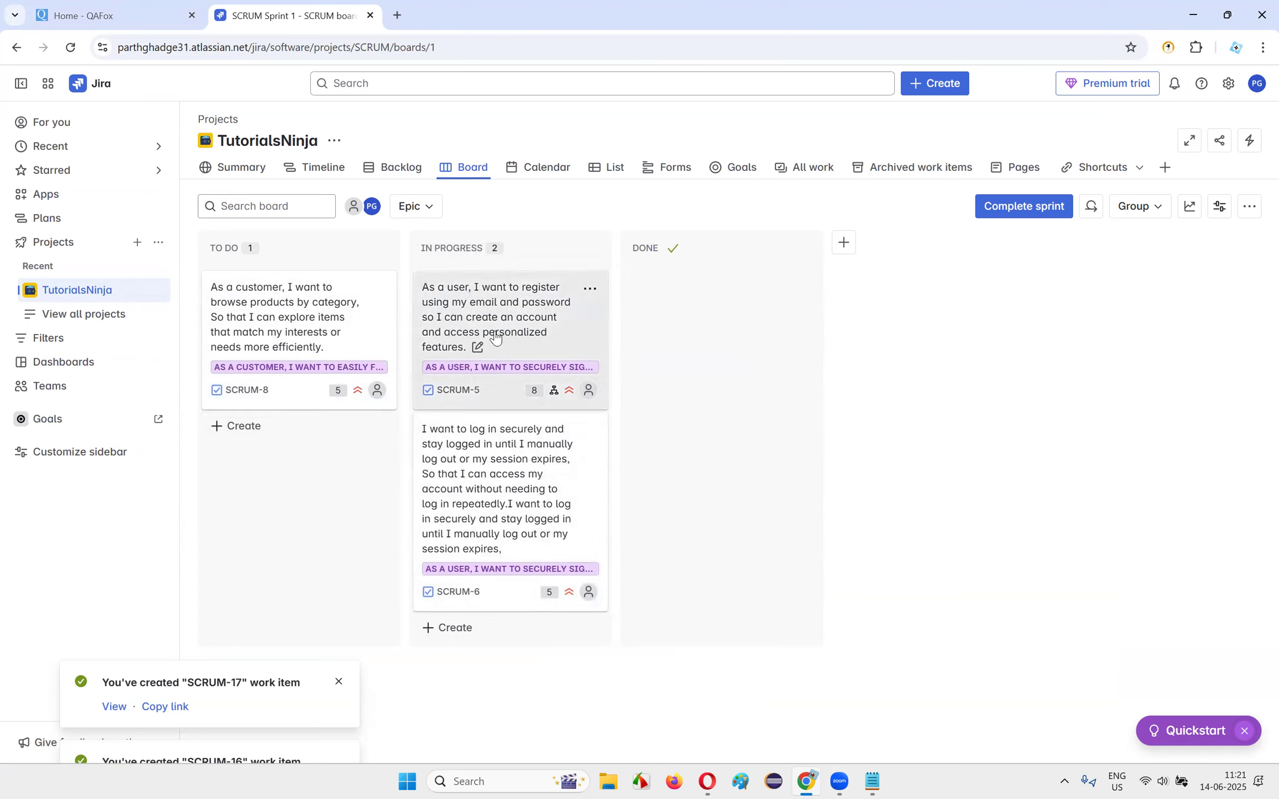
- Reopen the SCRUM-5 story at its child work items and dismiss the SCRUM-17 creation notification
{"action": "left_click", "coordinate": [527, 326]}
{"action": "scroll", "coordinate": [422, 402], "scroll_direction": "down", "scroll_amount": 7}
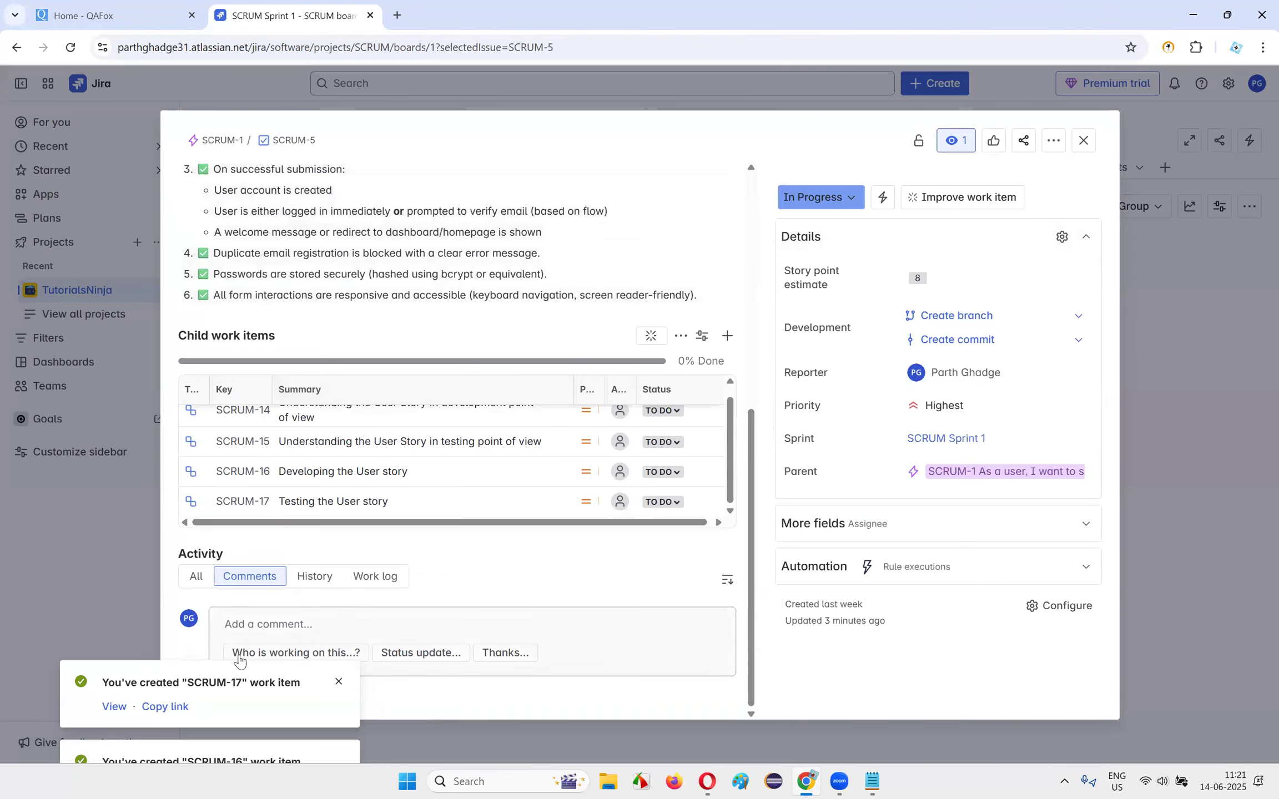
{"action": "left_click", "coordinate": [339, 681]}
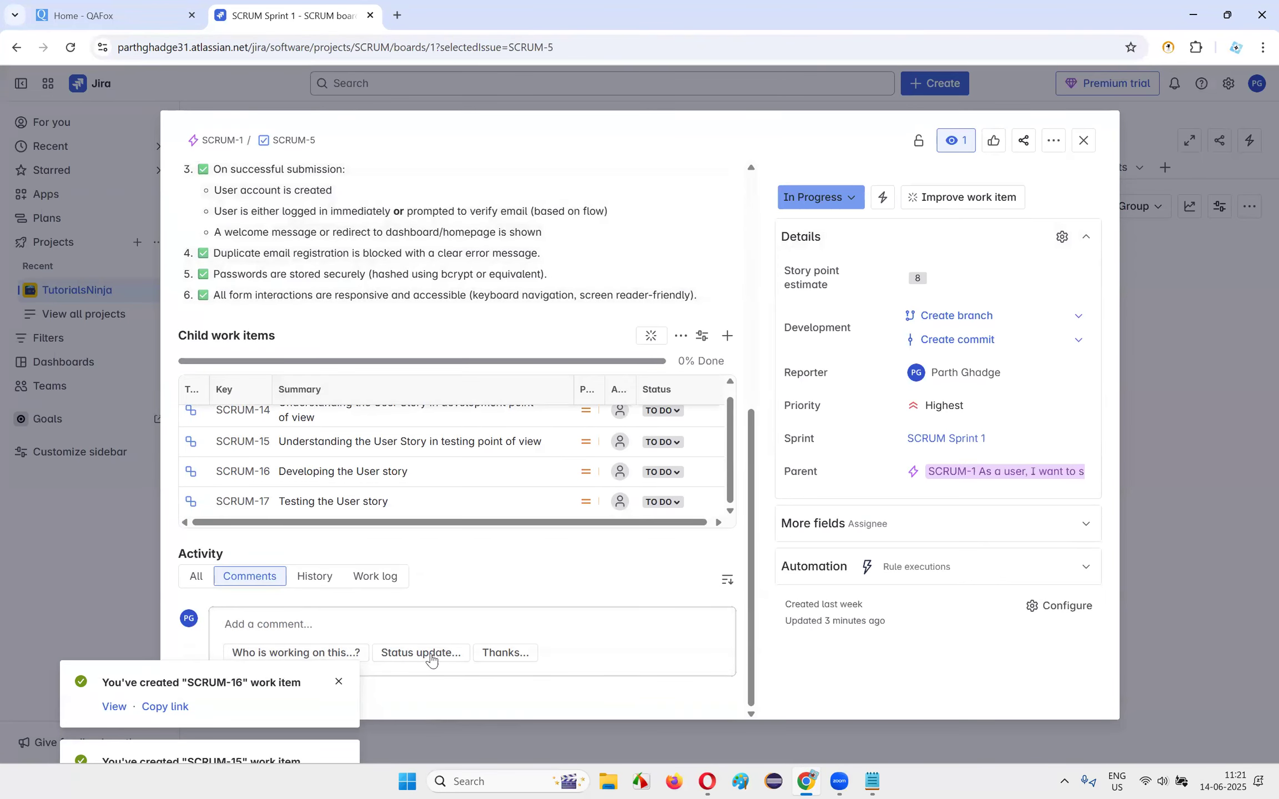
- Dismiss the remaining work item creation notifications and close the SCRUM-5 story
{"action": "left_click", "coordinate": [338, 683]}
{"action": "left_click", "coordinate": [338, 685]}
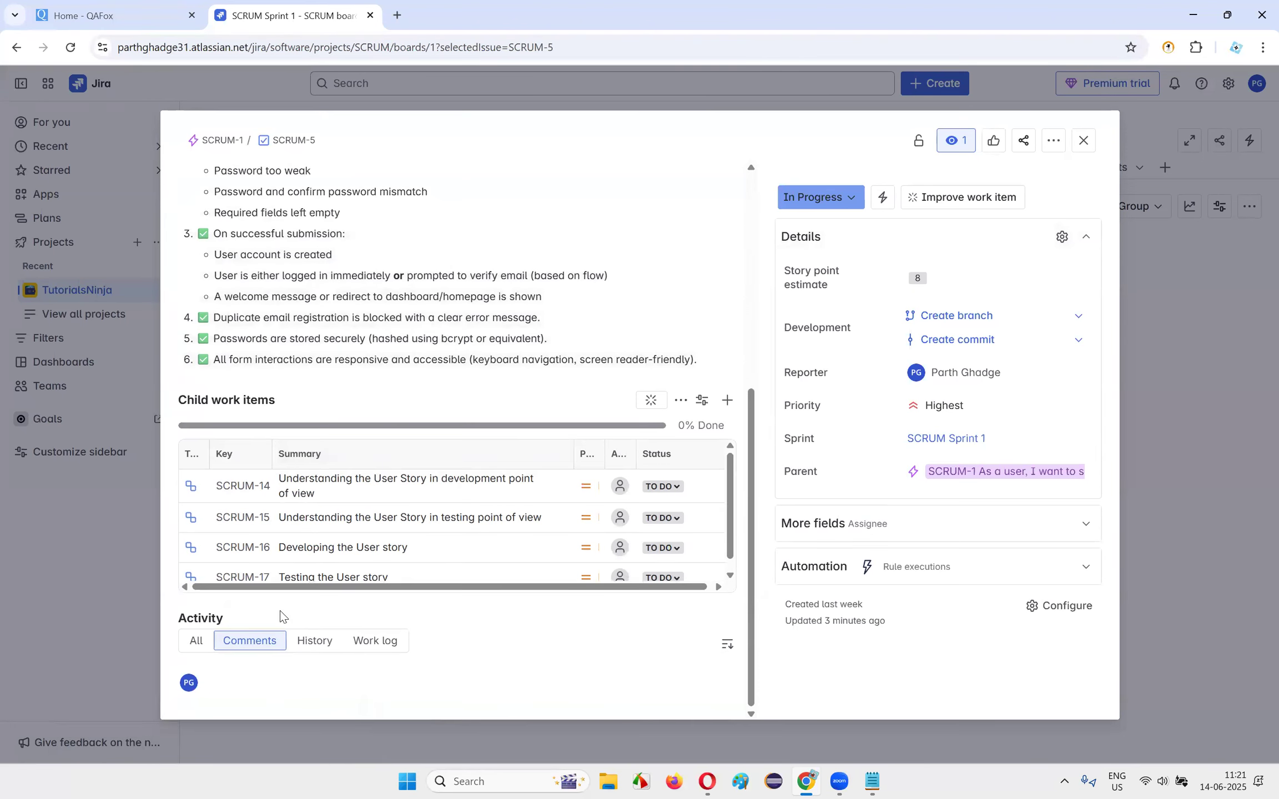
{"action": "left_click", "coordinate": [1083, 141]}
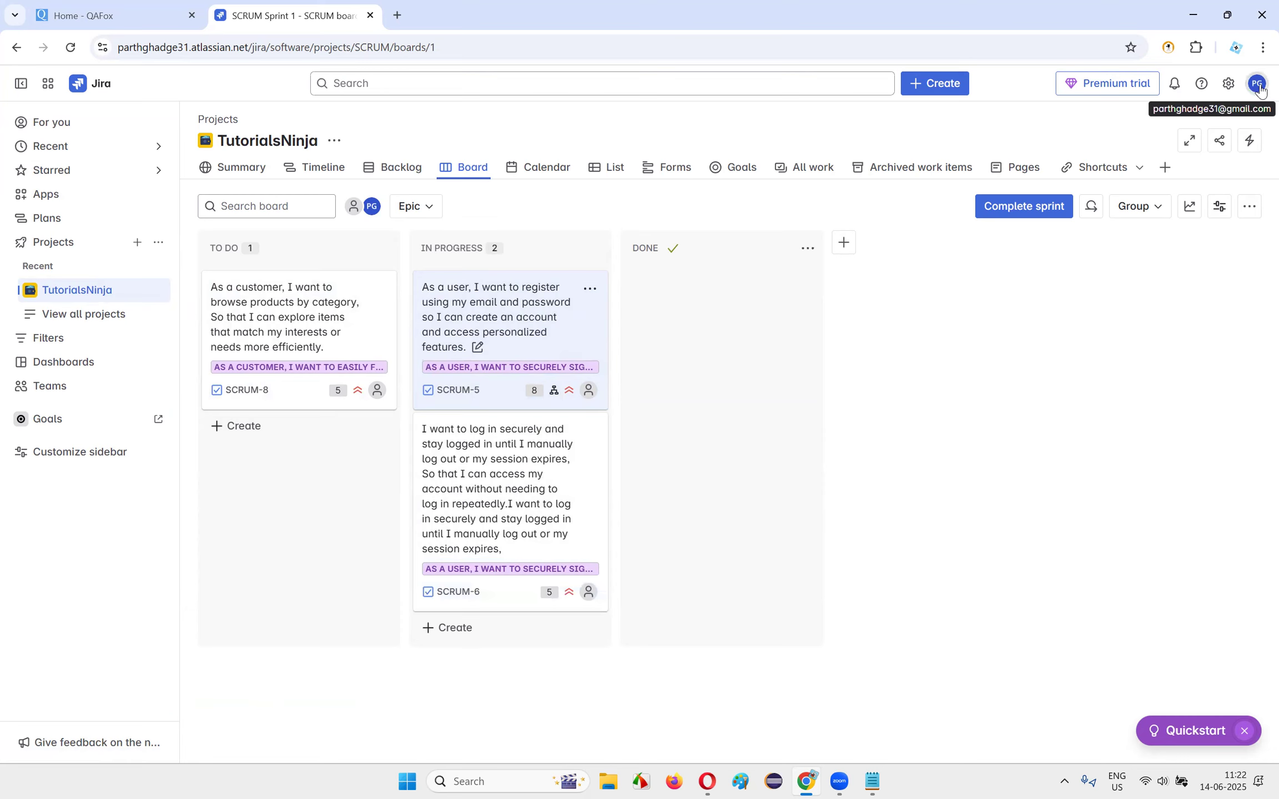
- Move the SCRUM-6 story to To Do and back to In Progress, and place the SCRUM-8 story below it in In Progress
{"action": "left_click_drag", "start_coordinate": [529, 513], "coordinate": [357, 485]}
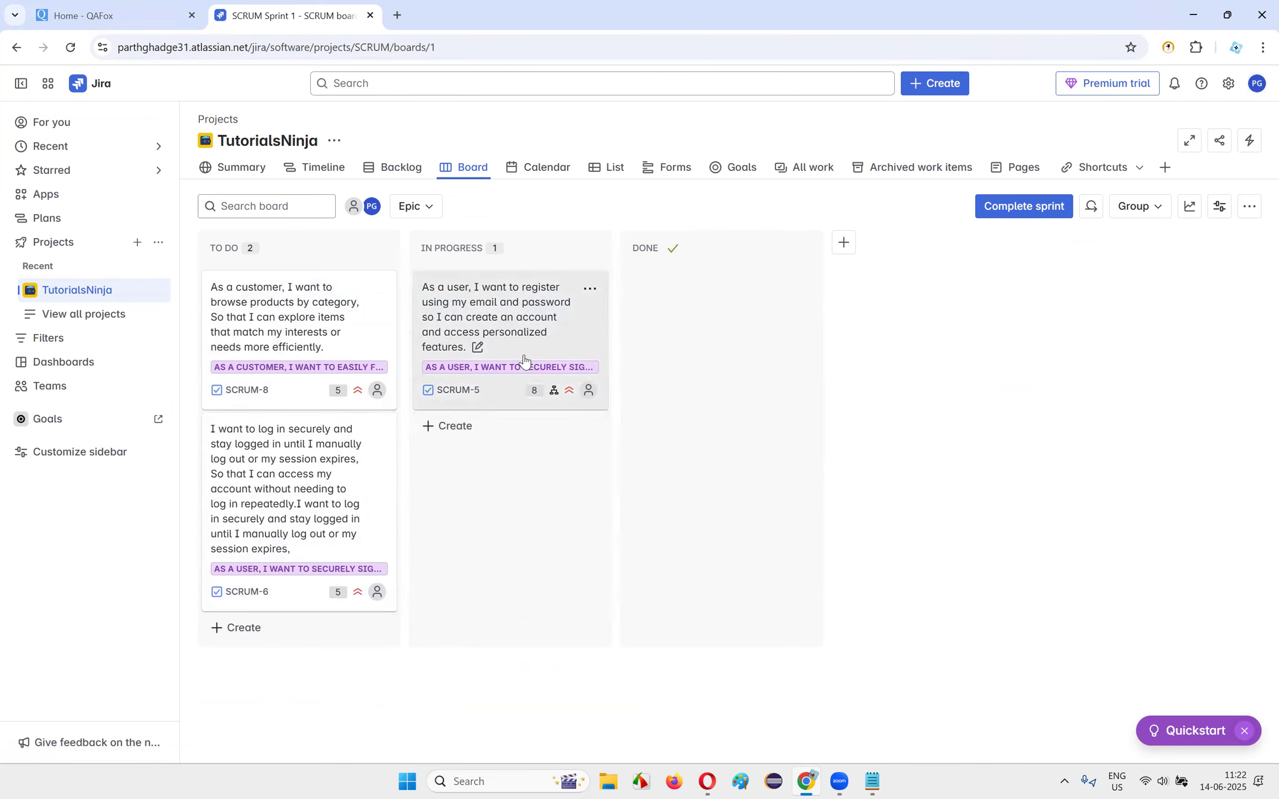
{"action": "left_click_drag", "start_coordinate": [257, 495], "coordinate": [460, 484]}
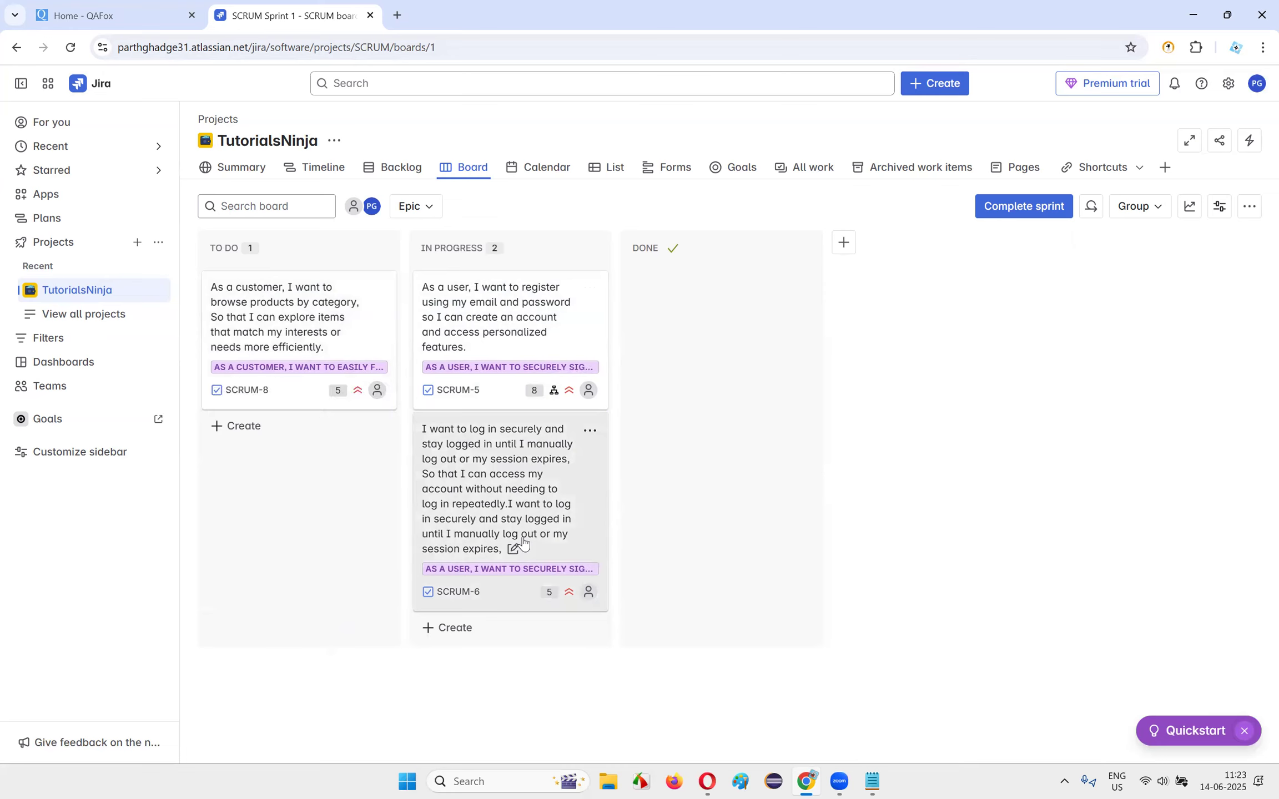
{"action": "left_click_drag", "start_coordinate": [437, 570], "coordinate": [447, 624]}
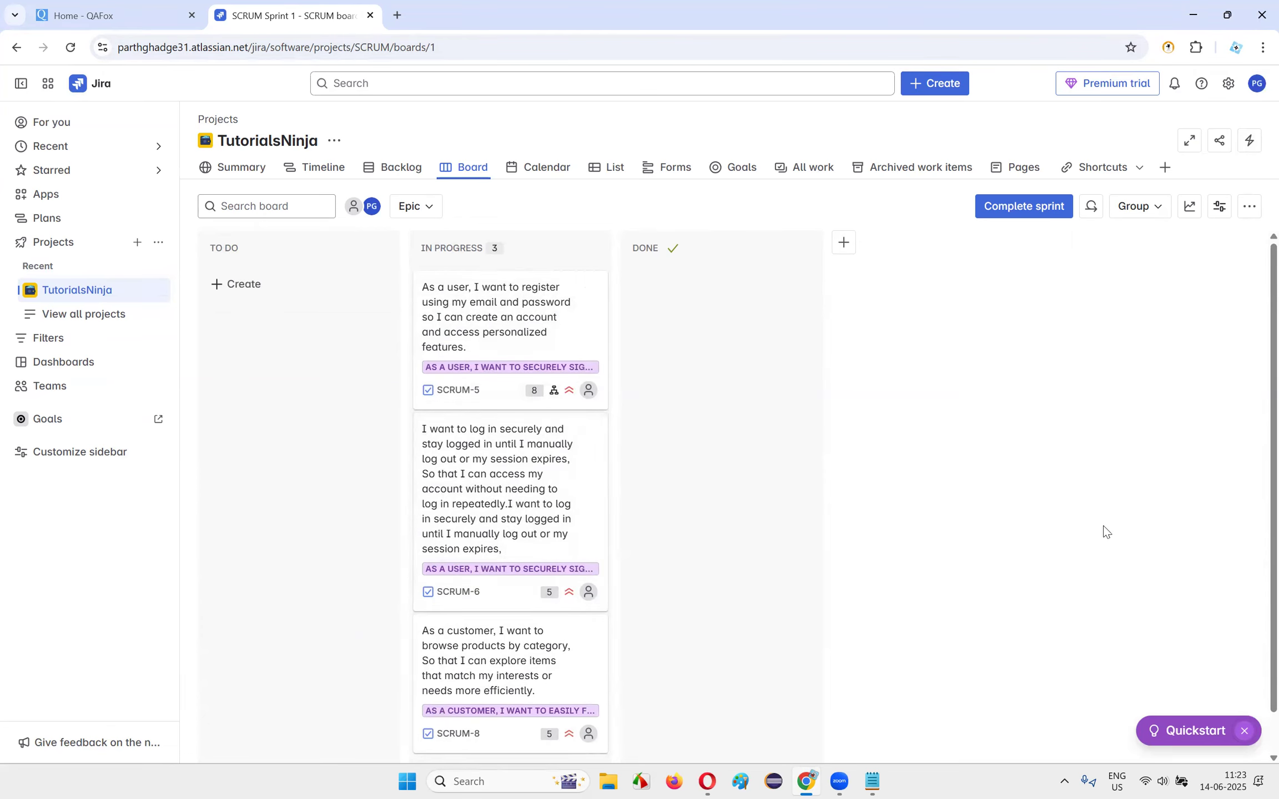
{"action": "scroll", "coordinate": [487, 689], "scroll_direction": "down", "scroll_amount": 1}
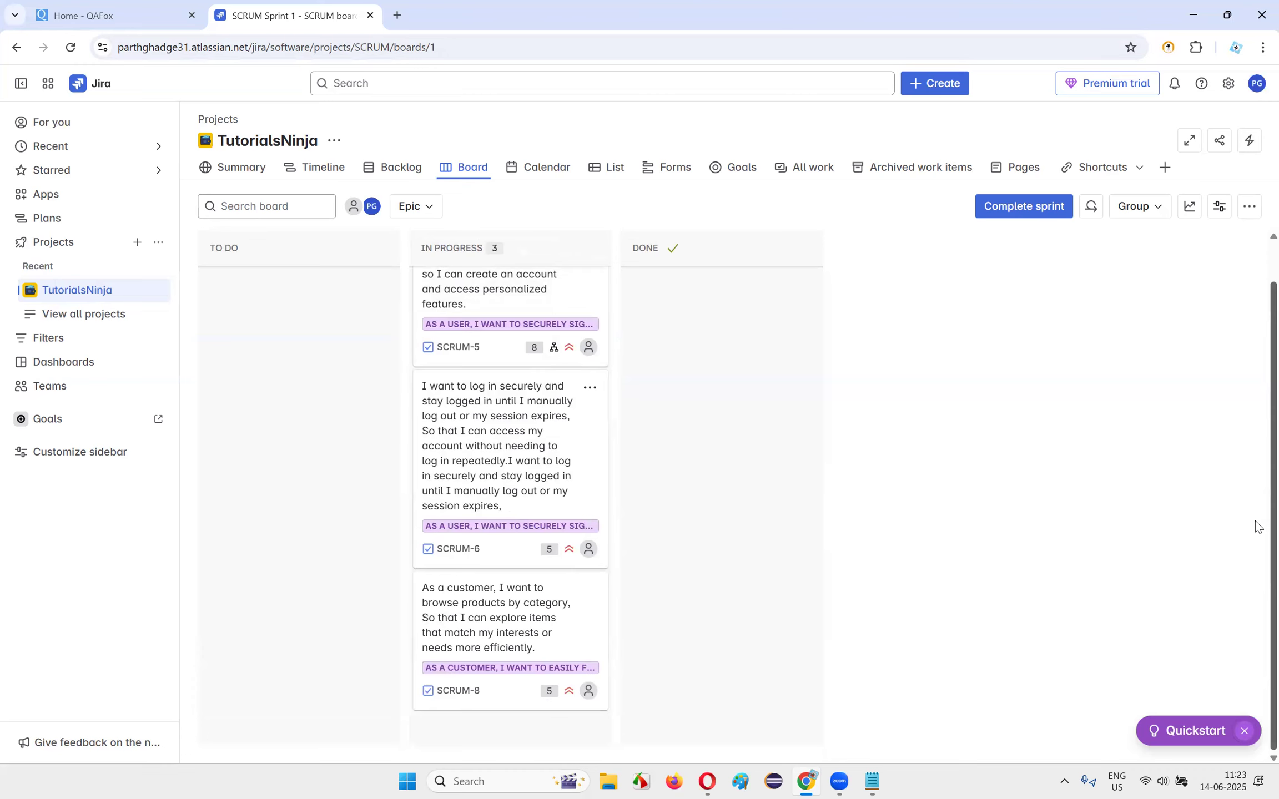
{"action": "scroll", "coordinate": [1174, 480], "scroll_direction": "up", "scroll_amount": 1}
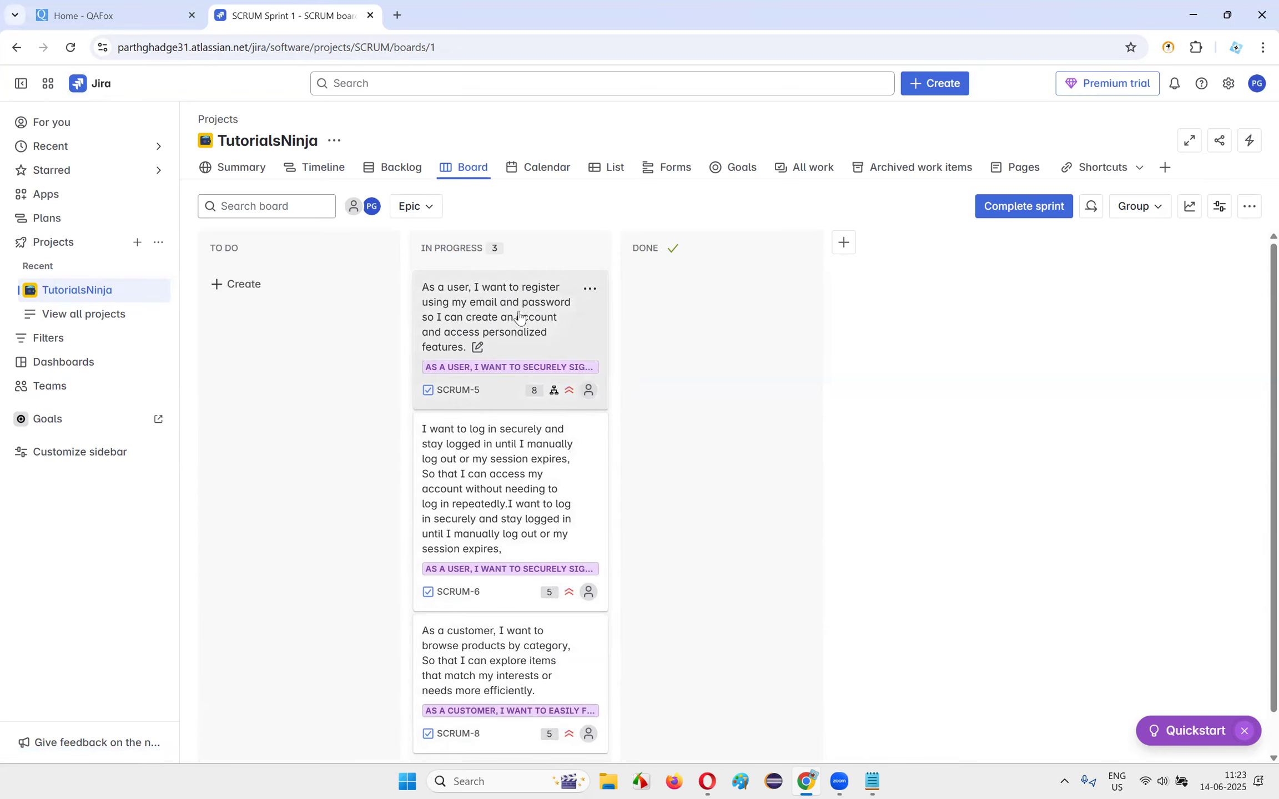
{"action": "scroll", "coordinate": [966, 642], "scroll_direction": "down", "scroll_amount": 2}
{"action": "scroll", "coordinate": [969, 621], "scroll_direction": "up", "scroll_amount": 2}
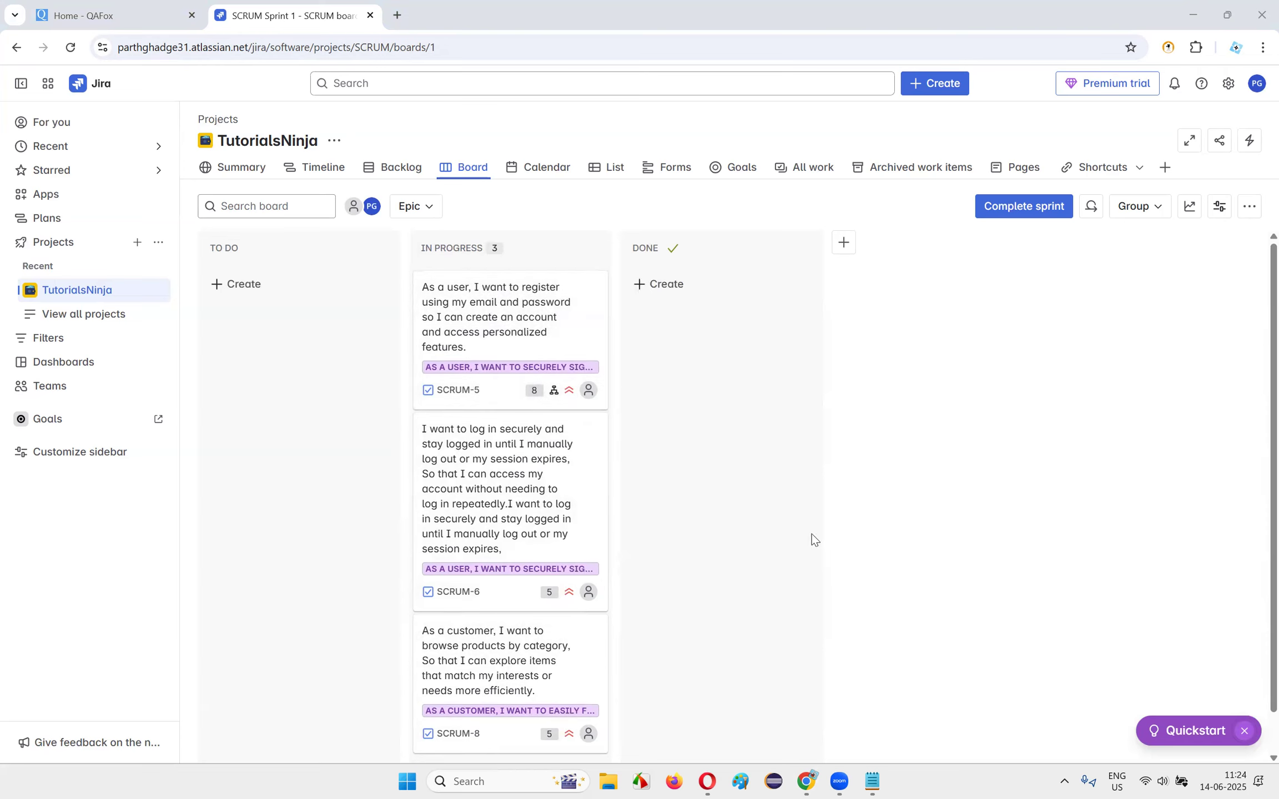
- Reopen the SCRUM-5 registration story and review its title, acceptance criteria and child work items
{"action": "left_click", "coordinate": [517, 321]}
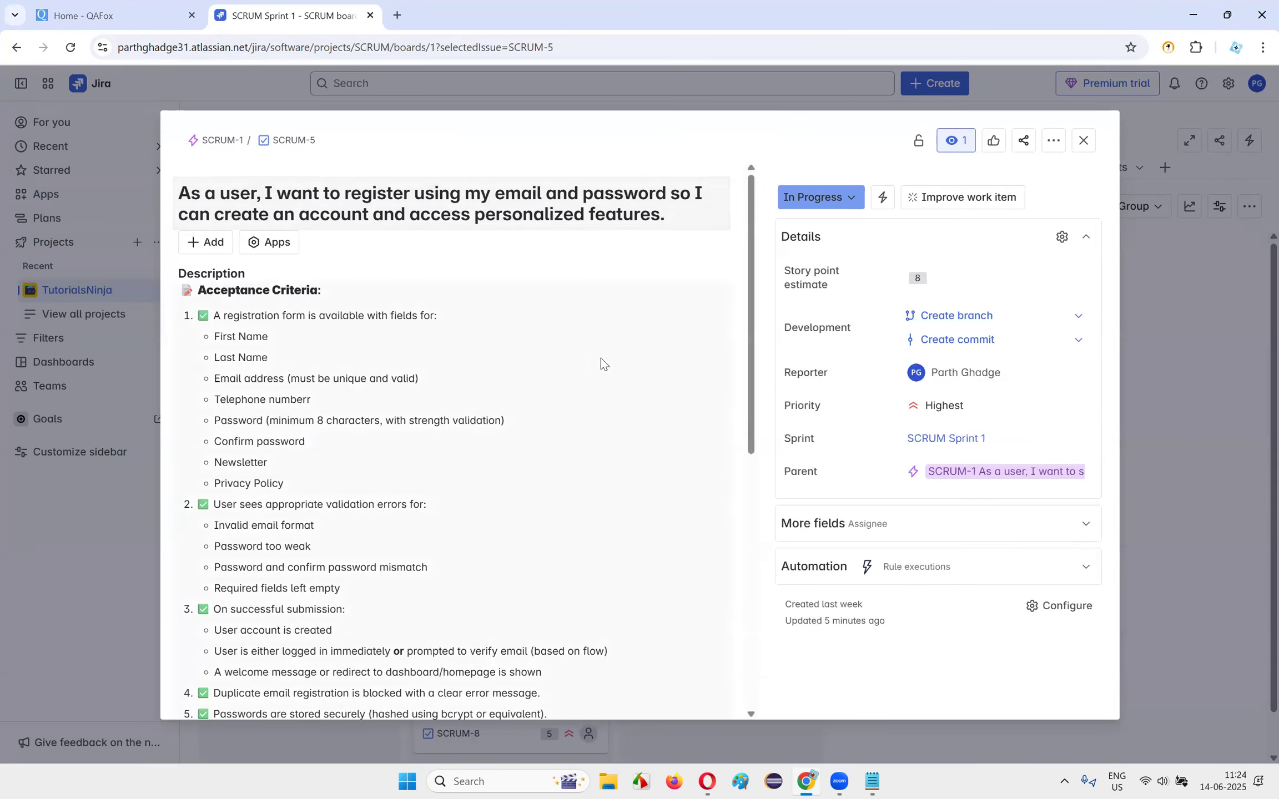
{"action": "scroll", "coordinate": [410, 311], "scroll_direction": "up", "scroll_amount": 2}
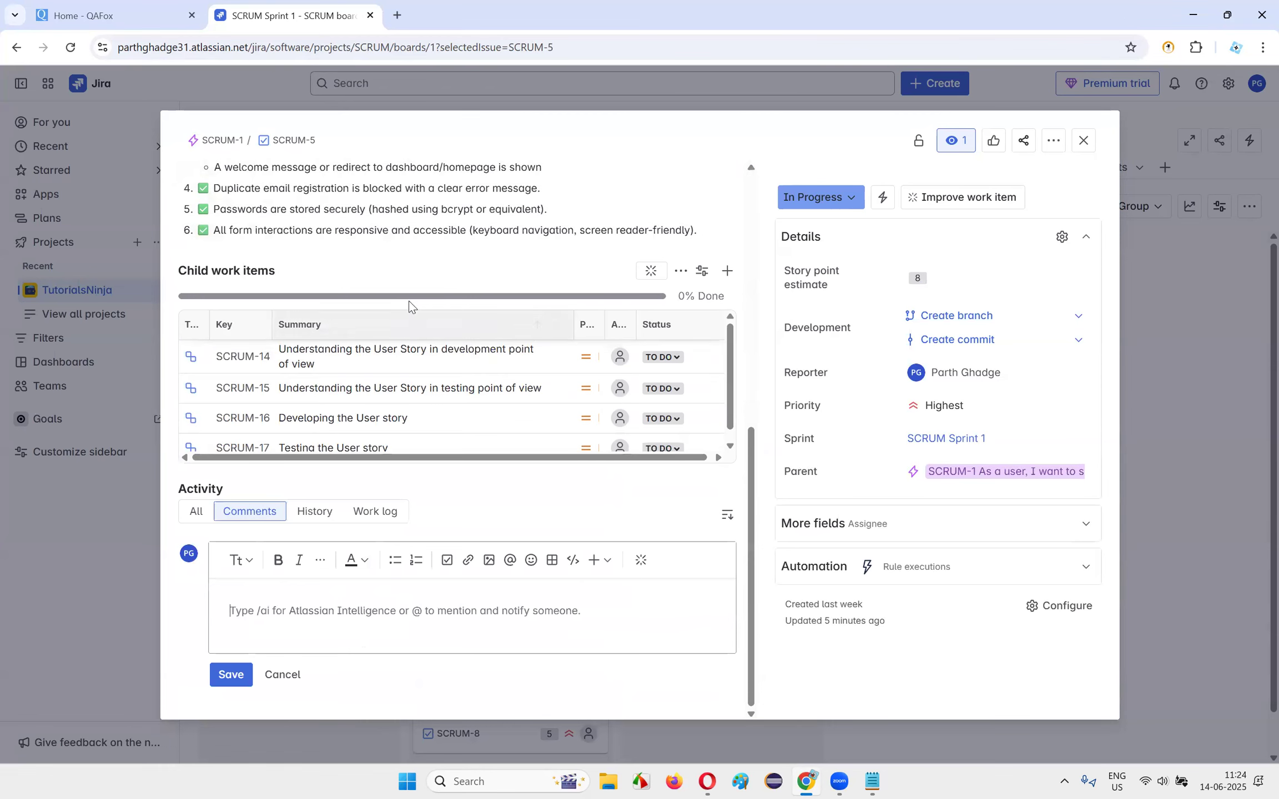
{"action": "scroll", "coordinate": [442, 300], "scroll_direction": "up", "scroll_amount": 8}
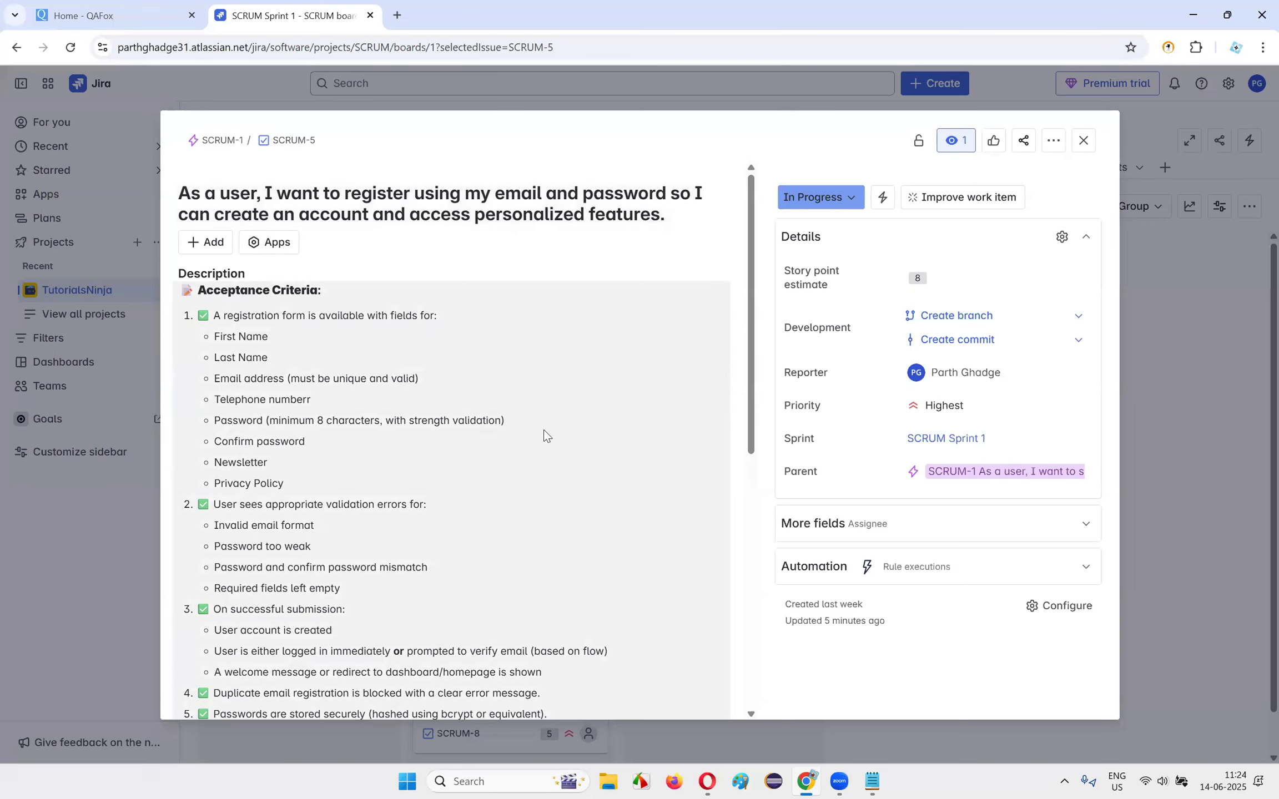
{"action": "scroll", "coordinate": [450, 402], "scroll_direction": "down", "scroll_amount": 1}
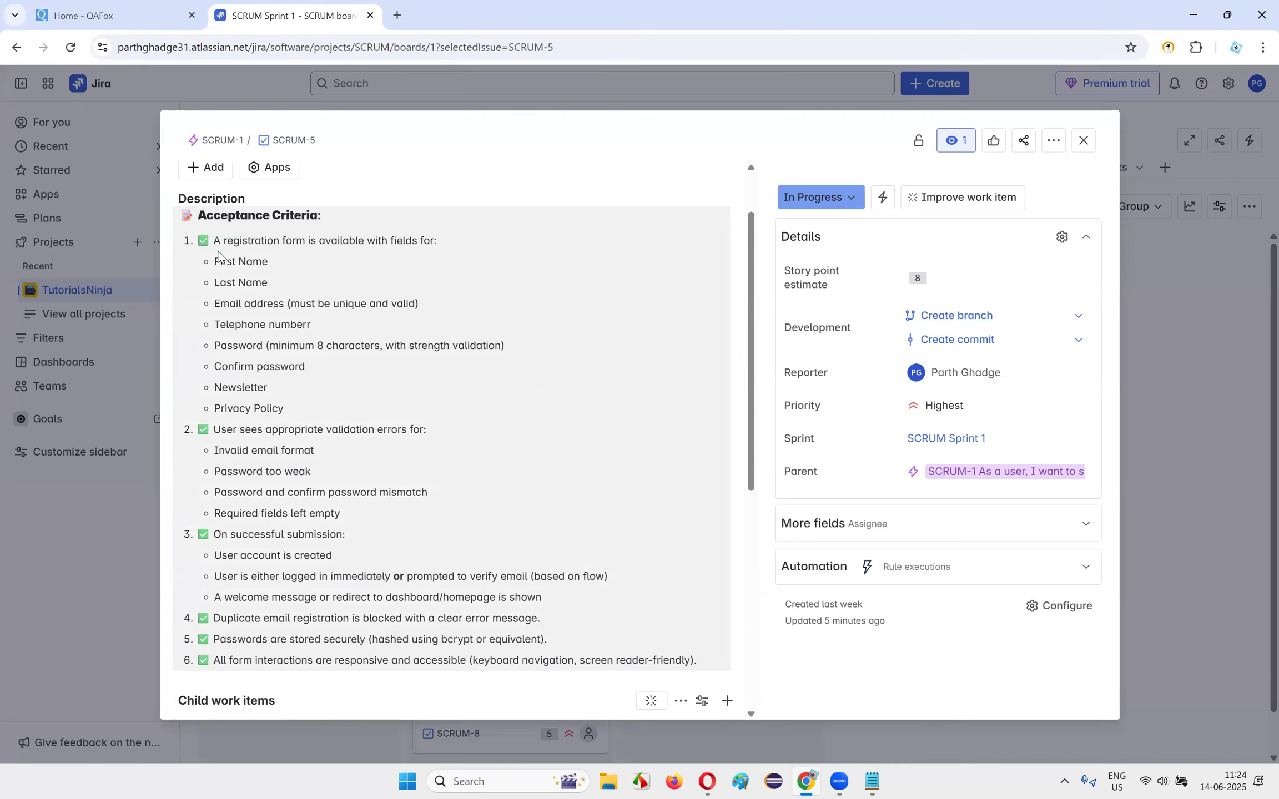
{"action": "scroll", "coordinate": [280, 469], "scroll_direction": "down", "scroll_amount": 4}
{"action": "scroll", "coordinate": [260, 330], "scroll_direction": "up", "scroll_amount": 5}
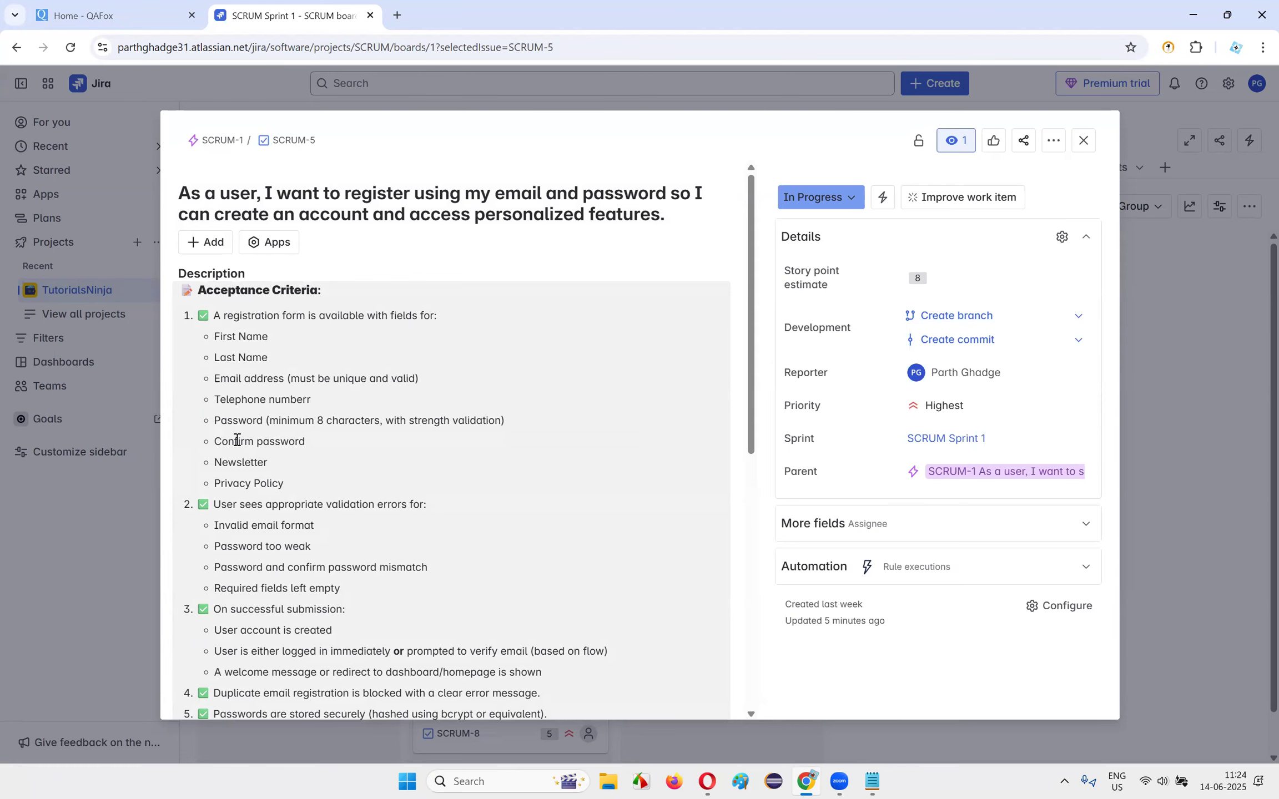
{"action": "scroll", "coordinate": [387, 462], "scroll_direction": "down", "scroll_amount": 3}
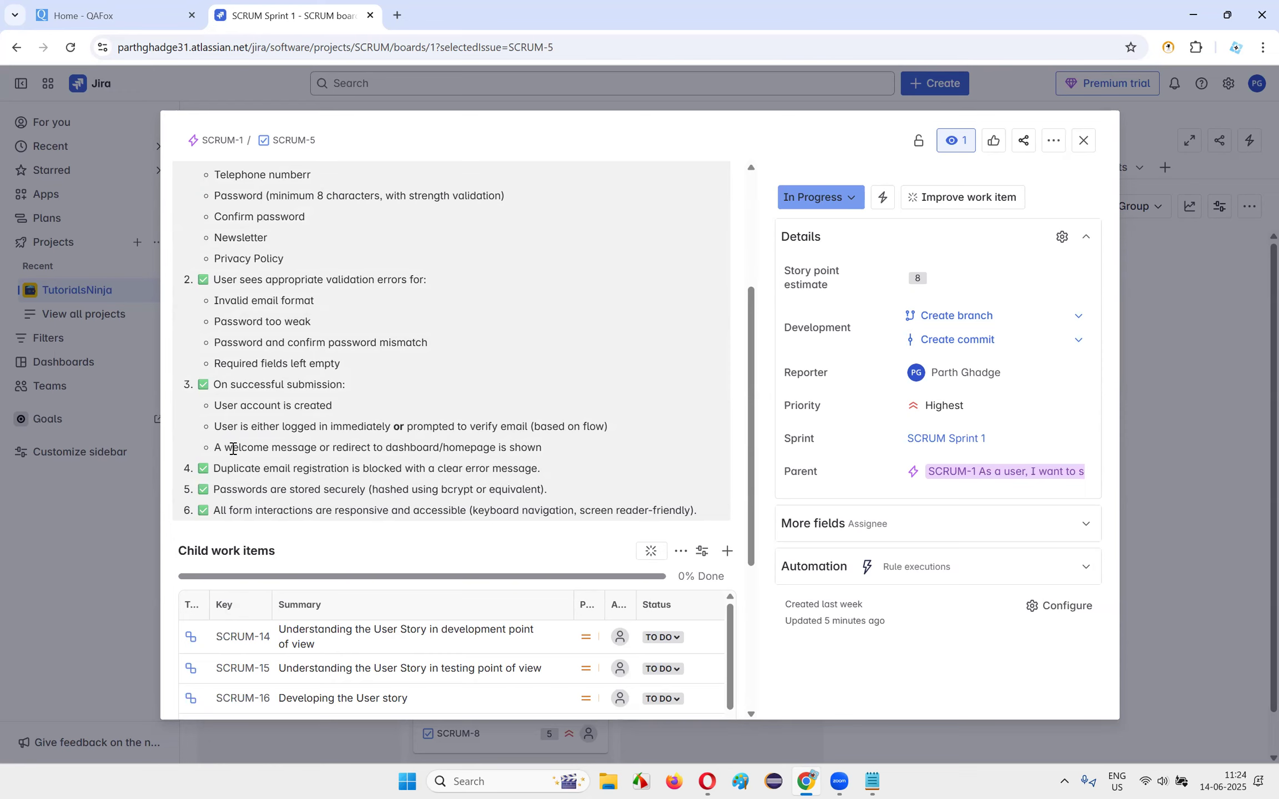
{"action": "scroll", "coordinate": [545, 455], "scroll_direction": "down", "scroll_amount": 4}
{"action": "scroll", "coordinate": [448, 448], "scroll_direction": "up", "scroll_amount": 8}
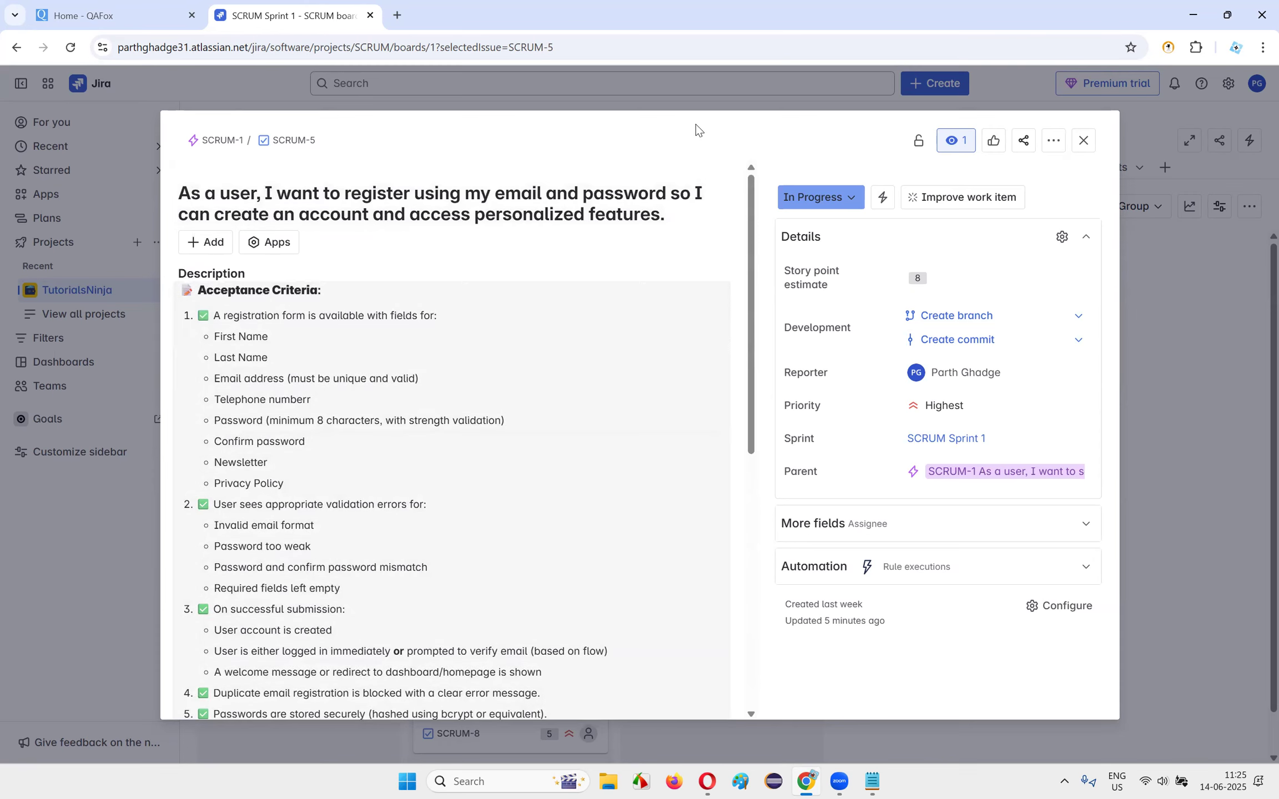
- Switch to ChatGPT in a new browser tab and collapse its sidebar
{"action": "key", "text": "ctrl+t"}
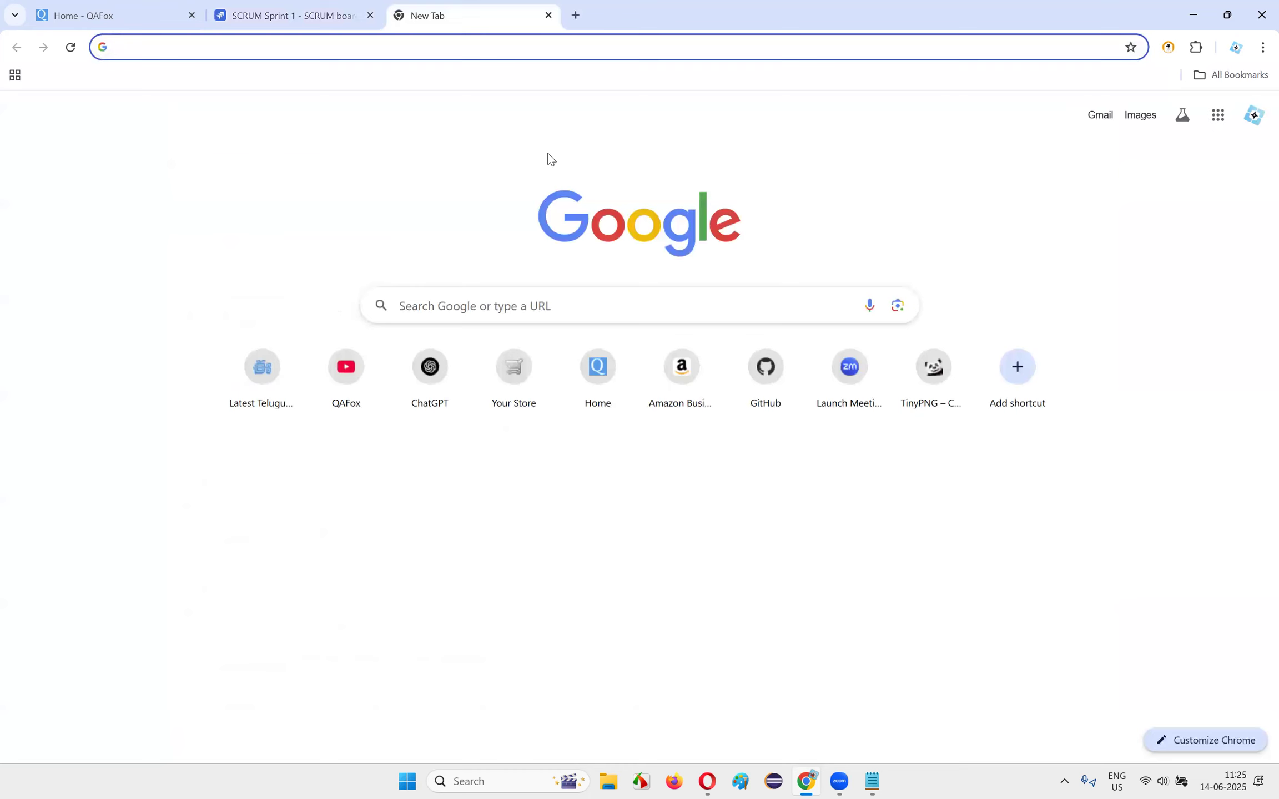
{"action": "type", "text": "chat"}
{"action": "key", "text": "Return"}
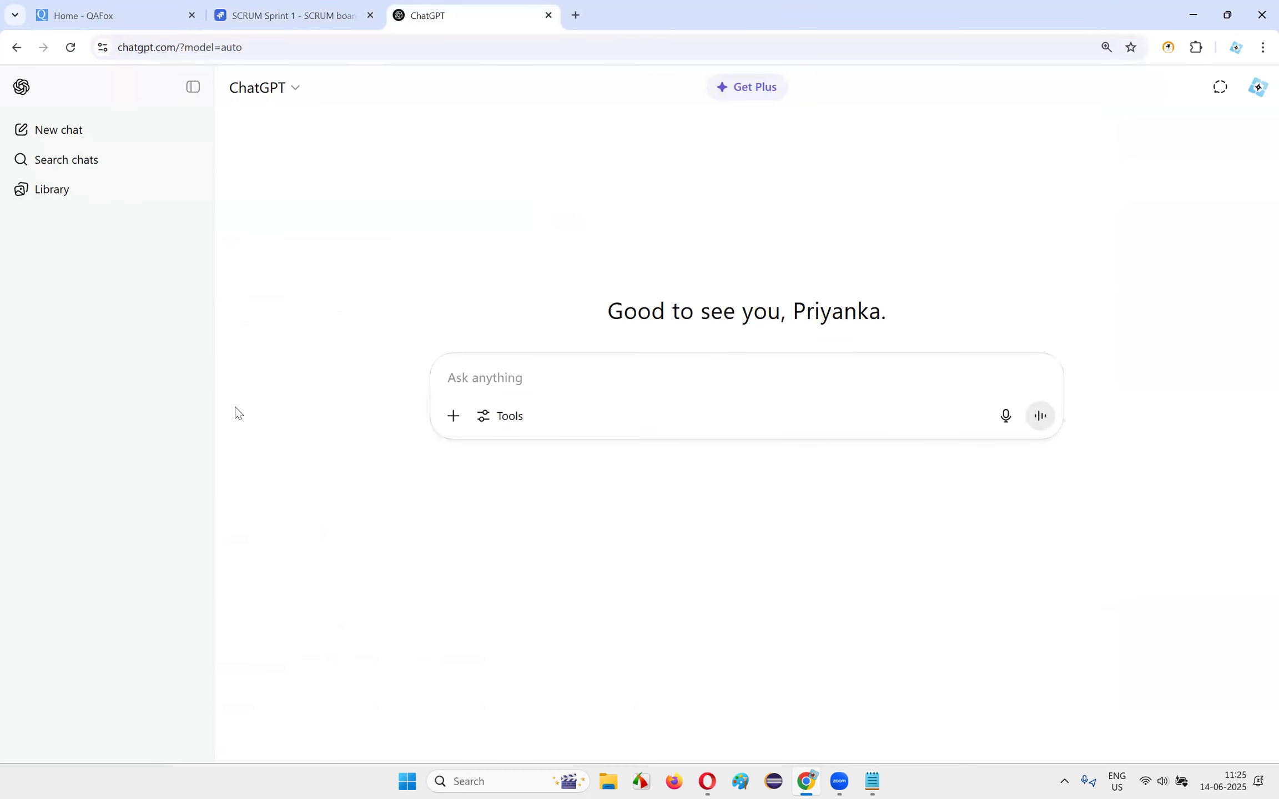
{"action": "left_click", "coordinate": [182, 86]}
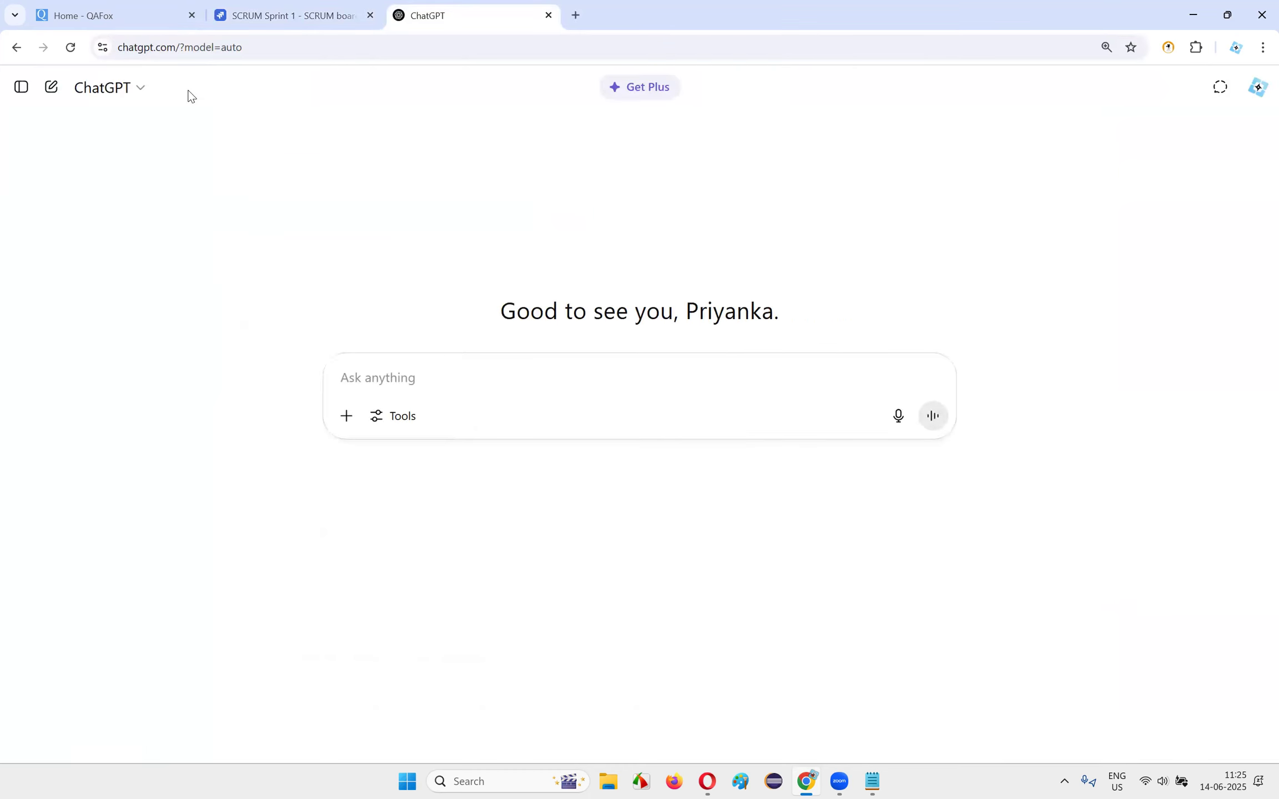
- Begin the prompt with "As a Software Tester, I need to understand the User story created the Product owner and clarify all the doubts"
{"action": "type", "text": "As a"}
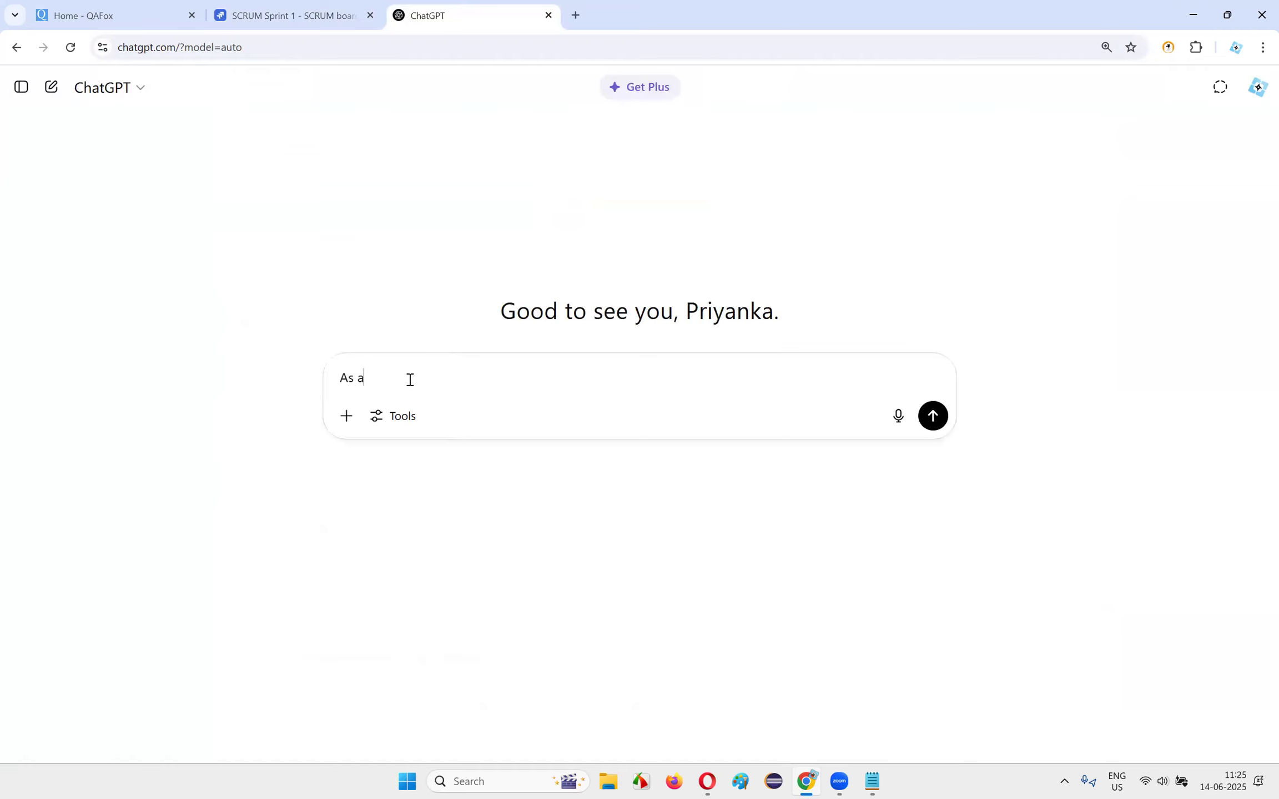
{"action": "type", "text": " Software Tst"}
{"action": "type", "text": "ter"}
{"action": "type", "text": ", I need to undertand a"}
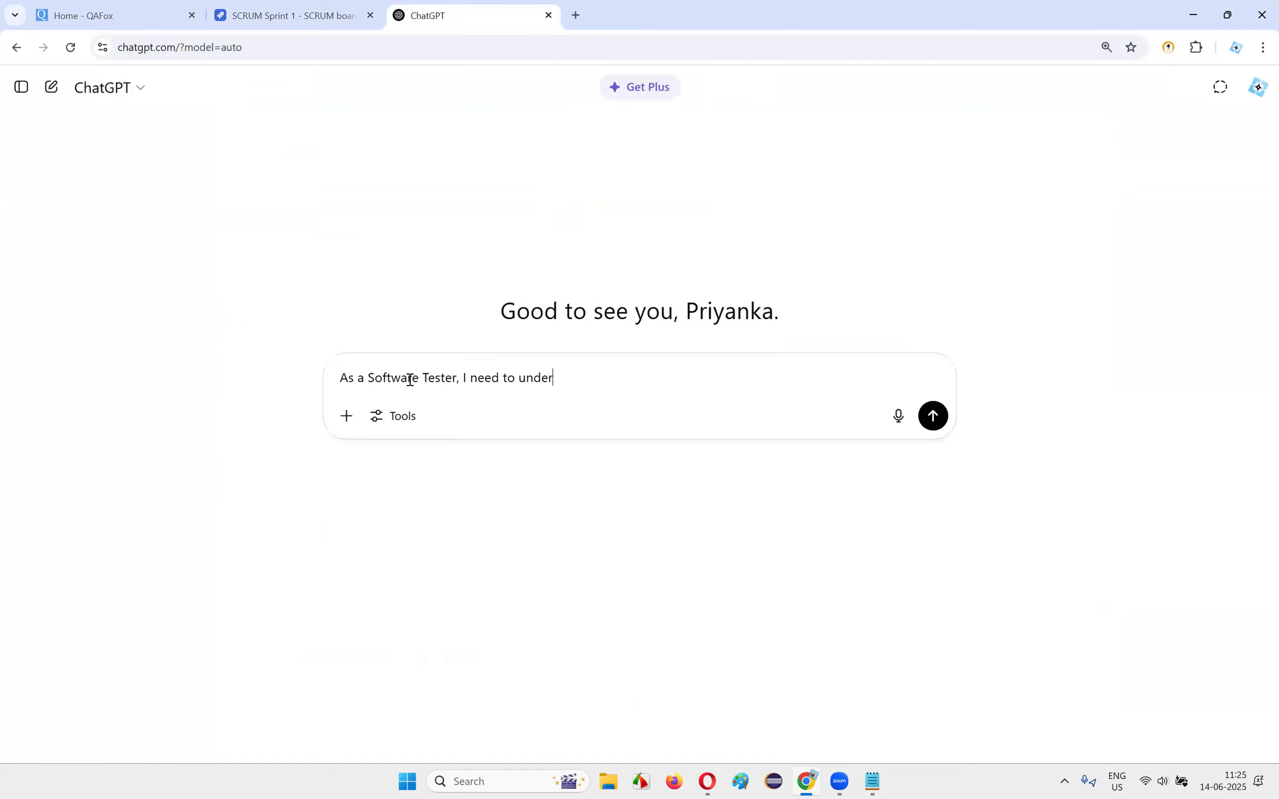
{"action": "key", "text": "BackSpace"}
{"action": "key", "text": "BackSpace"}
{"action": "key", "text": "BackSpace"}
{"action": "key", "text": "BackSpace"}
{"action": "type", "text": "and the User story created the Pr4oduc"}
{"action": "key", "text": "BackSpace"}
{"action": "key", "text": "BackSpace"}
{"action": "key", "text": "BackSpace"}
{"action": "type", "text": "uct ownwe"}
{"action": "type", "text": "ne"}
{"action": "type", "text": "r and cl"}
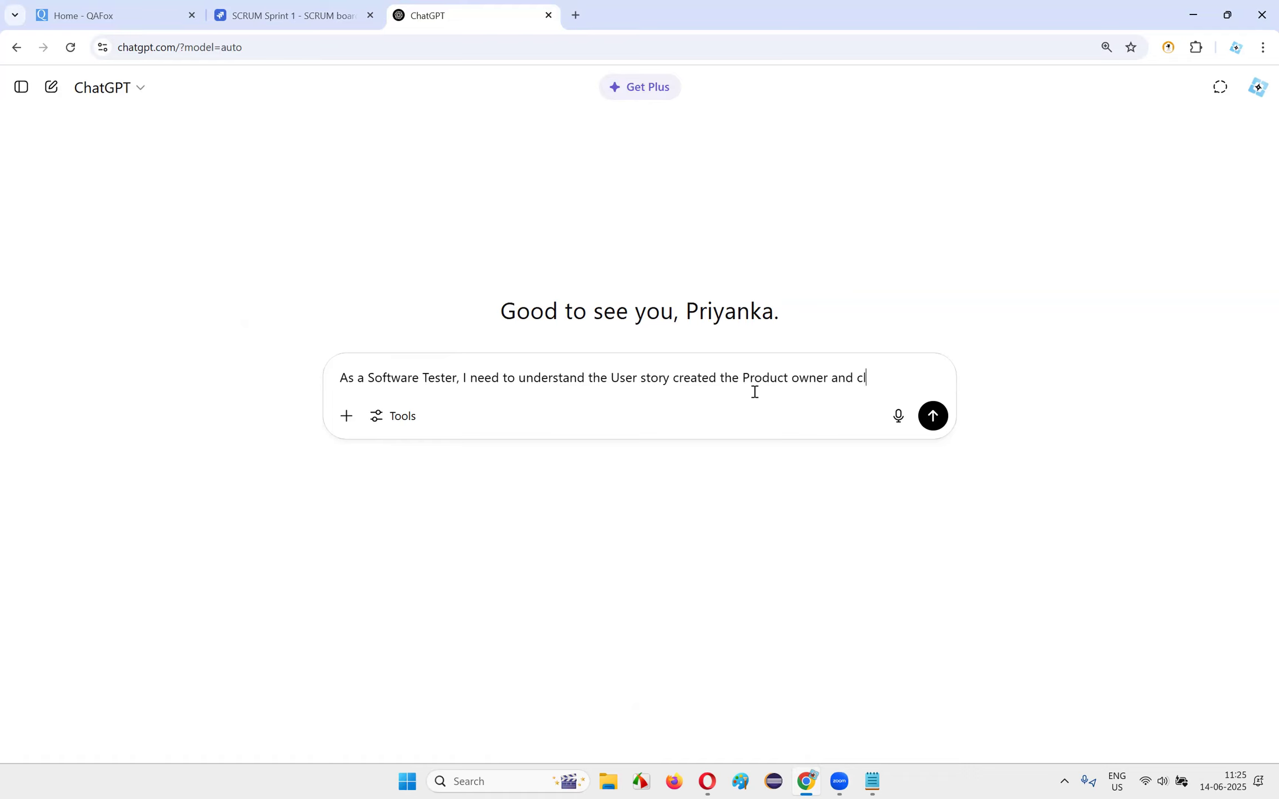
{"action": "type", "text": "arify all the dou"}
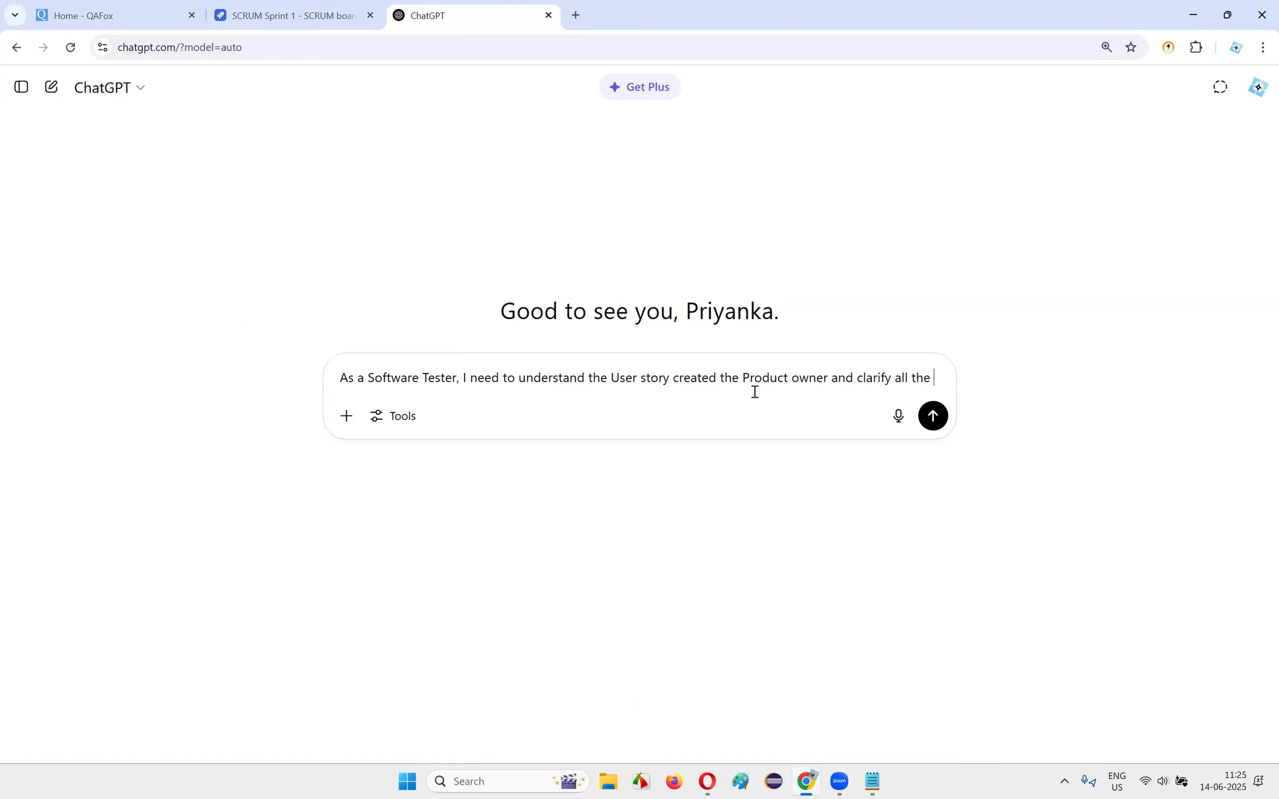
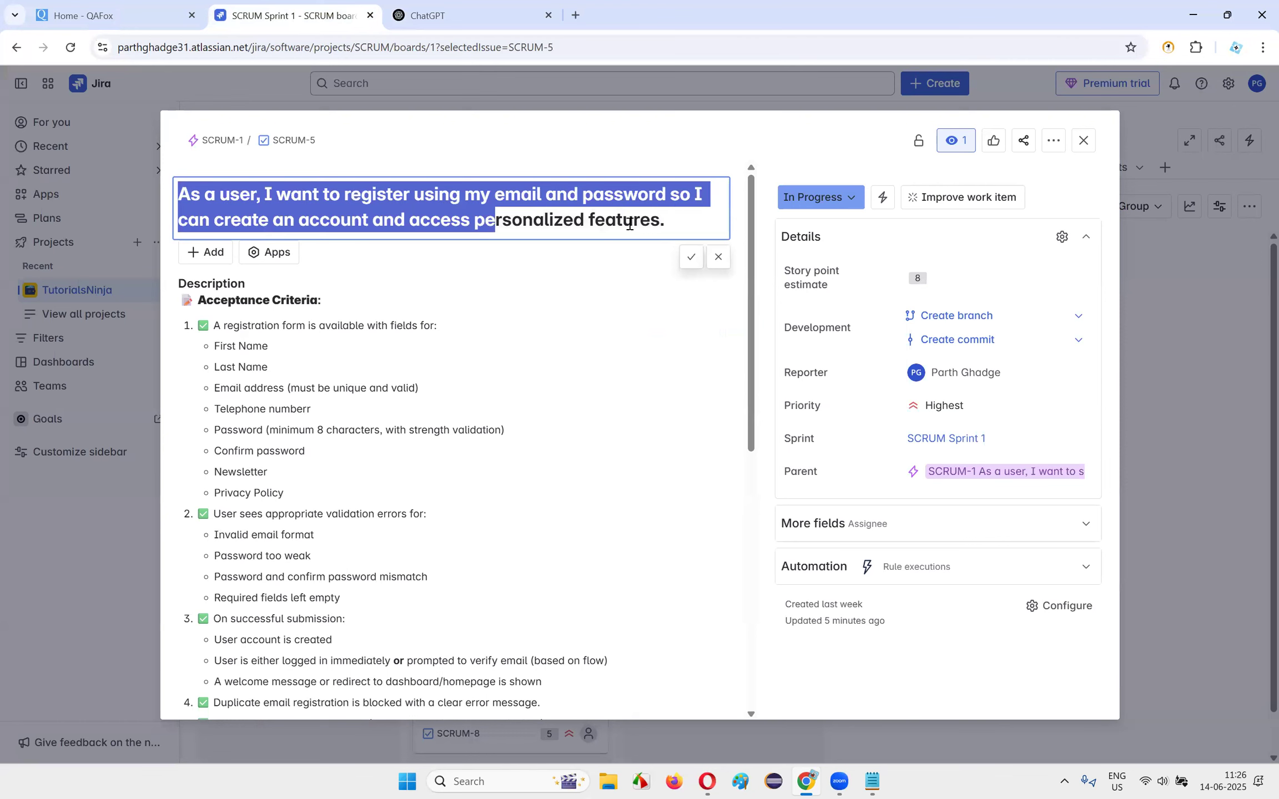
- Copy the SCRUM-5 story title into the ChatGPT prompt and add the label "User story Acceptance Criteria -" after it
{"action": "key", "text": "ctrl+c"}
{"action": "key", "text": "ctrl+Tab"}
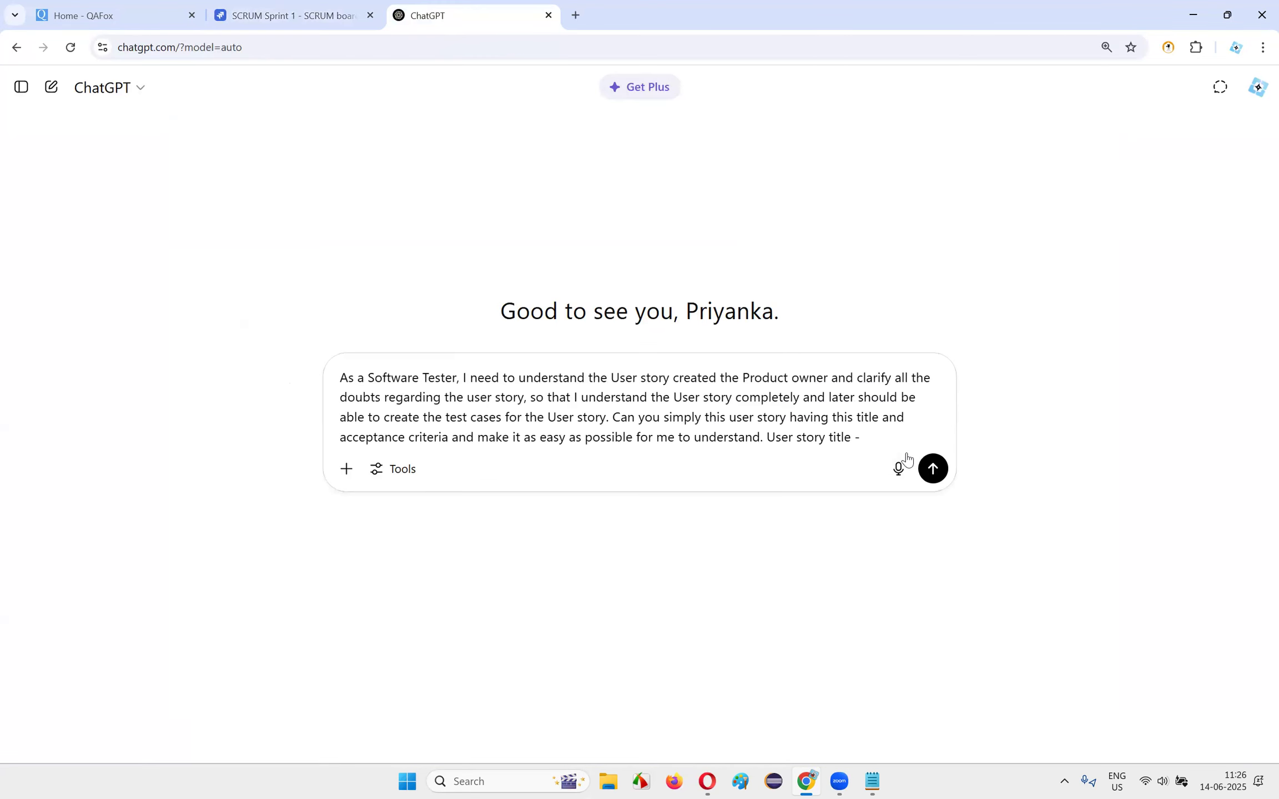
{"action": "key", "text": "ctrl+v"}
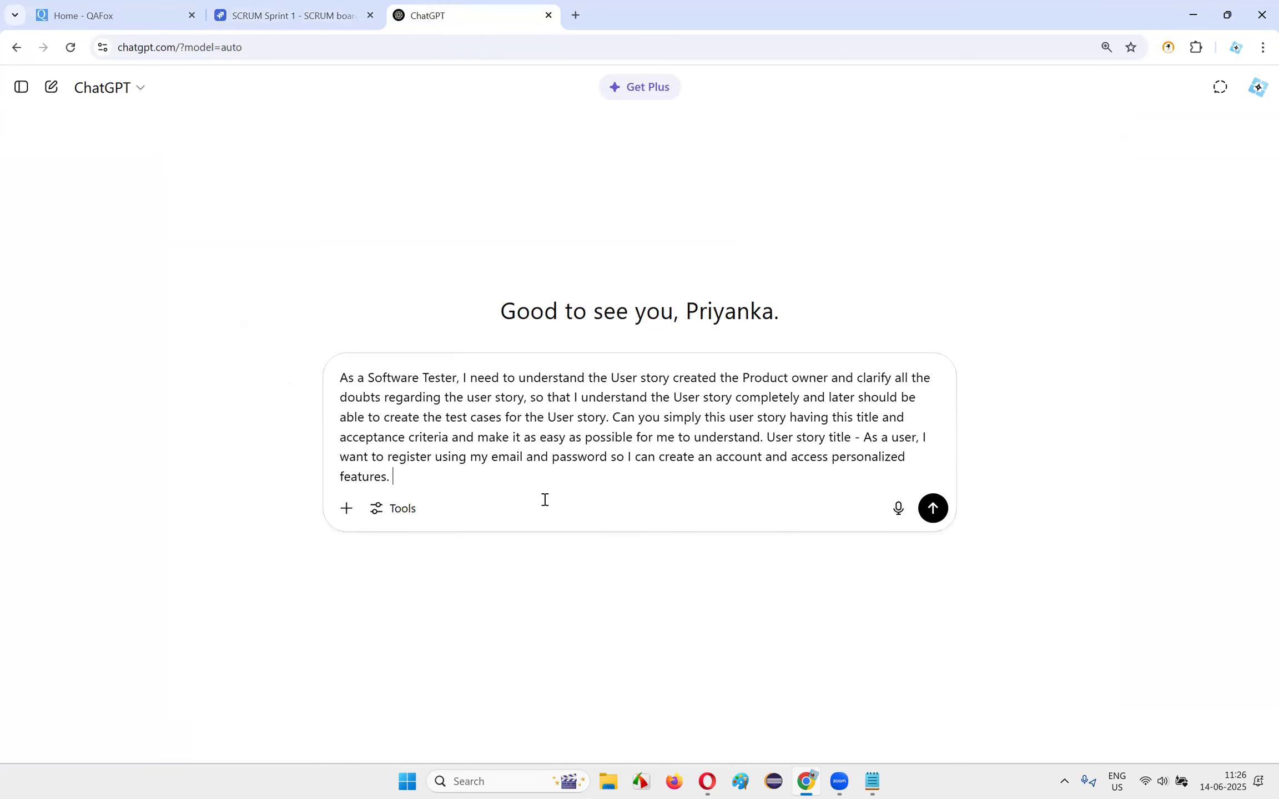
{"action": "type", "text": "User stroy A"}
{"action": "key", "text": "BackSpace"}
{"action": "key", "text": "BackSpace"}
{"action": "key", "text": "BackSpace"}
{"action": "type", "text": "y Ad"}
{"action": "type", "text": "ceptance"}
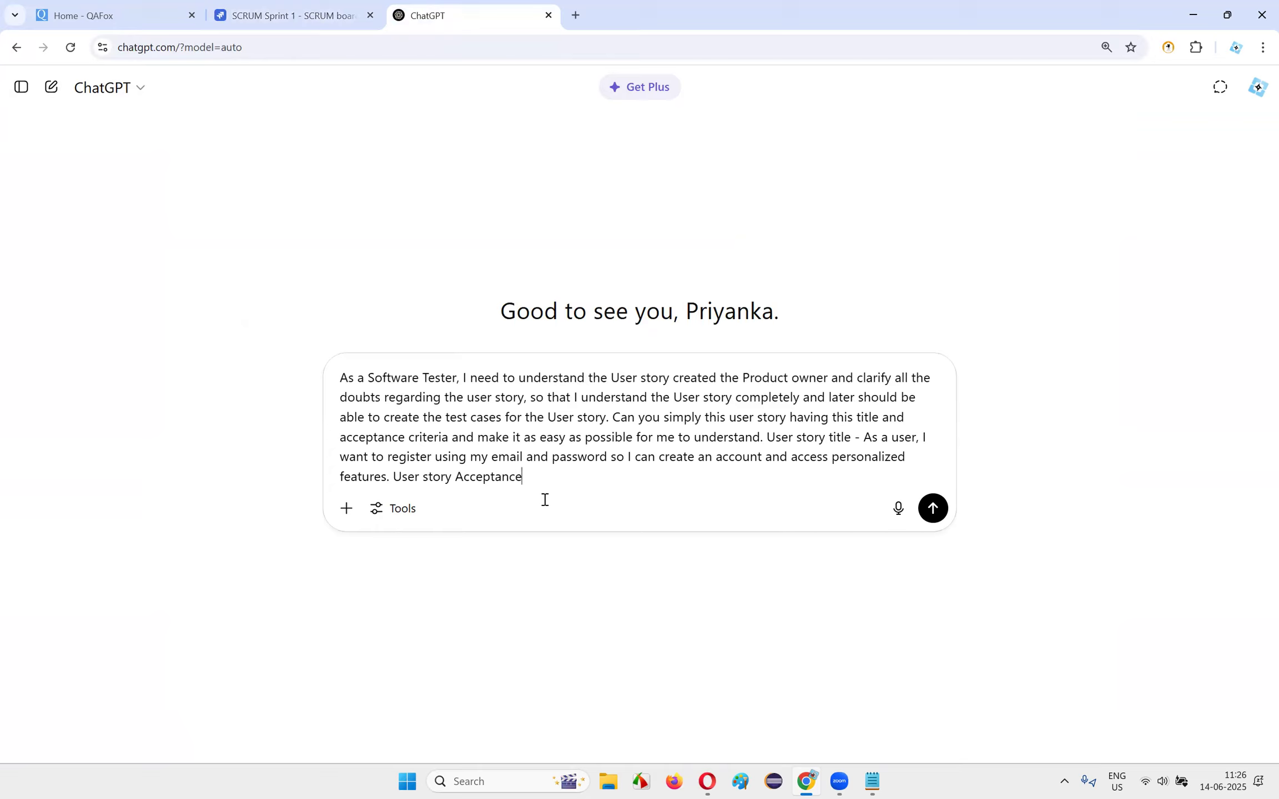
{"action": "type", "text": " Criteria -"}
- Copy the acceptance criteria from the SCRUM-5 description in Jira into the ChatGPT prompt and submit it
{"action": "left_click", "coordinate": [289, 16]}
{"action": "left_click", "coordinate": [224, 309]}
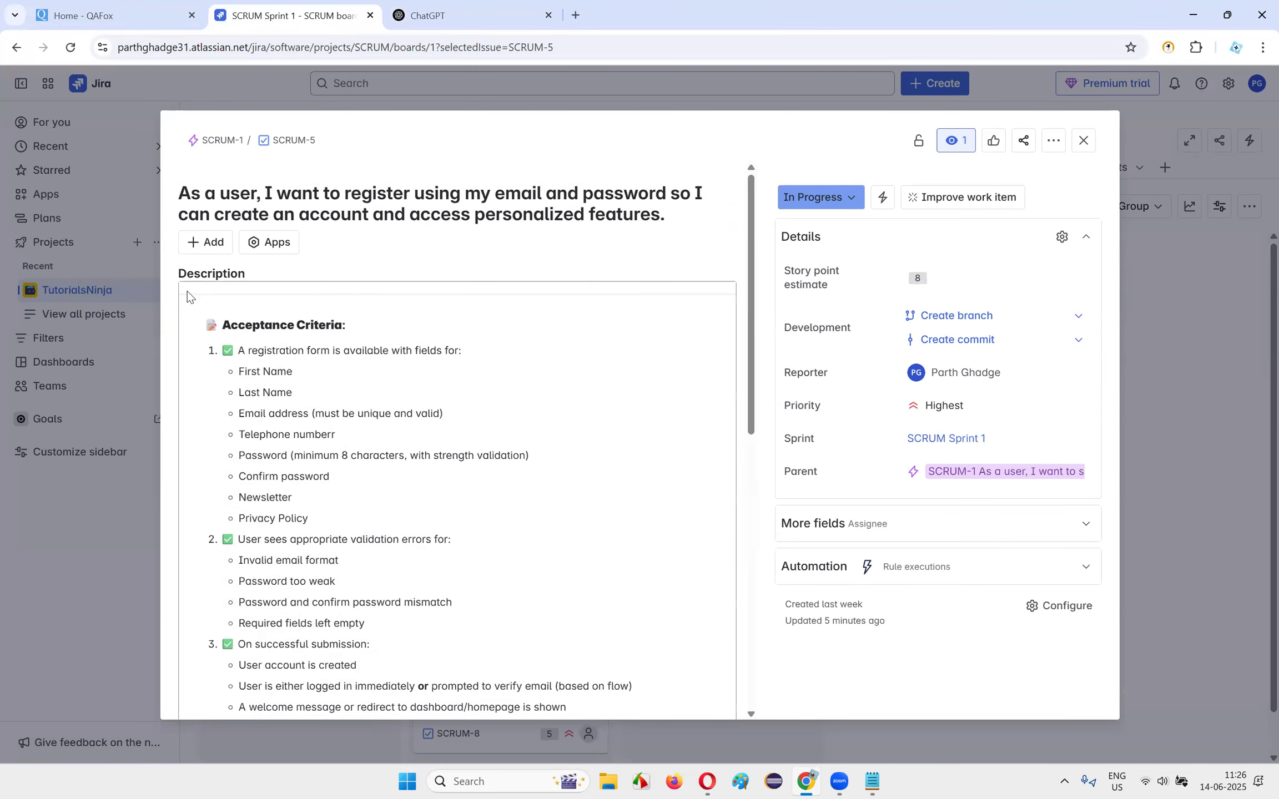
{"action": "left_click_drag", "start_coordinate": [208, 350], "coordinate": [379, 438]}
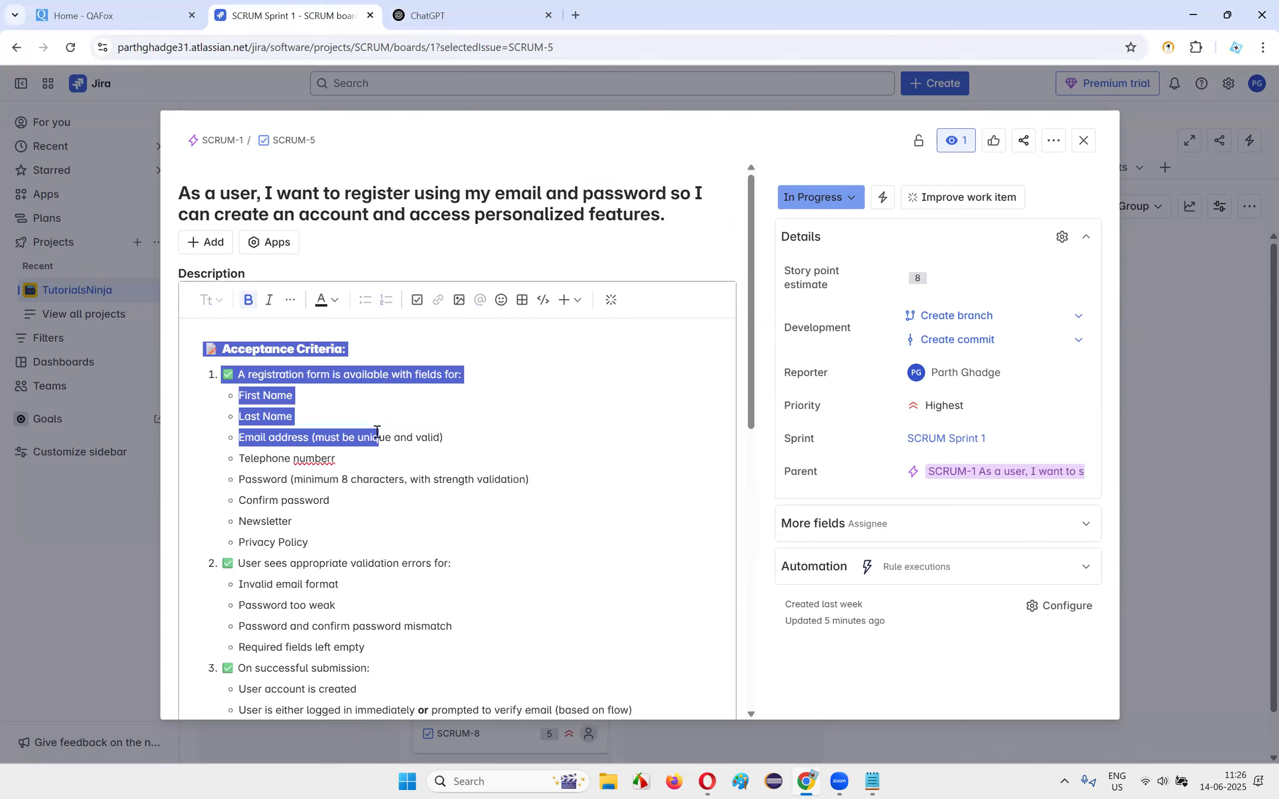
{"action": "left_click", "coordinate": [379, 439]}
{"action": "left_click", "coordinate": [218, 381]}
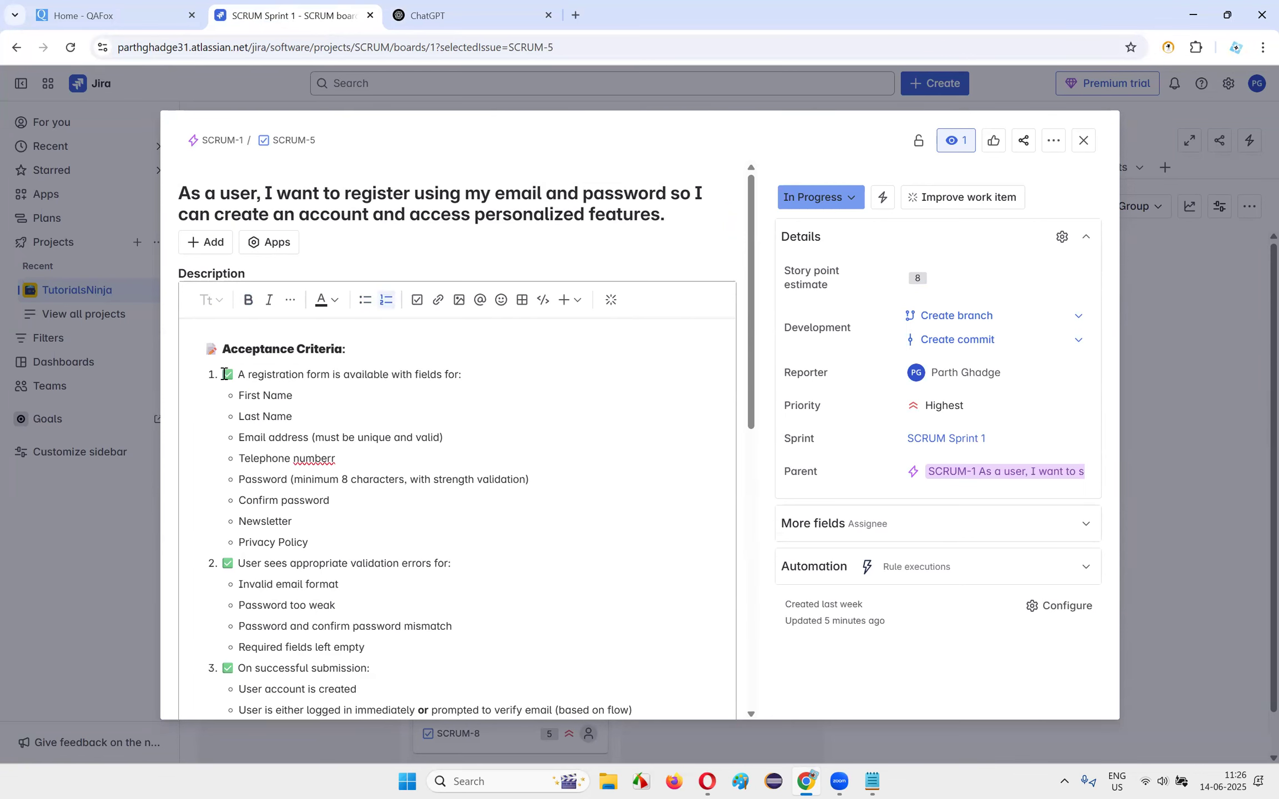
{"action": "scroll", "coordinate": [539, 485], "scroll_direction": "down", "scroll_amount": 6}
{"action": "scroll", "coordinate": [396, 455], "scroll_direction": "up", "scroll_amount": 2}
{"action": "left_click_drag", "start_coordinate": [300, 516], "coordinate": [200, 382]}
{"action": "key", "text": "ctrl+c"}
{"action": "key", "text": "ctrl+Tab"}
{"action": "key", "text": "ctrl+v"}
{"action": "key", "text": "Return"}
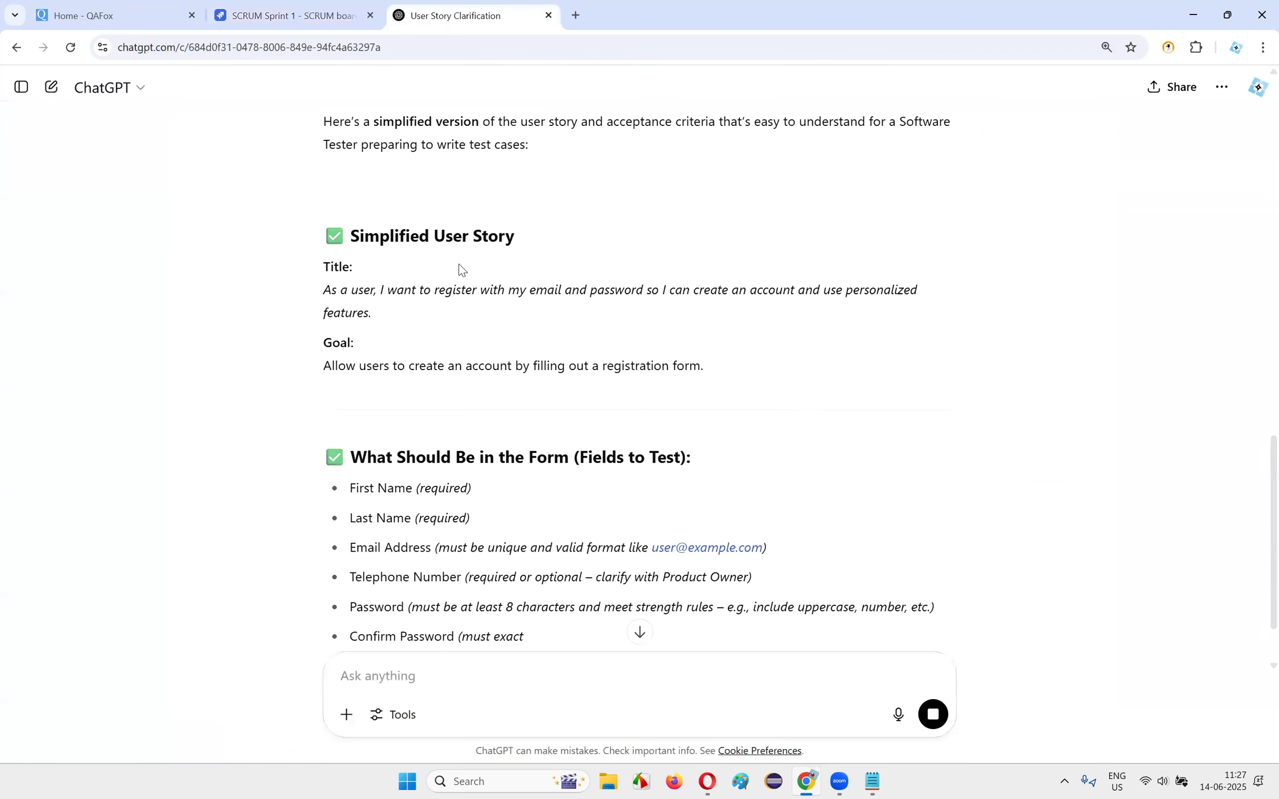
- Skim the generated reply and read its introduction to the simplified user story and acceptance criteria
{"action": "scroll", "coordinate": [583, 336], "scroll_direction": "up", "scroll_amount": 3}
{"action": "scroll", "coordinate": [583, 336], "scroll_direction": "down", "scroll_amount": 5}
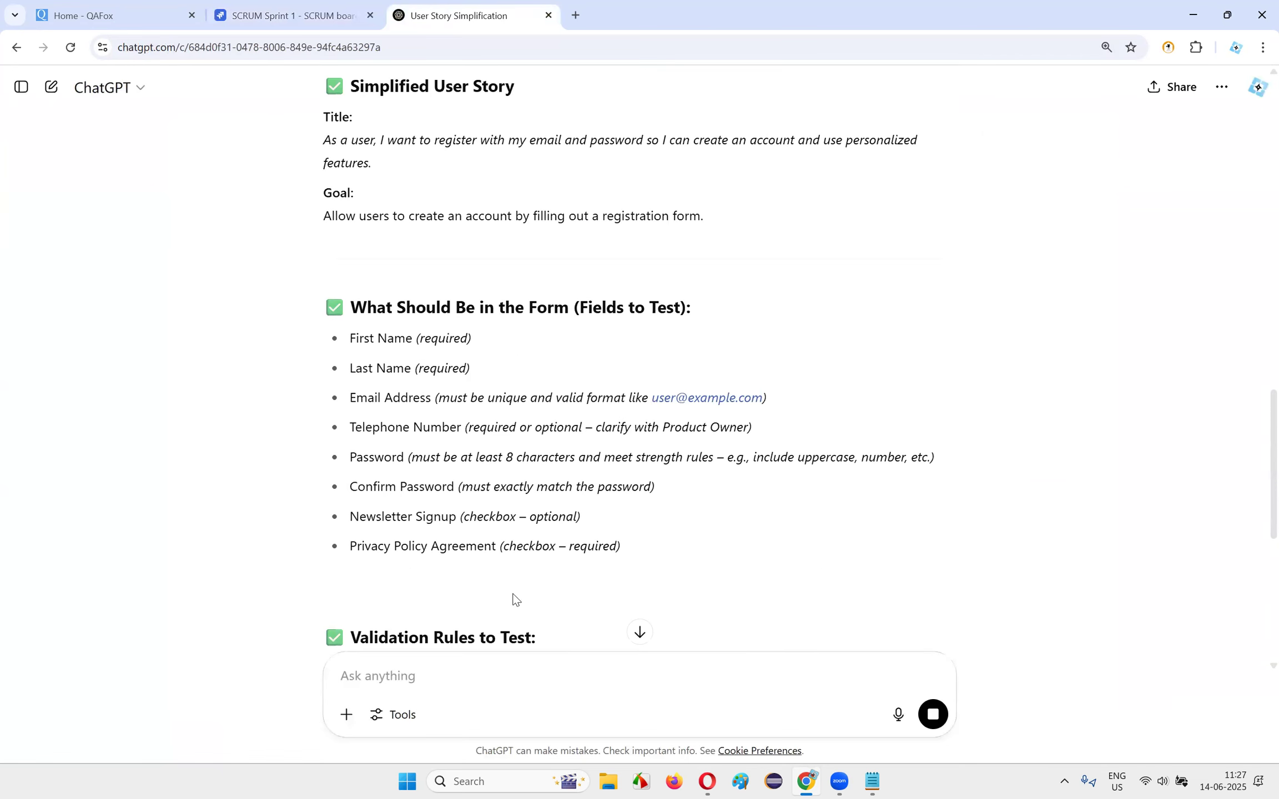
{"action": "scroll", "coordinate": [366, 332], "scroll_direction": "up", "scroll_amount": 4}
{"action": "left_click_drag", "start_coordinate": [320, 276], "coordinate": [543, 305]}
{"action": "left_click_drag", "start_coordinate": [400, 271], "coordinate": [945, 299]}
{"action": "left_click", "coordinate": [725, 278]}
{"action": "left_click", "coordinate": [532, 298]}
{"action": "left_click_drag", "start_coordinate": [353, 296], "coordinate": [597, 295]}
{"action": "left_click", "coordinate": [581, 297]}
{"action": "left_click_drag", "start_coordinate": [315, 305], "coordinate": [612, 302]}
{"action": "left_click", "coordinate": [613, 302]}
- Read the title and goal in the Simplified User Story section of the reply
{"action": "scroll", "coordinate": [613, 301], "scroll_direction": "down", "scroll_amount": 2}
{"action": "left_click_drag", "start_coordinate": [365, 236], "coordinate": [516, 237]}
{"action": "left_click", "coordinate": [537, 254]}
{"action": "left_click_drag", "start_coordinate": [327, 297], "coordinate": [413, 313]}
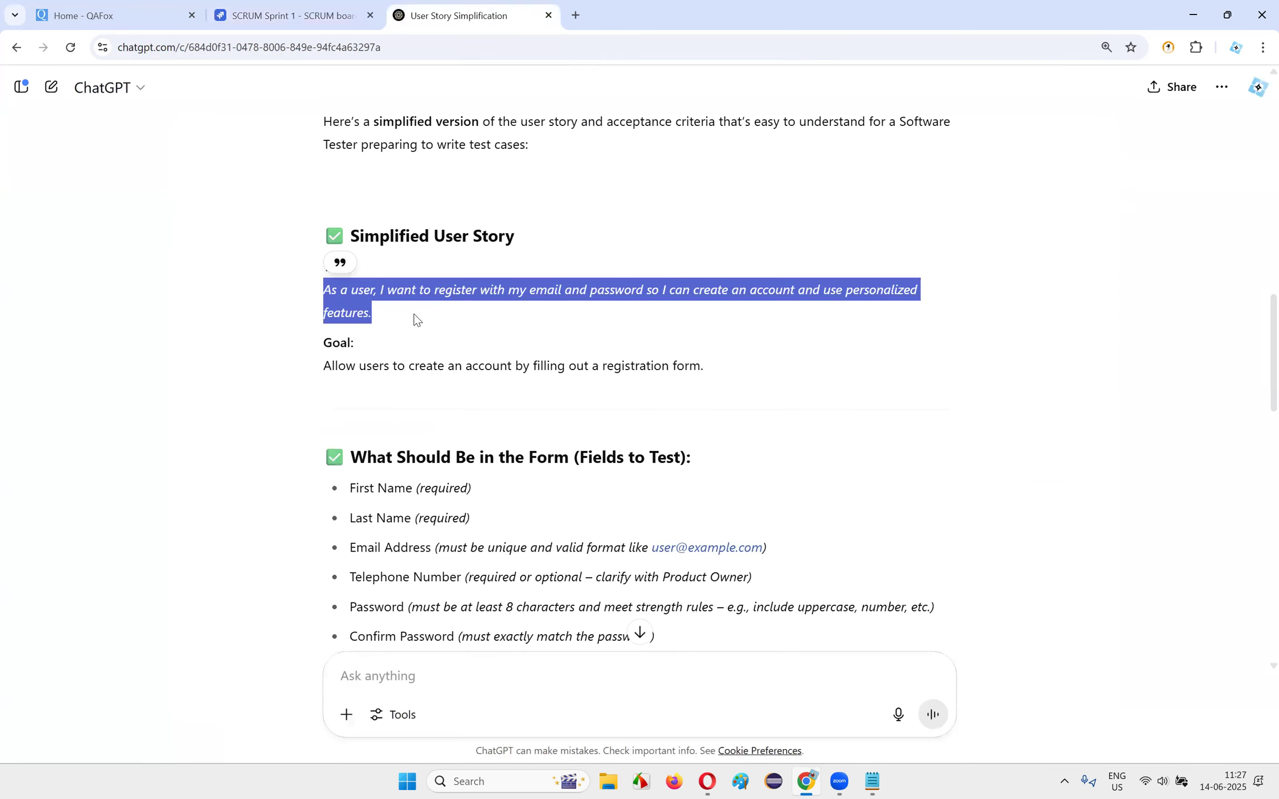
{"action": "left_click", "coordinate": [414, 293]}
{"action": "left_click_drag", "start_coordinate": [532, 293], "coordinate": [827, 313]}
{"action": "left_click", "coordinate": [697, 306]}
{"action": "left_click", "coordinate": [829, 314]}
{"action": "left_click_drag", "start_coordinate": [314, 300], "coordinate": [428, 308]}
{"action": "left_click", "coordinate": [428, 308]}
{"action": "left_click_drag", "start_coordinate": [325, 366], "coordinate": [700, 369]}
{"action": "left_click", "coordinate": [700, 369]}
{"action": "left_click_drag", "start_coordinate": [325, 368], "coordinate": [739, 371]}
{"action": "left_click", "coordinate": [739, 370]}
- Read the heading of the form fields to test and the First Name and Last Name requirements
{"action": "scroll", "coordinate": [739, 371], "scroll_direction": "down", "scroll_amount": 3}
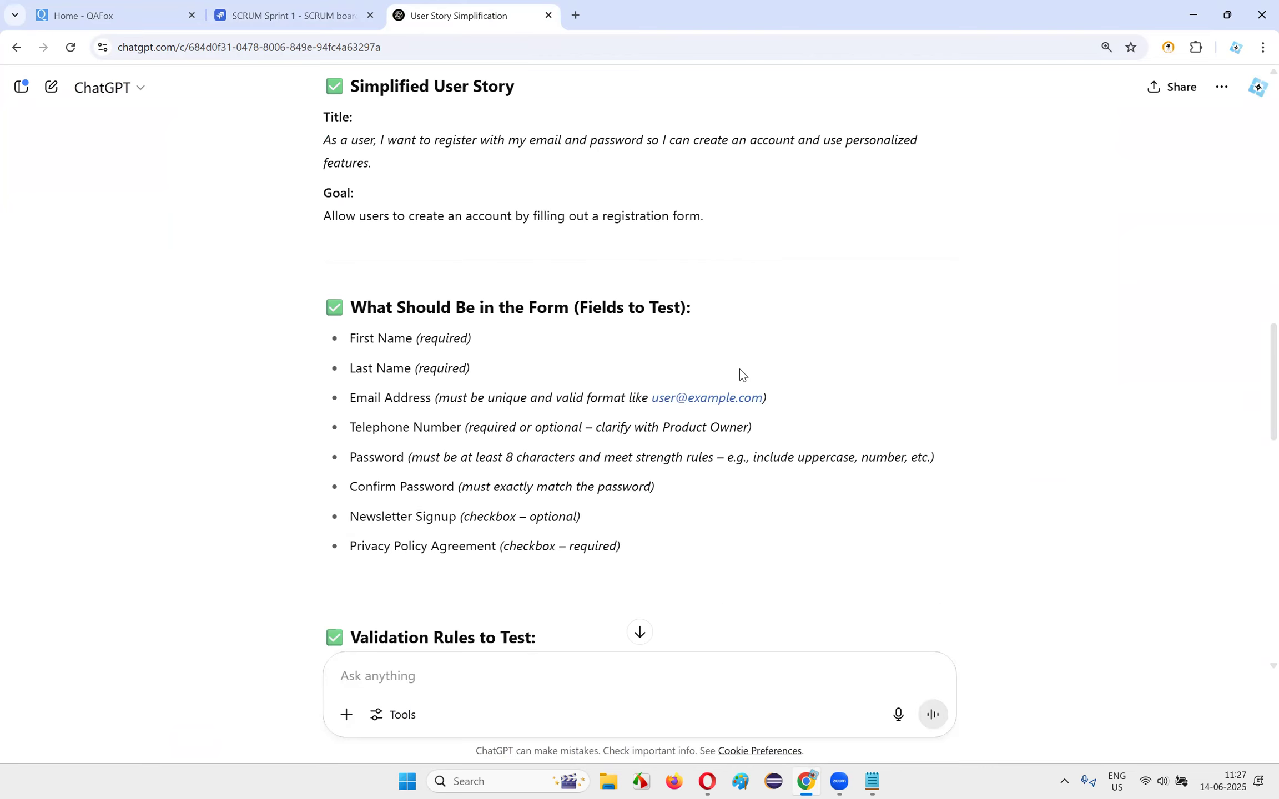
{"action": "scroll", "coordinate": [653, 316], "scroll_direction": "down", "scroll_amount": 1}
{"action": "left_click_drag", "start_coordinate": [325, 140], "coordinate": [770, 154]}
{"action": "left_click", "coordinate": [771, 153]}
{"action": "scroll", "coordinate": [786, 181], "scroll_direction": "down", "scroll_amount": 1}
{"action": "left_click_drag", "start_coordinate": [356, 162], "coordinate": [737, 162]}
{"action": "left_click", "coordinate": [737, 162]}
{"action": "left_click_drag", "start_coordinate": [350, 188], "coordinate": [527, 195]}
{"action": "left_click", "coordinate": [468, 215]}
{"action": "left_click_drag", "start_coordinate": [350, 219], "coordinate": [517, 235]}
{"action": "left_click", "coordinate": [517, 235]}
{"action": "left_click_drag", "start_coordinate": [348, 186], "coordinate": [534, 197]}
{"action": "left_click", "coordinate": [534, 197]}
{"action": "left_click_drag", "start_coordinate": [336, 217], "coordinate": [523, 224]}
{"action": "left_click", "coordinate": [521, 224]}
- Examine the Email Address and Telephone Number requirements in the list of form fields to test
{"action": "left_click_drag", "start_coordinate": [351, 248], "coordinate": [644, 250]}
{"action": "left_click_drag", "start_coordinate": [793, 255], "coordinate": [835, 286]}
{"action": "left_click", "coordinate": [379, 283]}
{"action": "left_click", "coordinate": [766, 277]}
{"action": "left_click", "coordinate": [356, 298]}
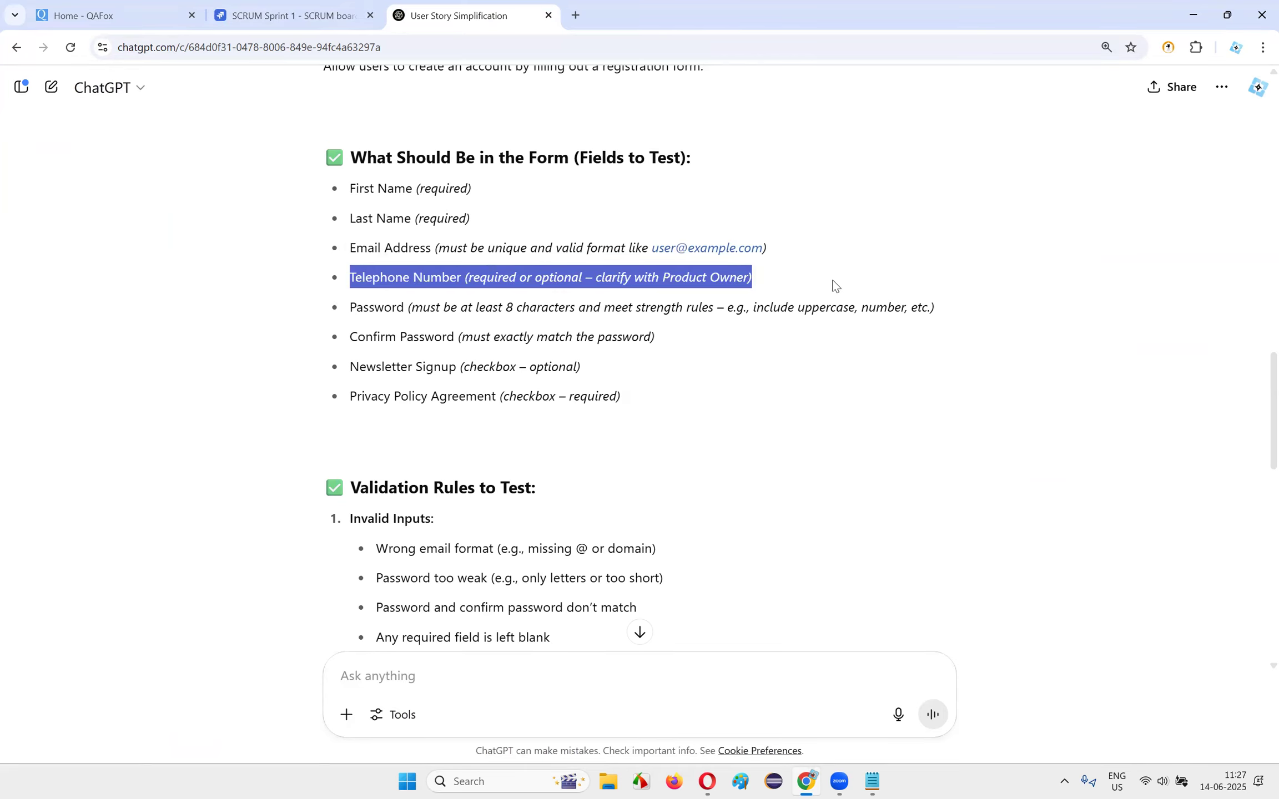
{"action": "left_click", "coordinate": [835, 286]}
{"action": "left_click_drag", "start_coordinate": [758, 279], "coordinate": [884, 284]}
{"action": "left_click", "coordinate": [358, 281]}
{"action": "left_click", "coordinate": [430, 334]}
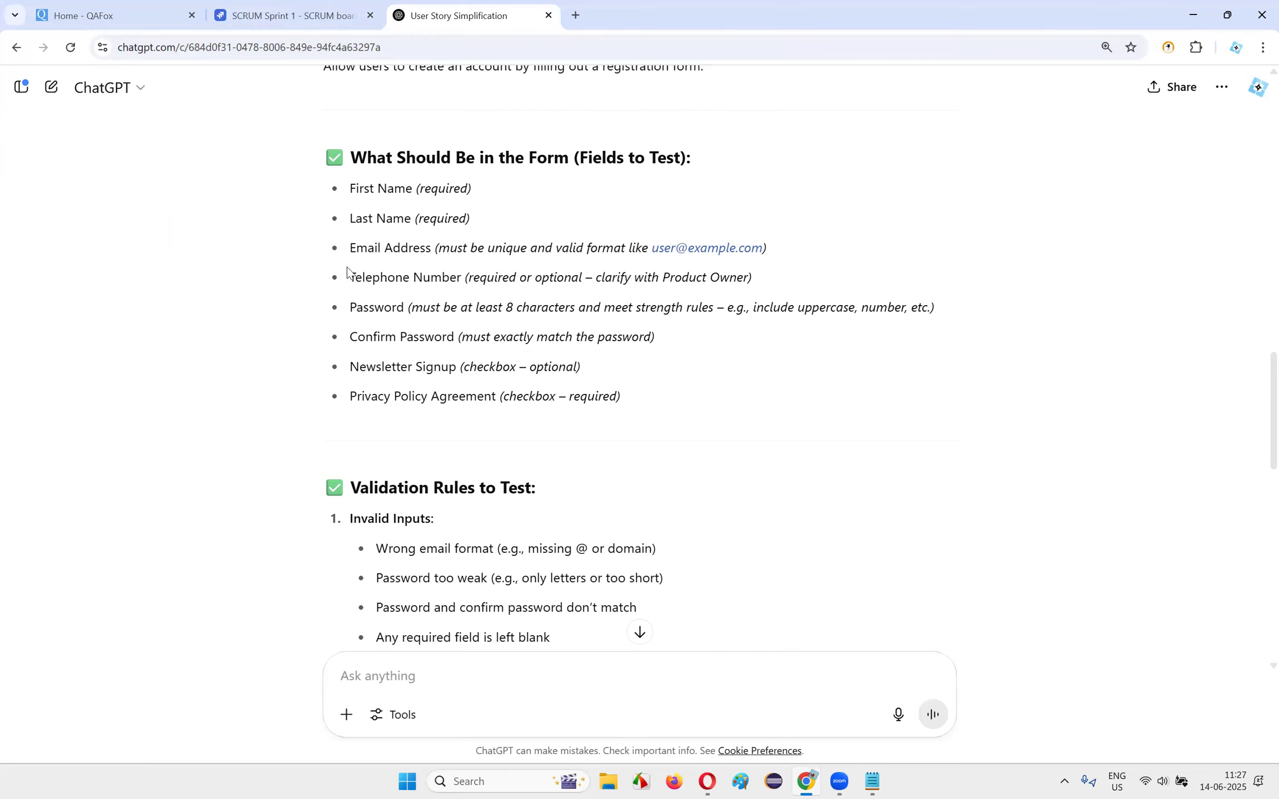
- Study the Telephone Number item and its note about clarifying with the Product Owner whether the field is required or optional
{"action": "left_click_drag", "start_coordinate": [350, 276], "coordinate": [767, 289]}
{"action": "left_click", "coordinate": [447, 355]}
{"action": "left_click_drag", "start_coordinate": [333, 281], "coordinate": [808, 286]}
{"action": "left_click", "coordinate": [807, 284]}
{"action": "left_click_drag", "start_coordinate": [480, 279], "coordinate": [782, 286]}
{"action": "left_click", "coordinate": [644, 284]}
{"action": "left_click_drag", "start_coordinate": [351, 278], "coordinate": [853, 292]}
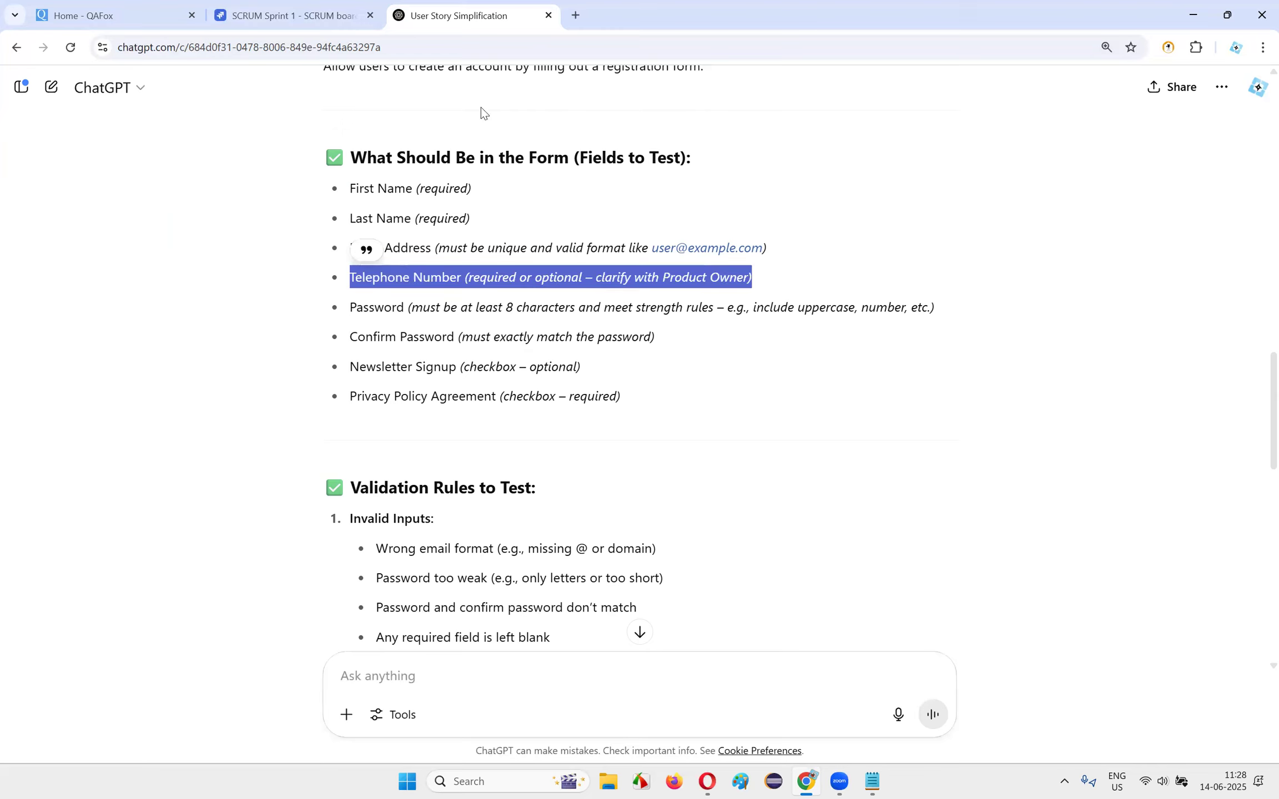
{"action": "left_click", "coordinate": [506, 321]}
{"action": "left_click_drag", "start_coordinate": [460, 277], "coordinate": [334, 285]}
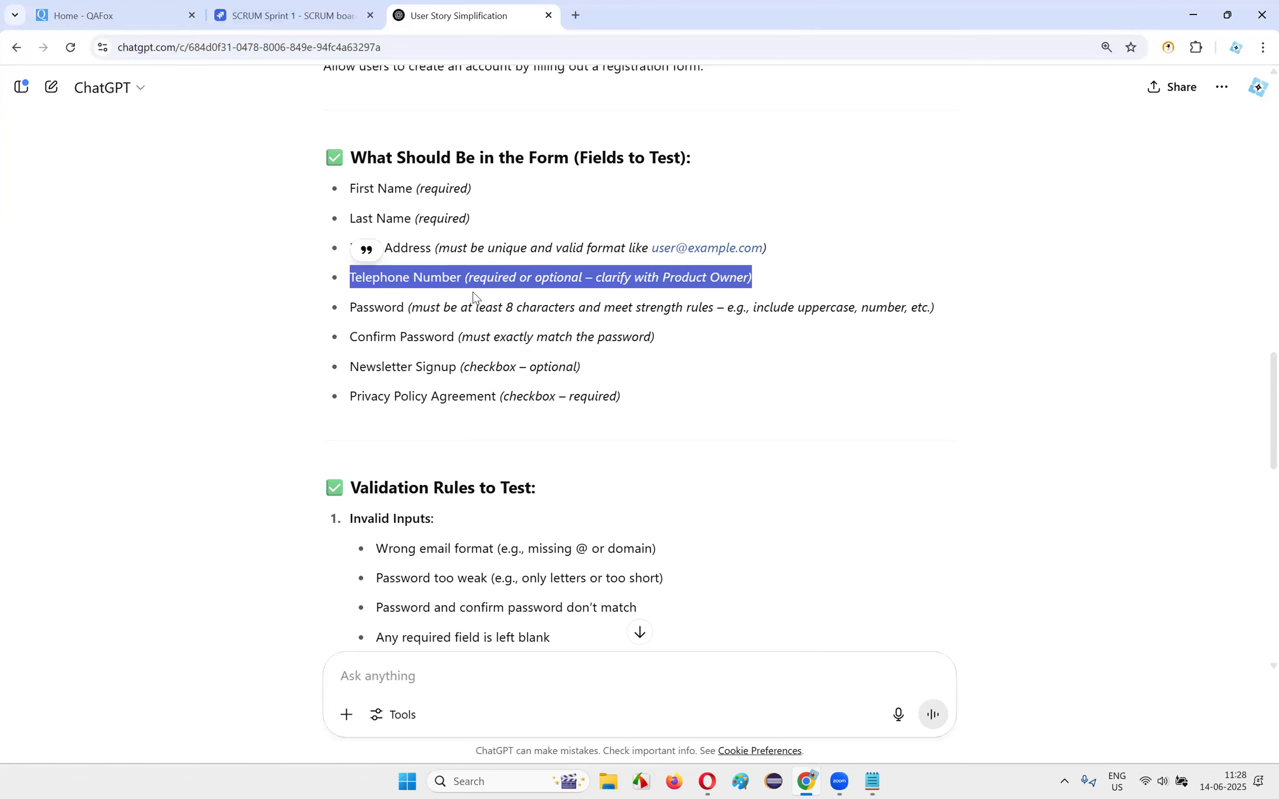
- Switch to the SCRUM-5 story in Jira and open a new comment on it
{"action": "left_click", "coordinate": [303, 6]}
{"action": "scroll", "coordinate": [640, 391], "scroll_direction": "down", "scroll_amount": 10}
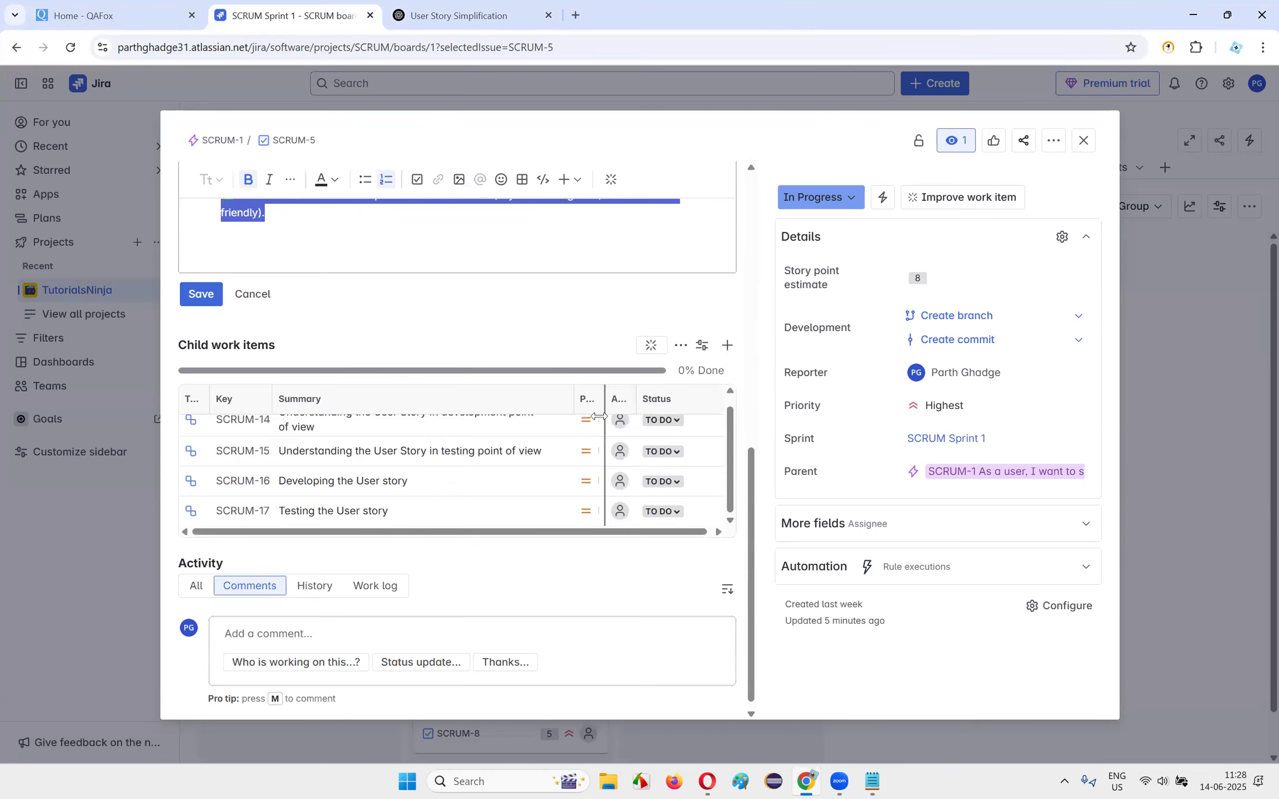
{"action": "left_click", "coordinate": [323, 627]}
{"action": "scroll", "coordinate": [302, 197], "scroll_direction": "up", "scroll_amount": 15}
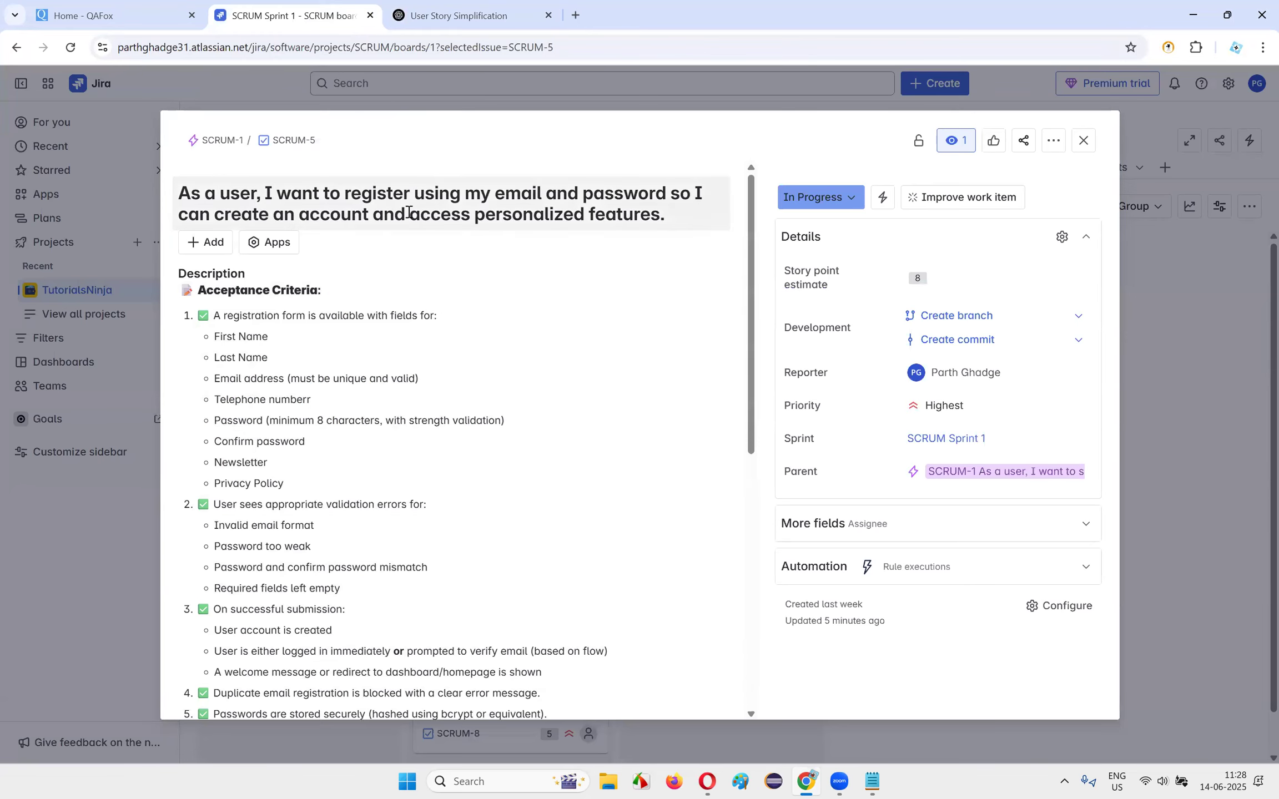
{"action": "scroll", "coordinate": [428, 414], "scroll_direction": "down", "scroll_amount": 10}
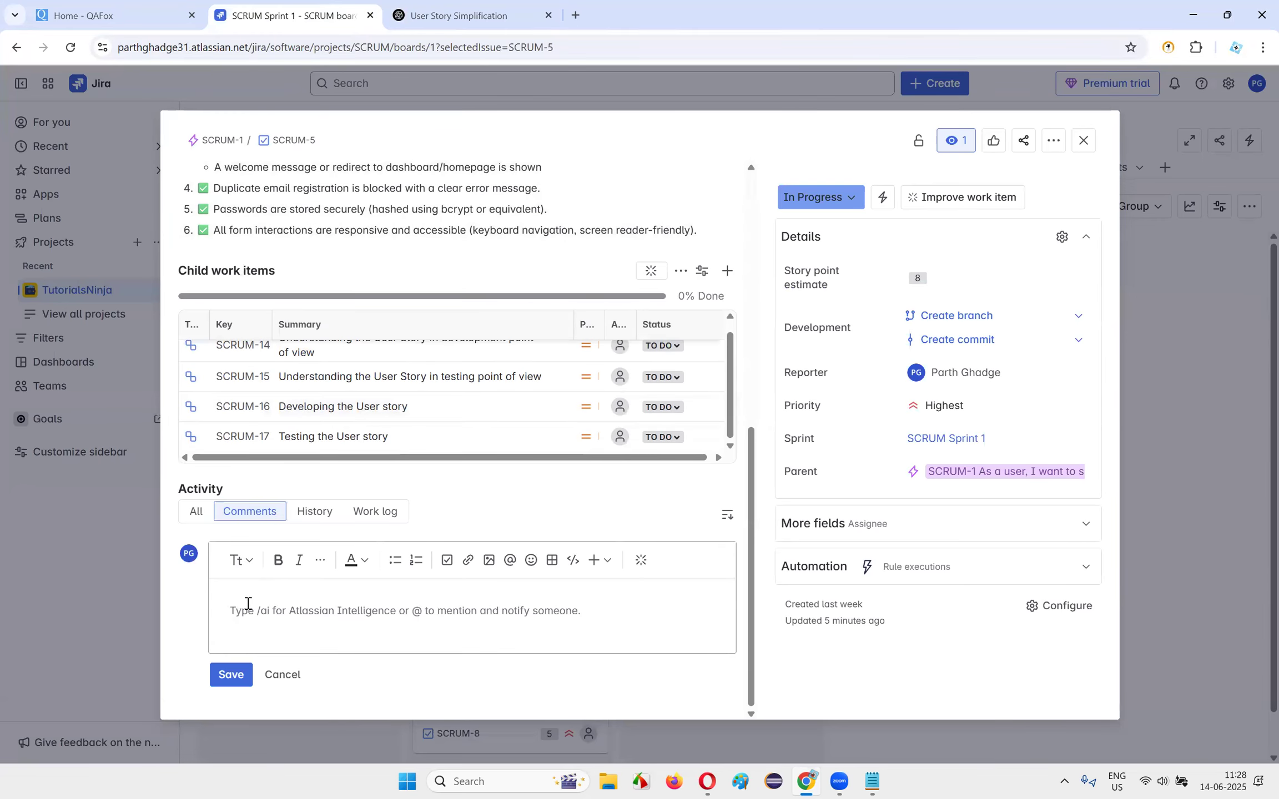
{"action": "scroll", "coordinate": [346, 227], "scroll_direction": "up", "scroll_amount": 10}
{"action": "scroll", "coordinate": [326, 534], "scroll_direction": "down", "scroll_amount": 10}
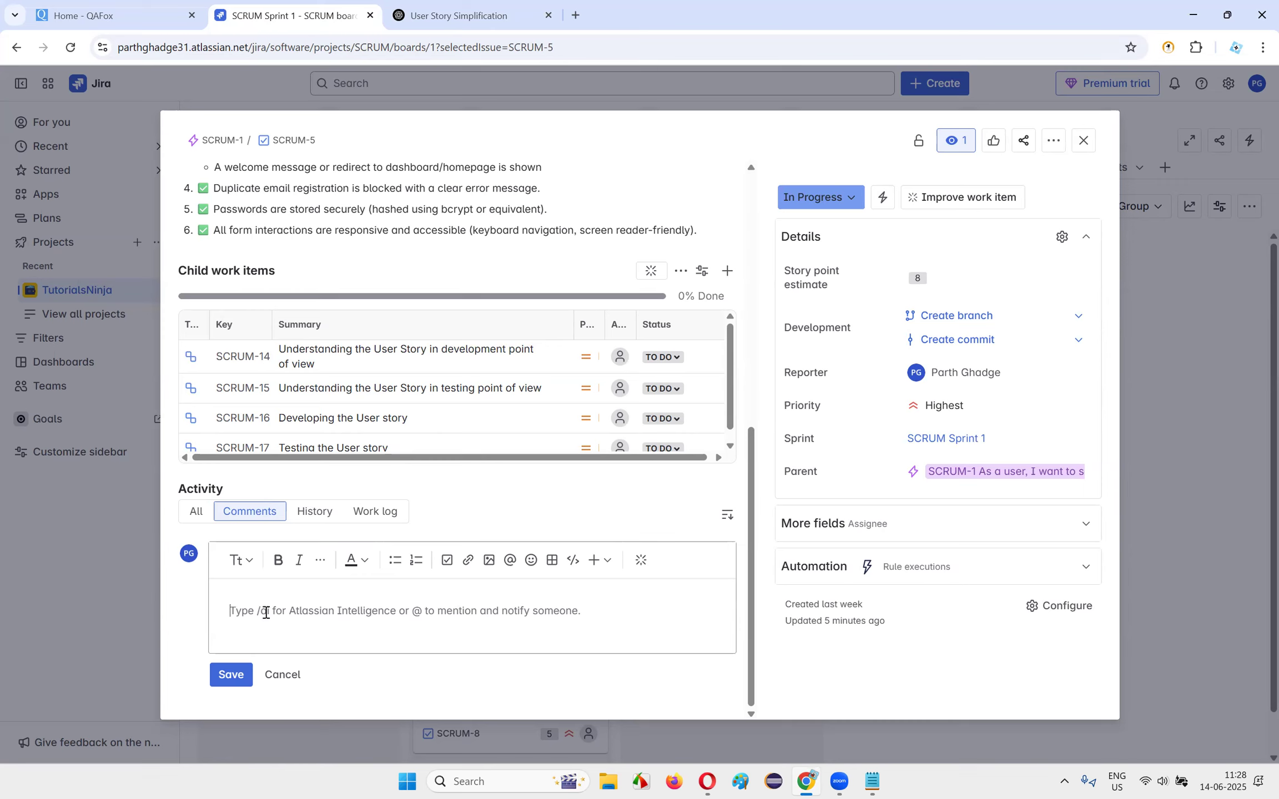
- Write the comment "Is Telephone number mandatory or optional for the Users while creating the account?"
{"action": "type", "text": "Is Telep"}
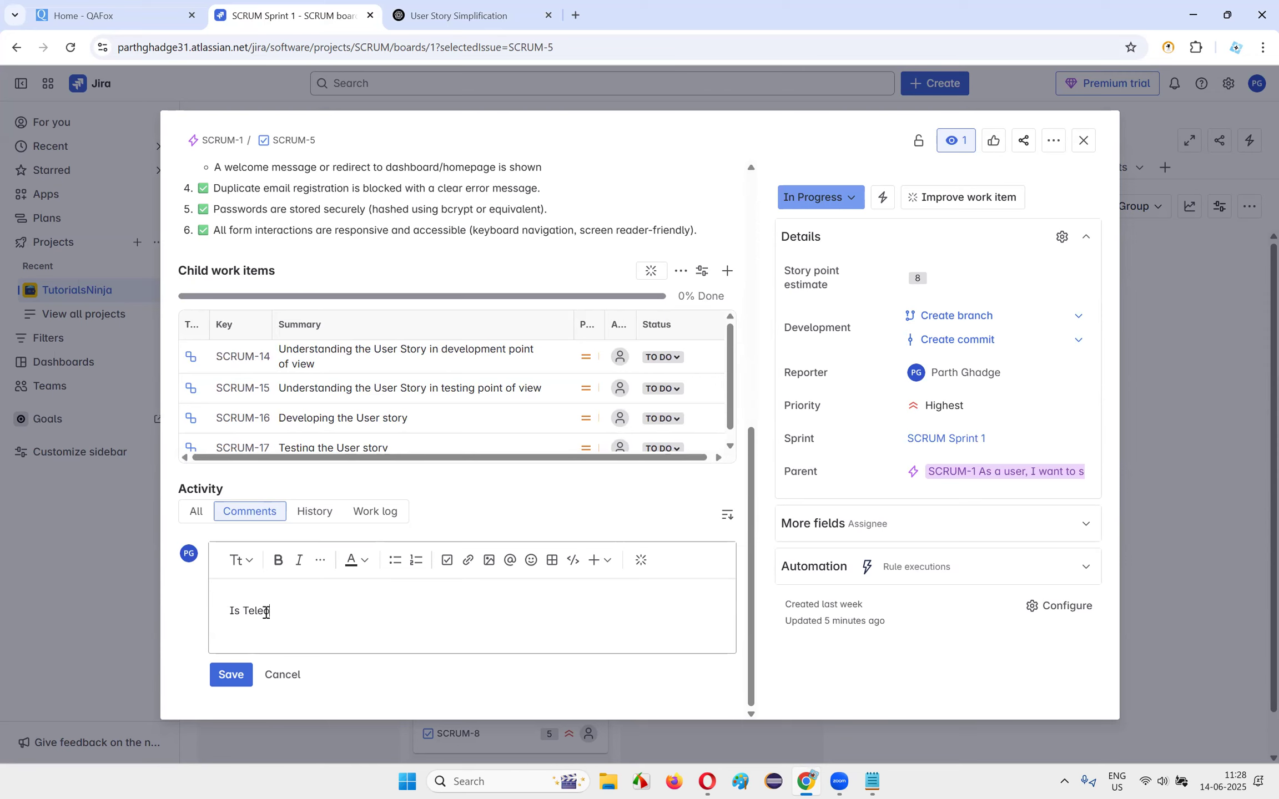
{"action": "key", "text": "BackSpace"}
{"action": "key", "text": "BackSpace"}
{"action": "type", "text": "hone "}
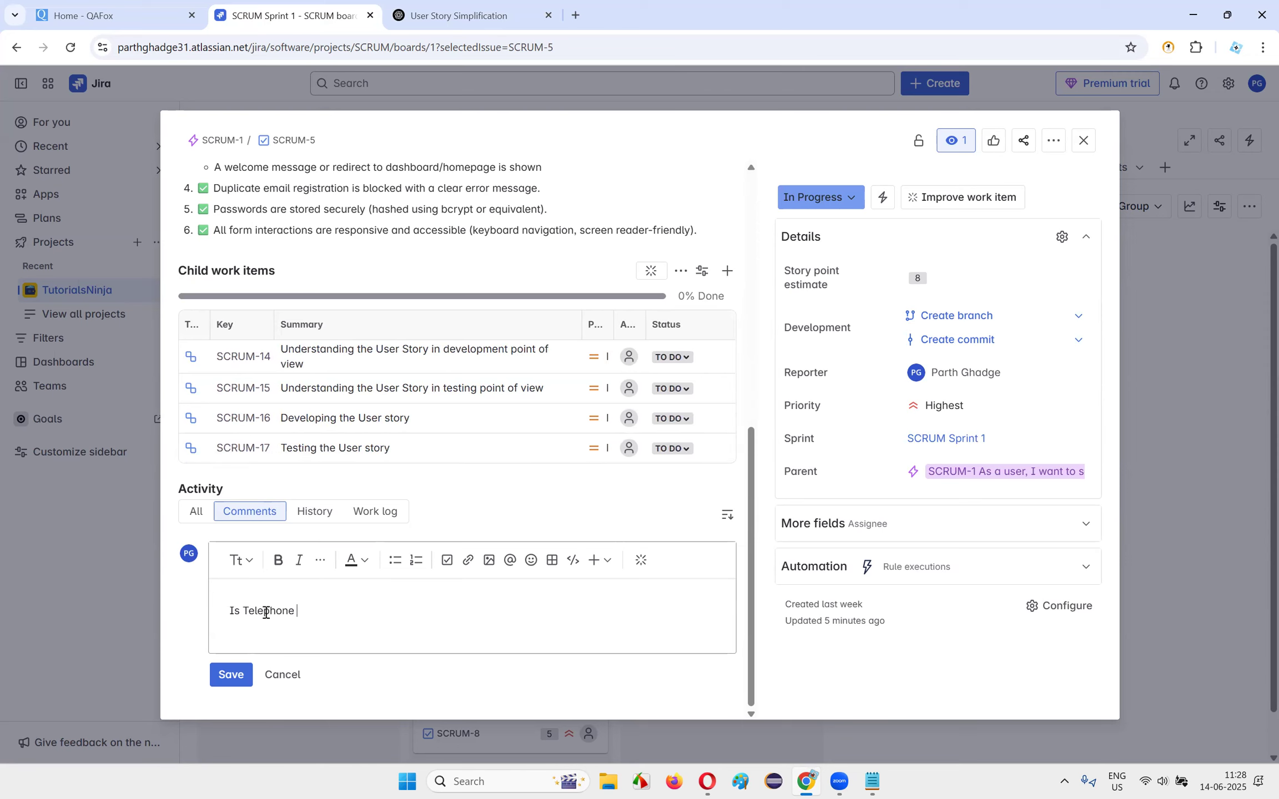
{"action": "type", "text": "number "}
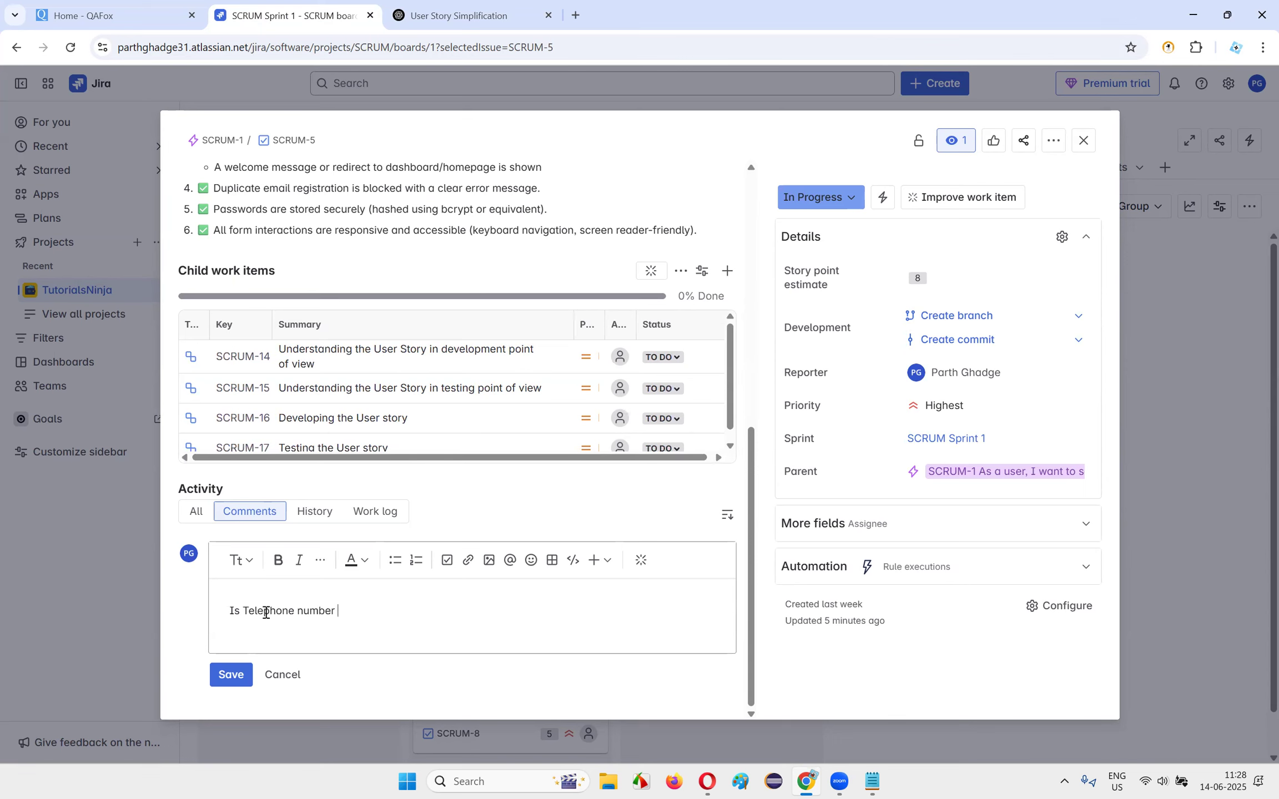
{"action": "type", "text": "mandatory or optional f"}
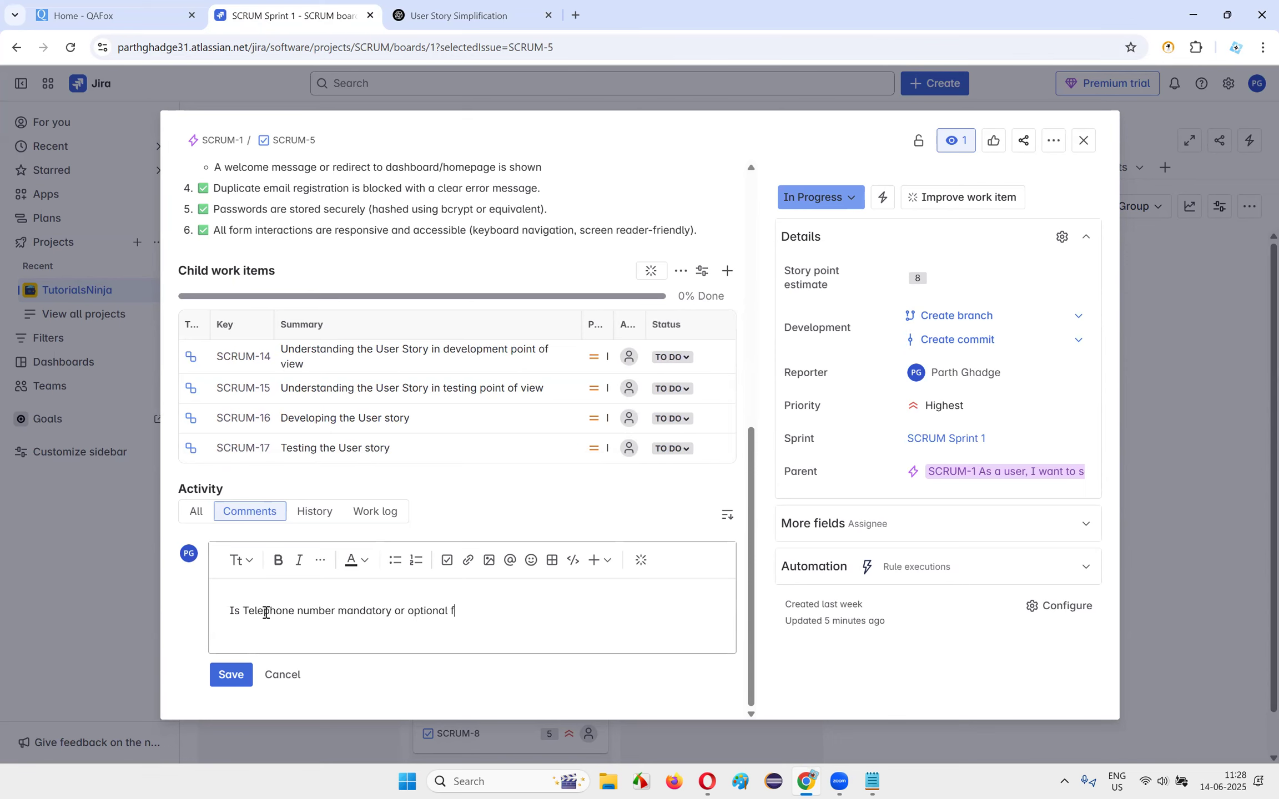
{"action": "type", "text": "or the Users"}
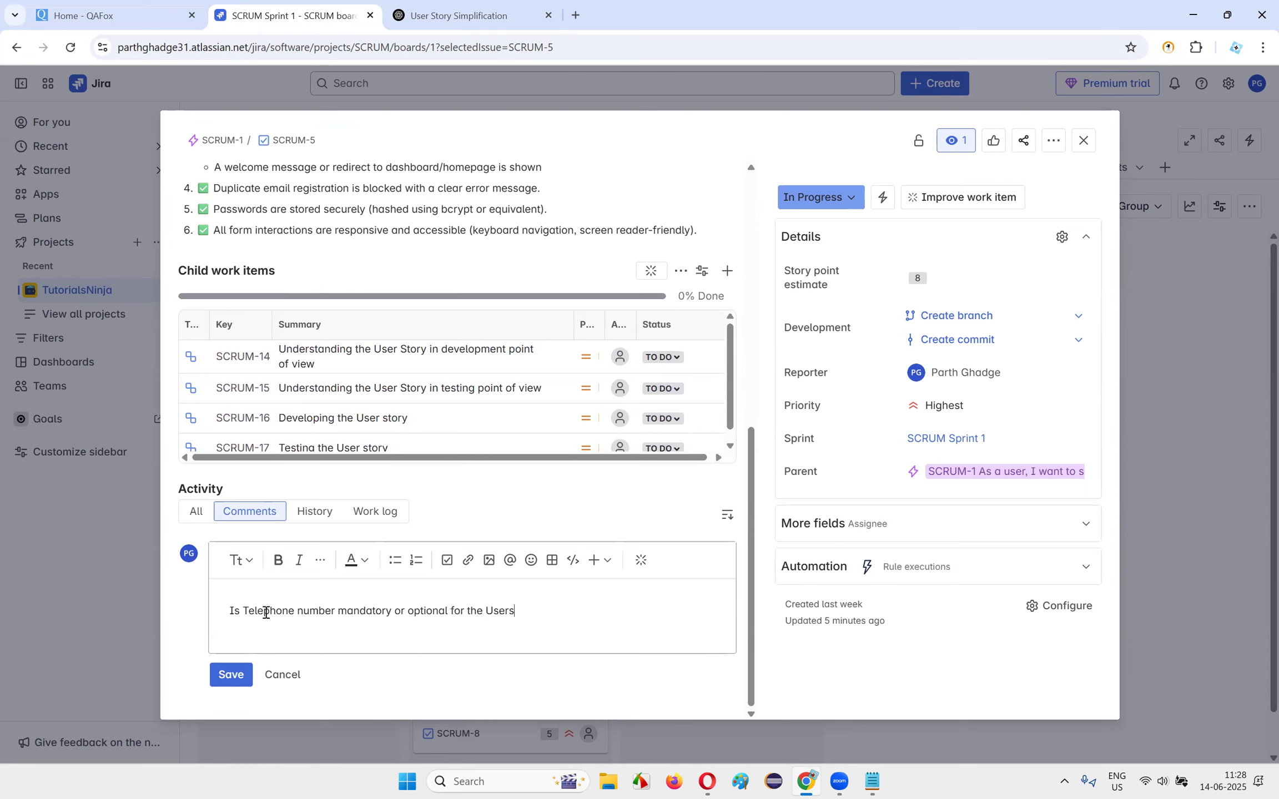
{"action": "type", "text": " while creating he"}
{"action": "key", "text": "BackSpace"}
{"action": "type", "text": "the account."}
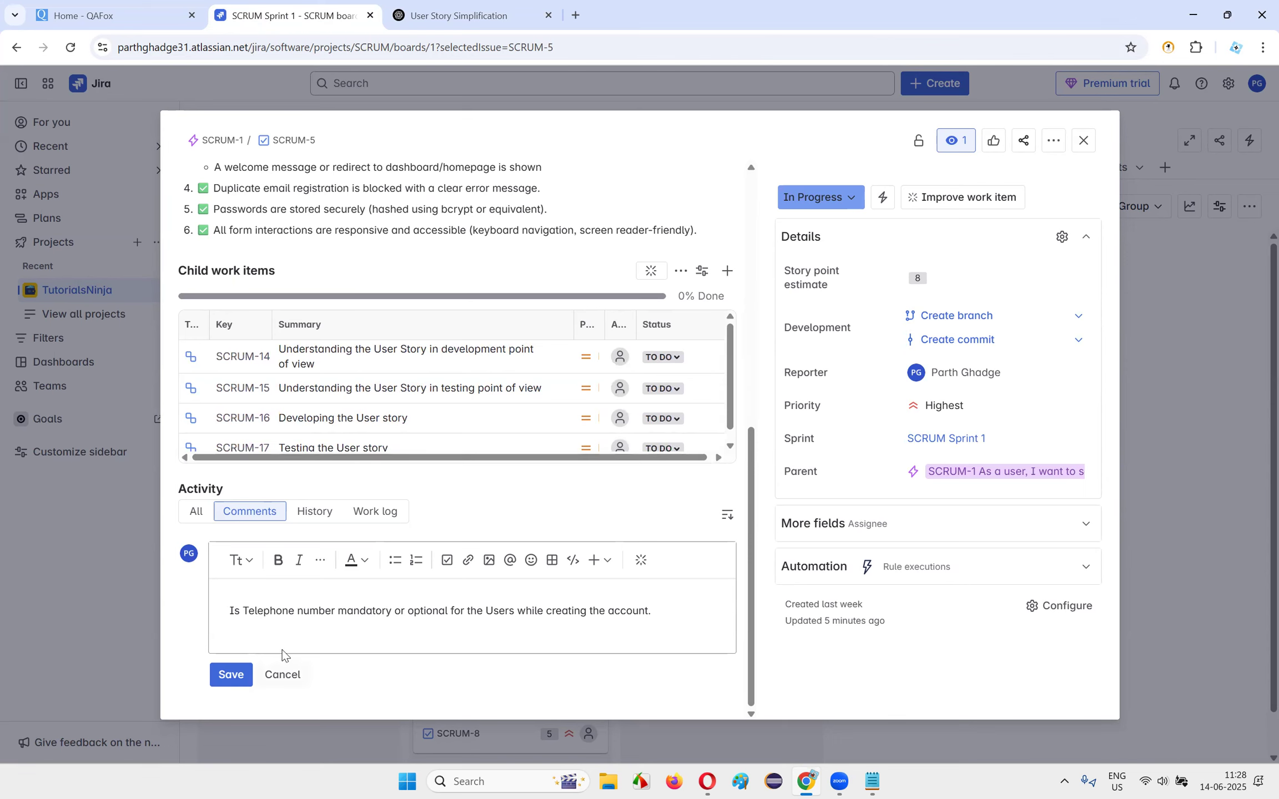
{"action": "key", "text": "BackSpace"}
{"action": "key", "text": "BackSpace"}
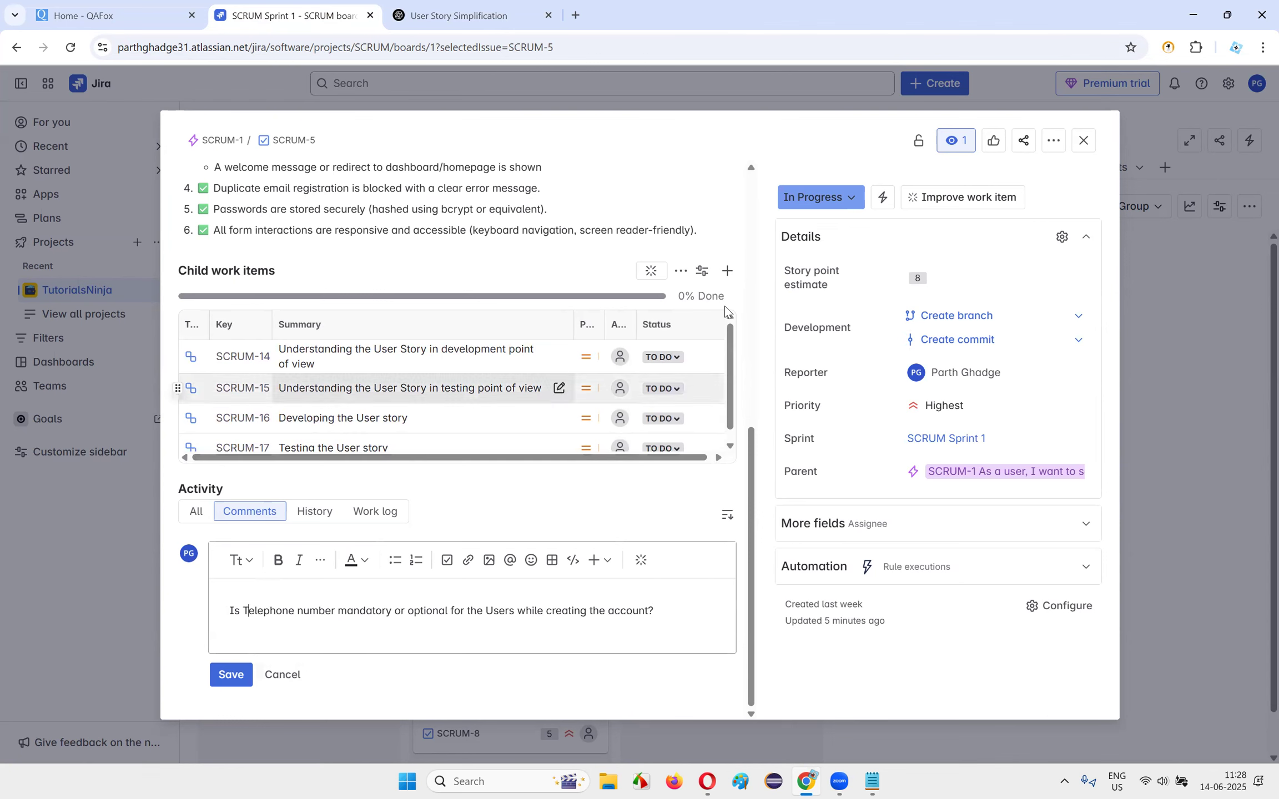
- Check the story's Reporter field and save the comment about the telephone number
{"action": "scroll", "coordinate": [373, 255], "scroll_direction": "up", "scroll_amount": 7}
{"action": "scroll", "coordinate": [360, 231], "scroll_direction": "down", "scroll_amount": 4}
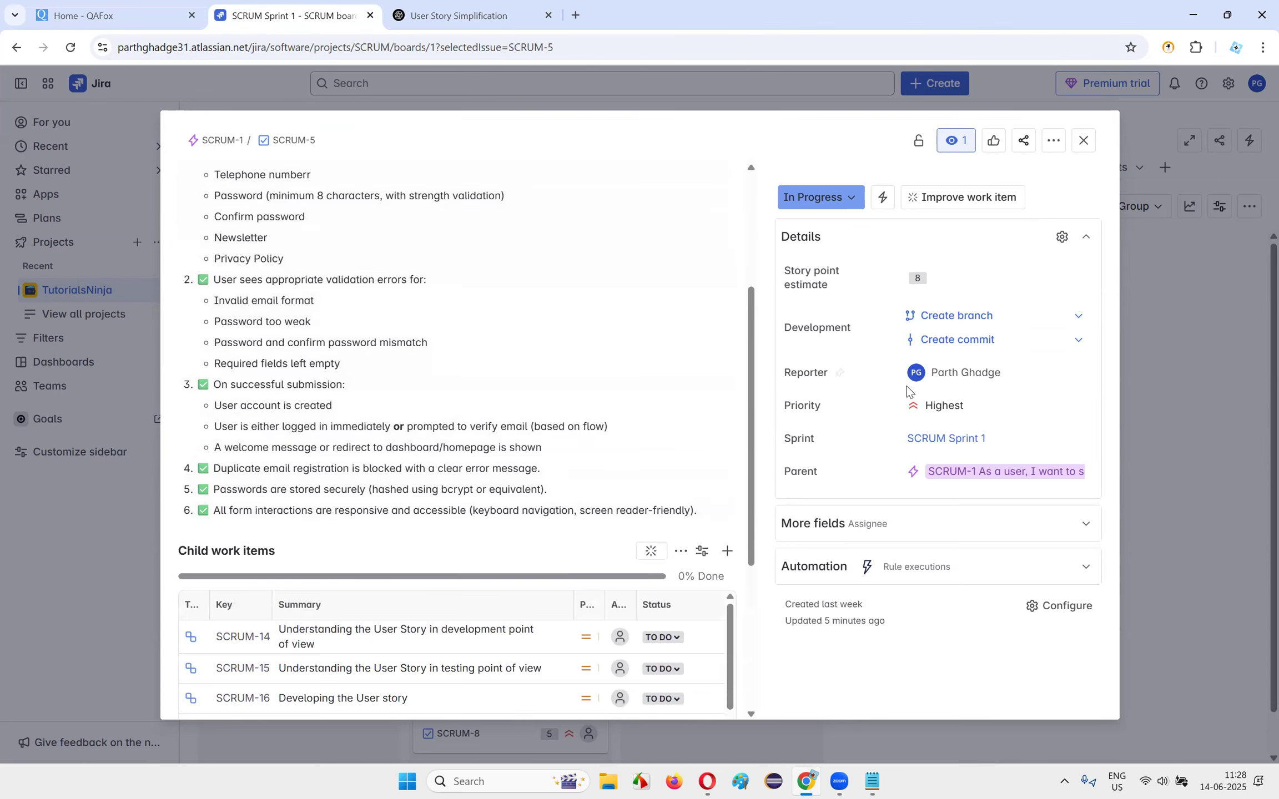
{"action": "left_click", "coordinate": [1013, 372]}
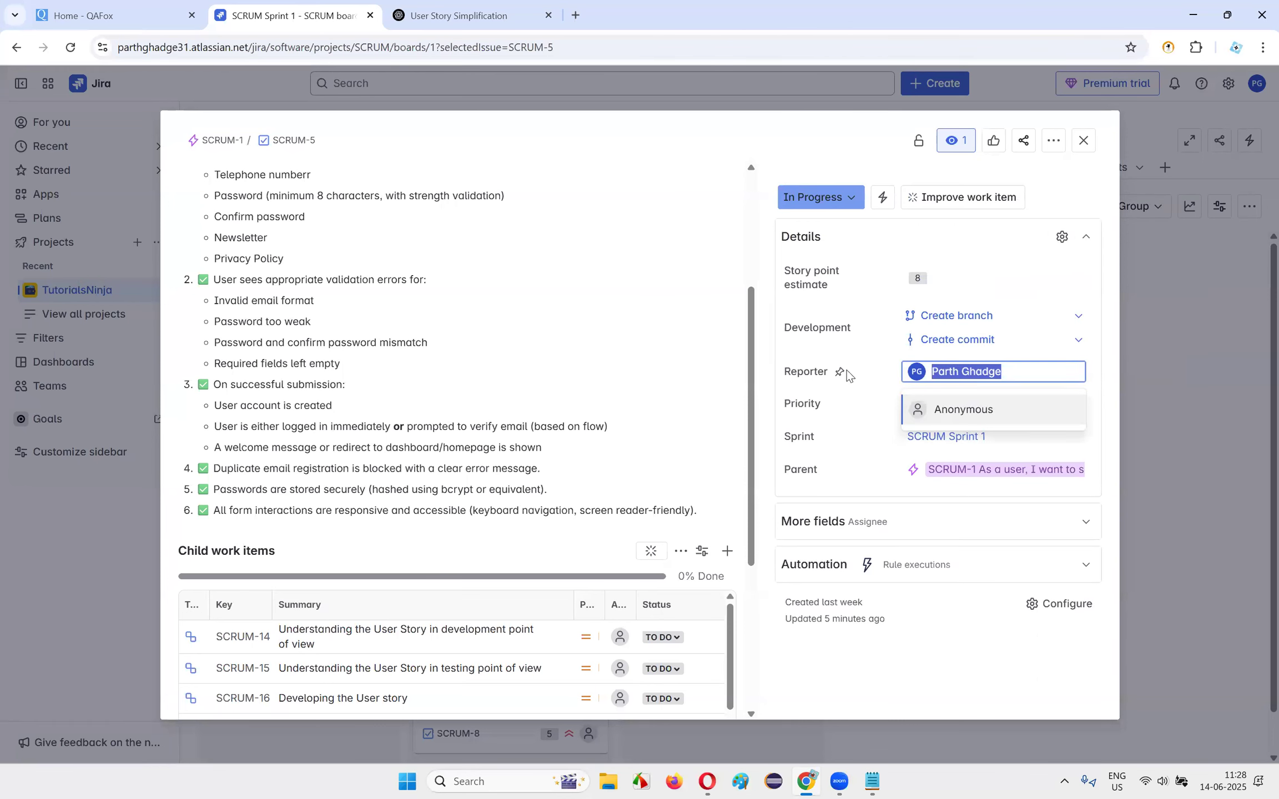
{"action": "left_click", "coordinate": [596, 397]}
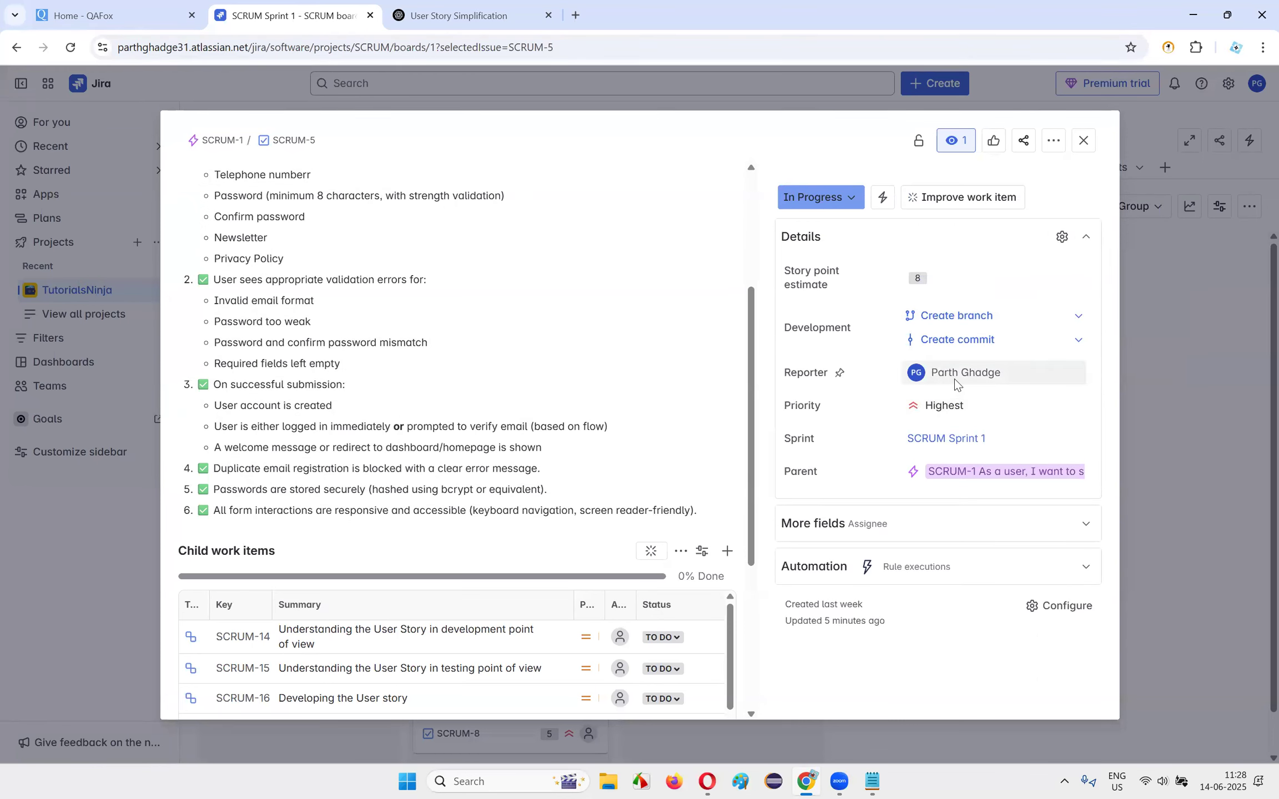
{"action": "scroll", "coordinate": [436, 355], "scroll_direction": "down", "scroll_amount": 5}
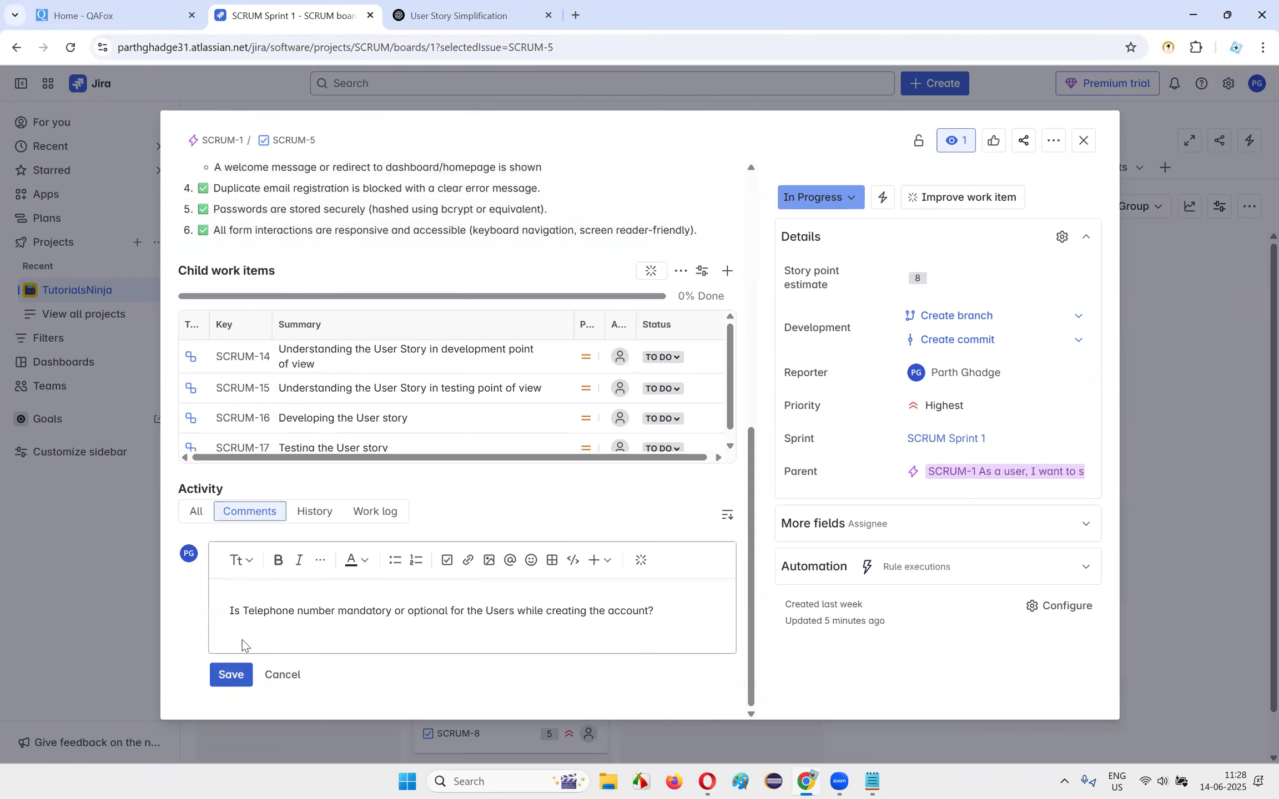
{"action": "left_click", "coordinate": [228, 683]}
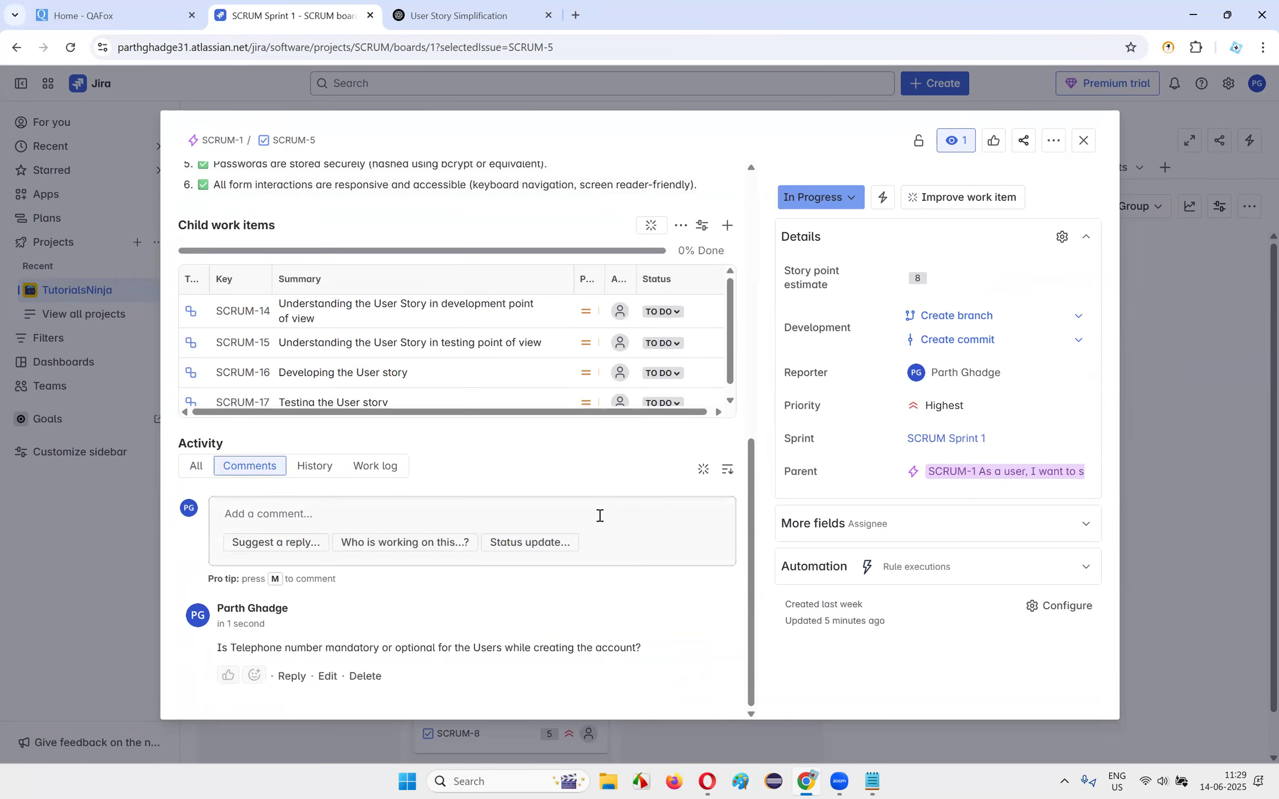
- Read through the posted question about the telephone number
{"action": "left_click_drag", "start_coordinate": [217, 648], "coordinate": [670, 653]}
{"action": "left_click", "coordinate": [670, 653]}
{"action": "left_click_drag", "start_coordinate": [220, 650], "coordinate": [651, 652]}
{"action": "left_click", "coordinate": [655, 655]}
{"action": "left_click_drag", "start_coordinate": [218, 647], "coordinate": [746, 633]}
{"action": "left_click", "coordinate": [696, 643]}
- Start a second comment with "Yes, it is mandatory for the Users to provide phone number, while creating the account."
{"action": "left_click", "coordinate": [293, 520]}
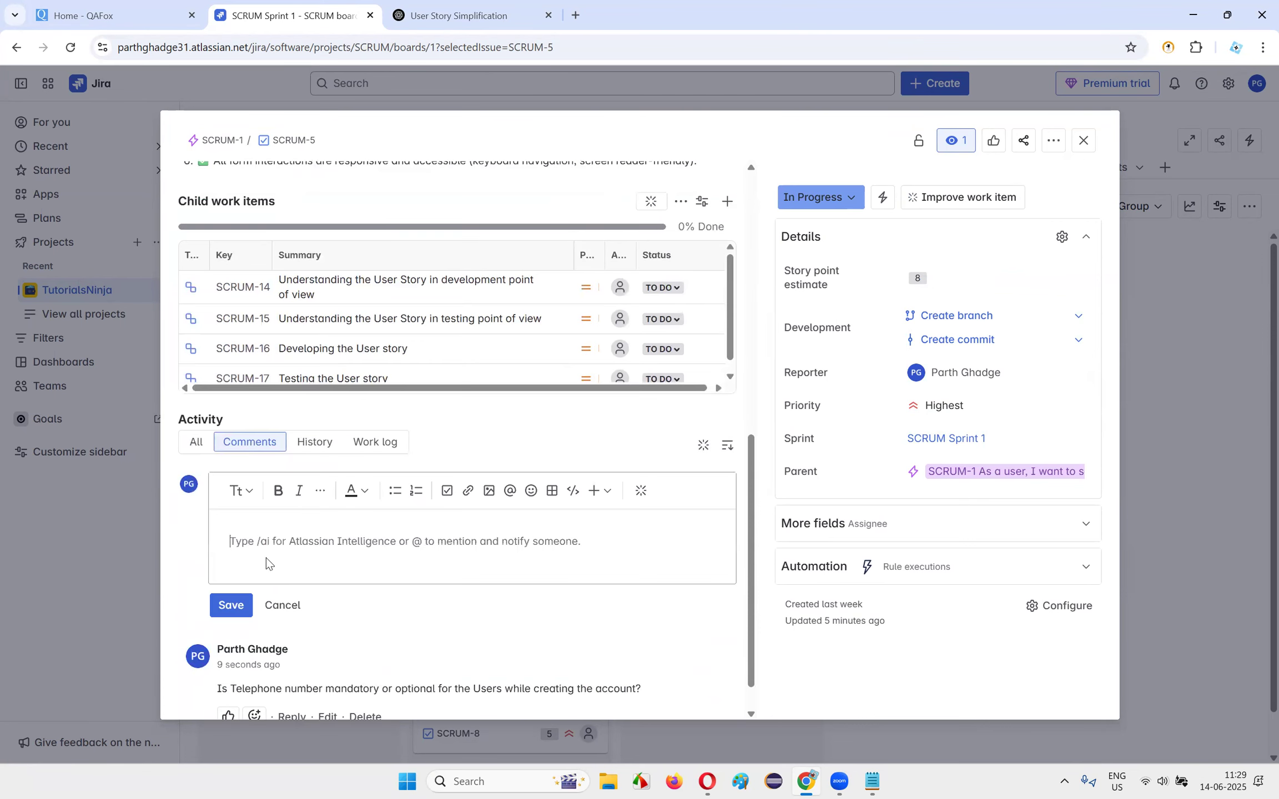
{"action": "scroll", "coordinate": [303, 548], "scroll_direction": "down", "scroll_amount": 1}
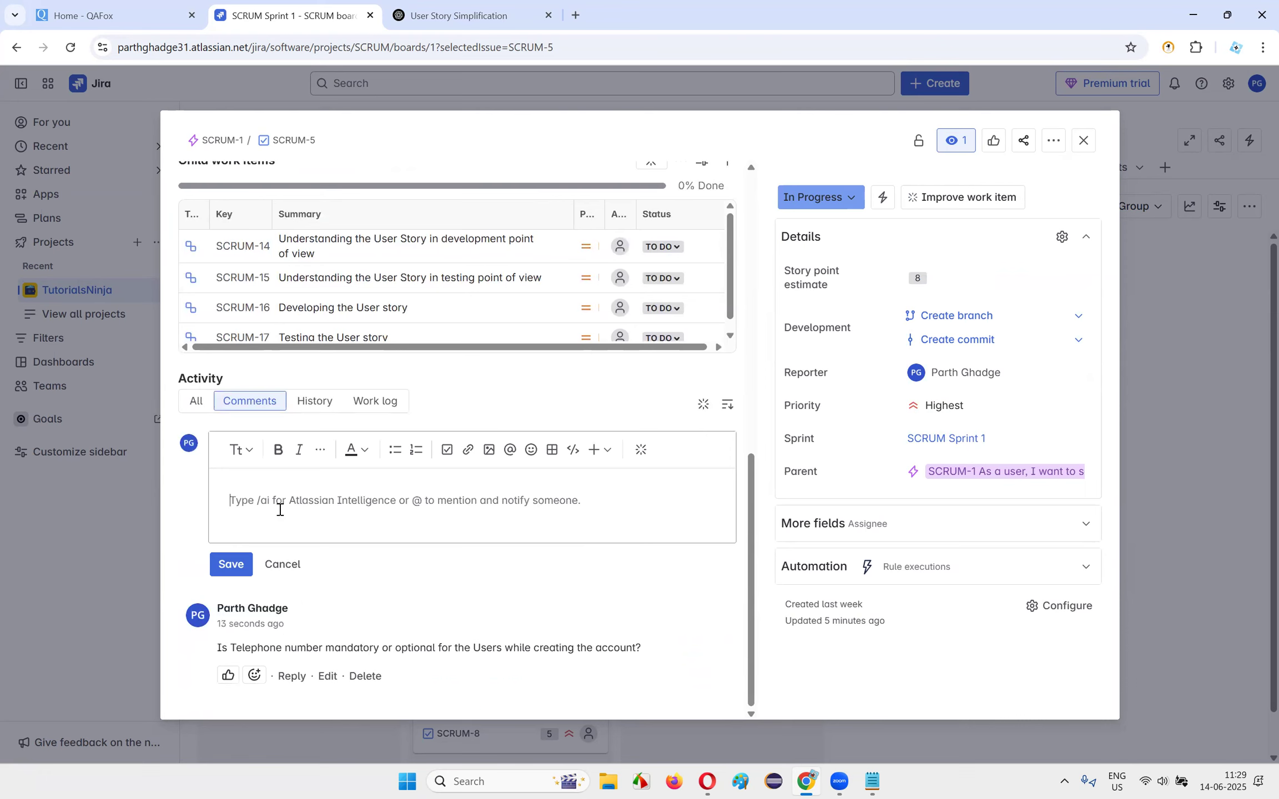
{"action": "type", "text": "Yes"}
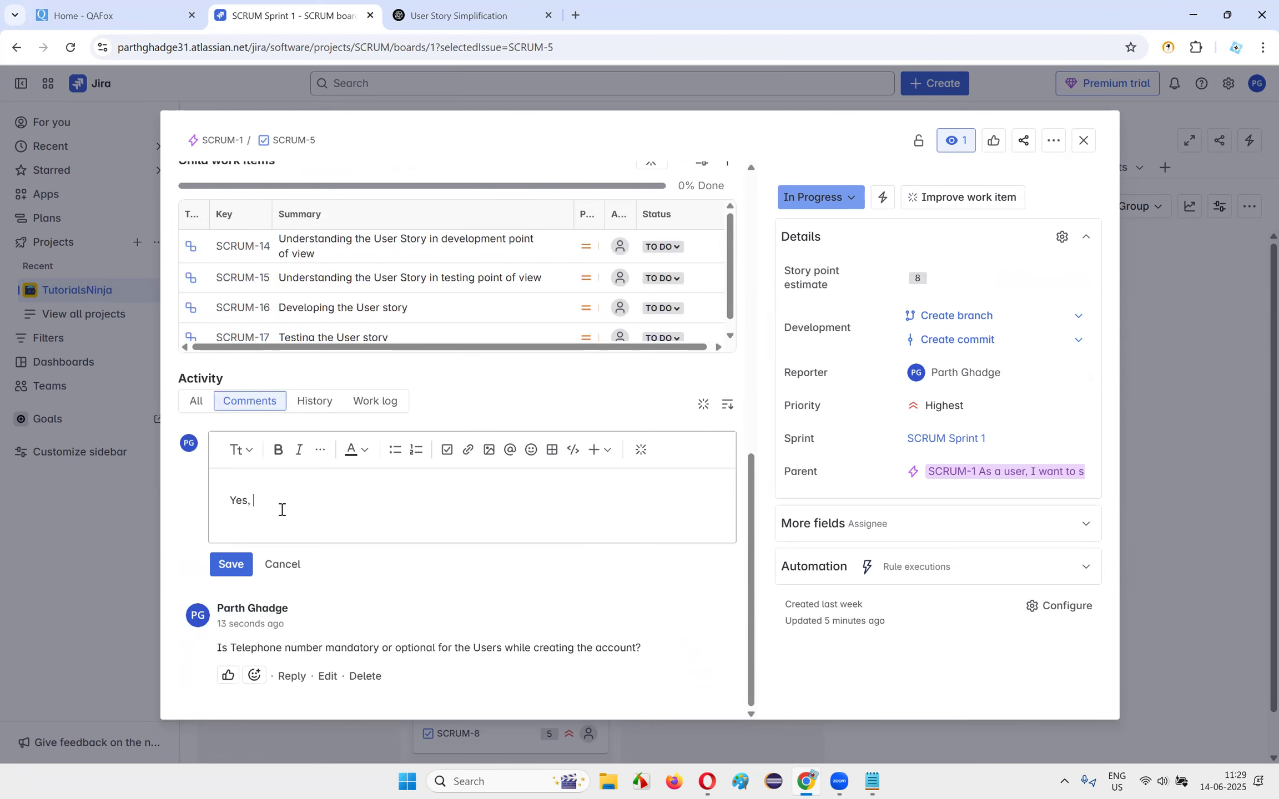
{"action": "type", "text": ", it is mandatory for the Users to provide"}
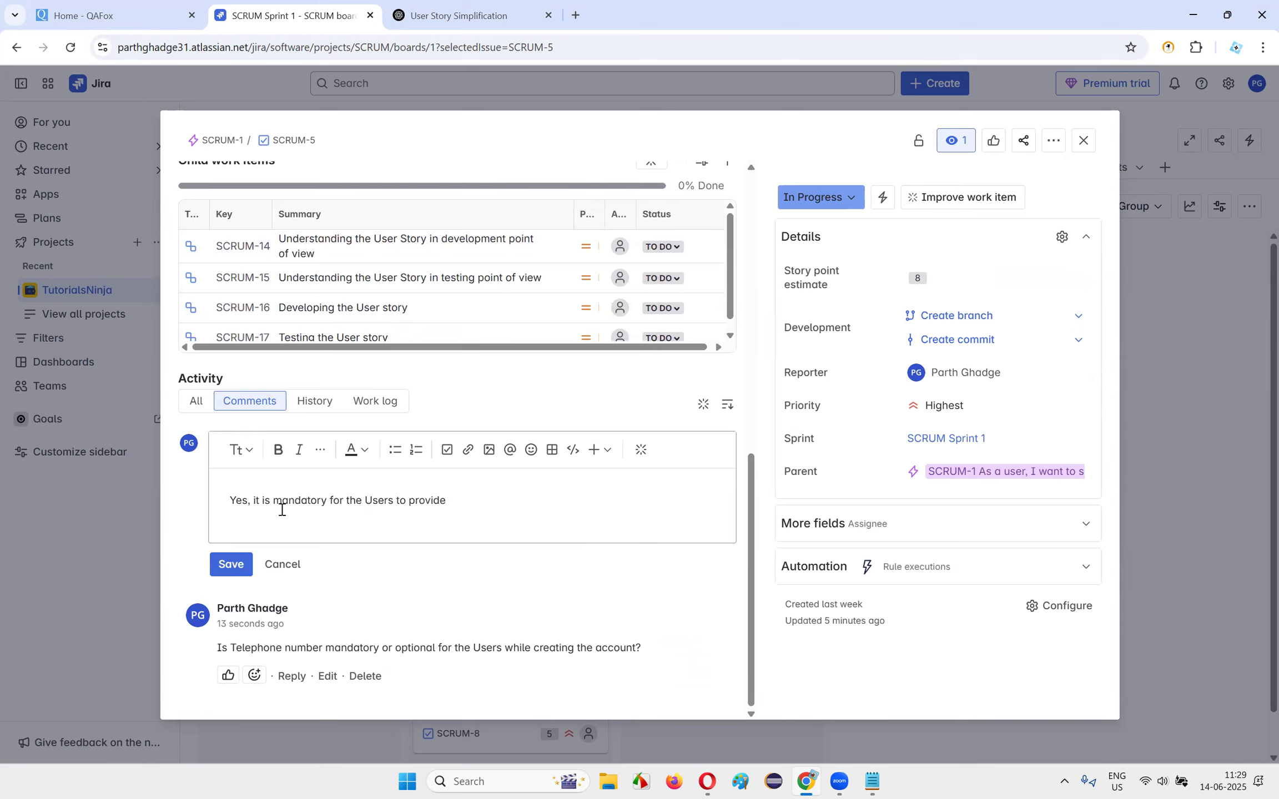
{"action": "type", "text": " phone numeber, while creati"}
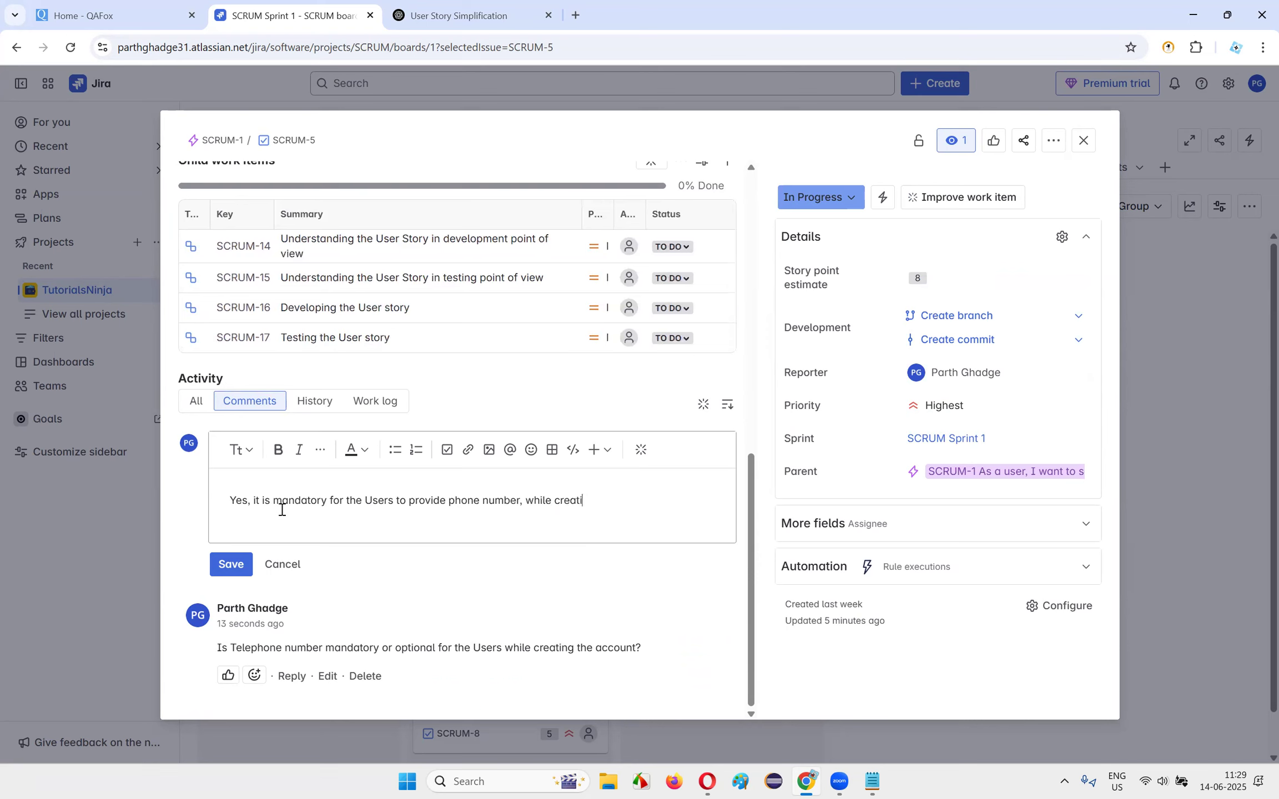
{"action": "type", "text": "ng the account. Hence"}
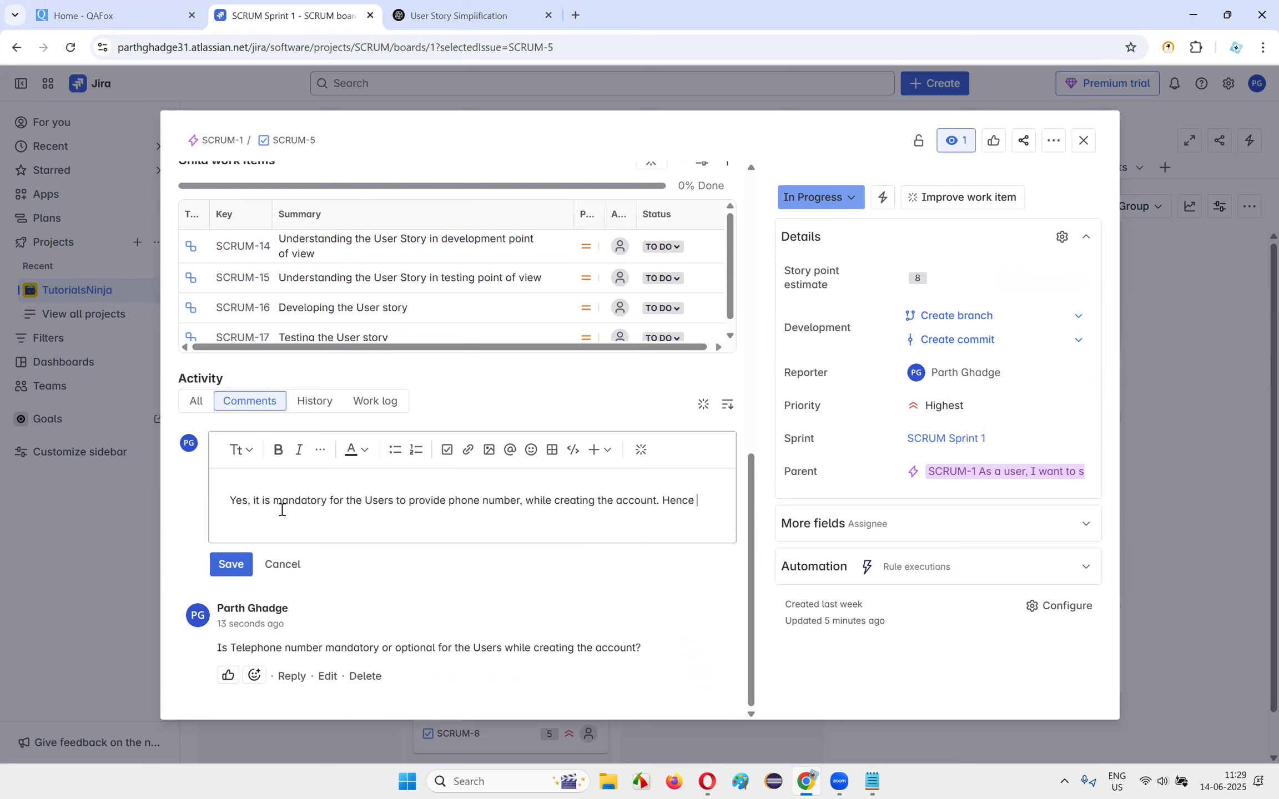
- Finish the reply comment with "Hence Telephone number is not optional for the Users." and save it
{"action": "type", "text": " Telep"}
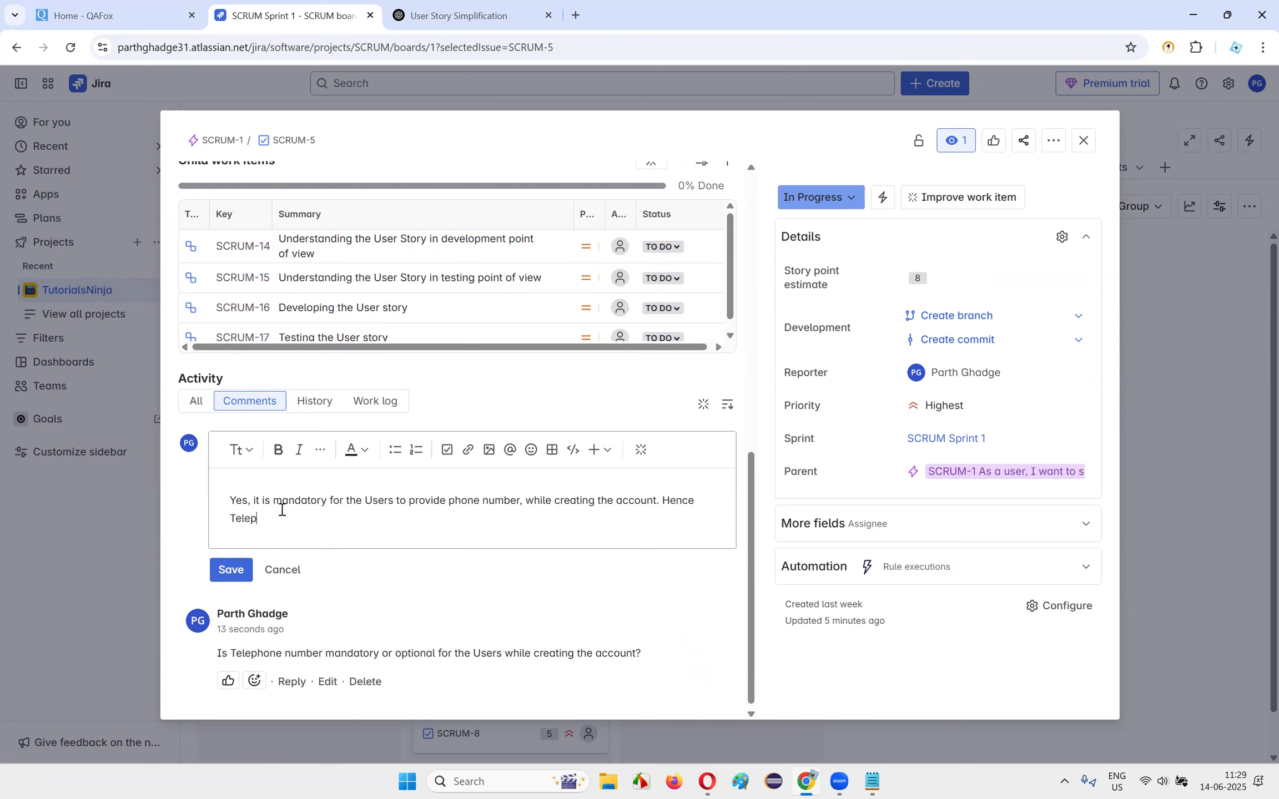
{"action": "type", "text": "hone numg"}
{"action": "type", "text": "ger fi"}
{"action": "key", "text": "BackSpace"}
{"action": "key", "text": "BackSpace"}
{"action": "key", "text": "BackSpace"}
{"action": "key", "text": "BackSpace"}
{"action": "key", "text": "BackSpace"}
{"action": "key", "text": "BackSpace"}
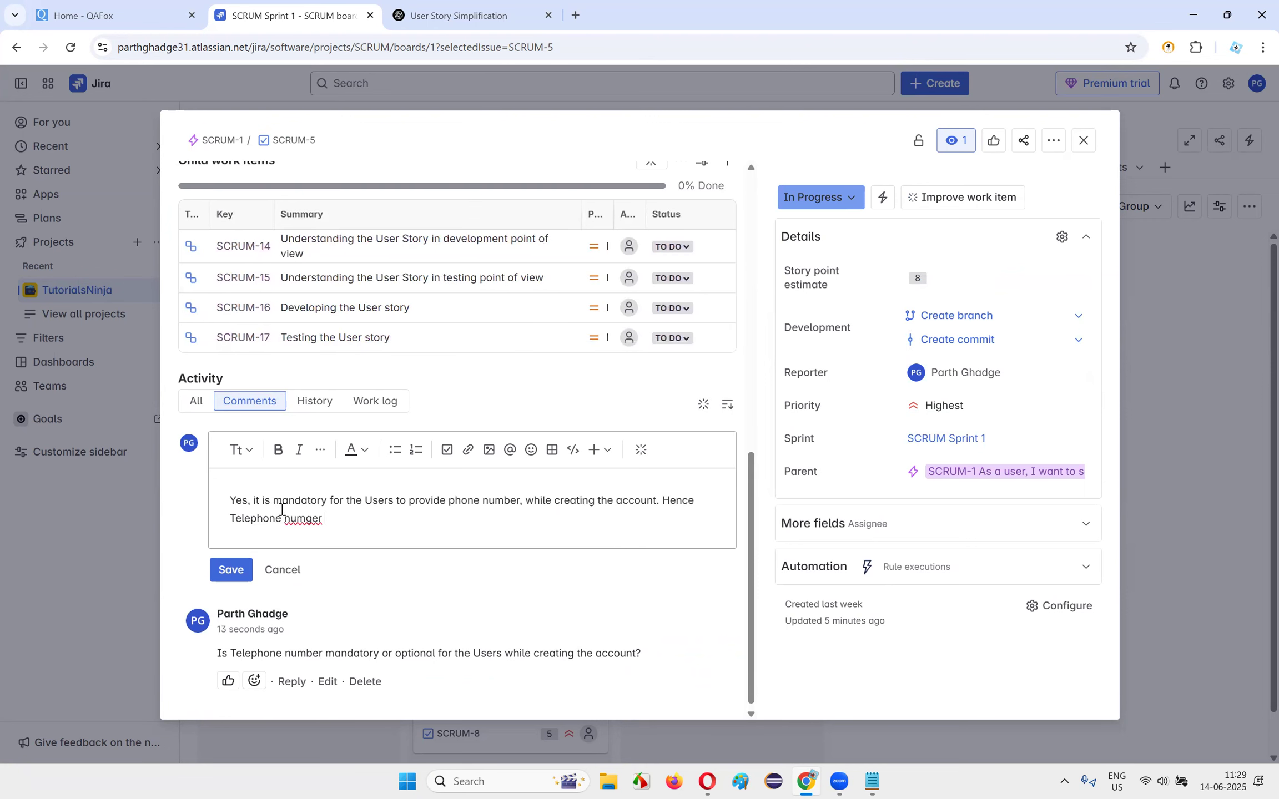
{"action": "type", "text": "ber is not options"}
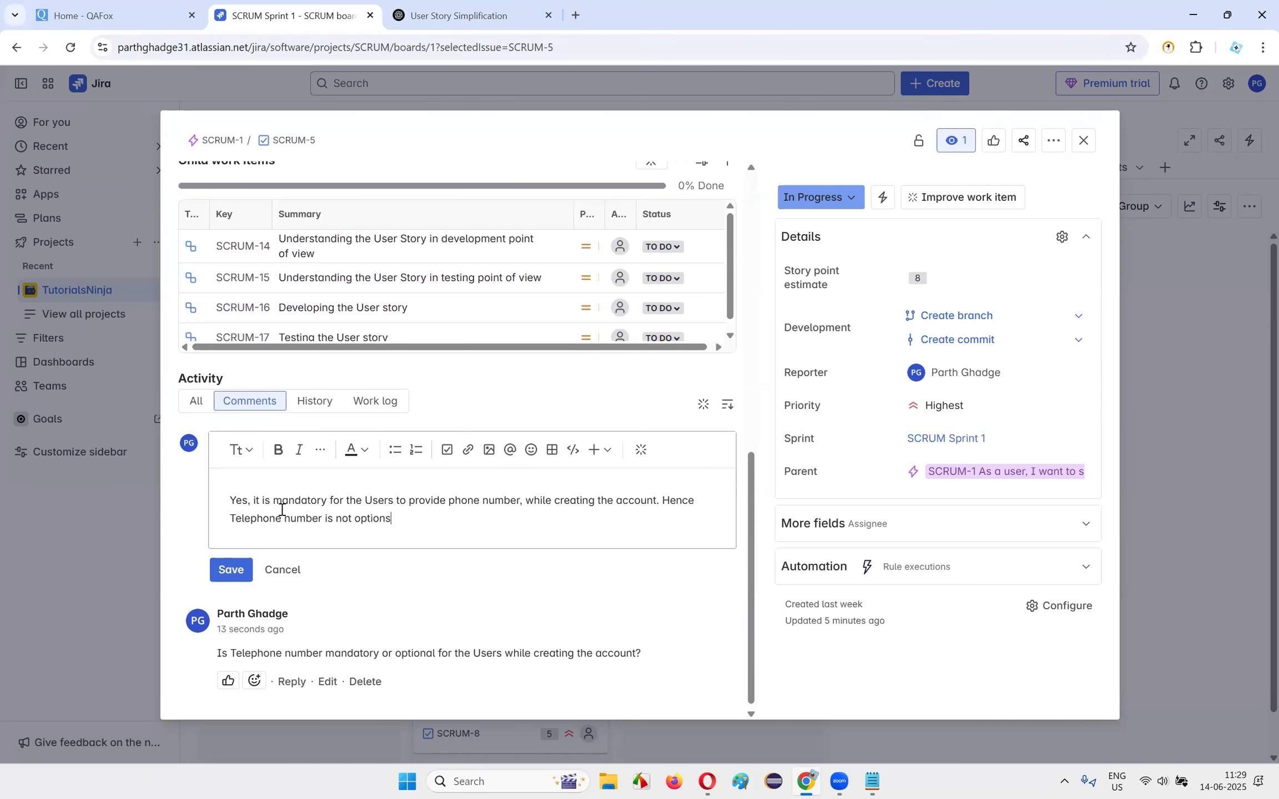
{"action": "type", "text": "nal for the Us"}
{"action": "type", "text": "res"}
{"action": "left_click", "coordinate": [229, 570]}
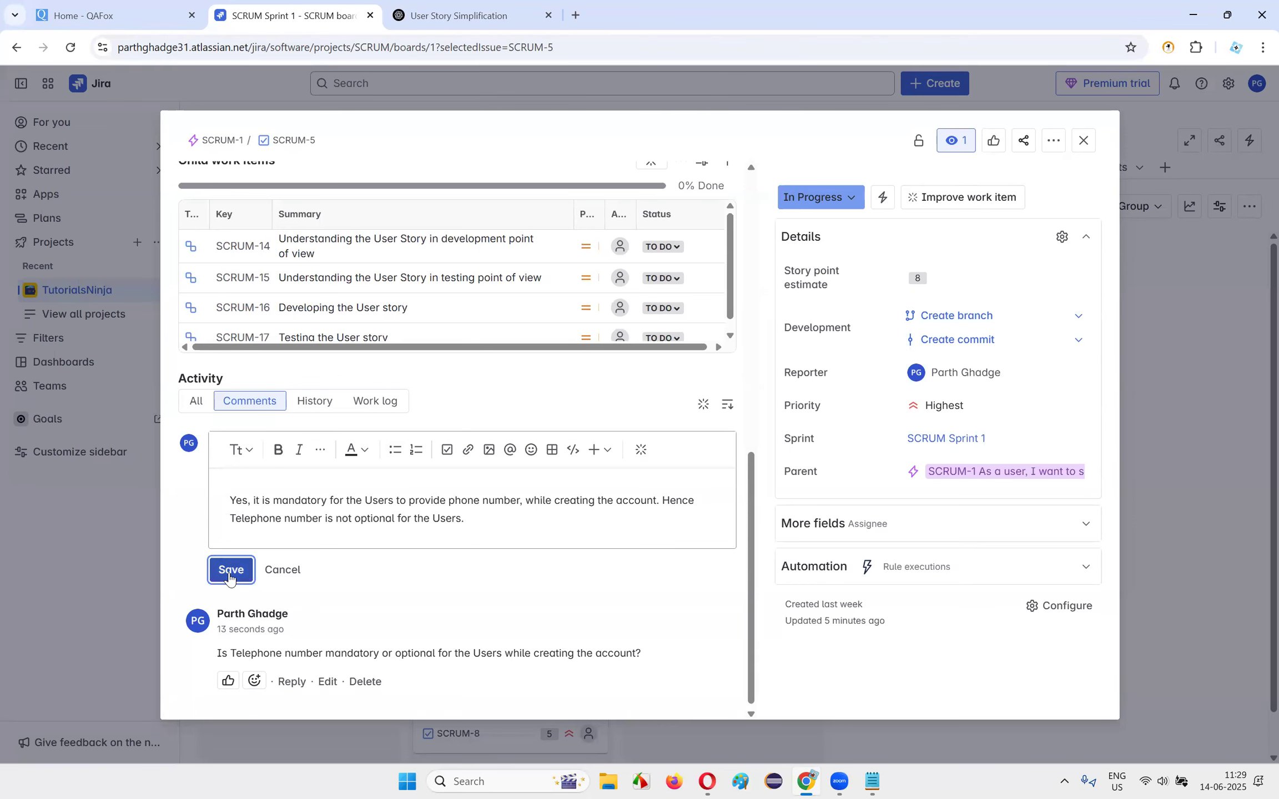
{"action": "scroll", "coordinate": [352, 508], "scroll_direction": "down", "scroll_amount": 1}
- Return to the ChatGPT reply and read the Telephone Number, Password and Confirm Password requirements
{"action": "key", "text": "ctrl+Tab"}
{"action": "left_click_drag", "start_coordinate": [348, 277], "coordinate": [776, 285]}
{"action": "left_click", "coordinate": [781, 384]}
{"action": "left_click_drag", "start_coordinate": [354, 312], "coordinate": [947, 305]}
{"action": "left_click", "coordinate": [484, 311]}
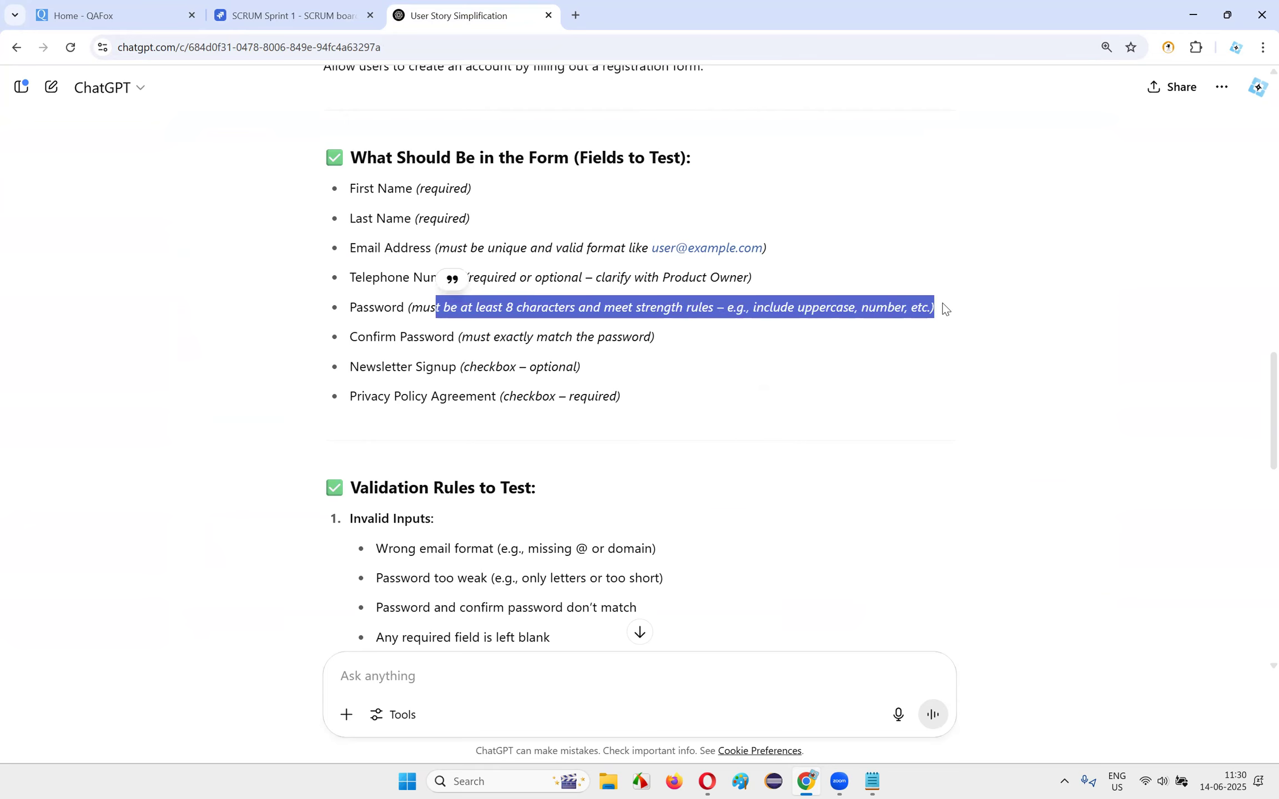
{"action": "left_click", "coordinate": [836, 335]}
{"action": "left_click_drag", "start_coordinate": [349, 337], "coordinate": [687, 337]}
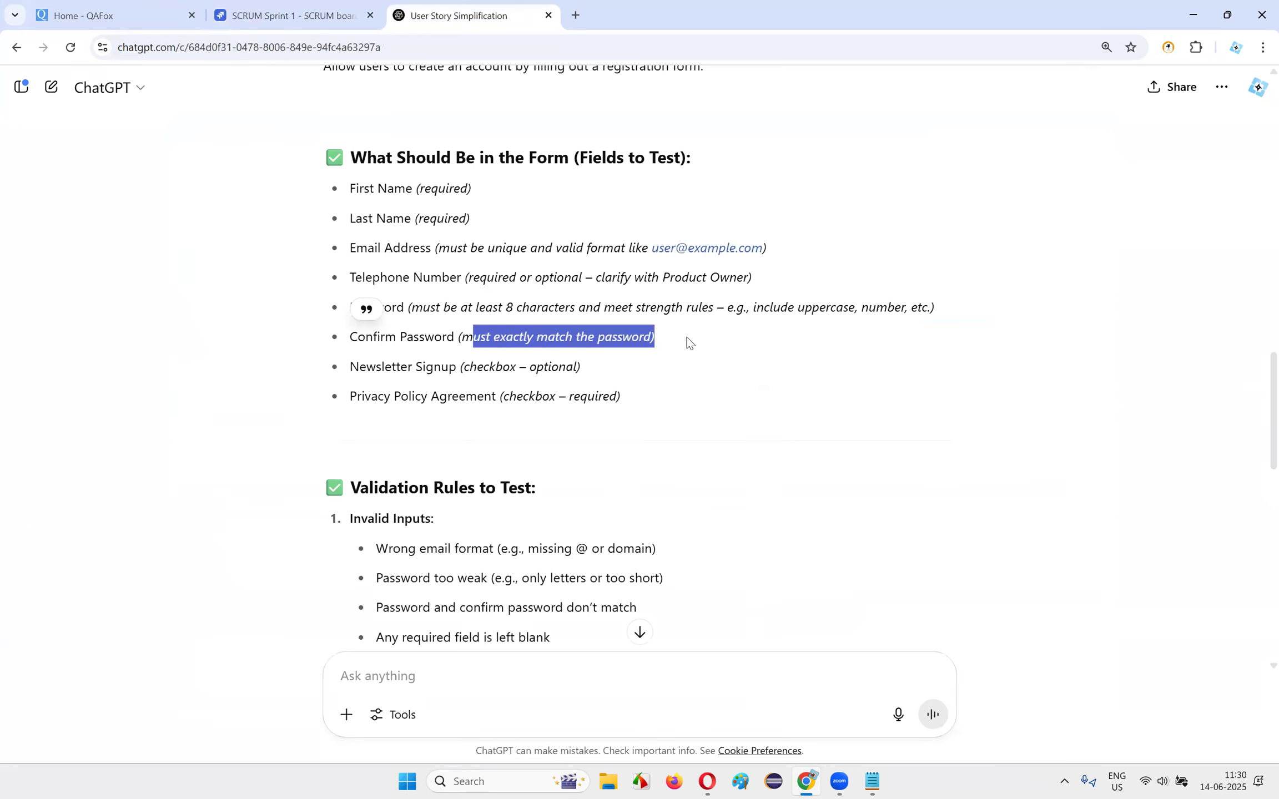
- Read the Newsletter Signup and Privacy Policy Agreement checkbox requirements in the list of form fields
{"action": "left_click_drag", "start_coordinate": [350, 367], "coordinate": [611, 370]}
{"action": "left_click", "coordinate": [611, 370]}
{"action": "left_click_drag", "start_coordinate": [343, 378], "coordinate": [667, 370]}
{"action": "left_click", "coordinate": [667, 370]}
{"action": "left_click_drag", "start_coordinate": [341, 400], "coordinate": [668, 401]}
{"action": "left_click", "coordinate": [669, 400]}
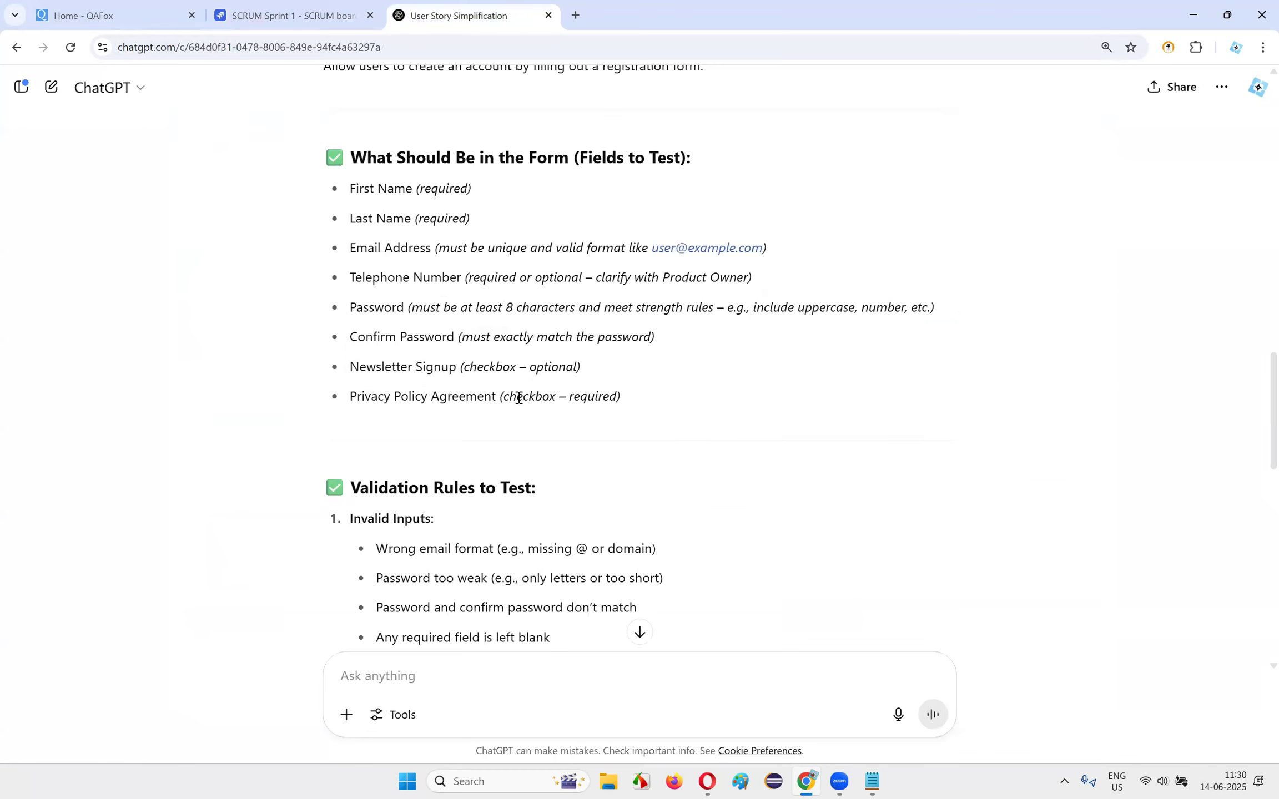
- Examine the invalid input cases under Validation Rules to Test, from wrong email format to blank required fields
{"action": "scroll", "coordinate": [742, 405], "scroll_direction": "down", "scroll_amount": 3}
{"action": "left_click_drag", "start_coordinate": [378, 263], "coordinate": [596, 273]}
{"action": "left_click", "coordinate": [595, 274]}
{"action": "left_click_drag", "start_coordinate": [348, 295], "coordinate": [714, 337]}
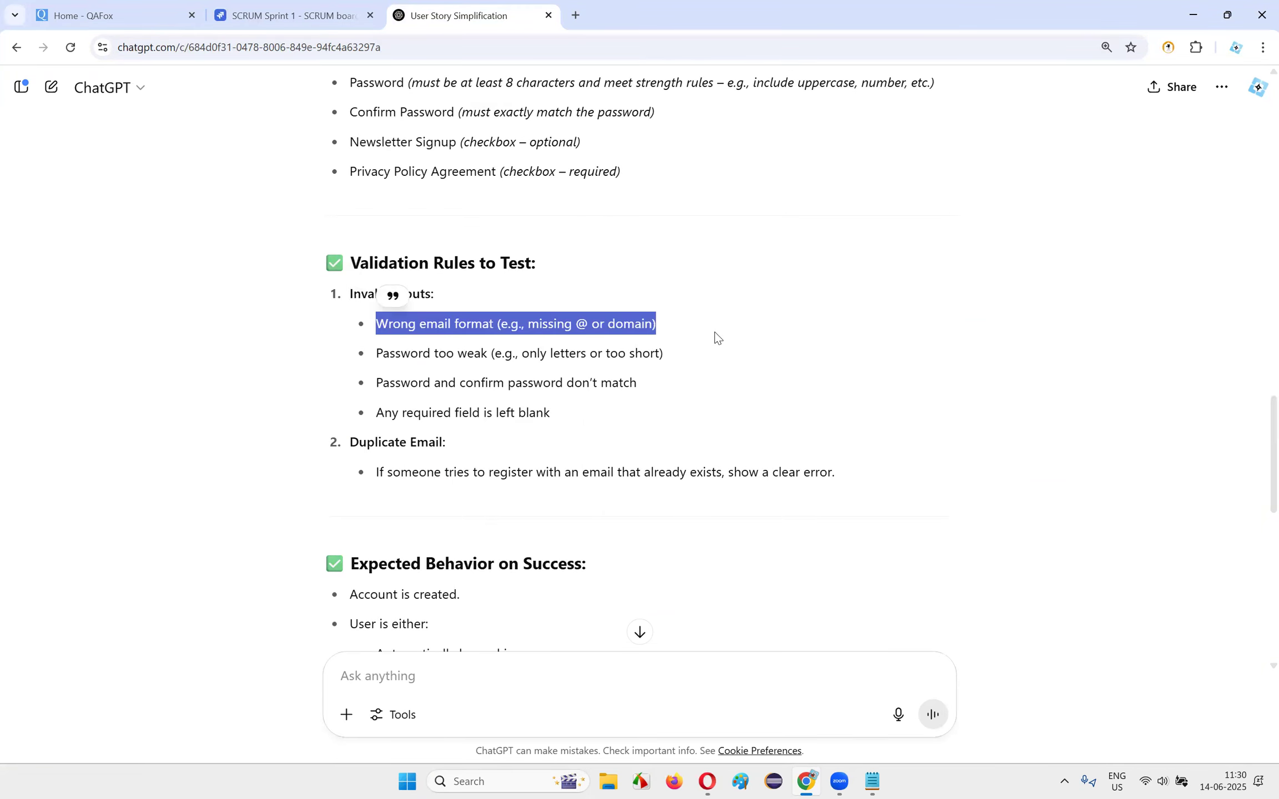
{"action": "left_click", "coordinate": [715, 337]}
{"action": "left_click_drag", "start_coordinate": [376, 360], "coordinate": [737, 361]}
{"action": "left_click", "coordinate": [737, 361]}
{"action": "left_click_drag", "start_coordinate": [368, 387], "coordinate": [668, 391]}
{"action": "left_click", "coordinate": [669, 392]}
{"action": "left_click_drag", "start_coordinate": [379, 413], "coordinate": [568, 419]}
{"action": "left_click", "coordinate": [532, 419]}
{"action": "left_click_drag", "start_coordinate": [454, 414], "coordinate": [655, 420]}
{"action": "left_click", "coordinate": [656, 419]}
- Read the Duplicate Email rule in the validation section
{"action": "scroll", "coordinate": [498, 355], "scroll_direction": "down", "scroll_amount": 3}
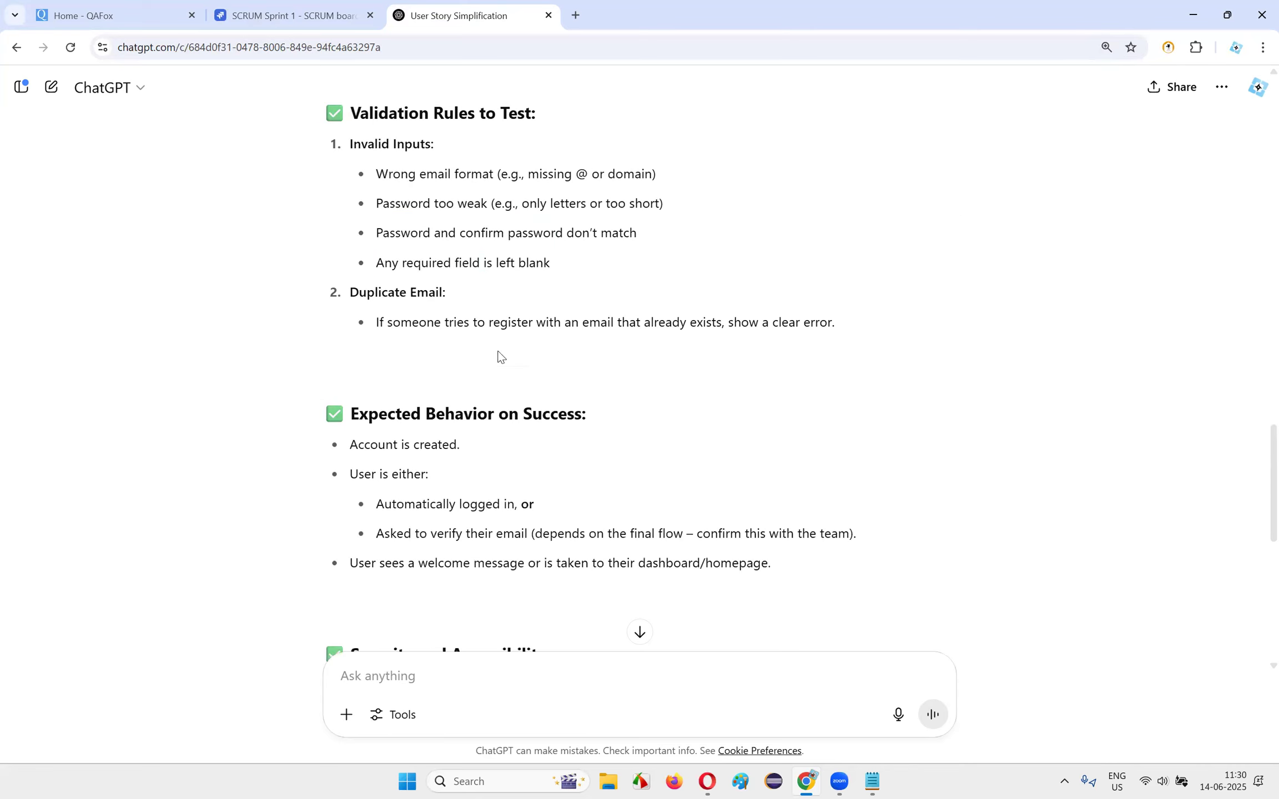
{"action": "left_click_drag", "start_coordinate": [345, 298], "coordinate": [502, 300]}
{"action": "left_click", "coordinate": [502, 300]}
{"action": "left_click_drag", "start_coordinate": [374, 328], "coordinate": [868, 334]}
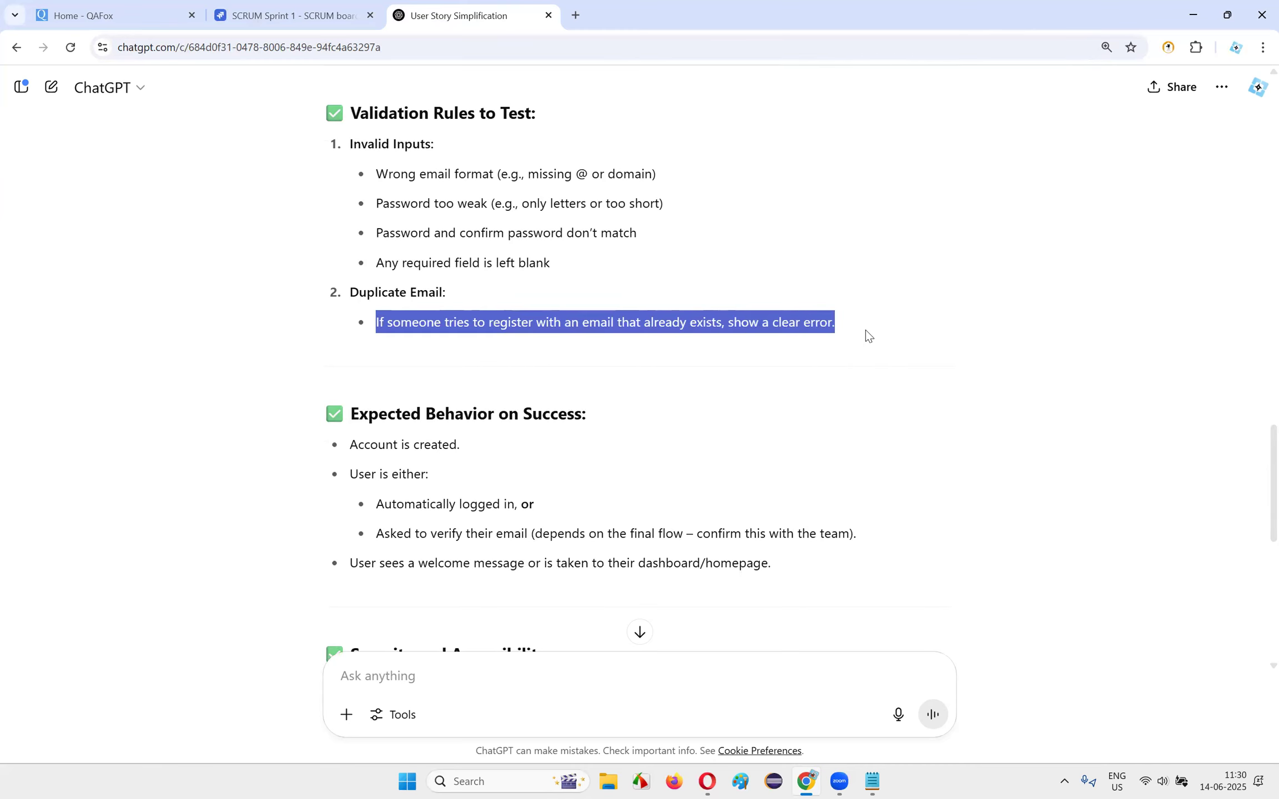
{"action": "left_click", "coordinate": [866, 332]}
- Read the first Expected Behavior on Success items, from account creation to the user being automatically logged in
{"action": "scroll", "coordinate": [865, 332], "scroll_direction": "down", "scroll_amount": 3}
{"action": "left_click_drag", "start_coordinate": [347, 263], "coordinate": [624, 274]}
{"action": "left_click", "coordinate": [628, 277]}
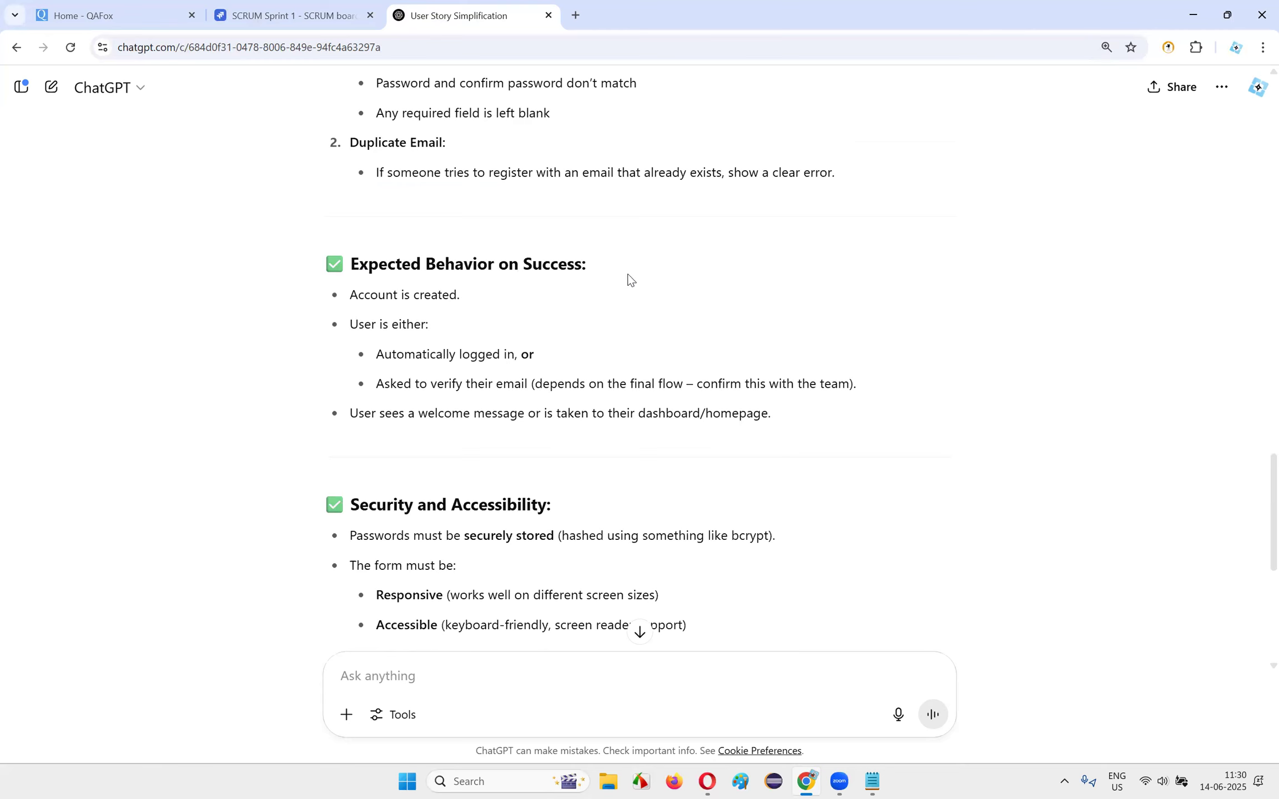
{"action": "scroll", "coordinate": [627, 277], "scroll_direction": "down", "scroll_amount": 1}
{"action": "left_click_drag", "start_coordinate": [357, 221], "coordinate": [514, 222]}
{"action": "left_click", "coordinate": [428, 260]}
{"action": "left_click_drag", "start_coordinate": [359, 250], "coordinate": [480, 261]}
{"action": "left_click", "coordinate": [481, 260]}
{"action": "left_click_drag", "start_coordinate": [352, 217], "coordinate": [515, 225]}
{"action": "left_click", "coordinate": [515, 225]}
{"action": "left_click_drag", "start_coordinate": [351, 220], "coordinate": [509, 221]}
{"action": "left_click", "coordinate": [509, 221]}
{"action": "left_click_drag", "start_coordinate": [350, 251], "coordinate": [597, 285]}
{"action": "left_click", "coordinate": [597, 285]}
- Compare the automatic login and email verification alternatives listed under Expected Behavior on Success
{"action": "left_click_drag", "start_coordinate": [366, 309], "coordinate": [849, 317]}
{"action": "left_click", "coordinate": [886, 329]}
{"action": "left_click_drag", "start_coordinate": [373, 309], "coordinate": [626, 285]}
{"action": "left_click", "coordinate": [432, 339]}
{"action": "left_click", "coordinate": [626, 282]}
{"action": "left_click_drag", "start_coordinate": [370, 288], "coordinate": [603, 281]}
{"action": "left_click", "coordinate": [603, 281]}
{"action": "left_click_drag", "start_coordinate": [375, 286], "coordinate": [582, 273]}
{"action": "left_click", "coordinate": [581, 274]}
{"action": "mouse_move", "coordinate": [376, 309]}
{"action": "left_mouse_down"}
{"action": "mouse_move", "coordinate": [873, 315]}
{"action": "mouse_move", "coordinate": [376, 309]}
{"action": "left_mouse_up"}
{"action": "left_click", "coordinate": [882, 314]}
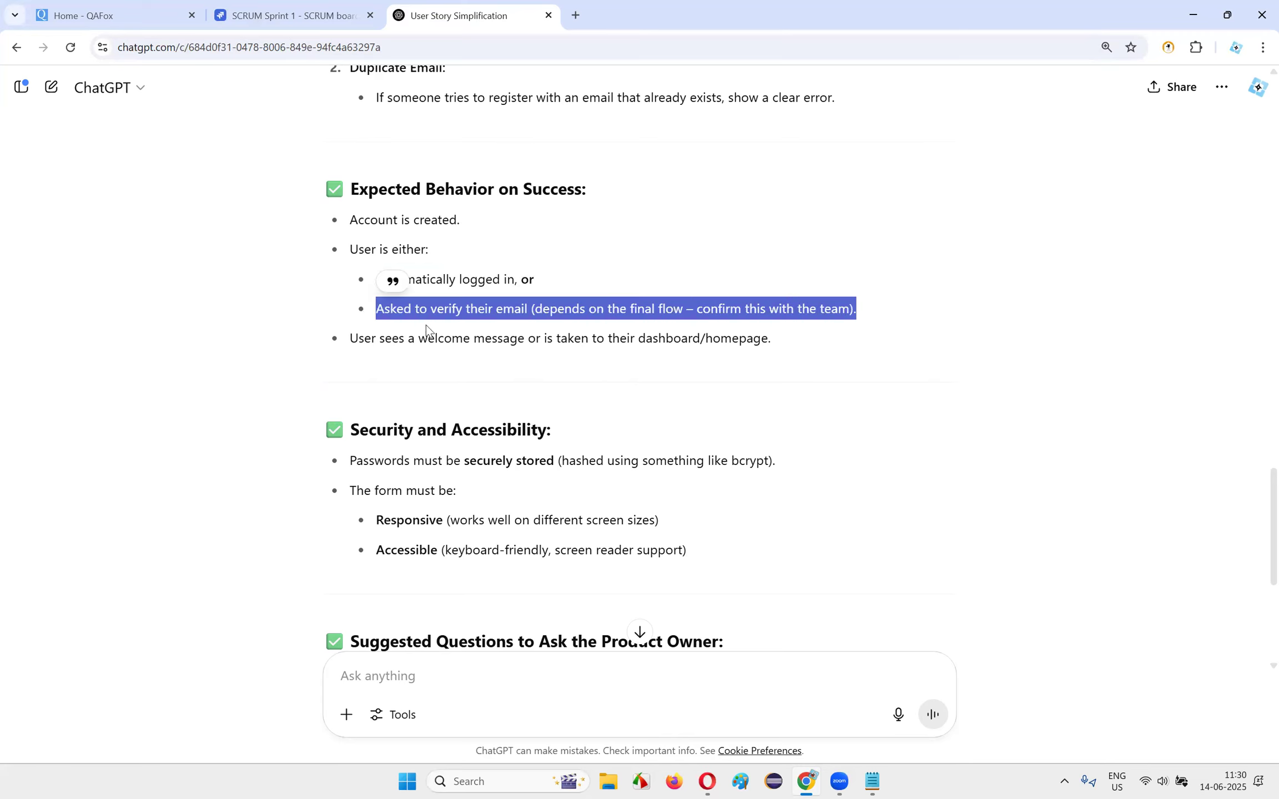
{"action": "left_click", "coordinate": [426, 330]}
{"action": "left_click_drag", "start_coordinate": [365, 248], "coordinate": [881, 313]}
{"action": "left_click", "coordinate": [882, 317]}
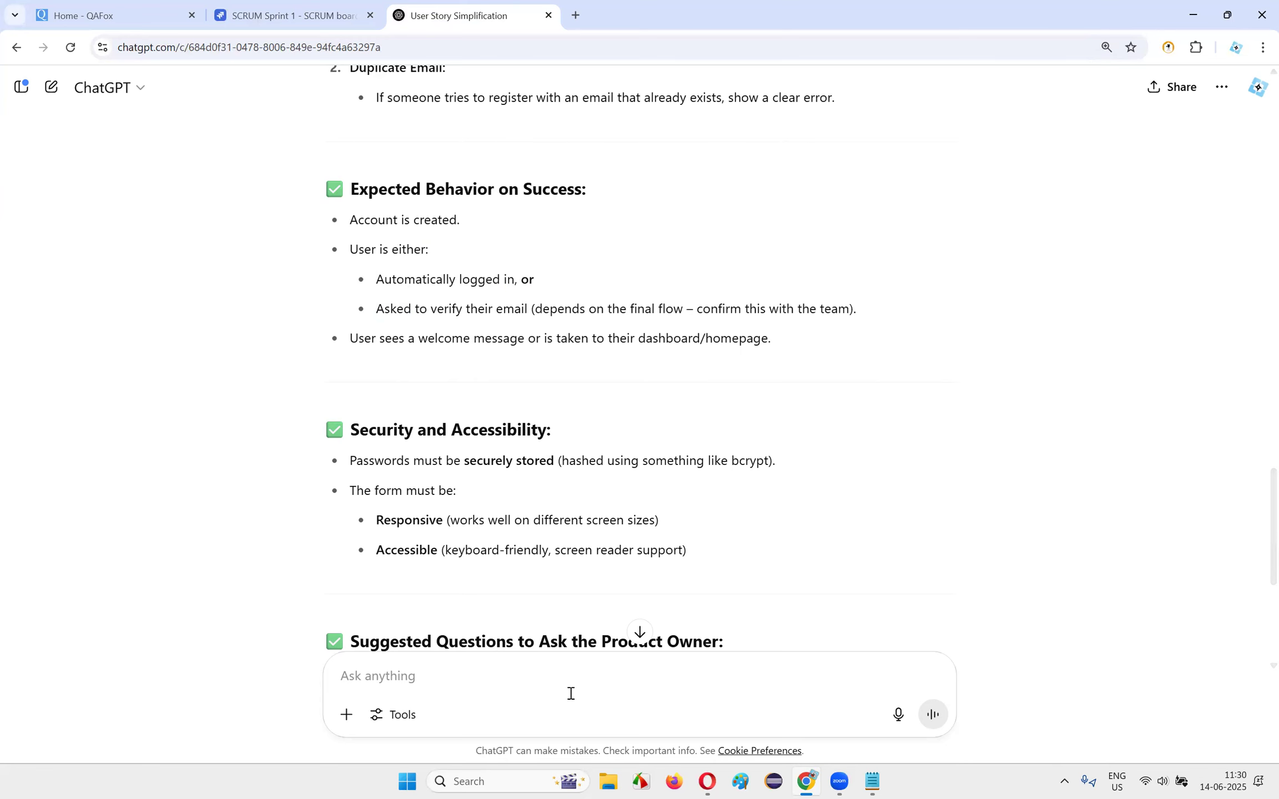
- Switch to Jira and comment on SCRUM-5: "After creating an account, should the User get logged in or have to wait for email verification?"
{"action": "key", "text": "ctrl+shift+Tab"}
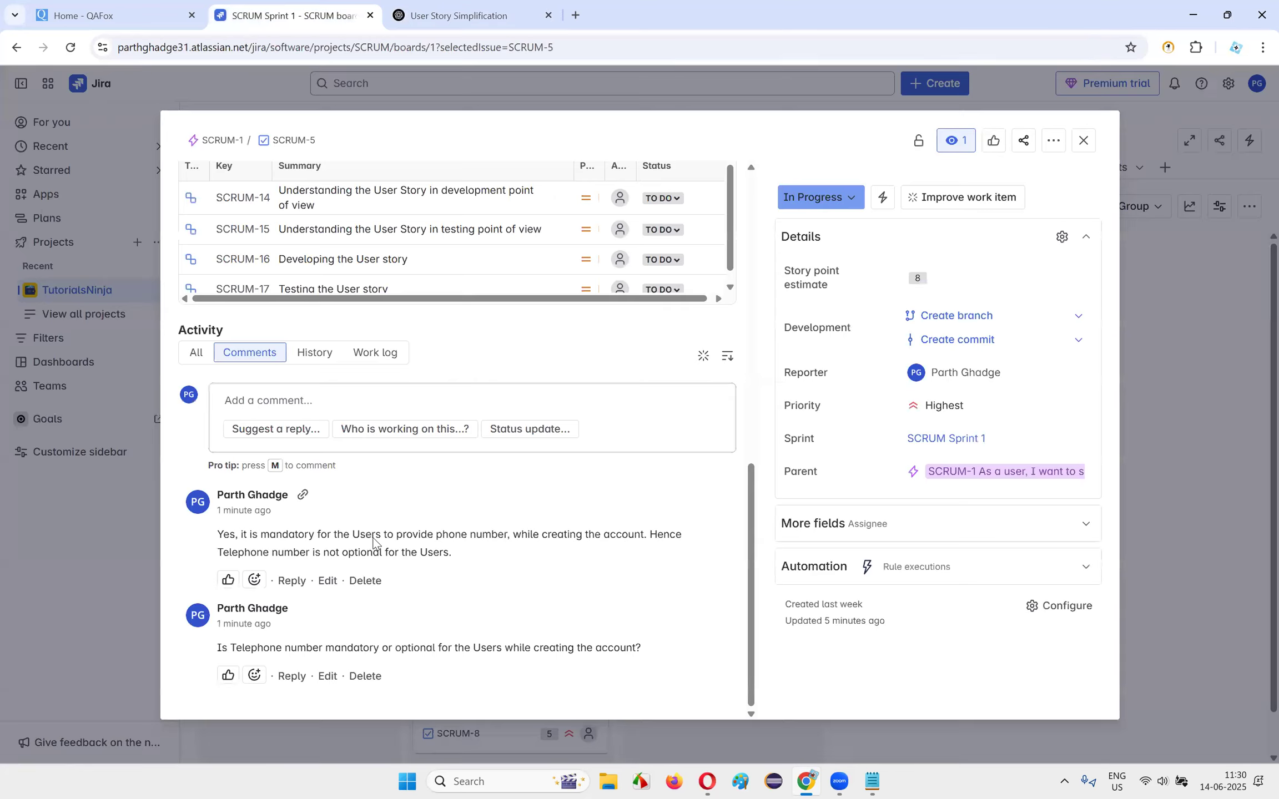
{"action": "left_click", "coordinate": [266, 401]}
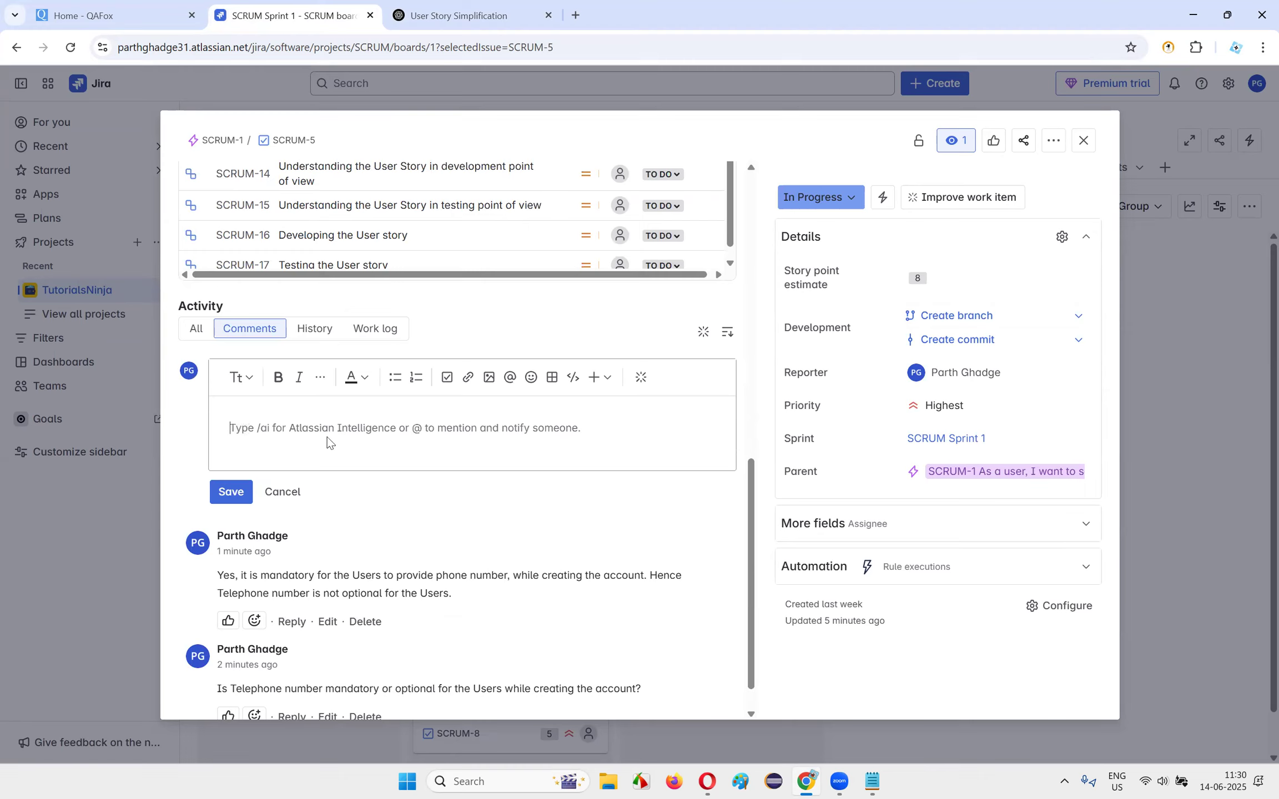
{"action": "type", "text": "After "}
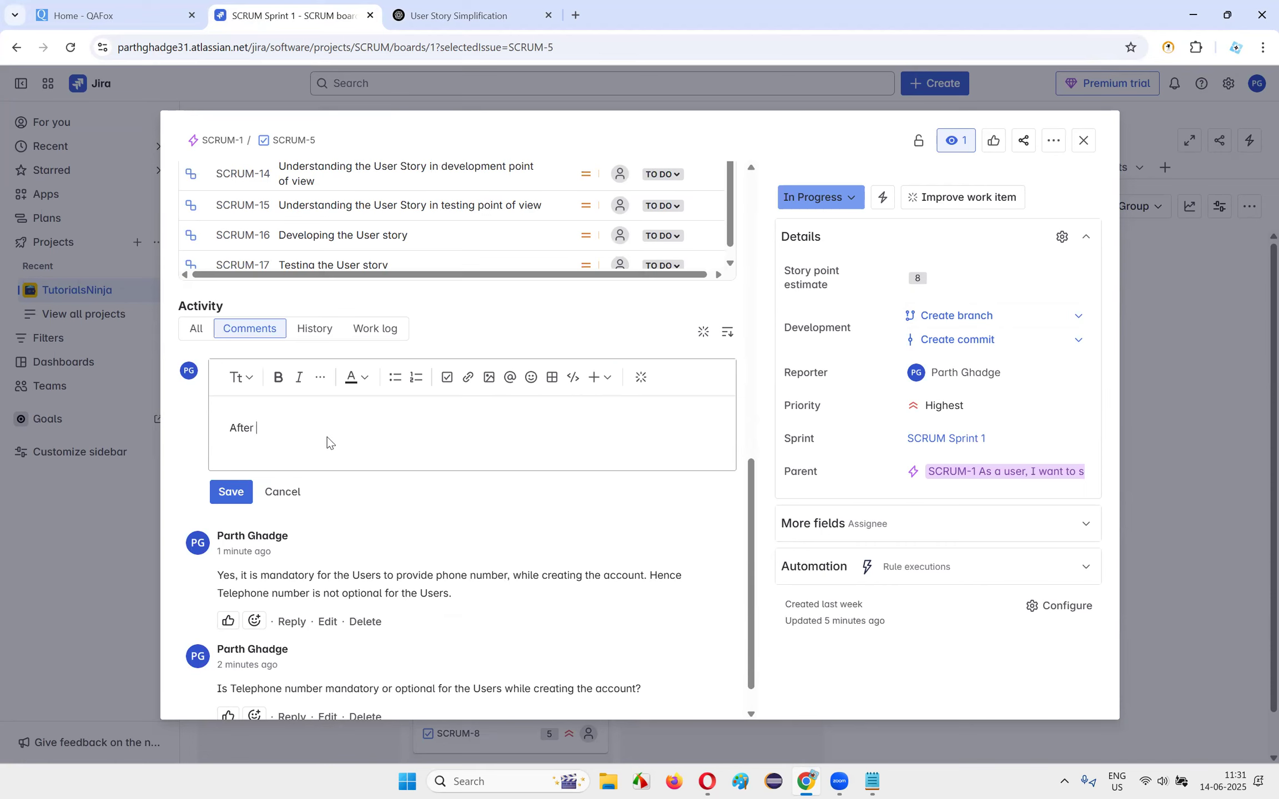
{"action": "type", "text": "creating an account, "}
{"action": "type", "text": "the Users"}
{"action": "key", "text": "BackSpace"}
{"action": "key", "text": "BackSpace"}
{"action": "key", "text": "BackSpace"}
{"action": "key", "text": "BackSpace"}
{"action": "key", "text": "BackSpace"}
{"action": "key", "text": "BackSpace"}
{"action": "key", "text": "BackSpace"}
{"action": "key", "text": "BackSpace"}
{"action": "key", "text": "BackSpace"}
{"action": "type", "text": "doe"}
{"action": "key", "text": "BackSpace"}
{"action": "key", "text": "BackSpace"}
{"action": "type", "text": "should the User get logged in or "}
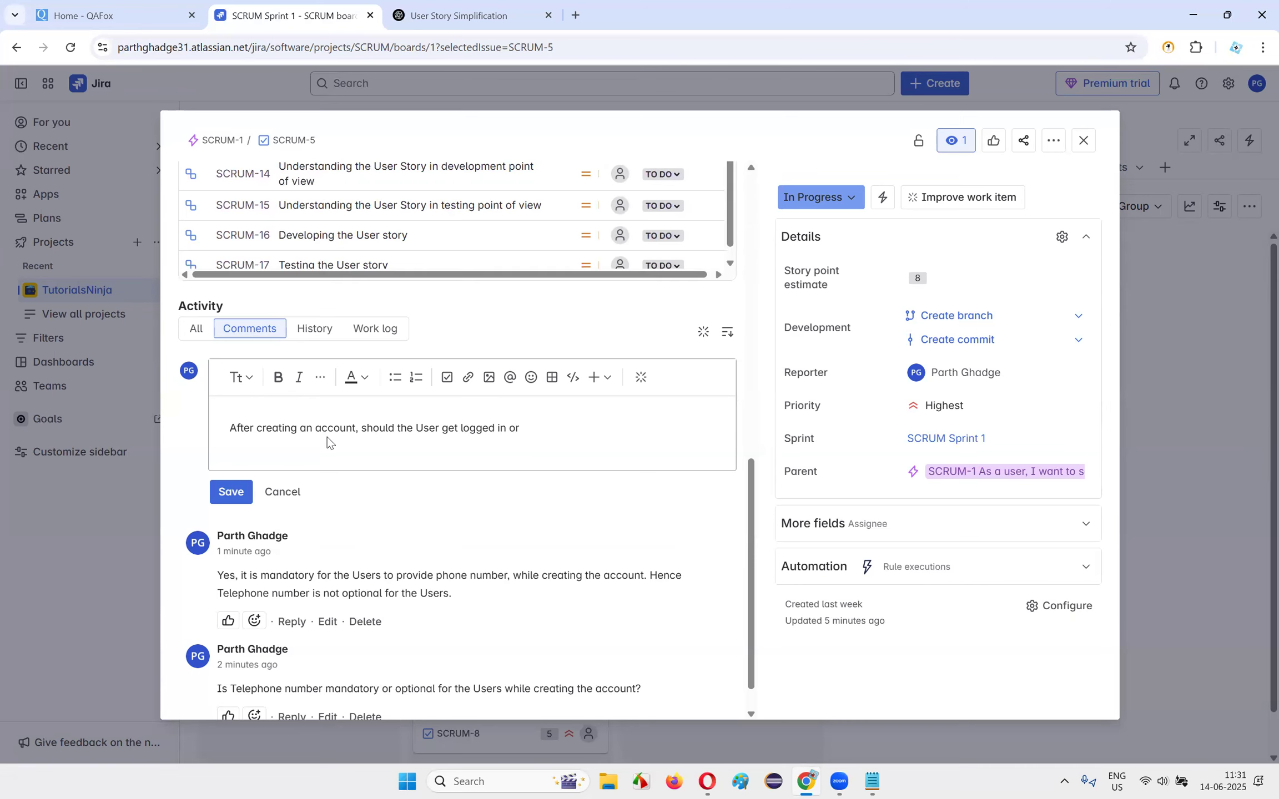
{"action": "type", "text": "have to wait for email confirmation"}
{"action": "key", "text": "BackSpace"}
{"action": "key", "text": "BackSpace"}
{"action": "key", "text": "BackSpace"}
{"action": "key", "text": "BackSpace"}
{"action": "key", "text": "BackSpace"}
{"action": "key", "text": "BackSpace"}
{"action": "key", "text": "BackSpace"}
{"action": "key", "text": "BackSpace"}
{"action": "key", "text": "BackSpace"}
{"action": "key", "text": "BackSpace"}
{"action": "key", "text": "BackSpace"}
{"action": "type", "text": "verification?"}
{"action": "left_click", "coordinate": [230, 492]}
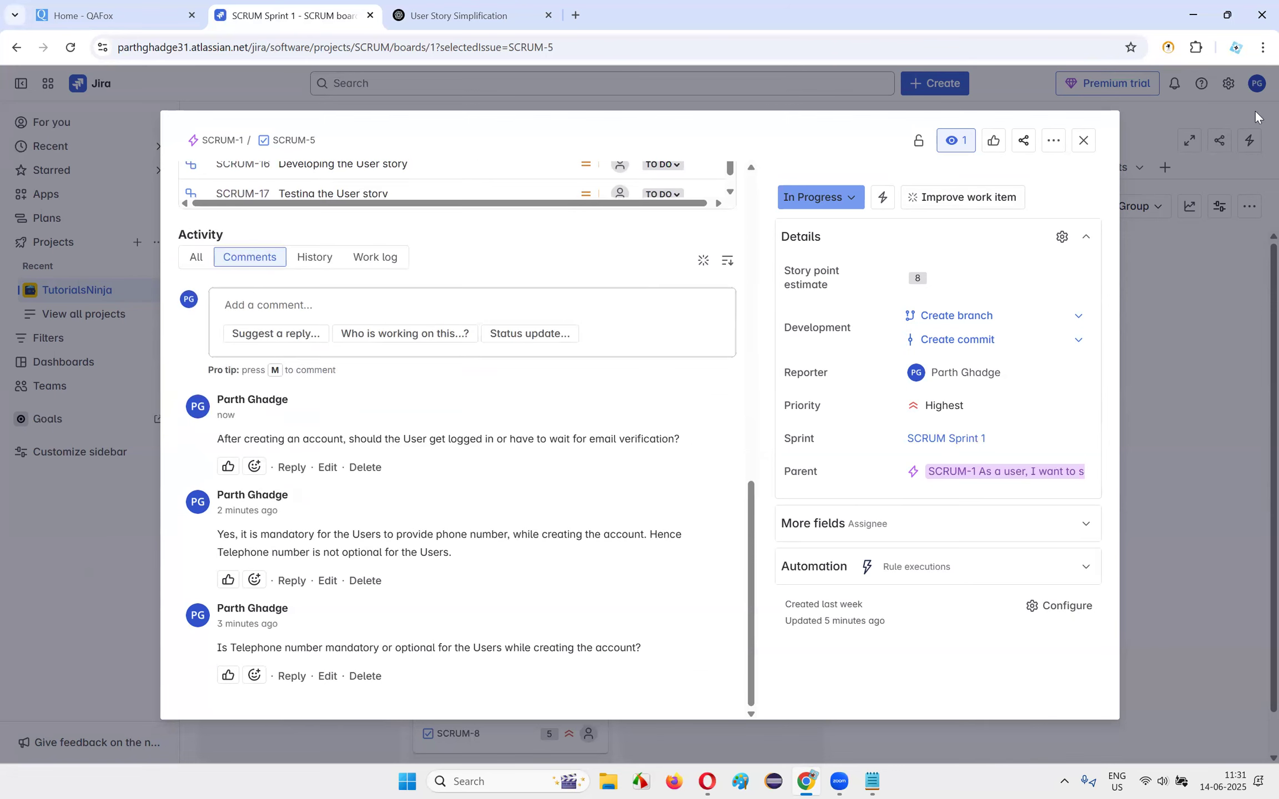
- Reply to the email verification question with "Yes, User should get successfully logged, no need to wait for email verification."
{"action": "left_click", "coordinate": [289, 467]}
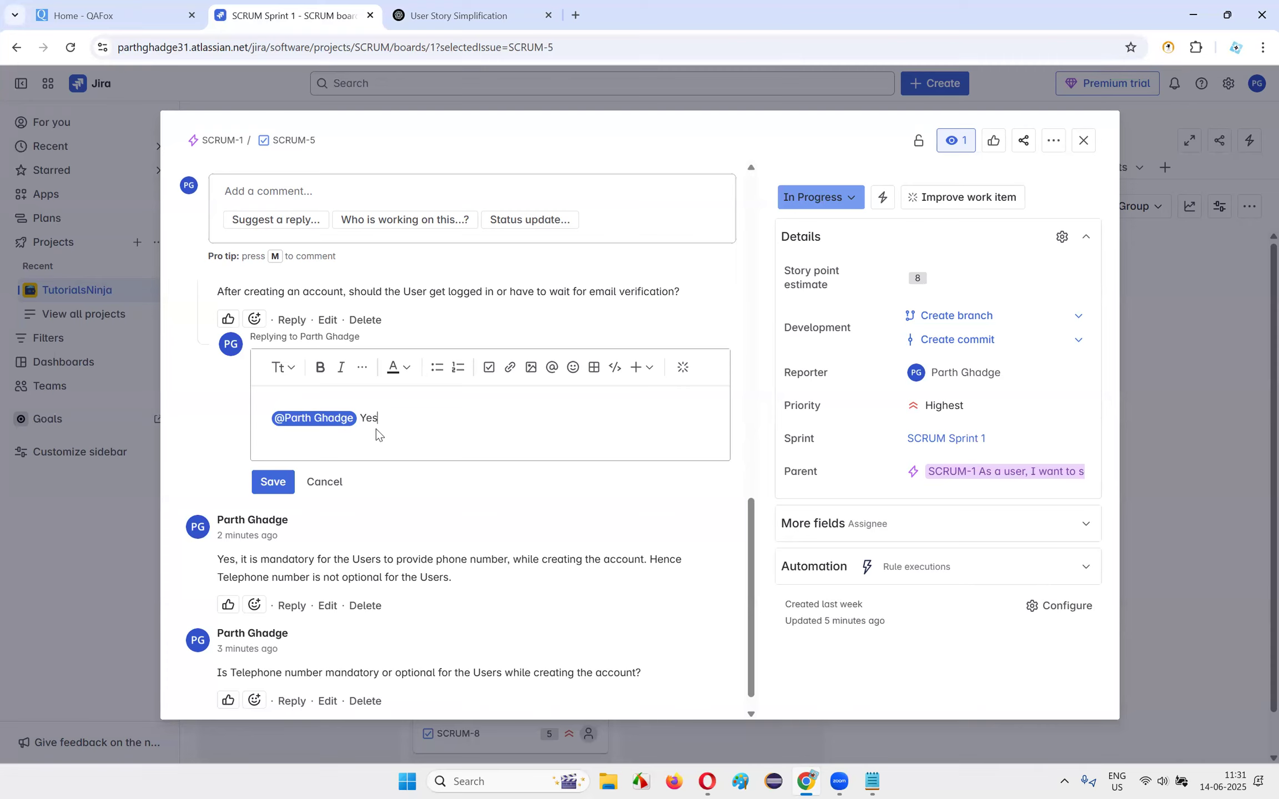
{"action": "type", "text": "Yes, User should get successfully logged, no need to wait f"}
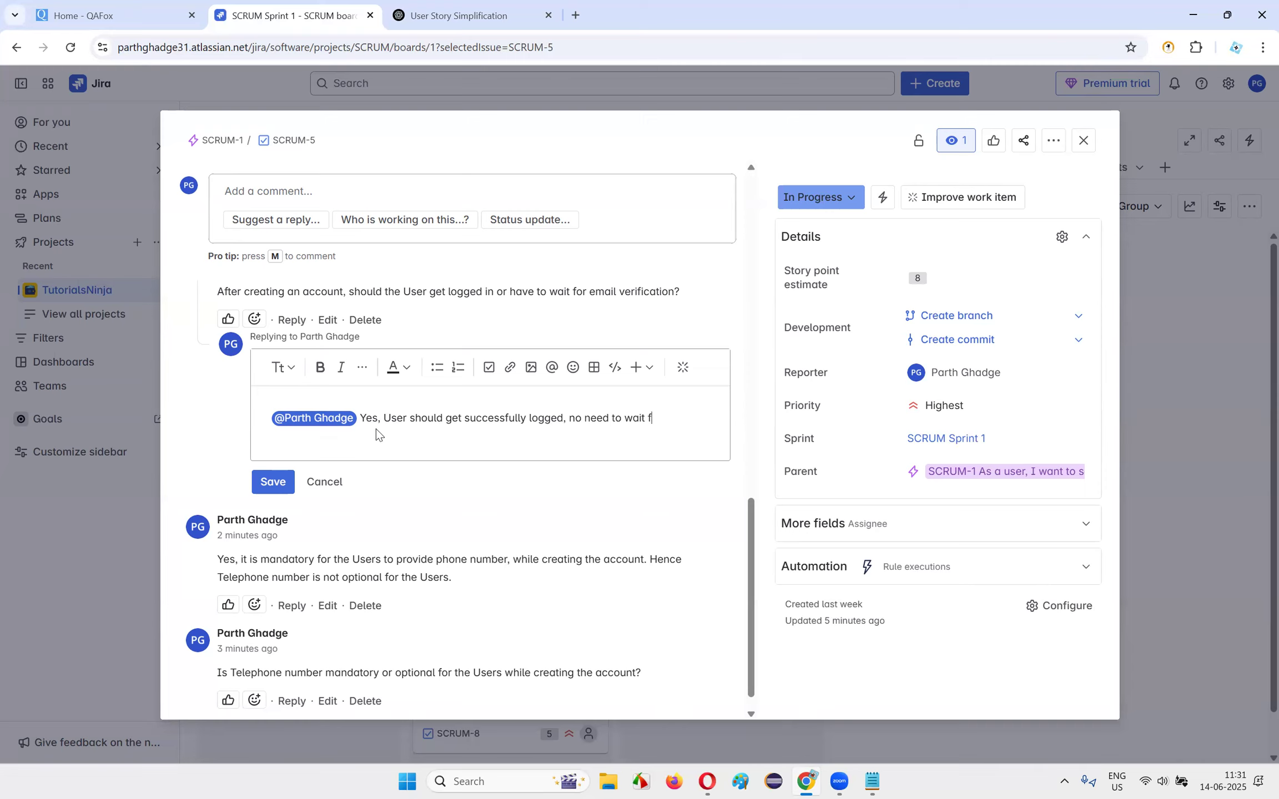
{"action": "type", "text": "or email verification."}
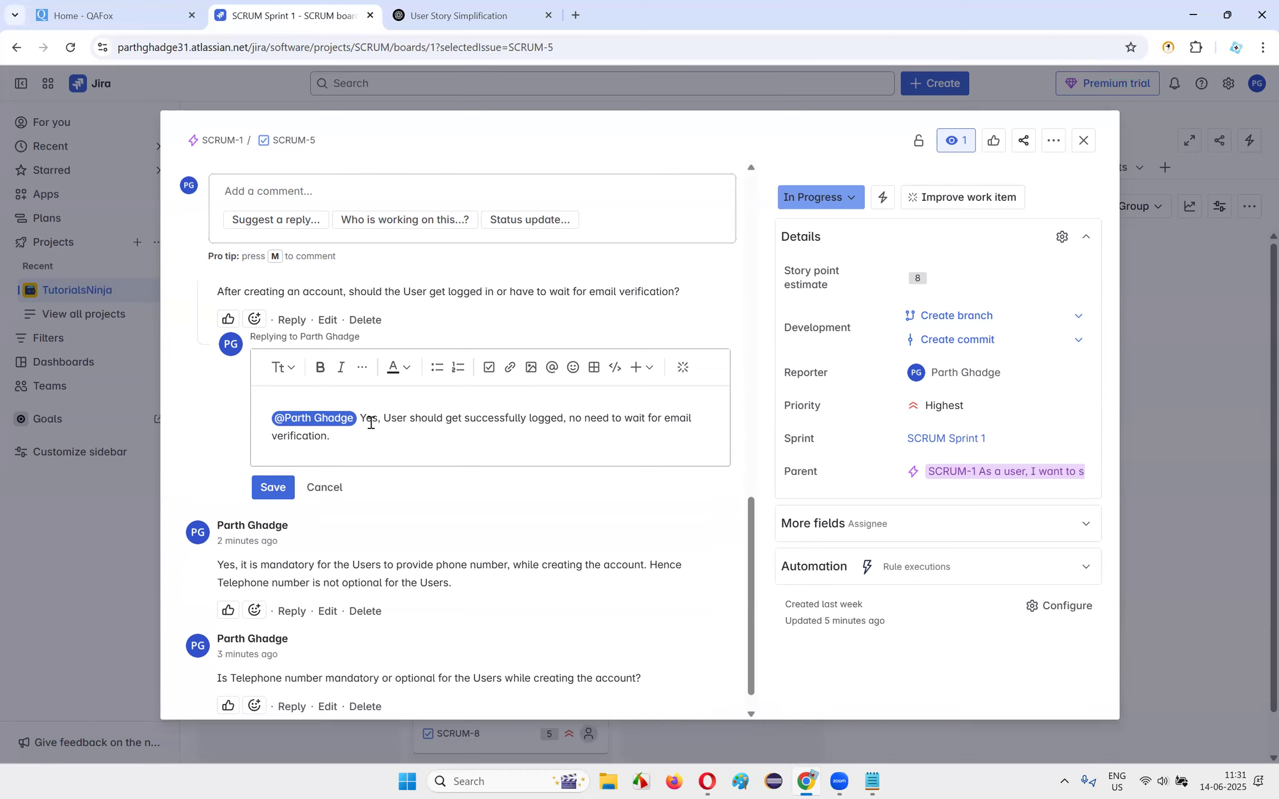
{"action": "left_click", "coordinate": [272, 490]}
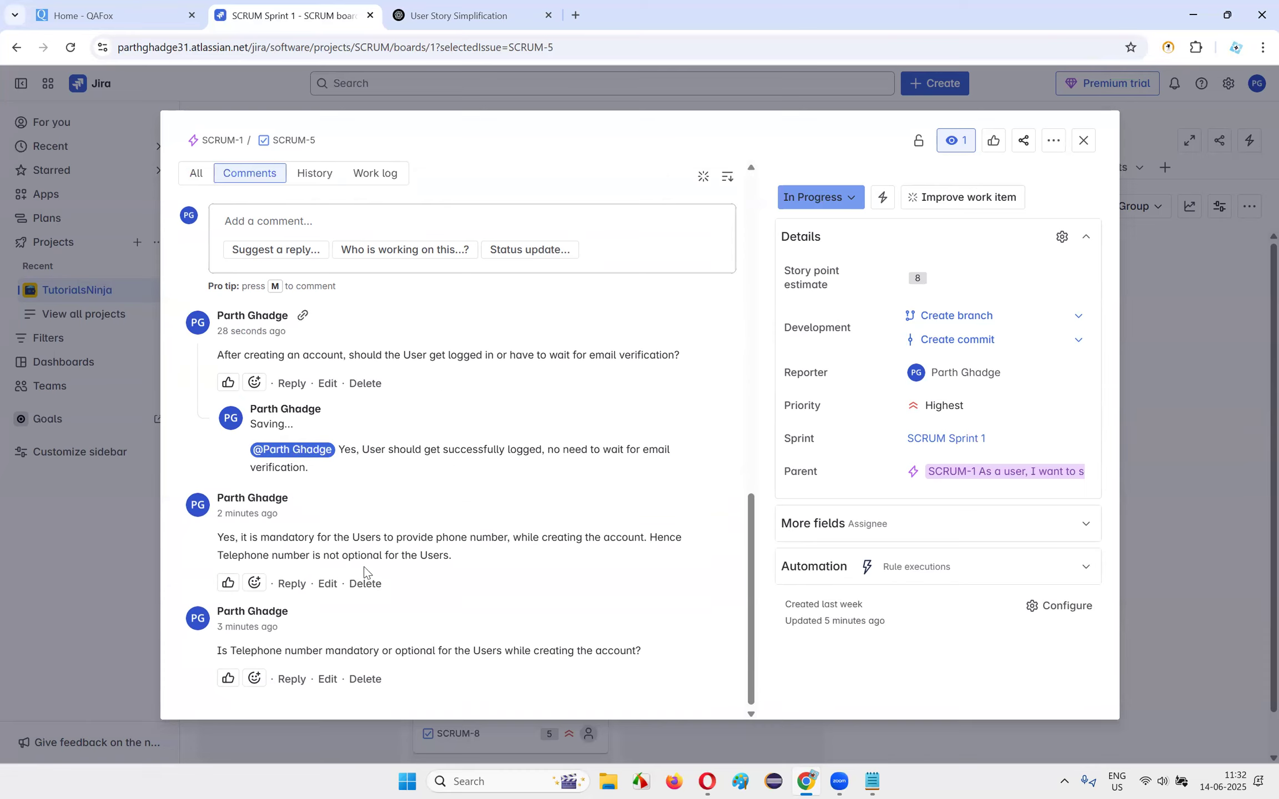
- Return to ChatGPT and review the success behavior section and the original prompt's acceptance criteria
{"action": "left_click", "coordinate": [458, 16]}
{"action": "left_click_drag", "start_coordinate": [350, 220], "coordinate": [729, 338]}
{"action": "left_click", "coordinate": [596, 306]}
{"action": "scroll", "coordinate": [597, 305], "scroll_direction": "up", "scroll_amount": 12}
{"action": "scroll", "coordinate": [456, 226], "scroll_direction": "up", "scroll_amount": 10}
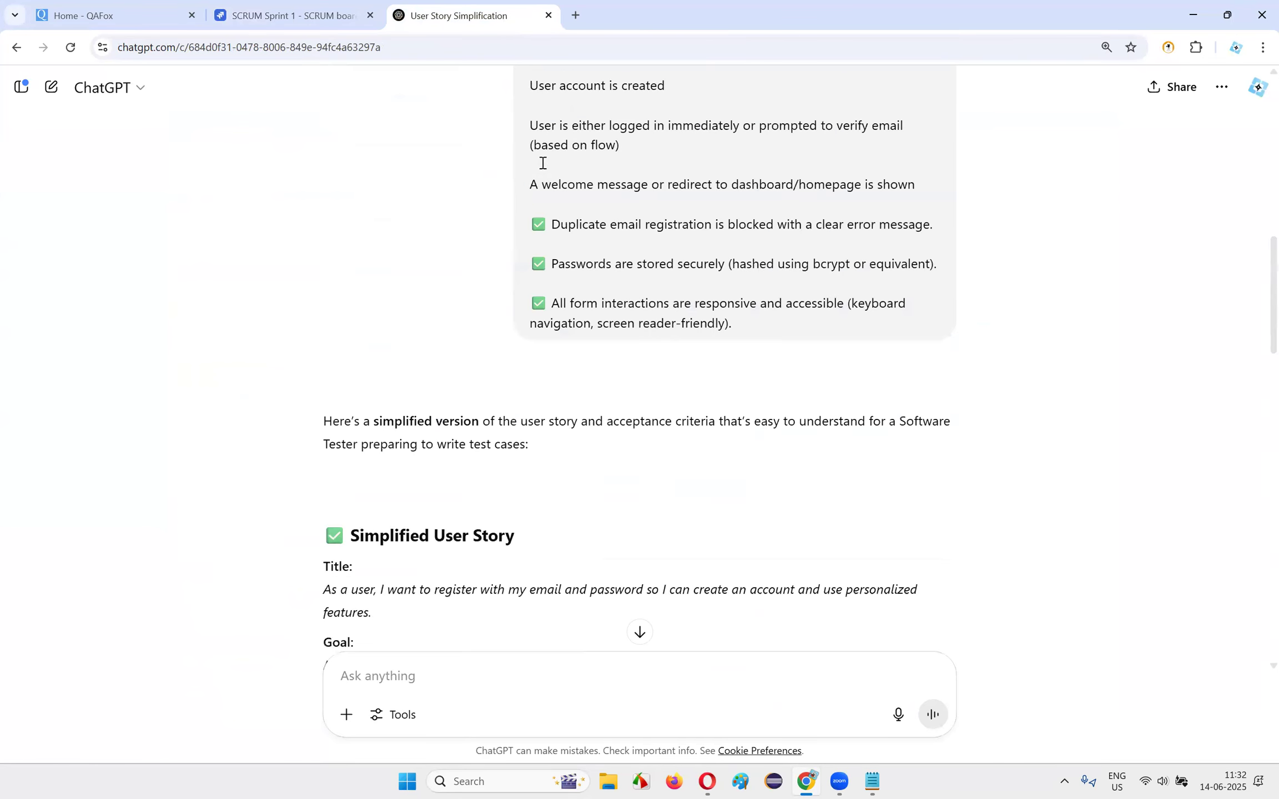
{"action": "scroll", "coordinate": [604, 155], "scroll_direction": "down", "scroll_amount": 12}
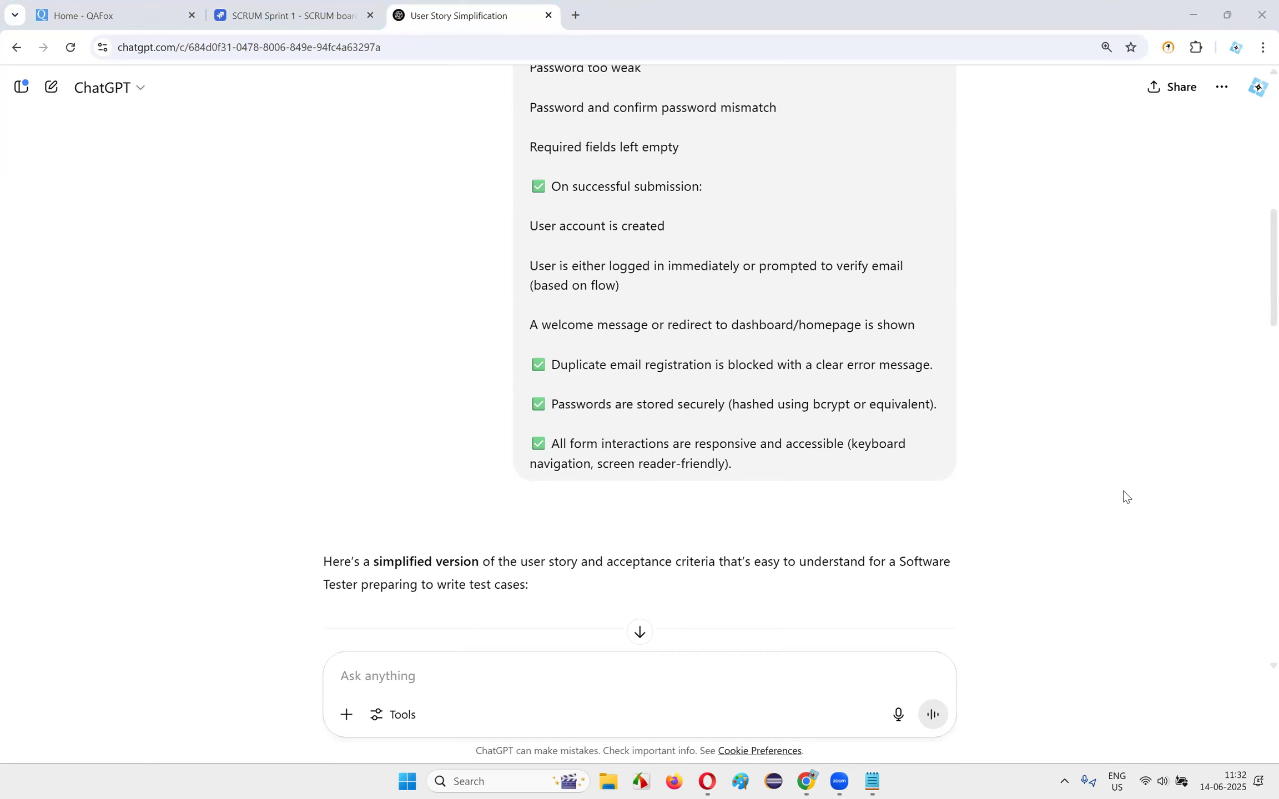
- Switch back to Jira and examine the SCRUM-5 acceptance criteria, child work items and clarification comments
{"action": "left_click", "coordinate": [806, 782]}
{"action": "left_click", "coordinate": [805, 781]}
{"action": "left_click", "coordinate": [299, 15]}
{"action": "scroll", "coordinate": [356, 278], "scroll_direction": "up", "scroll_amount": 10}
{"action": "scroll", "coordinate": [371, 281], "scroll_direction": "down", "scroll_amount": 8}
{"action": "scroll", "coordinate": [372, 282], "scroll_direction": "up", "scroll_amount": 8}
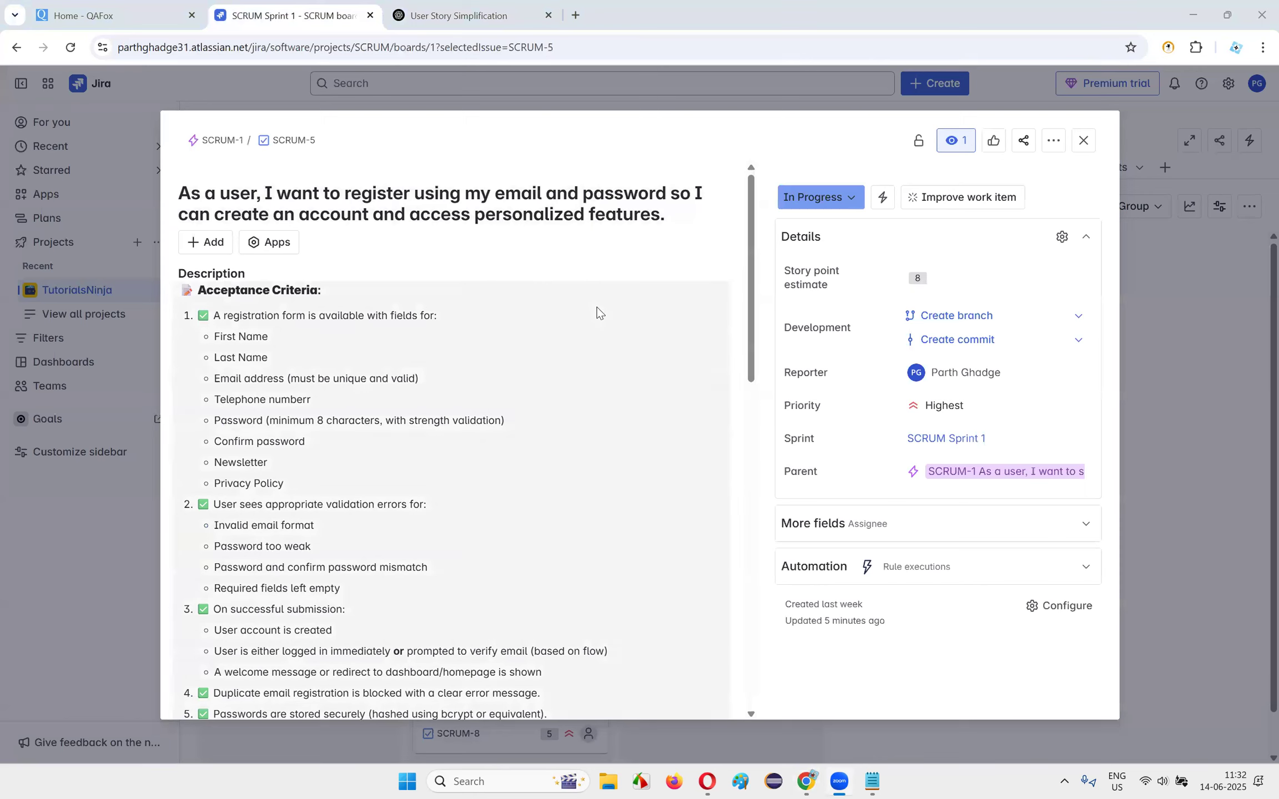
{"action": "scroll", "coordinate": [358, 444], "scroll_direction": "down", "scroll_amount": 15}
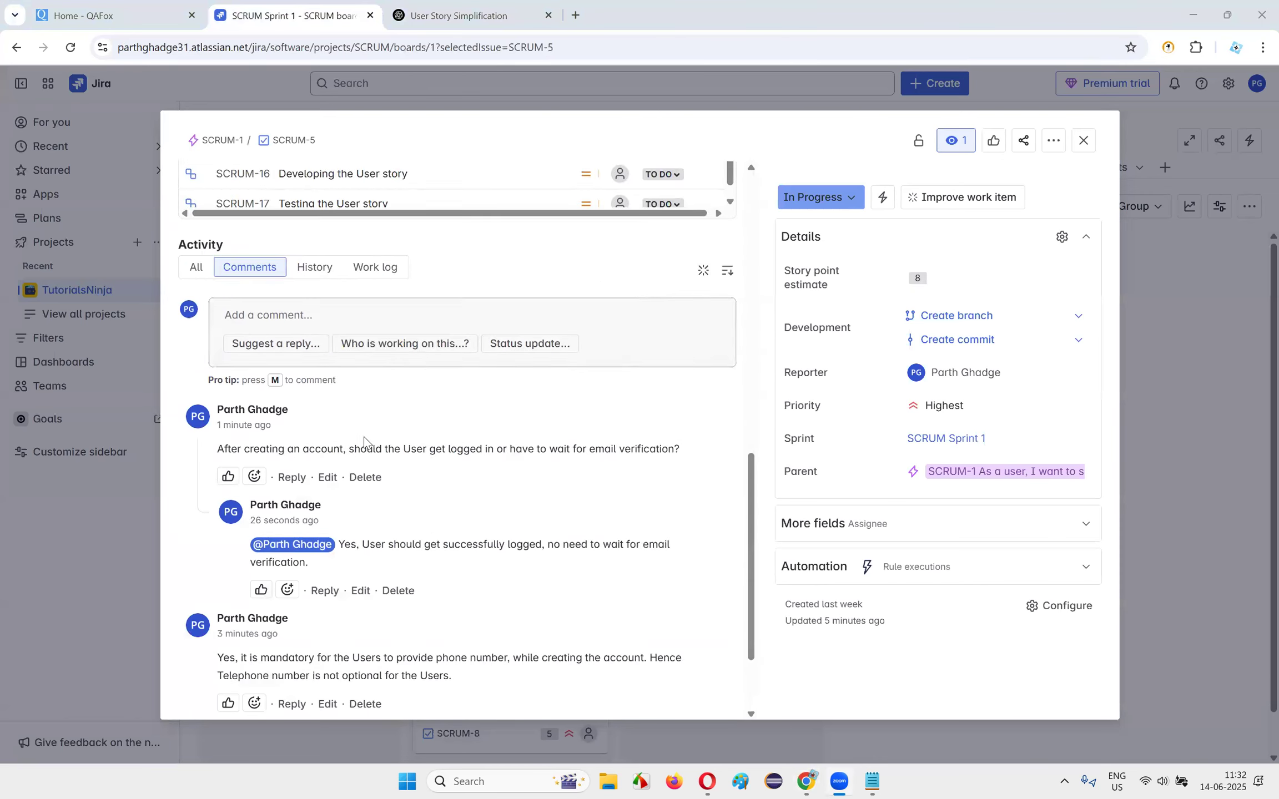
{"action": "scroll", "coordinate": [397, 419], "scroll_direction": "up", "scroll_amount": 2}
{"action": "scroll", "coordinate": [276, 257], "scroll_direction": "down", "scroll_amount": 2}
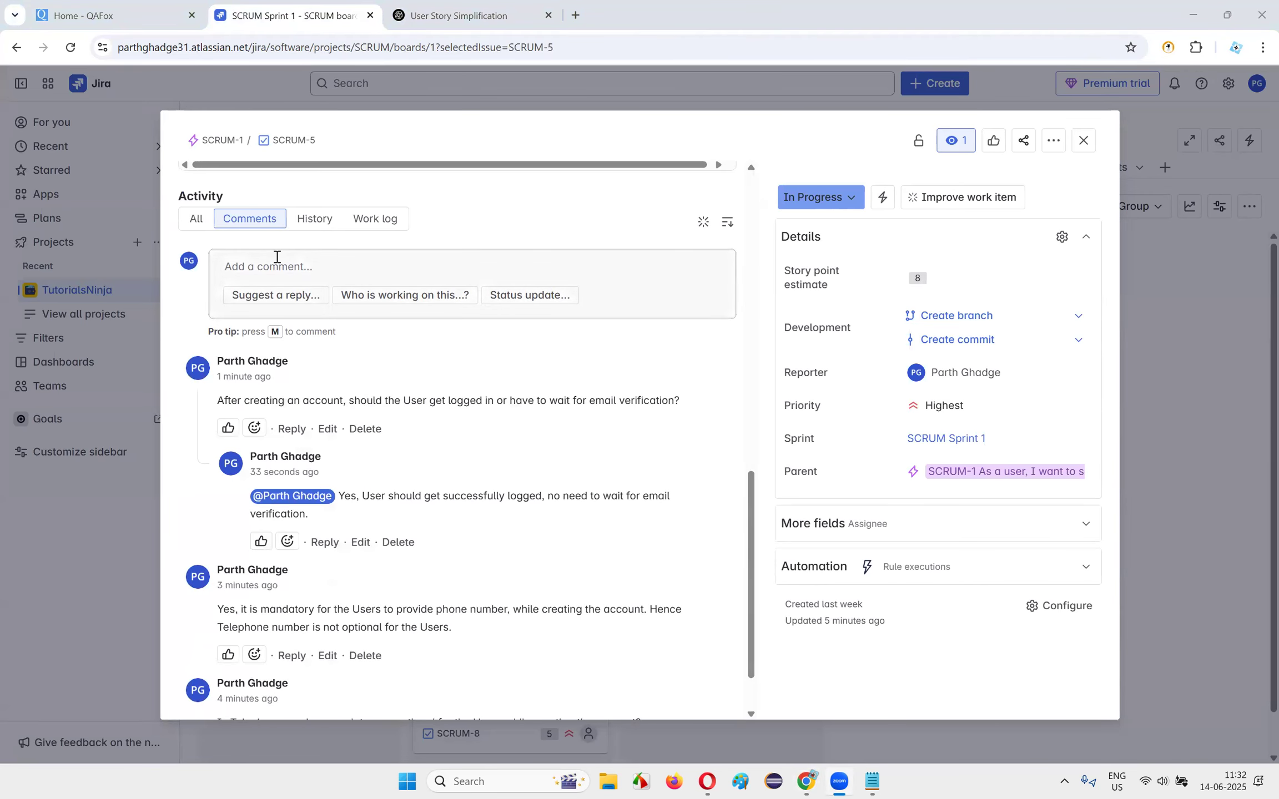
{"action": "scroll", "coordinate": [401, 386], "scroll_direction": "up", "scroll_amount": 15}
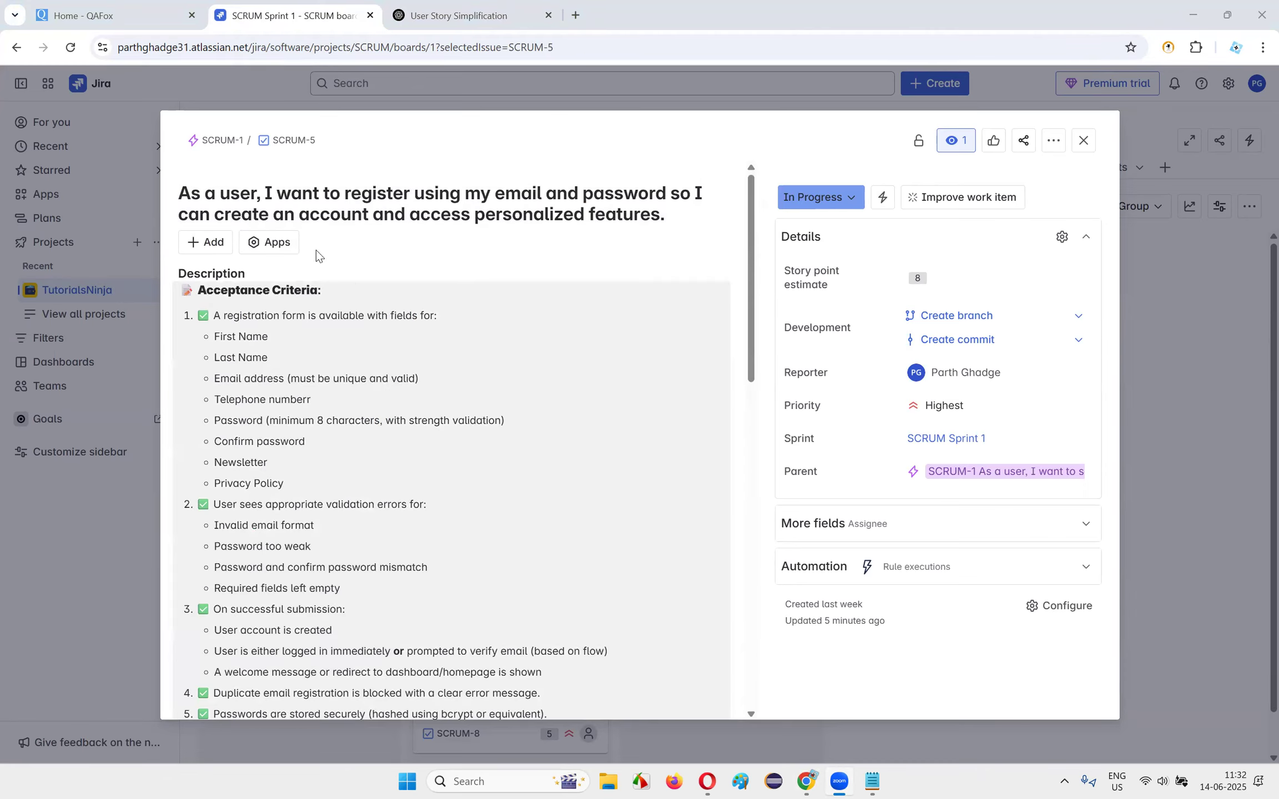
{"action": "scroll", "coordinate": [316, 538], "scroll_direction": "down", "scroll_amount": 15}
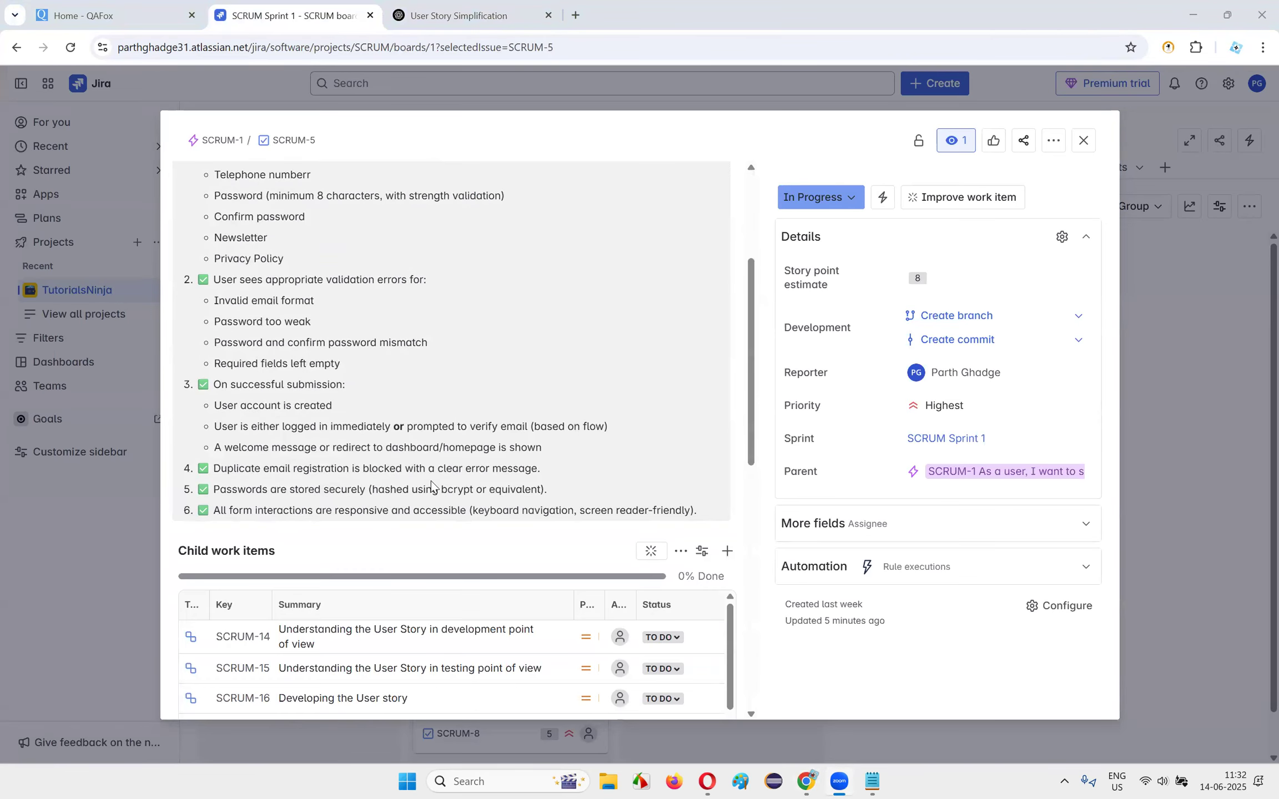
{"action": "scroll", "coordinate": [426, 610], "scroll_direction": "up", "scroll_amount": 15}
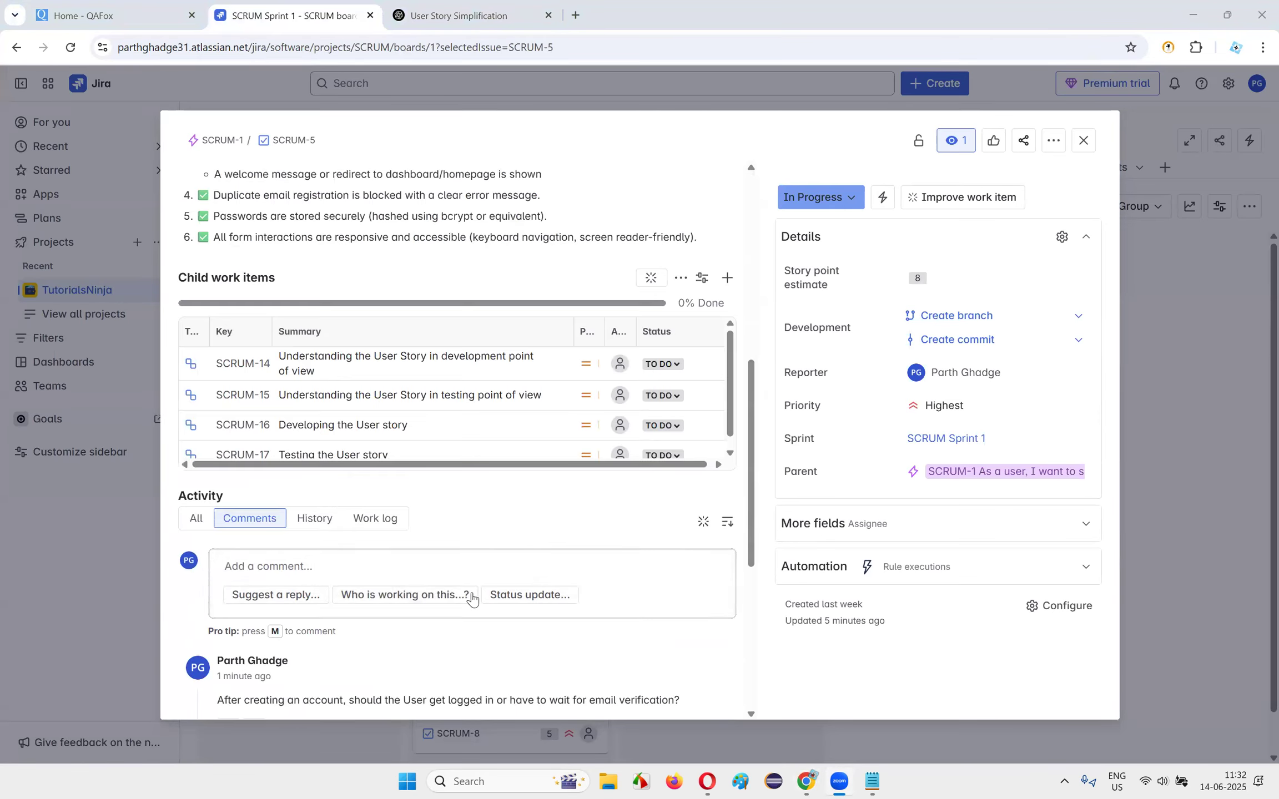
{"action": "scroll", "coordinate": [444, 499], "scroll_direction": "down", "scroll_amount": 12}
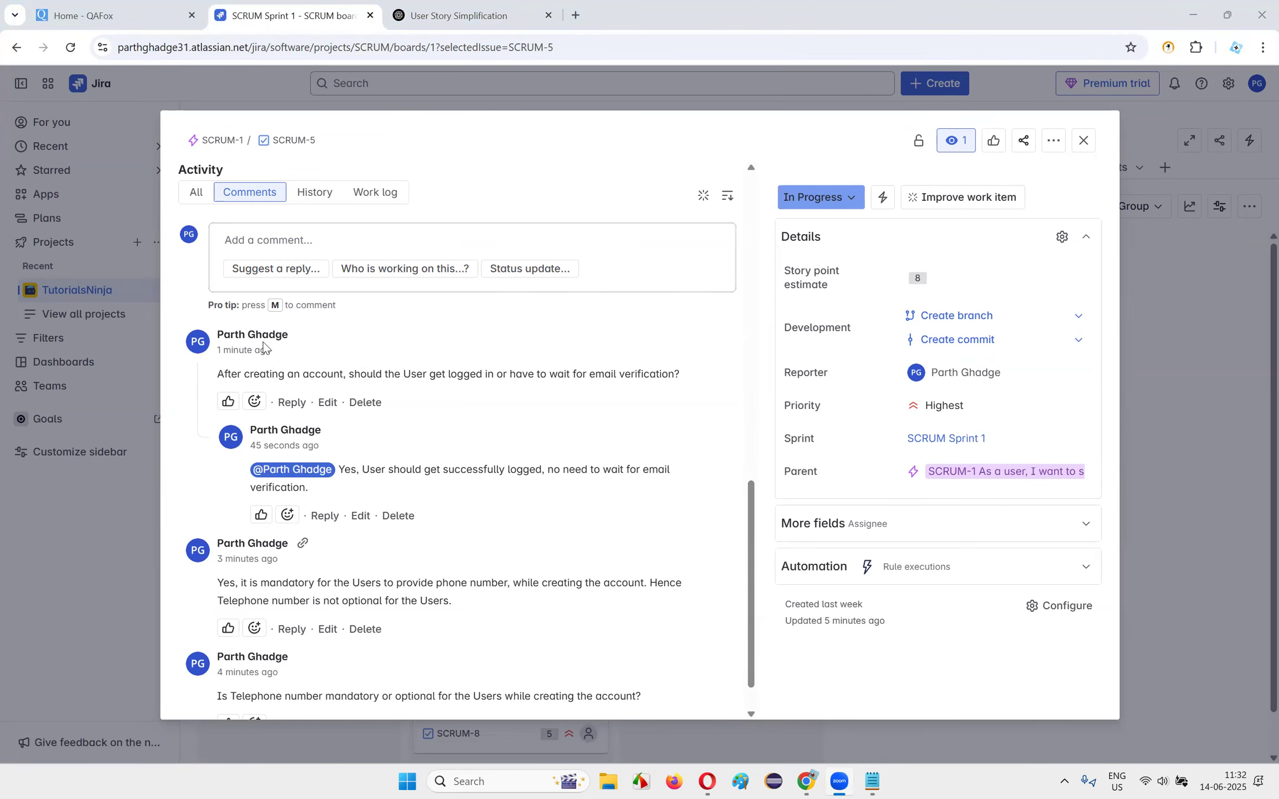
{"action": "scroll", "coordinate": [474, 533], "scroll_direction": "up", "scroll_amount": 15}
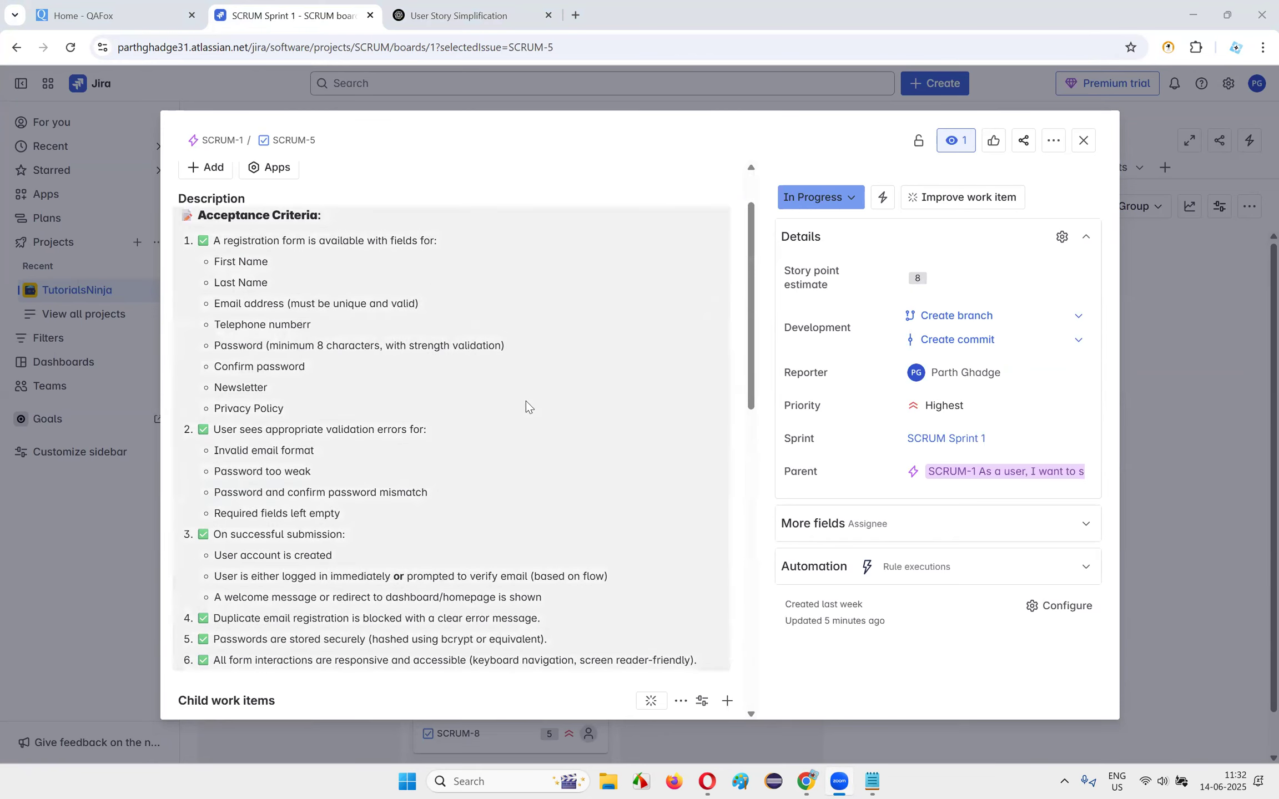
{"action": "scroll", "coordinate": [526, 401], "scroll_direction": "down", "scroll_amount": 12}
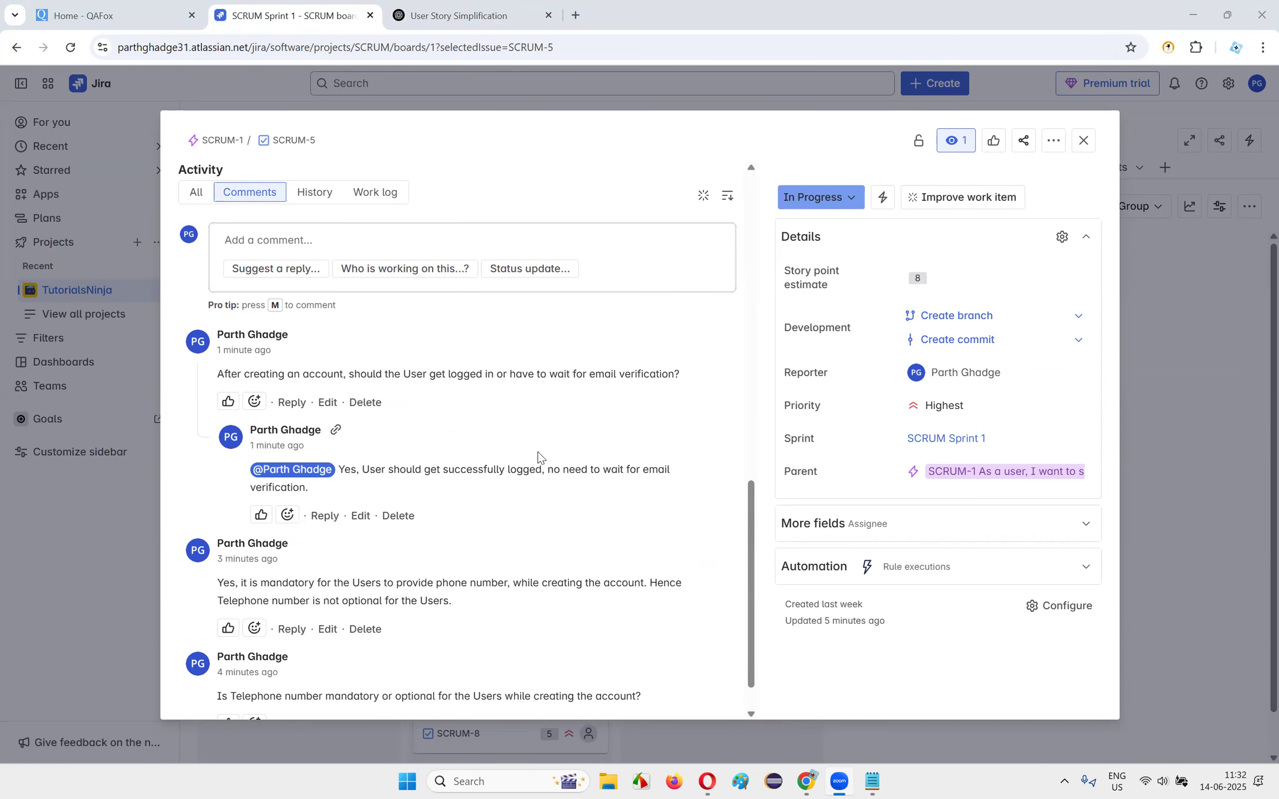
- Open an empty comment on SCRUM-5 and review the existing comment thread alongside the acceptance criteria
{"action": "scroll", "coordinate": [540, 456], "scroll_direction": "up", "scroll_amount": 2}
{"action": "scroll", "coordinate": [394, 475], "scroll_direction": "up", "scroll_amount": 1}
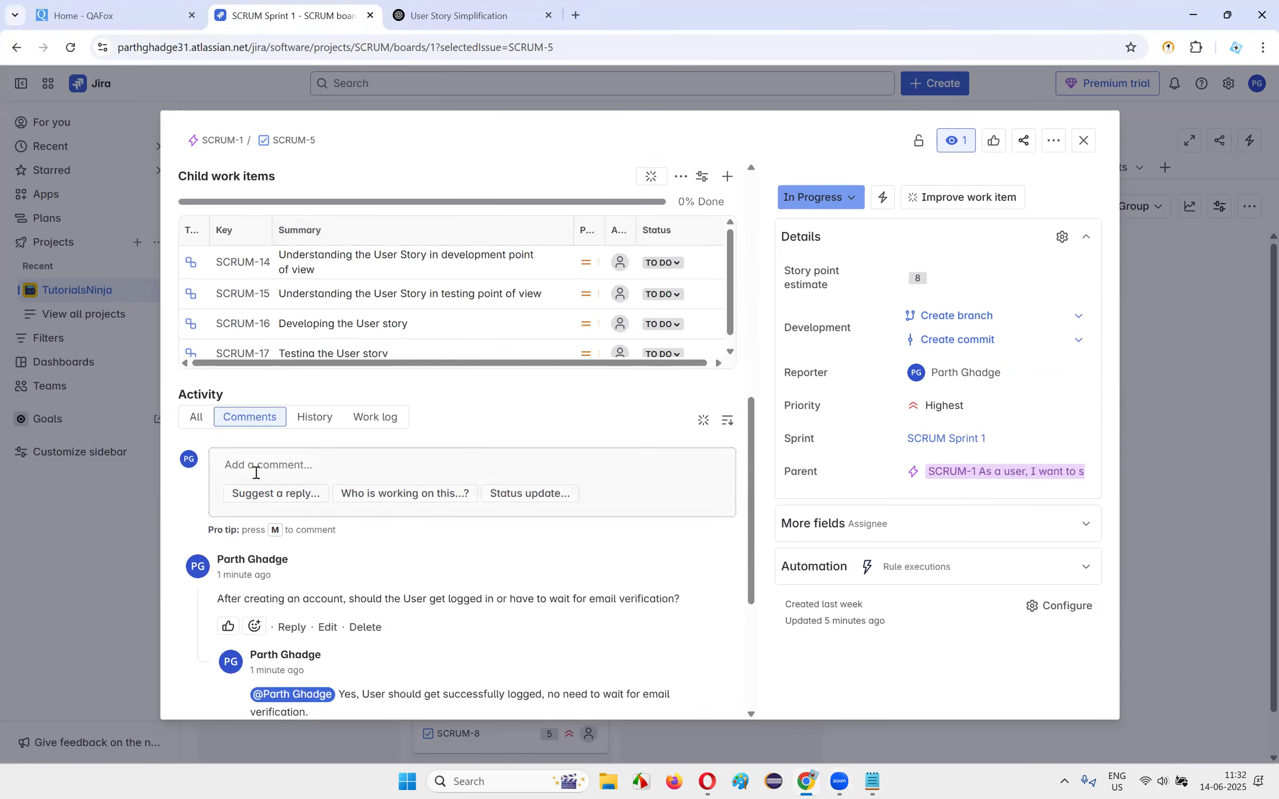
{"action": "left_click", "coordinate": [279, 472]}
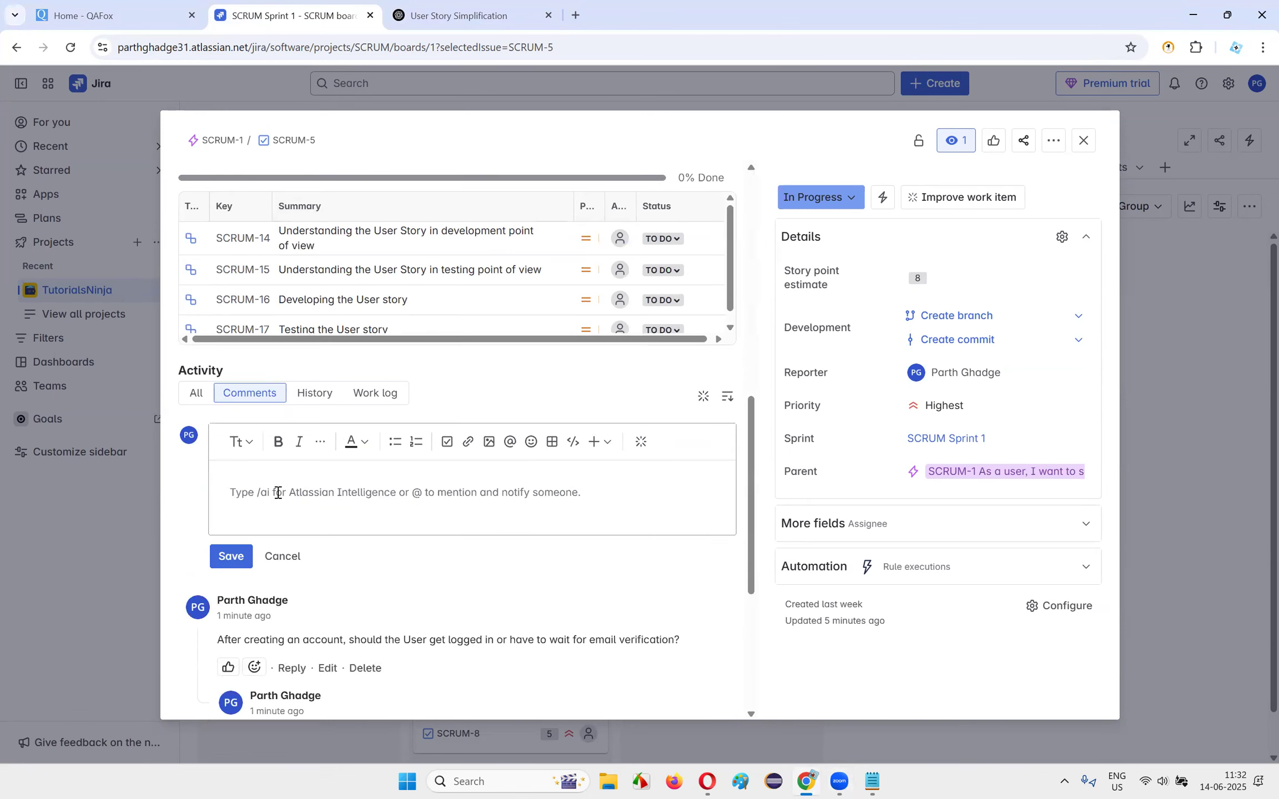
{"action": "scroll", "coordinate": [382, 488], "scroll_direction": "down", "scroll_amount": 4}
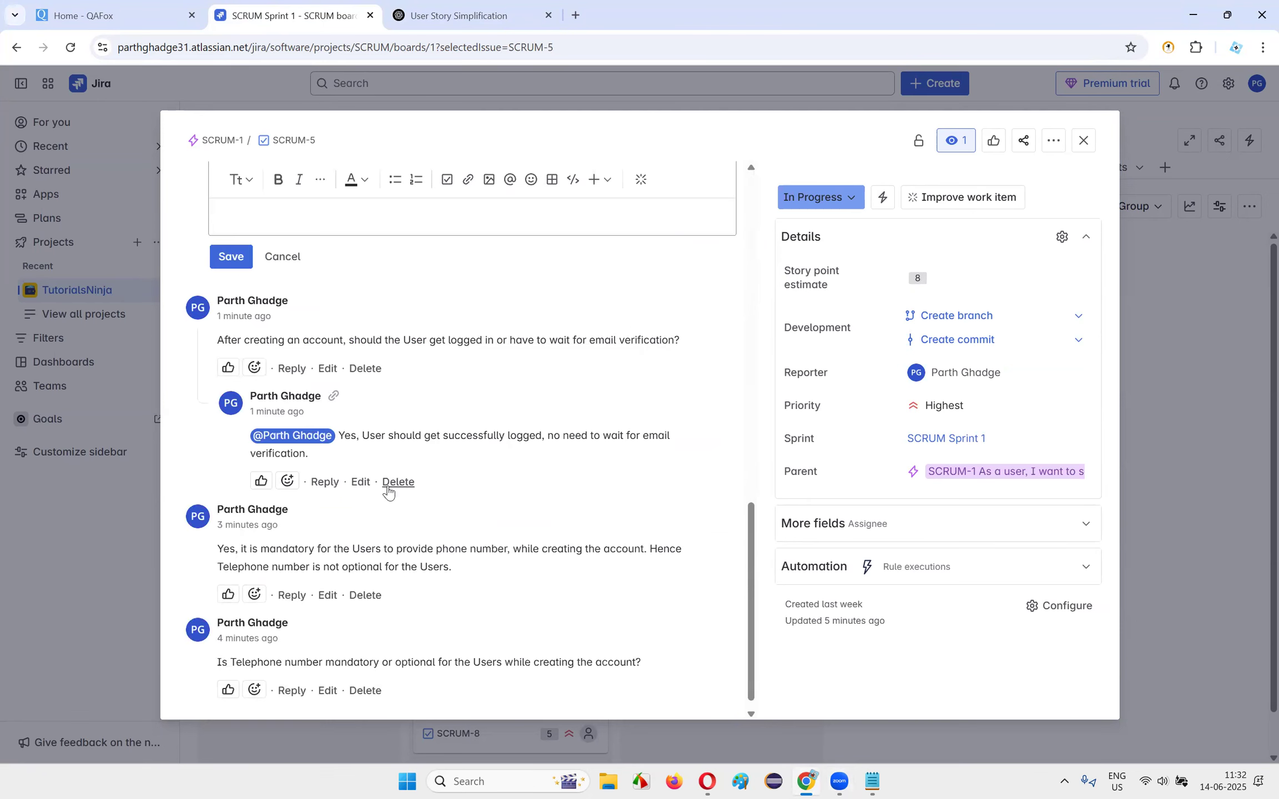
{"action": "scroll", "coordinate": [405, 498], "scroll_direction": "up", "scroll_amount": 4}
{"action": "scroll", "coordinate": [406, 497], "scroll_direction": "down", "scroll_amount": 4}
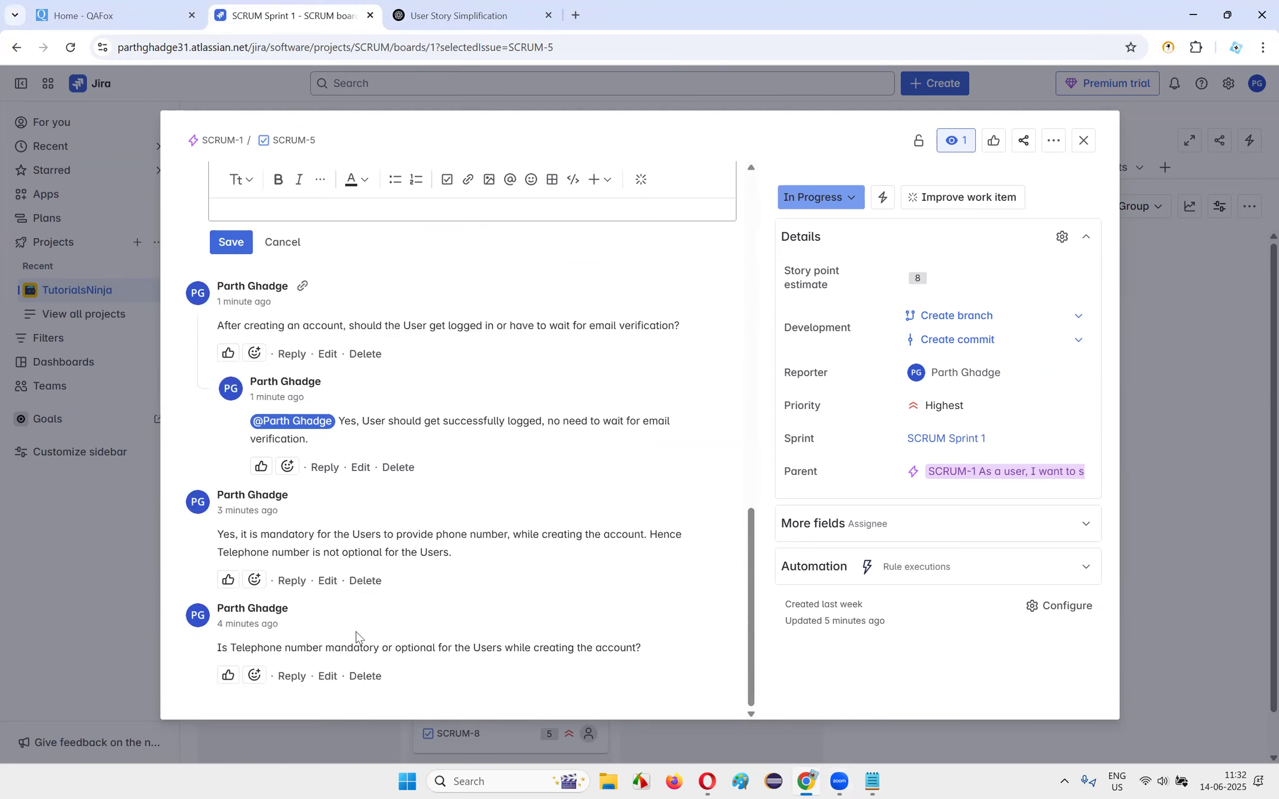
{"action": "scroll", "coordinate": [356, 631], "scroll_direction": "up", "scroll_amount": 10}
{"action": "scroll", "coordinate": [354, 660], "scroll_direction": "down", "scroll_amount": 10}
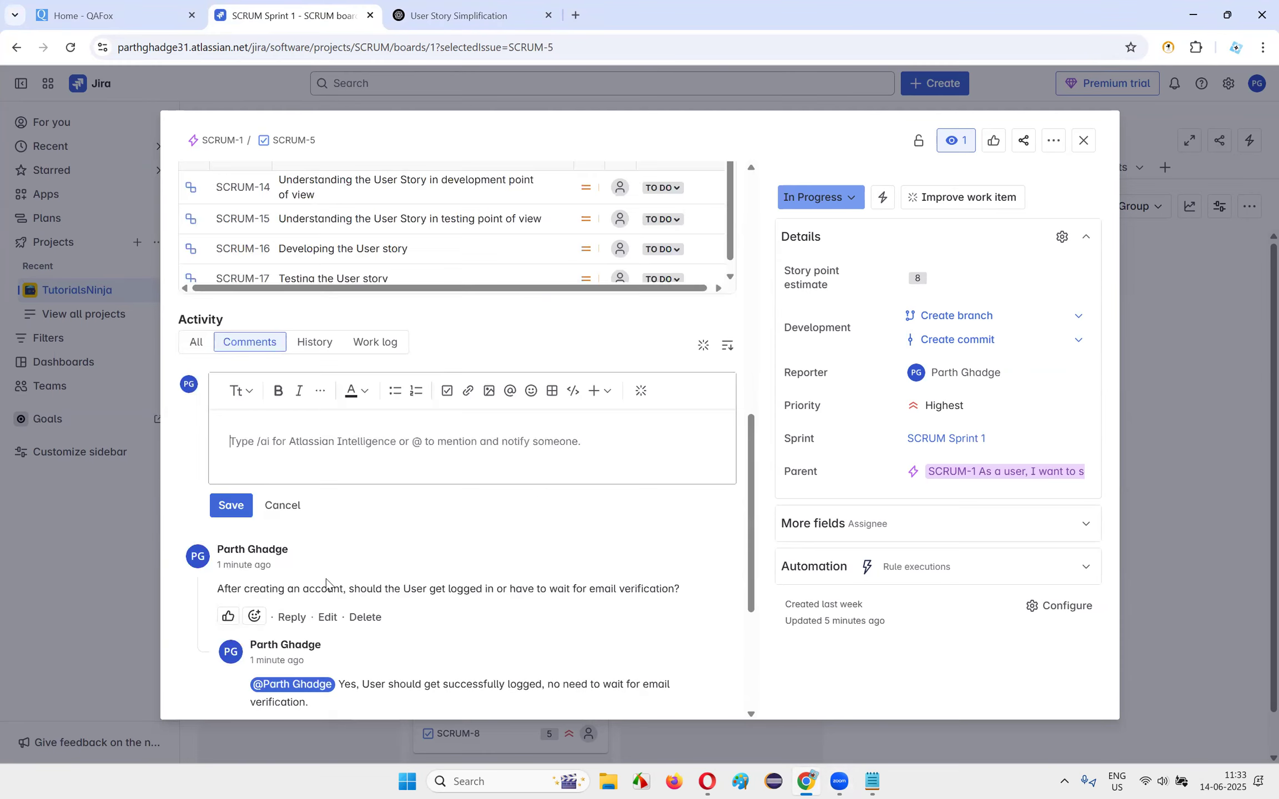
{"action": "scroll", "coordinate": [389, 483], "scroll_direction": "up", "scroll_amount": 10}
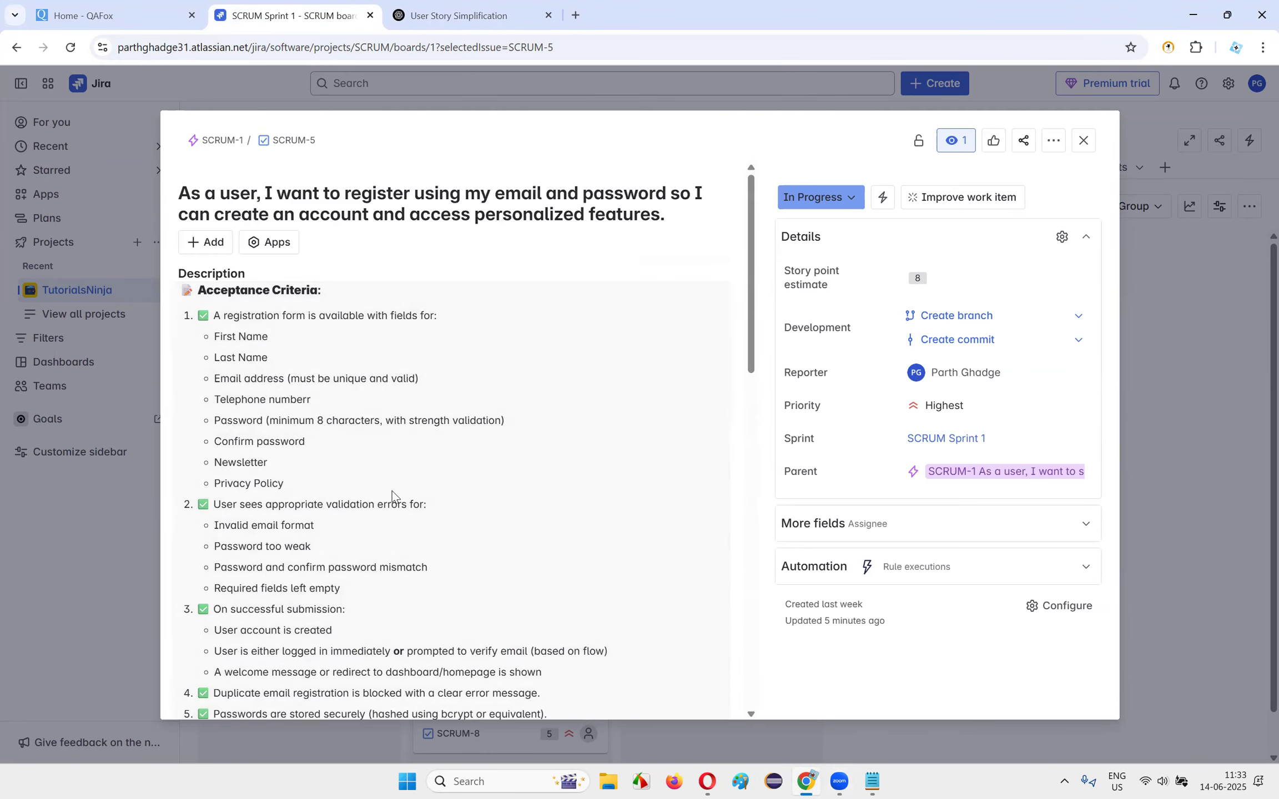
- Switch to ChatGPT and reread the form fields under What Should Be in the Form (Fields to Test)
{"action": "left_click", "coordinate": [466, 16]}
{"action": "scroll", "coordinate": [577, 309], "scroll_direction": "up", "scroll_amount": 12}
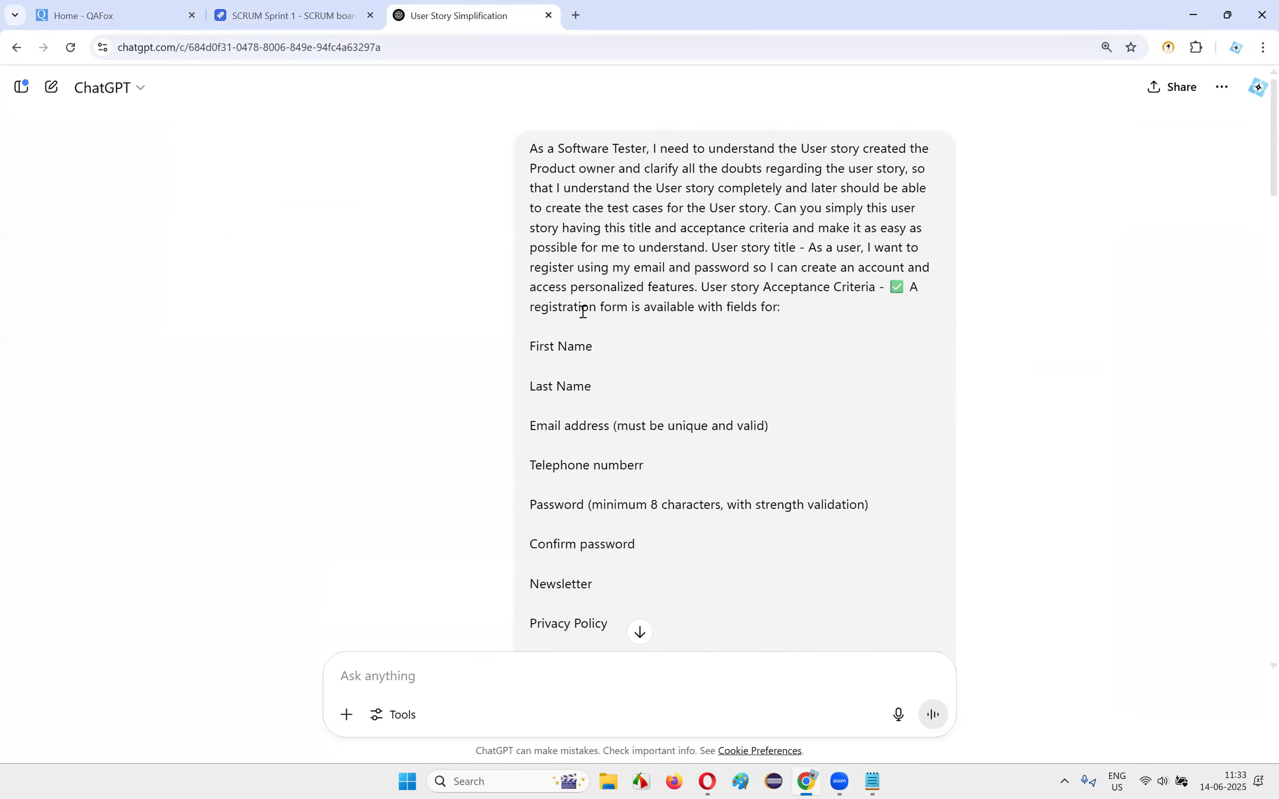
{"action": "scroll", "coordinate": [670, 300], "scroll_direction": "down", "scroll_amount": 15}
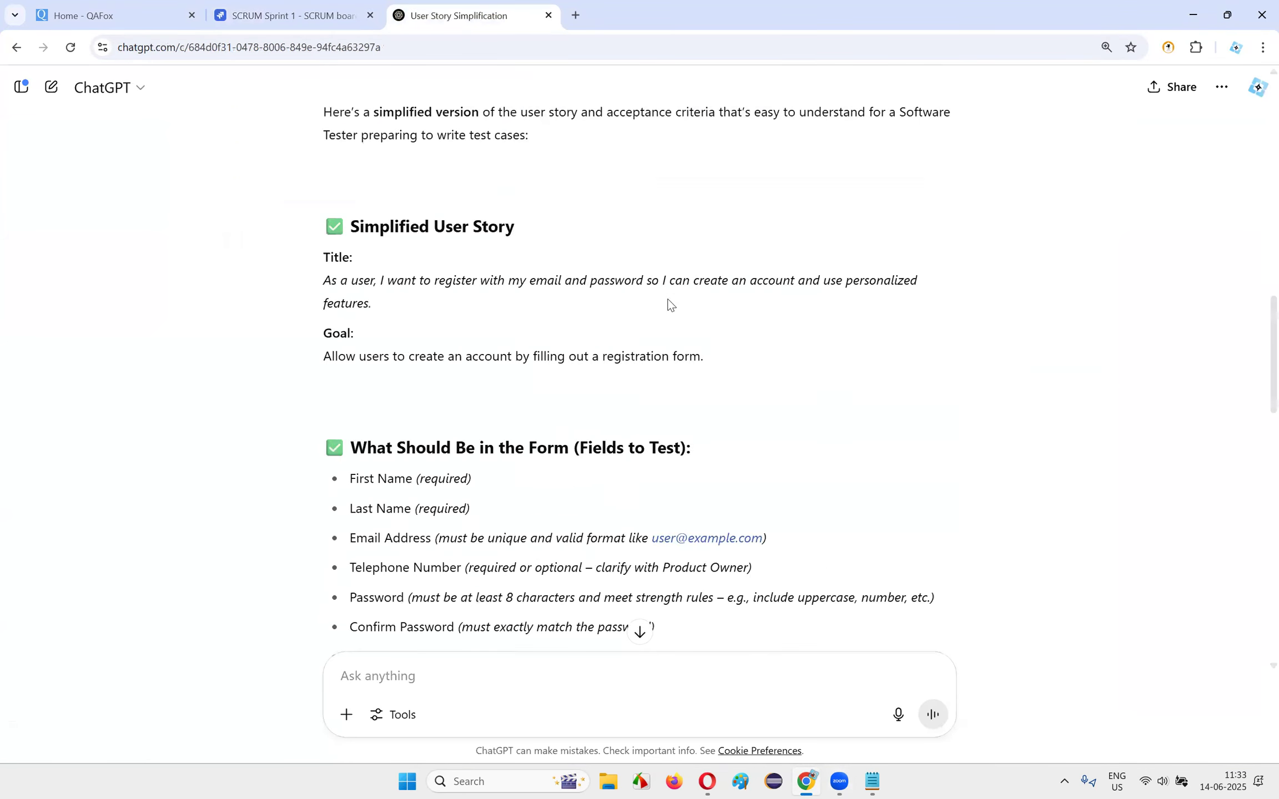
{"action": "scroll", "coordinate": [668, 313], "scroll_direction": "down", "scroll_amount": 2}
{"action": "left_click_drag", "start_coordinate": [368, 143], "coordinate": [660, 388]}
{"action": "left_click", "coordinate": [661, 389]}
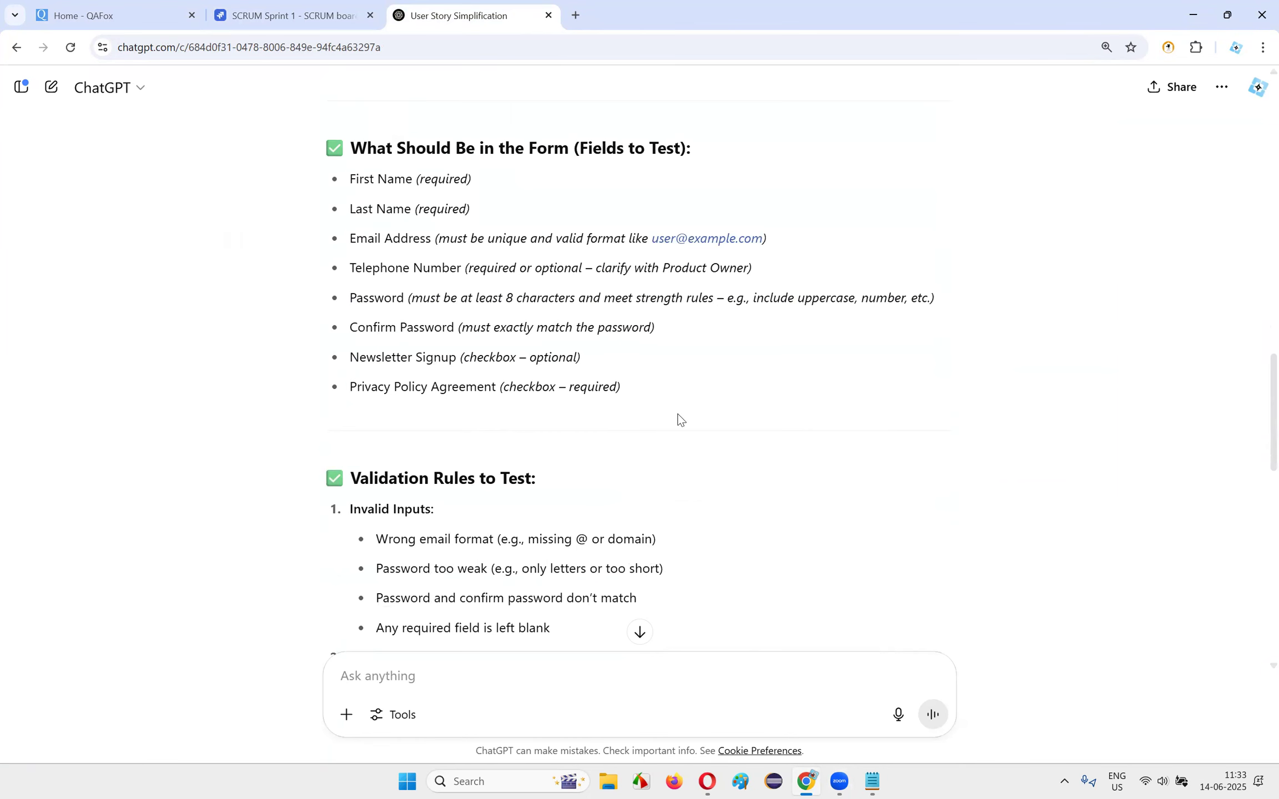
{"action": "left_click_drag", "start_coordinate": [370, 164], "coordinate": [653, 394]}
{"action": "left_click", "coordinate": [657, 397]}
{"action": "left_click_drag", "start_coordinate": [371, 233], "coordinate": [745, 424]}
{"action": "left_click", "coordinate": [745, 425]}
- Review the invalid input and duplicate email cases under Validation Rules to Test
{"action": "scroll", "coordinate": [463, 455], "scroll_direction": "down", "scroll_amount": 4}
{"action": "left_click_drag", "start_coordinate": [349, 208], "coordinate": [596, 401]}
{"action": "left_click", "coordinate": [640, 482]}
{"action": "scroll", "coordinate": [640, 478], "scroll_direction": "up", "scroll_amount": 5}
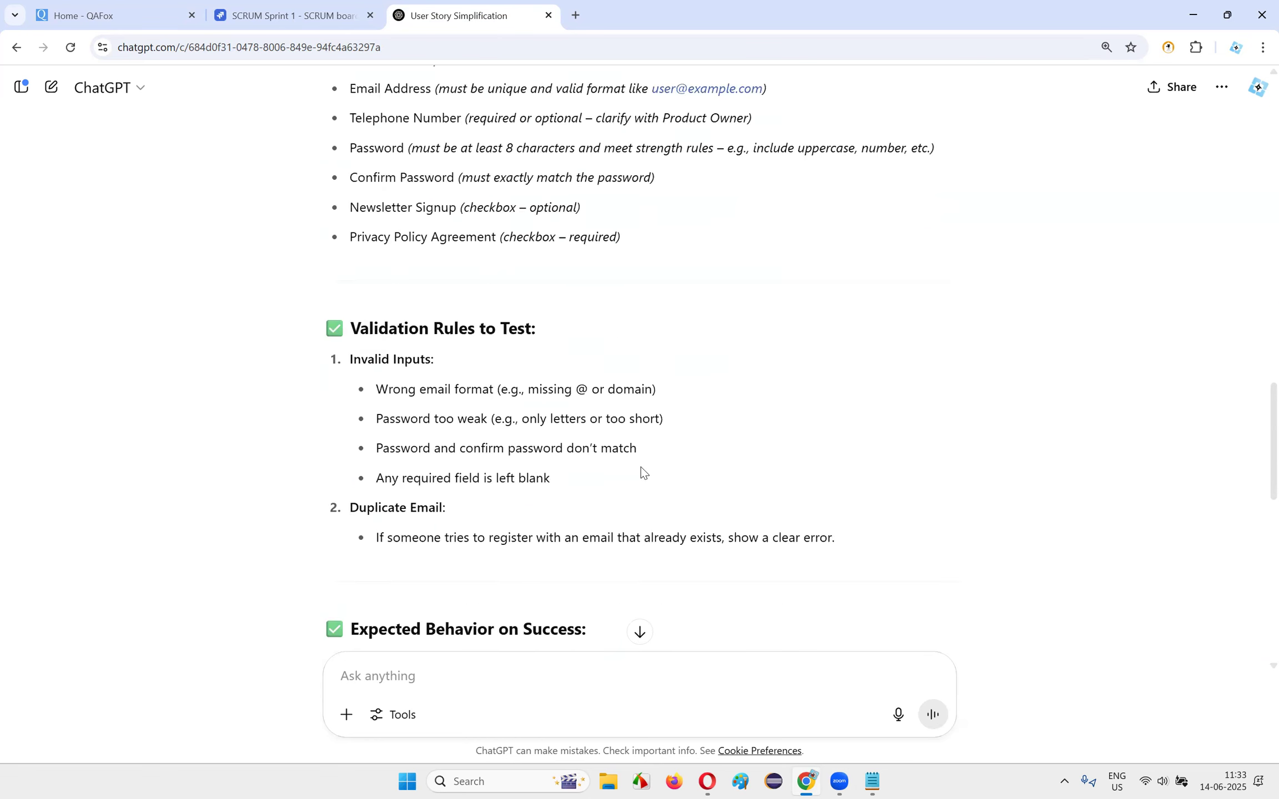
{"action": "left_click_drag", "start_coordinate": [447, 360], "coordinate": [686, 473]}
{"action": "left_click", "coordinate": [685, 473]}
- Reread the Expected Behavior on Success section, including the welcome message or dashboard redirect item
{"action": "scroll", "coordinate": [686, 473], "scroll_direction": "down", "scroll_amount": 1}
{"action": "scroll", "coordinate": [686, 473], "scroll_direction": "down", "scroll_amount": 10}
{"action": "scroll", "coordinate": [689, 471], "scroll_direction": "up", "scroll_amount": 3}
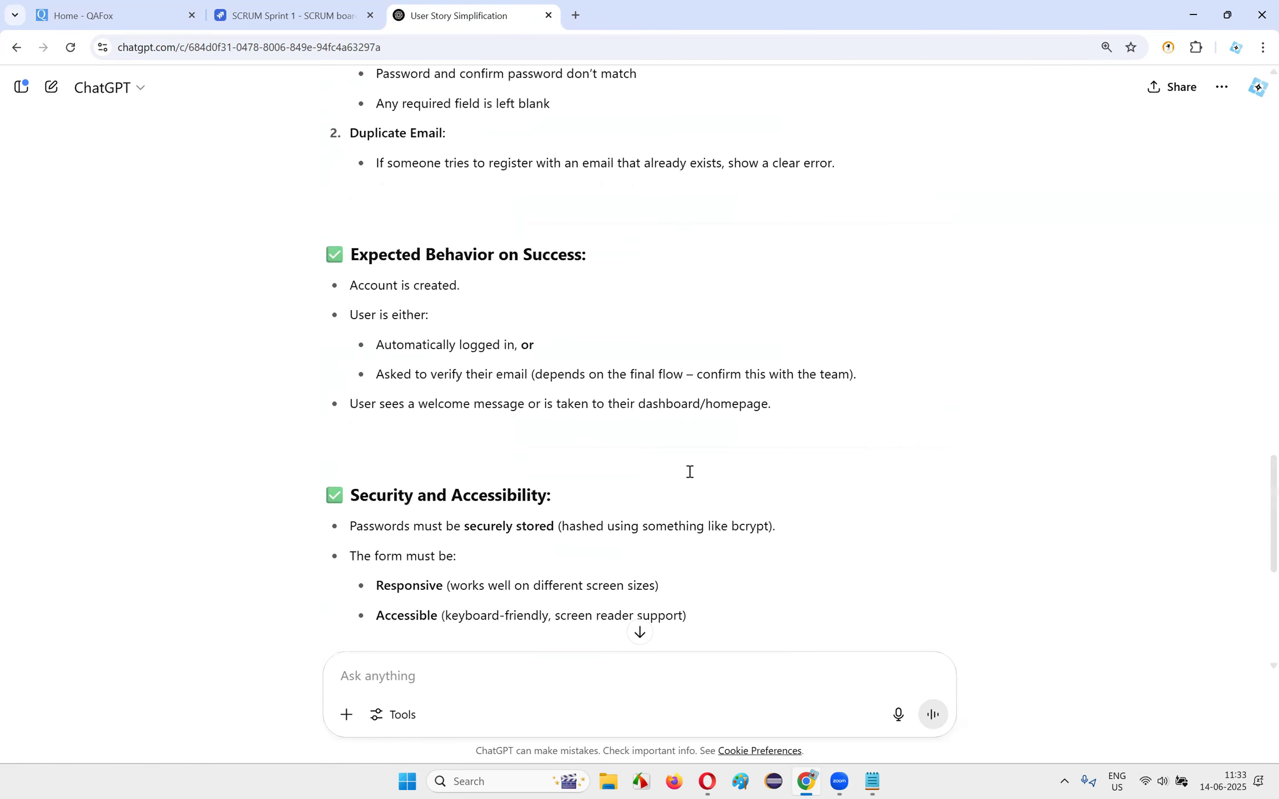
{"action": "left_click_drag", "start_coordinate": [378, 317], "coordinate": [866, 466]}
{"action": "left_click", "coordinate": [863, 466]}
{"action": "scroll", "coordinate": [794, 467], "scroll_direction": "down", "scroll_amount": 1}
{"action": "left_click_drag", "start_coordinate": [471, 345], "coordinate": [808, 354]}
{"action": "left_click", "coordinate": [809, 357]}
- Read the Security and Accessibility requirements on password storage, responsiveness and keyboard or screen reader support
{"action": "scroll", "coordinate": [702, 383], "scroll_direction": "down", "scroll_amount": 2}
{"action": "left_click_drag", "start_coordinate": [350, 302], "coordinate": [827, 307]}
{"action": "left_click", "coordinate": [827, 308]}
{"action": "left_click_drag", "start_coordinate": [350, 332], "coordinate": [544, 339]}
{"action": "left_click", "coordinate": [541, 340]}
{"action": "left_click_drag", "start_coordinate": [396, 361], "coordinate": [716, 417]}
{"action": "left_click", "coordinate": [726, 429]}
- Read the first Suggested Questions to Ask the Product Owner, covering the telephone number and exact password strength rules
{"action": "scroll", "coordinate": [718, 426], "scroll_direction": "down", "scroll_amount": 2}
{"action": "left_click_drag", "start_coordinate": [350, 332], "coordinate": [765, 354]}
{"action": "left_click", "coordinate": [769, 351]}
{"action": "left_click_drag", "start_coordinate": [353, 367], "coordinate": [633, 364]}
{"action": "left_click", "coordinate": [640, 364]}
{"action": "left_click_drag", "start_coordinate": [345, 392], "coordinate": [651, 399]}
{"action": "left_click", "coordinate": [651, 399]}
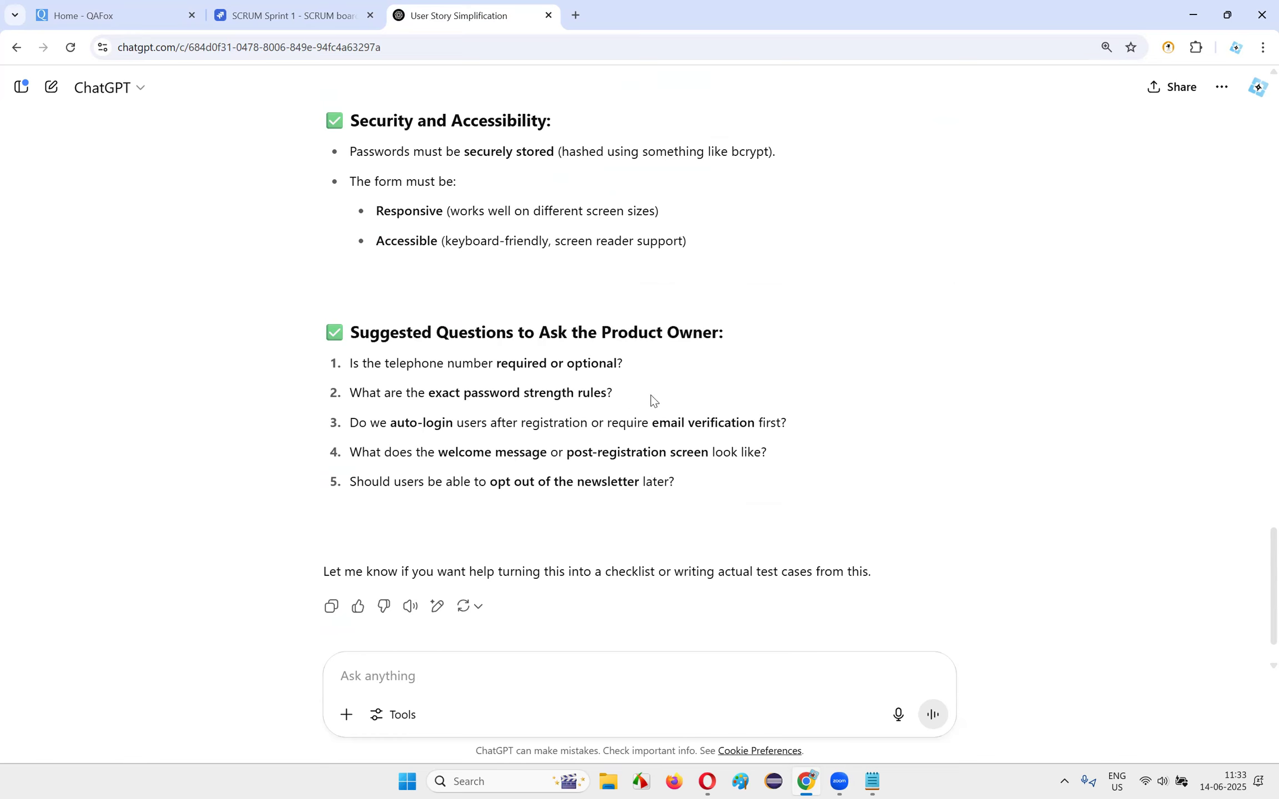
- Review the five Suggested Questions to Ask the Product Owner, from the telephone number to the newsletter opt-out
{"action": "left_click_drag", "start_coordinate": [350, 422], "coordinate": [788, 489]}
{"action": "left_click", "coordinate": [806, 494]}
{"action": "left_click_drag", "start_coordinate": [340, 353], "coordinate": [706, 389]}
{"action": "left_click", "coordinate": [707, 389]}
{"action": "left_click_drag", "start_coordinate": [346, 392], "coordinate": [651, 397]}
{"action": "left_click", "coordinate": [651, 396]}
{"action": "left_click_drag", "start_coordinate": [351, 422], "coordinate": [847, 432]}
{"action": "left_click", "coordinate": [849, 433]}
{"action": "left_click_drag", "start_coordinate": [347, 452], "coordinate": [834, 521]}
{"action": "left_click", "coordinate": [791, 460]}
{"action": "left_click", "coordinate": [834, 521]}
- Copy the suggested question "What are the exact password strength rules?" and post it as a comment on SCRUM-5 in Jira
{"action": "scroll", "coordinate": [754, 503], "scroll_direction": "up", "scroll_amount": 20}
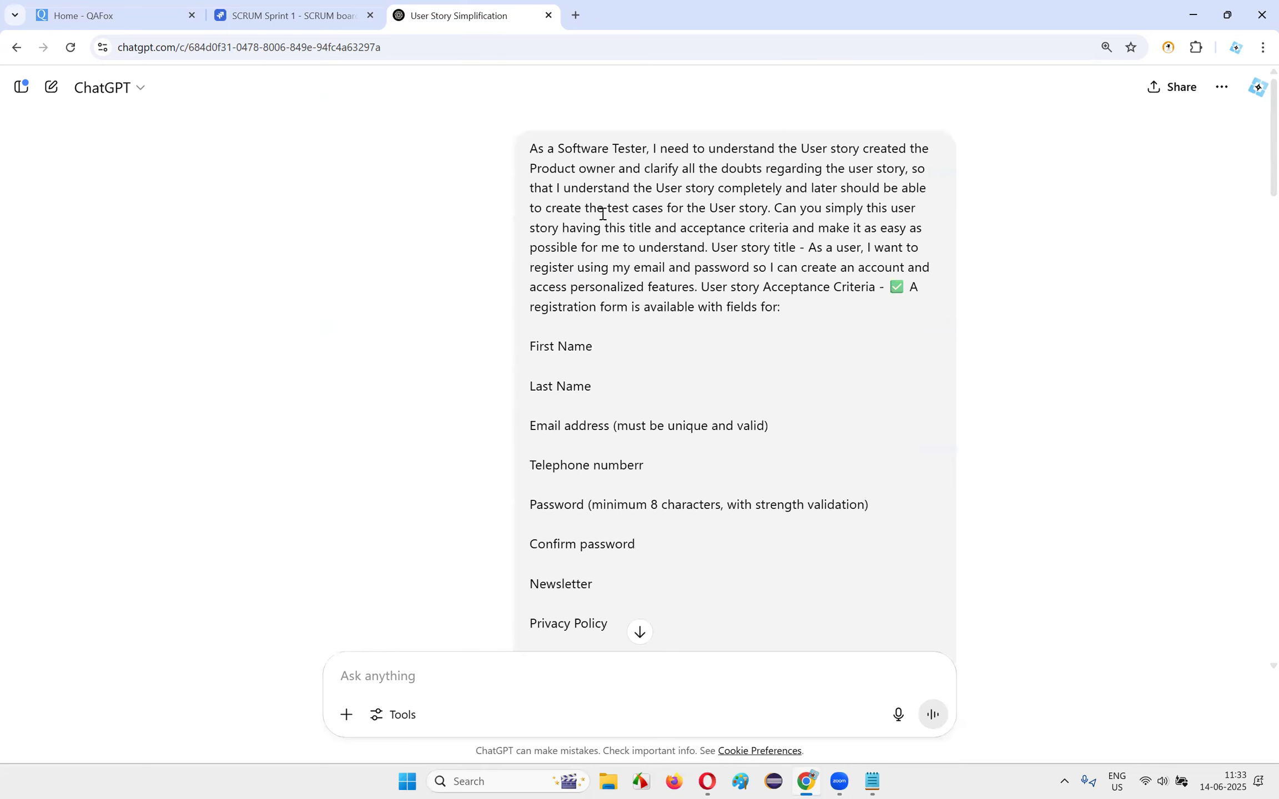
{"action": "scroll", "coordinate": [718, 239], "scroll_direction": "down", "scroll_amount": 20}
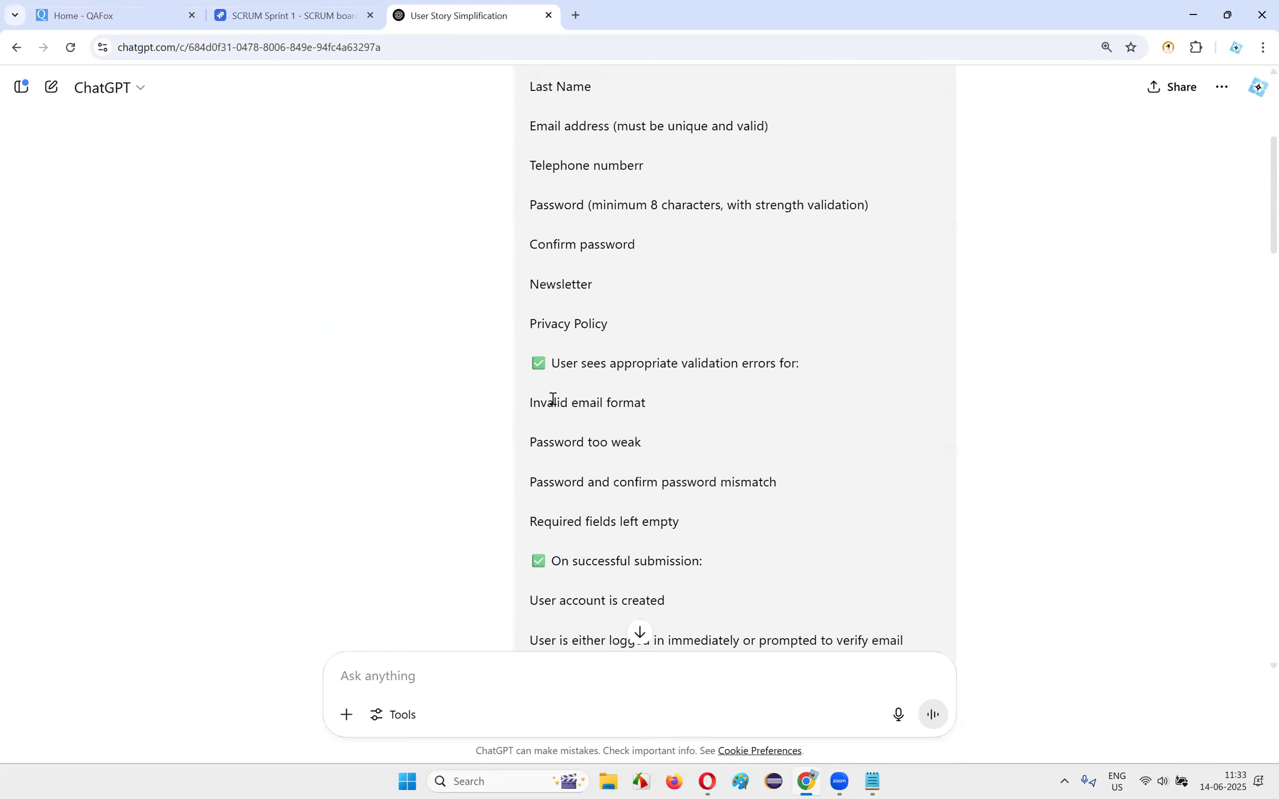
{"action": "scroll", "coordinate": [519, 417], "scroll_direction": "down", "scroll_amount": 15}
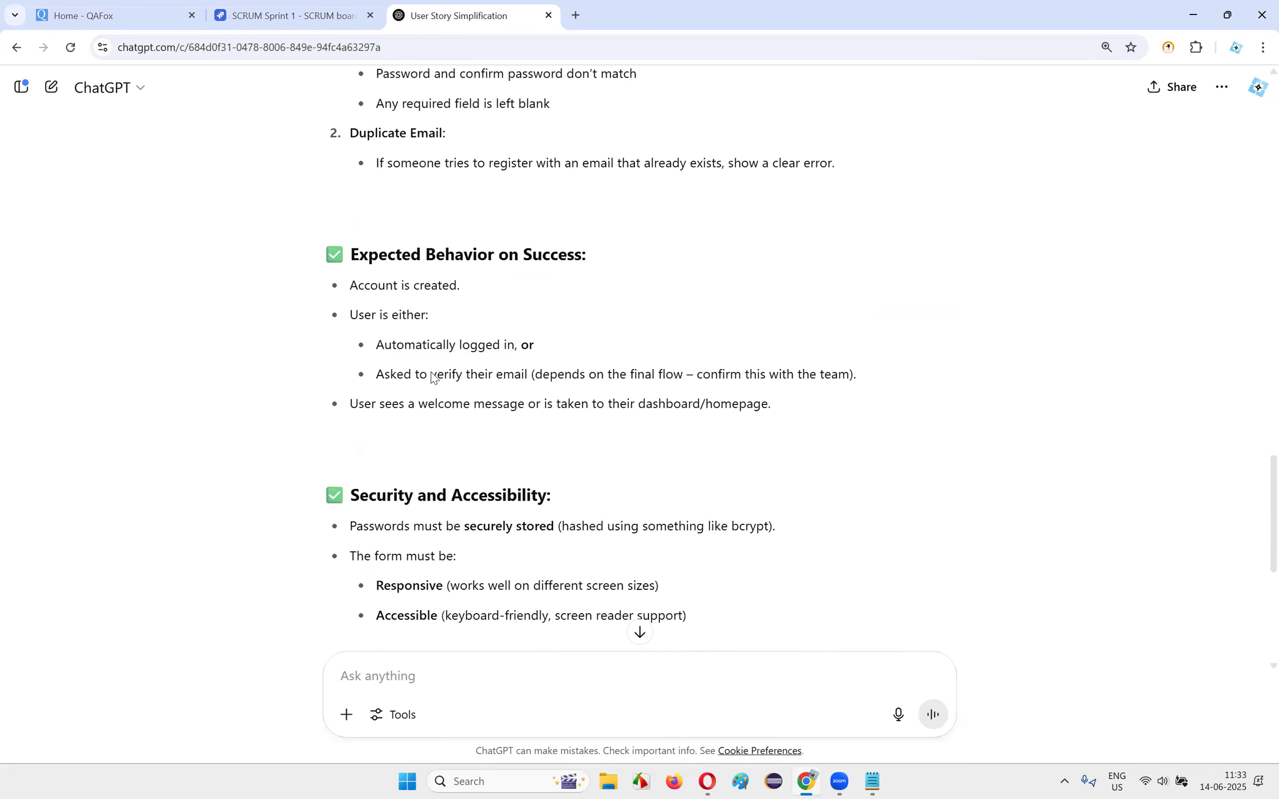
{"action": "left_click_drag", "start_coordinate": [348, 393], "coordinate": [649, 399]}
{"action": "key", "text": "ctrl+c"}
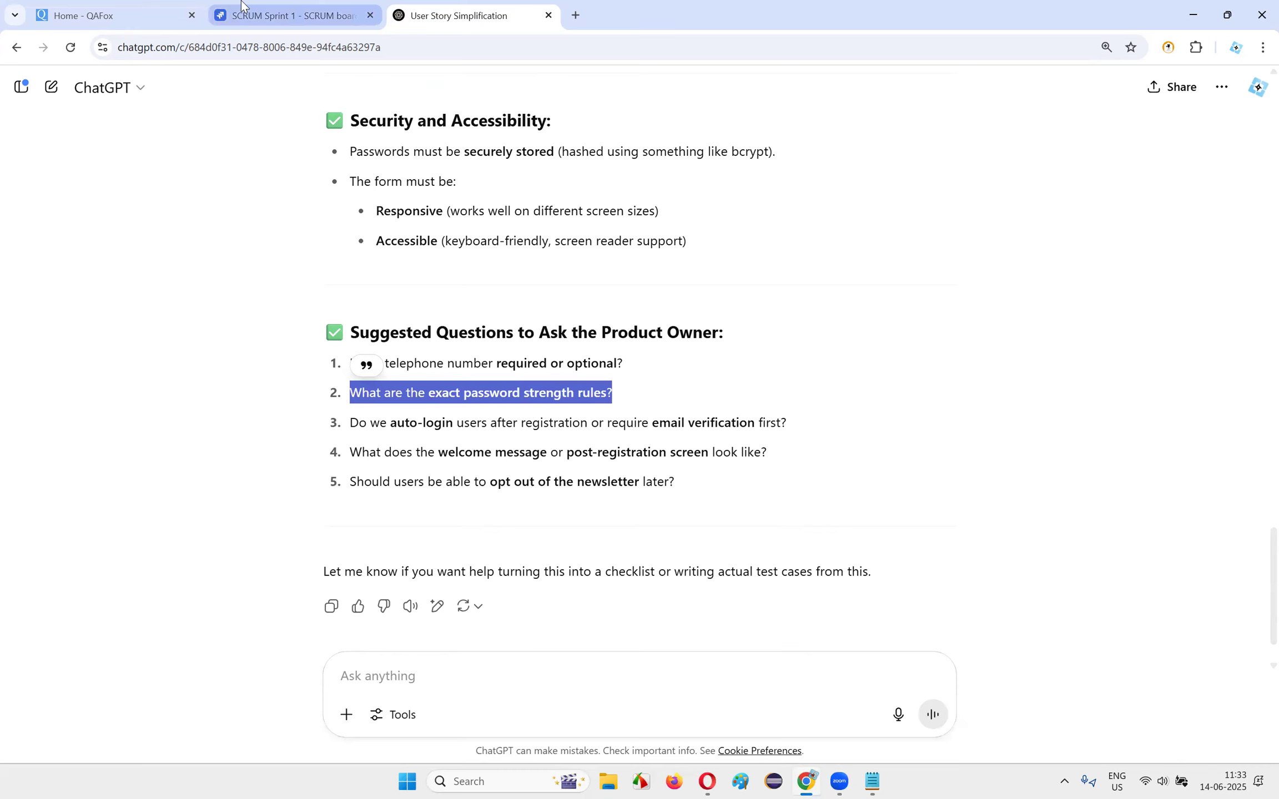
{"action": "left_click", "coordinate": [289, 15]}
{"action": "scroll", "coordinate": [391, 375], "scroll_direction": "down", "scroll_amount": 15}
{"action": "scroll", "coordinate": [300, 410], "scroll_direction": "up", "scroll_amount": 5}
{"action": "scroll", "coordinate": [300, 409], "scroll_direction": "down", "scroll_amount": 5}
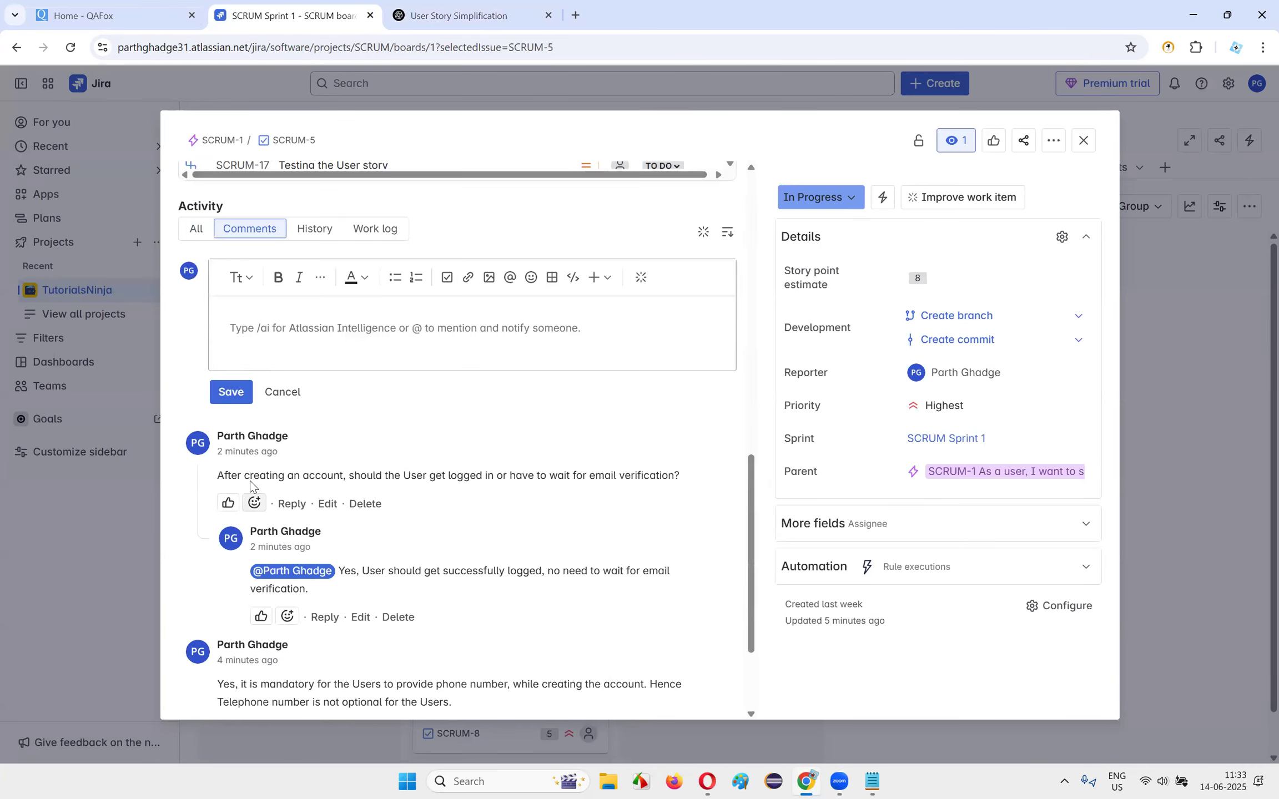
{"action": "key", "text": "ctrl+v"}
{"action": "left_click", "coordinate": [230, 392]}
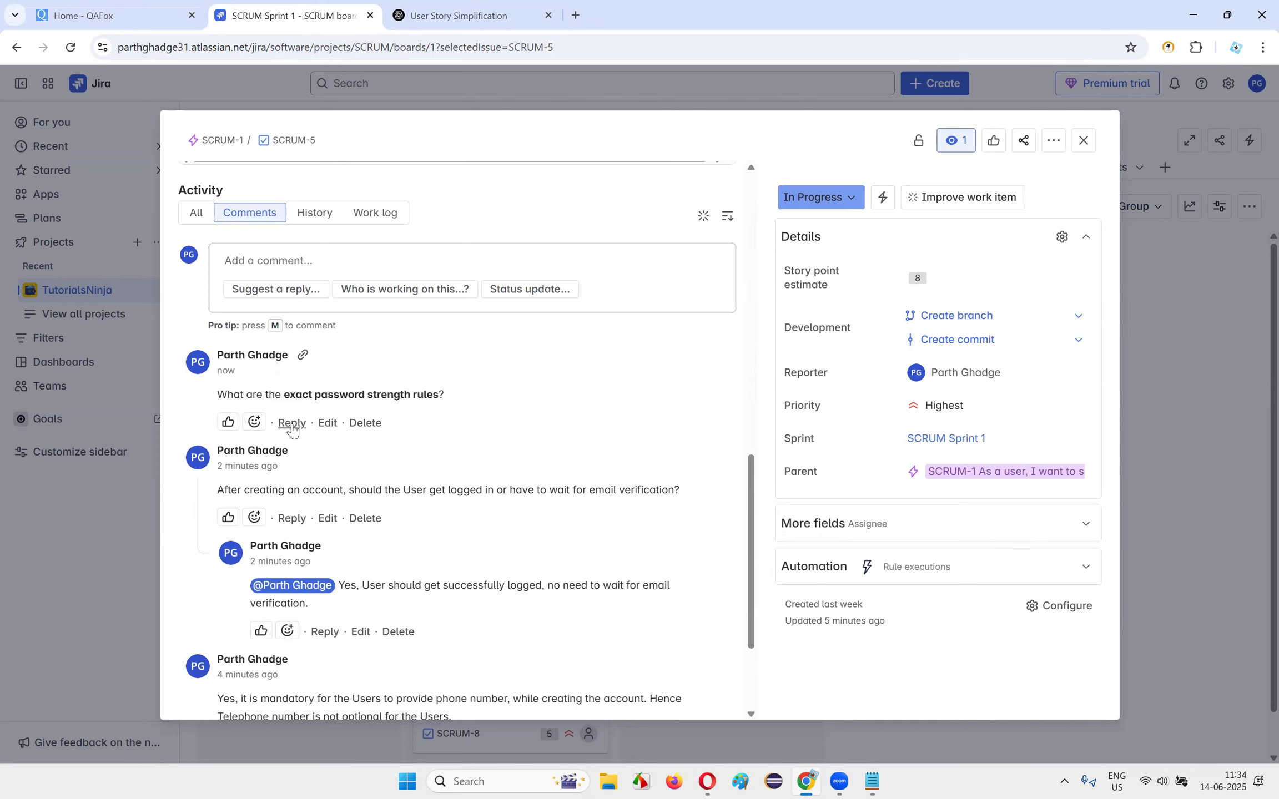
- Start a reply to the password strength question stating "Should follow industry standards", and correct the spelling of "industry"
{"action": "left_click", "coordinate": [291, 423]}
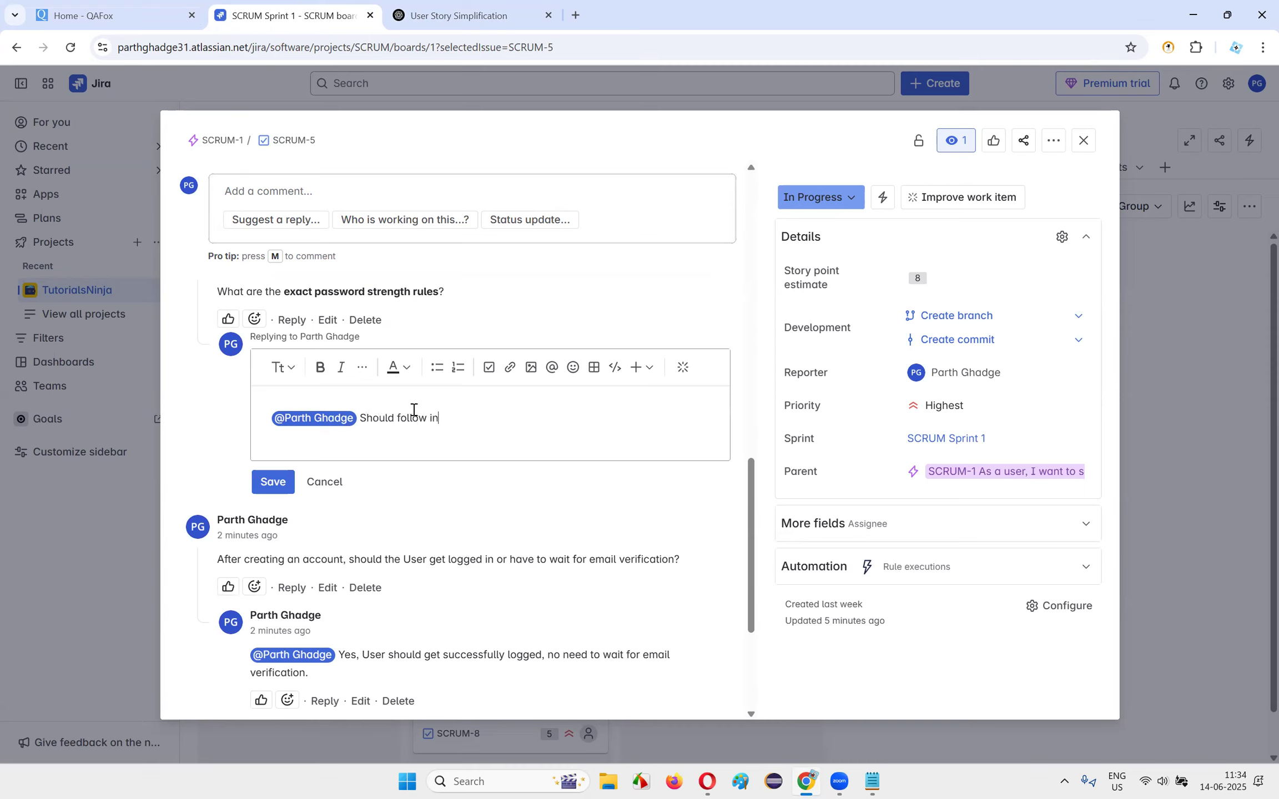
{"action": "type", "text": "Should follow indurstry standards"}
{"action": "right_click", "coordinate": [451, 425]}
{"action": "left_click", "coordinate": [518, 60]}
{"action": "left_click", "coordinate": [534, 423]}
{"action": "type", "text": "containining mimumum"}
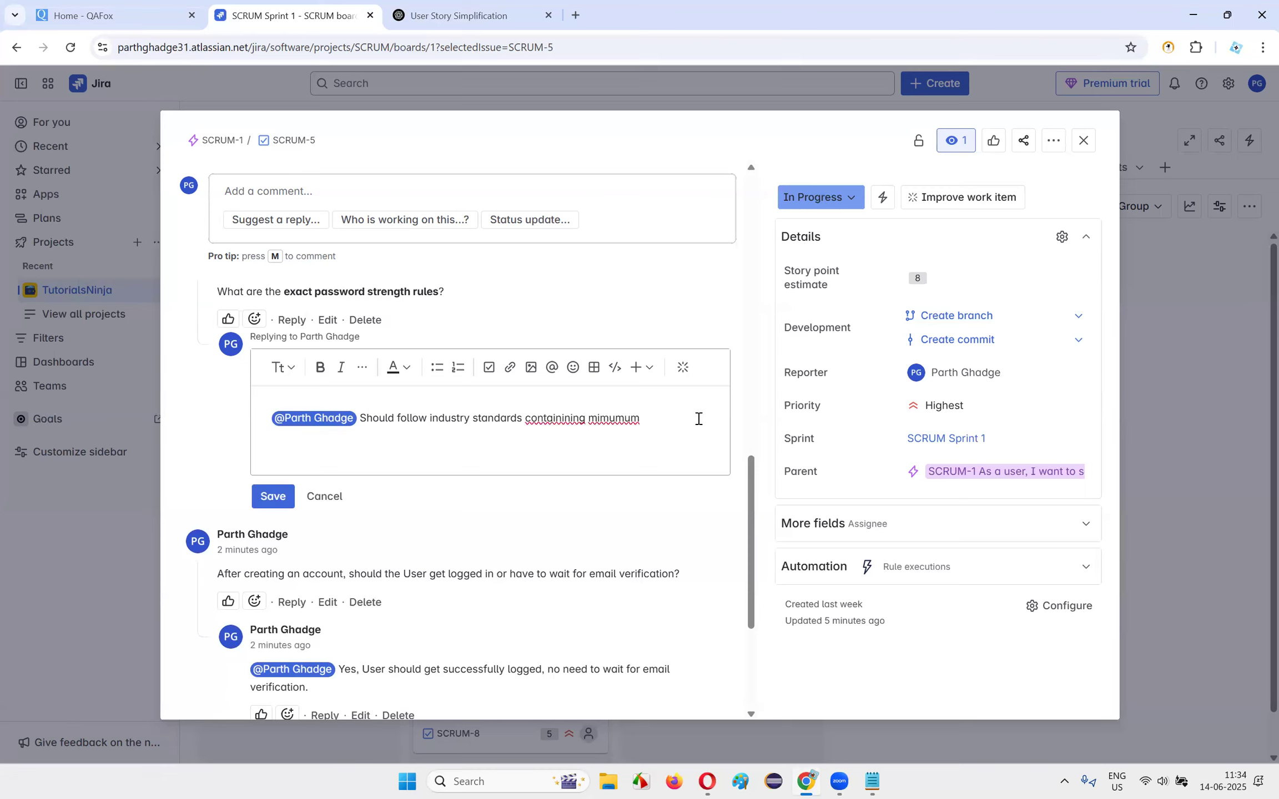
{"action": "right_click", "coordinate": [574, 418]}
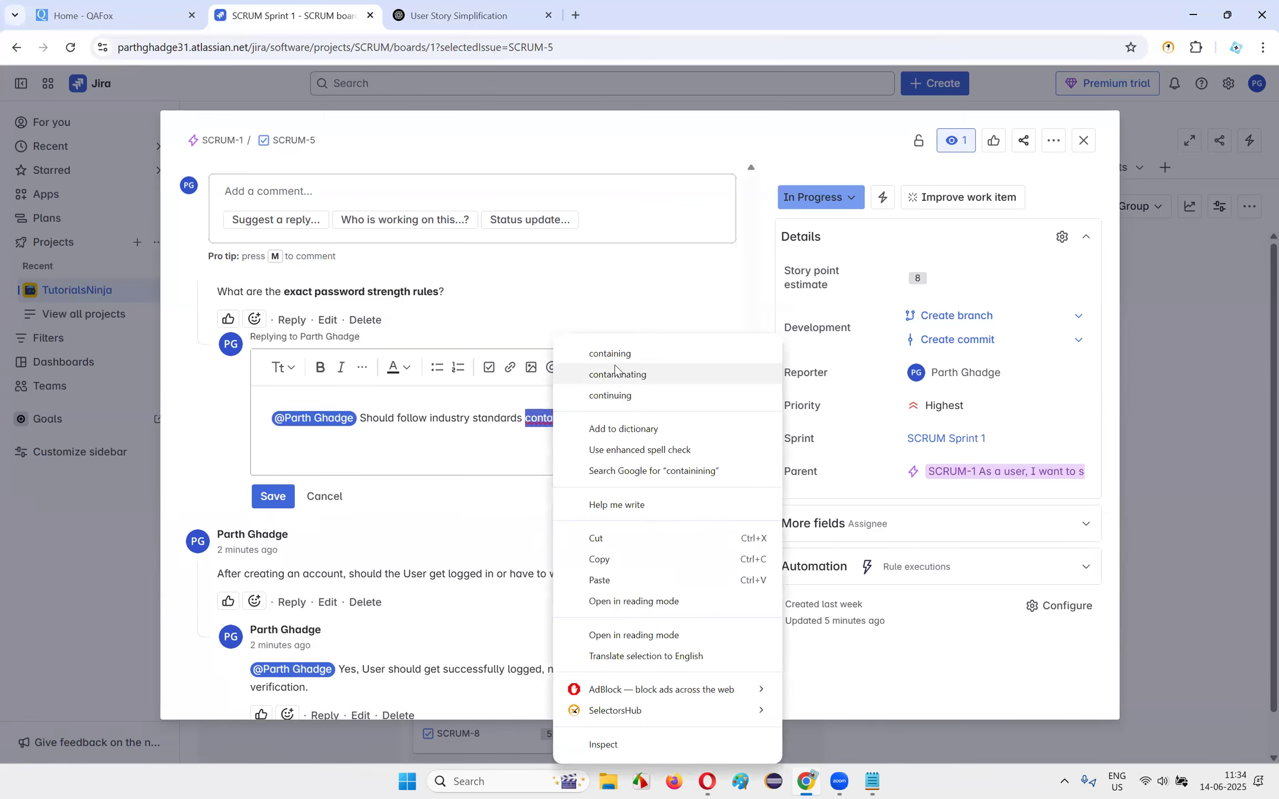
{"action": "left_click", "coordinate": [614, 373]}
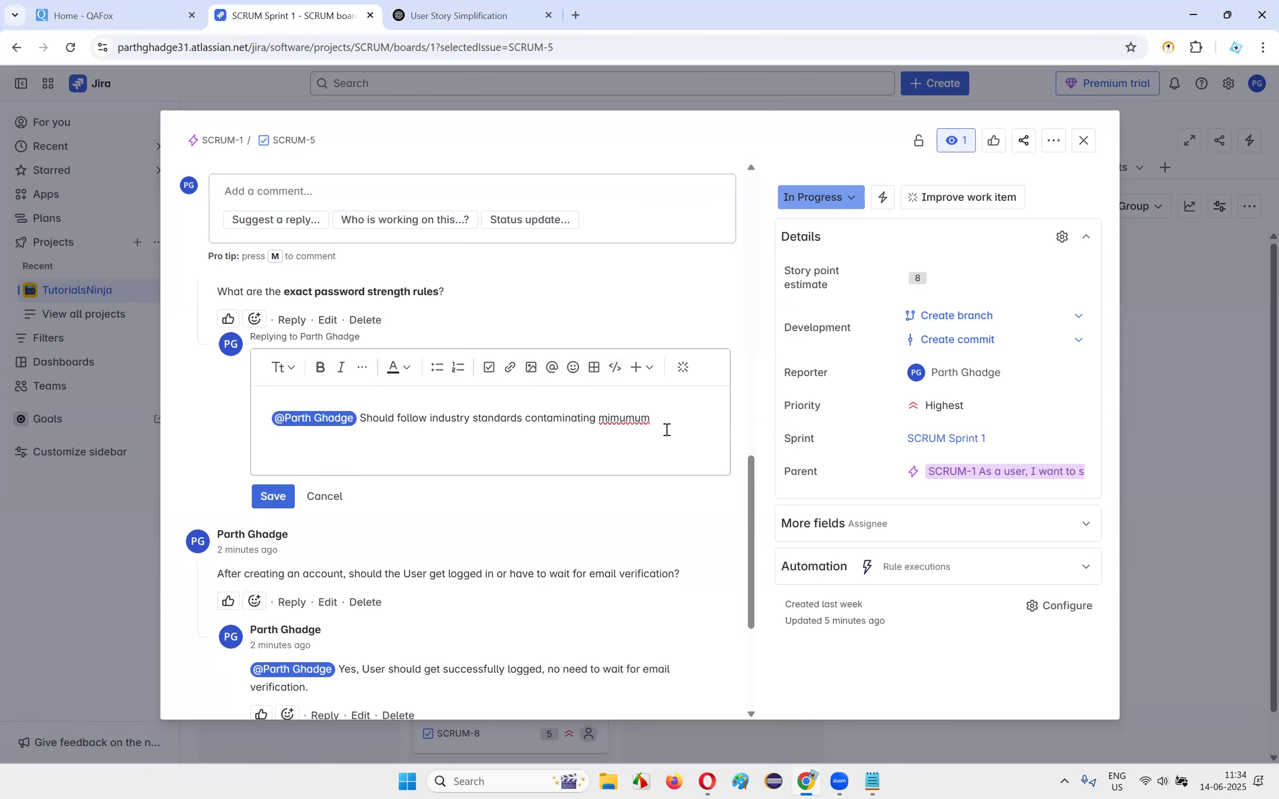
{"action": "key", "text": "ctrl+z"}
- Correct the two misspelled words in the reply to "containing" and "minimum"
{"action": "right_click", "coordinate": [555, 418]}
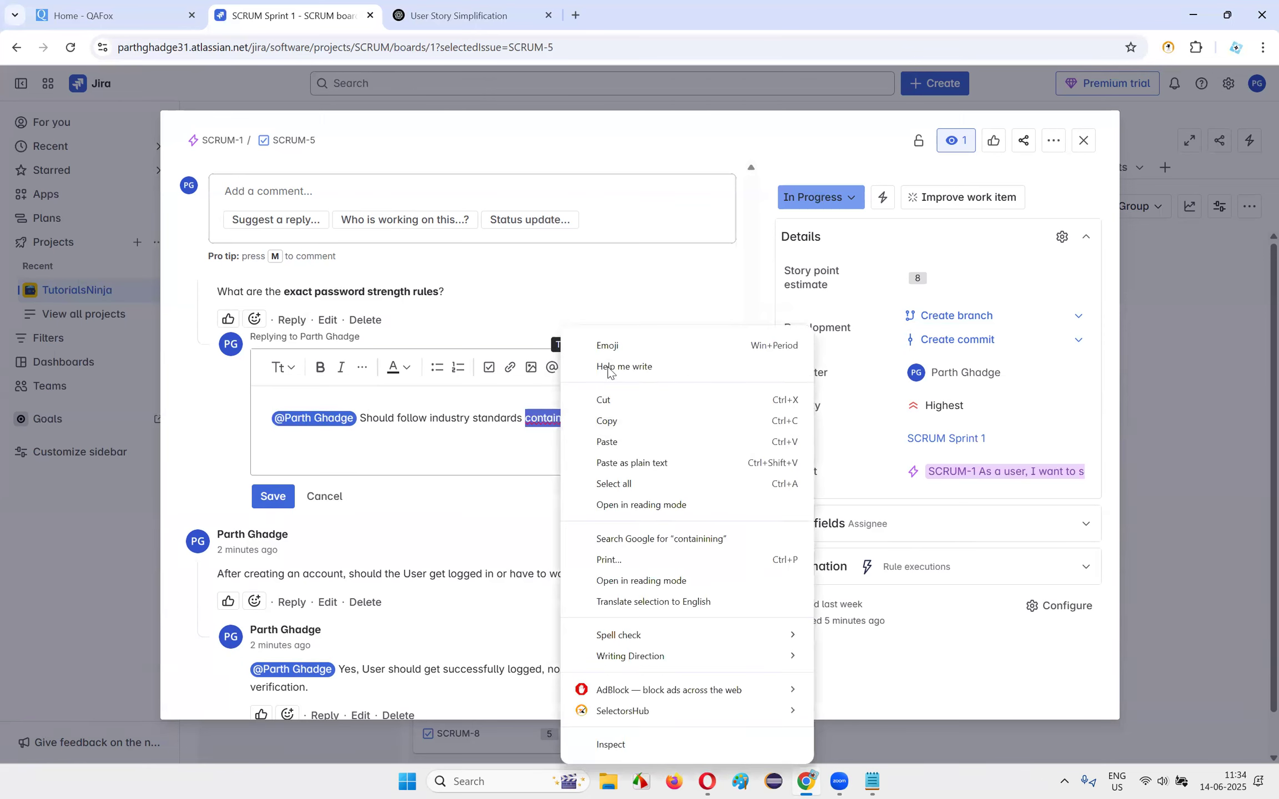
{"action": "left_click", "coordinate": [563, 417]}
{"action": "right_click", "coordinate": [571, 417]}
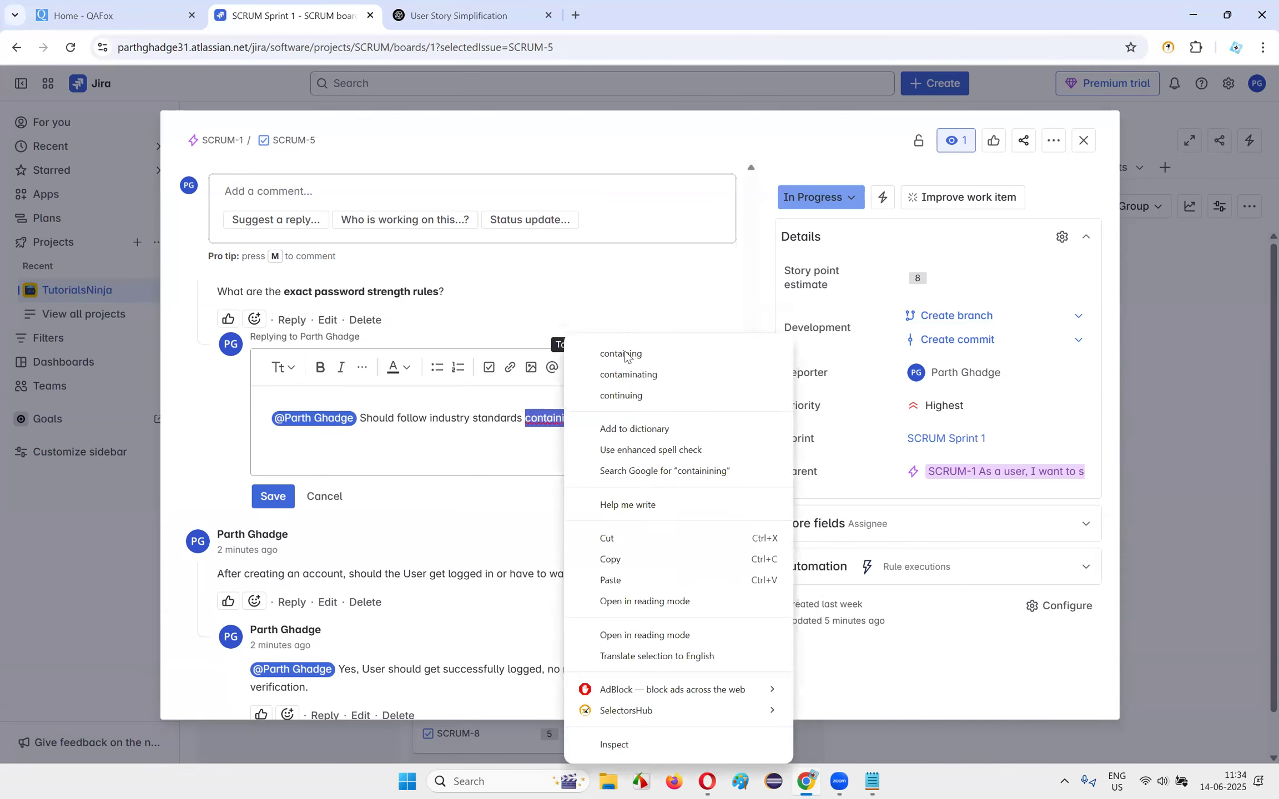
{"action": "left_click", "coordinate": [633, 359]}
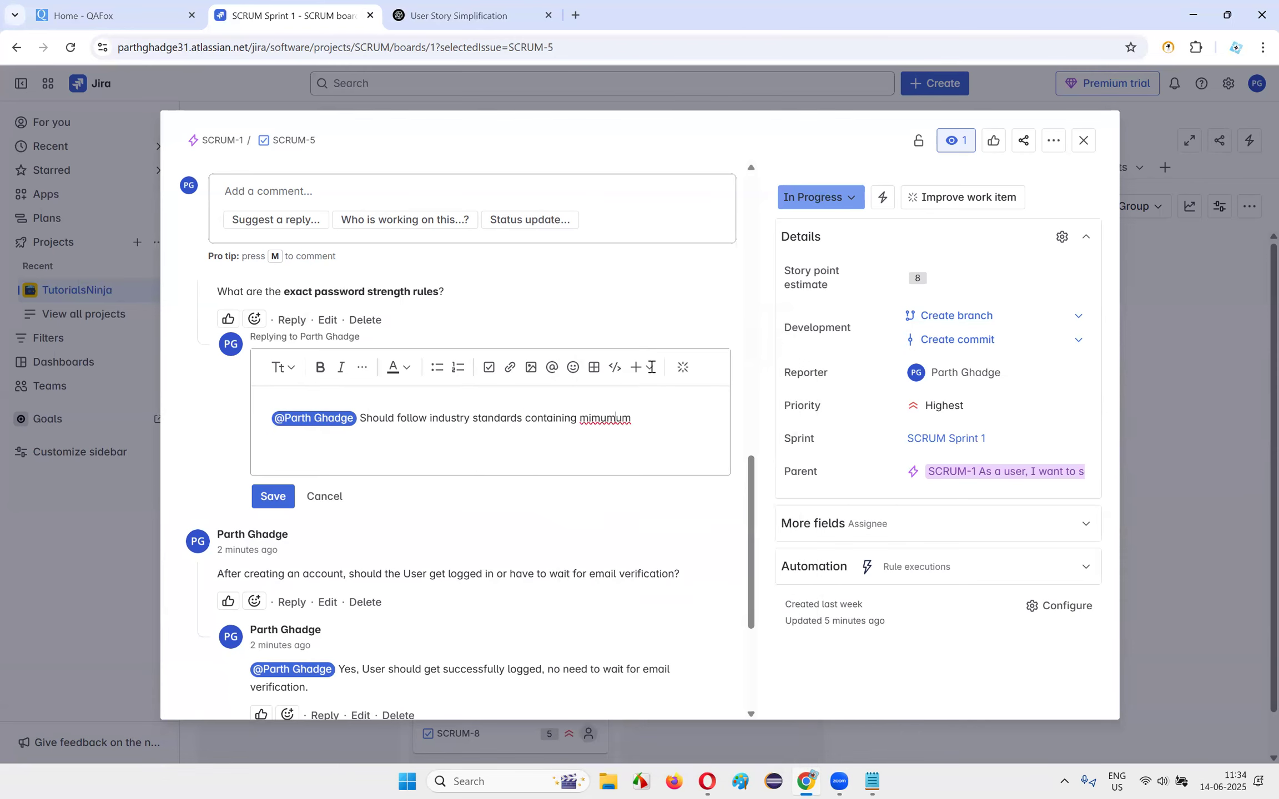
{"action": "right_click", "coordinate": [607, 422]}
{"action": "left_click", "coordinate": [679, 60]}
- Complete the reply with "8 characters having at least 1 symbol and 1 Upper case character." and save it
{"action": "type", "text": "haracters having"}
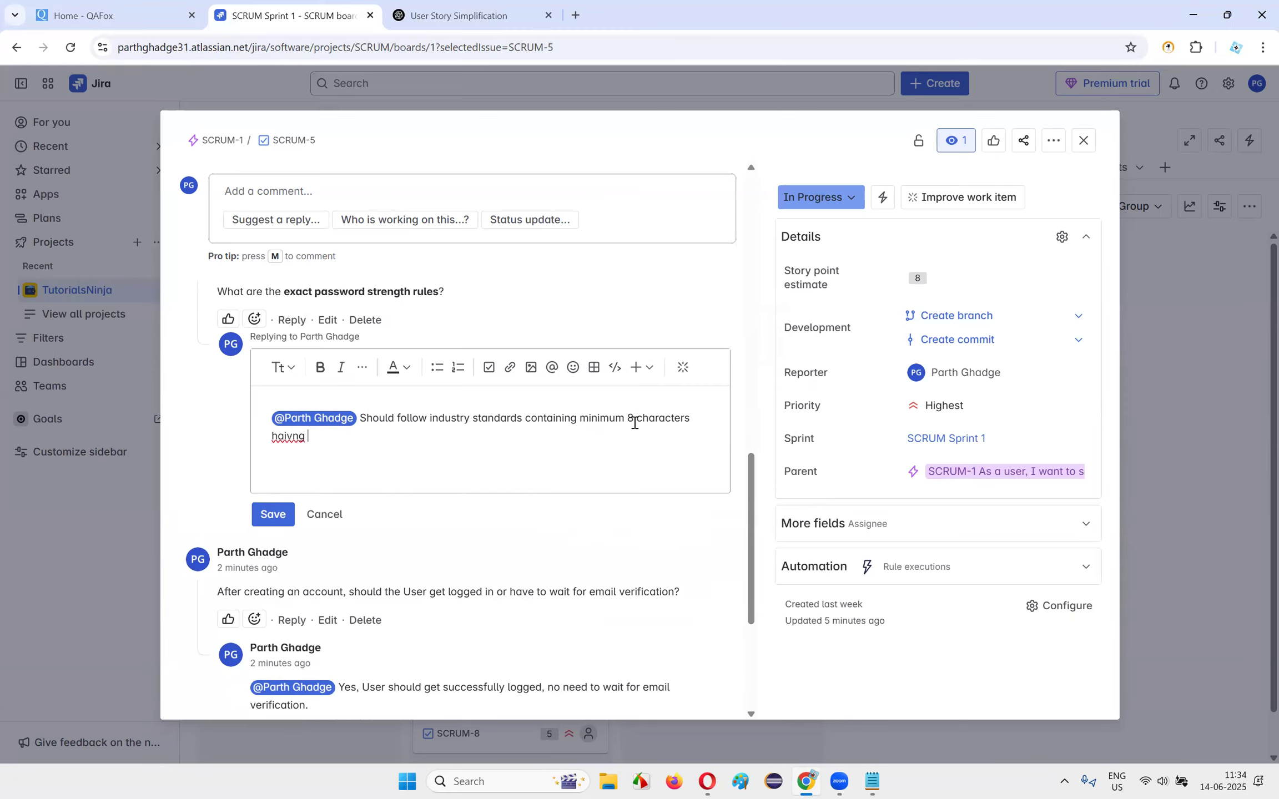
{"action": "type", "text": " atleast 1 symbol and"}
{"action": "right_click", "coordinate": [325, 438]}
{"action": "left_click", "coordinate": [372, 49]}
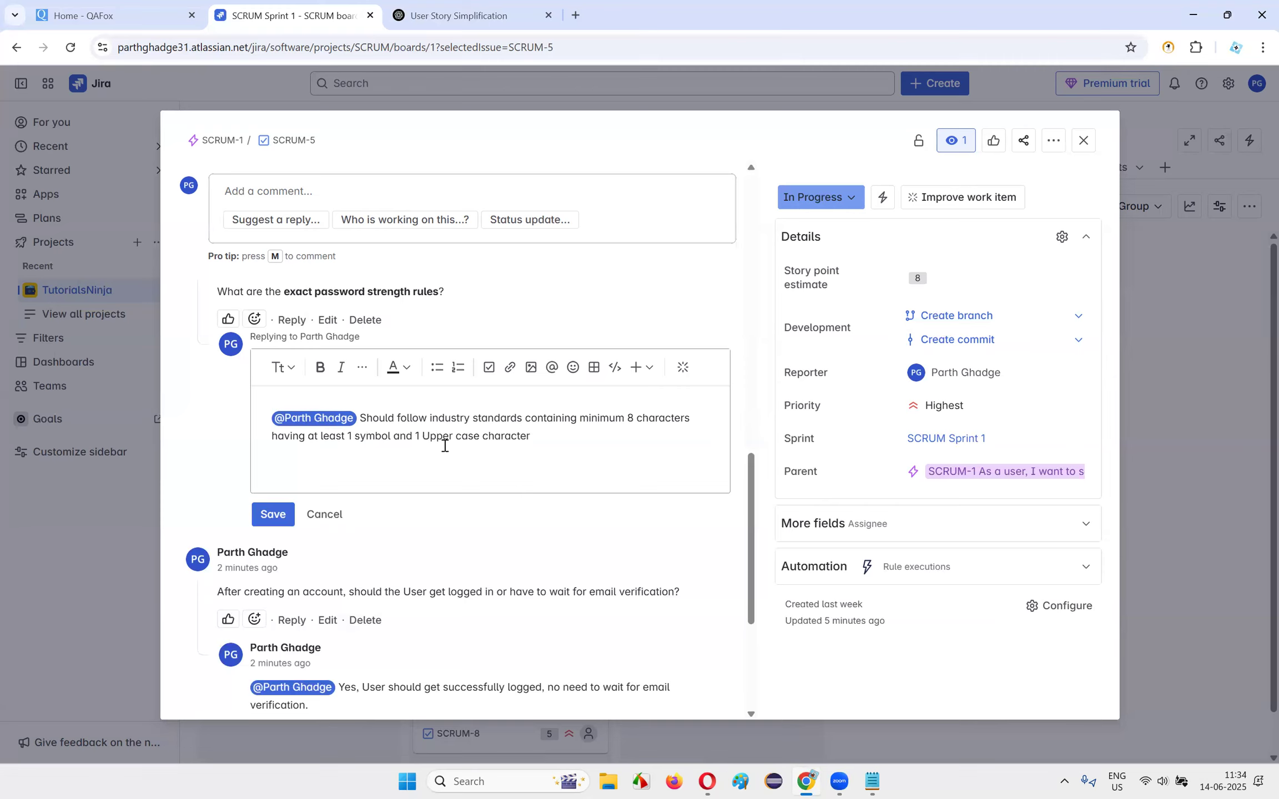
{"action": "left_click", "coordinate": [278, 514]}
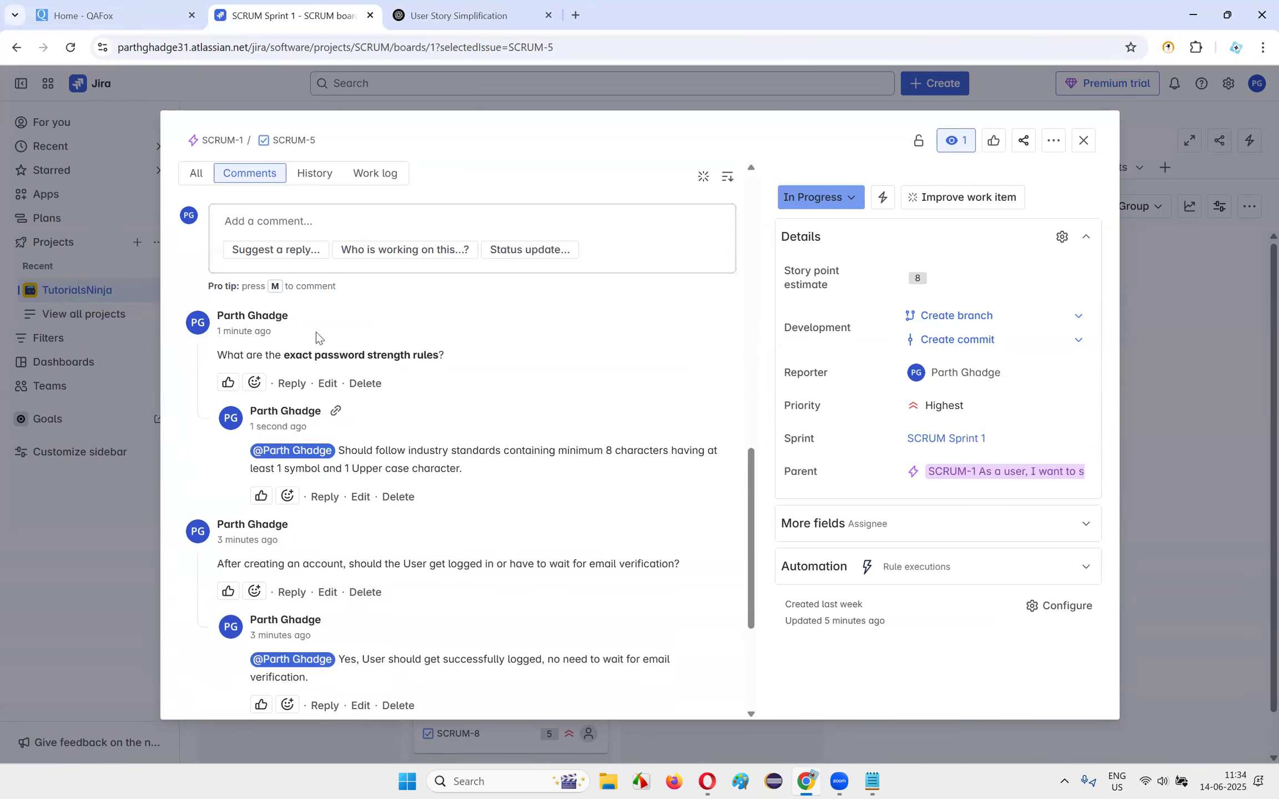
- Reread the posted password strength question with its reply, and the first three suggested questions in ChatGPT
{"action": "left_click_drag", "start_coordinate": [217, 355], "coordinate": [462, 357]}
{"action": "left_click", "coordinate": [428, 429]}
{"action": "left_click_drag", "start_coordinate": [351, 451], "coordinate": [475, 480]}
{"action": "left_click", "coordinate": [476, 12]}
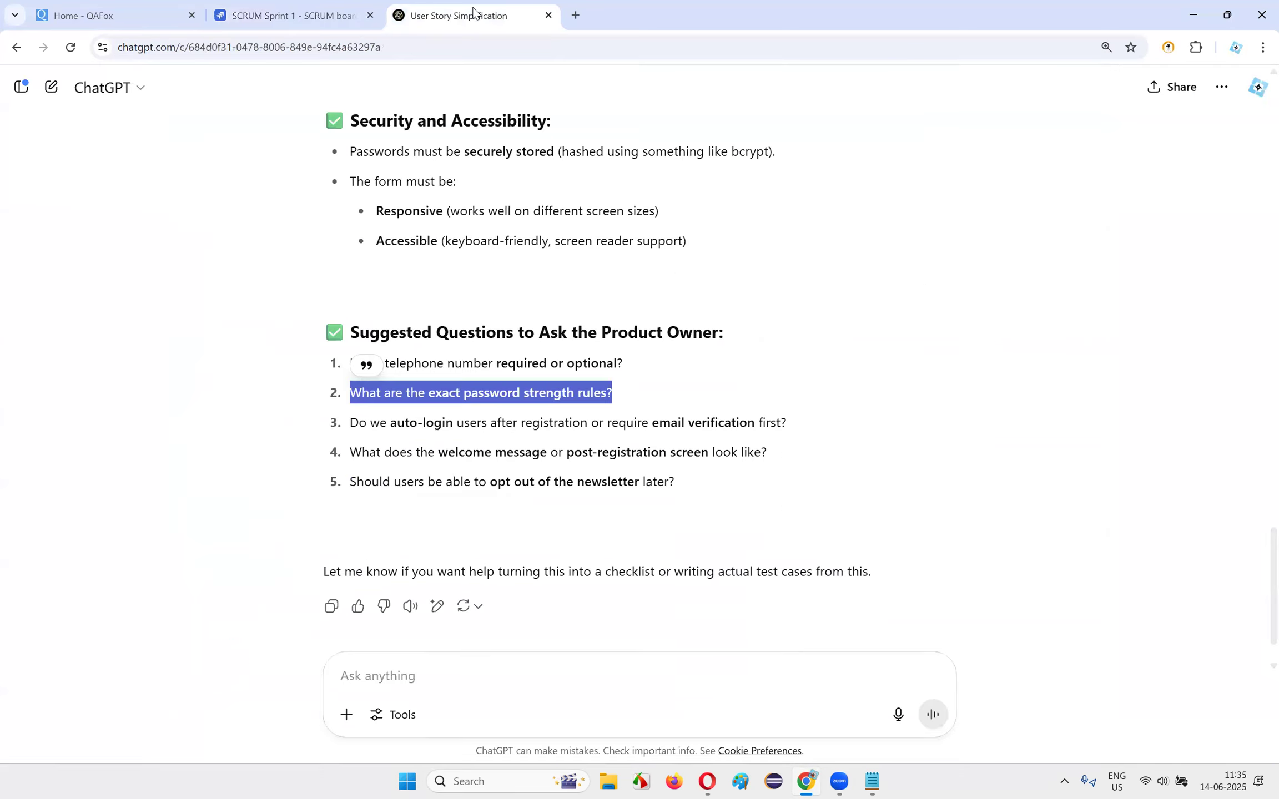
{"action": "left_click", "coordinate": [457, 525]}
{"action": "left_click_drag", "start_coordinate": [345, 359], "coordinate": [805, 431]}
{"action": "left_click", "coordinate": [804, 431]}
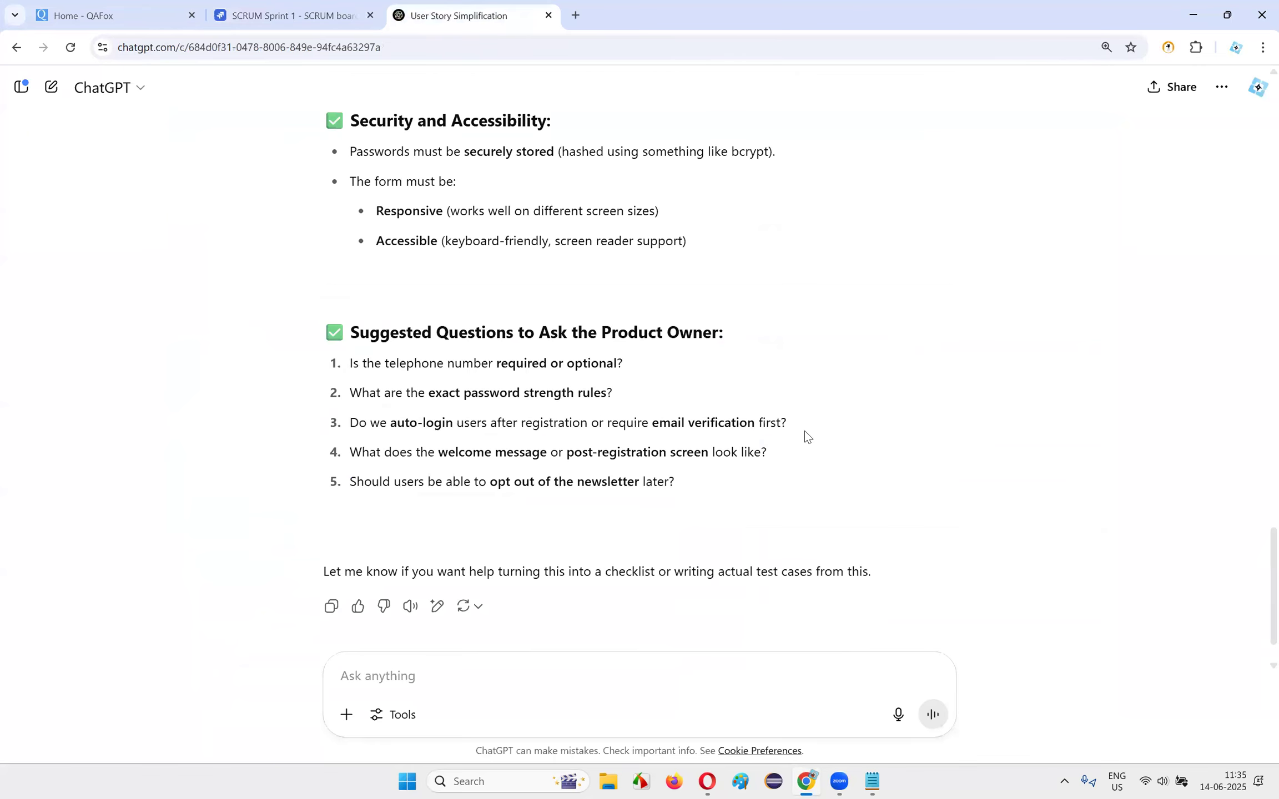
- Copy "What does the welcome message or post-registration screen look like?" and post it as a comment on SCRUM-5 in Jira
{"action": "left_click_drag", "start_coordinate": [342, 452], "coordinate": [825, 464]}
{"action": "left_click", "coordinate": [825, 457]}
{"action": "left_click_drag", "start_coordinate": [345, 452], "coordinate": [786, 455]}
{"action": "key", "text": "ctrl+c"}
{"action": "left_click", "coordinate": [288, 15]}
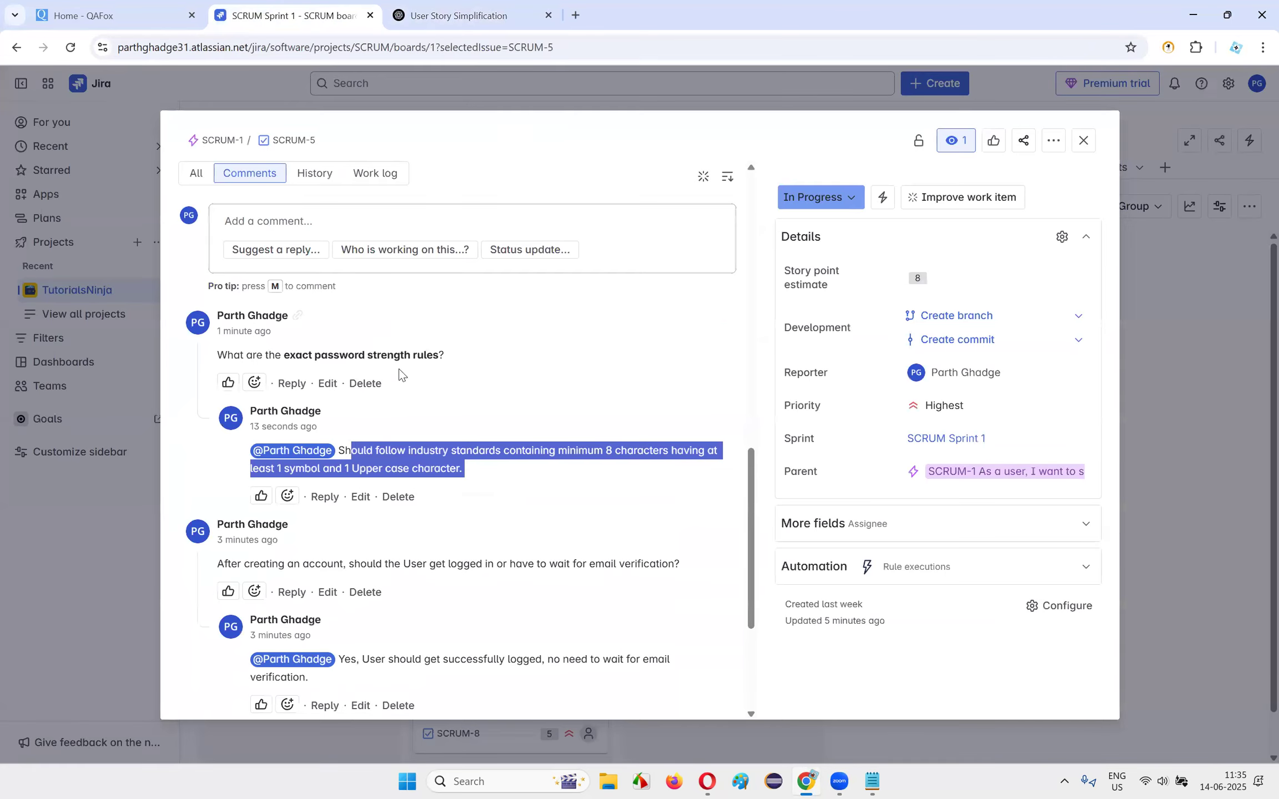
{"action": "left_click", "coordinate": [298, 233]}
{"action": "key", "text": "ctrl+v"}
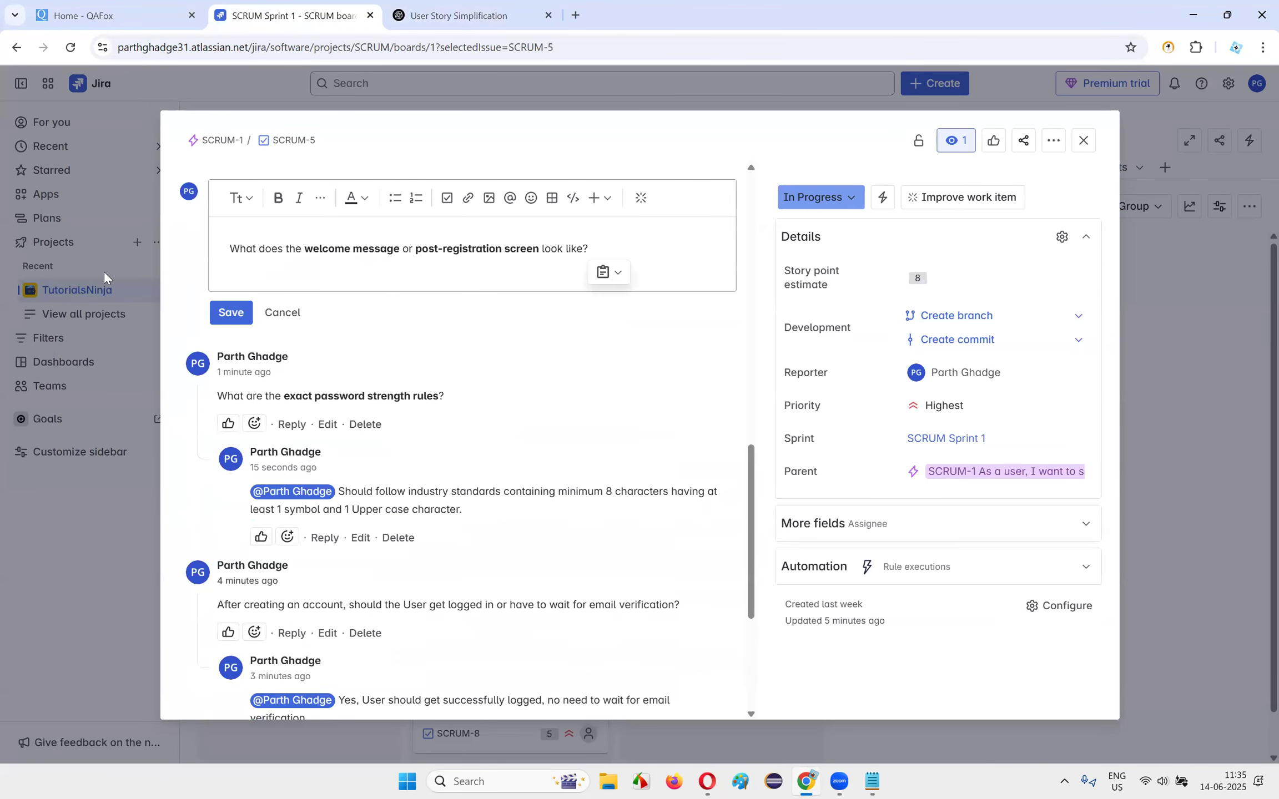
{"action": "left_click_drag", "start_coordinate": [230, 250], "coordinate": [596, 244]}
{"action": "left_click", "coordinate": [549, 284]}
{"action": "left_click", "coordinate": [231, 313]}
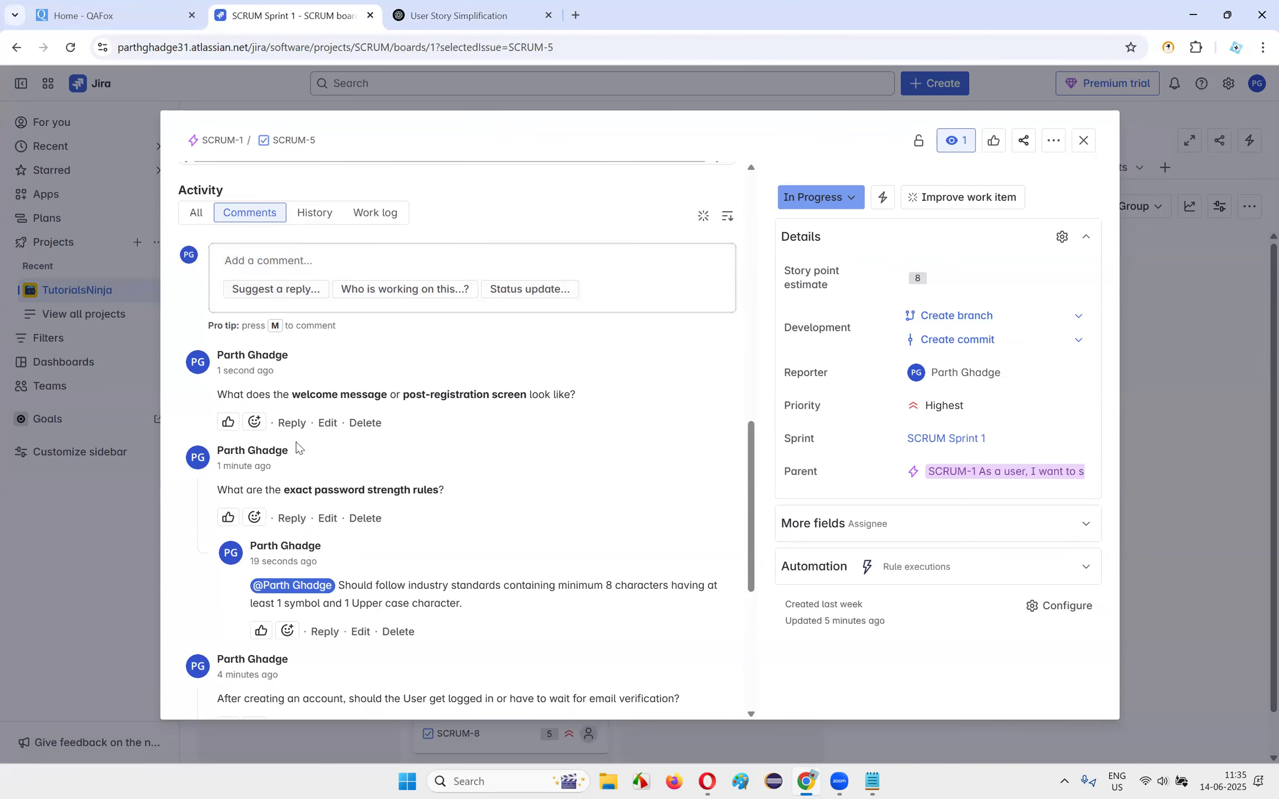
- Start a reply to the welcome message question with "Account Successfuly created and with this information"
{"action": "left_click", "coordinate": [299, 424]}
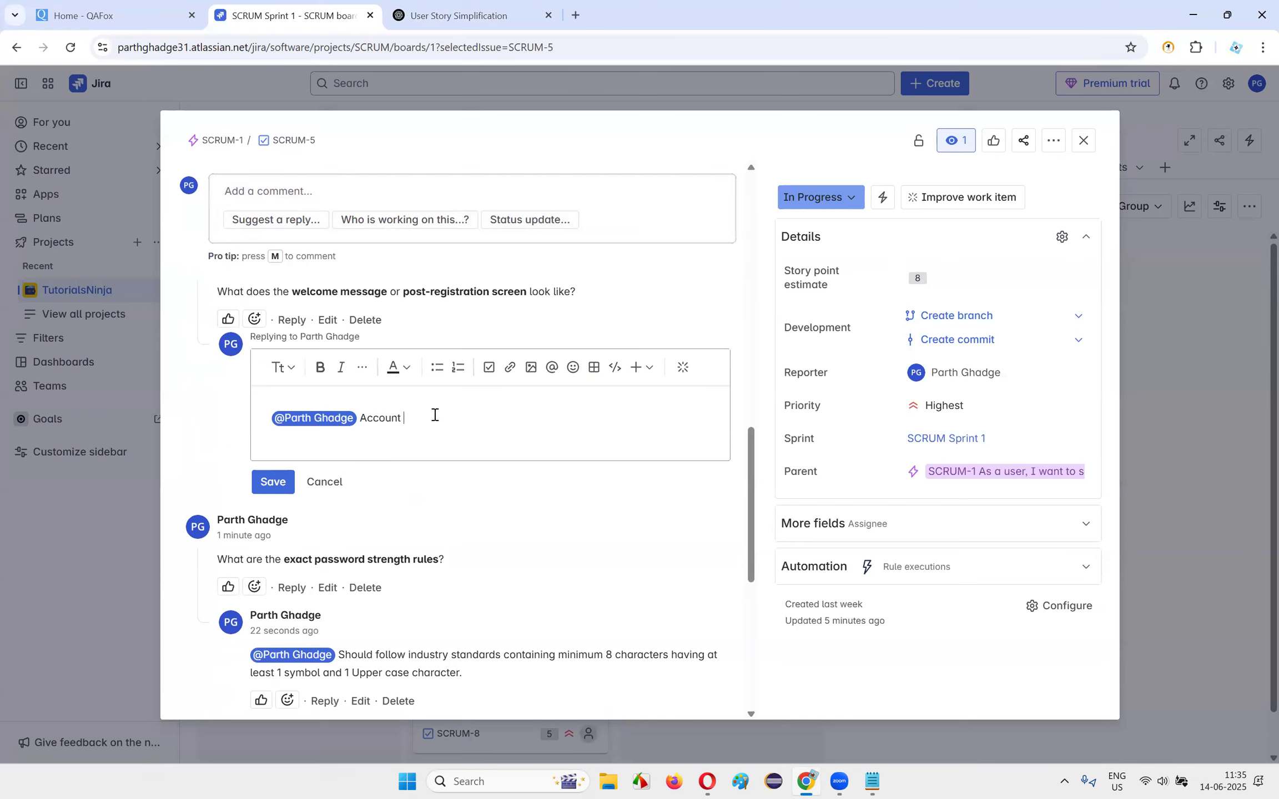
{"action": "type", "text": "Account Succefuly created"}
{"action": "left_click_drag", "start_coordinate": [363, 420], "coordinate": [579, 426]}
{"action": "left_click", "coordinate": [578, 427]}
{"action": "right_click", "coordinate": [427, 417]}
{"action": "key", "text": "Escape"}
{"action": "left_click", "coordinate": [434, 417]}
{"action": "type", "text": "ss"}
{"action": "left_click", "coordinate": [541, 422]}
{"action": "type", "text": "and with the "}
{"action": "type", "text": "information"}
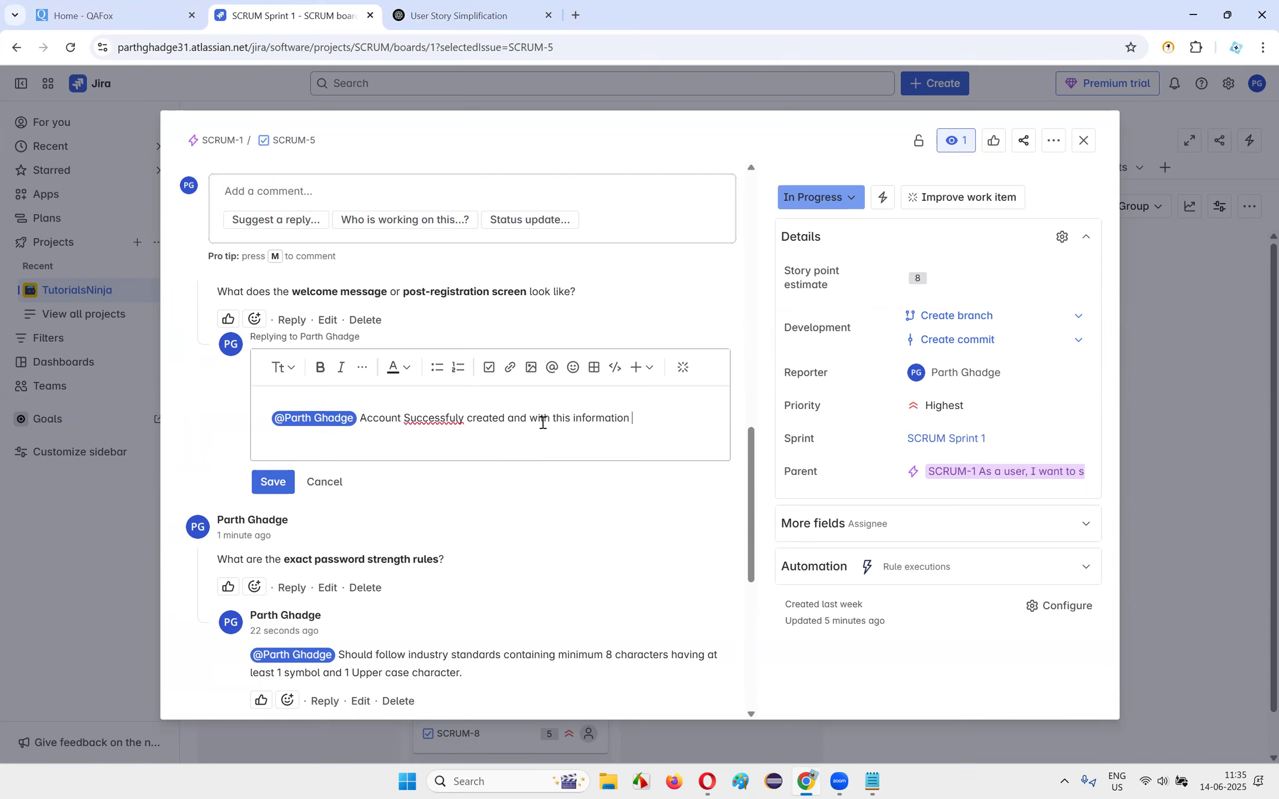
- Insert "xyz" before "information" in the reply and correct the spelling of "Successfully"
{"action": "left_click_drag", "start_coordinate": [469, 421], "coordinate": [703, 420]}
{"action": "left_click", "coordinate": [704, 419]}
{"action": "type", "text": "xyz"}
{"action": "right_click", "coordinate": [423, 417]}
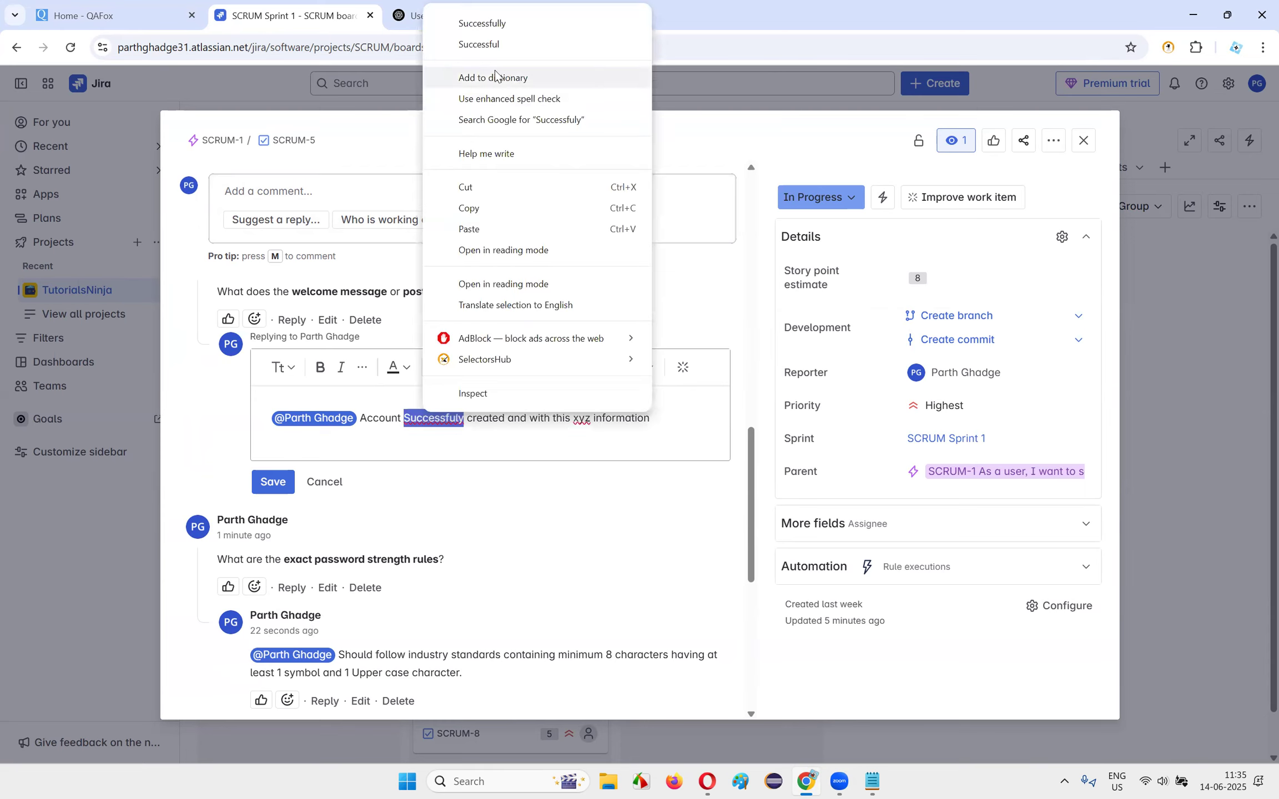
{"action": "left_click", "coordinate": [500, 31]}
- Finish the welcome message reply with "should be displayed on the My Account page." and save it
{"action": "left_click_drag", "start_coordinate": [450, 417], "coordinate": [673, 411]}
{"action": "left_click", "coordinate": [673, 410]}
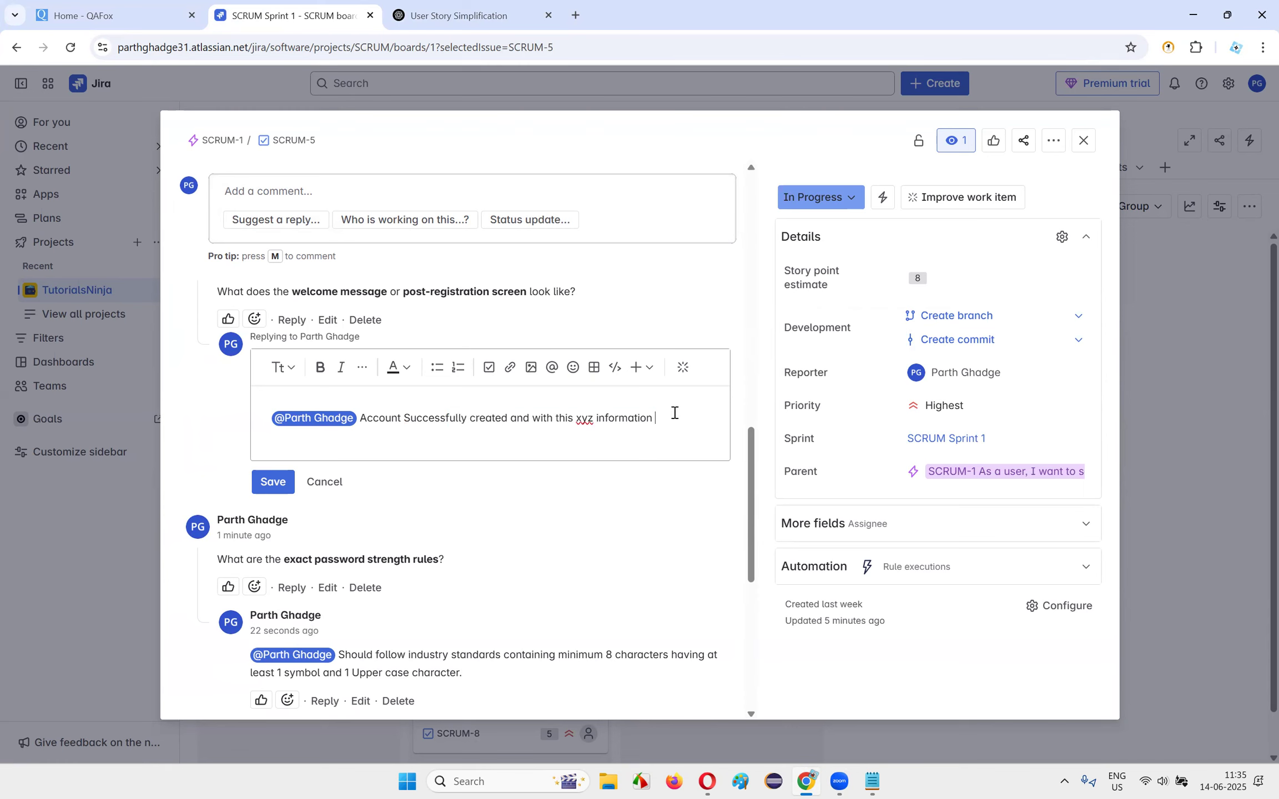
{"action": "type", "text": "should be displayed"}
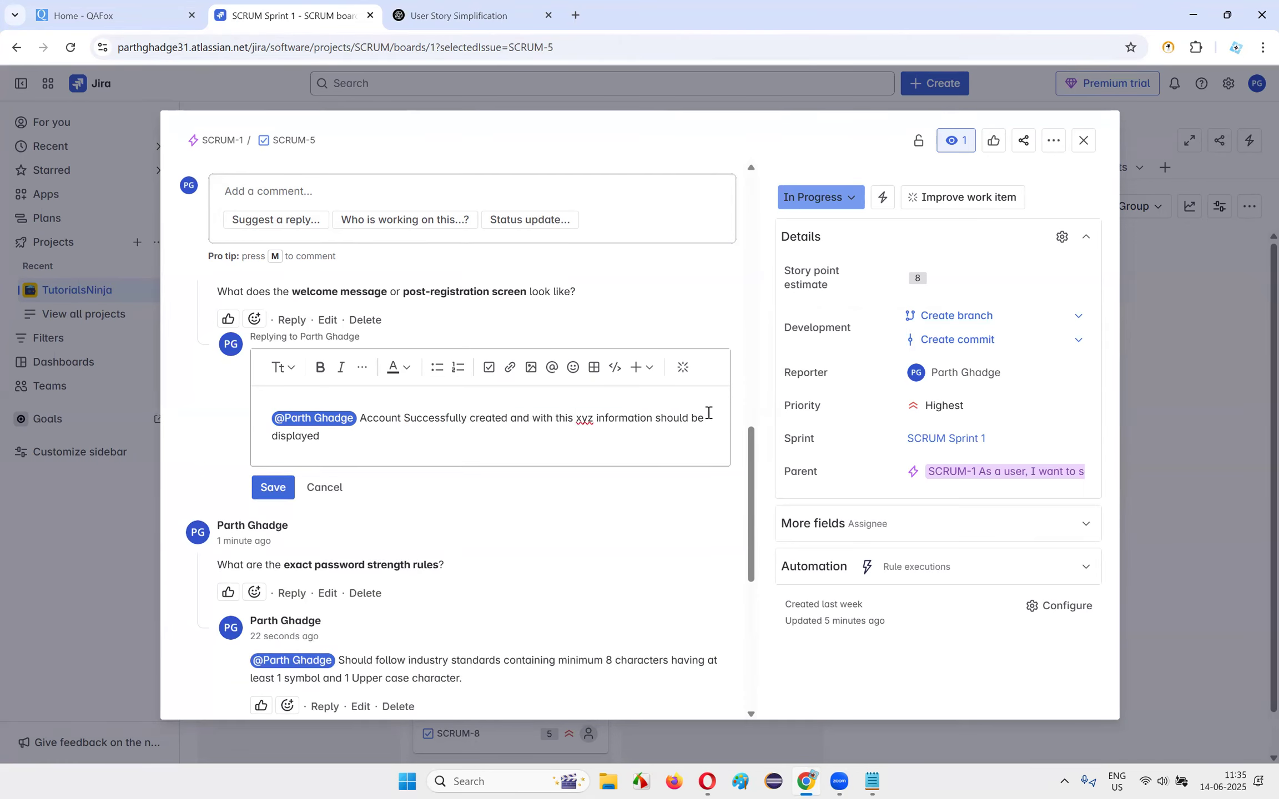
{"action": "type", "text": " on the My Account page"}
{"action": "key", "text": "Left"}
{"action": "key", "text": "Left"}
{"action": "key", "text": "Left"}
{"action": "key", "text": "Left"}
{"action": "key", "text": "Left"}
{"action": "type", "text": "t"}
{"action": "key", "text": "End"}
{"action": "left_click", "coordinate": [270, 488]}
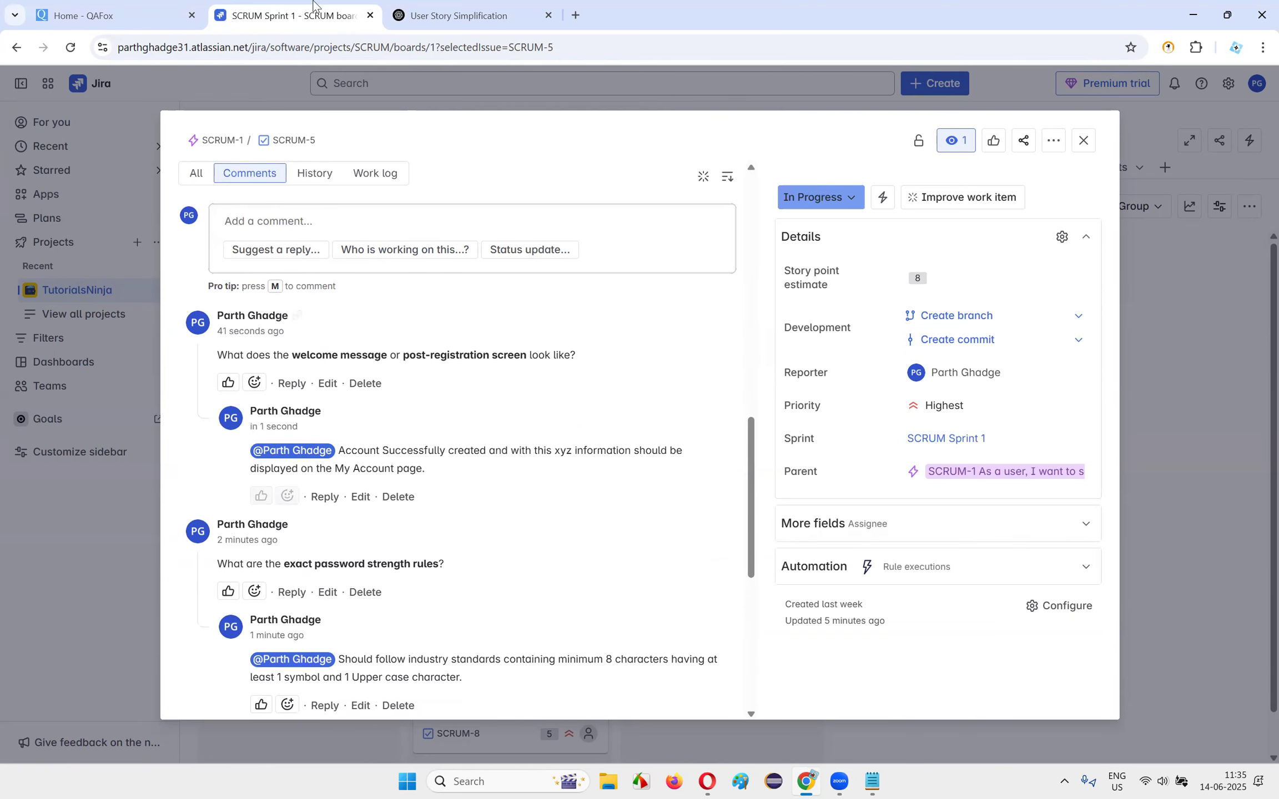
- Copy ChatGPT's question "Should users be able to opt out of the newsletter later?" and post it as a comment on SCRUM-5 in Jira
{"action": "left_click", "coordinate": [460, 16]}
{"action": "left_click_drag", "start_coordinate": [347, 486], "coordinate": [745, 489]}
{"action": "left_click", "coordinate": [456, 508]}
{"action": "left_click_drag", "start_coordinate": [326, 490], "coordinate": [610, 482]}
{"action": "left_click_drag", "start_coordinate": [462, 482], "coordinate": [305, 491]}
{"action": "left_click", "coordinate": [711, 483]}
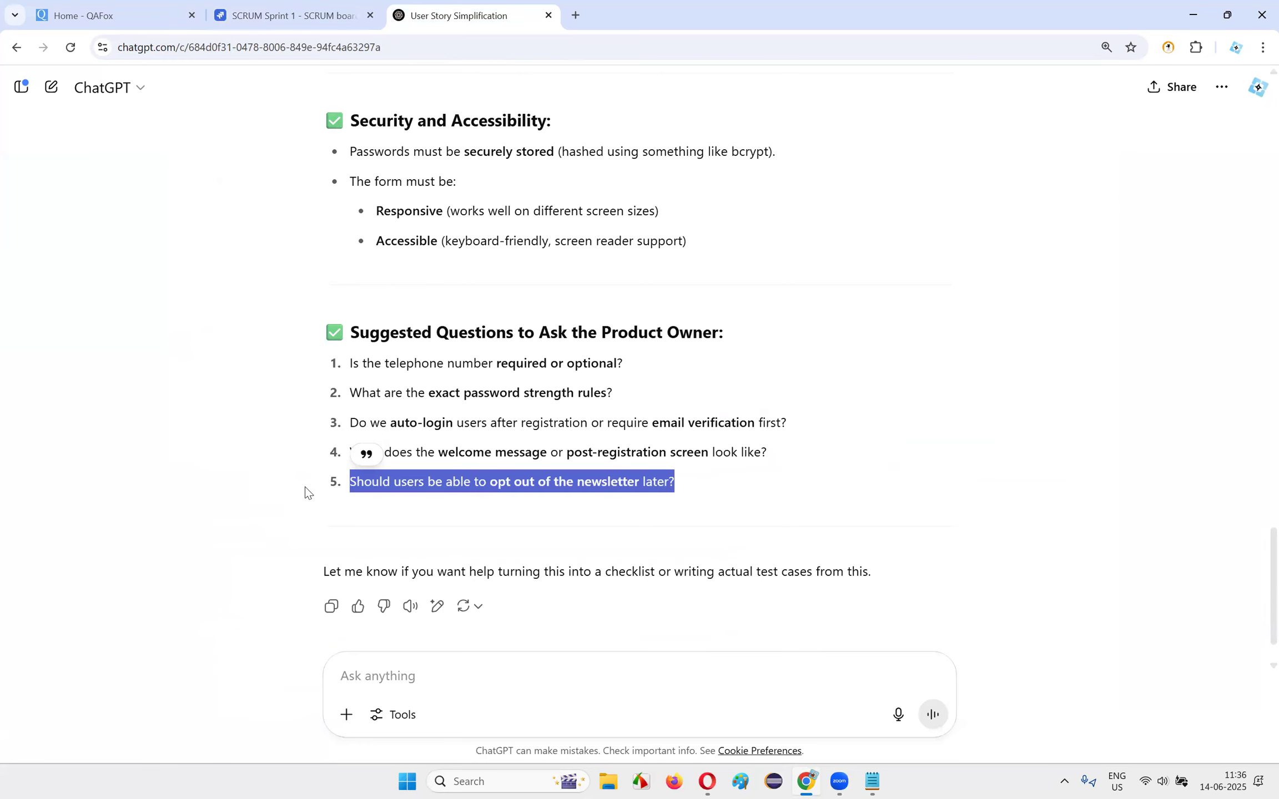
{"action": "left_click", "coordinate": [286, 15]}
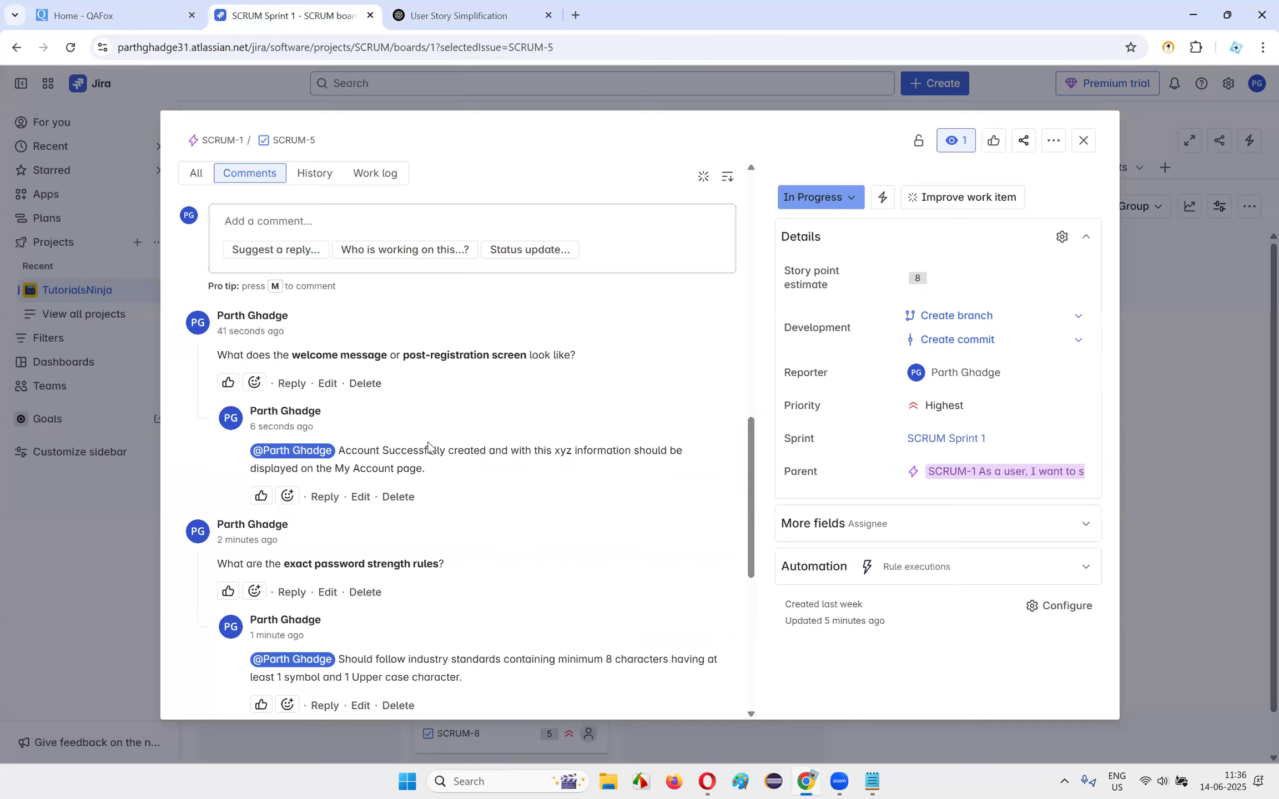
{"action": "left_click", "coordinate": [292, 223]}
{"action": "key", "text": "ctrl+v"}
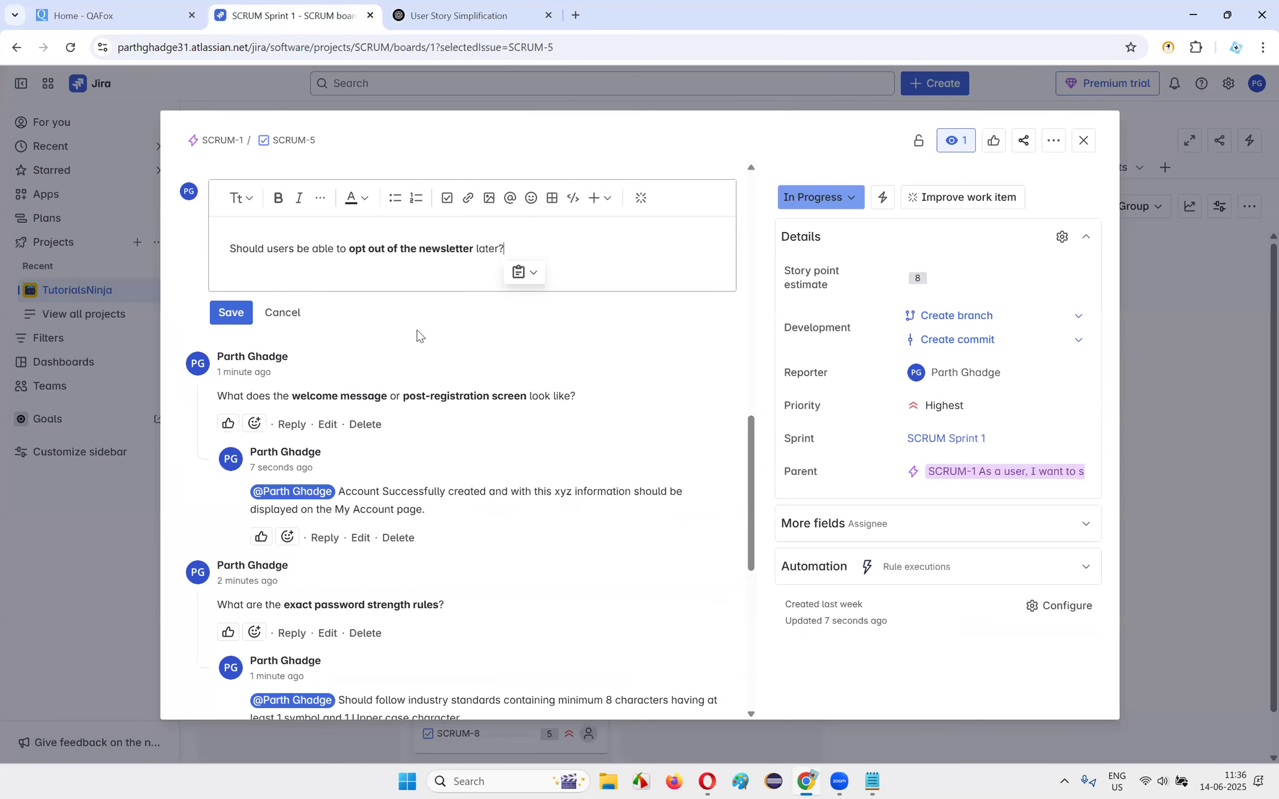
{"action": "left_click", "coordinate": [231, 312]}
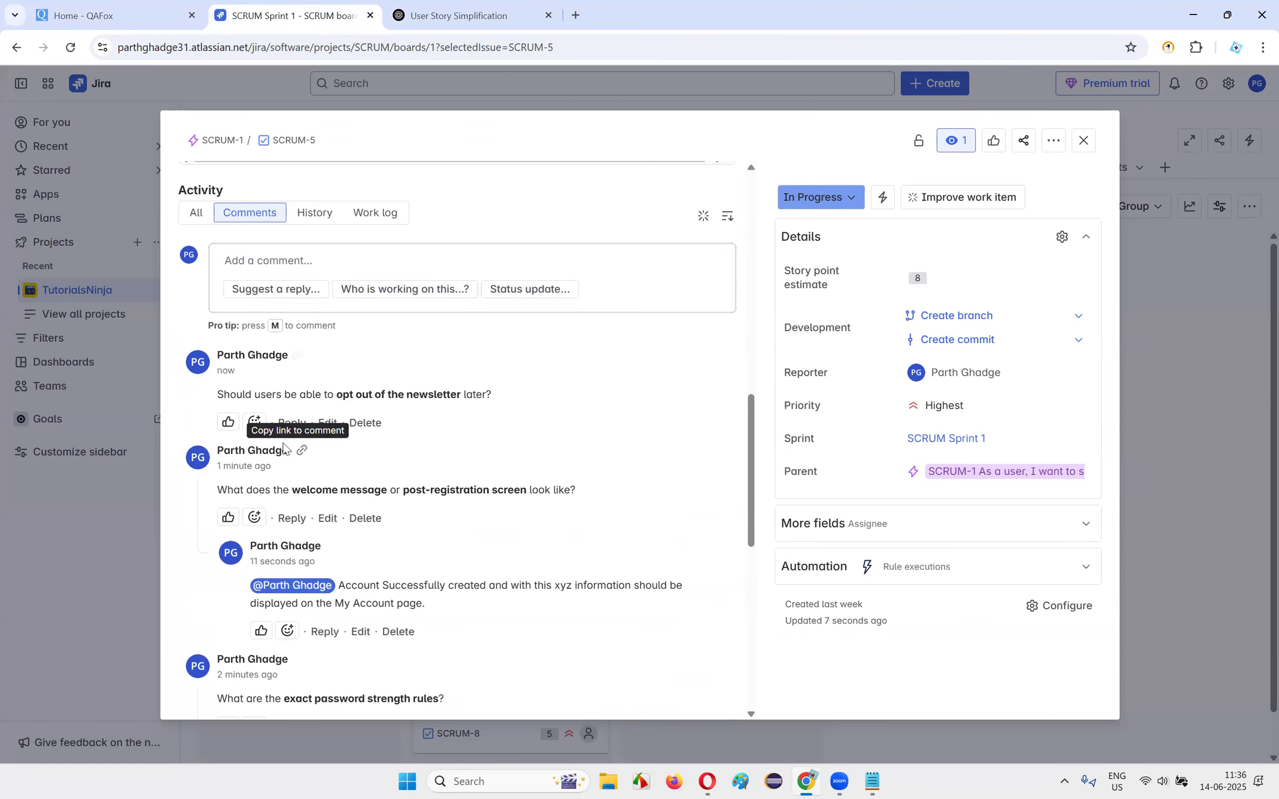
- Start a reply to the newsletter question with "Yes, newsletter if opted while creating the account"
{"action": "left_click", "coordinate": [292, 423]}
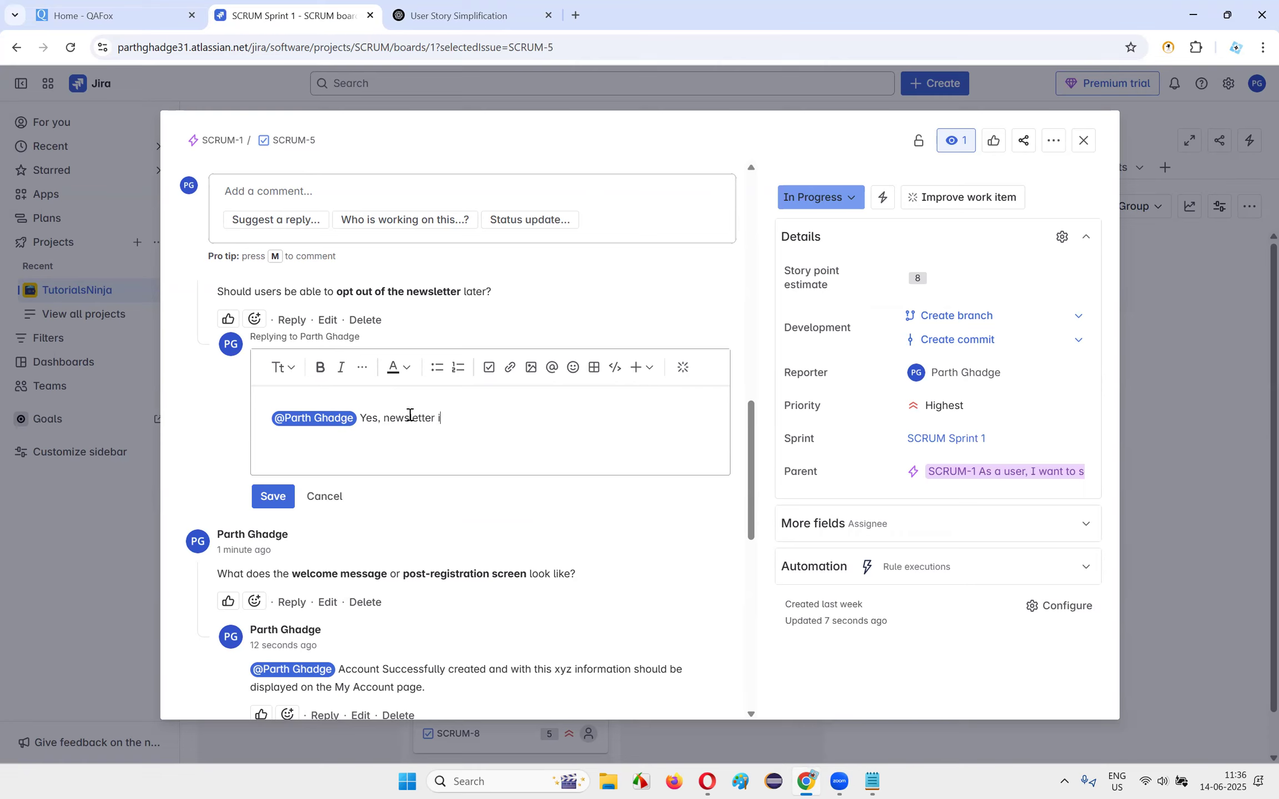
{"action": "type", "text": "opted while creating the account, should"}
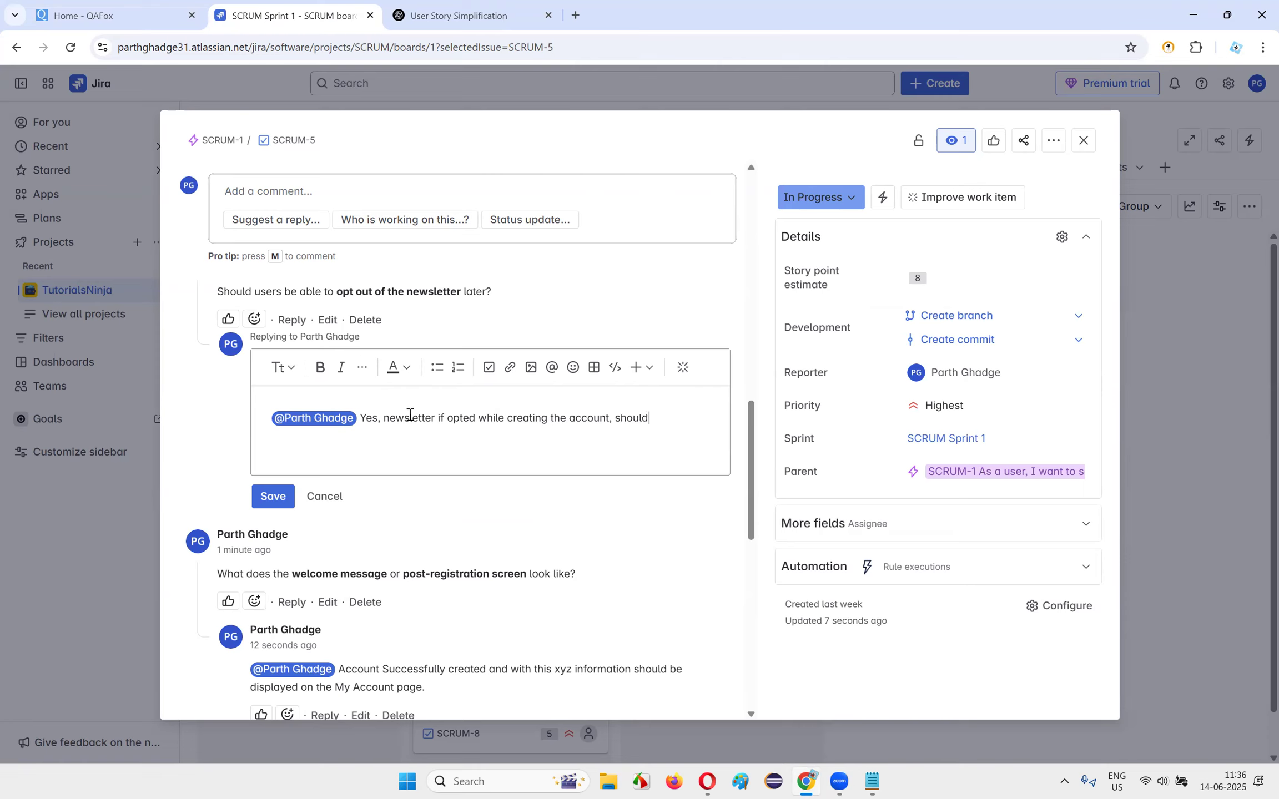
{"action": "key", "text": "BackSpace"}
{"action": "key", "text": "BackSpace"}
{"action": "key", "text": "BackSpace"}
{"action": "key", "text": "BackSpace"}
{"action": "key", "text": "BackSpace"}
{"action": "key", "text": "BackSpace"}
{"action": "key", "text": "BackSpace"}
{"action": "key", "text": "BackSpace"}
- Complete the newsletter reply with ", the User should be able to opt out if required later." and save it
{"action": "type", "text": ", the User shoul"}
{"action": "type", "text": "be able to pt"}
{"action": "key", "text": "BackSpace"}
{"action": "key", "text": "BackSpace"}
{"action": "type", "text": "o"}
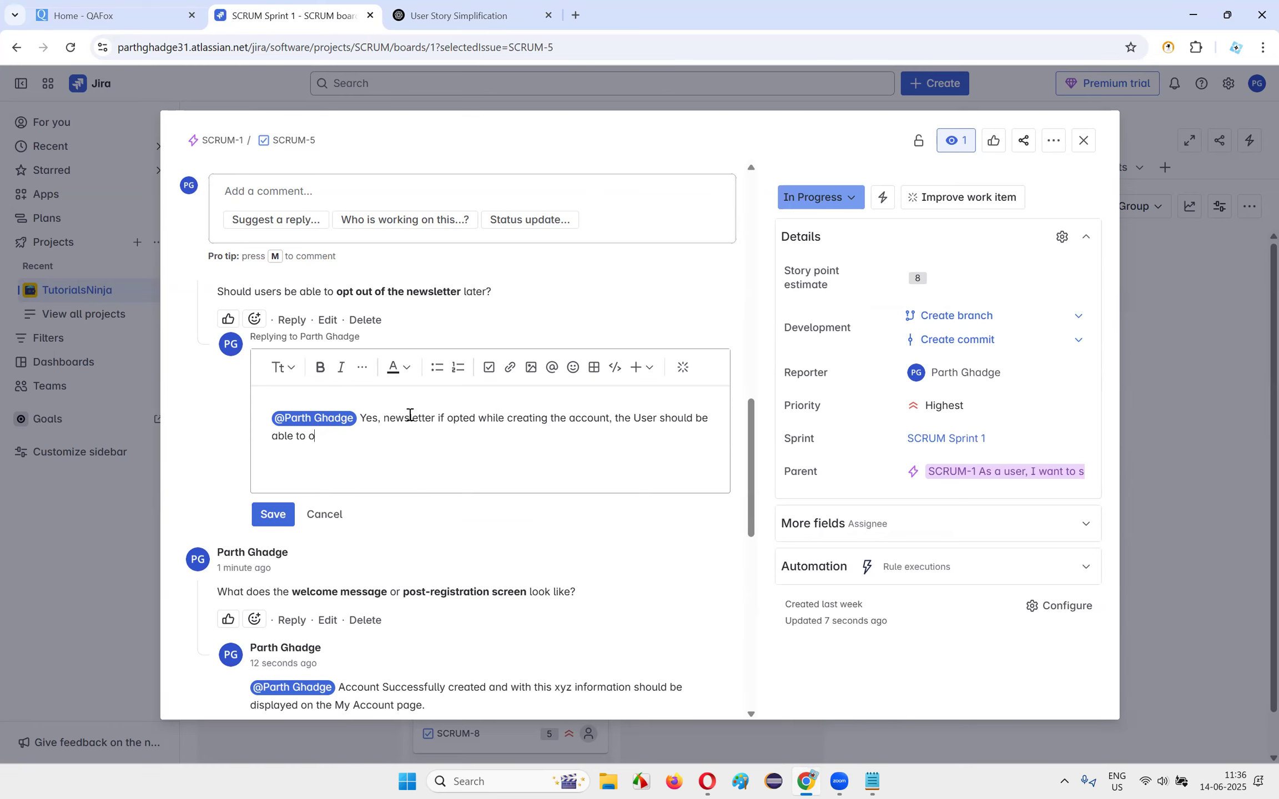
{"action": "type", "text": "pt out if required later."}
{"action": "left_click", "coordinate": [282, 514]}
{"action": "scroll", "coordinate": [350, 392], "scroll_direction": "up", "scroll_amount": 15}
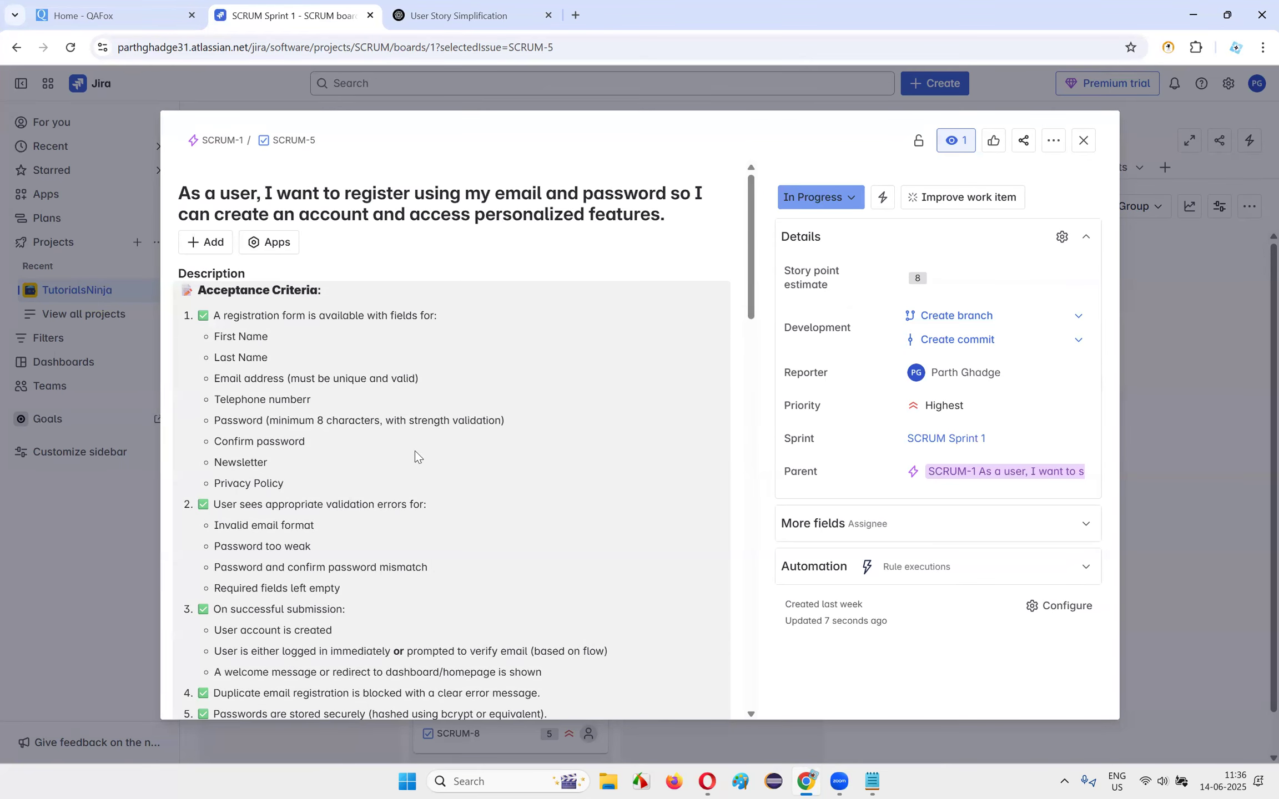
- Switch to ChatGPT and review its suggested questions to ask the product owner about the registration story
{"action": "key", "text": "ctrl+Tab"}
{"action": "left_click", "coordinate": [794, 513]}
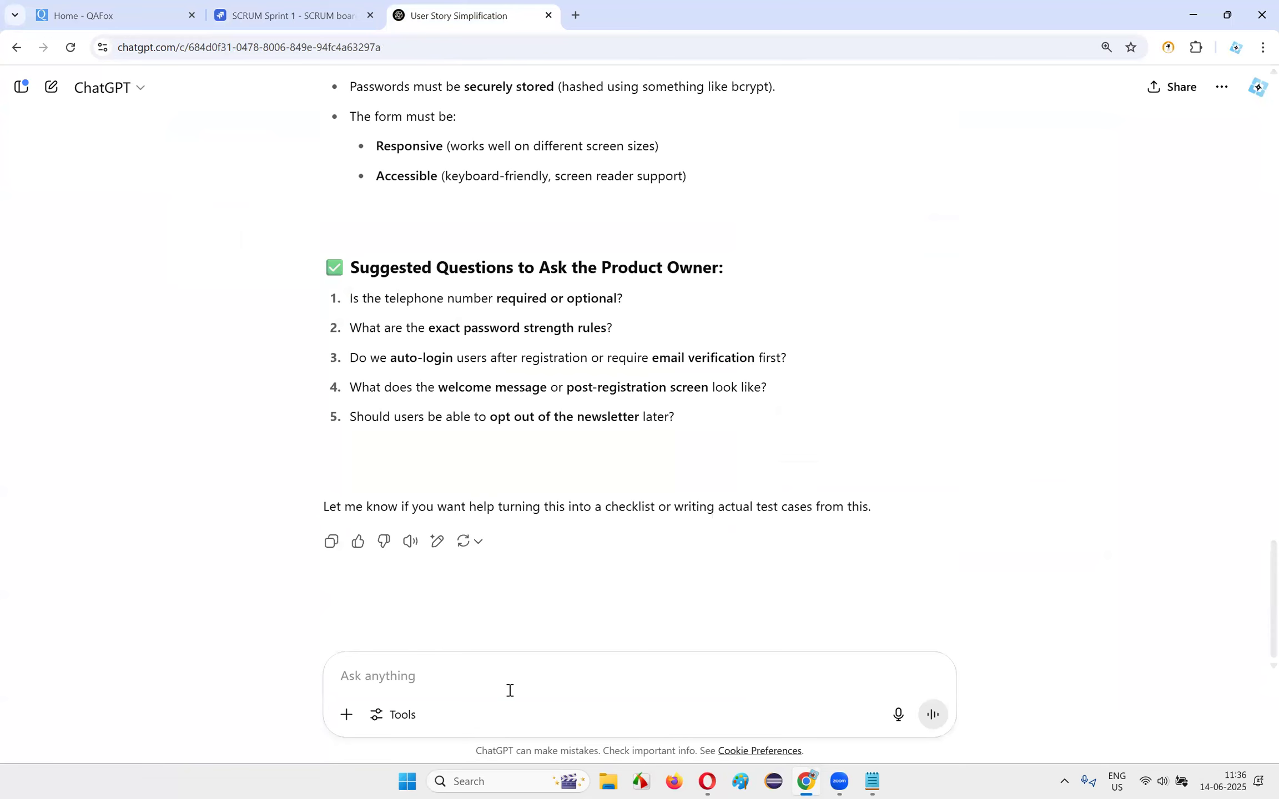
{"action": "left_click_drag", "start_coordinate": [347, 259], "coordinate": [883, 458]}
{"action": "left_click", "coordinate": [882, 457]}
{"action": "left_click", "coordinate": [792, 579]}
- Return to SCRUM-5 in Jira and compare its acceptance criteria with the posted clarification questions and answers
{"action": "left_click", "coordinate": [288, 15]}
{"action": "scroll", "coordinate": [514, 390], "scroll_direction": "down", "scroll_amount": 10}
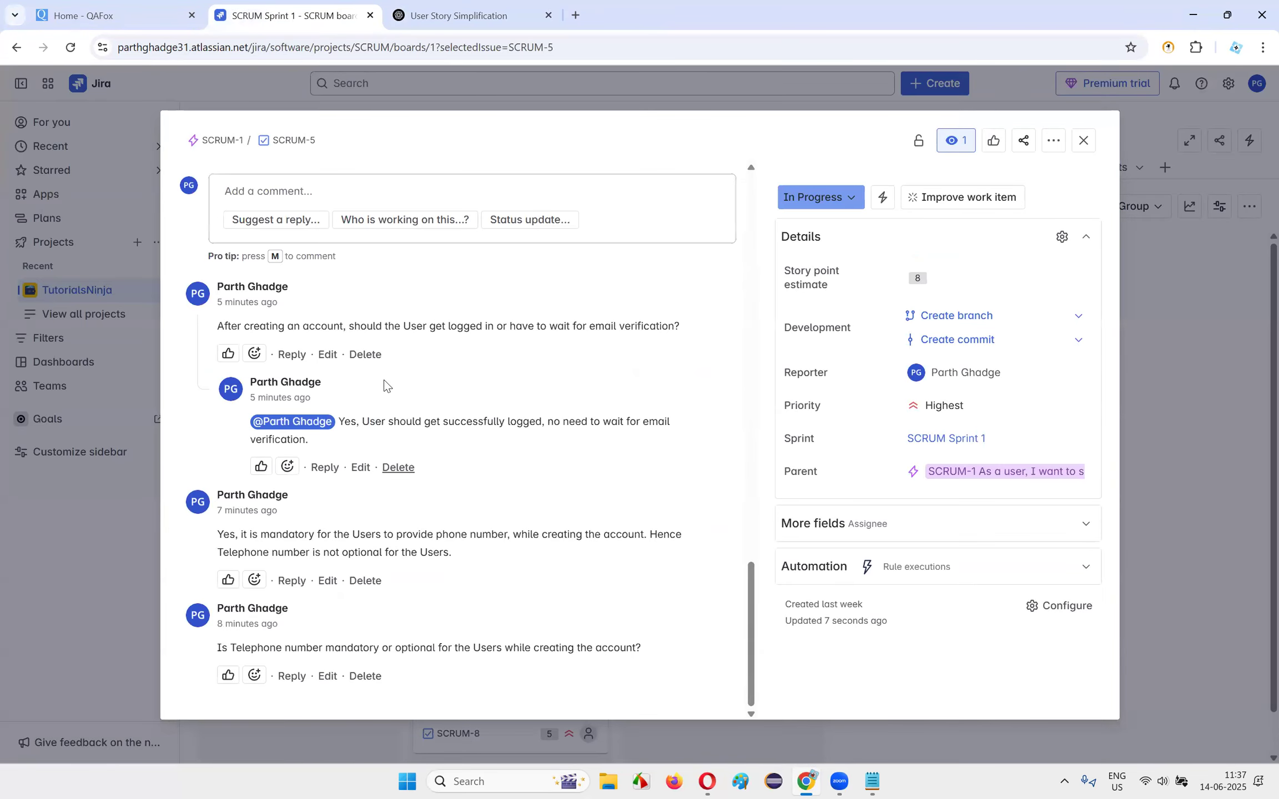
{"action": "scroll", "coordinate": [387, 387], "scroll_direction": "up", "scroll_amount": 10}
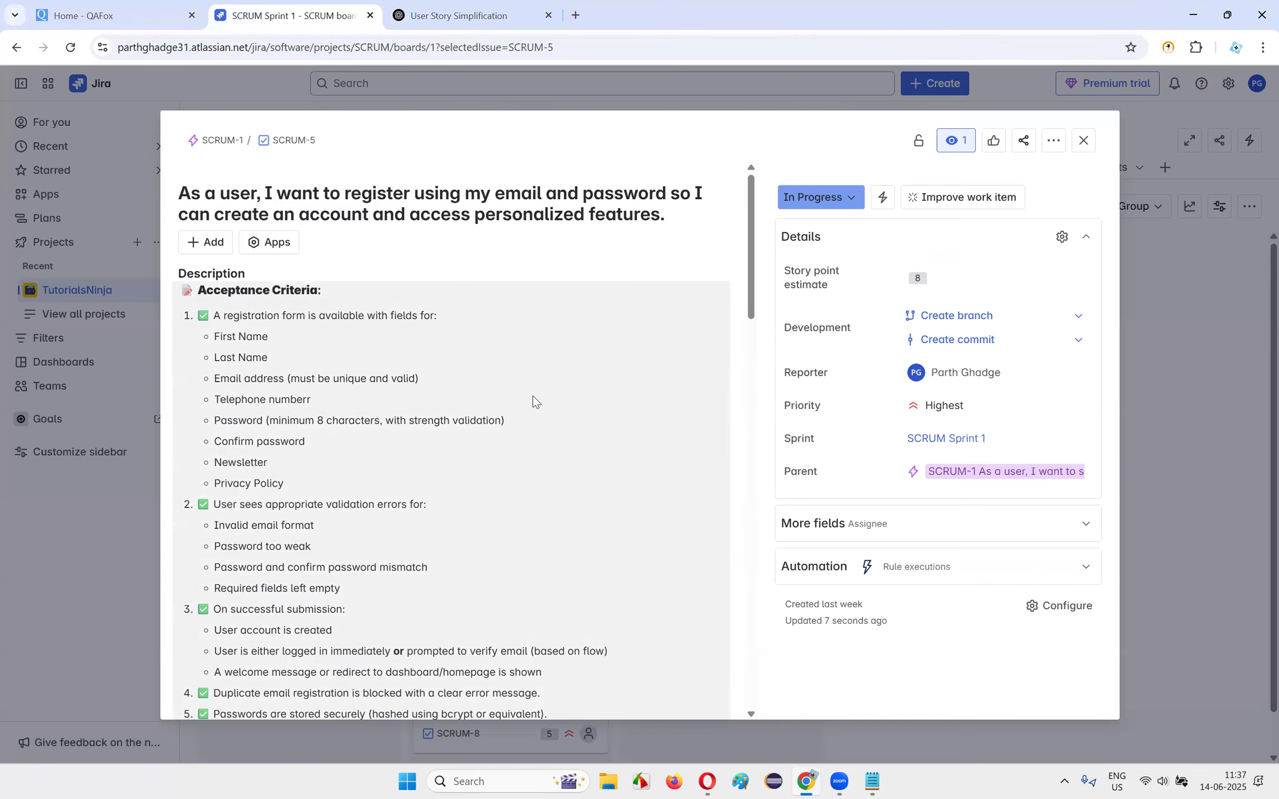
{"action": "scroll", "coordinate": [507, 465], "scroll_direction": "down", "scroll_amount": 10}
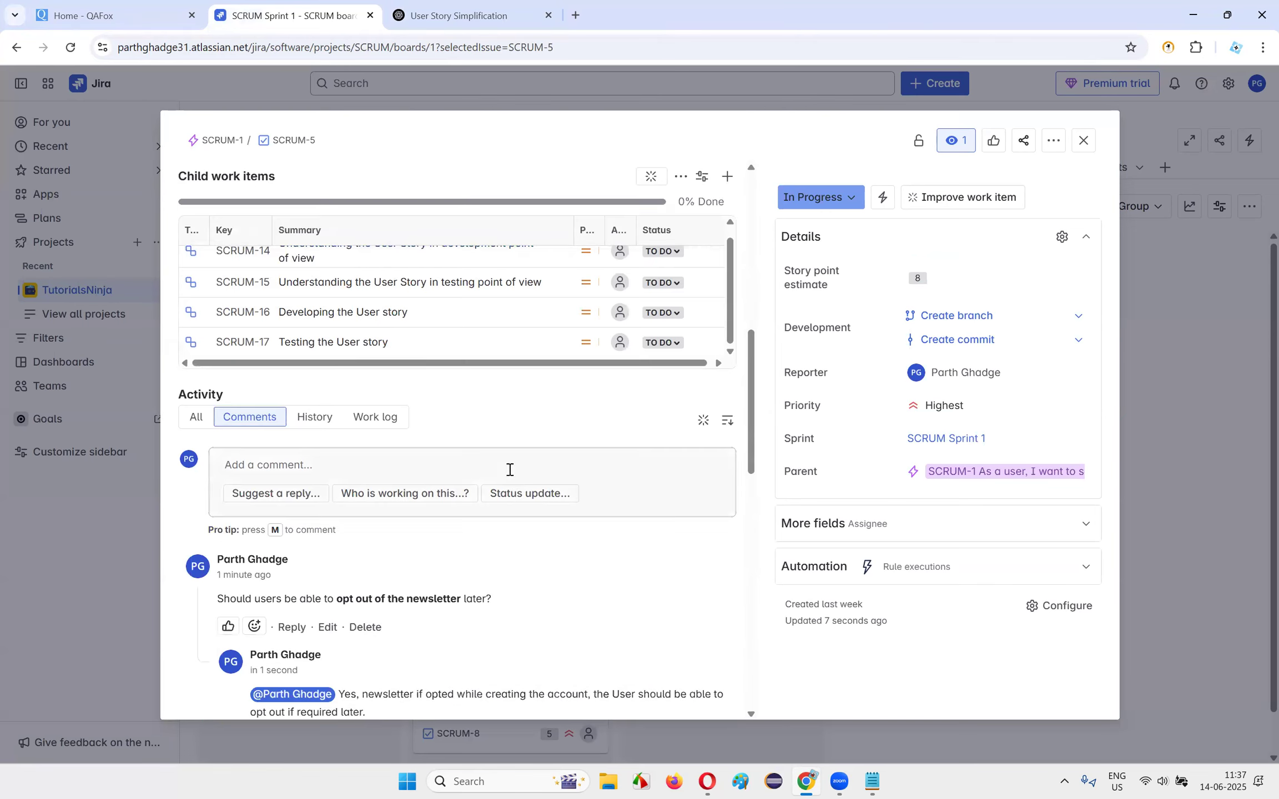
{"action": "scroll", "coordinate": [612, 295], "scroll_direction": "up", "scroll_amount": 10}
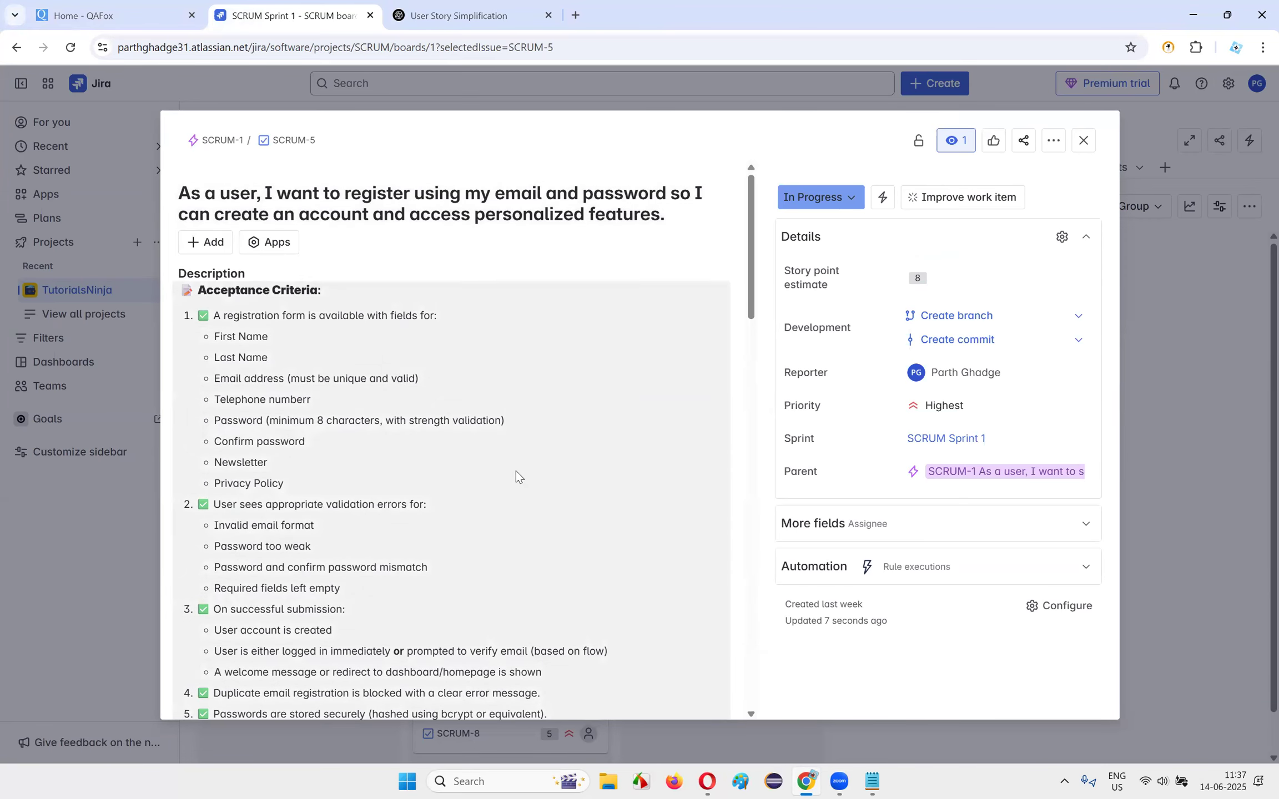
{"action": "scroll", "coordinate": [465, 422], "scroll_direction": "down", "scroll_amount": 15}
{"action": "scroll", "coordinate": [408, 390], "scroll_direction": "up", "scroll_amount": 15}
{"action": "scroll", "coordinate": [430, 463], "scroll_direction": "down", "scroll_amount": 20}
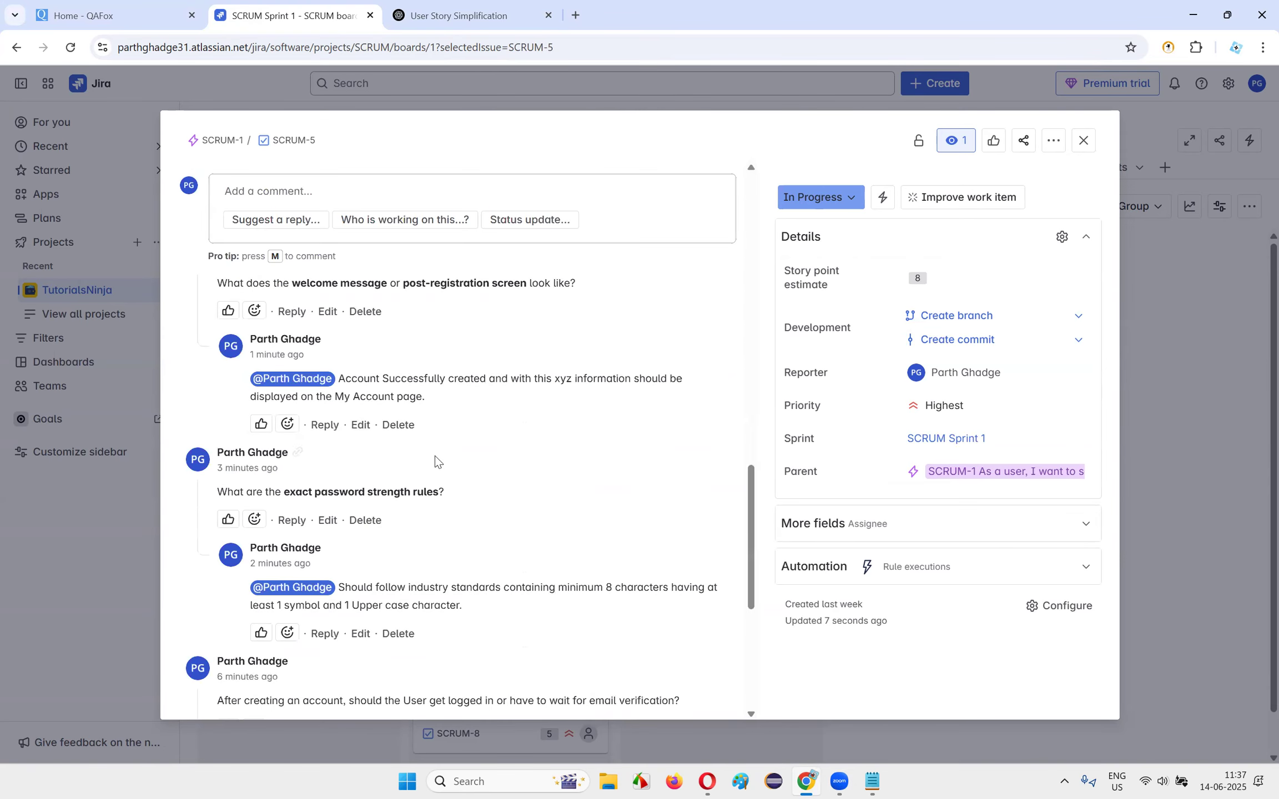
{"action": "scroll", "coordinate": [417, 472], "scroll_direction": "up", "scroll_amount": 5}
{"action": "scroll", "coordinate": [397, 413], "scroll_direction": "up", "scroll_amount": 8}
{"action": "scroll", "coordinate": [591, 555], "scroll_direction": "down", "scroll_amount": 7}
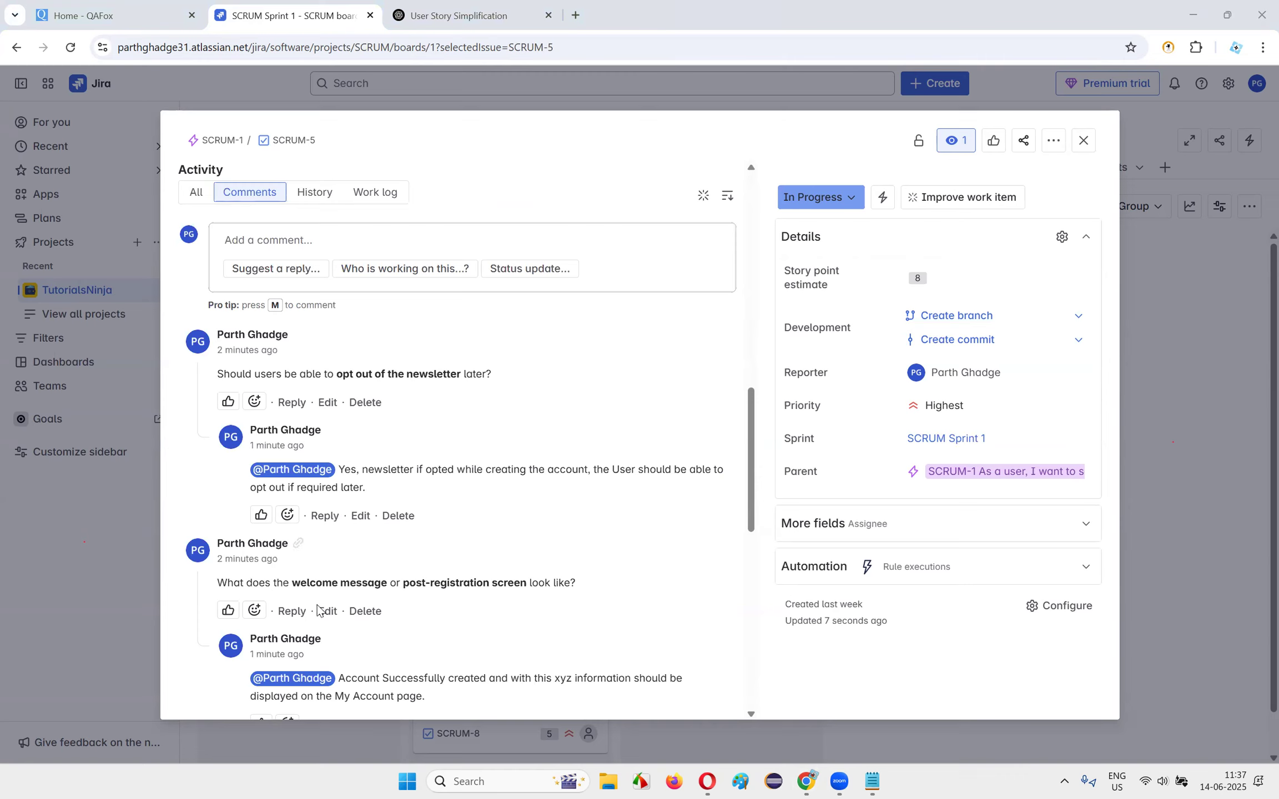
{"action": "scroll", "coordinate": [371, 562], "scroll_direction": "up", "scroll_amount": 15}
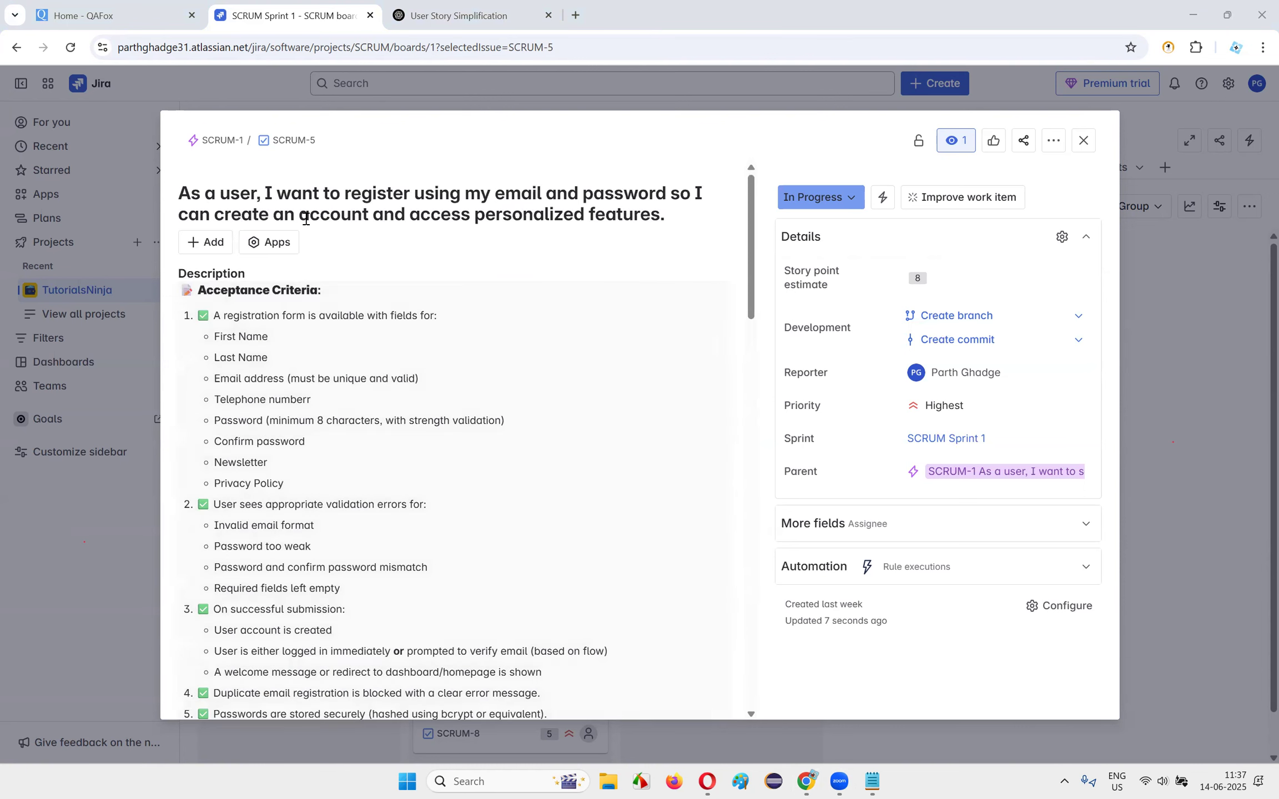
{"action": "scroll", "coordinate": [345, 586], "scroll_direction": "down", "scroll_amount": 15}
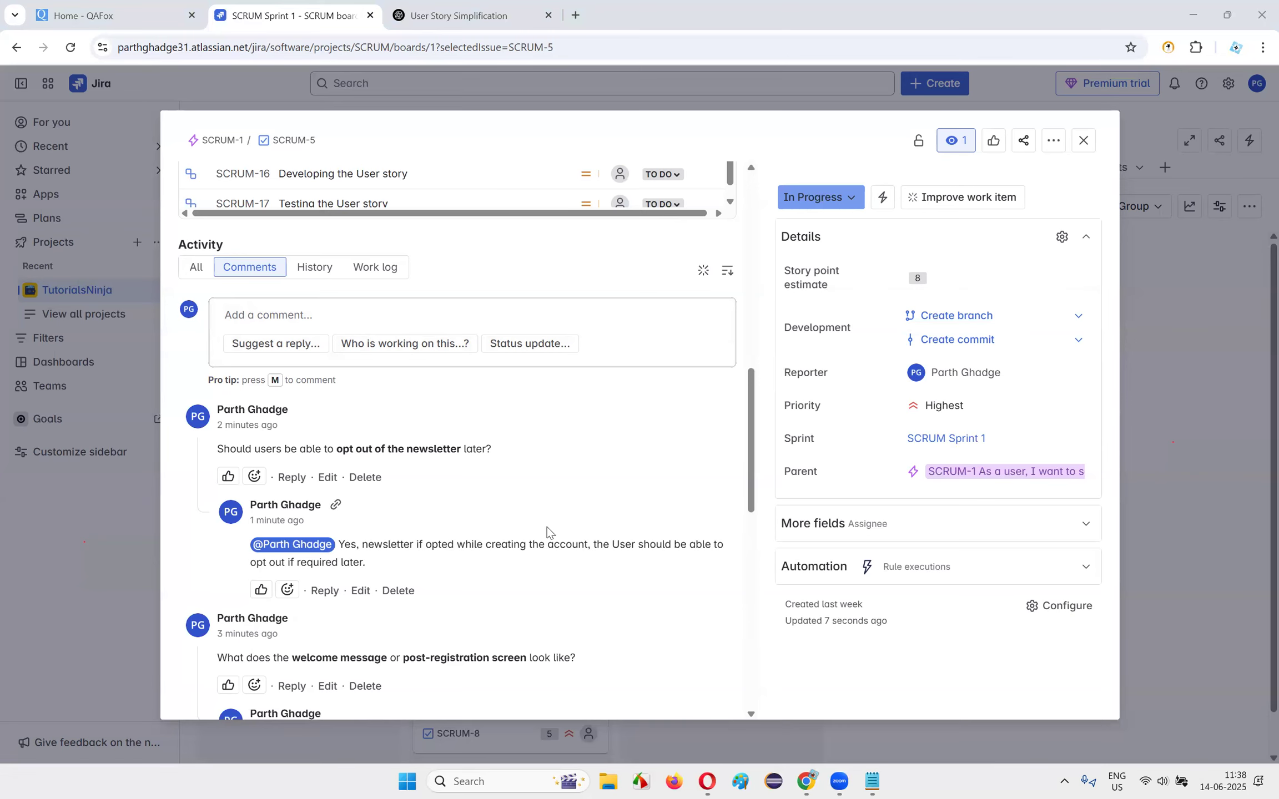
{"action": "scroll", "coordinate": [645, 559], "scroll_direction": "down", "scroll_amount": 3}
{"action": "scroll", "coordinate": [346, 419], "scroll_direction": "up", "scroll_amount": 5}
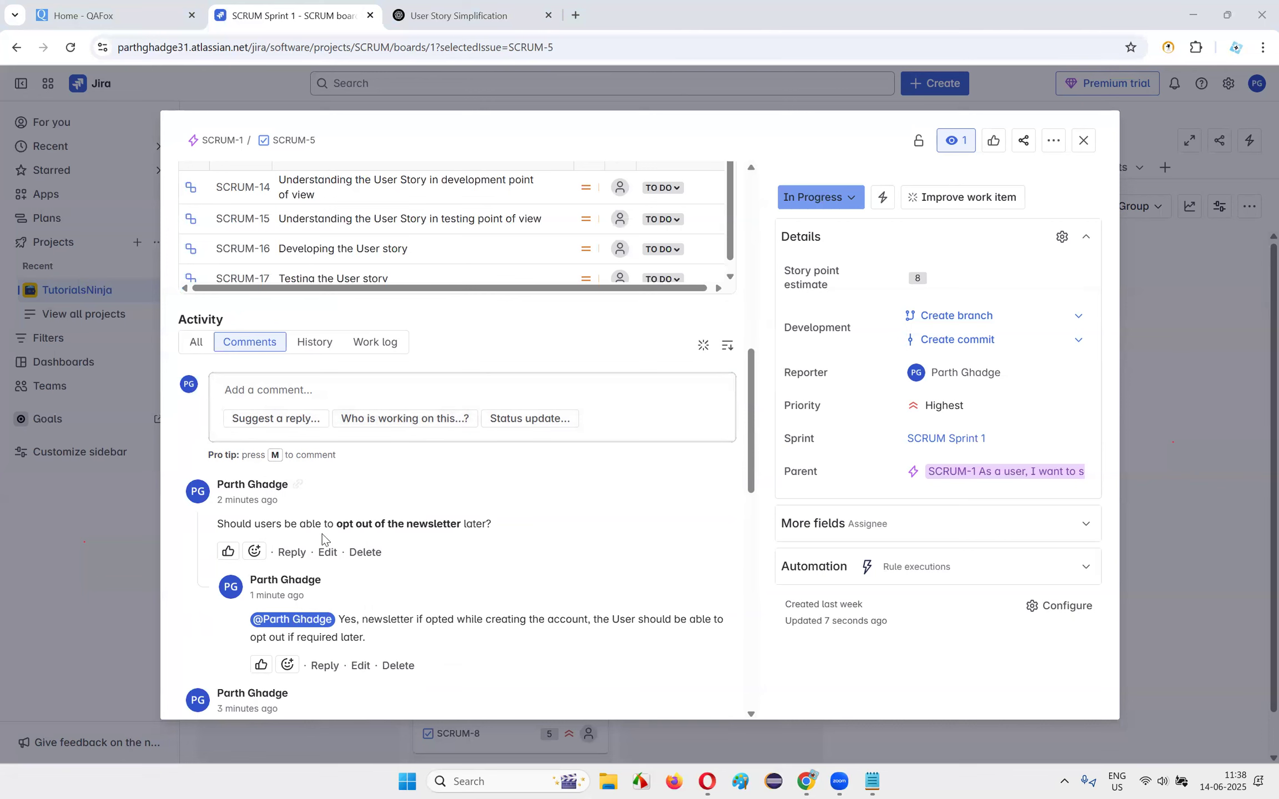
{"action": "scroll", "coordinate": [427, 522], "scroll_direction": "up", "scroll_amount": 5}
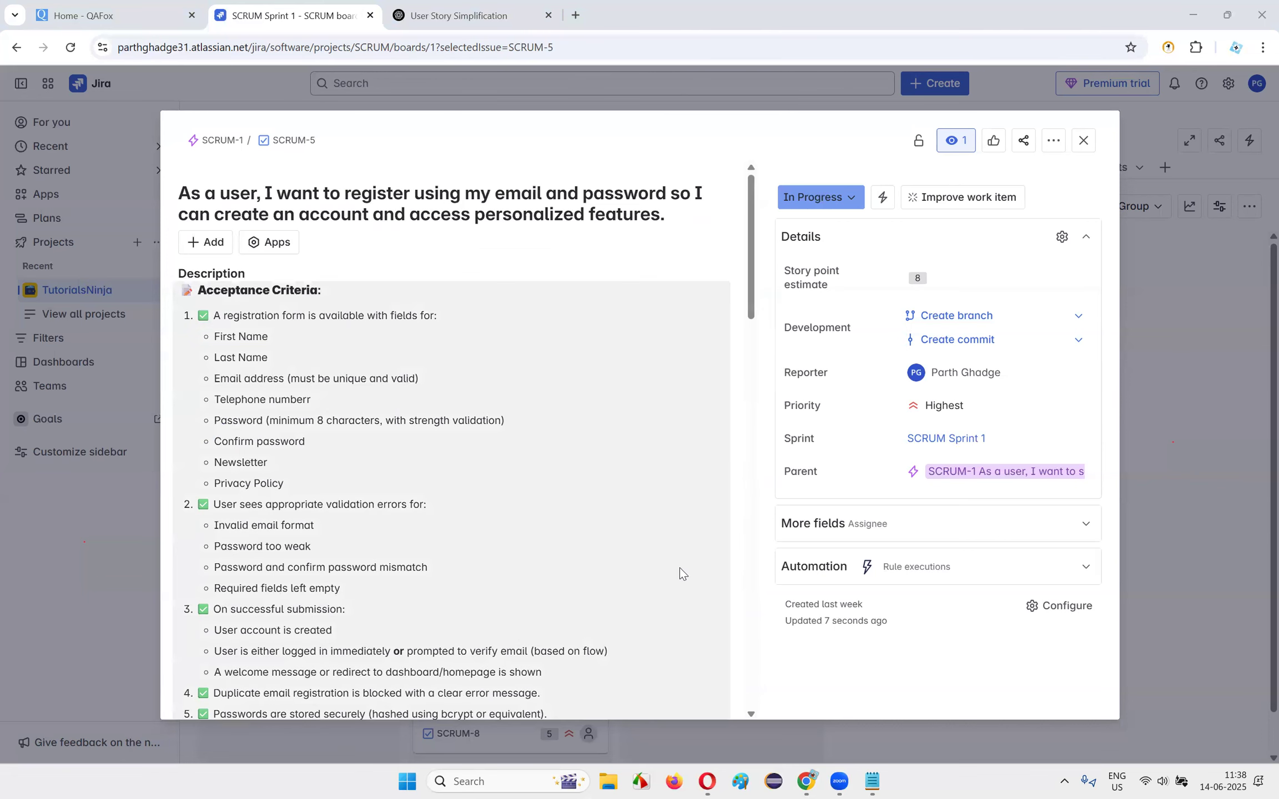
{"action": "scroll", "coordinate": [679, 567], "scroll_direction": "down", "scroll_amount": 5}
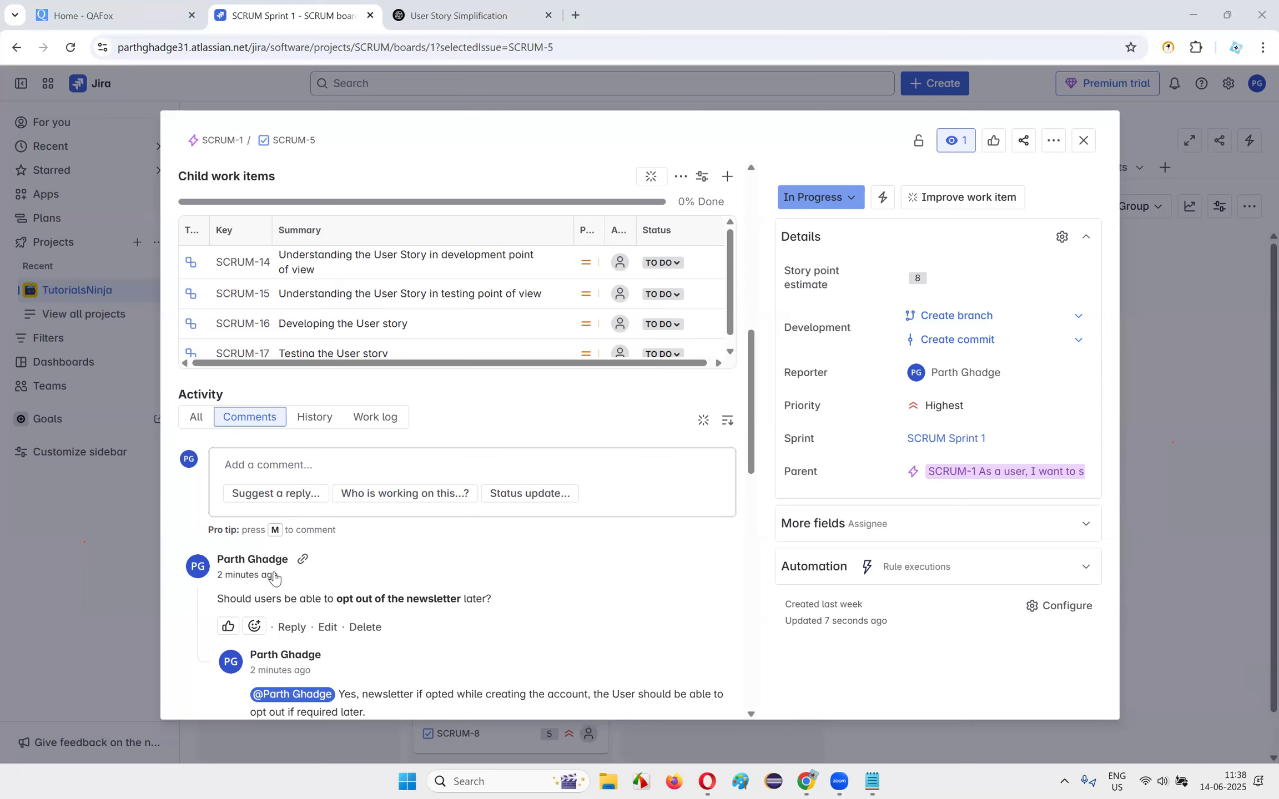
- Read through the SCRUM-5 comment threads on newsletter opt-out, welcome message, password rules, email verification and telephone number
{"action": "scroll", "coordinate": [361, 550], "scroll_direction": "up", "scroll_amount": 2}
{"action": "scroll", "coordinate": [362, 519], "scroll_direction": "down", "scroll_amount": 7}
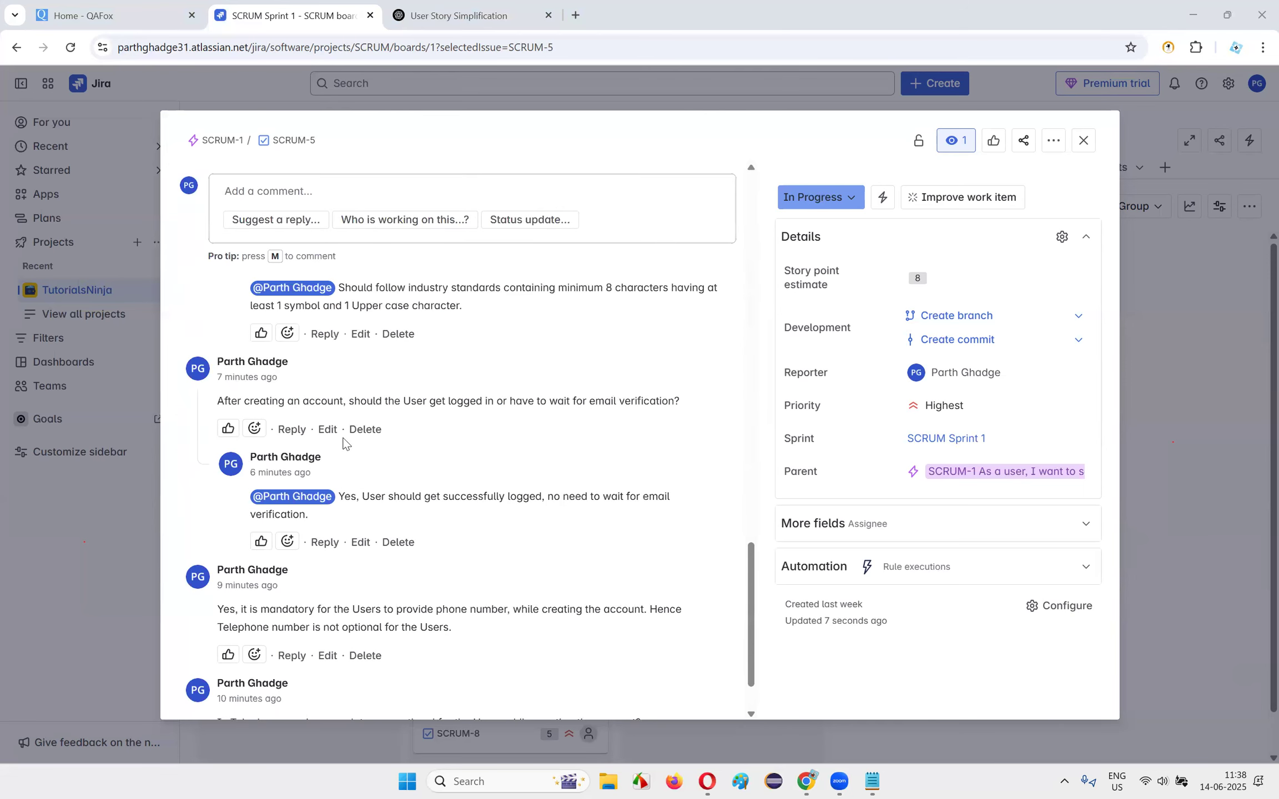
{"action": "scroll", "coordinate": [431, 442], "scroll_direction": "up", "scroll_amount": 5}
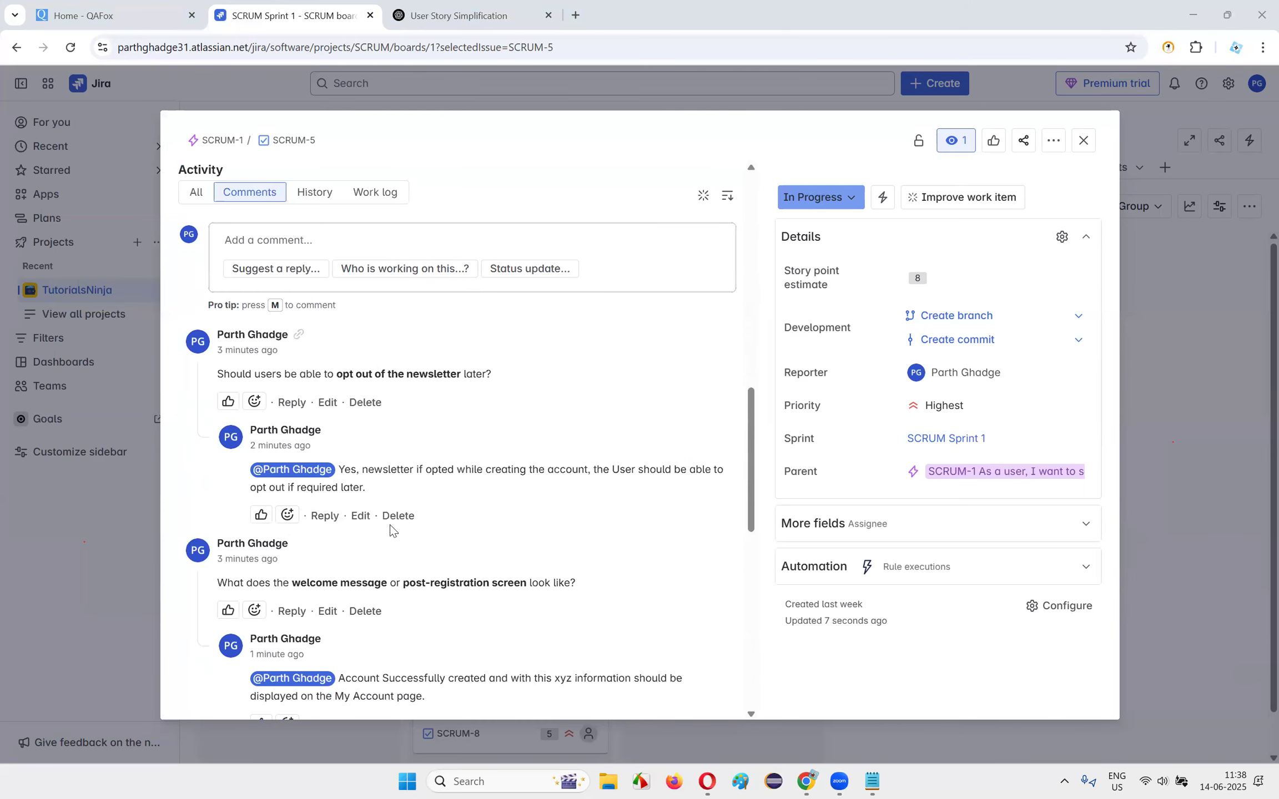
{"action": "scroll", "coordinate": [389, 500], "scroll_direction": "up", "scroll_amount": 3}
{"action": "scroll", "coordinate": [378, 422], "scroll_direction": "down", "scroll_amount": 4}
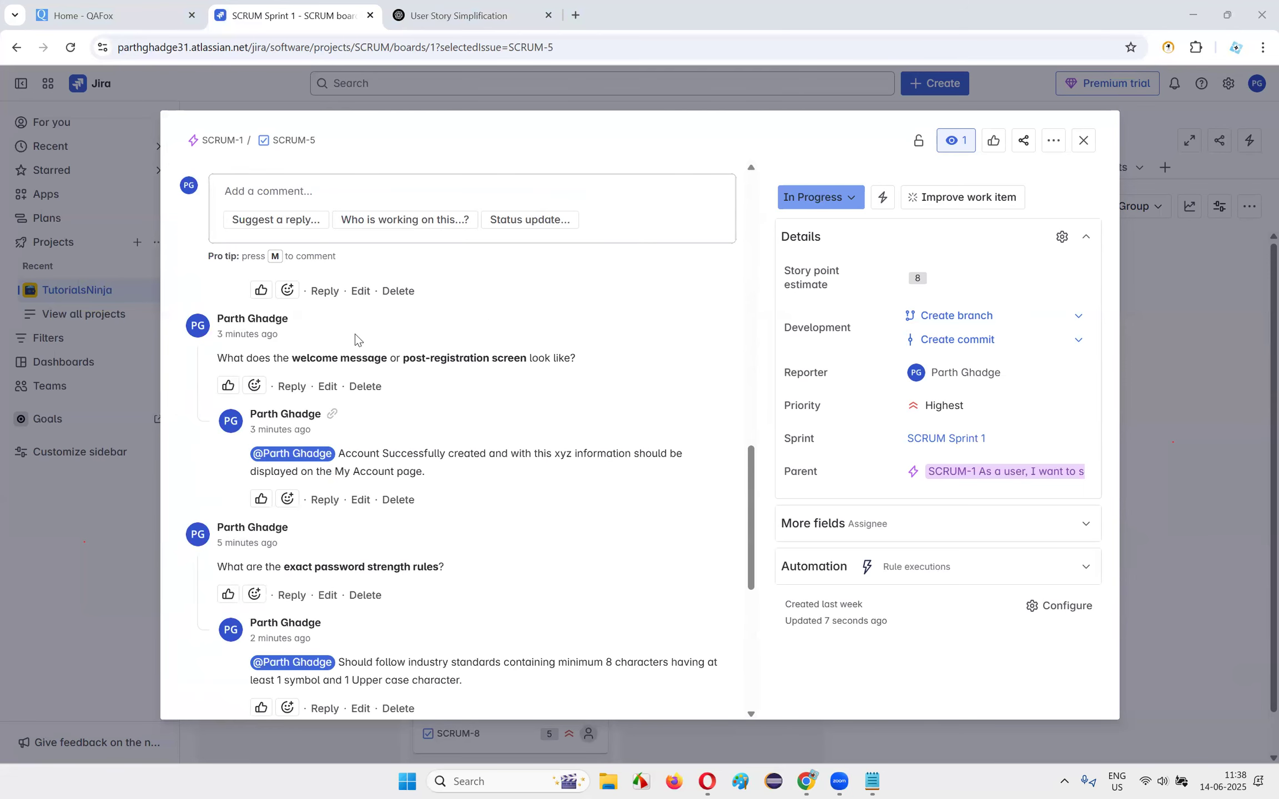
{"action": "scroll", "coordinate": [512, 592], "scroll_direction": "down", "scroll_amount": 5}
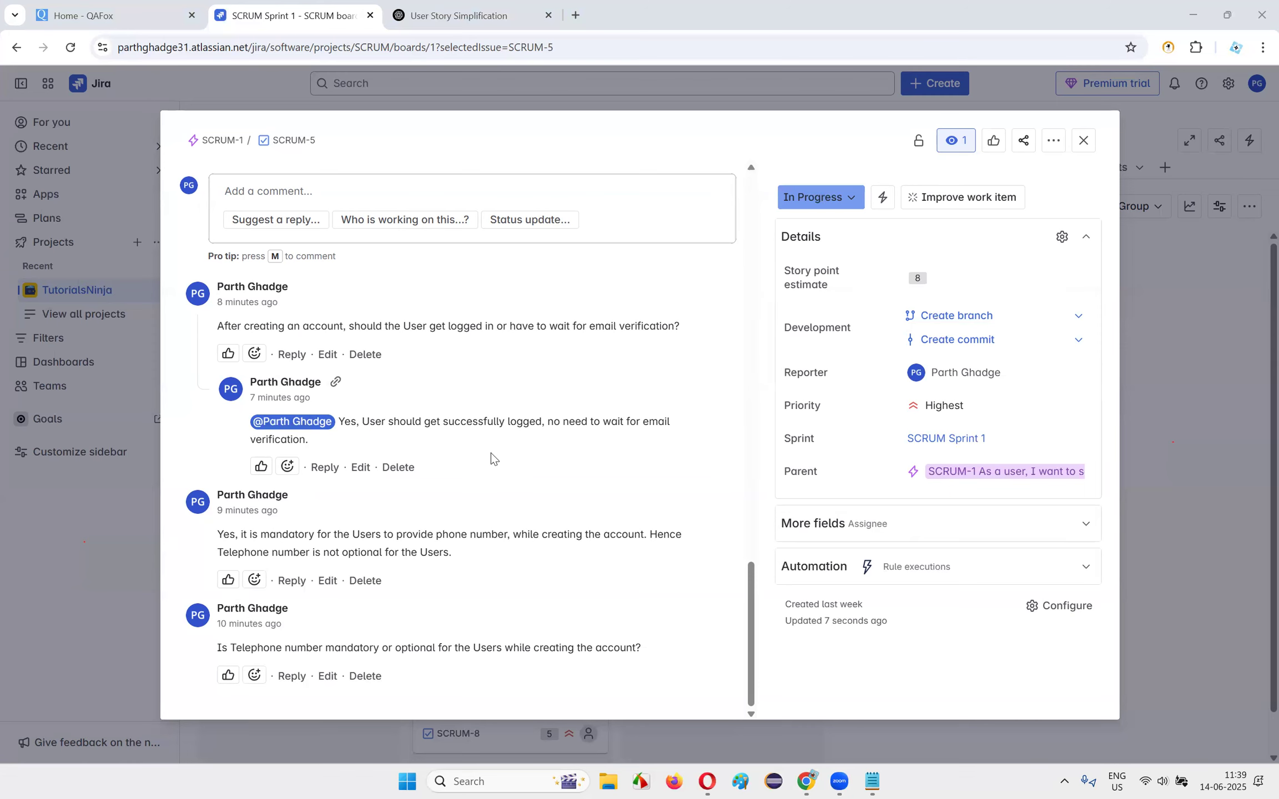
{"action": "scroll", "coordinate": [357, 259], "scroll_direction": "up", "scroll_amount": 10}
{"action": "scroll", "coordinate": [357, 312], "scroll_direction": "down", "scroll_amount": 6}
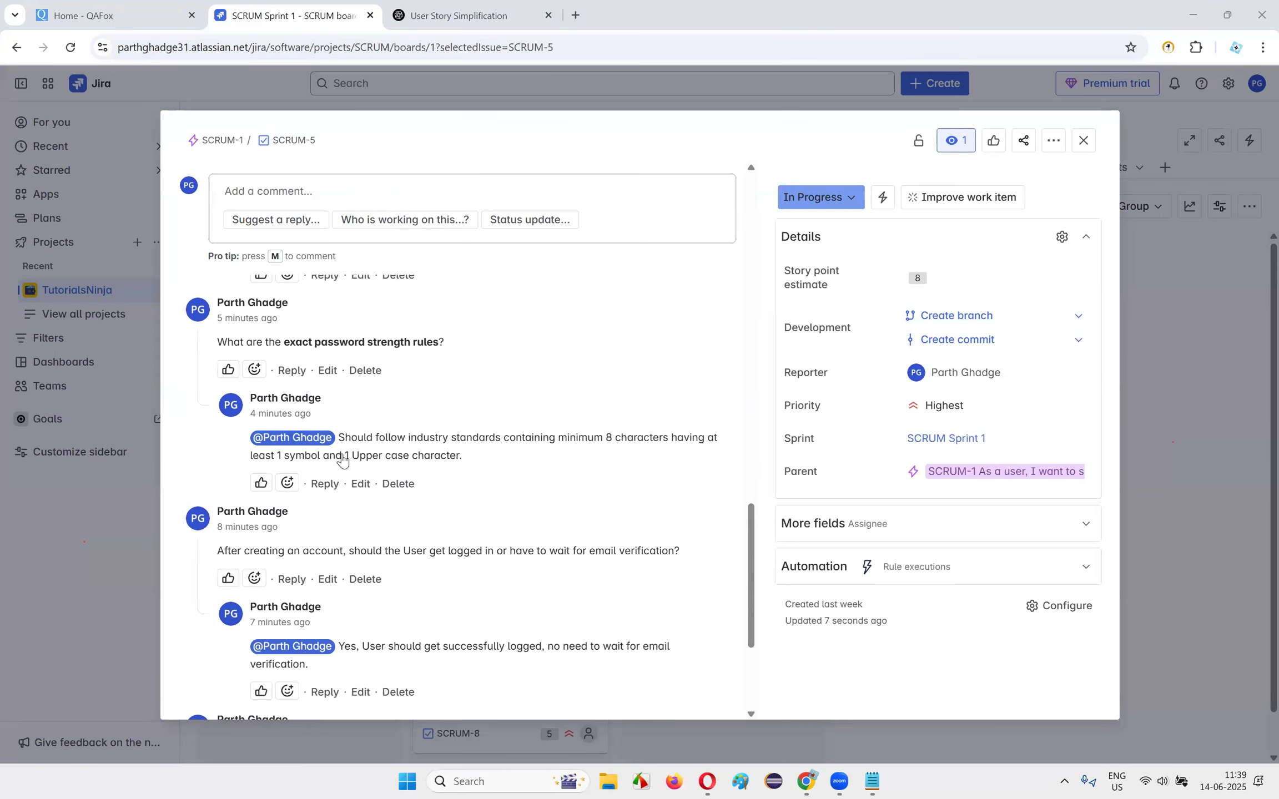
{"action": "scroll", "coordinate": [366, 472], "scroll_direction": "up", "scroll_amount": 5}
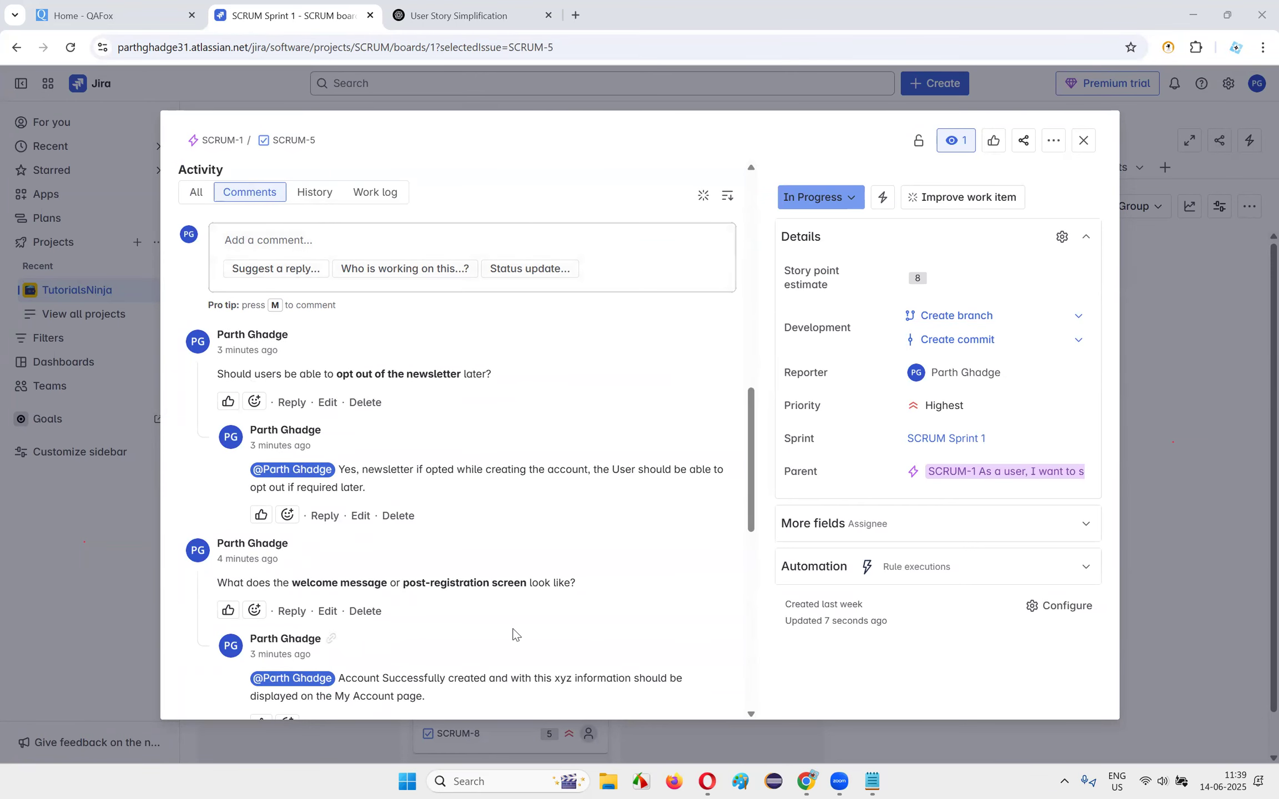
{"action": "scroll", "coordinate": [480, 501], "scroll_direction": "up", "scroll_amount": 10}
{"action": "scroll", "coordinate": [476, 495], "scroll_direction": "down", "scroll_amount": 6}
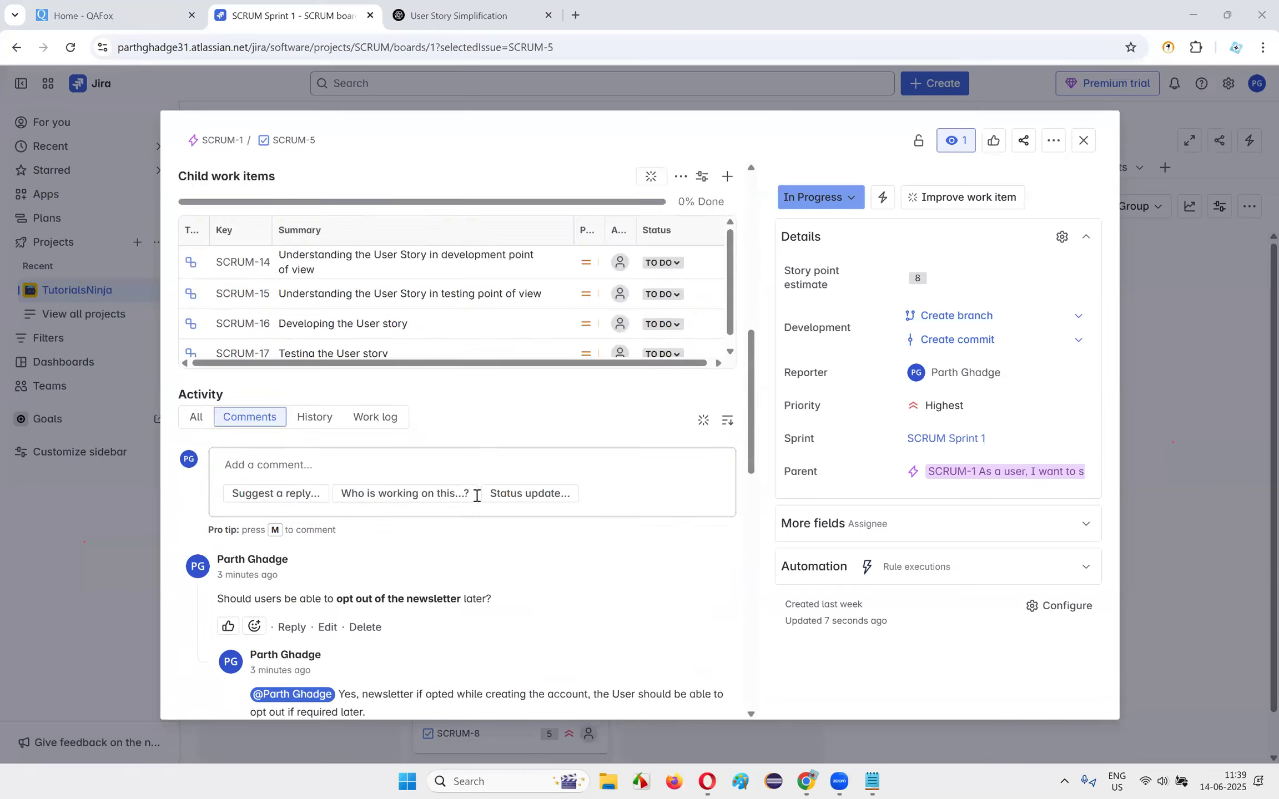
{"action": "scroll", "coordinate": [476, 496], "scroll_direction": "down", "scroll_amount": 5}
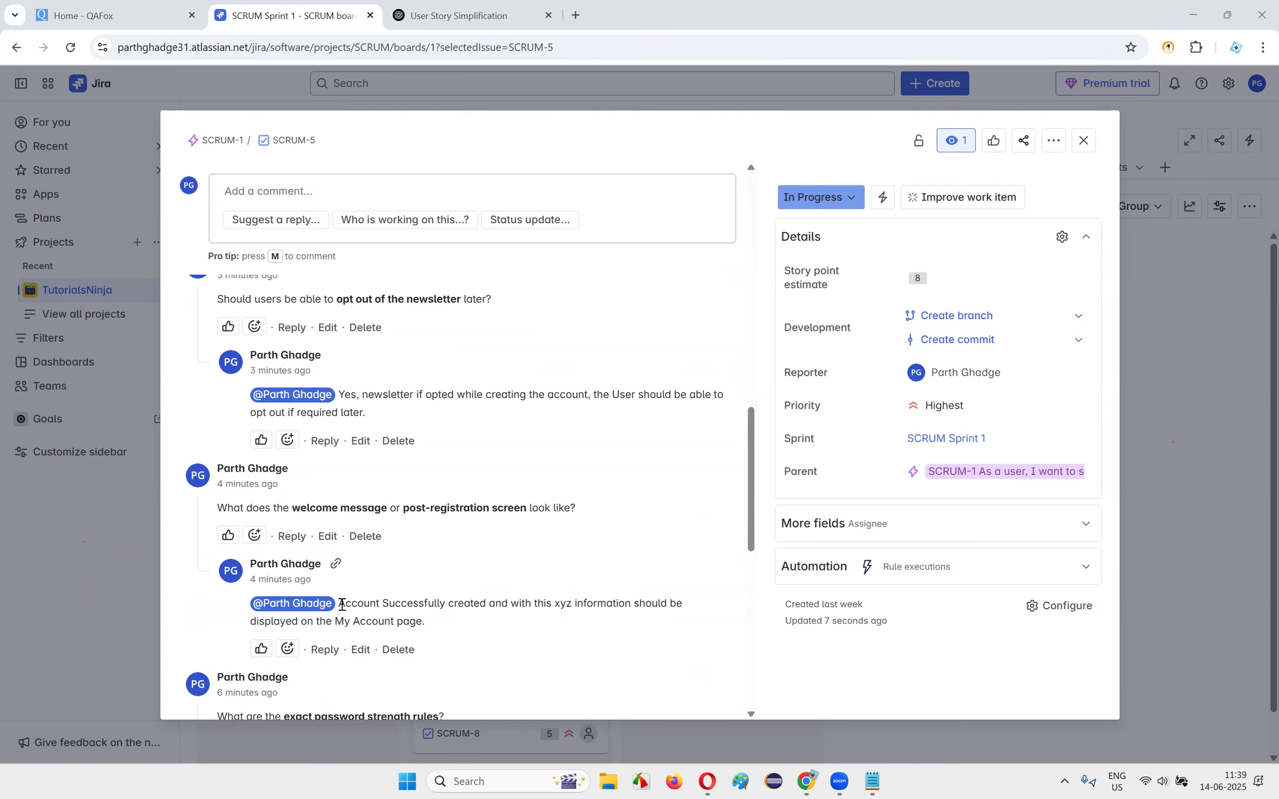
- Review the whole SCRUM-5 story again, covering its acceptance criteria, child work items and clarification comments
{"action": "scroll", "coordinate": [390, 536], "scroll_direction": "up", "scroll_amount": 15}
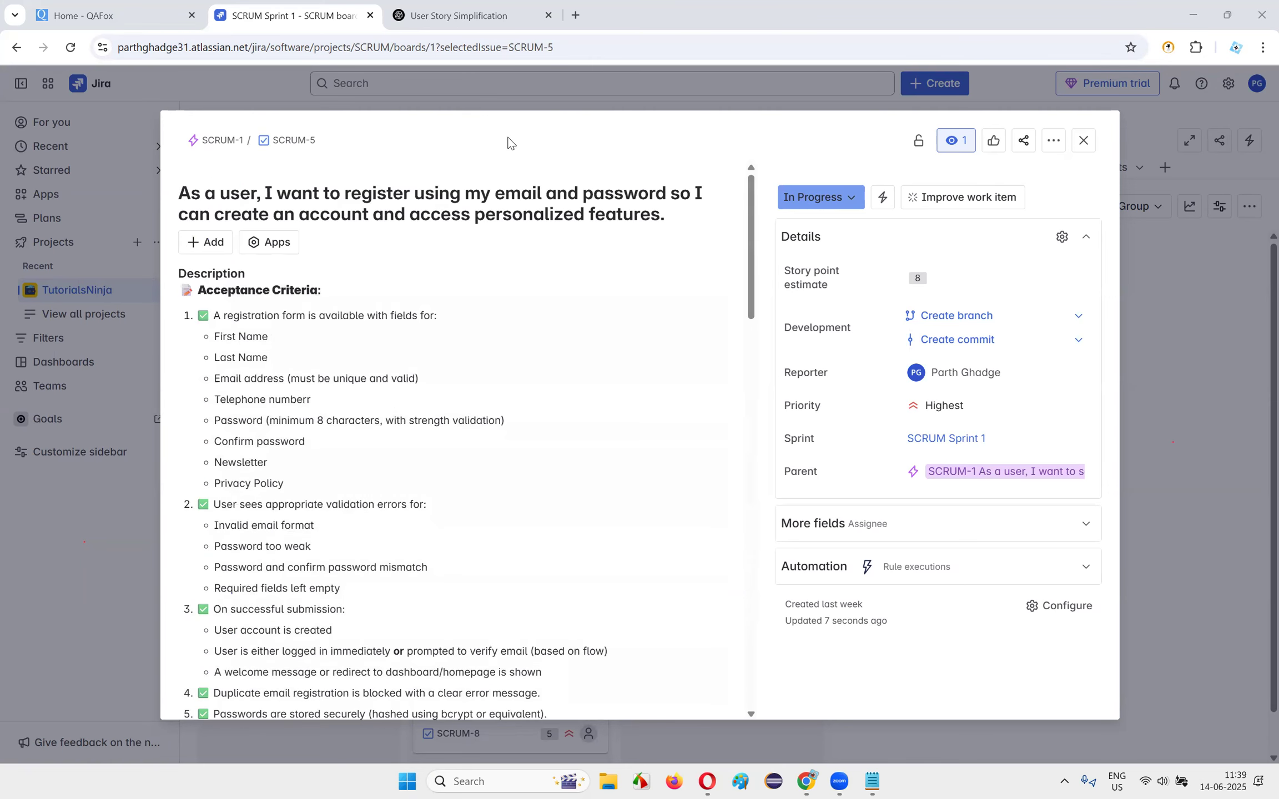
{"action": "scroll", "coordinate": [337, 308], "scroll_direction": "down", "scroll_amount": 15}
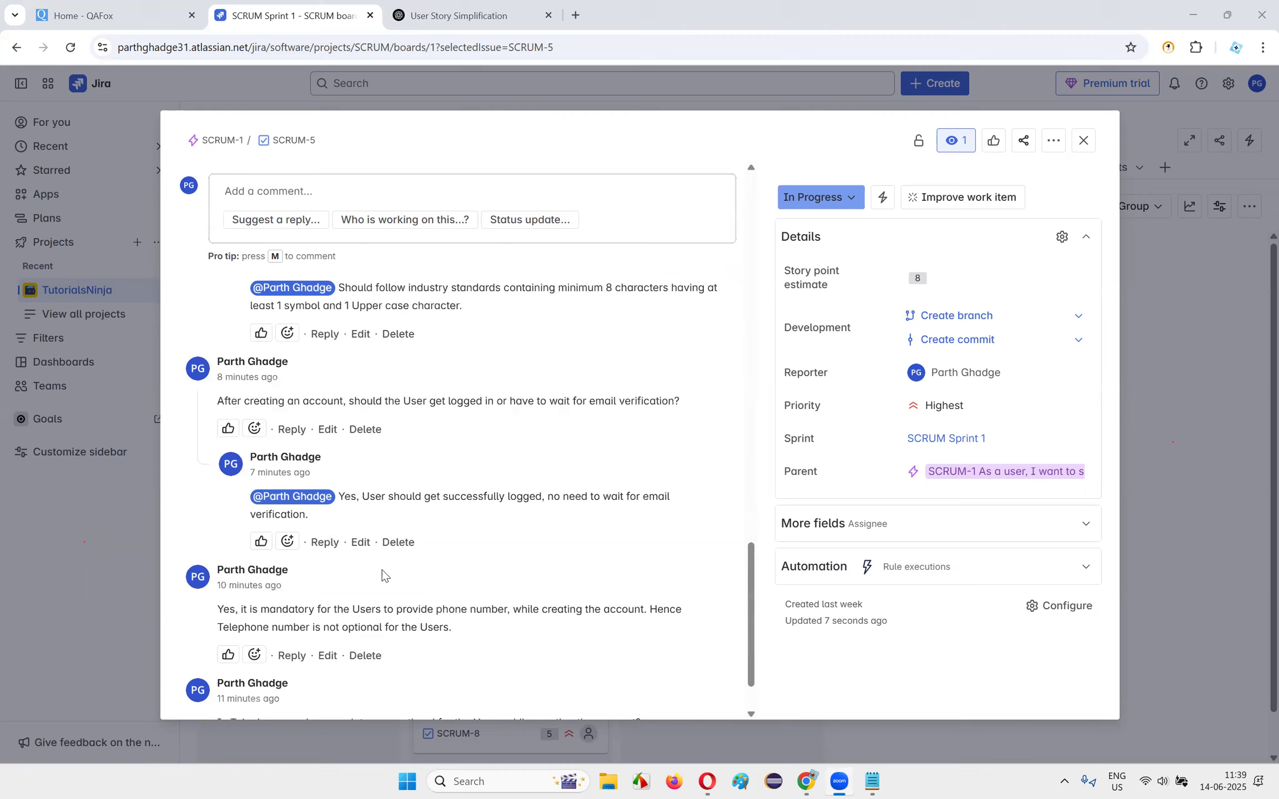
{"action": "scroll", "coordinate": [382, 571], "scroll_direction": "up", "scroll_amount": 12}
{"action": "scroll", "coordinate": [348, 179], "scroll_direction": "up", "scroll_amount": 3}
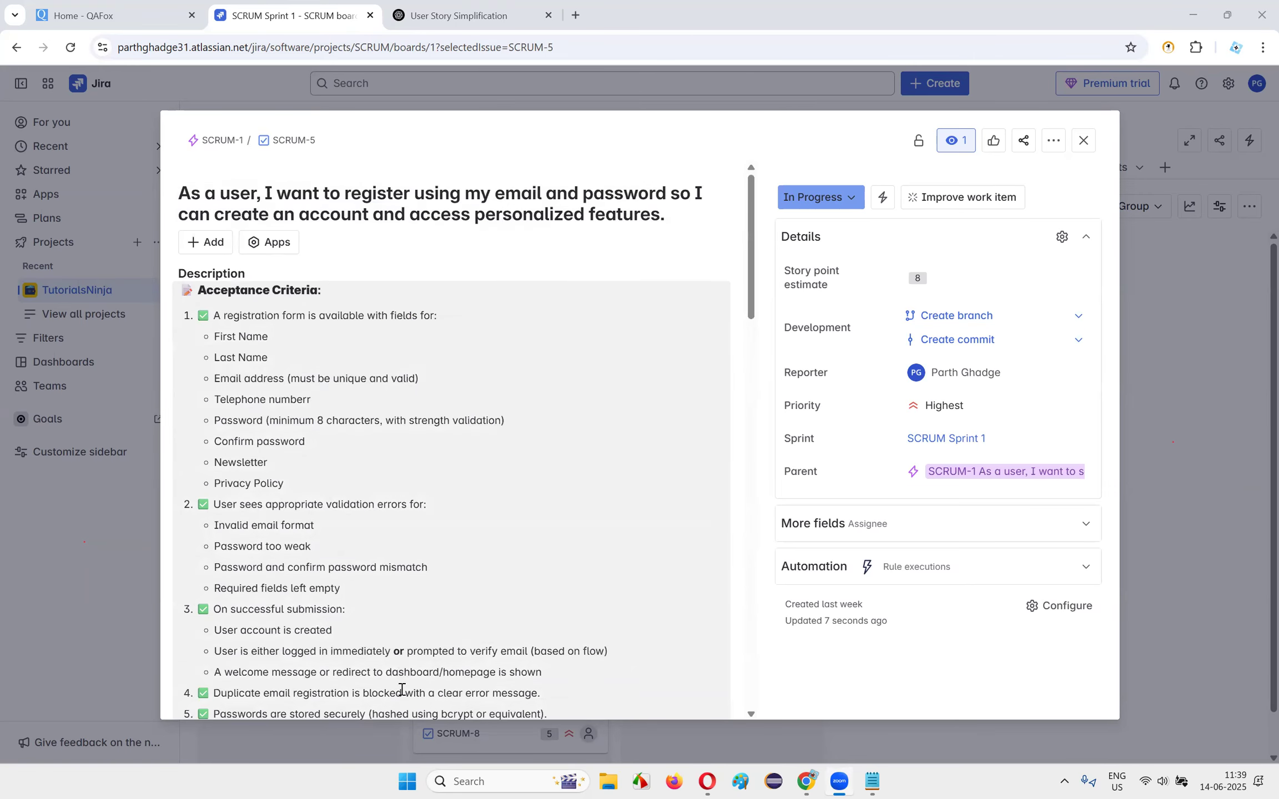
{"action": "scroll", "coordinate": [521, 416], "scroll_direction": "down", "scroll_amount": 7}
{"action": "scroll", "coordinate": [521, 416], "scroll_direction": "down", "scroll_amount": 8}
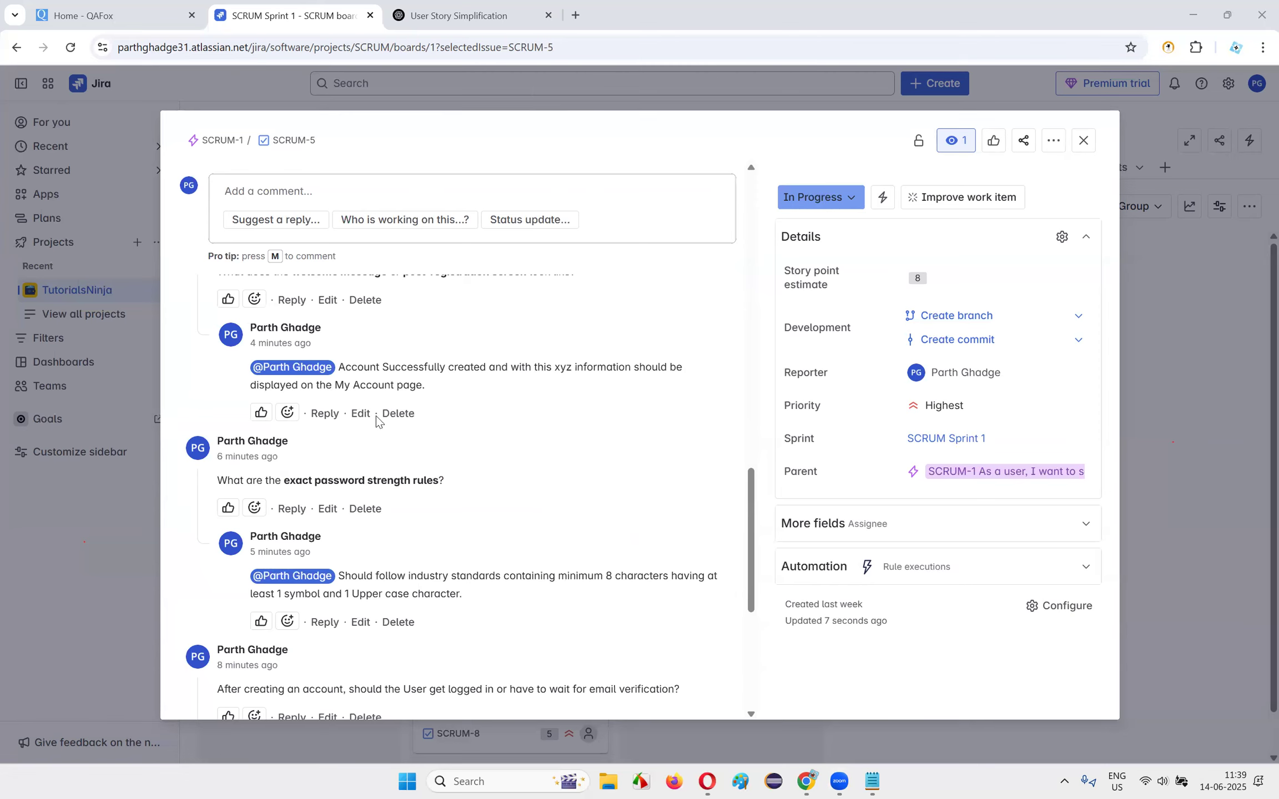
{"action": "scroll", "coordinate": [376, 416], "scroll_direction": "up", "scroll_amount": 10}
{"action": "scroll", "coordinate": [381, 588], "scroll_direction": "down", "scroll_amount": 8}
{"action": "scroll", "coordinate": [408, 479], "scroll_direction": "down", "scroll_amount": 4}
{"action": "scroll", "coordinate": [428, 534], "scroll_direction": "up", "scroll_amount": 8}
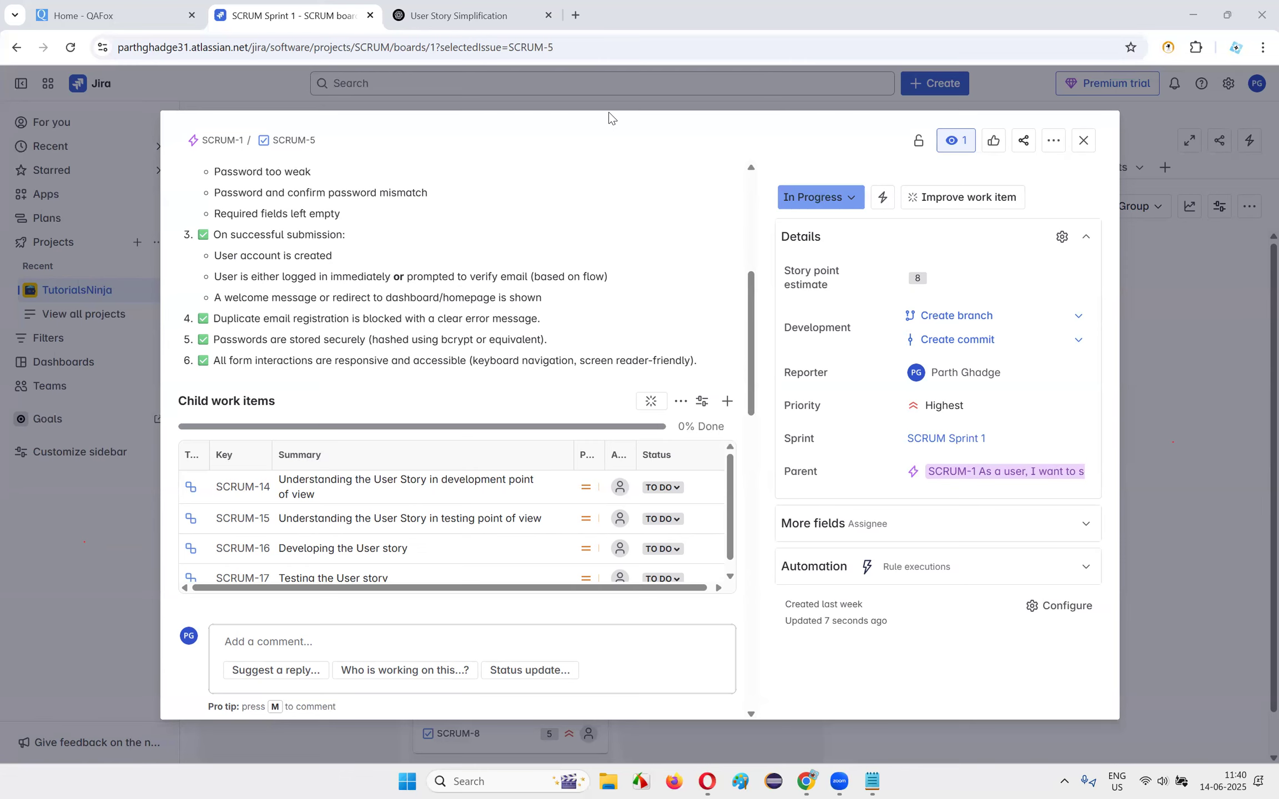
{"action": "scroll", "coordinate": [355, 241], "scroll_direction": "up", "scroll_amount": 5}
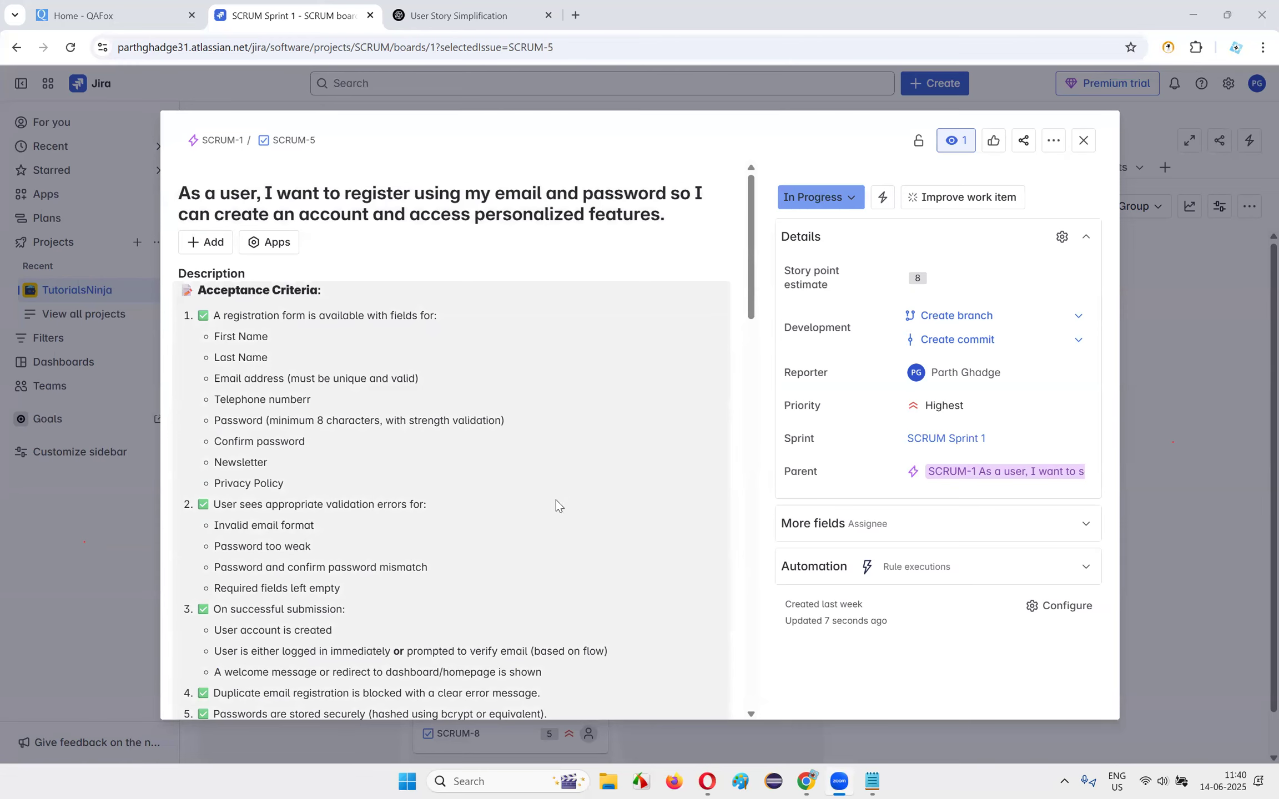
{"action": "scroll", "coordinate": [486, 532], "scroll_direction": "down", "scroll_amount": 10}
{"action": "scroll", "coordinate": [496, 528], "scroll_direction": "up", "scroll_amount": 5}
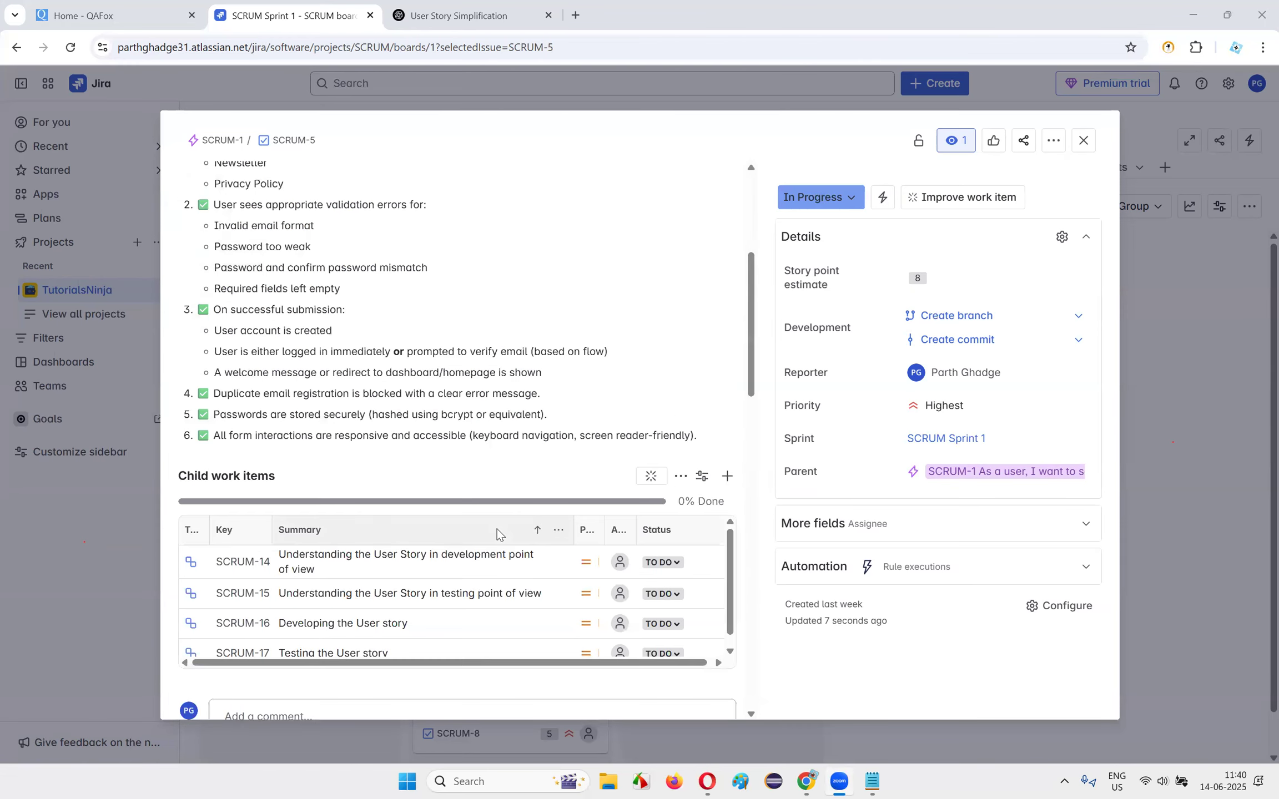
{"action": "scroll", "coordinate": [496, 529], "scroll_direction": "up", "scroll_amount": 10}
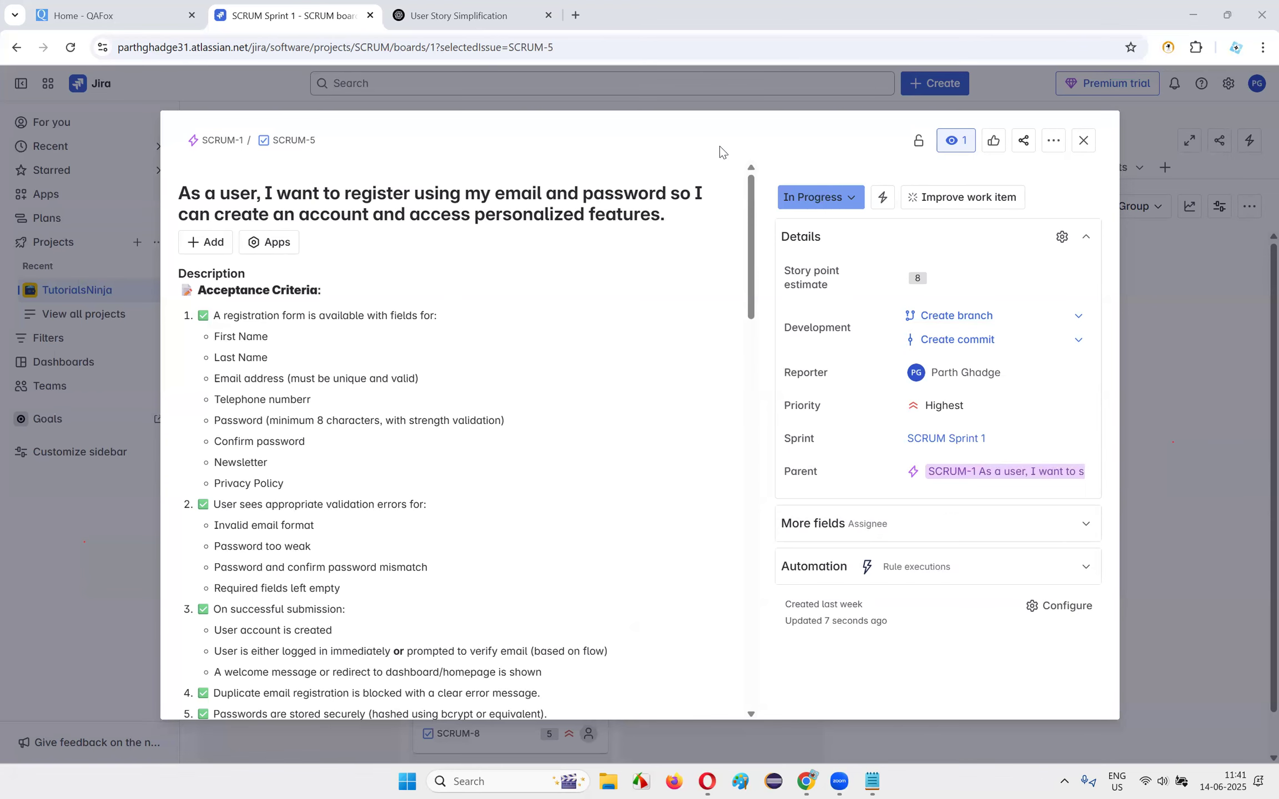
{"action": "scroll", "coordinate": [414, 377], "scroll_direction": "down", "scroll_amount": 20}
{"action": "scroll", "coordinate": [313, 306], "scroll_direction": "up", "scroll_amount": 20}
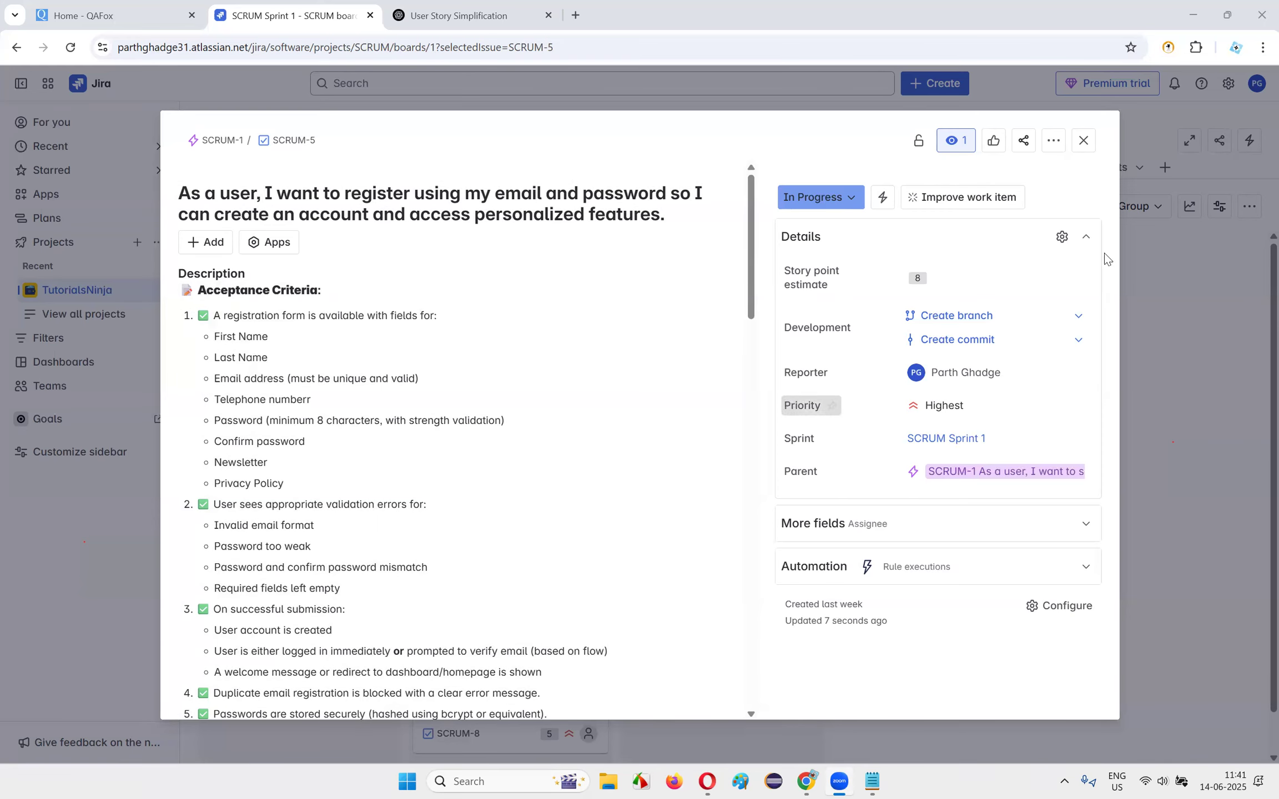
- Close SCRUM-5, reopen it from the In Progress column of the board, and recheck its description, child work items and comments
{"action": "left_click", "coordinate": [1083, 140]}
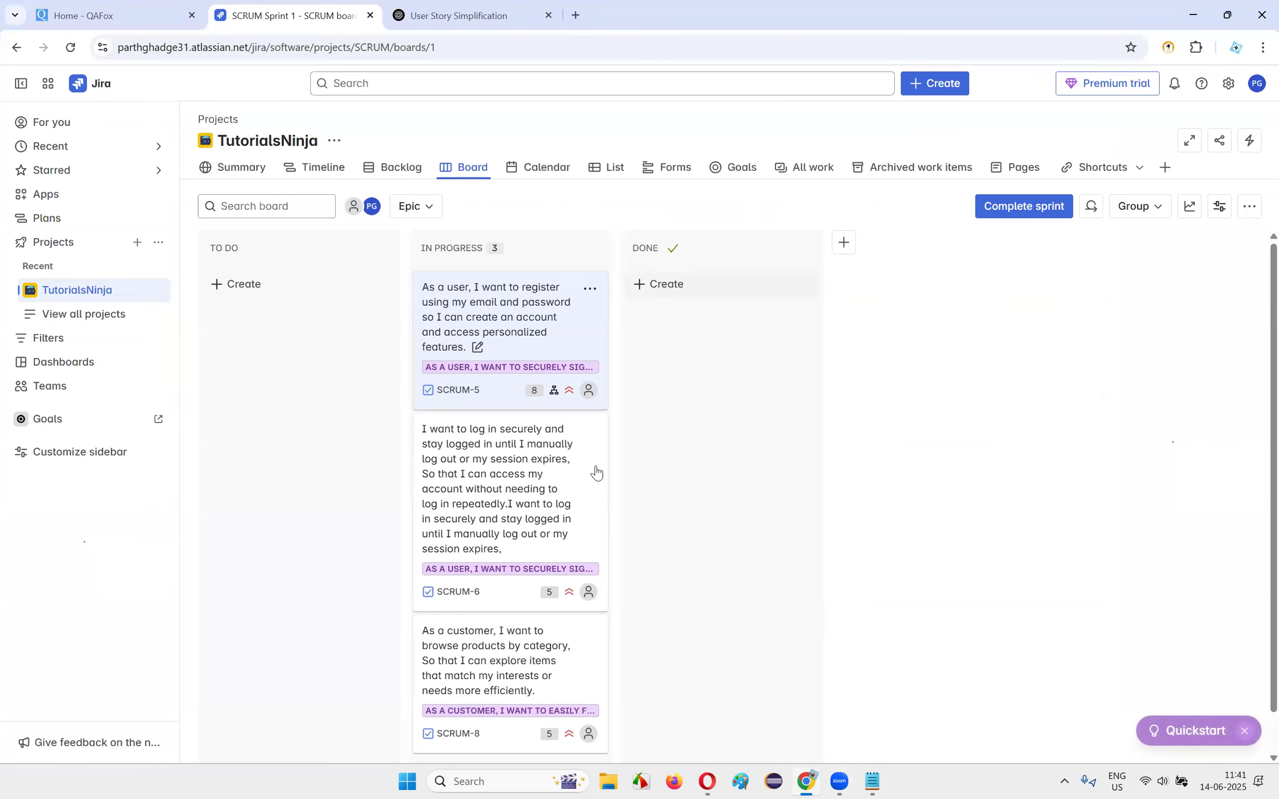
{"action": "left_click", "coordinate": [518, 331]}
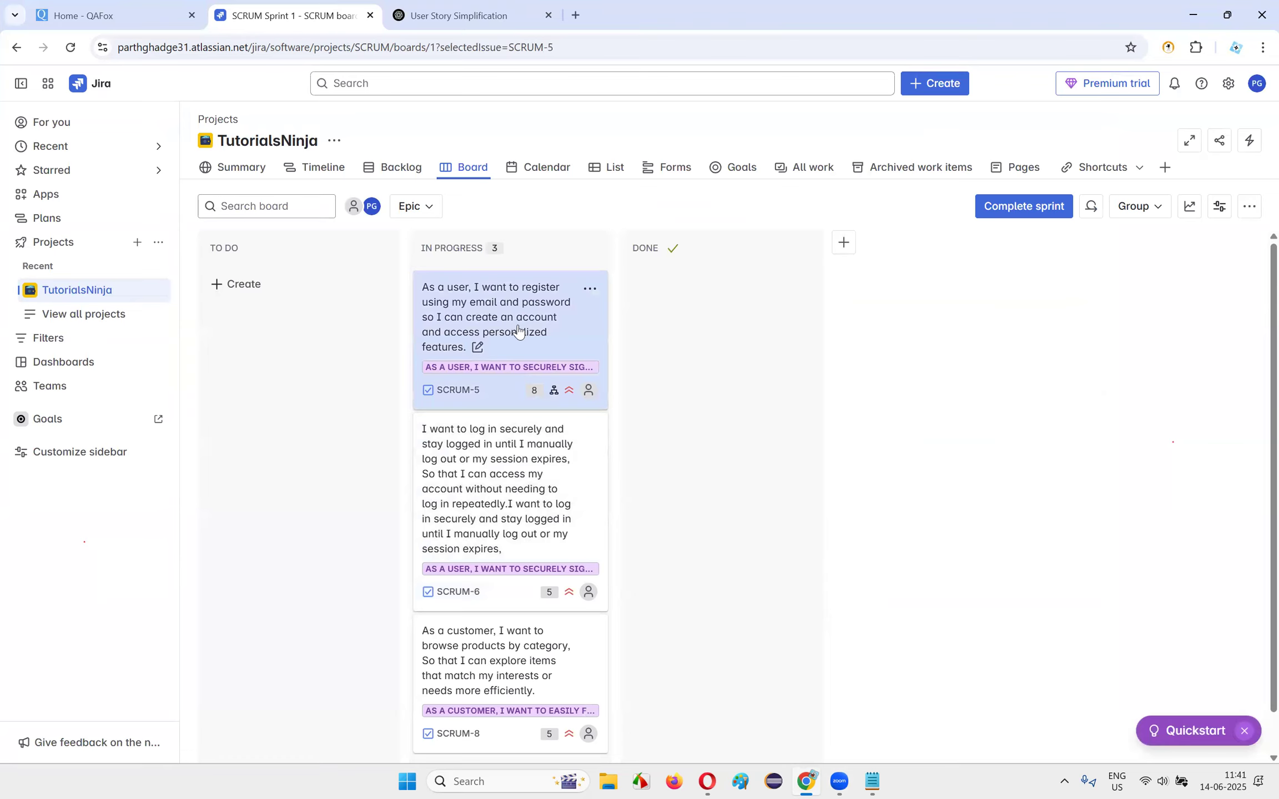
{"action": "scroll", "coordinate": [528, 370], "scroll_direction": "down", "scroll_amount": 15}
{"action": "scroll", "coordinate": [563, 424], "scroll_direction": "up", "scroll_amount": 15}
{"action": "scroll", "coordinate": [465, 477], "scroll_direction": "down", "scroll_amount": 13}
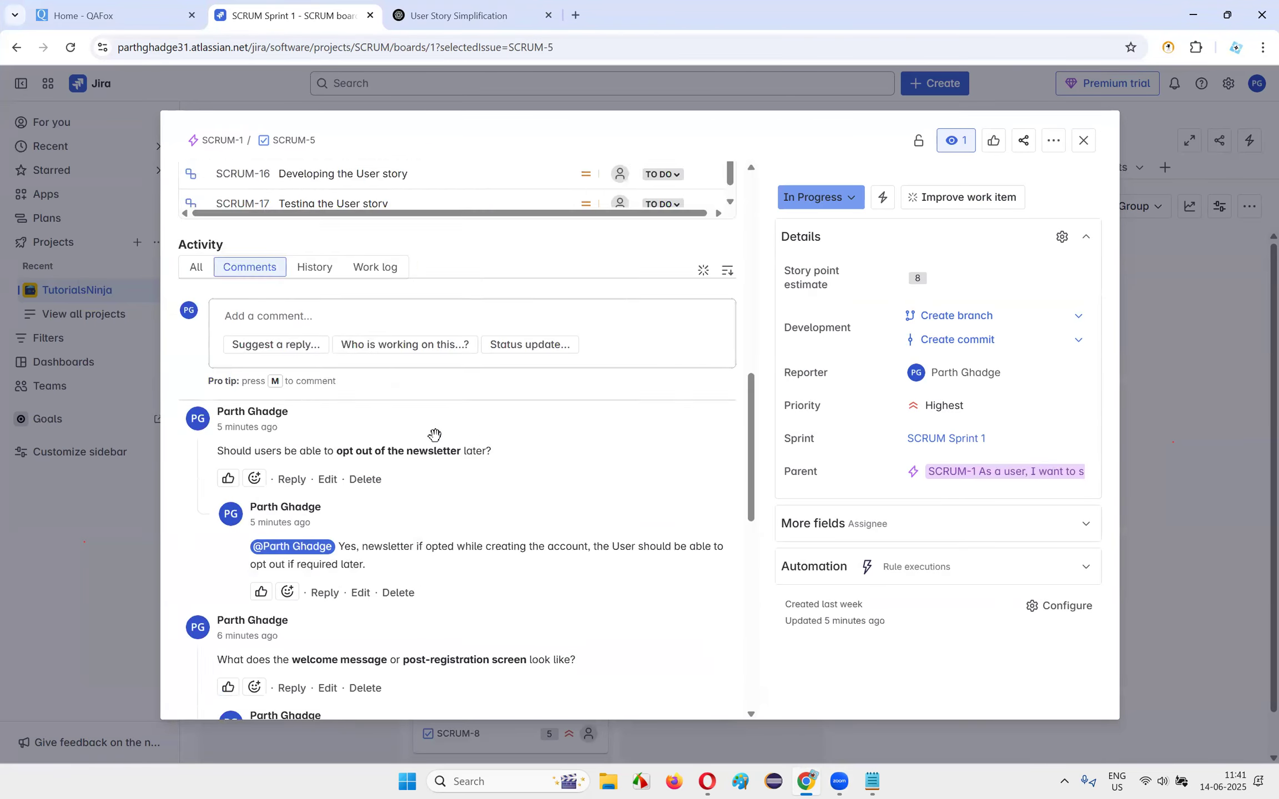
{"action": "scroll", "coordinate": [435, 435], "scroll_direction": "down", "scroll_amount": 9}
{"action": "scroll", "coordinate": [438, 627], "scroll_direction": "up", "scroll_amount": 6}
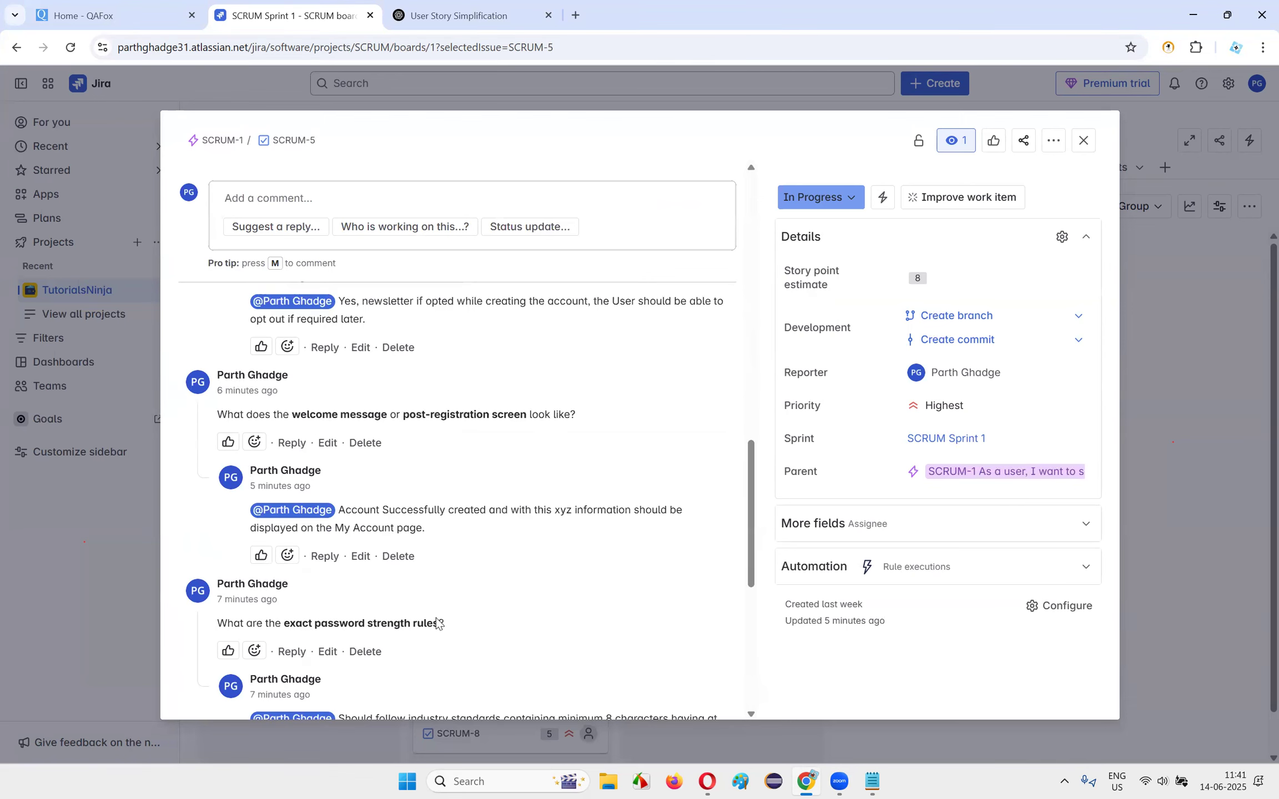
{"action": "scroll", "coordinate": [435, 644], "scroll_direction": "up", "scroll_amount": 10}
{"action": "scroll", "coordinate": [450, 555], "scroll_direction": "up", "scroll_amount": 6}
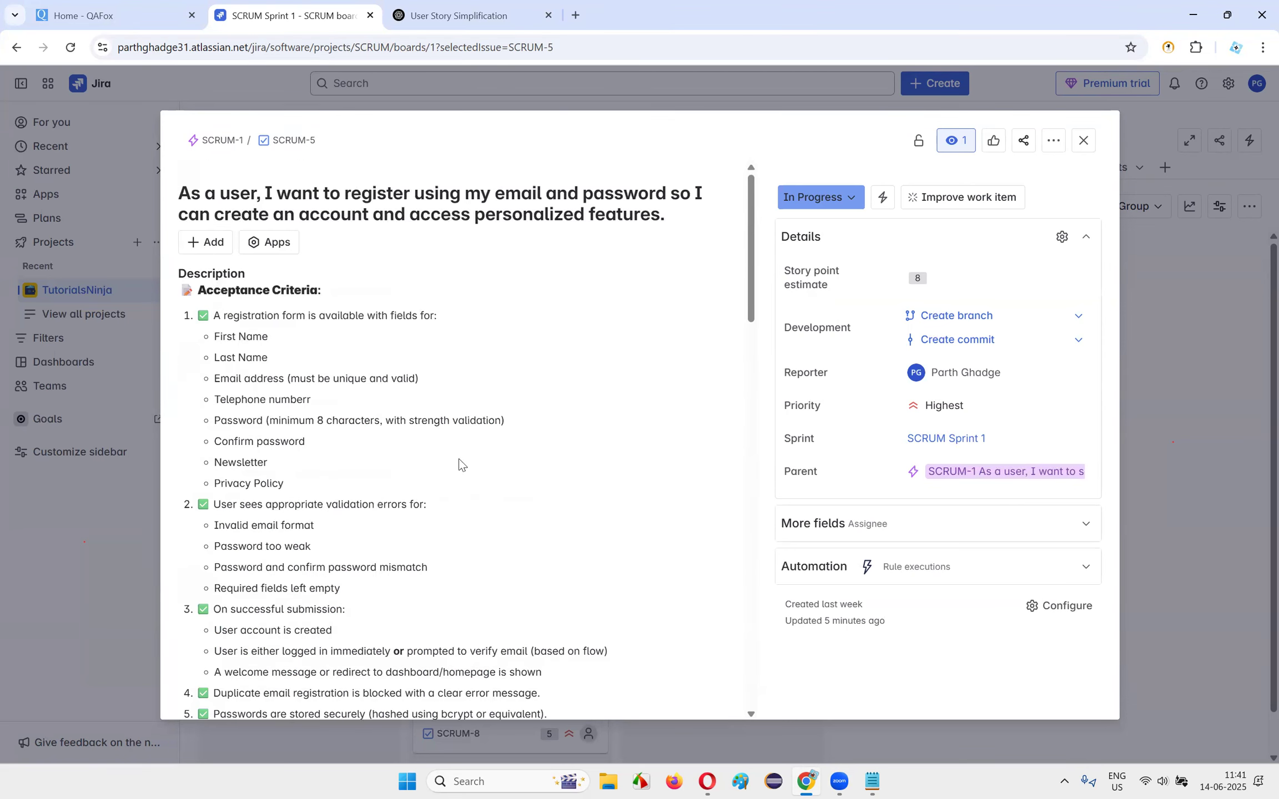
{"action": "scroll", "coordinate": [423, 497], "scroll_direction": "down", "scroll_amount": 8}
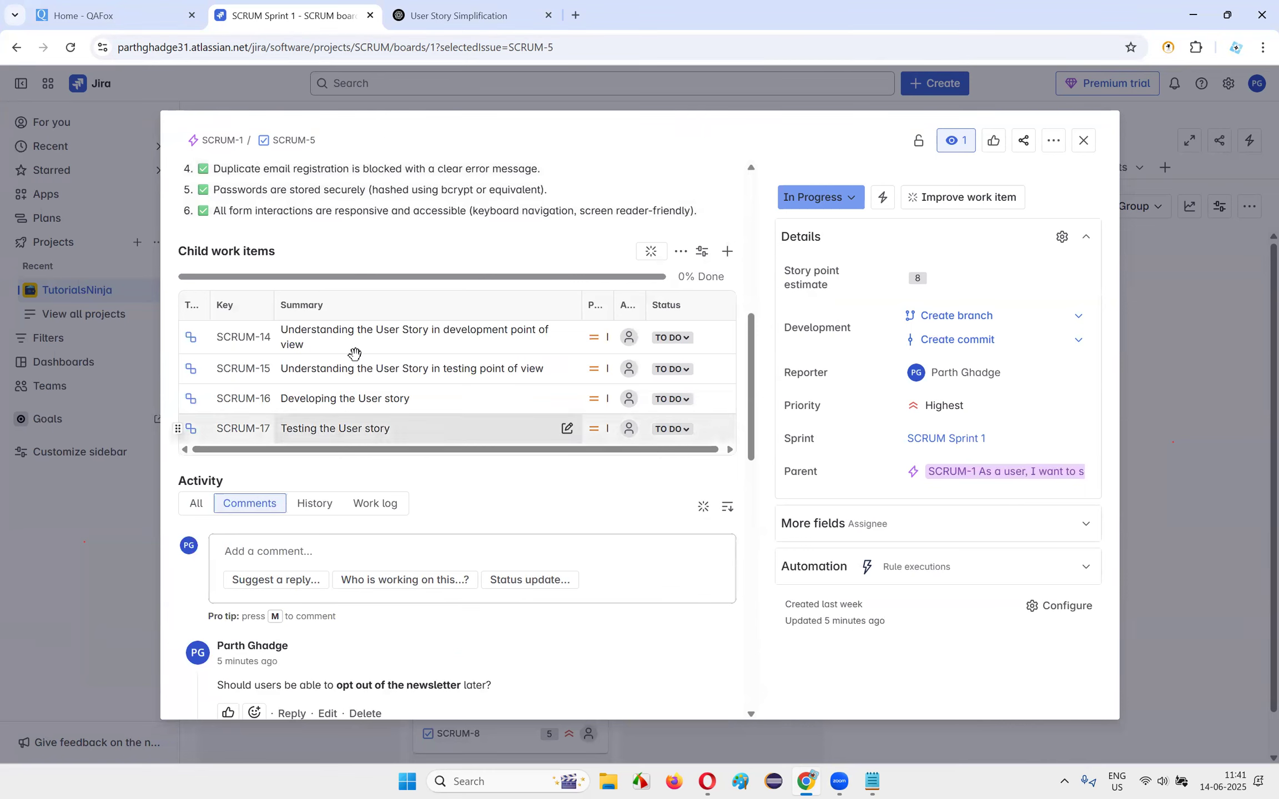
- Set the status of child work items SCRUM-14 and SCRUM-15 to Done
{"action": "left_click", "coordinate": [685, 340]}
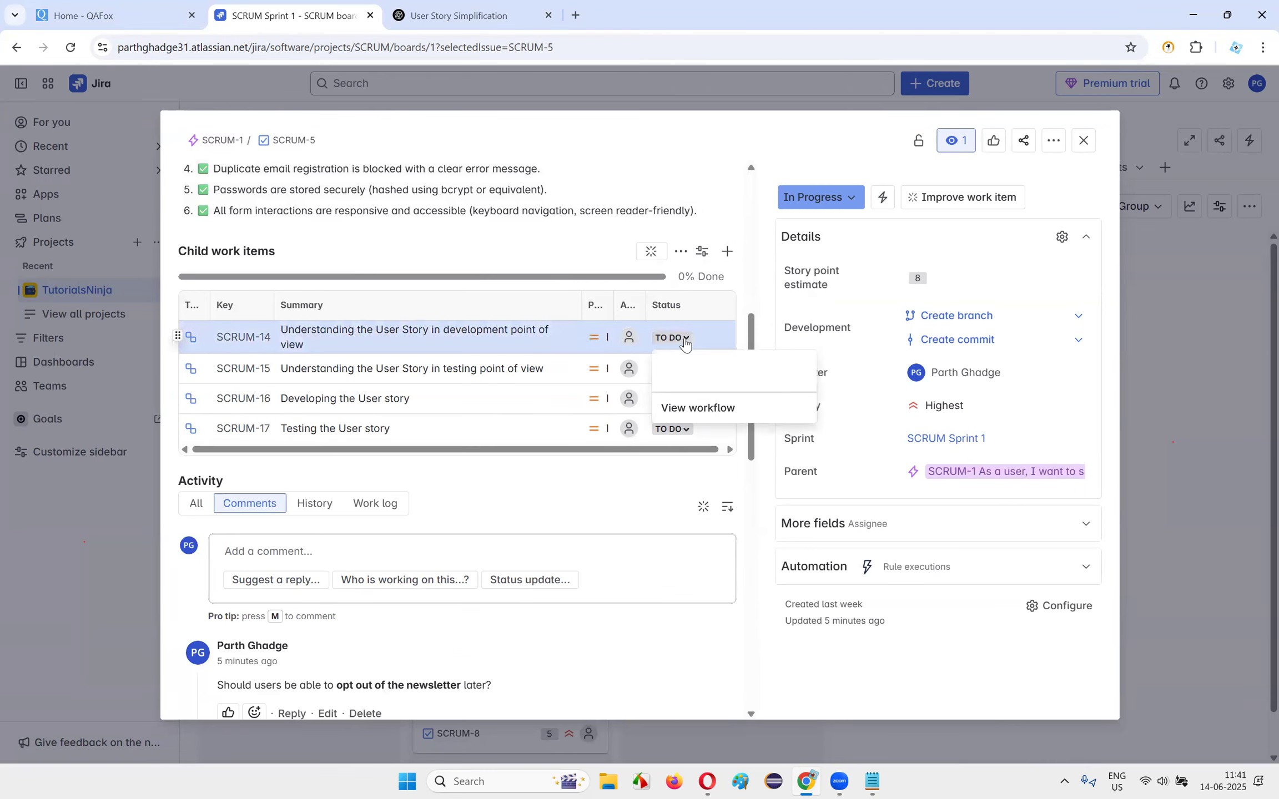
{"action": "left_click", "coordinate": [679, 391]}
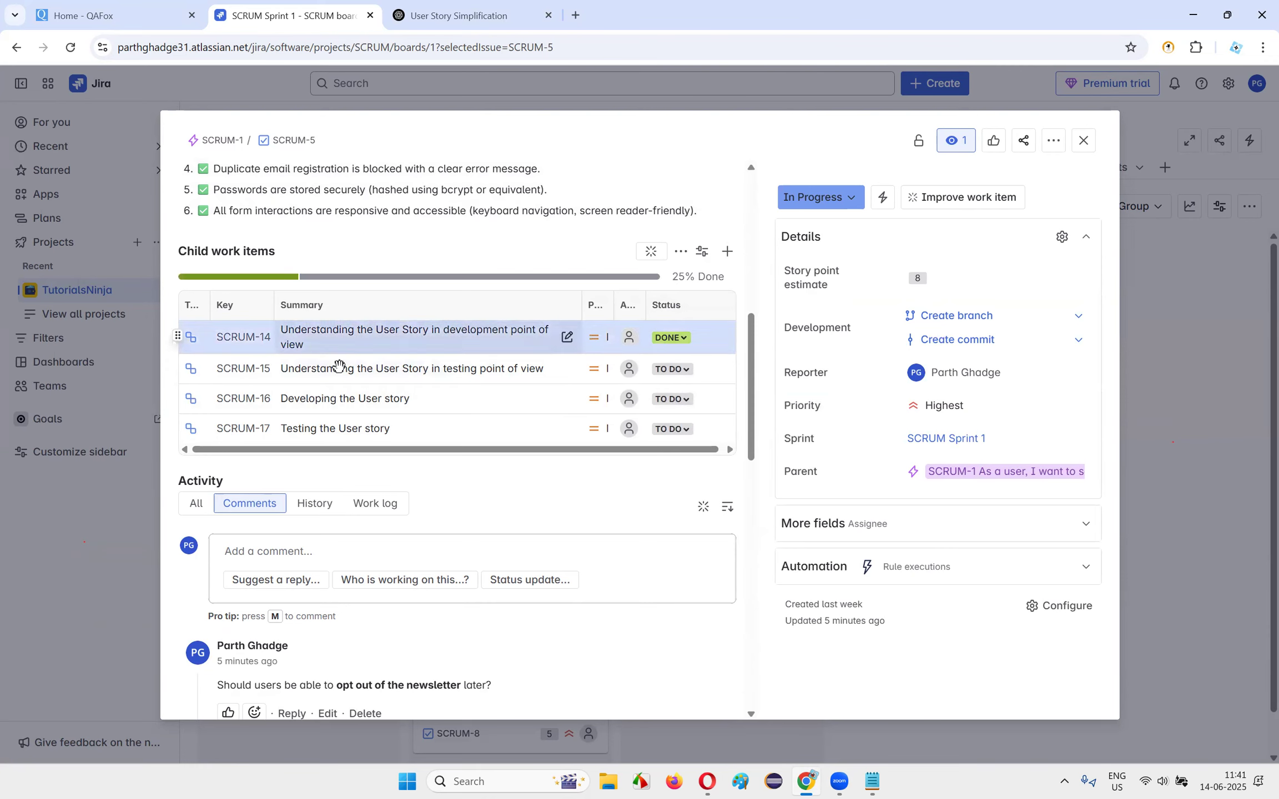
{"action": "left_click", "coordinate": [686, 372]}
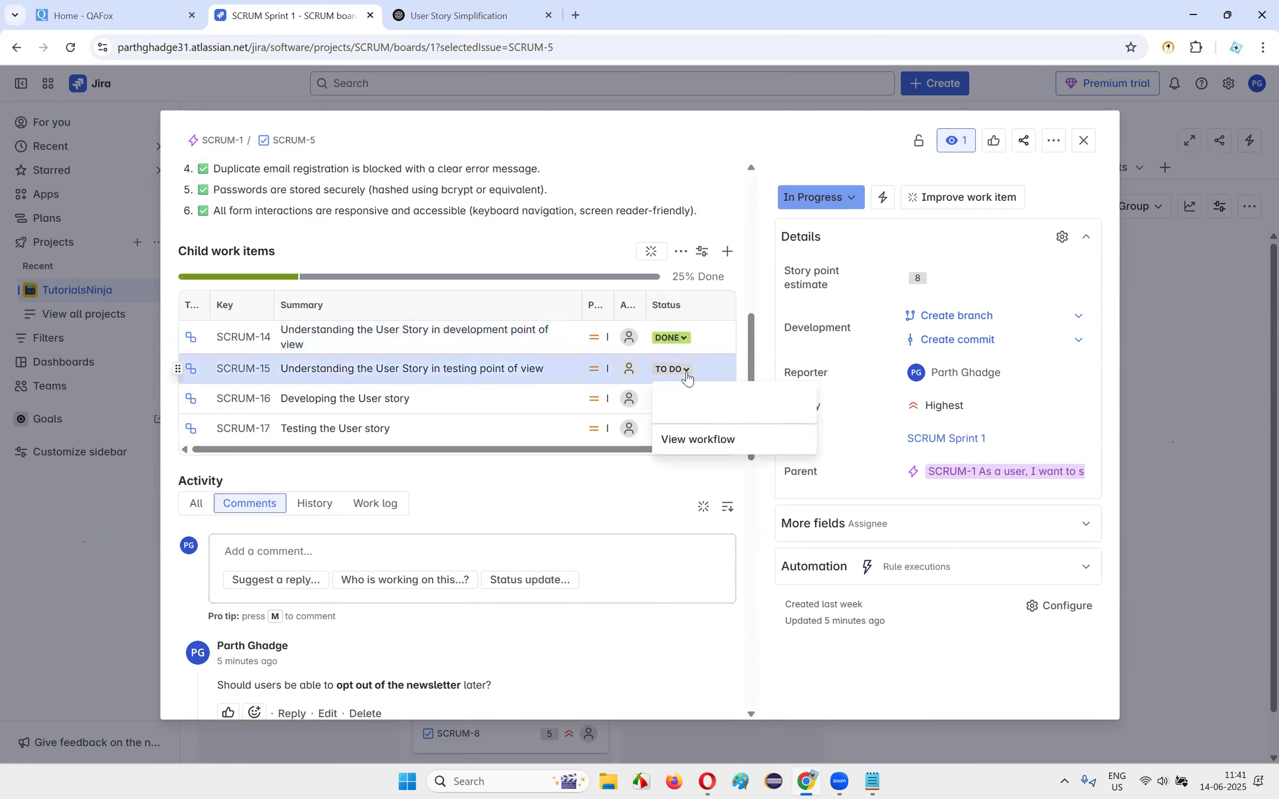
{"action": "left_click", "coordinate": [690, 424]}
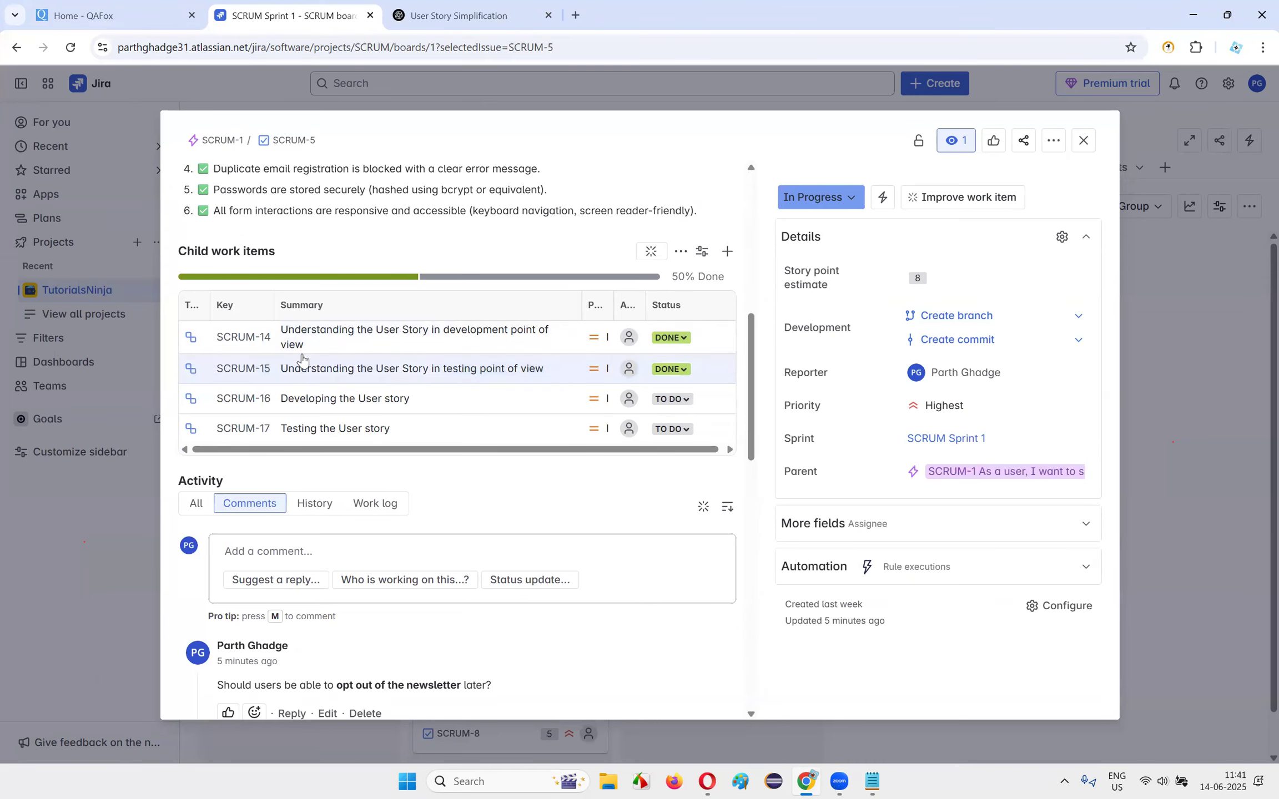
- Set the status of child work items SCRUM-16 and SCRUM-17 to In Progress
{"action": "left_click", "coordinate": [686, 401]}
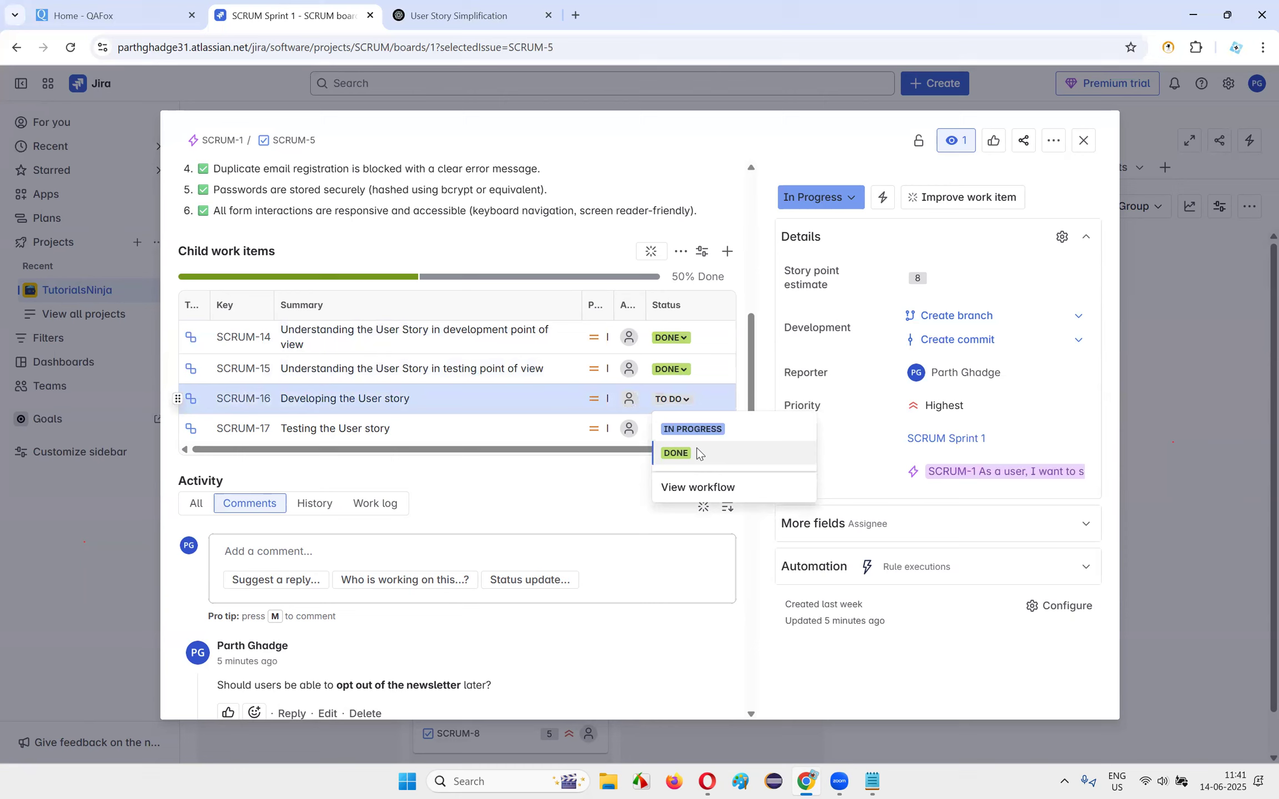
{"action": "left_click", "coordinate": [694, 429]}
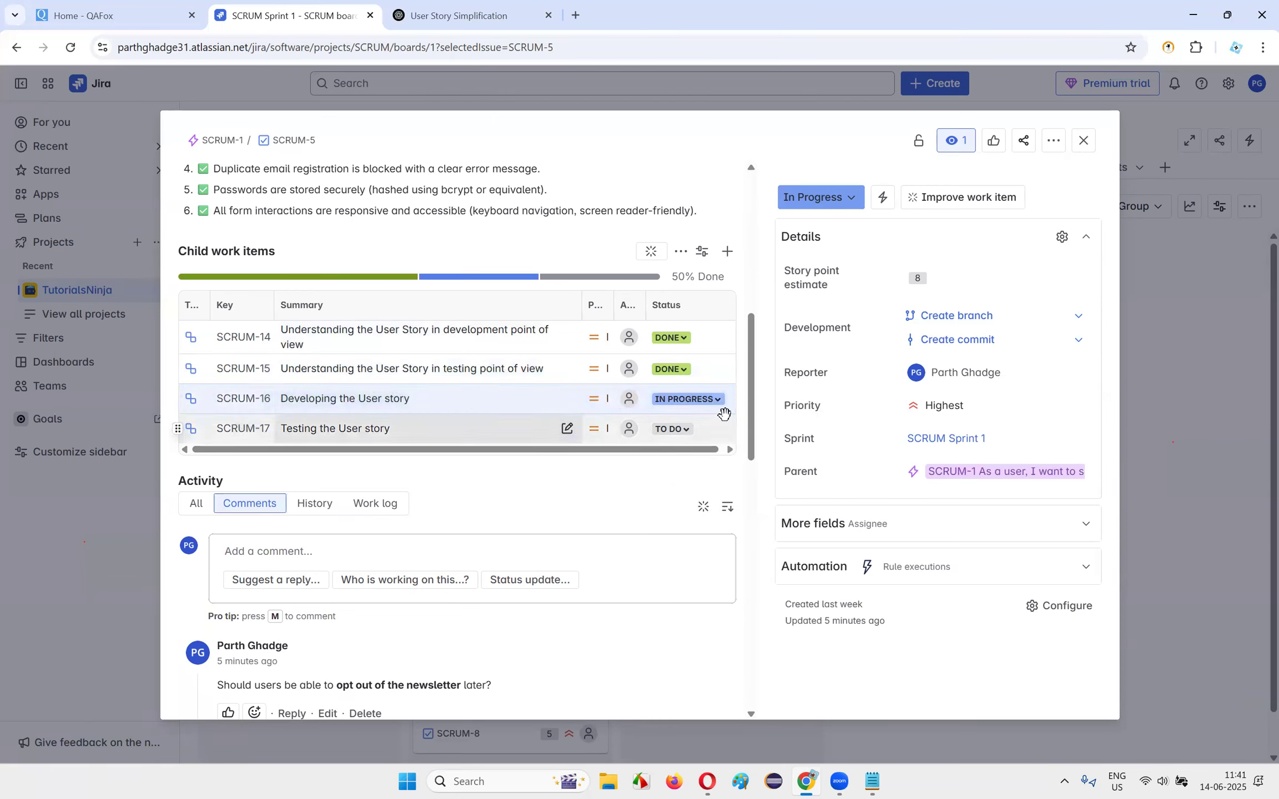
{"action": "left_click", "coordinate": [676, 439]}
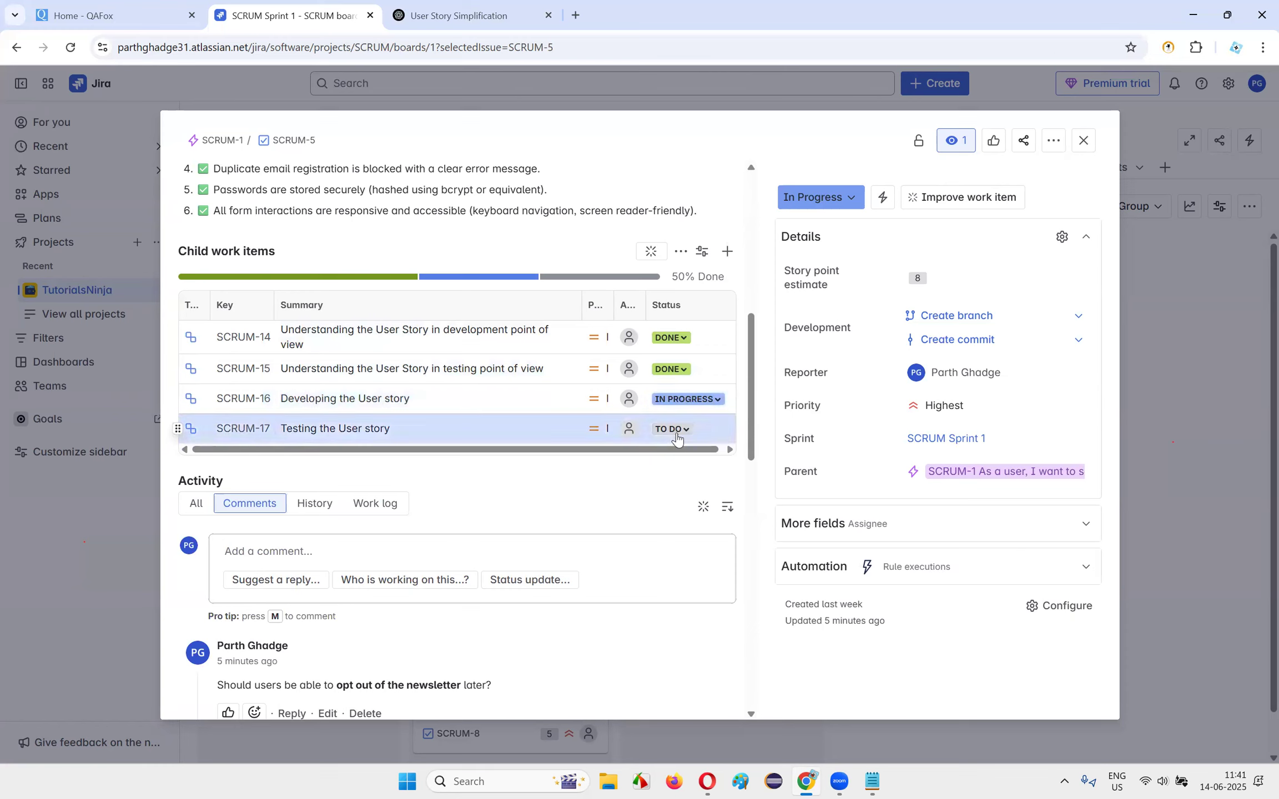
{"action": "left_click", "coordinate": [690, 454]}
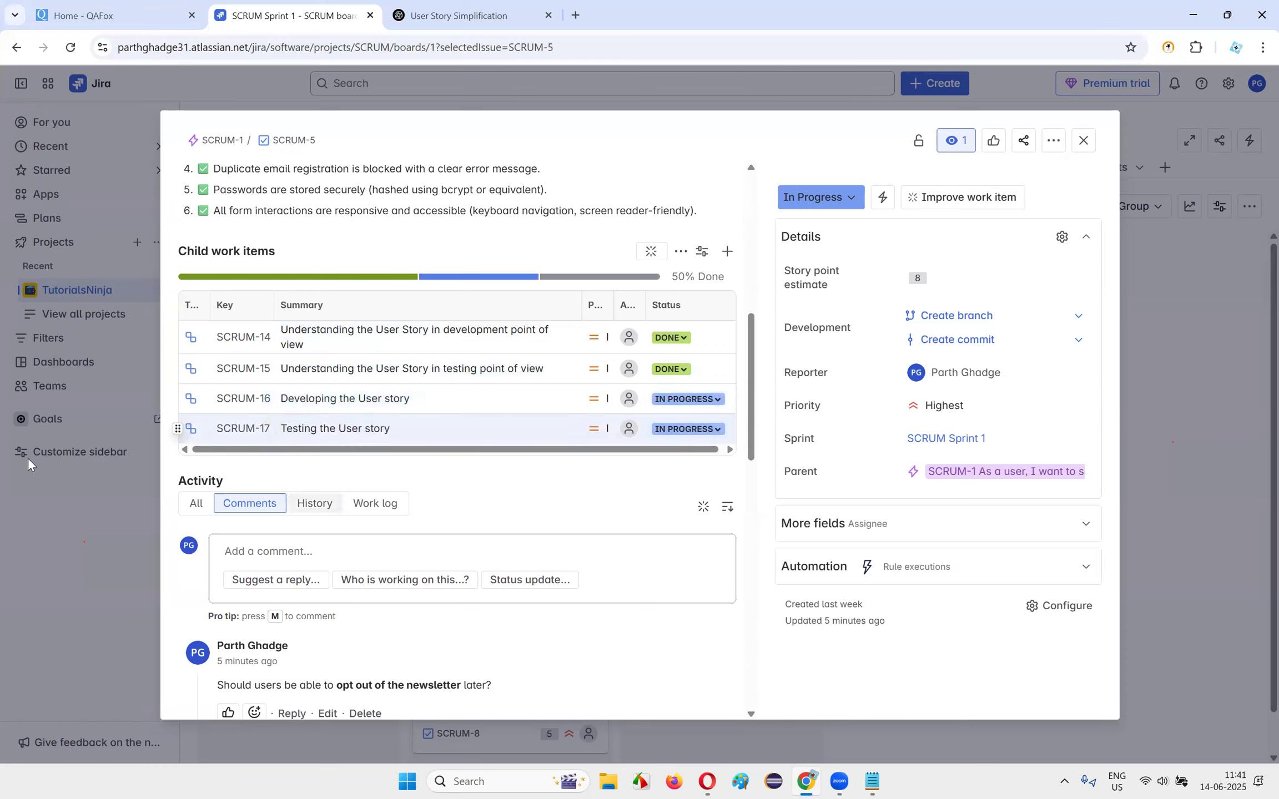
- Check the assignee choices for SCRUM-17 without assigning anyone, review the story's acceptance criteria and comments, and close SCRUM-5
{"action": "left_click", "coordinate": [627, 428]}
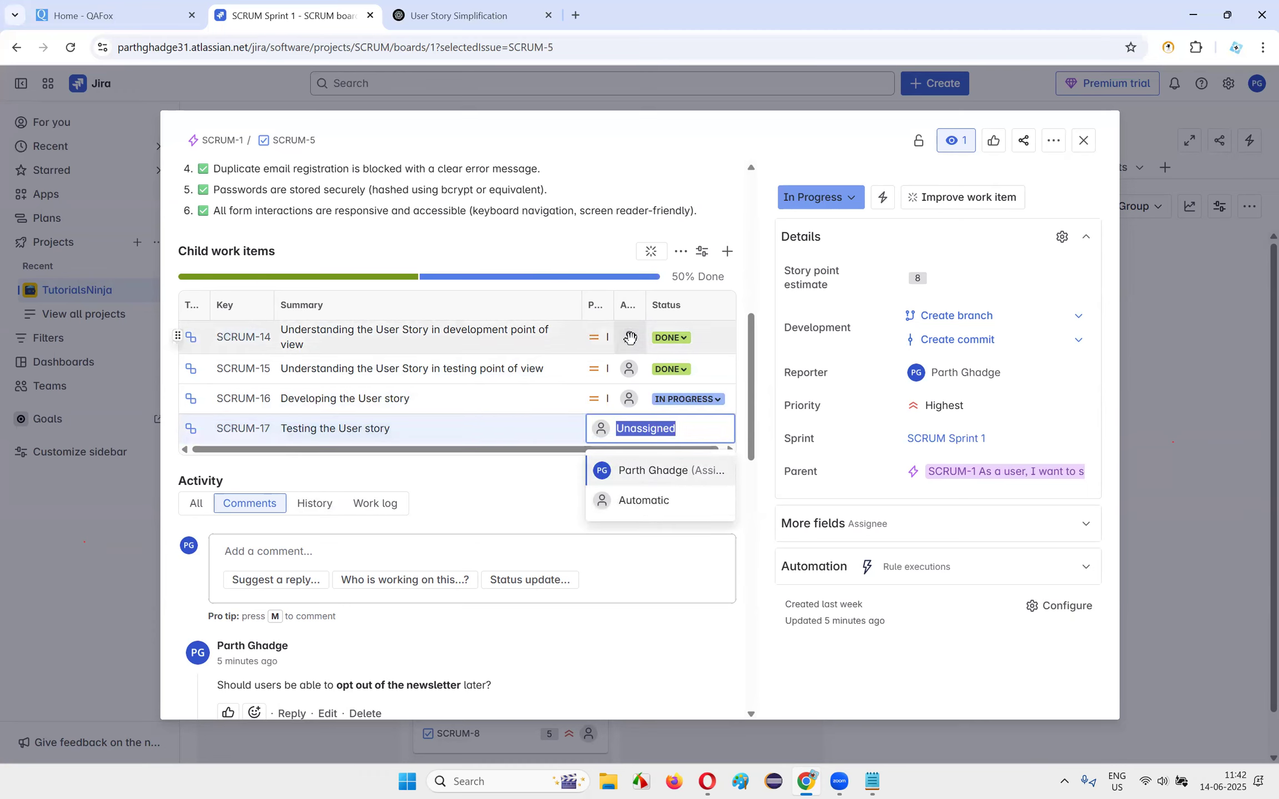
{"action": "left_click", "coordinate": [603, 248]}
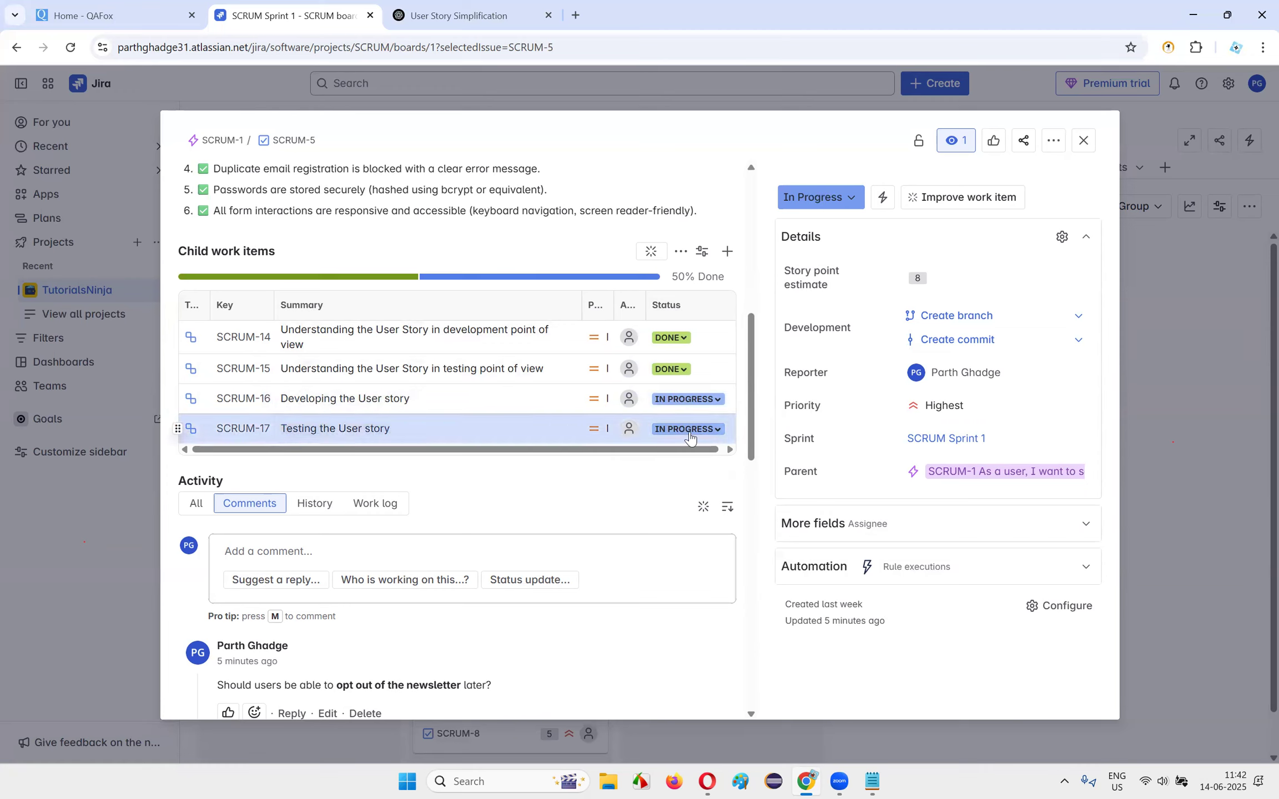
{"action": "scroll", "coordinate": [420, 251], "scroll_direction": "up", "scroll_amount": 8}
{"action": "scroll", "coordinate": [449, 480], "scroll_direction": "down", "scroll_amount": 10}
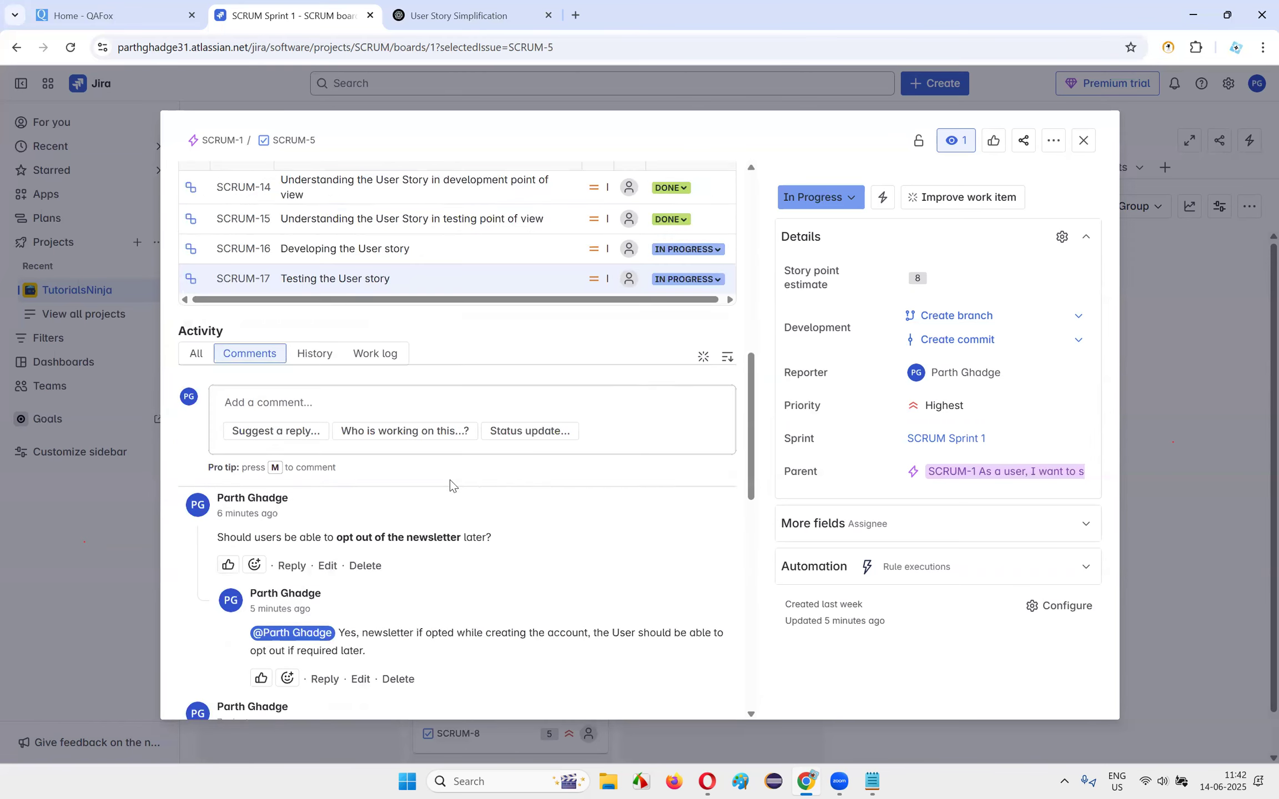
{"action": "scroll", "coordinate": [450, 479], "scroll_direction": "down", "scroll_amount": 1}
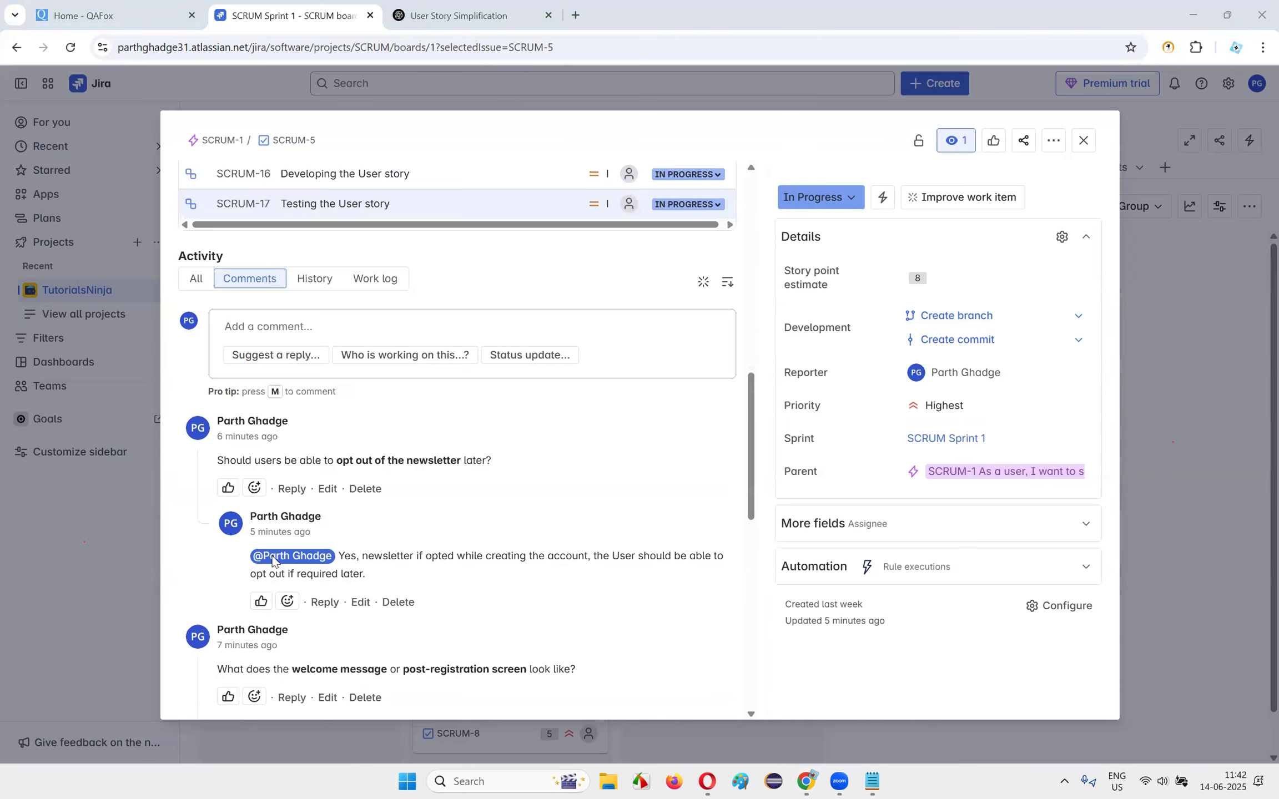
{"action": "scroll", "coordinate": [322, 342], "scroll_direction": "up", "scroll_amount": 10}
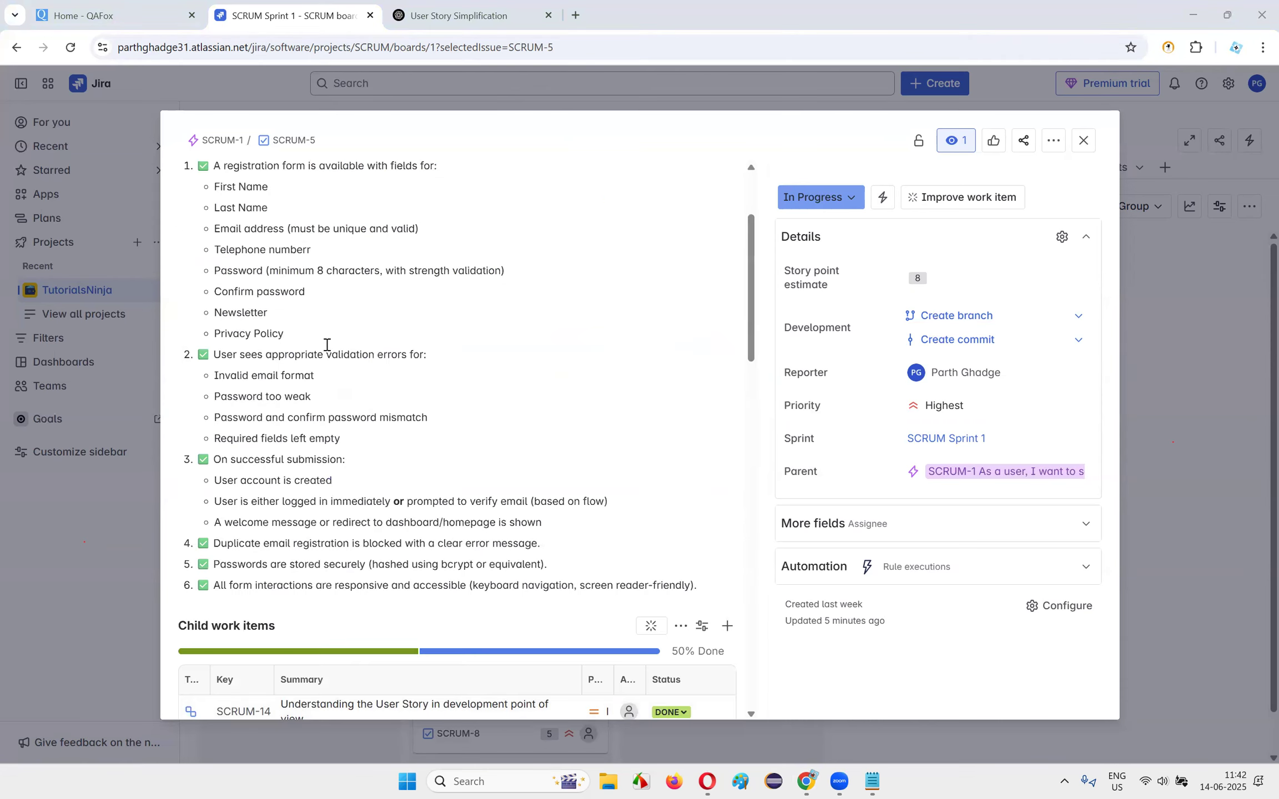
{"action": "scroll", "coordinate": [400, 433], "scroll_direction": "down", "scroll_amount": 7}
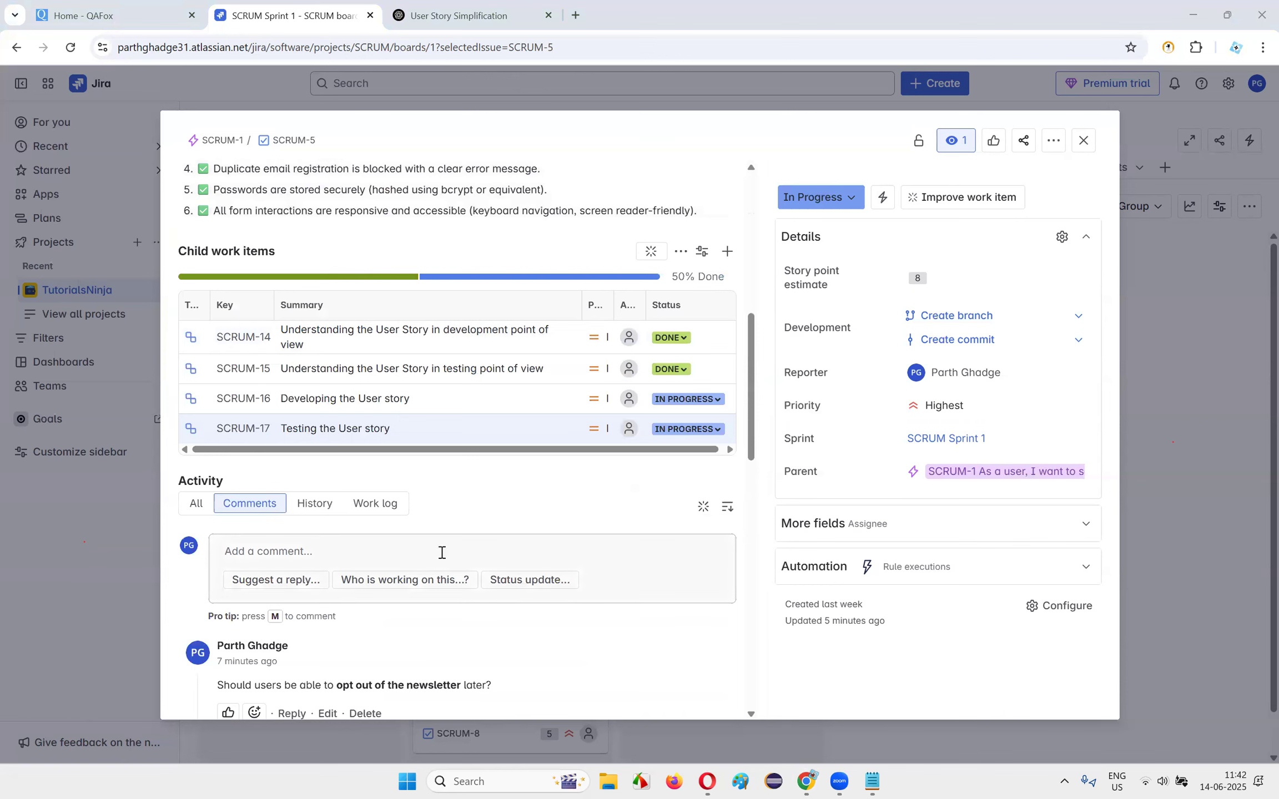
{"action": "left_click", "coordinate": [1083, 141]}
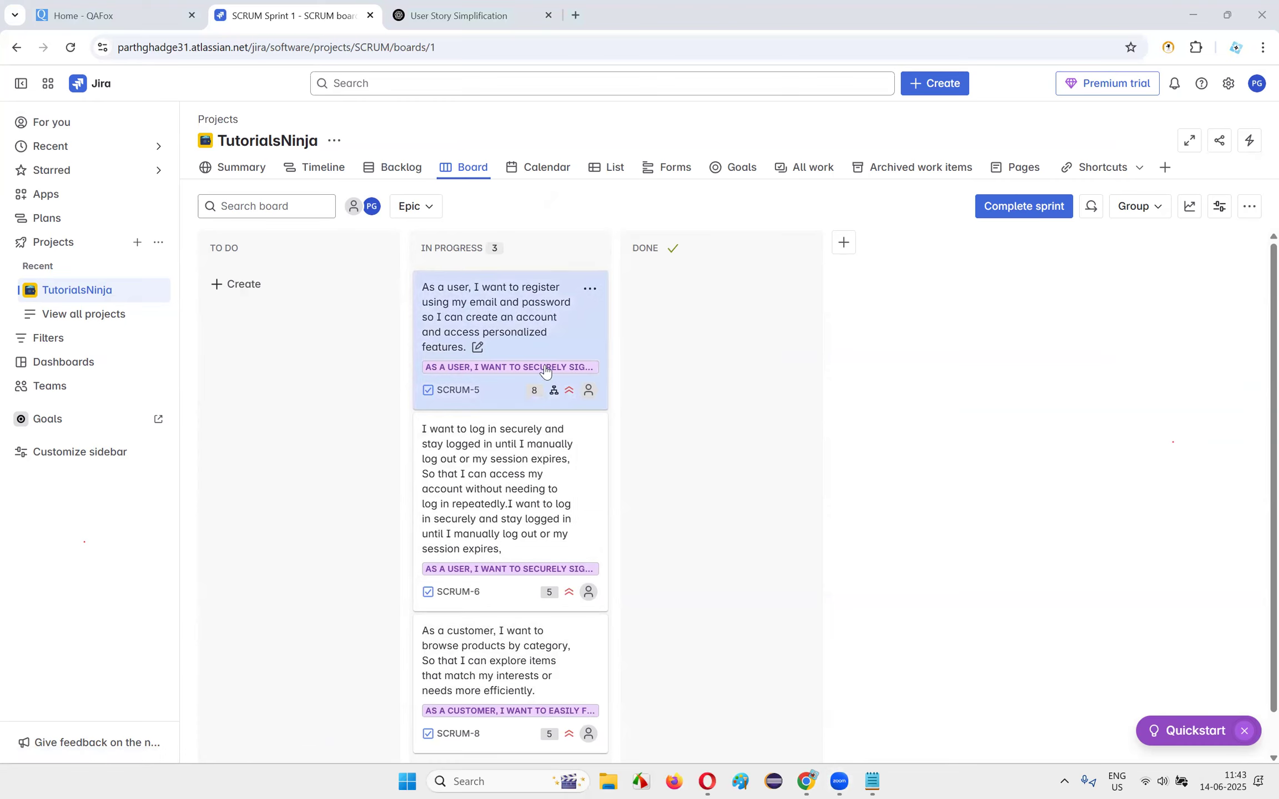
- Switch to Paint and add a text note near the canvas's upper edge reading "By default, Jira is not a test management tool."
{"action": "left_click", "coordinate": [740, 782]}
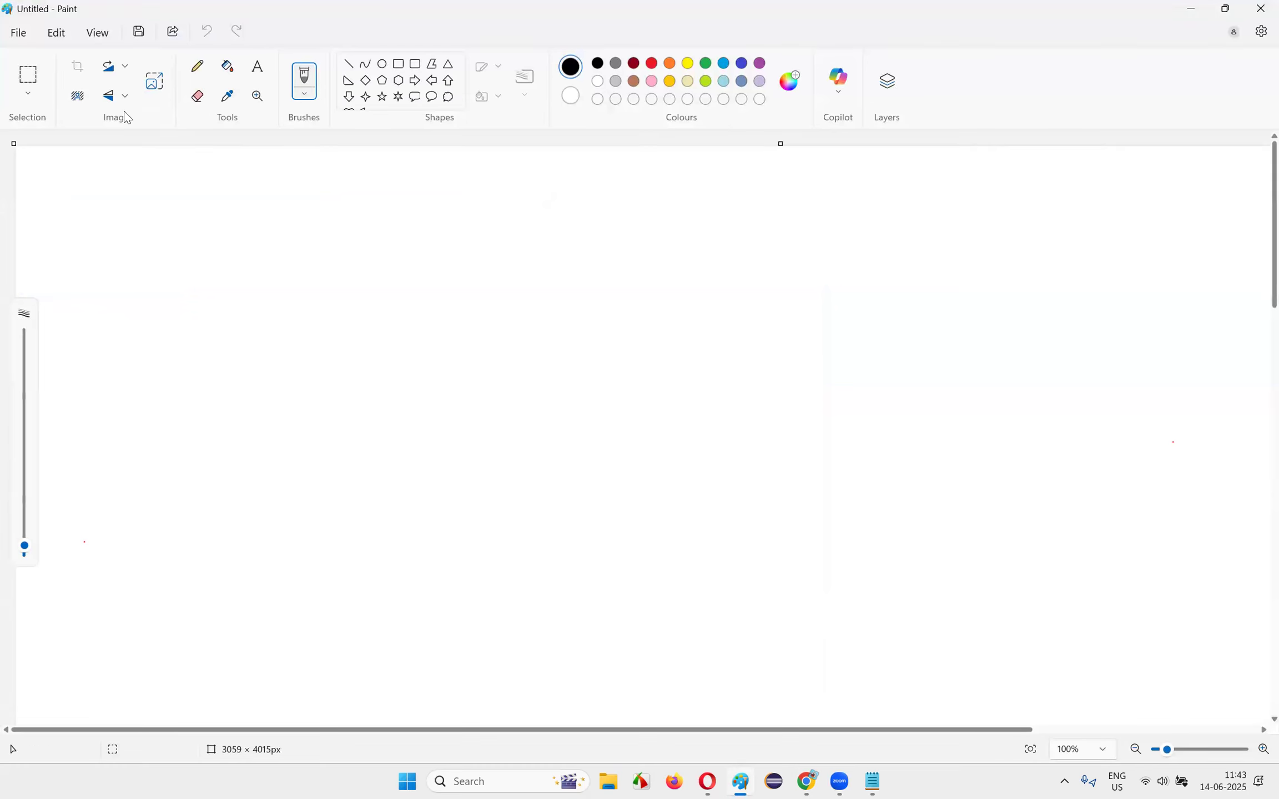
{"action": "left_click", "coordinate": [257, 66]}
{"action": "left_click_drag", "start_coordinate": [248, 220], "coordinate": [759, 369]}
{"action": "type", "text": "By default, Jira is not a test "}
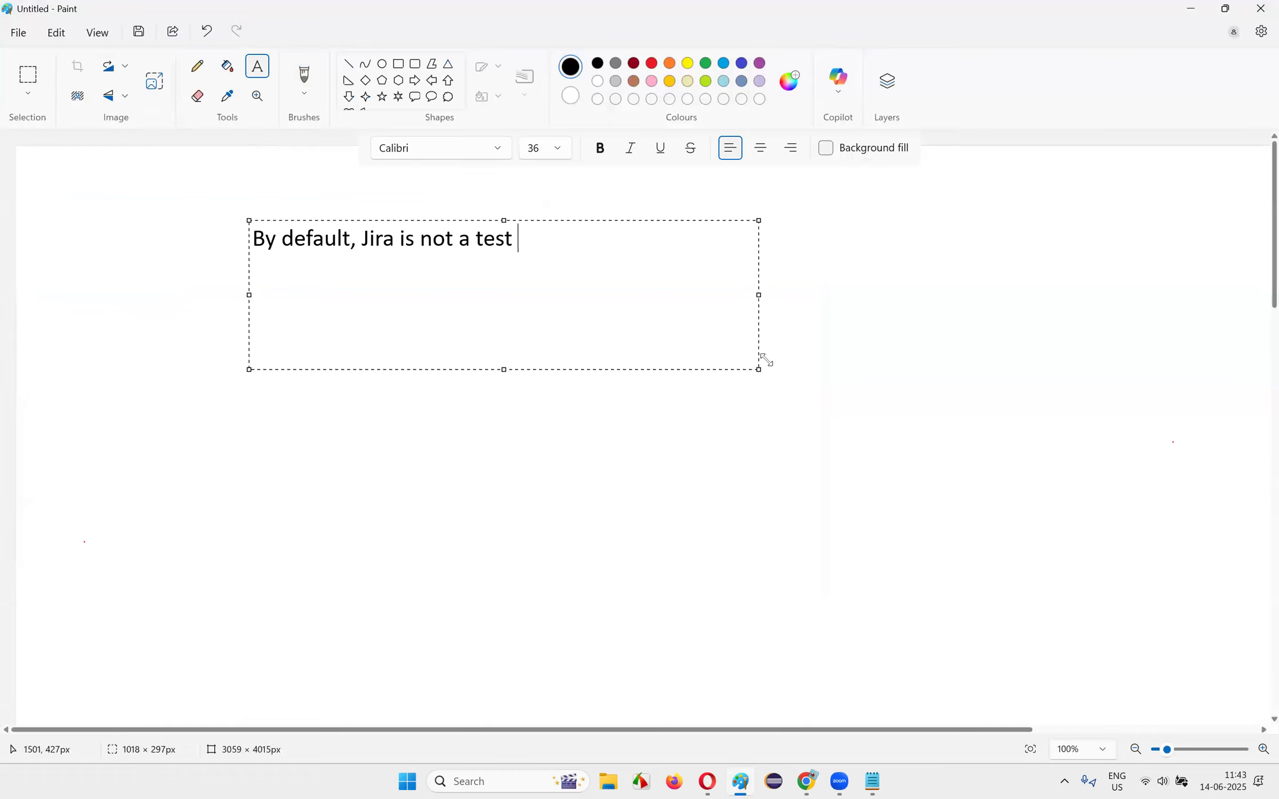
{"action": "type", "text": "maagm"}
{"action": "key", "text": "BackSpace"}
{"action": "key", "text": "BackSpace"}
{"action": "key", "text": "BackSpace"}
{"action": "type", "text": "nagement tool."}
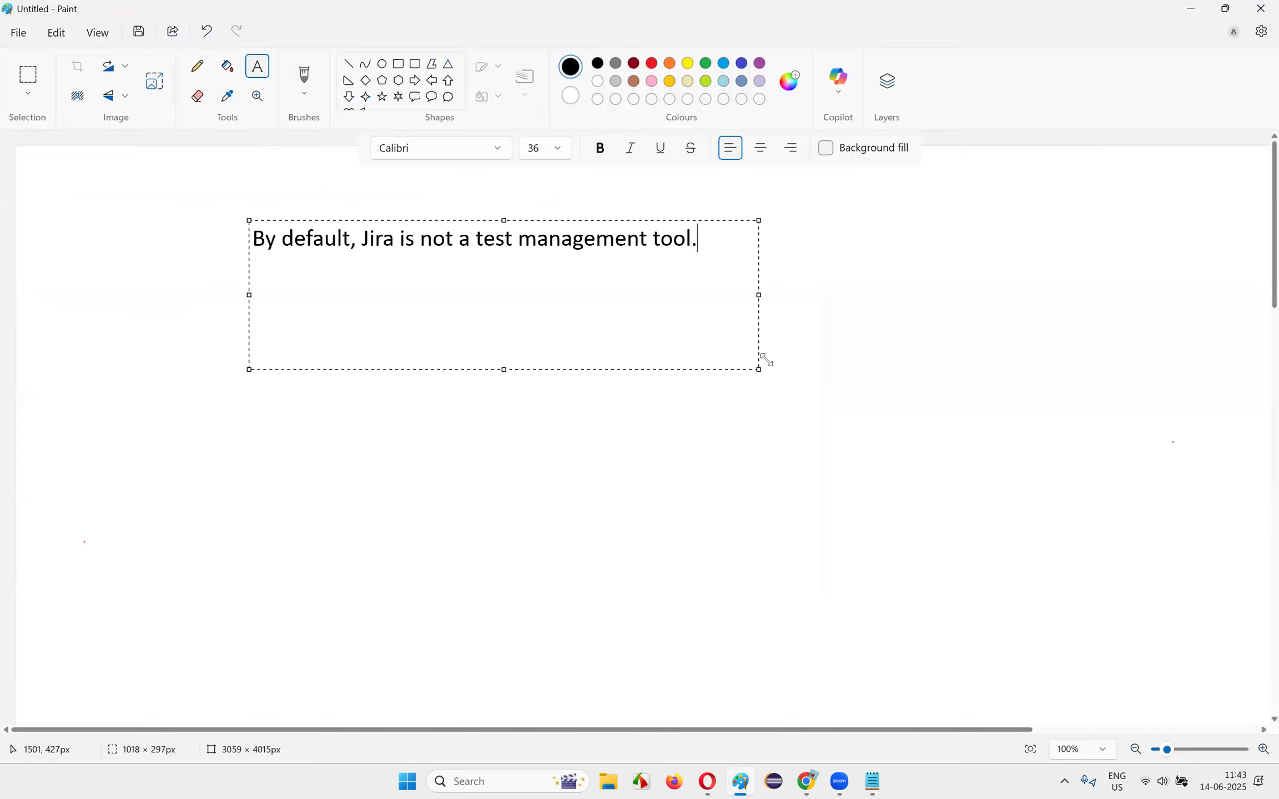
{"action": "type", "text": "Jira is Agile"}
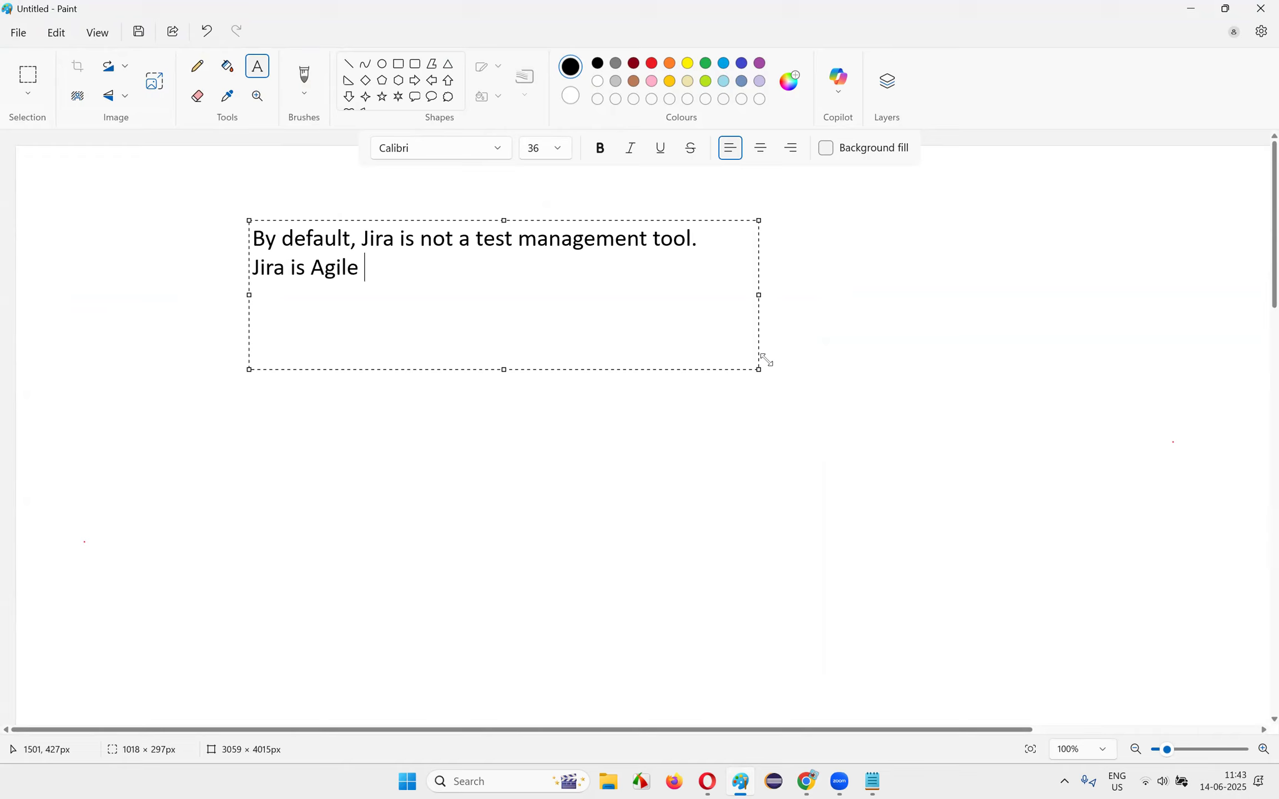
{"action": "key", "text": "BackSpace"}
{"action": "key", "text": "BackSpace"}
{"action": "key", "text": "BackSpace"}
{"action": "key", "text": "BackSpace"}
{"action": "key", "text": "BackSpace"}
{"action": "type", "text": "GIL"}
{"action": "key", "text": "BackSpace"}
{"action": "key", "text": "BackSpace"}
{"action": "key", "text": "BackSpace"}
{"action": "type", "text": "gile"}
{"action": "key", "text": "BackSpace"}
{"action": "key", "text": "BackSpace"}
{"action": "key", "text": "BackSpace"}
{"action": "key", "text": "BackSpace"}
{"action": "key", "text": "BackSpace"}
{"action": "key", "text": "BackSpace"}
{"action": "key", "text": "BackSpace"}
{"action": "key", "text": "BackSpace"}
{"action": "key", "text": "BackSpace"}
{"action": "key", "text": "BackSpace"}
{"action": "key", "text": "BackSpace"}
{"action": "key", "text": "BackSpace"}
{"action": "key", "text": "BackSpace"}
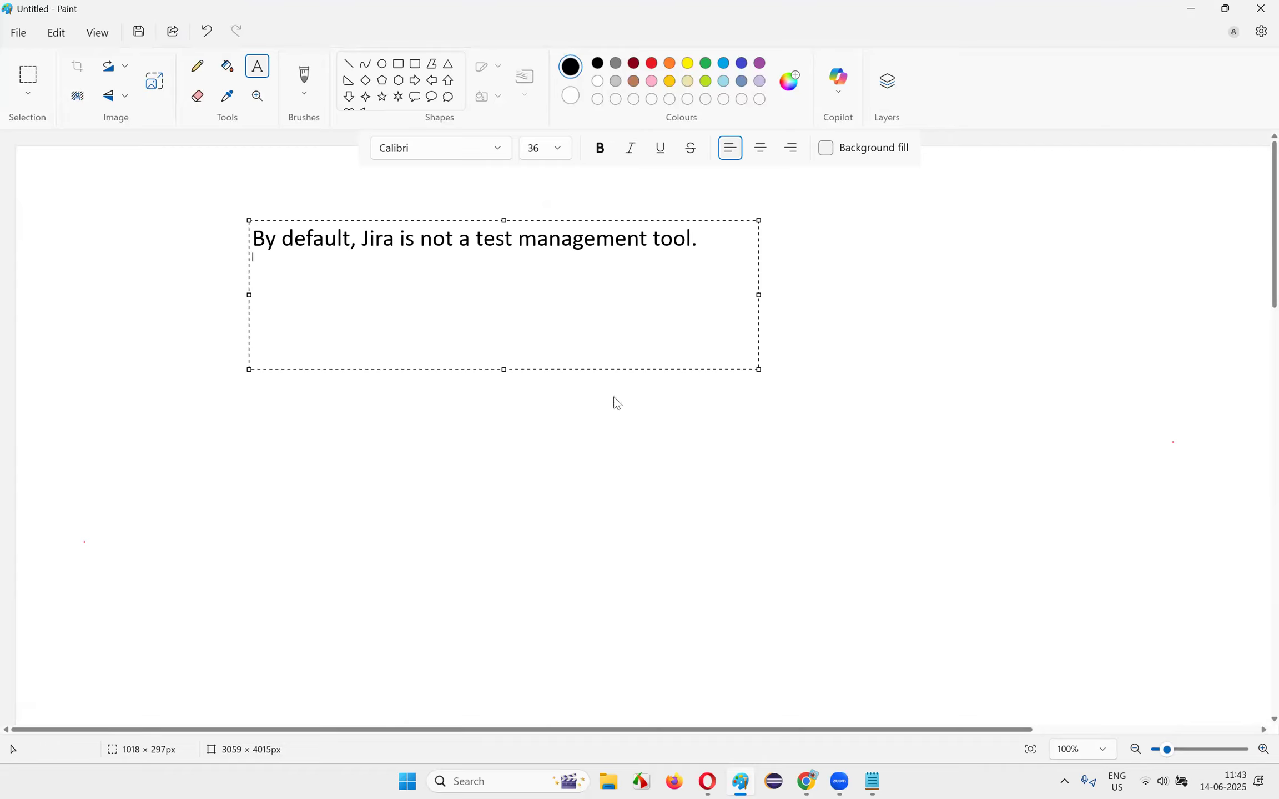
- Finish the text note, switch to Chrome and search the web in a new tab for "what is jira tool"
{"action": "left_click_drag", "start_coordinate": [306, 244], "coordinate": [703, 249]}
{"action": "left_click", "coordinate": [591, 465]}
{"action": "left_click", "coordinate": [806, 781]}
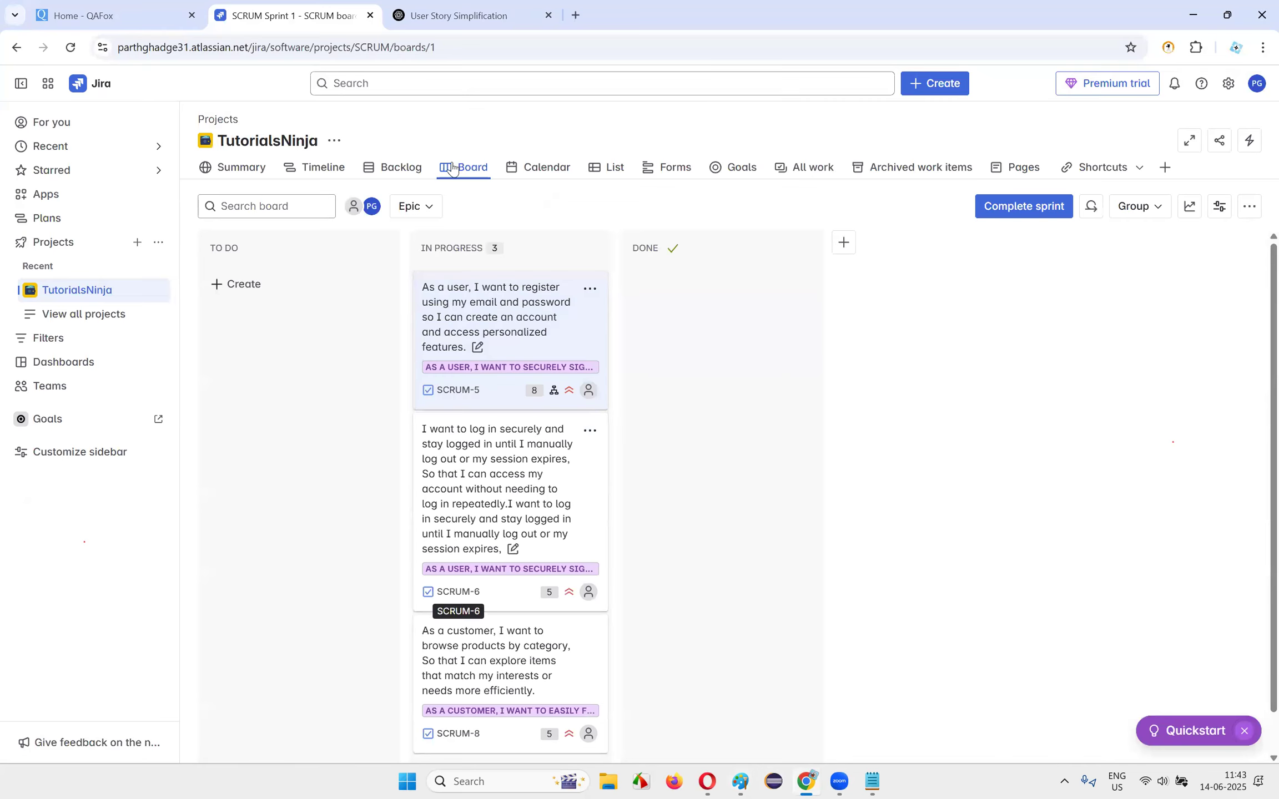
{"action": "left_click", "coordinate": [574, 16]}
{"action": "type", "text": "wHAT"}
{"action": "key", "text": "BackSpace"}
{"action": "key", "text": "BackSpace"}
{"action": "key", "text": "BackSpace"}
{"action": "key", "text": "BackSpace"}
{"action": "type", "text": "What is Ji"}
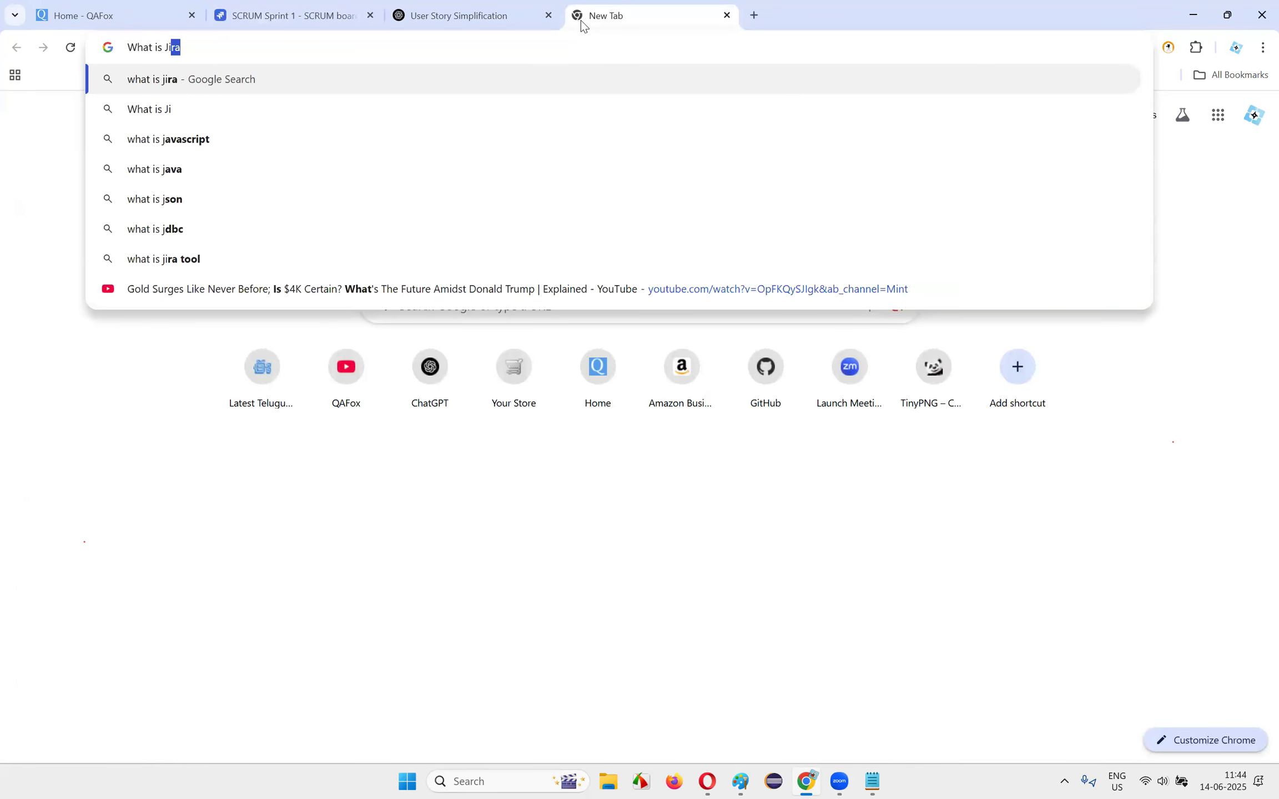
{"action": "type", "text": "ra tool"}
{"action": "key", "text": "Return"}
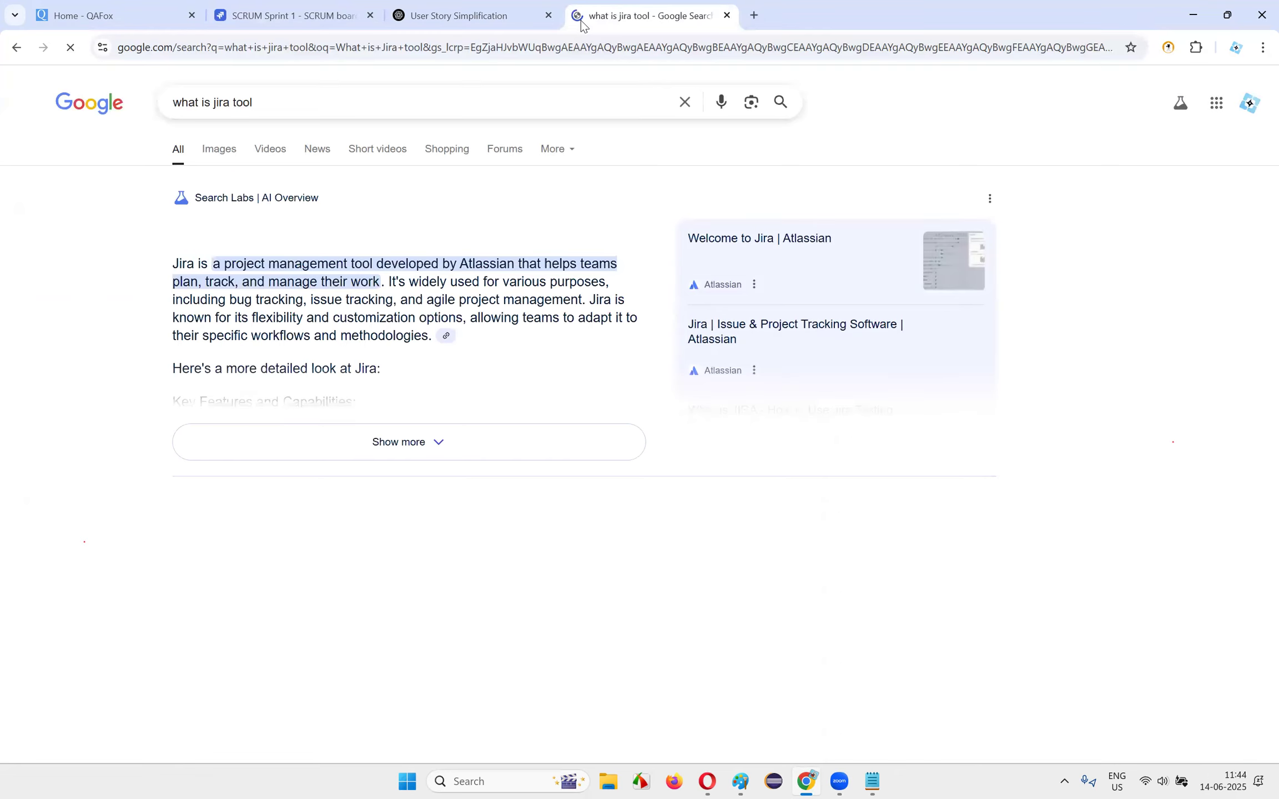
- Expand the AI overview and examine Jira's project management description and its Agile Project Management feature
{"action": "left_click_drag", "start_coordinate": [224, 264], "coordinate": [377, 285]}
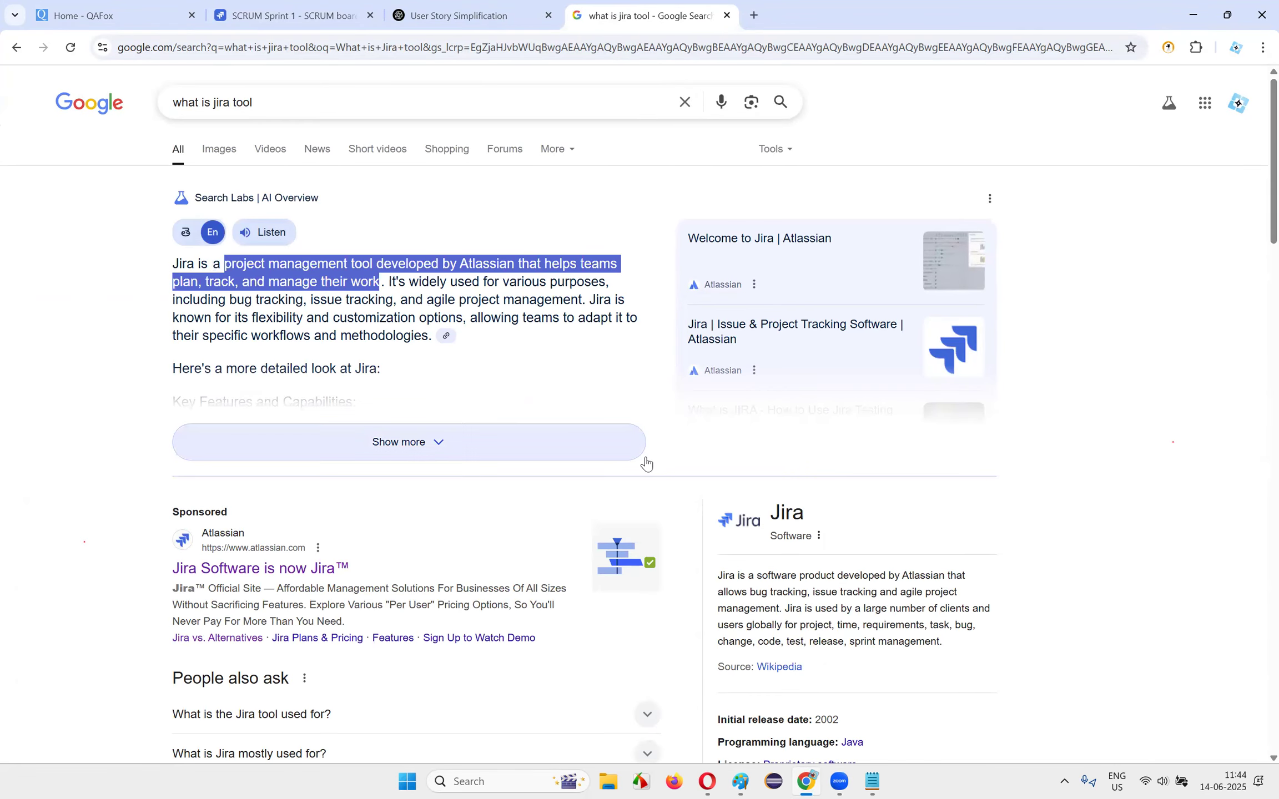
{"action": "left_click", "coordinate": [306, 328]}
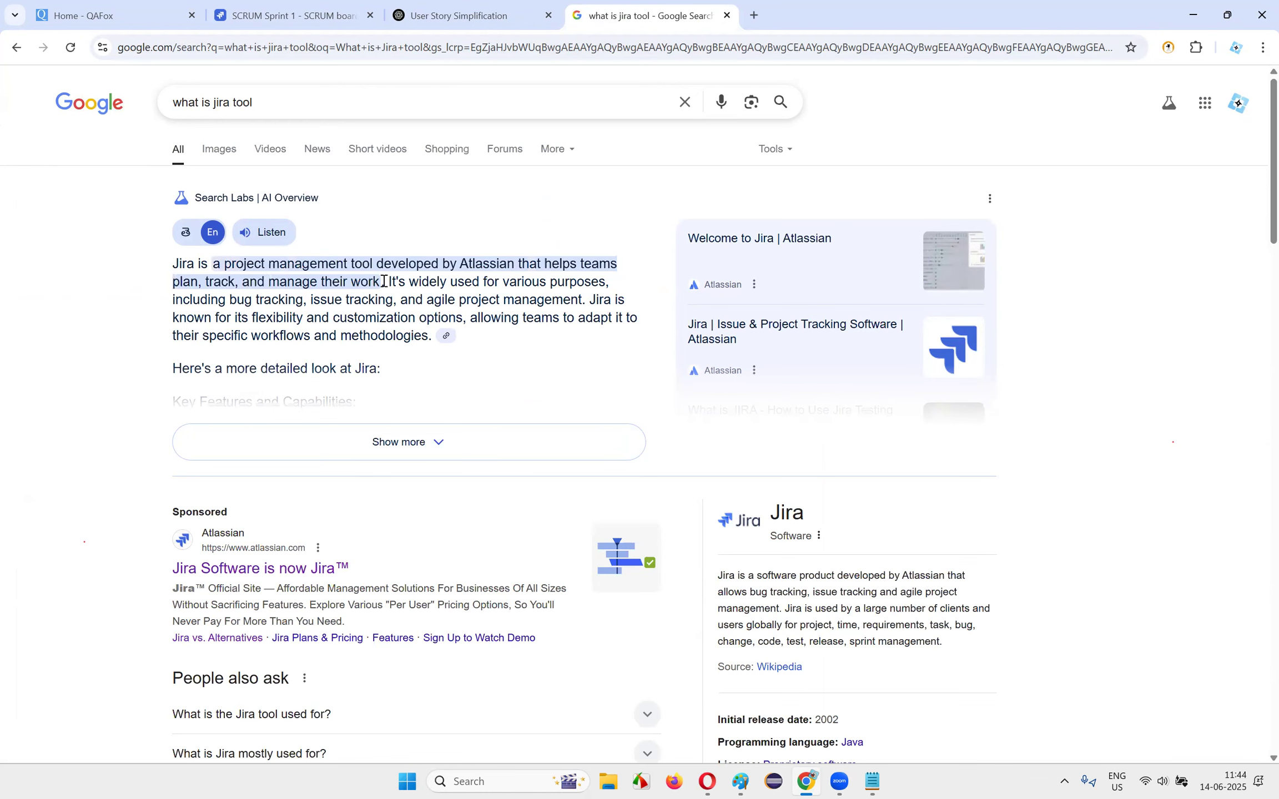
{"action": "left_click", "coordinate": [533, 441]}
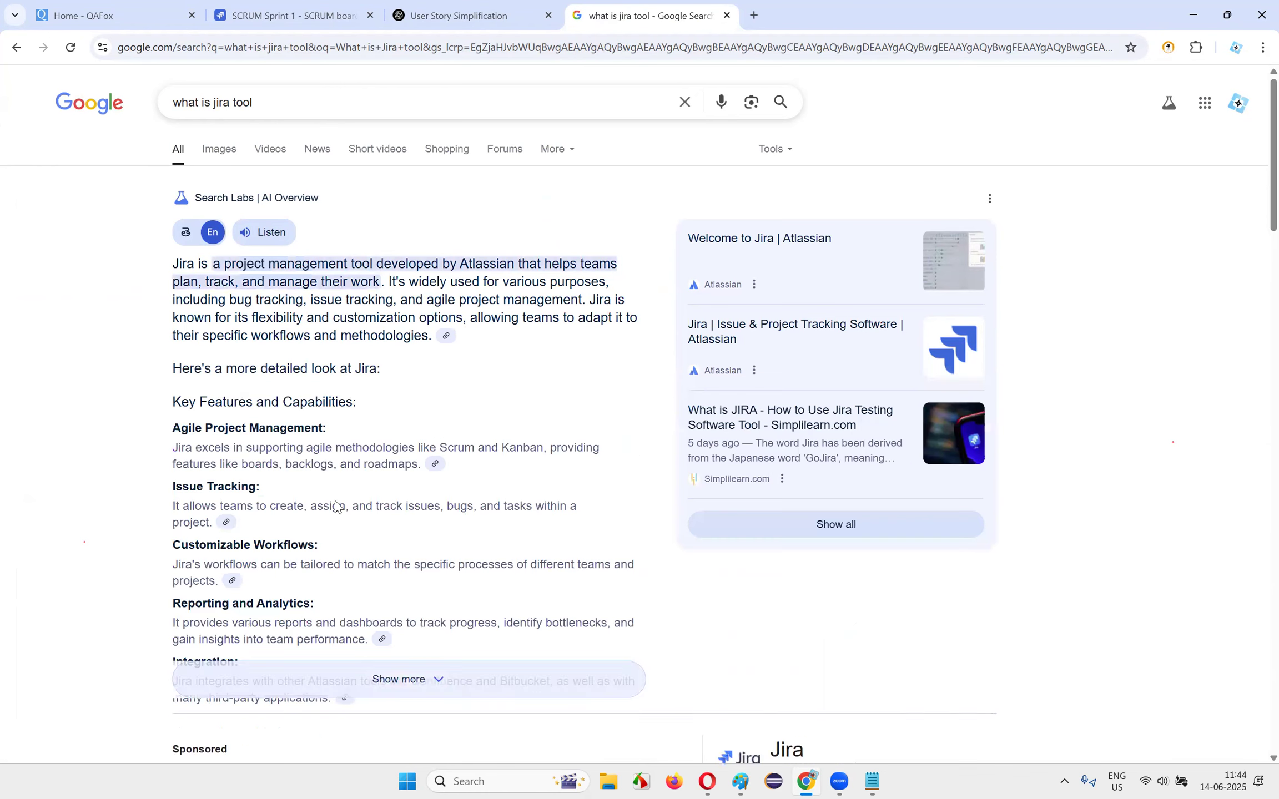
{"action": "left_click_drag", "start_coordinate": [198, 426], "coordinate": [340, 430]}
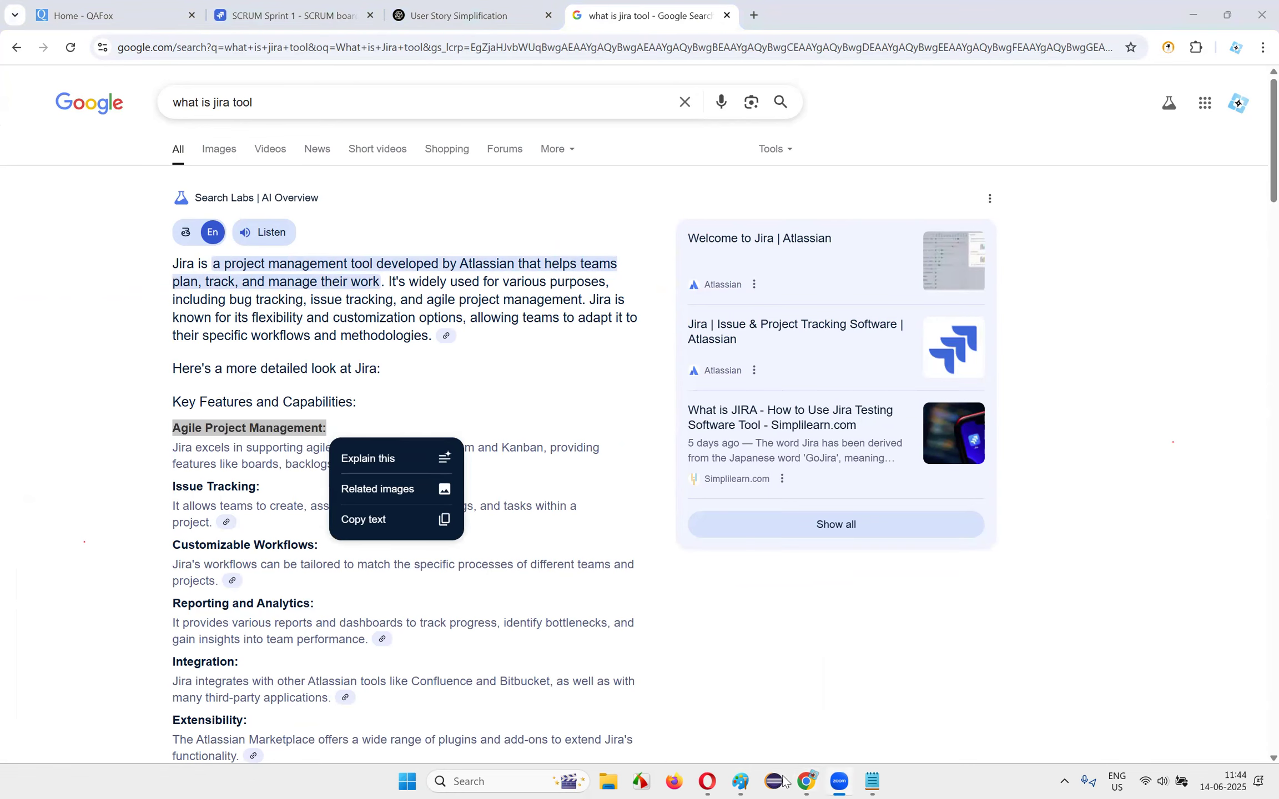
- Switch to Paint and add a second note below the first reading "Jira by default, is an Agile Project Management Tool."
{"action": "left_click", "coordinate": [740, 782]}
{"action": "mouse_move", "coordinate": [249, 270]}
{"action": "left_mouse_down"}
{"action": "mouse_move", "coordinate": [631, 393]}
{"action": "mouse_move", "coordinate": [697, 402]}
{"action": "left_mouse_up"}
{"action": "type", "text": "Jira by default, is an Aigl"}
{"action": "key", "text": "BackSpace"}
{"action": "key", "text": "BackSpace"}
{"action": "key", "text": "BackSpace"}
{"action": "type", "text": "gile Project Managment Tool."}
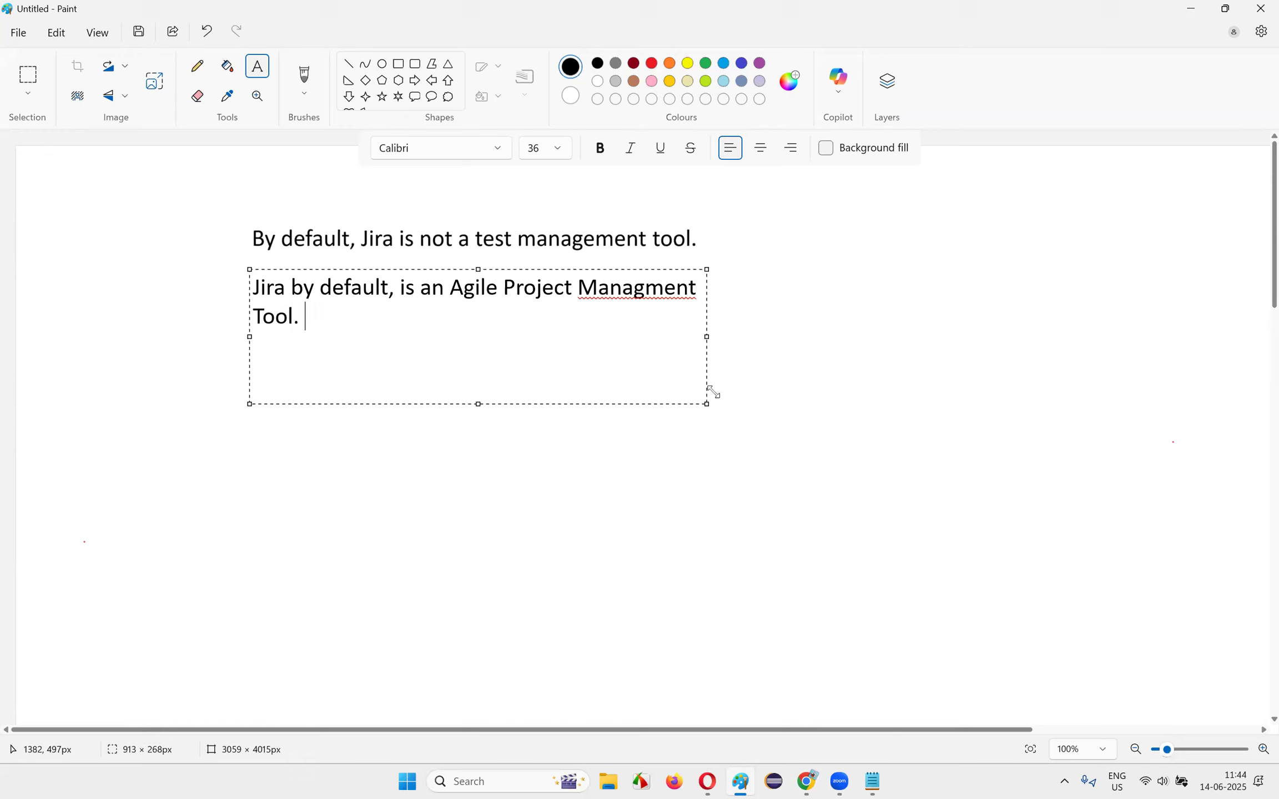
{"action": "left_click", "coordinate": [643, 288]}
{"action": "type", "text": "e"}
- Replace the second note's closing period with ", but not a Test Management Tool." and highlight the Agile Project Management Tool phrase
{"action": "left_click_drag", "start_coordinate": [446, 288], "coordinate": [431, 323]}
{"action": "left_click", "coordinate": [593, 327]}
{"action": "left_click", "coordinate": [467, 311]}
{"action": "key", "text": "BackSpace"}
{"action": "type", "text": ","}
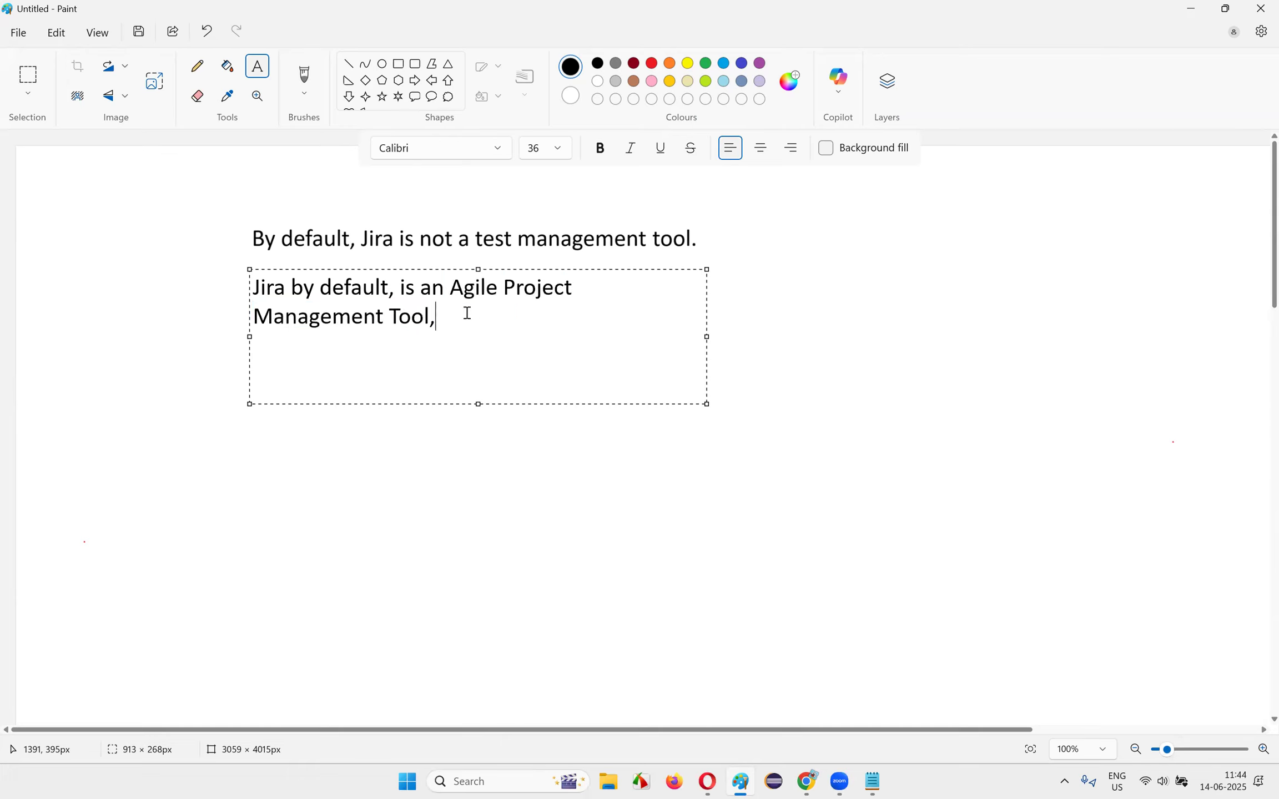
{"action": "type", "text": " but not a Test"}
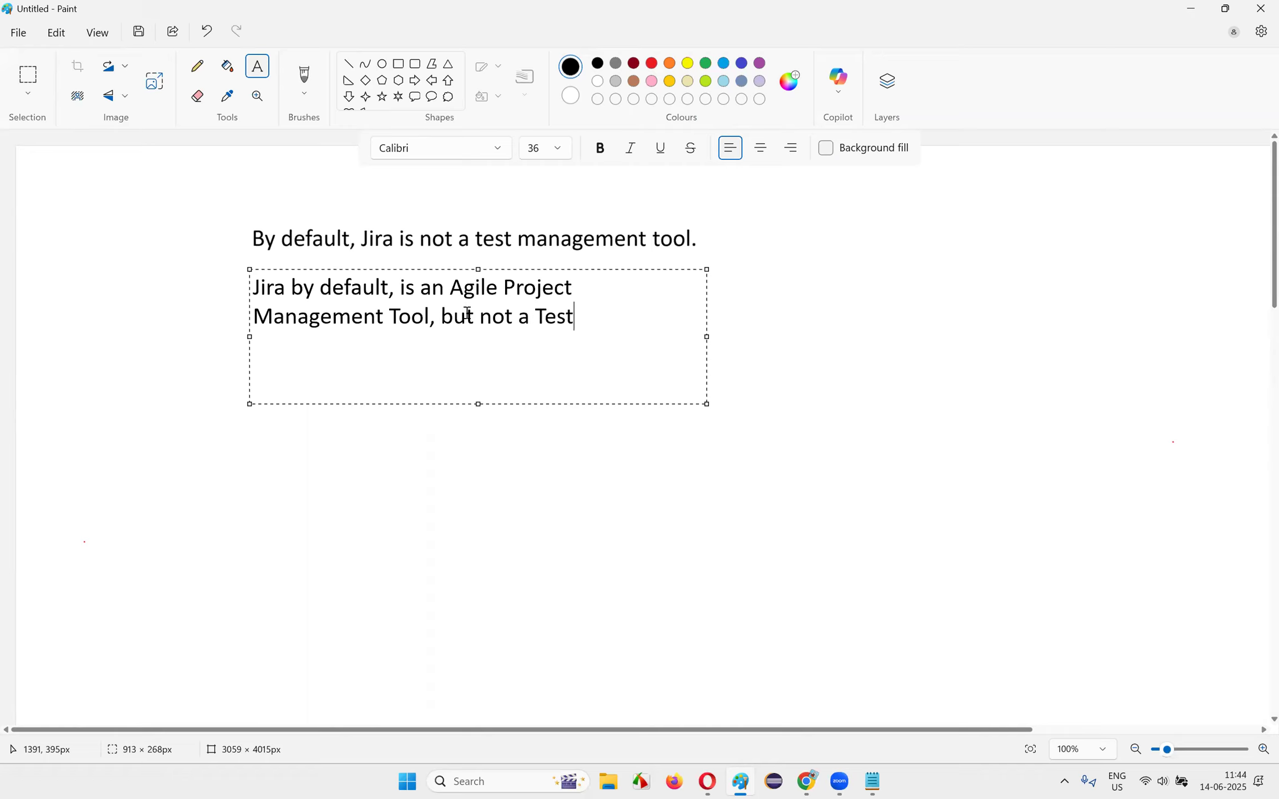
{"action": "type", "text": " Manageet"}
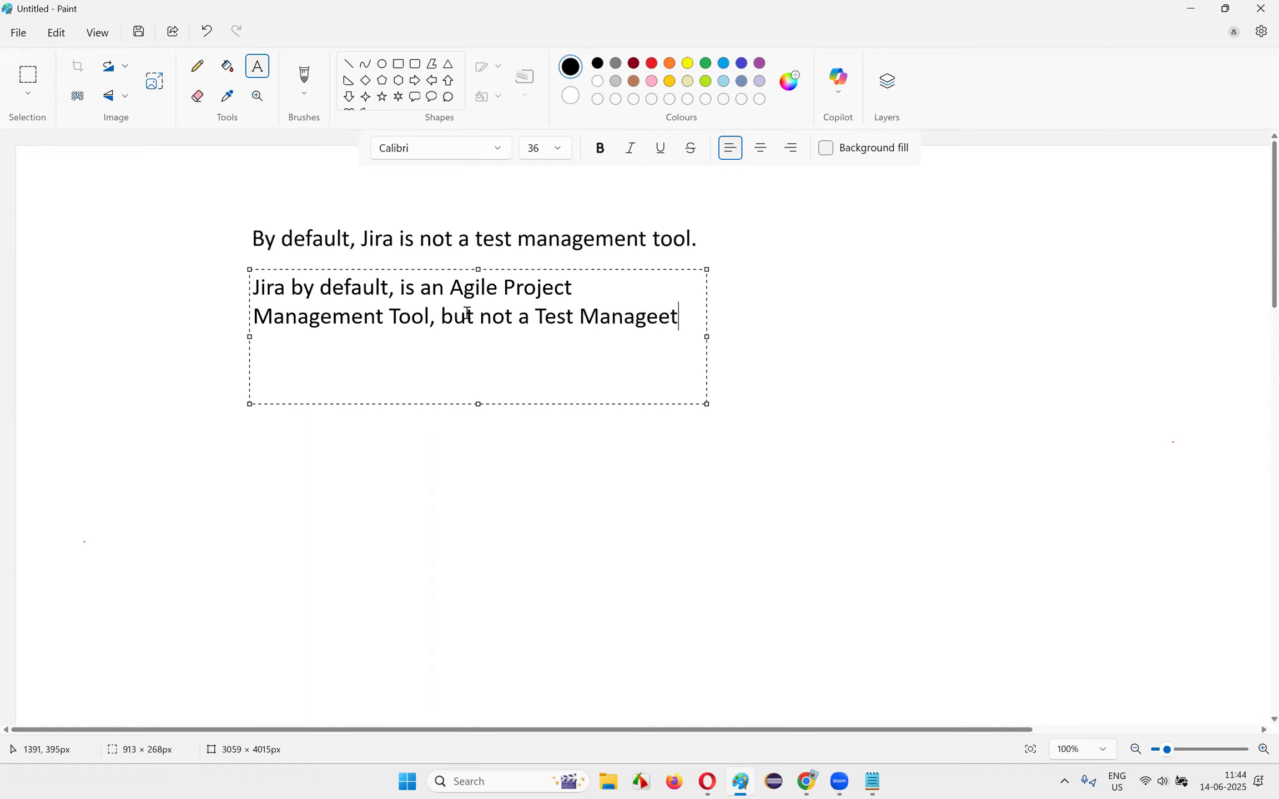
{"action": "key", "text": "BackSpace"}
{"action": "type", "text": "ent"}
{"action": "key", "text": "BackSpace"}
{"action": "key", "text": "BackSpace"}
{"action": "key", "text": "BackSpace"}
{"action": "type", "text": "ment Tool."}
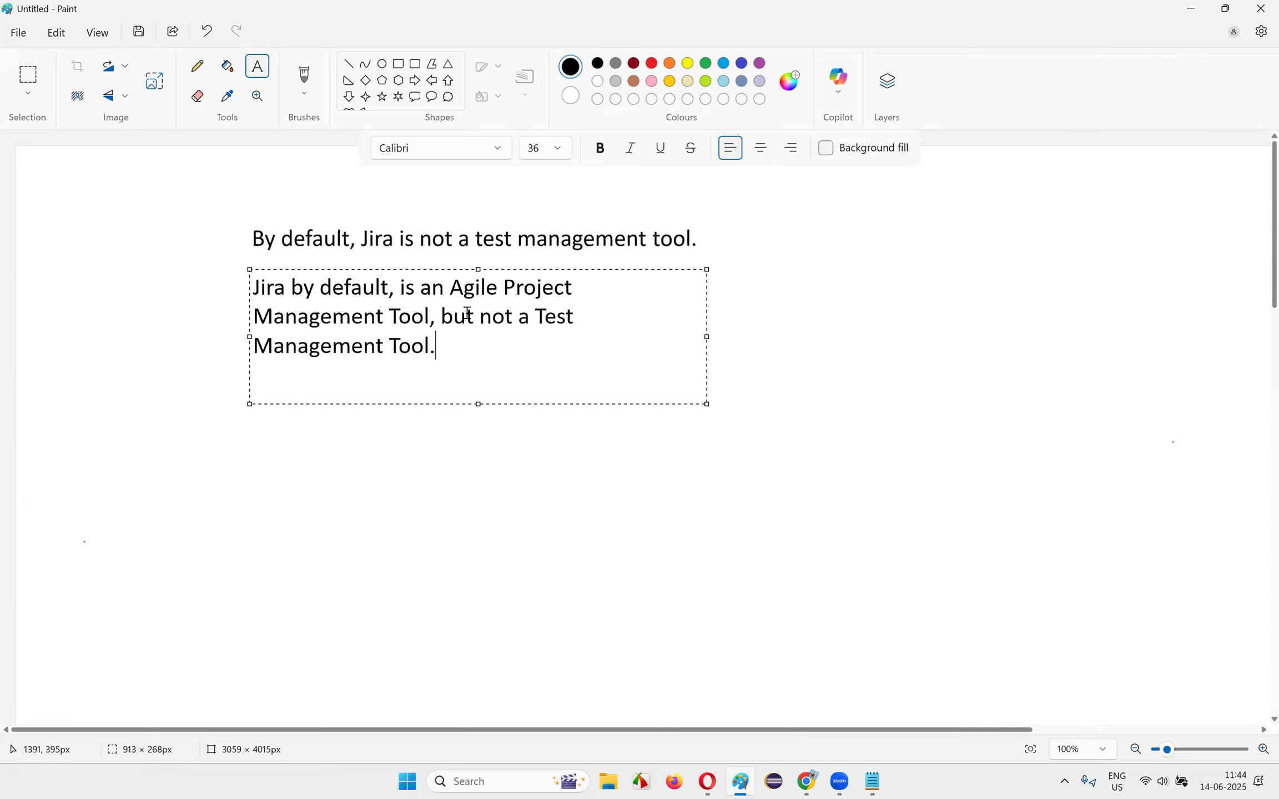
{"action": "left_click_drag", "start_coordinate": [450, 287], "coordinate": [425, 317]}
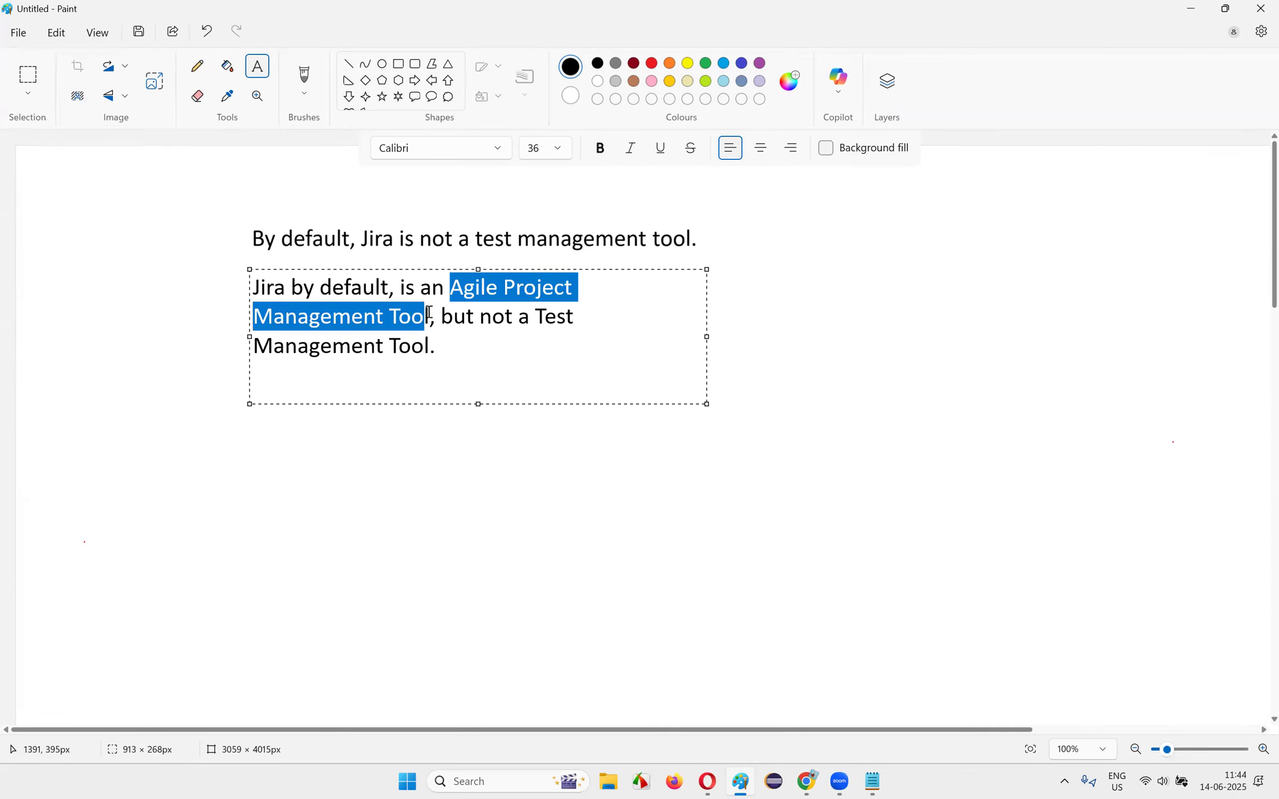
- Switch to Chrome, look over the suggested product owner questions in ChatGPT, and return to the Jira sprint board
{"action": "left_click", "coordinate": [806, 782]}
{"action": "left_click", "coordinate": [443, 10]}
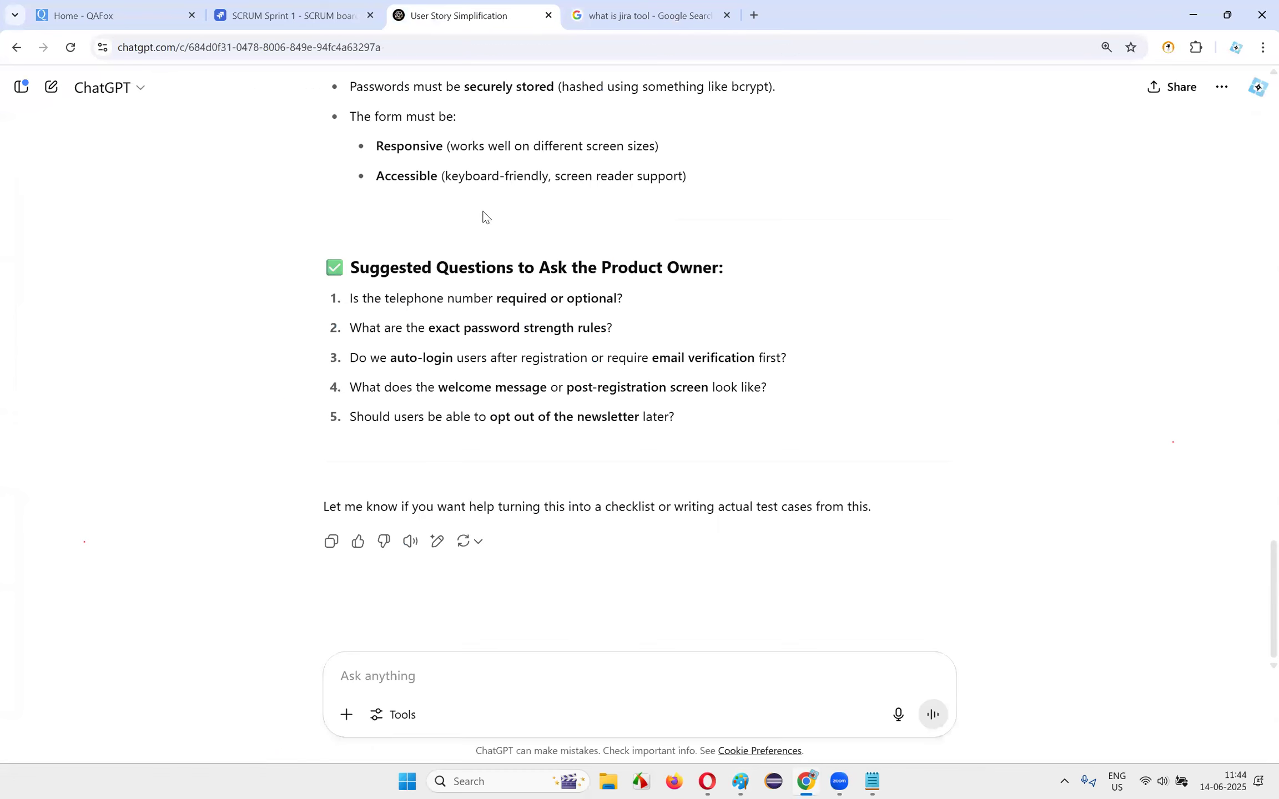
{"action": "scroll", "coordinate": [496, 149], "scroll_direction": "up", "scroll_amount": 3}
{"action": "left_click", "coordinate": [297, 12]}
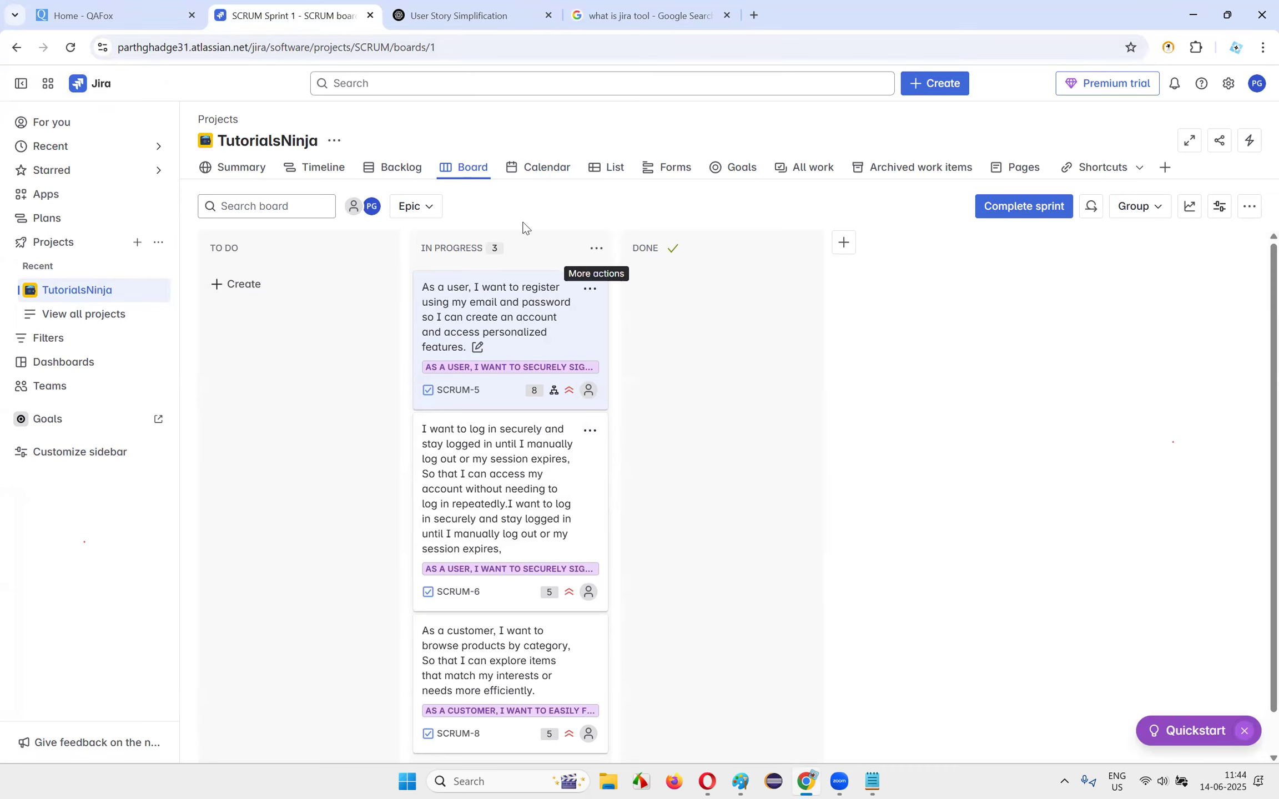
- Look over the SCRUM Sprint 1 items and remaining work items in the backlog, and return to the sprint board
{"action": "left_click", "coordinate": [396, 170]}
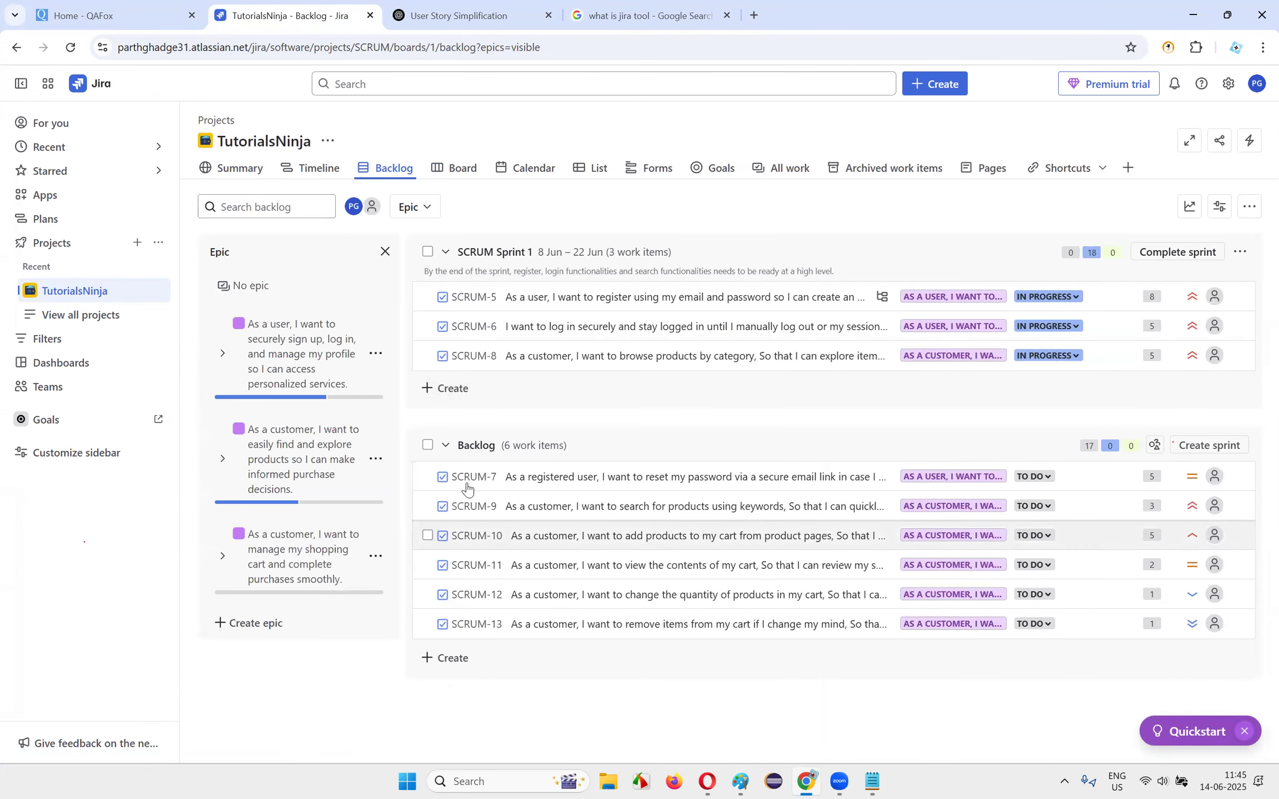
{"action": "left_click", "coordinate": [456, 168]}
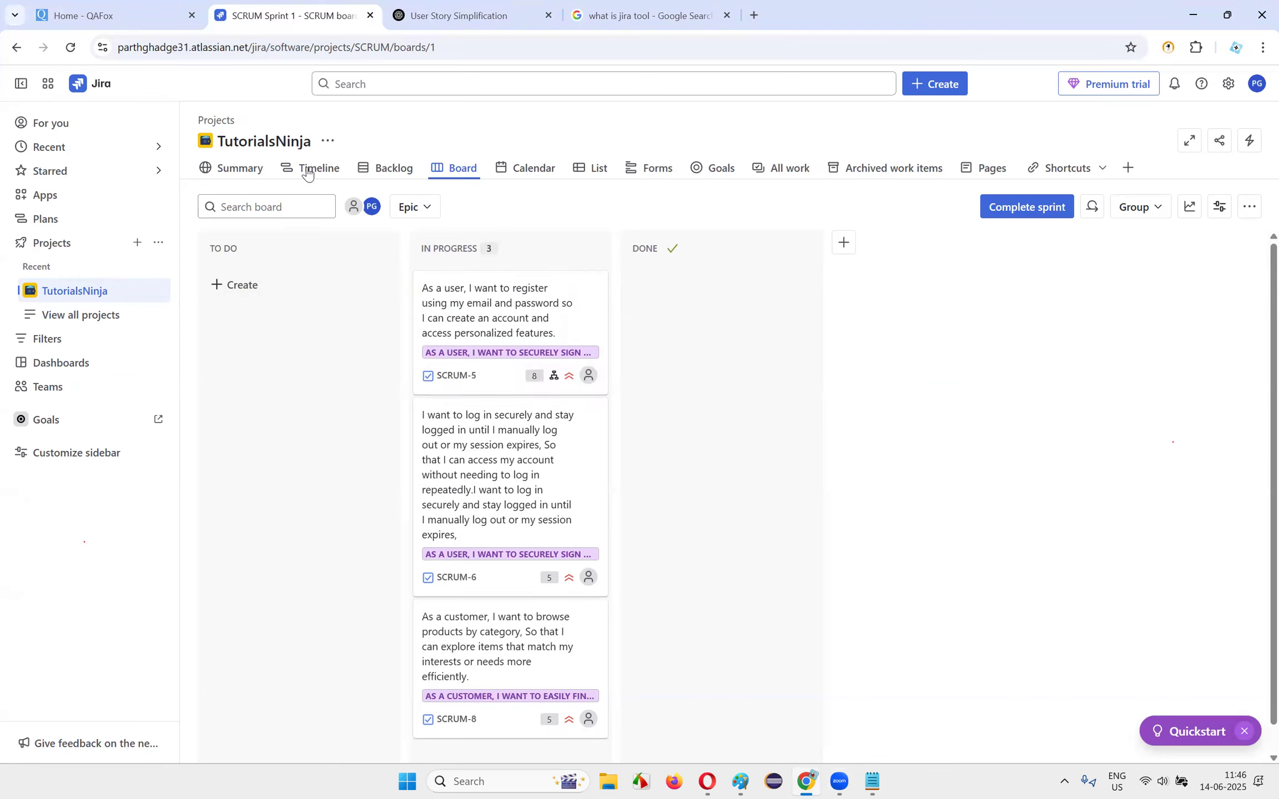
- Switch to Paint and add the question "Can software testers write Tests cases in Jira?" below the second note's text, leaving a blank line
{"action": "left_click", "coordinate": [740, 781]}
{"action": "left_click", "coordinate": [535, 359]}
{"action": "mouse_move", "coordinate": [446, 288]}
{"action": "left_mouse_down"}
{"action": "mouse_move", "coordinate": [413, 322]}
{"action": "mouse_move", "coordinate": [479, 319]}
{"action": "mouse_move", "coordinate": [577, 357]}
{"action": "mouse_move", "coordinate": [425, 359]}
{"action": "mouse_move", "coordinate": [512, 354]}
{"action": "left_mouse_up"}
{"action": "left_click", "coordinate": [576, 357]}
{"action": "left_click", "coordinate": [478, 357]}
{"action": "left_click", "coordinate": [513, 356]}
{"action": "type", "text": "Can s"}
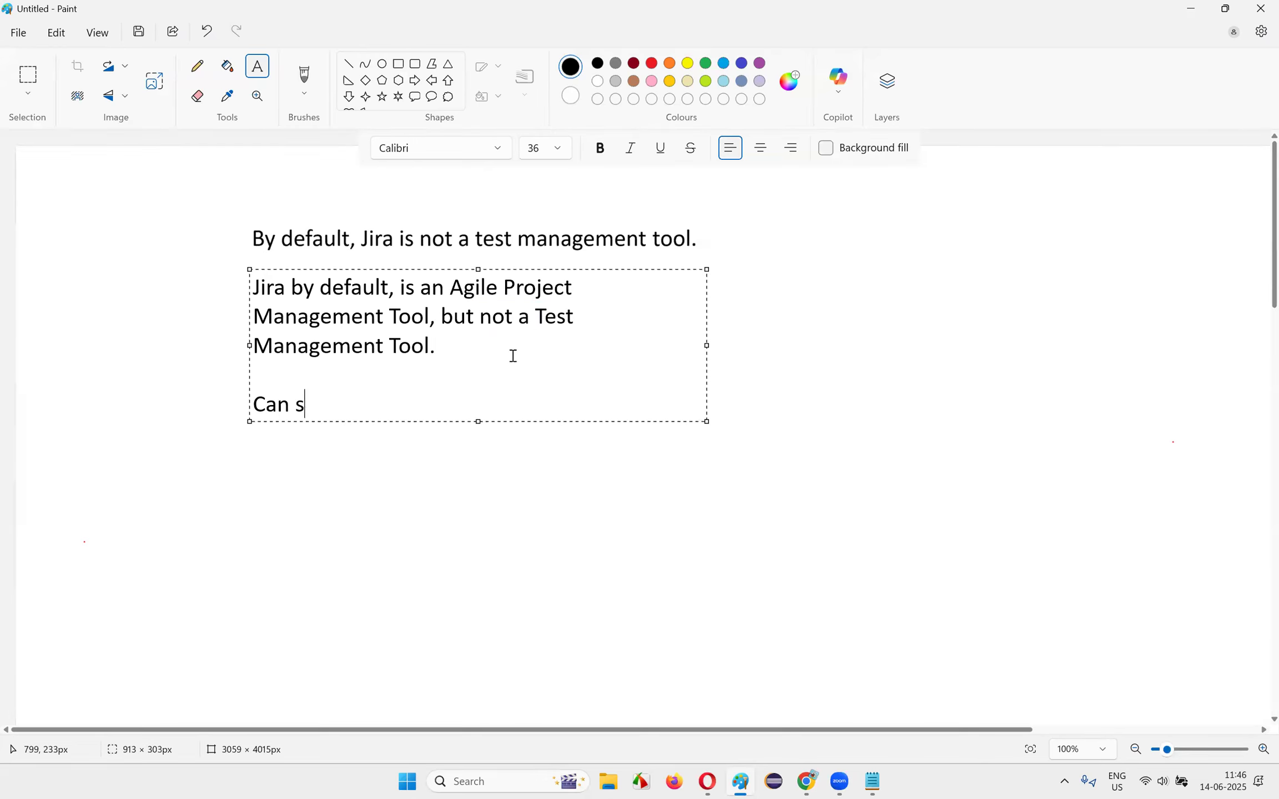
{"action": "type", "text": "oftware testers write Tests C"}
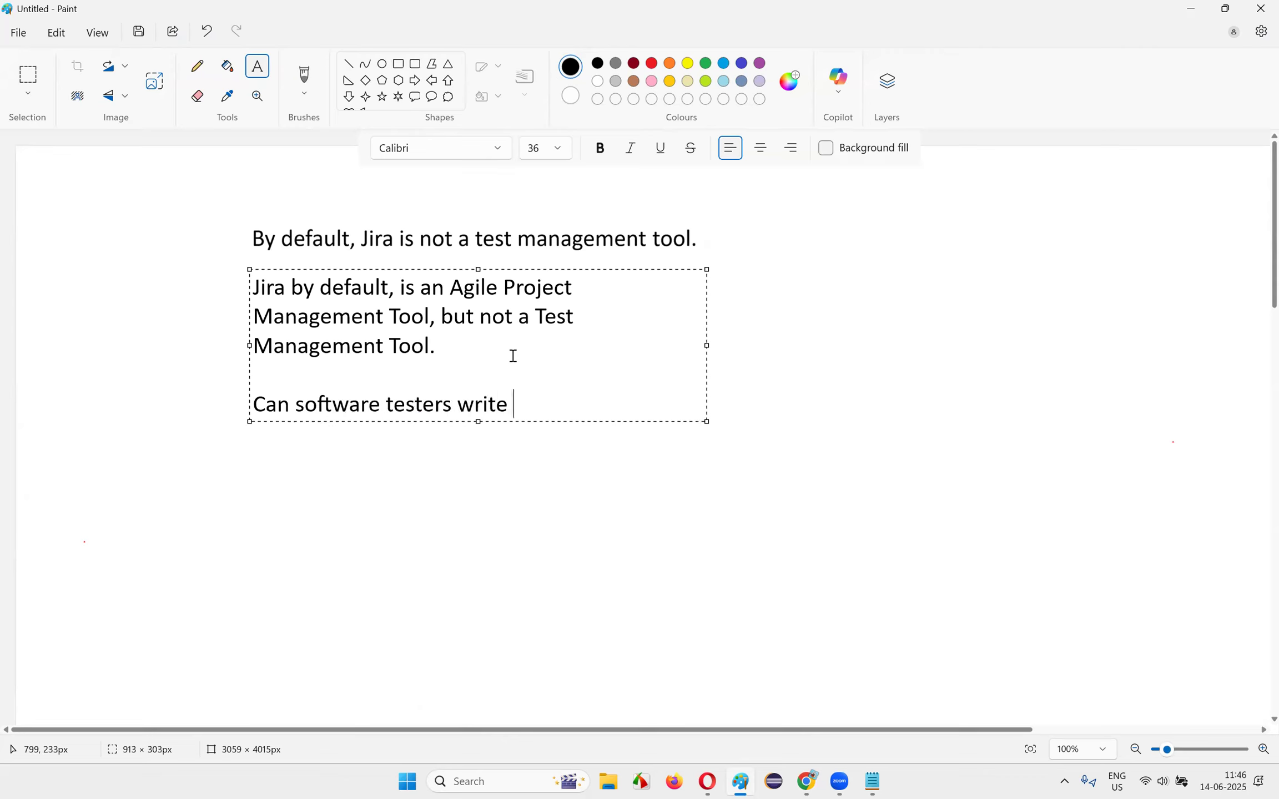
{"action": "key", "text": "BackSpace"}
{"action": "type", "text": "cases in"}
{"action": "key", "text": "BackSpace"}
{"action": "type", "text": "Jira?"}
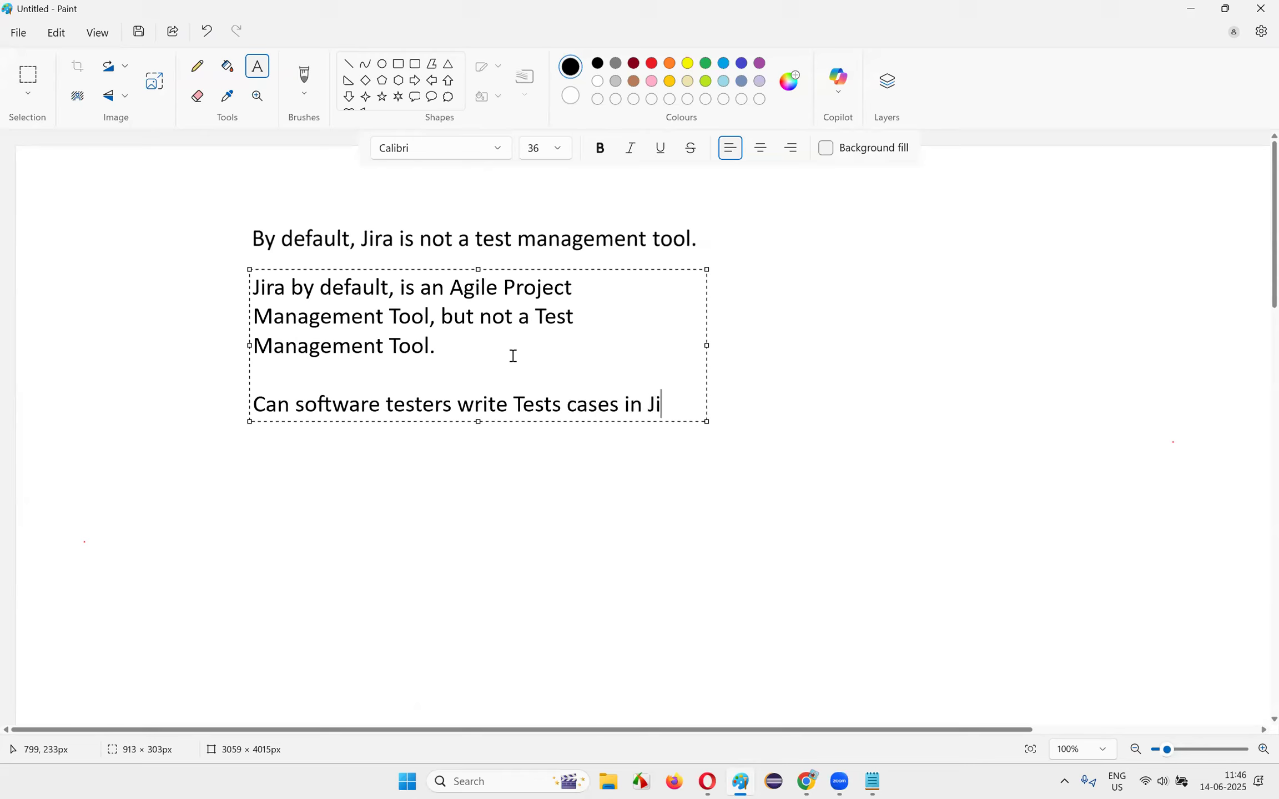
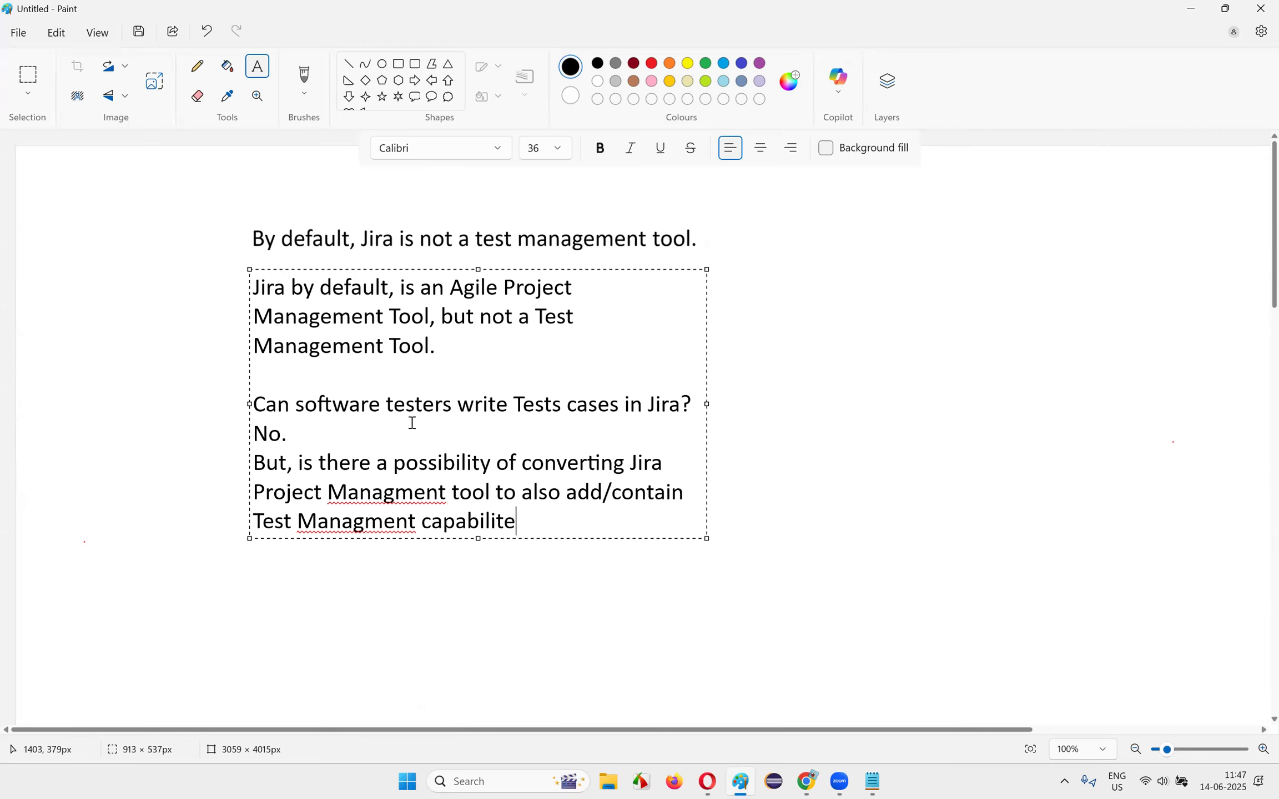
- Complete the follow-up question's ending as "capabilities?" and correct both misspelled words to "Management"
{"action": "type", "text": "ties?"}
{"action": "right_click", "coordinate": [398, 495]}
{"action": "mouse_move", "coordinate": [485, 538]}
{"action": "left_click", "coordinate": [621, 547]}
{"action": "right_click", "coordinate": [389, 533]}
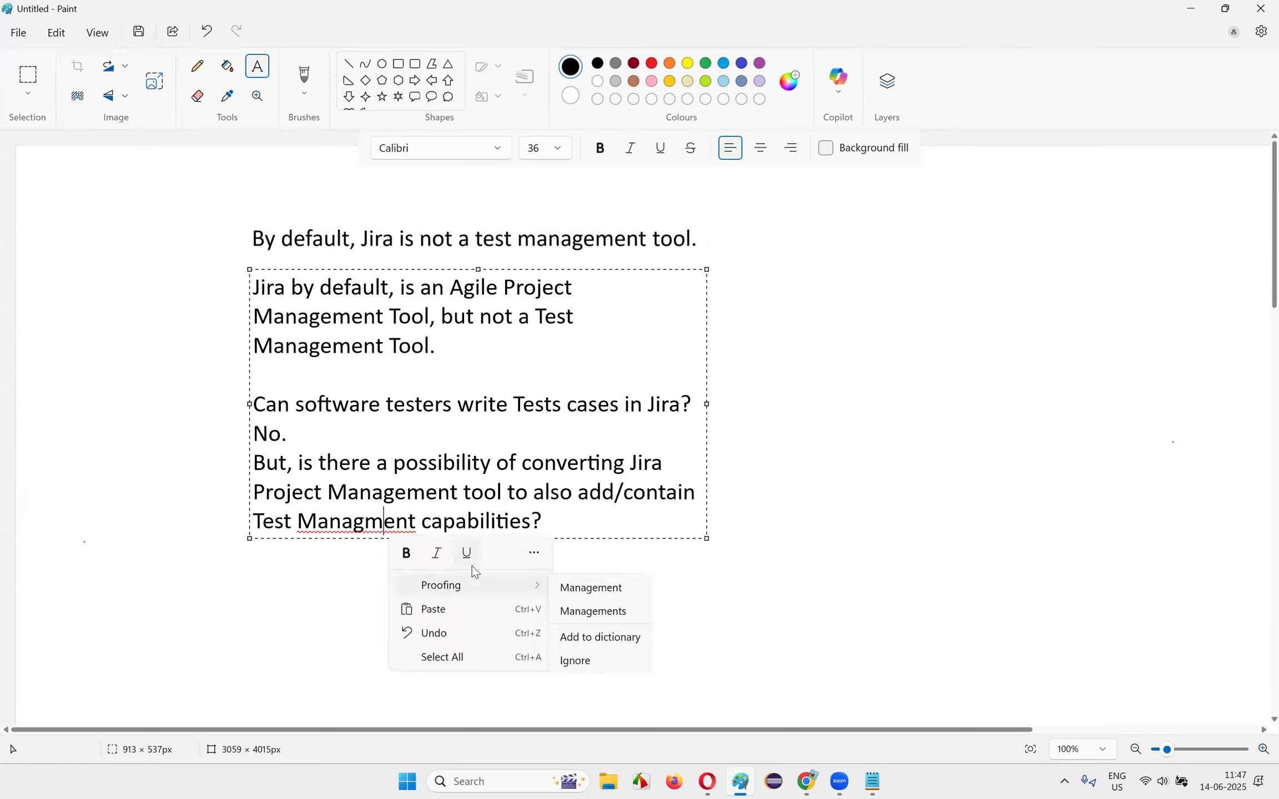
{"action": "left_click", "coordinate": [619, 587]}
- Add the answer "Yes." on a new line below the question about Test Management capabilities
{"action": "left_click", "coordinate": [589, 533]}
{"action": "key", "text": "Return"}
{"action": "type", "text": "Y"}
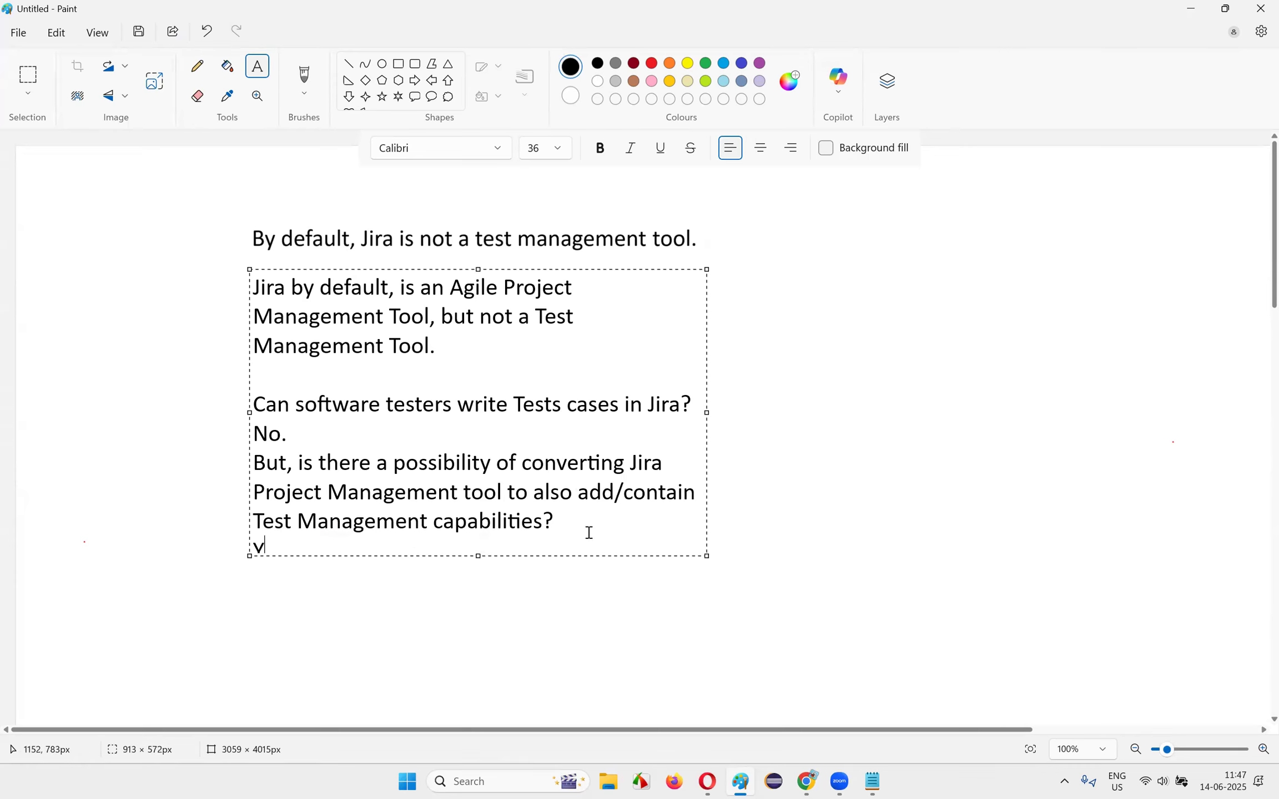
{"action": "type", "text": "es."}
- Highlight the note's phrases on Jira's tool type, writing test cases and adding Test Management capabilities, and finish editing the note
{"action": "left_click_drag", "start_coordinate": [332, 288], "coordinate": [526, 354]}
{"action": "left_click", "coordinate": [539, 347]}
{"action": "left_click_drag", "start_coordinate": [310, 319], "coordinate": [547, 358]}
{"action": "left_click", "coordinate": [546, 358]}
{"action": "left_click_drag", "start_coordinate": [434, 404], "coordinate": [708, 431]}
{"action": "left_click", "coordinate": [622, 442]}
{"action": "left_click", "coordinate": [685, 434]}
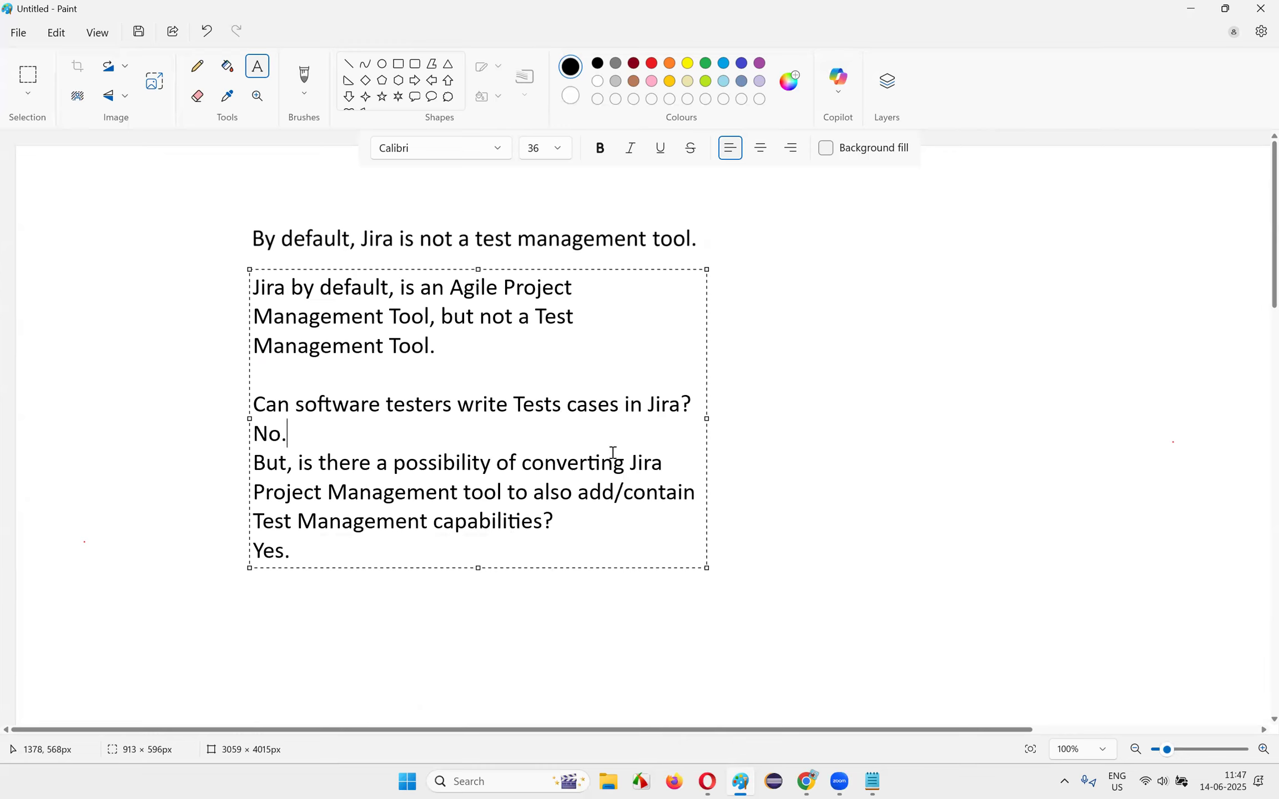
{"action": "left_click_drag", "start_coordinate": [256, 495], "coordinate": [593, 539]}
{"action": "left_click", "coordinate": [594, 539]}
{"action": "left_click_drag", "start_coordinate": [284, 521], "coordinate": [568, 513]}
{"action": "left_click", "coordinate": [568, 513]}
{"action": "left_click_drag", "start_coordinate": [504, 478], "coordinate": [619, 525]}
{"action": "left_click", "coordinate": [620, 525]}
{"action": "left_click_drag", "start_coordinate": [289, 433], "coordinate": [517, 490]}
{"action": "left_click", "coordinate": [711, 512]}
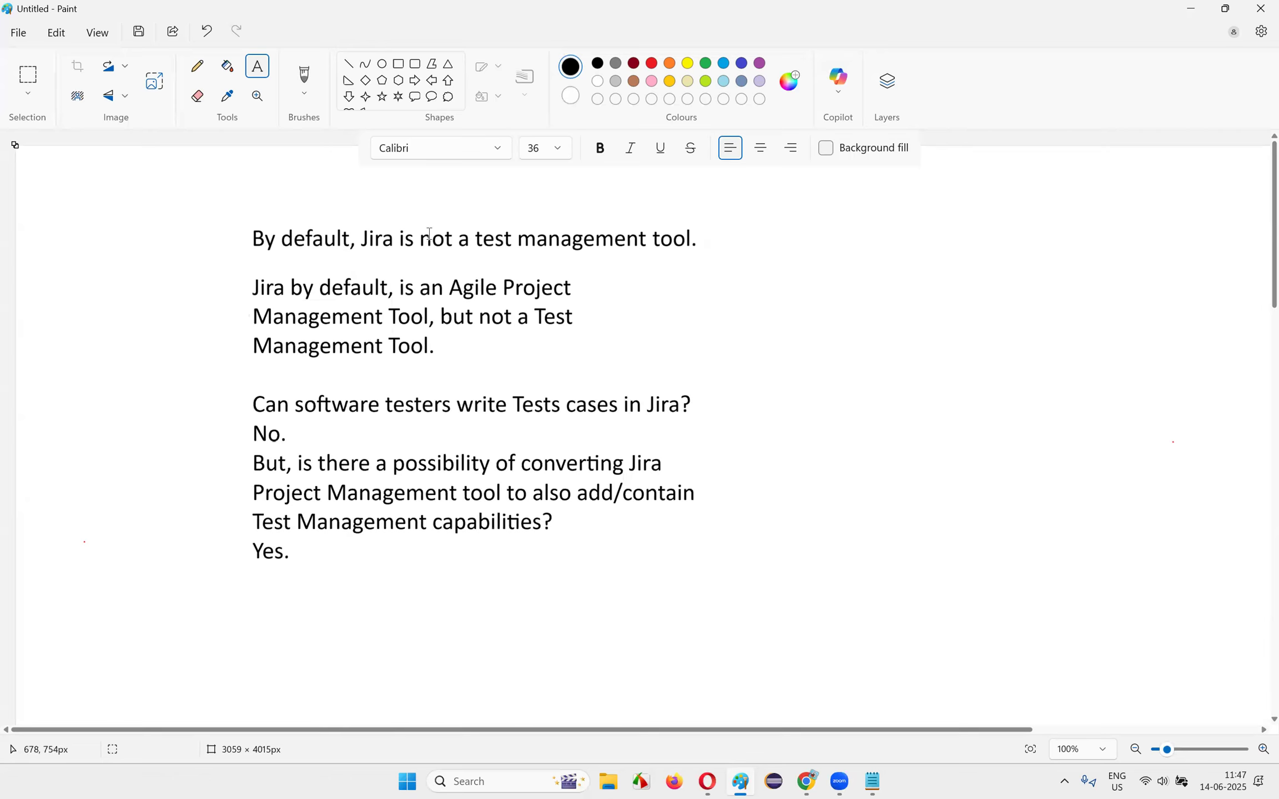
- Draw a rectangle around the answer "Yes." at the end of the note
{"action": "left_click", "coordinate": [398, 64]}
{"action": "left_click_drag", "start_coordinate": [242, 533], "coordinate": [627, 660]}
{"action": "left_click", "coordinate": [439, 592]}
- Add a text note below the boxed answer reading "How?" with "Plugins" on the next line, and highlight "How?"
{"action": "left_click", "coordinate": [257, 66]}
{"action": "type", "text": "How?"}
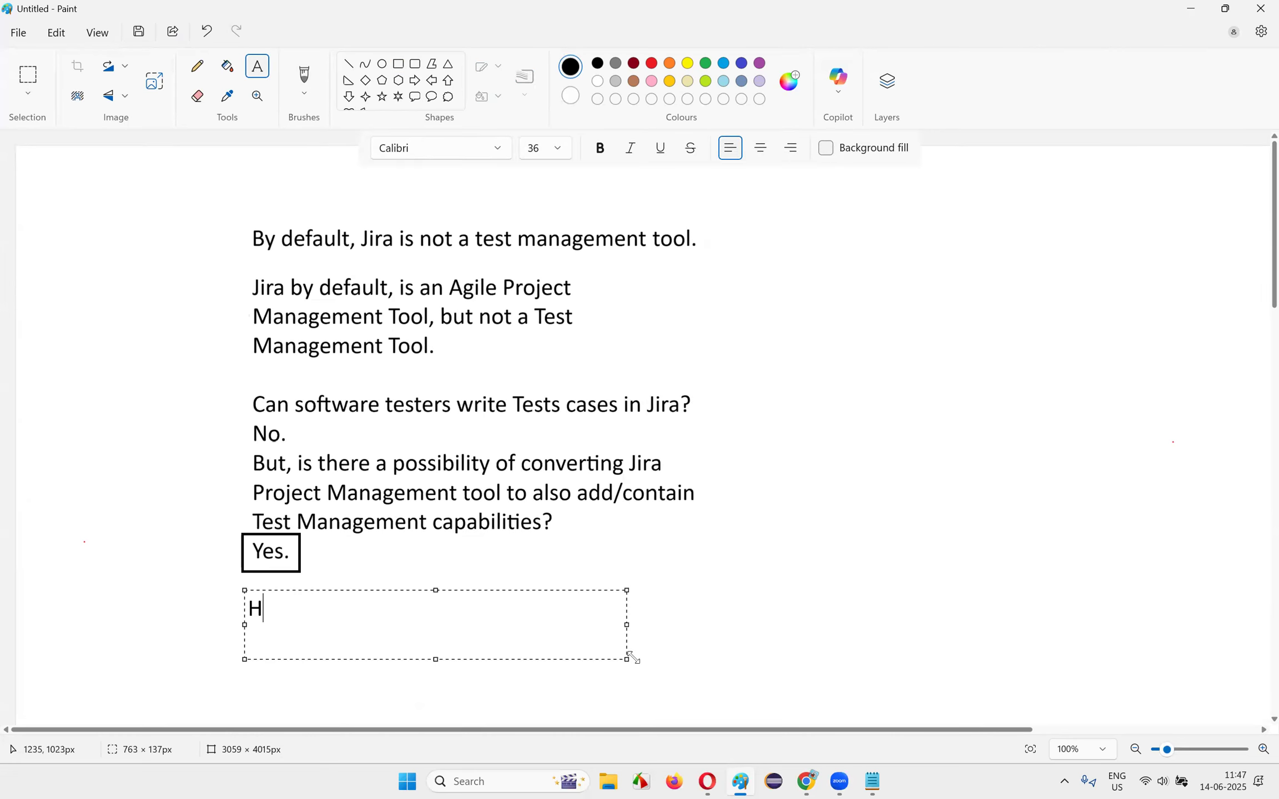
{"action": "key", "text": "Return"}
{"action": "type", "text": "Plugins"}
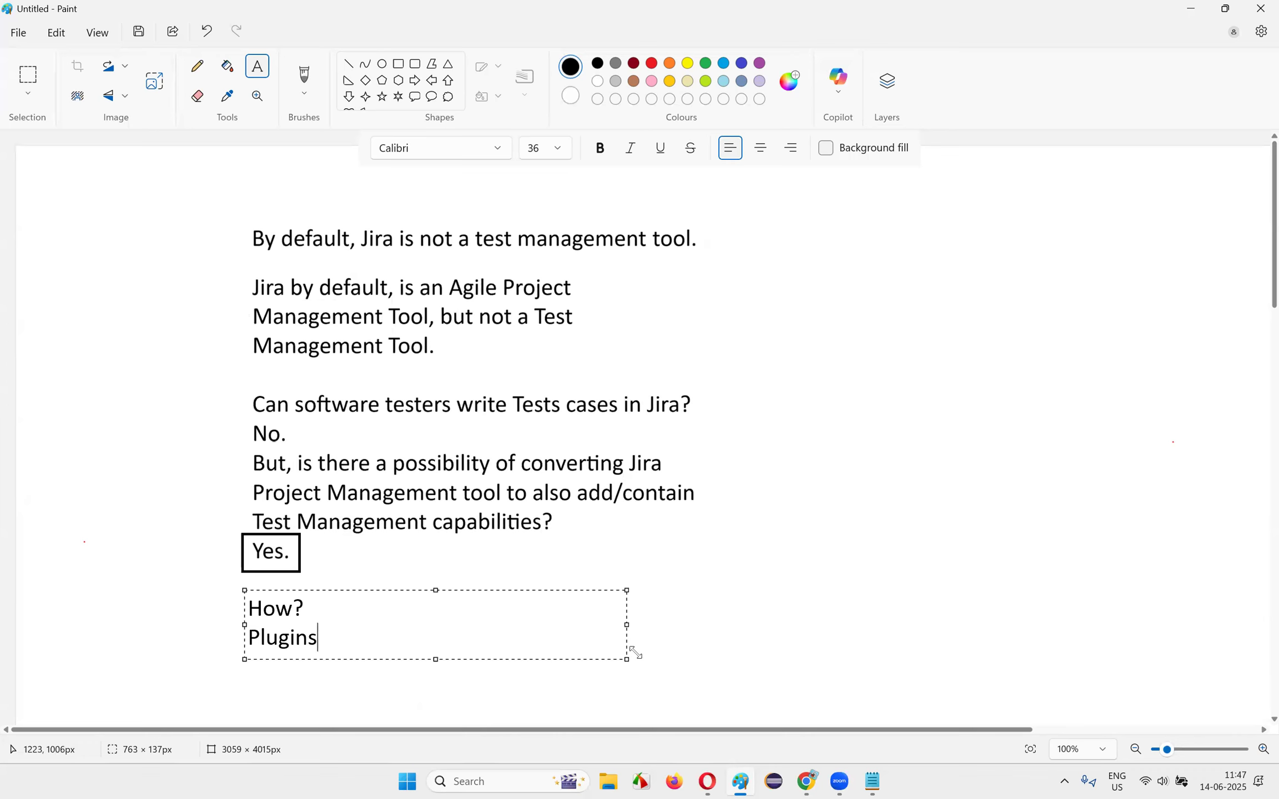
{"action": "left_click_drag", "start_coordinate": [247, 640], "coordinate": [223, 605]}
{"action": "left_click", "coordinate": [323, 639]}
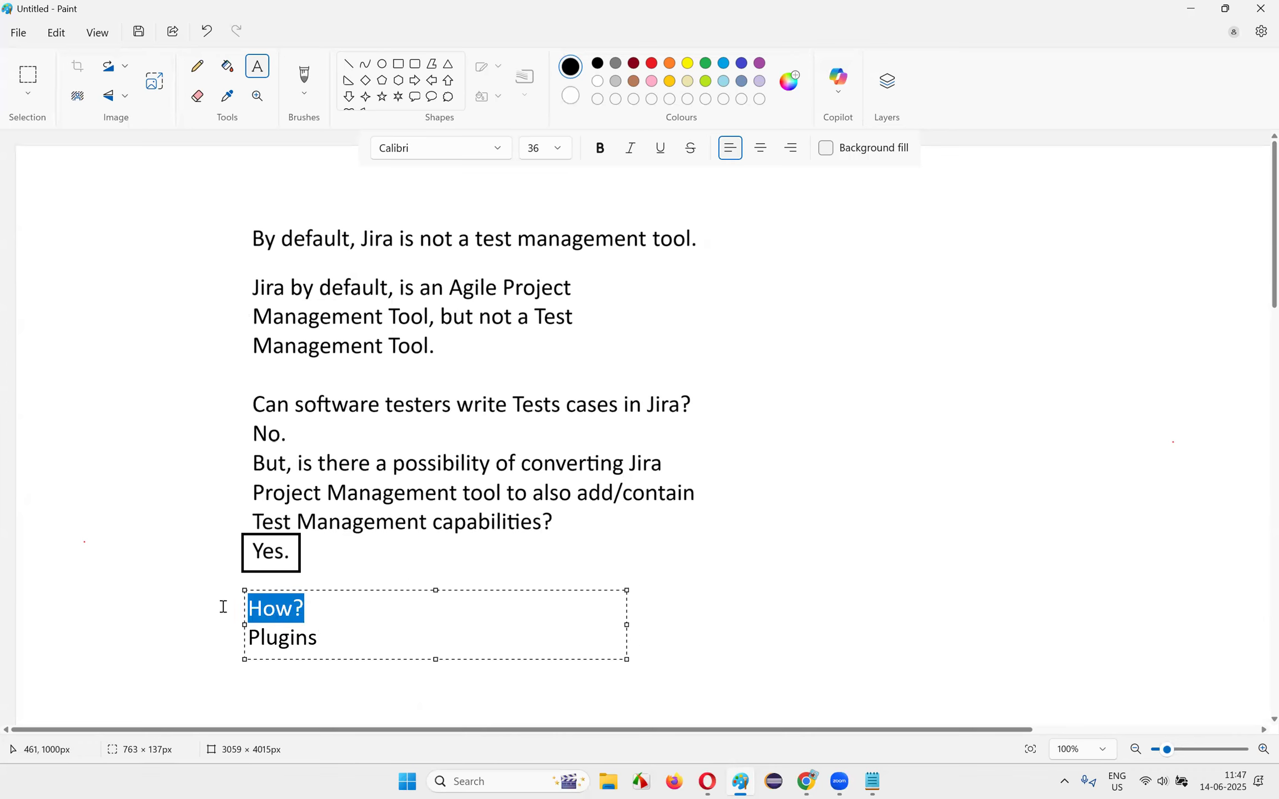
{"action": "left_click", "coordinate": [439, 428]}
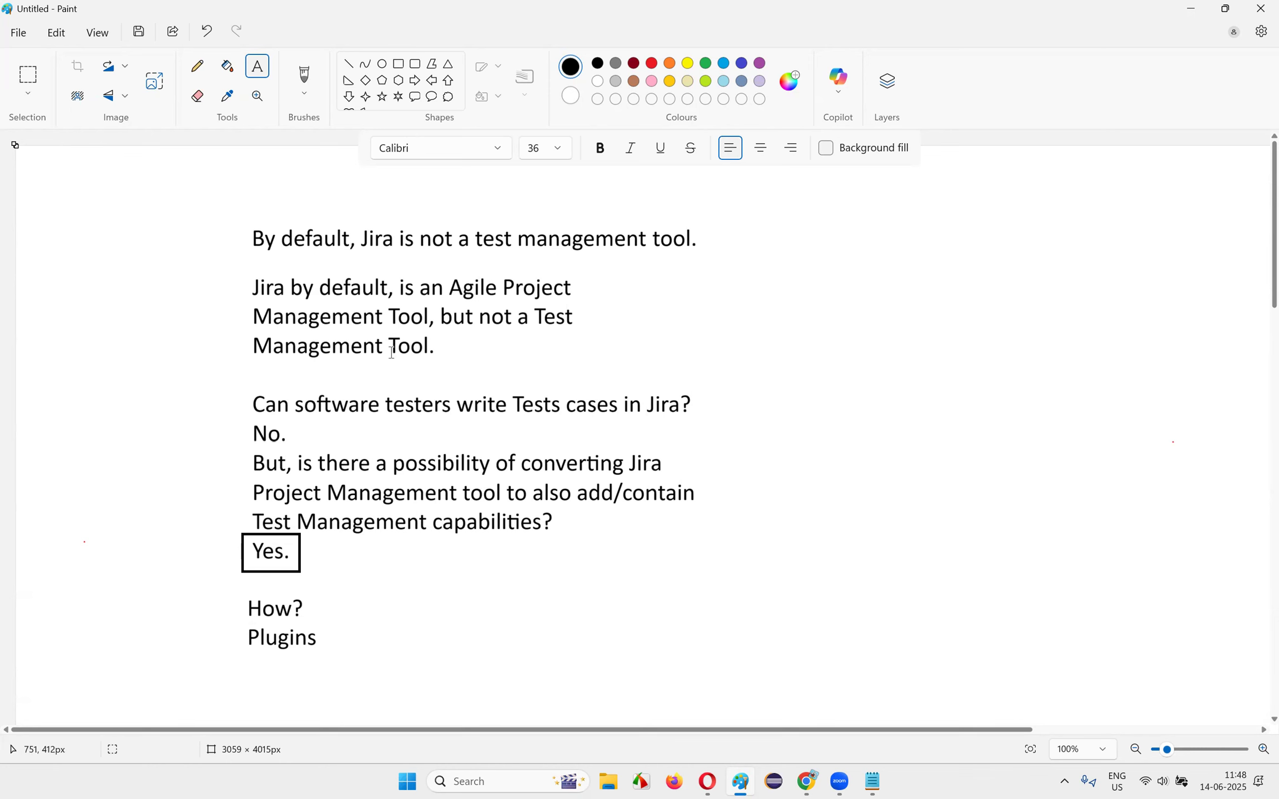
- Switch to Chrome, open Jira's Explore more apps page, and enter "zephyr" in the app search
{"action": "left_click", "coordinate": [806, 781]}
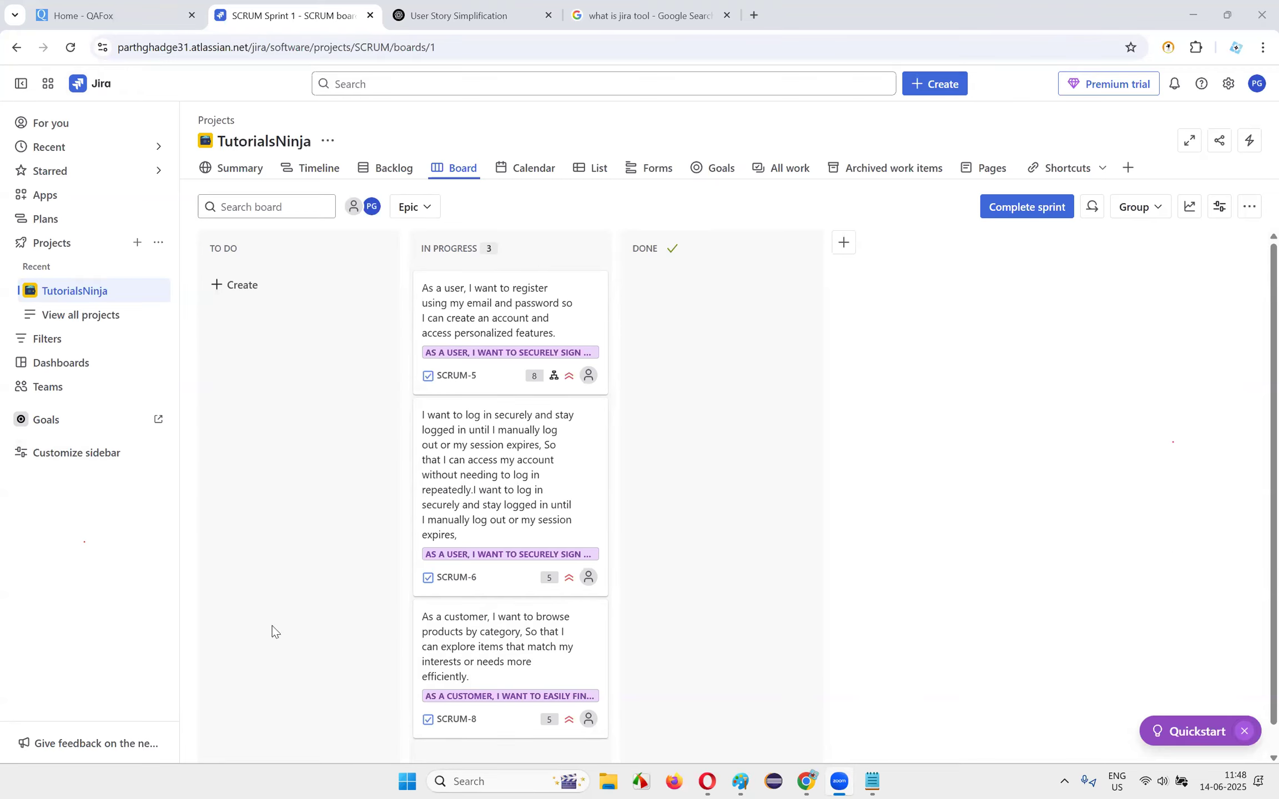
{"action": "left_click", "coordinate": [59, 199]}
{"action": "left_click", "coordinate": [81, 220]}
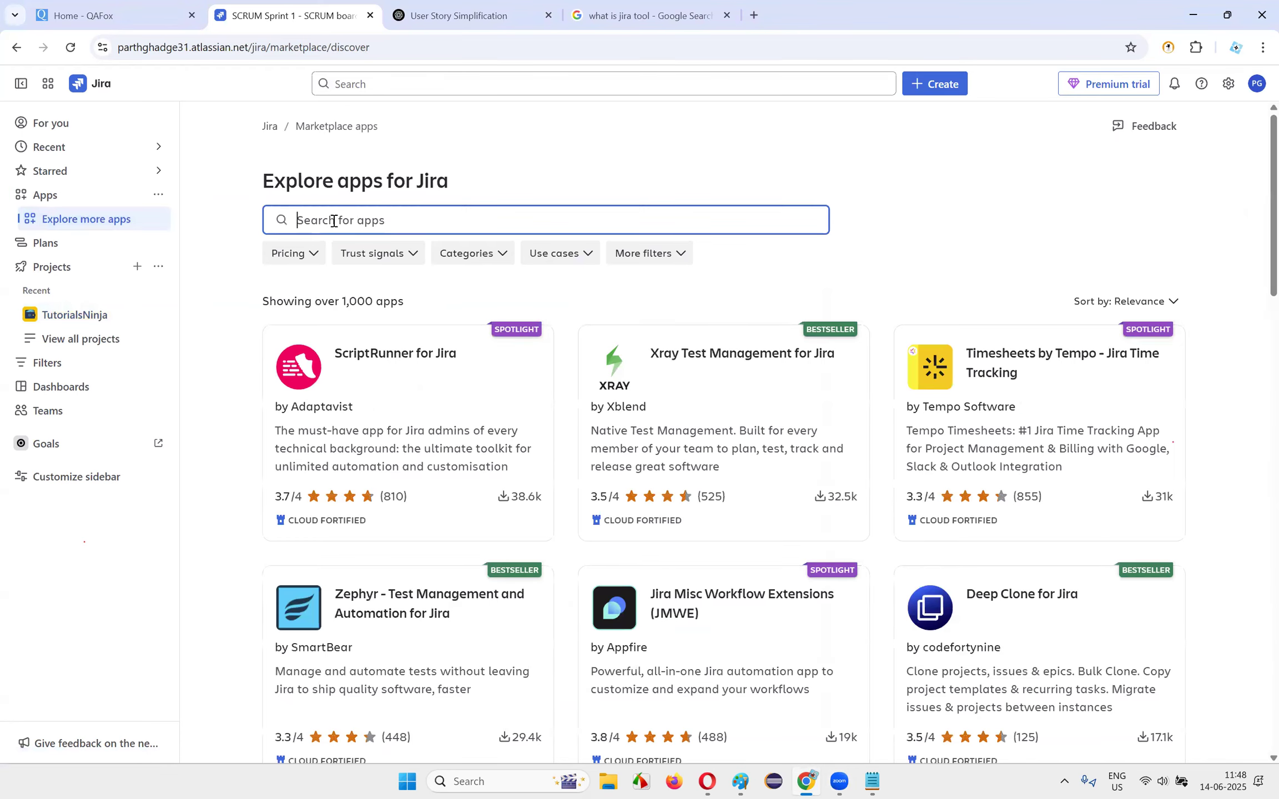
{"action": "type", "text": "ze"}
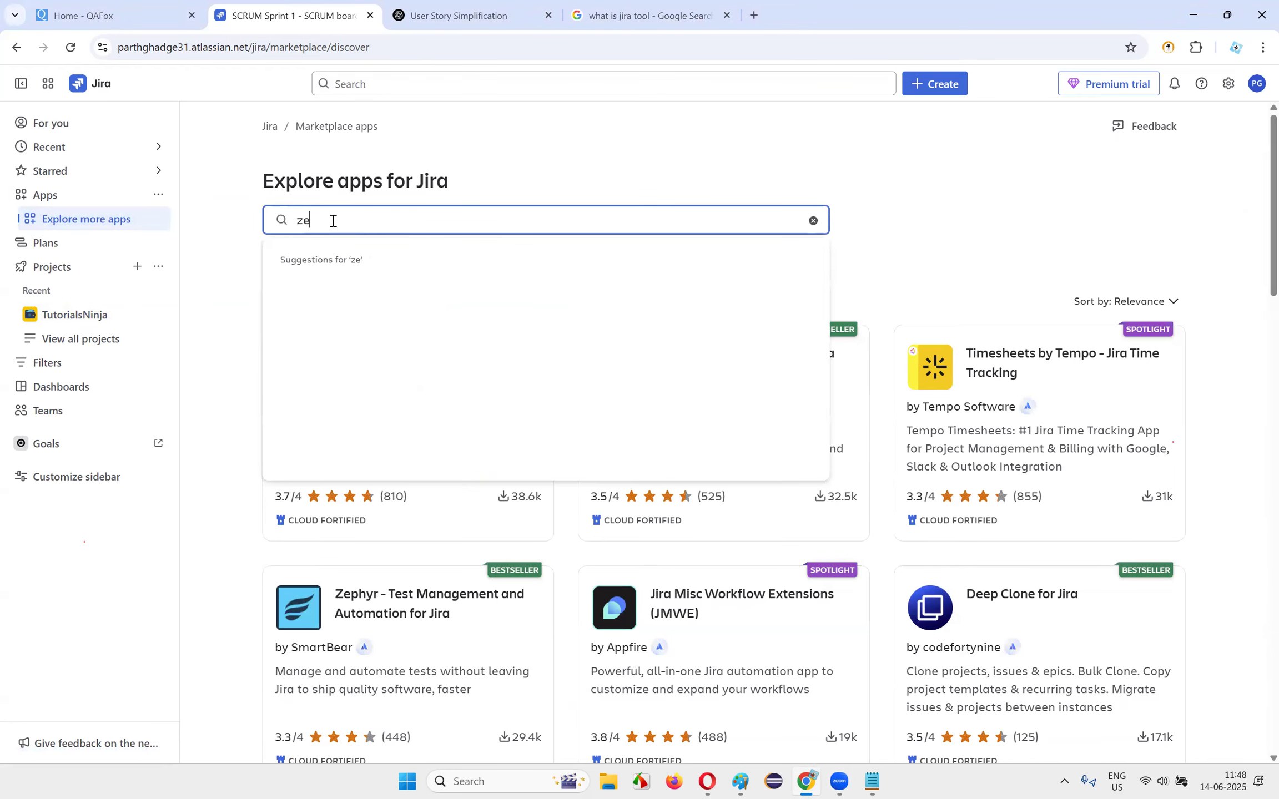
{"action": "type", "text": "phyr"}
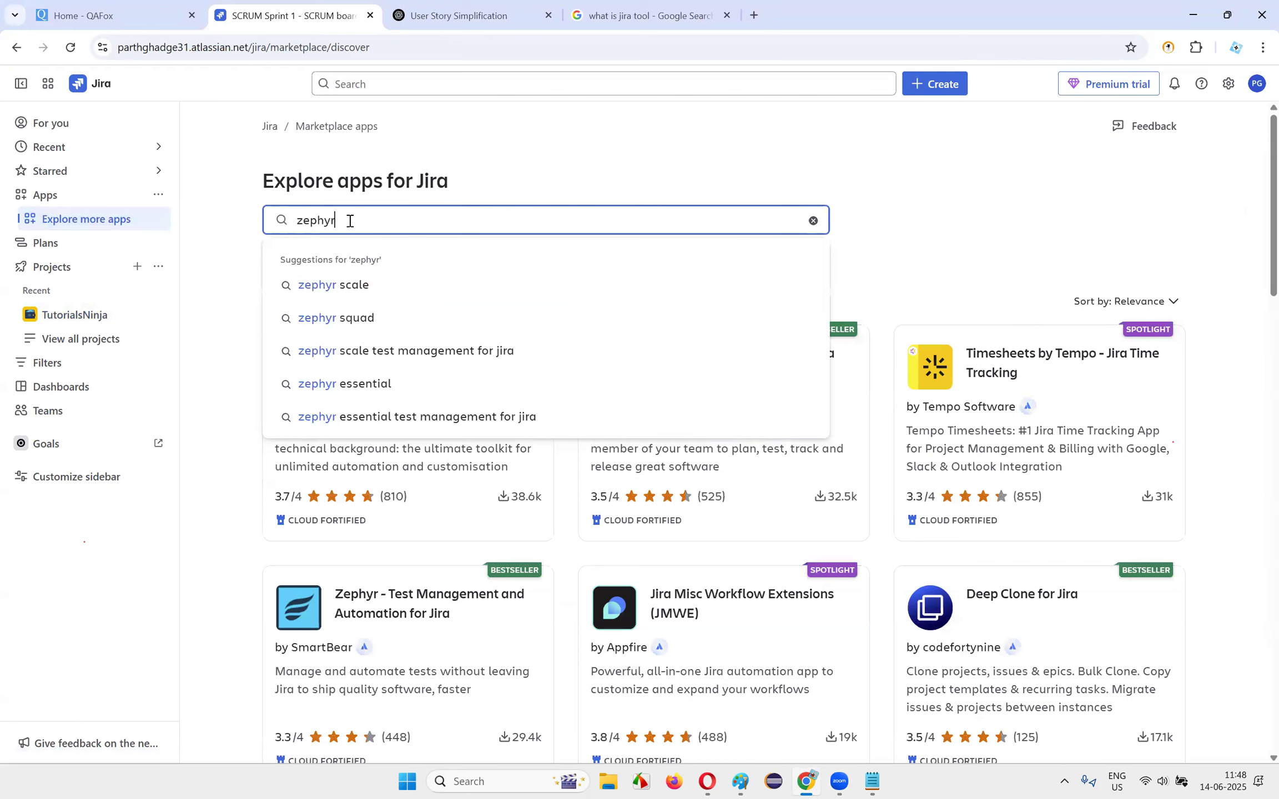
- Examine the app search suggestions for "zephyr" and highlight the search term
{"action": "left_click", "coordinate": [488, 125]}
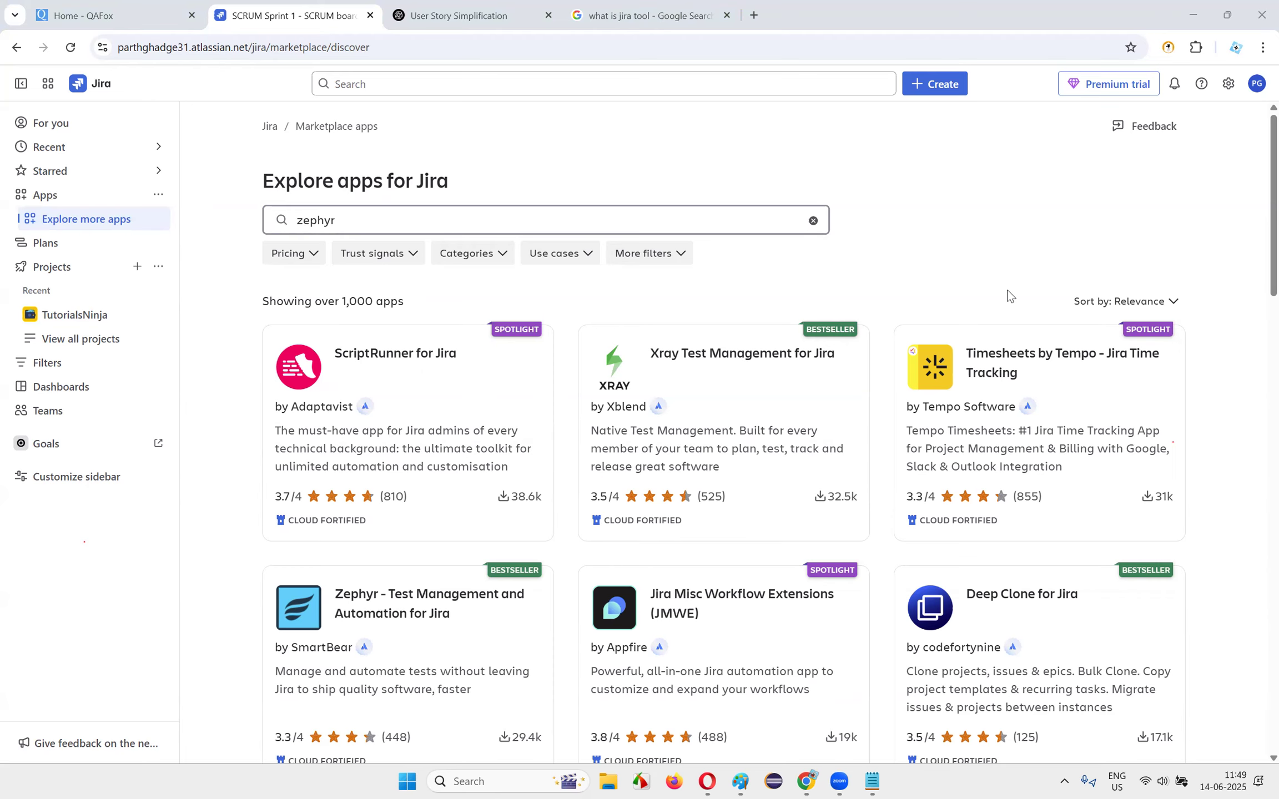
{"action": "left_click", "coordinate": [398, 223]}
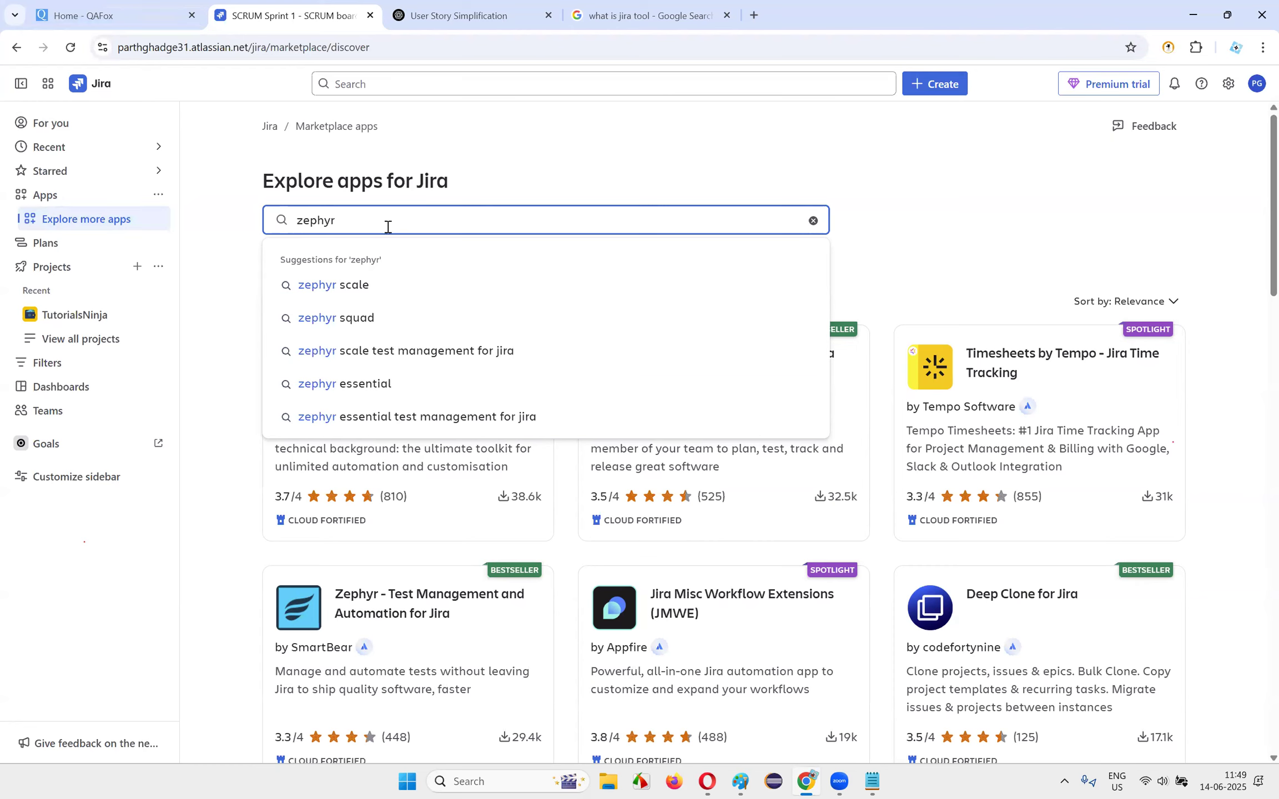
{"action": "left_click_drag", "start_coordinate": [387, 225], "coordinate": [280, 223]}
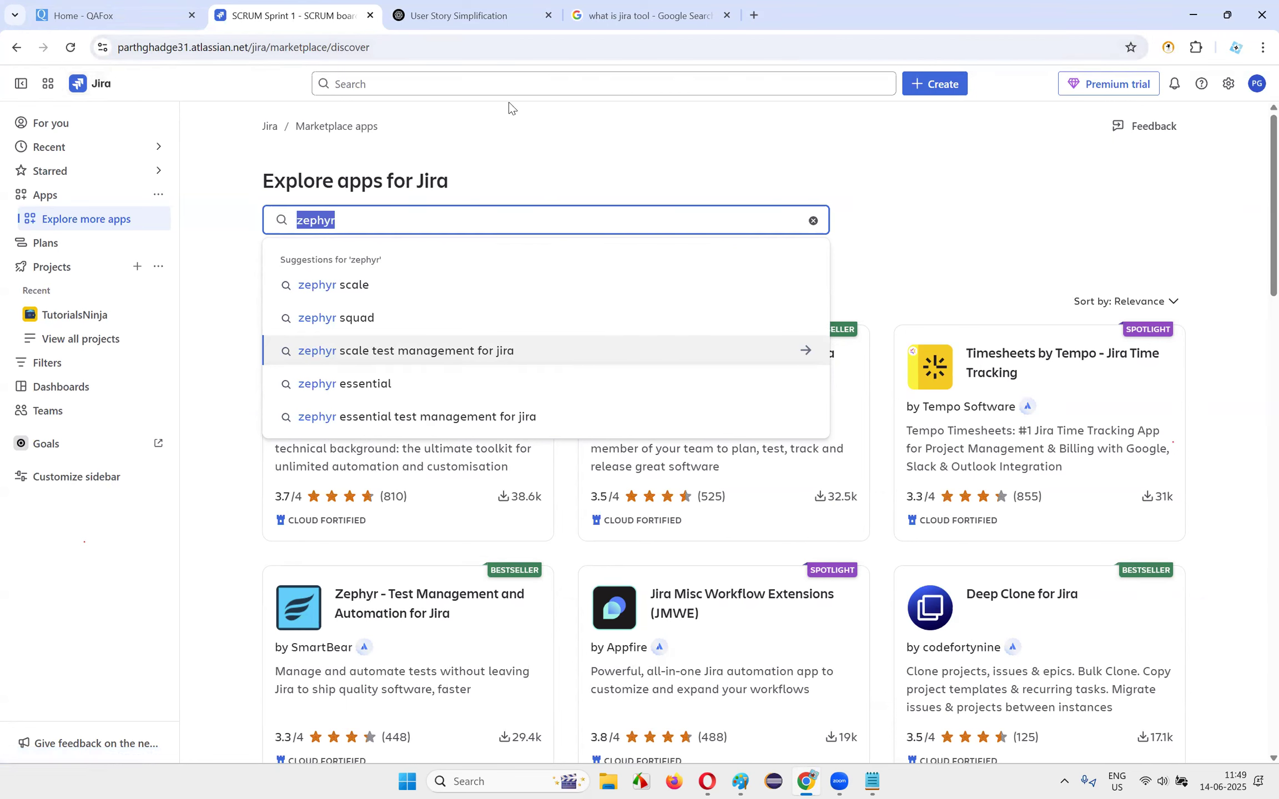
{"action": "left_click", "coordinate": [363, 219]}
{"action": "left_click_drag", "start_coordinate": [302, 224], "coordinate": [351, 227]}
{"action": "left_click", "coordinate": [350, 227]}
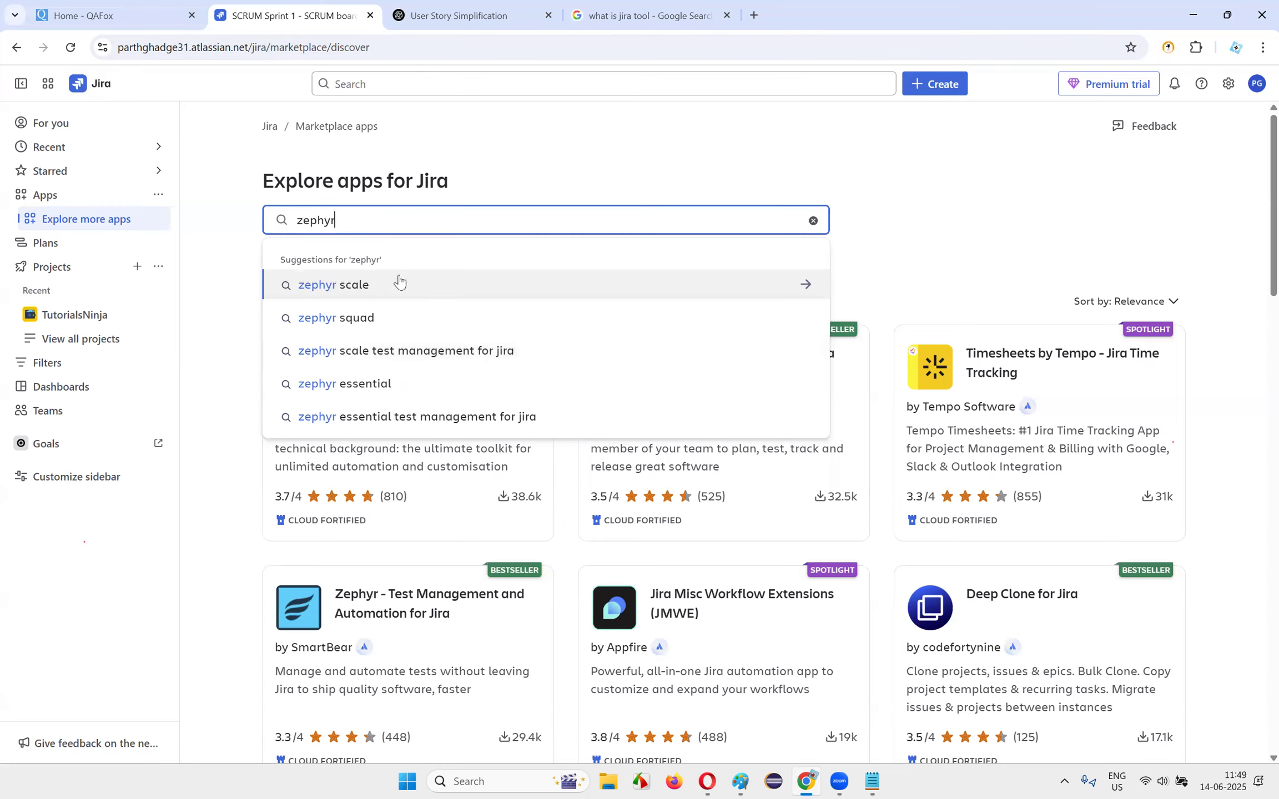
{"action": "left_click", "coordinate": [576, 168]}
{"action": "left_click", "coordinate": [395, 220]}
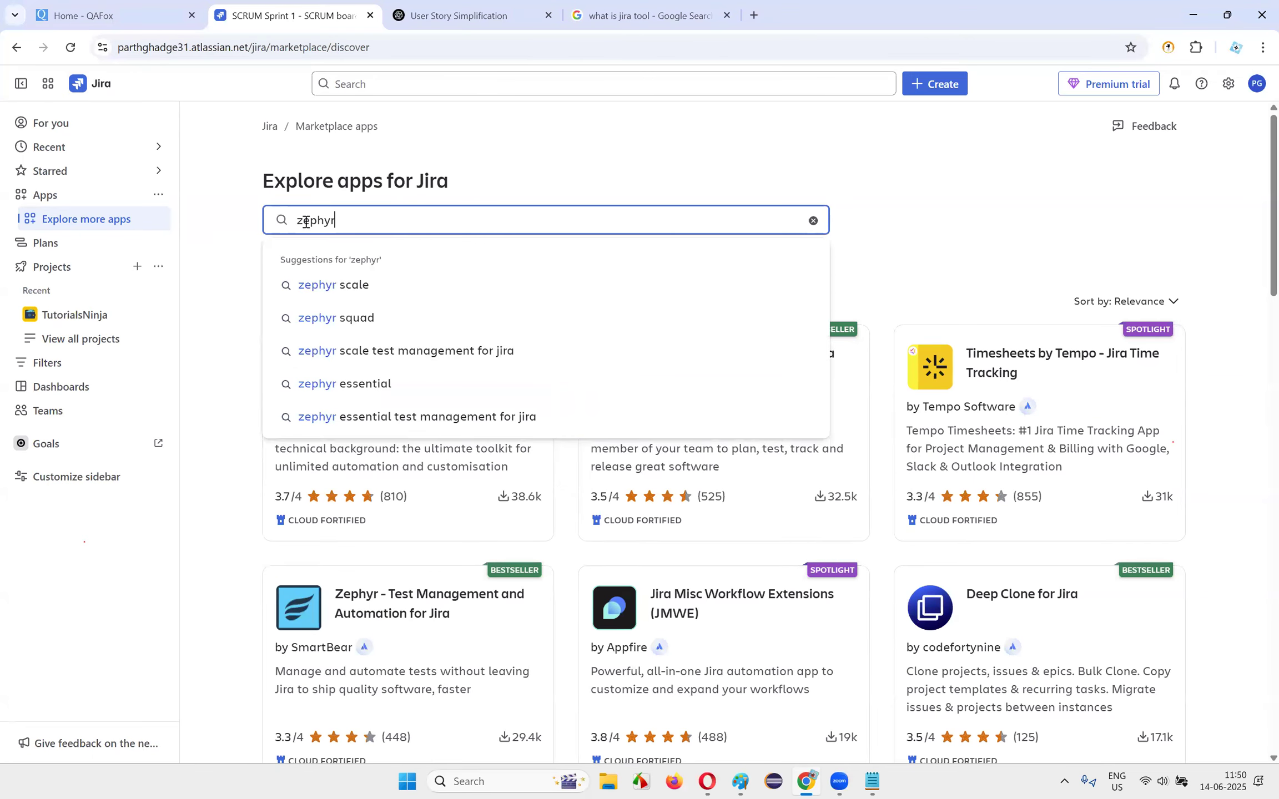
- Search the marketplace for "zephyr squad", and rerun the search with only "zephyr"
{"action": "left_click", "coordinate": [364, 332]}
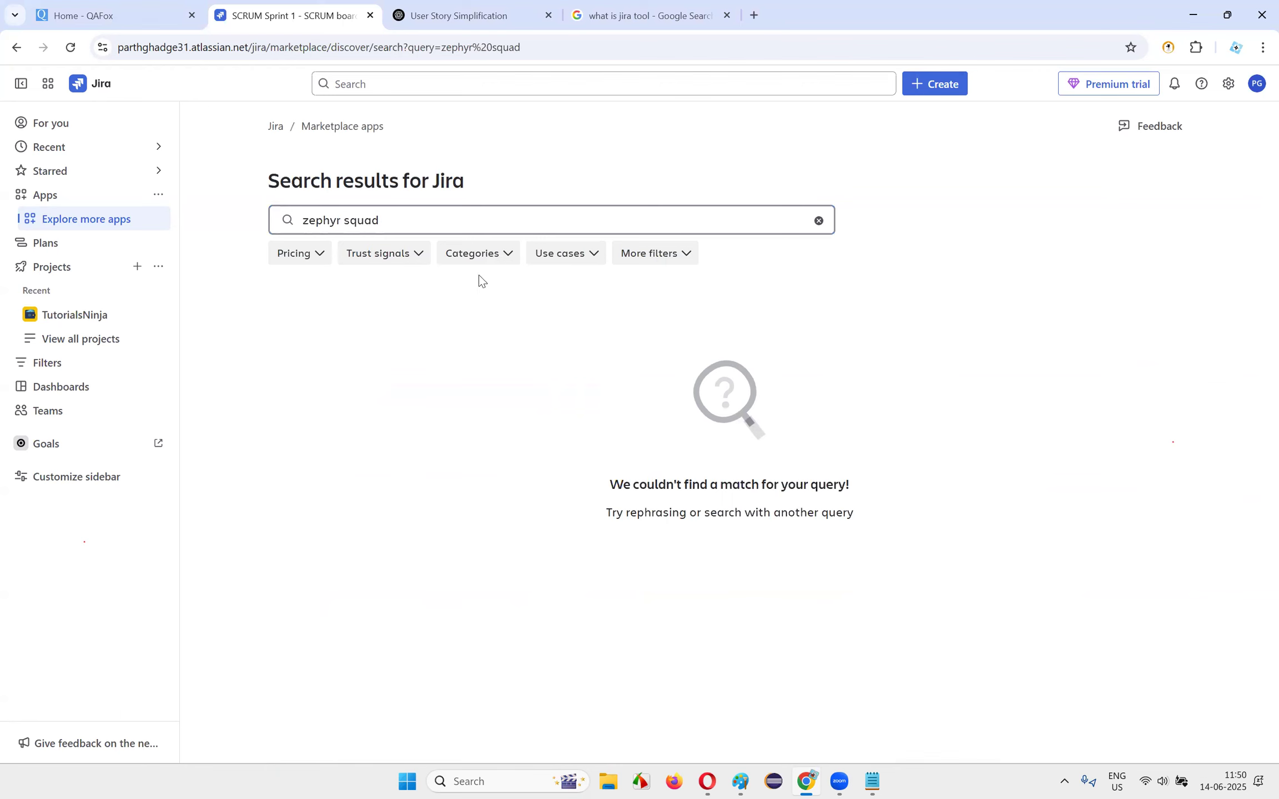
{"action": "left_click", "coordinate": [422, 217]}
{"action": "left_click_drag", "start_coordinate": [337, 217], "coordinate": [425, 220]}
{"action": "key", "text": "BackSpace"}
{"action": "key", "text": "Return"}
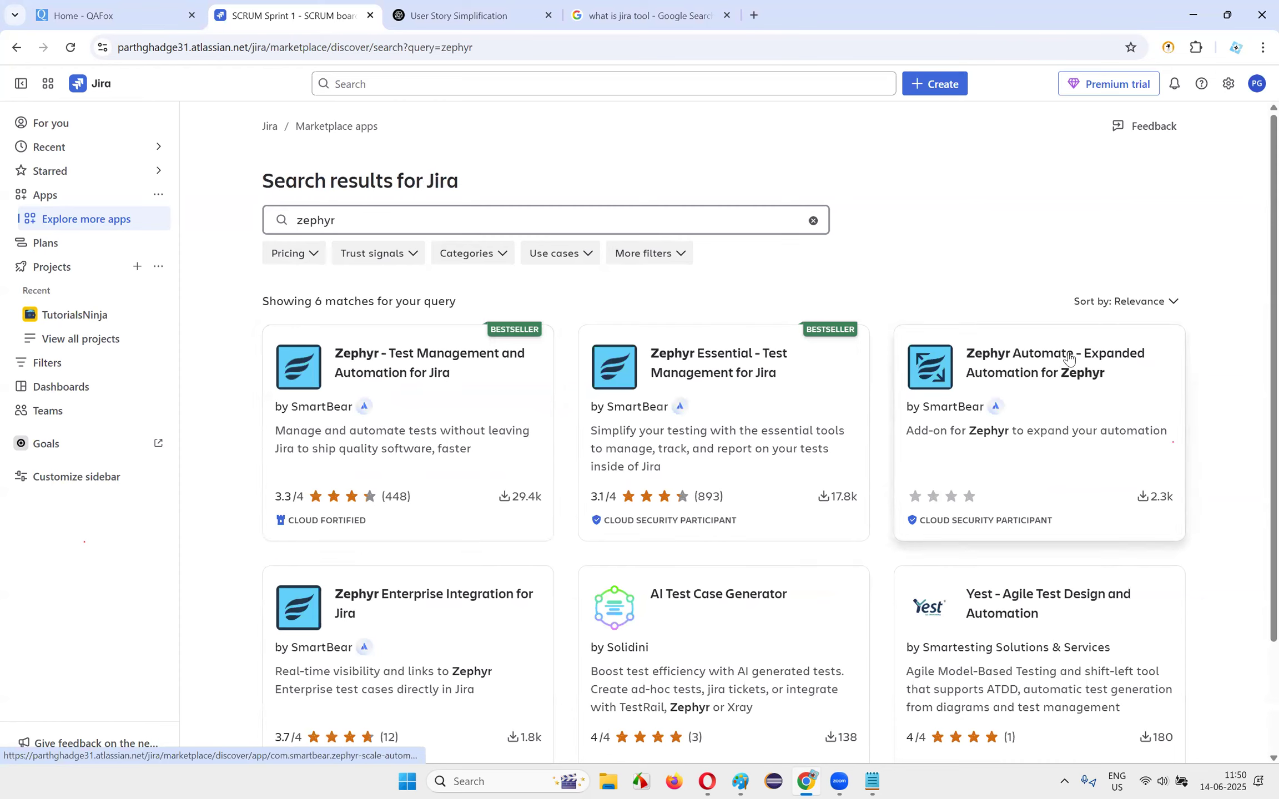
- Review the search results and open the "Zephyr - Test Management and Automation for Jira" app page
{"action": "scroll", "coordinate": [947, 374], "scroll_direction": "down", "scroll_amount": 2}
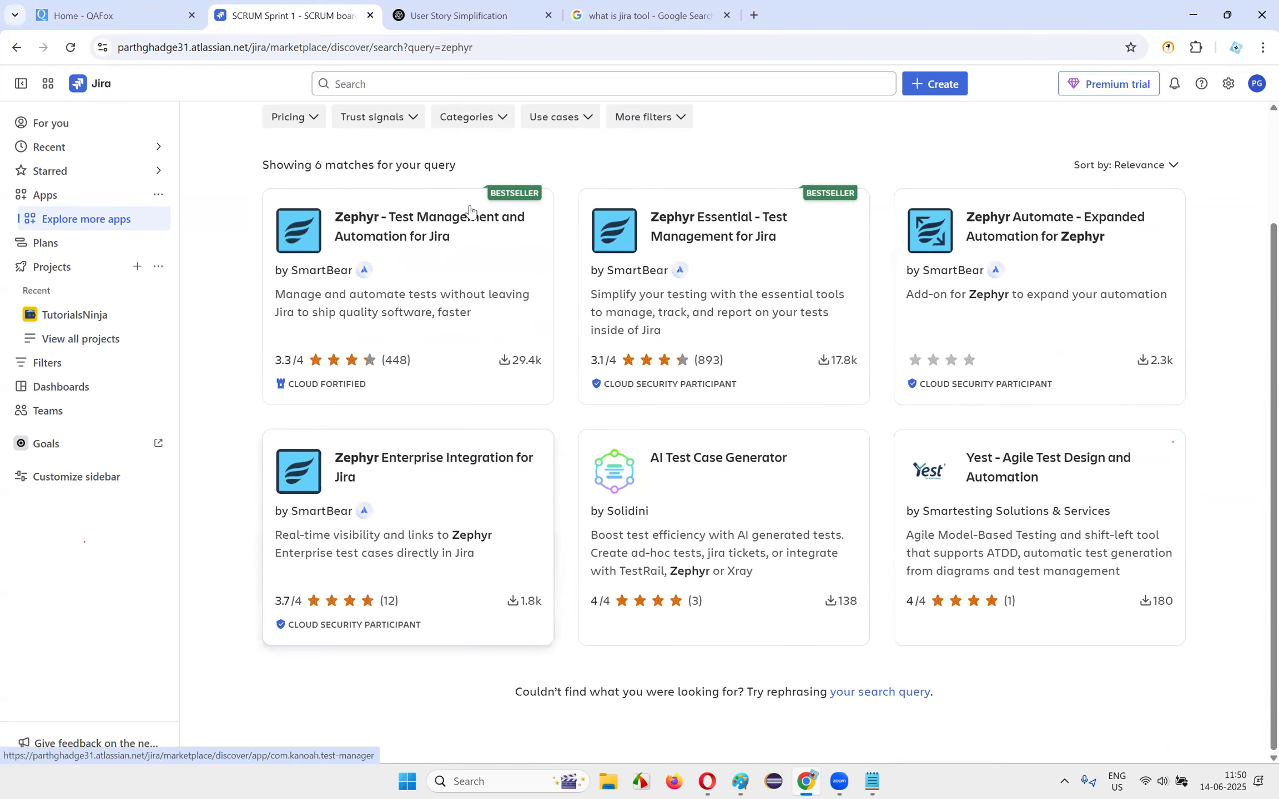
{"action": "scroll", "coordinate": [505, 323], "scroll_direction": "up", "scroll_amount": 1}
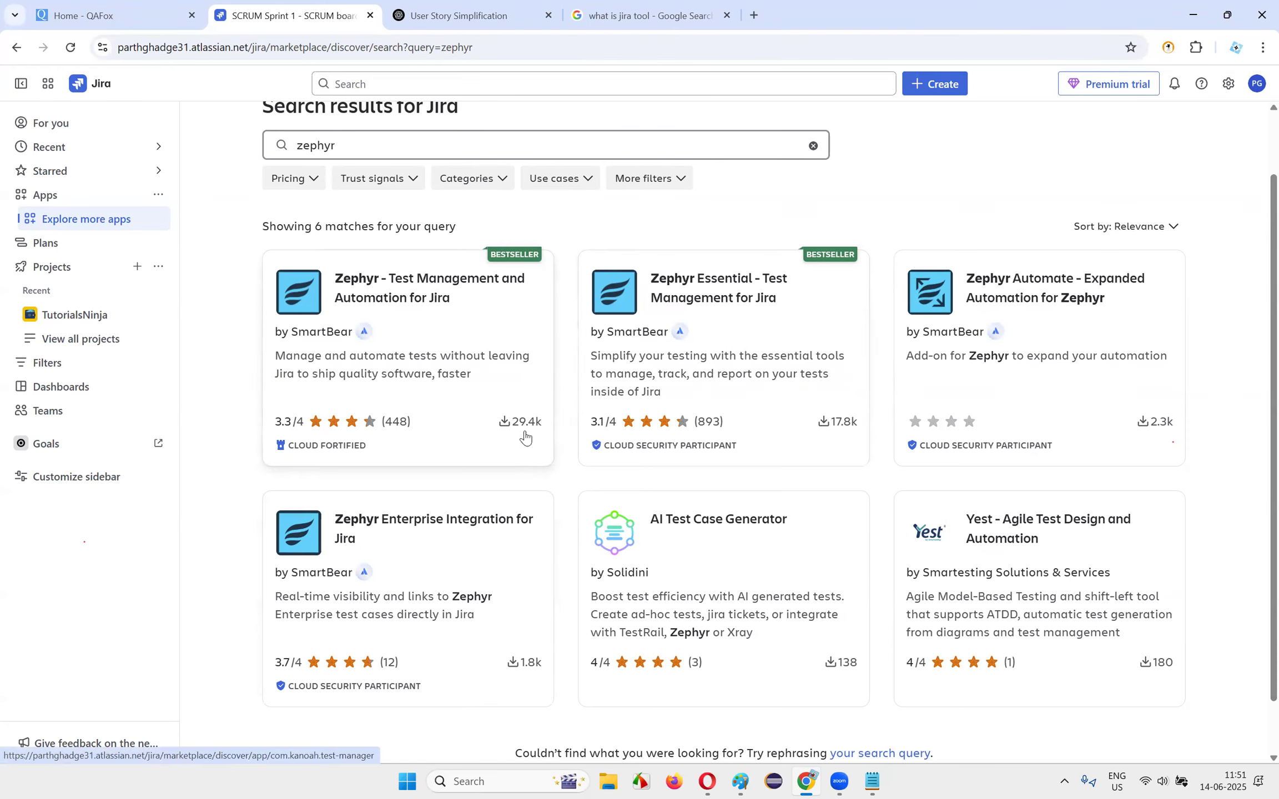
{"action": "mouse_move", "coordinate": [521, 433]}
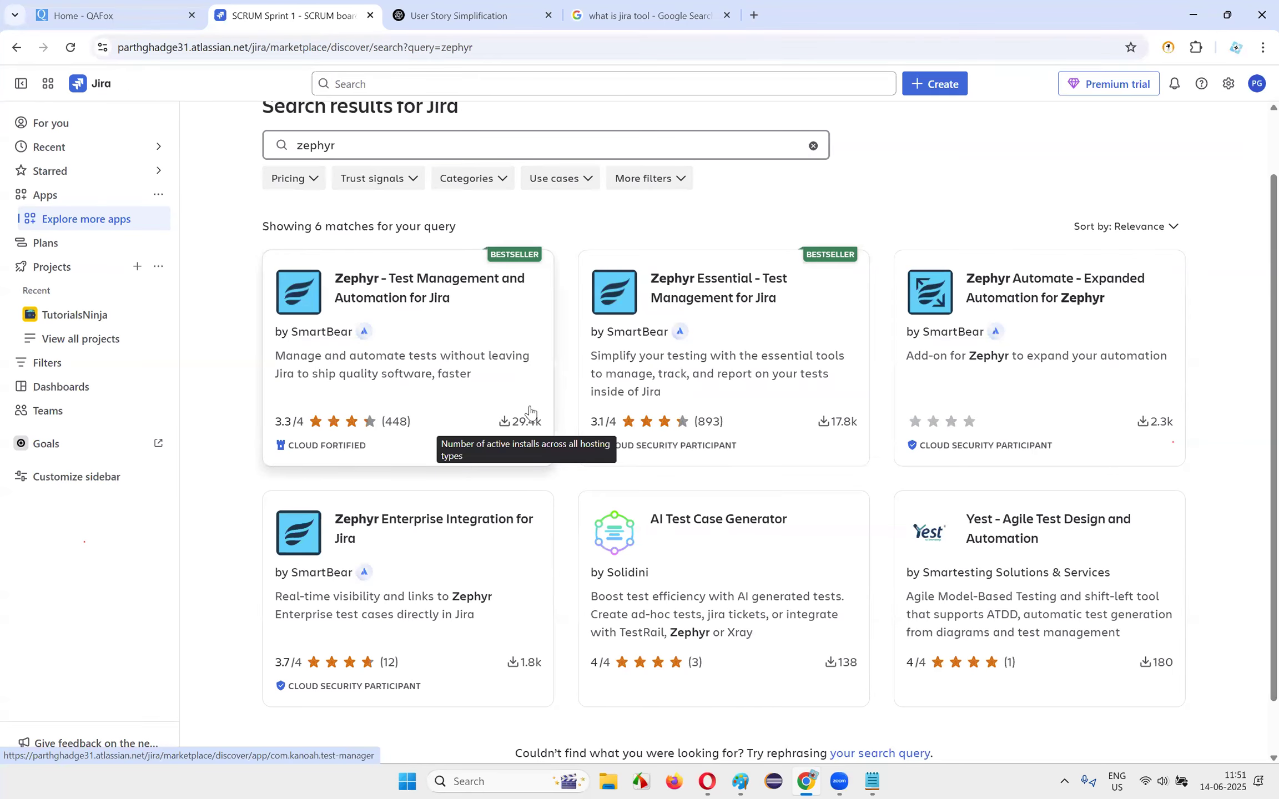
{"action": "left_click", "coordinate": [410, 326]}
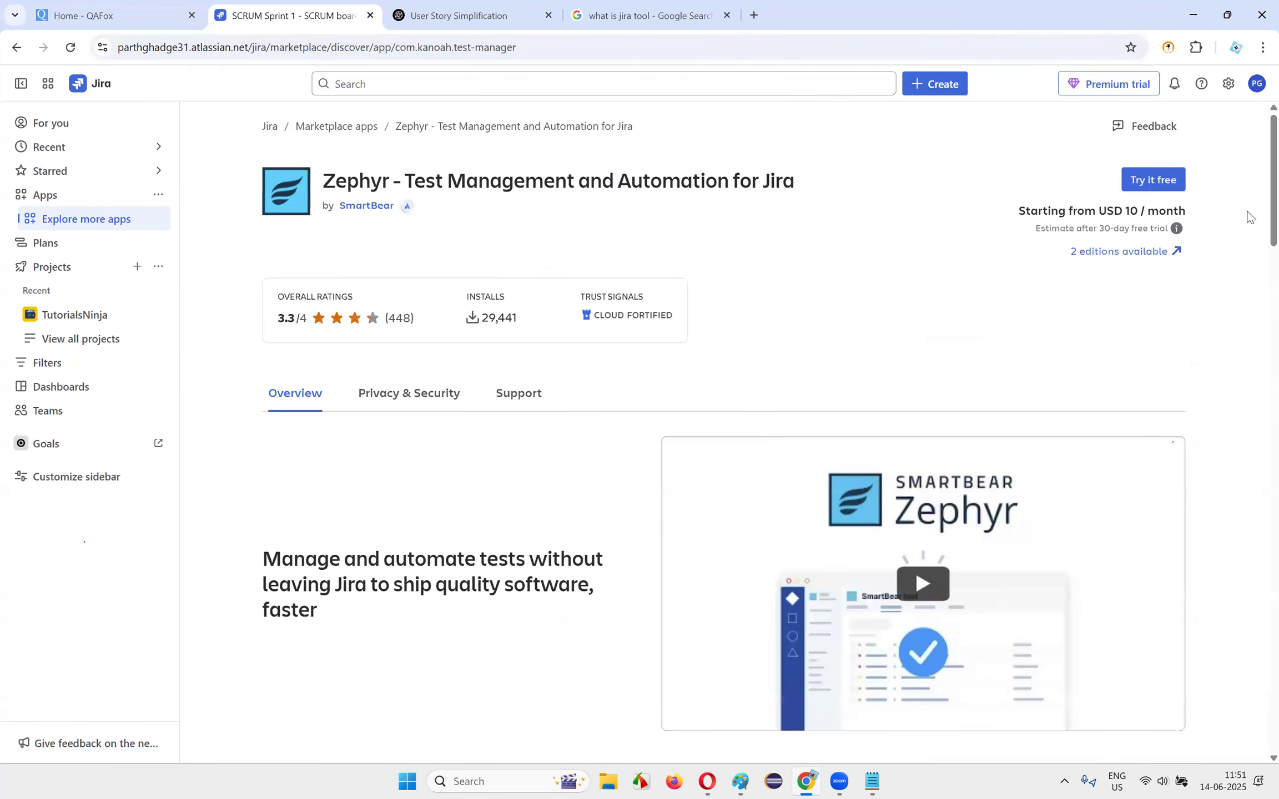
- Examine the starting monthly price shown on the Zephyr app page
{"action": "left_click_drag", "start_coordinate": [1057, 211], "coordinate": [1188, 213]}
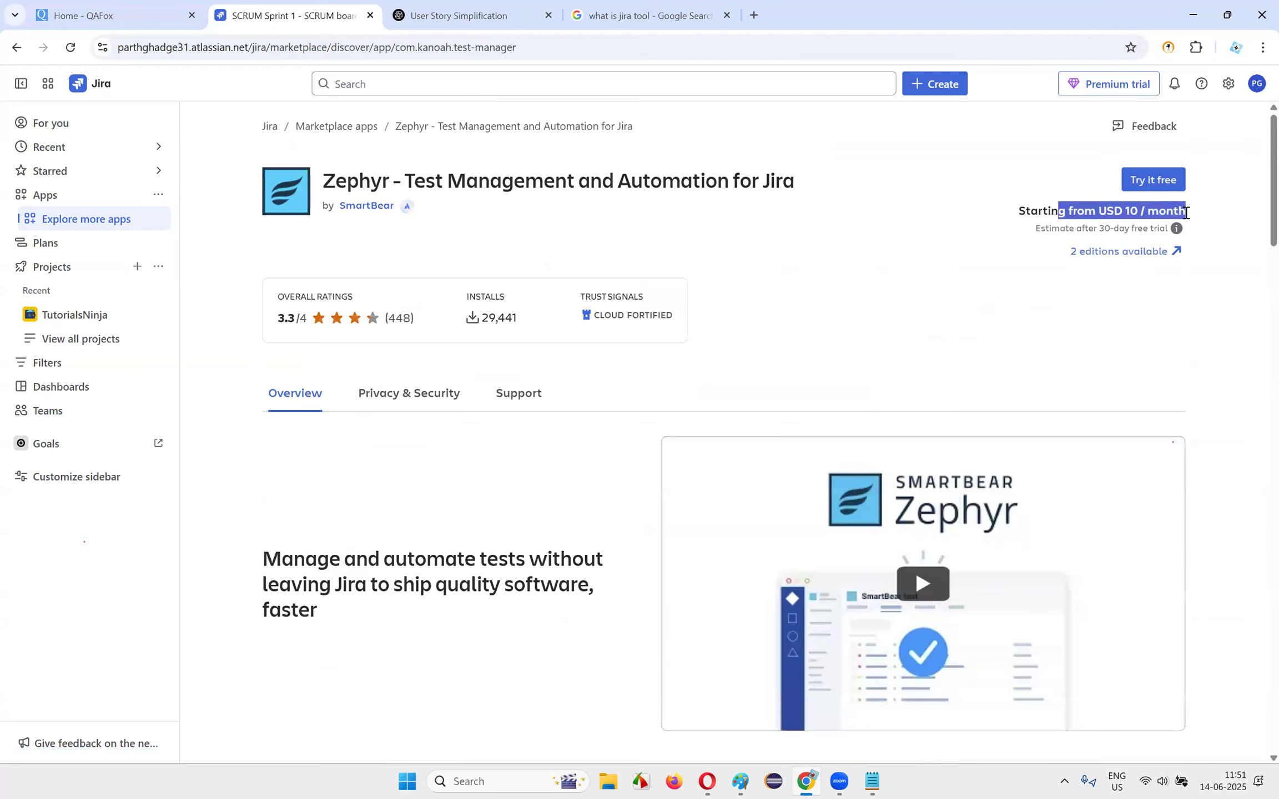
{"action": "left_click", "coordinate": [1215, 216]}
{"action": "left_click_drag", "start_coordinate": [1099, 211], "coordinate": [1139, 212]}
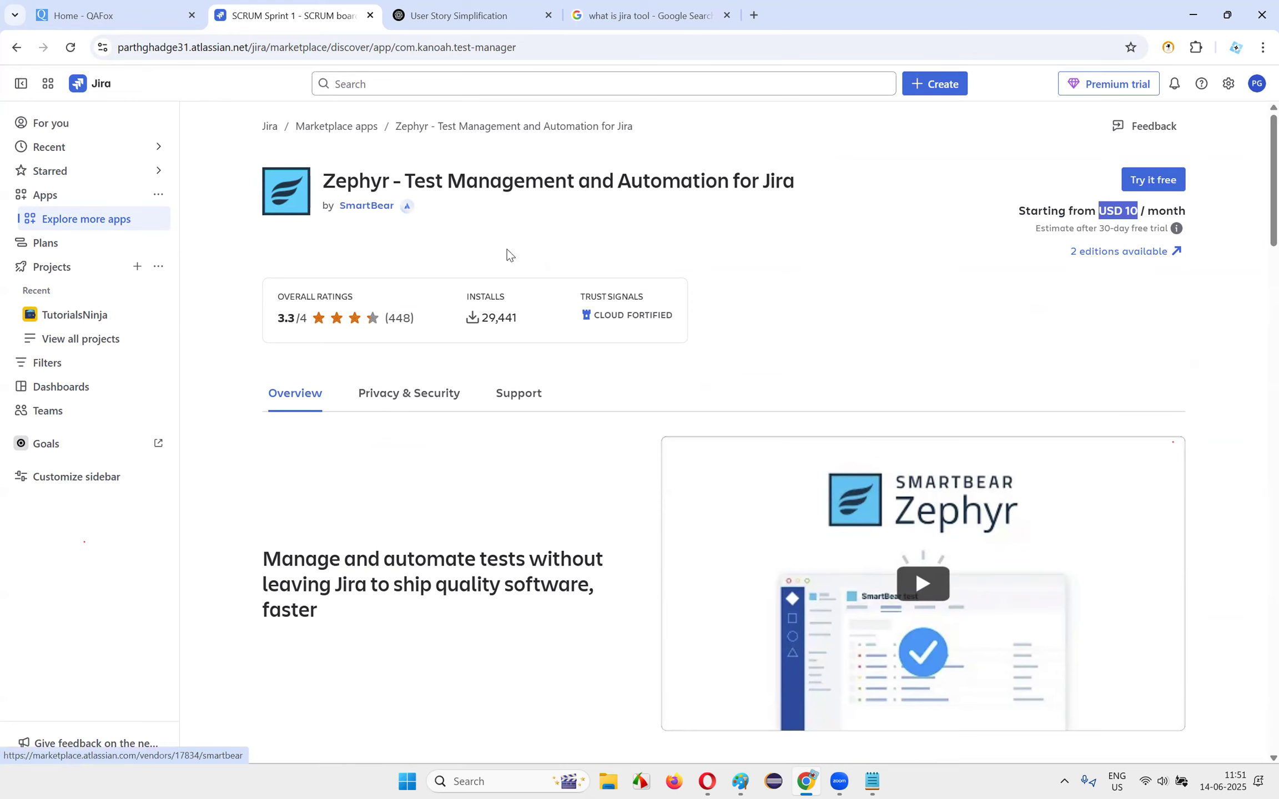
{"action": "left_click", "coordinate": [1160, 210]}
{"action": "left_click_drag", "start_coordinate": [1096, 211], "coordinate": [1130, 211]}
{"action": "left_click_drag", "start_coordinate": [1242, 219], "coordinate": [1257, 220]}
{"action": "left_click", "coordinate": [1221, 226]}
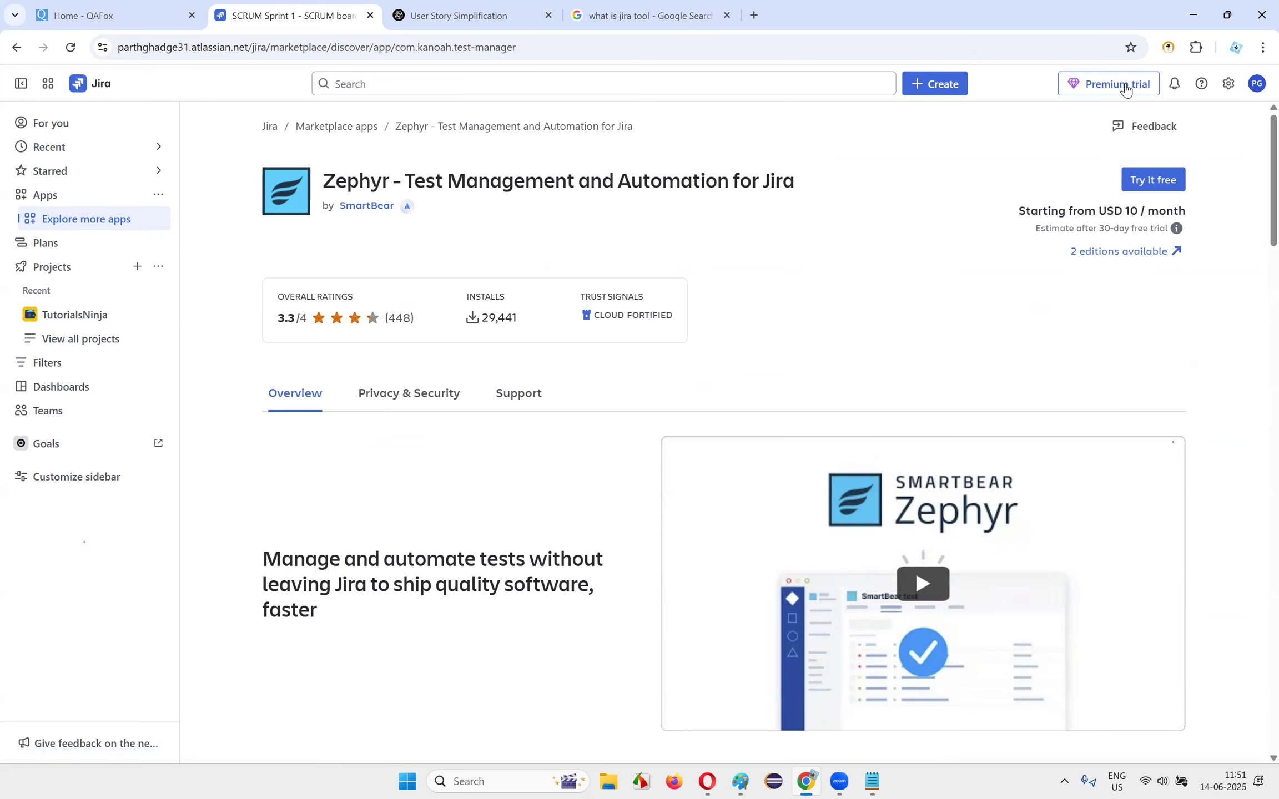
{"action": "left_click_drag", "start_coordinate": [1041, 211], "coordinate": [1233, 217]}
{"action": "left_click", "coordinate": [1237, 222]}
{"action": "left_click_drag", "start_coordinate": [1072, 212], "coordinate": [1193, 218]}
{"action": "left_click", "coordinate": [1193, 217]}
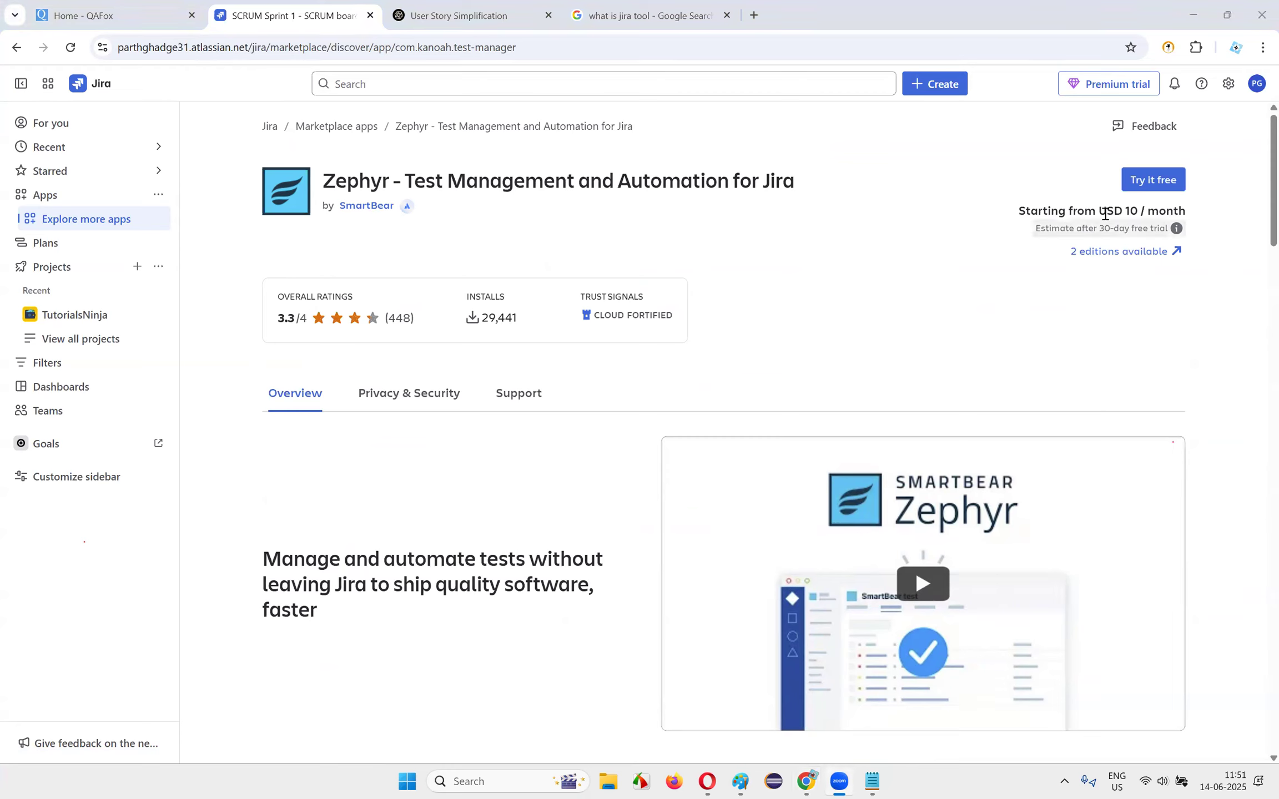
{"action": "left_click_drag", "start_coordinate": [1043, 212], "coordinate": [1213, 213]}
{"action": "left_click", "coordinate": [1153, 213]}
{"action": "left_click_drag", "start_coordinate": [1093, 213], "coordinate": [1234, 221]}
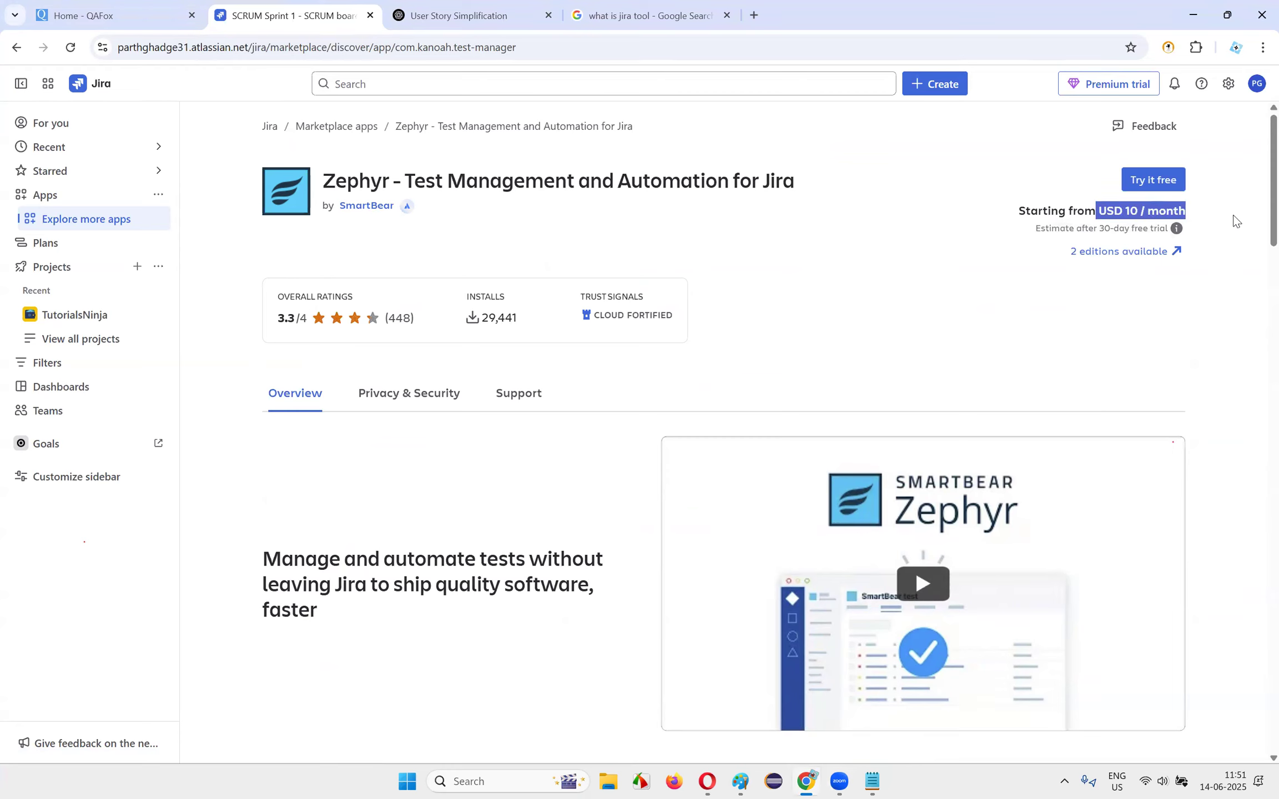
{"action": "left_click", "coordinate": [1199, 274]}
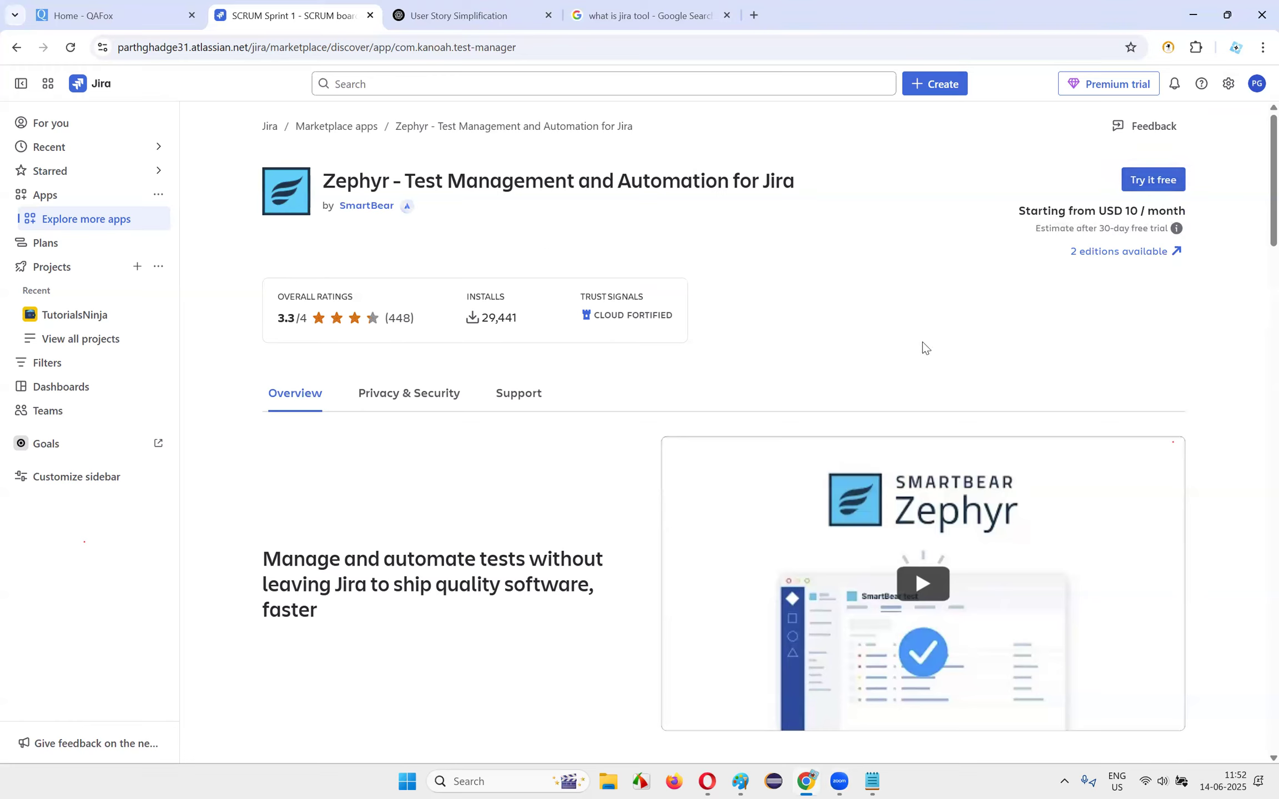
- Begin the free trial setup for Zephyr and proceed to the review stage with the Advanced edition for Jira
{"action": "left_click", "coordinate": [1154, 189]}
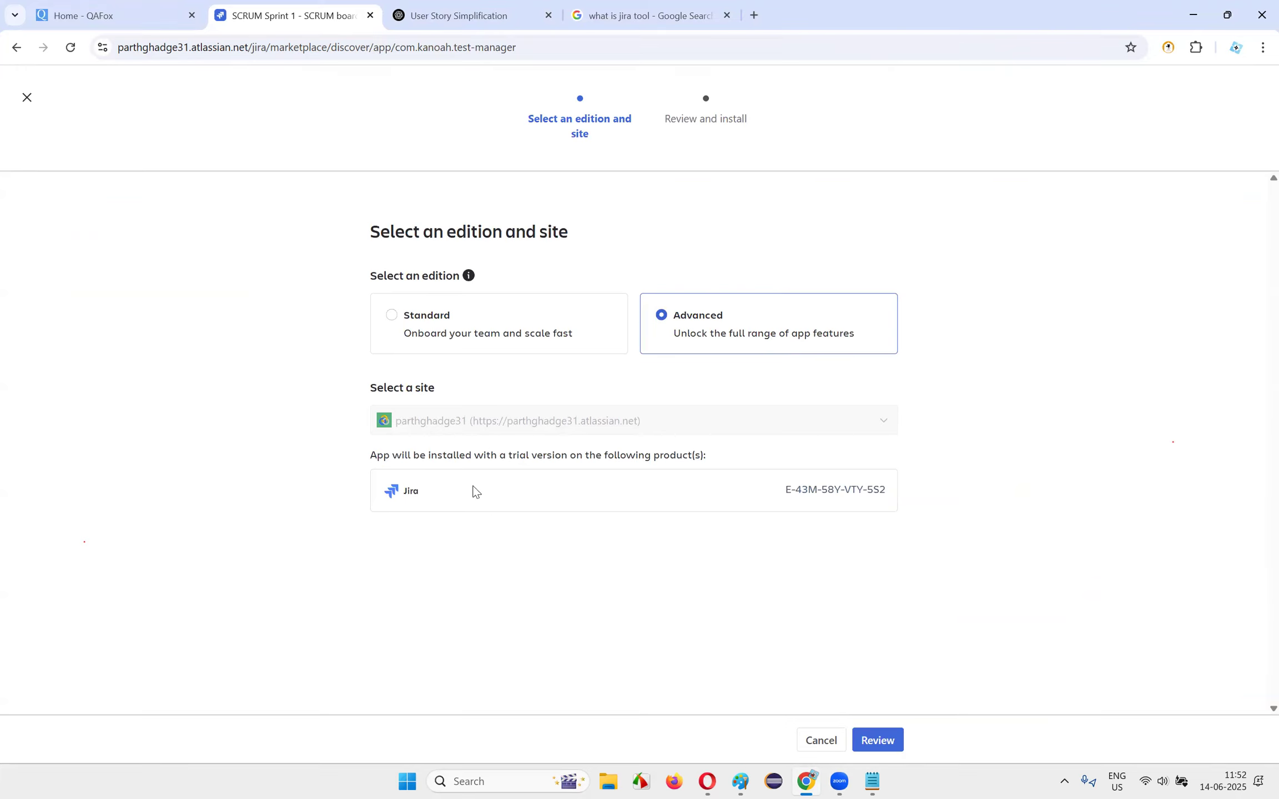
{"action": "left_click_drag", "start_coordinate": [477, 459], "coordinate": [717, 460]}
{"action": "left_click", "coordinate": [717, 459]}
{"action": "left_click", "coordinate": [897, 744]}
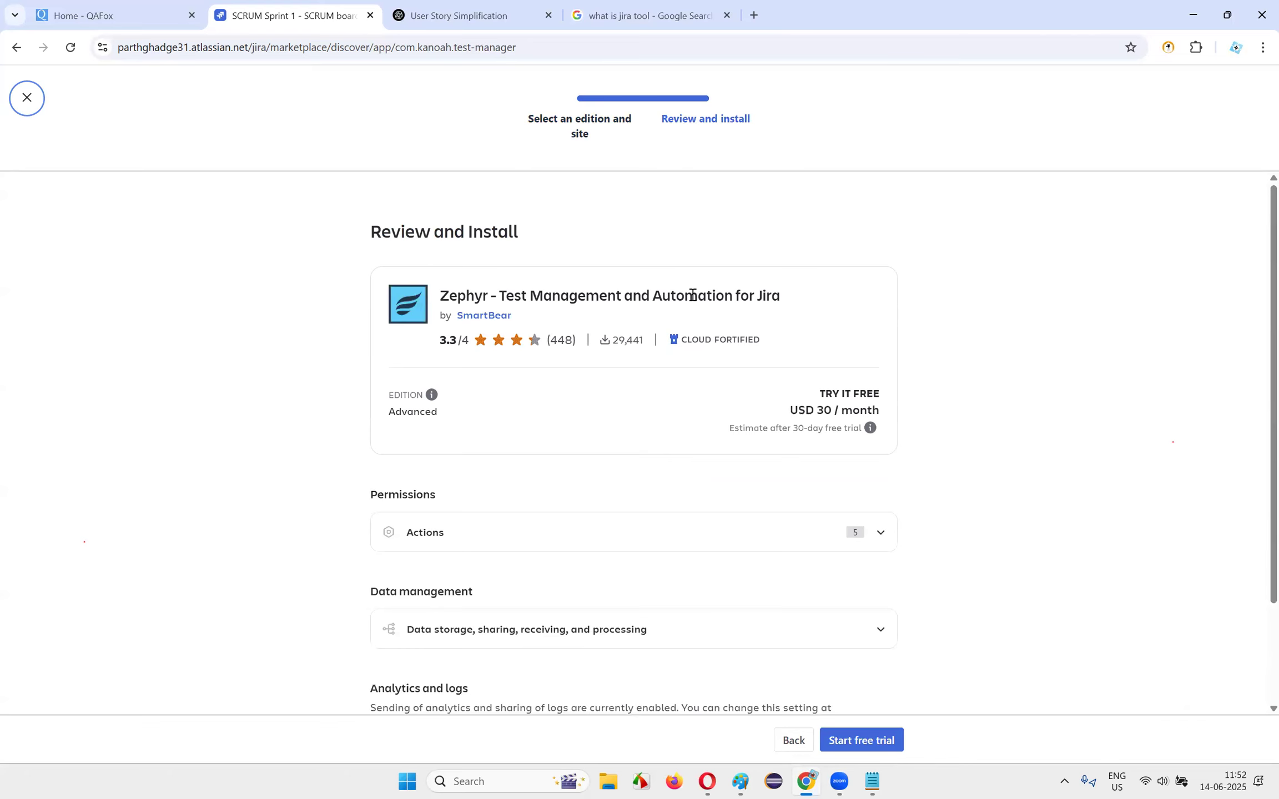
- Check the trial estimate details and the app's action permissions, and start the free trial of Zephyr
{"action": "scroll", "coordinate": [922, 447], "scroll_direction": "down", "scroll_amount": 3}
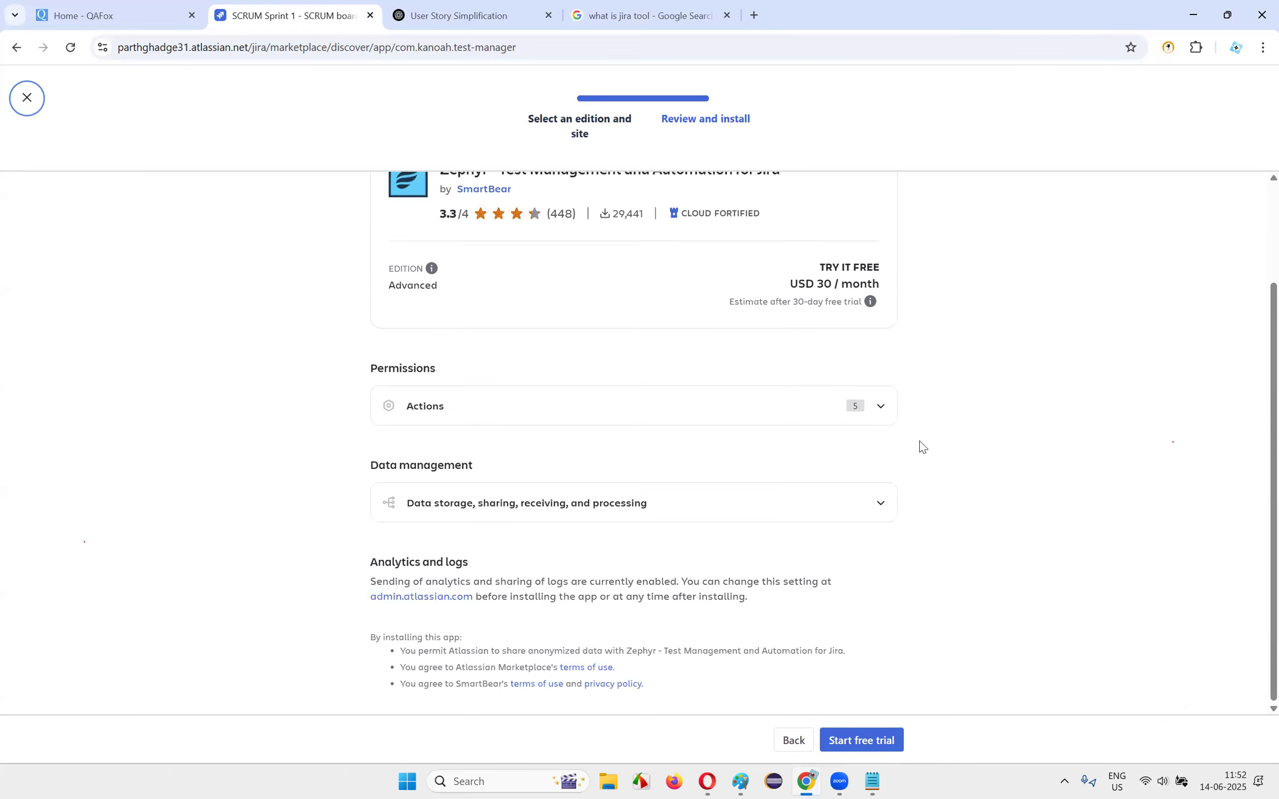
{"action": "mouse_move", "coordinate": [768, 310]}
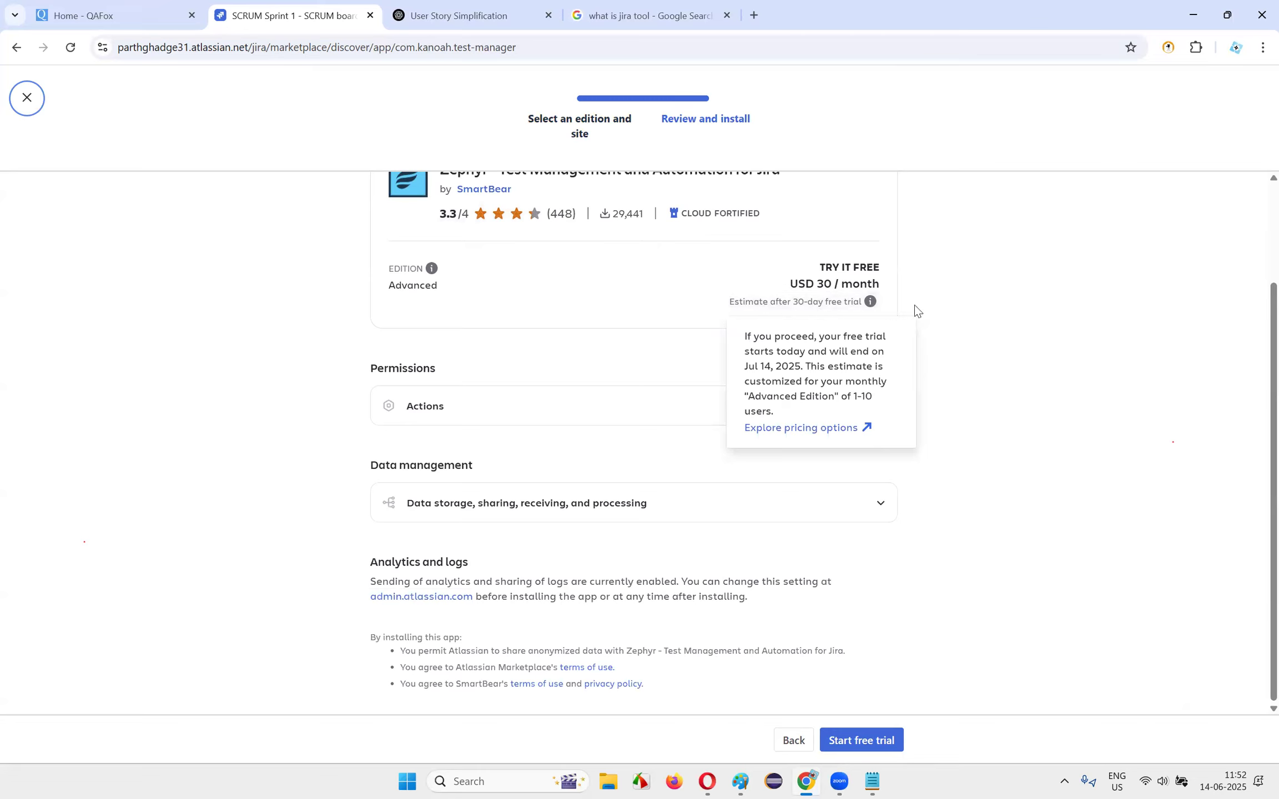
{"action": "left_click", "coordinate": [1089, 363]}
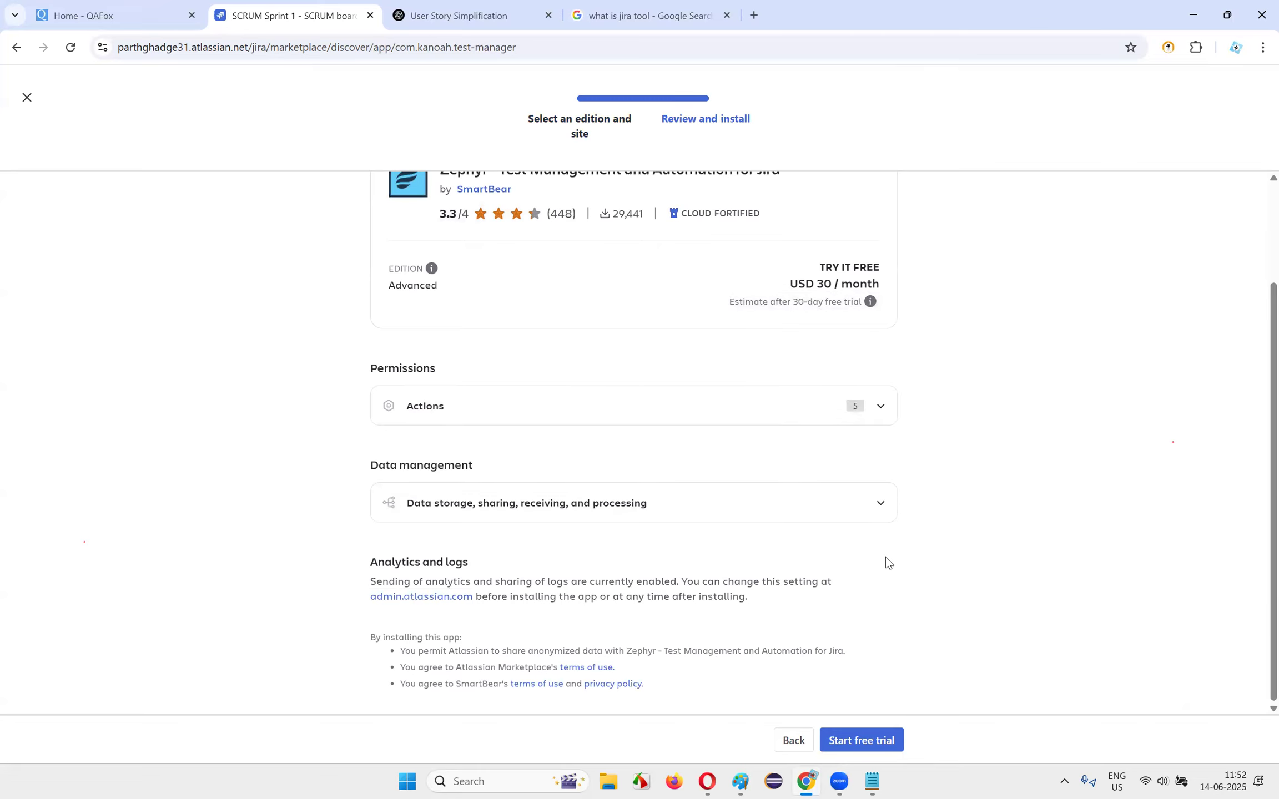
{"action": "left_click", "coordinate": [881, 411]}
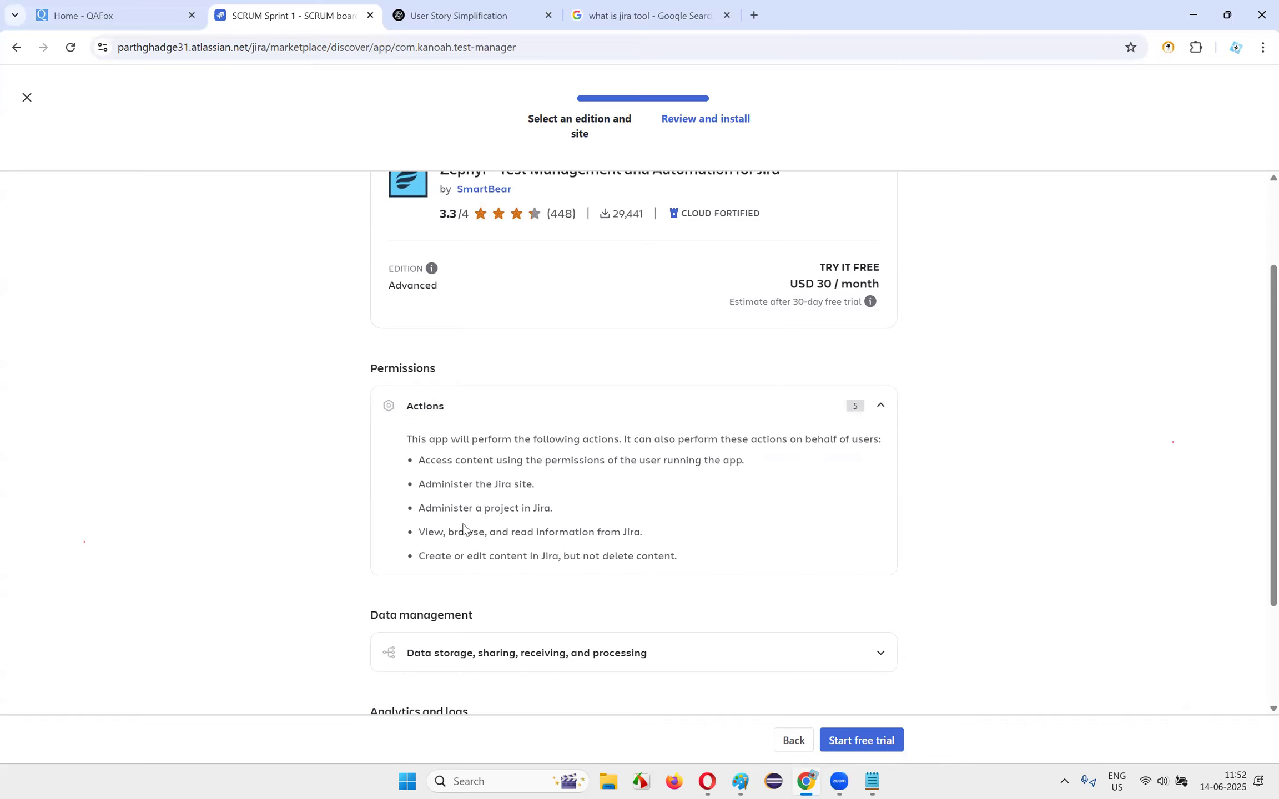
{"action": "scroll", "coordinate": [481, 495], "scroll_direction": "down", "scroll_amount": 2}
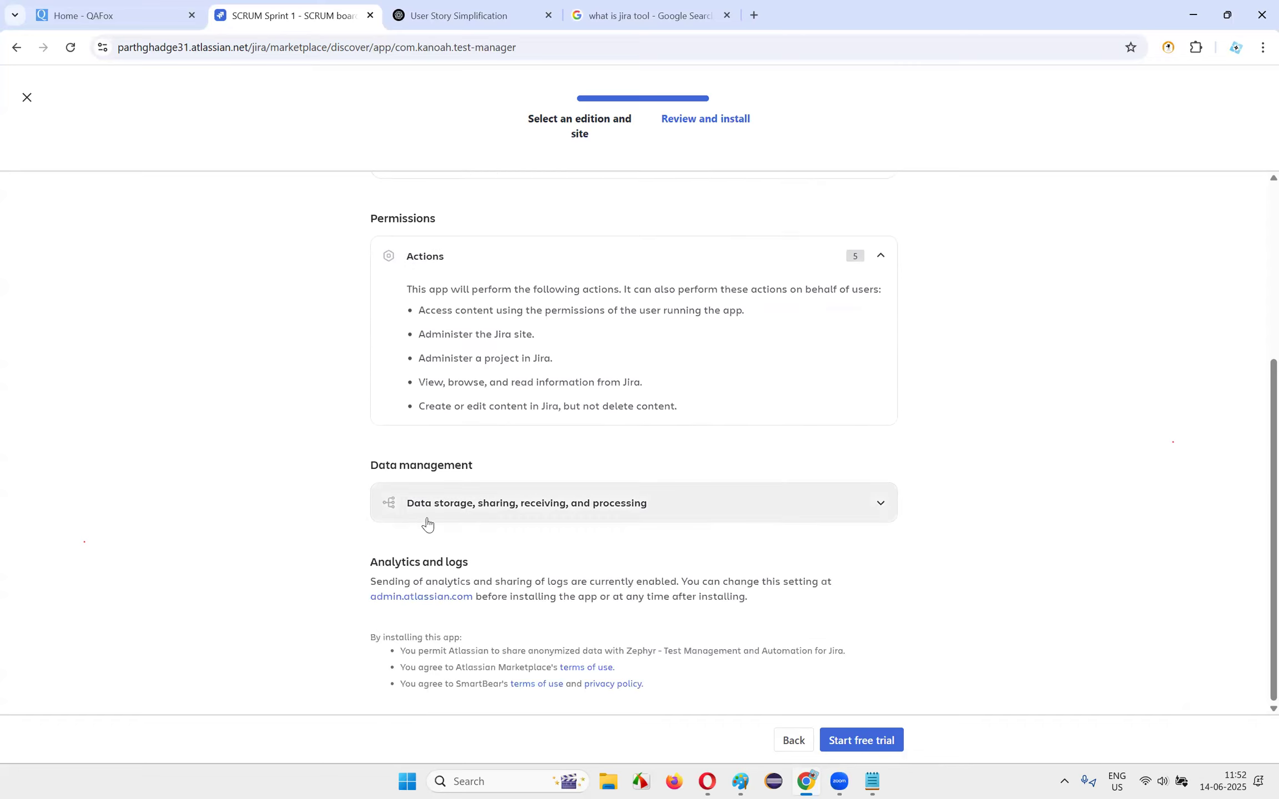
{"action": "left_click", "coordinate": [859, 740]}
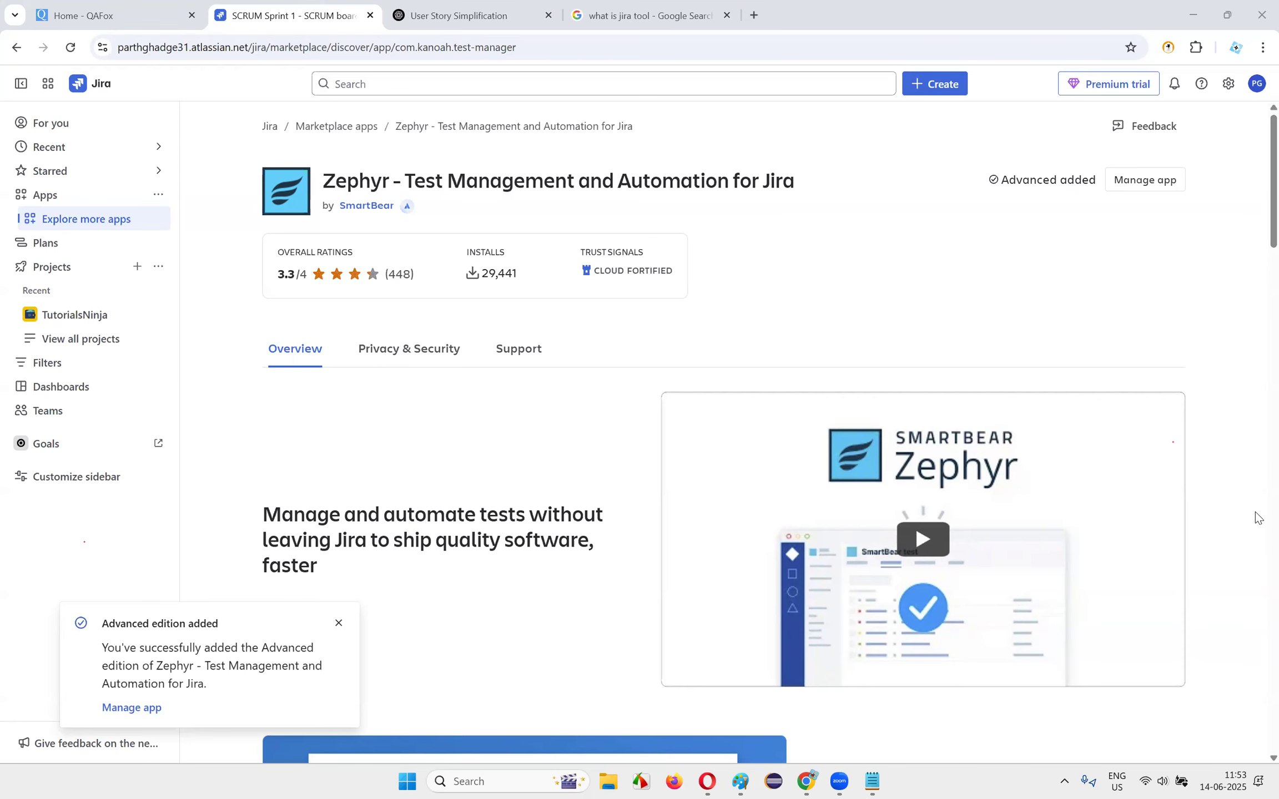
- Switch to Paint and add the text "Who will be installing this plugin?" with "Admin Team" beneath it, beside the existing notes
{"action": "left_click", "coordinate": [740, 781]}
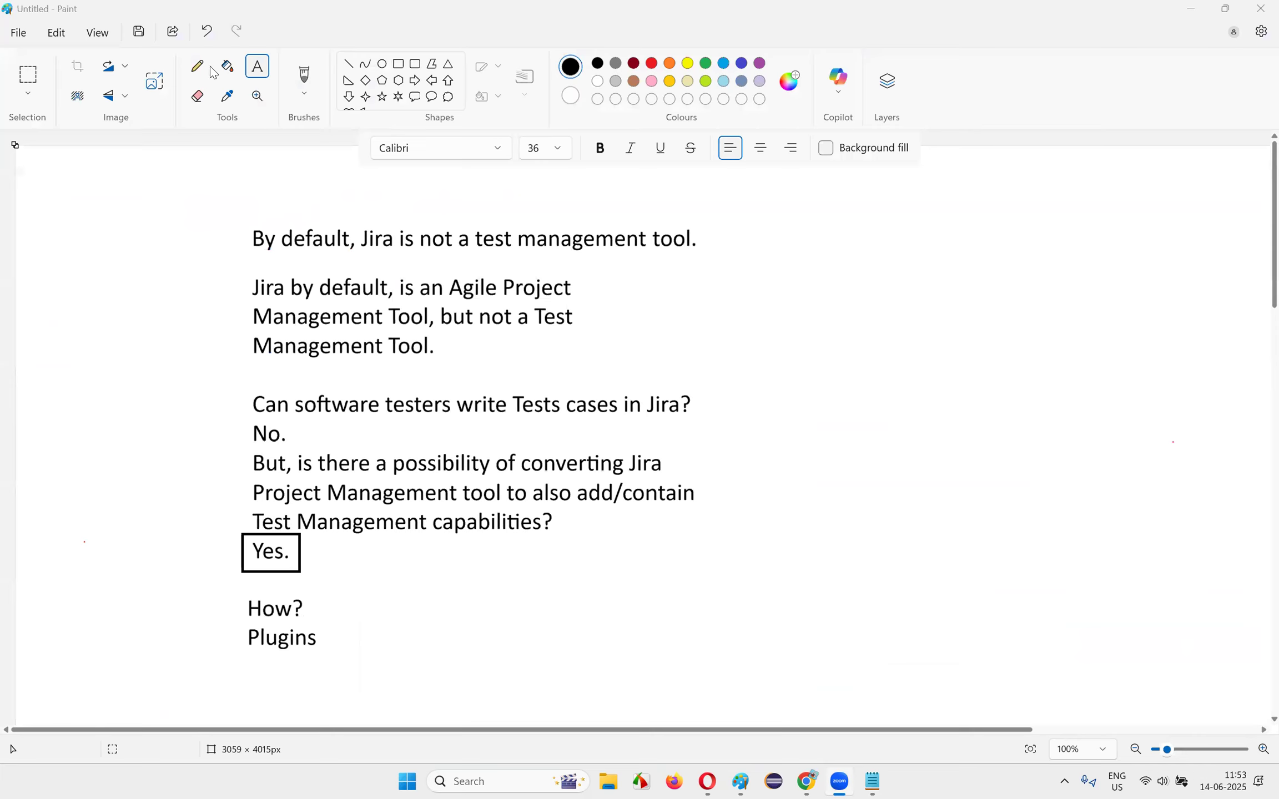
{"action": "mouse_move", "coordinate": [836, 208]}
{"action": "left_mouse_down"}
{"action": "mouse_move", "coordinate": [1173, 346]}
{"action": "mouse_move", "coordinate": [1244, 356]}
{"action": "left_mouse_up"}
{"action": "type", "text": "Wo"}
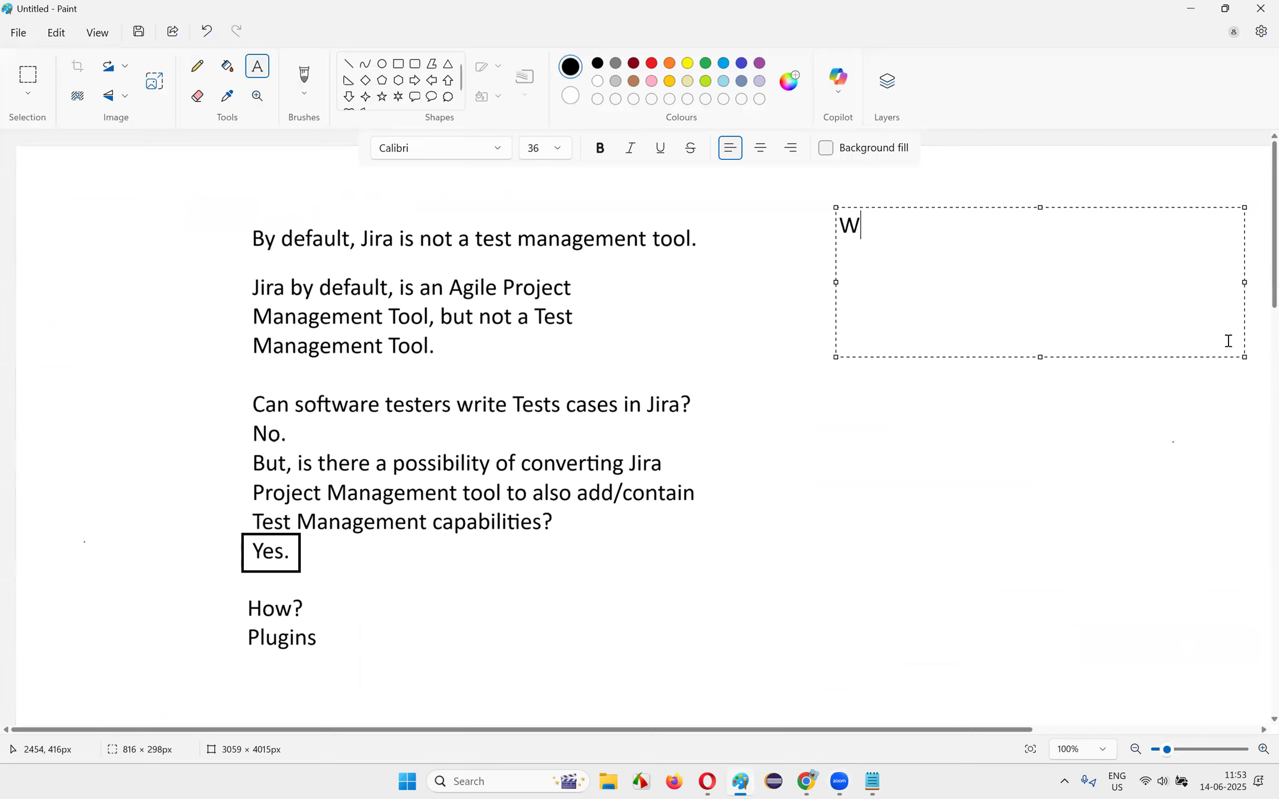
{"action": "key", "text": "BackSpace"}
{"action": "type", "text": "ho ill"}
{"action": "key", "text": "BackSpace"}
{"action": "key", "text": "BackSpace"}
{"action": "key", "text": "BackSpace"}
{"action": "type", "text": "wl"}
{"action": "key", "text": "BackSpace"}
{"action": "type", "text": "ill"}
{"action": "type", "text": "be "}
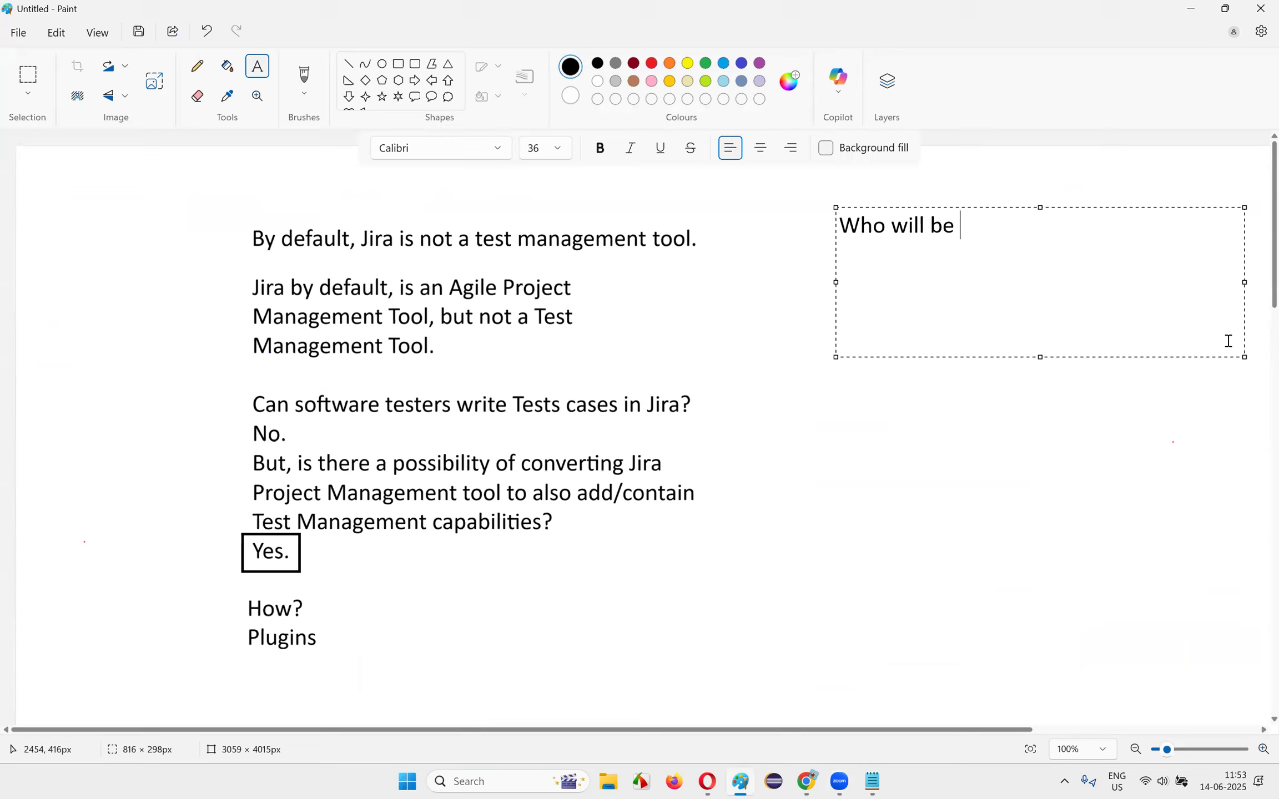
{"action": "type", "text": "installing "}
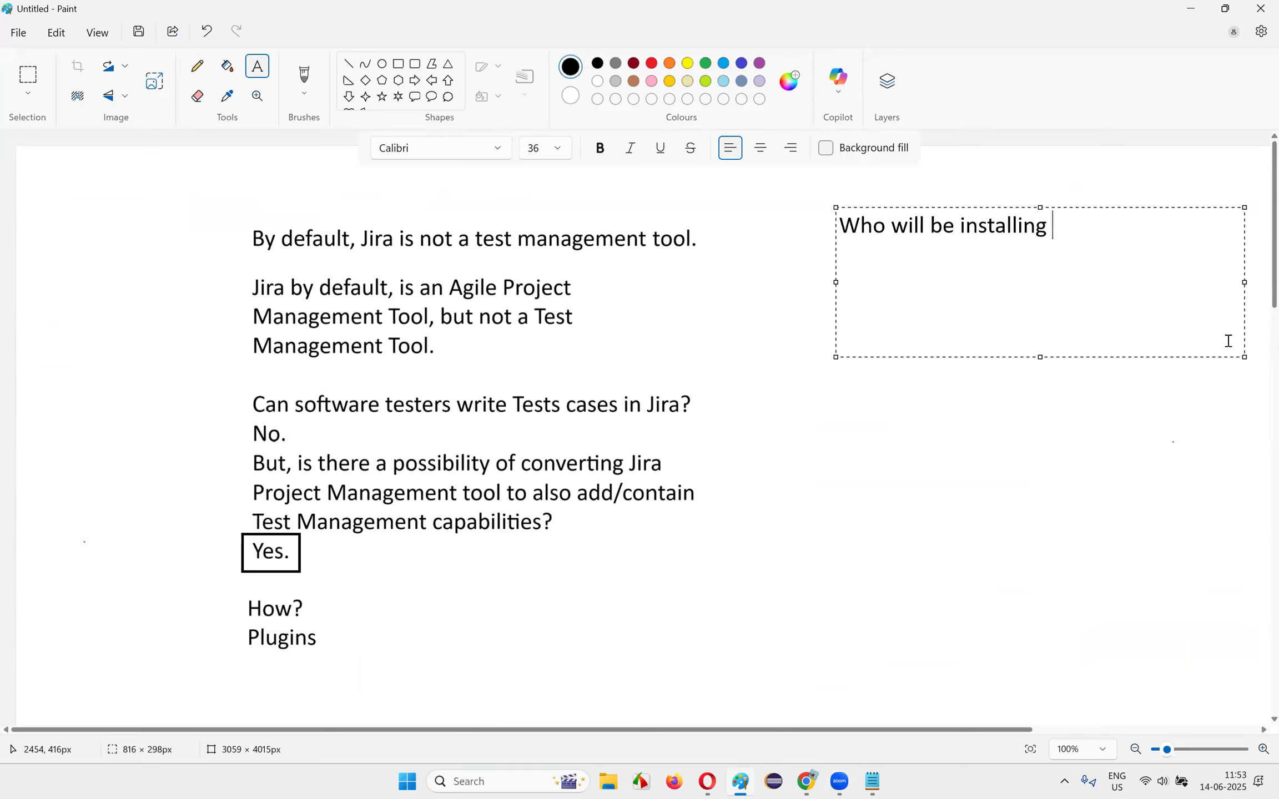
{"action": "type", "text": "this plugin? "}
{"action": "type", "text": "Admin Team"}
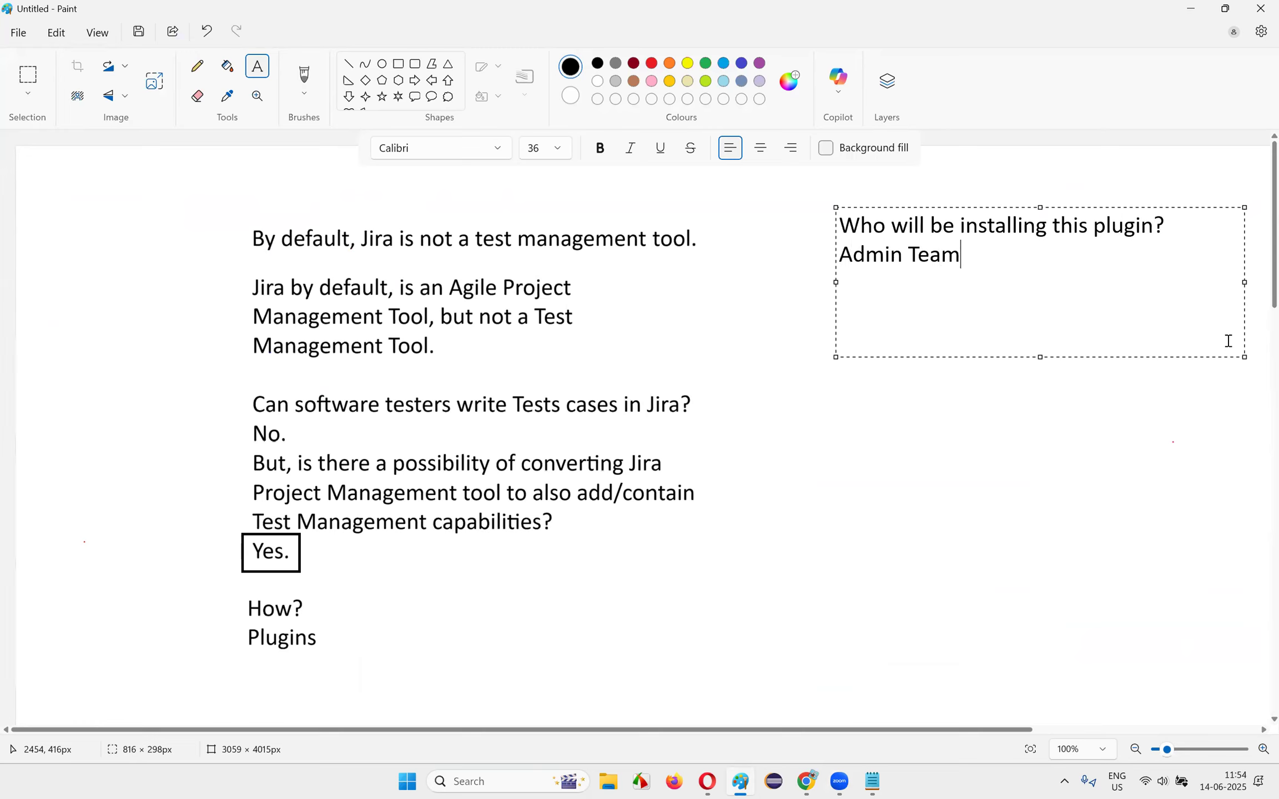
{"action": "left_click", "coordinate": [1219, 500]}
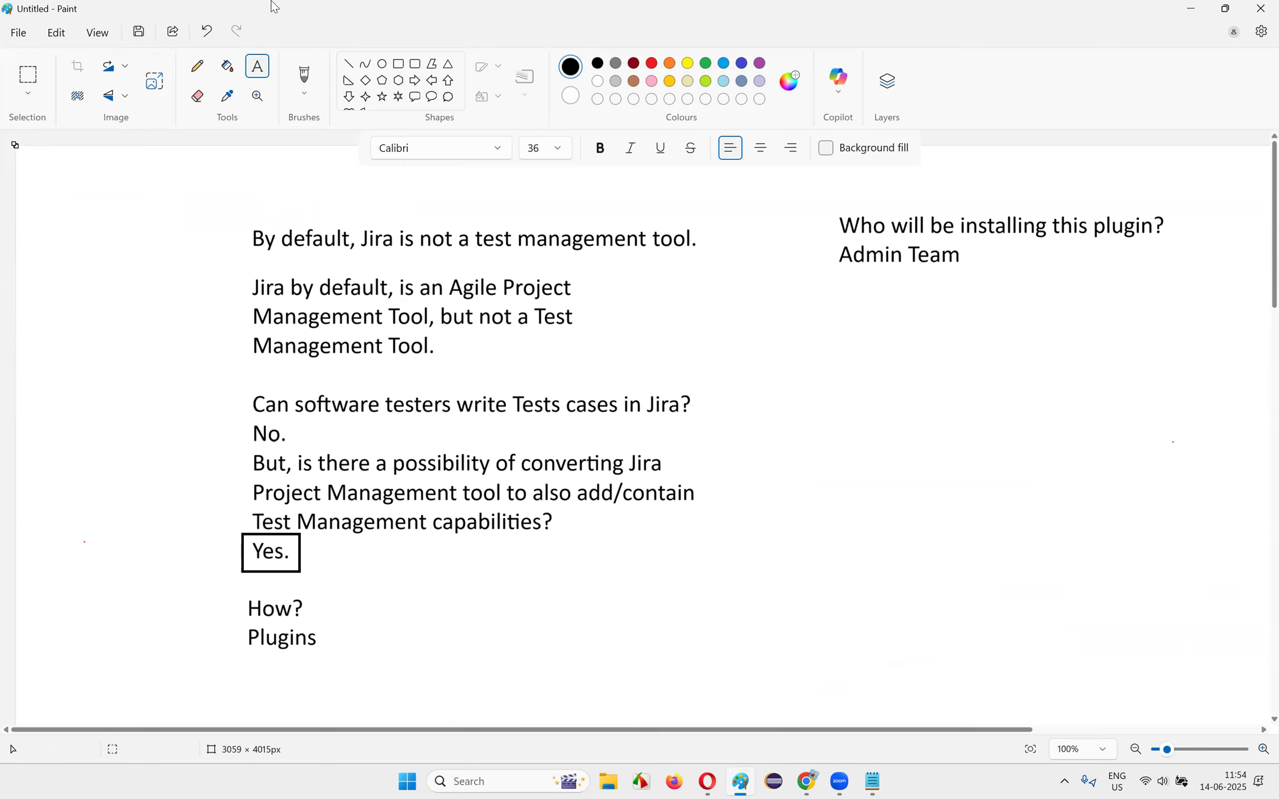
- Draw a rectangle around the "Admin Team" text
{"action": "left_click", "coordinate": [936, 296]}
{"action": "left_click", "coordinate": [398, 63]}
{"action": "left_click_drag", "start_coordinate": [826, 240], "coordinate": [969, 276]}
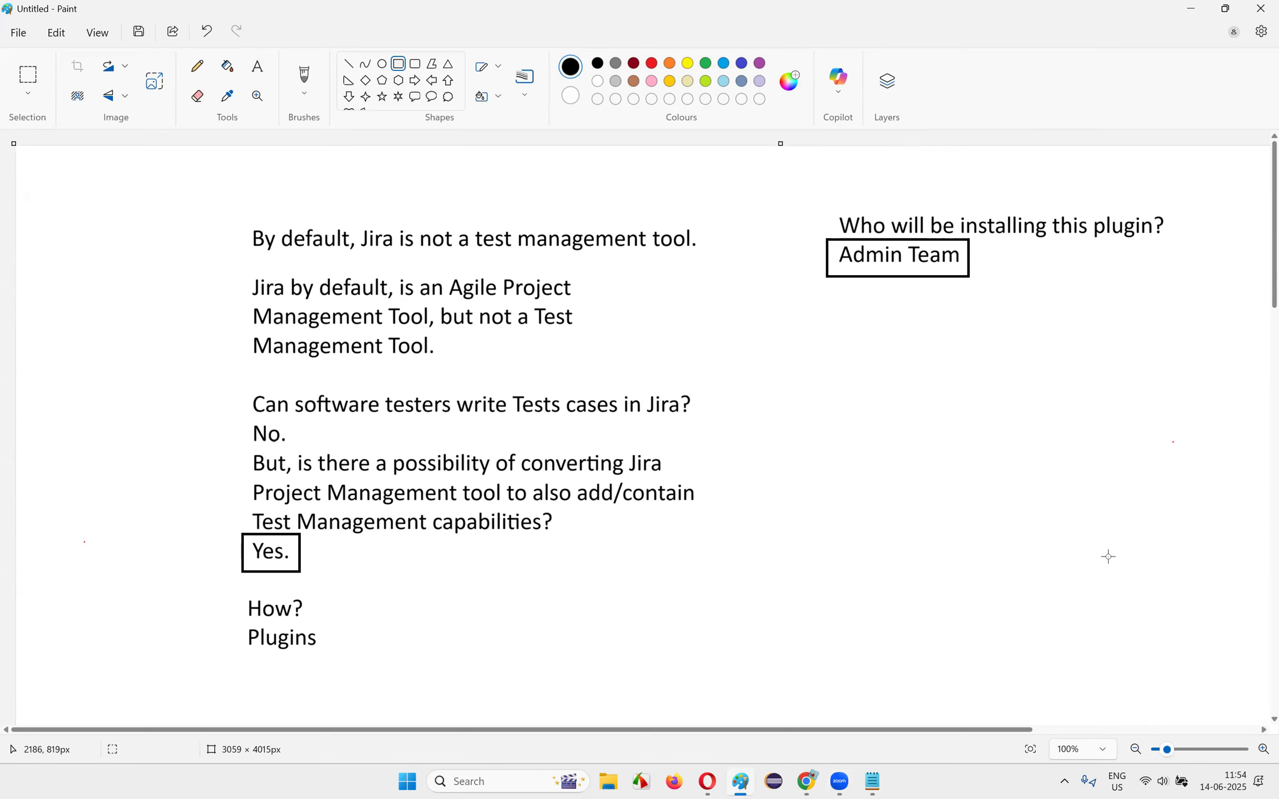
- Switch back to Jira in Chrome and open the TutorialsNinja project from the list of all projects
{"action": "left_click", "coordinate": [806, 781]}
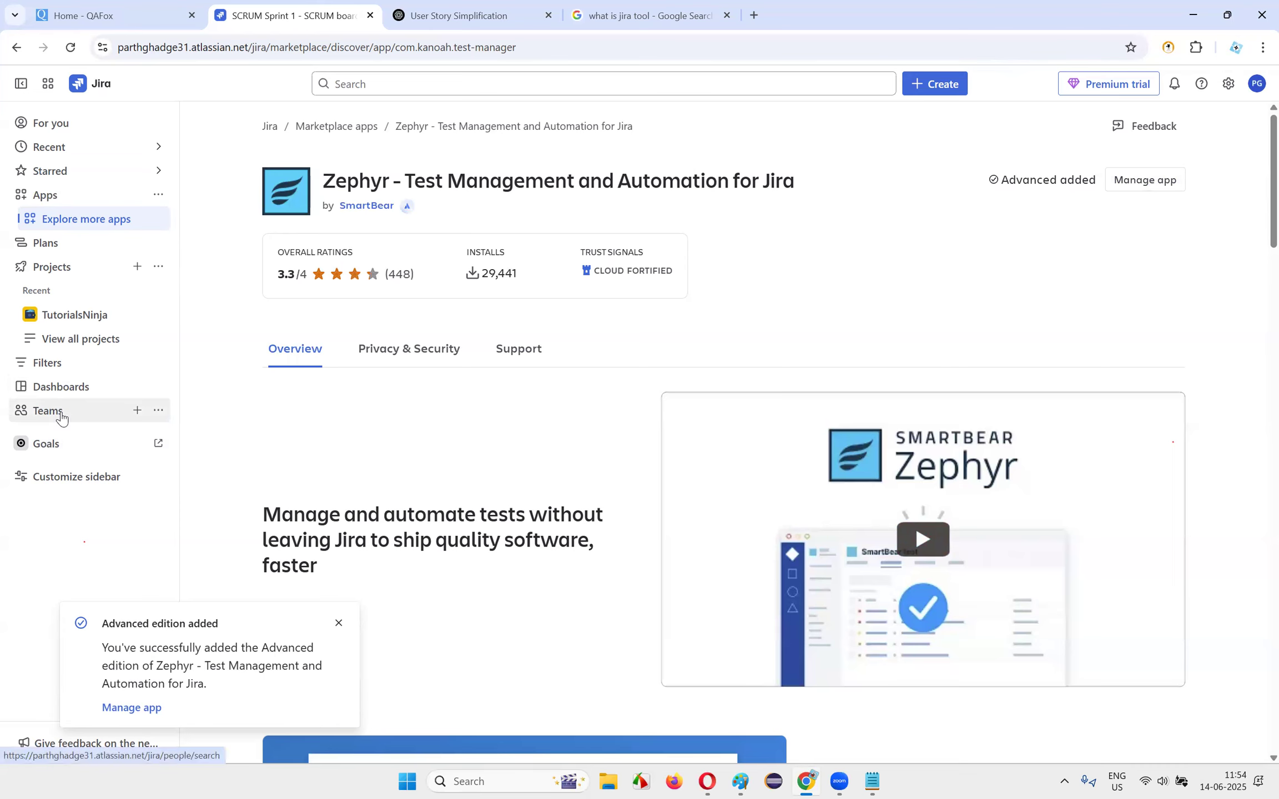
{"action": "left_click", "coordinate": [73, 344]}
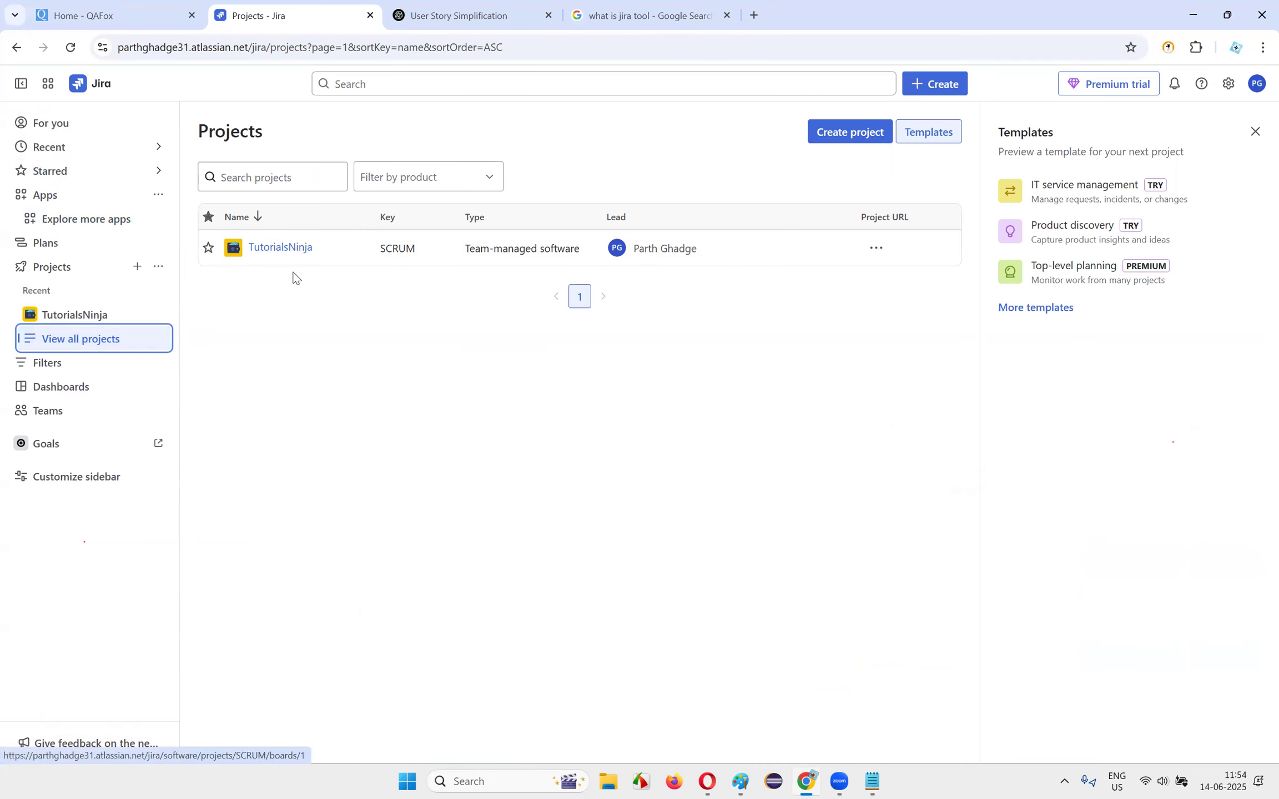
{"action": "left_click", "coordinate": [281, 248]}
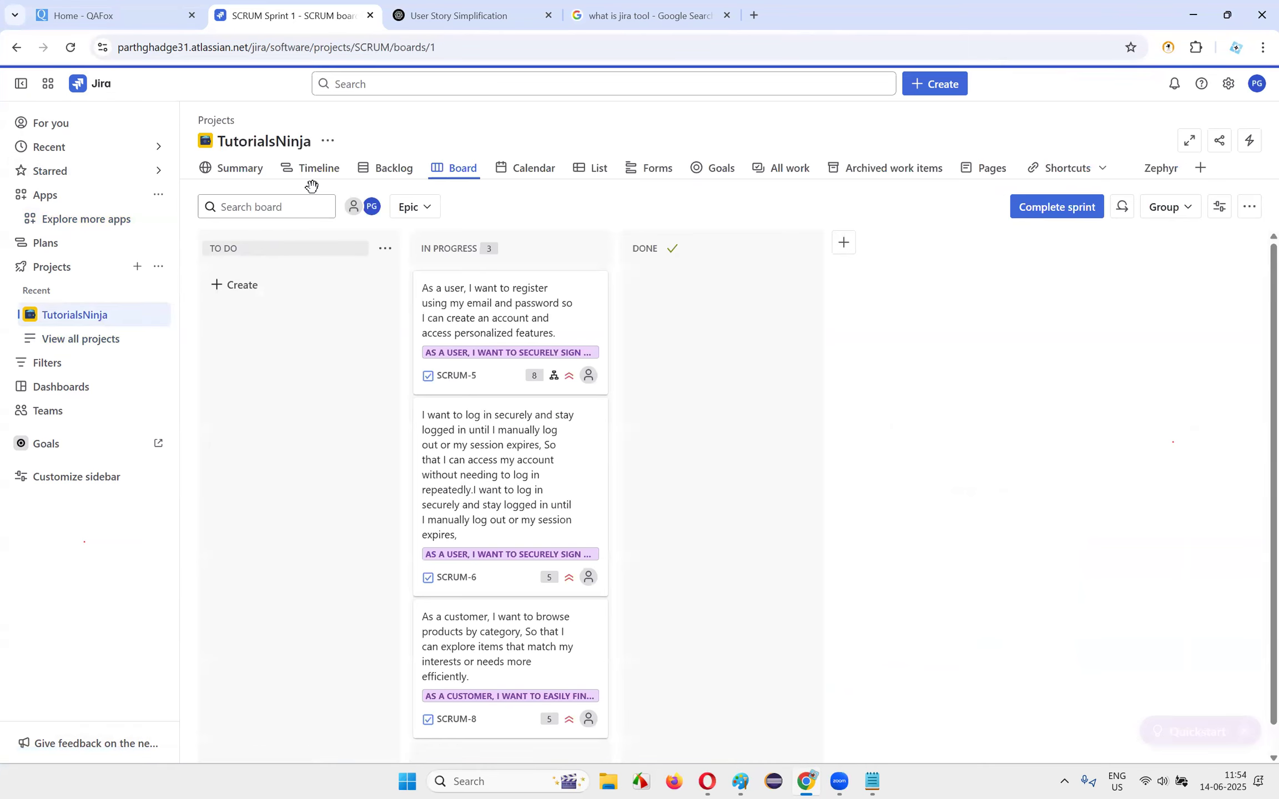
- Look for Zephyr under the sidebar's Dashboards, customization options and Apps, and reload the TutorialsNinja board
{"action": "left_click", "coordinate": [98, 389]}
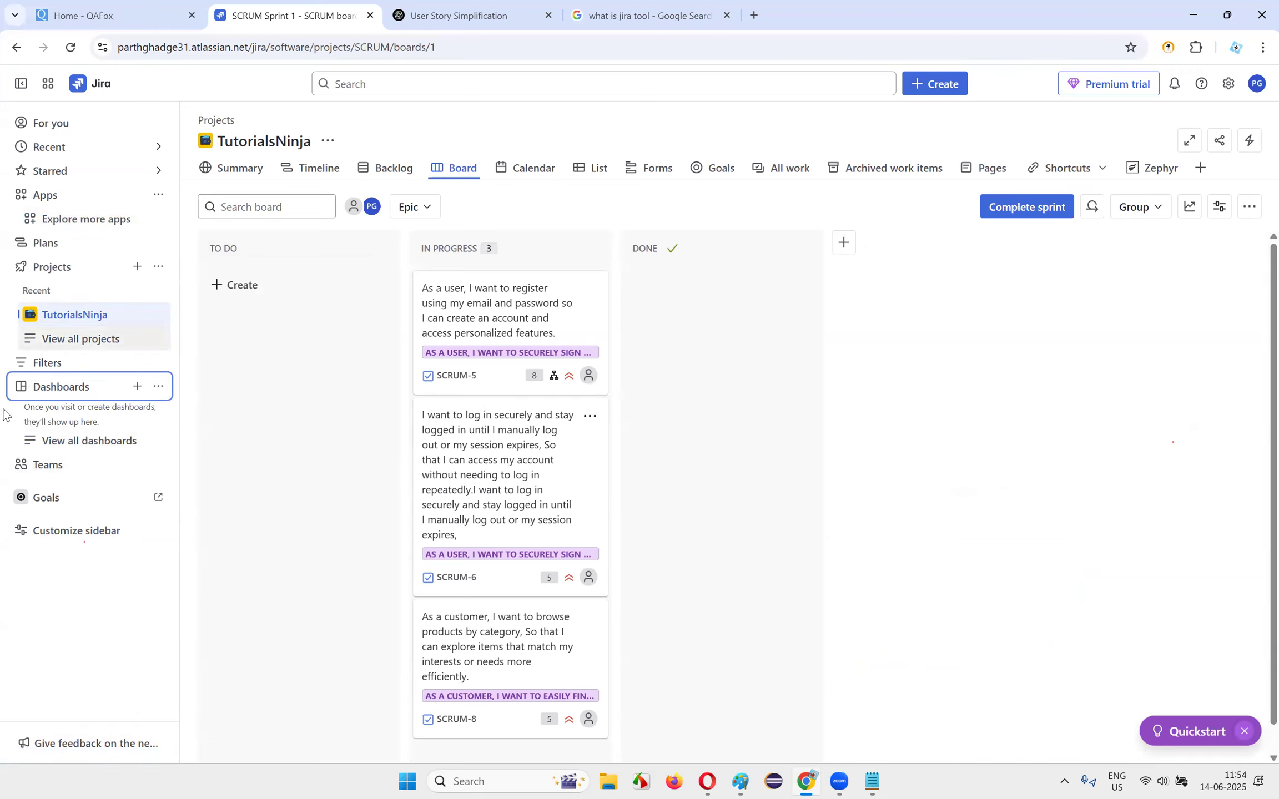
{"action": "left_click", "coordinate": [79, 531]}
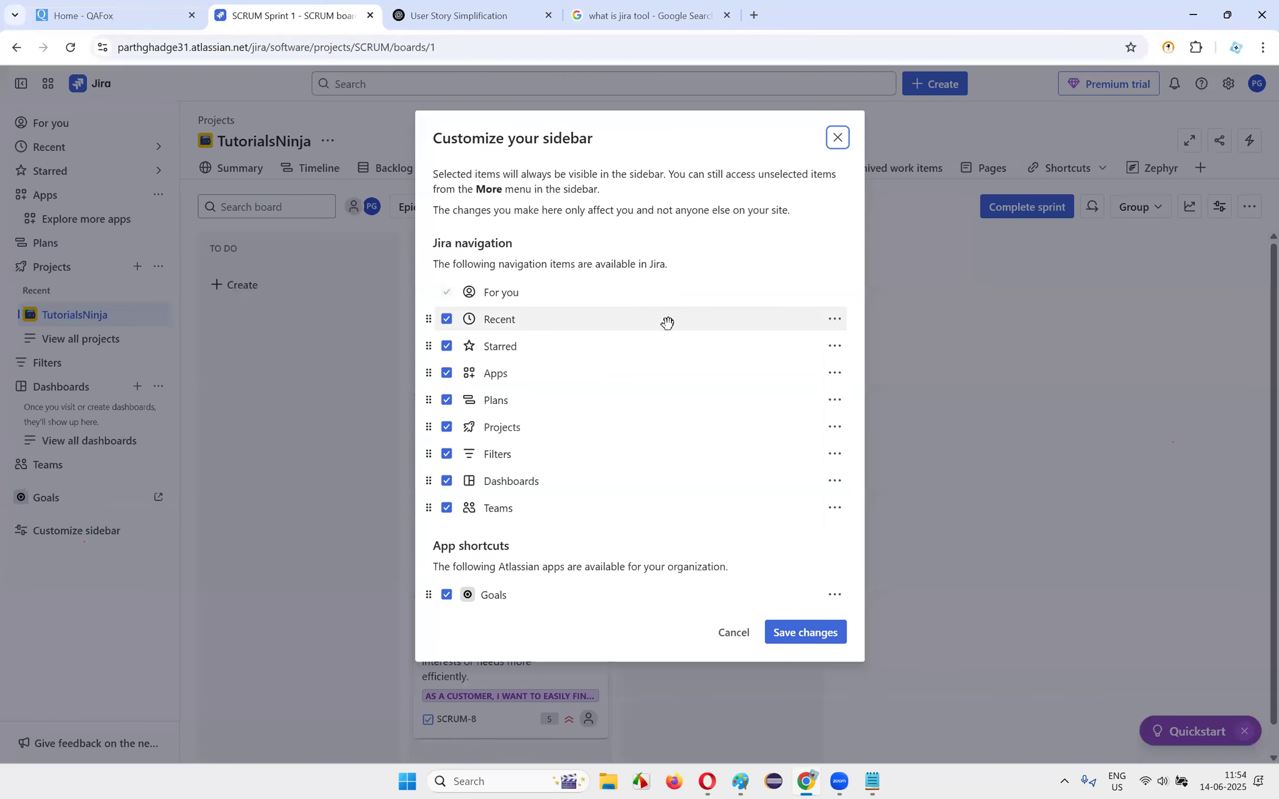
{"action": "left_click", "coordinate": [838, 138]}
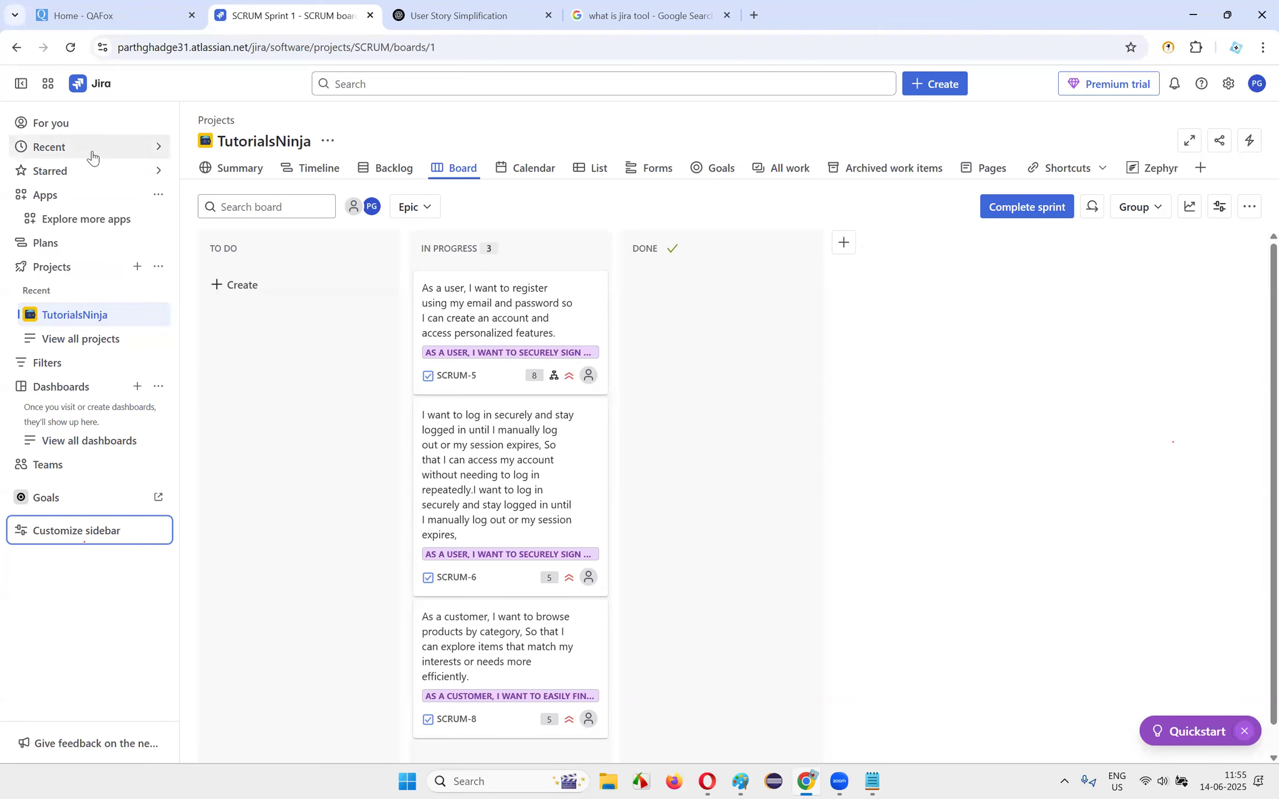
{"action": "left_click", "coordinate": [114, 196]}
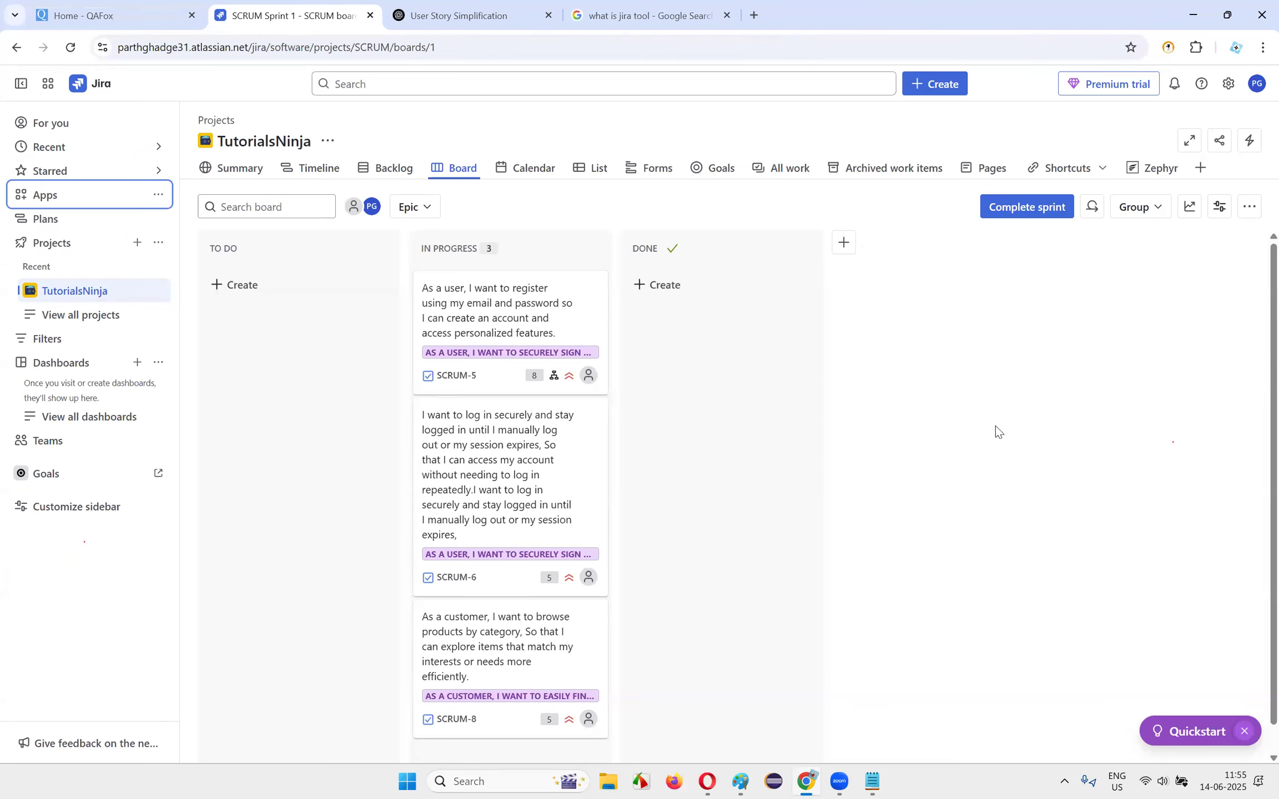
{"action": "left_click", "coordinate": [70, 47]}
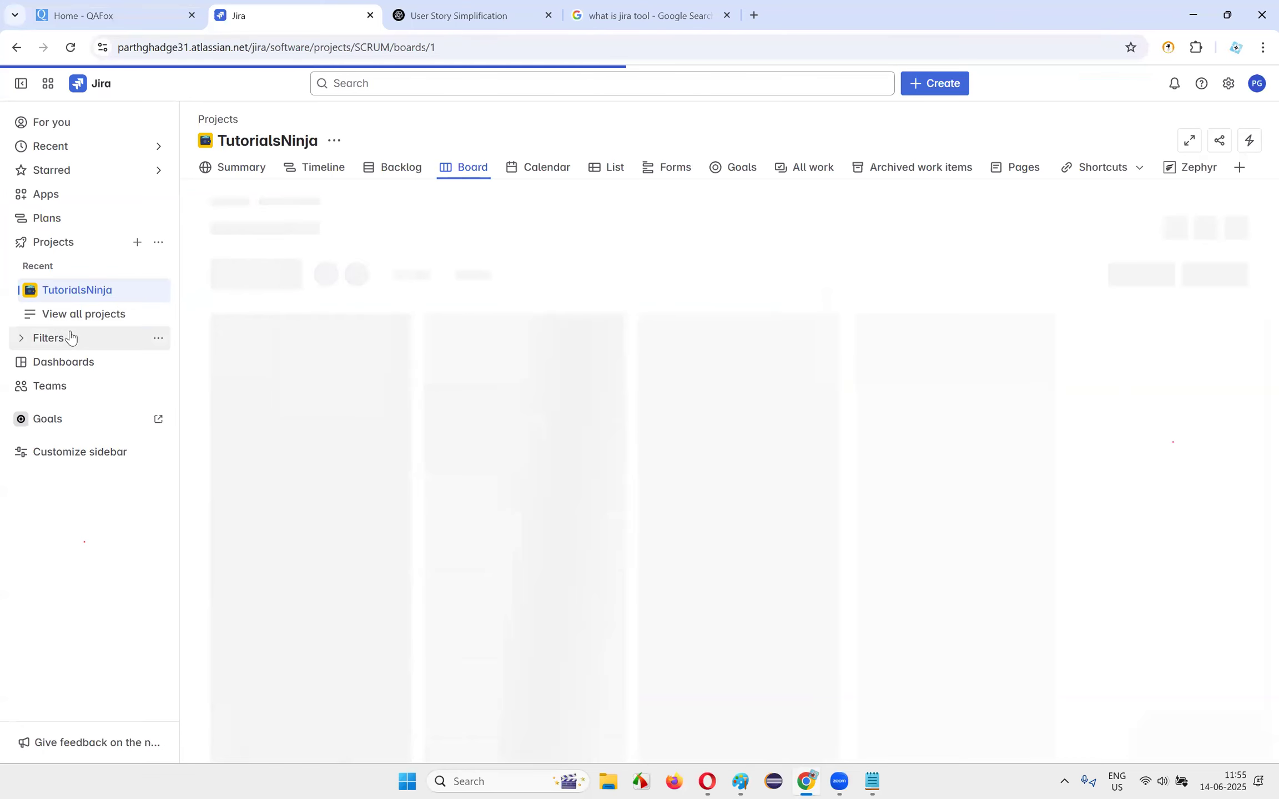
- Open the TutorialsNinja project from the list of all projects and go to its Zephyr page
{"action": "left_click", "coordinate": [82, 320]}
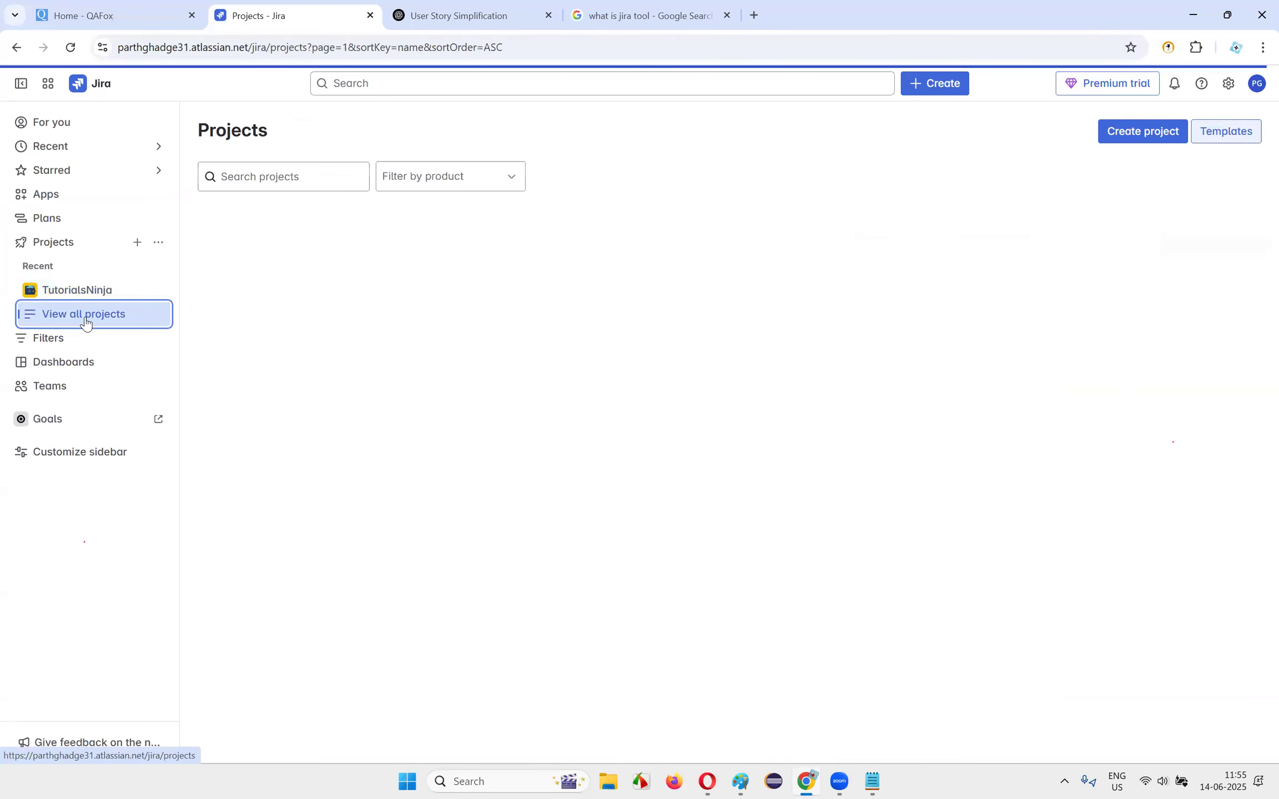
{"action": "left_click", "coordinate": [271, 251]}
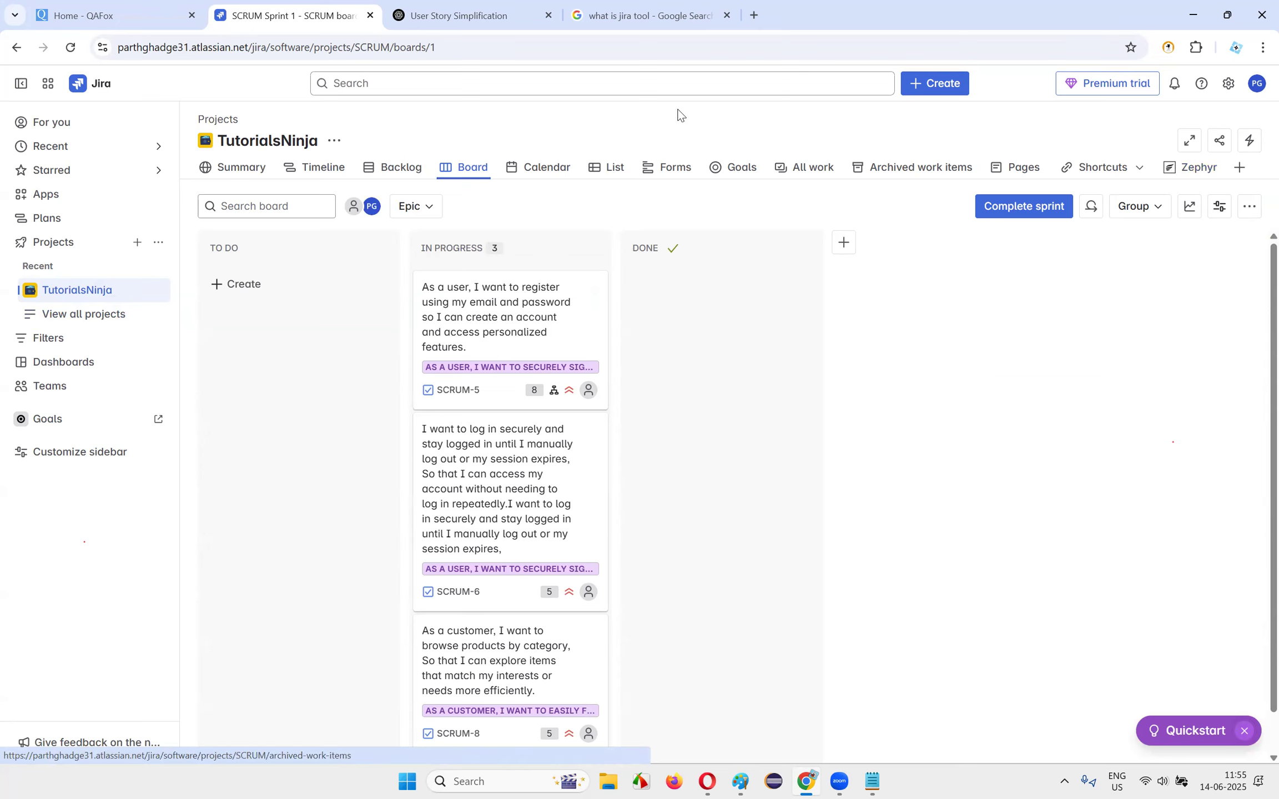
{"action": "left_click", "coordinate": [1184, 177]}
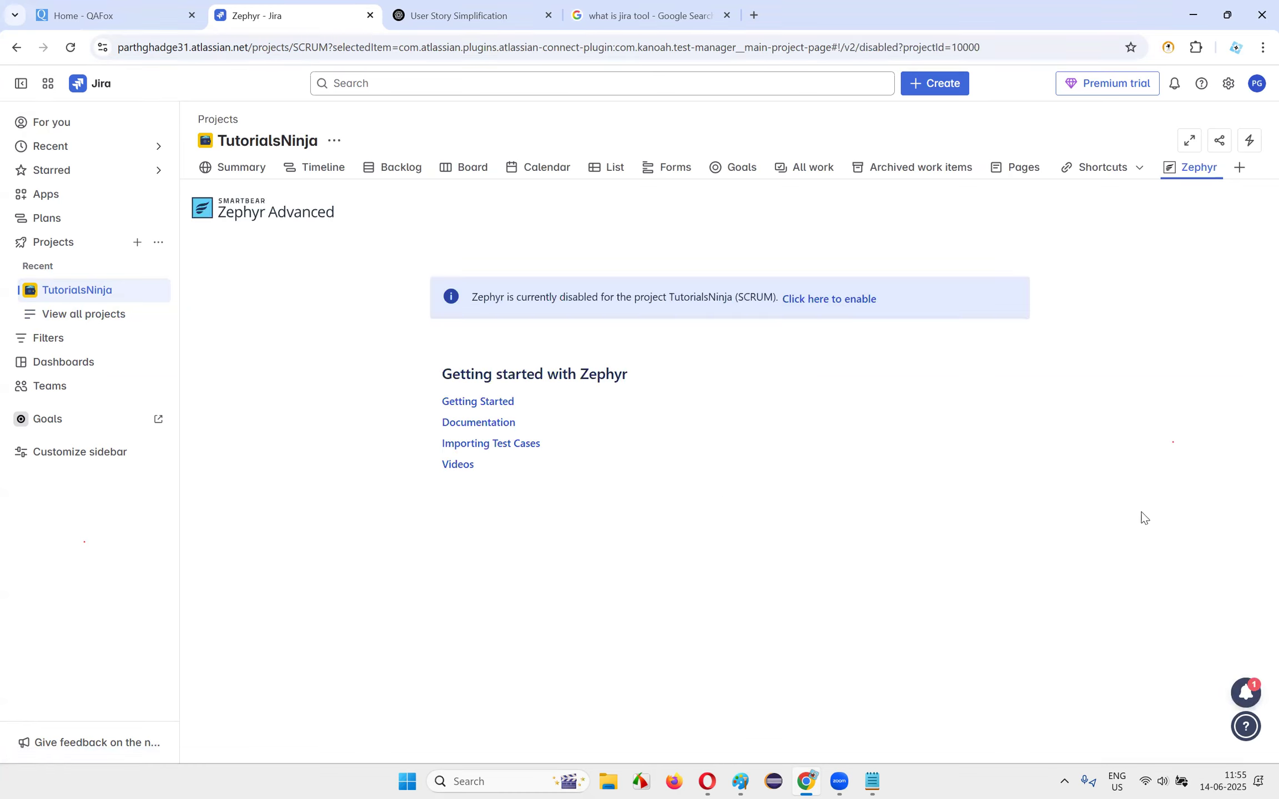
- Allow Zephyr's in-app notifications, unblock them in the browser pop-up window and close that window
{"action": "left_click_drag", "start_coordinate": [539, 298], "coordinate": [699, 298]}
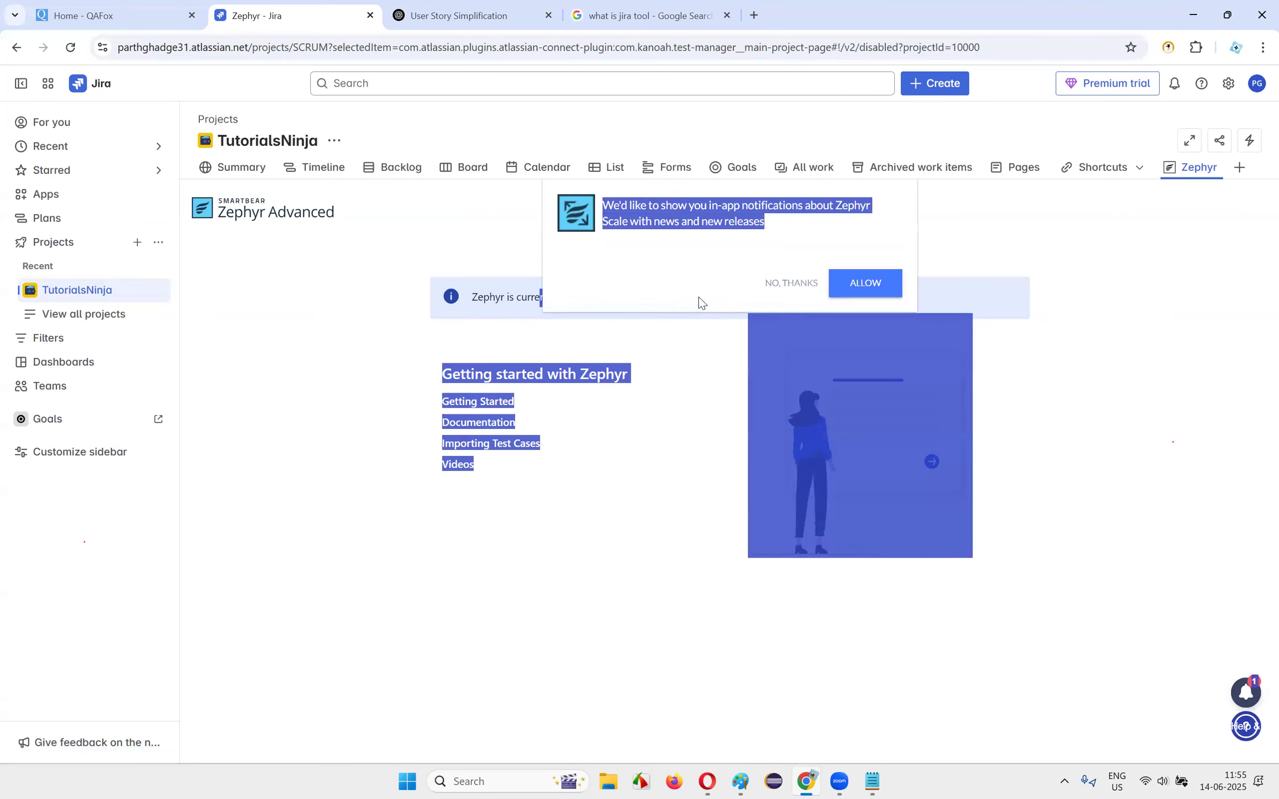
{"action": "left_click", "coordinate": [677, 296]}
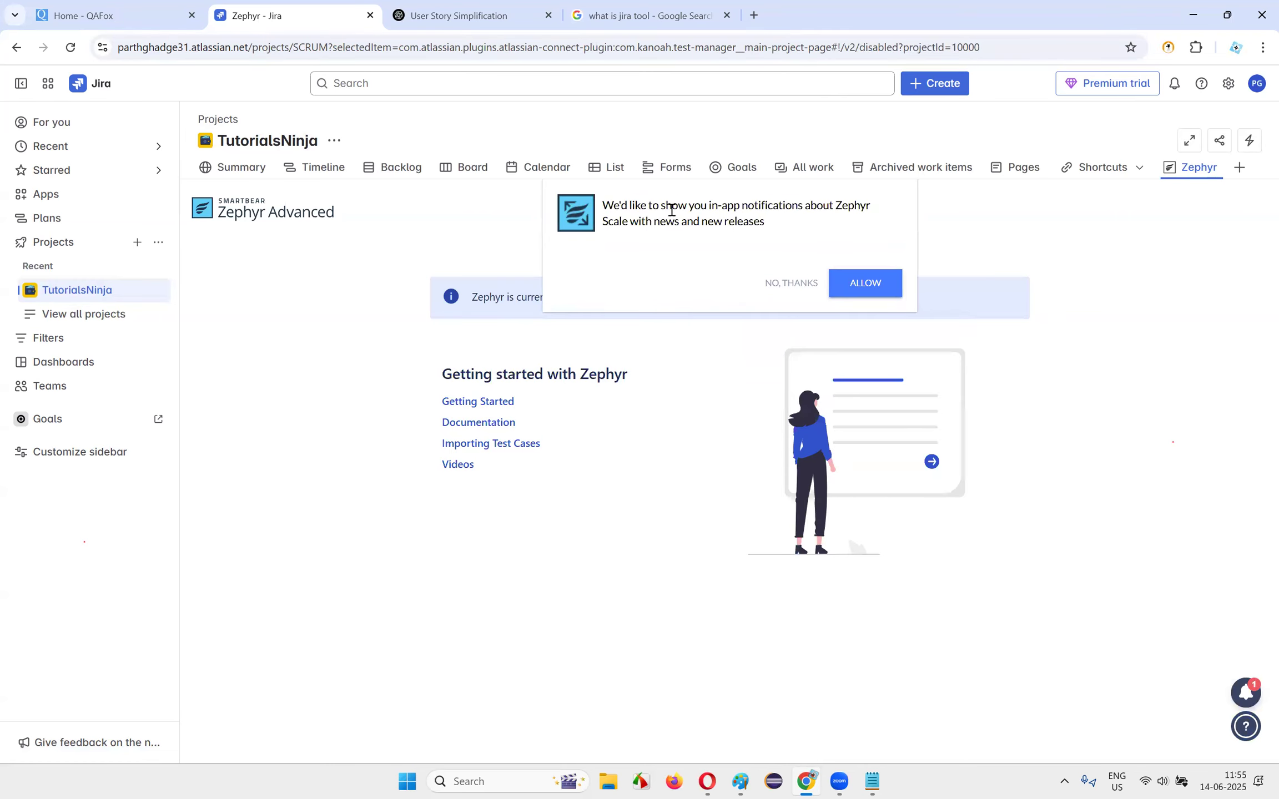
{"action": "left_click_drag", "start_coordinate": [677, 206], "coordinate": [757, 218]}
{"action": "left_click", "coordinate": [784, 226]}
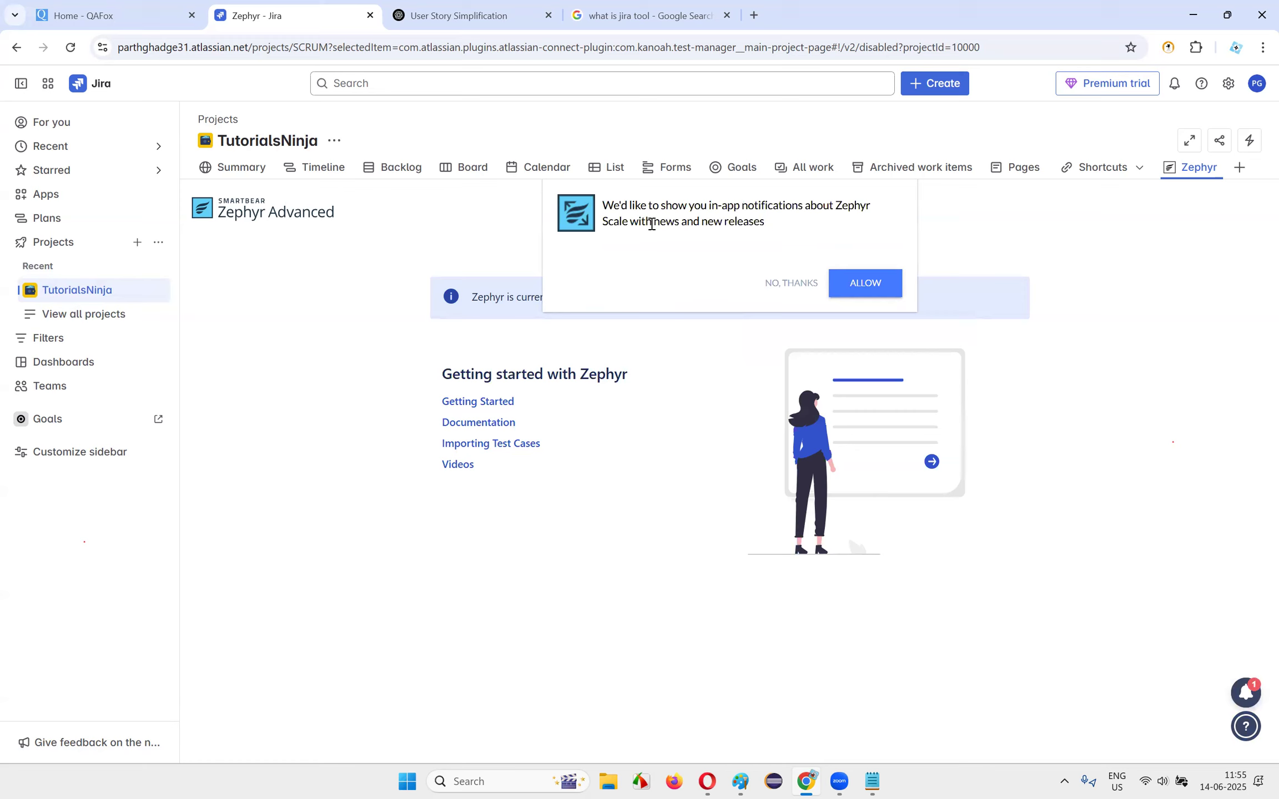
{"action": "left_click", "coordinate": [875, 289]}
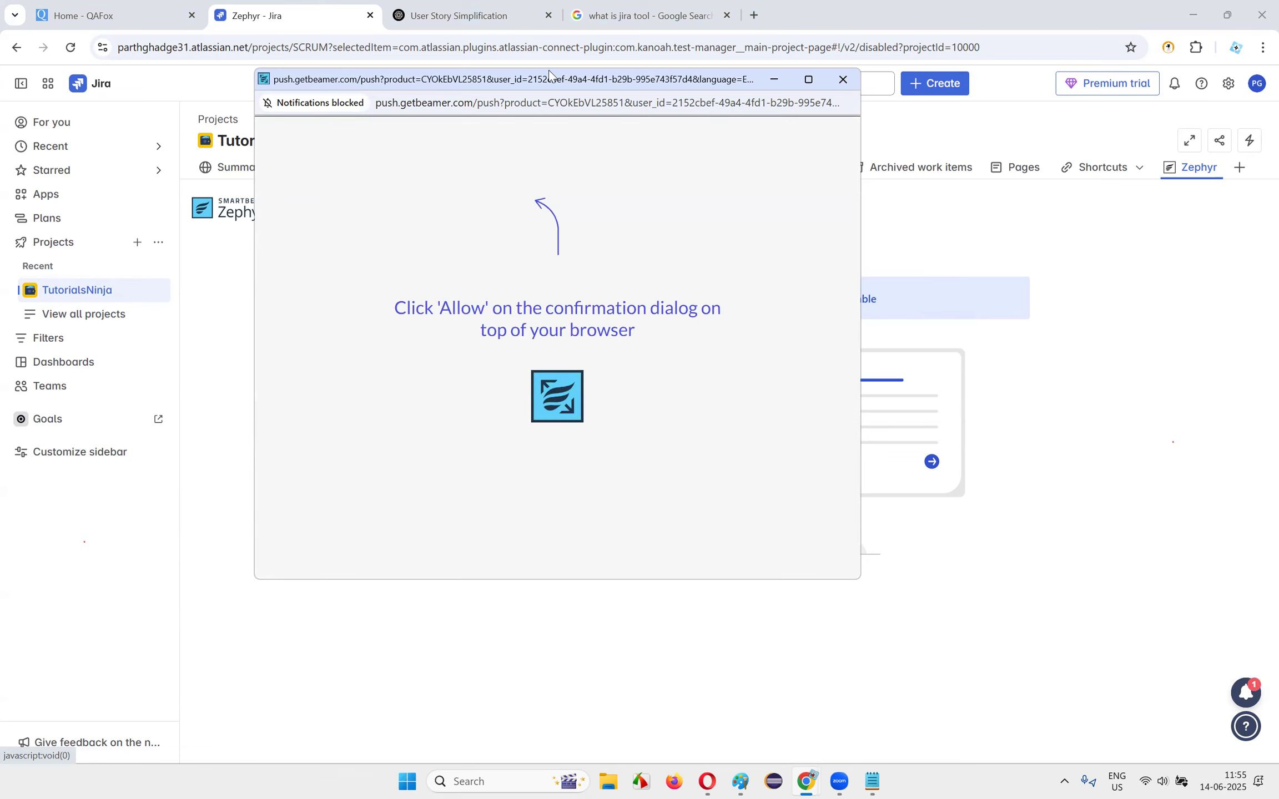
{"action": "left_click", "coordinate": [314, 103]}
{"action": "left_click", "coordinate": [412, 214]}
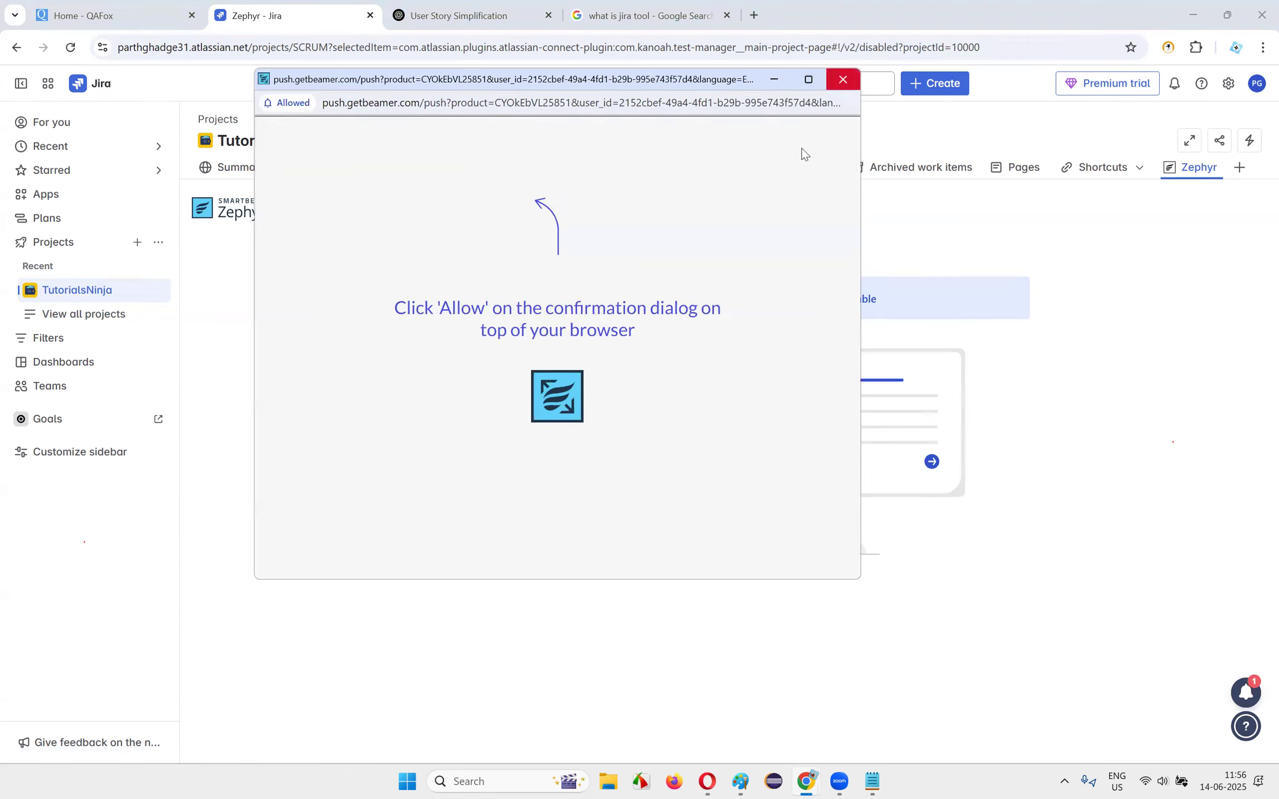
{"action": "left_click", "coordinate": [843, 86]}
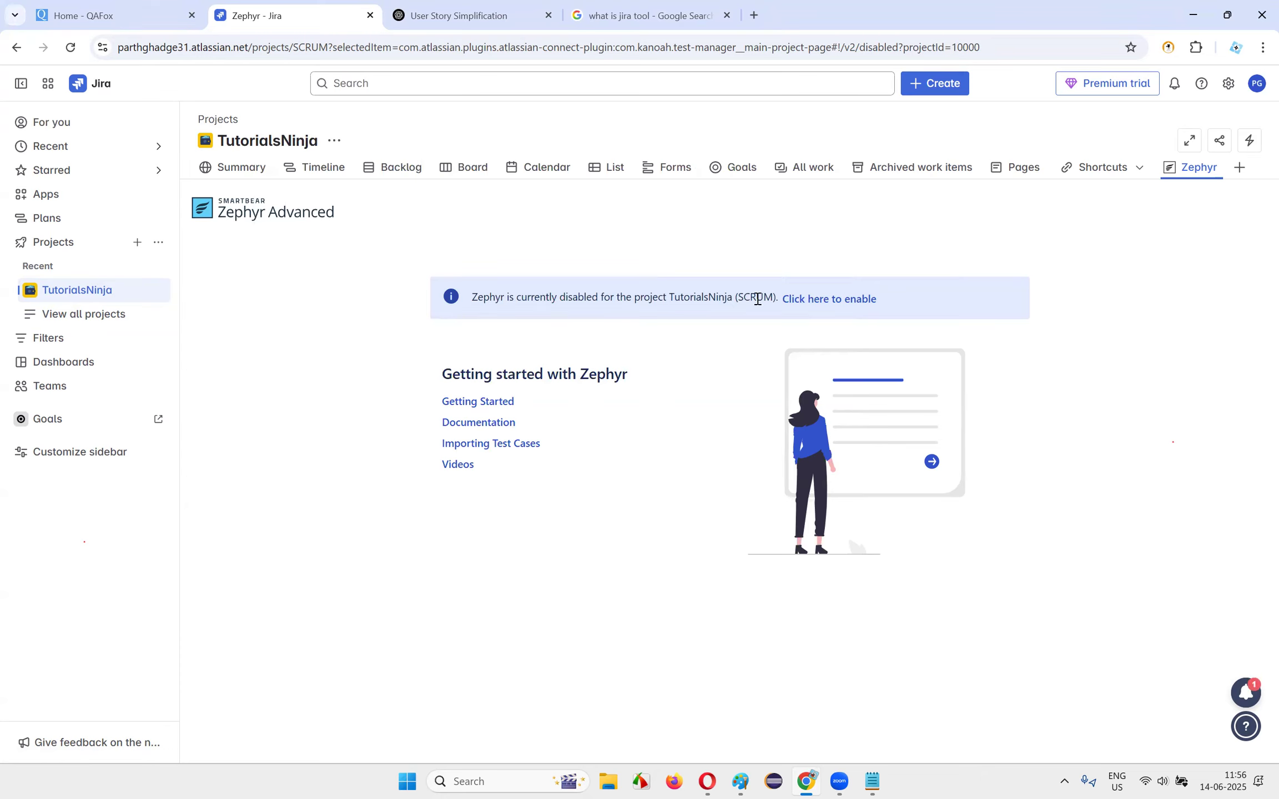
- Enable Zephyr for the TutorialsNinja project
{"action": "left_click", "coordinate": [839, 303]}
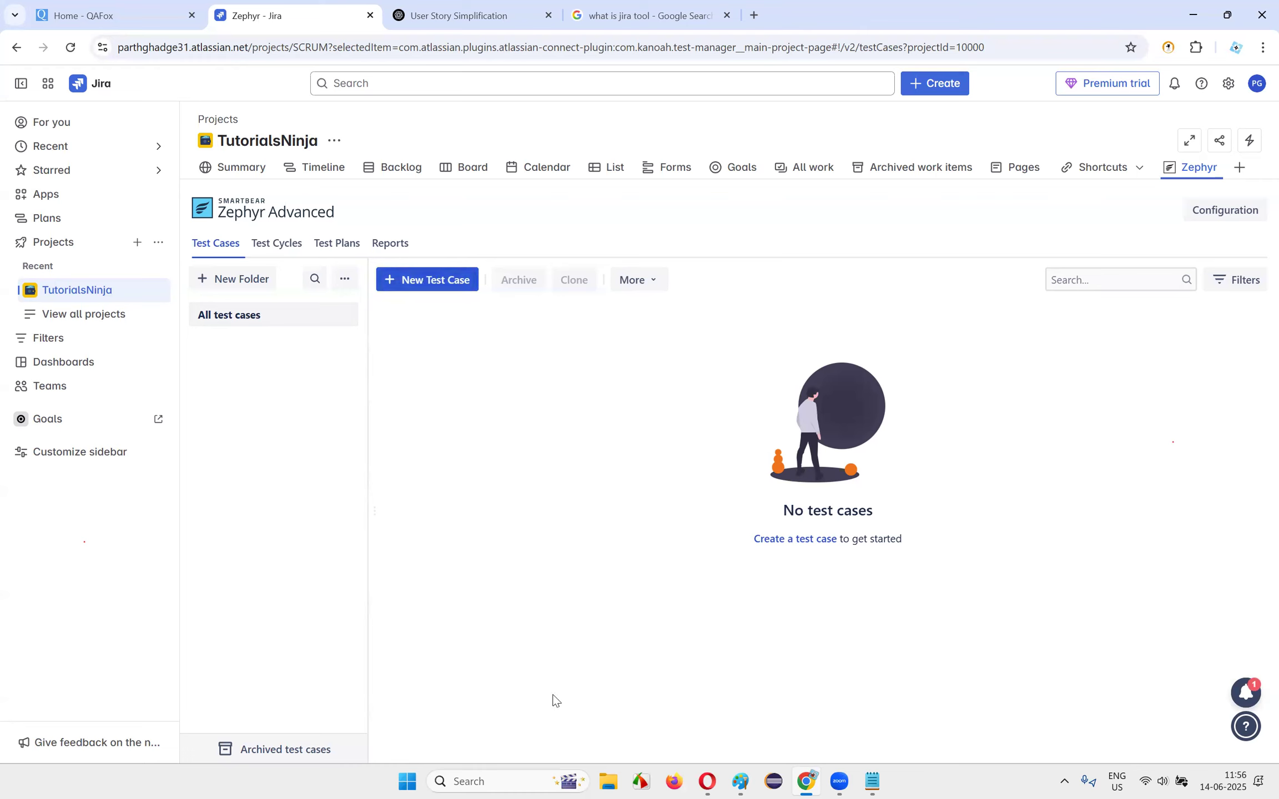
{"action": "left_click", "coordinate": [505, 675]}
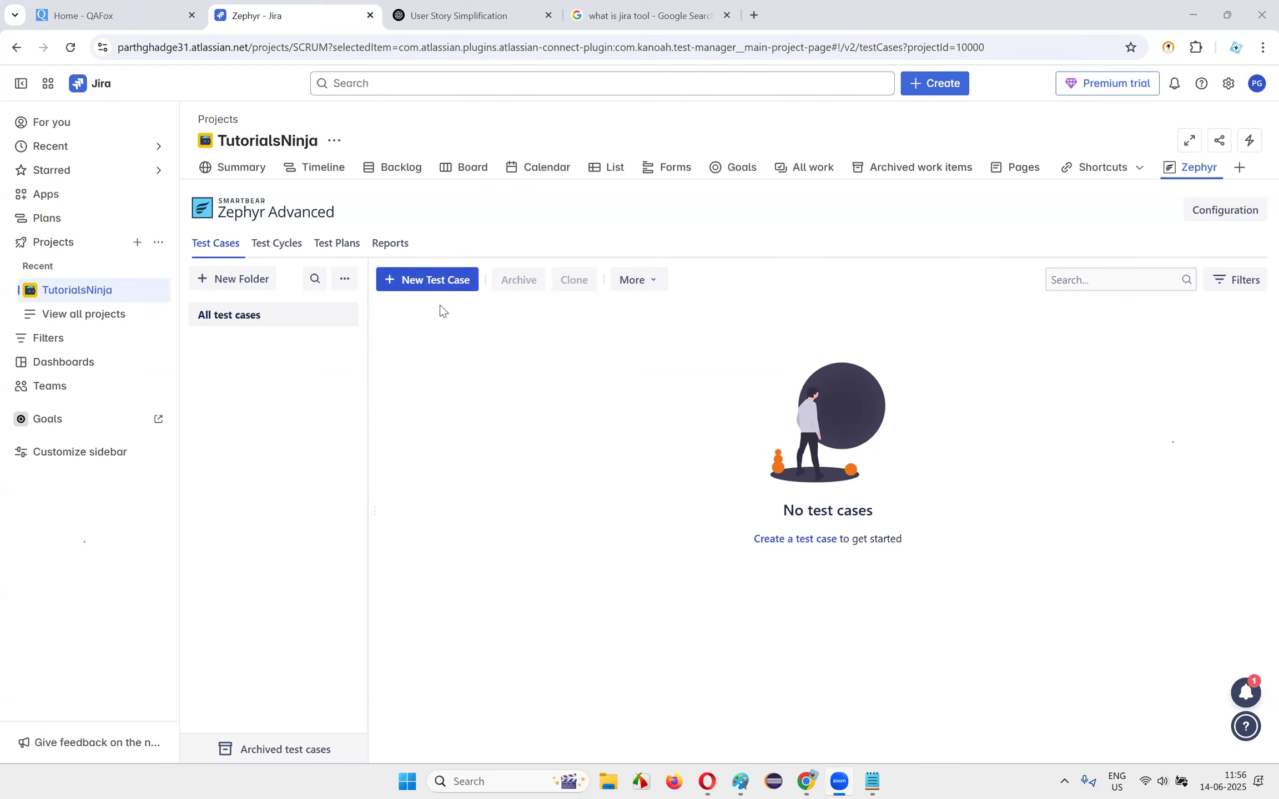
- Open the user registration story SCRUM-5 from the board and review its description, child work items and comments
{"action": "left_click", "coordinate": [471, 168]}
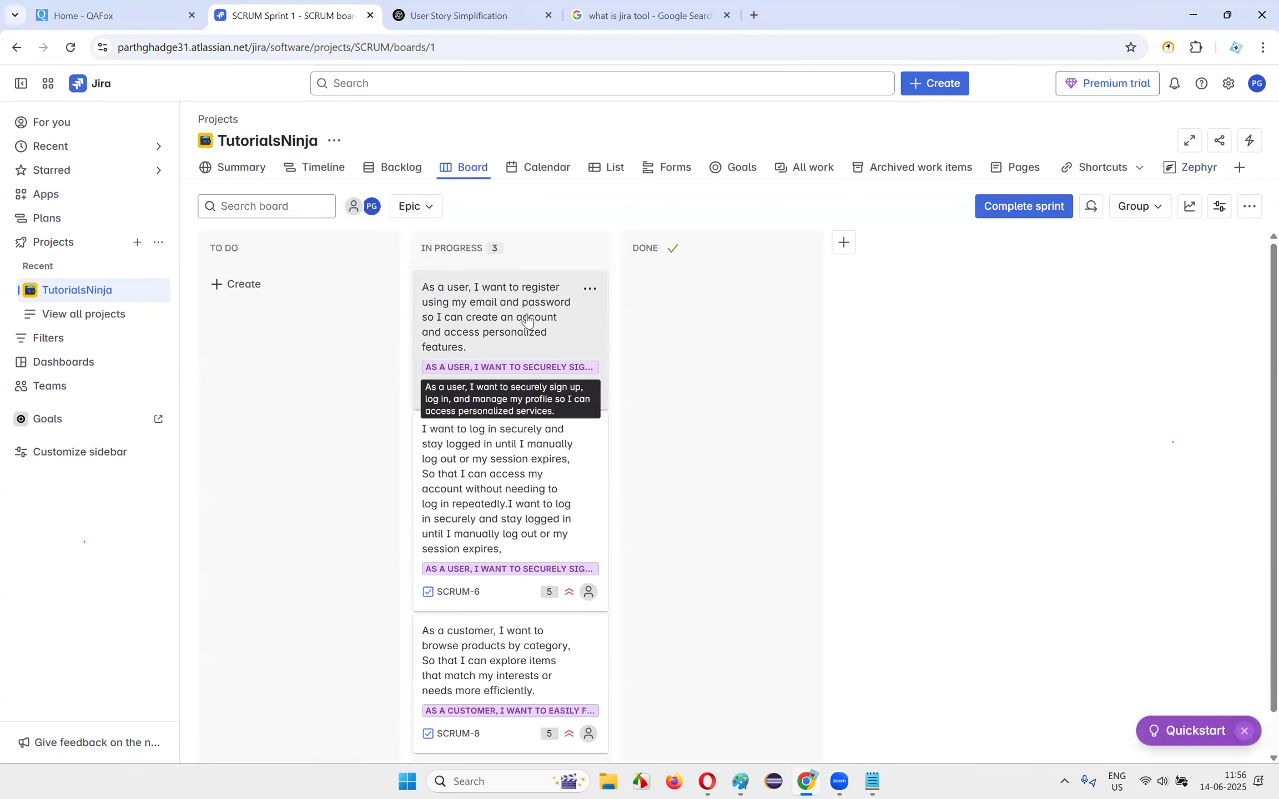
{"action": "left_click", "coordinate": [502, 331]}
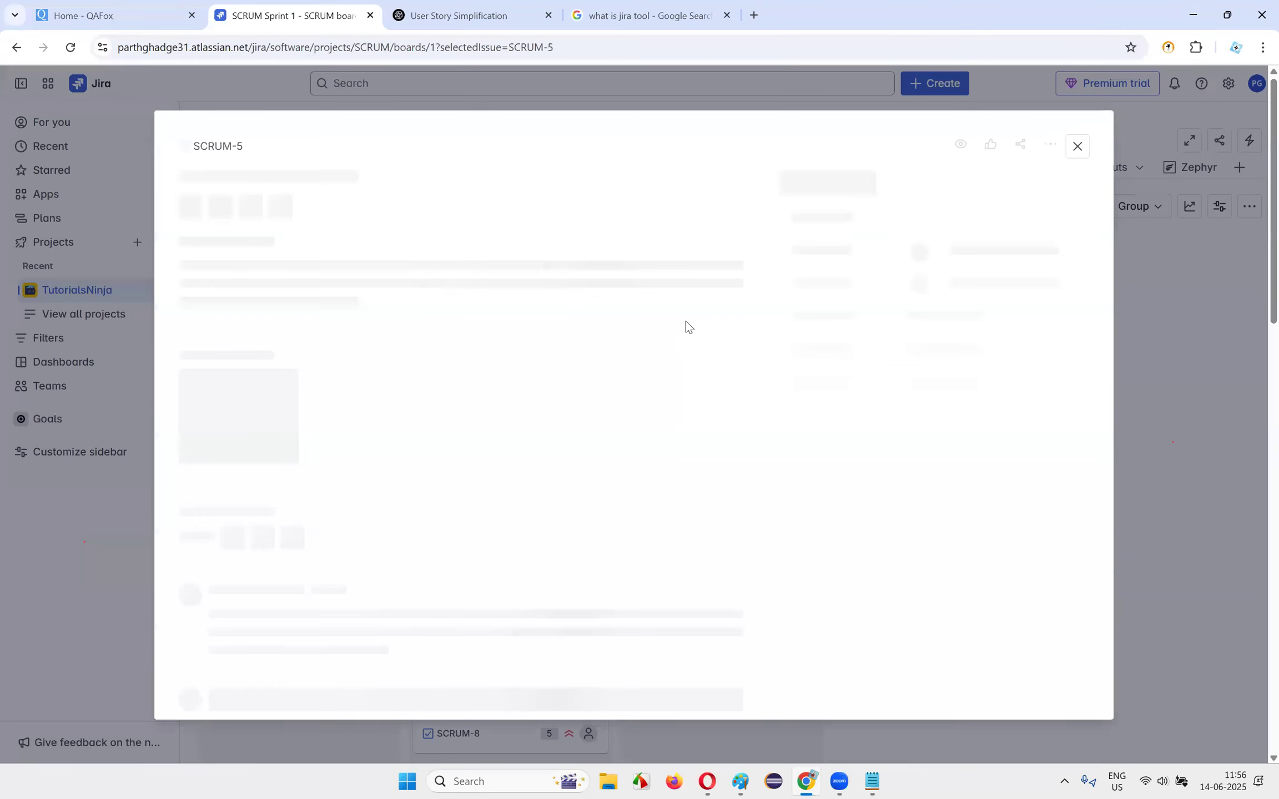
{"action": "scroll", "coordinate": [686, 322], "scroll_direction": "down", "scroll_amount": 10}
{"action": "scroll", "coordinate": [498, 420], "scroll_direction": "up", "scroll_amount": 4}
{"action": "scroll", "coordinate": [498, 420], "scroll_direction": "up", "scroll_amount": 10}
{"action": "scroll", "coordinate": [448, 480], "scroll_direction": "down", "scroll_amount": 12}
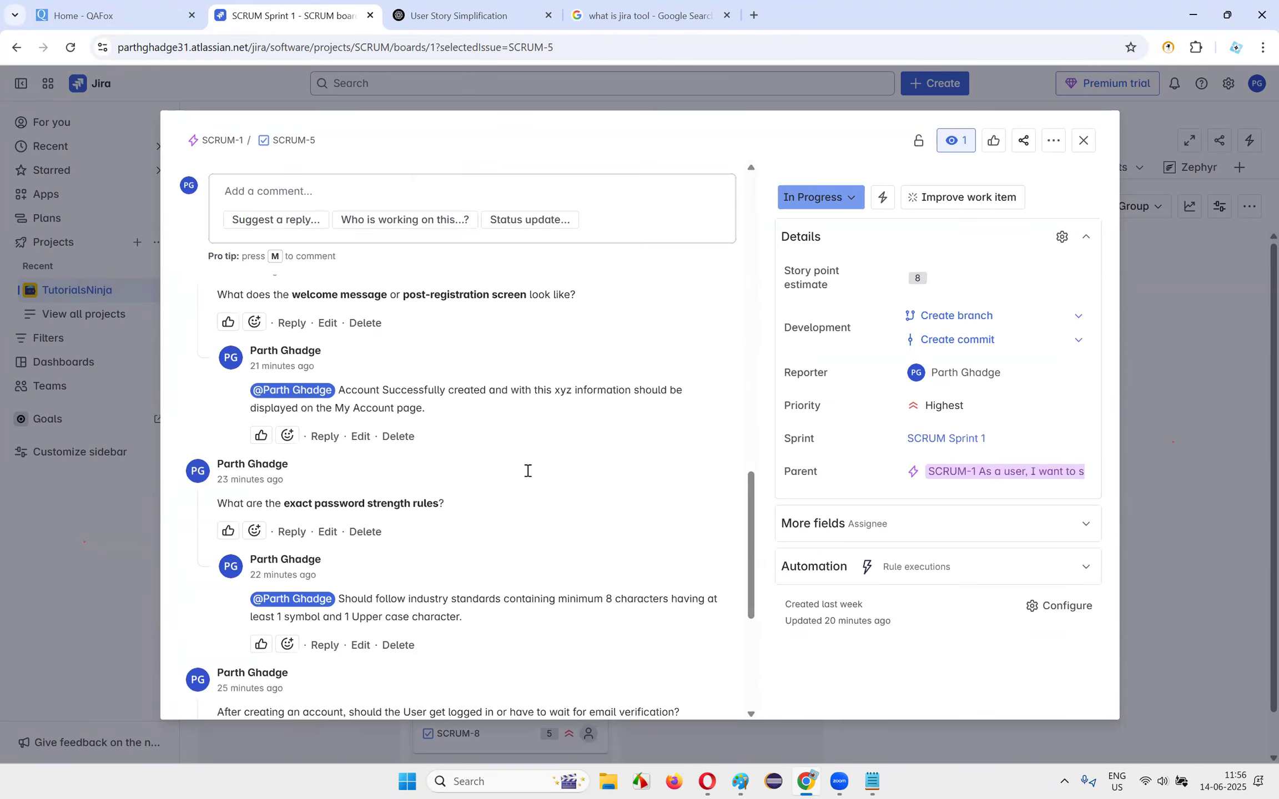
{"action": "scroll", "coordinate": [528, 472], "scroll_direction": "up", "scroll_amount": 6}
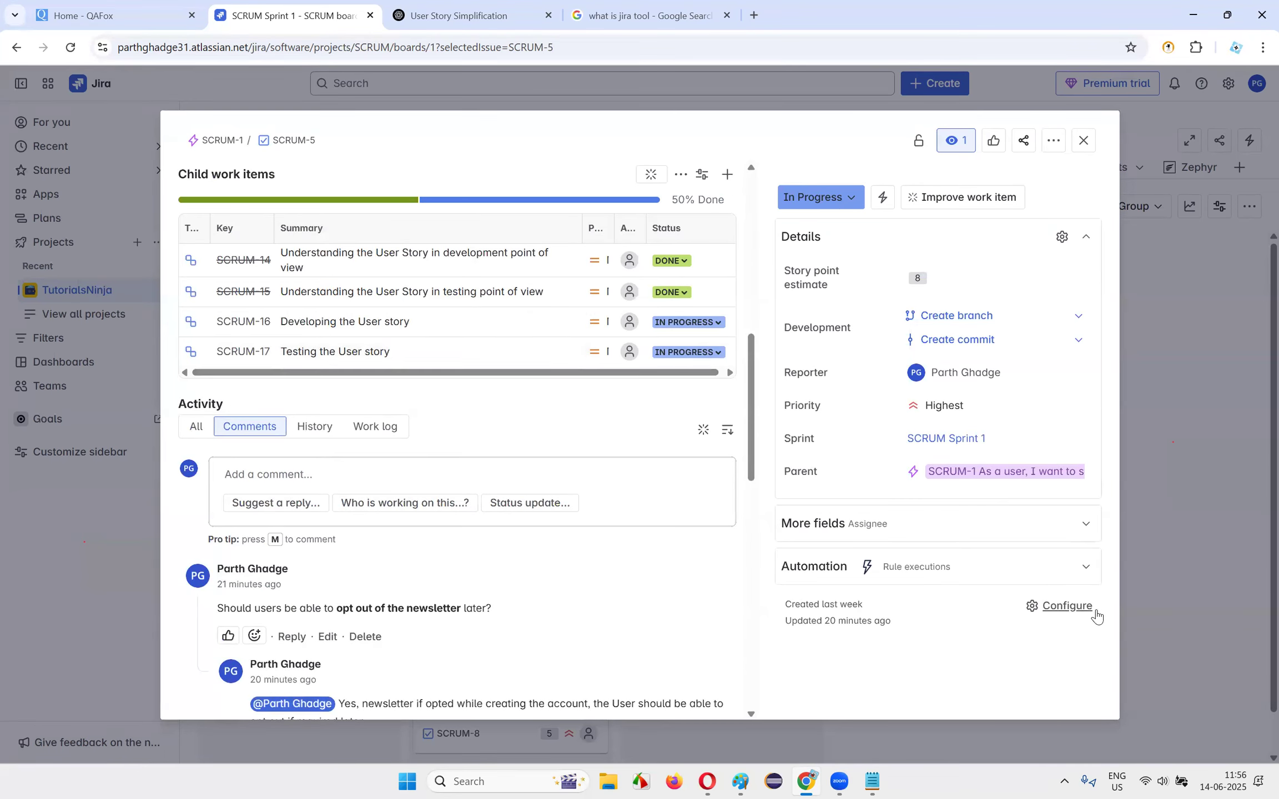
{"action": "scroll", "coordinate": [306, 400], "scroll_direction": "up", "scroll_amount": 5}
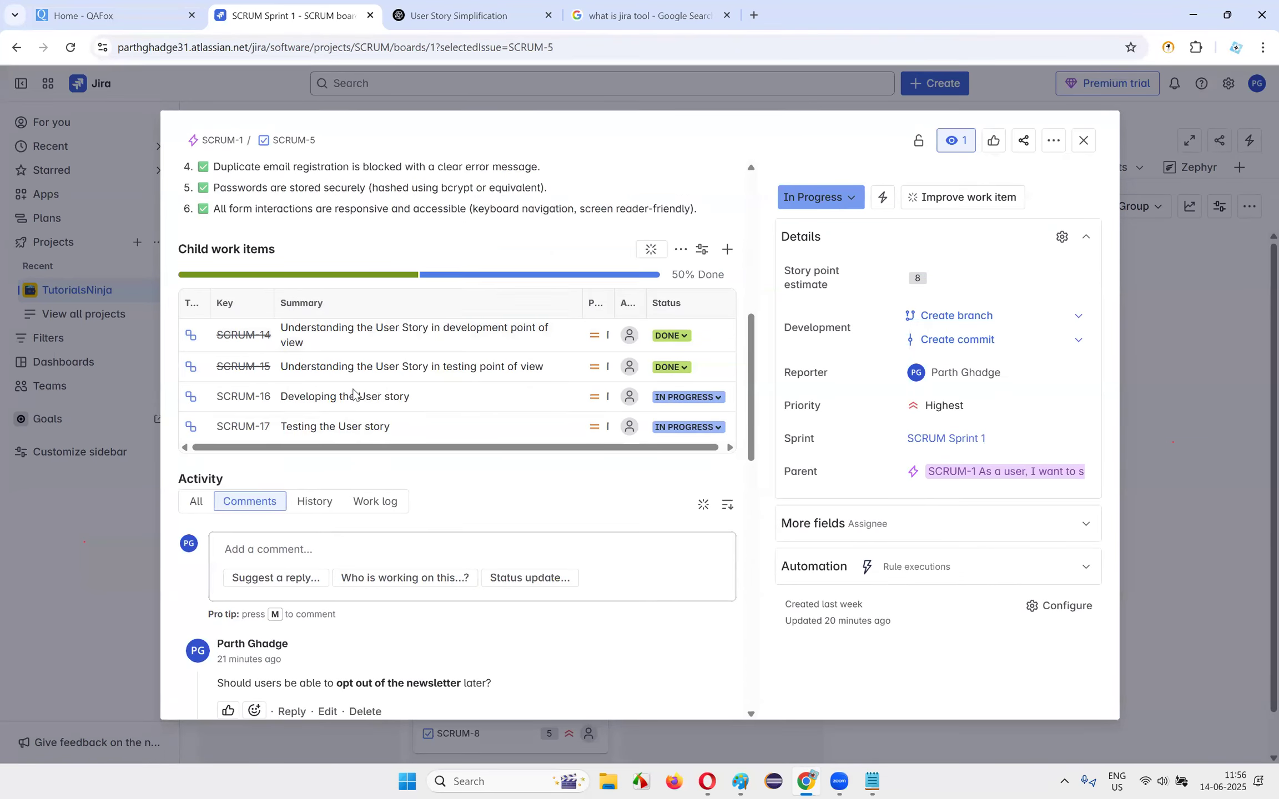
{"action": "scroll", "coordinate": [221, 275], "scroll_direction": "up", "scroll_amount": 5}
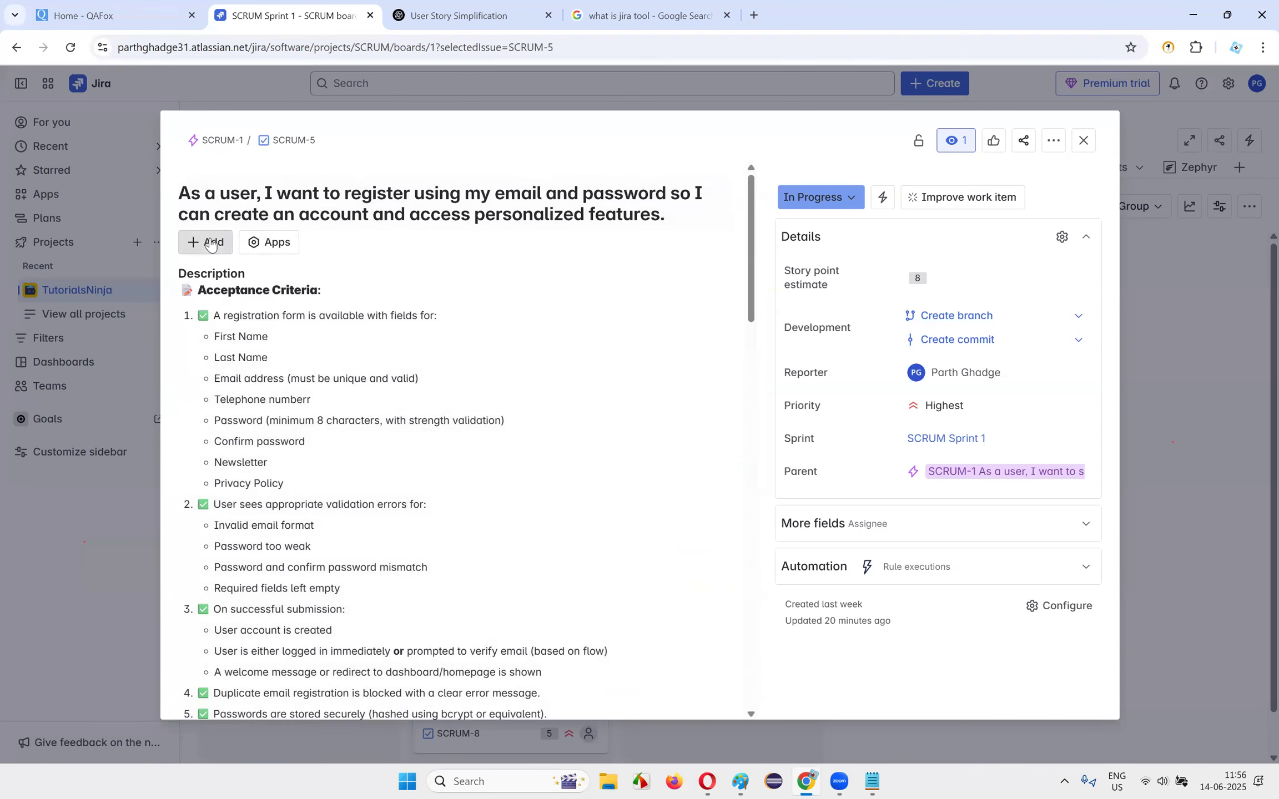
- Add a child work item named "Creating Test Cases for the User story" to SCRUM-5
{"action": "left_click", "coordinate": [204, 242]}
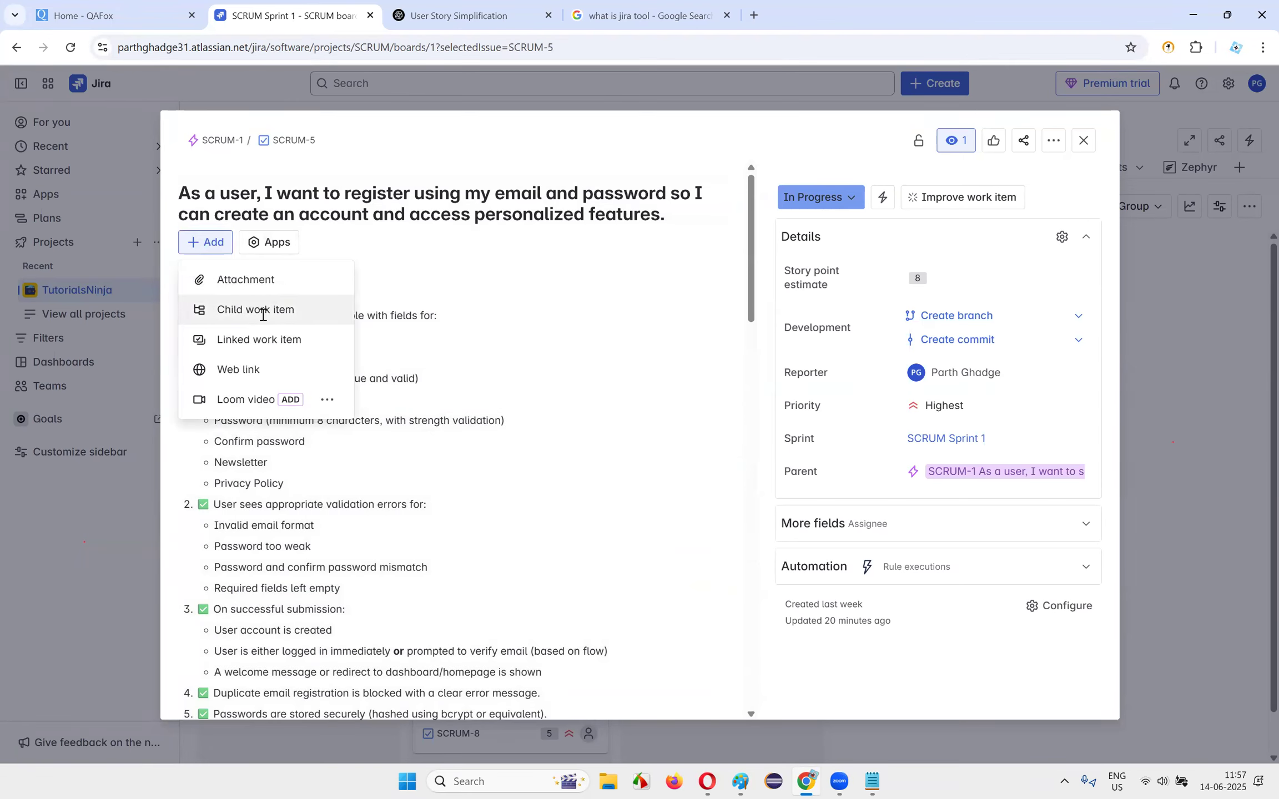
{"action": "left_click", "coordinate": [263, 310]}
{"action": "left_click", "coordinate": [371, 425]}
{"action": "type", "text": "Creating Test Cases for the U"}
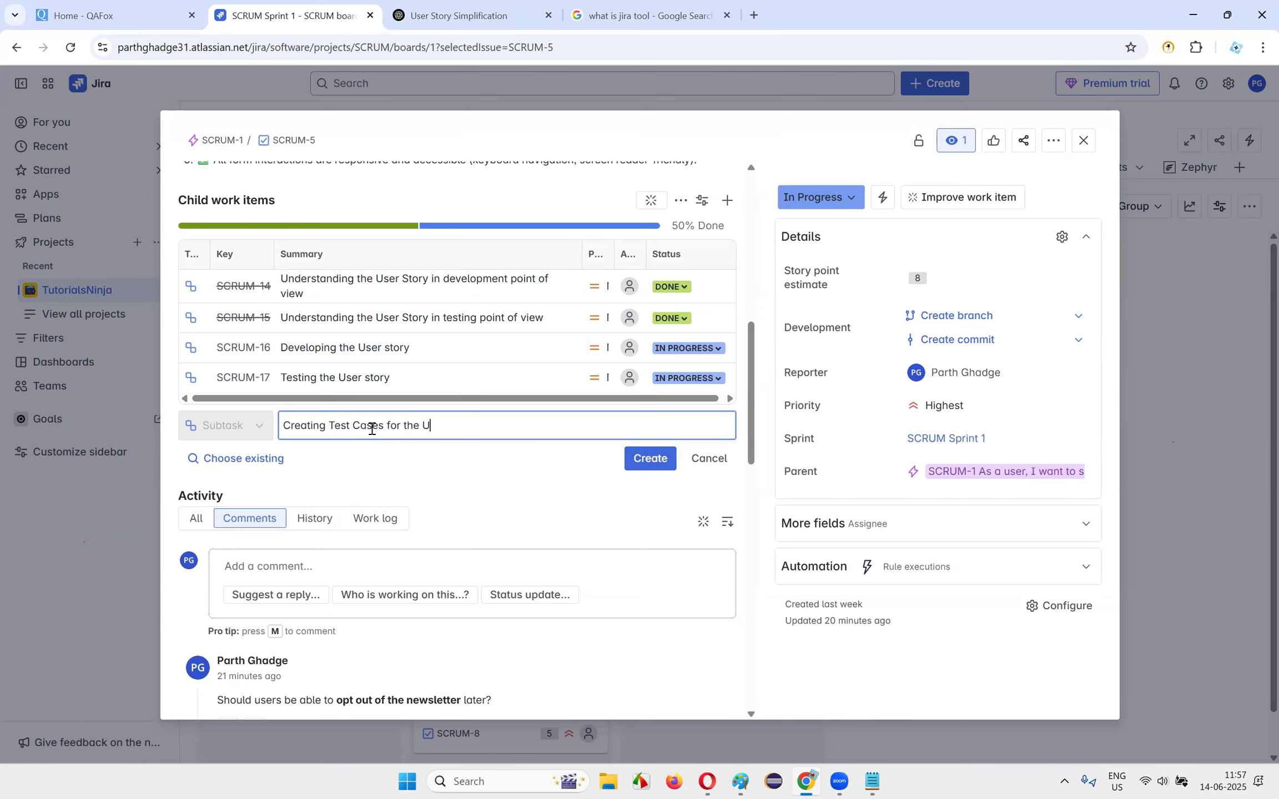
{"action": "left_click", "coordinate": [663, 458]}
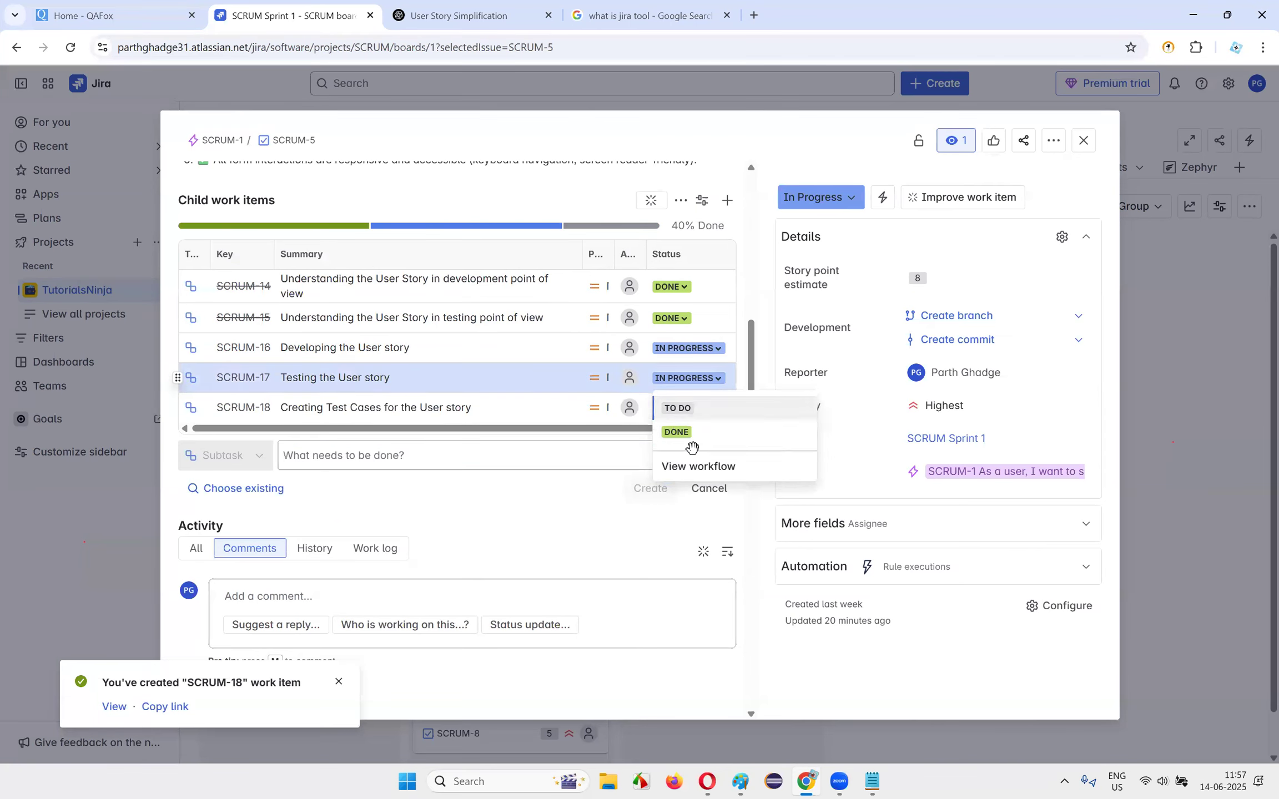
- Set "Testing the User story" to To Do and "Creating Test Cases for the User story" to In Progress, then close SCRUM-5 and reload the board
{"action": "left_click", "coordinate": [683, 412]}
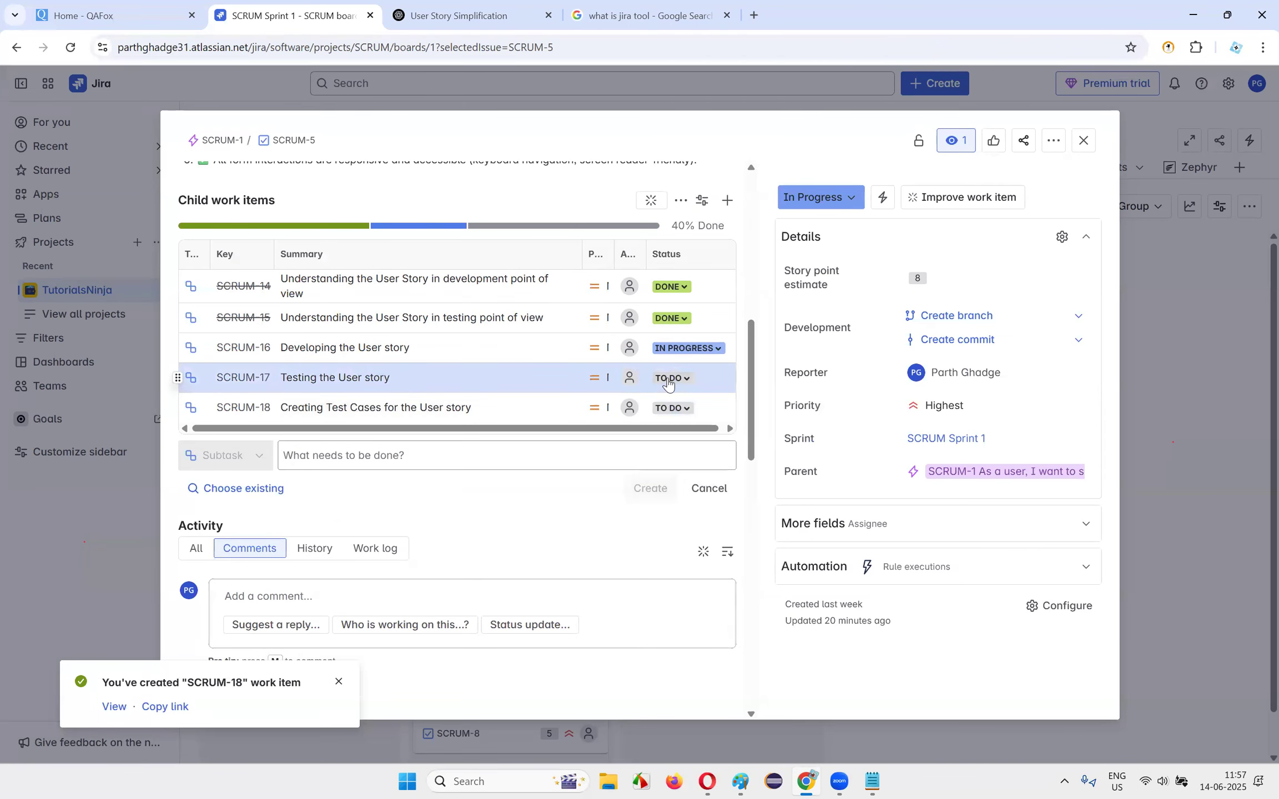
{"action": "left_click", "coordinate": [682, 408]}
{"action": "left_click", "coordinate": [692, 438]}
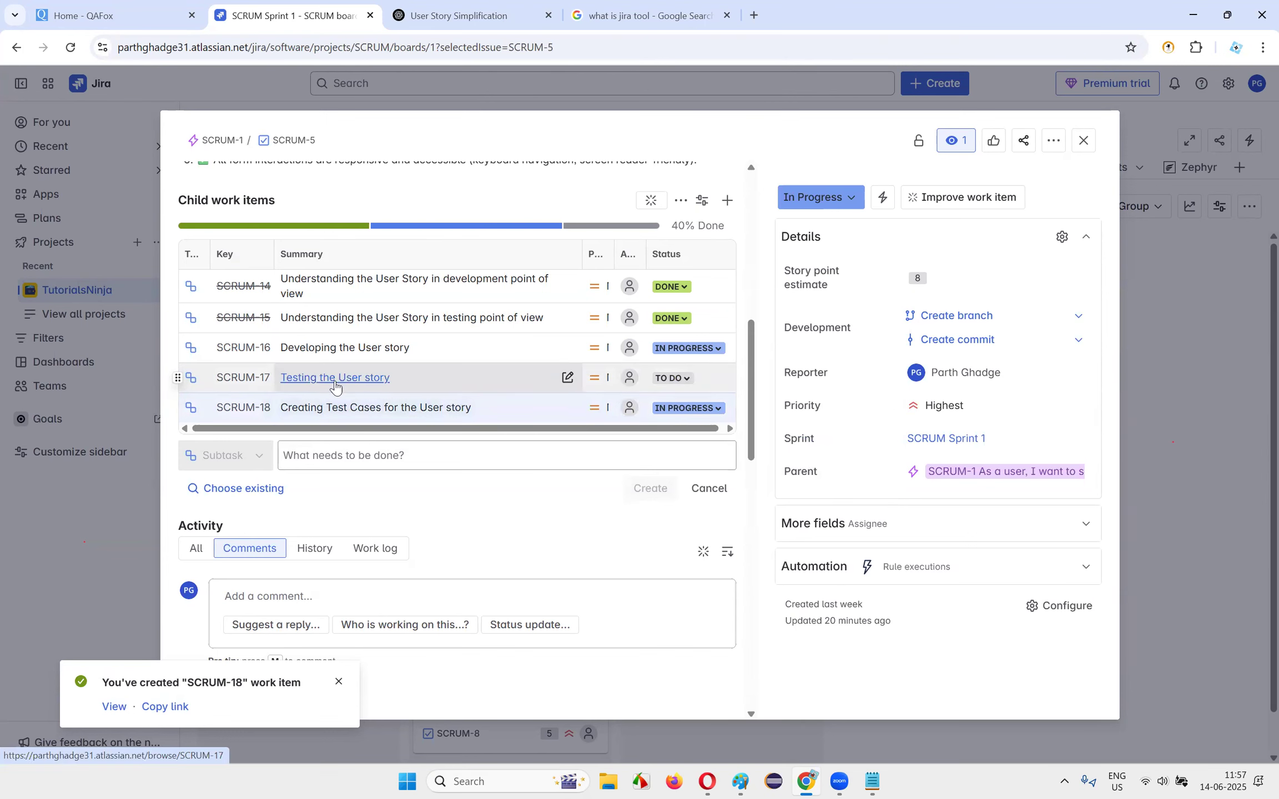
{"action": "left_click", "coordinate": [1083, 140]}
{"action": "left_click", "coordinate": [70, 47]}
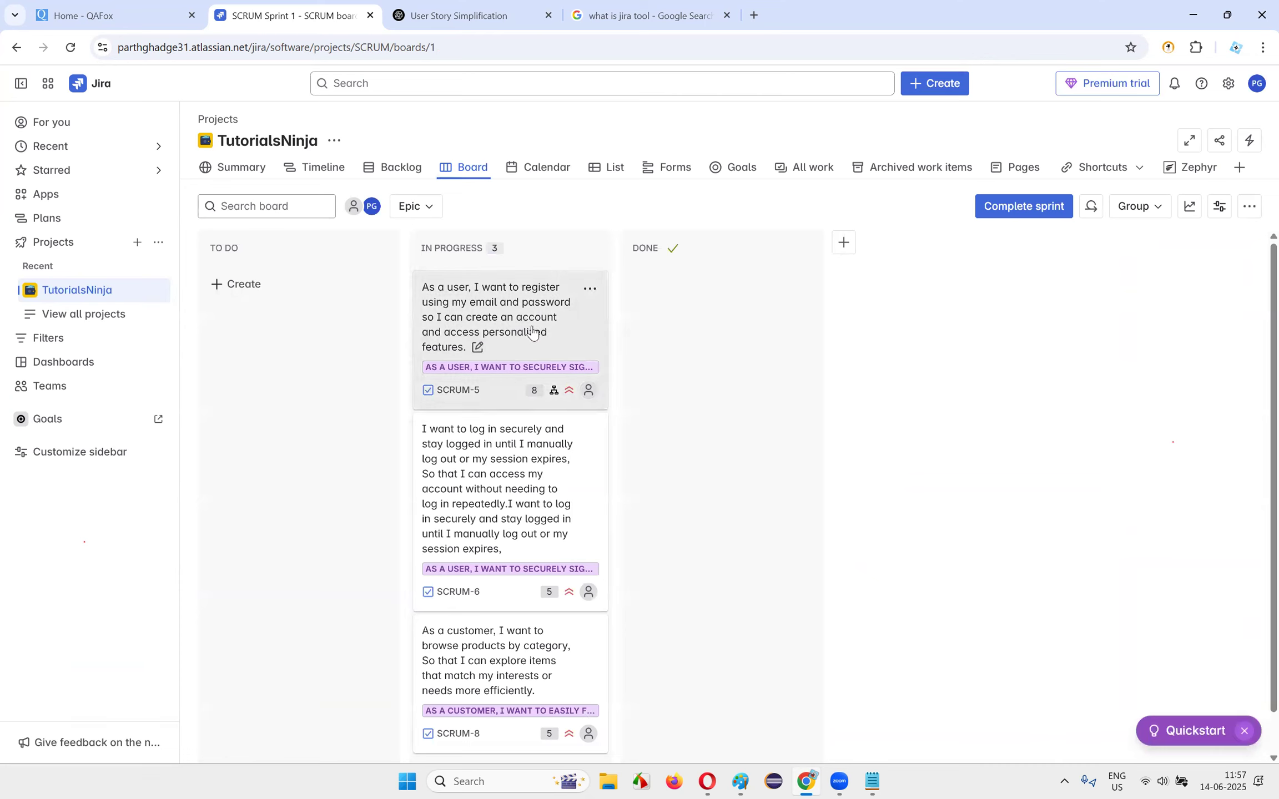
- Check the project's Zephyr page, then switch to ChatGPT and review the User Story Simplification conversation down to its end
{"action": "left_click", "coordinate": [1193, 167]}
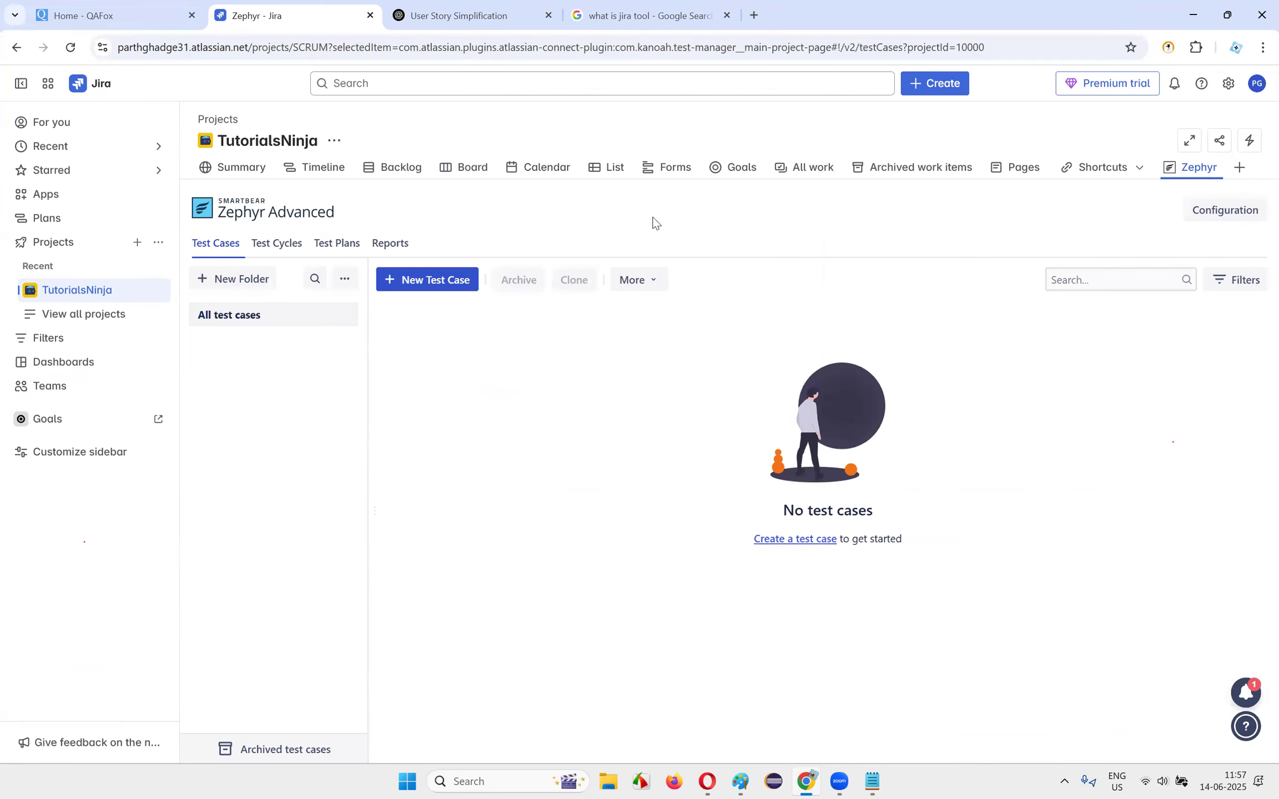
{"action": "left_click", "coordinate": [435, 12]}
{"action": "scroll", "coordinate": [583, 311], "scroll_direction": "up", "scroll_amount": 10}
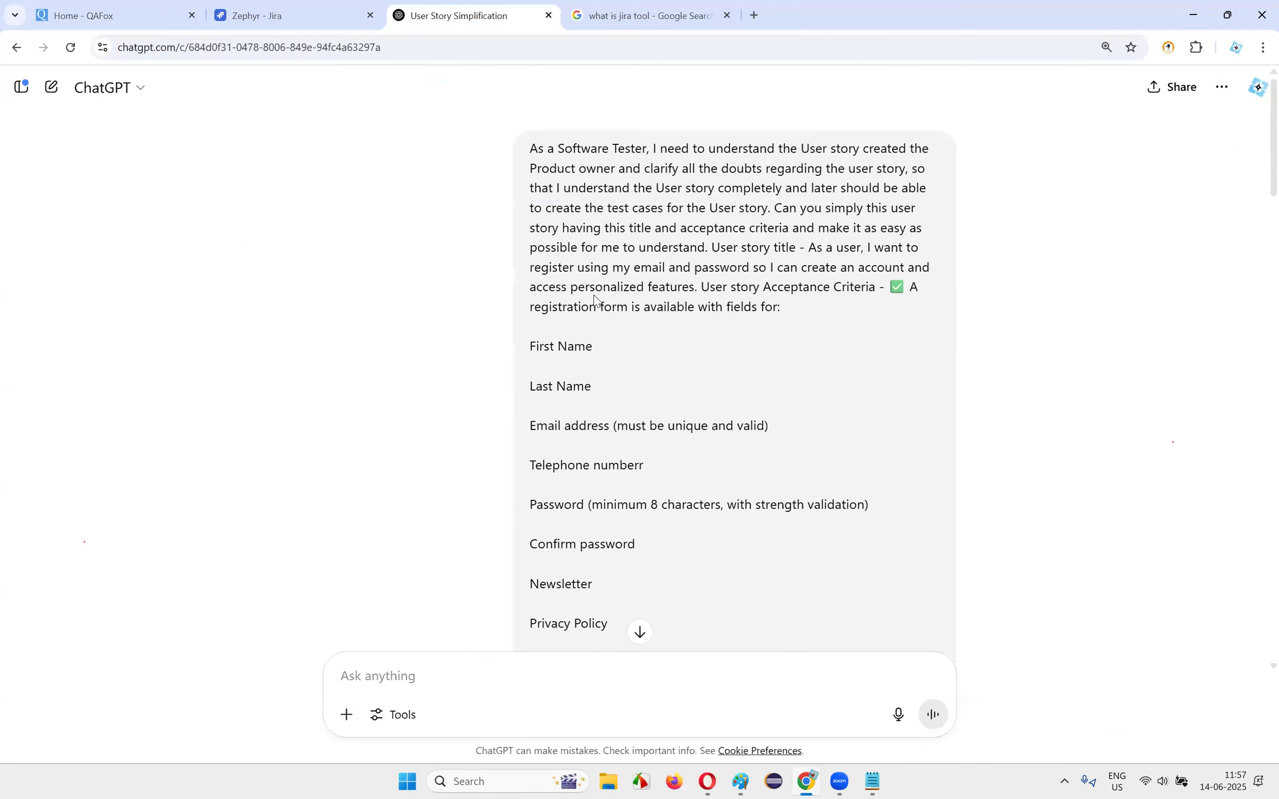
{"action": "scroll", "coordinate": [662, 227], "scroll_direction": "down", "scroll_amount": 20}
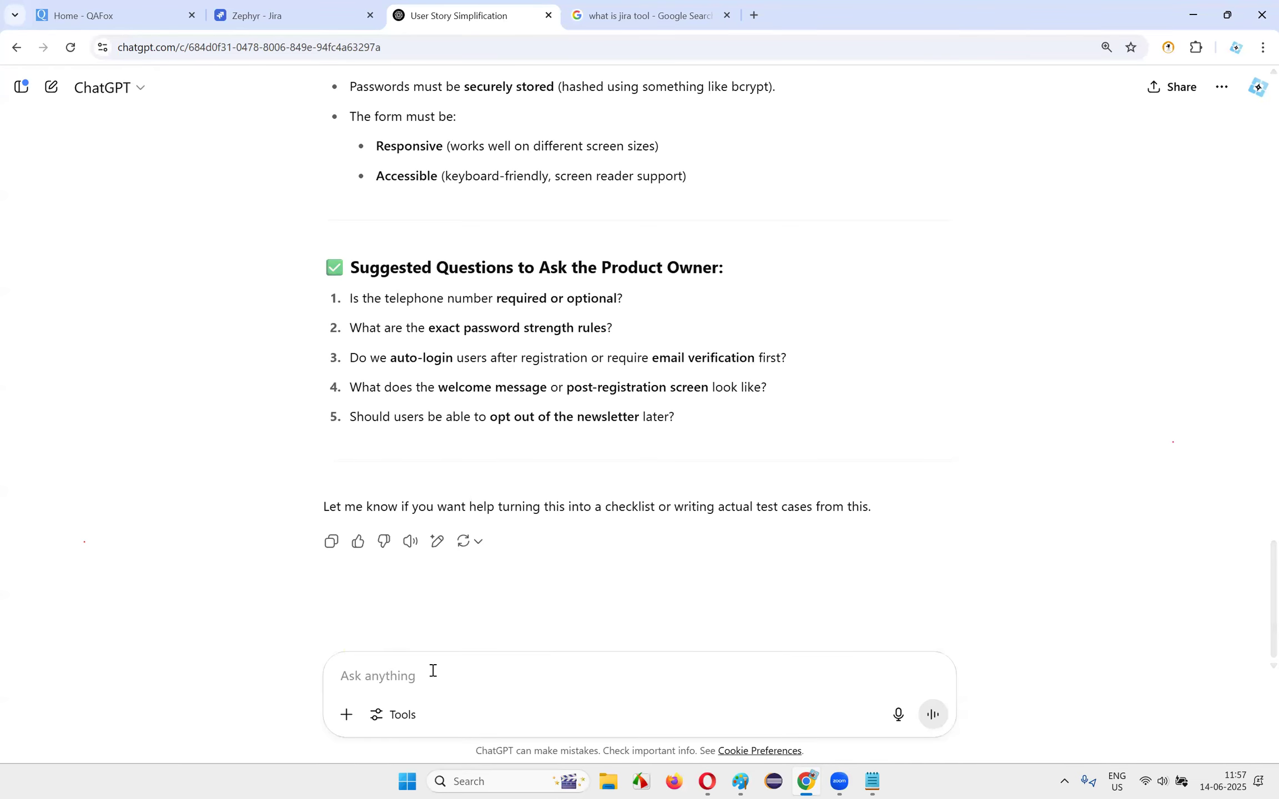
- Start a prompt reading "Now, I want to create the Test cases for this User story in Jira tool. I am using Zephyr Plugin in Jira."
{"action": "type", "text": "Now, I wna"}
{"action": "key", "text": "BackSpace"}
{"action": "key", "text": "BackSpace"}
{"action": "type", "text": "ant t"}
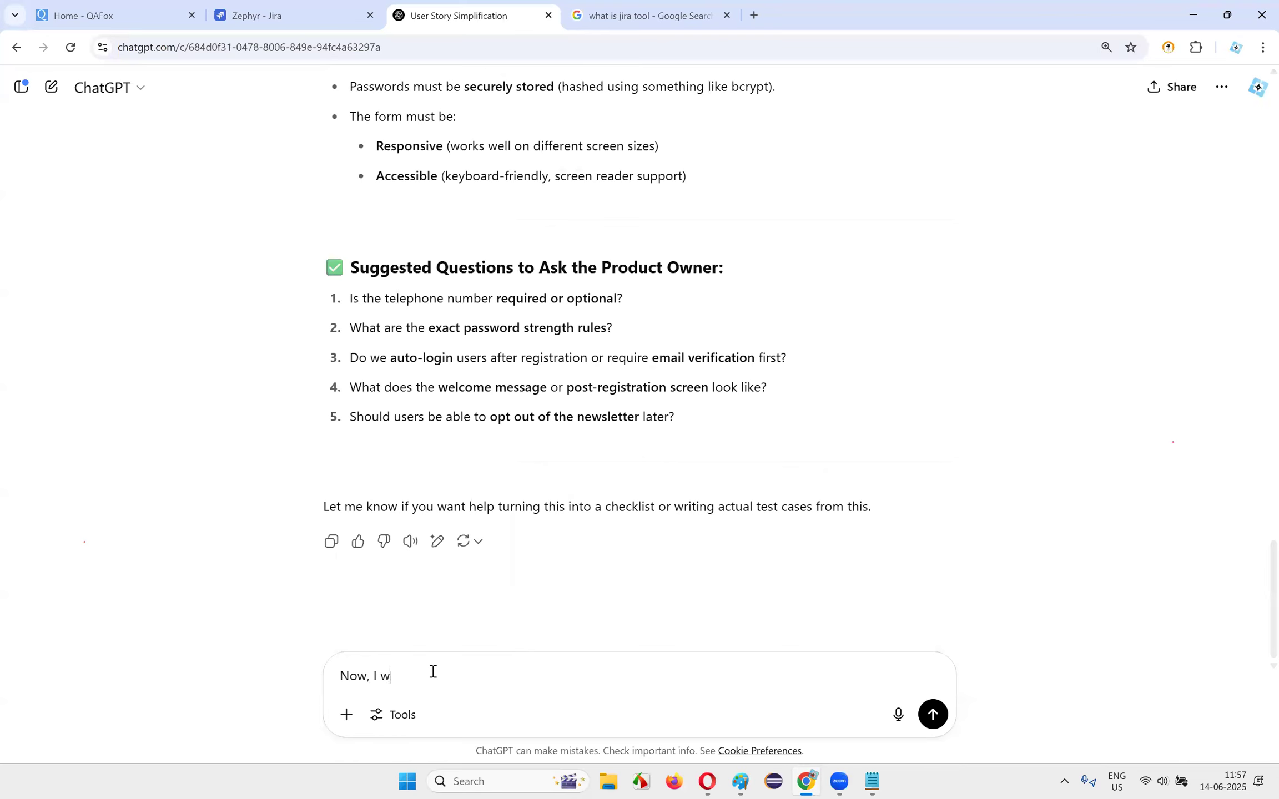
{"action": "type", "text": "o create the Test csa"}
{"action": "key", "text": "BackSpace"}
{"action": "key", "text": "BackSpace"}
{"action": "type", "text": "ases for this"}
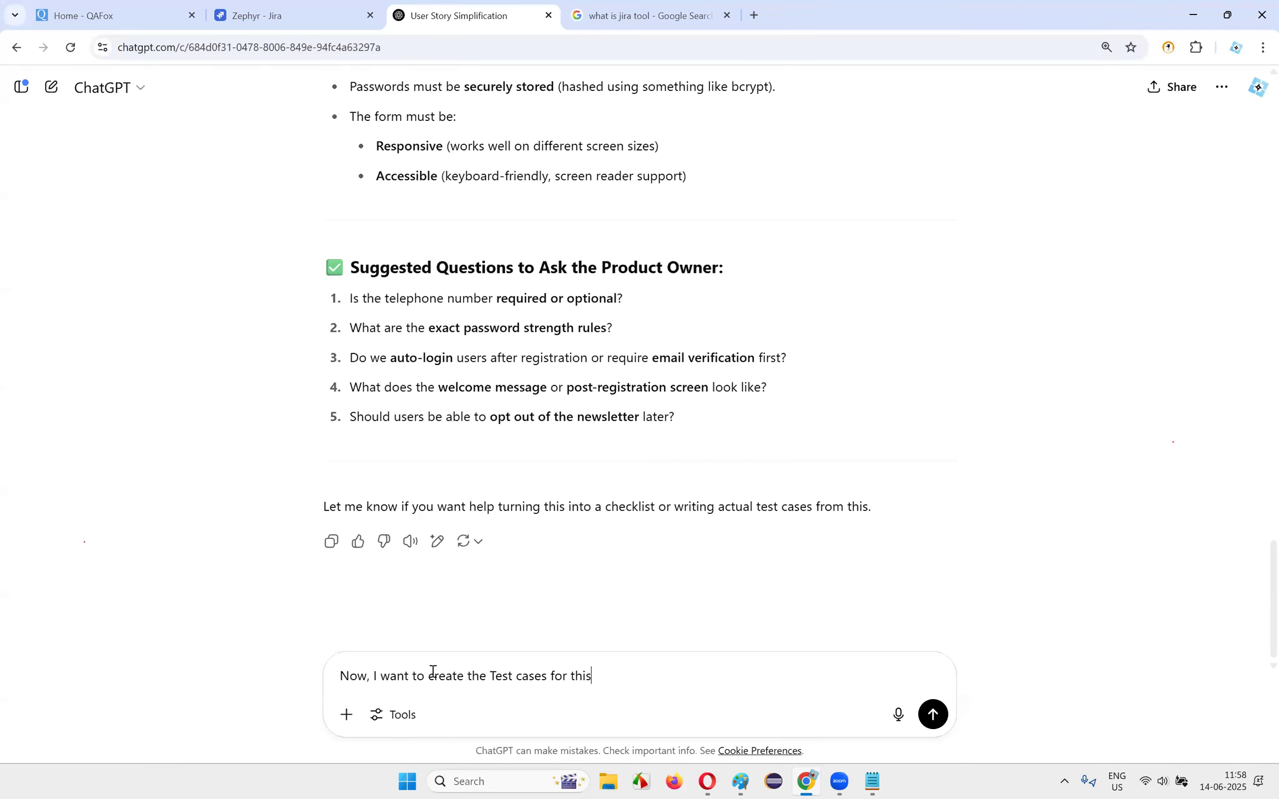
{"action": "type", "text": " User story in Jira tool. I am using Zephyr P"}
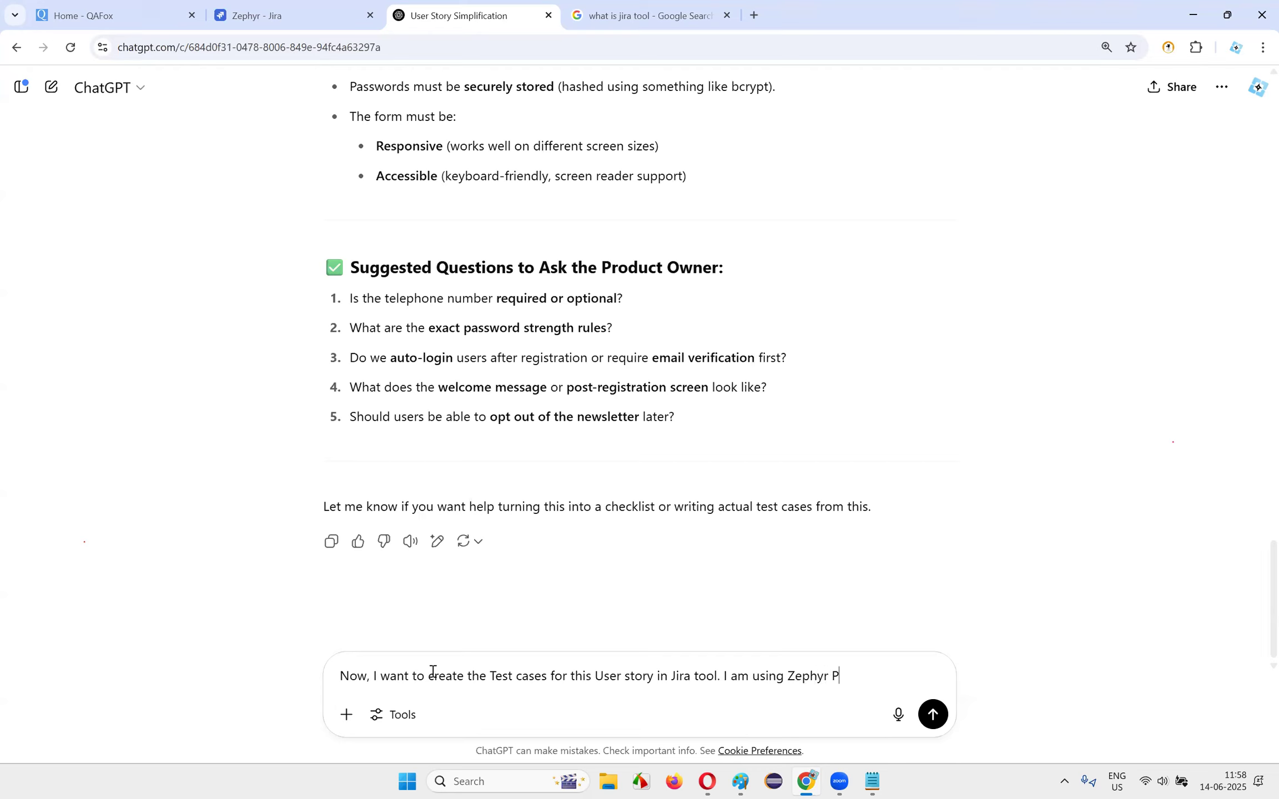
{"action": "type", "text": "lugin in Jira. cA"}
{"action": "key", "text": "BackSpace"}
{"action": "key", "text": "BackSpace"}
- Complete the prompt with "Can you generate the Test Cases for me for the above User story." and submit it
{"action": "type", "text": "Can you provide t"}
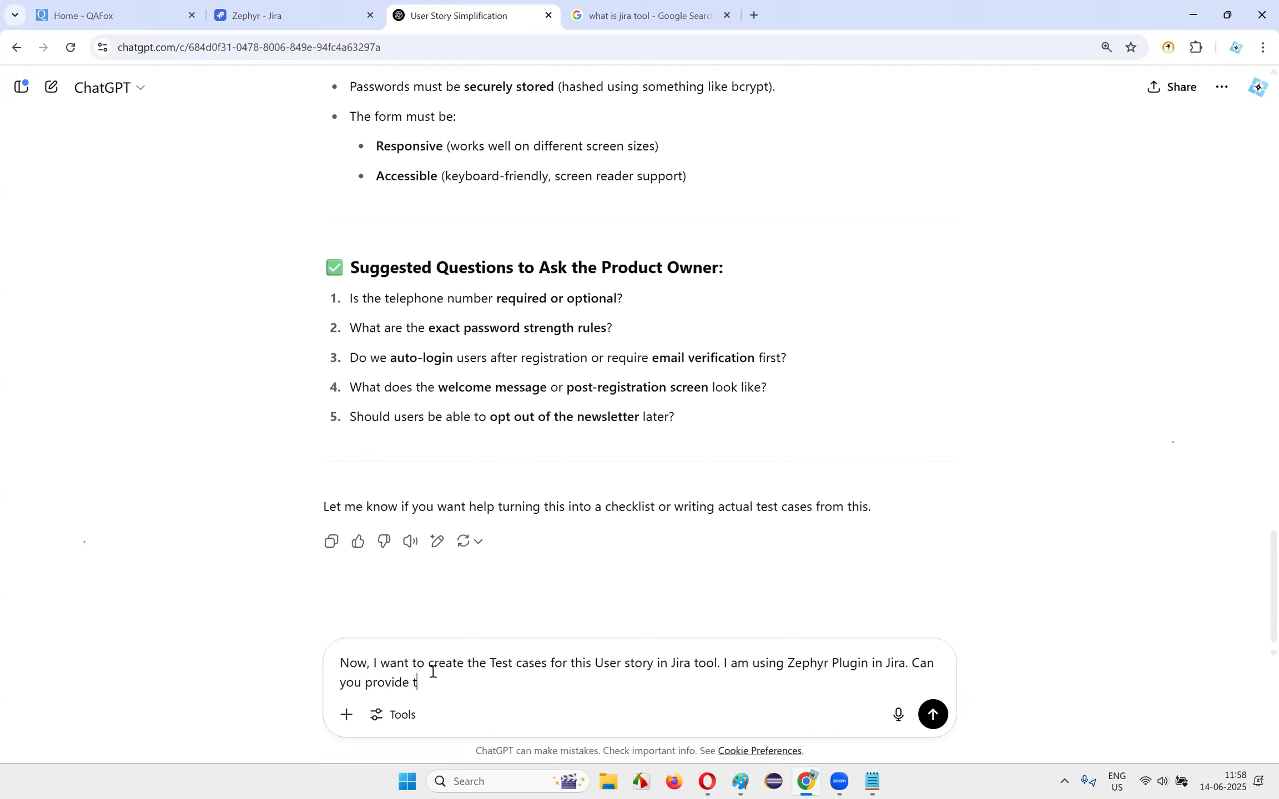
{"action": "type", "text": "he Te"}
{"action": "key", "text": "BackSpace"}
{"action": "key", "text": "BackSpace"}
{"action": "key", "text": "BackSpace"}
{"action": "key", "text": "BackSpace"}
{"action": "key", "text": "BackSpace"}
{"action": "type", "text": "generate"}
{"action": "left_click_drag", "start_coordinate": [391, 670], "coordinate": [497, 683]}
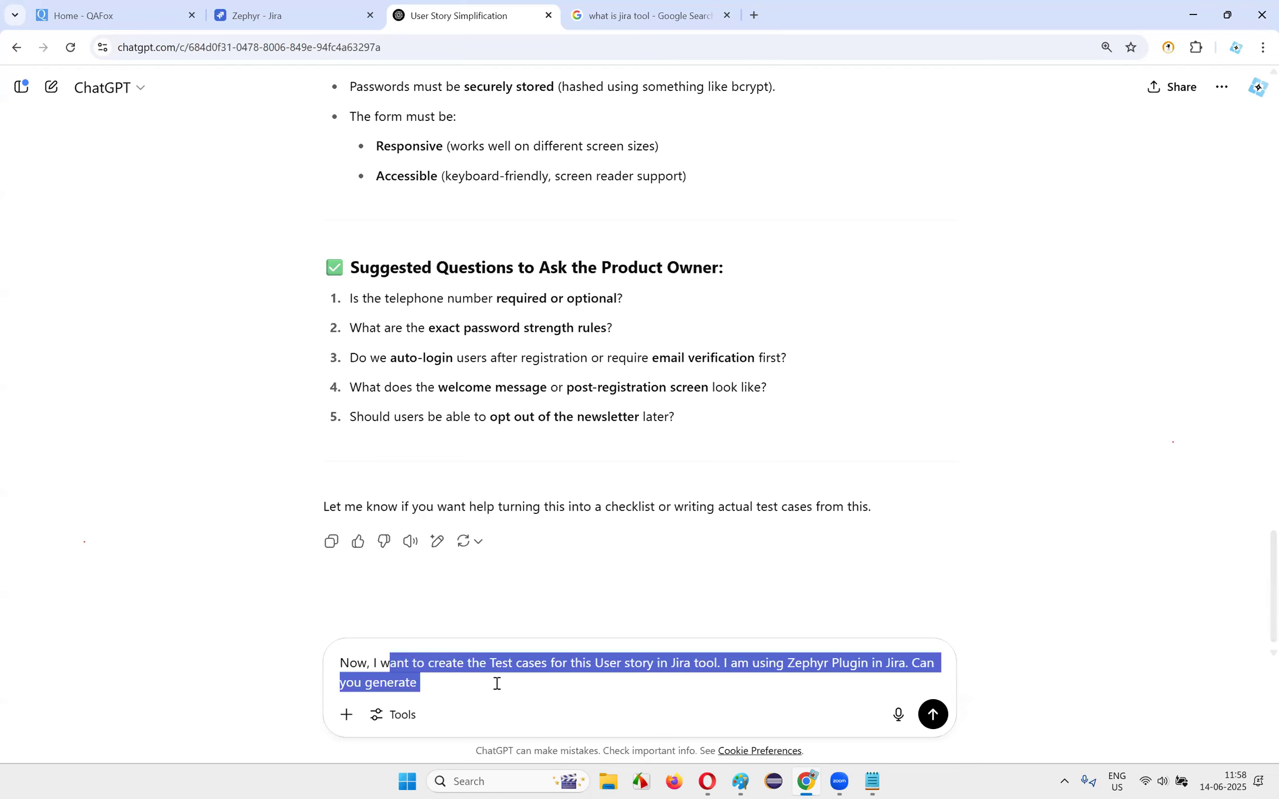
{"action": "left_click", "coordinate": [497, 694]}
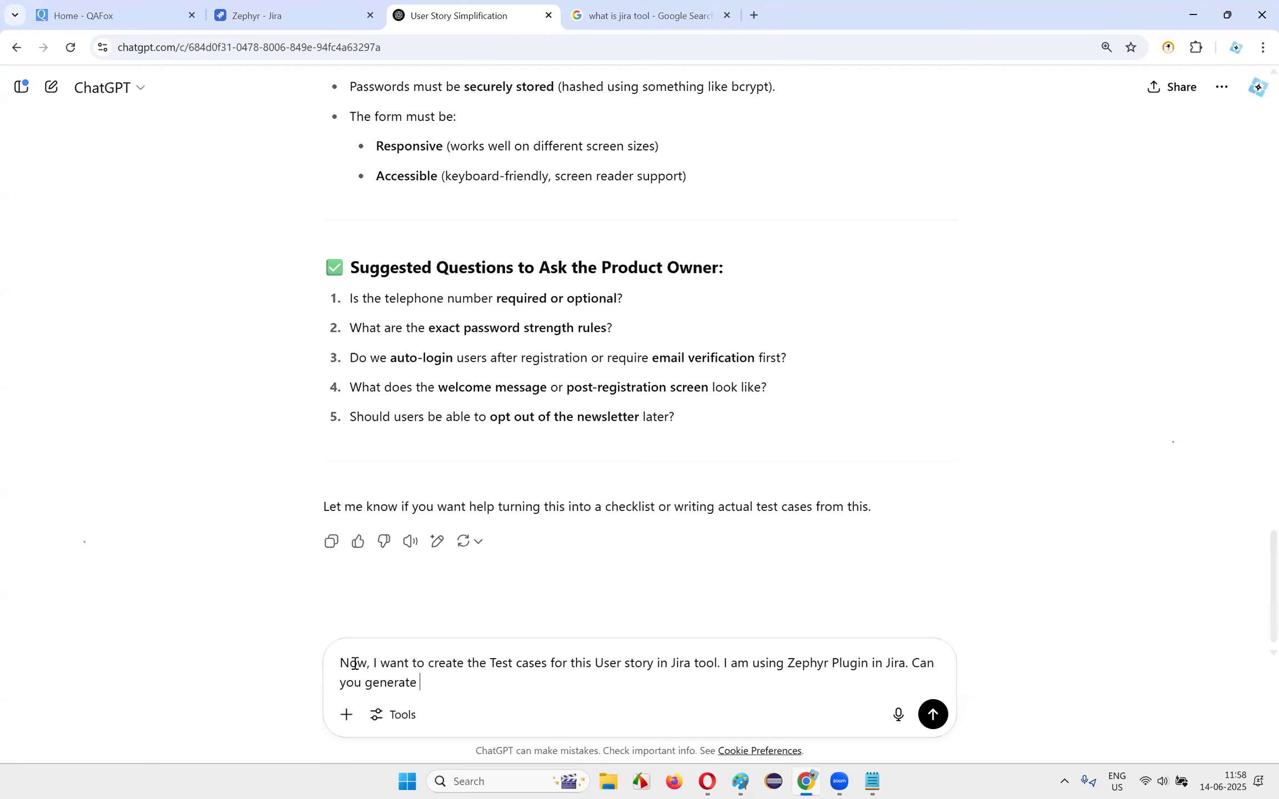
{"action": "left_click_drag", "start_coordinate": [356, 676], "coordinate": [479, 697]}
{"action": "left_click", "coordinate": [482, 696]}
{"action": "left_click_drag", "start_coordinate": [343, 662], "coordinate": [450, 682]}
{"action": "left_click", "coordinate": [453, 682]}
{"action": "type", "text": "Test Cases for me for the above User story."}
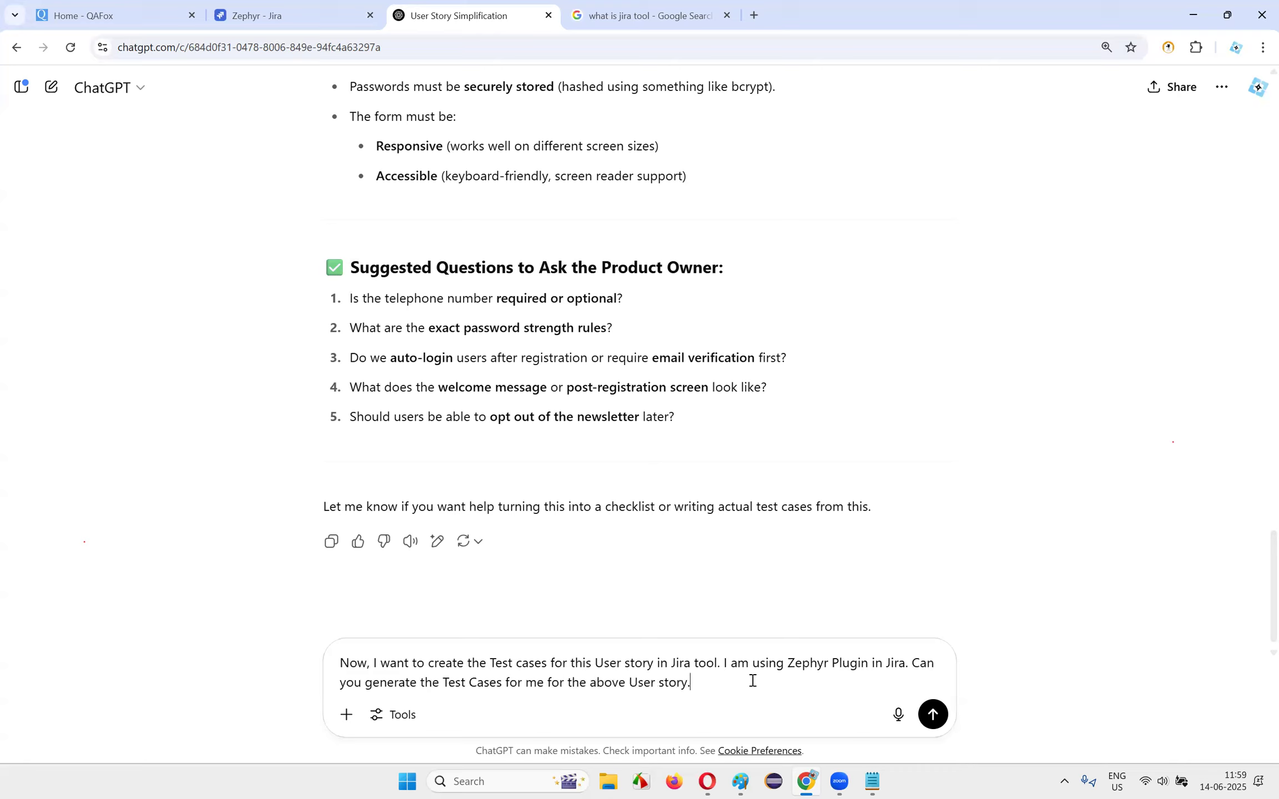
{"action": "key", "text": "Return"}
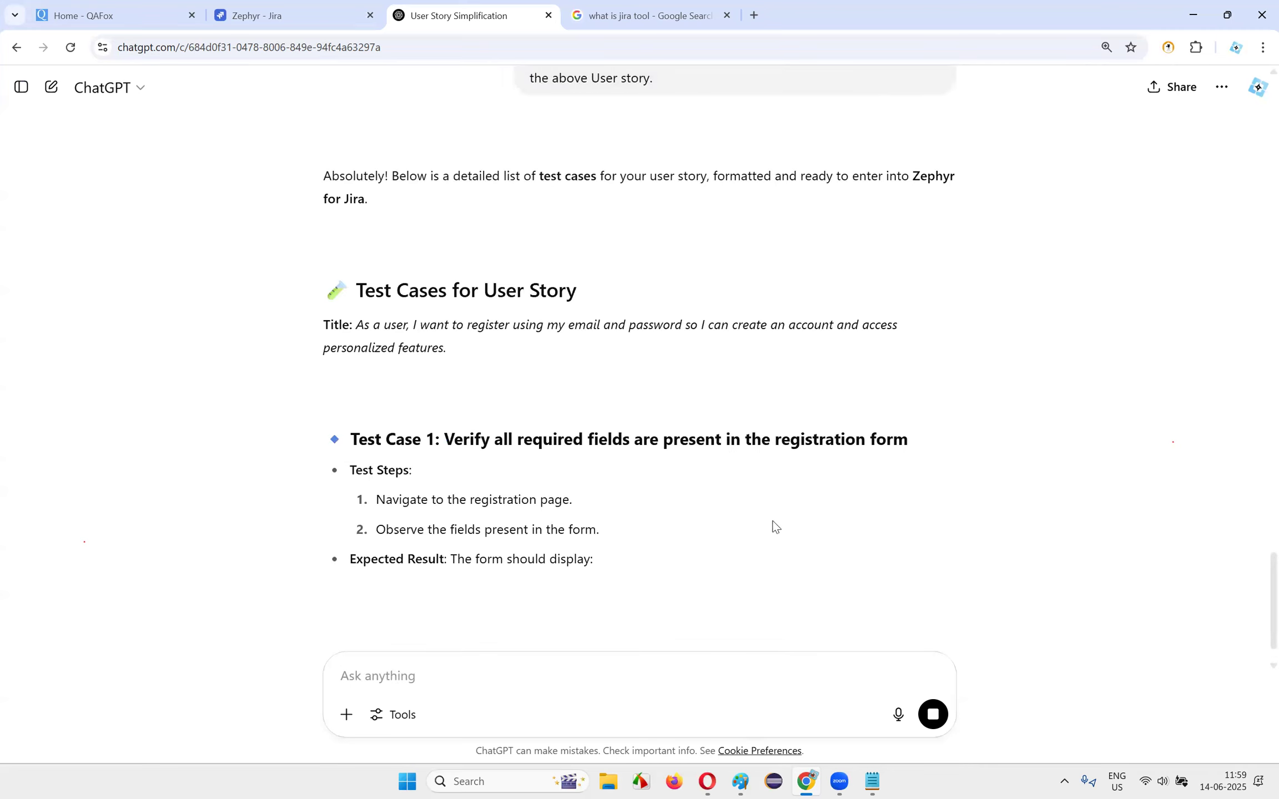
- Examine the generated test cases for the registration user story, including the steps and expected result of Test Case 1
{"action": "left_click_drag", "start_coordinate": [375, 272], "coordinate": [576, 378]}
{"action": "left_click", "coordinate": [577, 378]}
{"action": "scroll", "coordinate": [577, 378], "scroll_direction": "down", "scroll_amount": 3}
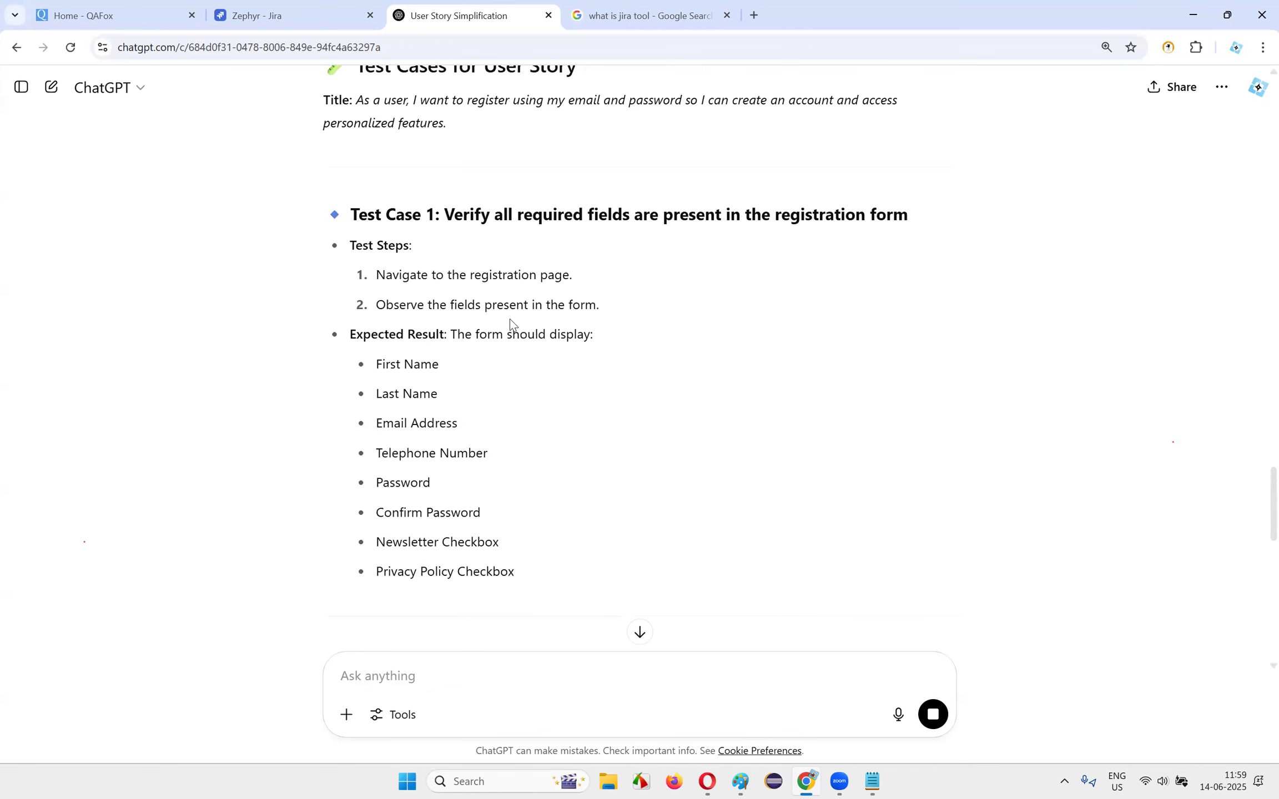
- In Jira's Zephyr page, start a test case named "Verify all required fields are present in the registration form", copied from ChatGPT's Test Case 1
{"action": "left_click_drag", "start_coordinate": [442, 214], "coordinate": [900, 205]}
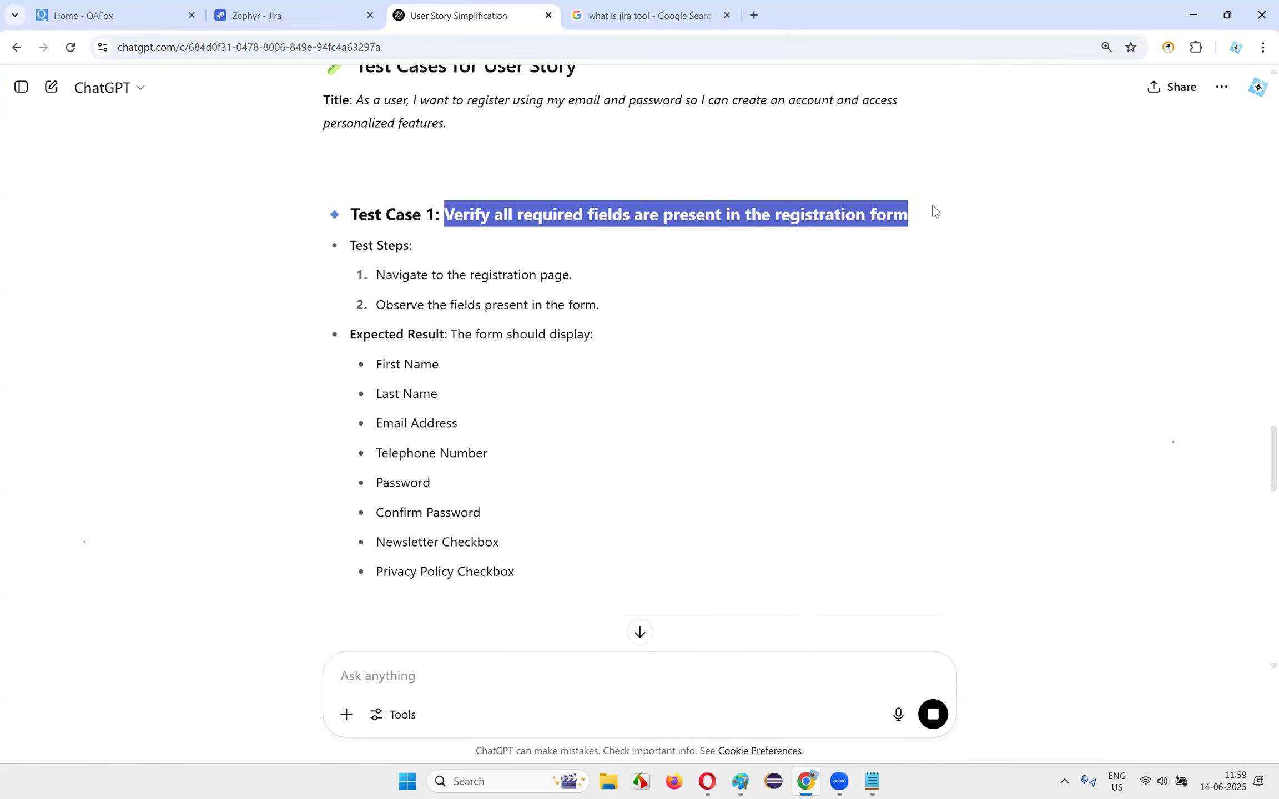
{"action": "scroll", "coordinate": [761, 384], "scroll_direction": "up", "scroll_amount": 3}
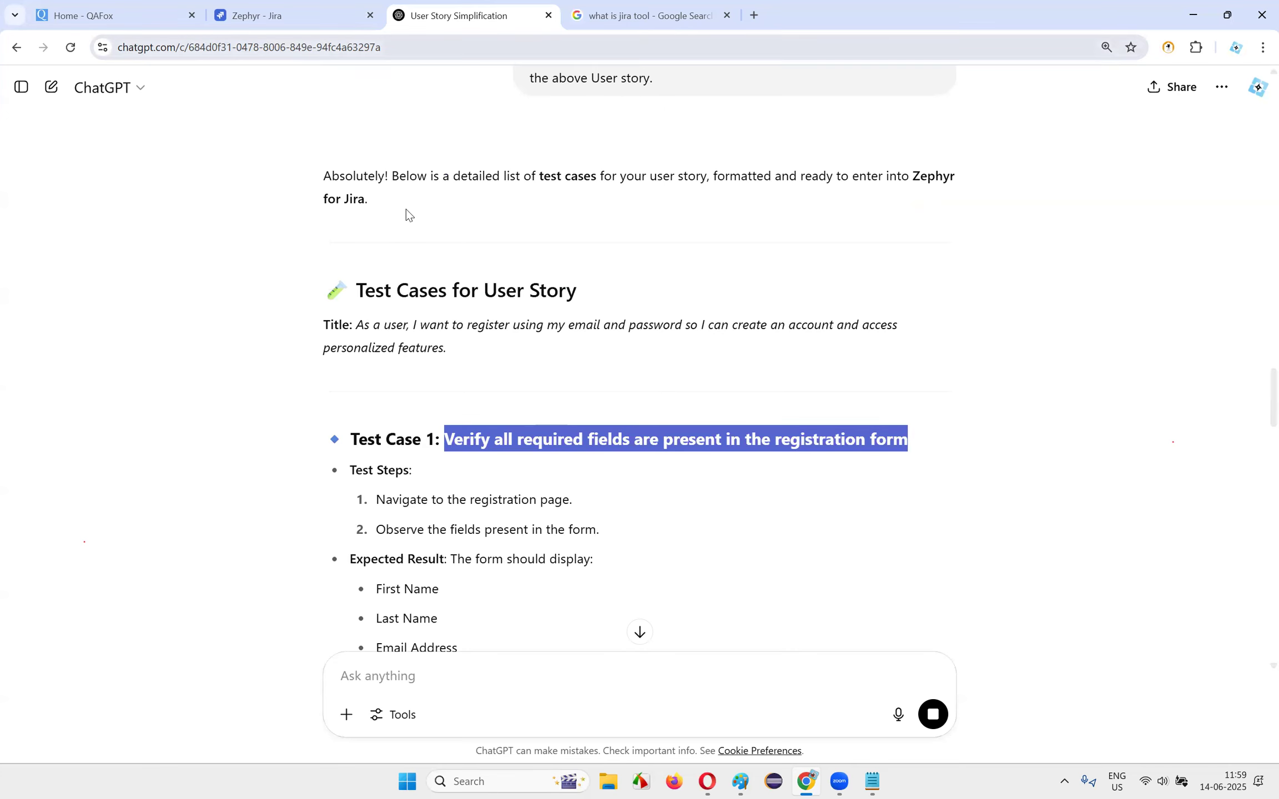
{"action": "left_click", "coordinate": [289, 16]}
{"action": "left_click", "coordinate": [429, 284]}
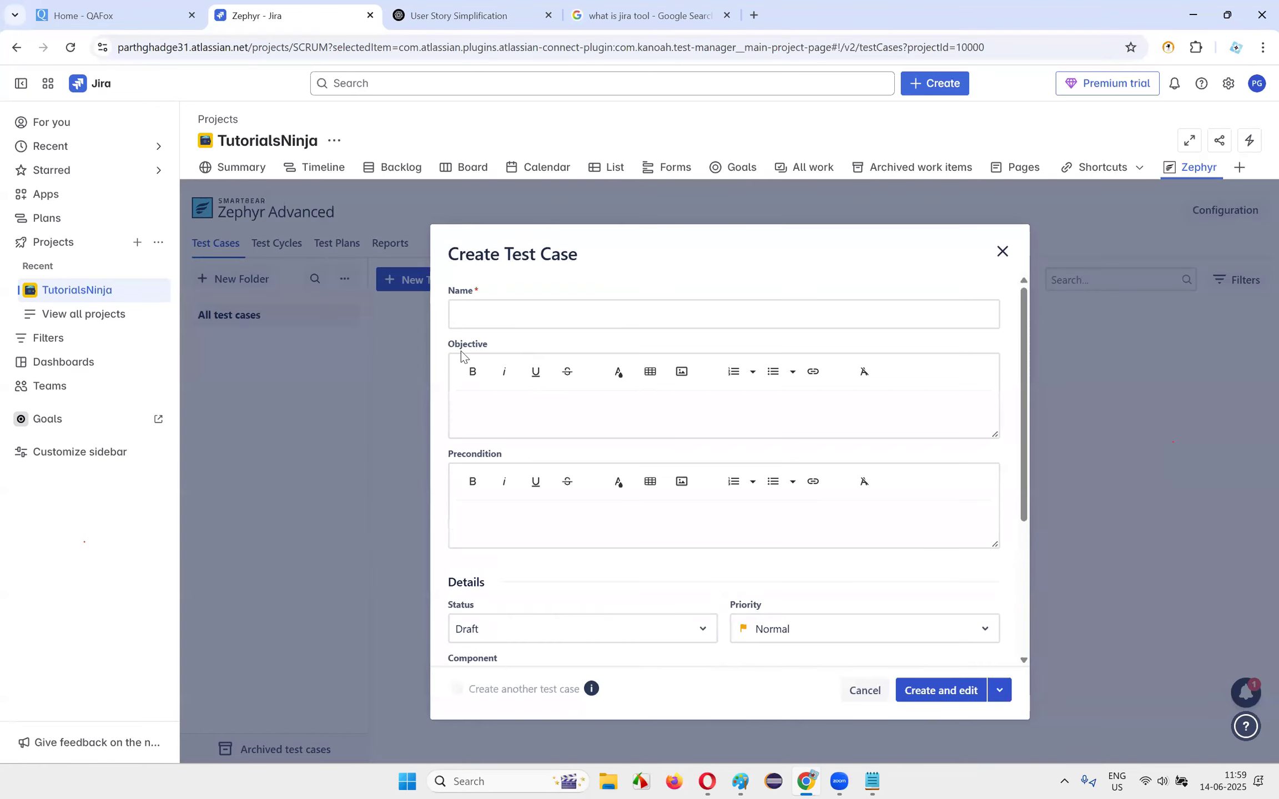
{"action": "left_click", "coordinate": [508, 320]}
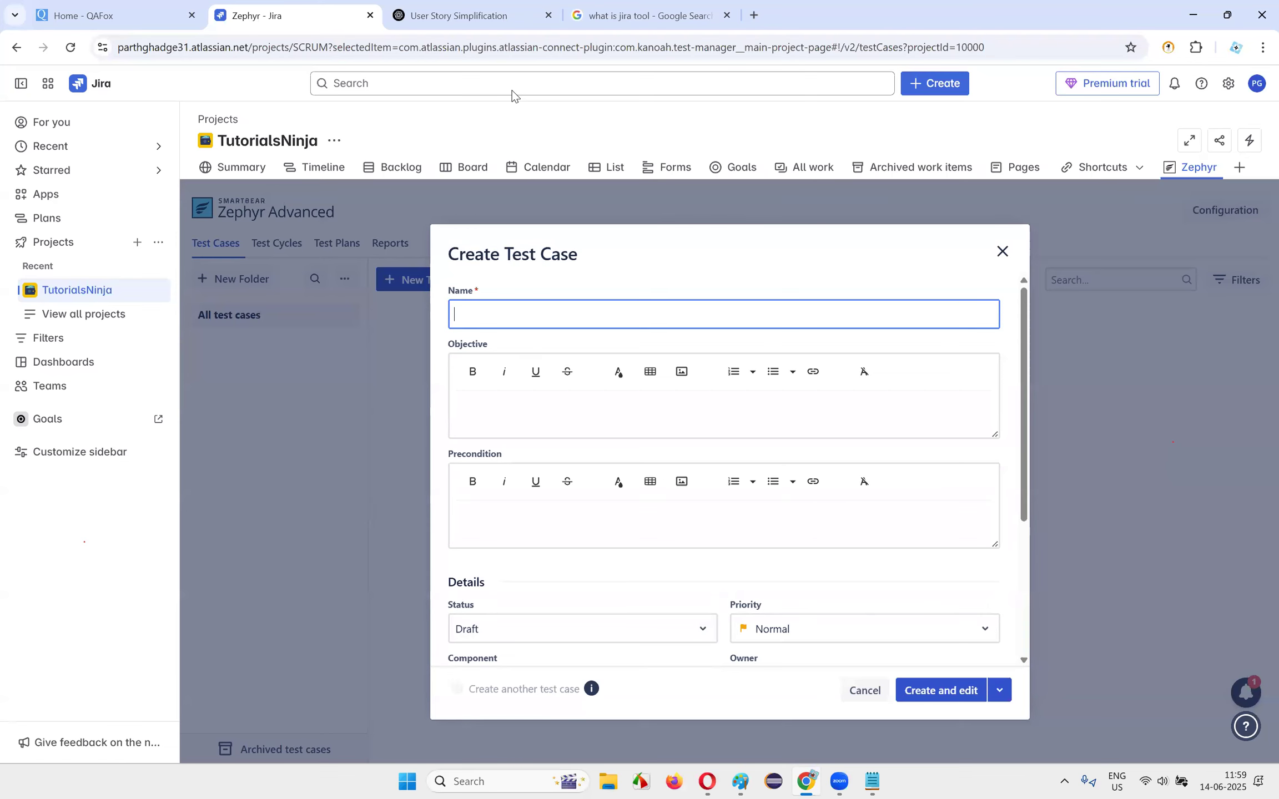
{"action": "key", "text": "ctrl+Tab"}
{"action": "key", "text": "ctrl+Tab"}
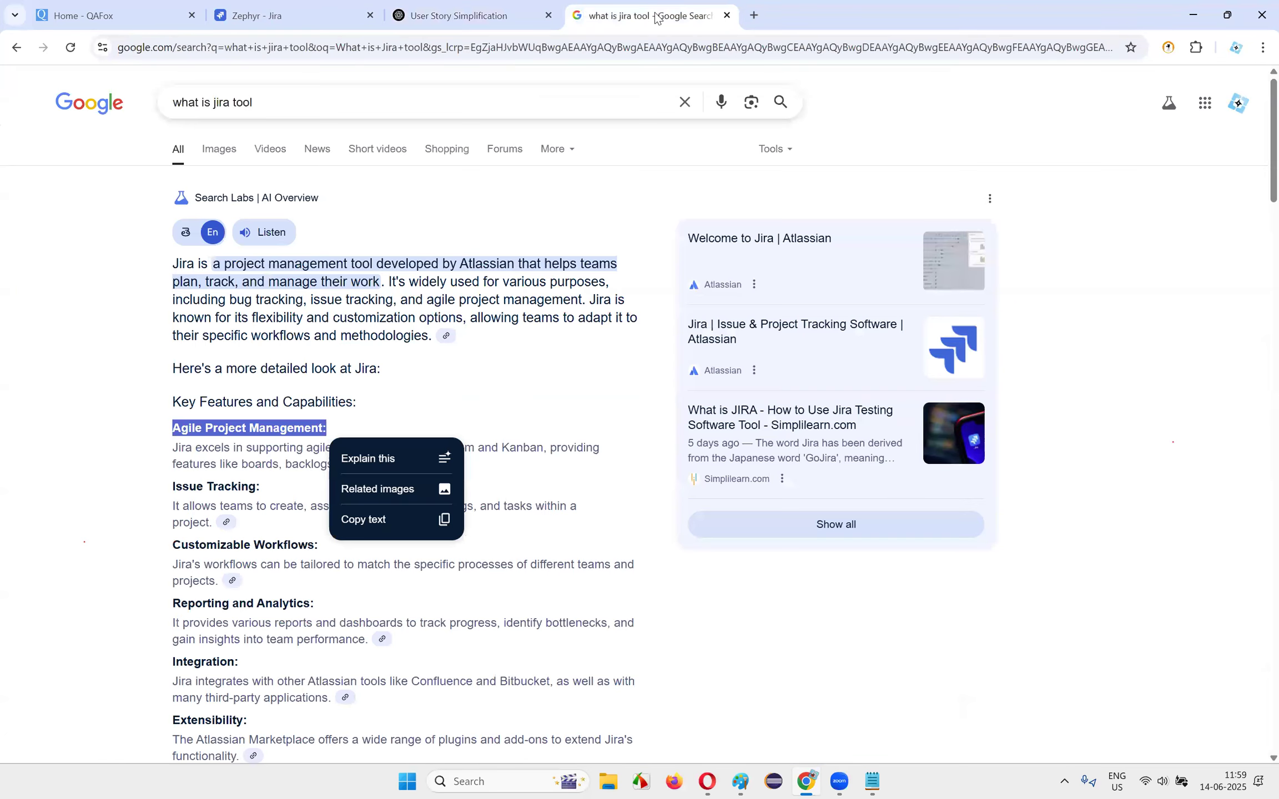
{"action": "key", "text": "ctrl+shift+Tab"}
{"action": "key", "text": "ctrl+shift+Tab"}
{"action": "type", "text": "Verify all required fields are present in the registration form"}
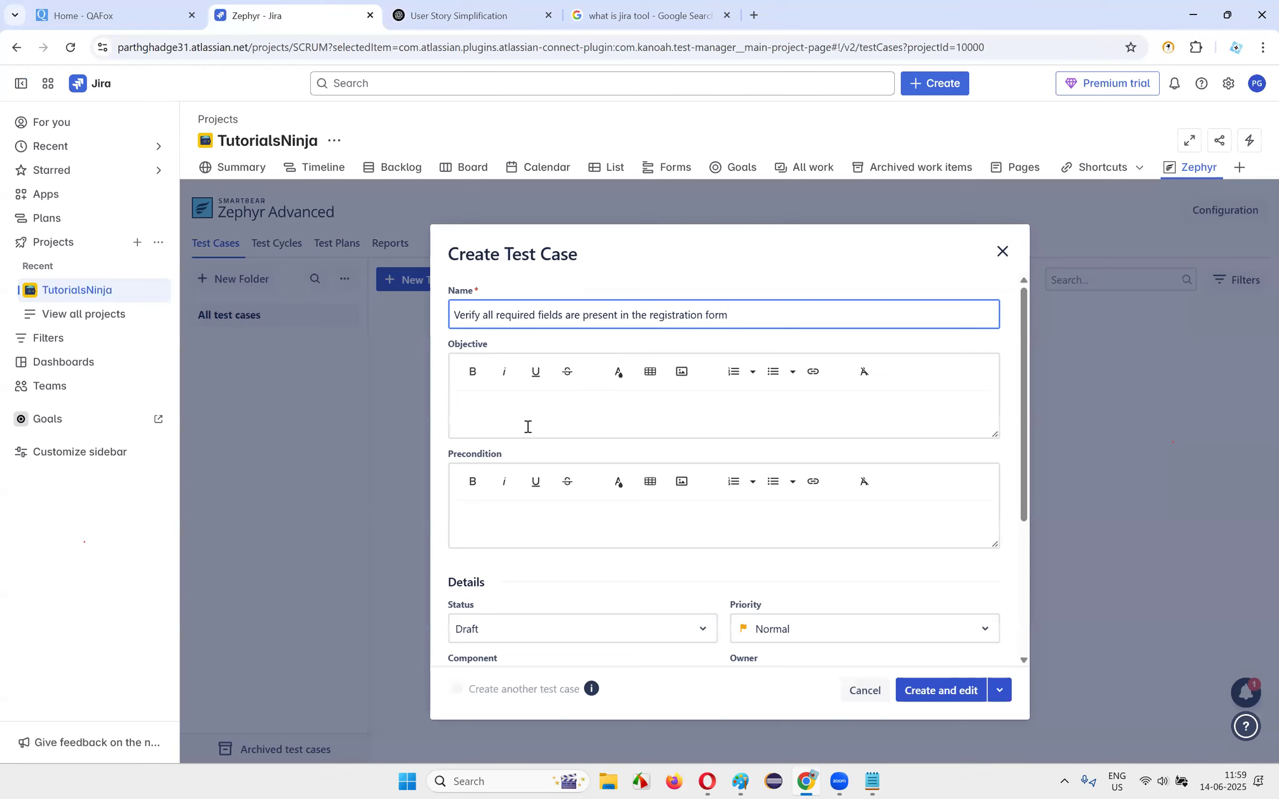
{"action": "left_click_drag", "start_coordinate": [496, 314], "coordinate": [750, 314]}
- Switch to ChatGPT and examine Test Case 1 and the following cases for content matching the Objective field
{"action": "left_click", "coordinate": [574, 409]}
{"action": "left_click", "coordinate": [500, 19]}
{"action": "scroll", "coordinate": [500, 427], "scroll_direction": "down", "scroll_amount": 4}
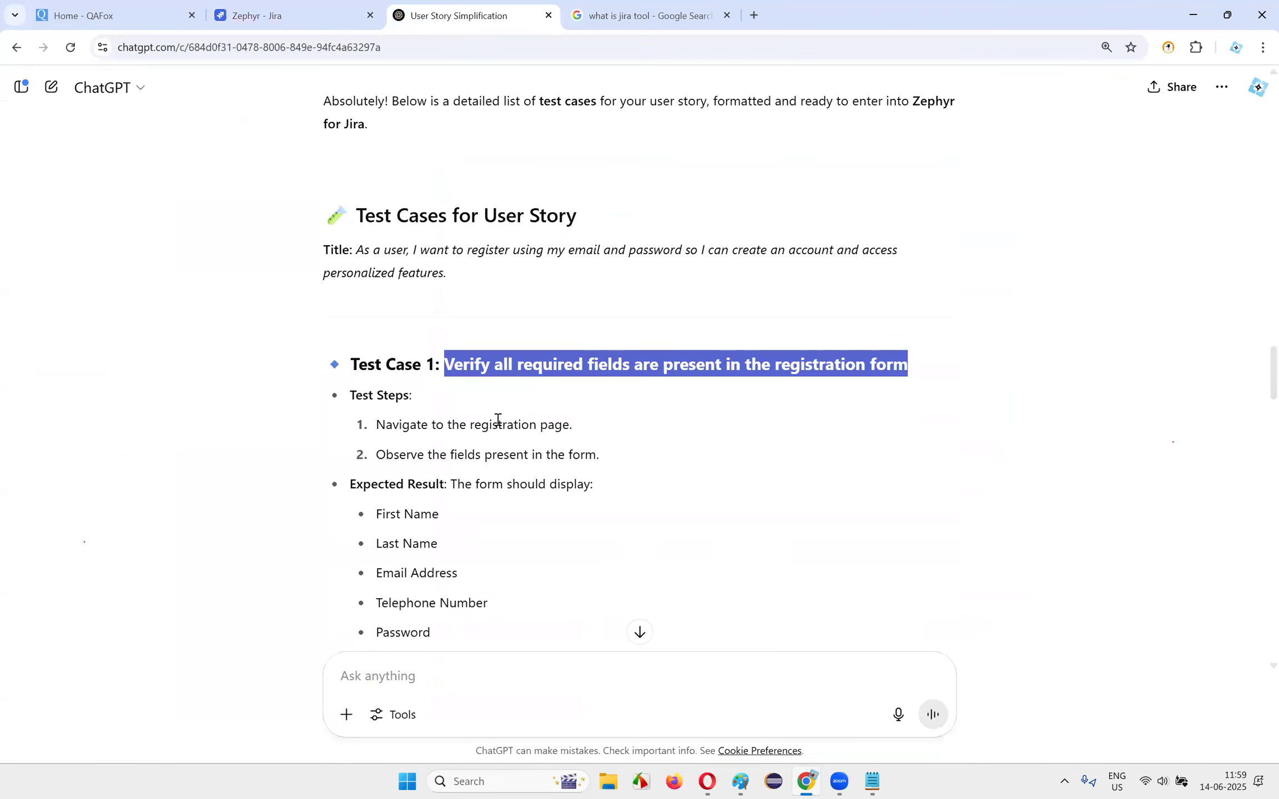
{"action": "left_click_drag", "start_coordinate": [362, 244], "coordinate": [603, 305]}
{"action": "left_click_drag", "start_coordinate": [751, 332], "coordinate": [752, 337]}
{"action": "scroll", "coordinate": [751, 342], "scroll_direction": "down", "scroll_amount": 4}
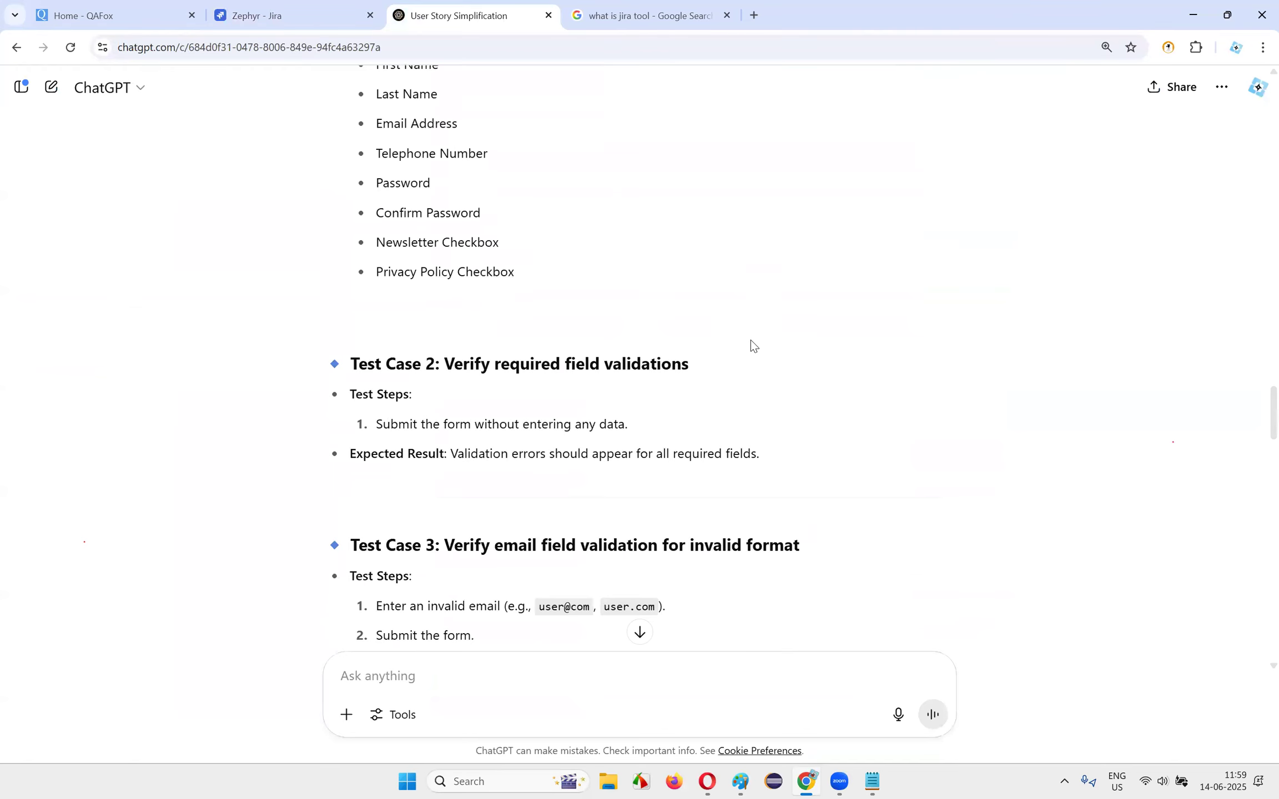
{"action": "scroll", "coordinate": [751, 352], "scroll_direction": "up", "scroll_amount": 6}
{"action": "left_click", "coordinate": [510, 353]}
{"action": "left_click_drag", "start_coordinate": [480, 364], "coordinate": [865, 424]}
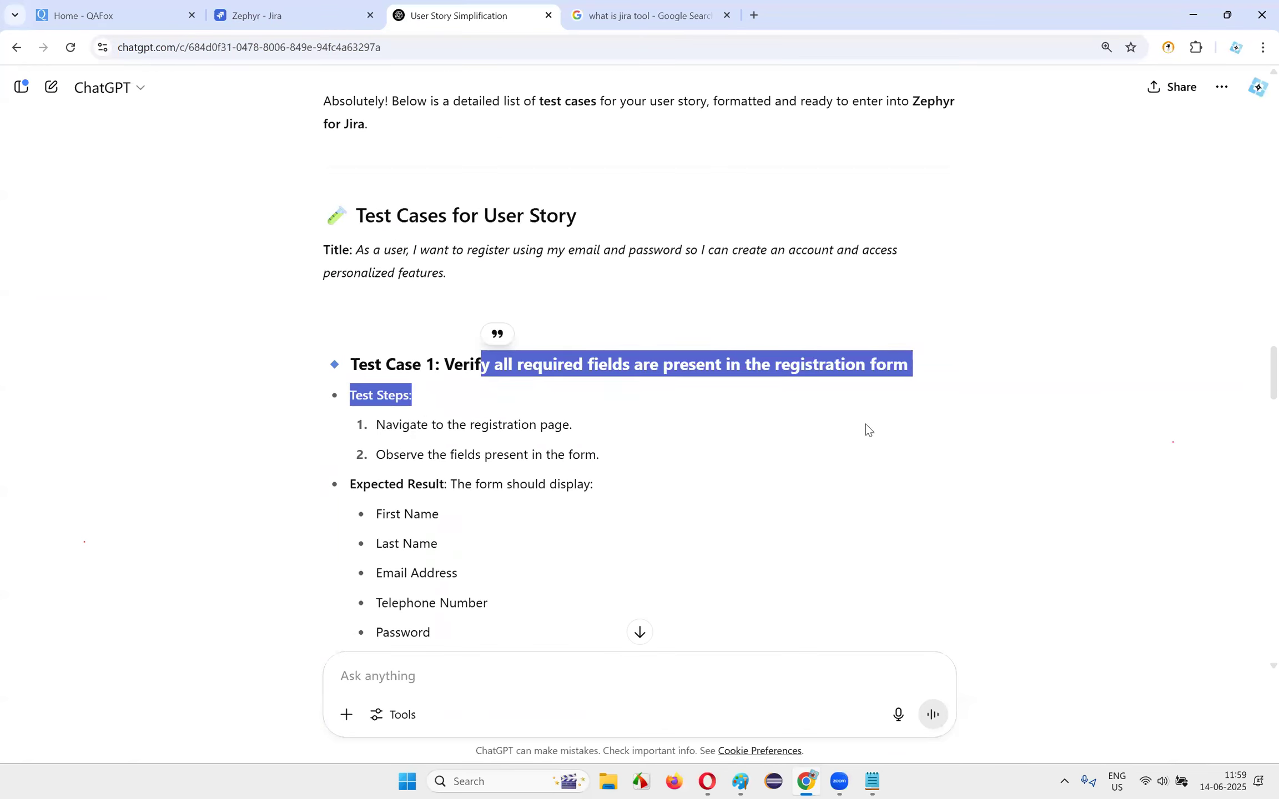
{"action": "scroll", "coordinate": [865, 410], "scroll_direction": "down", "scroll_amount": 8}
{"action": "scroll", "coordinate": [864, 405], "scroll_direction": "up", "scroll_amount": 7}
- Return to Jira and review the Create Test Case form's Name, Objective, Precondition and Details fields
{"action": "left_click", "coordinate": [288, 16]}
{"action": "scroll", "coordinate": [700, 387], "scroll_direction": "down", "scroll_amount": 4}
{"action": "scroll", "coordinate": [704, 472], "scroll_direction": "up", "scroll_amount": 4}
{"action": "scroll", "coordinate": [681, 467], "scroll_direction": "down", "scroll_amount": 4}
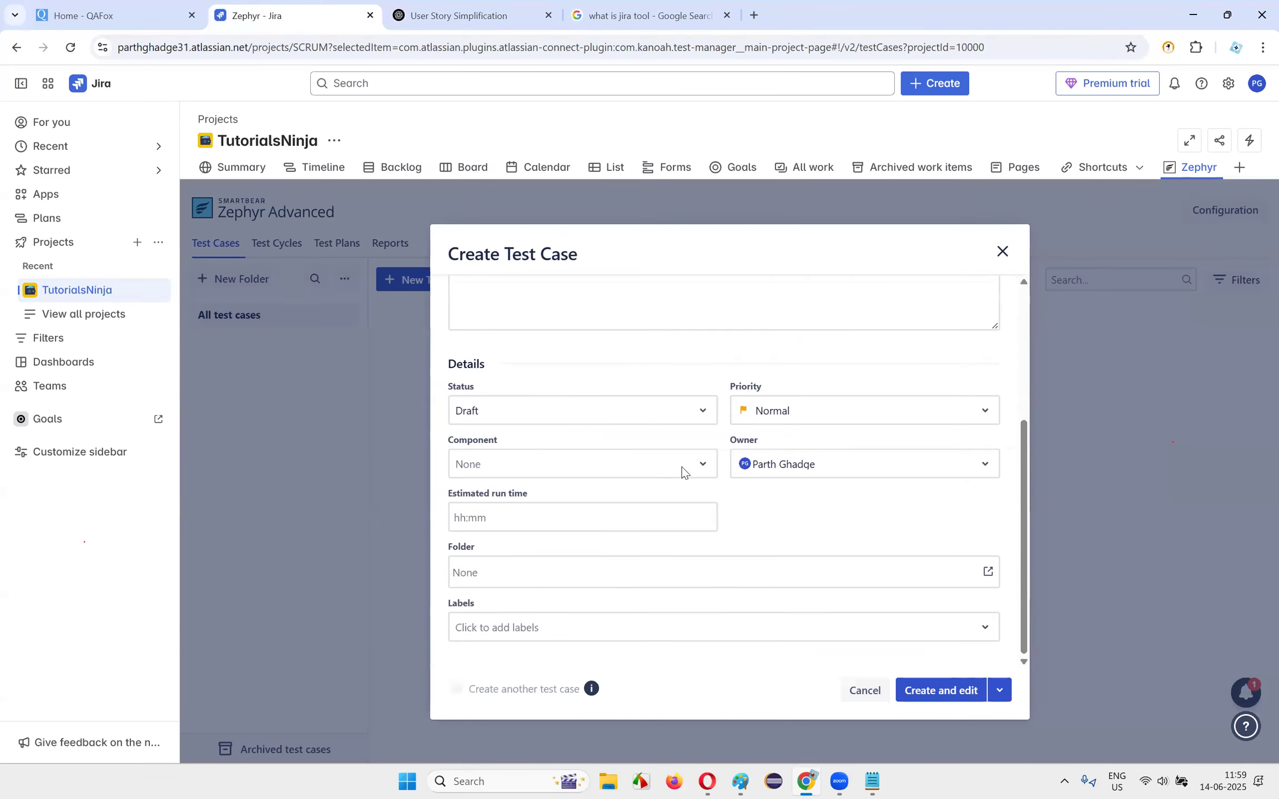
{"action": "scroll", "coordinate": [682, 467], "scroll_direction": "up", "scroll_amount": 4}
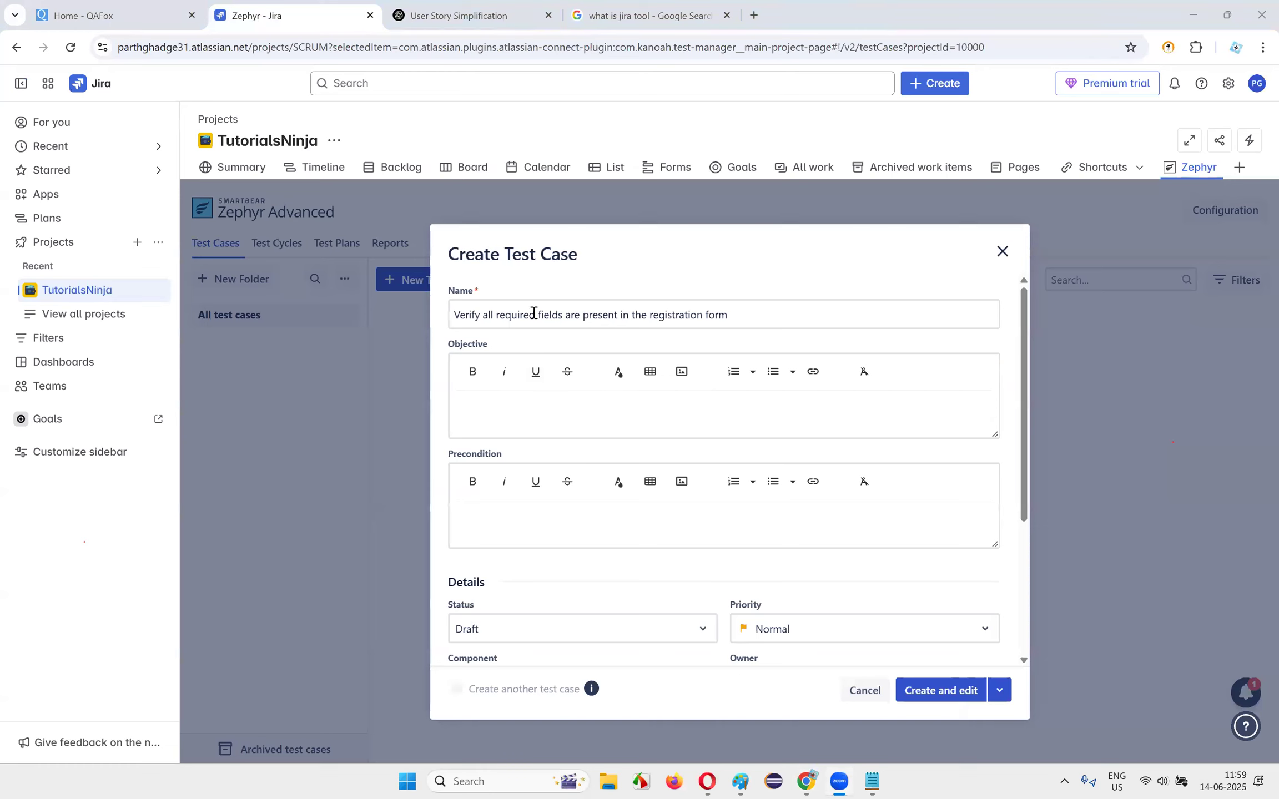
{"action": "triple_click", "coordinate": [602, 314]}
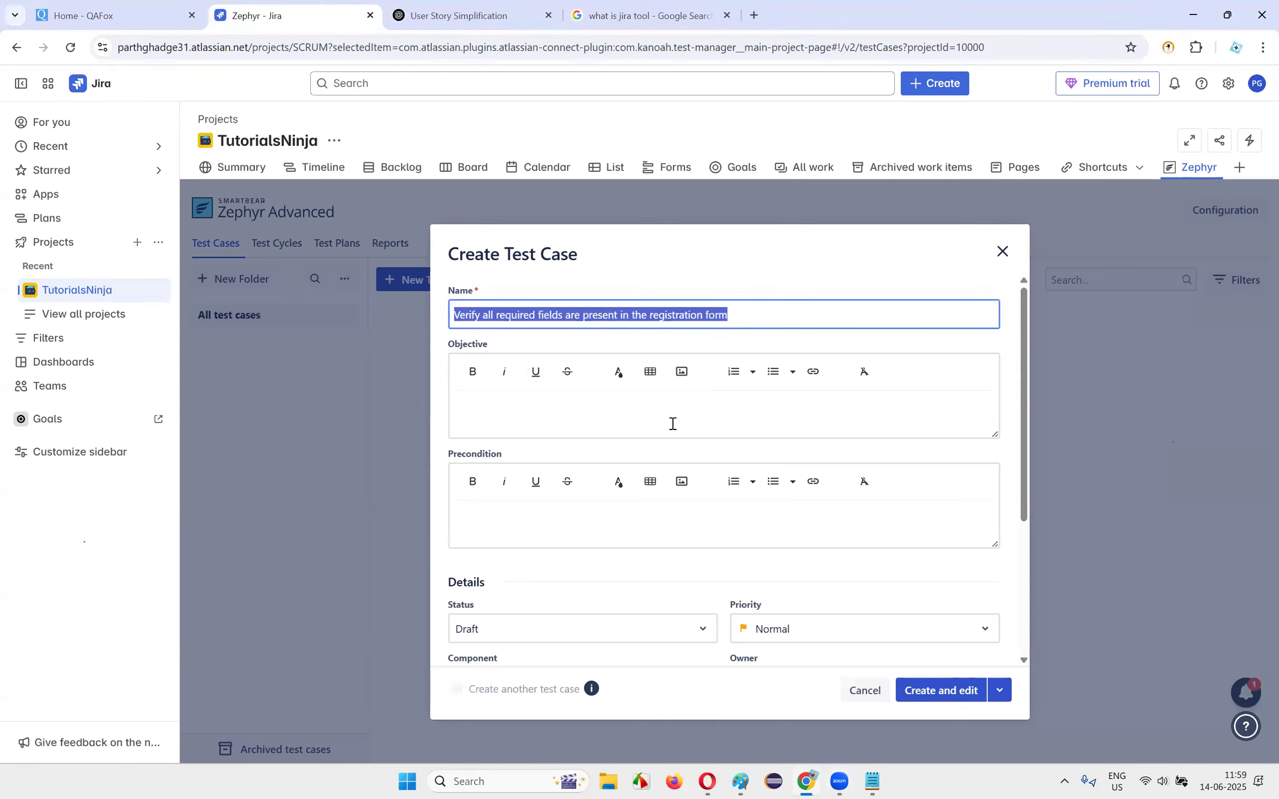
{"action": "left_click", "coordinate": [632, 421]}
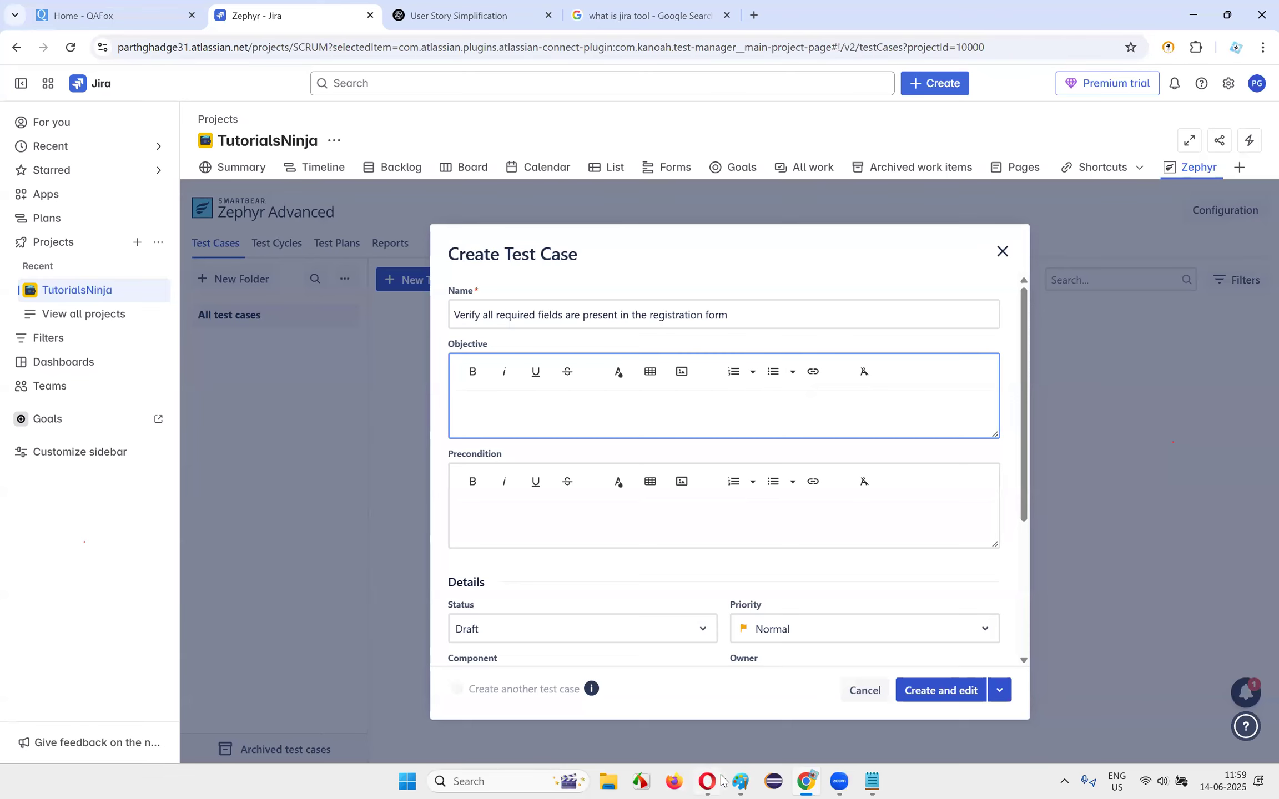
{"action": "scroll", "coordinate": [575, 525], "scroll_direction": "down", "scroll_amount": 3}
{"action": "scroll", "coordinate": [648, 505], "scroll_direction": "up", "scroll_amount": 4}
{"action": "left_click", "coordinate": [508, 516]}
{"action": "scroll", "coordinate": [645, 503], "scroll_direction": "down", "scroll_amount": 3}
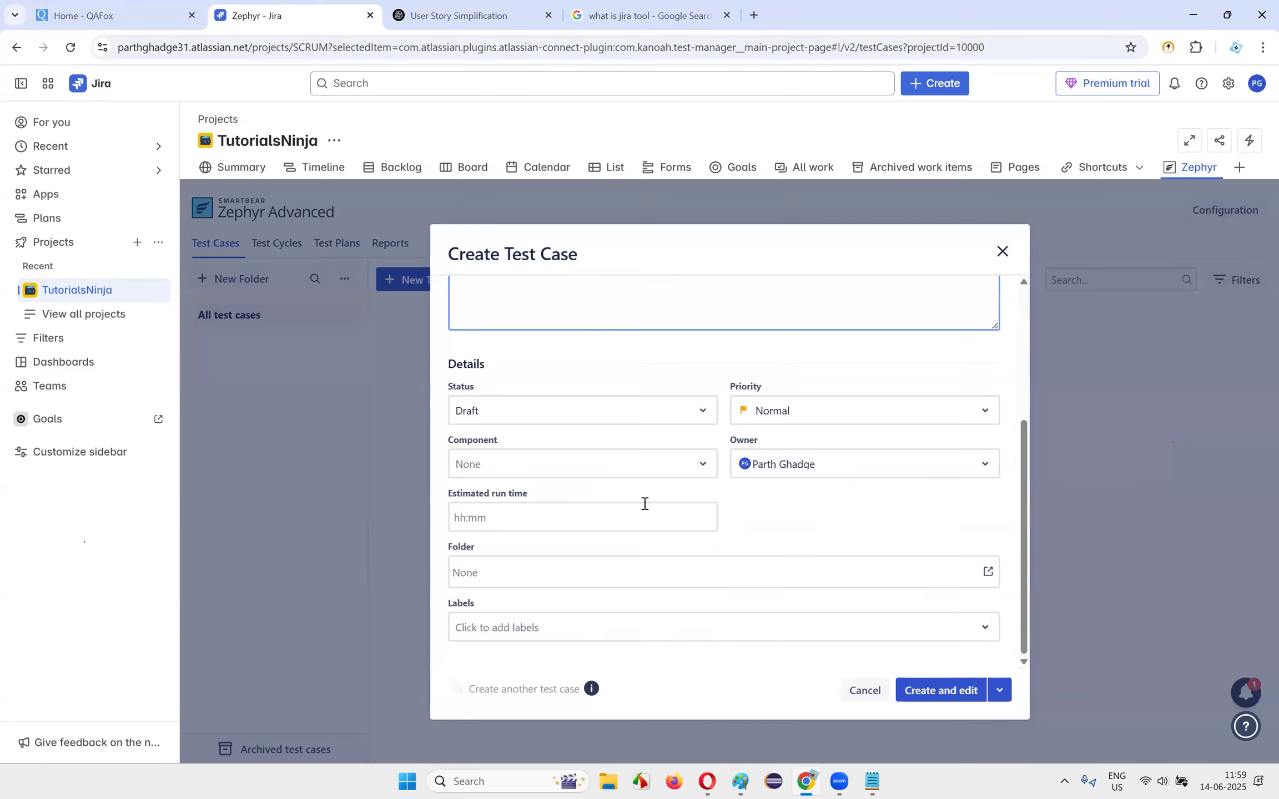
{"action": "scroll", "coordinate": [644, 496], "scroll_direction": "up", "scroll_amount": 3}
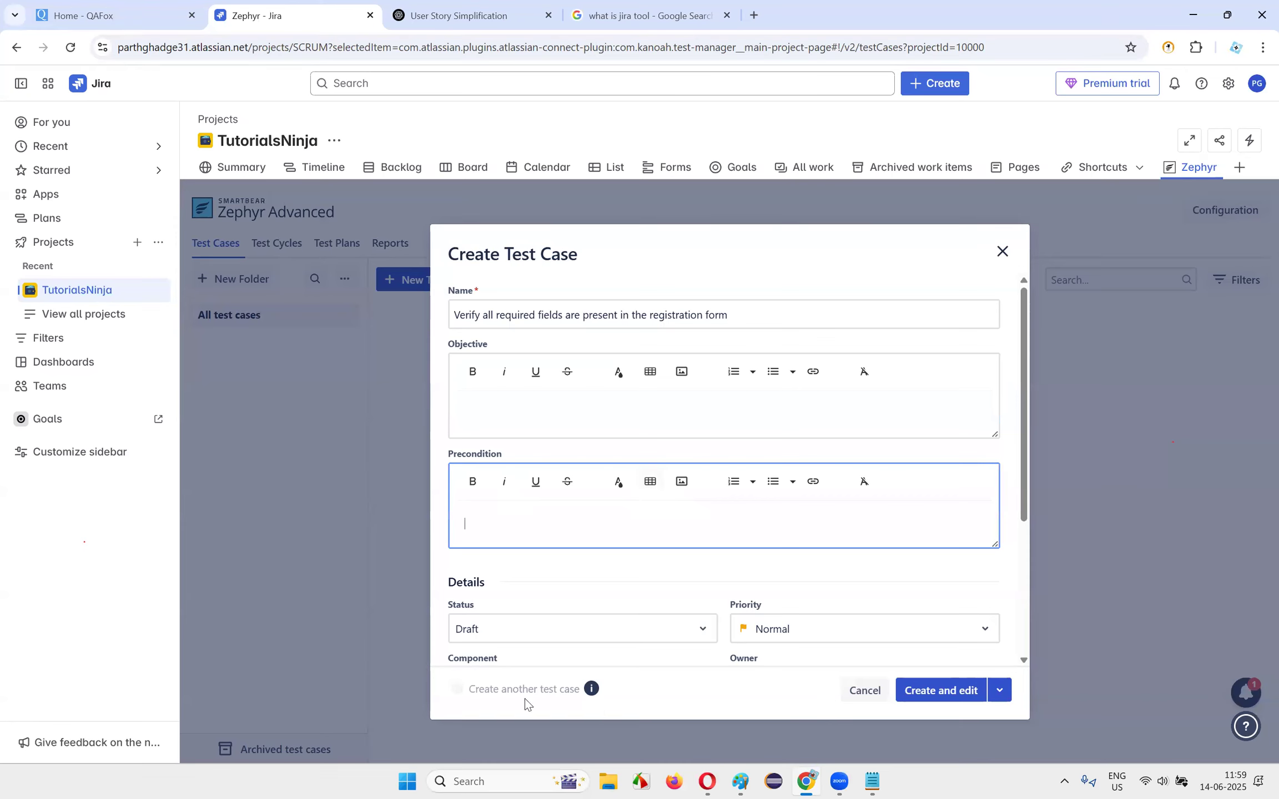
{"action": "scroll", "coordinate": [858, 553], "scroll_direction": "down", "scroll_amount": 3}
{"action": "scroll", "coordinate": [767, 470], "scroll_direction": "up", "scroll_amount": 3}
{"action": "left_click", "coordinate": [496, 402]}
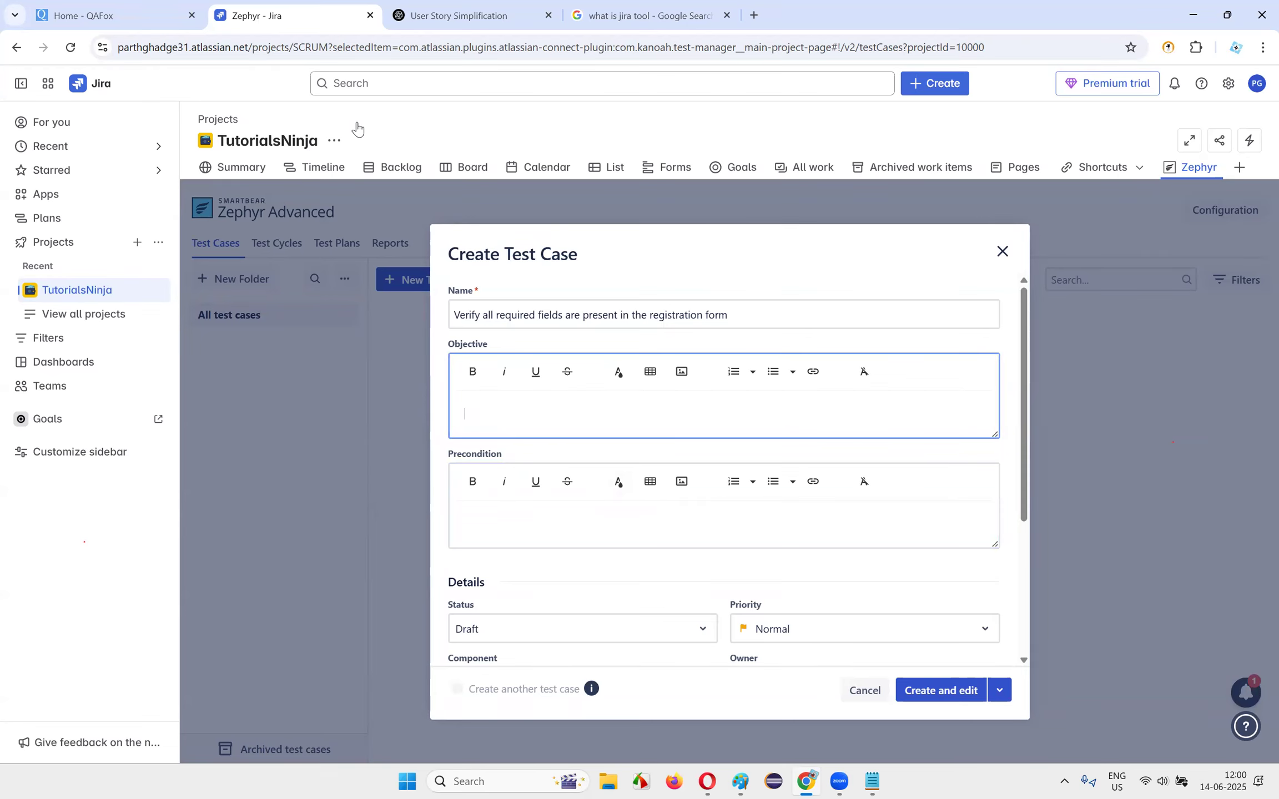
- Check the last generated test cases in ChatGPT against the form's fields, then return to the Create Test Case form in Jira
{"action": "key", "text": "ctrl+Tab"}
{"action": "scroll", "coordinate": [451, 550], "scroll_direction": "down", "scroll_amount": 15}
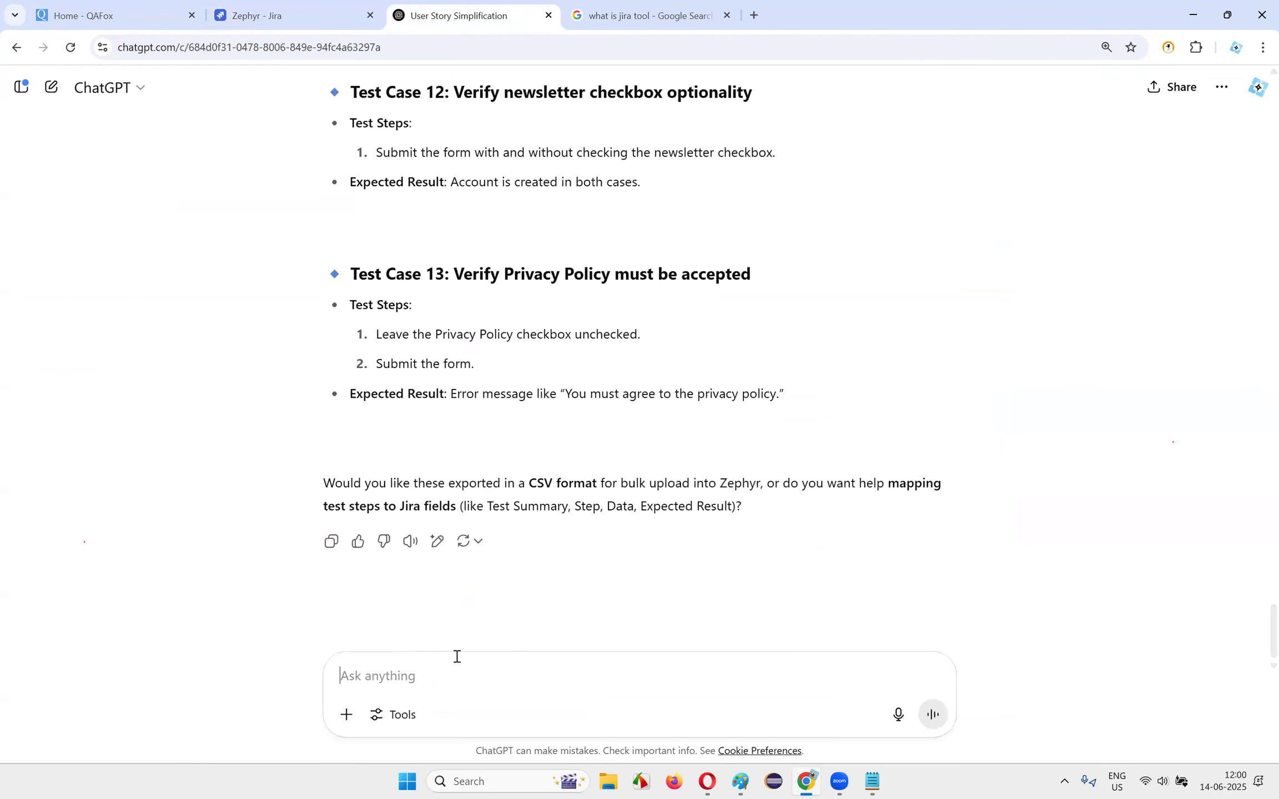
{"action": "left_click_drag", "start_coordinate": [348, 301], "coordinate": [605, 373]}
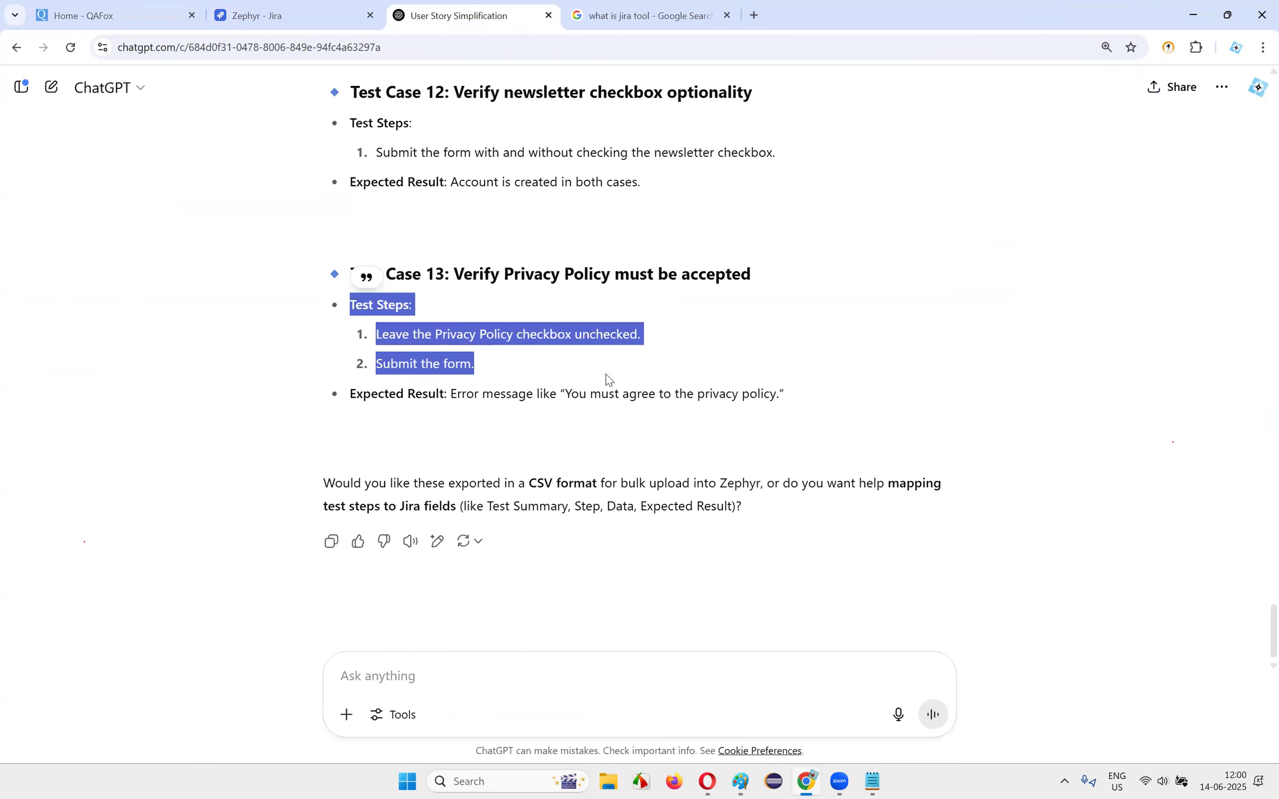
{"action": "left_click", "coordinate": [611, 364]}
{"action": "scroll", "coordinate": [624, 385], "scroll_direction": "up", "scroll_amount": 6}
{"action": "left_click", "coordinate": [588, 15]}
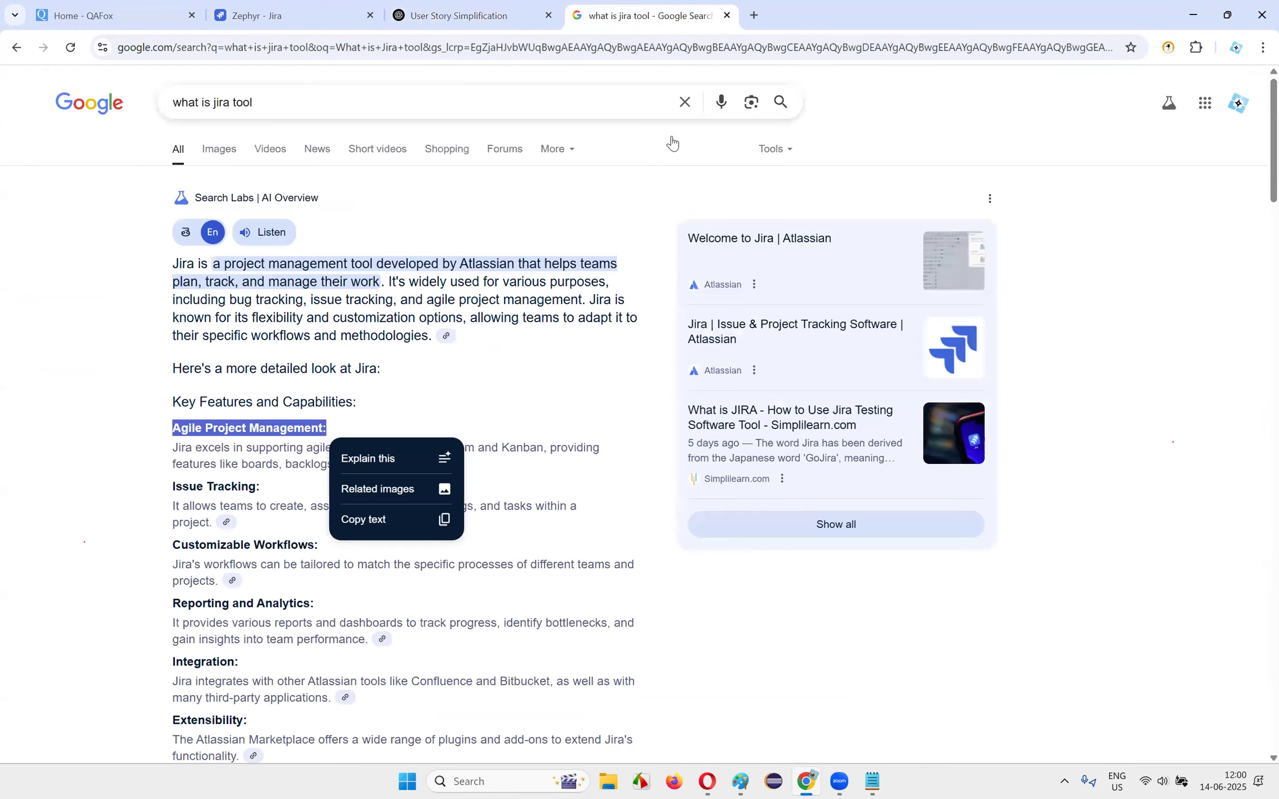
{"action": "left_click", "coordinate": [277, 15]}
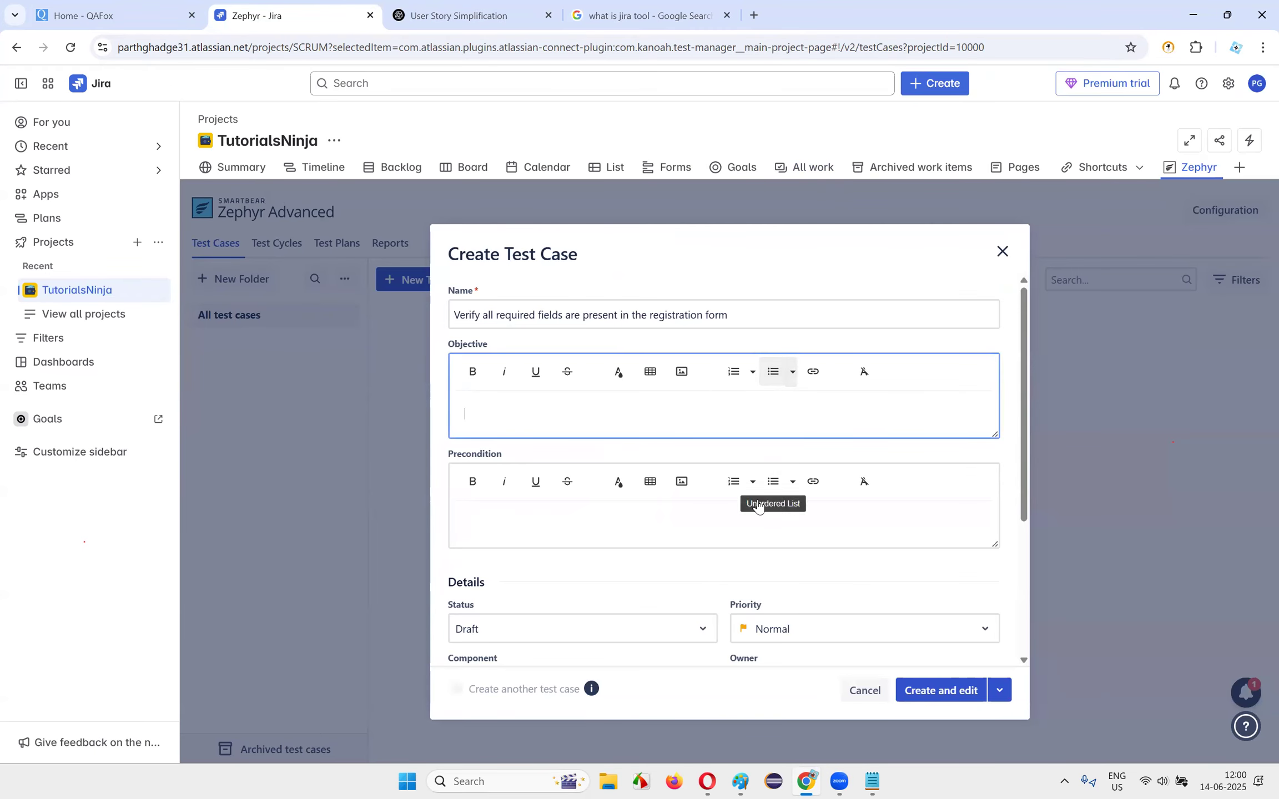
- Capture a screenshot of the Create Test Case dialog, copy it to the clipboard and return to the browser
{"action": "left_click", "coordinate": [614, 782]}
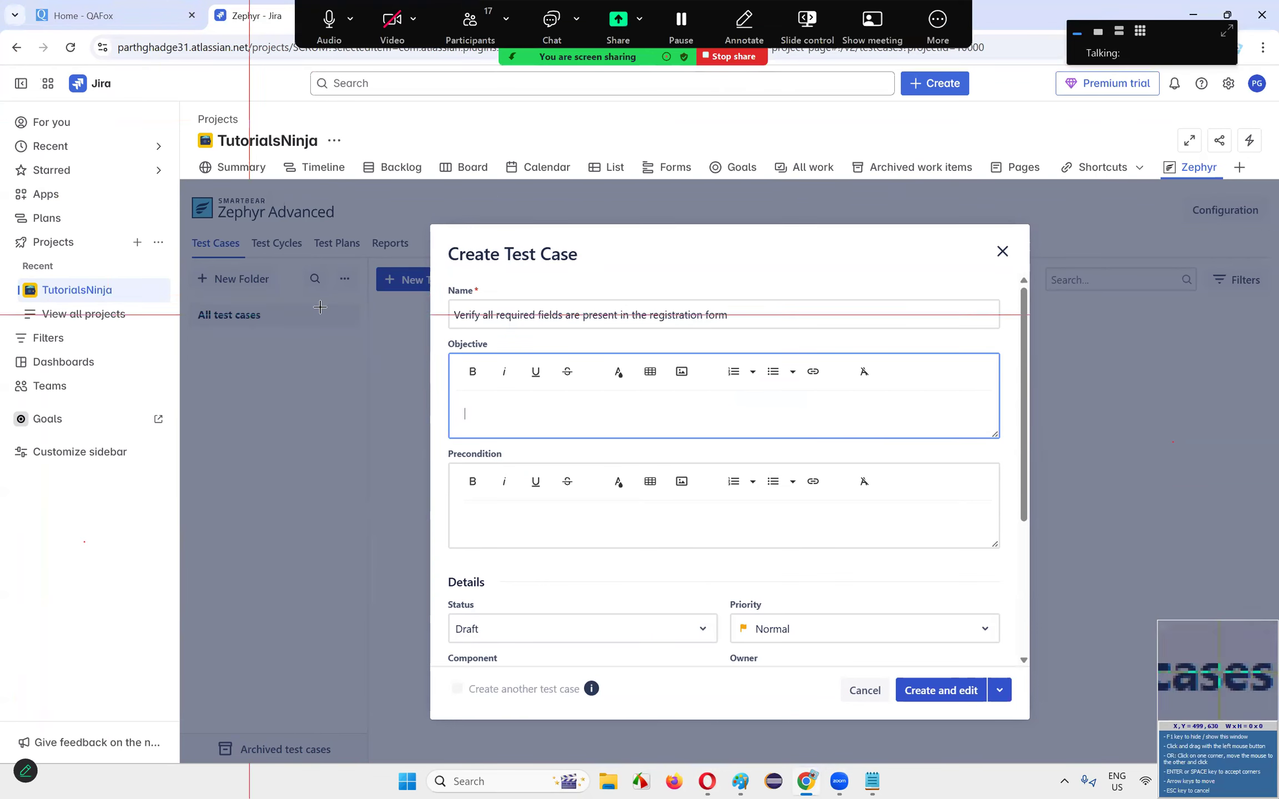
{"action": "left_click_drag", "start_coordinate": [433, 230], "coordinate": [1021, 710]}
{"action": "key", "text": "ctrl+a"}
{"action": "key", "text": "ctrl+x"}
{"action": "left_click", "coordinate": [803, 778]}
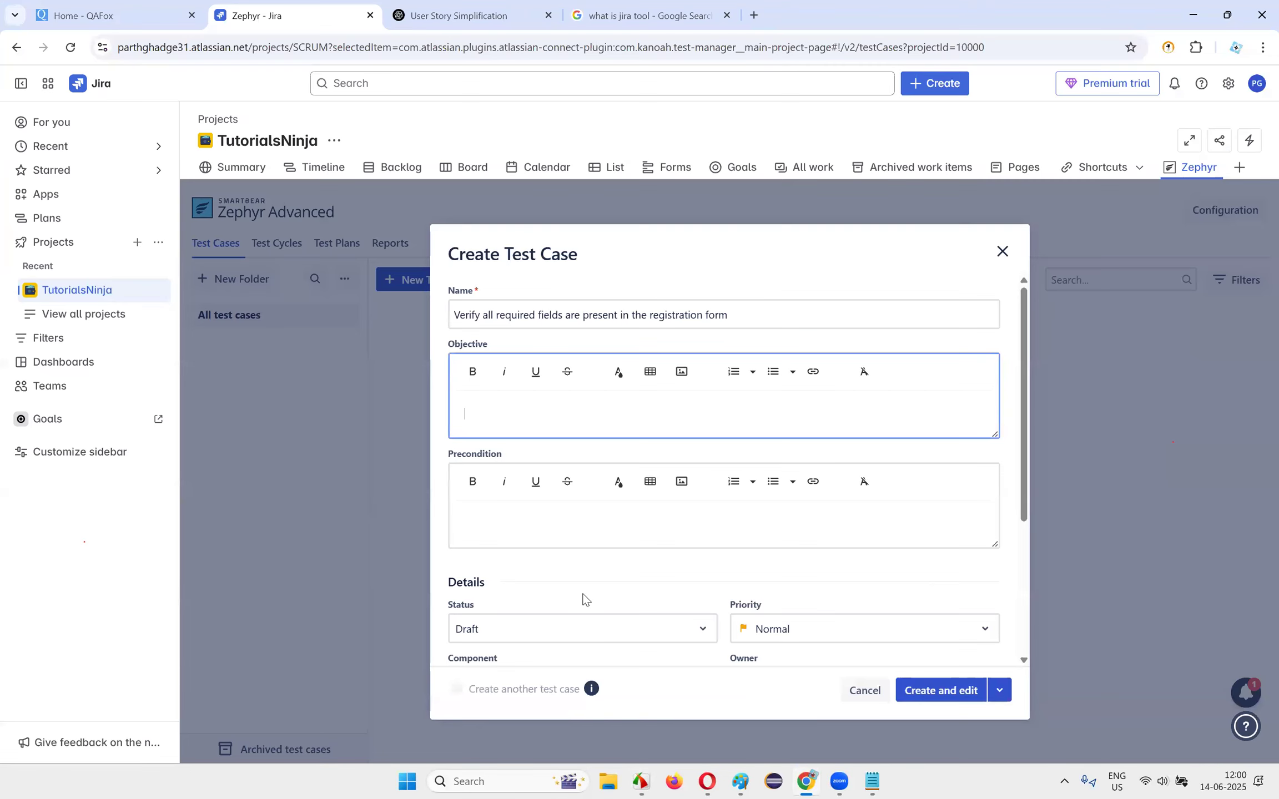
{"action": "left_click", "coordinate": [290, 73]}
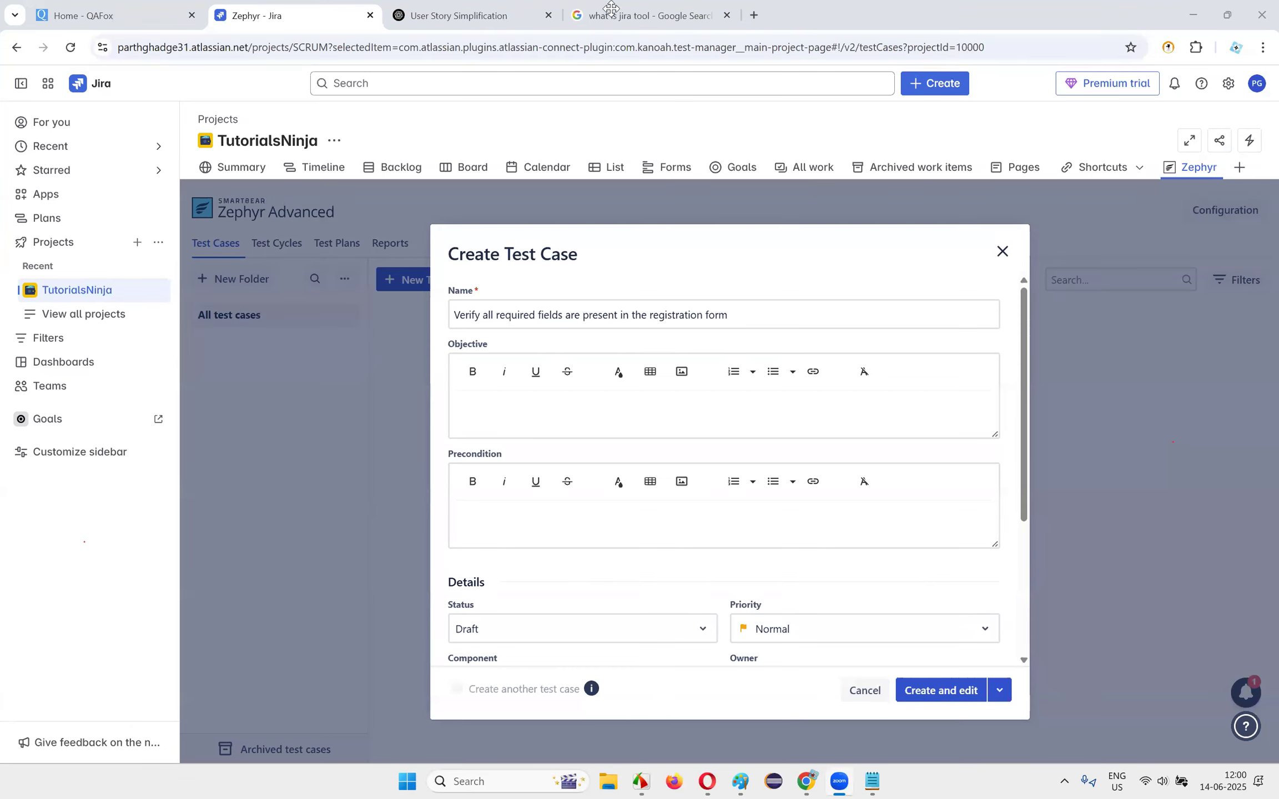
- Attach the dialog screenshot to a new ChatGPT prompt starting with "Jira Zephyr Tool is providing this UI for me to create the Test Cases"
{"action": "left_click", "coordinate": [500, 22]}
{"action": "scroll", "coordinate": [489, 450], "scroll_direction": "down", "scroll_amount": 8}
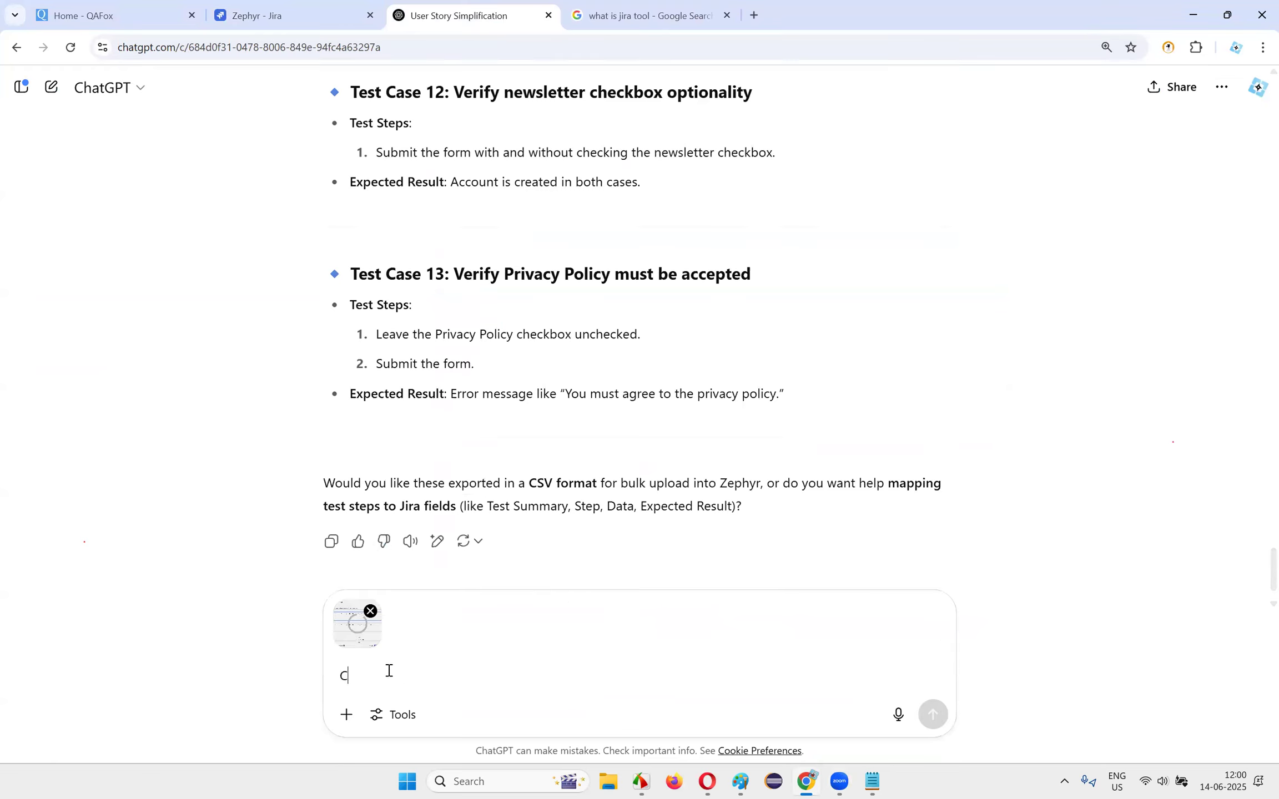
{"action": "type", "text": "Jira Zephyr Tool has this UI f"}
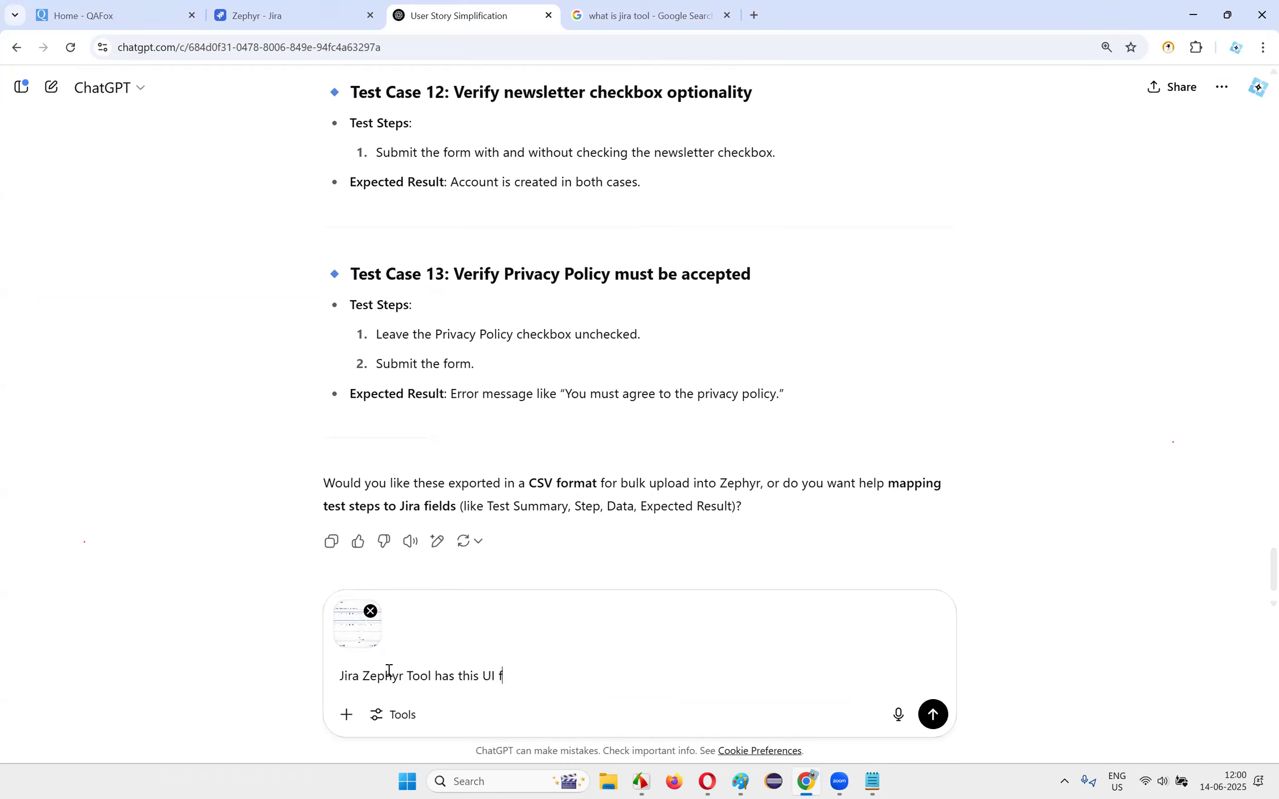
{"action": "key", "text": "BackSpace"}
{"action": "key", "text": "BackSpace"}
{"action": "key", "text": "BackSpace"}
{"action": "key", "text": "BackSpace"}
{"action": "key", "text": "BackSpace"}
{"action": "key", "text": "BackSpace"}
{"action": "key", "text": "BackSpace"}
{"action": "key", "text": "BackSpace"}
{"action": "key", "text": "BackSpace"}
{"action": "key", "text": "BackSpace"}
{"action": "key", "text": "BackSpace"}
{"action": "key", "text": "BackSpace"}
{"action": "key", "text": "BackSpace"}
{"action": "key", "text": "BackSpace"}
{"action": "key", "text": "BackSpace"}
{"action": "type", "text": "is provfiding"}
{"action": "key", "text": "BackSpace"}
{"action": "key", "text": "BackSpace"}
{"action": "type", "text": "US"}
{"action": "type", "text": "e the T"}
{"action": "type", "text": "est Cases"}
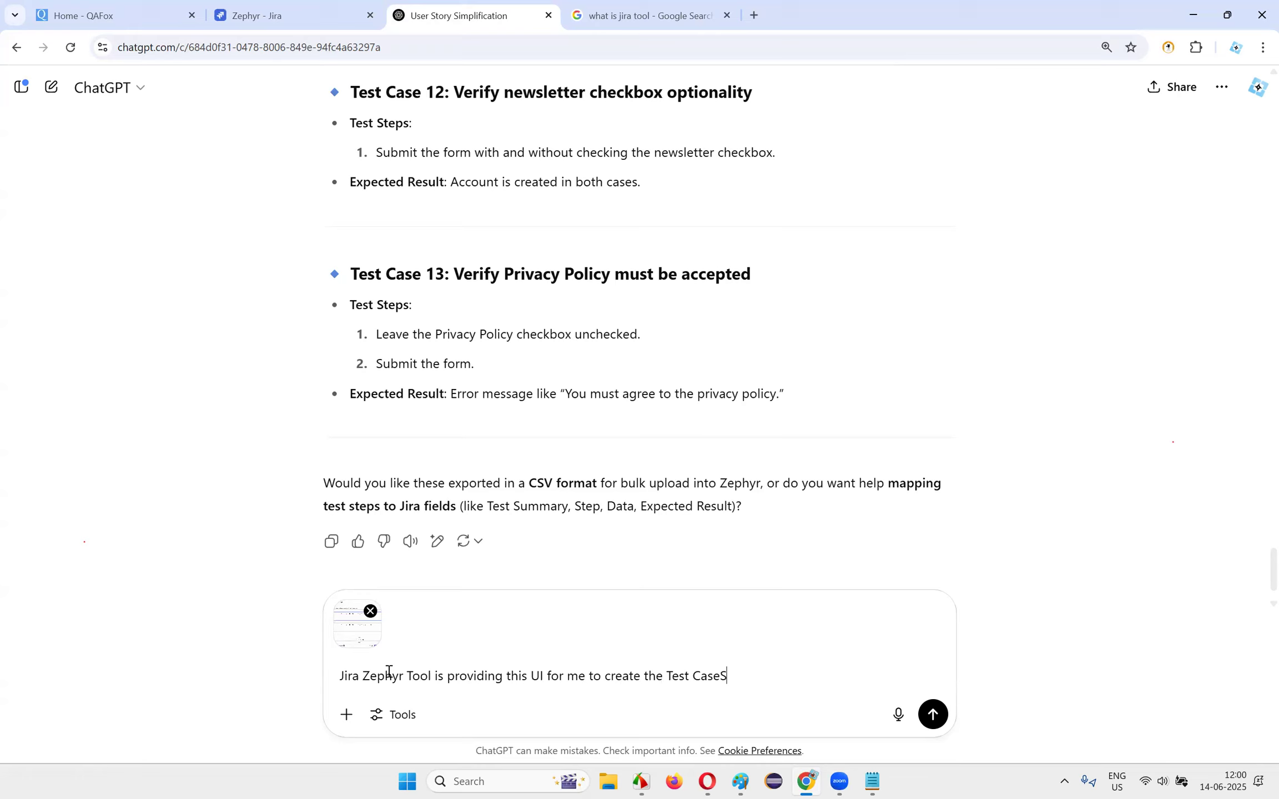
- Continue the prompt with "Can you modify the above Test Case details in this format"
{"action": "type", "text": ". Can you create test Case details in this format"}
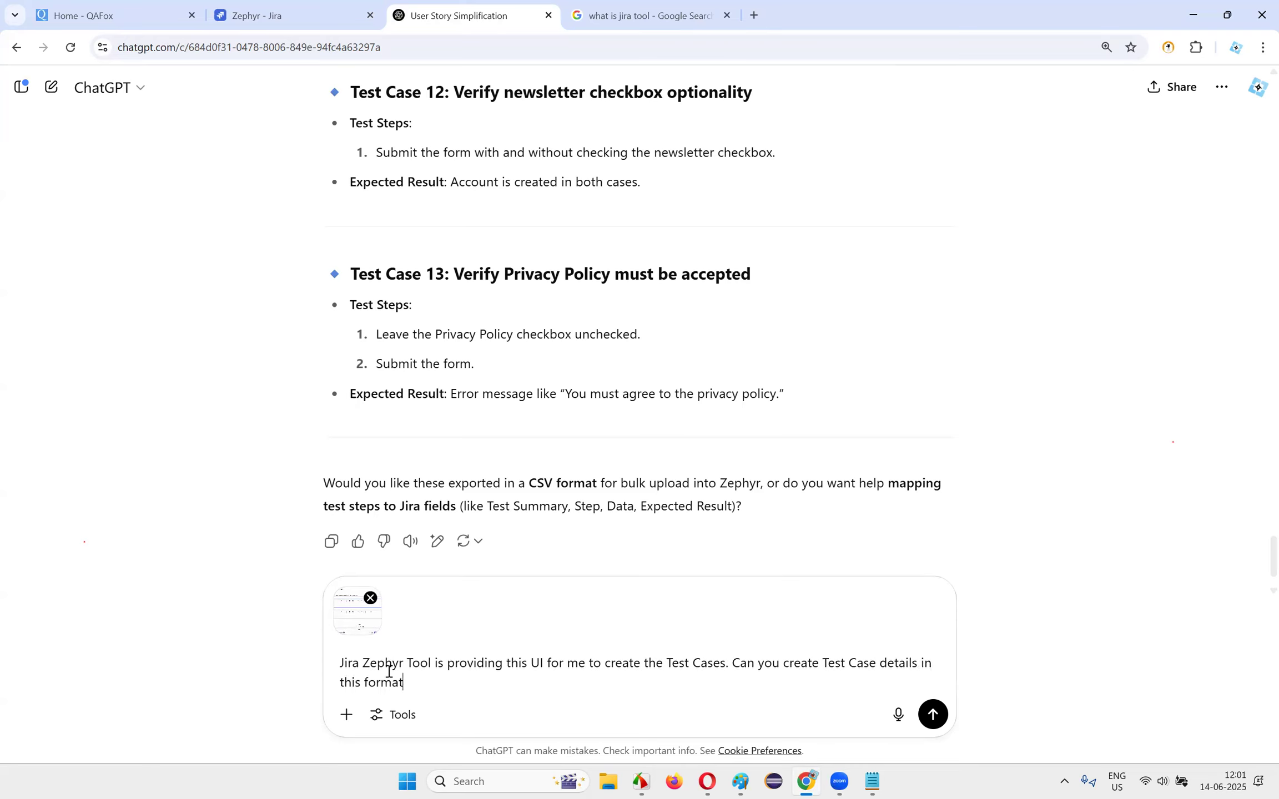
{"action": "double_click", "coordinate": [811, 666]}
{"action": "type", "text": "modfify"}
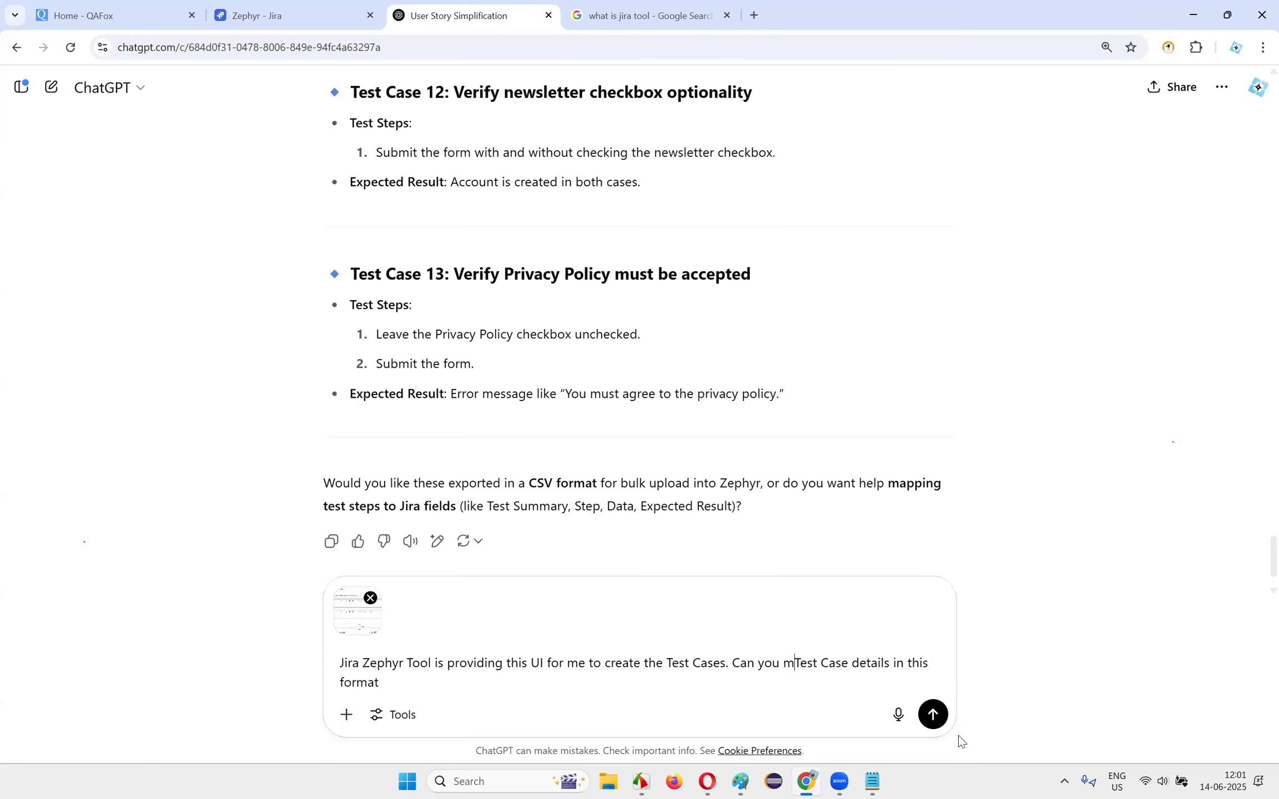
{"action": "key", "text": "BackSpace"}
{"action": "key", "text": "BackSpace"}
{"action": "key", "text": "BackSpace"}
{"action": "key", "text": "BackSpace"}
{"action": "key", "text": "BackSpace"}
{"action": "type", "text": "idfy"}
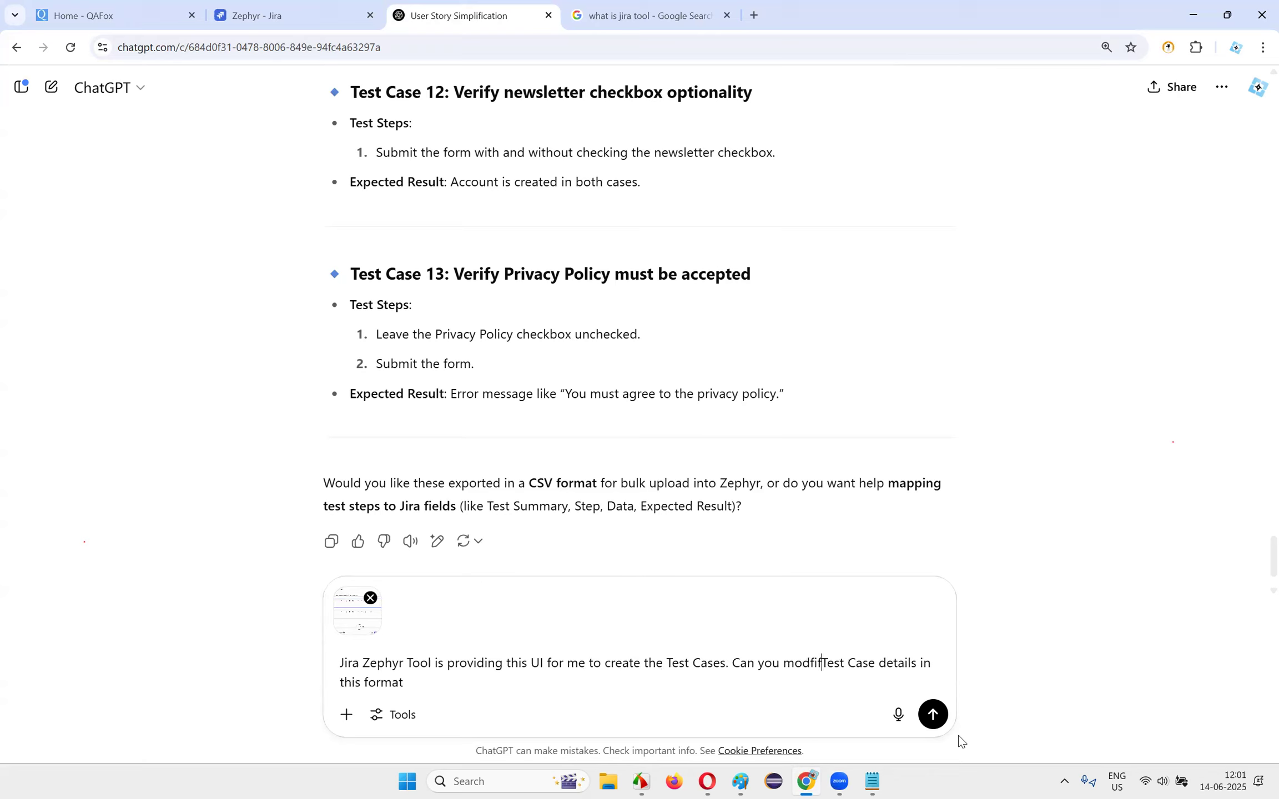
{"action": "key", "text": "BackSpace"}
{"action": "key", "text": "BackSpace"}
{"action": "key", "text": "BackSpace"}
{"action": "key", "text": "BackSpace"}
{"action": "key", "text": "BackSpace"}
{"action": "type", "text": "ify the above"}
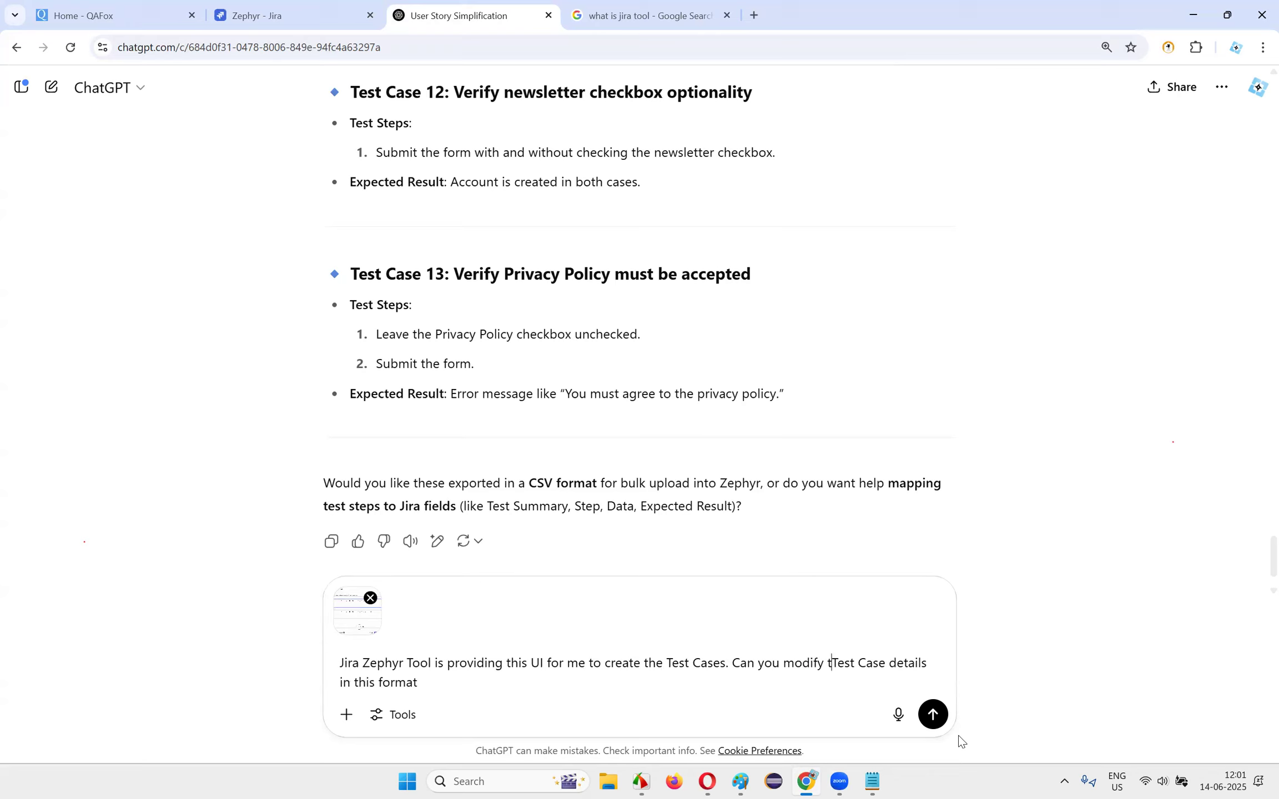
- Reword the prompt's ending as "in to this required format show in the screenshot.", submit it and view the reply
{"action": "left_click_drag", "start_coordinate": [379, 688], "coordinate": [491, 689]}
{"action": "left_click", "coordinate": [518, 688]}
{"action": "type", "text": "to t"}
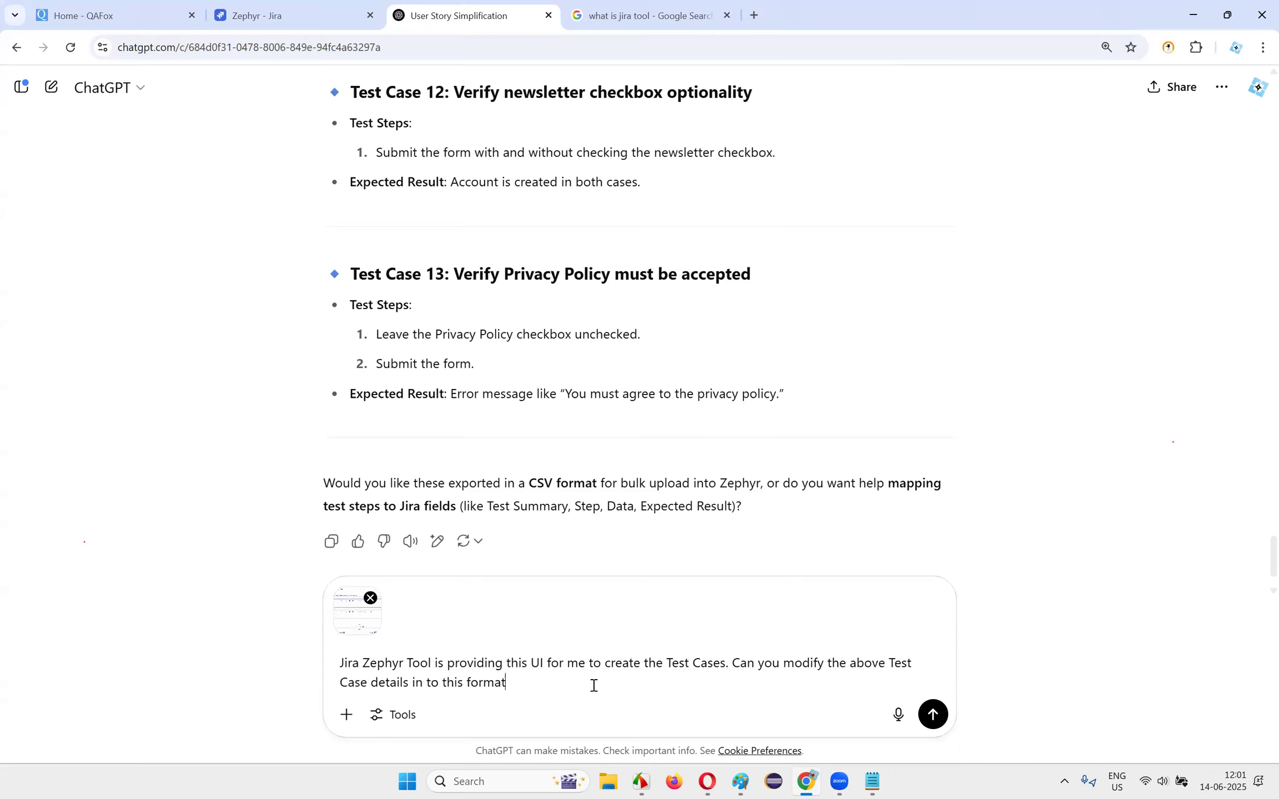
{"action": "left_click_drag", "start_coordinate": [447, 682], "coordinate": [519, 682]}
{"action": "left_click", "coordinate": [527, 684]}
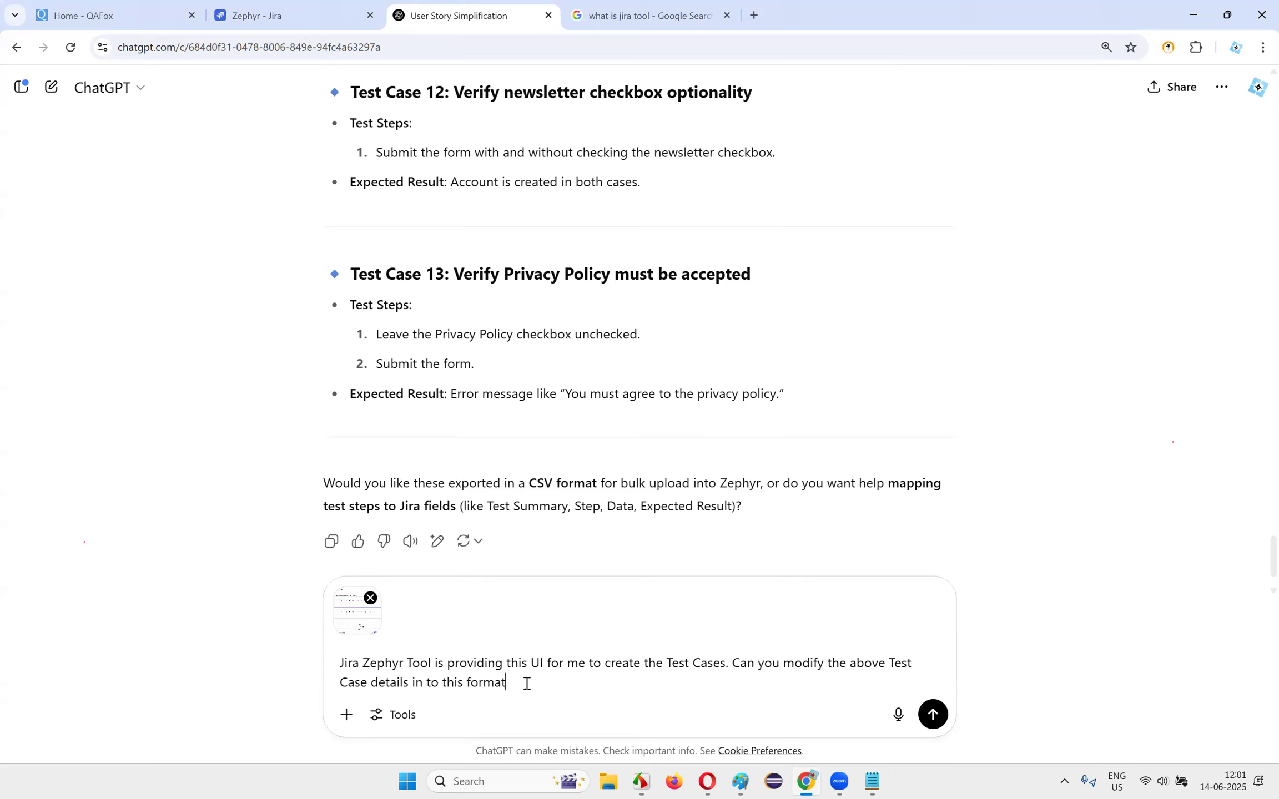
{"action": "left_click", "coordinate": [464, 683]}
{"action": "type", "text": "required"}
{"action": "left_click", "coordinate": [618, 688]}
{"action": "type", "text": "show in the screenshot"}
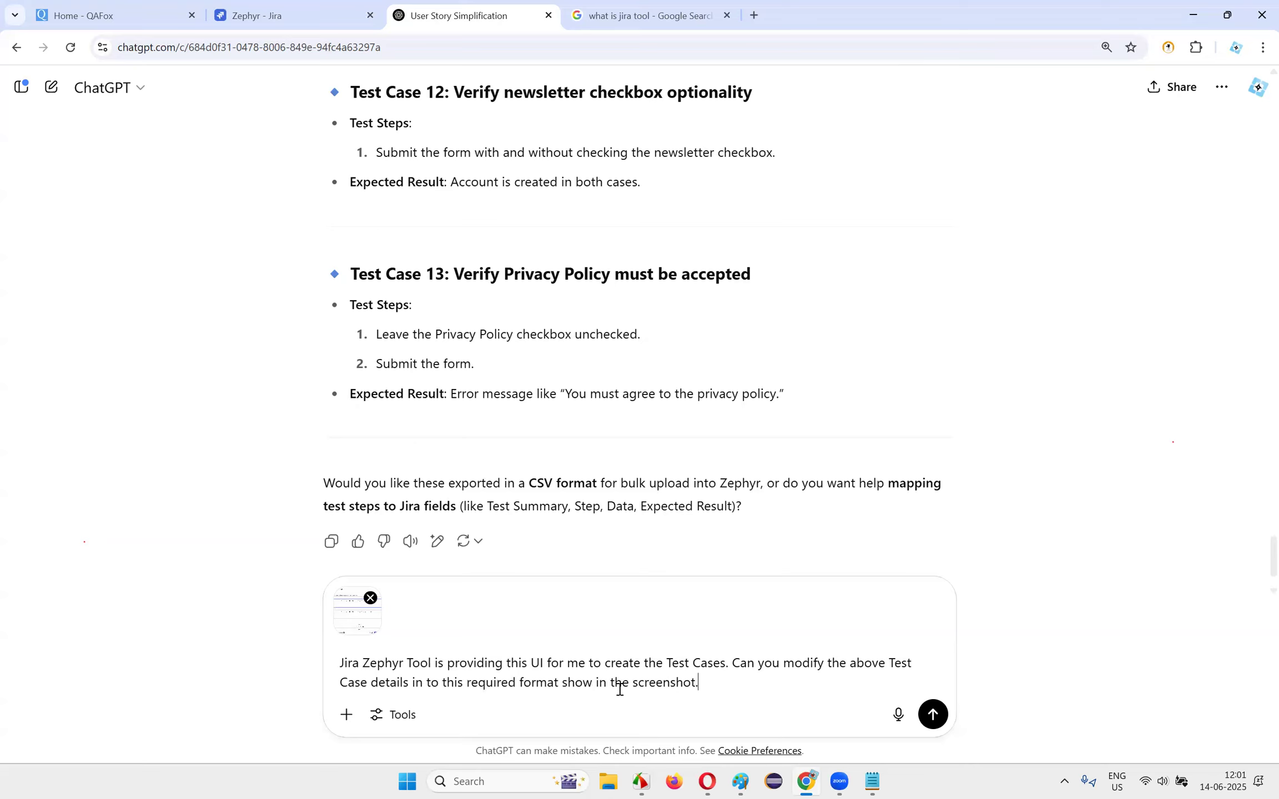
{"action": "type", "text": "."}
{"action": "key", "text": "Return"}
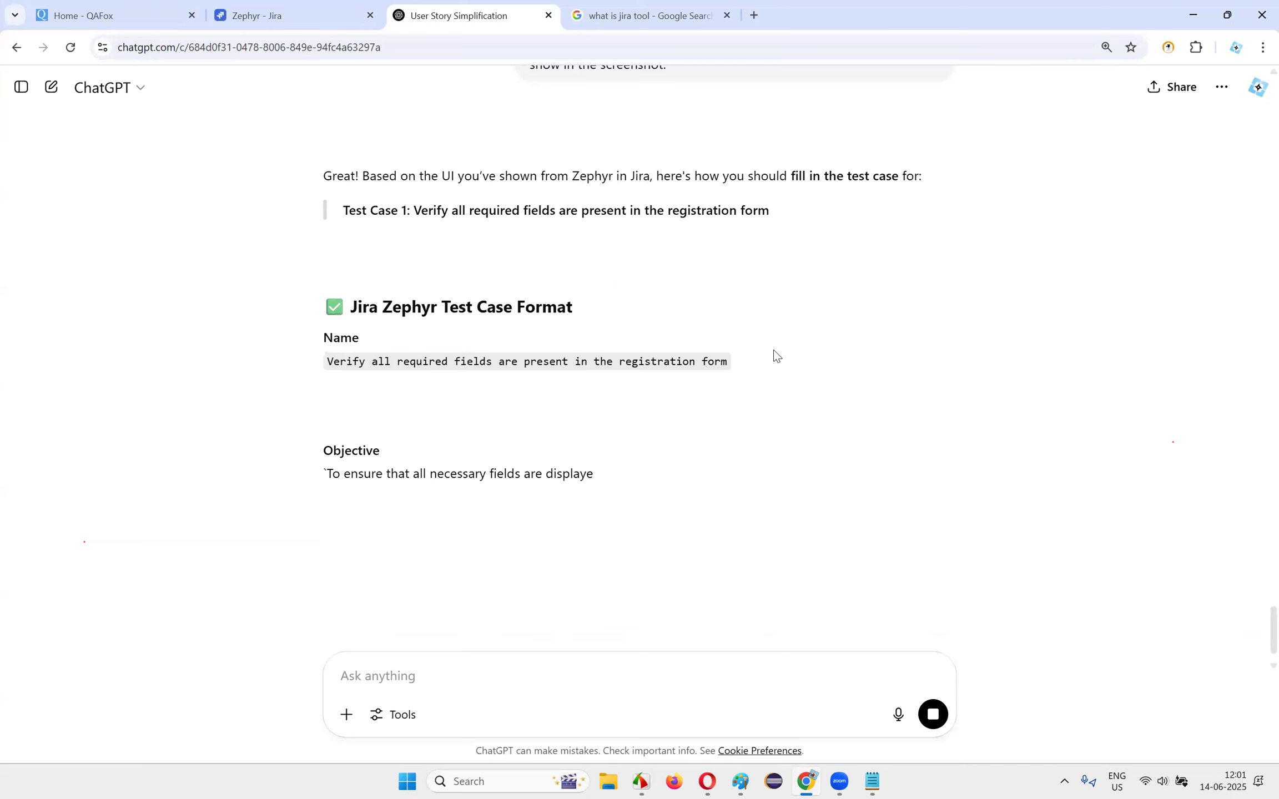
{"action": "scroll", "coordinate": [690, 333], "scroll_direction": "down", "scroll_amount": 1}
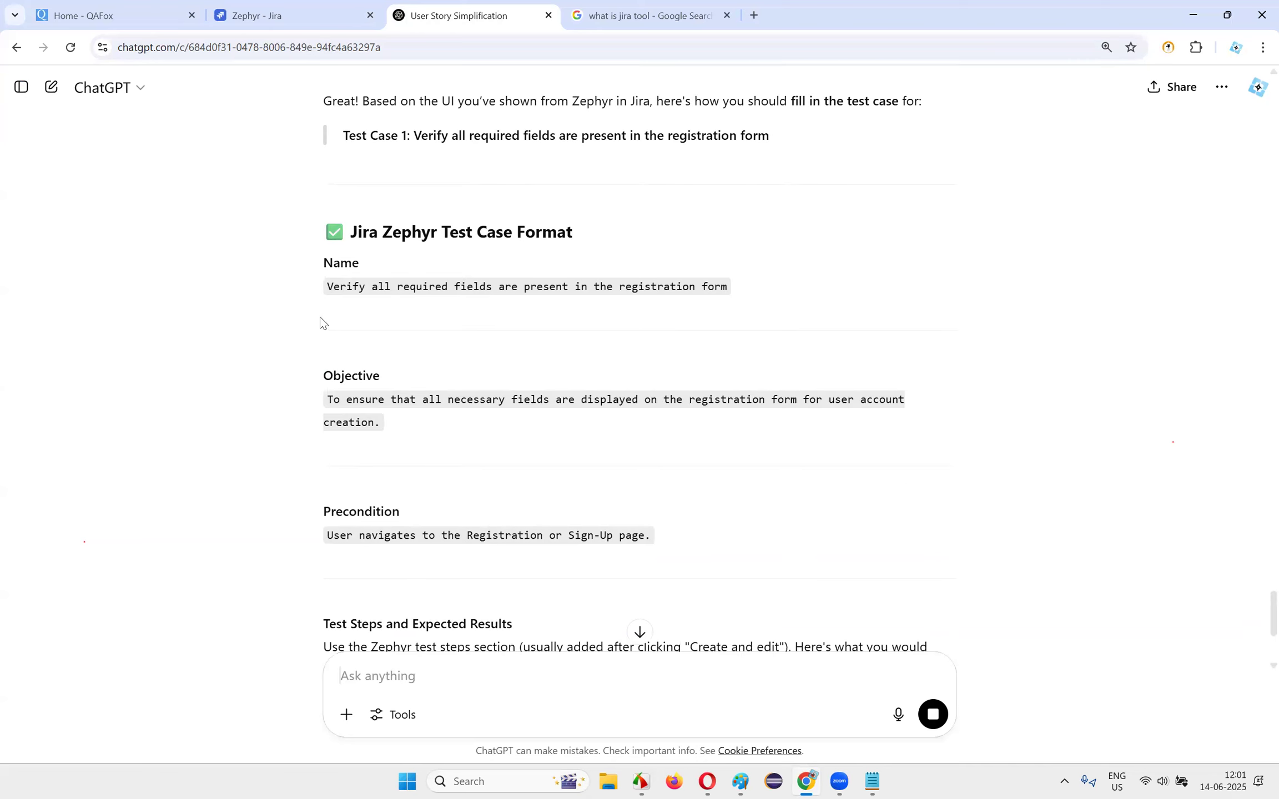
- Copy the objective text from the ChatGPT reply into the Objective field of Zephyr's Create Test Case form
{"action": "left_click_drag", "start_coordinate": [327, 288], "coordinate": [741, 293]}
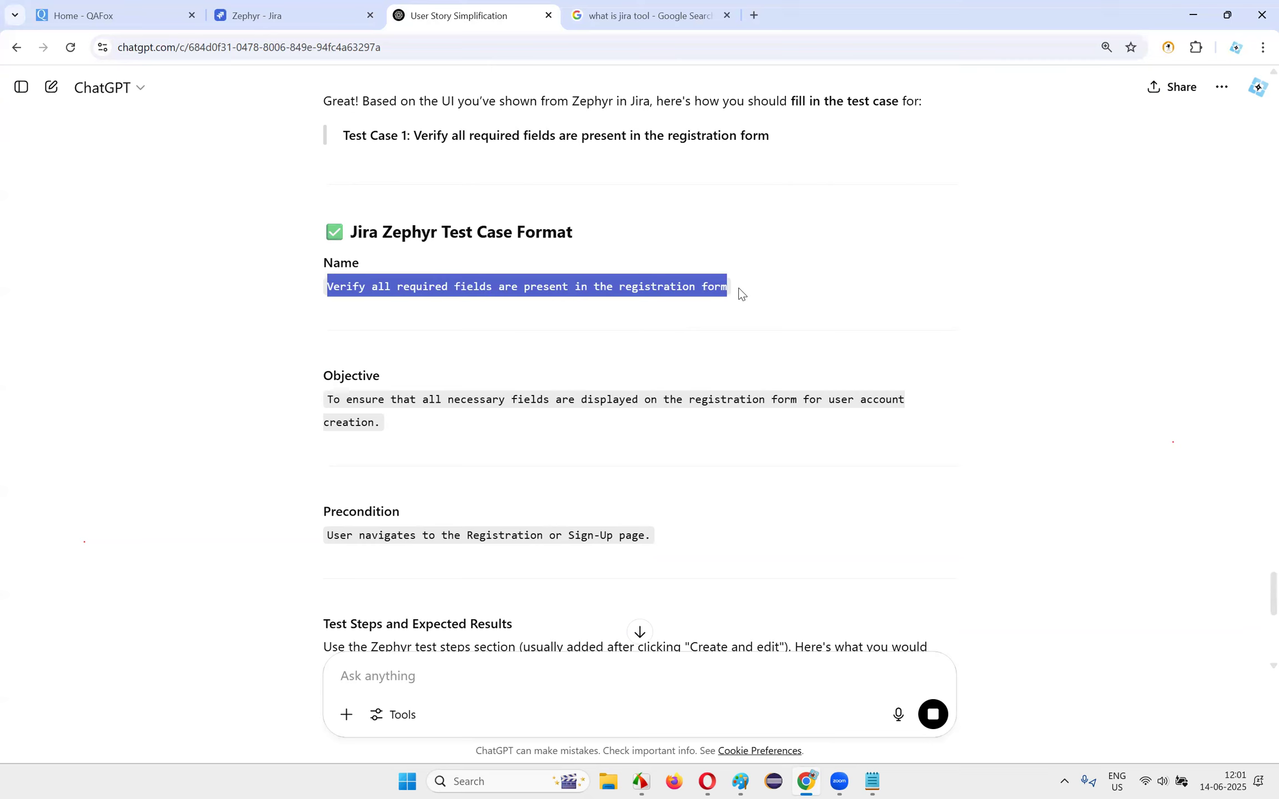
{"action": "scroll", "coordinate": [742, 293], "scroll_direction": "down", "scroll_amount": 2}
{"action": "left_click_drag", "start_coordinate": [328, 248], "coordinate": [413, 272]}
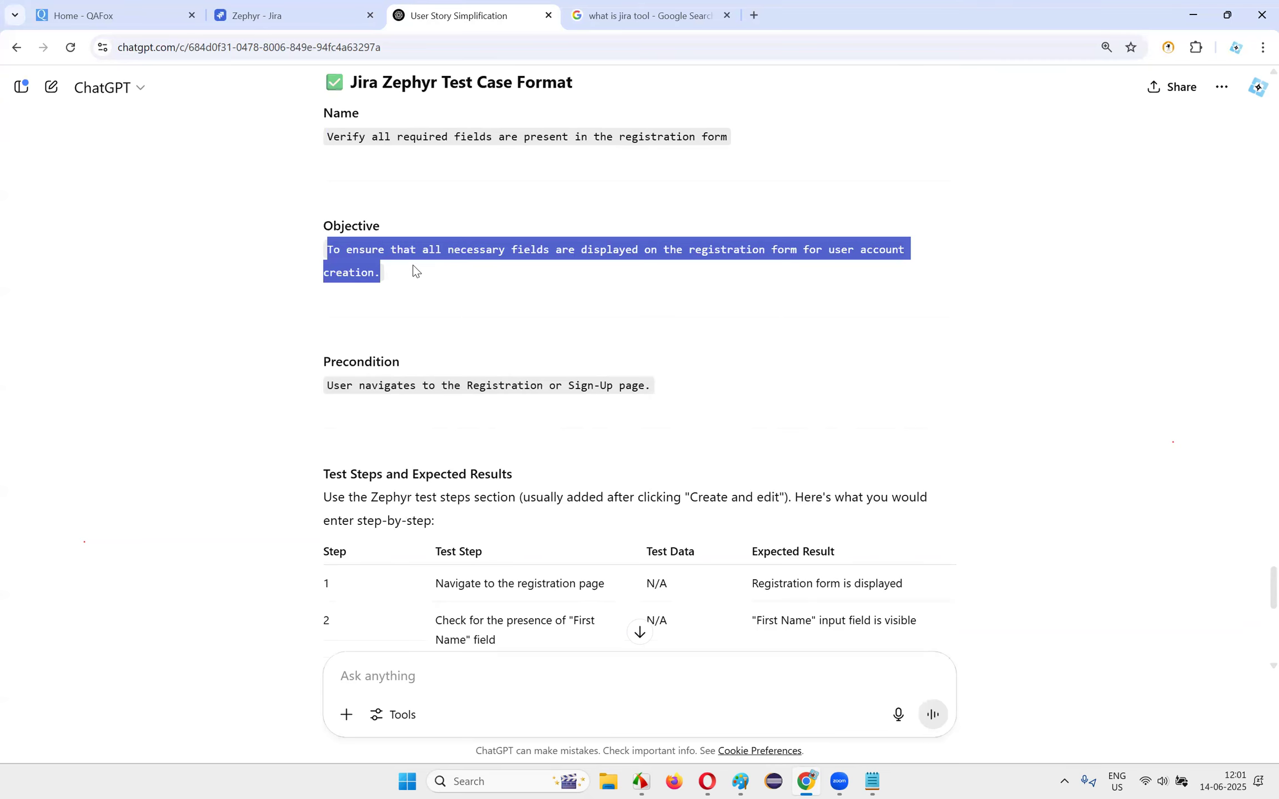
{"action": "left_click", "coordinate": [336, 288]}
{"action": "left_click_drag", "start_coordinate": [320, 251], "coordinate": [383, 274]}
{"action": "key", "text": "ctrl+c"}
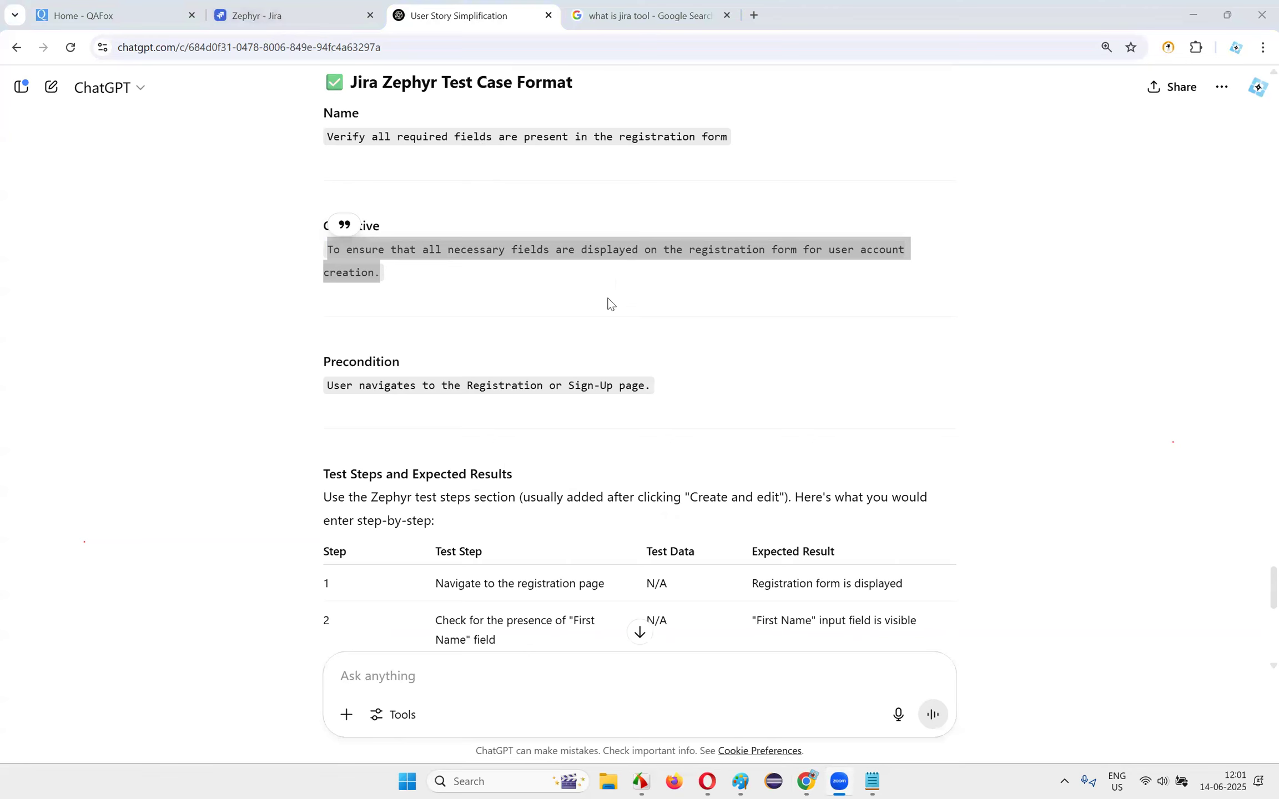
{"action": "left_click", "coordinate": [294, 16]}
{"action": "left_click", "coordinate": [534, 406]}
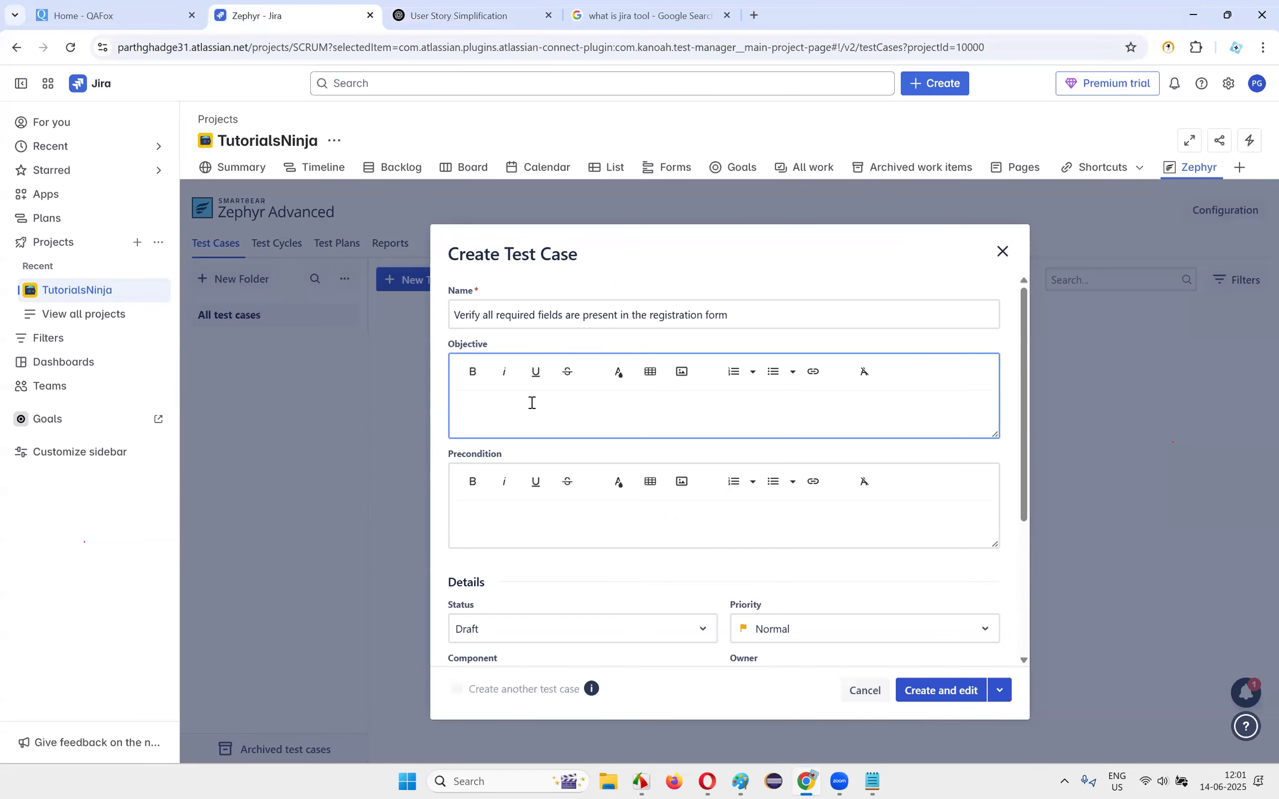
{"action": "key", "text": "ctrl+v"}
- Return to the ChatGPT reply and review the formatted test case's Name and Objective text
{"action": "key", "text": "ctrl+Tab"}
{"action": "left_click_drag", "start_coordinate": [326, 136], "coordinate": [797, 279]}
{"action": "left_click", "coordinate": [795, 281]}
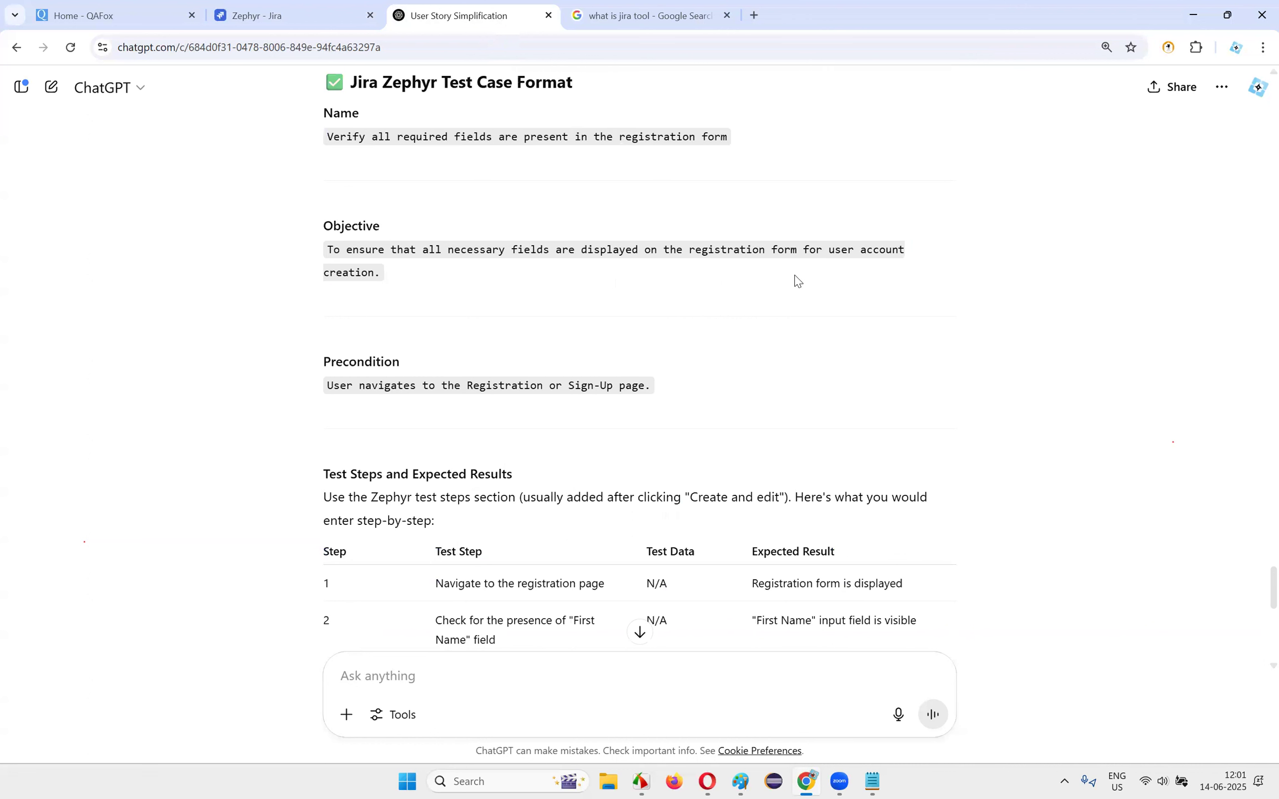
{"action": "left_click_drag", "start_coordinate": [326, 137], "coordinate": [428, 280]}
{"action": "left_click", "coordinate": [372, 169]}
{"action": "left_click_drag", "start_coordinate": [326, 137], "coordinate": [391, 279]}
{"action": "left_click", "coordinate": [396, 244]}
{"action": "scroll", "coordinate": [480, 308], "scroll_direction": "down", "scroll_amount": 2}
{"action": "scroll", "coordinate": [439, 177], "scroll_direction": "up", "scroll_amount": 2}
{"action": "scroll", "coordinate": [466, 388], "scroll_direction": "up", "scroll_amount": 3}
{"action": "scroll", "coordinate": [447, 507], "scroll_direction": "down", "scroll_amount": 2}
{"action": "left_click_drag", "start_coordinate": [337, 207], "coordinate": [782, 263]}
{"action": "left_click", "coordinate": [782, 263]}
{"action": "triple_click", "coordinate": [340, 330]}
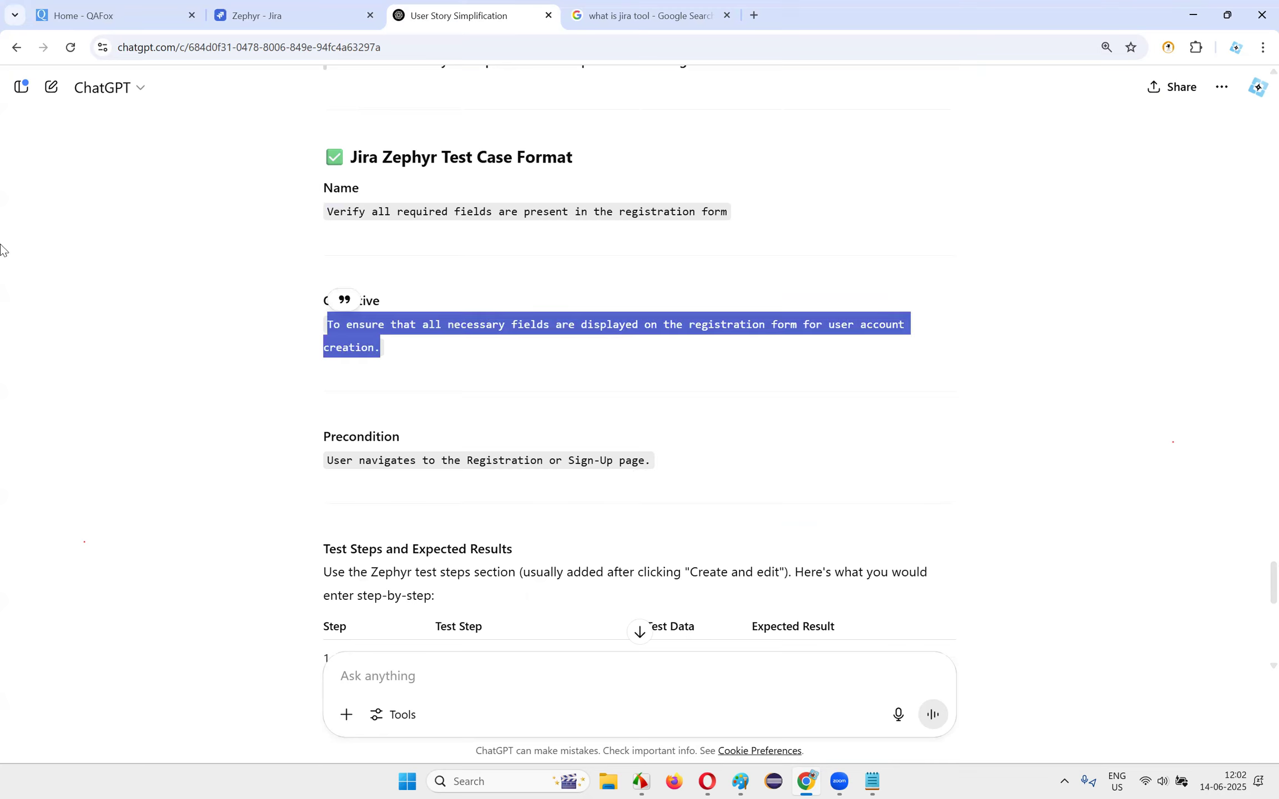
{"action": "left_click", "coordinate": [668, 300]}
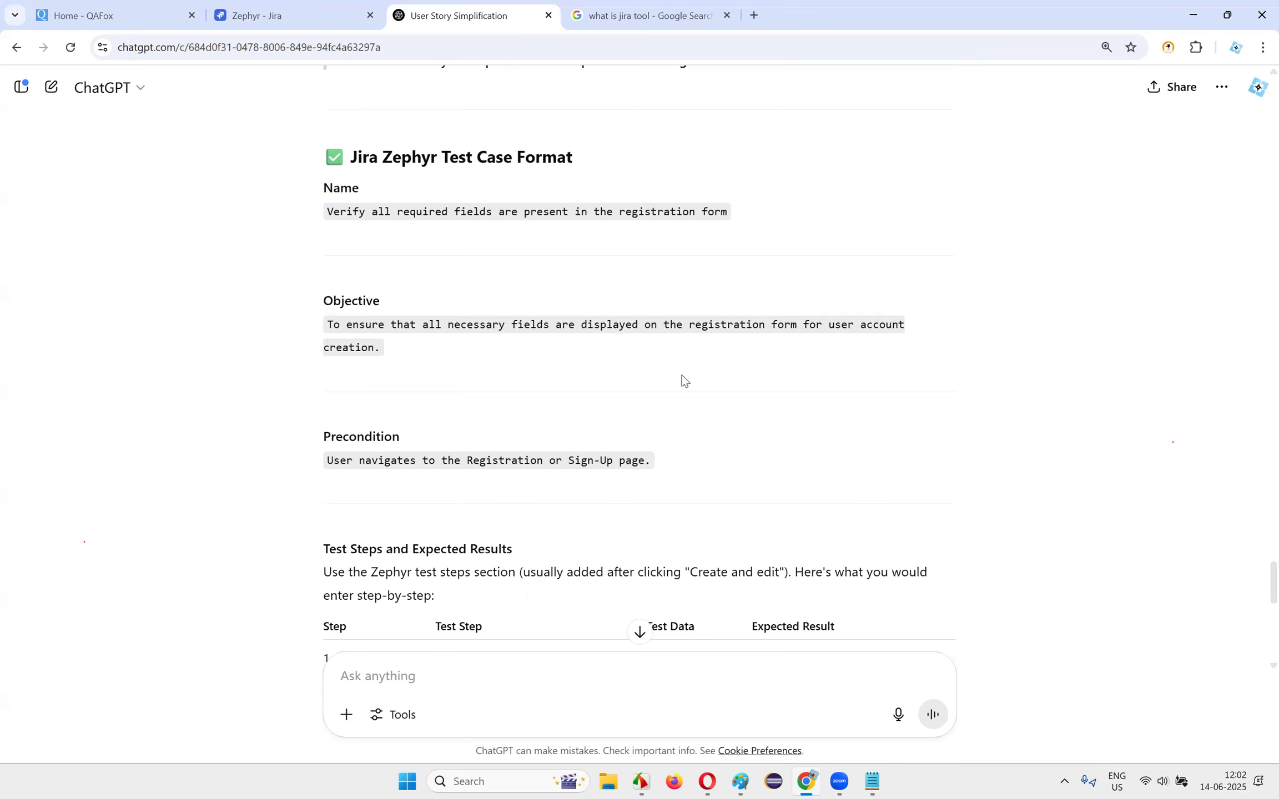
- Copy "User navigates to the Registration or Sign-Up page." from the ChatGPT reply into the Precondition field of Zephyr's form
{"action": "left_click_drag", "start_coordinate": [333, 466], "coordinate": [674, 465]}
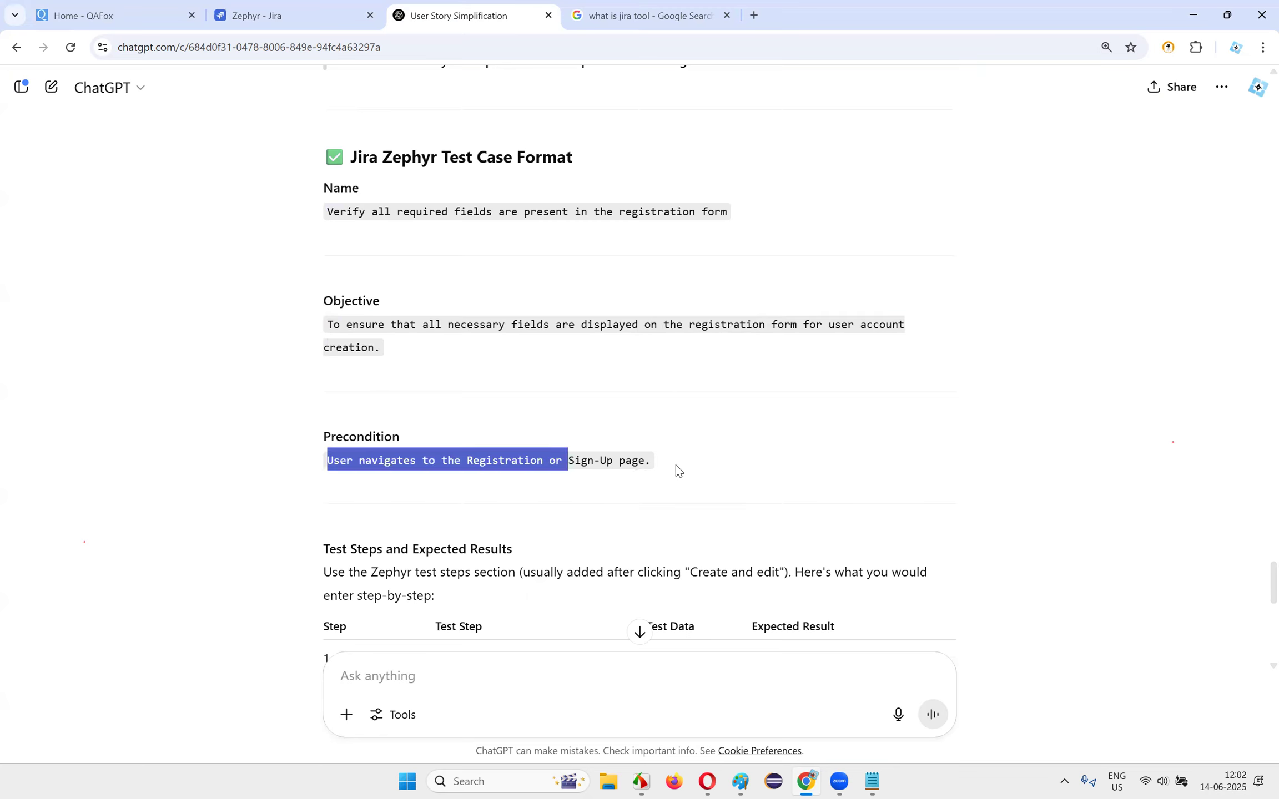
{"action": "left_click", "coordinate": [674, 464]}
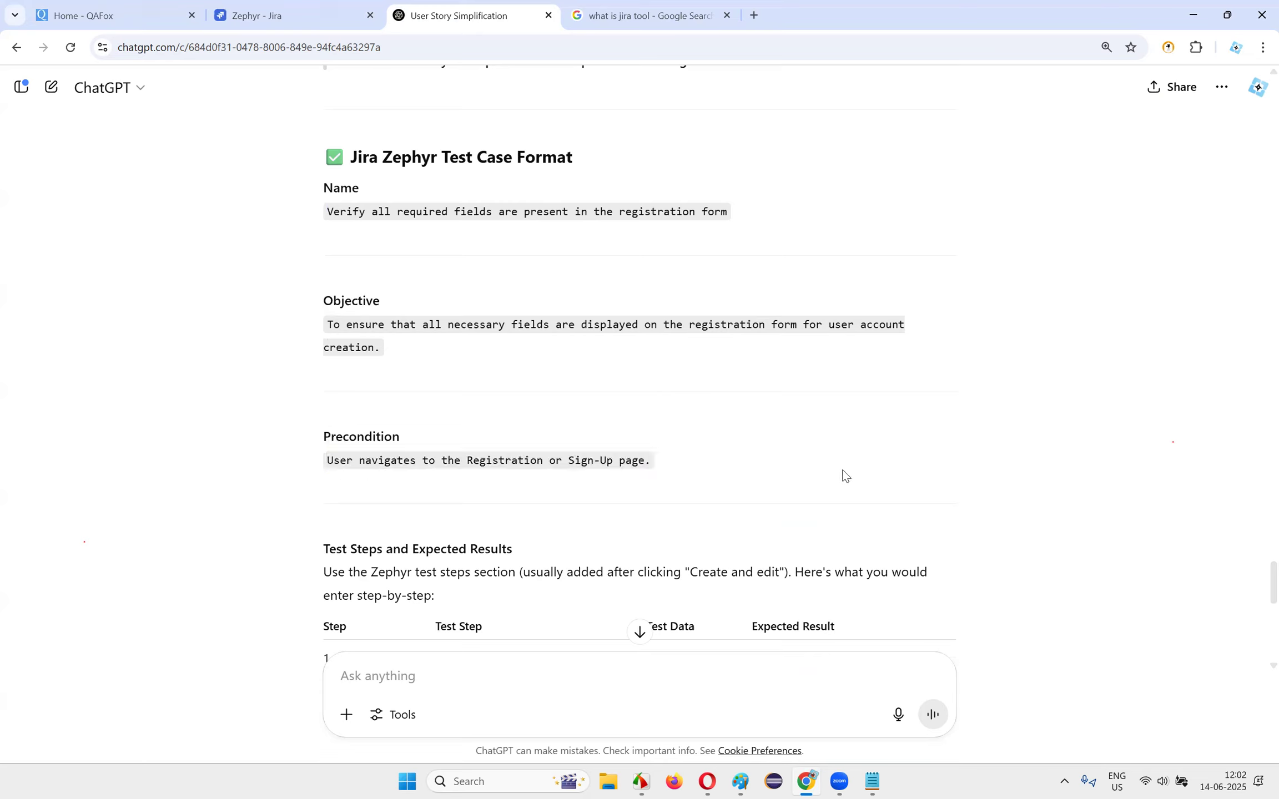
{"action": "left_click_drag", "start_coordinate": [325, 466], "coordinate": [649, 462]}
{"action": "key", "text": "ctrl+c"}
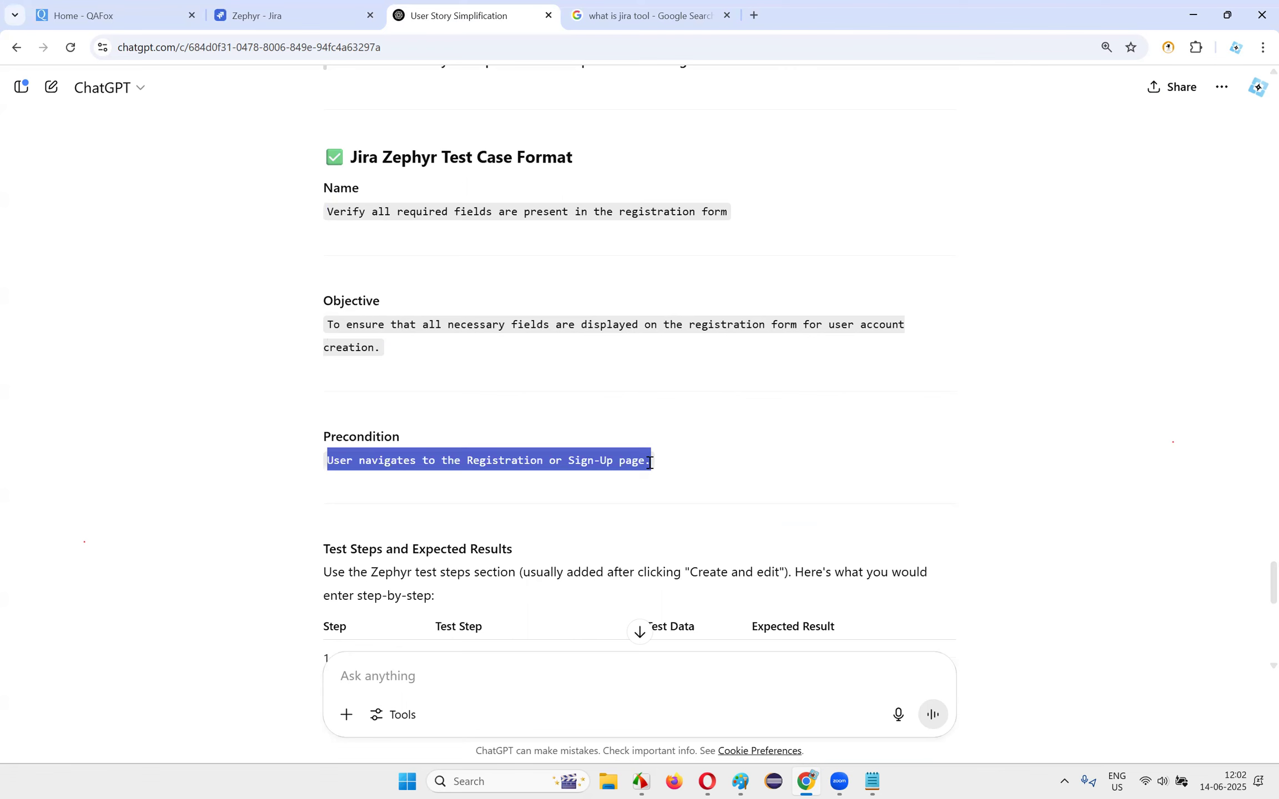
{"action": "left_click", "coordinate": [307, 9]}
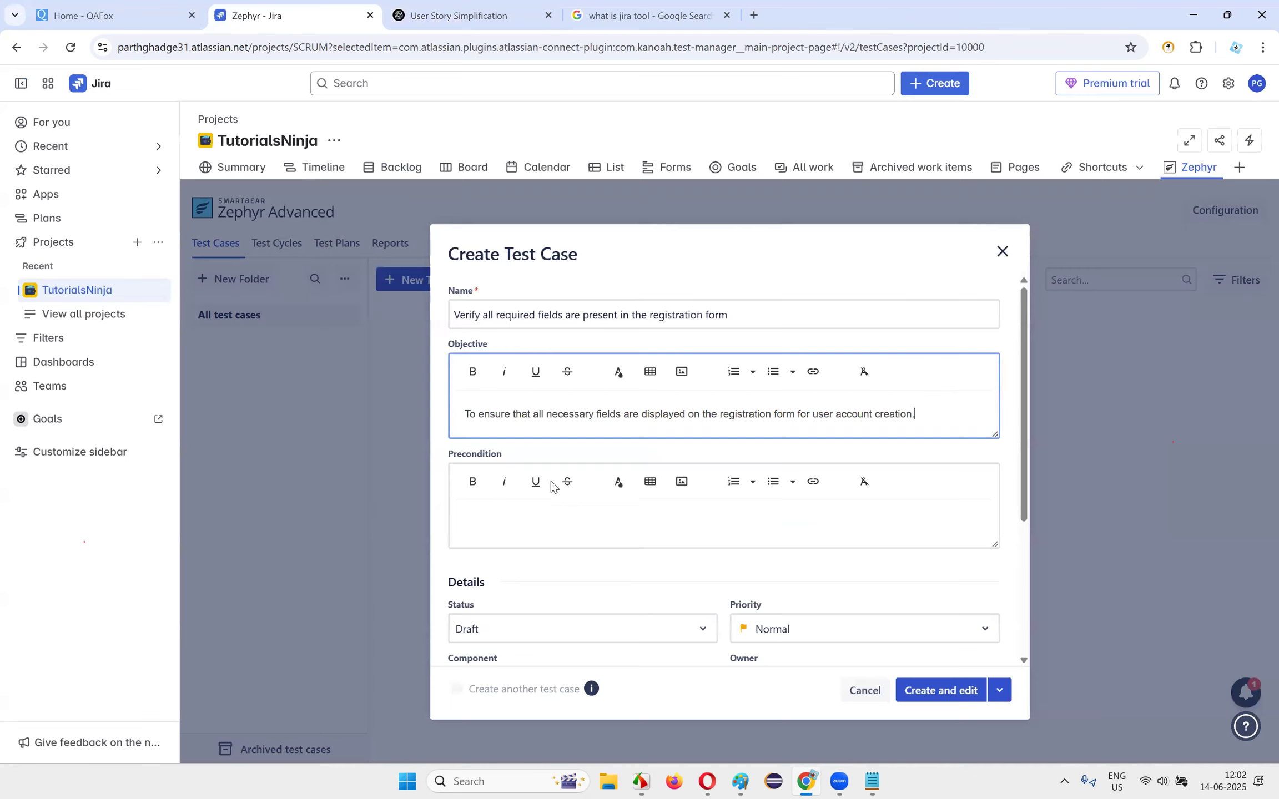
{"action": "left_click", "coordinate": [499, 516]}
{"action": "key", "text": "ctrl+v"}
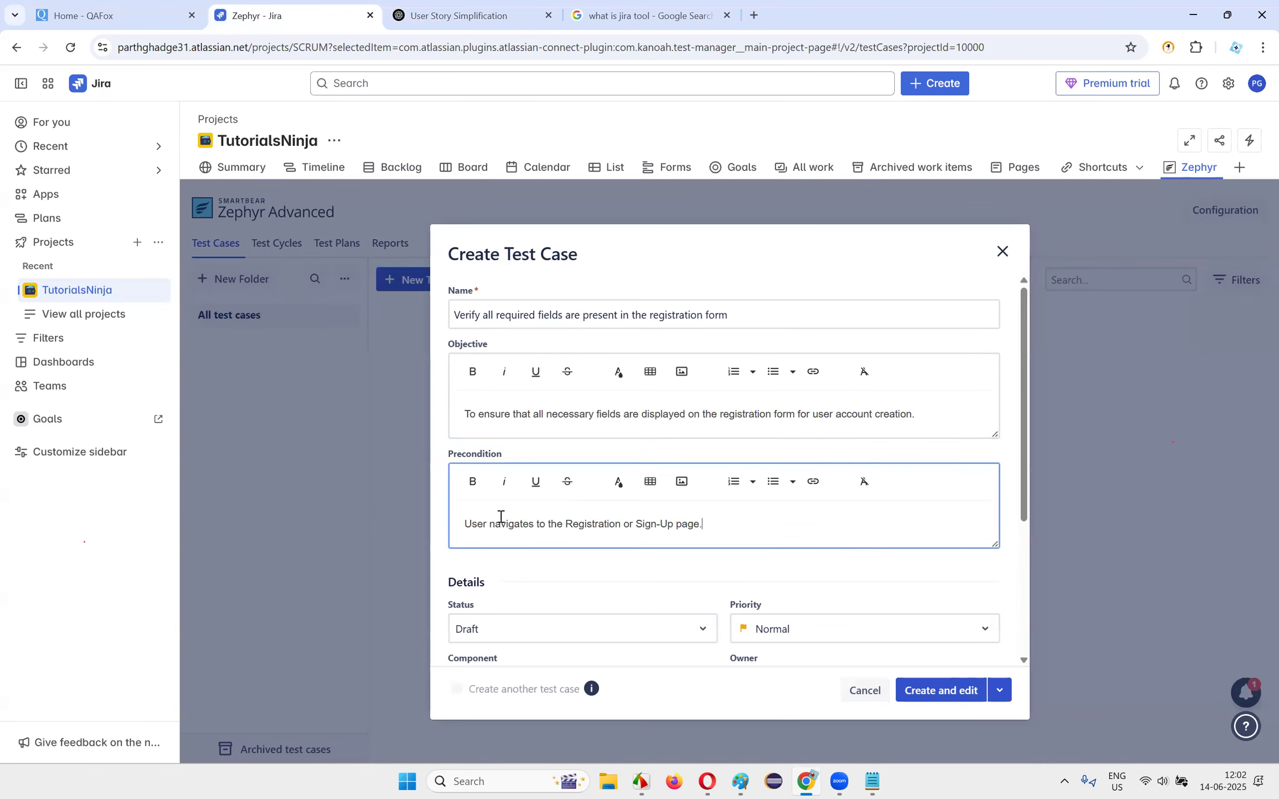
- Check the pasted Objective and Precondition, then examine the precondition, test steps and expected results in the ChatGPT reply
{"action": "triple_click", "coordinate": [952, 427]}
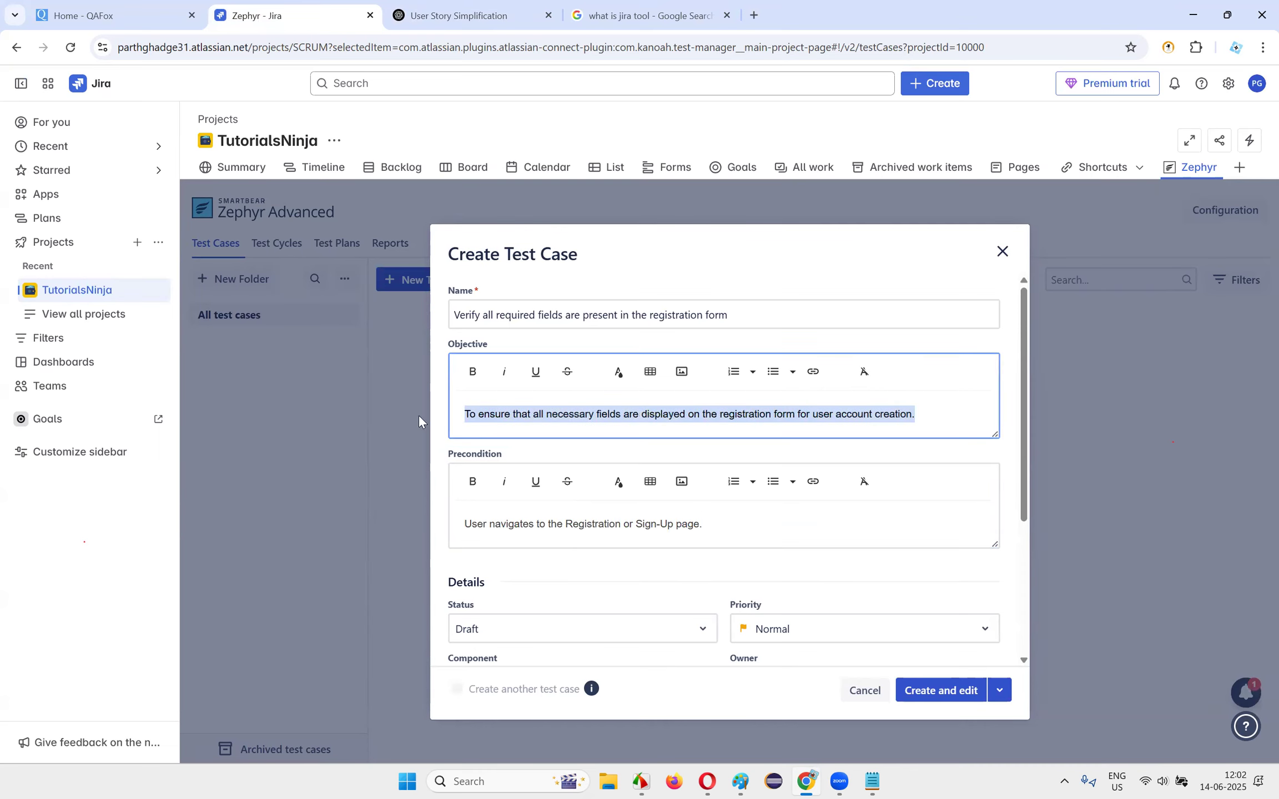
{"action": "triple_click", "coordinate": [783, 513]}
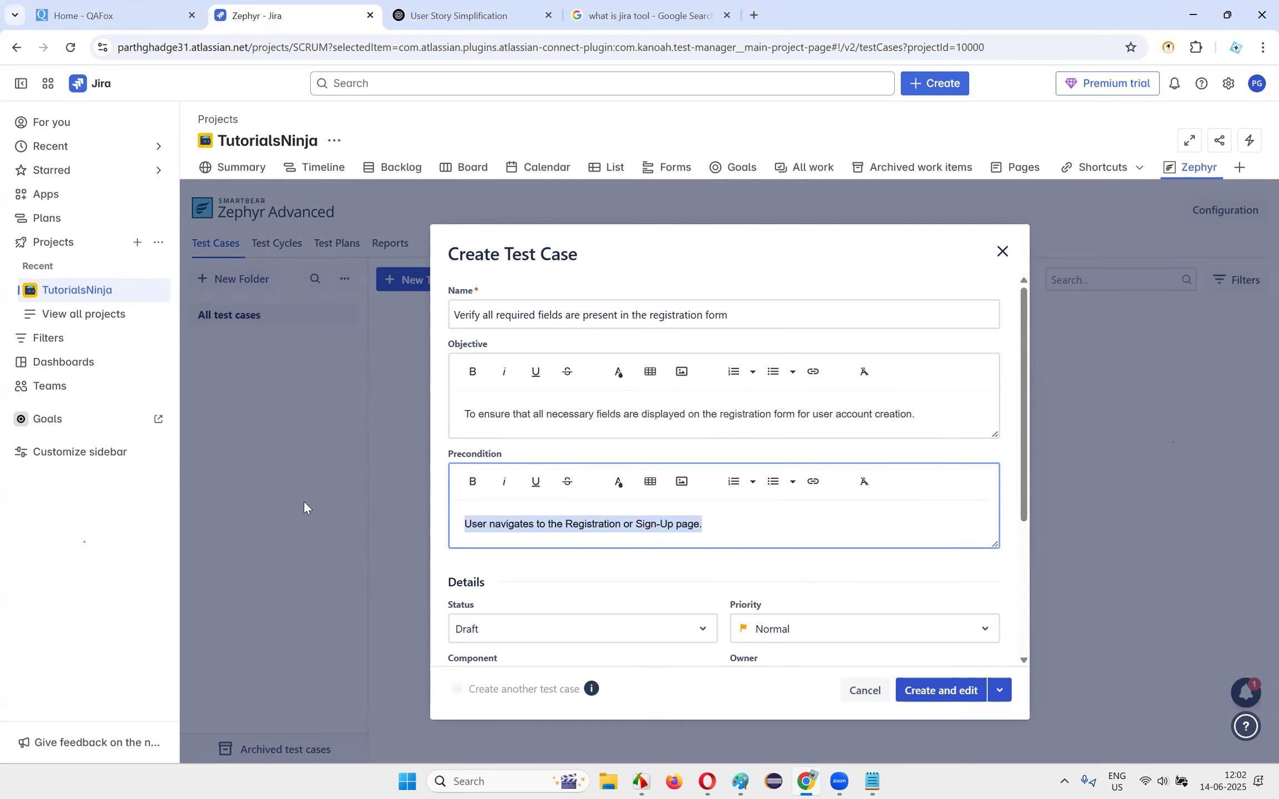
{"action": "left_click", "coordinate": [731, 532]}
{"action": "left_click", "coordinate": [481, 2]}
{"action": "left_click", "coordinate": [394, 506]}
{"action": "left_click_drag", "start_coordinate": [335, 466], "coordinate": [718, 471]}
{"action": "left_click", "coordinate": [717, 470]}
{"action": "scroll", "coordinate": [716, 470], "scroll_direction": "down", "scroll_amount": 3}
{"action": "scroll", "coordinate": [717, 475], "scroll_direction": "down", "scroll_amount": 1}
{"action": "left_click_drag", "start_coordinate": [366, 225], "coordinate": [582, 299]}
{"action": "left_click", "coordinate": [600, 322]}
{"action": "scroll", "coordinate": [599, 322], "scroll_direction": "down", "scroll_amount": 3}
{"action": "scroll", "coordinate": [549, 427], "scroll_direction": "down", "scroll_amount": 6}
{"action": "triple_click", "coordinate": [322, 465]}
{"action": "scroll", "coordinate": [546, 376], "scroll_direction": "up", "scroll_amount": 7}
- Return to Zephyr's Create Test Case form and choose Draft as the test case status
{"action": "left_click", "coordinate": [277, 15]}
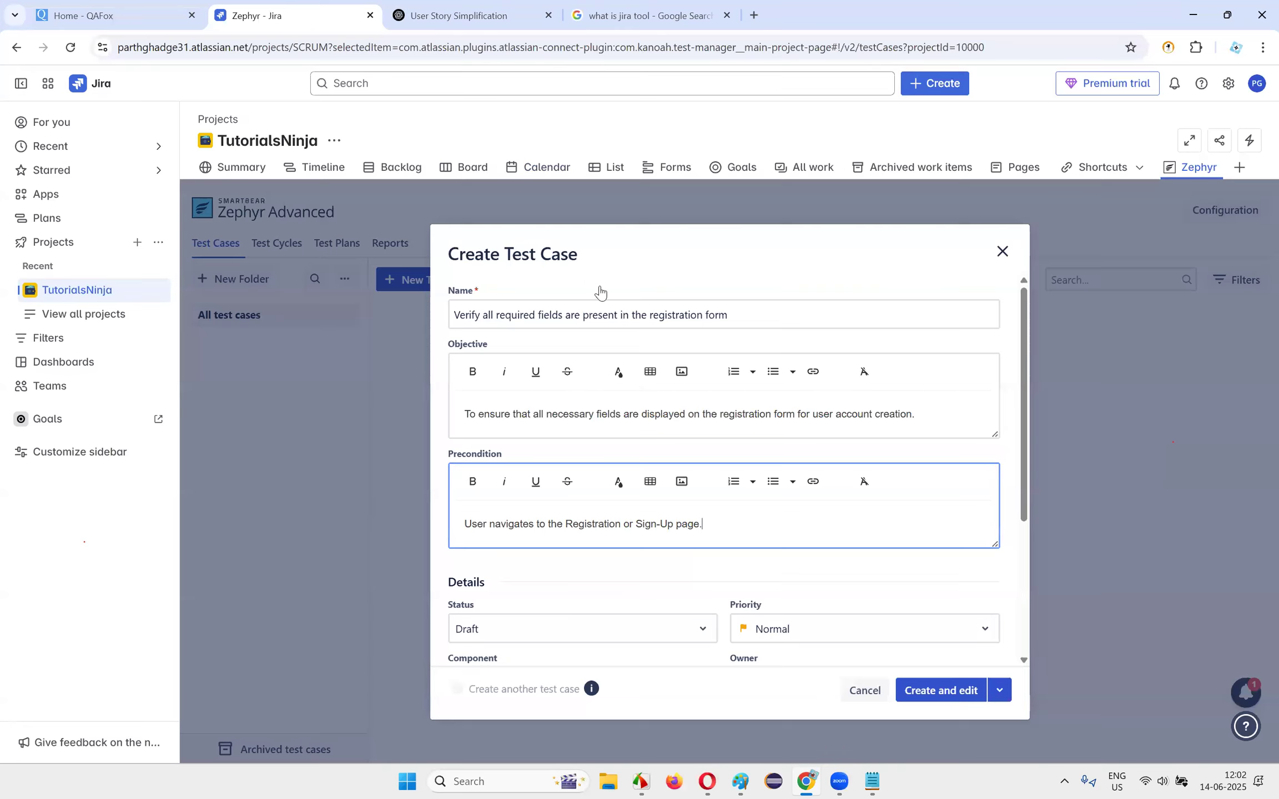
{"action": "left_click", "coordinate": [766, 321]}
{"action": "left_click", "coordinate": [626, 407]}
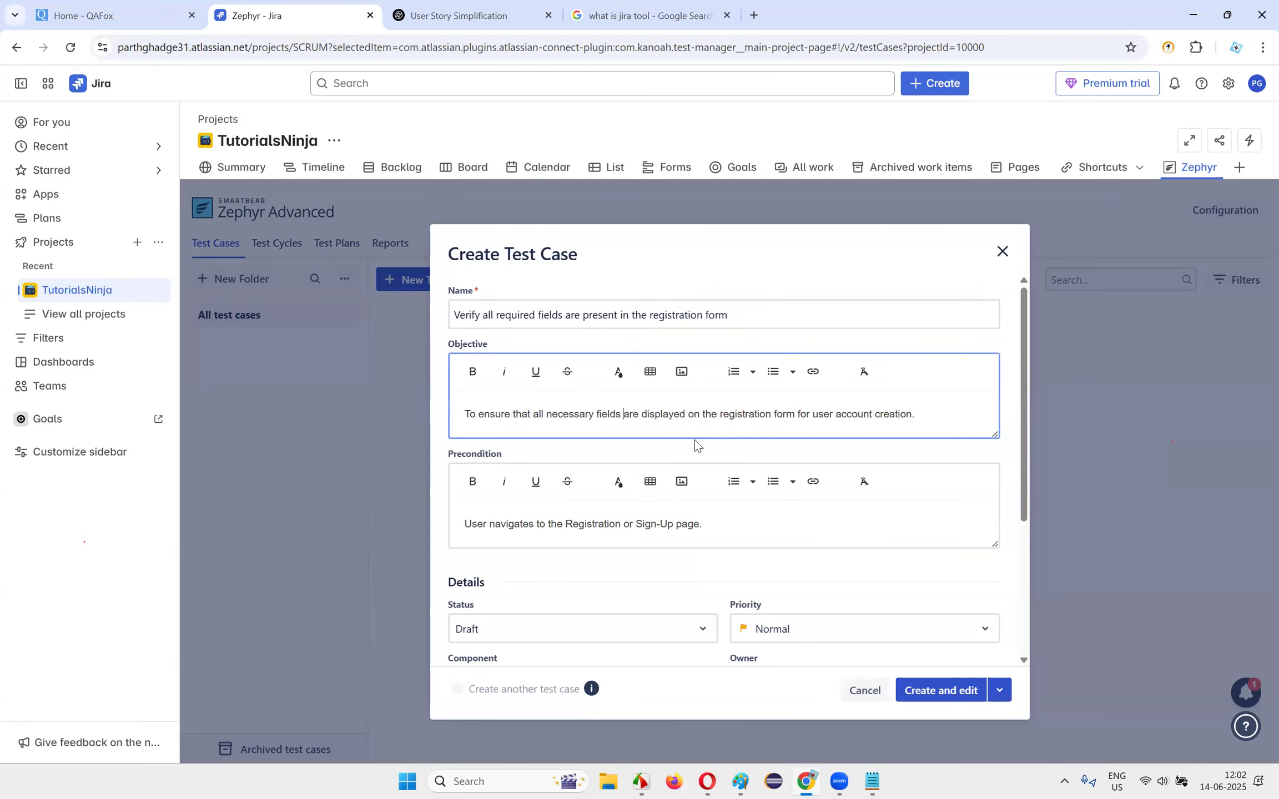
{"action": "scroll", "coordinate": [694, 444], "scroll_direction": "down", "scroll_amount": 4}
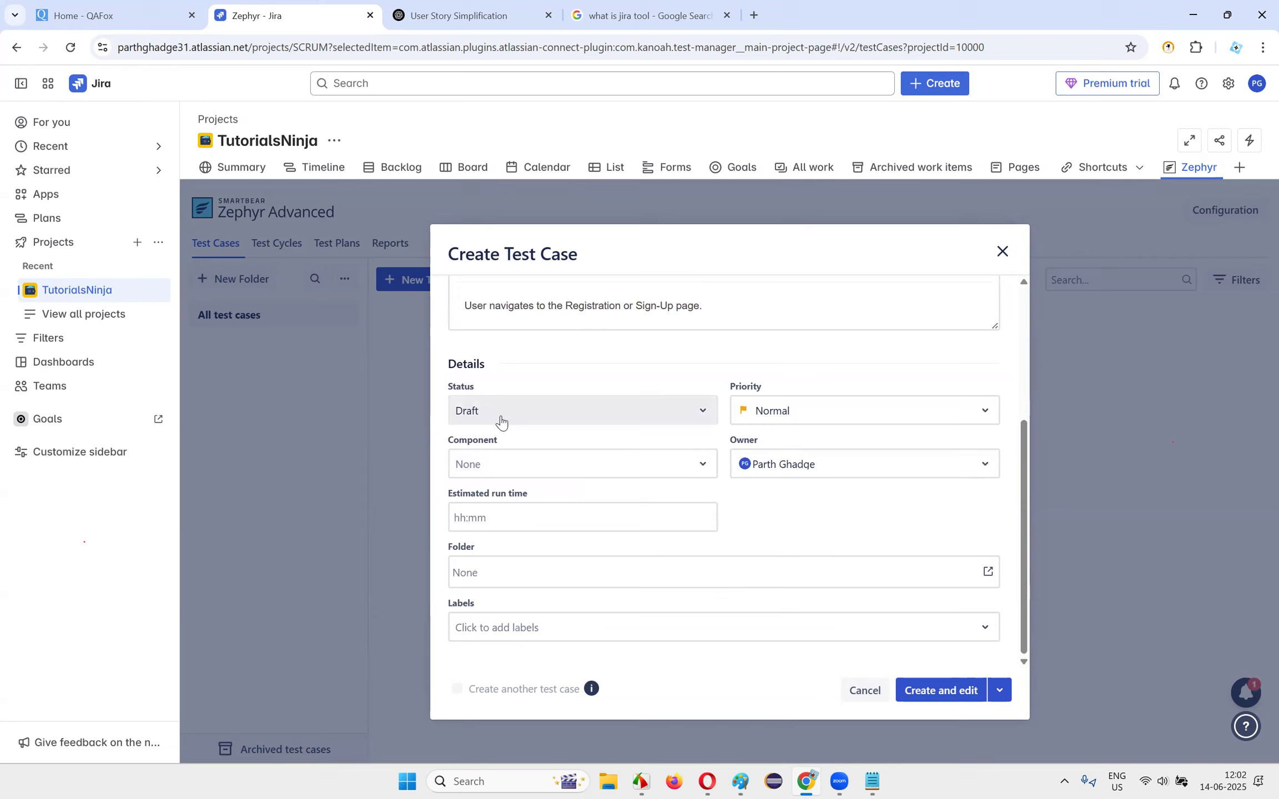
{"action": "left_click", "coordinate": [505, 415]}
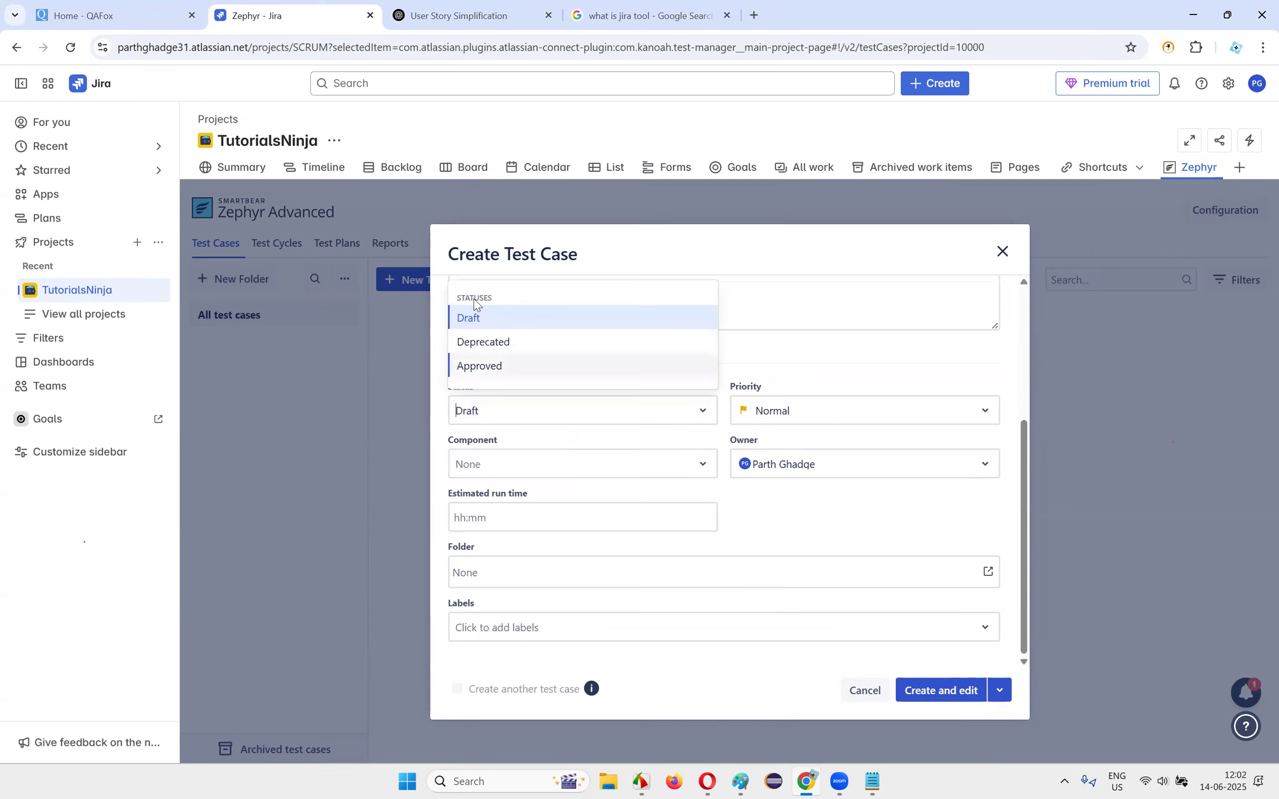
{"action": "left_click", "coordinate": [469, 318]}
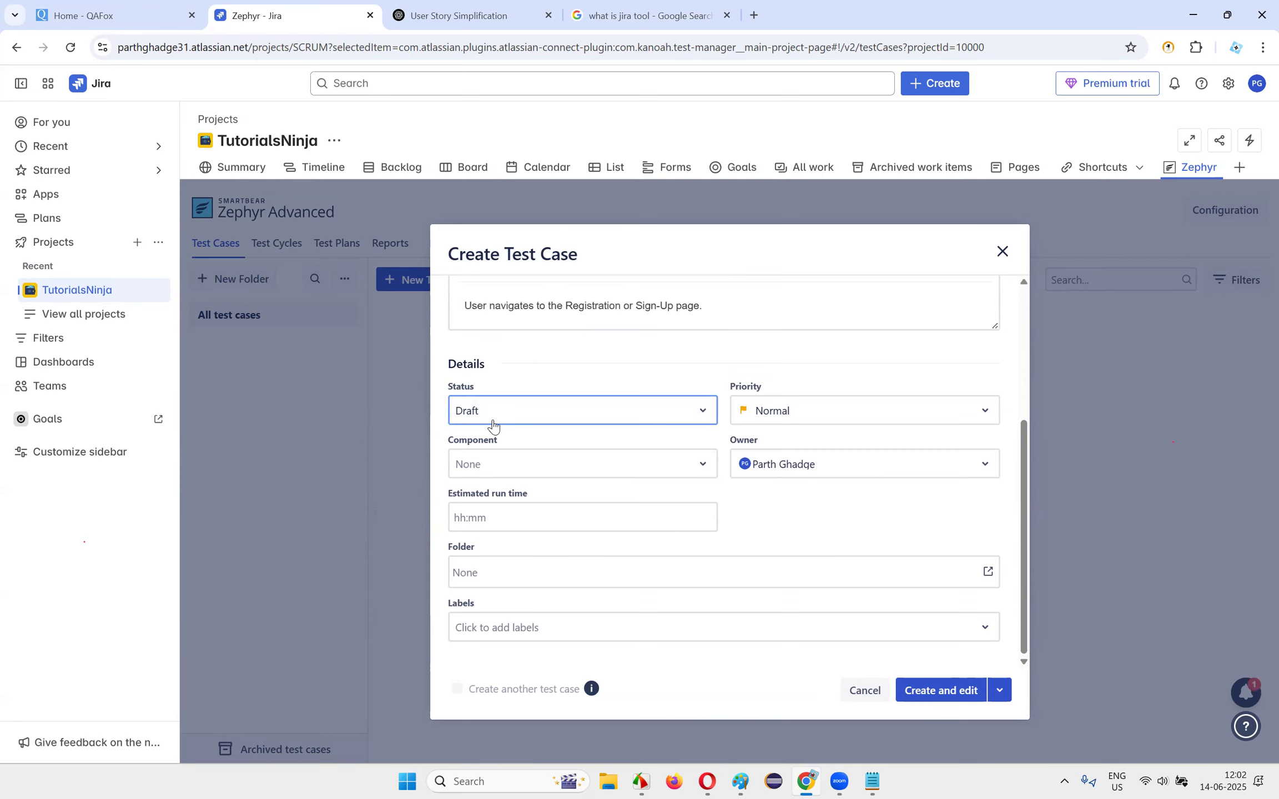
- Review the Name, Objective, Precondition and Details fields of the test case before creating it
{"action": "scroll", "coordinate": [628, 344], "scroll_direction": "up", "scroll_amount": 3}
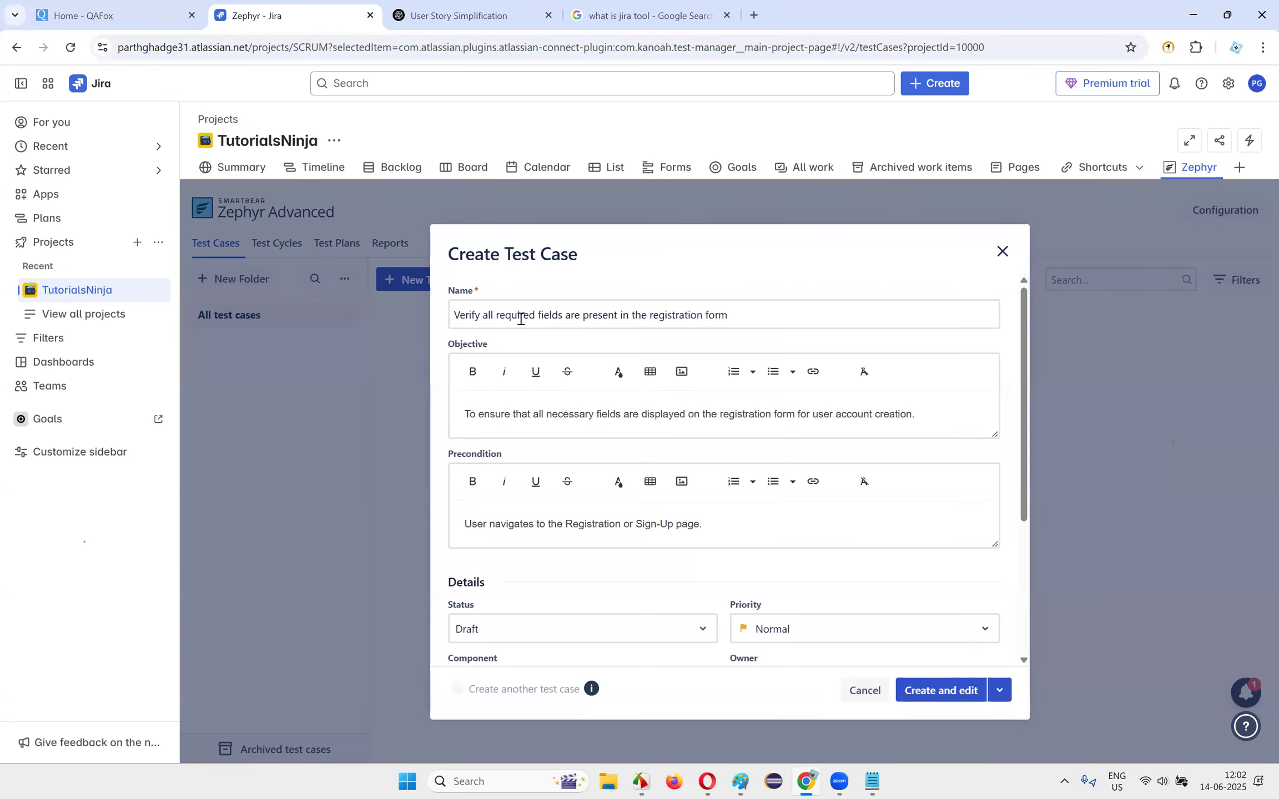
{"action": "left_click_drag", "start_coordinate": [521, 318], "coordinate": [662, 448]}
{"action": "scroll", "coordinate": [572, 515], "scroll_direction": "down", "scroll_amount": 2}
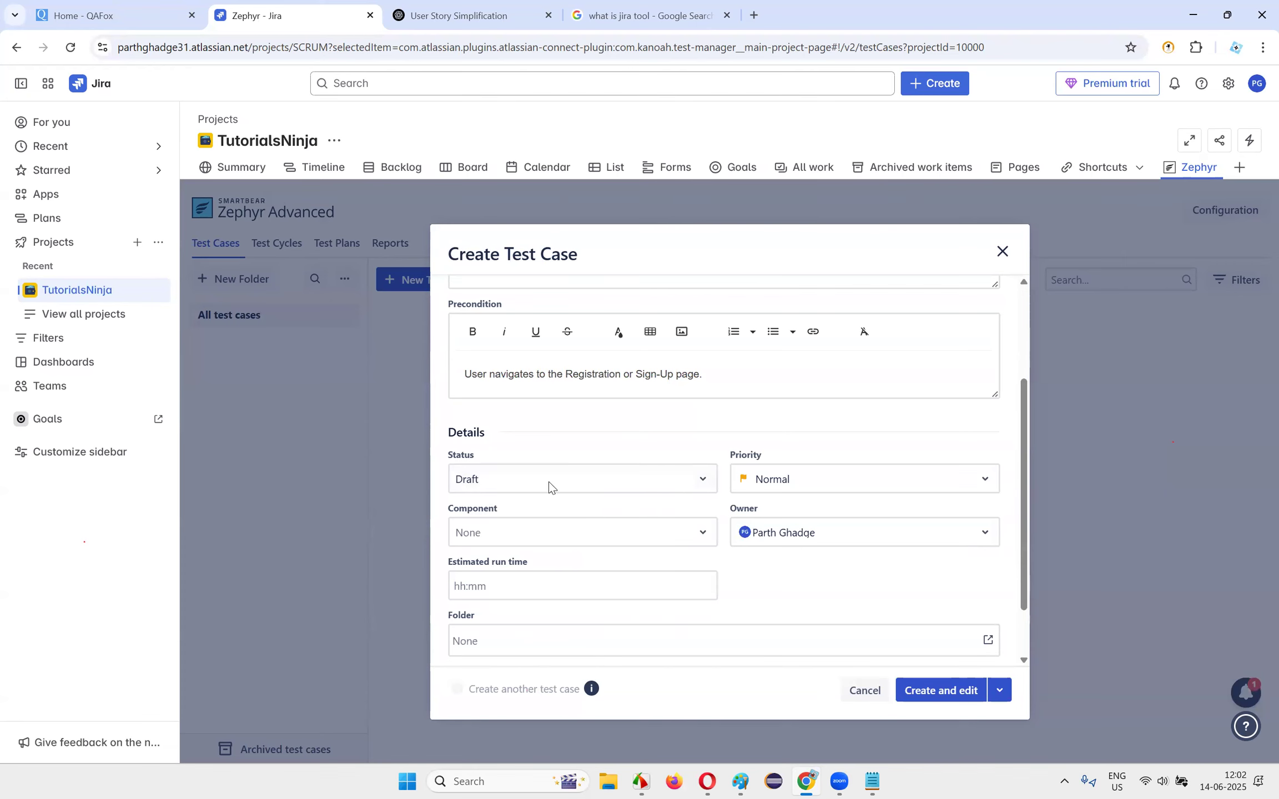
{"action": "scroll", "coordinate": [552, 485], "scroll_direction": "up", "scroll_amount": 2}
{"action": "left_click_drag", "start_coordinate": [465, 316], "coordinate": [788, 323]}
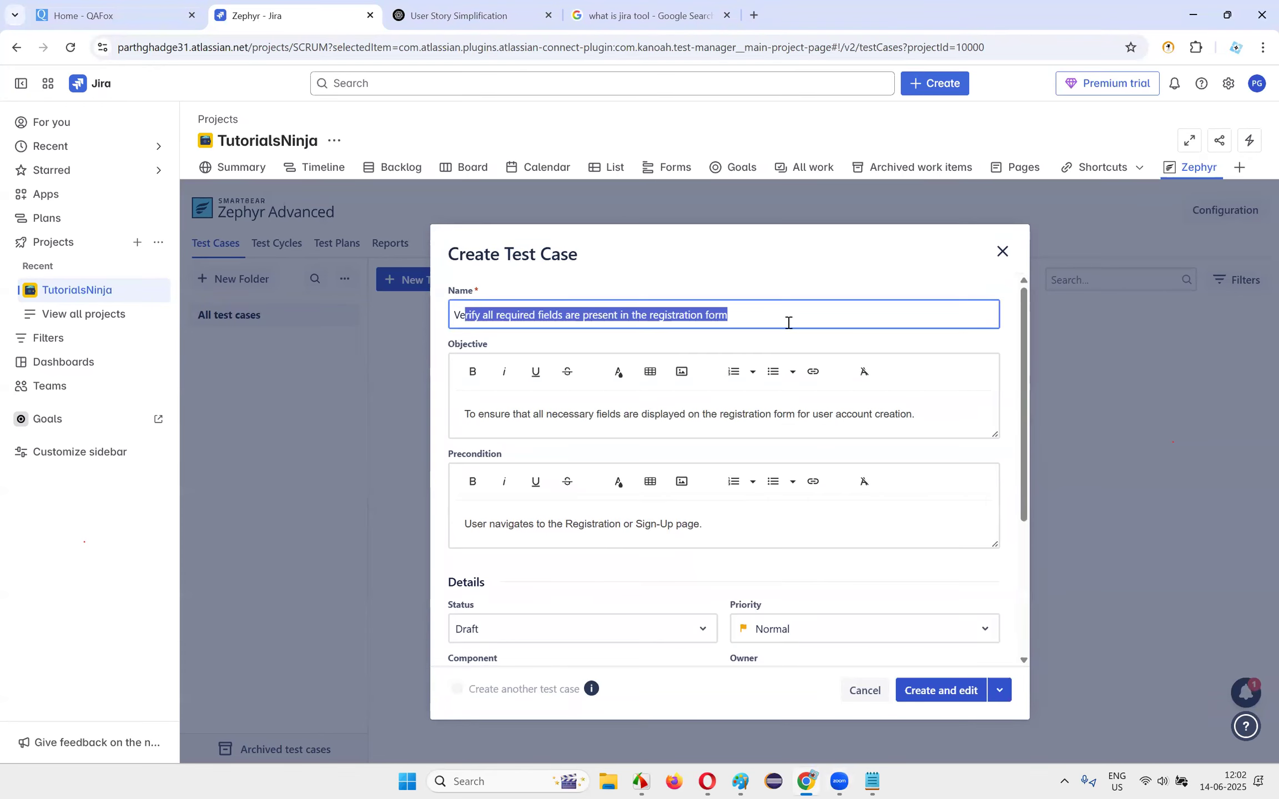
{"action": "left_click", "coordinate": [719, 405]}
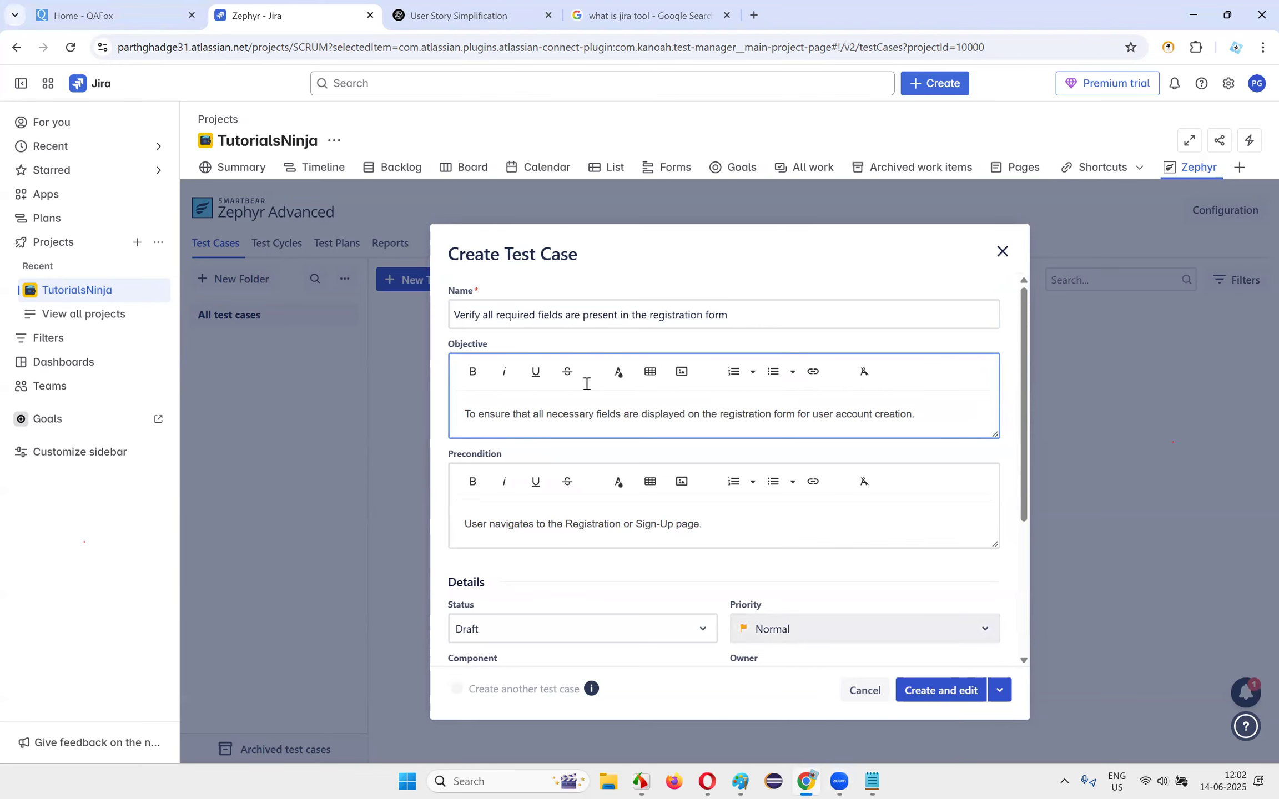
{"action": "scroll", "coordinate": [739, 459], "scroll_direction": "down", "scroll_amount": 3}
{"action": "scroll", "coordinate": [741, 456], "scroll_direction": "up", "scroll_amount": 2}
{"action": "scroll", "coordinate": [741, 455], "scroll_direction": "up", "scroll_amount": 1}
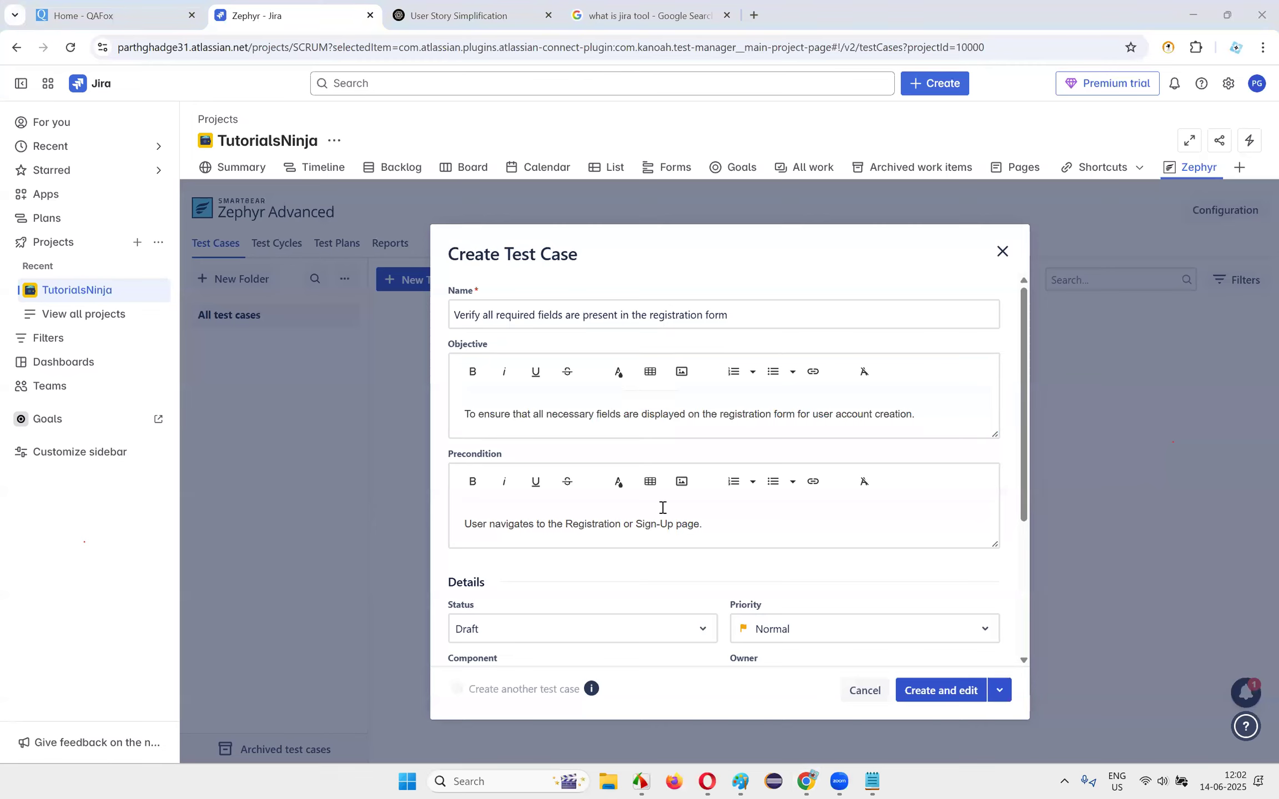
{"action": "left_click_drag", "start_coordinate": [702, 524], "coordinate": [443, 524]}
{"action": "triple_click", "coordinate": [573, 412]}
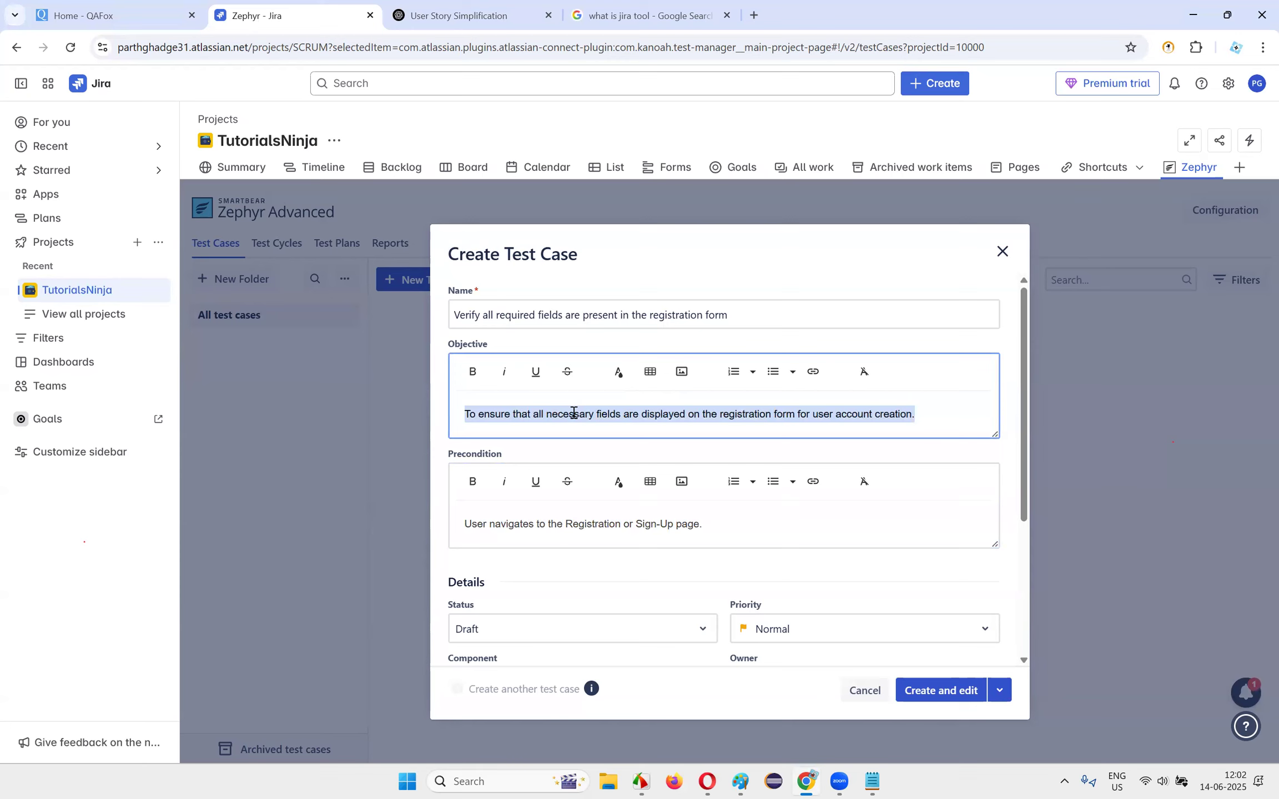
{"action": "left_click", "coordinate": [785, 321]}
{"action": "left_click_drag", "start_coordinate": [764, 320], "coordinate": [423, 314]}
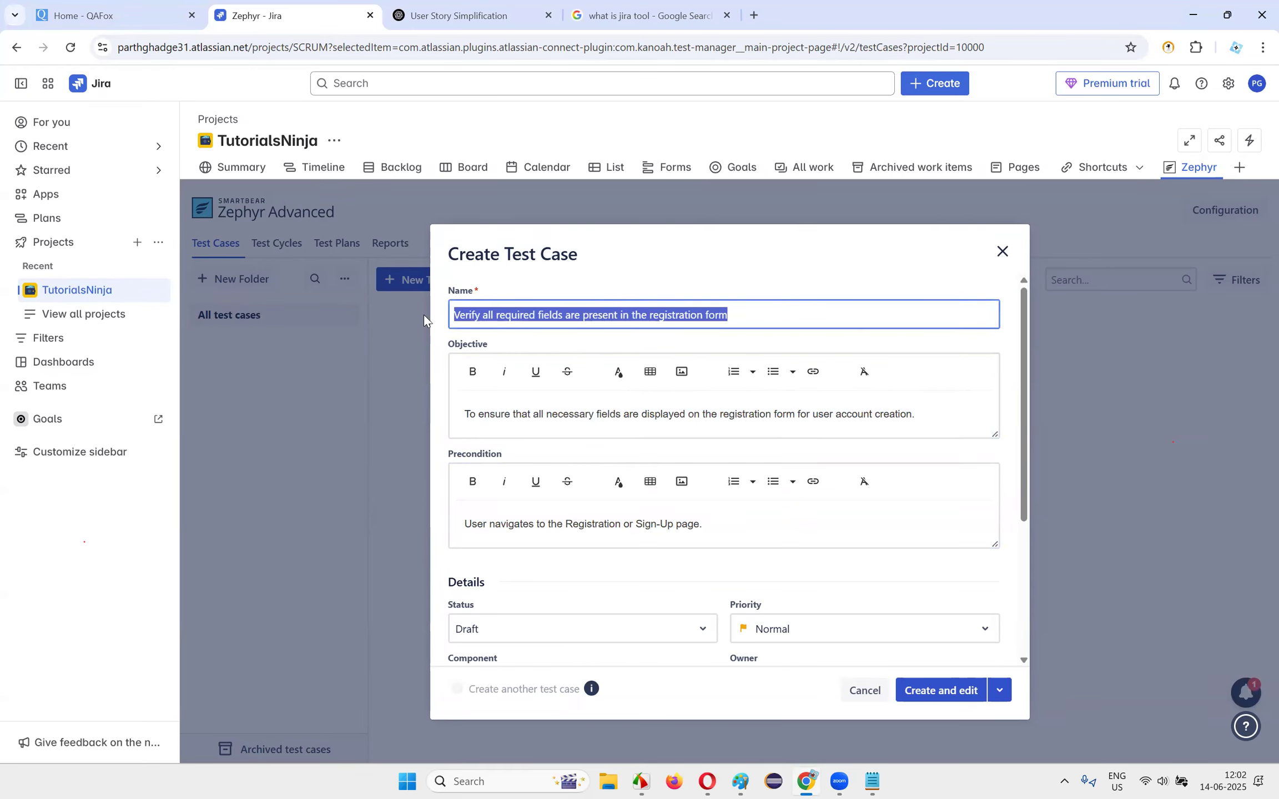
{"action": "left_click_drag", "start_coordinate": [711, 528], "coordinate": [414, 502]}
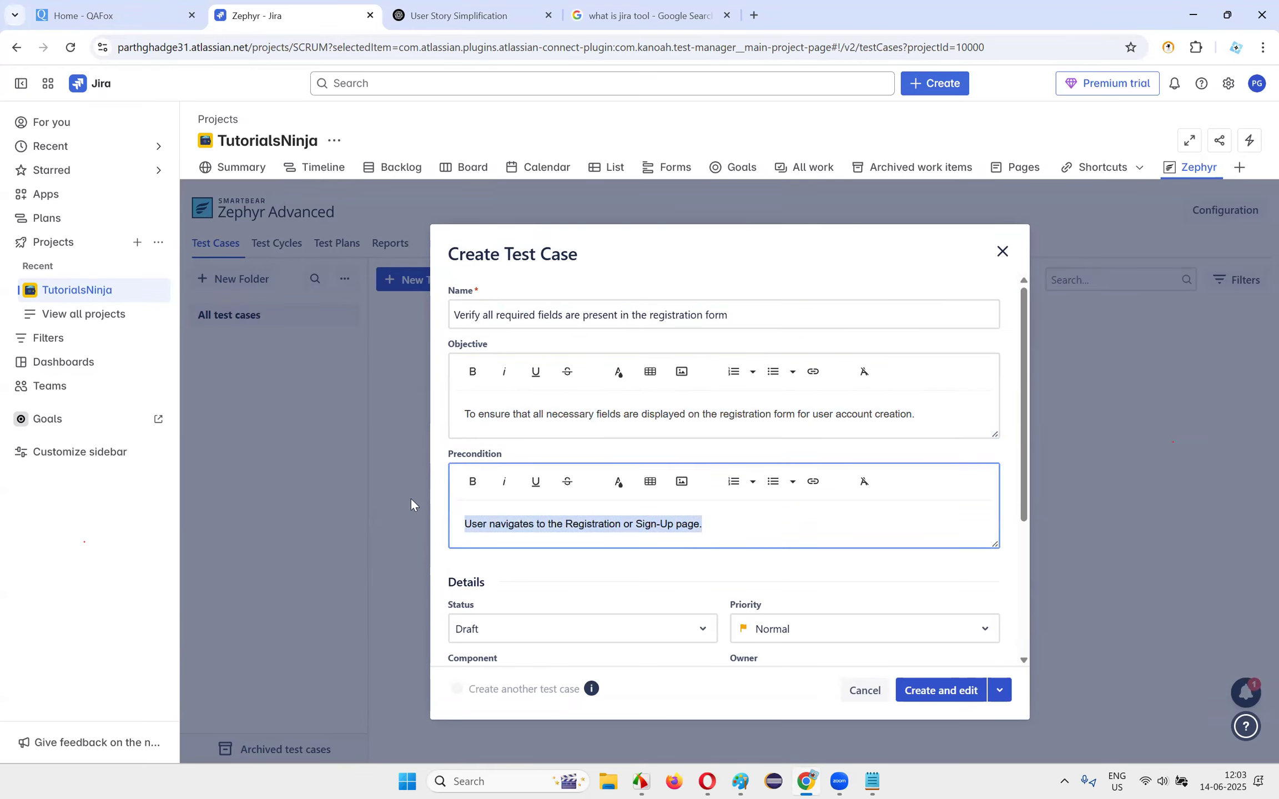
{"action": "left_click", "coordinate": [602, 314]}
{"action": "triple_click", "coordinate": [747, 317]}
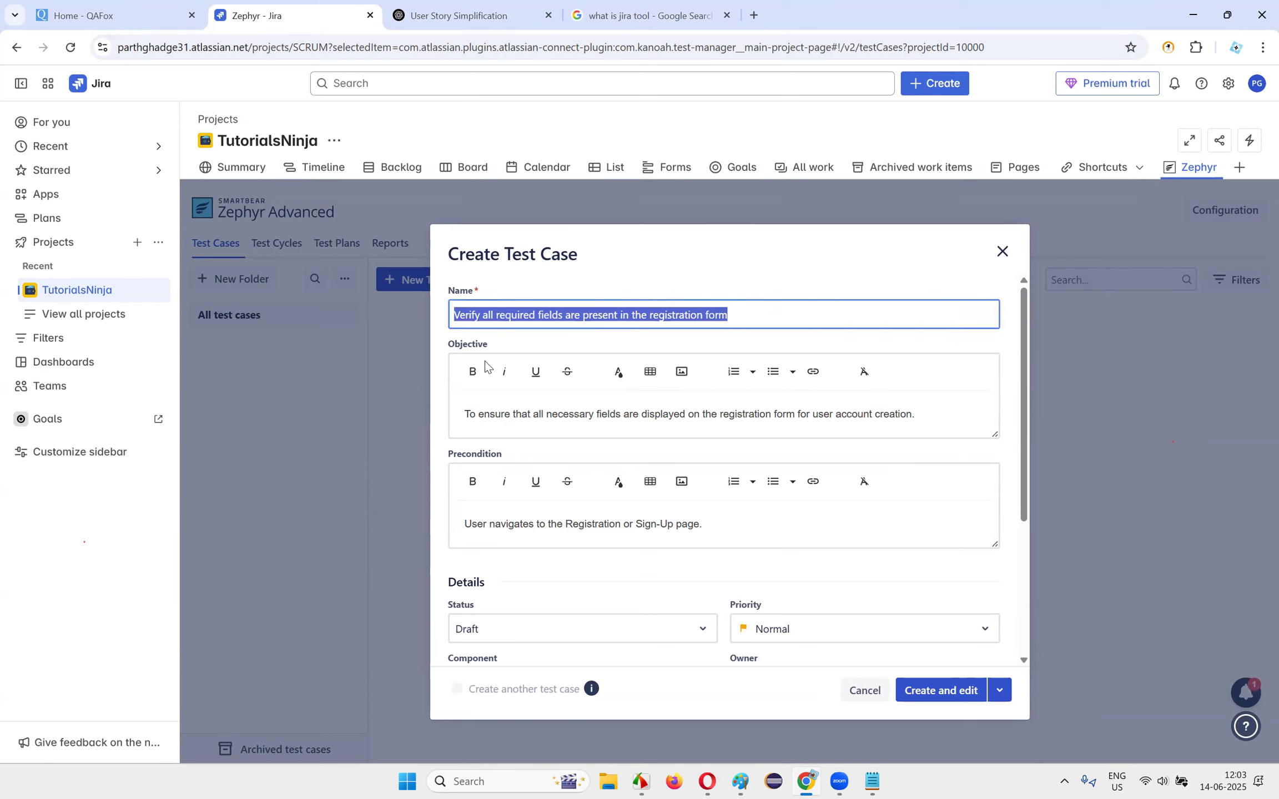
{"action": "left_click", "coordinate": [773, 484]}
{"action": "left_click", "coordinate": [773, 483]}
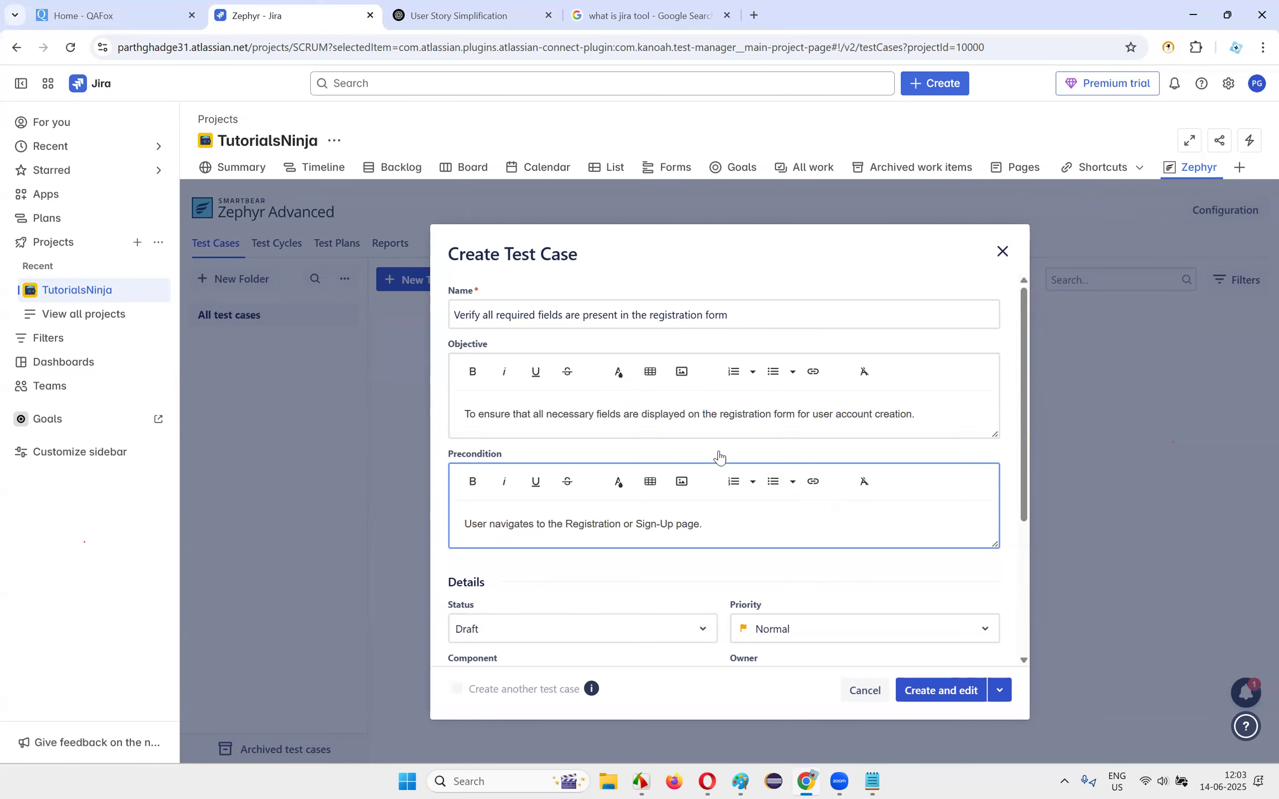
- Switch to Paint and add below the Admin Team box: "Test cases will be written by Software Testers, but needs to be reviewed & approved by Product Owner"
{"action": "left_click", "coordinate": [741, 781]}
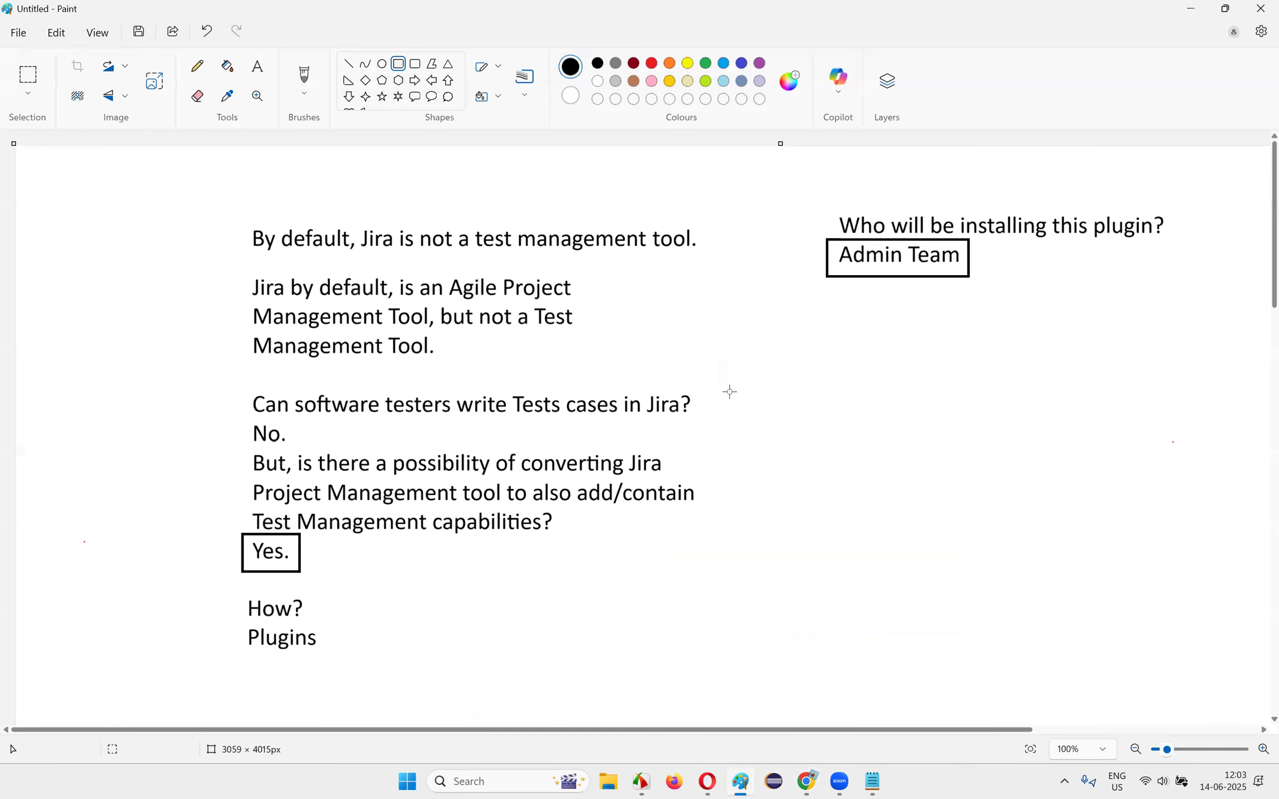
{"action": "left_click", "coordinate": [257, 66]}
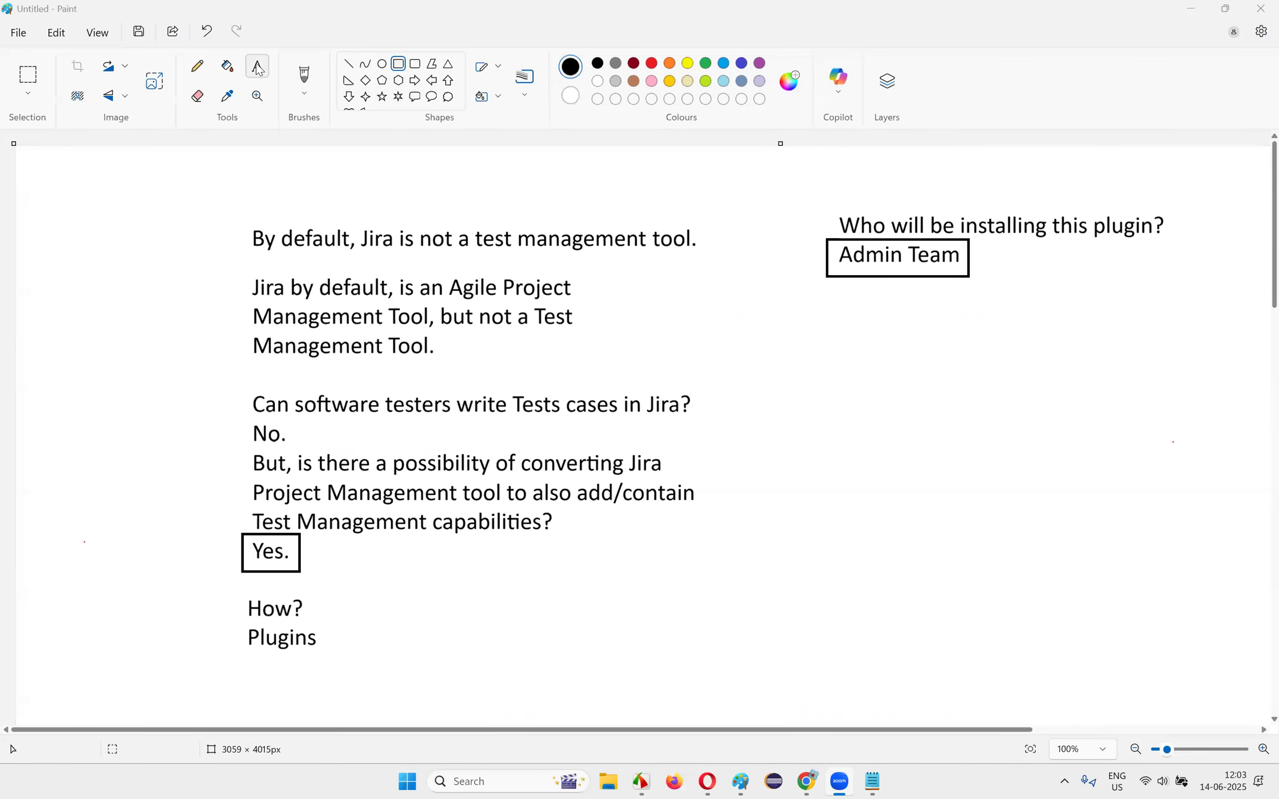
{"action": "left_click", "coordinate": [829, 303]}
{"action": "left_click_drag", "start_coordinate": [1064, 428], "coordinate": [1143, 432]}
{"action": "type", "text": "Tes"}
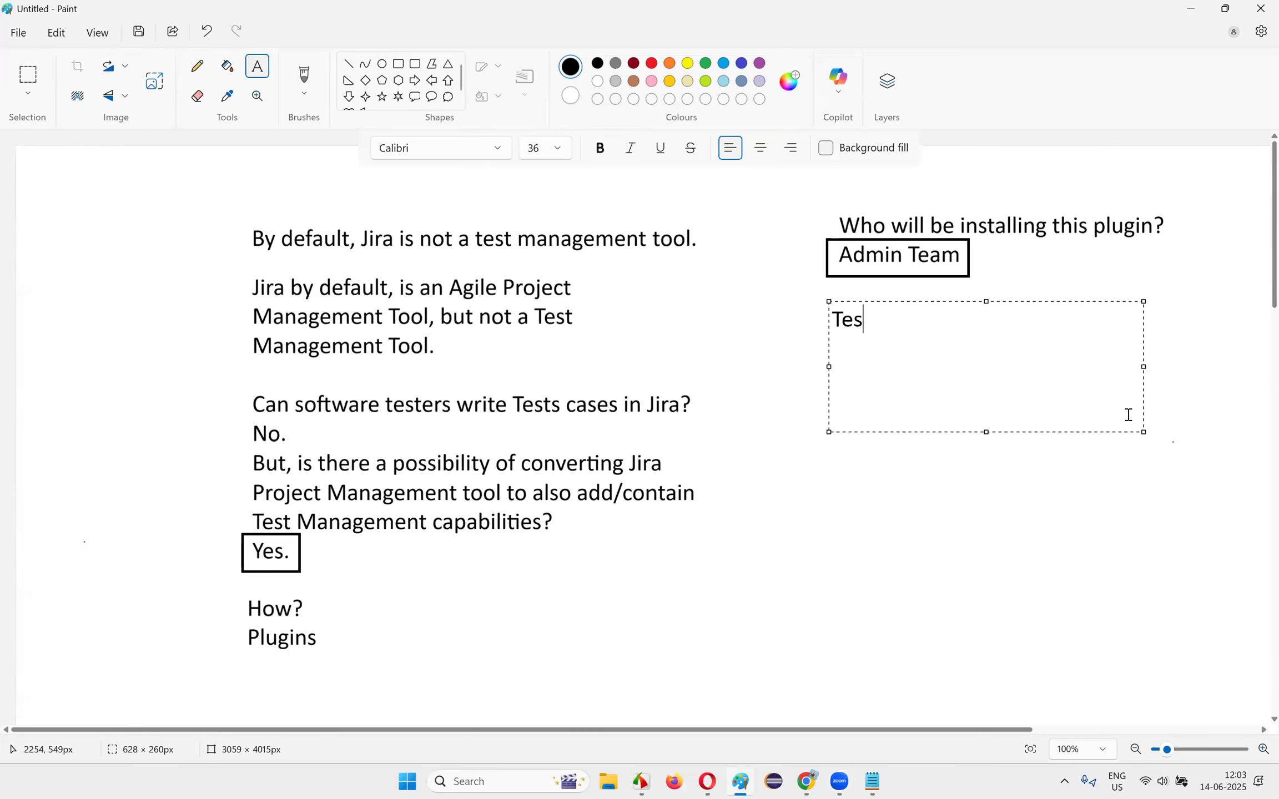
{"action": "type", "text": "t cases will be "}
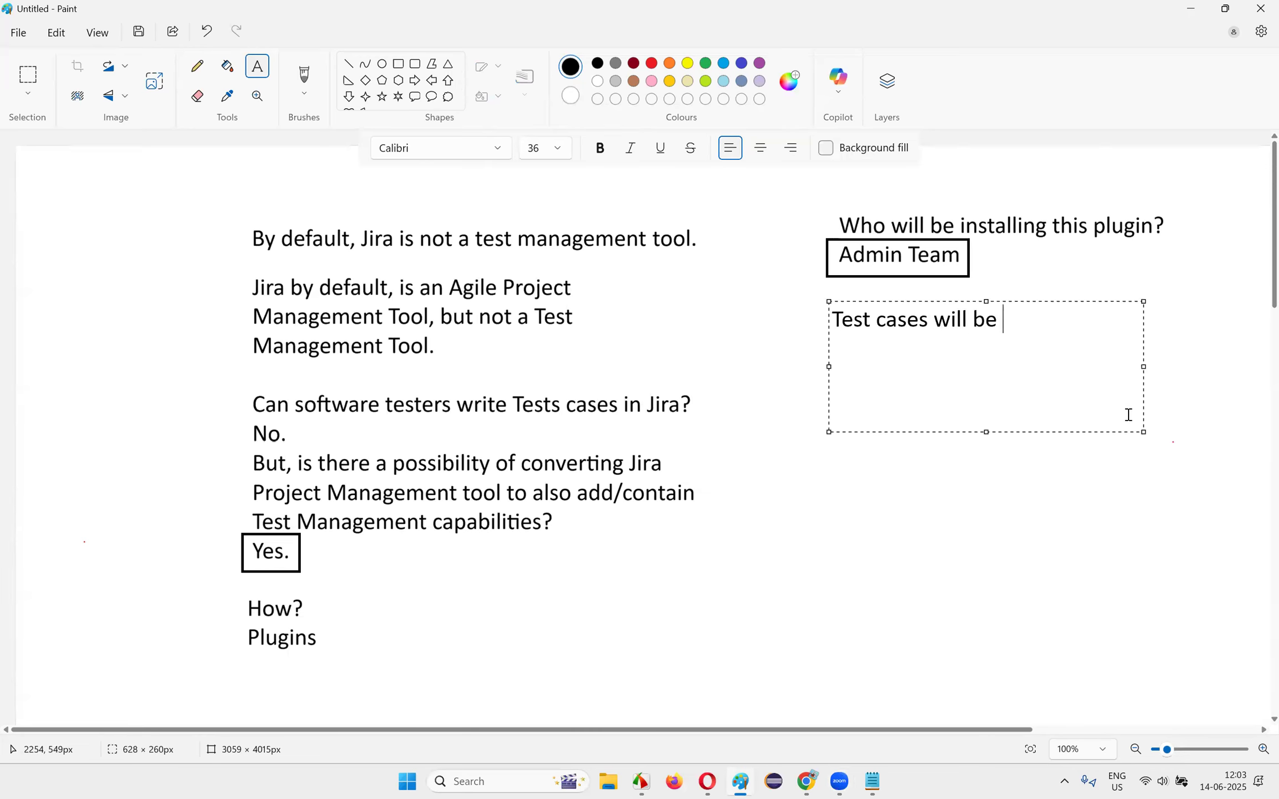
{"action": "type", "text": "written by "}
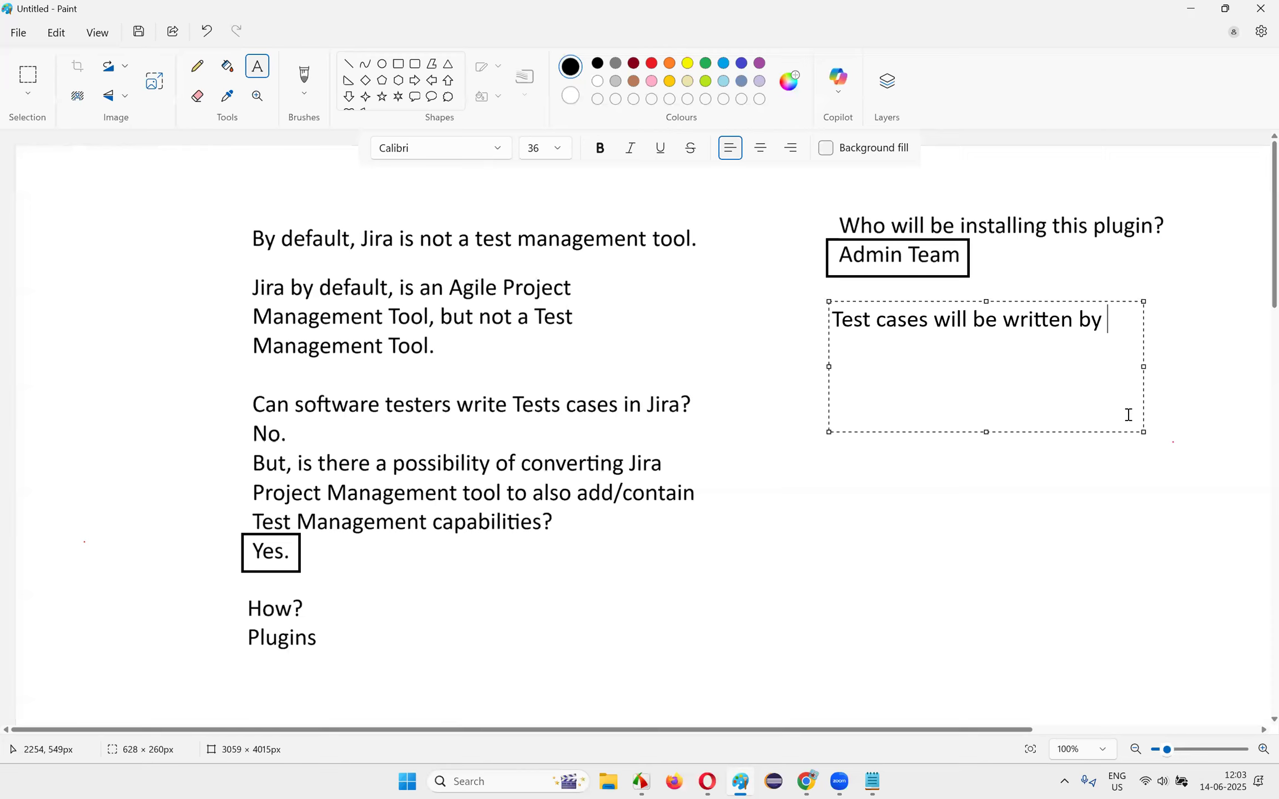
{"action": "type", "text": "Software Testers, but ne"}
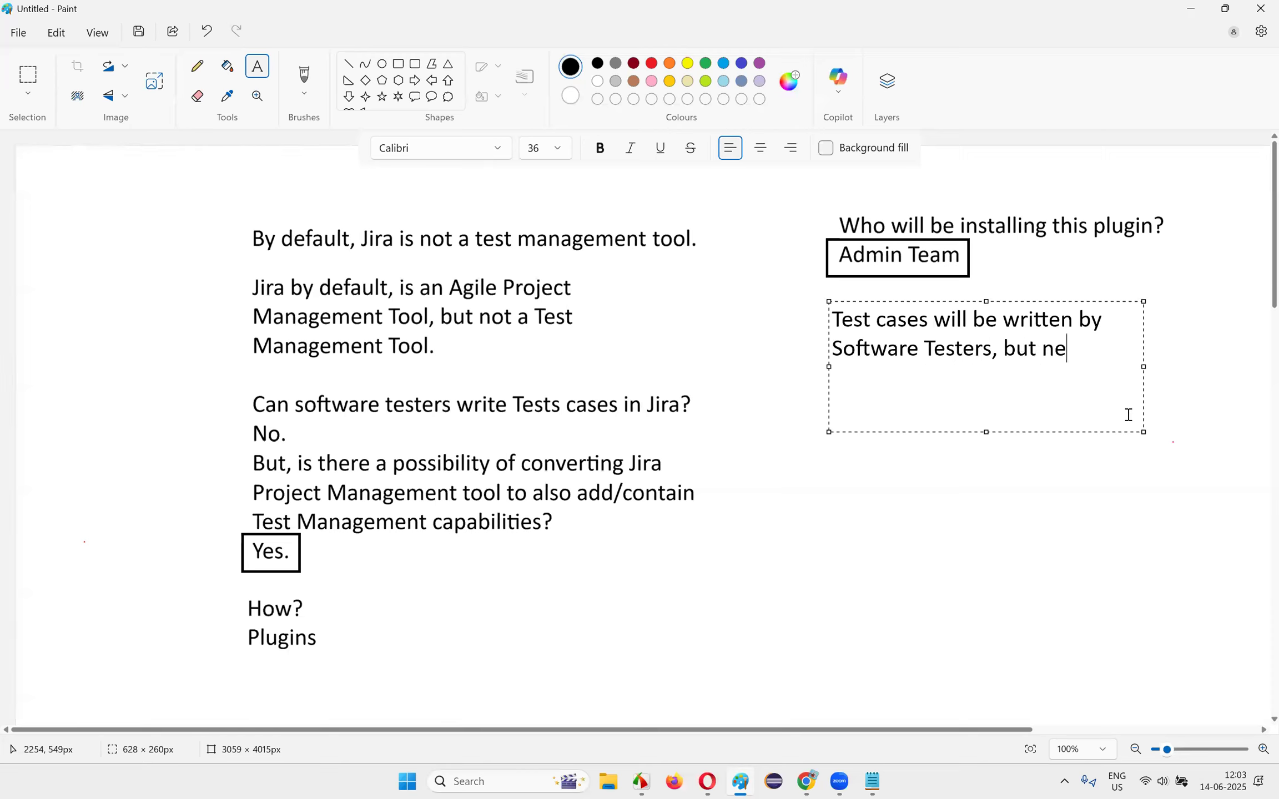
{"action": "type", "text": "eds to be reviewed"}
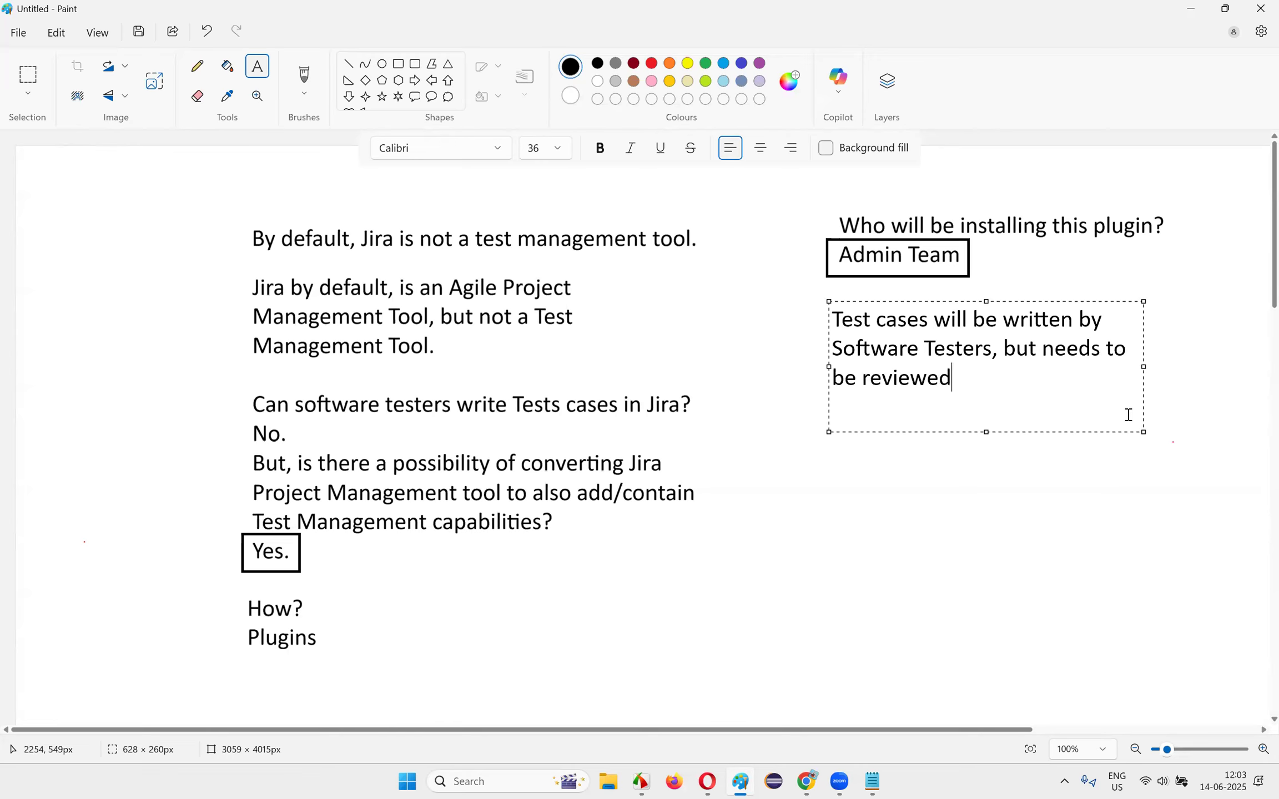
{"action": "type", "text": " & A"}
{"action": "key", "text": "BackSpace"}
{"action": "type", "text": "approv"}
{"action": "key", "text": "BackSpace"}
{"action": "type", "text": "ved by Produ"}
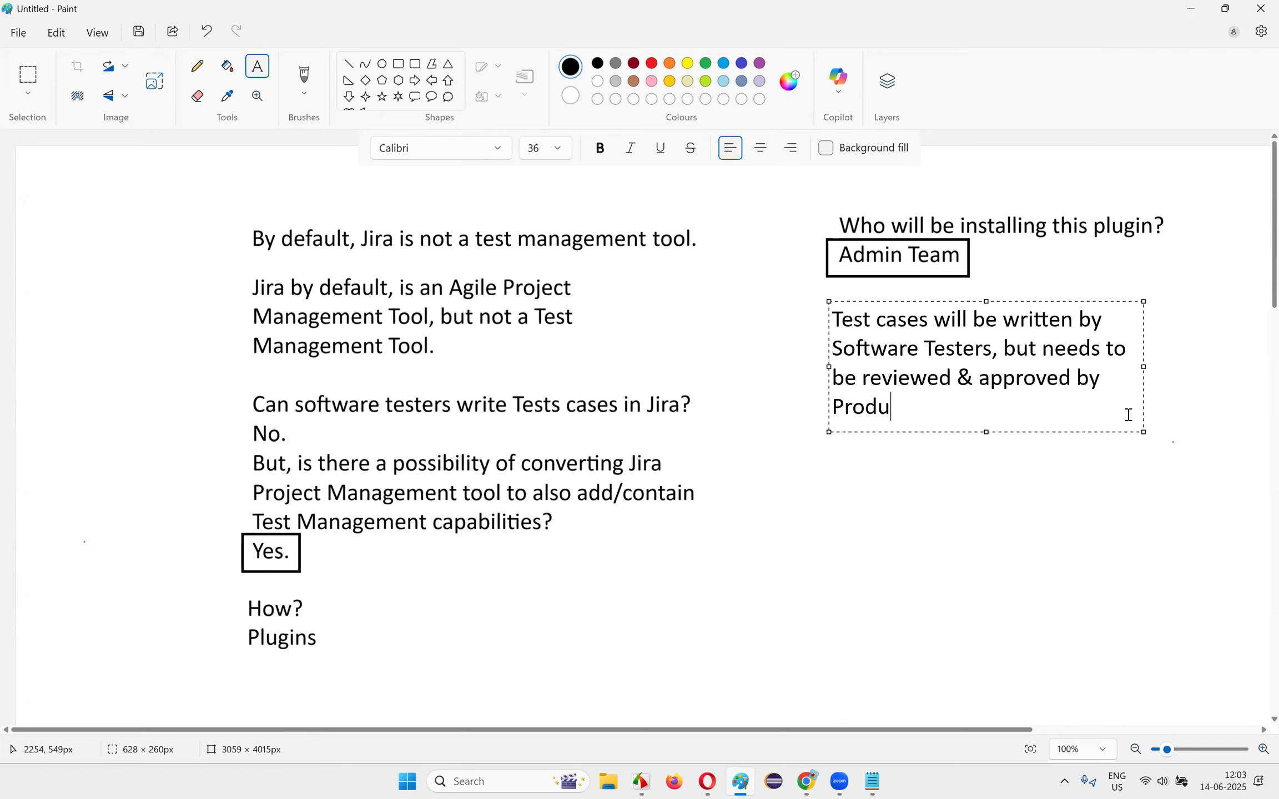
{"action": "type", "text": "ct Owner"}
{"action": "left_click", "coordinate": [1033, 455]}
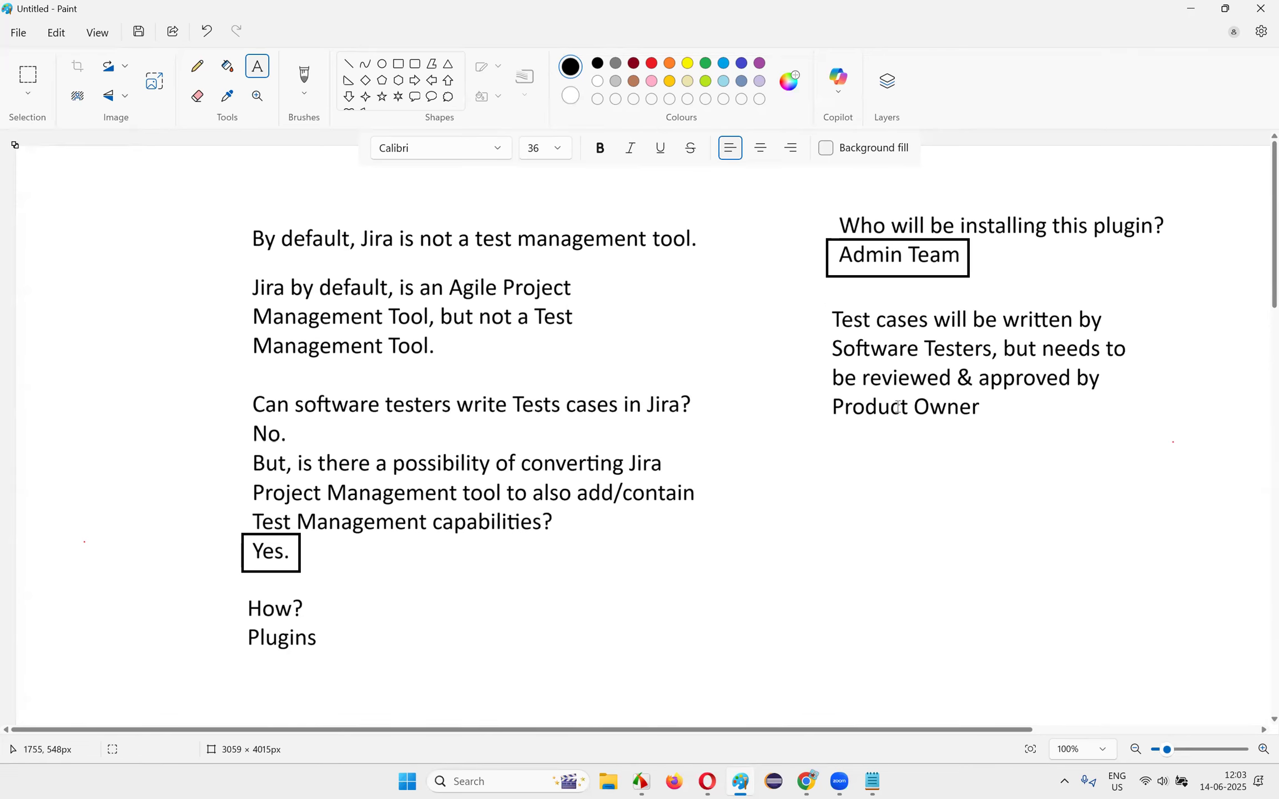
{"action": "left_click", "coordinate": [612, 95]}
- Return to Zephyr's Create Test Case form in Chrome, keep the status at Draft and set the priority to High
{"action": "left_click", "coordinate": [811, 780]}
{"action": "scroll", "coordinate": [573, 481], "scroll_direction": "down", "scroll_amount": 3}
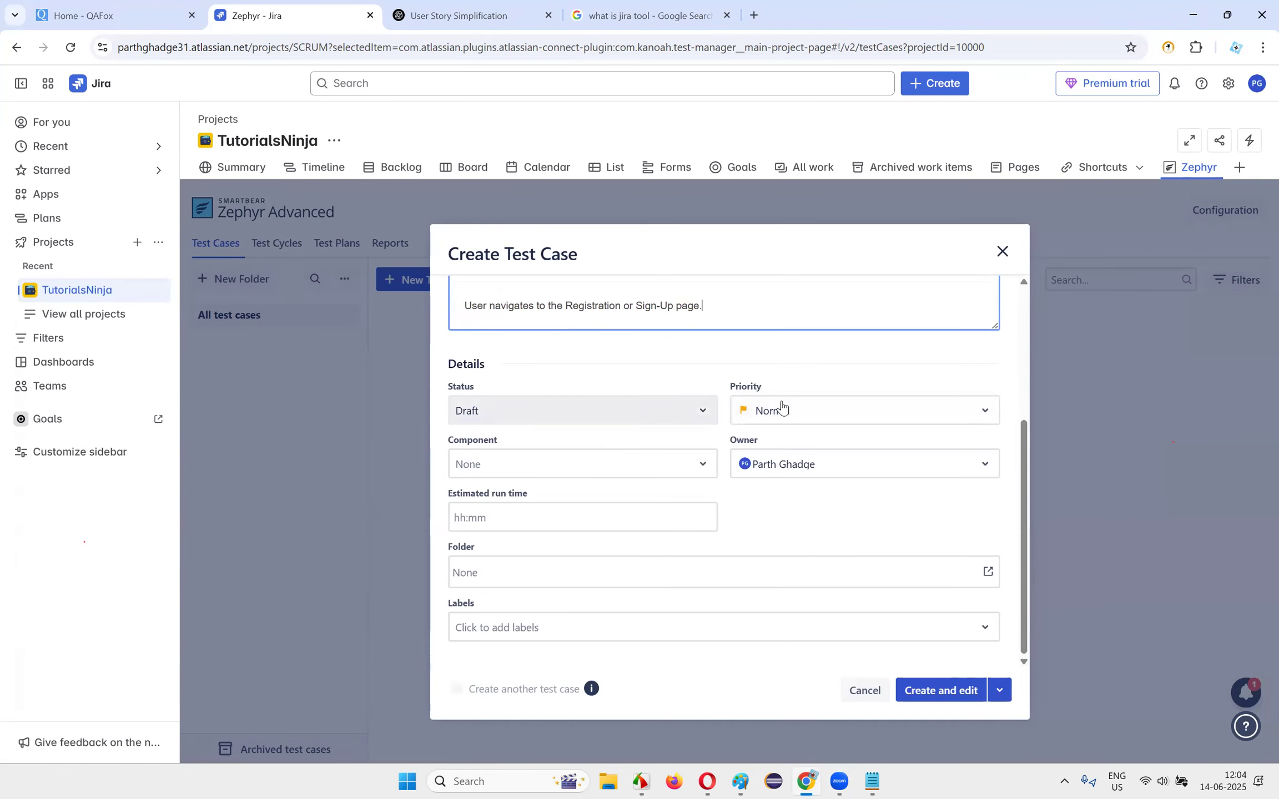
{"action": "left_click", "coordinate": [482, 419]}
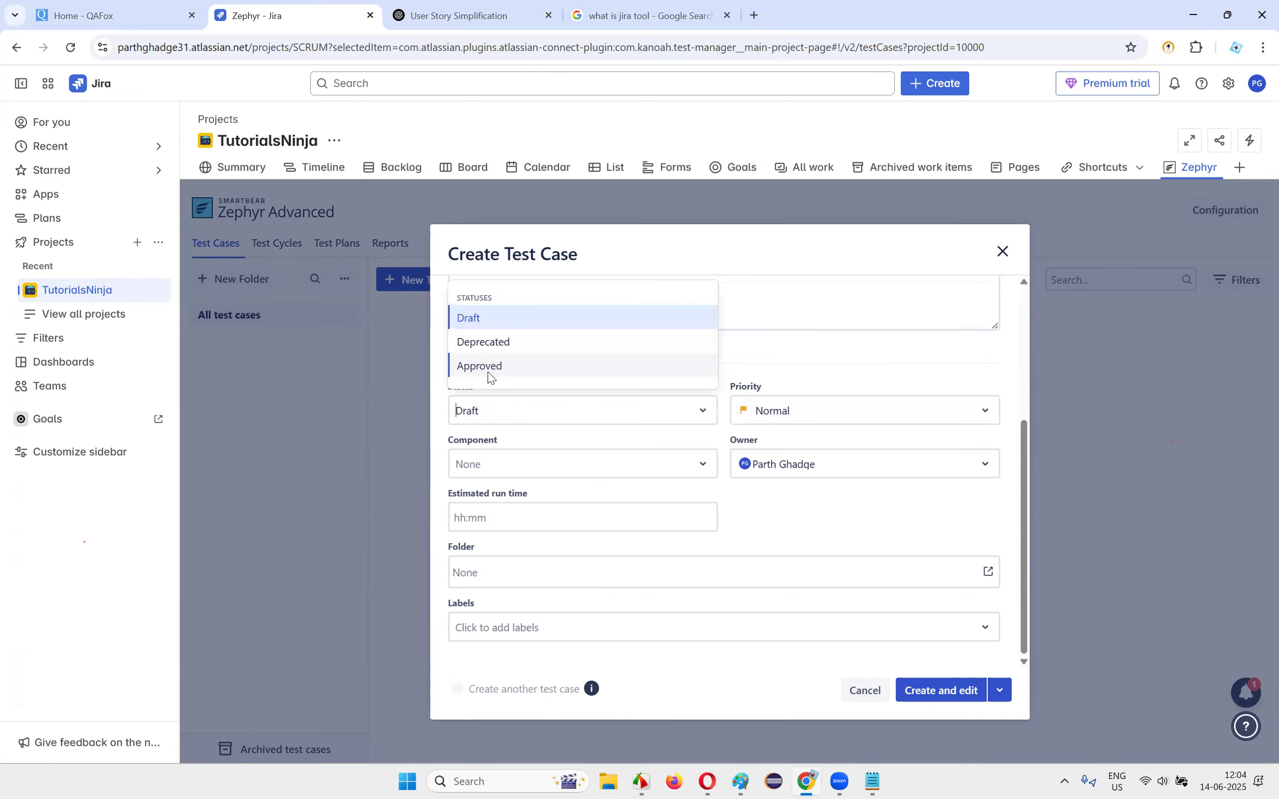
{"action": "left_click", "coordinate": [779, 361]}
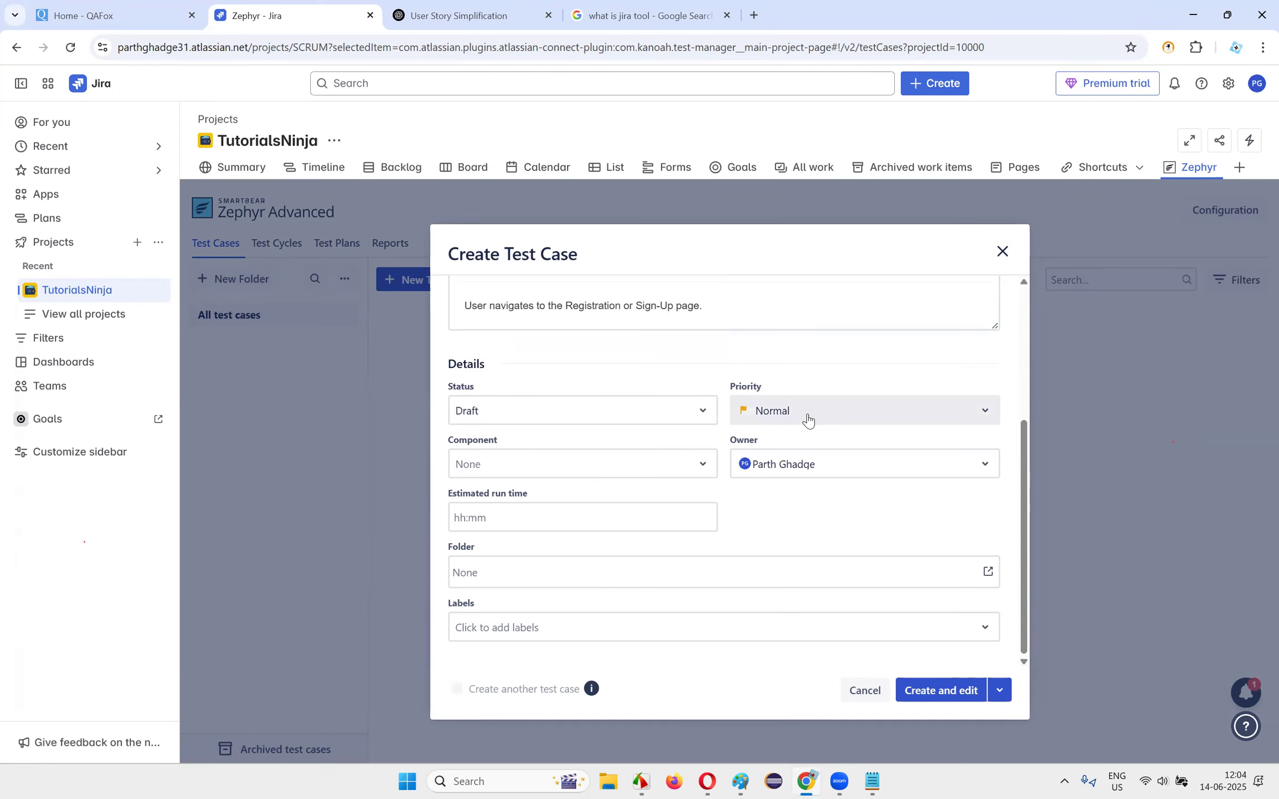
{"action": "scroll", "coordinate": [611, 322], "scroll_direction": "up", "scroll_amount": 4}
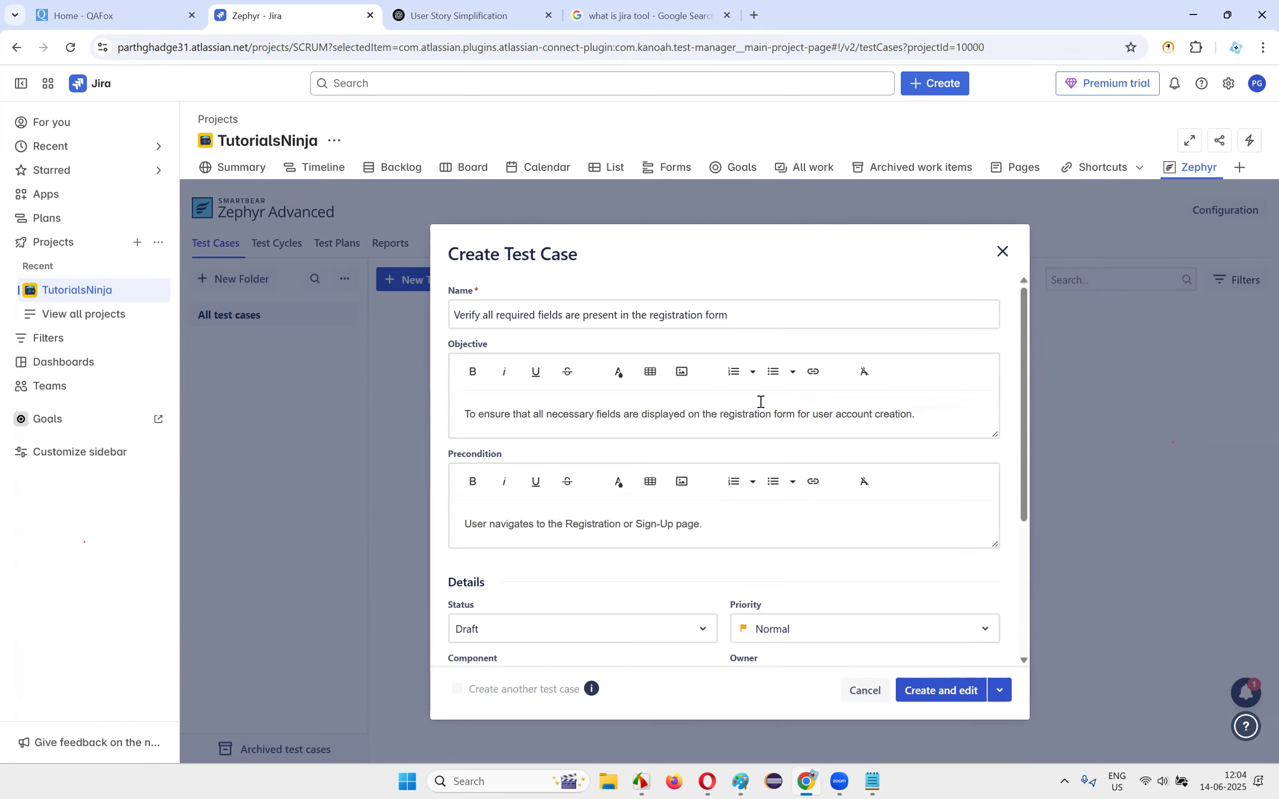
{"action": "scroll", "coordinate": [777, 408], "scroll_direction": "down", "scroll_amount": 4}
{"action": "left_click", "coordinate": [791, 423]}
{"action": "left_click", "coordinate": [799, 318]}
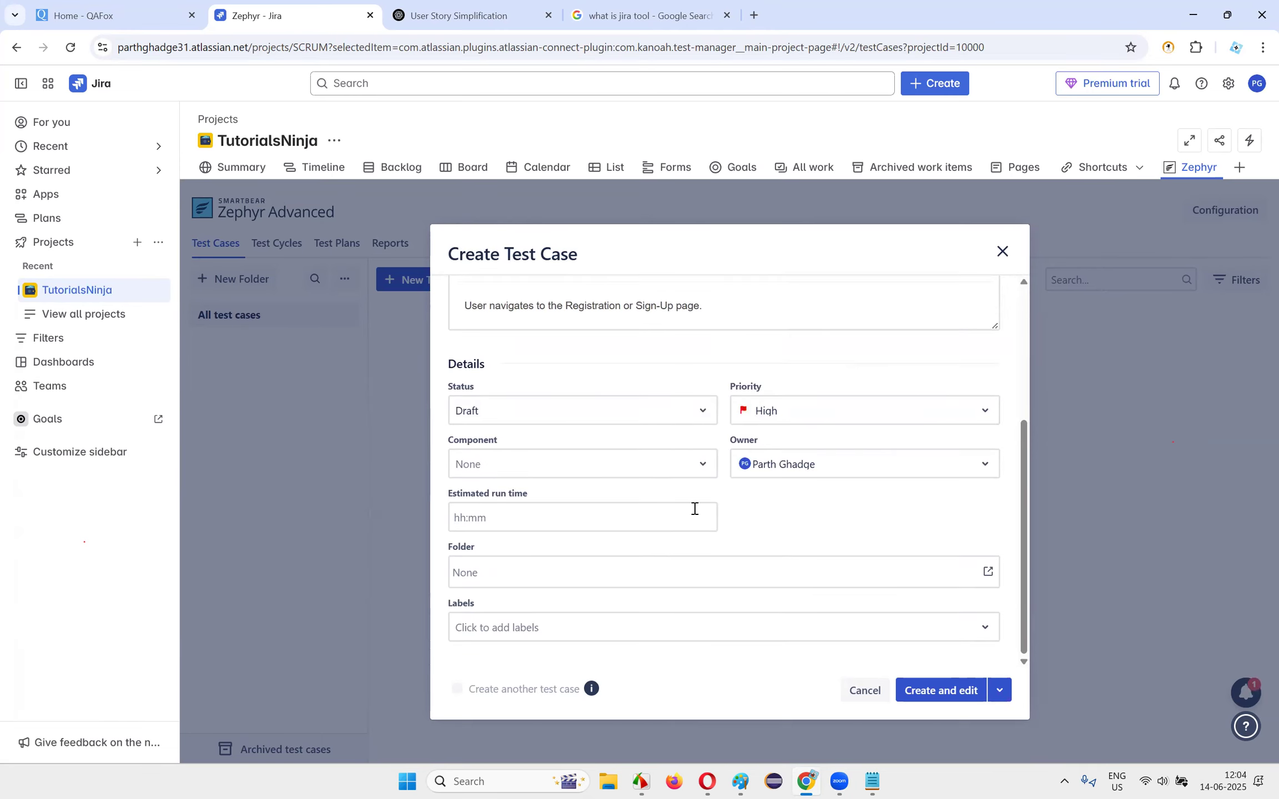
- Check the available Component options, the Estimated run time field and the test case name in the form
{"action": "left_click", "coordinate": [485, 469]}
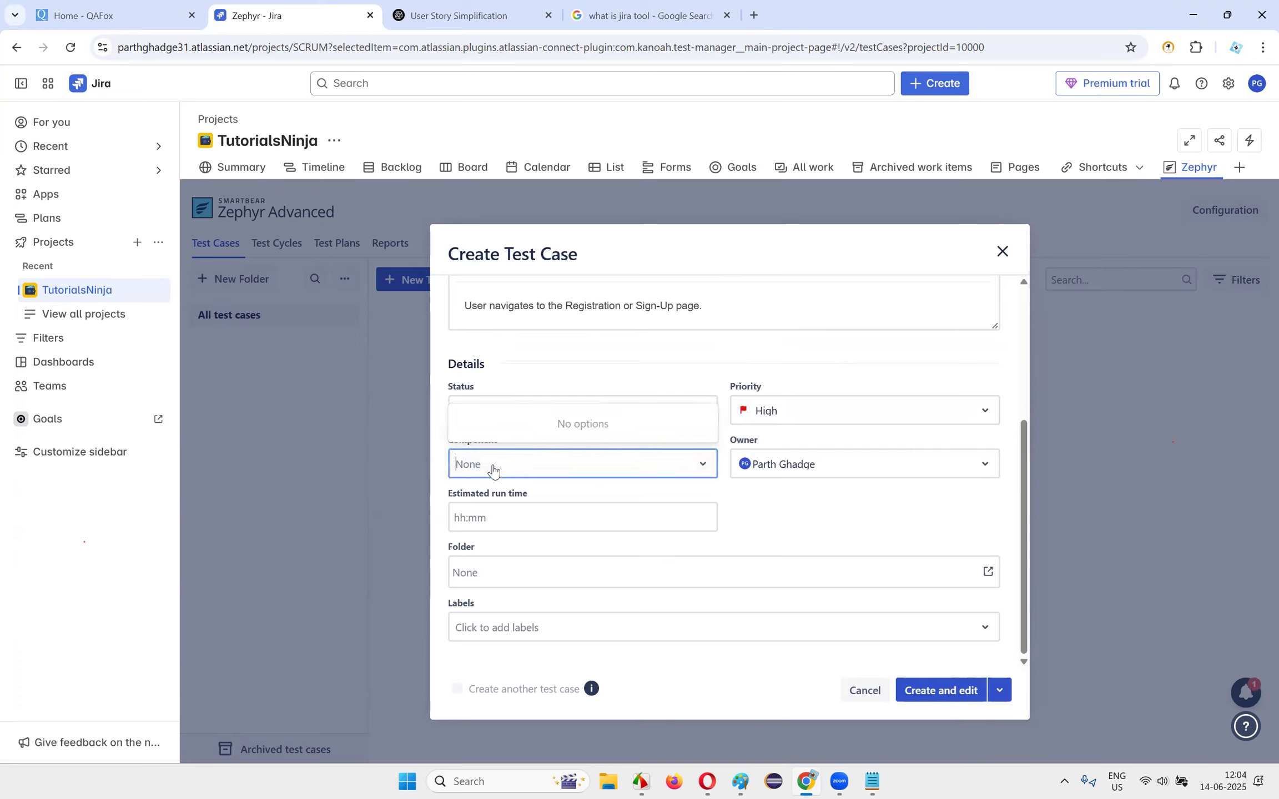
{"action": "left_click", "coordinate": [691, 491]}
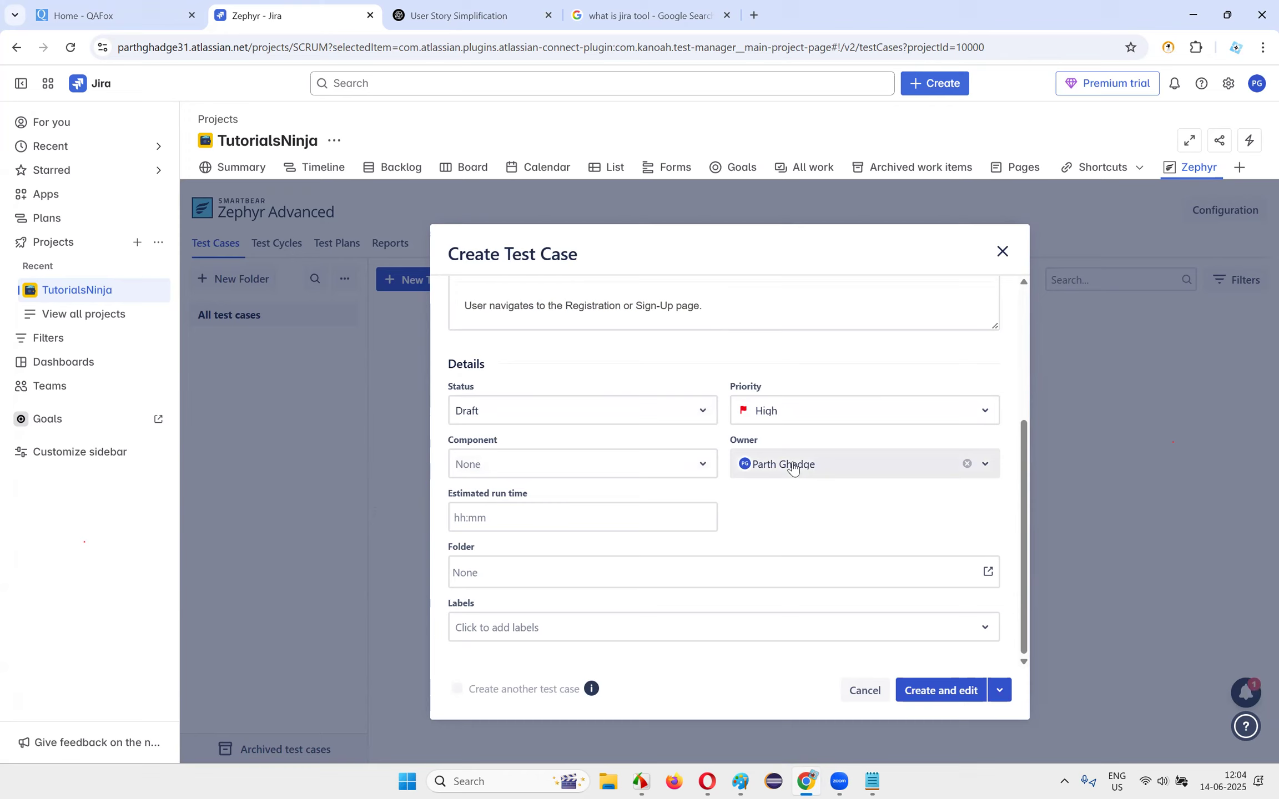
{"action": "left_click", "coordinate": [631, 507]}
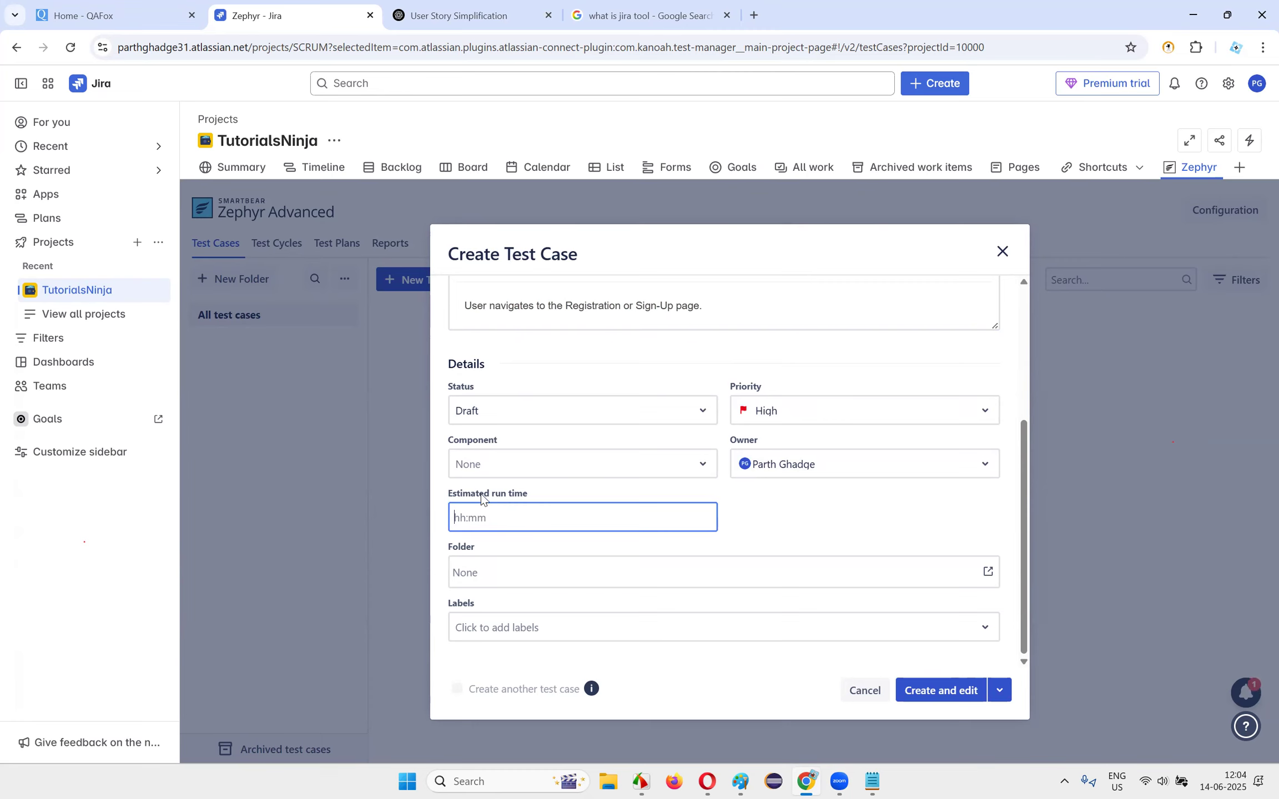
{"action": "left_click", "coordinate": [755, 527]}
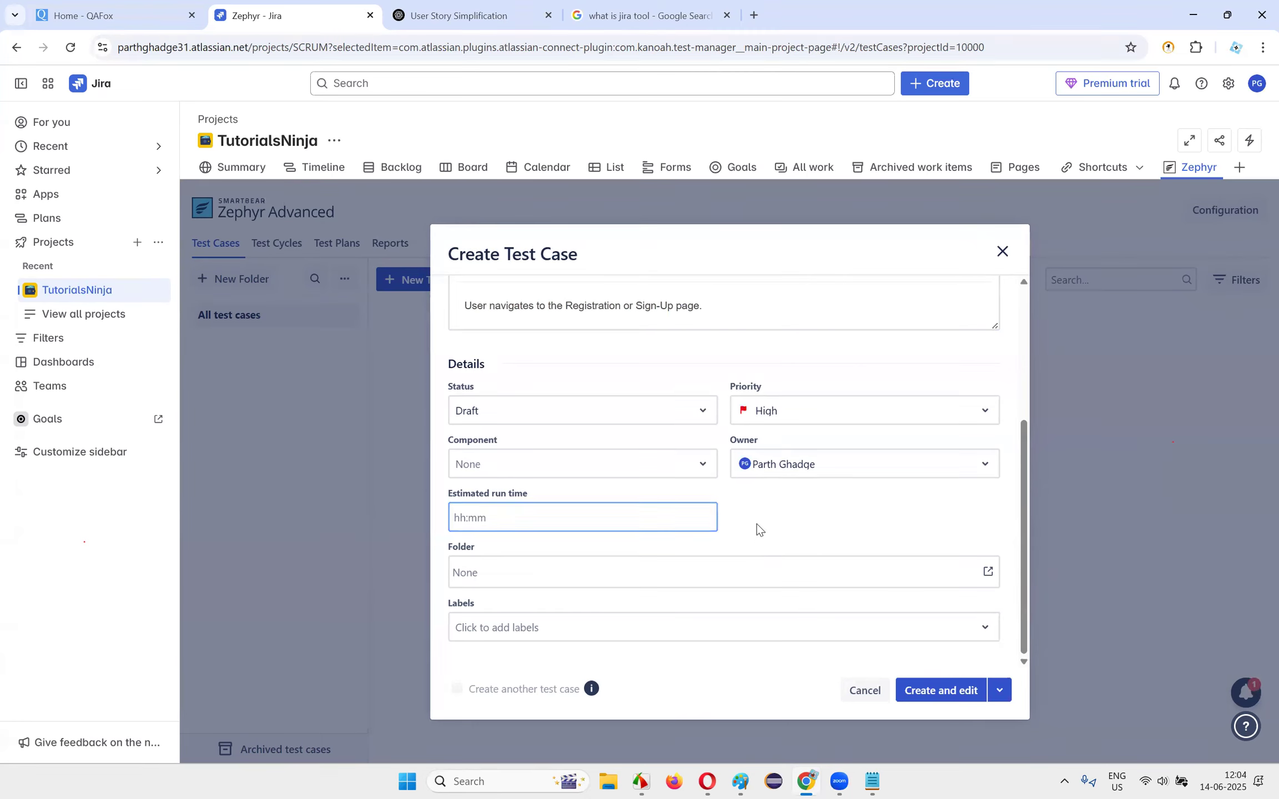
{"action": "left_click", "coordinate": [473, 519]}
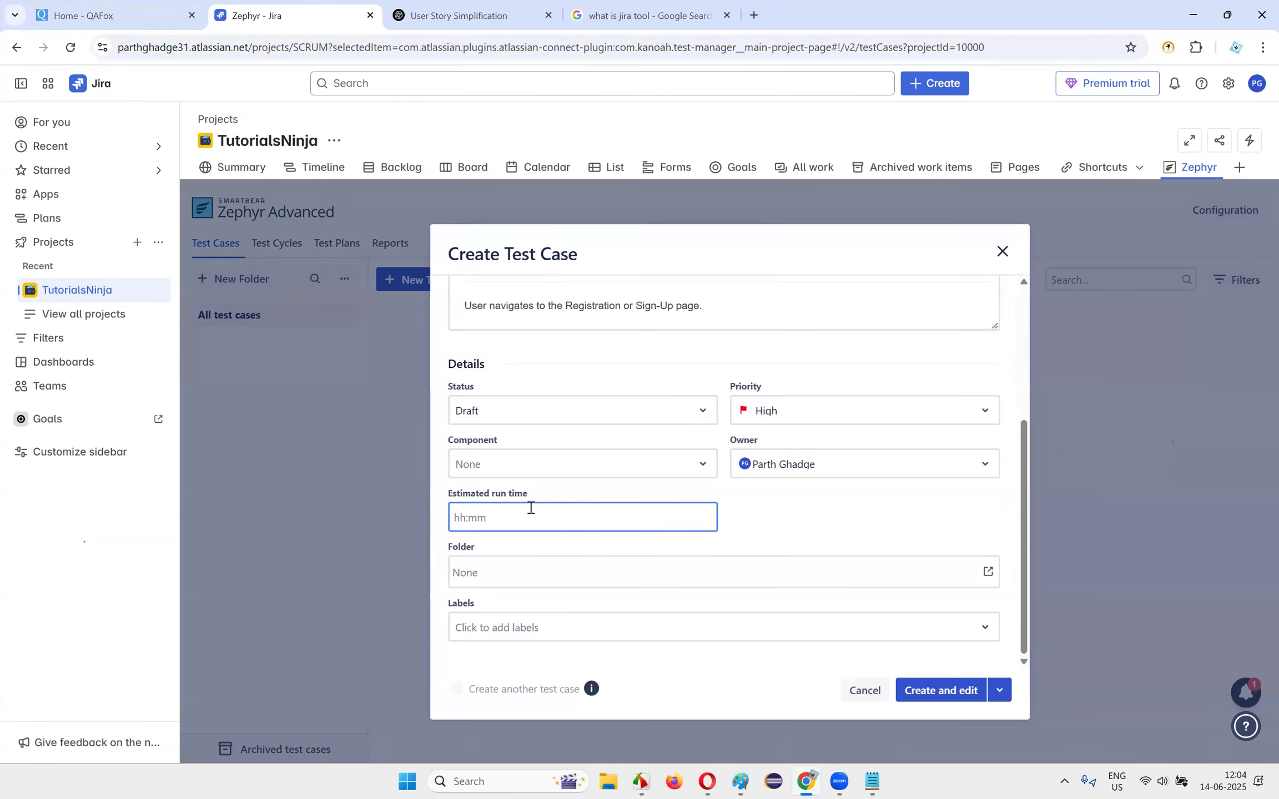
{"action": "scroll", "coordinate": [531, 507], "scroll_direction": "up", "scroll_amount": 5}
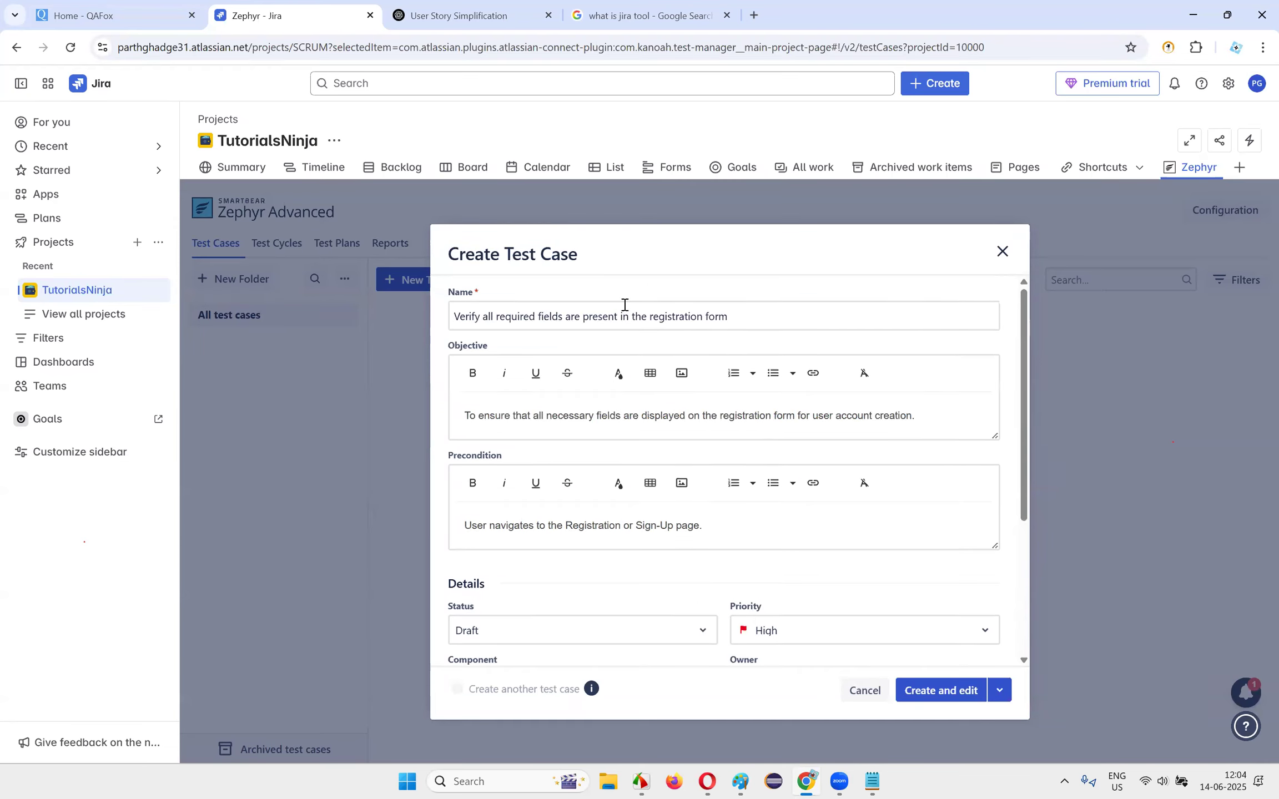
{"action": "left_click_drag", "start_coordinate": [455, 314], "coordinate": [741, 314]}
{"action": "scroll", "coordinate": [743, 409], "scroll_direction": "down", "scroll_amount": 5}
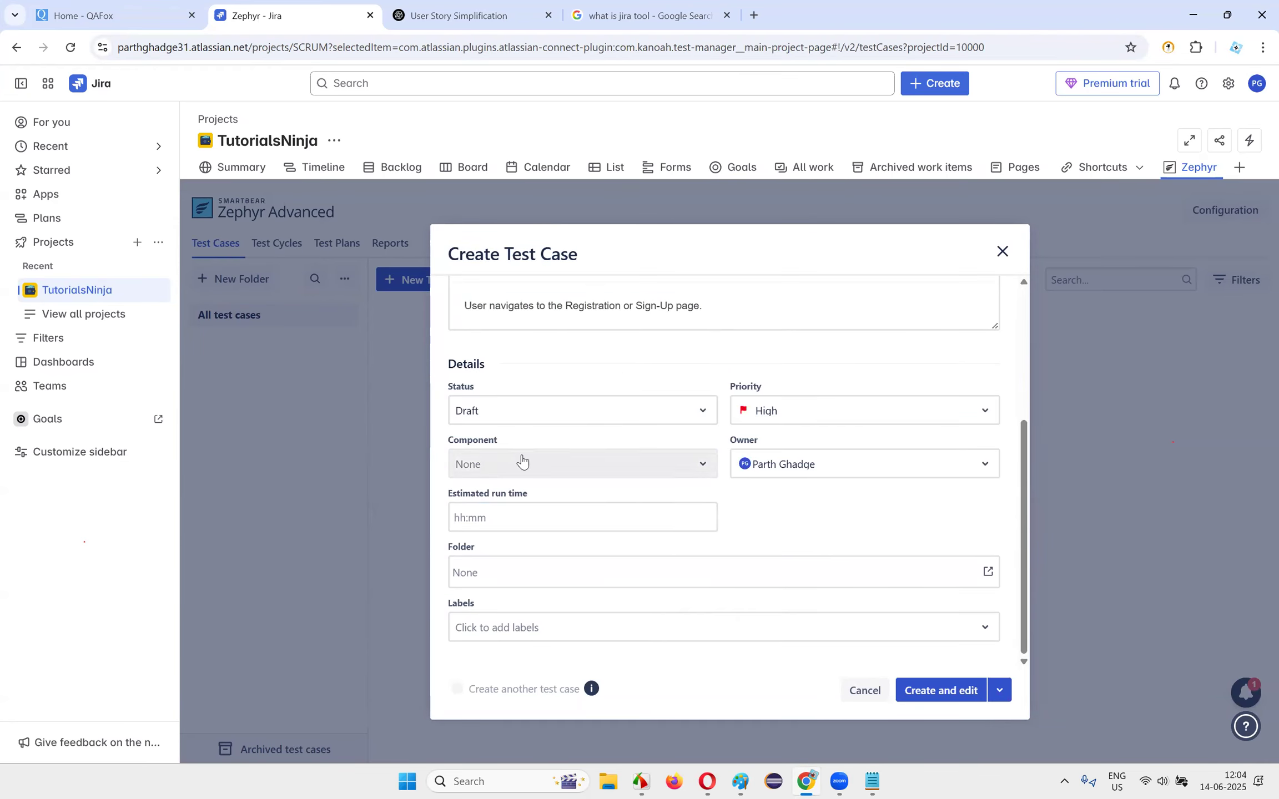
- Set the test case's estimated run time to 00:05
{"action": "left_click", "coordinate": [510, 515]}
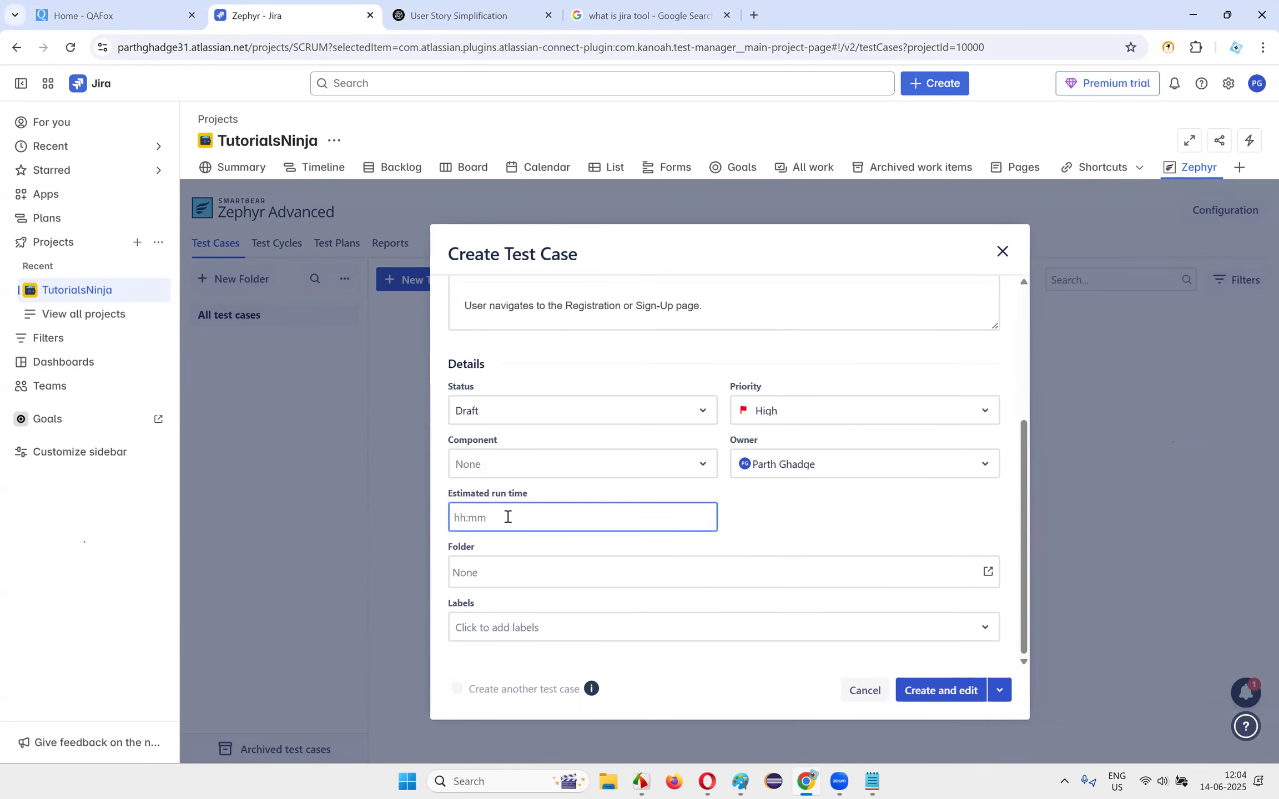
{"action": "type", "text": "5"}
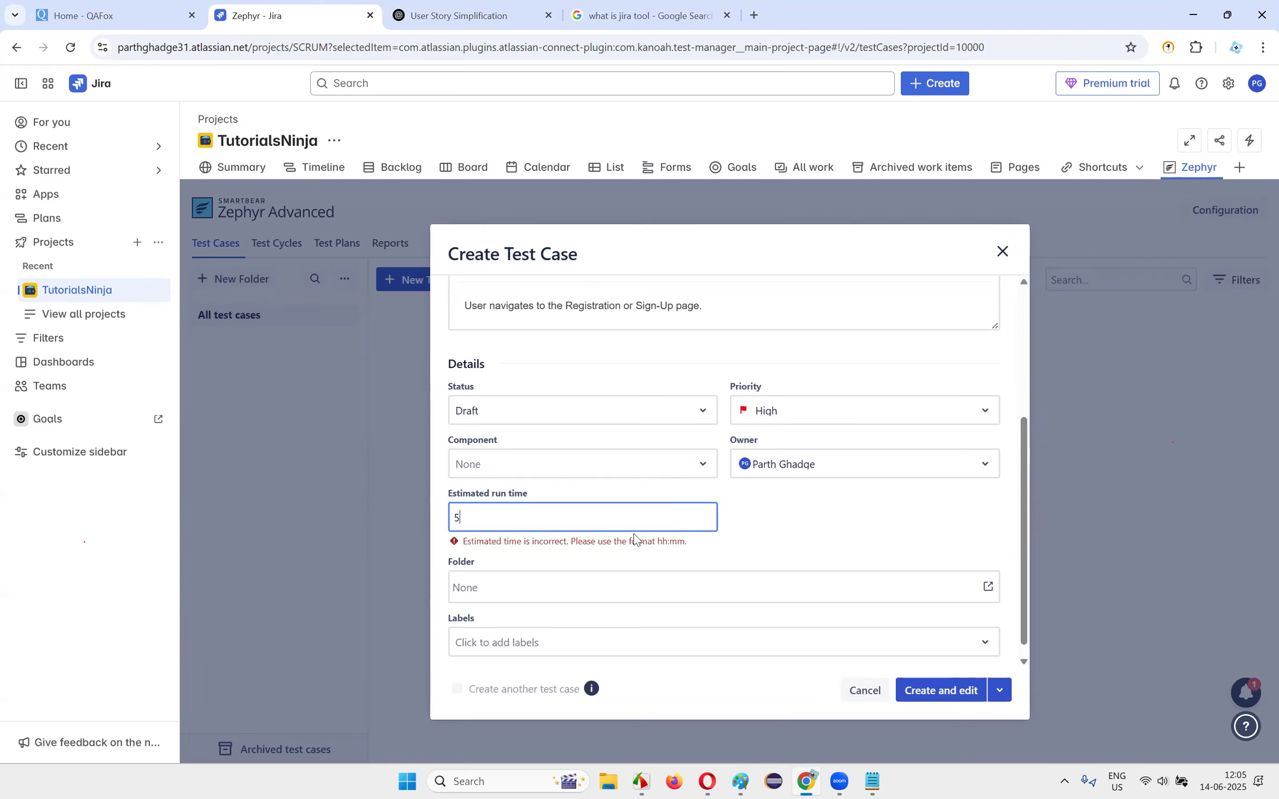
{"action": "key", "text": "BackSpace"}
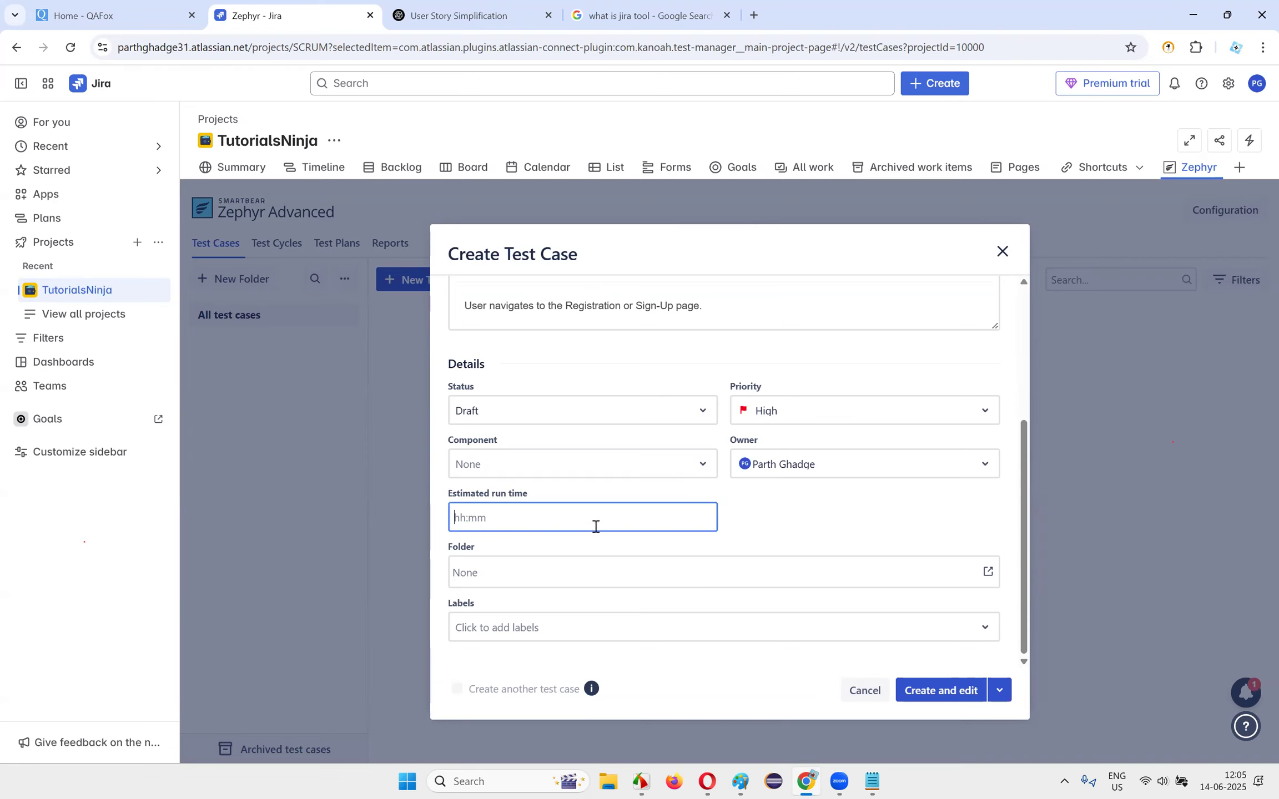
{"action": "type", "text": "11"}
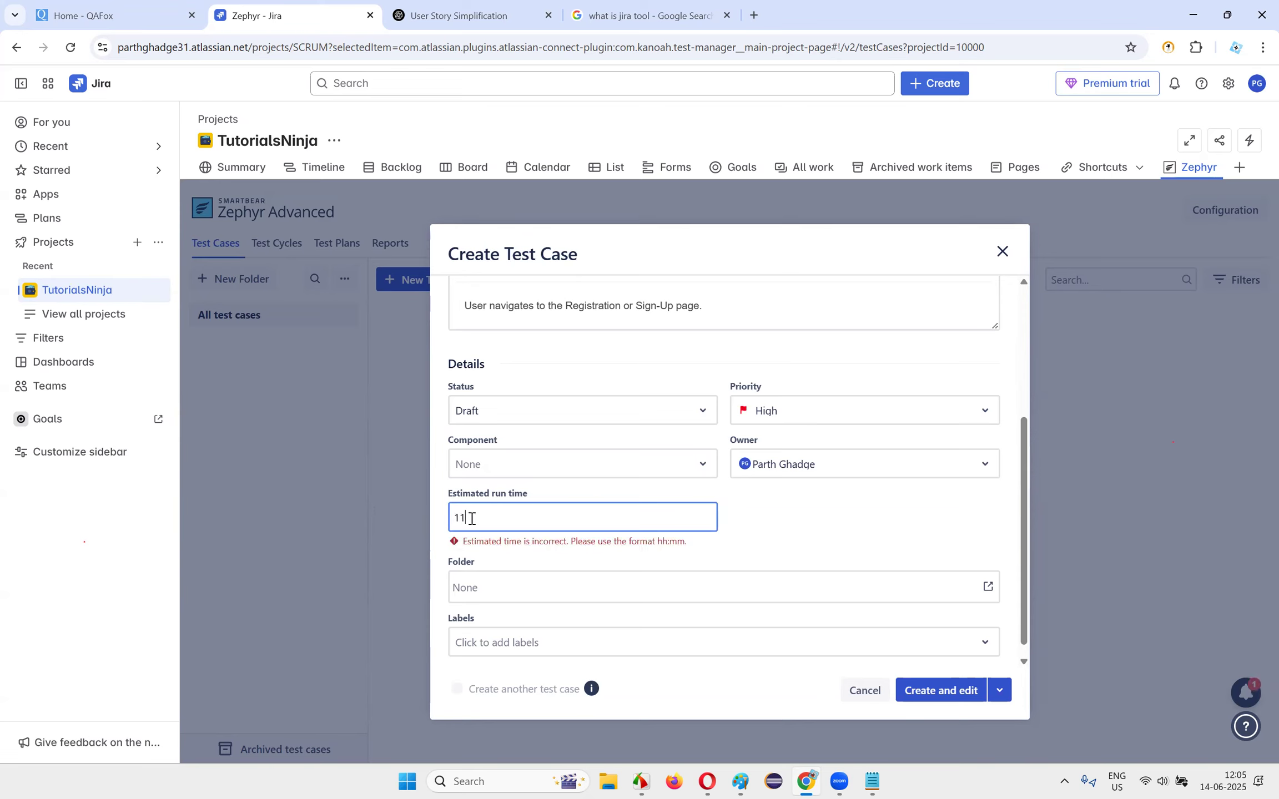
{"action": "double_click", "coordinate": [456, 519]}
{"action": "type", "text": "00:05"}
{"action": "left_click", "coordinate": [920, 531]}
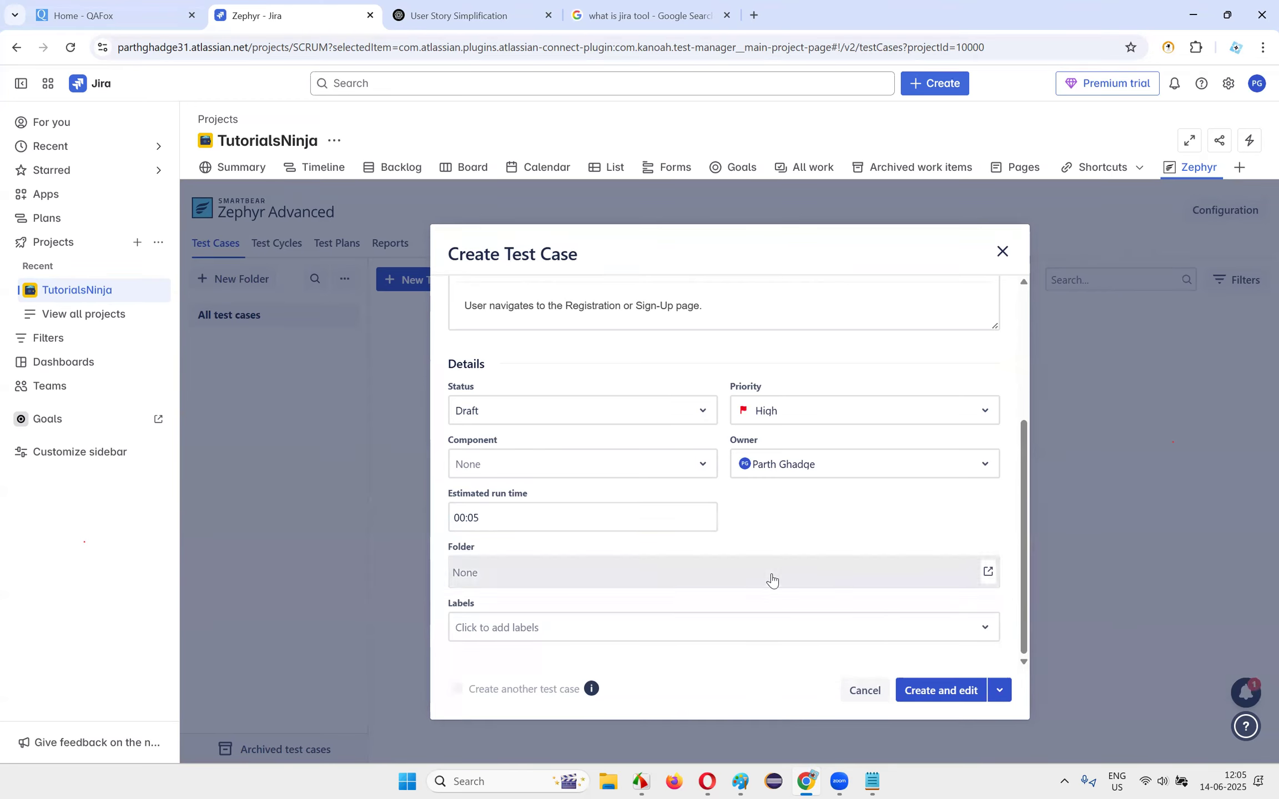
- Check the Folder and Labels fields without filling them, and create the test case so that it opens for editing
{"action": "left_click", "coordinate": [514, 576]}
{"action": "left_click", "coordinate": [848, 535]}
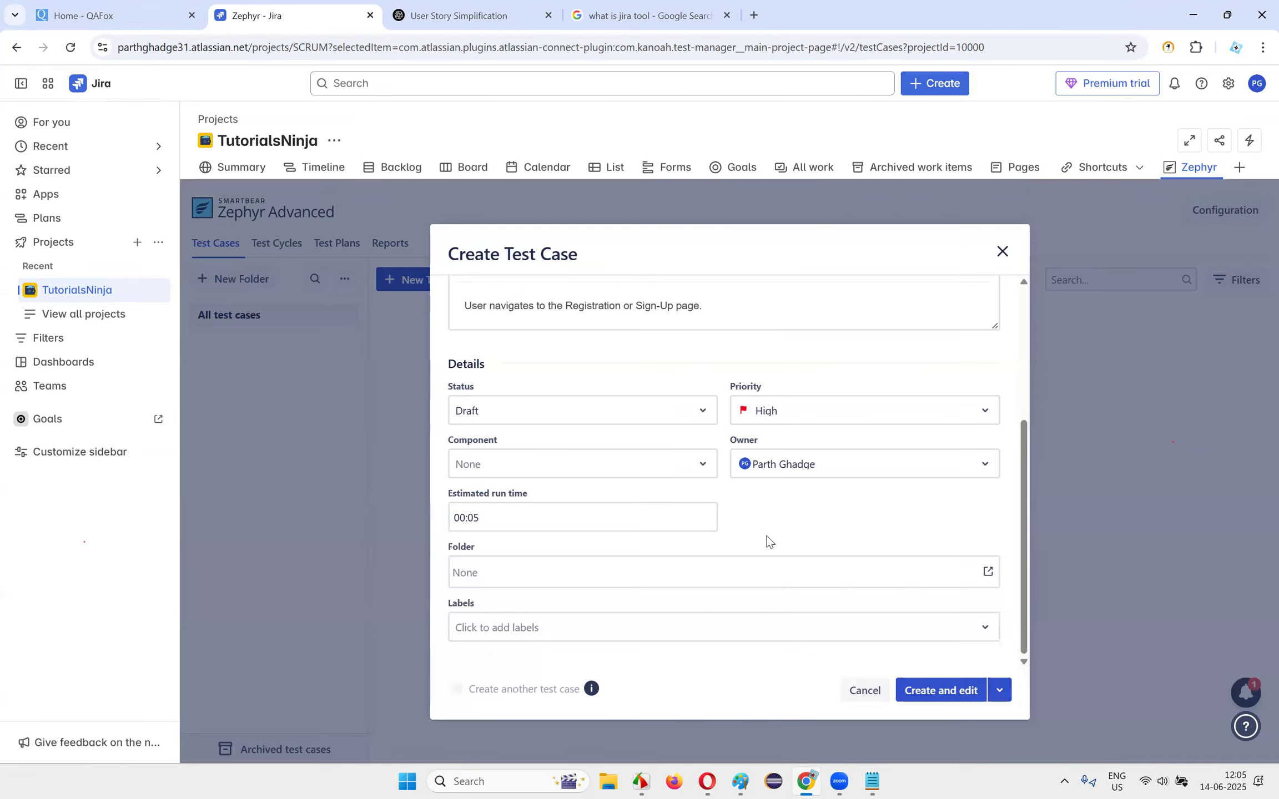
{"action": "left_click", "coordinate": [491, 630]}
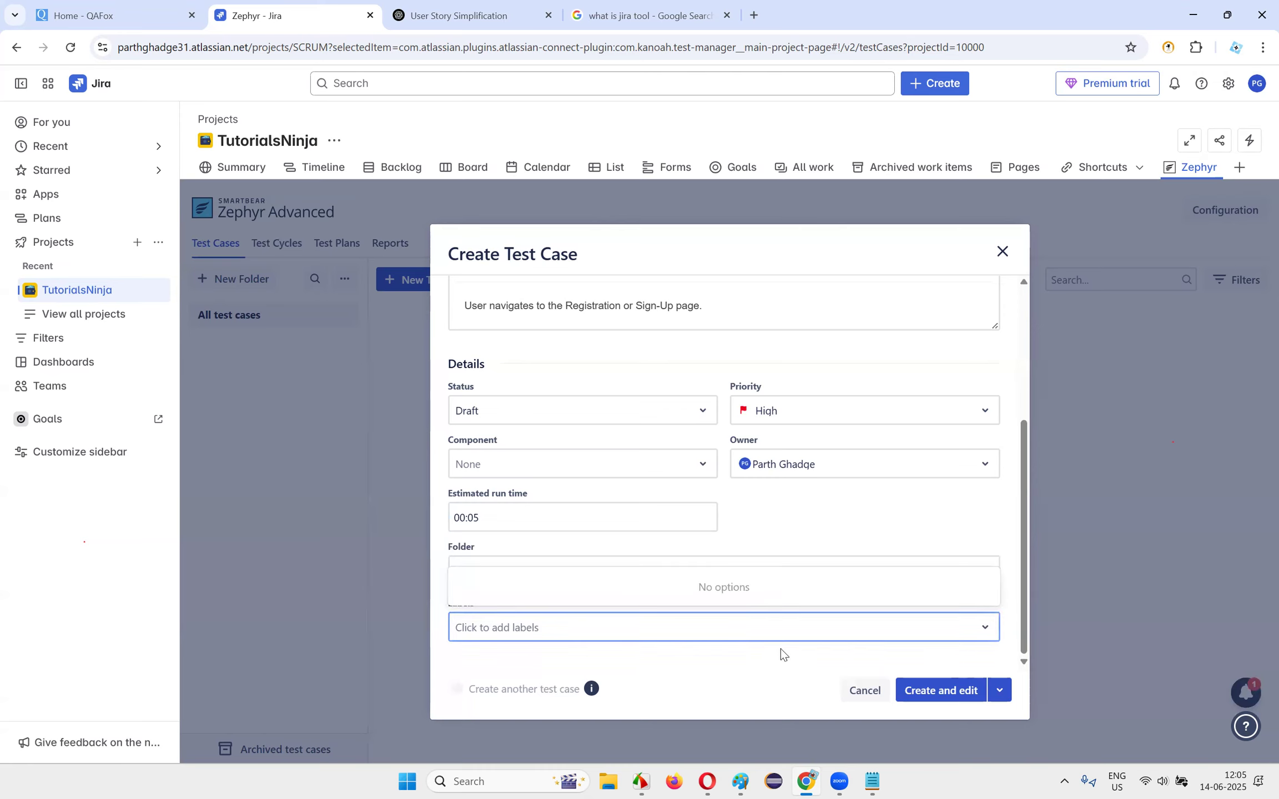
{"action": "left_click", "coordinate": [779, 664]}
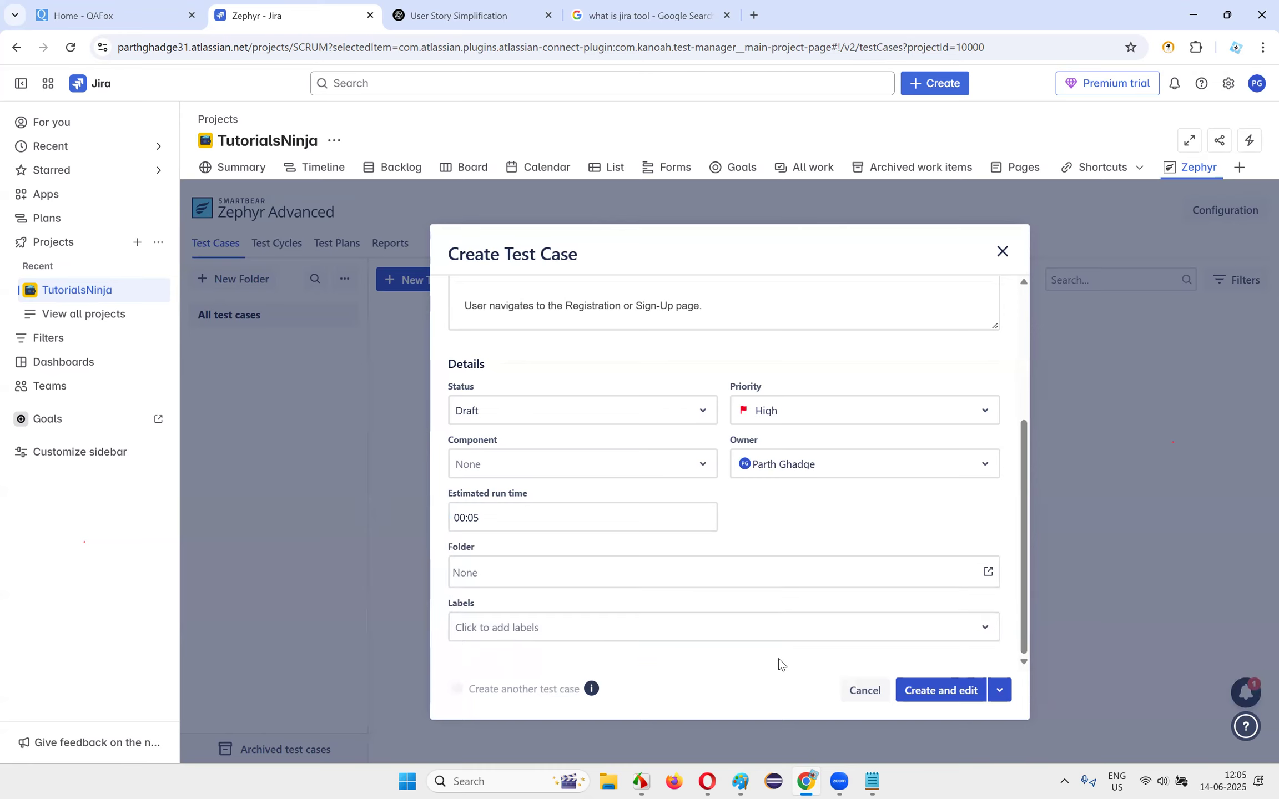
{"action": "left_click", "coordinate": [941, 697]}
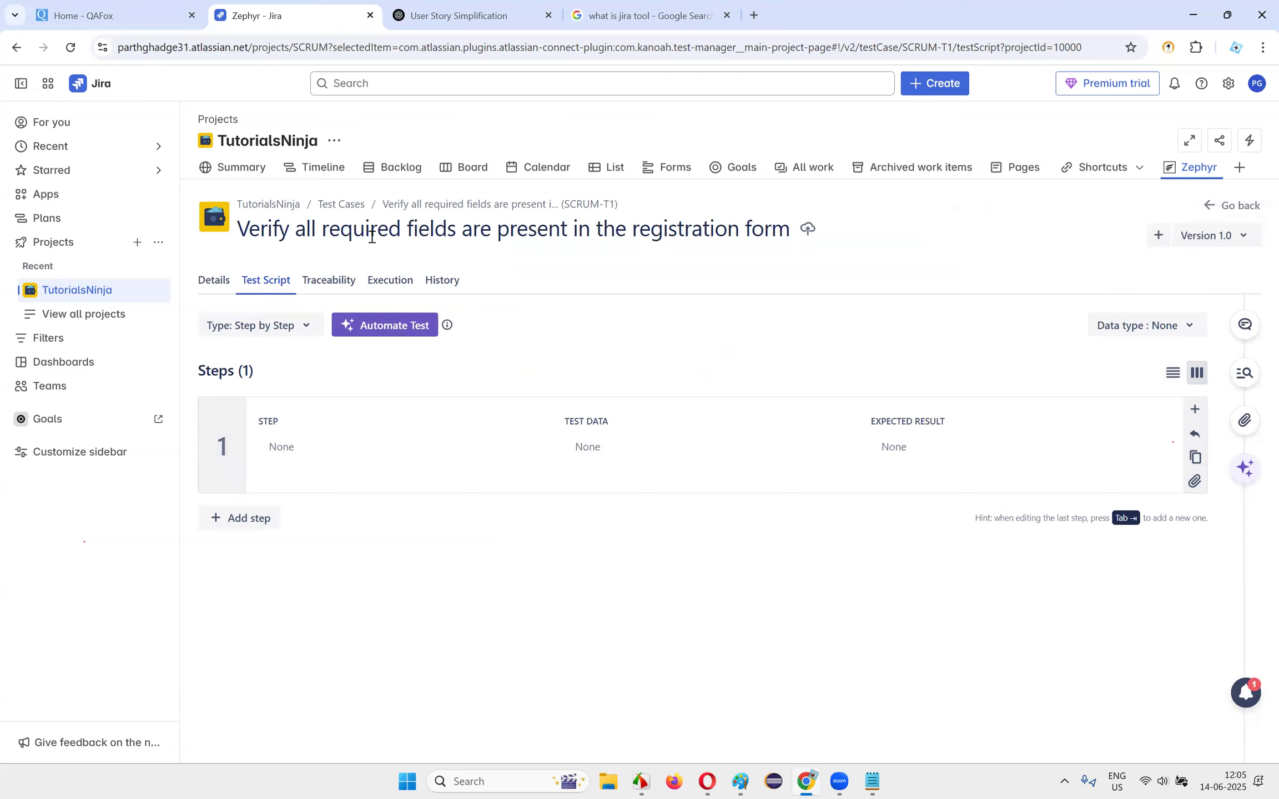
- Review the created test case's details, including its description, status, priority, run time and custom fields
{"action": "left_click", "coordinate": [203, 281]}
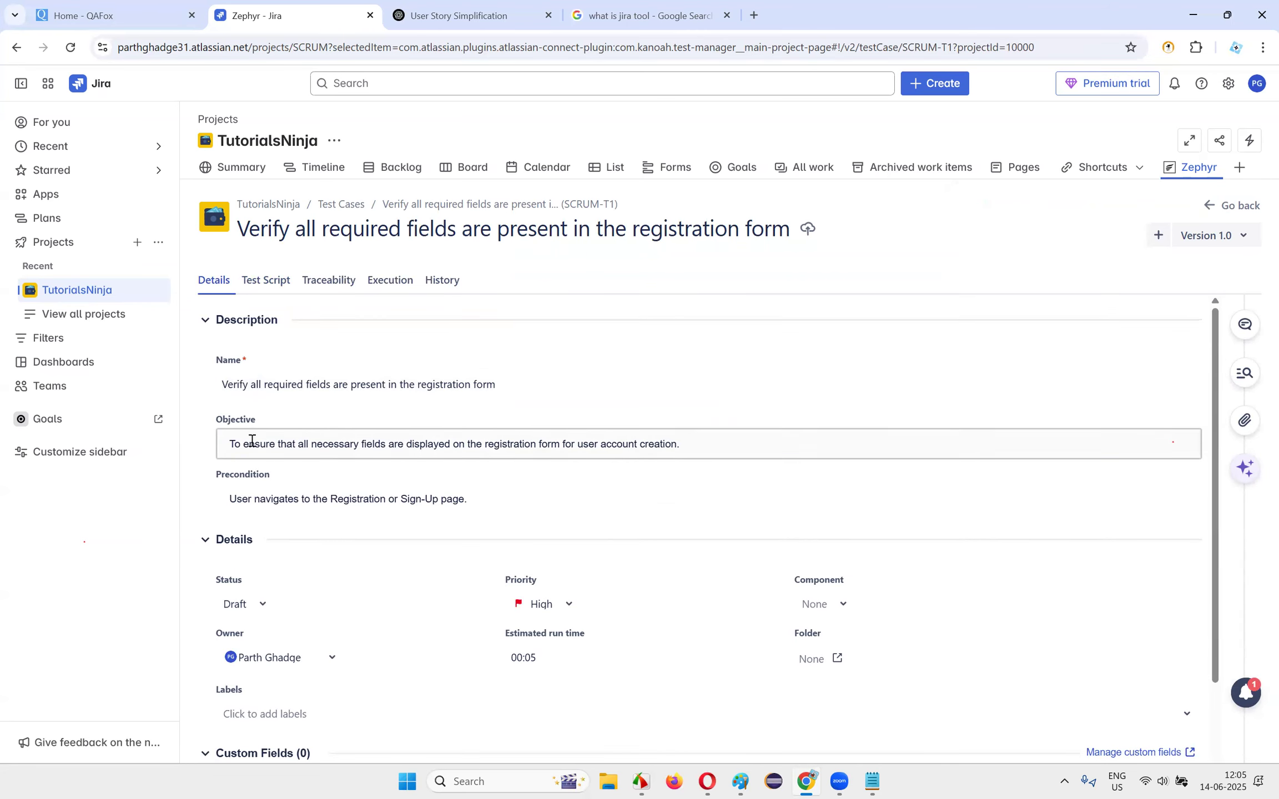
{"action": "scroll", "coordinate": [254, 499], "scroll_direction": "down", "scroll_amount": 2}
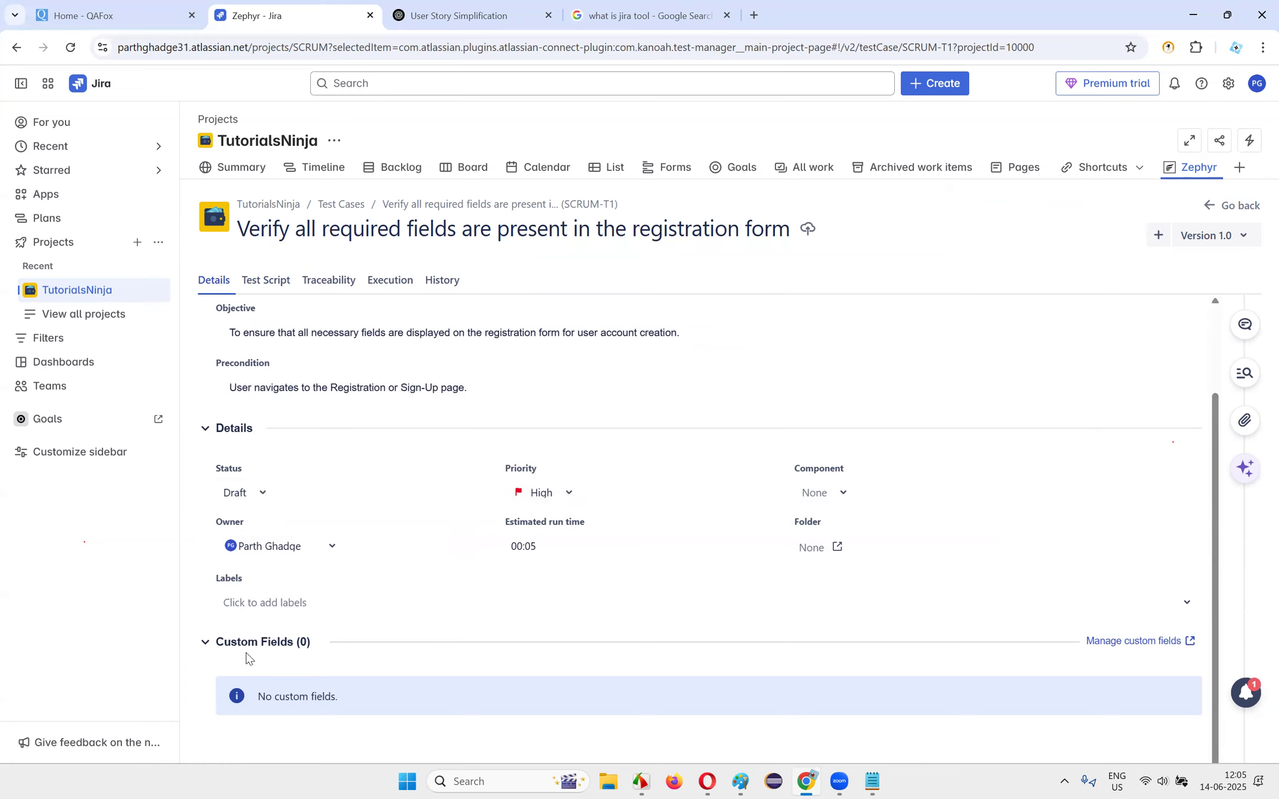
{"action": "left_click", "coordinate": [212, 644]}
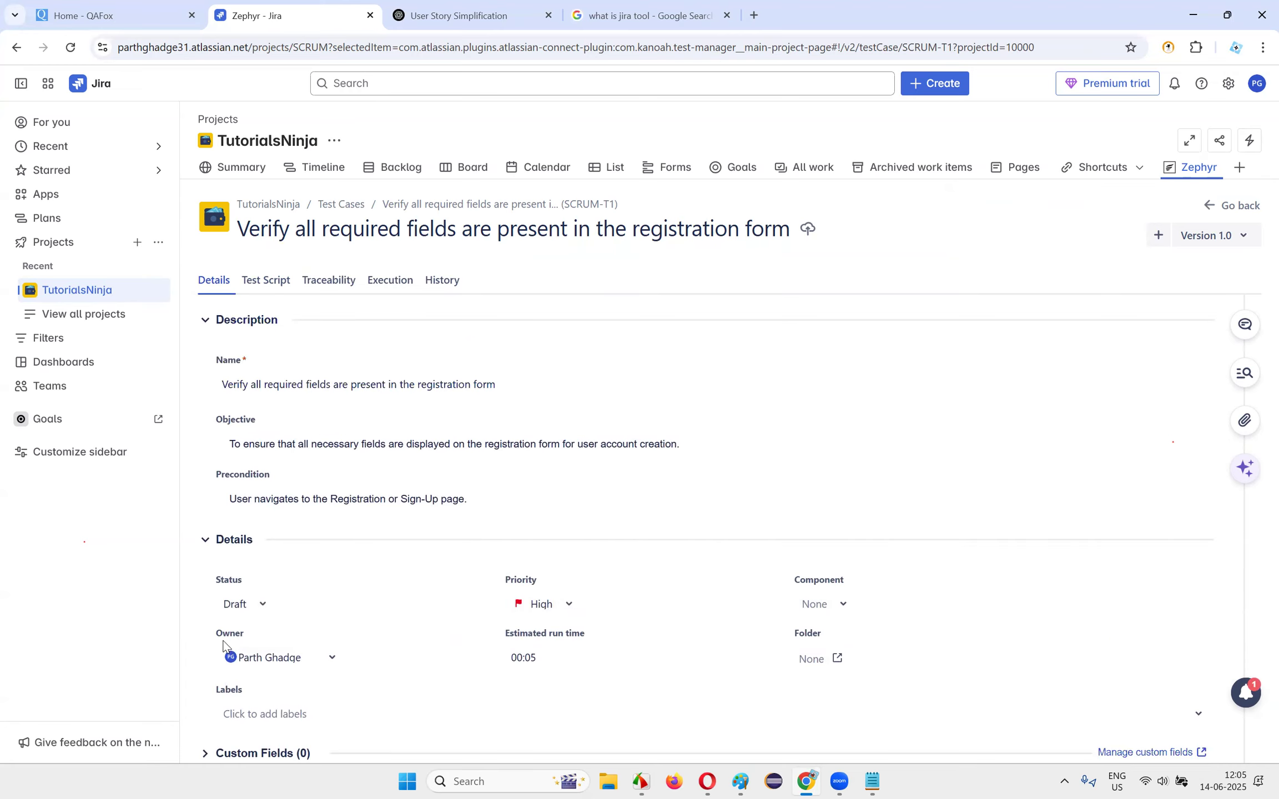
{"action": "left_click", "coordinate": [210, 757]}
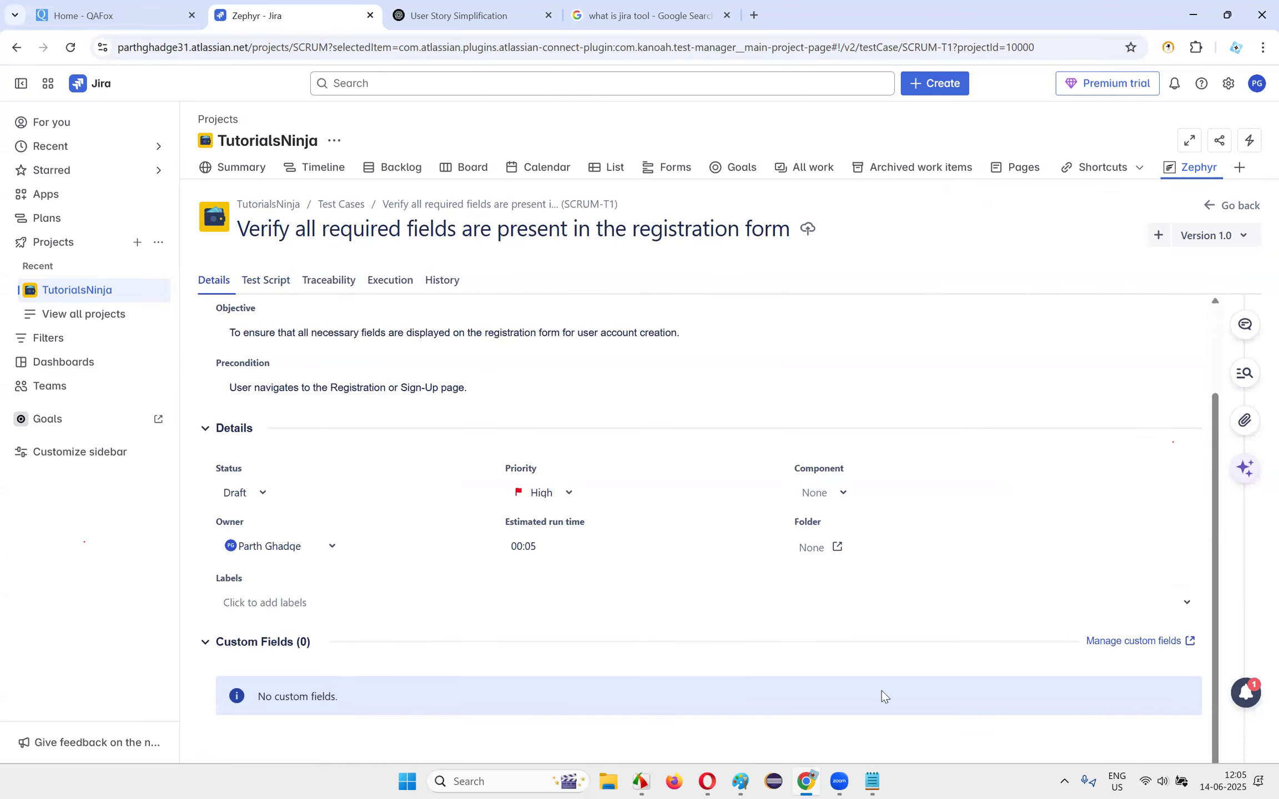
{"action": "scroll", "coordinate": [919, 522], "scroll_direction": "up", "scroll_amount": 2}
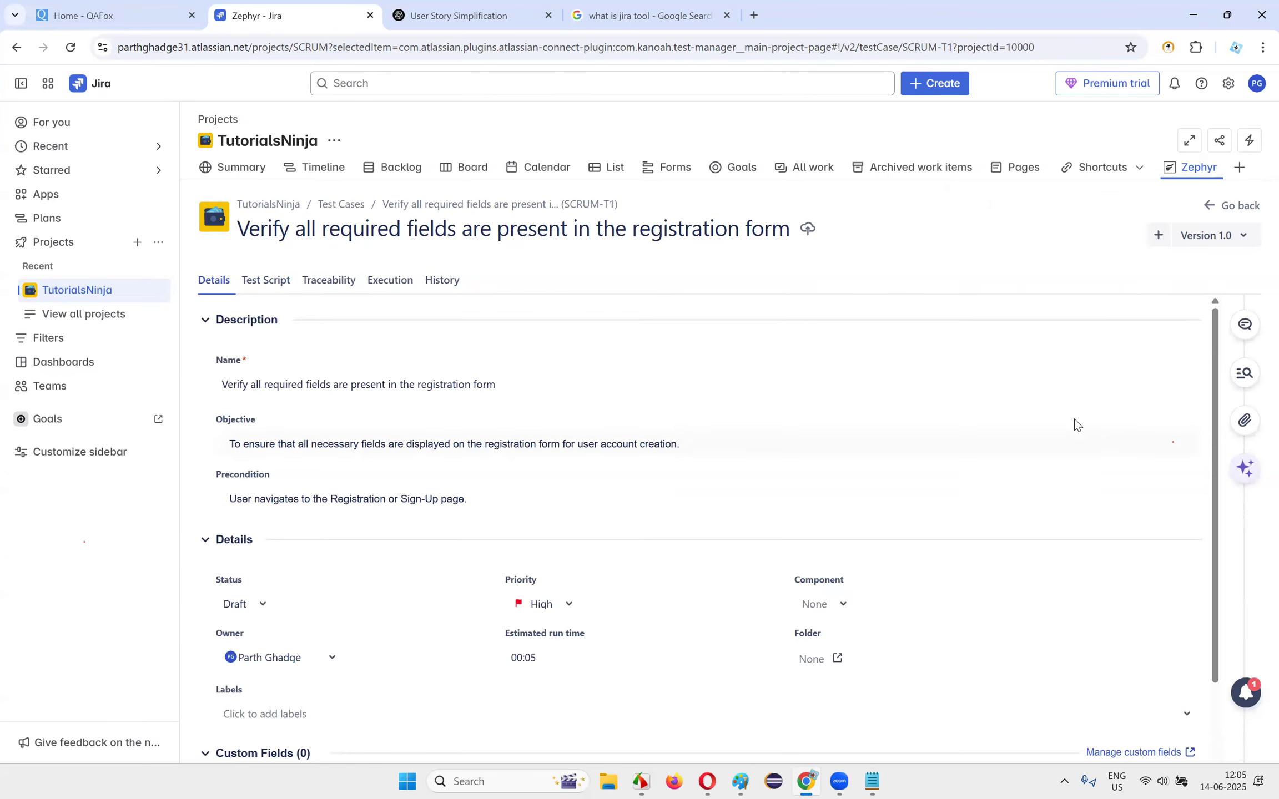
- Review the test case's details once more and open its empty test script
{"action": "left_click", "coordinate": [269, 292]}
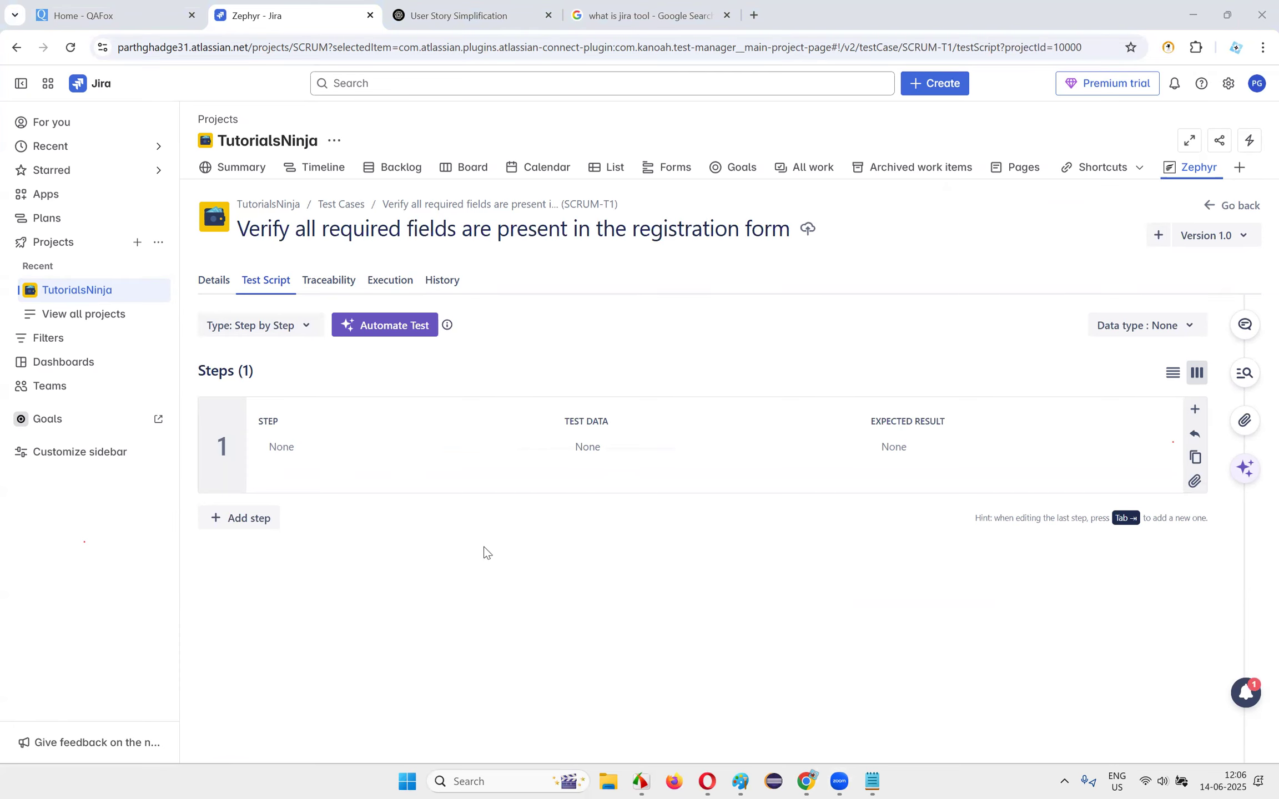
{"action": "left_click", "coordinate": [216, 282]}
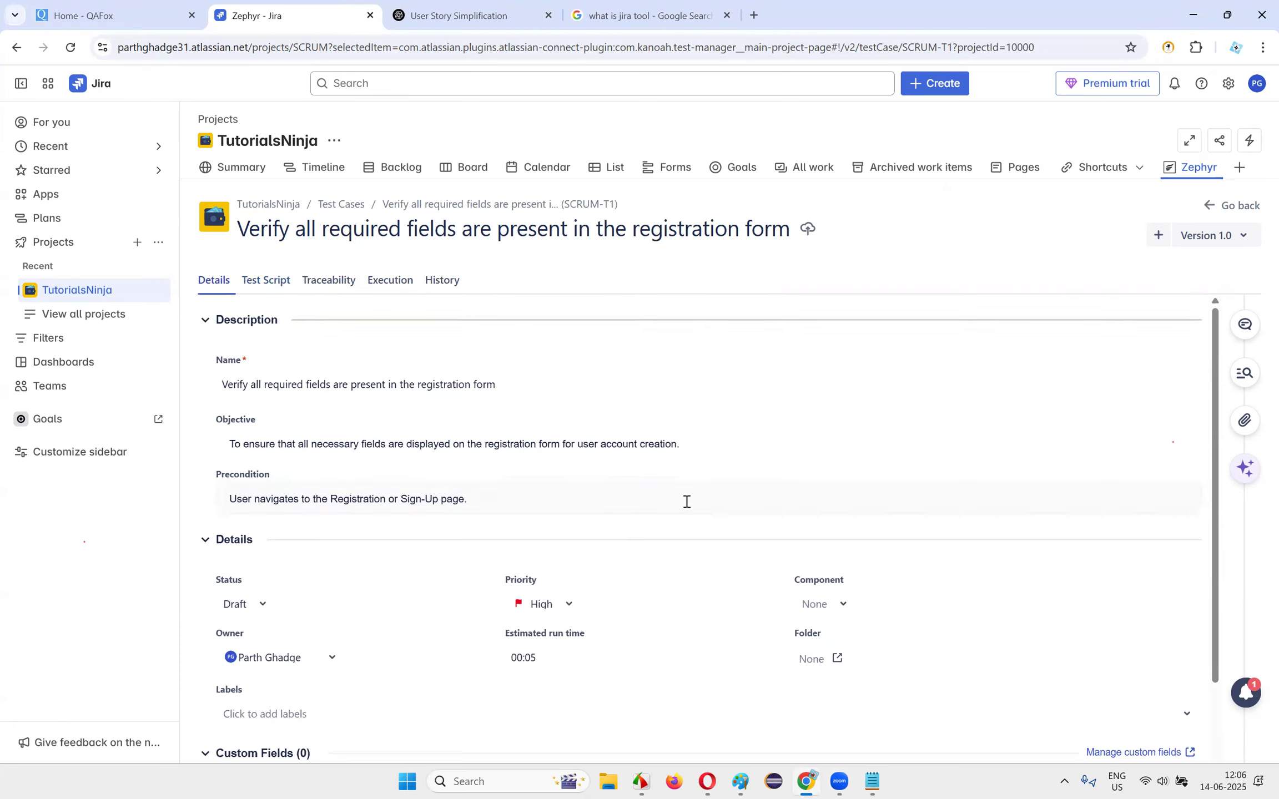
{"action": "scroll", "coordinate": [686, 501], "scroll_direction": "down", "scroll_amount": 2}
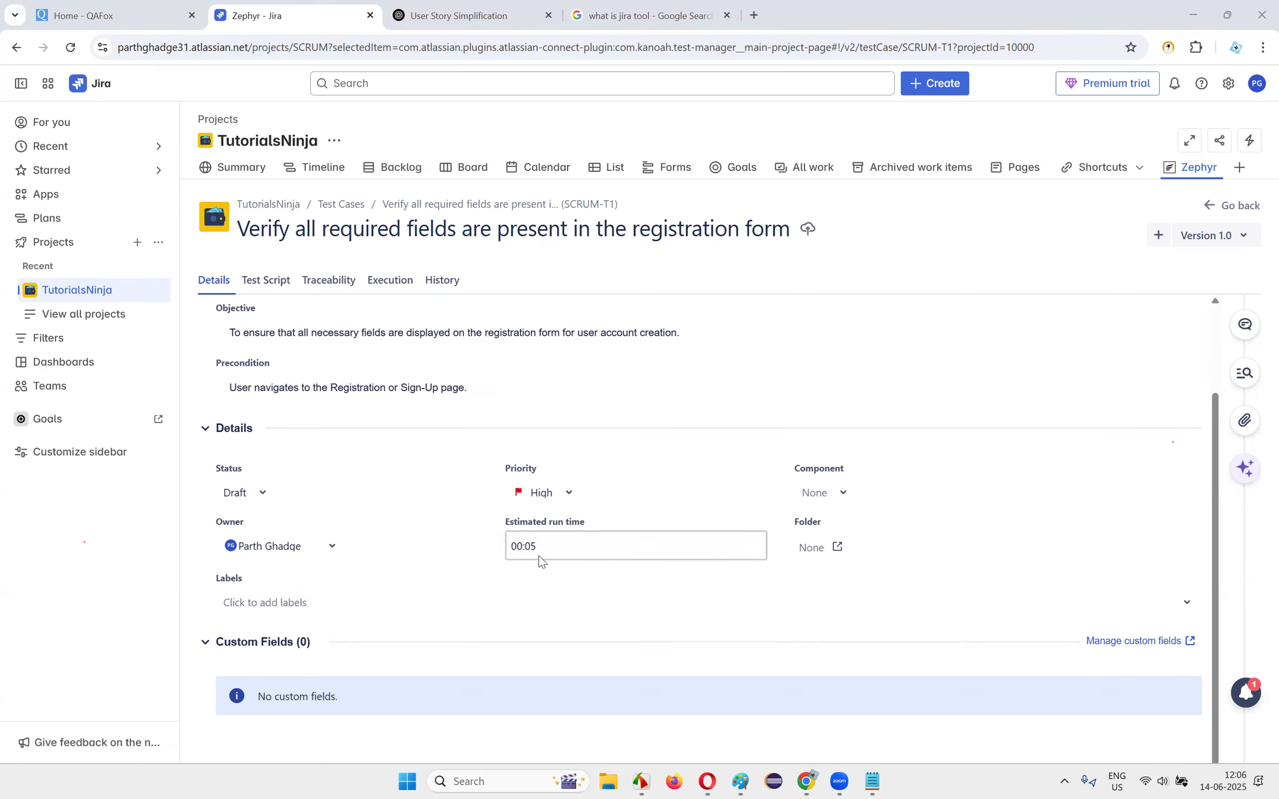
{"action": "left_click", "coordinate": [284, 296]}
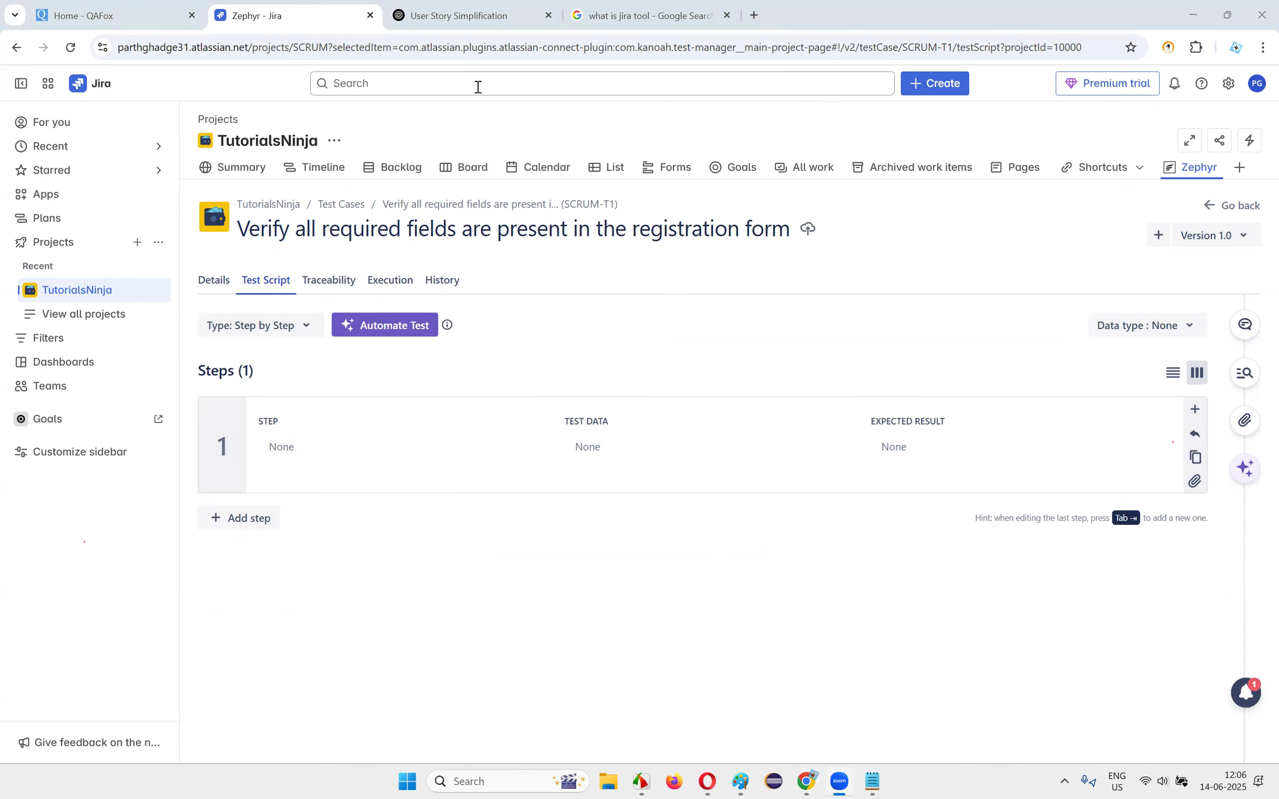
- Copy "Navigate to the registration page" from the ChatGPT test steps table into the Step field of step 1
{"action": "left_click", "coordinate": [459, 15]}
{"action": "left_click_drag", "start_coordinate": [416, 266], "coordinate": [608, 262]}
{"action": "key", "text": "ctrl+c"}
{"action": "left_click", "coordinate": [261, 15]}
{"action": "left_click", "coordinate": [351, 462]}
{"action": "key", "text": "ctrl+v"}
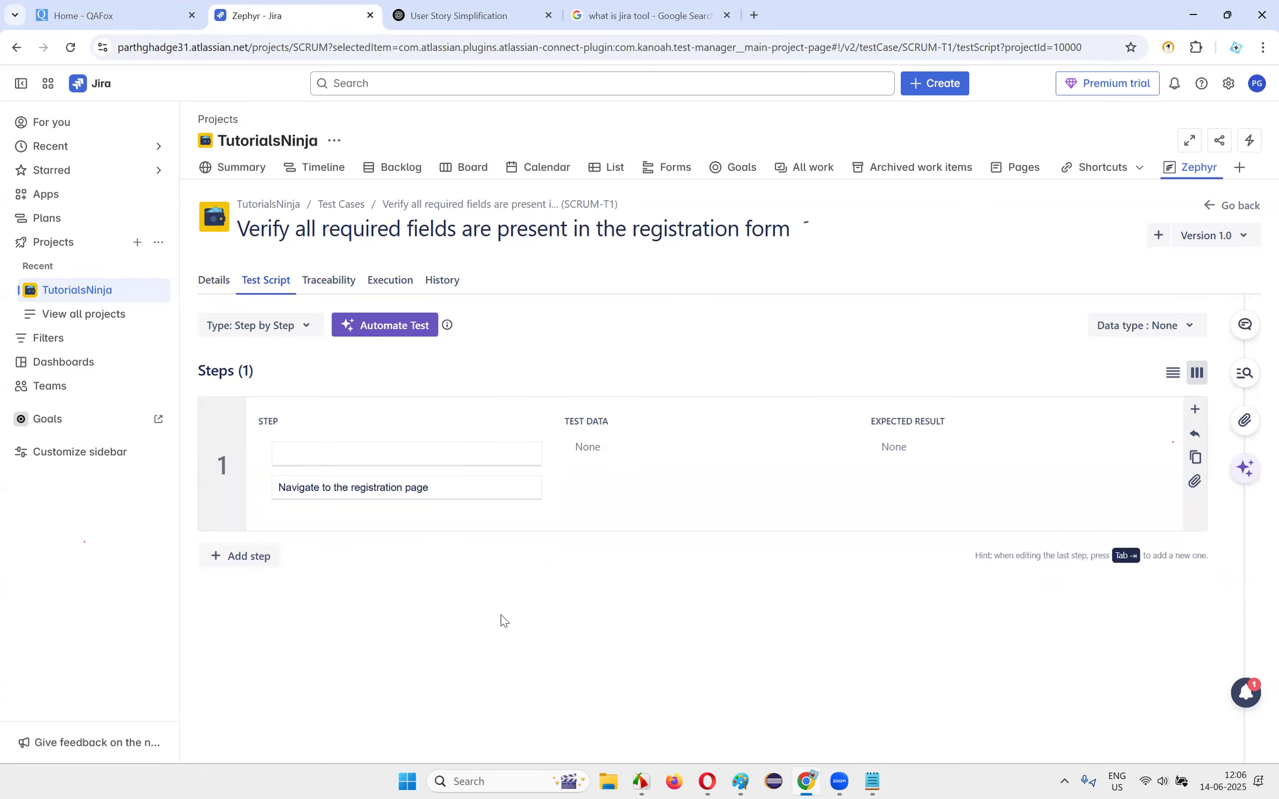
- Try to move the text "Navigate to the registration page" into the empty row above it in step 1
{"action": "left_click", "coordinate": [382, 456]}
{"action": "left_click", "coordinate": [444, 661]}
{"action": "left_click", "coordinate": [343, 465]}
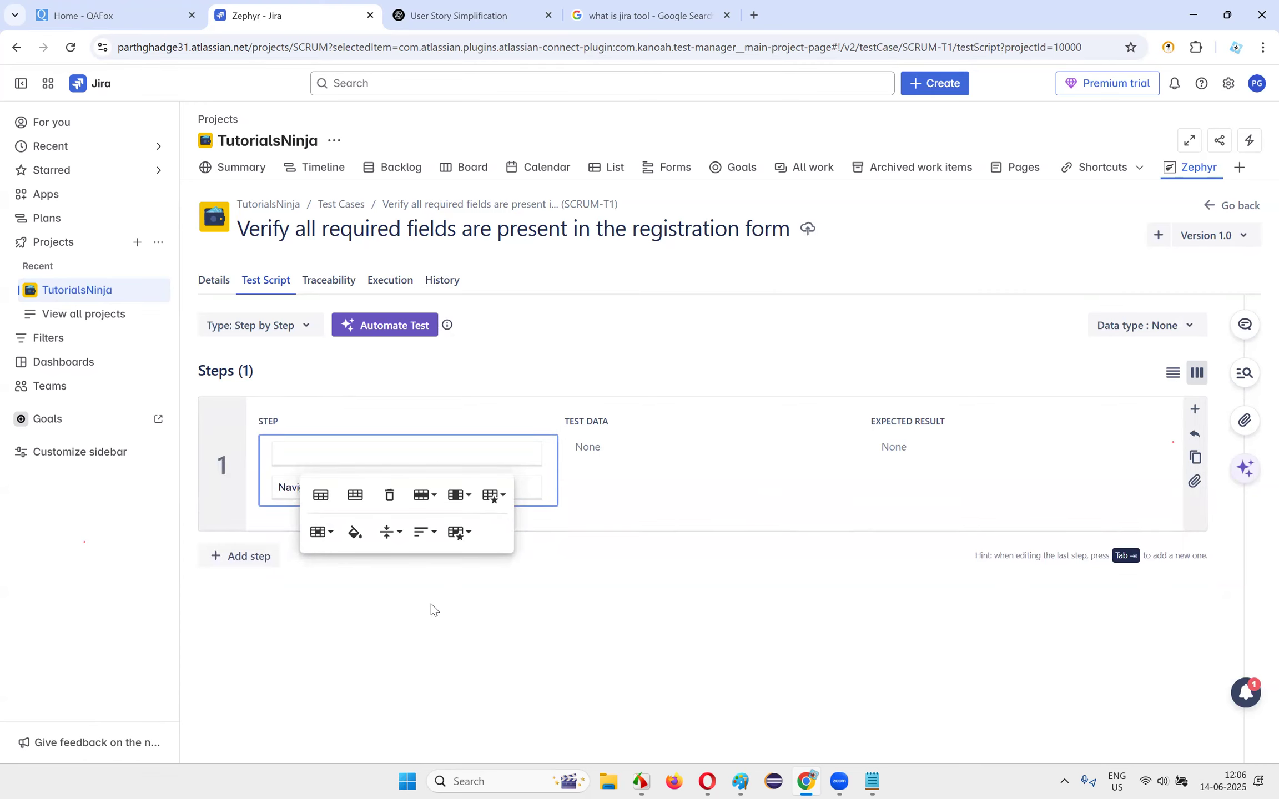
{"action": "left_click", "coordinate": [451, 487]}
{"action": "left_click_drag", "start_coordinate": [438, 488], "coordinate": [214, 492]}
{"action": "key", "text": "ctrl+c"}
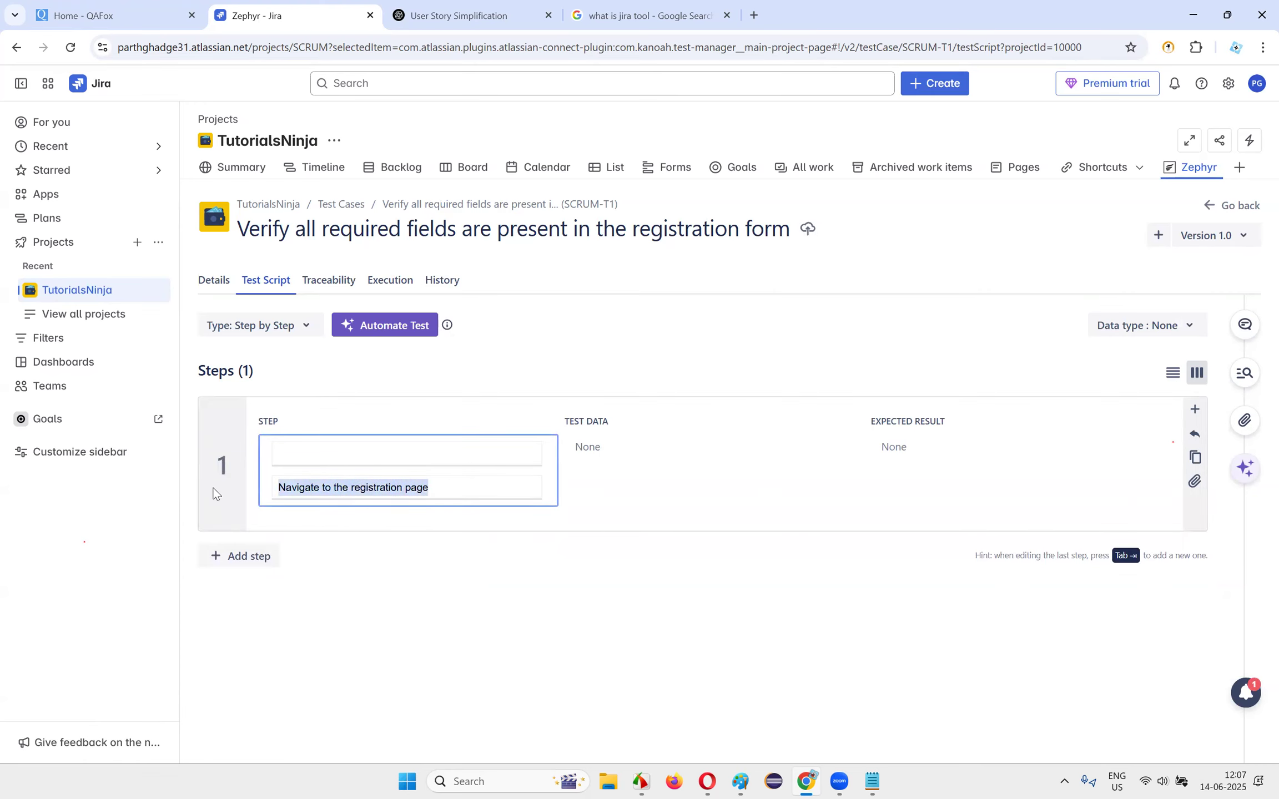
{"action": "key", "text": "BackSpace"}
{"action": "key", "text": "ctrl+z"}
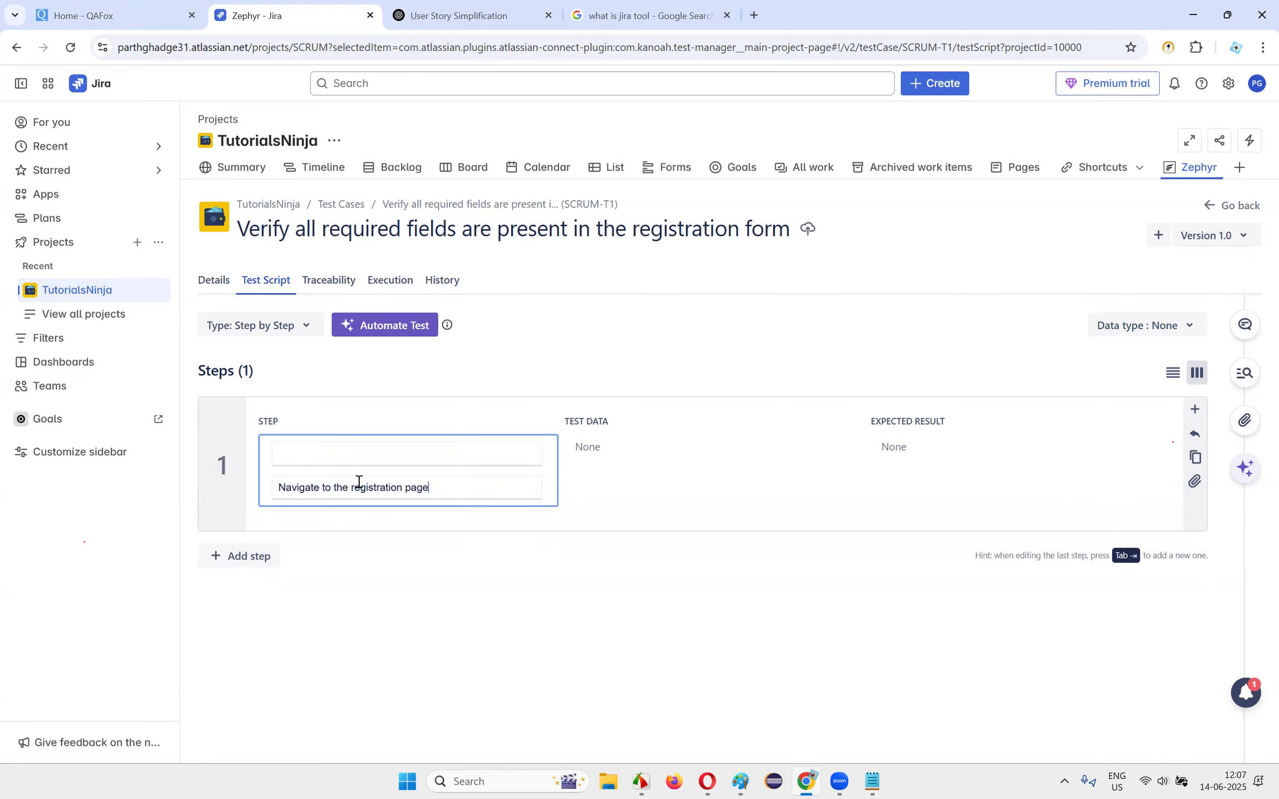
{"action": "left_click", "coordinate": [317, 448]}
{"action": "key", "text": "ctrl+v"}
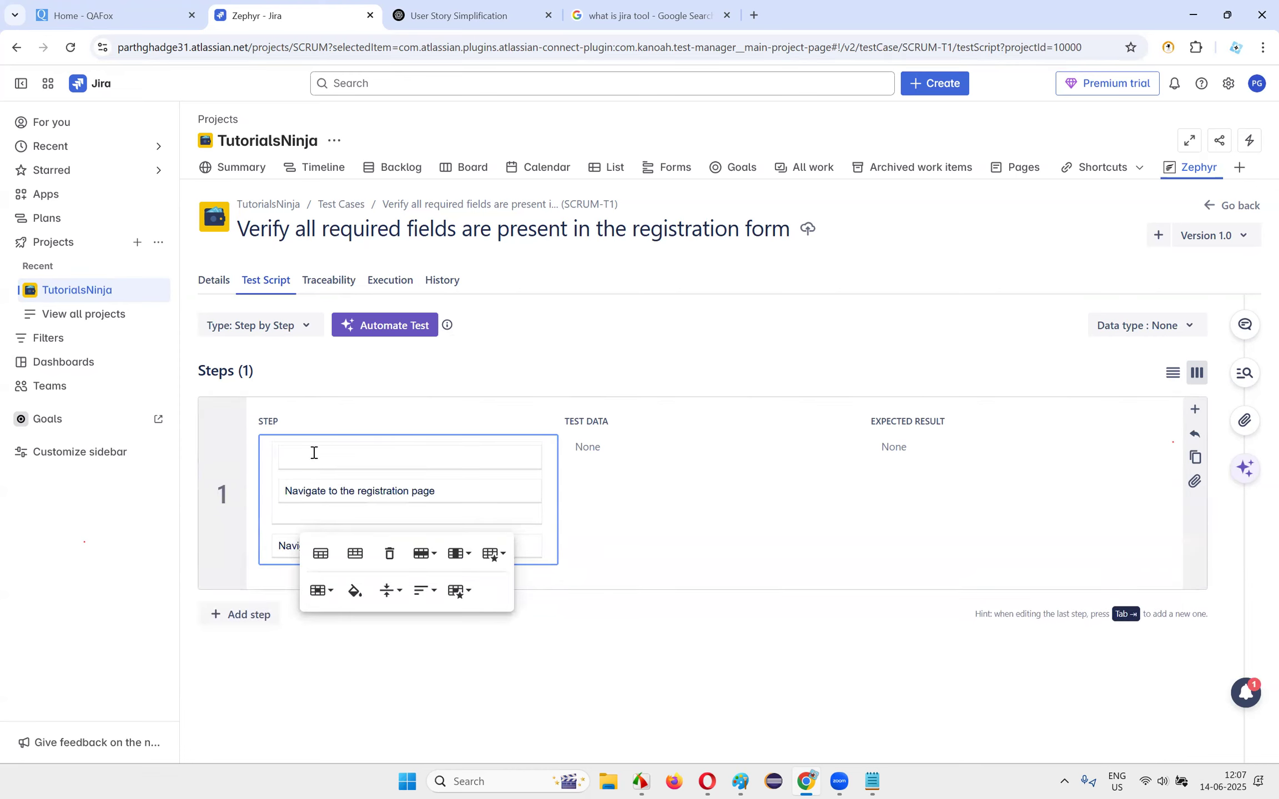
{"action": "left_click", "coordinate": [574, 608]}
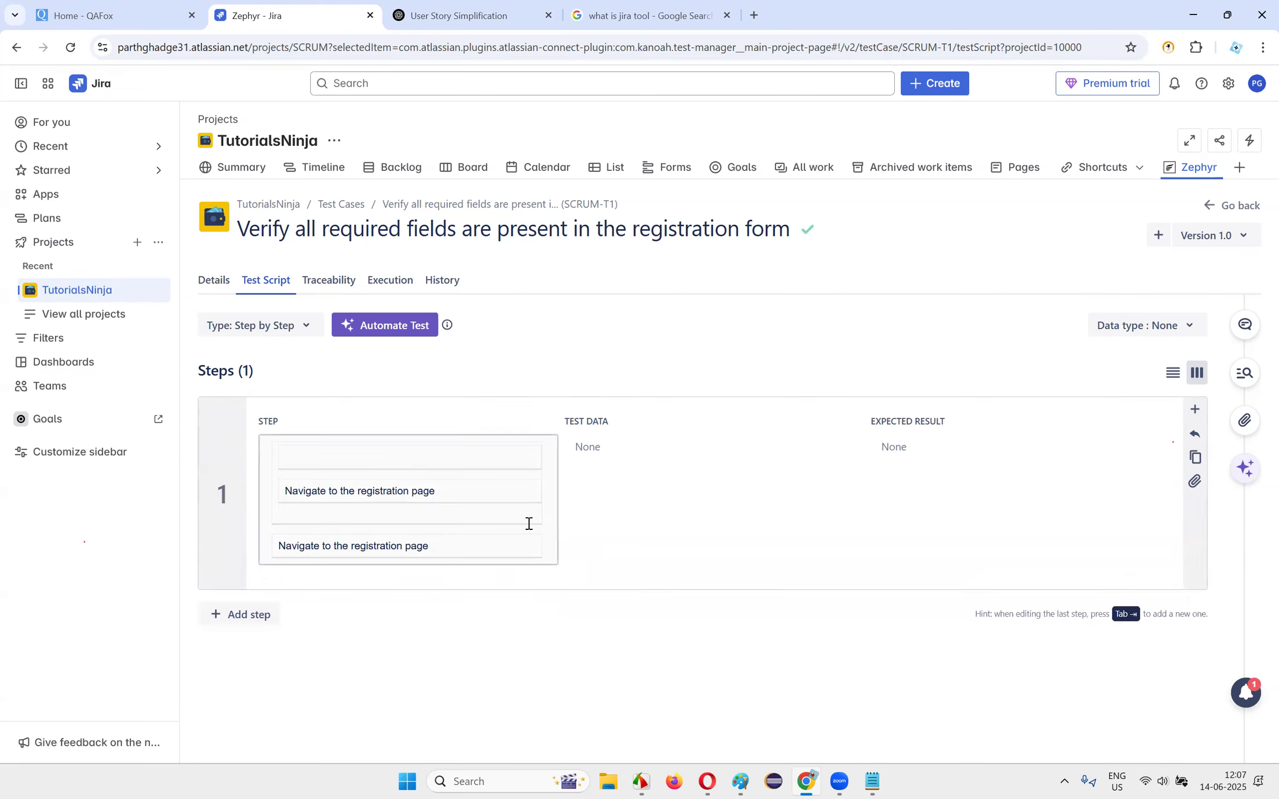
- Delete both pasted copies of the text from step 1 to leave its Step field empty
{"action": "left_click", "coordinate": [457, 519]}
{"action": "left_click", "coordinate": [282, 545]}
{"action": "left_click_drag", "start_coordinate": [436, 543], "coordinate": [195, 536]}
{"action": "key", "text": "BackSpace"}
{"action": "triple_click", "coordinate": [393, 491]}
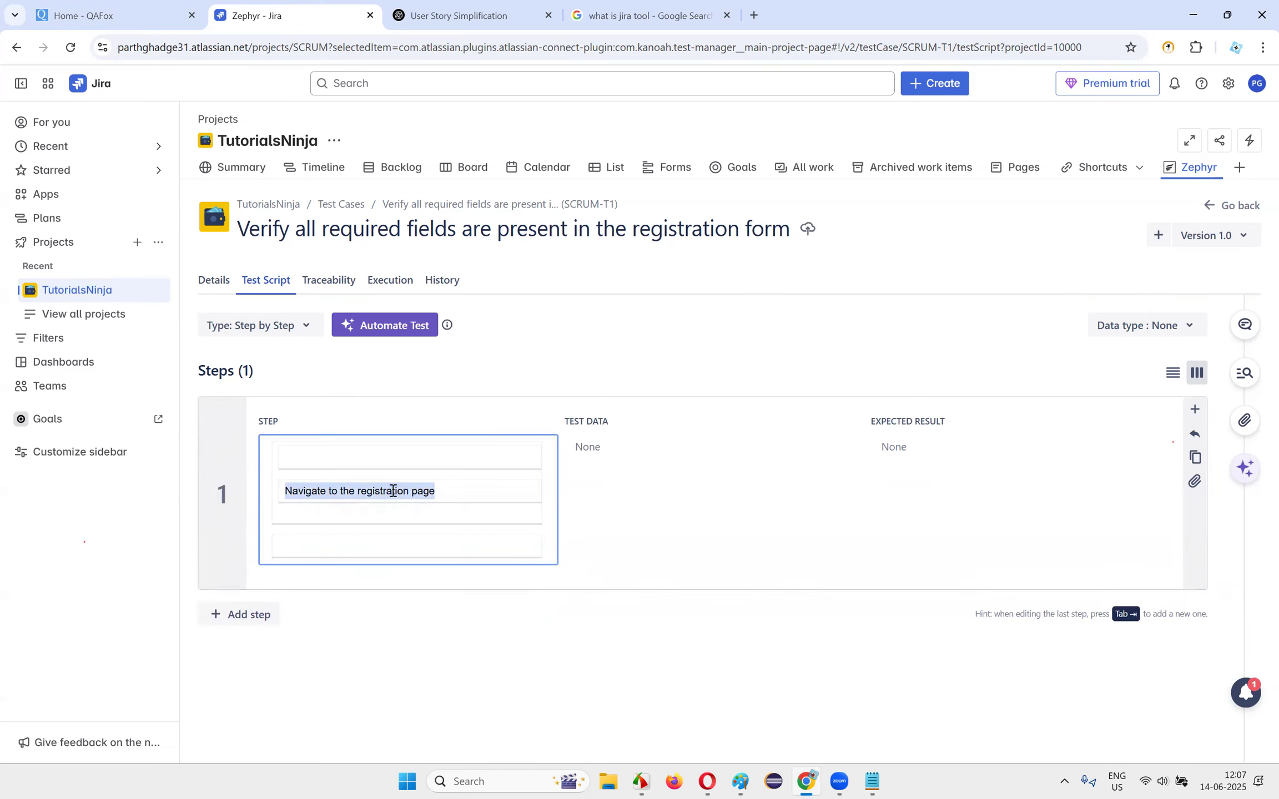
{"action": "key", "text": "BackSpace"}
{"action": "left_click", "coordinate": [933, 580]}
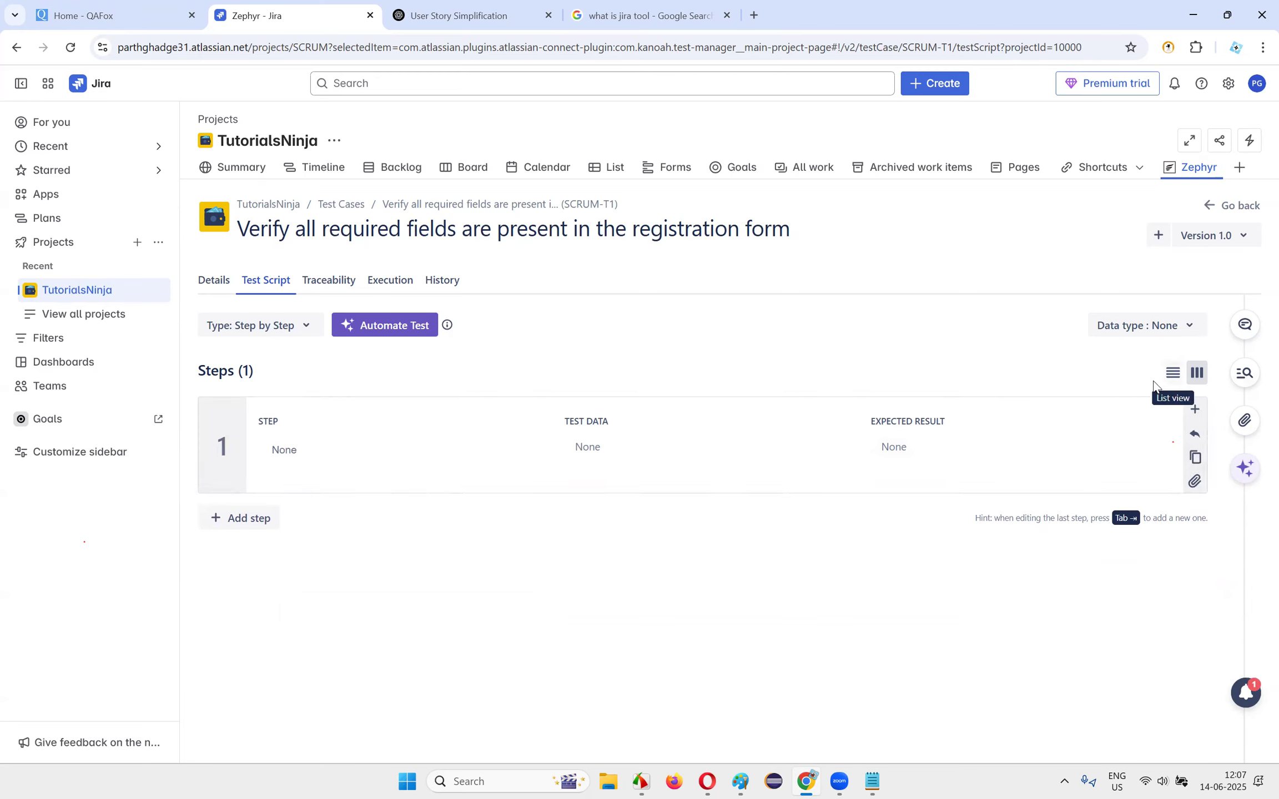
- Show the test steps in list view and enter "Navigate to the registration page" as step 1
{"action": "left_click", "coordinate": [1174, 378]}
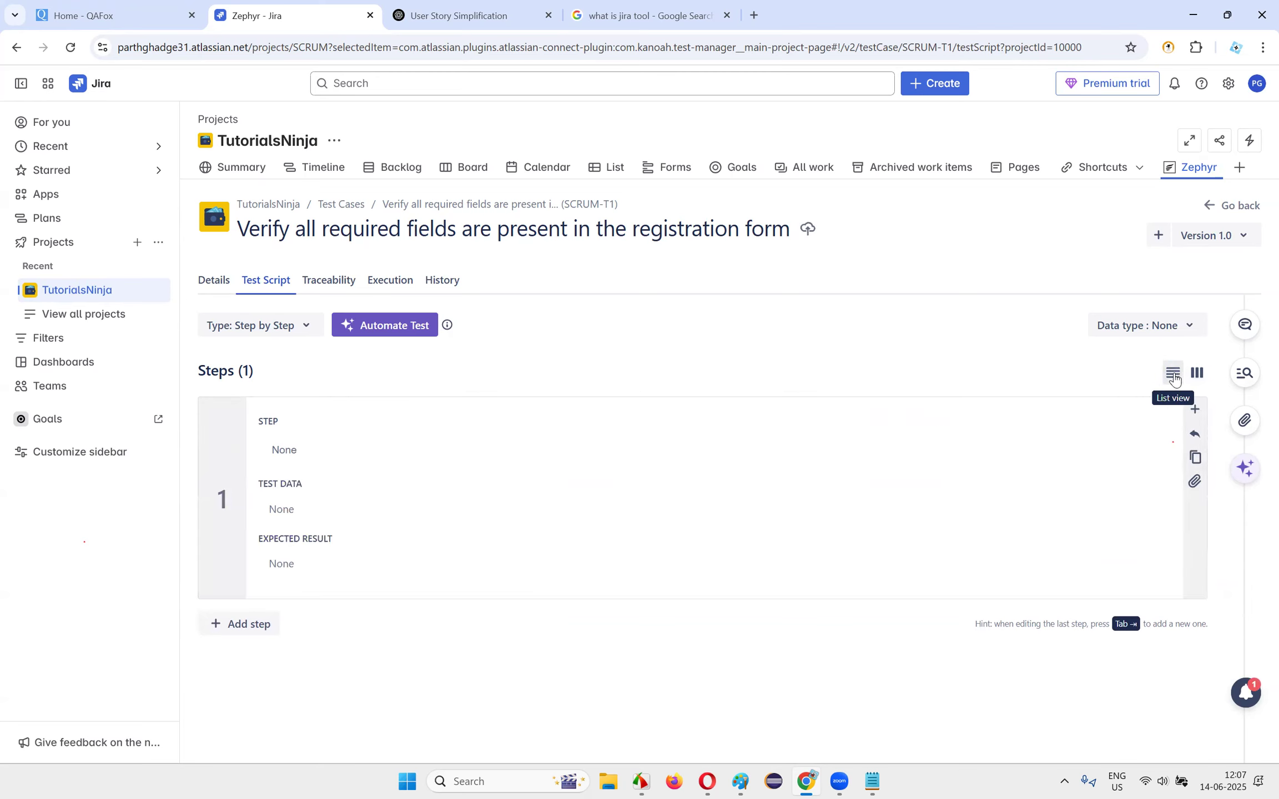
{"action": "left_click", "coordinate": [316, 450]}
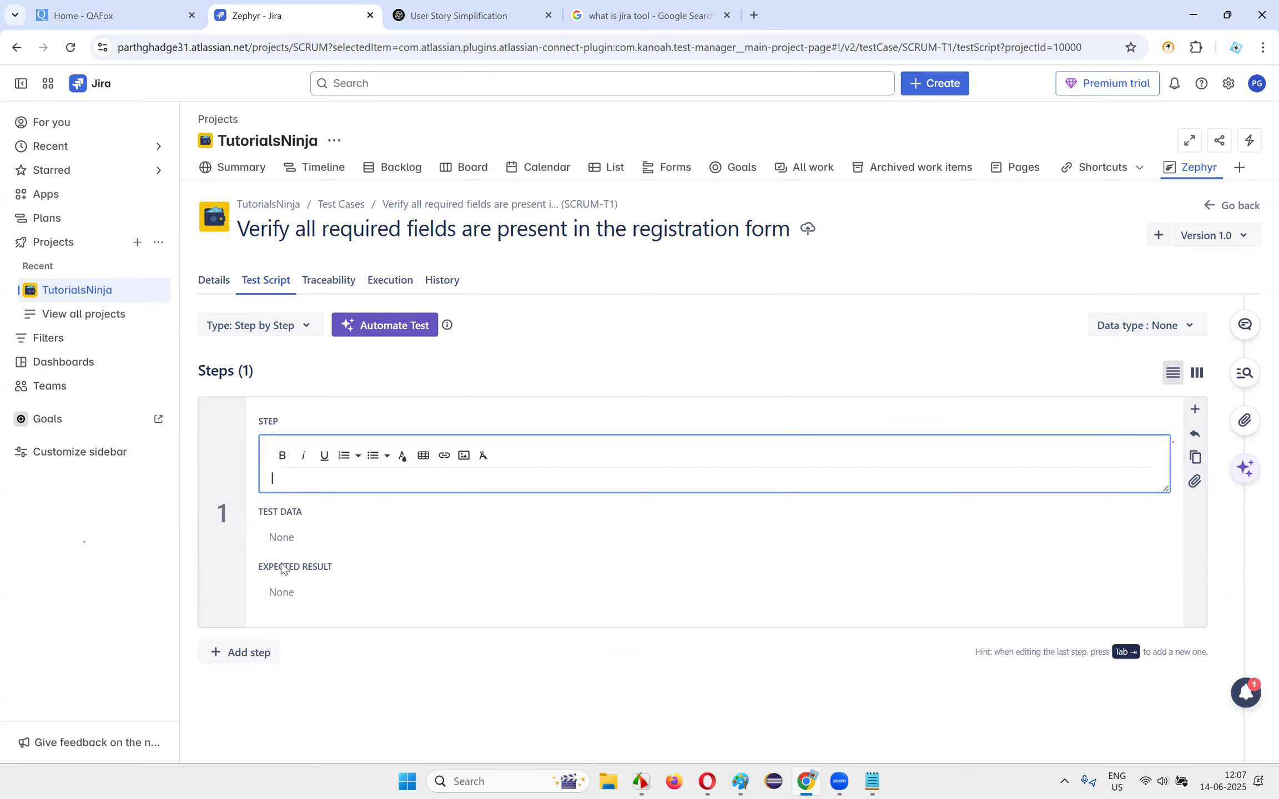
{"action": "left_click", "coordinate": [301, 492]}
{"action": "left_click", "coordinate": [299, 459]}
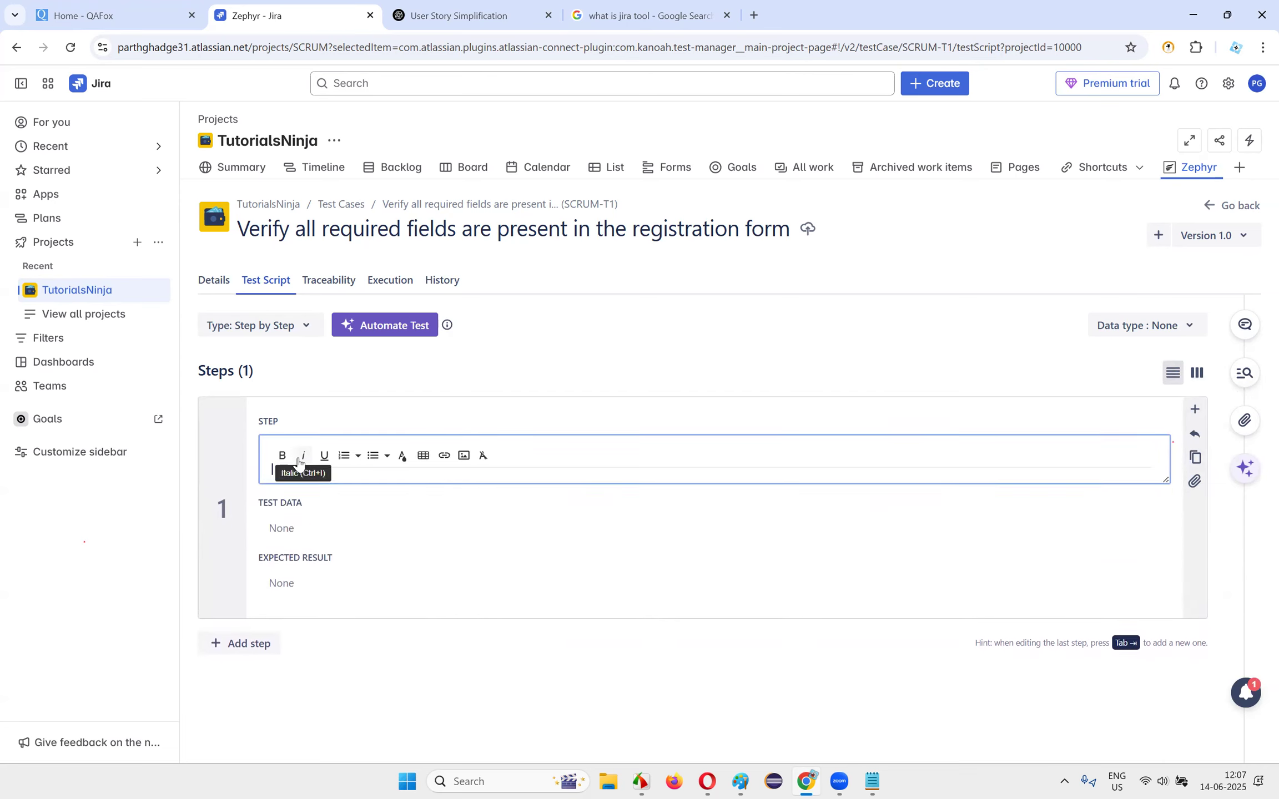
{"action": "type", "text": "Navigate to the registration page"}
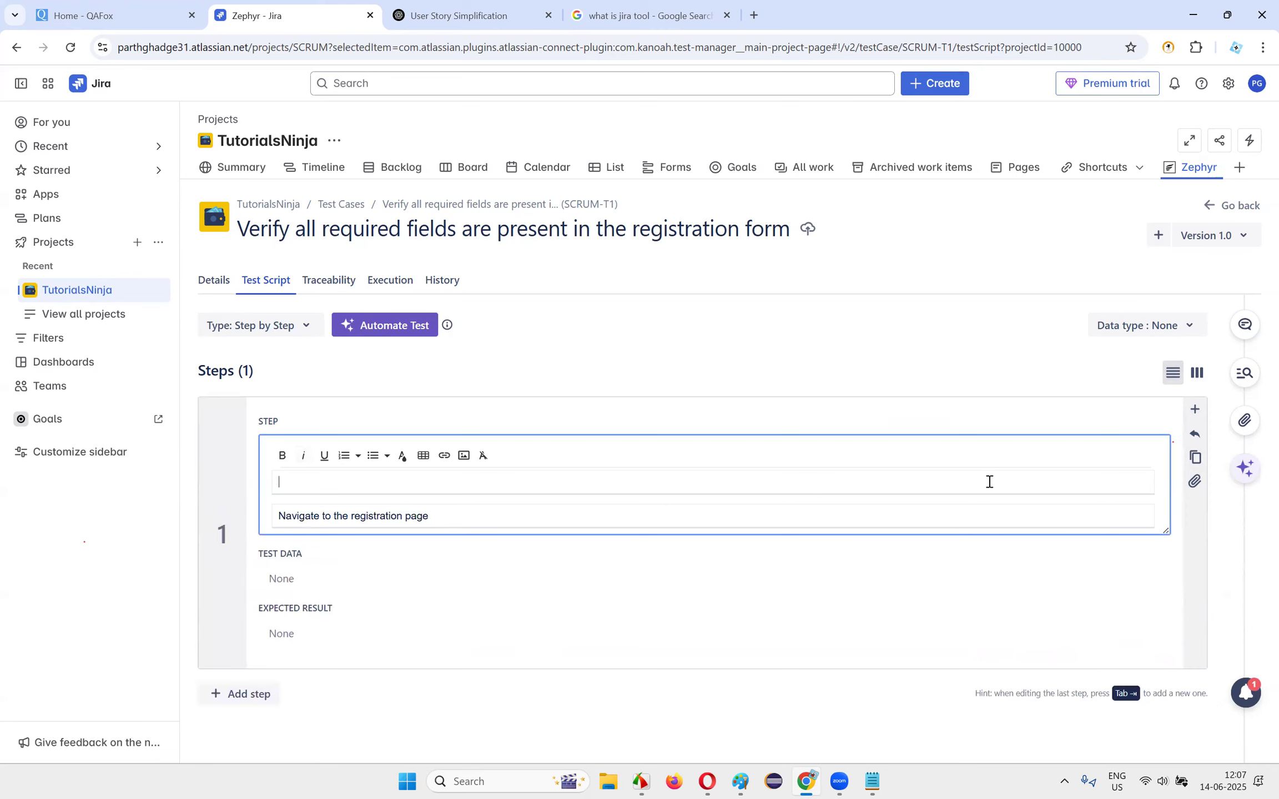
- Remove the empty table row above the text in step 1's Step field
{"action": "left_click", "coordinate": [727, 487]}
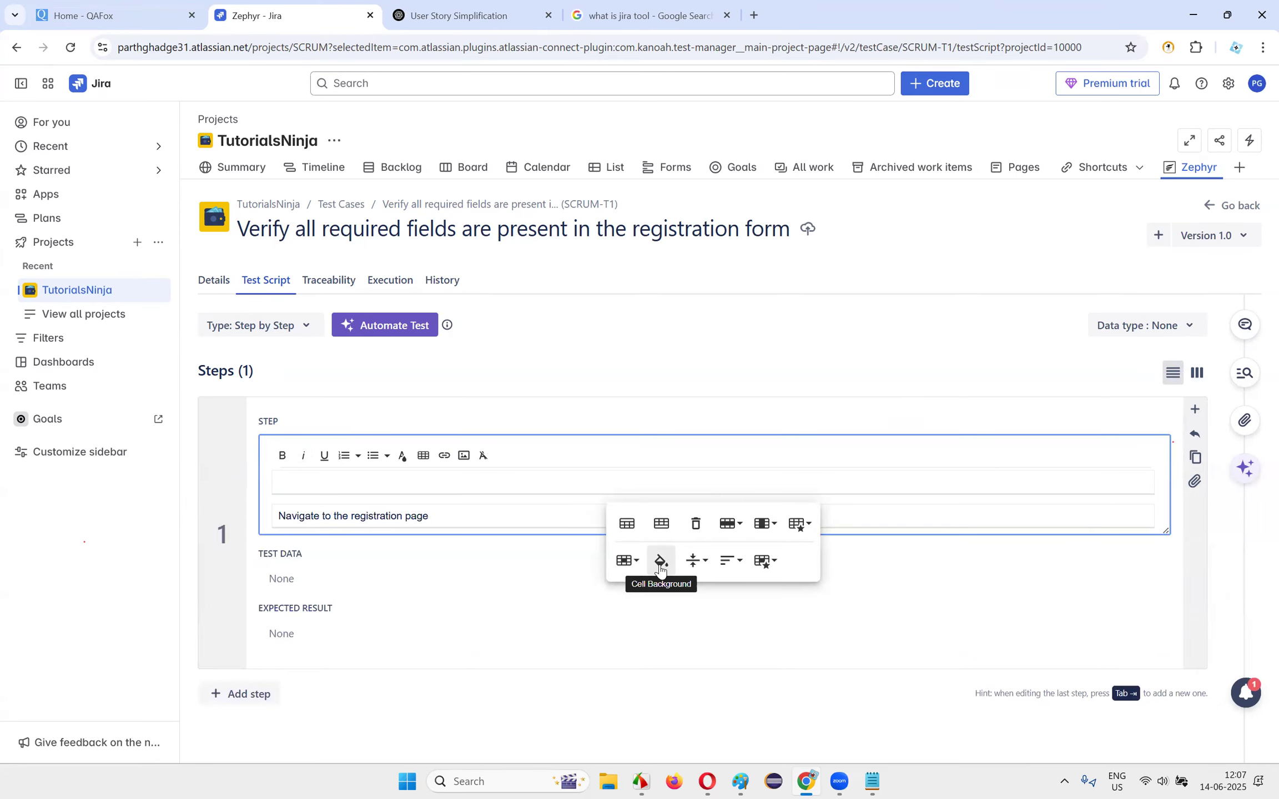
{"action": "left_click", "coordinate": [562, 368]}
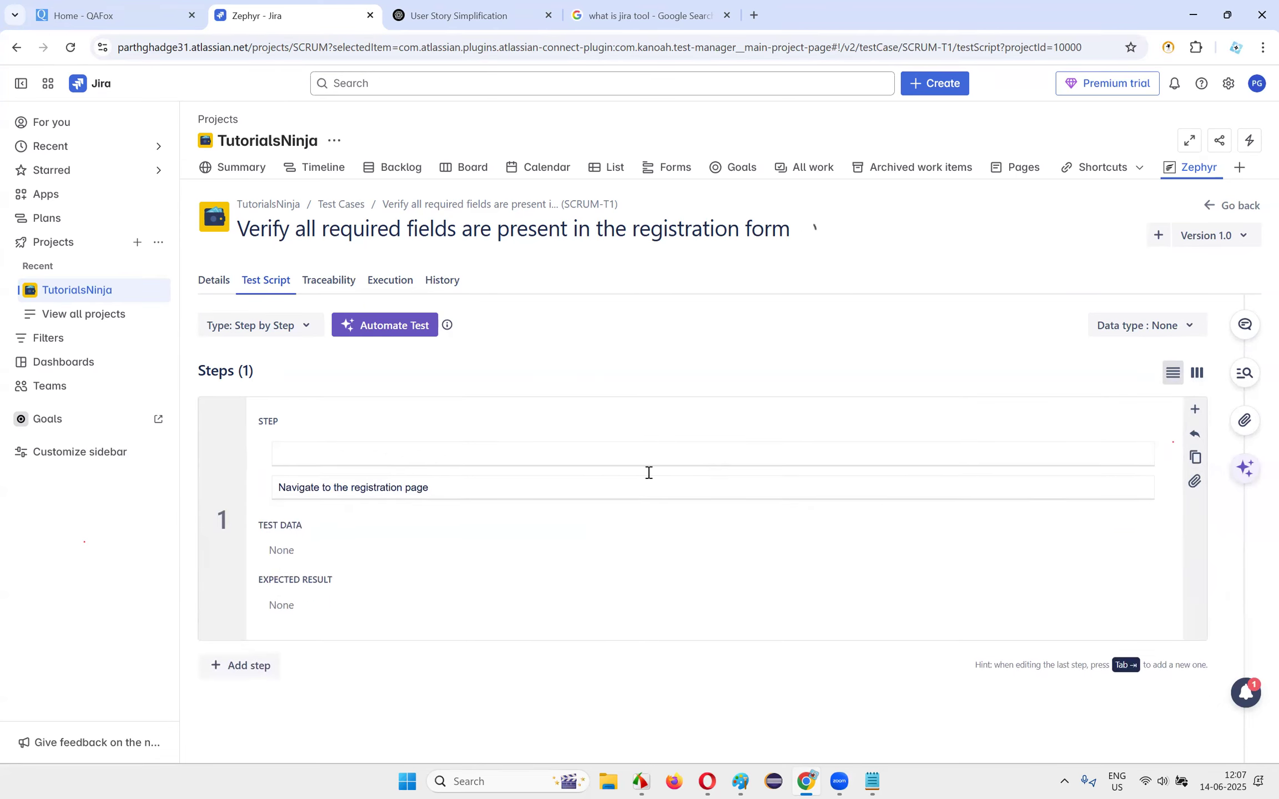
{"action": "left_click", "coordinate": [311, 448]}
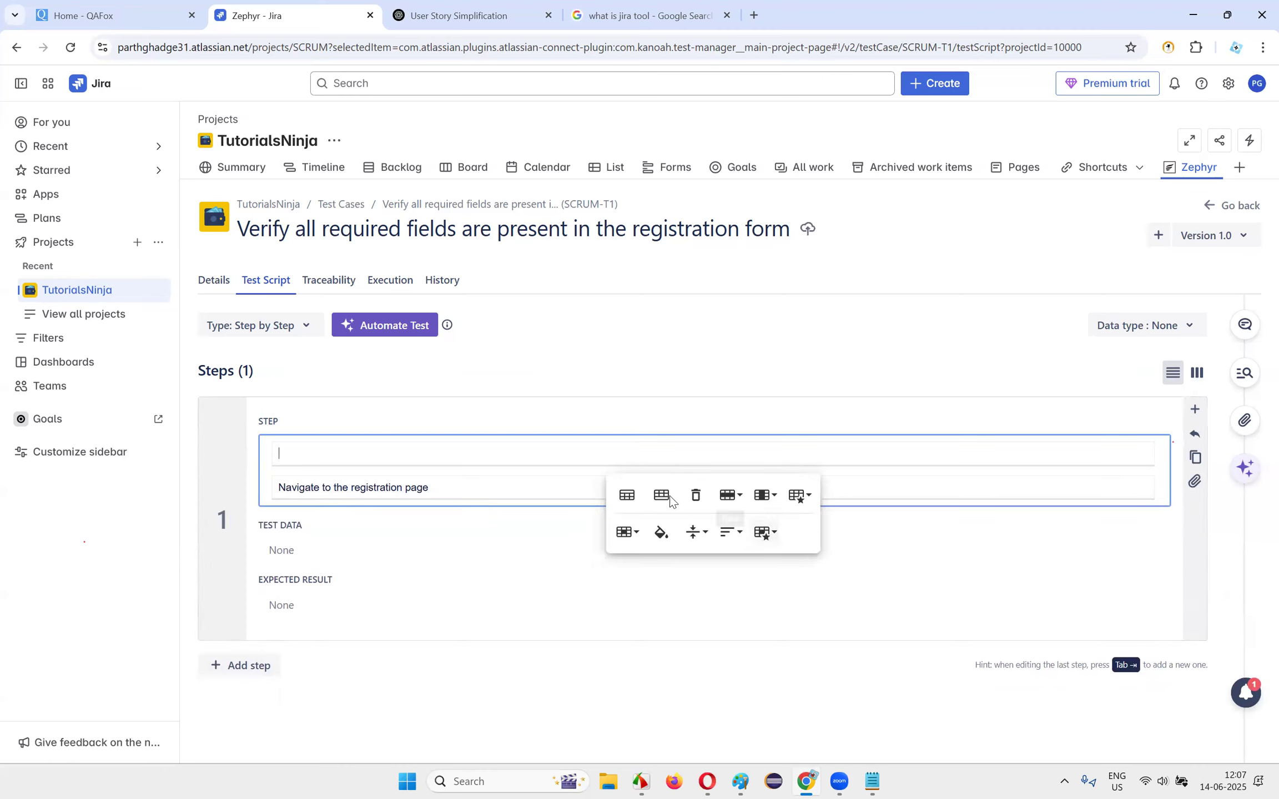
{"action": "left_click", "coordinate": [696, 495]}
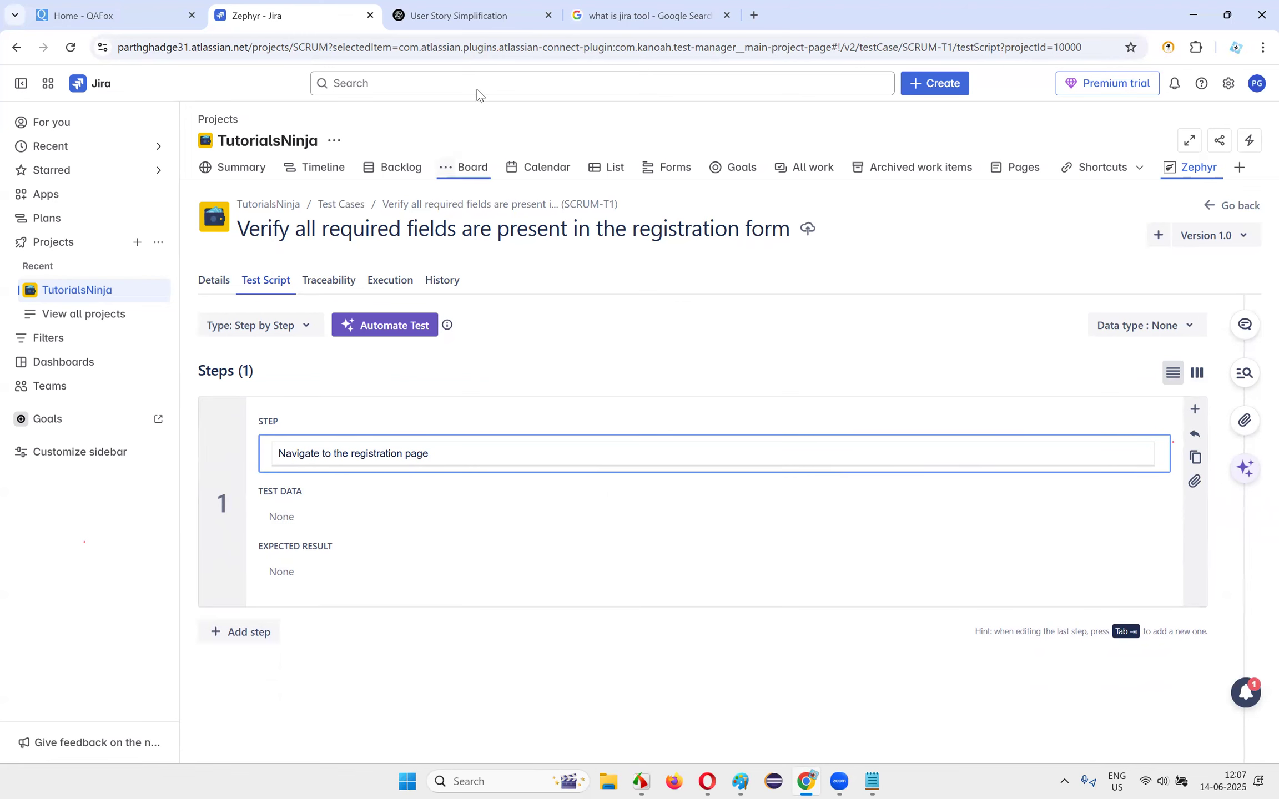
- Check the test data for step 1 in ChatGPT's table and leave the Test Data field empty
{"action": "left_click", "coordinate": [520, 17]}
{"action": "left_click_drag", "start_coordinate": [430, 302], "coordinate": [508, 317]}
{"action": "left_click", "coordinate": [604, 301]}
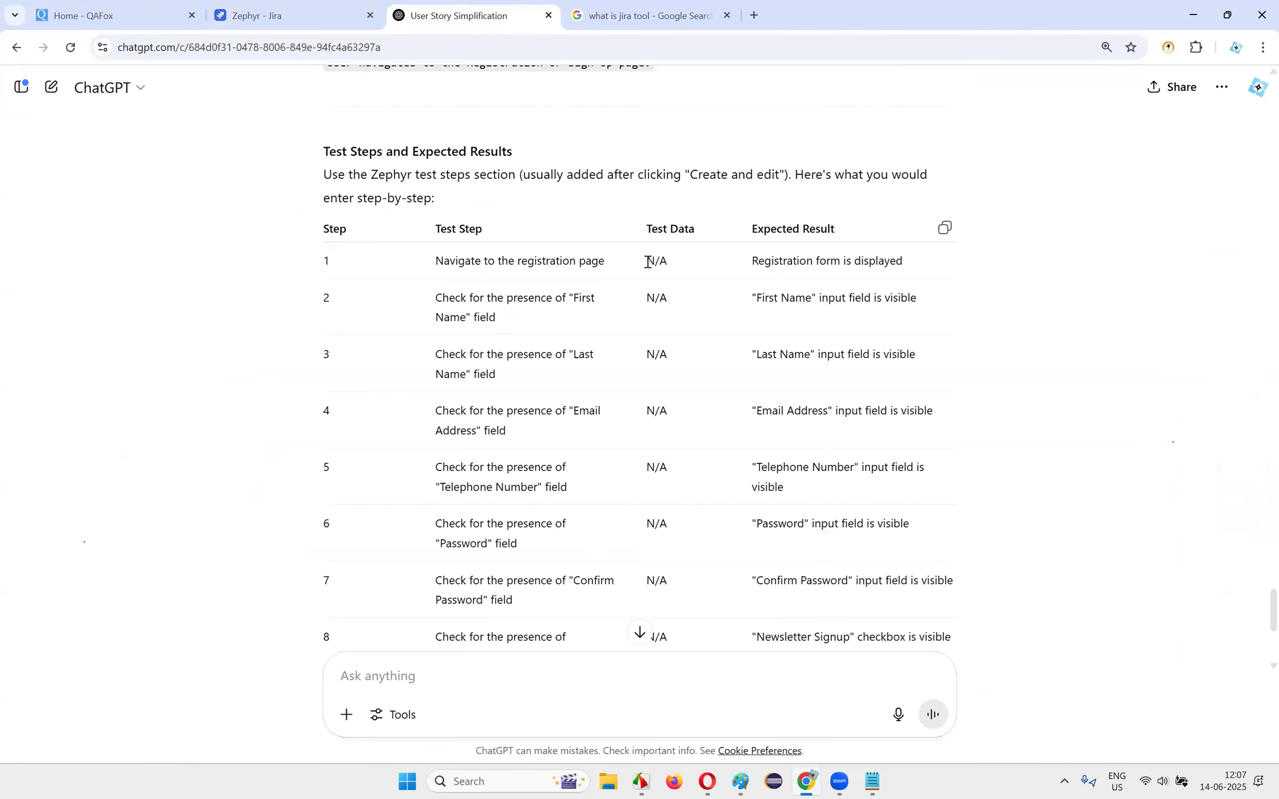
{"action": "left_click", "coordinate": [294, 15]}
{"action": "left_click", "coordinate": [289, 524]}
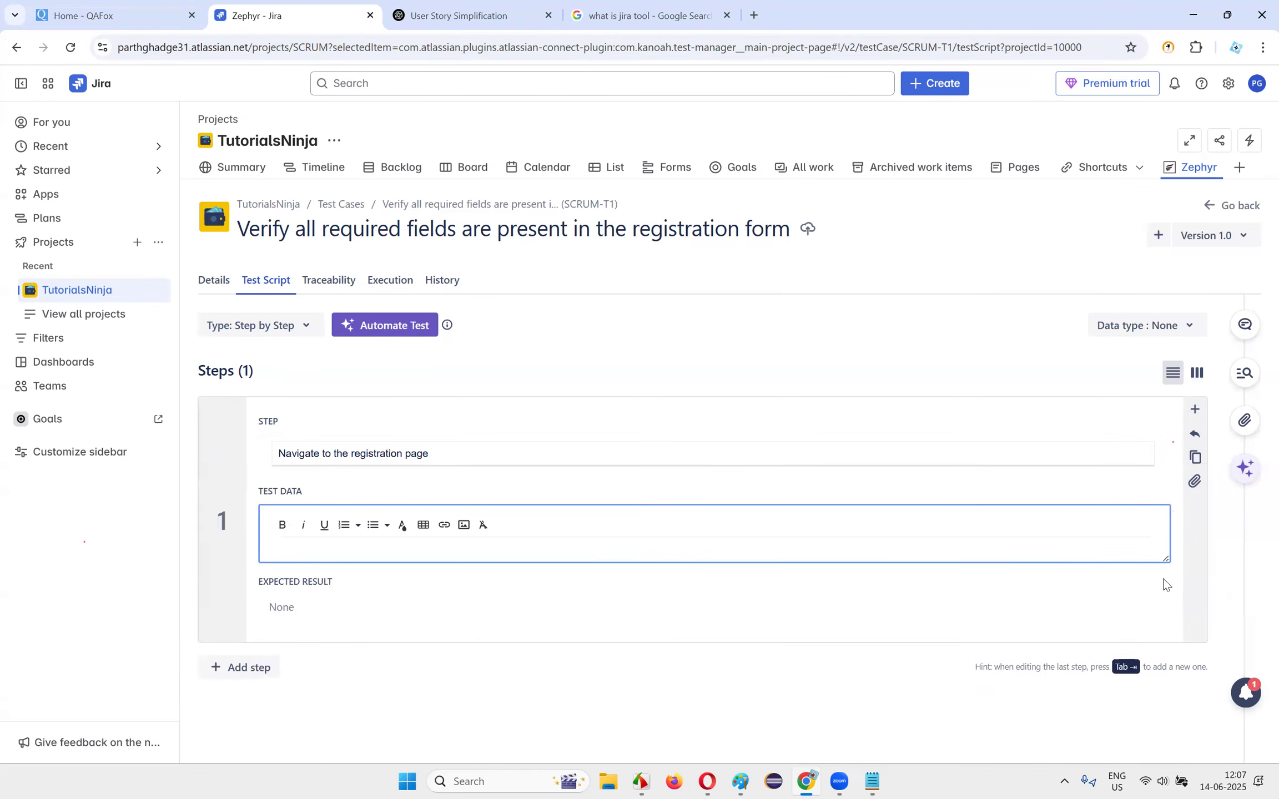
{"action": "left_click", "coordinate": [146, 572]}
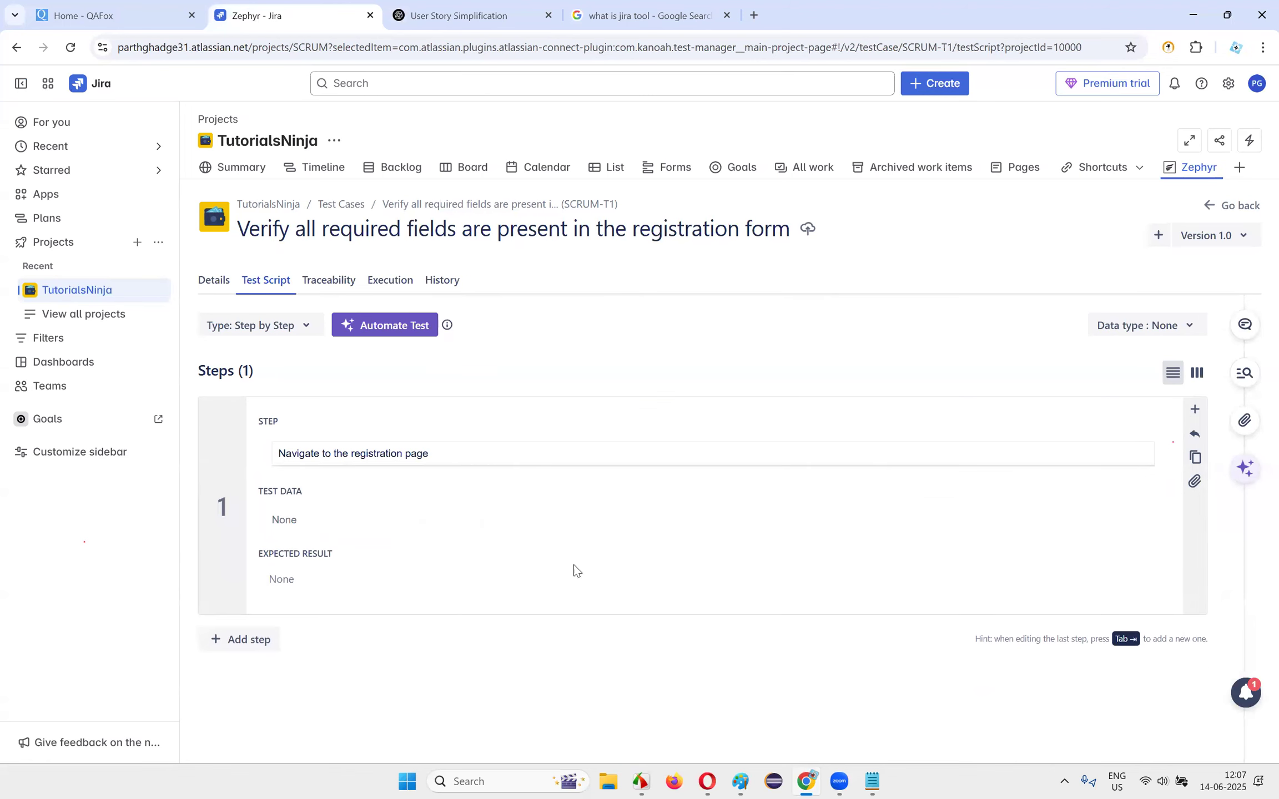
- Copy "Registration form is displayed" from ChatGPT into the expected result of step 1
{"action": "left_click", "coordinate": [459, 16]}
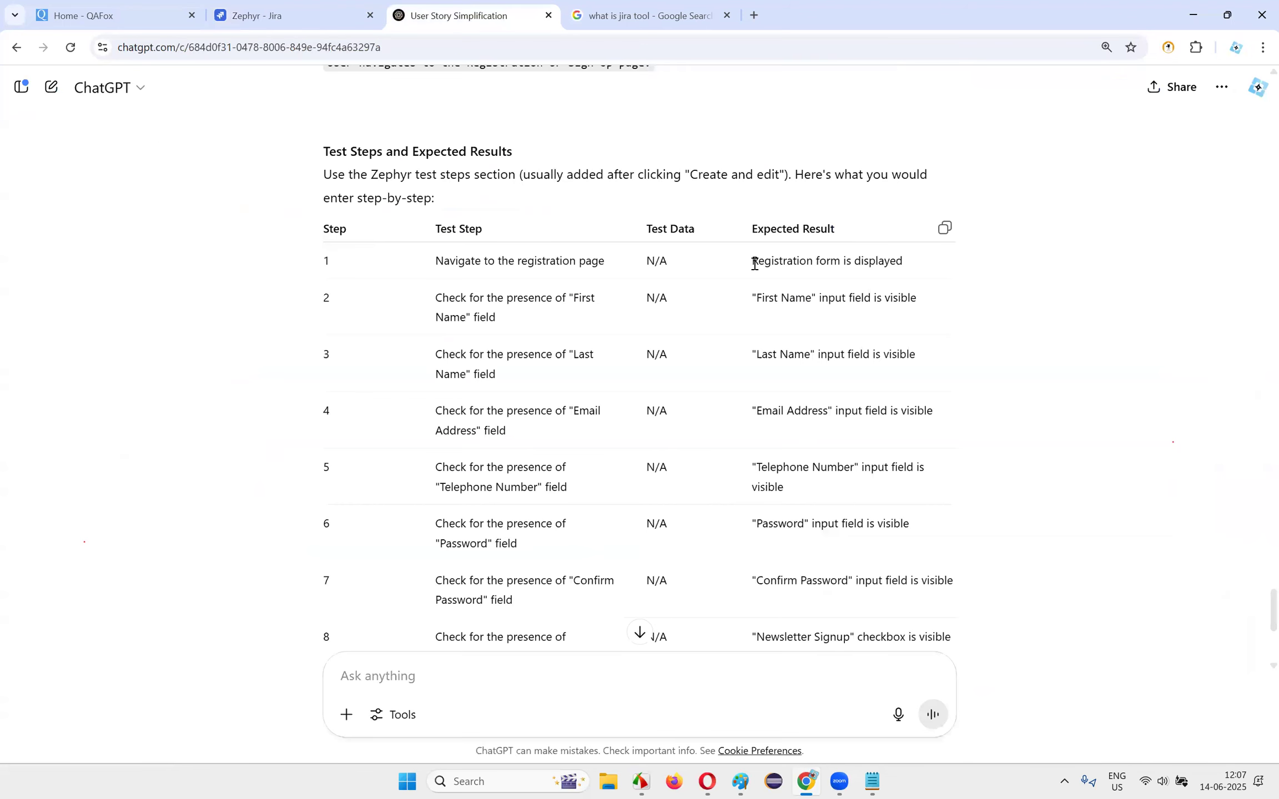
{"action": "left_click_drag", "start_coordinate": [755, 264], "coordinate": [904, 262]}
{"action": "key", "text": "ctrl+c"}
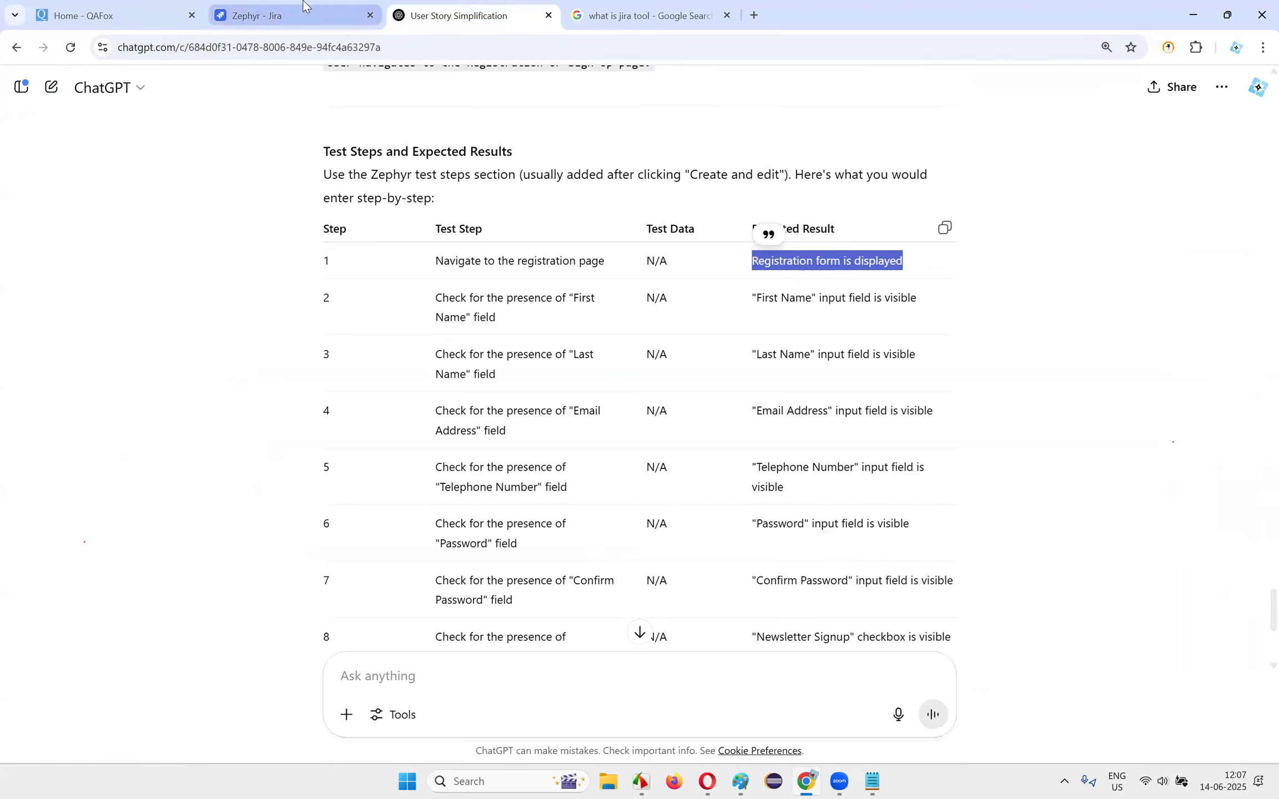
{"action": "left_click", "coordinate": [261, 15]}
{"action": "left_click", "coordinate": [294, 580]}
{"action": "key", "text": "ctrl+v"}
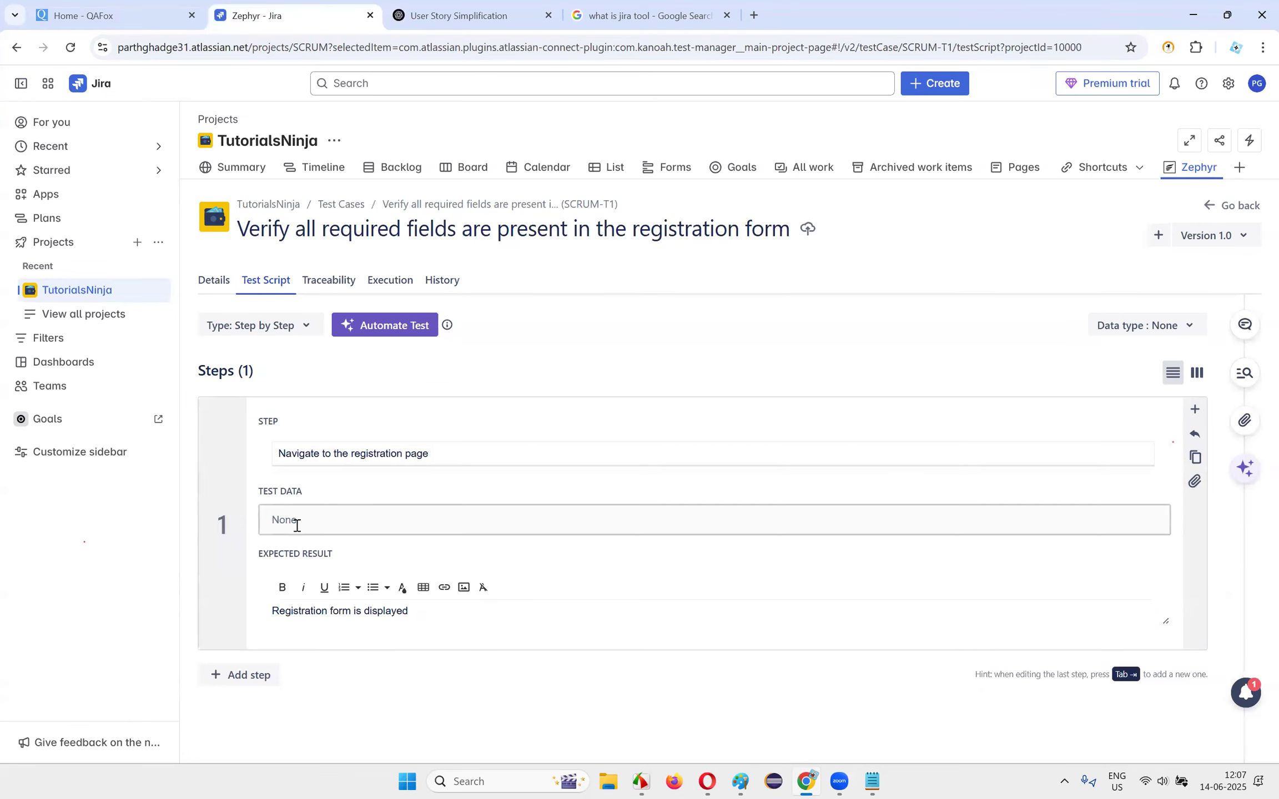
- Add a second test step and fill it with "Check for the presence of "First Name" field" copied from ChatGPT
{"action": "left_click", "coordinate": [249, 674]}
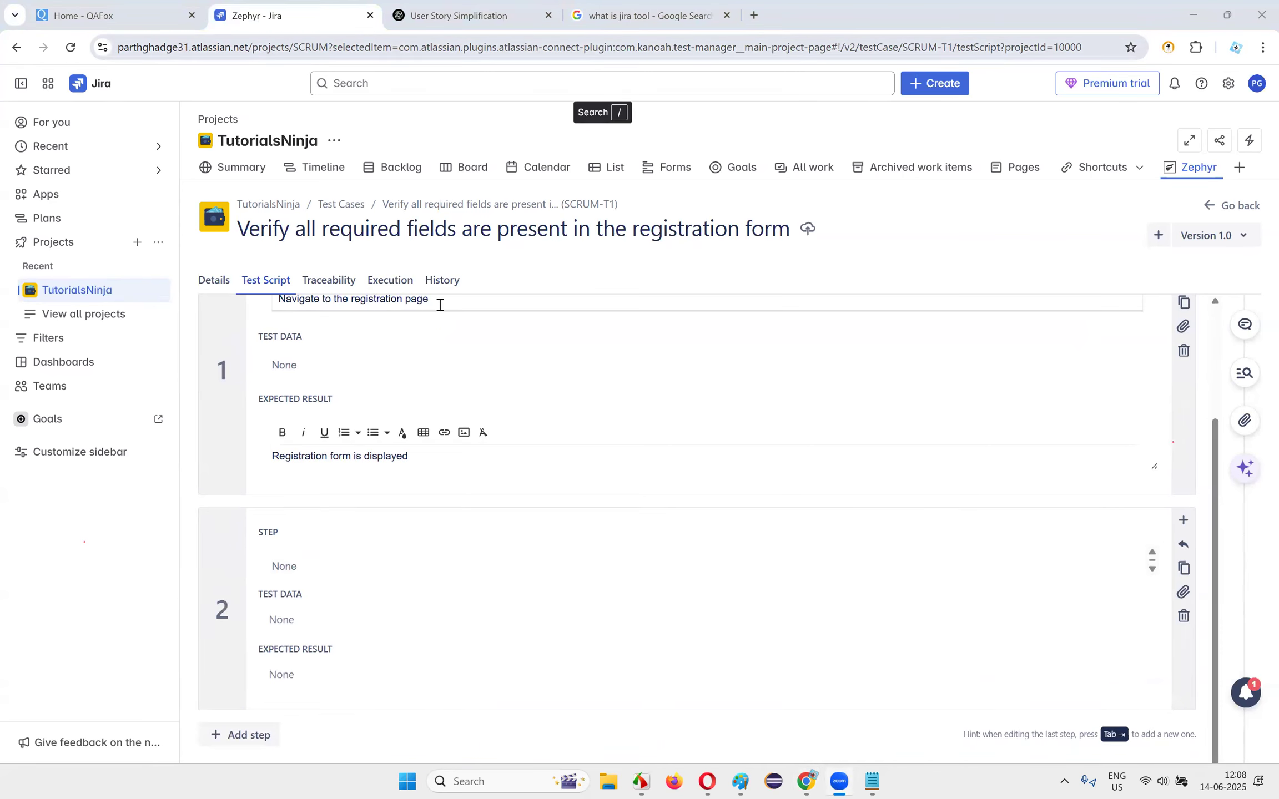
{"action": "left_click", "coordinate": [461, 16]}
{"action": "left_click_drag", "start_coordinate": [435, 296], "coordinate": [526, 323]}
{"action": "key", "text": "ctrl+c"}
{"action": "left_click", "coordinate": [357, 5]}
{"action": "key", "text": "ctrl+v"}
{"action": "left_click", "coordinate": [133, 590]}
{"action": "scroll", "coordinate": [311, 610], "scroll_direction": "down", "scroll_amount": 1}
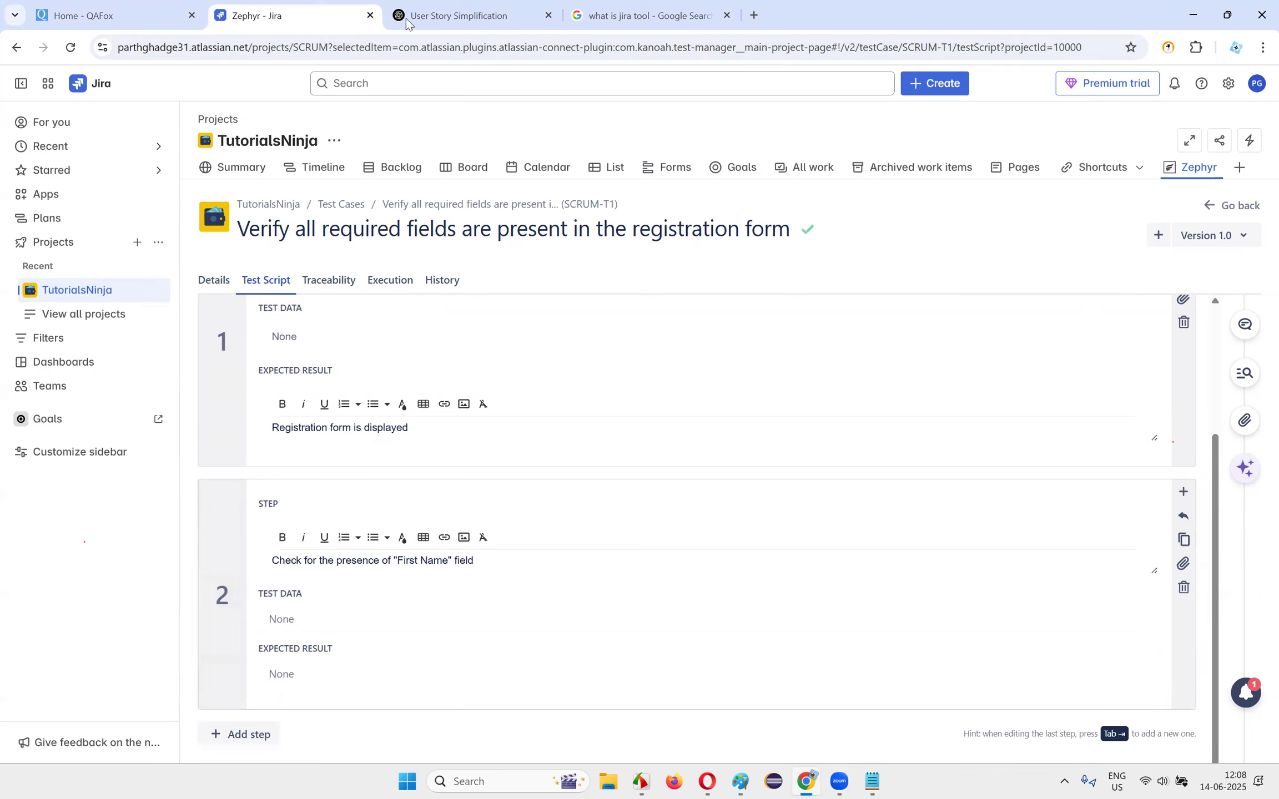
- Copy ""First Name" input field is visible" from ChatGPT into the expected result of step 2
{"action": "left_click", "coordinate": [408, 19]}
{"action": "left_click_drag", "start_coordinate": [748, 316], "coordinate": [936, 296]}
{"action": "key", "text": "ctrl+c"}
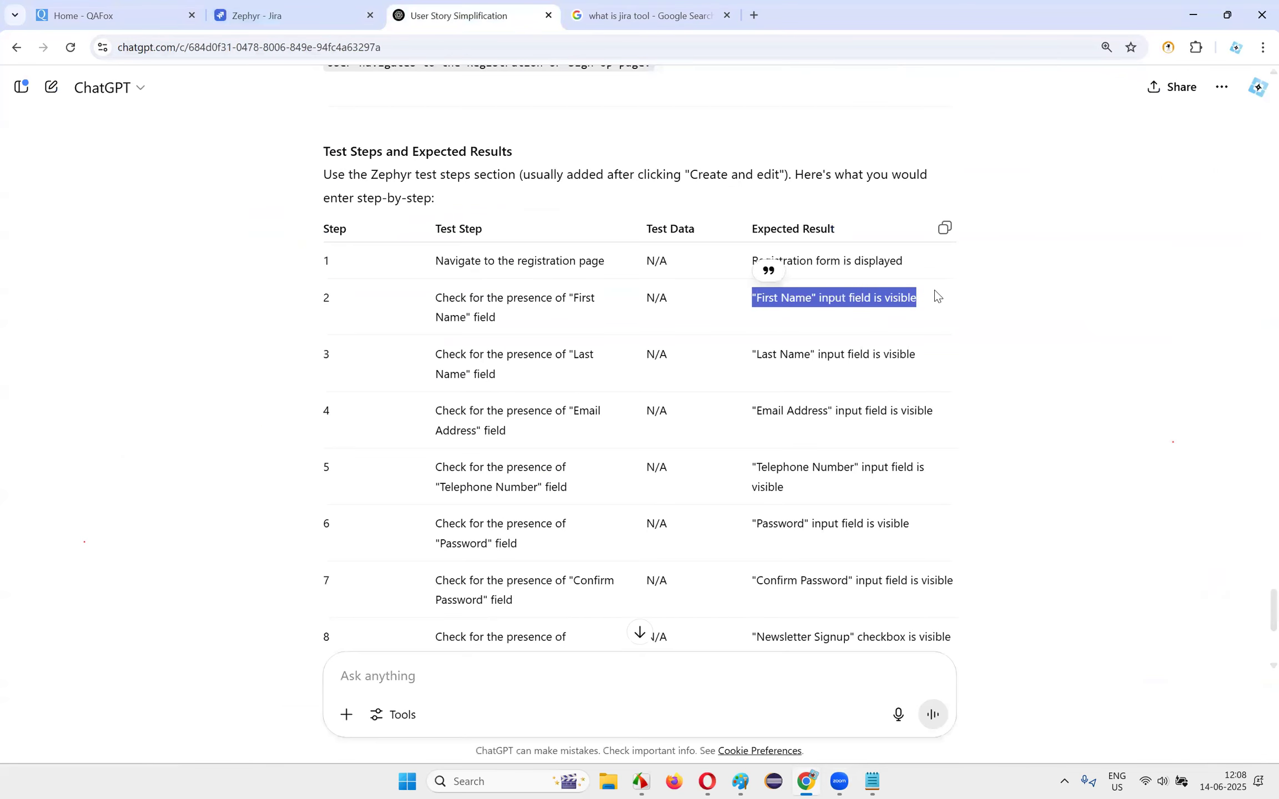
{"action": "left_click", "coordinate": [347, 10]}
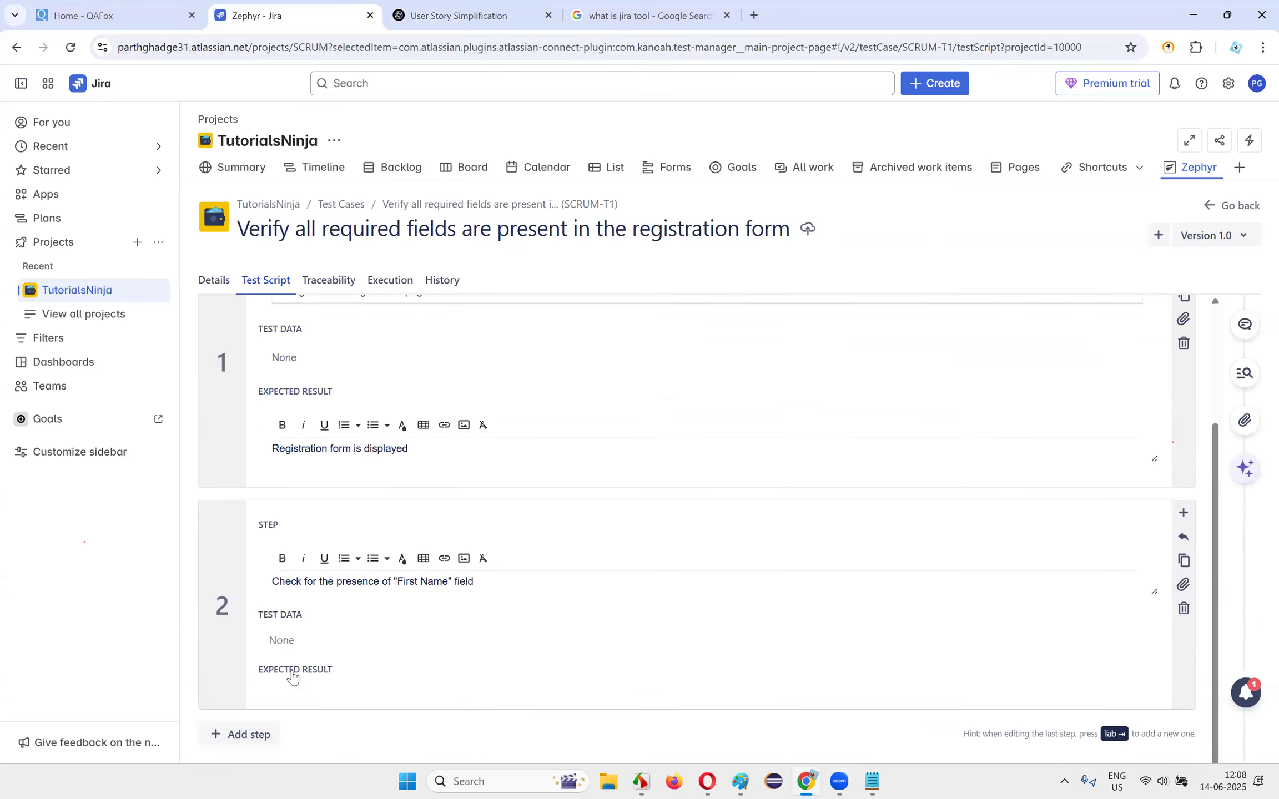
{"action": "left_click", "coordinate": [278, 673]}
{"action": "key", "text": "ctrl+v"}
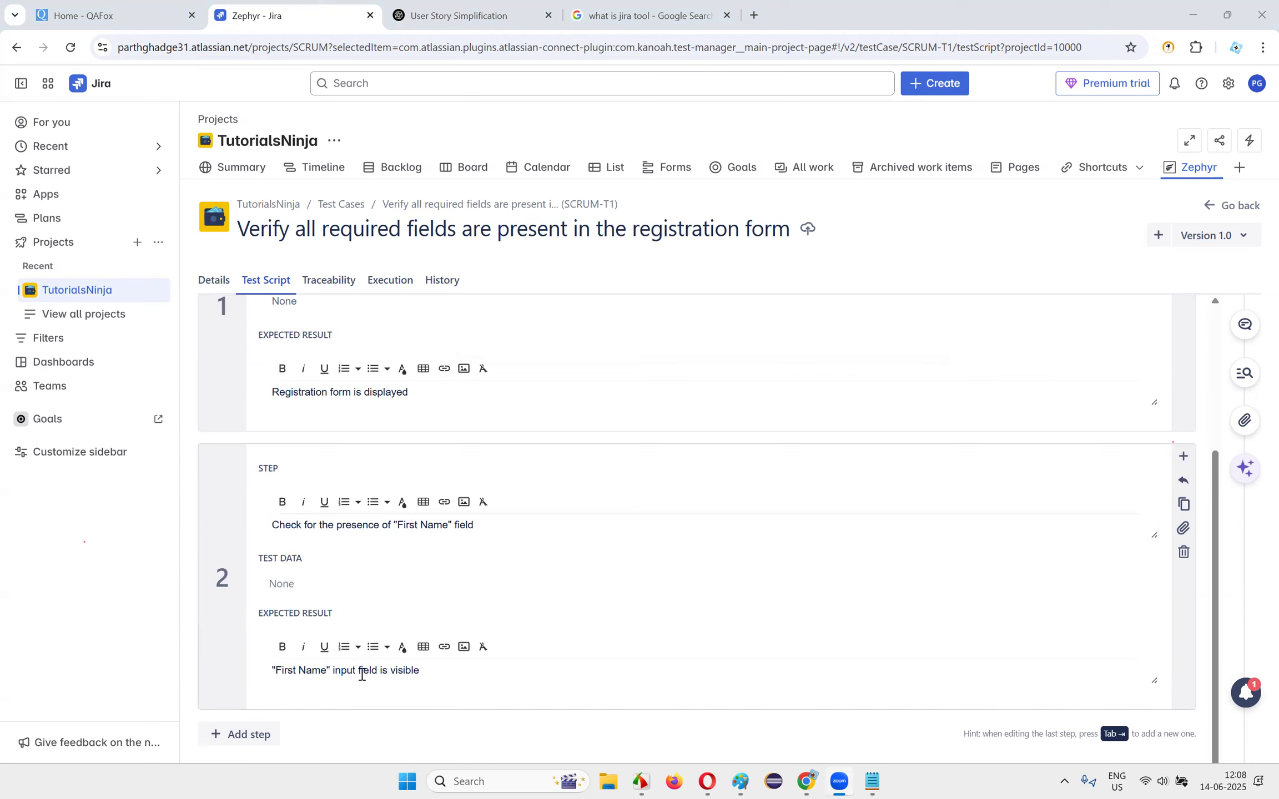
- Add a third test step to the script and select the "Last Name" field check in ChatGPT's steps table
{"action": "left_click", "coordinate": [253, 733]}
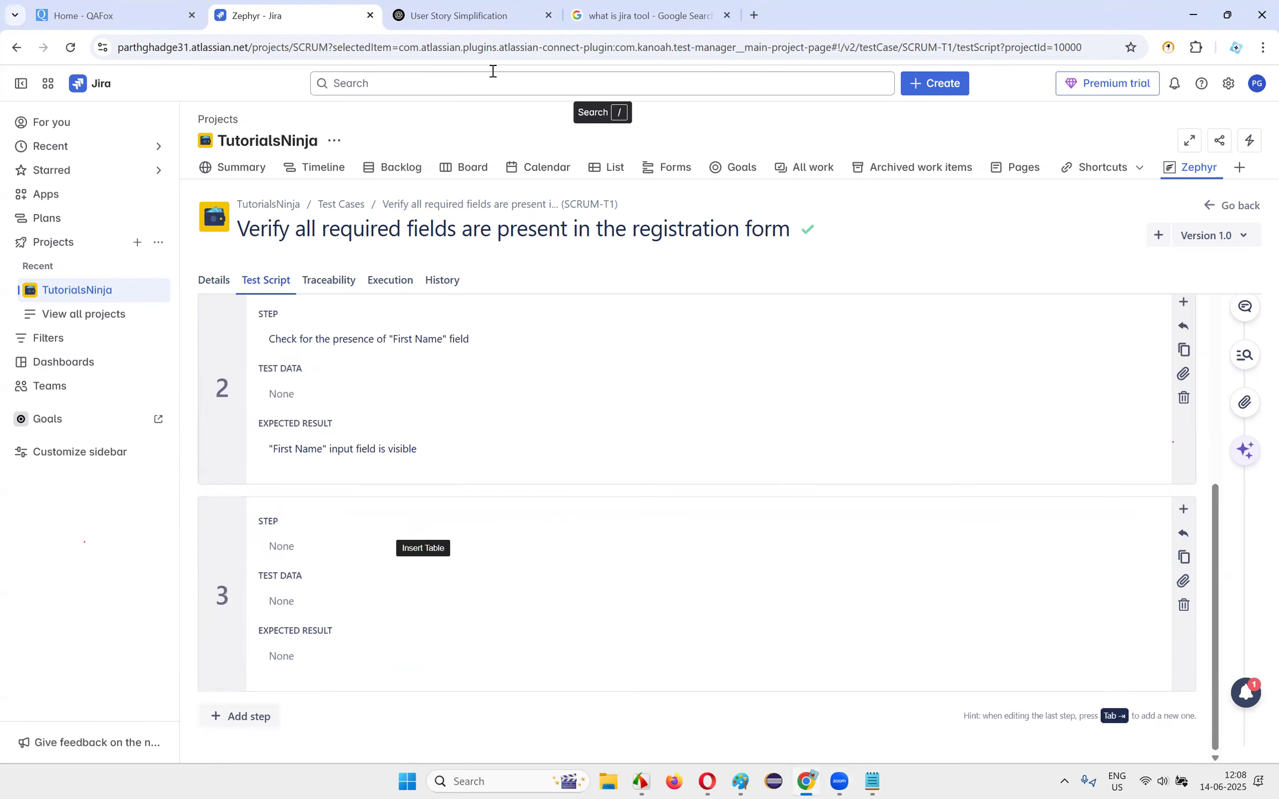
{"action": "left_click", "coordinate": [493, 16]}
{"action": "left_click_drag", "start_coordinate": [422, 362], "coordinate": [526, 379]}
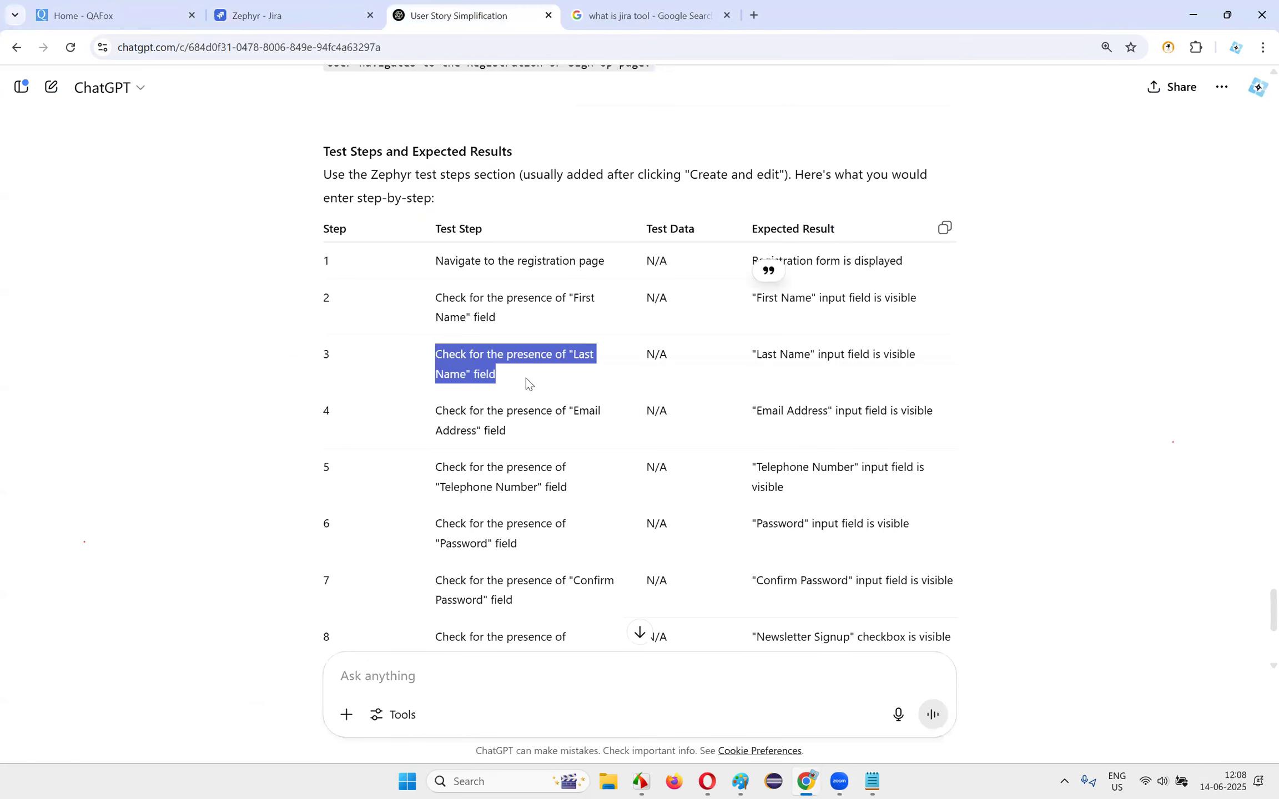
- Review ChatGPT's Jira Zephyr test case format, from the name, objective and precondition through the table of test steps and expected results
{"action": "scroll", "coordinate": [551, 322], "scroll_direction": "down", "scroll_amount": 4}
{"action": "scroll", "coordinate": [510, 262], "scroll_direction": "up", "scroll_amount": 8}
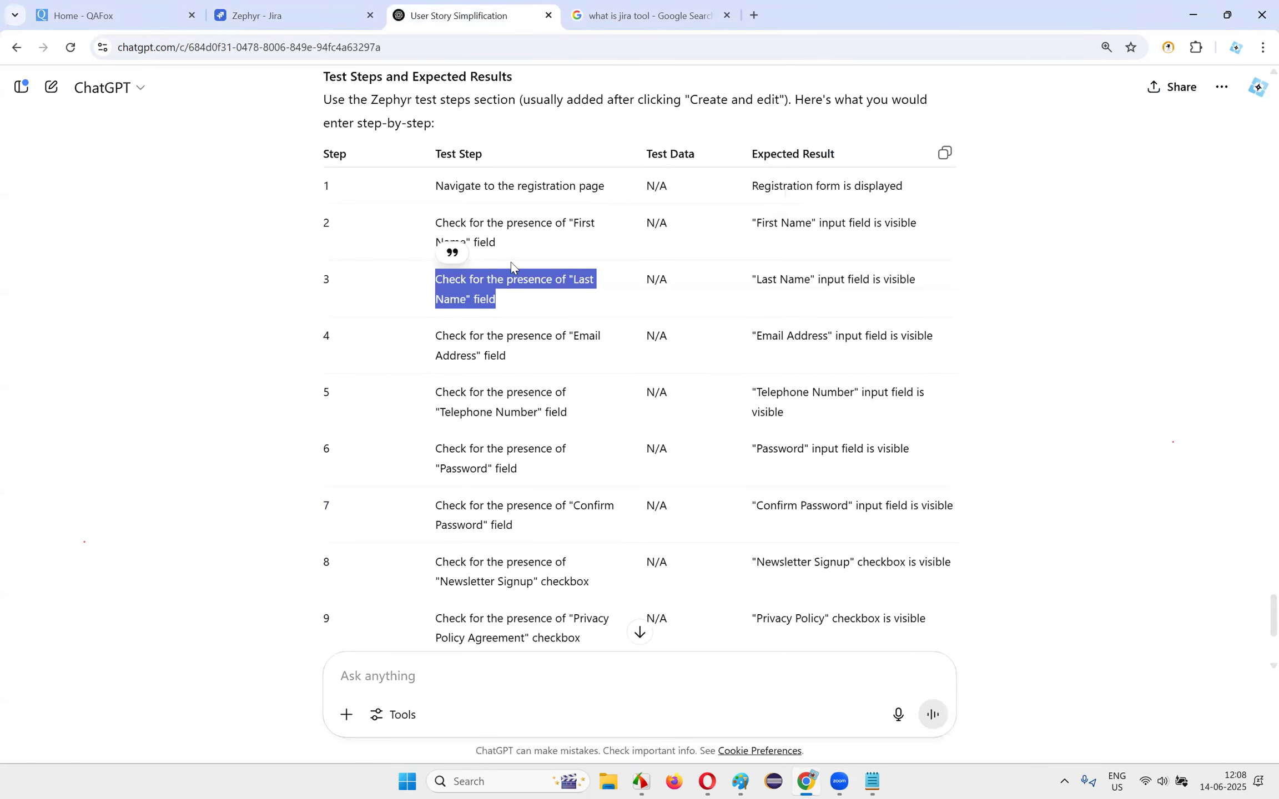
{"action": "scroll", "coordinate": [473, 203], "scroll_direction": "down", "scroll_amount": 7}
{"action": "scroll", "coordinate": [568, 372], "scroll_direction": "up", "scroll_amount": 11}
{"action": "scroll", "coordinate": [565, 372], "scroll_direction": "down", "scroll_amount": 6}
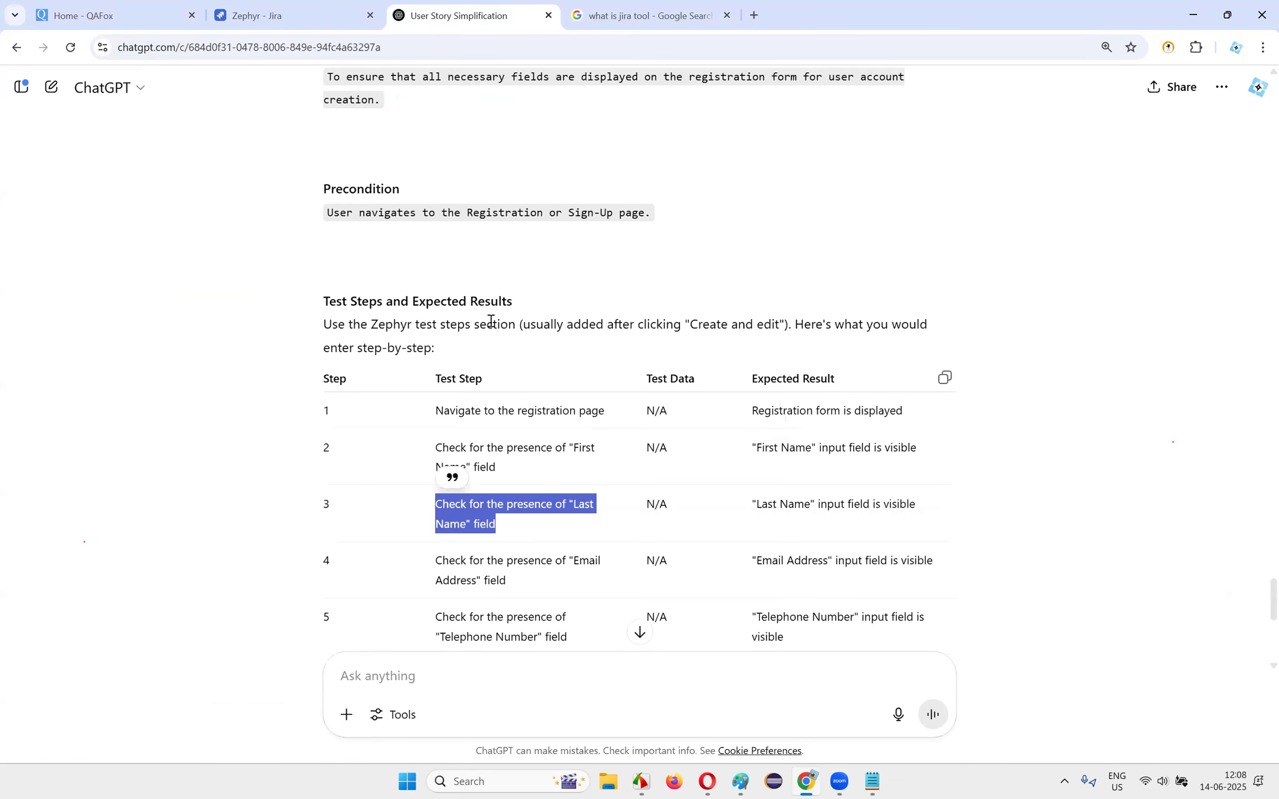
{"action": "scroll", "coordinate": [490, 321], "scroll_direction": "up", "scroll_amount": 5}
{"action": "scroll", "coordinate": [485, 337], "scroll_direction": "up", "scroll_amount": 5}
{"action": "scroll", "coordinate": [490, 341], "scroll_direction": "down", "scroll_amount": 4}
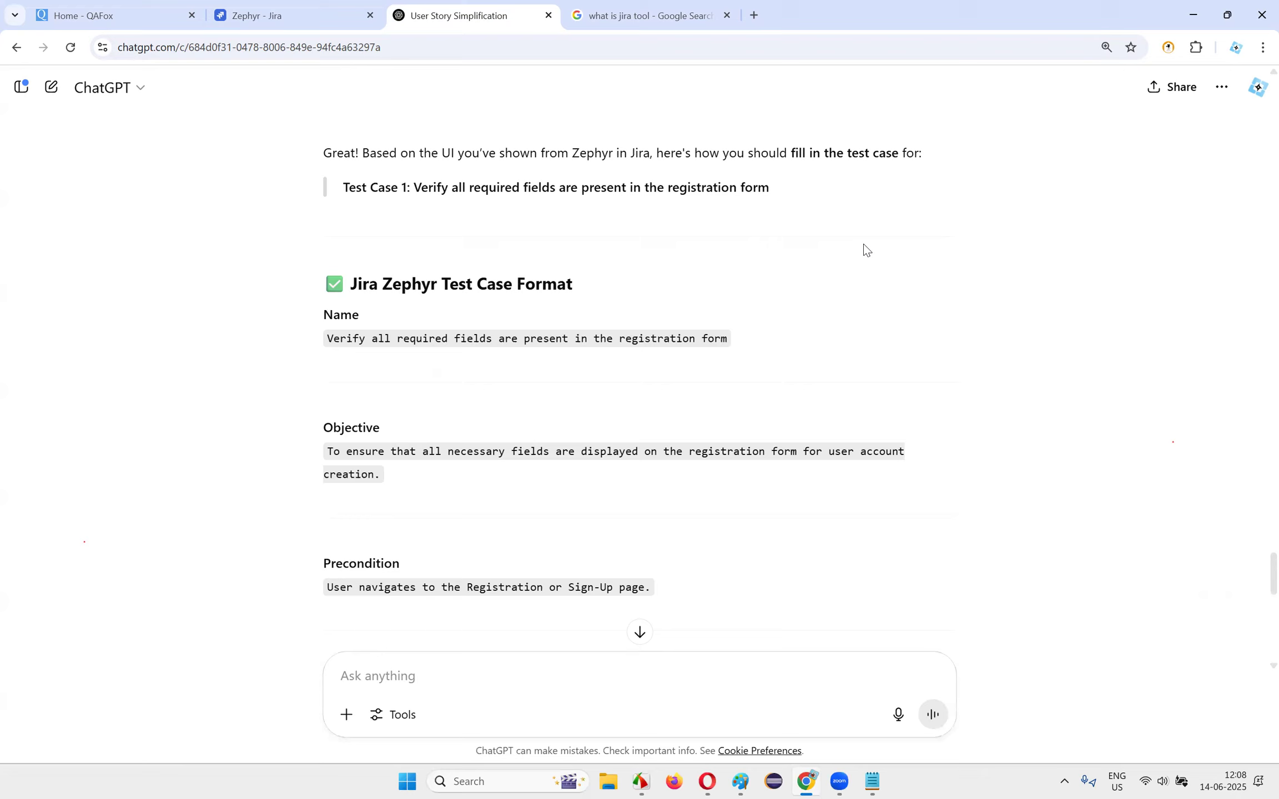
{"action": "scroll", "coordinate": [865, 250], "scroll_direction": "down", "scroll_amount": 13}
{"action": "scroll", "coordinate": [845, 337], "scroll_direction": "up", "scroll_amount": 13}
{"action": "scroll", "coordinate": [576, 249], "scroll_direction": "down", "scroll_amount": 13}
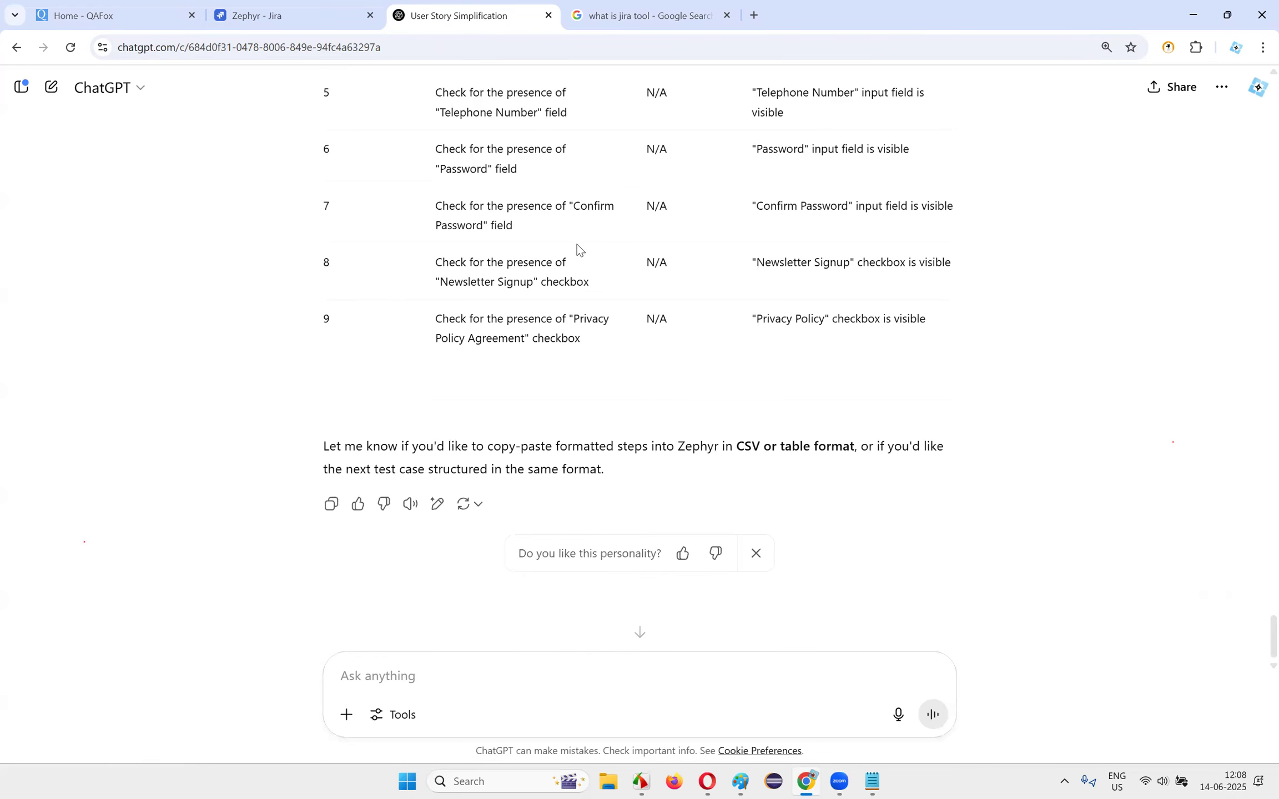
- Read ChatGPT's closing note on CSV or table format and look over the existing steps in the Zephyr test script
{"action": "left_click_drag", "start_coordinate": [396, 461], "coordinate": [713, 471]}
{"action": "left_click", "coordinate": [647, 476]}
{"action": "left_click_drag", "start_coordinate": [343, 468], "coordinate": [686, 478]}
{"action": "left_click", "coordinate": [686, 478]}
{"action": "key", "text": "ctrl+shift+Tab"}
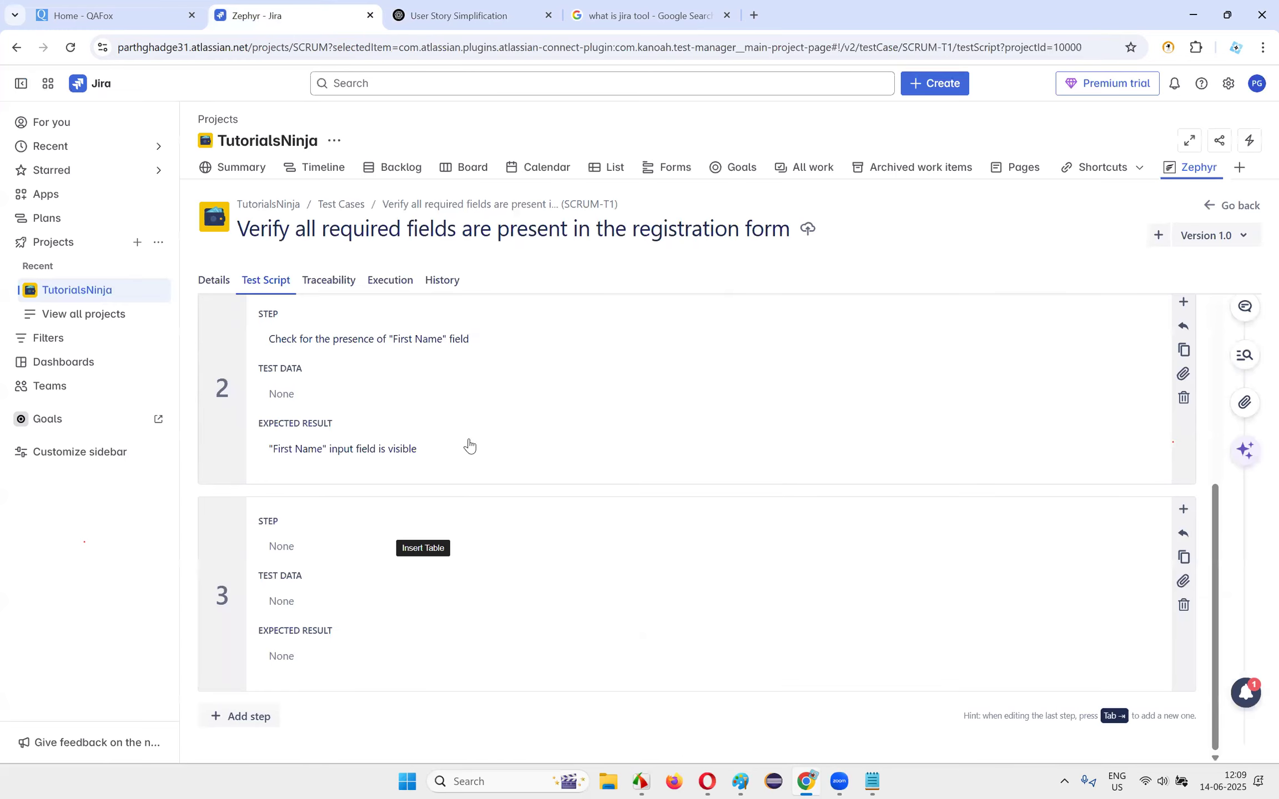
{"action": "scroll", "coordinate": [525, 476], "scroll_direction": "up", "scroll_amount": 5}
{"action": "scroll", "coordinate": [522, 365], "scroll_direction": "down", "scroll_amount": 5}
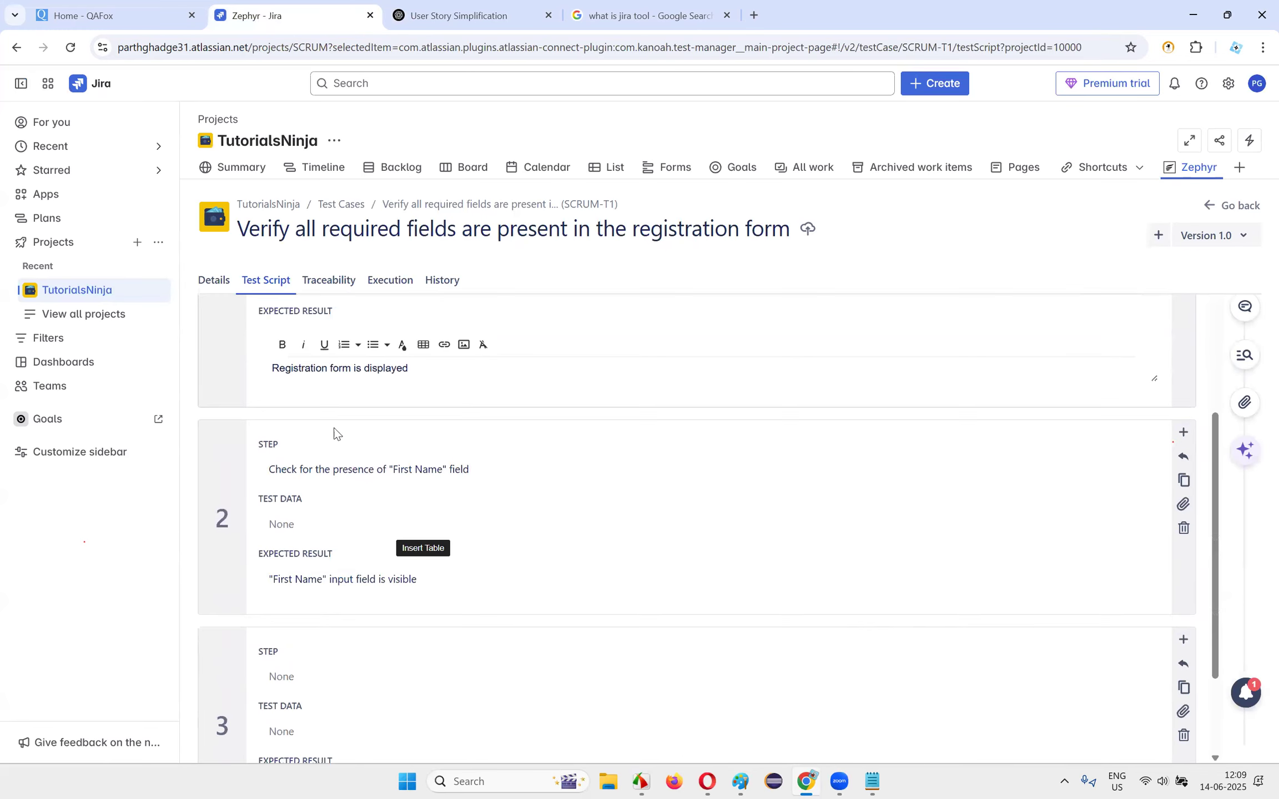
- Copy "Check for the presence of "Last Name" field" from ChatGPT into the step text of step 3
{"action": "key", "text": "ctrl+Tab"}
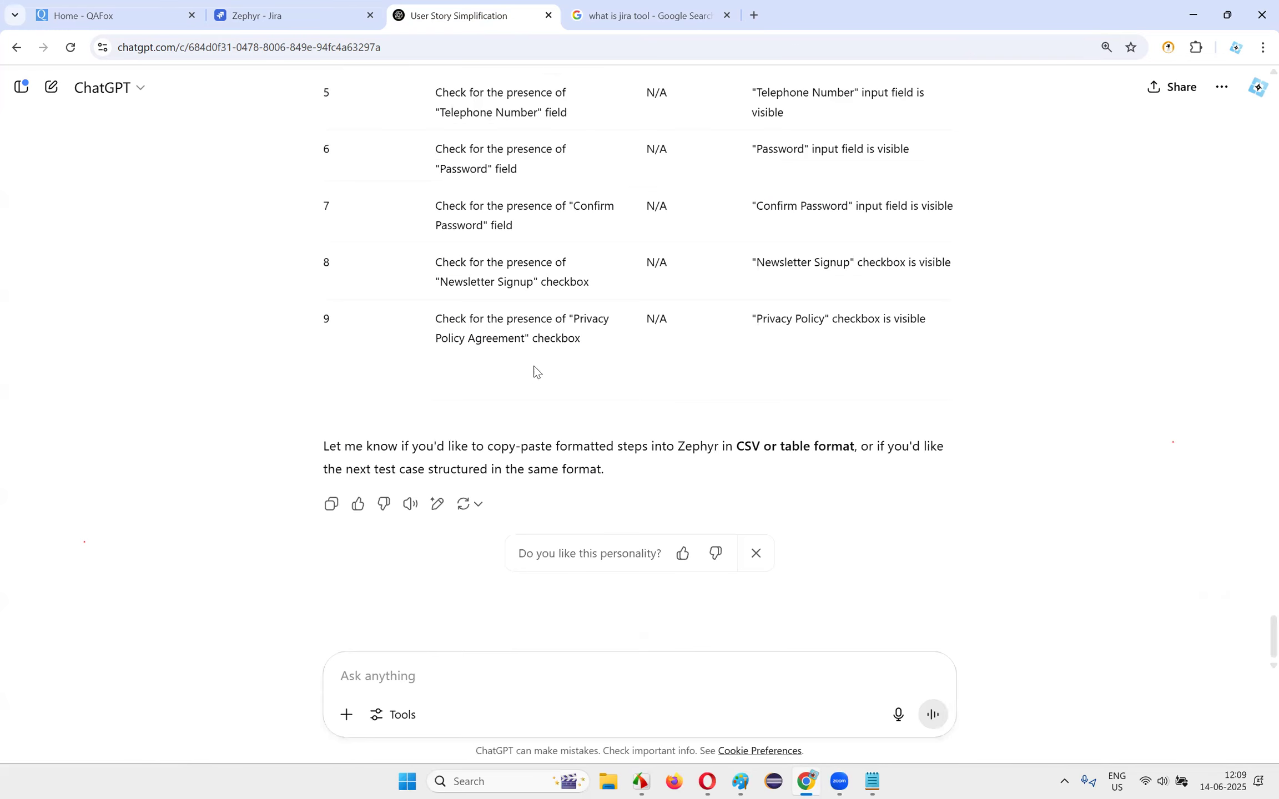
{"action": "scroll", "coordinate": [513, 333], "scroll_direction": "up", "scroll_amount": 7}
{"action": "left_click_drag", "start_coordinate": [515, 452], "coordinate": [521, 449]}
{"action": "left_click_drag", "start_coordinate": [448, 371], "coordinate": [564, 397]}
{"action": "left_click", "coordinate": [565, 393]}
{"action": "left_click_drag", "start_coordinate": [764, 373], "coordinate": [931, 382]}
{"action": "left_click", "coordinate": [922, 390]}
{"action": "left_click_drag", "start_coordinate": [434, 433], "coordinate": [507, 448]}
{"action": "key", "text": "ctrl+c"}
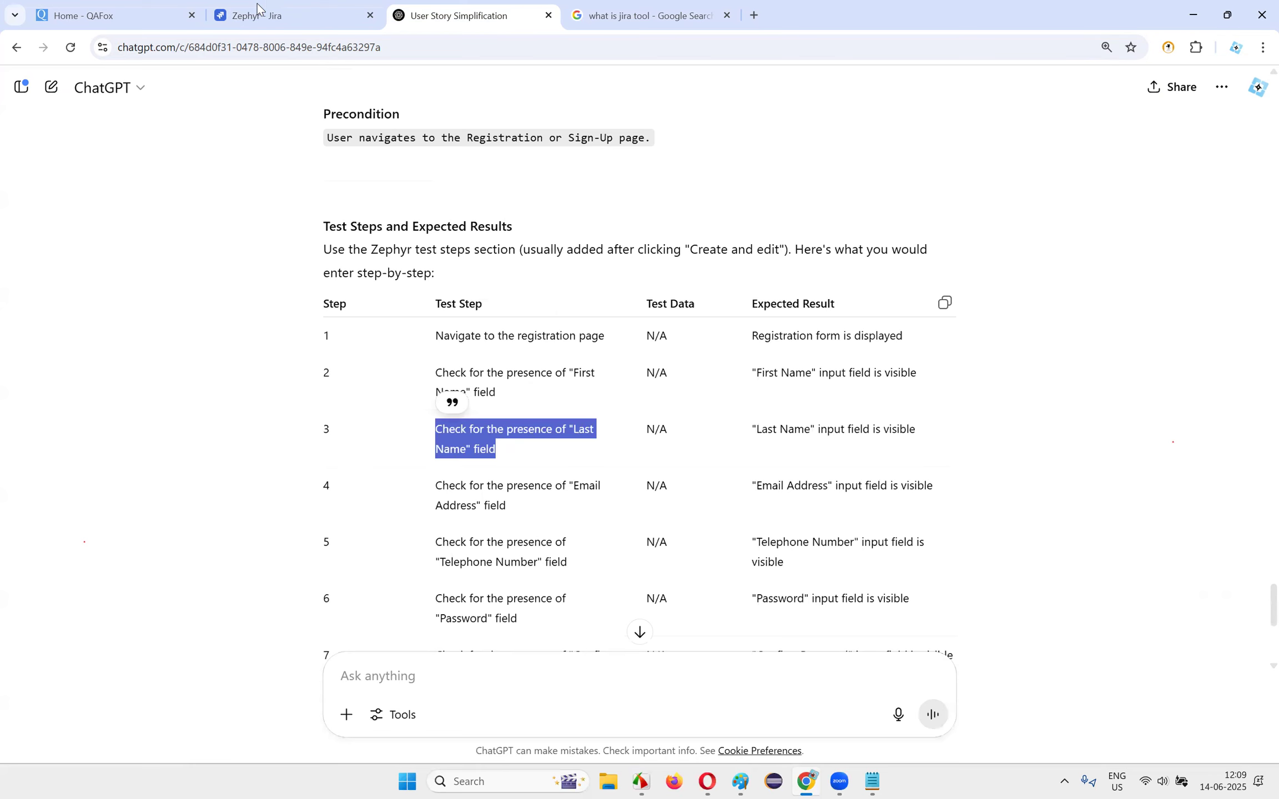
{"action": "key", "text": "ctrl+shift+Tab"}
{"action": "left_click", "coordinate": [307, 560]}
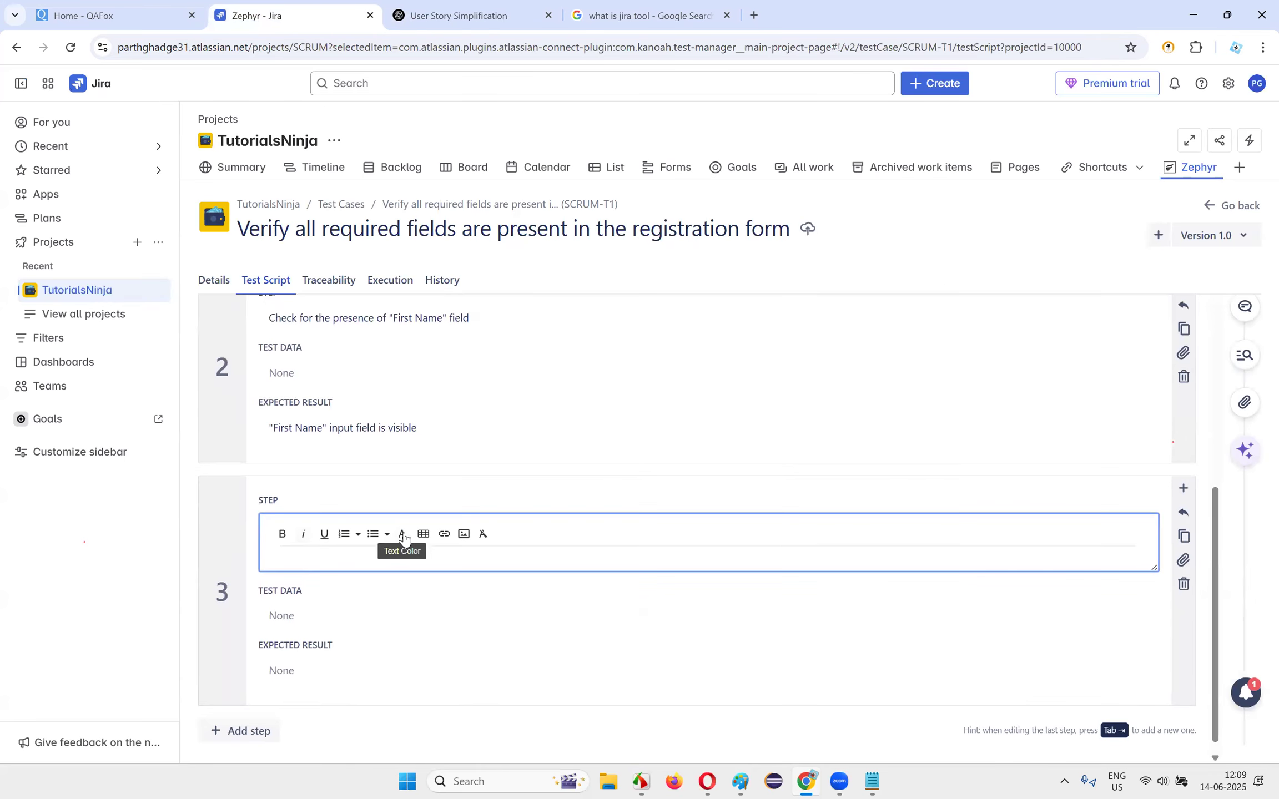
{"action": "key", "text": "ctrl+v"}
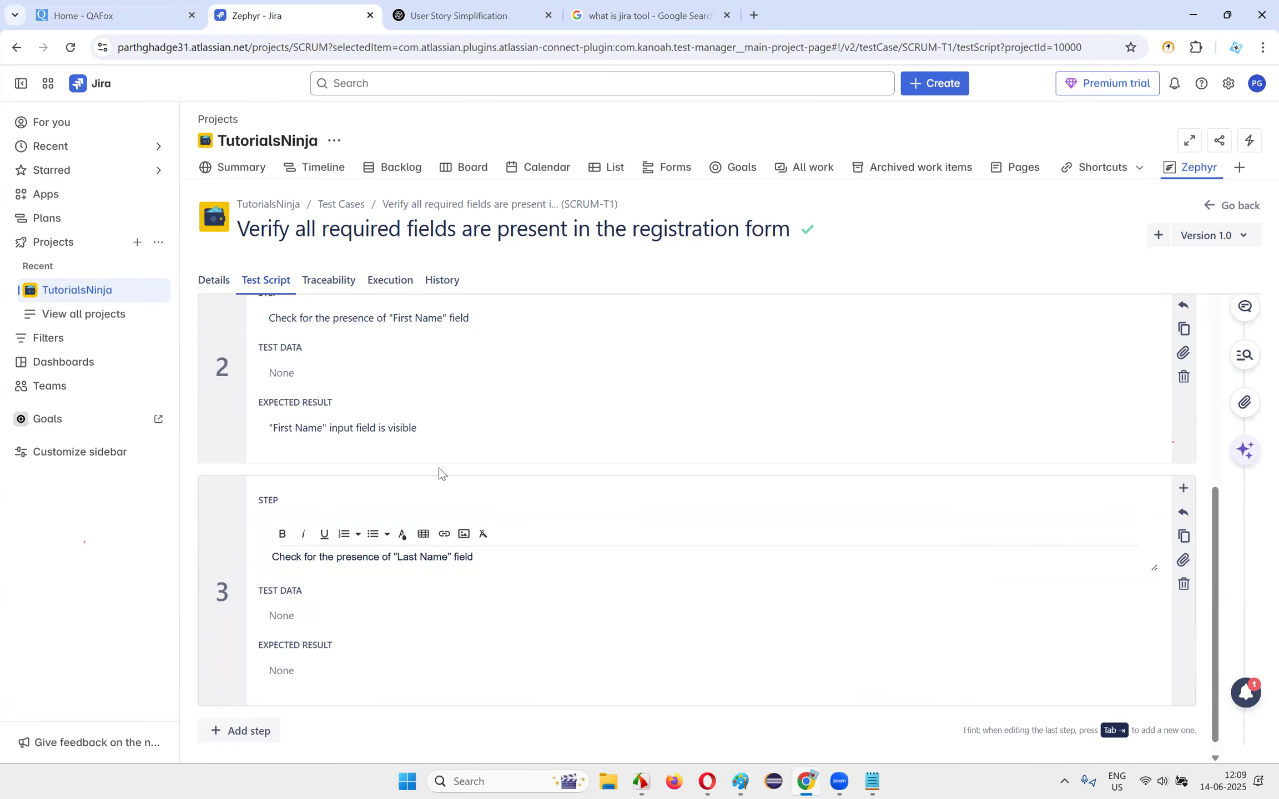
- Copy ""Last Name" input field is visible" from ChatGPT into step 3's expected result and remove the empty table row above it
{"action": "left_click", "coordinate": [470, 20]}
{"action": "left_click_drag", "start_coordinate": [752, 429], "coordinate": [927, 442]}
{"action": "key", "text": "ctrl+c"}
{"action": "key", "text": "ctrl+shift+Tab"}
{"action": "left_click", "coordinate": [300, 682]}
{"action": "key", "text": "ctrl+v"}
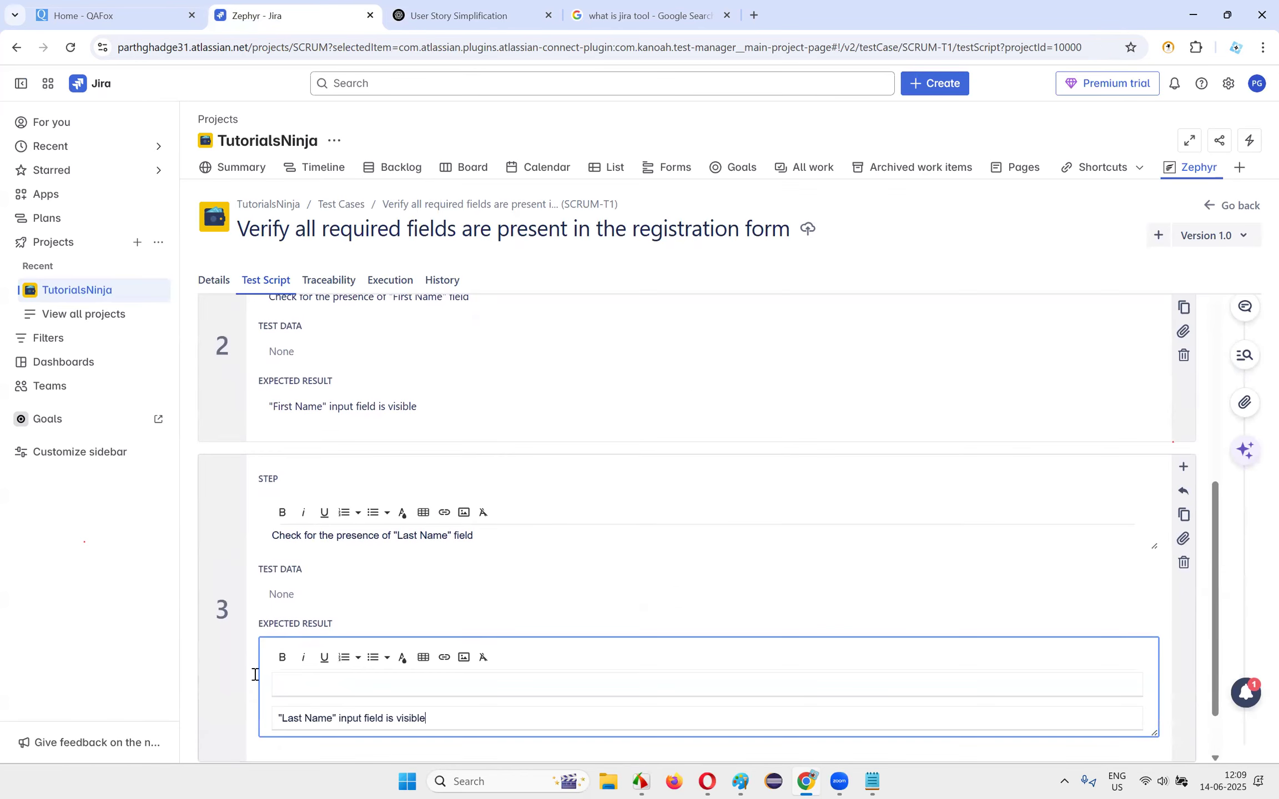
{"action": "left_click", "coordinate": [337, 687]}
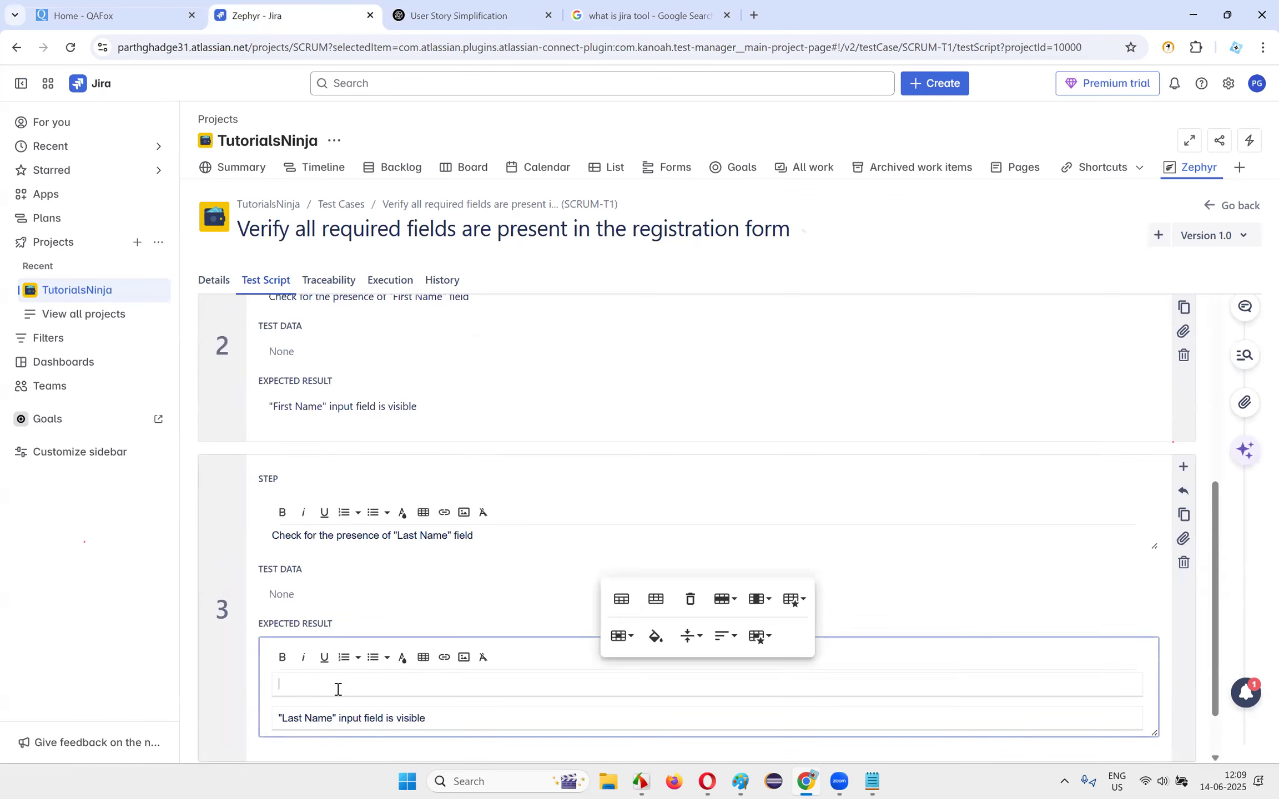
{"action": "left_click", "coordinate": [691, 601]}
{"action": "scroll", "coordinate": [507, 576], "scroll_direction": "down", "scroll_amount": 1}
- Add a fourth test step and fill it with "Check for the presence of "Email Address" field" copied from ChatGPT
{"action": "left_click", "coordinate": [249, 722]}
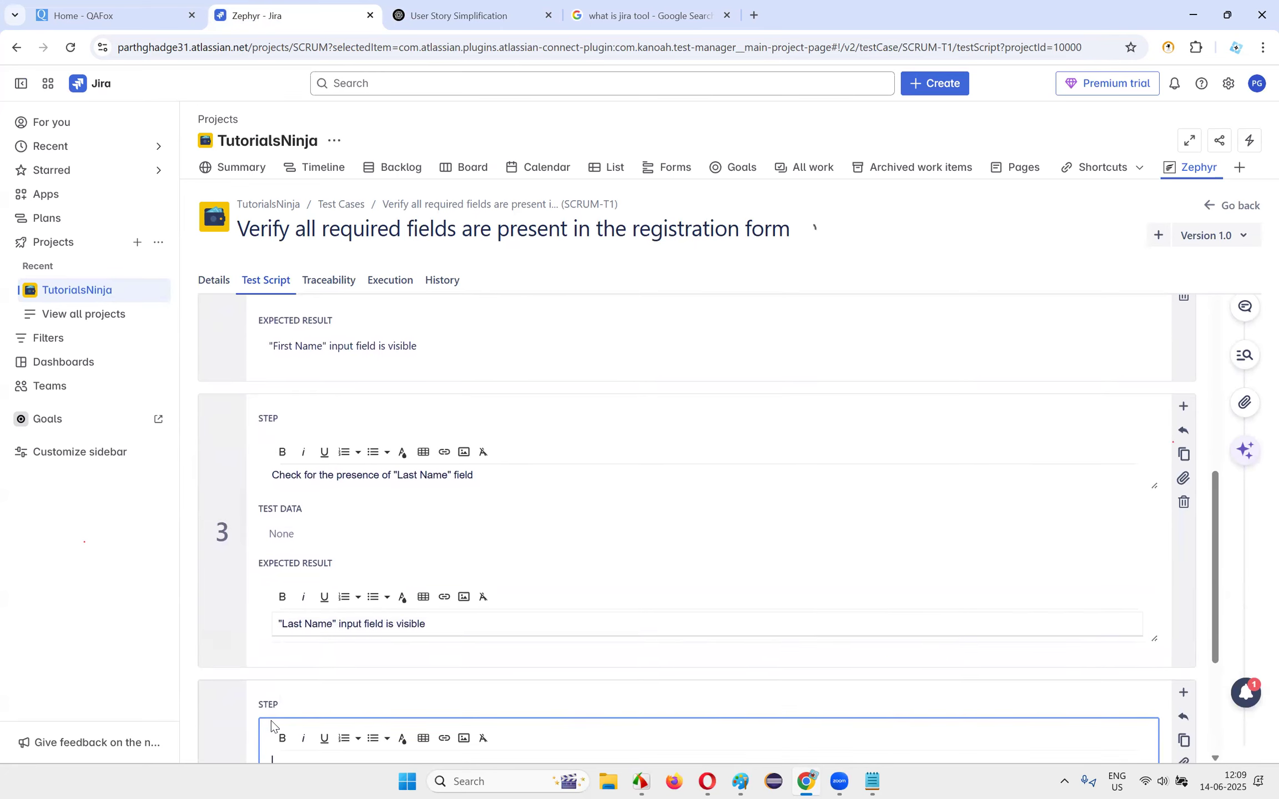
{"action": "scroll", "coordinate": [605, 435], "scroll_direction": "down", "scroll_amount": 5}
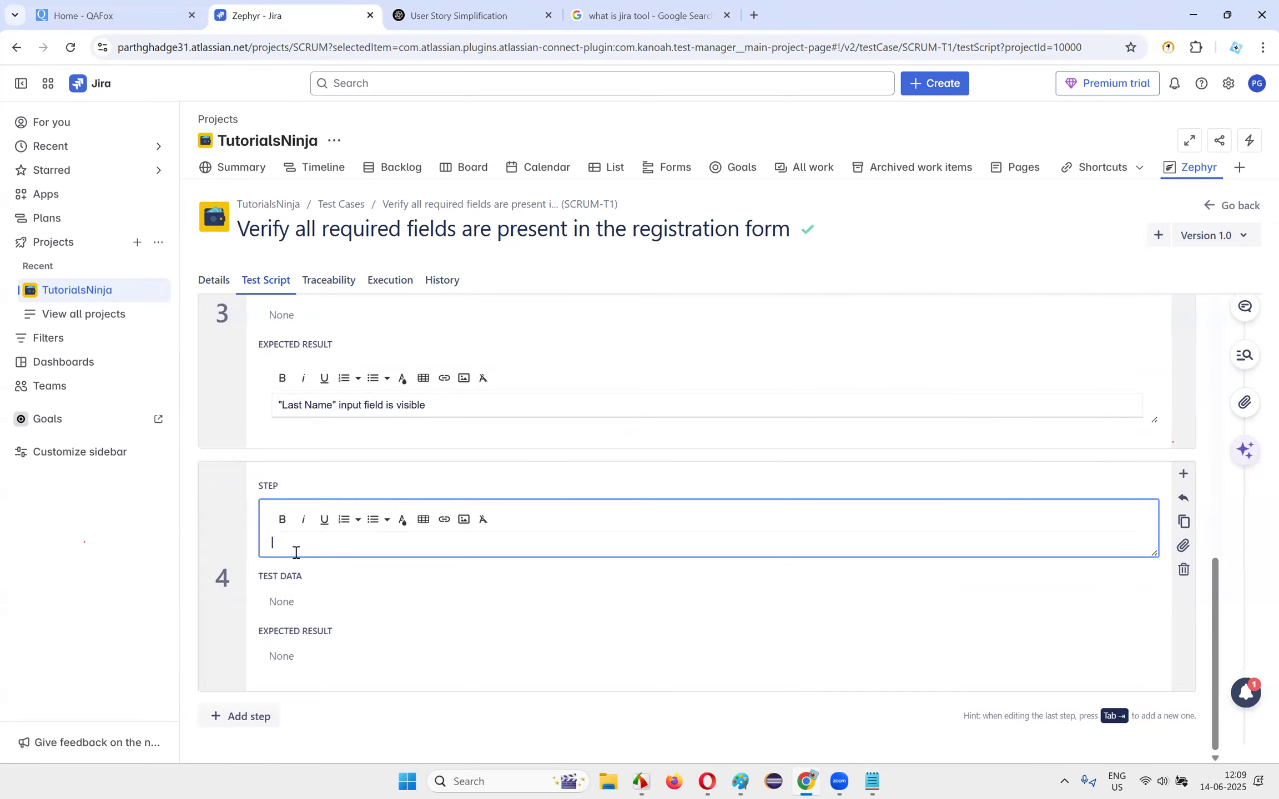
{"action": "left_click", "coordinate": [460, 16]}
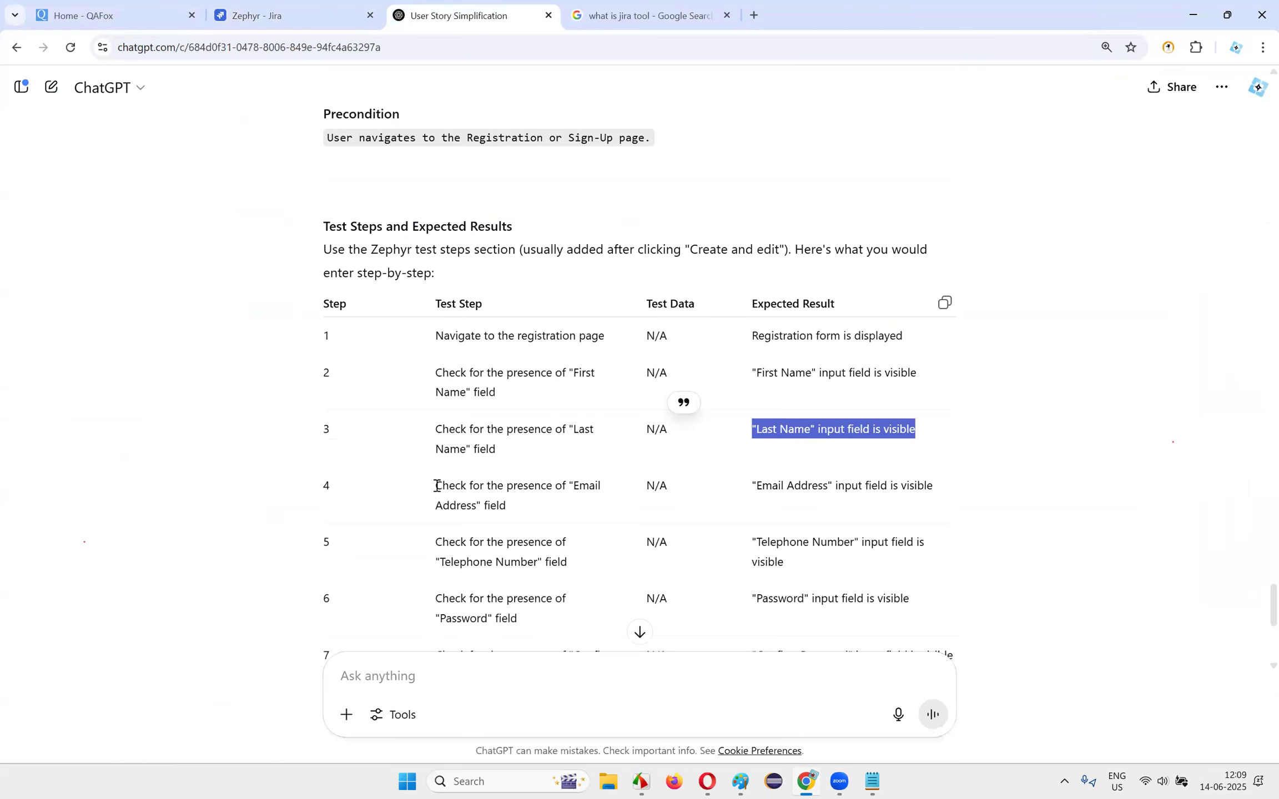
{"action": "left_click_drag", "start_coordinate": [437, 486], "coordinate": [625, 517]}
{"action": "key", "text": "ctrl+c"}
{"action": "key", "text": "ctrl+shift+Tab"}
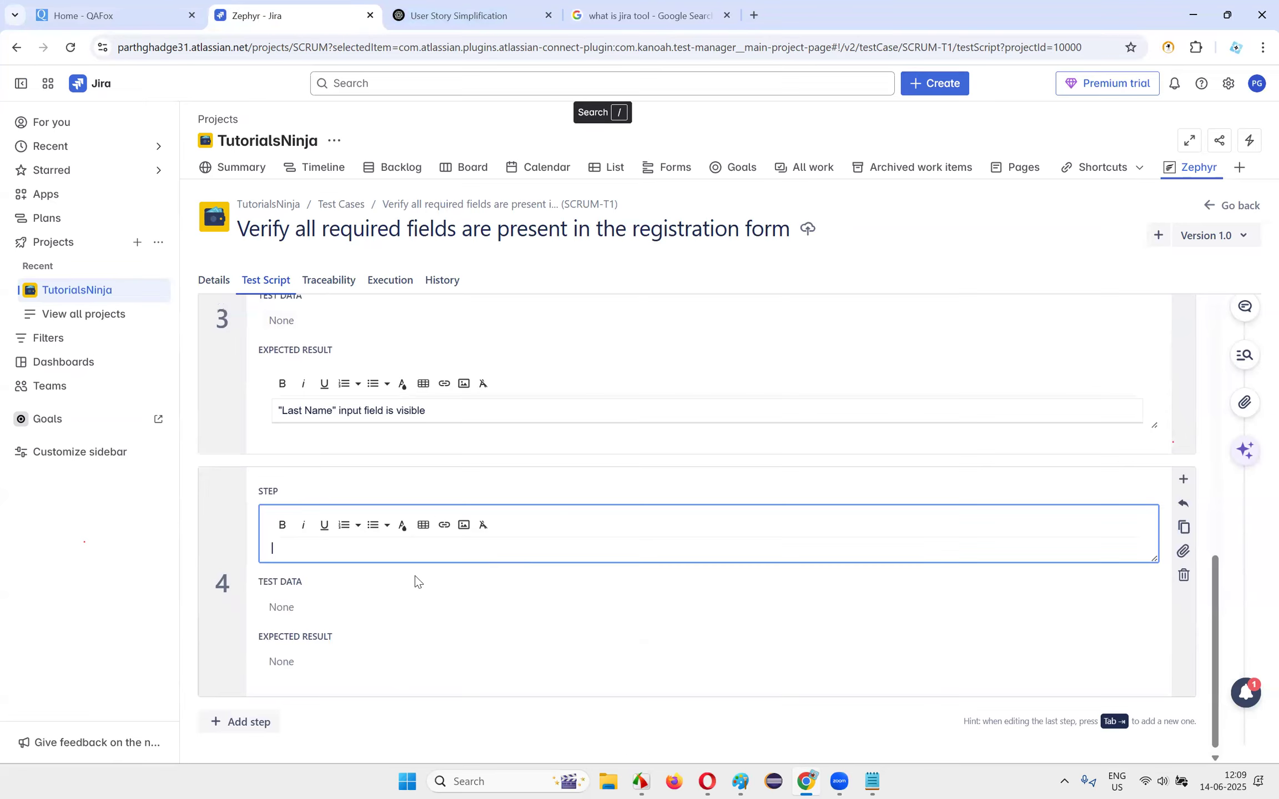
{"action": "key", "text": "ctrl+v"}
- Copy ""Email Address" input field is visible" from ChatGPT into the expected result of step 4
{"action": "key", "text": "ctrl+Tab"}
{"action": "left_click_drag", "start_coordinate": [753, 487], "coordinate": [958, 489]}
{"action": "left_click", "coordinate": [921, 500]}
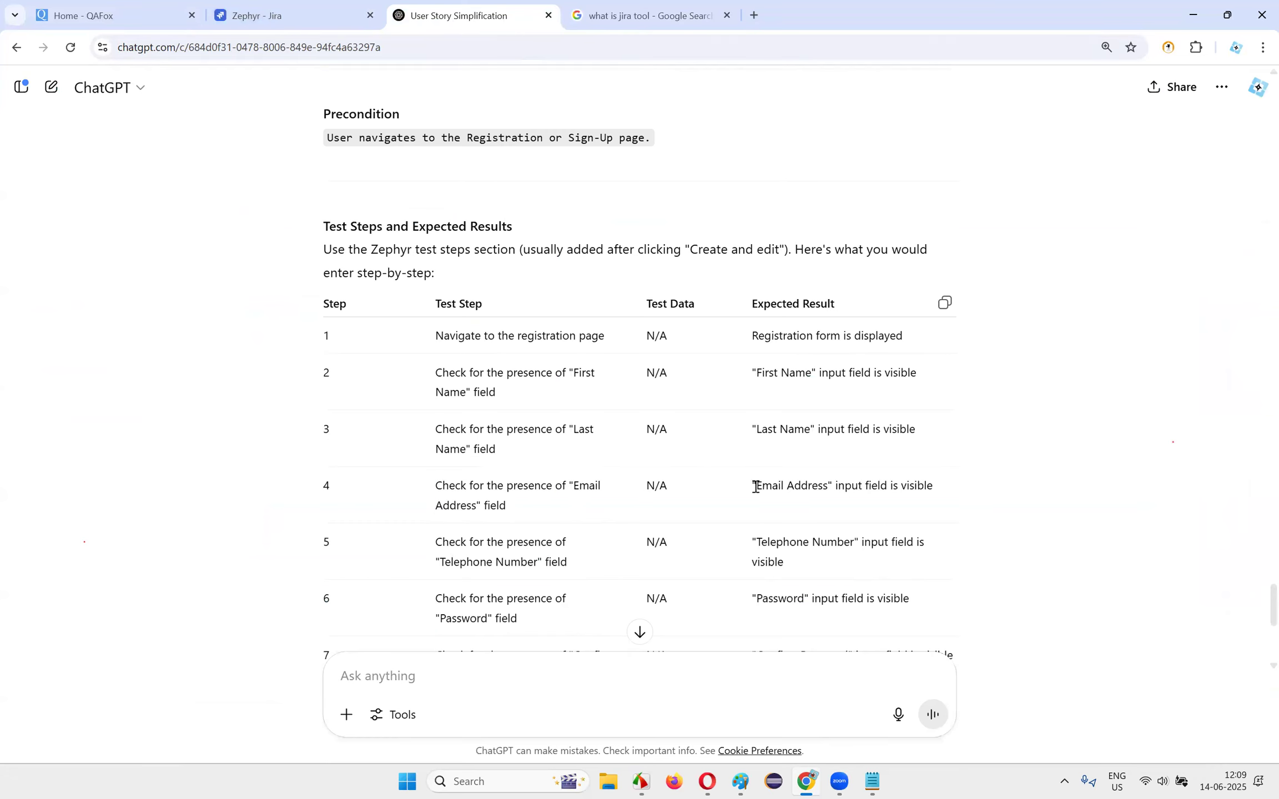
{"action": "left_click_drag", "start_coordinate": [755, 487], "coordinate": [938, 491]}
{"action": "key", "text": "ctrl+c"}
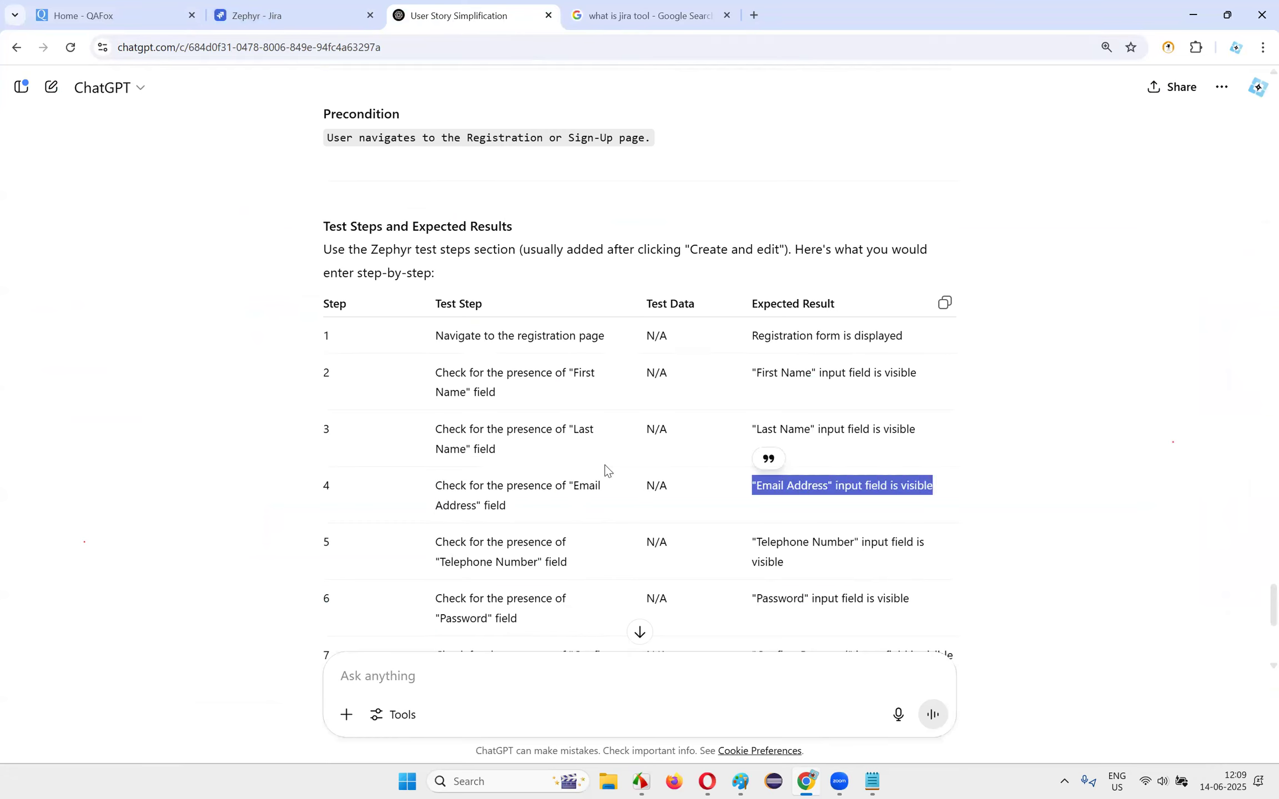
{"action": "left_click", "coordinate": [361, 12]}
{"action": "left_click", "coordinate": [317, 673]}
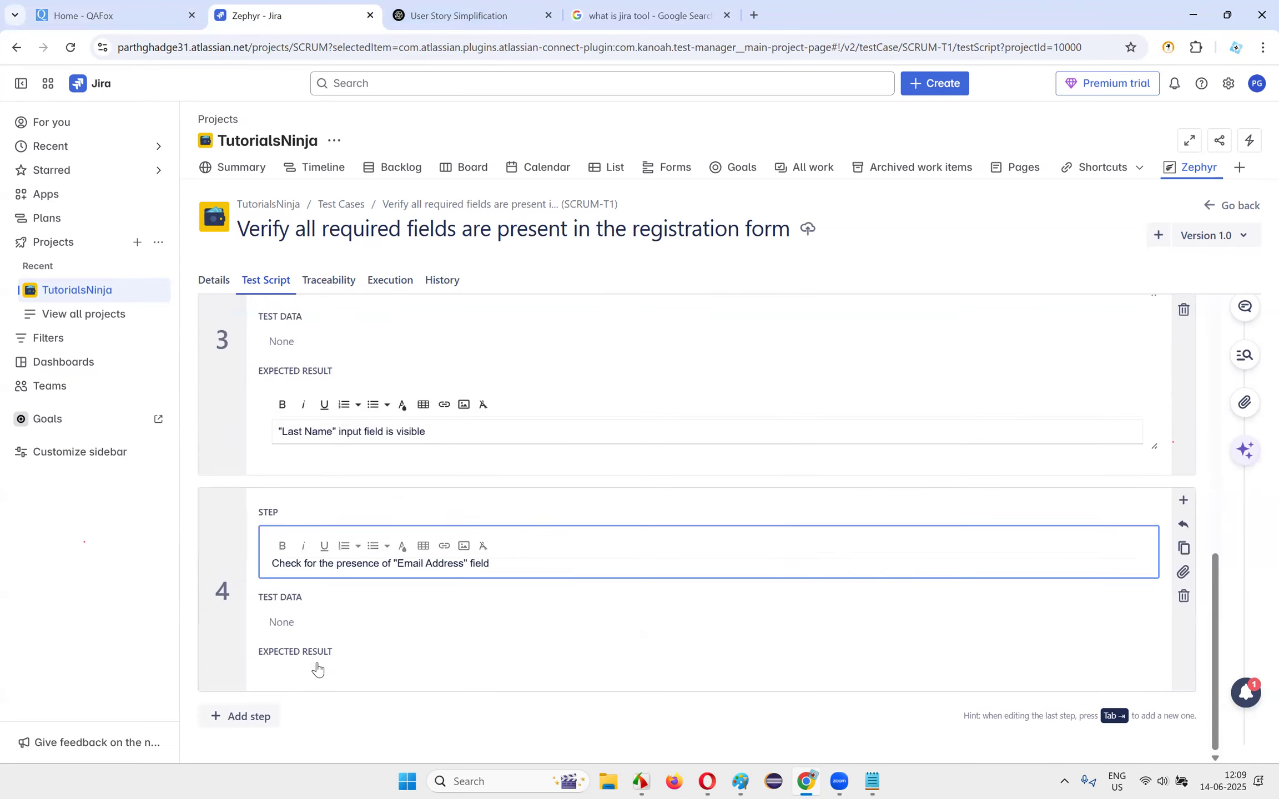
{"action": "key", "text": "ctrl+v"}
- Add a fifth test step and fill it with "Check for the presence of "Telephone Number" field" copied from ChatGPT
{"action": "left_click", "coordinate": [472, 16]}
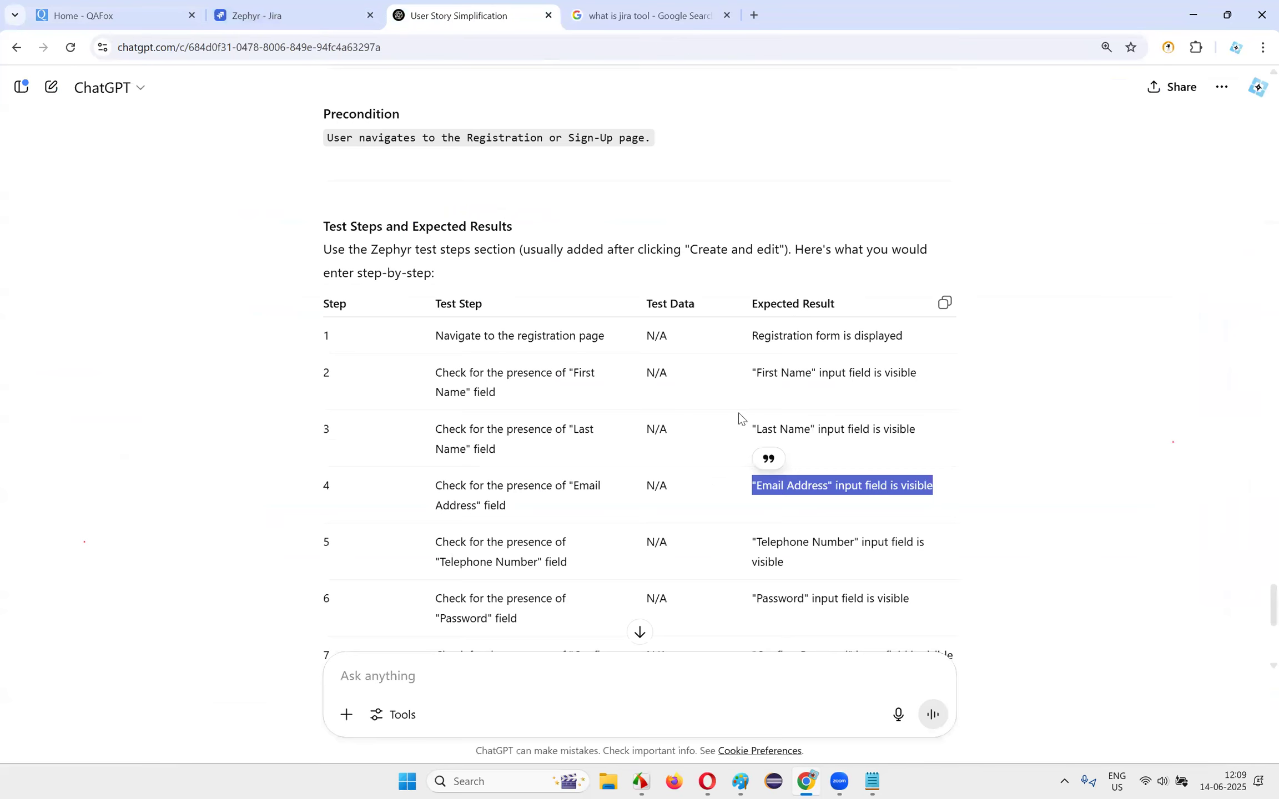
{"action": "scroll", "coordinate": [668, 487], "scroll_direction": "down", "scroll_amount": 4}
{"action": "triple_click", "coordinate": [444, 340]}
{"action": "key", "text": "ctrl+c"}
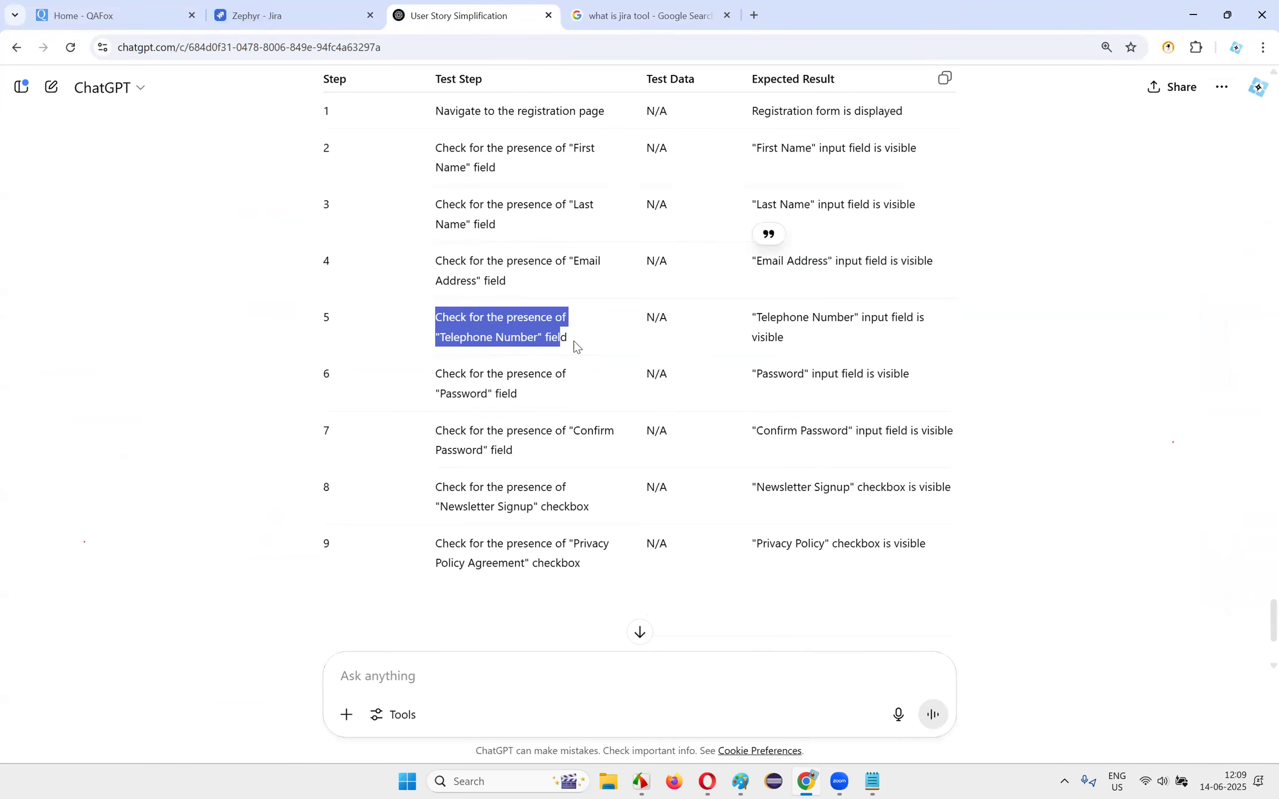
{"action": "left_click", "coordinate": [288, 15]}
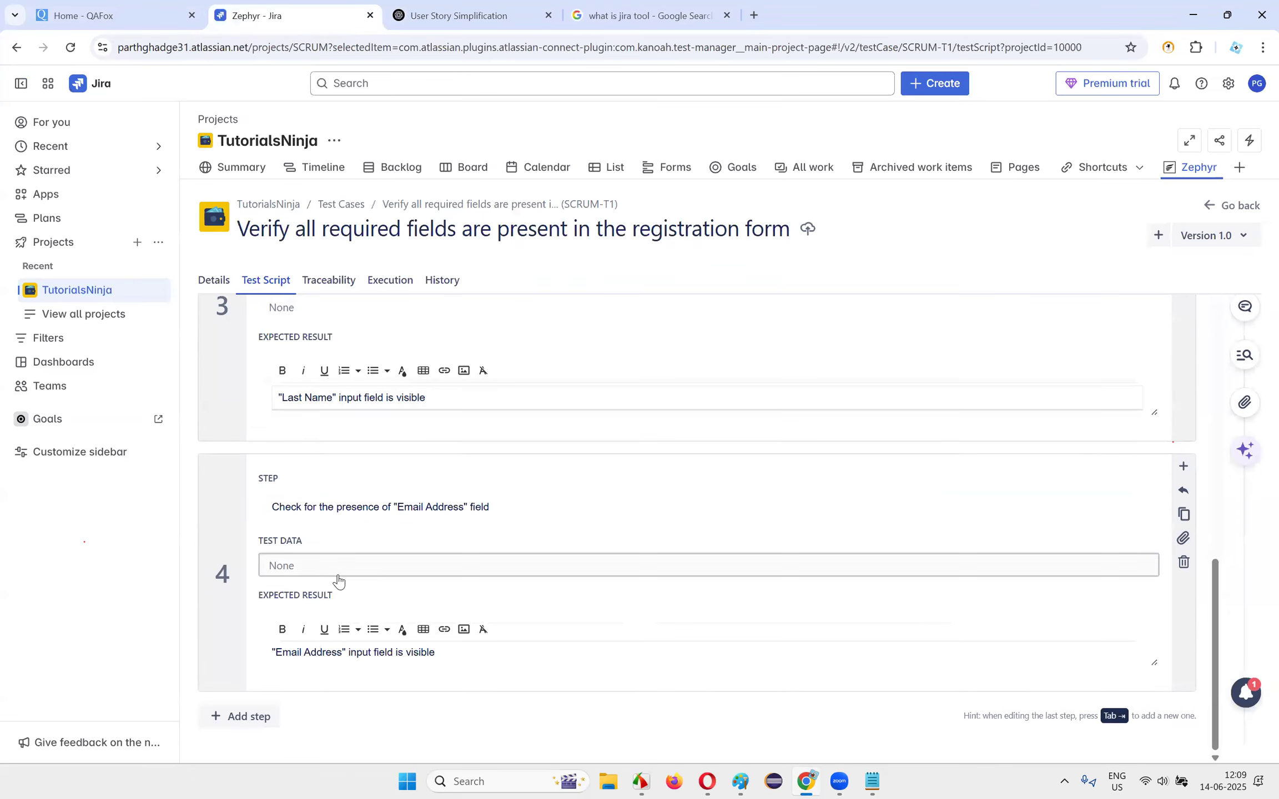
{"action": "left_click", "coordinate": [244, 728]}
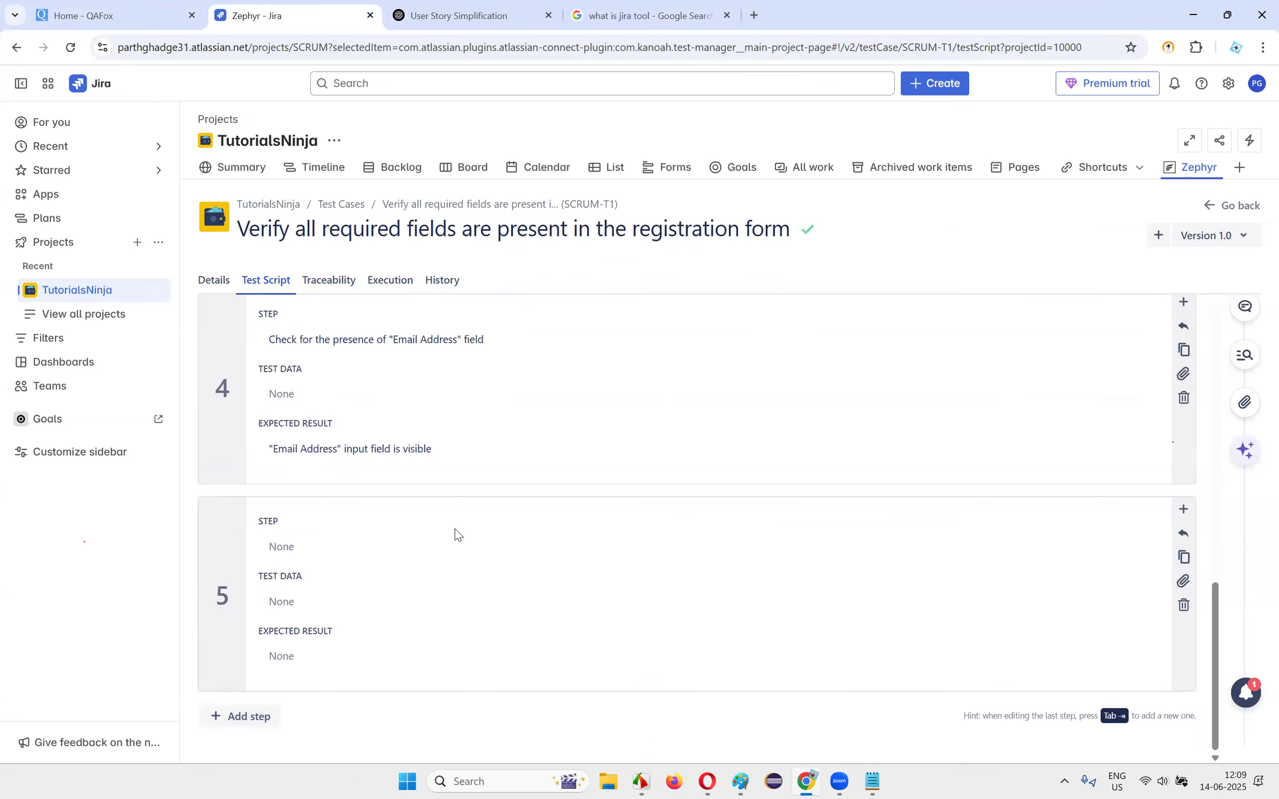
{"action": "left_click", "coordinate": [310, 550]}
{"action": "key", "text": "ctrl+v"}
{"action": "left_click", "coordinate": [111, 582]}
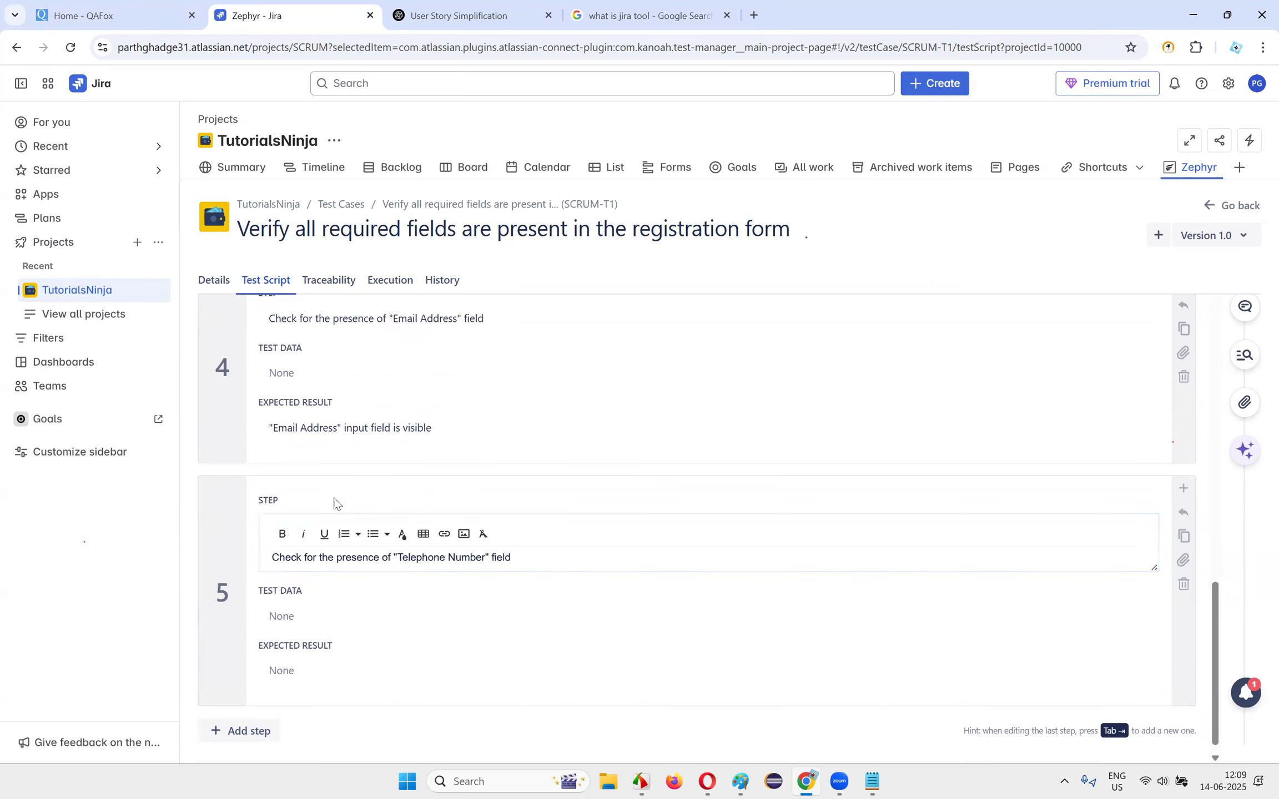
- Copy ""Telephone Number" input field is visible" from ChatGPT into the expected result of step 5
{"action": "left_click", "coordinate": [460, 16]}
{"action": "left_click_drag", "start_coordinate": [752, 318], "coordinate": [845, 348]}
{"action": "key", "text": "ctrl+c"}
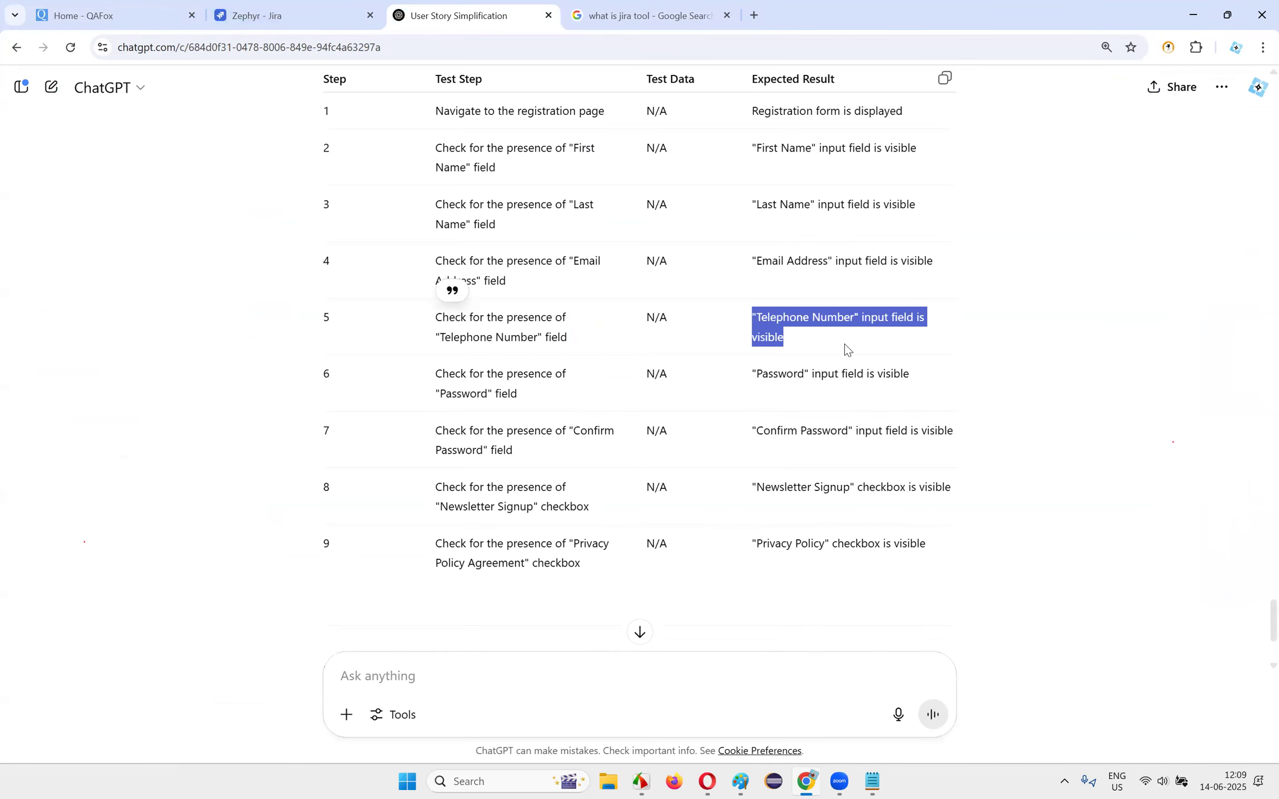
{"action": "left_click", "coordinate": [294, 15]}
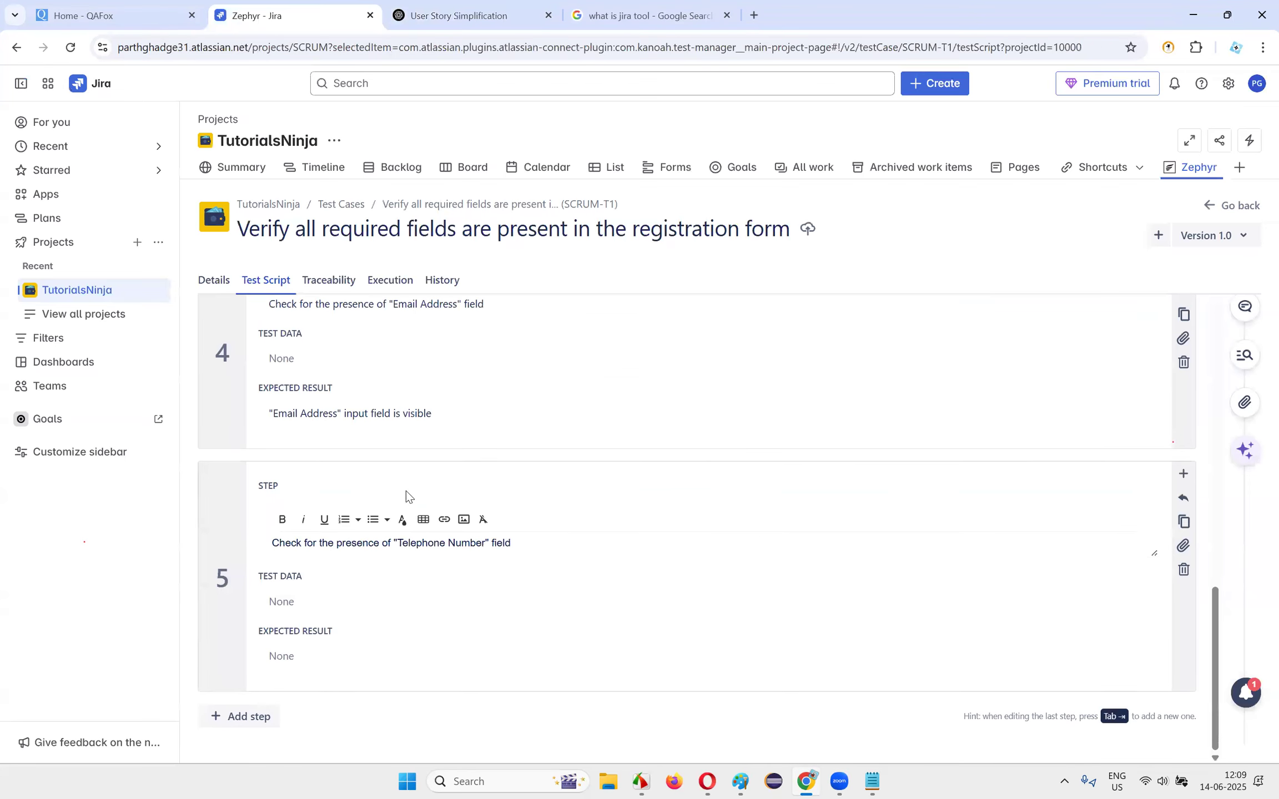
{"action": "left_click", "coordinate": [308, 654]}
{"action": "key", "text": "ctrl+v"}
{"action": "left_click", "coordinate": [365, 266]}
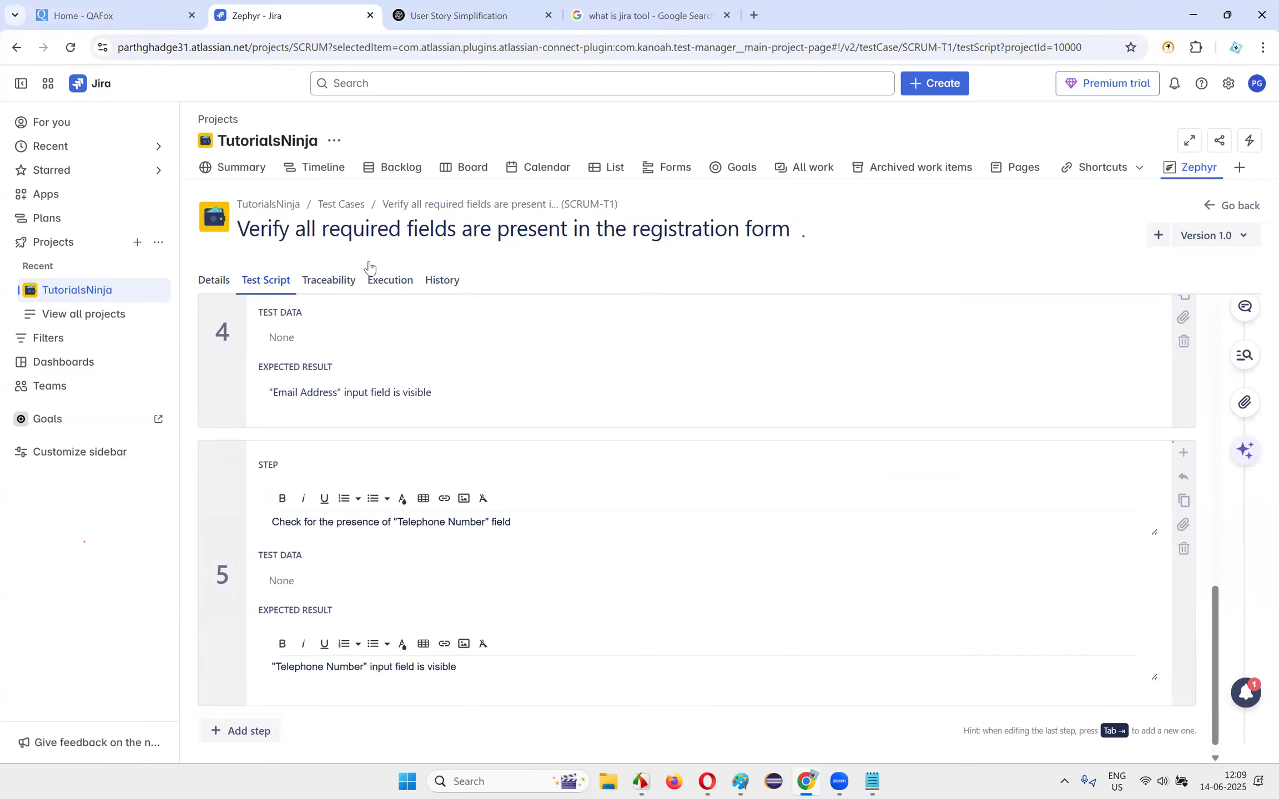
- Add a sixth test step and fill it with "Check for the presence of "Password" field" copied from ChatGPT
{"action": "left_click", "coordinate": [461, 16]}
{"action": "left_click_drag", "start_coordinate": [432, 378], "coordinate": [531, 397]}
{"action": "key", "text": "ctrl+c"}
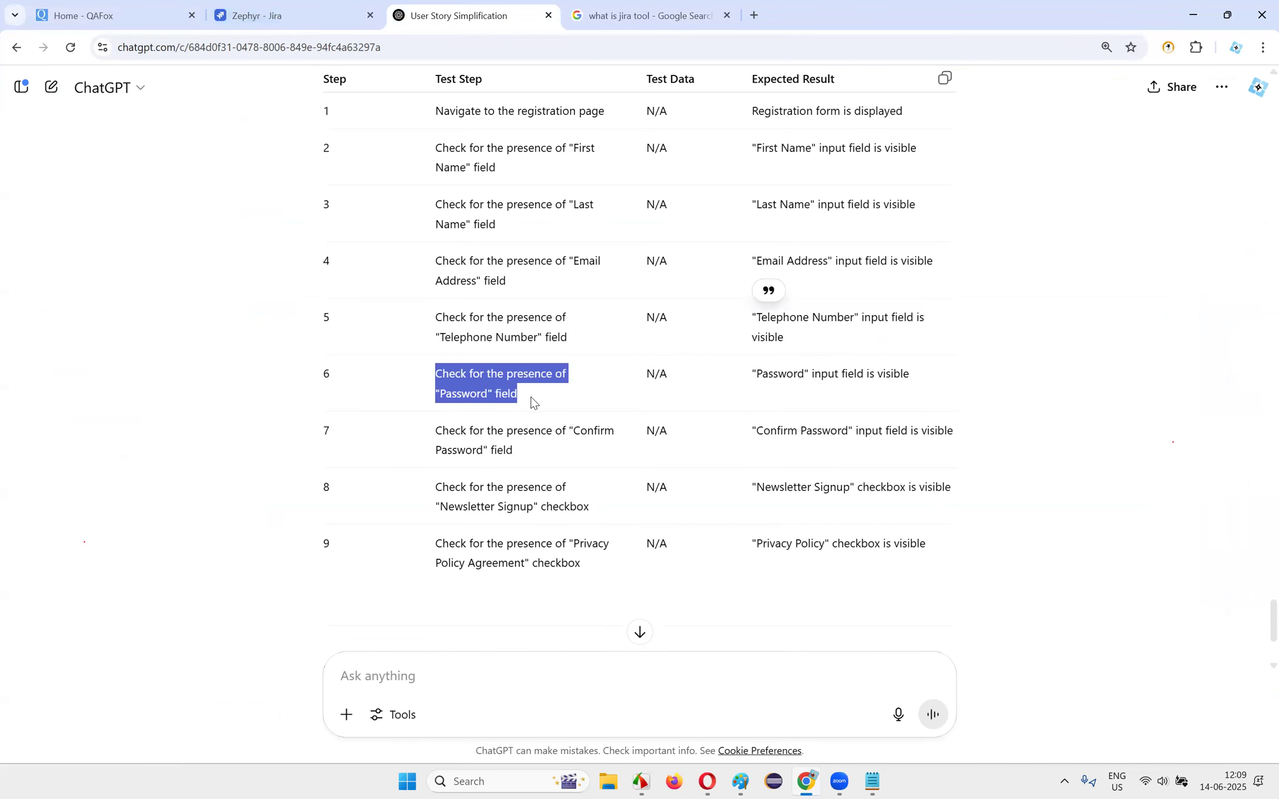
{"action": "left_click", "coordinate": [291, 15]}
{"action": "left_click", "coordinate": [412, 552]}
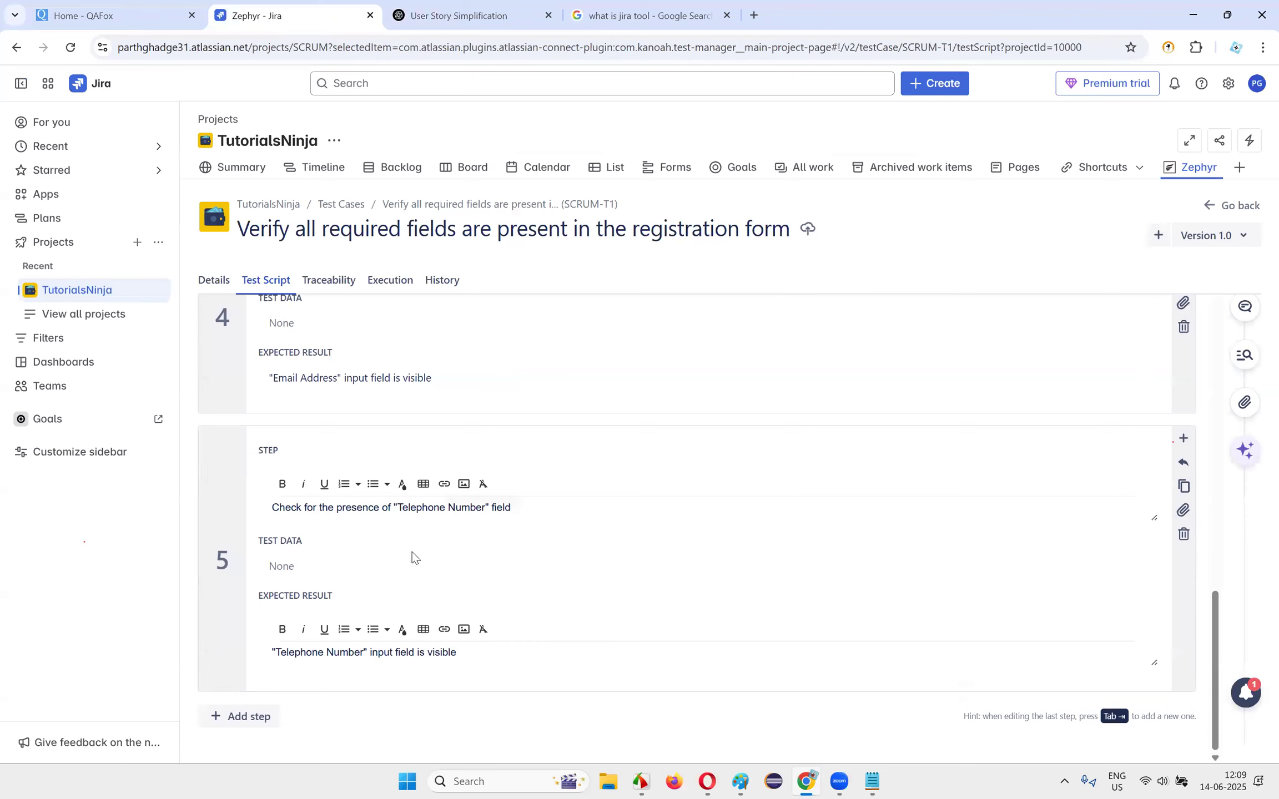
{"action": "left_click", "coordinate": [248, 717]}
{"action": "key", "text": "ctrl+v"}
- Copy ""Password" input field is visible" from ChatGPT into the expected result of step 6 and remove the empty table row above it
{"action": "left_click", "coordinate": [402, 6]}
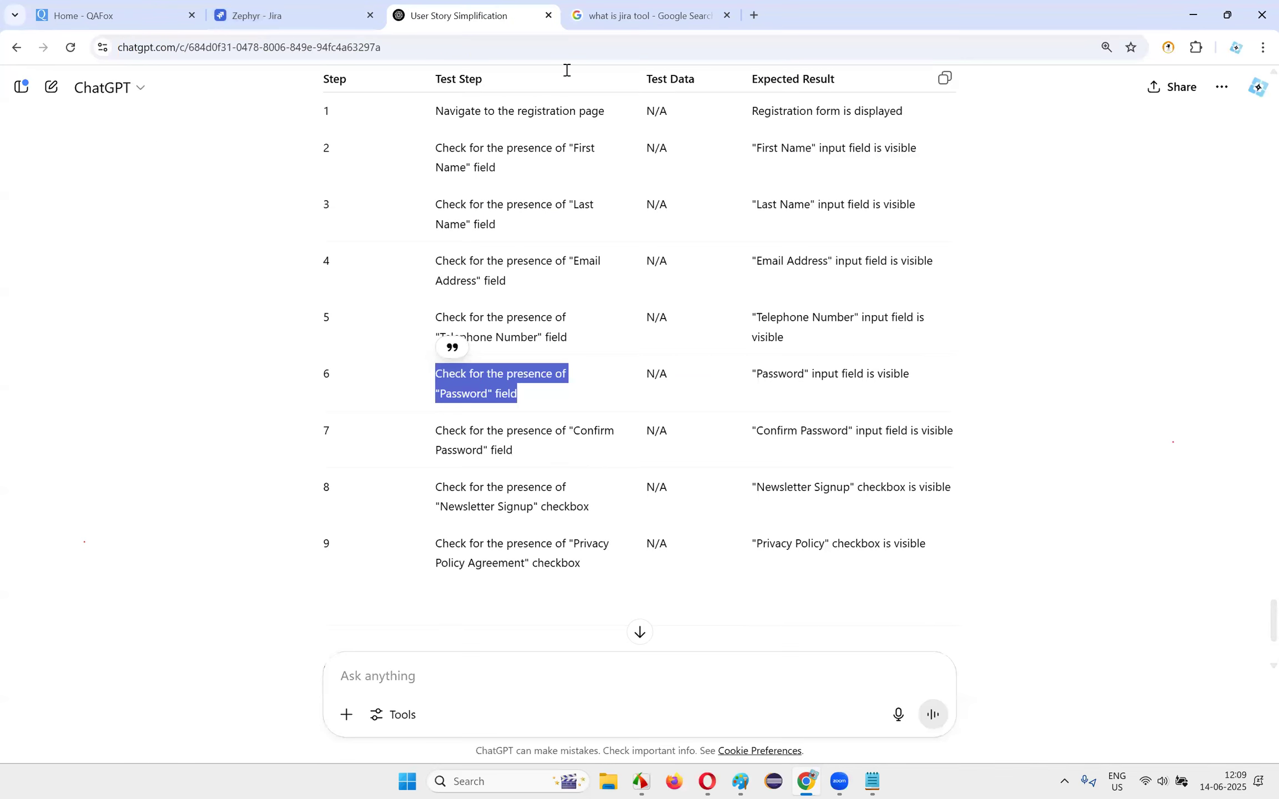
{"action": "left_click_drag", "start_coordinate": [755, 376], "coordinate": [944, 370]}
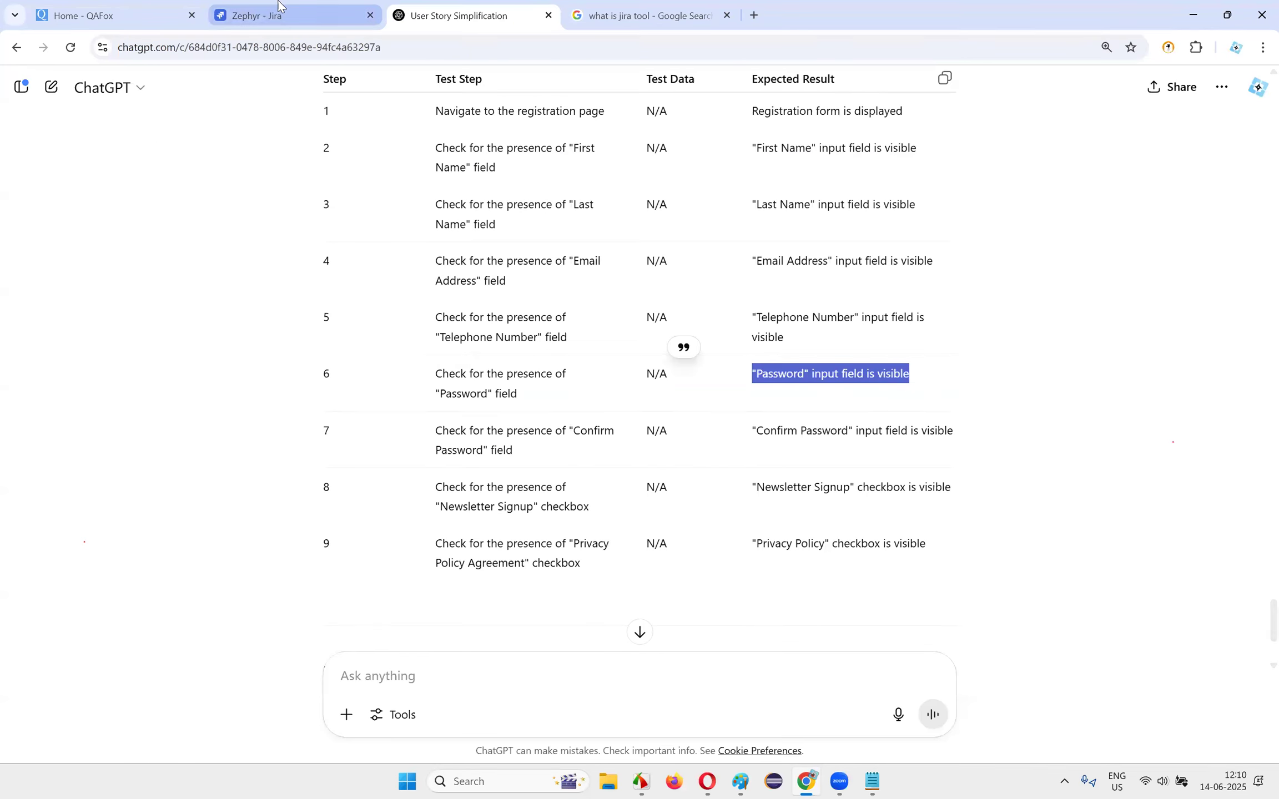
{"action": "left_click", "coordinate": [291, 16]}
{"action": "left_click", "coordinate": [308, 663]}
{"action": "key", "text": "ctrl+v"}
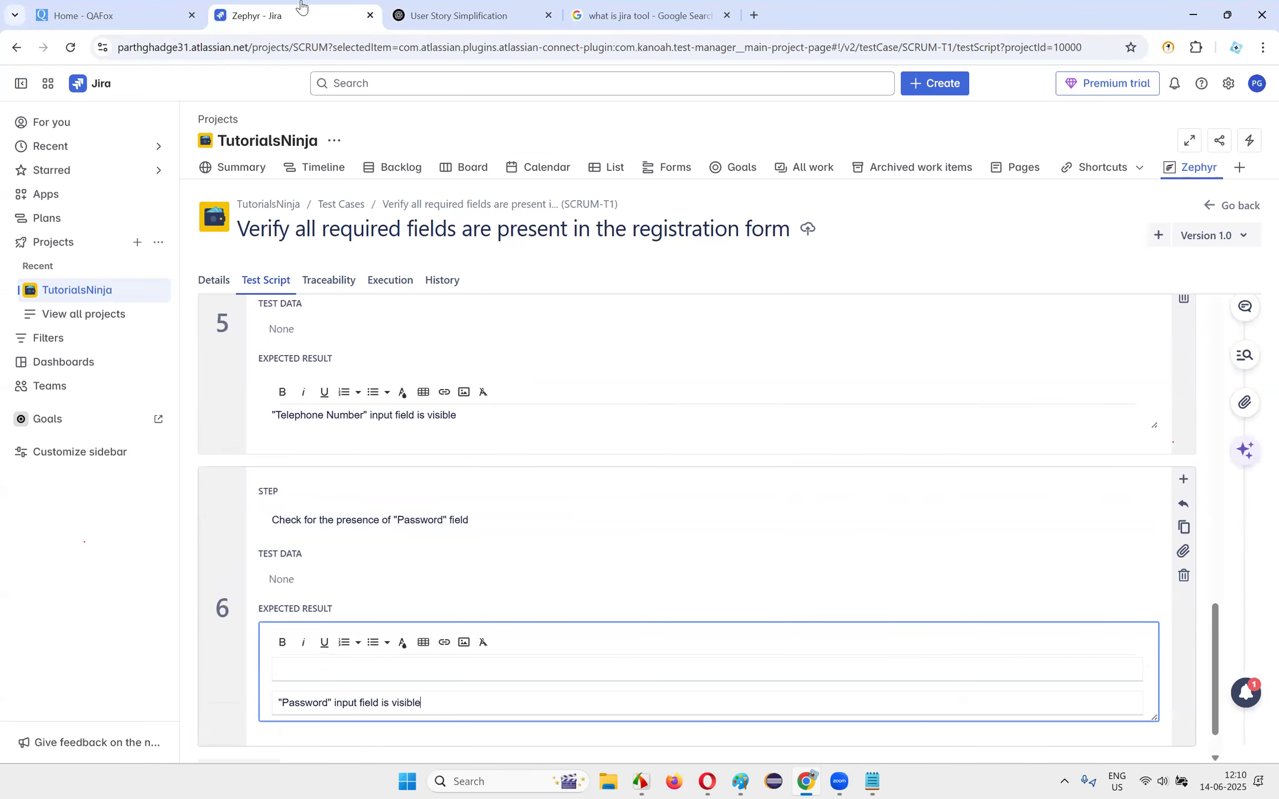
{"action": "left_click", "coordinate": [343, 672]}
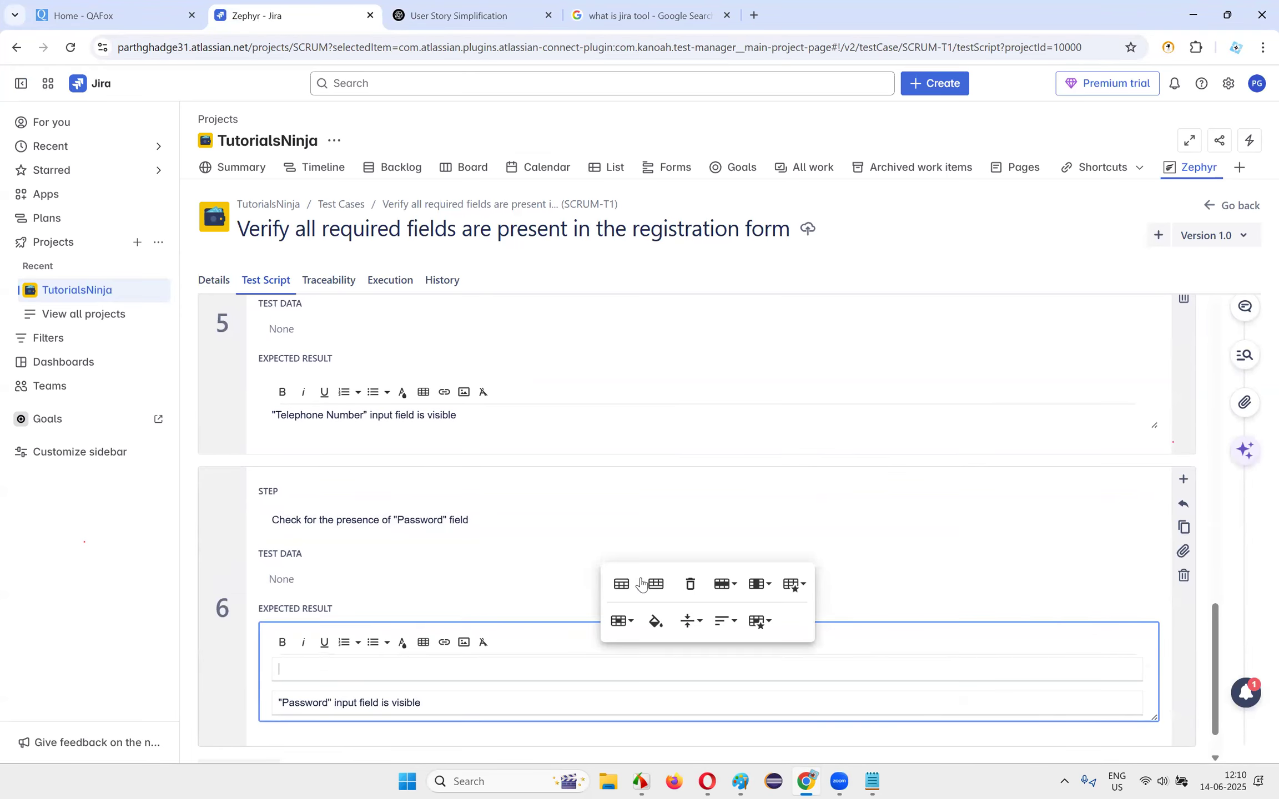
{"action": "left_click", "coordinate": [689, 582]}
- Add a seventh test step and fill it with "Check for the presence of "Confirm Password" field" copied from ChatGPT
{"action": "left_click", "coordinate": [242, 738]}
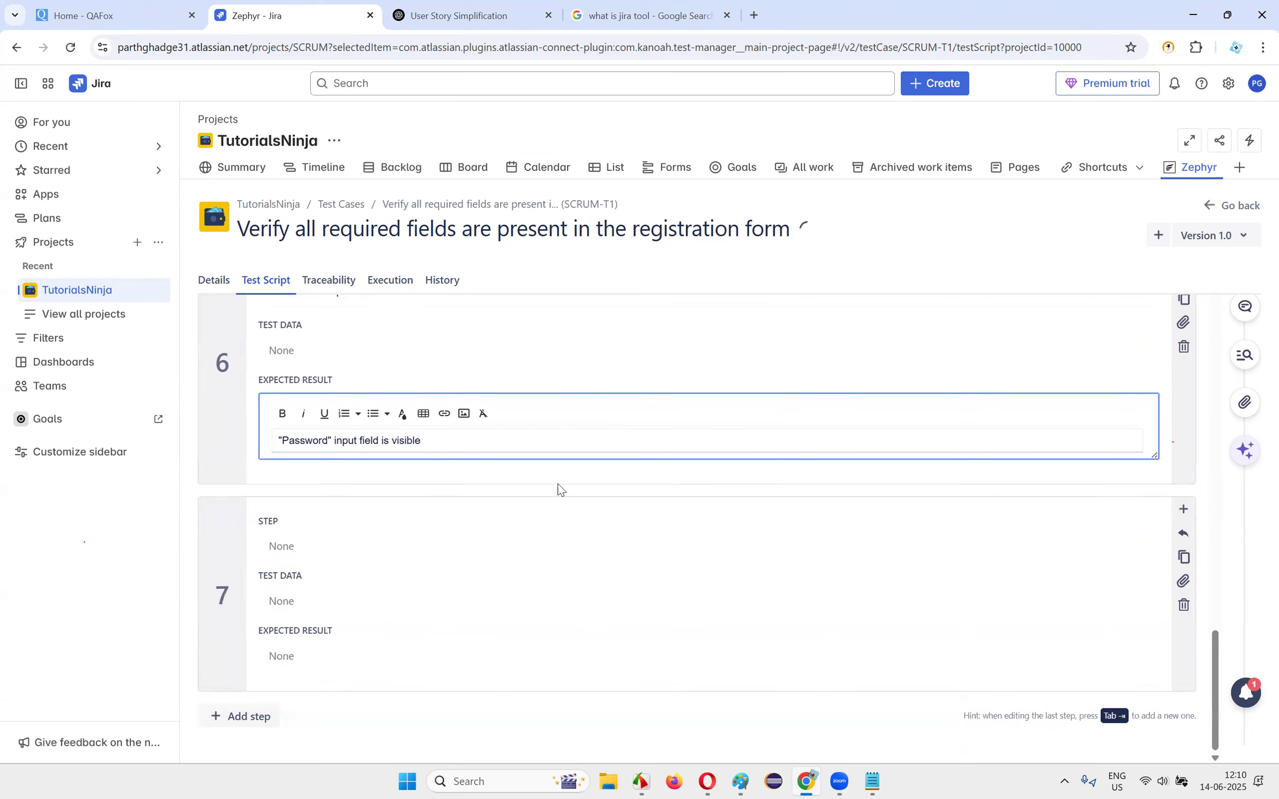
{"action": "left_click", "coordinate": [428, 16]}
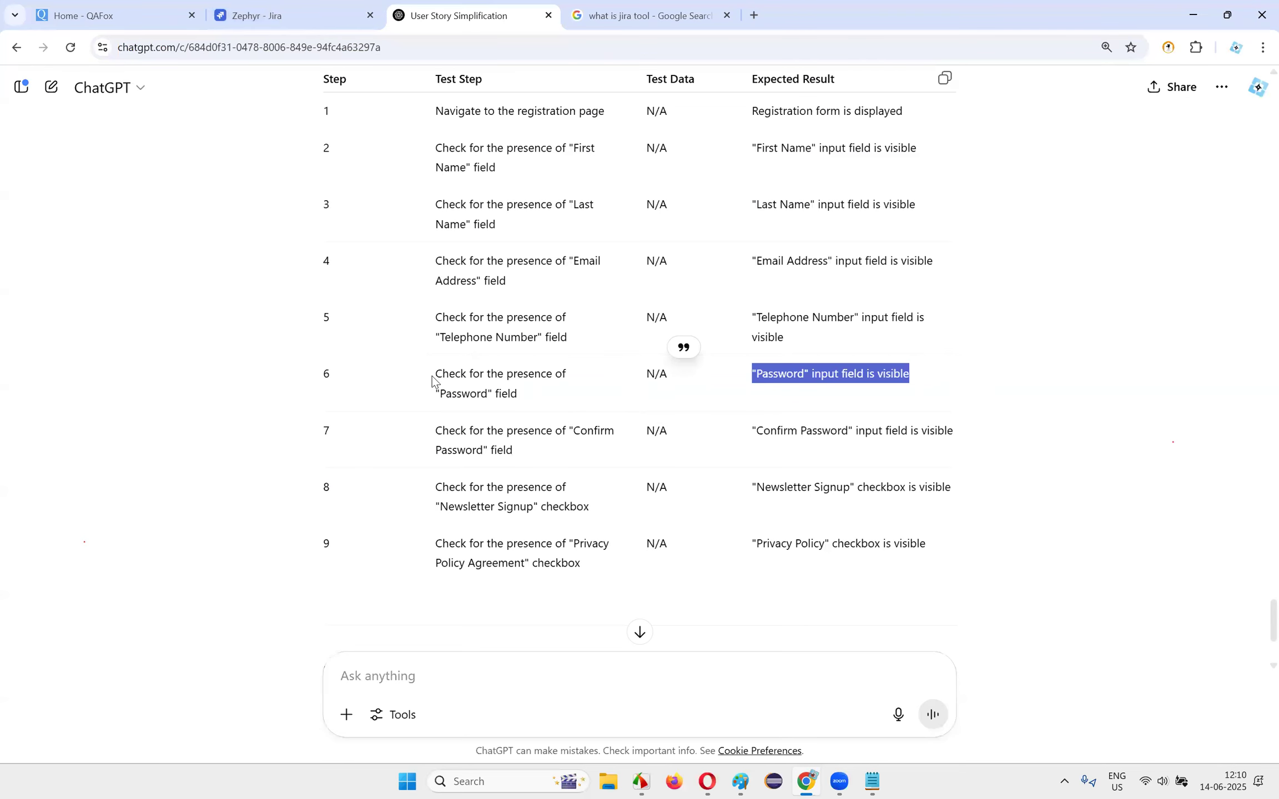
{"action": "left_click_drag", "start_coordinate": [444, 433], "coordinate": [557, 449]}
{"action": "key", "text": "ctrl+c"}
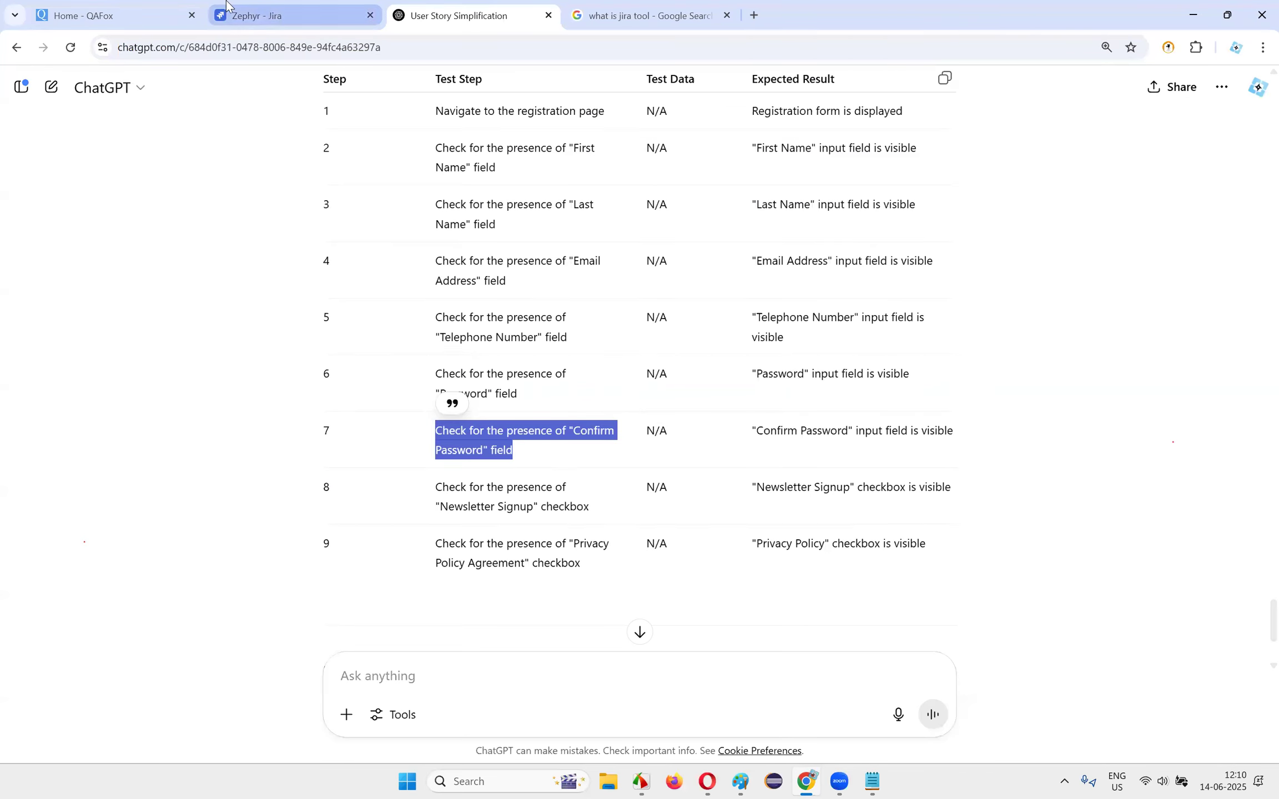
{"action": "left_click", "coordinate": [288, 16]}
{"action": "left_click", "coordinate": [333, 555]}
{"action": "key", "text": "ctrl+v"}
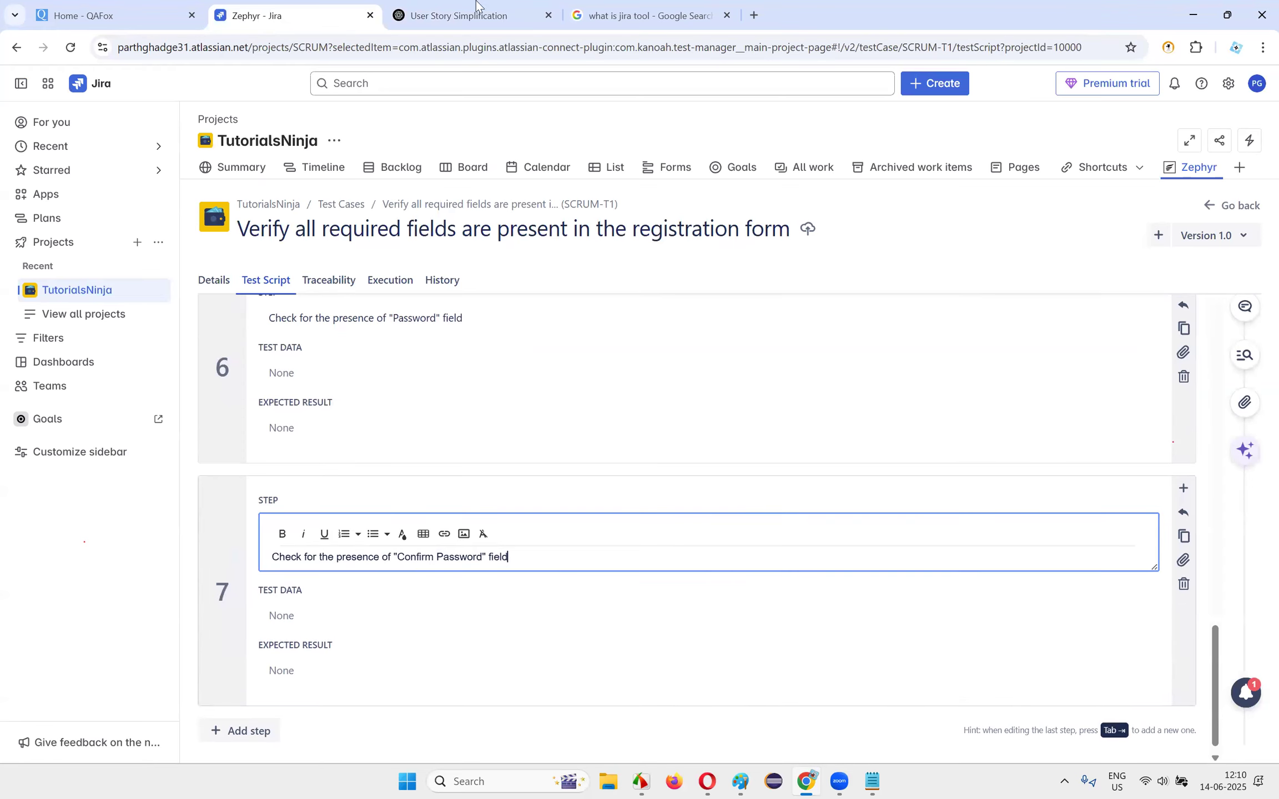
- Copy ""Confirm Password" input field is visible" from ChatGPT into the expected result of step 7
{"action": "left_click", "coordinate": [460, 15]}
{"action": "left_click_drag", "start_coordinate": [753, 431], "coordinate": [982, 434]}
{"action": "left_click", "coordinate": [970, 456]}
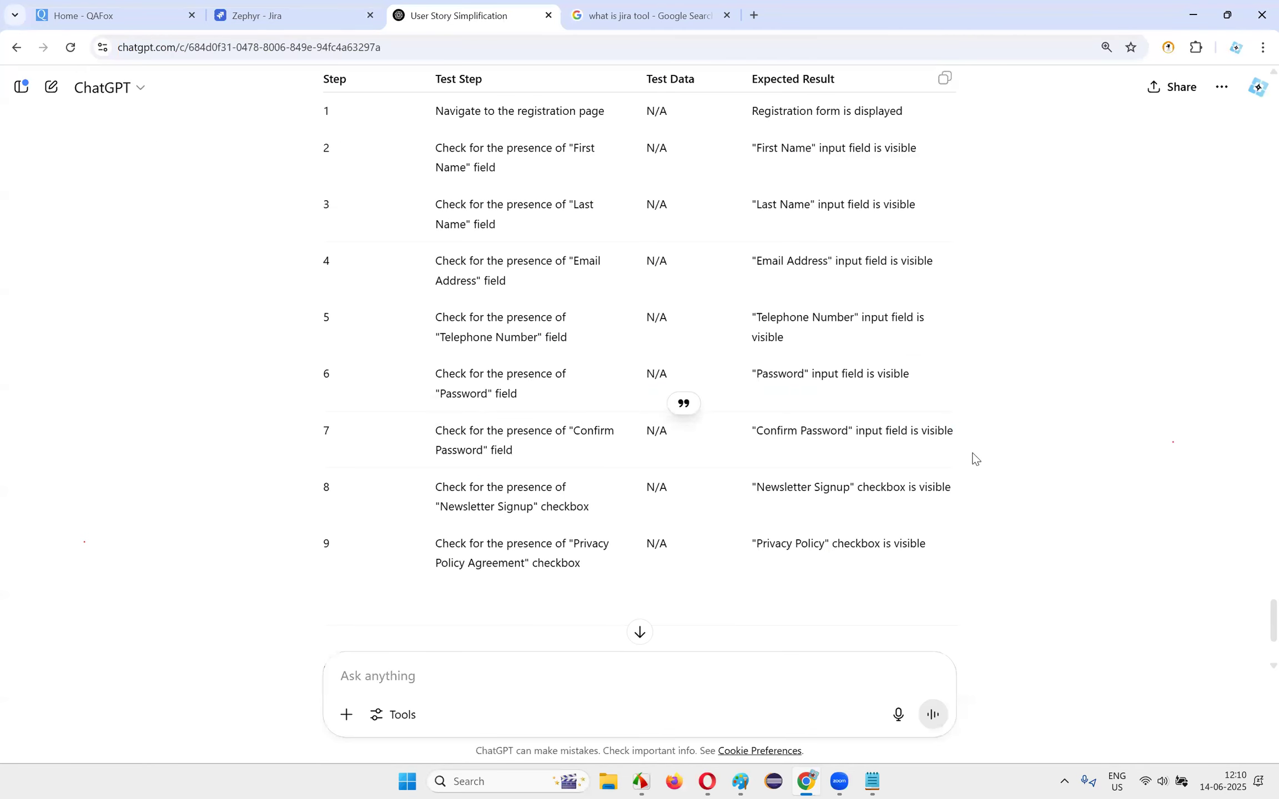
{"action": "left_click_drag", "start_coordinate": [753, 430], "coordinate": [960, 445]}
{"action": "left_click", "coordinate": [782, 437]}
{"action": "left_click_drag", "start_coordinate": [753, 431], "coordinate": [960, 433]}
{"action": "key", "text": "ctrl+c"}
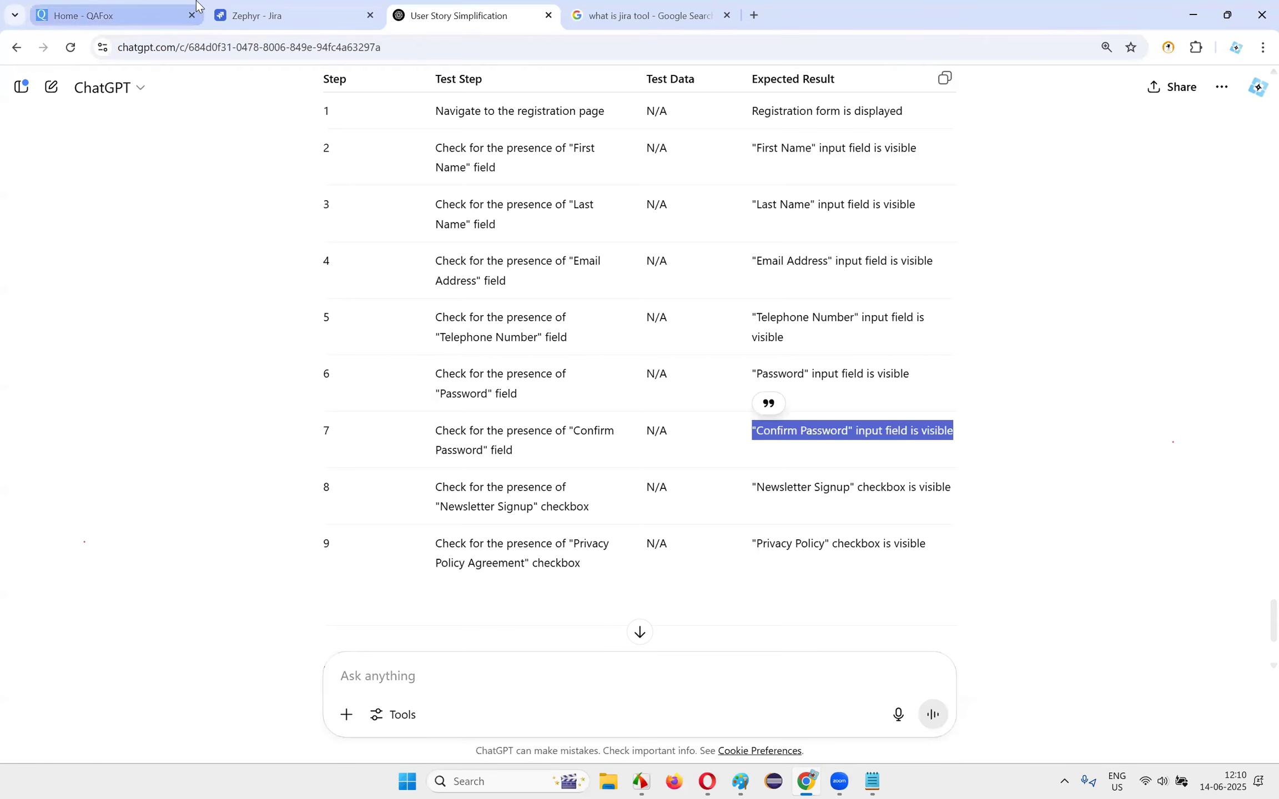
{"action": "left_click", "coordinate": [277, 16]}
{"action": "left_click", "coordinate": [327, 668]}
{"action": "key", "text": "ctrl+v"}
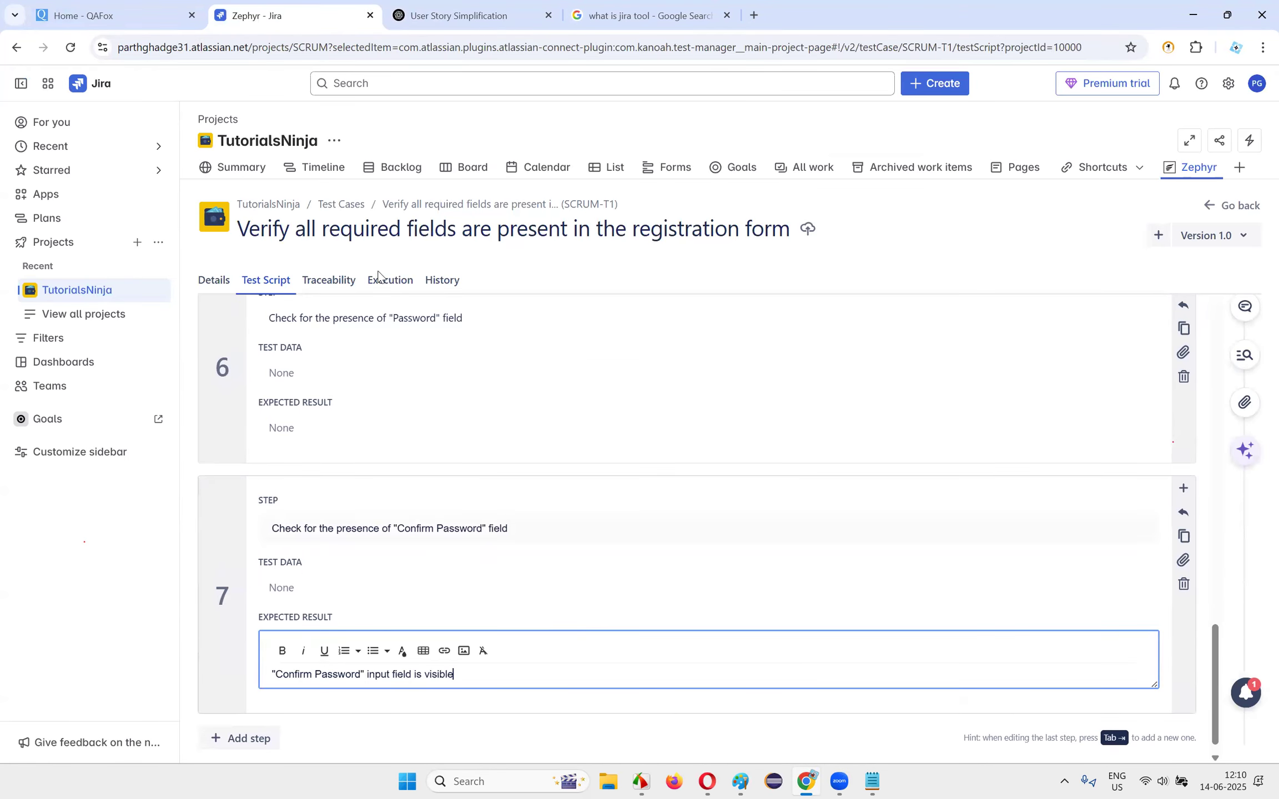
- Add an eighth test step and fill it with "Check for the presence of "Newsletter Signup" checkbox" copied from ChatGPT
{"action": "left_click", "coordinate": [425, 8]}
{"action": "left_click_drag", "start_coordinate": [437, 486], "coordinate": [602, 519]}
{"action": "key", "text": "ctrl+c"}
{"action": "left_click", "coordinate": [327, 15]}
{"action": "scroll", "coordinate": [339, 604], "scroll_direction": "down", "scroll_amount": 1}
{"action": "left_click", "coordinate": [222, 700]}
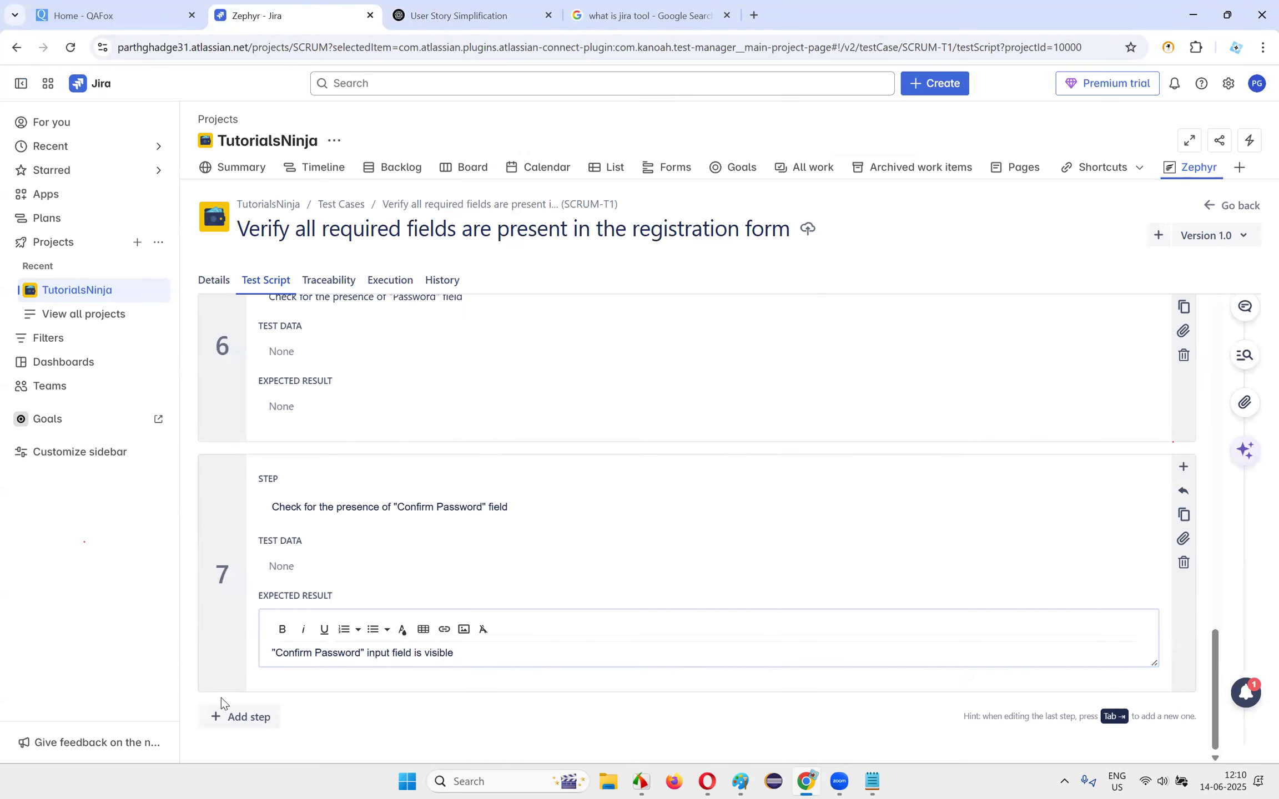
{"action": "left_click", "coordinate": [249, 716]}
{"action": "key", "text": "ctrl+v"}
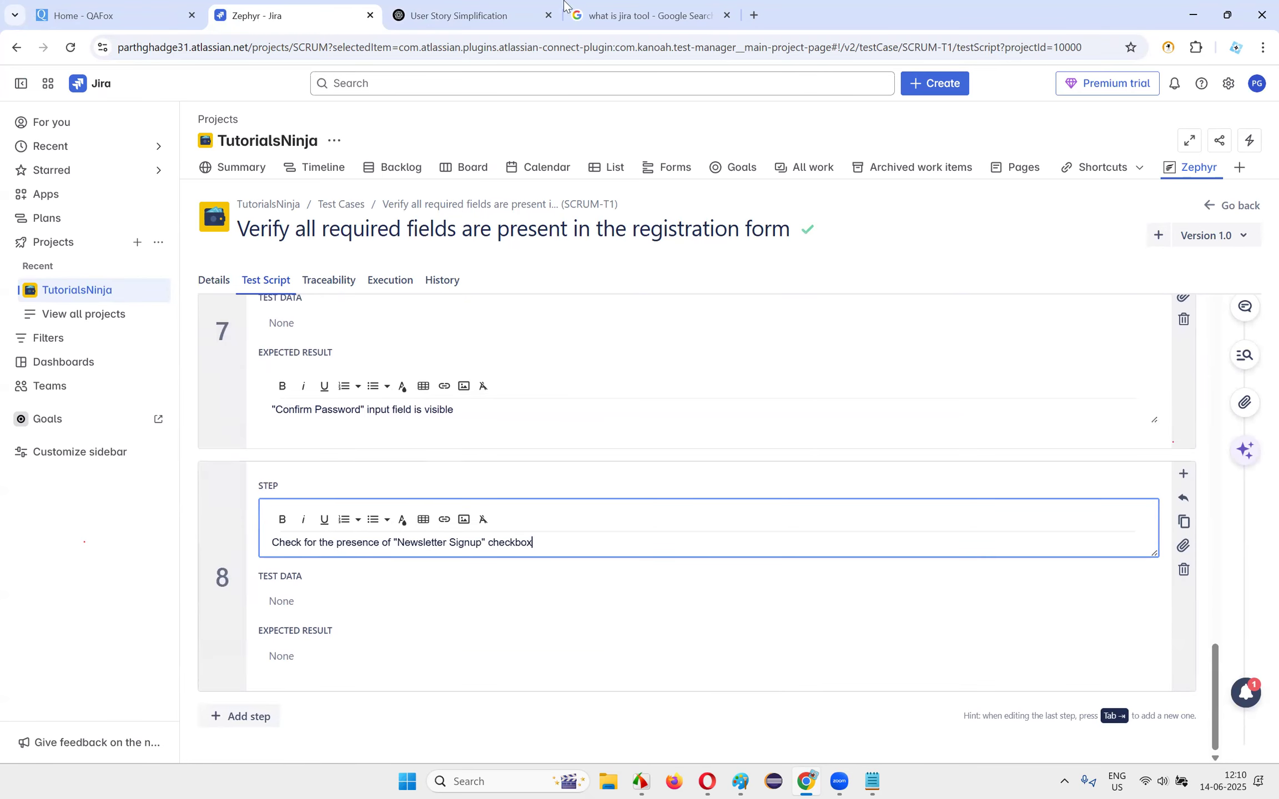
- Copy ""Newsletter Signup" checkbox is visible" from ChatGPT into the expected result of step 8
{"action": "left_click", "coordinate": [483, 15]}
{"action": "left_click_drag", "start_coordinate": [755, 487], "coordinate": [971, 494]}
{"action": "left_click", "coordinate": [769, 502]}
{"action": "left_click_drag", "start_coordinate": [754, 488], "coordinate": [956, 494]}
{"action": "key", "text": "ctrl+c"}
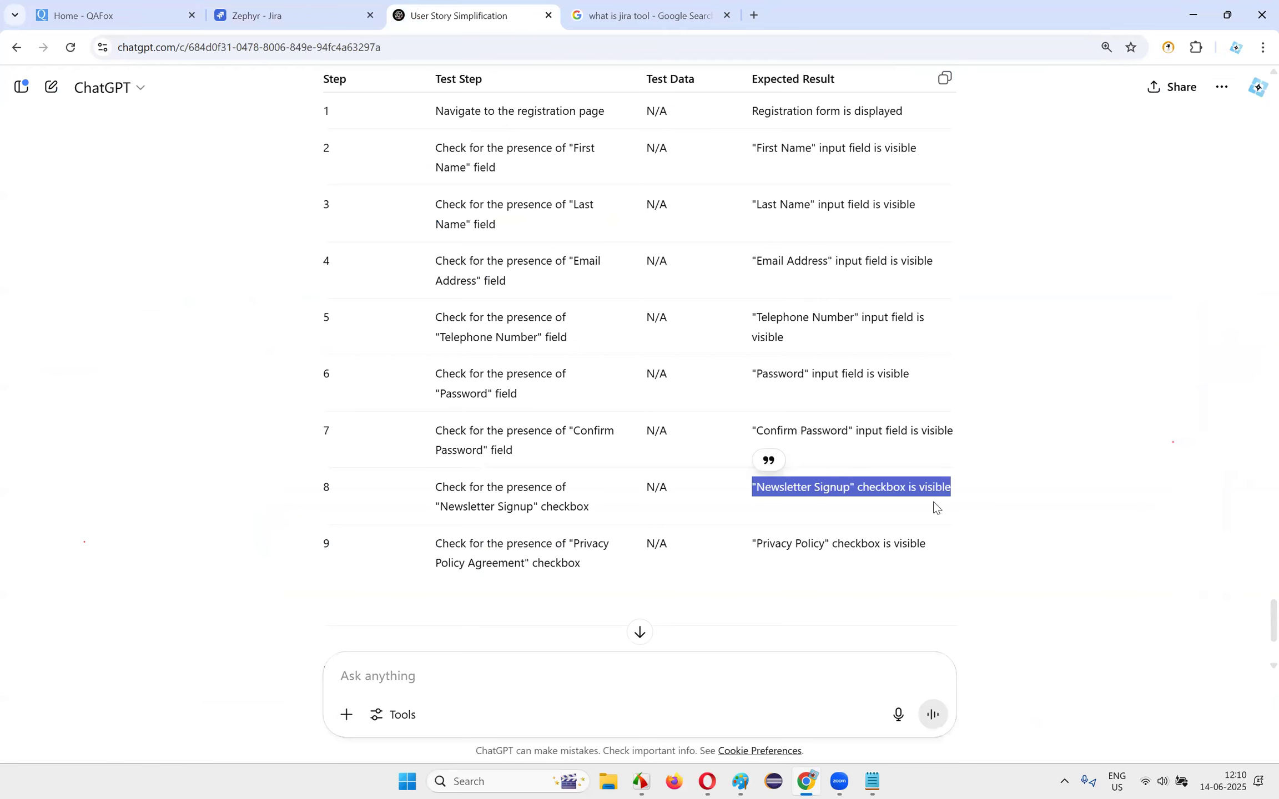
{"action": "left_click", "coordinate": [278, 16]}
{"action": "left_click", "coordinate": [334, 669]}
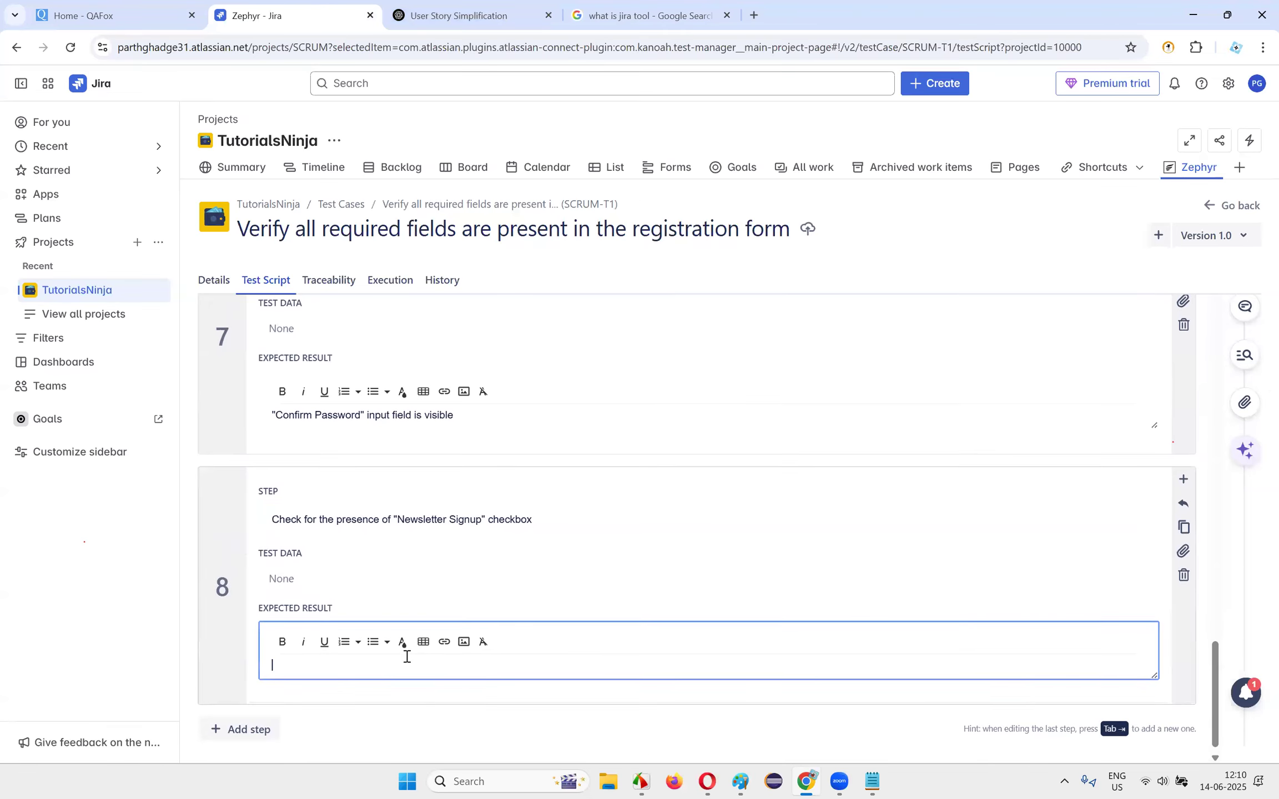
{"action": "key", "text": "ctrl+v"}
- Add a ninth test step and fill it with "Check for the presence of "Privacy Policy Agreement" checkbox" copied from ChatGPT
{"action": "left_click", "coordinate": [461, 15]}
{"action": "left_click_drag", "start_coordinate": [436, 544], "coordinate": [634, 564]}
{"action": "left_click", "coordinate": [294, 15]}
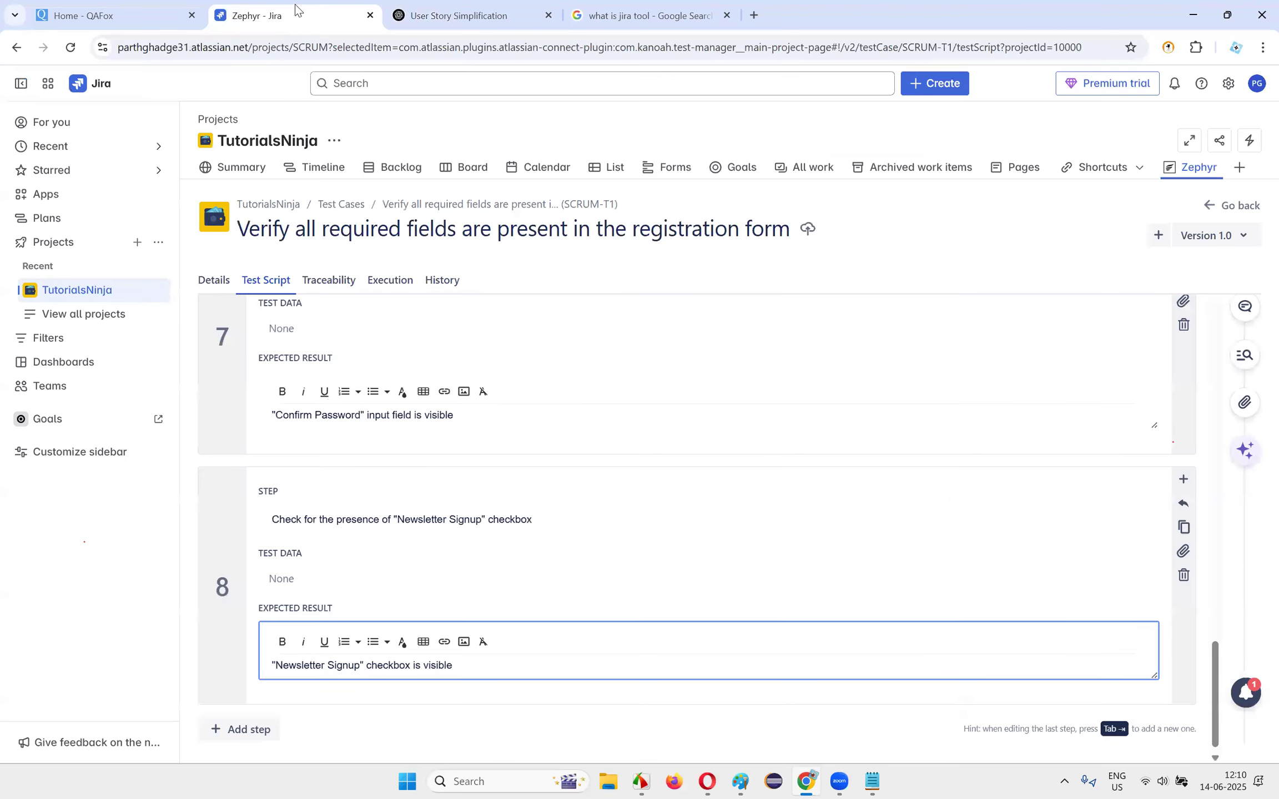
{"action": "left_click", "coordinate": [233, 718]}
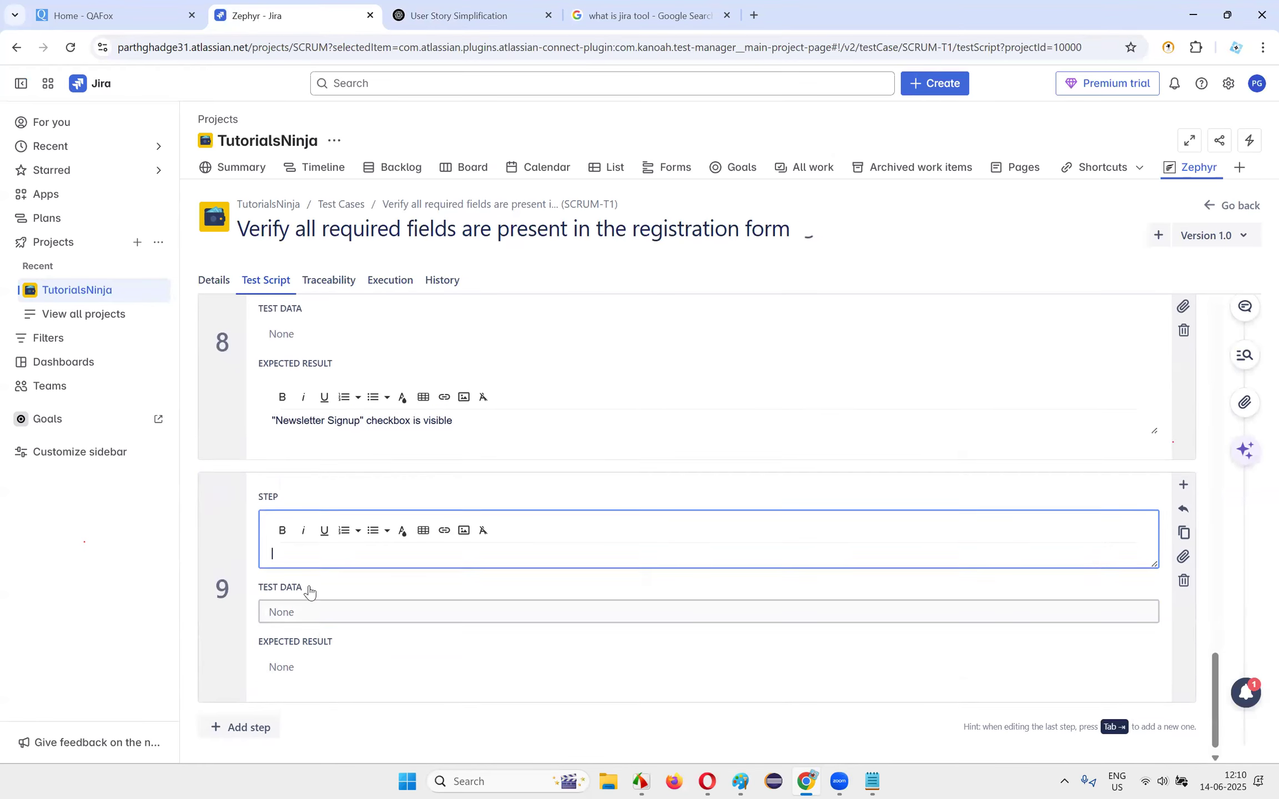
{"action": "left_click", "coordinate": [373, 556]}
{"action": "key", "text": "ctrl+v"}
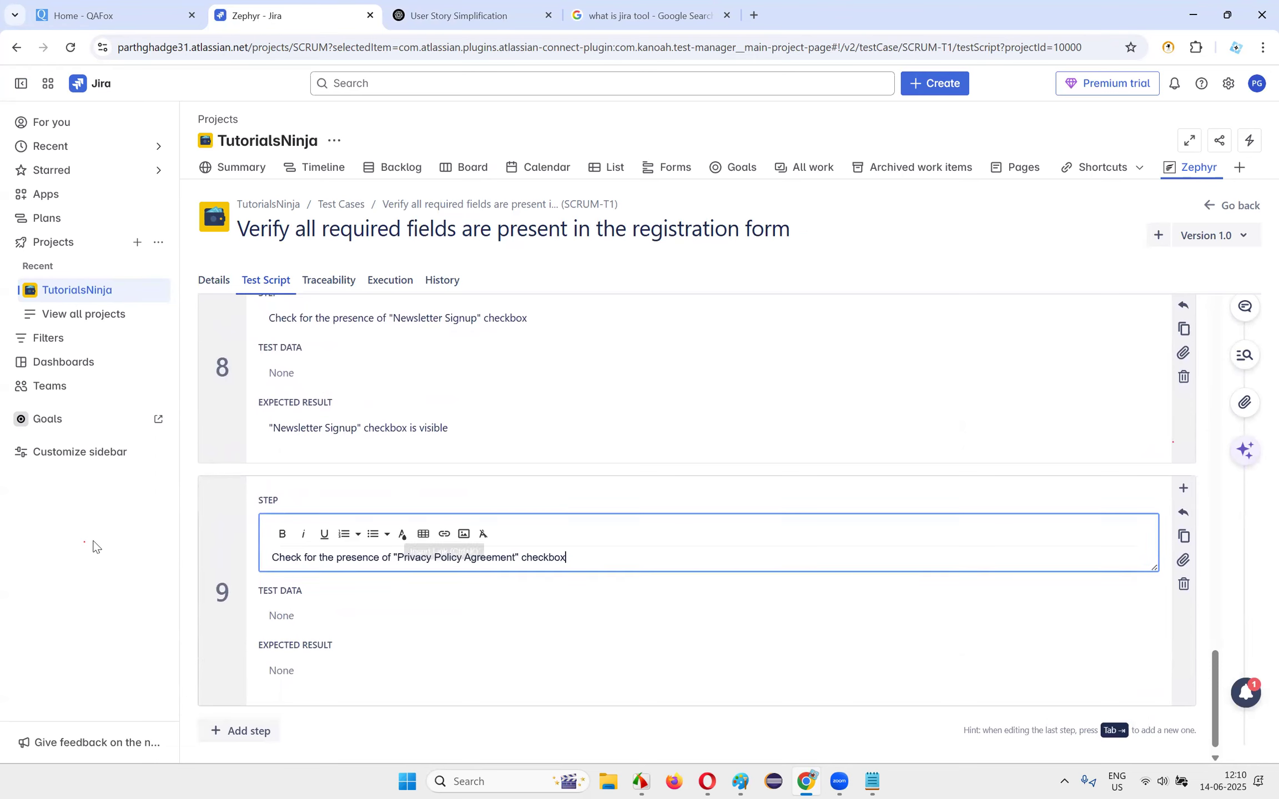
- Copy ""Privacy Policy" checkbox is visible" from ChatGPT into the expected result of step 9 and remove the empty table row above it
{"action": "left_click", "coordinate": [461, 15]}
{"action": "left_click_drag", "start_coordinate": [737, 541], "coordinate": [946, 557]}
{"action": "key", "text": "ctrl+c"}
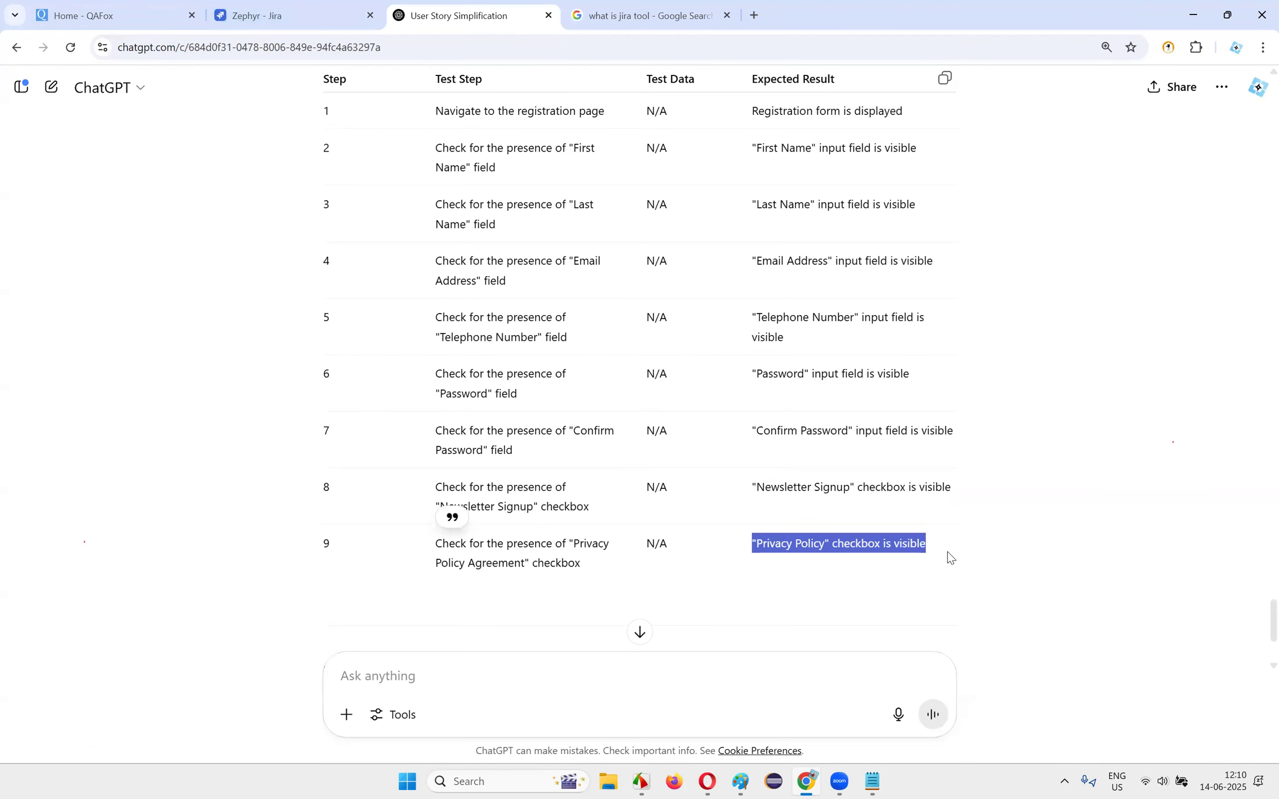
{"action": "left_click", "coordinate": [294, 15]}
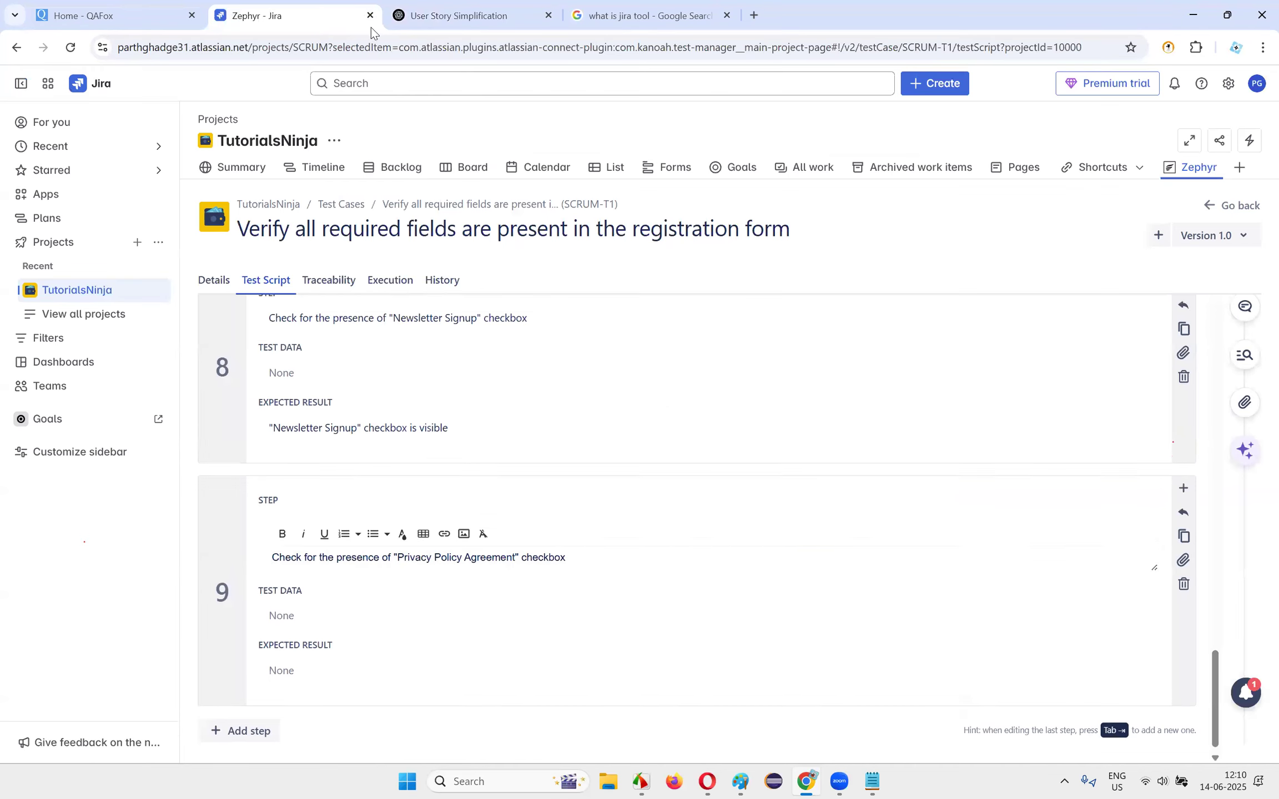
{"action": "left_click", "coordinate": [288, 662]}
{"action": "key", "text": "ctrl+v"}
{"action": "left_click", "coordinate": [391, 672]}
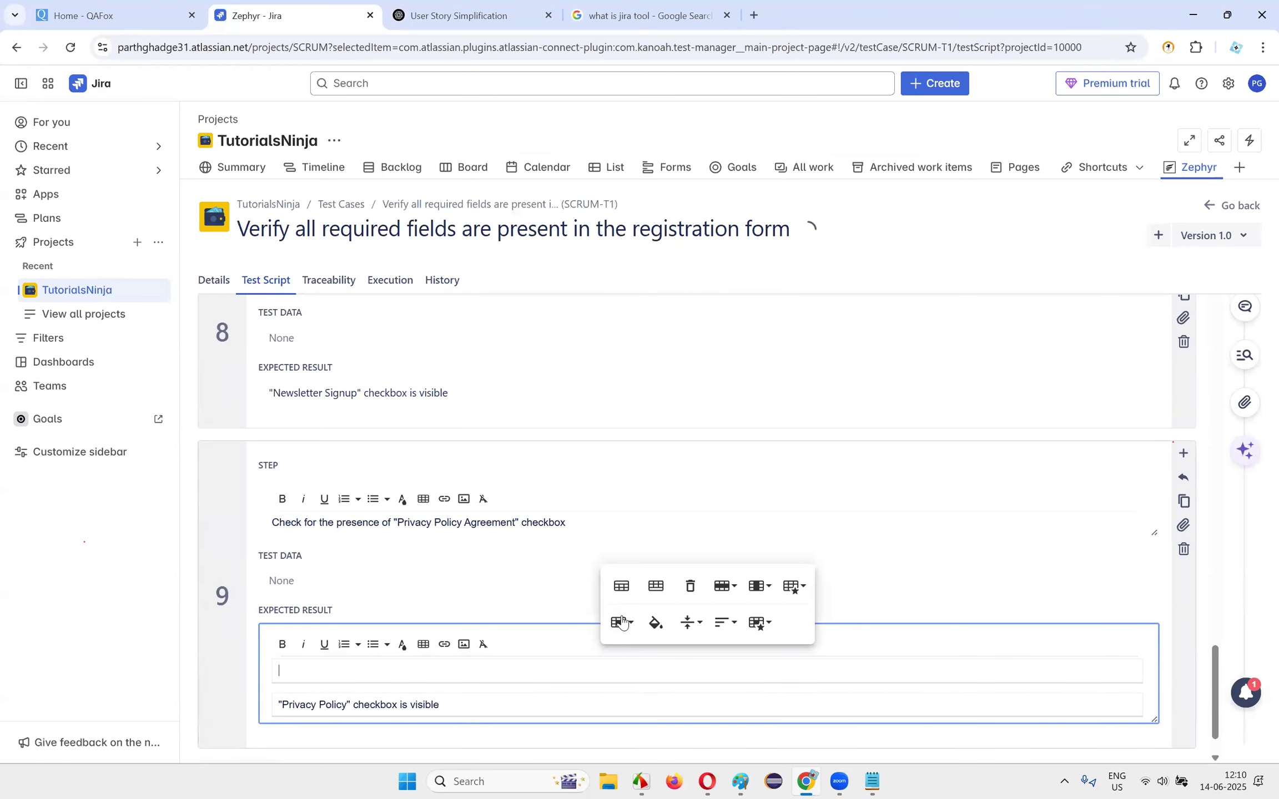
{"action": "left_click", "coordinate": [688, 582]}
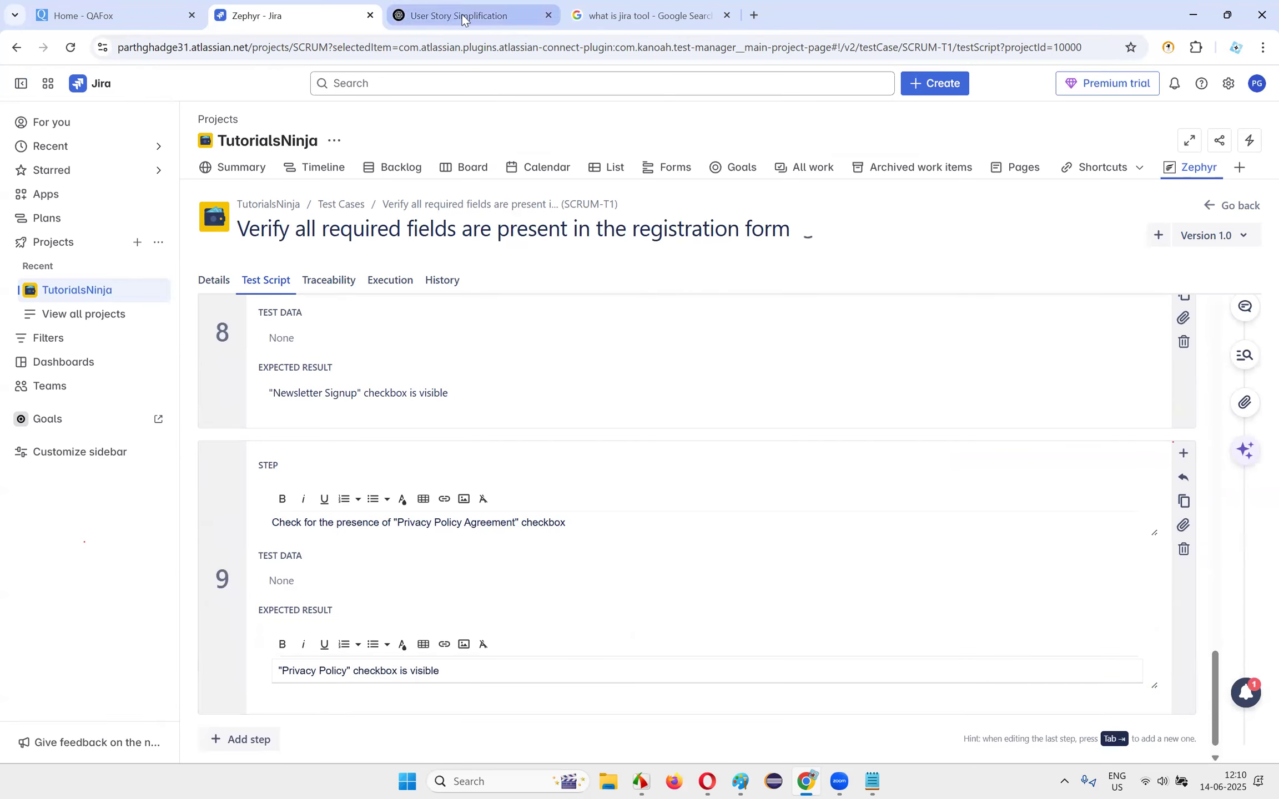
- Check ChatGPT's closing note below the table and review all the entered steps of the test script in Zephyr
{"action": "left_click", "coordinate": [460, 15]}
{"action": "left_click_drag", "start_coordinate": [346, 441], "coordinate": [716, 455]}
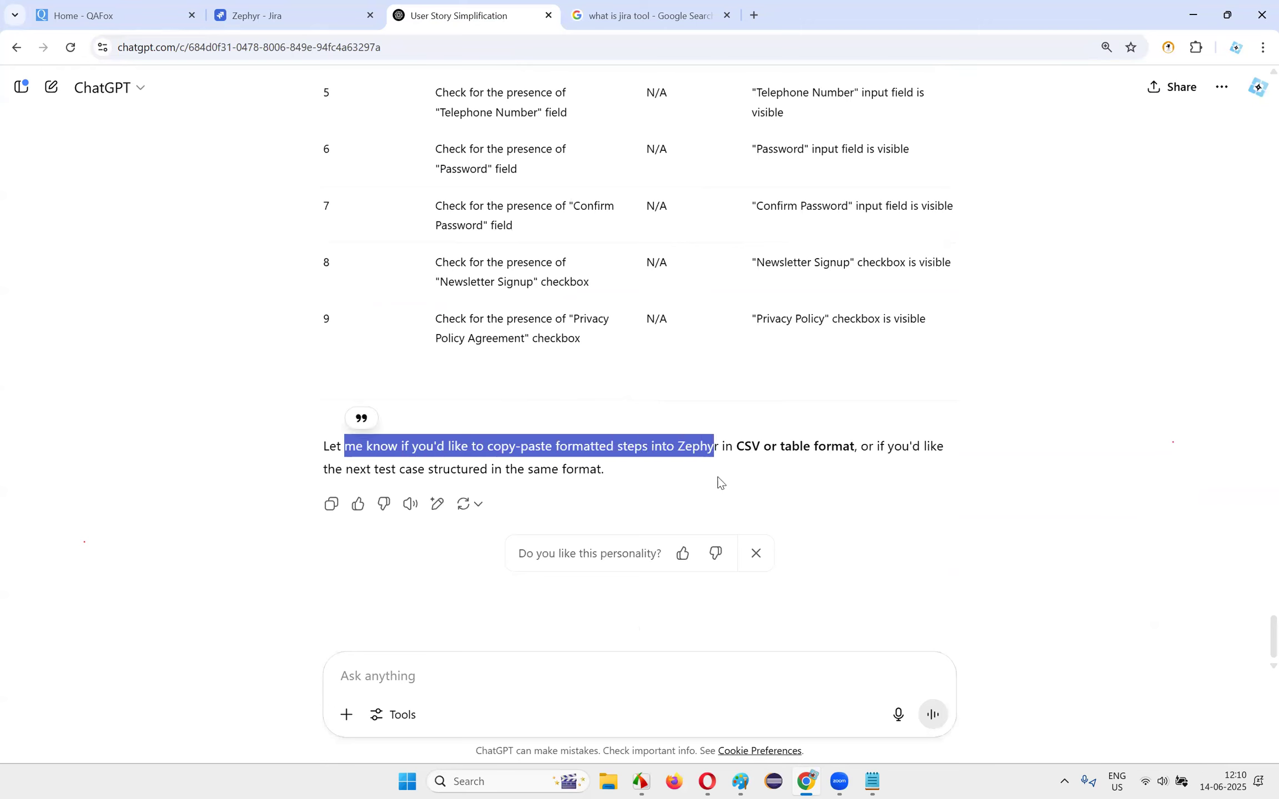
{"action": "left_click", "coordinate": [716, 476]}
{"action": "left_click", "coordinate": [285, 10]}
{"action": "scroll", "coordinate": [723, 517], "scroll_direction": "down", "scroll_amount": 2}
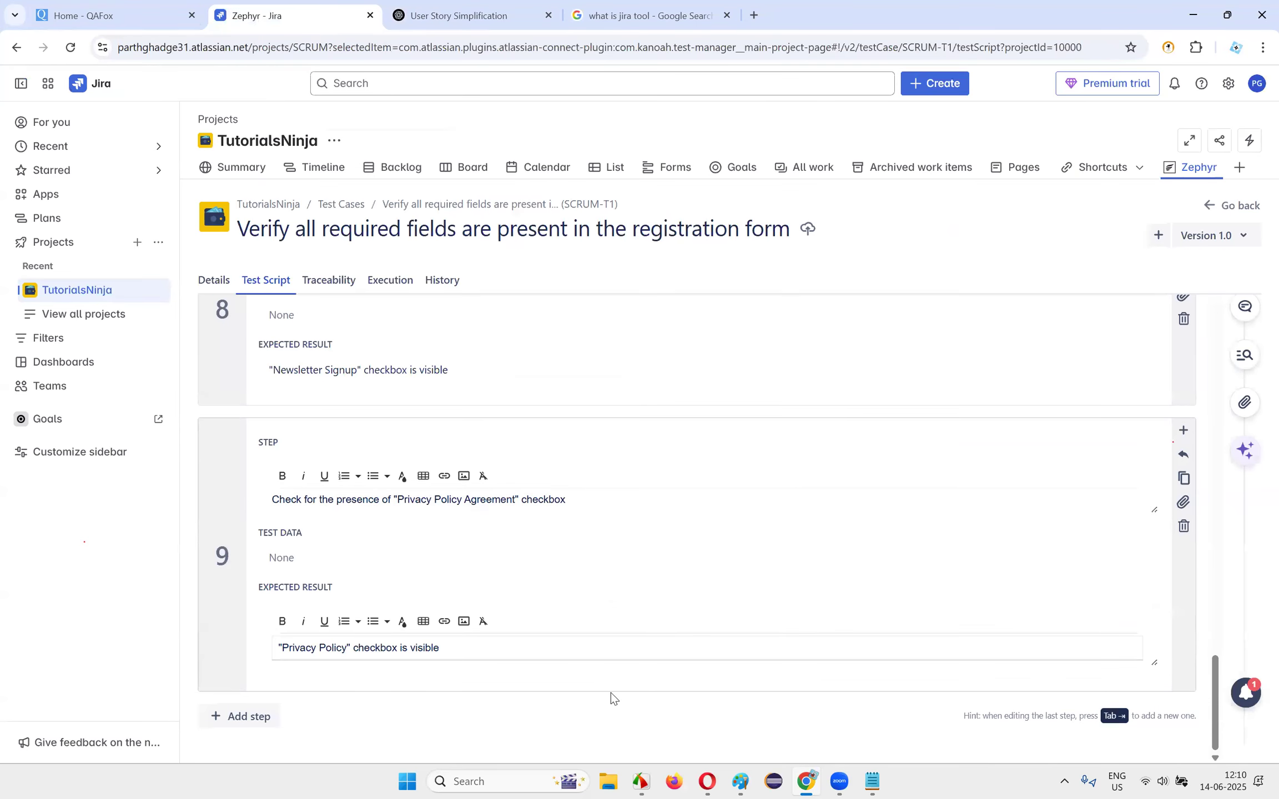
{"action": "scroll", "coordinate": [727, 438], "scroll_direction": "up", "scroll_amount": 20}
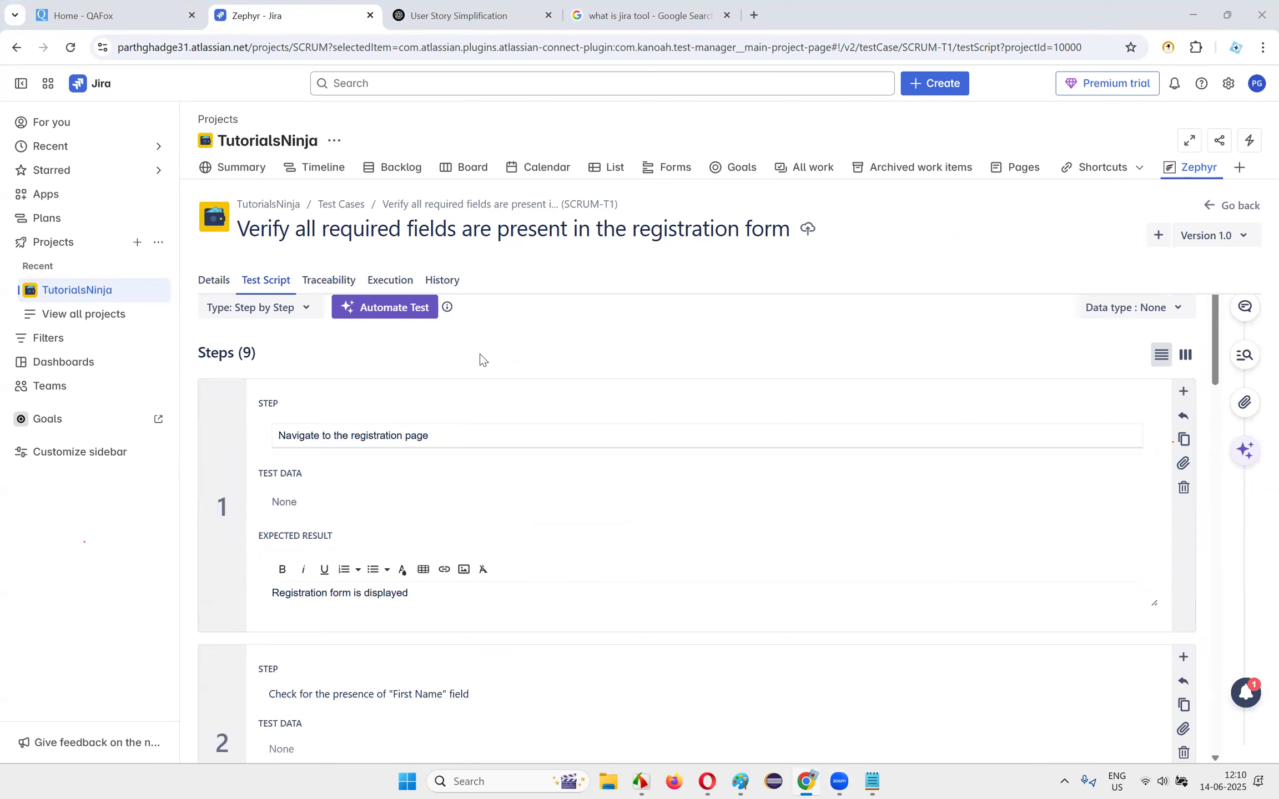
{"action": "scroll", "coordinate": [650, 408], "scroll_direction": "down", "scroll_amount": 20}
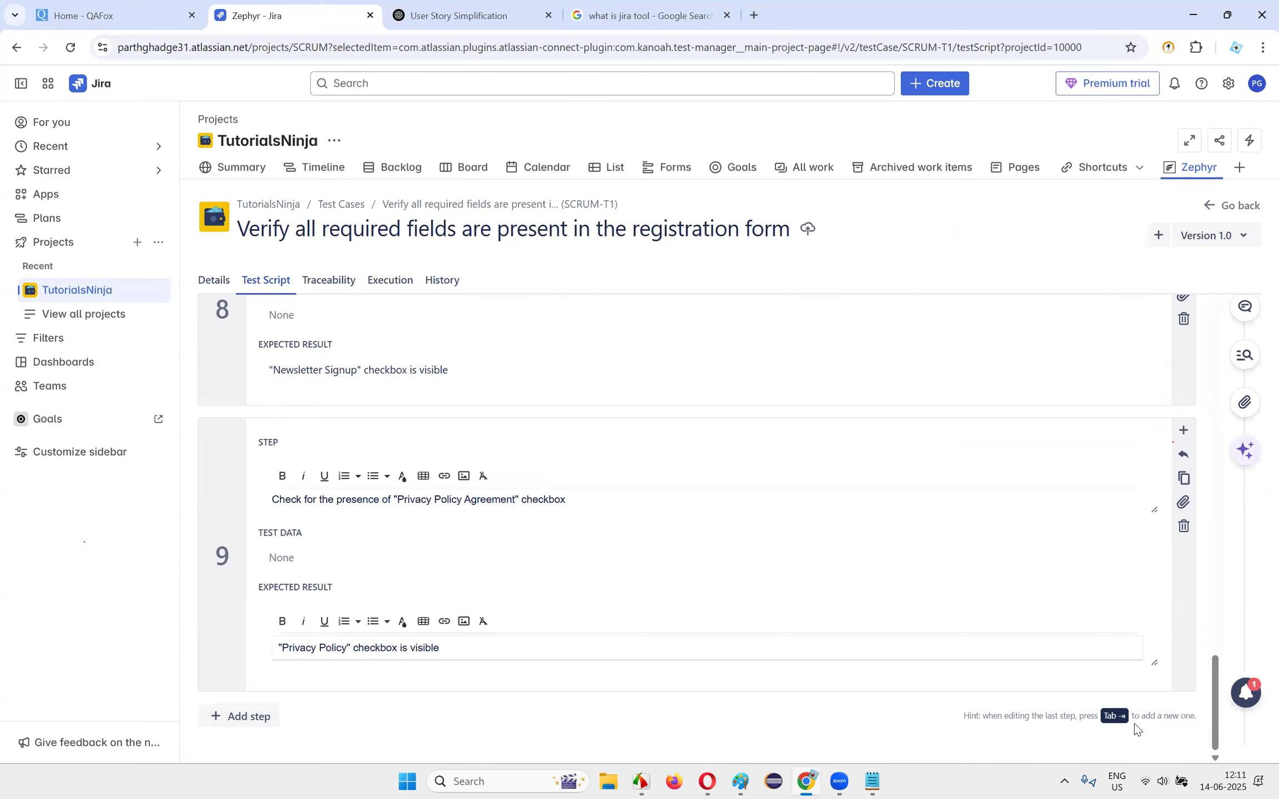
{"action": "scroll", "coordinate": [585, 431], "scroll_direction": "up", "scroll_amount": 20}
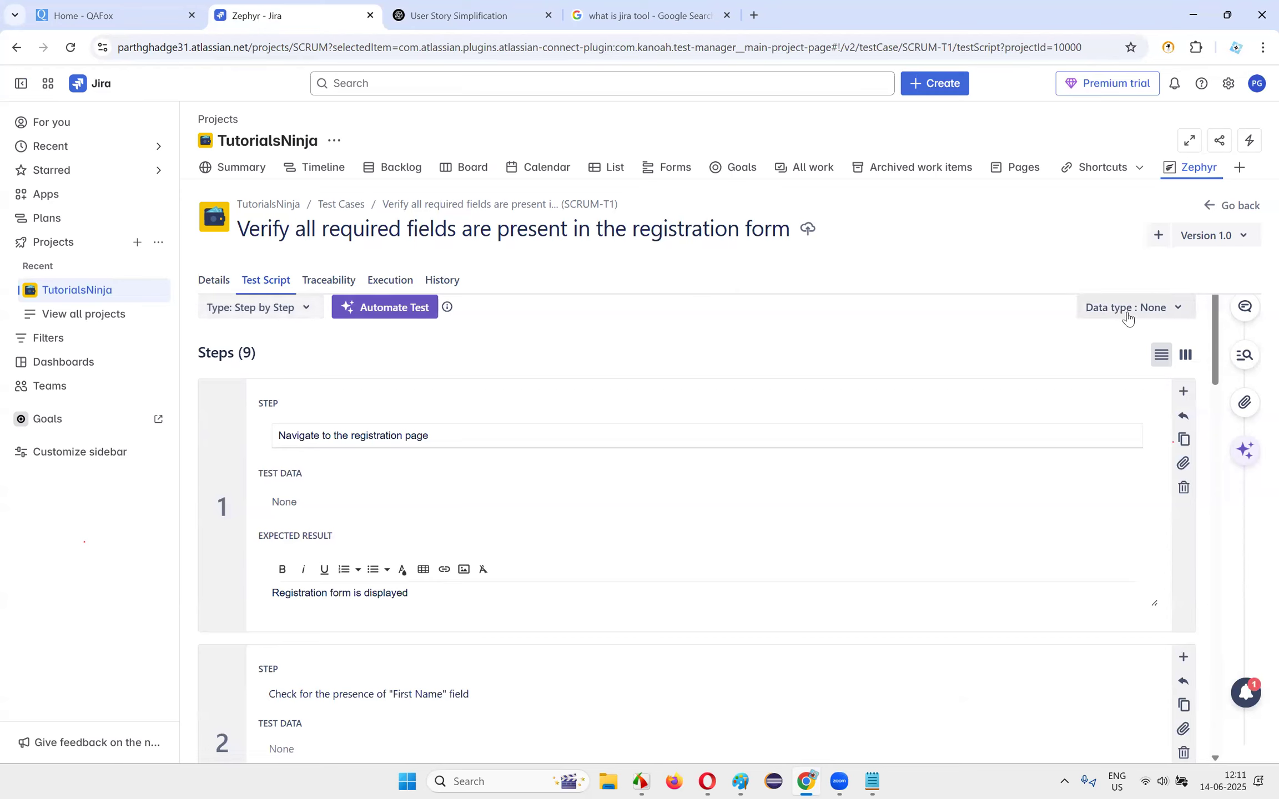
- Compare the list and column layouts of the test script and display the steps in column view
{"action": "left_click", "coordinate": [1185, 358]}
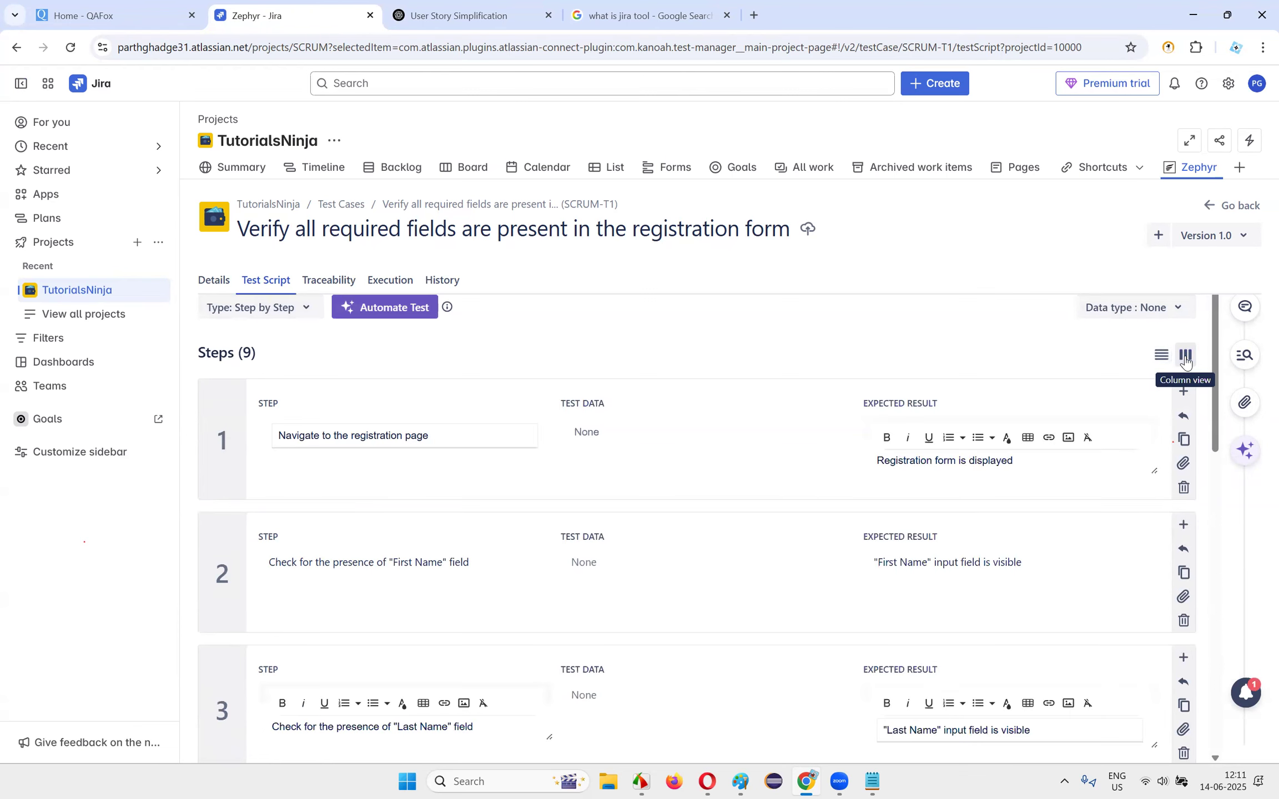
{"action": "left_click", "coordinate": [1161, 358]}
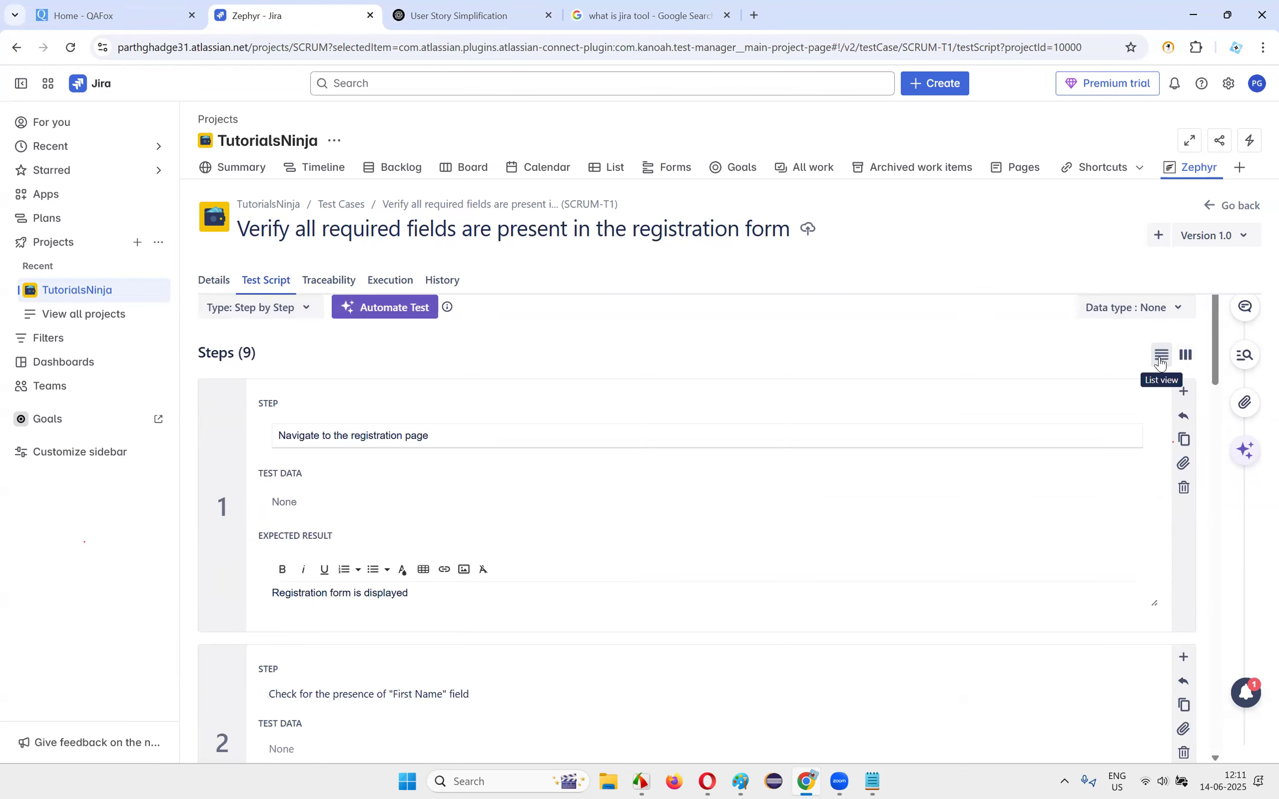
{"action": "left_click", "coordinate": [1185, 356]}
{"action": "scroll", "coordinate": [602, 499], "scroll_direction": "down", "scroll_amount": 10}
{"action": "scroll", "coordinate": [605, 509], "scroll_direction": "up", "scroll_amount": 6}
{"action": "scroll", "coordinate": [605, 509], "scroll_direction": "up", "scroll_amount": 4}
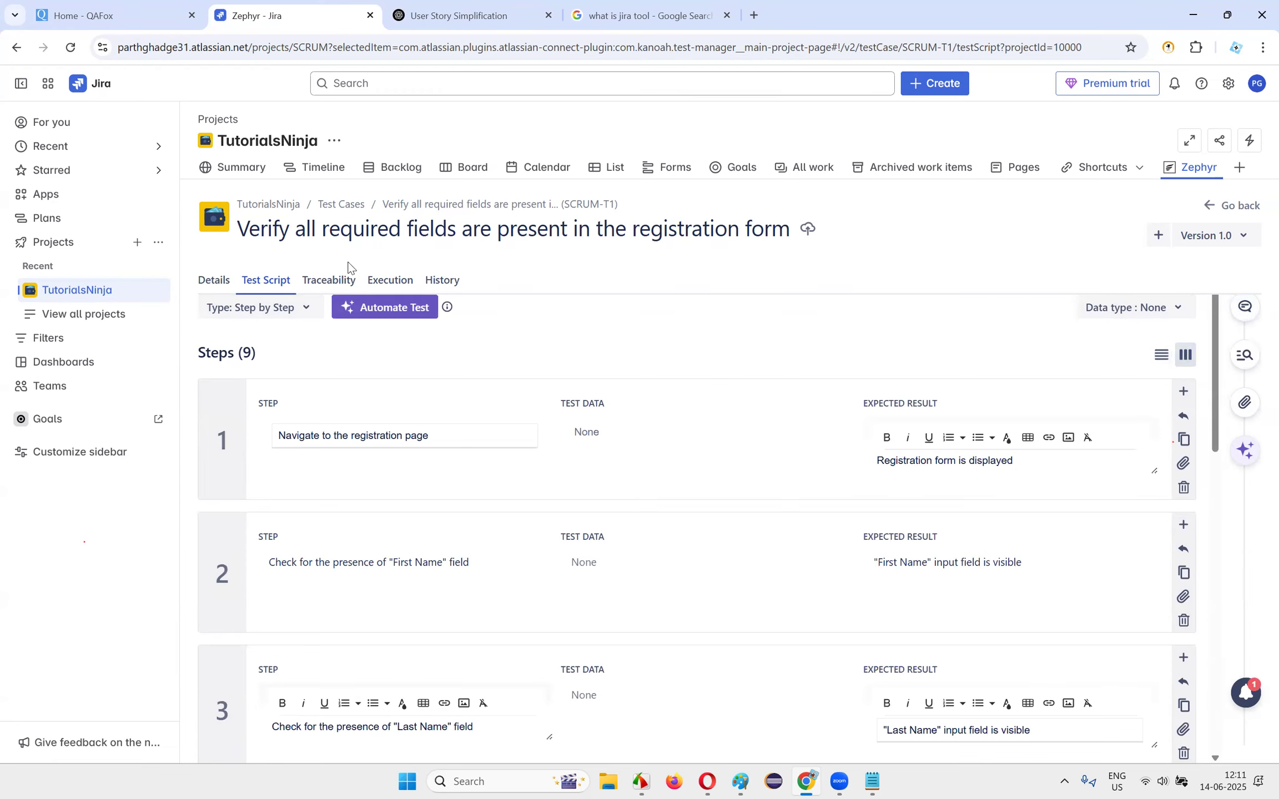
- Review the test case's traceability, executions and history, as well as its description and details
{"action": "left_click", "coordinate": [330, 280]}
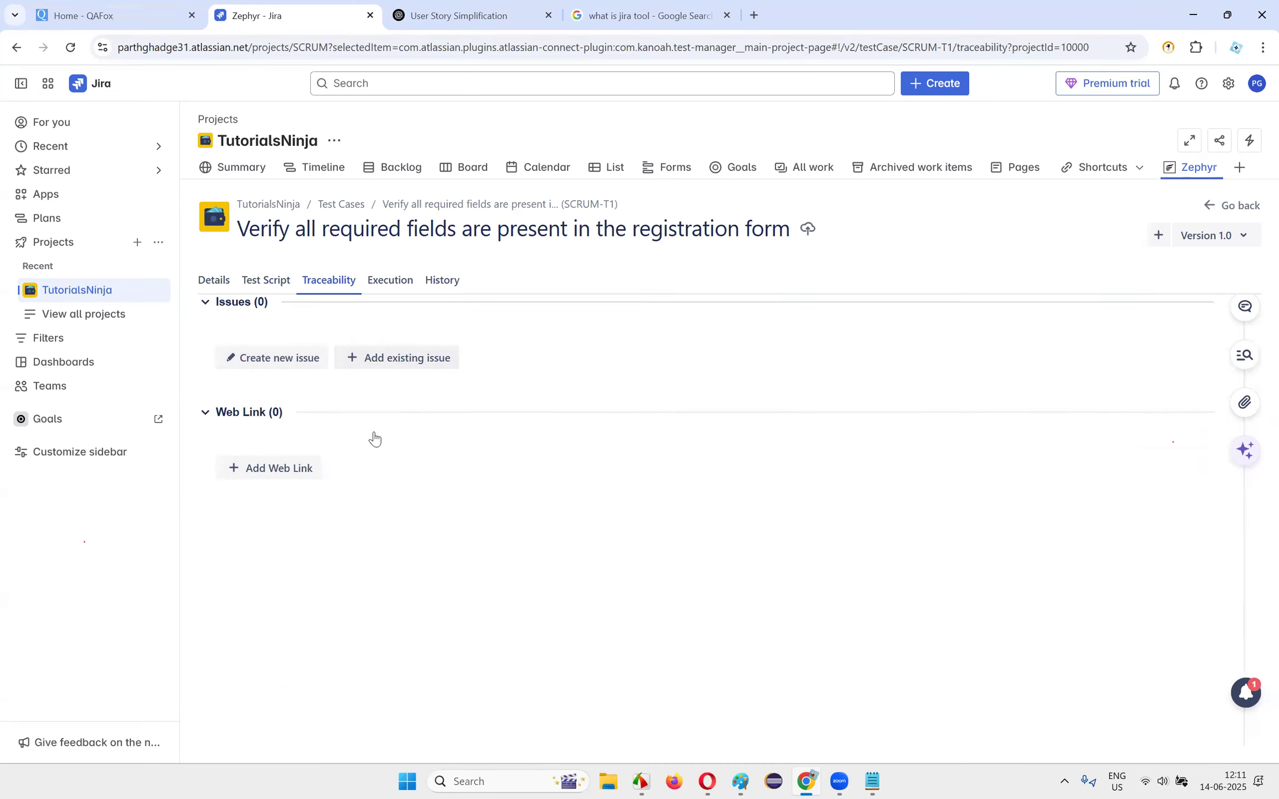
{"action": "left_click", "coordinate": [390, 280]}
{"action": "left_click_drag", "start_coordinate": [593, 495], "coordinate": [854, 499]}
{"action": "left_click", "coordinate": [854, 498]}
{"action": "left_click_drag", "start_coordinate": [651, 501], "coordinate": [883, 510]}
{"action": "left_click", "coordinate": [883, 510]}
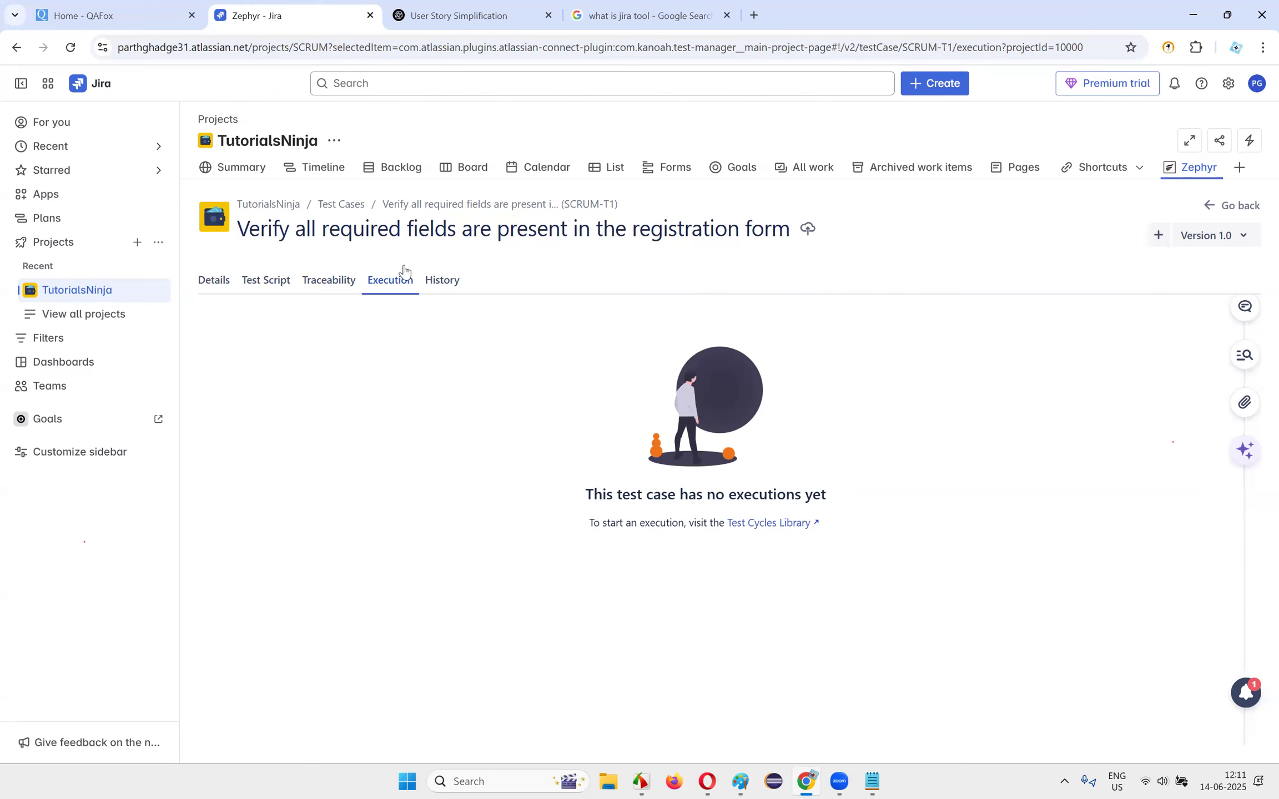
{"action": "left_click", "coordinate": [450, 279]}
{"action": "left_click", "coordinate": [210, 280]}
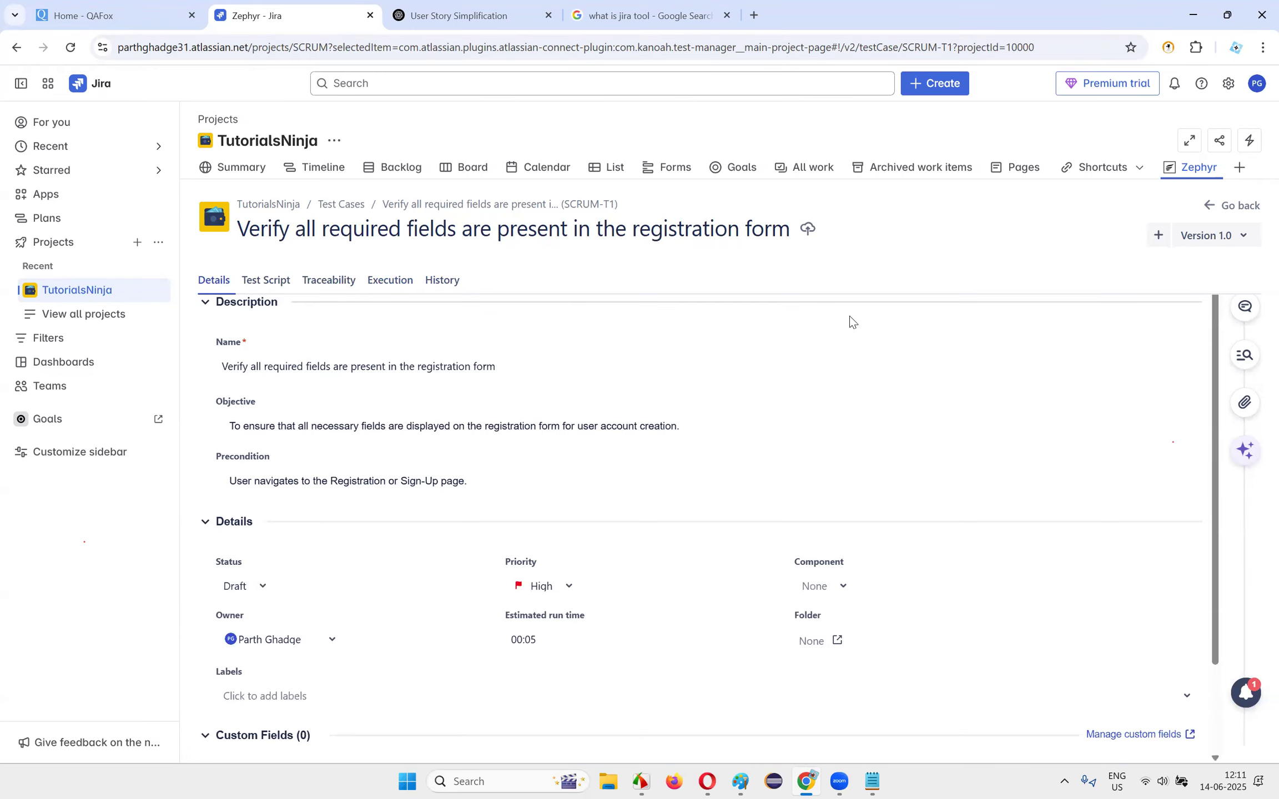
{"action": "scroll", "coordinate": [907, 314], "scroll_direction": "down", "scroll_amount": 2}
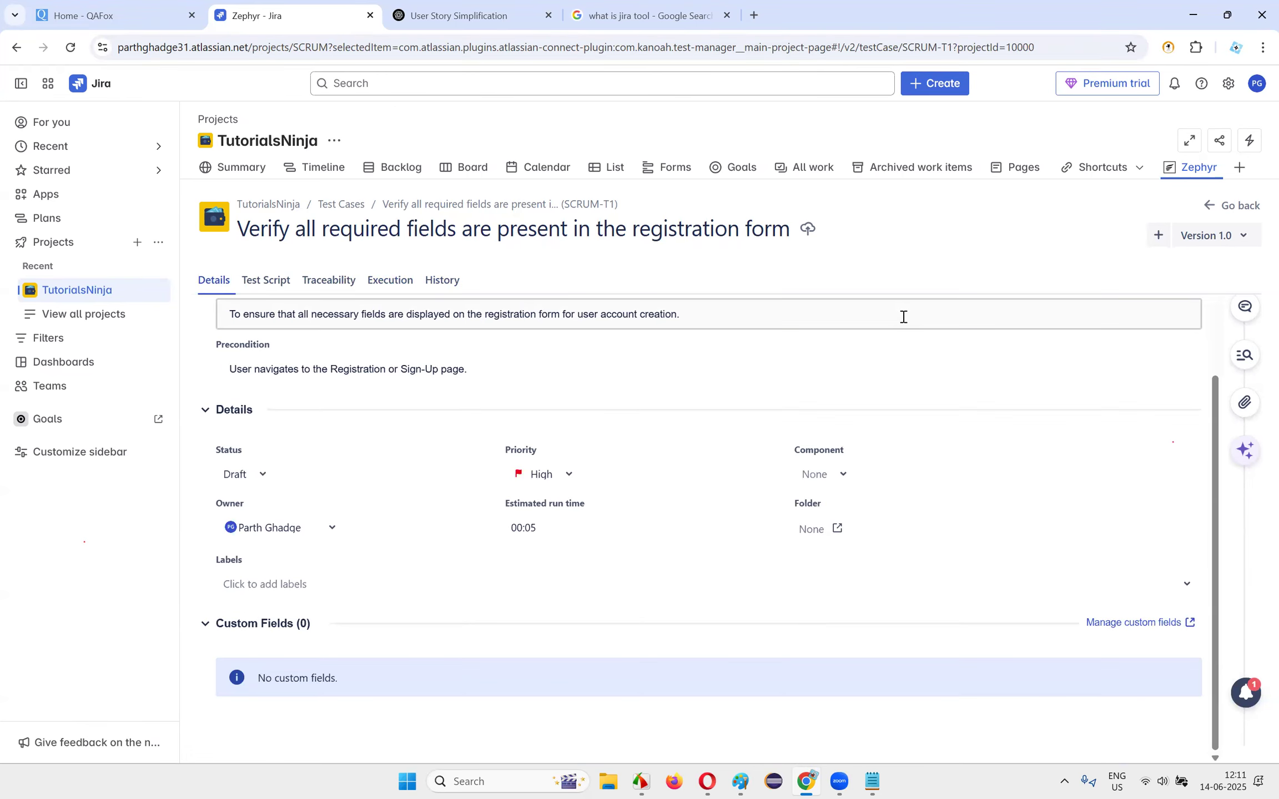
{"action": "scroll", "coordinate": [945, 465], "scroll_direction": "up", "scroll_amount": 2}
{"action": "scroll", "coordinate": [710, 479], "scroll_direction": "down", "scroll_amount": 2}
{"action": "scroll", "coordinate": [709, 479], "scroll_direction": "up", "scroll_amount": 2}
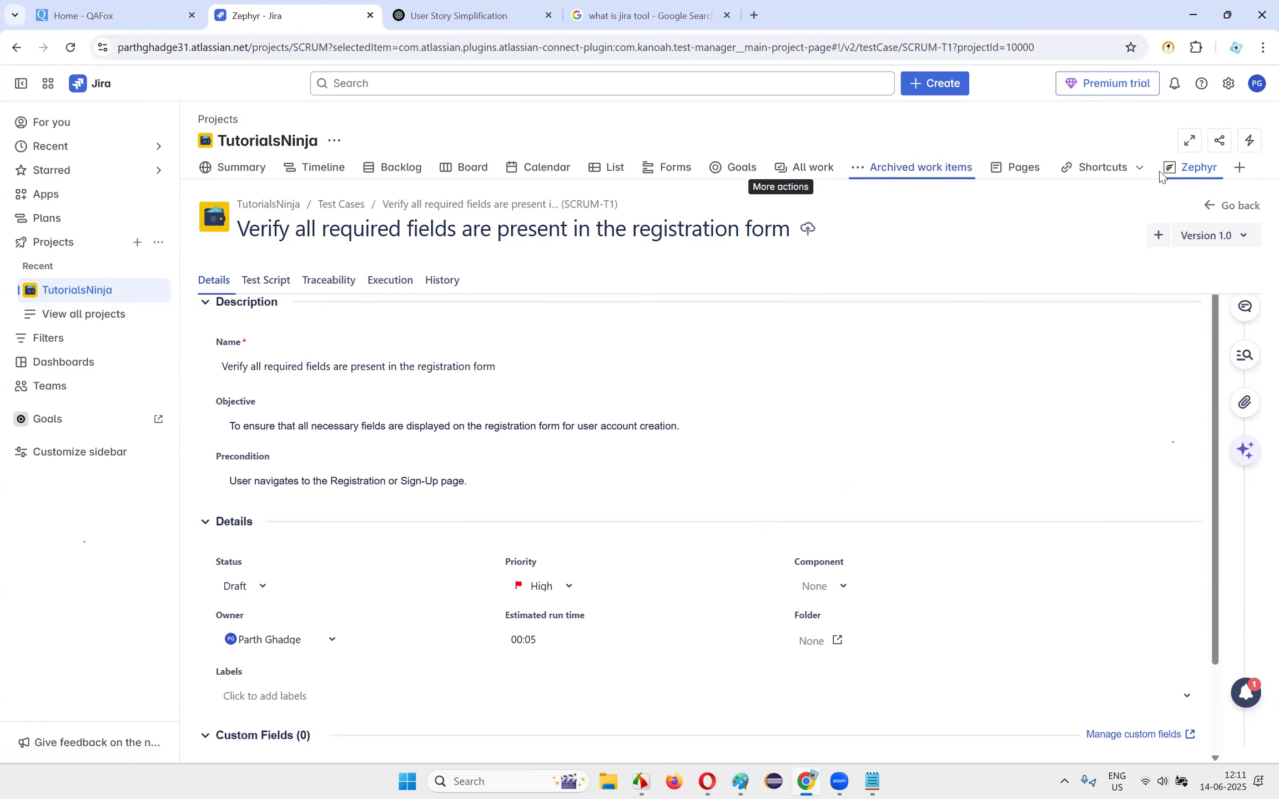
- Reopen the test case on required registration fields from the test case list and review its details and all test script steps
{"action": "left_click", "coordinate": [341, 205]}
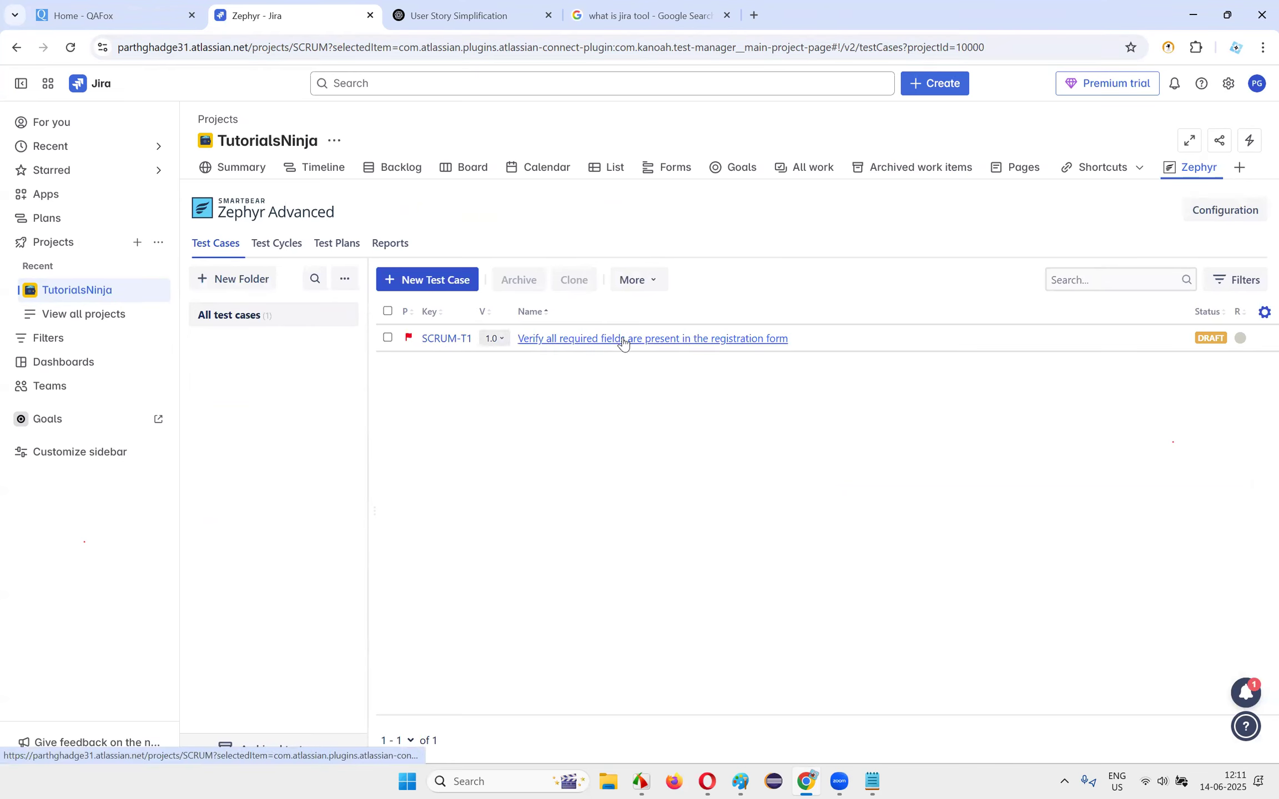
{"action": "left_click", "coordinate": [600, 338]}
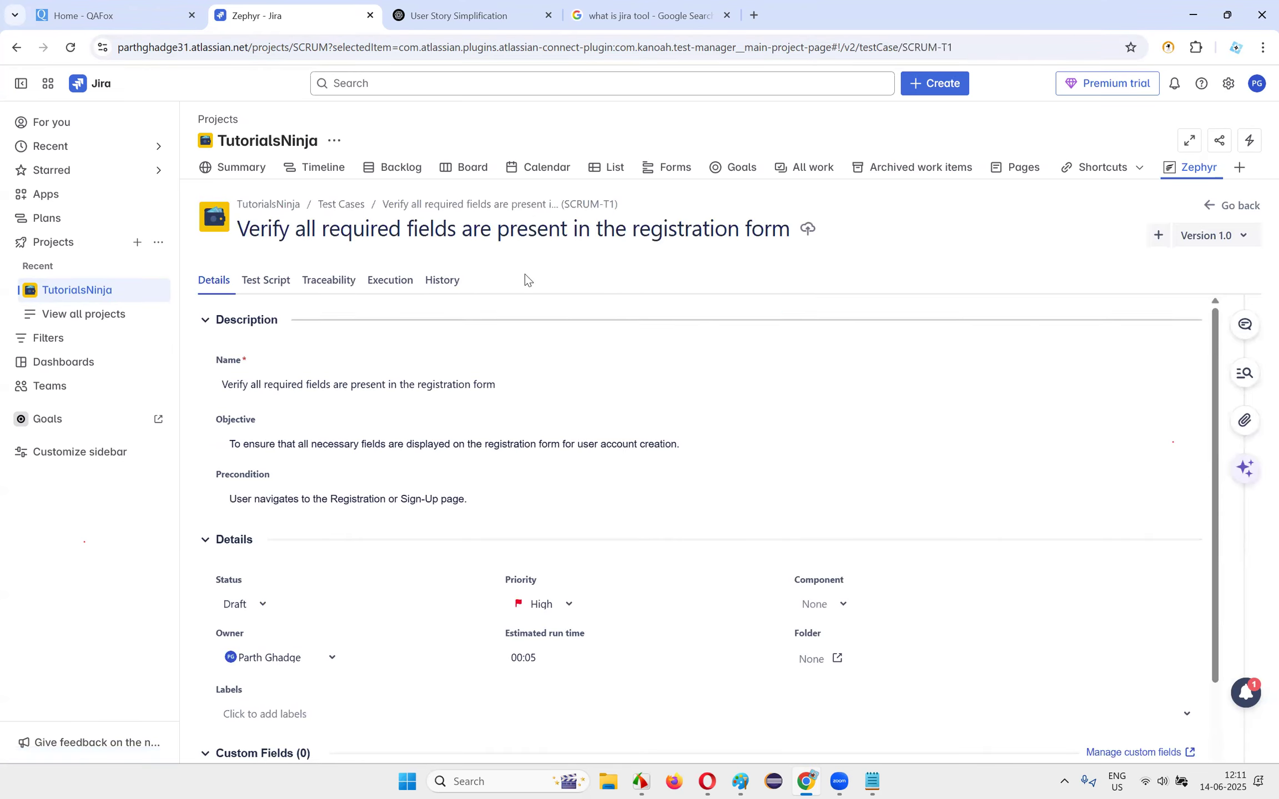
{"action": "scroll", "coordinate": [453, 387], "scroll_direction": "down", "scroll_amount": 2}
{"action": "scroll", "coordinate": [470, 487], "scroll_direction": "up", "scroll_amount": 2}
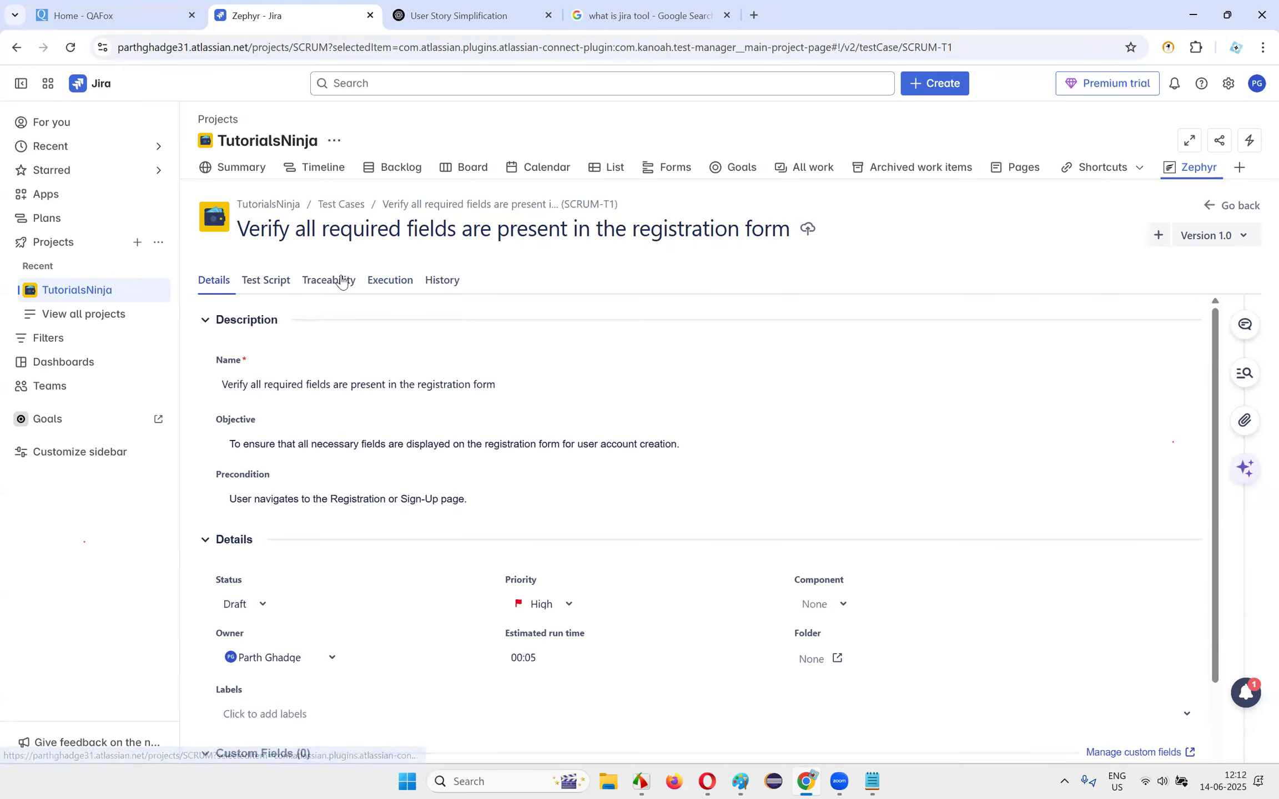
{"action": "left_click", "coordinate": [270, 288]}
{"action": "scroll", "coordinate": [685, 579], "scroll_direction": "down", "scroll_amount": 10}
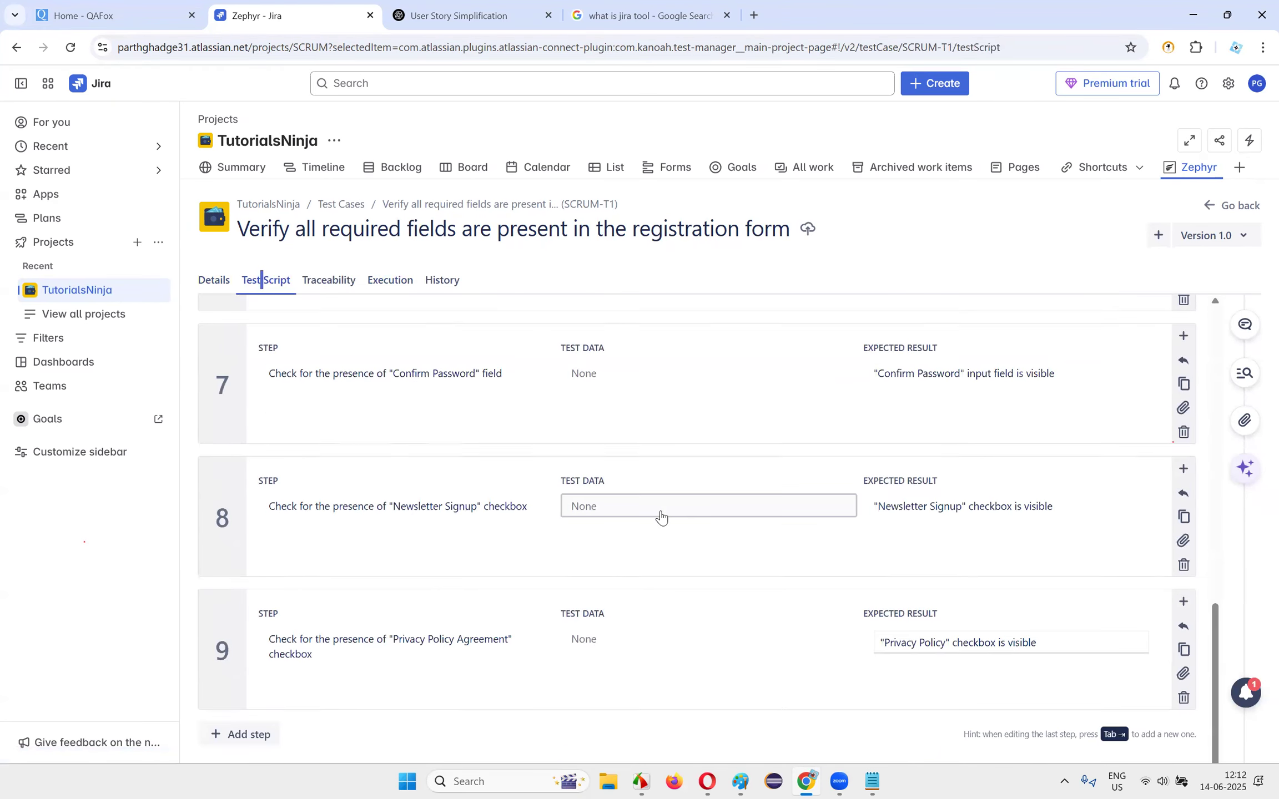
{"action": "scroll", "coordinate": [649, 499], "scroll_direction": "up", "scroll_amount": 10}
{"action": "scroll", "coordinate": [637, 469], "scroll_direction": "down", "scroll_amount": 10}
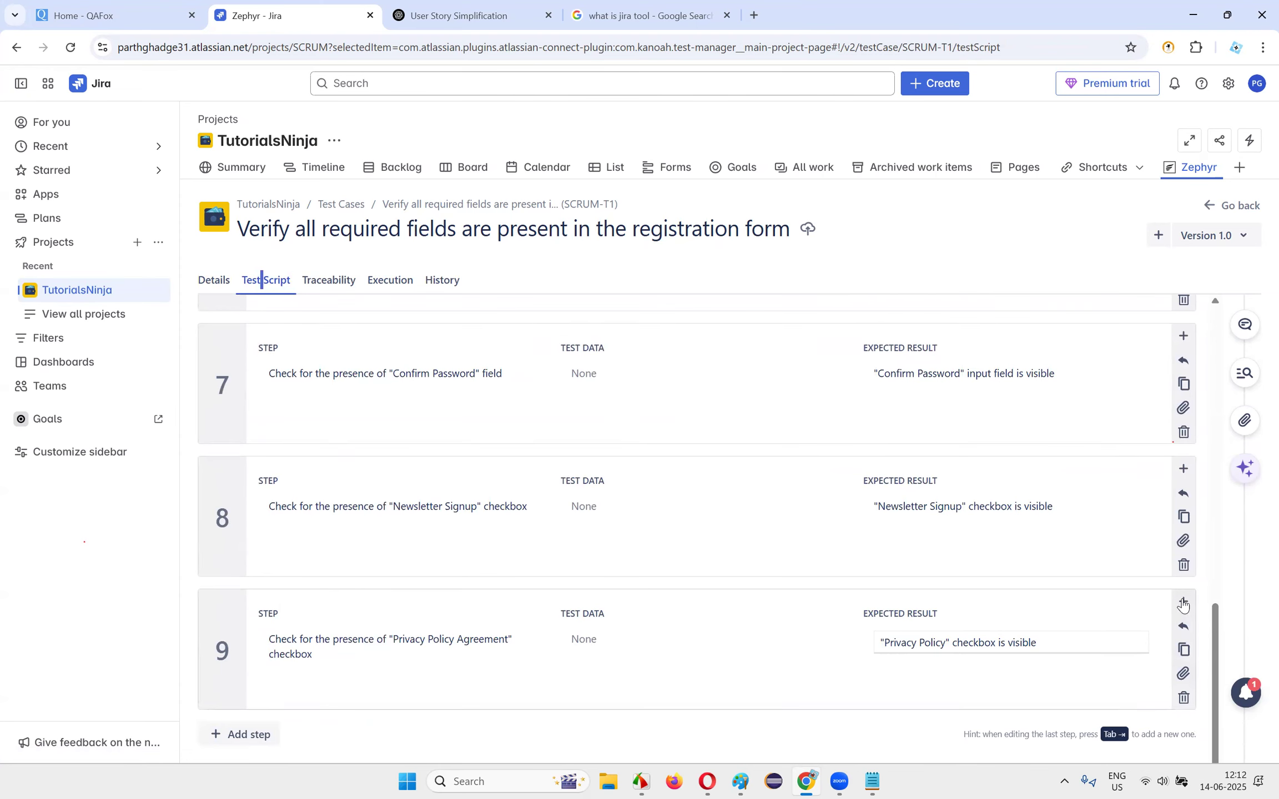
{"action": "scroll", "coordinate": [1156, 360], "scroll_direction": "up", "scroll_amount": 10}
{"action": "scroll", "coordinate": [685, 430], "scroll_direction": "up", "scroll_amount": 5}
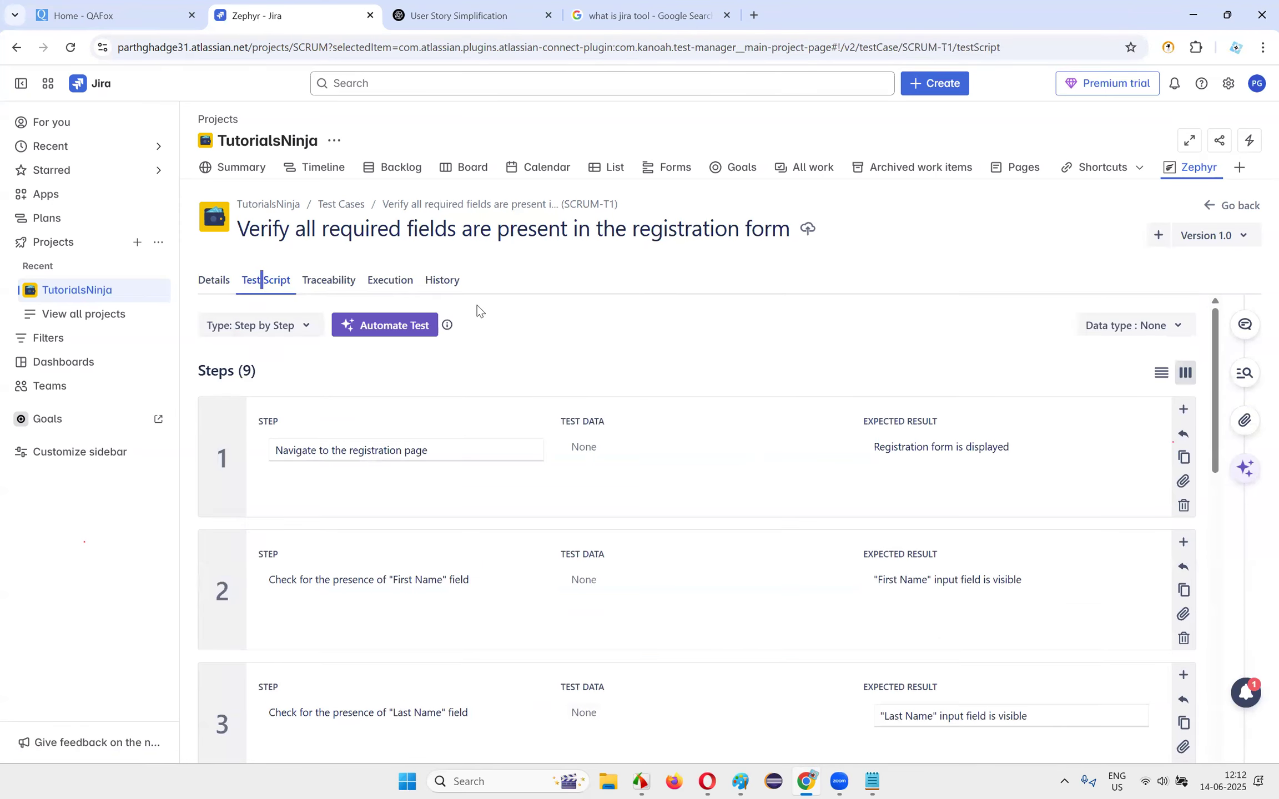
{"action": "left_click", "coordinate": [215, 281]}
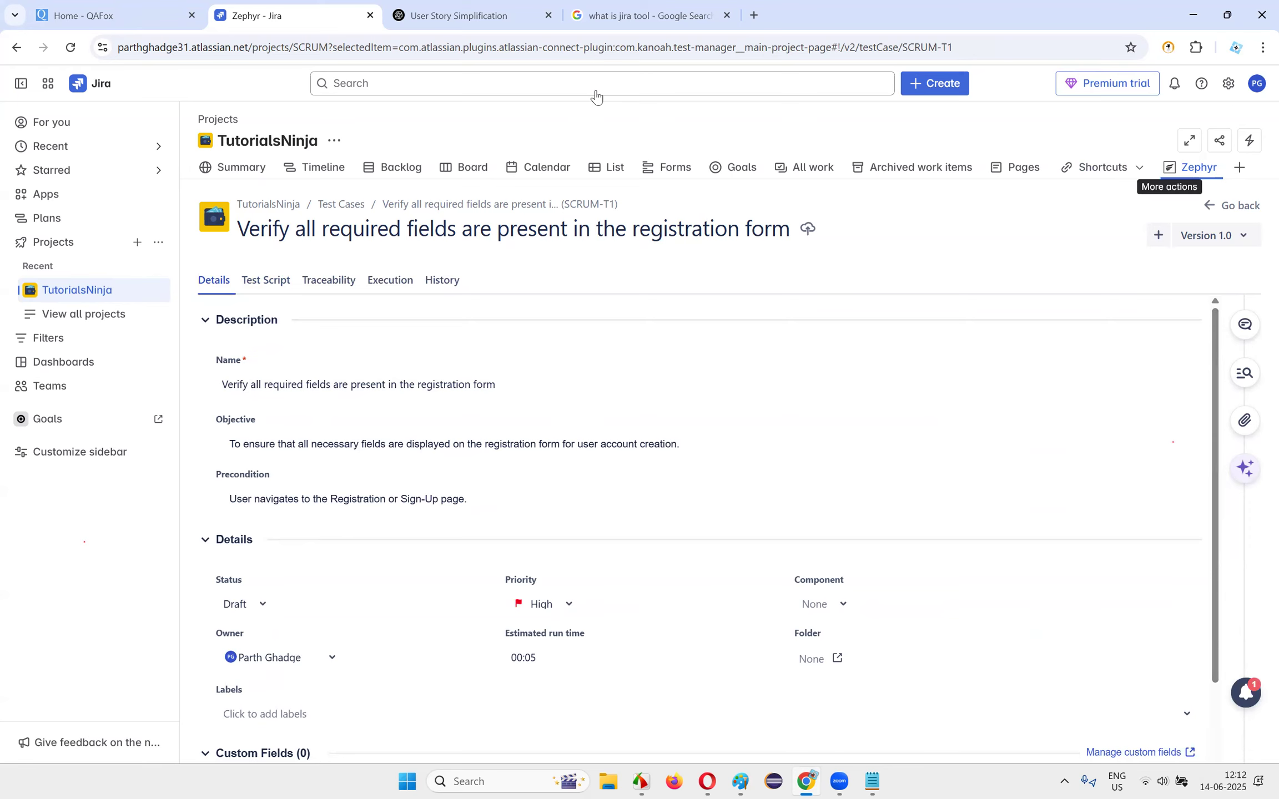
- Read ChatGPT's closing offer of the next test case in the same format and reply "Yes"
{"action": "key", "text": "ctrl+Tab"}
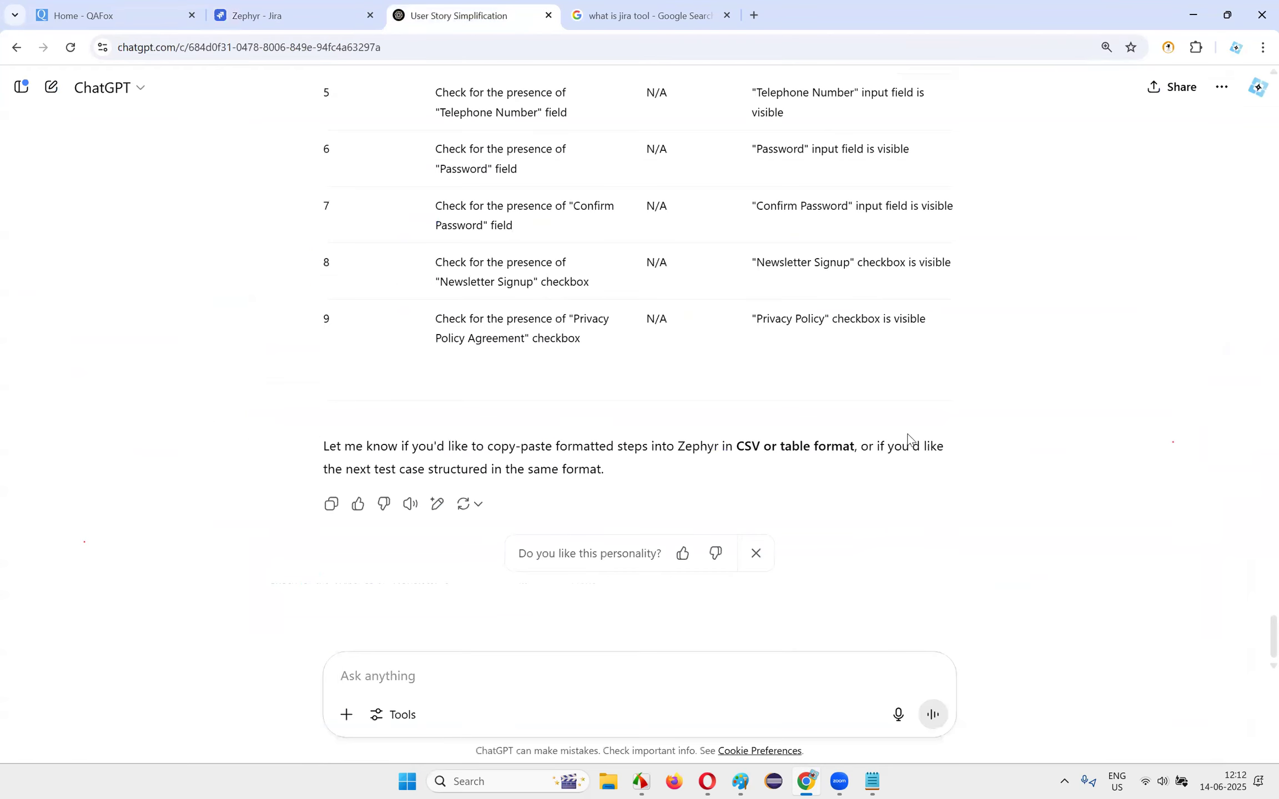
{"action": "left_click_drag", "start_coordinate": [869, 447], "coordinate": [964, 467]}
{"action": "left_click", "coordinate": [376, 470]}
{"action": "left_click_drag", "start_coordinate": [377, 470], "coordinate": [599, 472]}
{"action": "left_click", "coordinate": [539, 563]}
{"action": "type", "text": "Yes"}
{"action": "key", "text": "Return"}
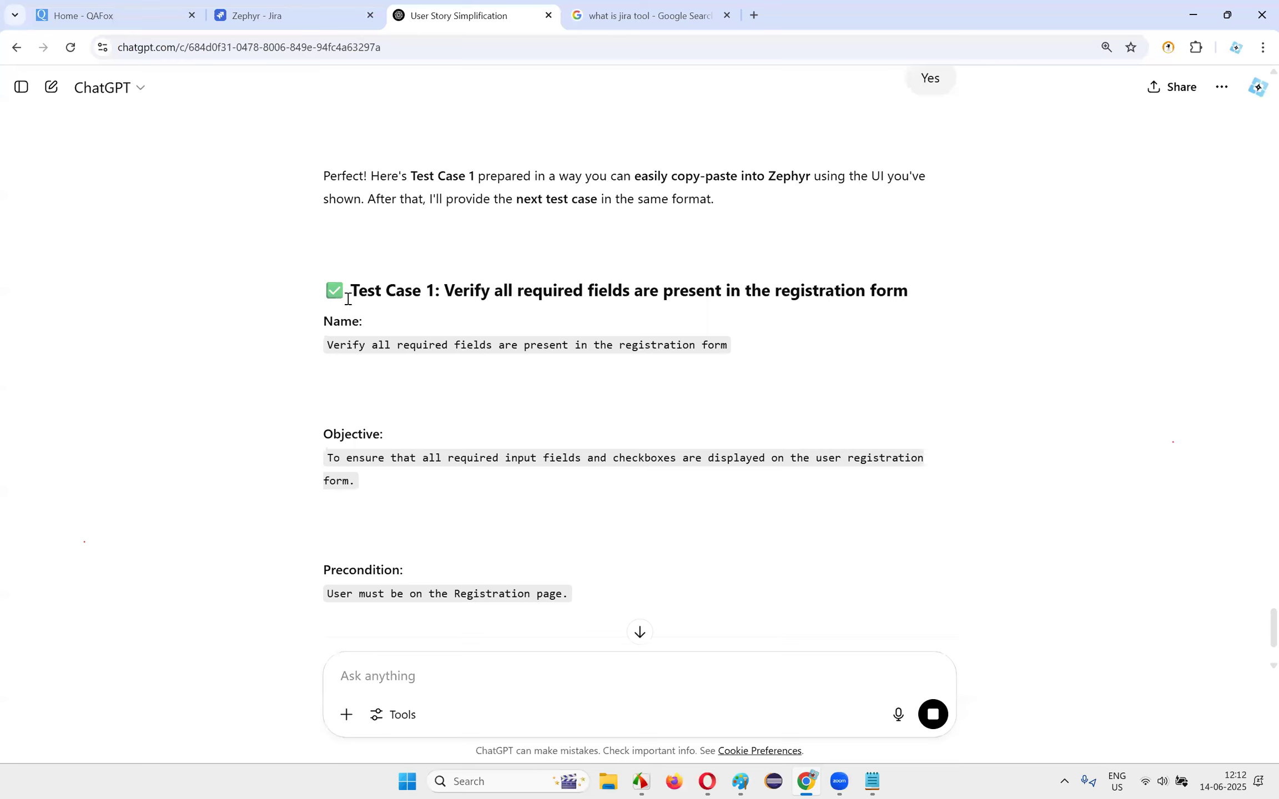
- Start a new Zephyr test case with the name "Verify all required fields are present in the registration form" from ChatGPT
{"action": "left_click_drag", "start_coordinate": [322, 352], "coordinate": [742, 351]}
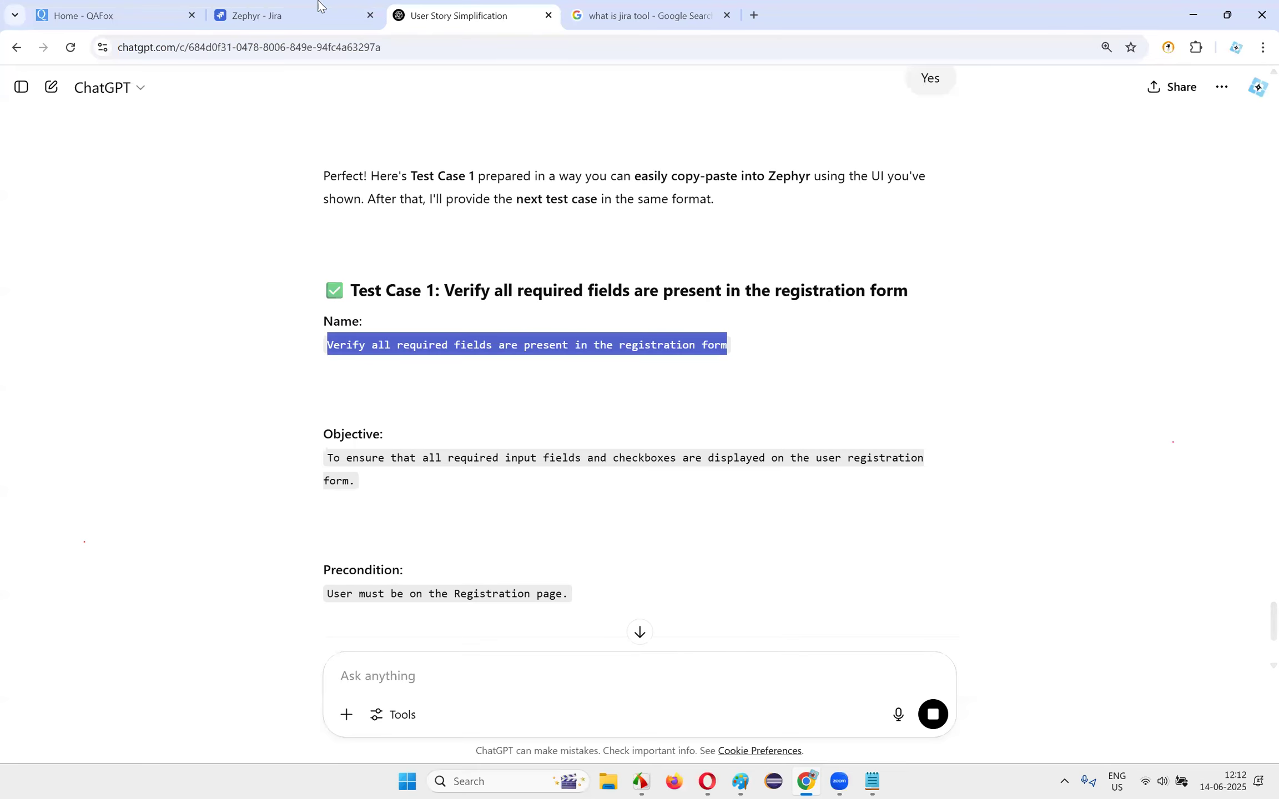
{"action": "left_click", "coordinate": [311, 10]}
{"action": "left_click", "coordinate": [647, 12]}
{"action": "left_click", "coordinate": [421, 11]}
{"action": "scroll", "coordinate": [647, 393], "scroll_direction": "up", "scroll_amount": 18}
{"action": "left_click", "coordinate": [167, 11]}
{"action": "left_click", "coordinate": [300, 12]}
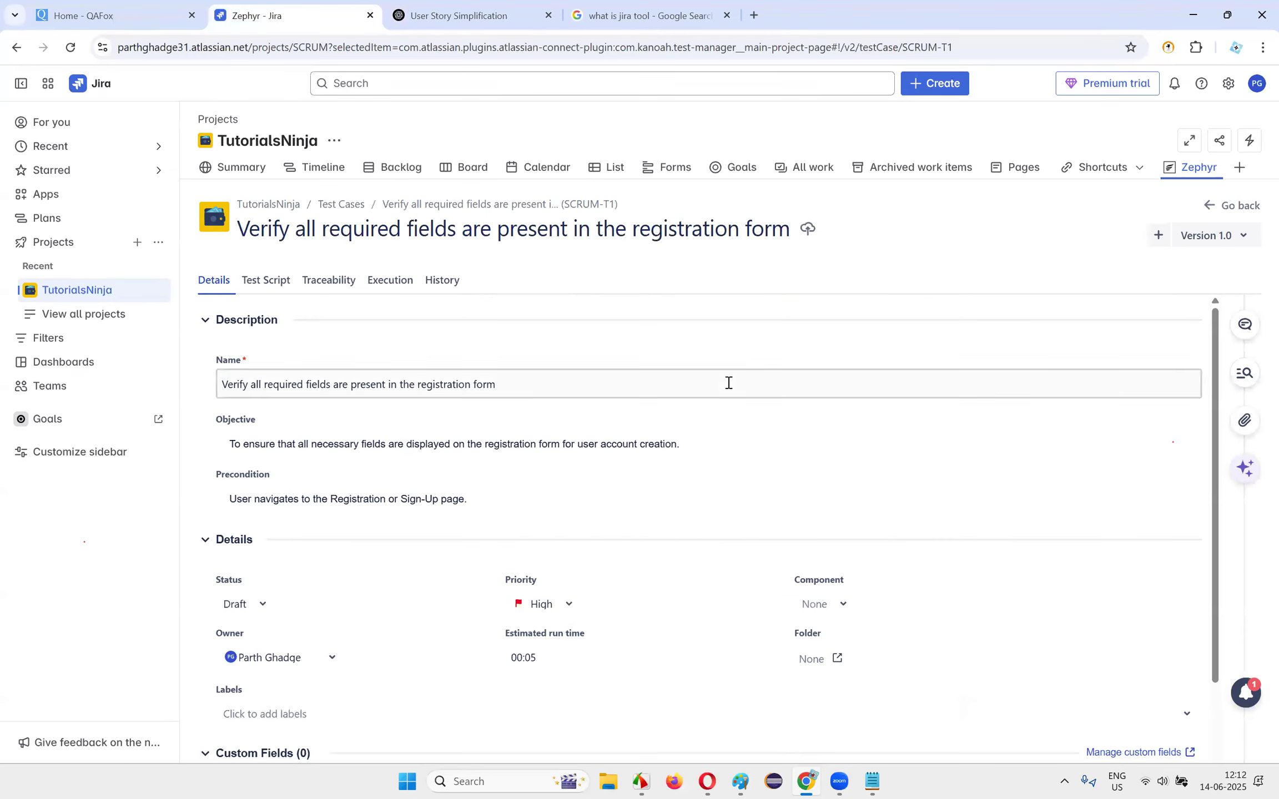
{"action": "left_click", "coordinate": [1231, 205]}
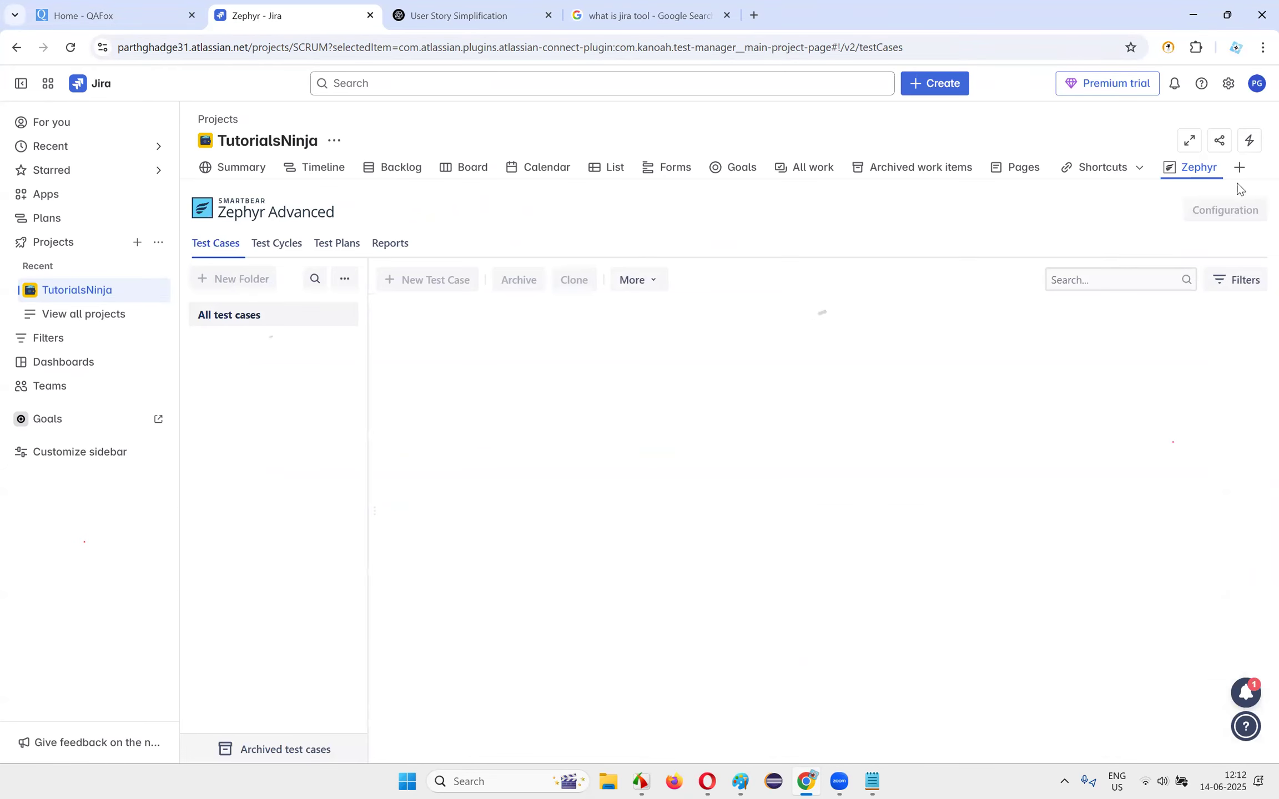
{"action": "left_click", "coordinate": [425, 288]}
{"action": "left_click", "coordinate": [522, 320]}
{"action": "type", "text": "Verify all required fields are present in the registration form"}
{"action": "left_click", "coordinate": [525, 391]}
- Copy the objective "To ensure that all necessary fields are displayed on the registration form for user account creation." from ChatGPT into the new test case
{"action": "left_click", "coordinate": [459, 15]}
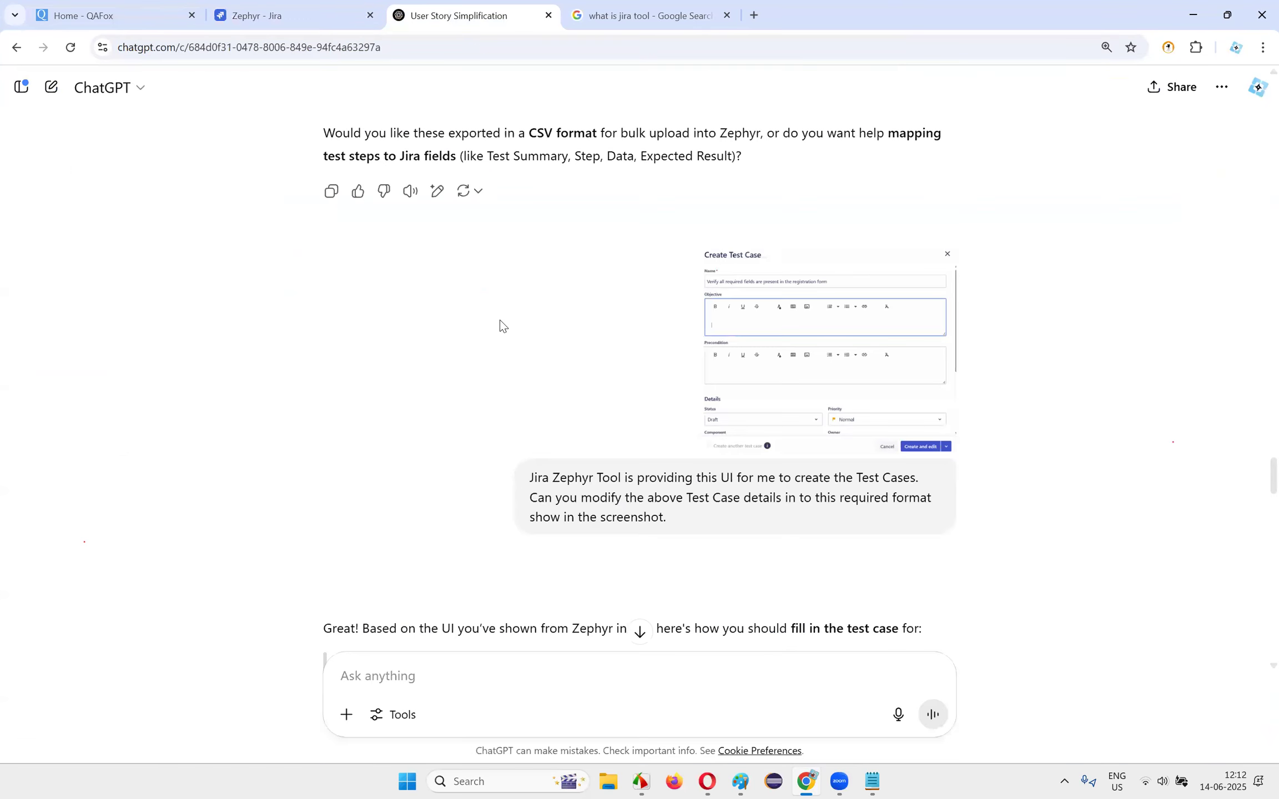
{"action": "left_click", "coordinate": [288, 15]}
{"action": "left_click", "coordinate": [611, 17]}
{"action": "left_click", "coordinate": [472, 16]}
{"action": "left_click", "coordinate": [222, 9]}
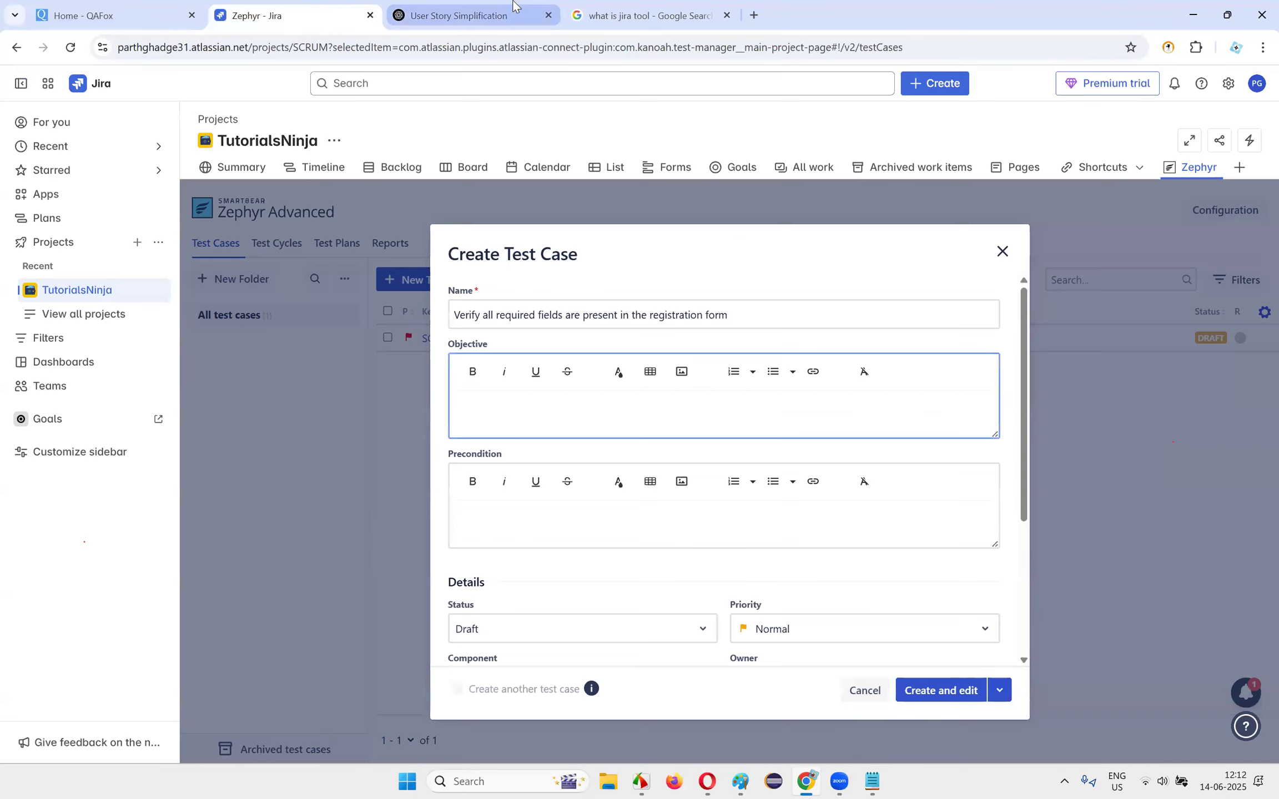
{"action": "left_click", "coordinate": [459, 15]}
{"action": "scroll", "coordinate": [652, 328], "scroll_direction": "down", "scroll_amount": 3}
{"action": "scroll", "coordinate": [646, 329], "scroll_direction": "down", "scroll_amount": 5}
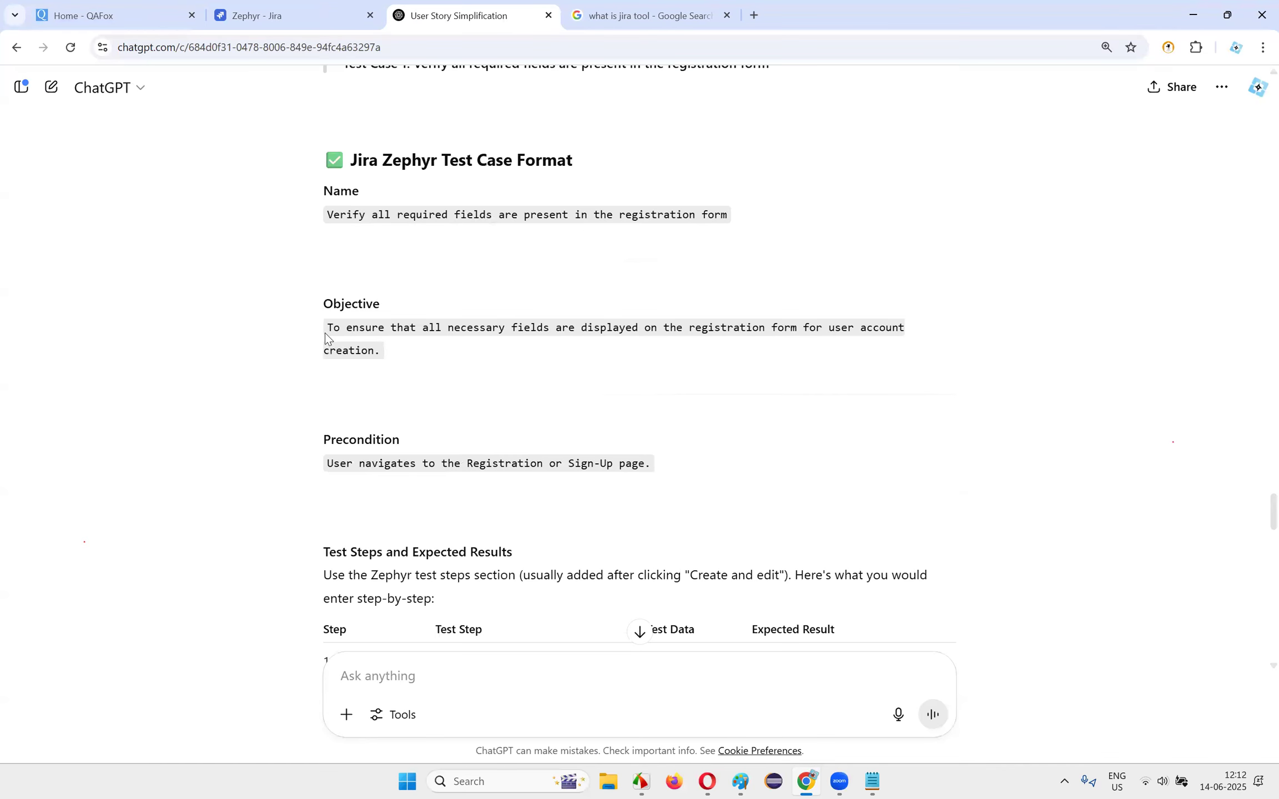
{"action": "left_click_drag", "start_coordinate": [324, 335], "coordinate": [408, 357]}
{"action": "key", "text": "ctrl+c"}
{"action": "left_click", "coordinate": [256, 15]}
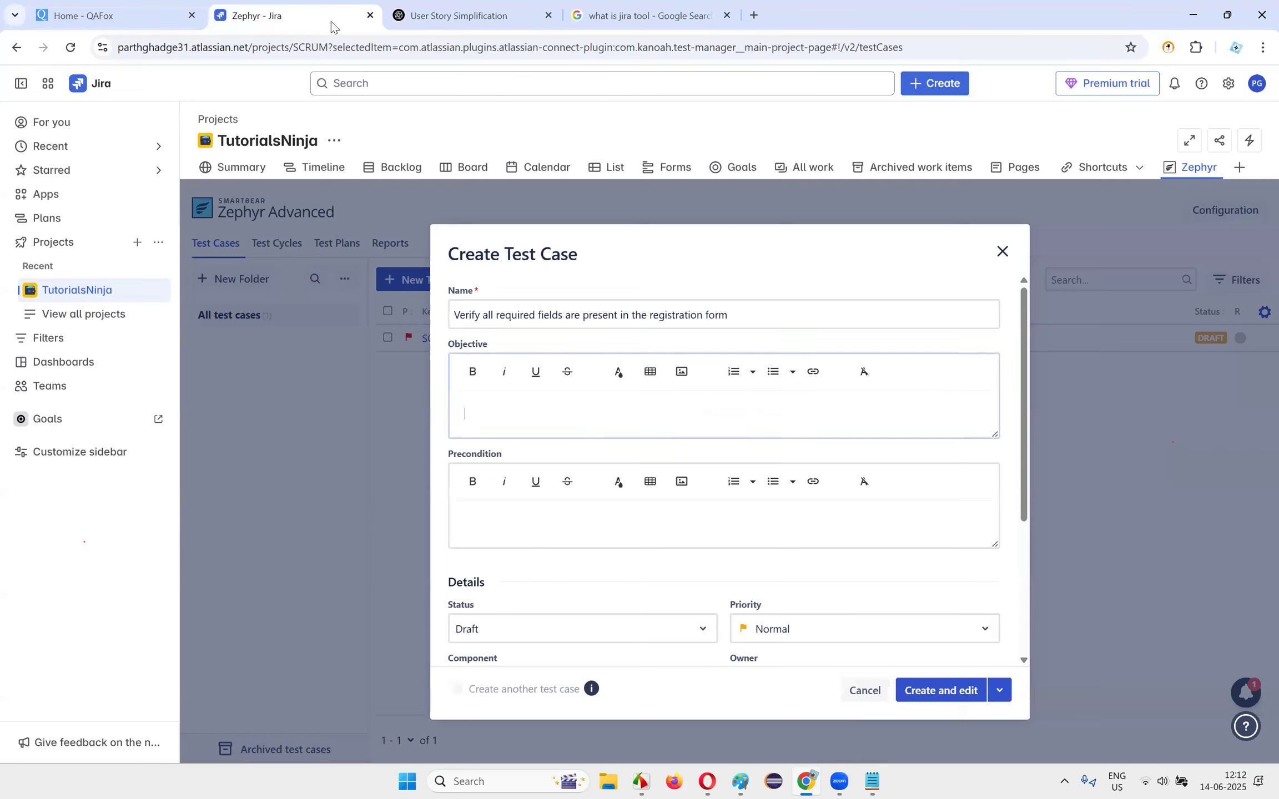
{"action": "key", "text": "ctrl+v"}
- Copy the precondition "User navigates to the Registration or Sign-Up page." from ChatGPT into the new test case
{"action": "left_click", "coordinate": [460, 15]}
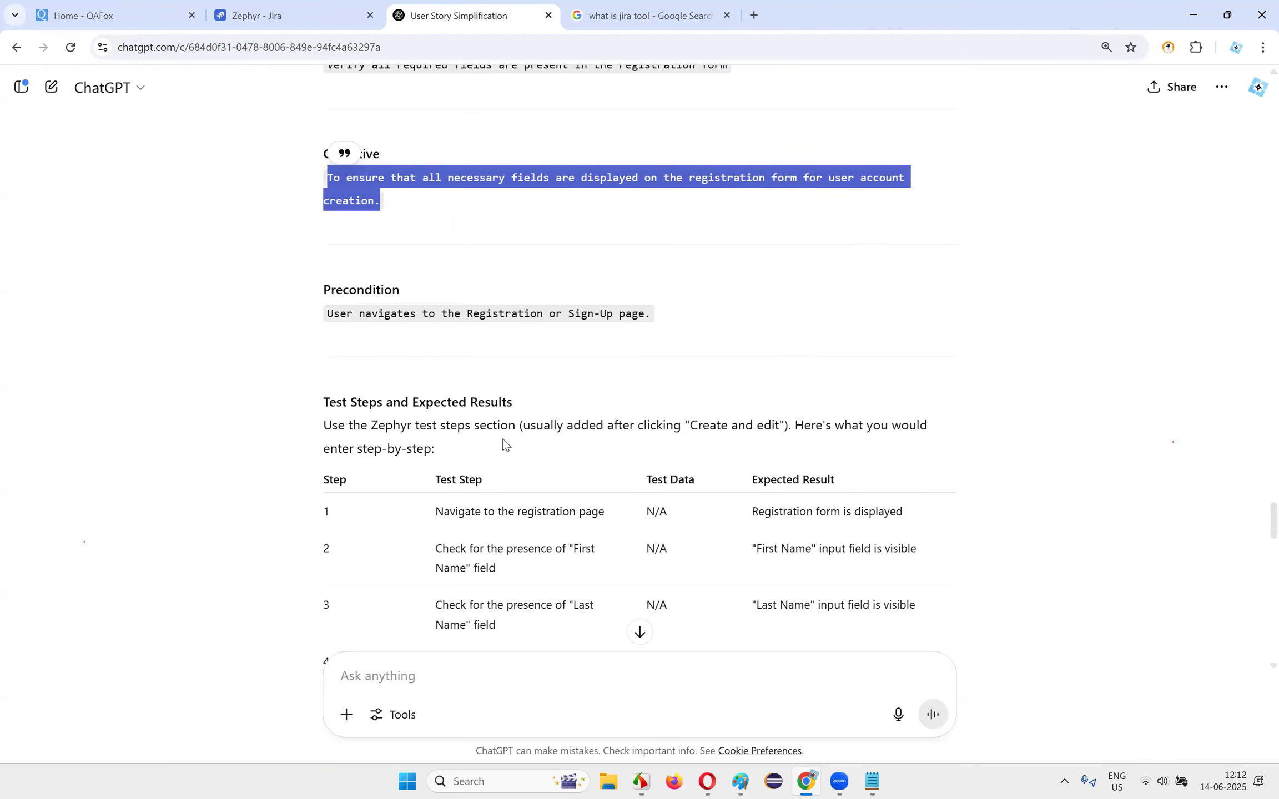
{"action": "left_click_drag", "start_coordinate": [318, 309], "coordinate": [750, 319]}
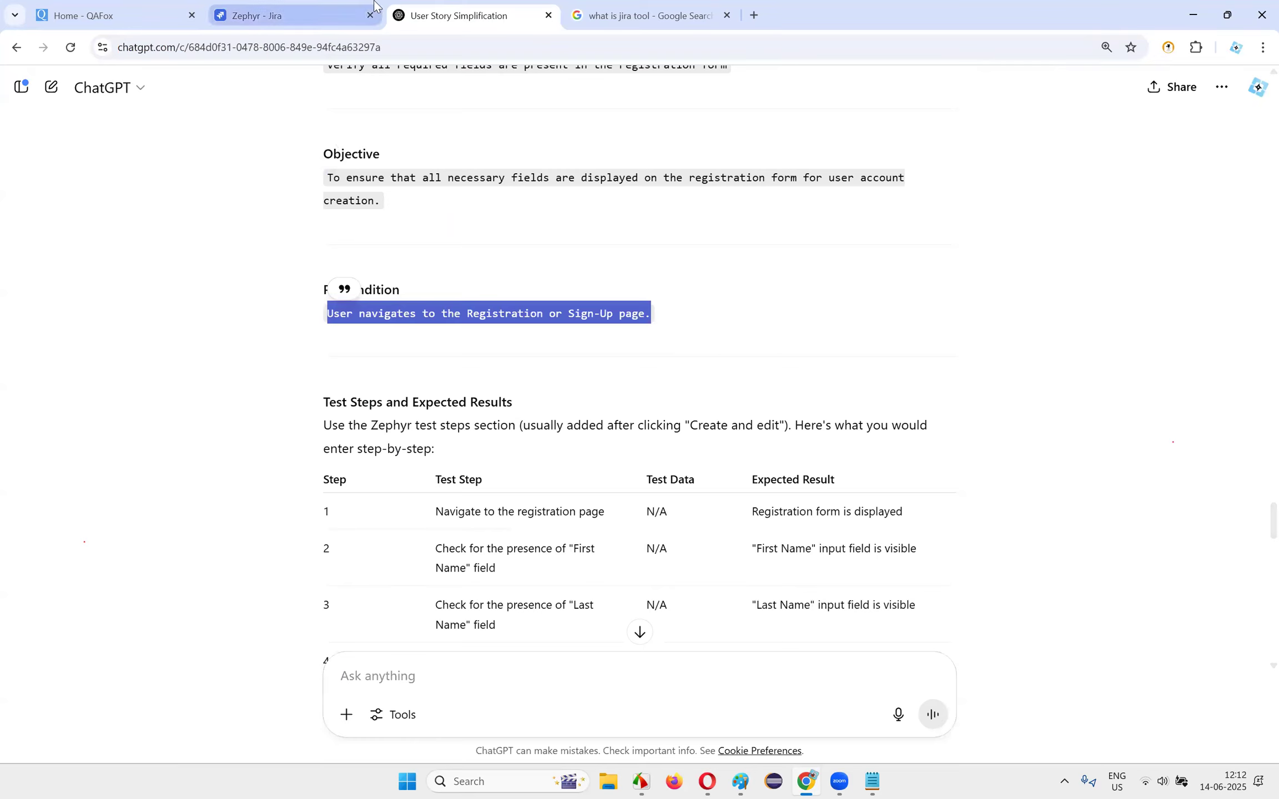
{"action": "left_click", "coordinate": [255, 15]}
{"action": "left_click", "coordinate": [518, 520]}
{"action": "key", "text": "ctrl+v"}
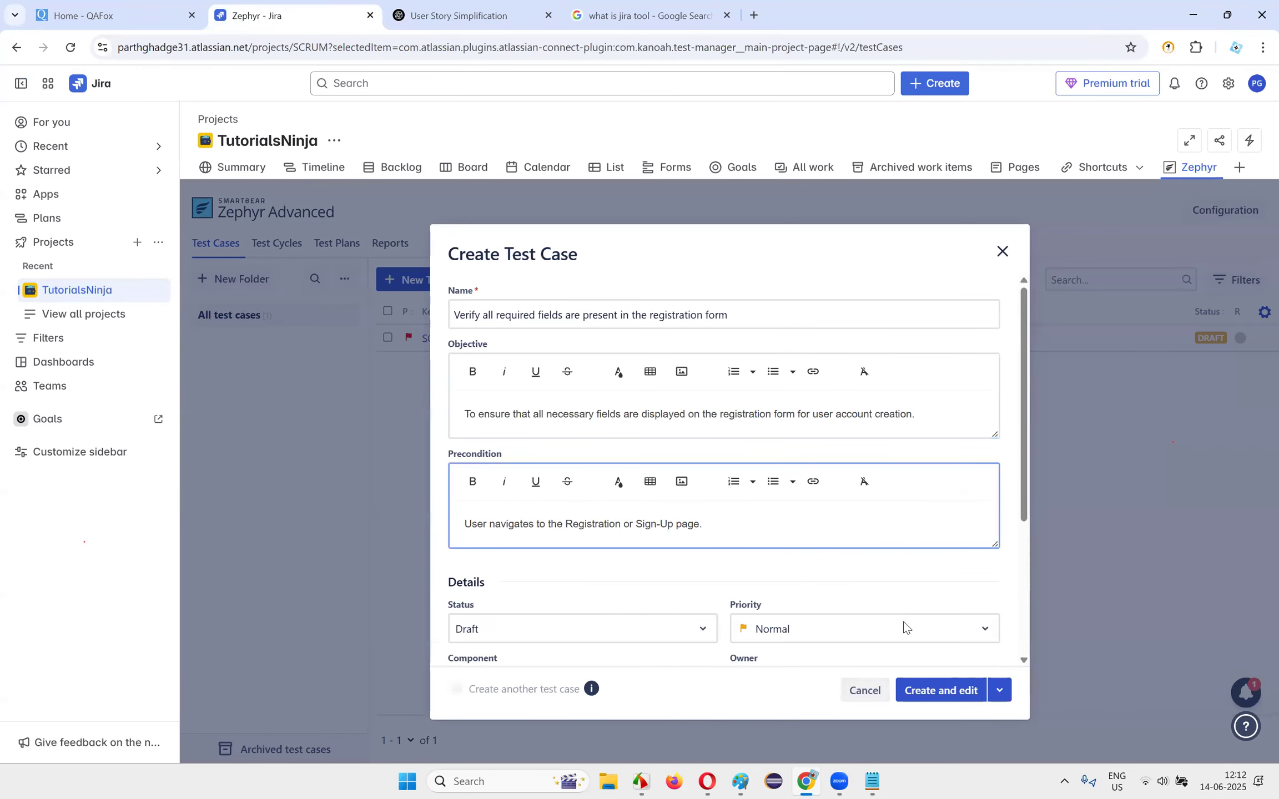
- Check which test case ChatGPT's Zephyr-format answer describes by reviewing its name, objective, precondition and test steps
{"action": "left_click", "coordinate": [460, 15]}
{"action": "left_click_drag", "start_coordinate": [434, 216], "coordinate": [608, 215]}
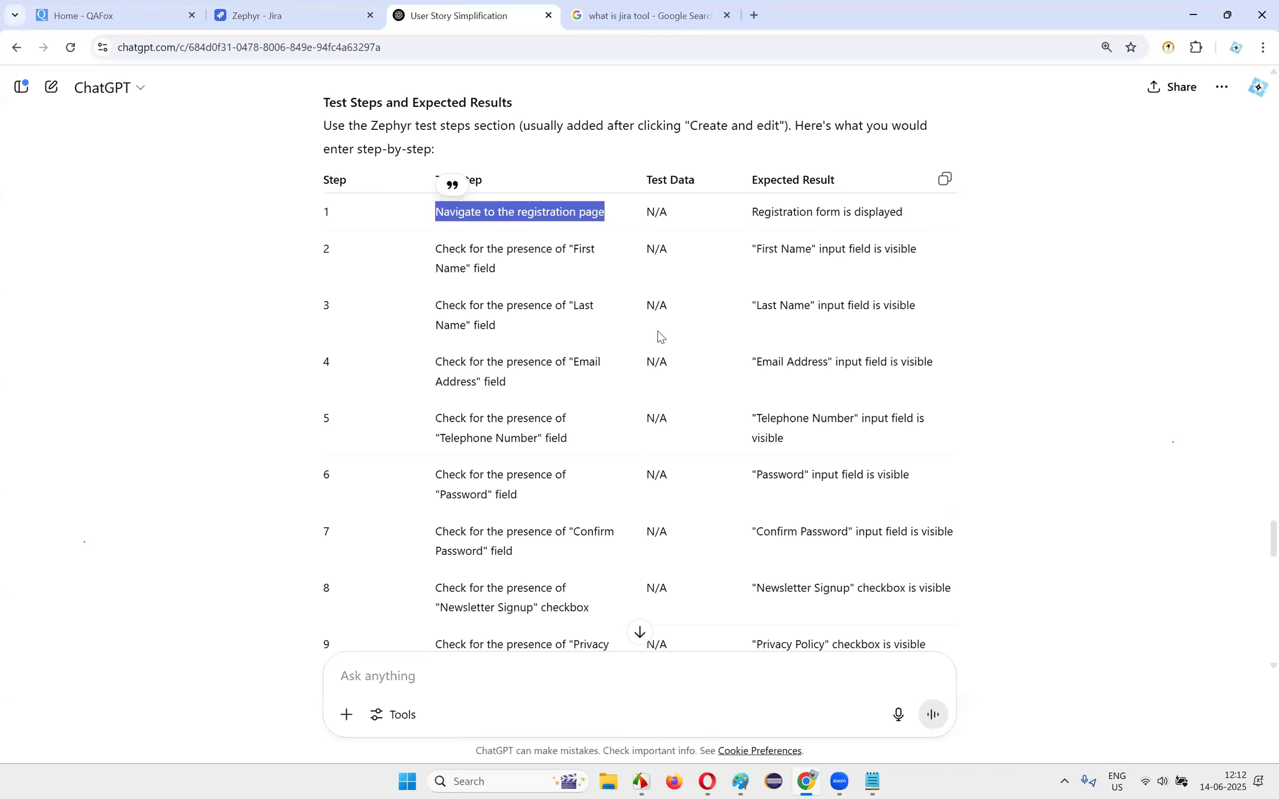
{"action": "scroll", "coordinate": [764, 385], "scroll_direction": "up", "scroll_amount": 5}
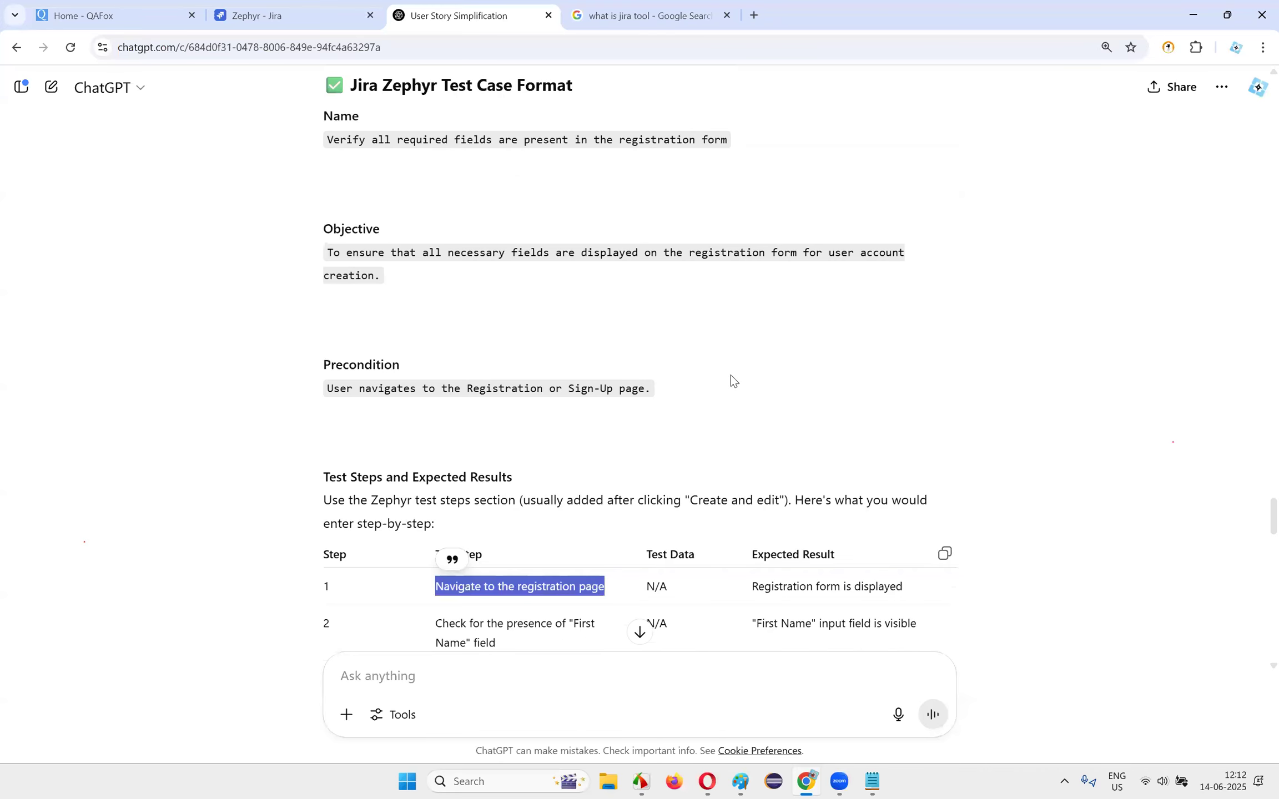
{"action": "left_click_drag", "start_coordinate": [327, 144], "coordinate": [765, 177]}
{"action": "scroll", "coordinate": [745, 234], "scroll_direction": "up", "scroll_amount": 9}
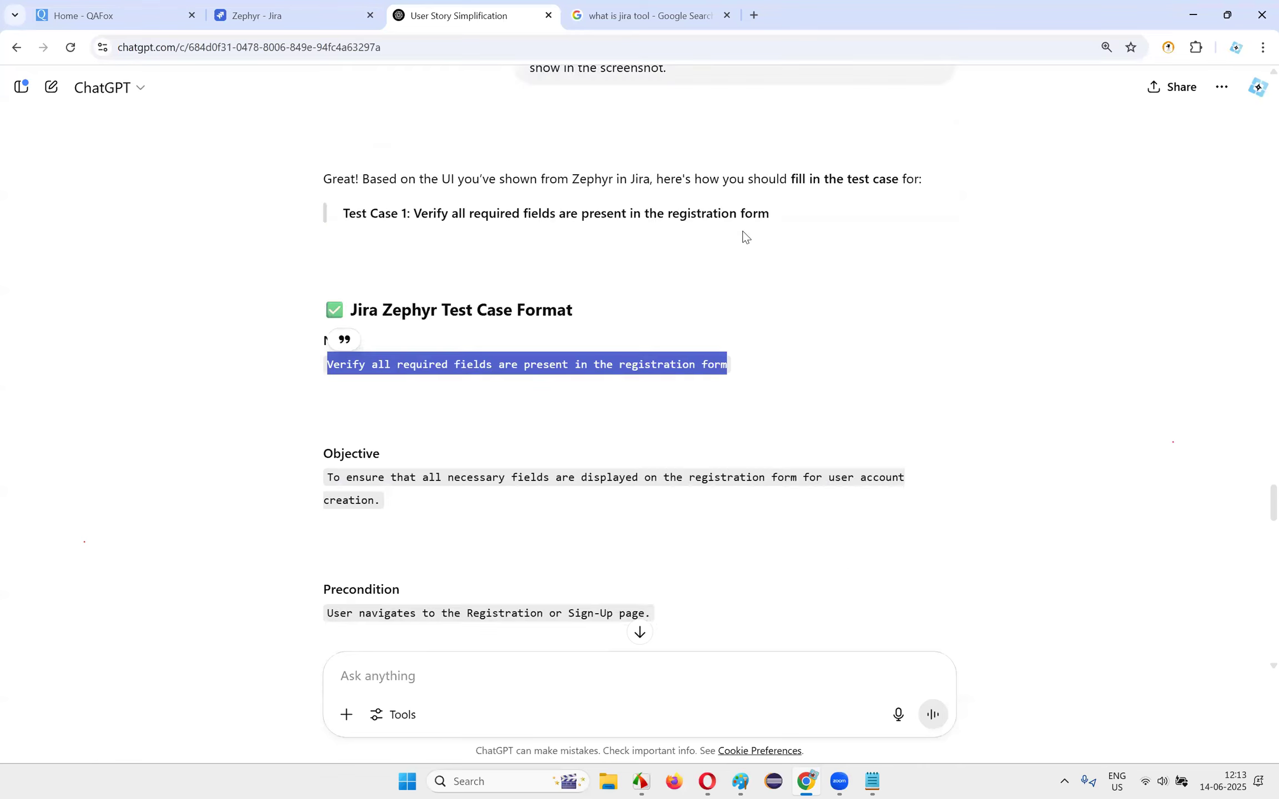
{"action": "scroll", "coordinate": [744, 238], "scroll_direction": "down", "scroll_amount": 20}
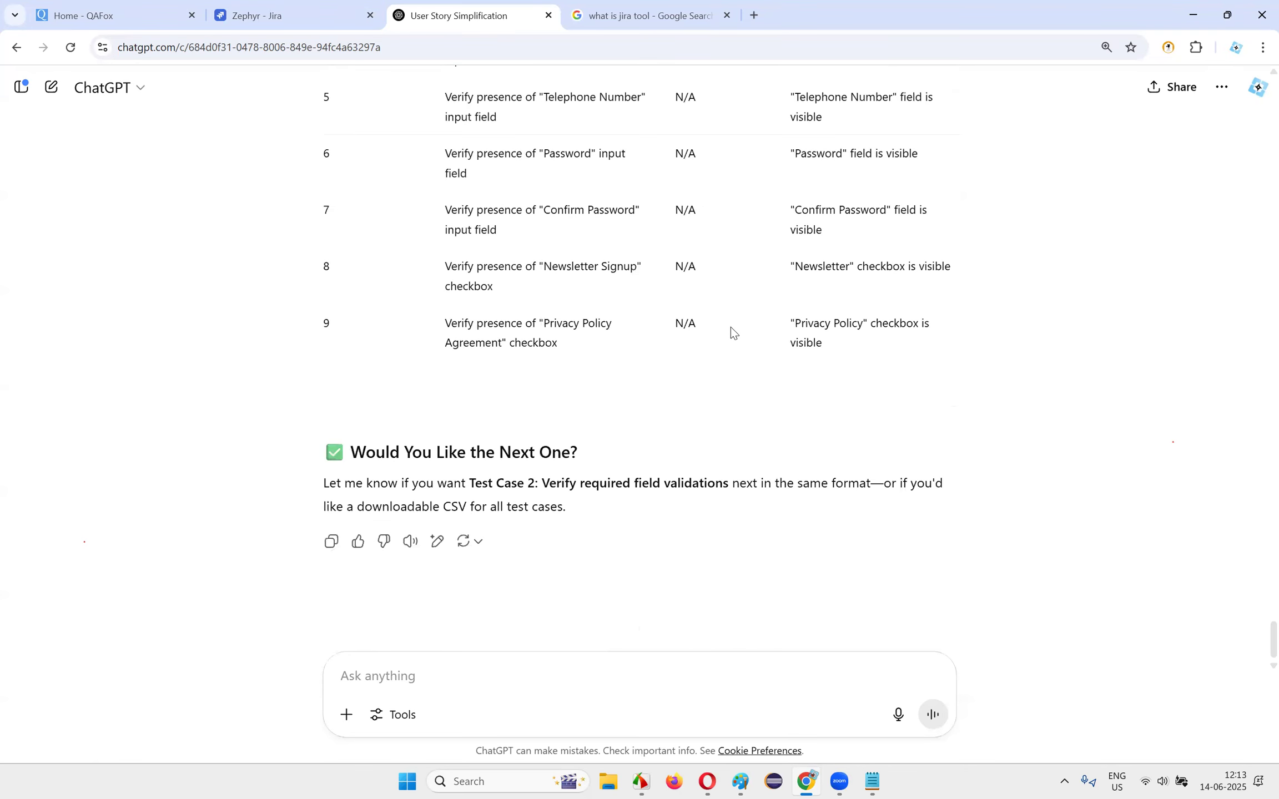
- Read the end of ChatGPT's newest answer, including its offer of the next test case or a downloadable CSV
{"action": "scroll", "coordinate": [700, 333], "scroll_direction": "down", "scroll_amount": 4}
{"action": "left_click_drag", "start_coordinate": [323, 244], "coordinate": [745, 248]}
{"action": "left_click", "coordinate": [746, 281]}
{"action": "left_click_drag", "start_coordinate": [362, 256], "coordinate": [814, 245]}
{"action": "left_click", "coordinate": [818, 244]}
{"action": "scroll", "coordinate": [818, 247], "scroll_direction": "down", "scroll_amount": 10}
{"action": "left_click_drag", "start_coordinate": [402, 483], "coordinate": [626, 505]}
{"action": "left_click", "coordinate": [625, 505]}
{"action": "left_click_drag", "start_coordinate": [547, 482], "coordinate": [703, 505]}
{"action": "left_click", "coordinate": [701, 502]}
{"action": "left_click_drag", "start_coordinate": [368, 459], "coordinate": [577, 452]}
{"action": "left_click", "coordinate": [673, 450]}
- Review ChatGPT's newest Test Case 1 answer from its introduction through the name, objective, precondition and test steps
{"action": "scroll", "coordinate": [669, 433], "scroll_direction": "up", "scroll_amount": 10}
{"action": "scroll", "coordinate": [666, 413], "scroll_direction": "up", "scroll_amount": 6}
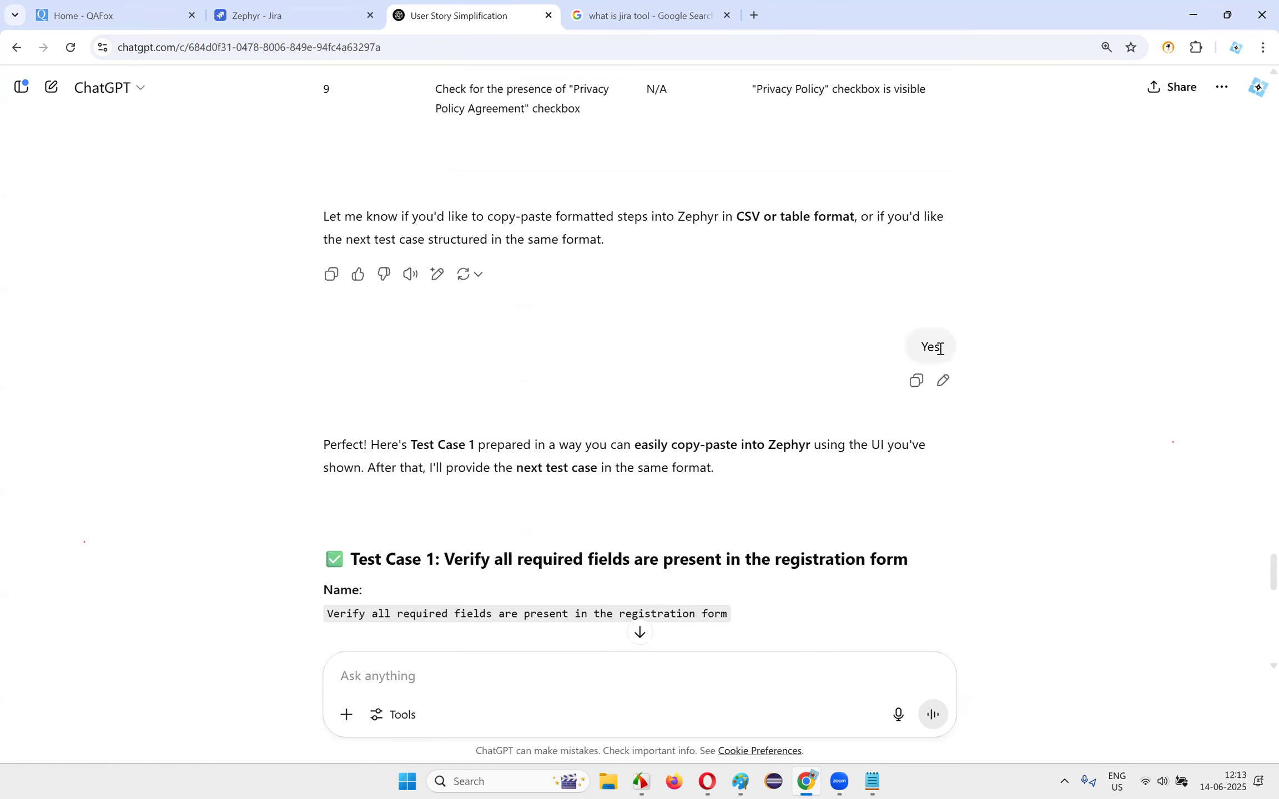
{"action": "scroll", "coordinate": [939, 348], "scroll_direction": "down", "scroll_amount": 2}
{"action": "left_click_drag", "start_coordinate": [431, 301], "coordinate": [758, 342]}
{"action": "left_click", "coordinate": [721, 358]}
{"action": "left_click_drag", "start_coordinate": [408, 414], "coordinate": [751, 482]}
{"action": "left_click", "coordinate": [751, 482]}
{"action": "left_click_drag", "start_coordinate": [340, 463], "coordinate": [825, 477]}
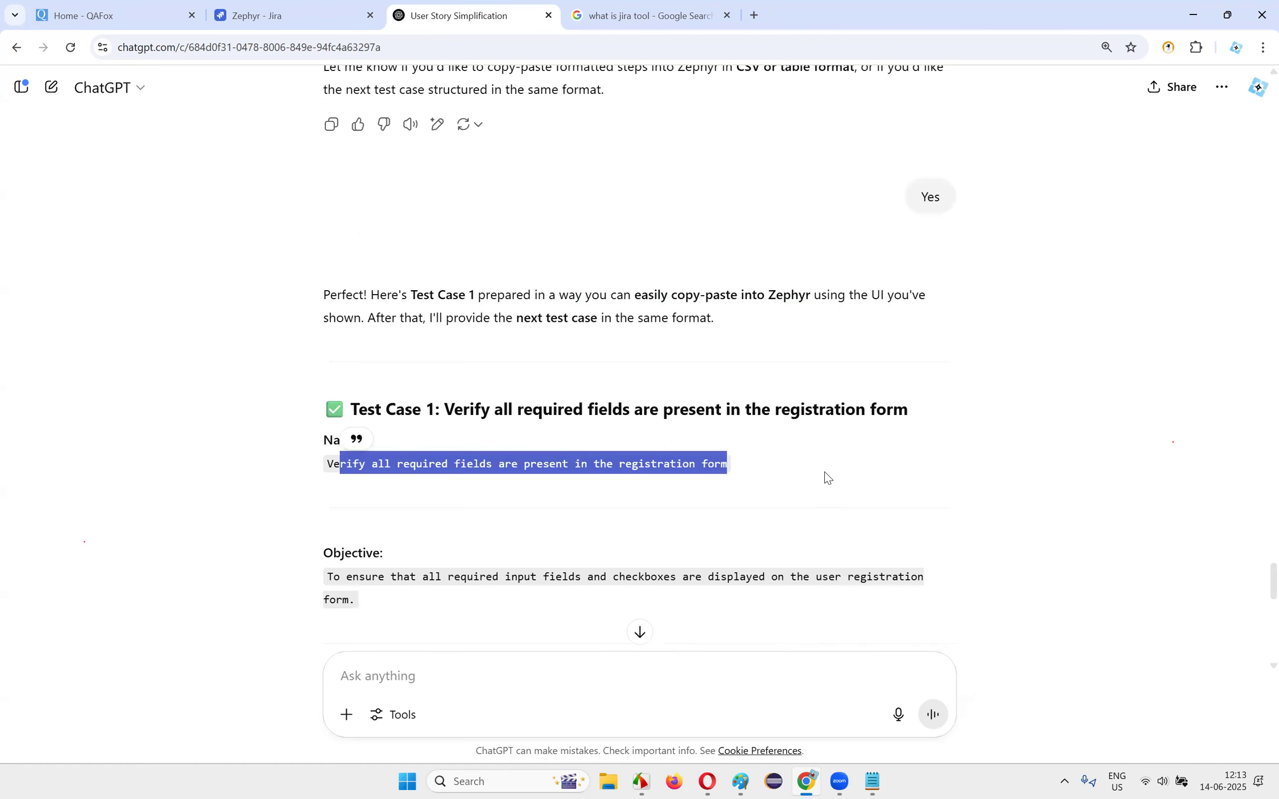
{"action": "scroll", "coordinate": [825, 476], "scroll_direction": "down", "scroll_amount": 4}
{"action": "left_click", "coordinate": [506, 281]}
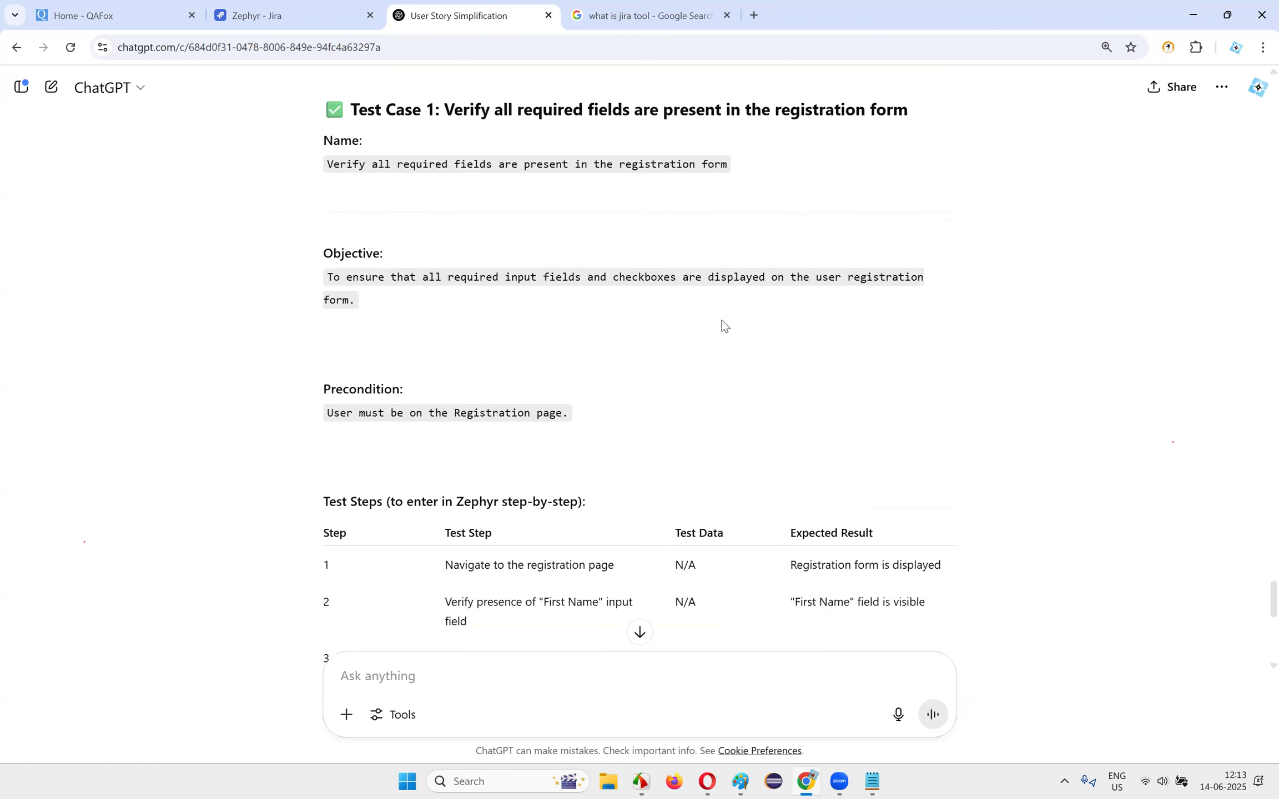
{"action": "scroll", "coordinate": [724, 325], "scroll_direction": "down", "scroll_amount": 2}
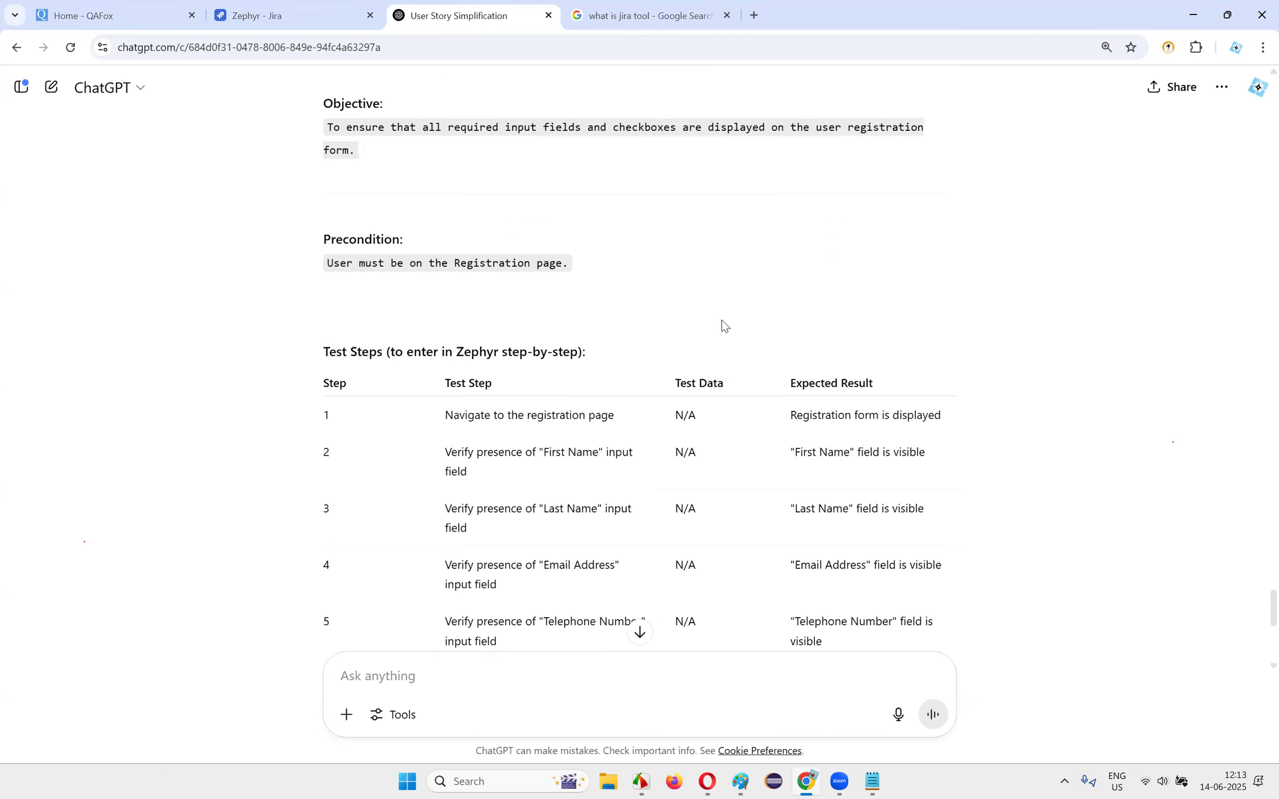
{"action": "scroll", "coordinate": [723, 326], "scroll_direction": "down", "scroll_amount": 5}
{"action": "scroll", "coordinate": [724, 326], "scroll_direction": "up", "scroll_amount": 9}
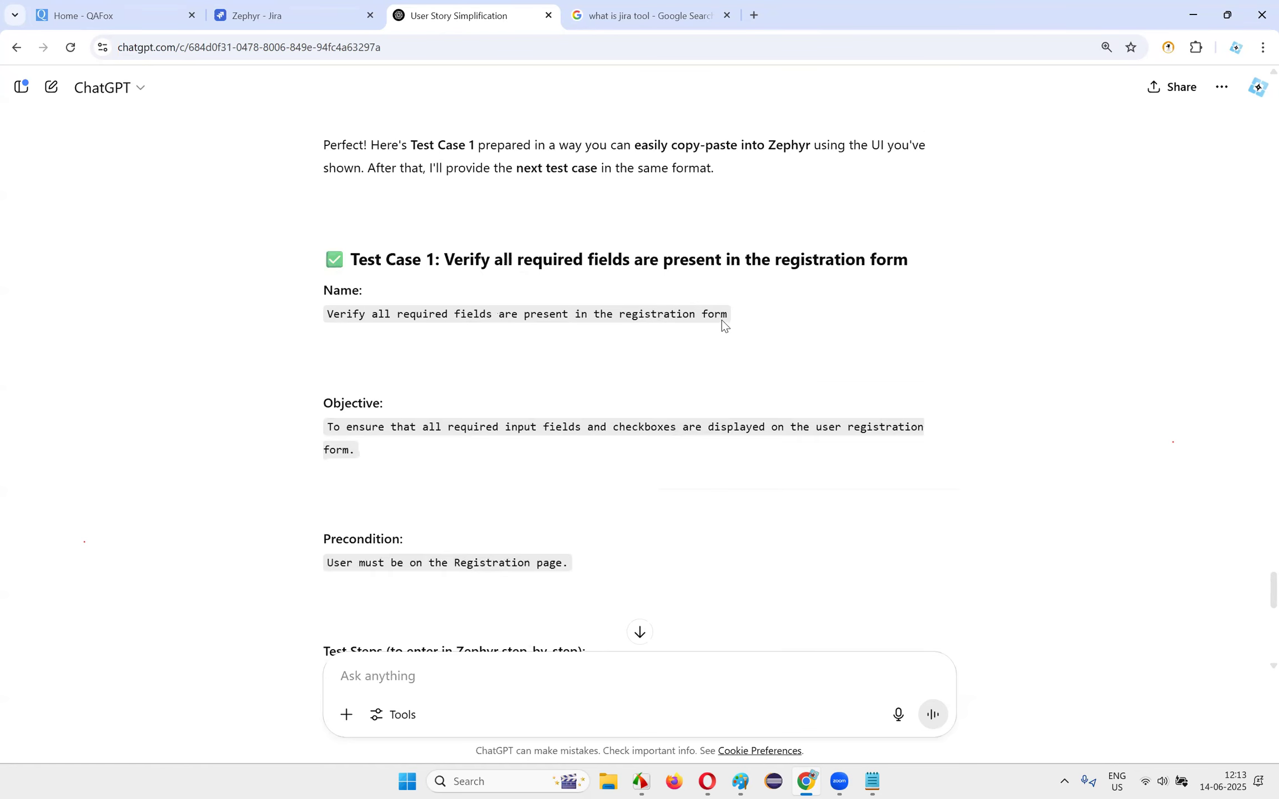
- Reply "yes" to ChatGPT's offer to provide Test Case 2 on required field validations
{"action": "scroll", "coordinate": [512, 413], "scroll_direction": "down", "scroll_amount": 10}
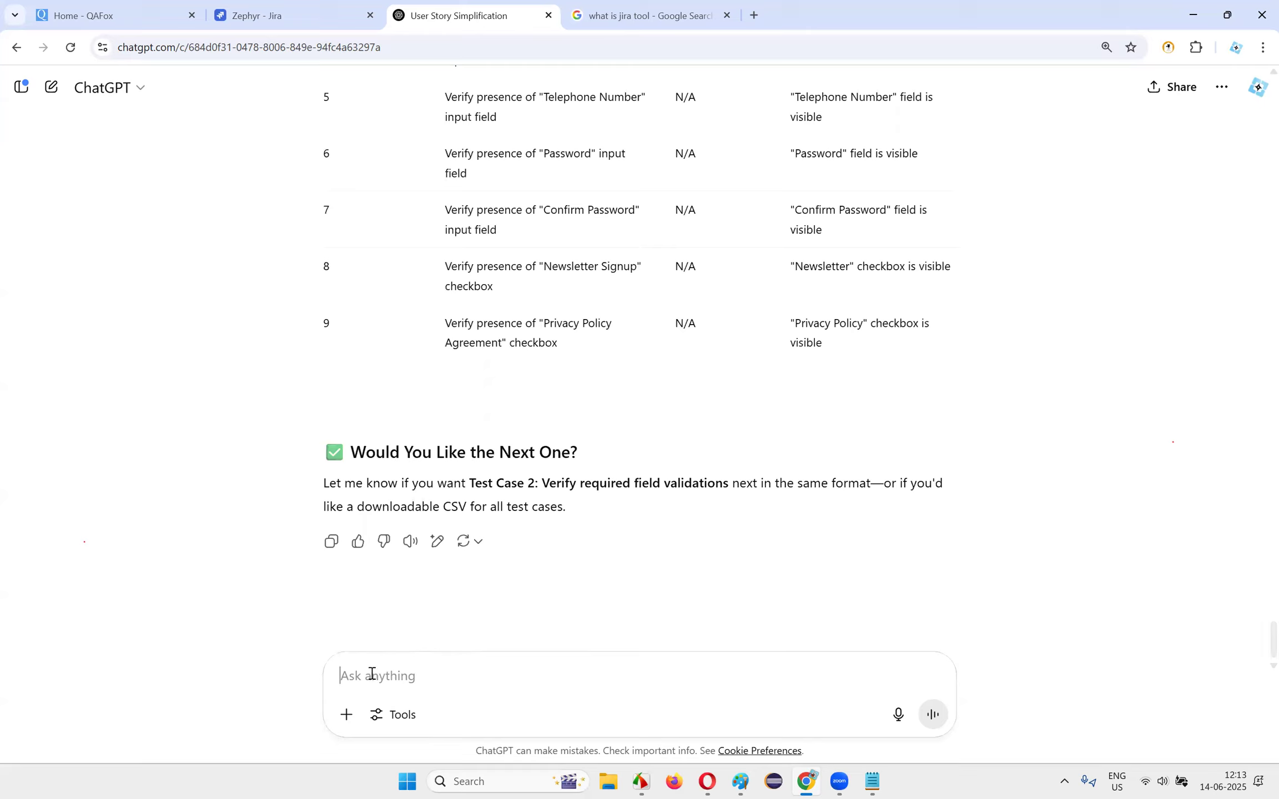
{"action": "type", "text": "yes"}
{"action": "key", "text": "Return"}
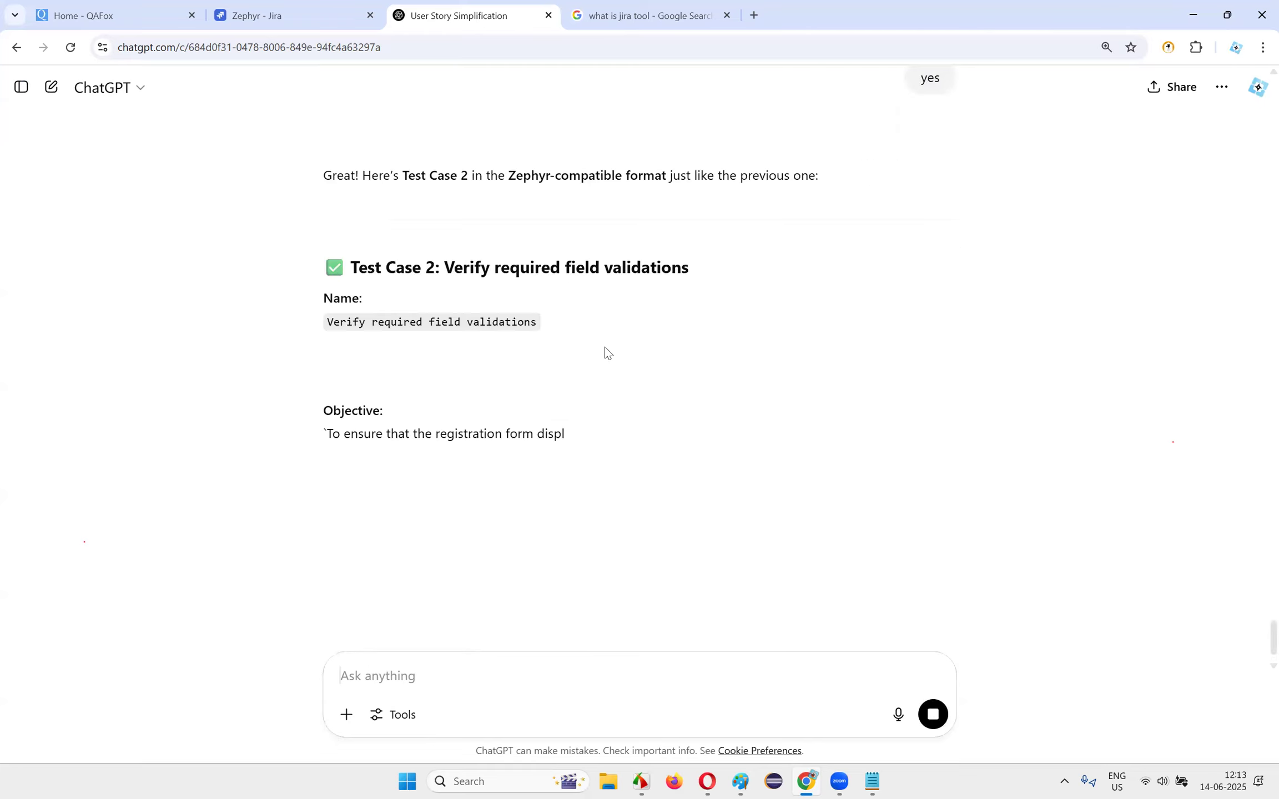
- Replace the new test case's name in Zephyr with "Verify required field validations" copied from ChatGPT
{"action": "left_click_drag", "start_coordinate": [329, 321], "coordinate": [590, 324]}
{"action": "key", "text": "ctrl+c"}
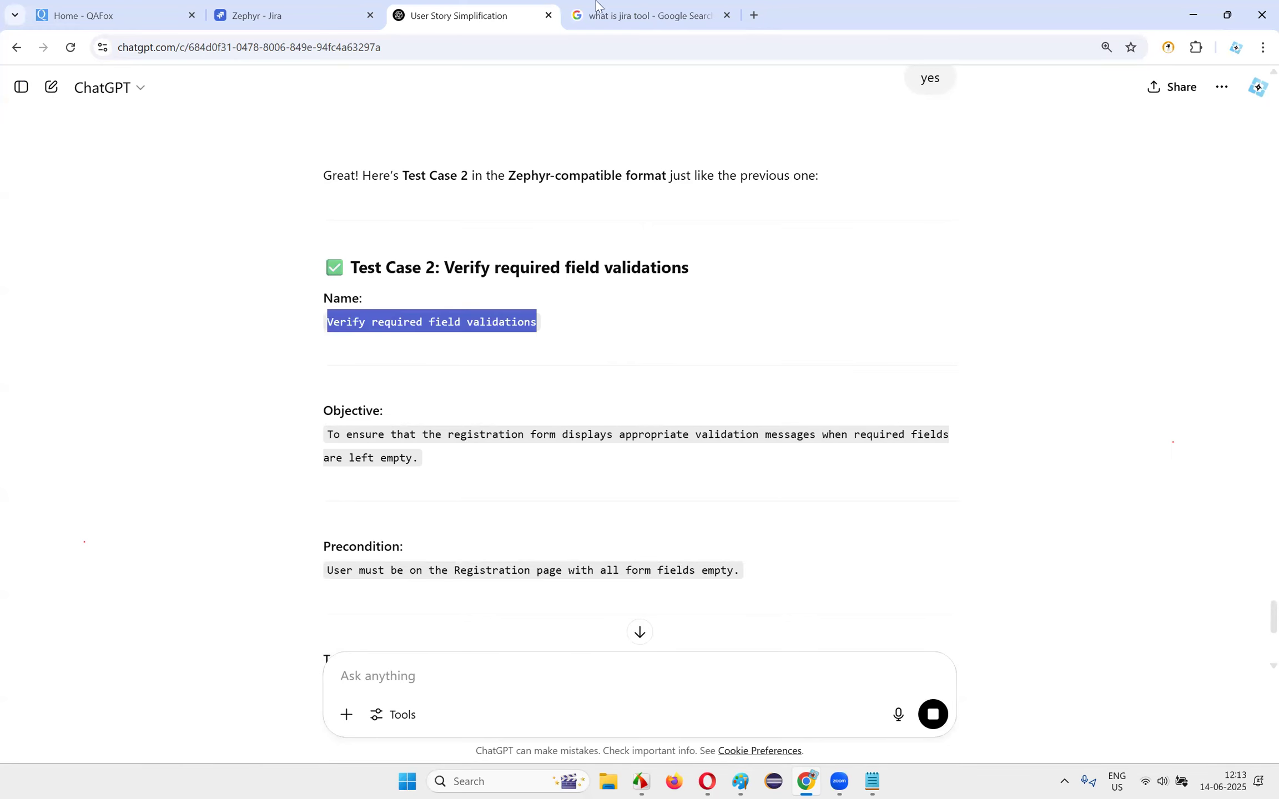
{"action": "left_click", "coordinate": [288, 15]}
{"action": "triple_click", "coordinate": [623, 320]}
{"action": "key", "text": "ctrl+v"}
- Replace the objective with ChatGPT's "To ensure that the registration form displays appropriate validation messages when required fields are left empty."
{"action": "left_click", "coordinate": [466, 15]}
{"action": "left_click_drag", "start_coordinate": [327, 435], "coordinate": [432, 463]}
{"action": "key", "text": "ctrl+c"}
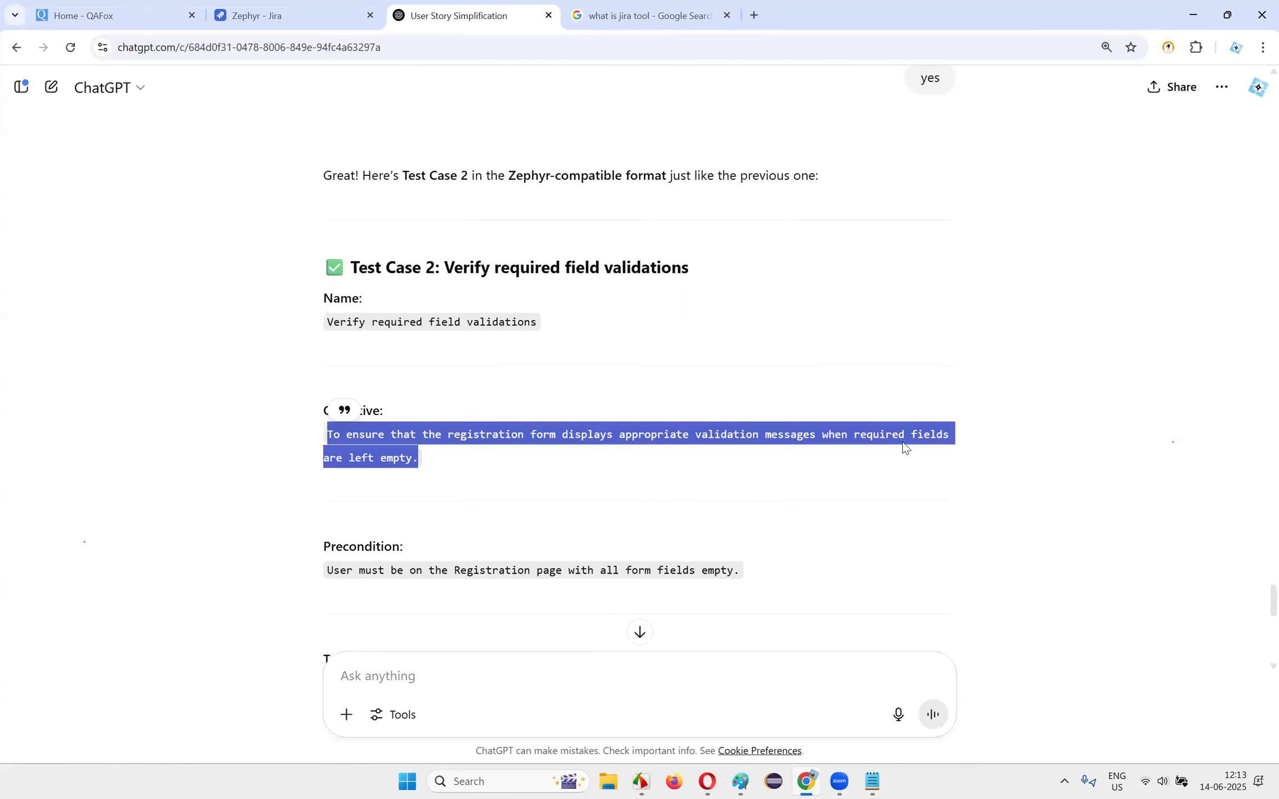
{"action": "left_click", "coordinate": [289, 15]}
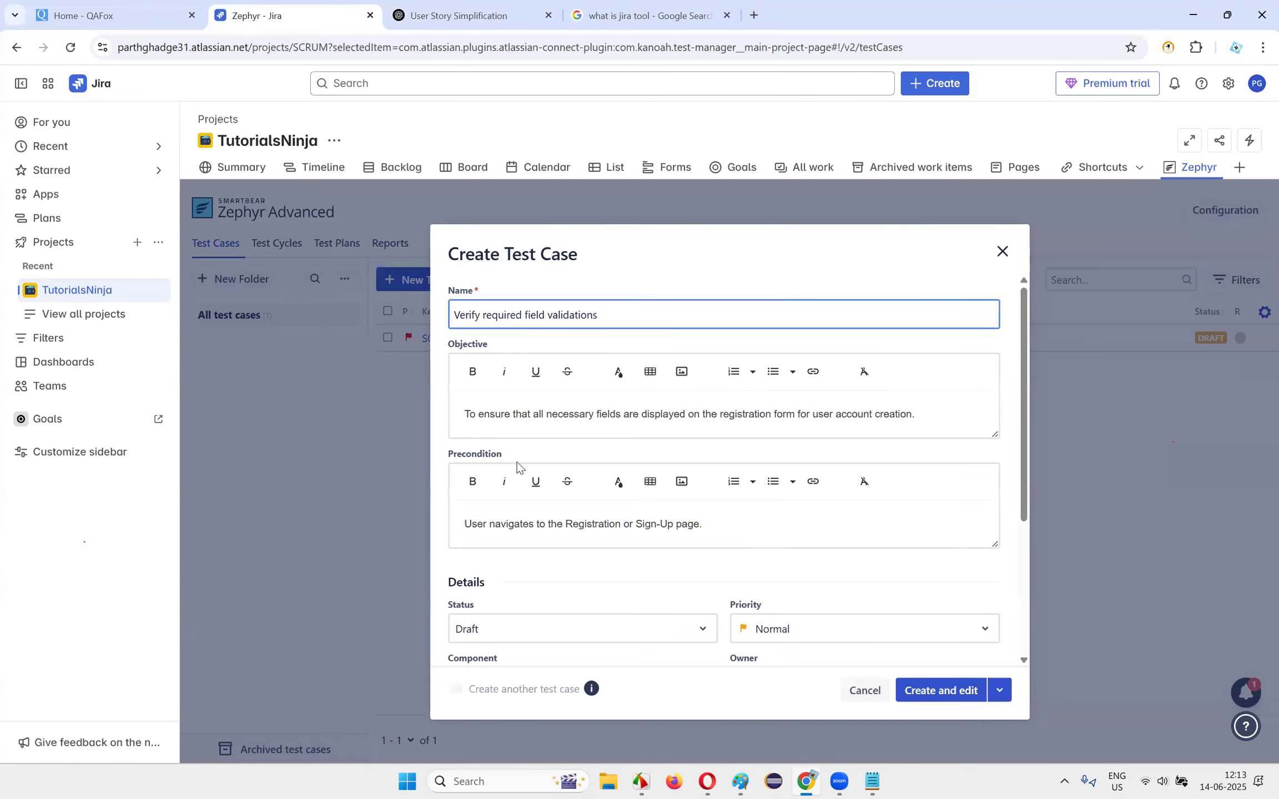
{"action": "triple_click", "coordinate": [950, 420]}
{"action": "key", "text": "ctrl+v"}
- Replace the test case's precondition with "User must be on the Registration page with all form fields empty." copied from ChatGPT
{"action": "left_click", "coordinate": [512, 6]}
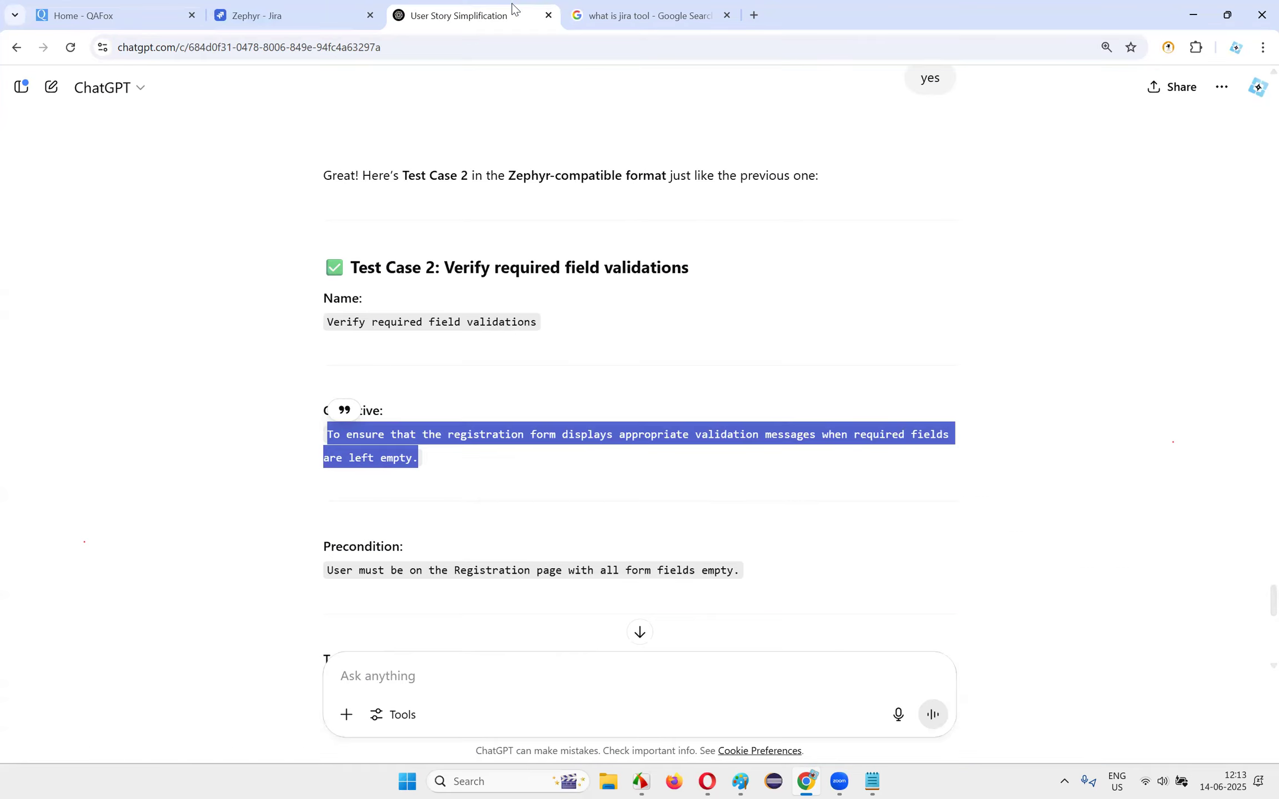
{"action": "left_click", "coordinate": [422, 495]}
{"action": "left_click_drag", "start_coordinate": [328, 440], "coordinate": [476, 478]}
{"action": "left_click", "coordinate": [475, 471]}
{"action": "left_click_drag", "start_coordinate": [354, 323], "coordinate": [644, 328]}
{"action": "left_click", "coordinate": [652, 330]}
{"action": "scroll", "coordinate": [652, 333], "scroll_direction": "down", "scroll_amount": 3}
{"action": "left_click_drag", "start_coordinate": [311, 417], "coordinate": [776, 427]}
{"action": "key", "text": "ctrl+c"}
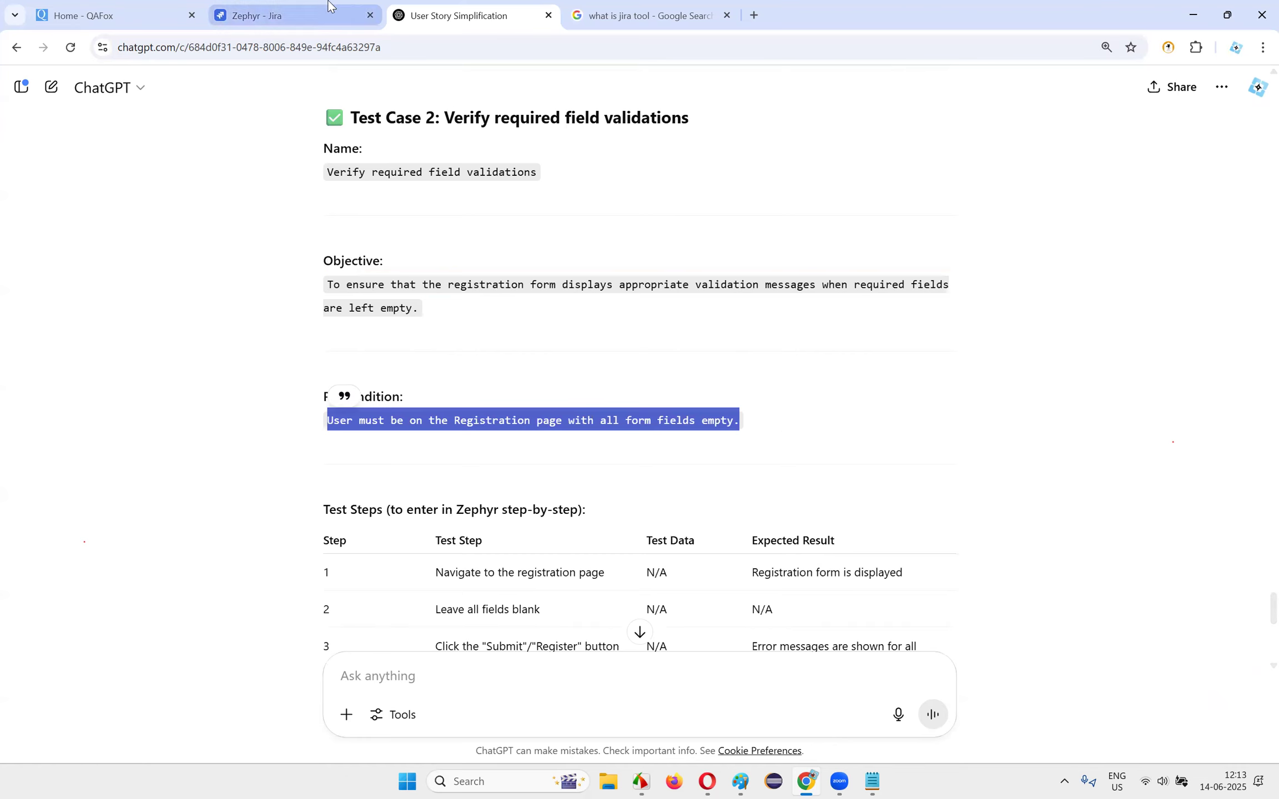
{"action": "left_click", "coordinate": [278, 15]}
{"action": "key", "text": "ctrl+v"}
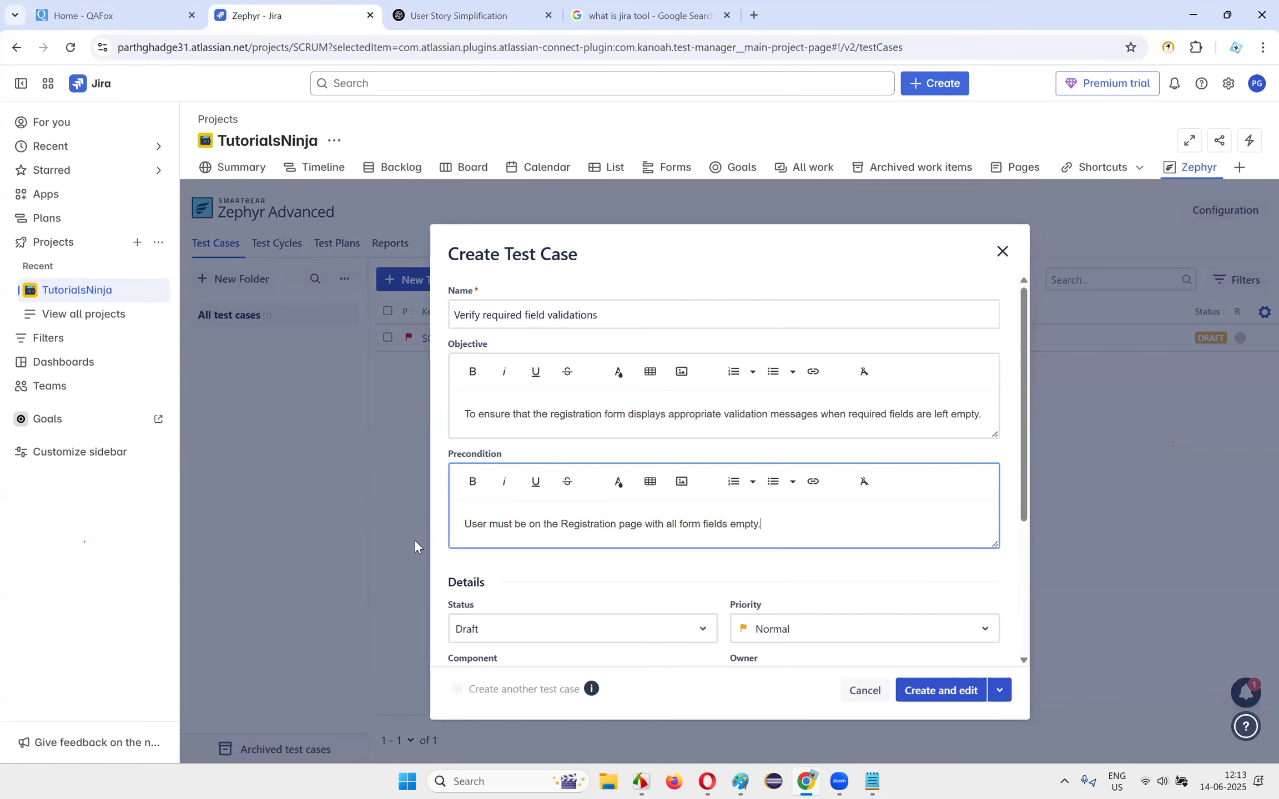
- Switch to ChatGPT and copy the first test step's text, "Navigate to the registration page", from the test steps table
{"action": "left_click", "coordinate": [456, 15]}
{"action": "scroll", "coordinate": [381, 325], "scroll_direction": "down", "scroll_amount": 5}
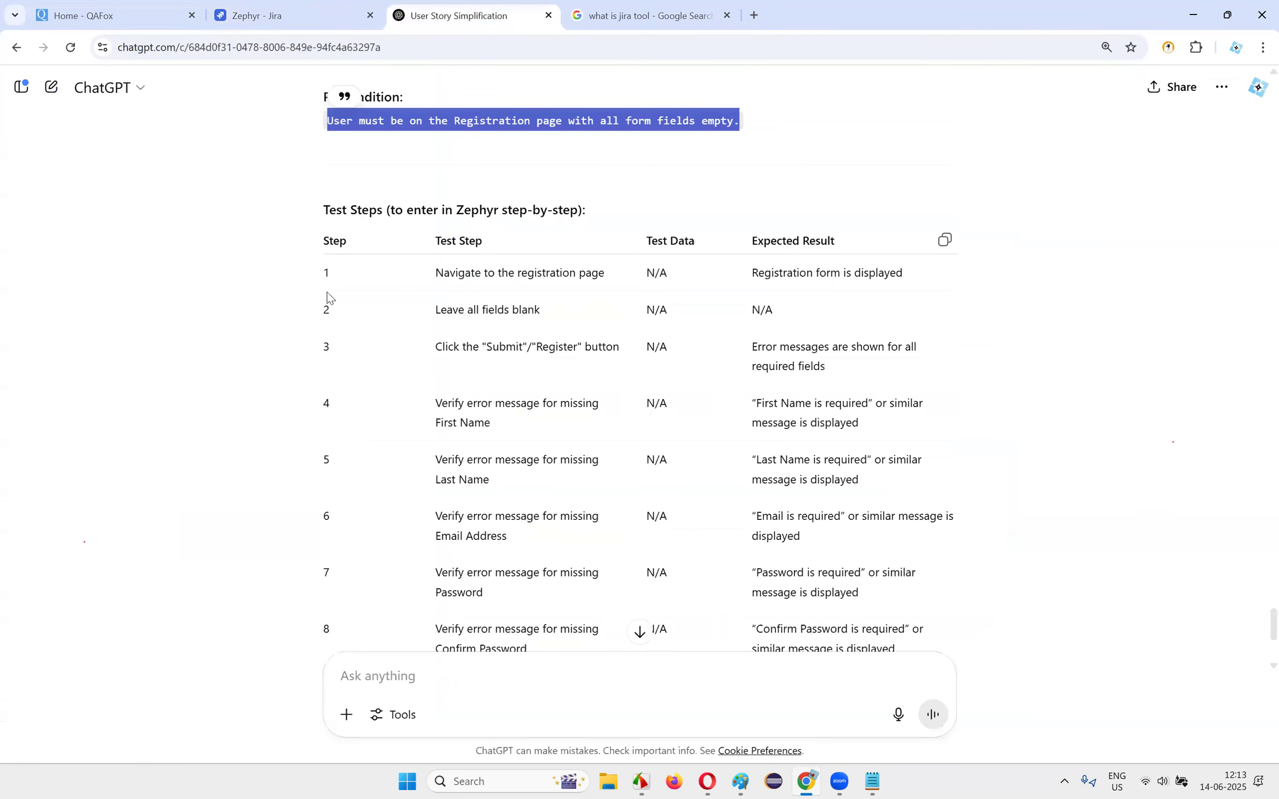
{"action": "left_click_drag", "start_coordinate": [437, 273], "coordinate": [612, 285]}
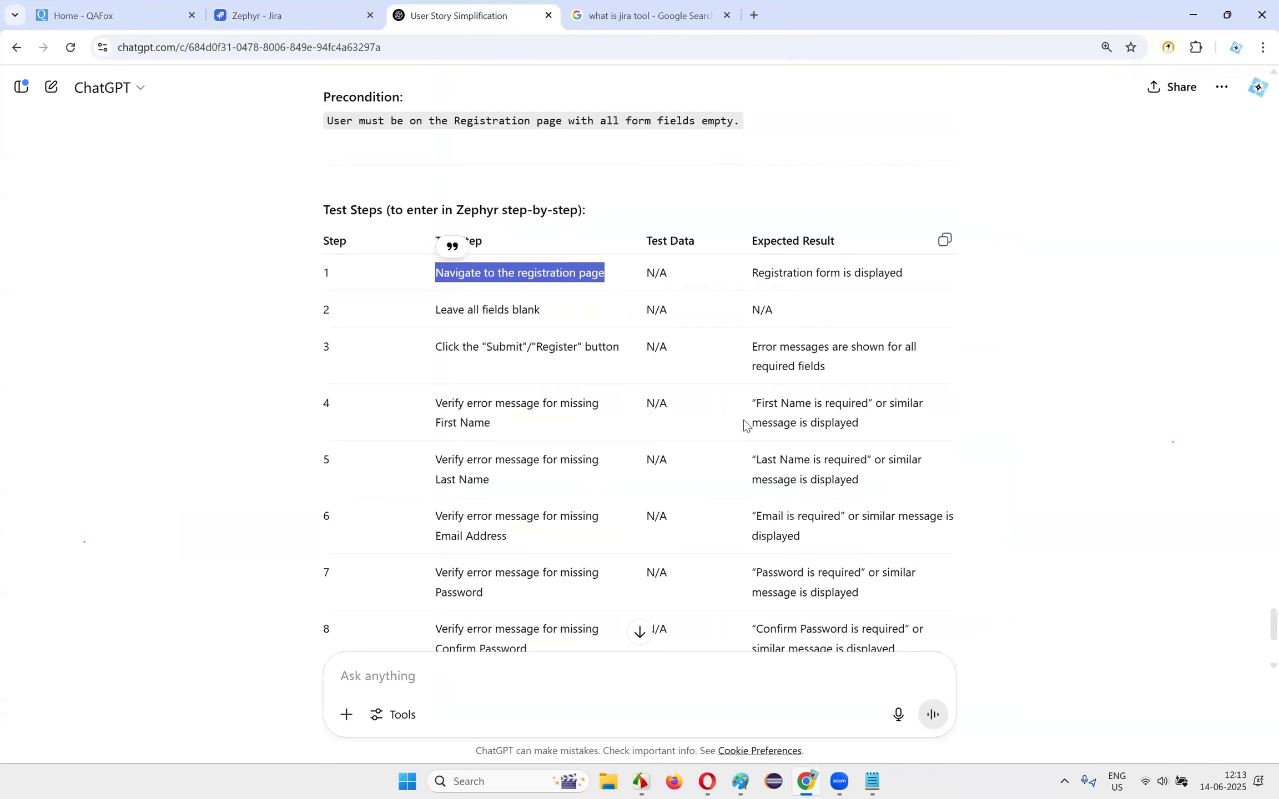
{"action": "scroll", "coordinate": [744, 426], "scroll_direction": "down", "scroll_amount": 5}
{"action": "scroll", "coordinate": [656, 456], "scroll_direction": "up", "scroll_amount": 3}
- Return to Zephyr in Jira and set the new test case's priority to High
{"action": "left_click", "coordinate": [247, 10]}
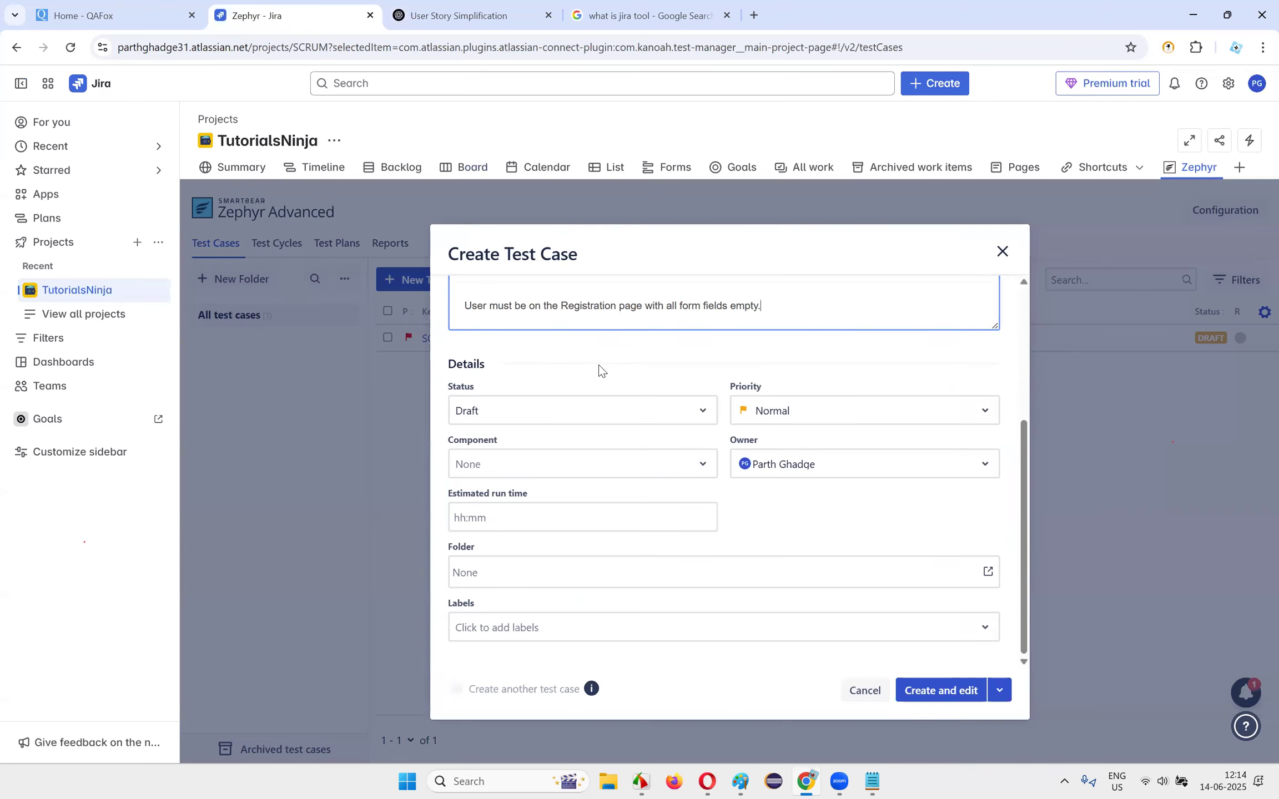
{"action": "scroll", "coordinate": [650, 450], "scroll_direction": "up", "scroll_amount": 1}
{"action": "scroll", "coordinate": [651, 451], "scroll_direction": "down", "scroll_amount": 1}
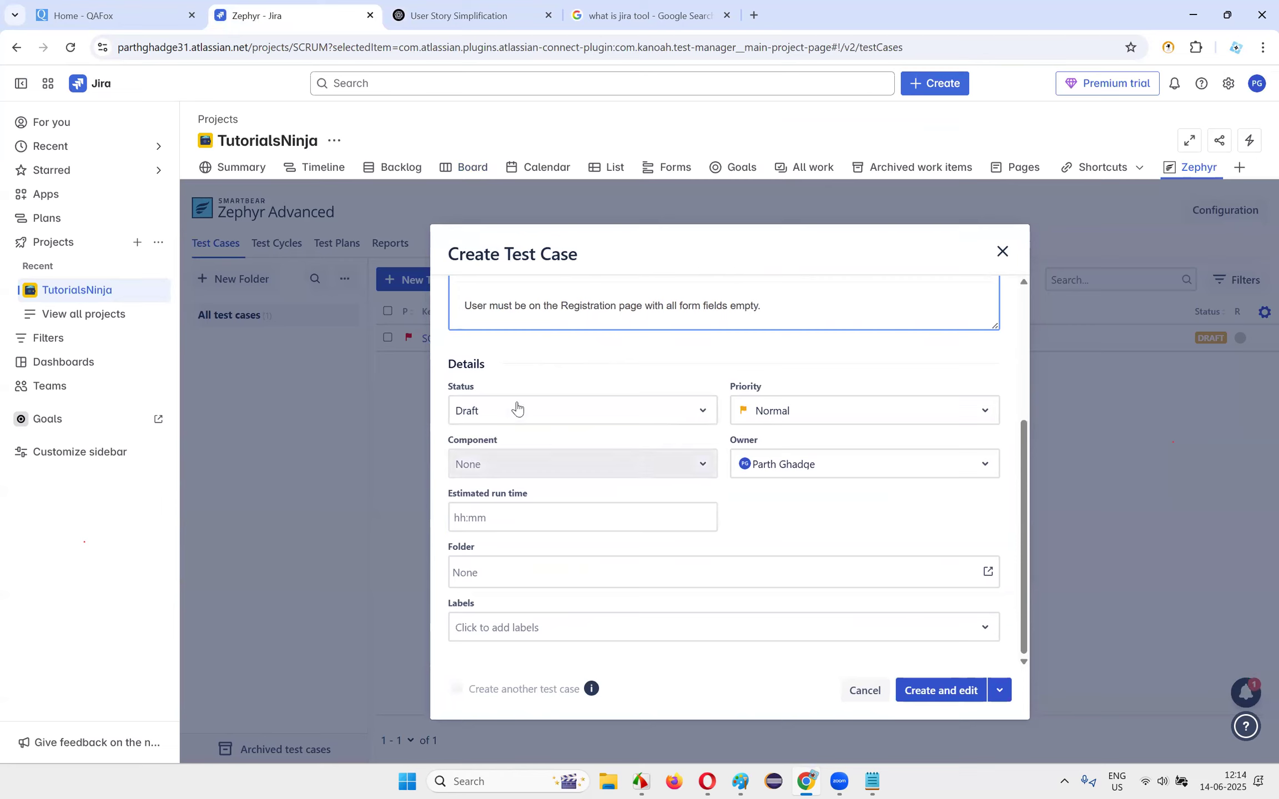
{"action": "left_click", "coordinate": [847, 423]}
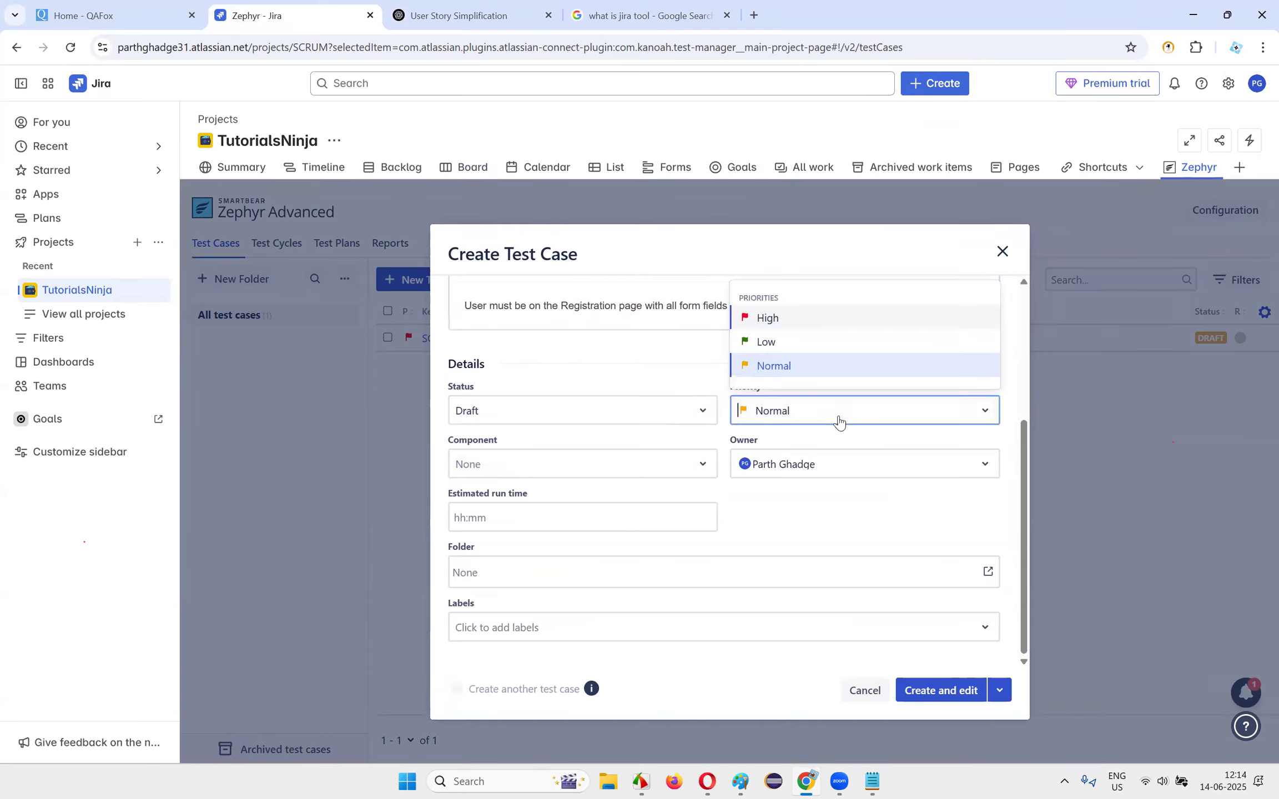
{"action": "left_click", "coordinate": [785, 324]}
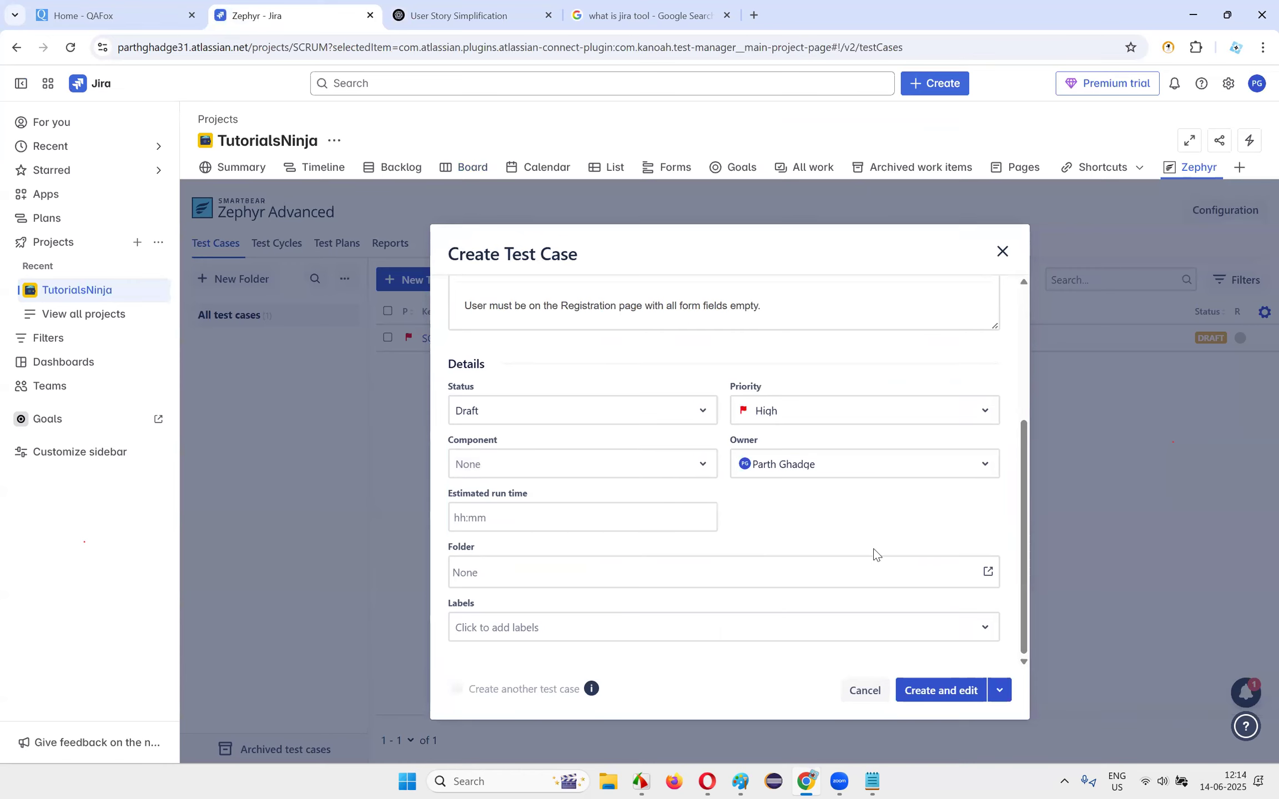
- Set the estimated run time to 00:15 and create the test case for editing
{"action": "left_click", "coordinate": [511, 516]}
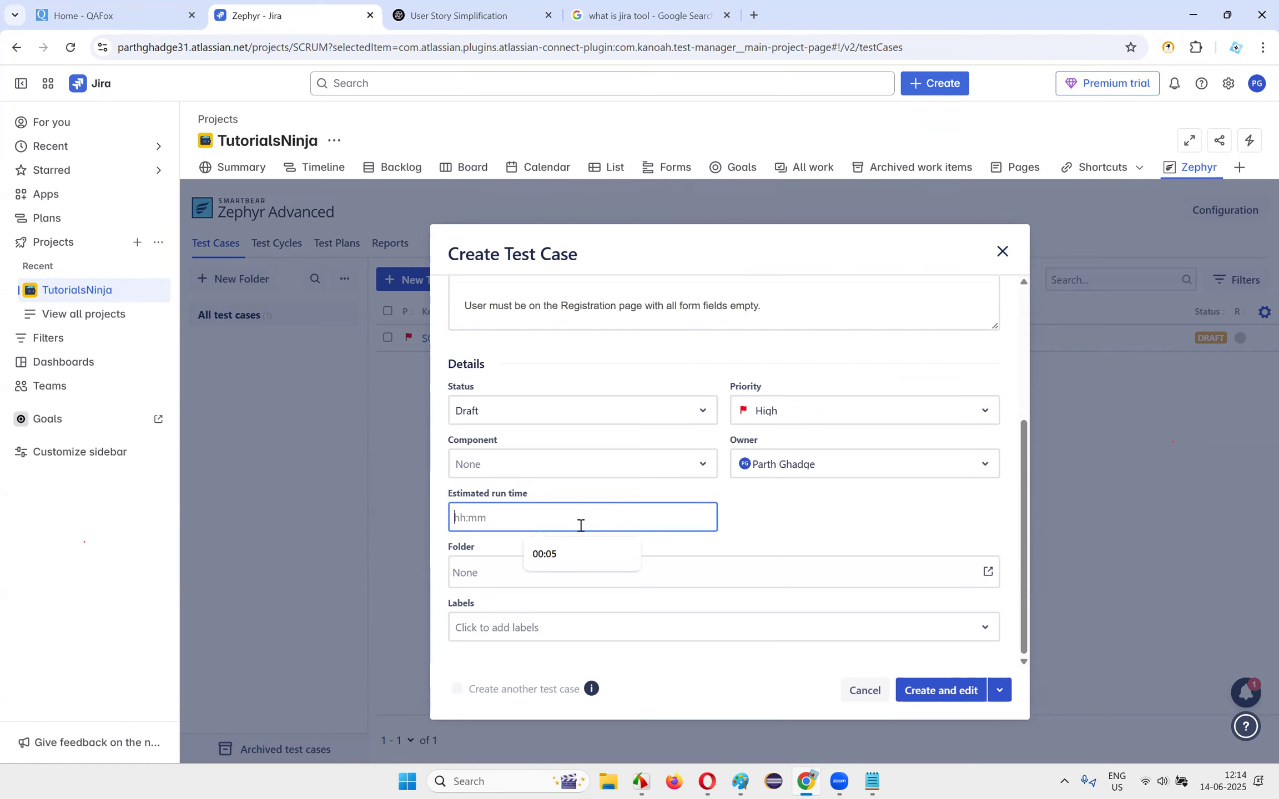
{"action": "type", "text": "00:"}
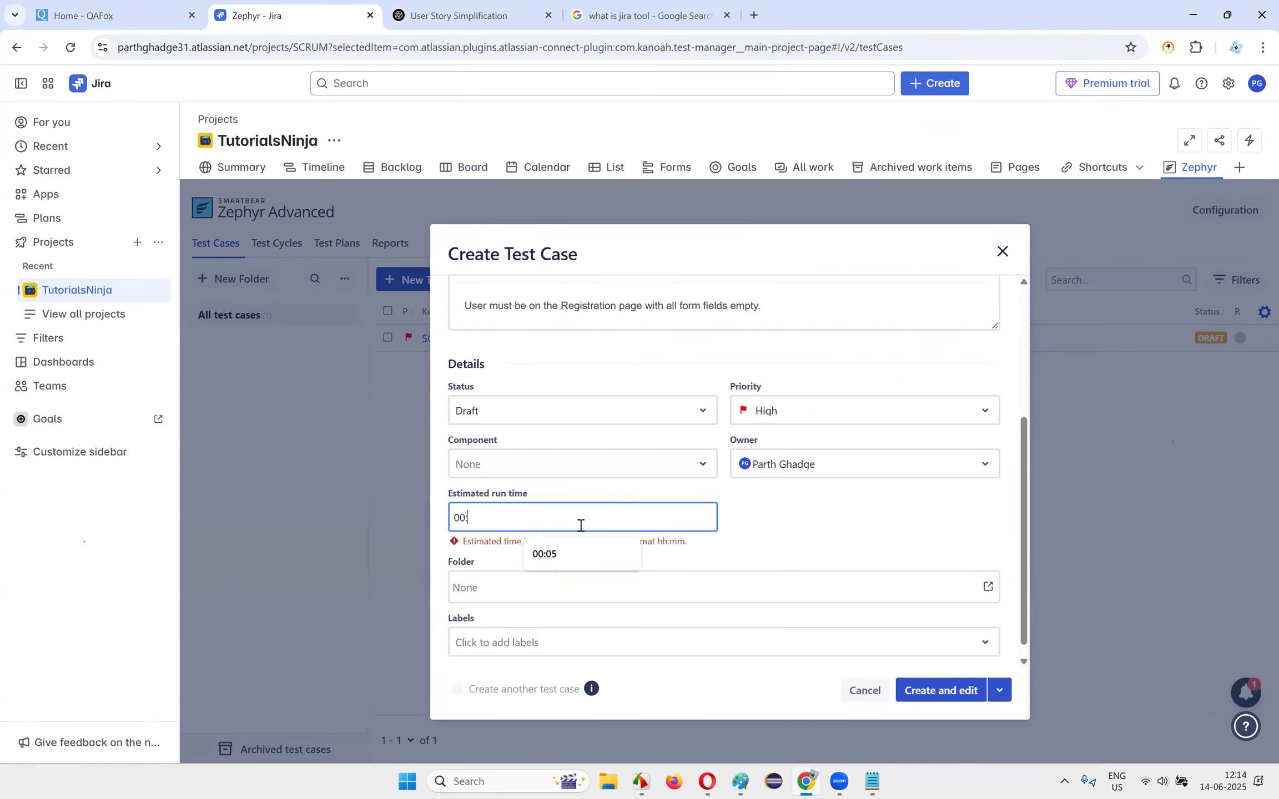
{"action": "type", "text": "15"}
{"action": "left_click", "coordinate": [529, 545]}
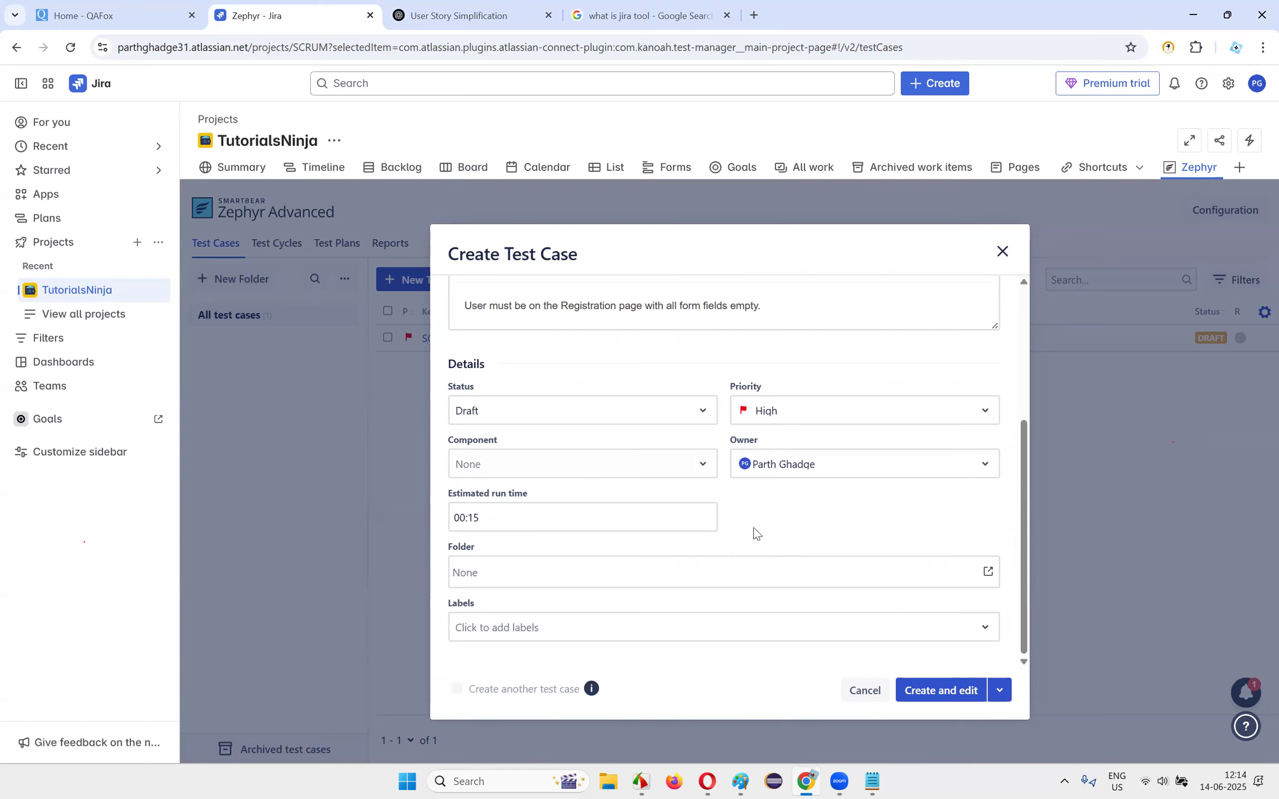
{"action": "left_click", "coordinate": [947, 692]}
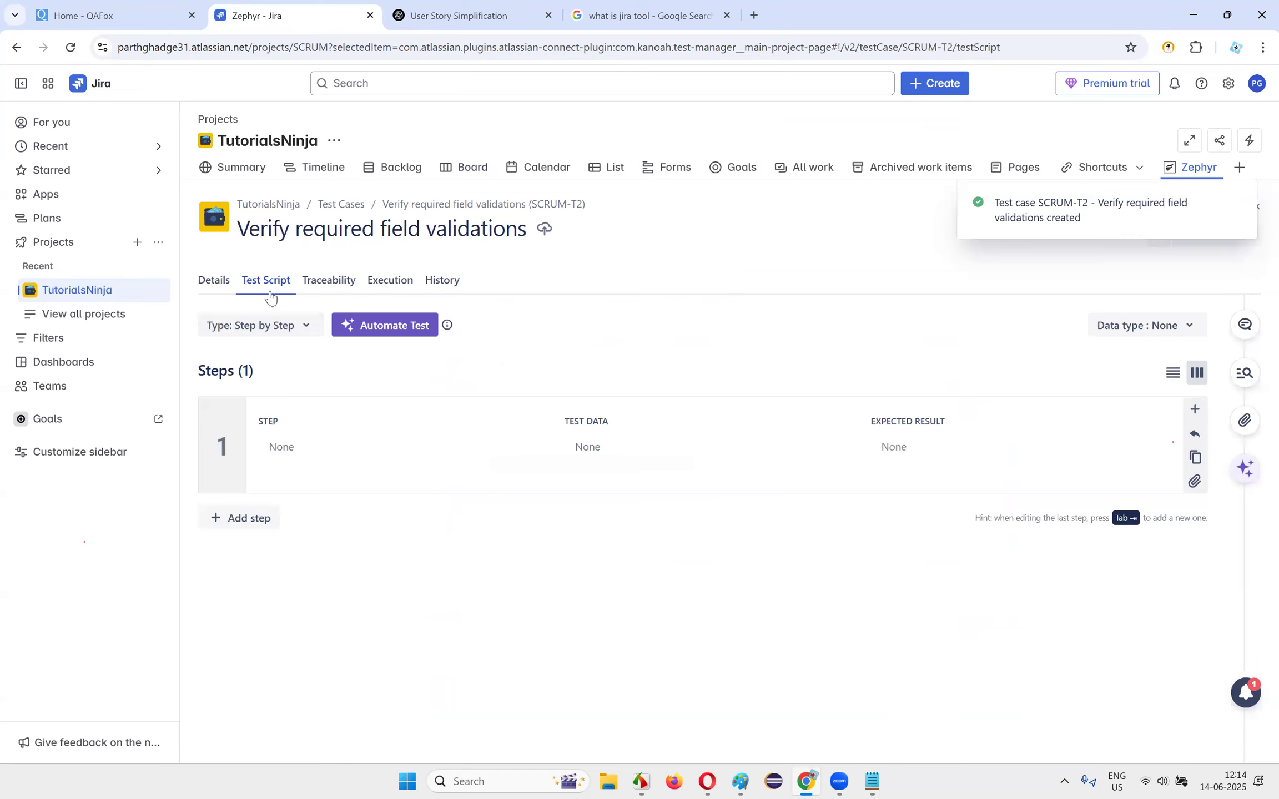
- Enter "Navigate to the registration page" as the text of step 1 in the test script
{"action": "left_click", "coordinate": [284, 454]}
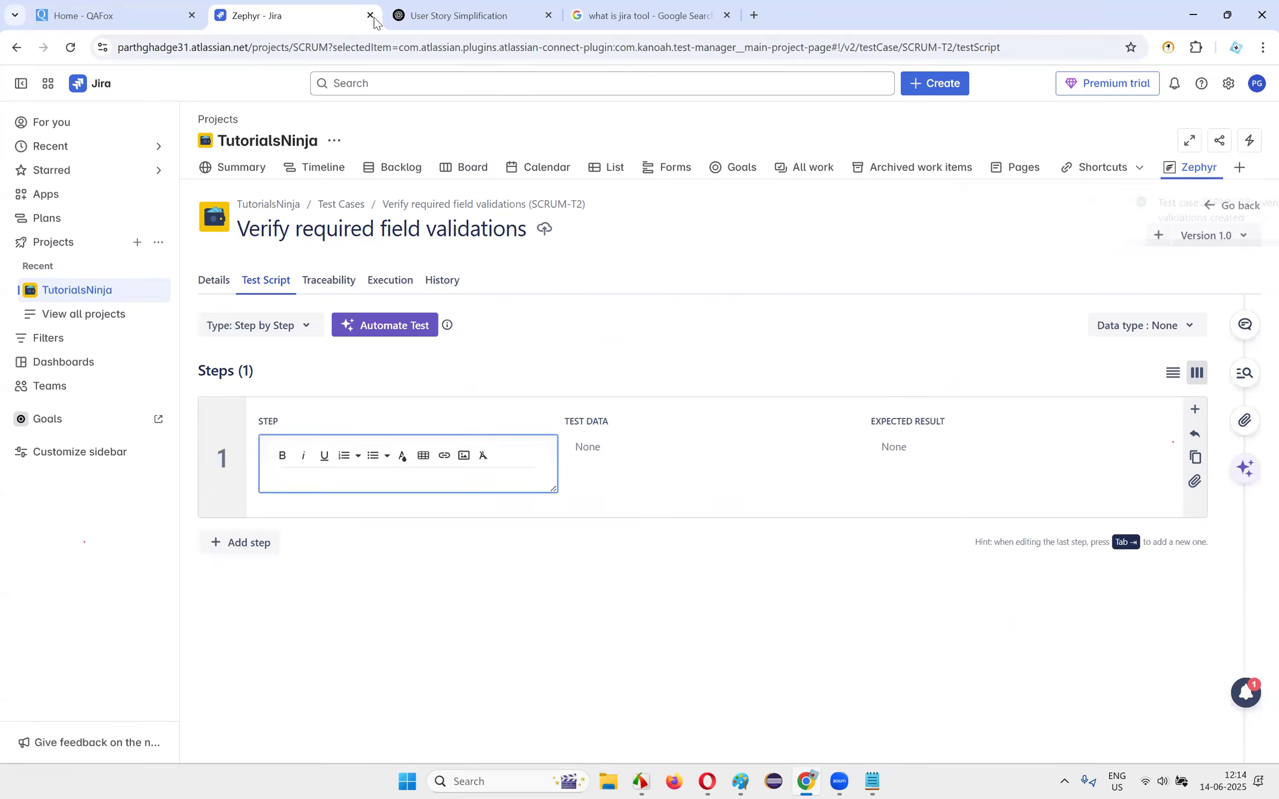
{"action": "key", "text": "ctrl+Tab"}
{"action": "scroll", "coordinate": [586, 249], "scroll_direction": "up", "scroll_amount": 2}
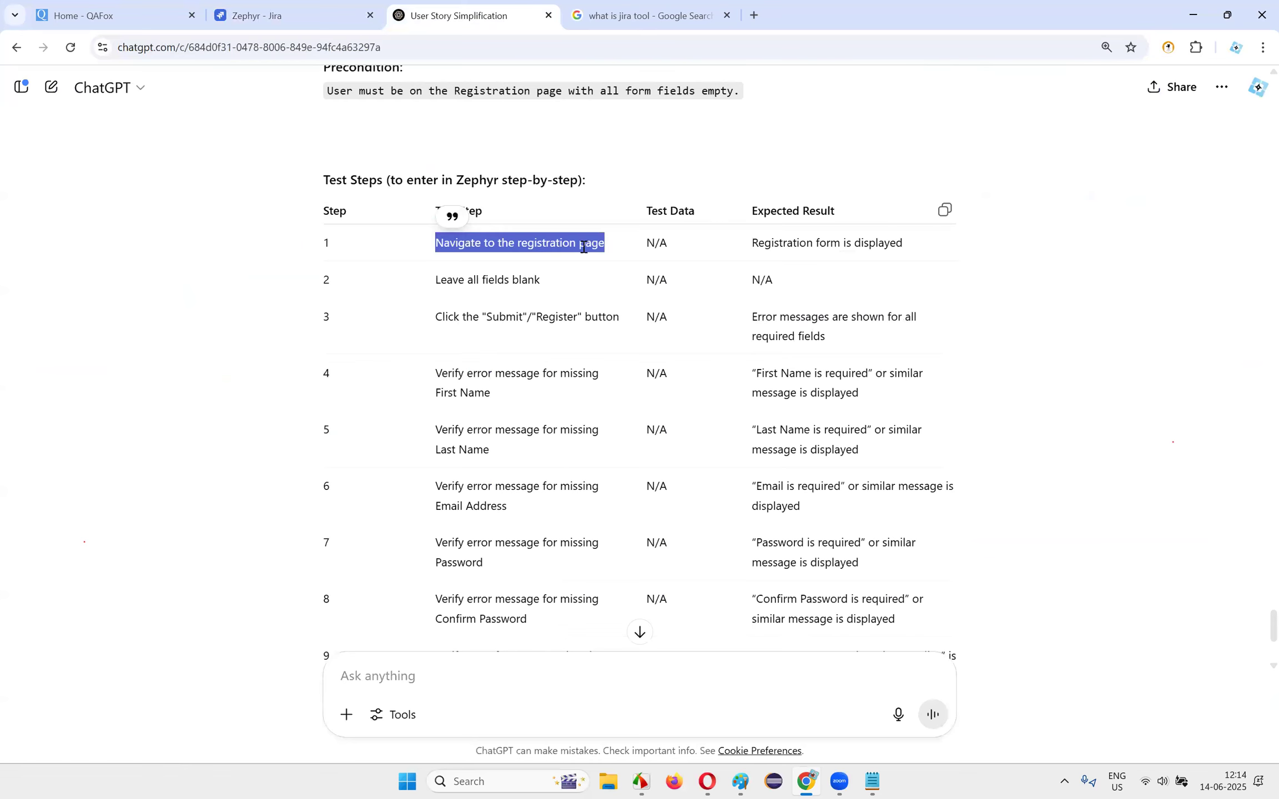
{"action": "key", "text": "ctrl+shift+Tab"}
{"action": "type", "text": "Navigate to the registration page"}
- Copy "Registration form is displayed" from the ChatGPT table into step 1's expected result in Zephyr
{"action": "left_click", "coordinate": [633, 478]}
{"action": "left_click", "coordinate": [944, 460]}
{"action": "left_click", "coordinate": [455, 15]}
{"action": "left_click_drag", "start_coordinate": [751, 243], "coordinate": [936, 255]}
{"action": "key", "text": "ctrl+c"}
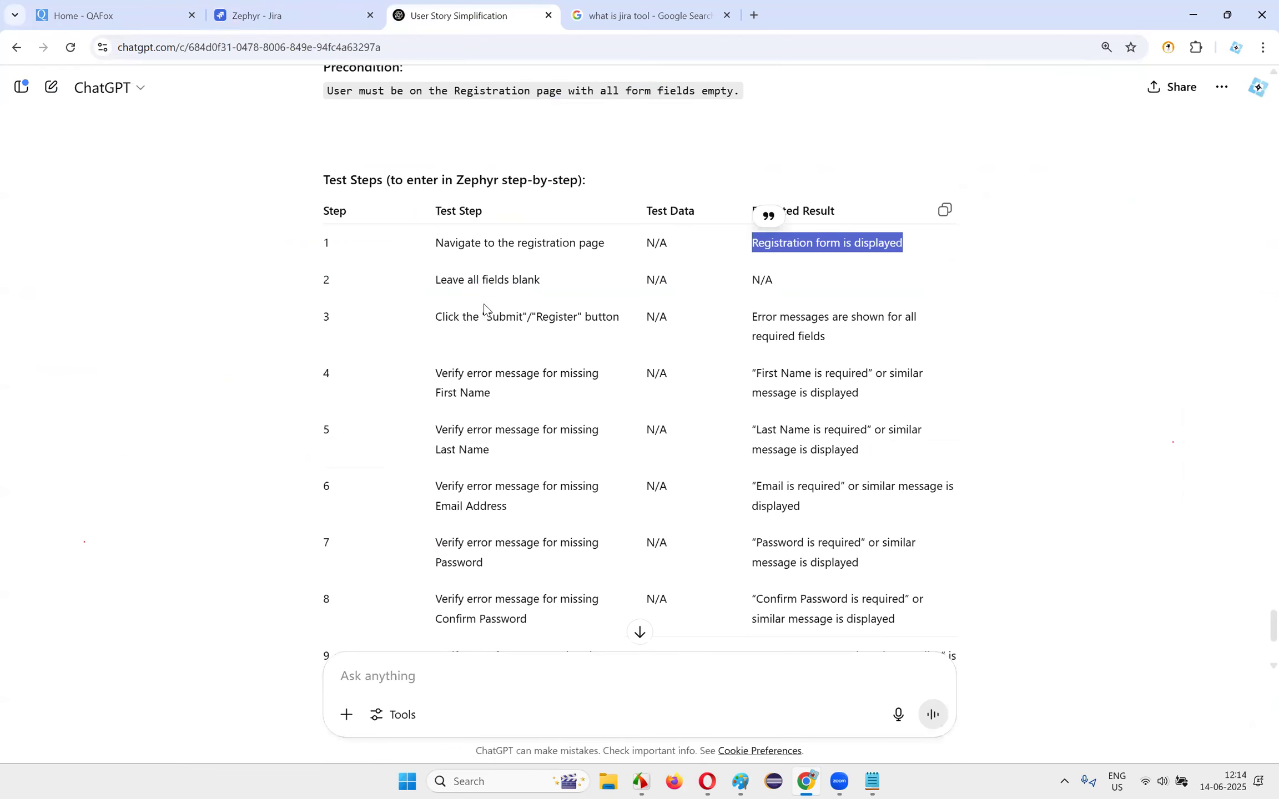
{"action": "key", "text": "ctrl+shift+Tab"}
{"action": "key", "text": "ctrl+shift+Tab"}
{"action": "left_click", "coordinate": [296, 19]}
{"action": "key", "text": "ctrl+v"}
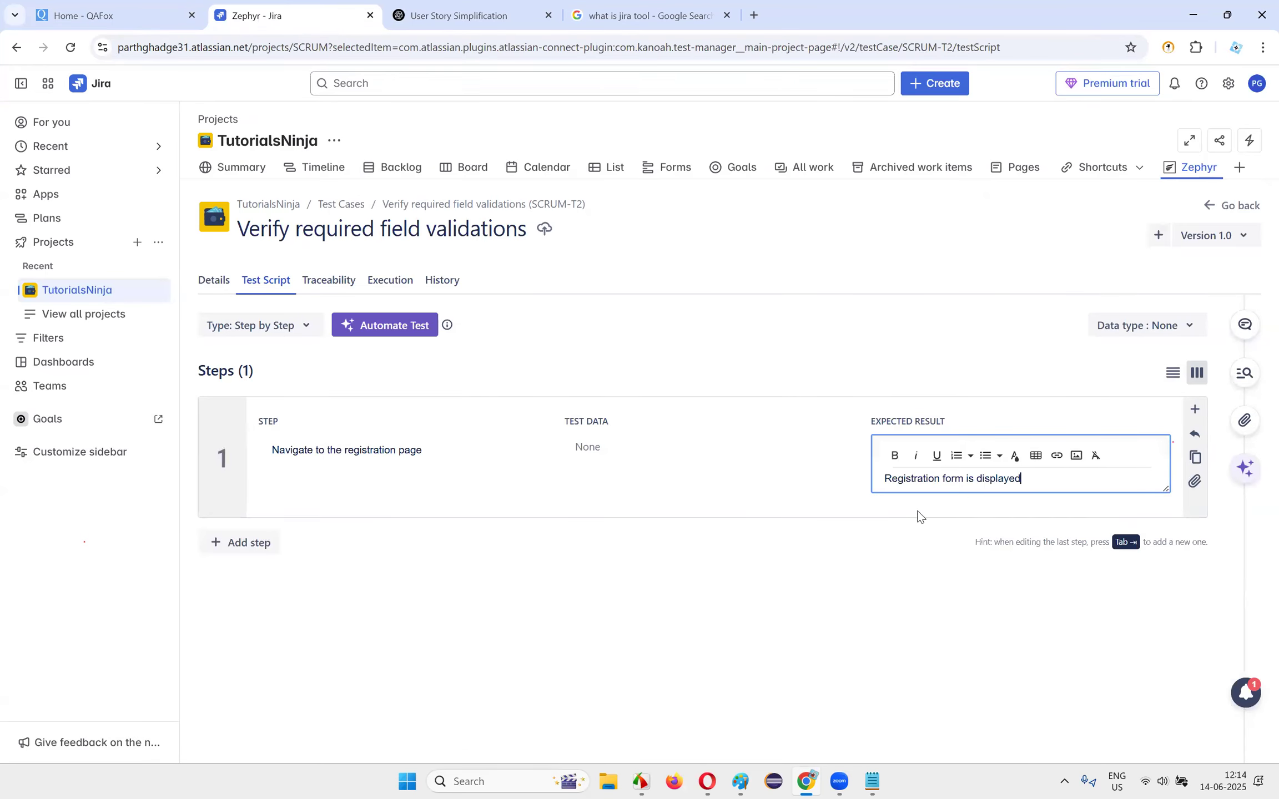
{"action": "left_click", "coordinate": [671, 597]}
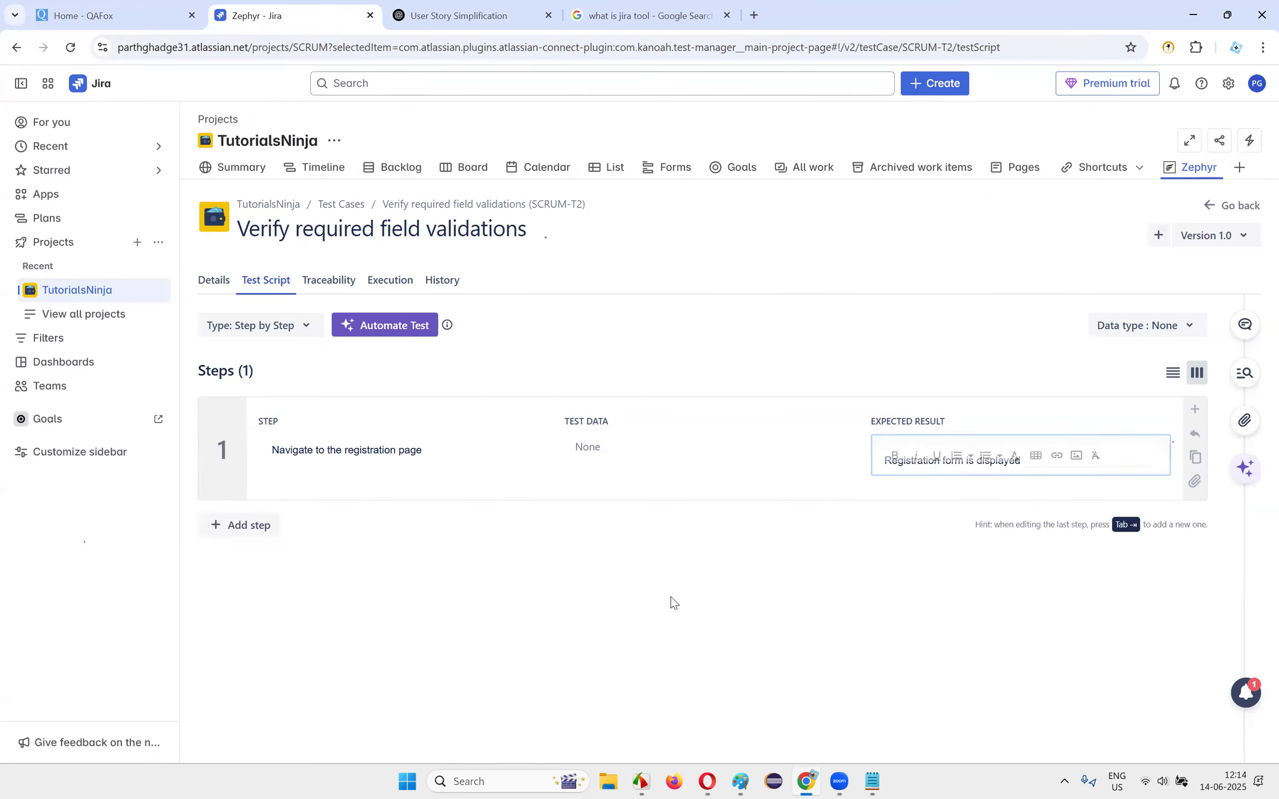
- Add a second test step, paste "Leave all fields blank" from the ChatGPT table, and remove the empty table pasted above it
{"action": "left_click", "coordinate": [256, 518]}
{"action": "left_click", "coordinate": [469, 16]}
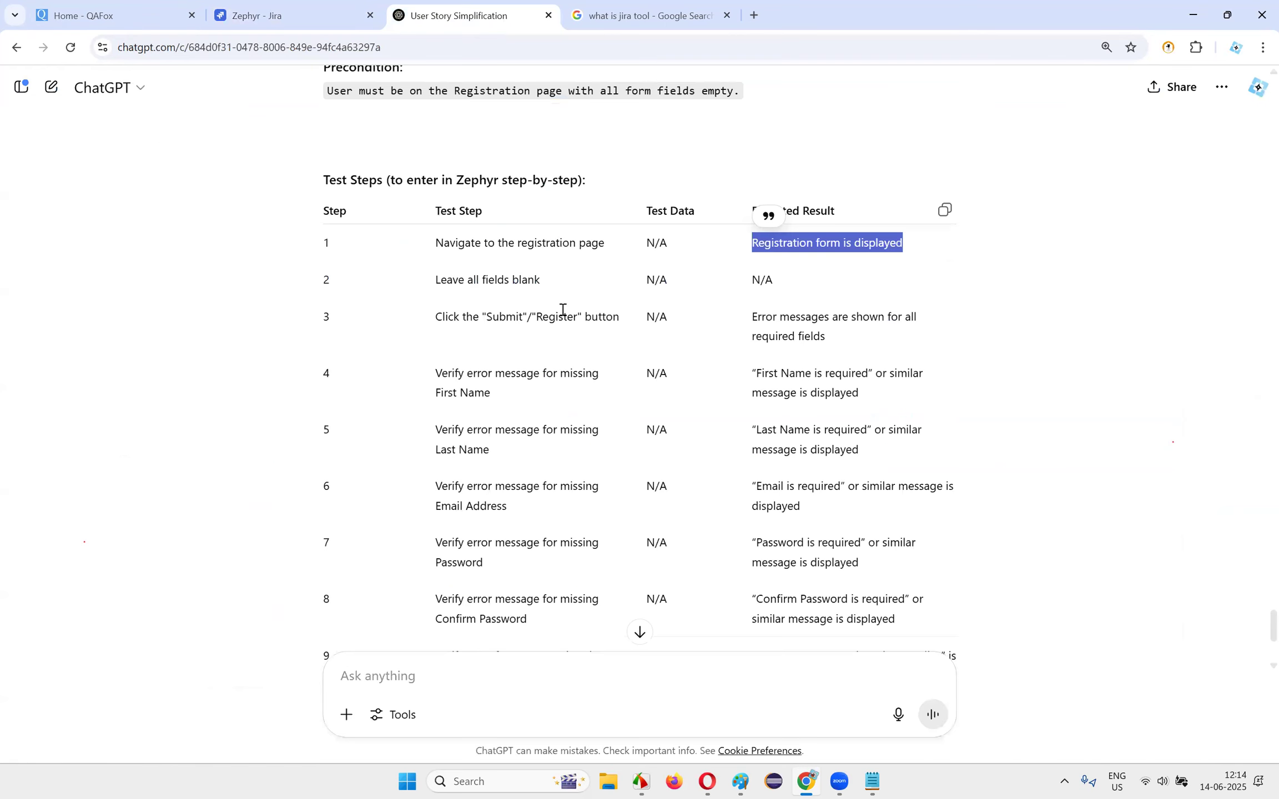
{"action": "left_click_drag", "start_coordinate": [425, 287], "coordinate": [605, 295]}
{"action": "key", "text": "ctrl+c"}
{"action": "left_click", "coordinate": [289, 15]}
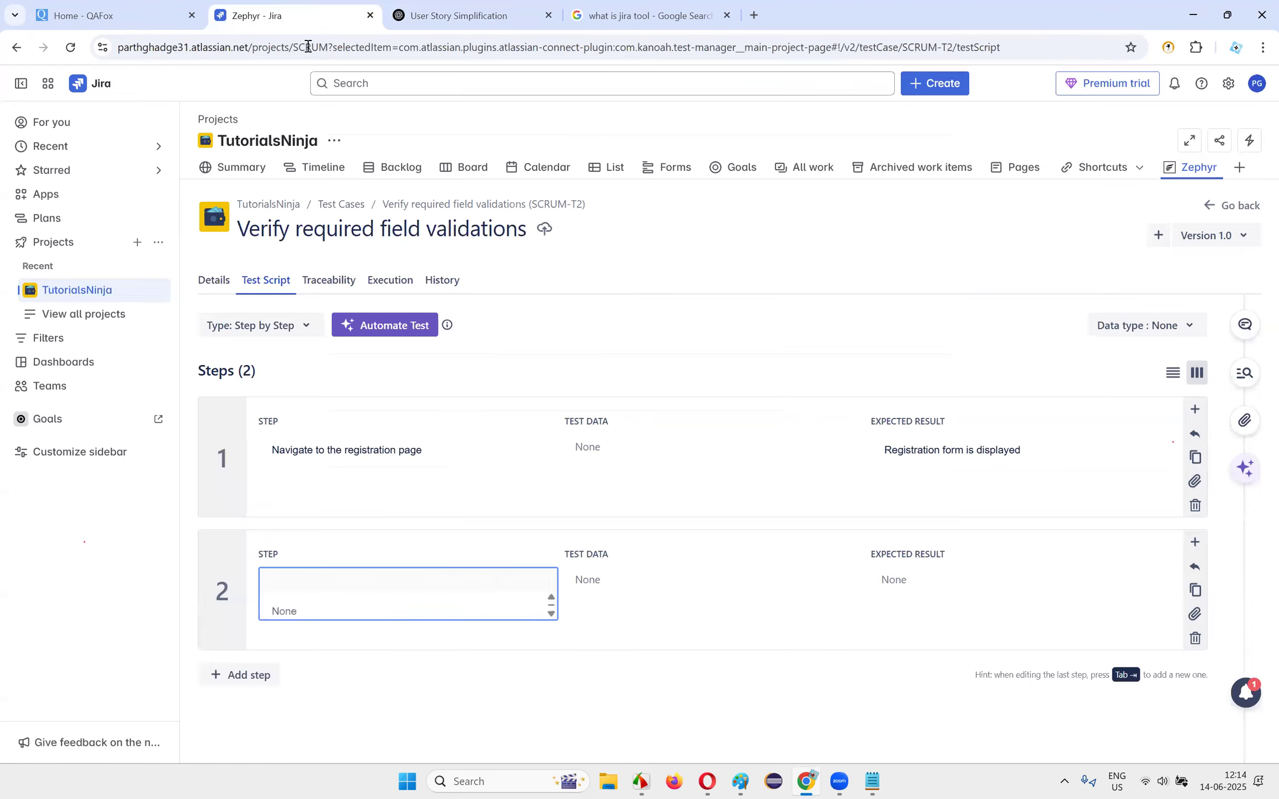
{"action": "key", "text": "ctrl+v"}
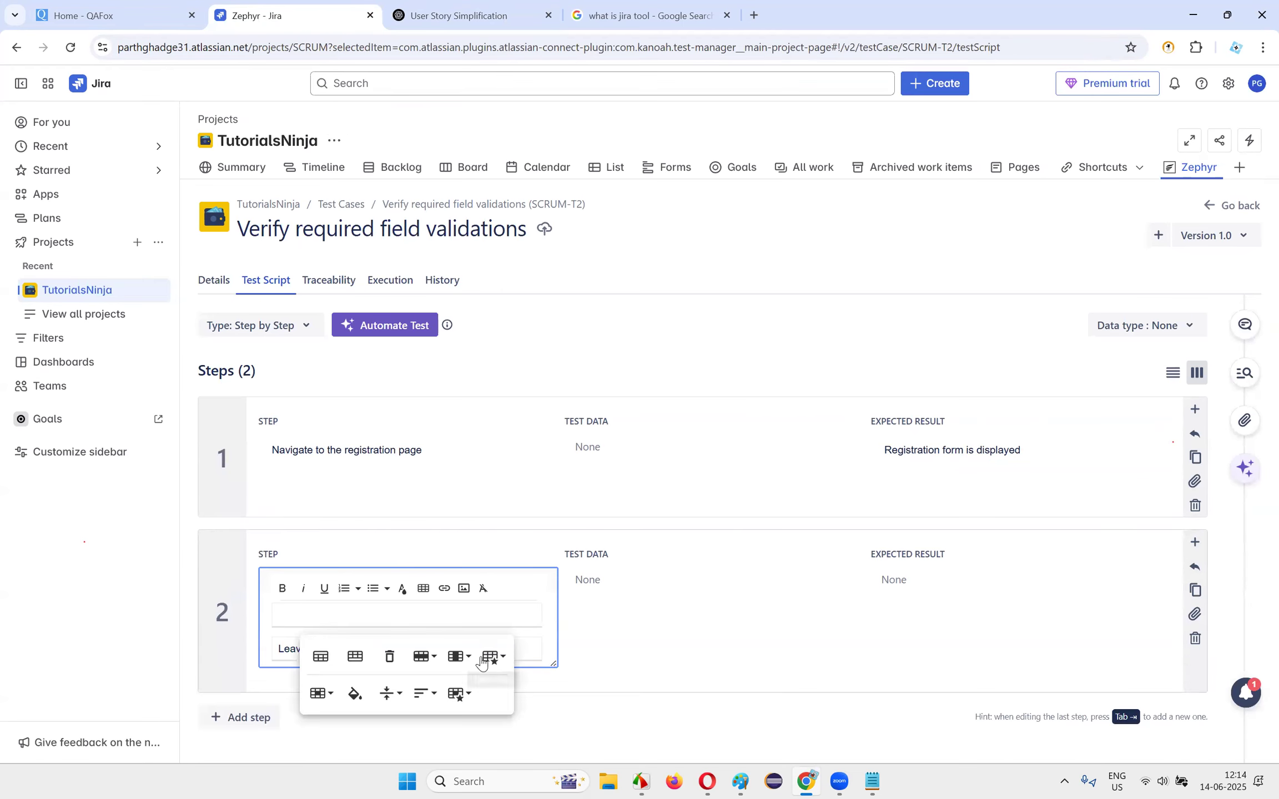
{"action": "left_click", "coordinate": [389, 659]}
{"action": "left_click", "coordinate": [474, 13]}
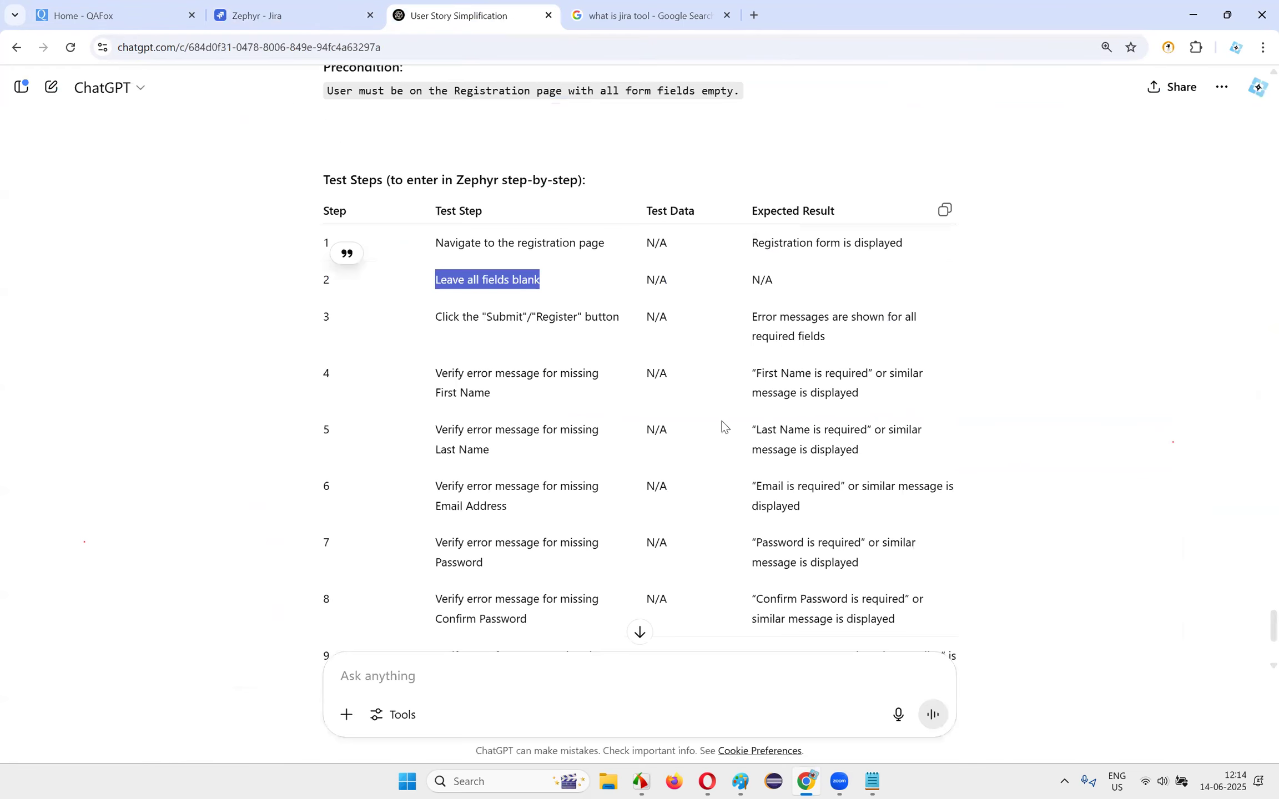
{"action": "left_click_drag", "start_coordinate": [753, 285], "coordinate": [788, 294]}
{"action": "left_click", "coordinate": [827, 300]}
{"action": "left_click_drag", "start_coordinate": [435, 326], "coordinate": [630, 323]}
{"action": "left_click", "coordinate": [328, 13]}
{"action": "left_click", "coordinate": [458, 613]}
{"action": "key", "text": "Tab"}
{"action": "key", "text": "Tab"}
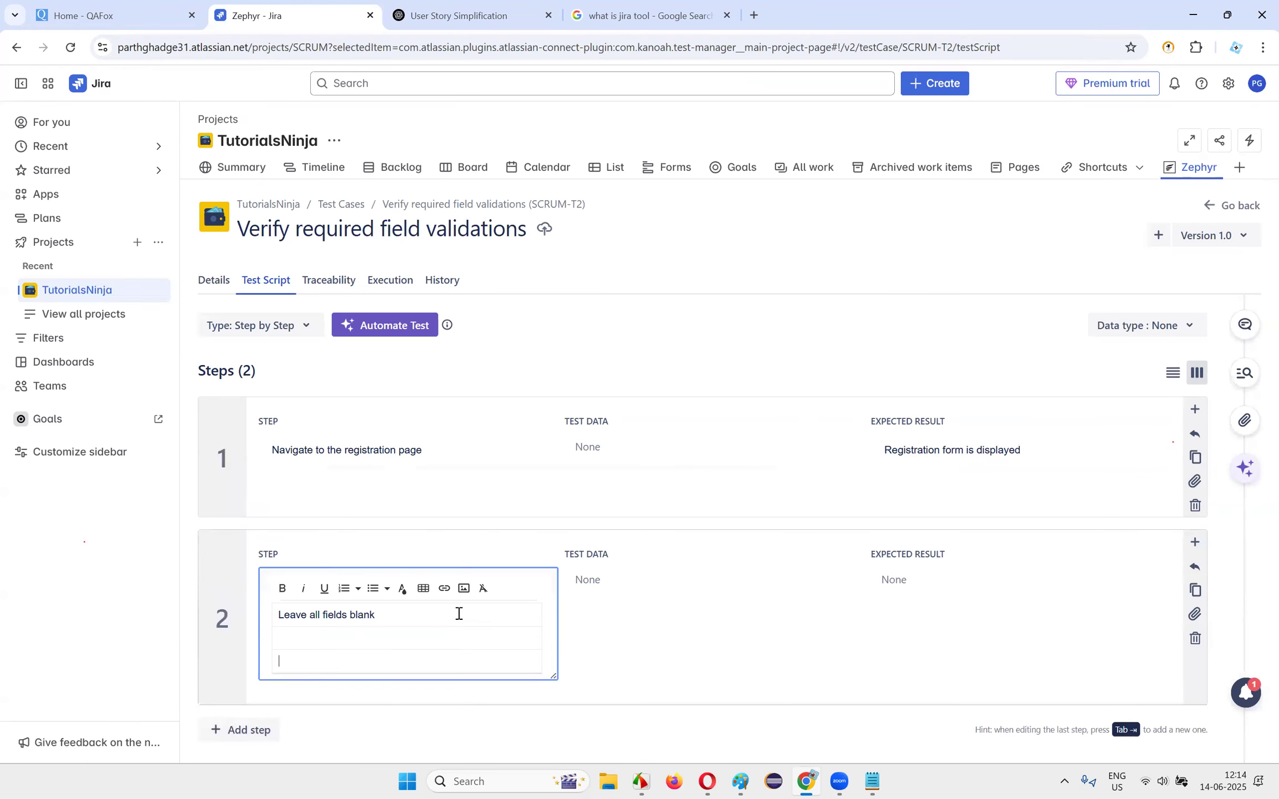
- Replace the table in step 2 with a fresh paste of "Leave all fields blank" and remove the empty table above it
{"action": "left_click", "coordinate": [388, 678]}
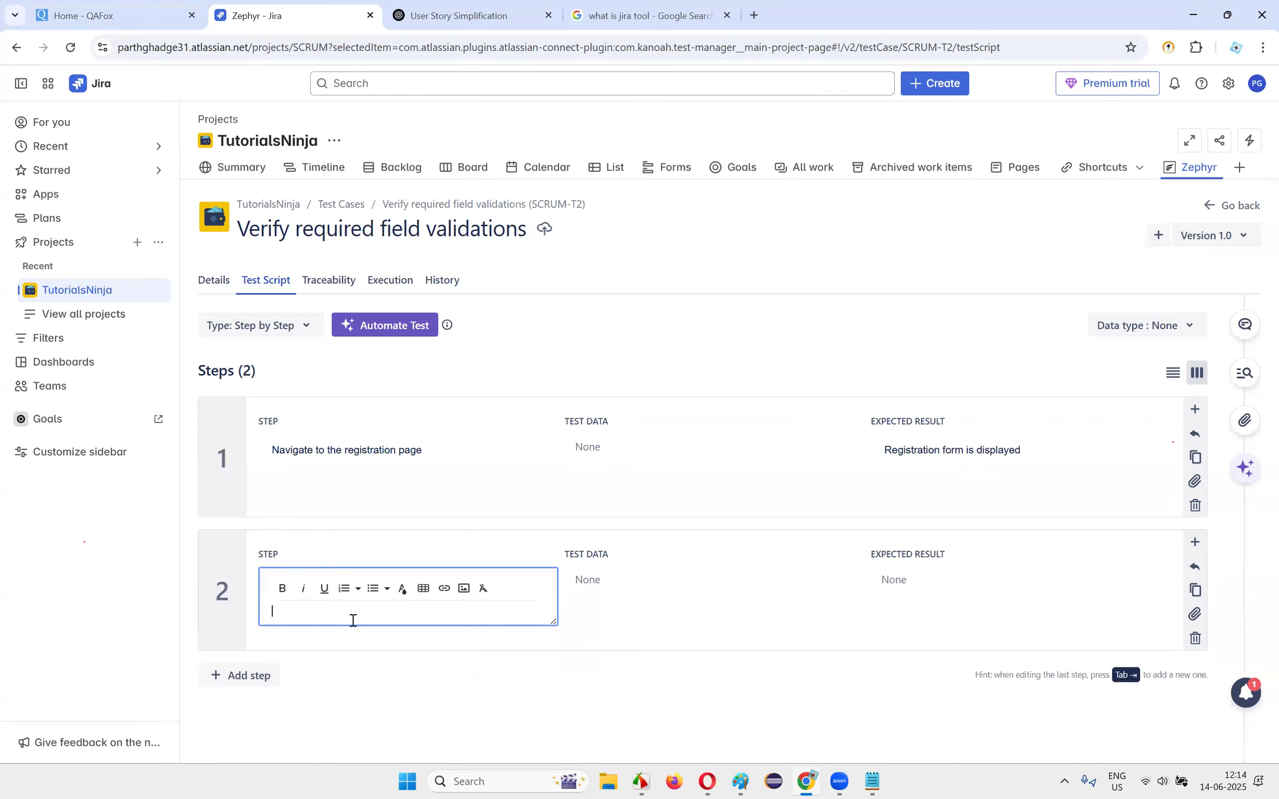
{"action": "type", "text": "Leave all fields blank"}
{"action": "left_click", "coordinate": [368, 611]}
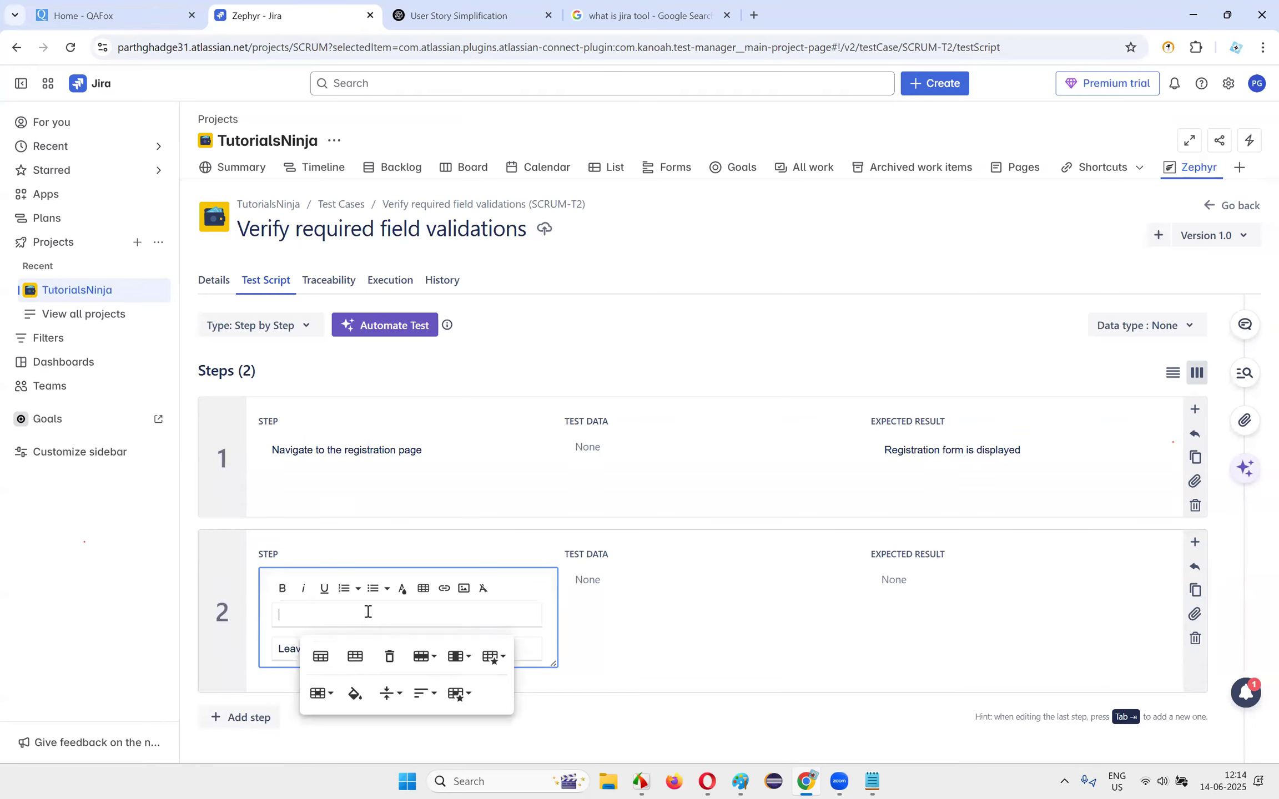
{"action": "left_click", "coordinate": [387, 660]}
- Add a third test step and paste "Verify error message for missing First Name" from the ChatGPT table as its text
{"action": "left_click", "coordinate": [261, 686]}
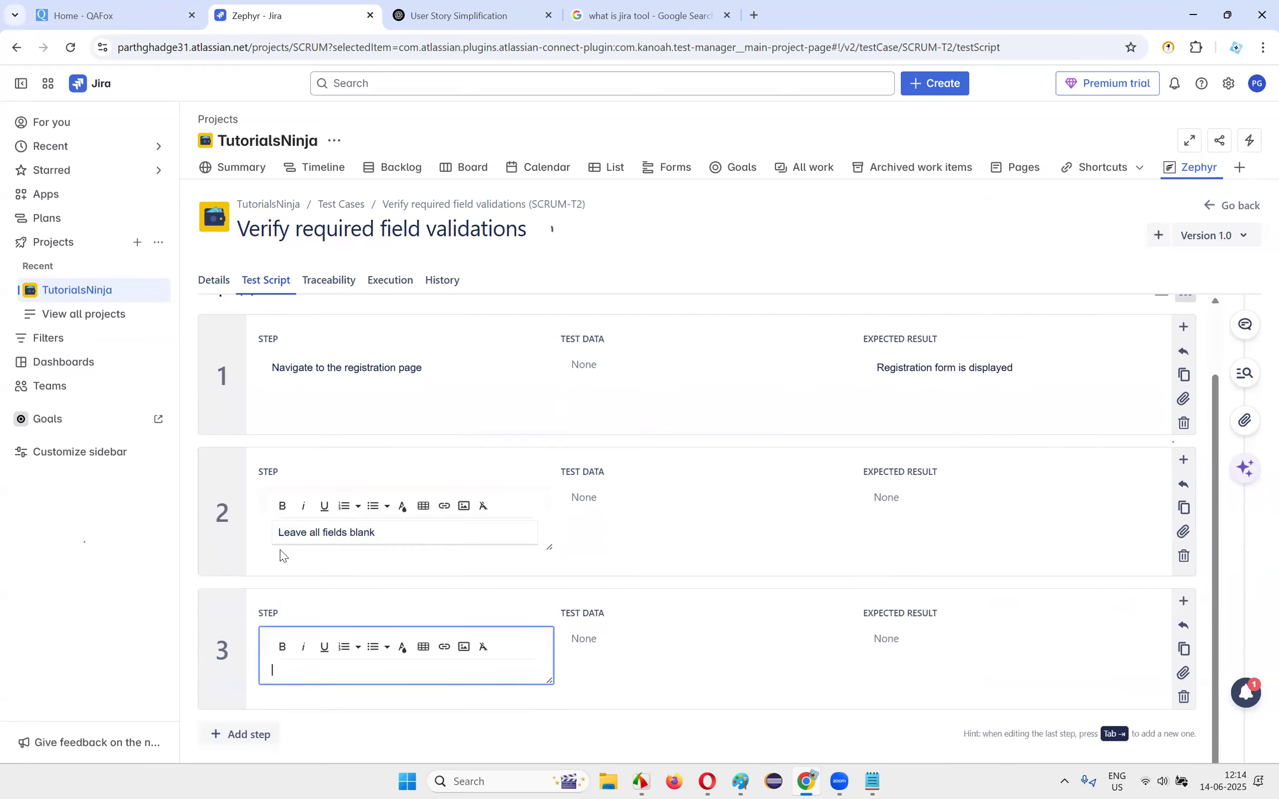
{"action": "left_click", "coordinate": [483, 3]}
{"action": "left_click_drag", "start_coordinate": [435, 371], "coordinate": [517, 387]}
{"action": "key", "text": "ctrl+c"}
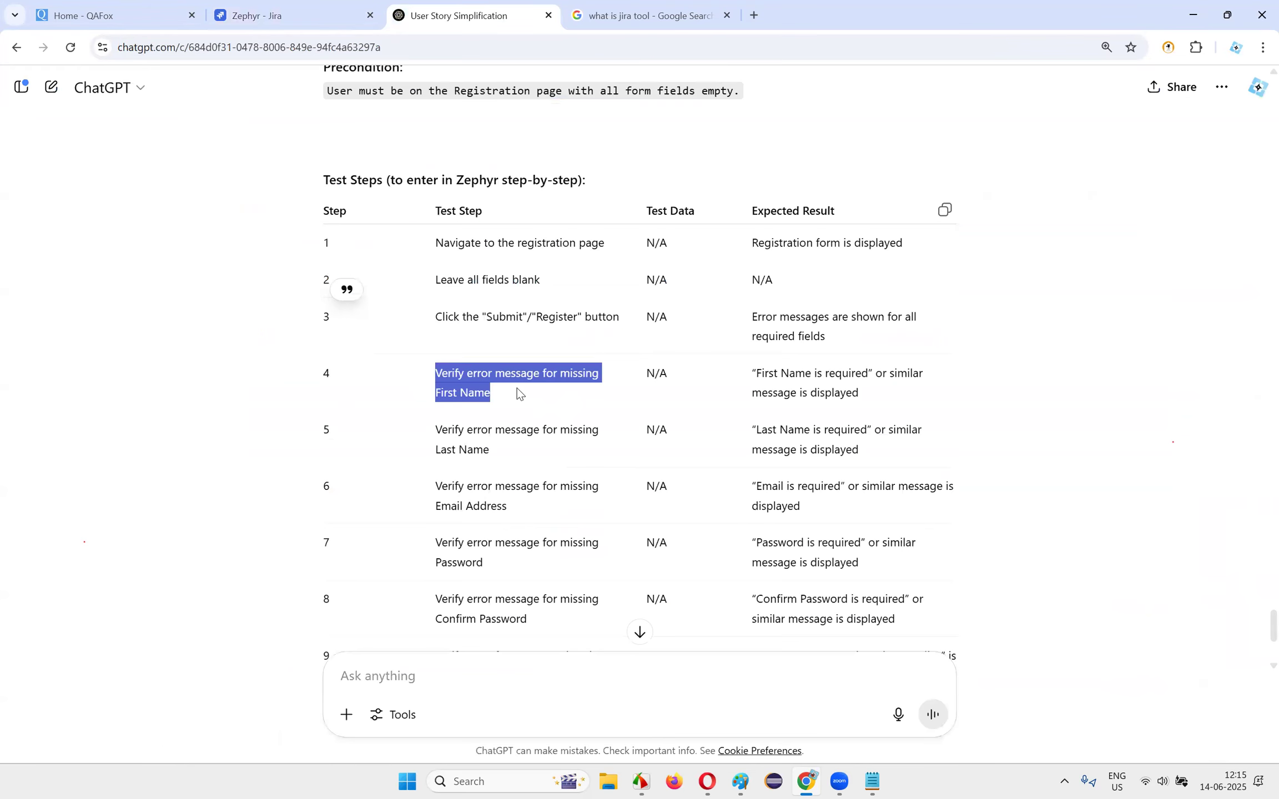
{"action": "left_click", "coordinate": [289, 15]}
{"action": "left_click", "coordinate": [299, 647]}
{"action": "key", "text": "ctrl+v"}
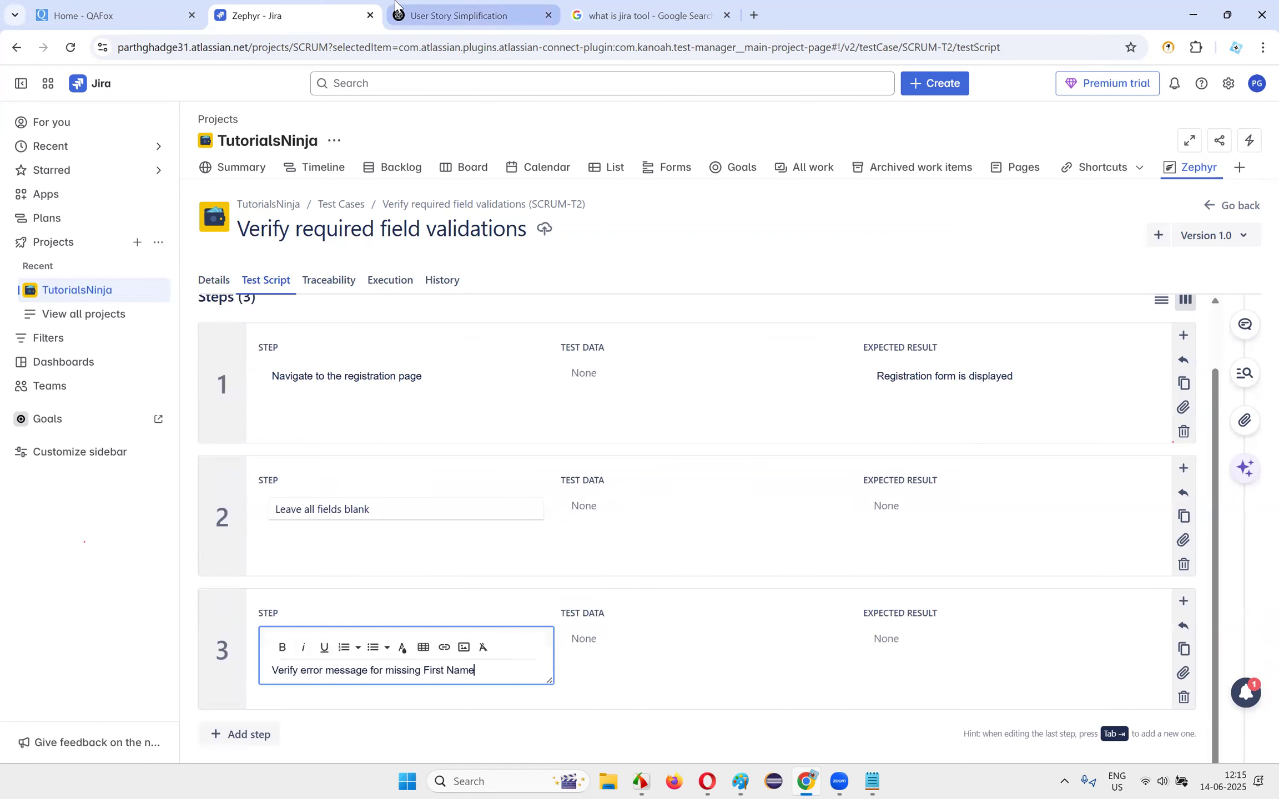
- Copy “First Name is required” or similar message is displayed from the ChatGPT table into step 3's expected result in Zephyr
{"action": "left_click", "coordinate": [455, 15]}
{"action": "left_click_drag", "start_coordinate": [752, 373], "coordinate": [891, 389]}
{"action": "key", "text": "ctrl+c"}
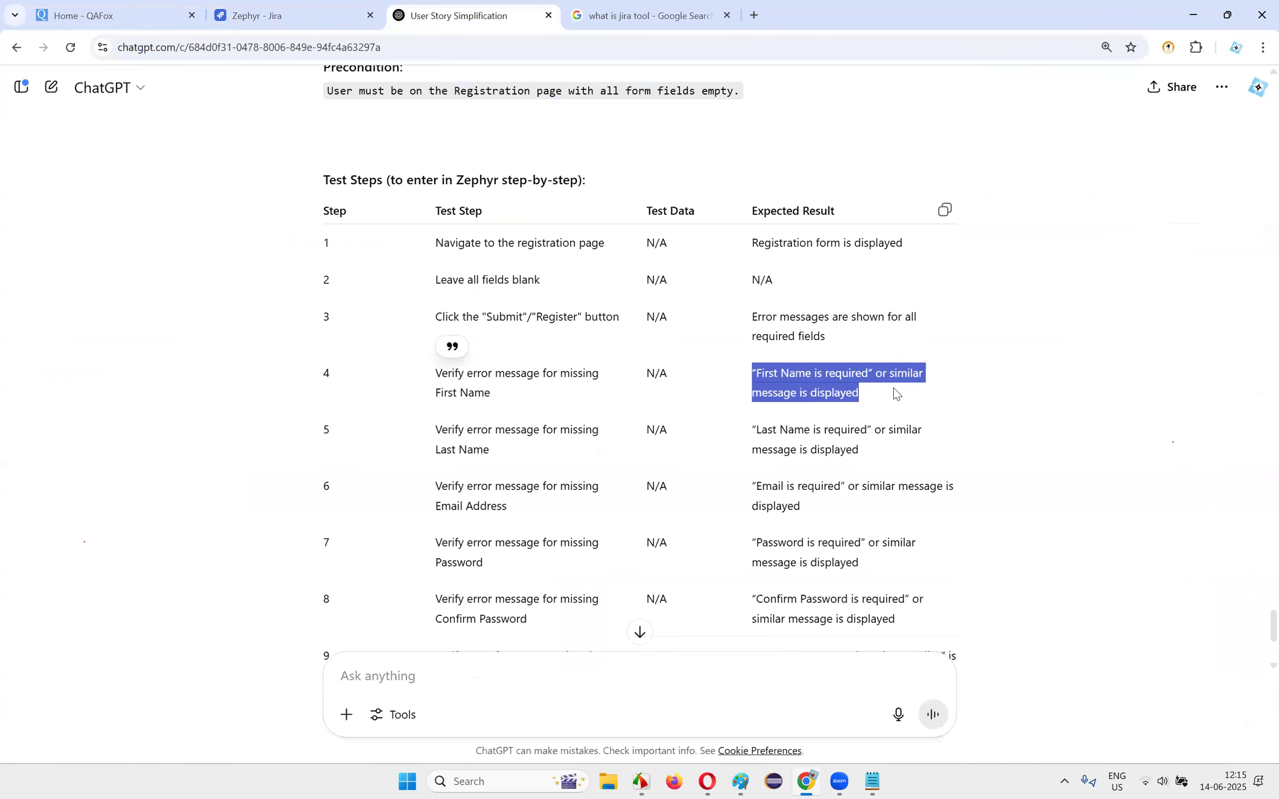
{"action": "left_click", "coordinate": [270, 3]}
{"action": "left_click", "coordinate": [914, 671]}
{"action": "key", "text": "ctrl+v"}
- Add a fourth test step and paste "Verify error message for missing Last Name" from the ChatGPT table as its text
{"action": "left_click", "coordinate": [765, 564]}
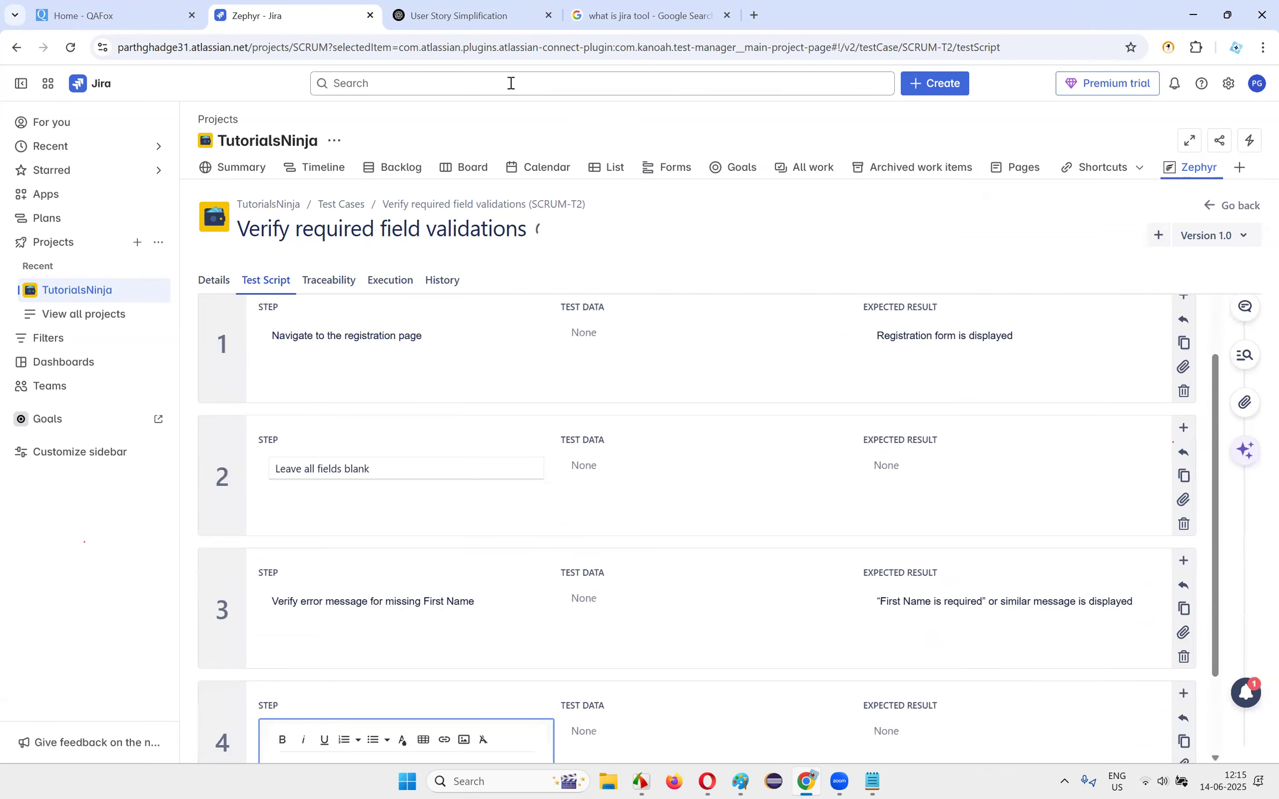
{"action": "key", "text": "ctrl+Tab"}
{"action": "left_click_drag", "start_coordinate": [436, 355], "coordinate": [504, 381]}
{"action": "key", "text": "ctrl+c"}
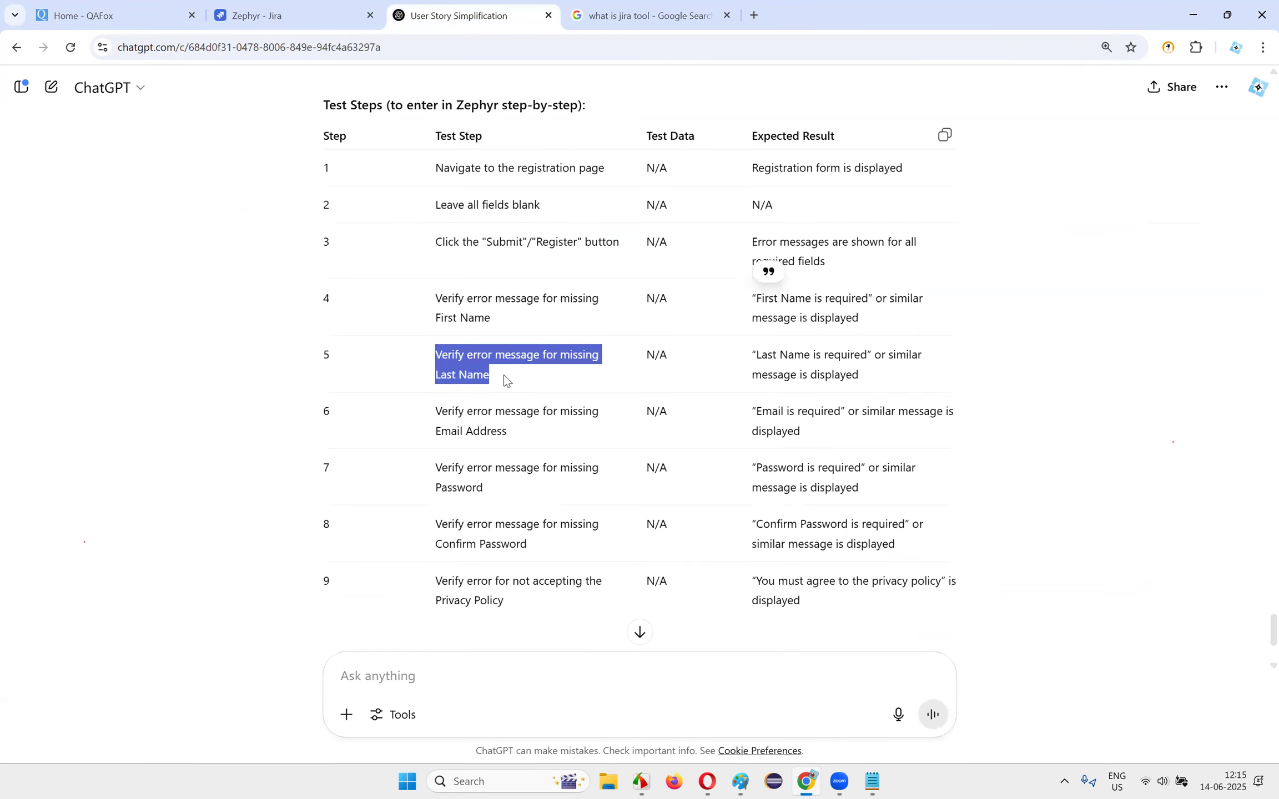
{"action": "left_click", "coordinate": [342, 12]}
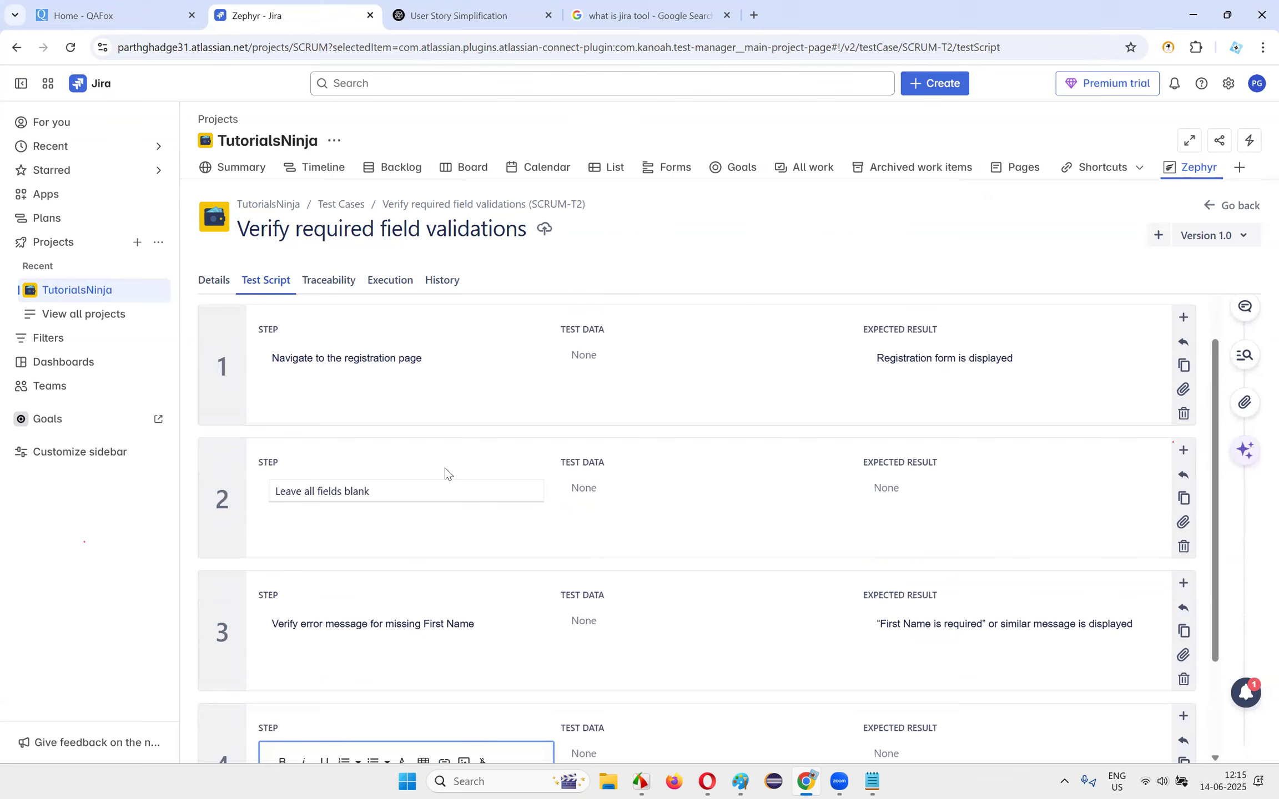
{"action": "scroll", "coordinate": [346, 647], "scroll_direction": "down", "scroll_amount": 2}
{"action": "key", "text": "ctrl+v"}
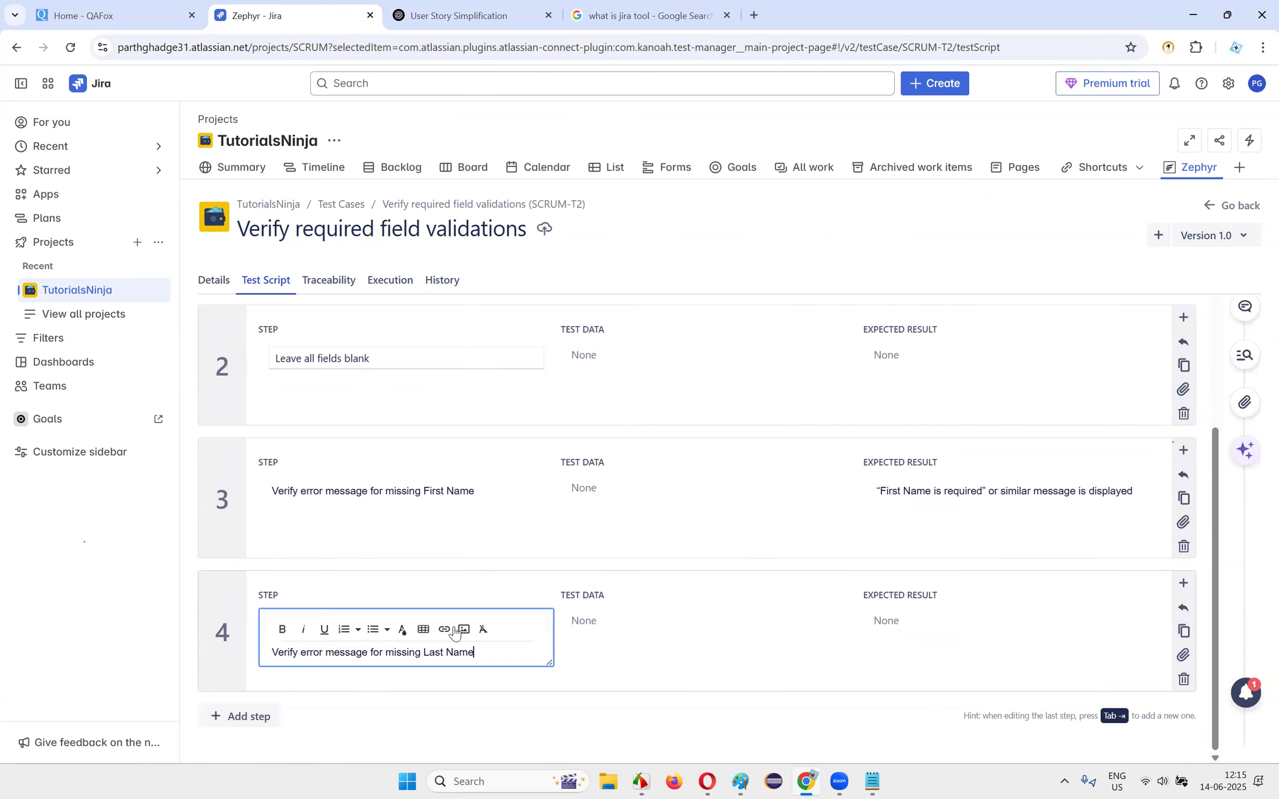
- Copy “Last Name is required” or similar message is displayed from the ChatGPT table into step 4's expected result in Zephyr
{"action": "left_click", "coordinate": [441, 11]}
{"action": "left_click_drag", "start_coordinate": [753, 354], "coordinate": [868, 383]}
{"action": "key", "text": "ctrl+c"}
{"action": "left_click", "coordinate": [294, 15]}
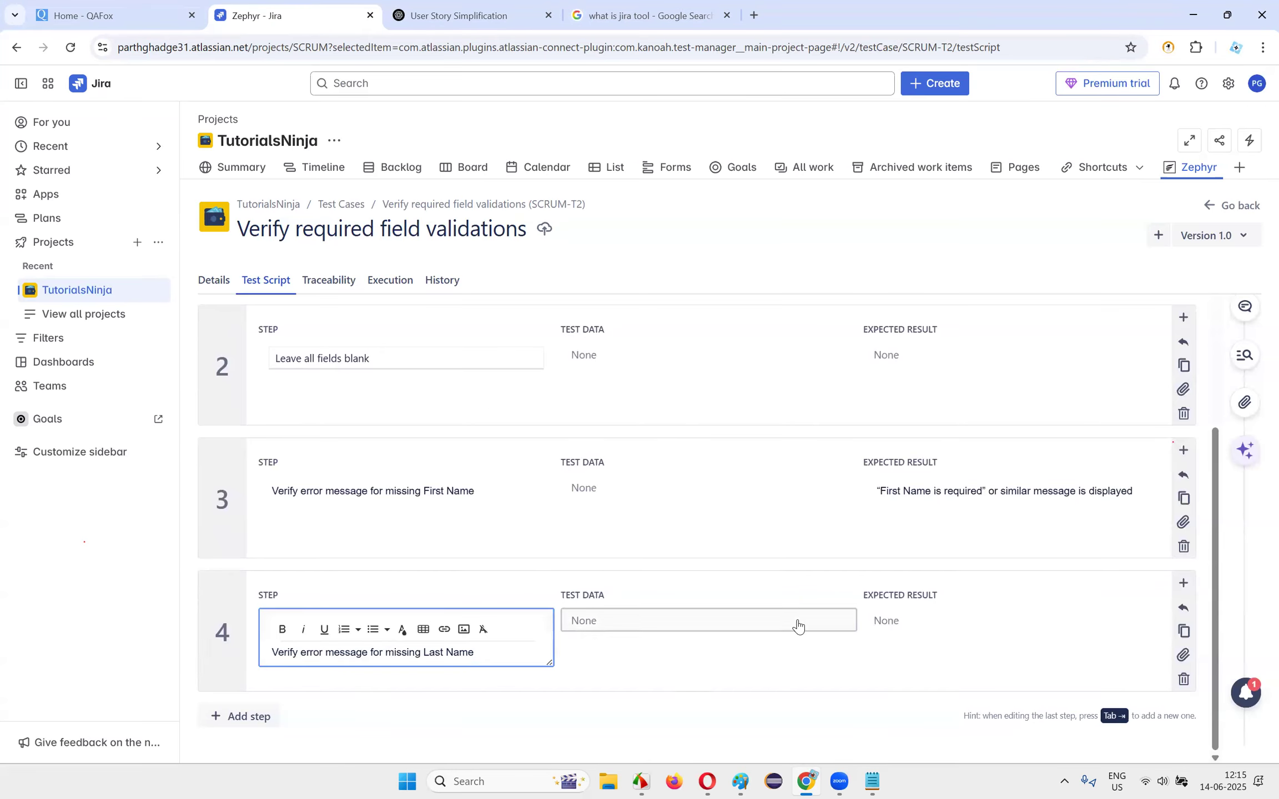
{"action": "left_click", "coordinate": [900, 632]}
{"action": "key", "text": "ctrl+v"}
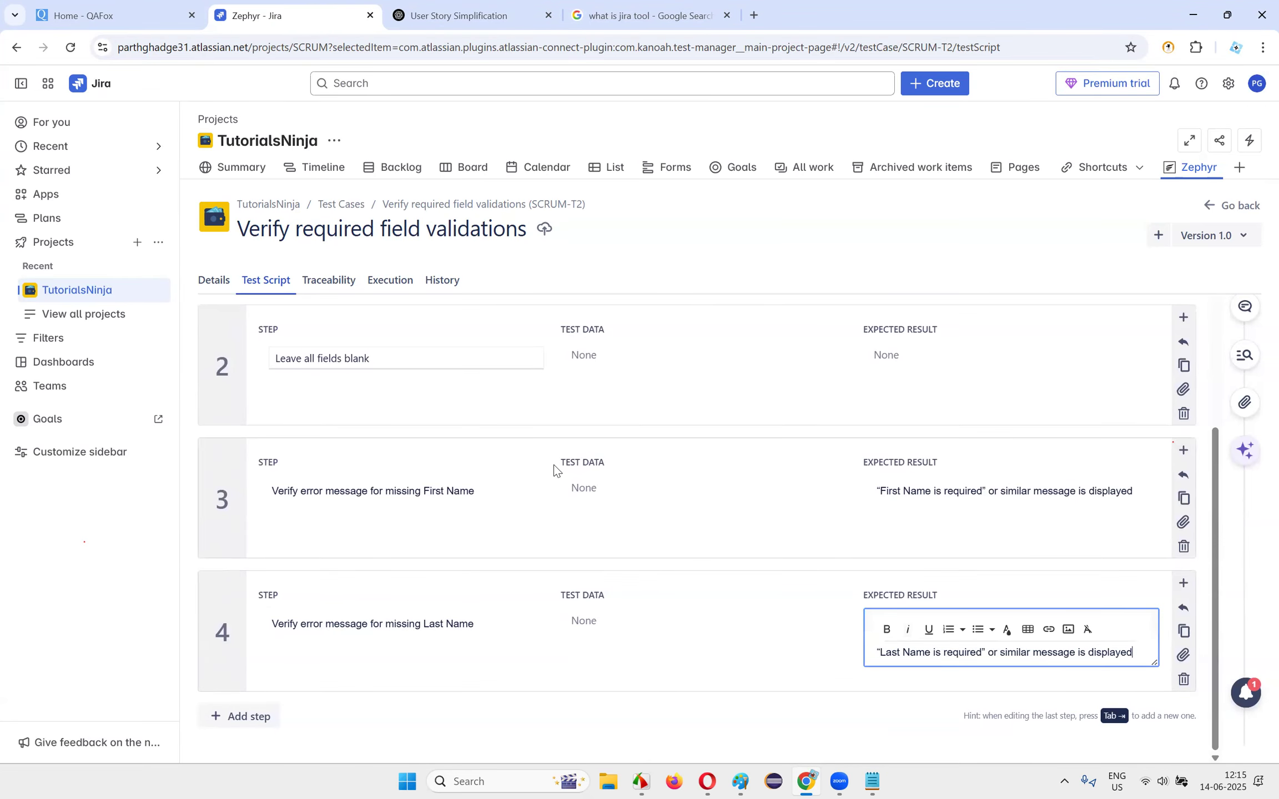
- Add a fifth test step and paste "Verify error message for missing Email Address" from the ChatGPT table as its text
{"action": "left_click", "coordinate": [258, 720]}
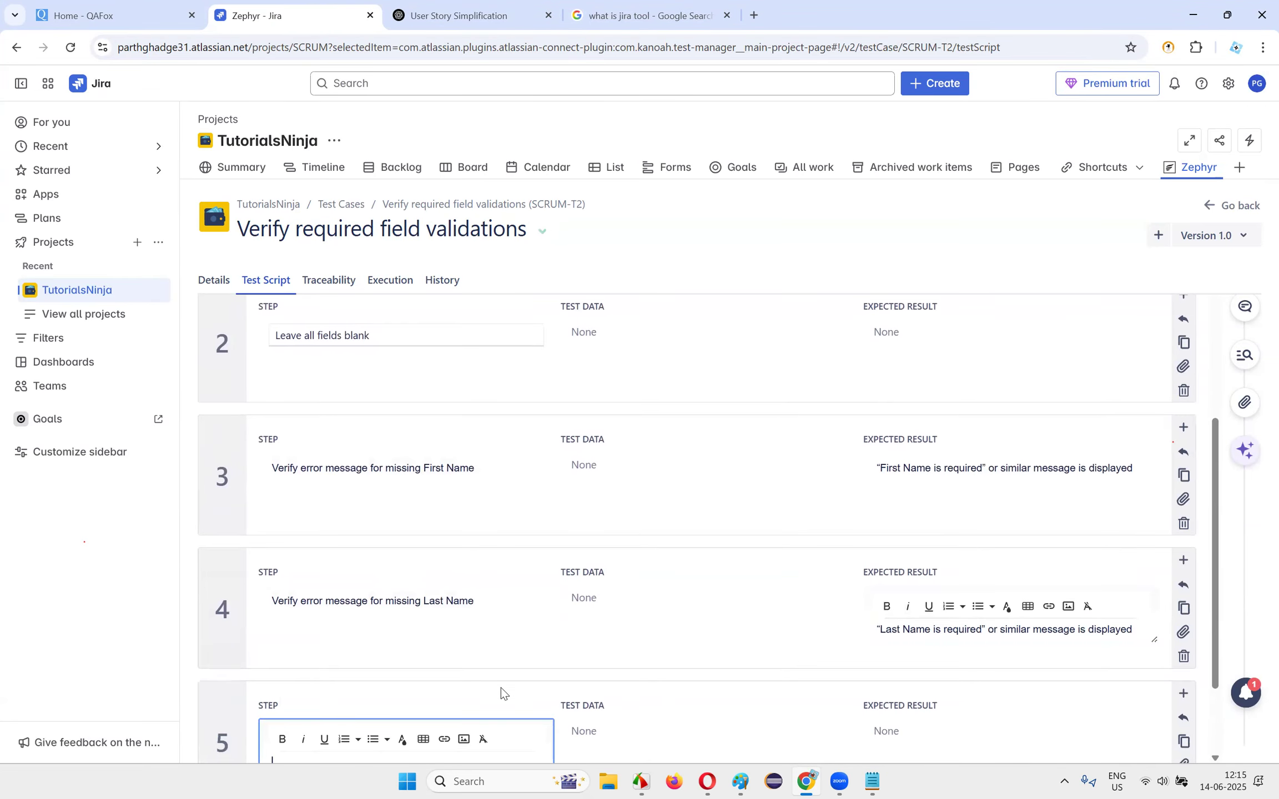
{"action": "left_click", "coordinate": [512, 68]}
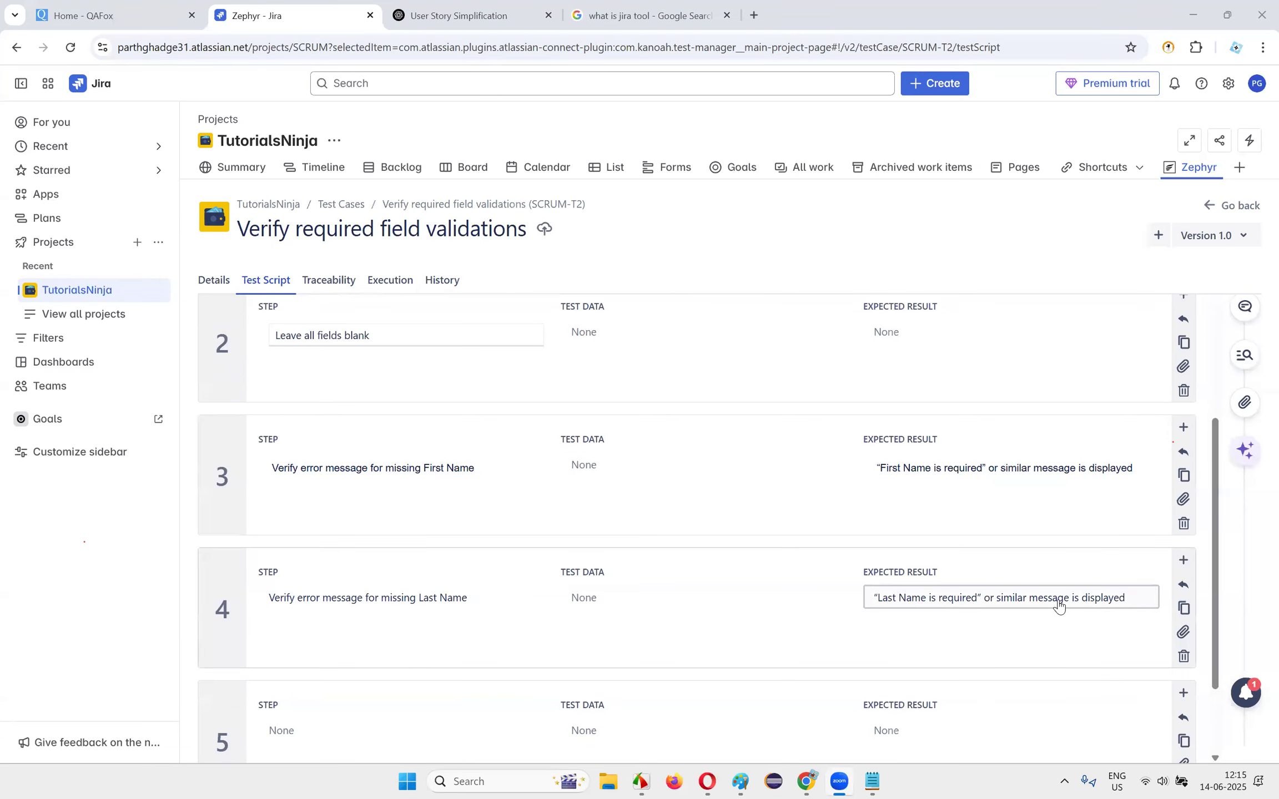
{"action": "left_click", "coordinate": [461, 16]}
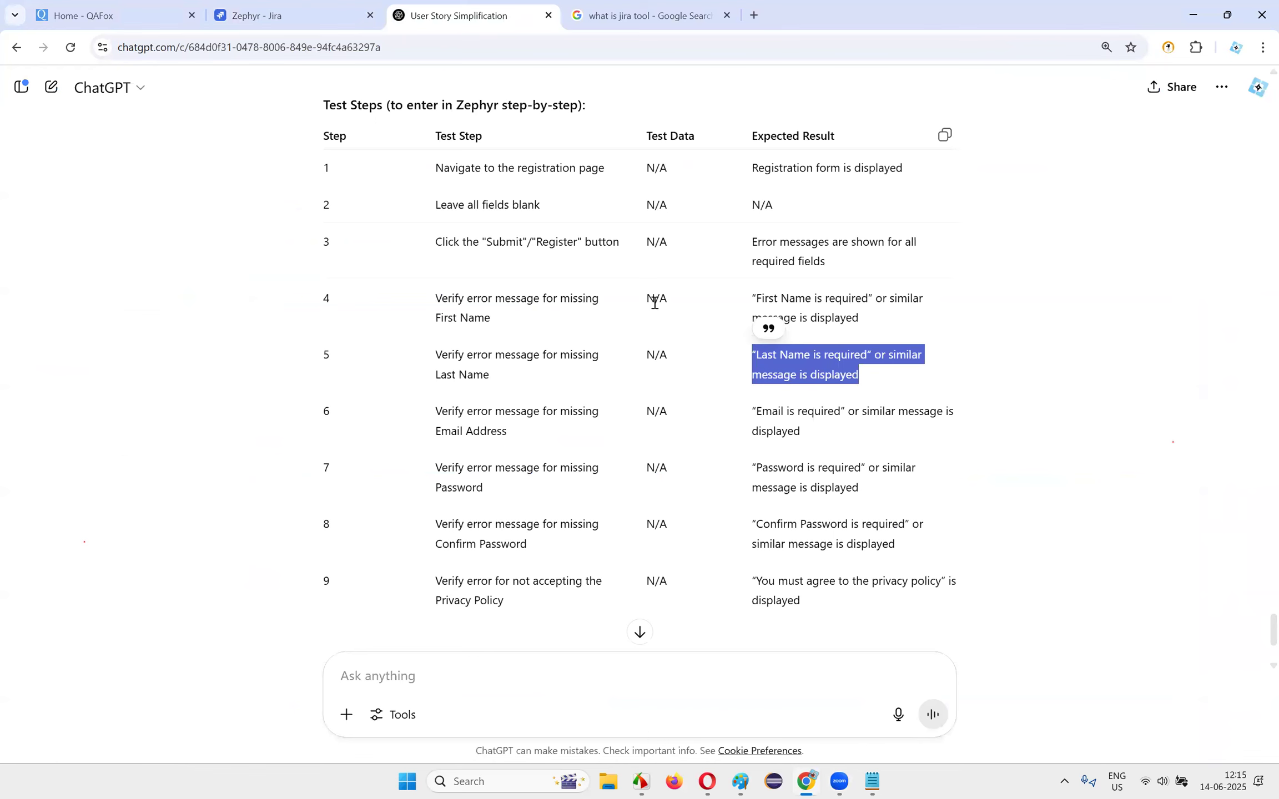
{"action": "triple_click", "coordinate": [436, 438]}
{"action": "key", "text": "ctrl+c"}
{"action": "key", "text": "ctrl+shift+Tab"}
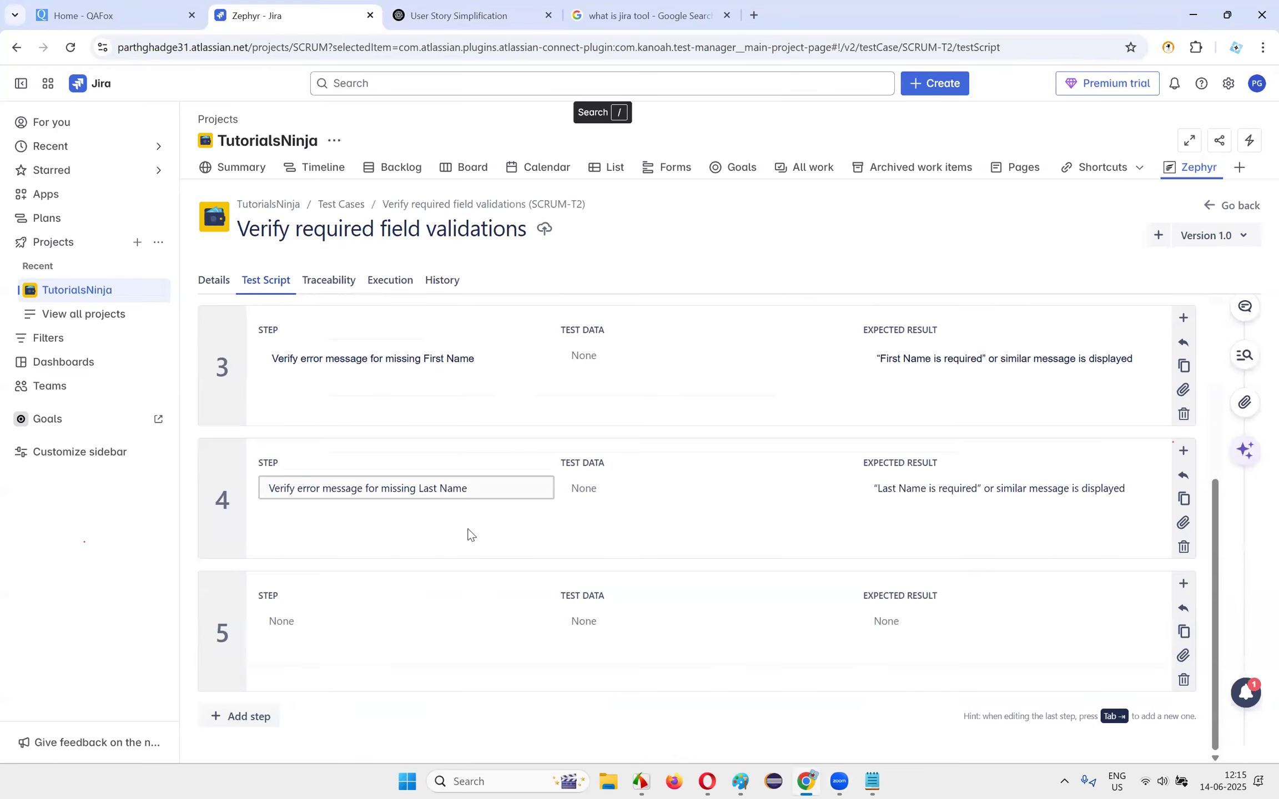
{"action": "left_click", "coordinate": [308, 620]}
{"action": "key", "text": "ctrl+v"}
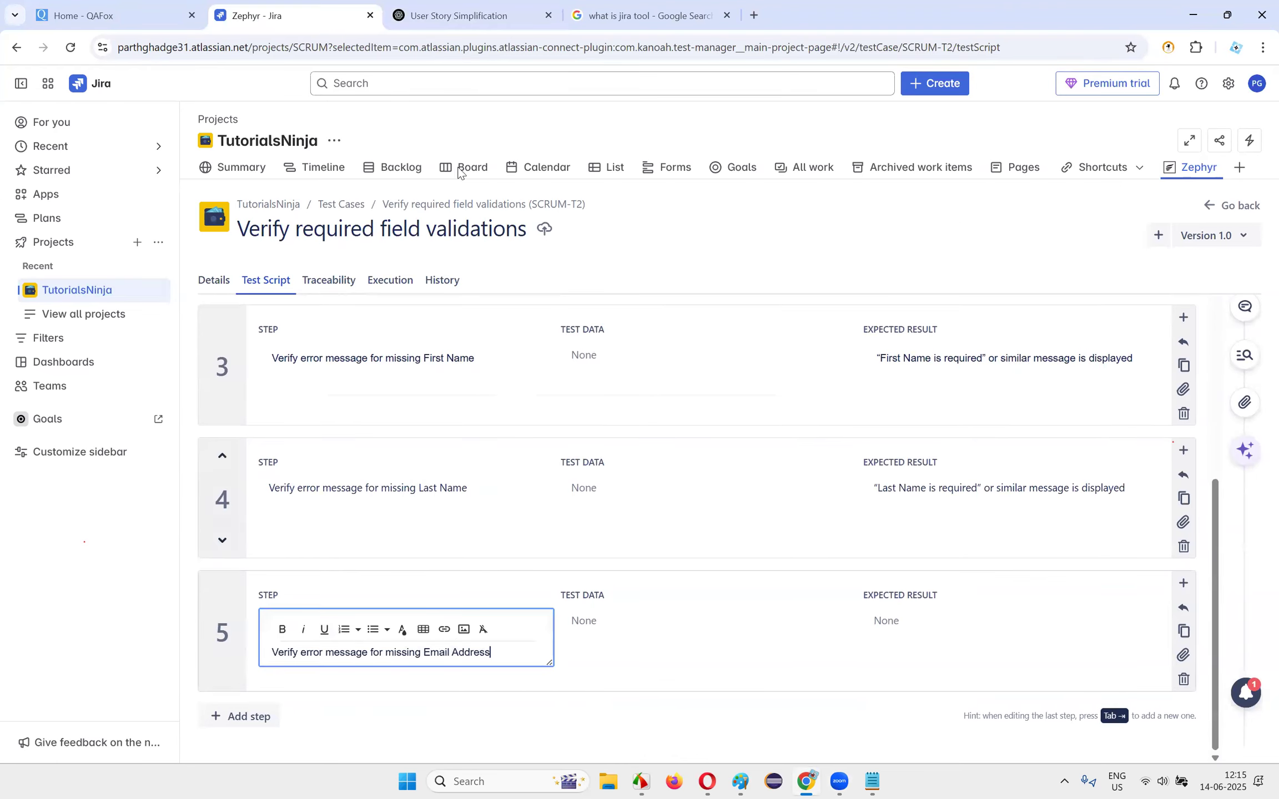
- Copy “Email is required” or similar message is displayed from the ChatGPT table into step 5's expected result in Zephyr
{"action": "left_click", "coordinate": [506, 4]}
{"action": "triple_click", "coordinate": [855, 438]}
{"action": "key", "text": "ctrl+c"}
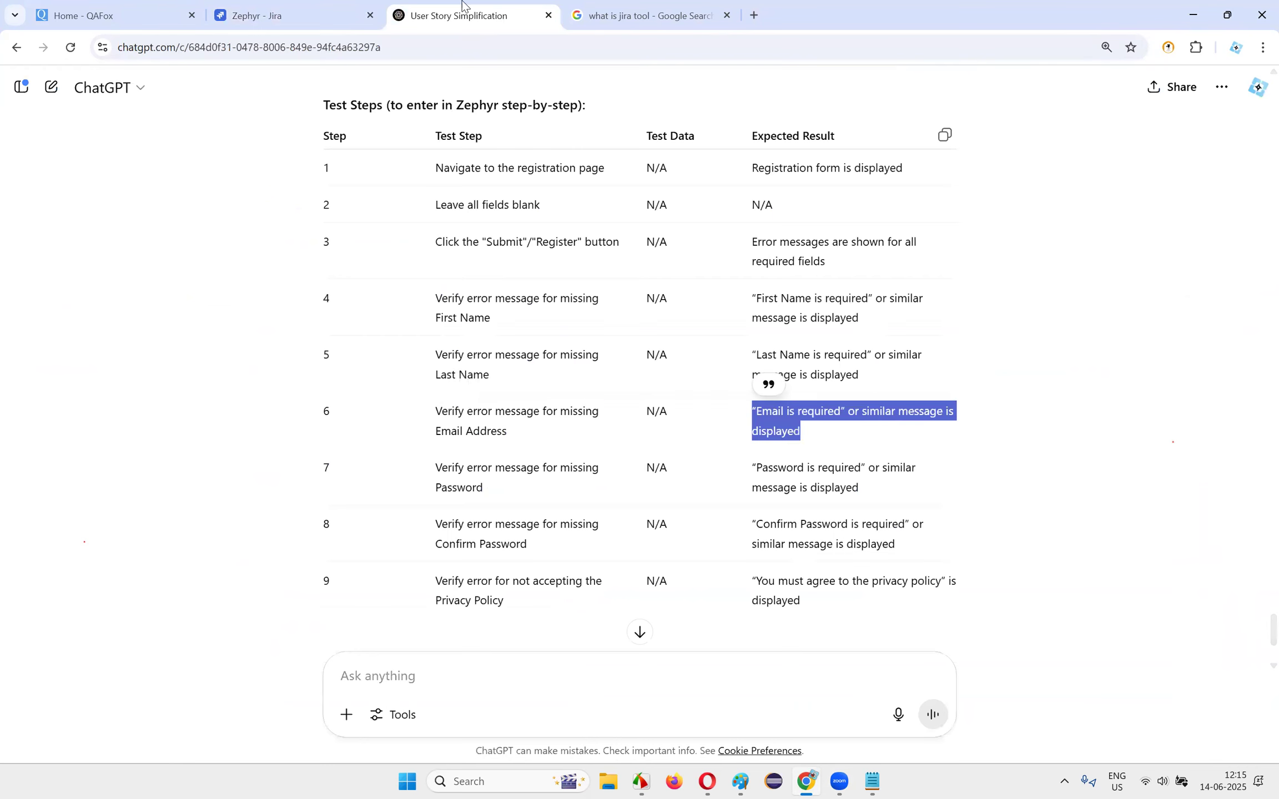
{"action": "key", "text": "ctrl+shift+Tab"}
{"action": "left_click", "coordinate": [985, 641]}
{"action": "key", "text": "ctrl+v"}
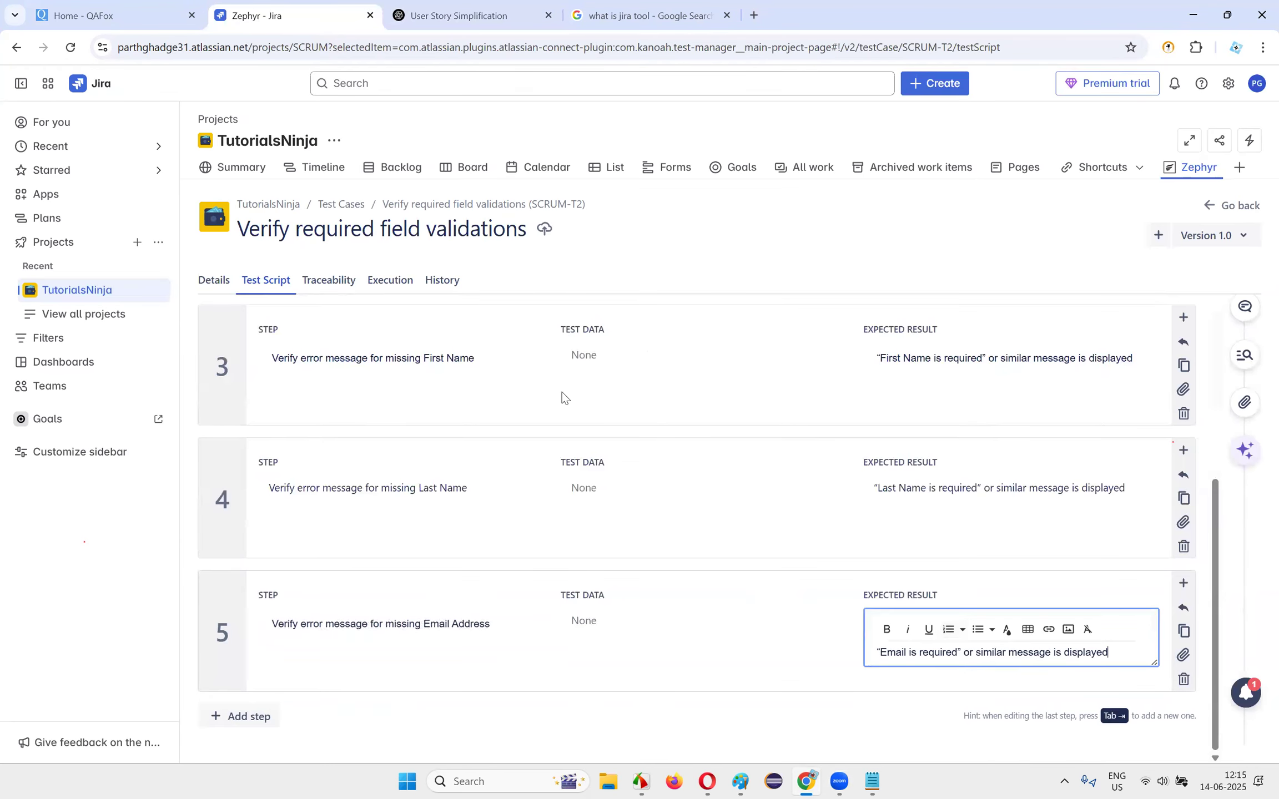
- Add a sixth test step and paste "Verify error message for missing Password" from the ChatGPT table as its text
{"action": "left_click", "coordinate": [261, 717]}
{"action": "key", "text": "ctrl+Tab"}
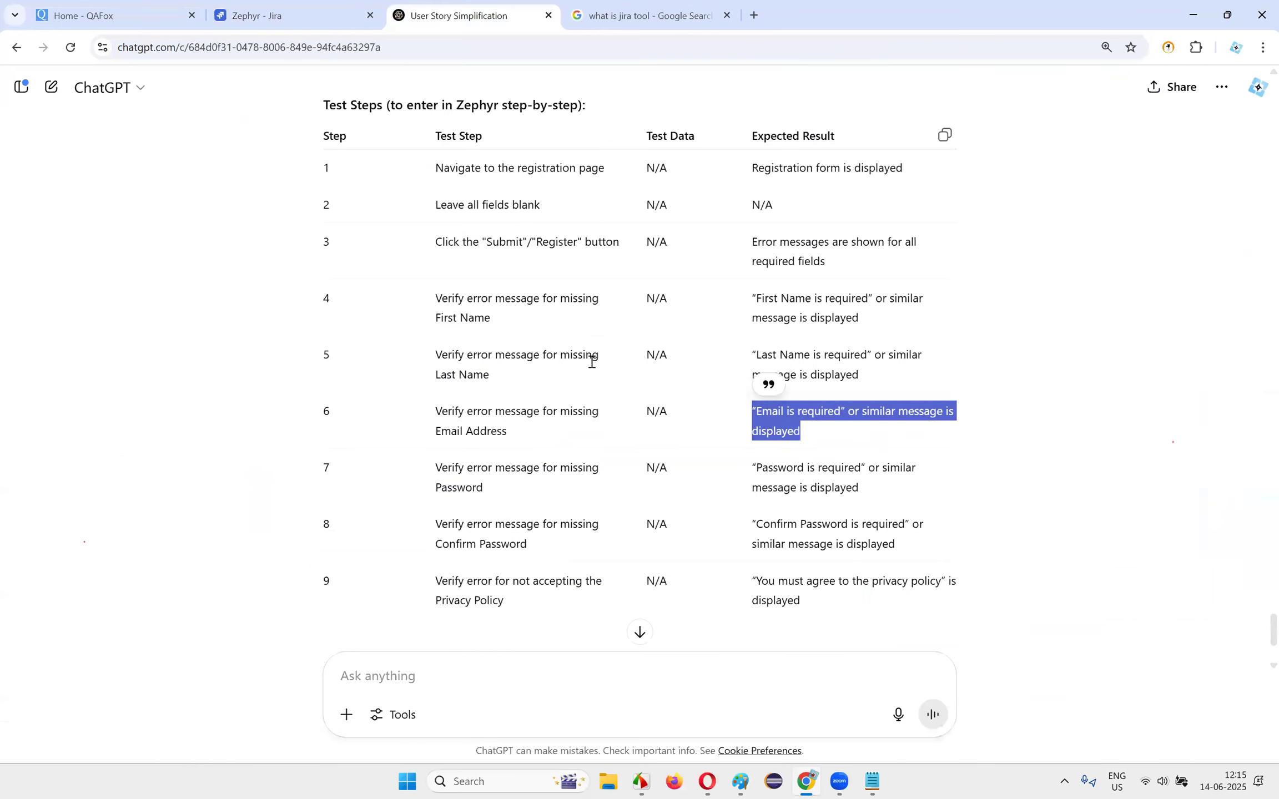
{"action": "triple_click", "coordinate": [437, 465]}
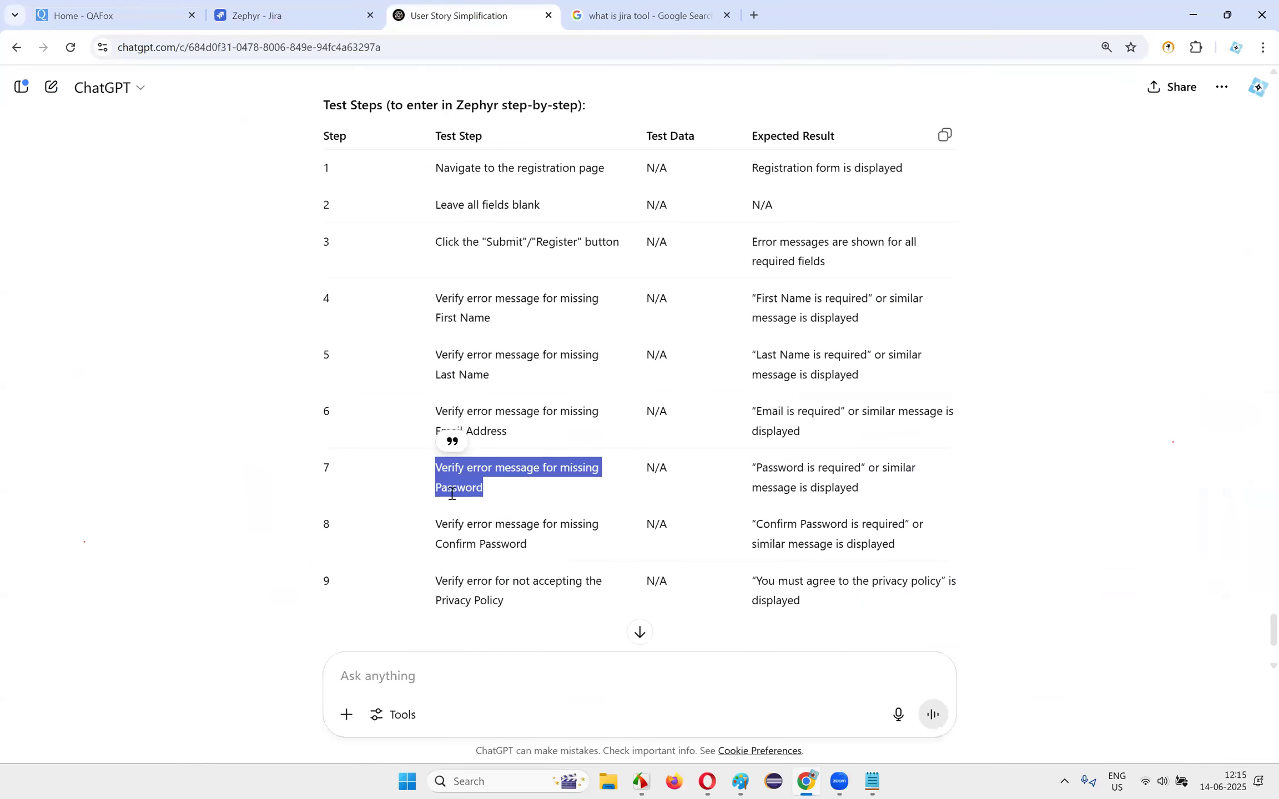
{"action": "key", "text": "ctrl+c"}
{"action": "left_click", "coordinate": [355, 11]}
{"action": "key", "text": "ctrl+v"}
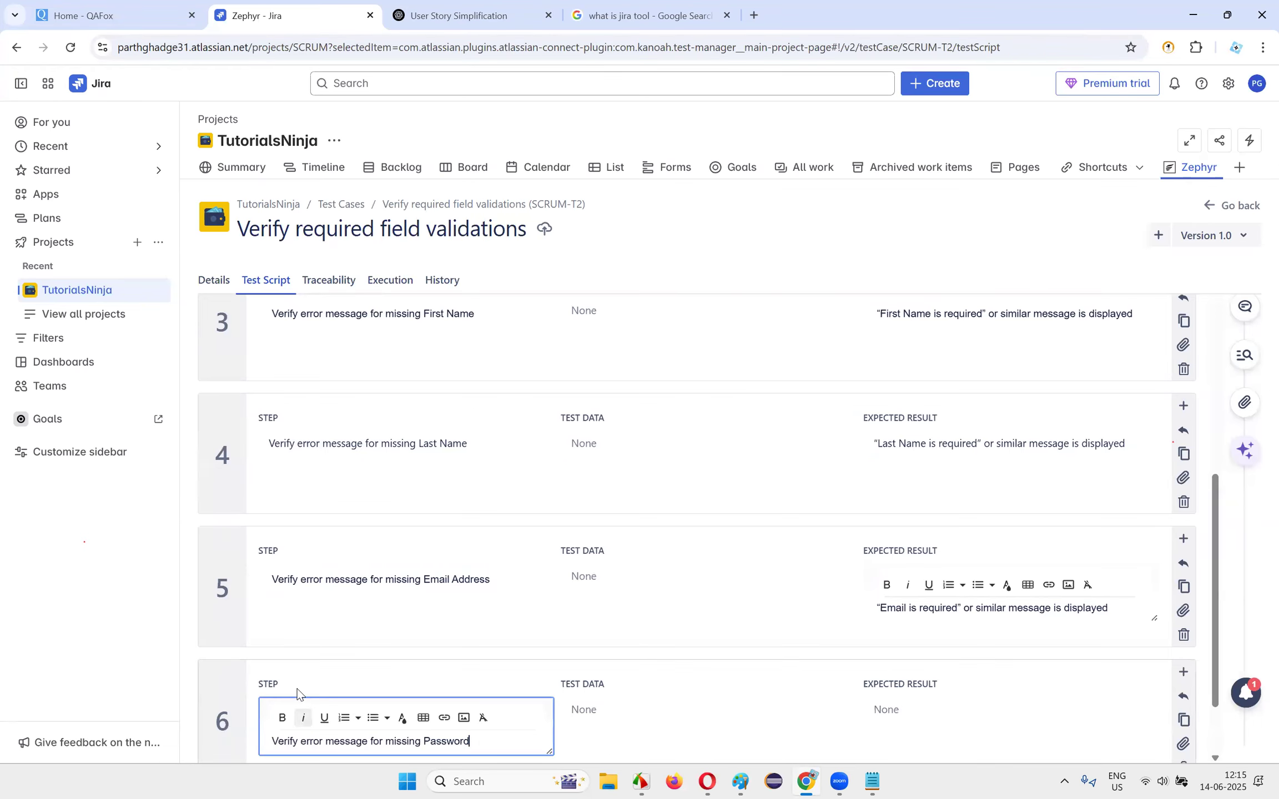
- Copy “Password is required” or similar message is displayed from the ChatGPT table into step 6's expected result in Zephyr
{"action": "left_click", "coordinate": [460, 16]}
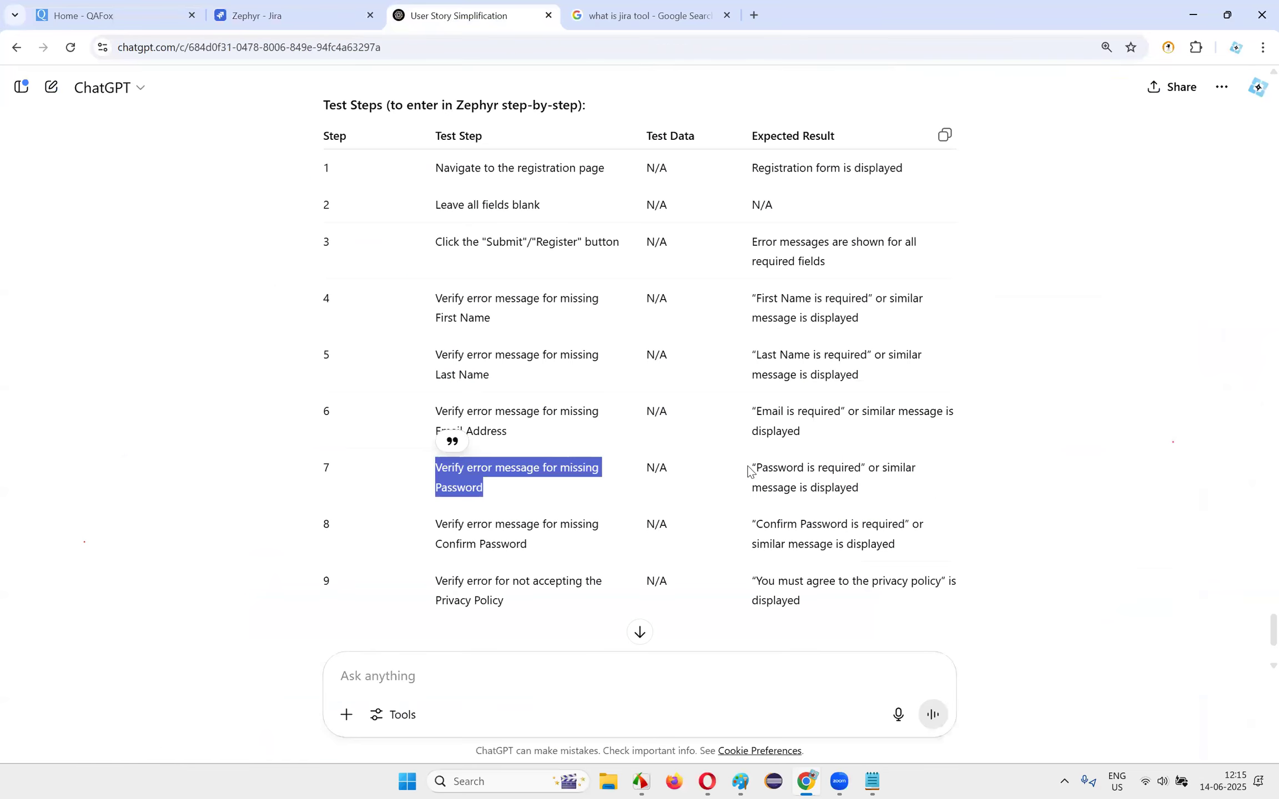
{"action": "left_click_drag", "start_coordinate": [748, 469], "coordinate": [905, 495]}
{"action": "left_click", "coordinate": [306, 11]}
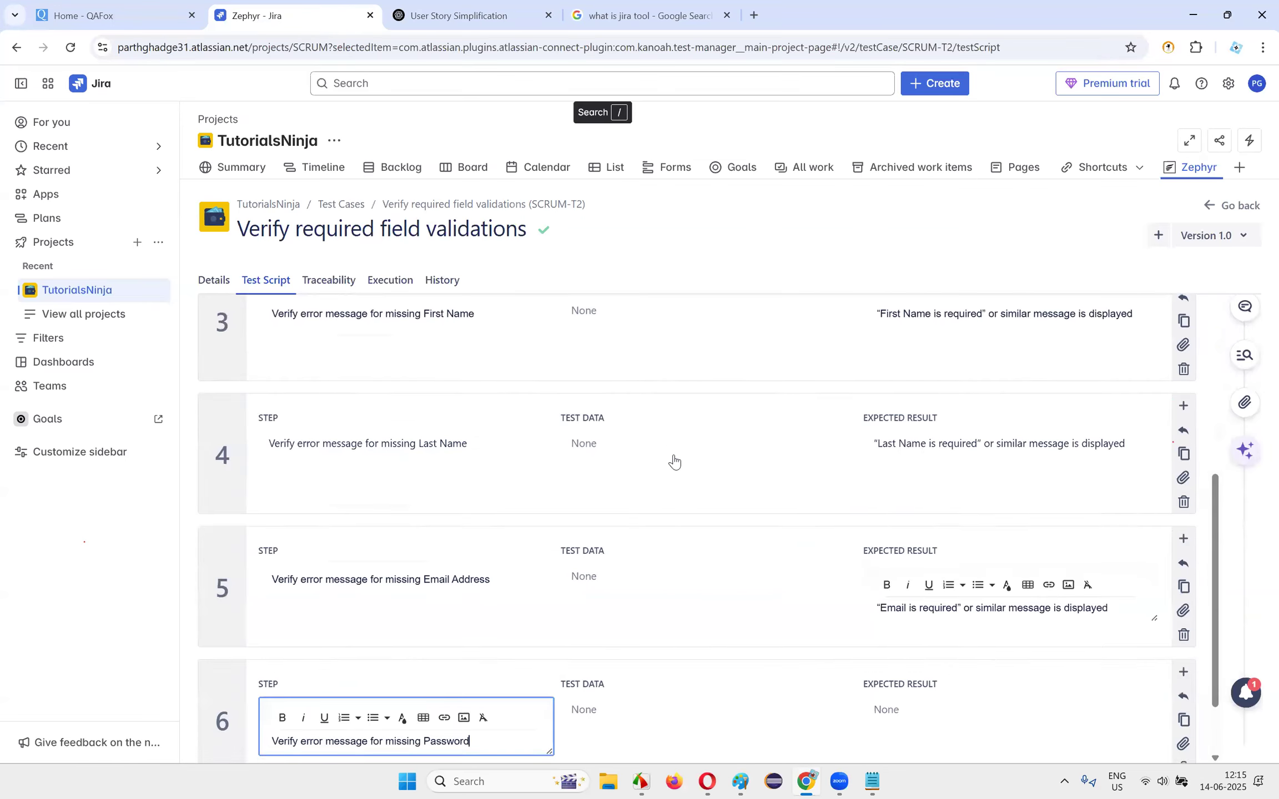
{"action": "scroll", "coordinate": [674, 460], "scroll_direction": "down", "scroll_amount": 2}
{"action": "left_click", "coordinate": [923, 629]}
{"action": "key", "text": "ctrl+v"}
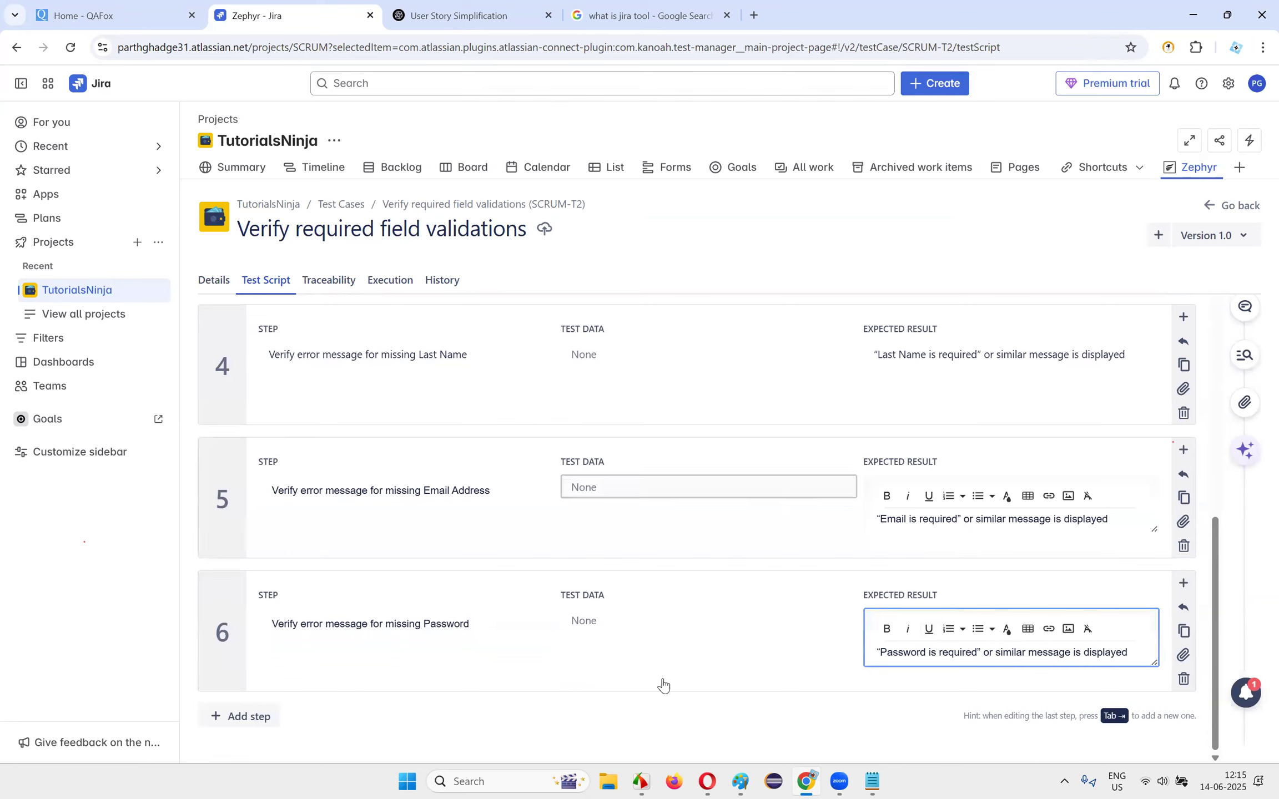
- Add three more test steps and paste "Verify error message for missing Confirm Password" from the ChatGPT table as step 7's text
{"action": "key", "text": "Tab"}
{"action": "left_click", "coordinate": [242, 717]}
{"action": "left_click", "coordinate": [256, 732]}
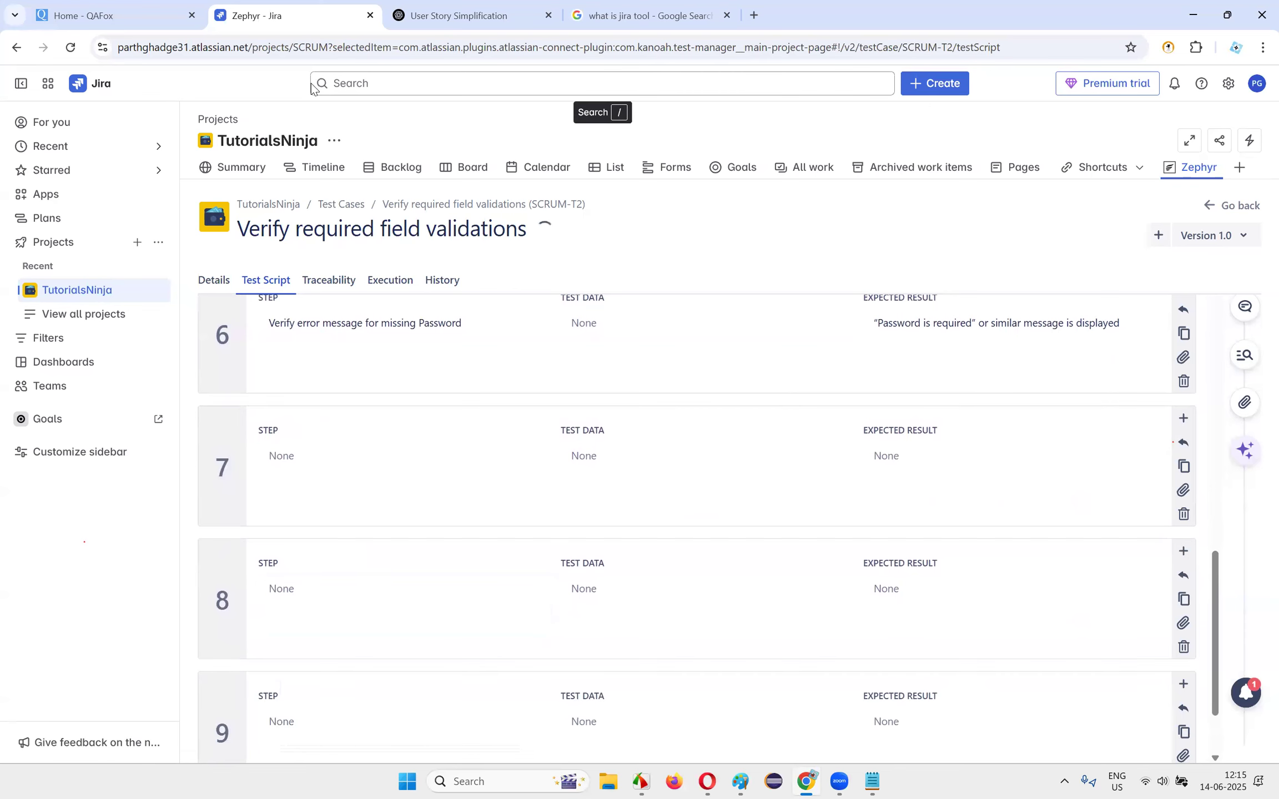
{"action": "key", "text": "ctrl+Tab"}
{"action": "left_click_drag", "start_coordinate": [436, 523], "coordinate": [536, 544]}
{"action": "key", "text": "ctrl+c"}
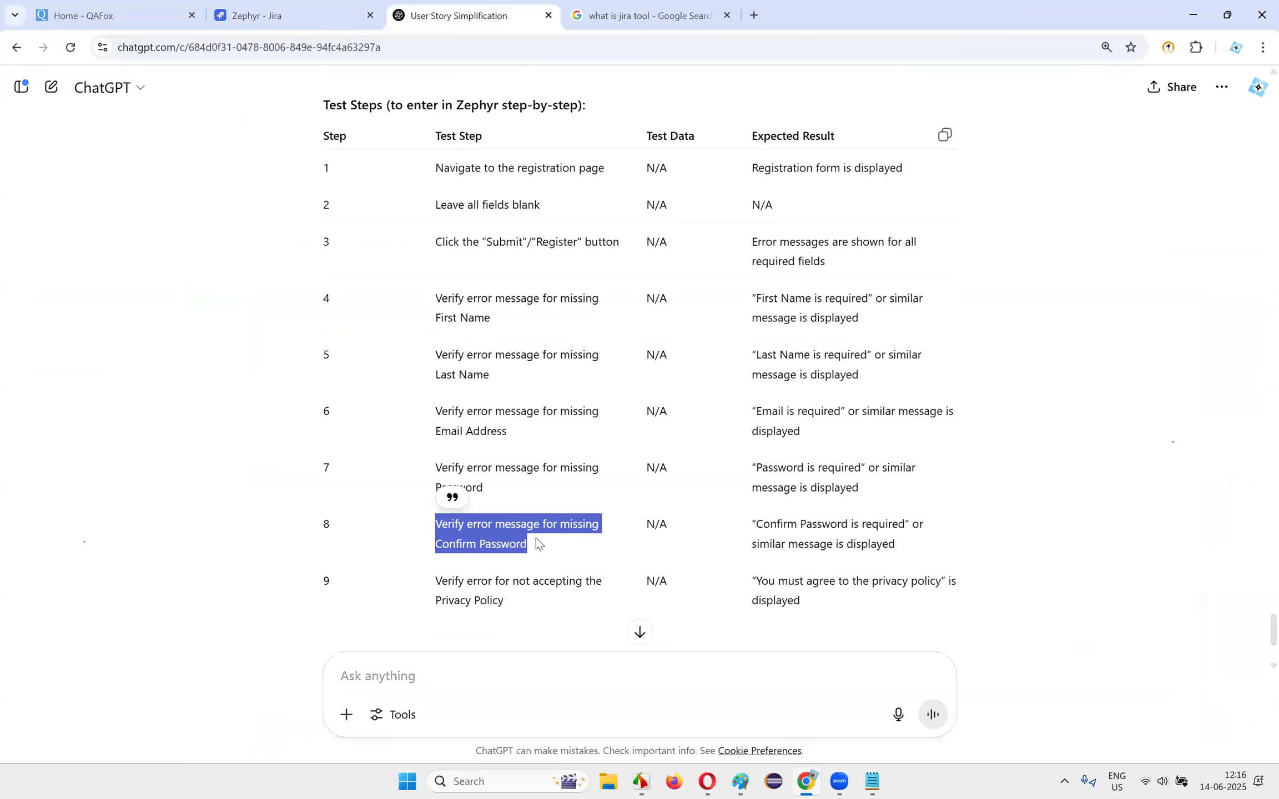
{"action": "key", "text": "ctrl+shift+Tab"}
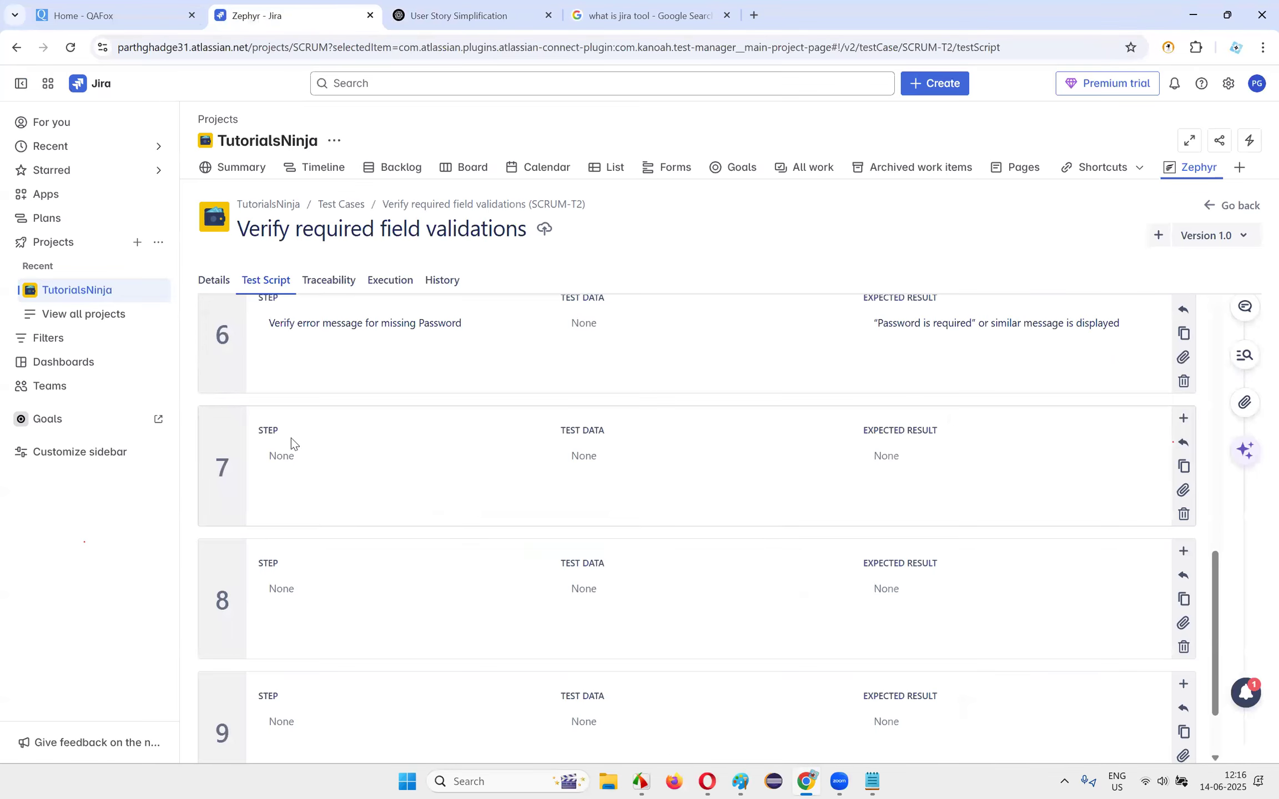
{"action": "left_click", "coordinate": [291, 447]}
{"action": "key", "text": "ctrl+v"}
- Copy “Confirm Password is required” or similar message is displayed from the ChatGPT table into step 7's expected result in Zephyr
{"action": "left_click", "coordinate": [888, 439]}
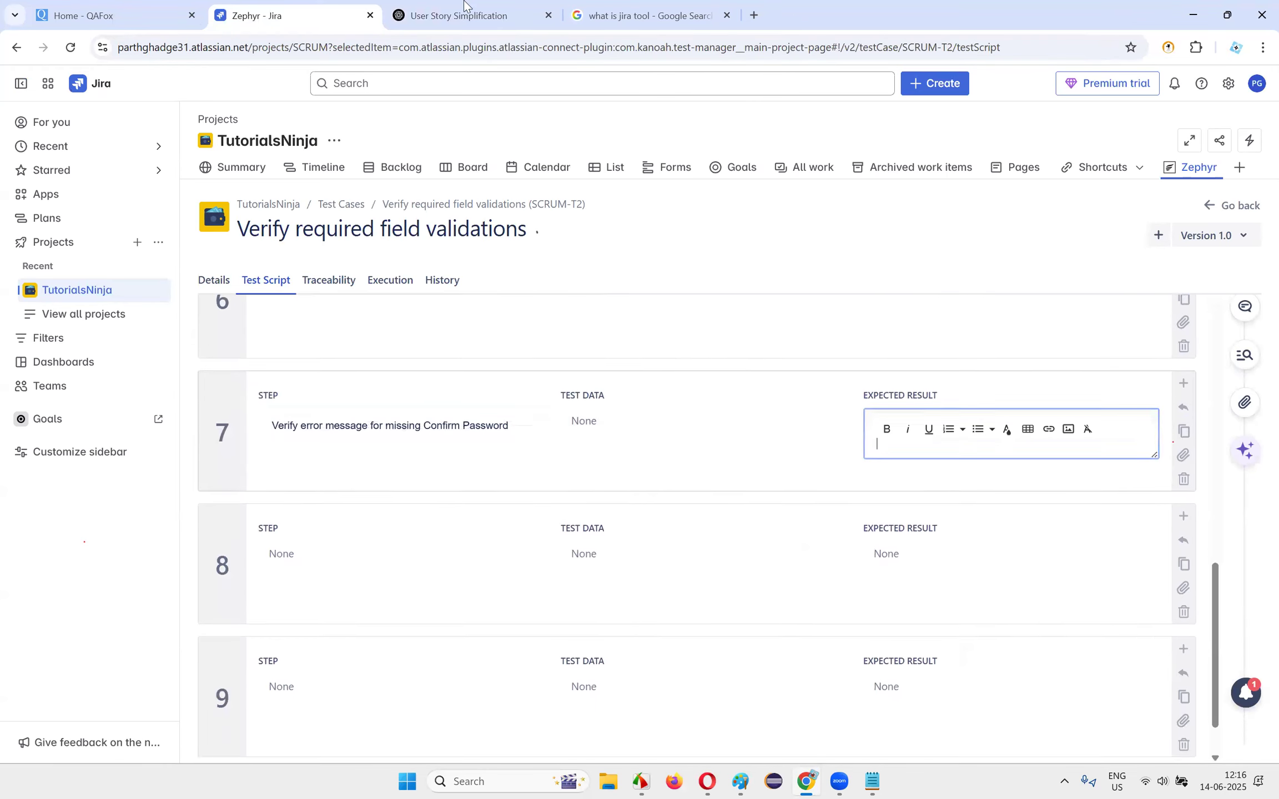
{"action": "key", "text": "ctrl+Tab"}
{"action": "left_click_drag", "start_coordinate": [763, 515], "coordinate": [936, 536]}
{"action": "key", "text": "ctrl+c"}
{"action": "key", "text": "ctrl+shift+Tab"}
{"action": "key", "text": "ctrl+v"}
- Copy "Verify error for not accepting the Privacy Policy" from the ChatGPT table into step 8's text in Zephyr
{"action": "key", "text": "ctrl+Tab"}
{"action": "left_click_drag", "start_coordinate": [436, 580], "coordinate": [522, 605]}
{"action": "key", "text": "ctrl+c"}
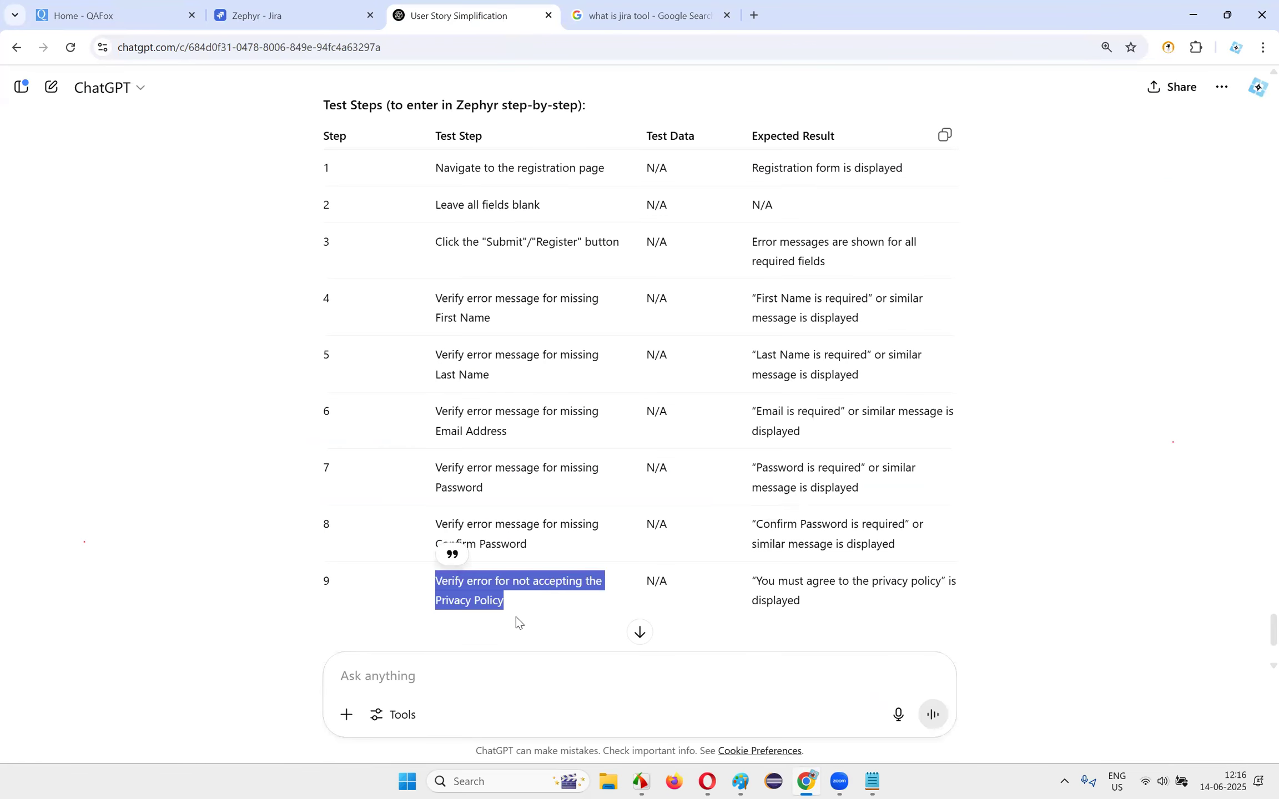
{"action": "key", "text": "ctrl+shift+Tab"}
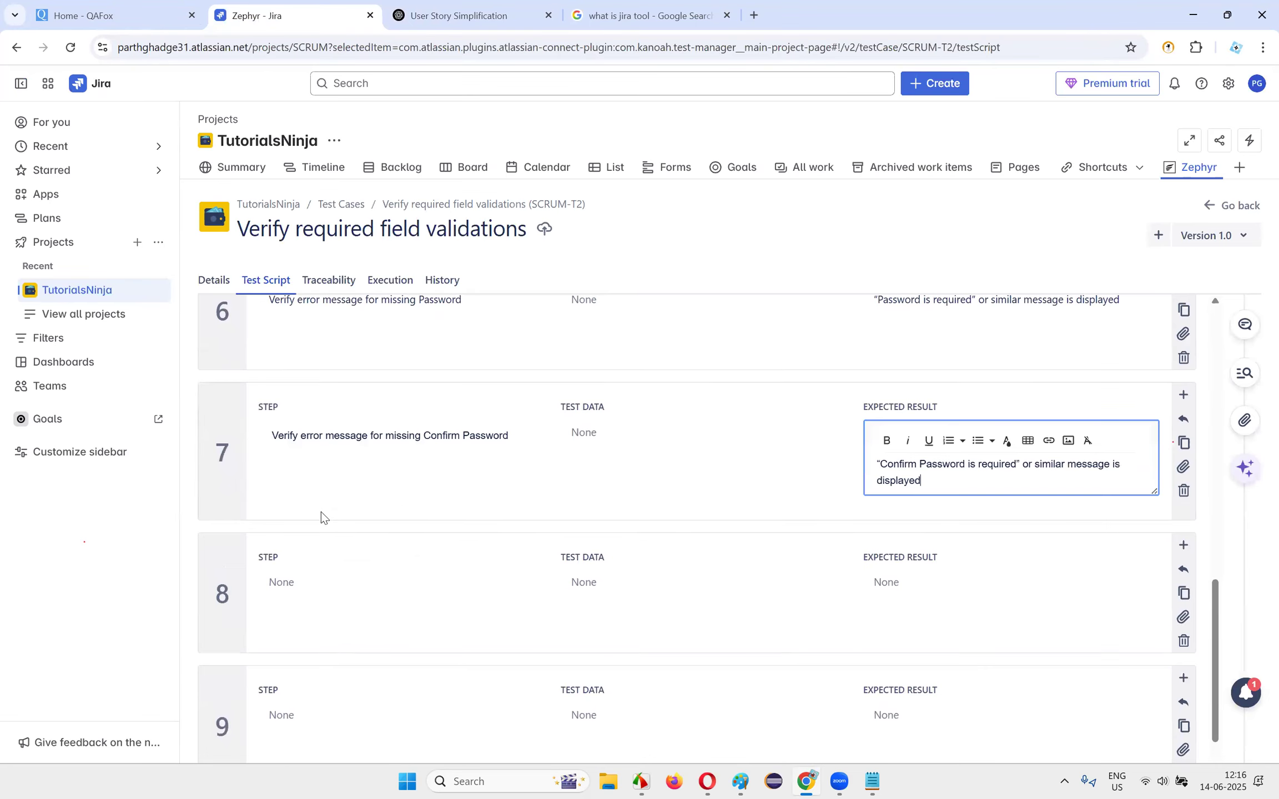
{"action": "left_click", "coordinate": [339, 588]}
{"action": "key", "text": "ctrl+v"}
- Copy “You must agree to the privacy policy” is displayed from the ChatGPT table into step 8's expected result in Zephyr
{"action": "key", "text": "ctrl+Tab"}
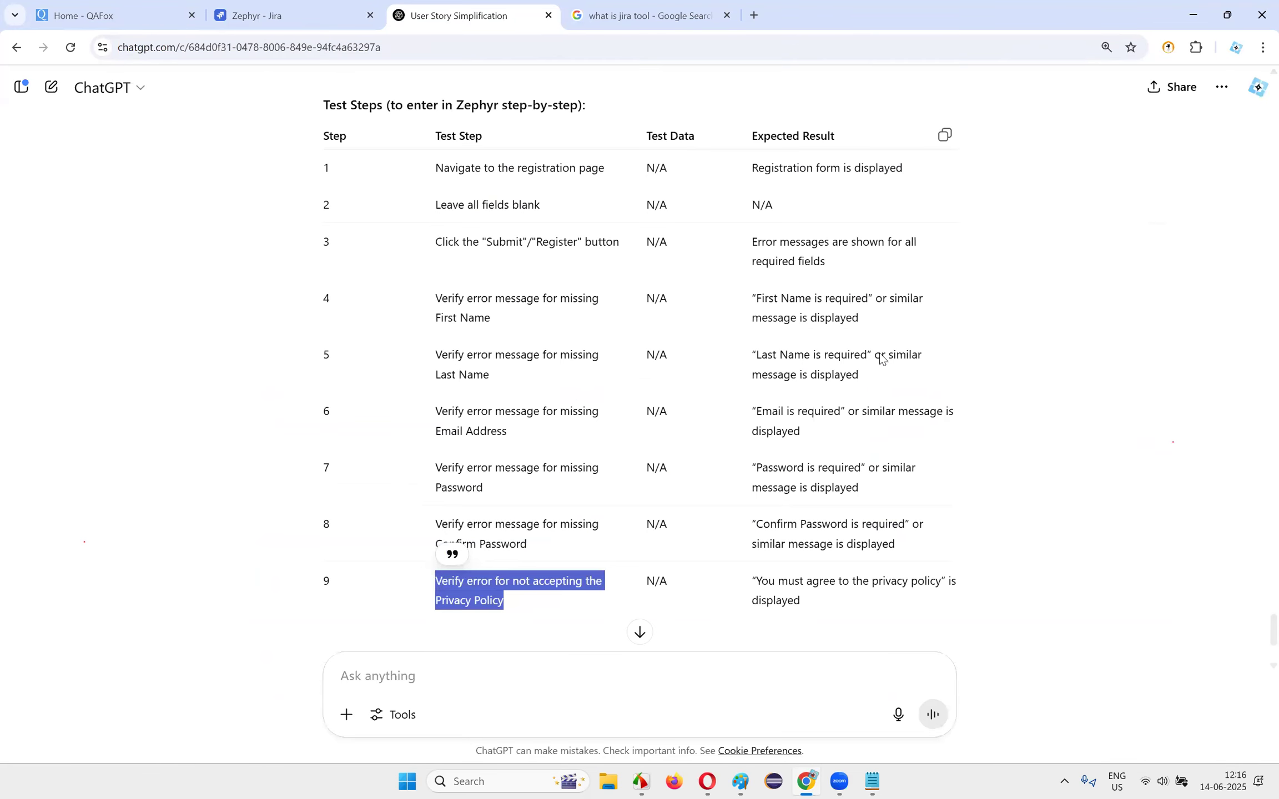
{"action": "left_click_drag", "start_coordinate": [752, 581], "coordinate": [837, 601]}
{"action": "key", "text": "ctrl+c"}
{"action": "key", "text": "ctrl+shift+Tab"}
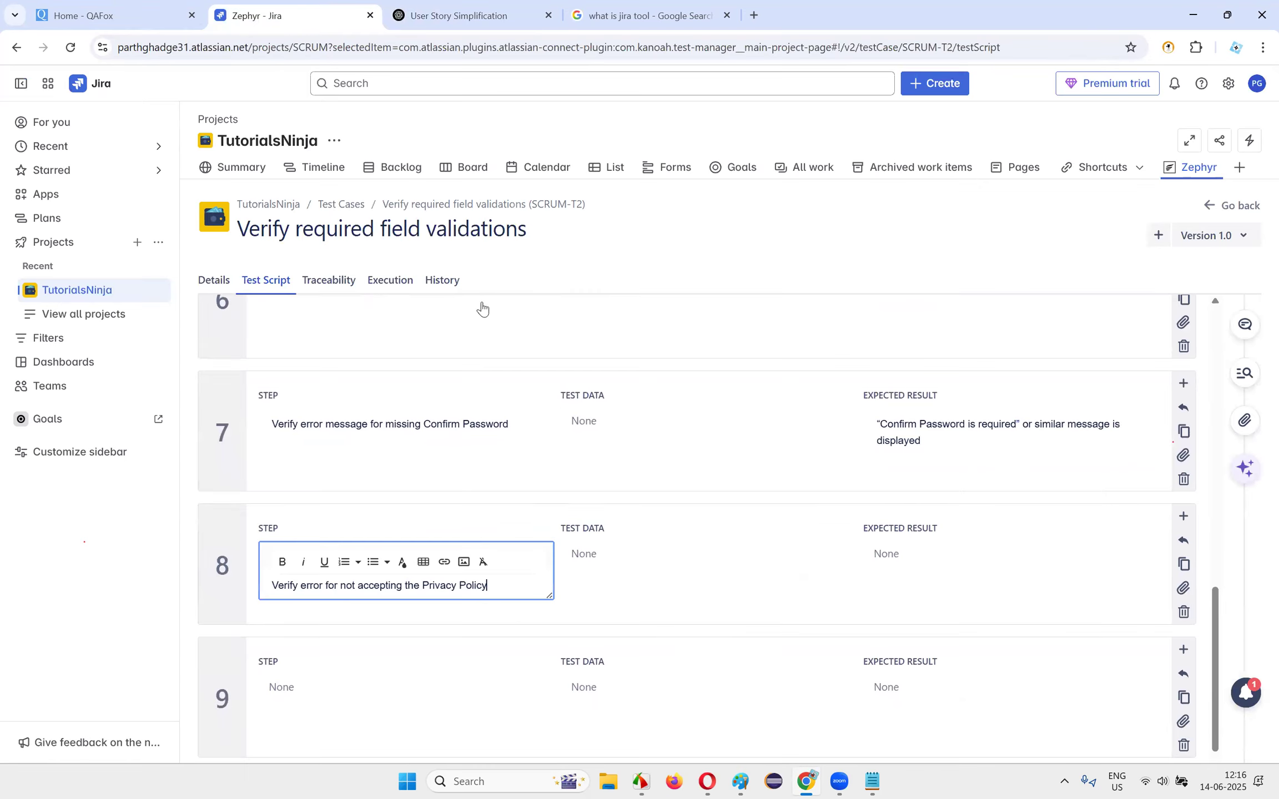
{"action": "left_click", "coordinate": [944, 569]}
{"action": "key", "text": "ctrl+v"}
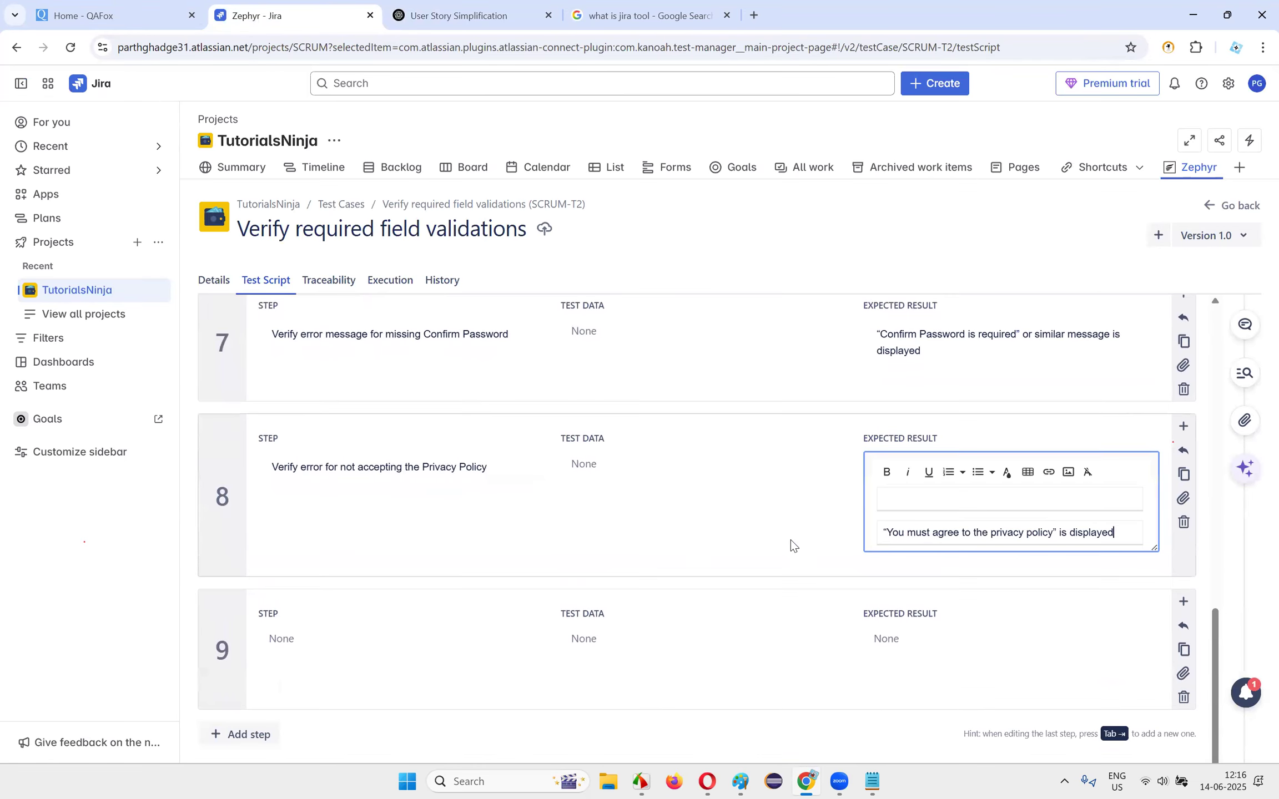
- Remove the blank line above the text in step 8's expected result and delete the empty ninth test step
{"action": "left_click", "coordinate": [962, 505]}
{"action": "left_click", "coordinate": [993, 541]}
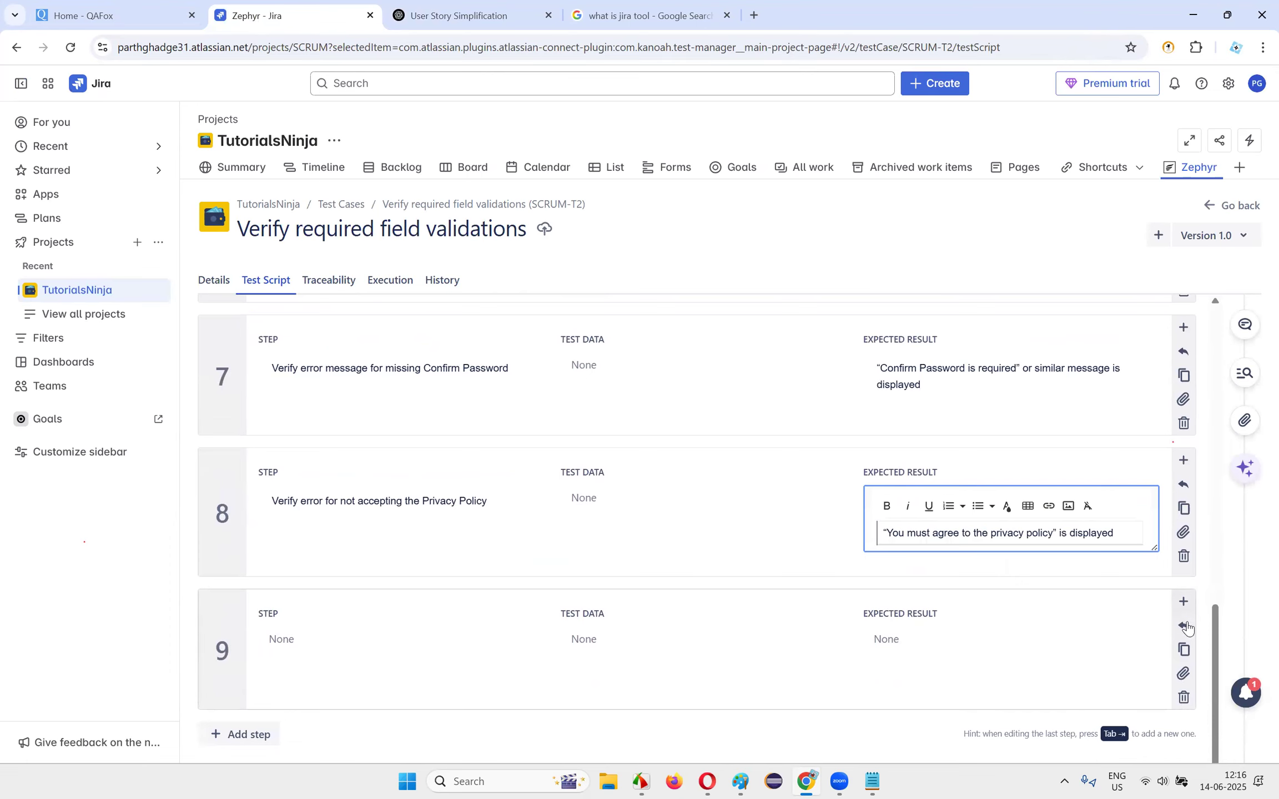
{"action": "scroll", "coordinate": [532, 534], "scroll_direction": "up", "scroll_amount": 10}
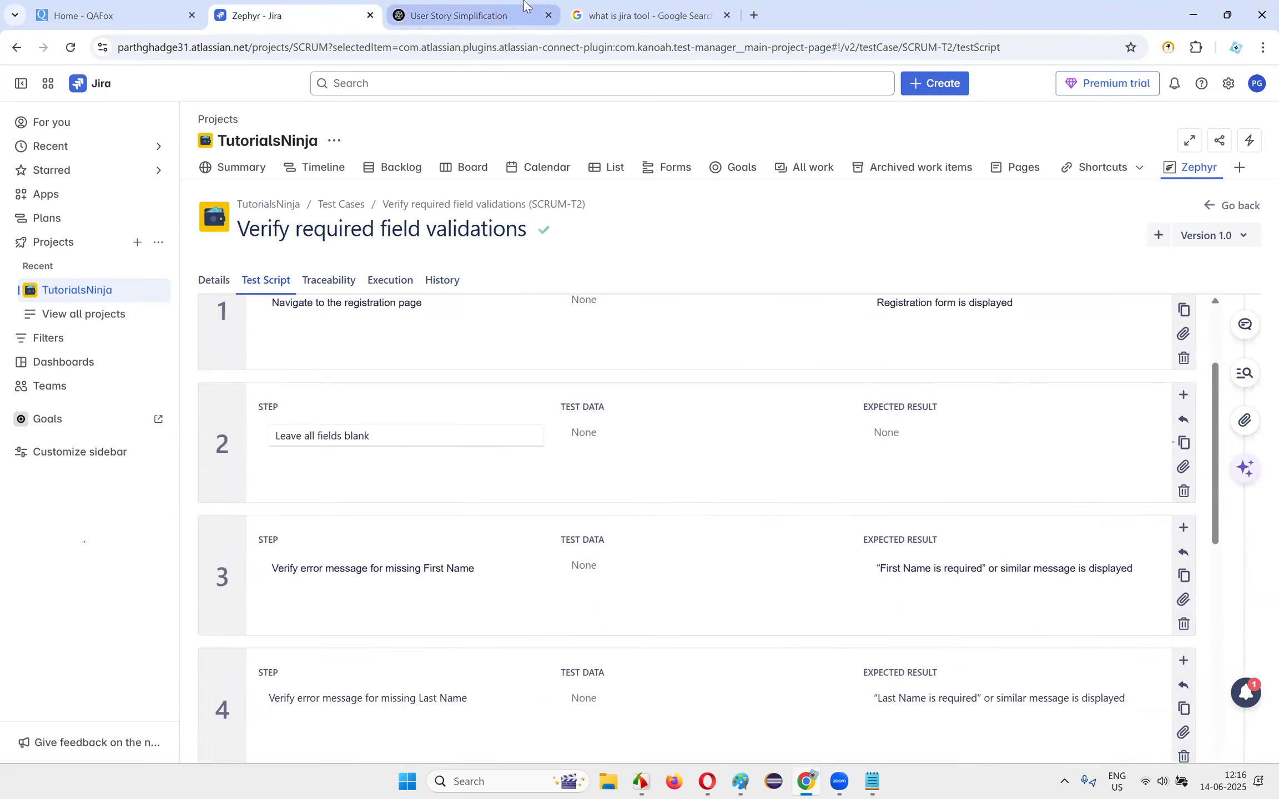
- Reply "yes" to ChatGPT's offer to provide Test Case 3 on email field validation for invalid format
{"action": "left_click", "coordinate": [519, 3]}
{"action": "scroll", "coordinate": [562, 566], "scroll_direction": "down", "scroll_amount": 4}
{"action": "left_click_drag", "start_coordinate": [402, 506], "coordinate": [669, 511]}
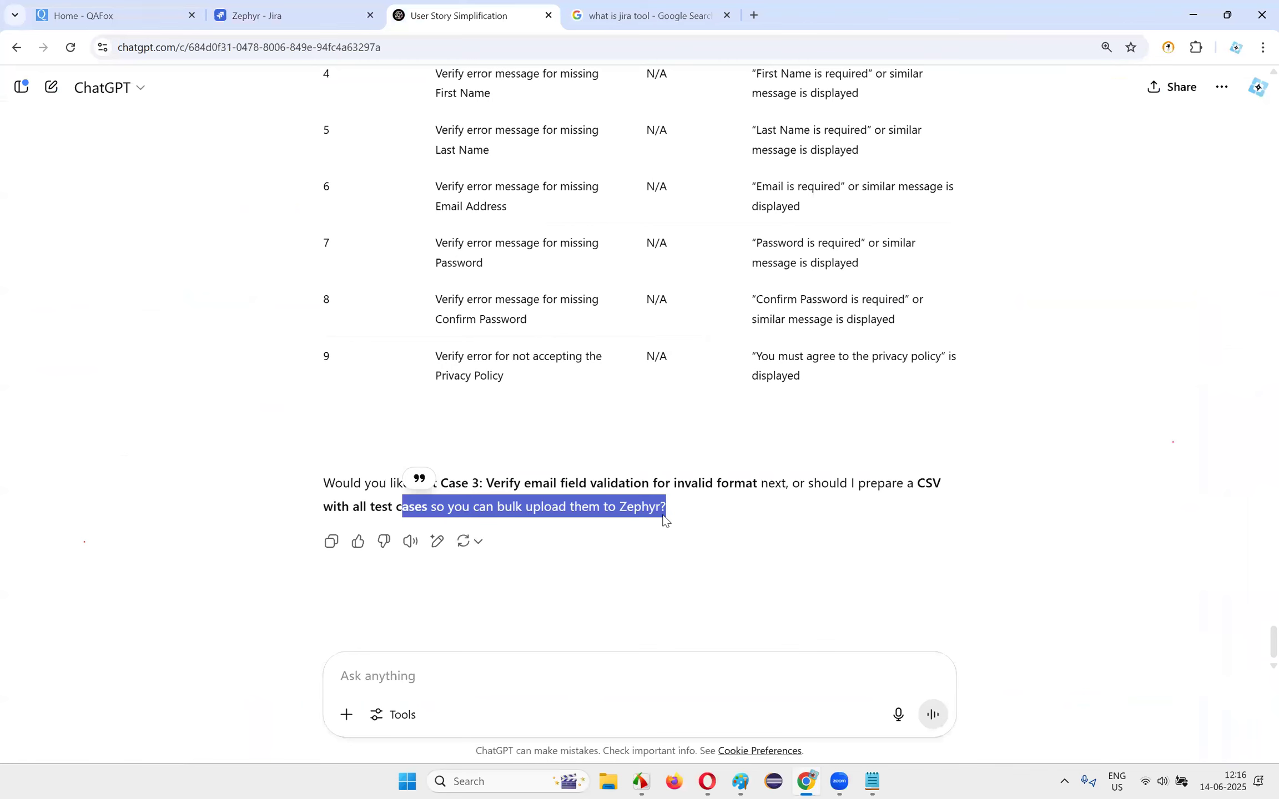
{"action": "left_click", "coordinate": [457, 662]}
{"action": "type", "text": "yes"}
{"action": "key", "text": "Return"}
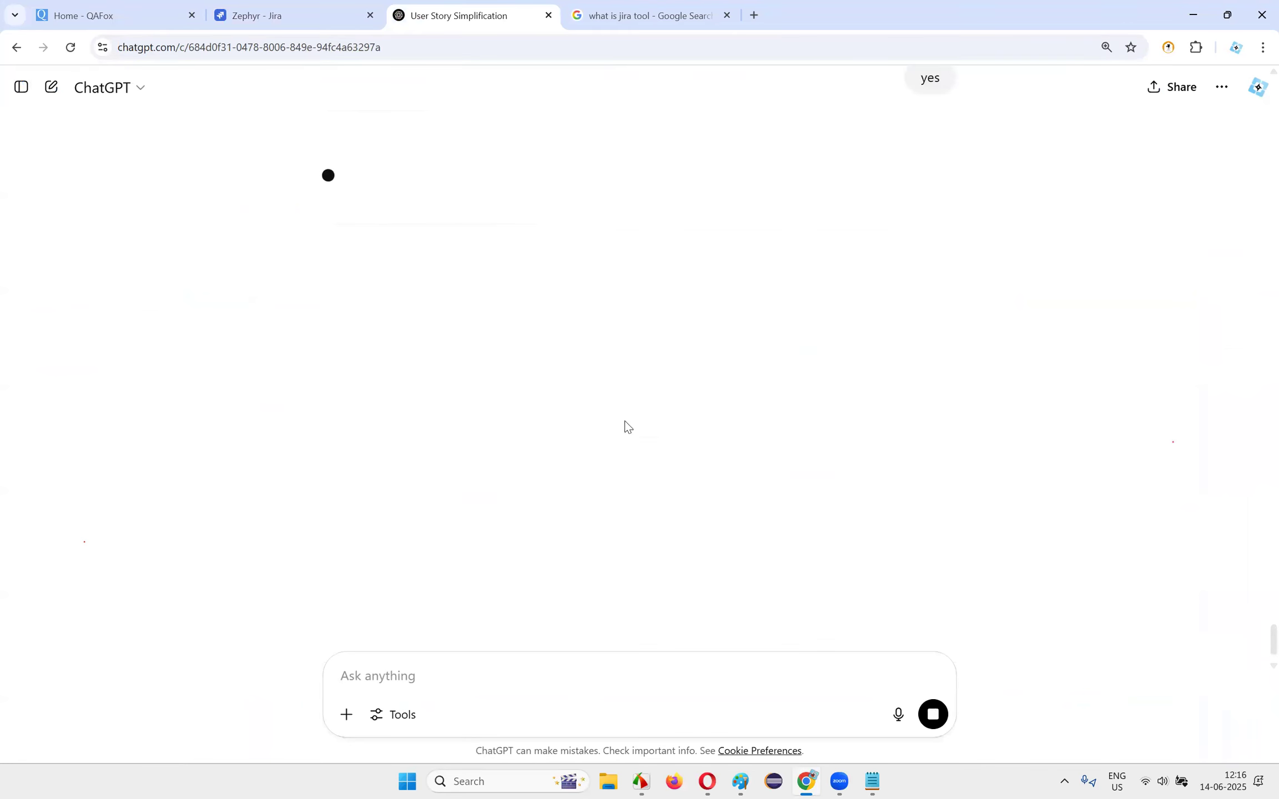
- Start a new test case in Zephyr and paste "Verify email field validation for invalid format" from ChatGPT as its name
{"action": "left_click", "coordinate": [301, 10]}
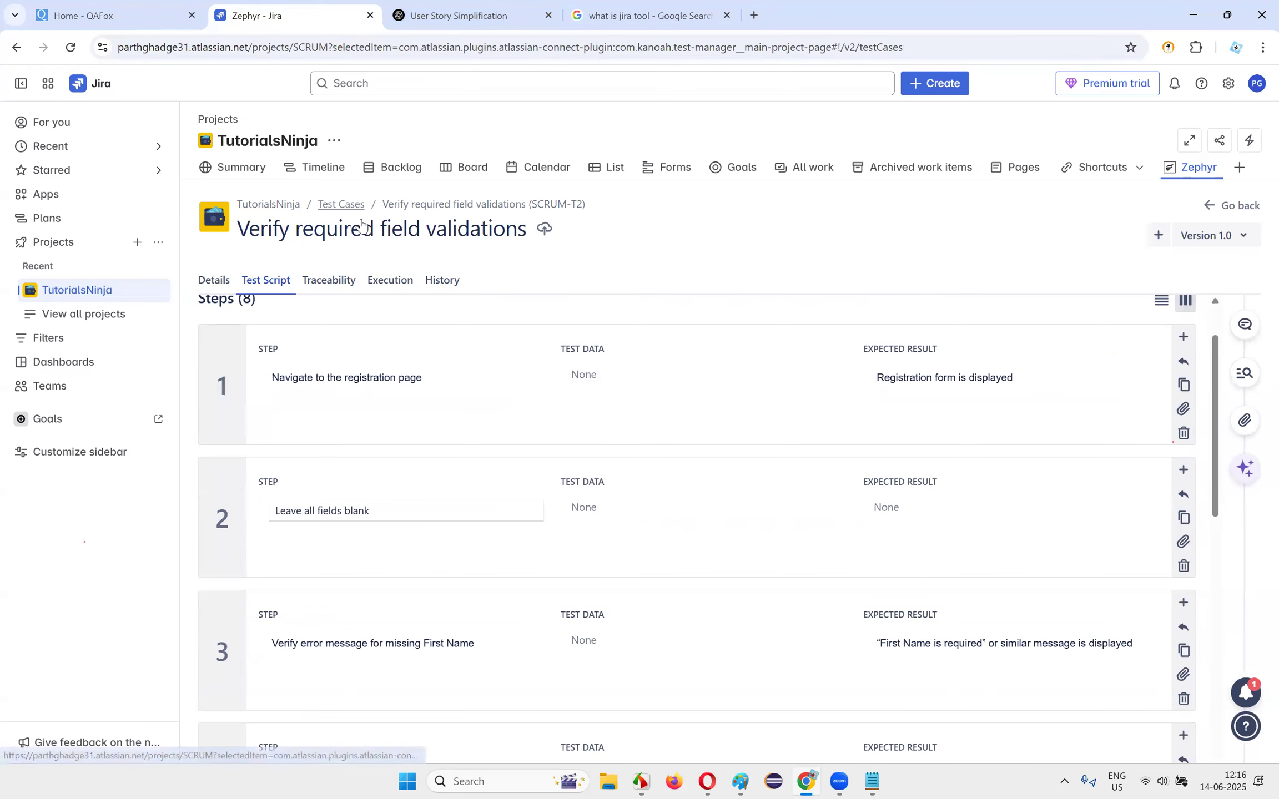
{"action": "left_click", "coordinate": [351, 206]}
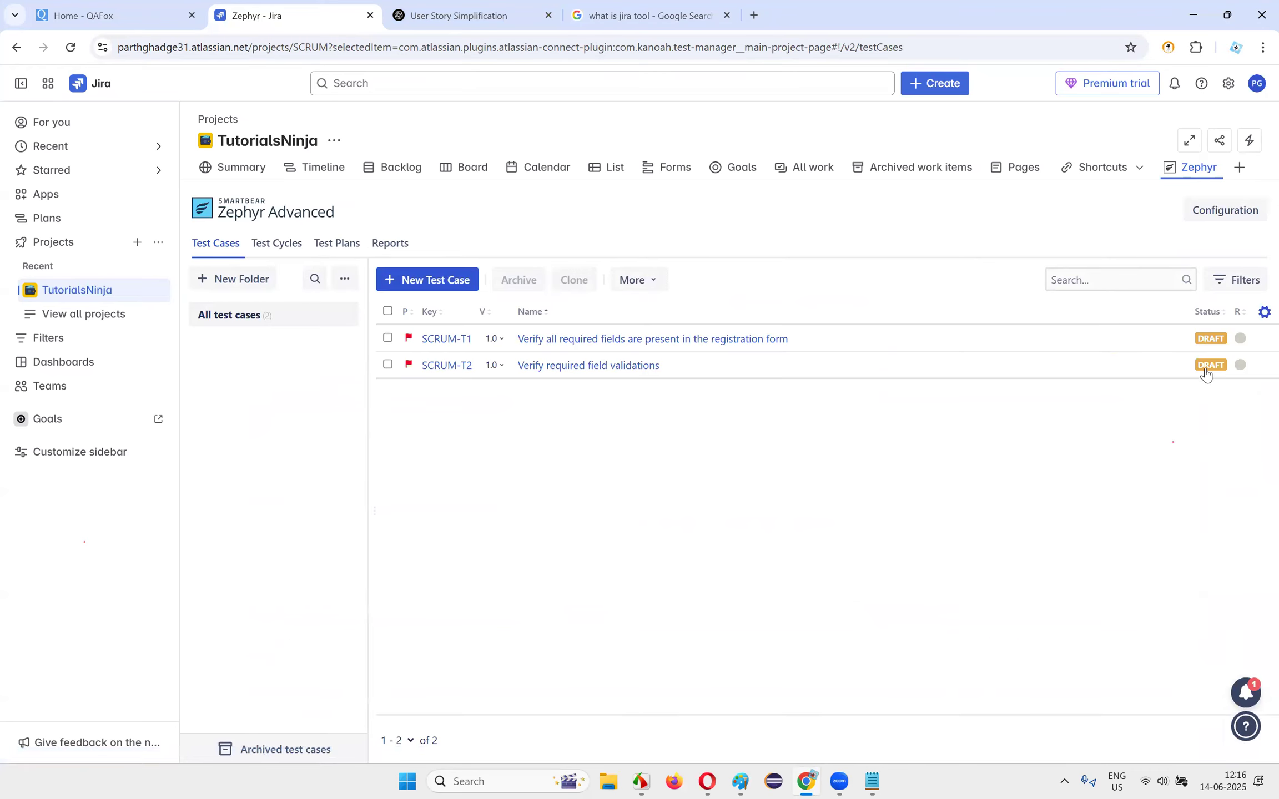
{"action": "left_click", "coordinate": [434, 281]}
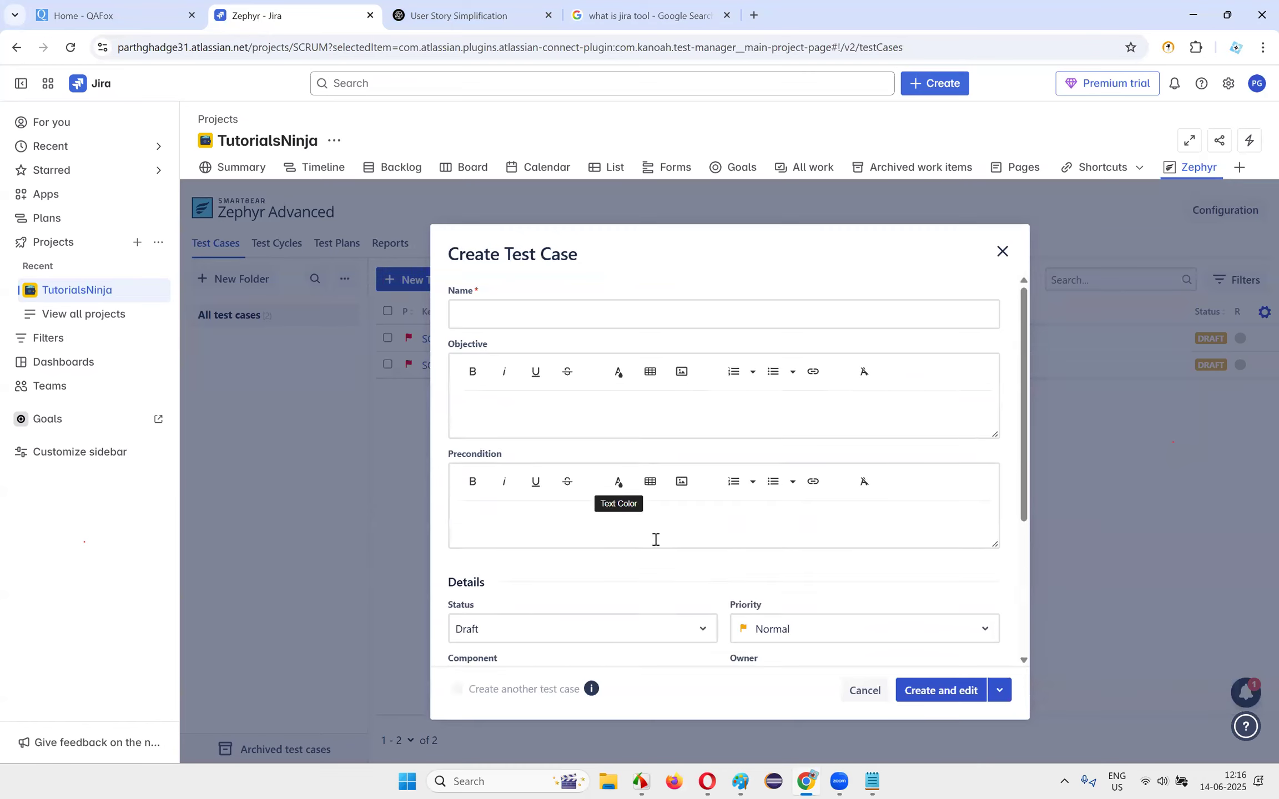
{"action": "left_click", "coordinate": [504, 4]}
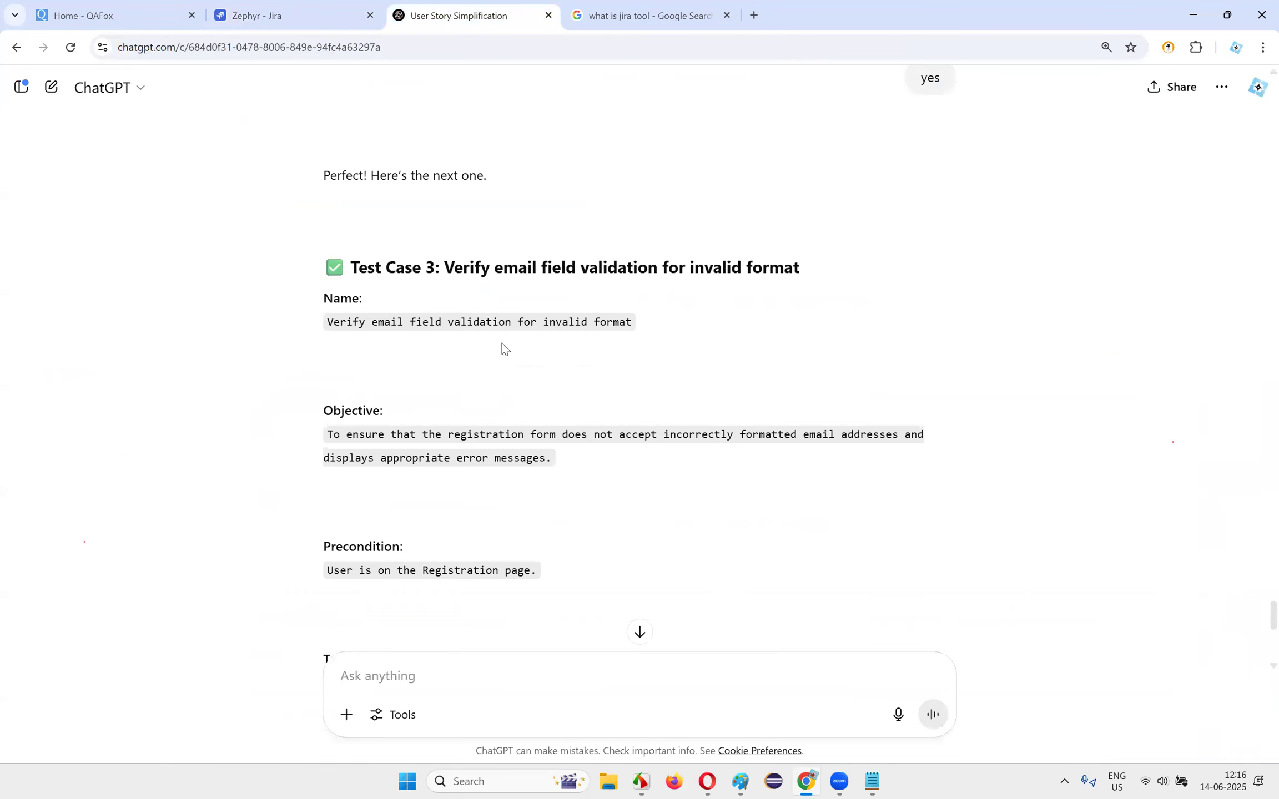
{"action": "left_click_drag", "start_coordinate": [322, 330], "coordinate": [664, 336]}
{"action": "key", "text": "ctrl+c"}
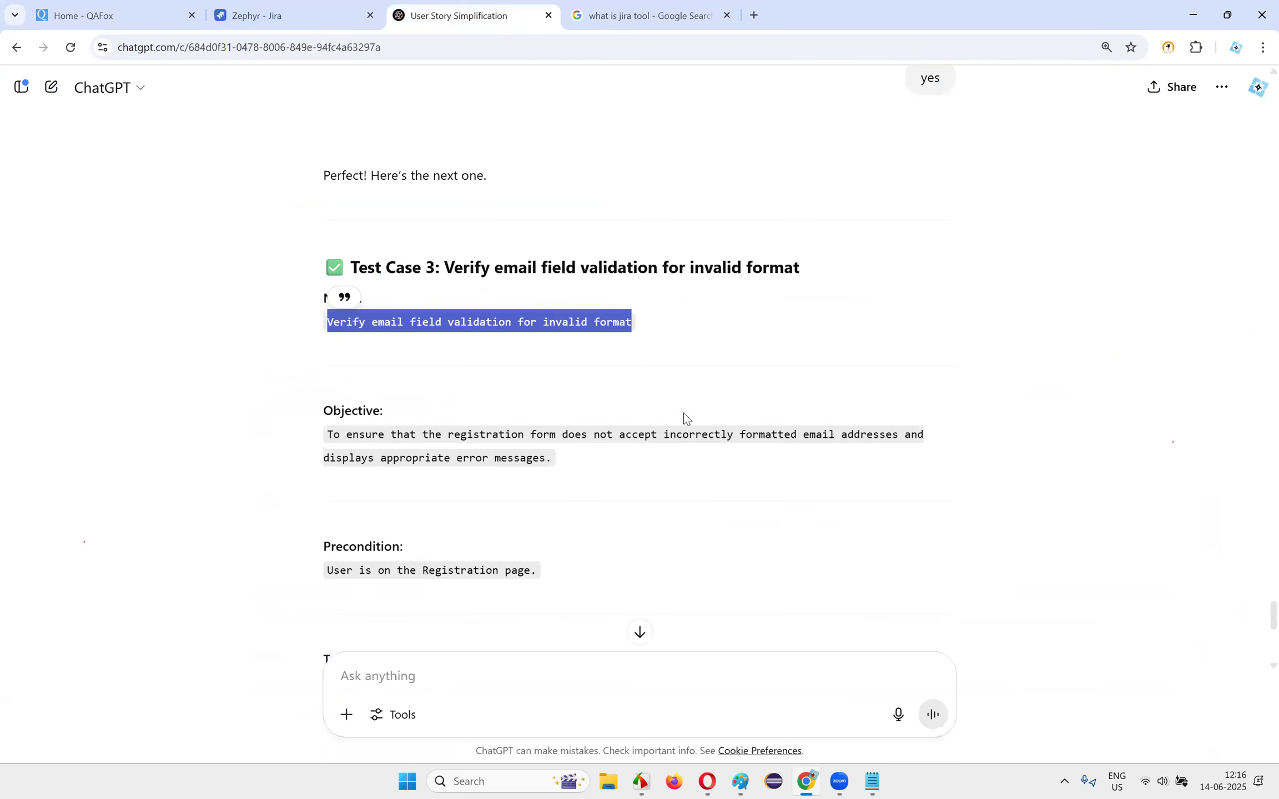
{"action": "left_click", "coordinate": [289, 16]}
{"action": "left_click", "coordinate": [500, 308]}
{"action": "key", "text": "ctrl+v"}
- Copy ChatGPT's objective, "To ensure that the registration form does not accept incorrectly formatted email addresses and displays appropriate error messages.", into the new test case's Objective
{"action": "left_click", "coordinate": [517, 425]}
{"action": "left_click", "coordinate": [466, 15]}
{"action": "left_click_drag", "start_coordinate": [328, 439], "coordinate": [611, 462]}
{"action": "key", "text": "ctrl+c"}
{"action": "left_click", "coordinate": [289, 15]}
{"action": "key", "text": "ctrl+v"}
- Copy "User is on the Registration page." from ChatGPT into the new test case's Precondition in Zephyr
{"action": "left_click", "coordinate": [466, 15]}
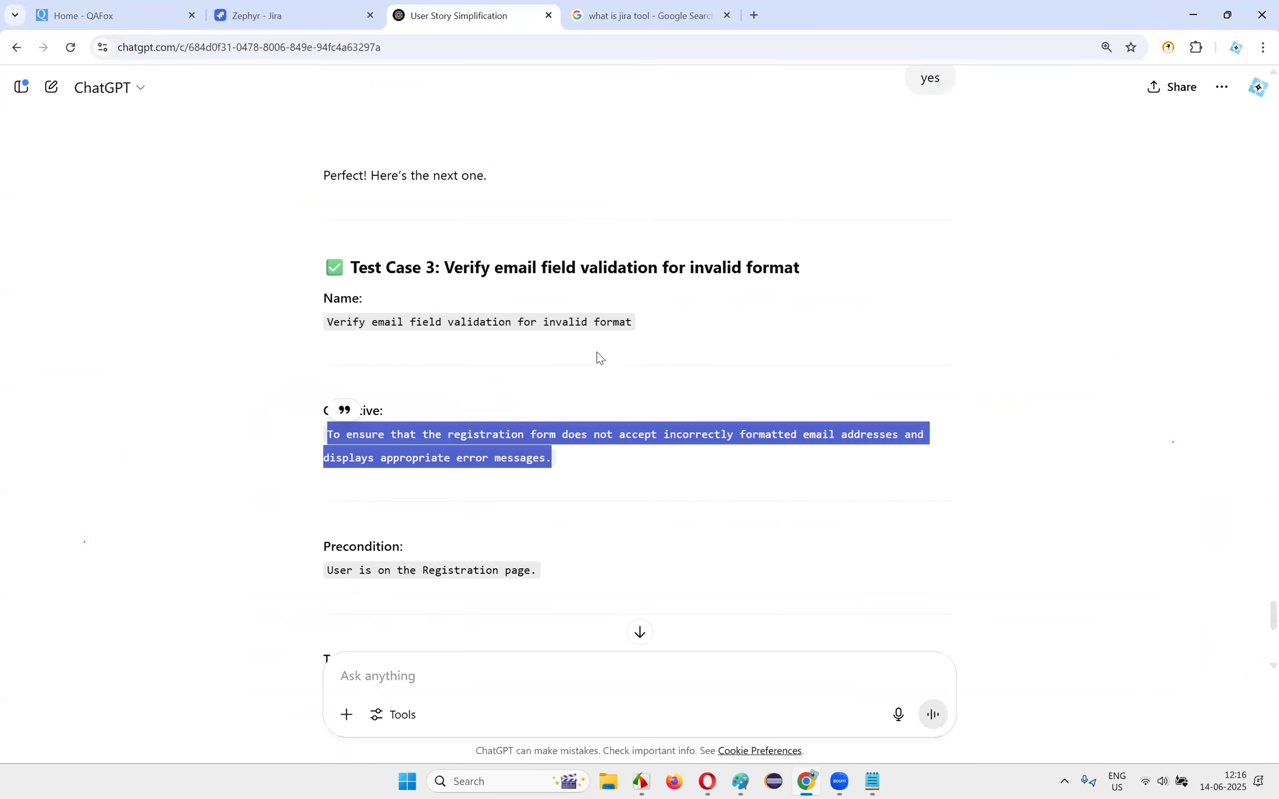
{"action": "scroll", "coordinate": [401, 387], "scroll_direction": "down", "scroll_amount": 3}
{"action": "left_click_drag", "start_coordinate": [326, 350], "coordinate": [656, 357]}
{"action": "key", "text": "ctrl+c"}
{"action": "left_click", "coordinate": [299, 16]}
{"action": "left_click", "coordinate": [523, 533]}
{"action": "key", "text": "ctrl+v"}
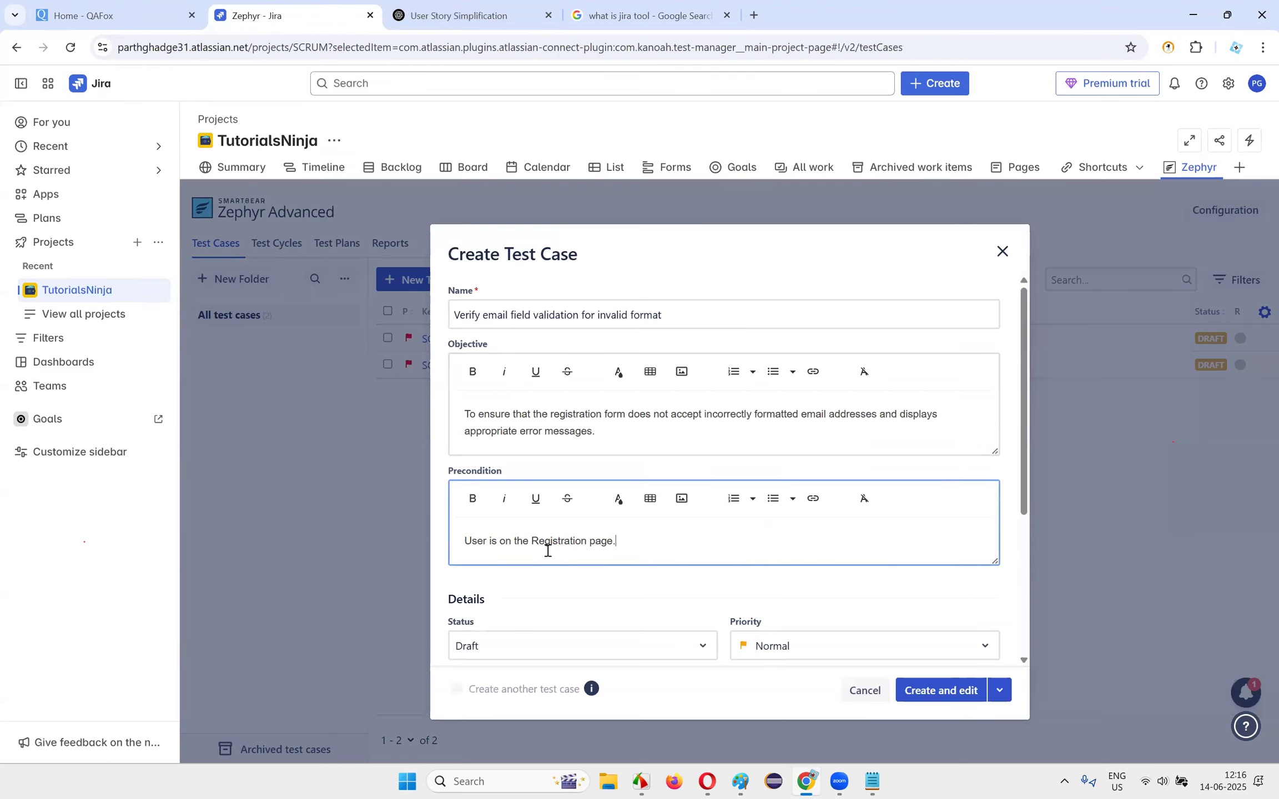
- Switch to ChatGPT and copy the first test step, "Navigate to the registration page"
{"action": "left_click", "coordinate": [466, 15]}
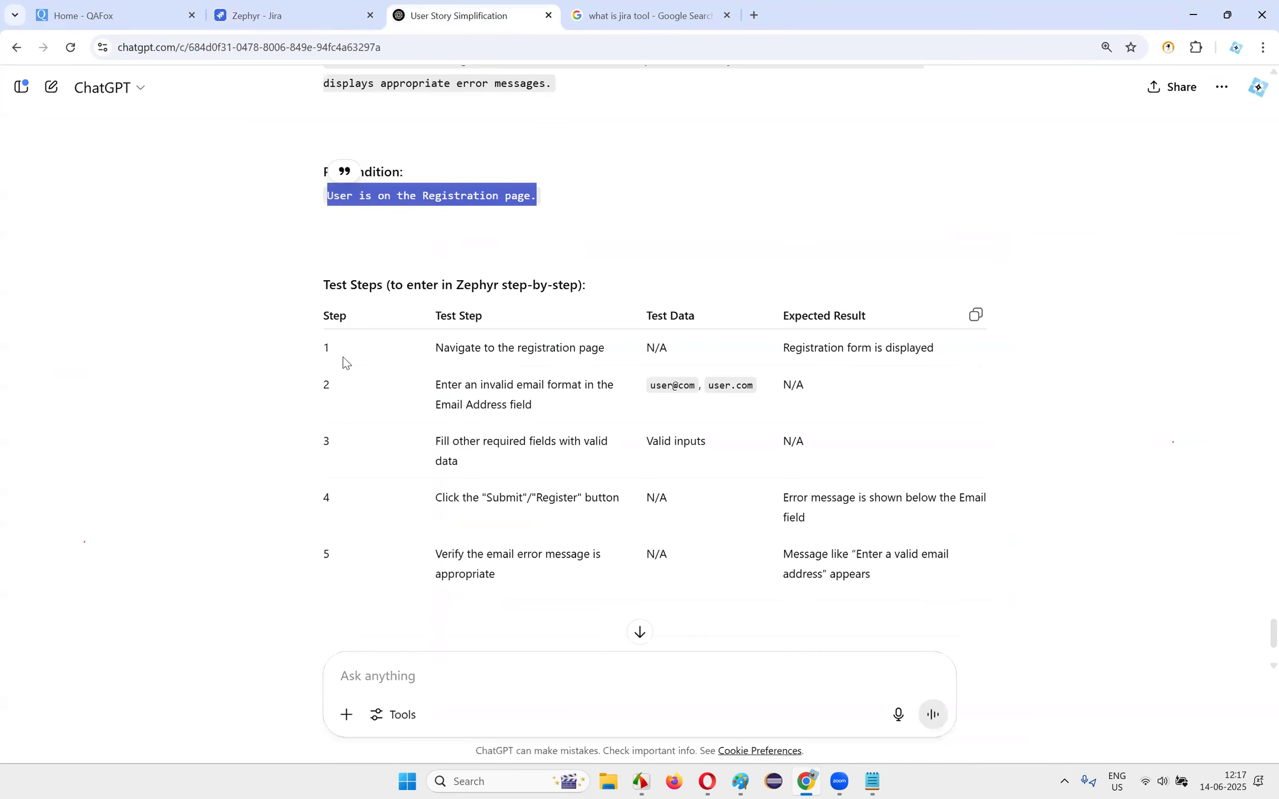
{"action": "left_click_drag", "start_coordinate": [435, 348], "coordinate": [605, 361]}
{"action": "key", "text": "ctrl+c"}
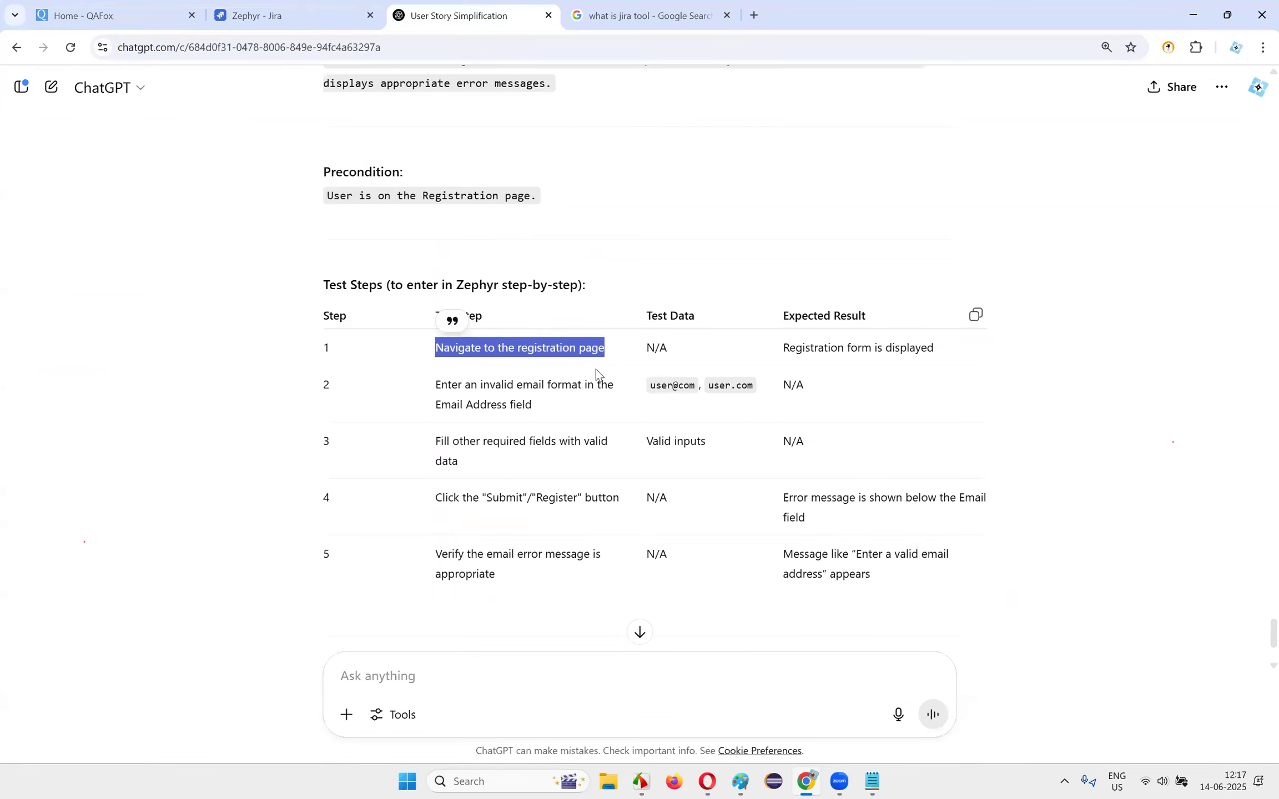
- Switch back to Zephyr, set the new test case's priority to High and create it
{"action": "left_click", "coordinate": [300, 14]}
{"action": "scroll", "coordinate": [519, 647], "scroll_direction": "down", "scroll_amount": 5}
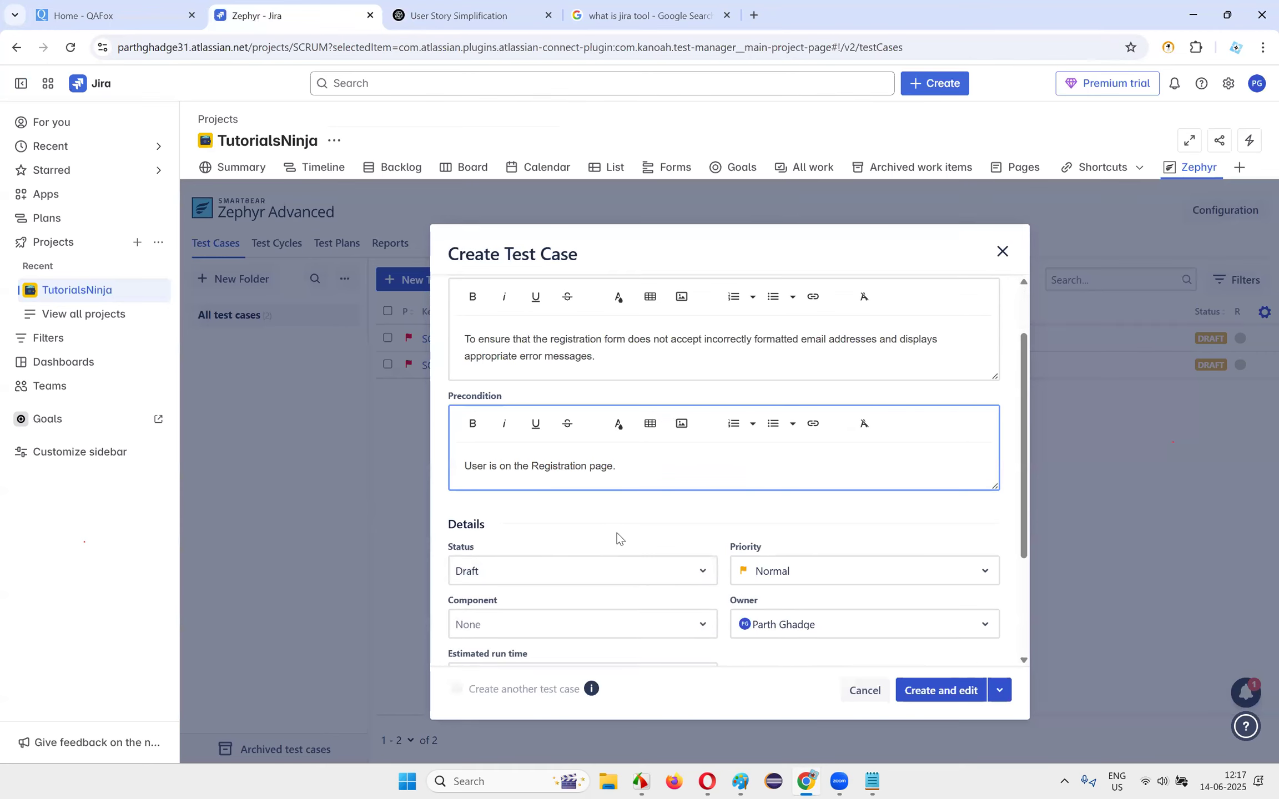
{"action": "left_click", "coordinate": [765, 416]}
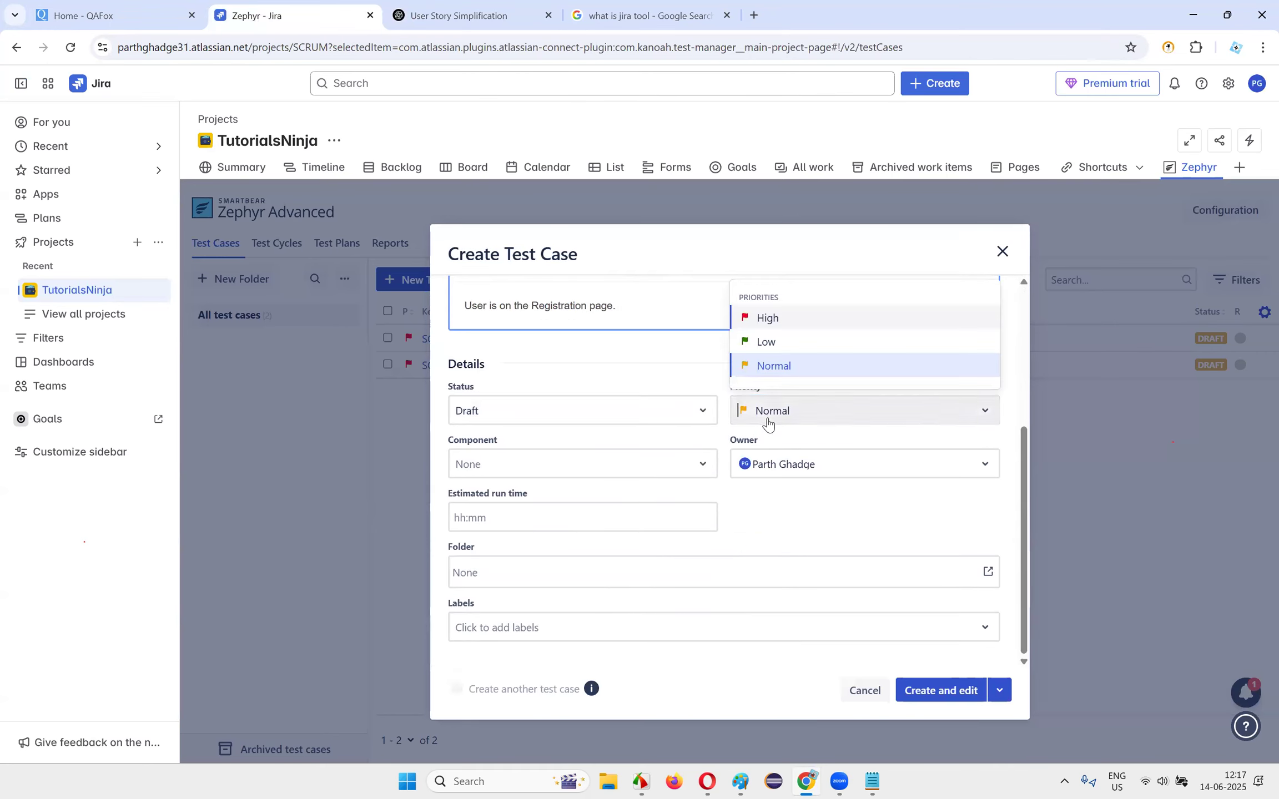
{"action": "left_click", "coordinate": [755, 318]}
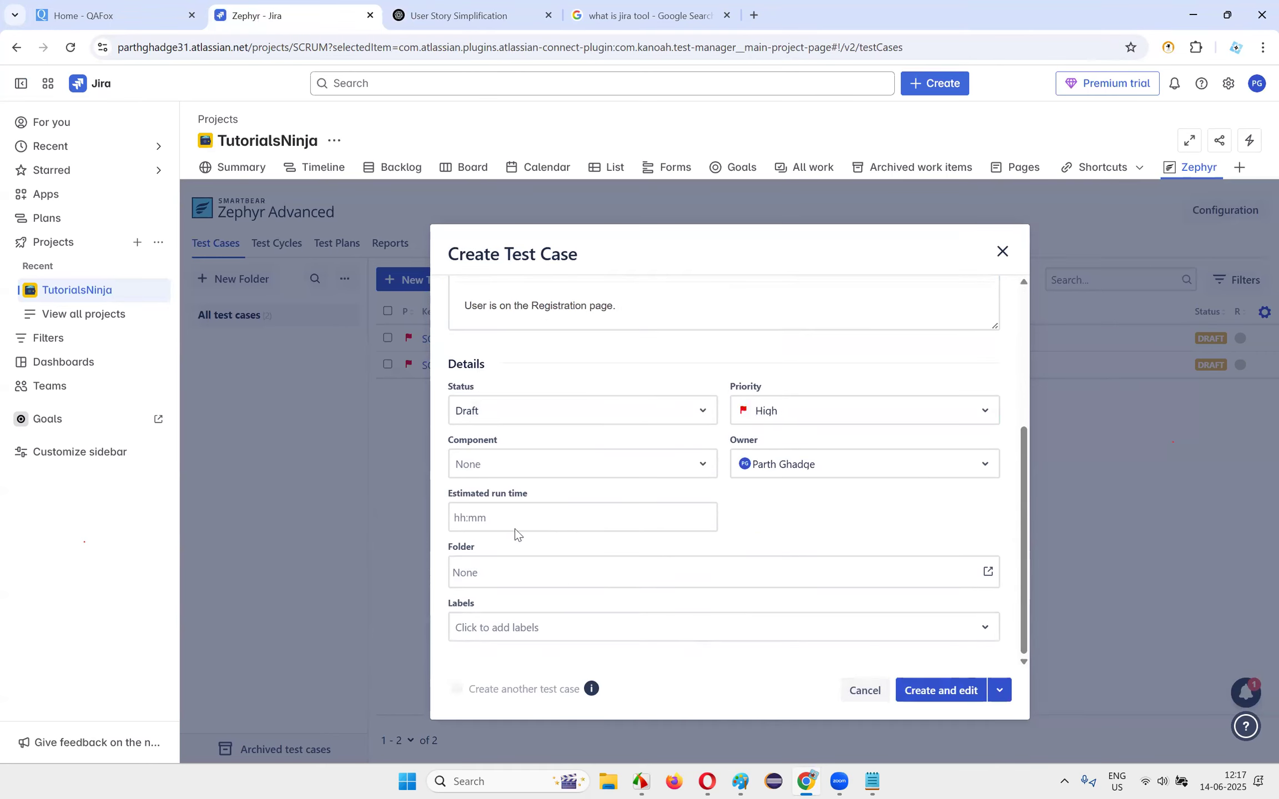
{"action": "left_click", "coordinate": [935, 691]}
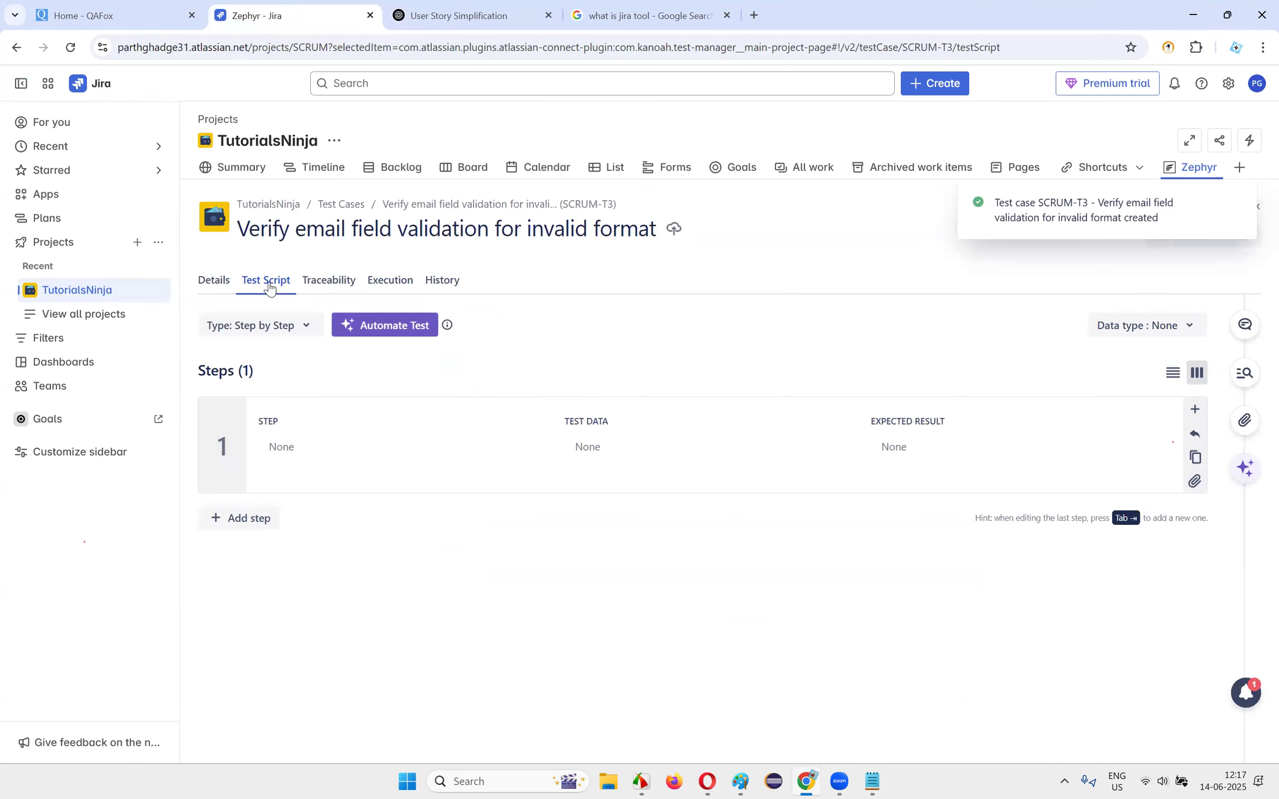
- Paste "Navigate to the registration page" as the action of step 1 in the test script
{"action": "left_click", "coordinate": [297, 445]}
{"action": "type", "text": "Navigate to the registration page"}
{"action": "left_click", "coordinate": [446, 530]}
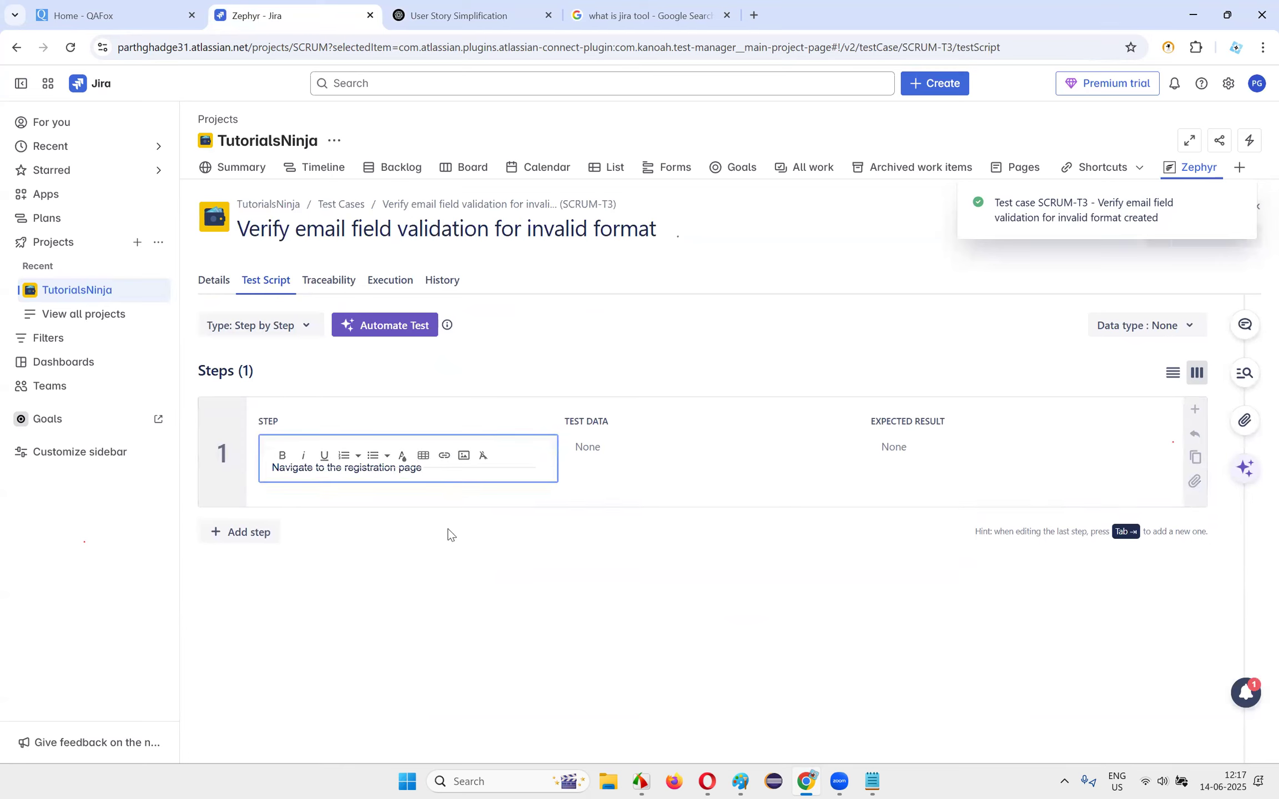
- Copy "Registration form is displayed" from ChatGPT into the expected result of step 1 in Zephyr
{"action": "left_click", "coordinate": [442, 6]}
{"action": "left_click_drag", "start_coordinate": [780, 355], "coordinate": [991, 357]}
{"action": "left_click", "coordinate": [813, 347]}
{"action": "left_click_drag", "start_coordinate": [782, 348], "coordinate": [966, 355]}
{"action": "key", "text": "ctrl+c"}
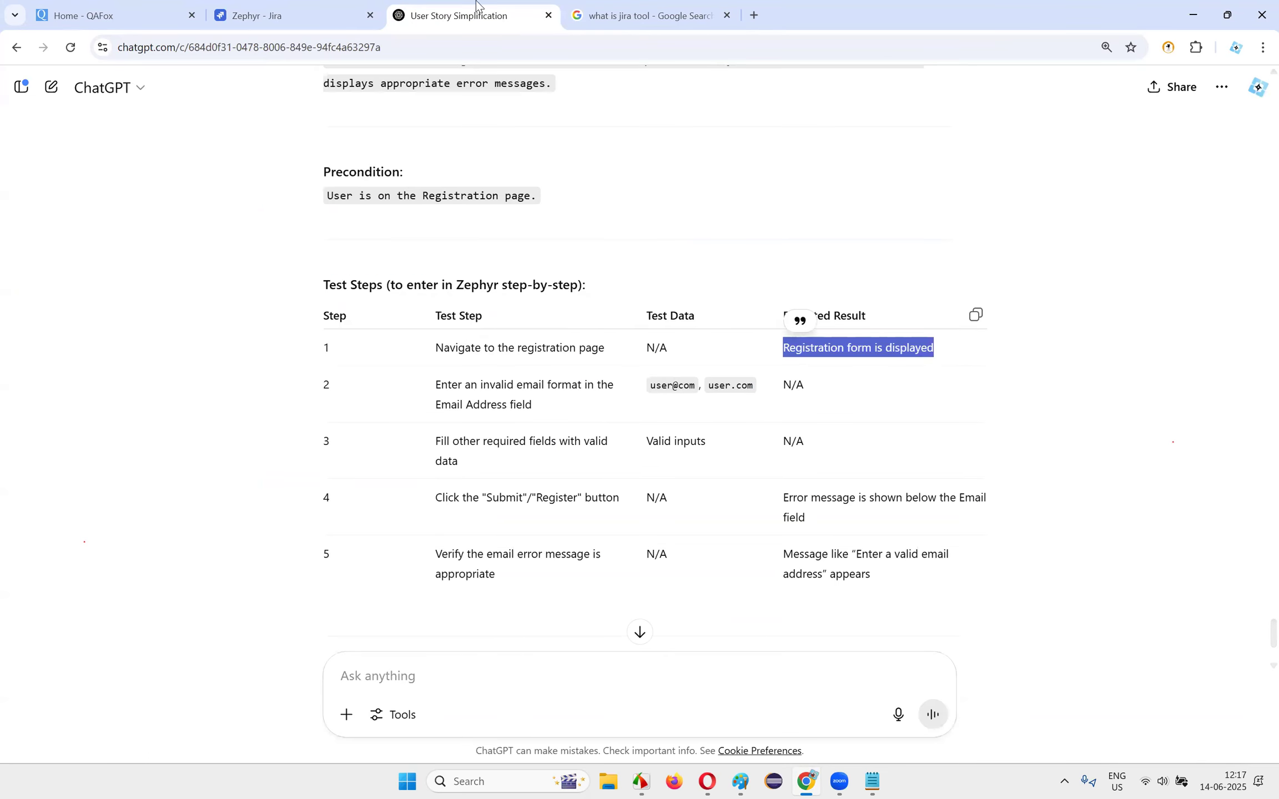
{"action": "left_click", "coordinate": [111, 15]}
{"action": "left_click", "coordinate": [261, 9]}
{"action": "left_click", "coordinate": [913, 448]}
{"action": "key", "text": "ctrl+v"}
{"action": "left_click", "coordinate": [791, 594]}
- Add step 2 to the Zephyr script and paste "Enter an invalid email format in the Email Address field" from ChatGPT as its action
{"action": "left_click", "coordinate": [261, 541]}
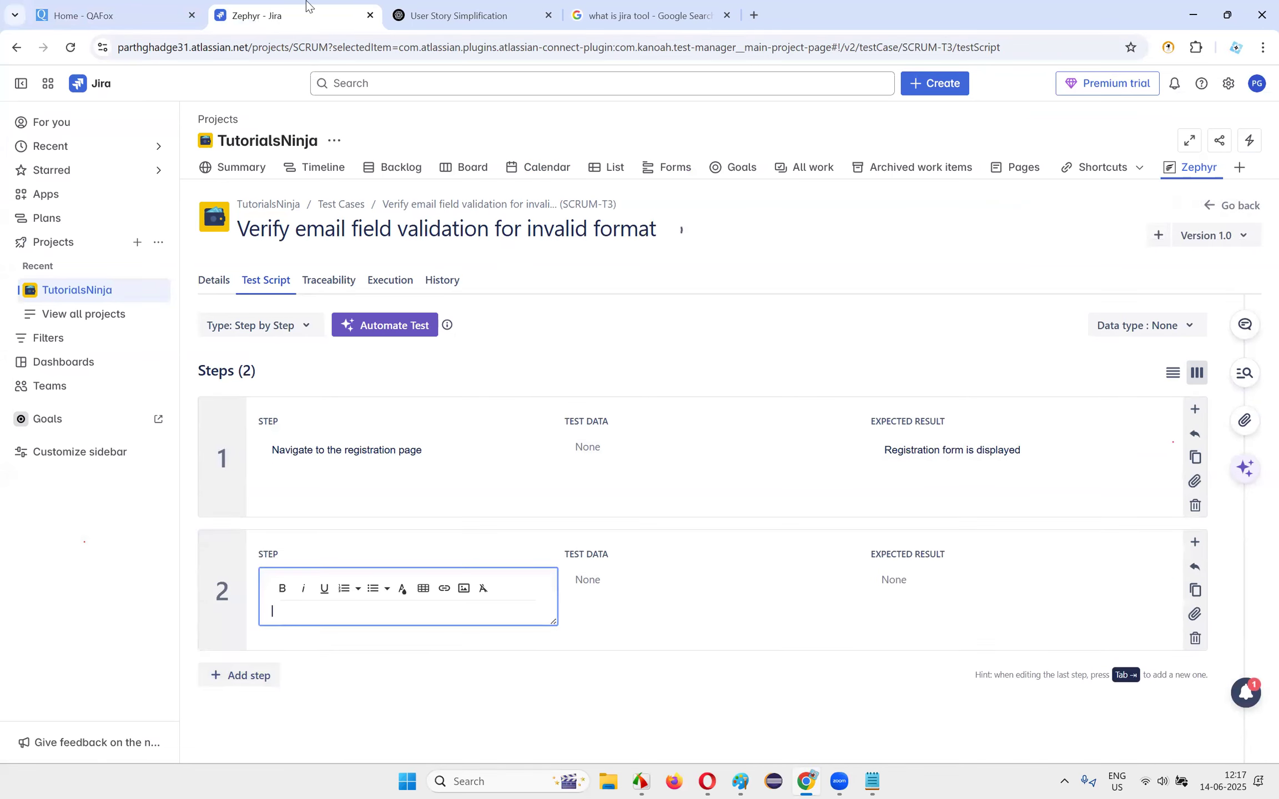
{"action": "key", "text": "ctrl+Tab"}
{"action": "triple_click", "coordinate": [680, 384]}
{"action": "left_click", "coordinate": [750, 411]}
{"action": "triple_click", "coordinate": [683, 391]}
{"action": "left_click", "coordinate": [747, 397]}
{"action": "left_click_drag", "start_coordinate": [473, 400], "coordinate": [560, 411]}
{"action": "key", "text": "ctrl+c"}
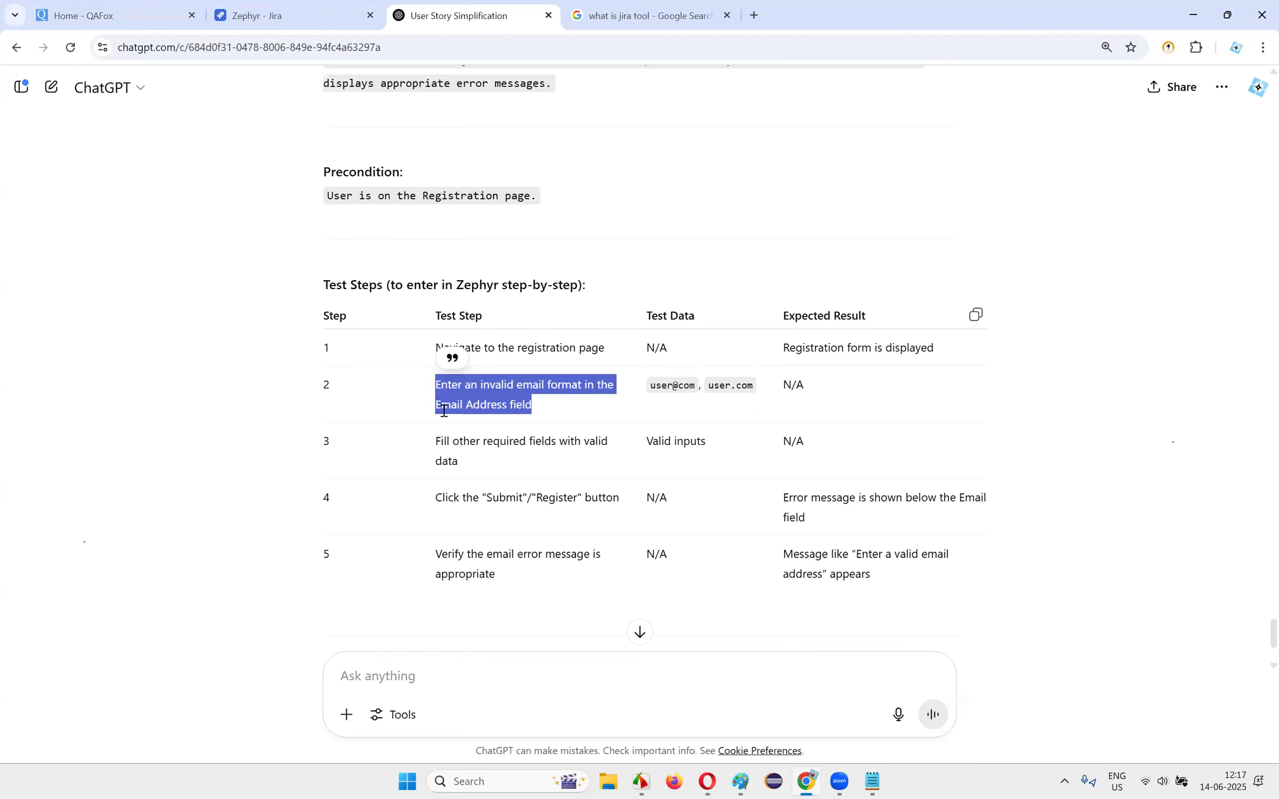
{"action": "left_click", "coordinate": [248, 15]}
{"action": "key", "text": "ctrl+v"}
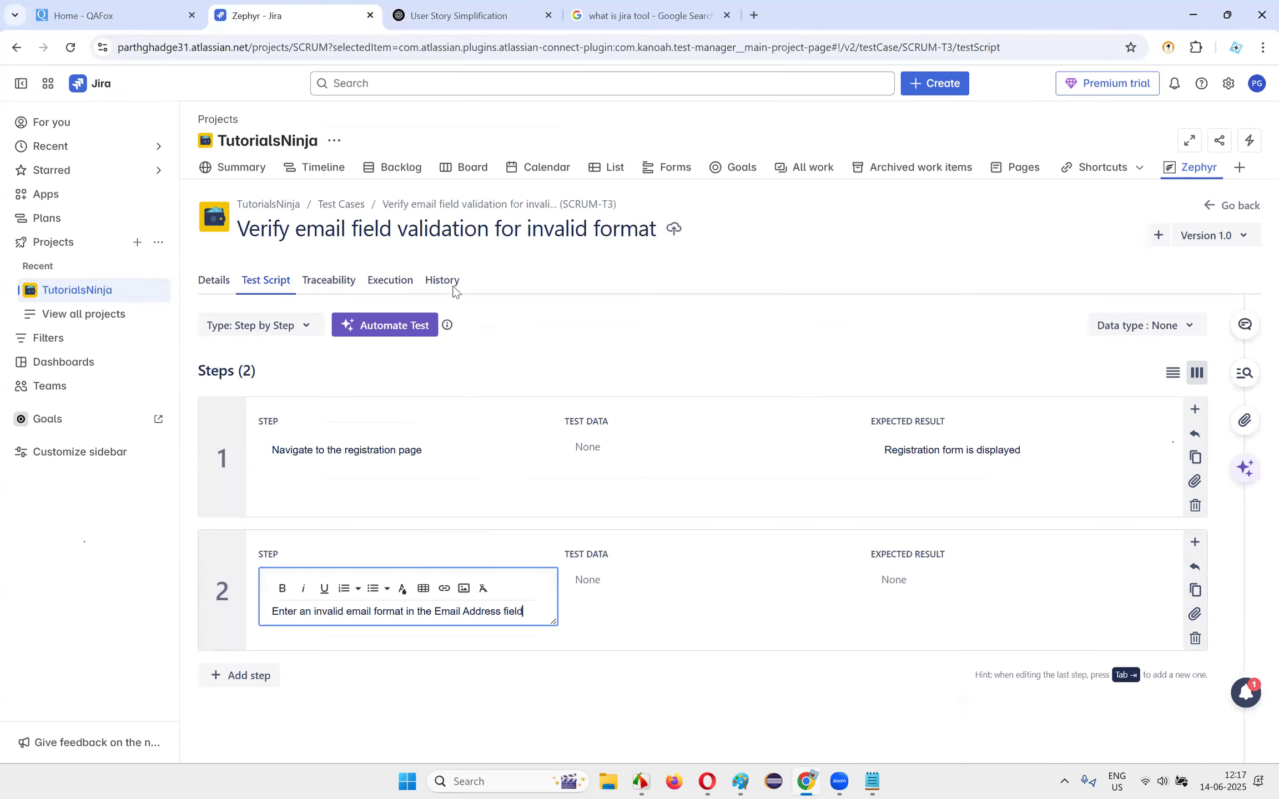
- Copy the two invalid email samples from ChatGPT's second test step into the test data of step 2 in Zephyr
{"action": "key", "text": "ctrl+Tab"}
{"action": "left_click_drag", "start_coordinate": [649, 390], "coordinate": [750, 386]}
{"action": "key", "text": "ctrl+c"}
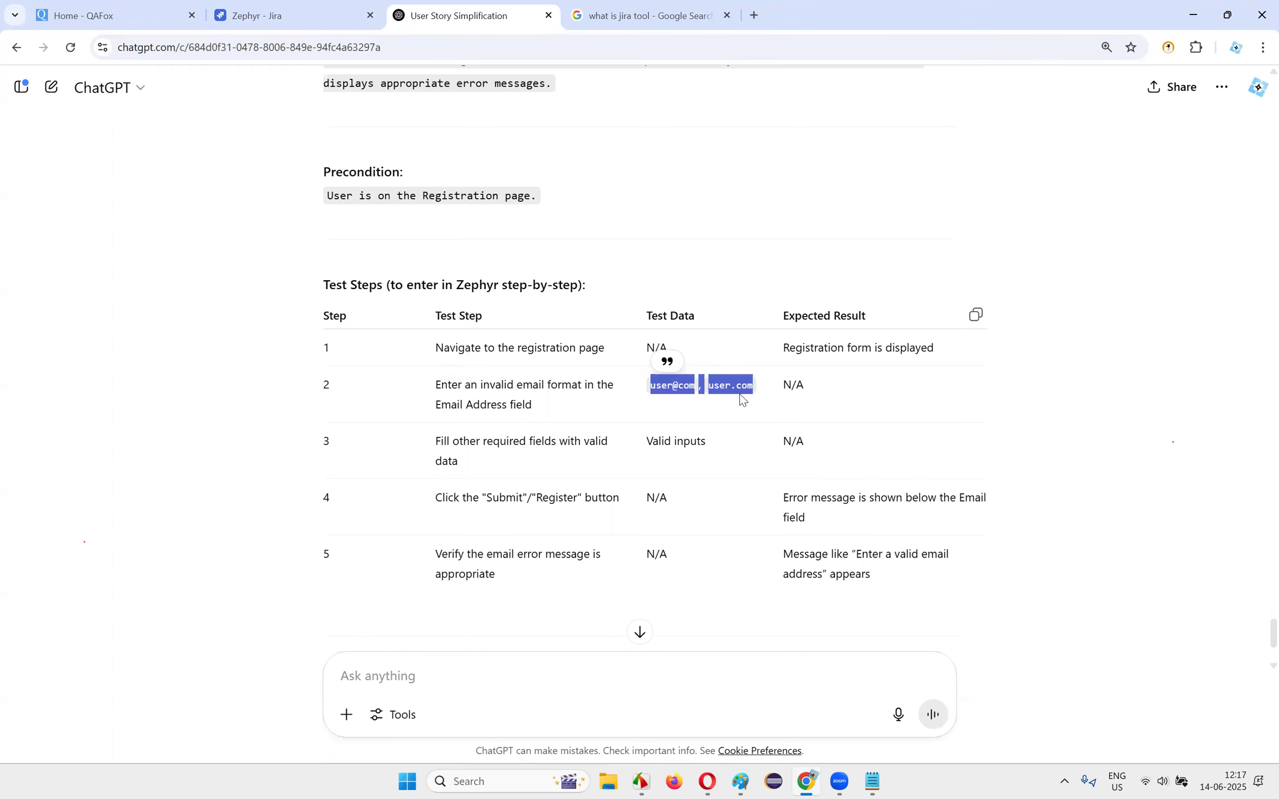
{"action": "left_click", "coordinate": [351, 12]}
{"action": "left_click", "coordinate": [619, 580]}
{"action": "key", "text": "ctrl+v"}
{"action": "left_click", "coordinate": [771, 675]}
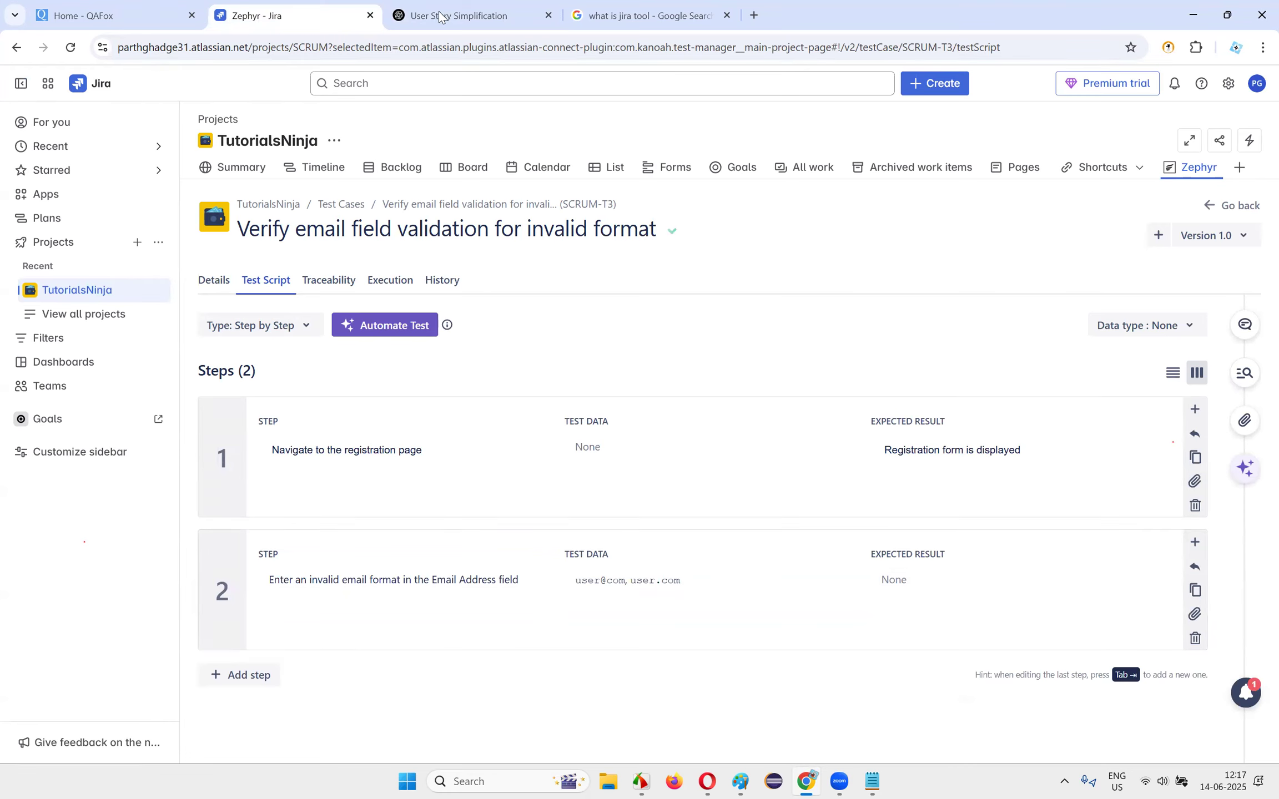
- Copy "Fill other required fields with valid data" from ChatGPT and add it as step 3 of the Zephyr script
{"action": "left_click", "coordinate": [440, 16]}
{"action": "left_click_drag", "start_coordinate": [432, 465], "coordinate": [496, 466]}
{"action": "key", "text": "ctrl+c"}
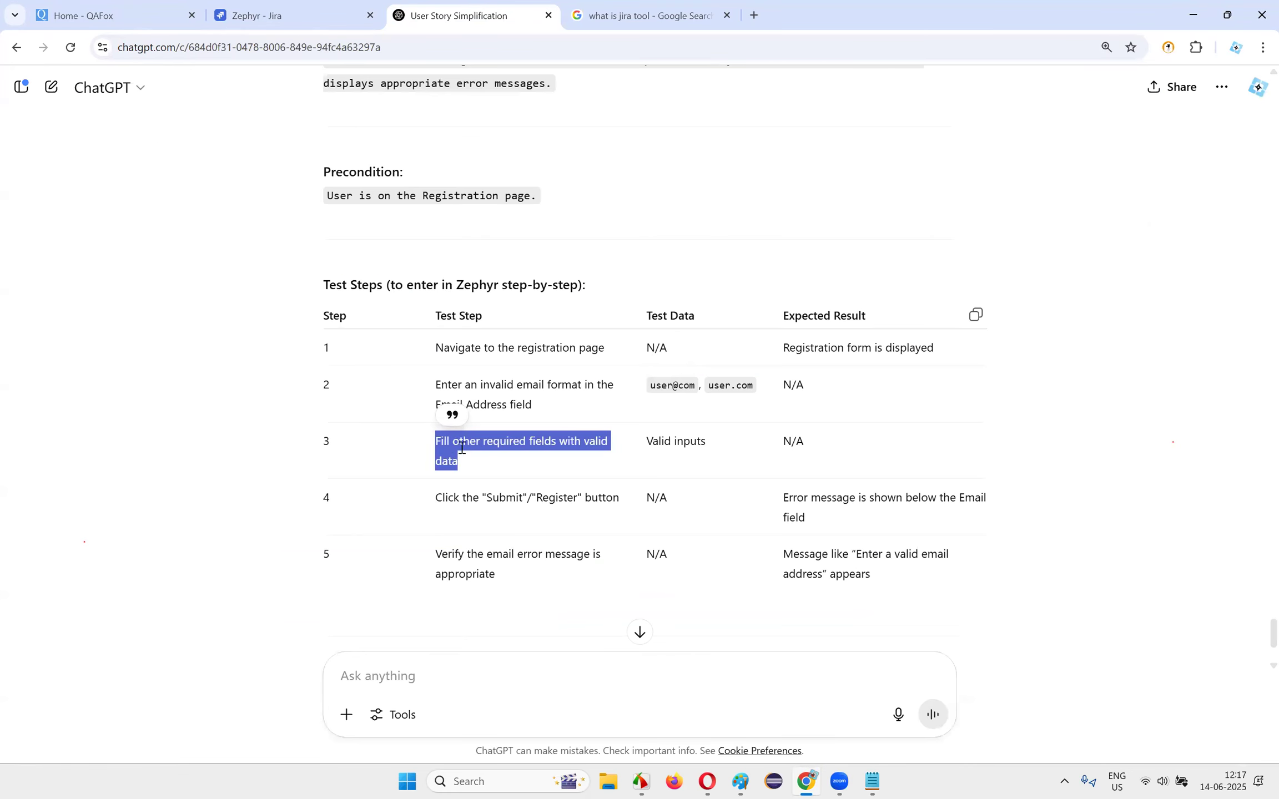
{"action": "left_click", "coordinate": [283, 16]}
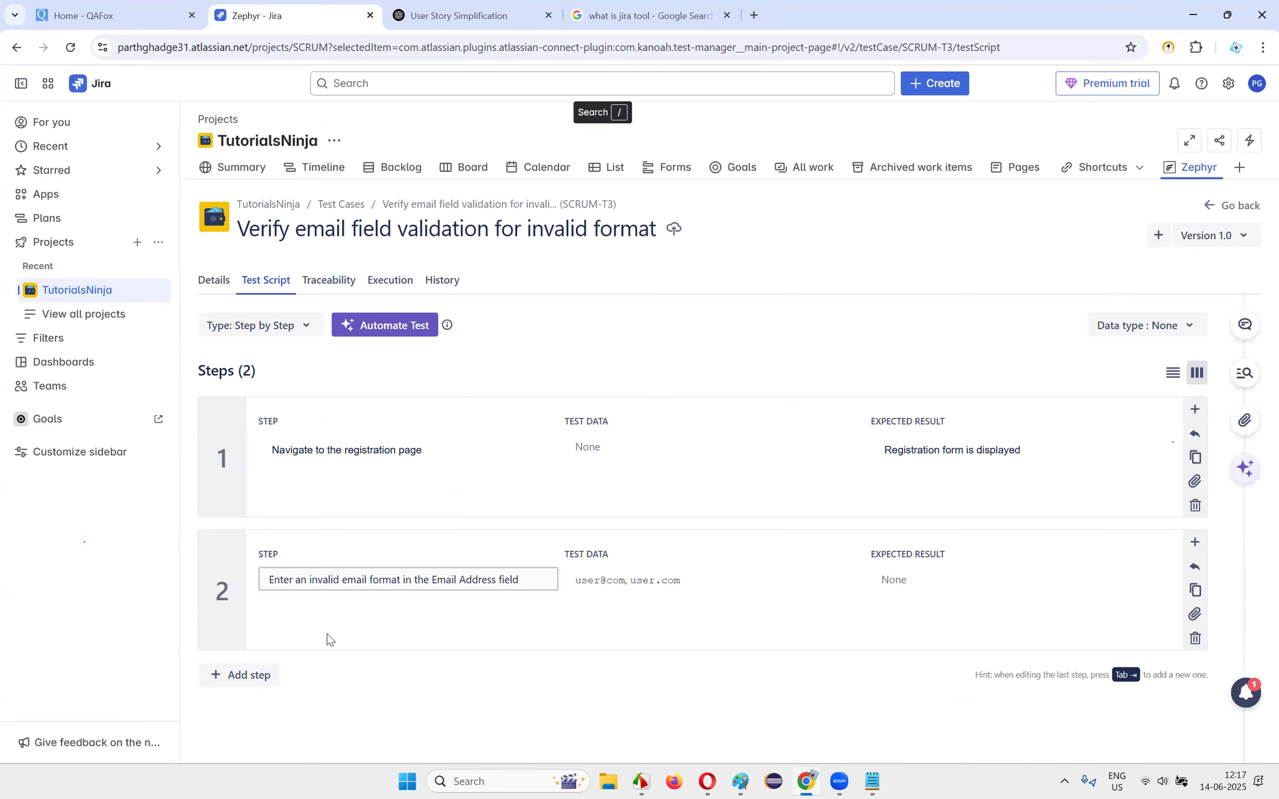
{"action": "left_click", "coordinate": [250, 673]}
{"action": "key", "text": "ctrl+v"}
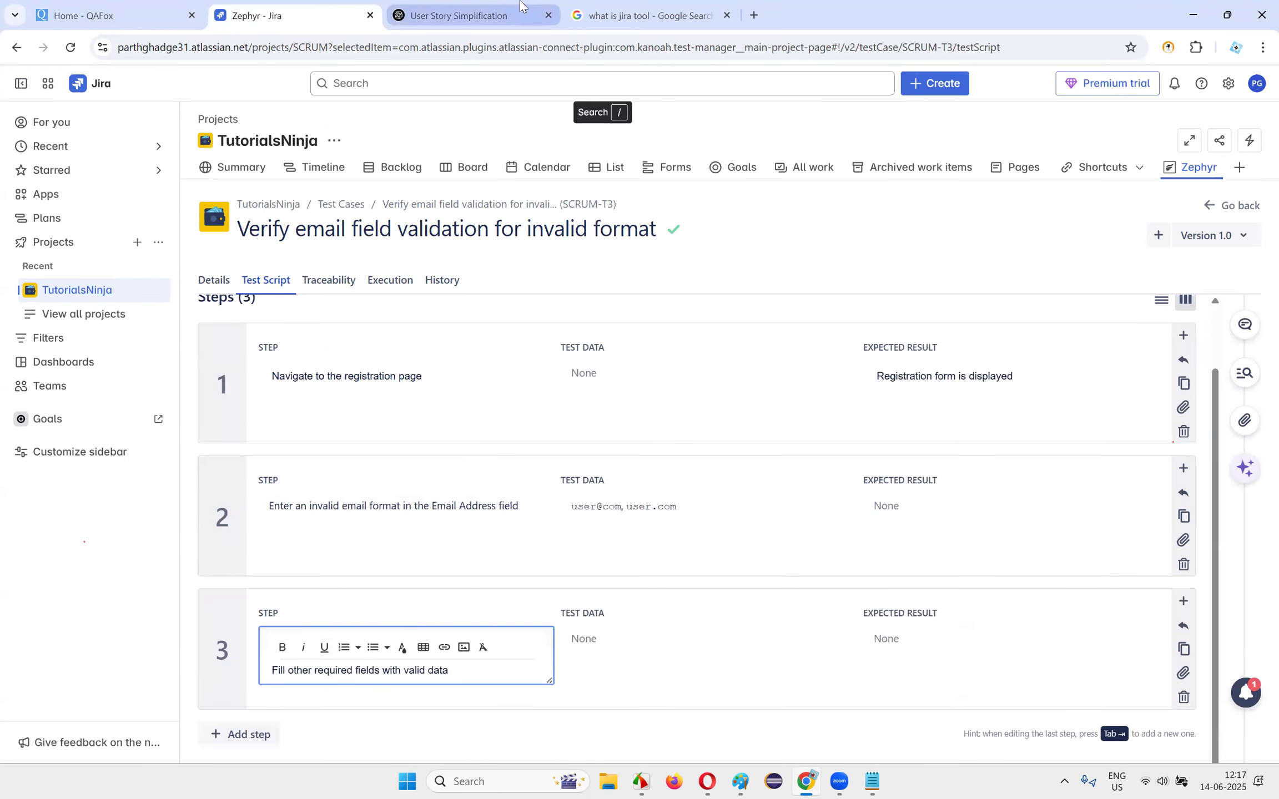
- Copy "Valid inputs" from ChatGPT into the test data of step 3 in Zephyr
{"action": "left_click", "coordinate": [472, 15]}
{"action": "left_click_drag", "start_coordinate": [647, 441], "coordinate": [708, 444]}
{"action": "key", "text": "ctrl+c"}
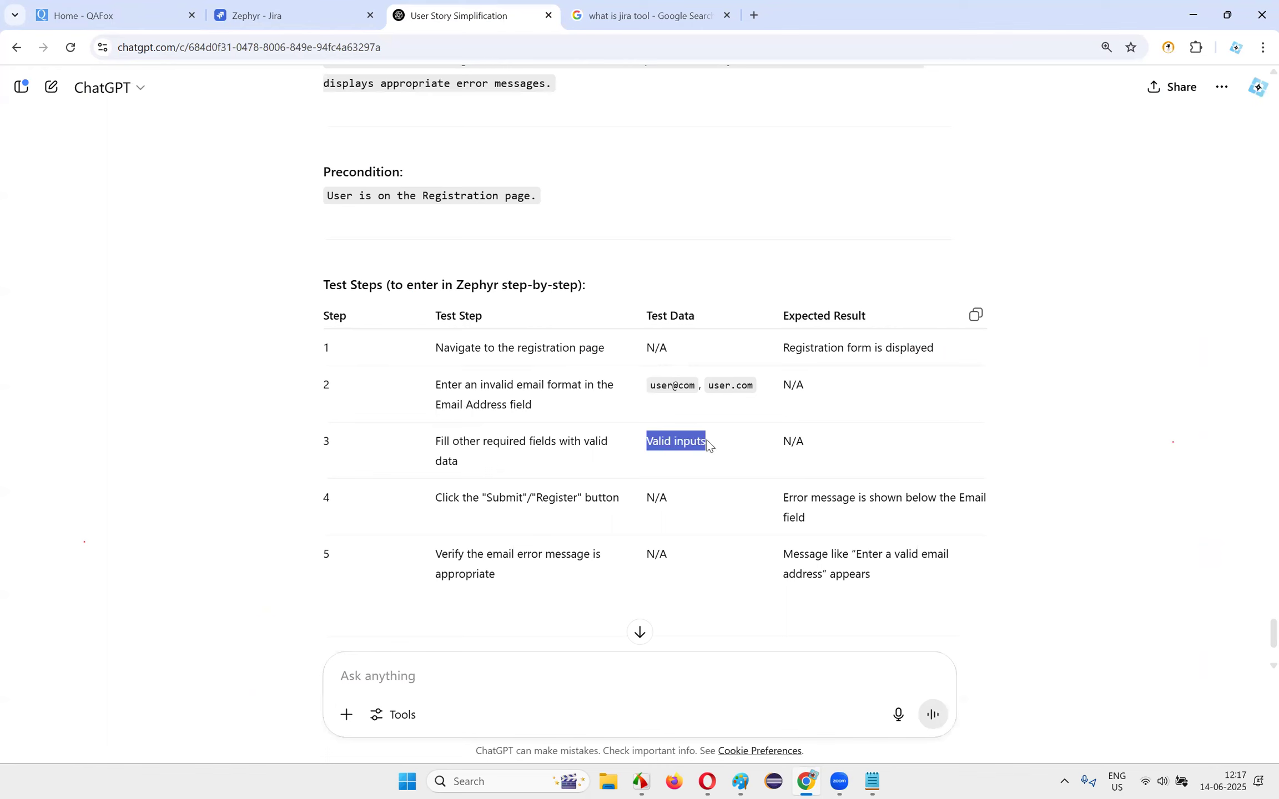
{"action": "left_click", "coordinate": [331, 17]}
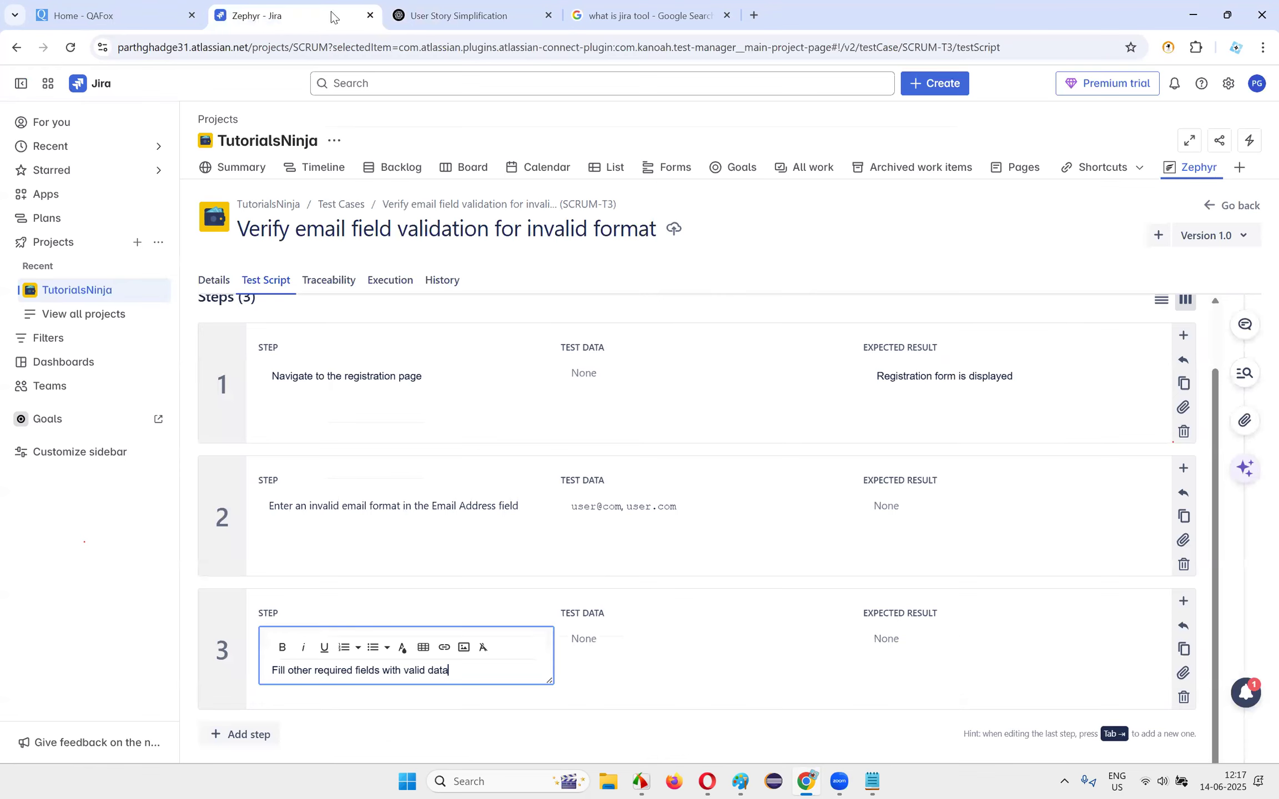
{"action": "left_click", "coordinate": [598, 640]}
{"action": "key", "text": "ctrl+v"}
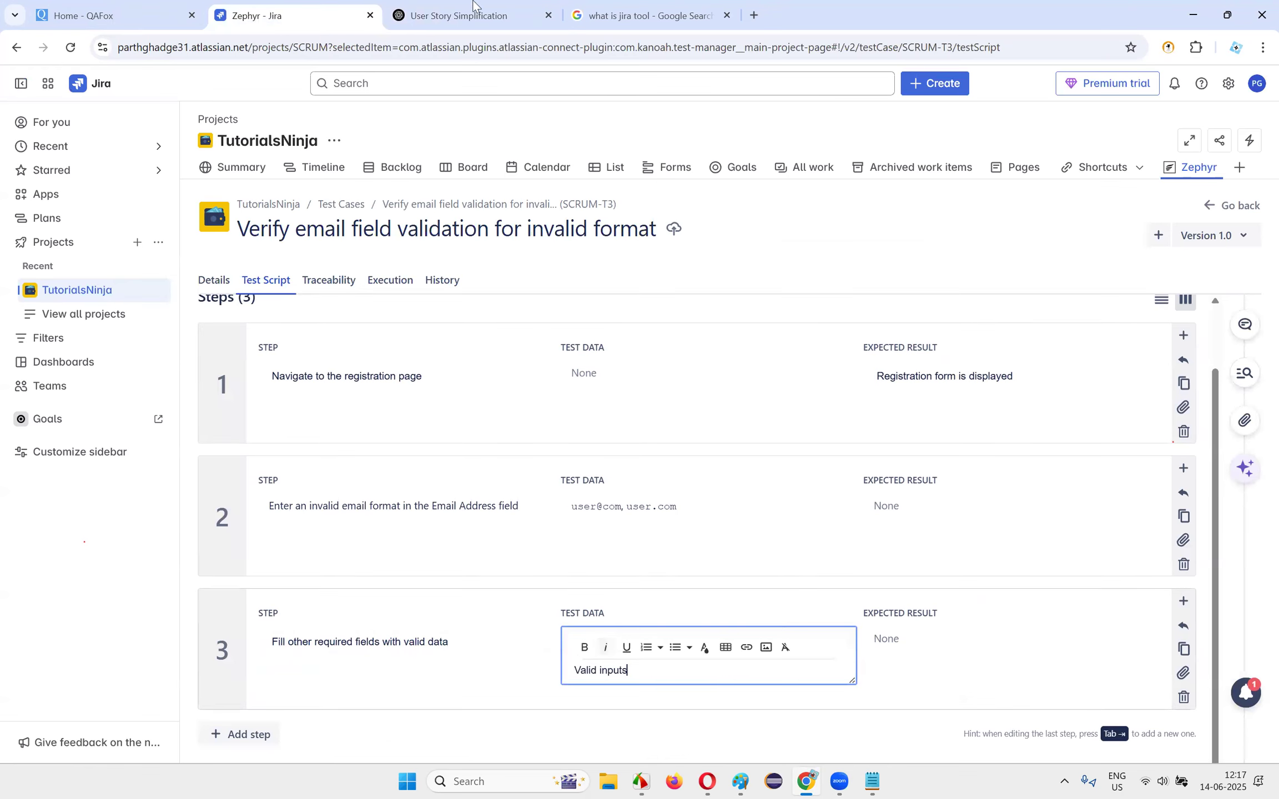
- Copy "Click the "Submit"/"Register" button" from ChatGPT into a new step 4 in Zephyr, deleting the empty table pasted above it
{"action": "left_click", "coordinate": [434, 6]}
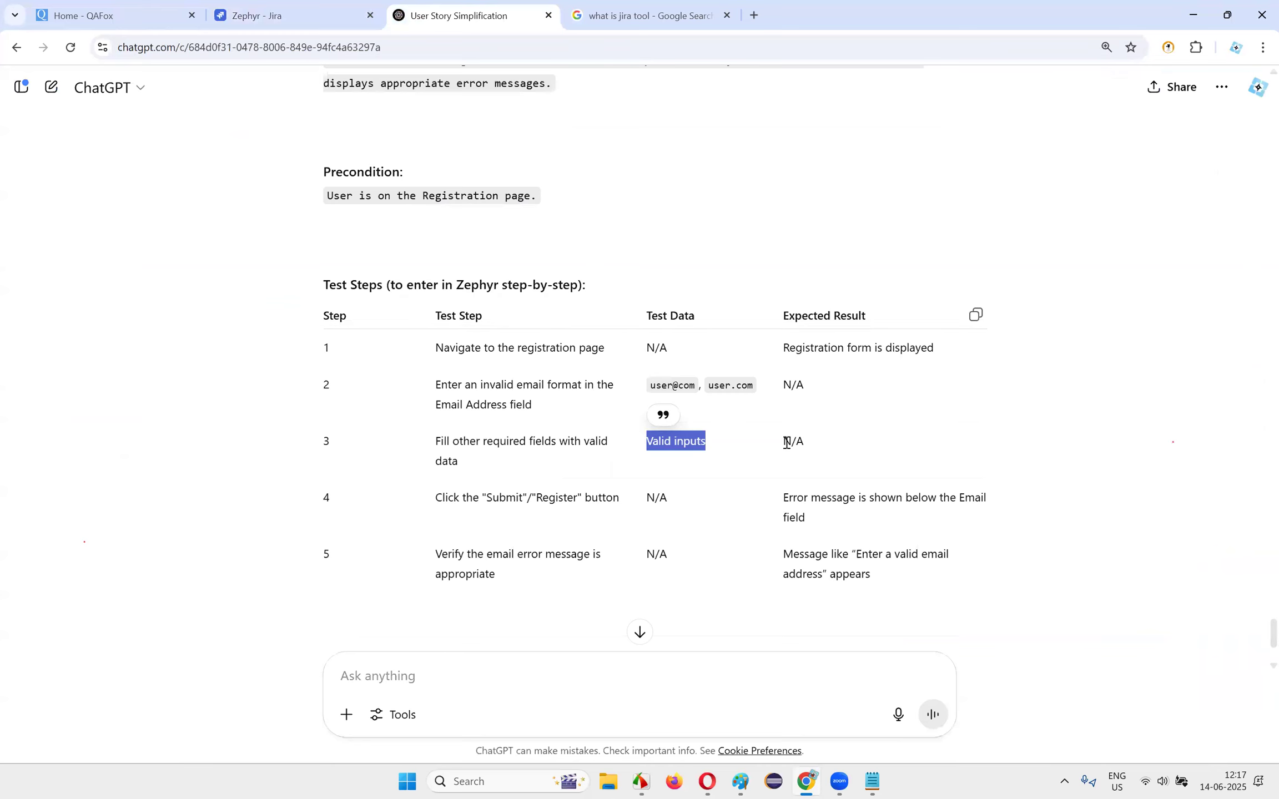
{"action": "left_click_drag", "start_coordinate": [435, 498], "coordinate": [620, 497]}
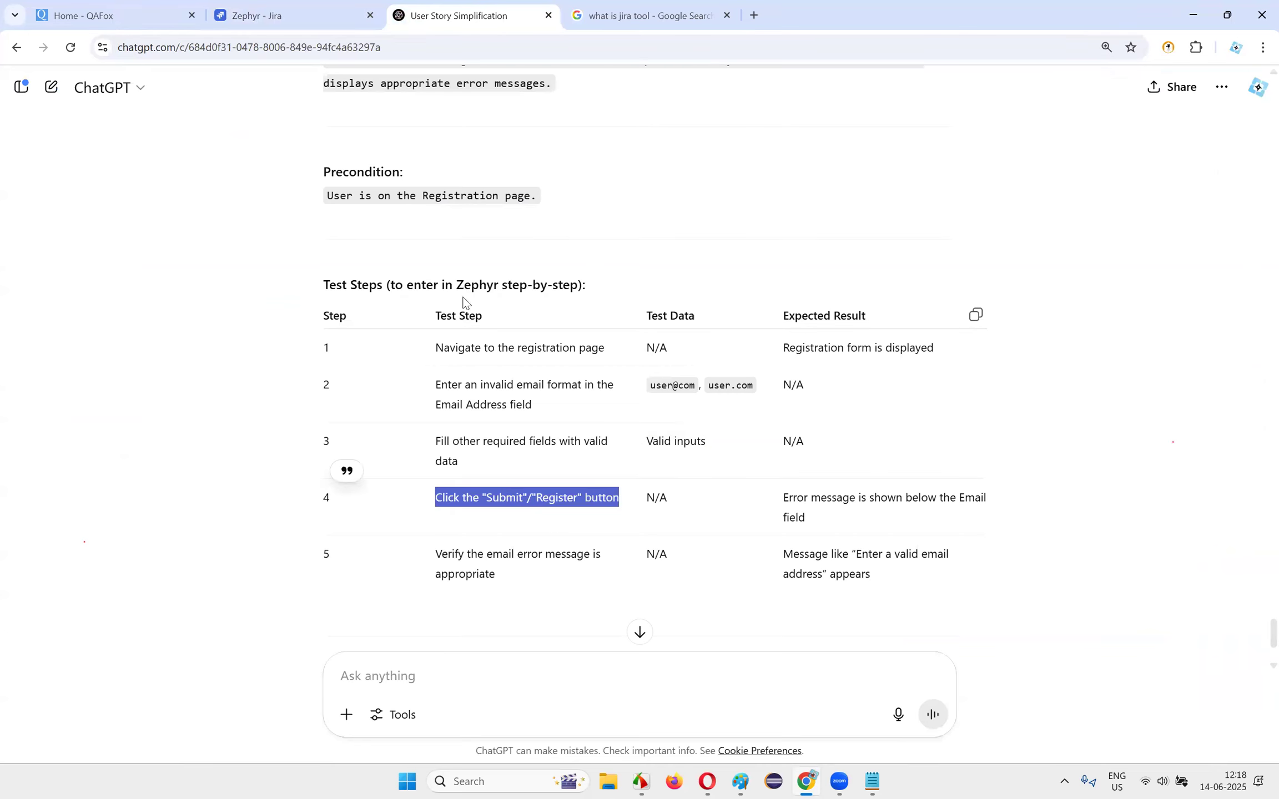
{"action": "left_click", "coordinate": [267, 15]}
{"action": "left_click", "coordinate": [241, 716]}
{"action": "left_click", "coordinate": [407, 691]}
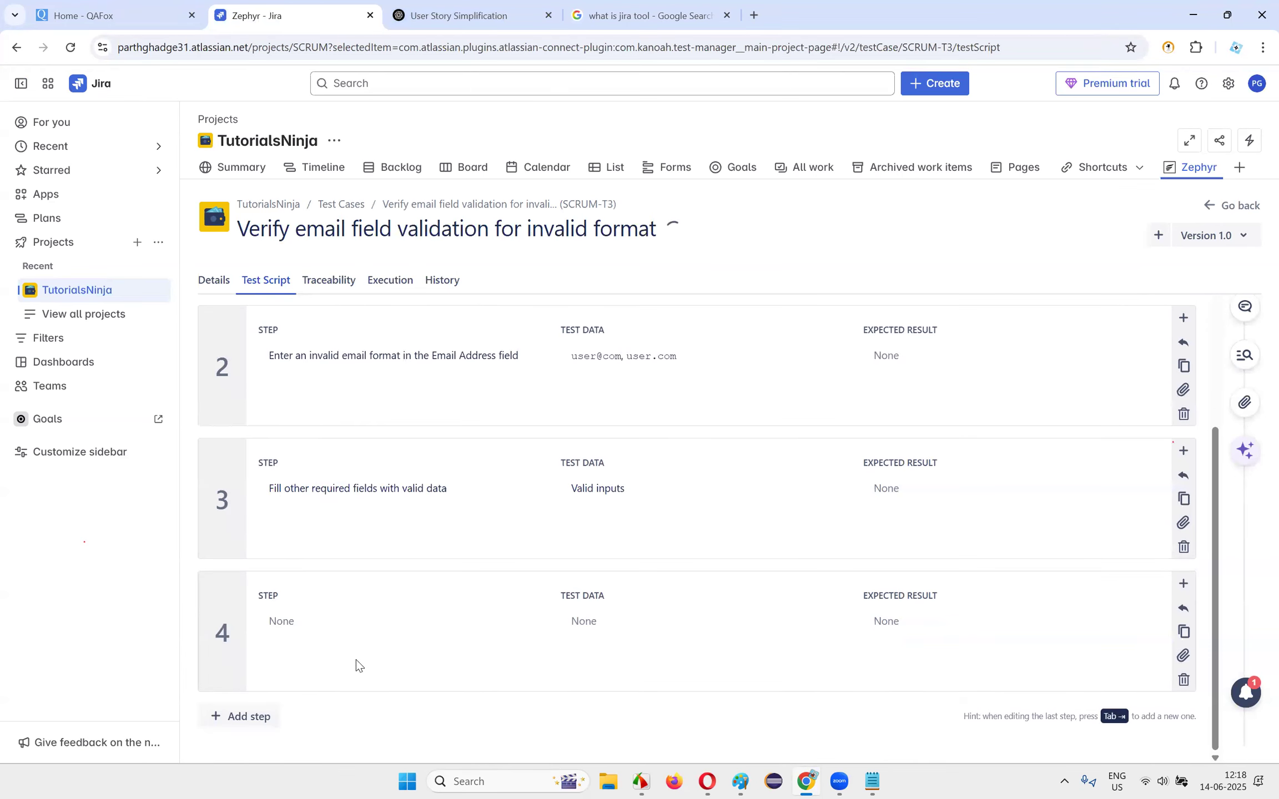
{"action": "left_click", "coordinate": [351, 633]}
{"action": "left_click", "coordinate": [391, 651]}
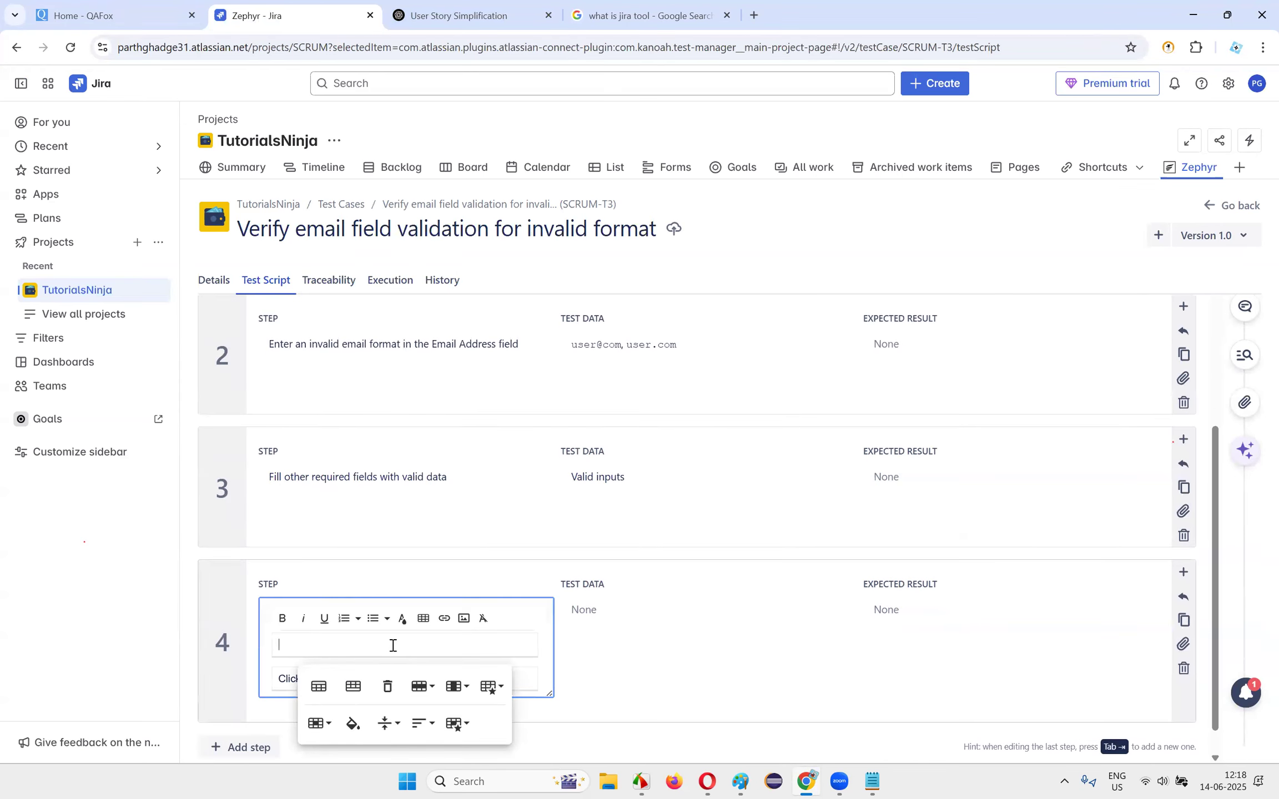
{"action": "left_click", "coordinate": [388, 687]}
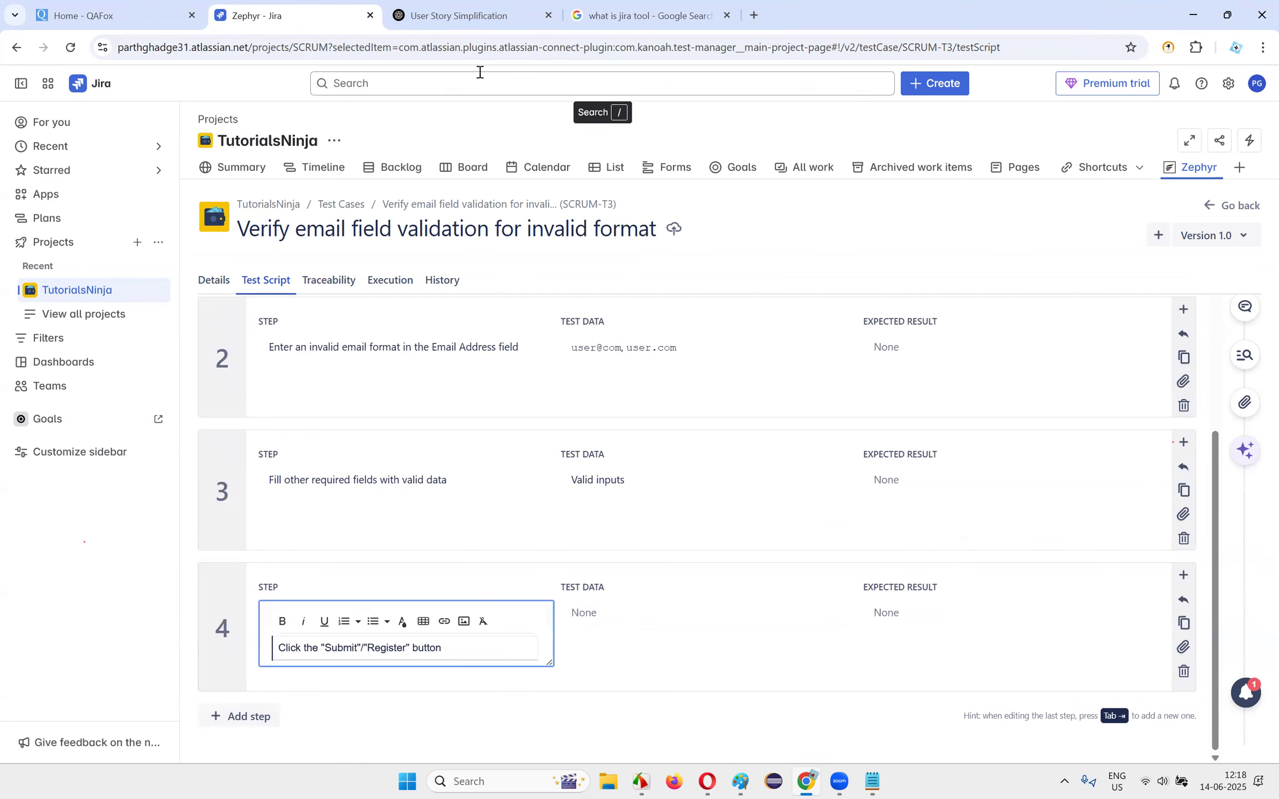
- Copy "Error message is shown below the Email field" from ChatGPT into step 4's expected result in Zephyr, deleting the empty table above it
{"action": "key", "text": "ctrl+Tab"}
{"action": "left_click_drag", "start_coordinate": [784, 497], "coordinate": [844, 517]}
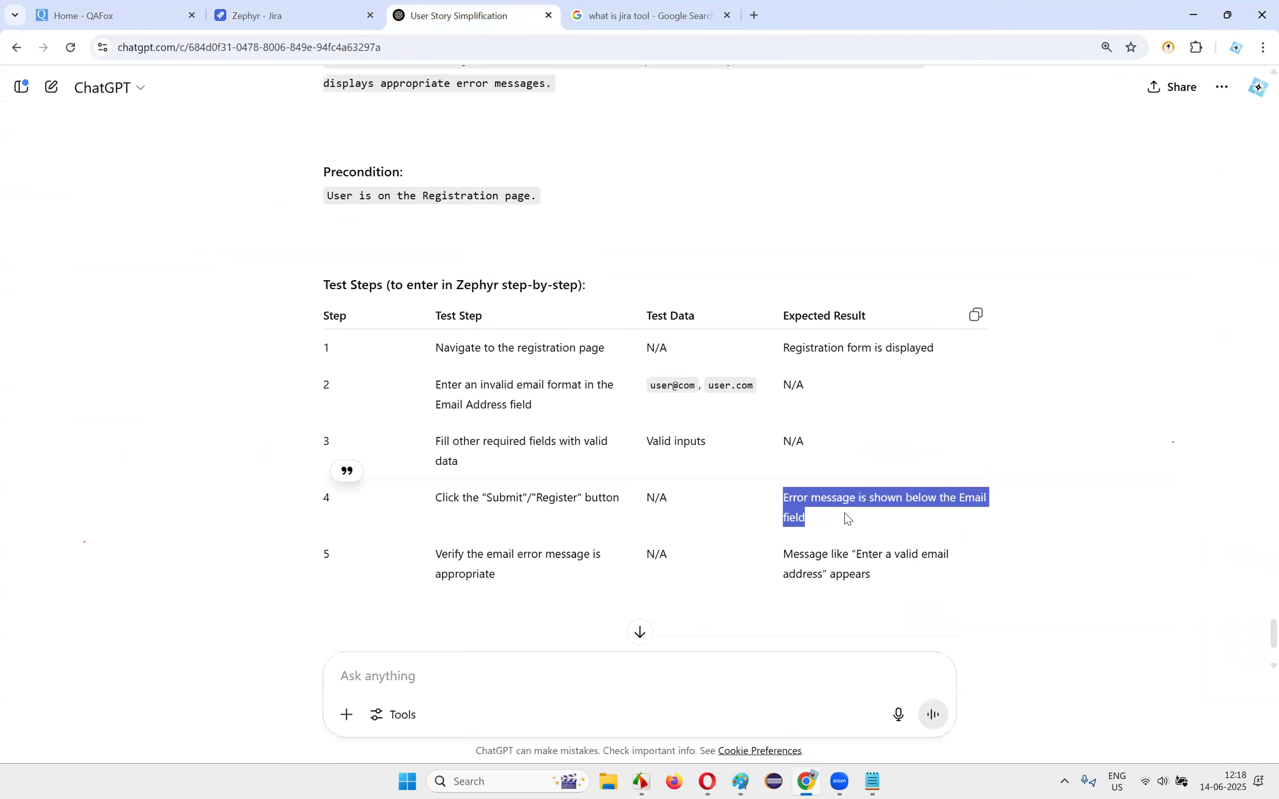
{"action": "key", "text": "ctrl+c"}
{"action": "left_click", "coordinate": [277, 16]}
{"action": "left_click", "coordinate": [954, 616]}
{"action": "key", "text": "ctrl+v"}
{"action": "left_click", "coordinate": [948, 637]}
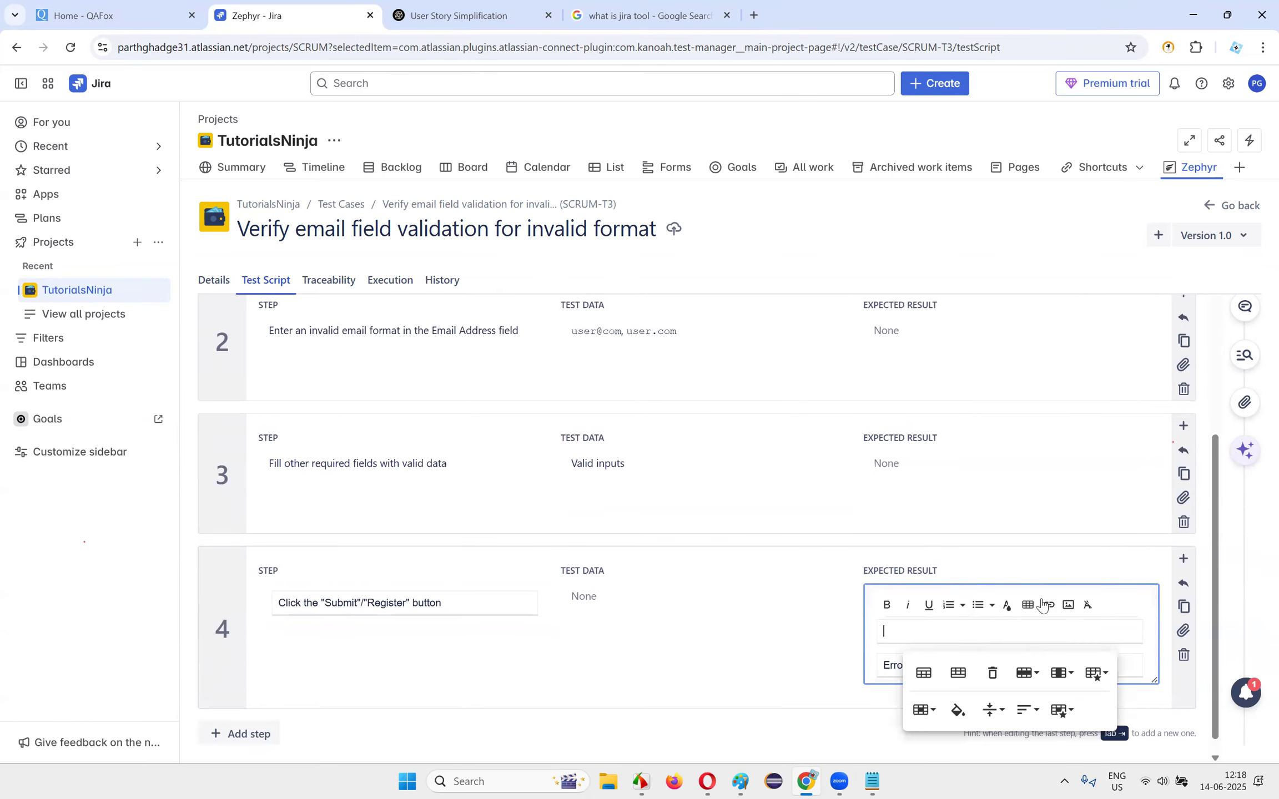
{"action": "left_click", "coordinate": [995, 674]}
- Copy "Verify the email error message is appropriate" from ChatGPT and add it as step 5 of the Zephyr script
{"action": "left_click", "coordinate": [466, 15]}
{"action": "left_click_drag", "start_coordinate": [436, 554], "coordinate": [524, 577]}
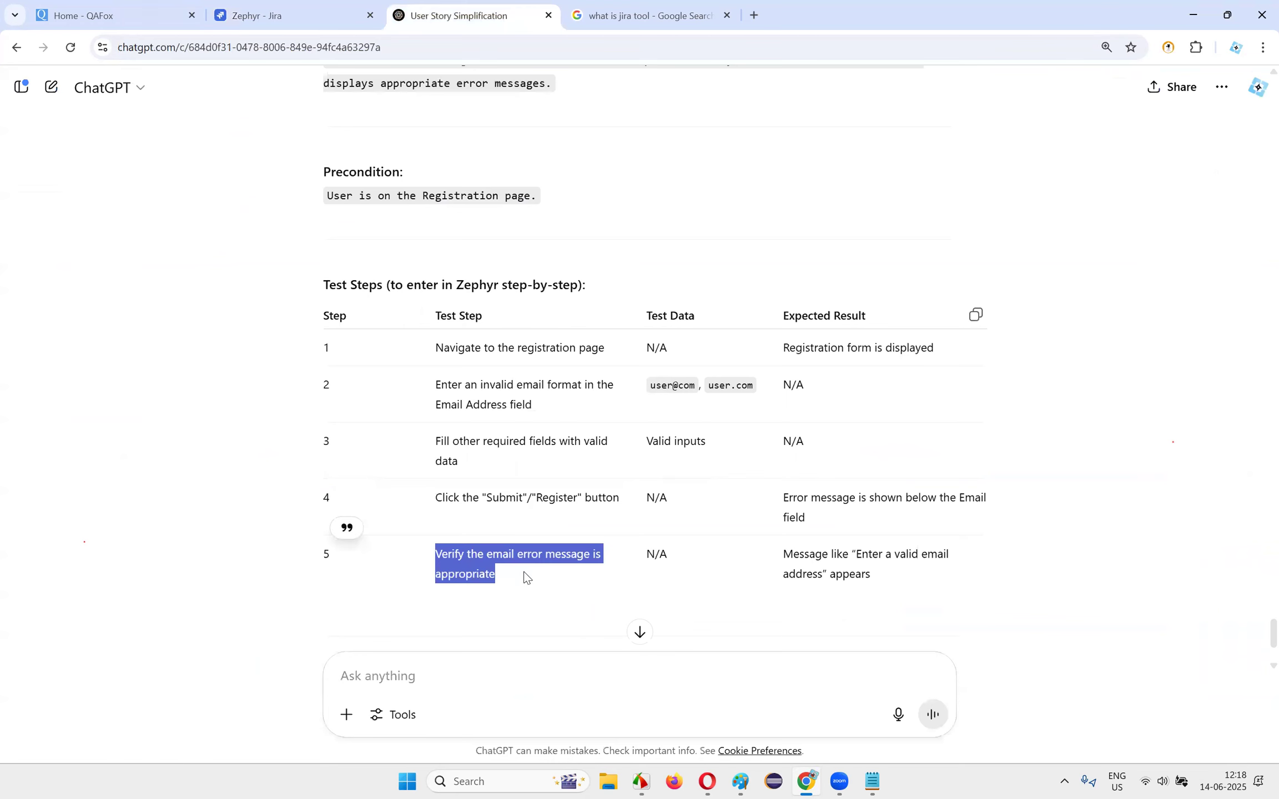
{"action": "left_click", "coordinate": [278, 16]}
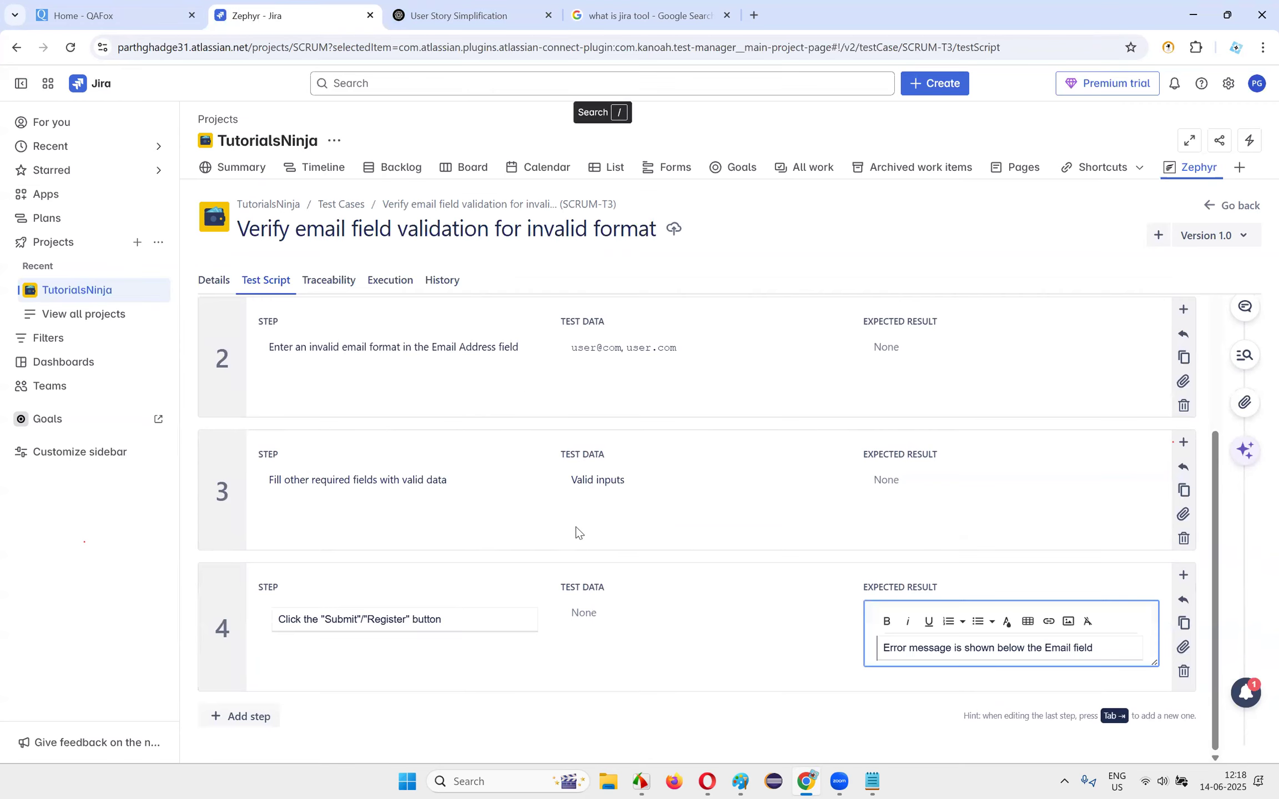
{"action": "left_click", "coordinate": [252, 716]}
{"action": "key", "text": "ctrl+v"}
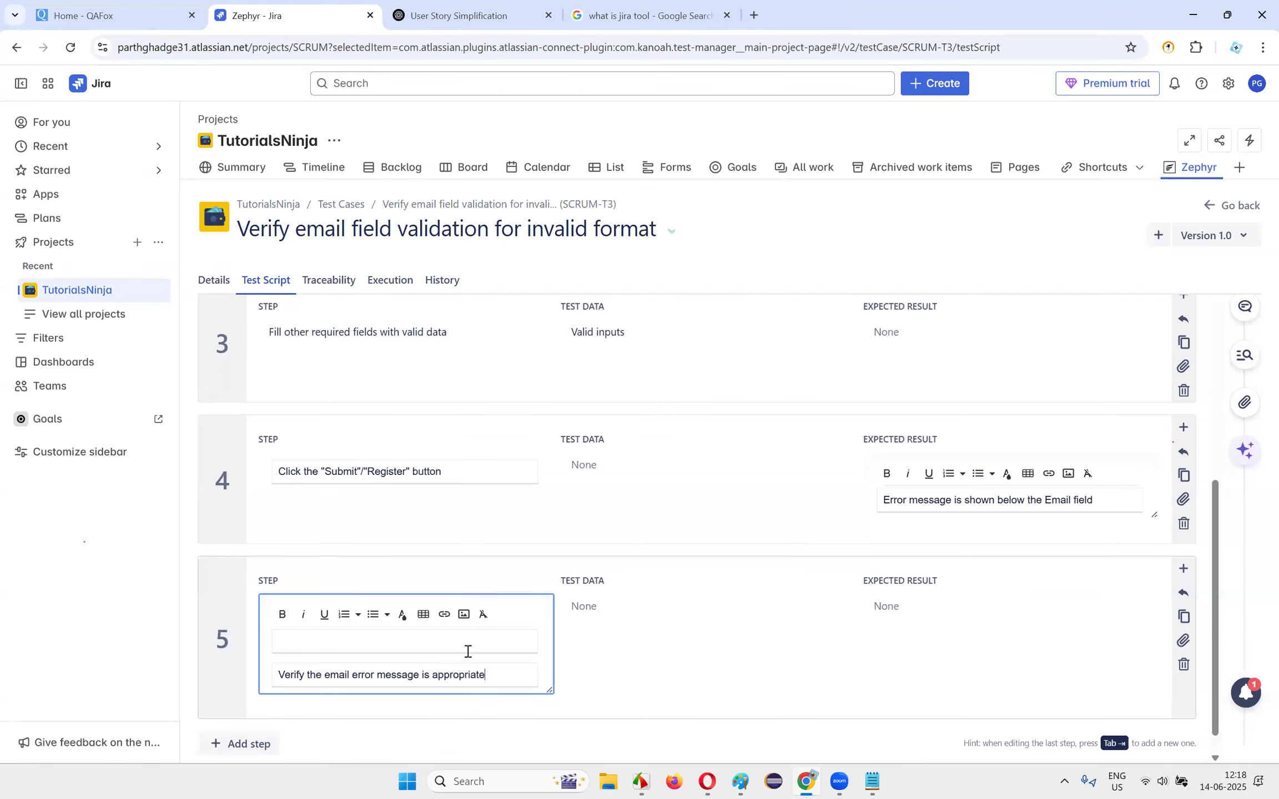
- Copy "Message like "Enter a valid email address" appears" from ChatGPT into the expected result of step 5 in Zephyr
{"action": "left_click", "coordinate": [472, 15]}
{"action": "left_click_drag", "start_coordinate": [783, 565], "coordinate": [935, 583]}
{"action": "key", "text": "ctrl+c"}
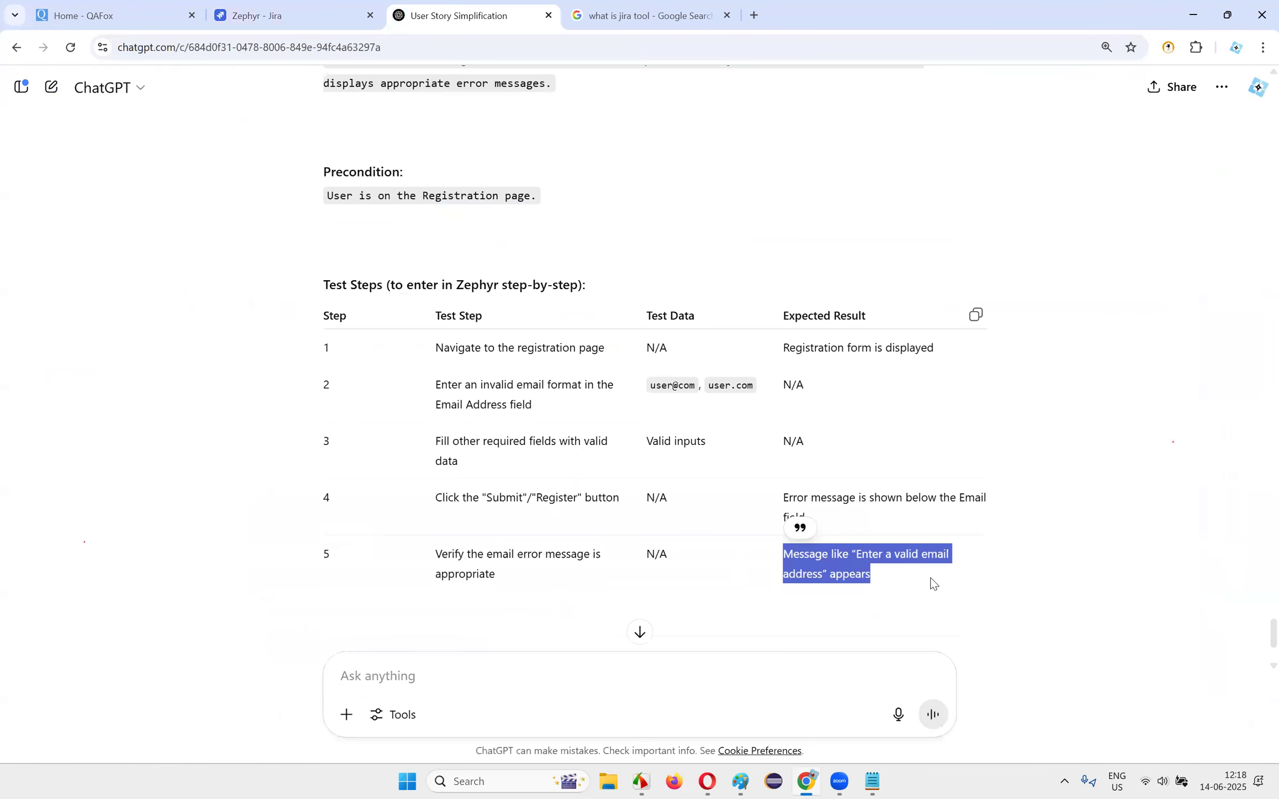
{"action": "left_click", "coordinate": [261, 15]}
{"action": "left_click", "coordinate": [929, 624]}
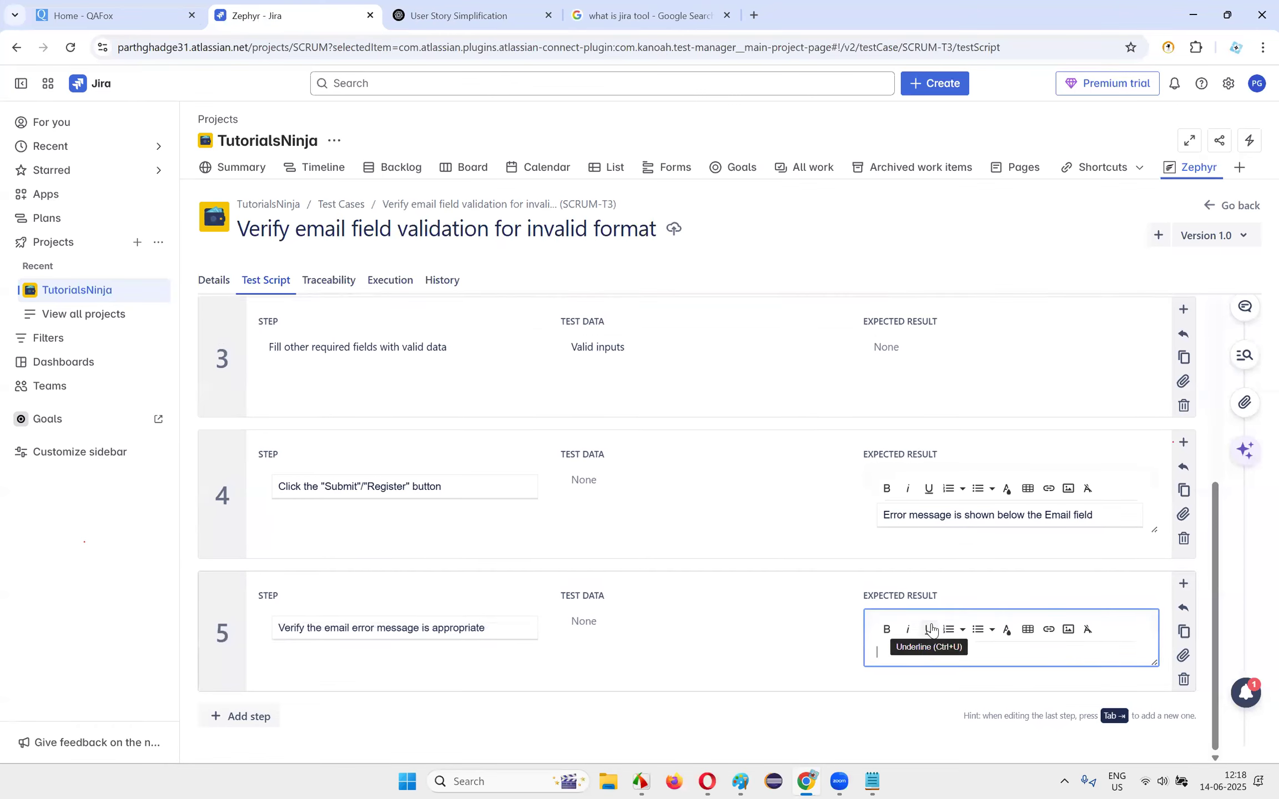
{"action": "key", "text": "ctrl+v"}
{"action": "left_click", "coordinate": [479, 650]}
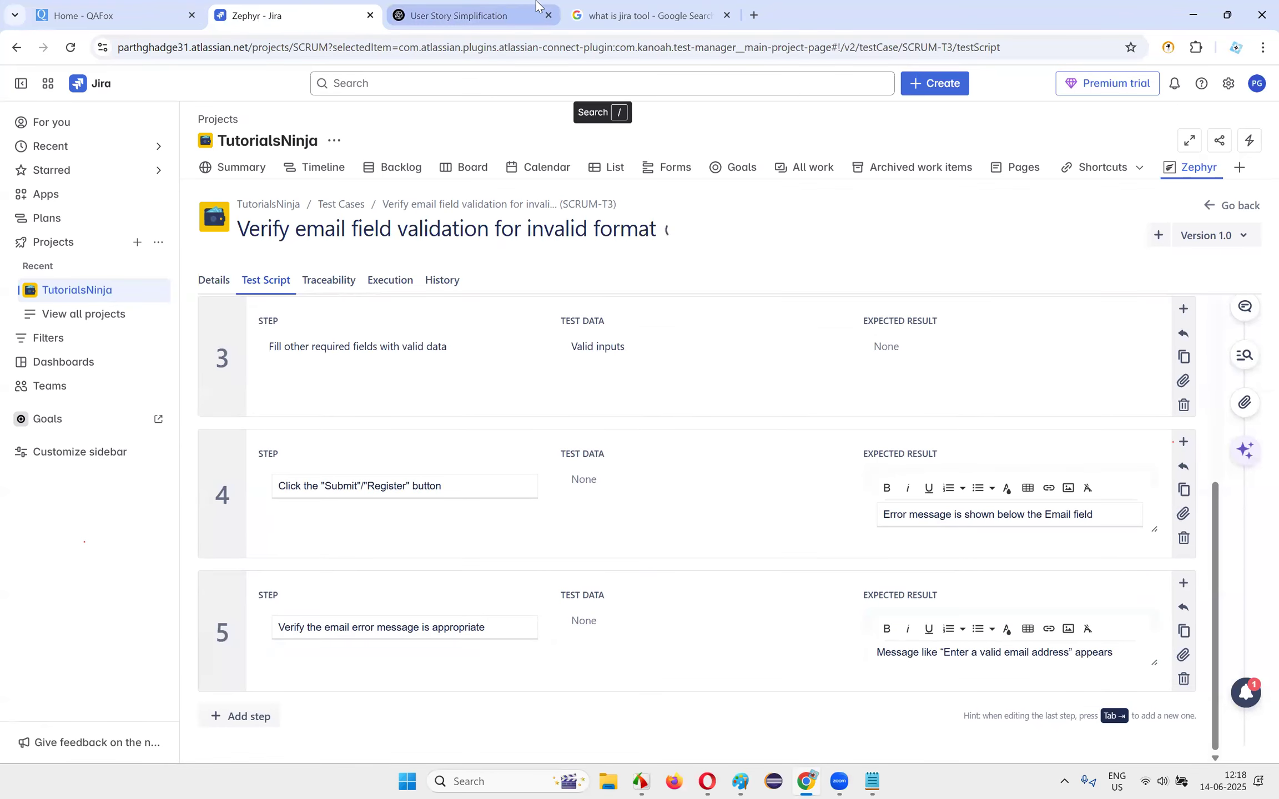
- Reply "yes" to ChatGPT's offer to provide Test Case 4 on password strength validation
{"action": "left_click", "coordinate": [536, 6]}
{"action": "scroll", "coordinate": [605, 444], "scroll_direction": "down", "scroll_amount": 3}
{"action": "left_click_drag", "start_coordinate": [353, 491], "coordinate": [678, 502]}
{"action": "left_click", "coordinate": [417, 685]}
{"action": "type", "text": "uees"}
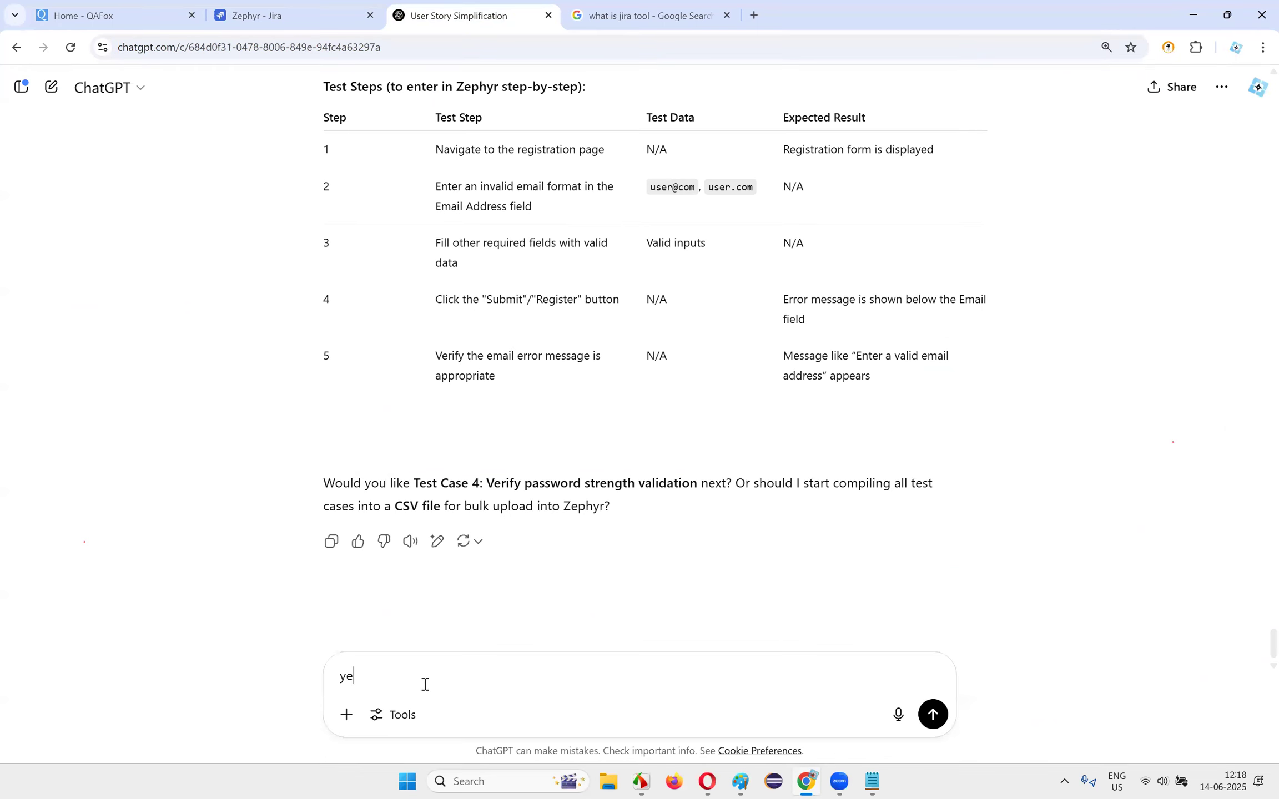
{"action": "key", "text": "Return"}
- Start a new Zephyr test case from the test case list and copy the name "Verify password strength validation" into it from ChatGPT
{"action": "left_click", "coordinate": [298, 5]}
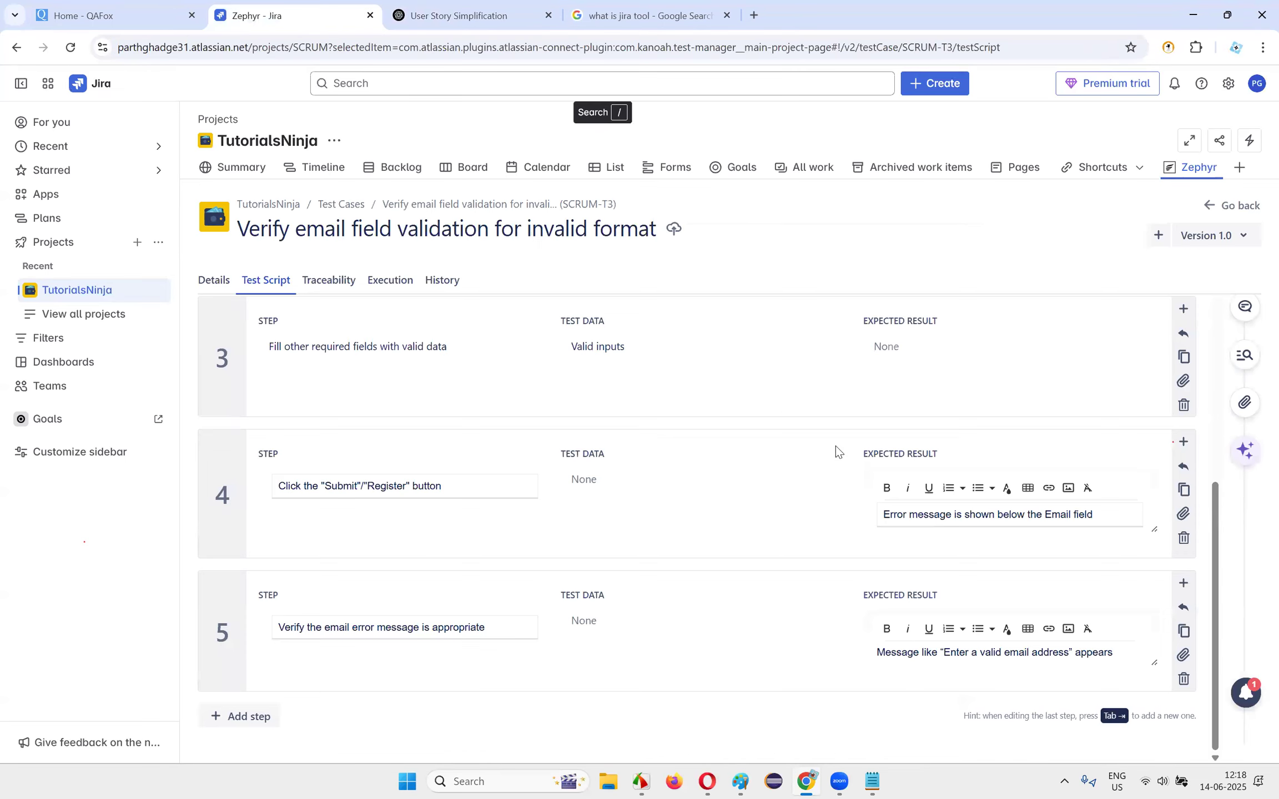
{"action": "left_click", "coordinate": [340, 205]}
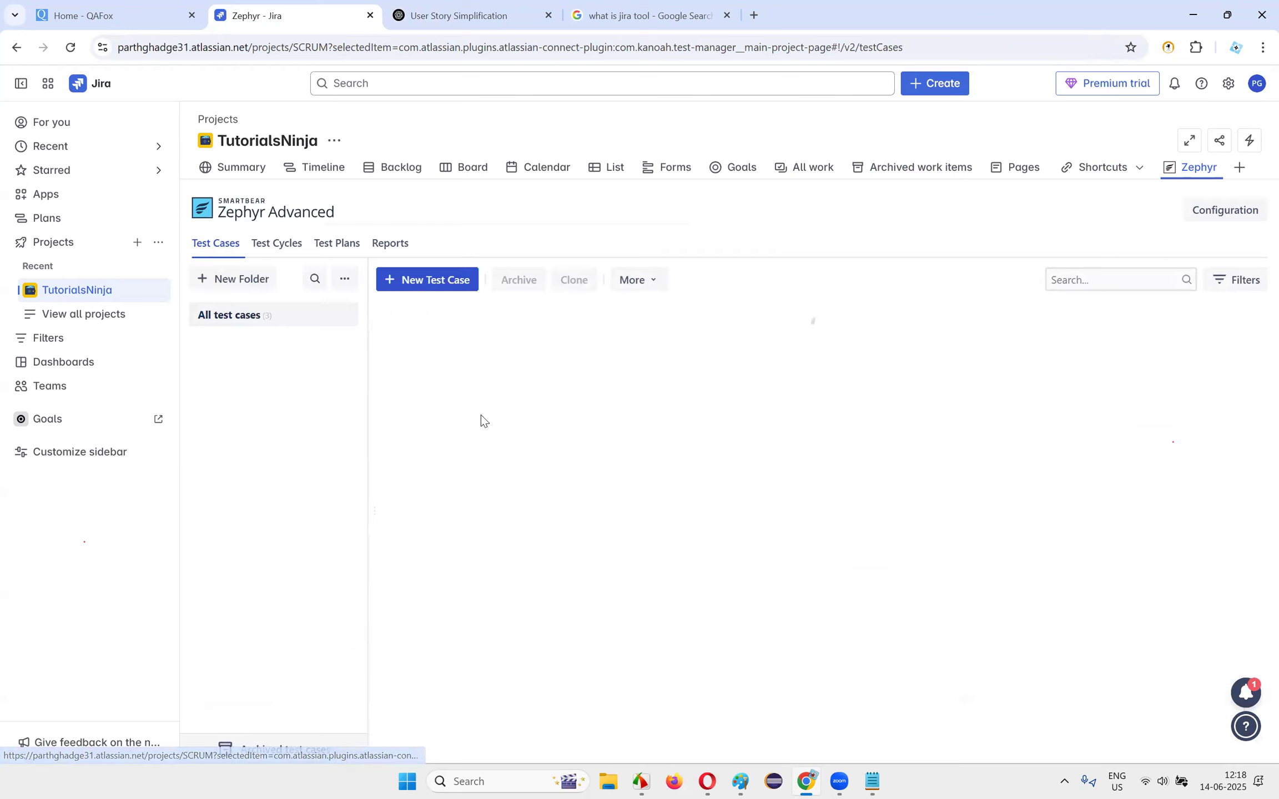
{"action": "left_click", "coordinate": [457, 15]}
{"action": "scroll", "coordinate": [565, 380], "scroll_direction": "down", "scroll_amount": 3}
{"action": "scroll", "coordinate": [573, 390], "scroll_direction": "up", "scroll_amount": 5}
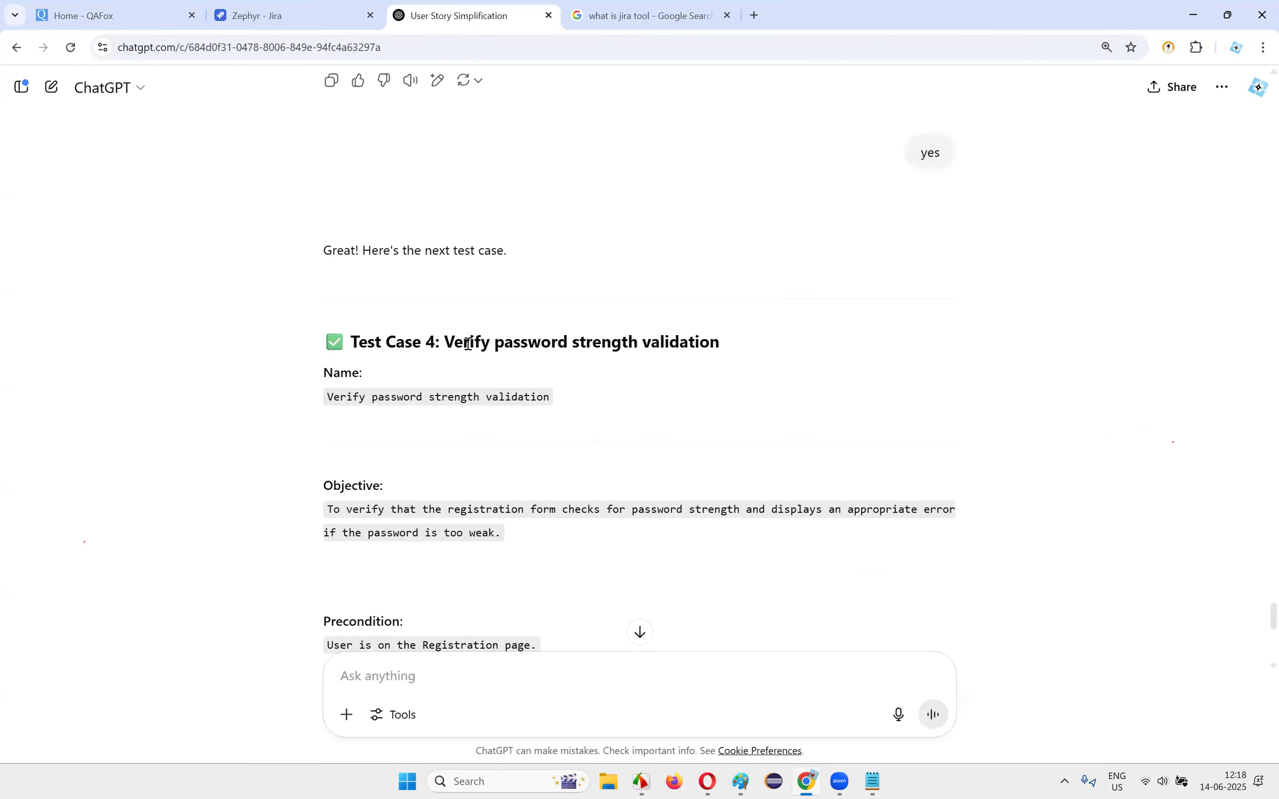
{"action": "left_click_drag", "start_coordinate": [467, 343], "coordinate": [806, 347]}
{"action": "key", "text": "ctrl+c"}
{"action": "left_click", "coordinate": [272, 14]}
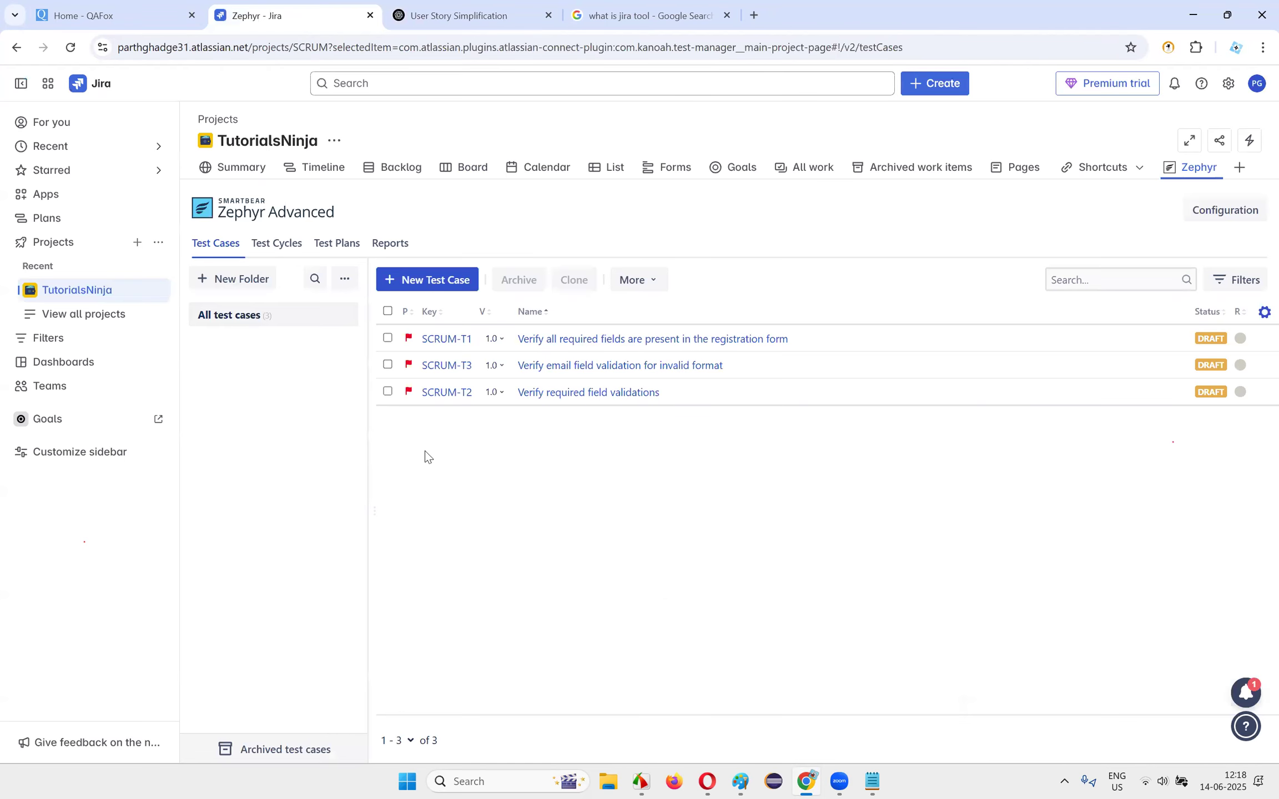
{"action": "left_click", "coordinate": [427, 280]}
{"action": "left_click", "coordinate": [494, 313]}
{"action": "key", "text": "ctrl+v"}
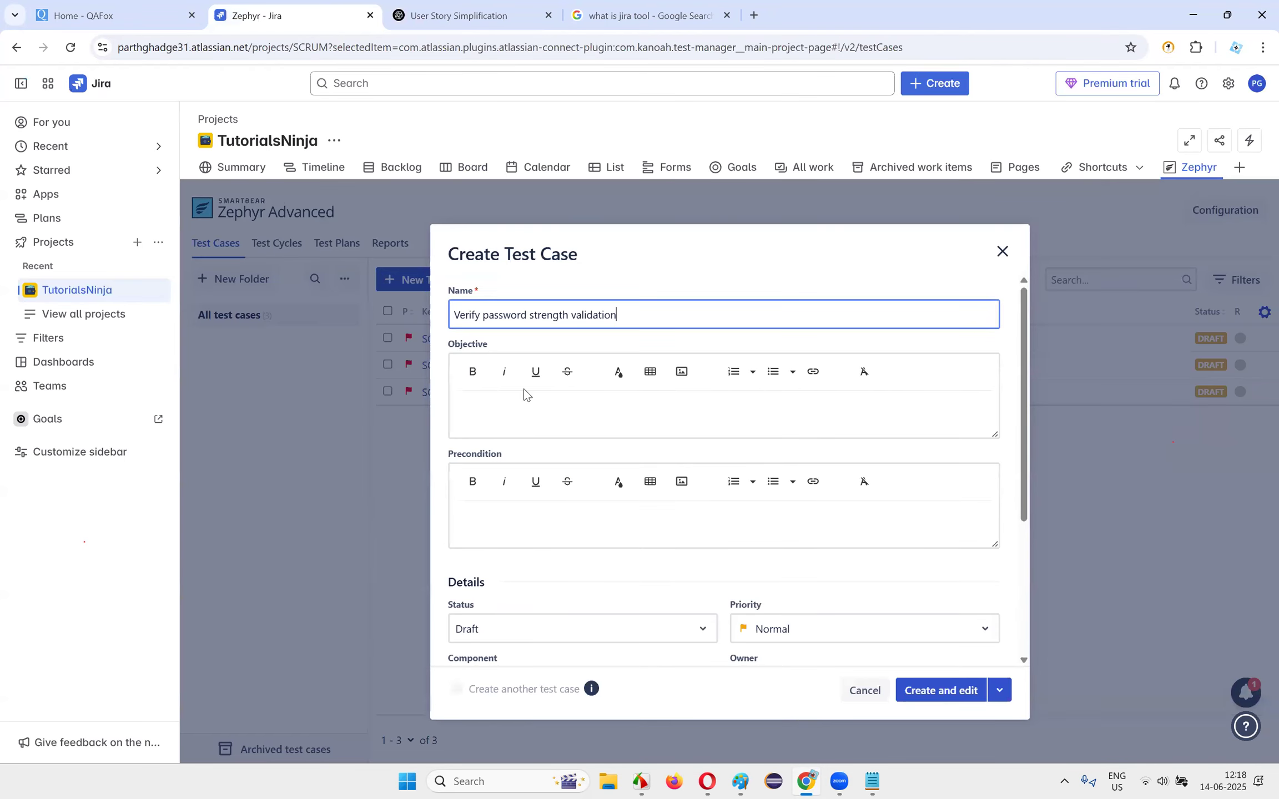
- Copy ChatGPT's objective about checking password strength and showing an appropriate error into the new test case's Objective in Zephyr
{"action": "left_click", "coordinate": [440, 6]}
{"action": "left_click_drag", "start_coordinate": [332, 399], "coordinate": [580, 437]}
{"action": "left_click", "coordinate": [331, 447]}
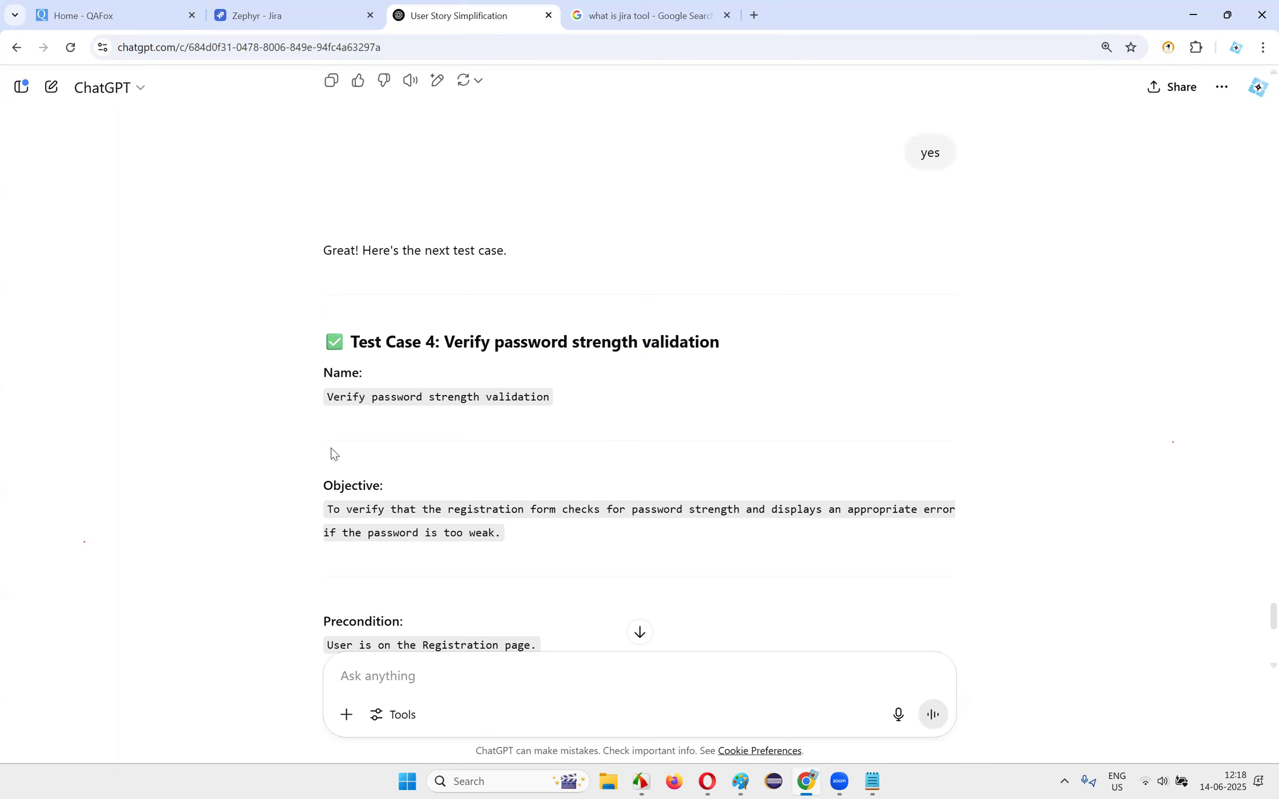
{"action": "left_click_drag", "start_coordinate": [327, 516], "coordinate": [501, 542]}
{"action": "key", "text": "ctrl+c"}
{"action": "left_click", "coordinate": [289, 15]}
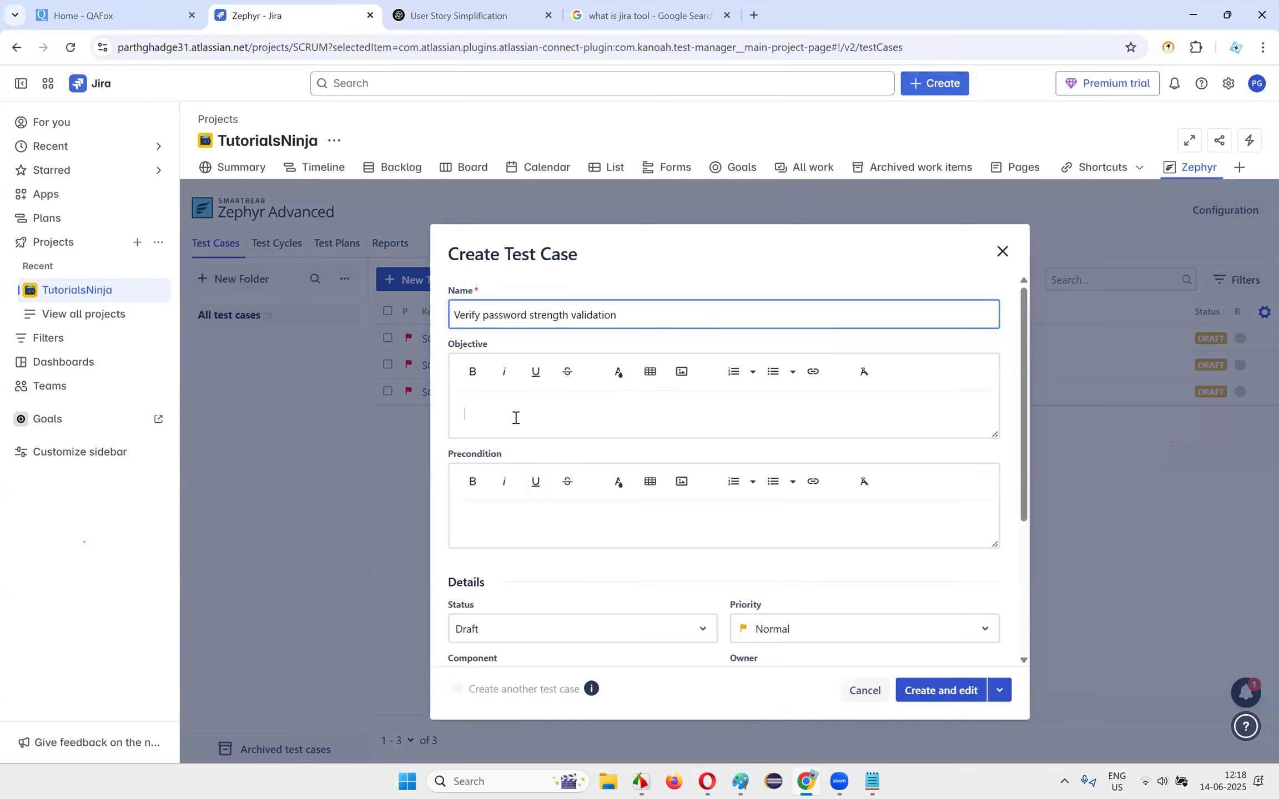
{"action": "left_click", "coordinate": [517, 420]}
{"action": "key", "text": "ctrl+v"}
{"action": "left_click", "coordinate": [579, 548]}
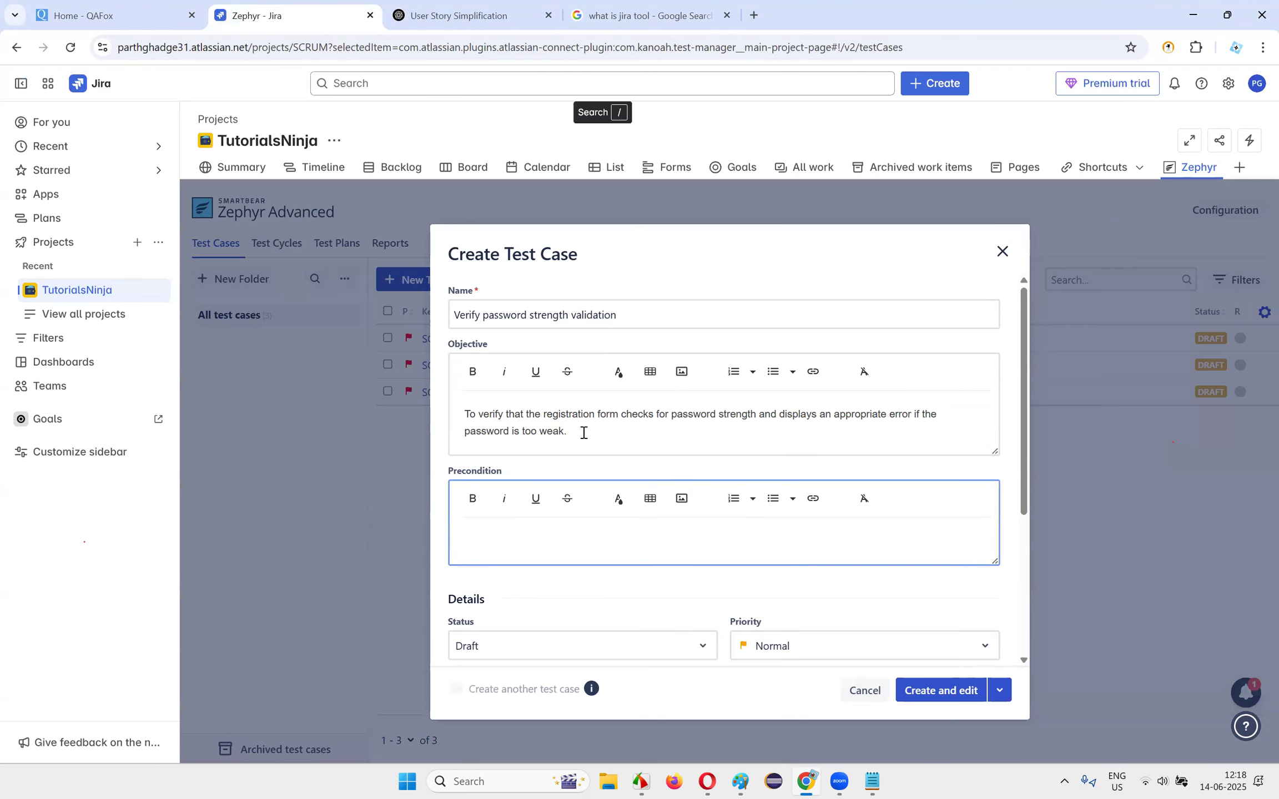
{"action": "left_click", "coordinate": [611, 430]}
- Copy "User is on the Registration page." from ChatGPT into the new test case's Precondition in Zephyr
{"action": "left_click", "coordinate": [461, 16]}
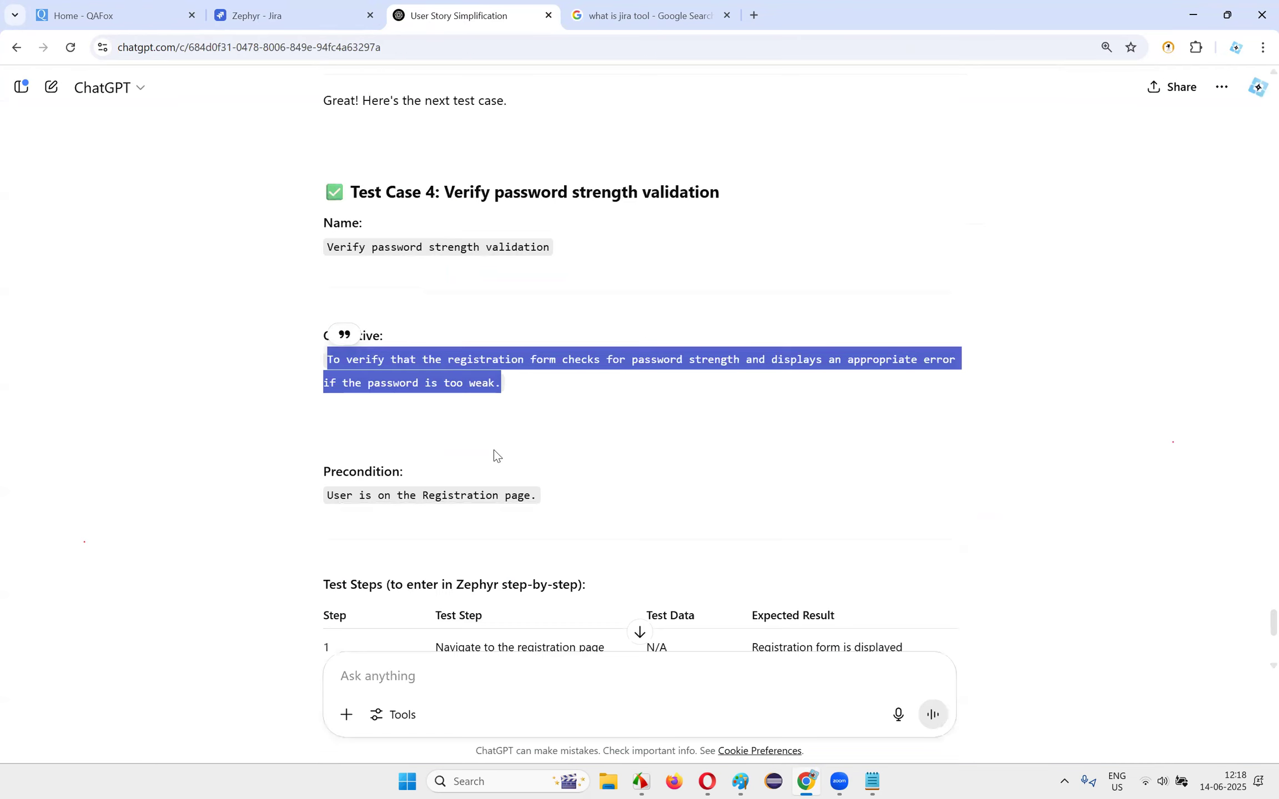
{"action": "left_click_drag", "start_coordinate": [326, 496], "coordinate": [537, 509]}
{"action": "key", "text": "ctrl+c"}
{"action": "left_click", "coordinate": [288, 15]}
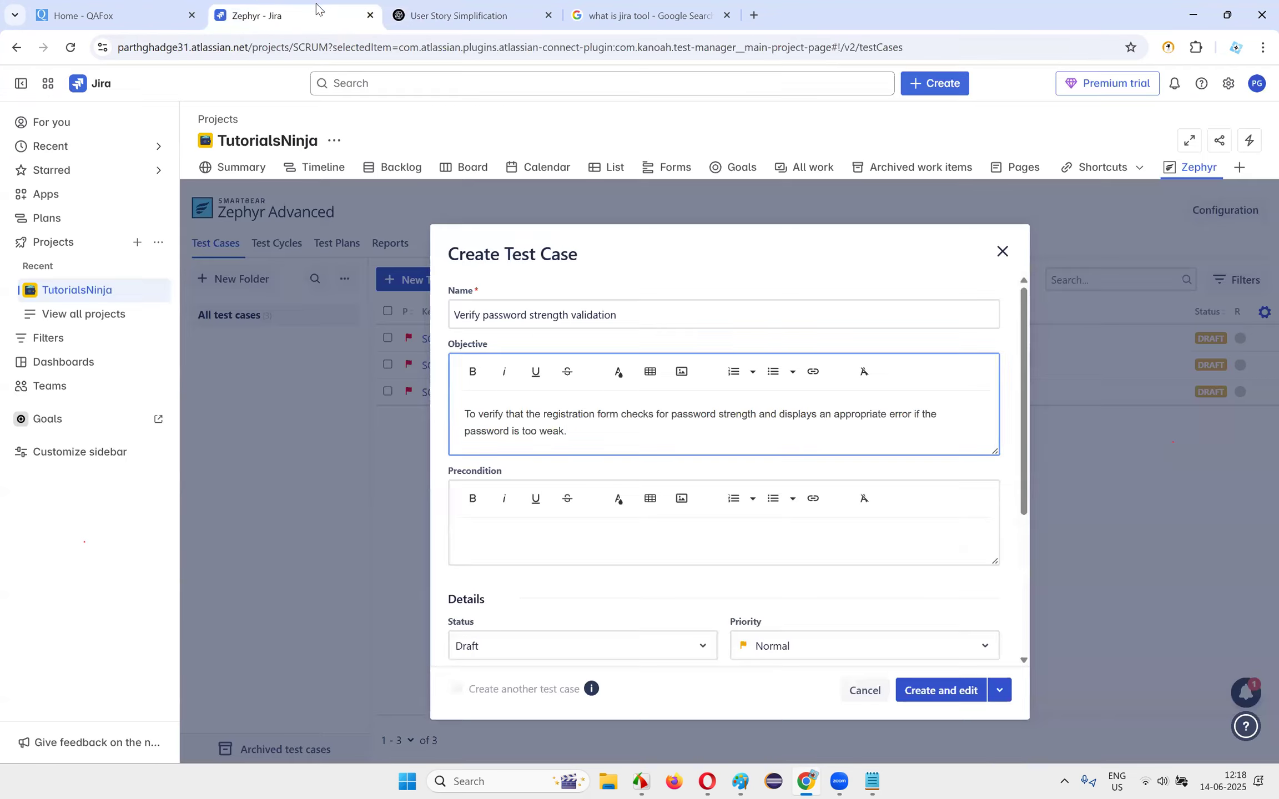
{"action": "left_click", "coordinate": [505, 550]}
{"action": "key", "text": "ctrl+v"}
- Copy "Navigate to the registration page" from ChatGPT, create the Zephyr test case for editing, and enter the text as step 1
{"action": "left_click", "coordinate": [460, 16]}
{"action": "scroll", "coordinate": [330, 260], "scroll_direction": "down", "scroll_amount": 5}
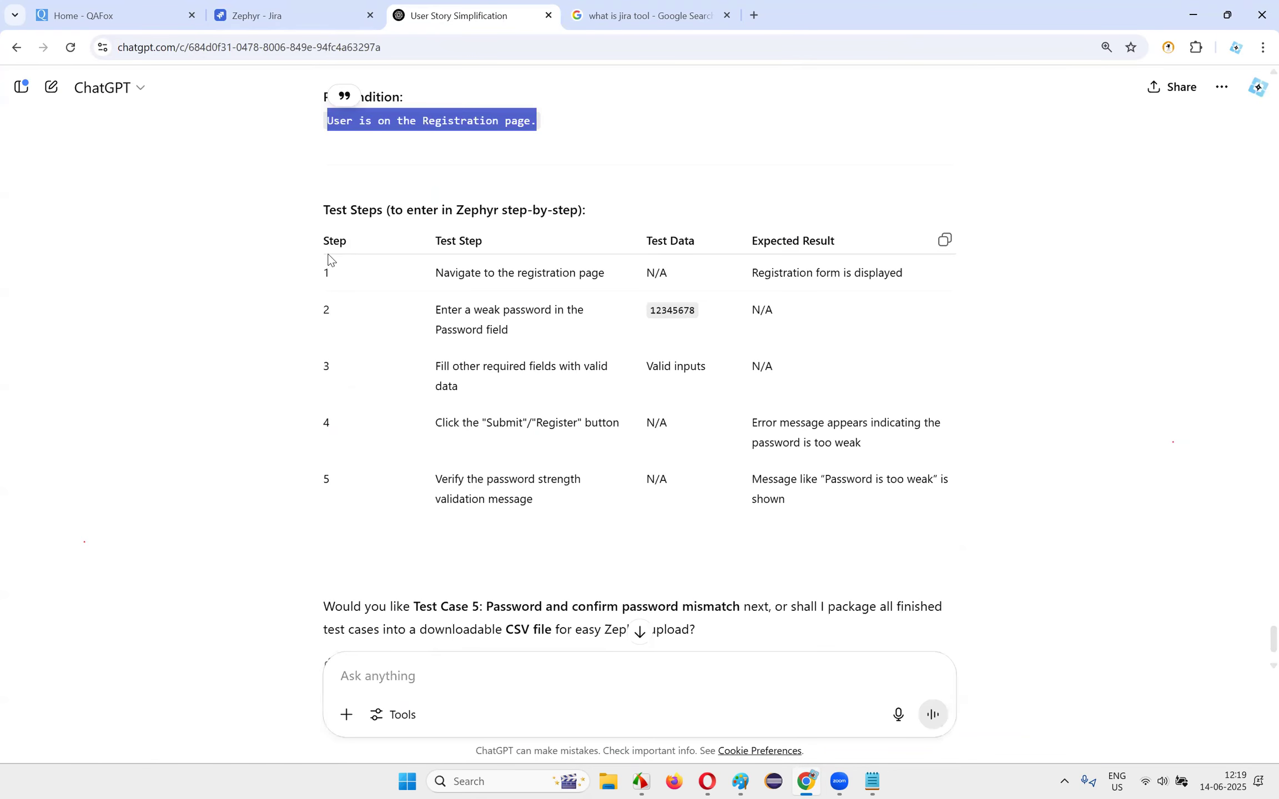
{"action": "left_click_drag", "start_coordinate": [439, 272], "coordinate": [607, 273]}
{"action": "key", "text": "ctrl+c"}
{"action": "left_click", "coordinate": [288, 15]}
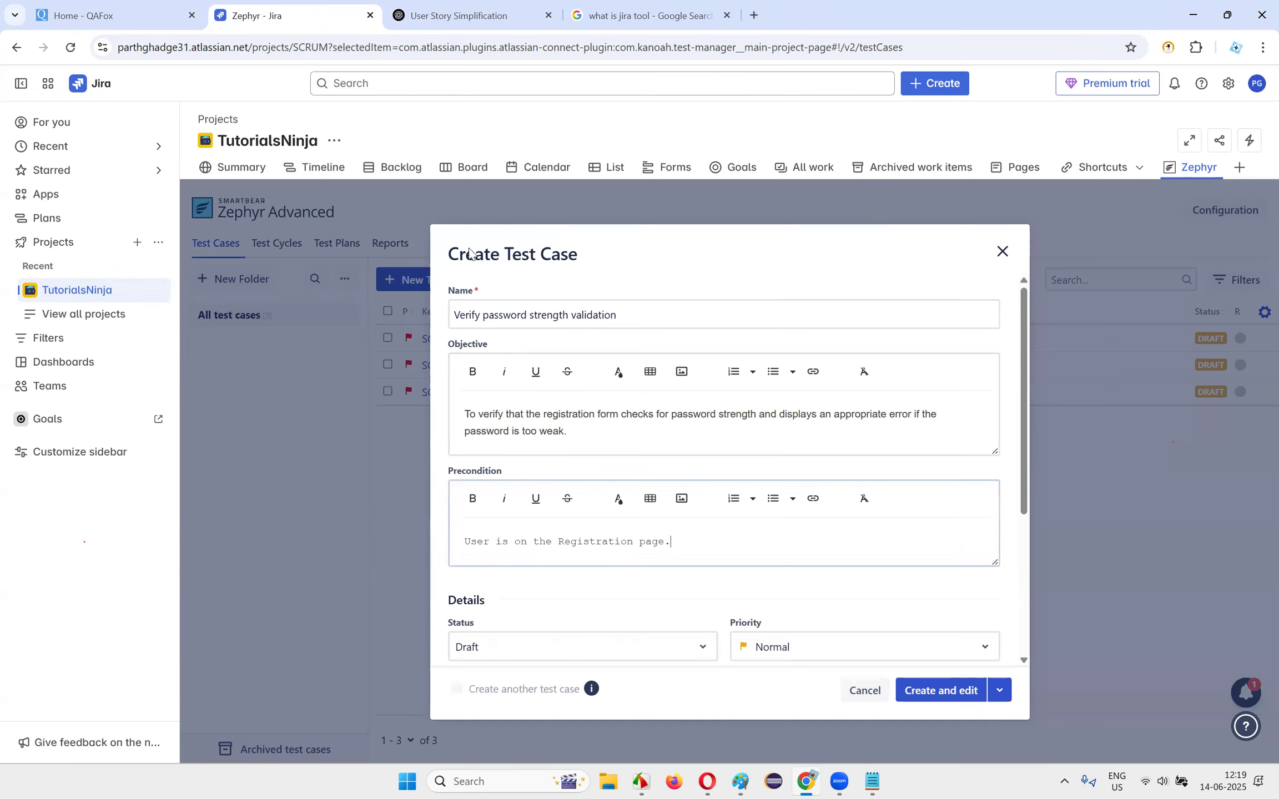
{"action": "left_click", "coordinate": [941, 690]}
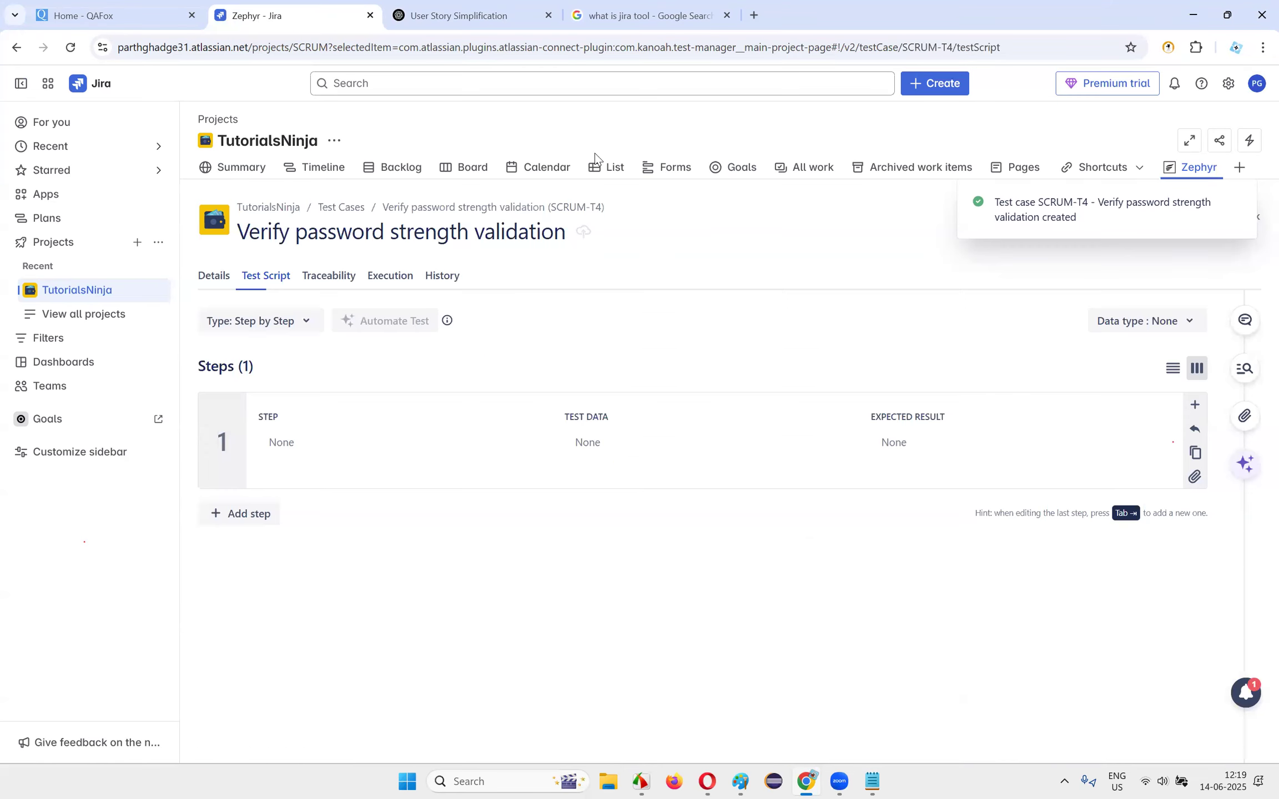
{"action": "left_click", "coordinate": [322, 450]}
{"action": "key", "text": "ctrl+v"}
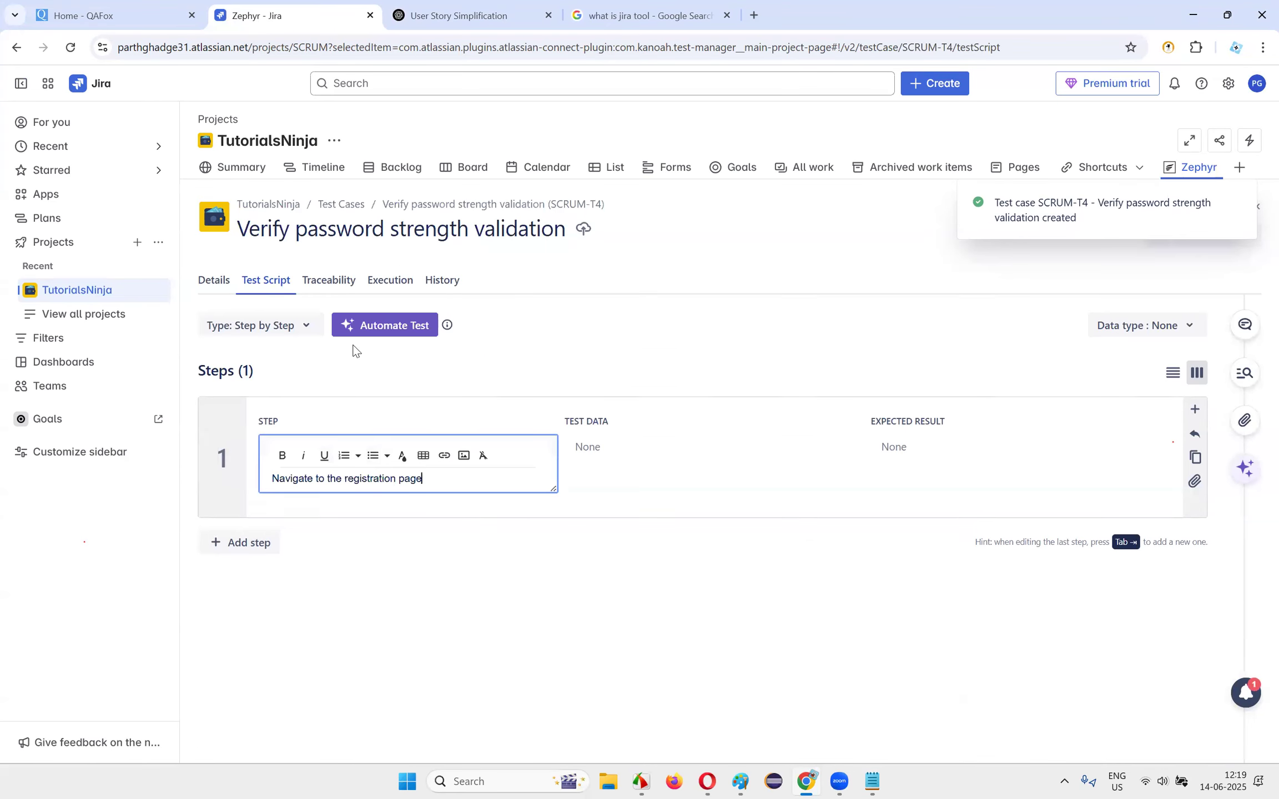
- Copy "Registration form is displayed" from ChatGPT into step 1's expected result in Zephyr, deleting the empty table above it
{"action": "left_click", "coordinate": [475, 4]}
{"action": "left_click_drag", "start_coordinate": [738, 274], "coordinate": [905, 274]}
{"action": "key", "text": "ctrl+c"}
{"action": "left_click", "coordinate": [291, 15]}
{"action": "left_click", "coordinate": [878, 461]}
{"action": "key", "text": "ctrl+v"}
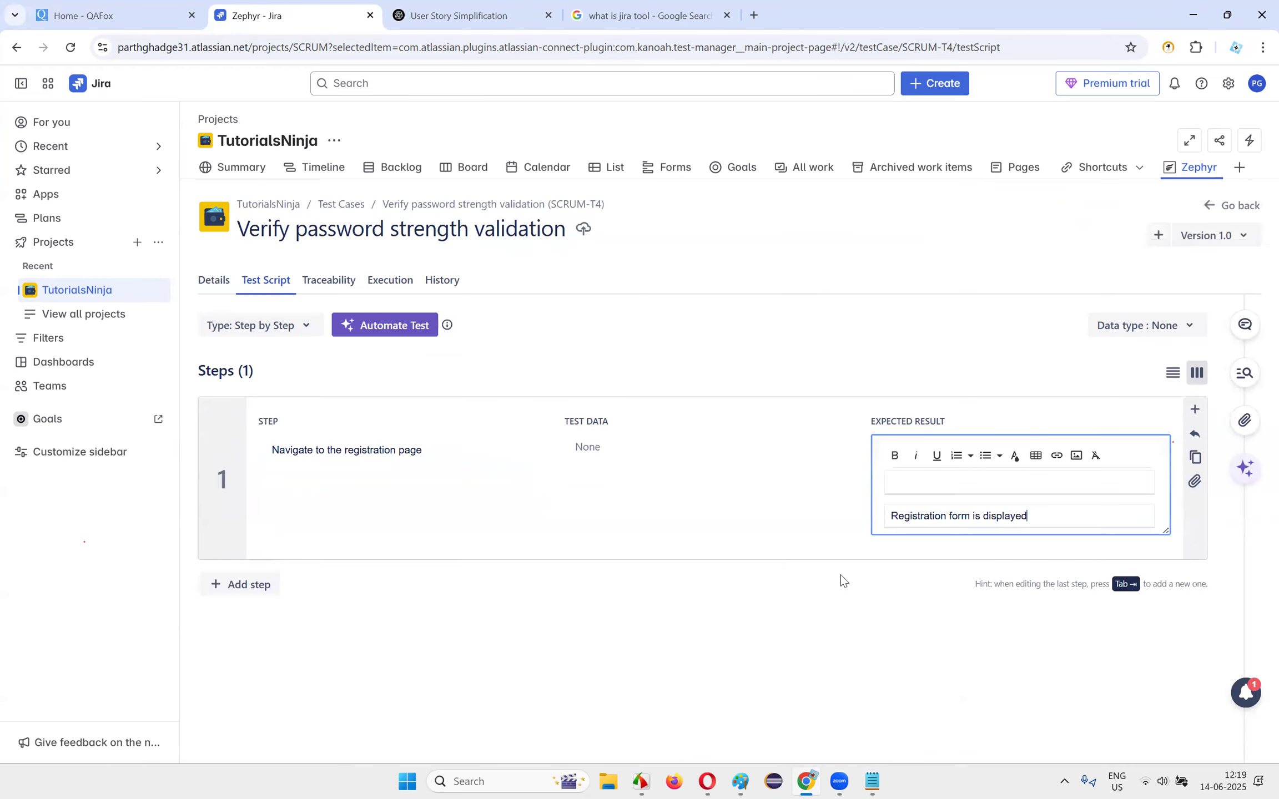
{"action": "left_click", "coordinate": [840, 574]}
{"action": "left_click", "coordinate": [970, 442]}
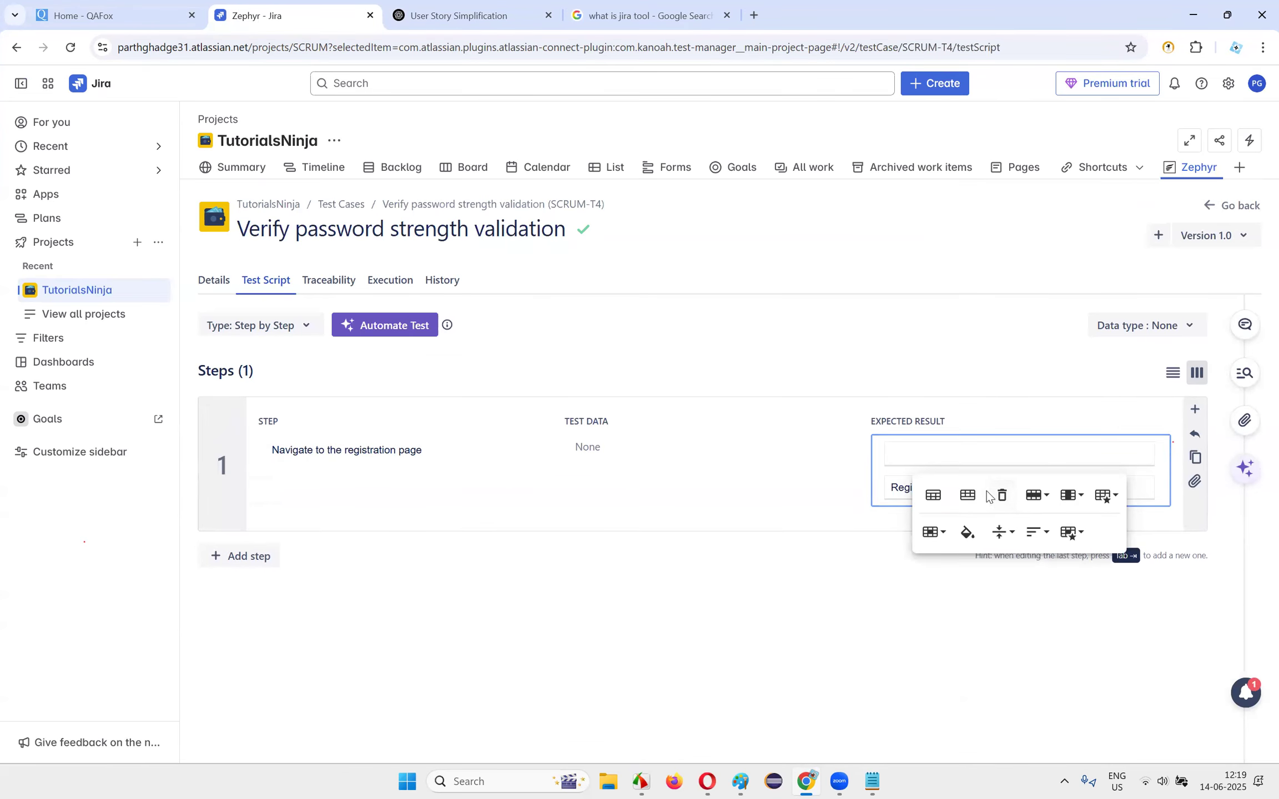
{"action": "left_click", "coordinate": [999, 495]}
- Copy "Enter a weak password in the Password field" from ChatGPT and add it as step 2 of the Zephyr script
{"action": "left_click", "coordinate": [444, 11]}
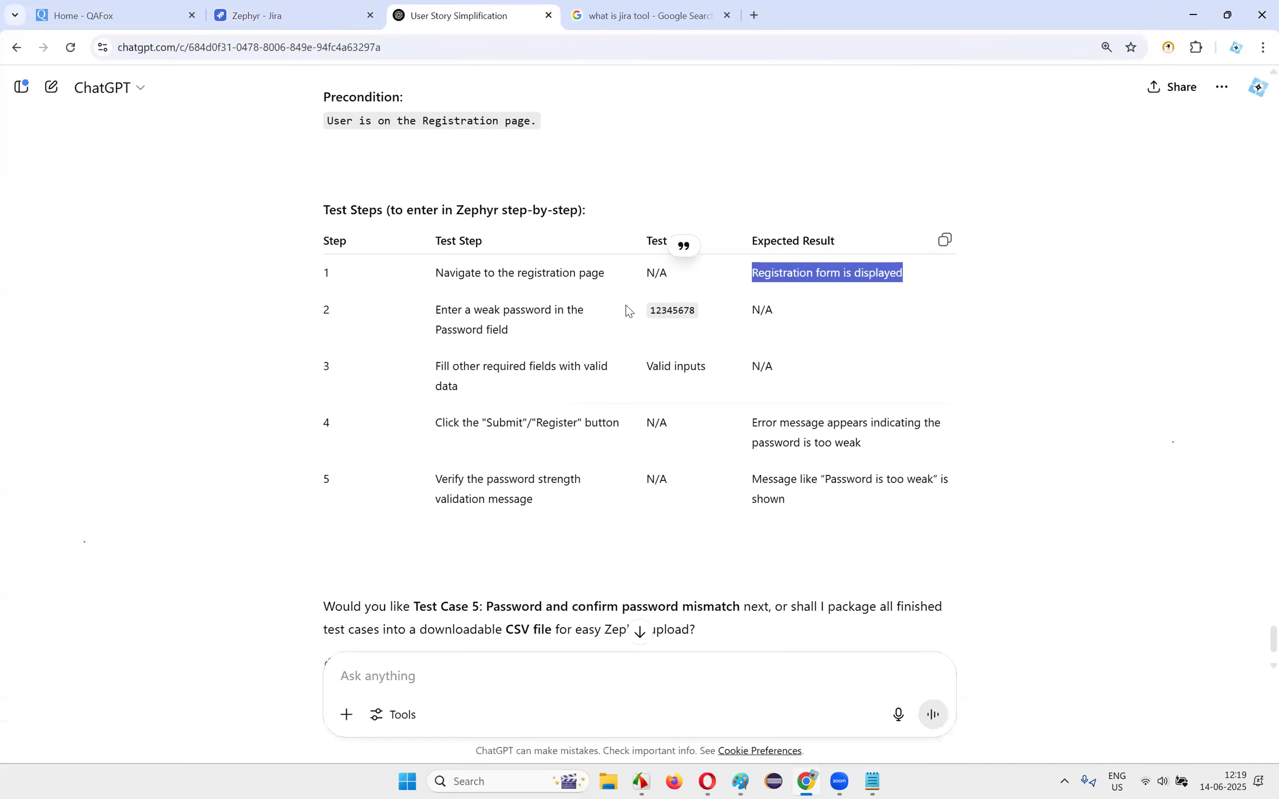
{"action": "left_click_drag", "start_coordinate": [425, 305], "coordinate": [510, 332]}
{"action": "key", "text": "ctrl+shift+Tab"}
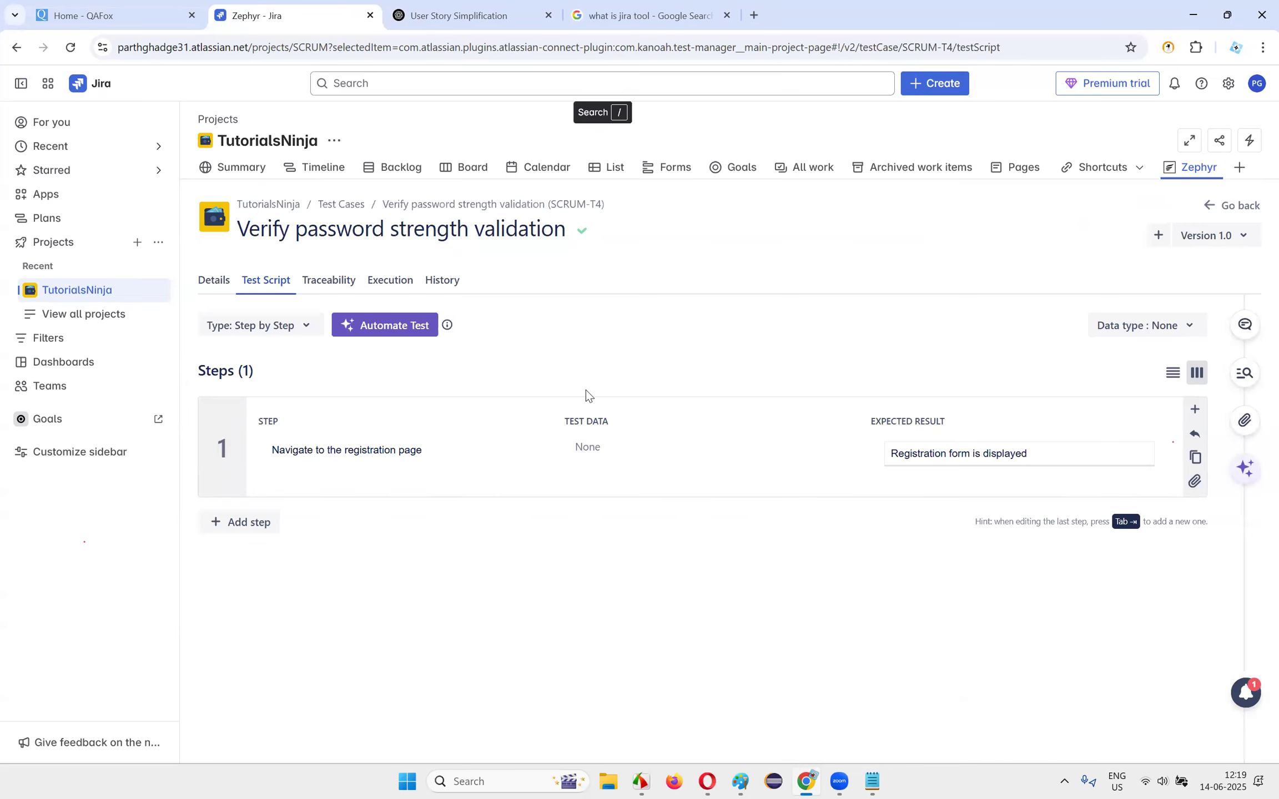
{"action": "left_click", "coordinate": [248, 522]}
{"action": "left_click", "coordinate": [309, 601]}
{"action": "key", "text": "ctrl+v"}
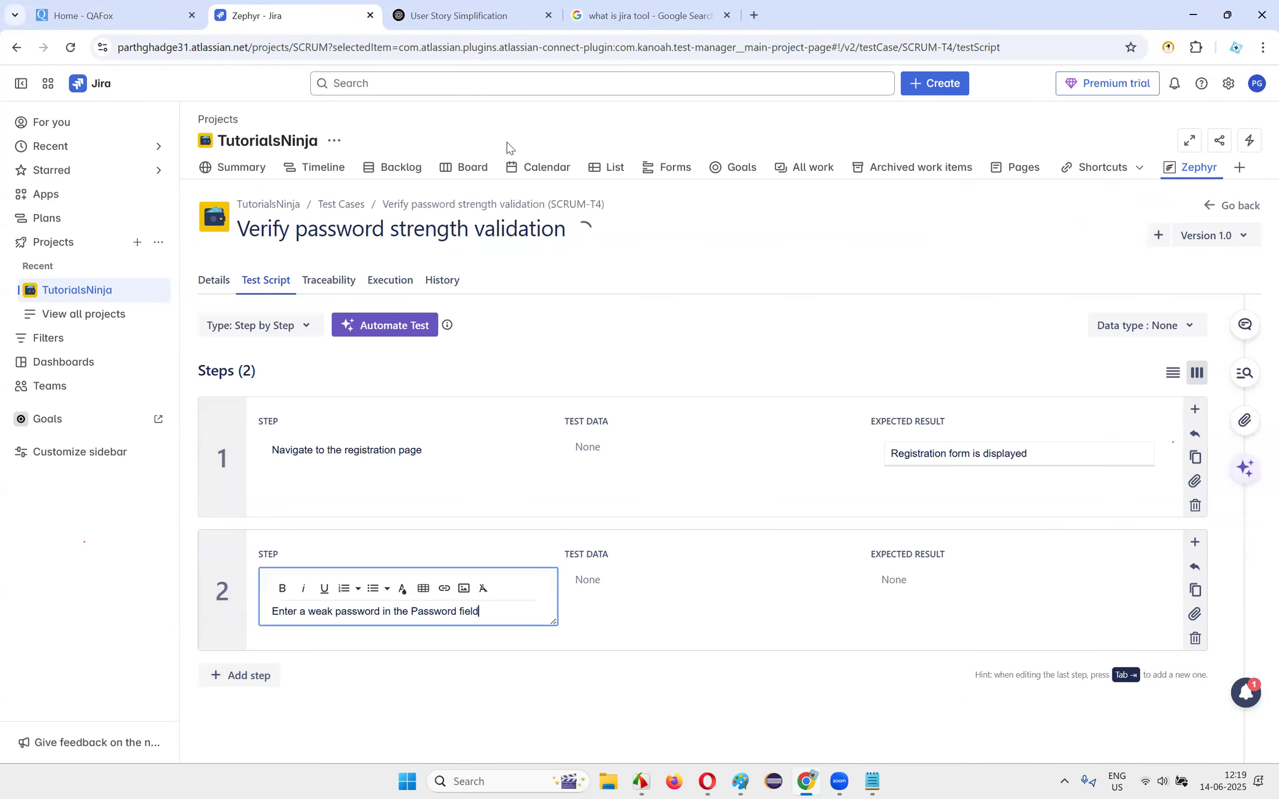
- Copy the sample weak password from ChatGPT's step 2 into the test data of step 2 in Zephyr
{"action": "left_click", "coordinate": [643, 15]}
{"action": "left_click", "coordinate": [473, 9]}
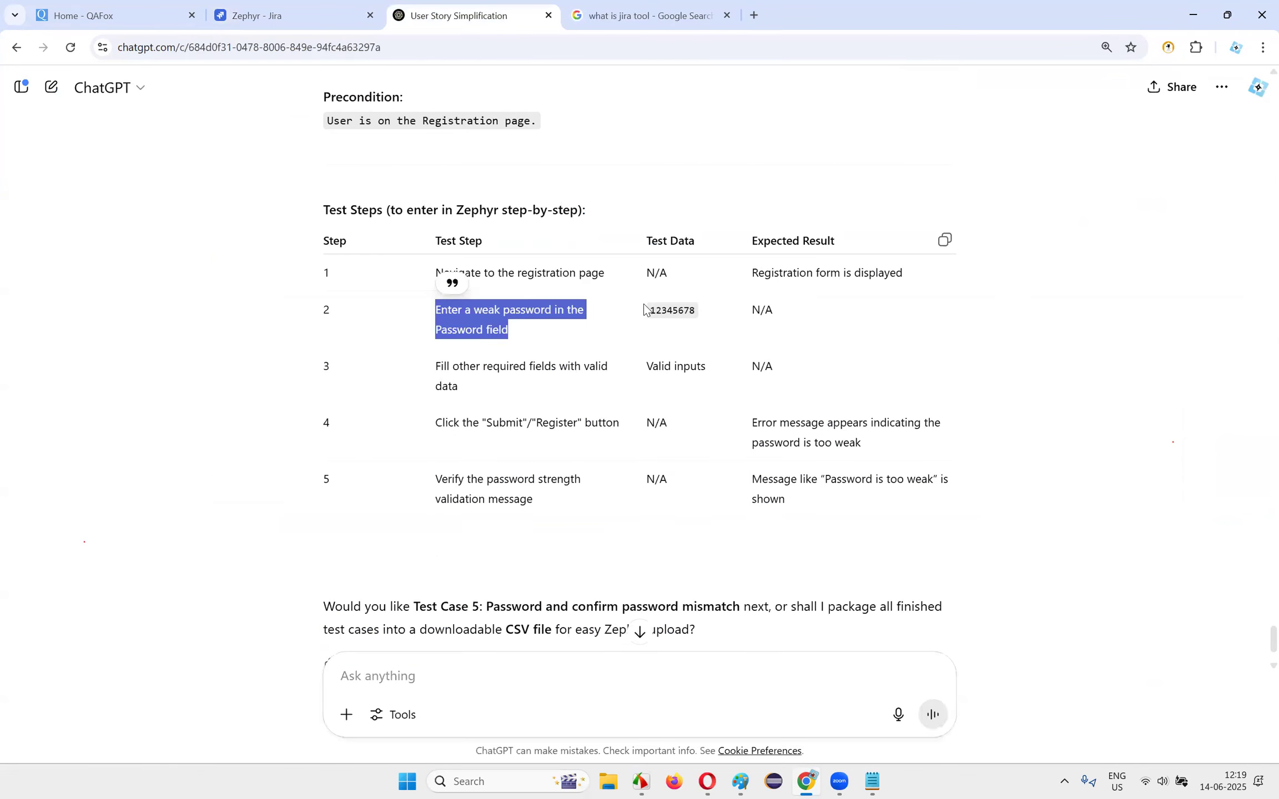
{"action": "double_click", "coordinate": [669, 309]}
{"action": "key", "text": "ctrl+c"}
{"action": "left_click", "coordinate": [655, 13]}
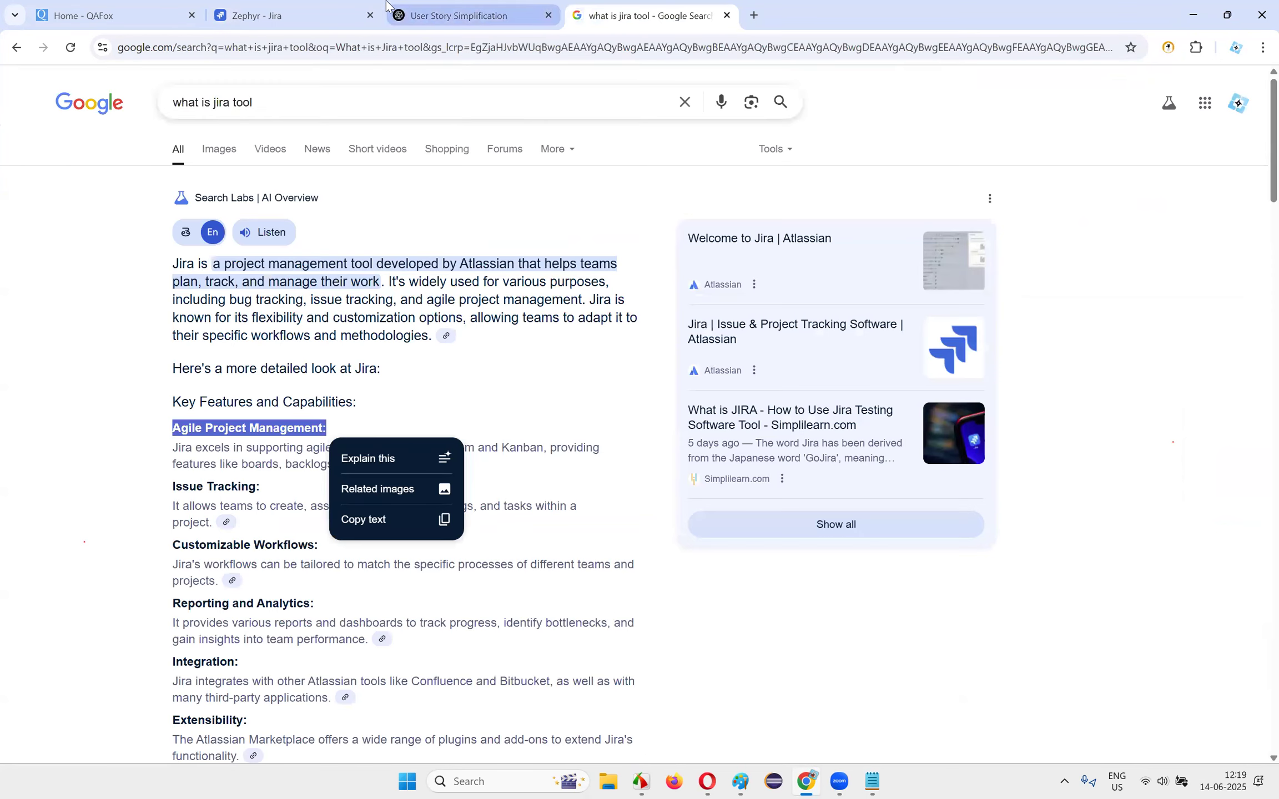
{"action": "left_click", "coordinate": [344, 15]}
{"action": "left_click", "coordinate": [627, 599]}
{"action": "key", "text": "ctrl+v"}
{"action": "left_click", "coordinate": [731, 657]}
- Copy "Fill other required fields with valid data" from ChatGPT as step 3 of the Zephyr script, deleting the empty table above it
{"action": "left_click", "coordinate": [460, 15]}
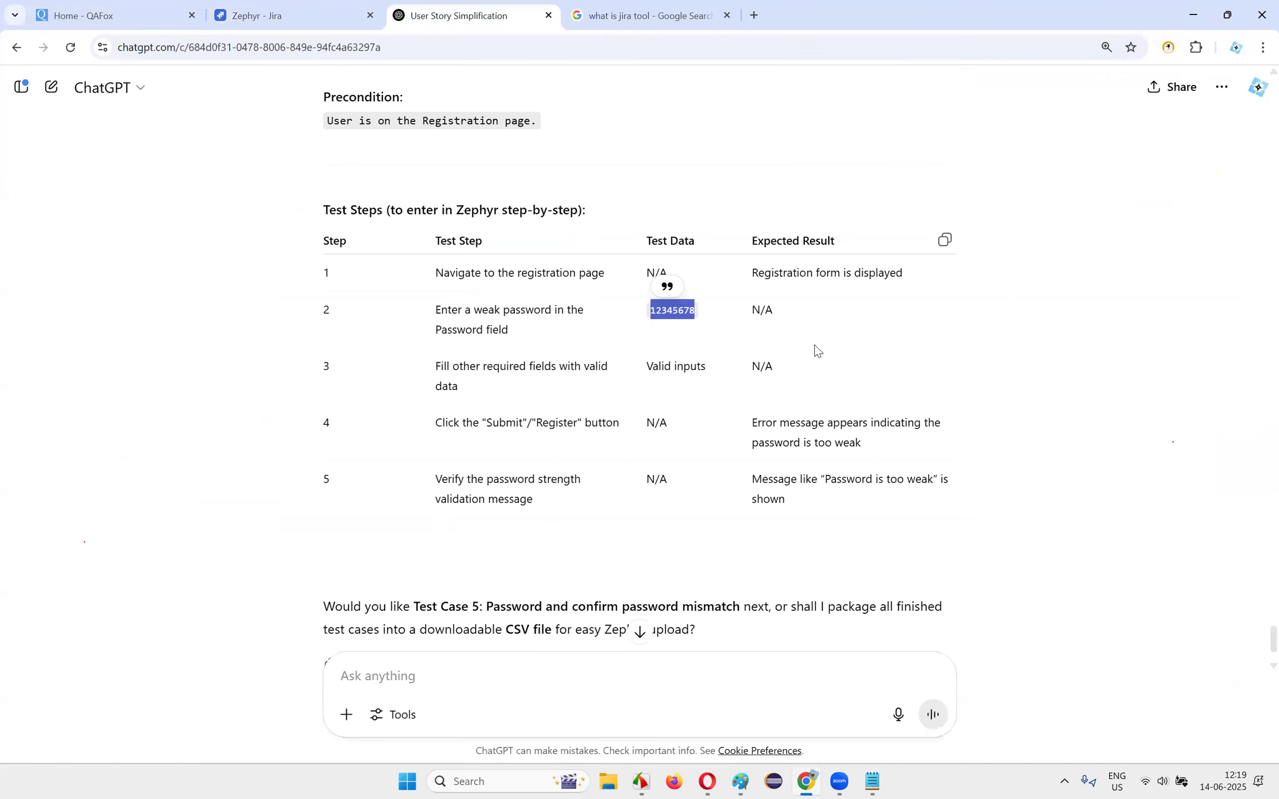
{"action": "left_click_drag", "start_coordinate": [426, 369], "coordinate": [497, 392]}
{"action": "key", "text": "ctrl+c"}
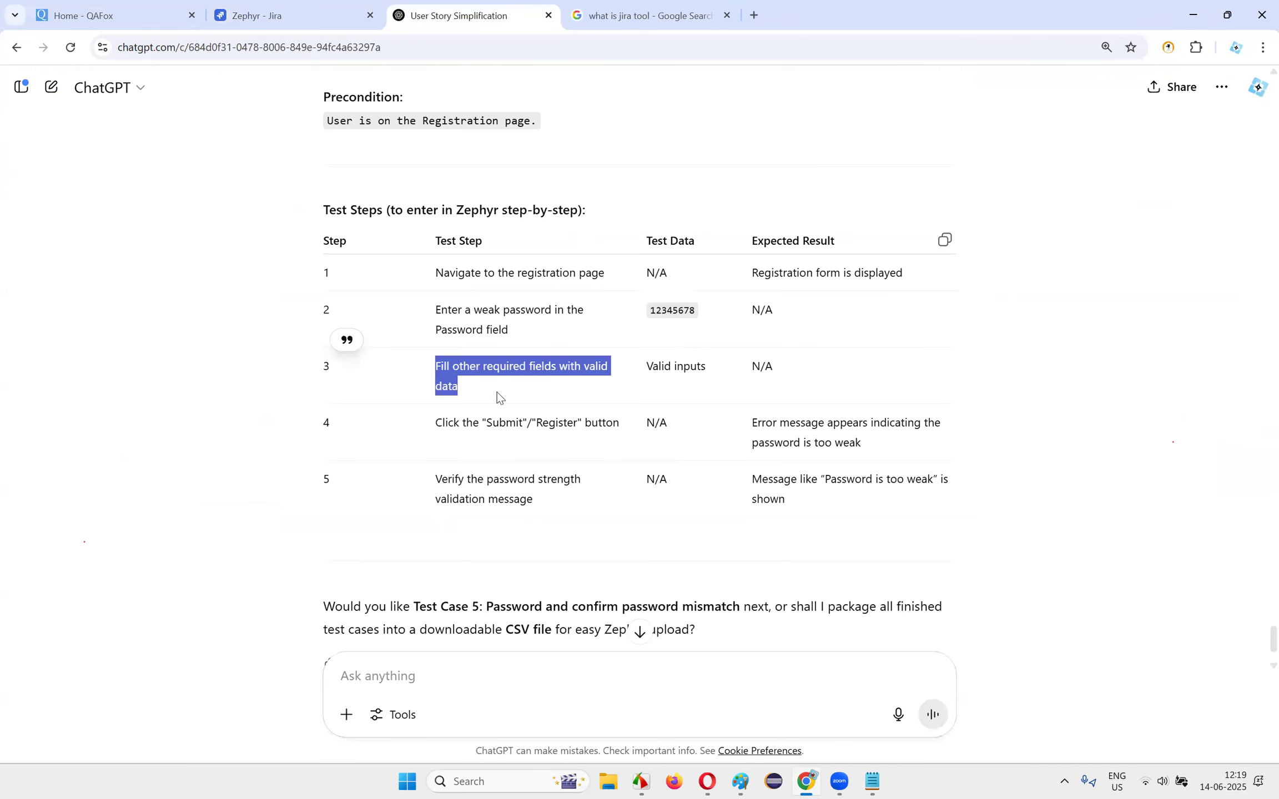
{"action": "left_click", "coordinate": [320, 10]}
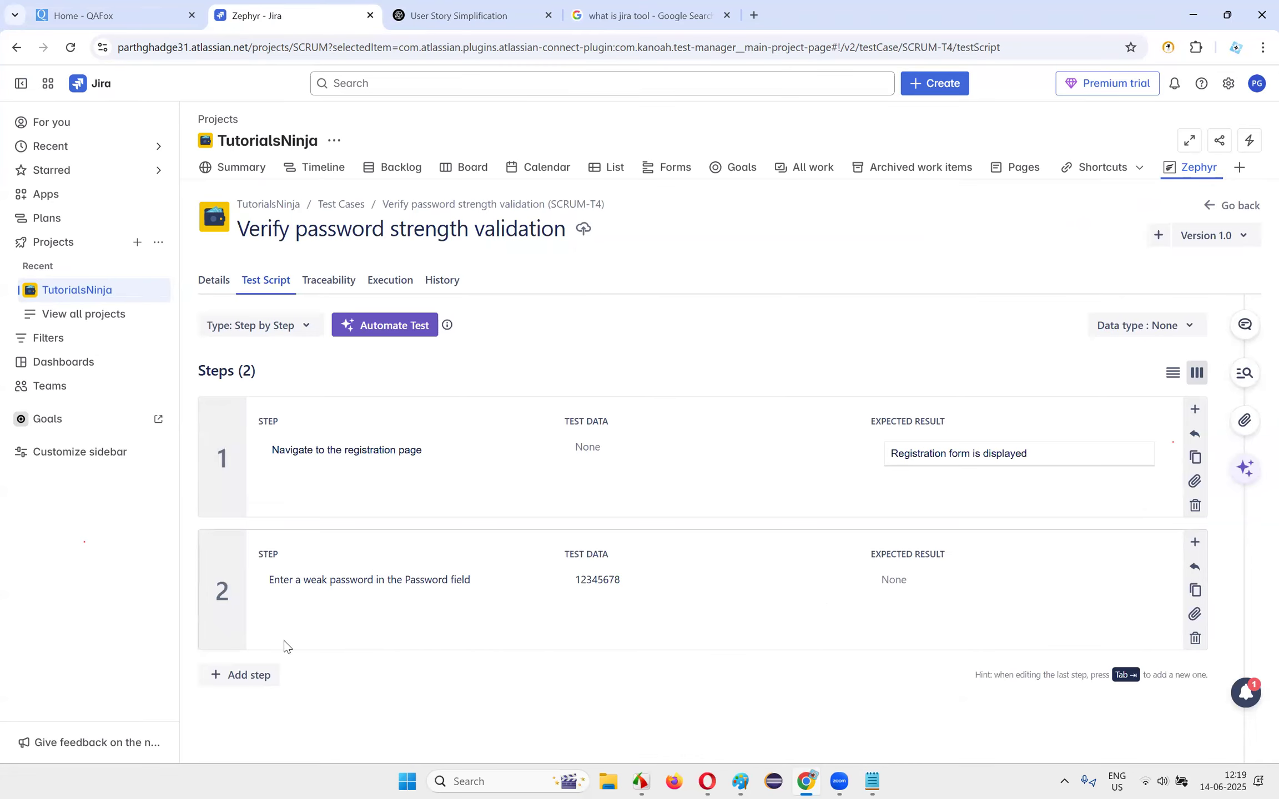
{"action": "left_click", "coordinate": [248, 674]}
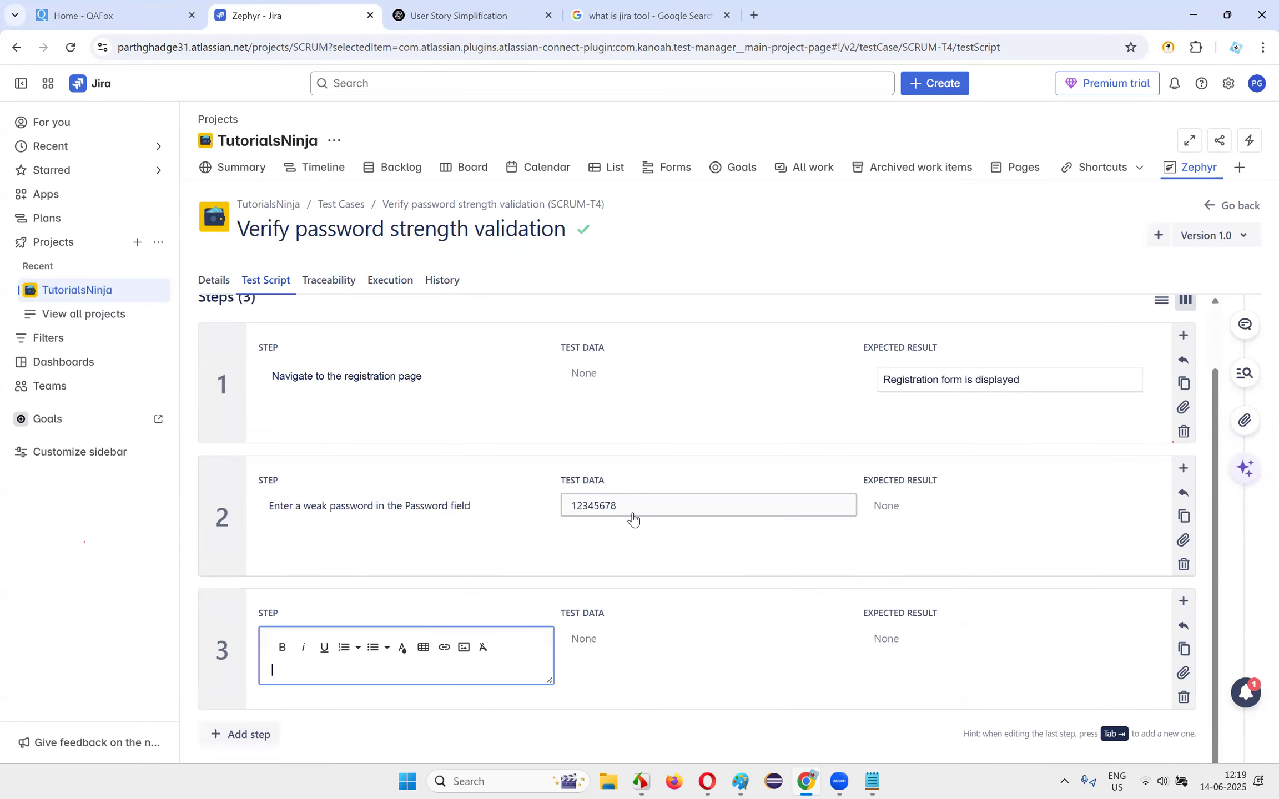
{"action": "key", "text": "ctrl+v"}
{"action": "left_click", "coordinate": [318, 671]}
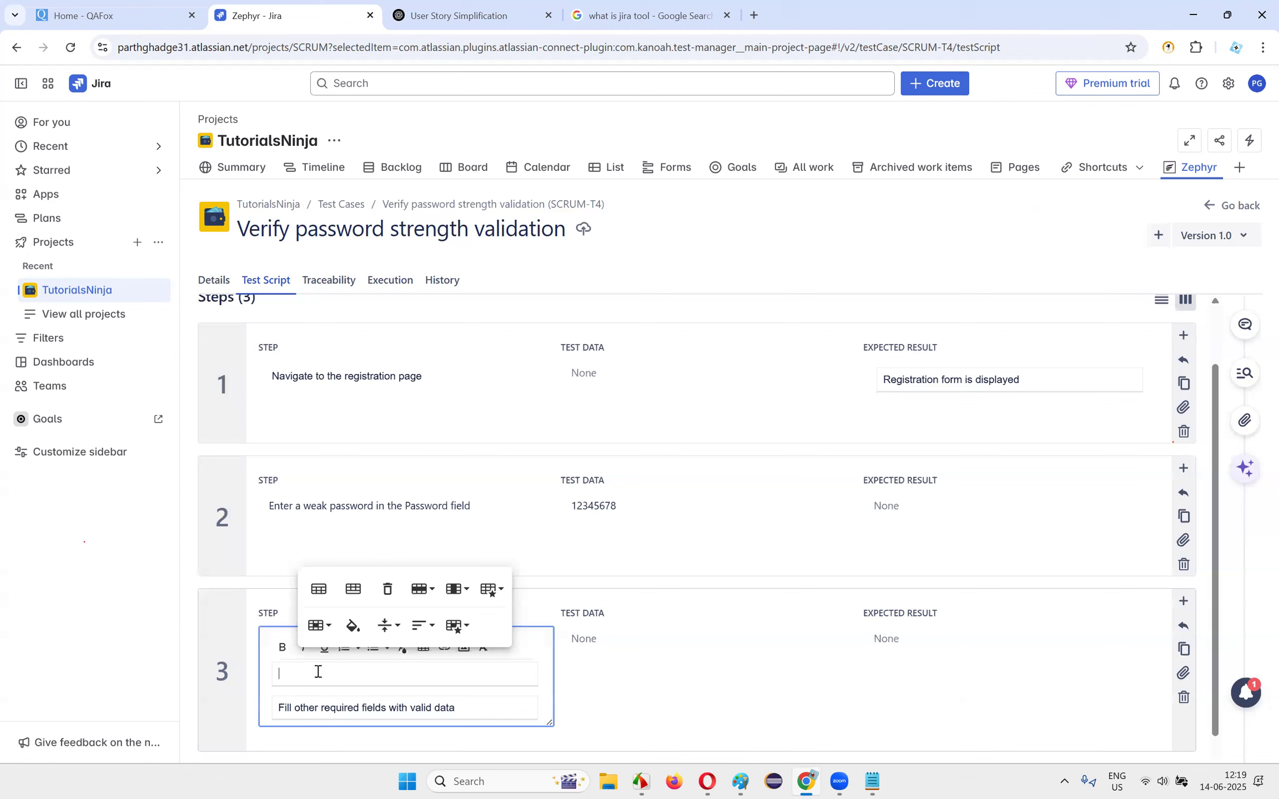
{"action": "left_click", "coordinate": [388, 589]}
- Copy "Valid inputs" from ChatGPT into the test data of step 3 in Zephyr
{"action": "left_click", "coordinate": [458, 16]}
{"action": "left_click", "coordinate": [671, 371]}
{"action": "triple_click", "coordinate": [672, 370]}
{"action": "key", "text": "ctrl+c"}
{"action": "left_click", "coordinate": [377, 8]}
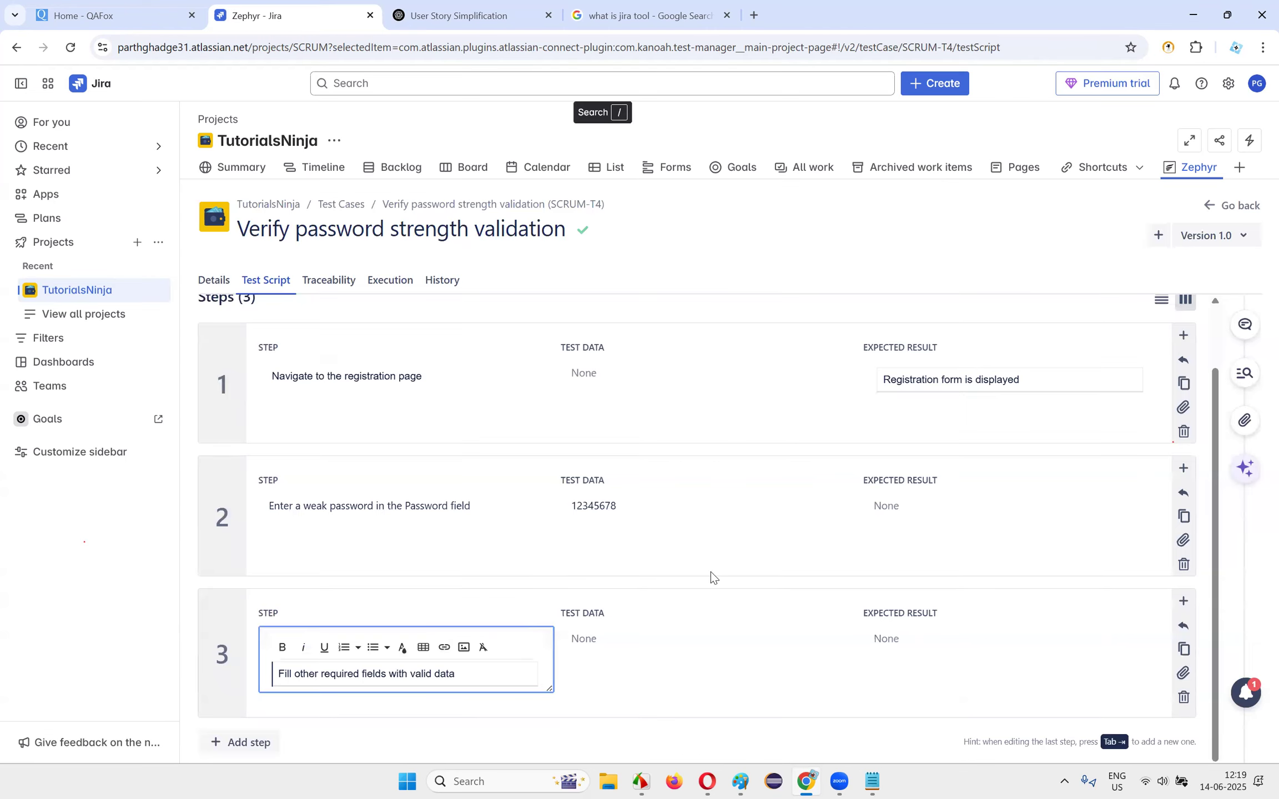
{"action": "left_click", "coordinate": [634, 655]}
{"action": "key", "text": "ctrl+v"}
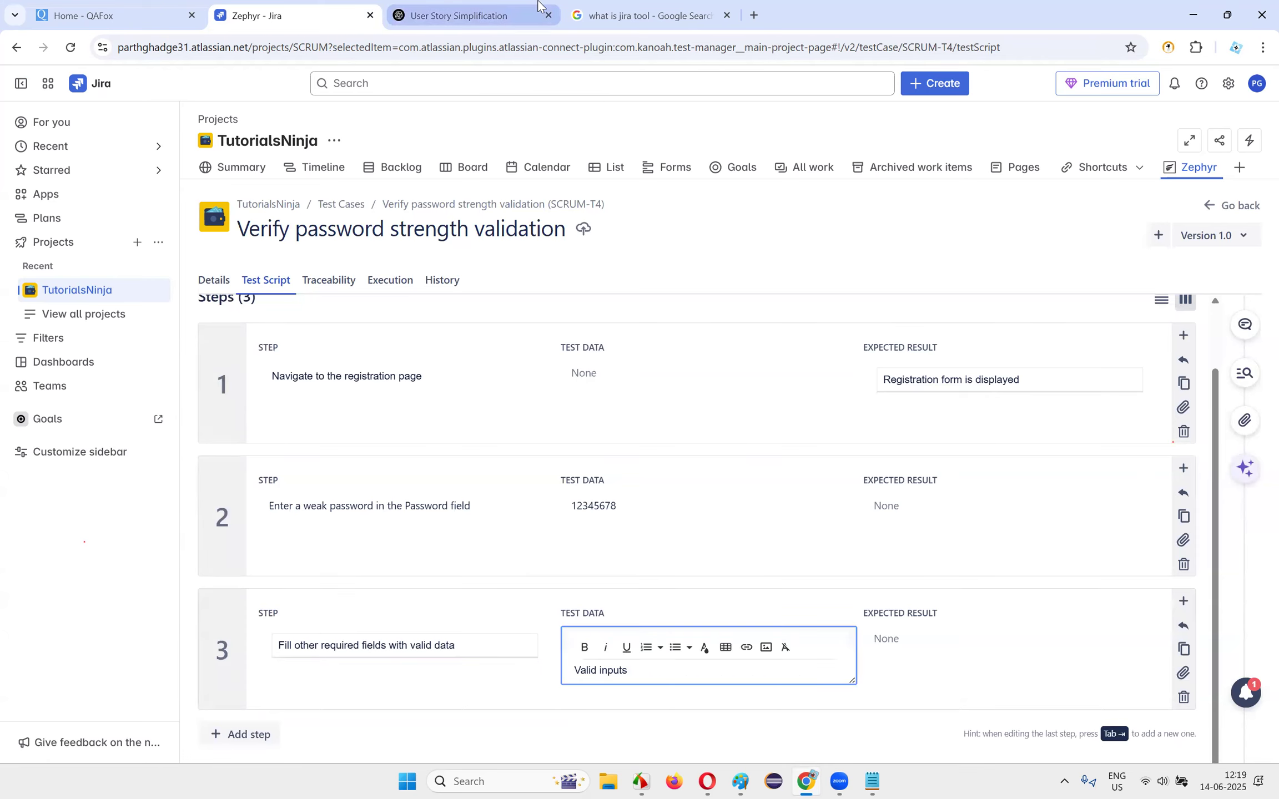
- Copy "Click the "Submit"/"Register" button" from ChatGPT and add it as step 4 of the Zephyr script
{"action": "left_click", "coordinate": [458, 16]}
{"action": "left_click_drag", "start_coordinate": [436, 430], "coordinate": [624, 437]}
{"action": "key", "text": "ctrl+c"}
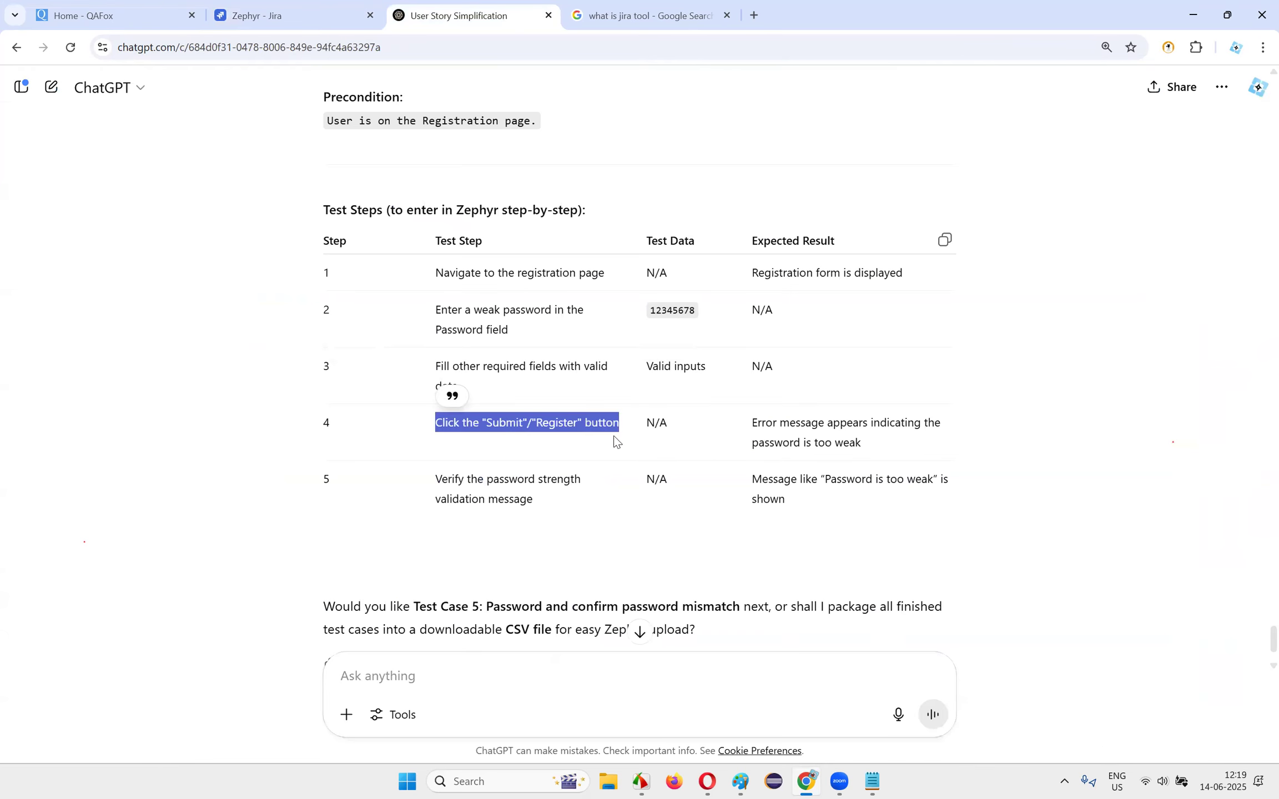
{"action": "left_click", "coordinate": [333, 14]}
{"action": "left_click", "coordinate": [242, 734]}
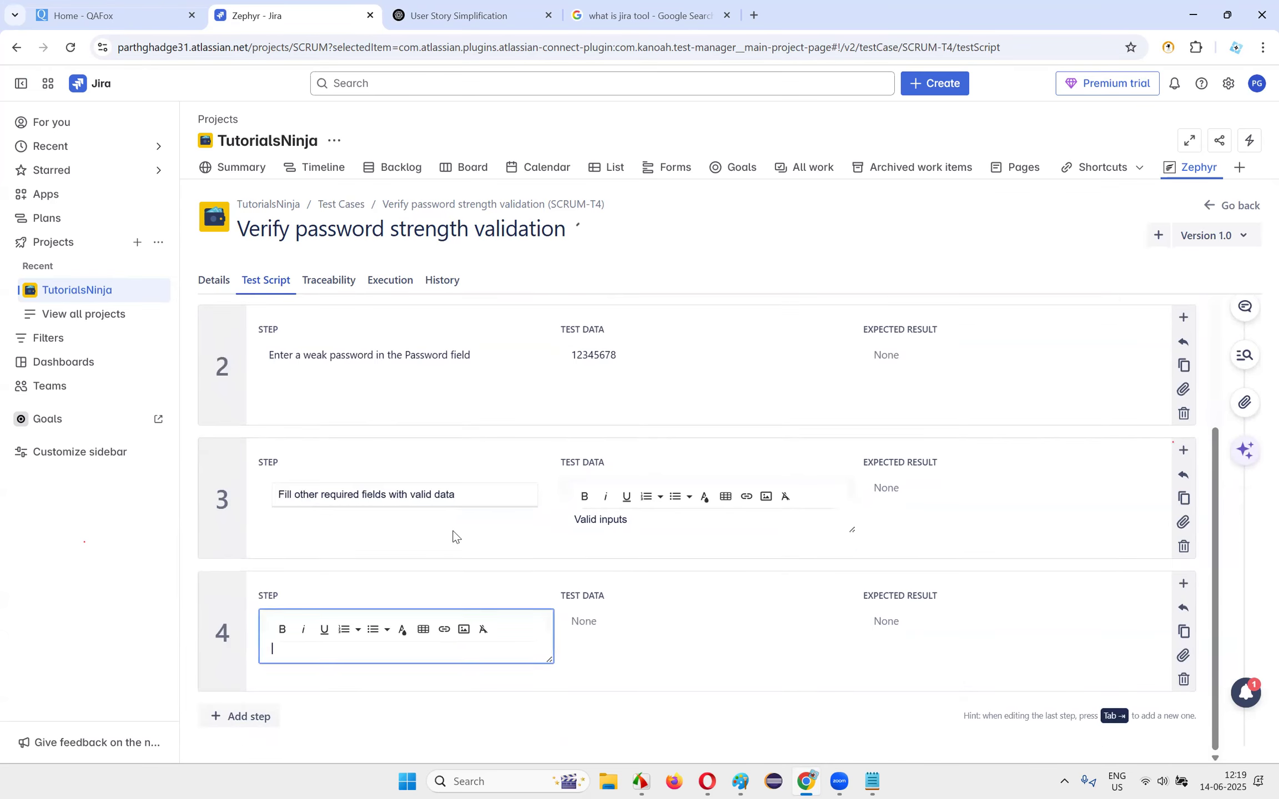
{"action": "left_click", "coordinate": [279, 629]}
{"action": "key", "text": "ctrl+v"}
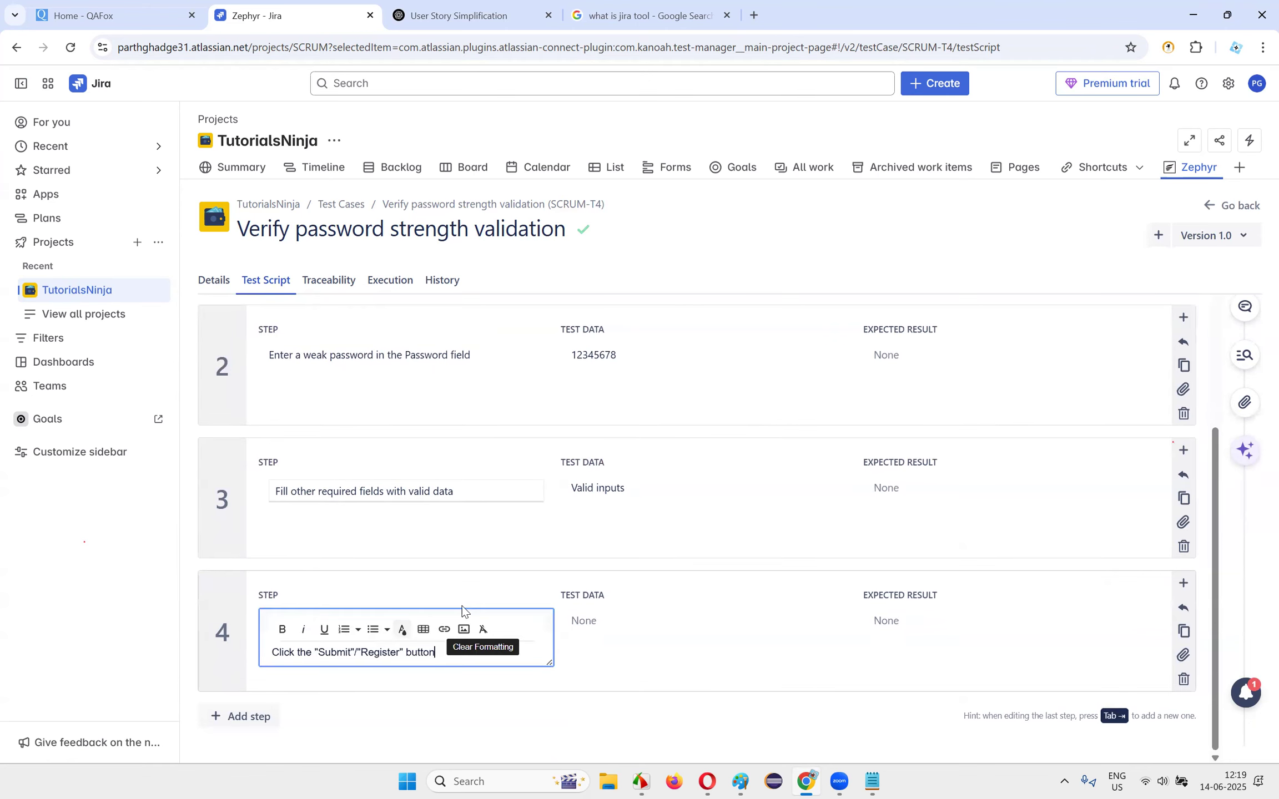
- Copy "Error message appears indicating the password is too weak" from ChatGPT into the expected result of step 4 in Zephyr
{"action": "left_click", "coordinate": [458, 16]}
{"action": "left_click_drag", "start_coordinate": [742, 428], "coordinate": [919, 443]}
{"action": "left_click", "coordinate": [918, 444]}
{"action": "left_click_drag", "start_coordinate": [752, 426], "coordinate": [891, 463]}
{"action": "key", "text": "ctrl+c"}
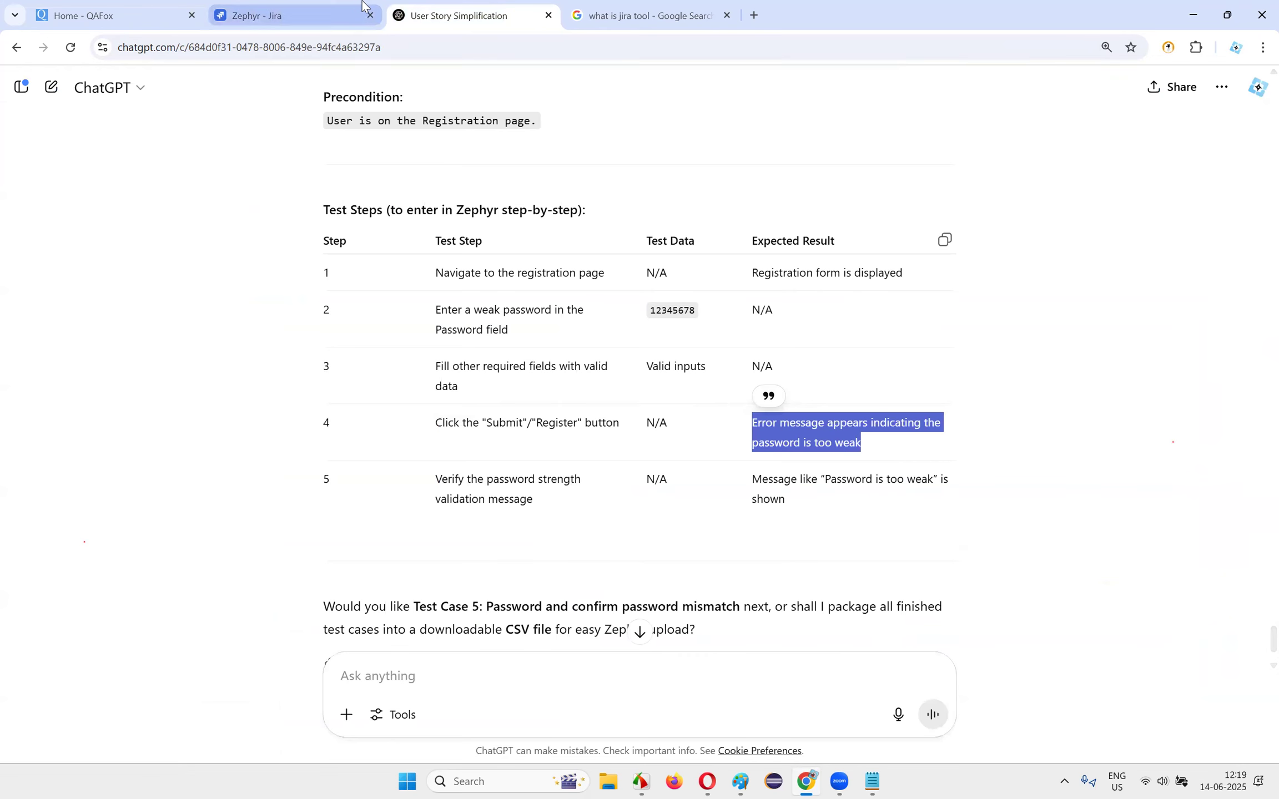
{"action": "left_click", "coordinate": [333, 15]}
{"action": "left_click", "coordinate": [907, 654]}
{"action": "key", "text": "ctrl+v"}
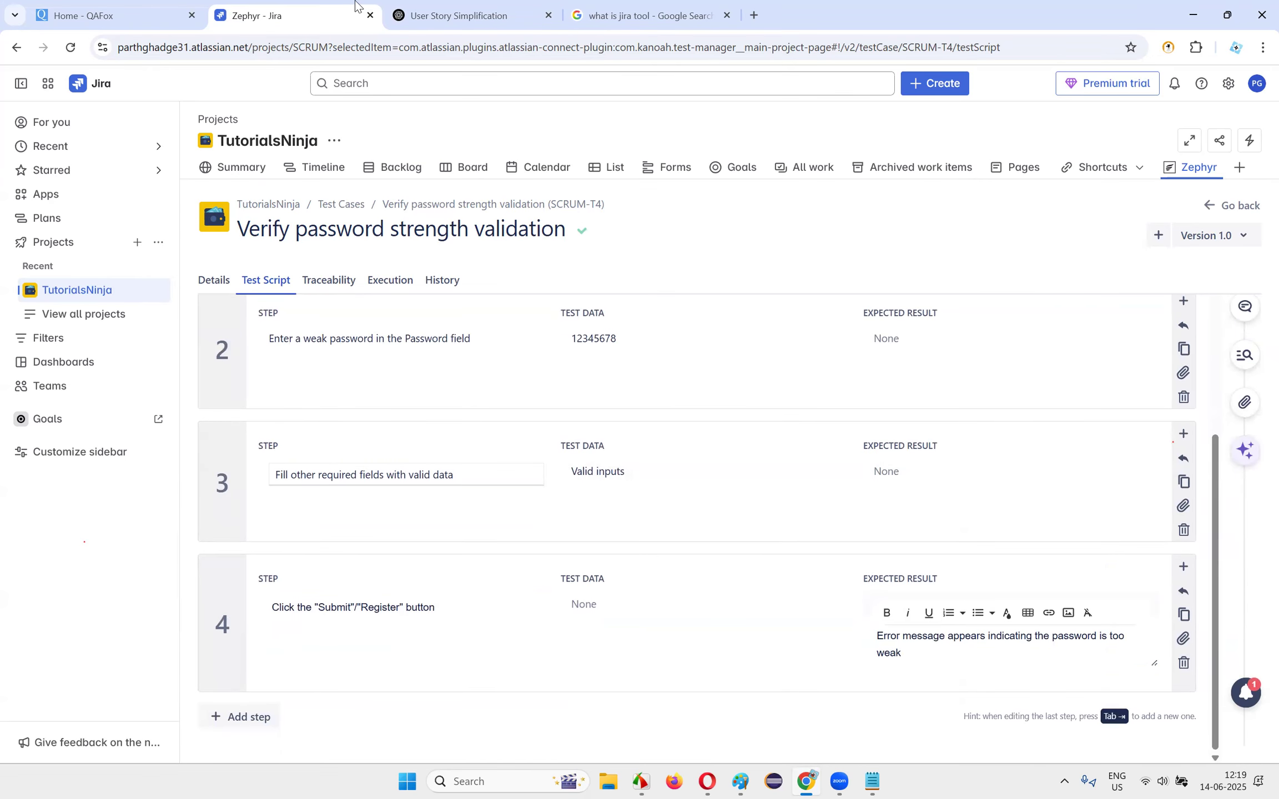
- Copy "Verify the password strength validation message" from ChatGPT and add it as step 5 of the Zephyr script
{"action": "left_click", "coordinate": [433, 15]}
{"action": "scroll", "coordinate": [494, 478], "scroll_direction": "down", "scroll_amount": 2}
{"action": "left_click_drag", "start_coordinate": [436, 360], "coordinate": [576, 383]}
{"action": "key", "text": "ctrl+c"}
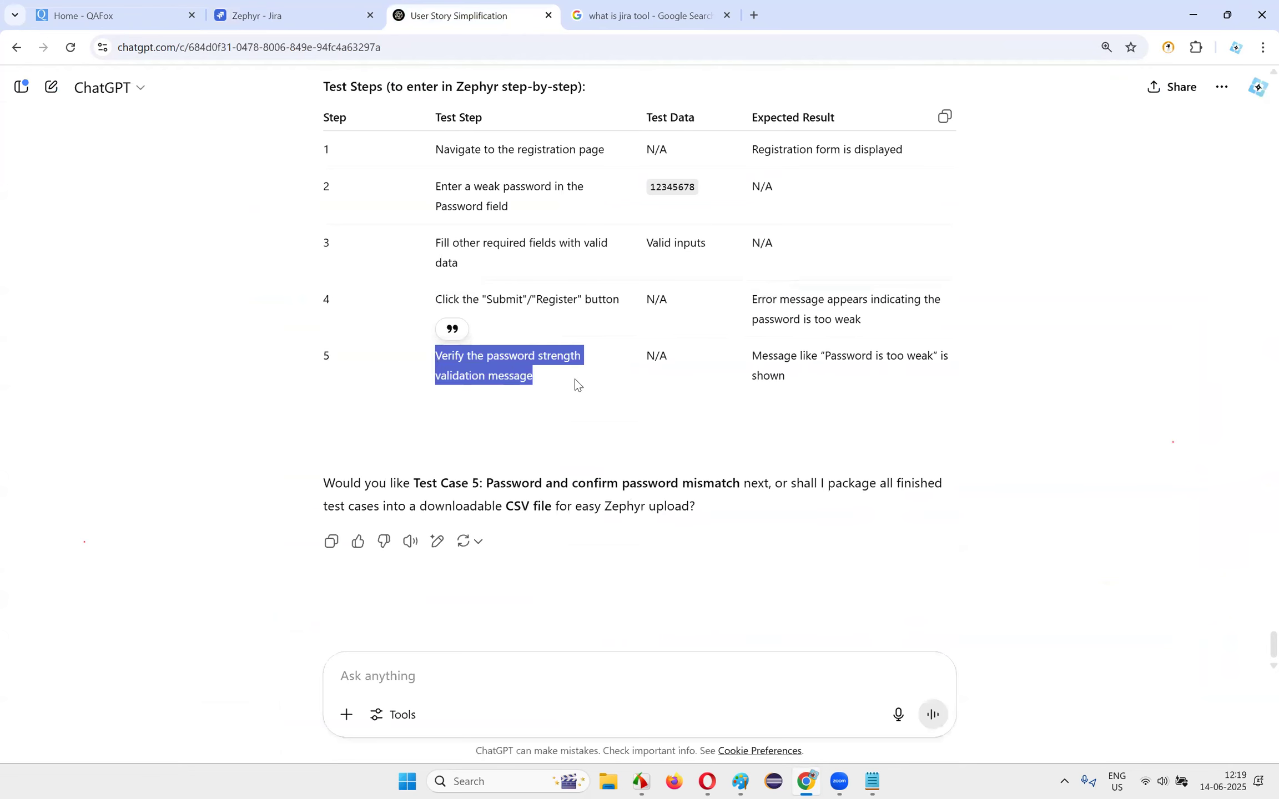
{"action": "left_click", "coordinate": [280, 4]}
{"action": "left_click", "coordinate": [257, 715]}
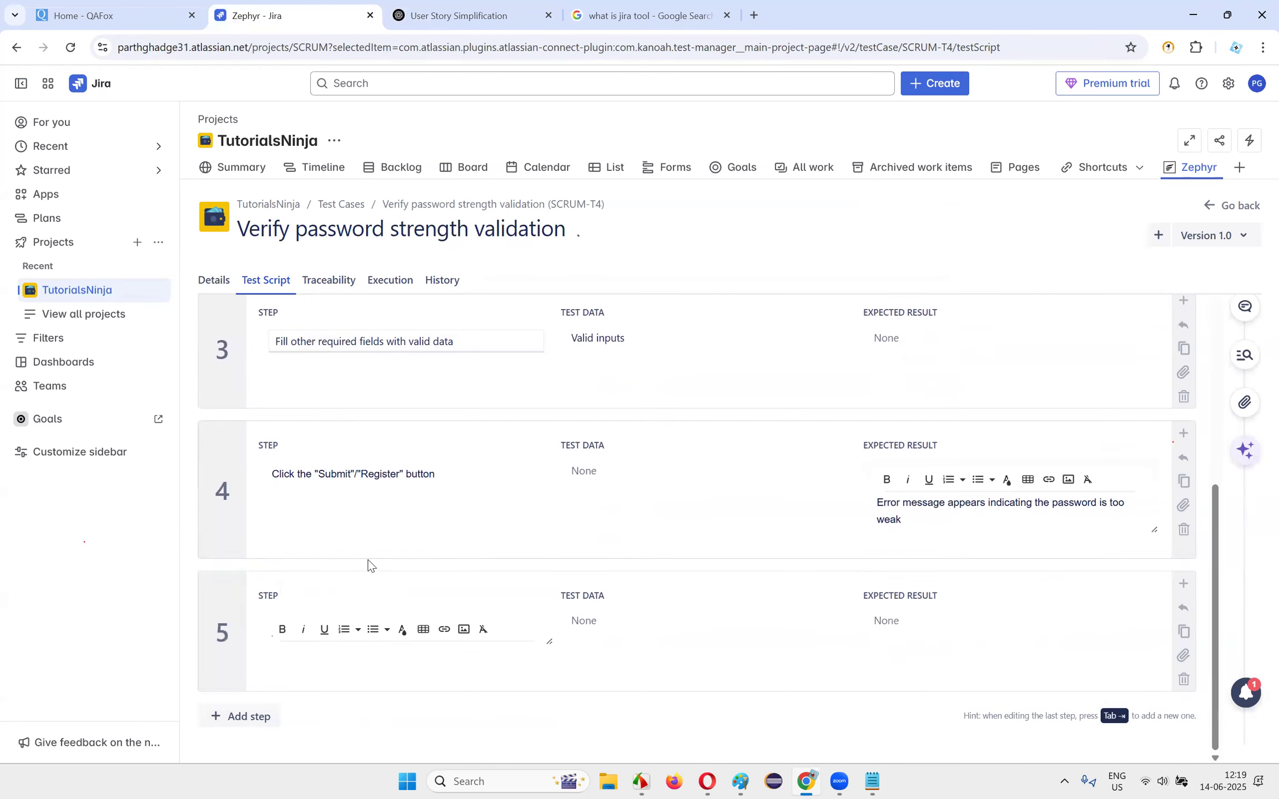
{"action": "key", "text": "ctrl+v"}
- Copy "Message like “Password is too weak” is shown" from ChatGPT into the expected result of step 5 in Zephyr
{"action": "left_click", "coordinate": [455, 15]}
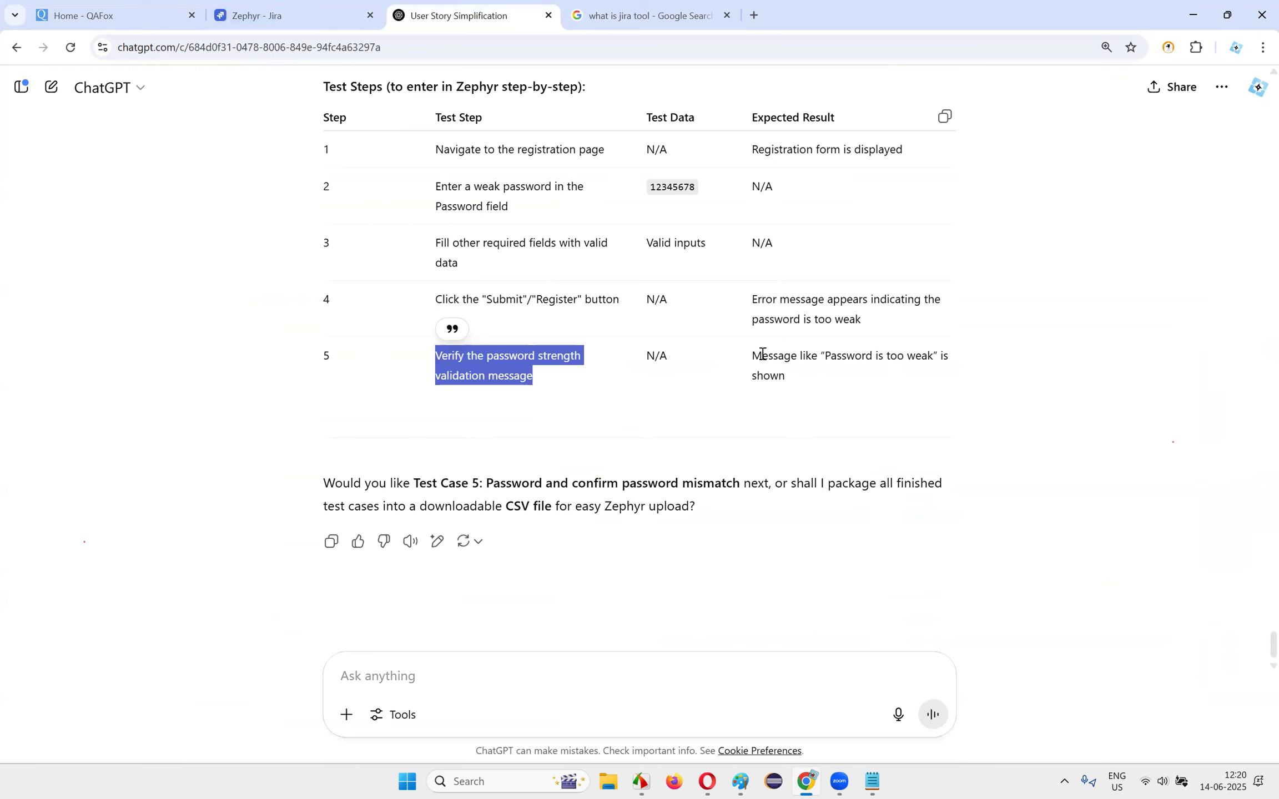
{"action": "left_click_drag", "start_coordinate": [752, 355], "coordinate": [899, 406]}
{"action": "key", "text": "ctrl+c"}
{"action": "left_click", "coordinate": [281, 15]}
{"action": "left_click", "coordinate": [888, 624]}
{"action": "key", "text": "ctrl+v"}
{"action": "left_click", "coordinate": [152, 621]}
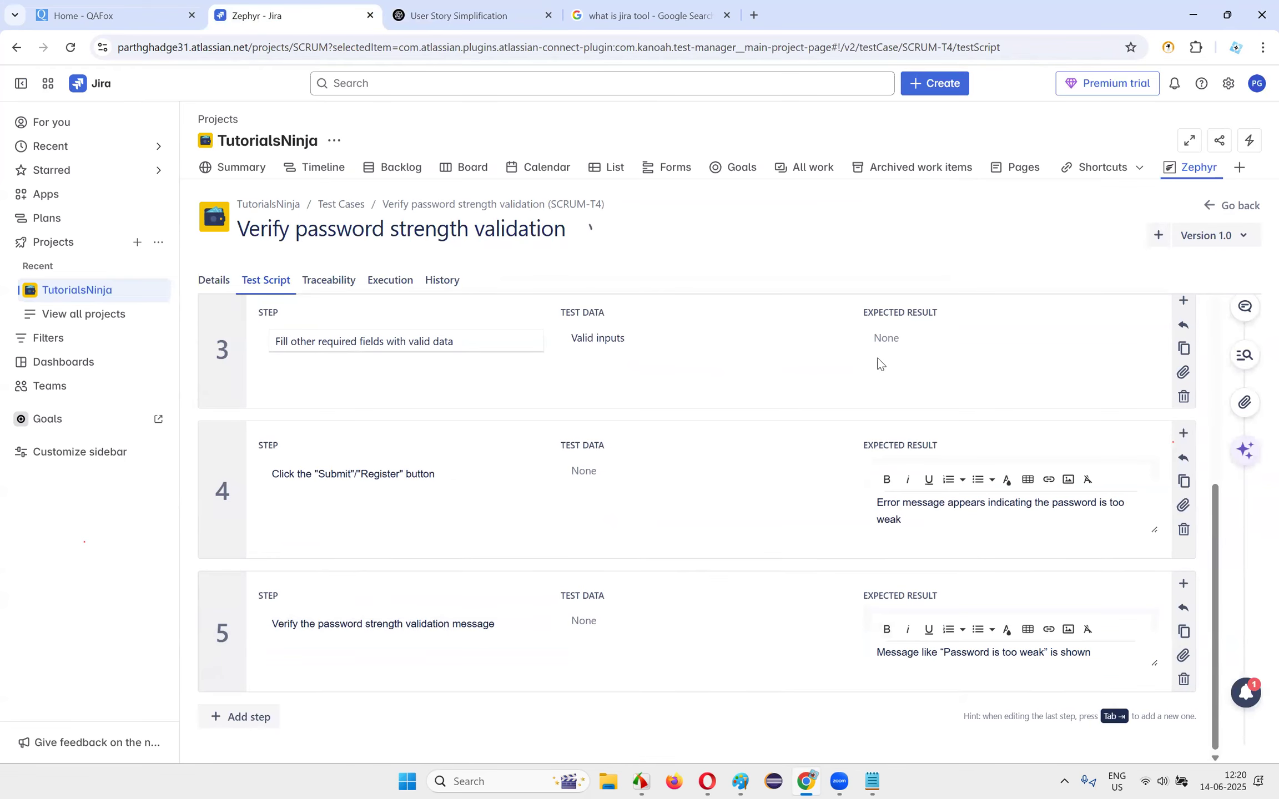
- Return to the Zephyr test case list, then open the registration user story SCRUM-5 from the project board
{"action": "scroll", "coordinate": [879, 363], "scroll_direction": "up", "scroll_amount": 5}
{"action": "left_click", "coordinate": [340, 204]}
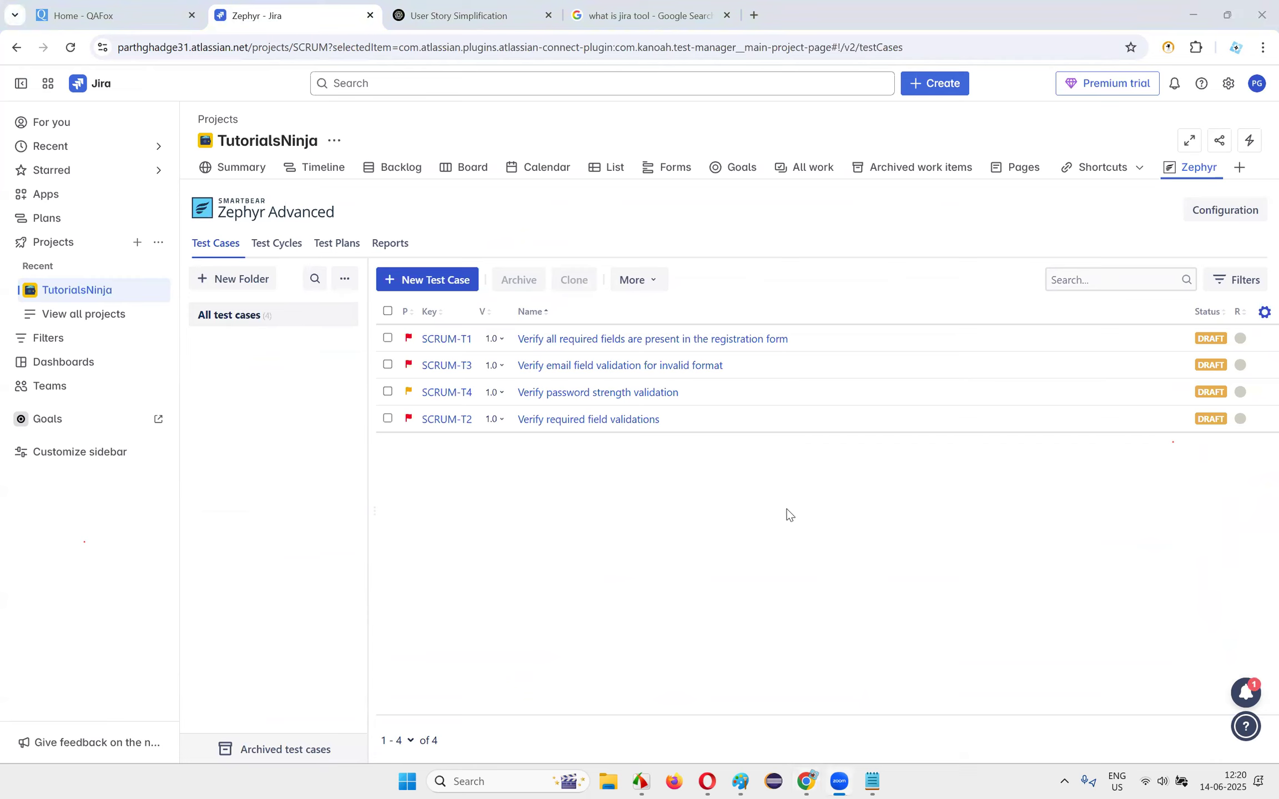
{"action": "left_click", "coordinate": [484, 169]}
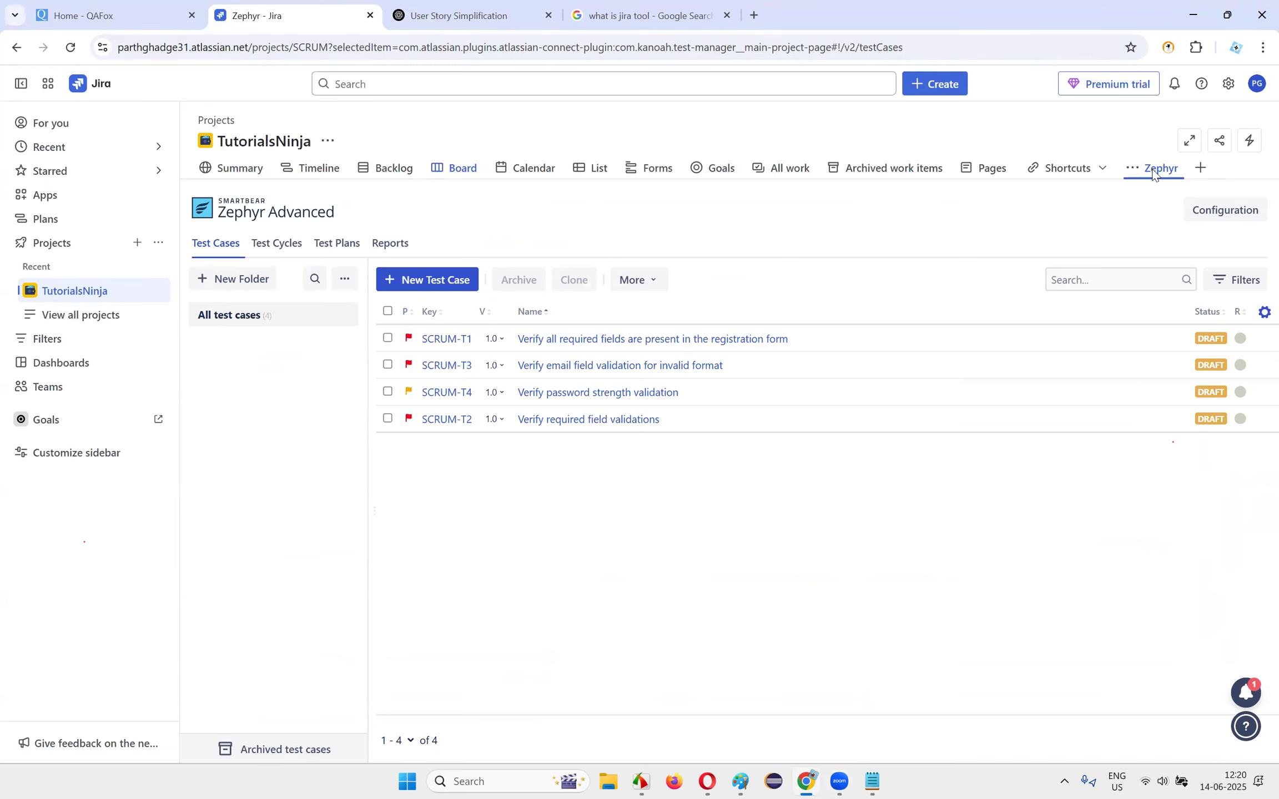
{"action": "left_click", "coordinate": [458, 169]}
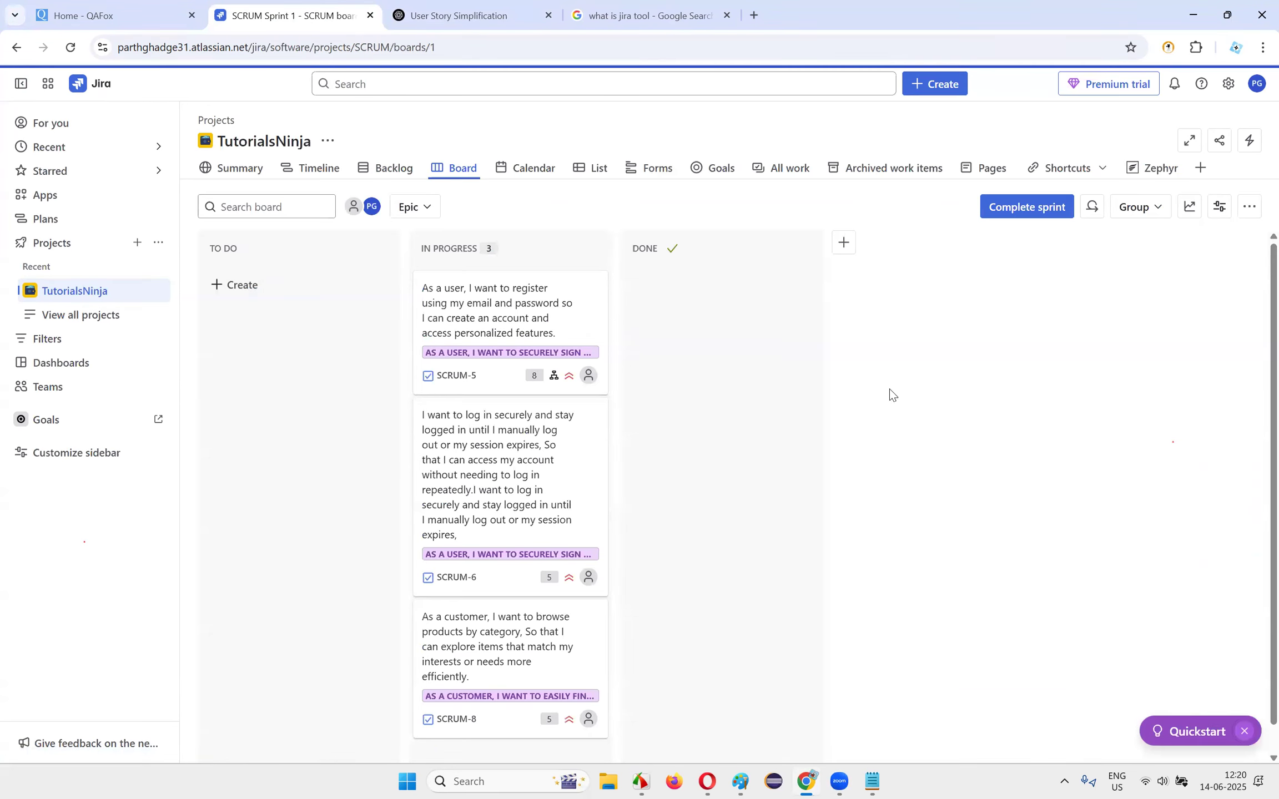
{"action": "left_click", "coordinate": [517, 321]}
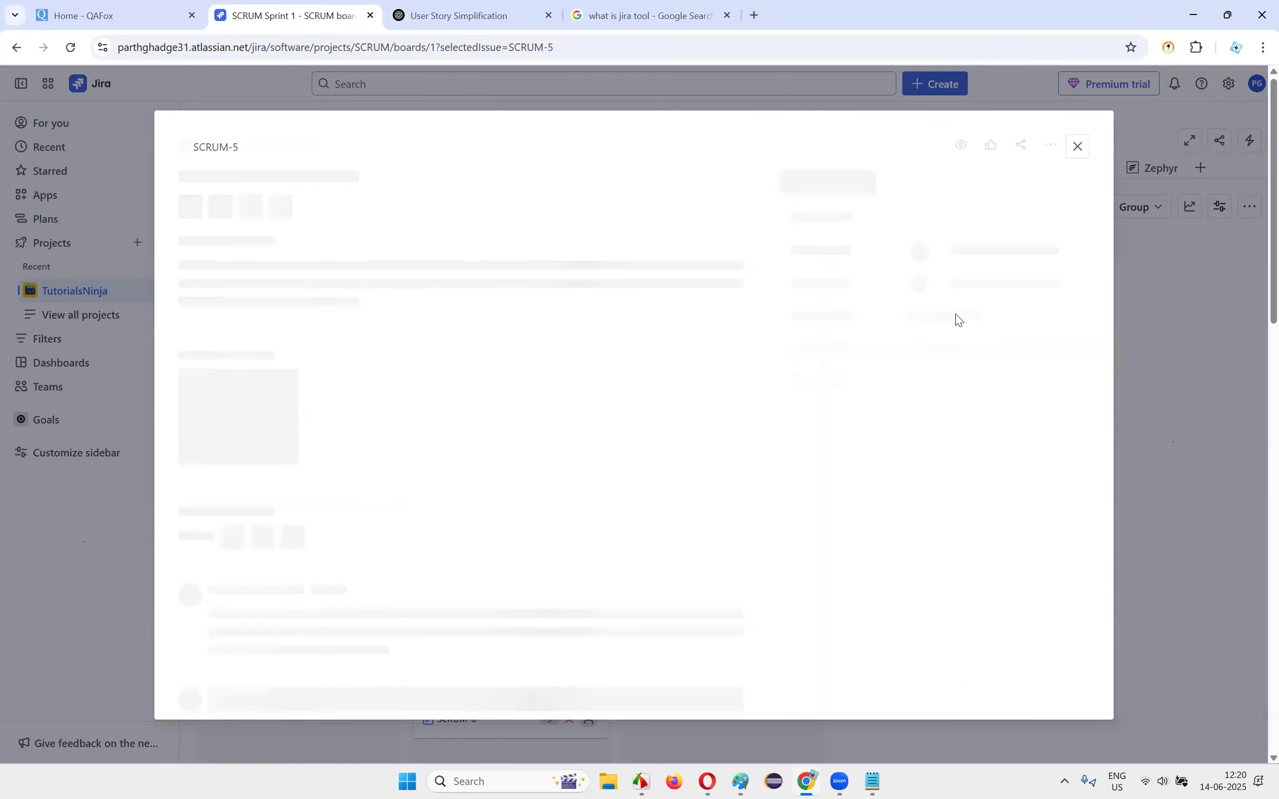
{"action": "scroll", "coordinate": [486, 389], "scroll_direction": "down", "scroll_amount": 15}
{"action": "scroll", "coordinate": [485, 389], "scroll_direction": "up", "scroll_amount": 15}
{"action": "left_click", "coordinate": [206, 243]}
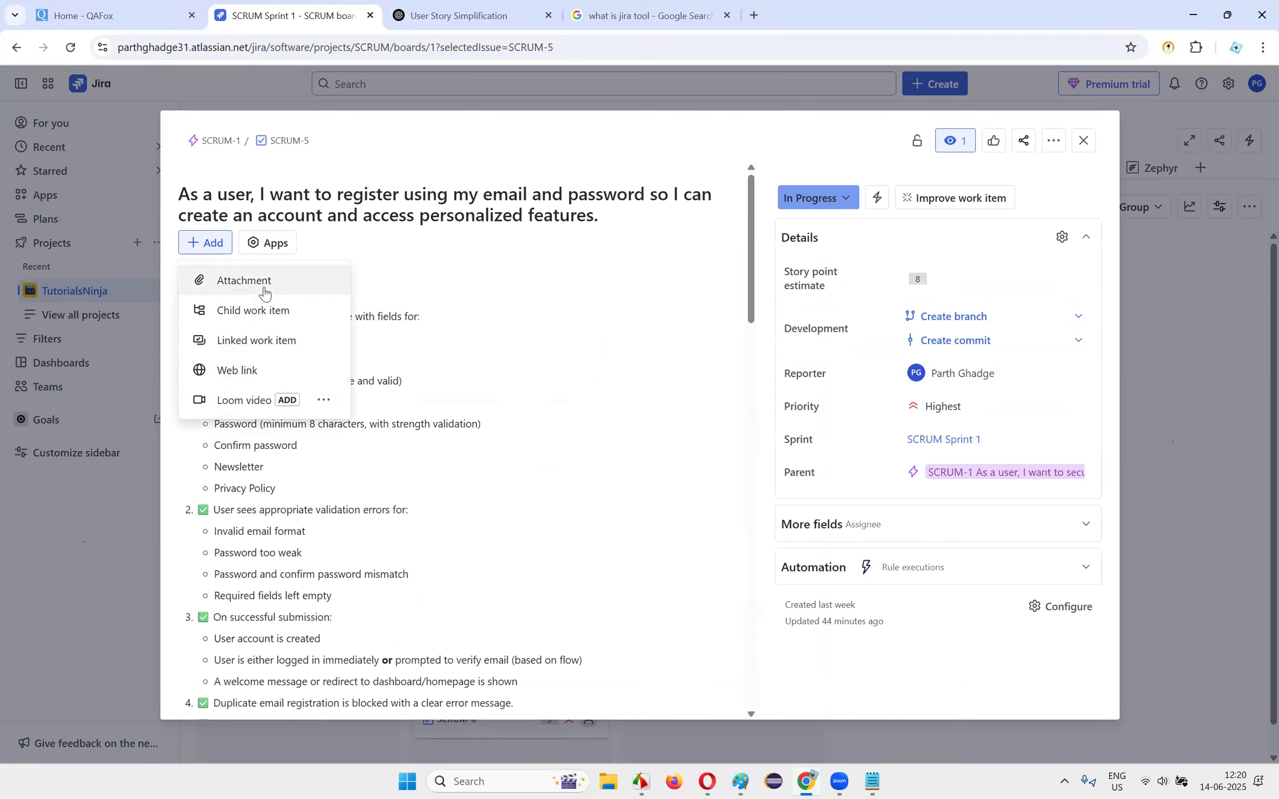
{"action": "left_click", "coordinate": [318, 405]}
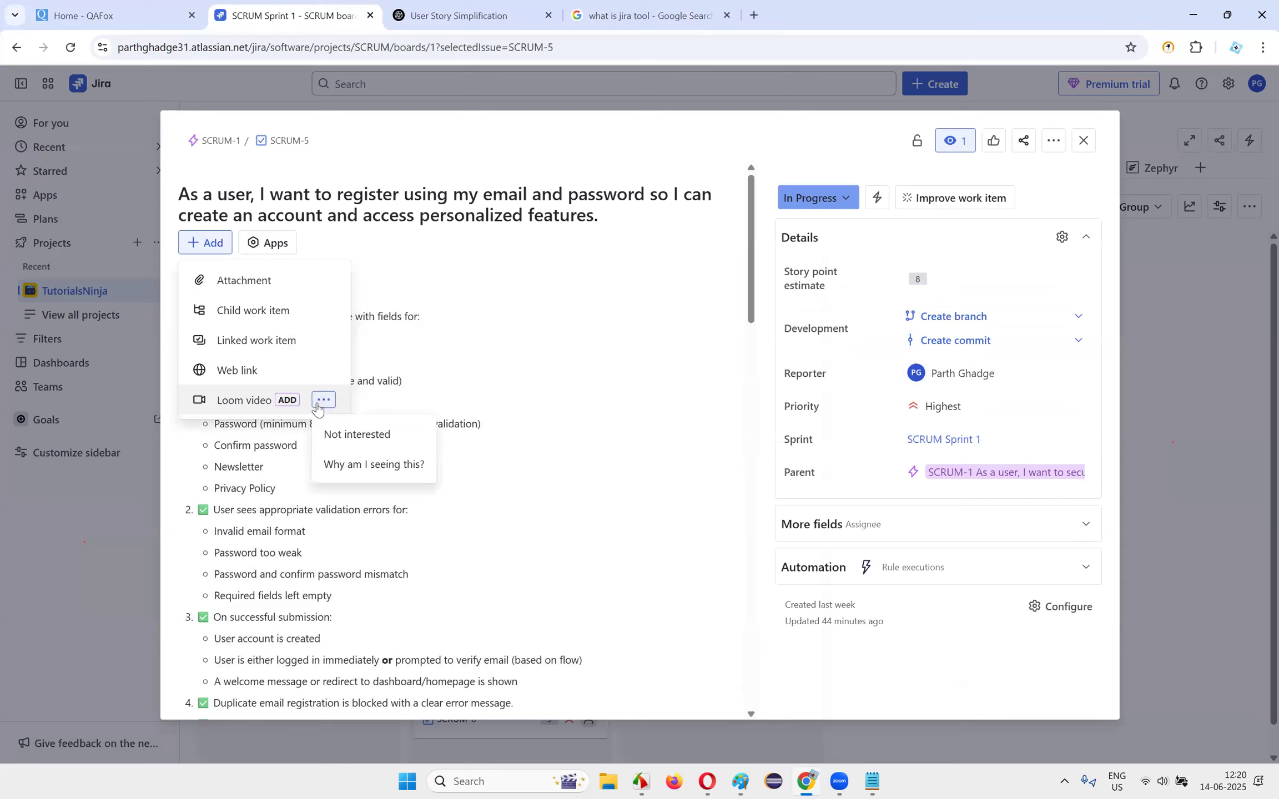
{"action": "left_click", "coordinate": [403, 256]}
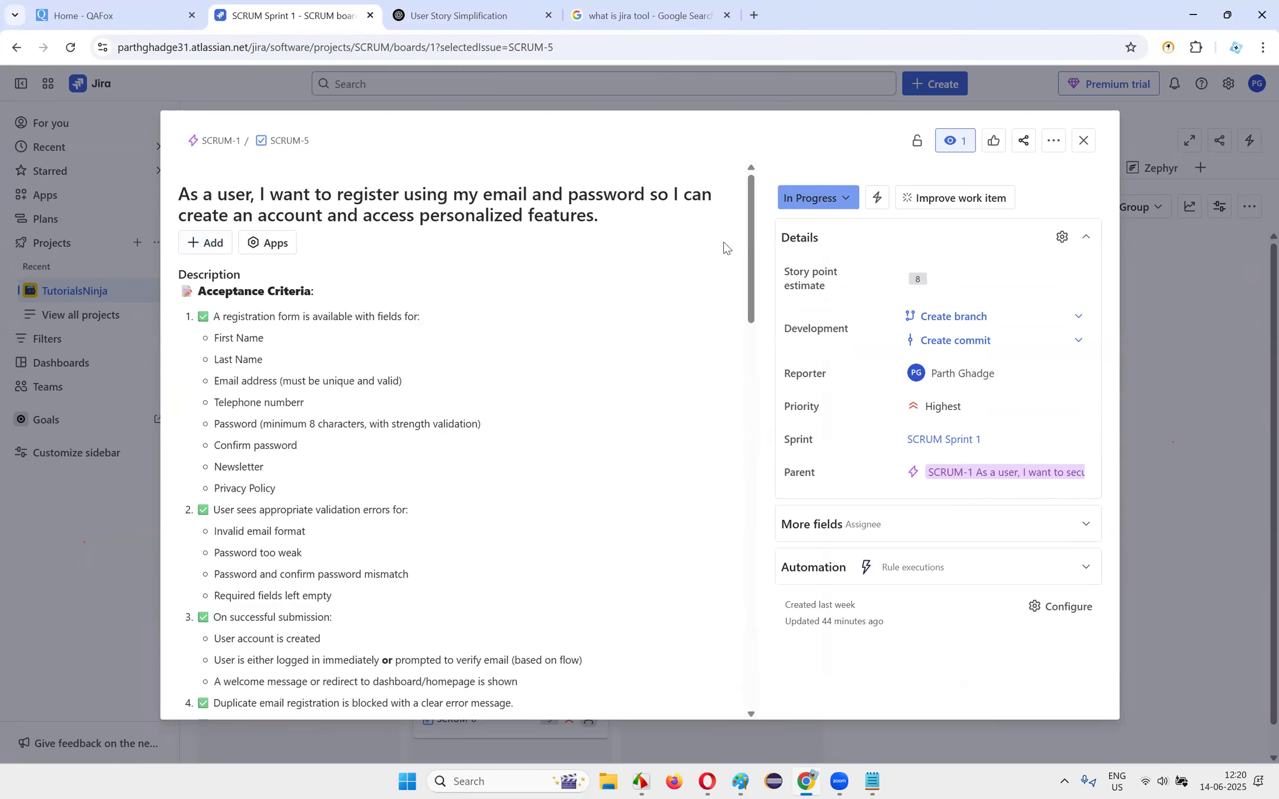
{"action": "left_click", "coordinate": [1053, 141]}
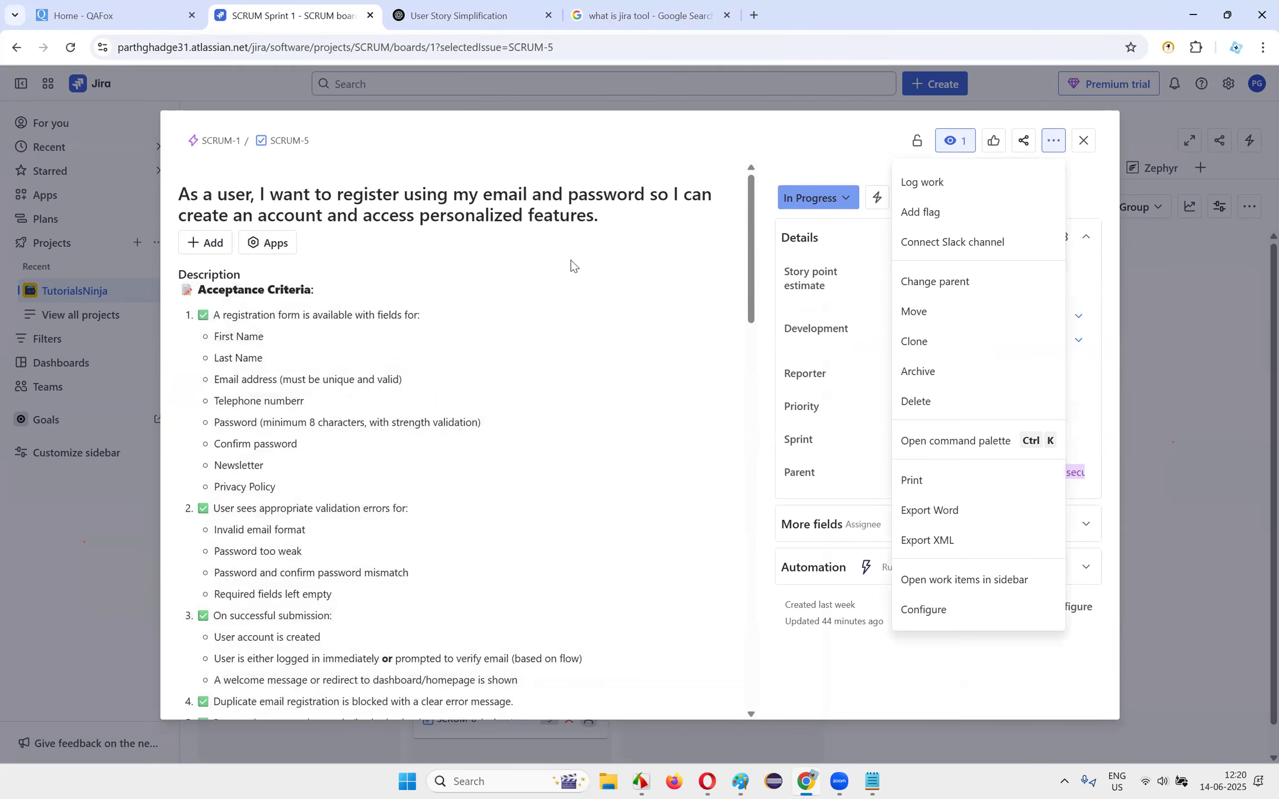
{"action": "scroll", "coordinate": [572, 266], "scroll_direction": "down", "scroll_amount": 15}
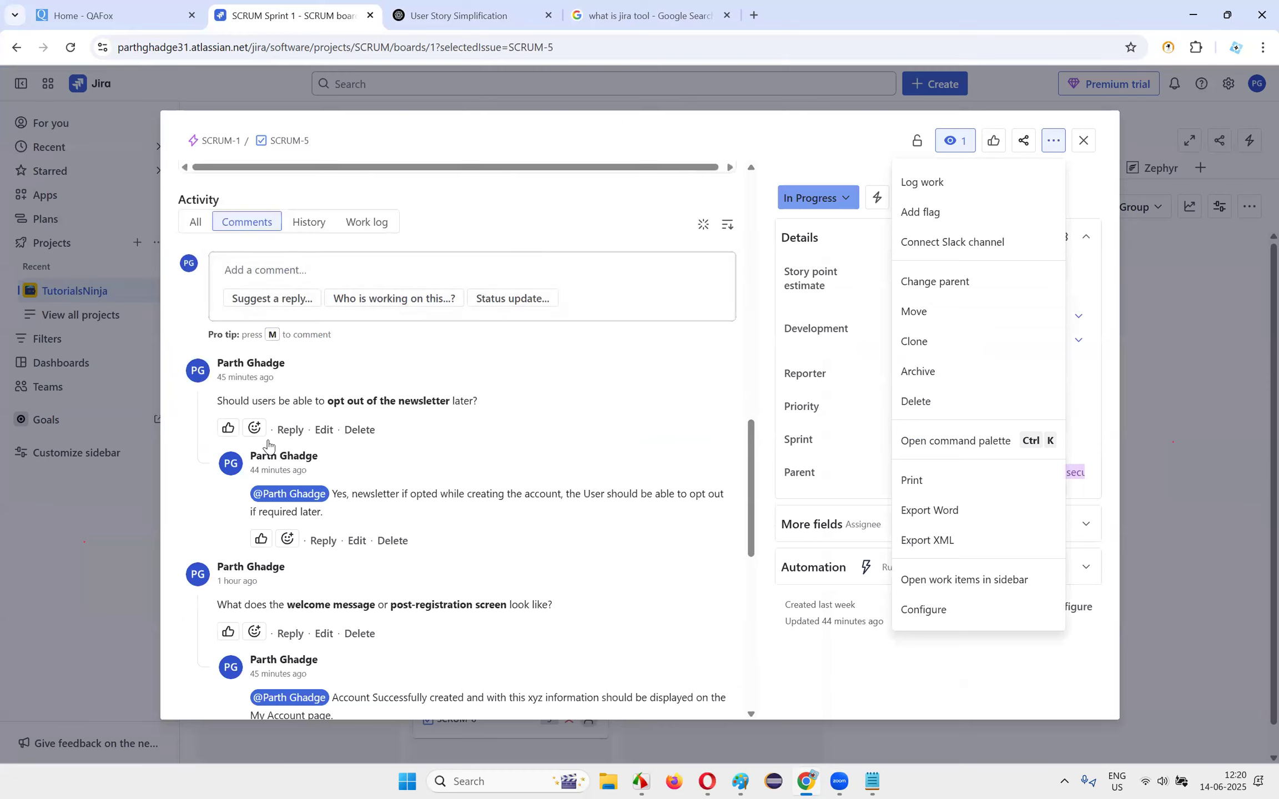
{"action": "scroll", "coordinate": [283, 434], "scroll_direction": "up", "scroll_amount": 15}
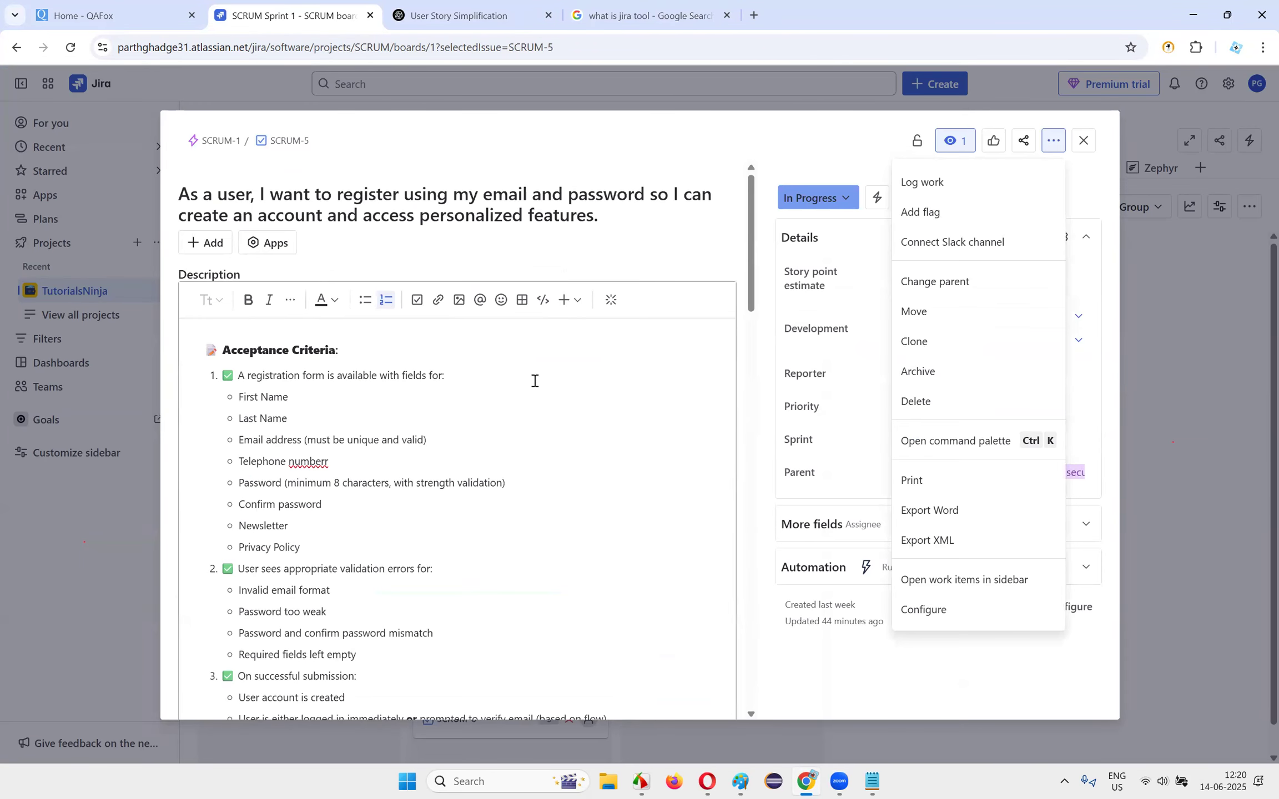
{"action": "left_click", "coordinate": [212, 251]}
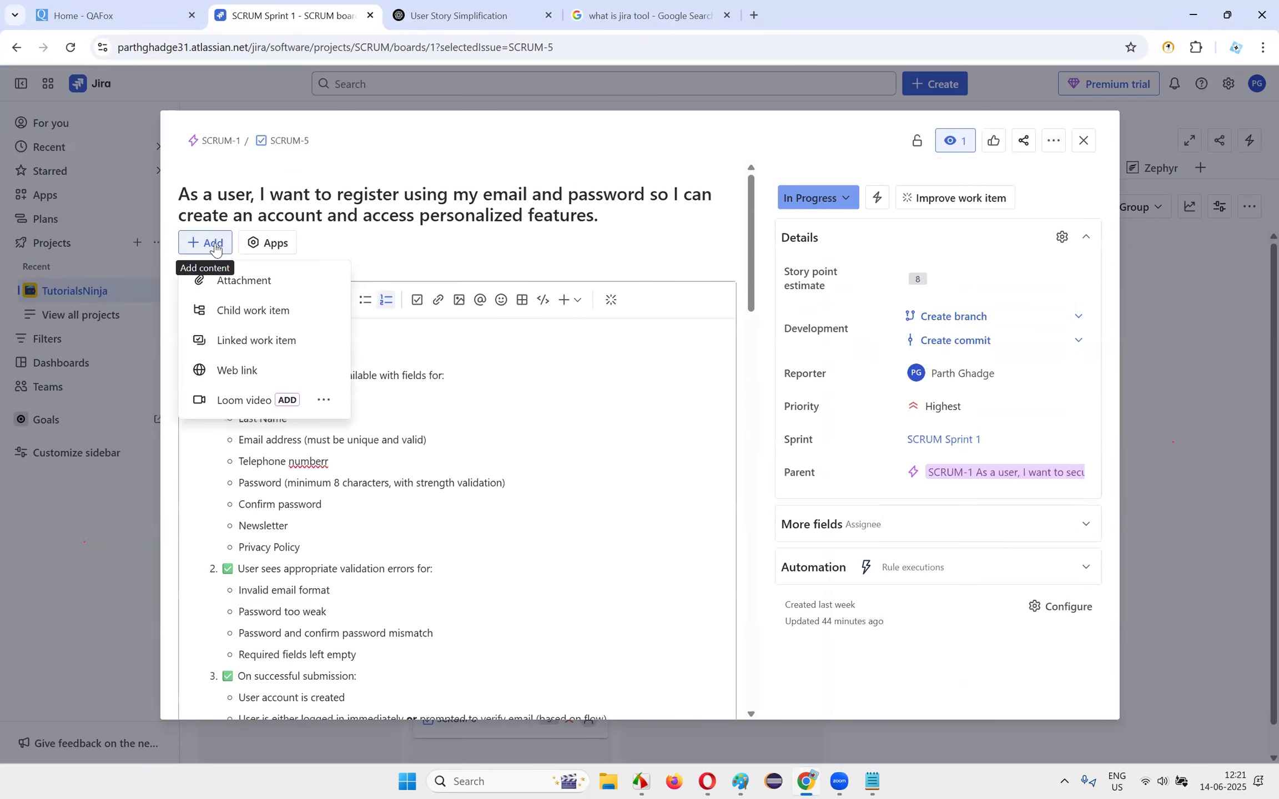
{"action": "left_click", "coordinate": [266, 351]}
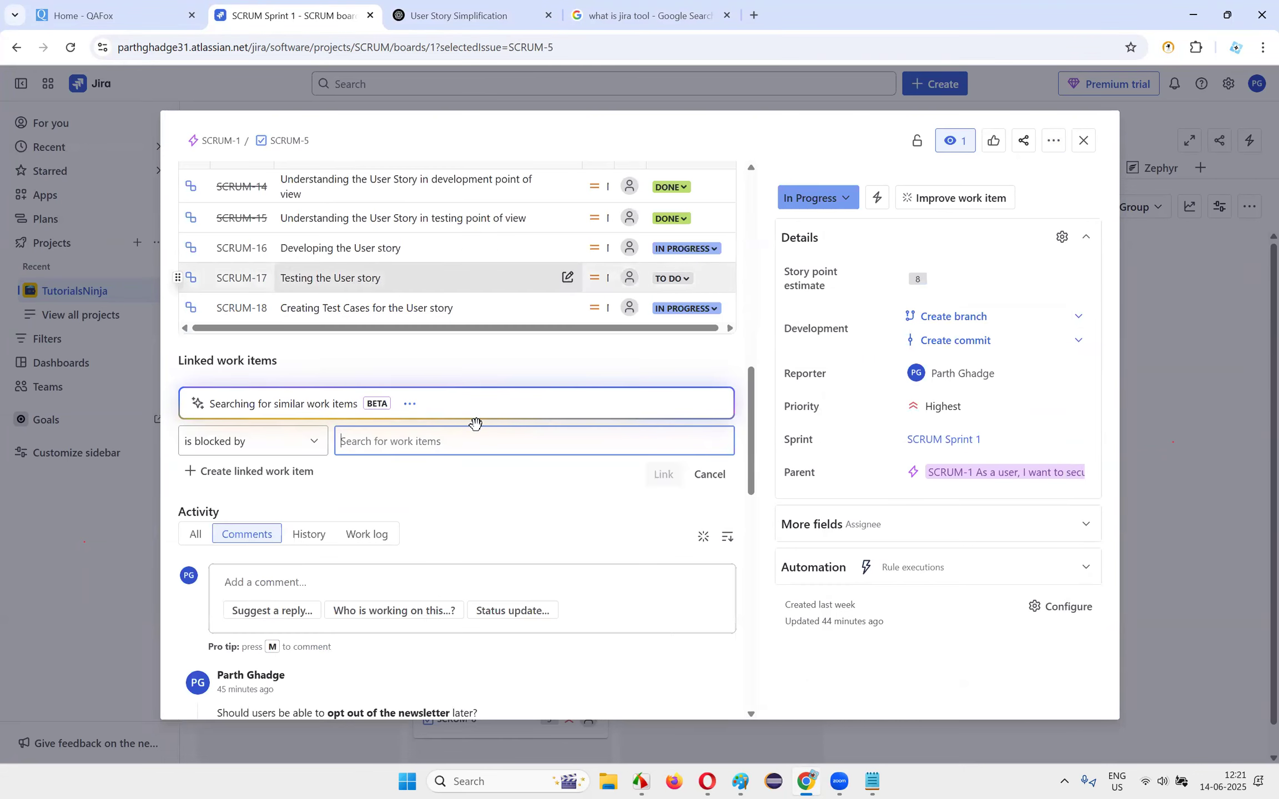
{"action": "left_click", "coordinate": [245, 442]}
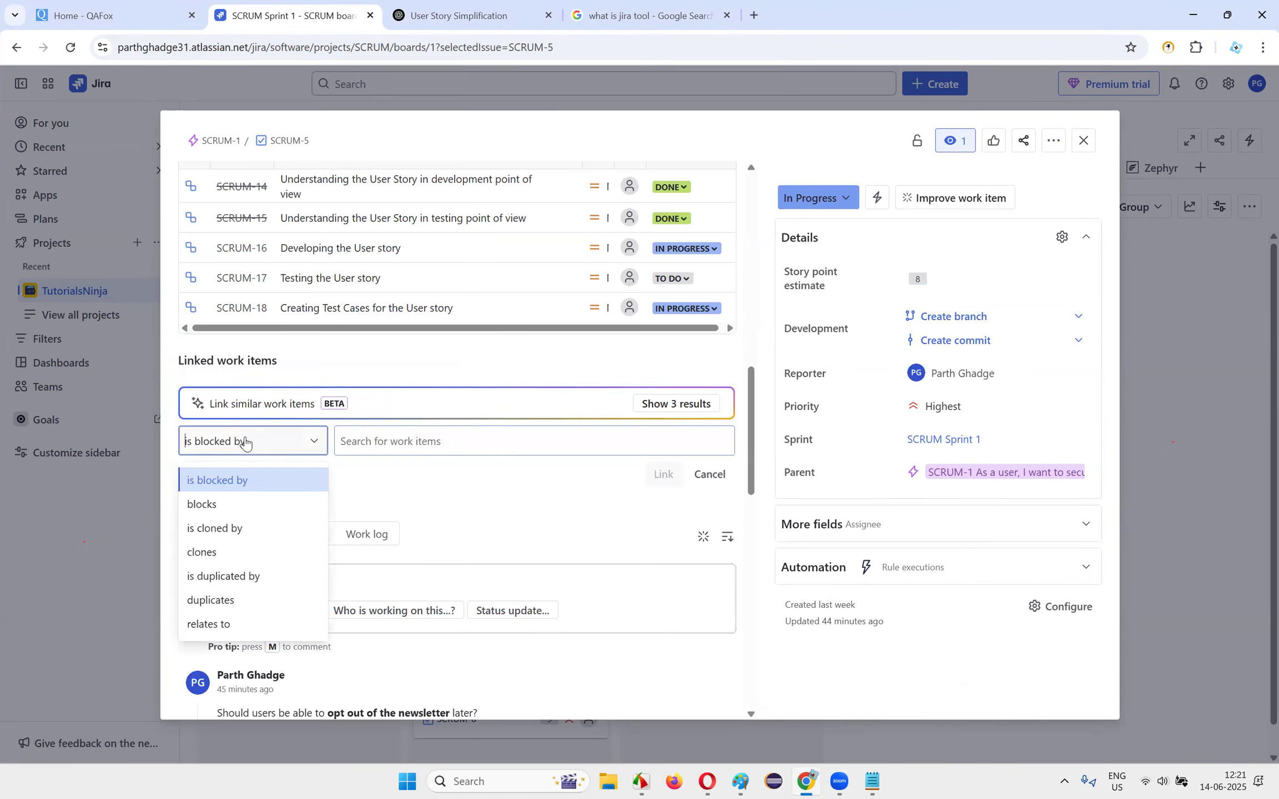
{"action": "left_click", "coordinate": [245, 444]}
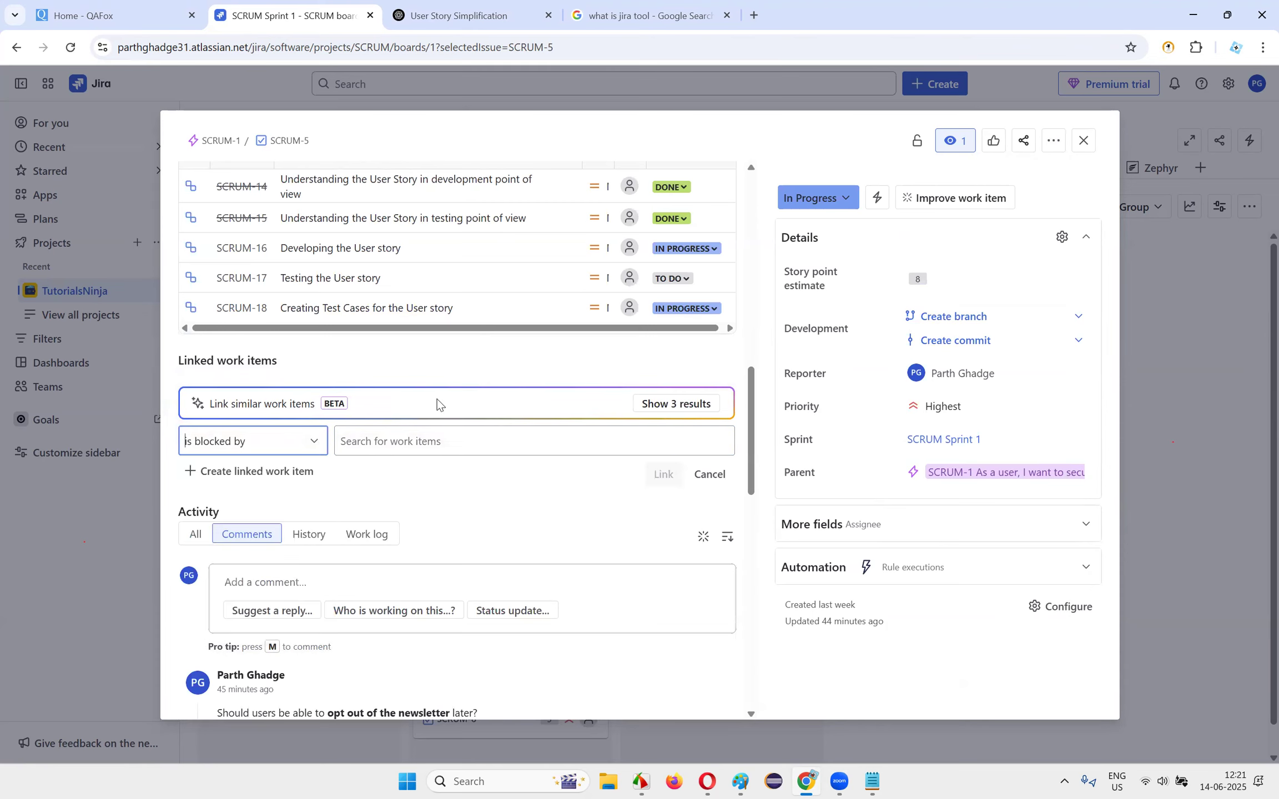
{"action": "left_click", "coordinate": [711, 475]}
{"action": "scroll", "coordinate": [436, 412], "scroll_direction": "up", "scroll_amount": 10}
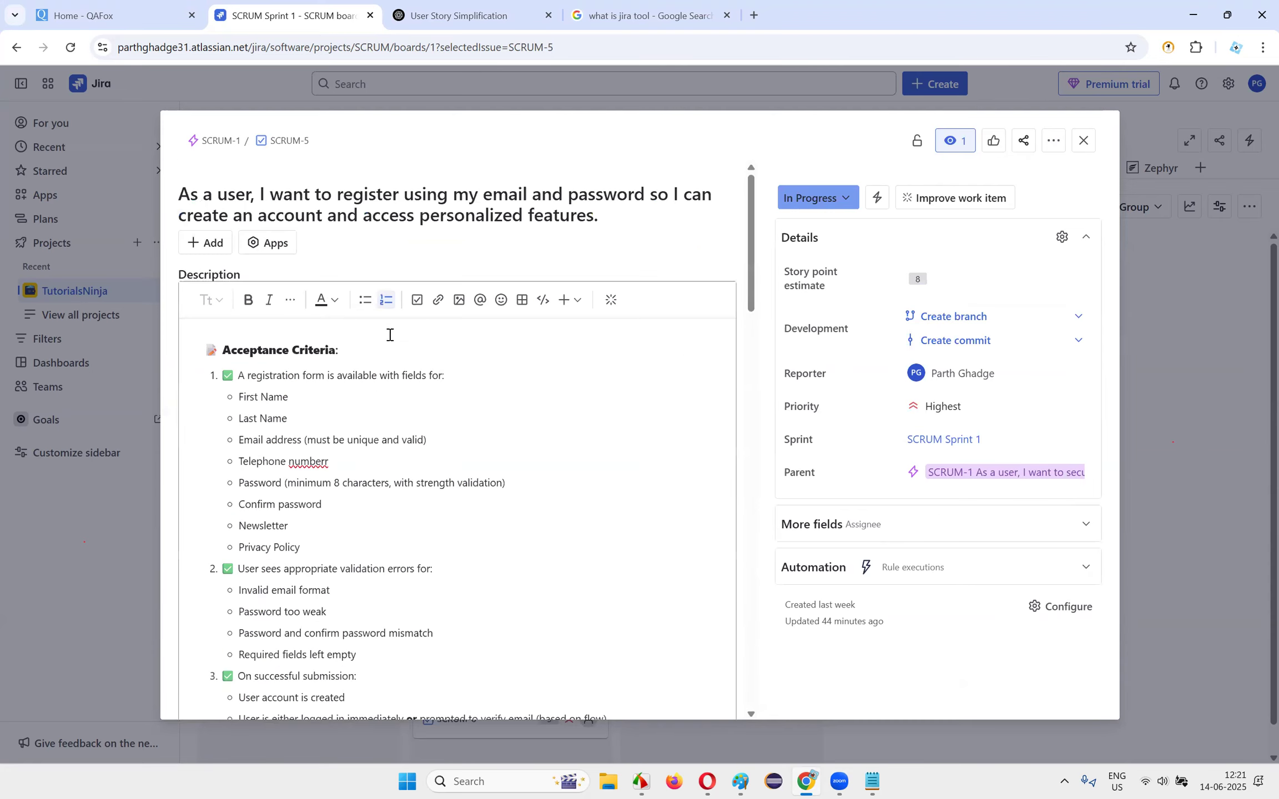
- Open the child work item SCRUM-18, "Creating Test Cases for the User story", from user story SCRUM-5
{"action": "scroll", "coordinate": [419, 333], "scroll_direction": "down", "scroll_amount": 10}
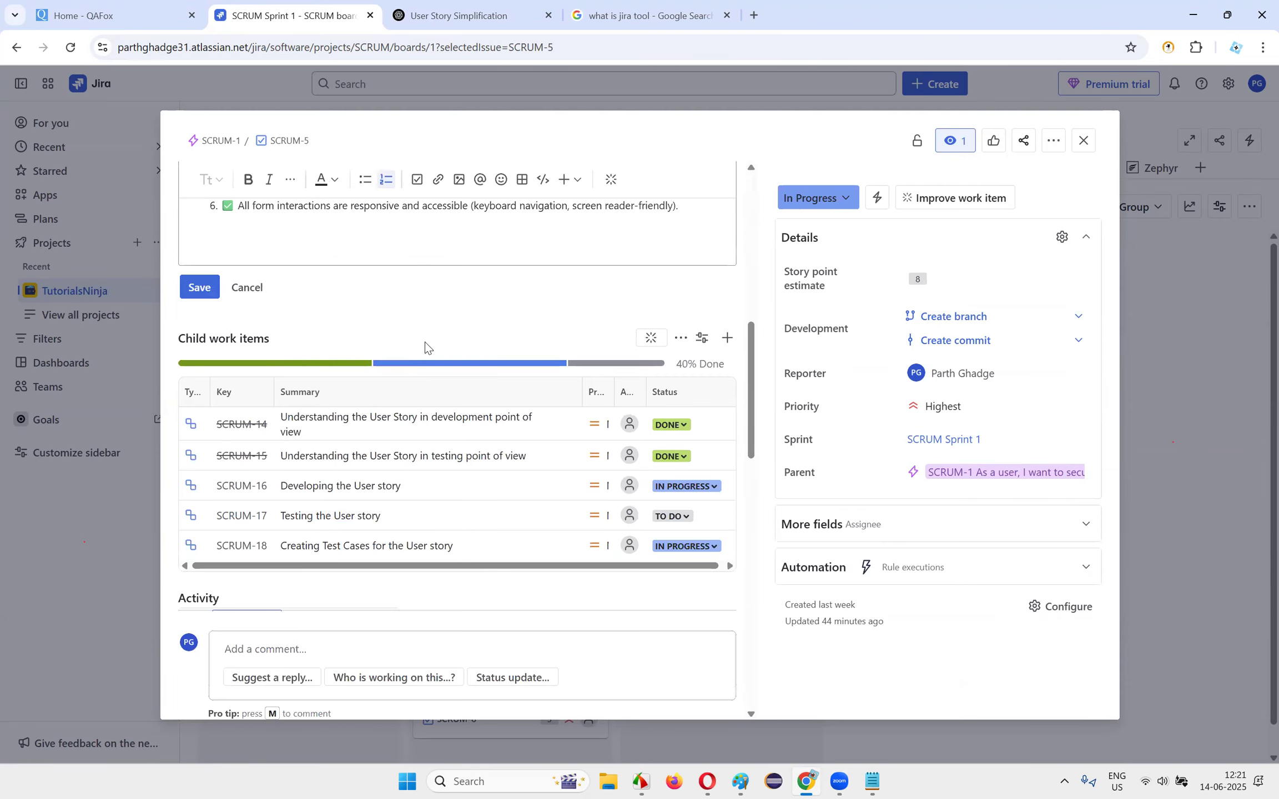
{"action": "scroll", "coordinate": [420, 341], "scroll_direction": "up", "scroll_amount": 4}
{"action": "scroll", "coordinate": [420, 341], "scroll_direction": "down", "scroll_amount": 5}
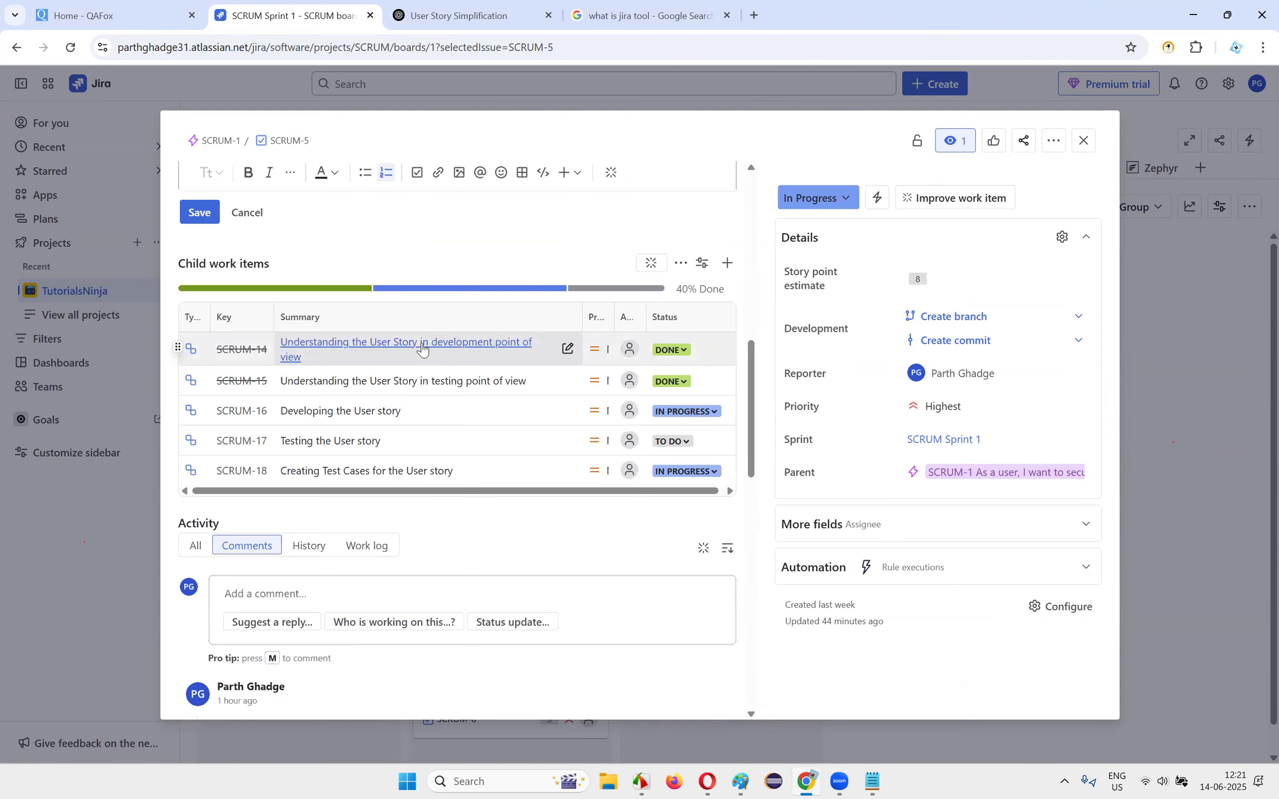
{"action": "left_click", "coordinate": [346, 473]}
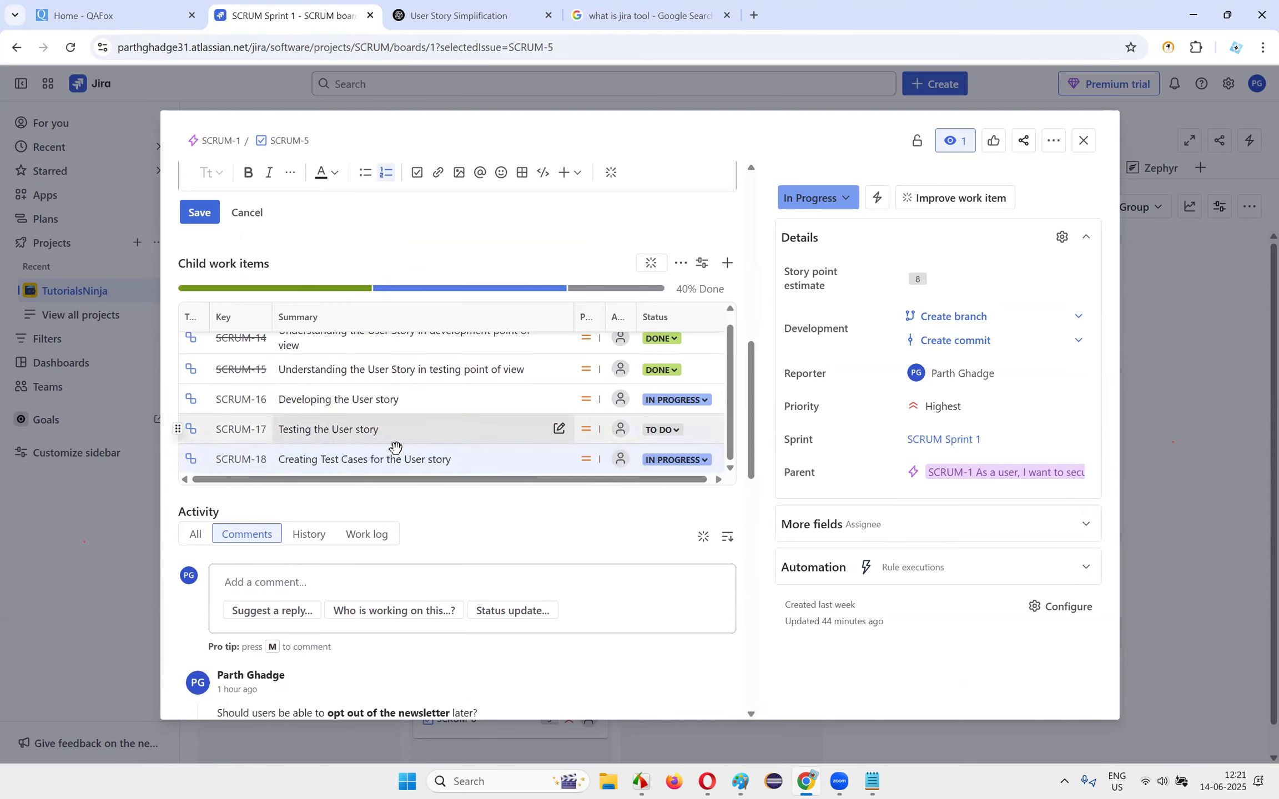
{"action": "scroll", "coordinate": [339, 419], "scroll_direction": "down", "scroll_amount": 1}
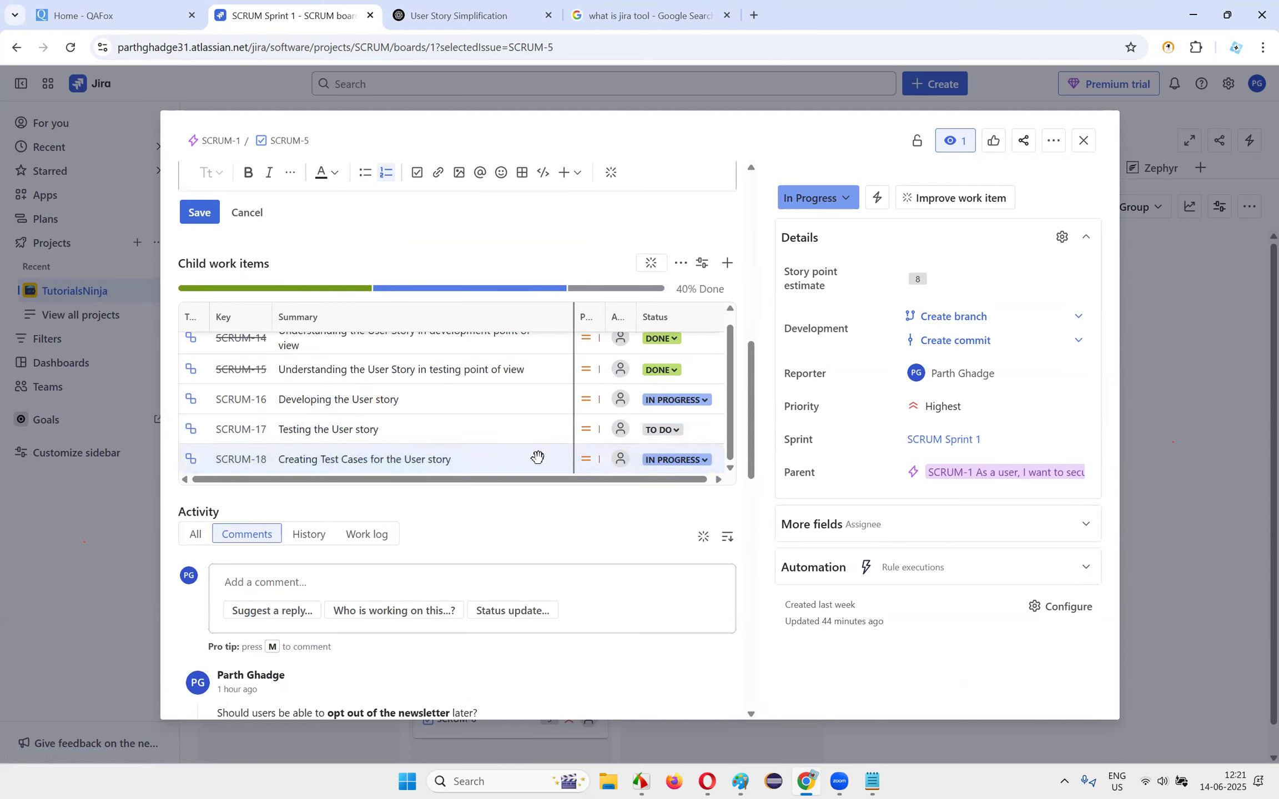
{"action": "left_click", "coordinate": [420, 462]}
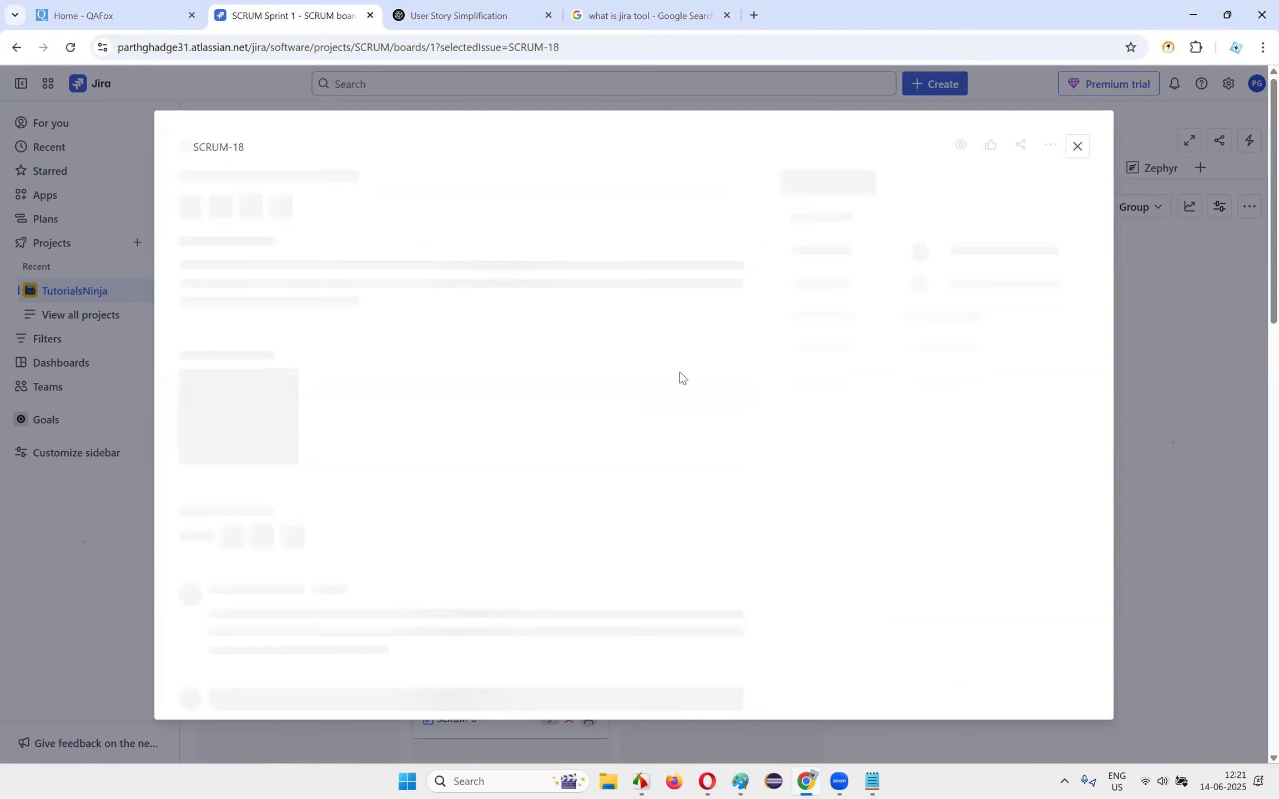
{"action": "left_click", "coordinate": [207, 233]}
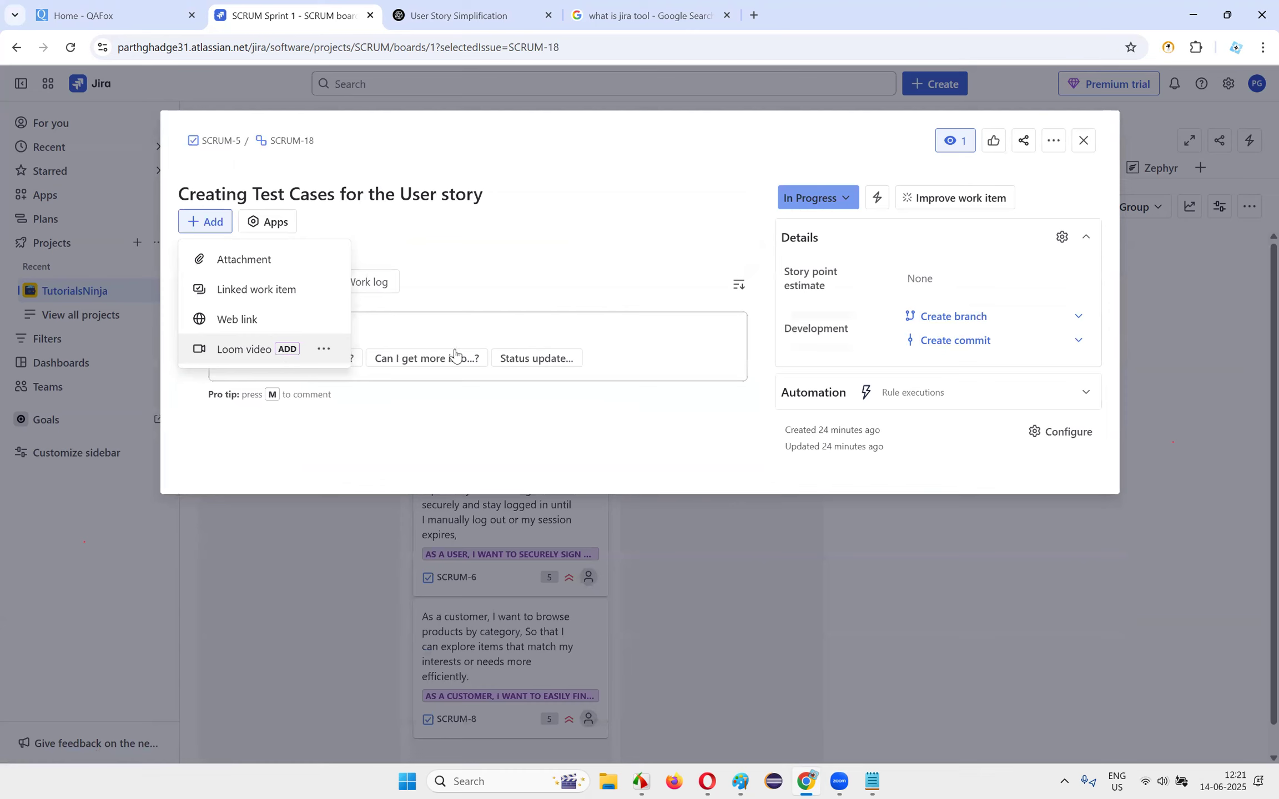
{"action": "left_click", "coordinate": [592, 246]}
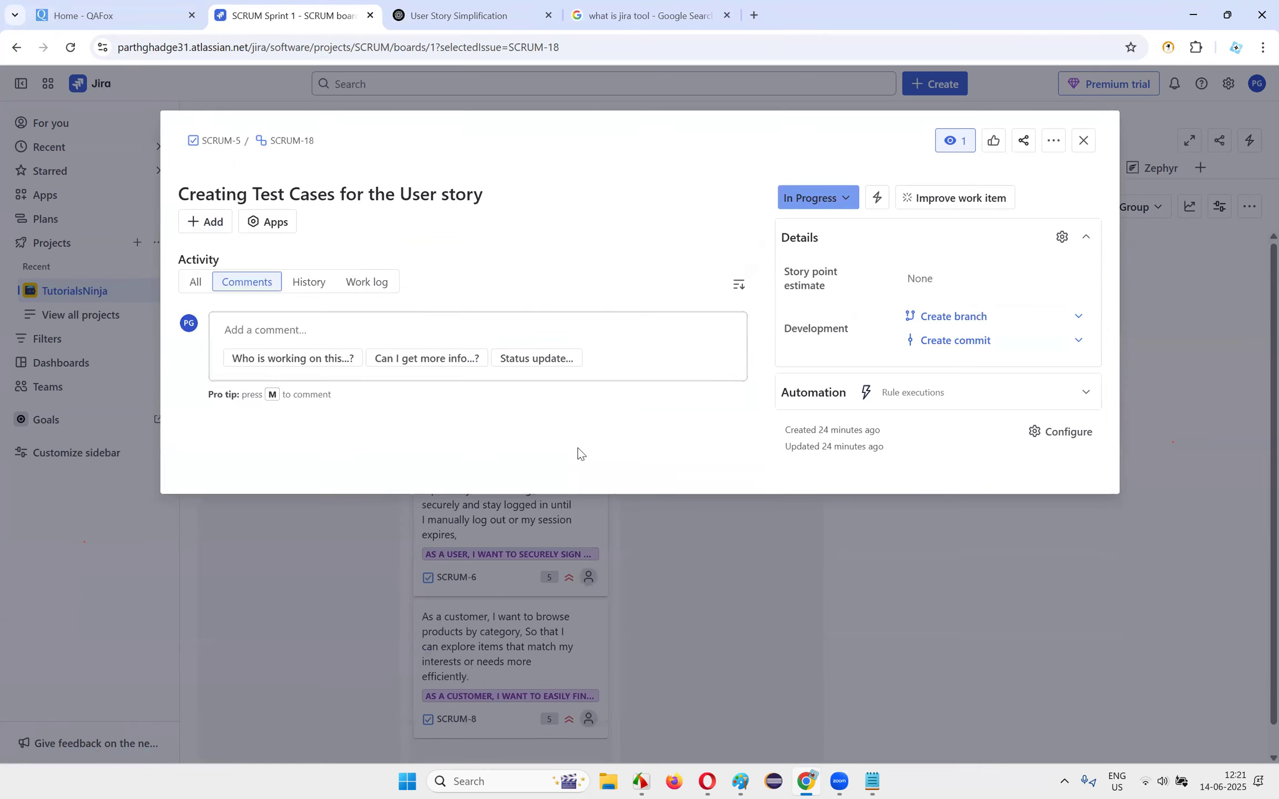
{"action": "left_click", "coordinate": [288, 332]}
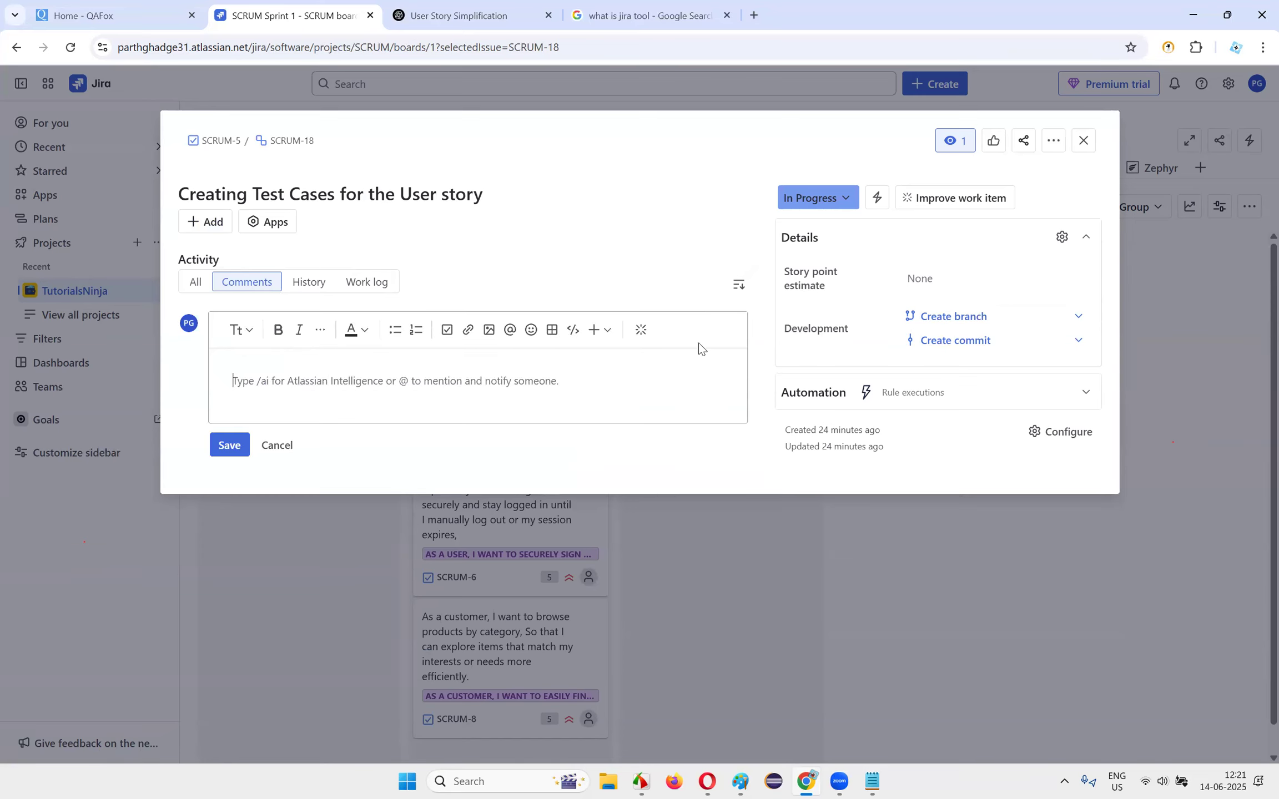
{"action": "left_click", "coordinate": [596, 331]}
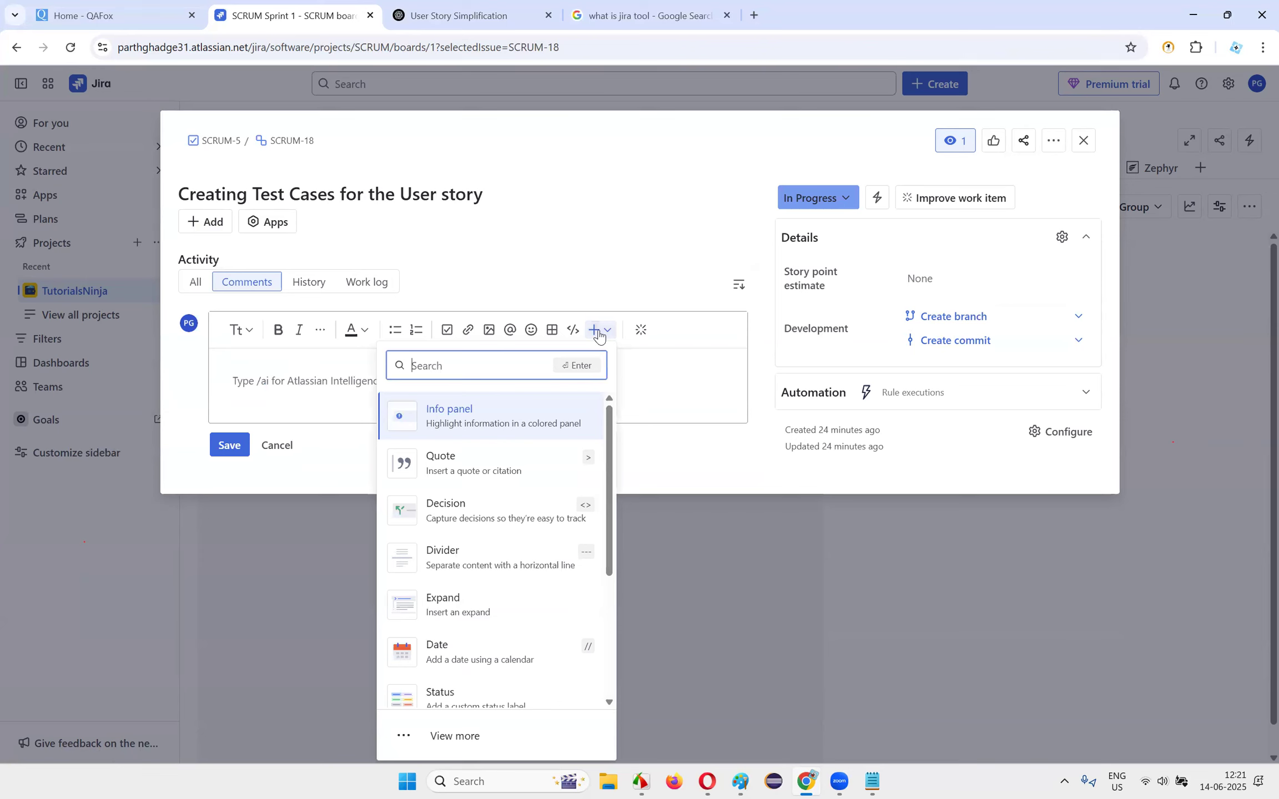
{"action": "scroll", "coordinate": [477, 588], "scroll_direction": "down", "scroll_amount": 5}
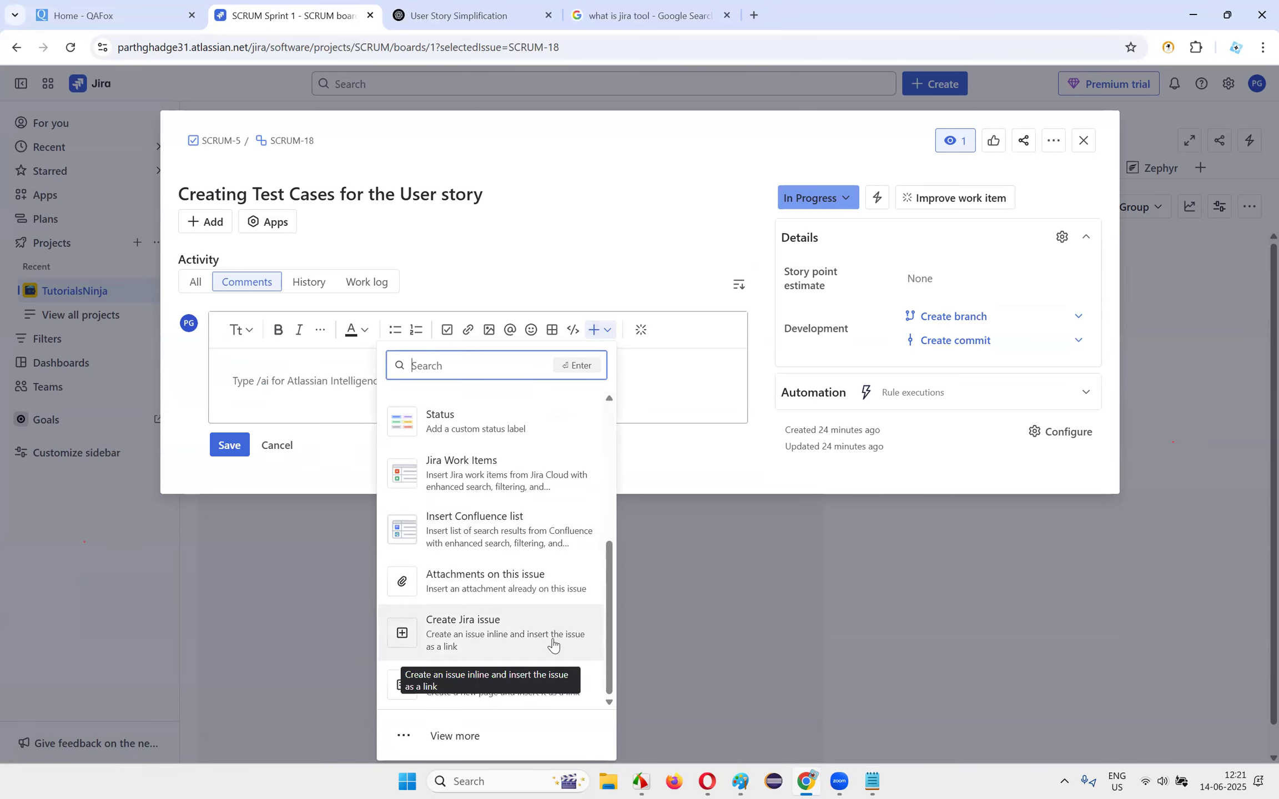
{"action": "left_click", "coordinate": [696, 439]}
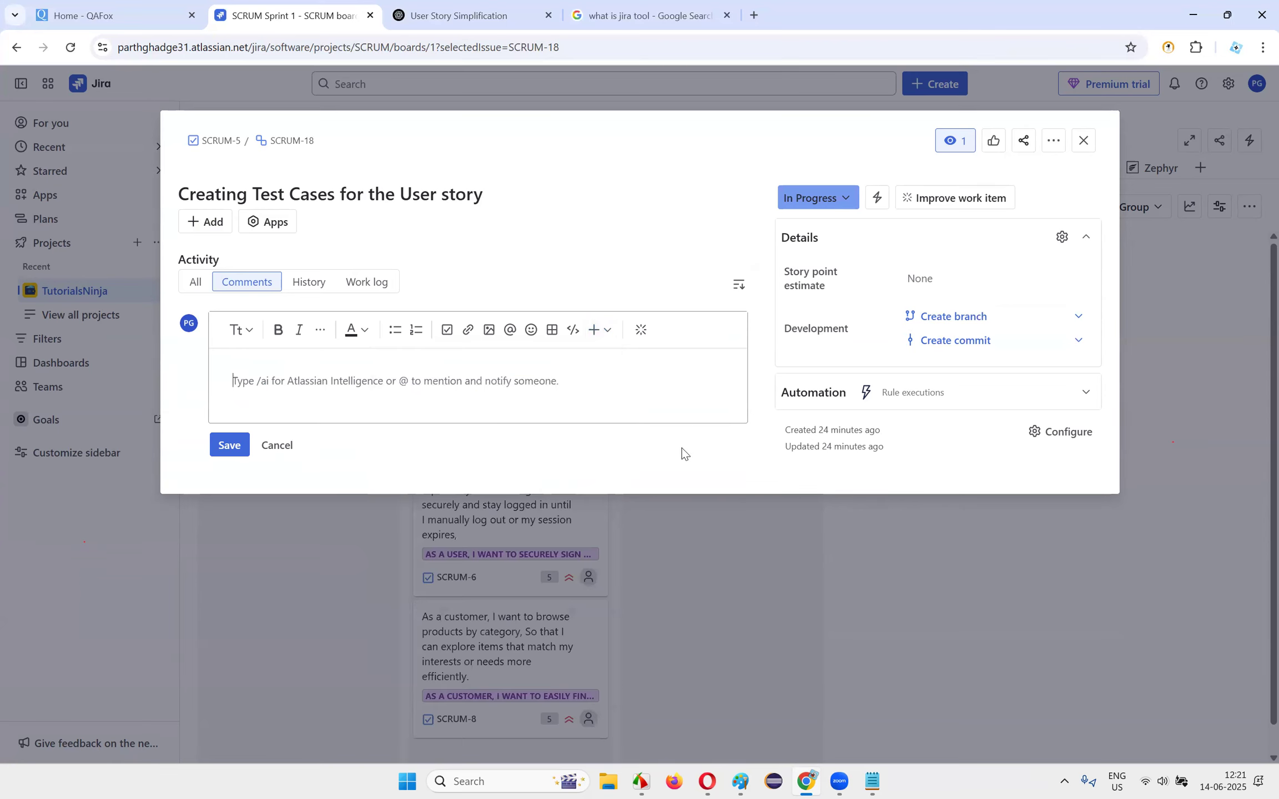
- Show the Zephyr app on SCRUM-18 and link the existing test cases SCRUM-T1, SCRUM-T2, SCRUM-T3 and SCRUM-T4 to it
{"action": "left_click", "coordinate": [262, 227]}
{"action": "left_click", "coordinate": [286, 260]}
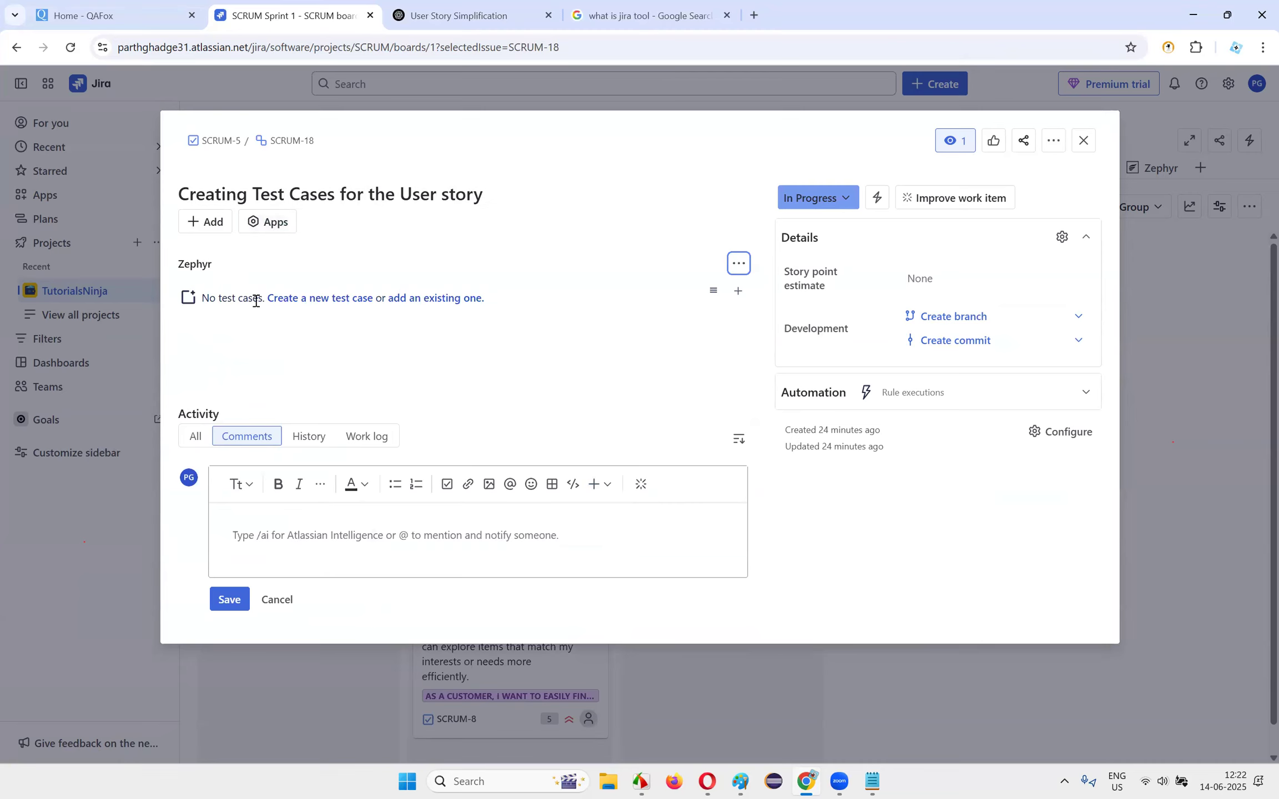
{"action": "left_click", "coordinate": [422, 304]}
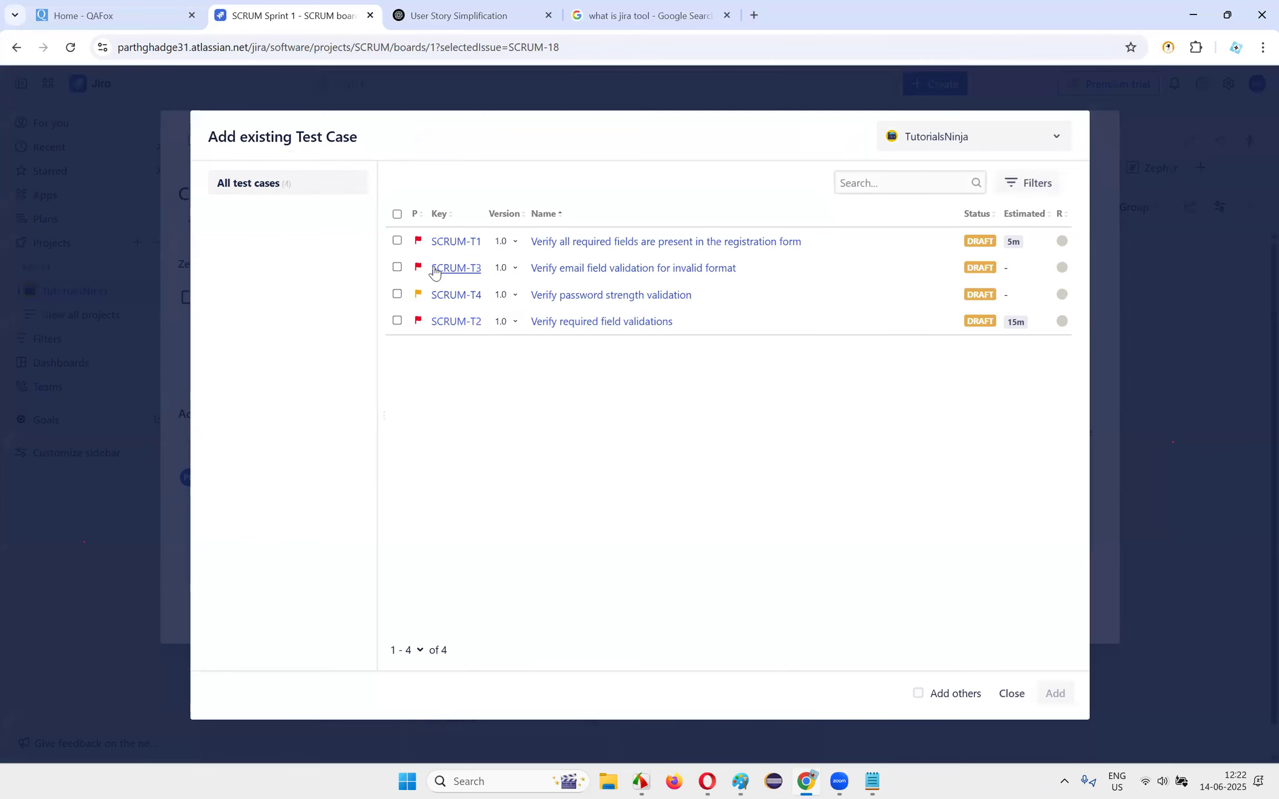
{"action": "left_click", "coordinate": [397, 240]}
{"action": "left_click", "coordinate": [397, 267]}
{"action": "left_click", "coordinate": [396, 294]}
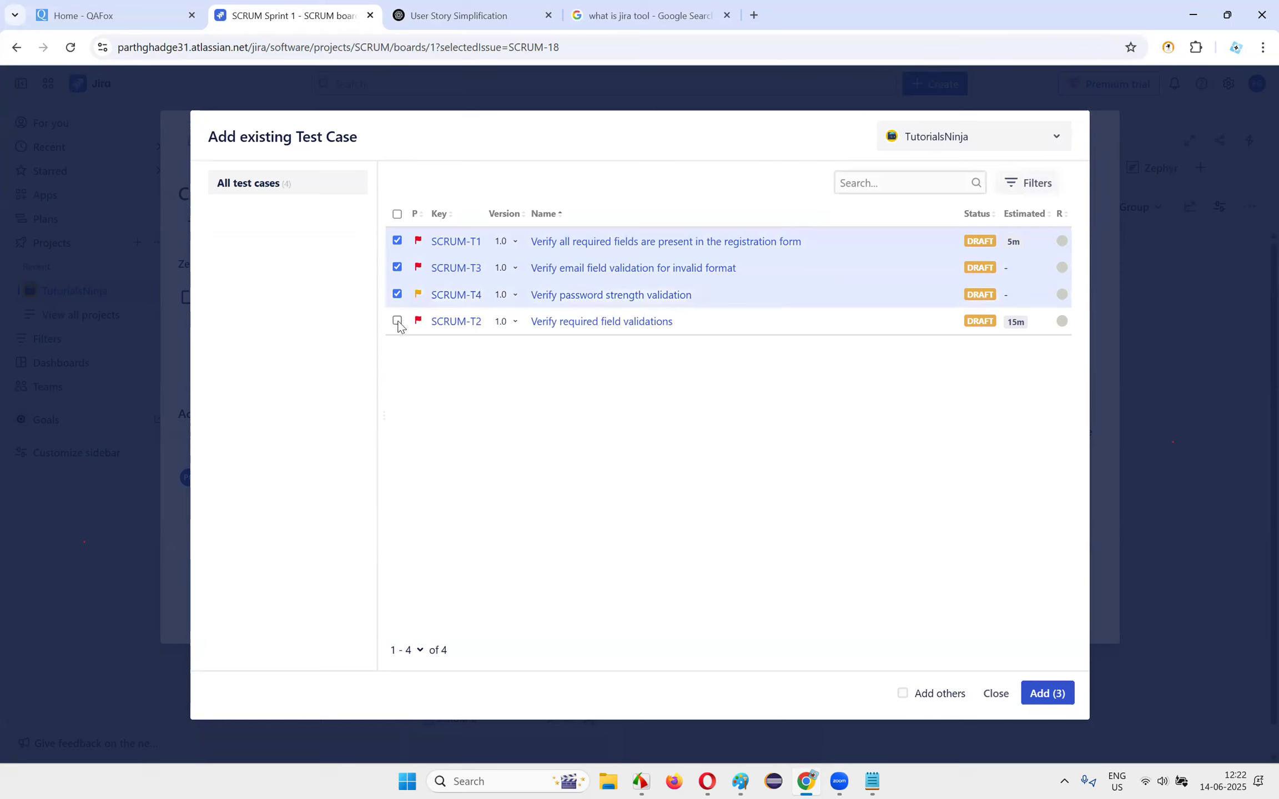
{"action": "left_click", "coordinate": [397, 321]}
{"action": "left_click", "coordinate": [1023, 698]}
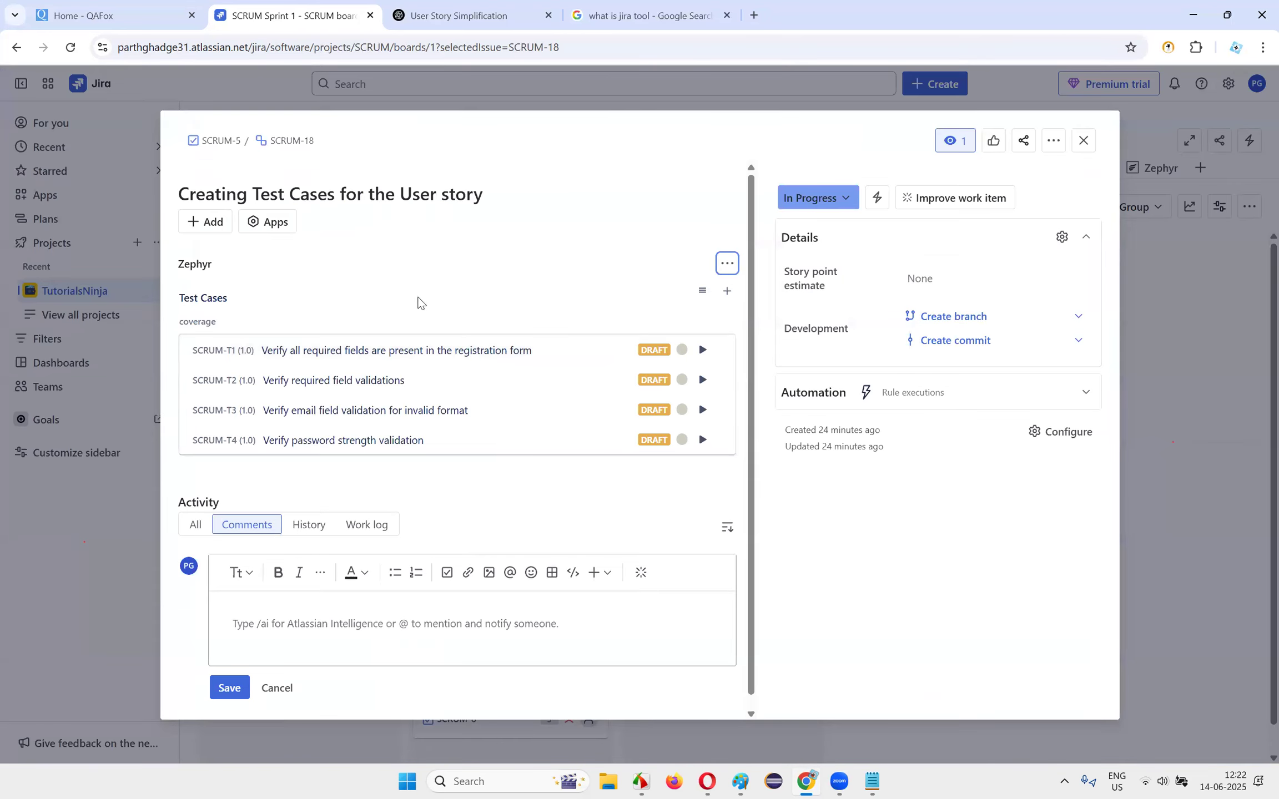
{"action": "scroll", "coordinate": [496, 443], "scroll_direction": "down", "scroll_amount": 1}
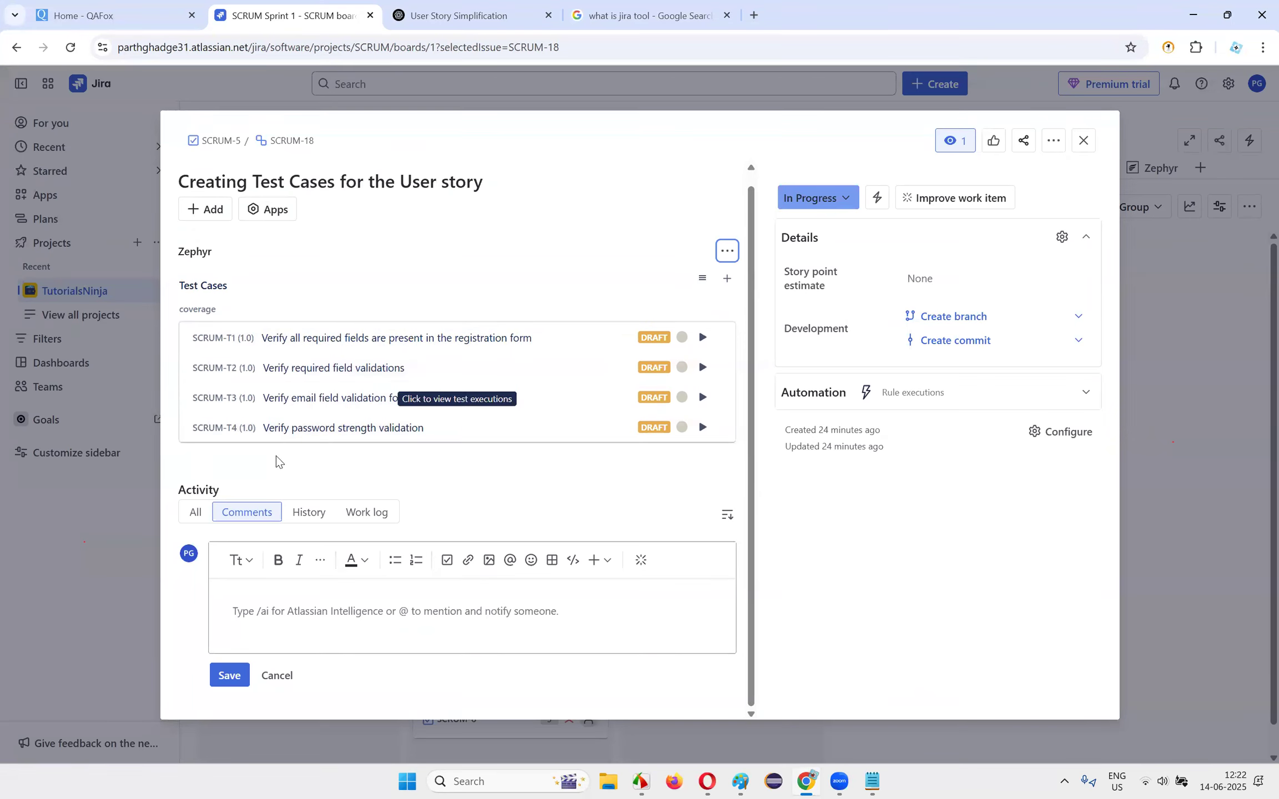
- Post the comment "We have created all the test cases for this user story. Please review and provide feedback." on SCRUM-18
{"action": "left_click", "coordinate": [324, 604]}
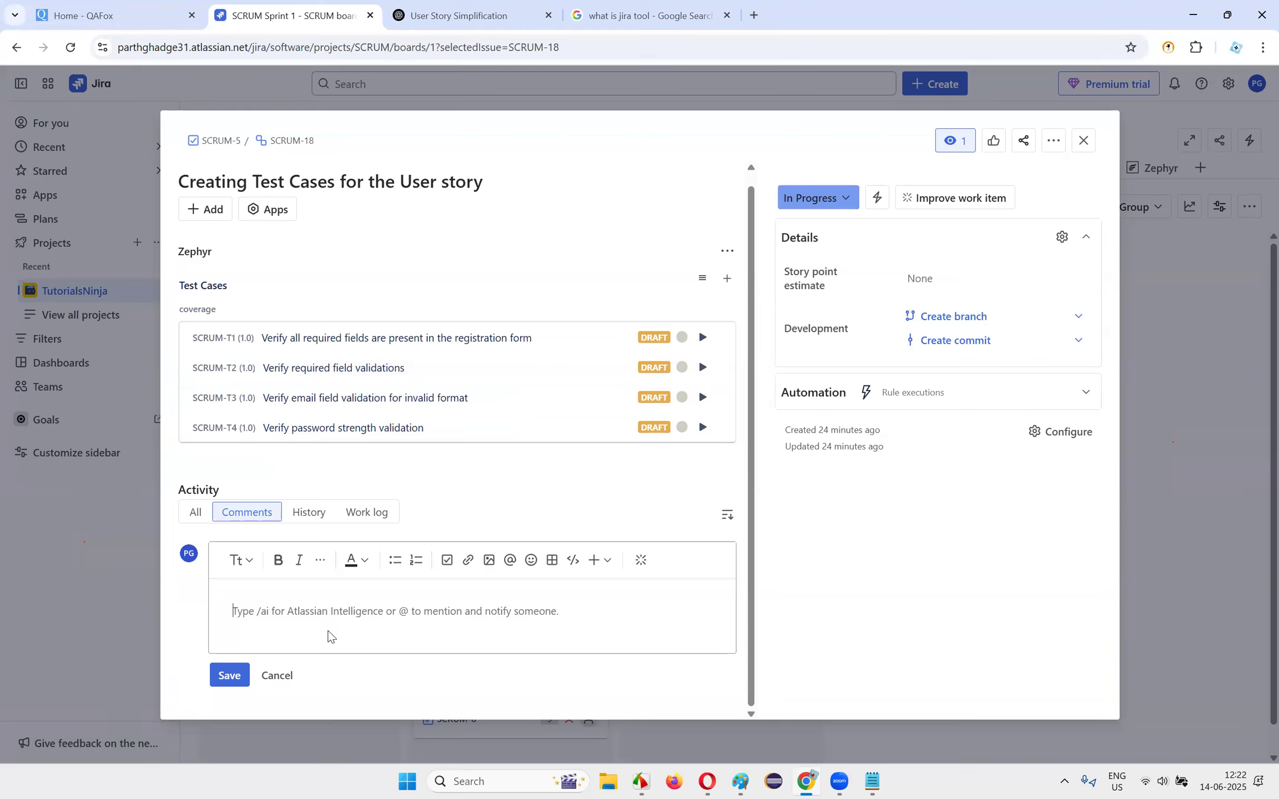
{"action": "type", "text": "W"}
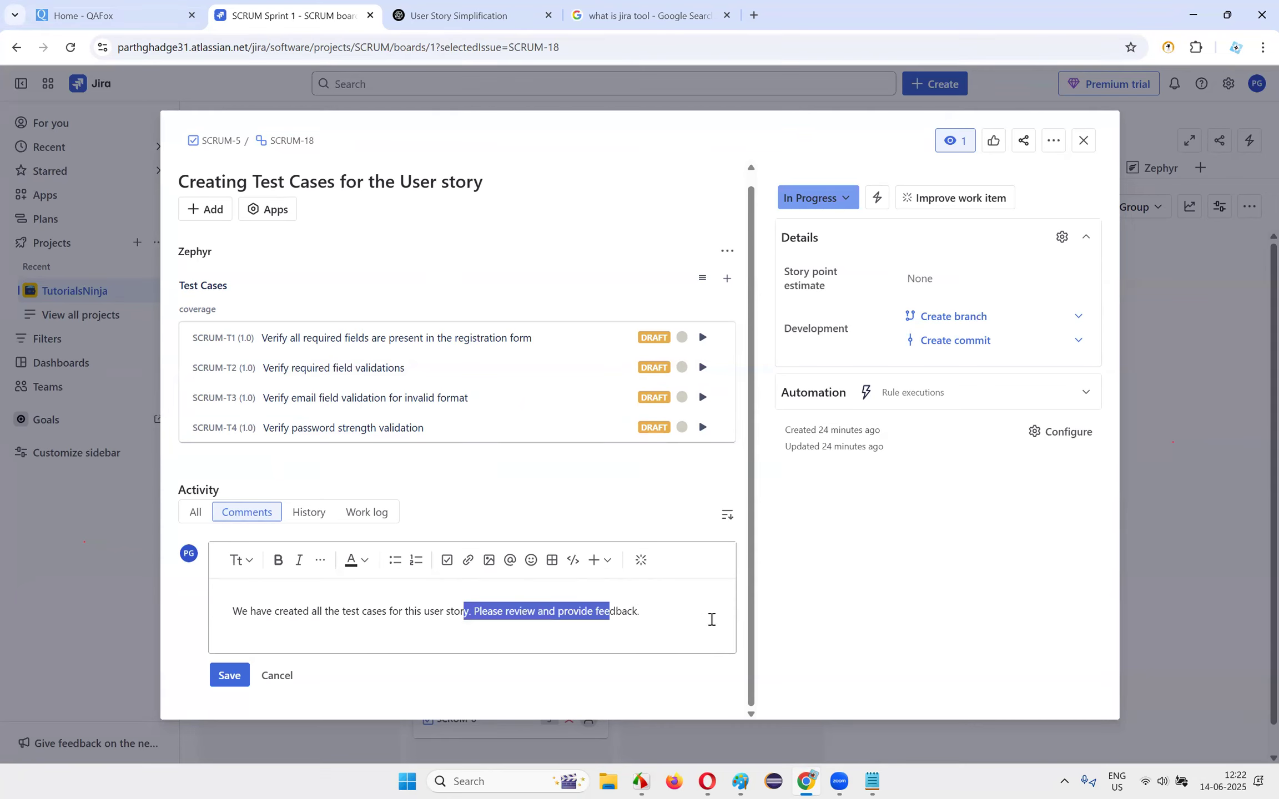
{"action": "left_click", "coordinate": [228, 675]}
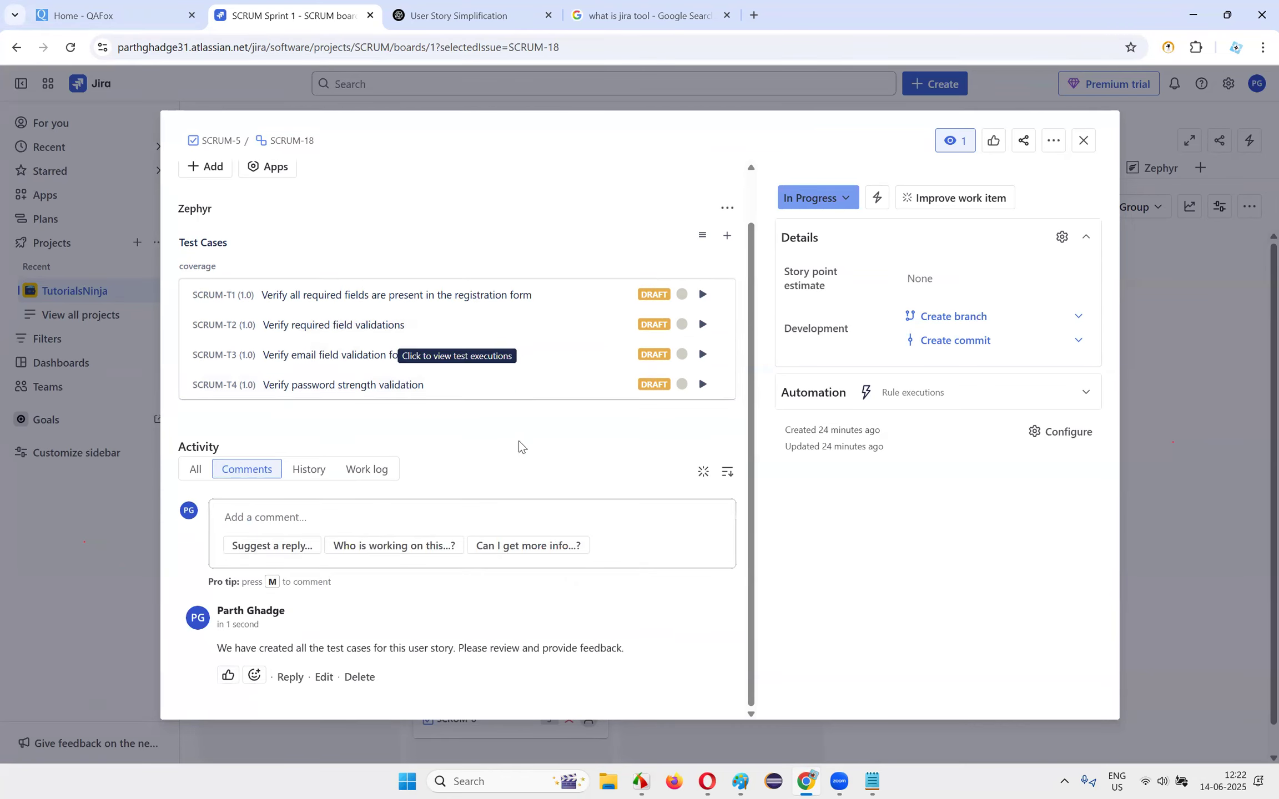
{"action": "left_click_drag", "start_coordinate": [216, 650], "coordinate": [636, 656]}
{"action": "left_click", "coordinate": [636, 655]}
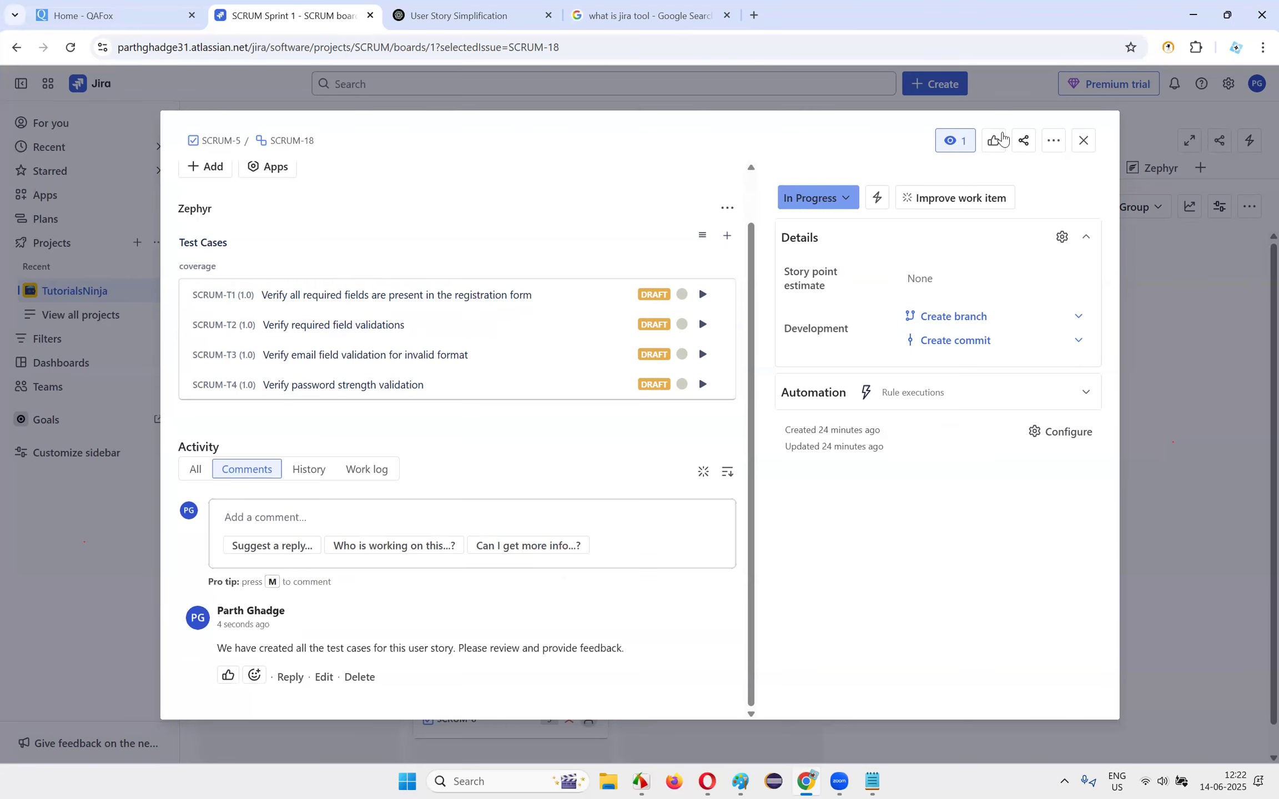
- Close SCRUM-18 and reopen it from the child work items of user story SCRUM-5 on the project board
{"action": "left_click", "coordinate": [1083, 141]}
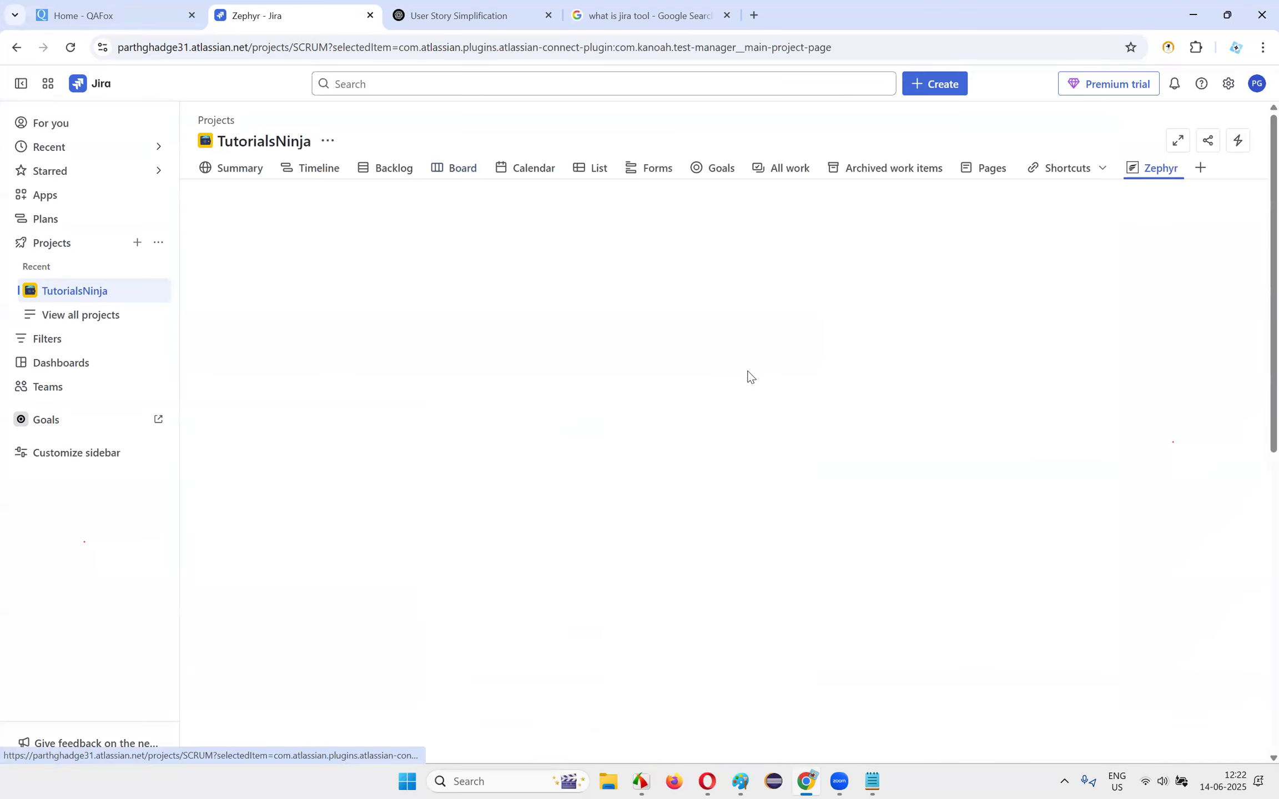
{"action": "left_click", "coordinate": [454, 168]}
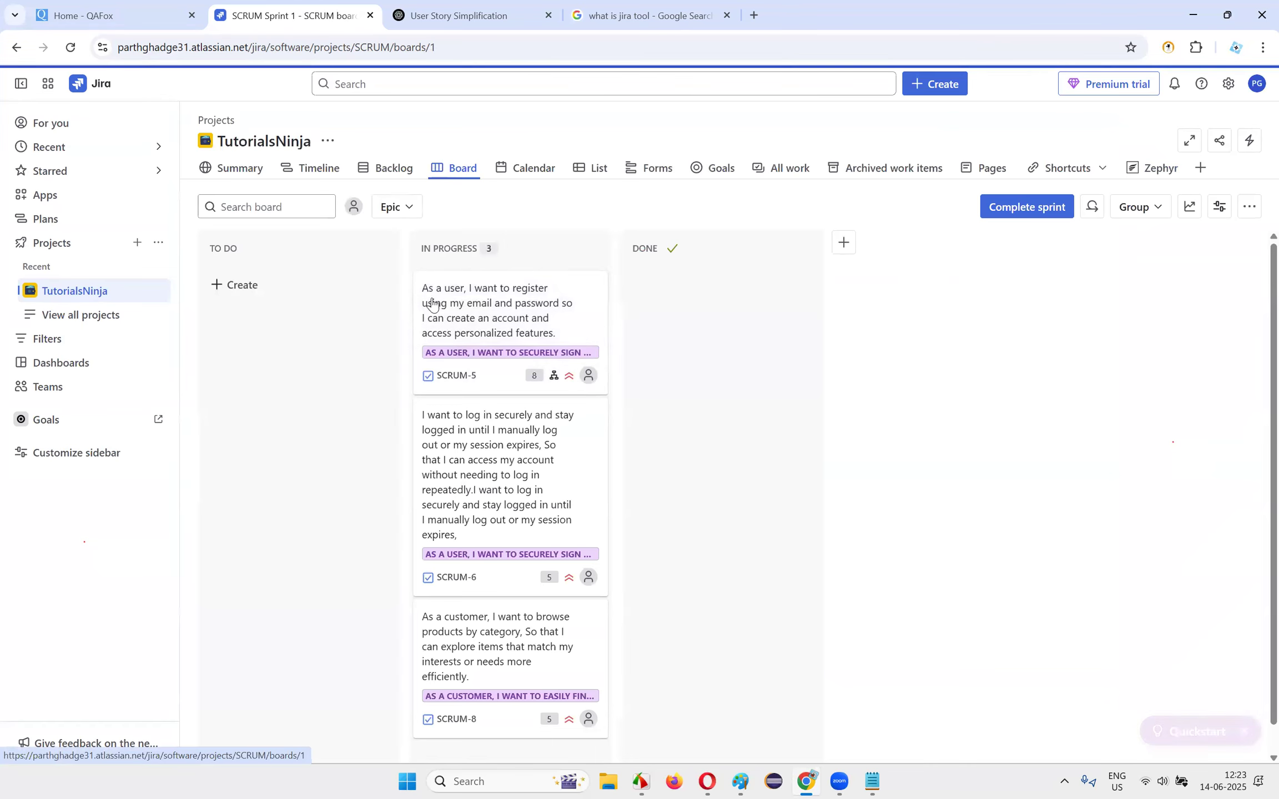
{"action": "left_click", "coordinate": [491, 317]}
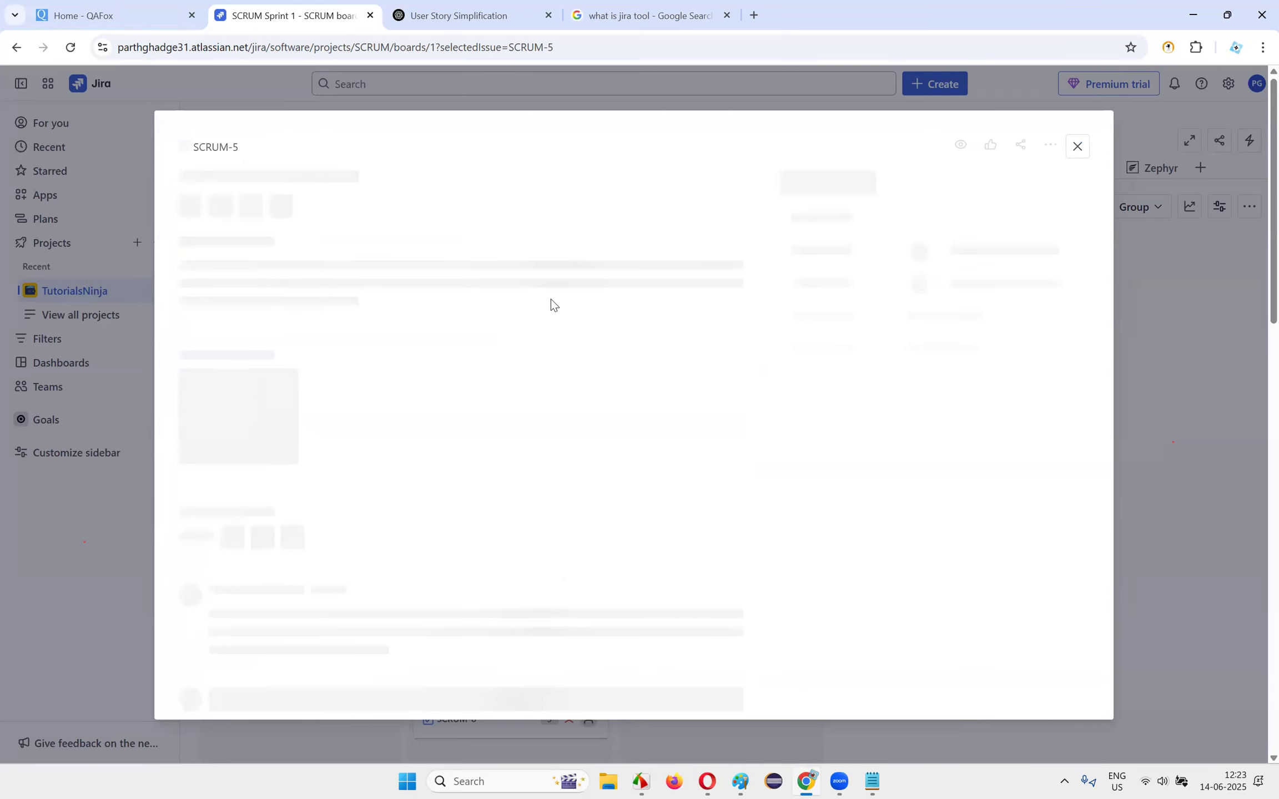
{"action": "scroll", "coordinate": [517, 378], "scroll_direction": "down", "scroll_amount": 15}
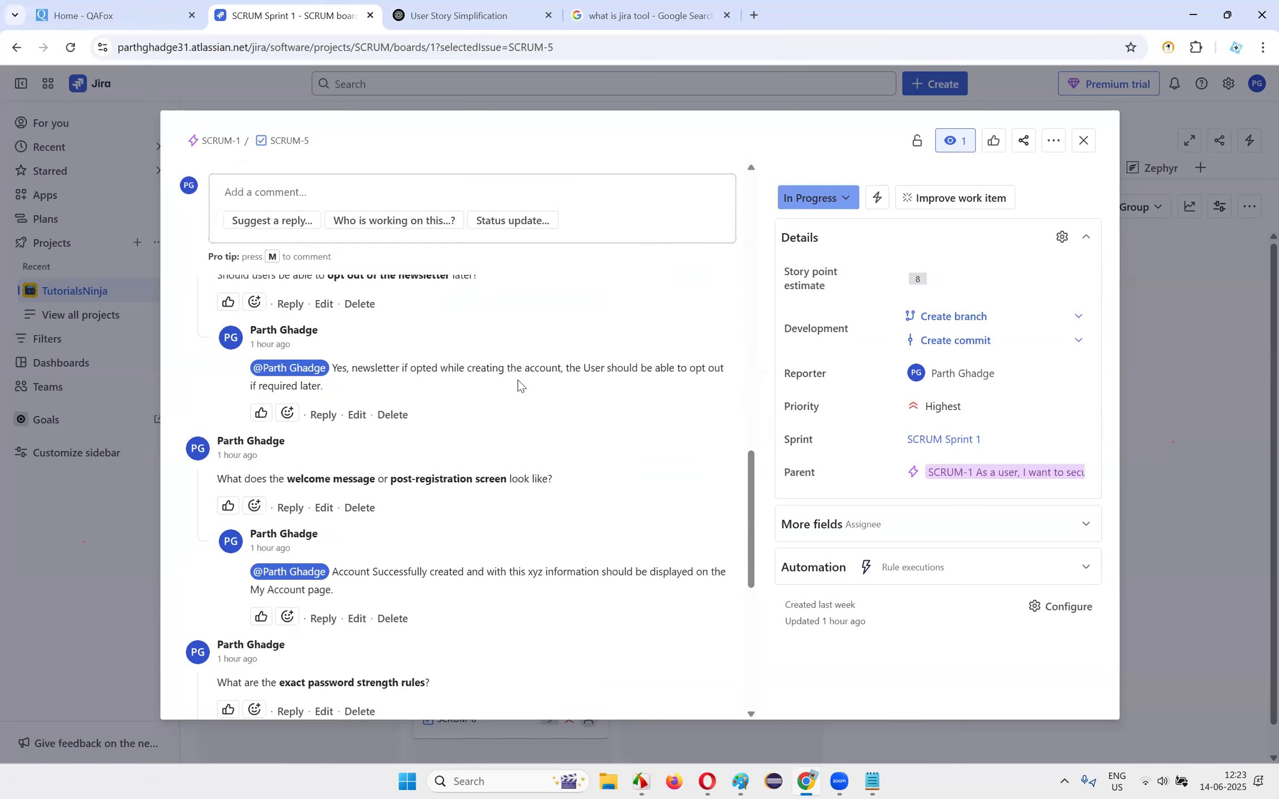
{"action": "scroll", "coordinate": [526, 380], "scroll_direction": "down", "scroll_amount": 7}
{"action": "scroll", "coordinate": [524, 379], "scroll_direction": "up", "scroll_amount": 16}
{"action": "scroll", "coordinate": [516, 372], "scroll_direction": "up", "scroll_amount": 4}
{"action": "scroll", "coordinate": [583, 367], "scroll_direction": "down", "scroll_amount": 10}
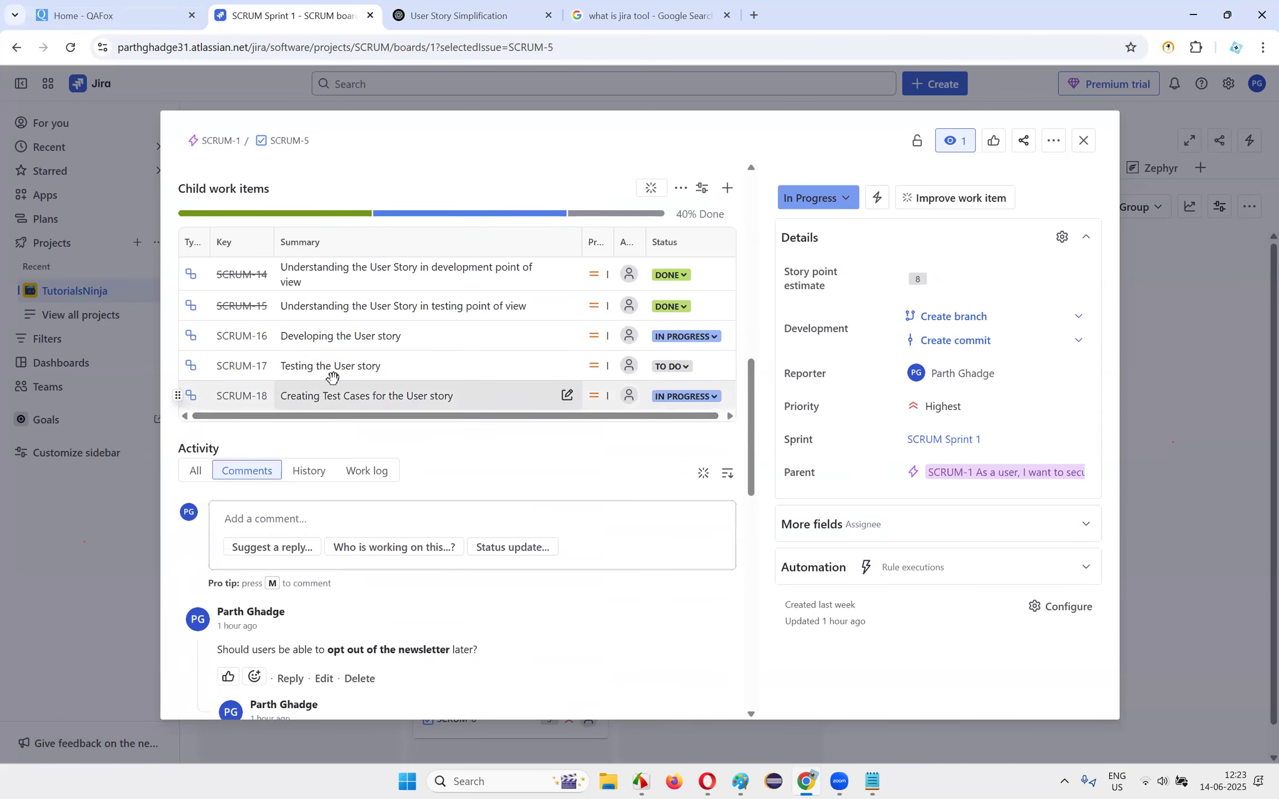
{"action": "left_click", "coordinate": [344, 401]}
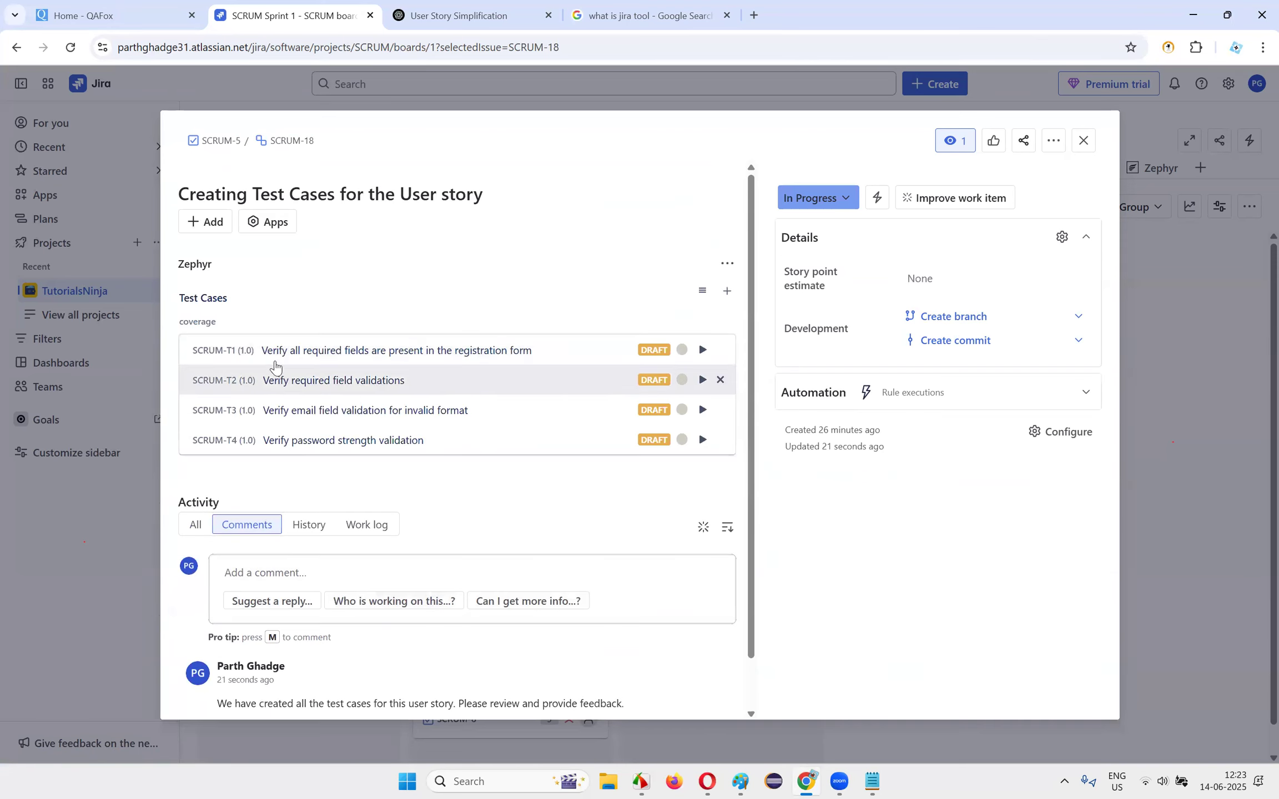
- Check the execution history of linked test case SCRUM-T1 and open the test case itself in Zephyr
{"action": "left_click", "coordinate": [381, 358]}
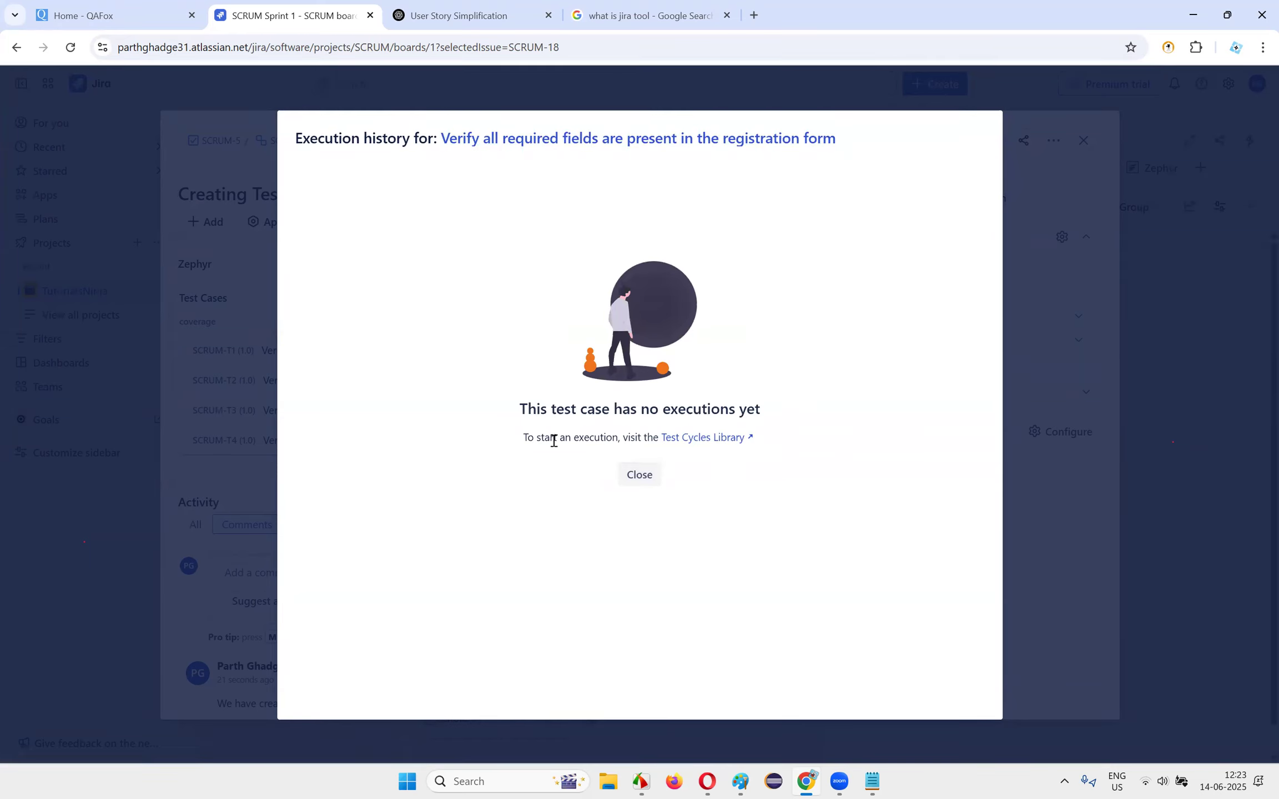
{"action": "left_click", "coordinate": [640, 475]}
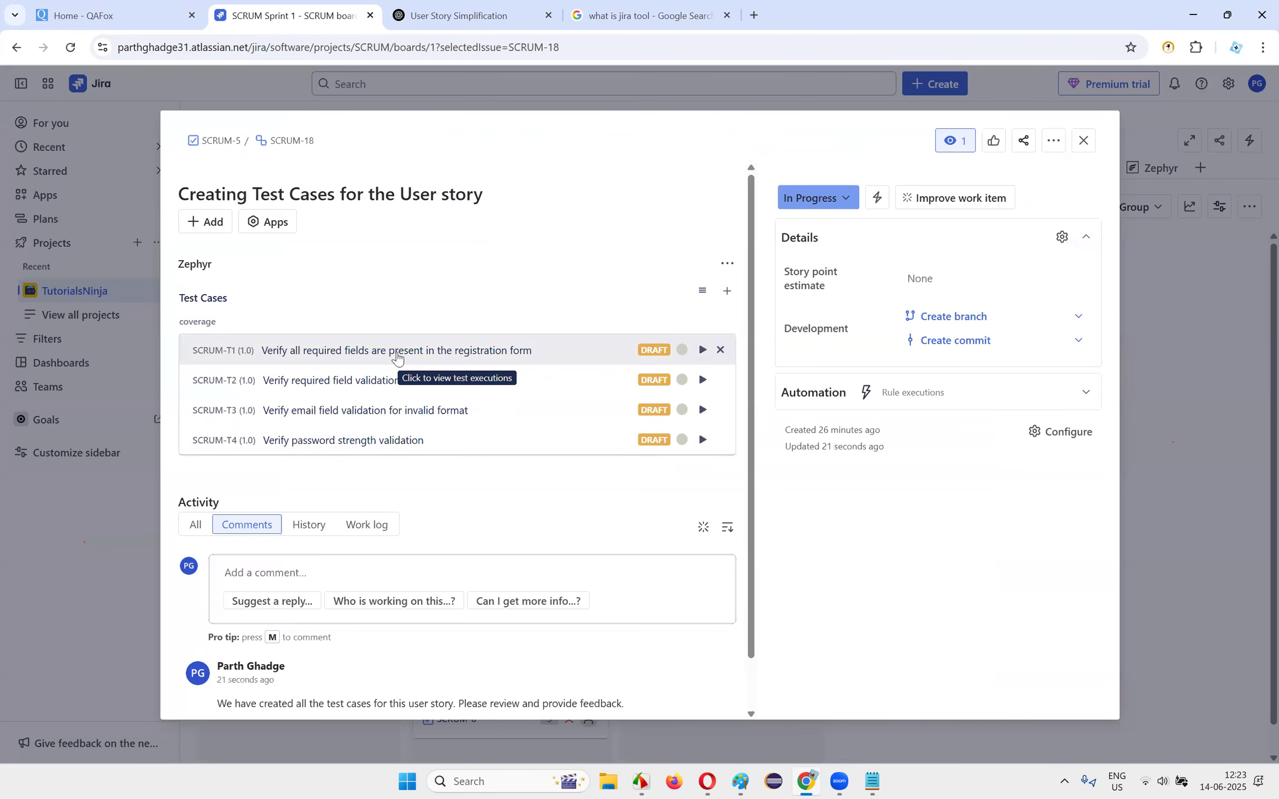
{"action": "left_click", "coordinate": [213, 352]}
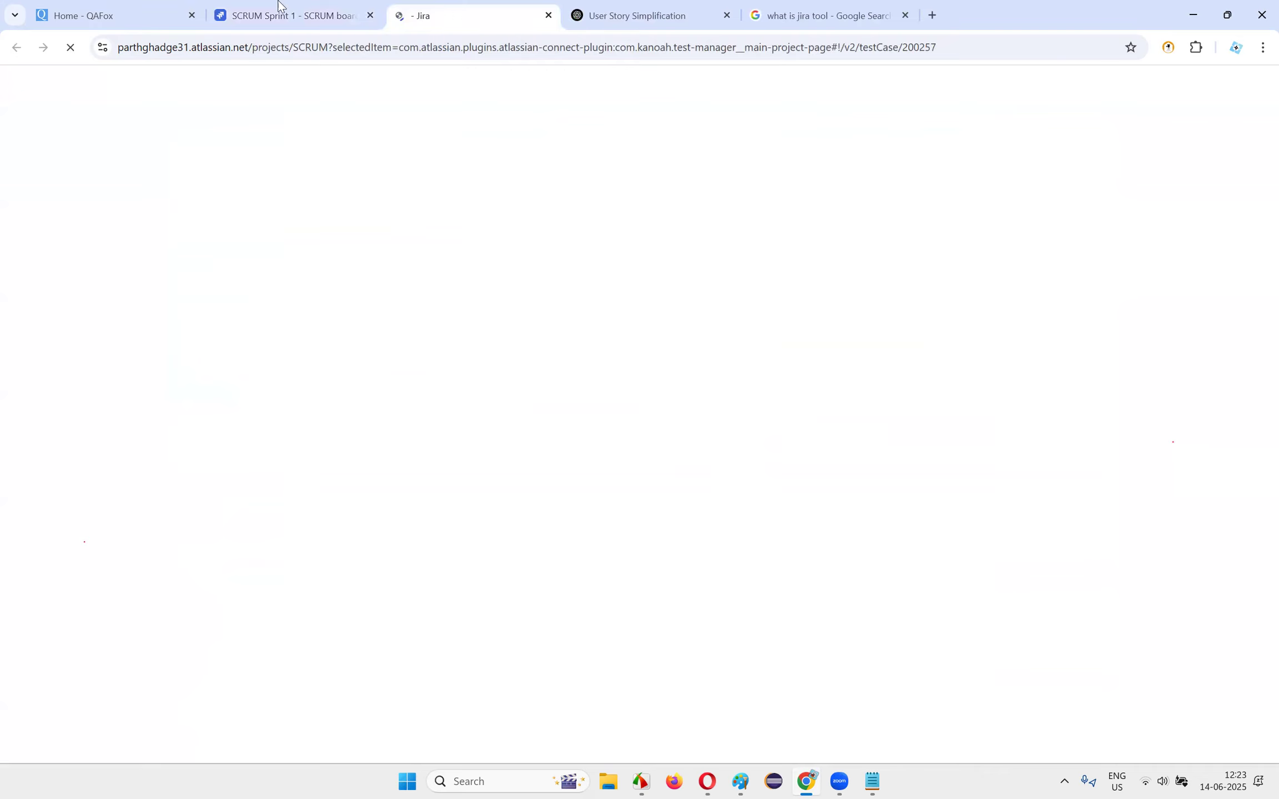
{"action": "left_click", "coordinate": [304, 17]}
{"action": "left_click", "coordinate": [204, 352]}
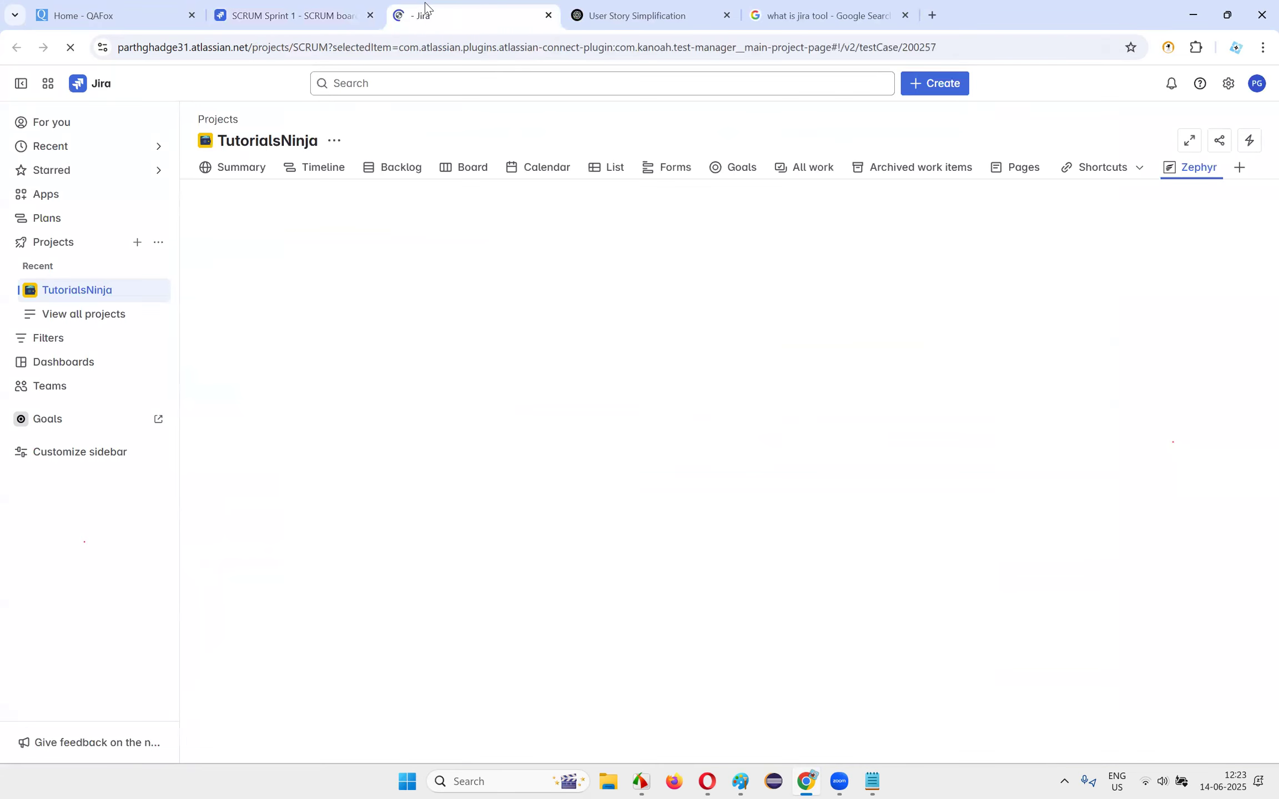
{"action": "left_click", "coordinate": [304, 16]}
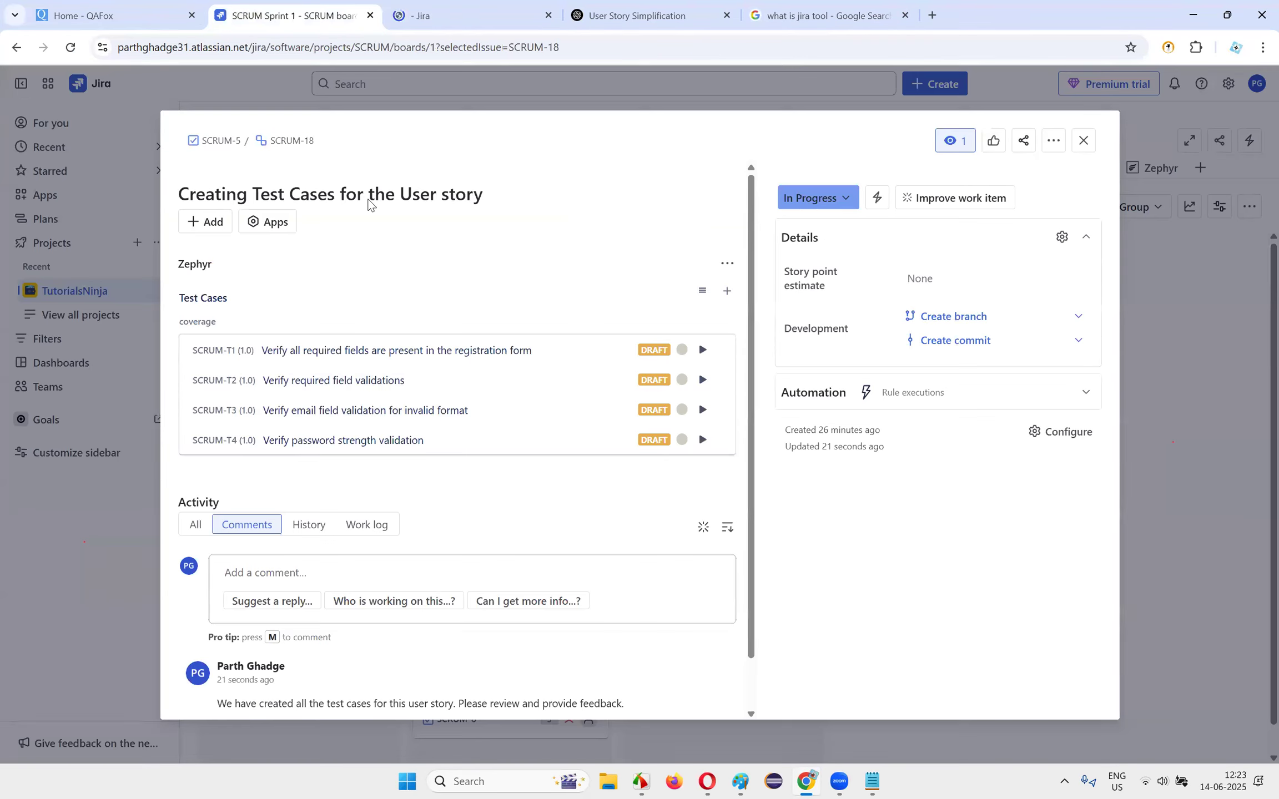
{"action": "left_click", "coordinate": [213, 352]}
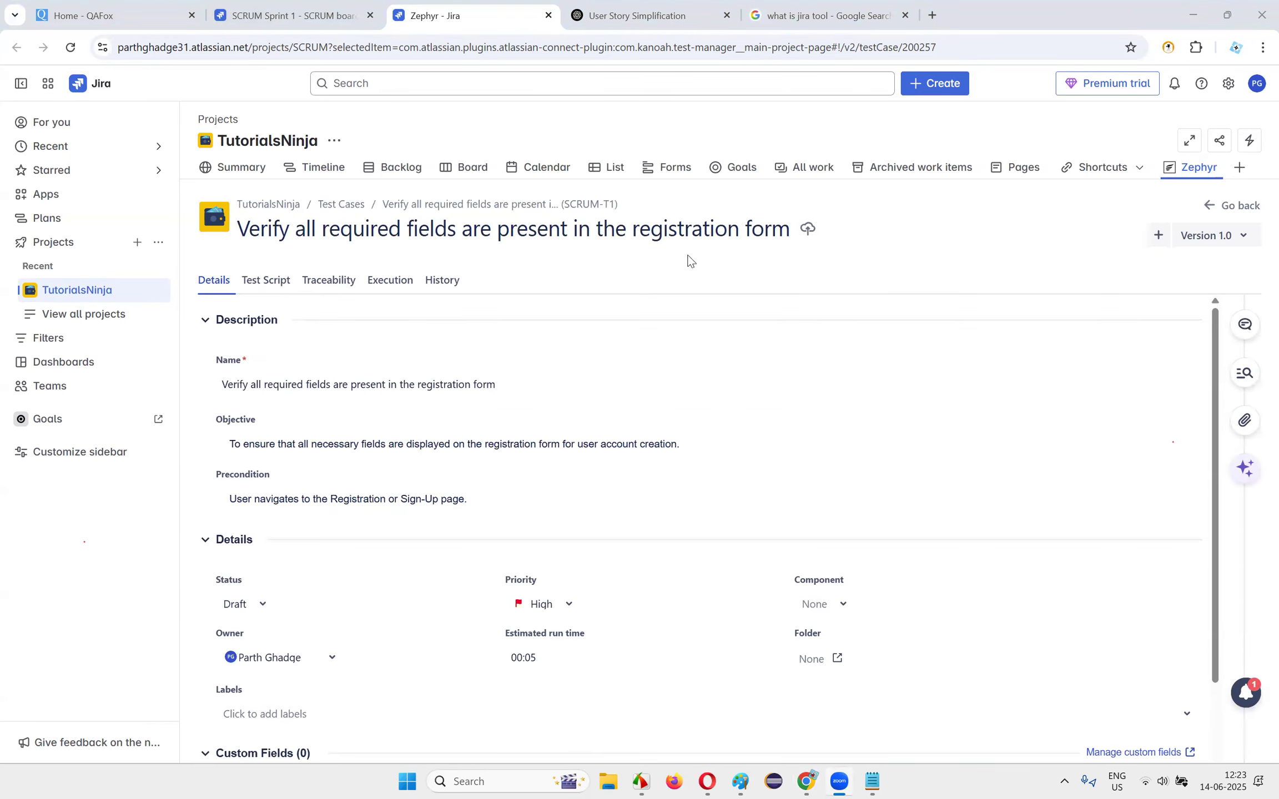
- Review the details and test script of test case SCRUM-T1 and set its status to Approved
{"action": "scroll", "coordinate": [333, 436], "scroll_direction": "down", "scroll_amount": 2}
{"action": "scroll", "coordinate": [397, 434], "scroll_direction": "up", "scroll_amount": 2}
{"action": "left_click", "coordinate": [256, 279]}
{"action": "scroll", "coordinate": [588, 414], "scroll_direction": "down", "scroll_amount": 10}
{"action": "scroll", "coordinate": [639, 437], "scroll_direction": "up", "scroll_amount": 10}
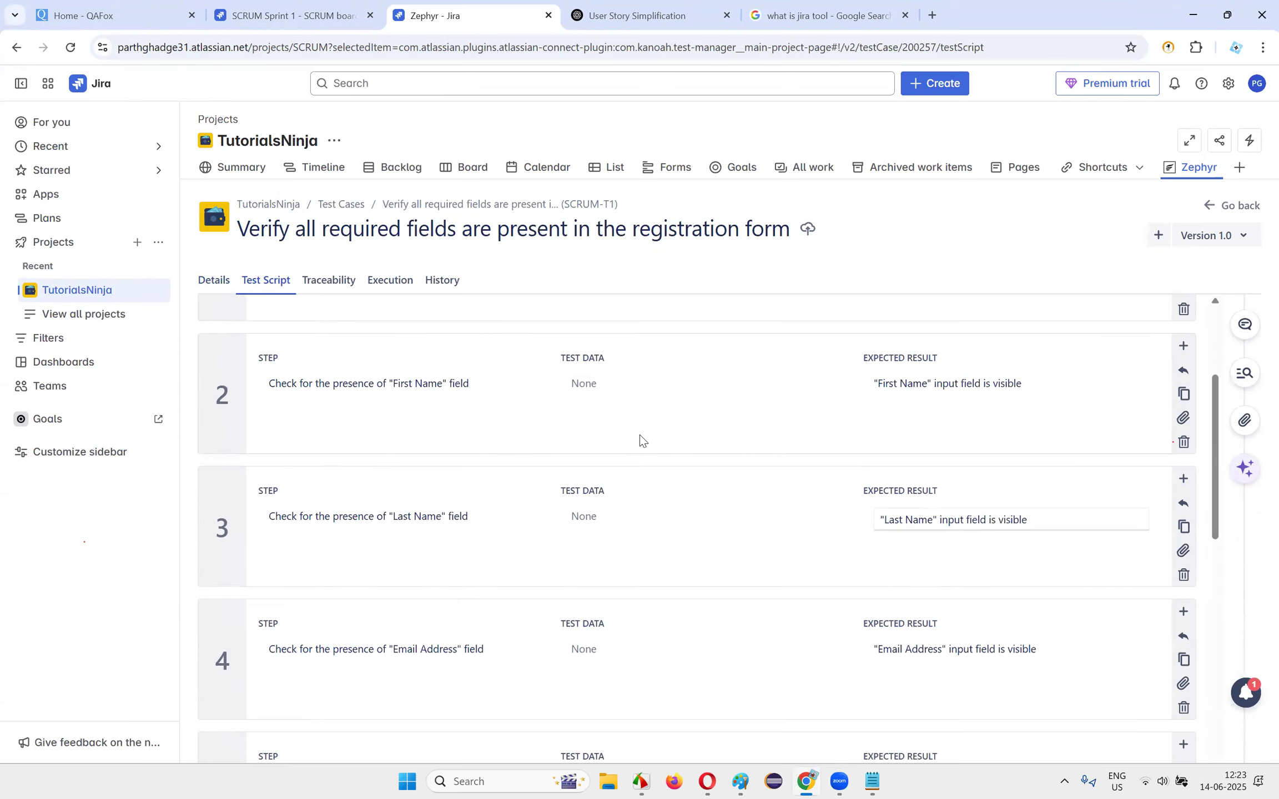
{"action": "left_click", "coordinate": [207, 286]}
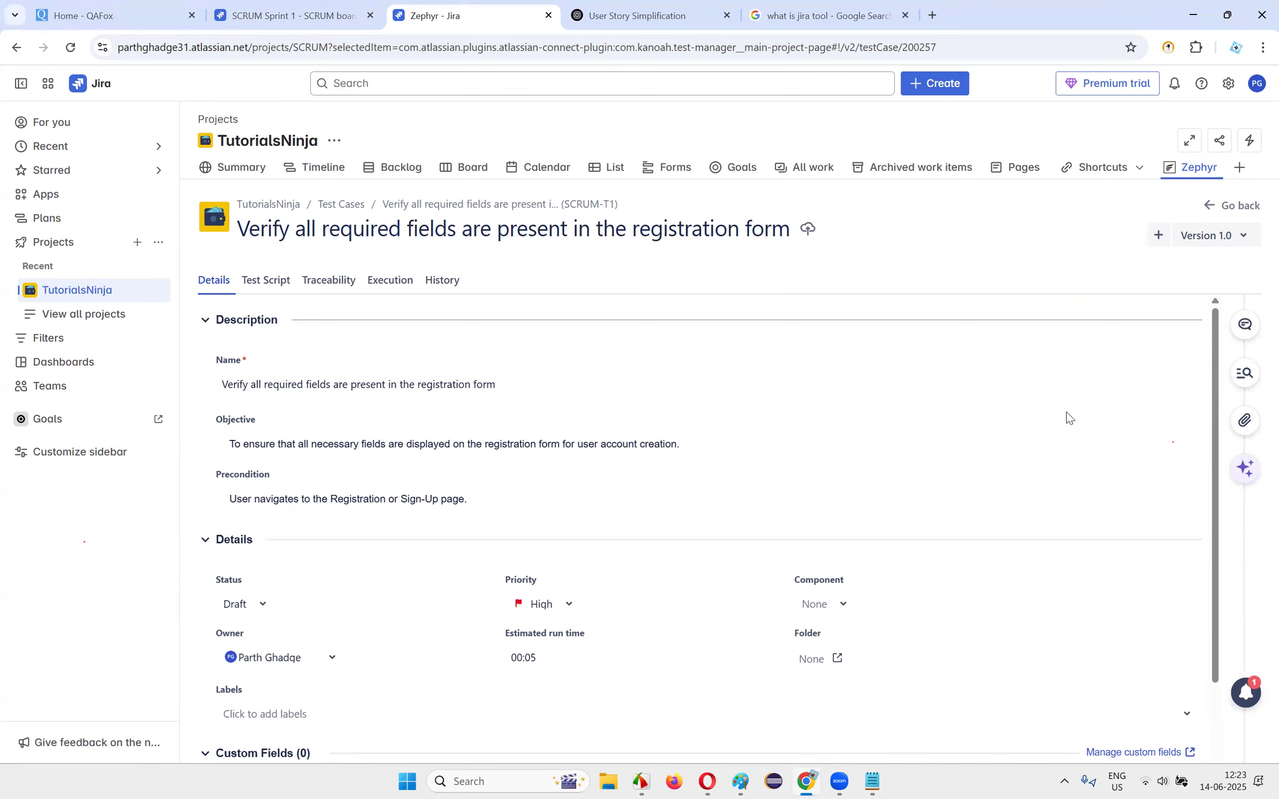
{"action": "scroll", "coordinate": [655, 416], "scroll_direction": "down", "scroll_amount": 2}
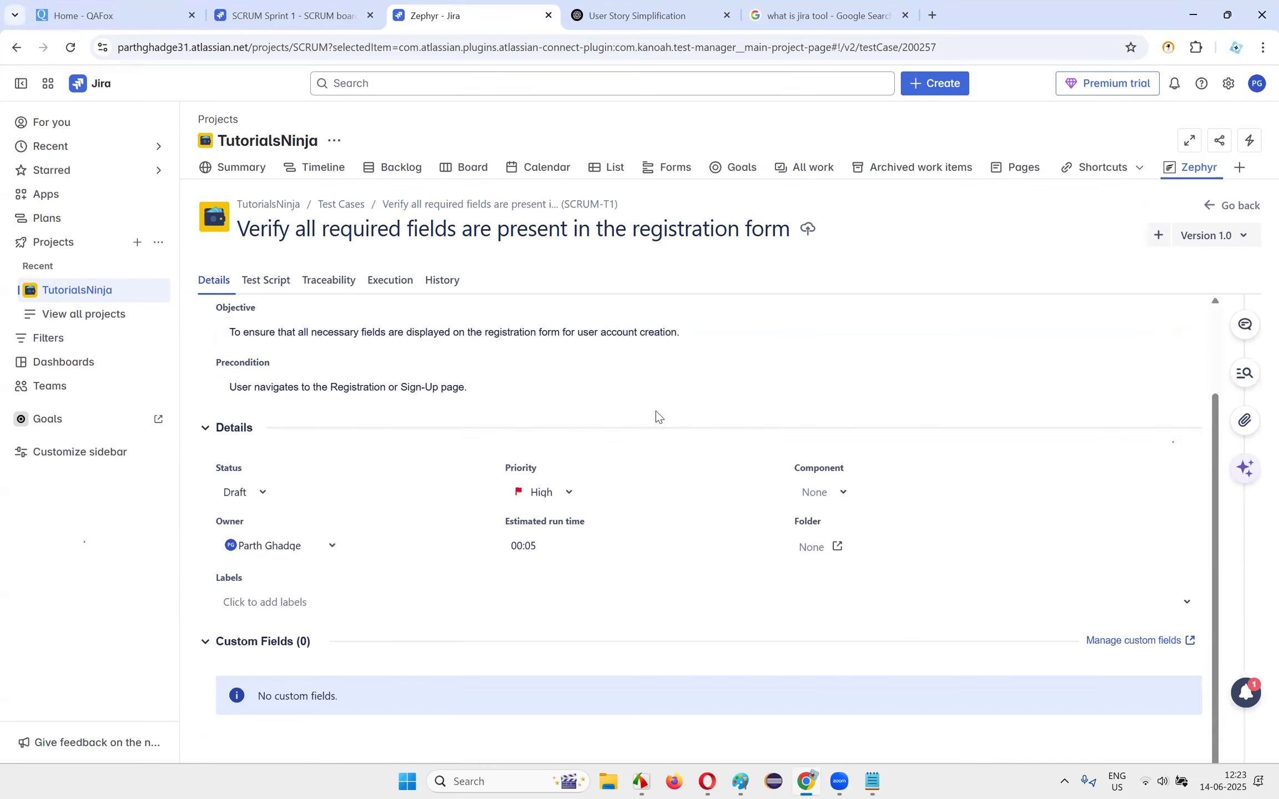
{"action": "left_click", "coordinate": [248, 496]}
{"action": "left_click", "coordinate": [263, 601]}
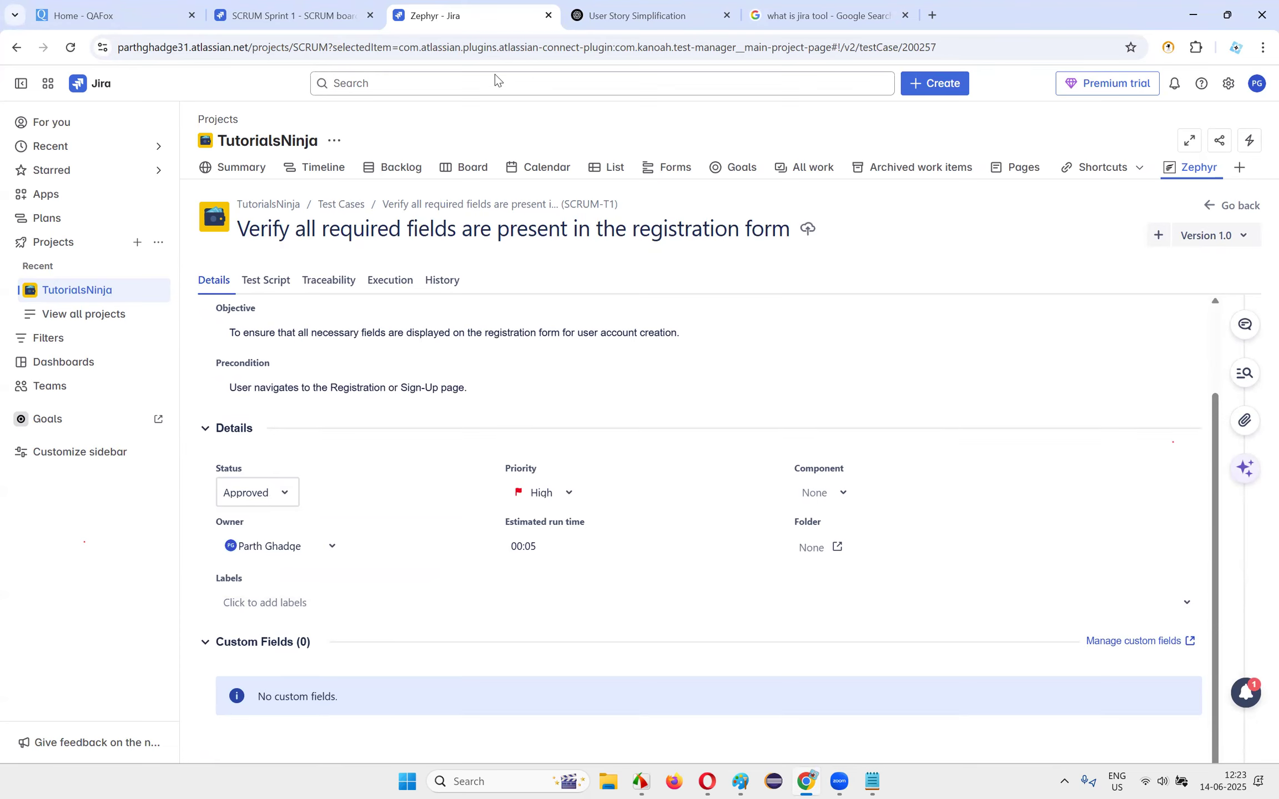
- Open linked test case SCRUM-T2 from SCRUM-18, review its test script and set its status to Approved
{"action": "key", "text": "ctrl+shift+Tab"}
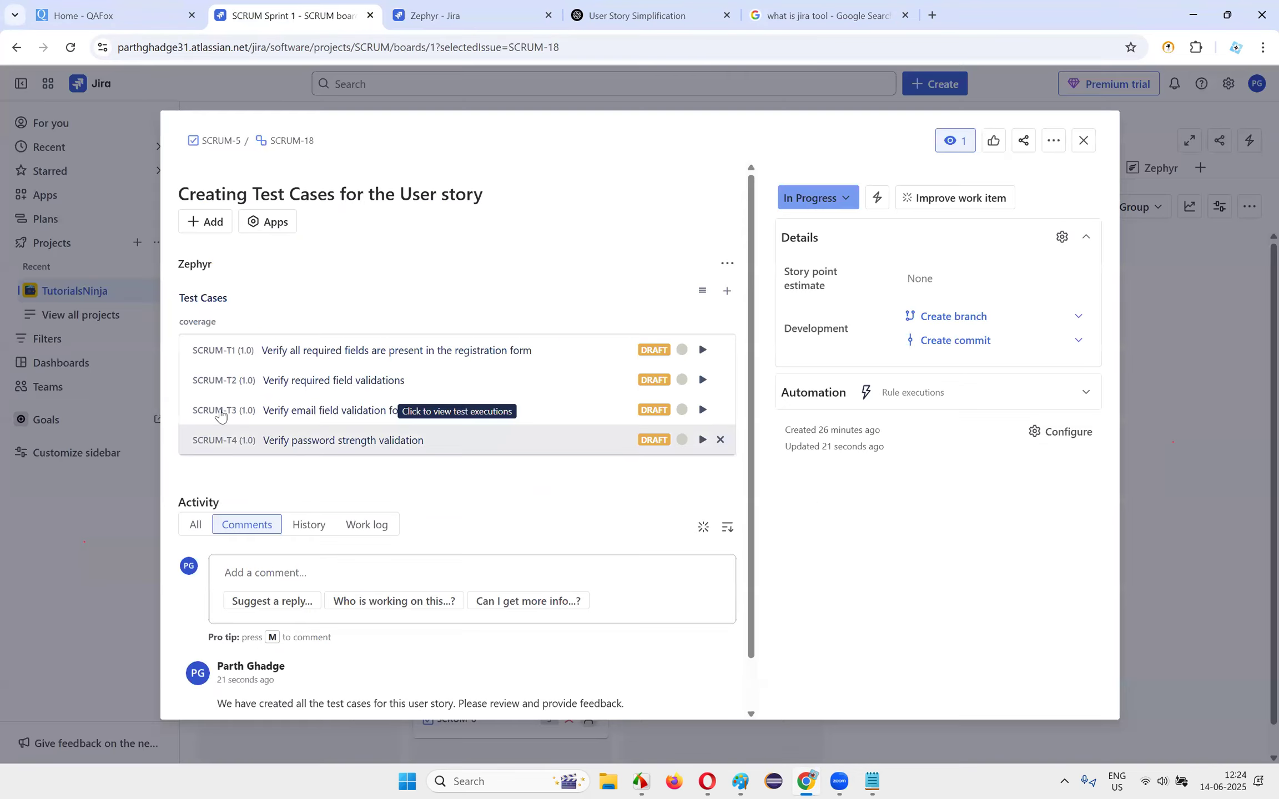
{"action": "left_click", "coordinate": [221, 380]}
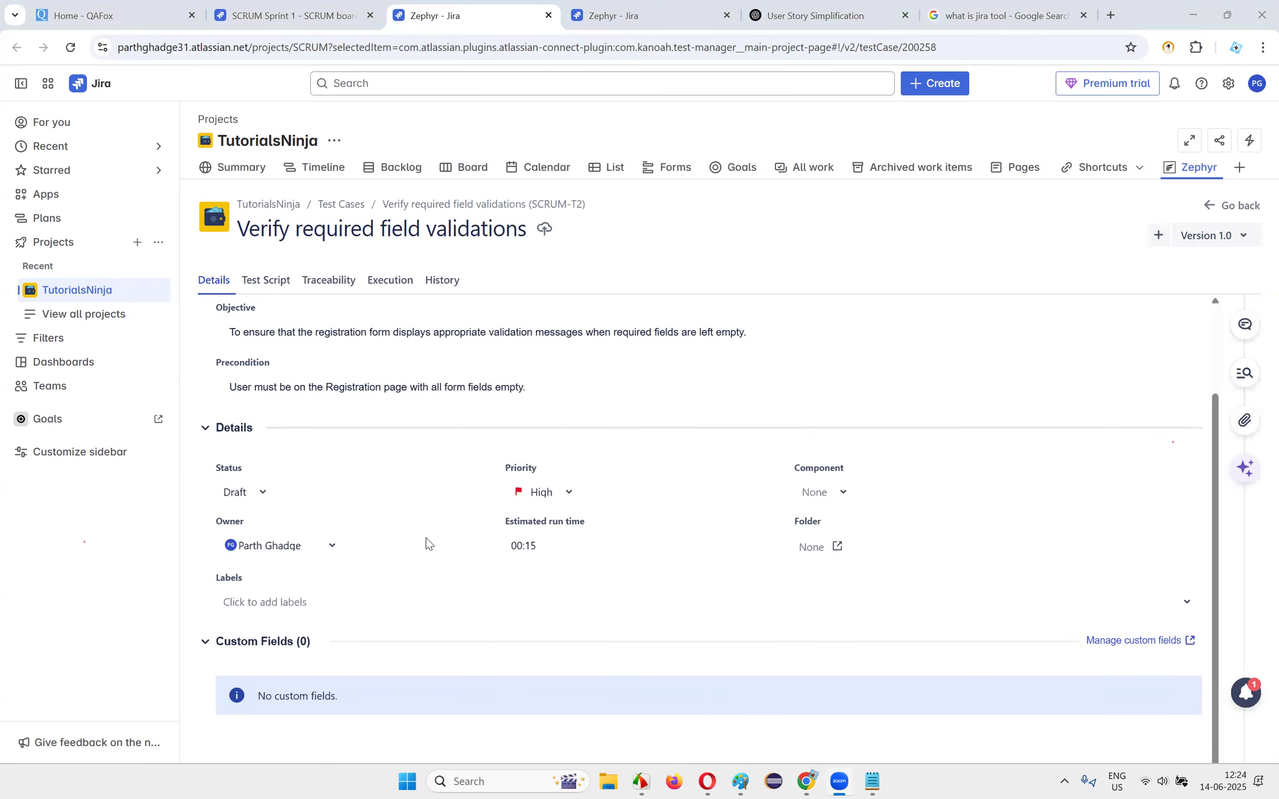
{"action": "scroll", "coordinate": [444, 388], "scroll_direction": "up", "scroll_amount": 2}
{"action": "left_click", "coordinate": [283, 280]}
{"action": "scroll", "coordinate": [700, 518], "scroll_direction": "down", "scroll_amount": 6}
{"action": "scroll", "coordinate": [701, 518], "scroll_direction": "up", "scroll_amount": 6}
{"action": "left_click", "coordinate": [214, 280]}
{"action": "scroll", "coordinate": [389, 433], "scroll_direction": "down", "scroll_amount": 2}
{"action": "left_click", "coordinate": [266, 494]}
{"action": "left_click", "coordinate": [247, 599]}
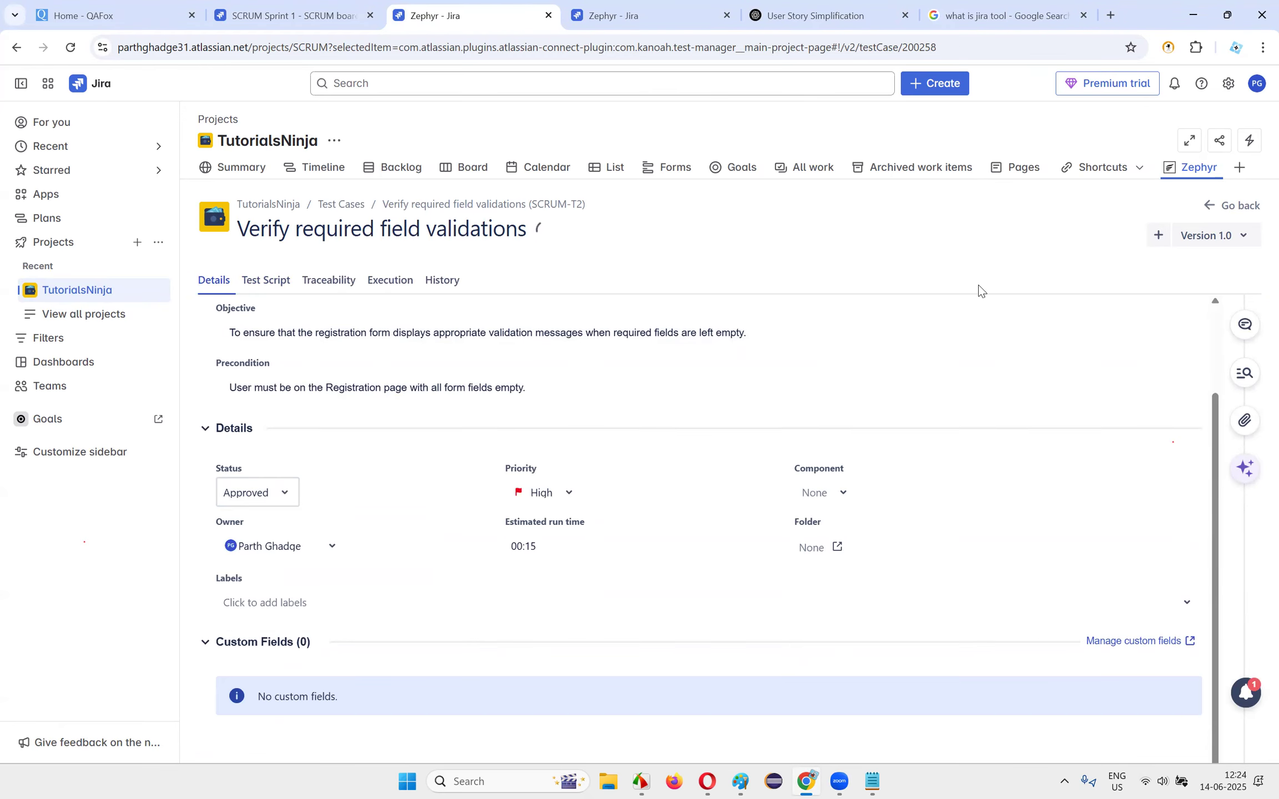
- Open linked test case SCRUM-T3 from SCRUM-18, review its test script and set its status to Approved
{"action": "left_click", "coordinate": [294, 15]}
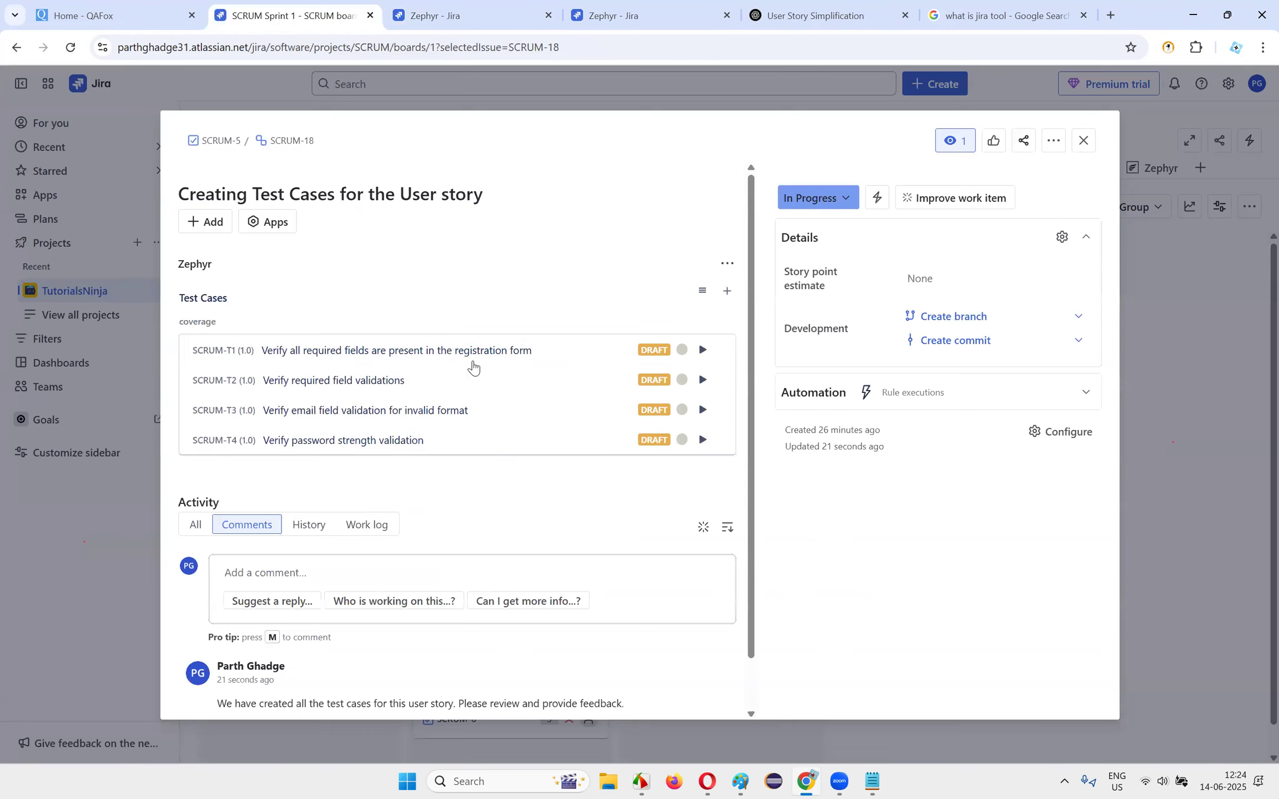
{"action": "left_click", "coordinate": [216, 411]}
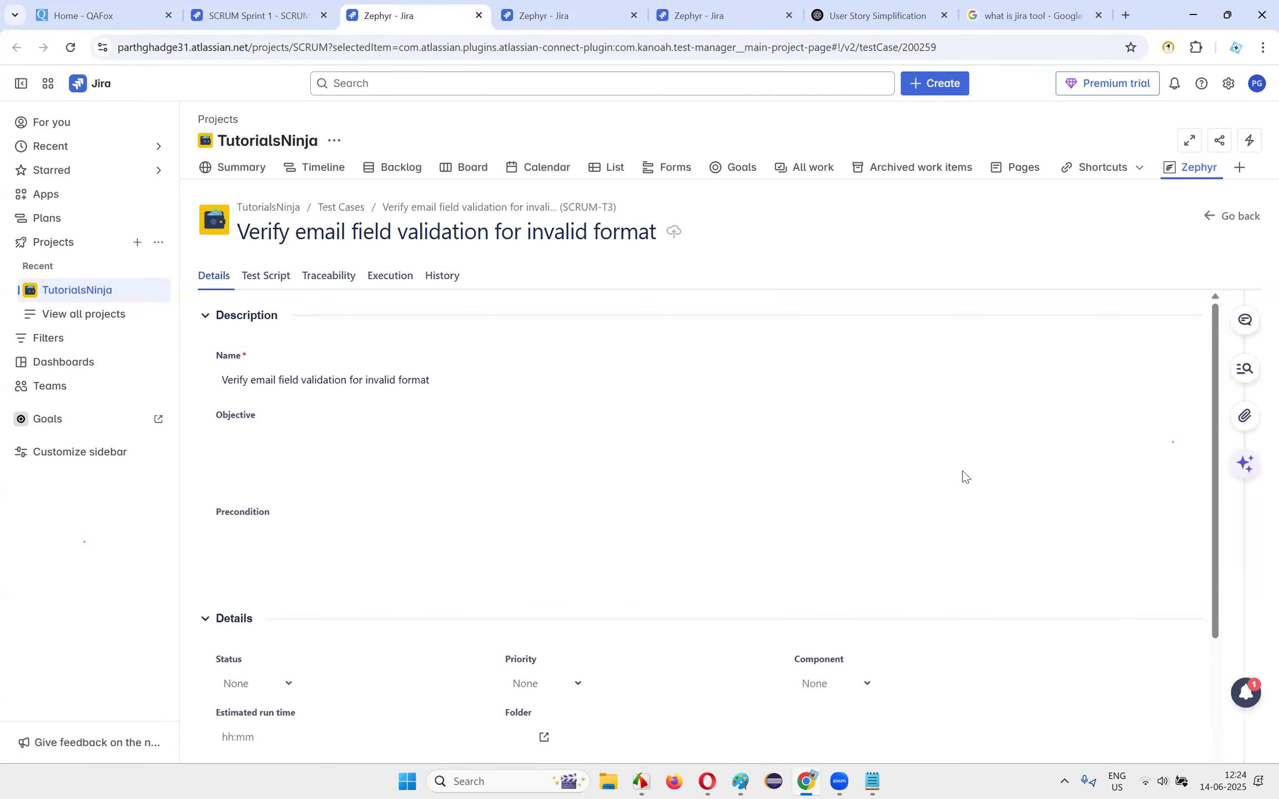
{"action": "scroll", "coordinate": [446, 542], "scroll_direction": "down", "scroll_amount": 2}
{"action": "left_click", "coordinate": [272, 282]}
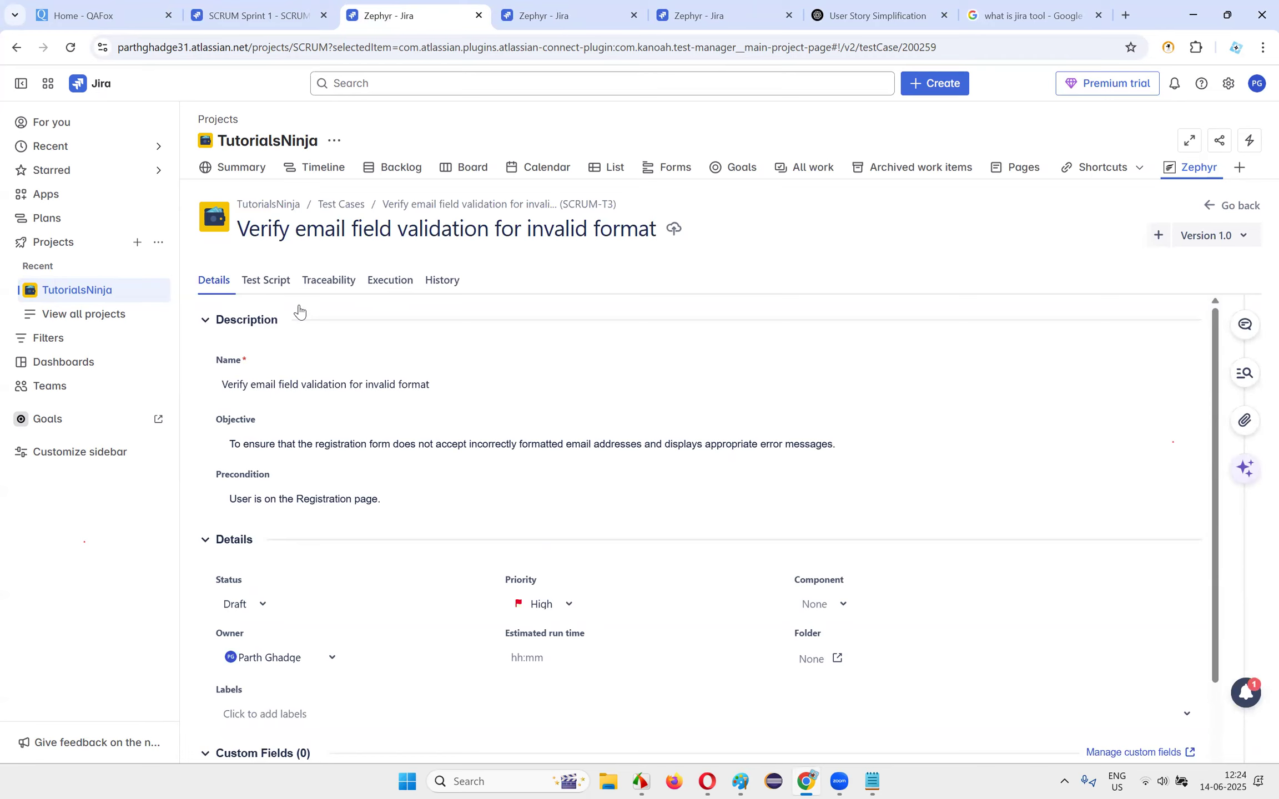
{"action": "left_click", "coordinate": [214, 281]}
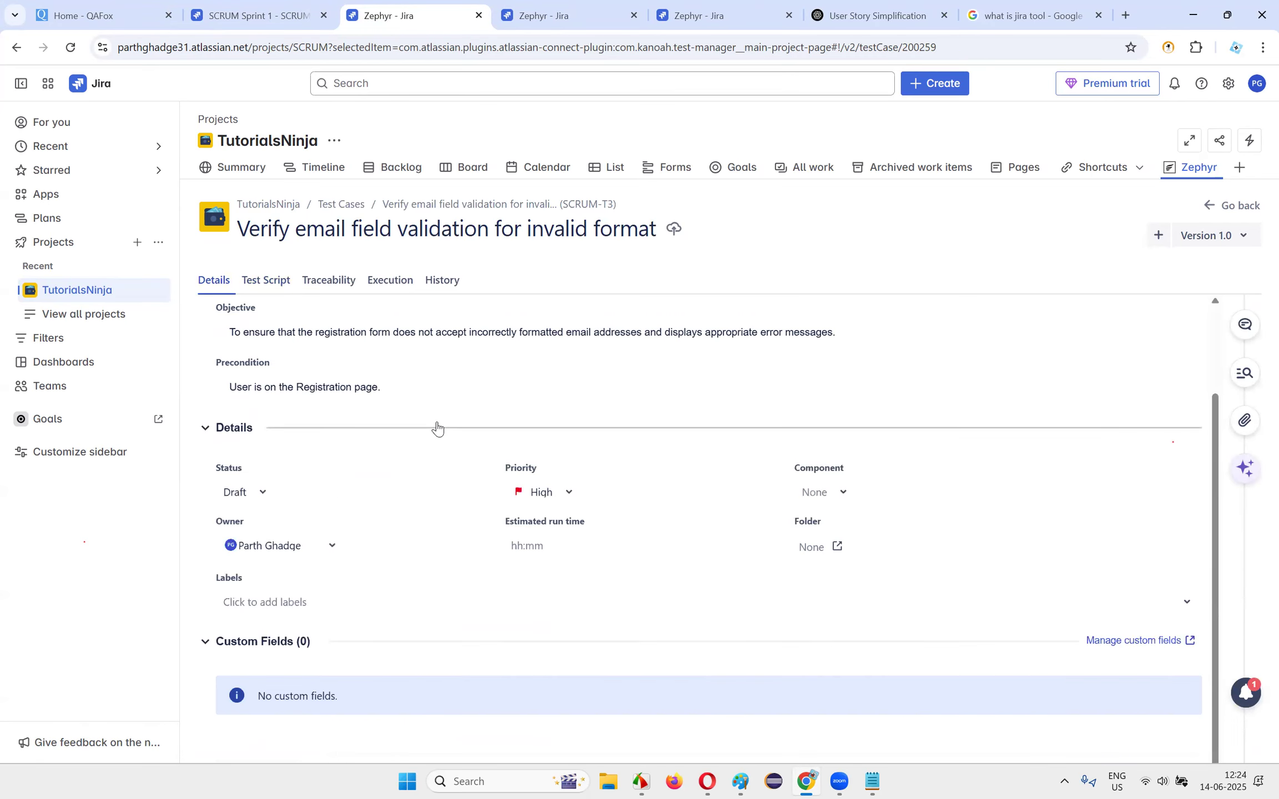
{"action": "left_click", "coordinate": [259, 499]}
{"action": "left_click", "coordinate": [272, 599]}
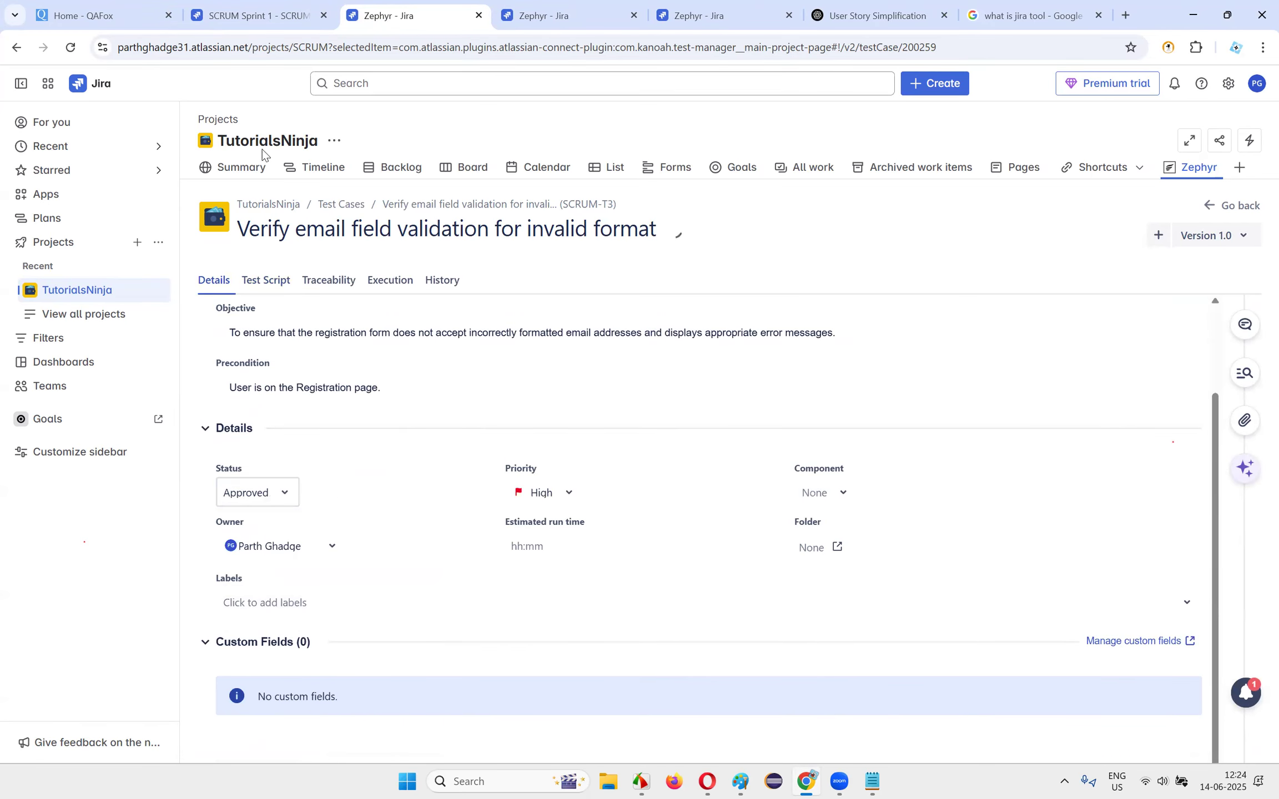
- Open linked test case SCRUM-T4 from SCRUM-18, review its test script and set its status to Approved
{"action": "left_click", "coordinate": [255, 15]}
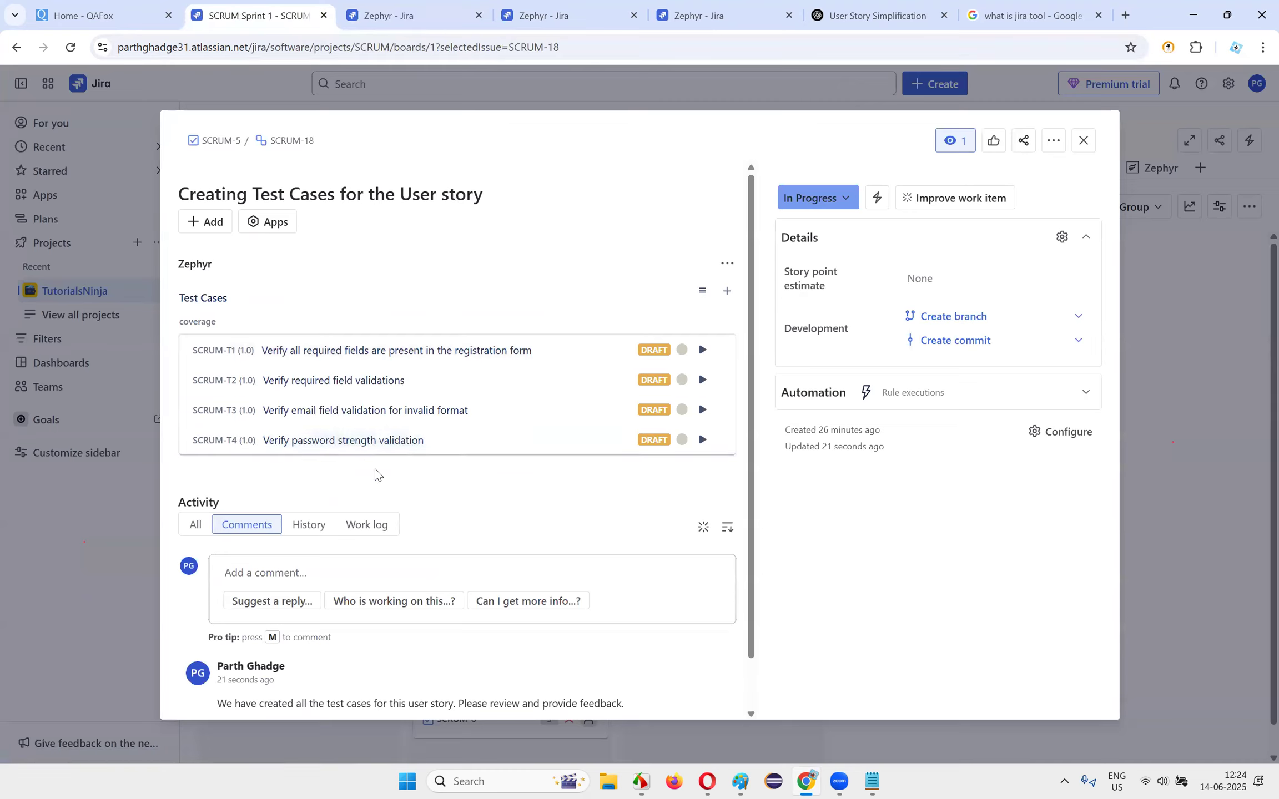
{"action": "left_click", "coordinate": [291, 444]}
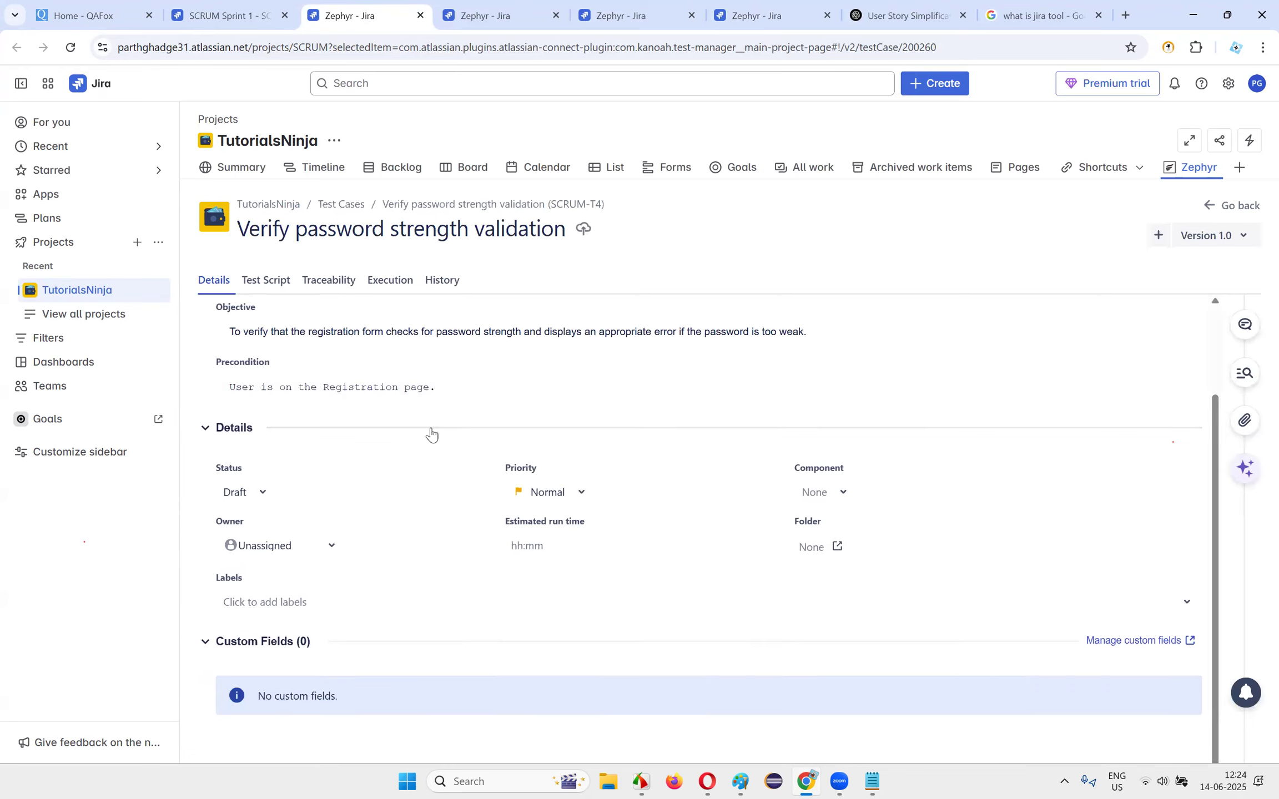
{"action": "left_click", "coordinate": [247, 281]}
{"action": "scroll", "coordinate": [435, 458], "scroll_direction": "up", "scroll_amount": 5}
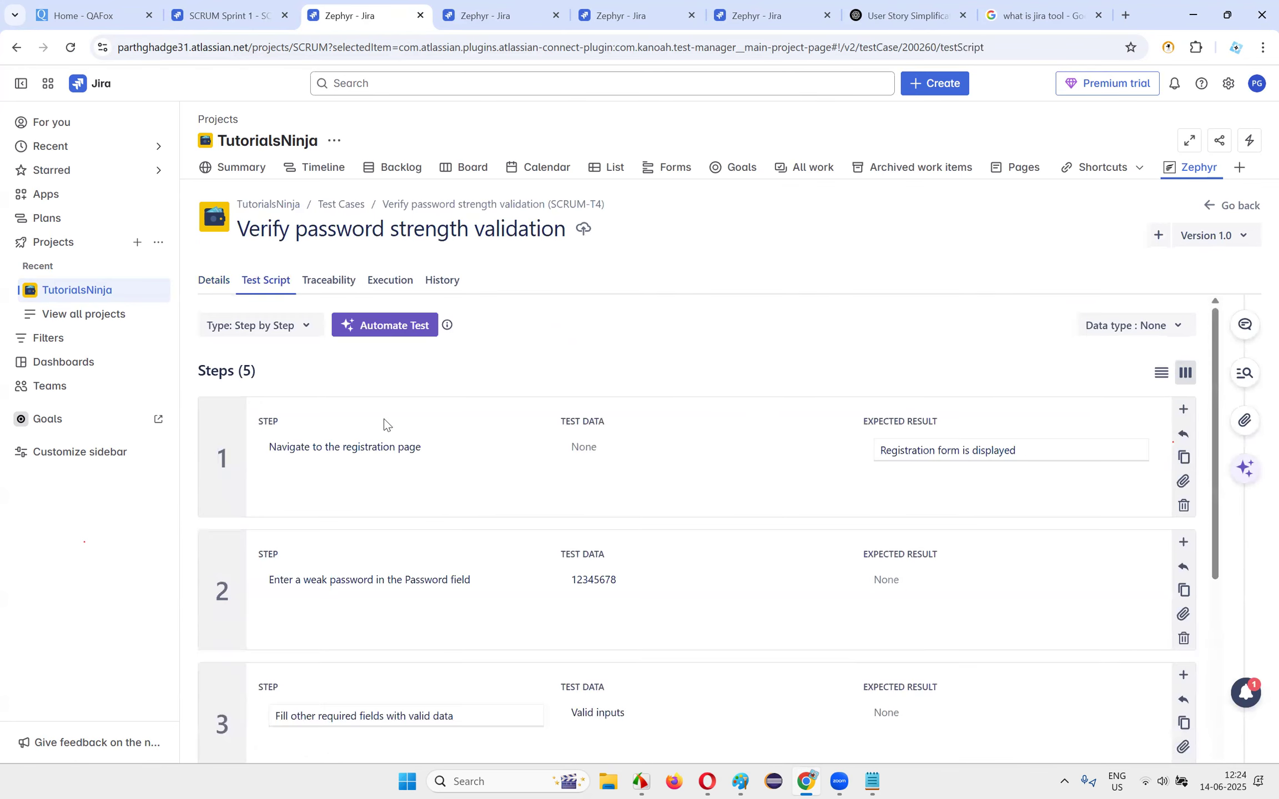
{"action": "left_click", "coordinate": [205, 282]}
{"action": "left_click", "coordinate": [261, 605]}
{"action": "left_click", "coordinate": [244, 710]}
- Close the browser tabs of the four reviewed test cases and return to work item SCRUM-18
{"action": "left_click", "coordinate": [527, 17]}
{"action": "left_click", "coordinate": [556, 15]}
{"action": "left_click", "coordinate": [555, 15]}
{"action": "left_click", "coordinate": [556, 15]}
{"action": "left_click", "coordinate": [386, 21]}
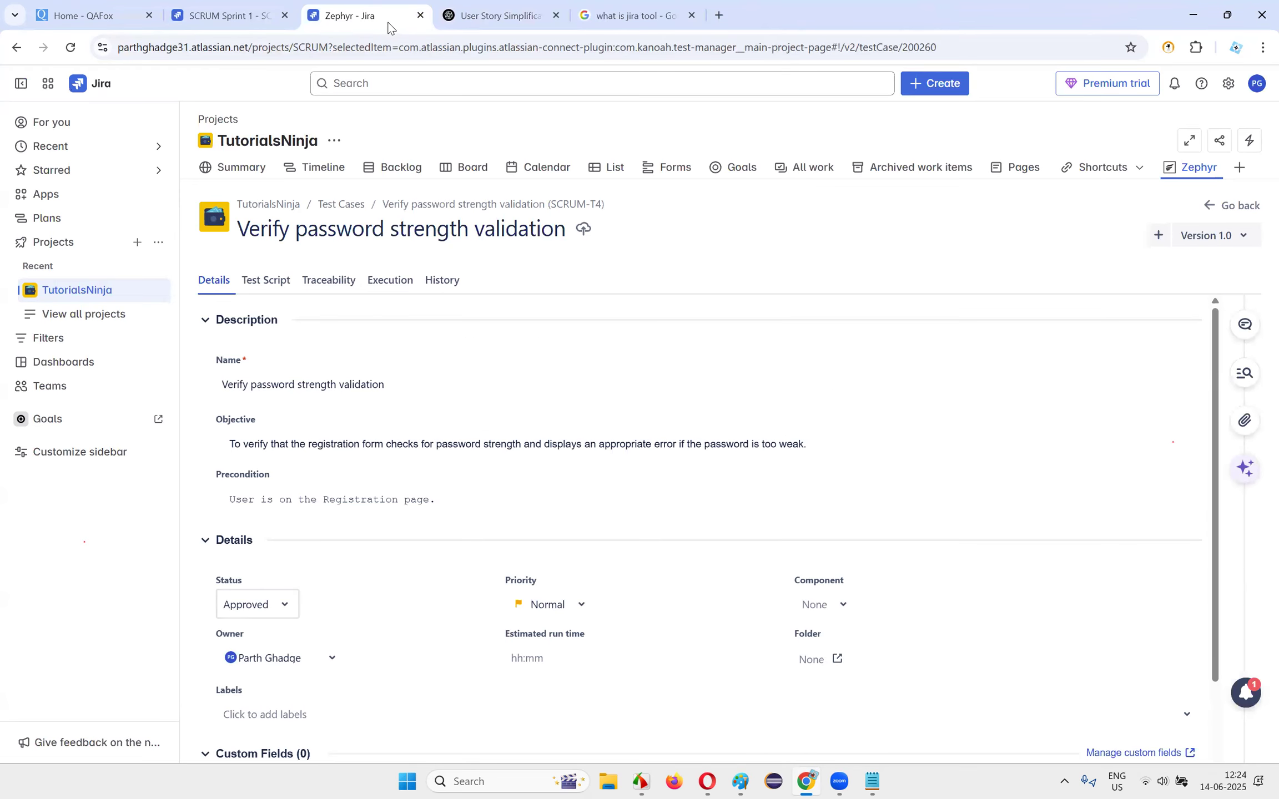
{"action": "left_click", "coordinate": [420, 15]}
{"action": "left_click", "coordinate": [250, 16]}
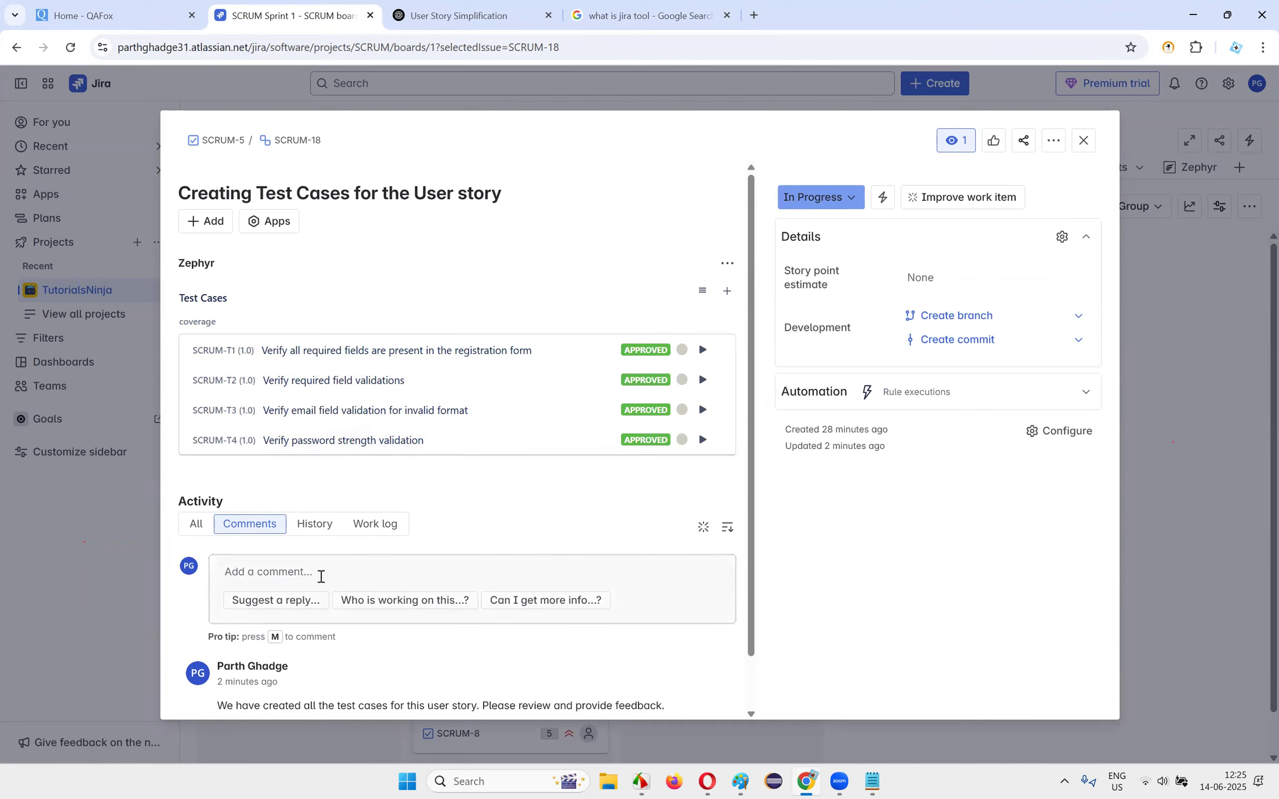
- Post the comment "Test cases look good. Hence I have approved them. No changes needed." on work item SCRUM-18
{"action": "scroll", "coordinate": [272, 528], "scroll_direction": "down", "scroll_amount": 1}
{"action": "left_click", "coordinate": [272, 527]}
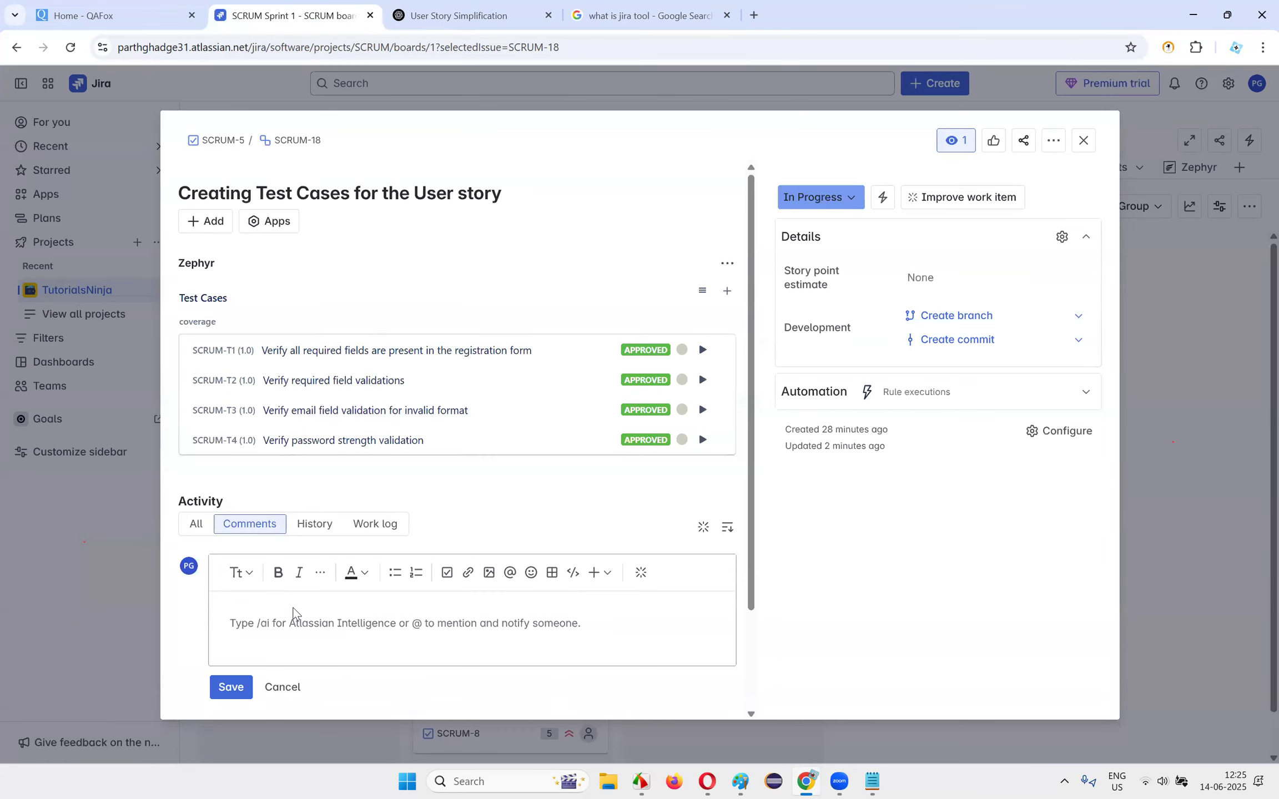
{"action": "scroll", "coordinate": [288, 617], "scroll_direction": "down", "scroll_amount": 2}
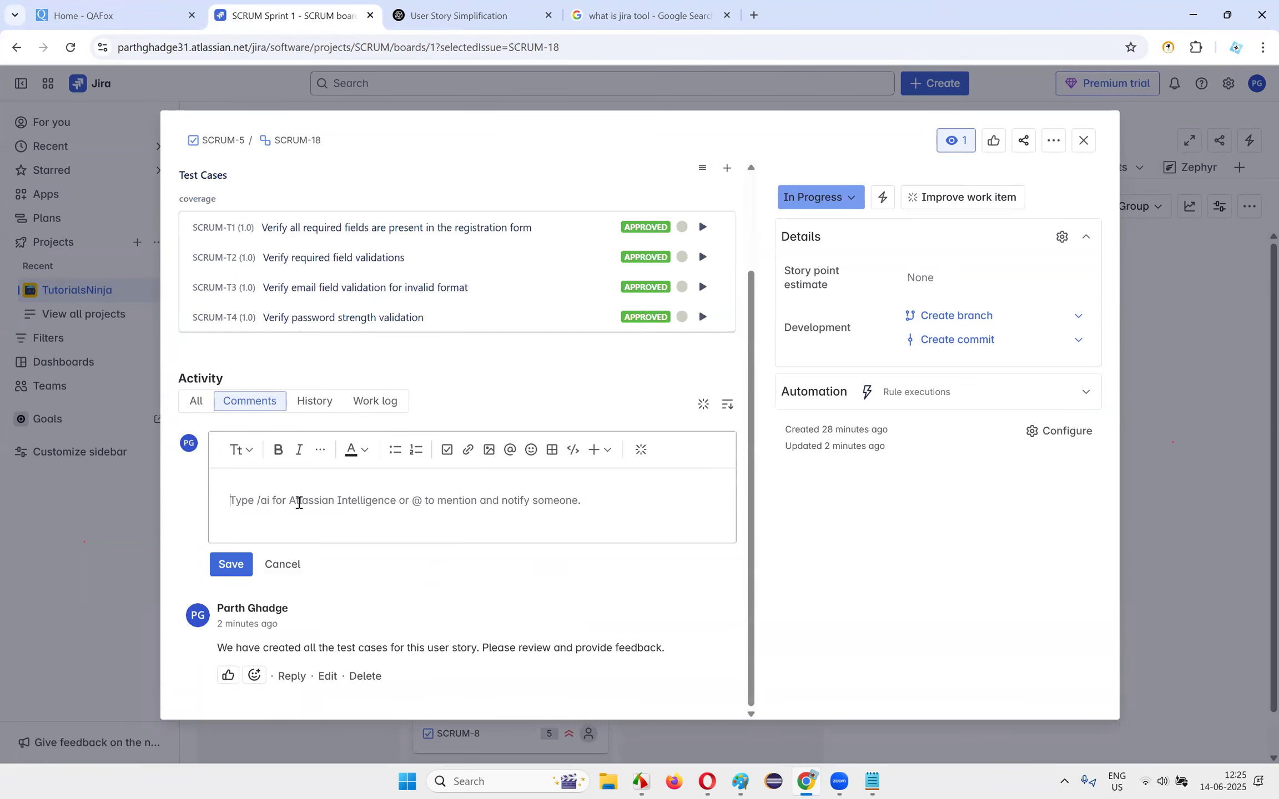
{"action": "type", "text": "Te"}
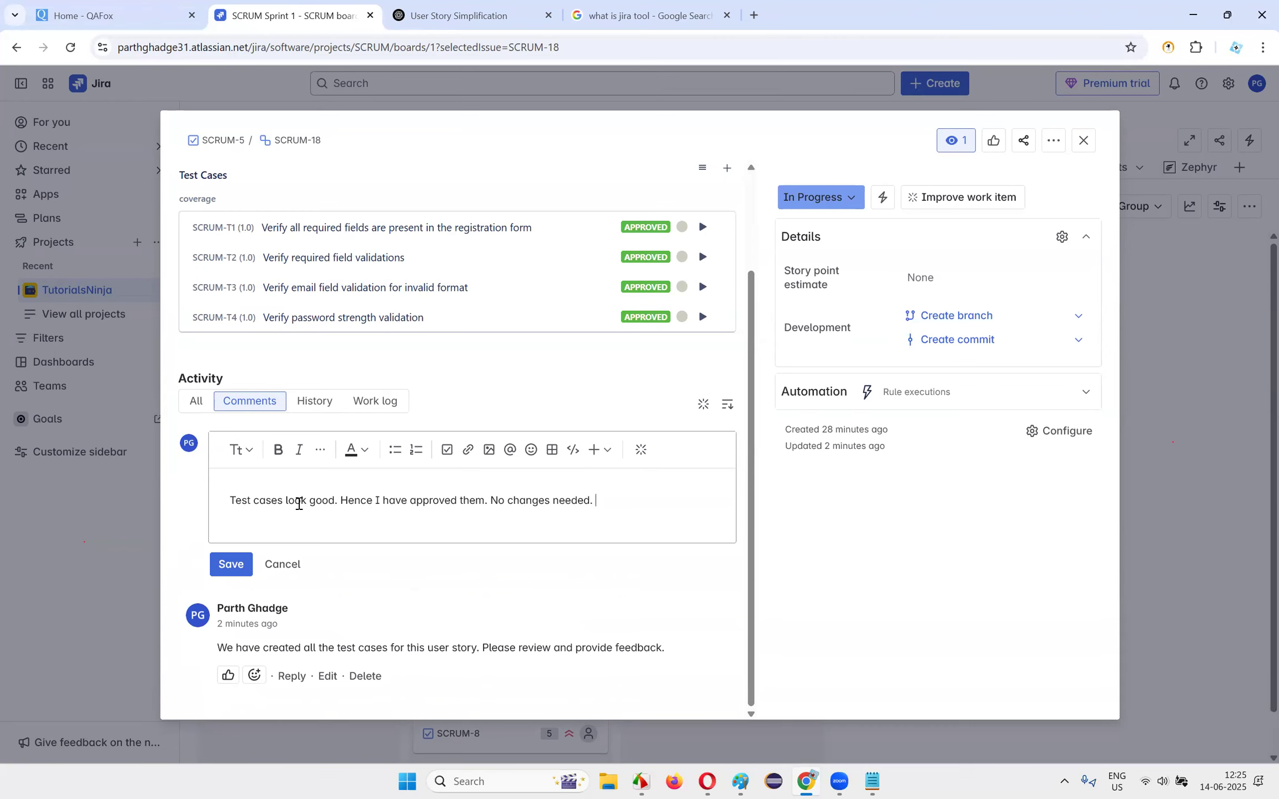
{"action": "left_click", "coordinate": [230, 564]}
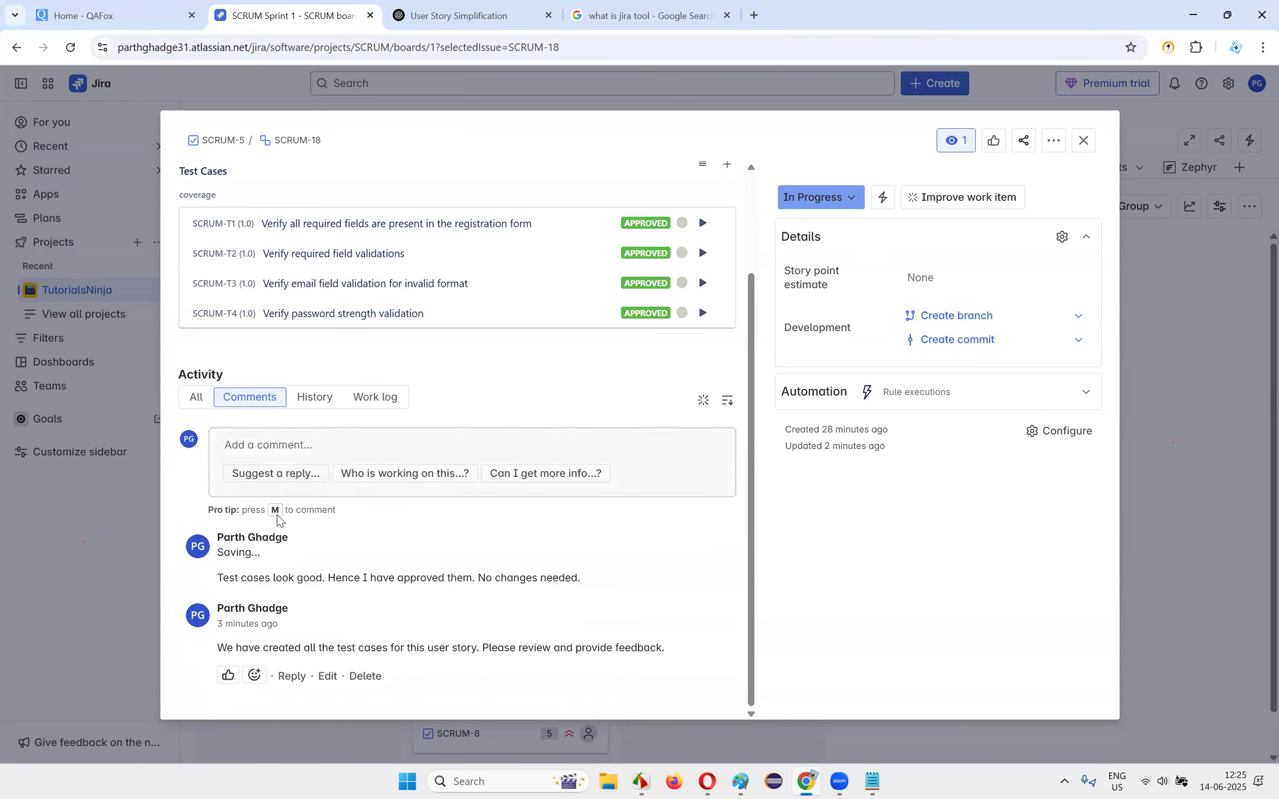
{"action": "scroll", "coordinate": [528, 305], "scroll_direction": "up", "scroll_amount": 3}
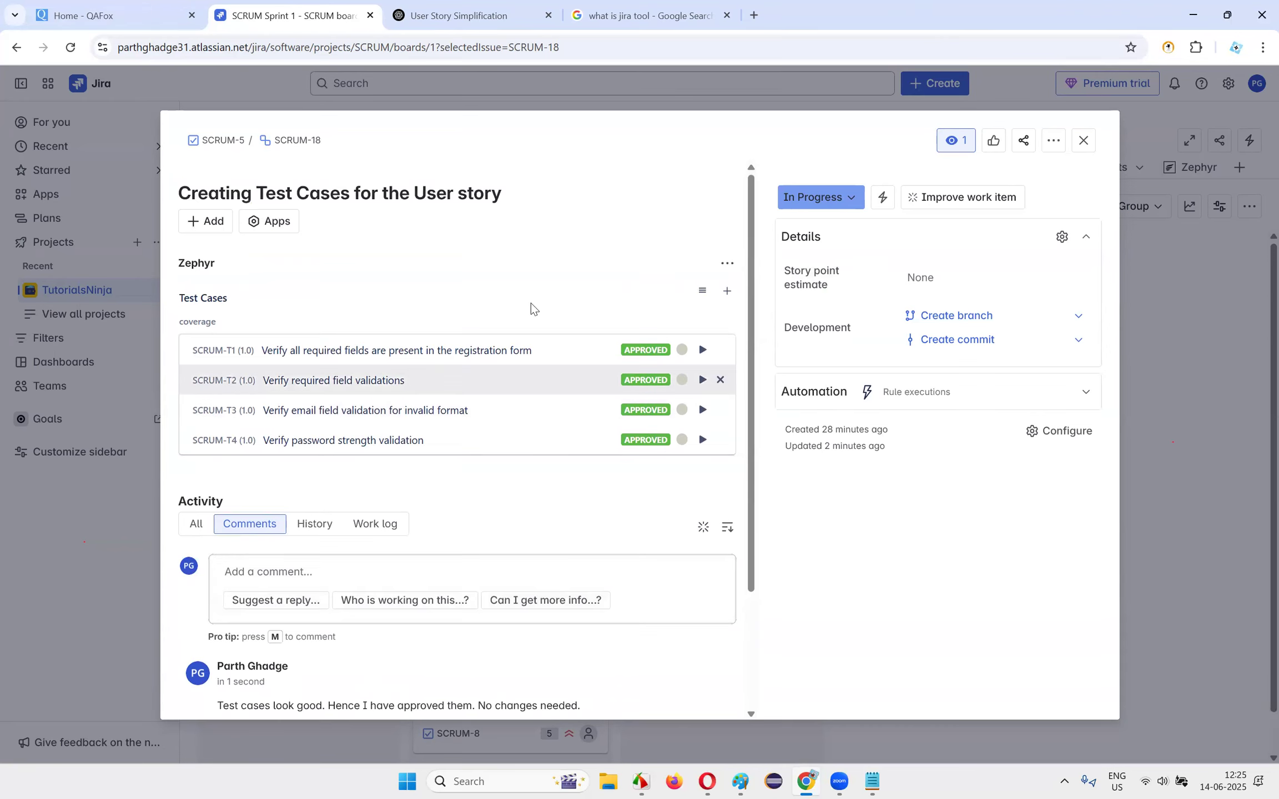
- Return to the board, open story SCRUM-5 and set its child work items SCRUM-18 and SCRUM-16 to Done
{"action": "left_click", "coordinate": [1090, 143]}
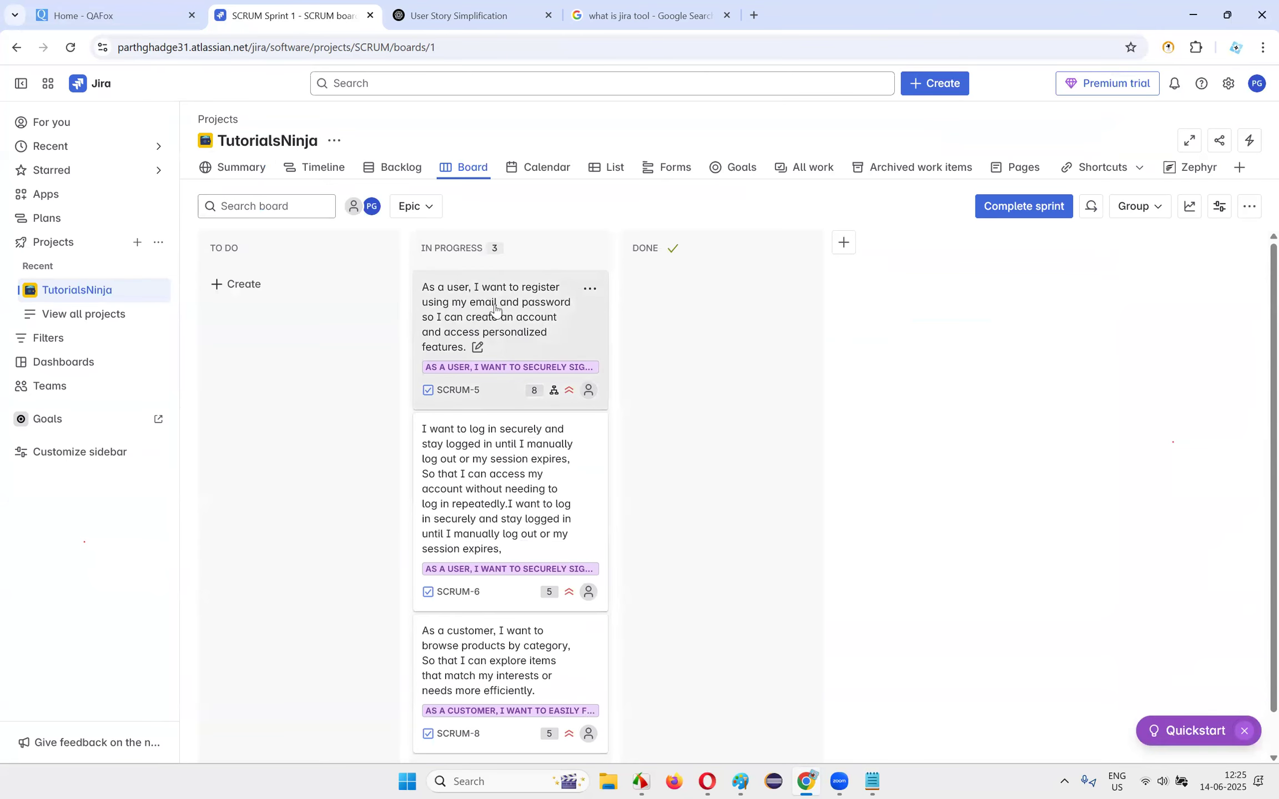
{"action": "left_click", "coordinate": [495, 309]}
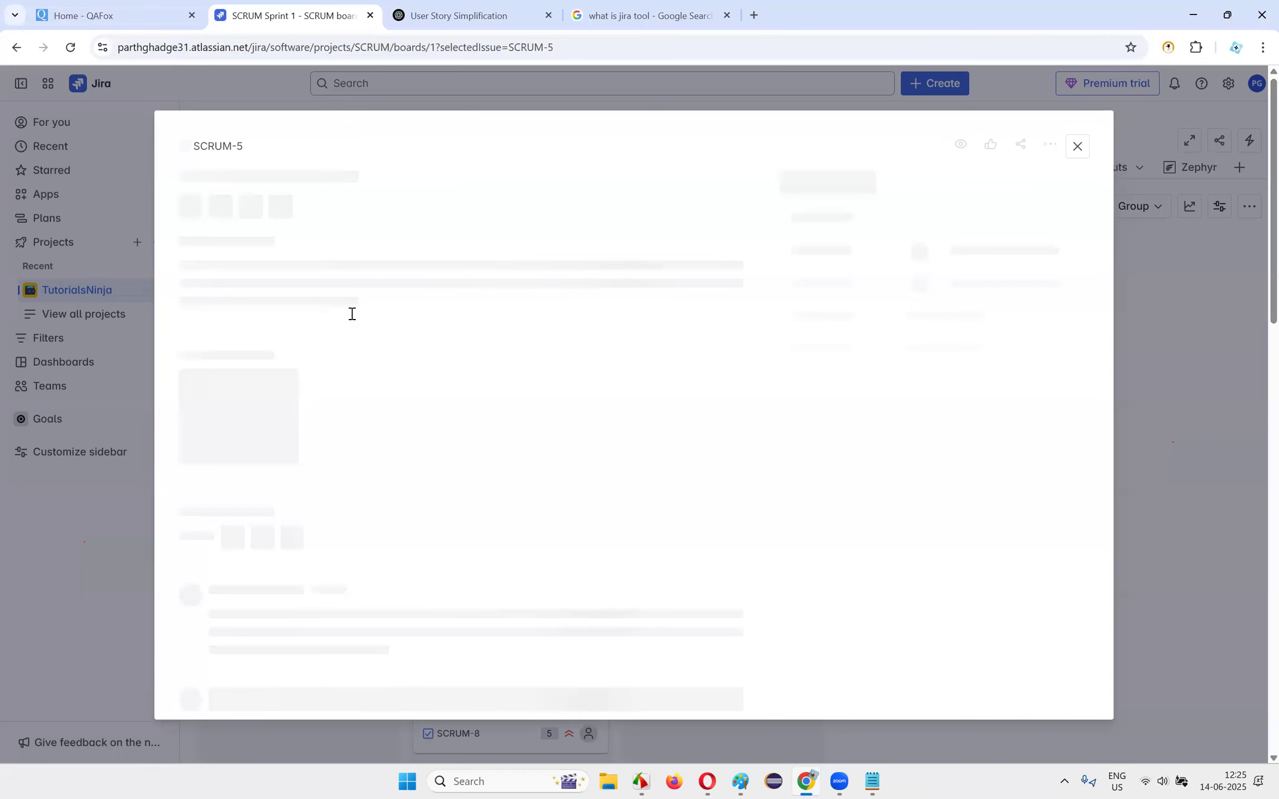
{"action": "scroll", "coordinate": [453, 467], "scroll_direction": "down", "scroll_amount": 10}
{"action": "scroll", "coordinate": [454, 466], "scroll_direction": "down", "scroll_amount": 3}
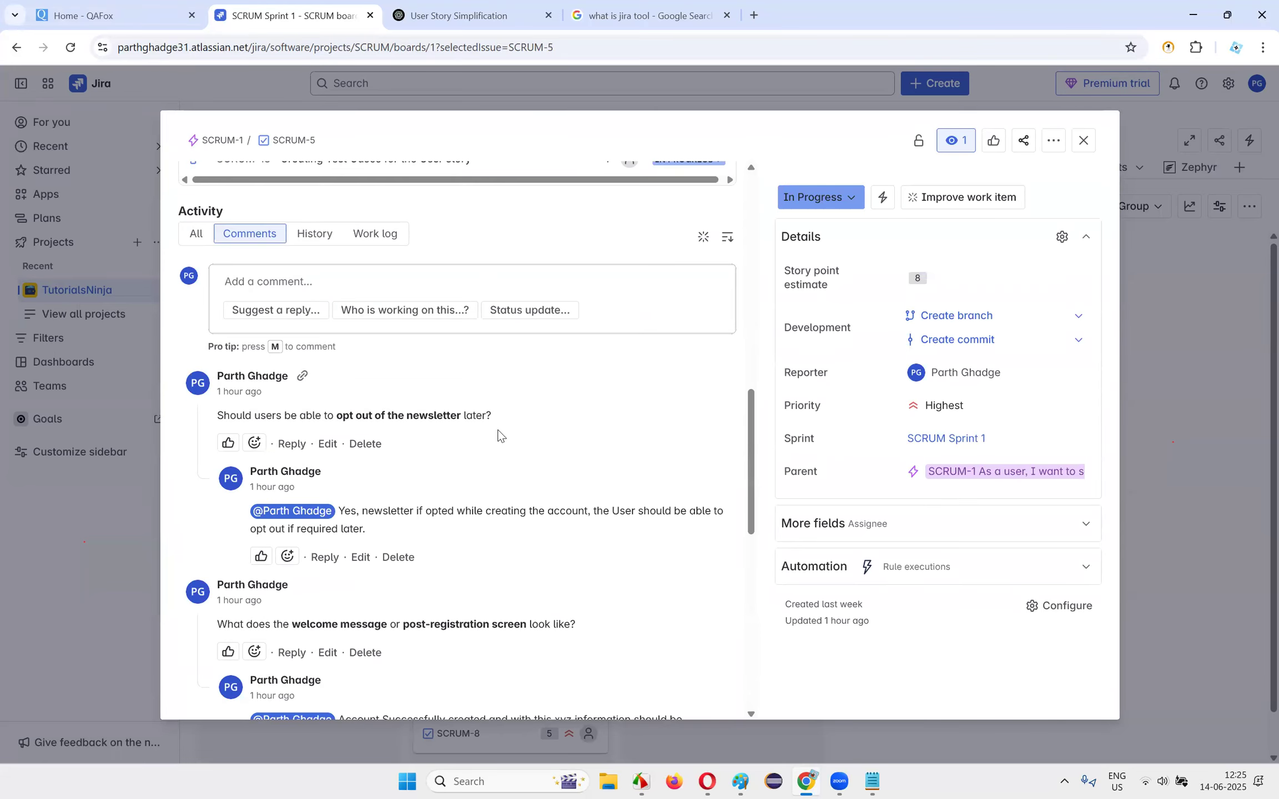
{"action": "scroll", "coordinate": [453, 466], "scroll_direction": "up", "scroll_amount": 5}
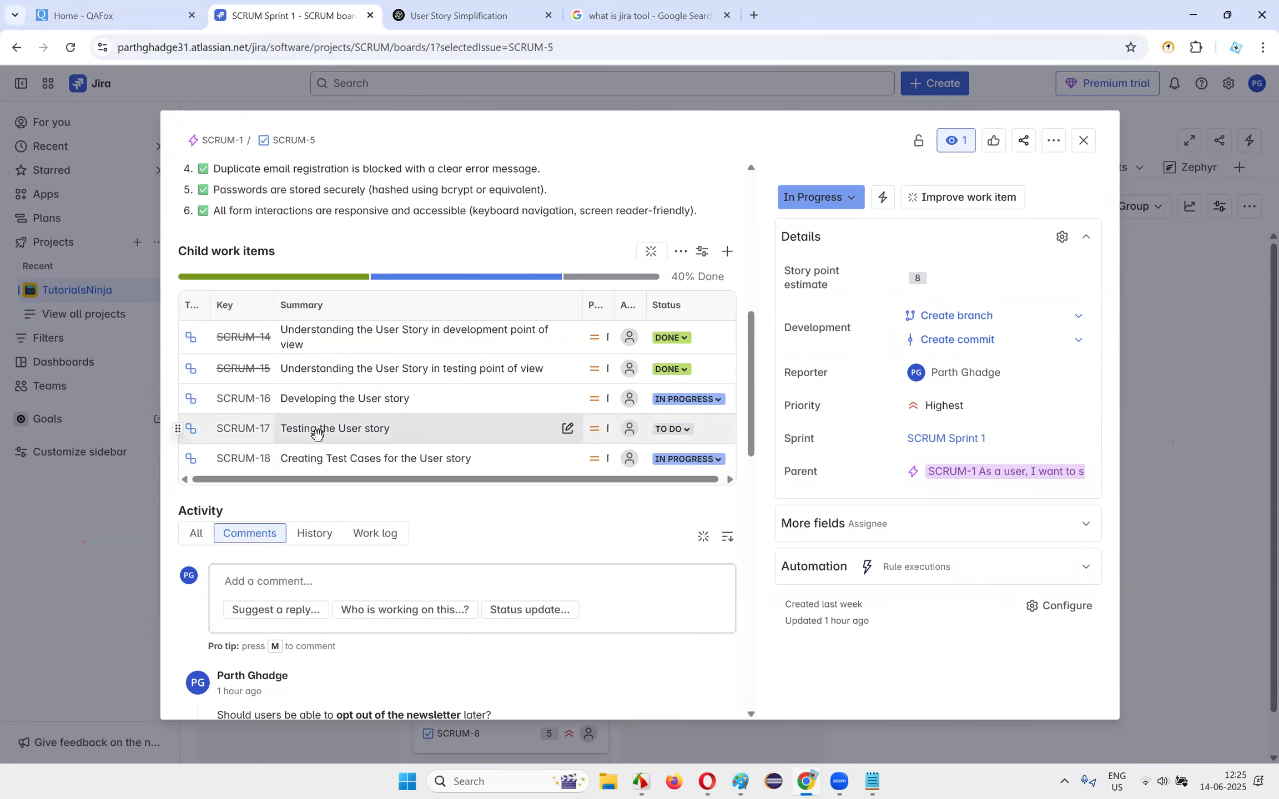
{"action": "left_click", "coordinate": [714, 465]}
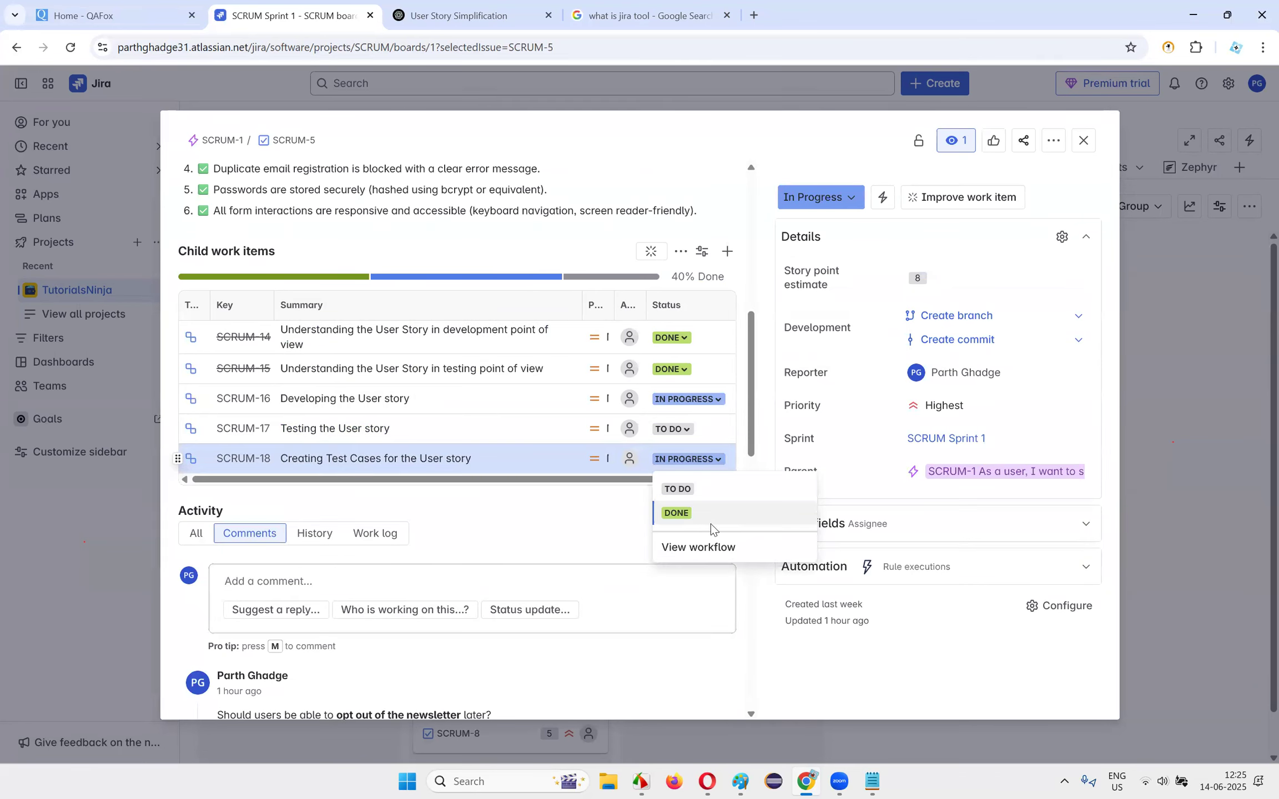
{"action": "left_click", "coordinate": [684, 515]}
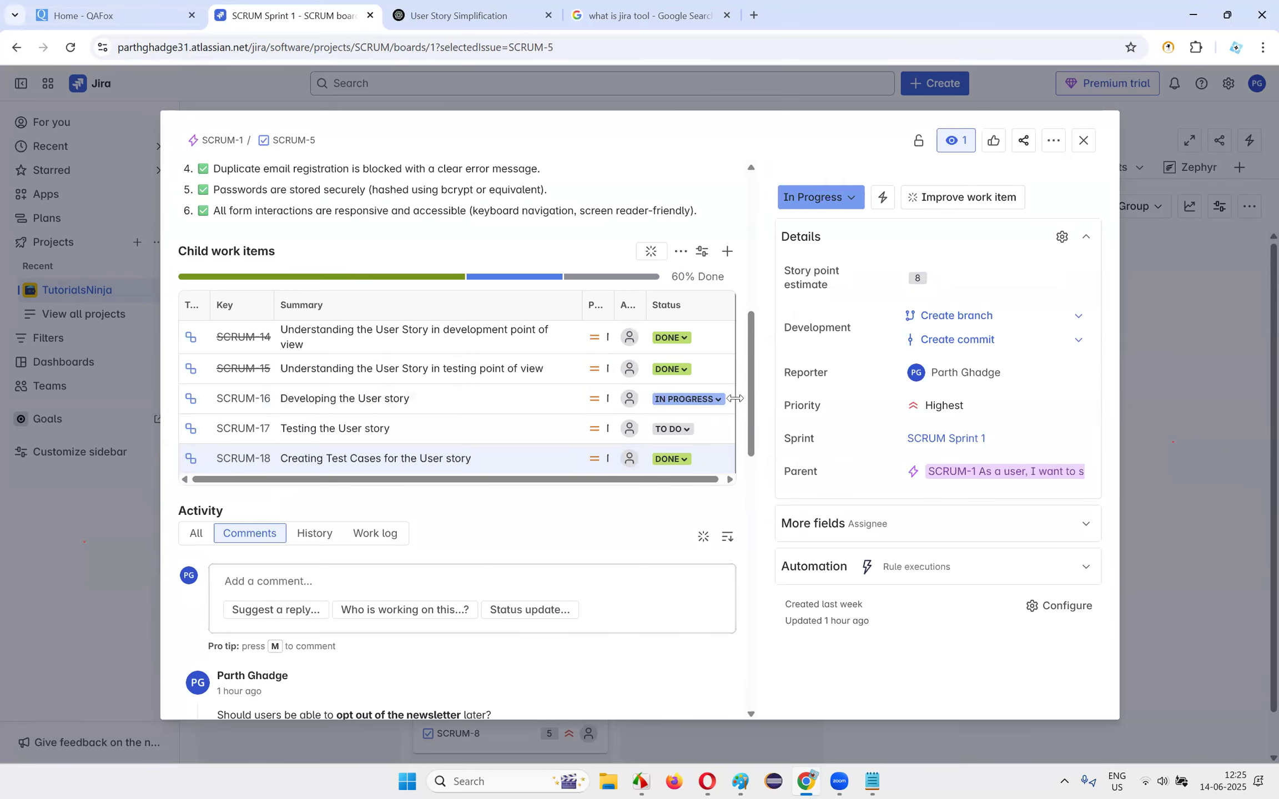
{"action": "left_click", "coordinate": [694, 403]}
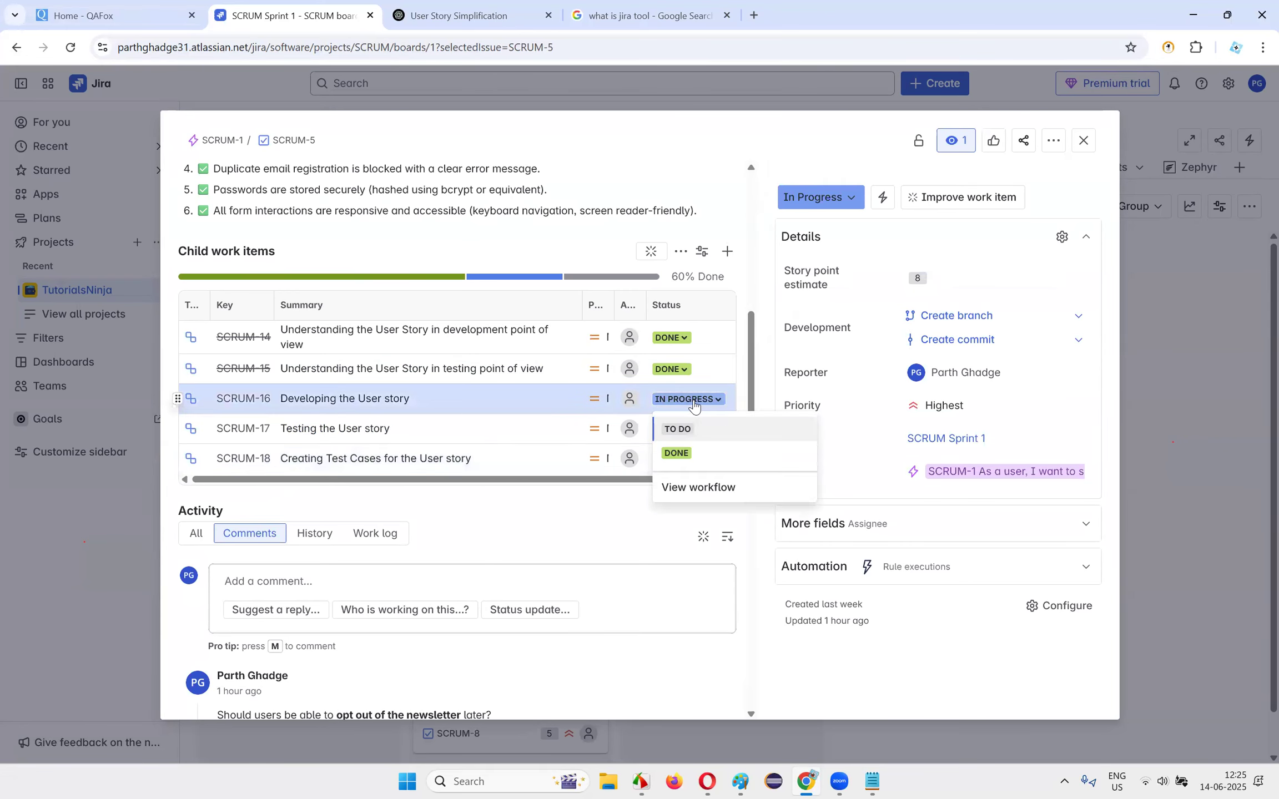
{"action": "left_click", "coordinate": [677, 453]}
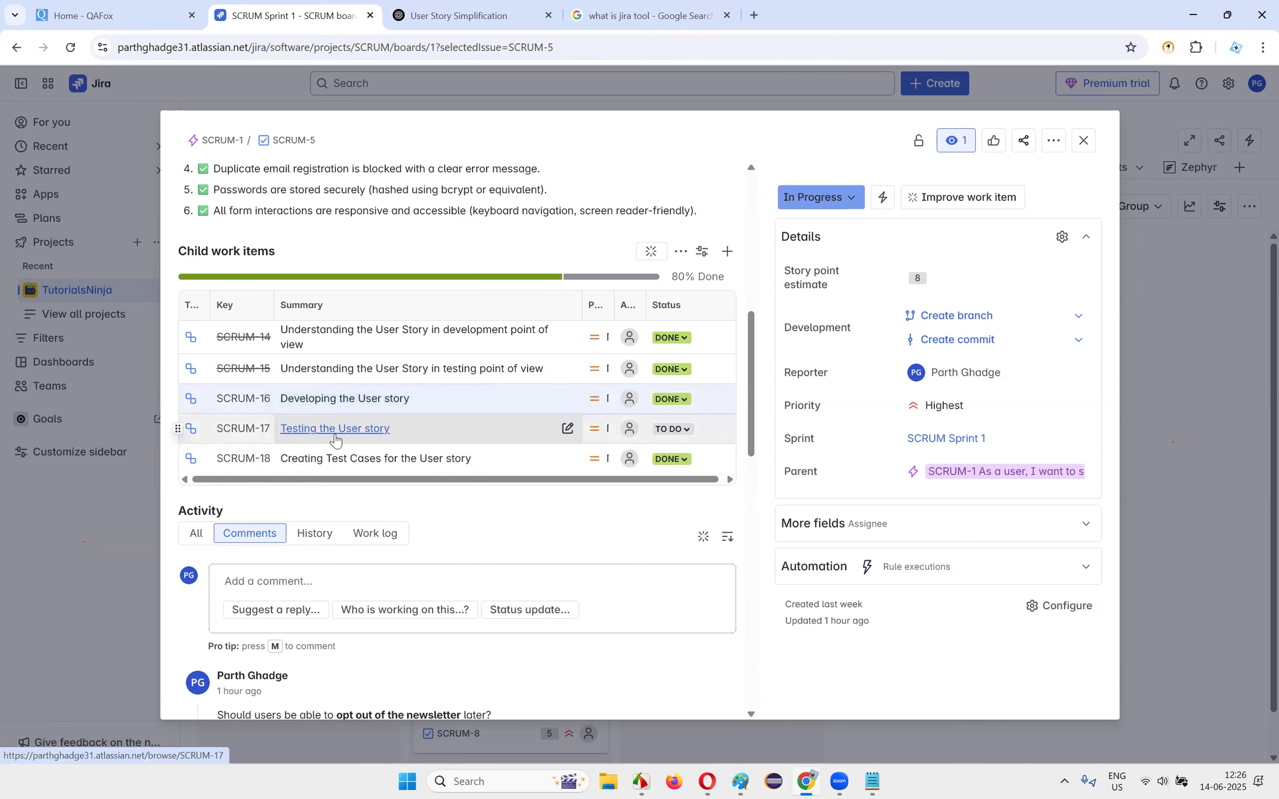
- Reload story SCRUM-5 and review its acceptance criteria, child work item statuses and comments
{"action": "scroll", "coordinate": [410, 477], "scroll_direction": "up", "scroll_amount": 2}
{"action": "scroll", "coordinate": [421, 488], "scroll_direction": "down", "scroll_amount": 2}
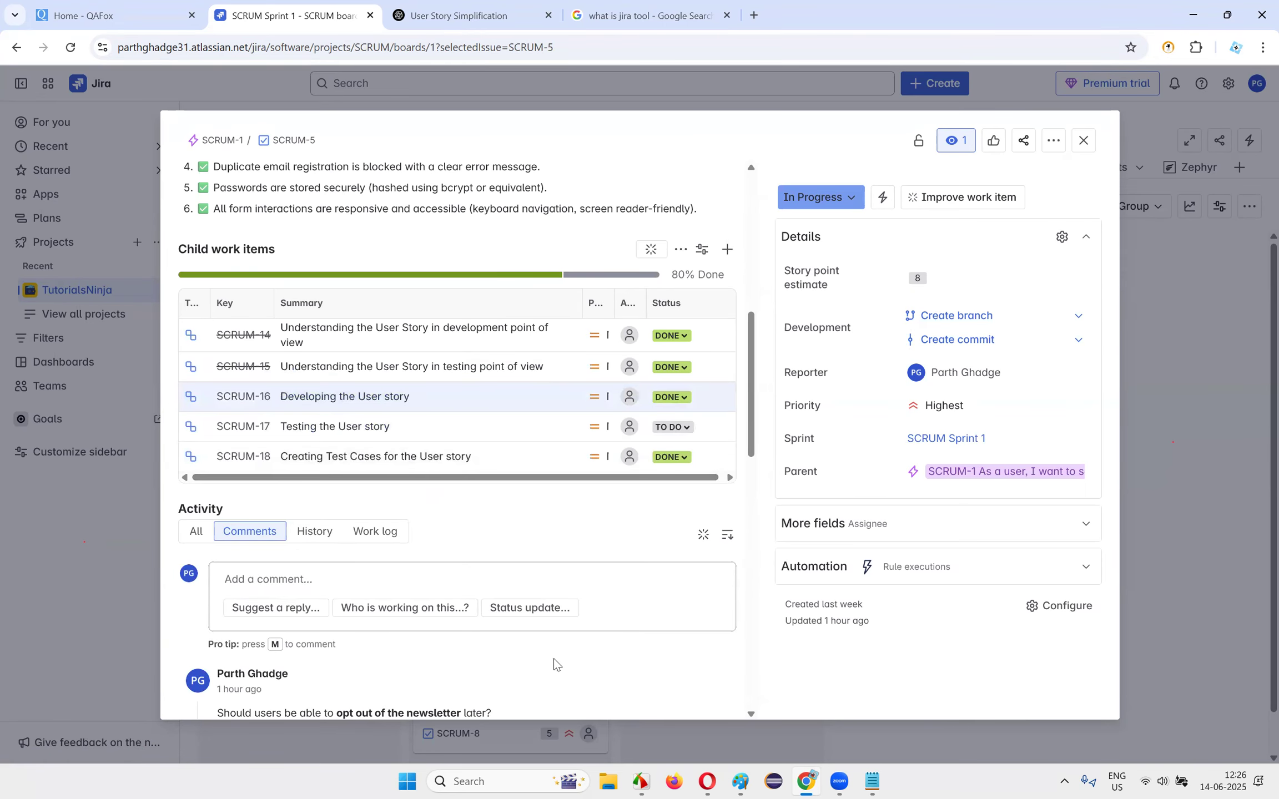
{"action": "scroll", "coordinate": [414, 442], "scroll_direction": "up", "scroll_amount": 5}
{"action": "scroll", "coordinate": [479, 314], "scroll_direction": "down", "scroll_amount": 8}
{"action": "scroll", "coordinate": [492, 460], "scroll_direction": "up", "scroll_amount": 4}
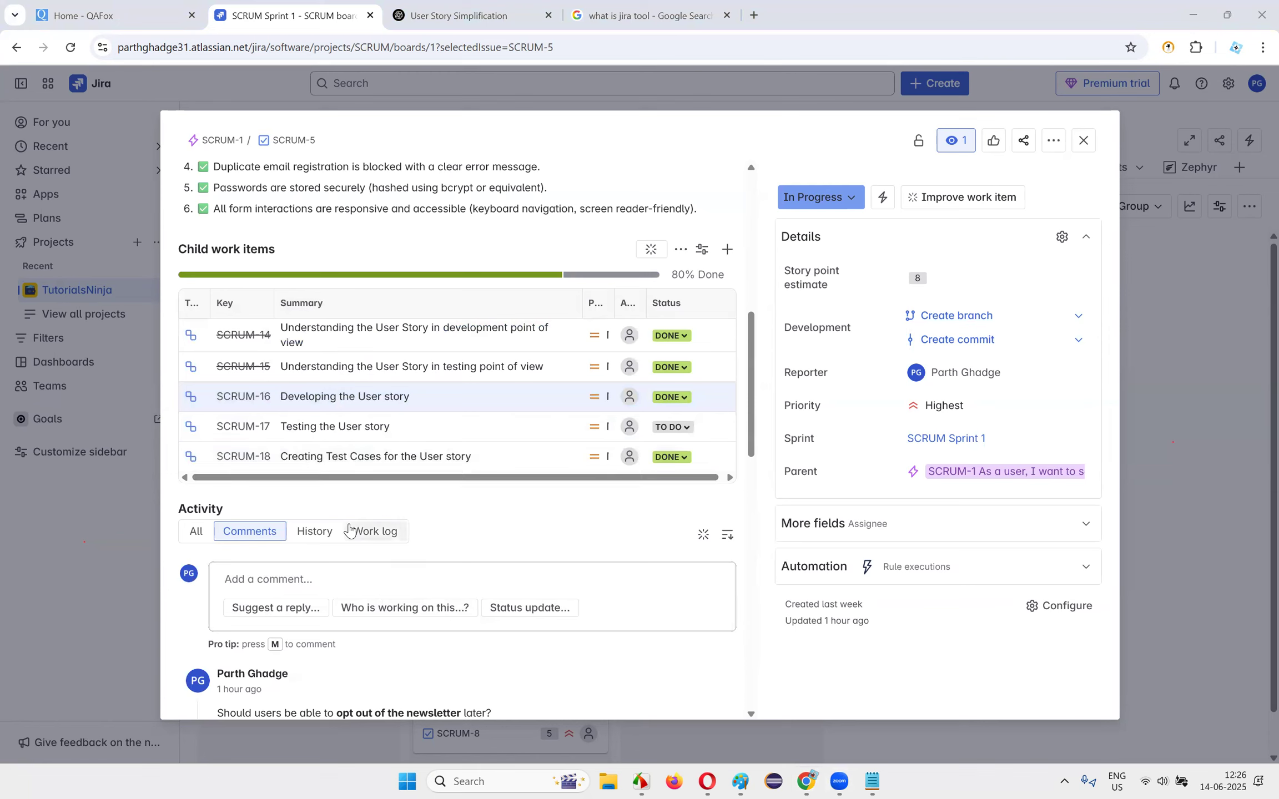
{"action": "left_click", "coordinate": [73, 49]}
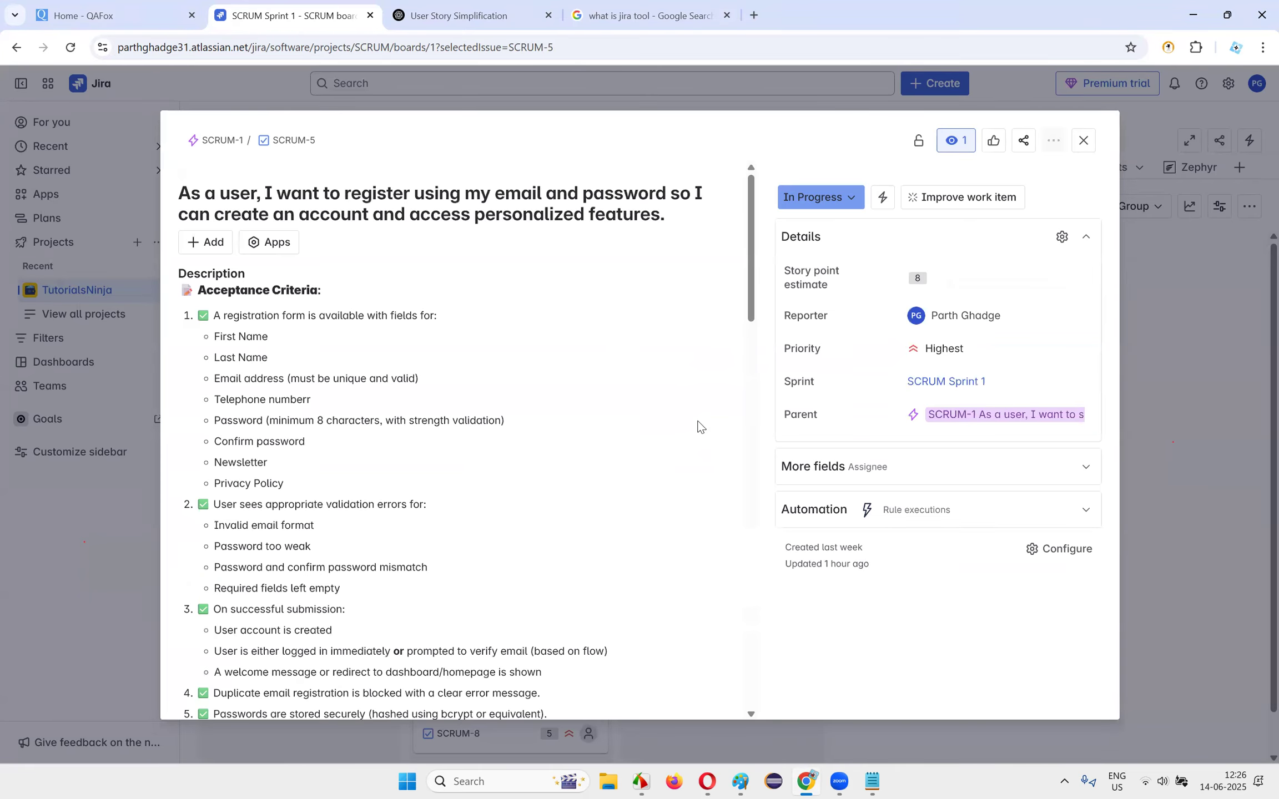
{"action": "scroll", "coordinate": [608, 402], "scroll_direction": "down", "scroll_amount": 15}
{"action": "scroll", "coordinate": [614, 395], "scroll_direction": "up", "scroll_amount": 10}
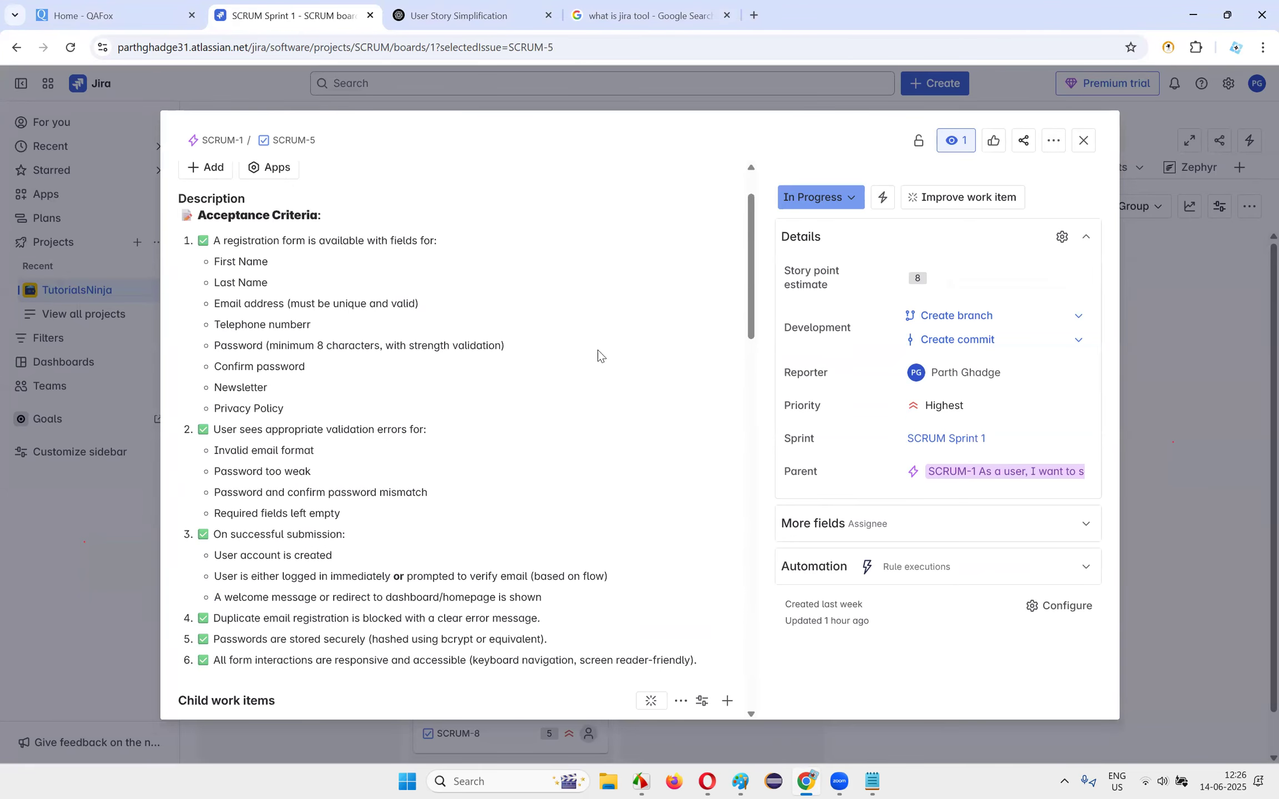
{"action": "scroll", "coordinate": [602, 359], "scroll_direction": "down", "scroll_amount": 7}
{"action": "scroll", "coordinate": [709, 531], "scroll_direction": "up", "scroll_amount": 1}
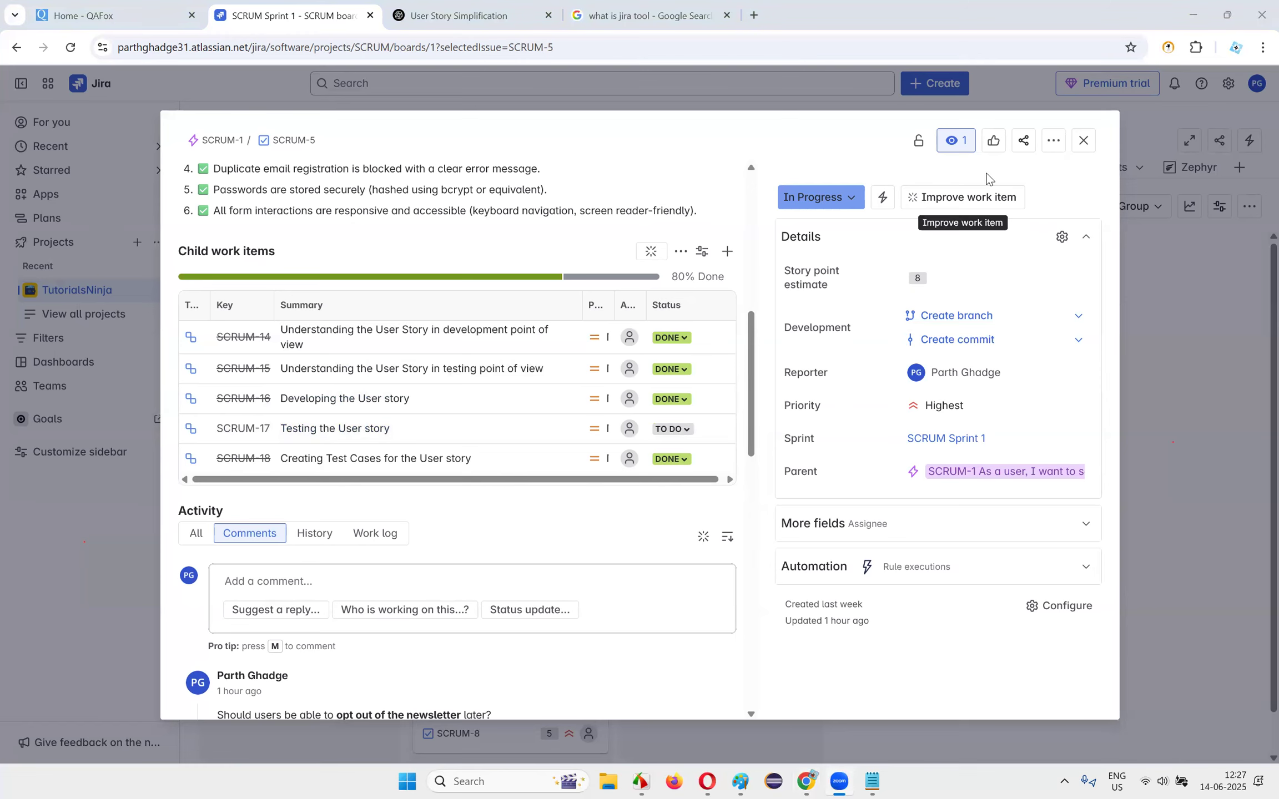
- Open child work item SCRUM-17 and link the existing Zephyr test cases SCRUM-T1, SCRUM-T2, SCRUM-T3 and SCRUM-T4 to it
{"action": "left_click", "coordinate": [335, 433]}
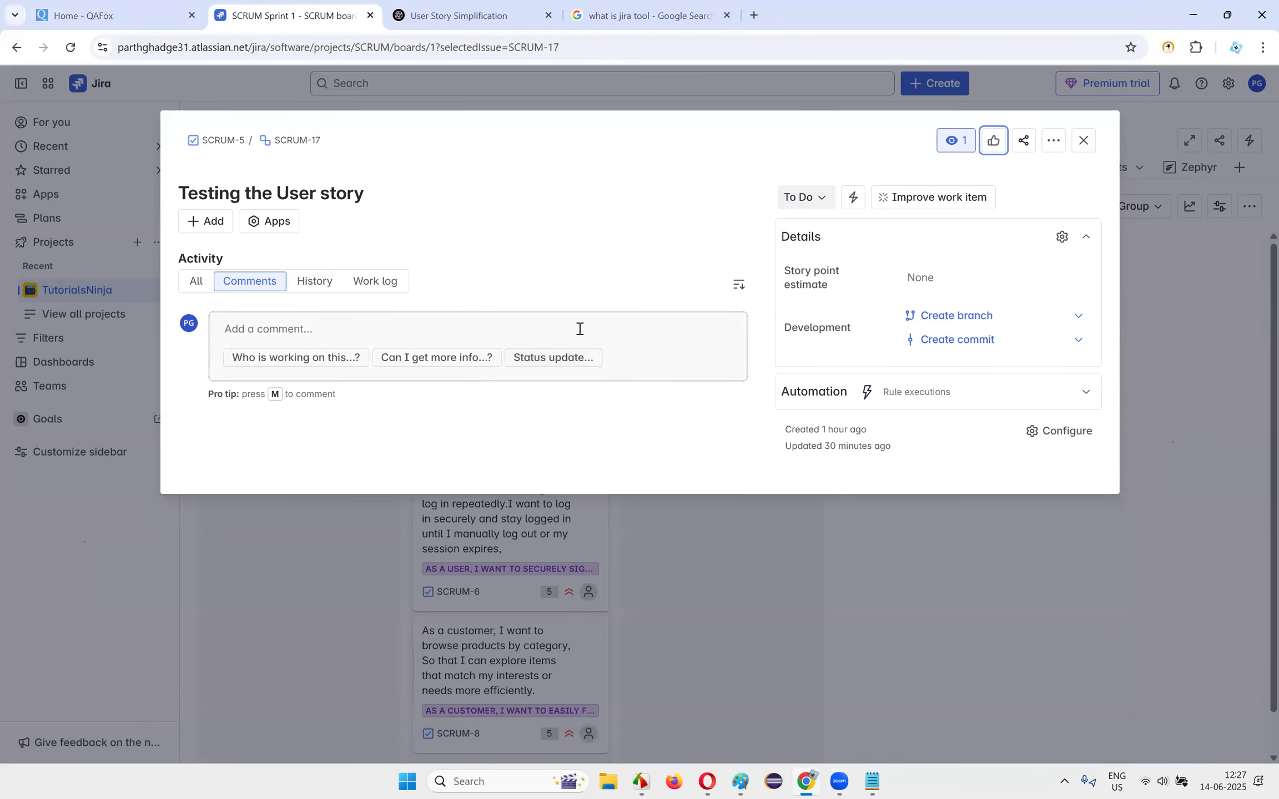
{"action": "left_click", "coordinate": [280, 227]}
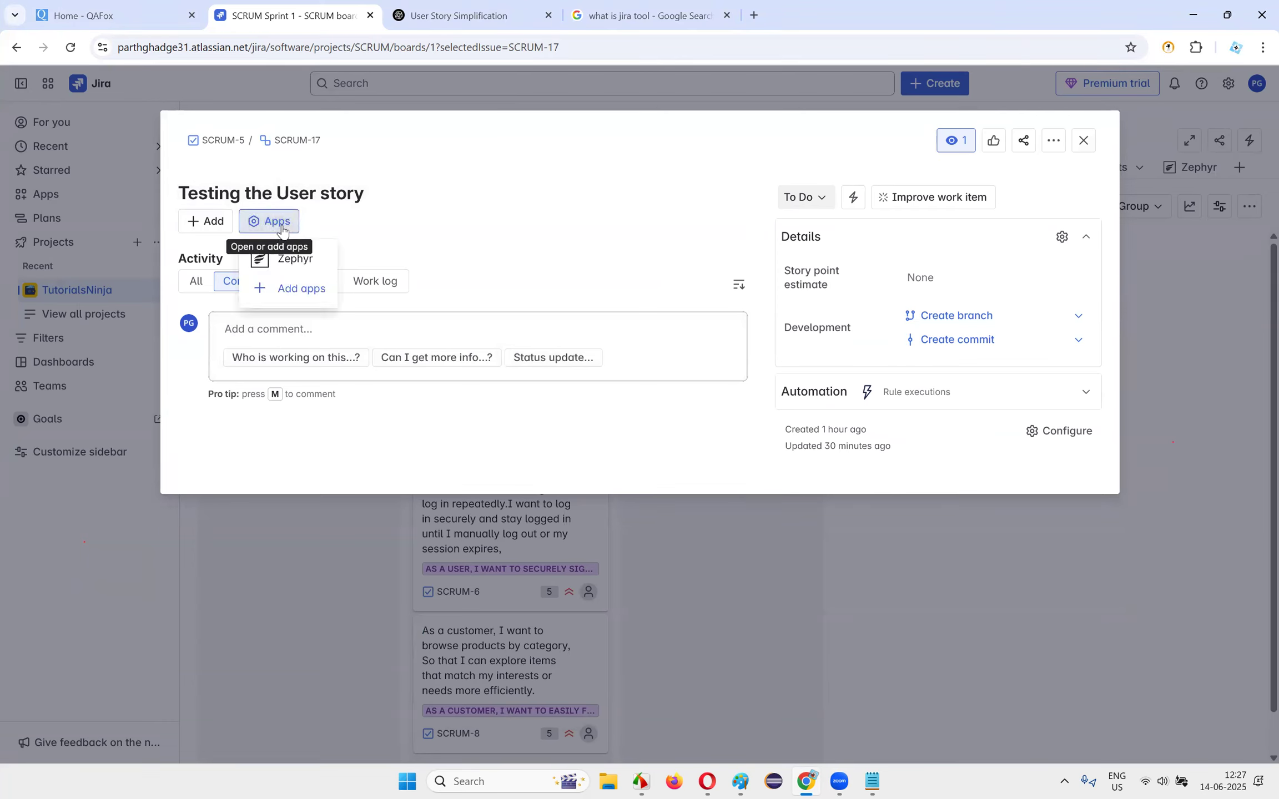
{"action": "left_click", "coordinate": [303, 271]}
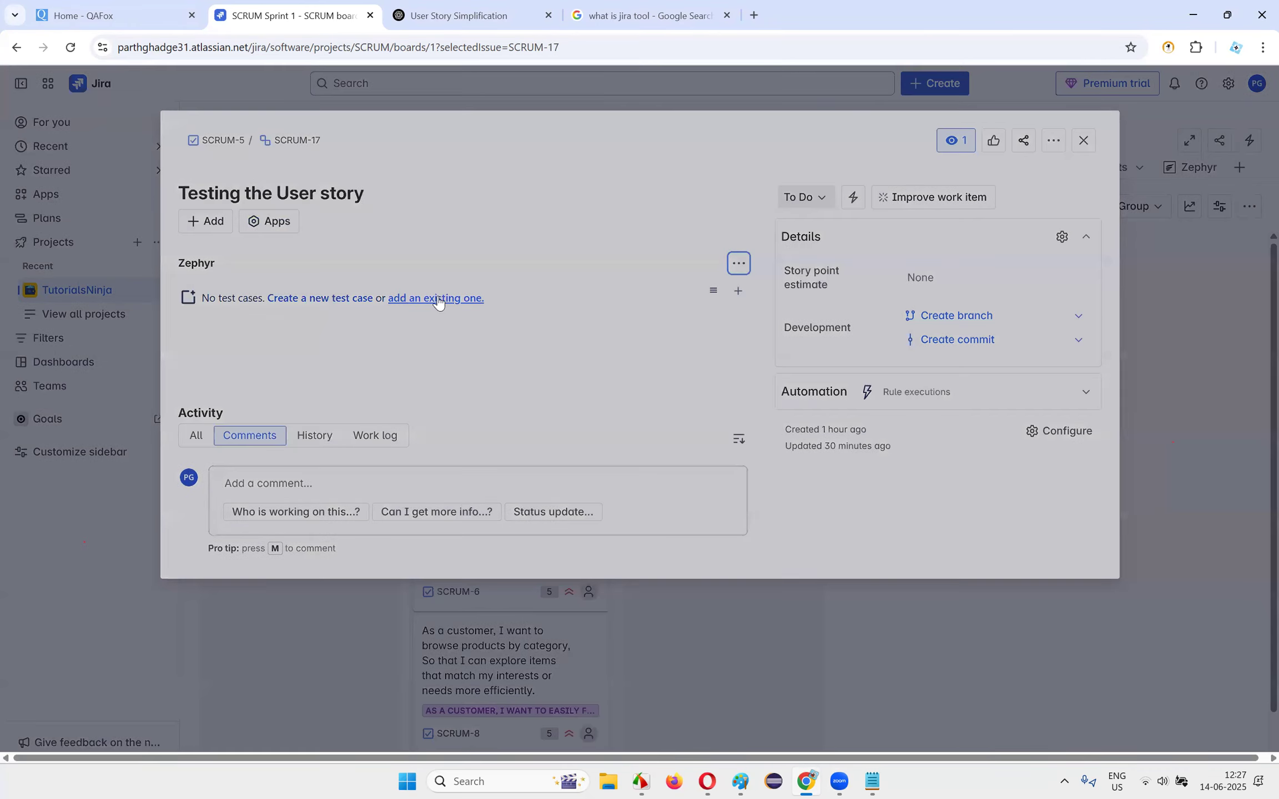
{"action": "left_click", "coordinate": [438, 300]}
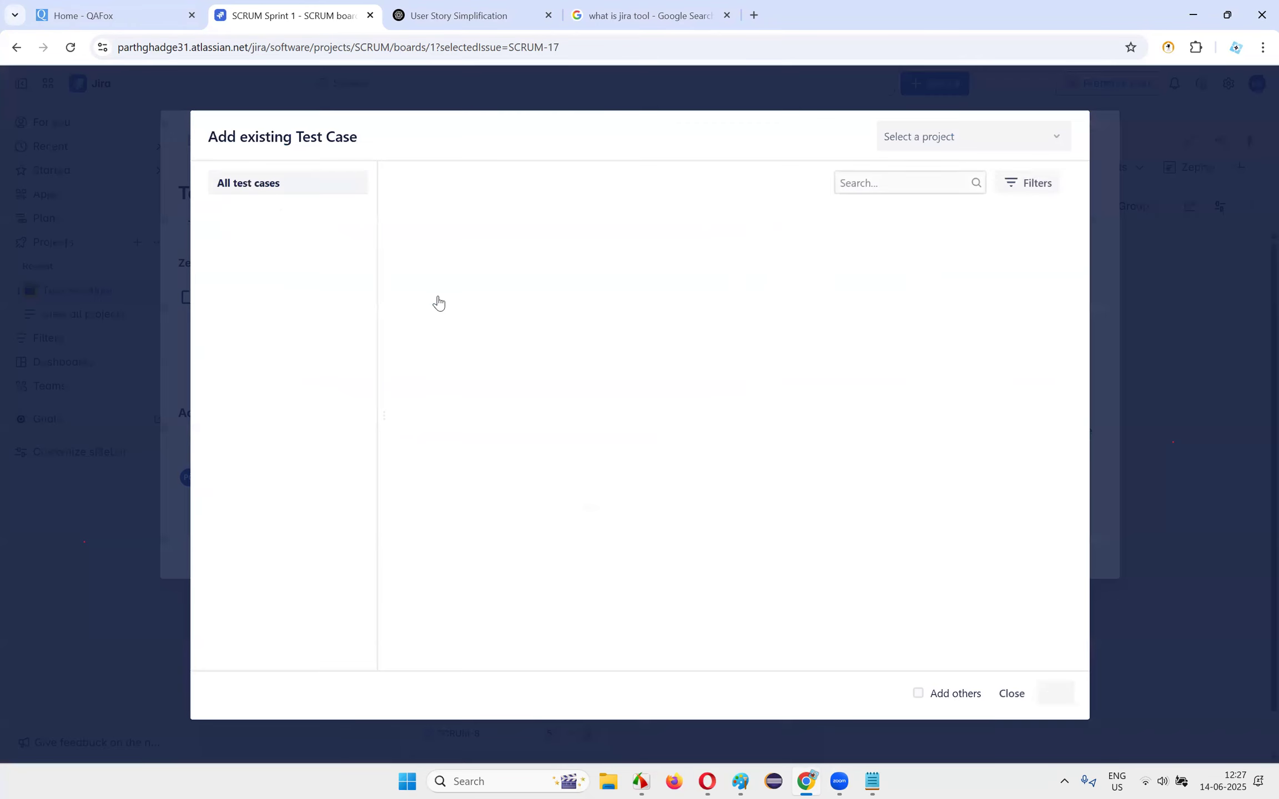
{"action": "left_click", "coordinate": [397, 241]}
{"action": "left_click", "coordinate": [397, 267]}
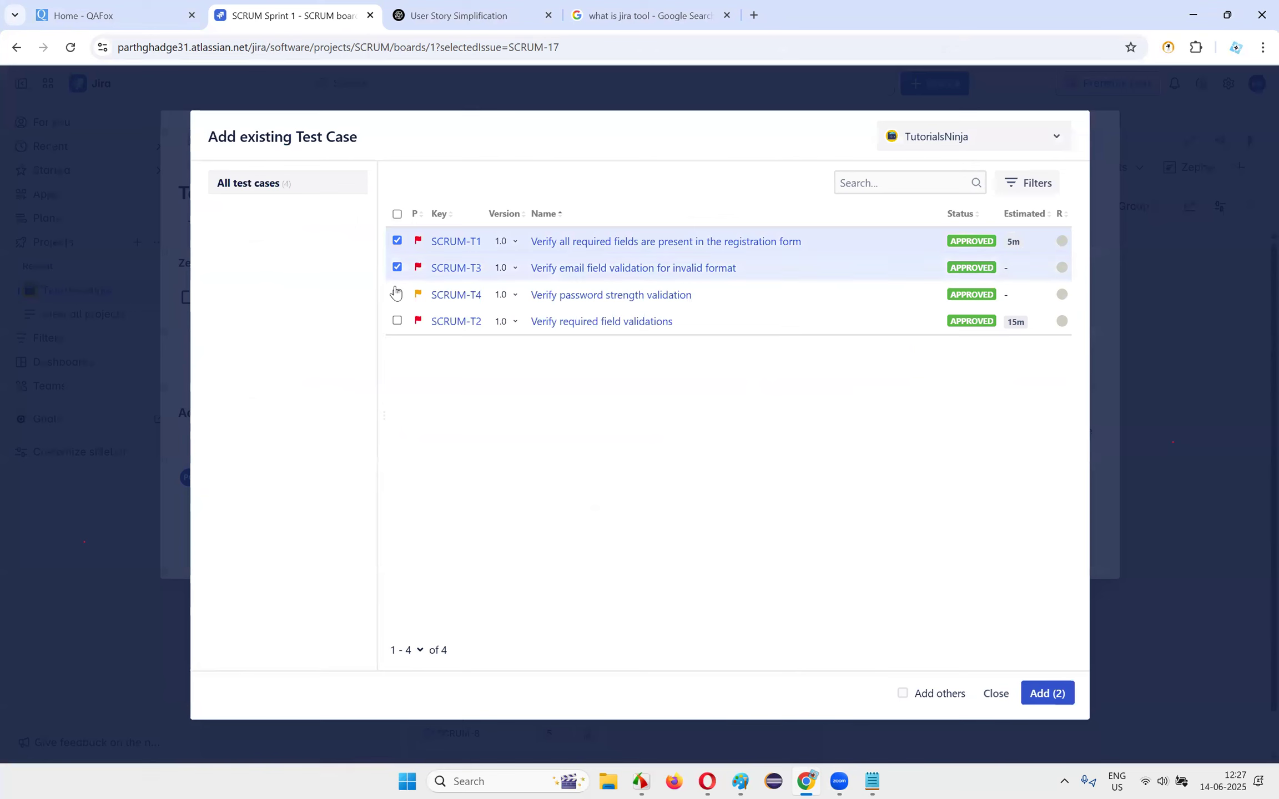
{"action": "left_click", "coordinate": [397, 294]}
{"action": "left_click", "coordinate": [396, 321]}
{"action": "left_click", "coordinate": [1047, 693]}
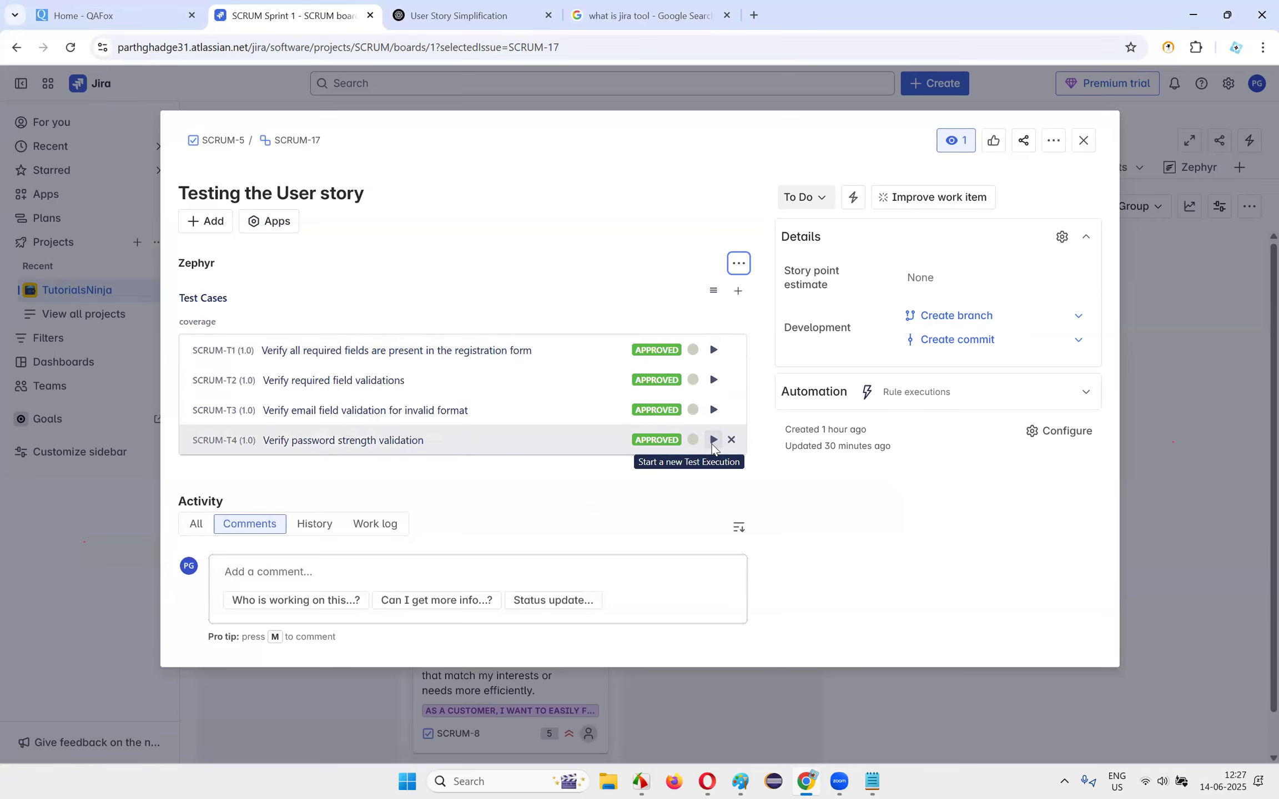
- Start a new test execution for SCRUM-T1 from SCRUM-17 with no environment and test case version 1.0
{"action": "left_click", "coordinate": [714, 350]}
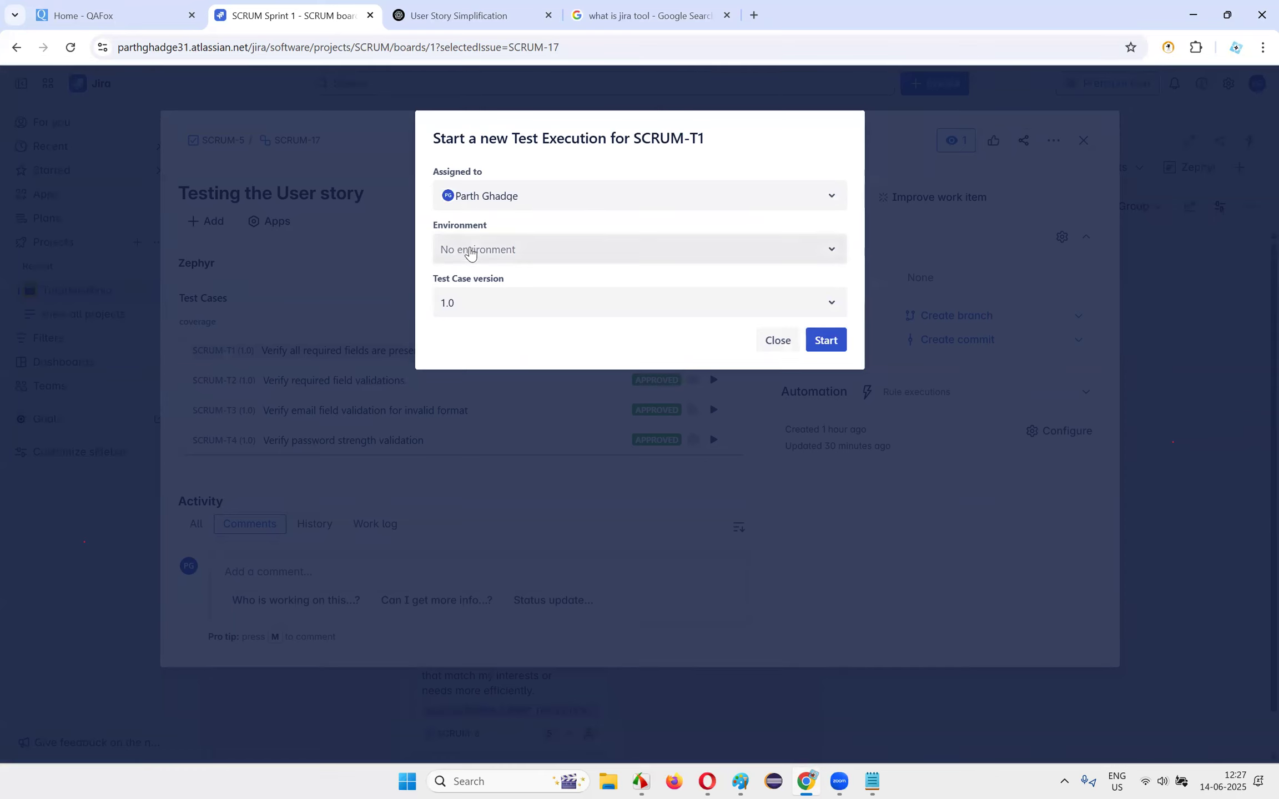
{"action": "left_click", "coordinate": [468, 251]}
{"action": "left_click", "coordinate": [502, 343]}
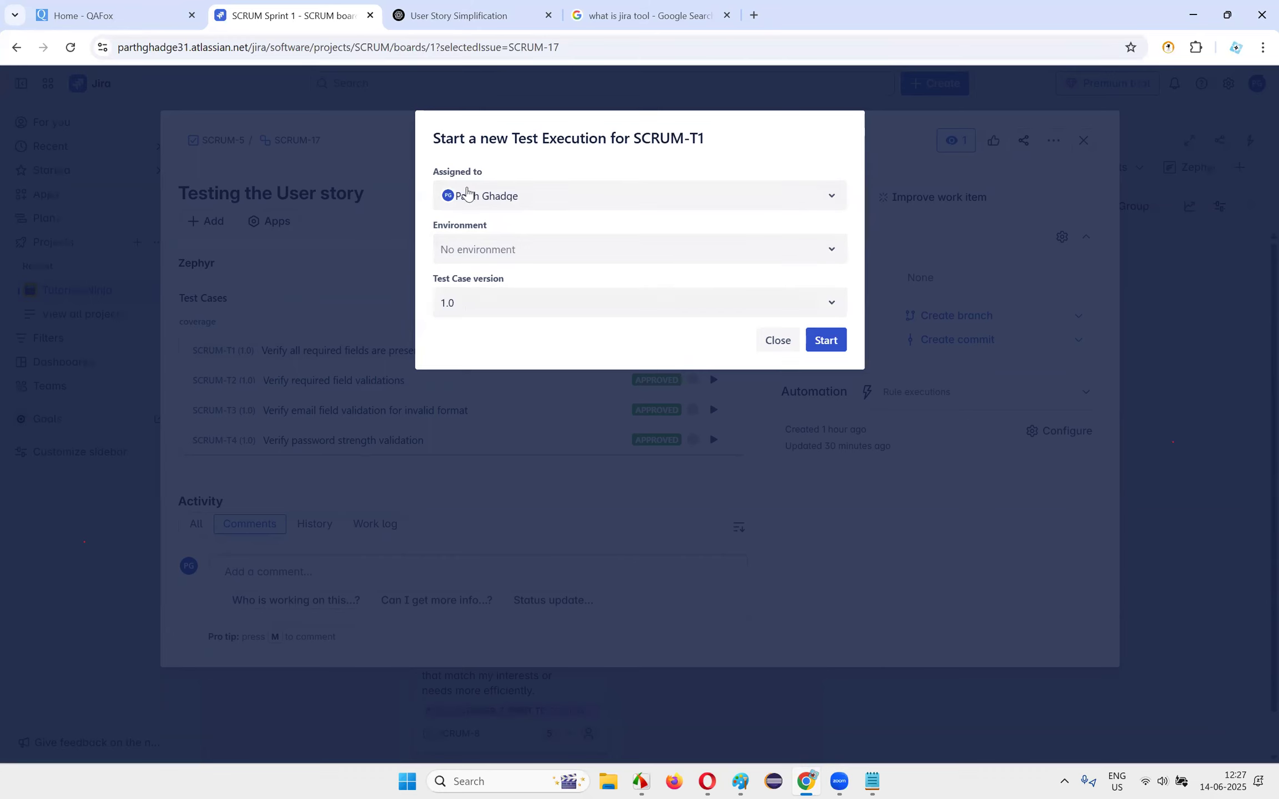
{"action": "left_click", "coordinate": [631, 313]}
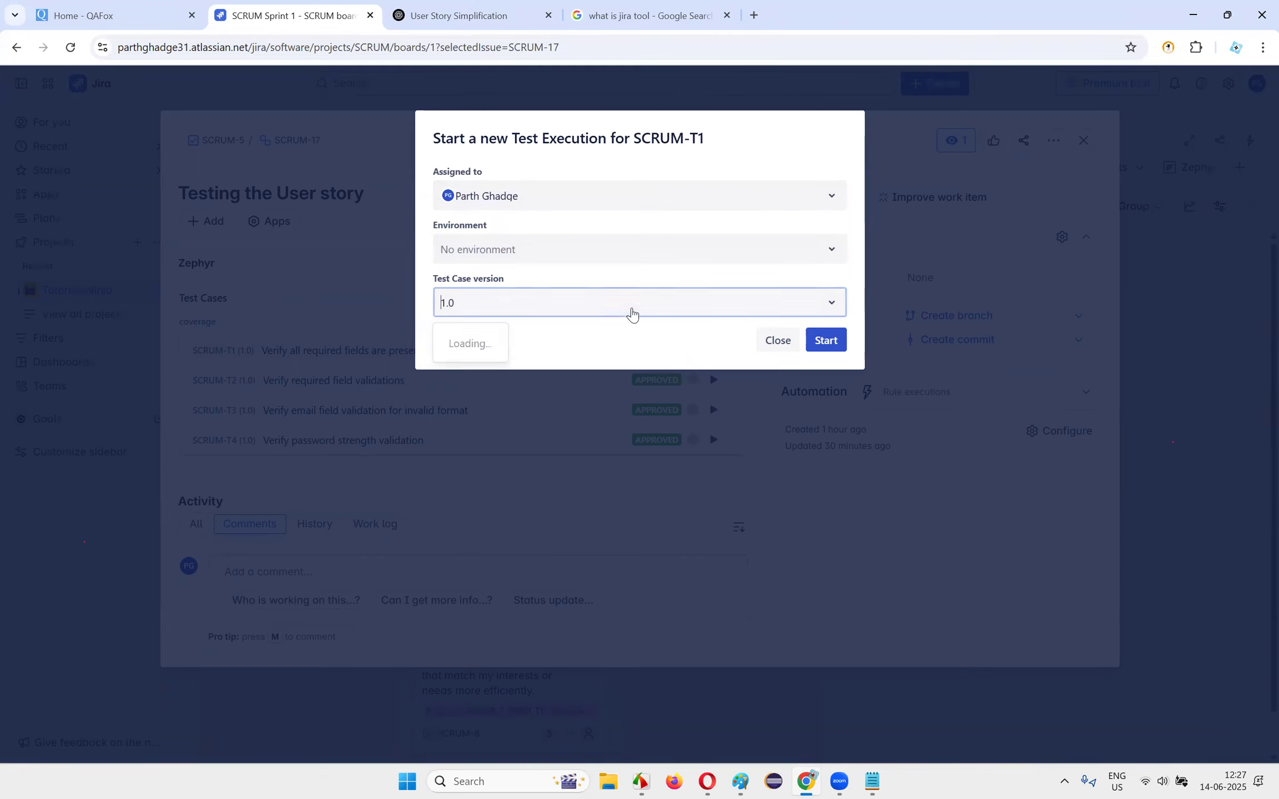
{"action": "left_click", "coordinate": [825, 339]}
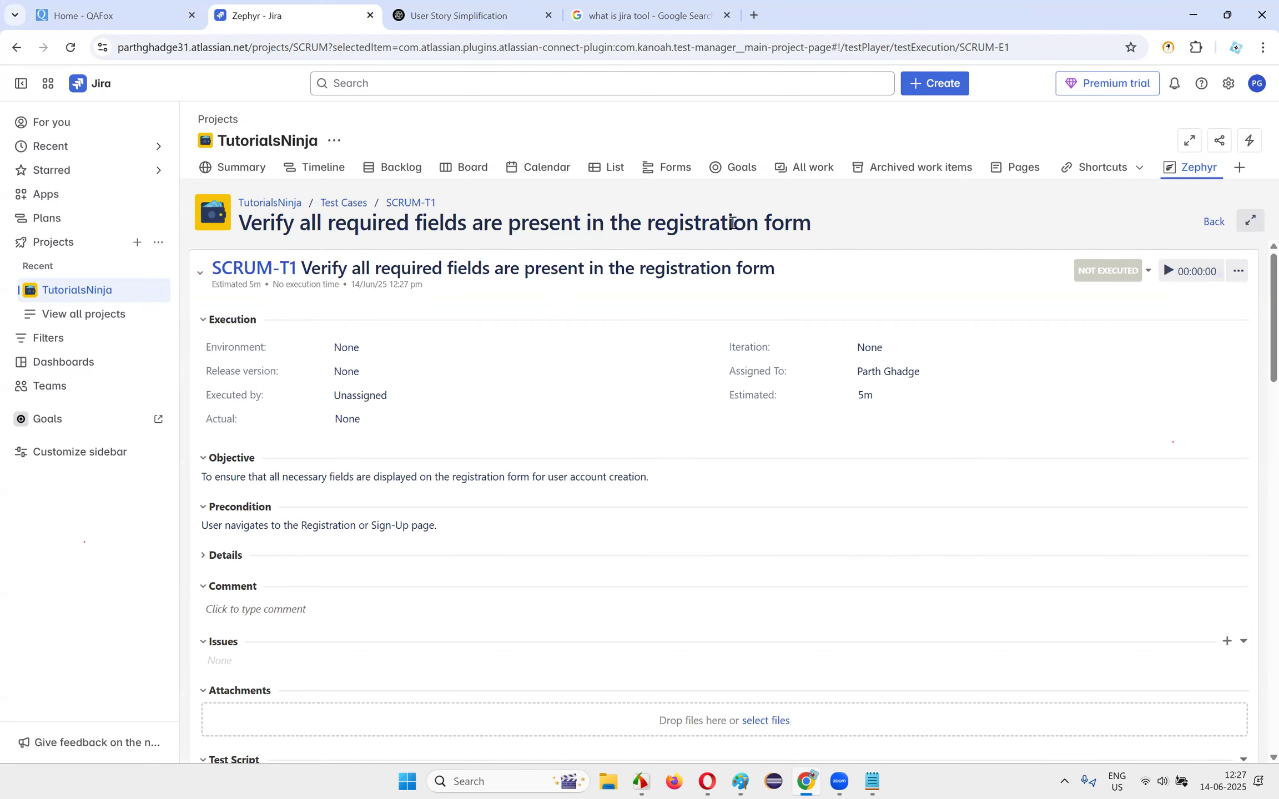
- Start the execution timer for test case SCRUM-T1 in the test player
{"action": "left_click_drag", "start_coordinate": [855, 227], "coordinate": [230, 236]}
{"action": "left_click_drag", "start_coordinate": [346, 225], "coordinate": [808, 223]}
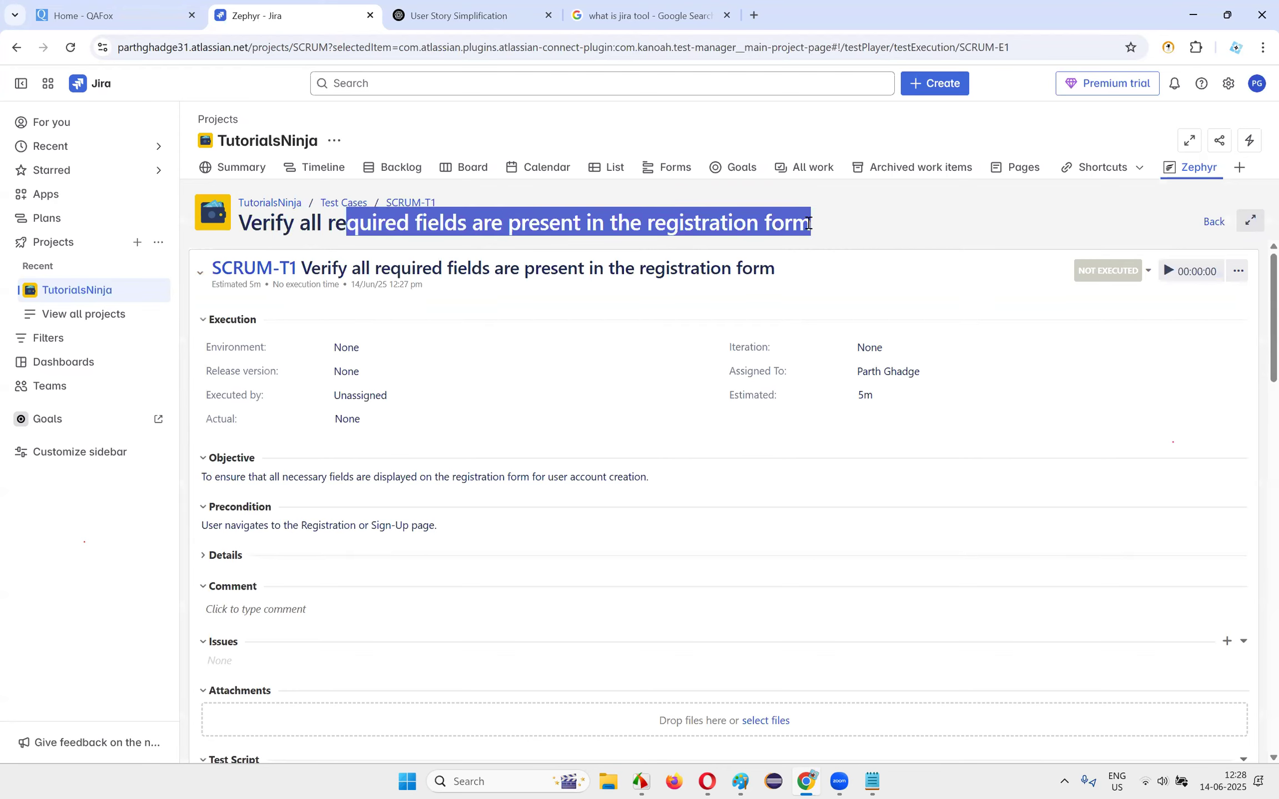
{"action": "left_click", "coordinate": [283, 353]}
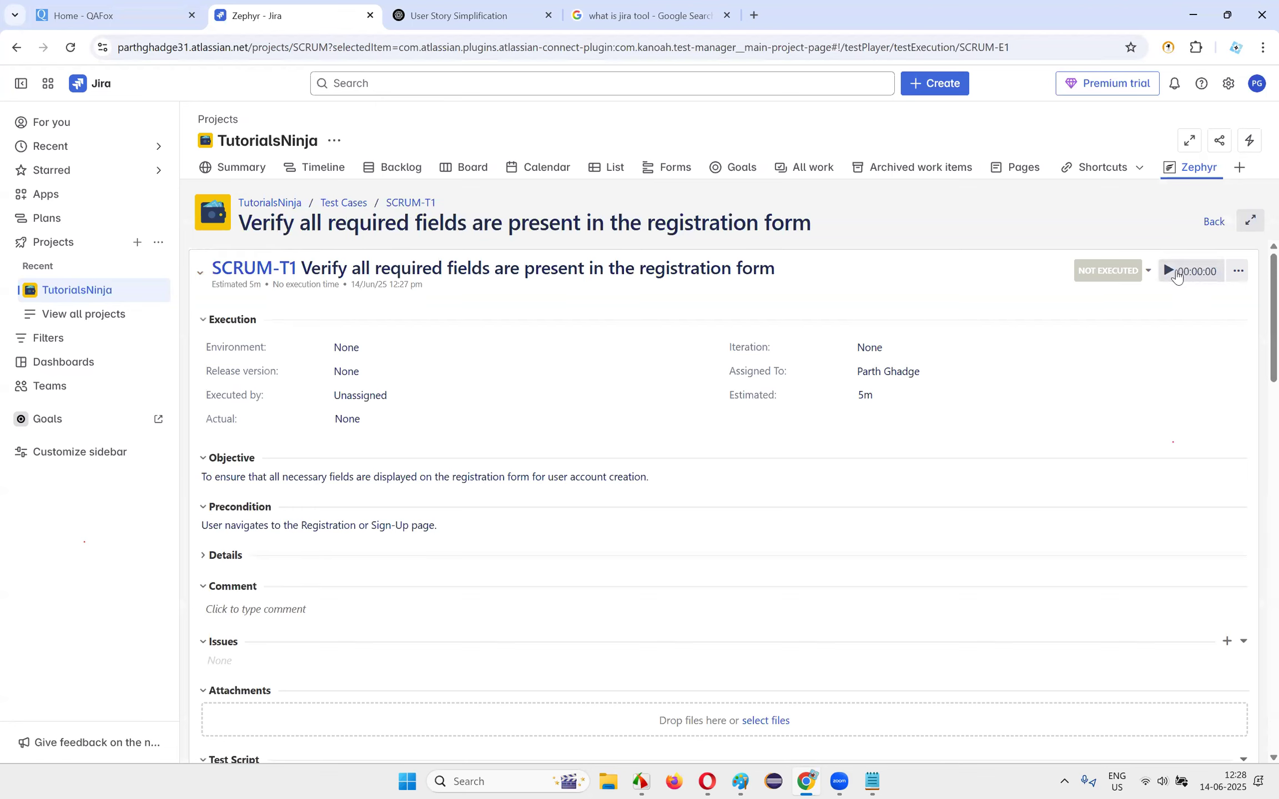
{"action": "left_click", "coordinate": [1169, 272]}
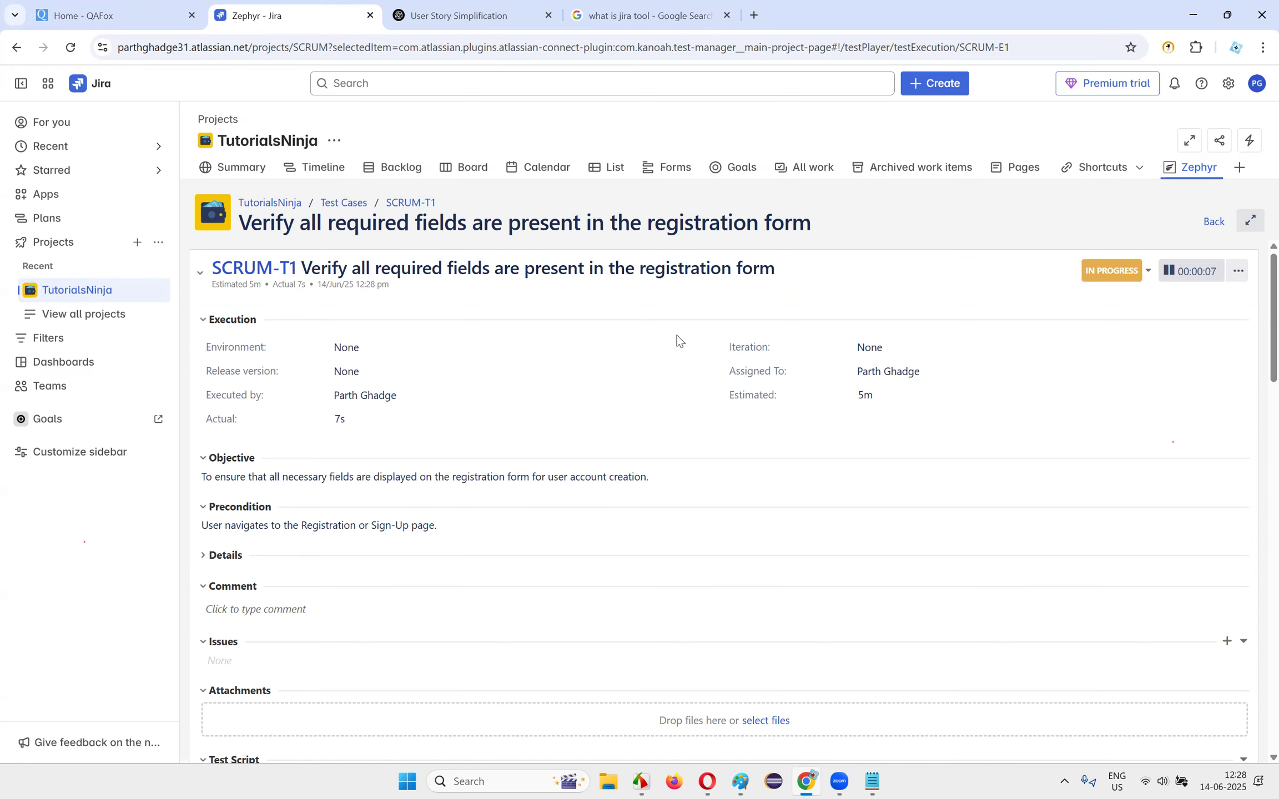
{"action": "left_click", "coordinate": [341, 353]}
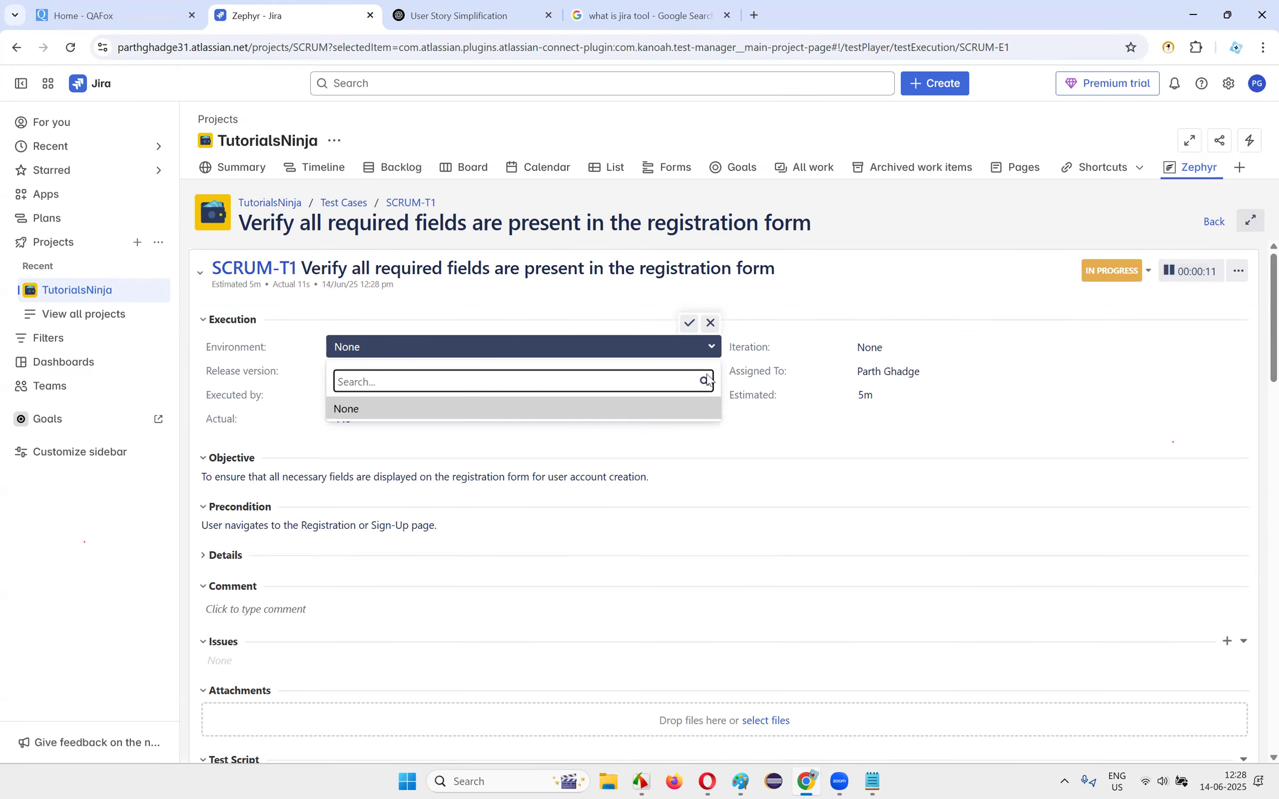
{"action": "left_click", "coordinate": [945, 328]}
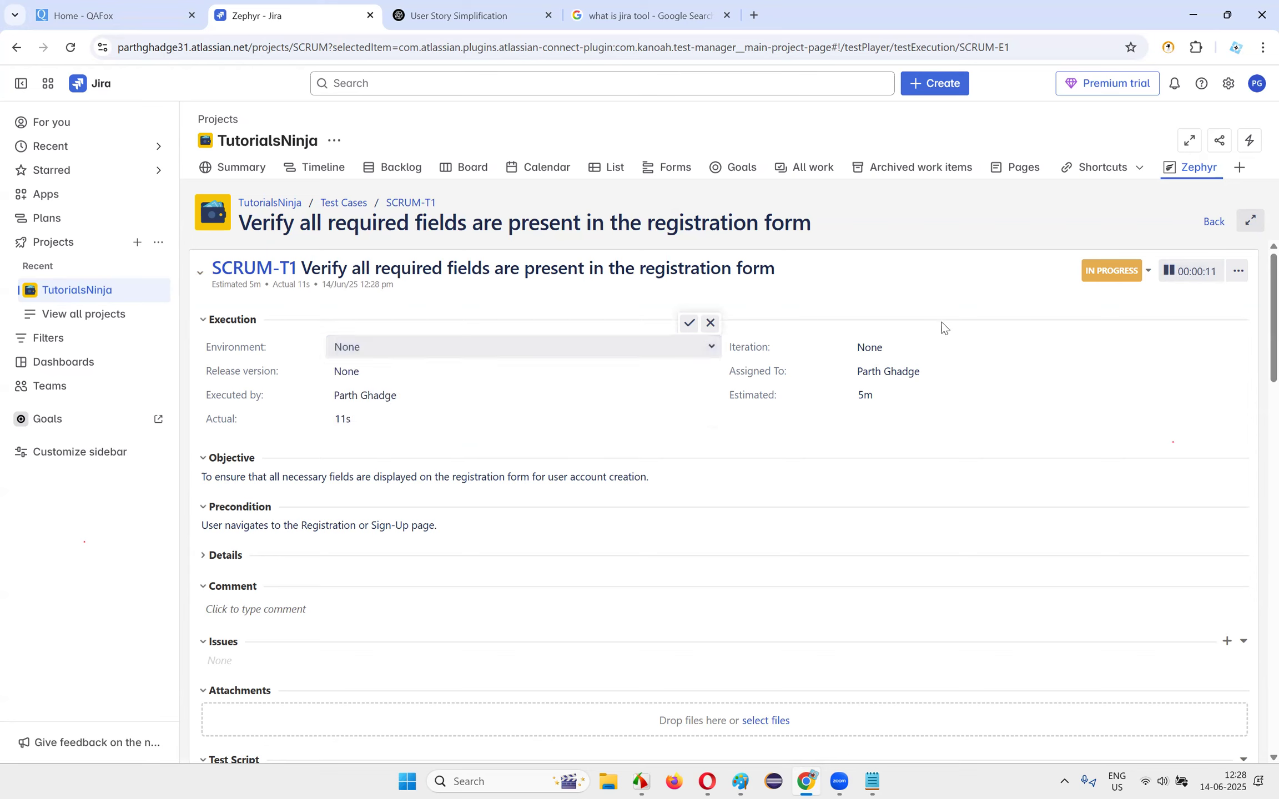
{"action": "left_click", "coordinate": [351, 351]}
{"action": "left_click", "coordinate": [433, 409]}
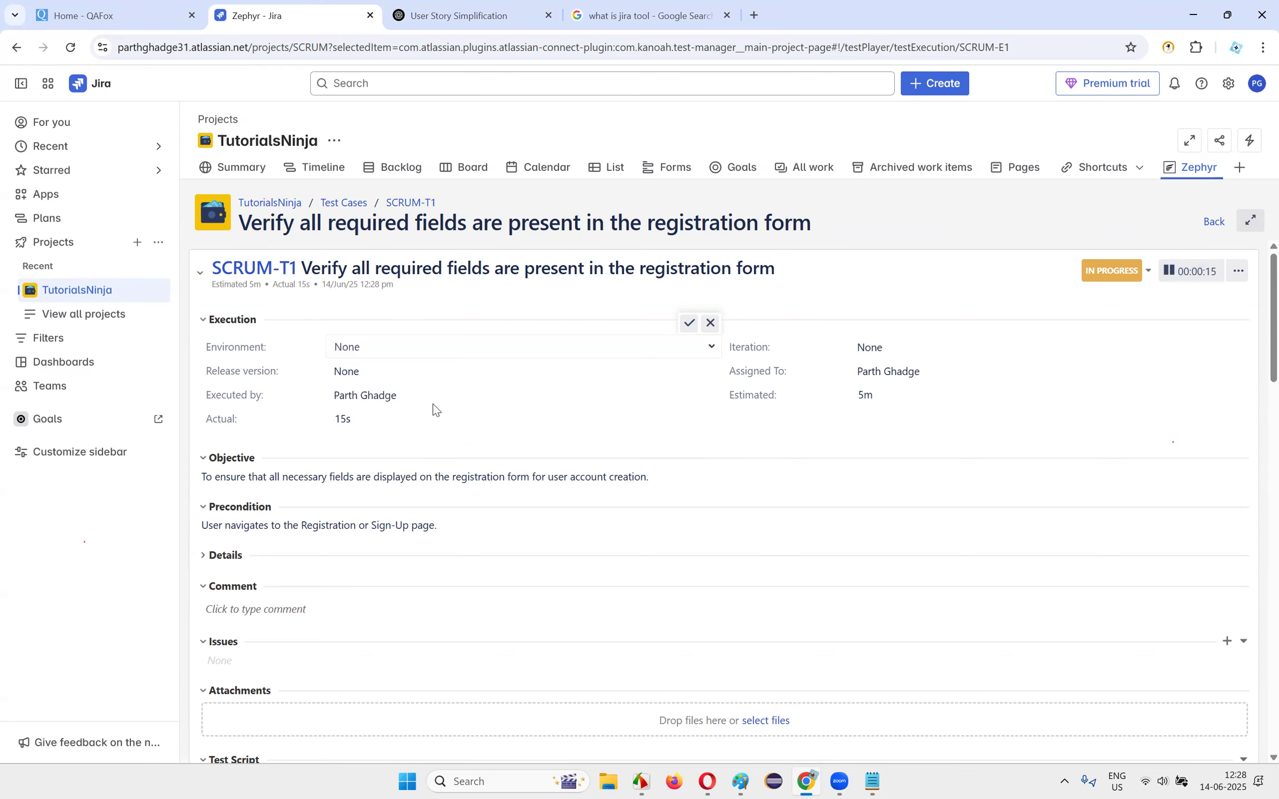
{"action": "left_click", "coordinate": [711, 323]}
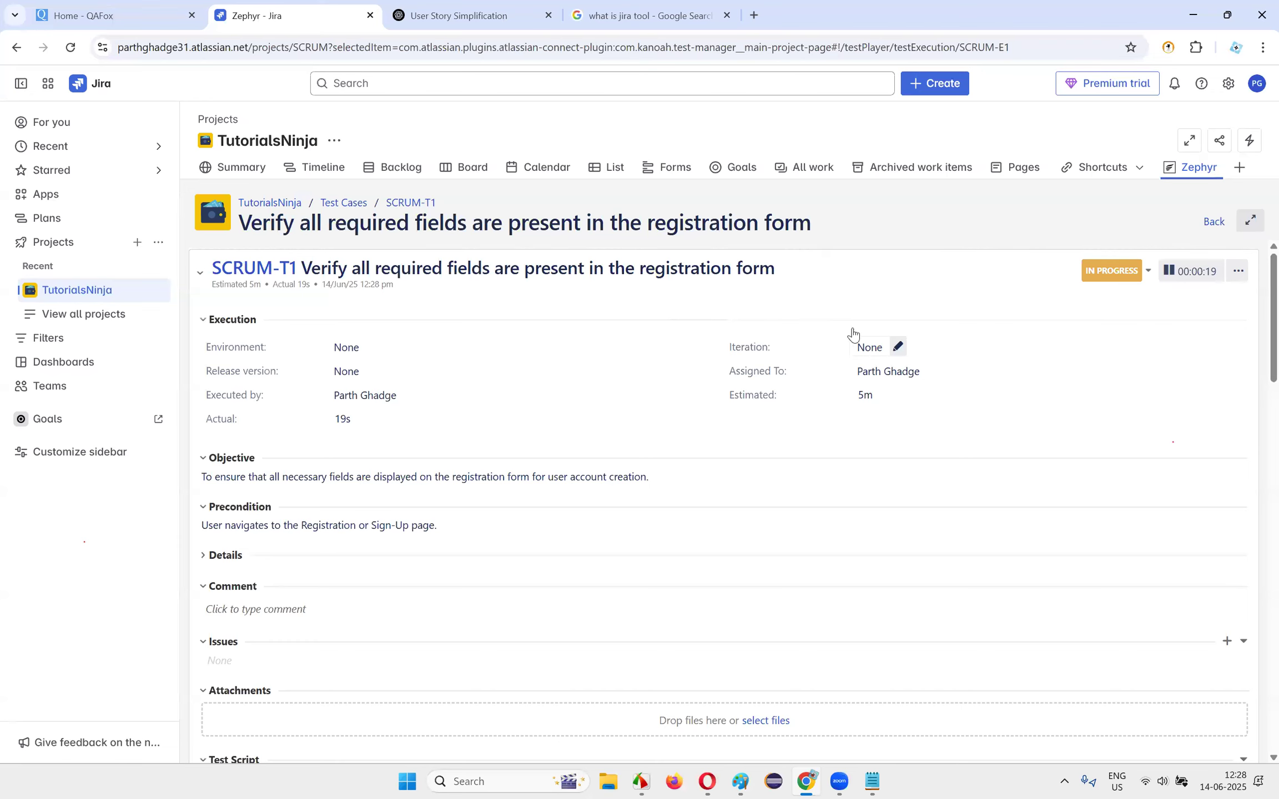
- Review the execution fields, objective and precondition of test case SCRUM-T1 in the test player
{"action": "left_click", "coordinate": [873, 351]}
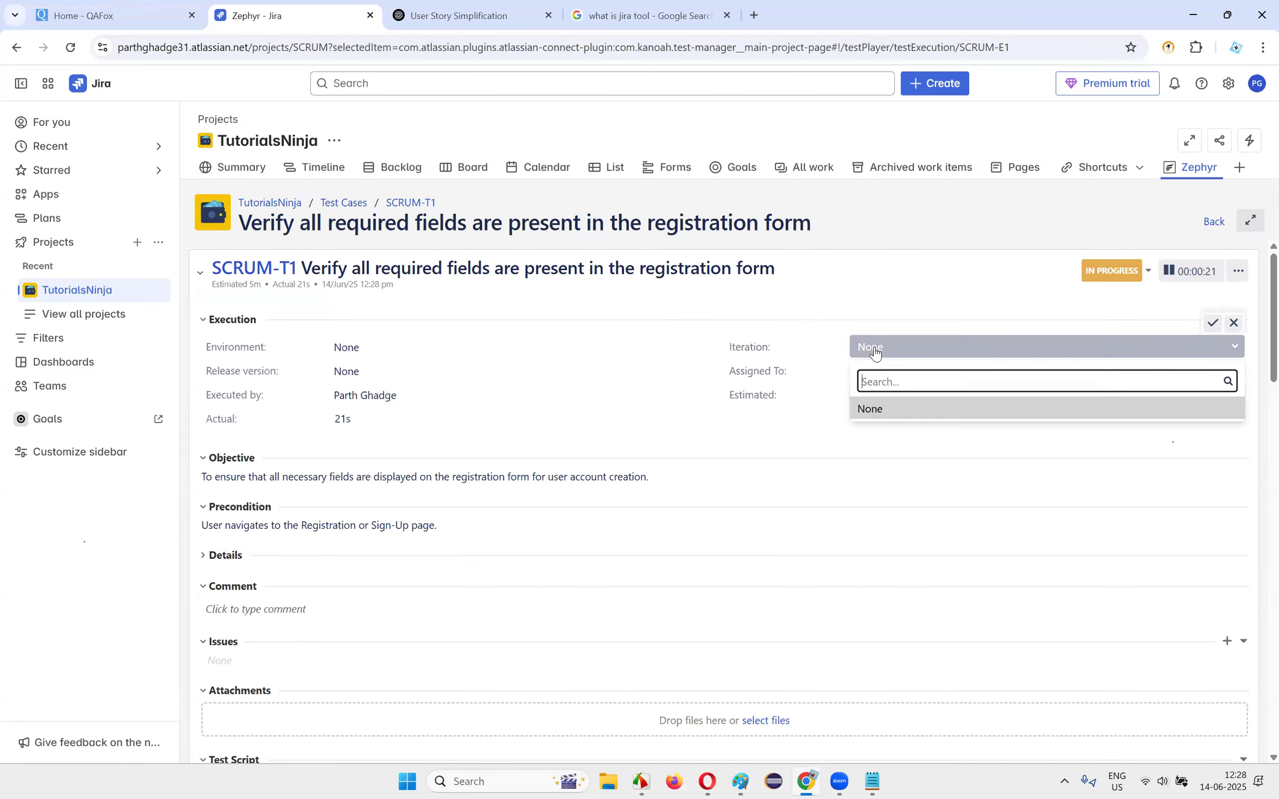
{"action": "left_click", "coordinate": [756, 388]}
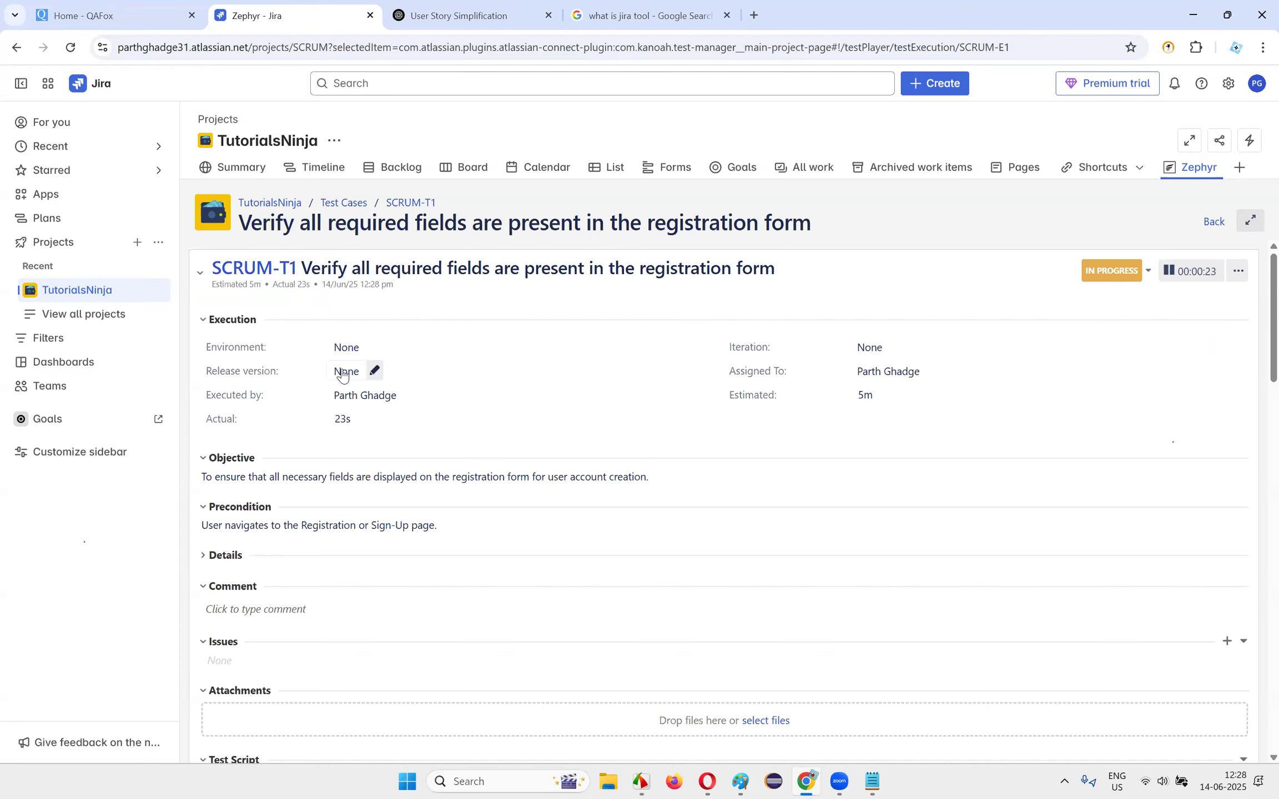
{"action": "left_click", "coordinate": [392, 403]}
{"action": "left_click", "coordinate": [916, 428]}
{"action": "scroll", "coordinate": [524, 425], "scroll_direction": "down", "scroll_amount": 1}
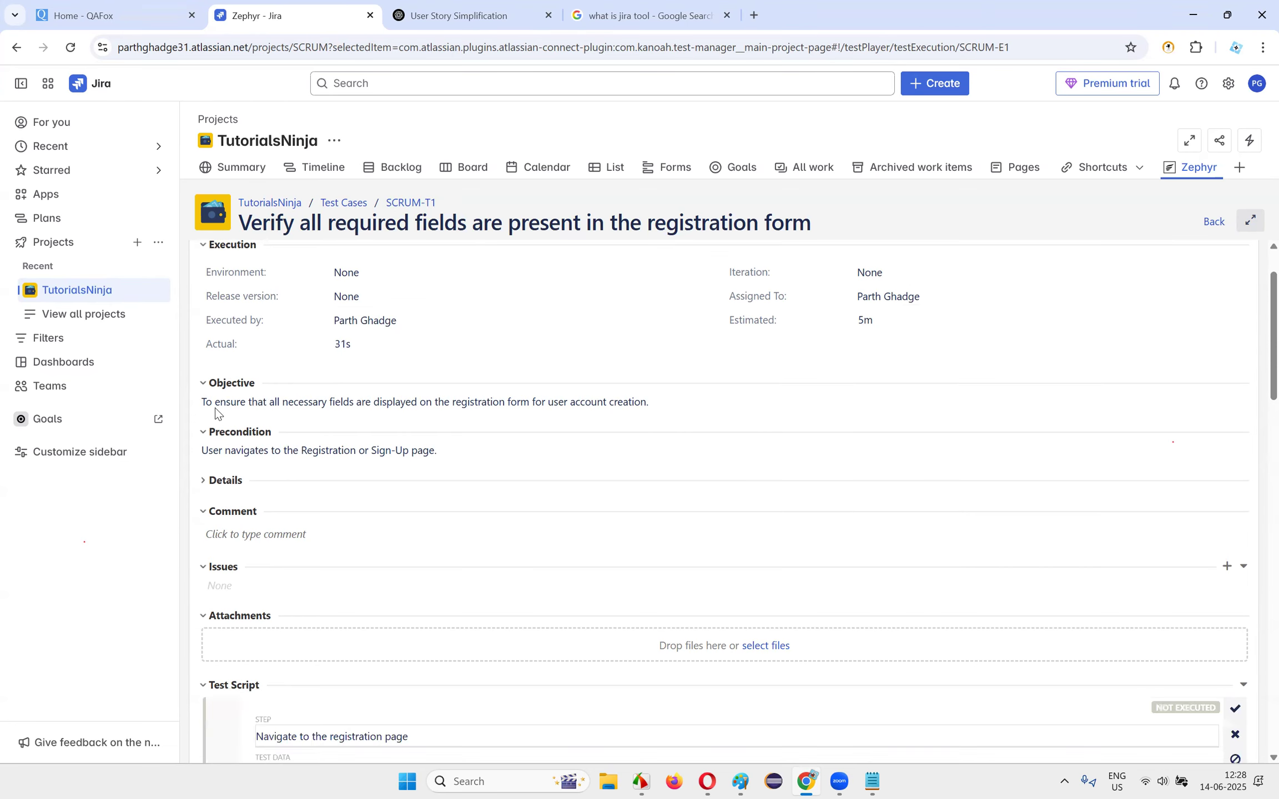
{"action": "left_click_drag", "start_coordinate": [203, 403], "coordinate": [654, 405]}
{"action": "left_click", "coordinate": [655, 405]}
{"action": "scroll", "coordinate": [655, 408], "scroll_direction": "down", "scroll_amount": 2}
{"action": "left_click_drag", "start_coordinate": [203, 304], "coordinate": [463, 307]}
{"action": "left_click", "coordinate": [385, 302]}
{"action": "left_click_drag", "start_coordinate": [274, 304], "coordinate": [458, 306]}
{"action": "left_click", "coordinate": [294, 307]}
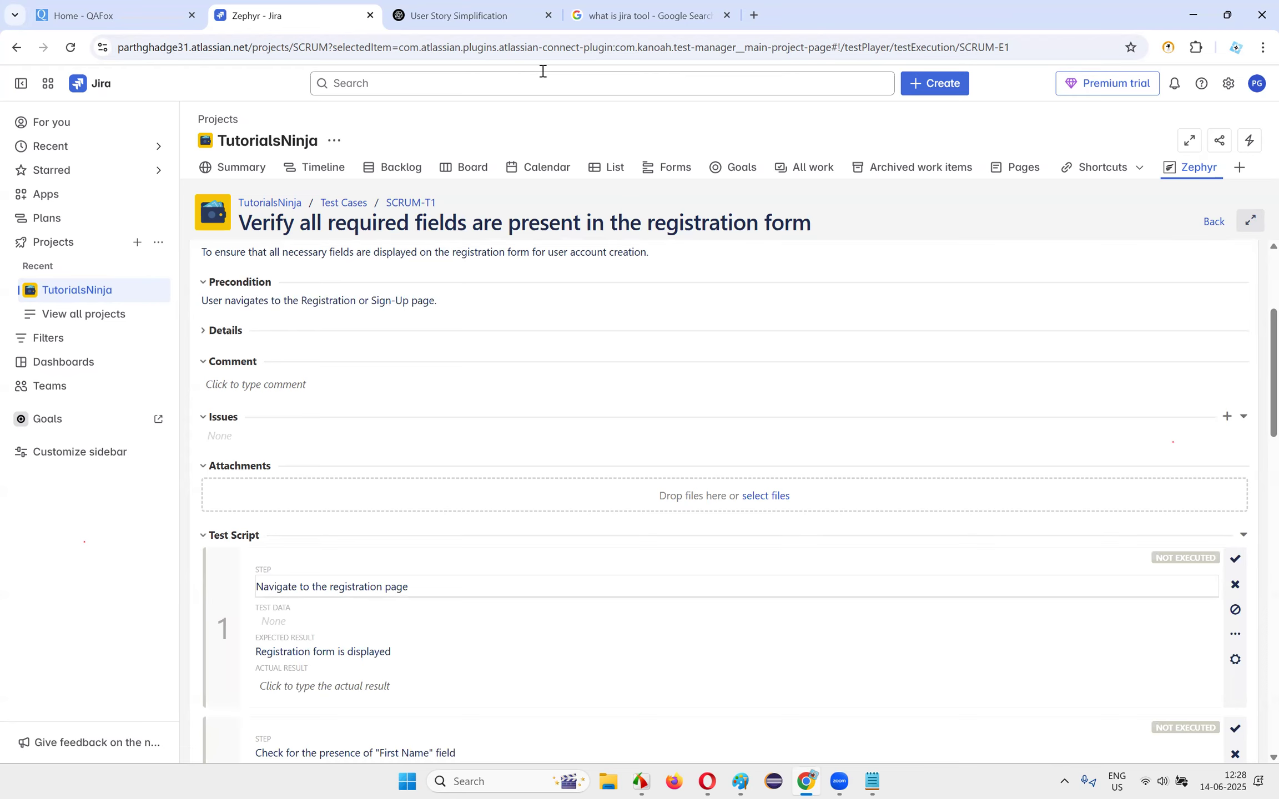
{"action": "key", "text": "ctrl+t"}
{"action": "type", "text": "tu"}
{"action": "key", "text": "Return"}
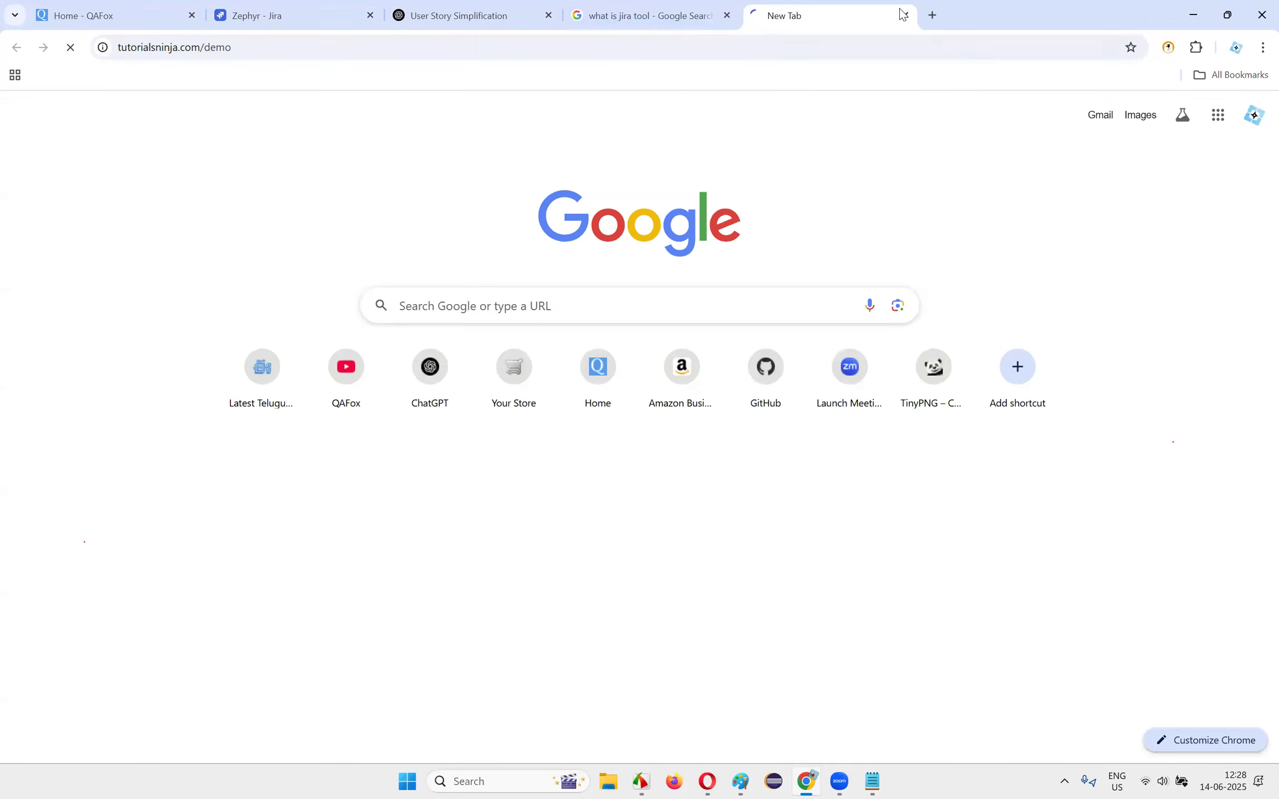
{"action": "left_click", "coordinate": [287, 51]}
{"action": "left_click", "coordinate": [900, 21]}
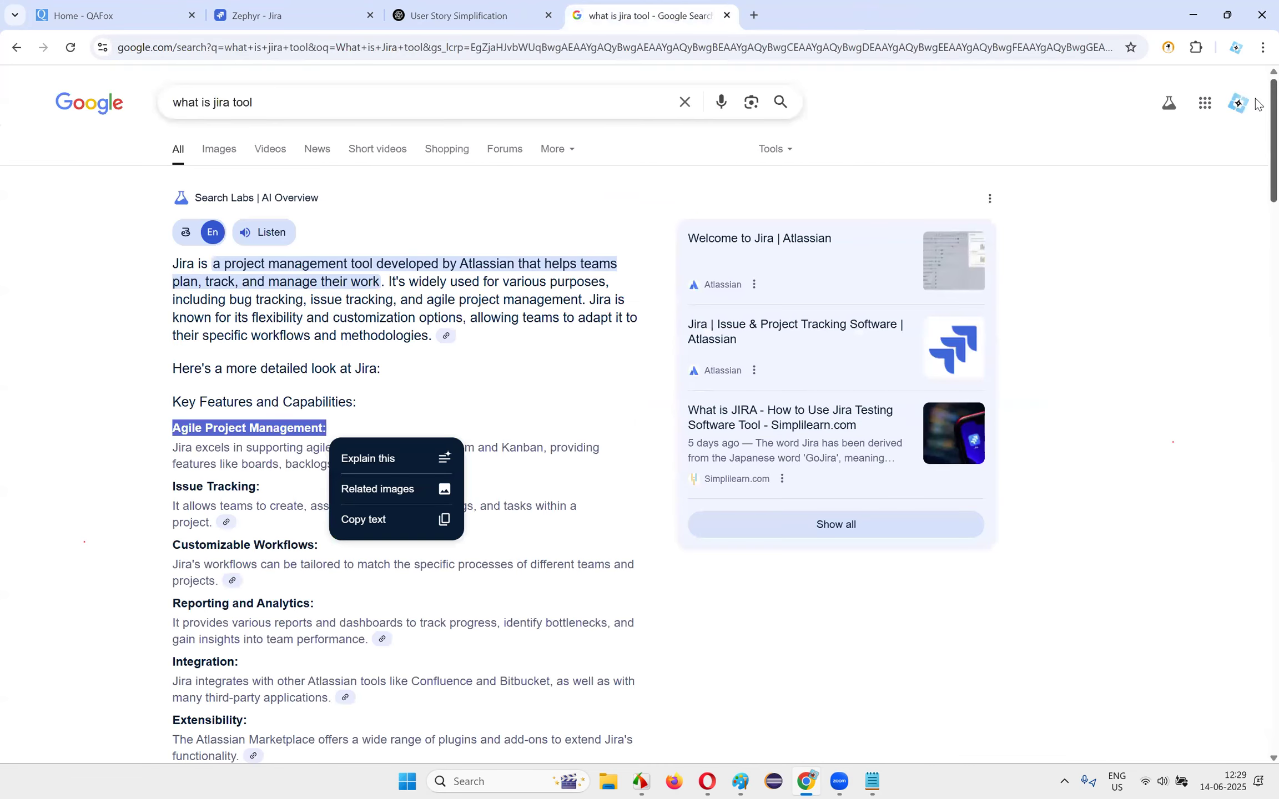
- Open opencart.com in a new browser tab and go to its demo page
{"action": "left_click", "coordinate": [753, 16]}
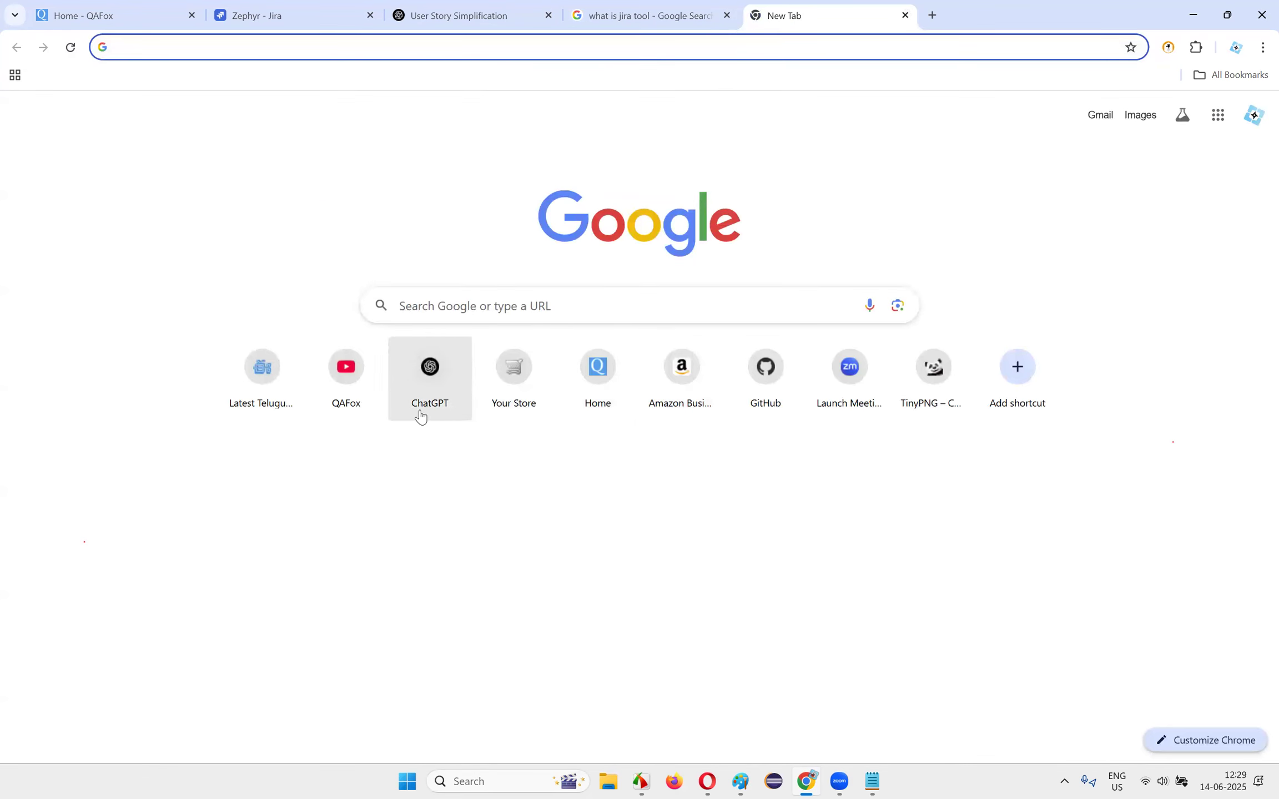
{"action": "type", "text": "OPENC"}
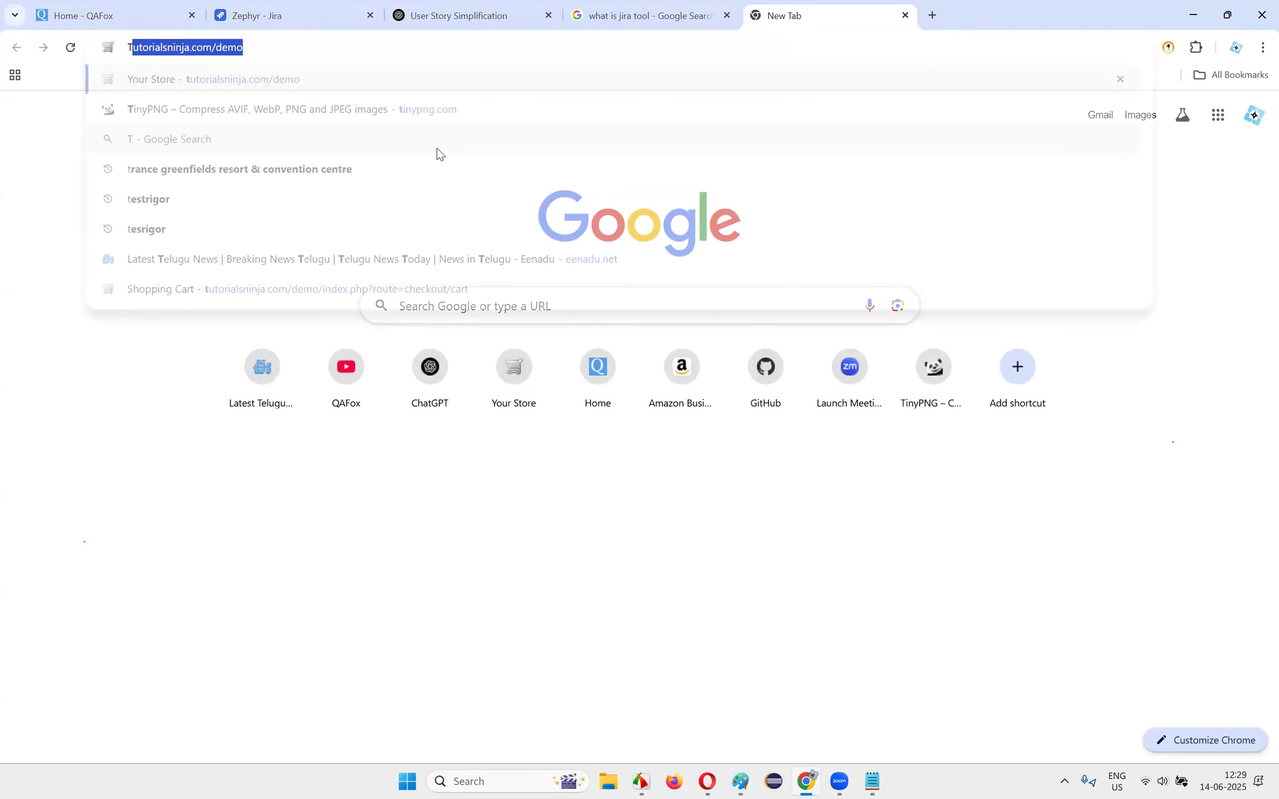
{"action": "type", "text": "AR"}
{"action": "key", "text": "Return"}
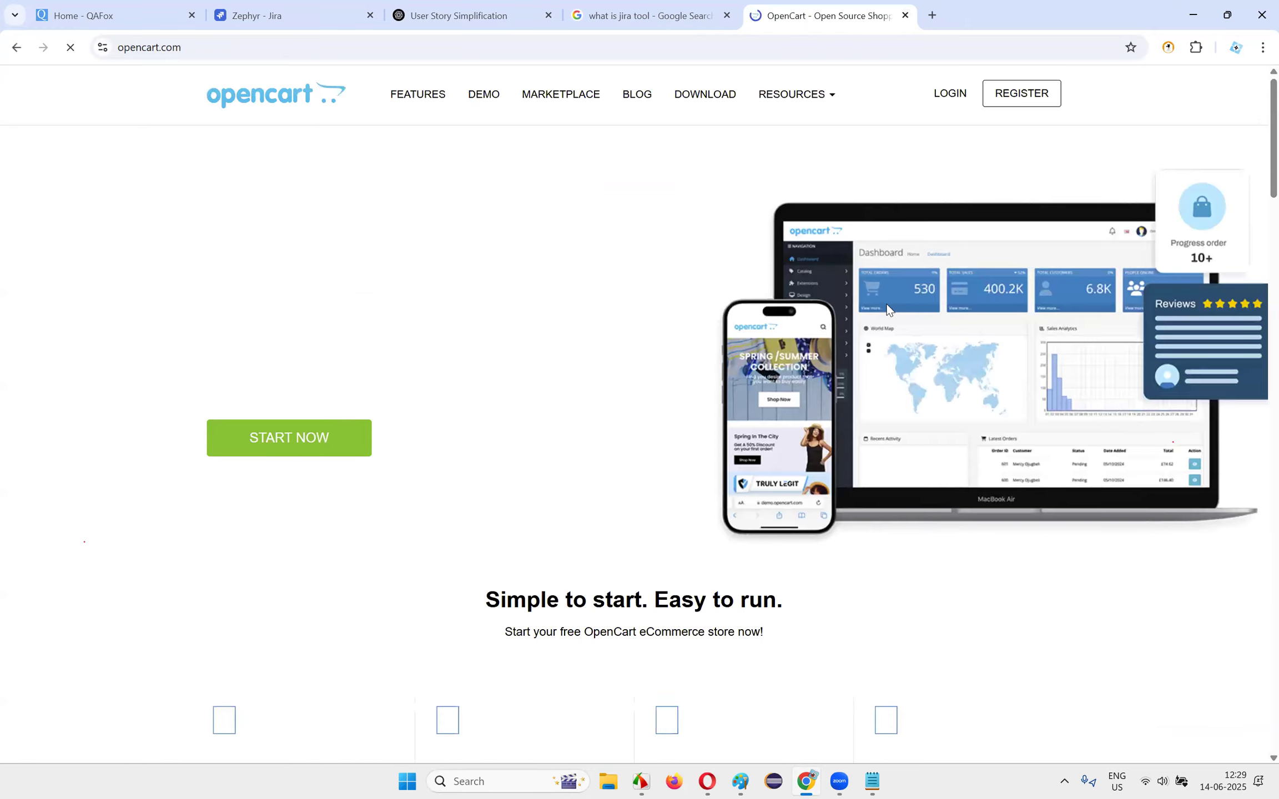
{"action": "left_click", "coordinate": [480, 100]}
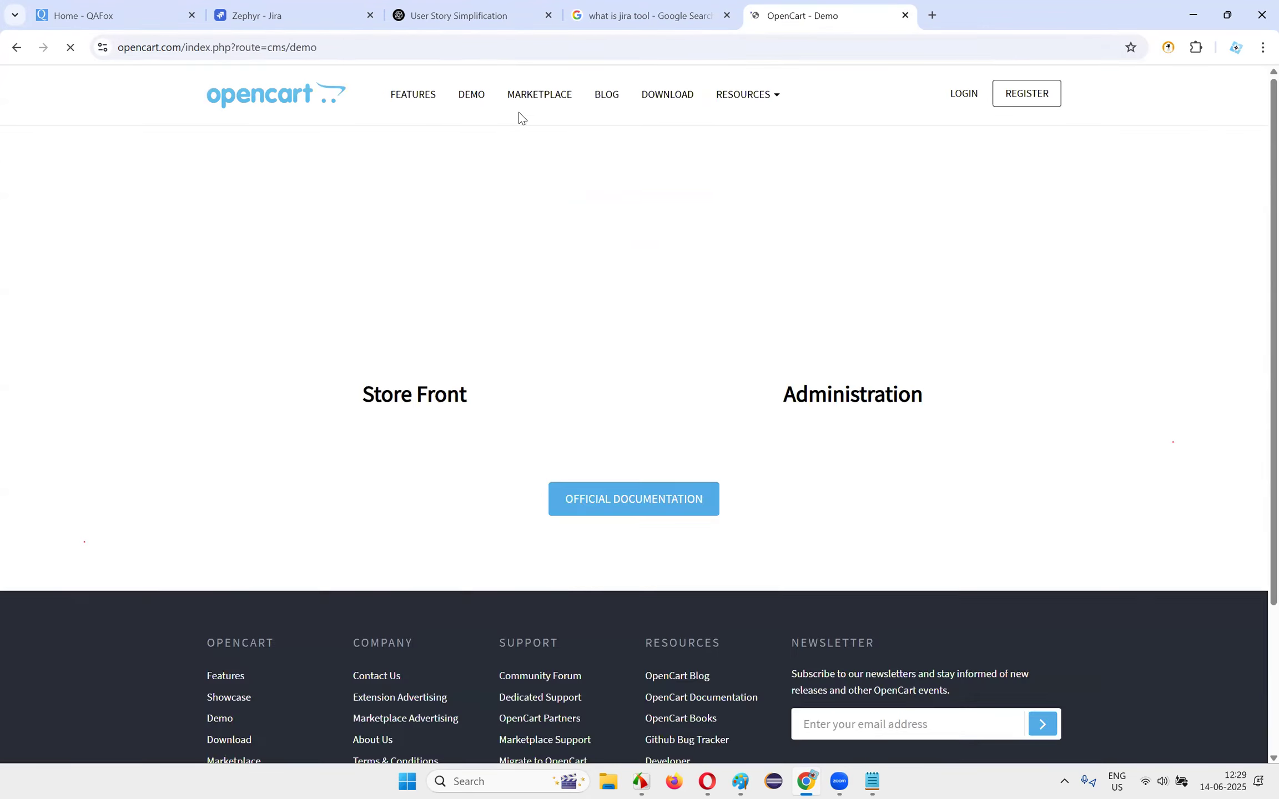
- Try to load tutorialsninja.com/demo in another browser tab, then return to the OpenCart demo page
{"action": "left_click", "coordinate": [931, 16]}
{"action": "type", "text": "t"}
{"action": "key", "text": "BackSpace"}
{"action": "key", "text": "BackSpace"}
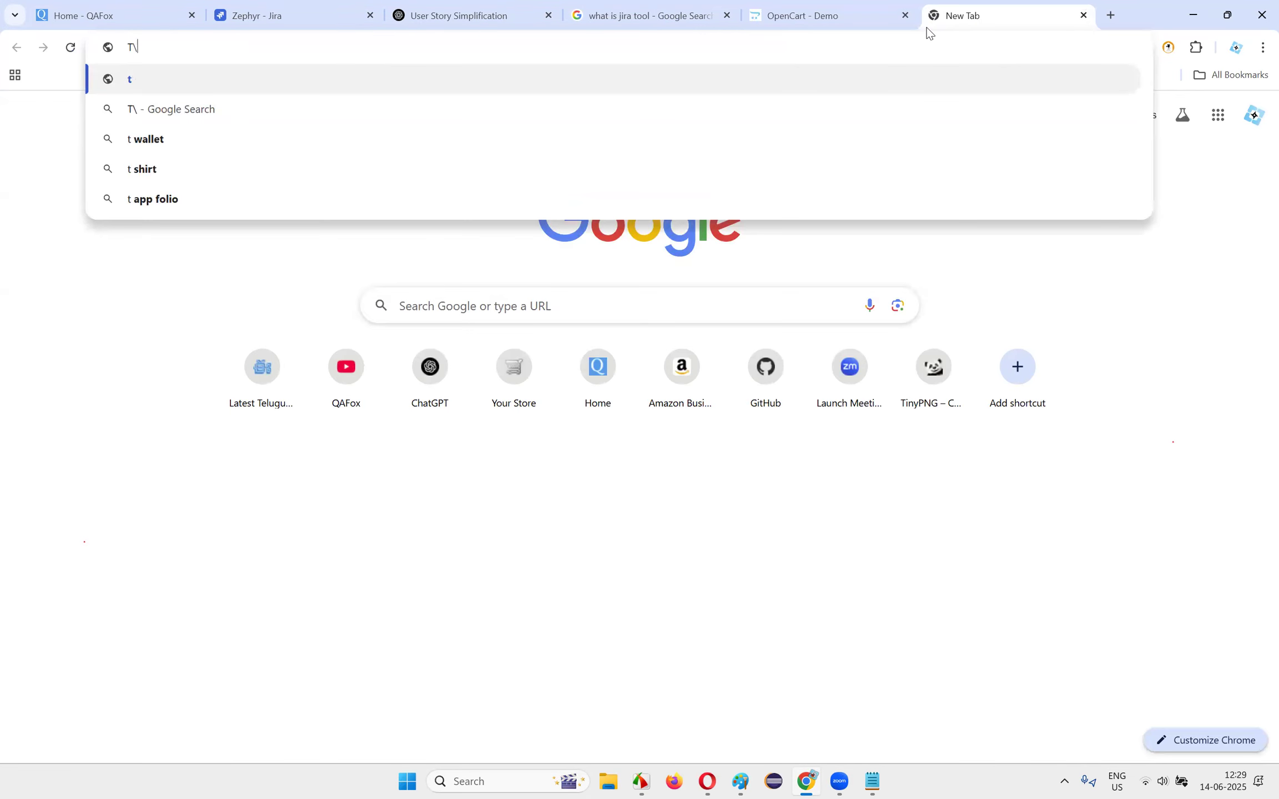
{"action": "type", "text": "tu"}
{"action": "key", "text": "Return"}
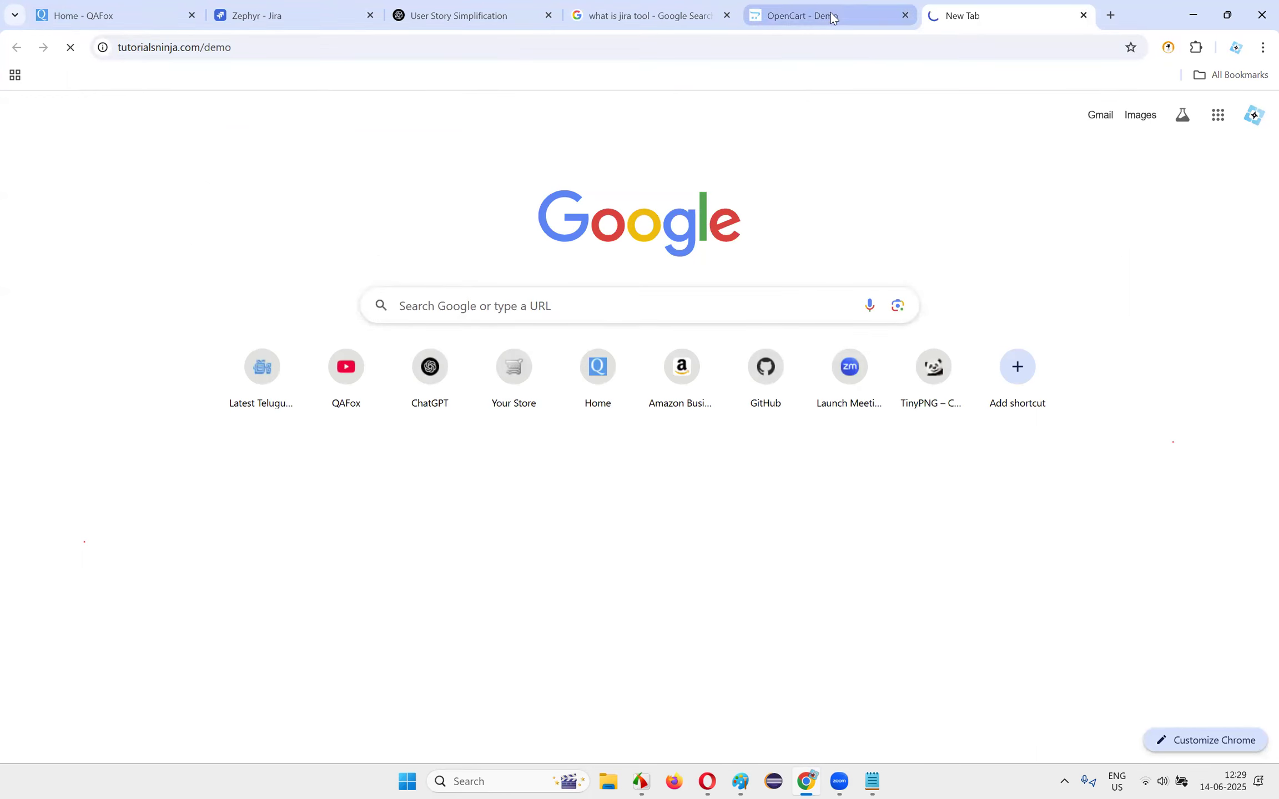
{"action": "left_click", "coordinate": [812, 15]}
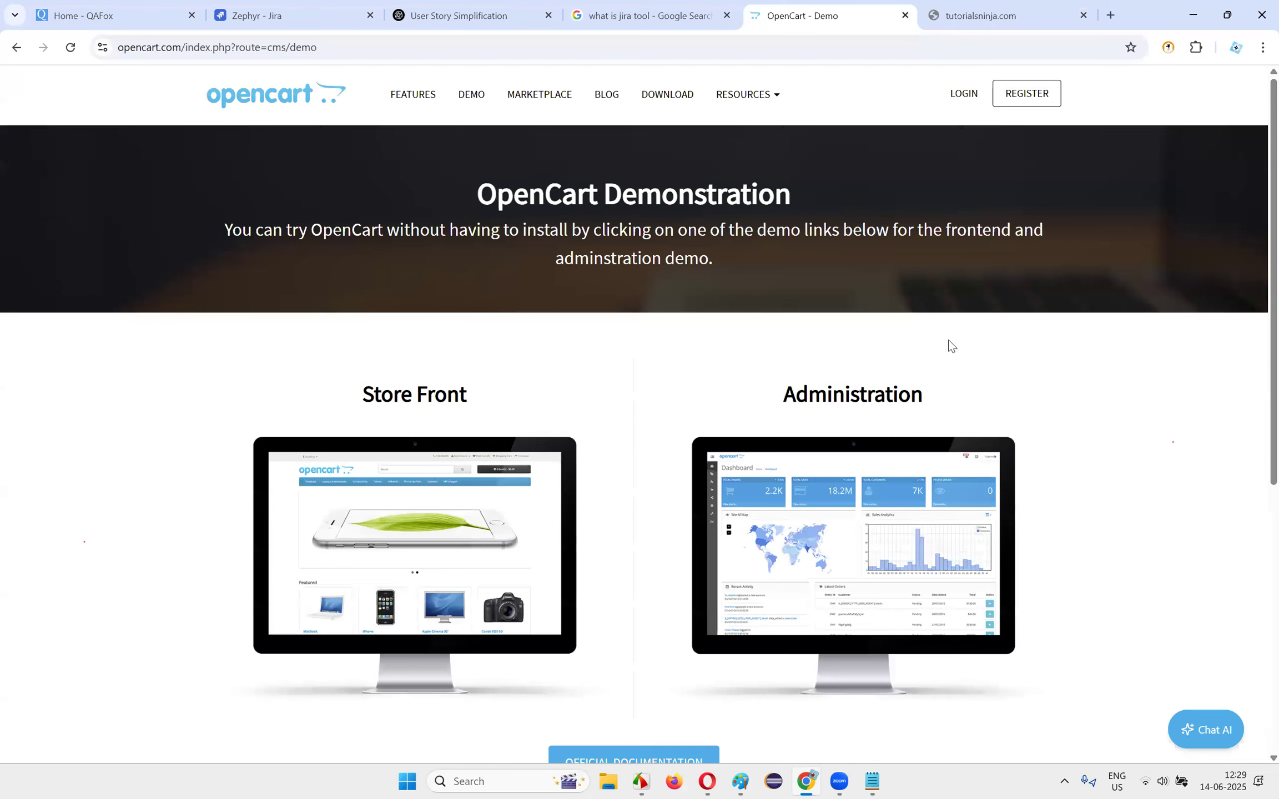
{"action": "left_click", "coordinate": [981, 15]}
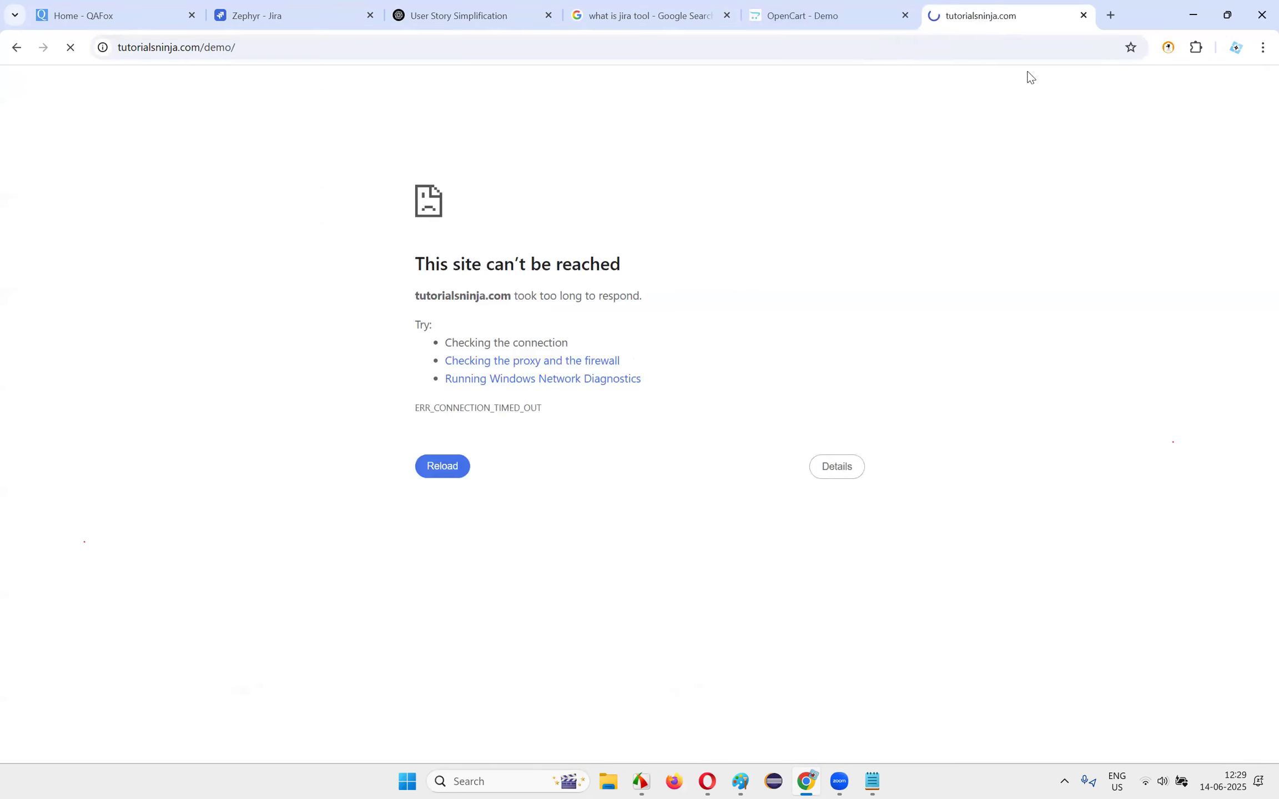
{"action": "left_click", "coordinate": [843, 17]}
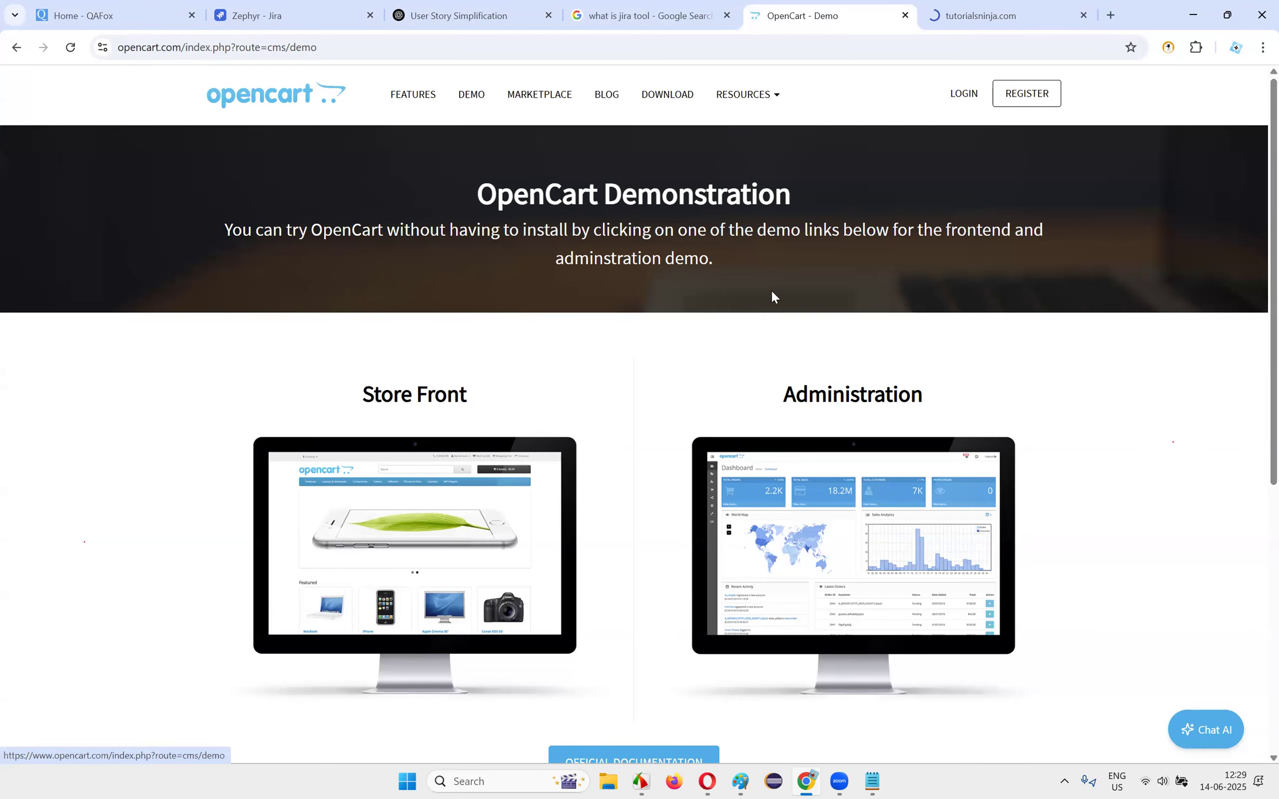
- Open the OpenCart Store Front demo, close the tutorialsninja.com tab and complete the human verification
{"action": "scroll", "coordinate": [770, 315], "scroll_direction": "down", "scroll_amount": 6}
{"action": "scroll", "coordinate": [770, 314], "scroll_direction": "up", "scroll_amount": 7}
{"action": "left_click", "coordinate": [447, 549]}
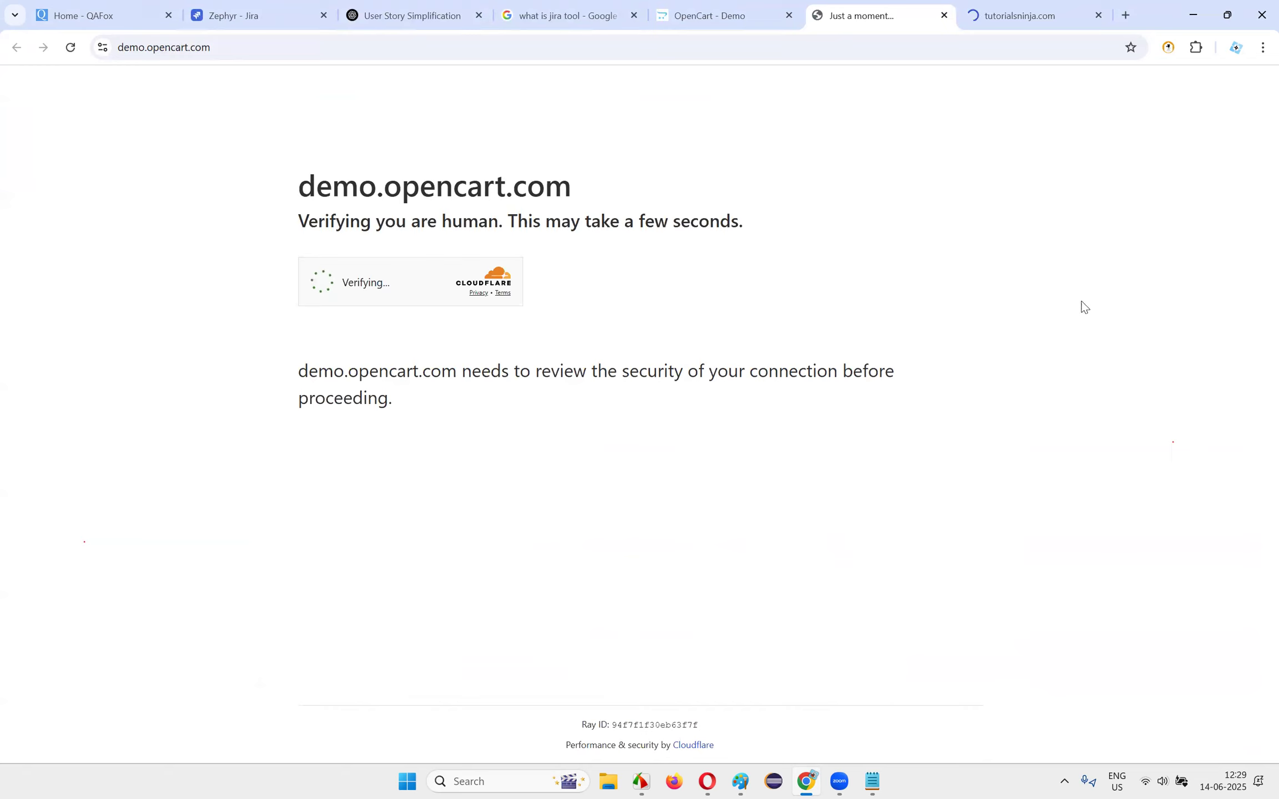
{"action": "left_click", "coordinate": [1099, 16]}
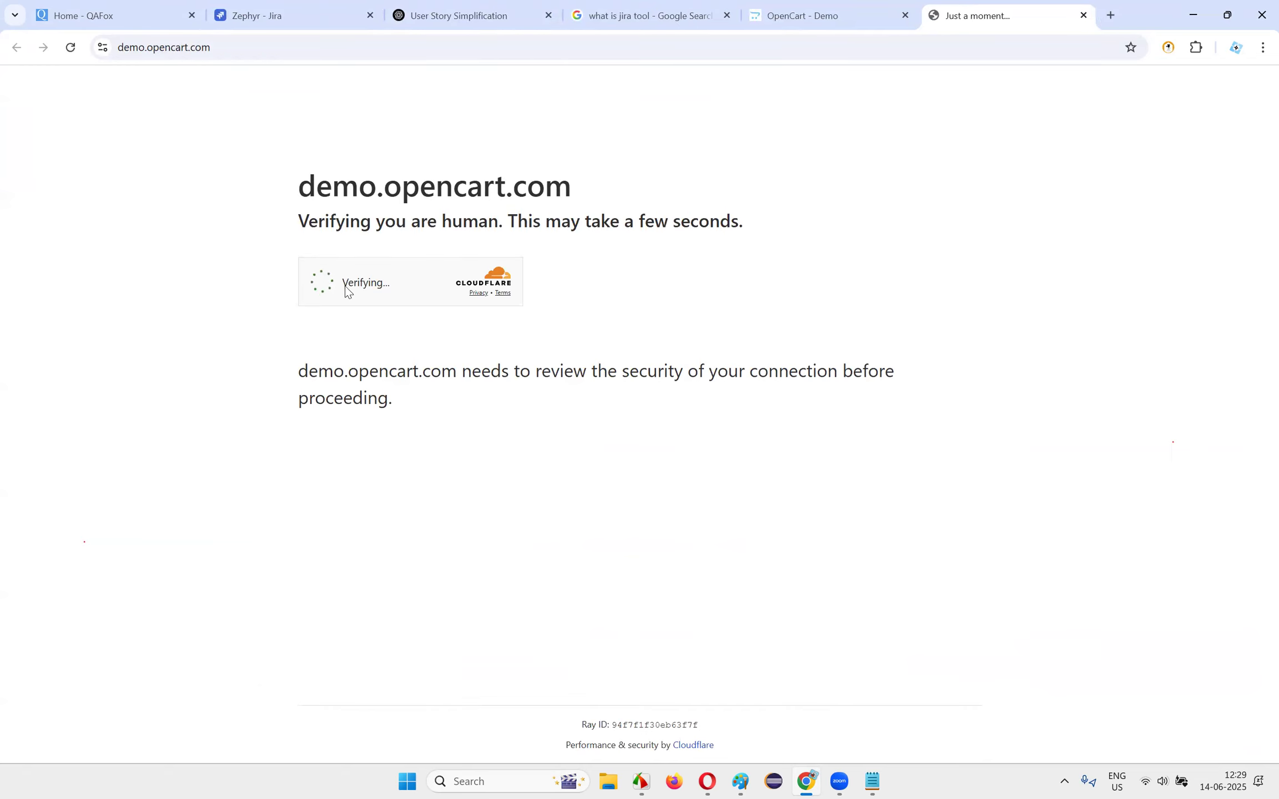
{"action": "left_click", "coordinate": [321, 282]}
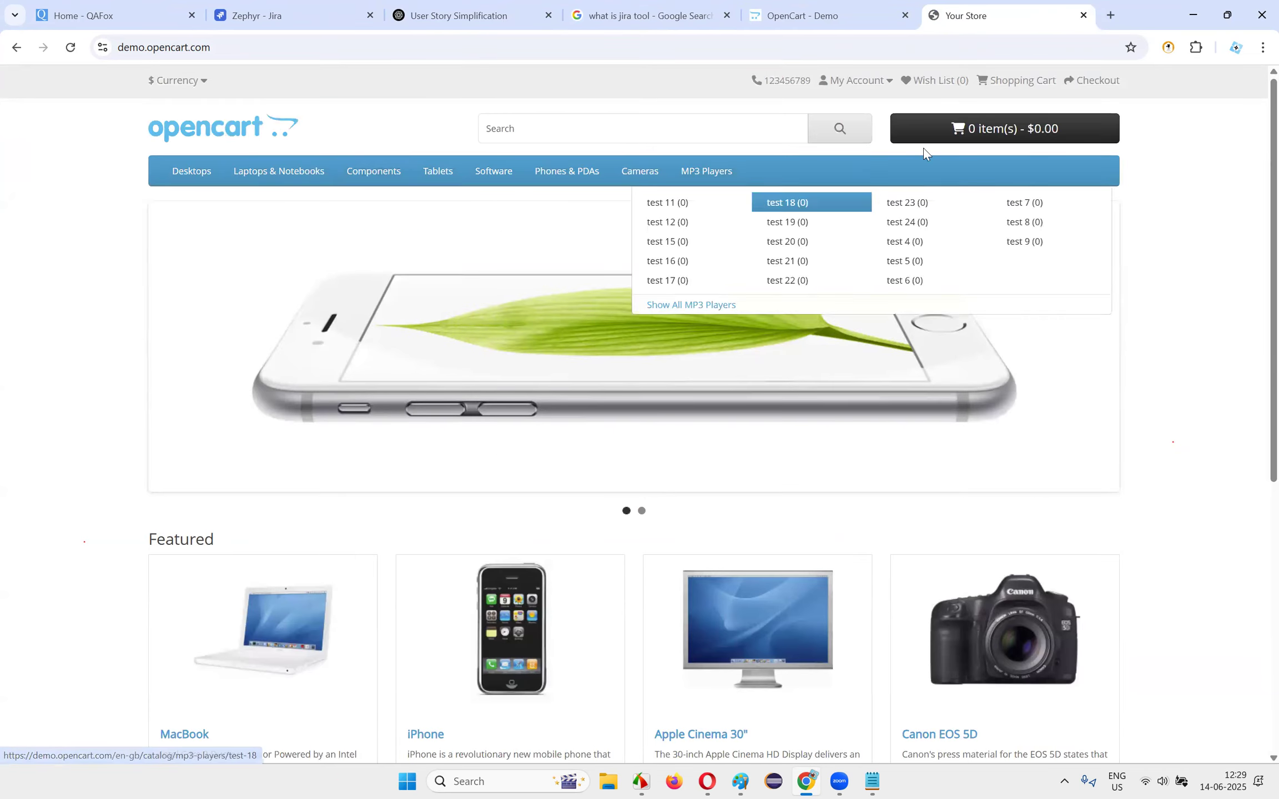
- Place the demo store's browser tab directly after the Zephyr tab and open the store's Register Account page
{"action": "left_click", "coordinate": [868, 81]}
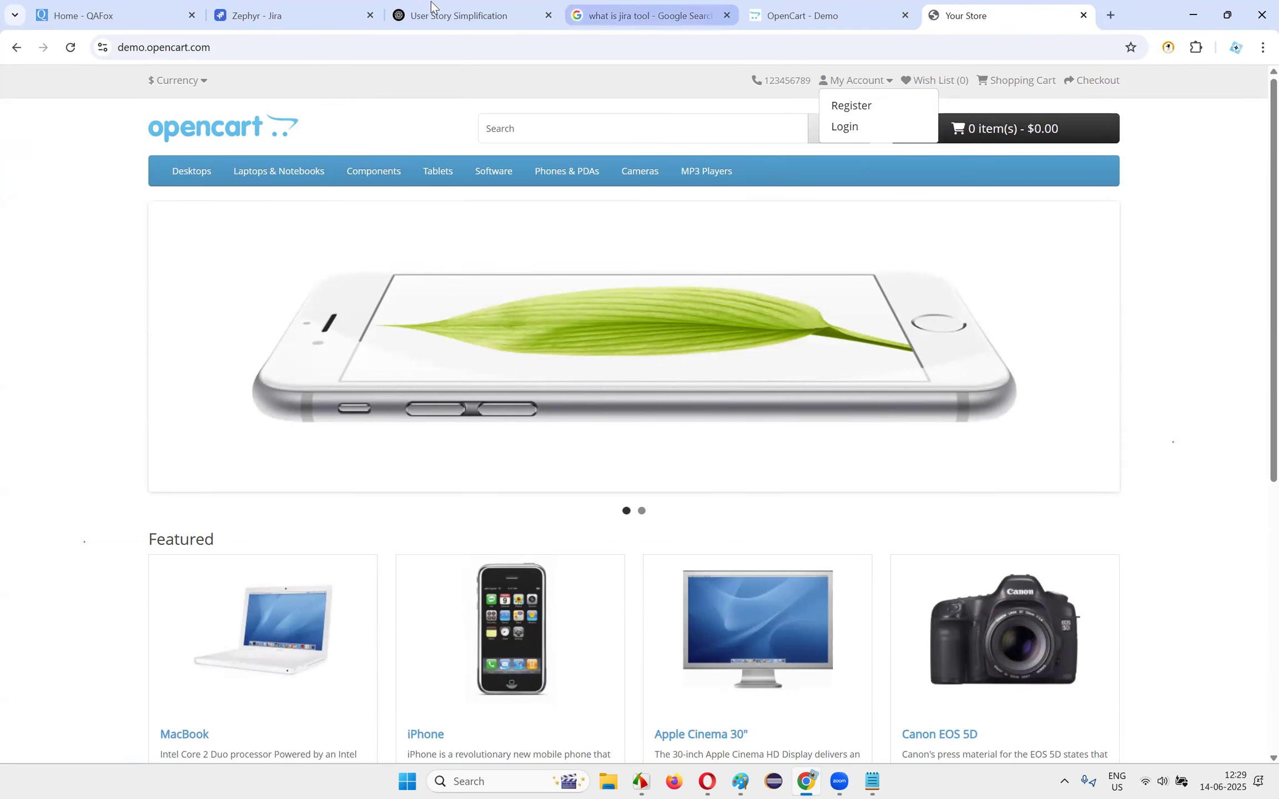
{"action": "left_click", "coordinate": [460, 15]}
{"action": "scroll", "coordinate": [610, 423], "scroll_direction": "up", "scroll_amount": 3}
{"action": "left_click", "coordinate": [345, 17]}
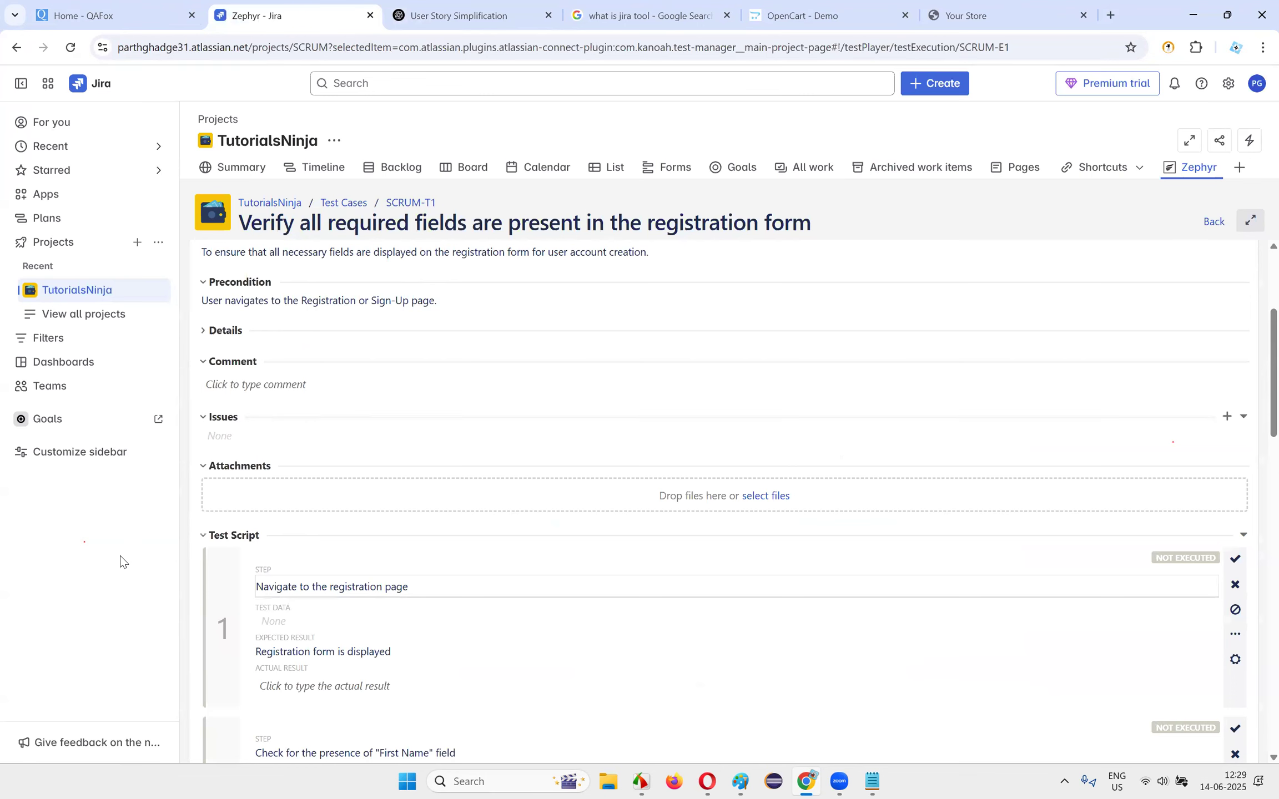
{"action": "scroll", "coordinate": [256, 347], "scroll_direction": "up", "scroll_amount": 4}
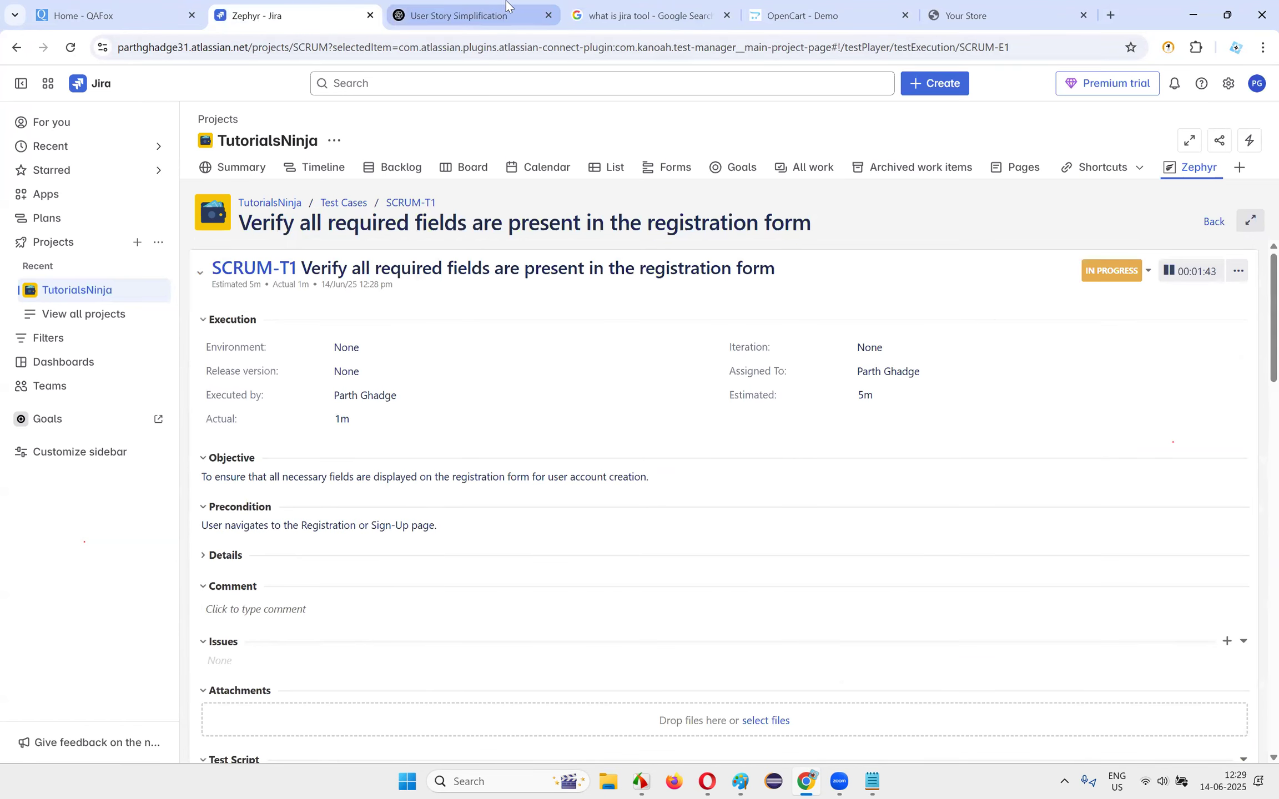
{"action": "left_click_drag", "start_coordinate": [971, 16], "coordinate": [448, 8]}
{"action": "left_click", "coordinate": [299, 10]}
{"action": "left_click", "coordinate": [442, 12]}
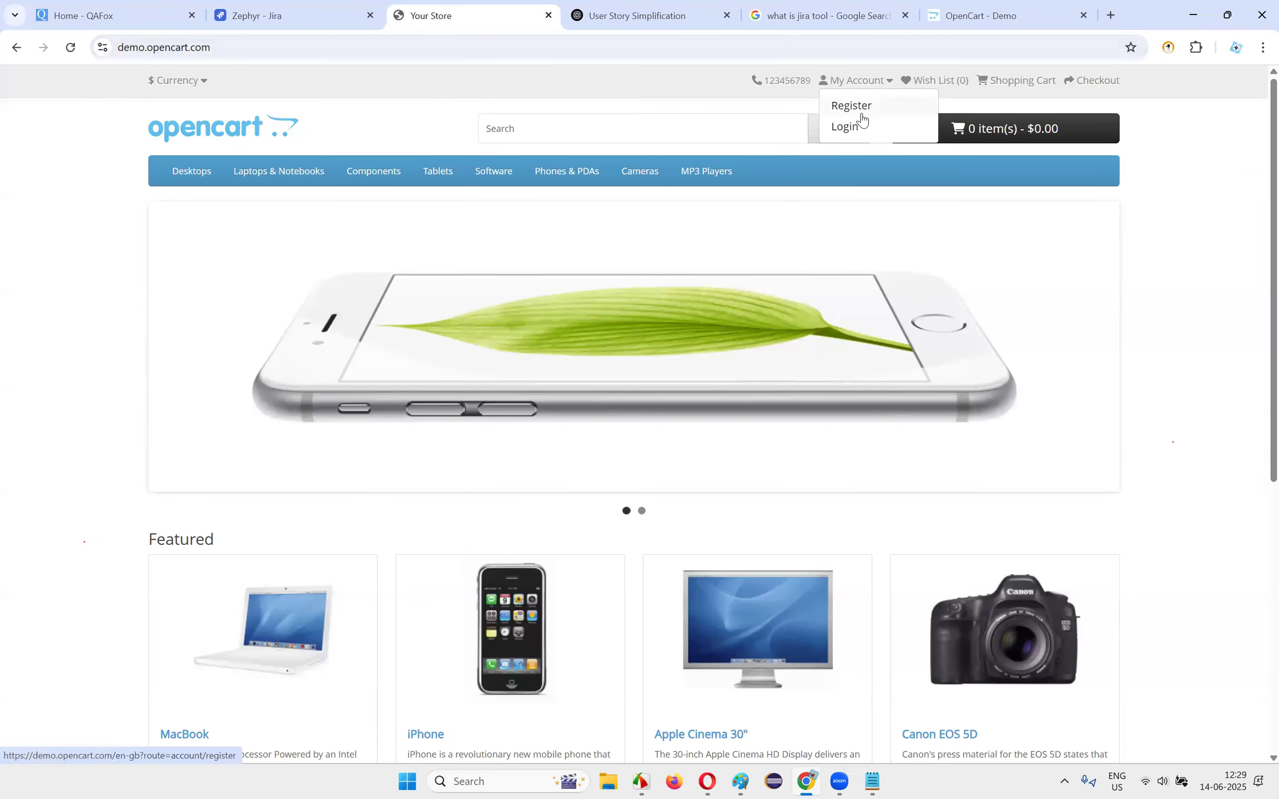
{"action": "left_click", "coordinate": [854, 107]}
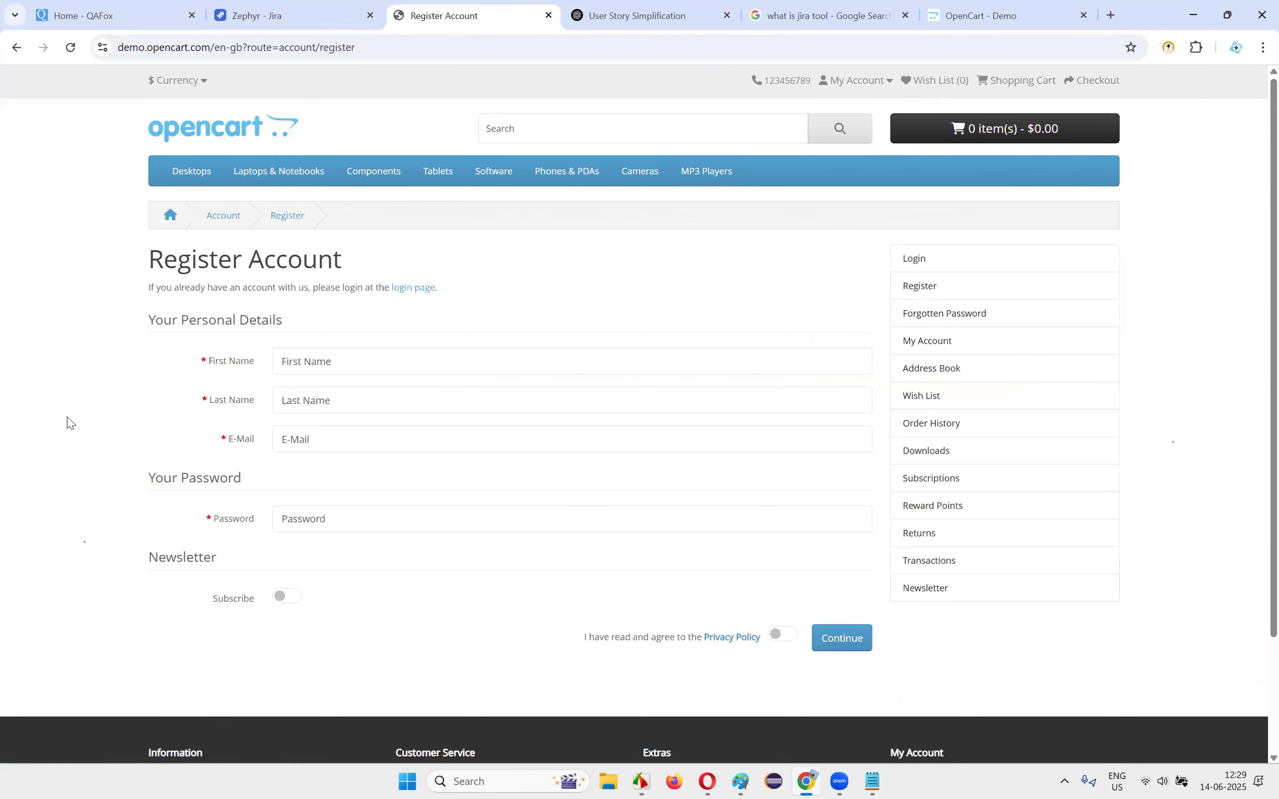
- Review the precondition and test script steps of SCRUM-T1 in Zephyr, comparing them with the store's registration page
{"action": "left_click", "coordinate": [297, 11]}
{"action": "scroll", "coordinate": [433, 411], "scroll_direction": "down", "scroll_amount": 1}
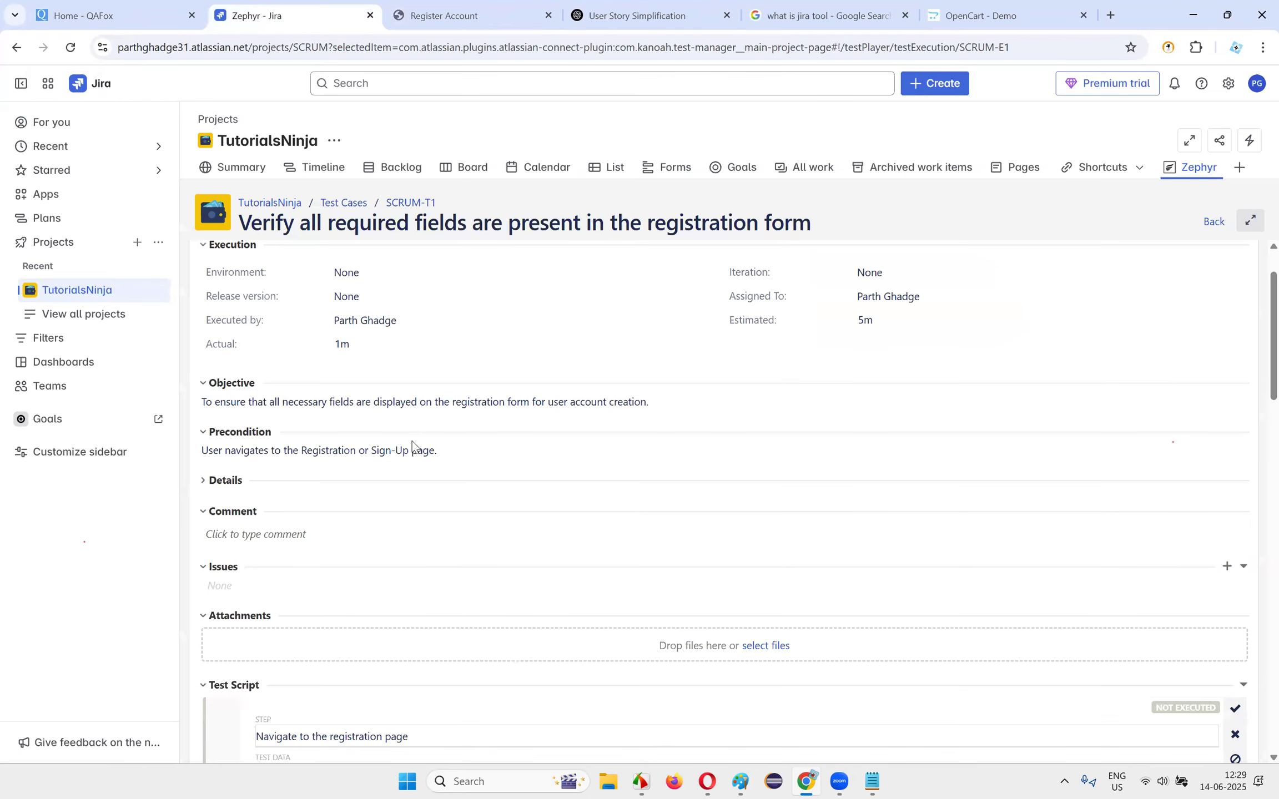
{"action": "scroll", "coordinate": [345, 360], "scroll_direction": "down", "scroll_amount": 2}
{"action": "scroll", "coordinate": [360, 379], "scroll_direction": "up", "scroll_amount": 3}
{"action": "scroll", "coordinate": [376, 394], "scroll_direction": "down", "scroll_amount": 6}
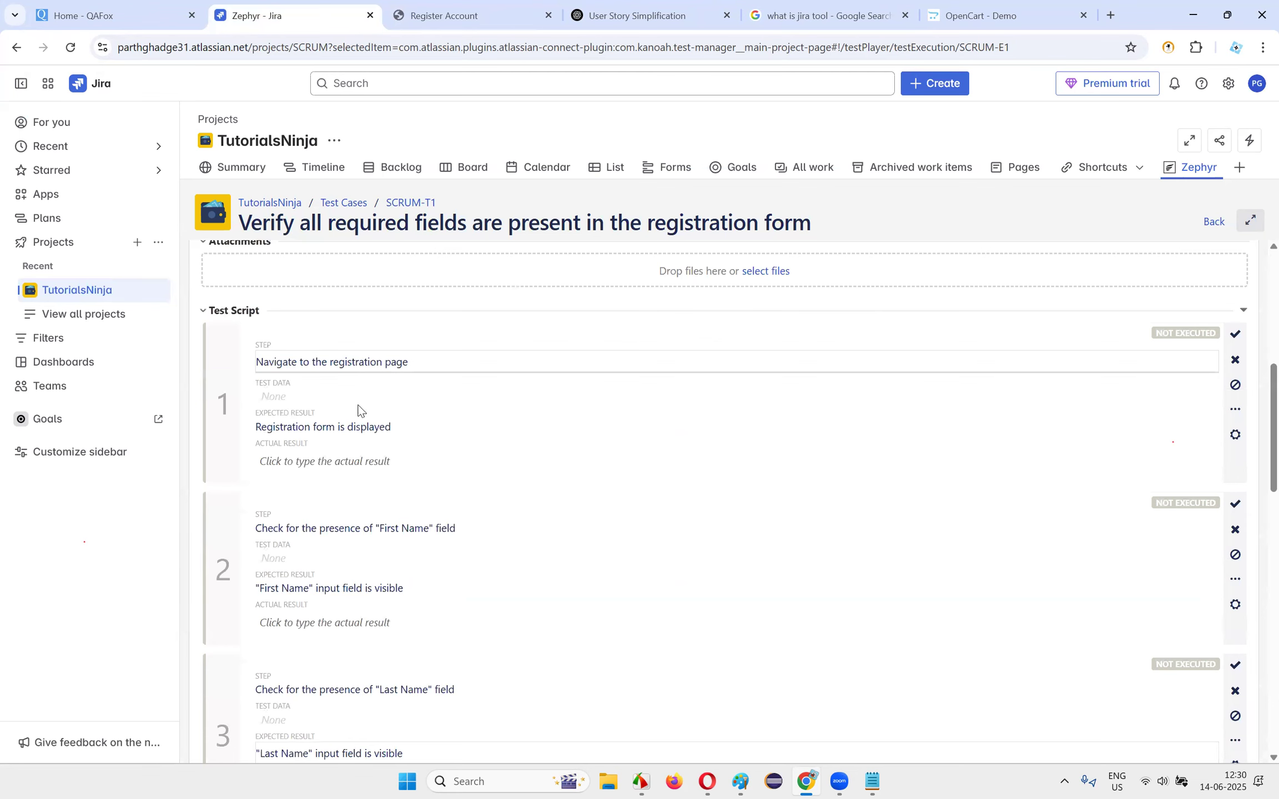
{"action": "scroll", "coordinate": [331, 401], "scroll_direction": "up", "scroll_amount": 5}
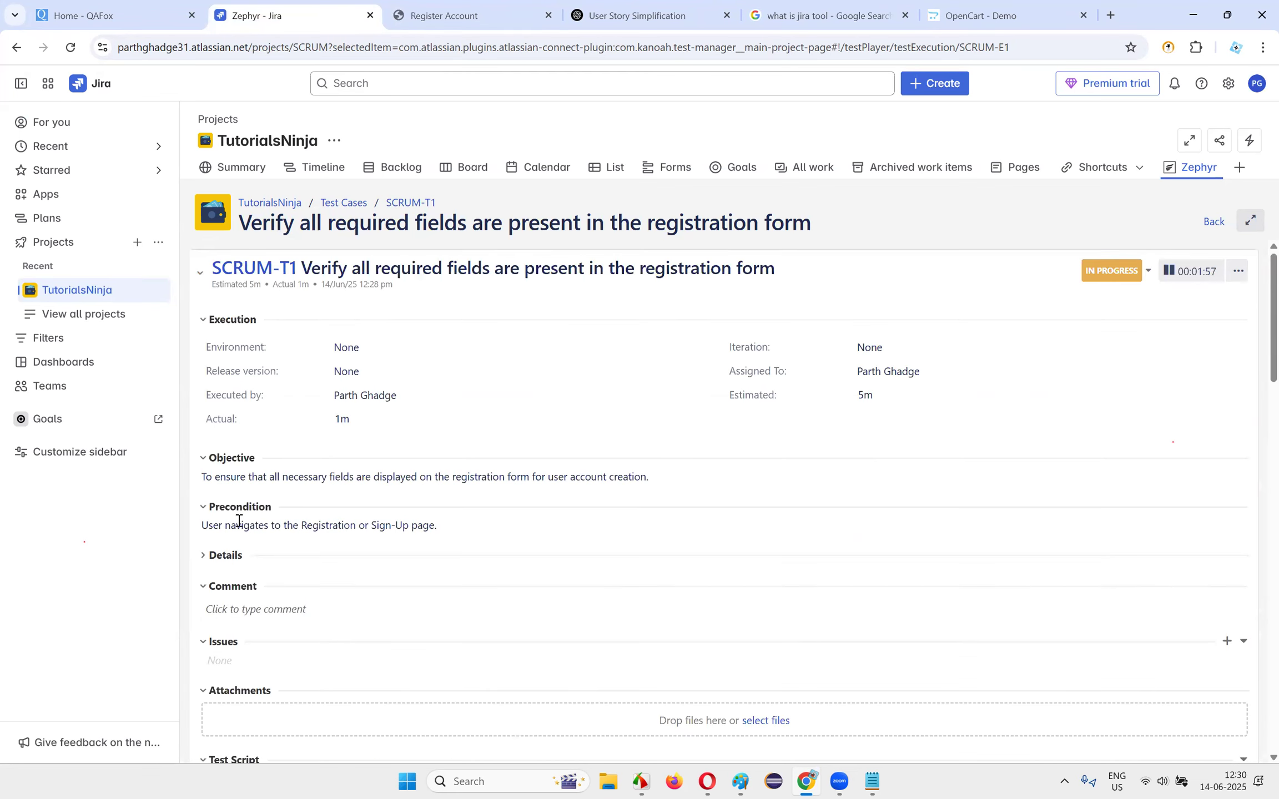
{"action": "scroll", "coordinate": [481, 459], "scroll_direction": "down", "scroll_amount": 5}
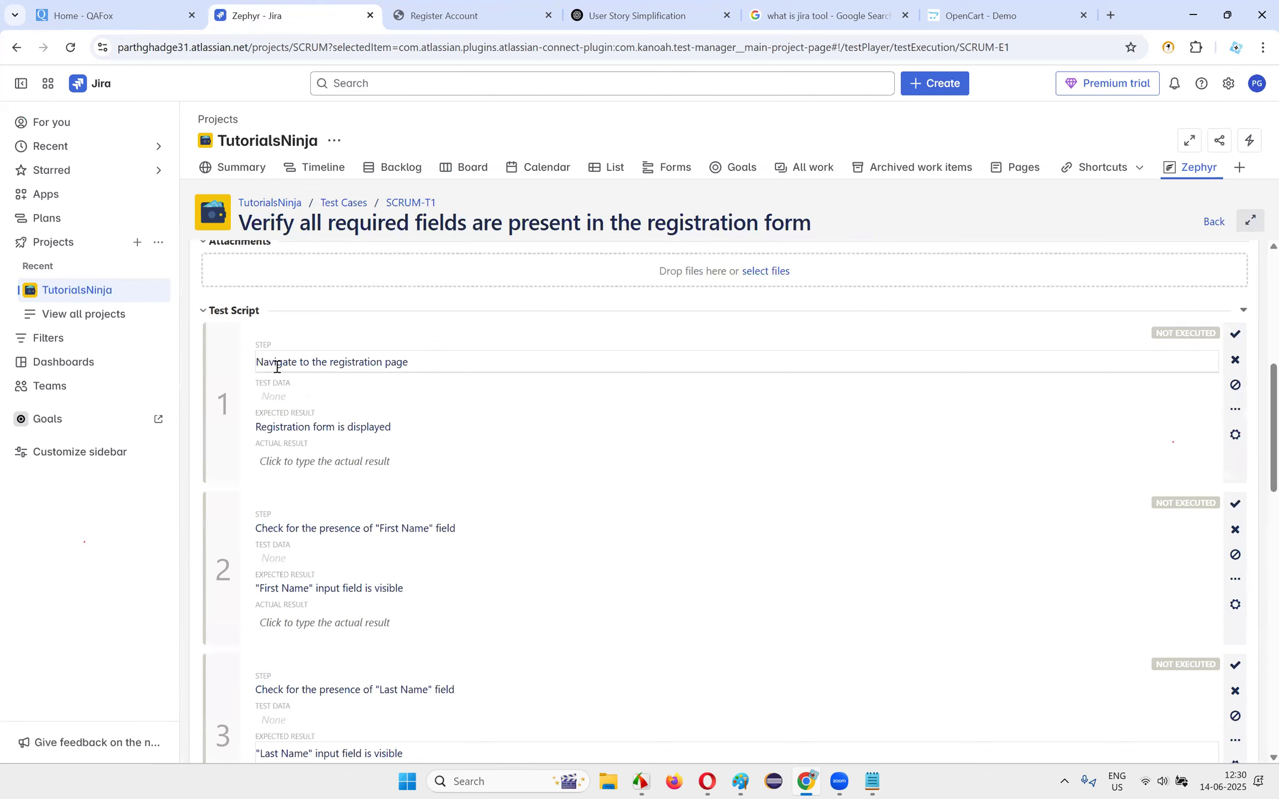
{"action": "left_click", "coordinate": [444, 15]}
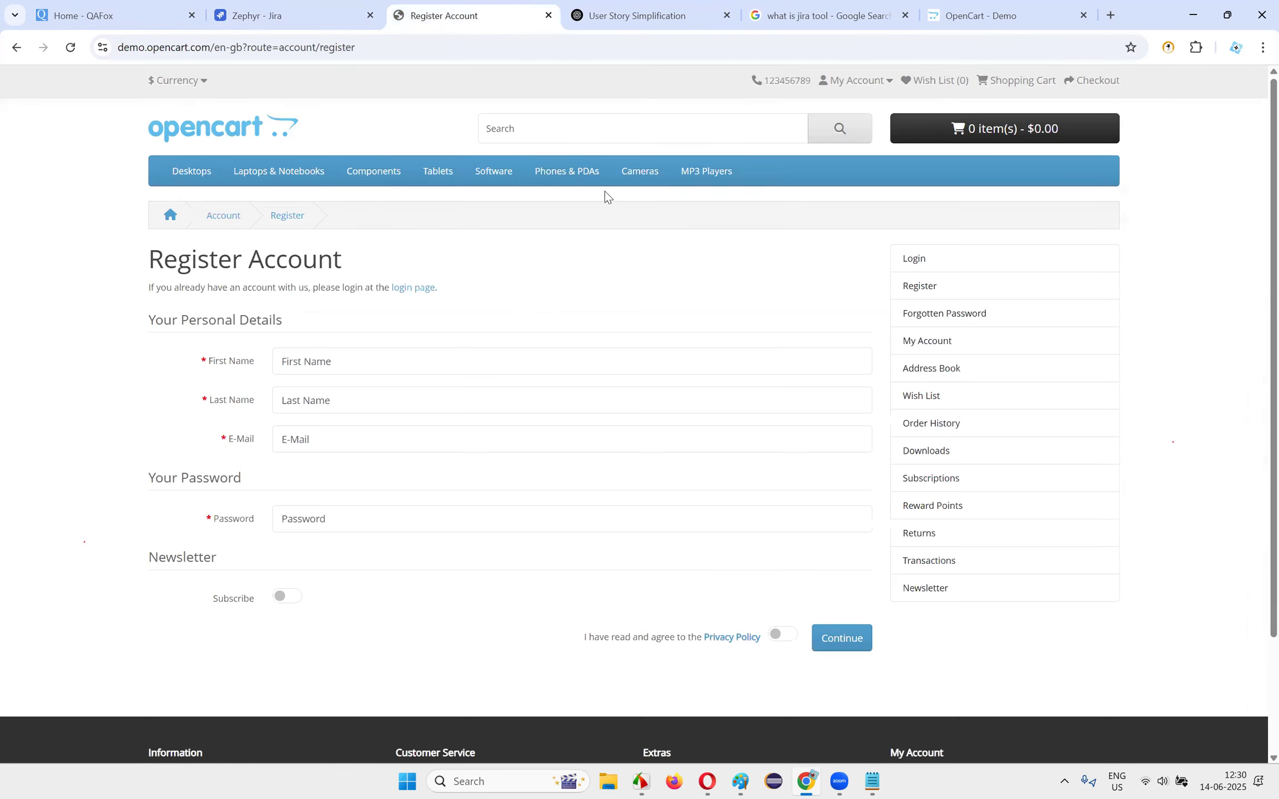
{"action": "left_click", "coordinate": [285, 13]}
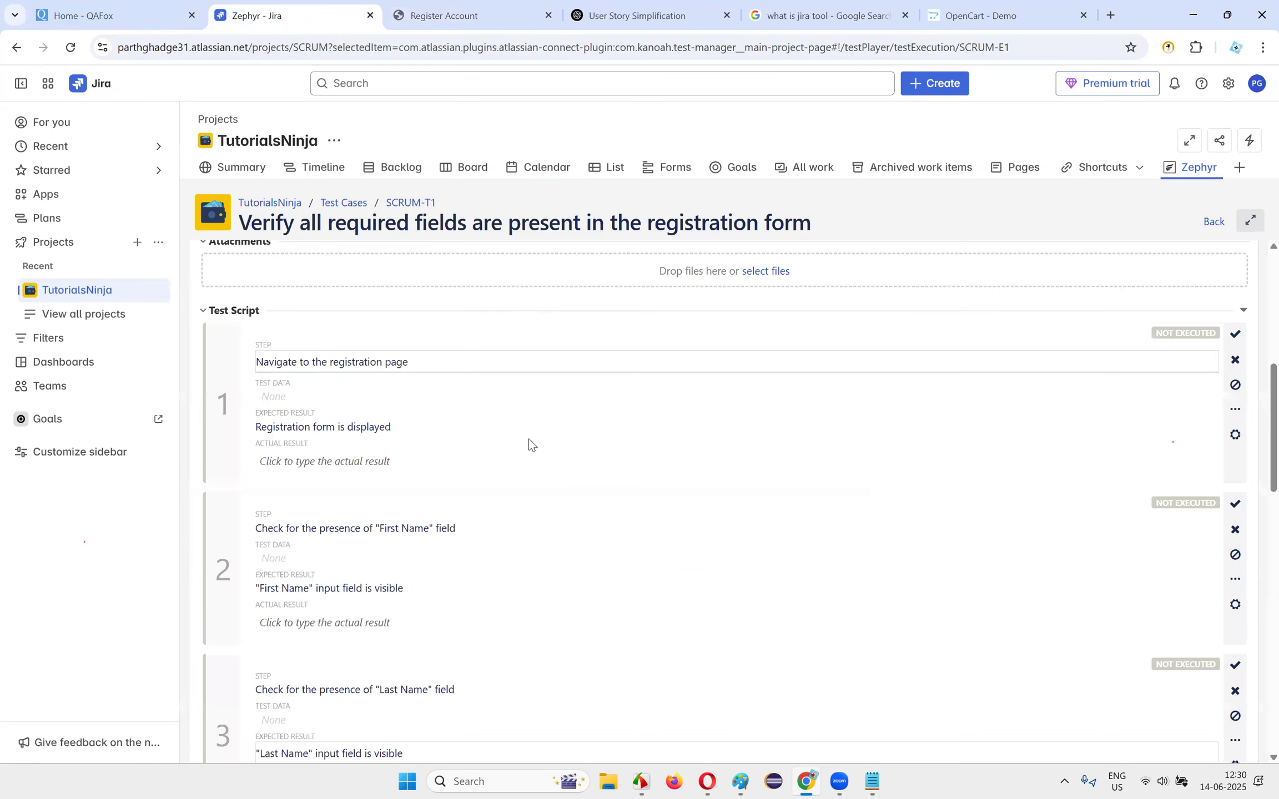
{"action": "scroll", "coordinate": [542, 437], "scroll_direction": "down", "scroll_amount": 3}
{"action": "scroll", "coordinate": [291, 355], "scroll_direction": "up", "scroll_amount": 1}
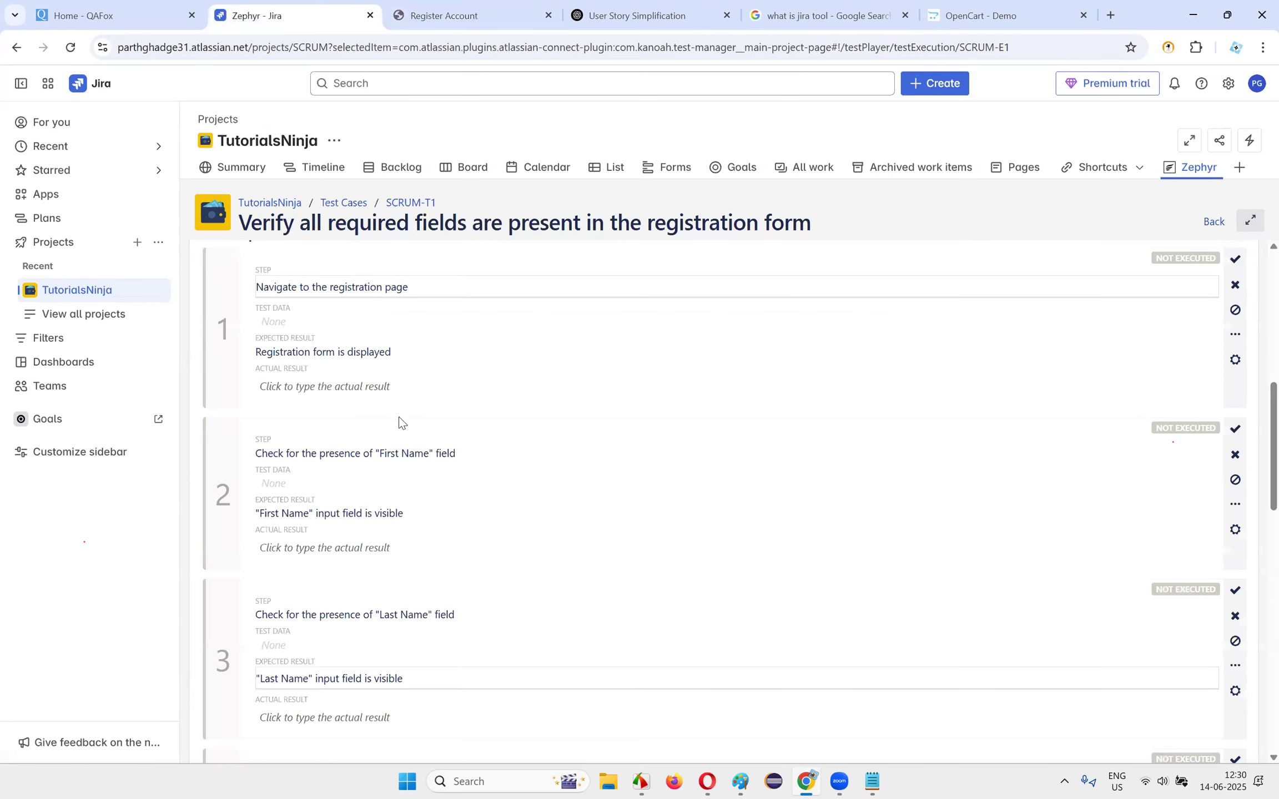
{"action": "scroll", "coordinate": [349, 437], "scroll_direction": "down", "scroll_amount": 1}
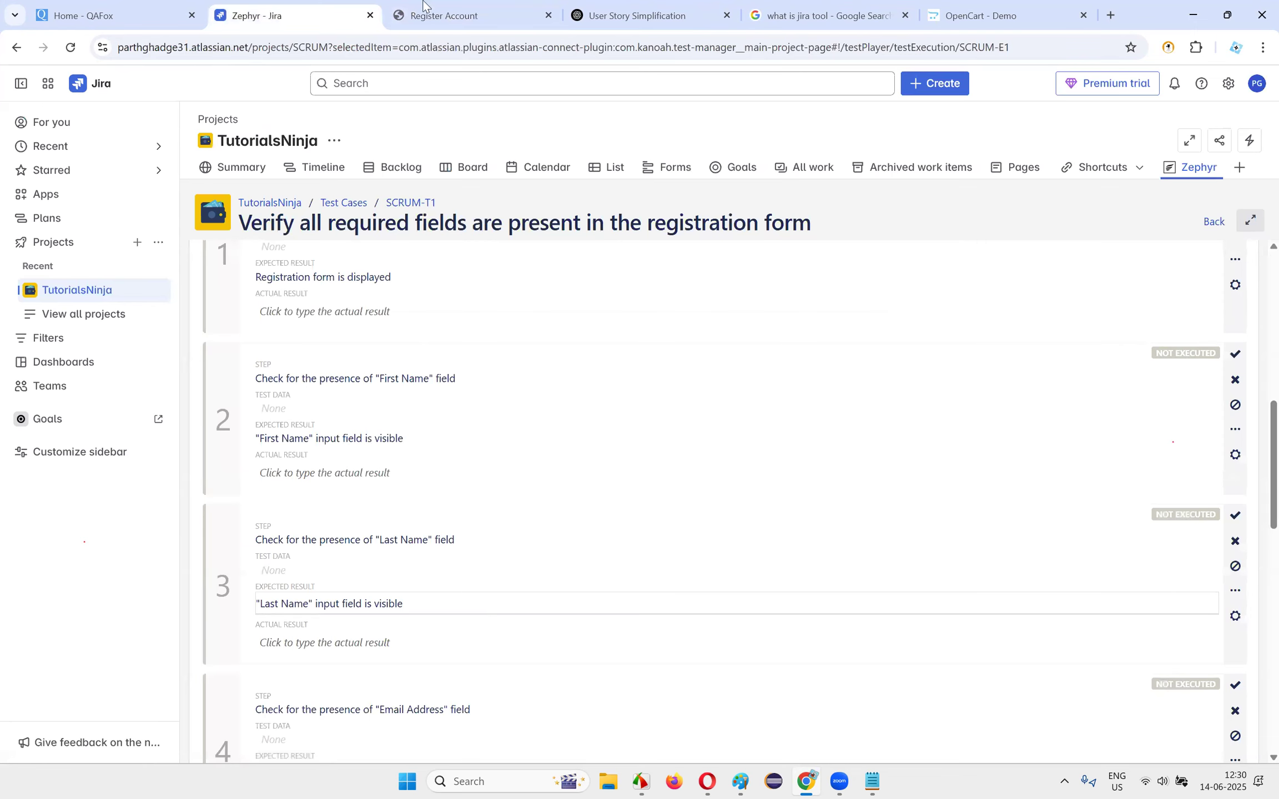
- Check the registration form in the demo store and mark test script step 1, "Navigate to the registration page", as Pass
{"action": "key", "text": "ctrl+Tab"}
{"action": "left_click", "coordinate": [297, 366]}
{"action": "key", "text": "Tab"}
{"action": "left_click", "coordinate": [264, 9]}
{"action": "scroll", "coordinate": [1105, 328], "scroll_direction": "up", "scroll_amount": 1}
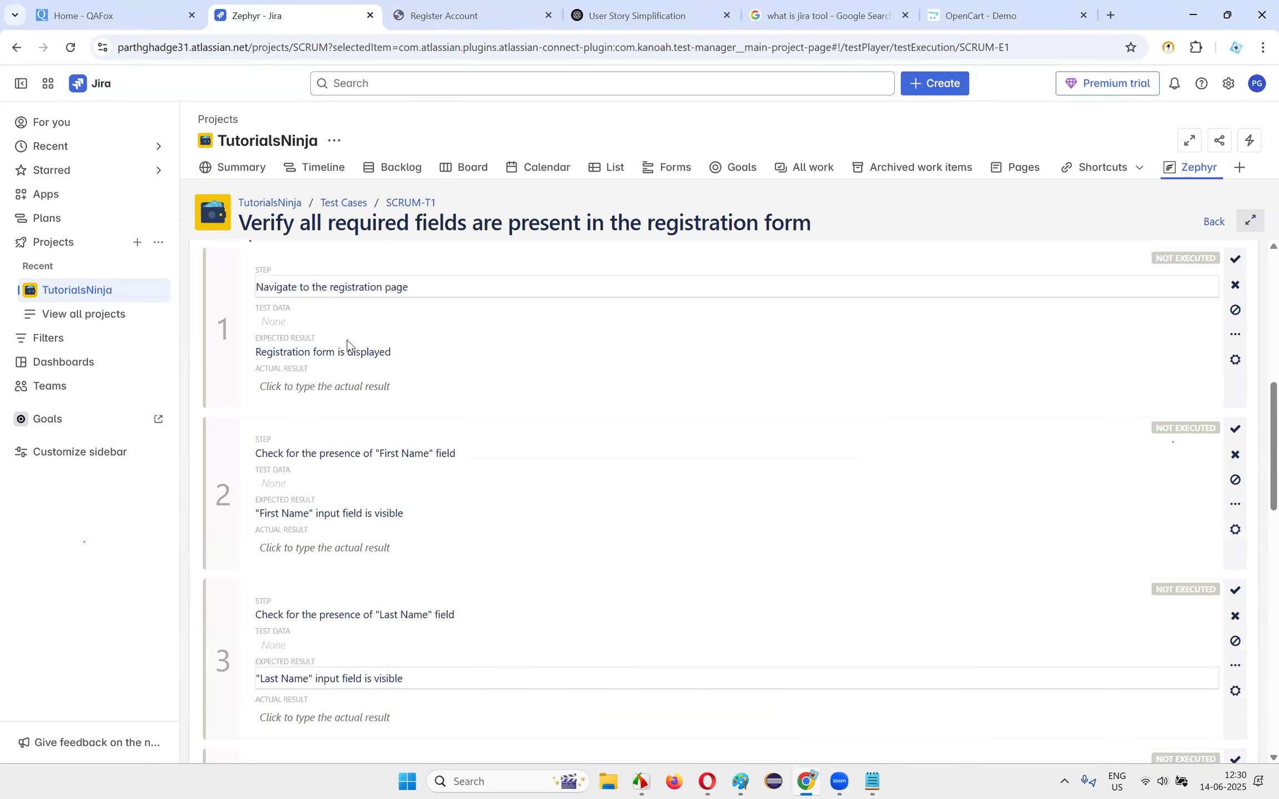
{"action": "left_click", "coordinate": [1235, 261]}
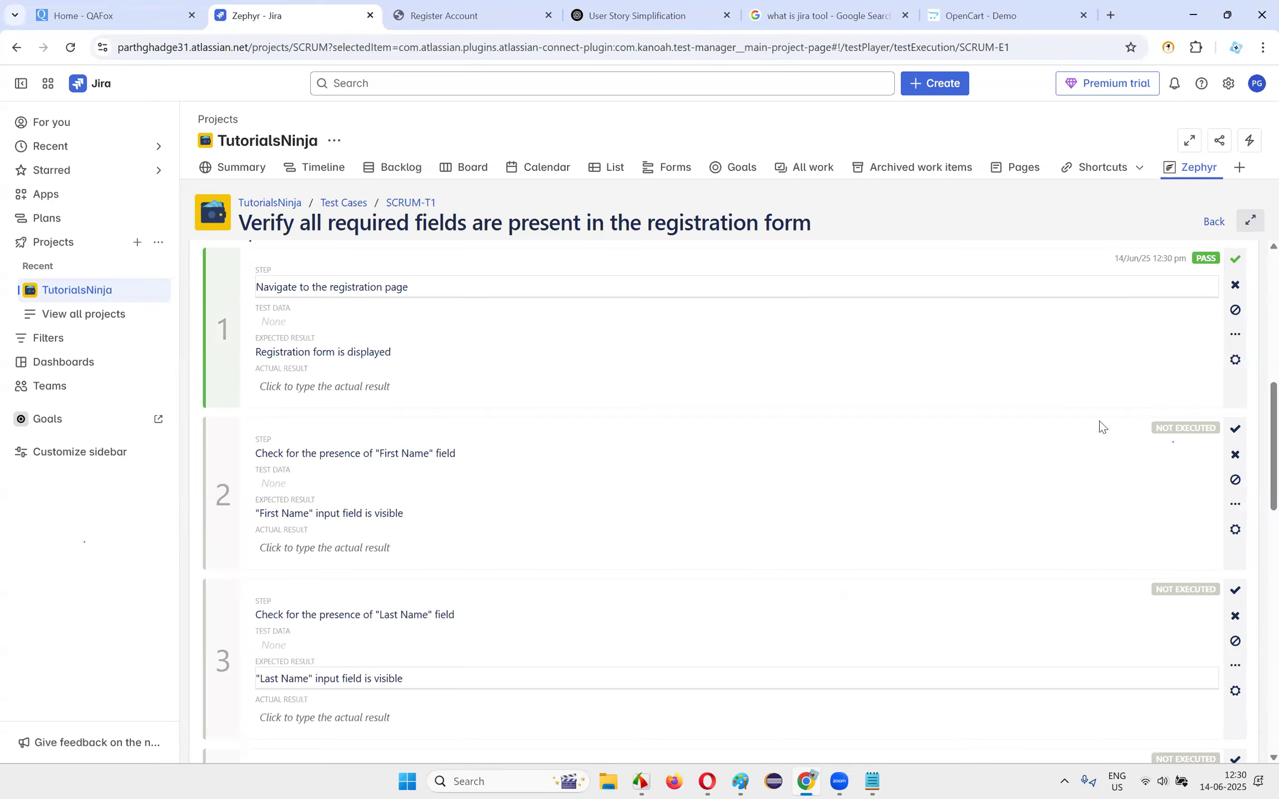
- Mark test script step 2, "Check for the presence of 'First Name' field", as Pass in the SCRUM-T1 execution
{"action": "scroll", "coordinate": [291, 499], "scroll_direction": "down", "scroll_amount": 2}
{"action": "scroll", "coordinate": [311, 355], "scroll_direction": "up", "scroll_amount": 3}
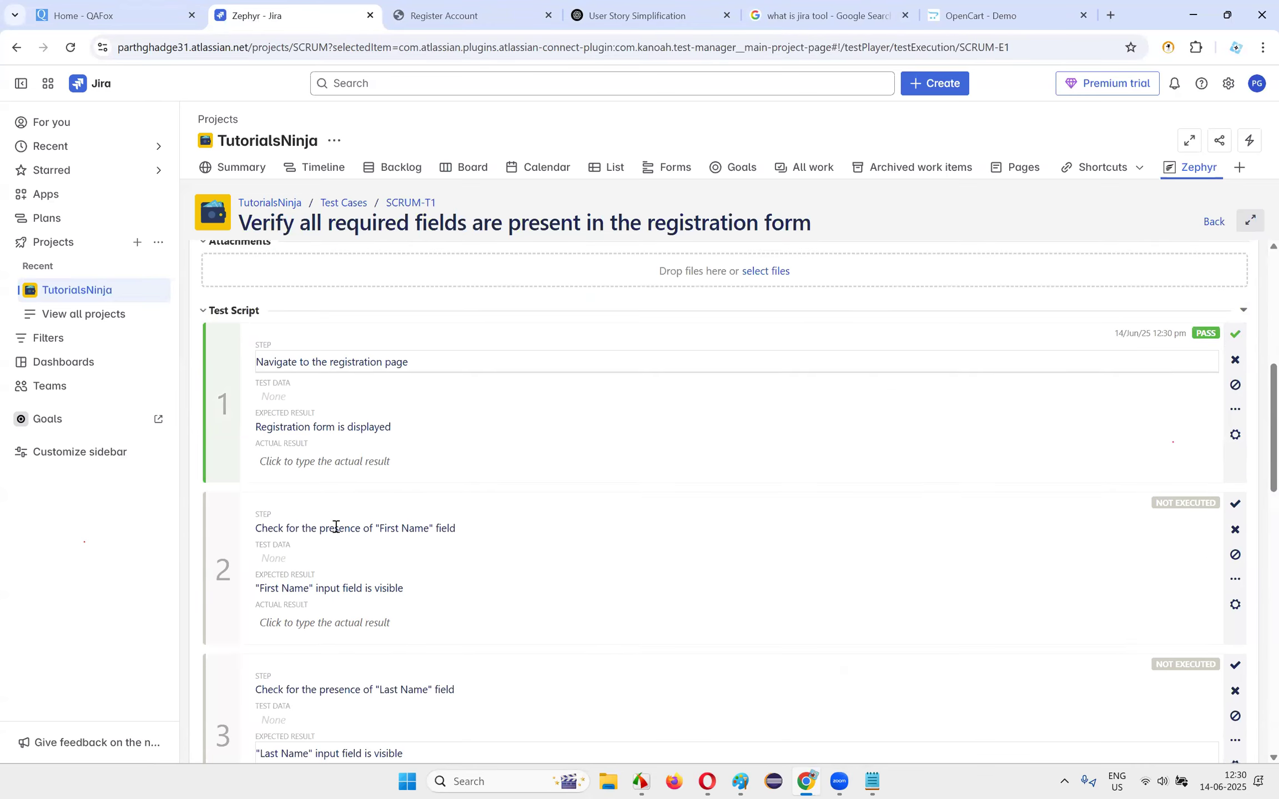
{"action": "scroll", "coordinate": [411, 513], "scroll_direction": "down", "scroll_amount": 1}
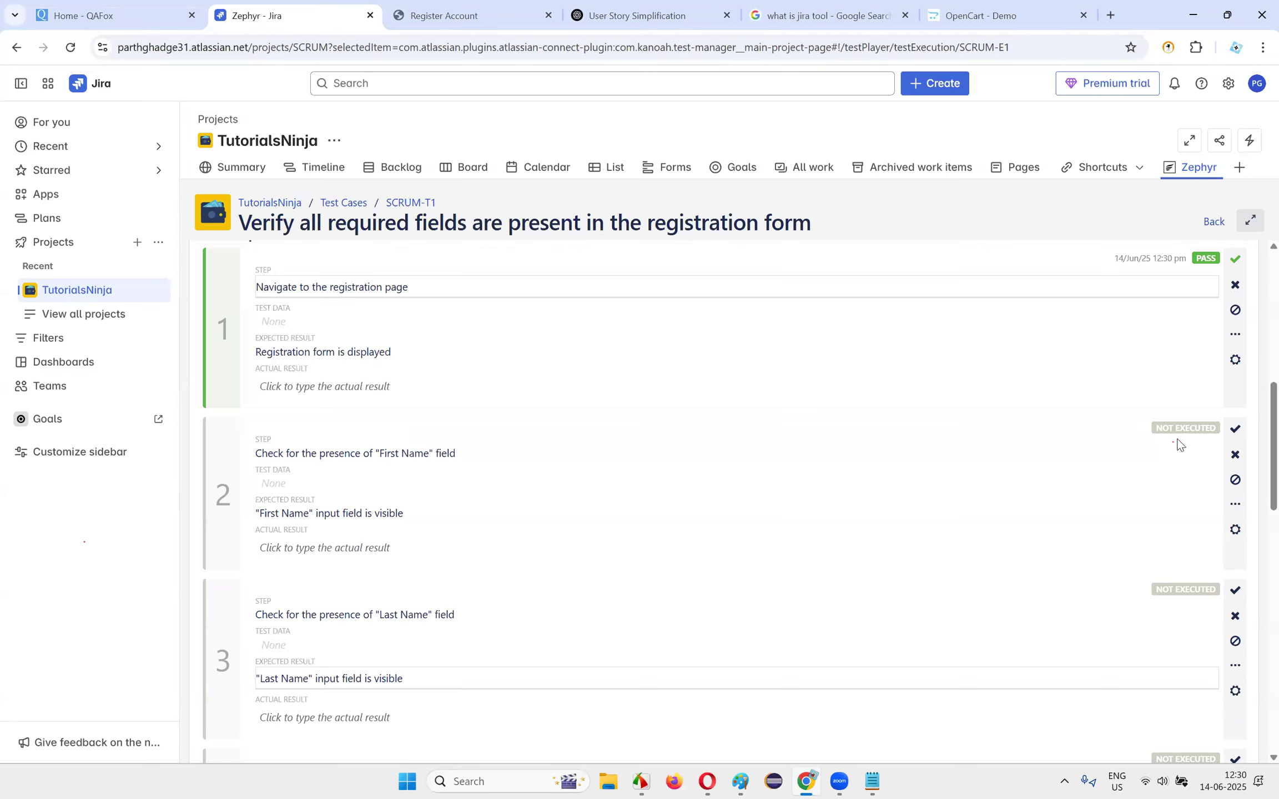
{"action": "left_click", "coordinate": [1234, 429]}
- Check the store's registration form for the Last Name field and mark test script step 3 as Pass
{"action": "scroll", "coordinate": [819, 496], "scroll_direction": "down", "scroll_amount": 3}
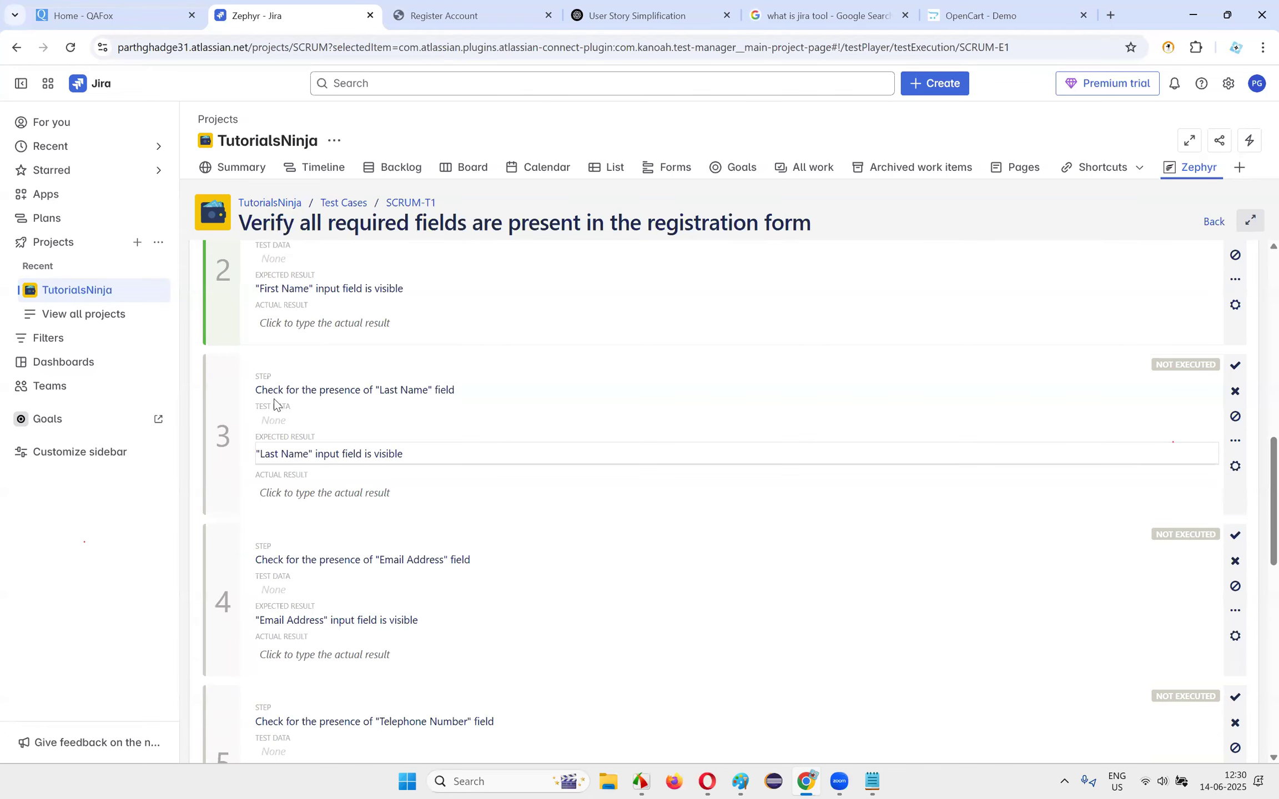
{"action": "left_click", "coordinate": [492, 12]}
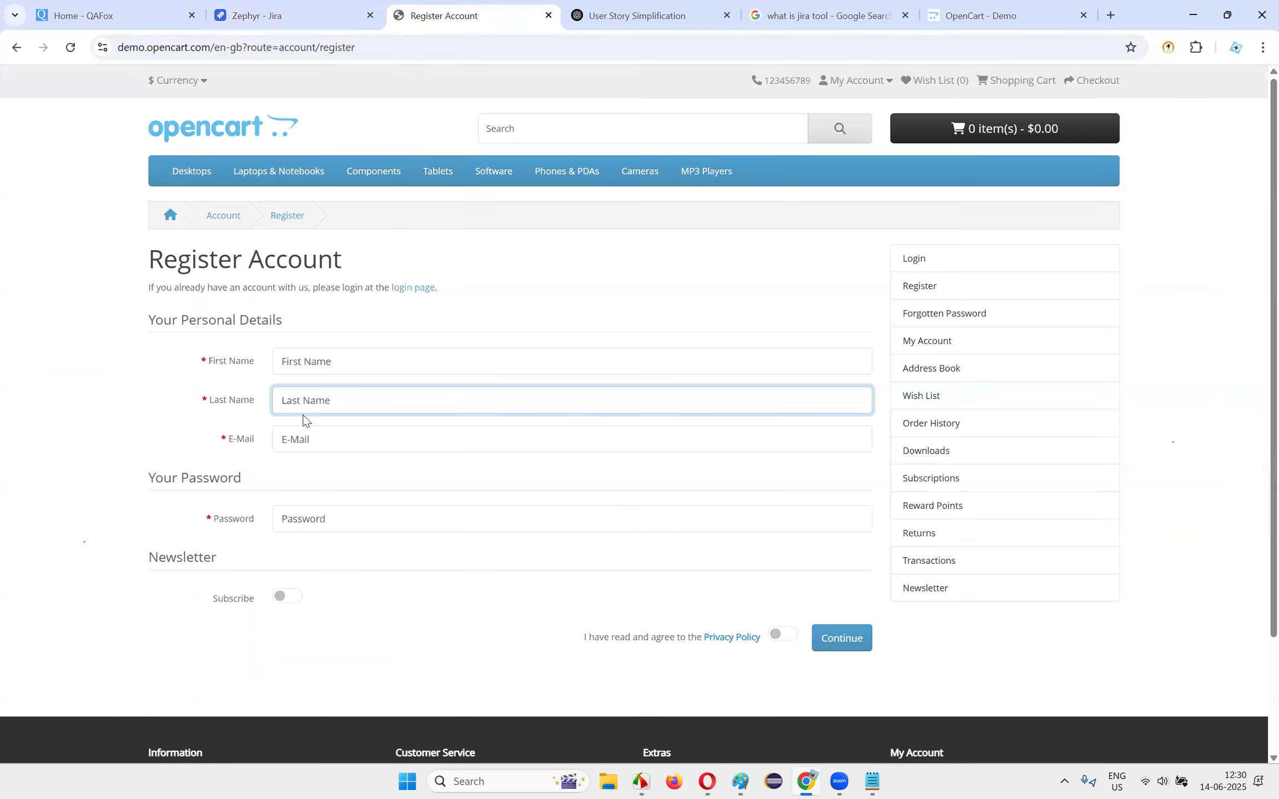
{"action": "left_click", "coordinate": [375, 6]}
{"action": "left_click", "coordinate": [1235, 365]}
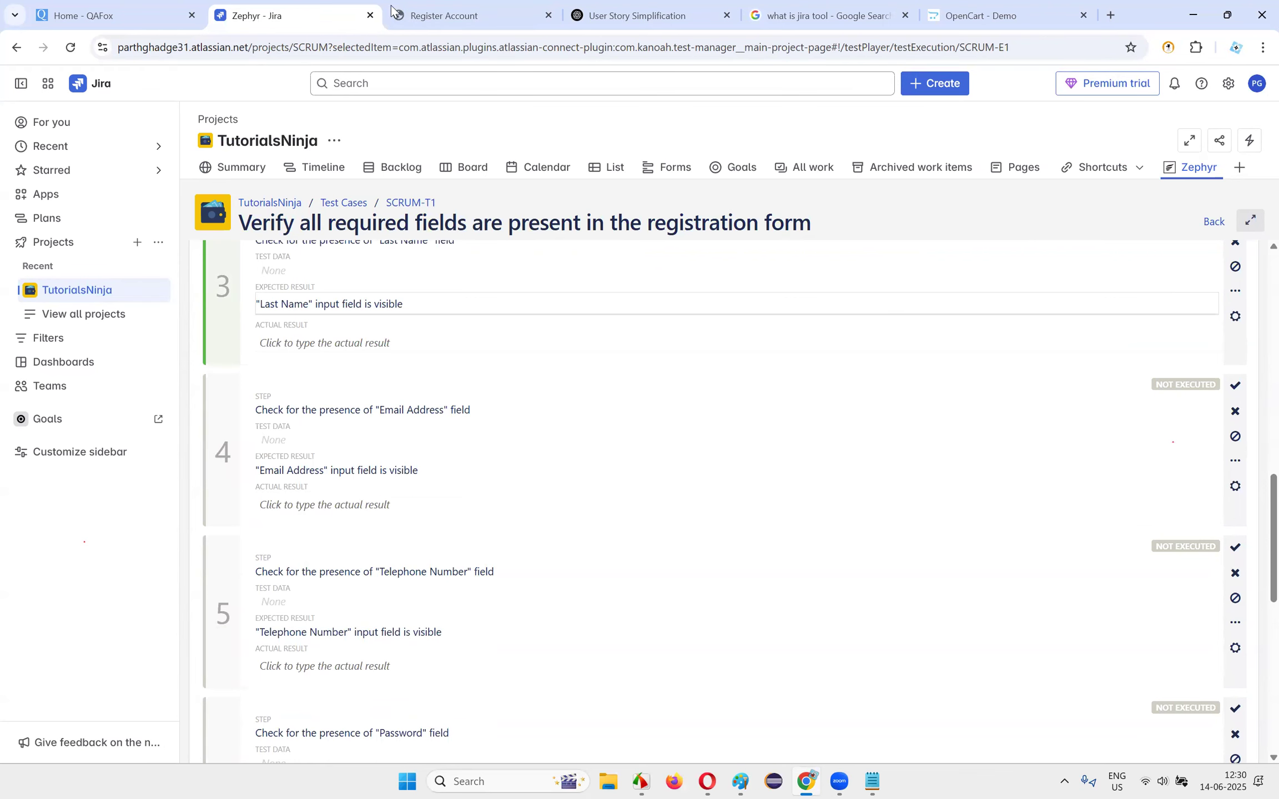
- Check the store's registration form for the E-Mail field and mark test script step 4, "Email Address", as Pass
{"action": "left_click", "coordinate": [444, 15]}
{"action": "left_click", "coordinate": [293, 440]}
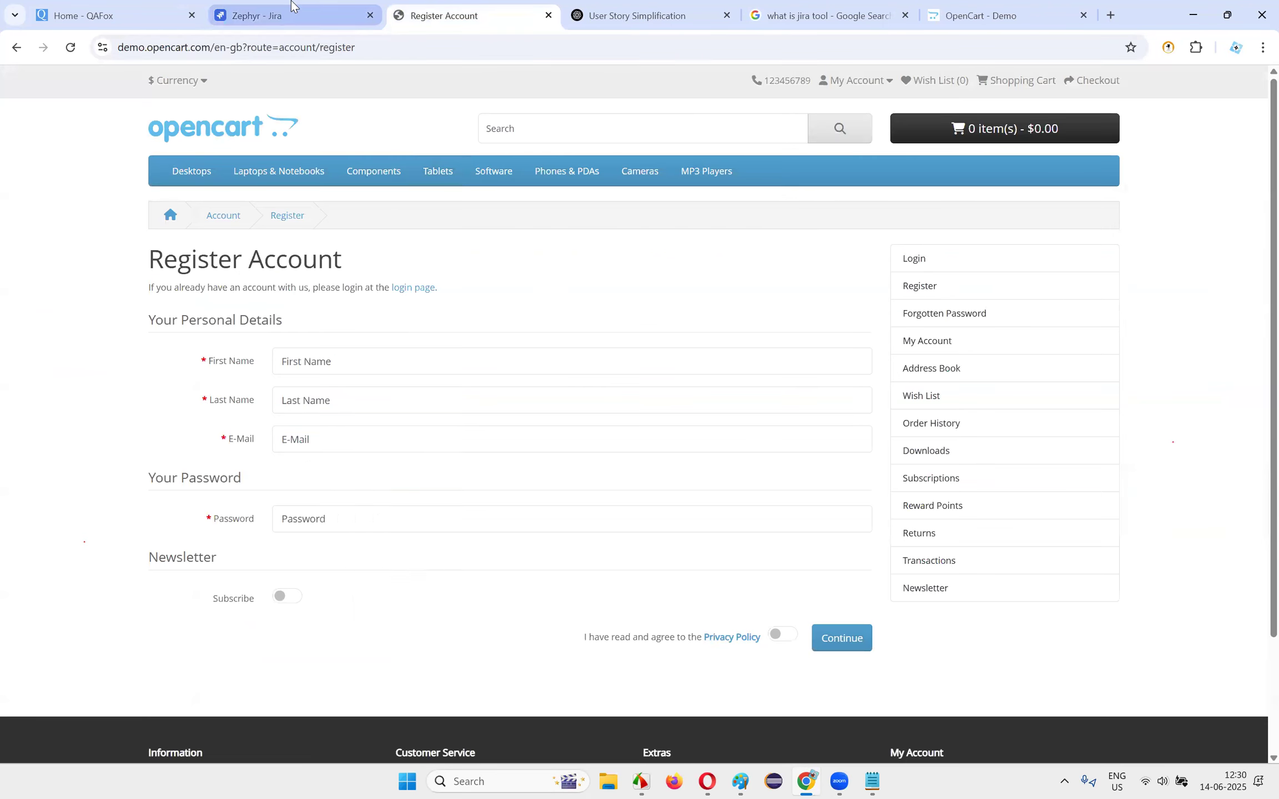
{"action": "left_click", "coordinate": [261, 15]}
{"action": "left_click", "coordinate": [1235, 385]}
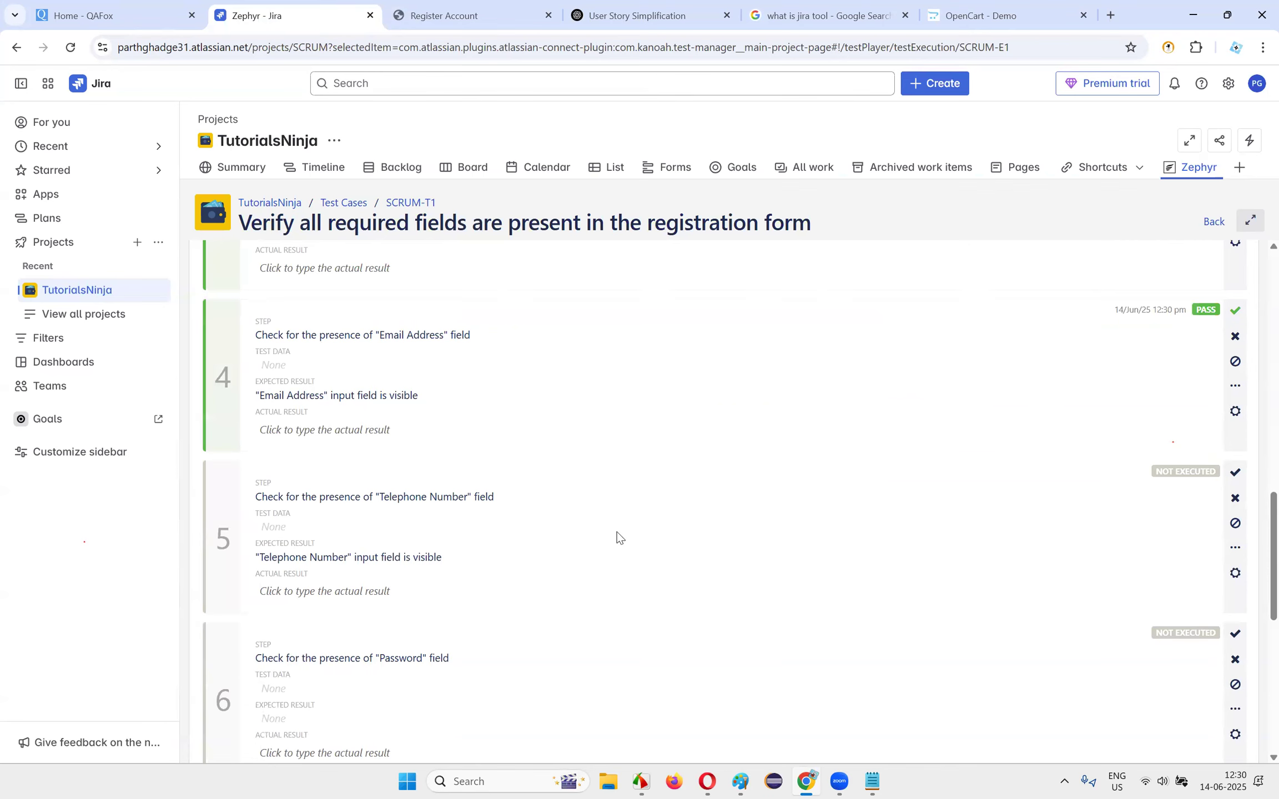
- Look for a telephone number field on the store's registration form and mark test script step 5 as Fail
{"action": "key", "text": "ctrl+Tab"}
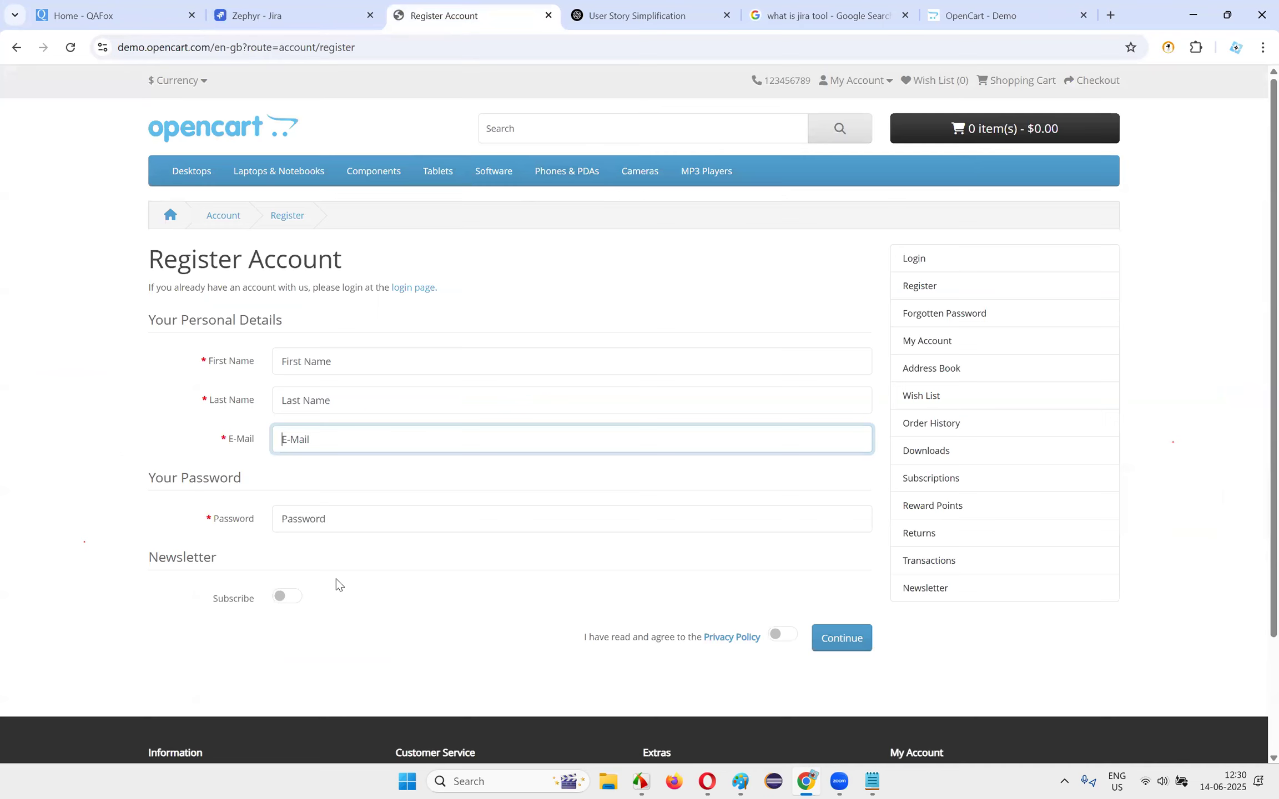
{"action": "left_click", "coordinate": [217, 518]}
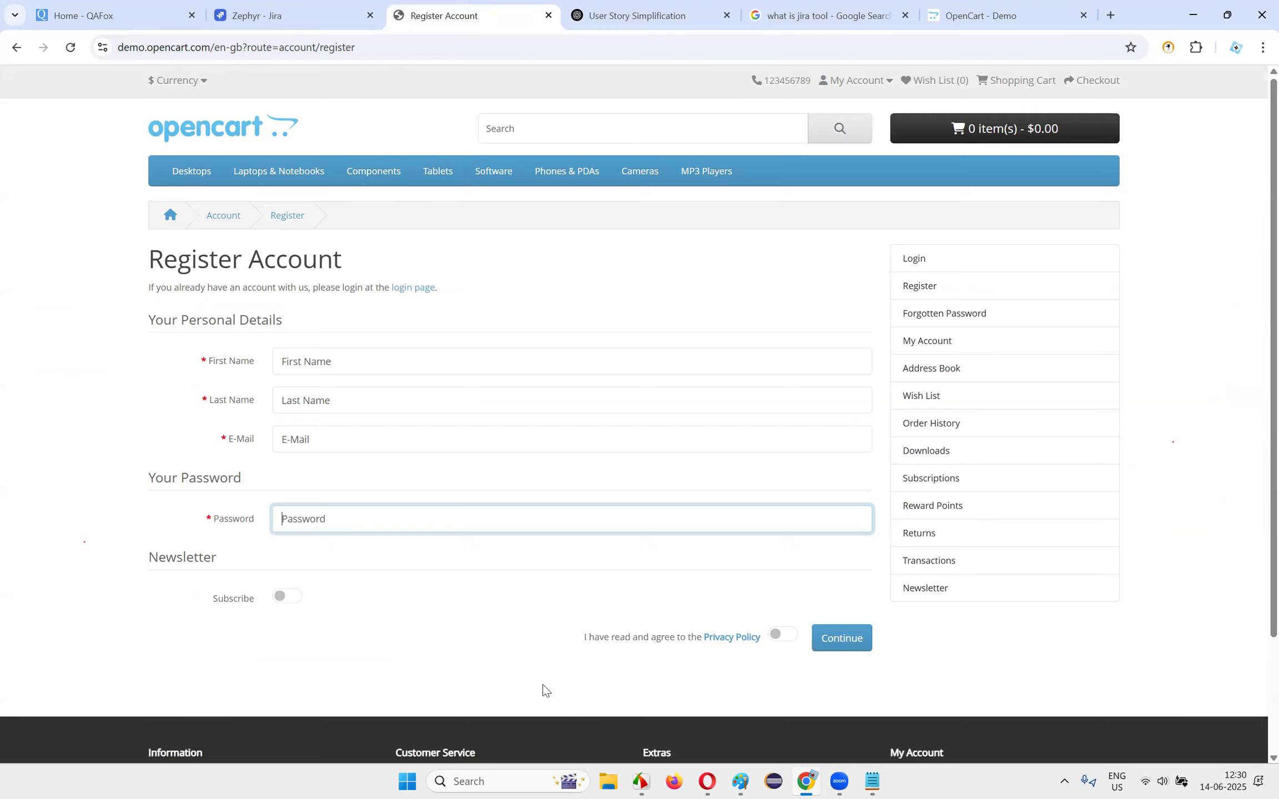
{"action": "left_click", "coordinate": [490, 689]}
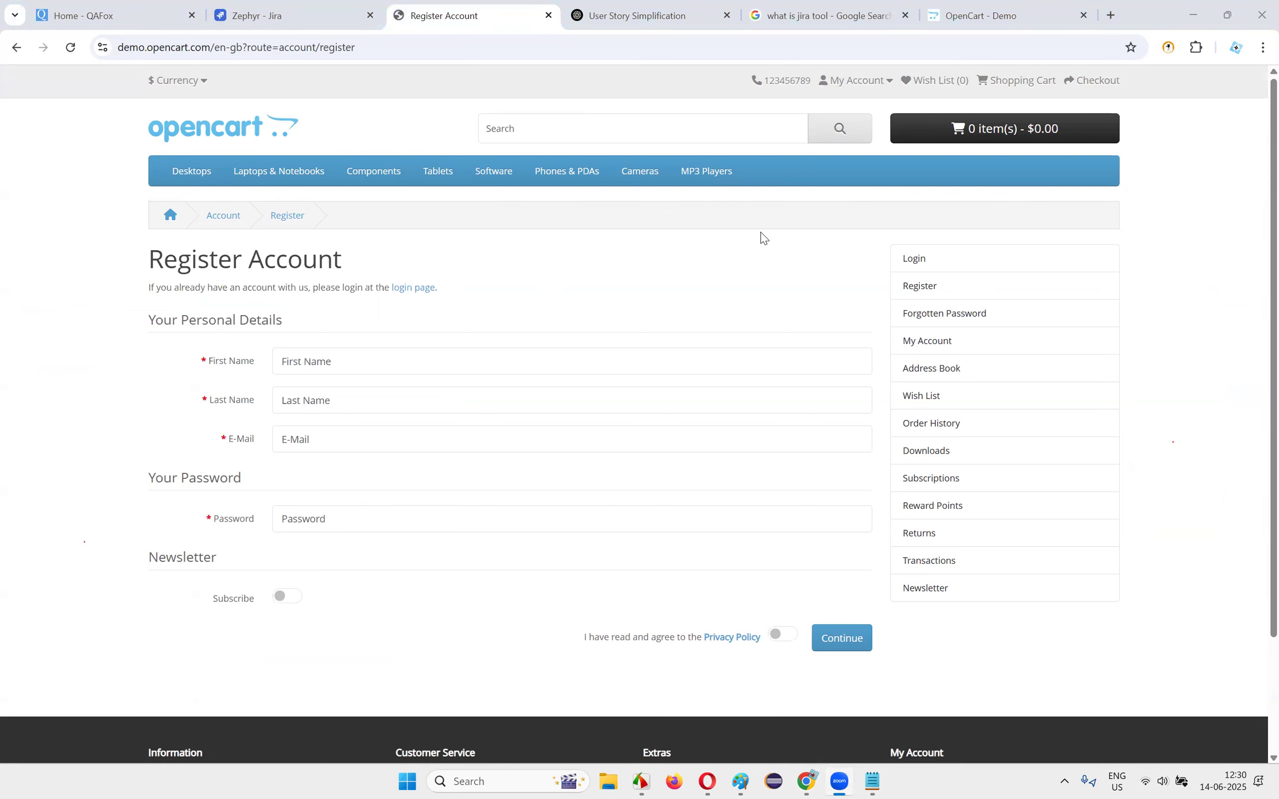
{"action": "left_click", "coordinate": [278, 15]}
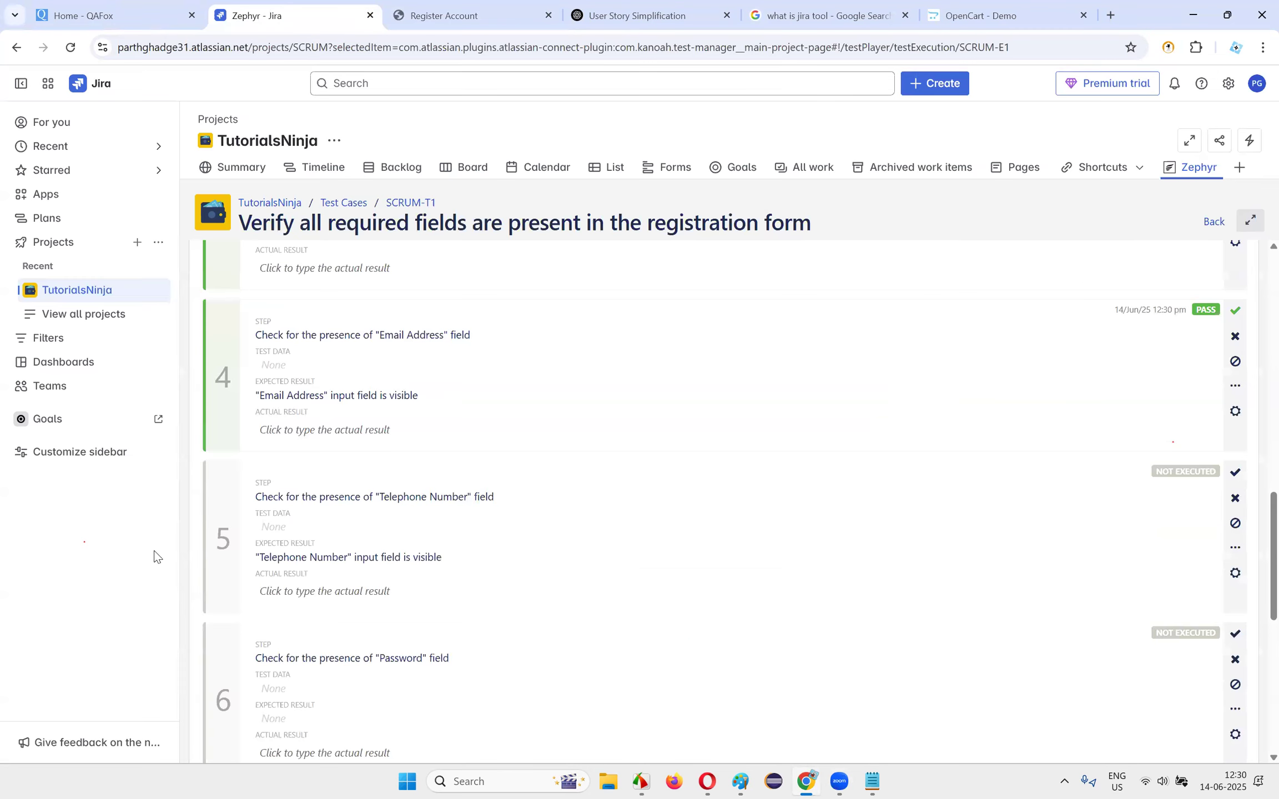
{"action": "left_click", "coordinate": [1235, 498]}
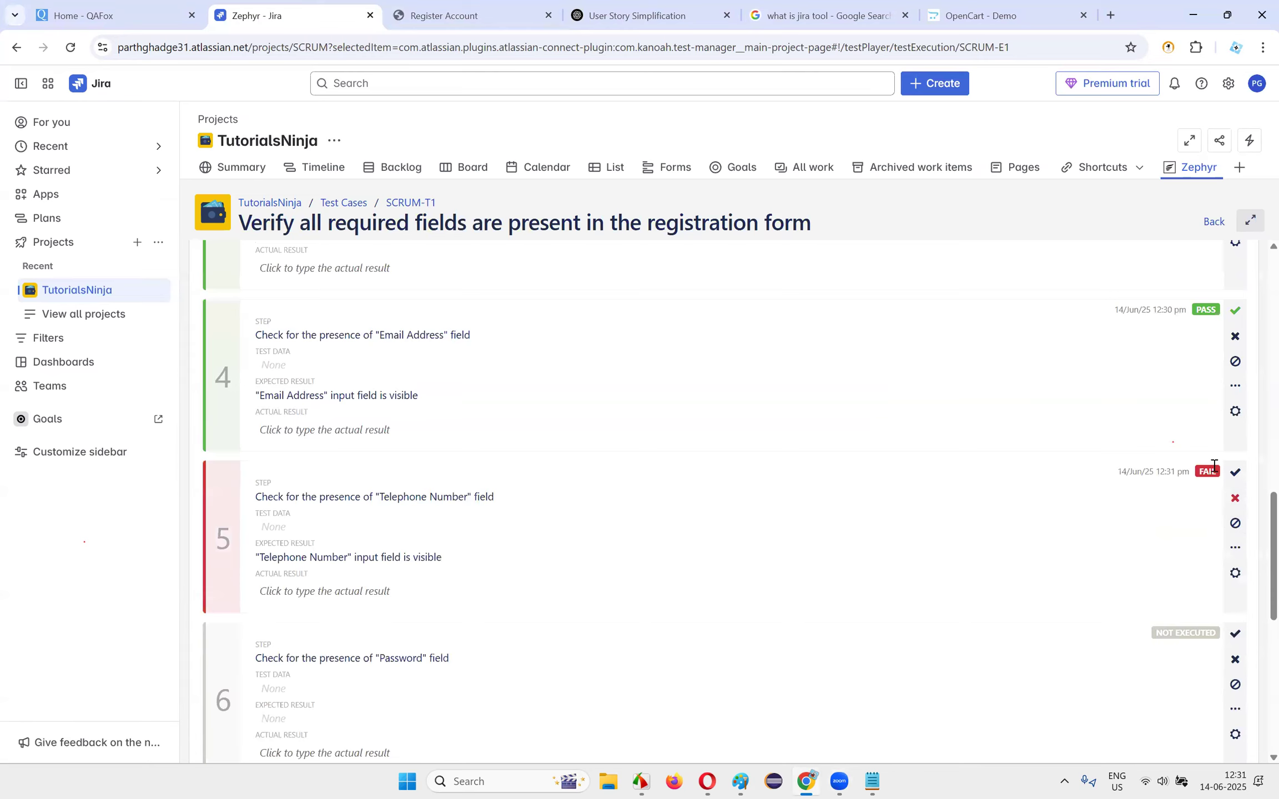
{"action": "scroll", "coordinate": [1011, 439], "scroll_direction": "down", "scroll_amount": 3}
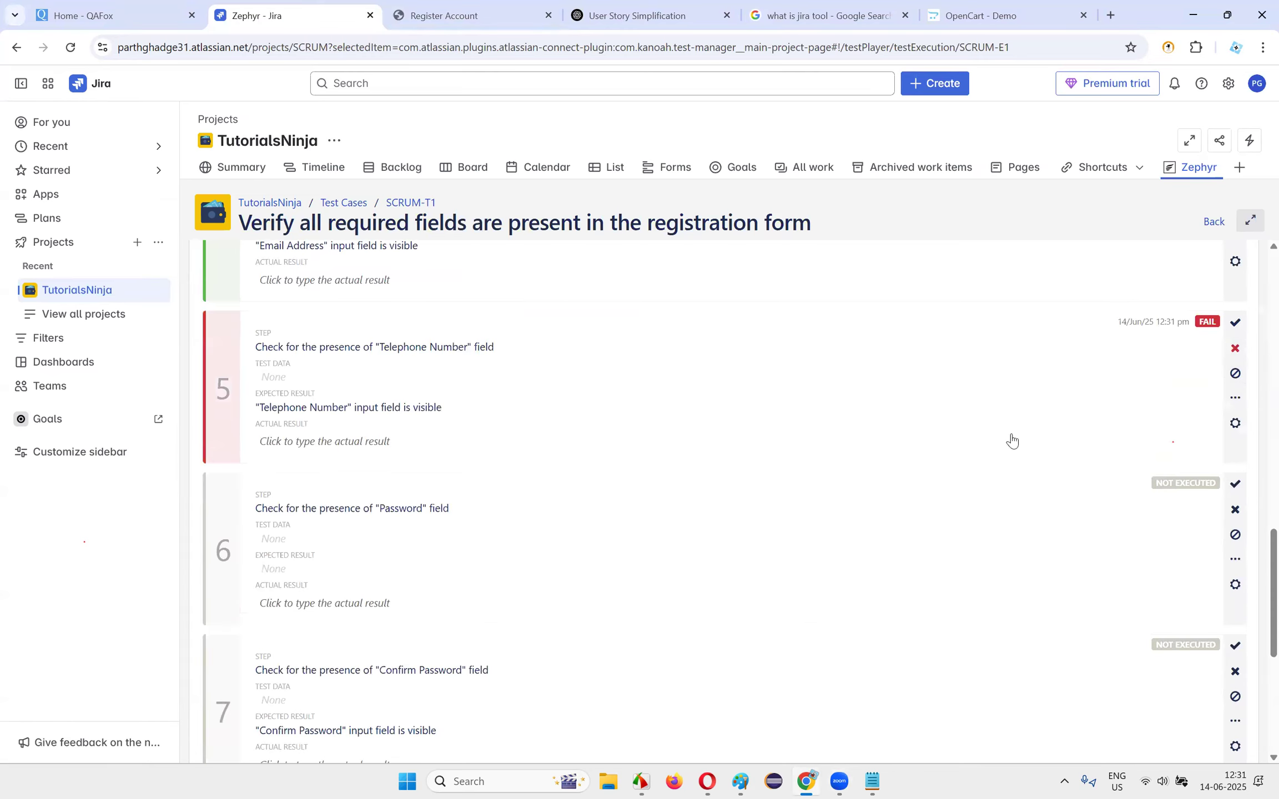
{"action": "left_click", "coordinate": [1235, 400]}
{"action": "left_click", "coordinate": [1235, 425]}
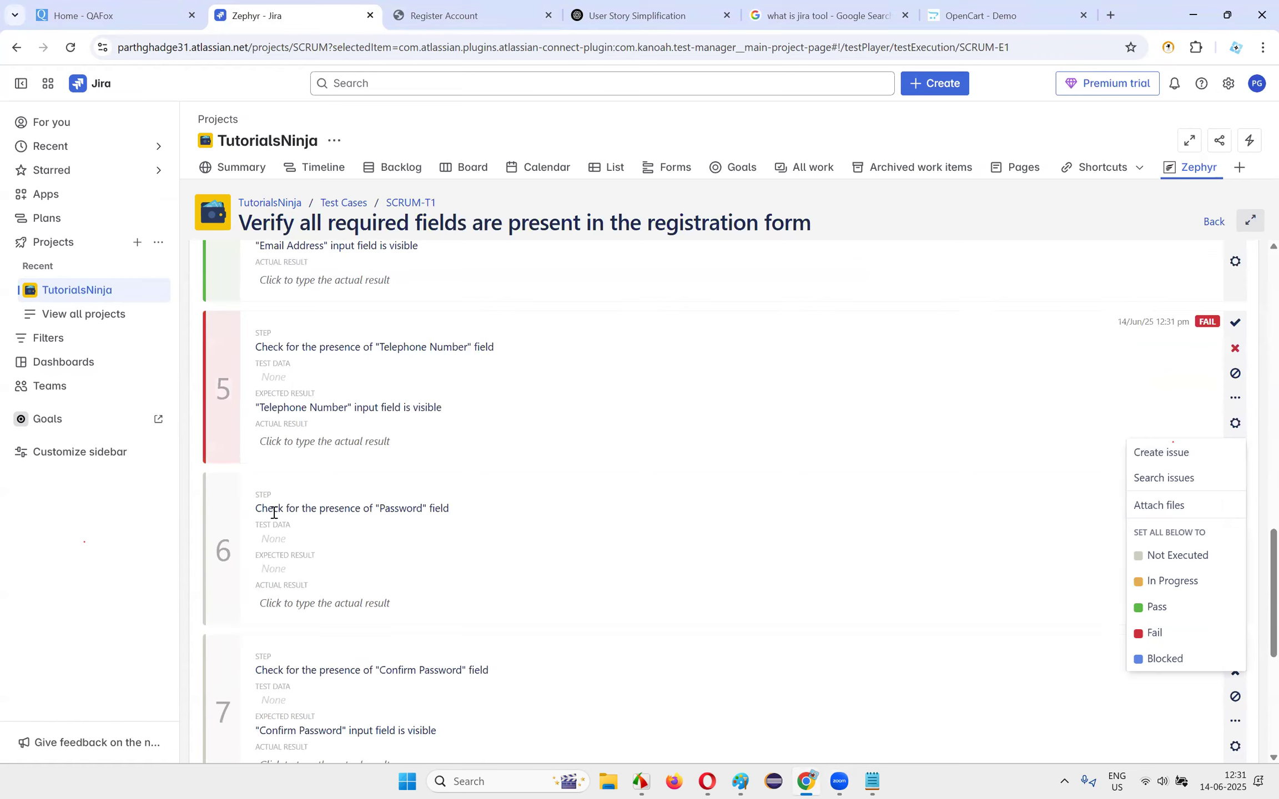
{"action": "left_click", "coordinate": [980, 388]}
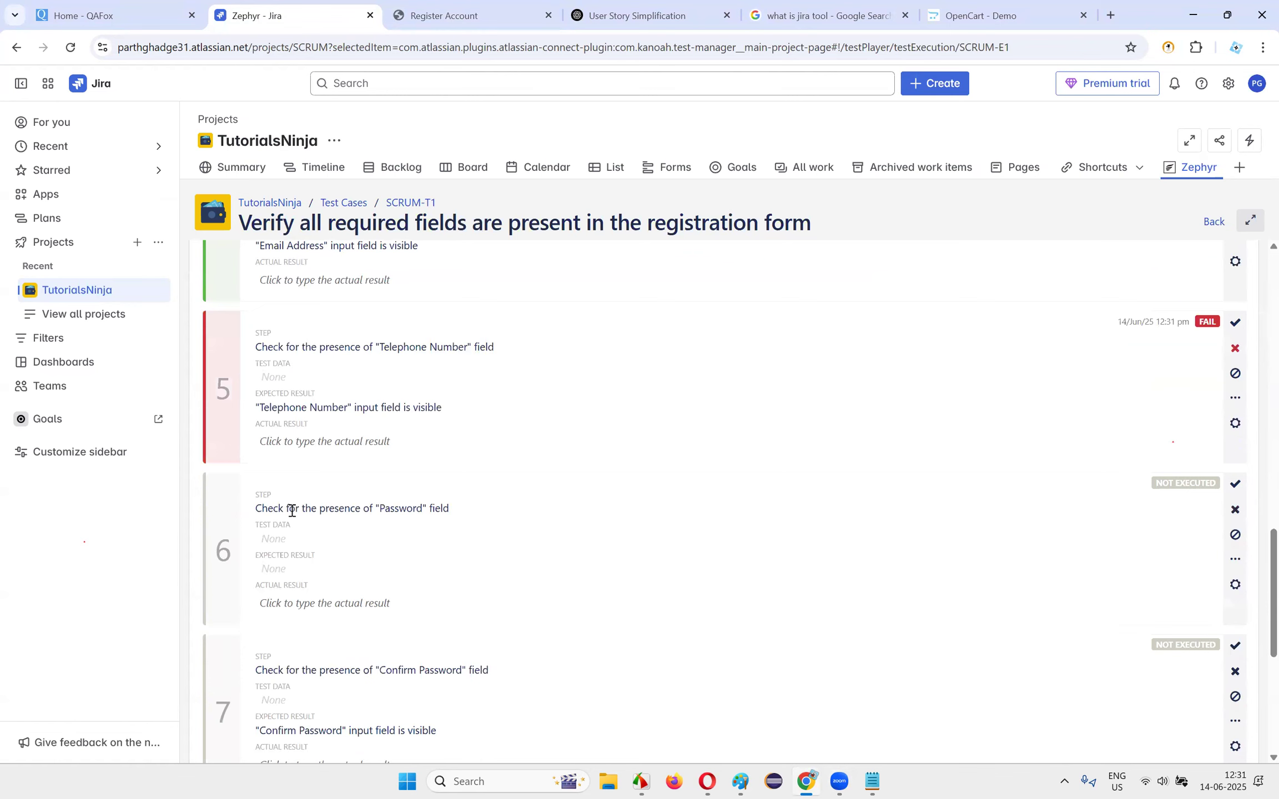
- Check the store's registration form for the Password field and mark test script step 6 as Pass
{"action": "left_click", "coordinate": [477, 15]}
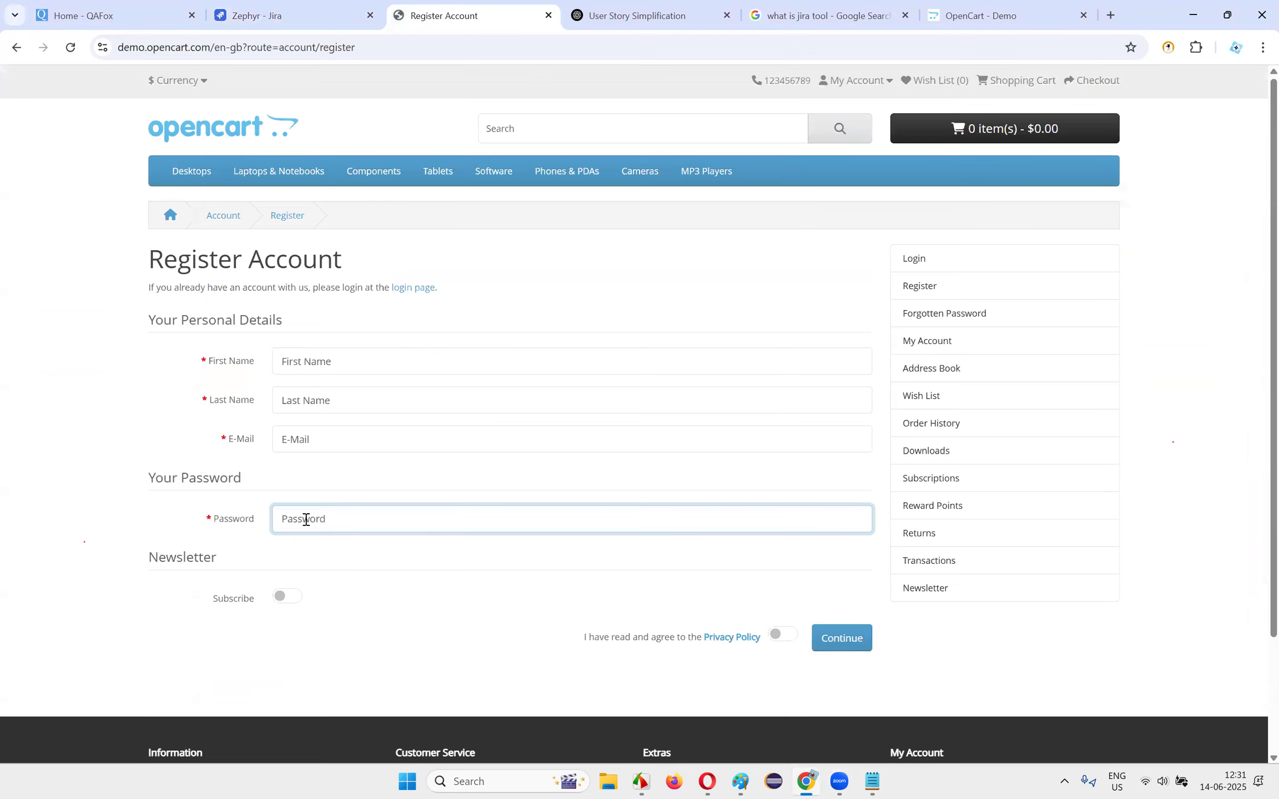
{"action": "left_click", "coordinate": [321, 11]}
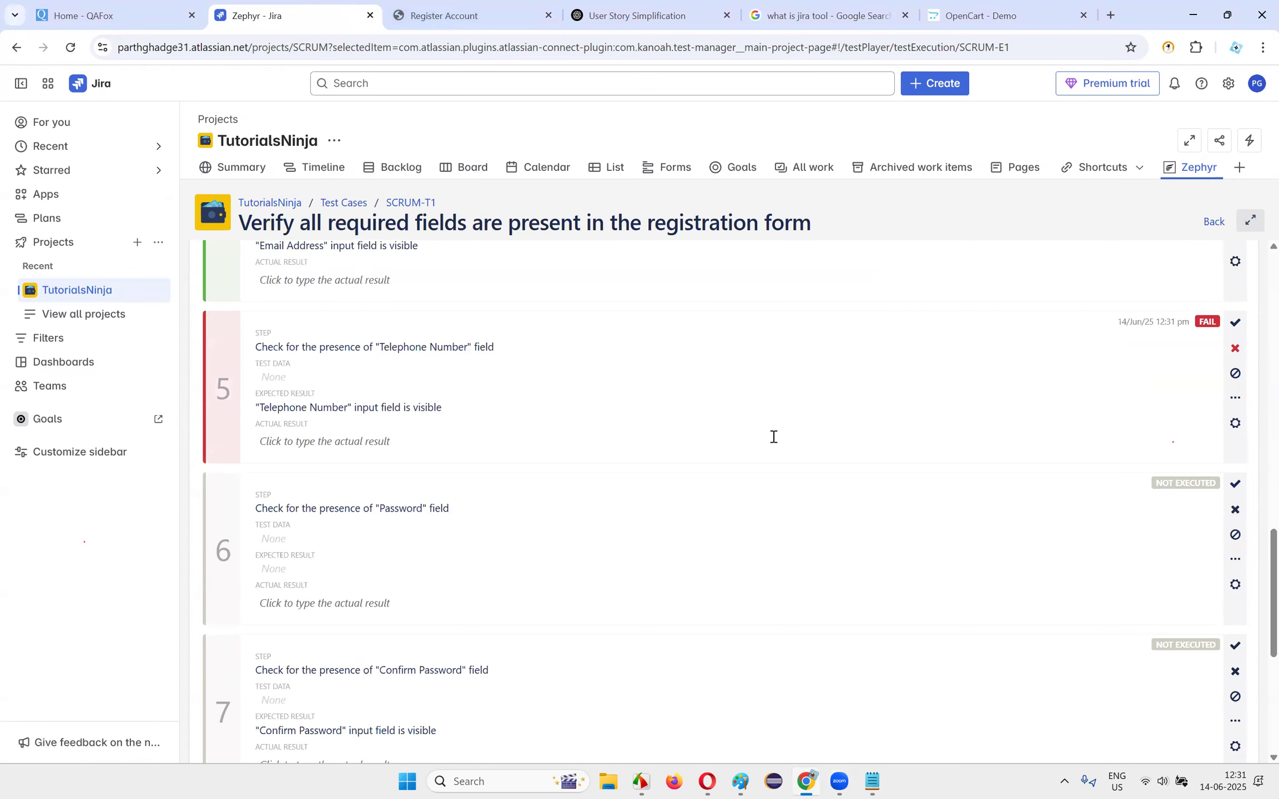
{"action": "left_click", "coordinate": [1234, 509]}
{"action": "left_click", "coordinate": [1235, 483]}
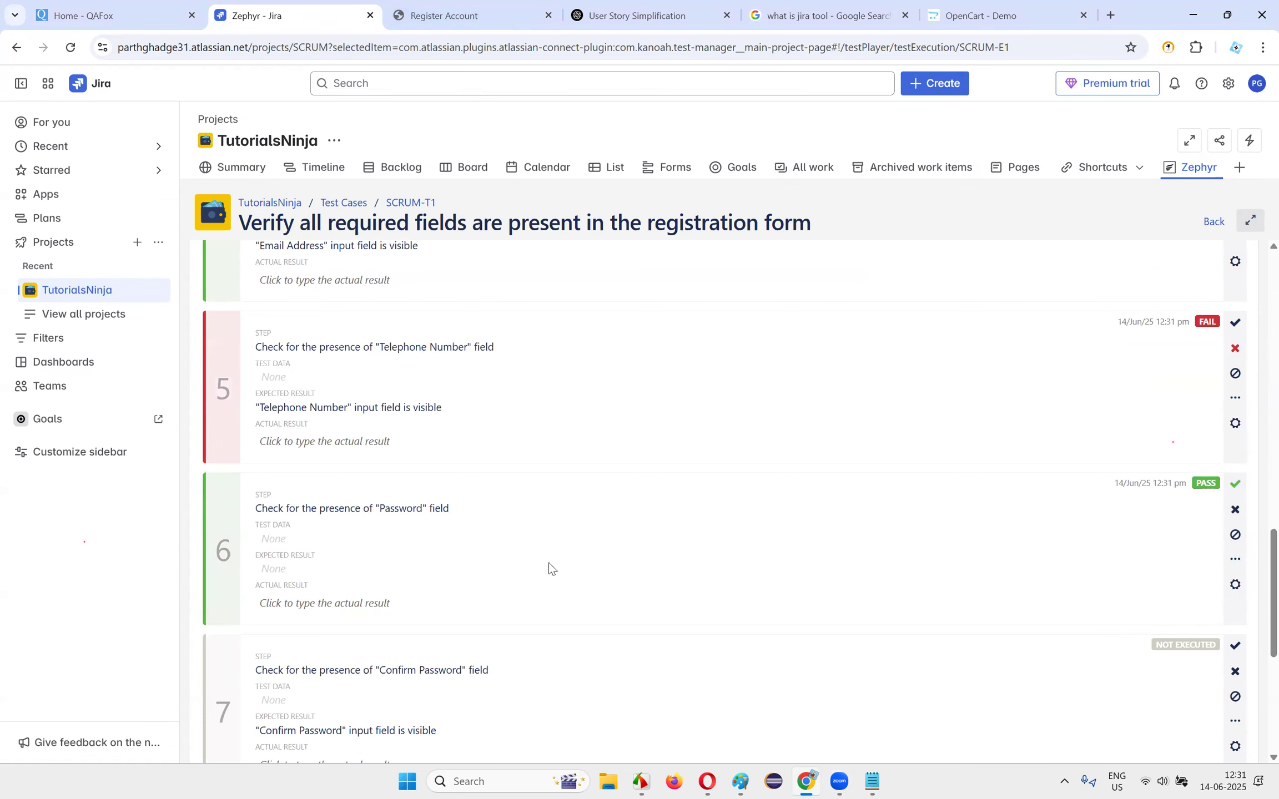
- Look for a confirm password field on the store's registration form and mark test script step 7 as Fail
{"action": "scroll", "coordinate": [594, 574], "scroll_direction": "down", "scroll_amount": 4}
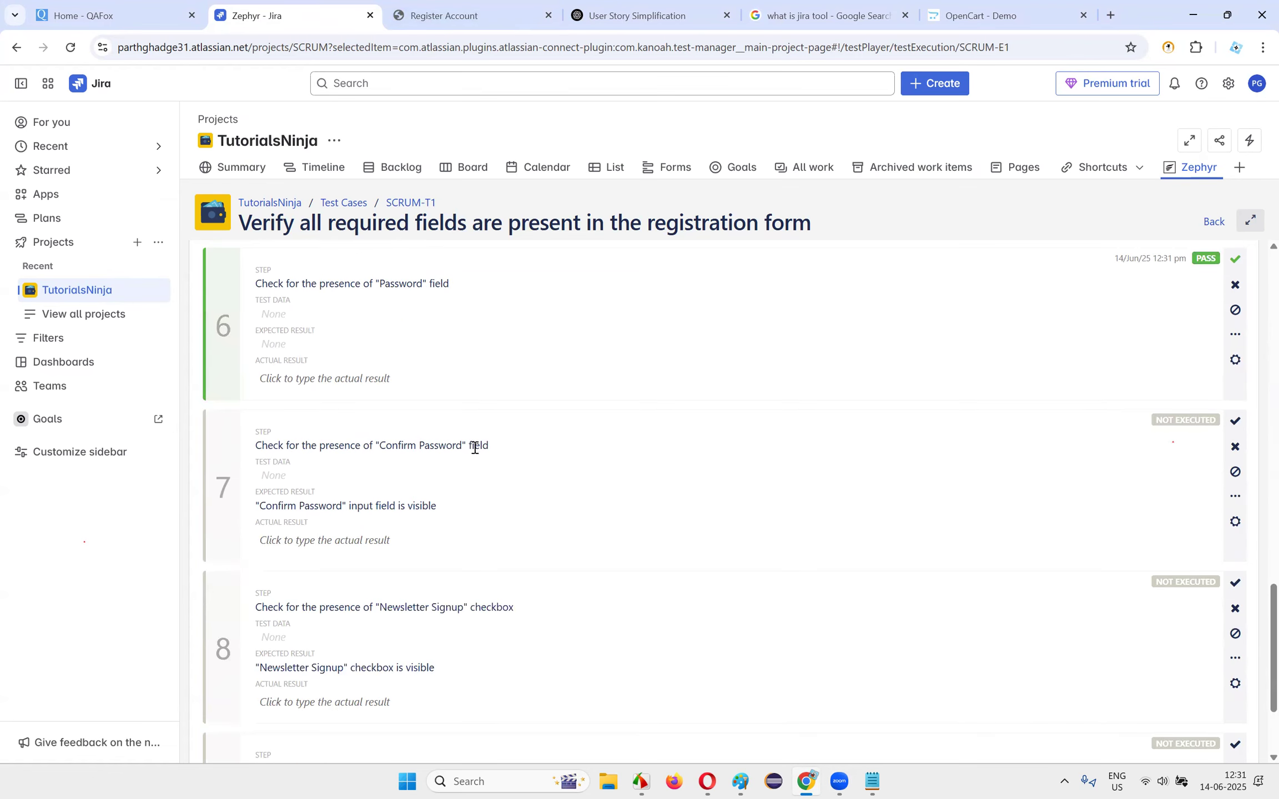
{"action": "left_click", "coordinate": [488, 15]}
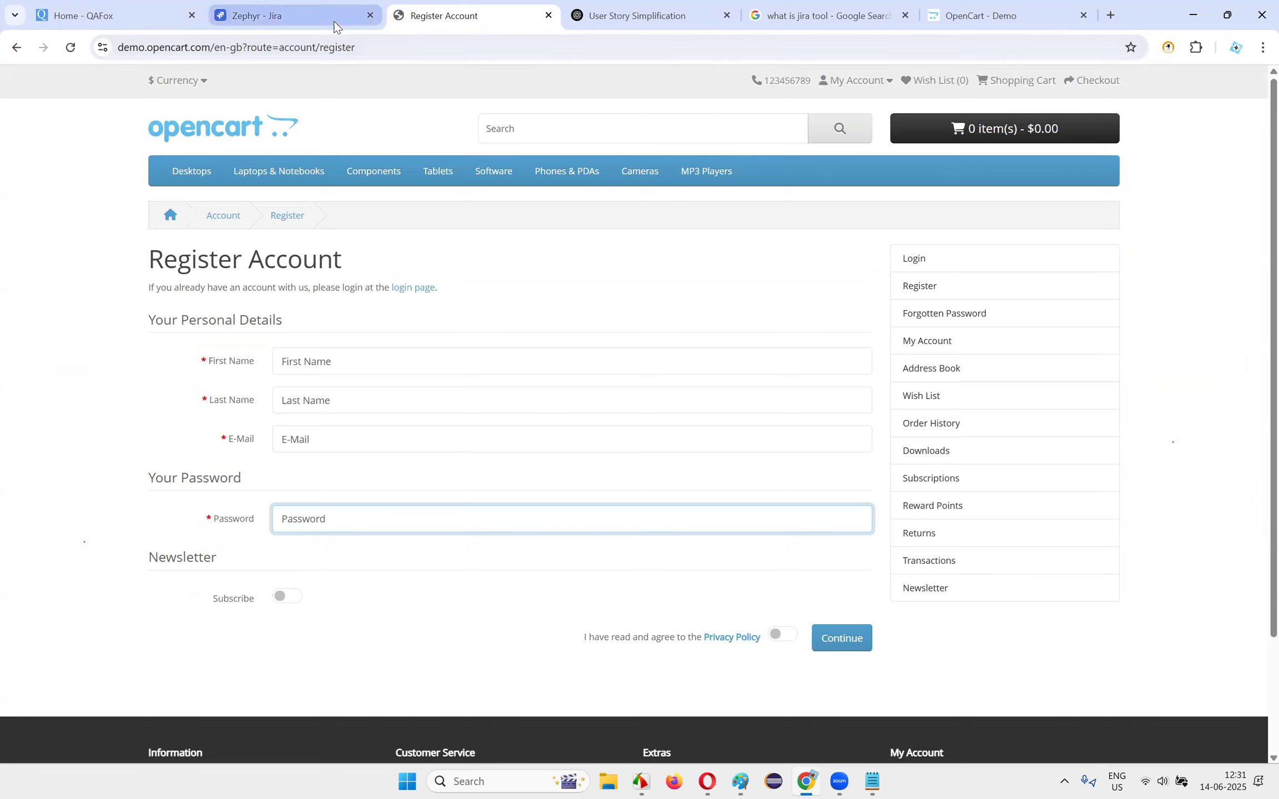
{"action": "left_click", "coordinate": [266, 15]}
{"action": "scroll", "coordinate": [555, 546], "scroll_direction": "down", "scroll_amount": 3}
{"action": "scroll", "coordinate": [526, 552], "scroll_direction": "up", "scroll_amount": 3}
{"action": "left_click", "coordinate": [1234, 446]}
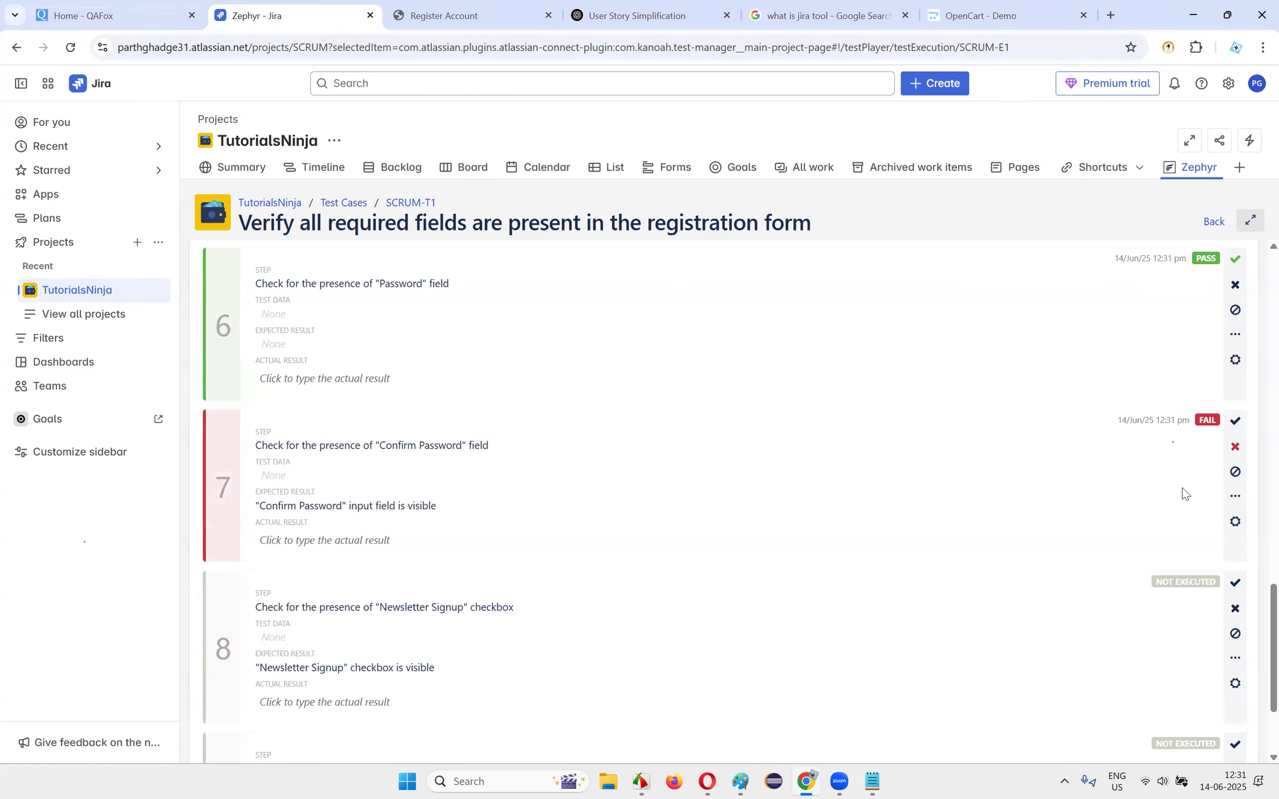
- Try the newsletter Subscribe switch on and off in the registration form and mark test script step 8 as Pass
{"action": "scroll", "coordinate": [416, 552], "scroll_direction": "down", "scroll_amount": 2}
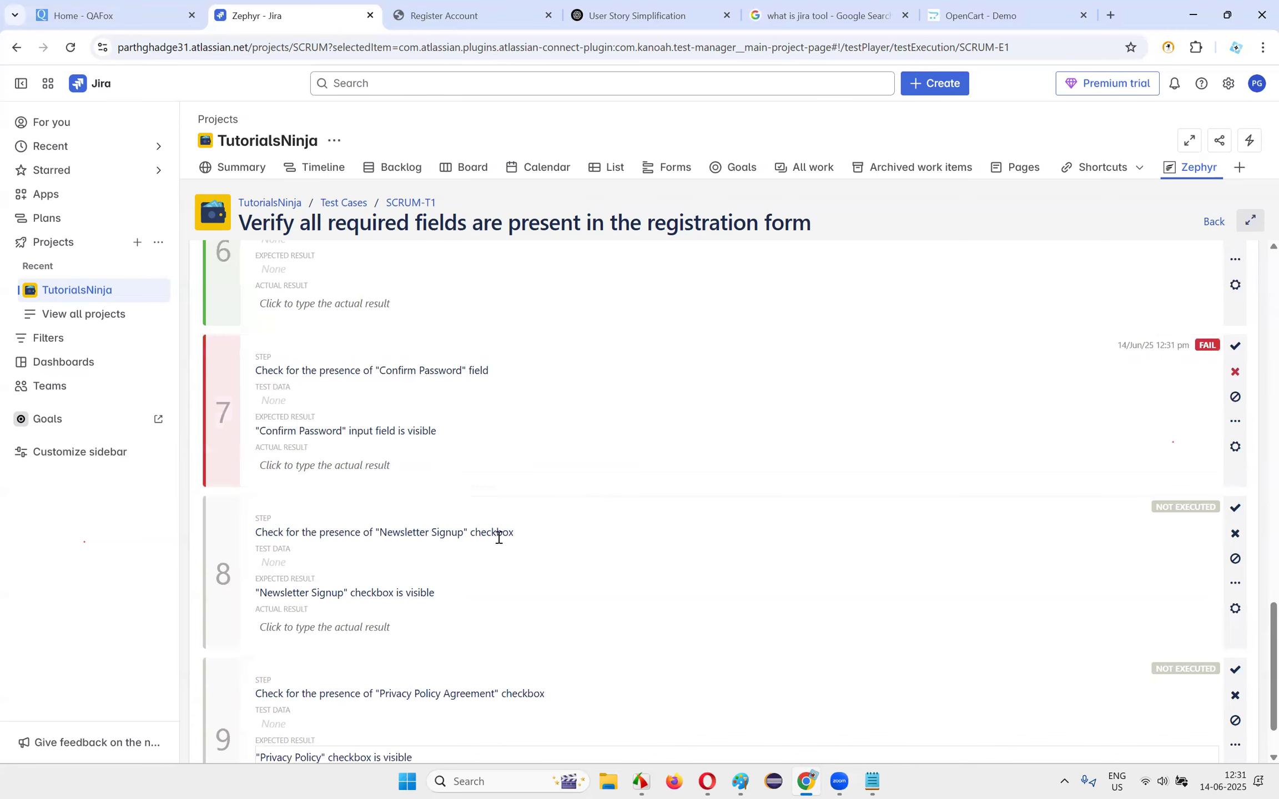
{"action": "left_click", "coordinate": [444, 16]}
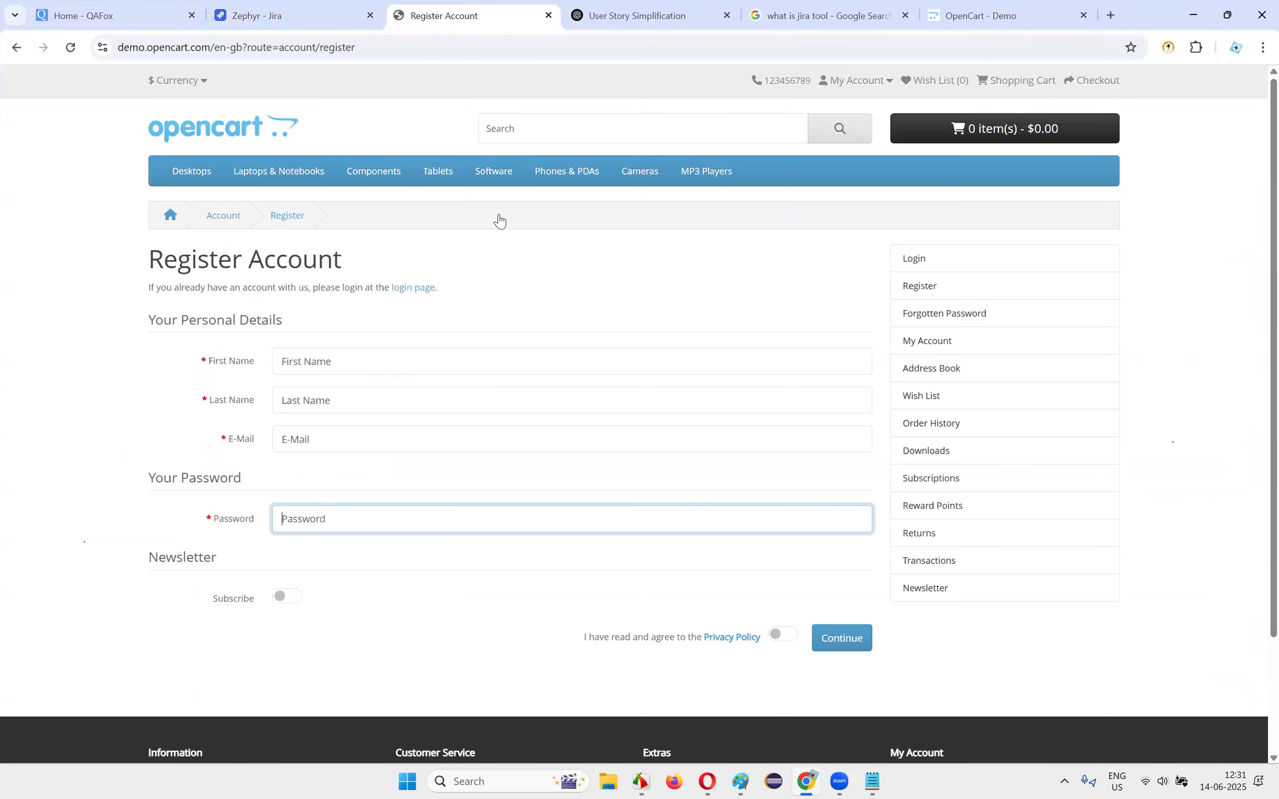
{"action": "left_click", "coordinate": [284, 604]}
{"action": "left_click", "coordinate": [284, 604]}
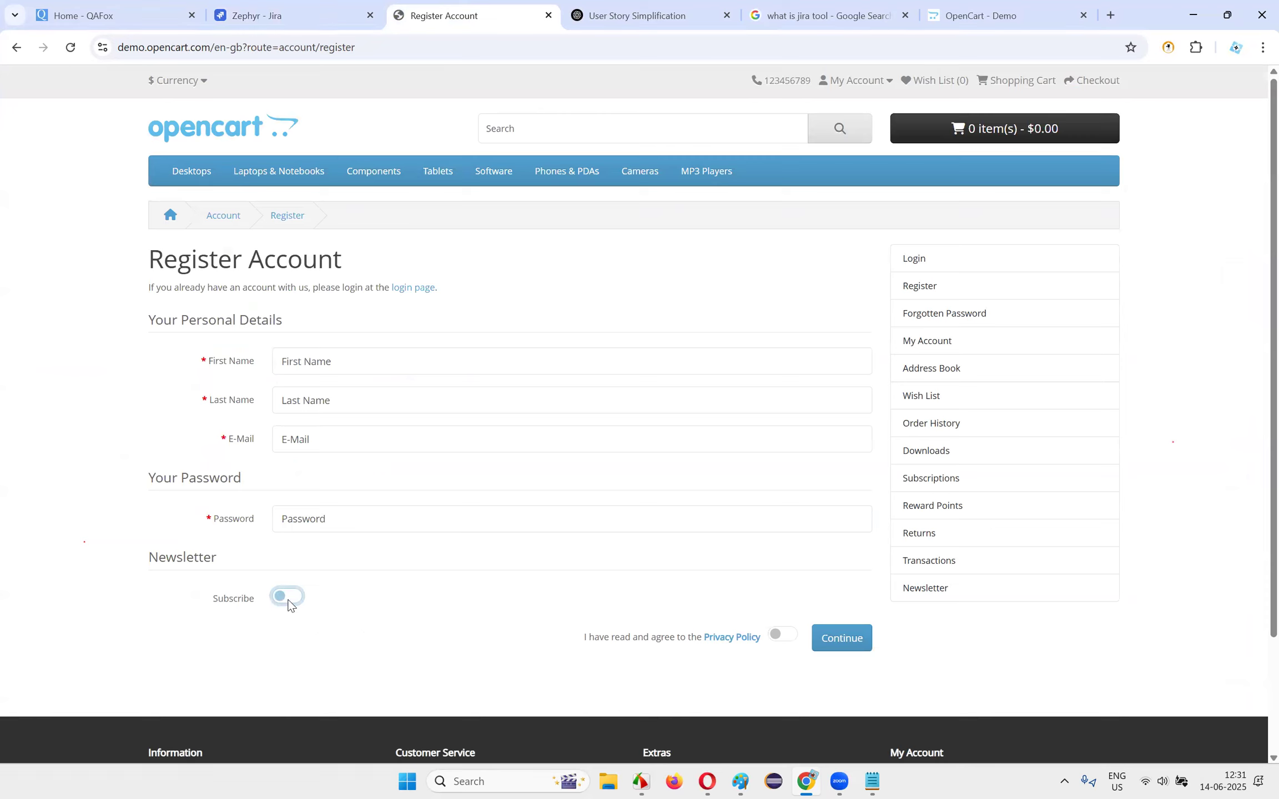
{"action": "left_click", "coordinate": [377, 20]}
{"action": "scroll", "coordinate": [620, 526], "scroll_direction": "down", "scroll_amount": 2}
{"action": "left_click", "coordinate": [1242, 437]}
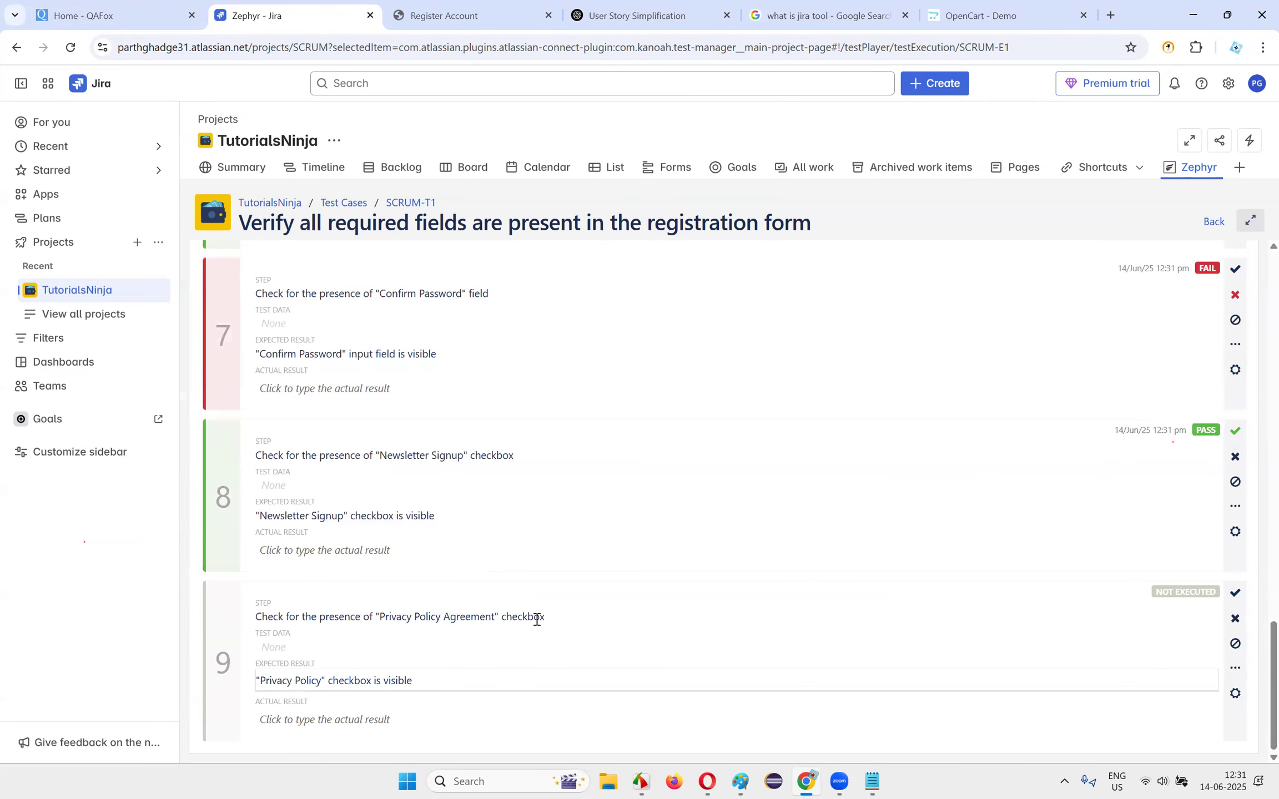
- Check the registration form for the Privacy Policy agreement option and mark test script step 9 as Pass
{"action": "left_click", "coordinate": [472, 12]}
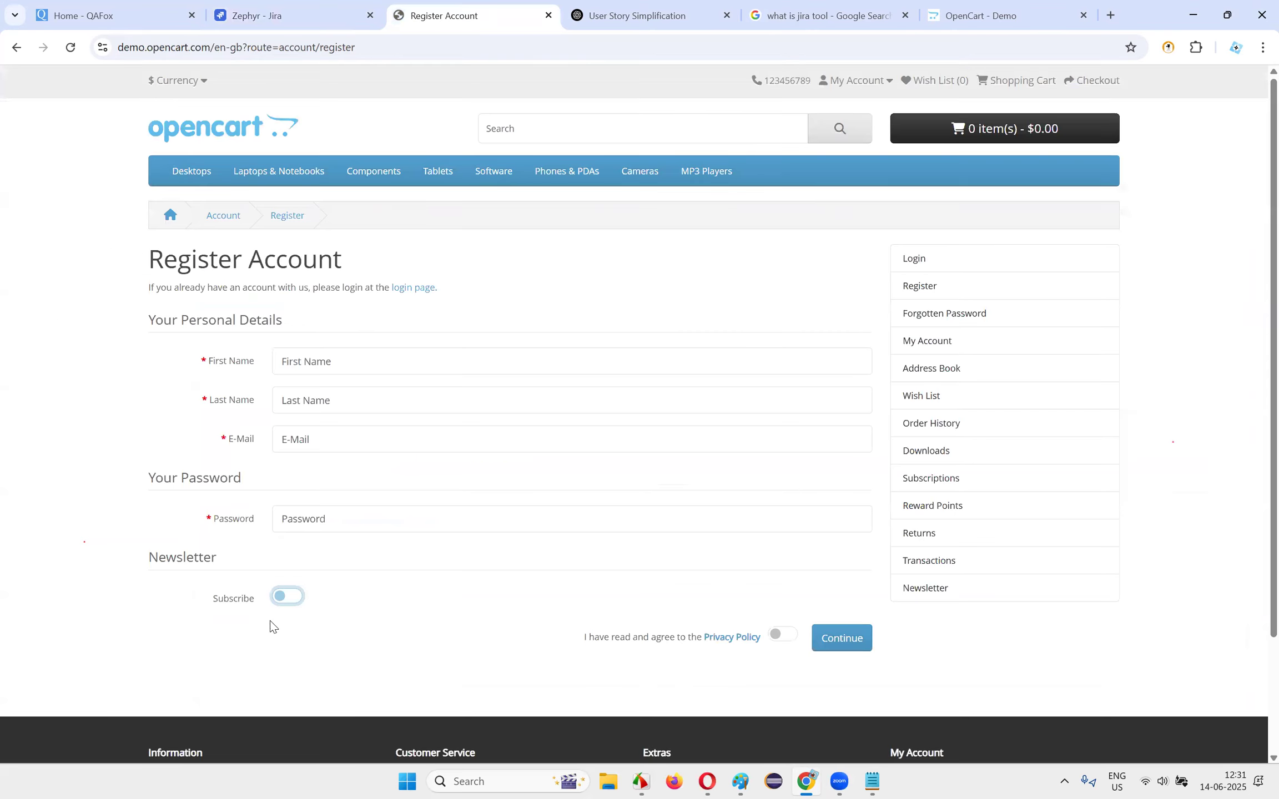
{"action": "left_click", "coordinate": [294, 15]}
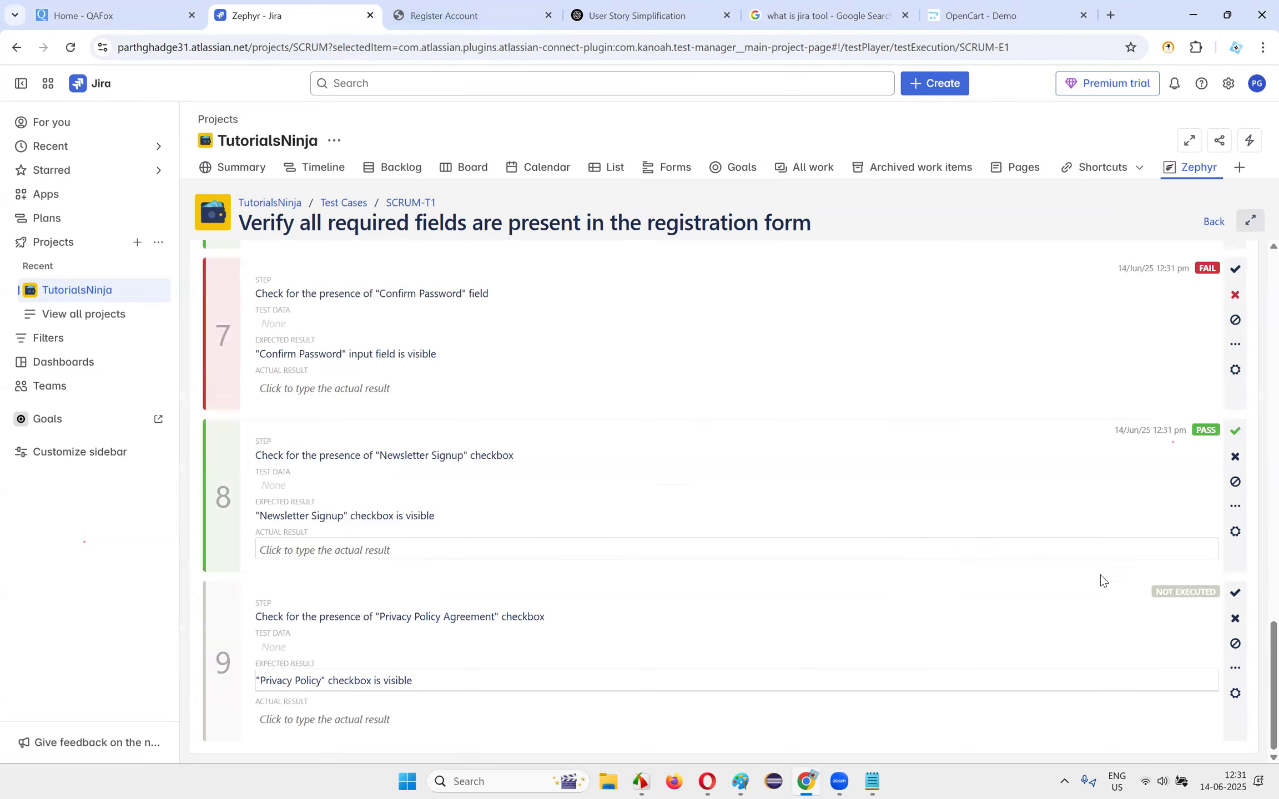
{"action": "left_click", "coordinate": [1236, 593]}
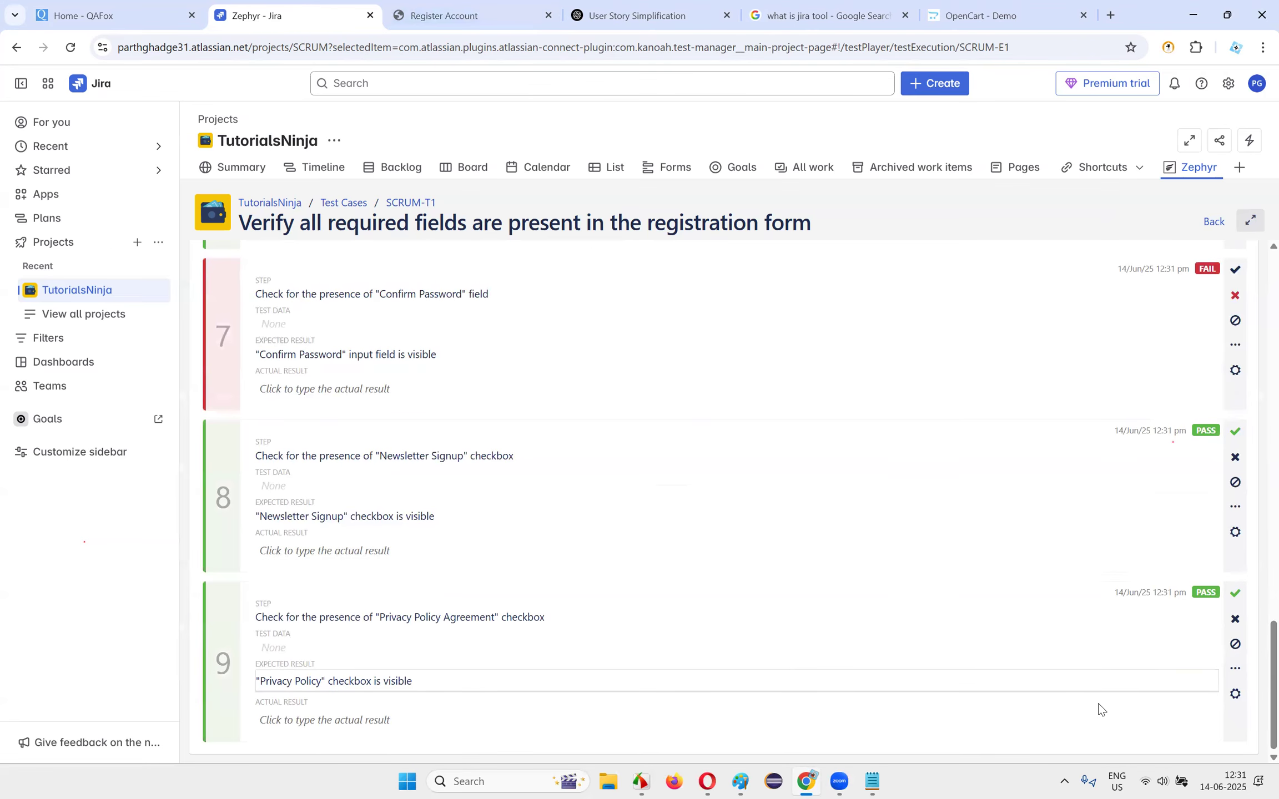
- Review the recorded results of SCRUM-T1 and start creating an issue from the failed step 5, "Telephone Number" field
{"action": "scroll", "coordinate": [1000, 433], "scroll_direction": "up", "scroll_amount": 20}
{"action": "scroll", "coordinate": [1152, 355], "scroll_direction": "down", "scroll_amount": 20}
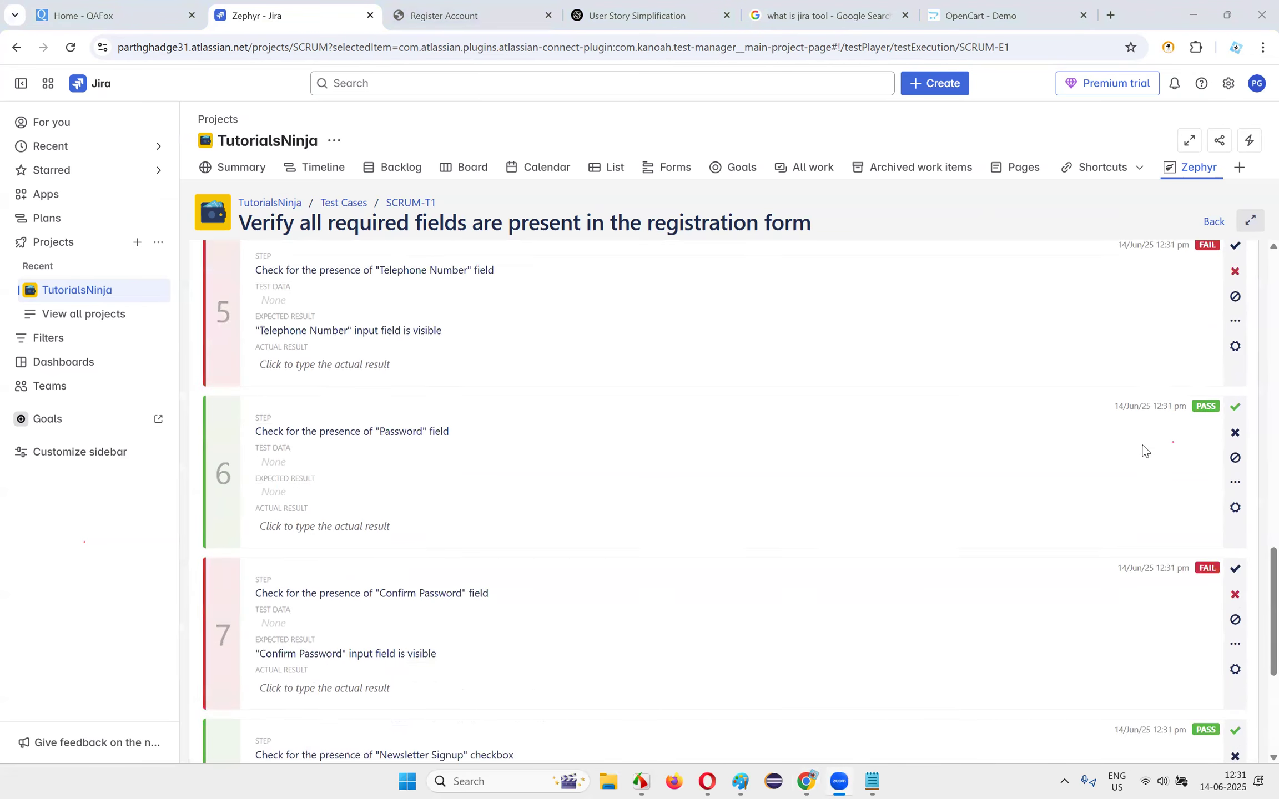
{"action": "scroll", "coordinate": [946, 573], "scroll_direction": "up", "scroll_amount": 20}
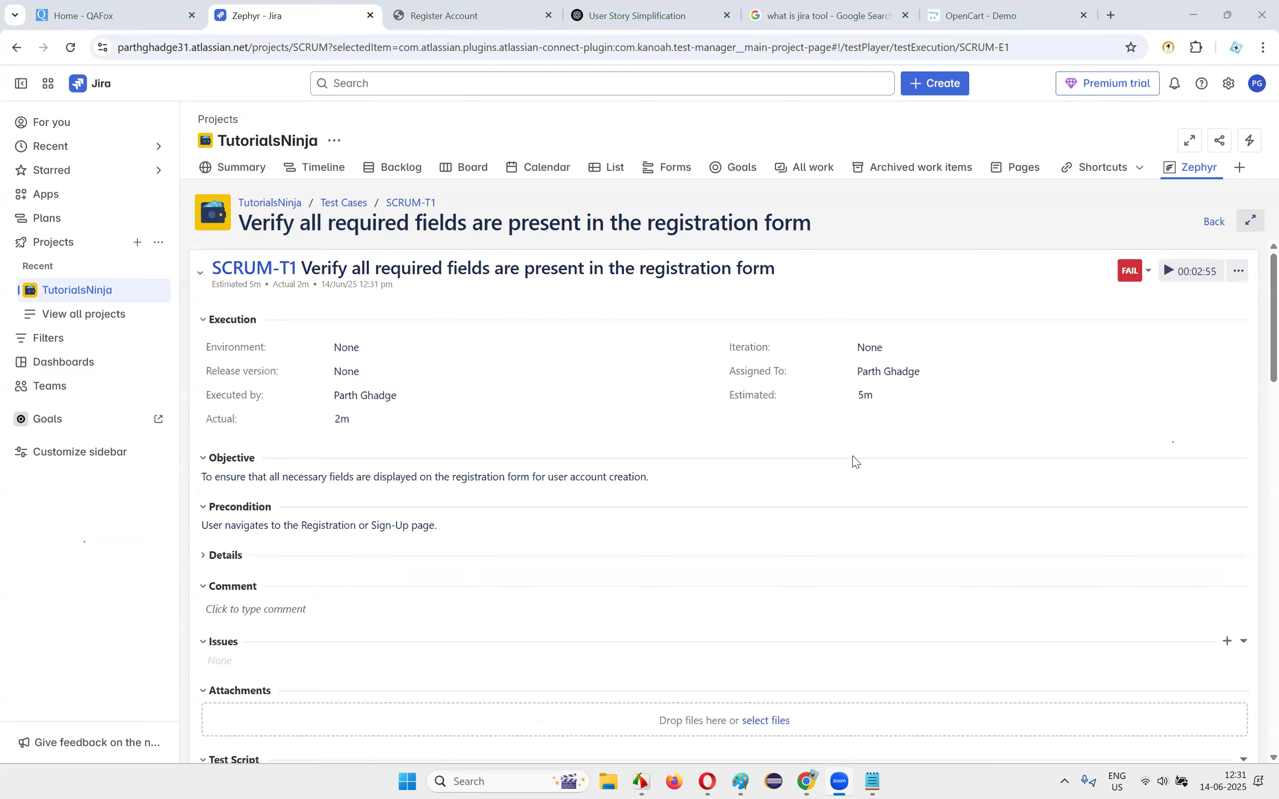
{"action": "scroll", "coordinate": [999, 448], "scroll_direction": "down", "scroll_amount": 15}
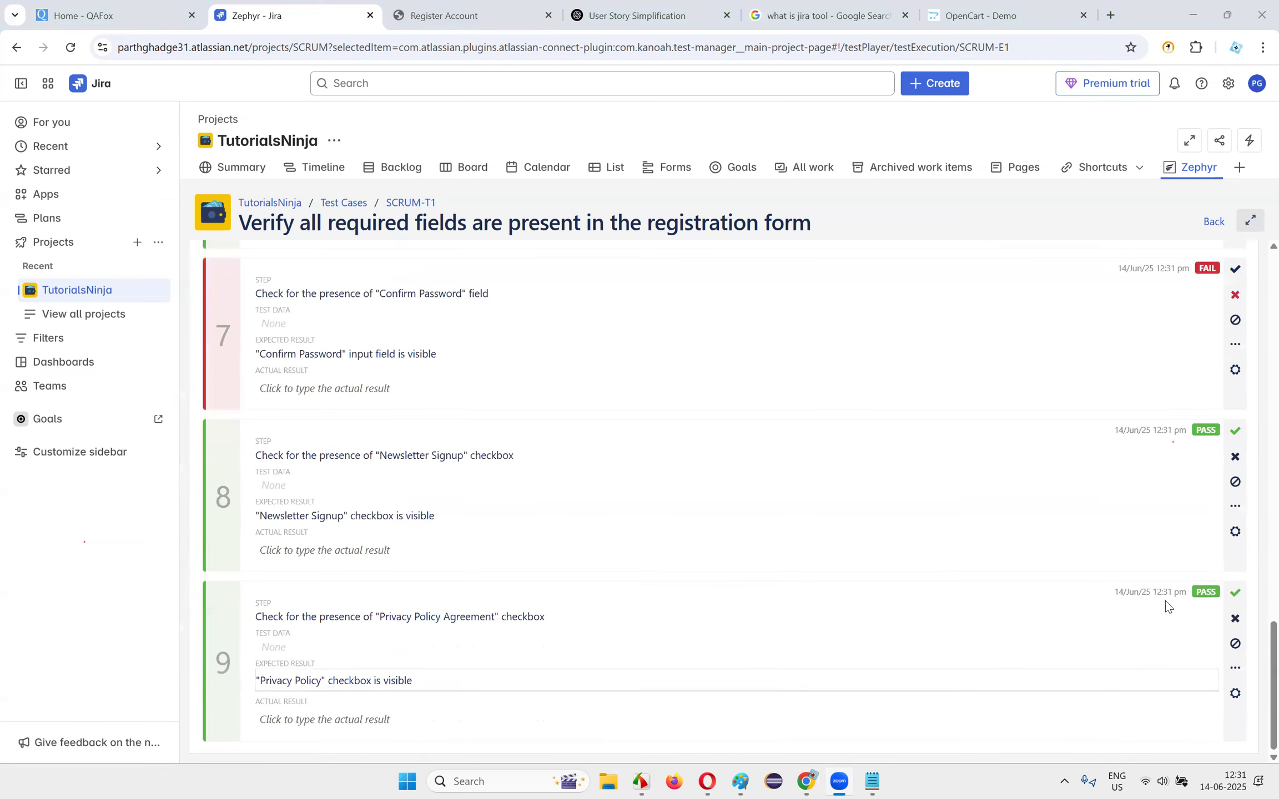
{"action": "scroll", "coordinate": [1125, 569], "scroll_direction": "up", "scroll_amount": 4}
{"action": "scroll", "coordinate": [1125, 569], "scroll_direction": "up", "scroll_amount": 4}
{"action": "scroll", "coordinate": [1118, 541], "scroll_direction": "up", "scroll_amount": 1}
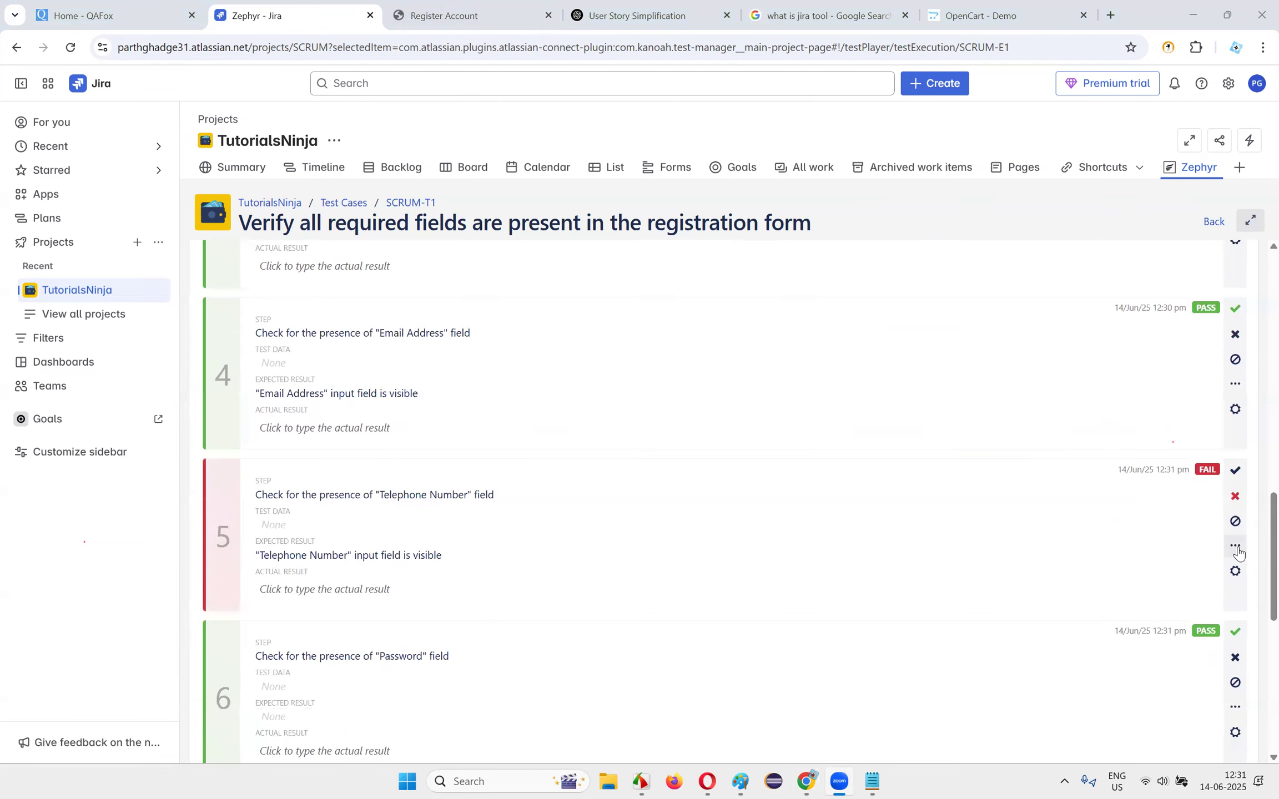
{"action": "left_click", "coordinate": [1237, 550]}
{"action": "left_click", "coordinate": [1233, 572]}
{"action": "left_click", "coordinate": [1161, 373]}
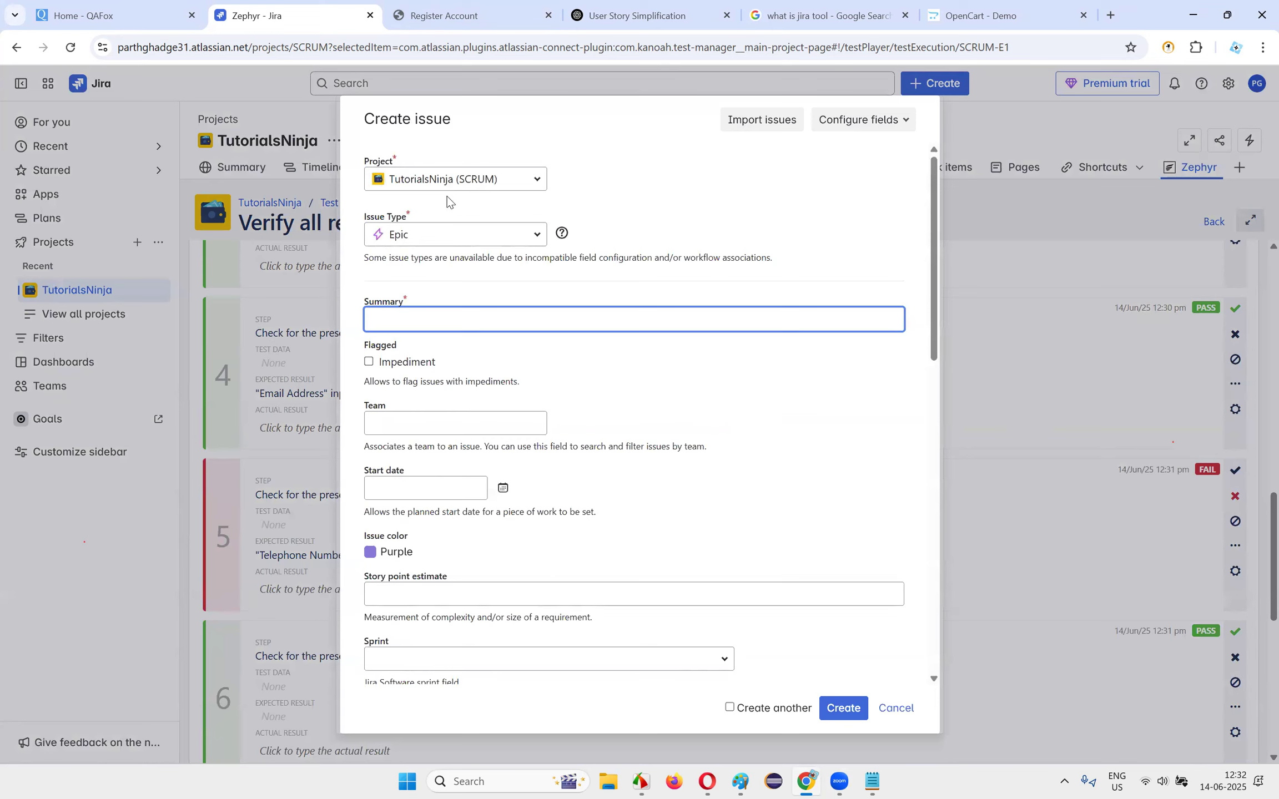
- Set the new issue's type to Task in the TutorialsNinja (SCRUM) project
{"action": "left_click", "coordinate": [437, 236]}
{"action": "left_click", "coordinate": [695, 208]}
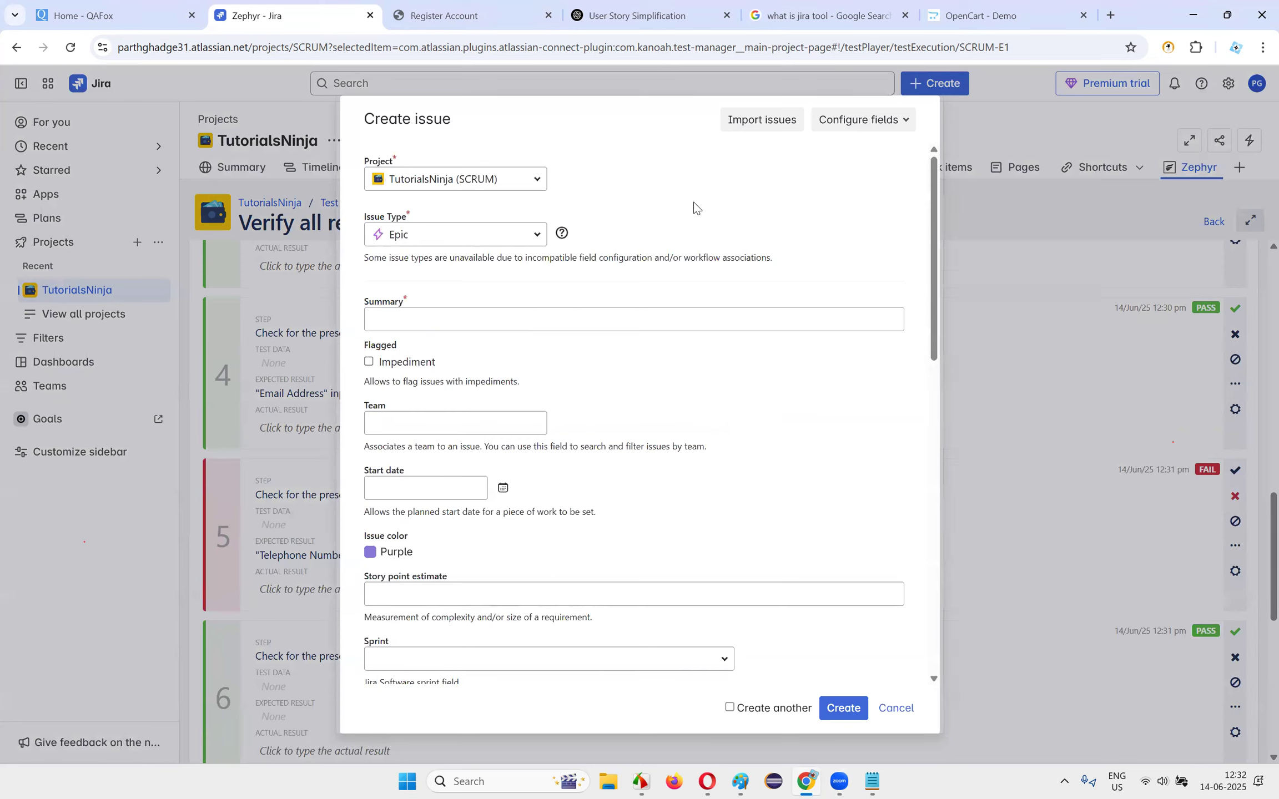
{"action": "left_click", "coordinate": [436, 318]}
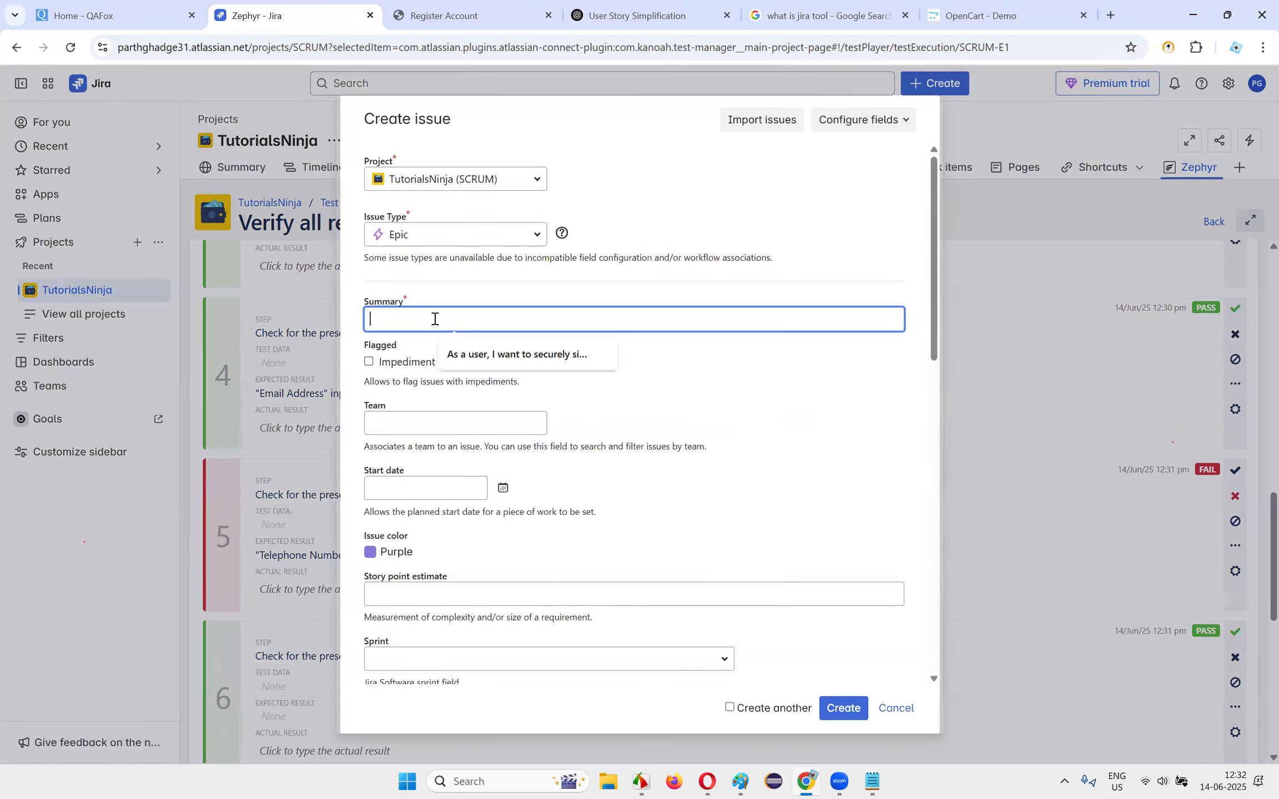
{"action": "left_click", "coordinate": [501, 244]}
{"action": "left_click", "coordinate": [420, 269]}
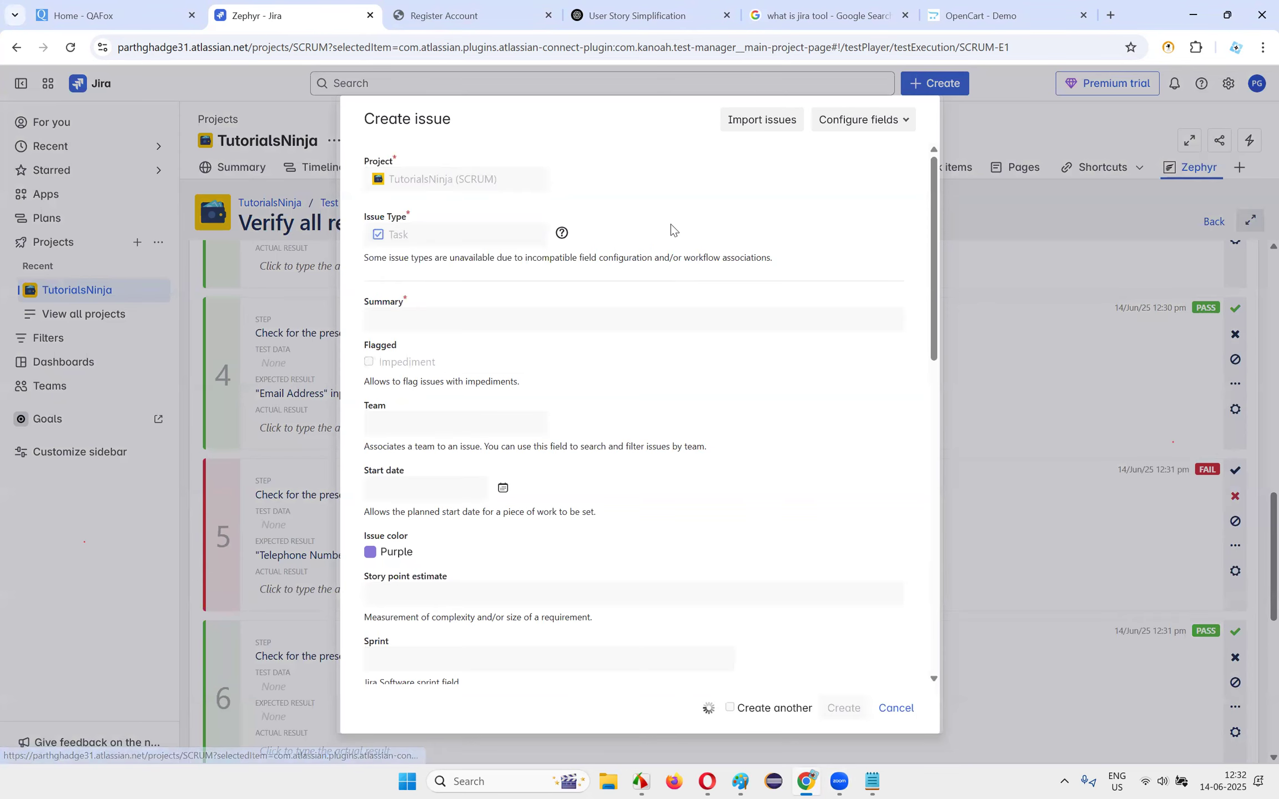
- Check which issue types are available and view the issue type help
{"action": "left_click", "coordinate": [411, 298]}
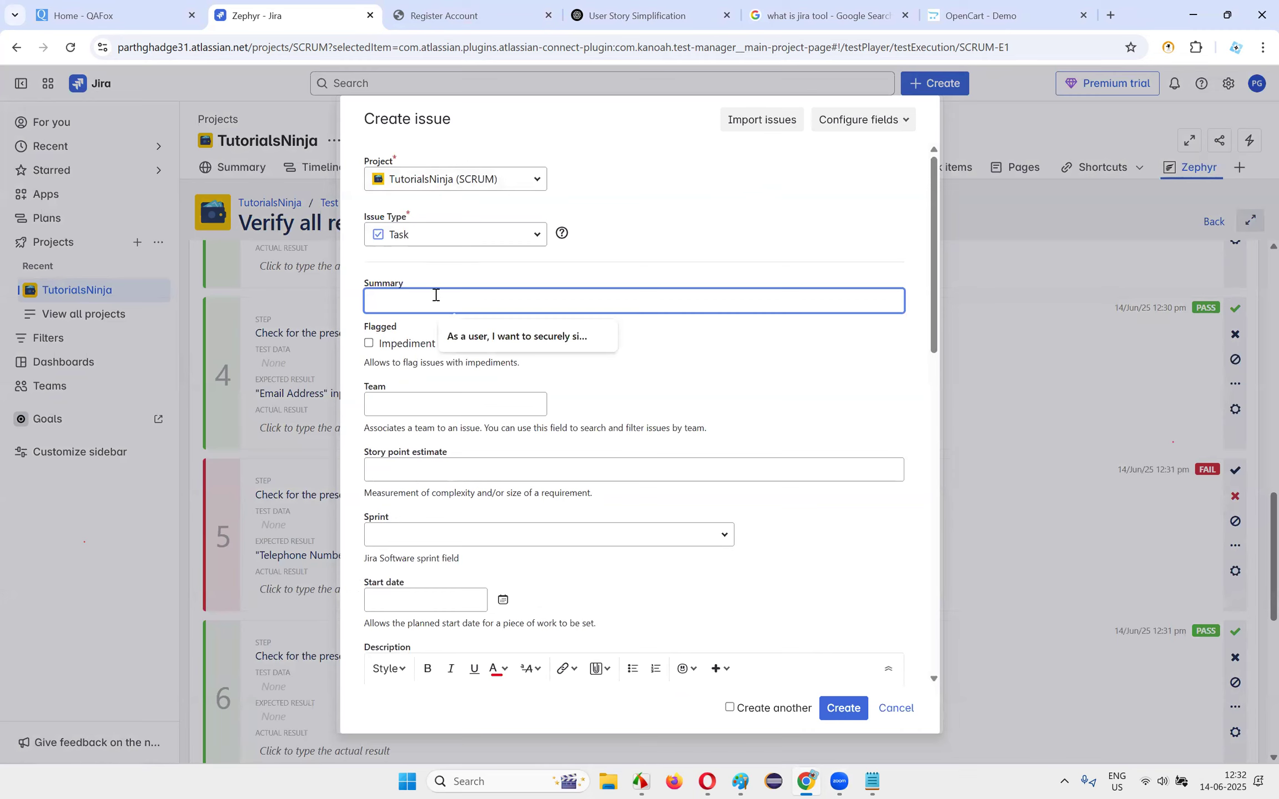
{"action": "left_click", "coordinate": [442, 237]}
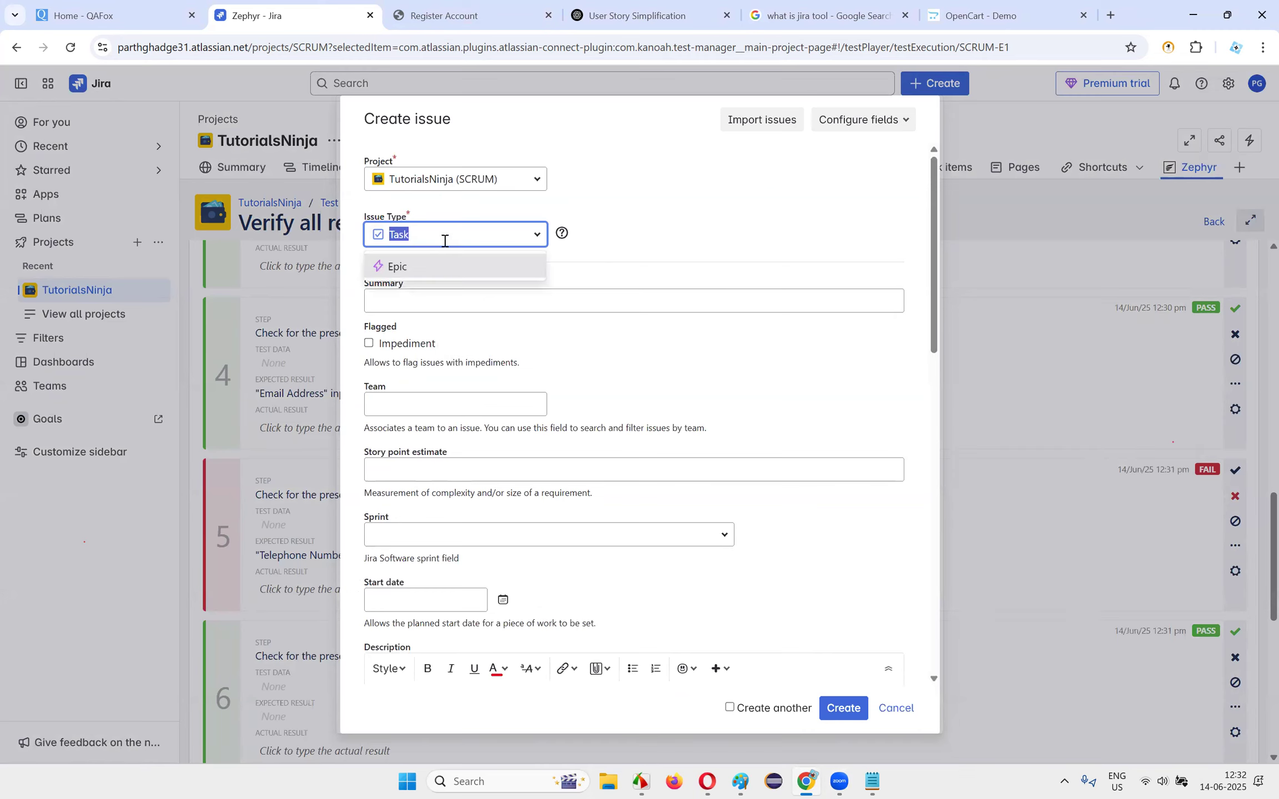
{"action": "left_click", "coordinate": [607, 232]}
{"action": "left_click", "coordinate": [444, 297]}
{"action": "left_click", "coordinate": [561, 233]}
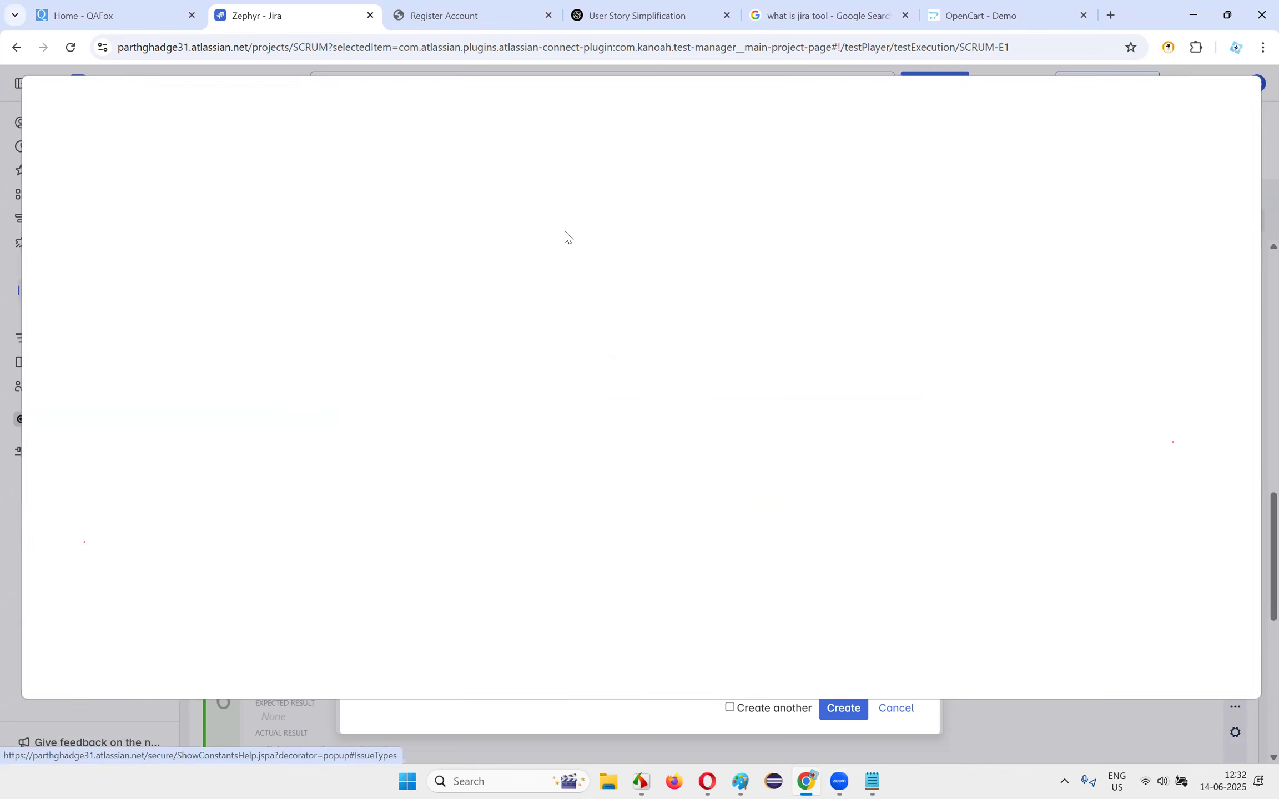
{"action": "left_click", "coordinate": [1244, 87]}
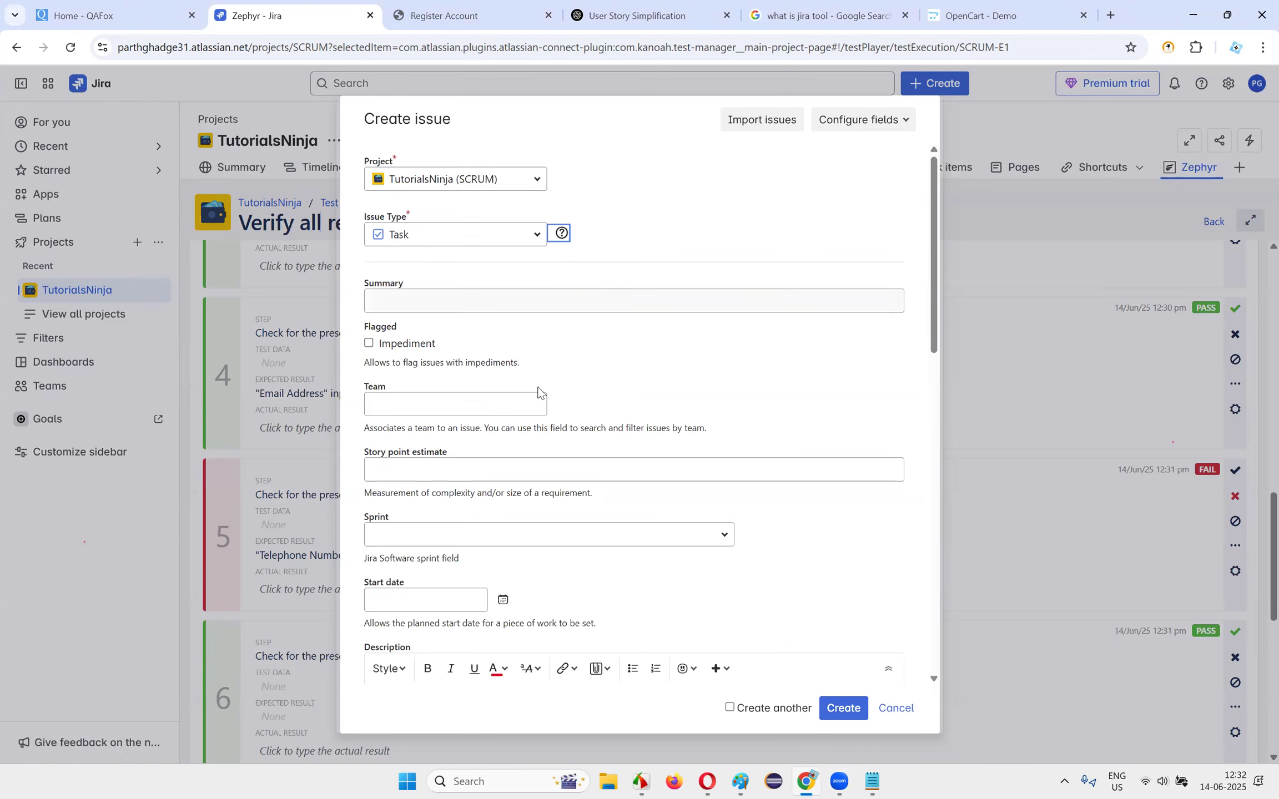
- Enter the issue summary "Telephone and Confirm Password fields are not available on the Register Account Page"
{"action": "left_click", "coordinate": [421, 300]}
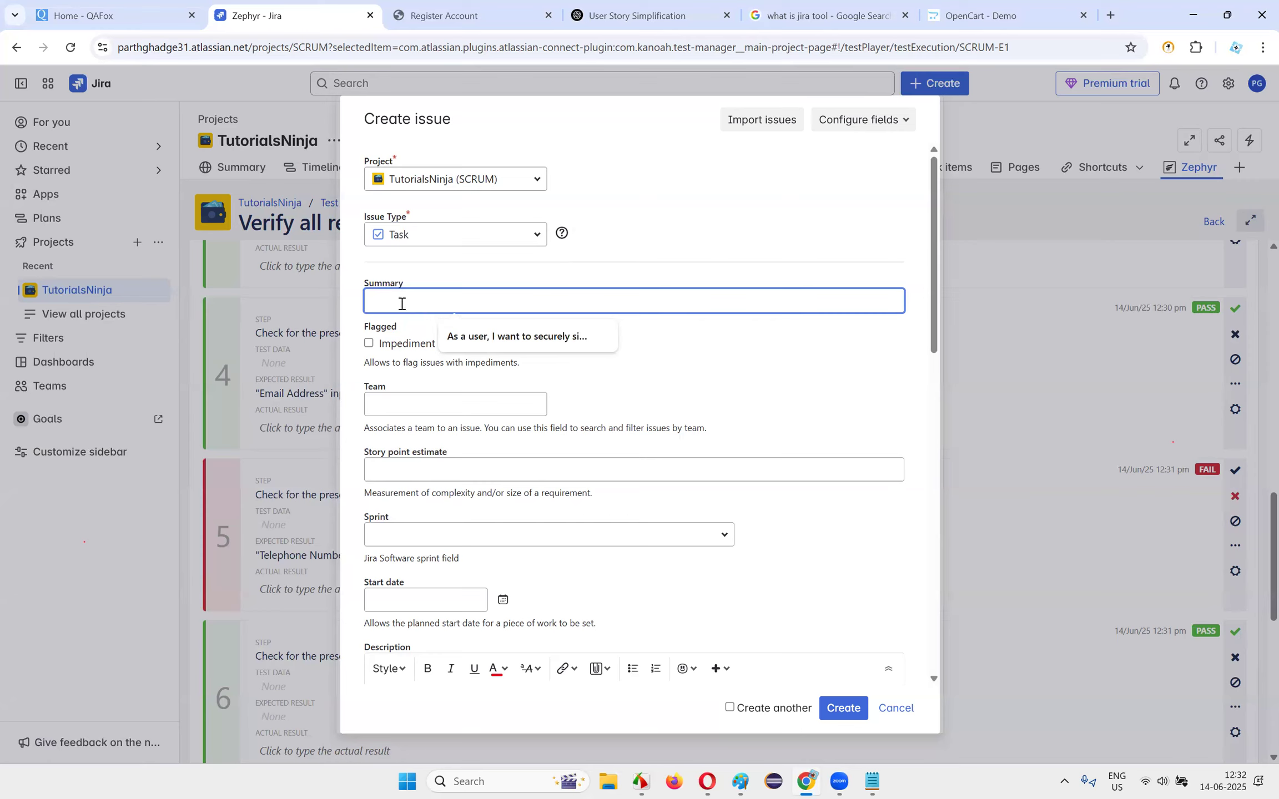
{"action": "type", "text": "t"}
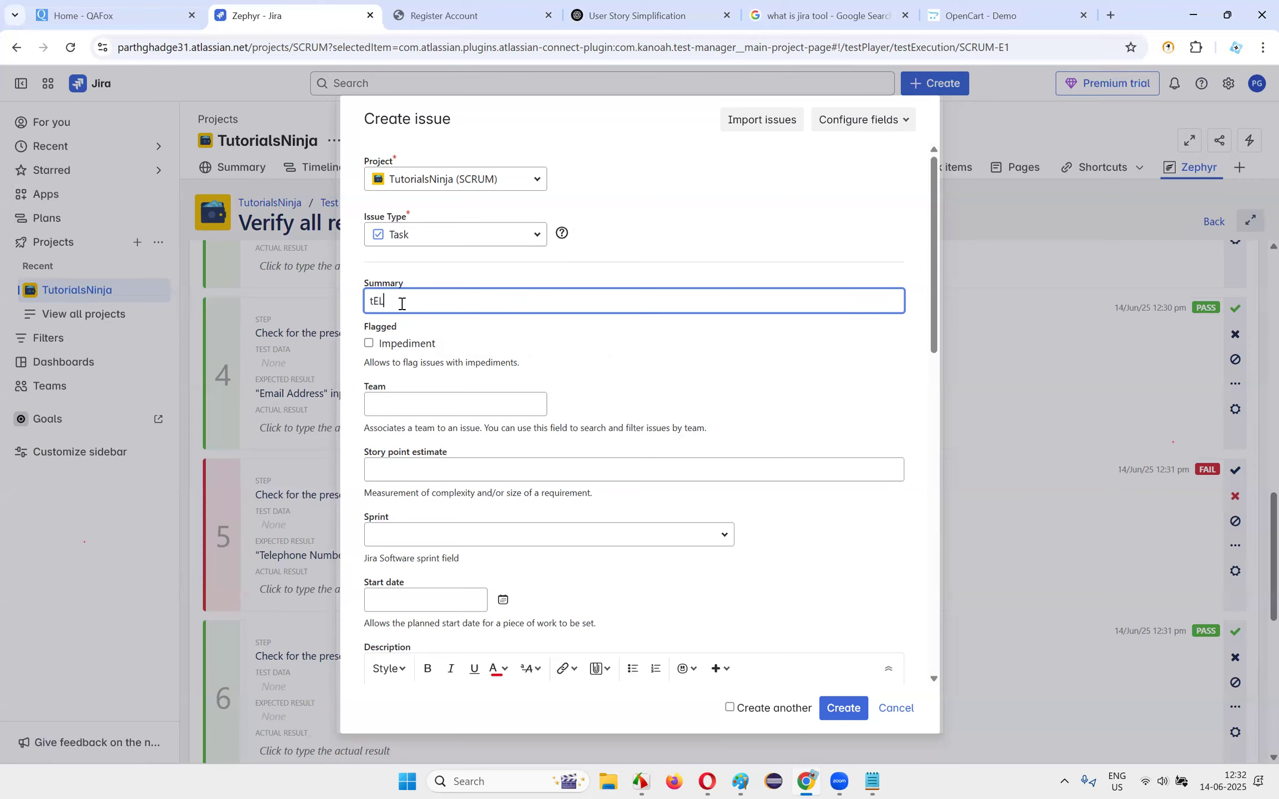
{"action": "type", "text": "elephone and Confirm Password fiedls ar"}
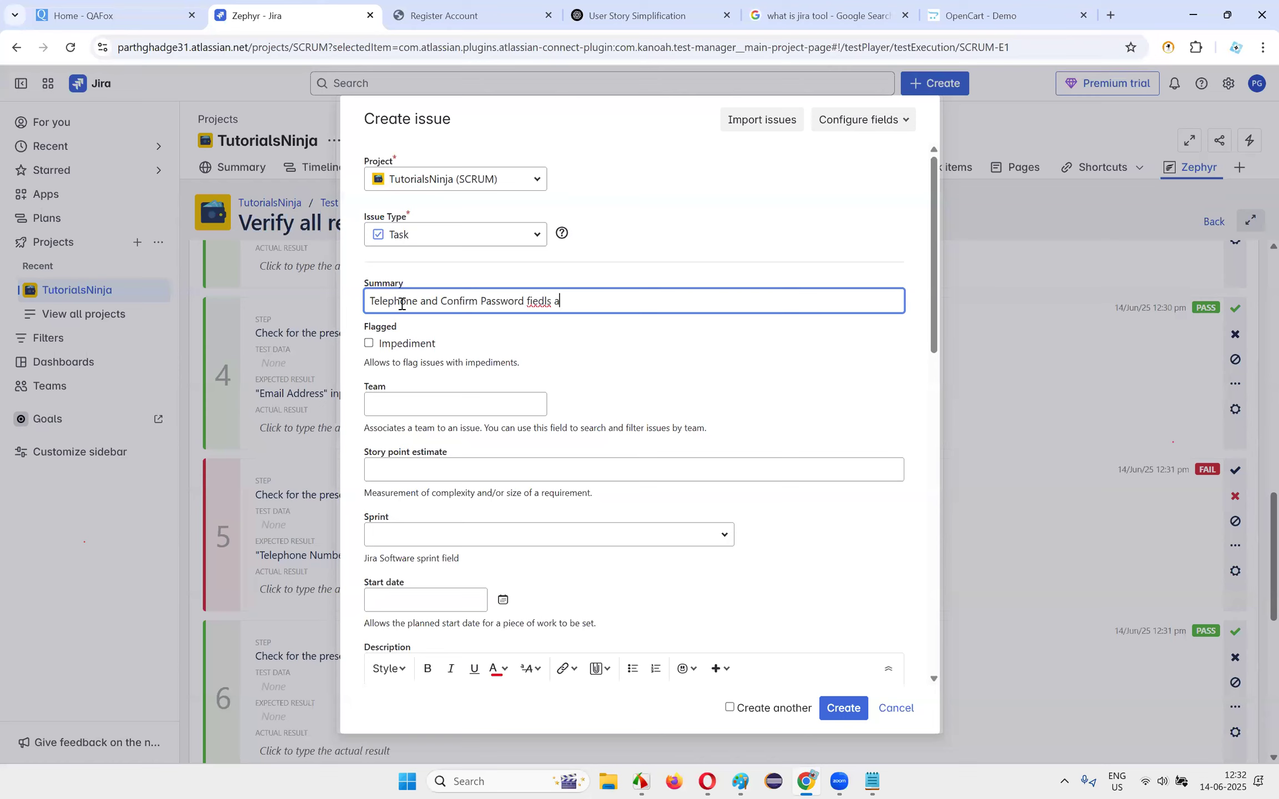
{"action": "key", "text": "BackSpace"}
{"action": "type", "text": "lds are not available on the"}
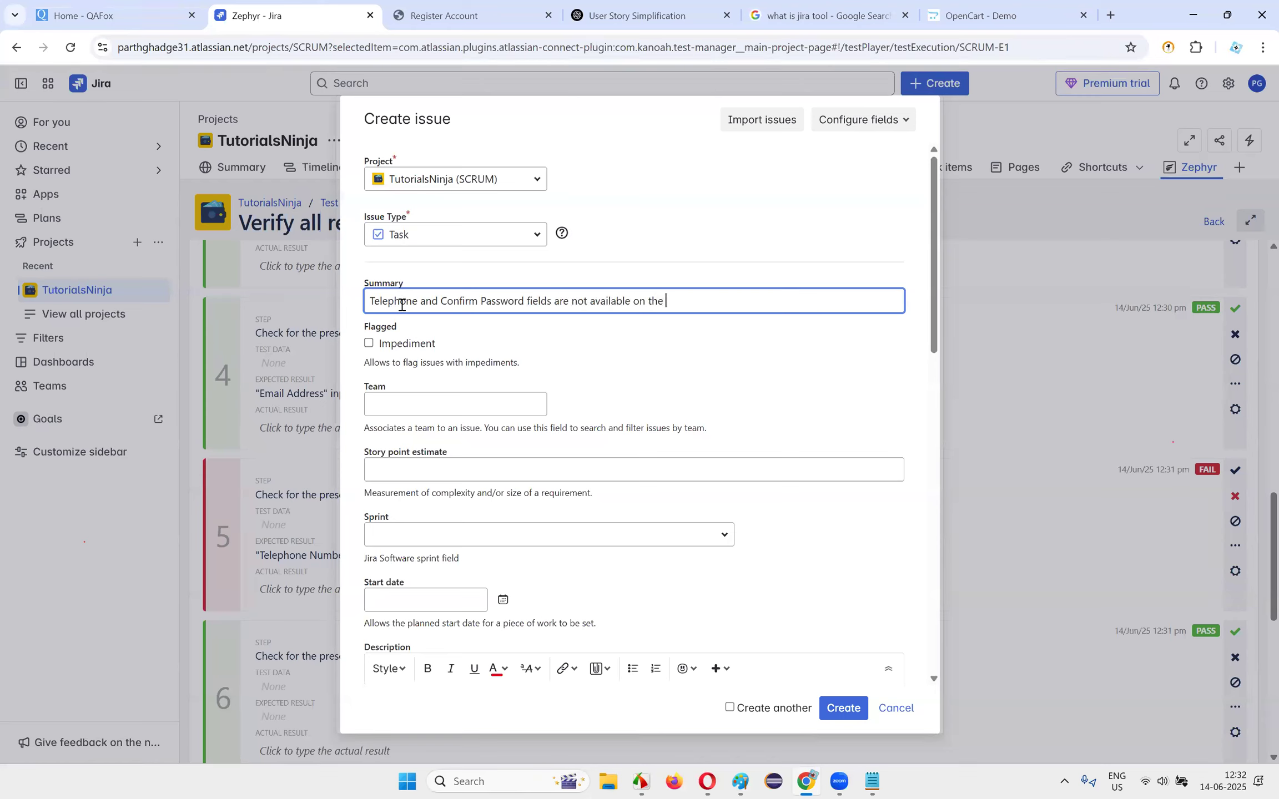
{"action": "left_click_drag", "start_coordinate": [413, 300], "coordinate": [690, 300]}
{"action": "left_click_drag", "start_coordinate": [547, 304], "coordinate": [714, 309]}
{"action": "left_click", "coordinate": [717, 309]}
{"action": "type", "text": "Register Account Page"}
{"action": "left_click", "coordinate": [760, 364]}
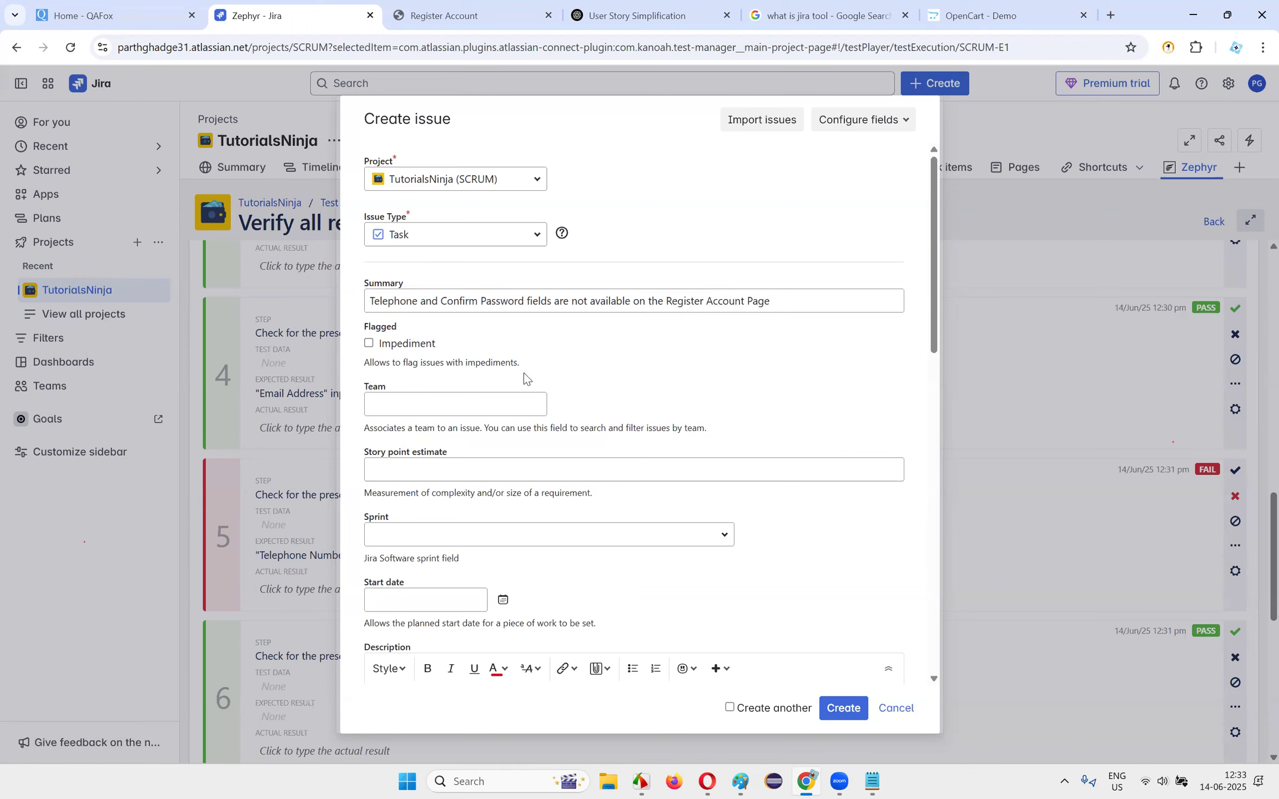
- Assign the new issue to the active sprint, SCRUM Sprint 1
{"action": "left_click", "coordinate": [459, 400]}
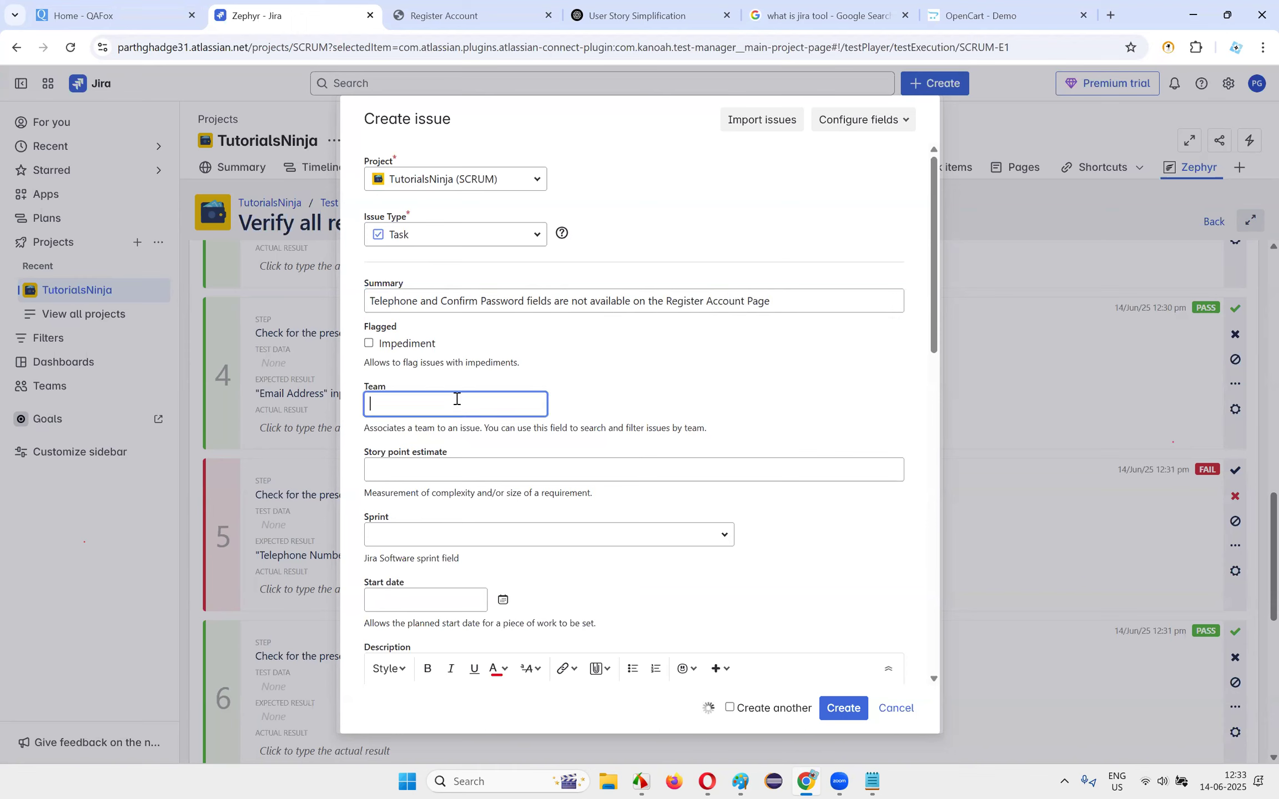
{"action": "left_click", "coordinate": [721, 358]}
{"action": "left_click", "coordinate": [422, 467]}
{"action": "scroll", "coordinate": [607, 416], "scroll_direction": "down", "scroll_amount": 4}
{"action": "left_click", "coordinate": [609, 291]}
{"action": "left_click", "coordinate": [452, 241]}
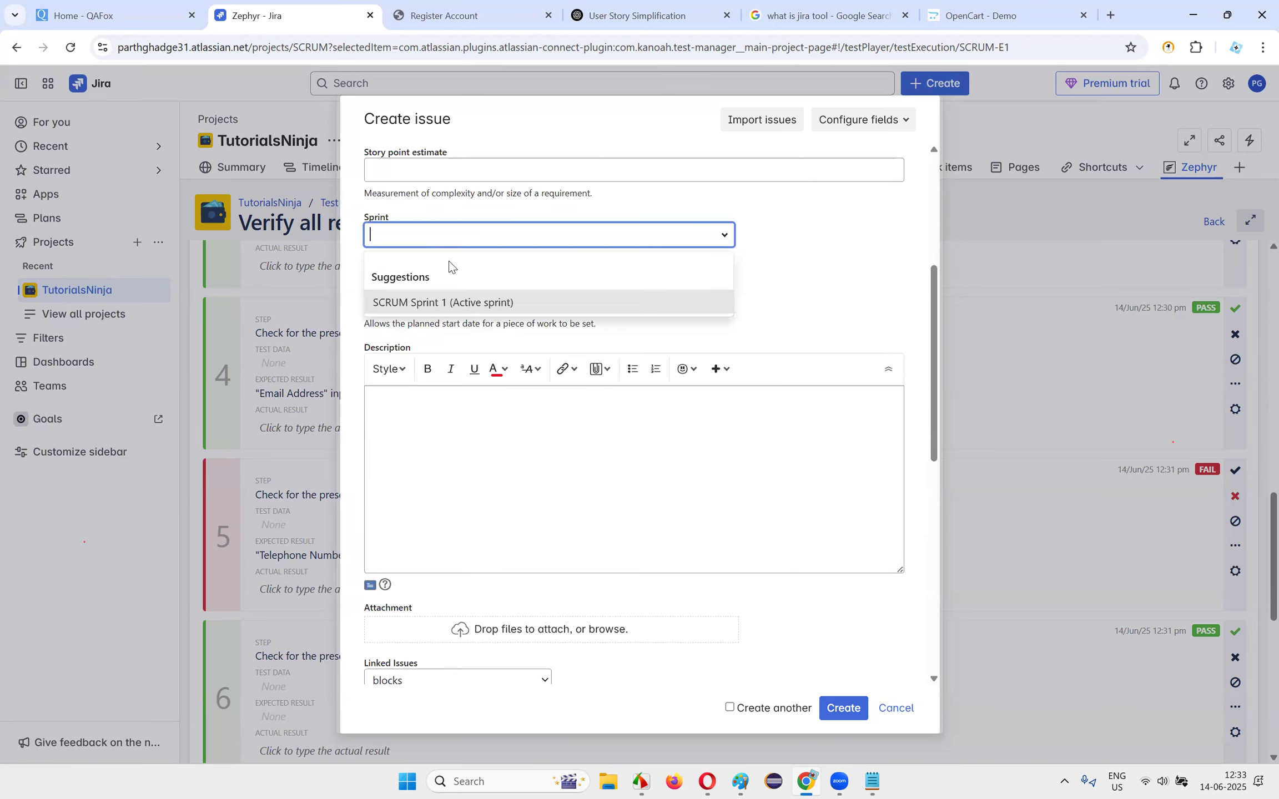
{"action": "left_click", "coordinate": [453, 302]}
{"action": "key", "text": "Tab"}
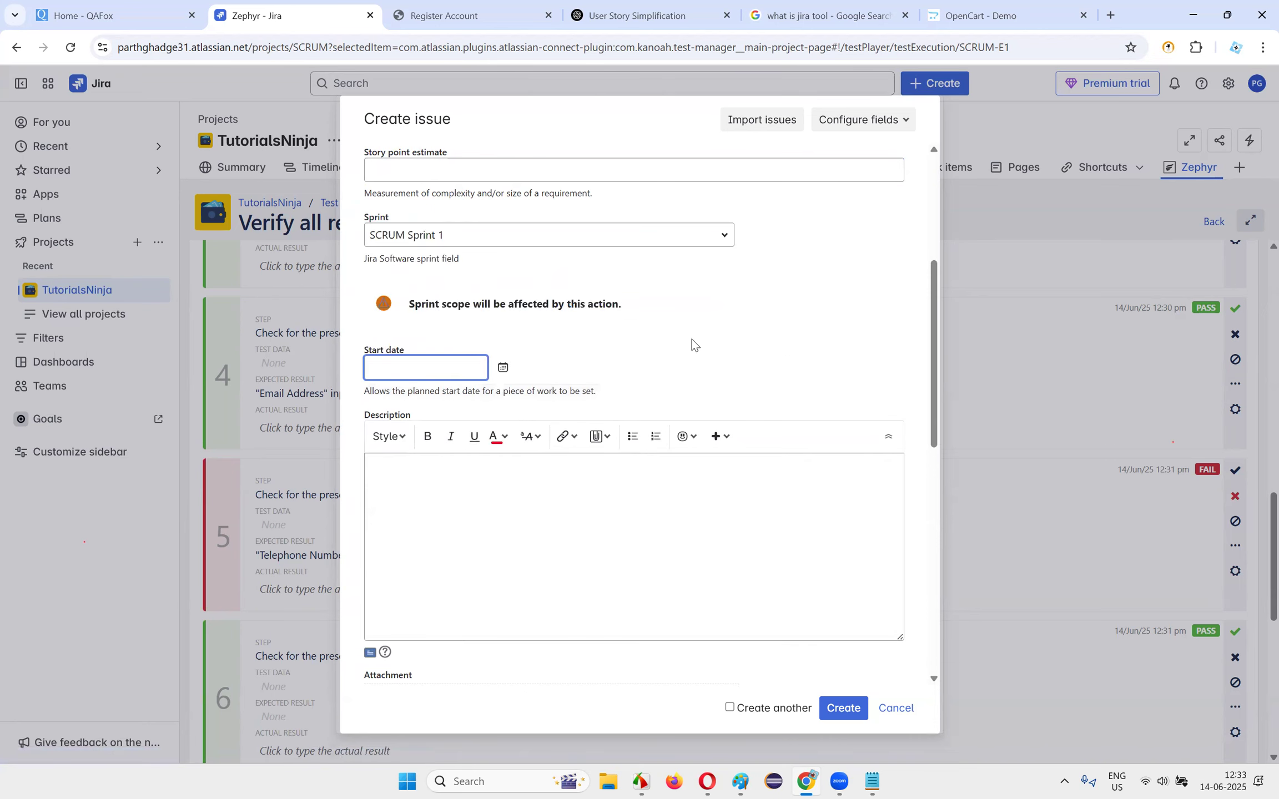
{"action": "scroll", "coordinate": [689, 343], "scroll_direction": "down", "scroll_amount": 2}
{"action": "left_click", "coordinate": [526, 422]}
- Copy the issue summary, switch to ChatGPT and ask "Can you create a defect report for this -" followed by the copied text
{"action": "scroll", "coordinate": [453, 379], "scroll_direction": "up", "scroll_amount": 6}
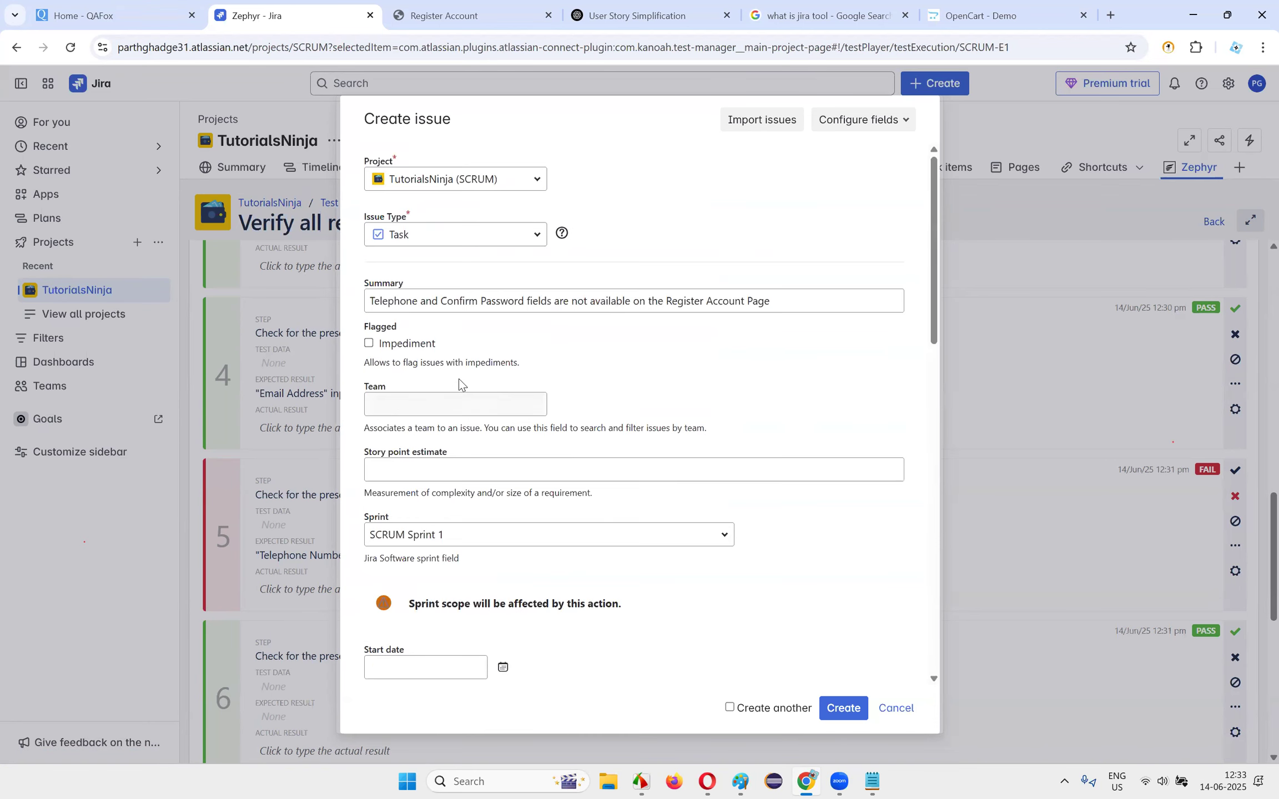
{"action": "triple_click", "coordinate": [434, 301]}
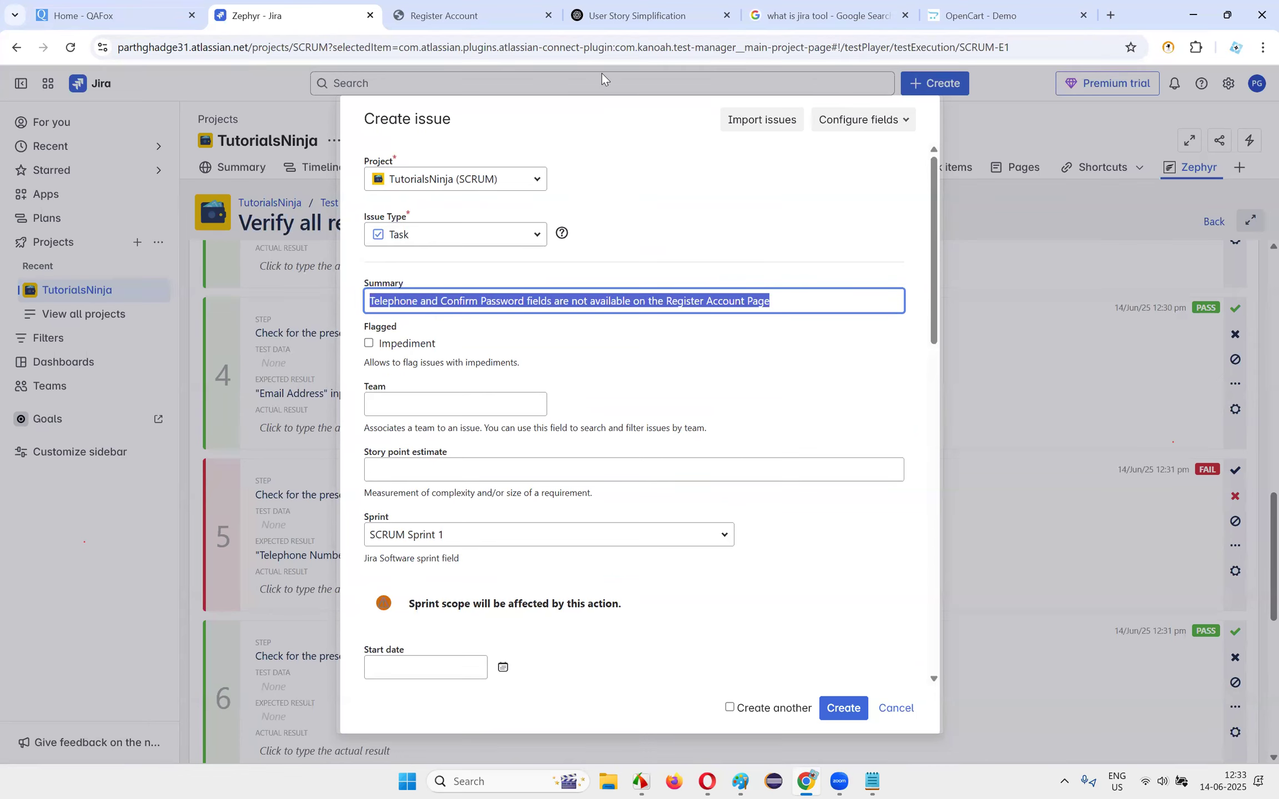
{"action": "left_click", "coordinate": [625, 10]}
{"action": "scroll", "coordinate": [611, 300], "scroll_direction": "down", "scroll_amount": 3}
{"action": "left_click", "coordinate": [412, 676]}
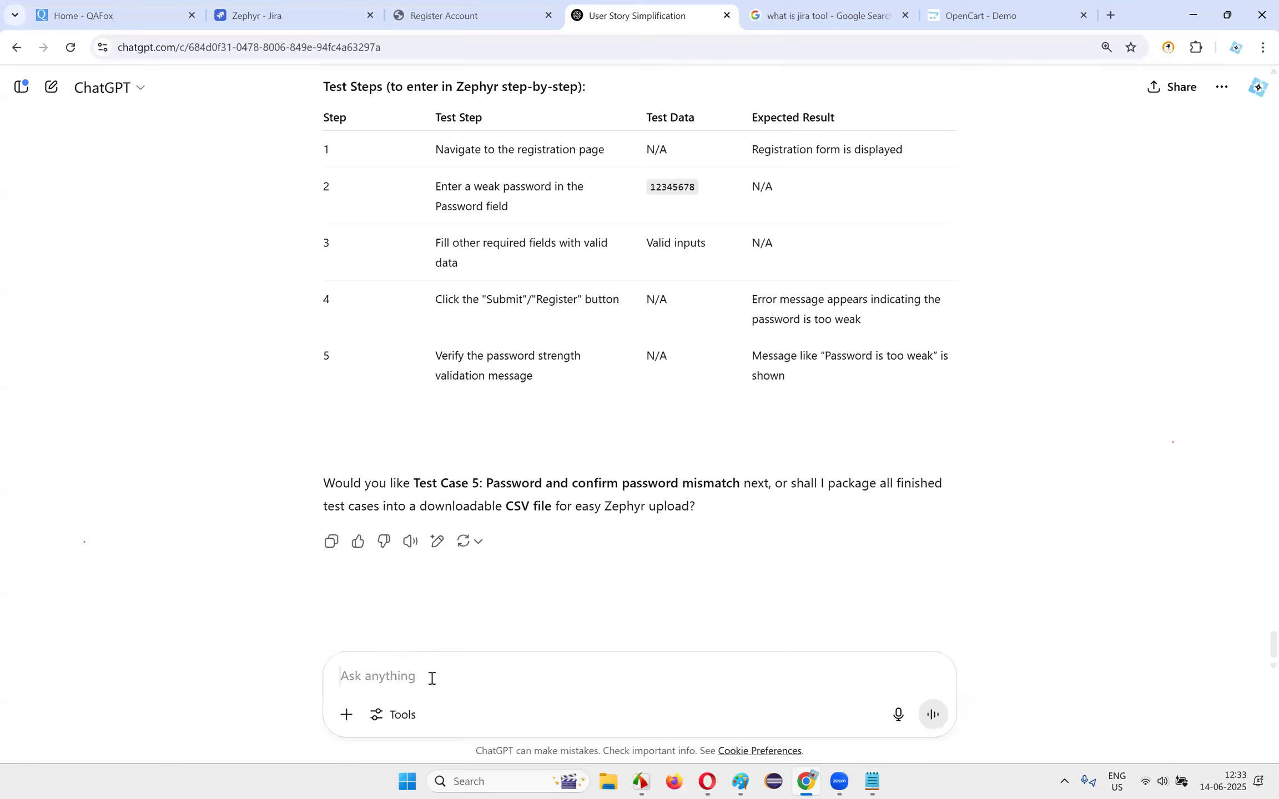
{"action": "type", "text": "Can you create a defect for"}
{"action": "key", "text": "BackSpace"}
{"action": "key", "text": "BackSpace"}
{"action": "type", "text": "for ths"}
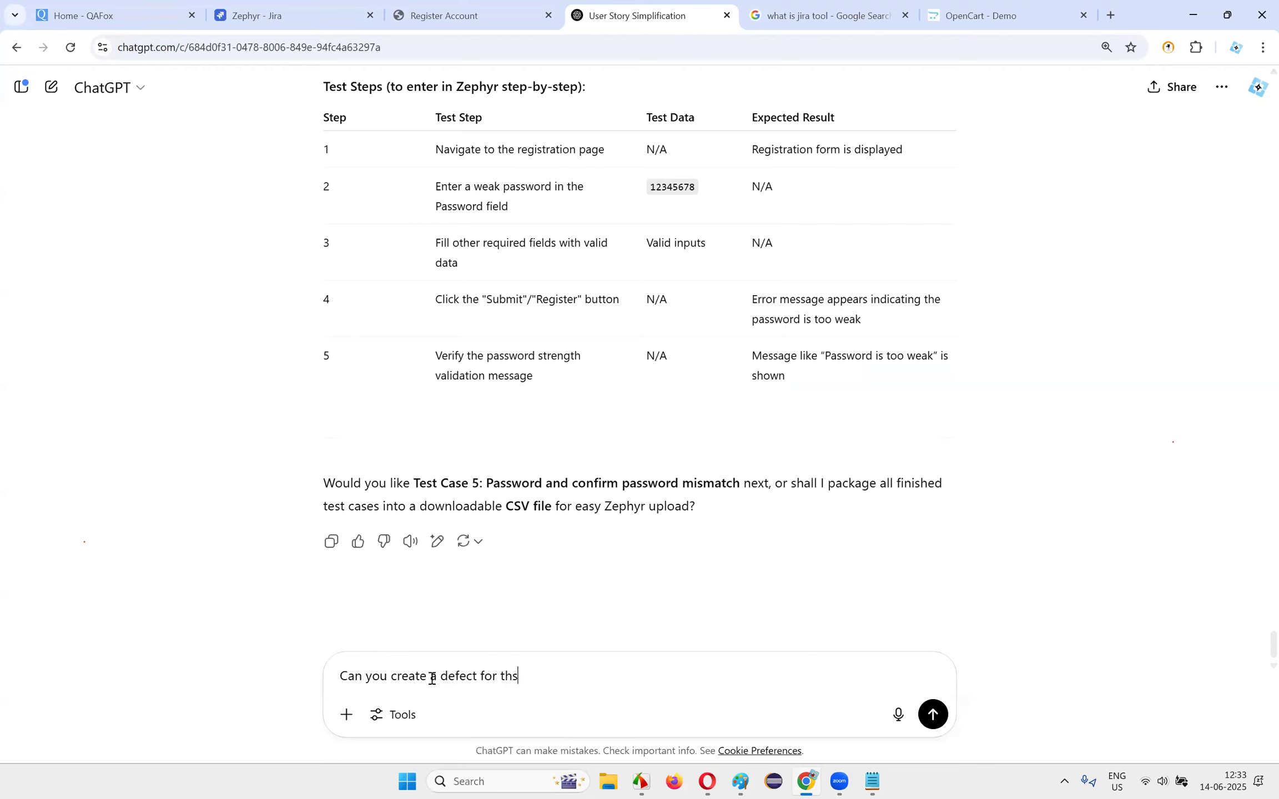
{"action": "key", "text": "ctrl+v"}
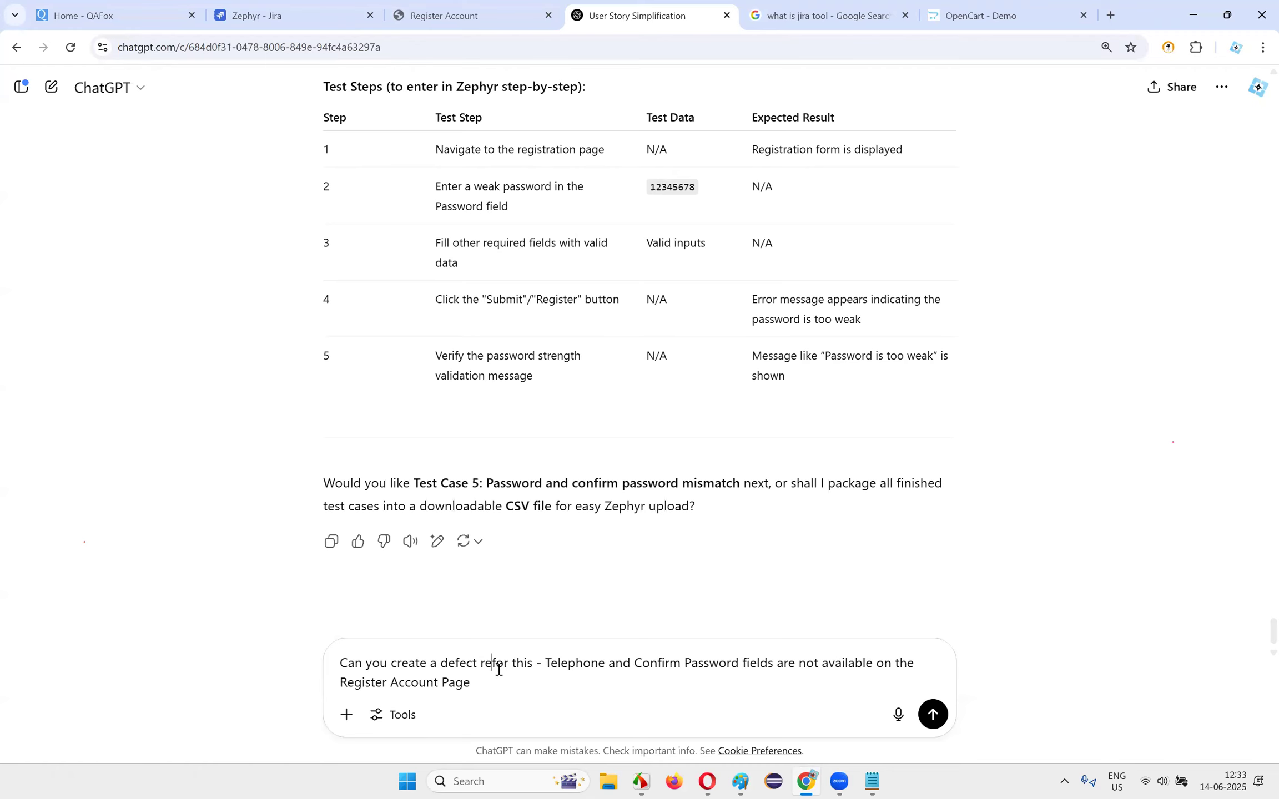
{"action": "key", "text": "Return"}
- Replace the Jira issue's summary with the generated one, "Telephone and Confirm Password fields are missing on the Register Account Page"
{"action": "scroll", "coordinate": [656, 391], "scroll_direction": "up", "scroll_amount": 2}
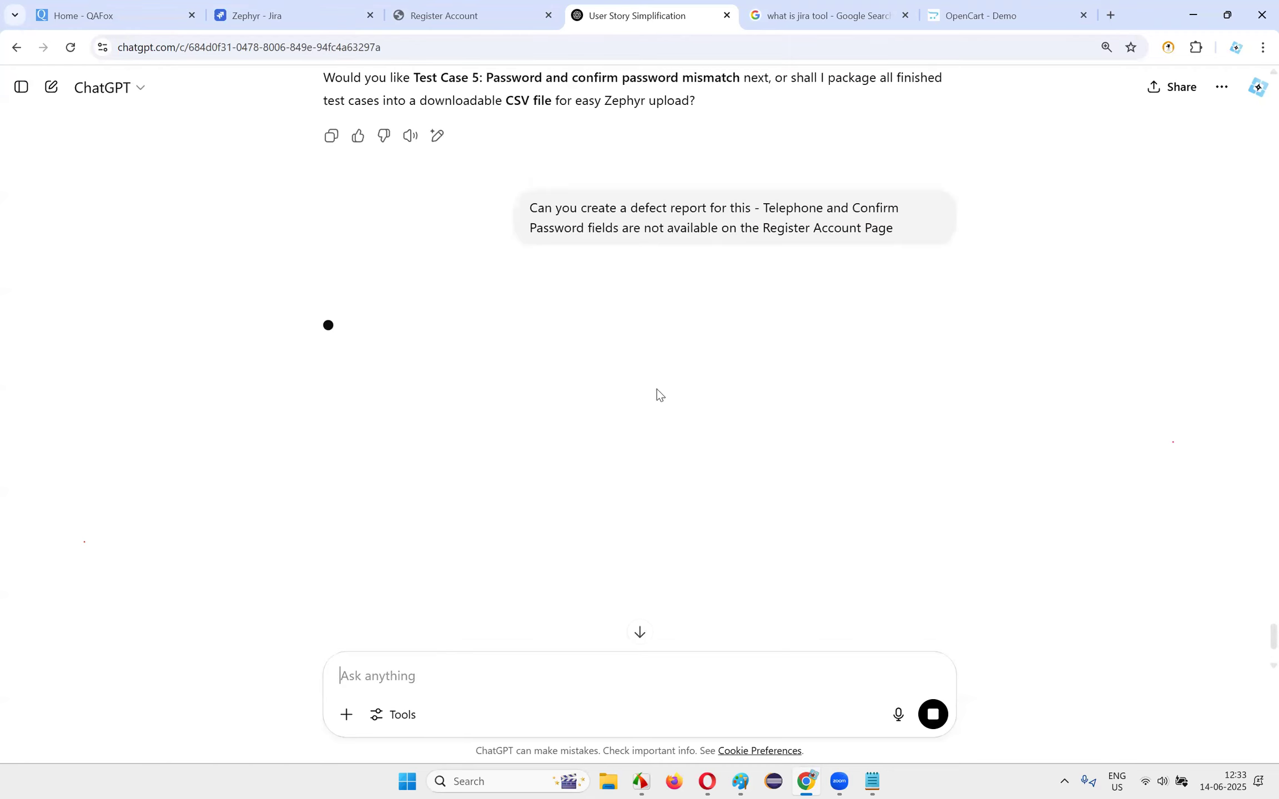
{"action": "scroll", "coordinate": [634, 362], "scroll_direction": "down", "scroll_amount": 3}
{"action": "left_click_drag", "start_coordinate": [327, 322], "coordinate": [822, 323]}
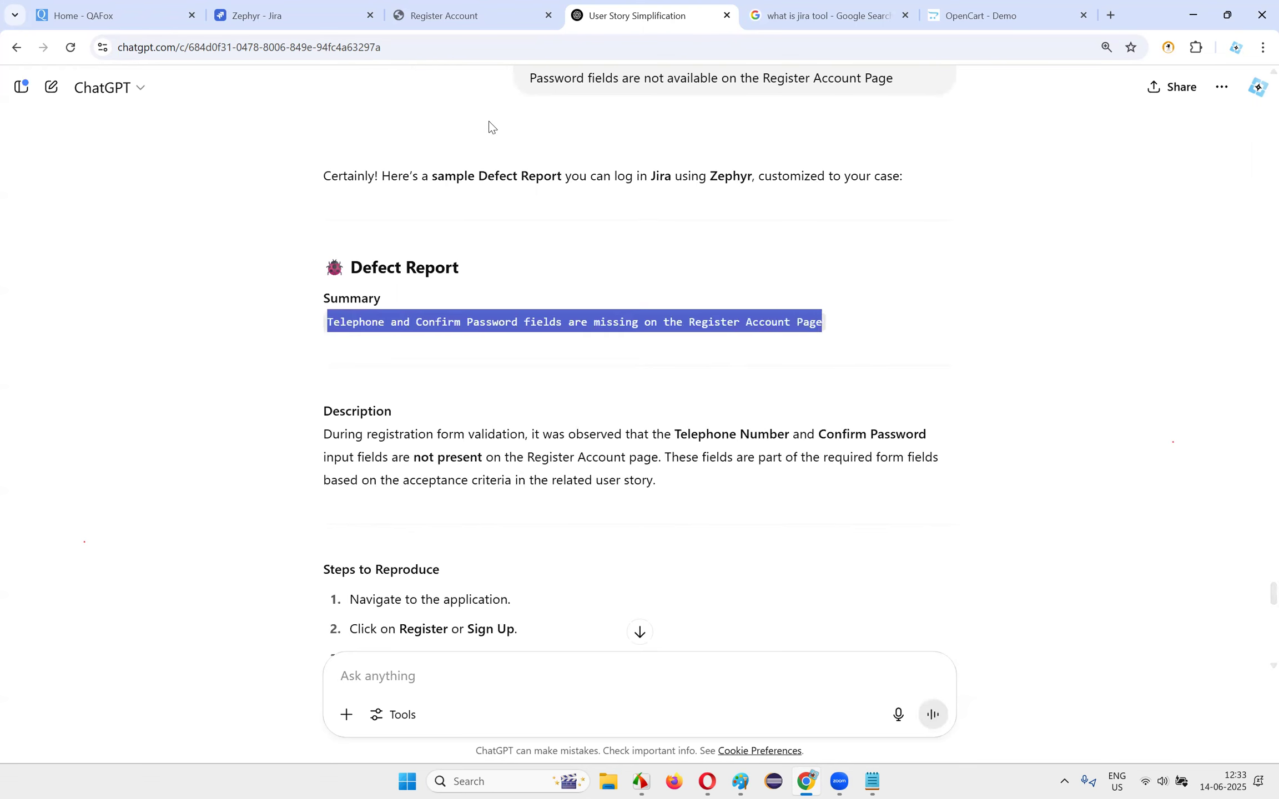
{"action": "key", "text": "ctrl+c"}
{"action": "left_click", "coordinate": [255, 15]}
{"action": "key", "text": "ctrl+v"}
- Copy the description paragraph of the ChatGPT defect report into the Jira issue's description
{"action": "key", "text": "ctrl+Tab"}
{"action": "key", "text": "ctrl+Tab"}
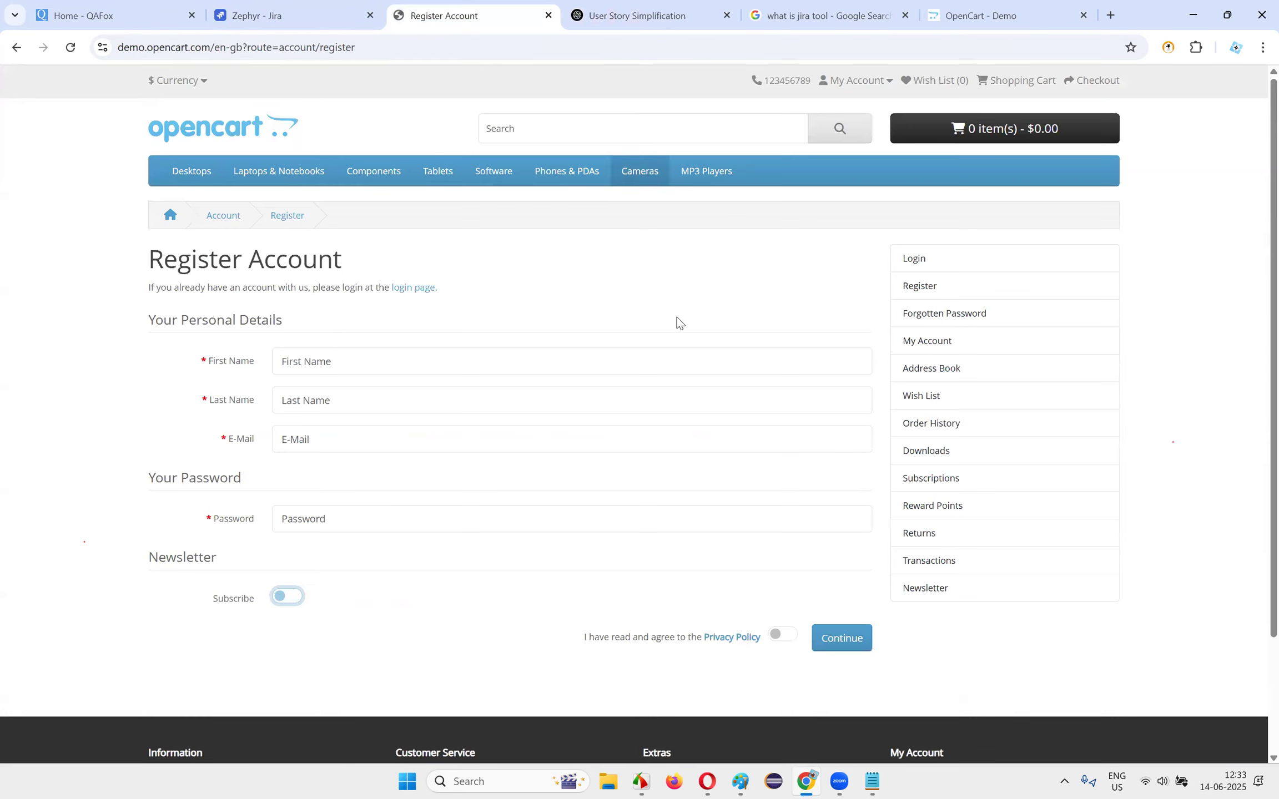
{"action": "left_click_drag", "start_coordinate": [325, 433], "coordinate": [699, 480]}
{"action": "left_click", "coordinate": [300, 8]}
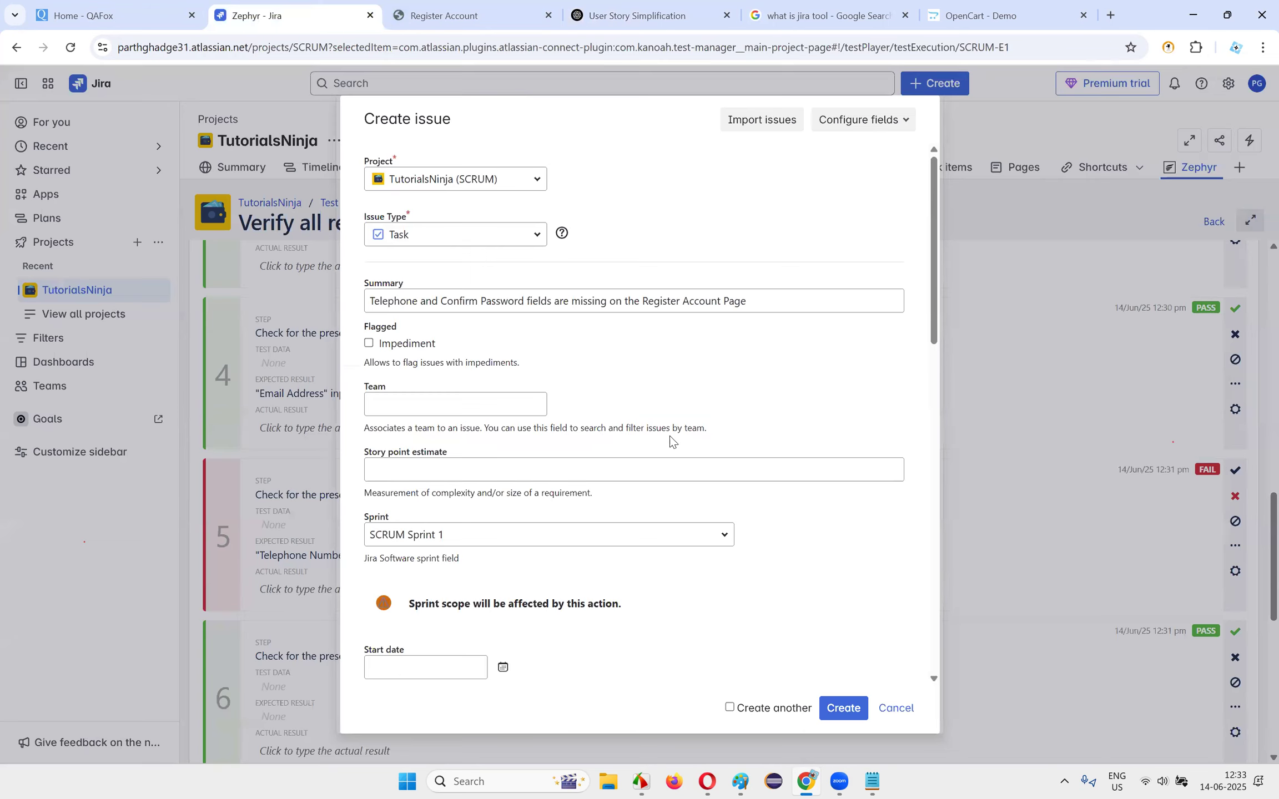
{"action": "scroll", "coordinate": [632, 355], "scroll_direction": "down", "scroll_amount": 6}
{"action": "left_click", "coordinate": [486, 424]}
{"action": "key", "text": "ctrl+v"}
- Read through the pasted description of the missing Telephone Number and Confirm Password fields
{"action": "left_click_drag", "start_coordinate": [406, 397], "coordinate": [585, 422]}
{"action": "left_click", "coordinate": [594, 418]}
{"action": "left_click_drag", "start_coordinate": [496, 394], "coordinate": [682, 417]}
{"action": "left_click", "coordinate": [599, 419]}
{"action": "left_click", "coordinate": [680, 417]}
{"action": "left_click", "coordinate": [605, 421]}
{"action": "left_click_drag", "start_coordinate": [607, 408], "coordinate": [367, 383]}
{"action": "left_click", "coordinate": [686, 422]}
{"action": "left_click", "coordinate": [772, 416]}
{"action": "left_click", "coordinate": [829, 417]}
- Add the "Steps to Reproduce" section of the ChatGPT defect report on a new line below the Jira description paragraph
{"action": "left_click", "coordinate": [600, 430]}
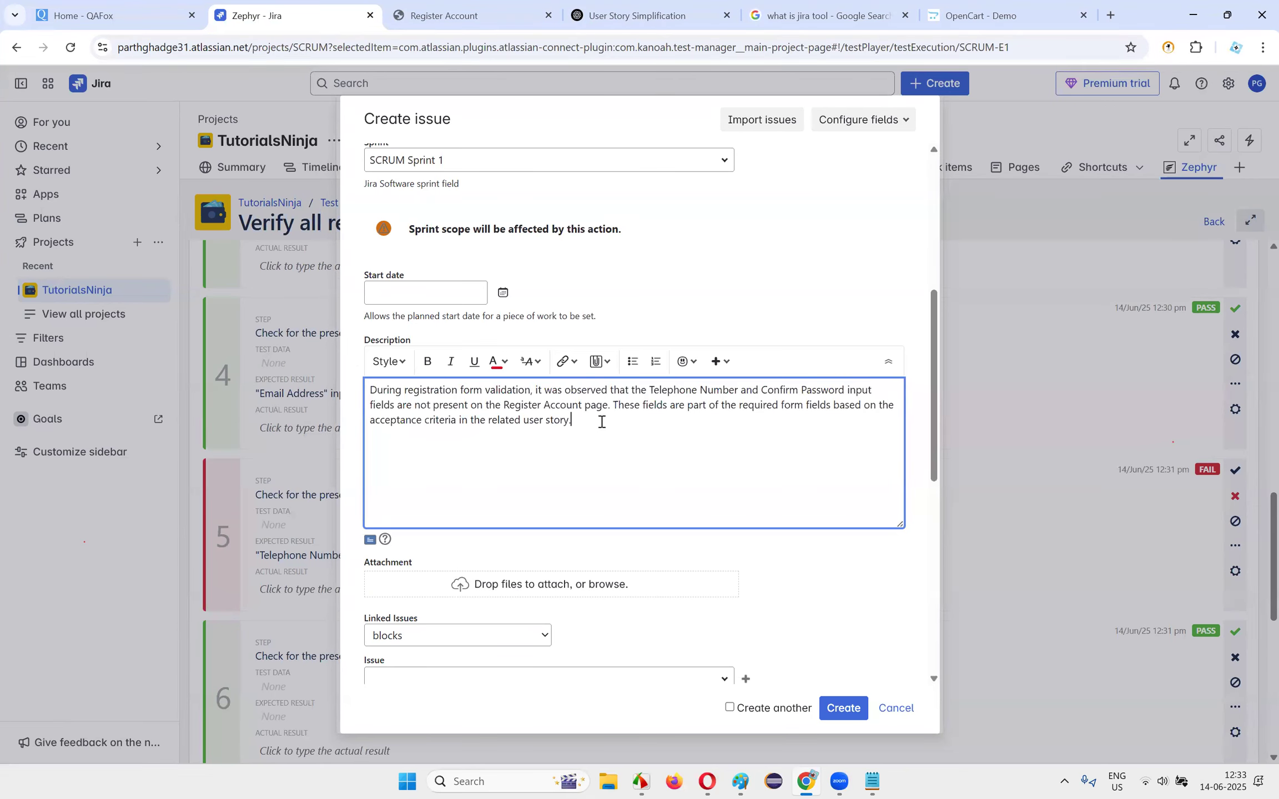
{"action": "key", "text": "Return"}
{"action": "left_click", "coordinate": [638, 15]}
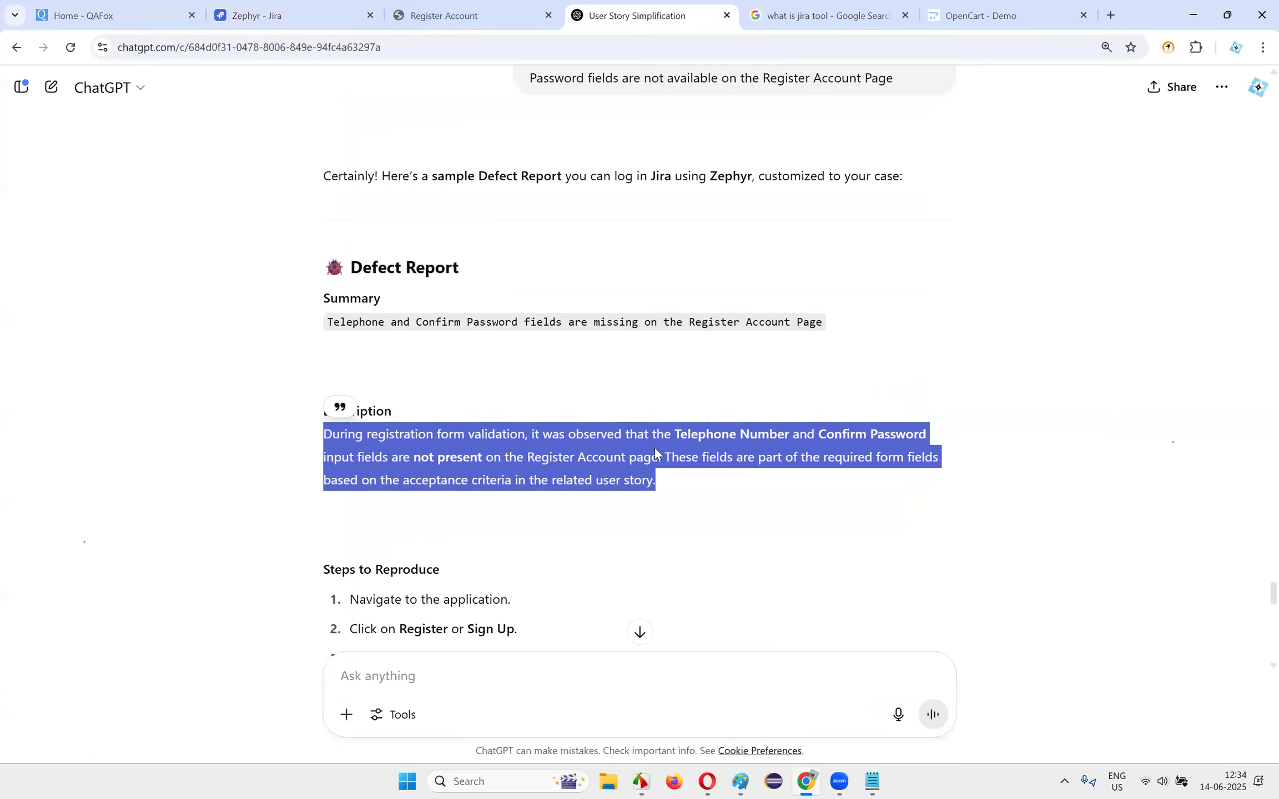
{"action": "scroll", "coordinate": [580, 449], "scroll_direction": "down", "scroll_amount": 5}
{"action": "left_click_drag", "start_coordinate": [328, 271], "coordinate": [791, 357]}
{"action": "key", "text": "ctrl+c"}
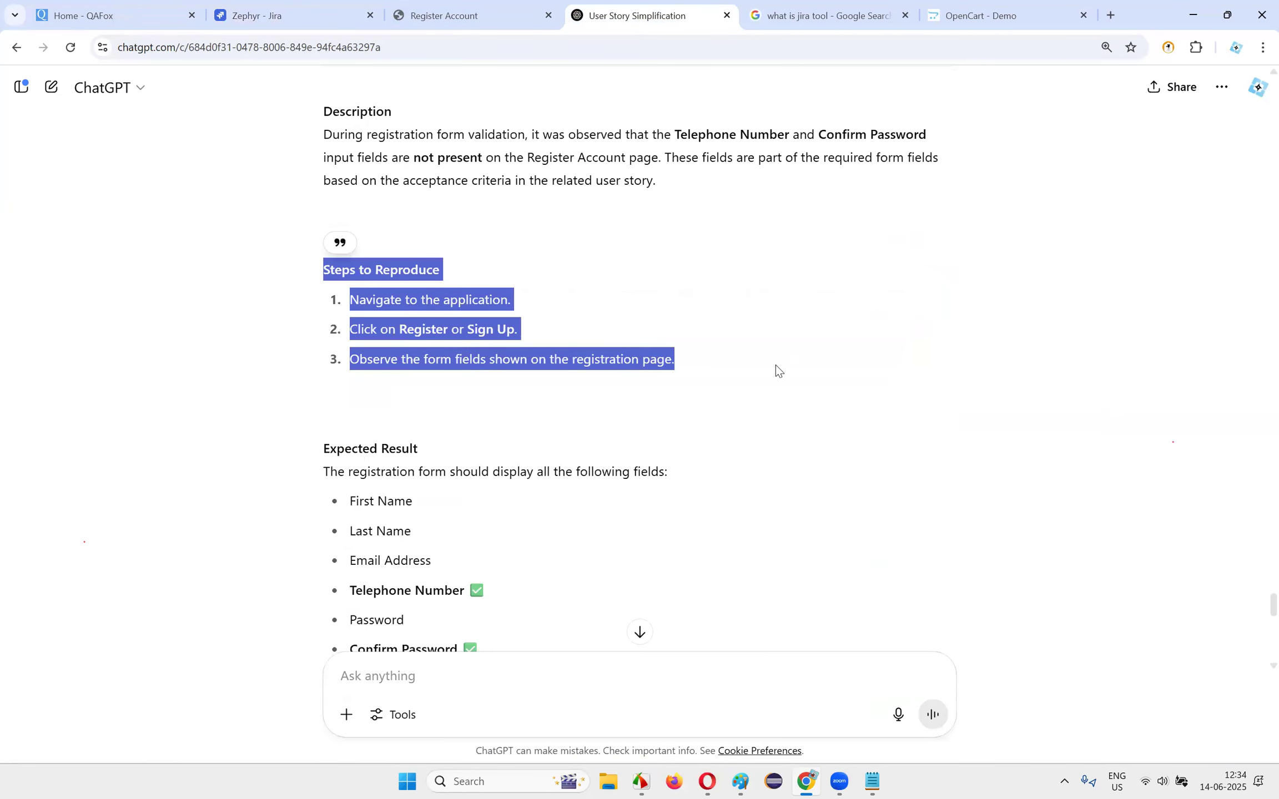
{"action": "left_click", "coordinate": [320, 12]}
{"action": "key", "text": "ctrl+v"}
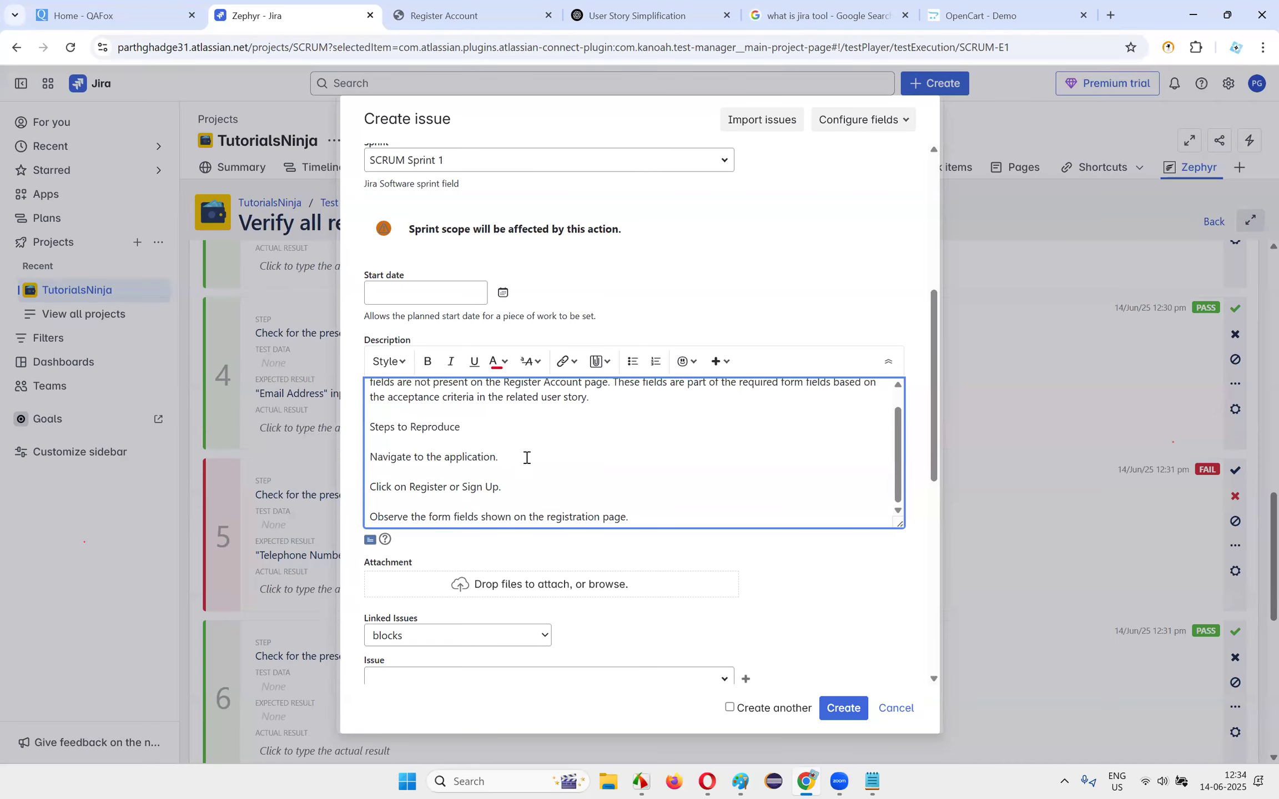
- Make the "Steps to Reproduce" heading in the description bold
{"action": "scroll", "coordinate": [525, 457], "scroll_direction": "up", "scroll_amount": 2}
{"action": "left_click_drag", "start_coordinate": [481, 450], "coordinate": [358, 452]}
{"action": "left_click", "coordinate": [427, 361]}
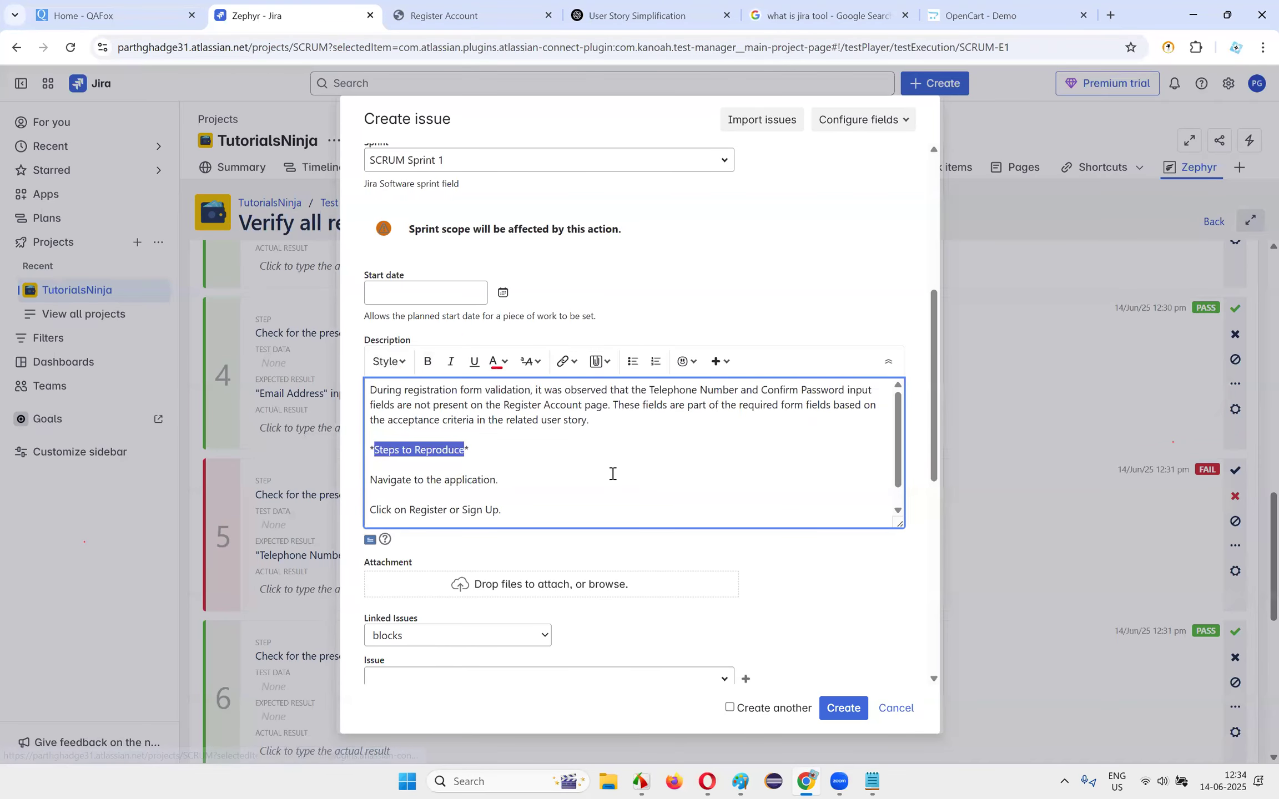
{"action": "left_click", "coordinate": [624, 471]}
- Look over the issue form from the top fields down to the attachment, linked issues, assignee and labels fields
{"action": "scroll", "coordinate": [522, 444], "scroll_direction": "down", "scroll_amount": 3}
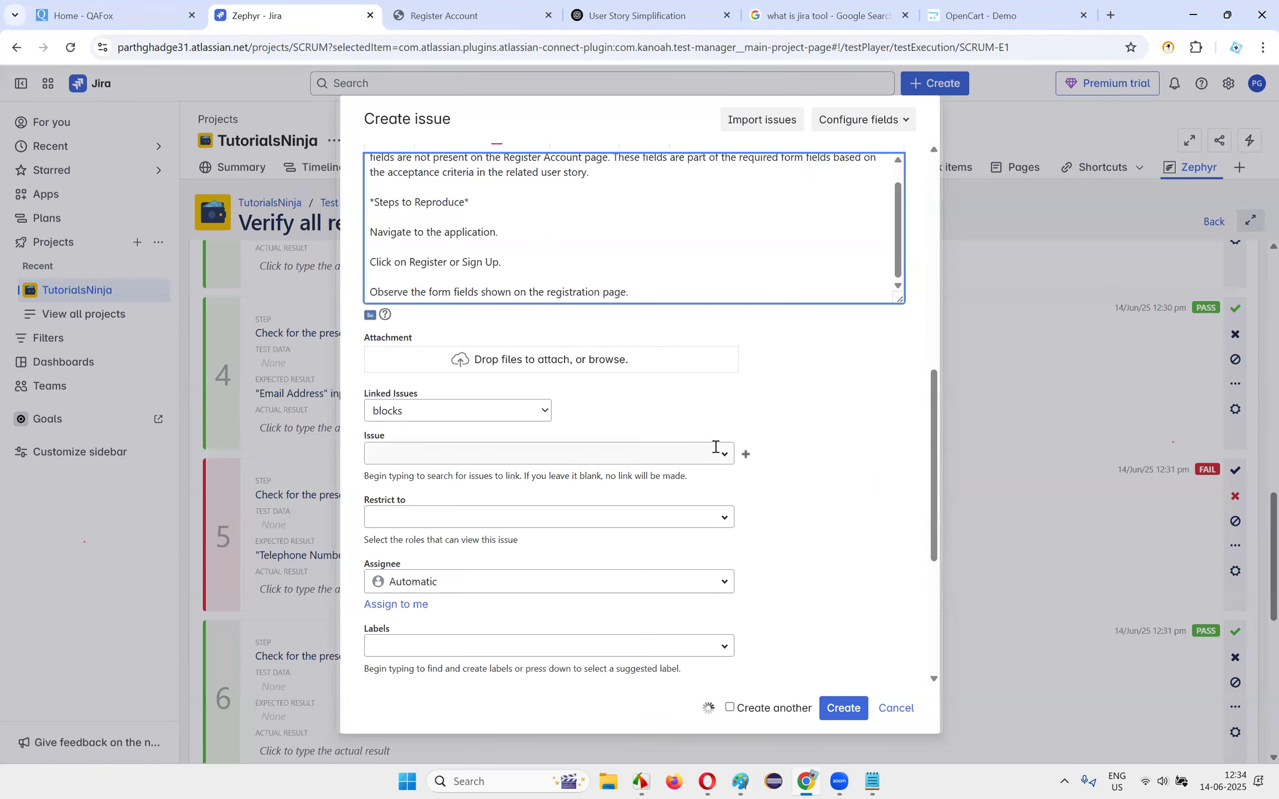
{"action": "scroll", "coordinate": [677, 447], "scroll_direction": "up", "scroll_amount": 8}
{"action": "scroll", "coordinate": [507, 356], "scroll_direction": "down", "scroll_amount": 7}
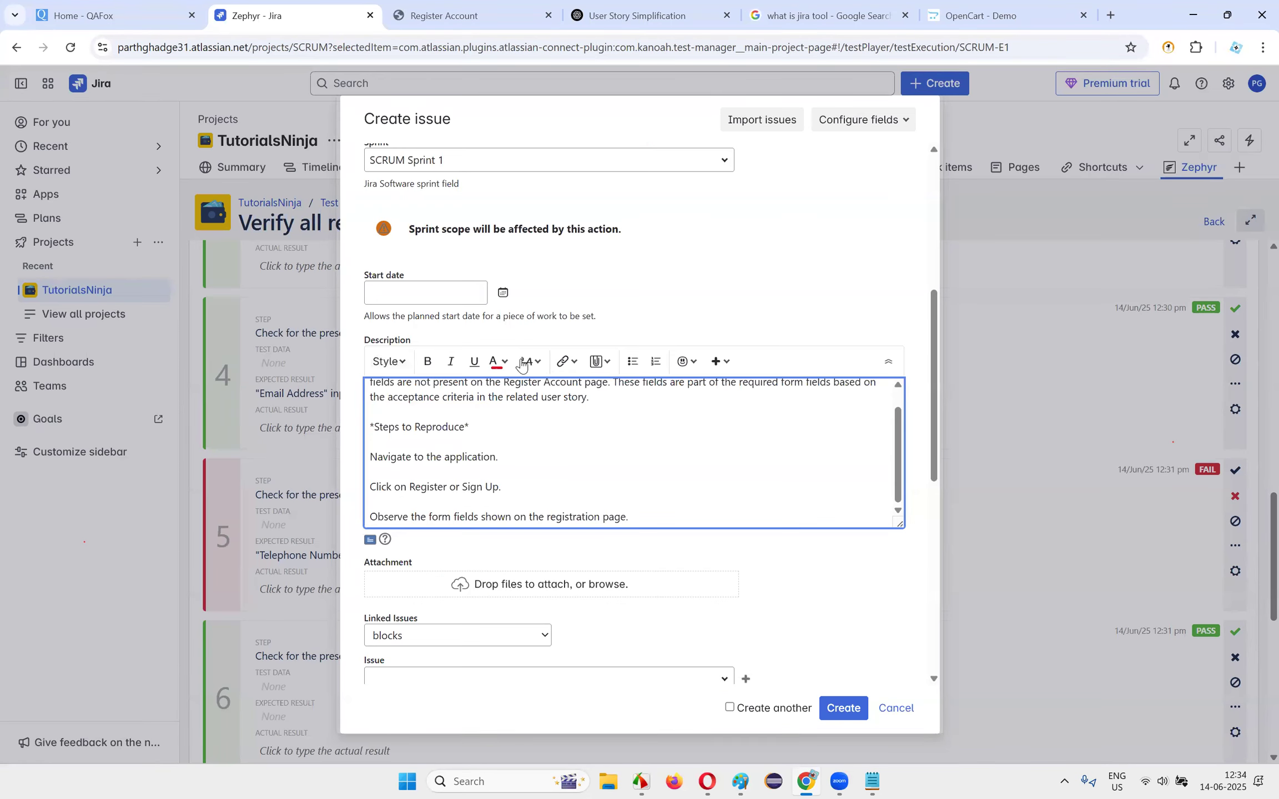
{"action": "scroll", "coordinate": [628, 476], "scroll_direction": "down", "scroll_amount": 4}
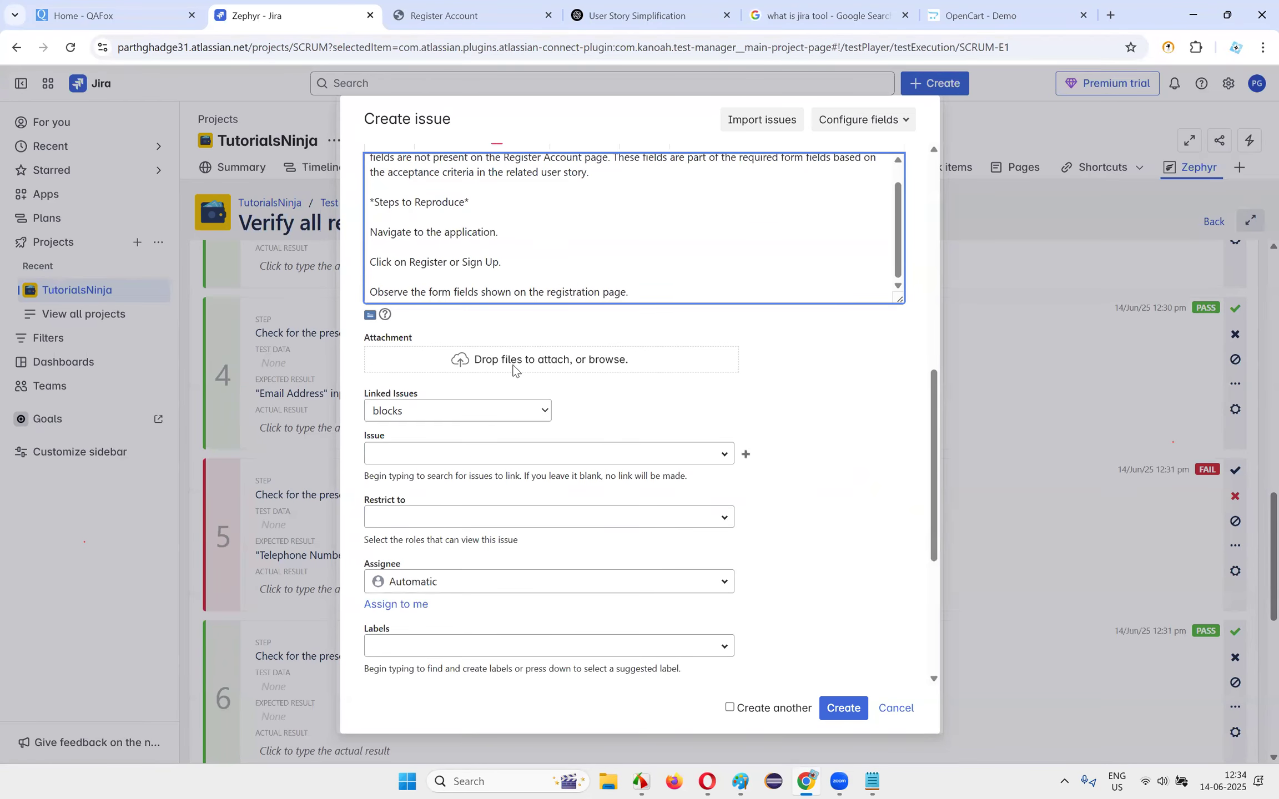
{"action": "scroll", "coordinate": [536, 373], "scroll_direction": "up", "scroll_amount": 8}
{"action": "scroll", "coordinate": [473, 290], "scroll_direction": "up", "scroll_amount": 3}
{"action": "scroll", "coordinate": [593, 339], "scroll_direction": "down", "scroll_amount": 4}
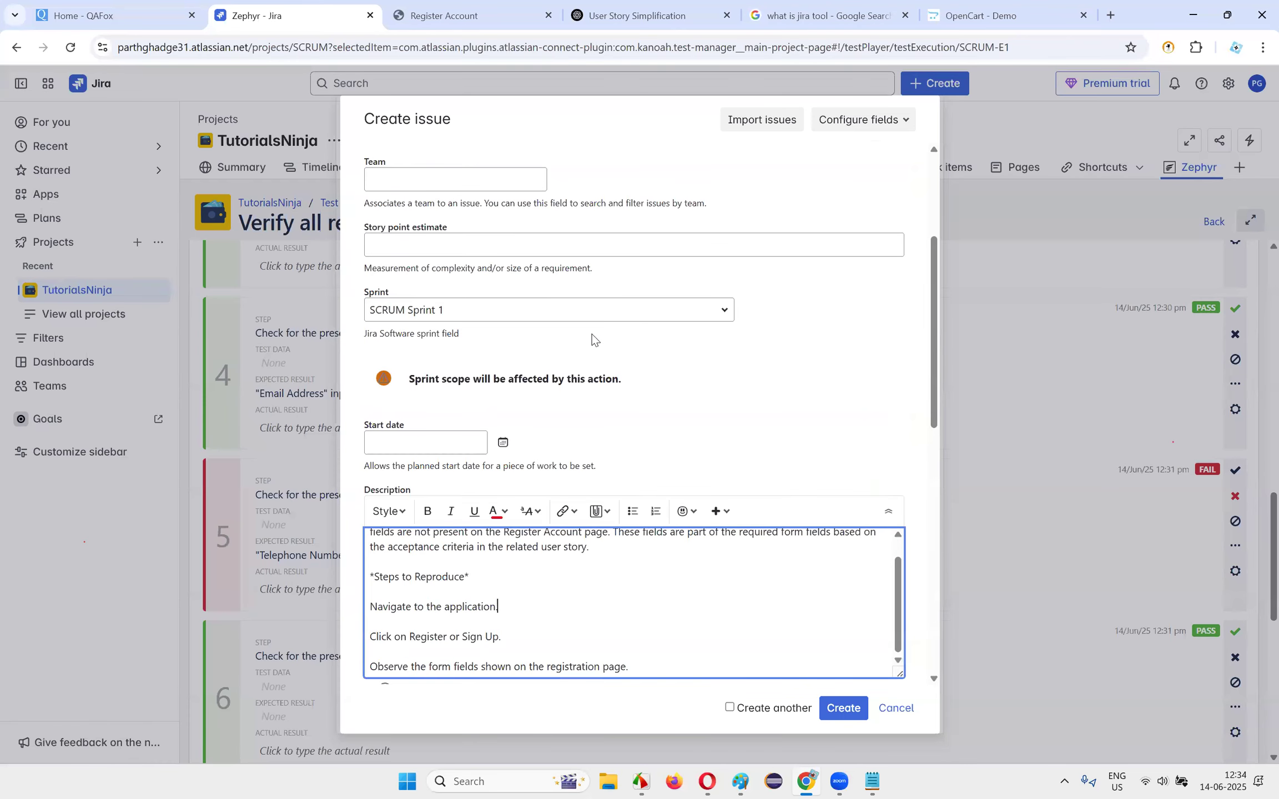
{"action": "scroll", "coordinate": [636, 369], "scroll_direction": "down", "scroll_amount": 5}
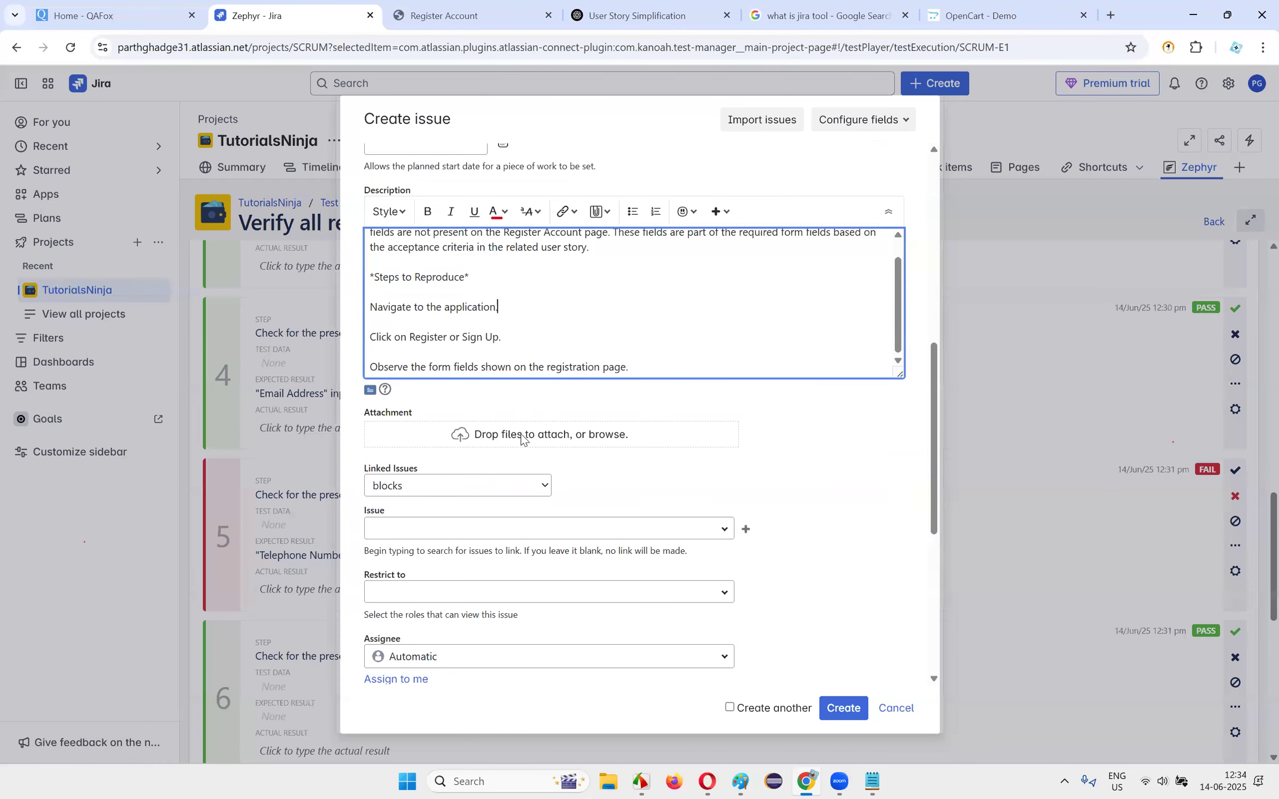
- Capture a rectangular area of OpenCart's Register Account page with FastStone and cut the whole image to the clipboard
{"action": "left_click", "coordinate": [962, 5]}
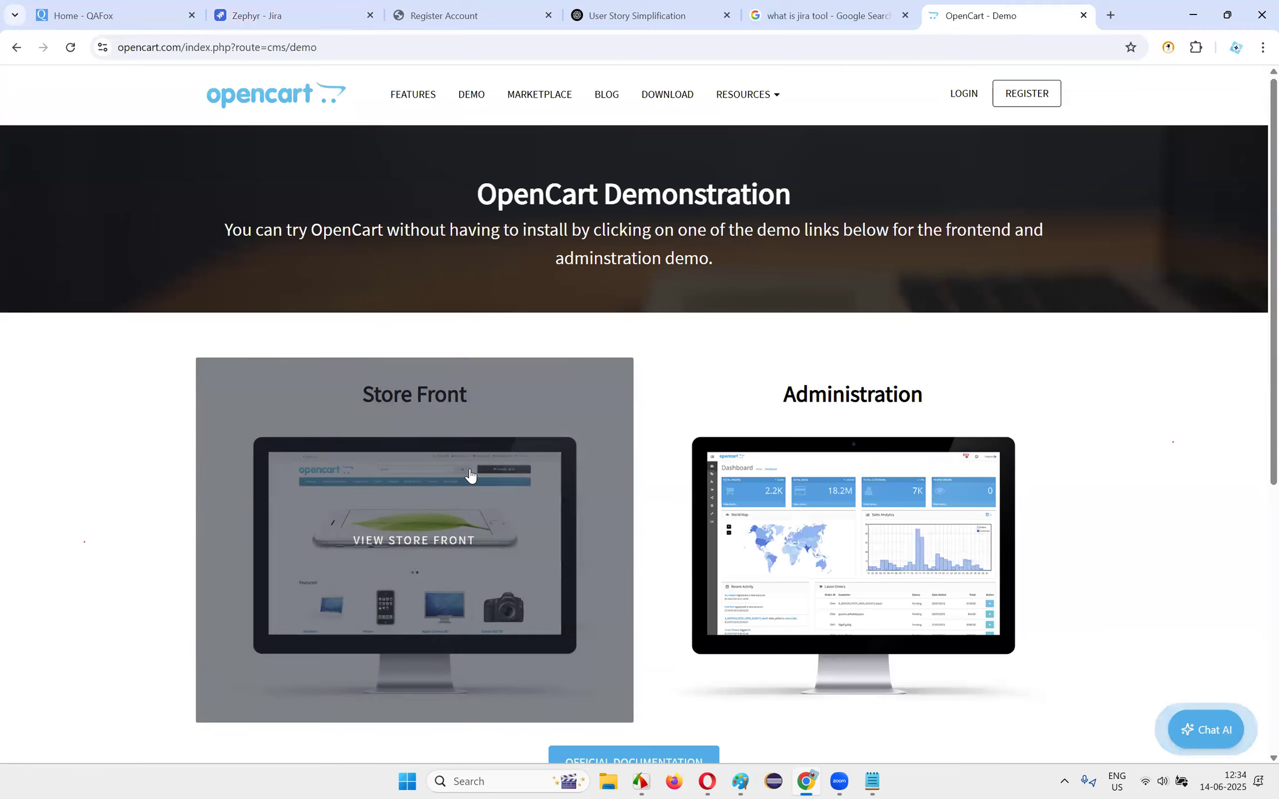
{"action": "left_click", "coordinate": [472, 15]}
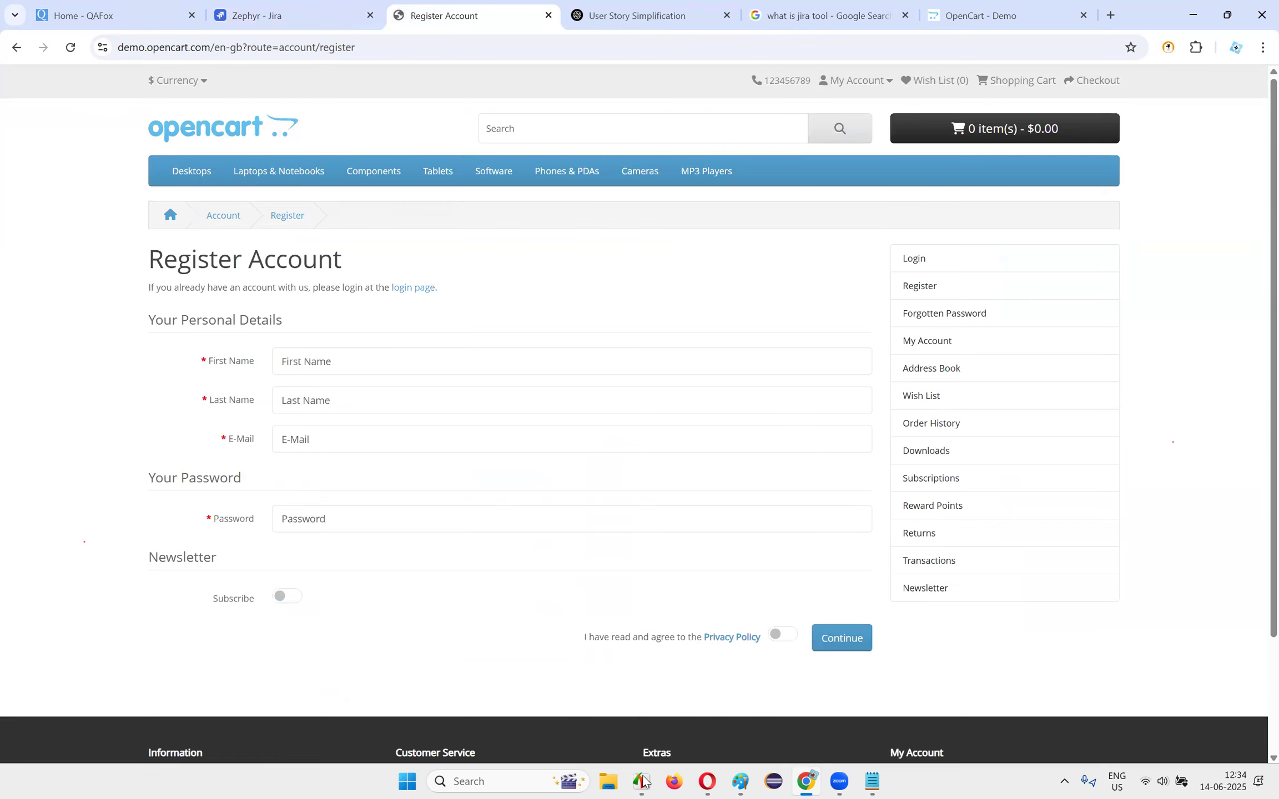
{"action": "left_click", "coordinate": [642, 781]}
{"action": "left_click", "coordinate": [639, 433]}
{"action": "left_click", "coordinate": [1059, 43]}
{"action": "left_click_drag", "start_coordinate": [97, 39], "coordinate": [974, 661]}
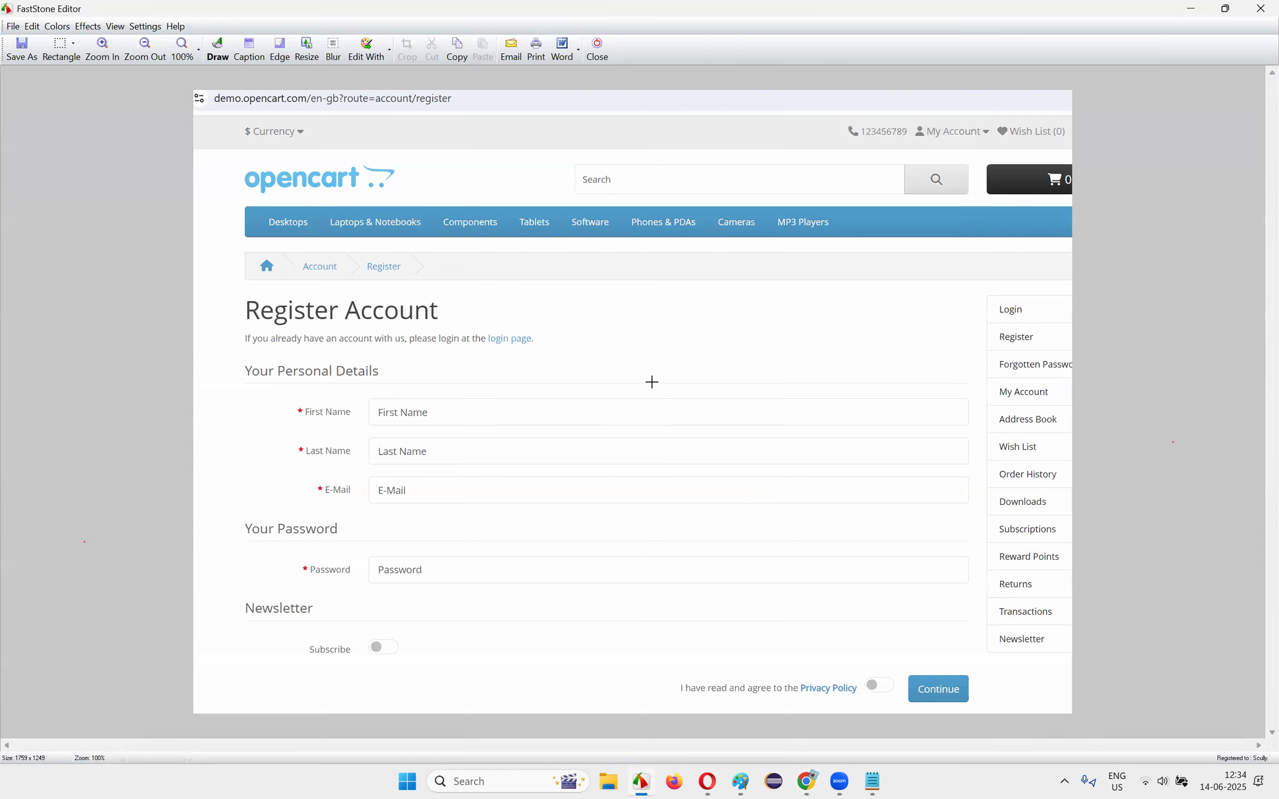
{"action": "key", "text": "ctrl+a"}
{"action": "key", "text": "ctrl+x"}
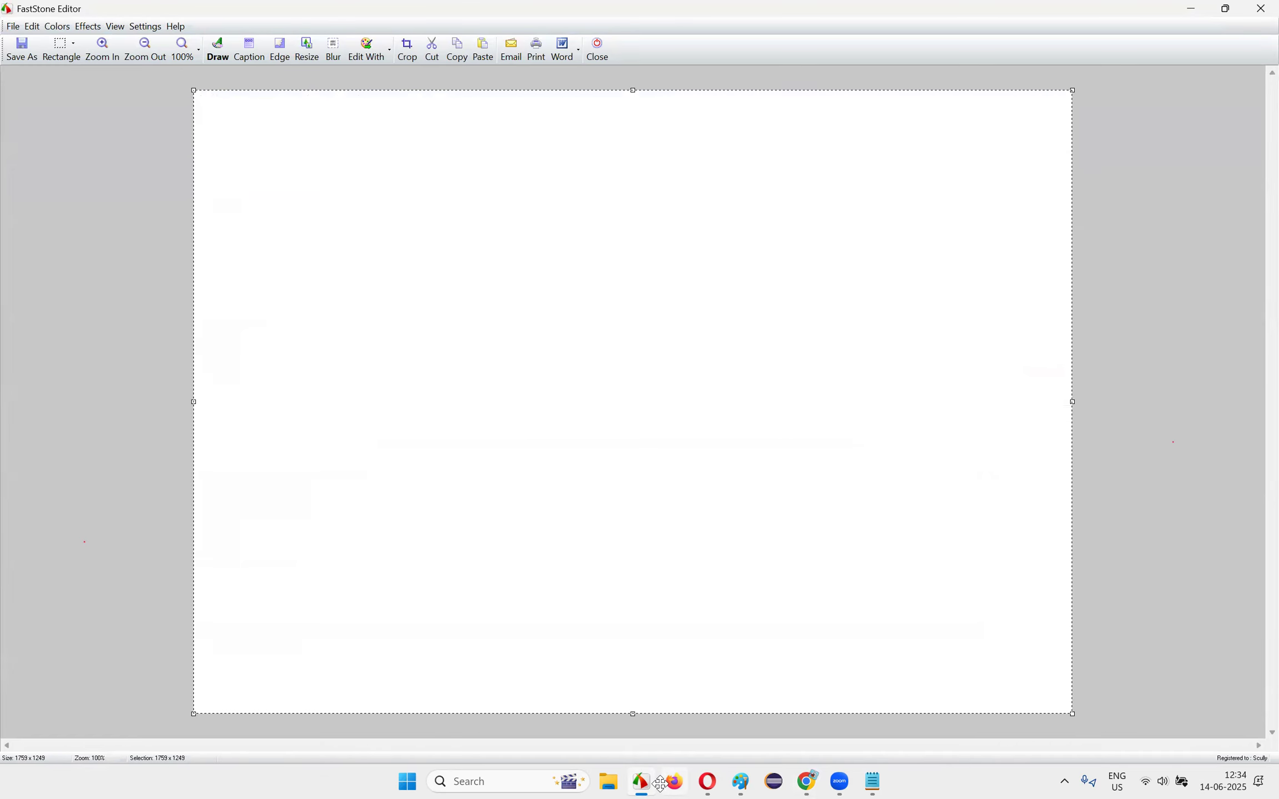
{"action": "left_click", "coordinate": [811, 783]}
{"action": "left_click", "coordinate": [289, 13]}
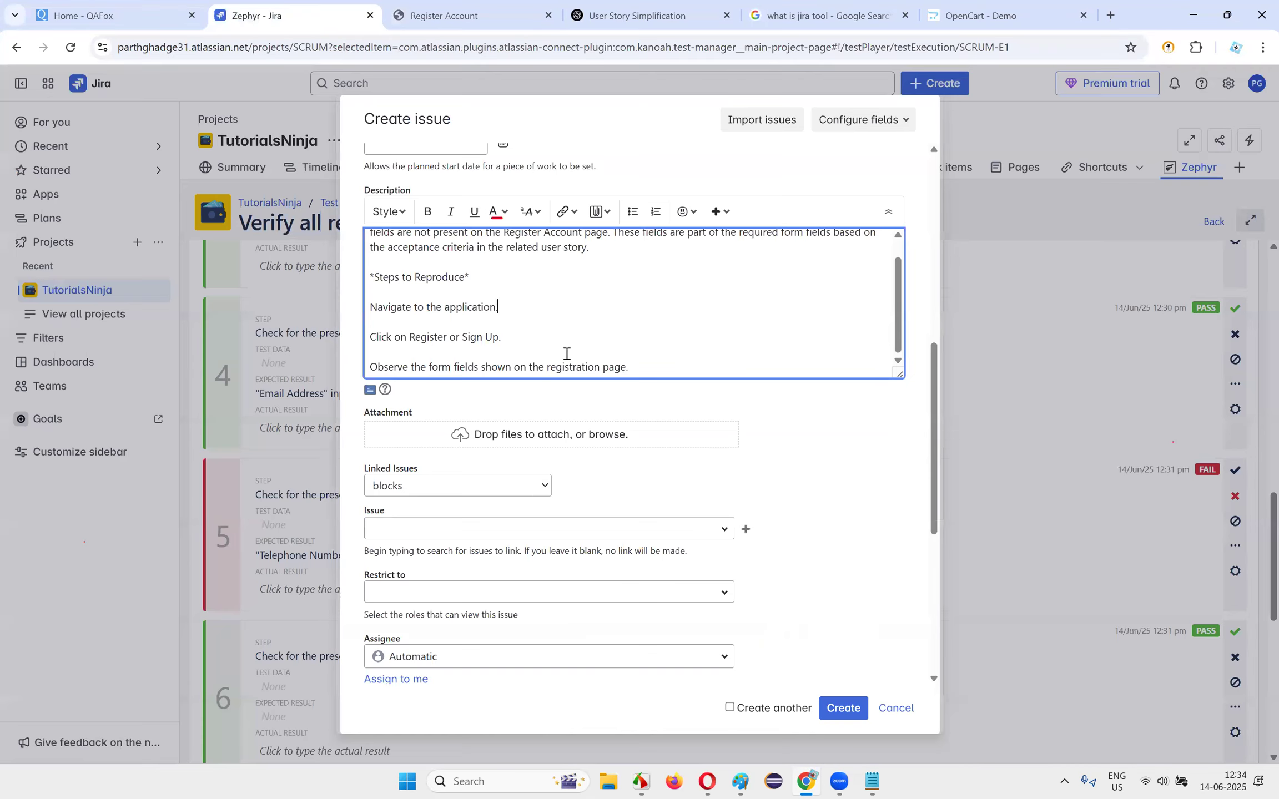
{"action": "left_click", "coordinate": [502, 433]}
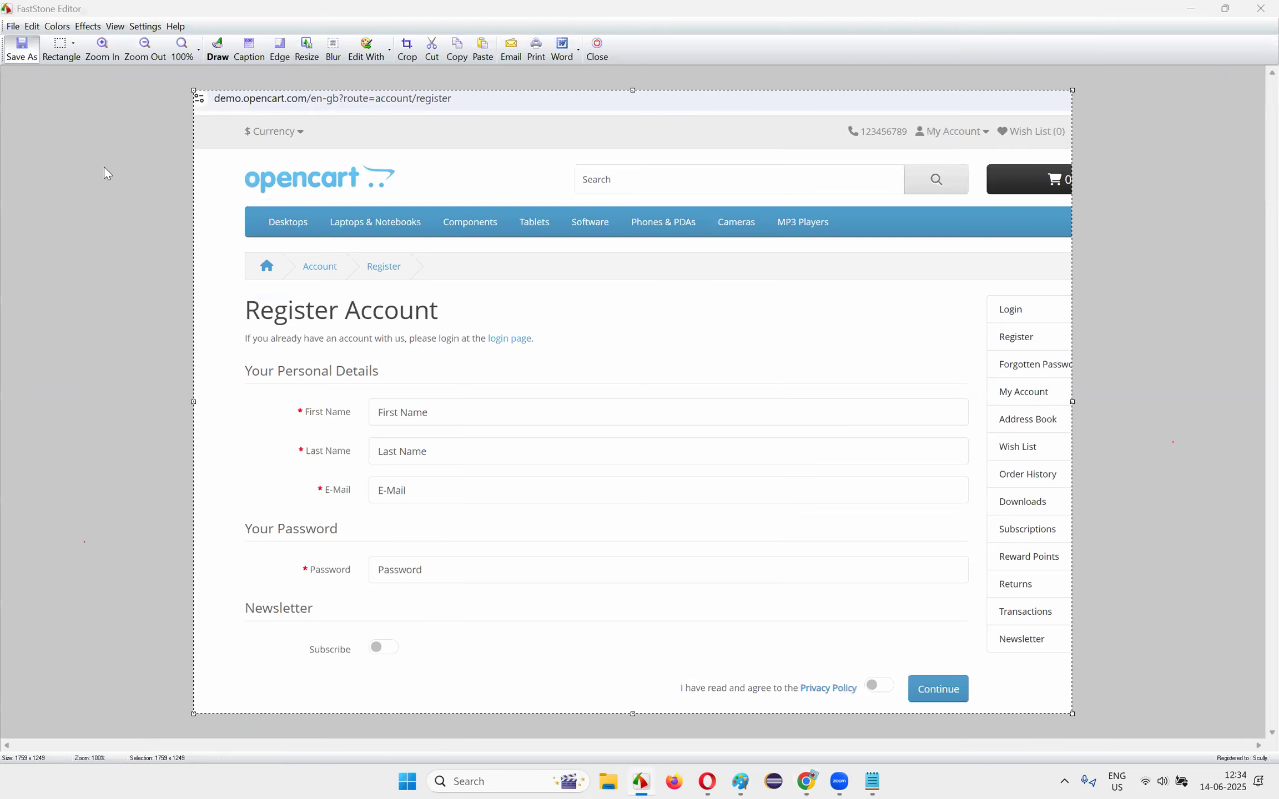
- Save the FastStone capture of the Register Account page to the Desktop as a PNG named registeraccountfieldsmissing
{"action": "left_click", "coordinate": [21, 49]}
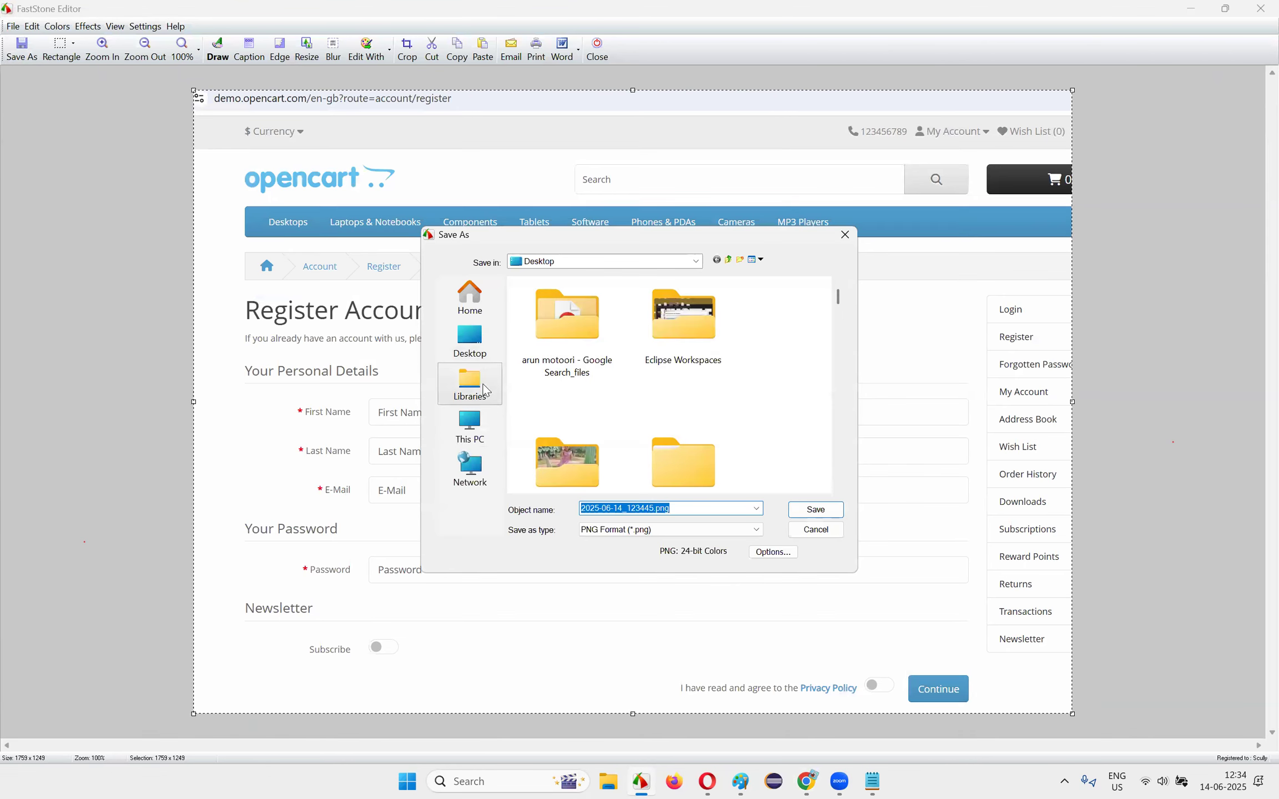
{"action": "left_click", "coordinate": [479, 355]}
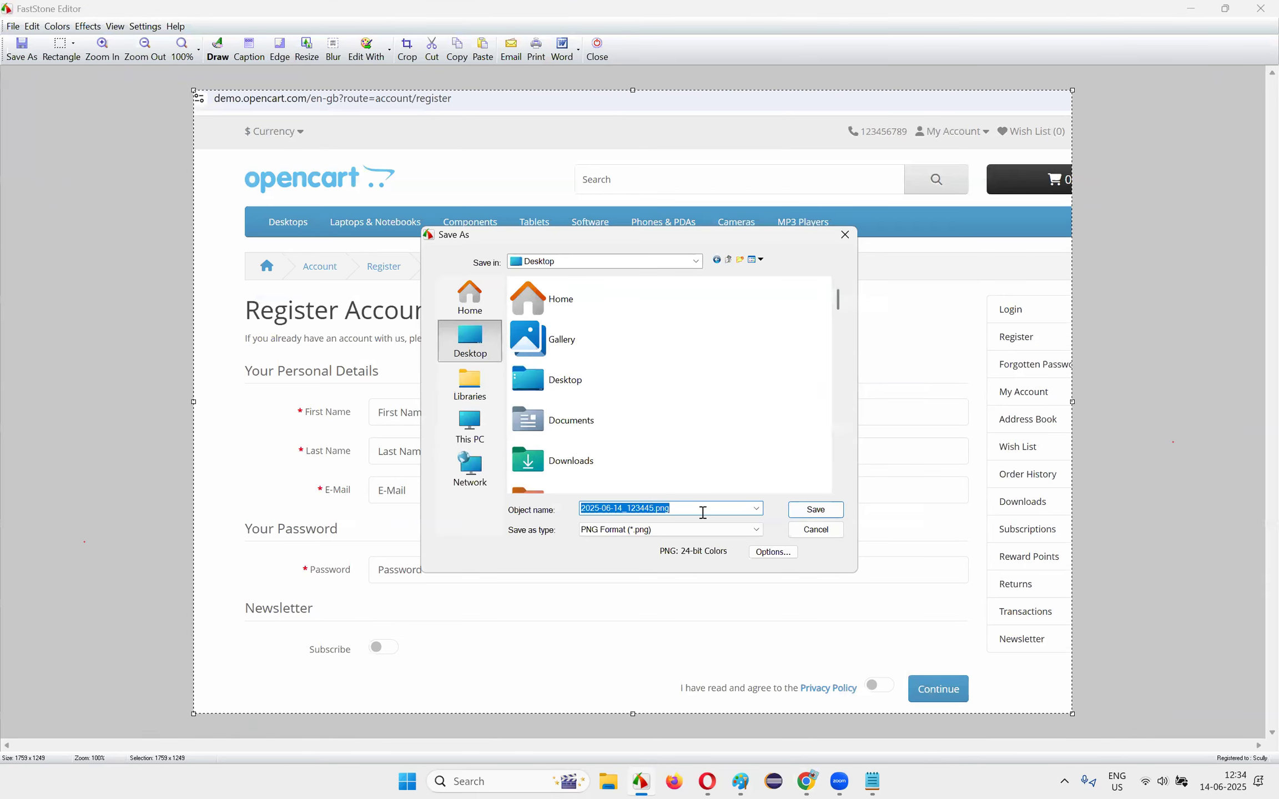
{"action": "type", "text": "registera"}
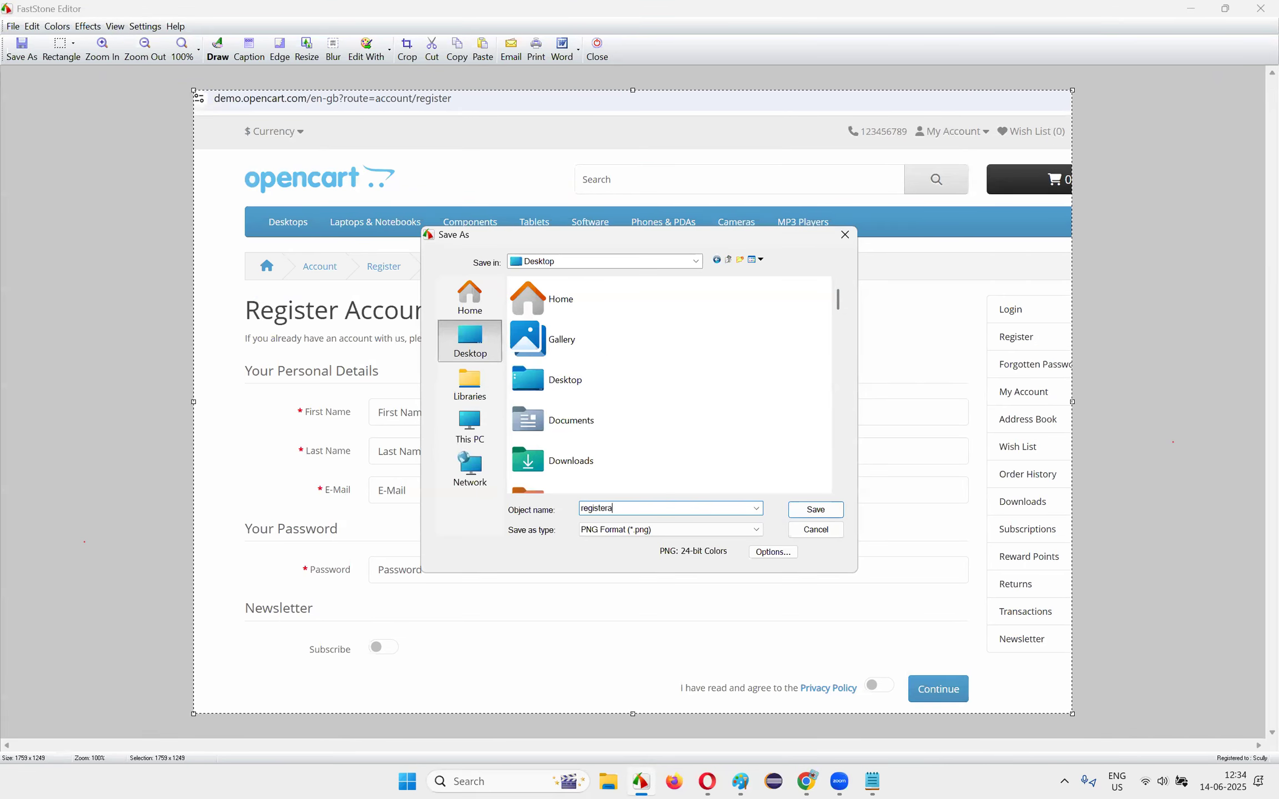
{"action": "type", "text": "ccountfield"}
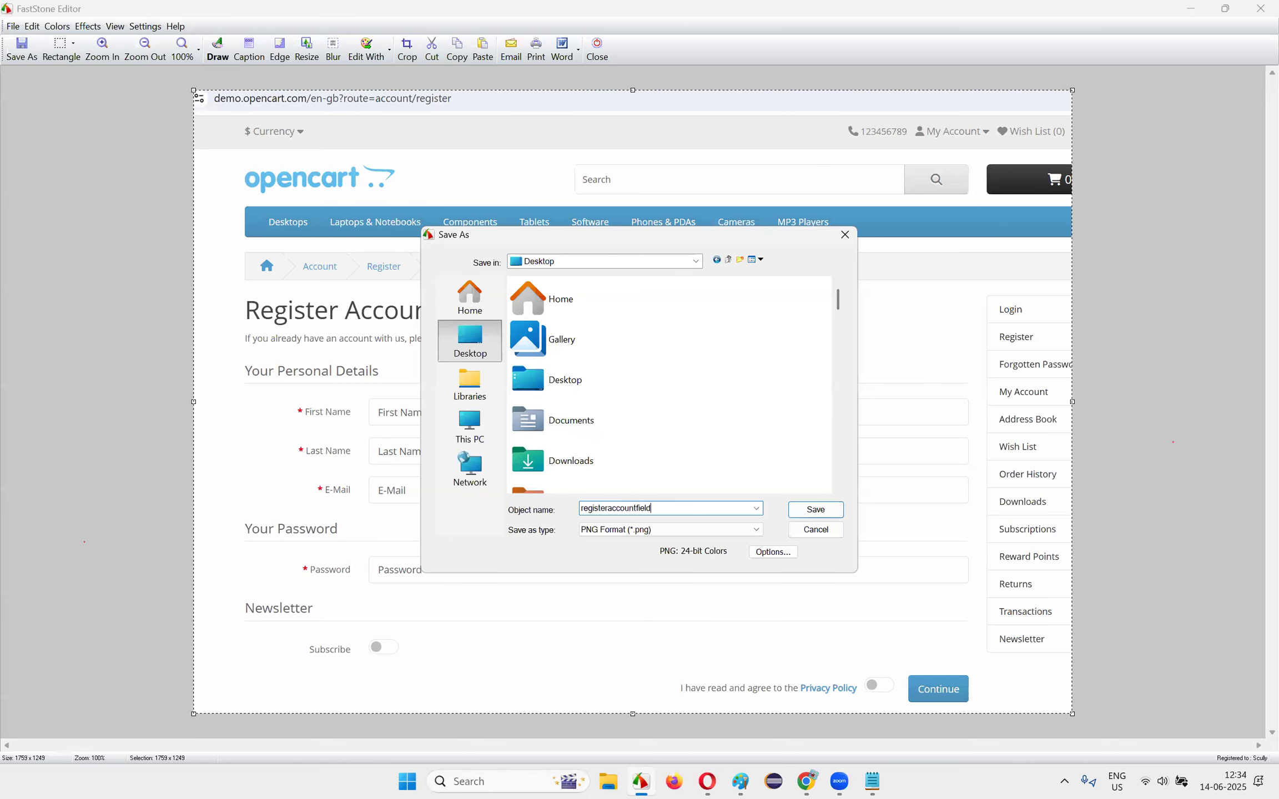
{"action": "type", "text": "smissing"}
{"action": "key", "text": "Return"}
- Return to Jira's issue form in Chrome and attach registeraccountfieldsmissing.png from the Desktop
{"action": "key", "text": "alt+Tab"}
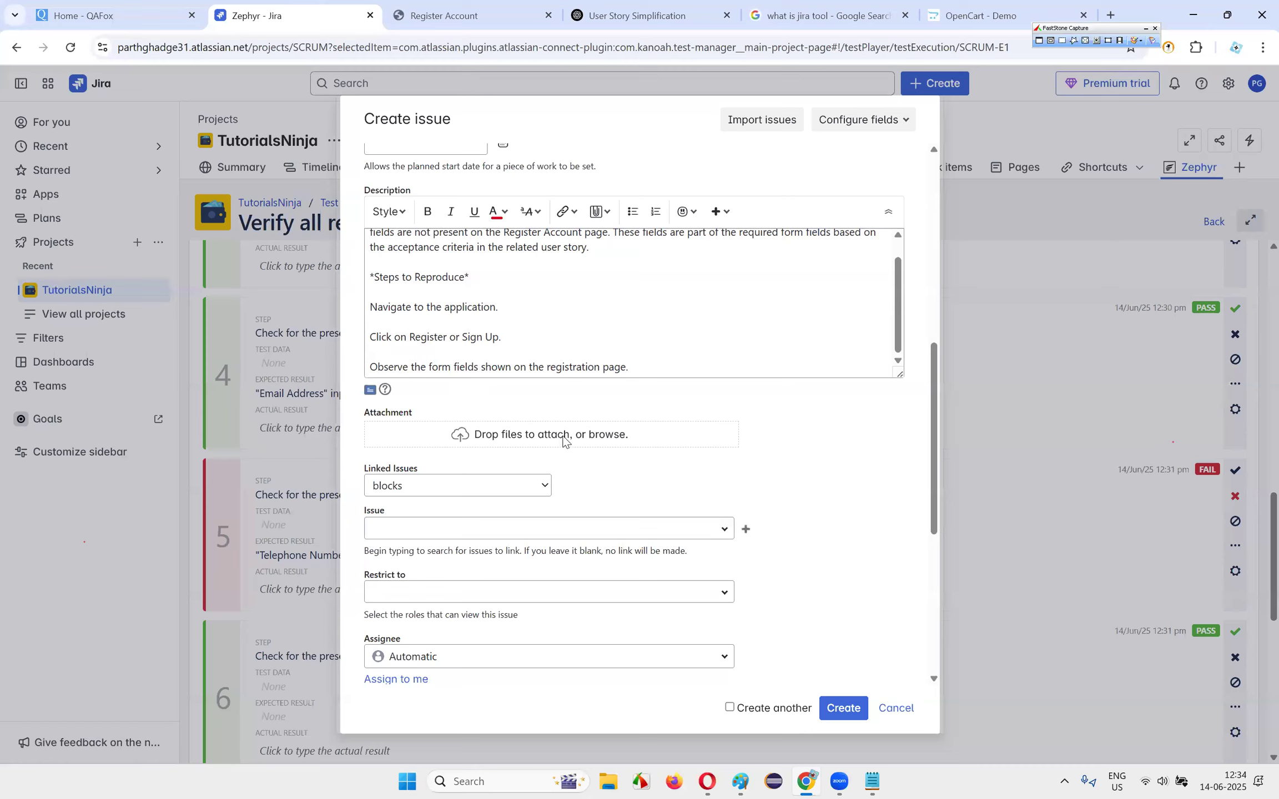
{"action": "scroll", "coordinate": [557, 438], "scroll_direction": "down", "scroll_amount": 5}
{"action": "scroll", "coordinate": [842, 462], "scroll_direction": "up", "scroll_amount": 10}
{"action": "scroll", "coordinate": [796, 392], "scroll_direction": "down", "scroll_amount": 10}
{"action": "scroll", "coordinate": [806, 399], "scroll_direction": "up", "scroll_amount": 6}
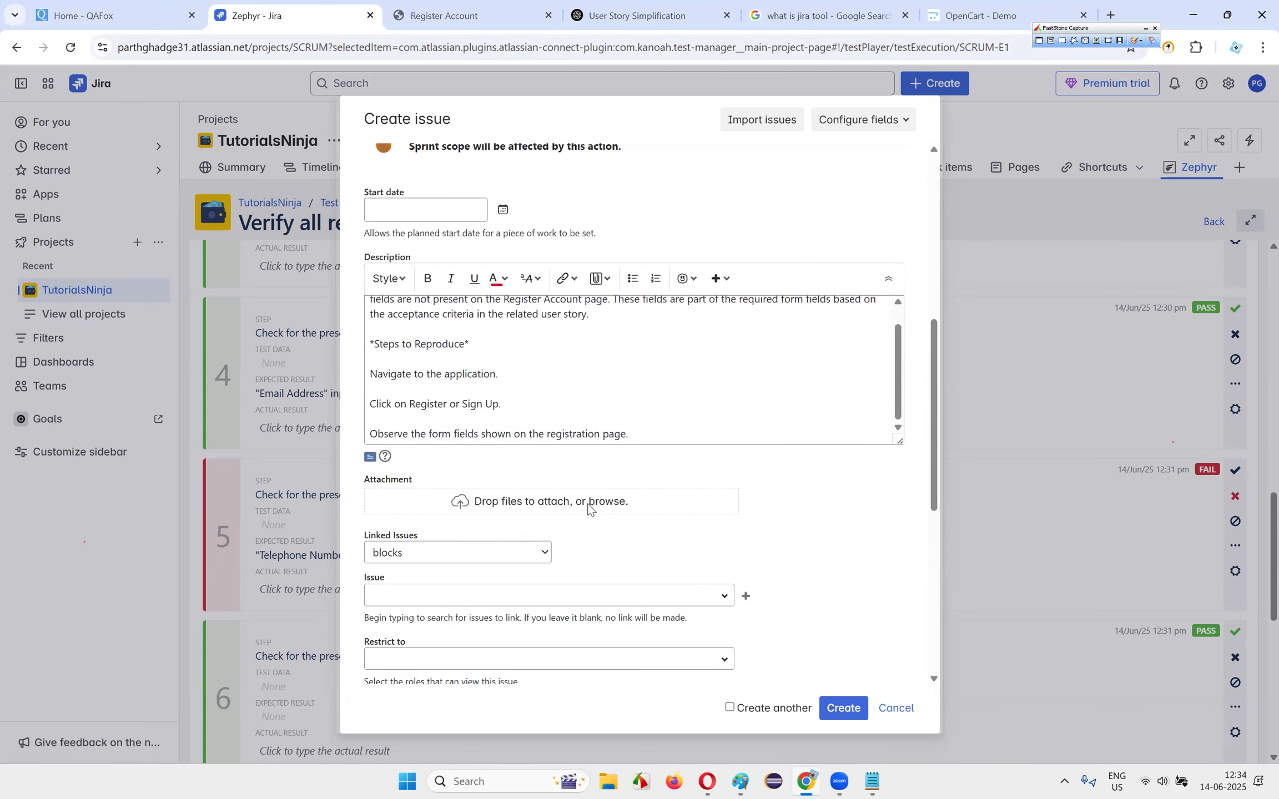
{"action": "left_click", "coordinate": [620, 504]}
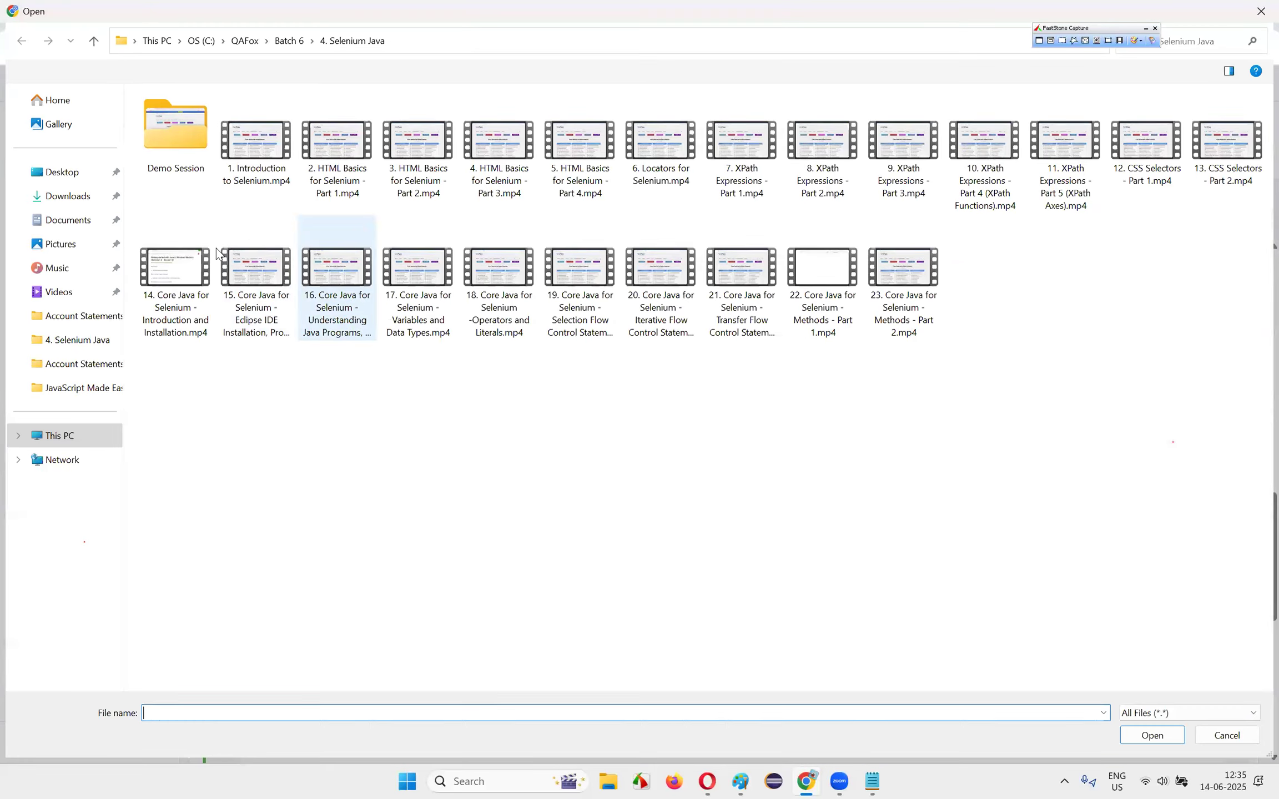
{"action": "left_click", "coordinate": [62, 172]}
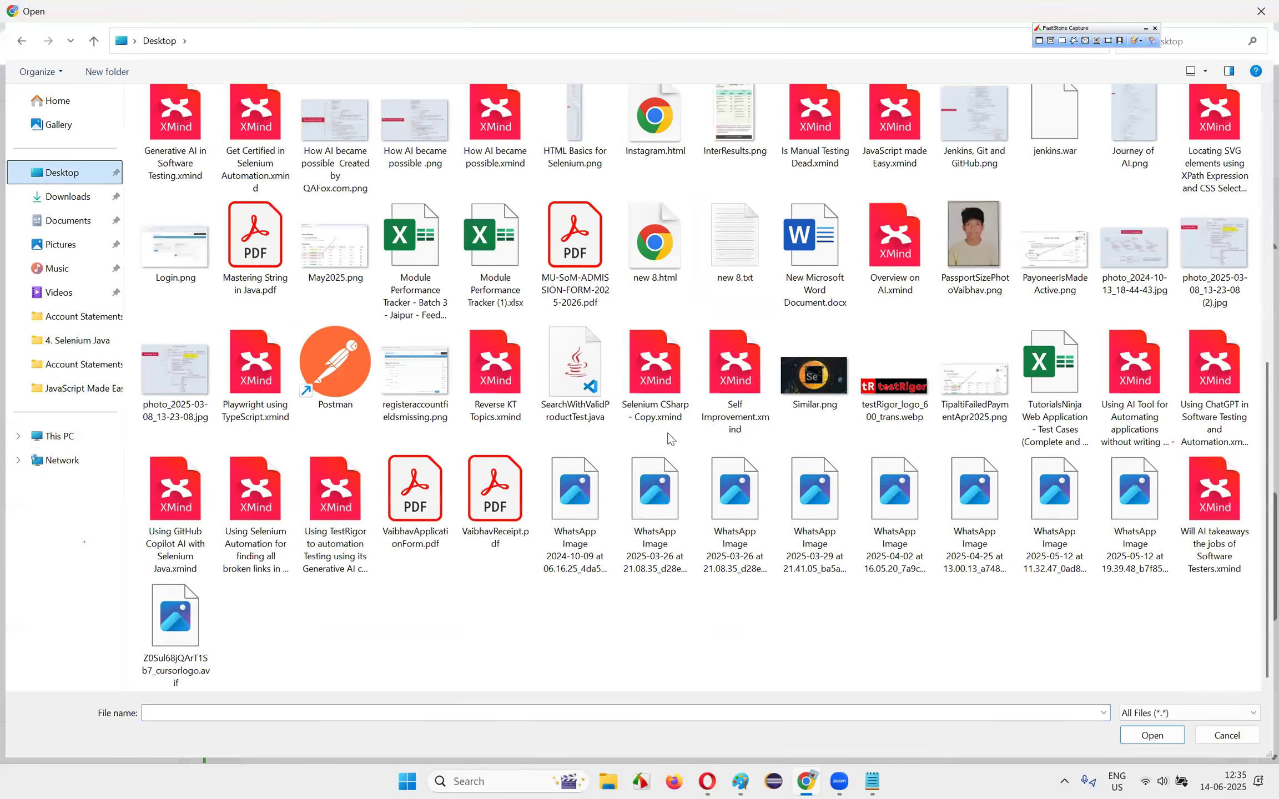
{"action": "left_click", "coordinate": [575, 372]}
{"action": "scroll", "coordinate": [499, 366], "scroll_direction": "up", "scroll_amount": 5}
{"action": "left_click", "coordinate": [415, 244]}
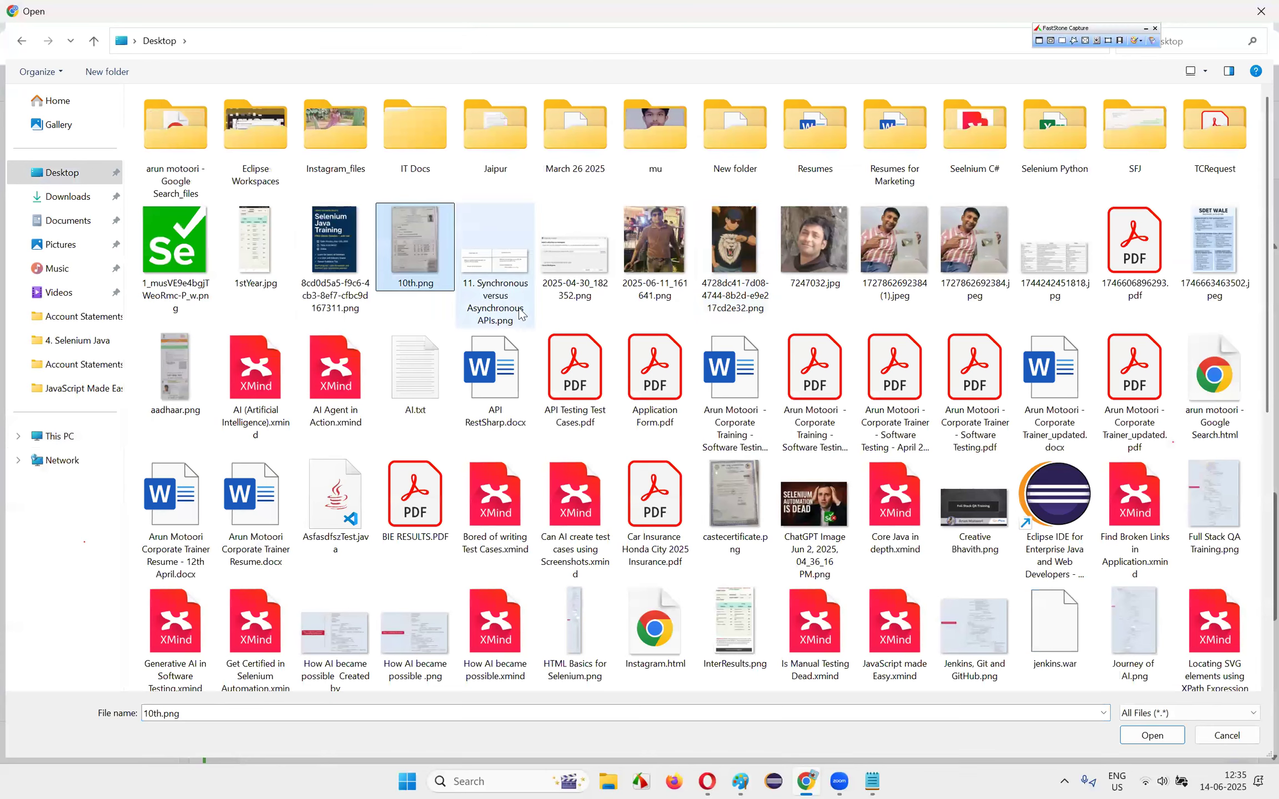
{"action": "key", "text": "r"}
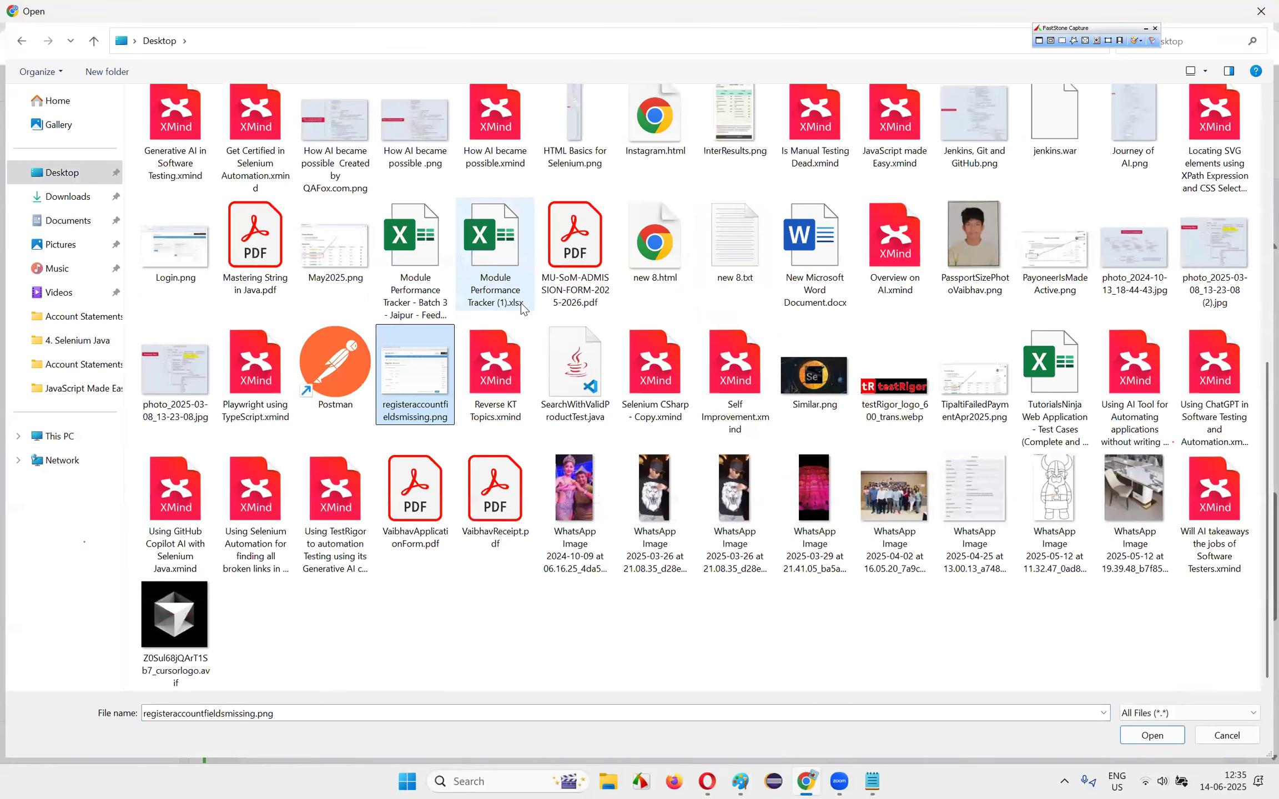
{"action": "double_click", "coordinate": [394, 381]}
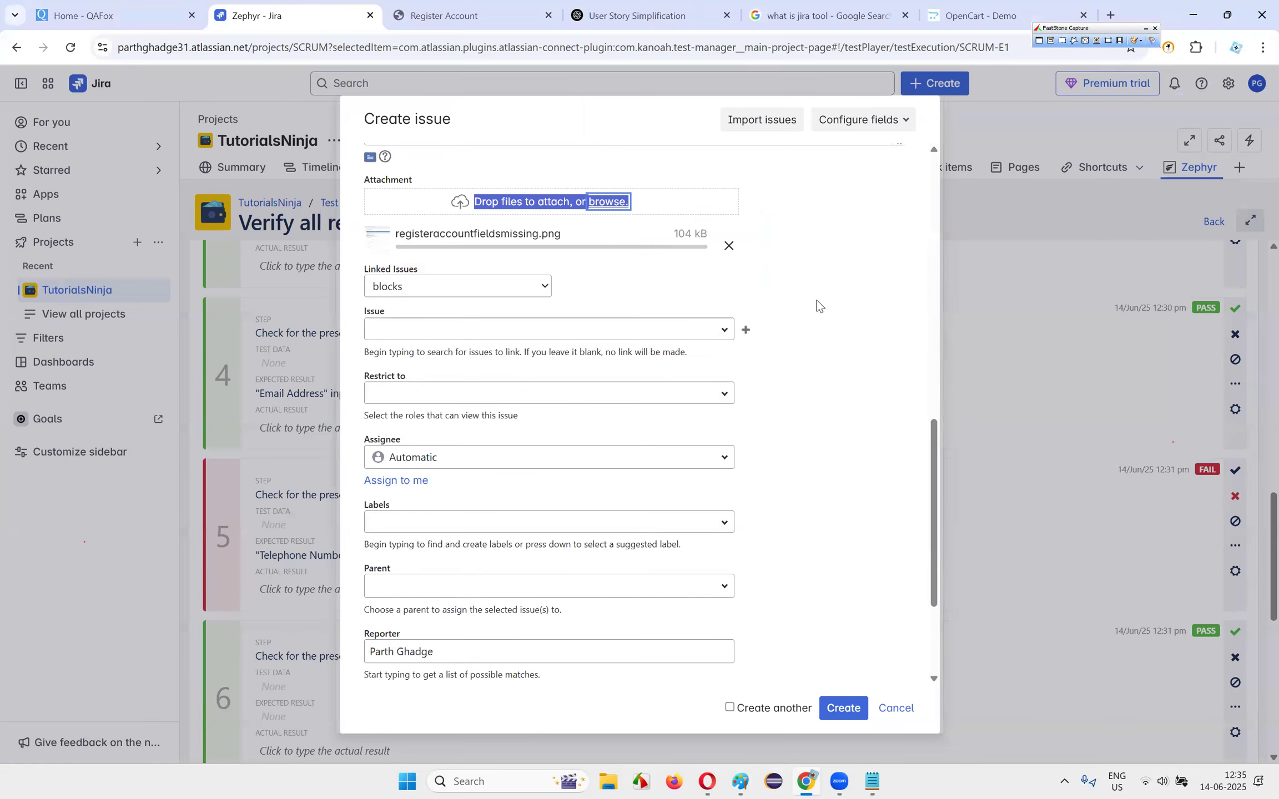
- Link the new issue to SCRUM-17 - Testing the User story with the "blocks" relation
{"action": "left_click", "coordinate": [424, 286]}
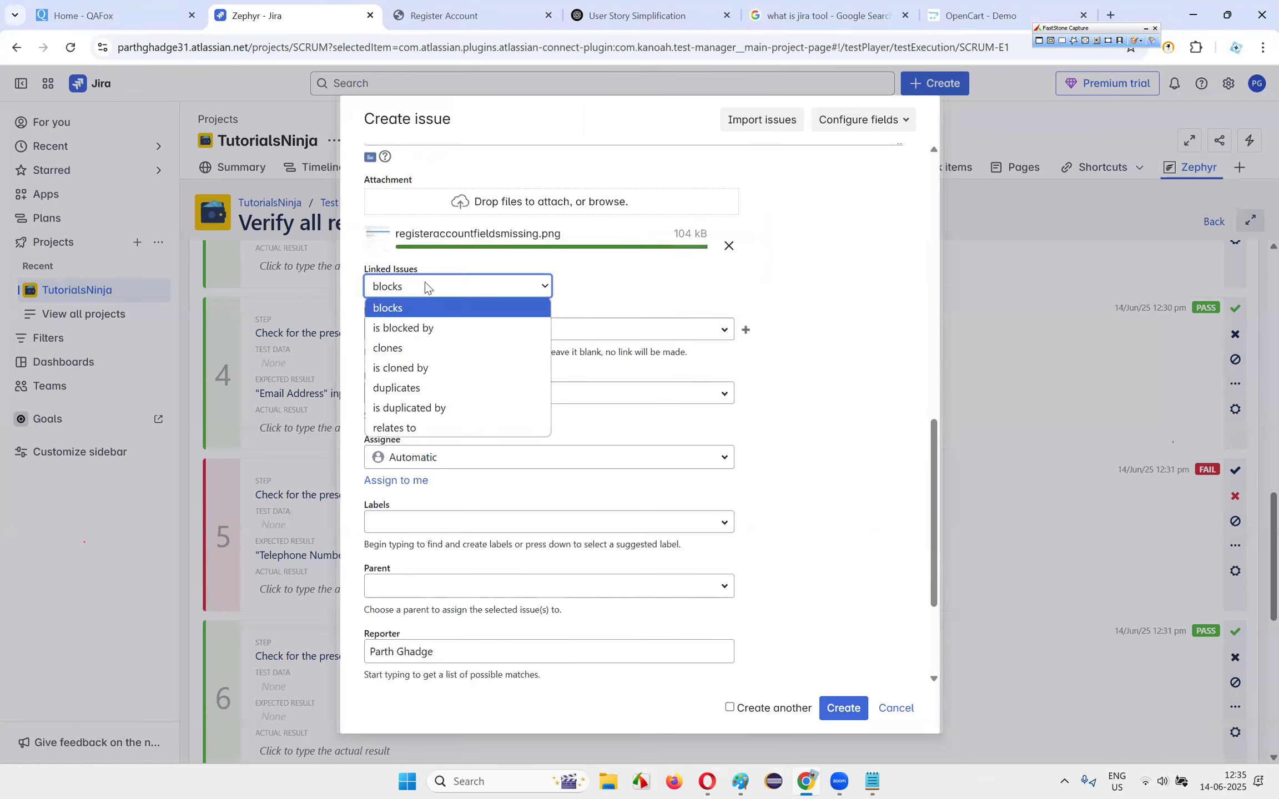
{"action": "left_click", "coordinate": [425, 284]}
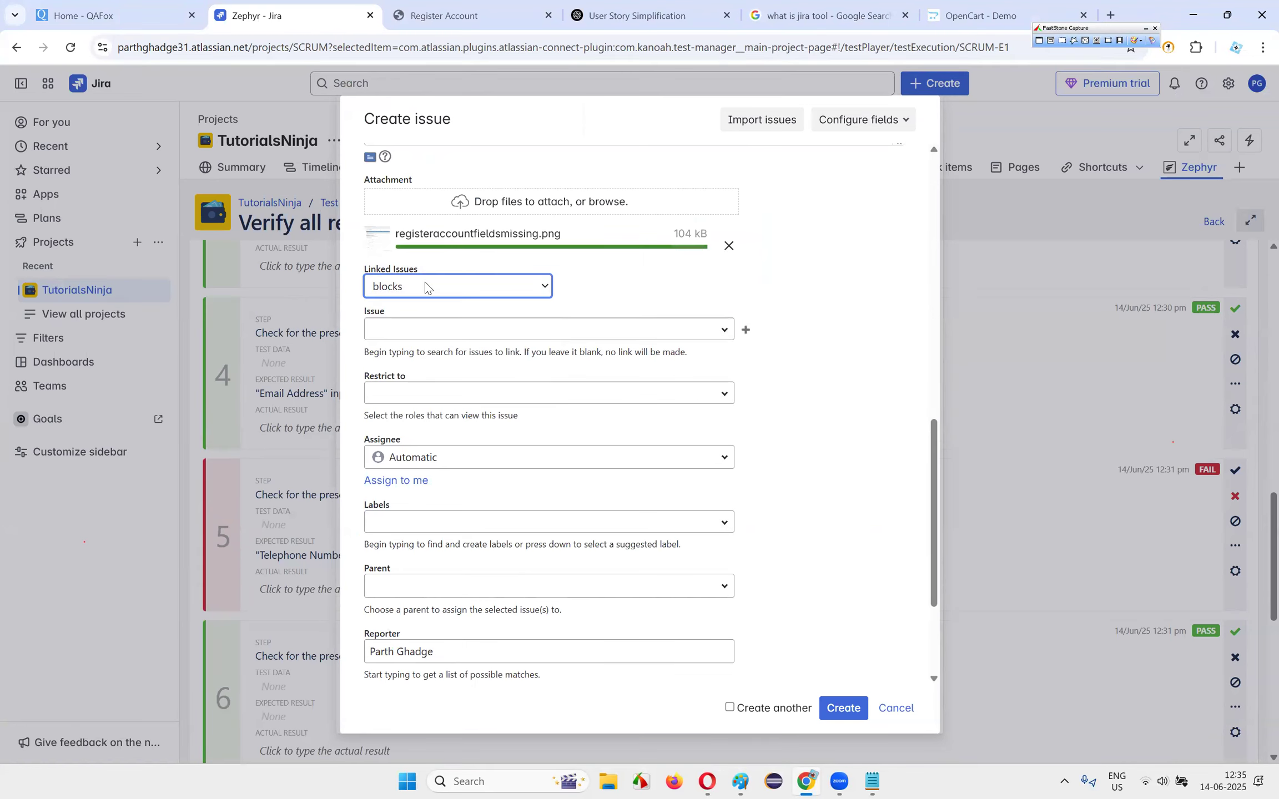
{"action": "left_click", "coordinate": [642, 303]}
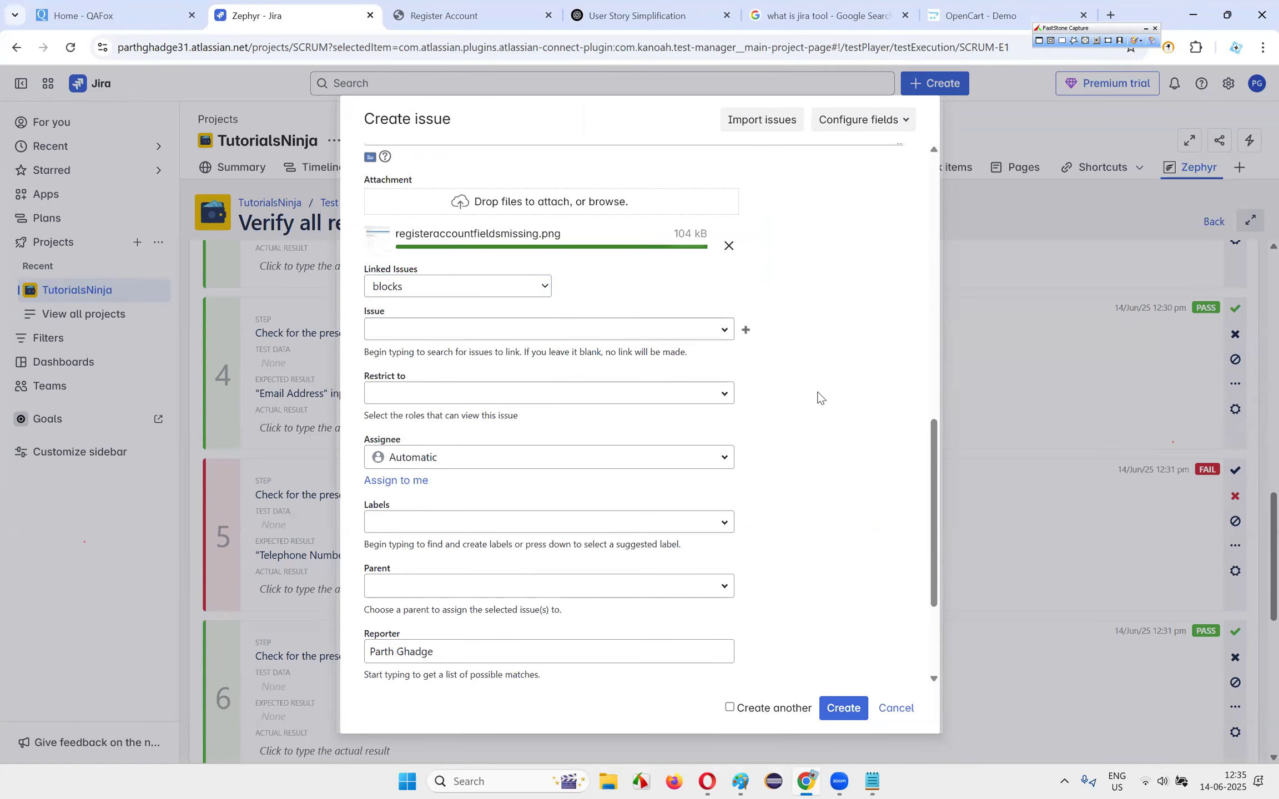
{"action": "scroll", "coordinate": [825, 392], "scroll_direction": "up", "scroll_amount": 2}
{"action": "scroll", "coordinate": [819, 388], "scroll_direction": "down", "scroll_amount": 3}
{"action": "scroll", "coordinate": [823, 375], "scroll_direction": "up", "scroll_amount": 1}
{"action": "left_click", "coordinate": [726, 331]}
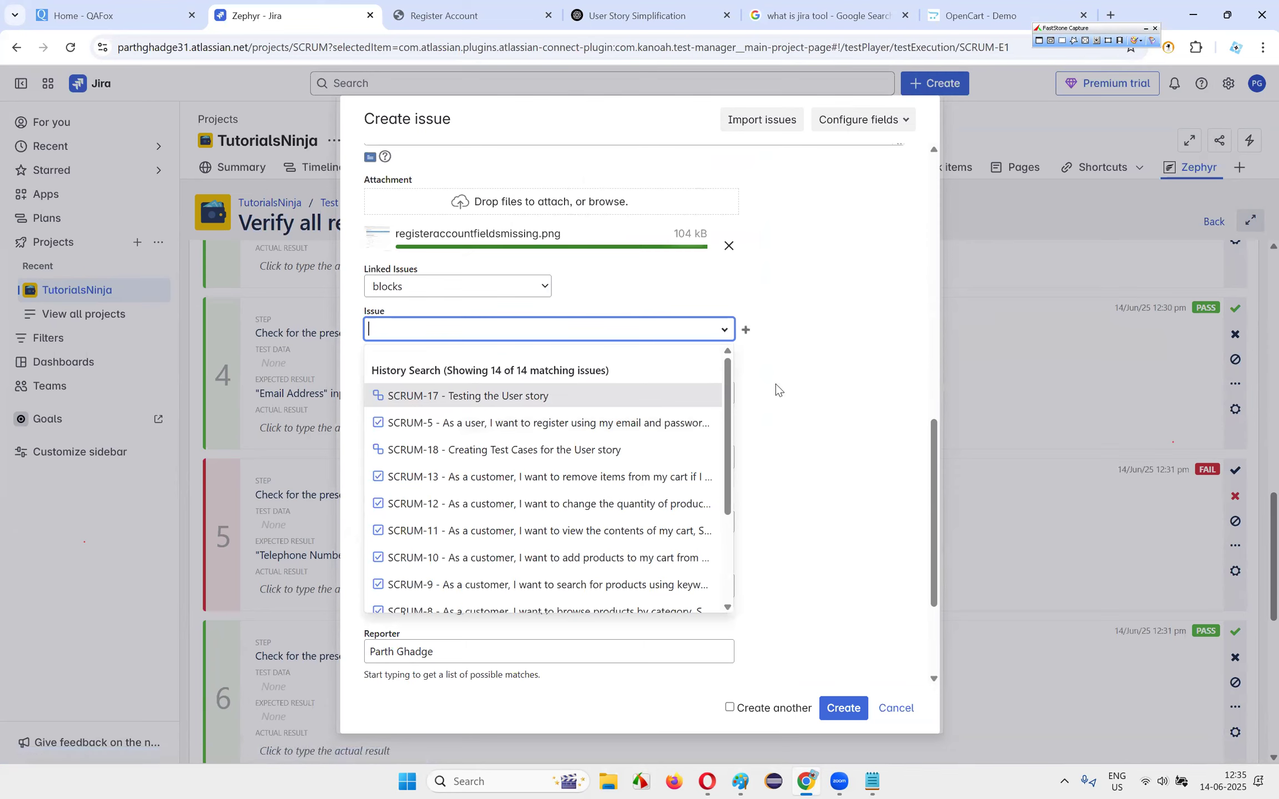
{"action": "scroll", "coordinate": [555, 432], "scroll_direction": "down", "scroll_amount": 2}
{"action": "scroll", "coordinate": [555, 427], "scroll_direction": "up", "scroll_amount": 2}
{"action": "left_click", "coordinate": [542, 398]}
{"action": "key", "text": "Tab"}
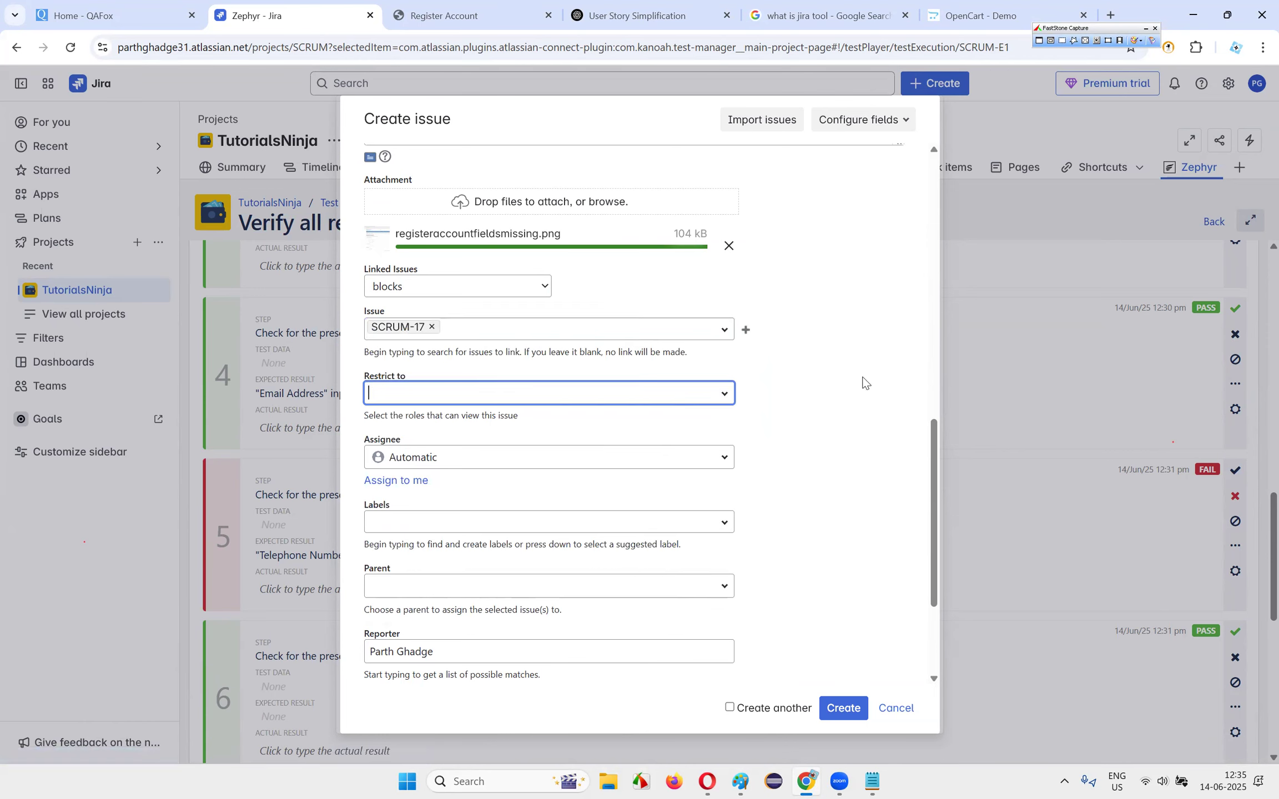
- Check the role restriction choices without picking one, and assign the issue to the suggested project user
{"action": "left_click", "coordinate": [725, 395]}
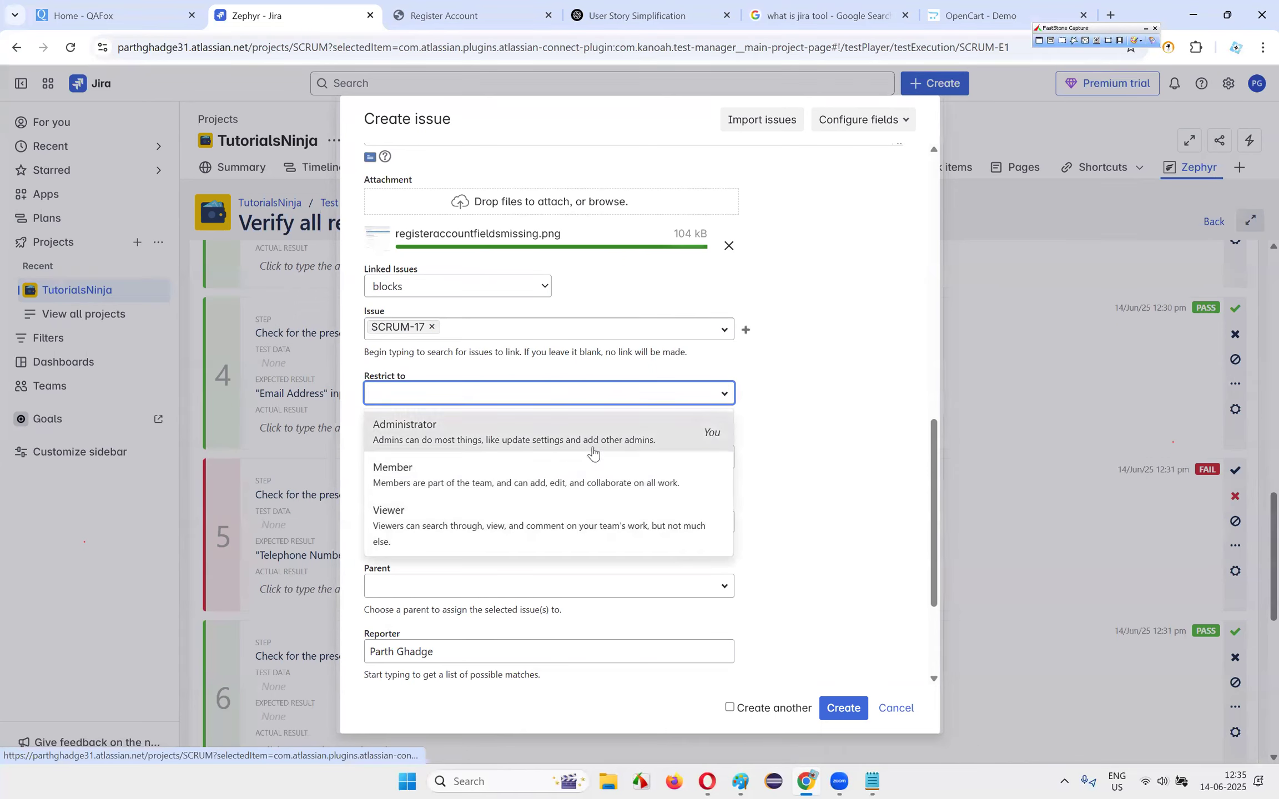
{"action": "left_click", "coordinate": [865, 434]}
{"action": "scroll", "coordinate": [855, 430], "scroll_direction": "down", "scroll_amount": 1}
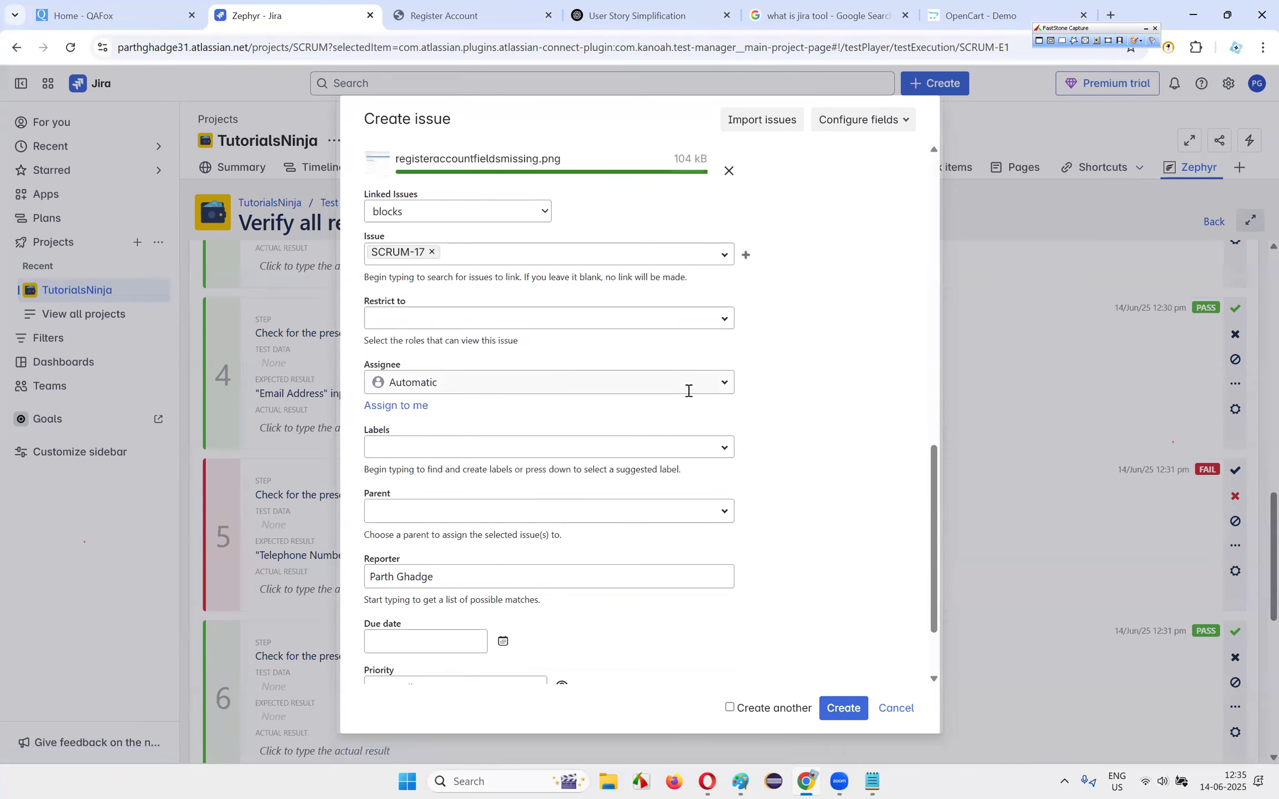
{"action": "left_click", "coordinate": [722, 384]}
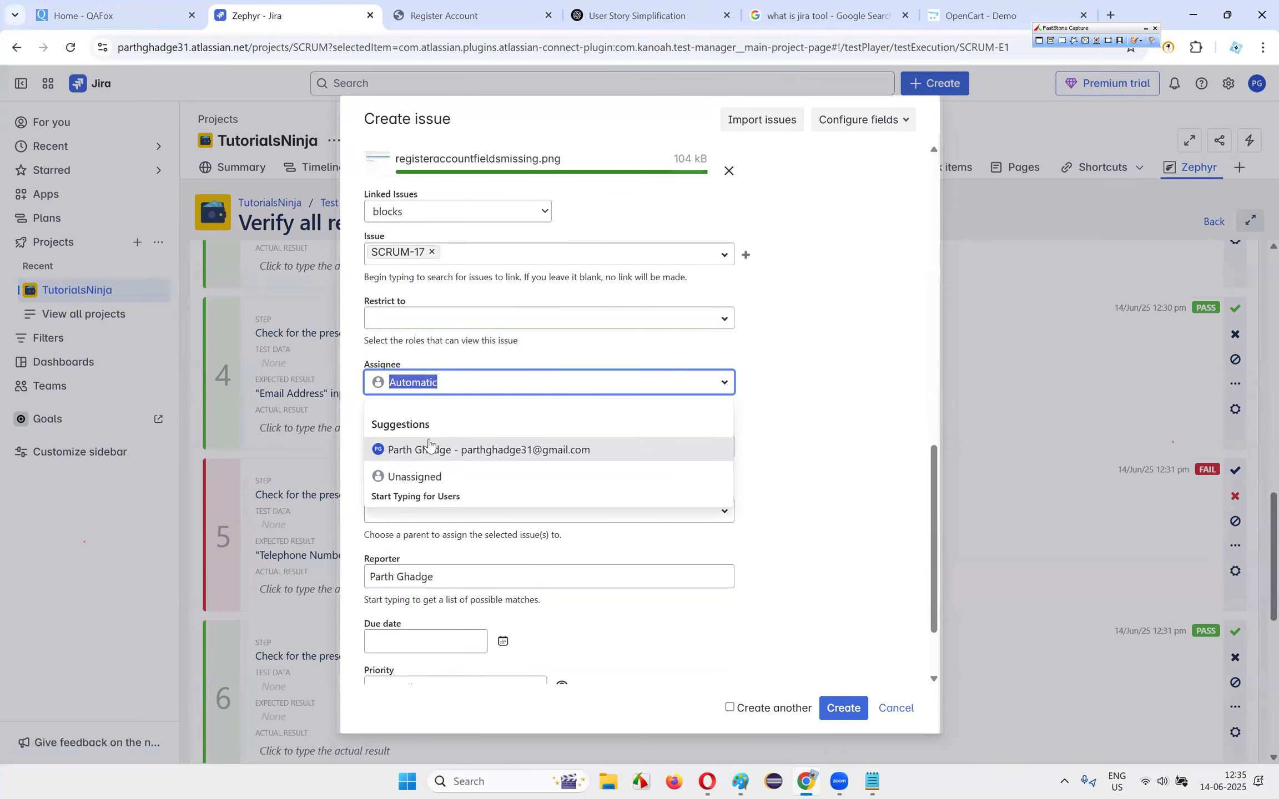
{"action": "left_click", "coordinate": [429, 449]}
{"action": "left_click", "coordinate": [822, 411]}
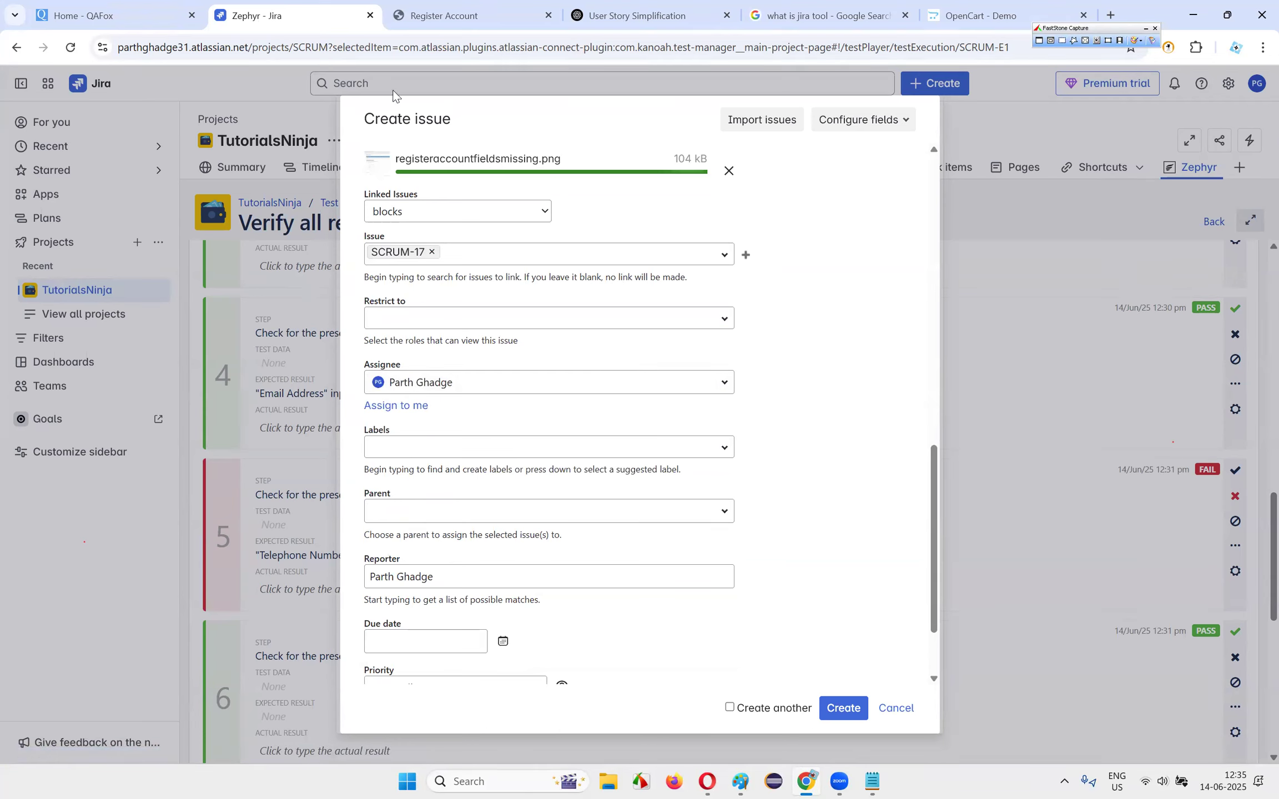
- Look over the parent issues on offer and the Reporter field of the new issue
{"action": "scroll", "coordinate": [762, 481], "scroll_direction": "down", "scroll_amount": 2}
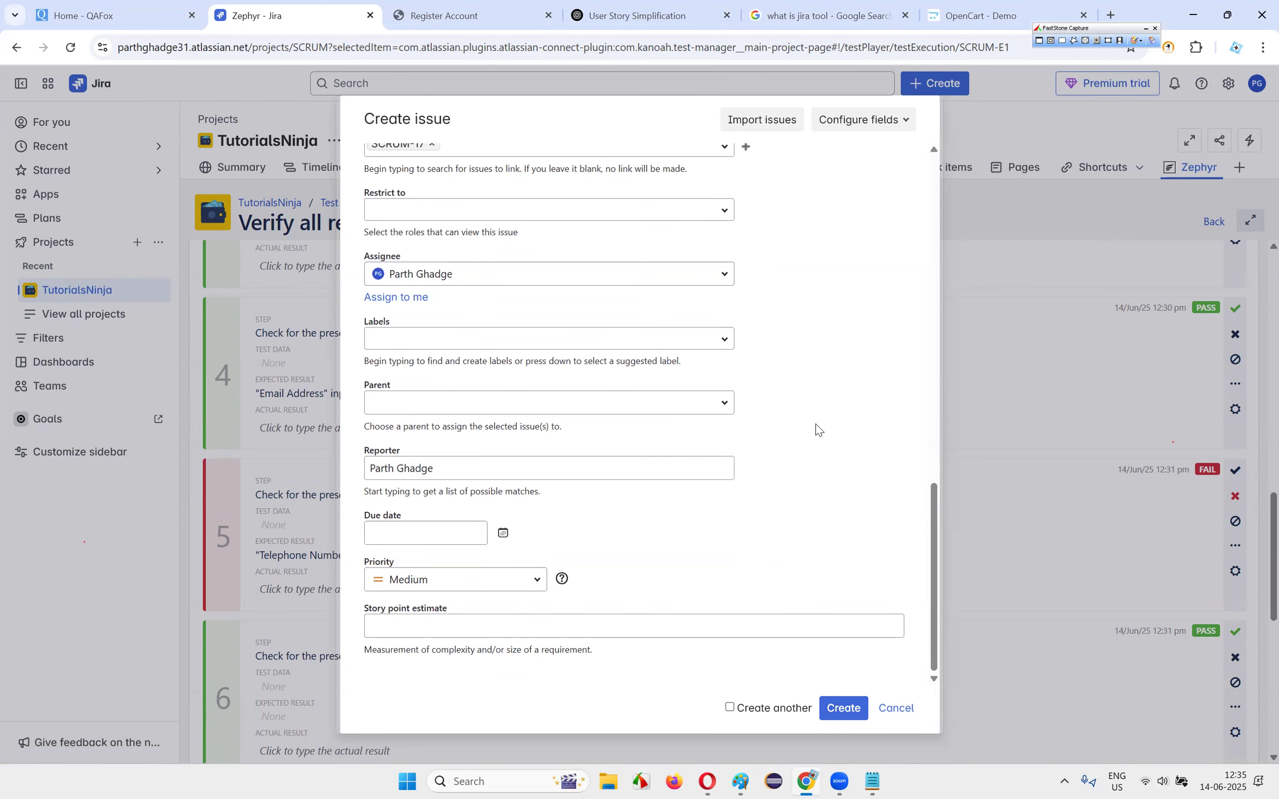
{"action": "left_click", "coordinate": [720, 405]}
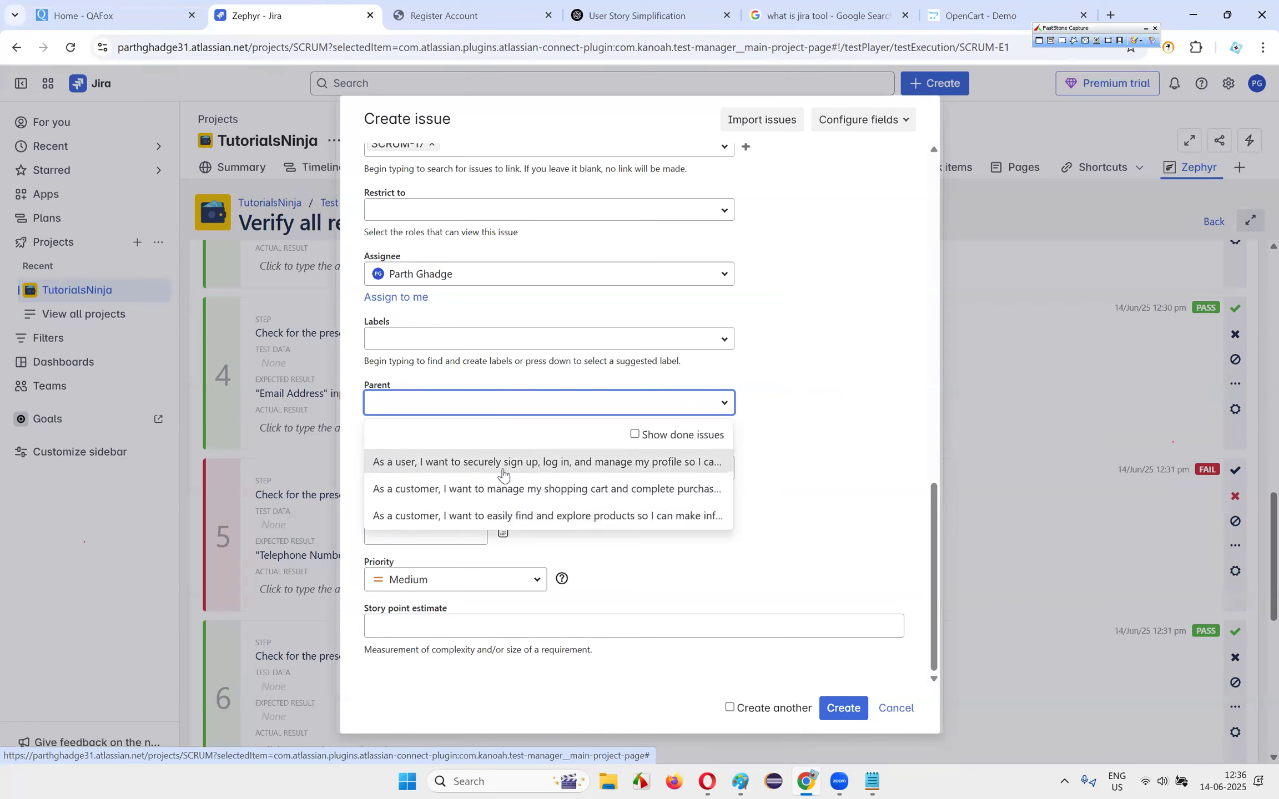
{"action": "left_click", "coordinate": [890, 444]}
{"action": "left_click", "coordinate": [717, 403]}
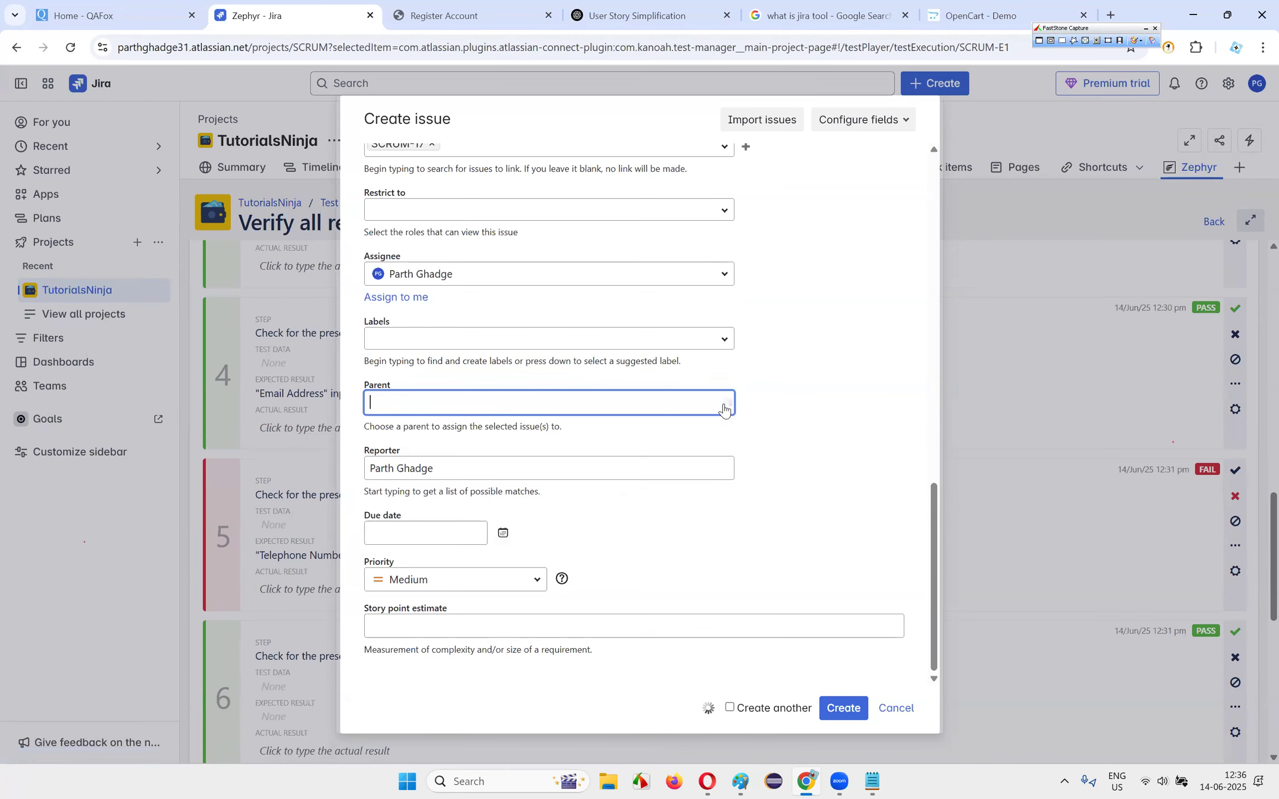
{"action": "left_click", "coordinate": [796, 388]}
{"action": "left_click", "coordinate": [722, 404]}
{"action": "left_click", "coordinate": [792, 456]}
{"action": "left_click", "coordinate": [721, 467]}
{"action": "left_click", "coordinate": [895, 474]}
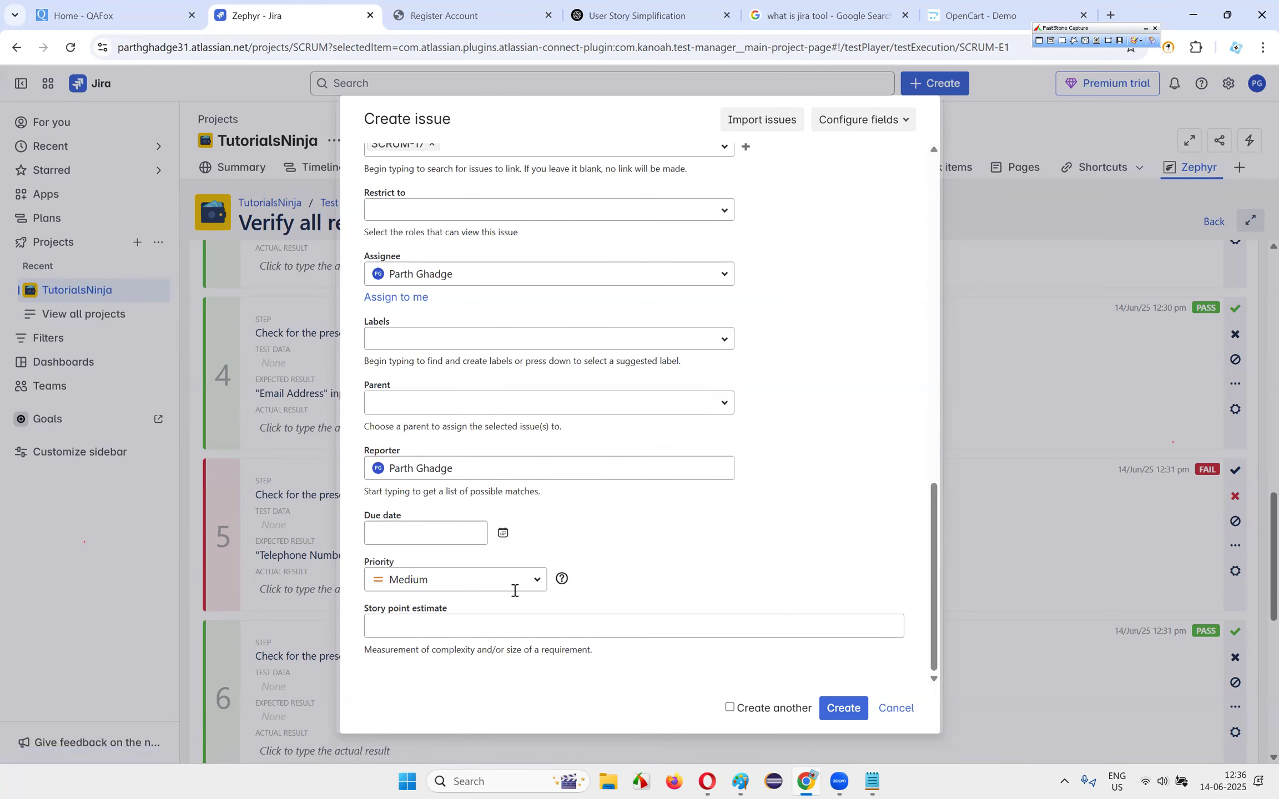
- Set the issue's priority to Highest and create the issue
{"action": "left_click", "coordinate": [475, 580]}
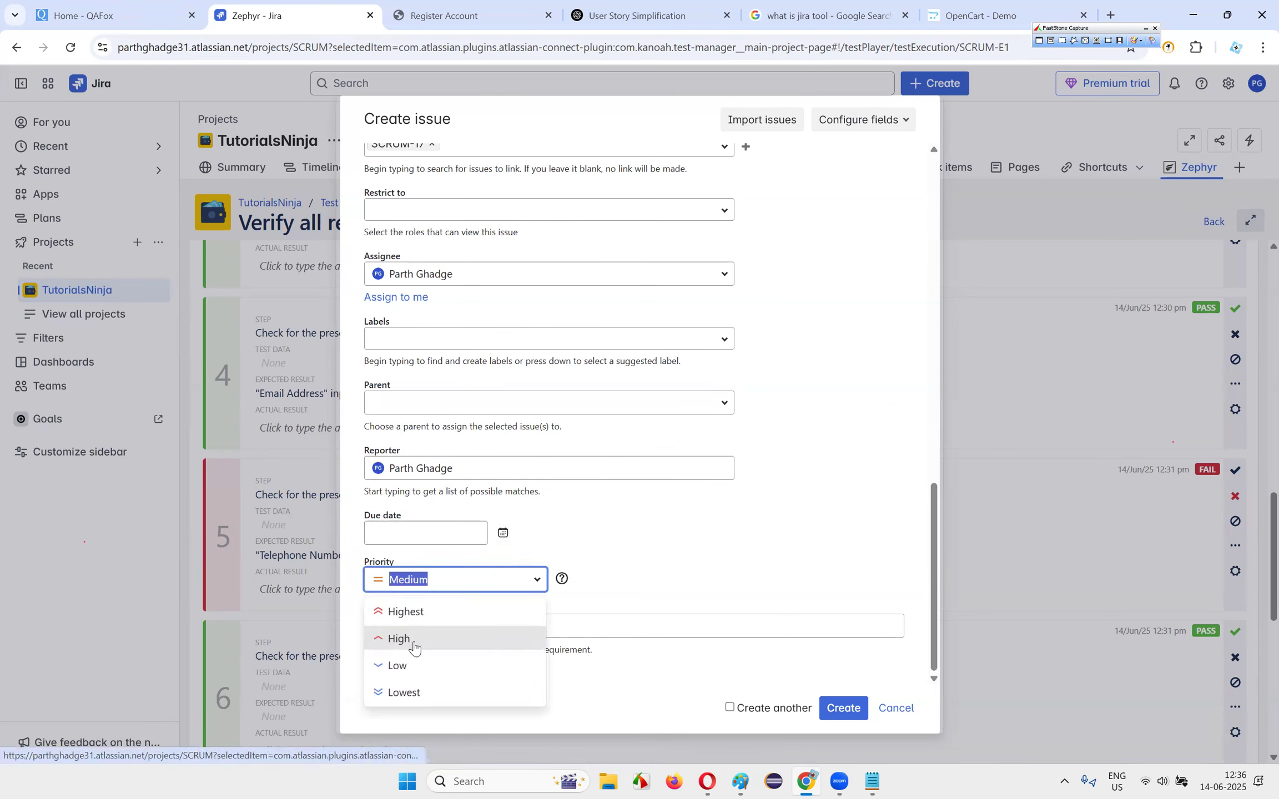
{"action": "left_click", "coordinate": [415, 611]}
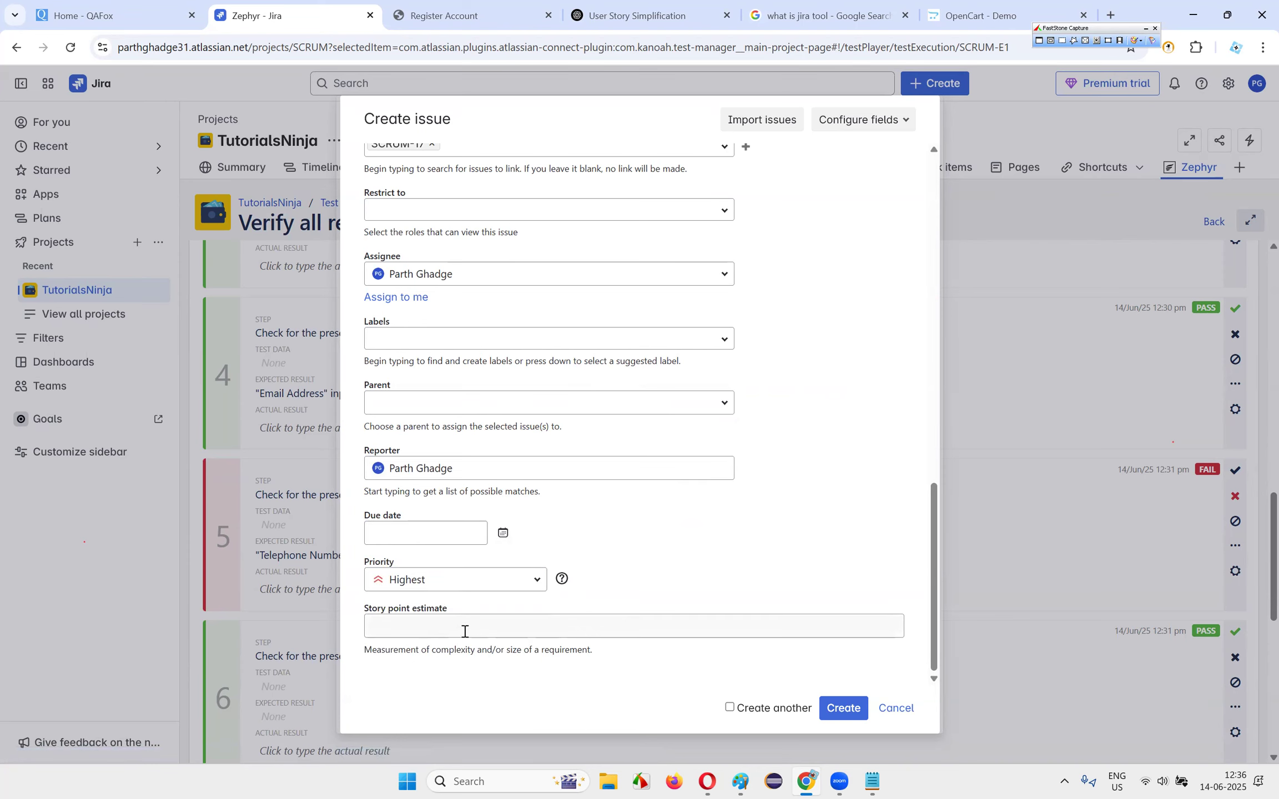
{"action": "left_click", "coordinate": [841, 706]}
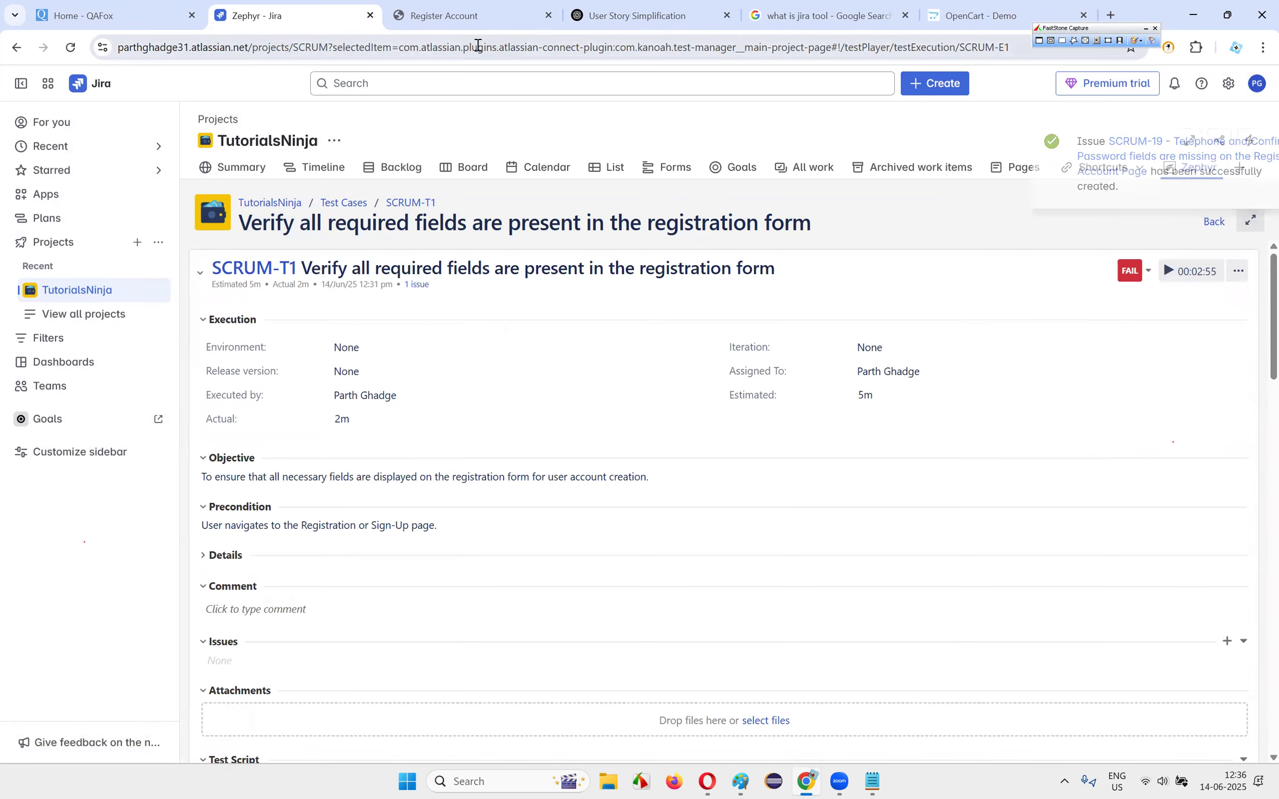
- Open the TutorialsNinja board and move the missing Telephone and Confirm Password fields defect from To Do to In Progress
{"action": "left_click", "coordinate": [473, 167]}
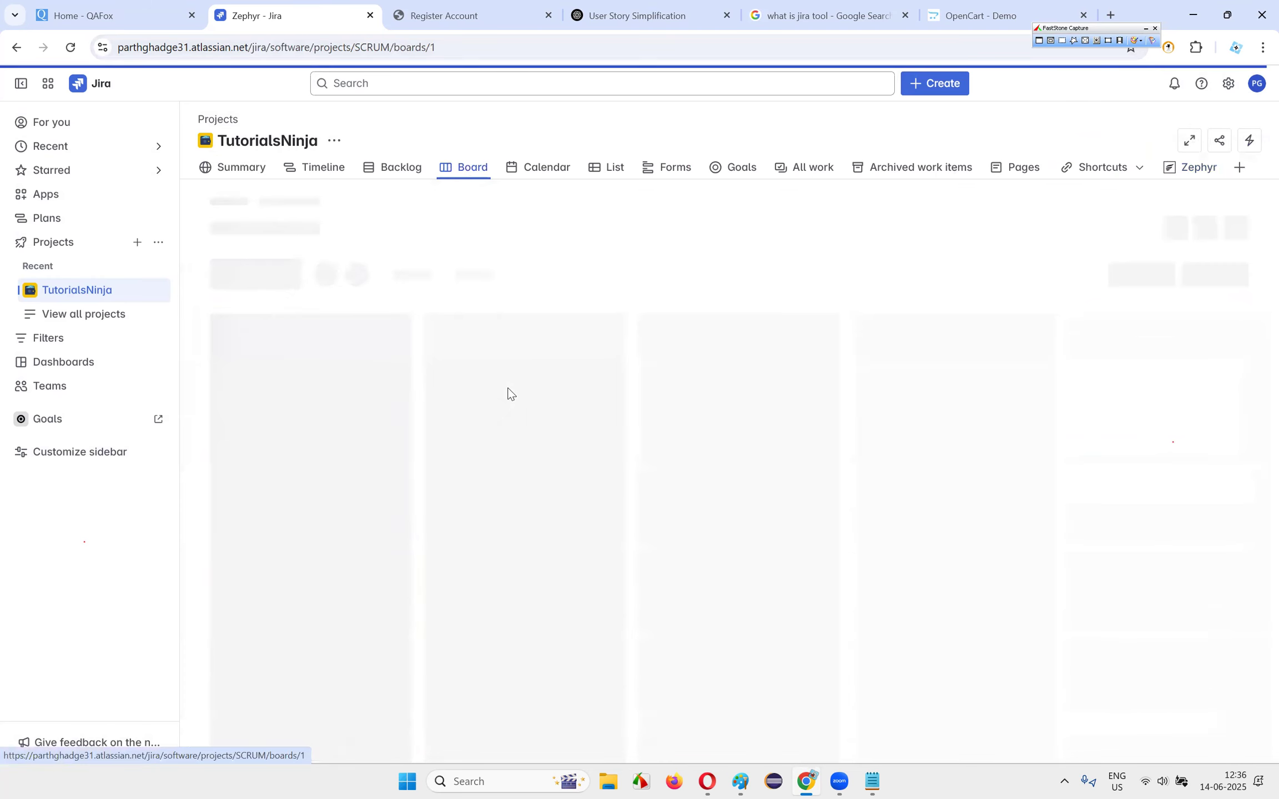
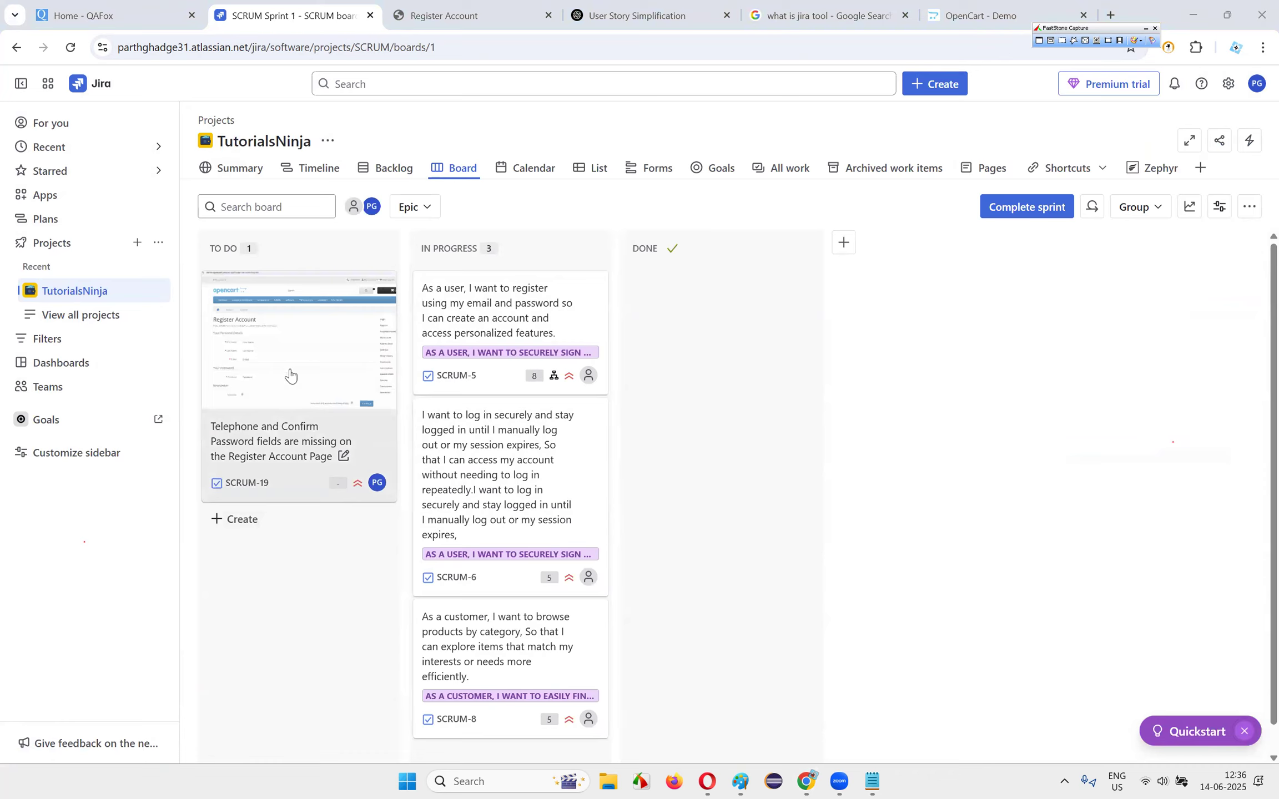
{"action": "left_click_drag", "start_coordinate": [365, 357], "coordinate": [497, 405]}
- Open the Telephone and Confirm Password fields defect and save the comment "Fixed the defect in so and so version. Please retest."
{"action": "left_click", "coordinate": [498, 493]}
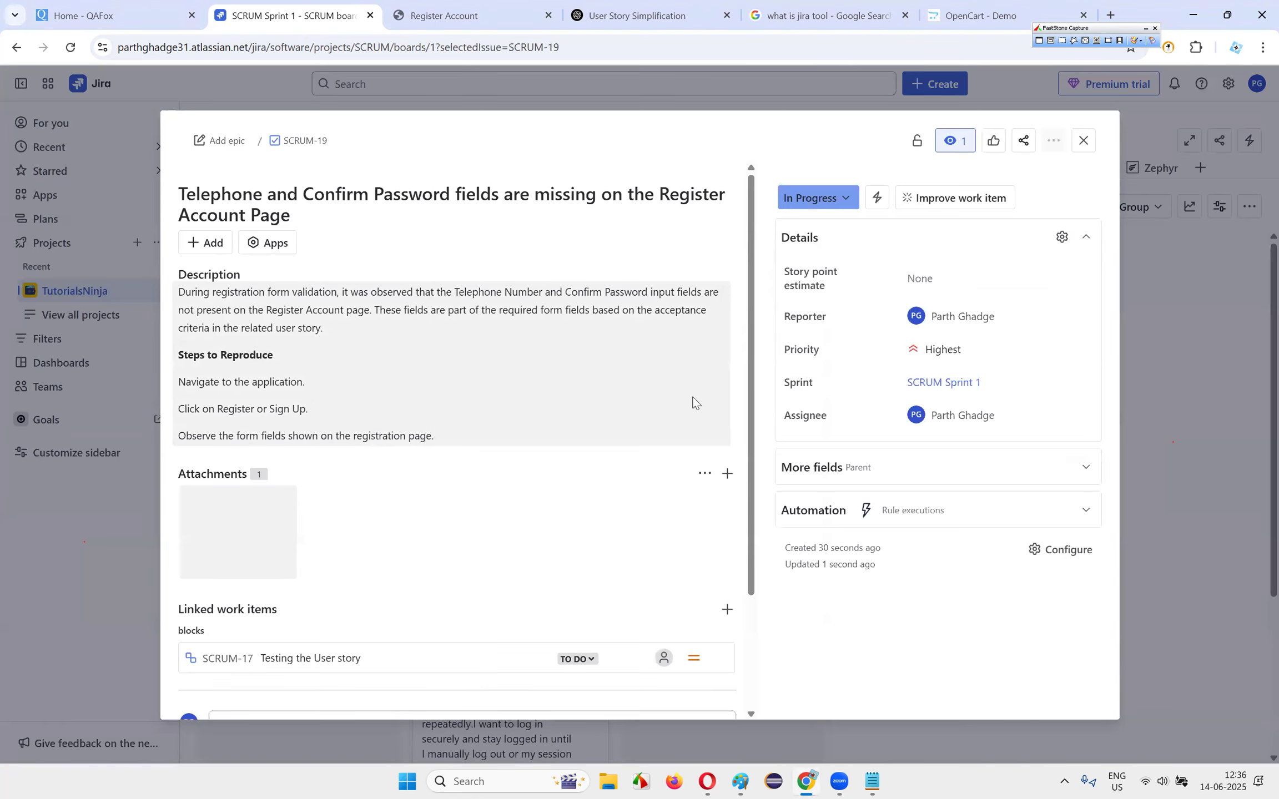
{"action": "scroll", "coordinate": [505, 350], "scroll_direction": "down", "scroll_amount": 3}
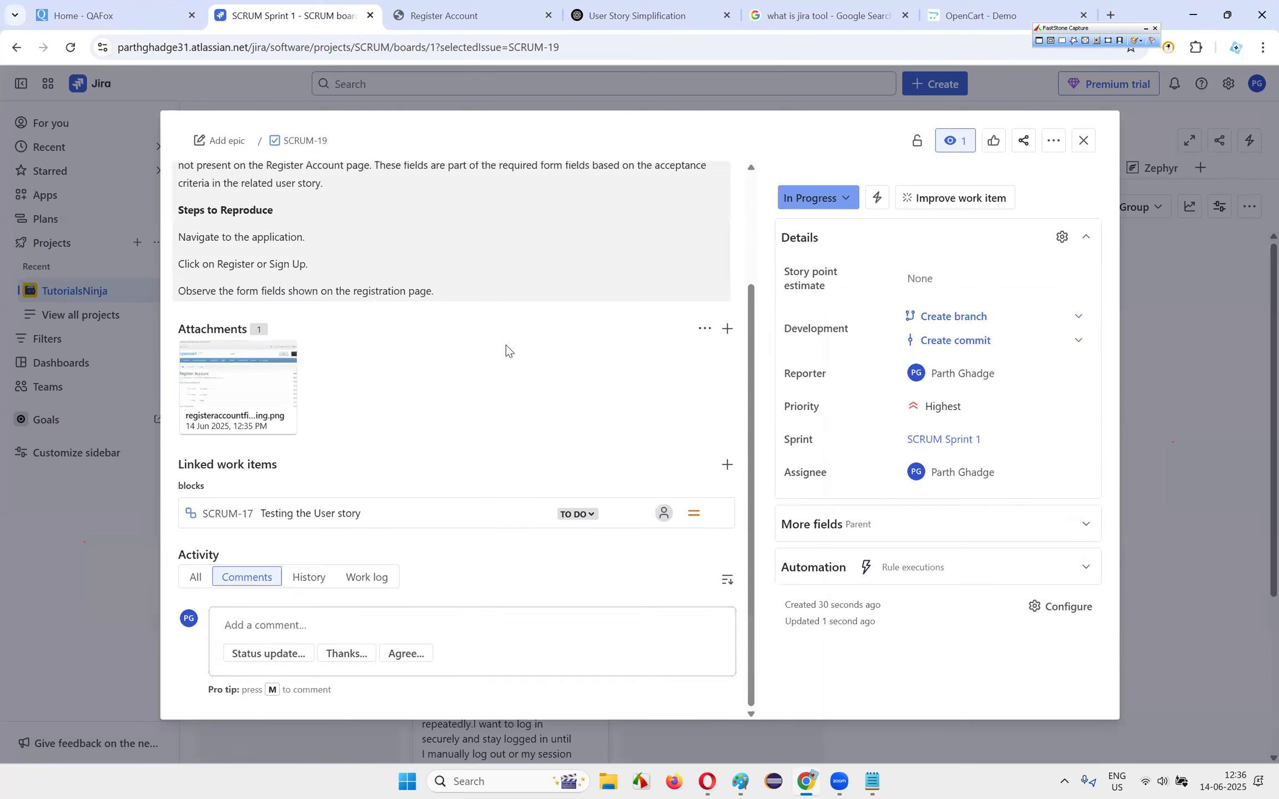
{"action": "left_click", "coordinate": [347, 612]}
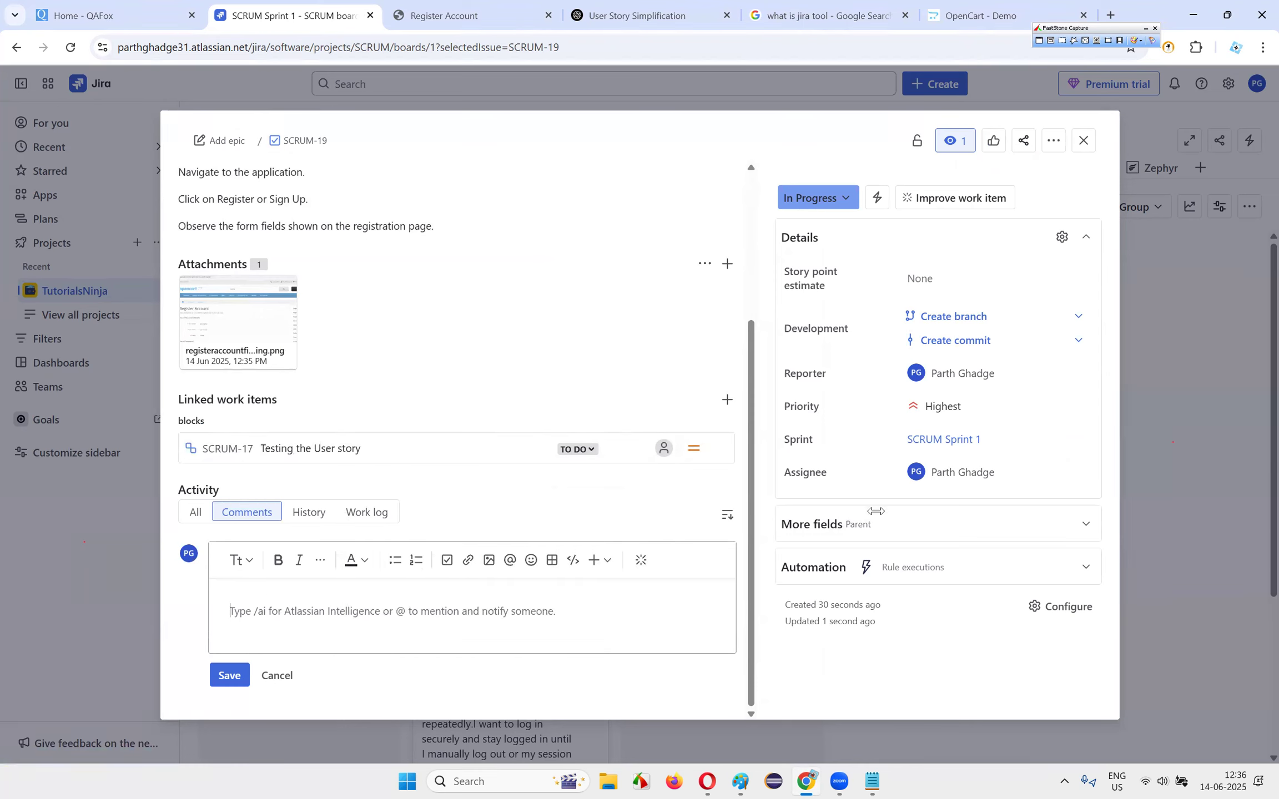
{"action": "type", "text": "Fixed the defect in so and so version. Please retest."}
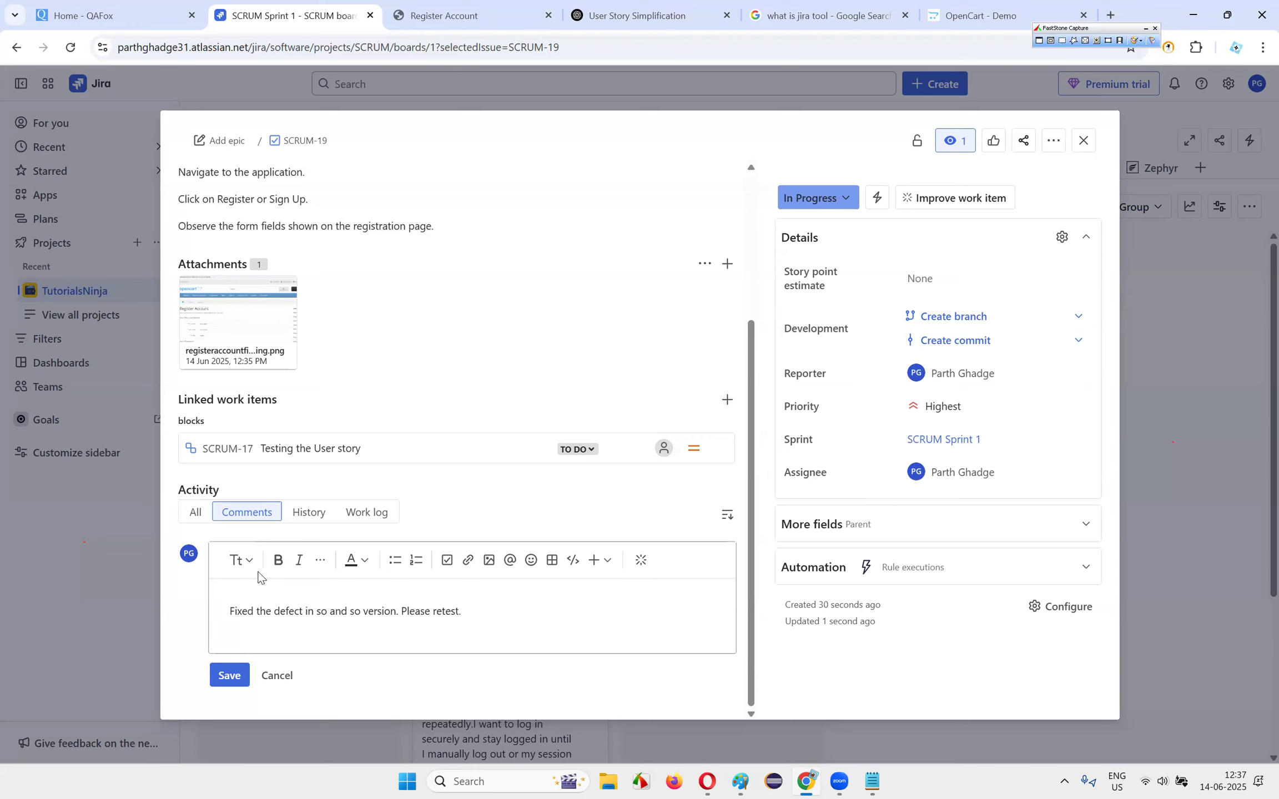
{"action": "left_click", "coordinate": [229, 675]}
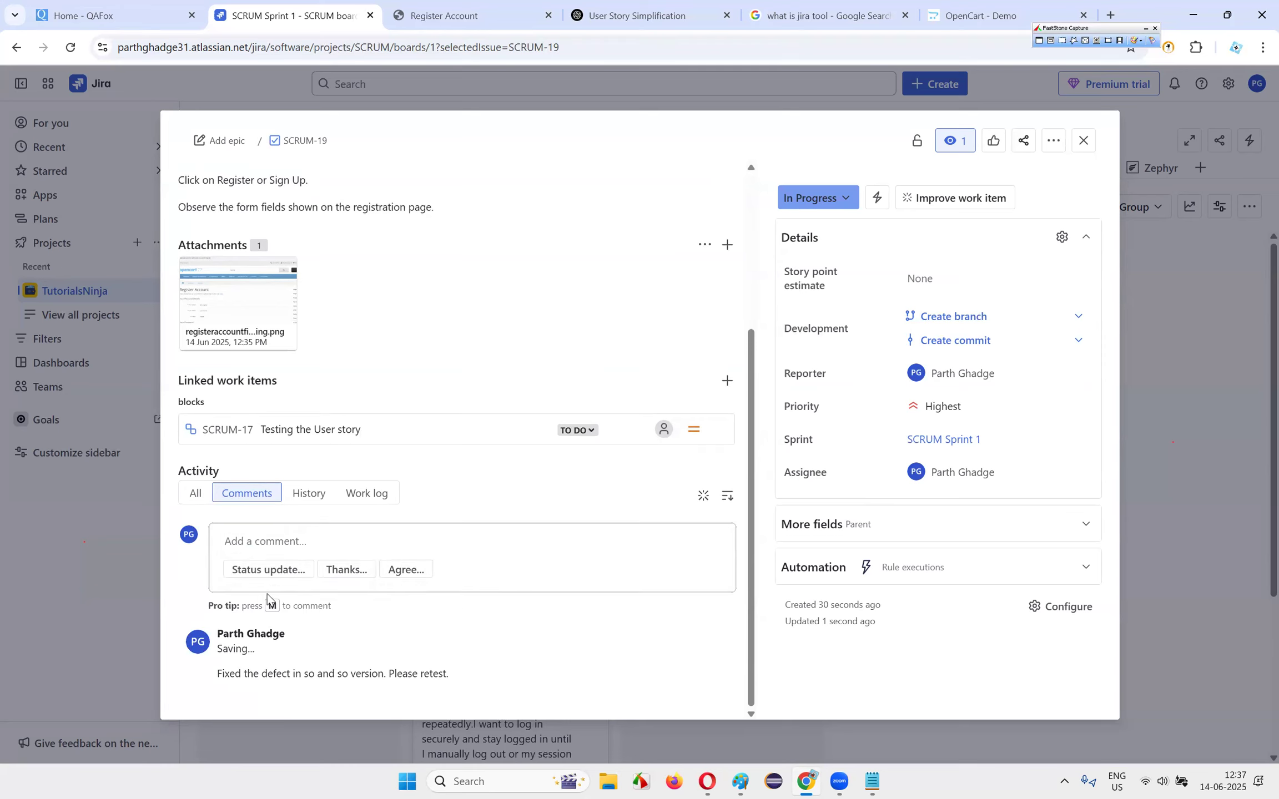
- Reply to the fix comment with "Tested in so and so version of the software and the defect is not reproducing now. Hence closing defect."
{"action": "left_click", "coordinate": [290, 677]}
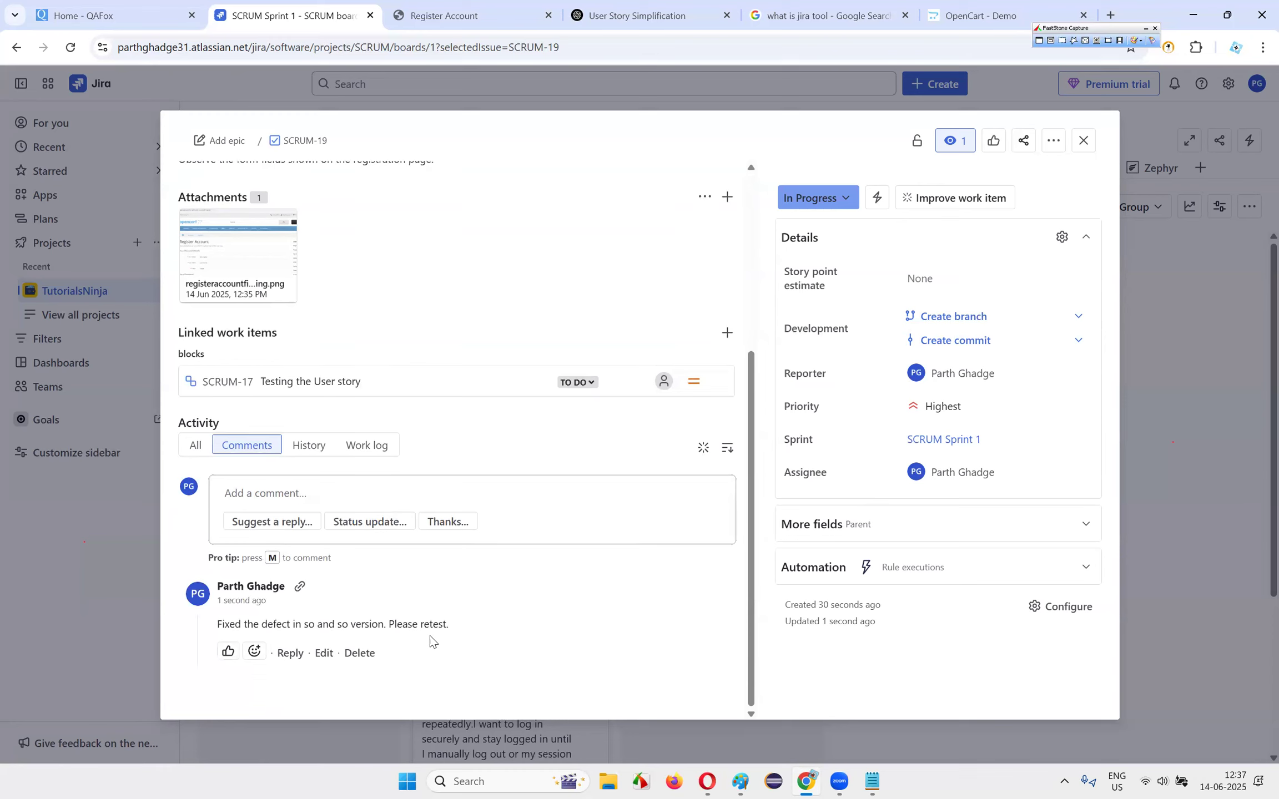
{"action": "scroll", "coordinate": [552, 322], "scroll_direction": "up", "scroll_amount": 8}
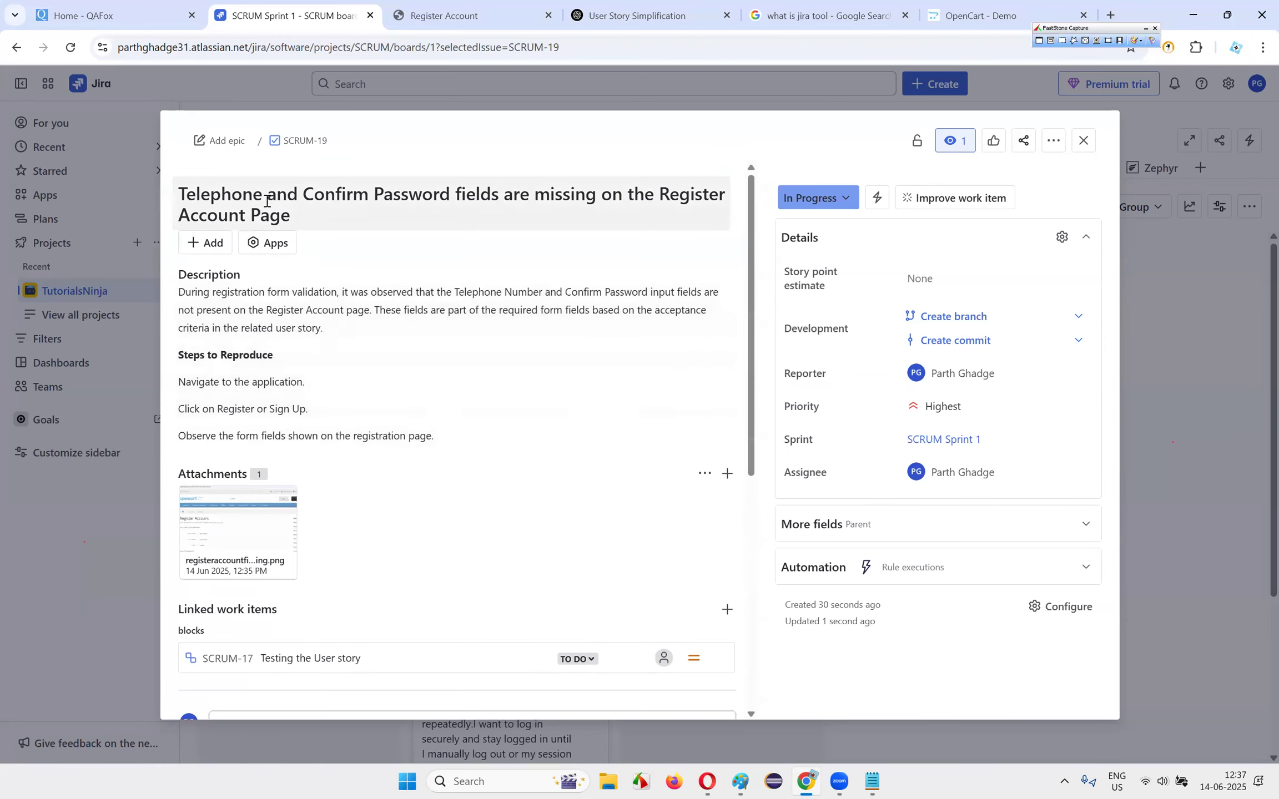
{"action": "scroll", "coordinate": [285, 381], "scroll_direction": "down", "scroll_amount": 5}
{"action": "scroll", "coordinate": [259, 384], "scroll_direction": "up", "scroll_amount": 5}
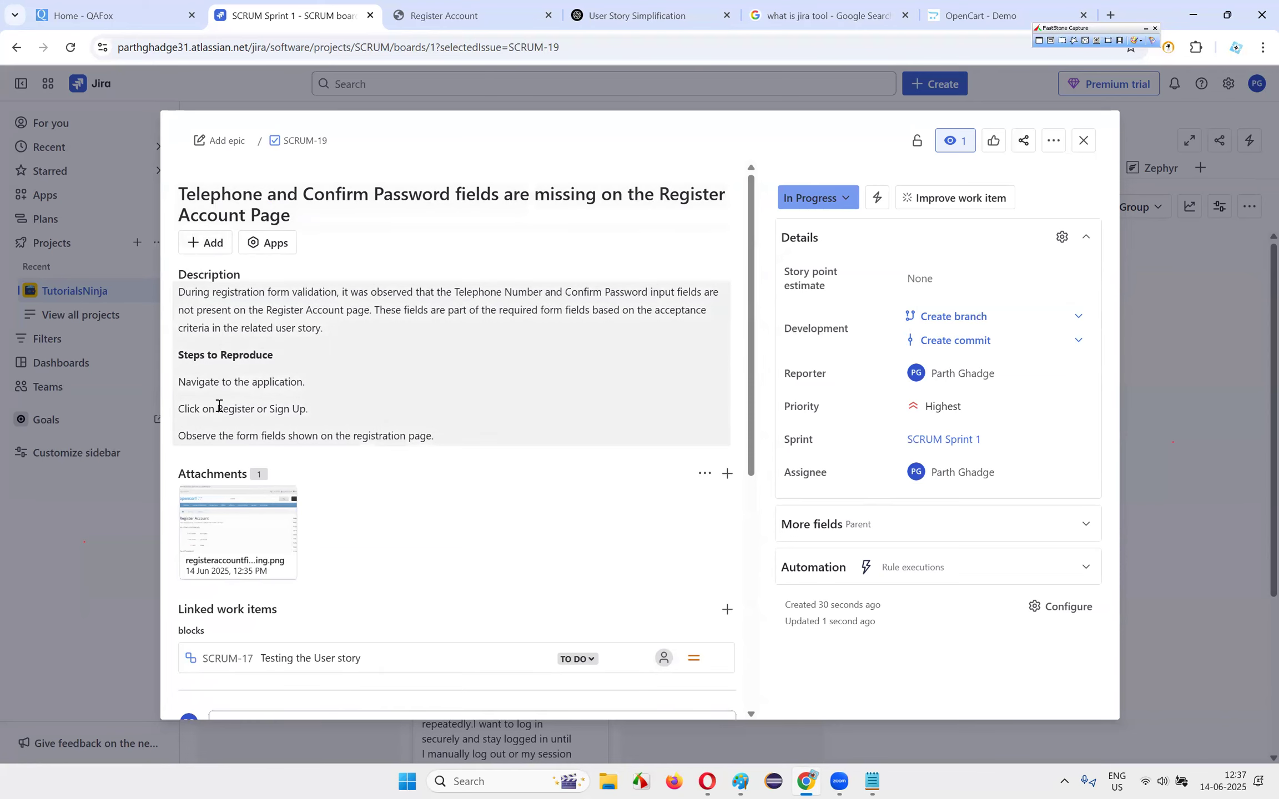
{"action": "scroll", "coordinate": [265, 333], "scroll_direction": "down", "scroll_amount": 3}
{"action": "scroll", "coordinate": [386, 505], "scroll_direction": "up", "scroll_amount": 3}
{"action": "scroll", "coordinate": [578, 294], "scroll_direction": "down", "scroll_amount": 5}
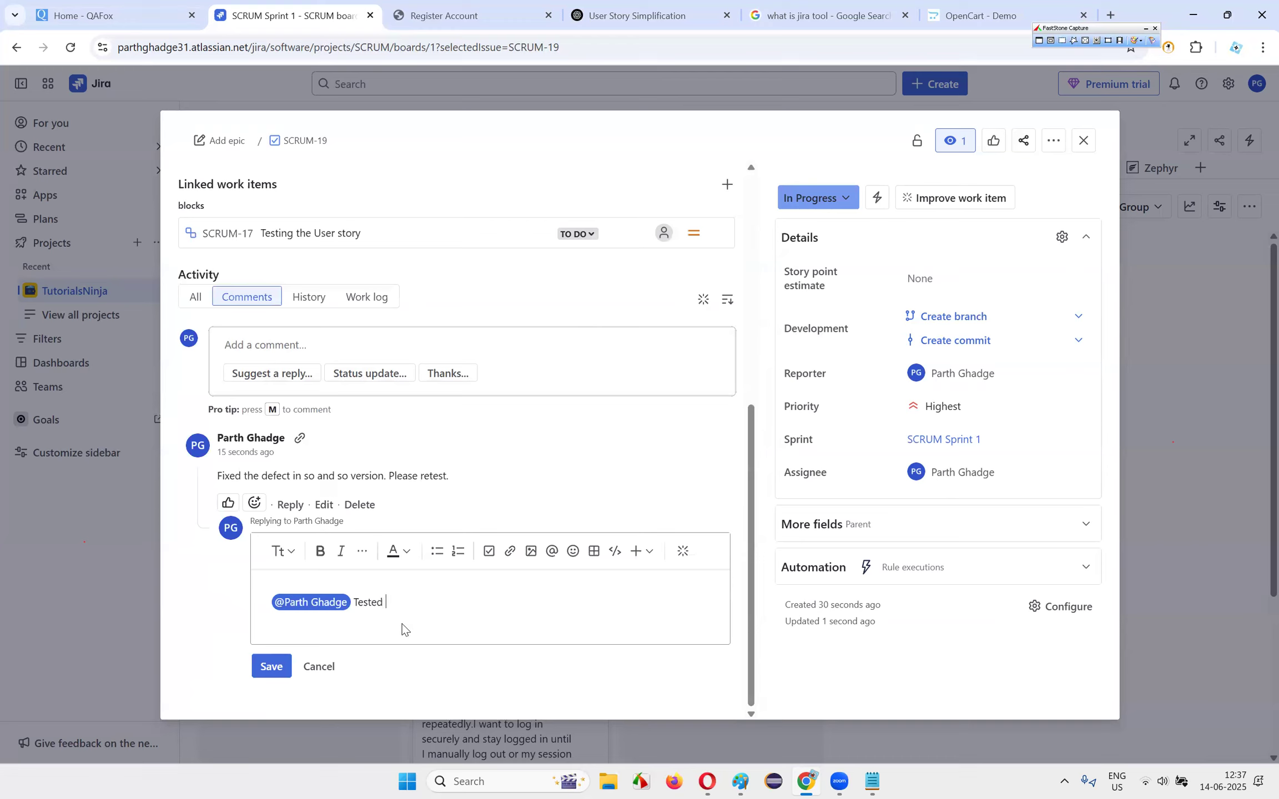
{"action": "left_click_drag", "start_coordinate": [356, 603], "coordinate": [462, 603]}
{"action": "type", "text": "Te"}
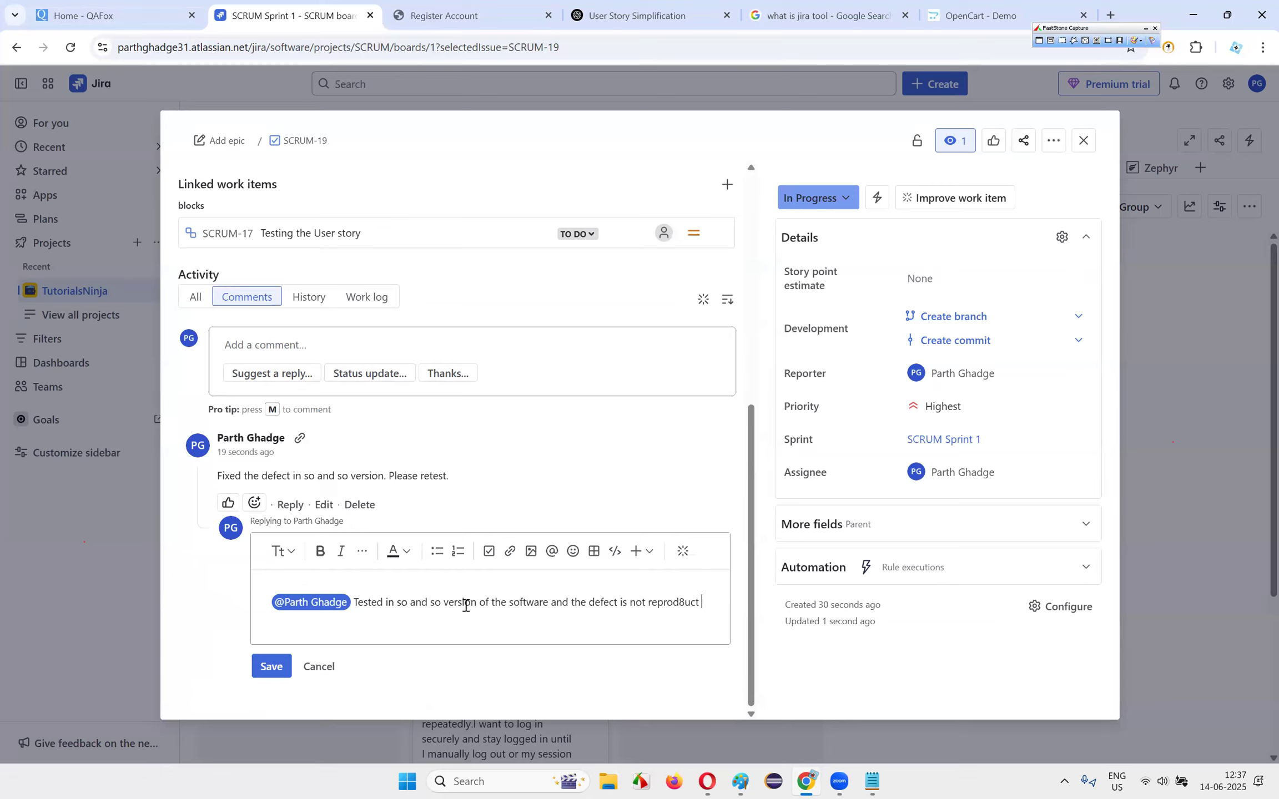
{"action": "type", "text": "cing "}
{"action": "type", "text": "g now"}
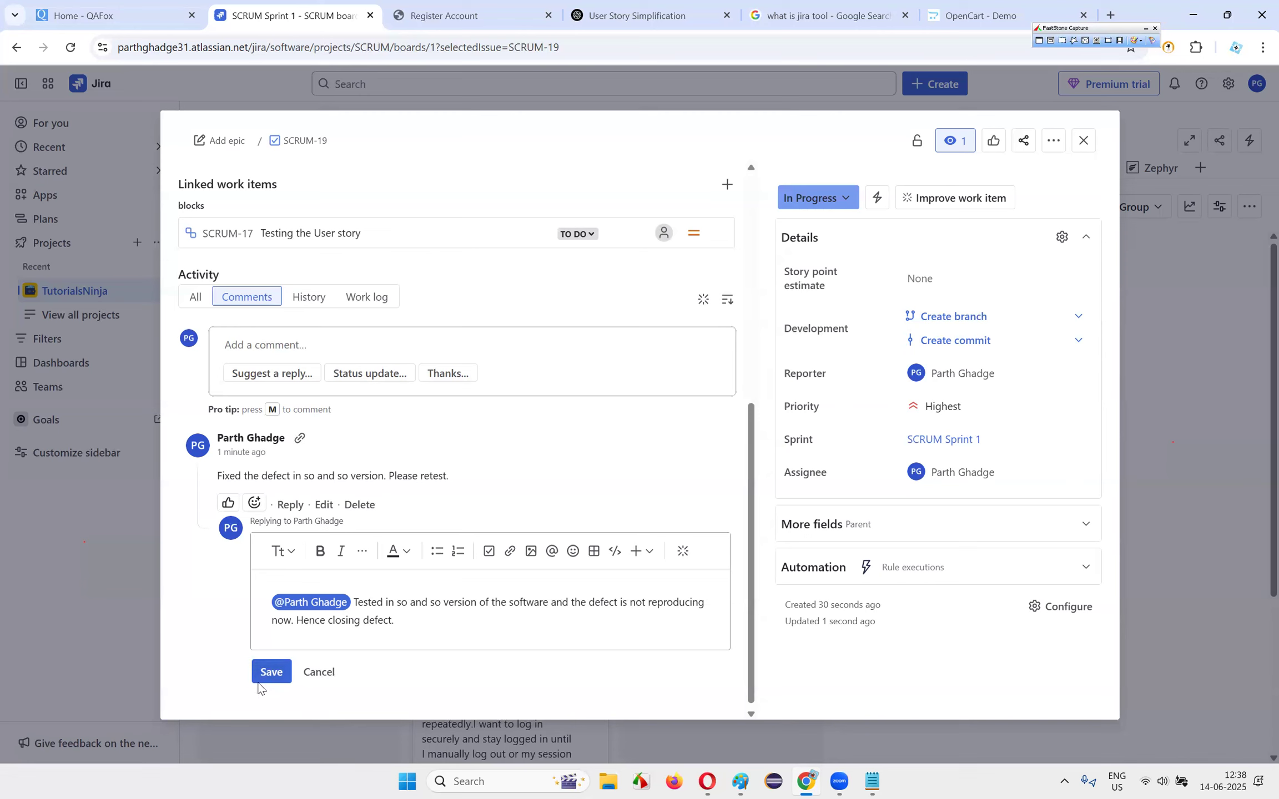
{"action": "left_click", "coordinate": [265, 672]}
- Set the missing fields defect's status to Done and close its details
{"action": "scroll", "coordinate": [455, 476], "scroll_direction": "up", "scroll_amount": 6}
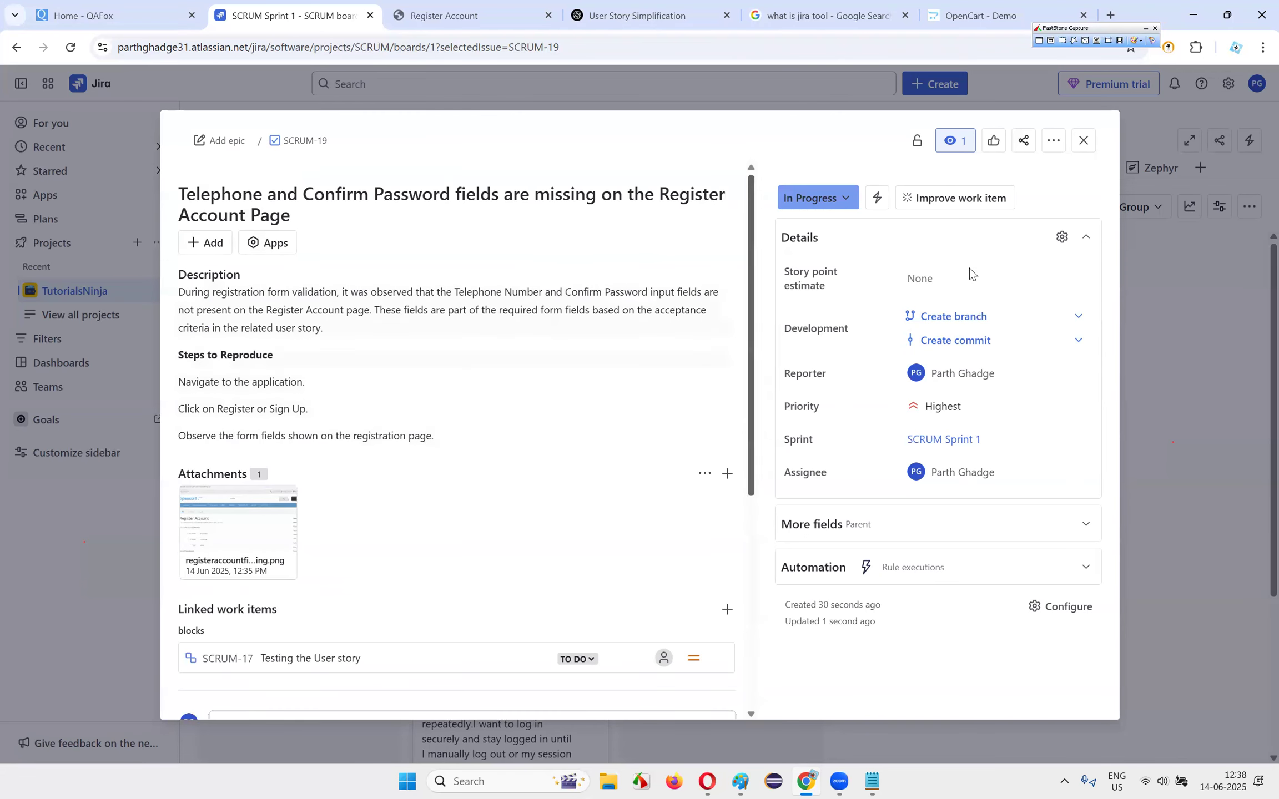
{"action": "left_click", "coordinate": [825, 198]}
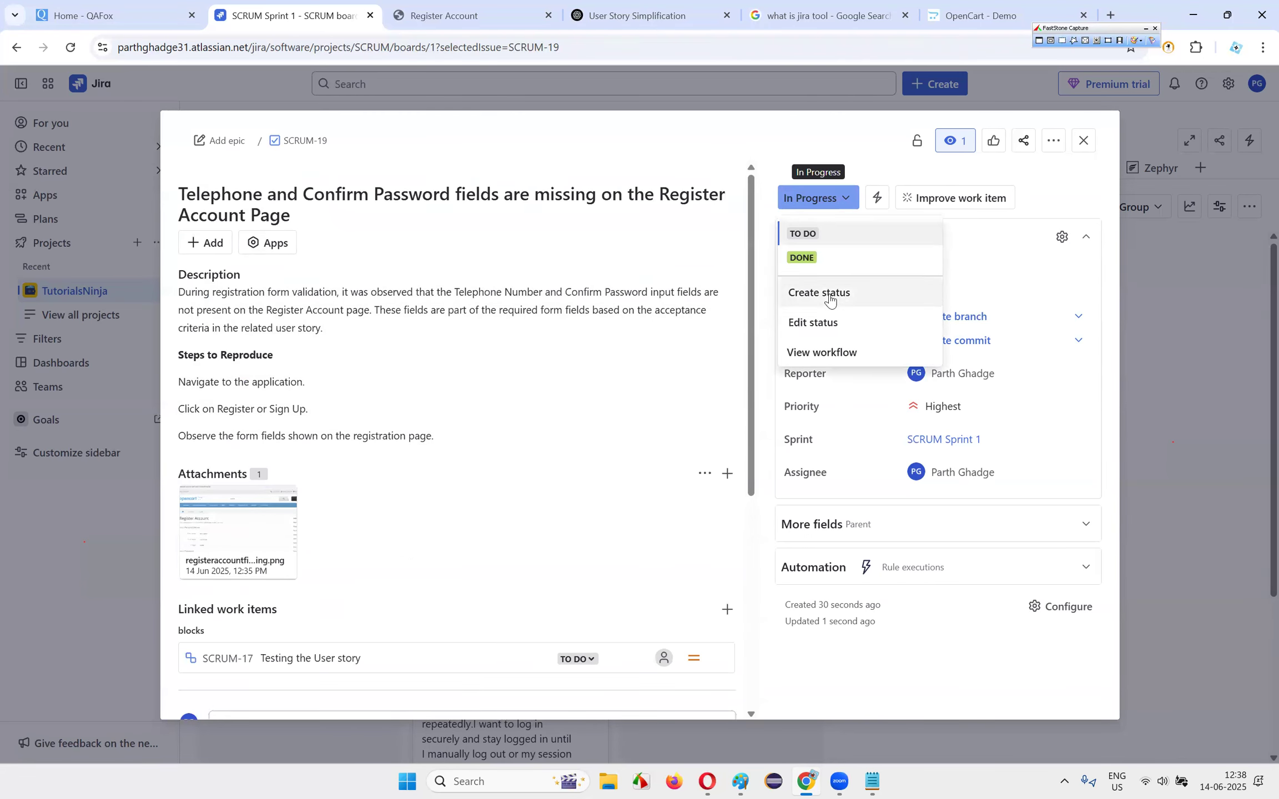
{"action": "left_click", "coordinate": [802, 258]}
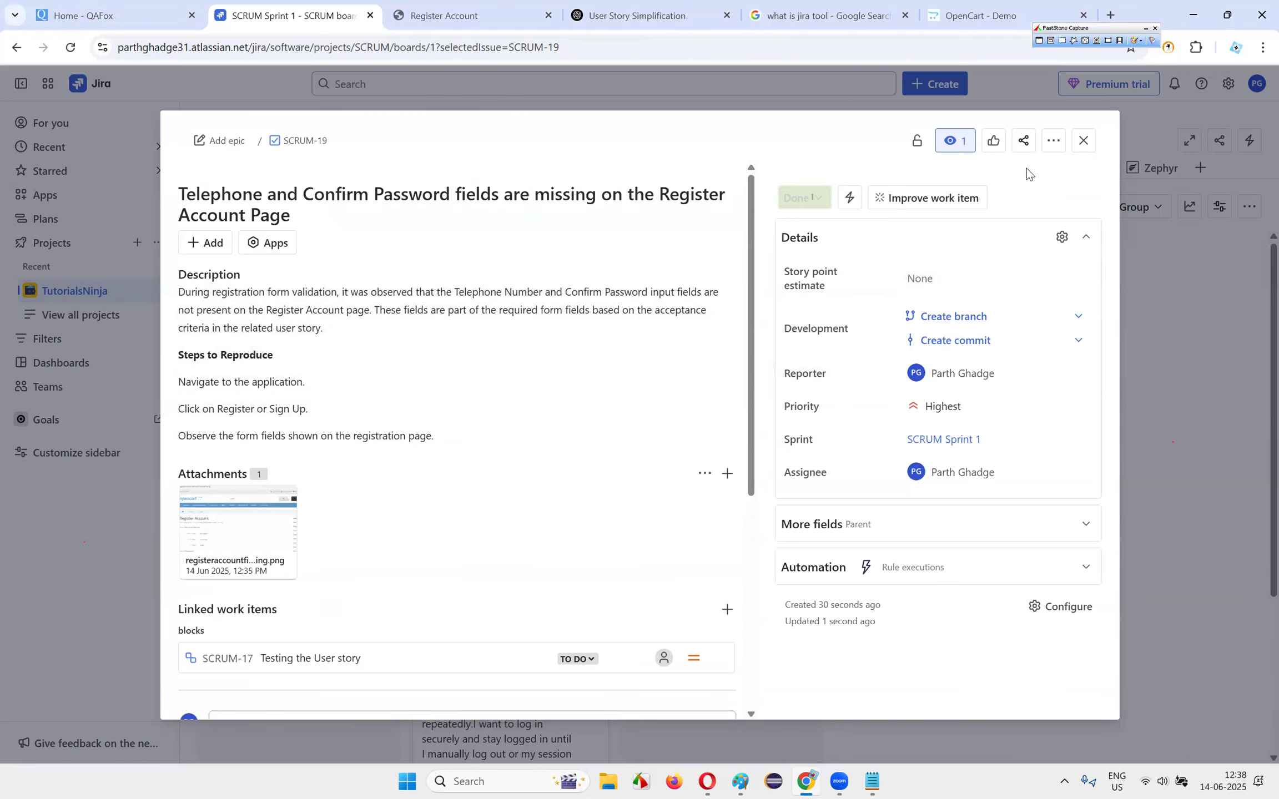
{"action": "left_click", "coordinate": [1085, 145]}
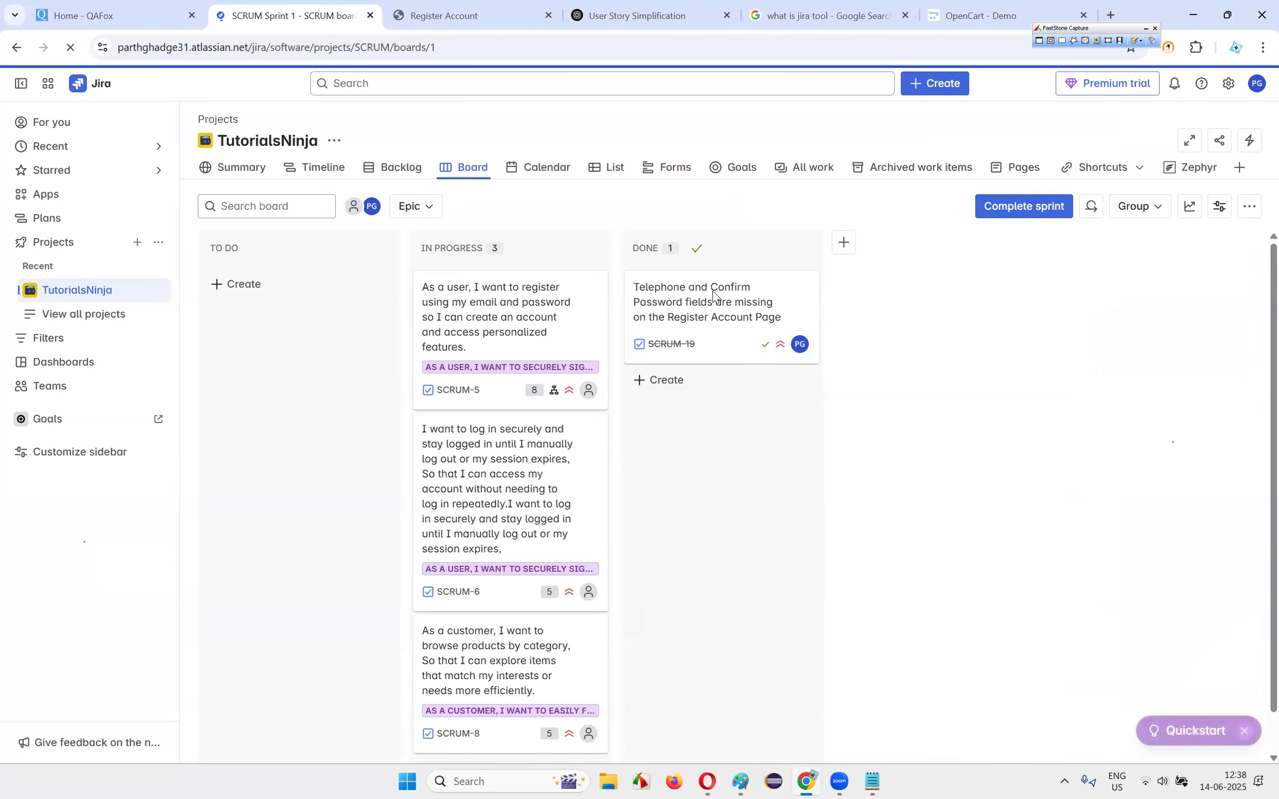
- From the registration story's "Testing the User story" subtask, start a new execution of the required fields test case SCRUM-T1 and run its timer
{"action": "left_click", "coordinate": [466, 318]}
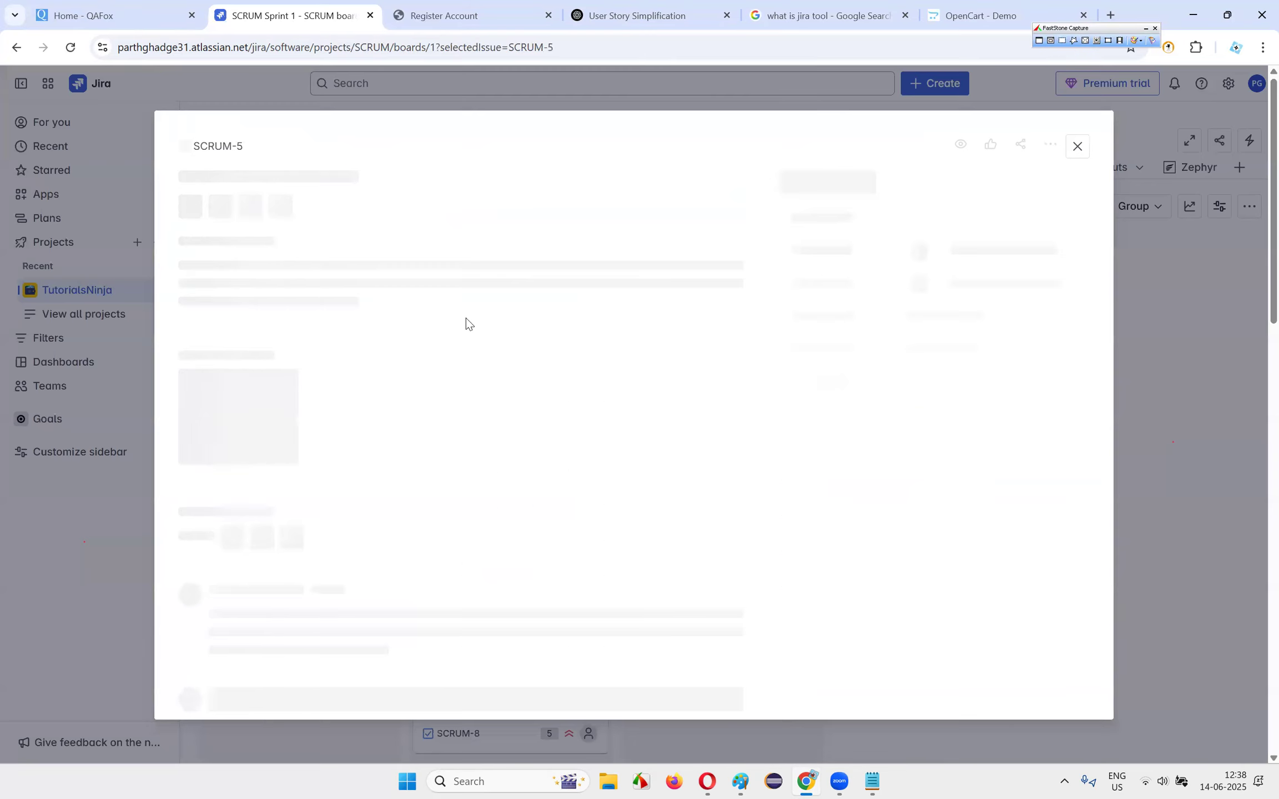
{"action": "scroll", "coordinate": [474, 314], "scroll_direction": "down", "scroll_amount": 15}
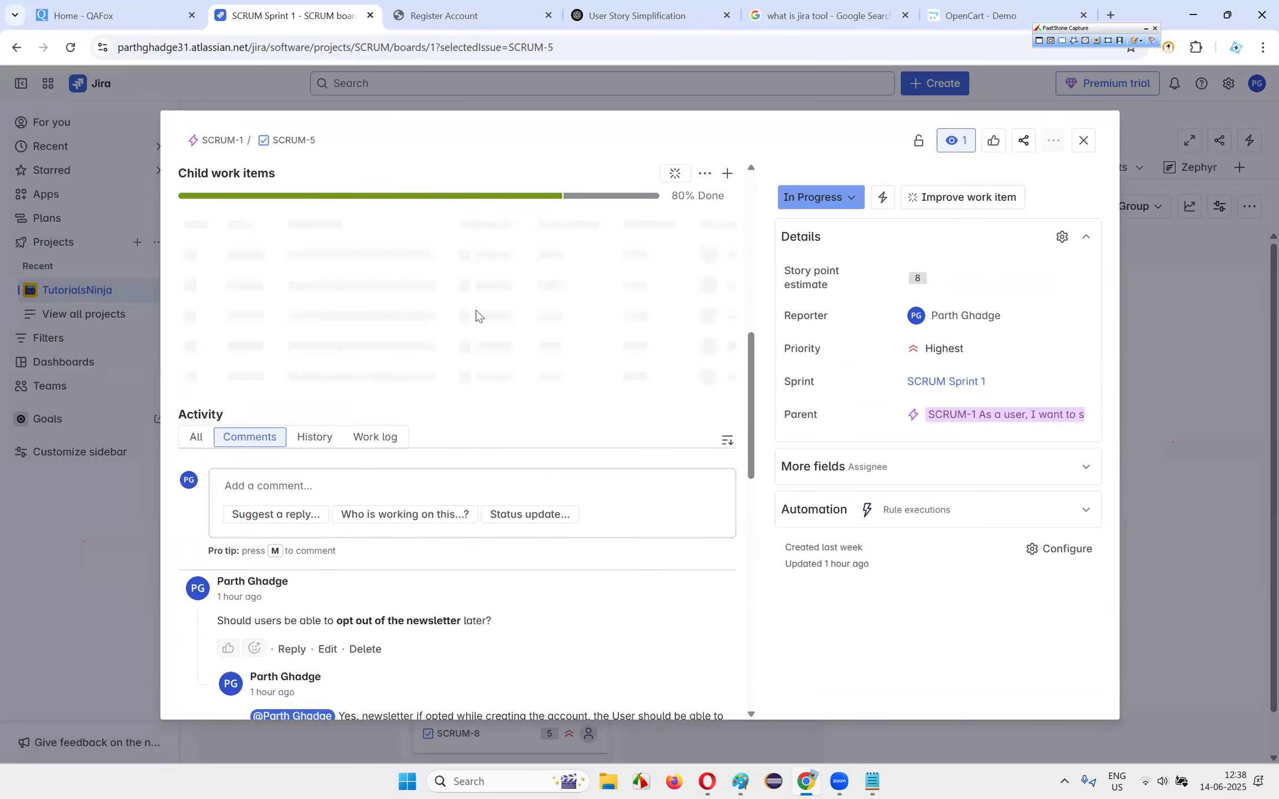
{"action": "scroll", "coordinate": [436, 378], "scroll_direction": "up", "scroll_amount": 5}
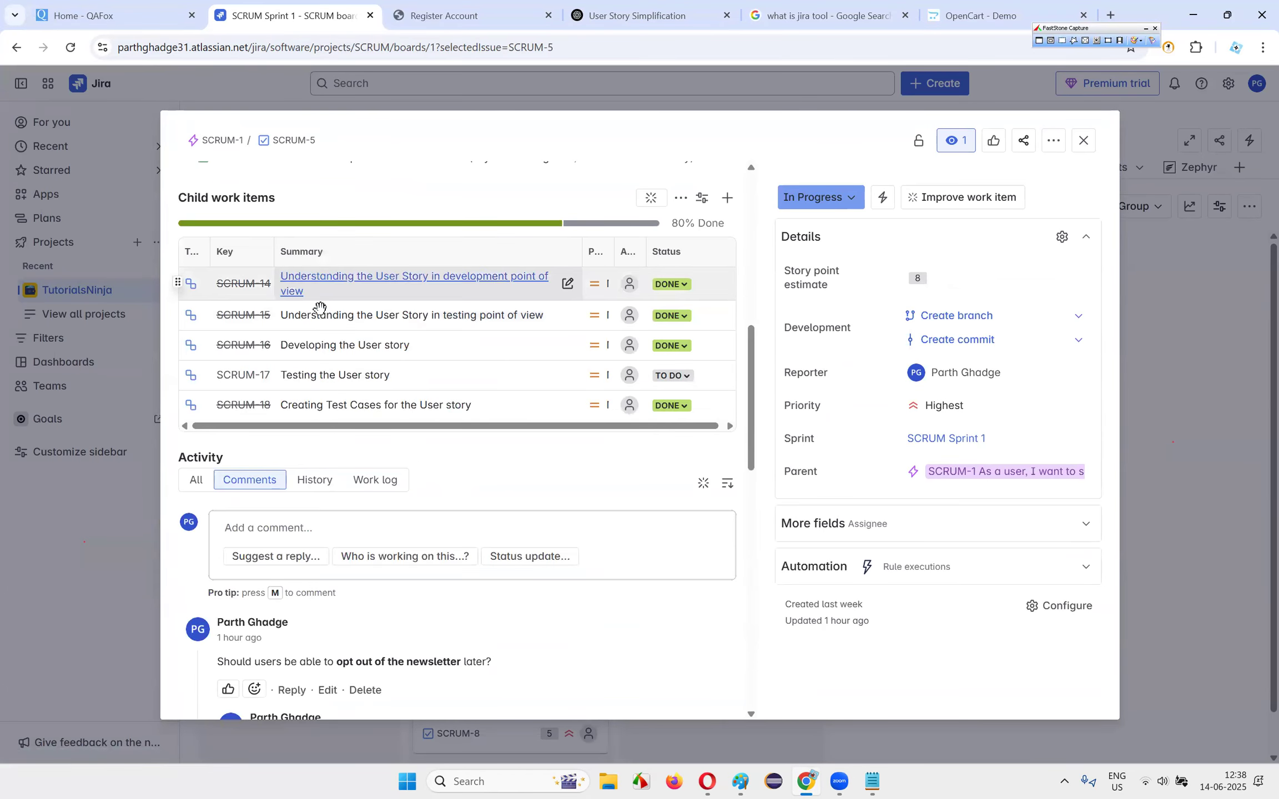
{"action": "left_click", "coordinate": [322, 378]}
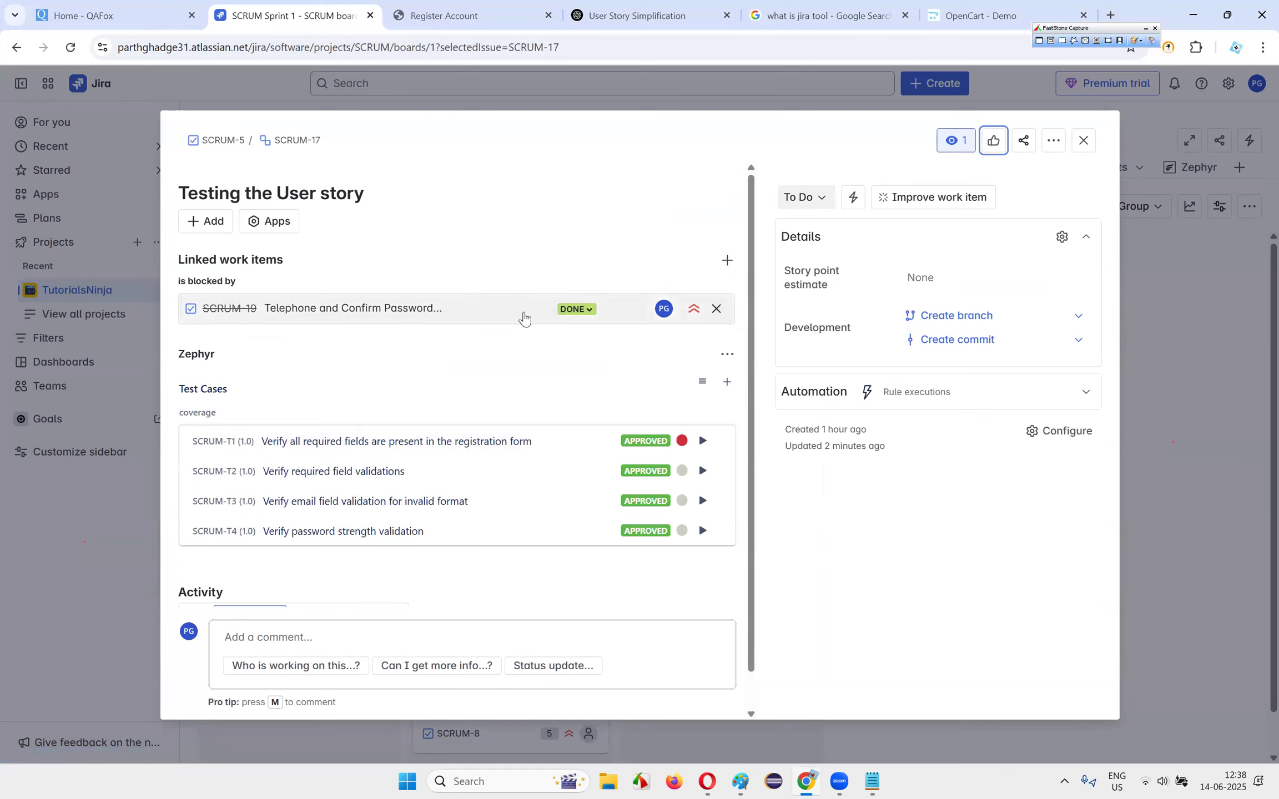
{"action": "mouse_move", "coordinate": [363, 317]}
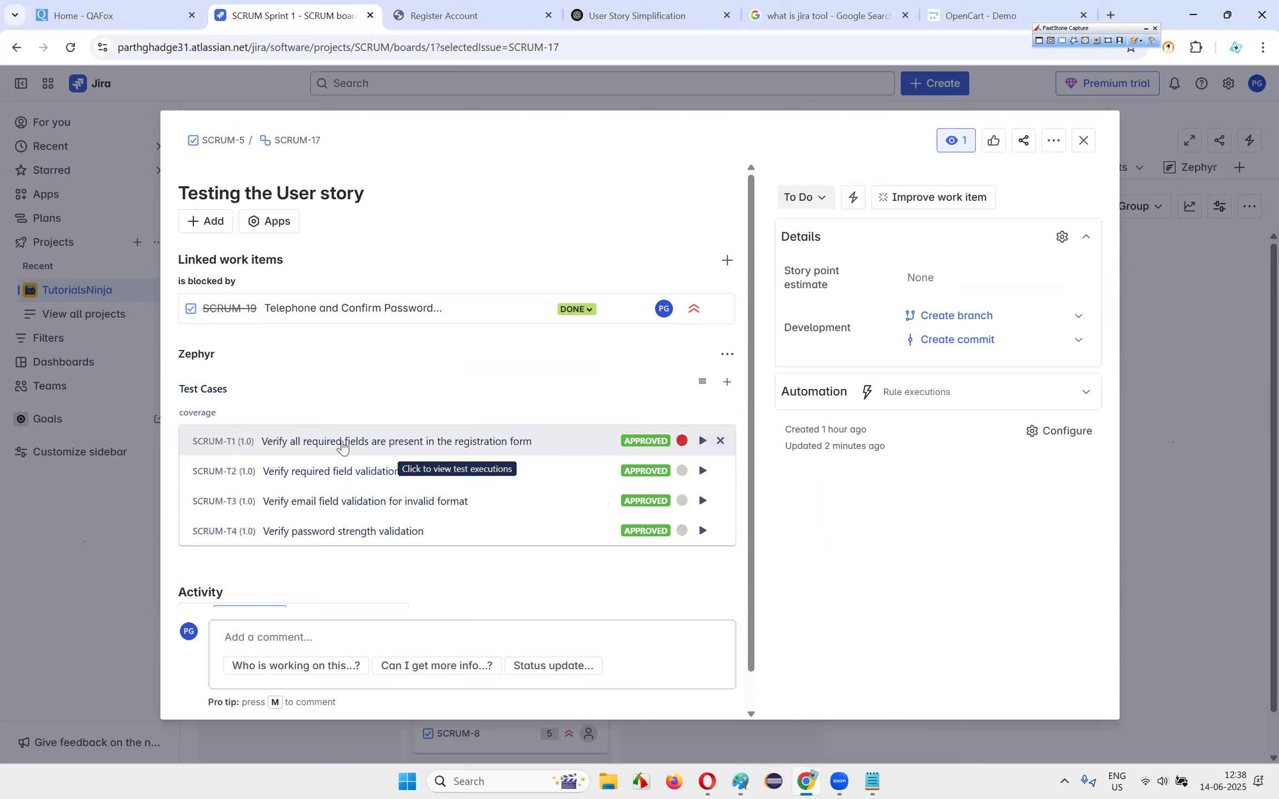
{"action": "left_click", "coordinate": [703, 442]}
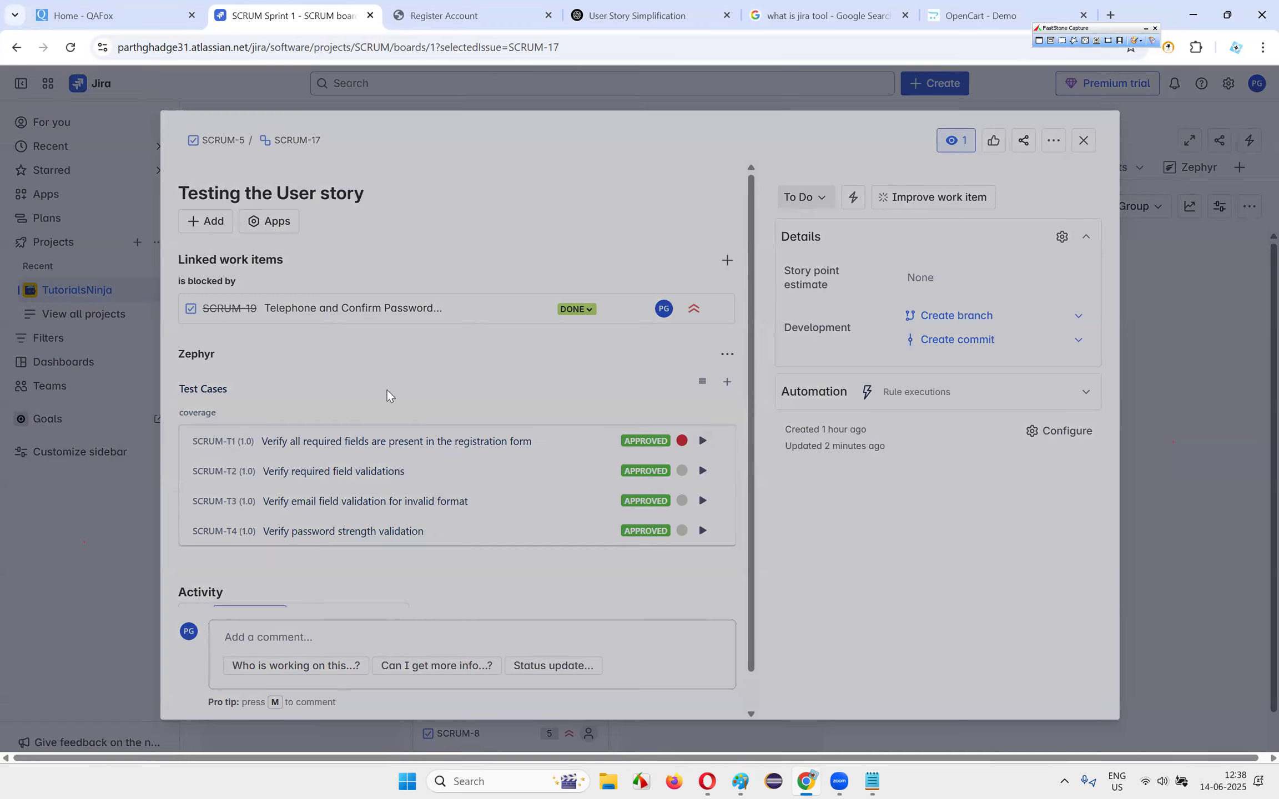
{"action": "left_click", "coordinate": [826, 340]}
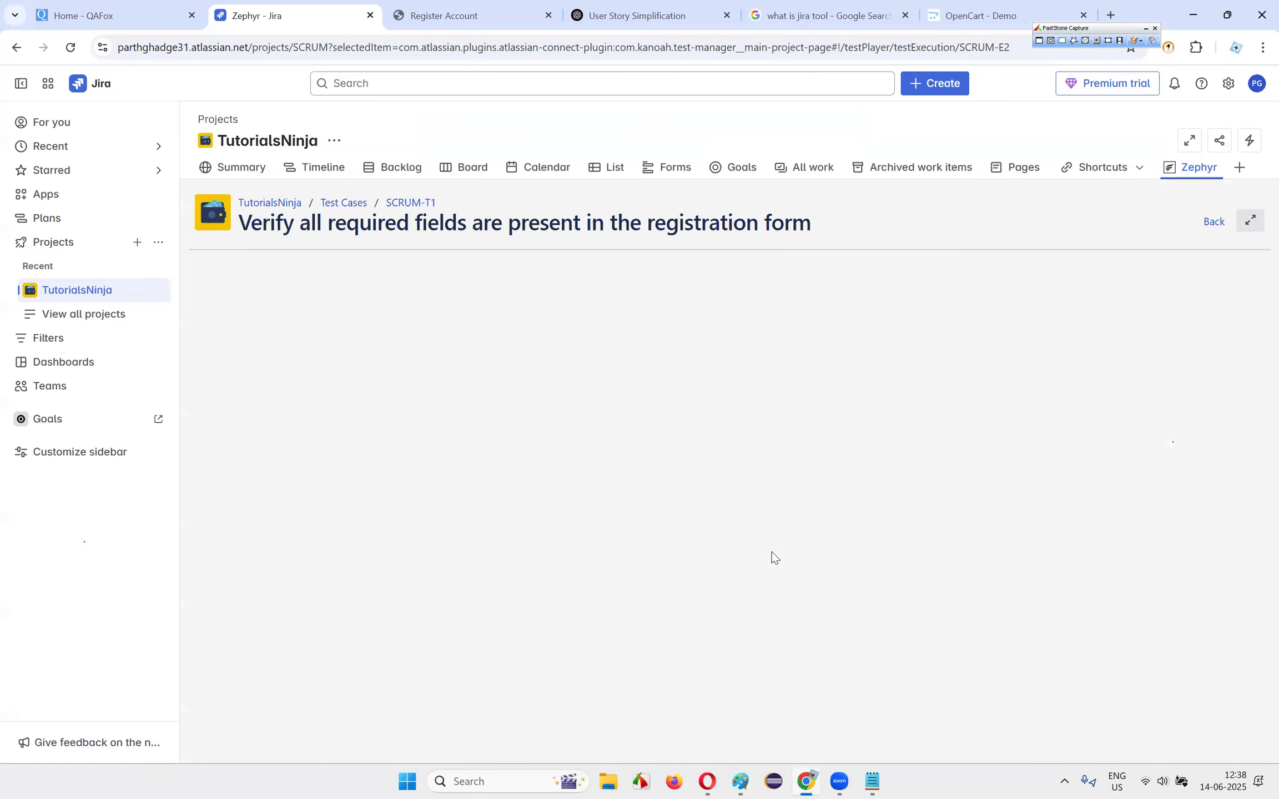
{"action": "scroll", "coordinate": [874, 441], "scroll_direction": "down", "scroll_amount": 10}
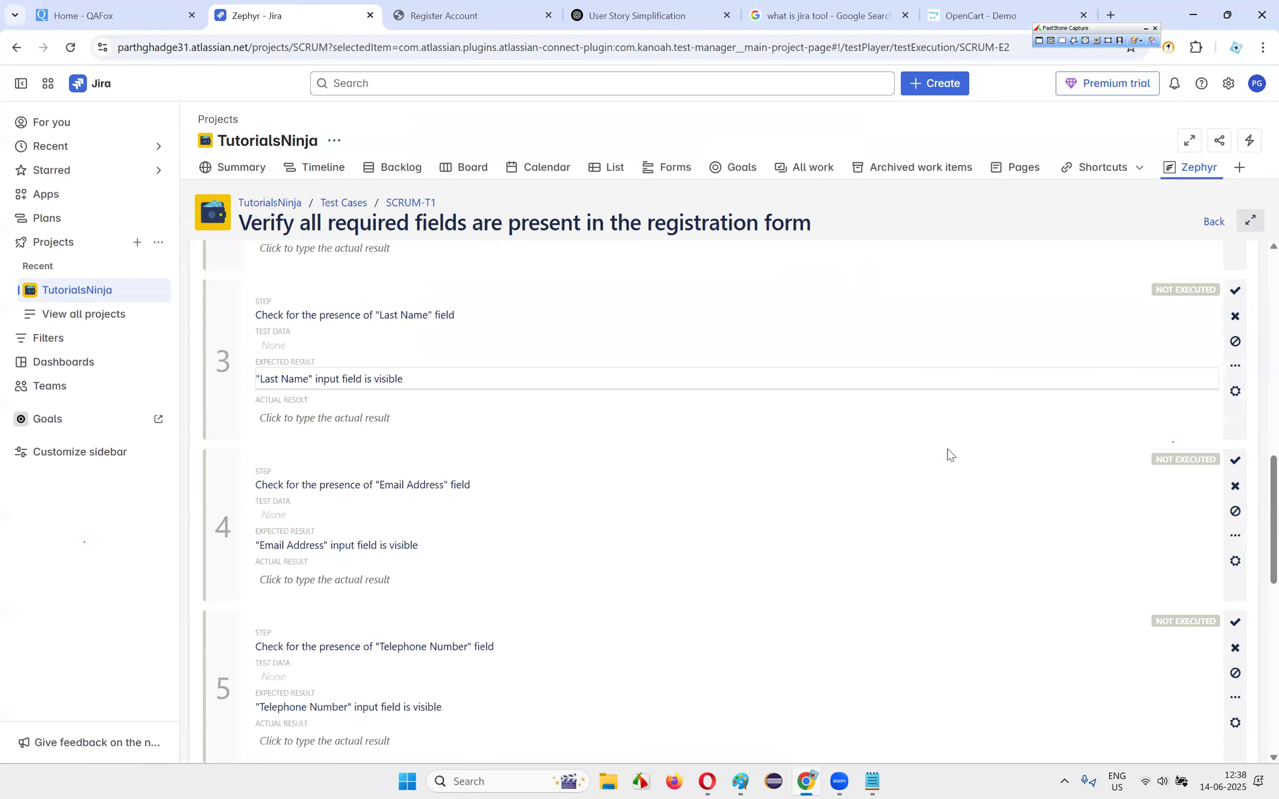
{"action": "scroll", "coordinate": [724, 420], "scroll_direction": "up", "scroll_amount": 10}
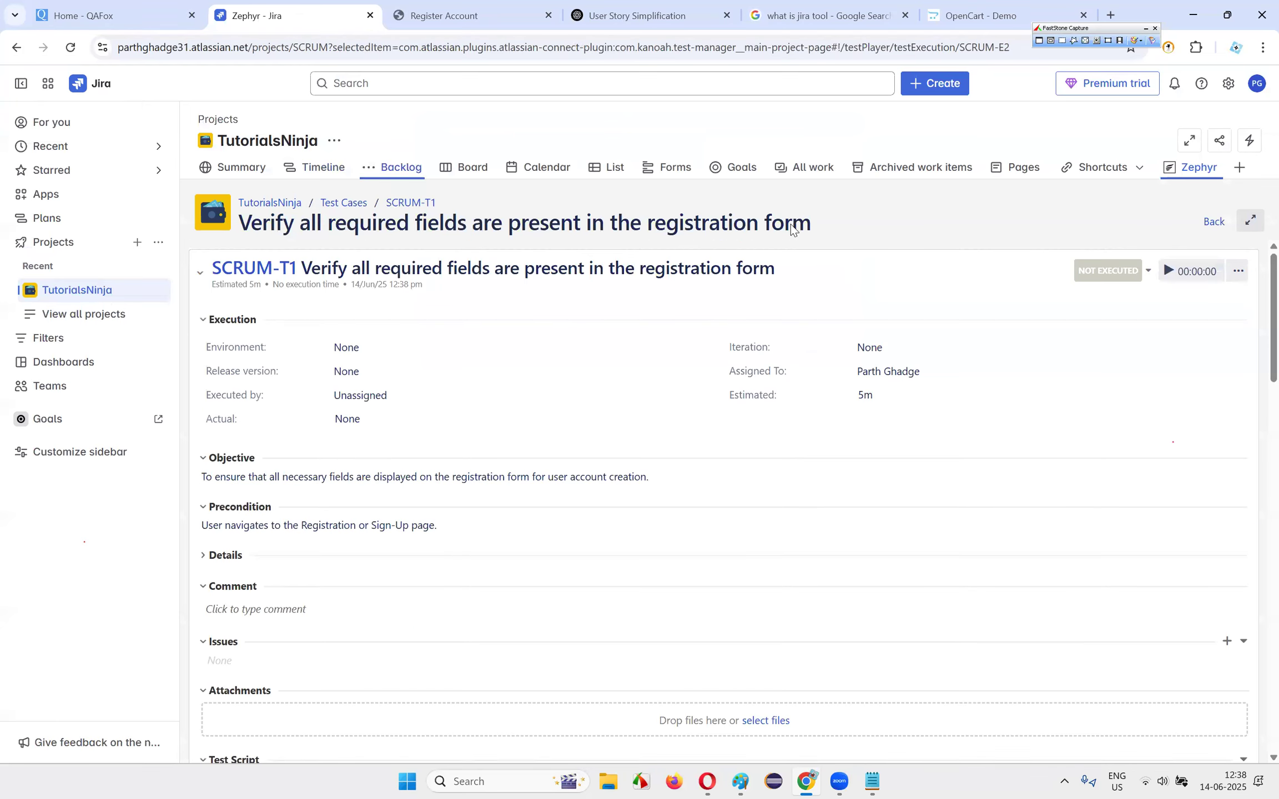
{"action": "left_click", "coordinate": [1174, 271]}
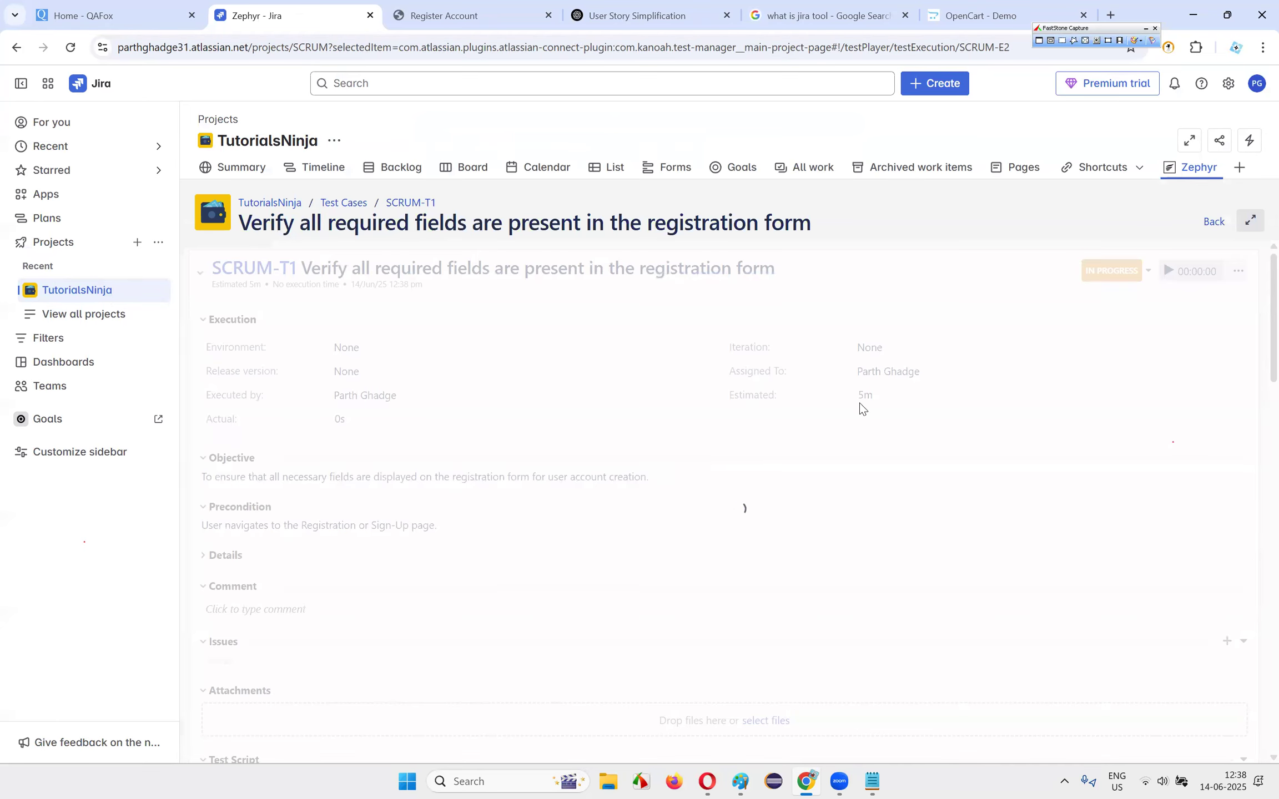
- Mark test script steps 1 to 4, from the registration page navigation through the Email Address field check, as passed
{"action": "scroll", "coordinate": [873, 394], "scroll_direction": "down", "scroll_amount": 4}
{"action": "scroll", "coordinate": [932, 419], "scroll_direction": "down", "scroll_amount": 4}
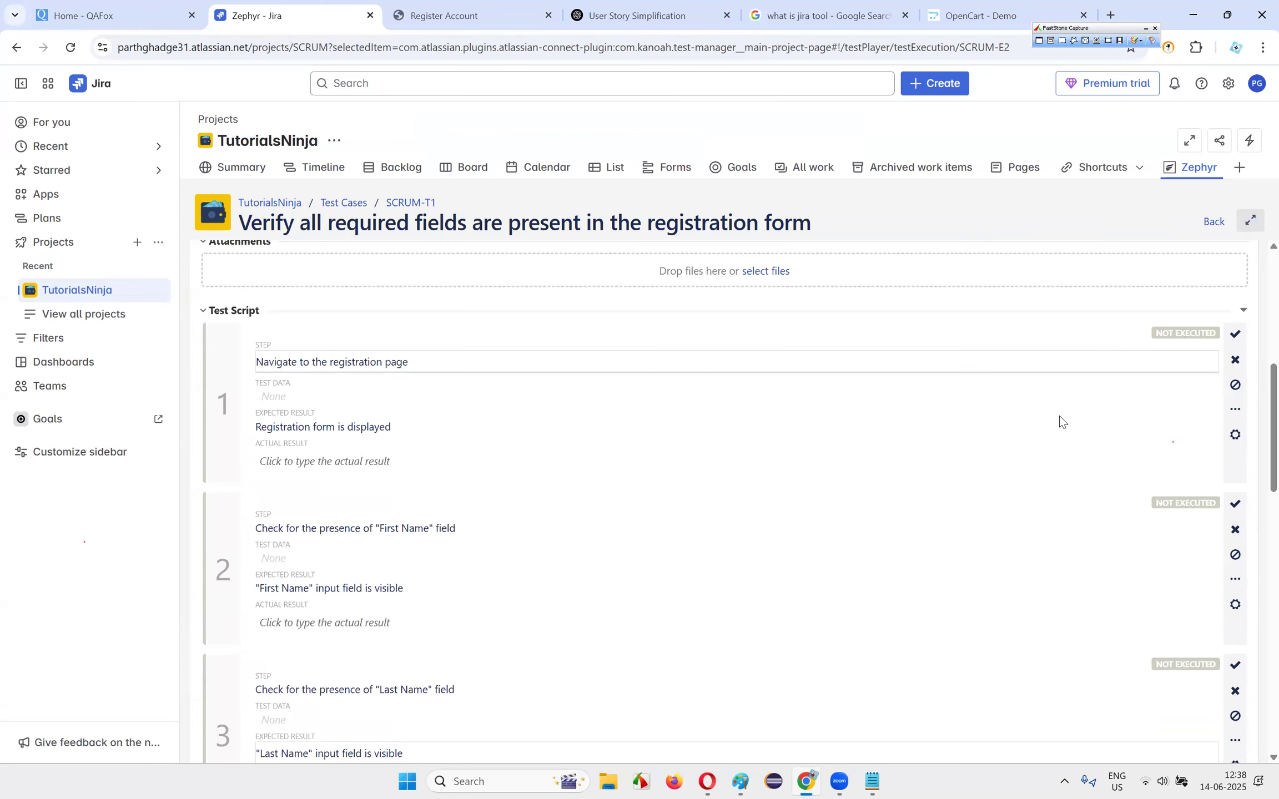
{"action": "left_click", "coordinate": [1235, 333]}
{"action": "scroll", "coordinate": [1238, 502], "scroll_direction": "down", "scroll_amount": 2}
{"action": "left_click", "coordinate": [1235, 353]}
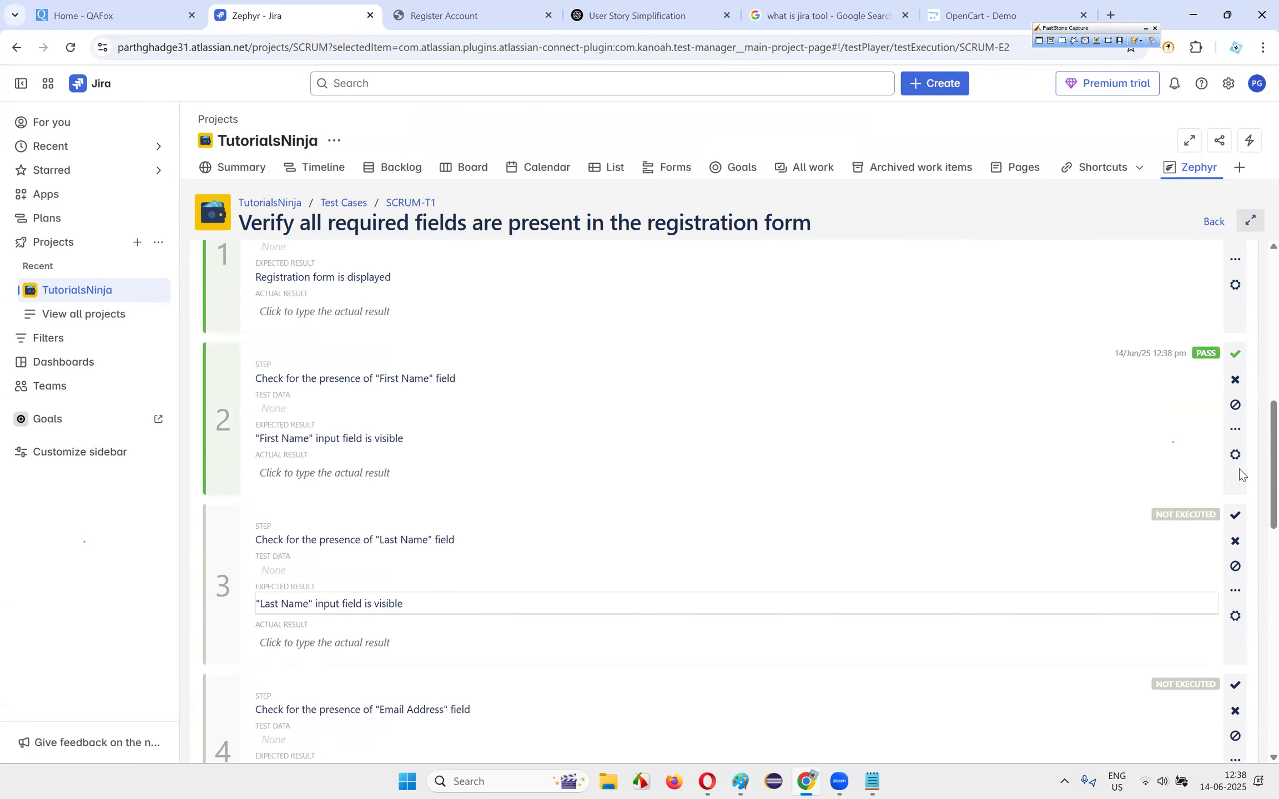
{"action": "scroll", "coordinate": [1237, 472], "scroll_direction": "down", "scroll_amount": 1}
{"action": "left_click", "coordinate": [1235, 437]}
{"action": "scroll", "coordinate": [1236, 438], "scroll_direction": "down", "scroll_amount": 3}
{"action": "left_click", "coordinate": [1235, 385]}
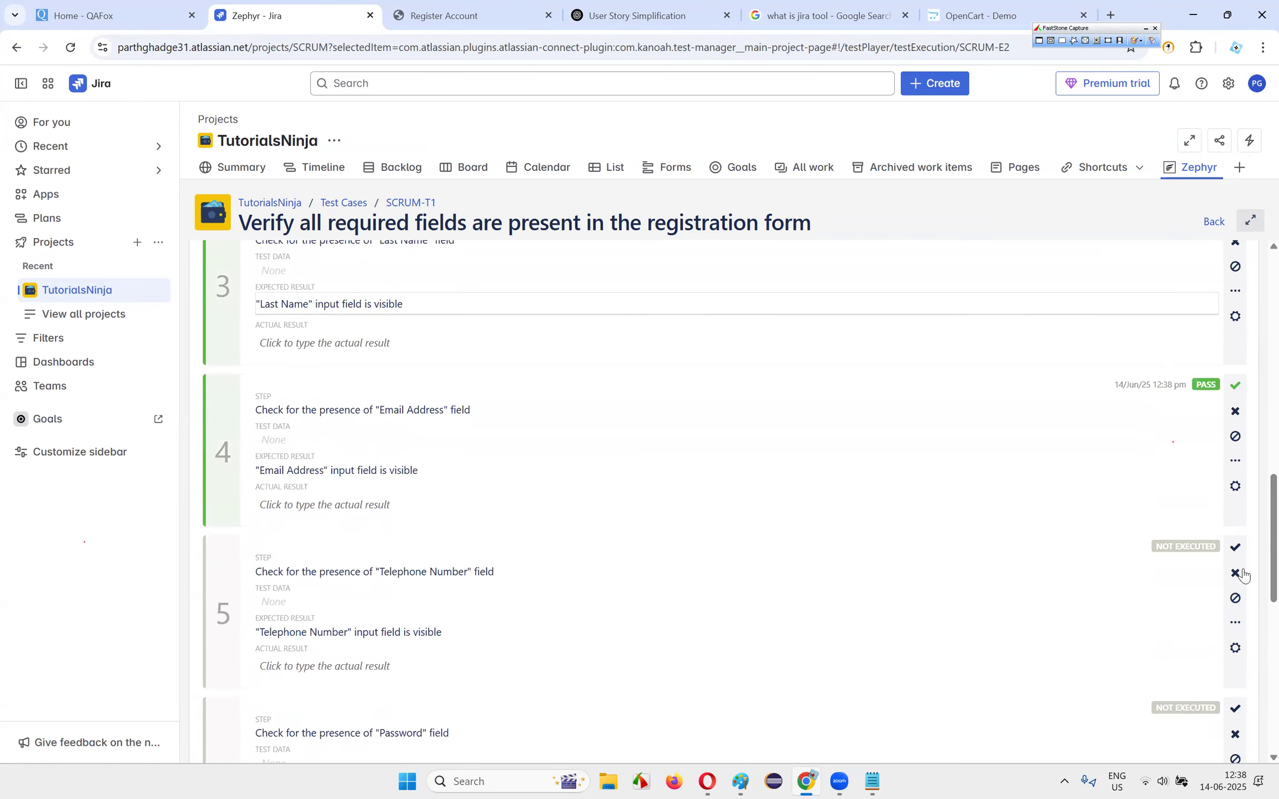
- Mark test script steps 5 to 9, from the Telephone Number field through the Privacy Policy Agreement checkbox, as passed
{"action": "left_click", "coordinate": [1235, 547]}
{"action": "scroll", "coordinate": [1235, 555], "scroll_direction": "down", "scroll_amount": 4}
{"action": "left_click", "coordinate": [1235, 570]}
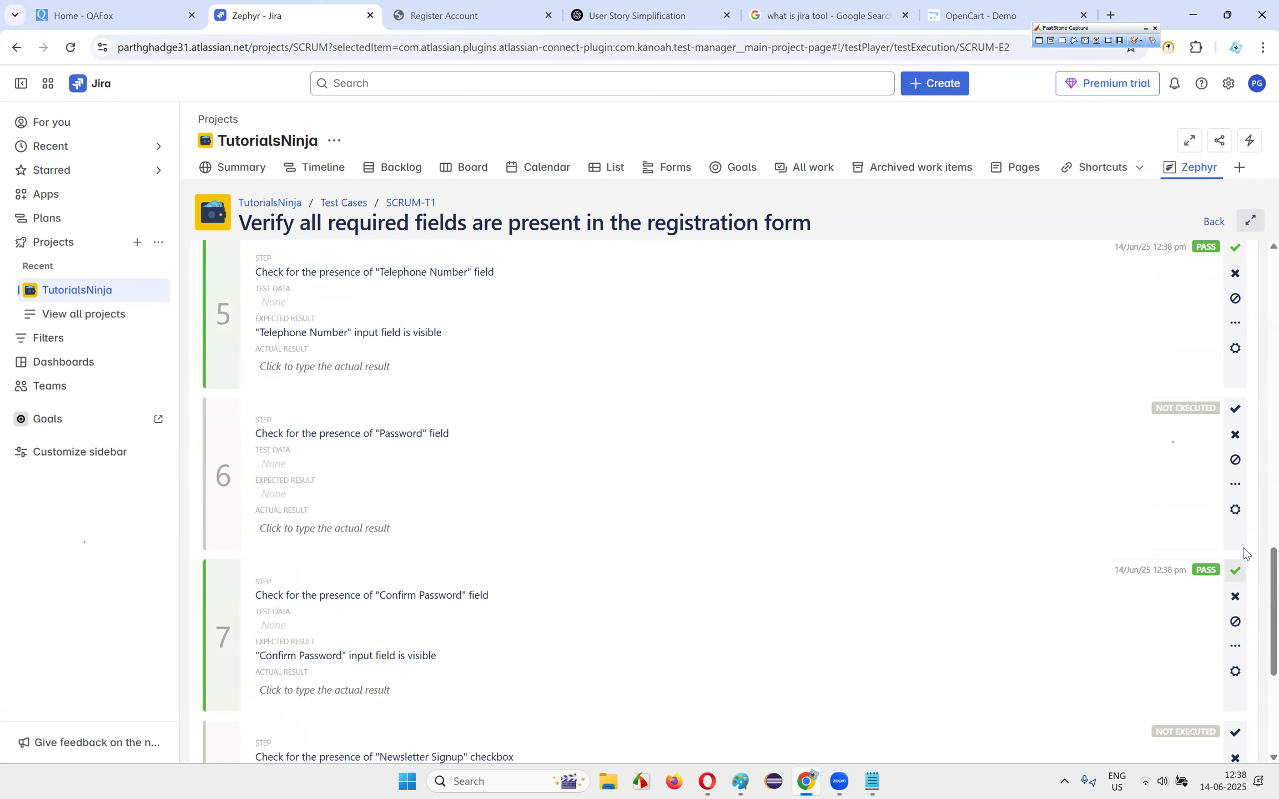
{"action": "left_click", "coordinate": [1235, 409]}
{"action": "scroll", "coordinate": [1243, 500], "scroll_direction": "down", "scroll_amount": 4}
{"action": "left_click", "coordinate": [1235, 592]}
{"action": "left_click", "coordinate": [1235, 431]}
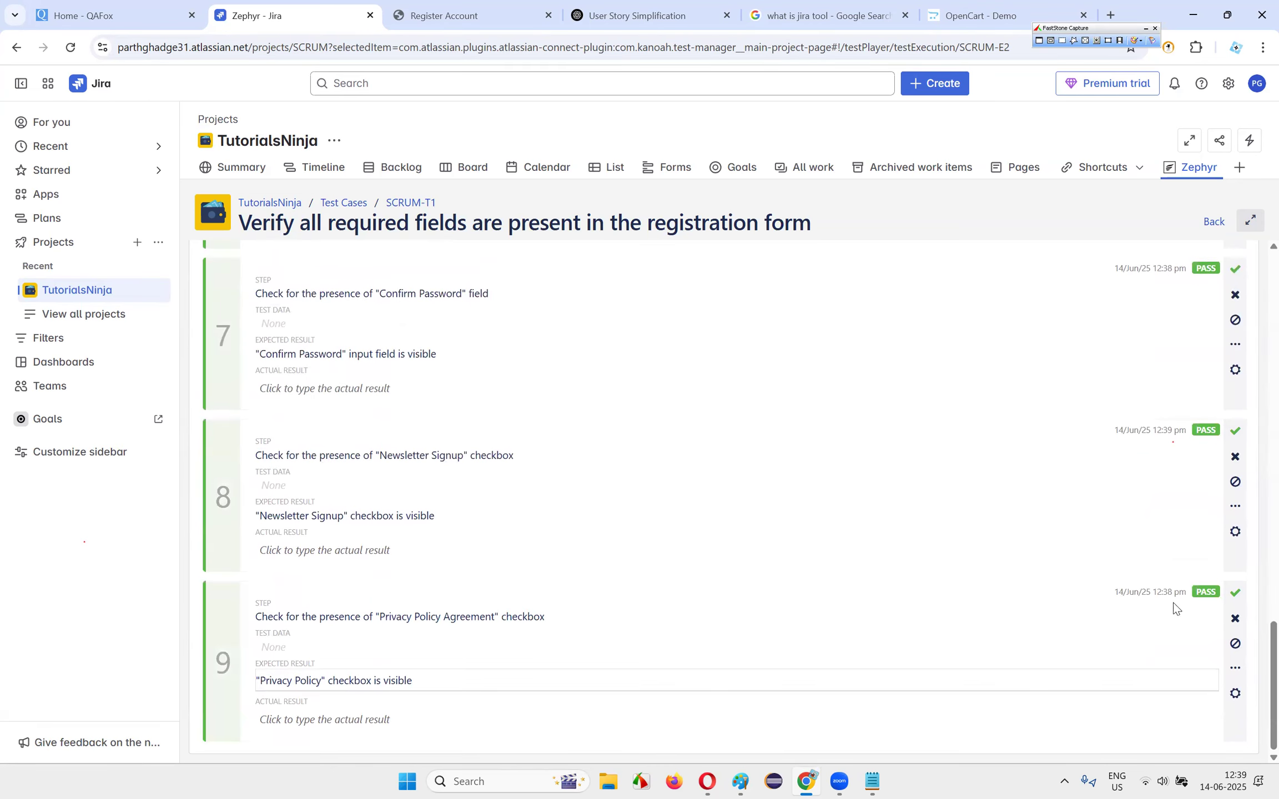
- Check the overall execution status, then return to the board and reopen the registration story's "Testing the User story" subtask to review its test cases
{"action": "scroll", "coordinate": [832, 499], "scroll_direction": "up", "scroll_amount": 15}
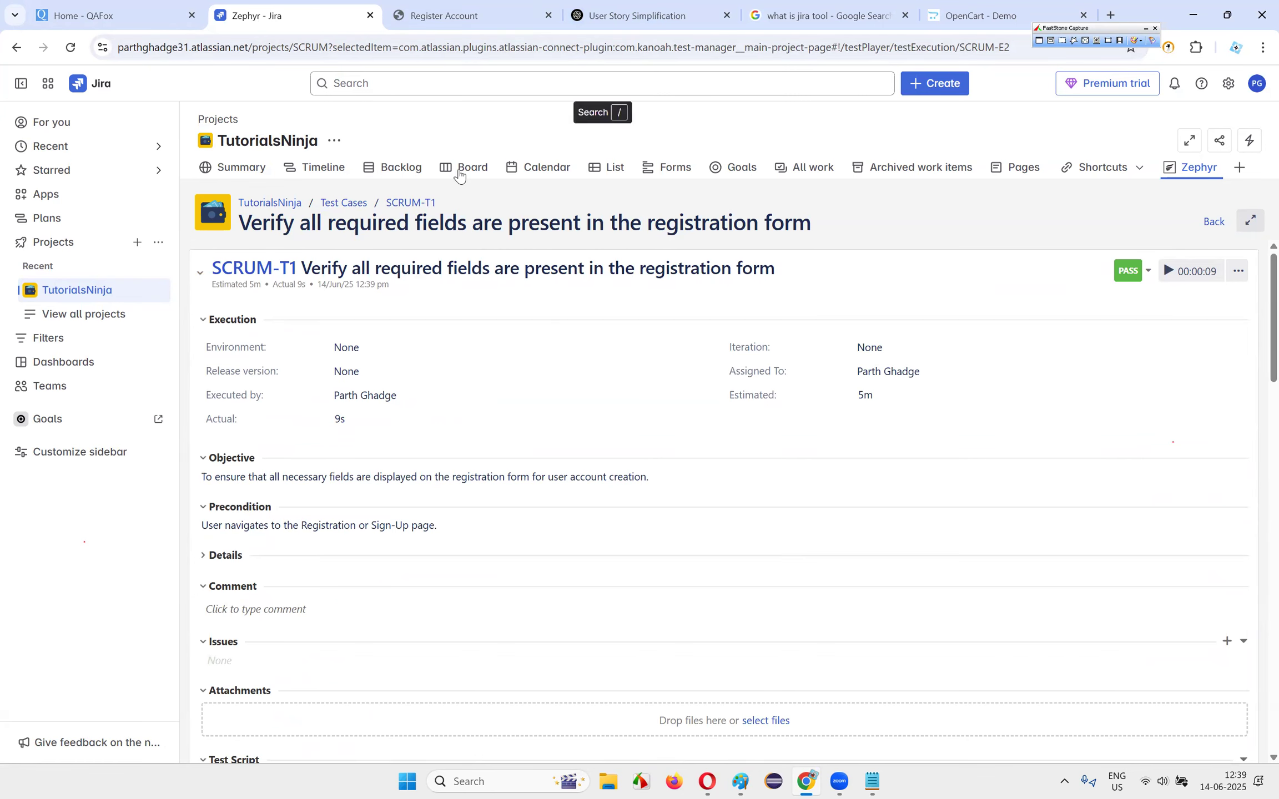
{"action": "left_click", "coordinate": [458, 183]}
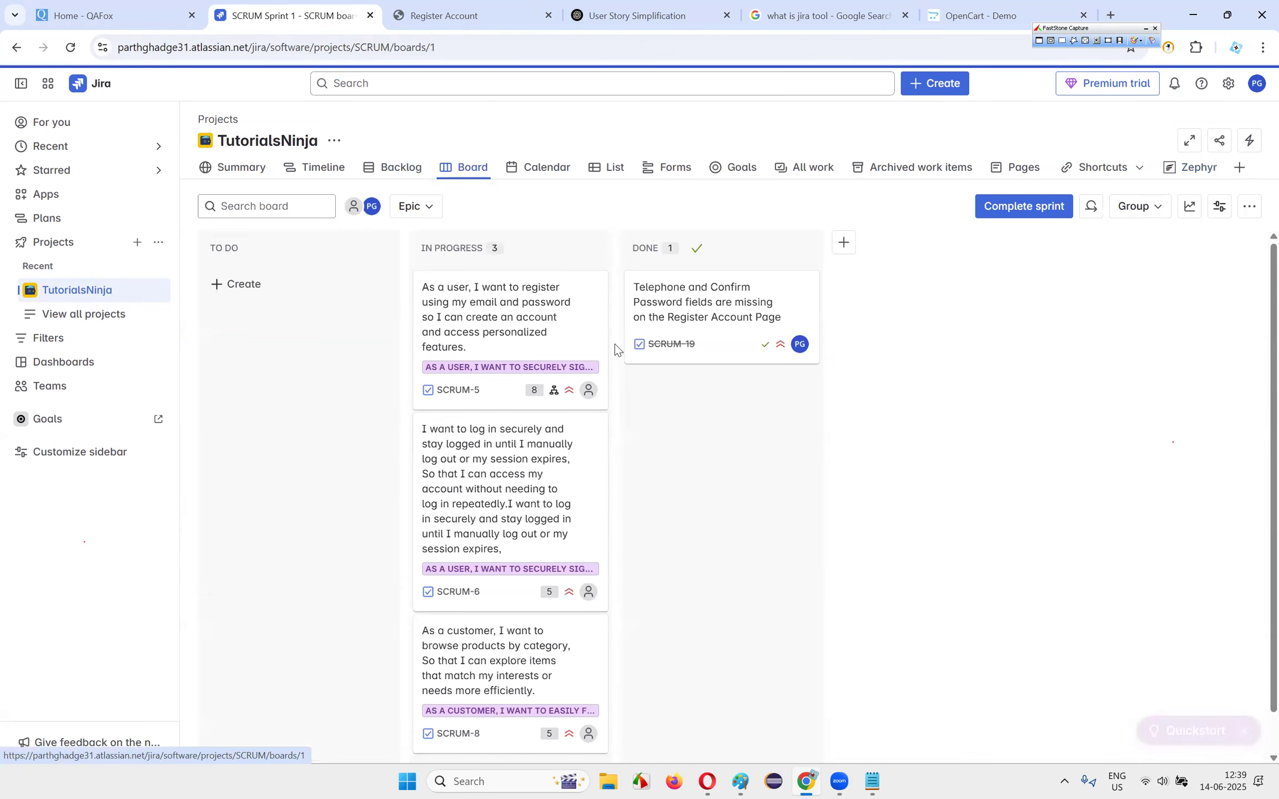
{"action": "left_click", "coordinate": [511, 297]}
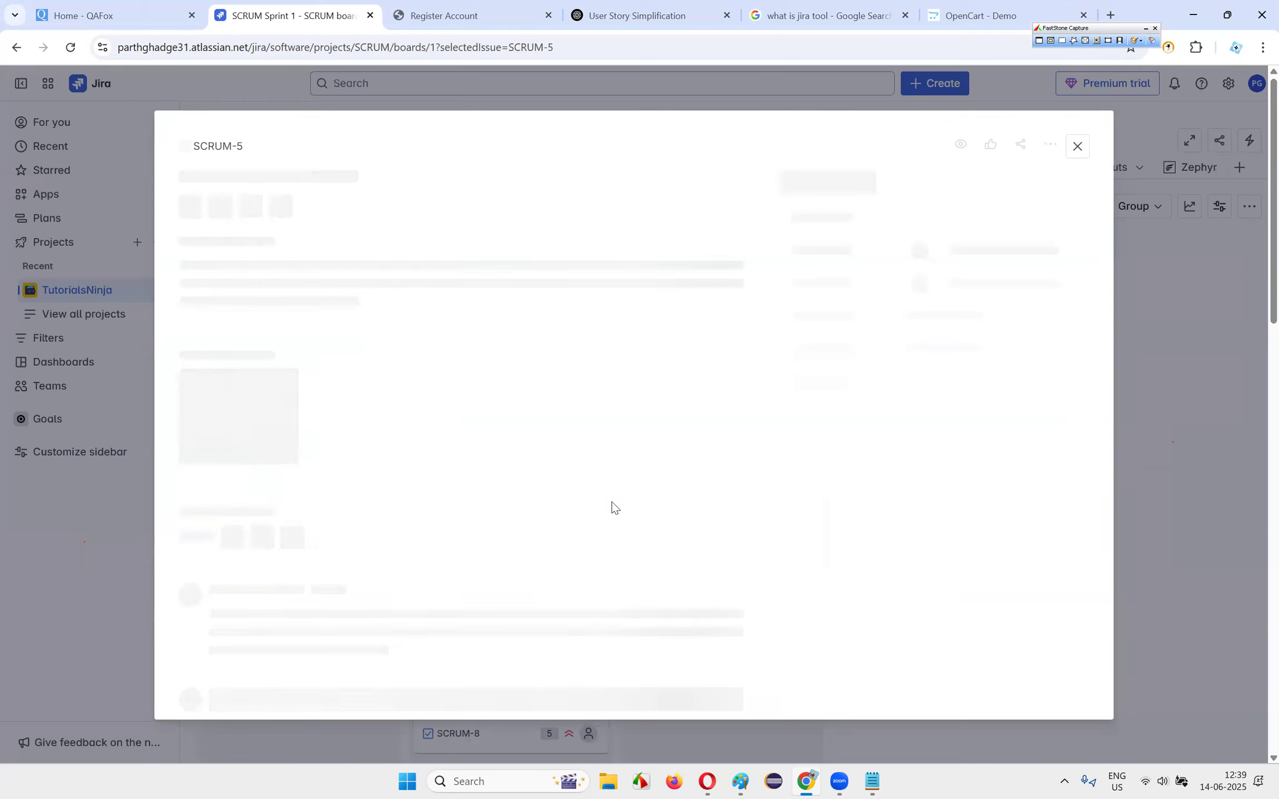
{"action": "scroll", "coordinate": [625, 389], "scroll_direction": "down", "scroll_amount": 10}
{"action": "scroll", "coordinate": [634, 398], "scroll_direction": "up", "scroll_amount": 3}
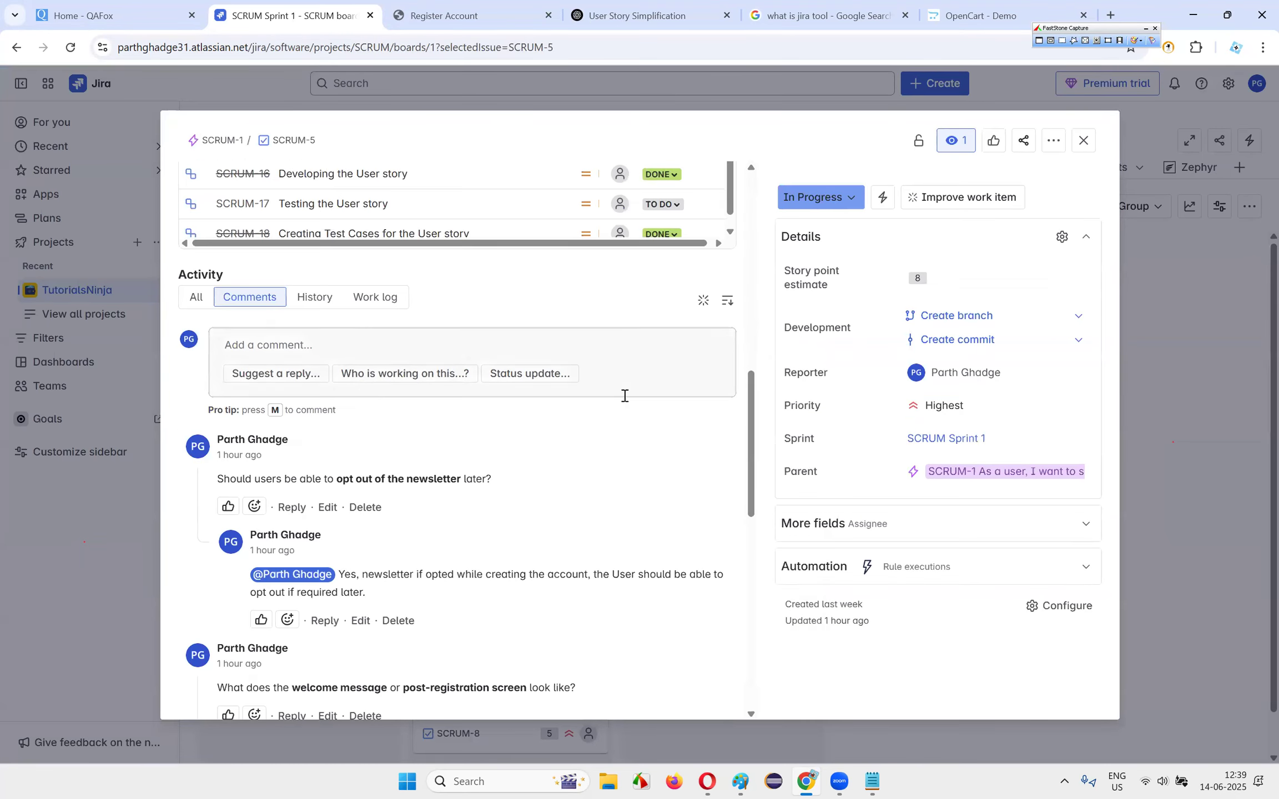
{"action": "left_click", "coordinate": [349, 436]}
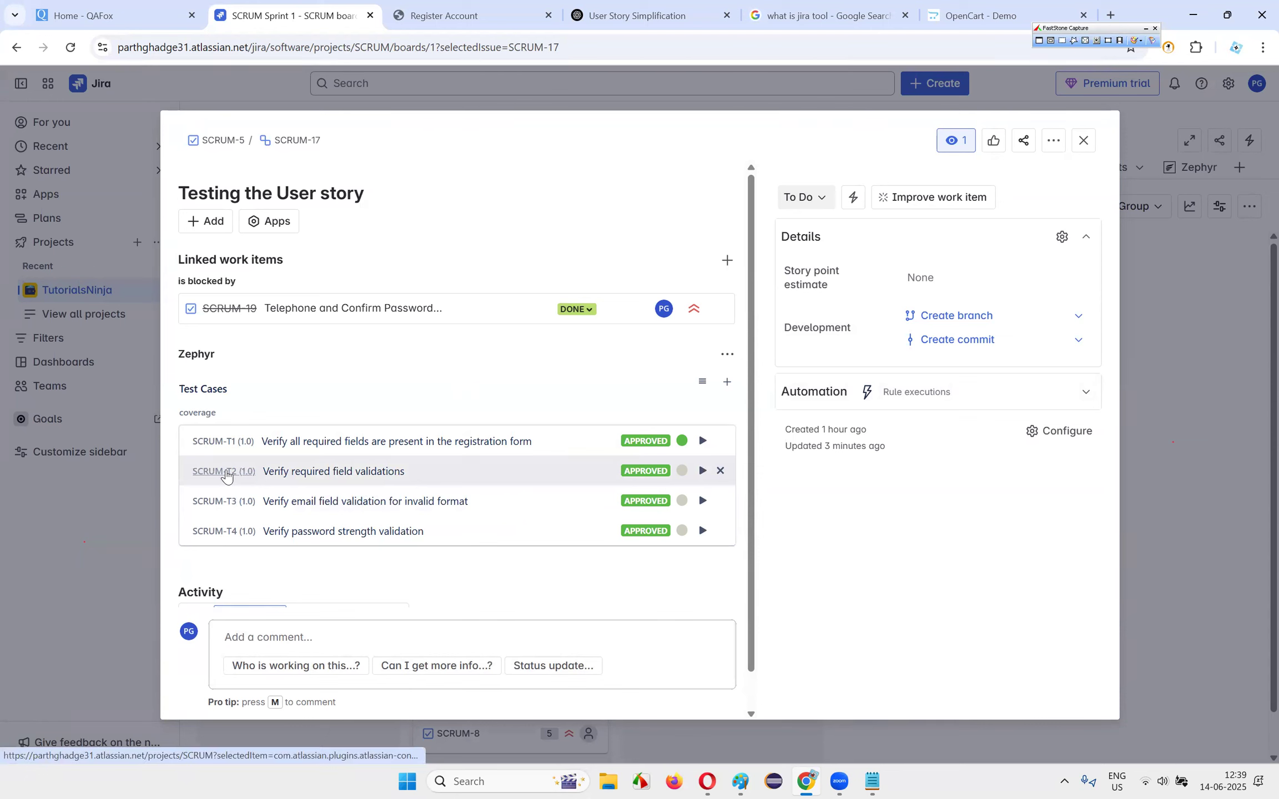
- Start a new execution of the required field validations test case SCRUM-T2 from the "Testing the User story" subtask
{"action": "right_click", "coordinate": [705, 474]}
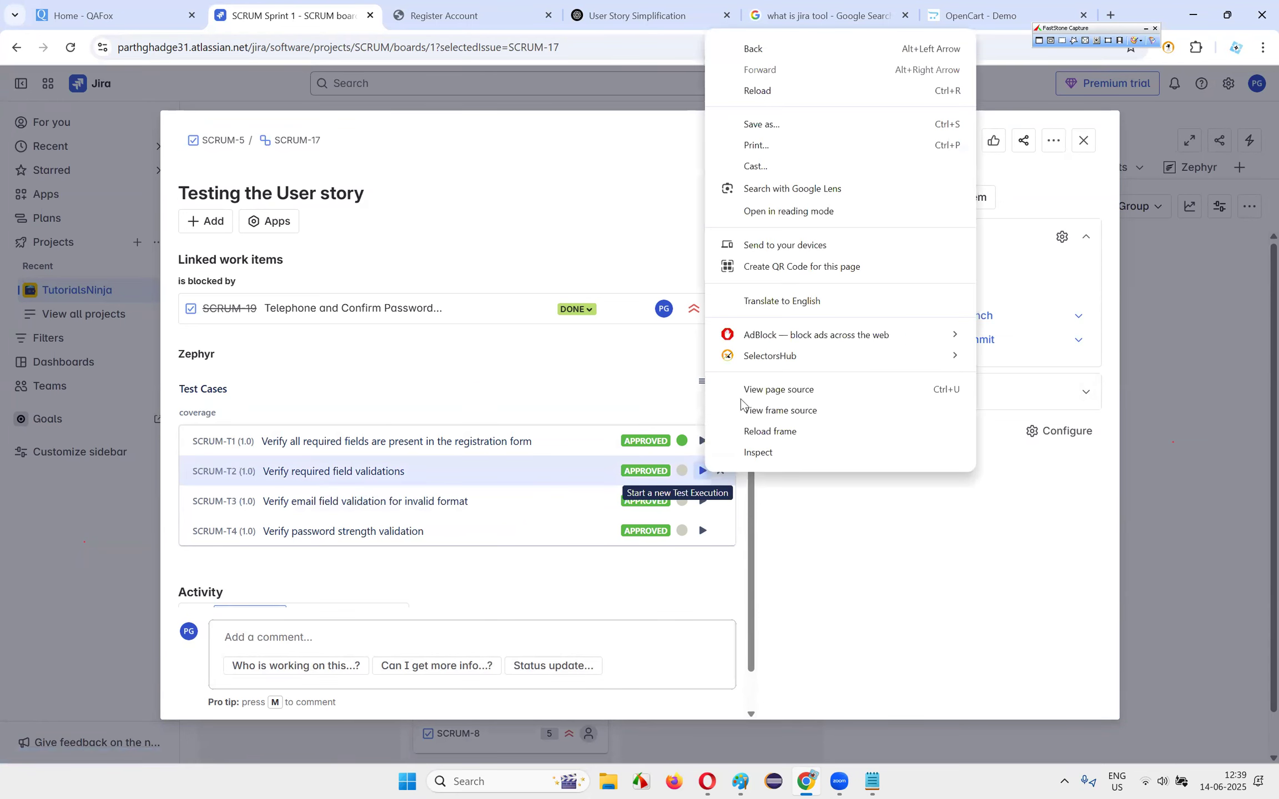
{"action": "left_click", "coordinate": [416, 476]}
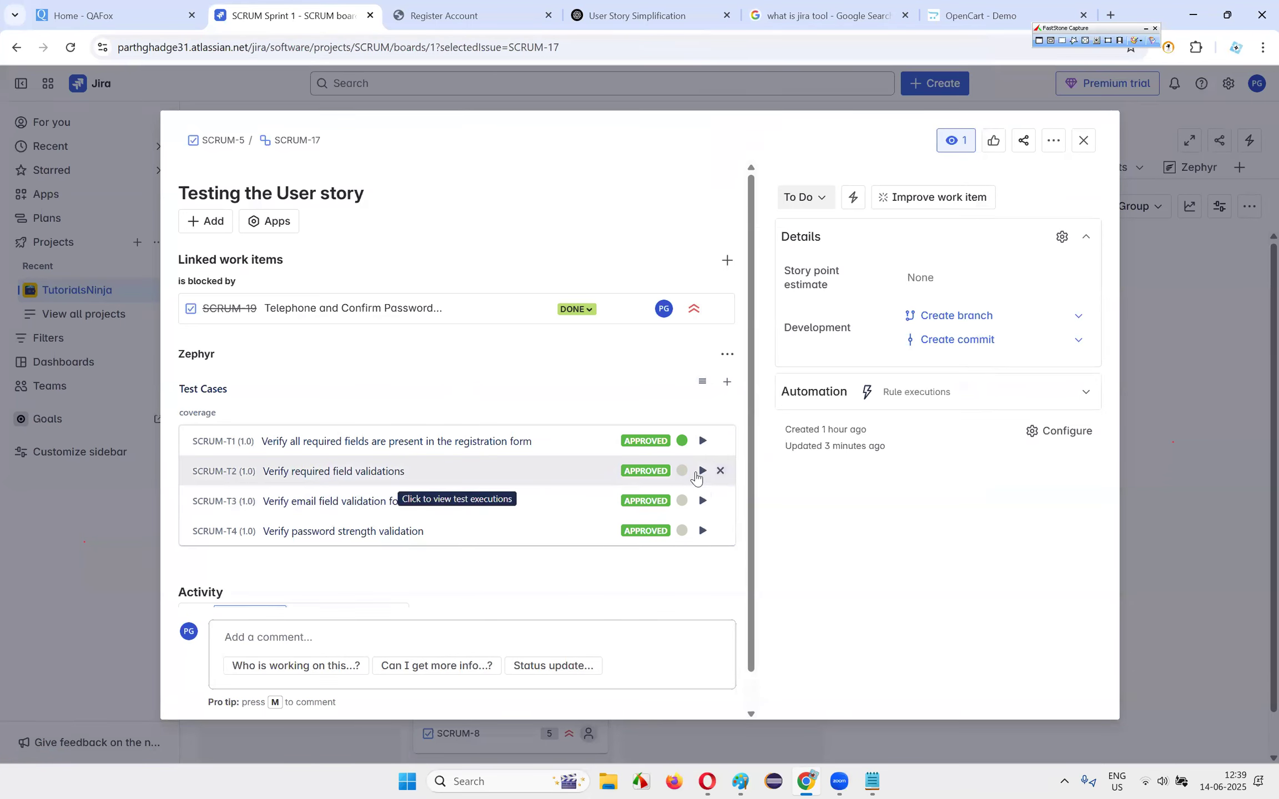
{"action": "left_click", "coordinate": [702, 470]}
{"action": "left_click", "coordinate": [829, 345]}
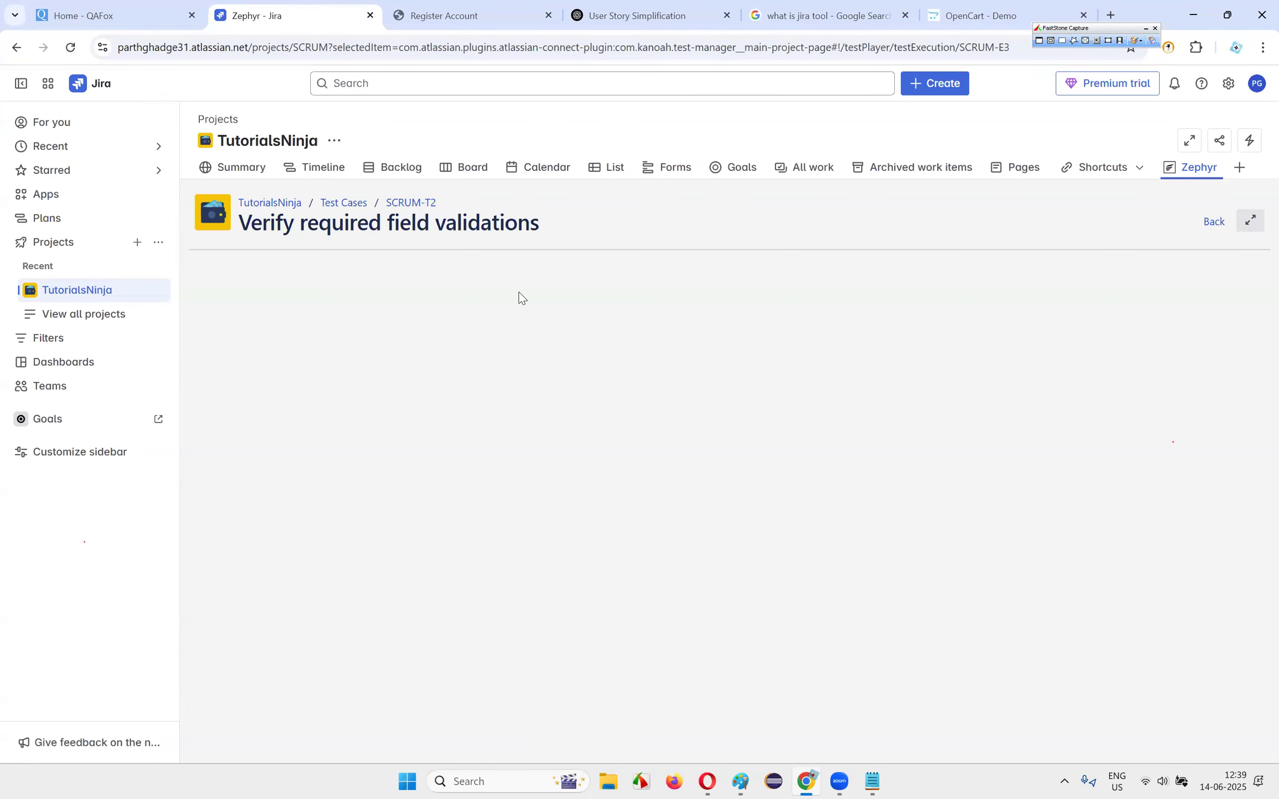
- Mark SCRUM-T2 test script steps 1 to 5, from the registration page navigation through the missing Email Address error, as passed
{"action": "scroll", "coordinate": [752, 361], "scroll_direction": "down", "scroll_amount": 15}
{"action": "scroll", "coordinate": [753, 386], "scroll_direction": "up", "scroll_amount": 15}
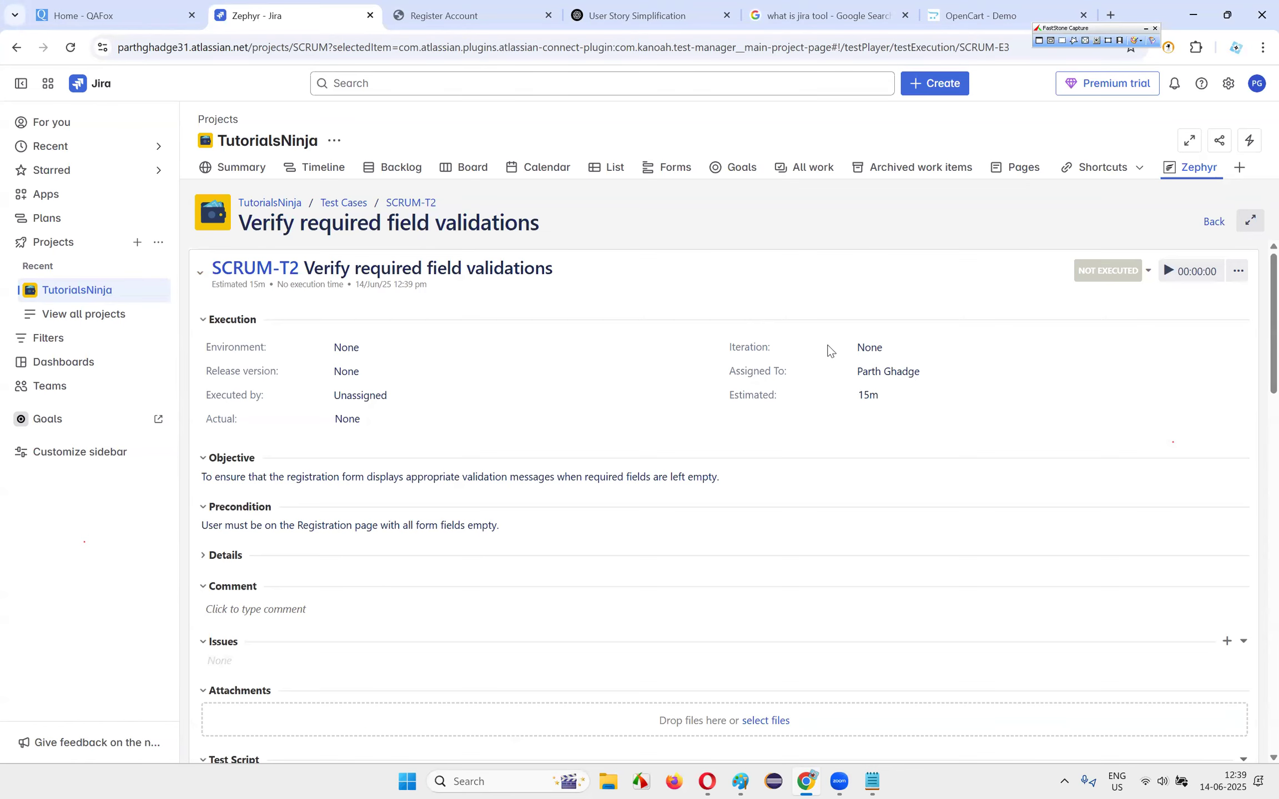
{"action": "scroll", "coordinate": [1221, 458], "scroll_direction": "down", "scroll_amount": 3}
{"action": "scroll", "coordinate": [1218, 452], "scroll_direction": "up", "scroll_amount": 3}
{"action": "scroll", "coordinate": [977, 367], "scroll_direction": "down", "scroll_amount": 4}
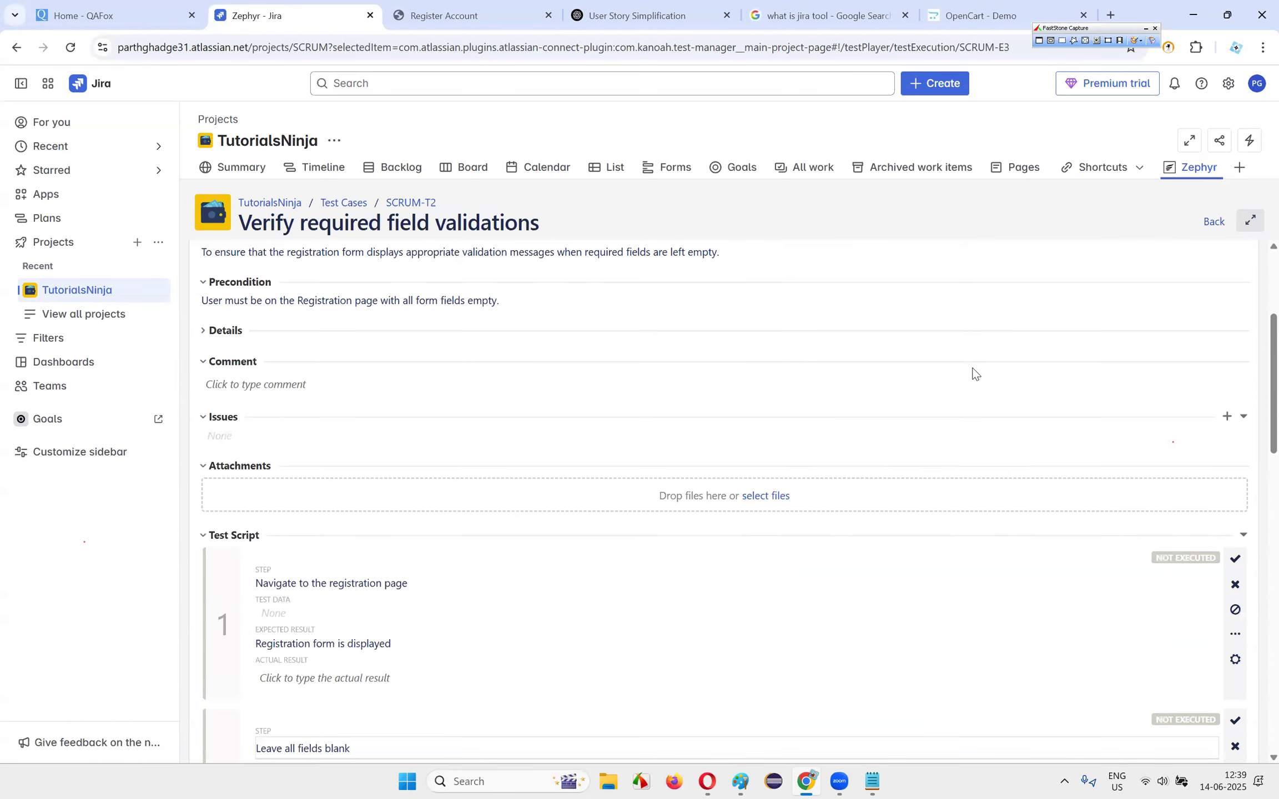
{"action": "left_click", "coordinate": [1235, 559]}
{"action": "scroll", "coordinate": [992, 414], "scroll_direction": "down", "scroll_amount": 5}
{"action": "left_click", "coordinate": [1235, 422]}
{"action": "scroll", "coordinate": [1143, 500], "scroll_direction": "down", "scroll_amount": 1}
{"action": "left_click", "coordinate": [1234, 512]}
{"action": "scroll", "coordinate": [1233, 499], "scroll_direction": "down", "scroll_amount": 3}
{"action": "left_click", "coordinate": [1235, 452]}
{"action": "scroll", "coordinate": [1244, 525], "scroll_direction": "down", "scroll_amount": 3}
{"action": "left_click", "coordinate": [1235, 459]}
- Mark SCRUM-T2 test script steps 6 to 8, from the missing Password error through the Privacy Policy error, as passed
{"action": "scroll", "coordinate": [1164, 528], "scroll_direction": "down", "scroll_amount": 4}
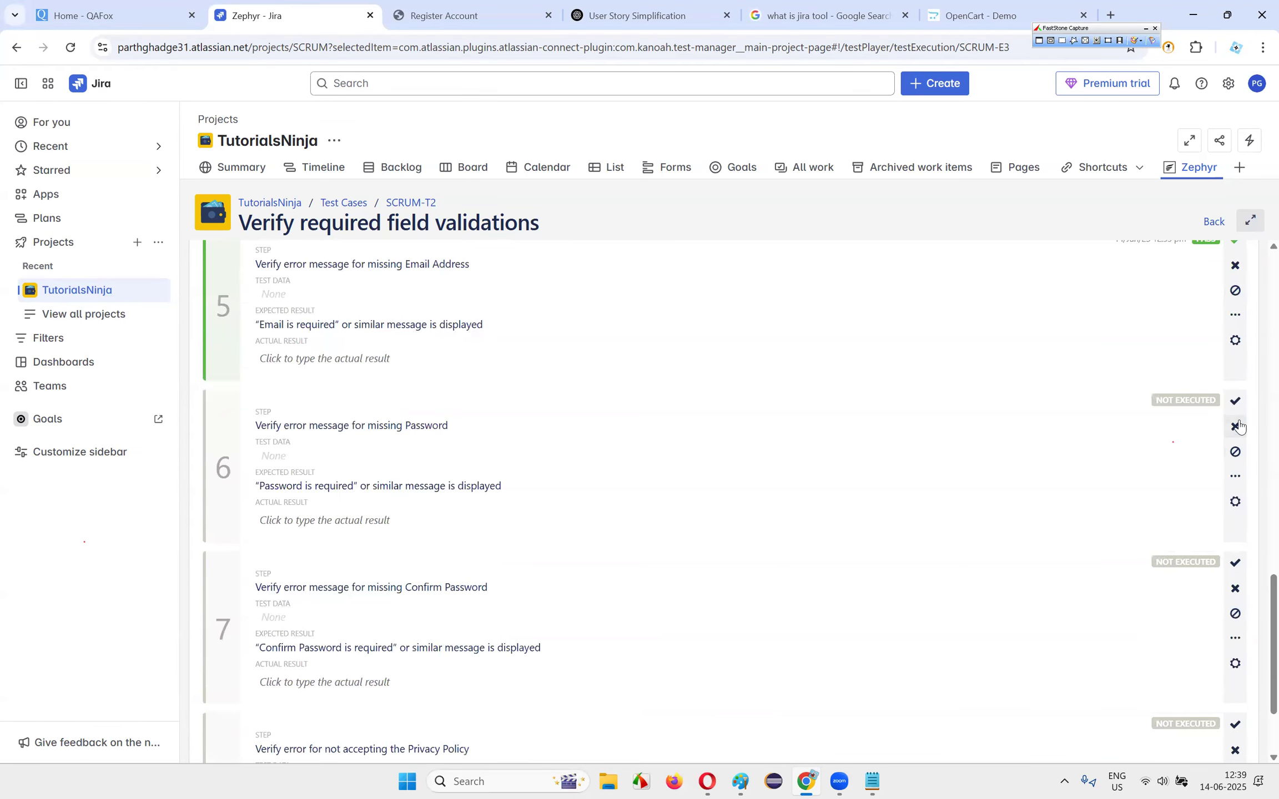
{"action": "scroll", "coordinate": [1221, 444], "scroll_direction": "up", "scroll_amount": 3}
{"action": "left_click", "coordinate": [1235, 550]}
{"action": "scroll", "coordinate": [1166, 555], "scroll_direction": "down", "scroll_amount": 3}
{"action": "left_click", "coordinate": [1235, 488]}
{"action": "scroll", "coordinate": [1235, 527], "scroll_direction": "down", "scroll_amount": 1}
{"action": "left_click", "coordinate": [1235, 591]}
{"action": "scroll", "coordinate": [1054, 555], "scroll_direction": "up", "scroll_amount": 10}
{"action": "scroll", "coordinate": [860, 455], "scroll_direction": "up", "scroll_amount": 8}
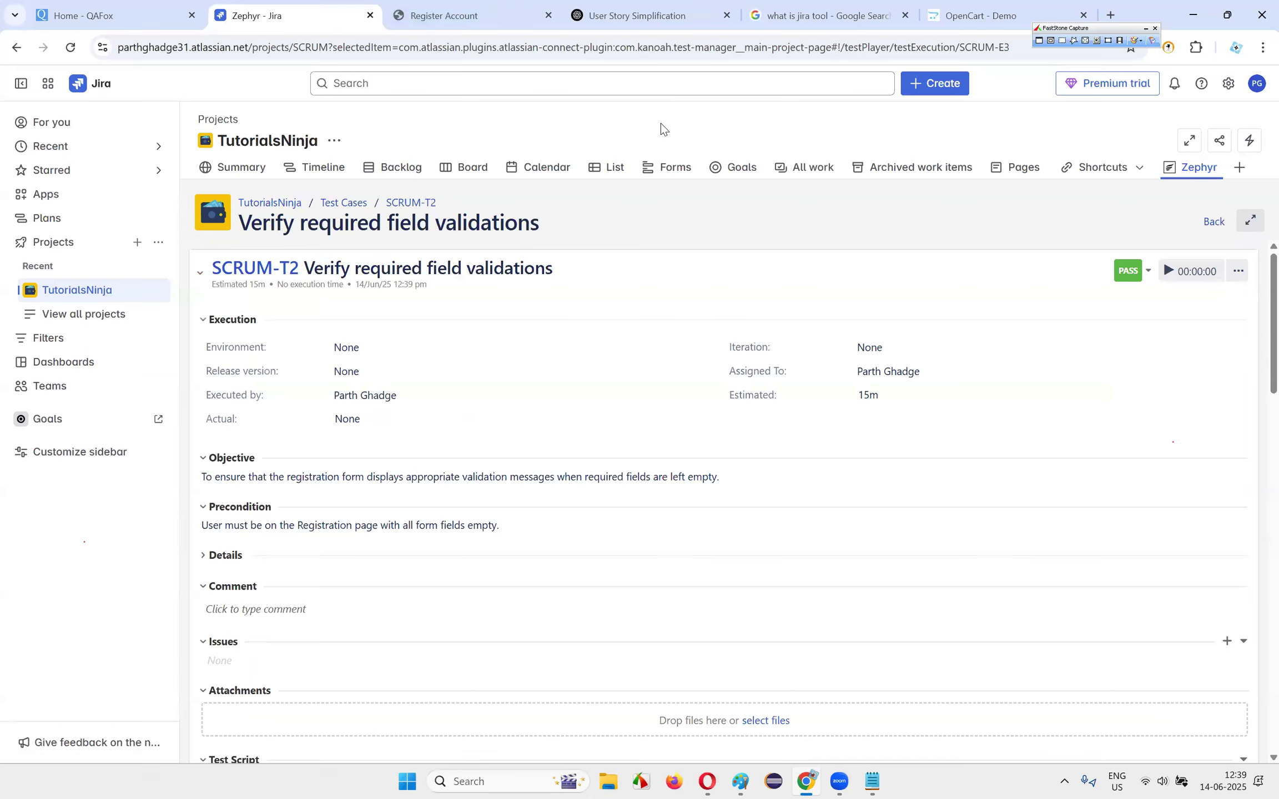
- From the board, reopen the registration story's "Testing the User story" subtask and start a new execution of the email format test case SCRUM-T3
{"action": "left_click", "coordinate": [465, 167]}
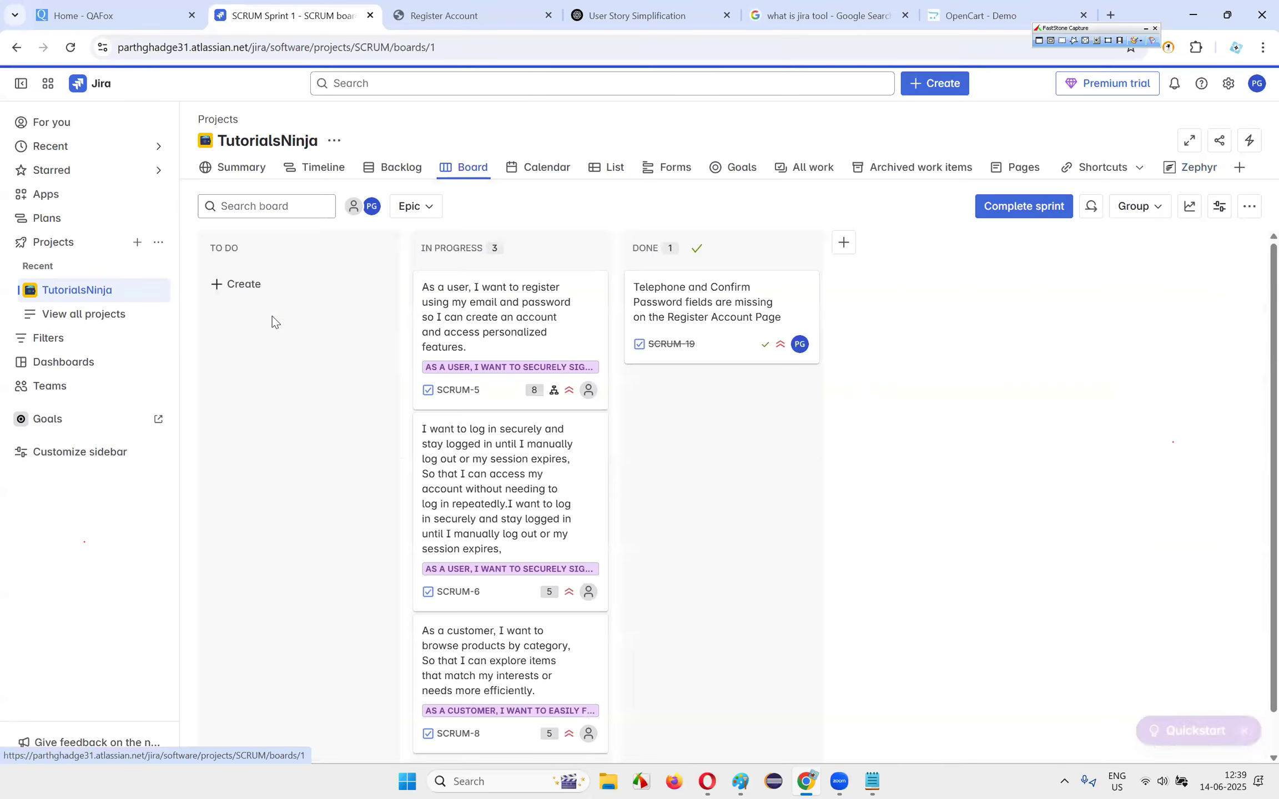
{"action": "left_click", "coordinate": [520, 310]}
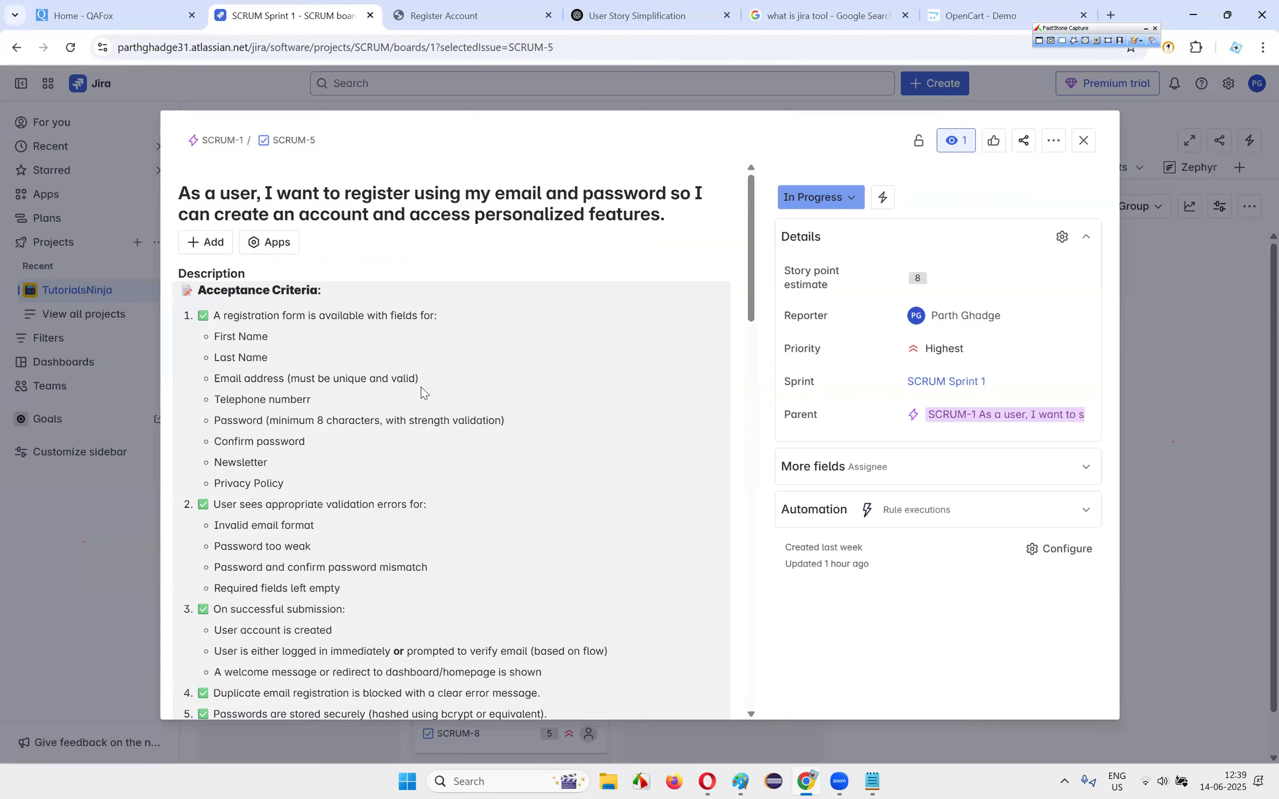
{"action": "scroll", "coordinate": [371, 403], "scroll_direction": "down", "scroll_amount": 10}
{"action": "left_click", "coordinate": [354, 289]}
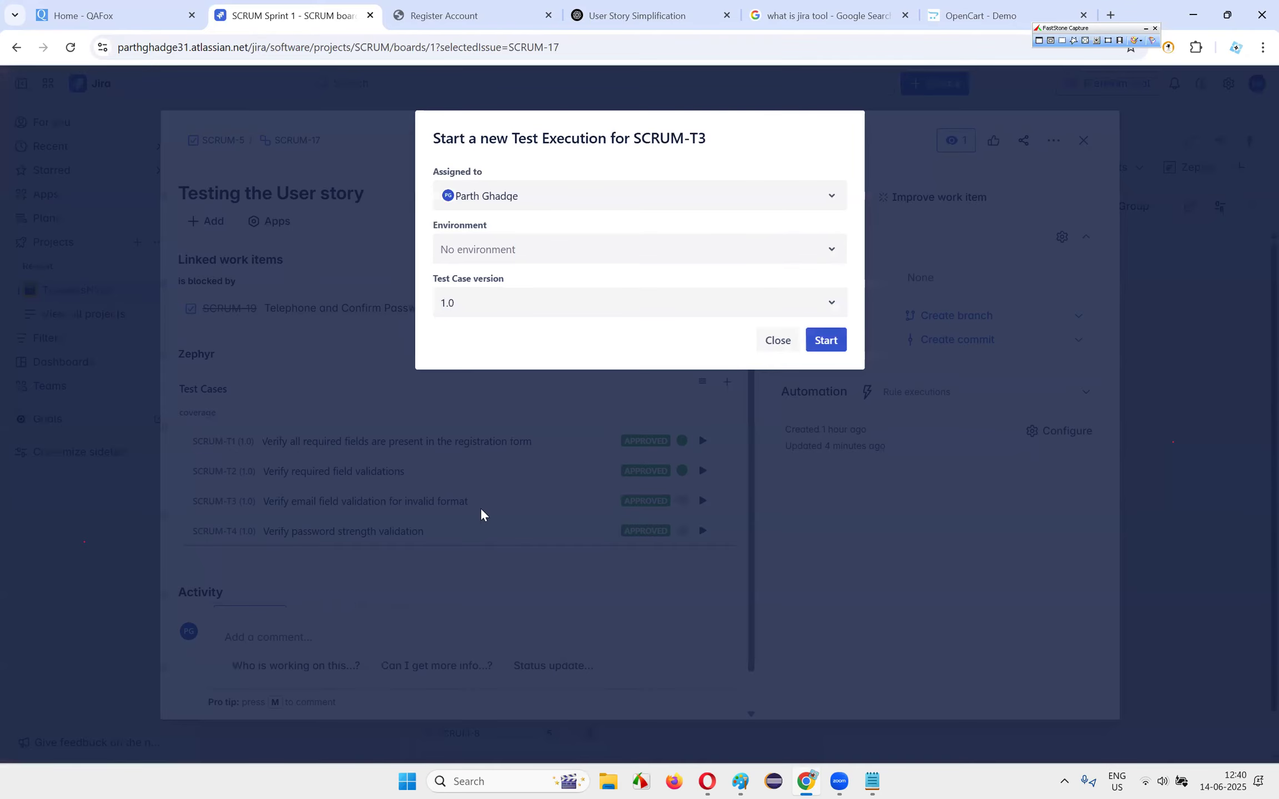
{"action": "left_click", "coordinate": [815, 335]}
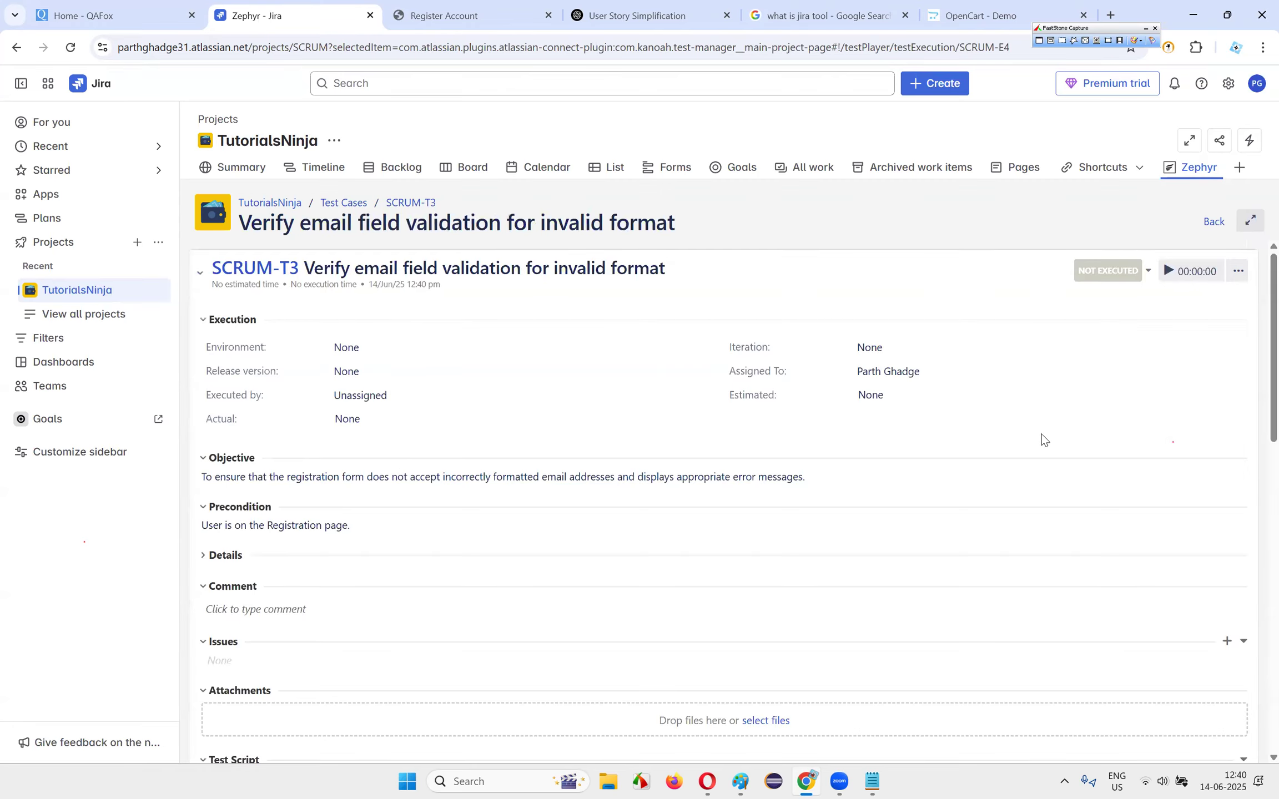
- Mark SCRUM-T3 test script steps 1 to 5, through the check that the email error message is appropriate, as passed
{"action": "scroll", "coordinate": [1082, 436], "scroll_direction": "down", "scroll_amount": 10}
{"action": "scroll", "coordinate": [1106, 438], "scroll_direction": "up", "scroll_amount": 5}
{"action": "left_click", "coordinate": [1235, 331]}
{"action": "left_click", "coordinate": [1235, 493]}
{"action": "scroll", "coordinate": [1202, 519], "scroll_direction": "down", "scroll_amount": 4}
{"action": "left_click", "coordinate": [1235, 434]}
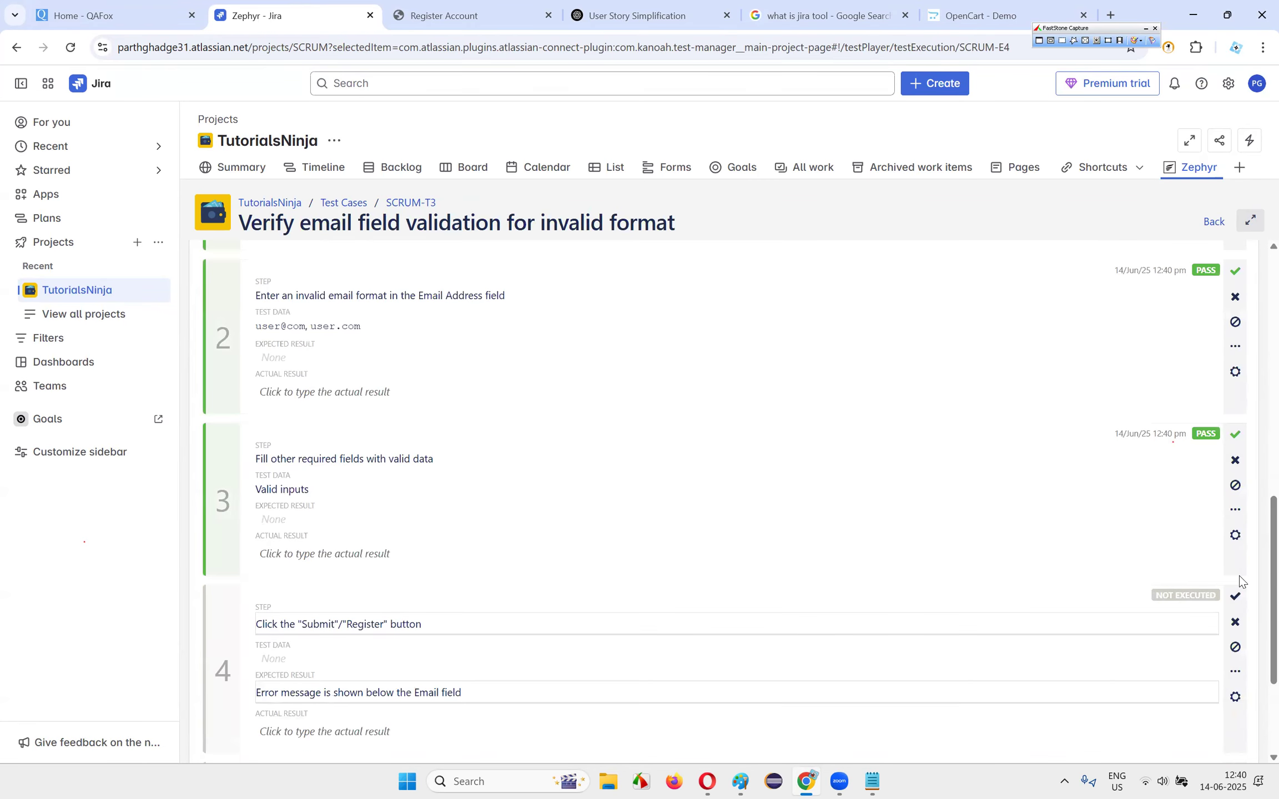
{"action": "scroll", "coordinate": [1083, 591], "scroll_direction": "down", "scroll_amount": 3}
{"action": "left_click", "coordinate": [1235, 415]}
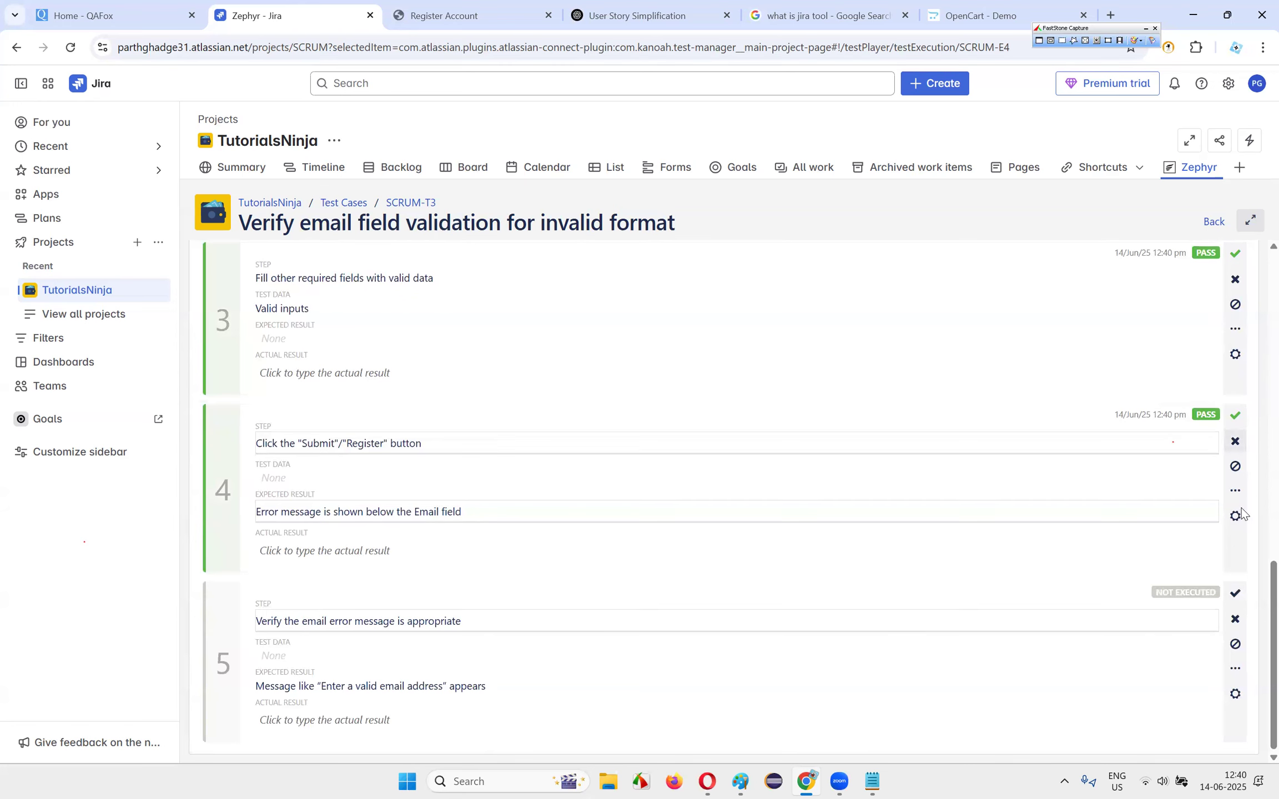
{"action": "left_click", "coordinate": [1234, 592]}
{"action": "scroll", "coordinate": [626, 412], "scroll_direction": "up", "scroll_amount": 10}
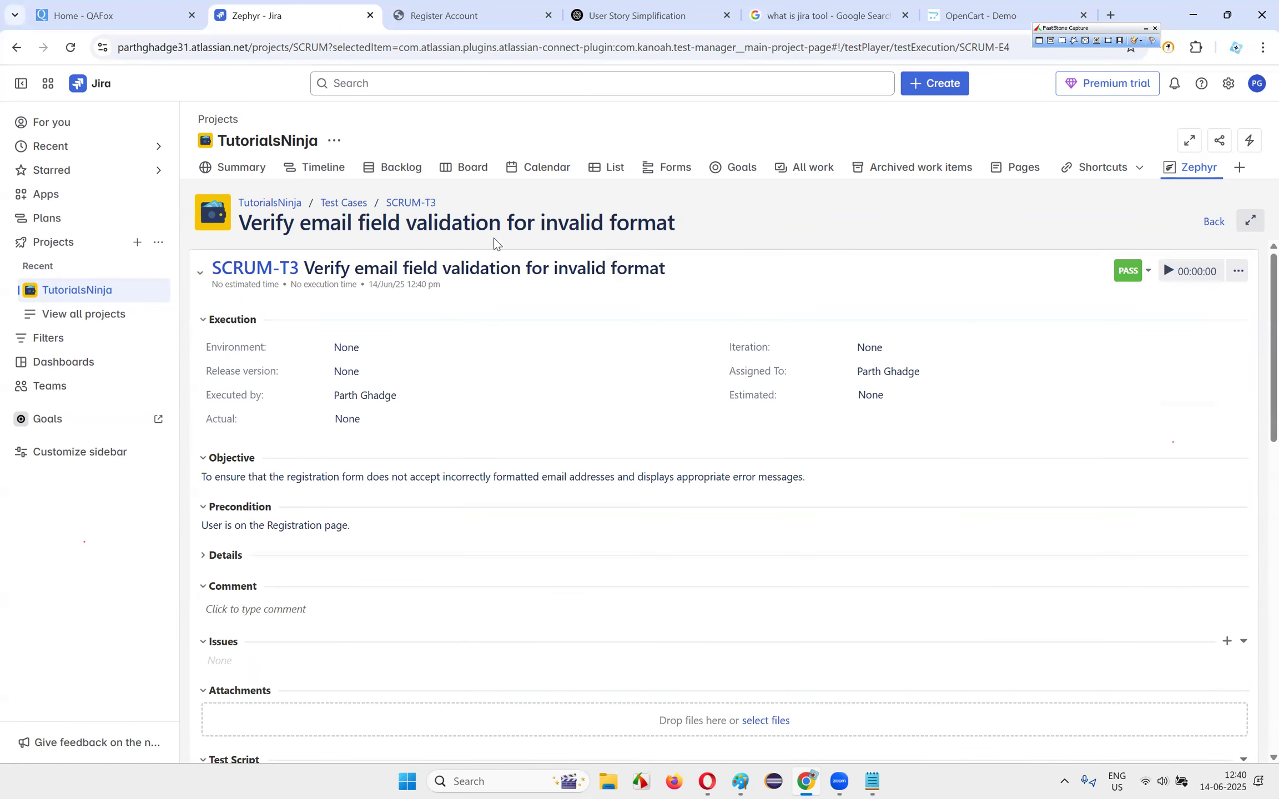
- Return to the registration story's testing subtask through the board and start a new execution of the password strength test case SCRUM-T4
{"action": "left_click", "coordinate": [467, 167]}
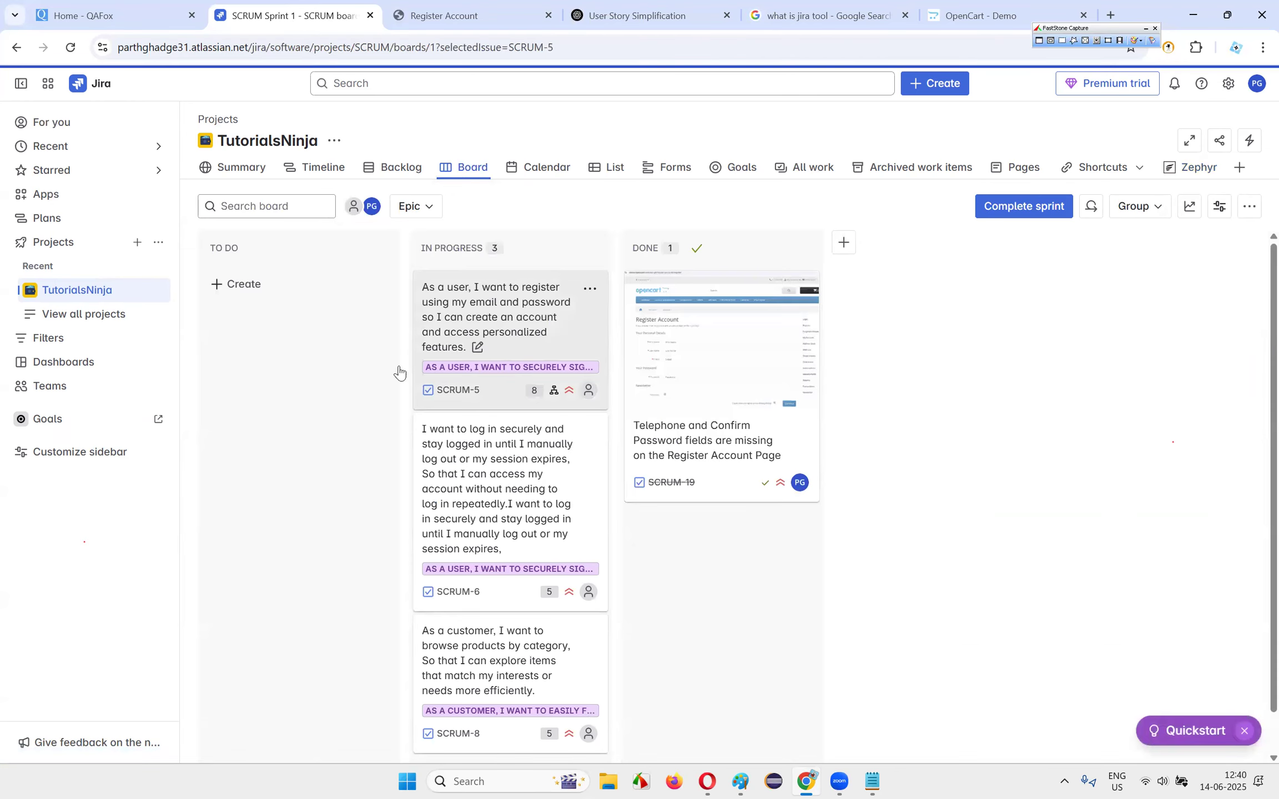
{"action": "left_click", "coordinate": [430, 369]}
{"action": "scroll", "coordinate": [357, 337], "scroll_direction": "down", "scroll_amount": 10}
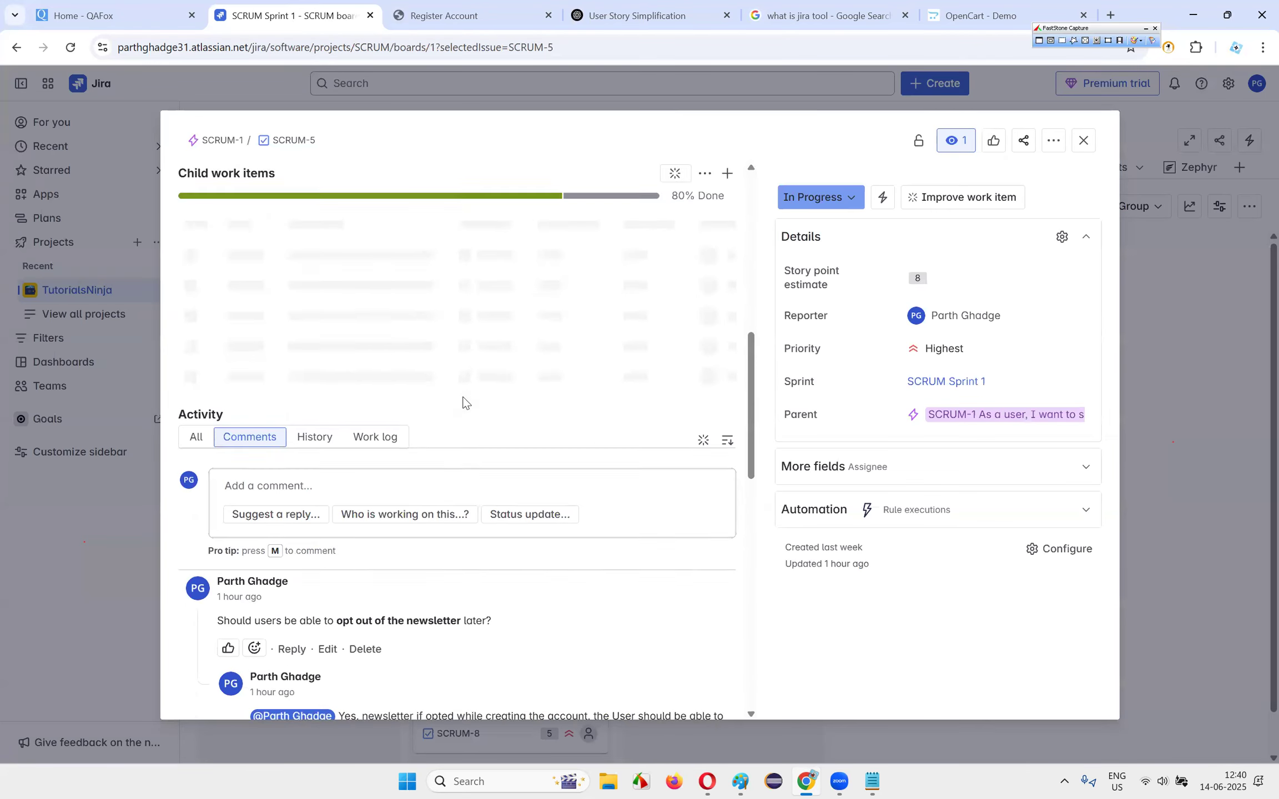
{"action": "scroll", "coordinate": [435, 342], "scroll_direction": "up", "scroll_amount": 3}
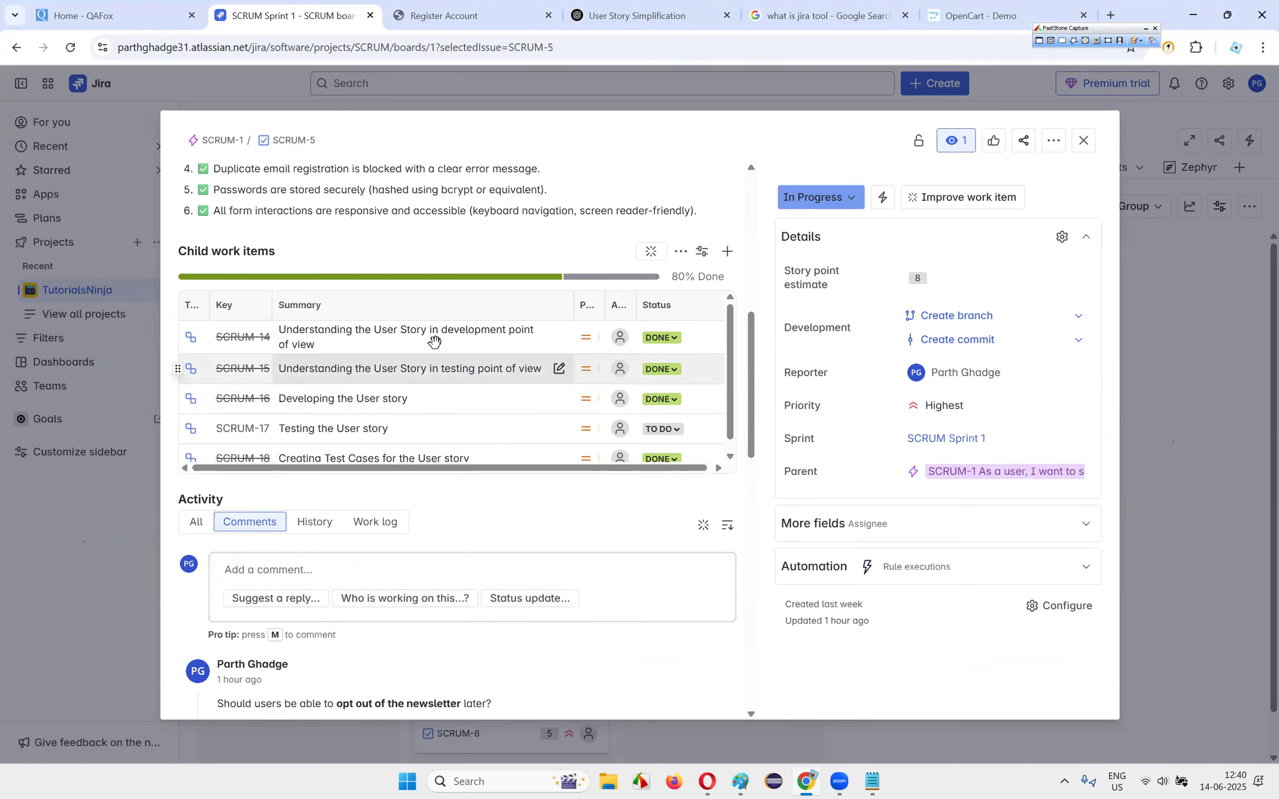
{"action": "left_click", "coordinate": [311, 436]}
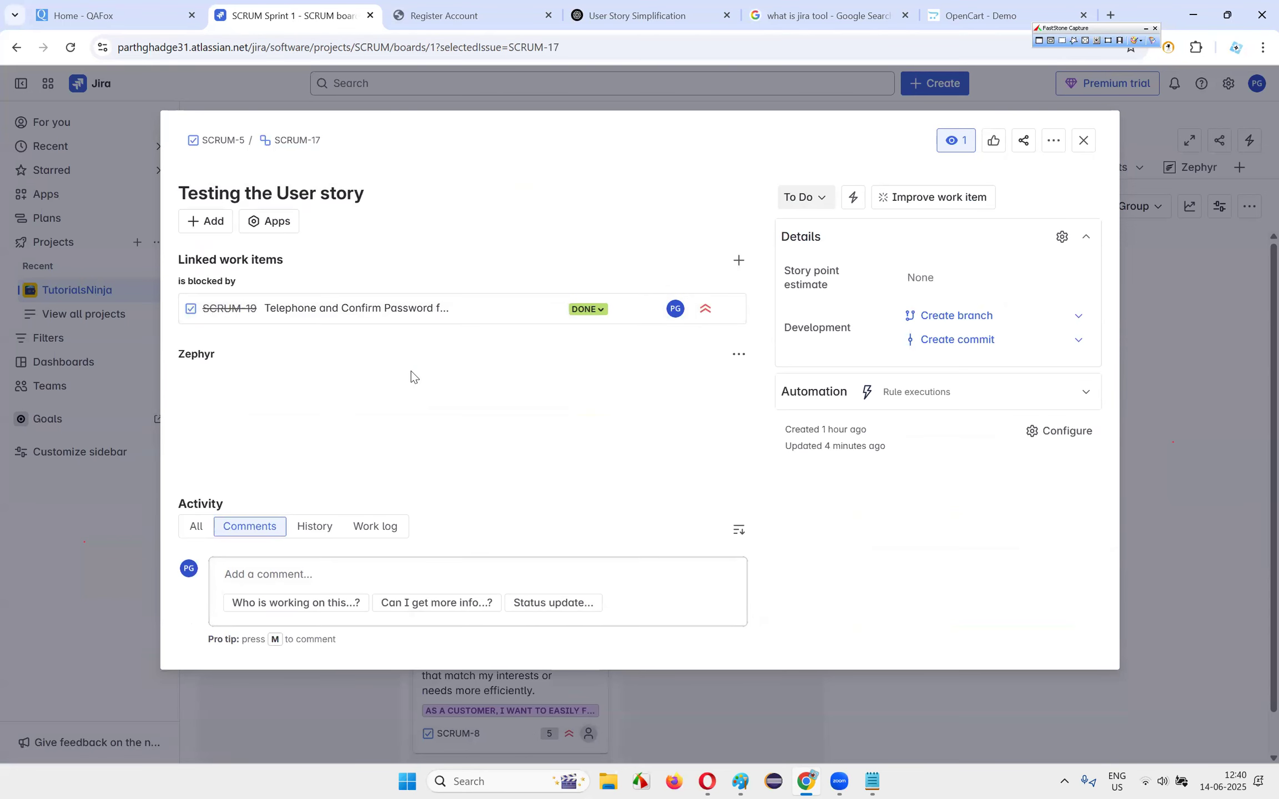
{"action": "left_click", "coordinate": [702, 531]}
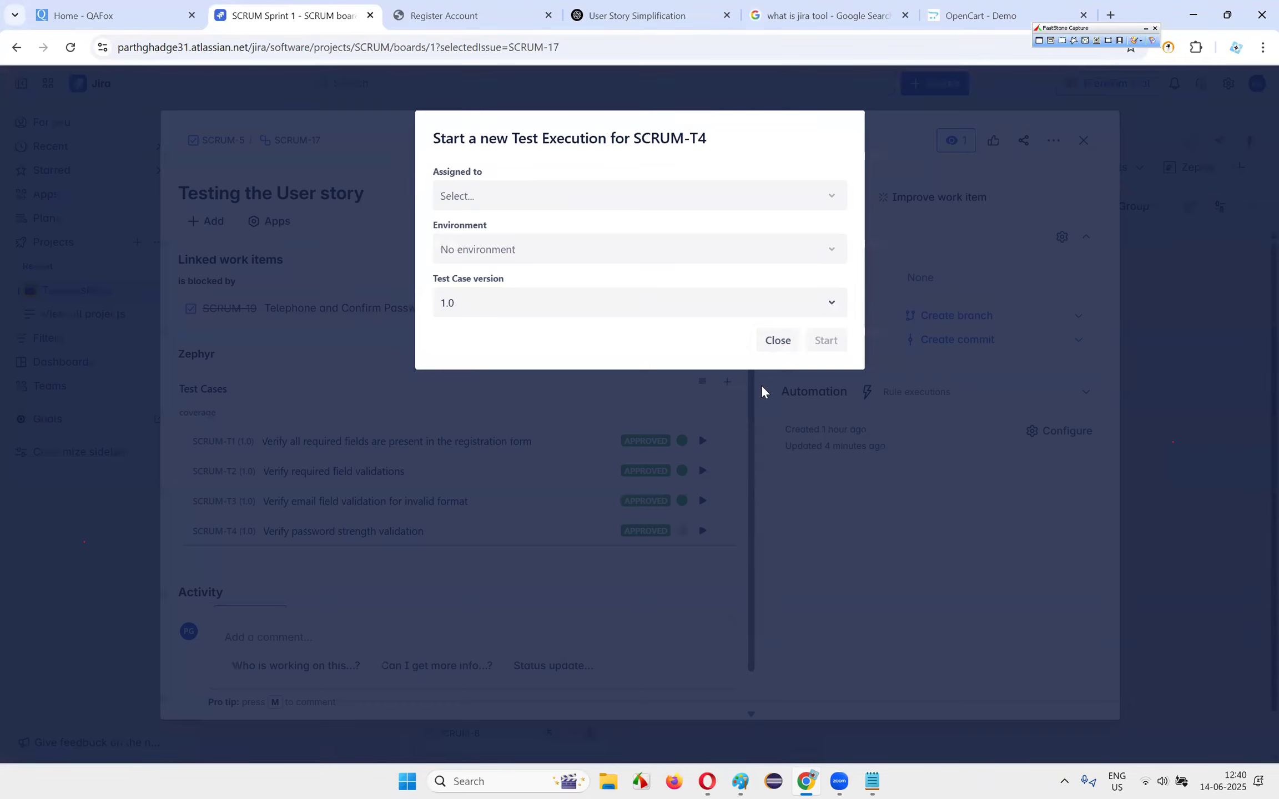
{"action": "left_click", "coordinate": [825, 340]}
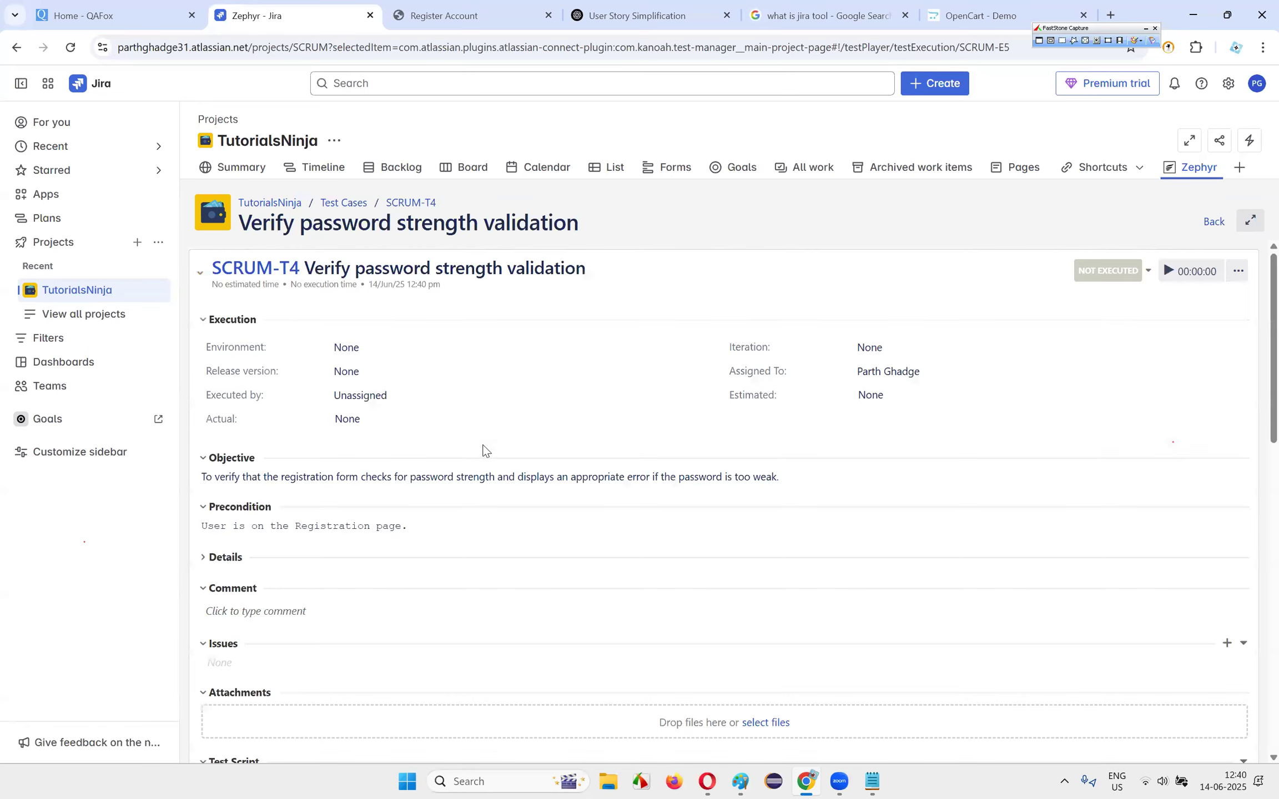
- Run the execution timer for SCRUM-T4 and mark all of its test script steps as passed
{"action": "scroll", "coordinate": [1127, 340], "scroll_direction": "down", "scroll_amount": 4}
{"action": "scroll", "coordinate": [1115, 338], "scroll_direction": "up", "scroll_amount": 4}
{"action": "left_click", "coordinate": [1194, 275]}
{"action": "scroll", "coordinate": [934, 405], "scroll_direction": "down", "scroll_amount": 5}
{"action": "left_click", "coordinate": [1234, 407]}
{"action": "scroll", "coordinate": [1236, 444], "scroll_direction": "down", "scroll_amount": 1}
{"action": "left_click", "coordinate": [1237, 512]}
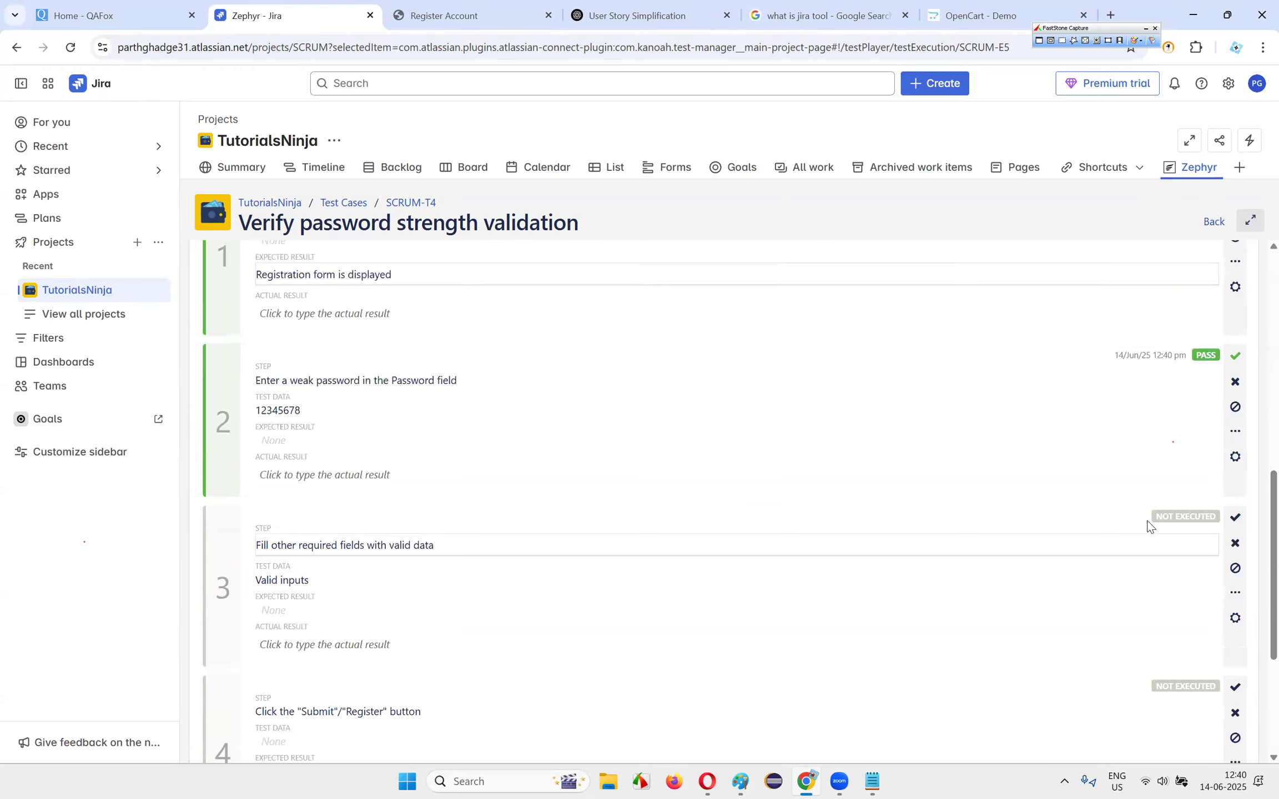
{"action": "left_click", "coordinate": [1236, 516]}
{"action": "left_click", "coordinate": [1235, 439]}
{"action": "left_click", "coordinate": [1234, 600]}
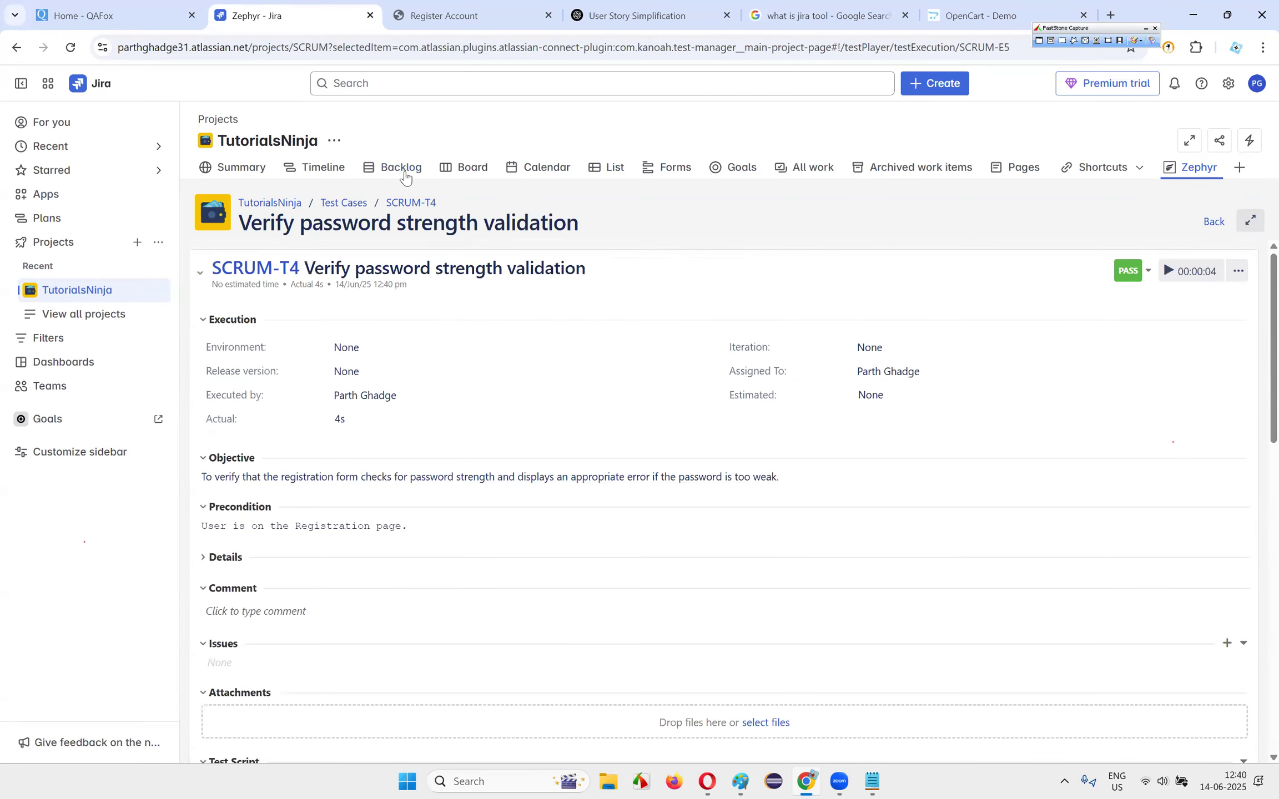
- Go back to the board, open the registration story's "Testing the User story" subtask and review the execution status of its four test cases
{"action": "left_click", "coordinate": [469, 167]}
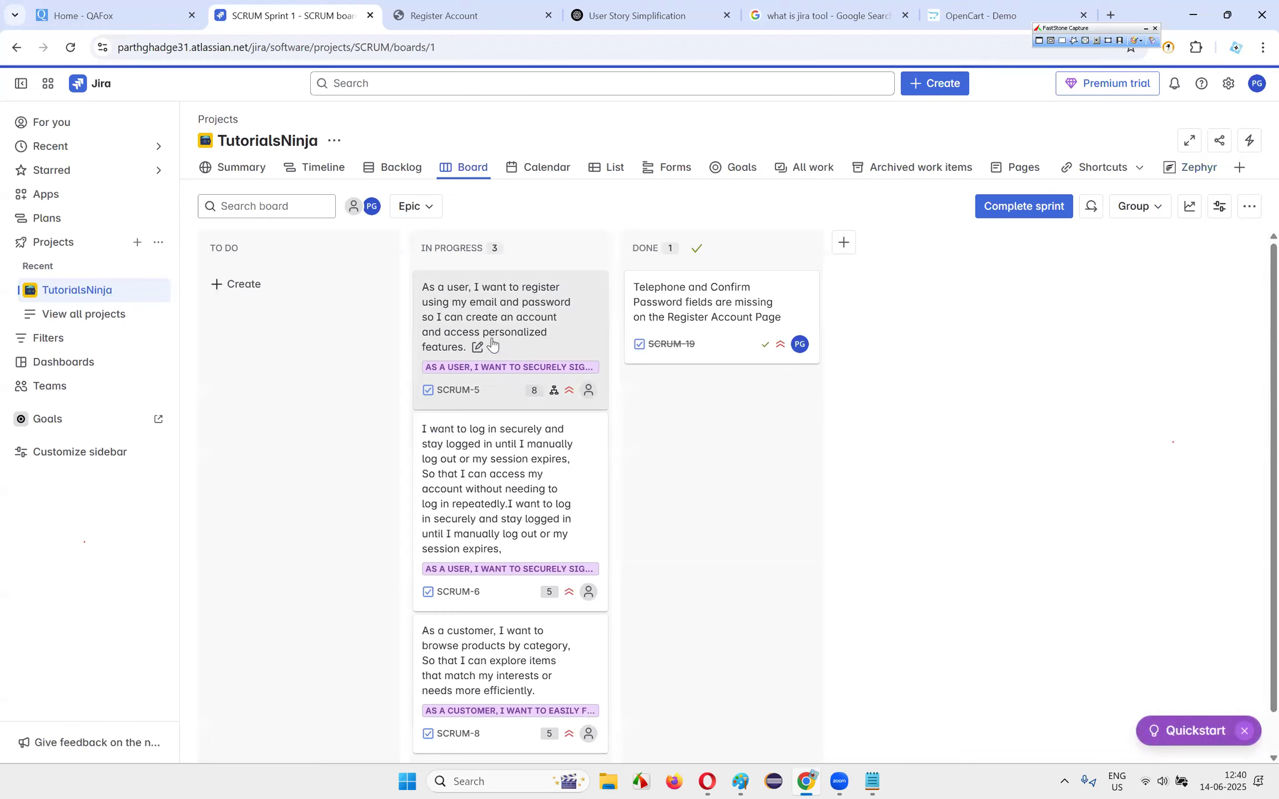
{"action": "left_click", "coordinate": [486, 347]}
{"action": "left_click", "coordinate": [517, 325]}
{"action": "scroll", "coordinate": [485, 363], "scroll_direction": "down", "scroll_amount": 9}
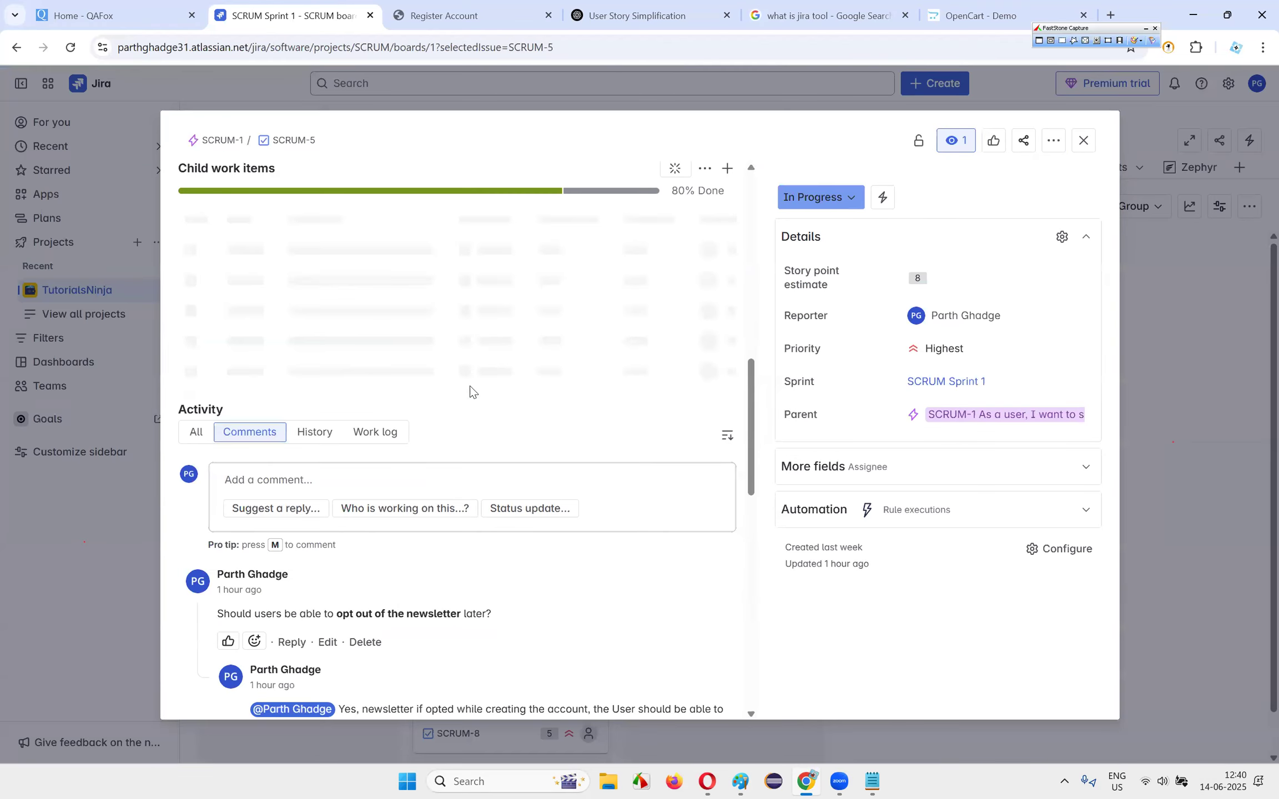
{"action": "scroll", "coordinate": [462, 417], "scroll_direction": "up", "scroll_amount": 4}
{"action": "scroll", "coordinate": [486, 431], "scroll_direction": "down", "scroll_amount": 4}
{"action": "scroll", "coordinate": [471, 350], "scroll_direction": "up", "scroll_amount": 11}
{"action": "scroll", "coordinate": [413, 503], "scroll_direction": "down", "scroll_amount": 11}
{"action": "left_click", "coordinate": [360, 414]}
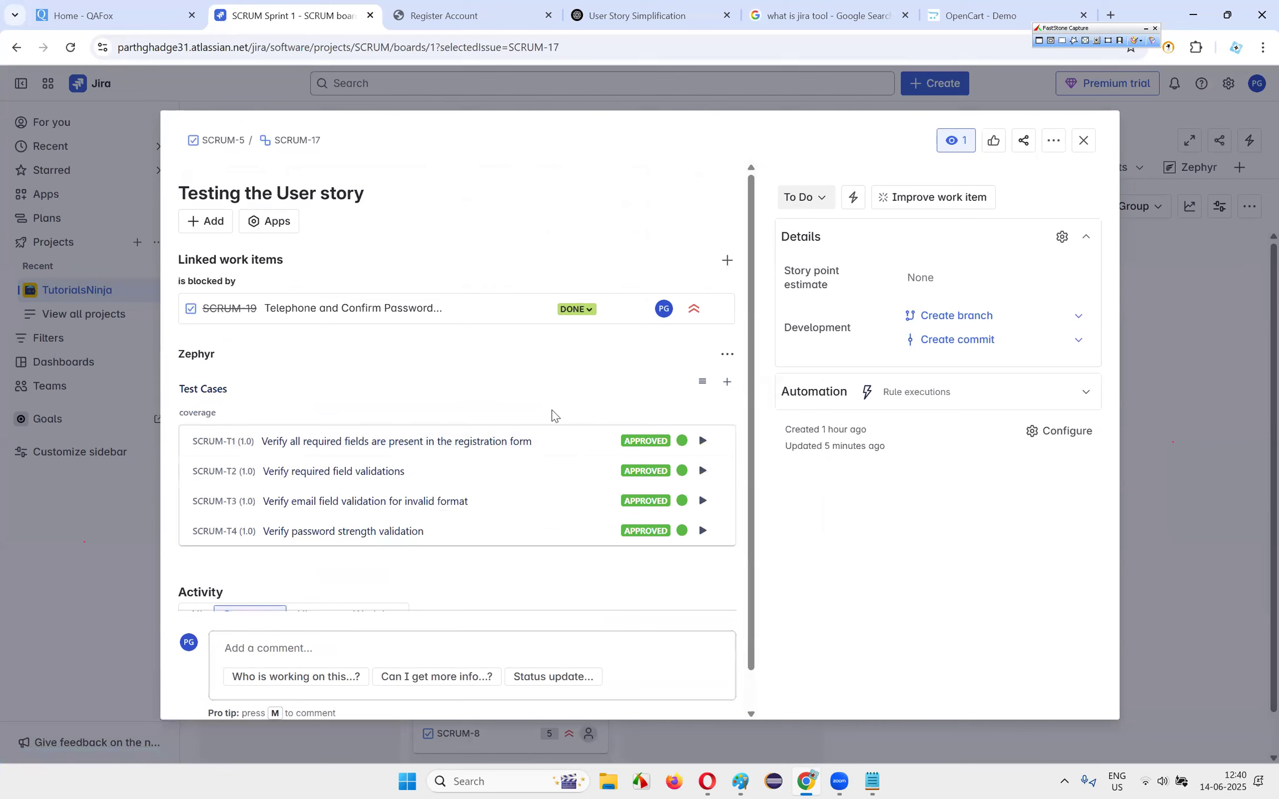
{"action": "scroll", "coordinate": [589, 461], "scroll_direction": "down", "scroll_amount": 1}
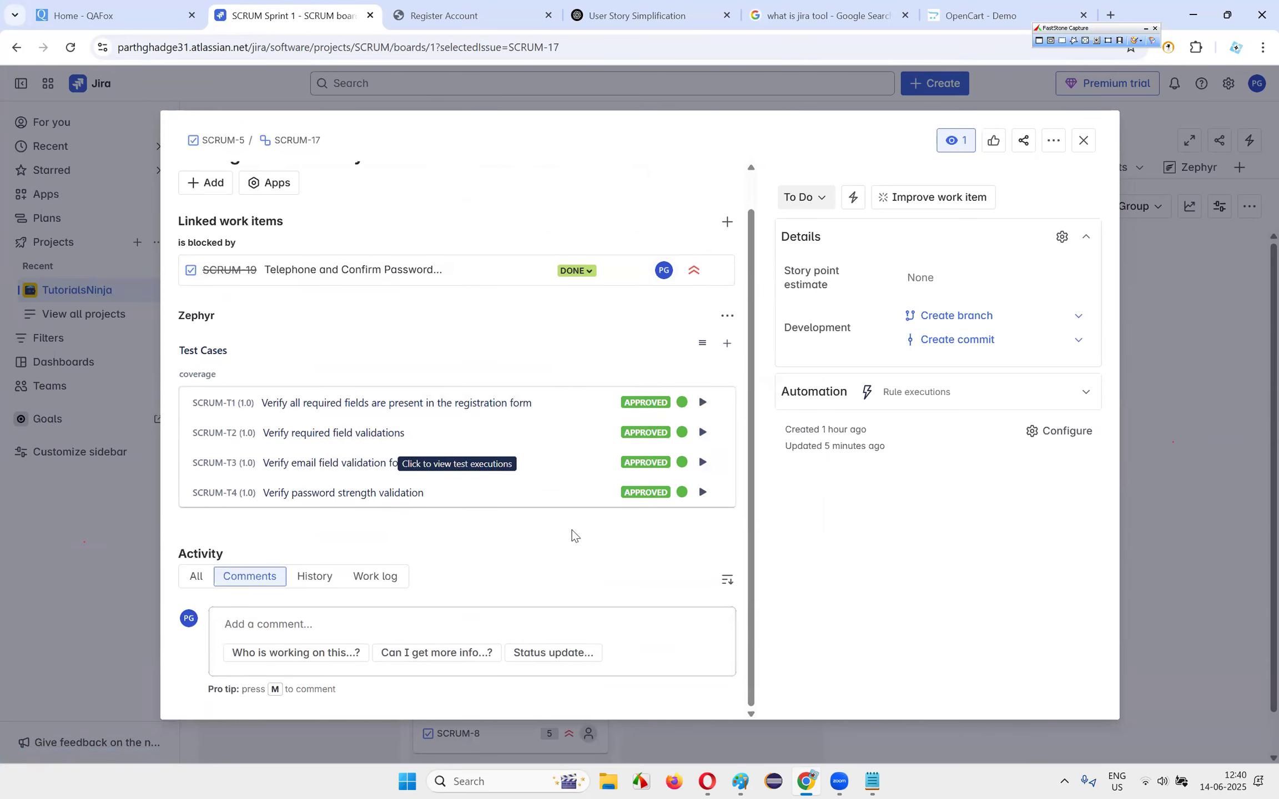
{"action": "scroll", "coordinate": [522, 500], "scroll_direction": "up", "scroll_amount": 1}
{"action": "scroll", "coordinate": [444, 488], "scroll_direction": "down", "scroll_amount": 1}
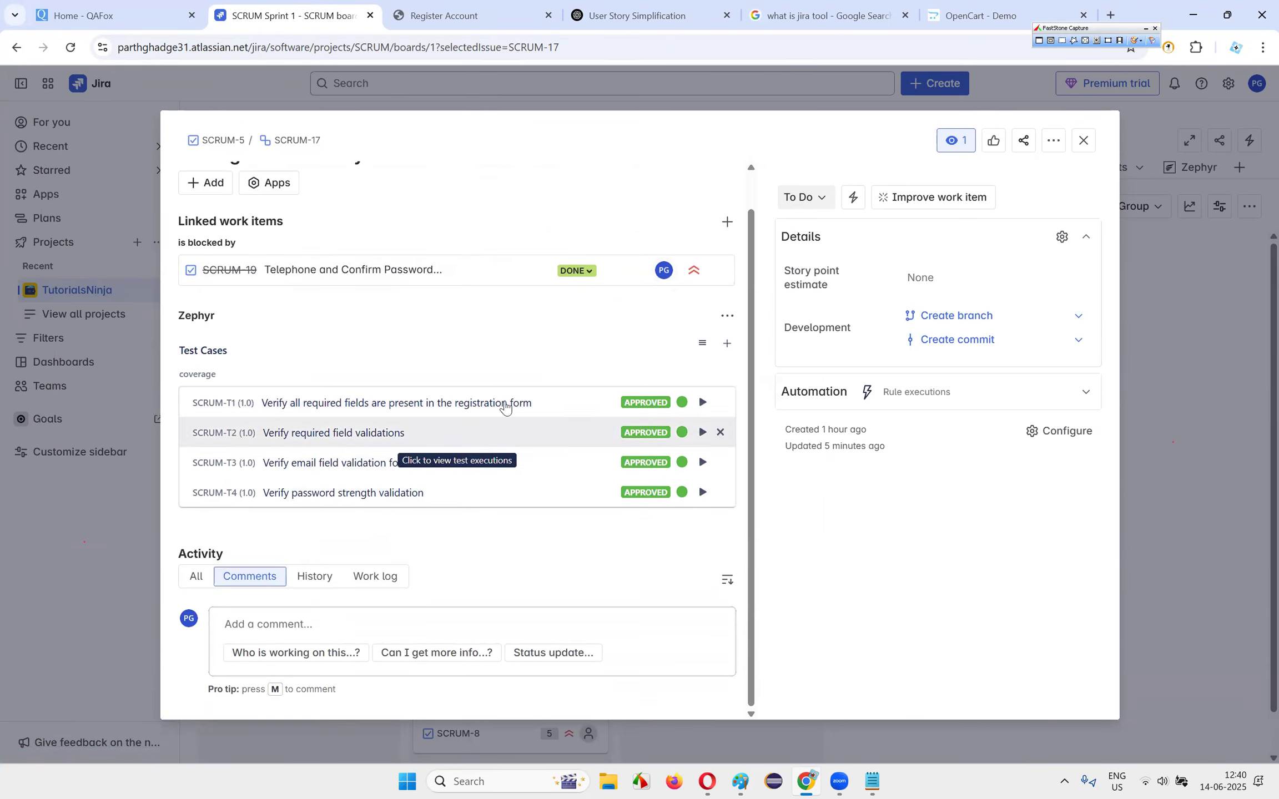
- In the parent story SCRUM-5, set the "Testing the User story" subtask's status to Done and close the story
{"action": "left_click", "coordinate": [225, 140]}
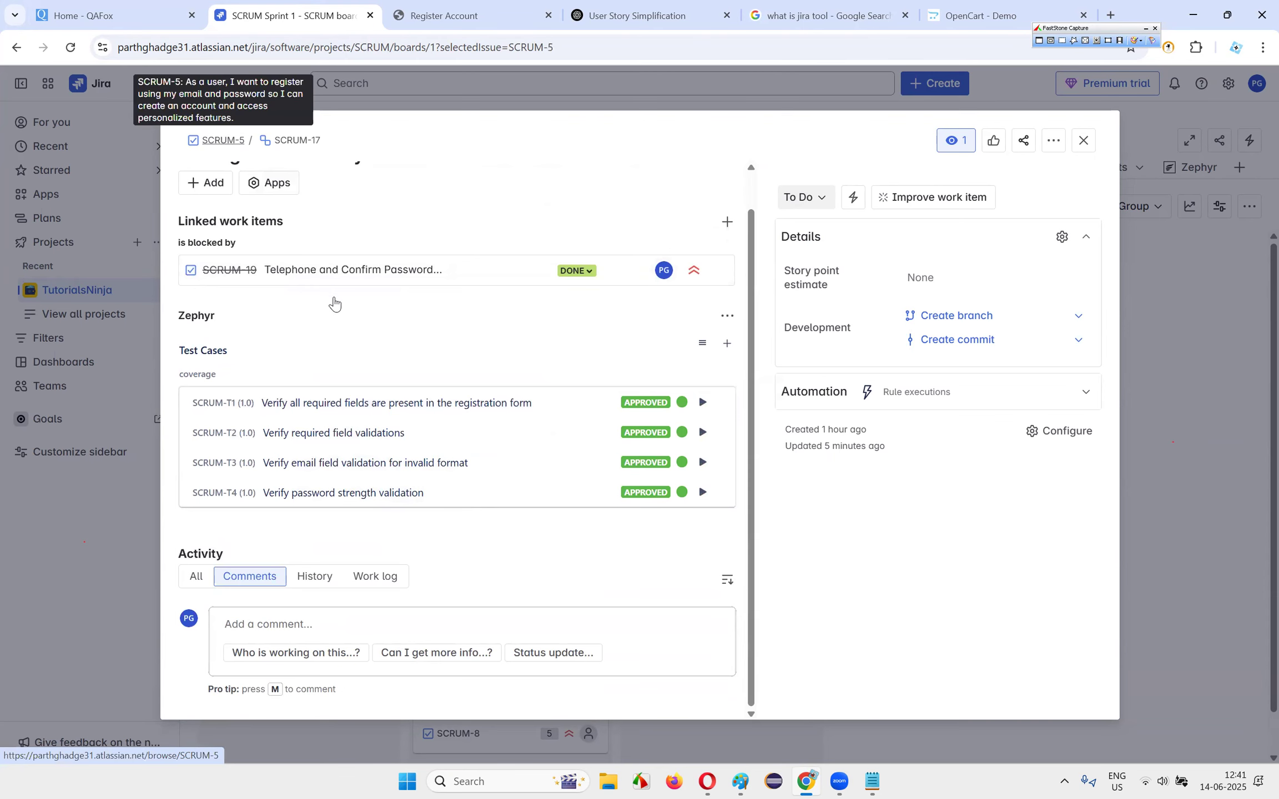
{"action": "scroll", "coordinate": [545, 411], "scroll_direction": "down", "scroll_amount": 6}
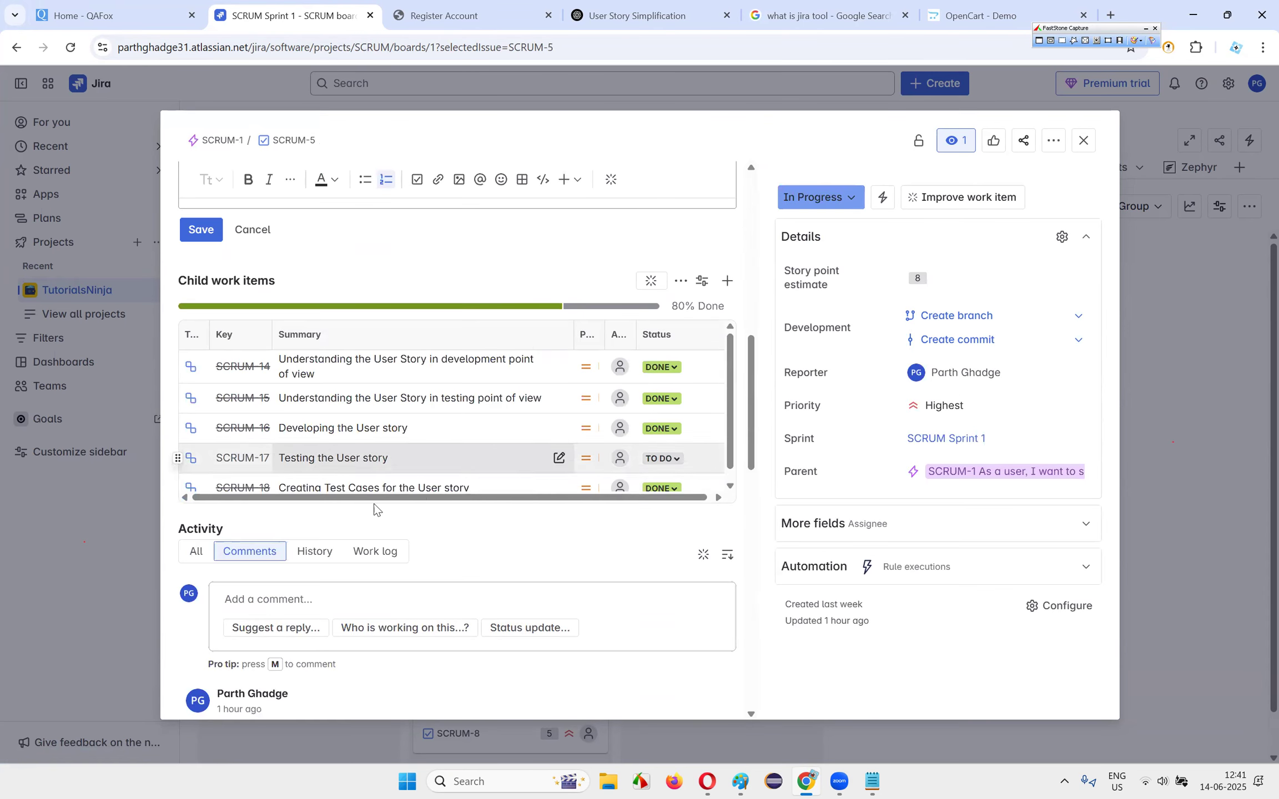
{"action": "left_click", "coordinate": [663, 459]}
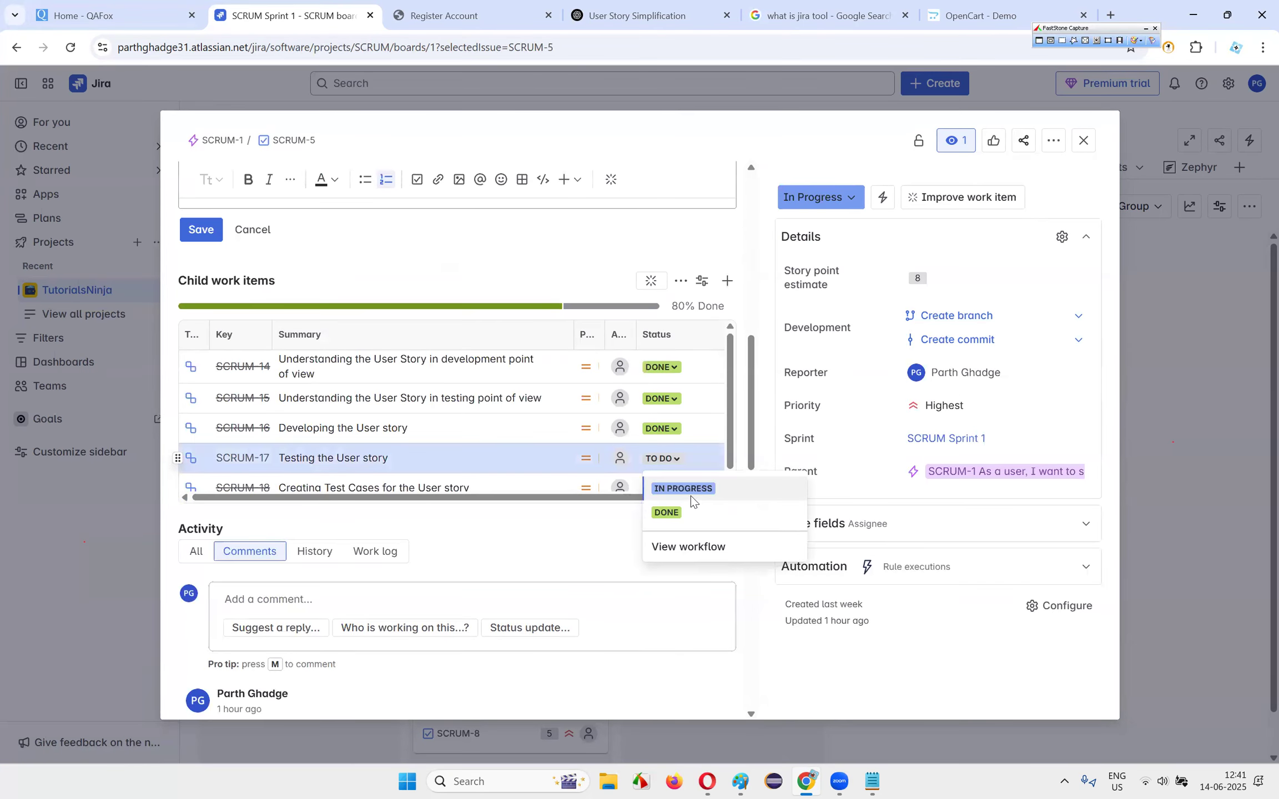
{"action": "left_click", "coordinate": [689, 513]}
{"action": "scroll", "coordinate": [479, 529], "scroll_direction": "down", "scroll_amount": 5}
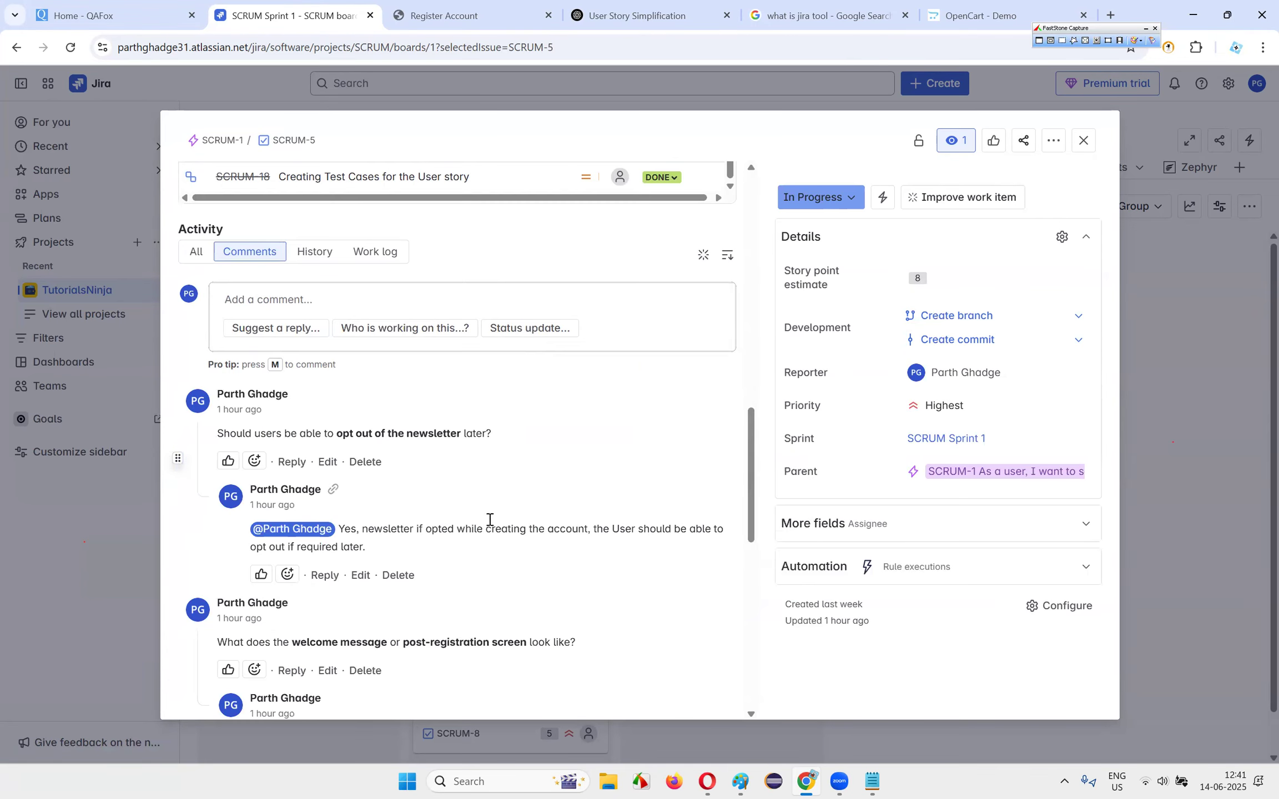
{"action": "scroll", "coordinate": [478, 529], "scroll_direction": "up", "scroll_amount": 10}
{"action": "left_click", "coordinate": [1083, 141]}
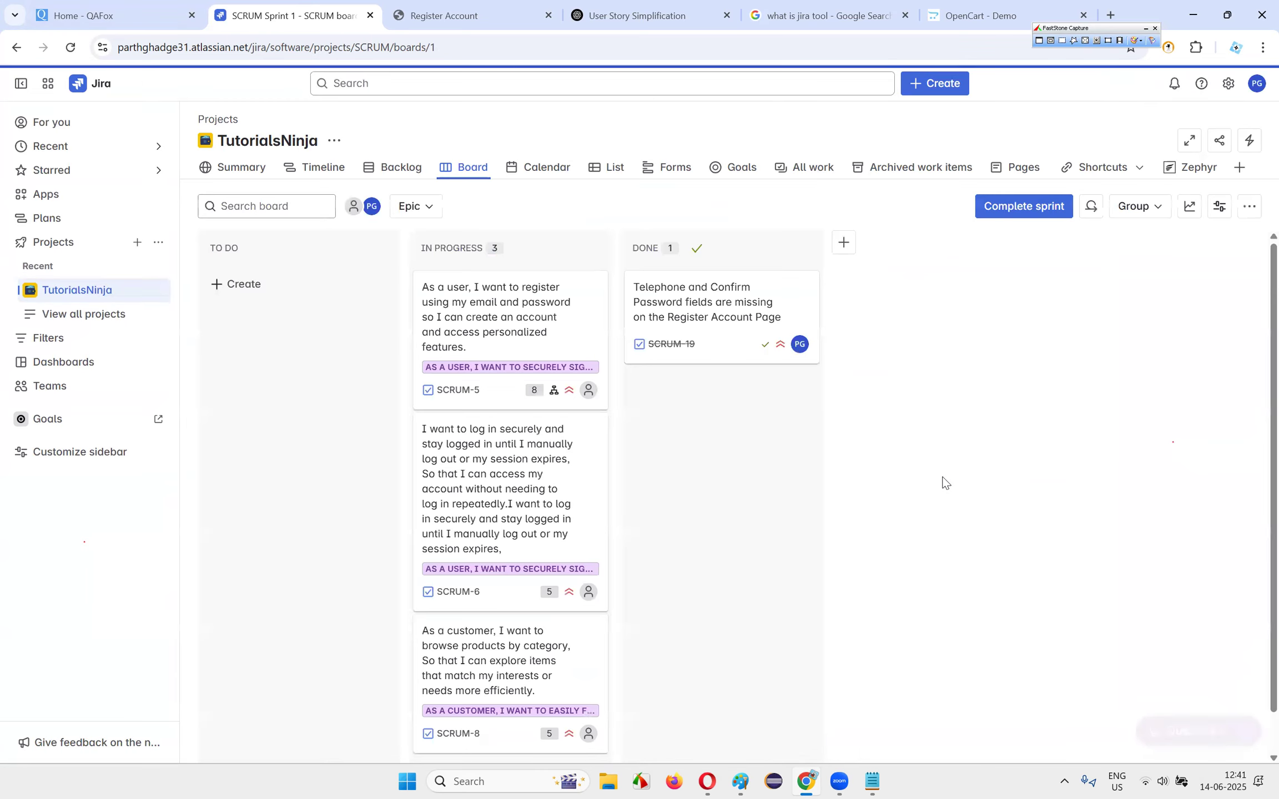
- Reopen the registration story SCRUM-5 from the board and review its comments, child work item statuses and acceptance criteria
{"action": "left_click", "coordinate": [521, 312]}
{"action": "scroll", "coordinate": [520, 308], "scroll_direction": "down", "scroll_amount": 15}
{"action": "scroll", "coordinate": [429, 611], "scroll_direction": "up", "scroll_amount": 15}
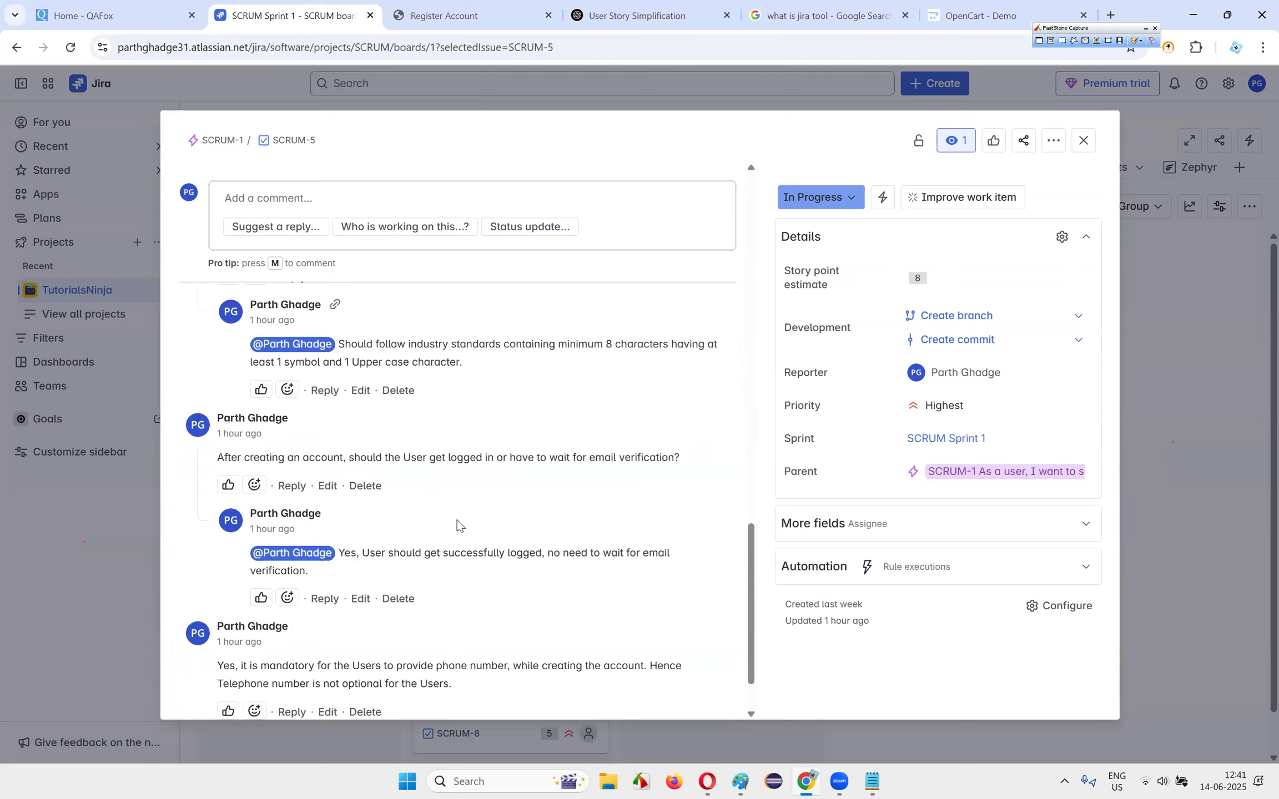
{"action": "scroll", "coordinate": [457, 448], "scroll_direction": "down", "scroll_amount": 5}
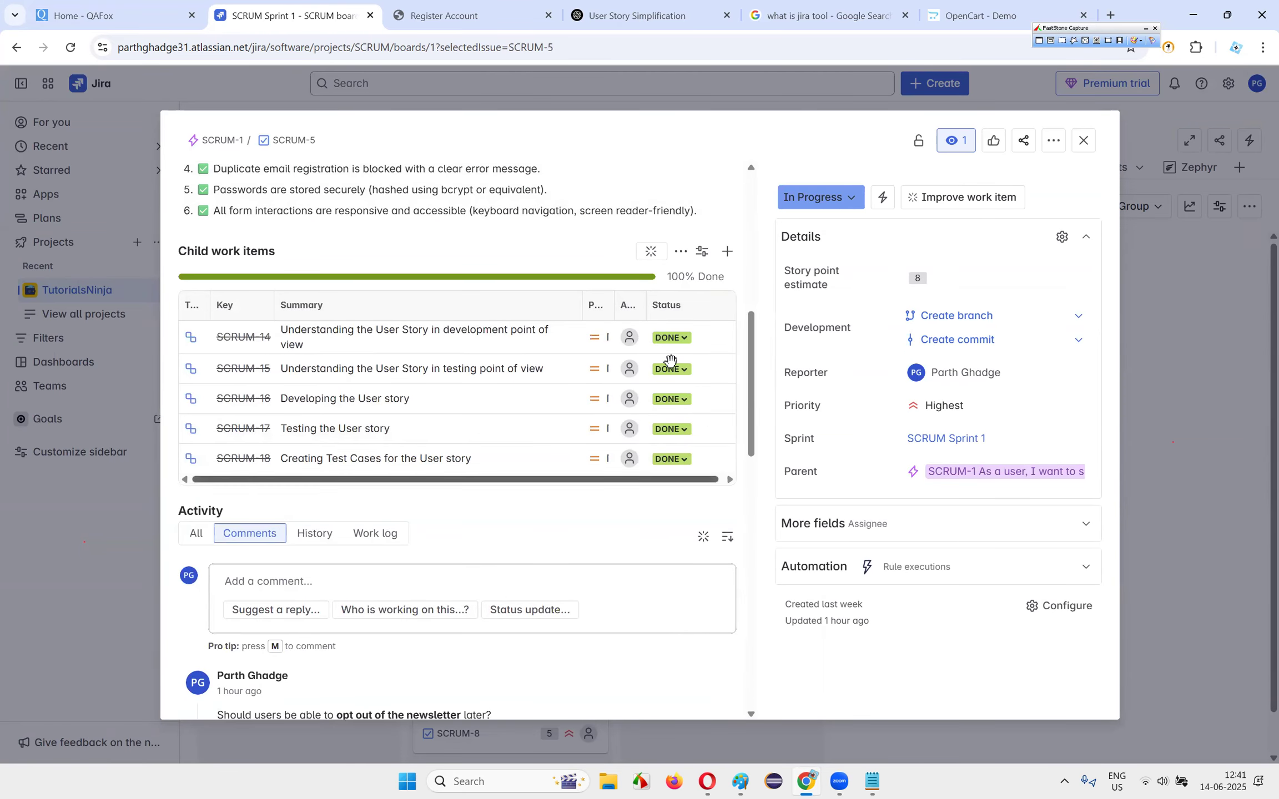
{"action": "scroll", "coordinate": [250, 408], "scroll_direction": "up", "scroll_amount": 10}
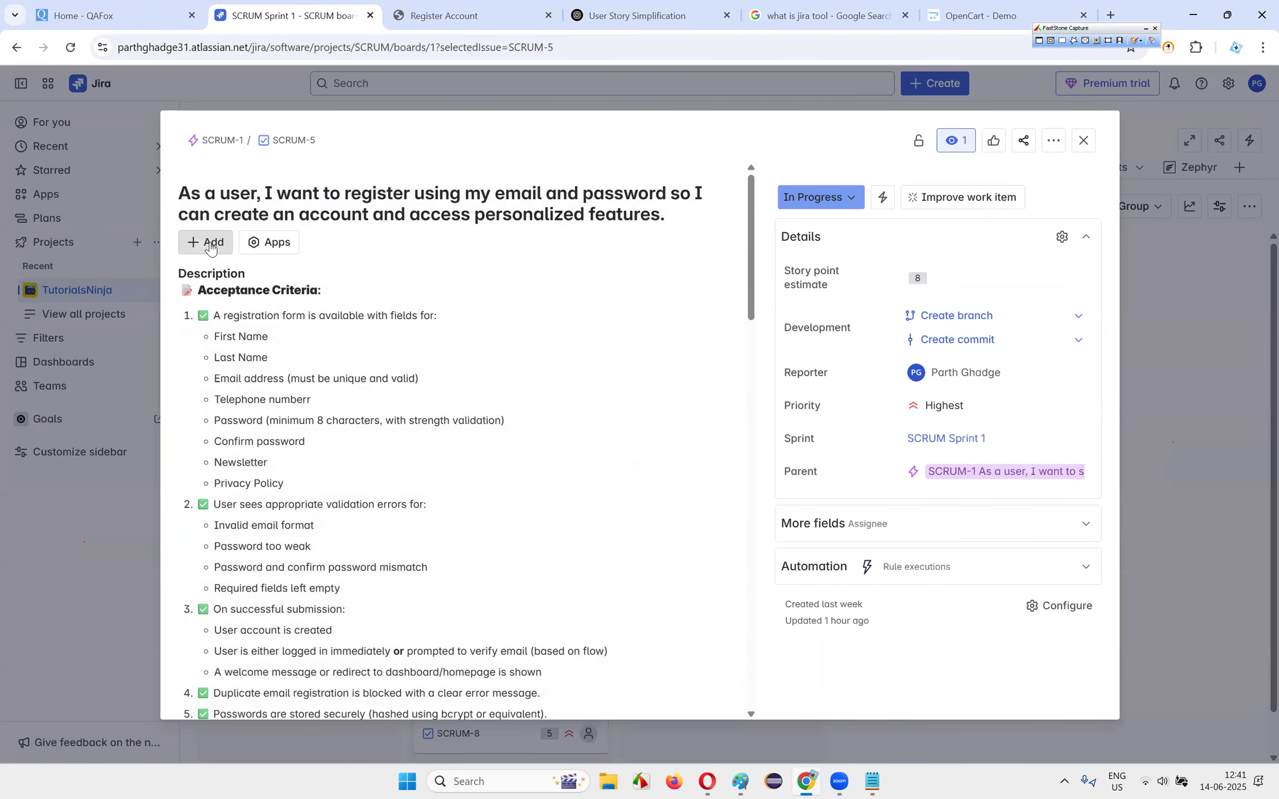
- Check what can be added to story SCRUM-5 and review its acceptance criteria and child work items
{"action": "left_click", "coordinate": [207, 242]}
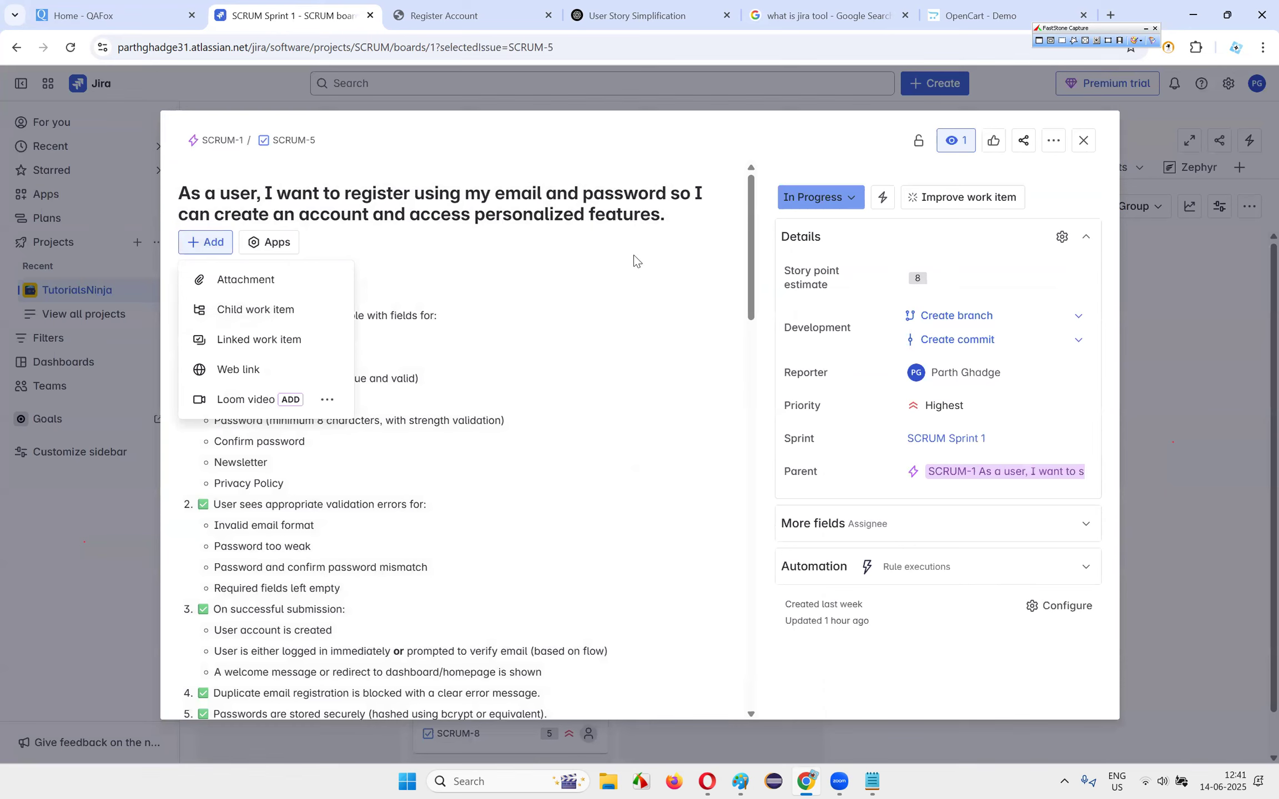
{"action": "left_click", "coordinate": [595, 265]}
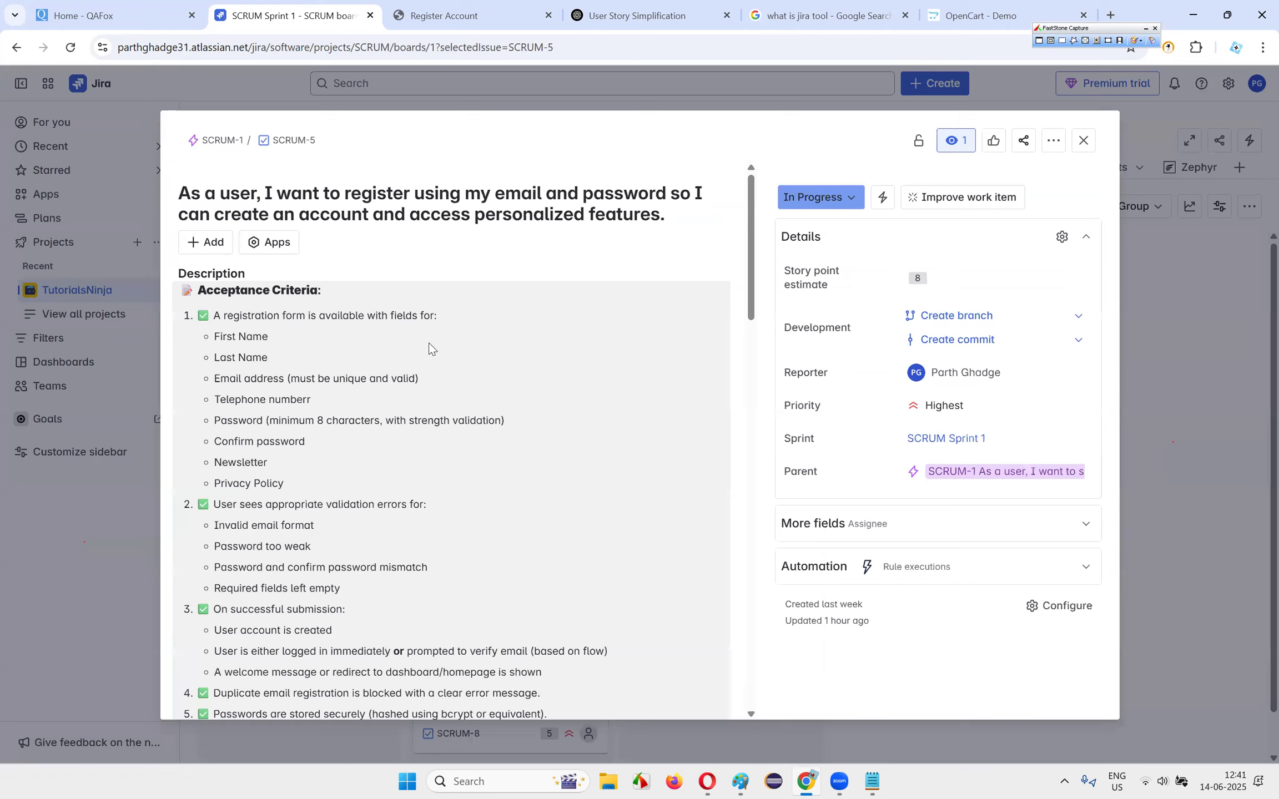
{"action": "scroll", "coordinate": [427, 342], "scroll_direction": "down", "scroll_amount": 10}
{"action": "scroll", "coordinate": [443, 379], "scroll_direction": "up", "scroll_amount": 10}
{"action": "scroll", "coordinate": [543, 477], "scroll_direction": "down", "scroll_amount": 5}
{"action": "scroll", "coordinate": [585, 394], "scroll_direction": "up", "scroll_amount": 5}
{"action": "scroll", "coordinate": [514, 342], "scroll_direction": "down", "scroll_amount": 5}
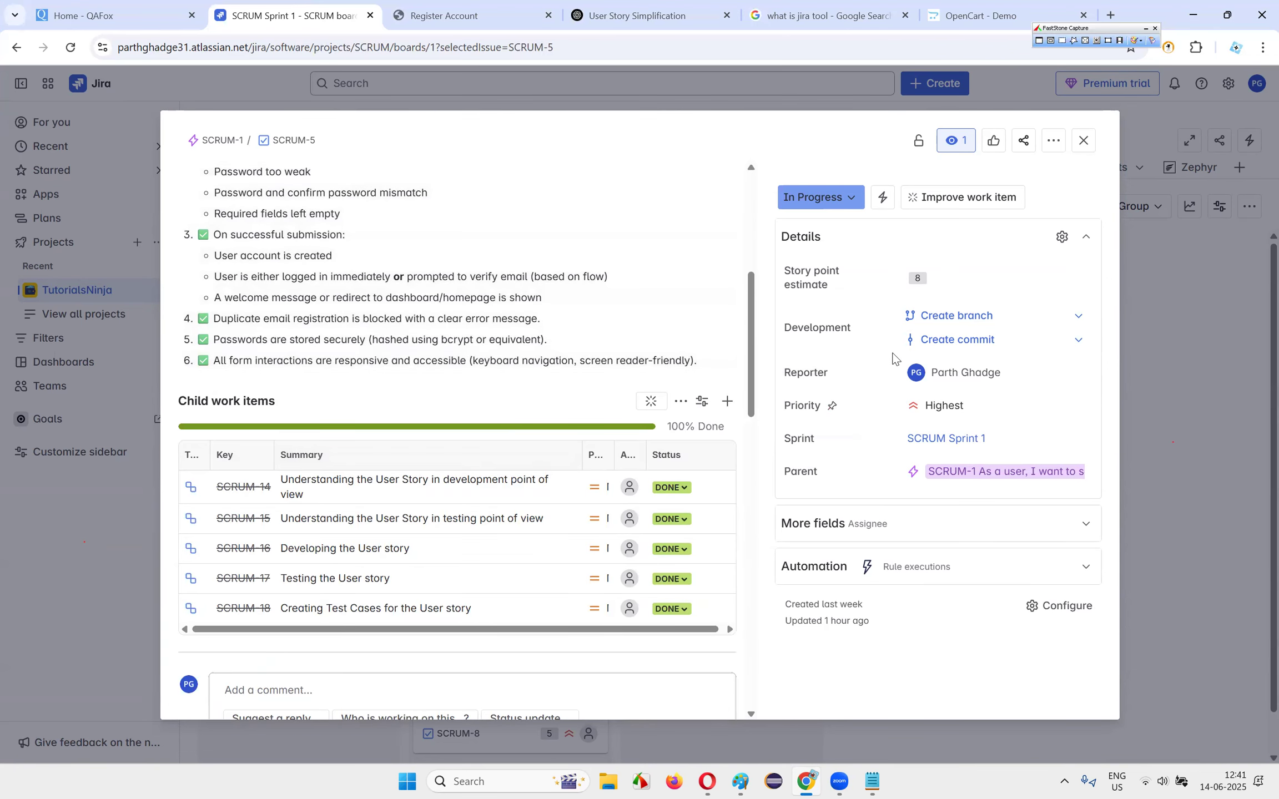
- Check the available statuses of story SCRUM-5, switch it to To Do and return it to In Progress
{"action": "left_click", "coordinate": [843, 209]}
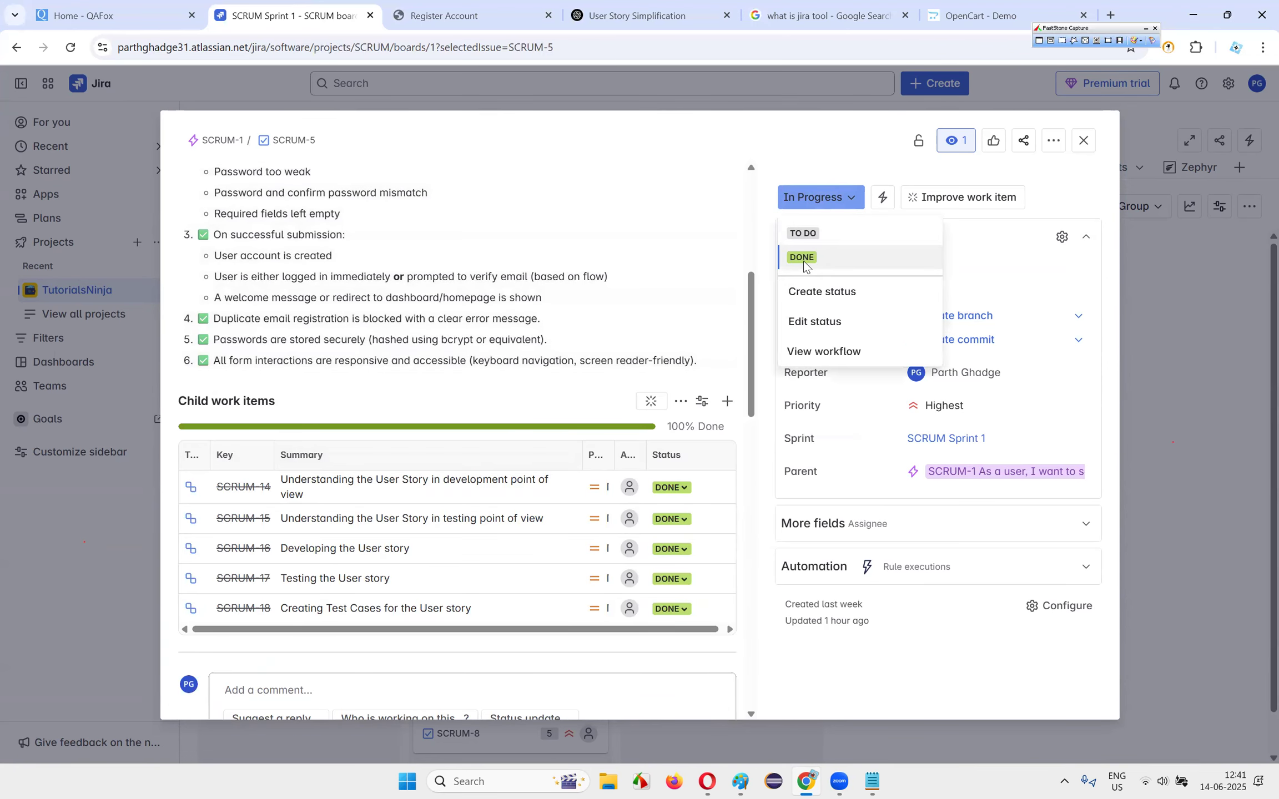
{"action": "left_click", "coordinate": [816, 194]}
{"action": "left_click", "coordinate": [819, 200]}
{"action": "left_click", "coordinate": [827, 143]}
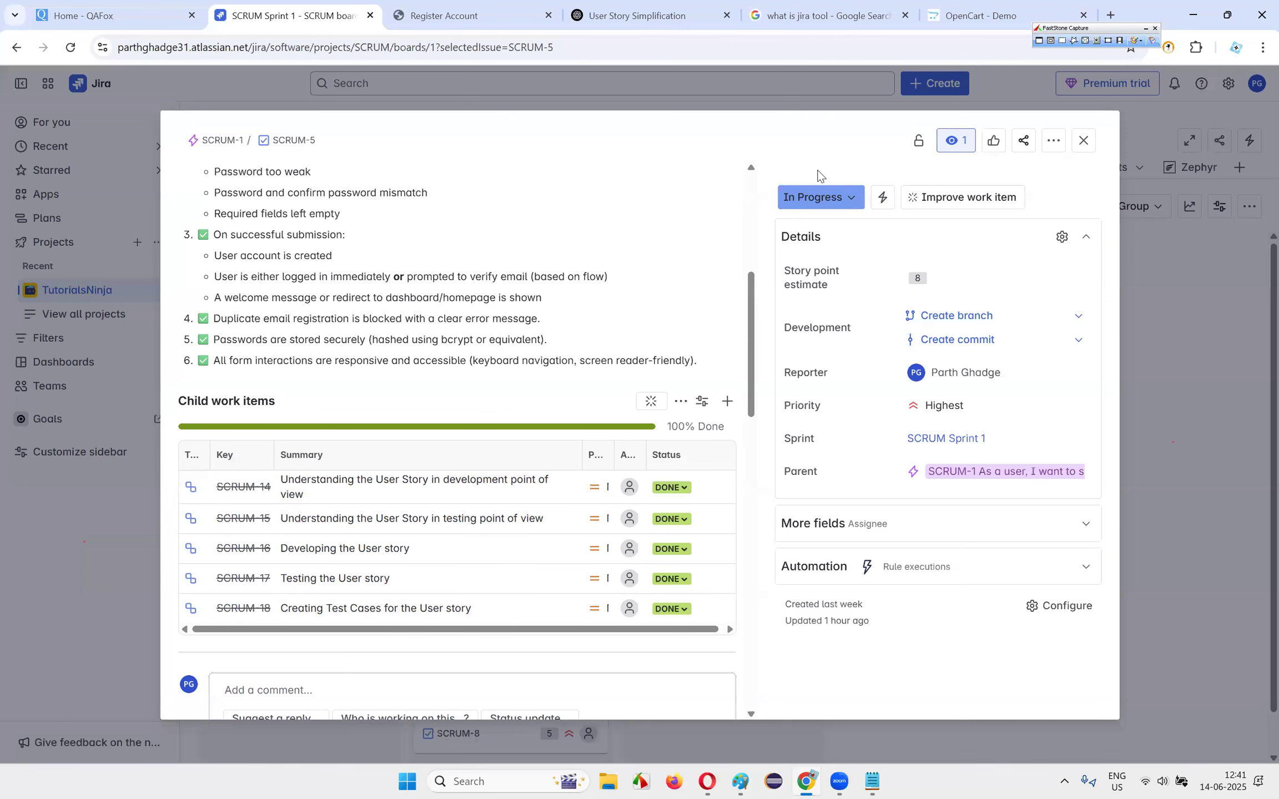
{"action": "left_click", "coordinate": [834, 201]}
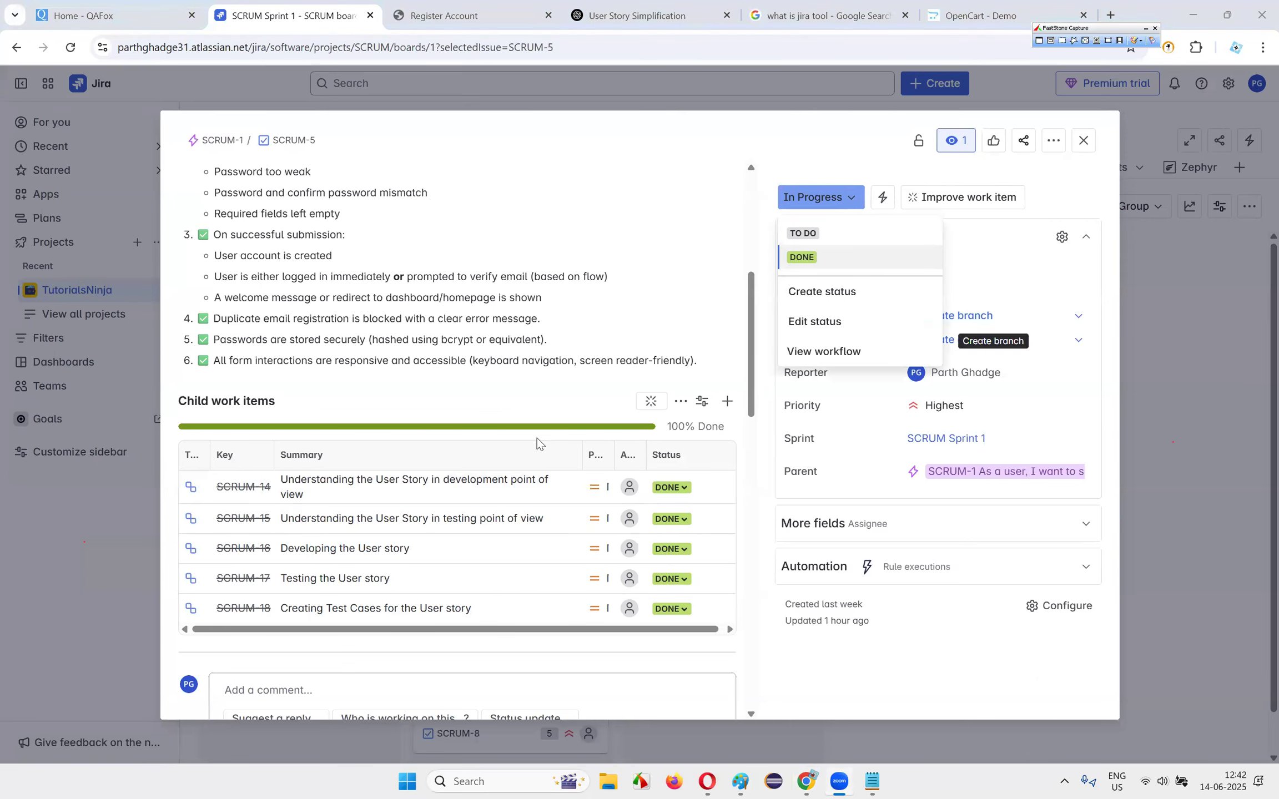
{"action": "scroll", "coordinate": [447, 372], "scroll_direction": "up", "scroll_amount": 5}
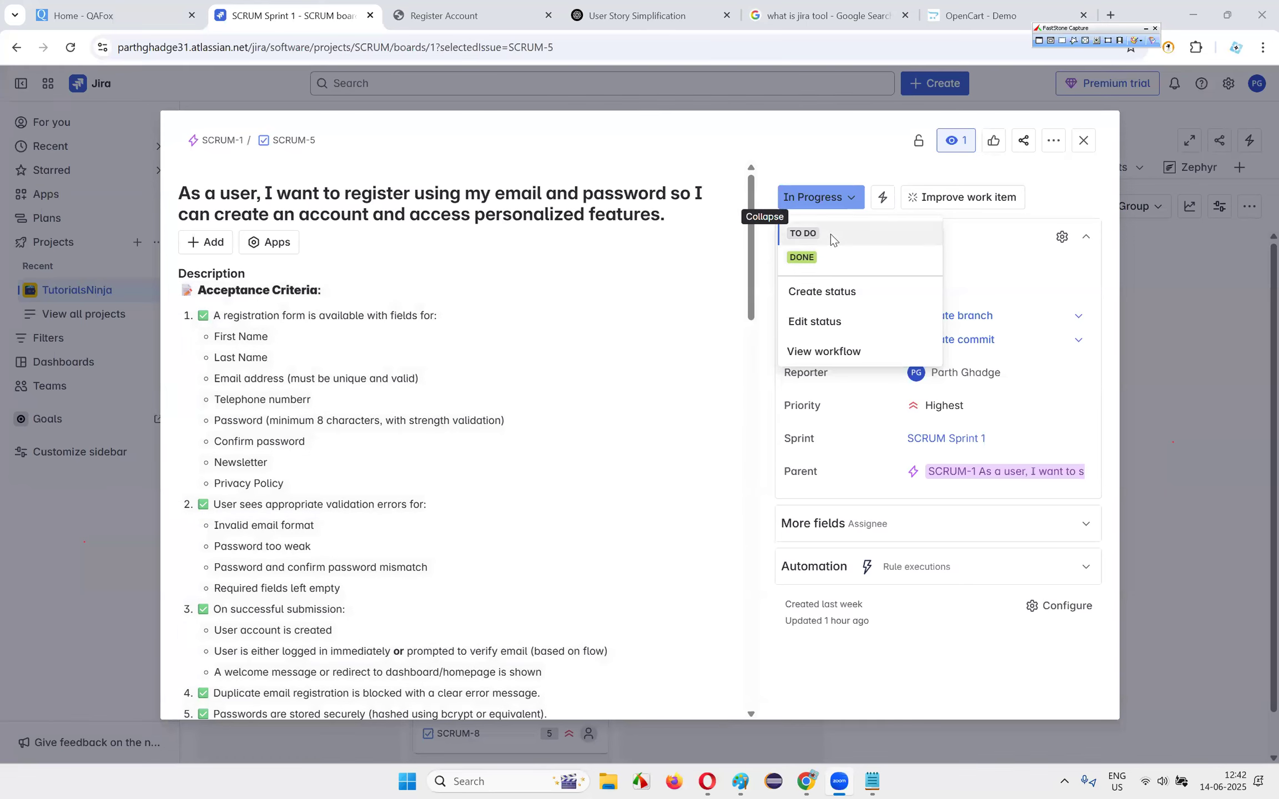
{"action": "left_click", "coordinate": [829, 241]}
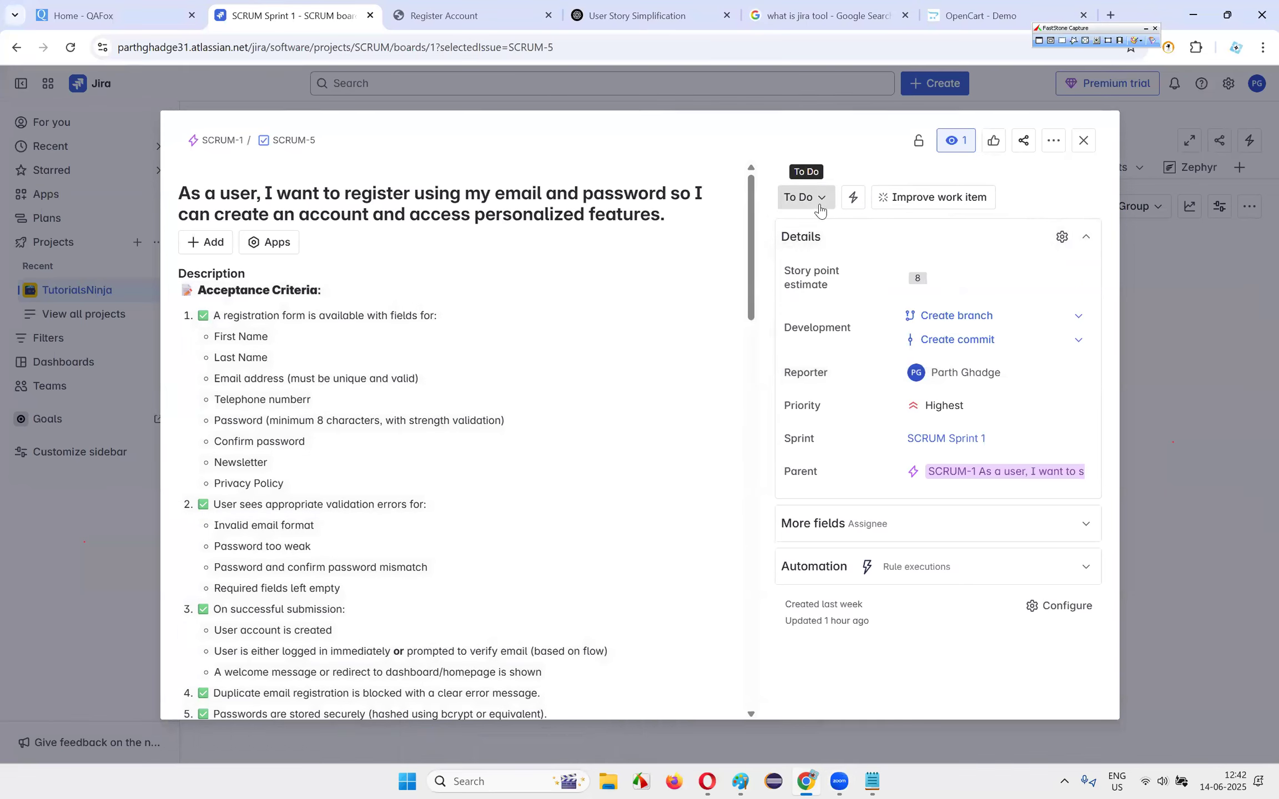
{"action": "left_click", "coordinate": [816, 207]}
{"action": "left_click", "coordinate": [818, 234]}
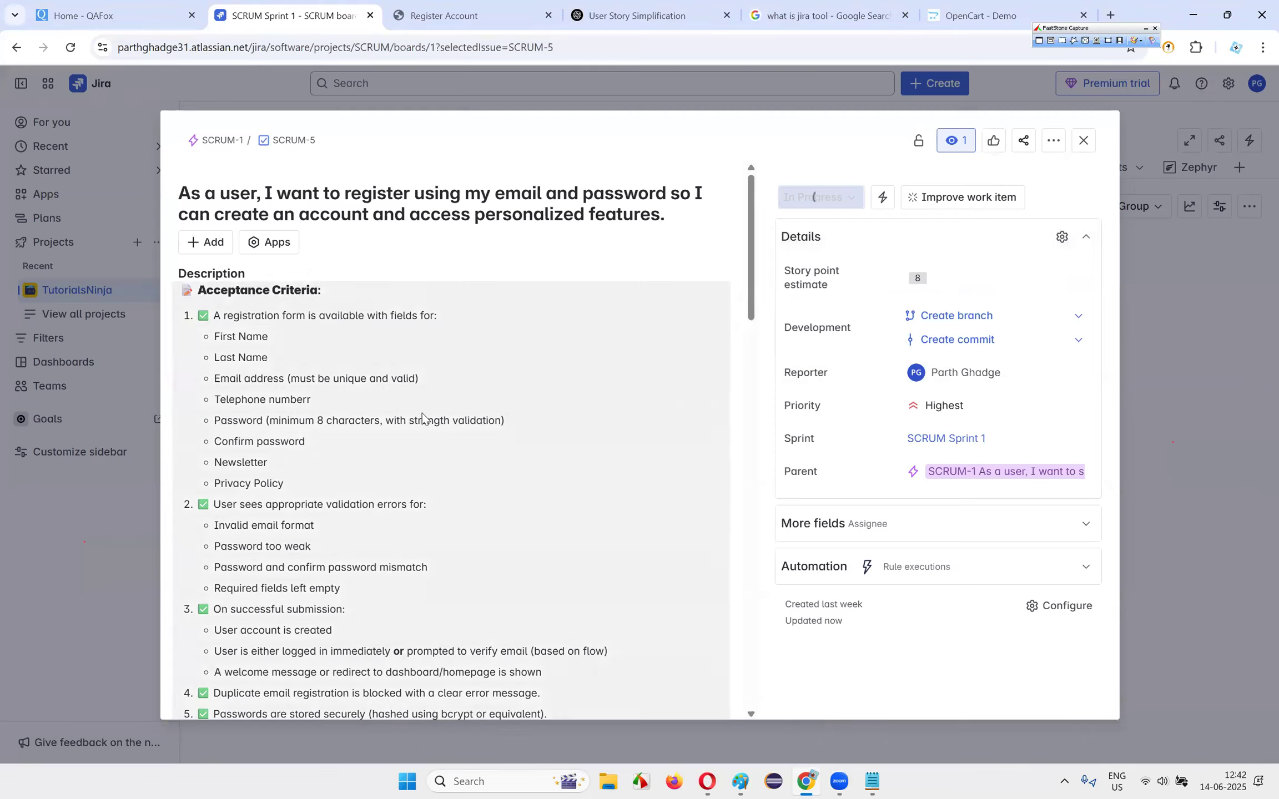
- Review the registration story's acceptance criteria, the statuses of its child work items and its comment thread
{"action": "scroll", "coordinate": [500, 420], "scroll_direction": "down", "scroll_amount": 10}
{"action": "scroll", "coordinate": [638, 361], "scroll_direction": "up", "scroll_amount": 3}
{"action": "scroll", "coordinate": [306, 436], "scroll_direction": "up", "scroll_amount": 6}
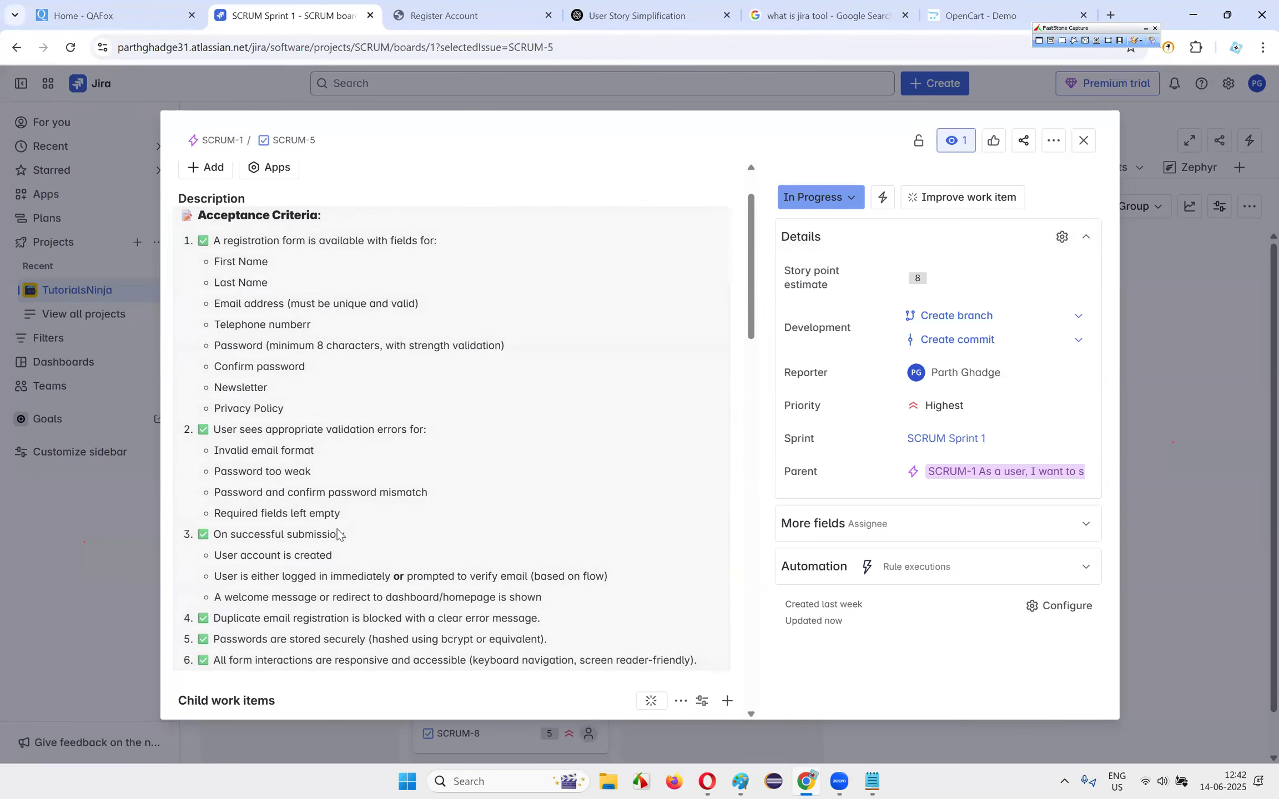
{"action": "scroll", "coordinate": [422, 433], "scroll_direction": "down", "scroll_amount": 10}
{"action": "scroll", "coordinate": [482, 442], "scroll_direction": "up", "scroll_amount": 7}
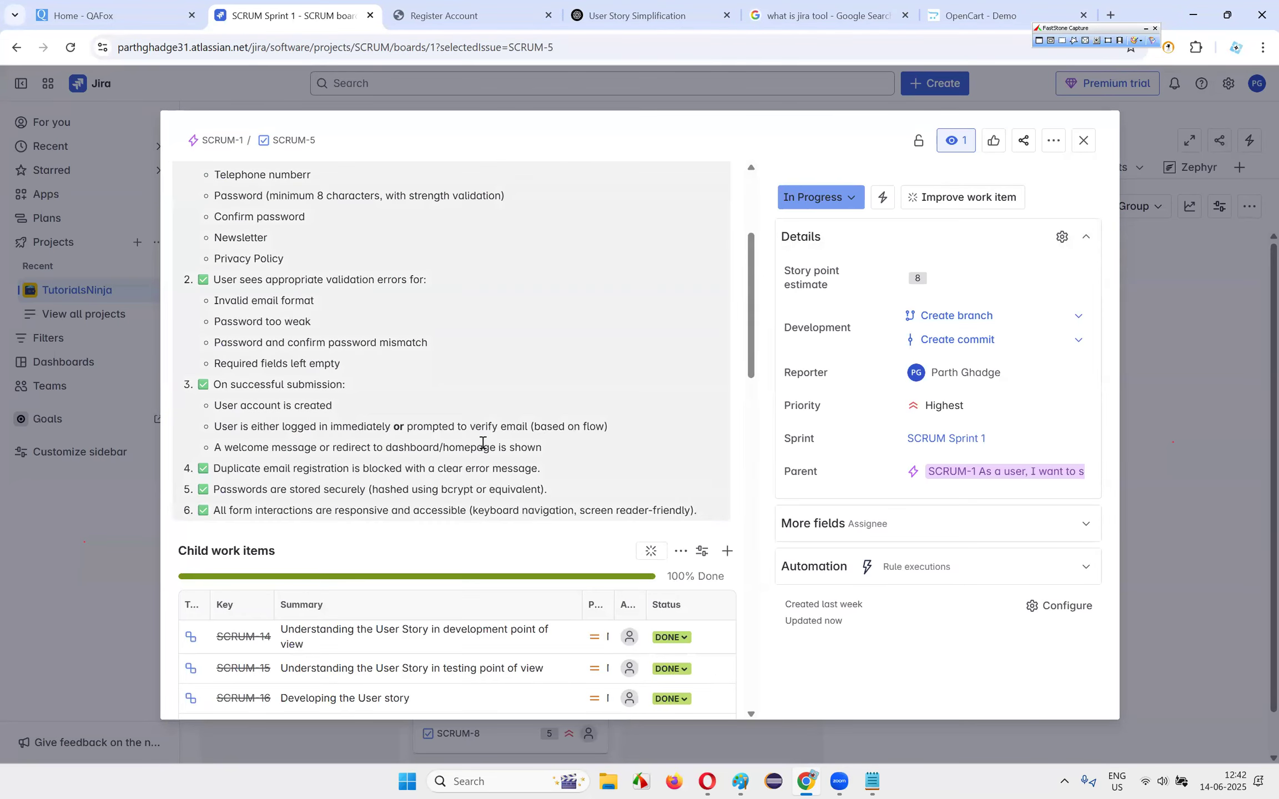
{"action": "scroll", "coordinate": [477, 444], "scroll_direction": "down", "scroll_amount": 3}
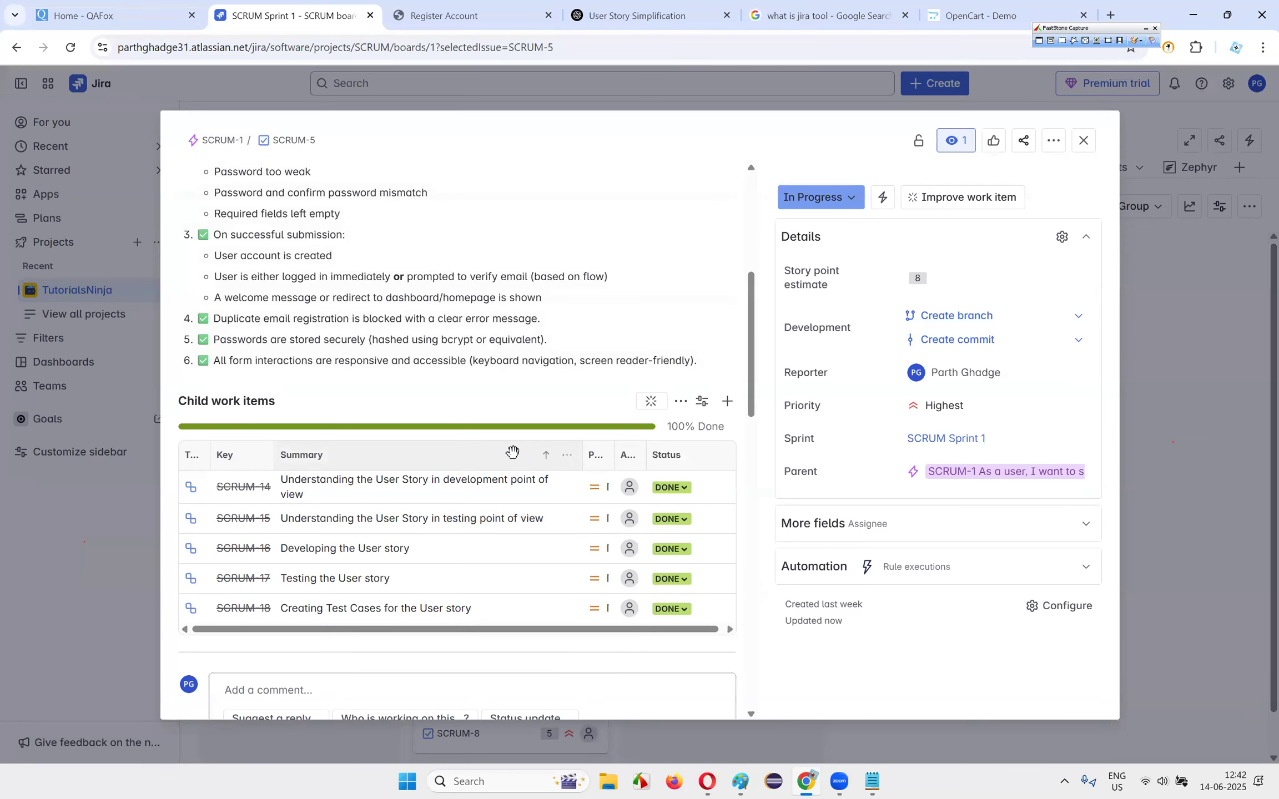
{"action": "scroll", "coordinate": [582, 438], "scroll_direction": "up", "scroll_amount": 7}
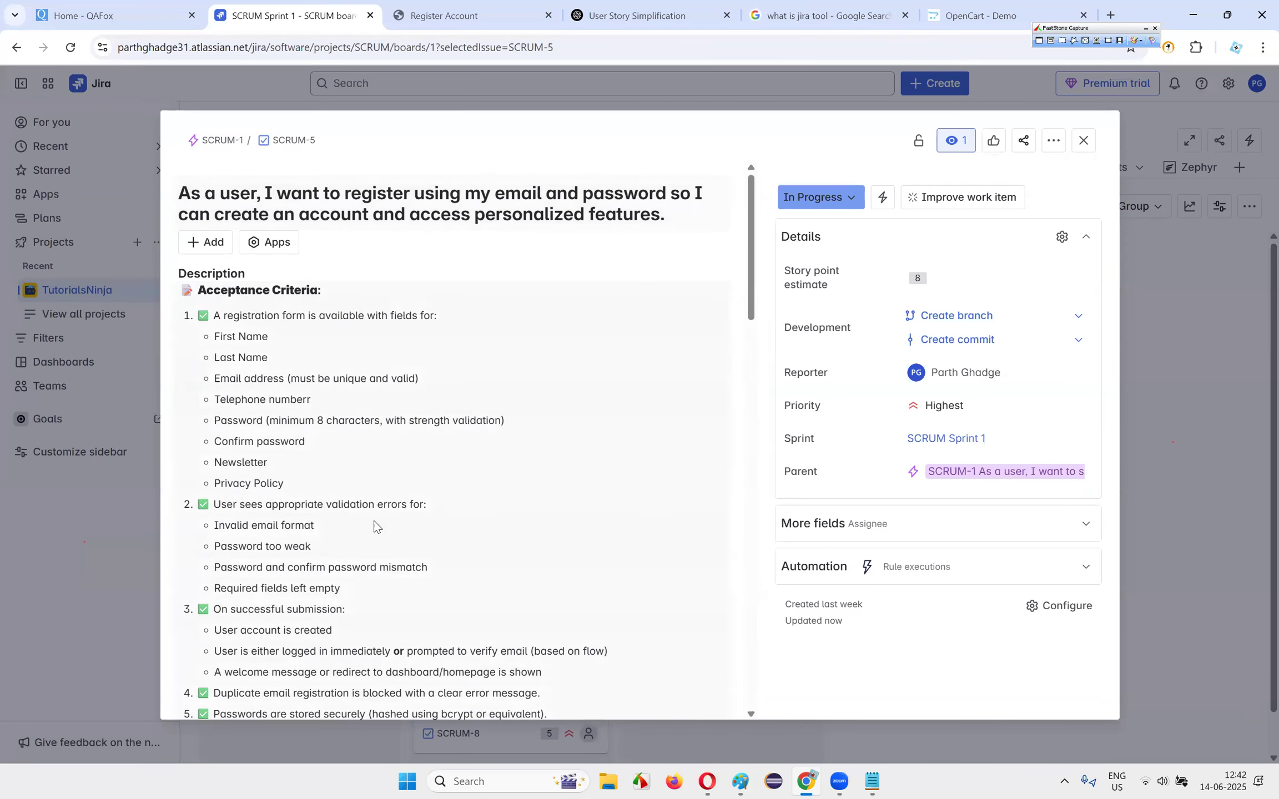
{"action": "scroll", "coordinate": [465, 419], "scroll_direction": "down", "scroll_amount": 12}
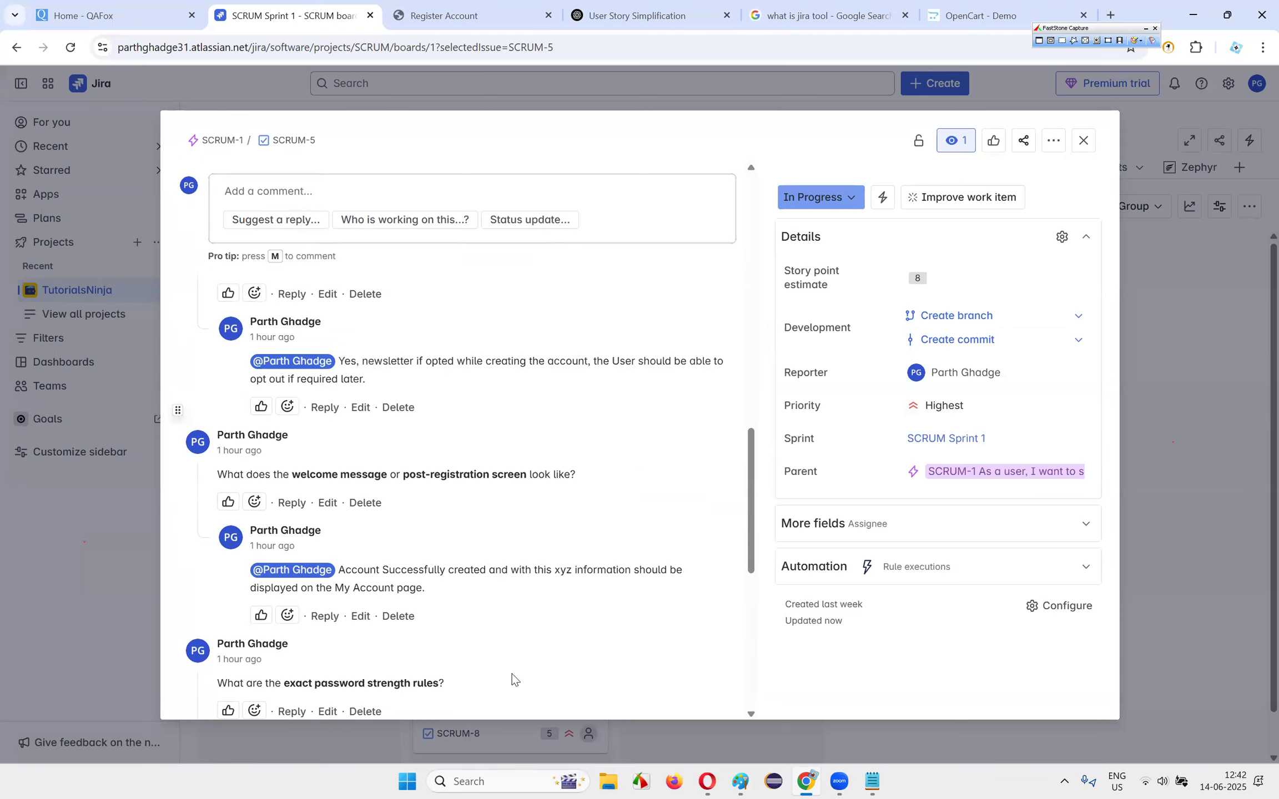
{"action": "scroll", "coordinate": [565, 553], "scroll_direction": "up", "scroll_amount": 5}
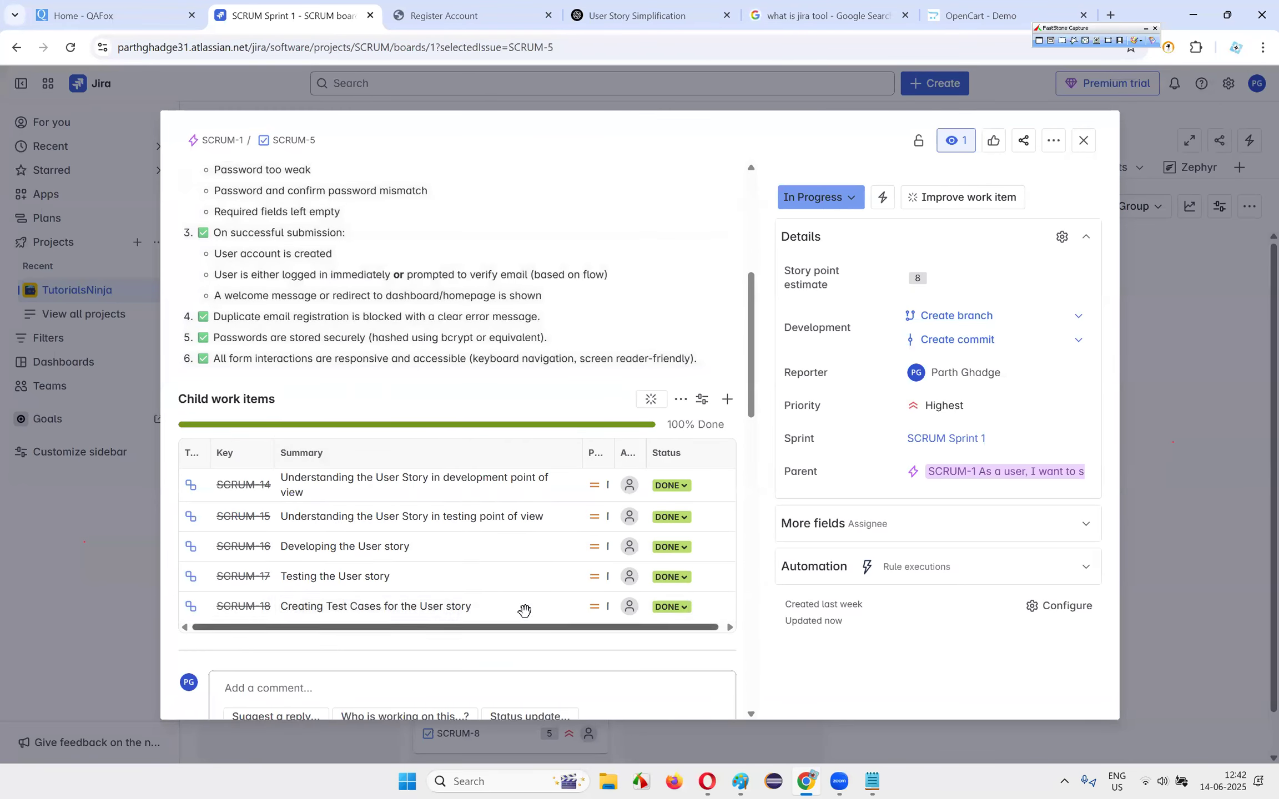
{"action": "scroll", "coordinate": [337, 384], "scroll_direction": "up", "scroll_amount": 7}
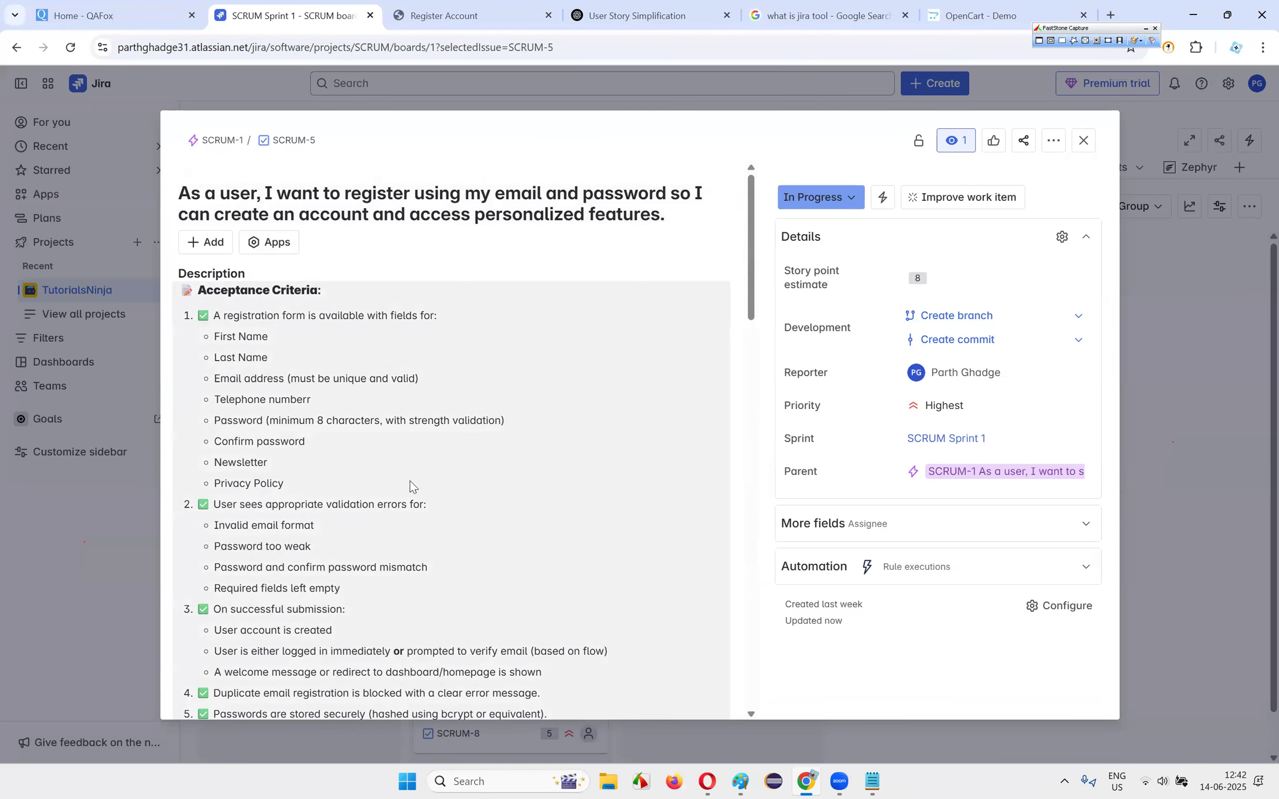
{"action": "scroll", "coordinate": [461, 663], "scroll_direction": "down", "scroll_amount": 8}
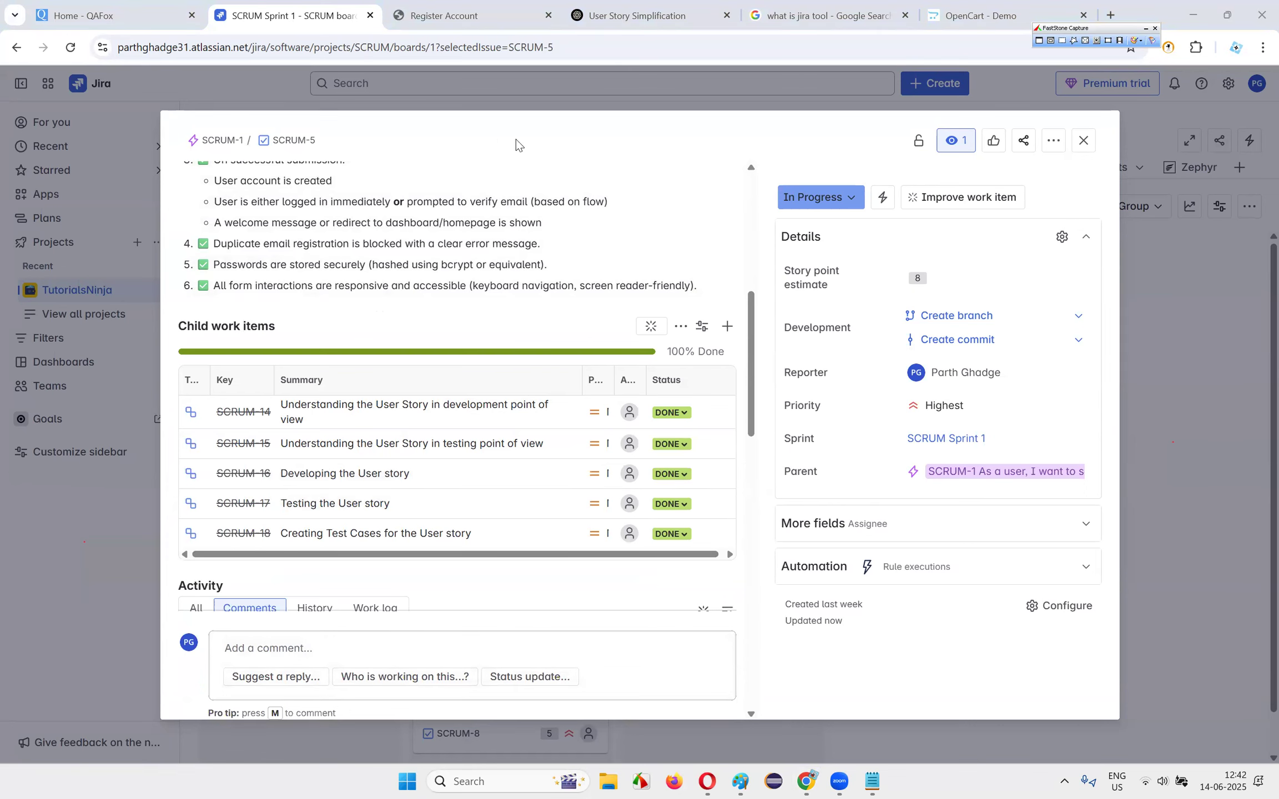
- Set story SCRUM-5's status to Done, close it, and move the SCRUM-6 and SCRUM-8 cards to the board's Done column
{"action": "left_click", "coordinate": [817, 198]}
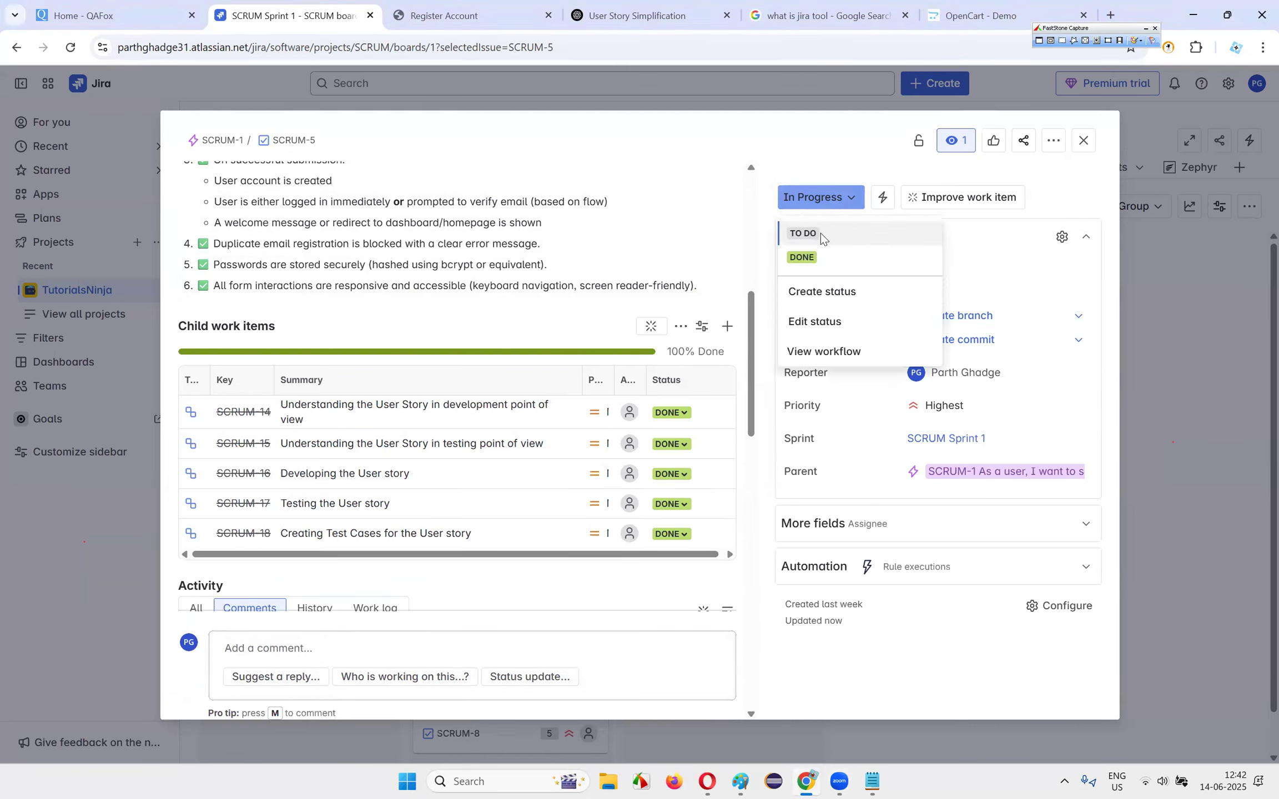
{"action": "left_click", "coordinate": [802, 257]}
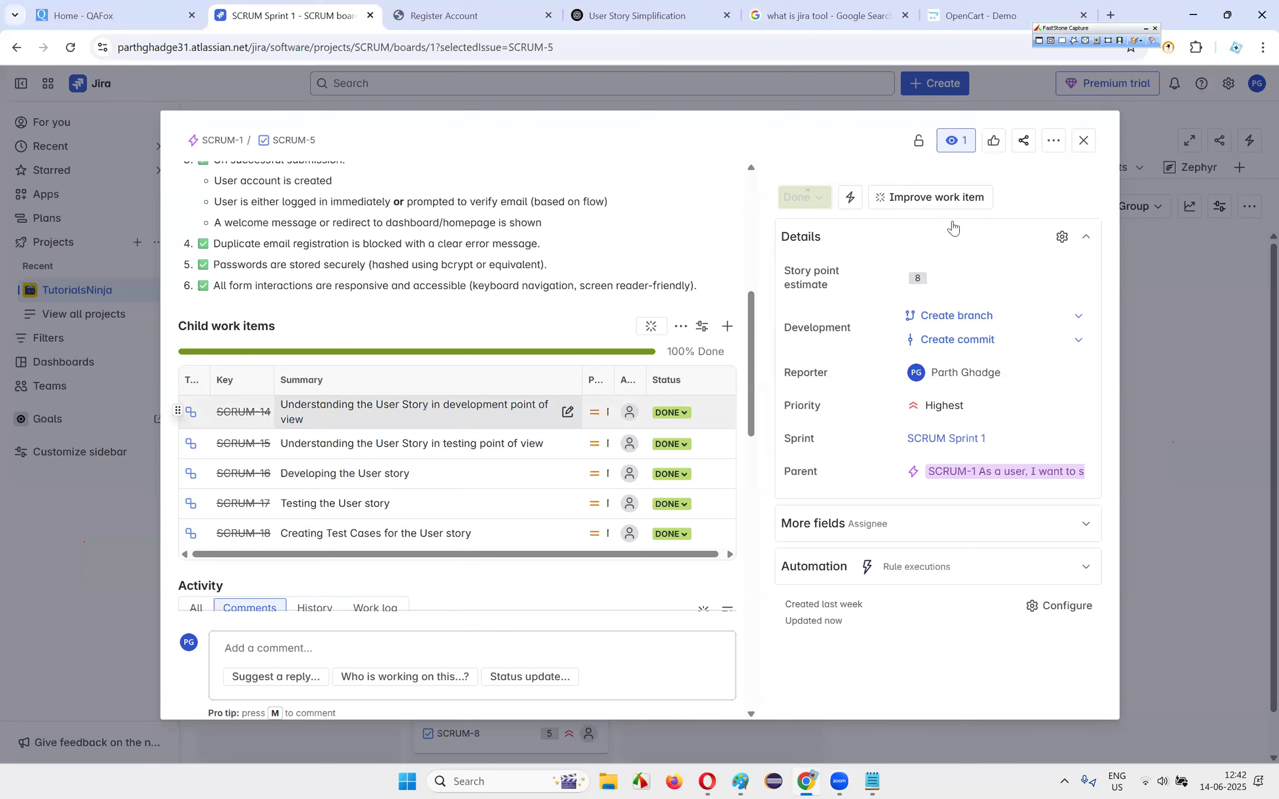
{"action": "left_click", "coordinate": [1083, 141]}
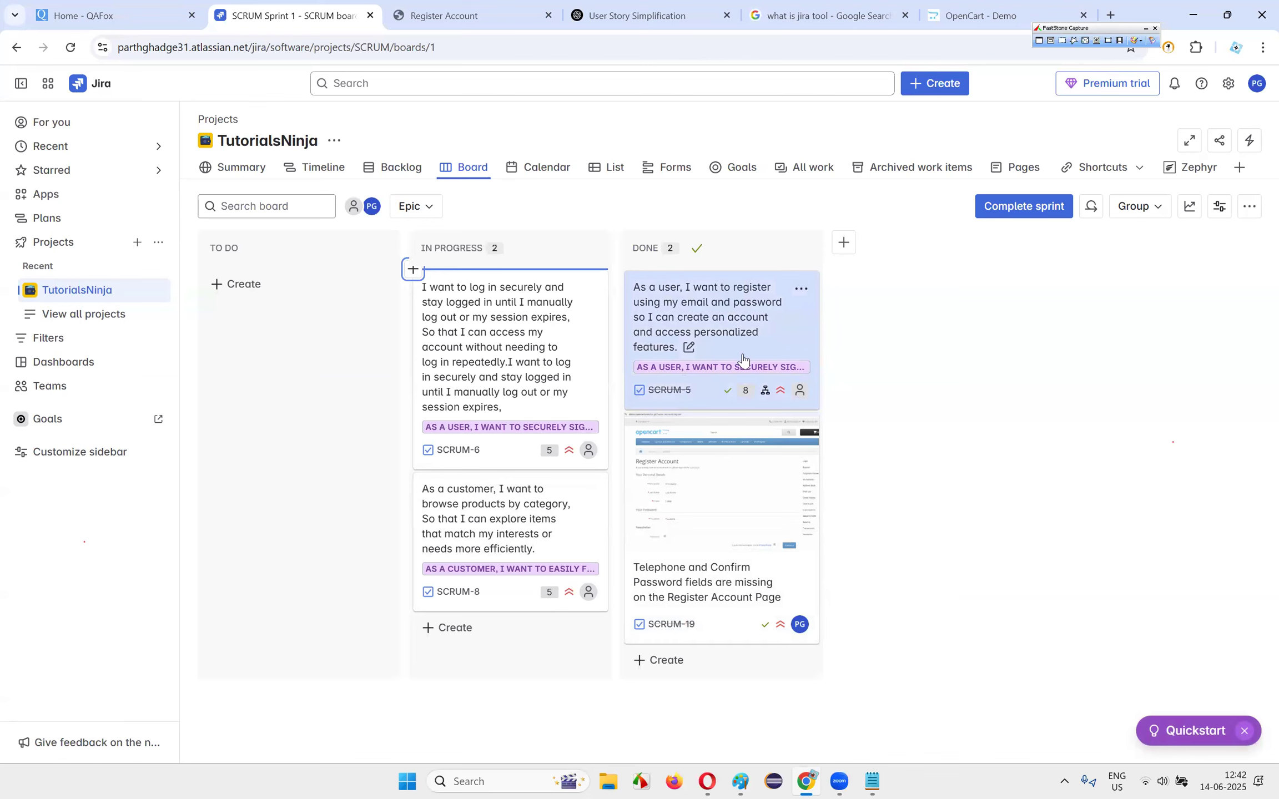
{"action": "left_click_drag", "start_coordinate": [542, 362], "coordinate": [688, 344]}
{"action": "left_click_drag", "start_coordinate": [516, 383], "coordinate": [710, 383]}
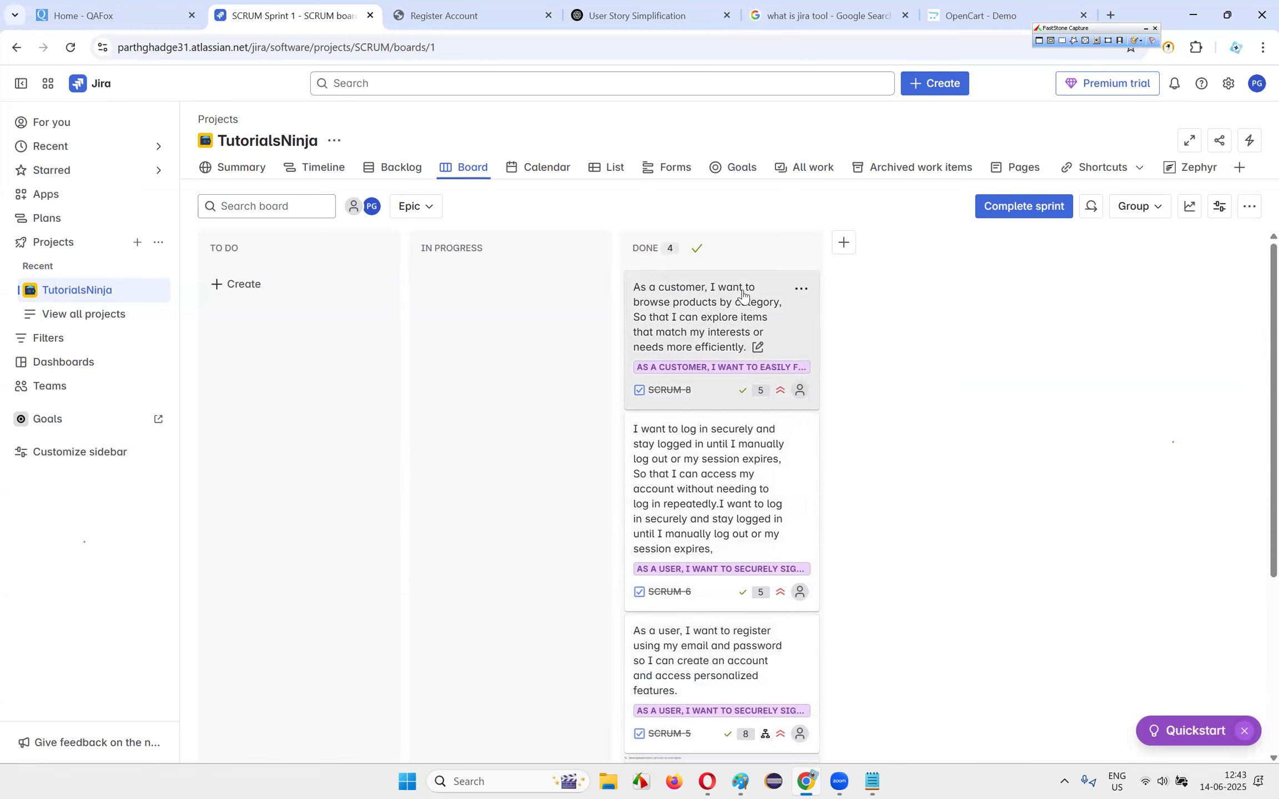
- Complete SCRUM Sprint 1 and dismiss the whiteboard planning suggestion in the backlog
{"action": "left_click", "coordinate": [1031, 215]}
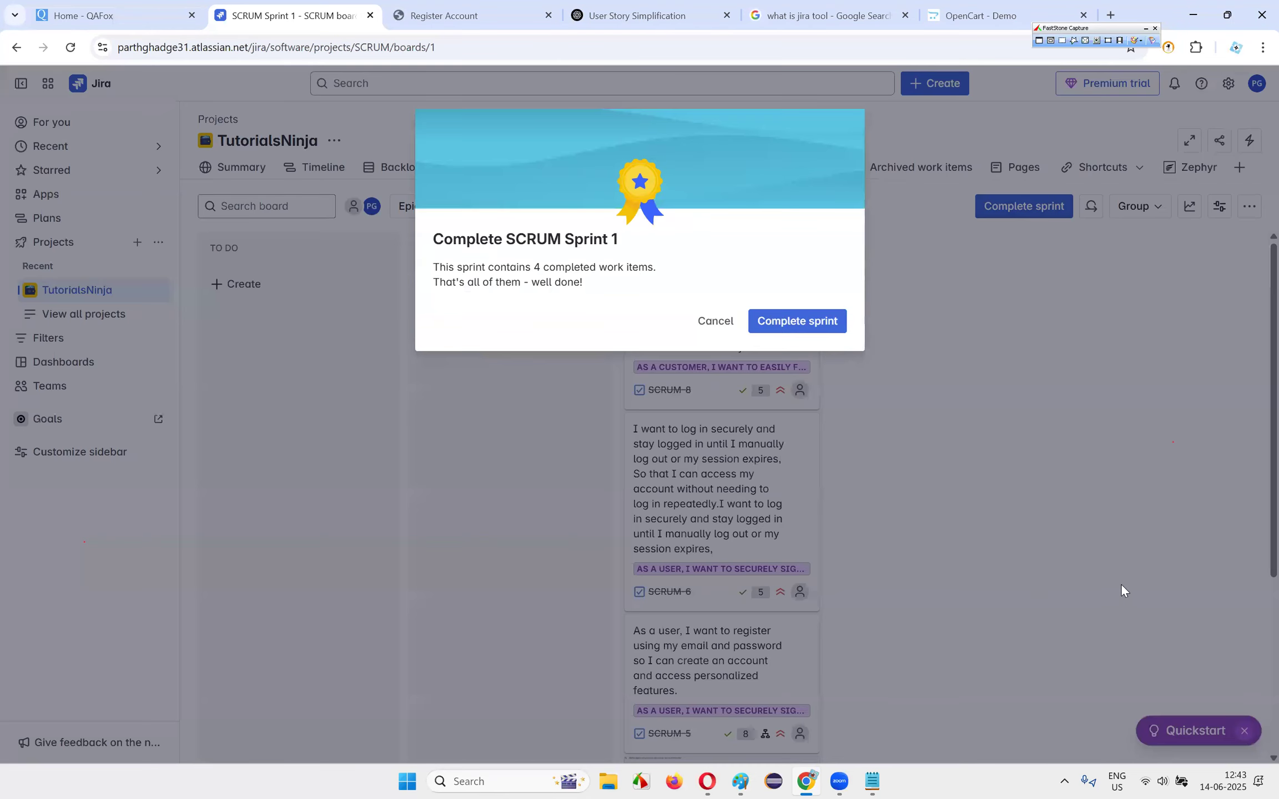
{"action": "left_click_drag", "start_coordinate": [451, 248], "coordinate": [601, 292]}
{"action": "left_click", "coordinate": [475, 275]}
{"action": "left_click_drag", "start_coordinate": [475, 275], "coordinate": [632, 284]}
{"action": "left_click", "coordinate": [631, 283]}
{"action": "left_click_drag", "start_coordinate": [434, 291], "coordinate": [605, 288]}
{"action": "left_click", "coordinate": [607, 285]}
{"action": "left_click", "coordinate": [797, 321]}
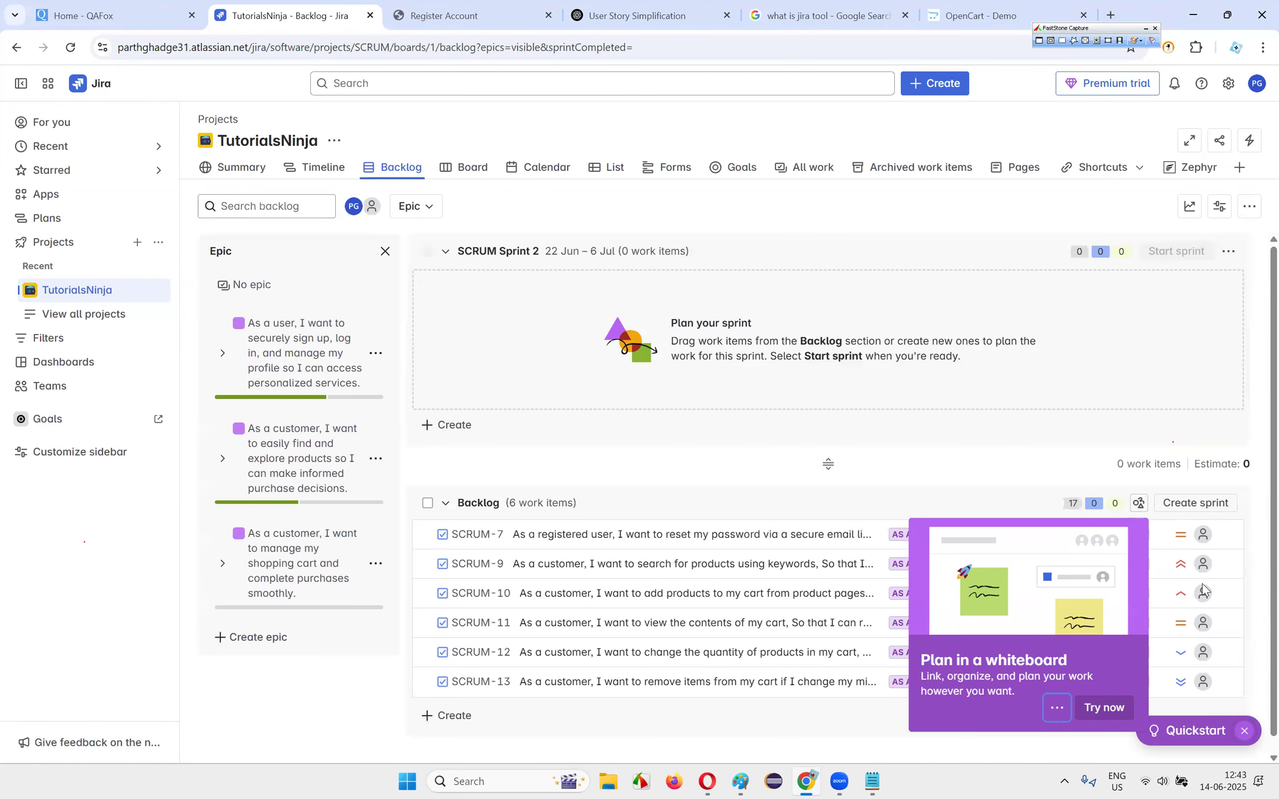
{"action": "left_click", "coordinate": [999, 419]}
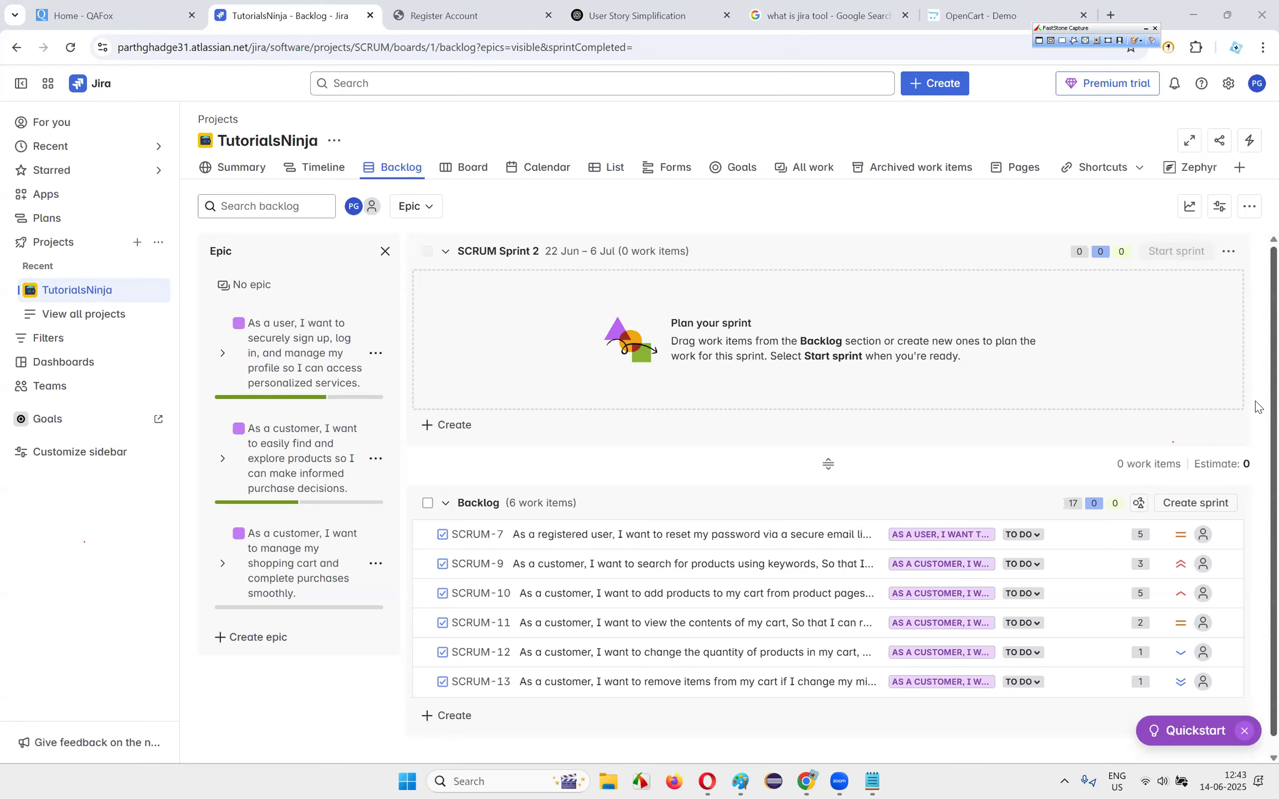
- Check the board, return to the backlog and review SCRUM Sprint 2 and the remaining backlog work items
{"action": "left_click", "coordinate": [463, 168]}
{"action": "left_click", "coordinate": [394, 178]}
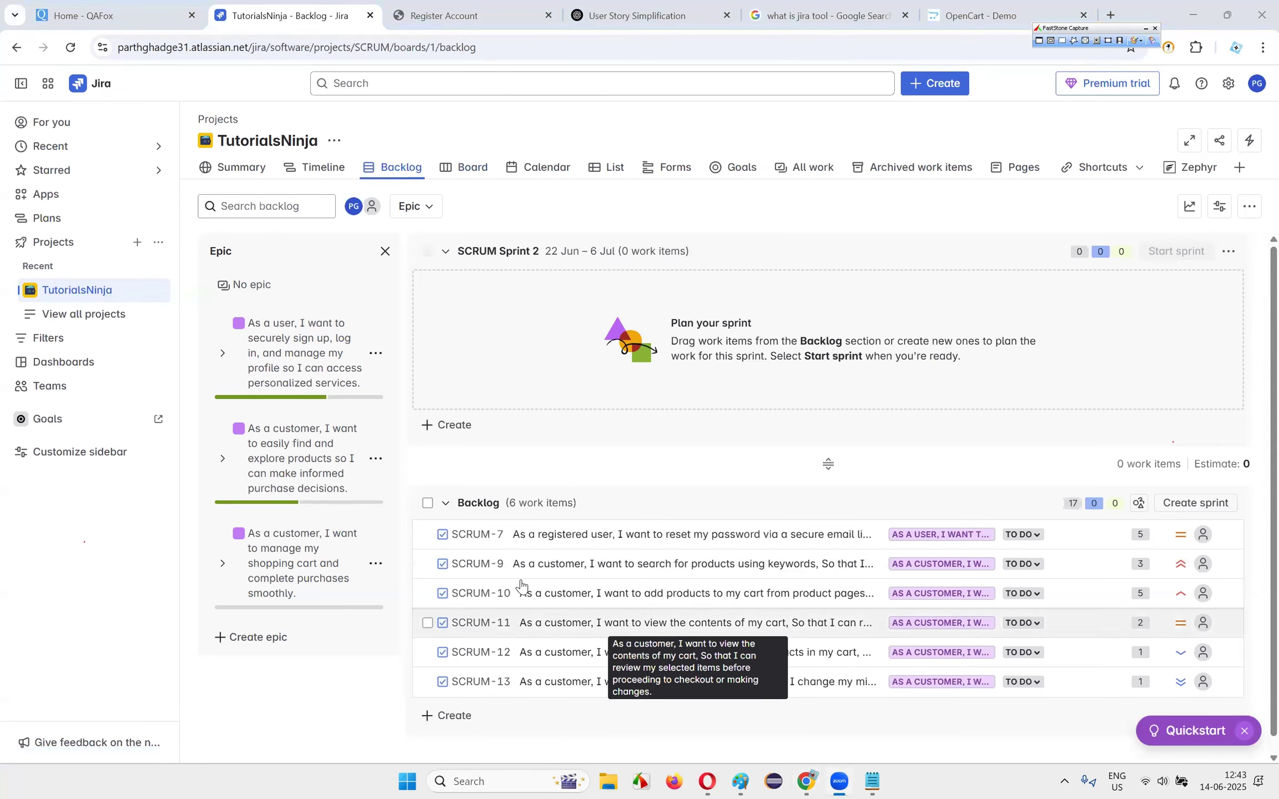
{"action": "scroll", "coordinate": [655, 655], "scroll_direction": "down", "scroll_amount": 1}
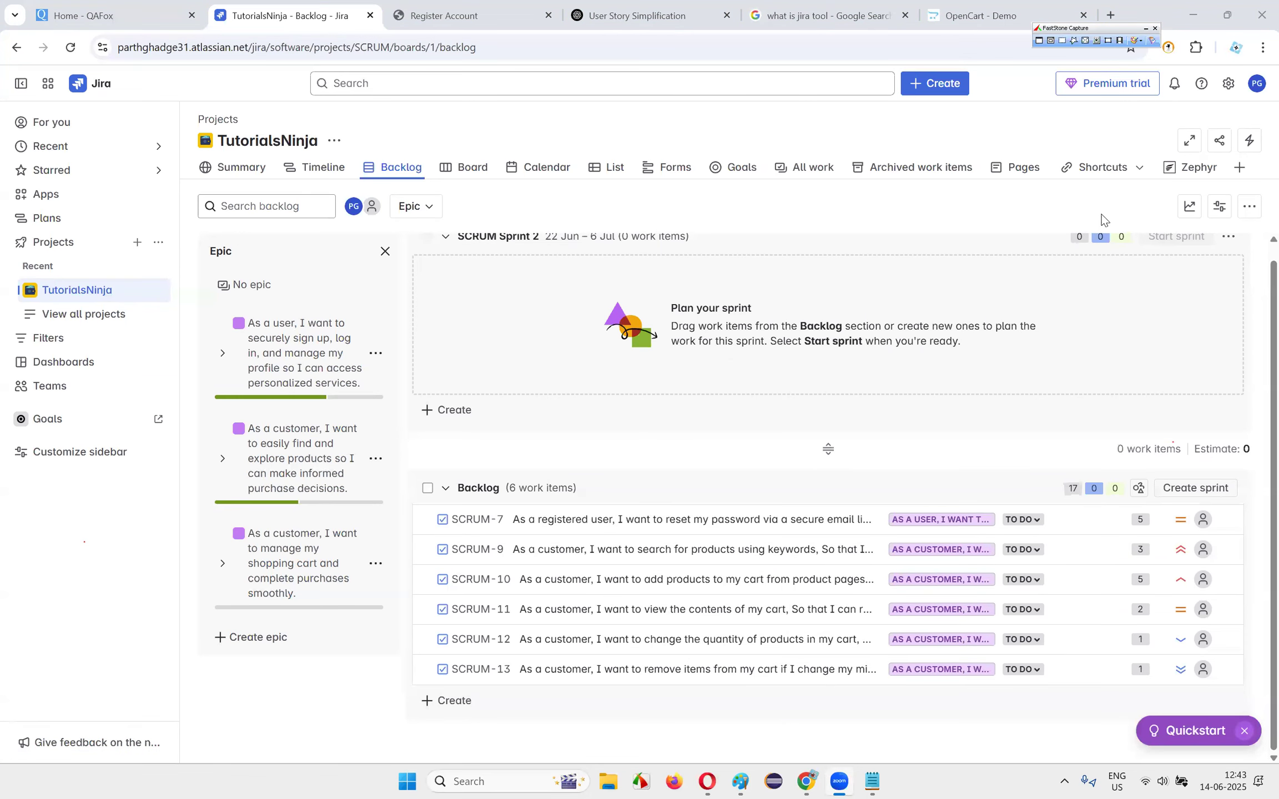
{"action": "scroll", "coordinate": [1076, 442], "scroll_direction": "up", "scroll_amount": 1}
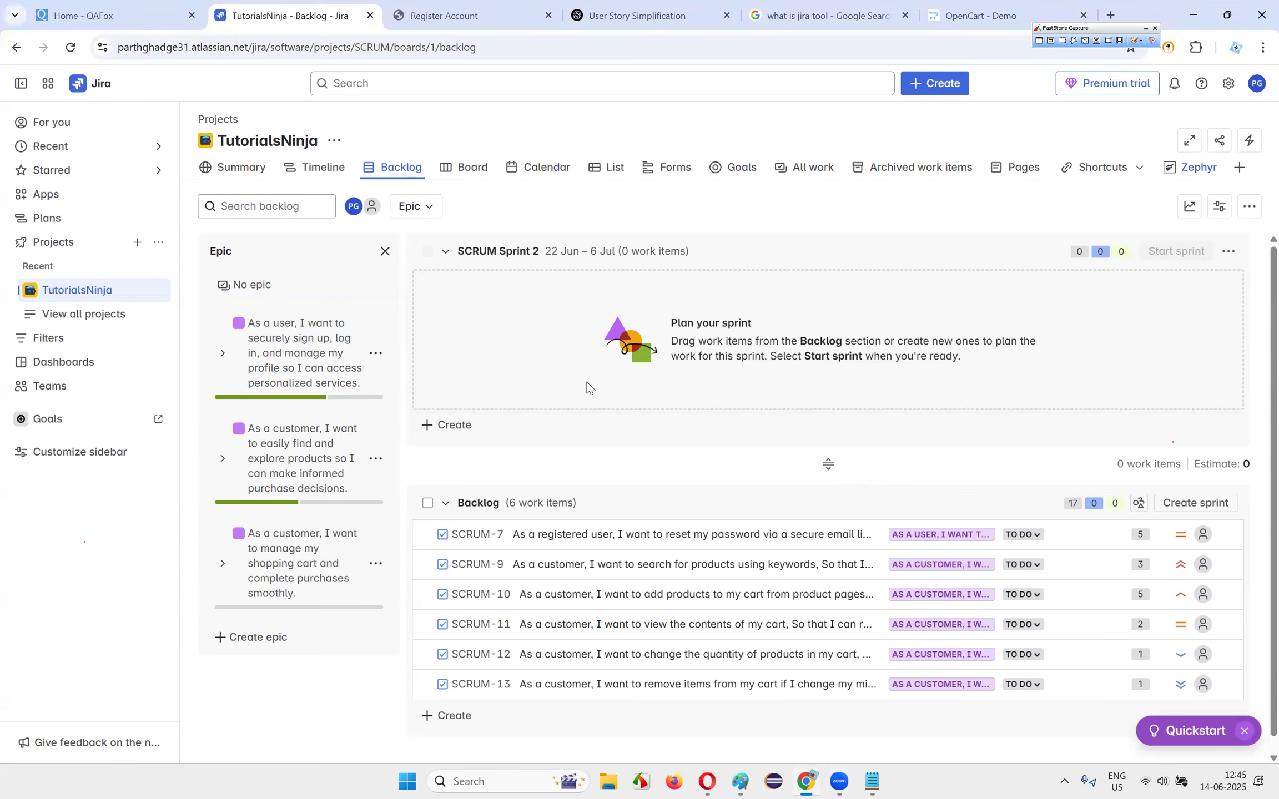
- Open the project's Zephyr test cases and examine the folder options and the grid column configuration
{"action": "left_click", "coordinate": [1194, 167]}
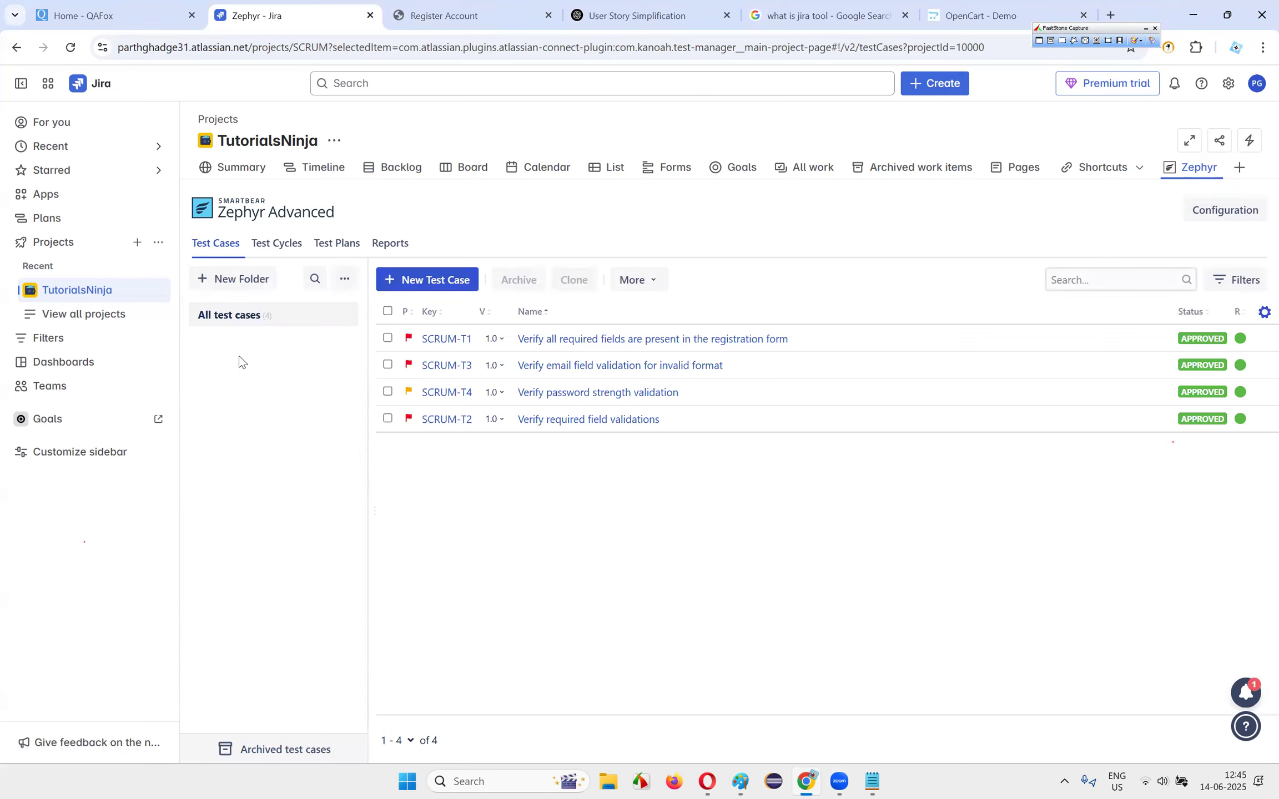
{"action": "left_click", "coordinate": [346, 283]}
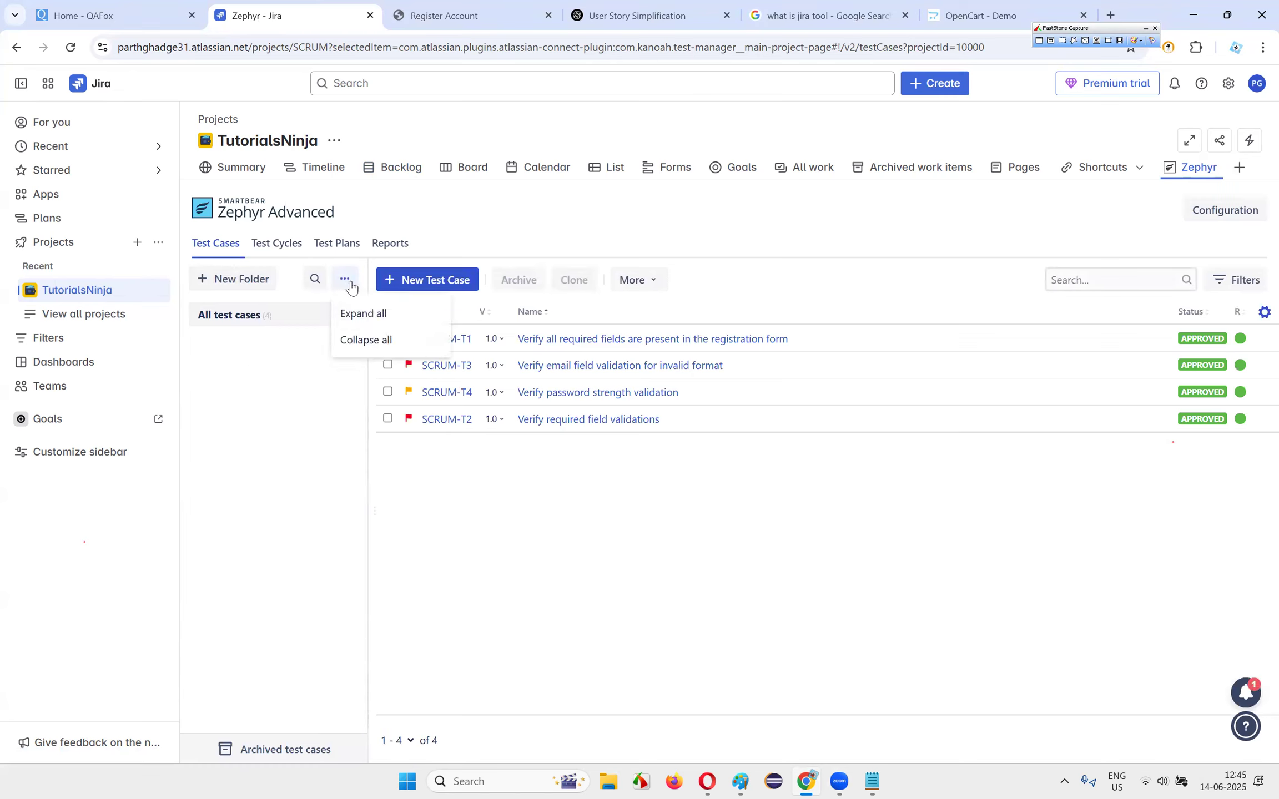
{"action": "left_click", "coordinate": [327, 401]}
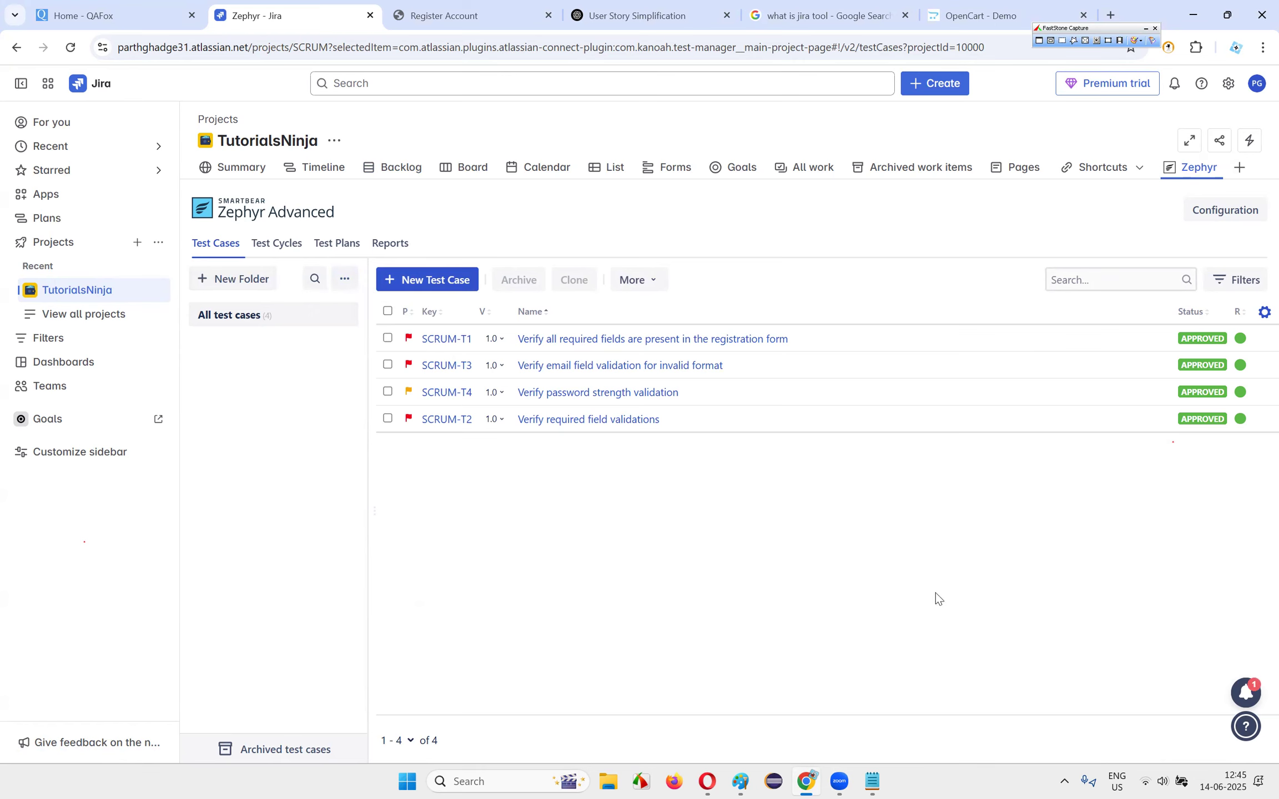
{"action": "left_click", "coordinate": [1257, 316]}
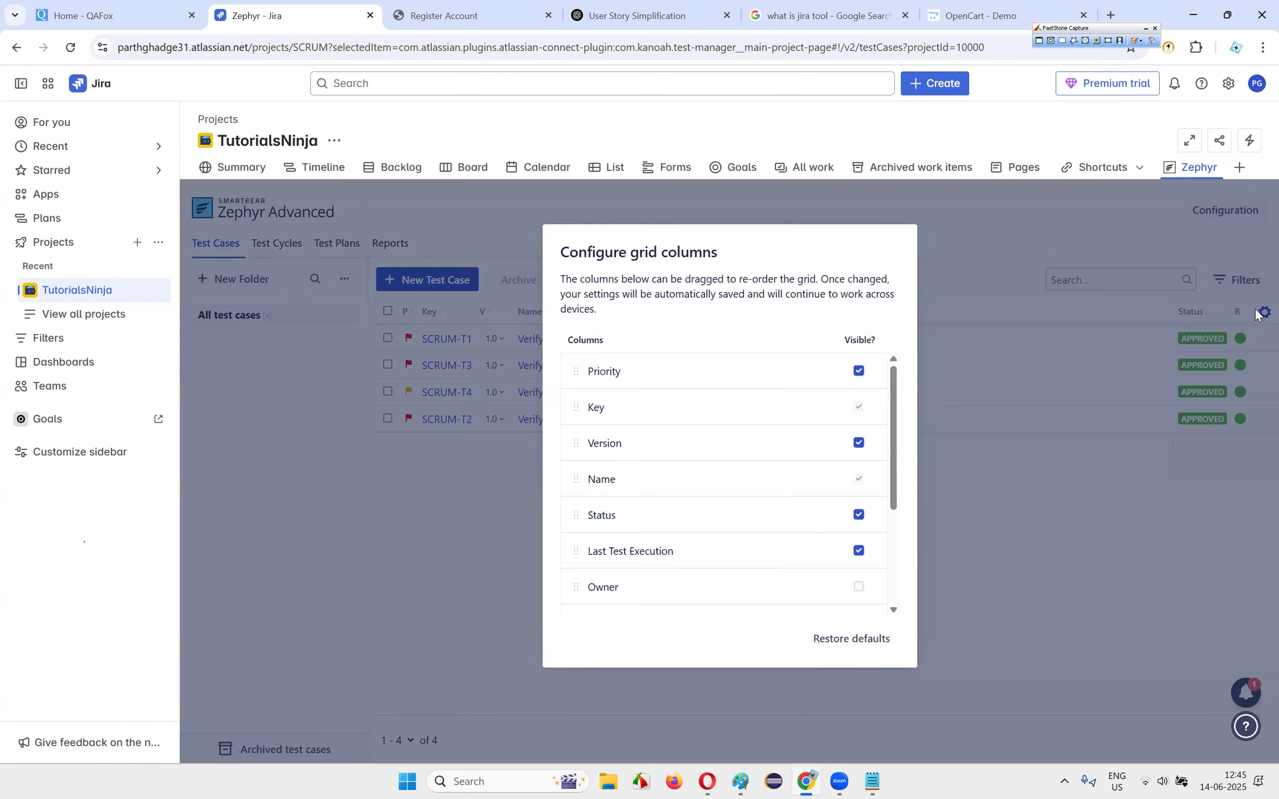
{"action": "left_click", "coordinate": [1038, 619]}
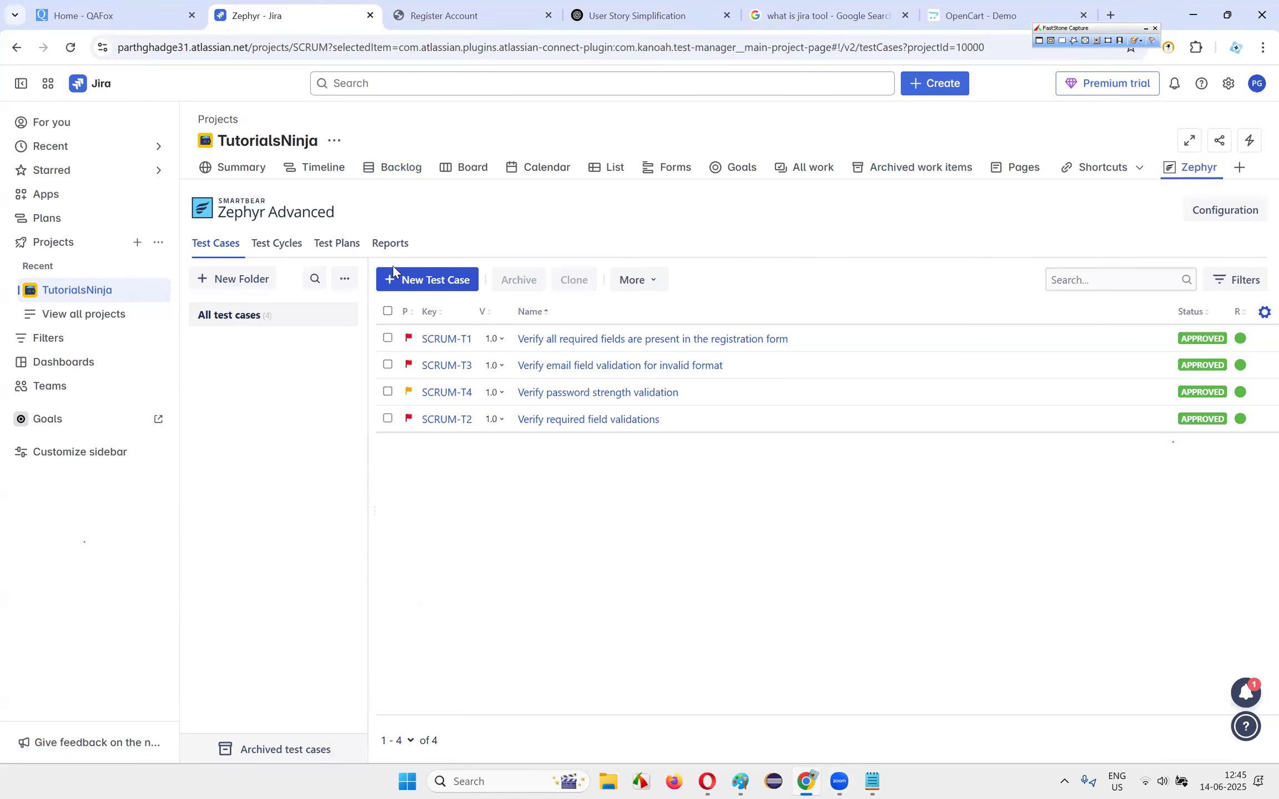
- Start a test case import from file with Excel CSV as the data source and review the import settings
{"action": "left_click", "coordinate": [644, 285]}
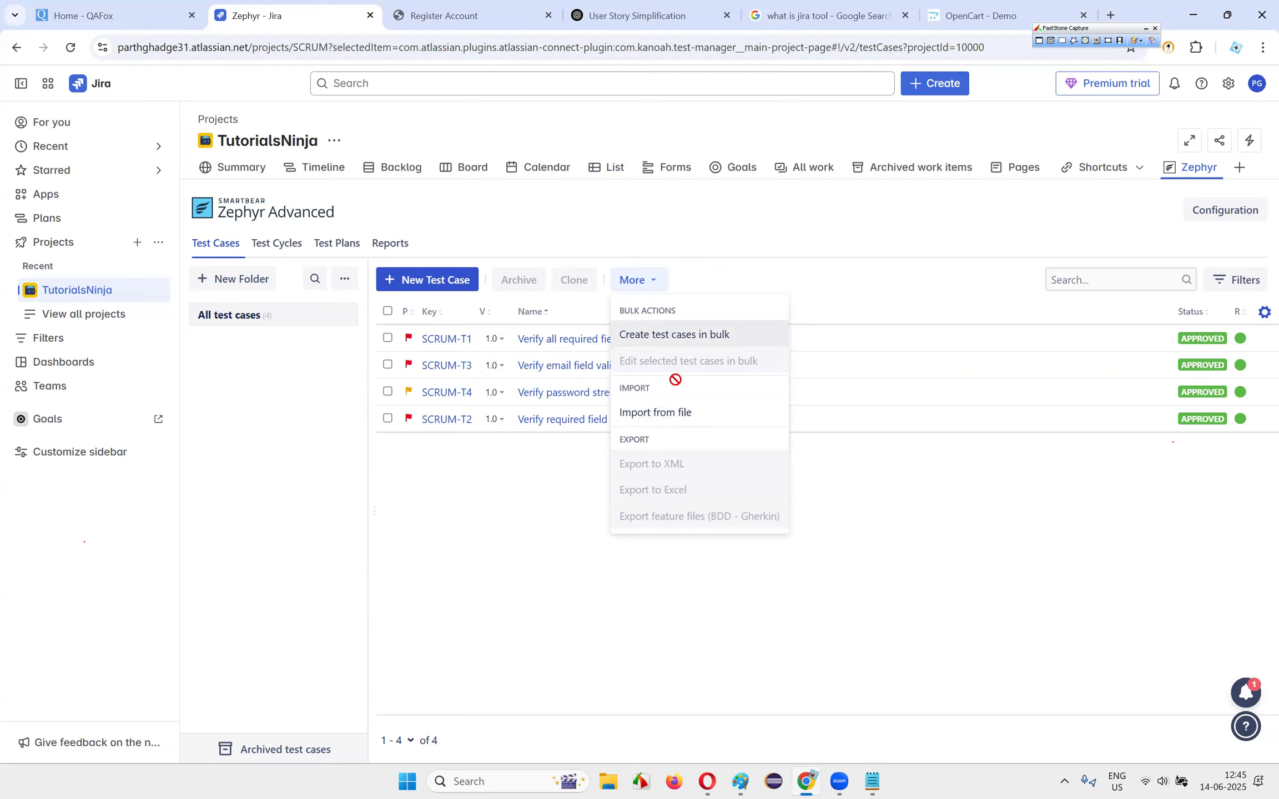
{"action": "left_click", "coordinate": [686, 417]}
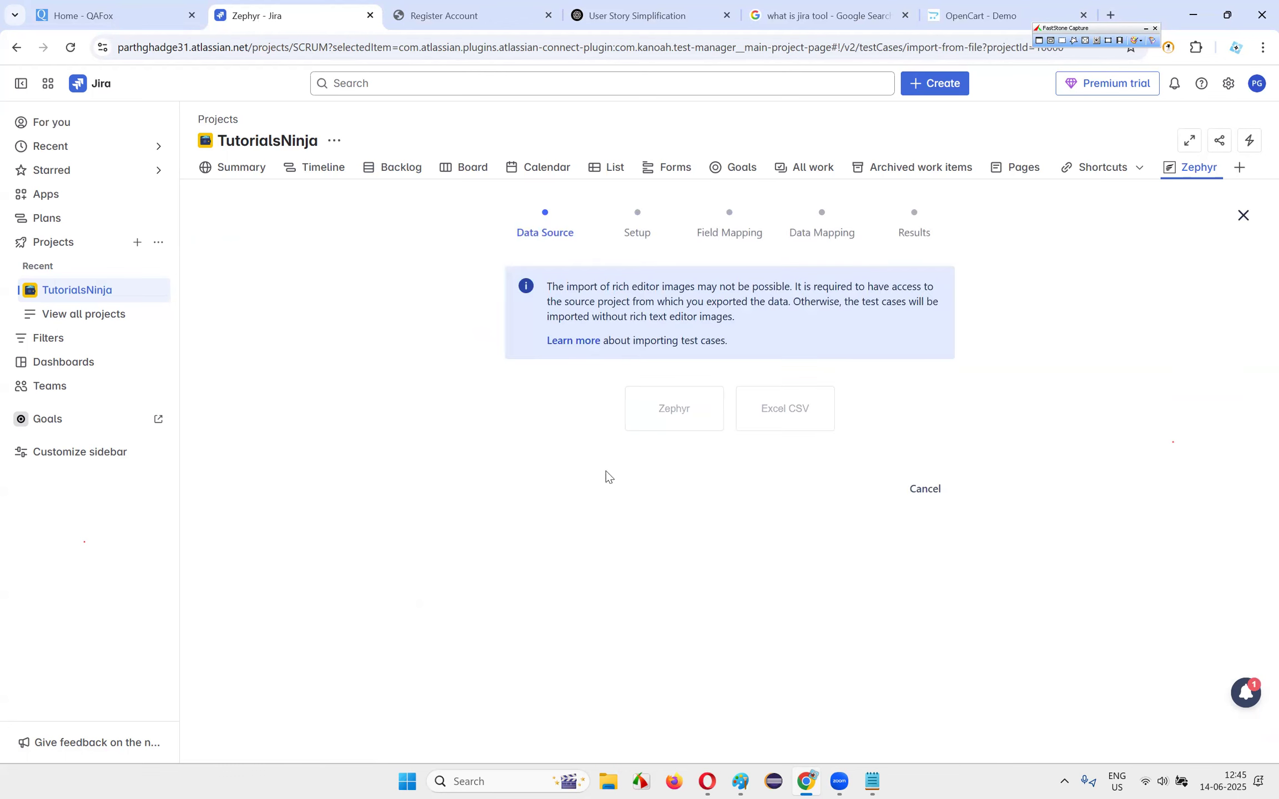
{"action": "left_click", "coordinate": [786, 414]}
{"action": "scroll", "coordinate": [734, 448], "scroll_direction": "down", "scroll_amount": 1}
{"action": "scroll", "coordinate": [727, 537], "scroll_direction": "up", "scroll_amount": 1}
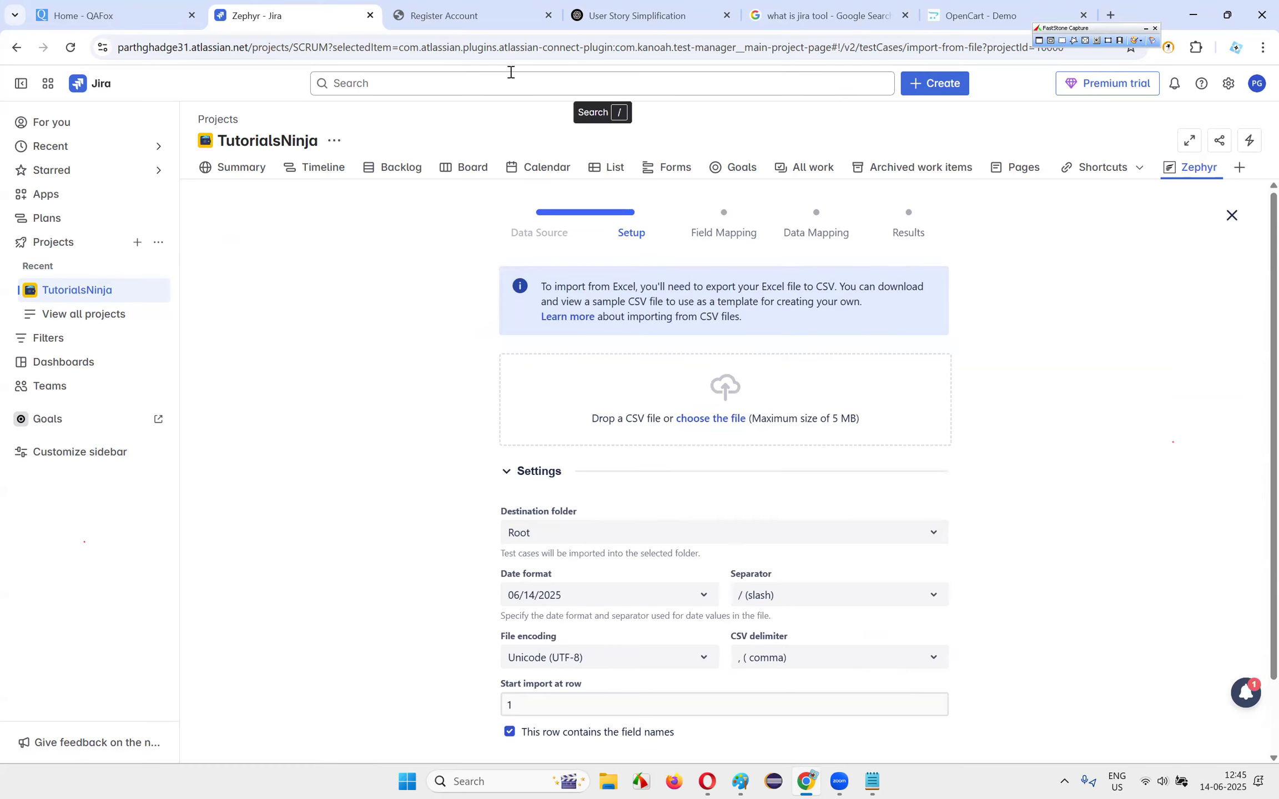
- Switch to ChatGPT and ask for an Excel CSV file containing the user story's remaining test cases for import into Jira Zephyr
{"action": "left_click", "coordinate": [499, 16]}
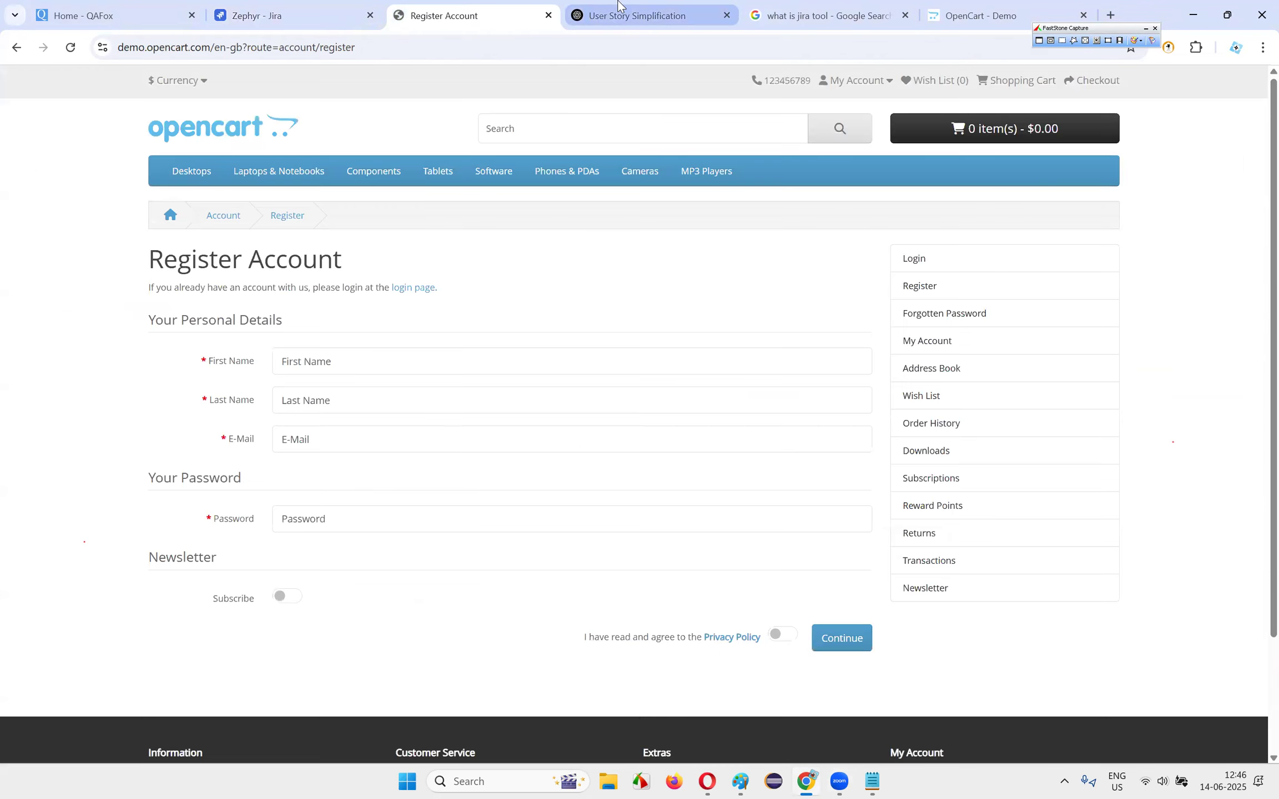
{"action": "left_click", "coordinate": [638, 15]}
{"action": "scroll", "coordinate": [655, 479], "scroll_direction": "down", "scroll_amount": 12}
{"action": "left_click", "coordinate": [403, 675]}
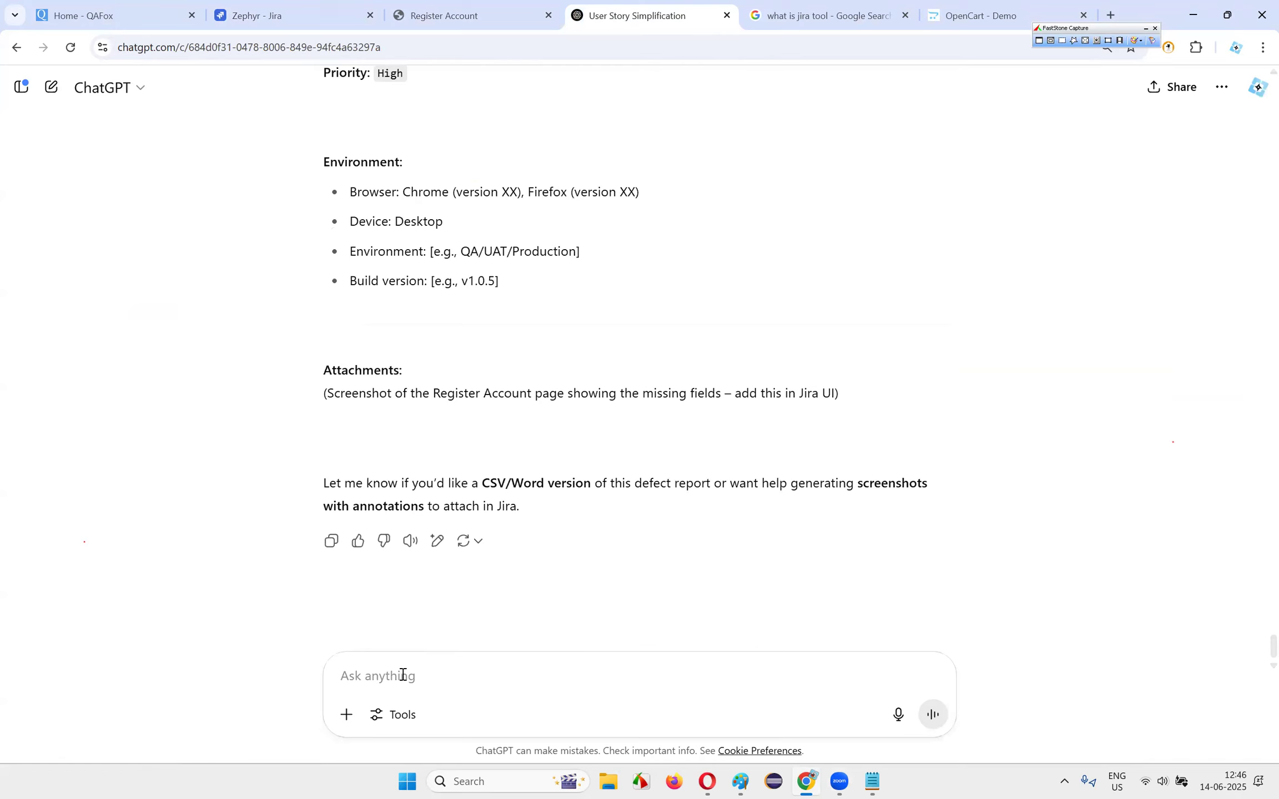
{"action": "type", "text": "Remaining Test"}
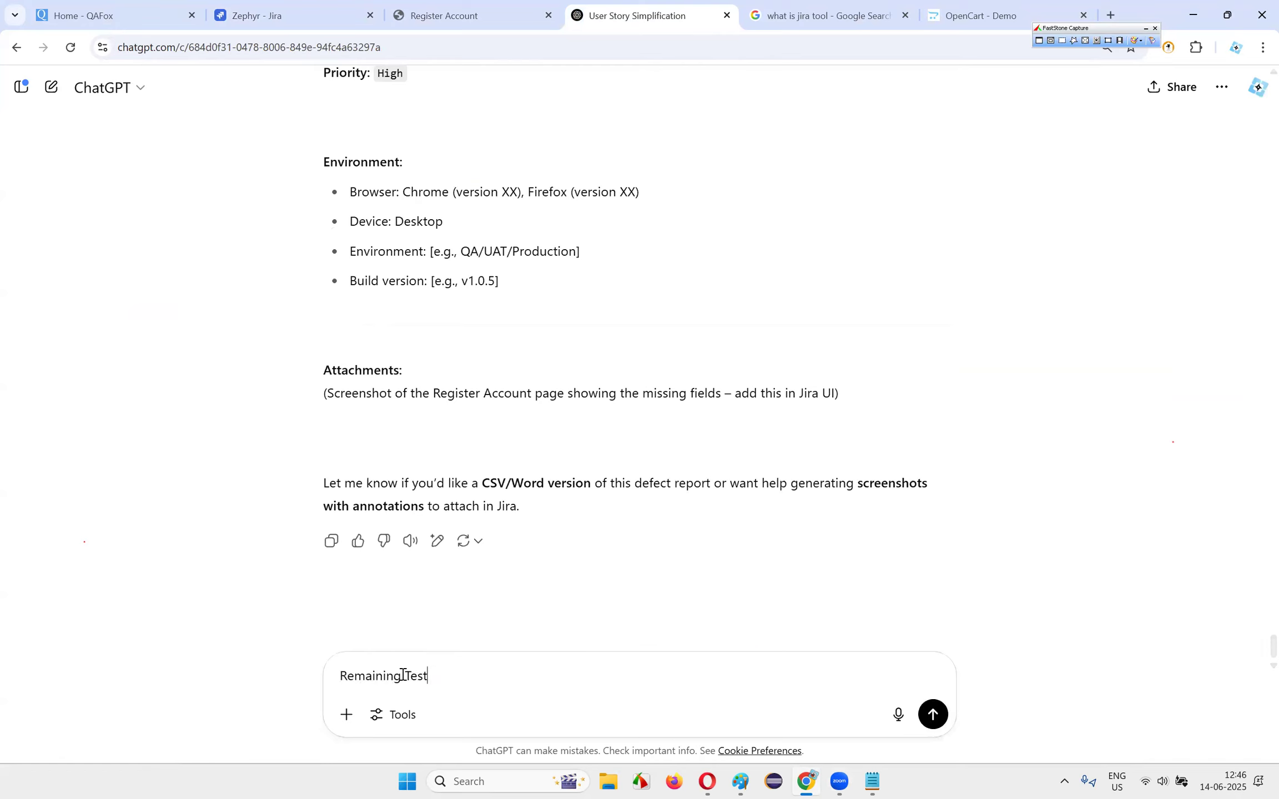
{"action": "type", "text": "tCases I want to import in Excel CSV format to the "}
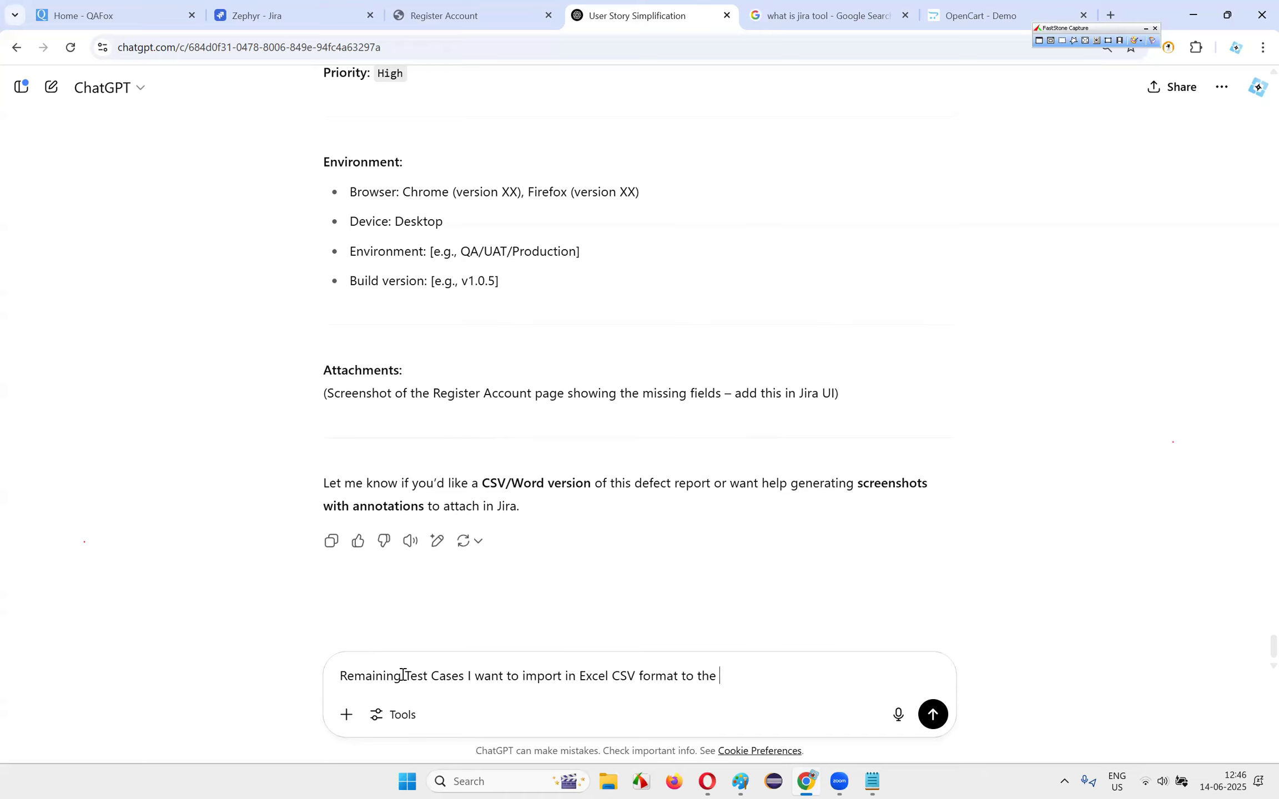
{"action": "type", "text": "Jira Zephyr  Can you gener"}
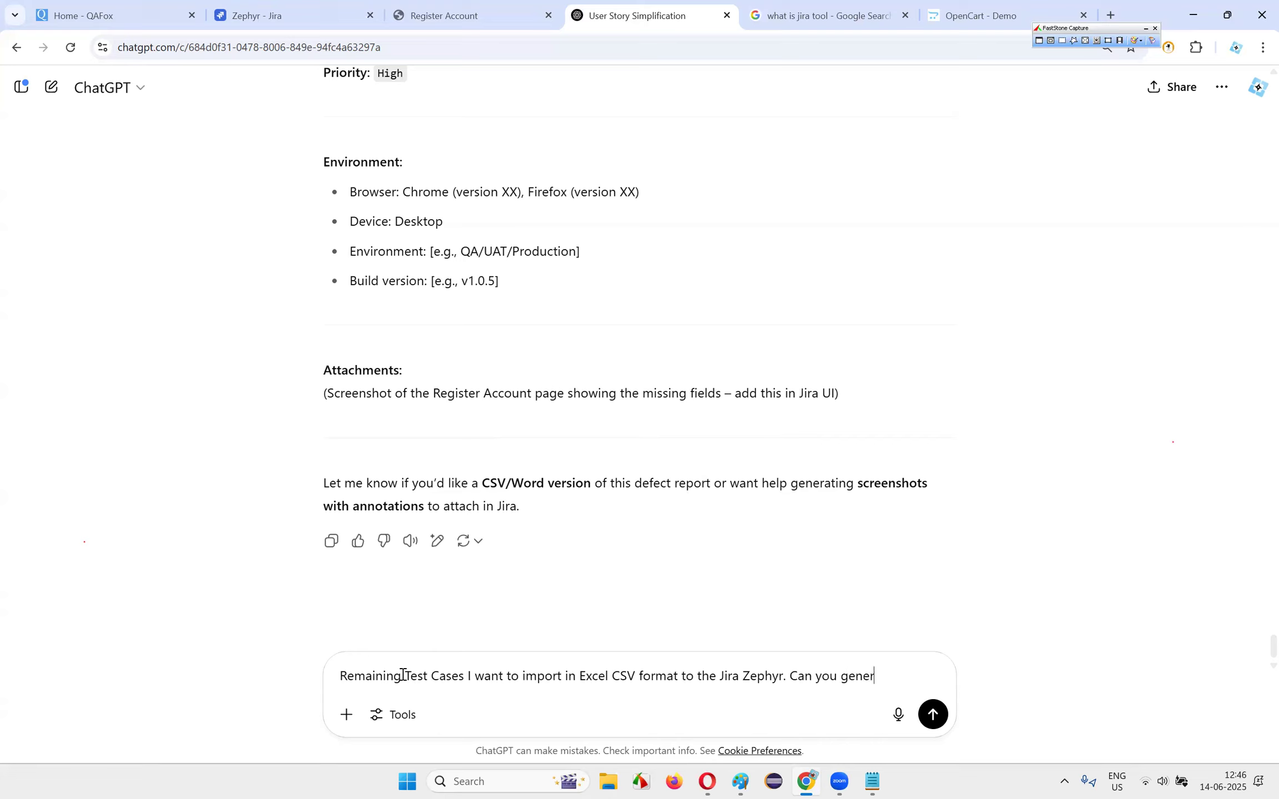
{"action": "type", "text": "ate Excel CSV file contianinig"}
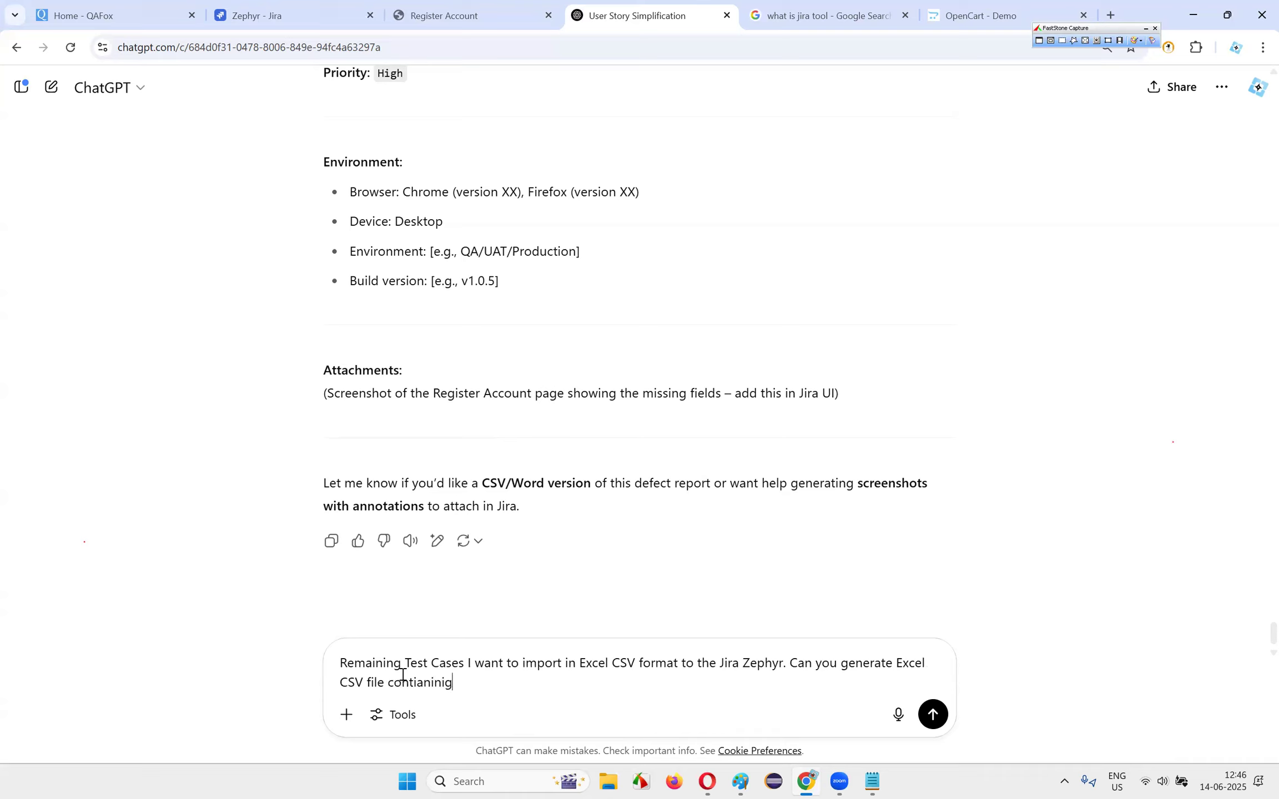
{"action": "key", "text": "BackSpace"}
{"action": "key", "text": "BackSpace"}
{"action": "type", "text": "aining remianin"}
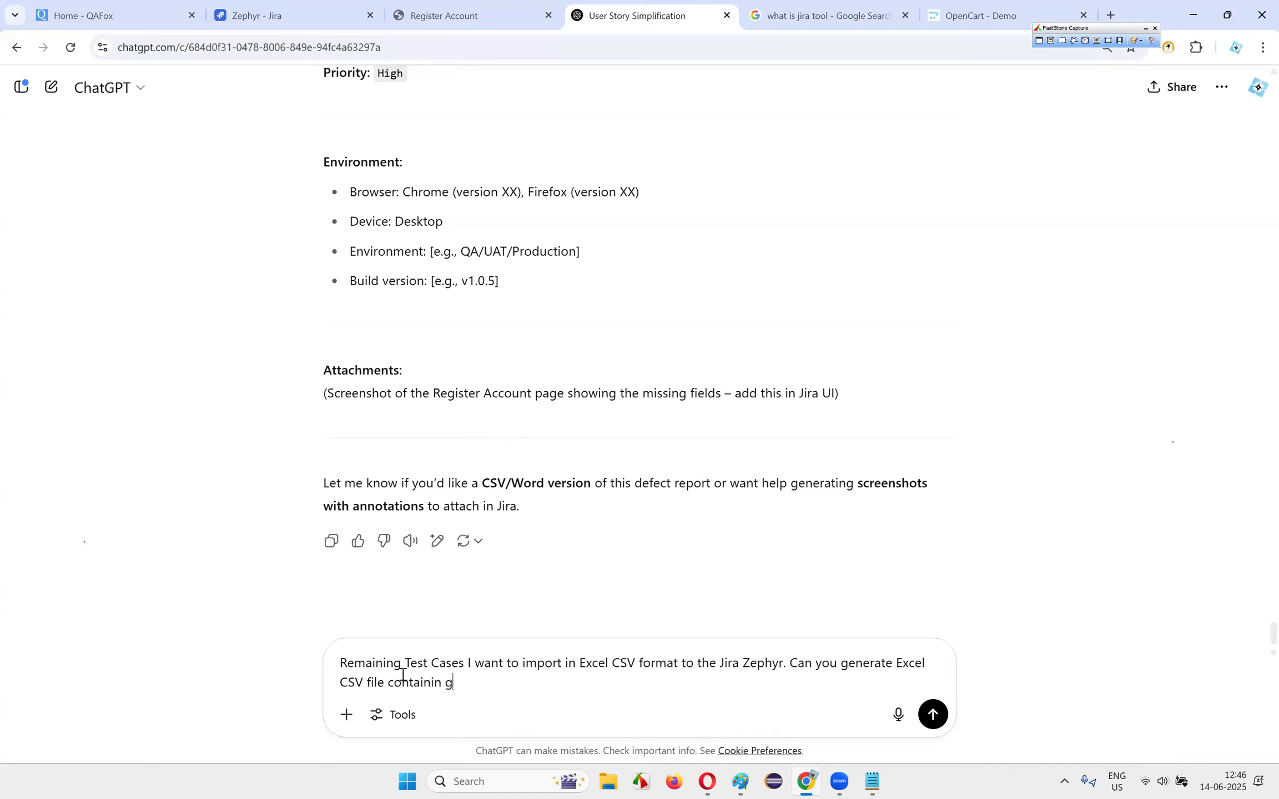
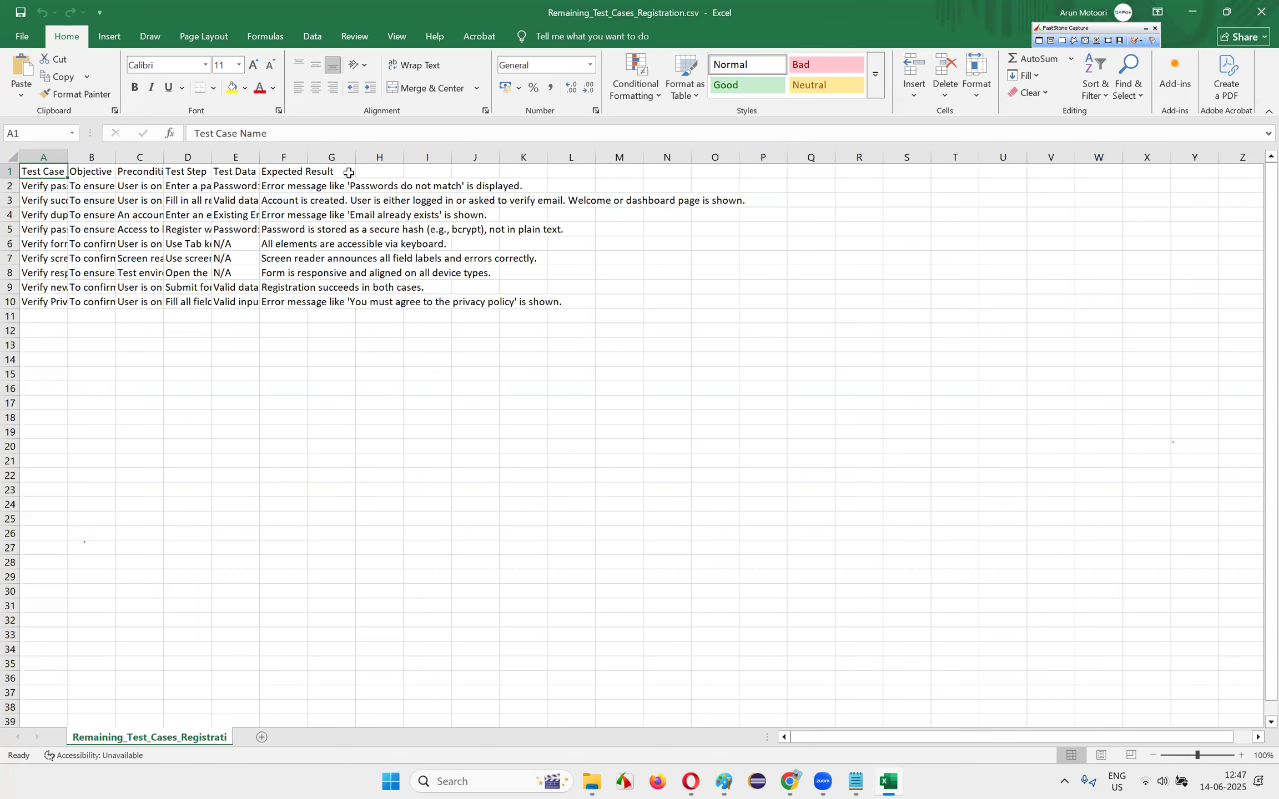
- Widen the columns of Remaining_Test_Cases_Registration.csv to review its test cases, and close the file without saving
{"action": "left_click_drag", "start_coordinate": [115, 158], "coordinate": [116, 159]}
{"action": "double_click", "coordinate": [166, 158]}
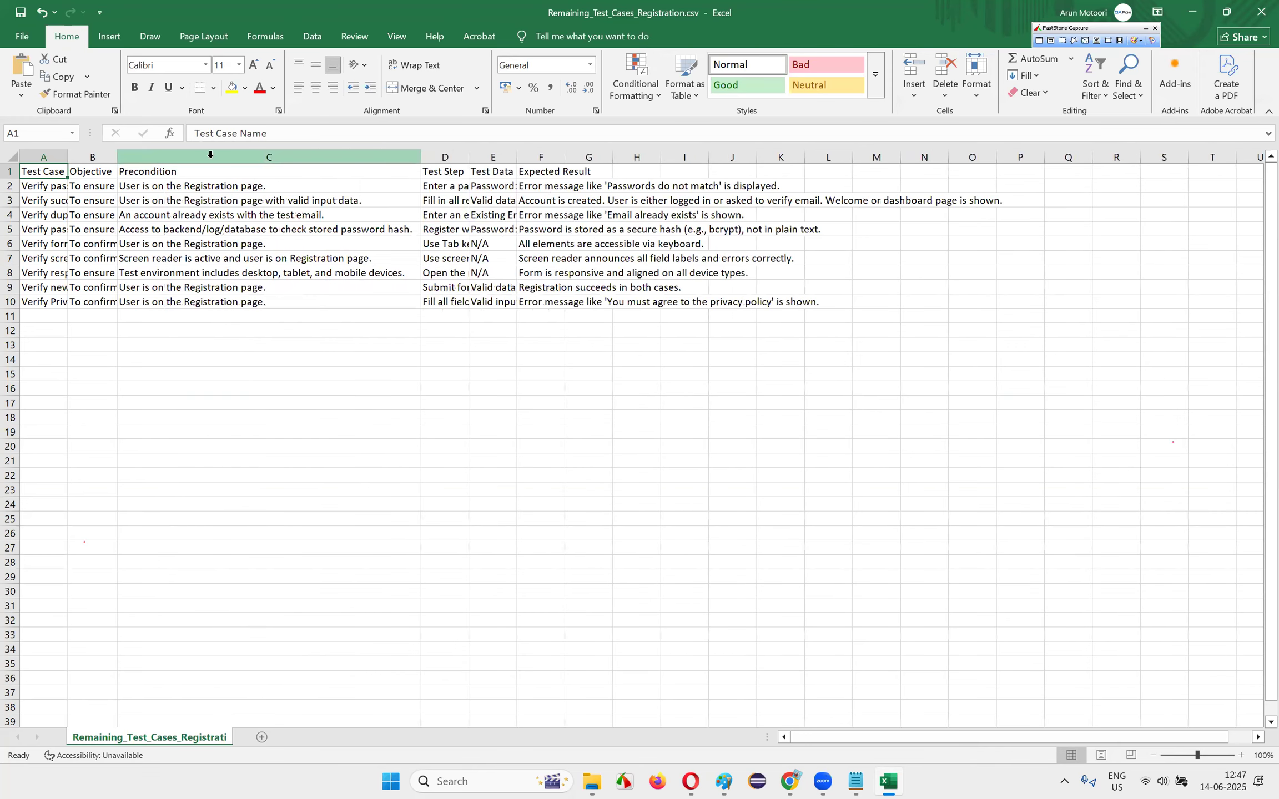
{"action": "double_click", "coordinate": [469, 157]}
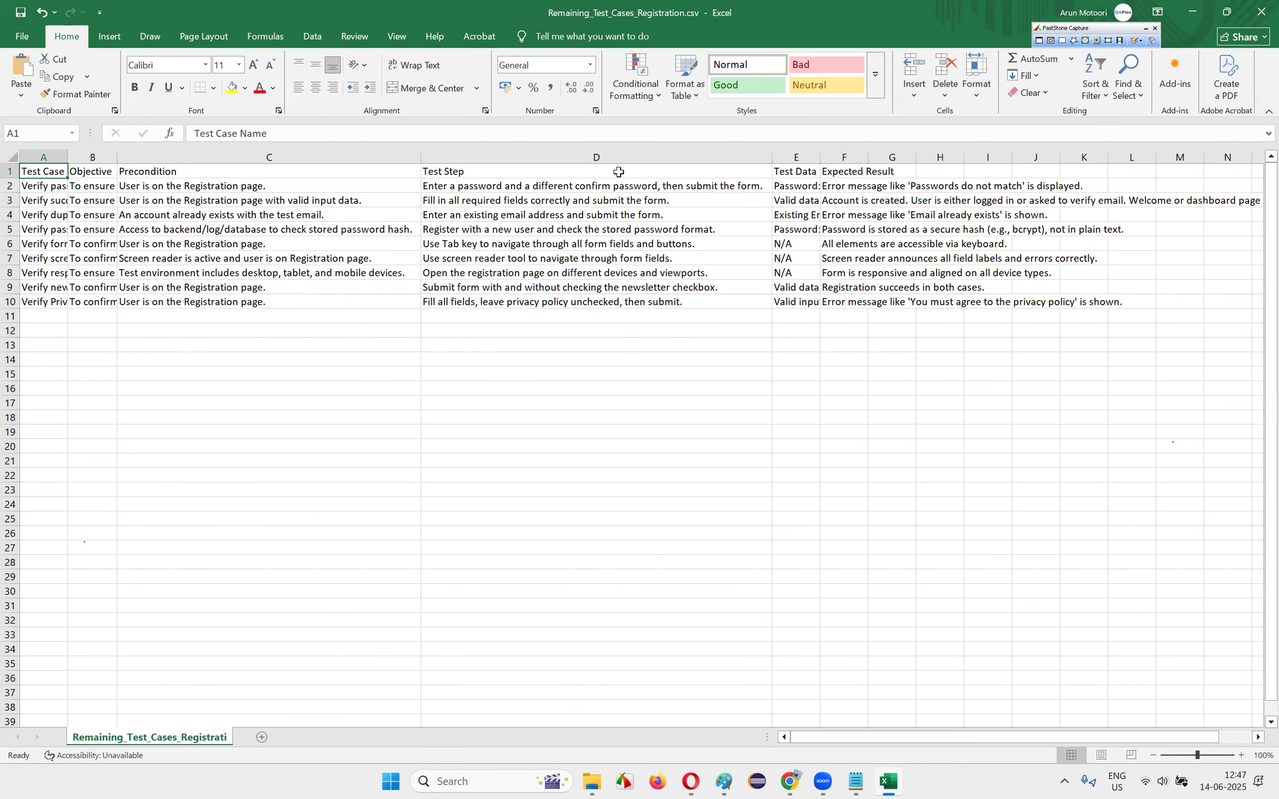
{"action": "double_click", "coordinate": [819, 157]}
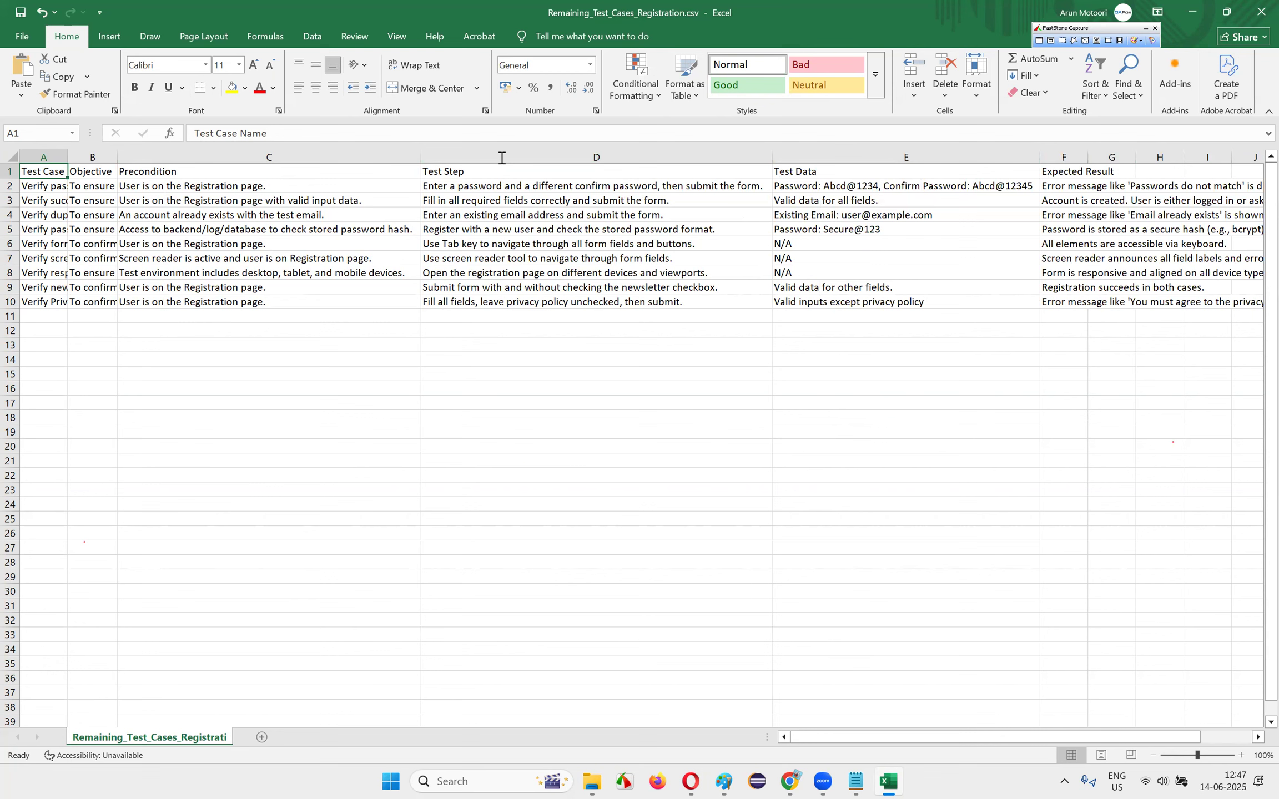
{"action": "double_click", "coordinate": [67, 157]}
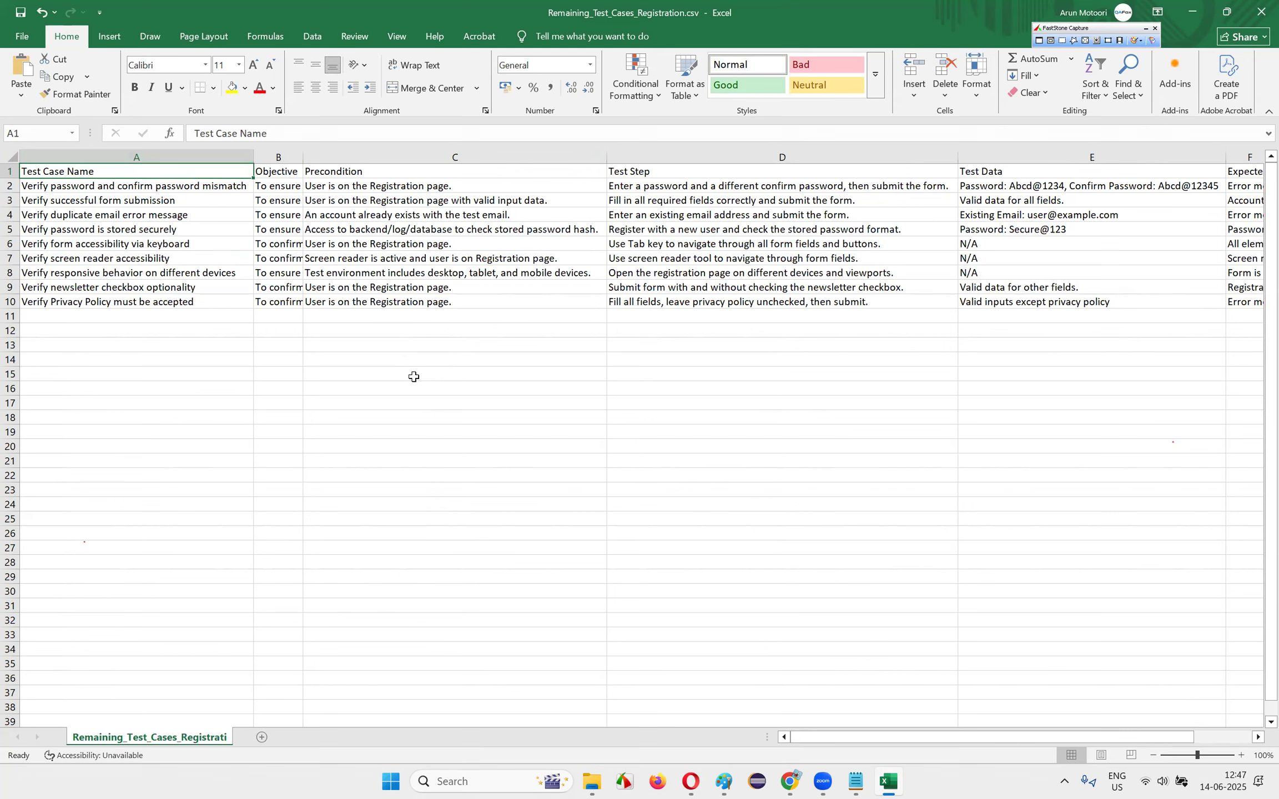
{"action": "scroll", "coordinate": [413, 369], "scroll_direction": "down", "scroll_amount": 7}
{"action": "scroll", "coordinate": [416, 380], "scroll_direction": "up", "scroll_amount": 7}
{"action": "left_click", "coordinate": [1261, 11]}
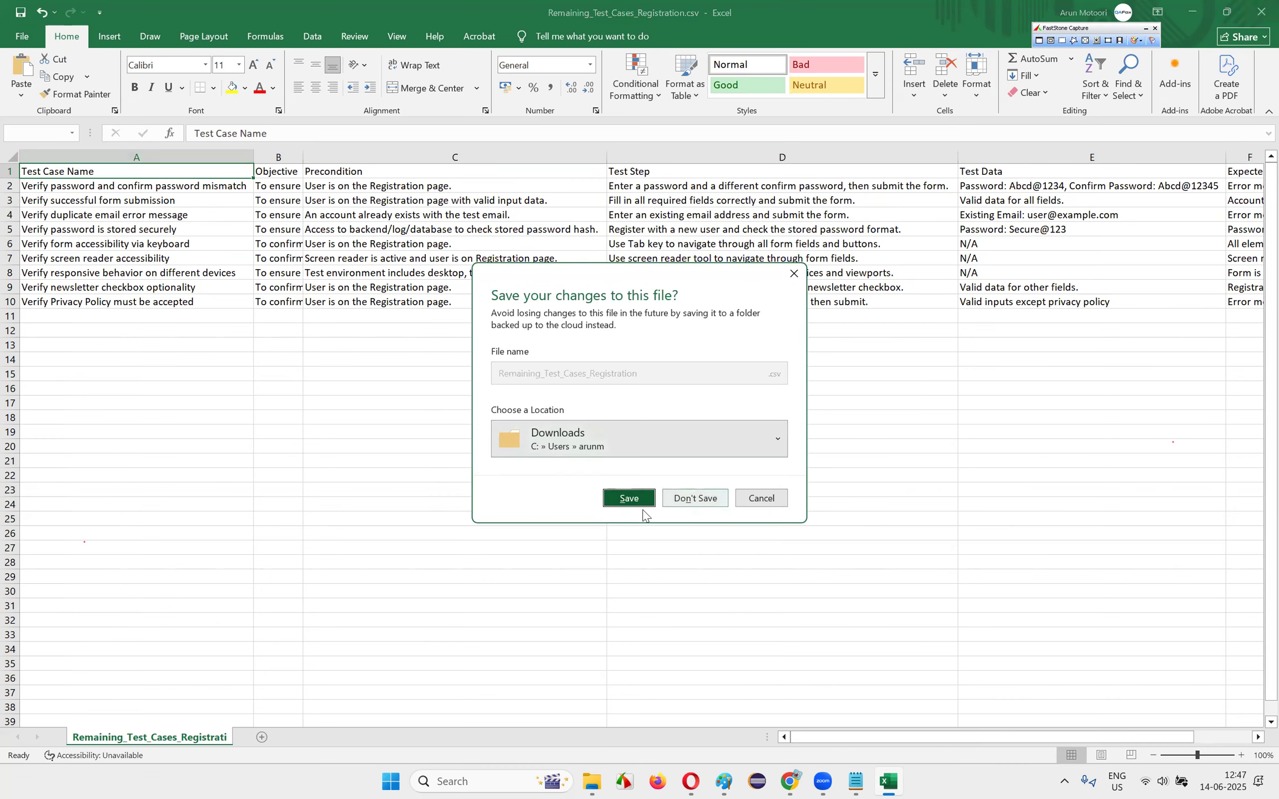
{"action": "left_click", "coordinate": [691, 500]}
- Return to the Zephyr import, choose Remaining_Test_Cases_Registration.csv from Downloads and continue to field mapping
{"action": "left_click", "coordinate": [816, 778]}
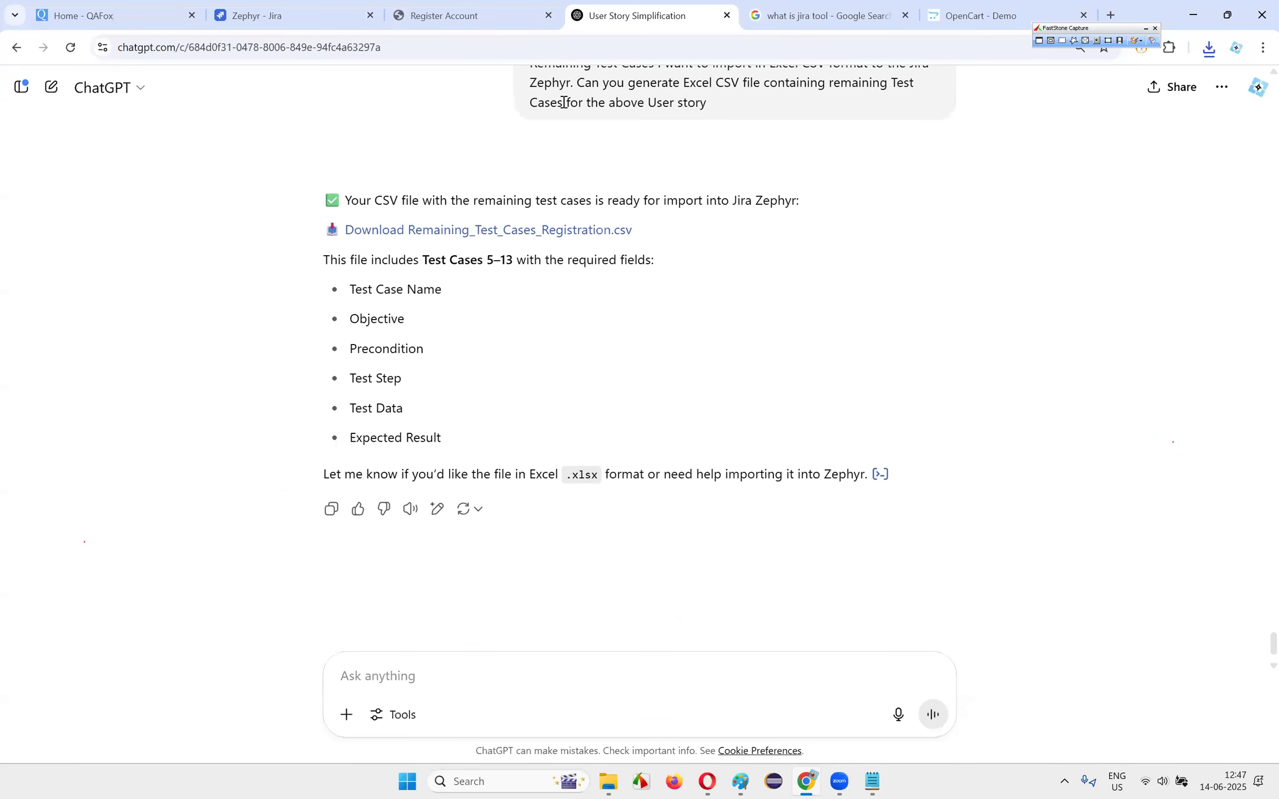
{"action": "key", "text": "ctrl+shift+Tab"}
{"action": "key", "text": "ctrl+shift+Tab"}
{"action": "scroll", "coordinate": [873, 385], "scroll_direction": "down", "scroll_amount": 1}
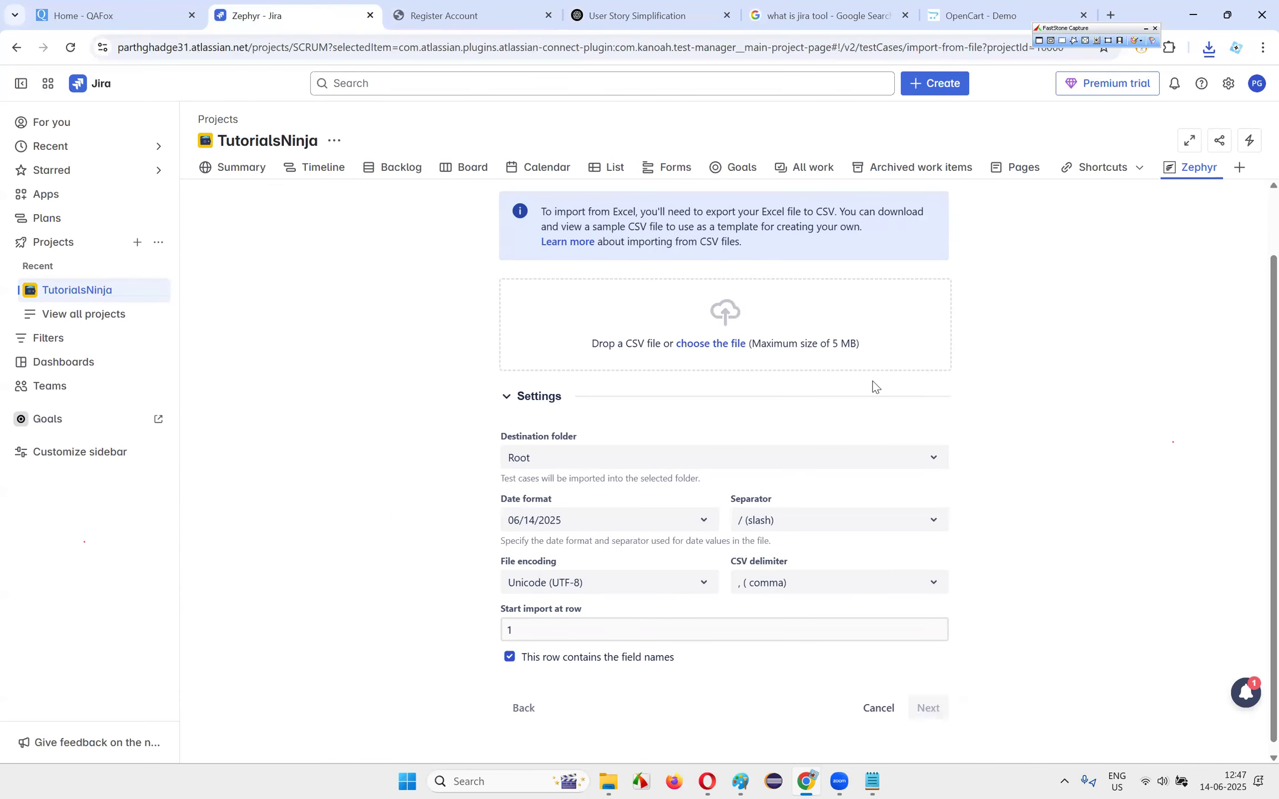
{"action": "left_click", "coordinate": [691, 342]}
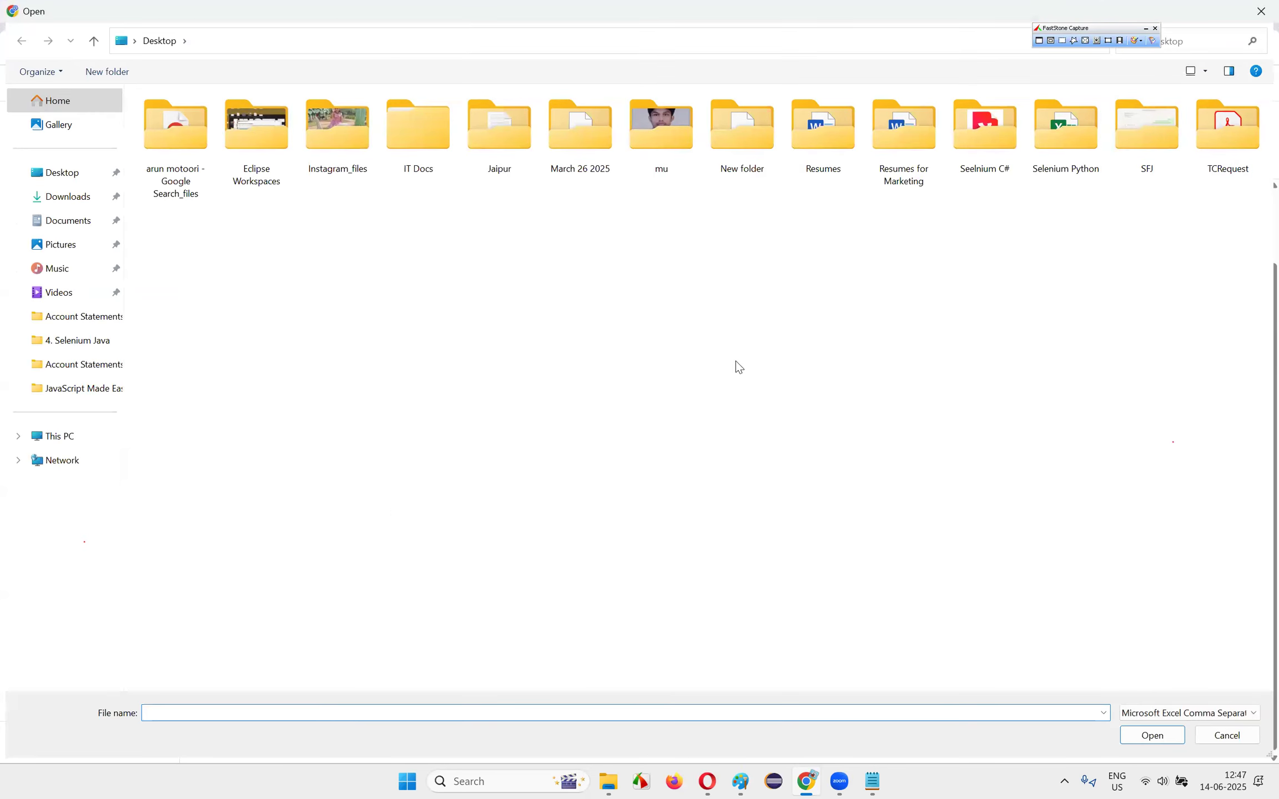
{"action": "left_click", "coordinate": [53, 197]}
{"action": "double_click", "coordinate": [272, 208]}
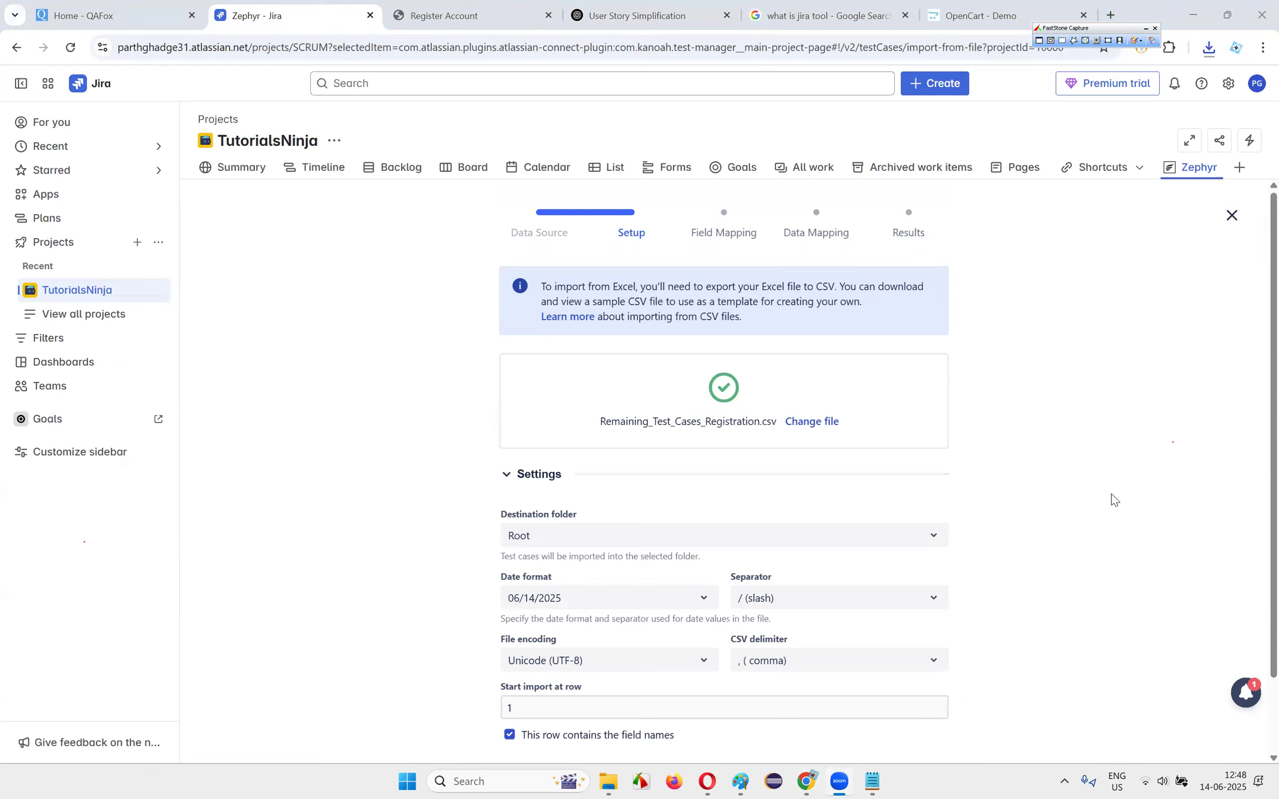
{"action": "scroll", "coordinate": [1111, 492], "scroll_direction": "down", "scroll_amount": 1}
{"action": "left_click", "coordinate": [928, 698]}
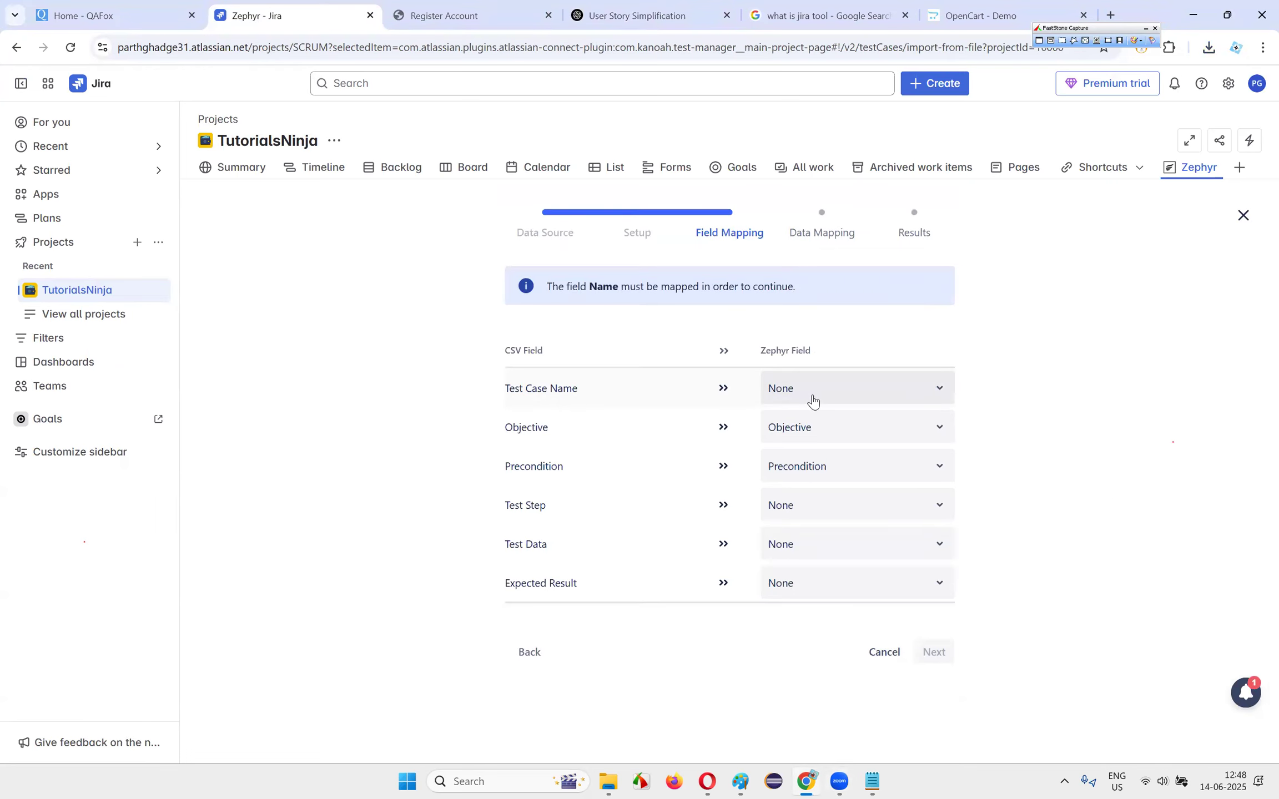
- Examine the Zephyr fields available for mapping the CSV's Test Case Name field, including the Test Script variants
{"action": "left_click", "coordinate": [804, 390]}
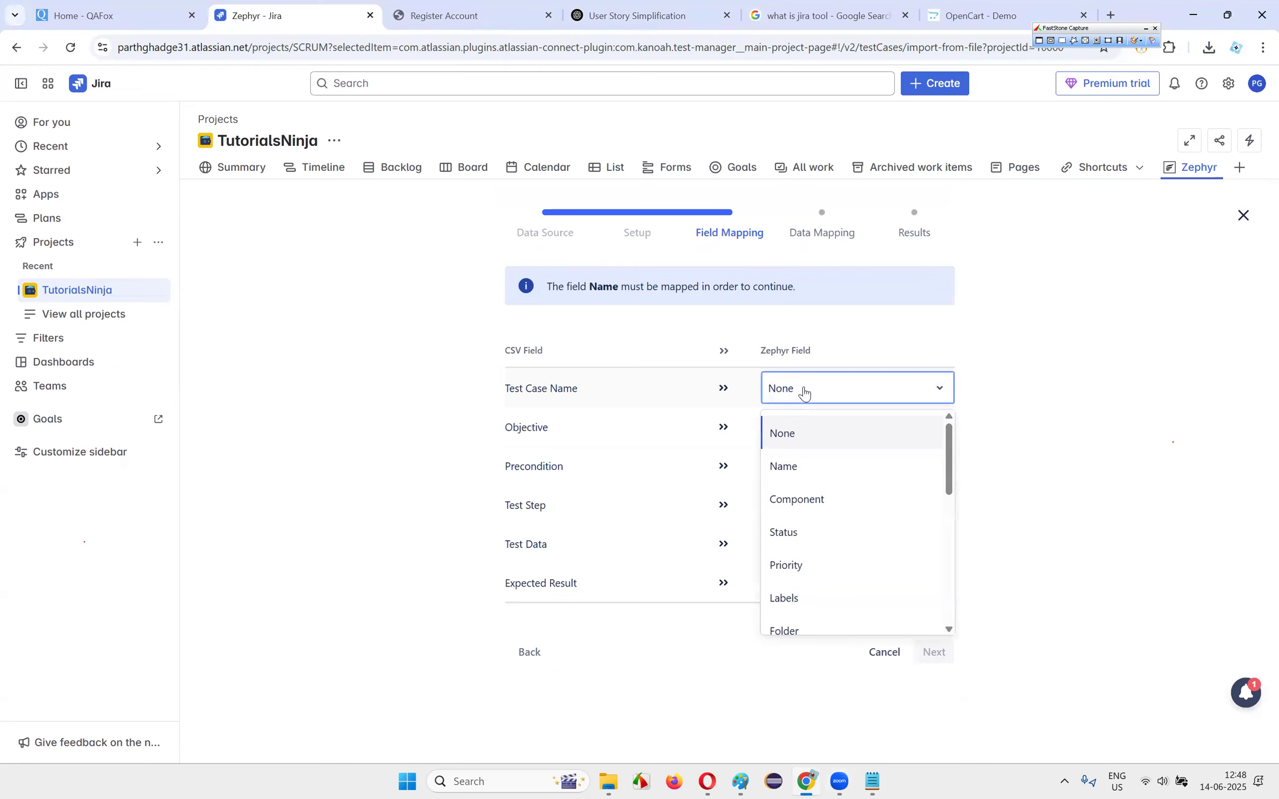
{"action": "scroll", "coordinate": [888, 577], "scroll_direction": "down", "scroll_amount": 5}
{"action": "scroll", "coordinate": [892, 577], "scroll_direction": "down", "scroll_amount": 3}
{"action": "scroll", "coordinate": [879, 565], "scroll_direction": "up", "scroll_amount": 1}
{"action": "left_click", "coordinate": [1020, 482]}
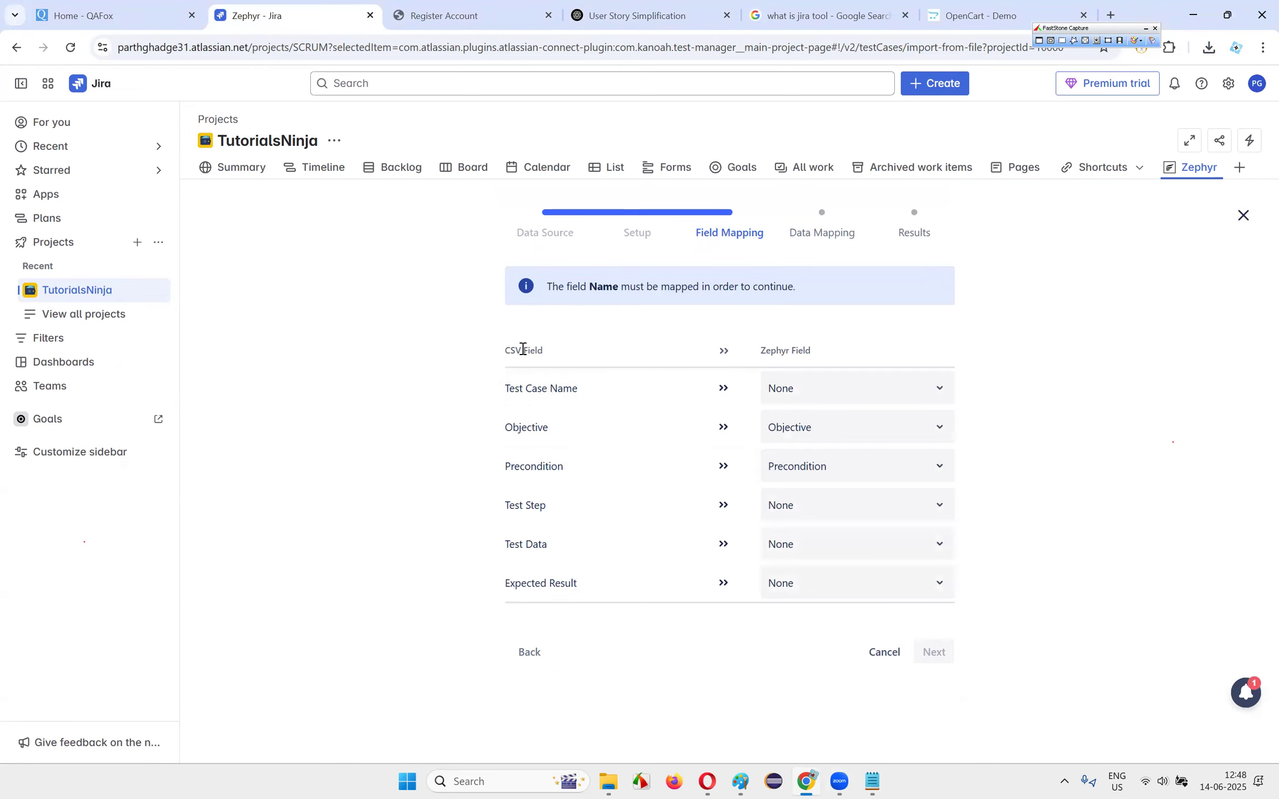
{"action": "left_click", "coordinate": [824, 399]}
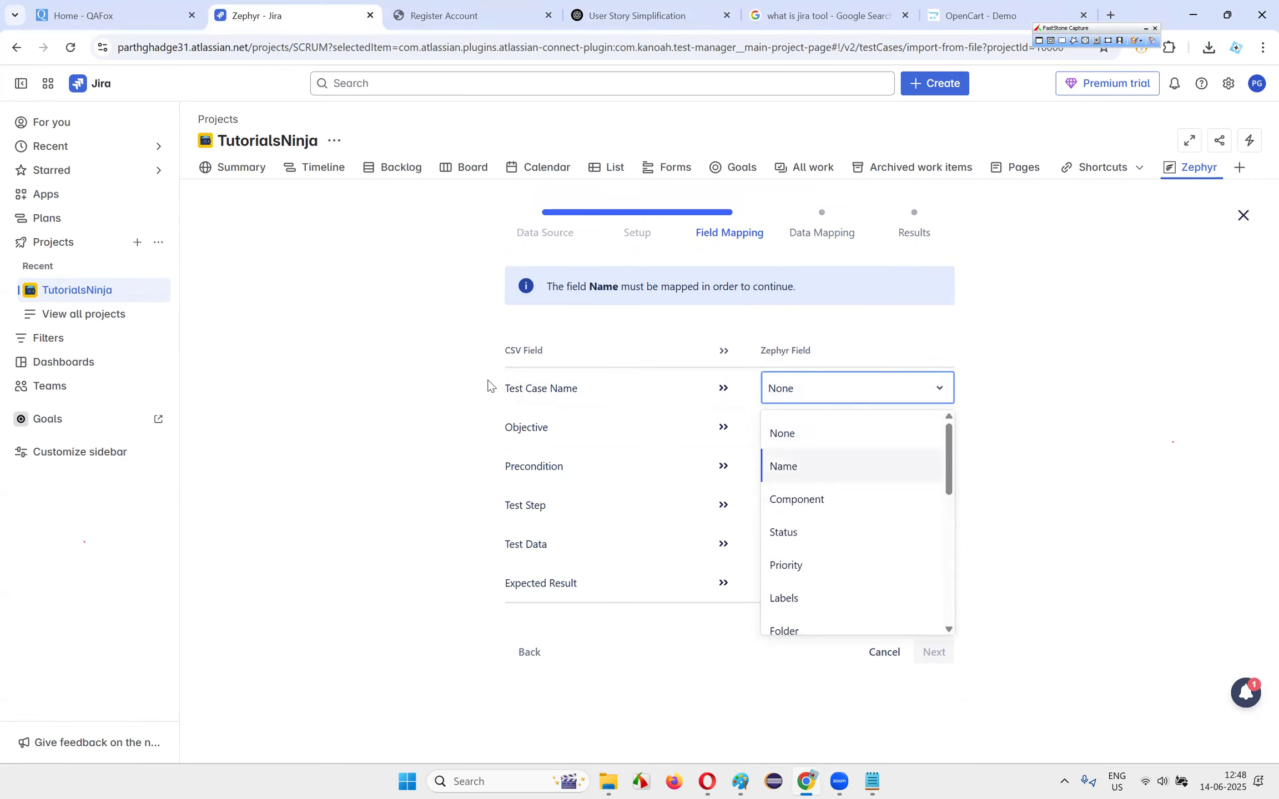
{"action": "scroll", "coordinate": [868, 483], "scroll_direction": "down", "scroll_amount": 4}
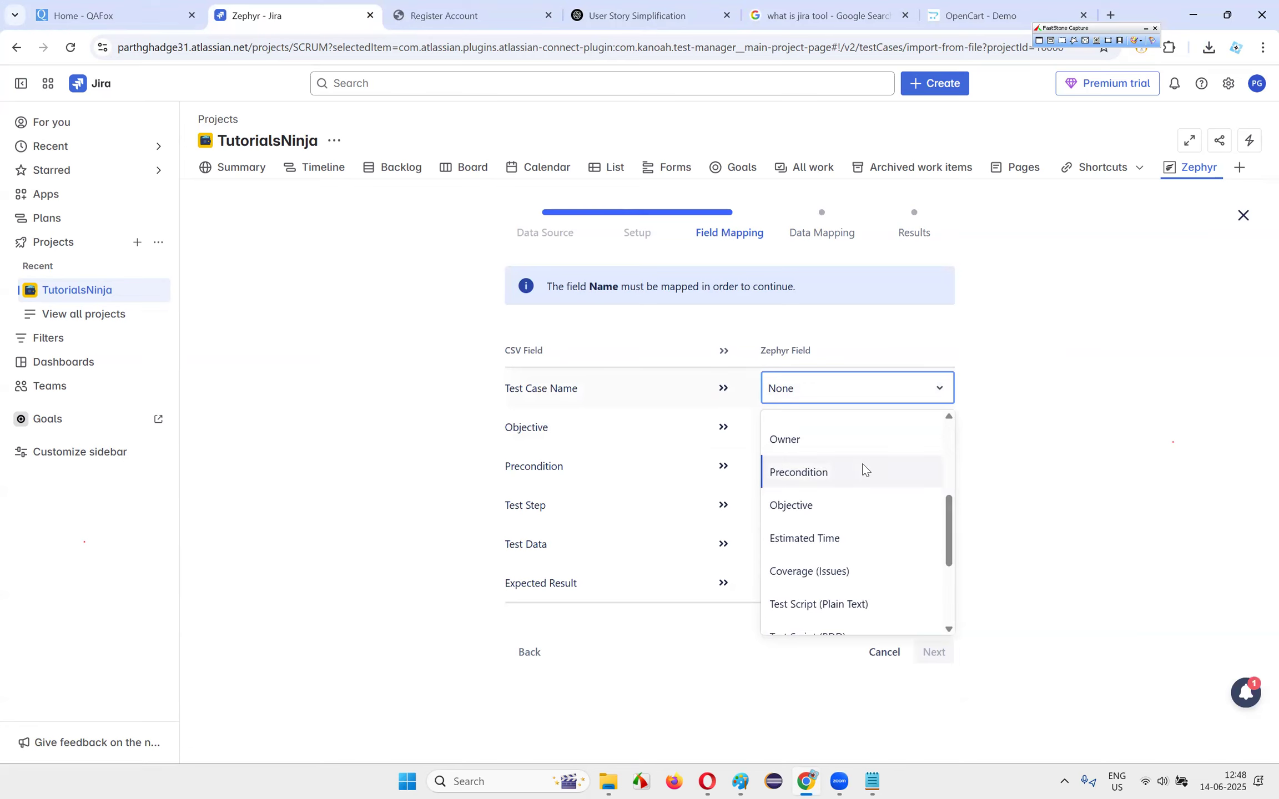
{"action": "scroll", "coordinate": [863, 469], "scroll_direction": "down", "scroll_amount": 3}
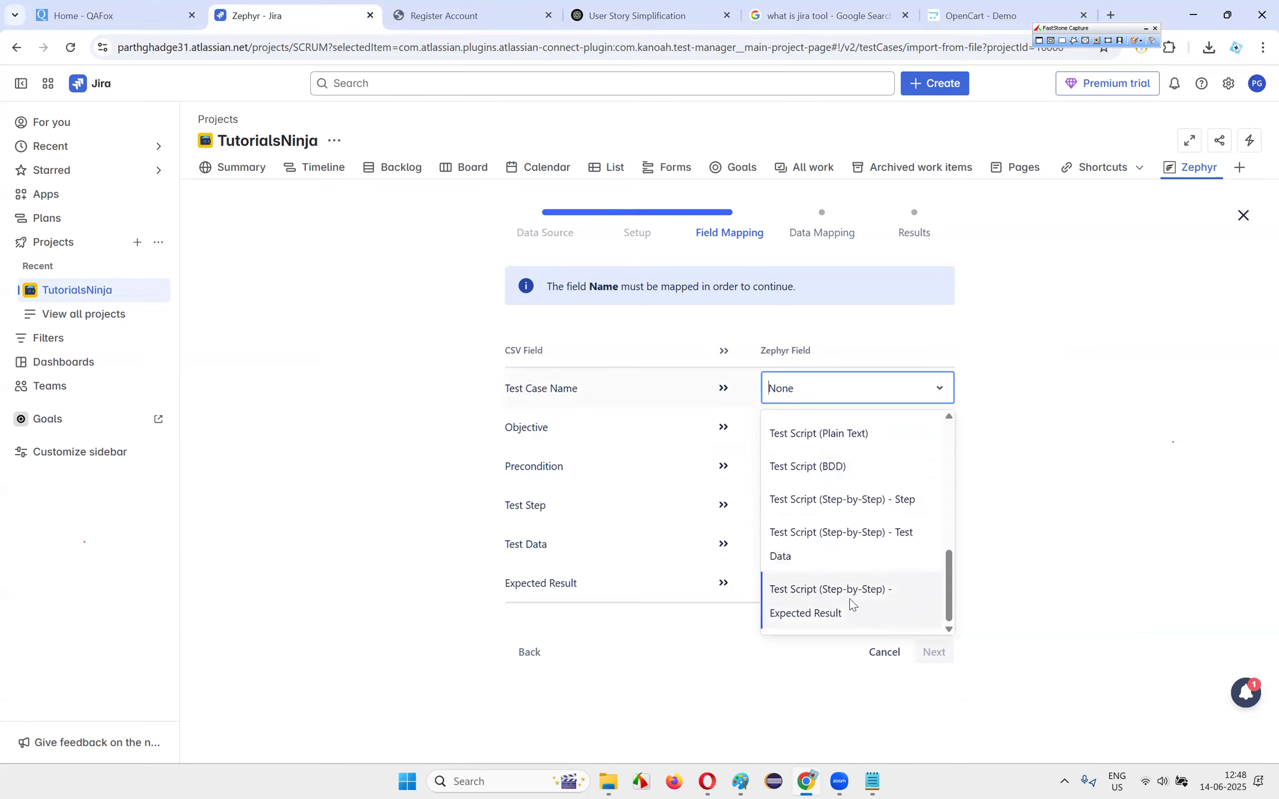
{"action": "scroll", "coordinate": [847, 602], "scroll_direction": "up", "scroll_amount": 7}
{"action": "scroll", "coordinate": [860, 476], "scroll_direction": "down", "scroll_amount": 3}
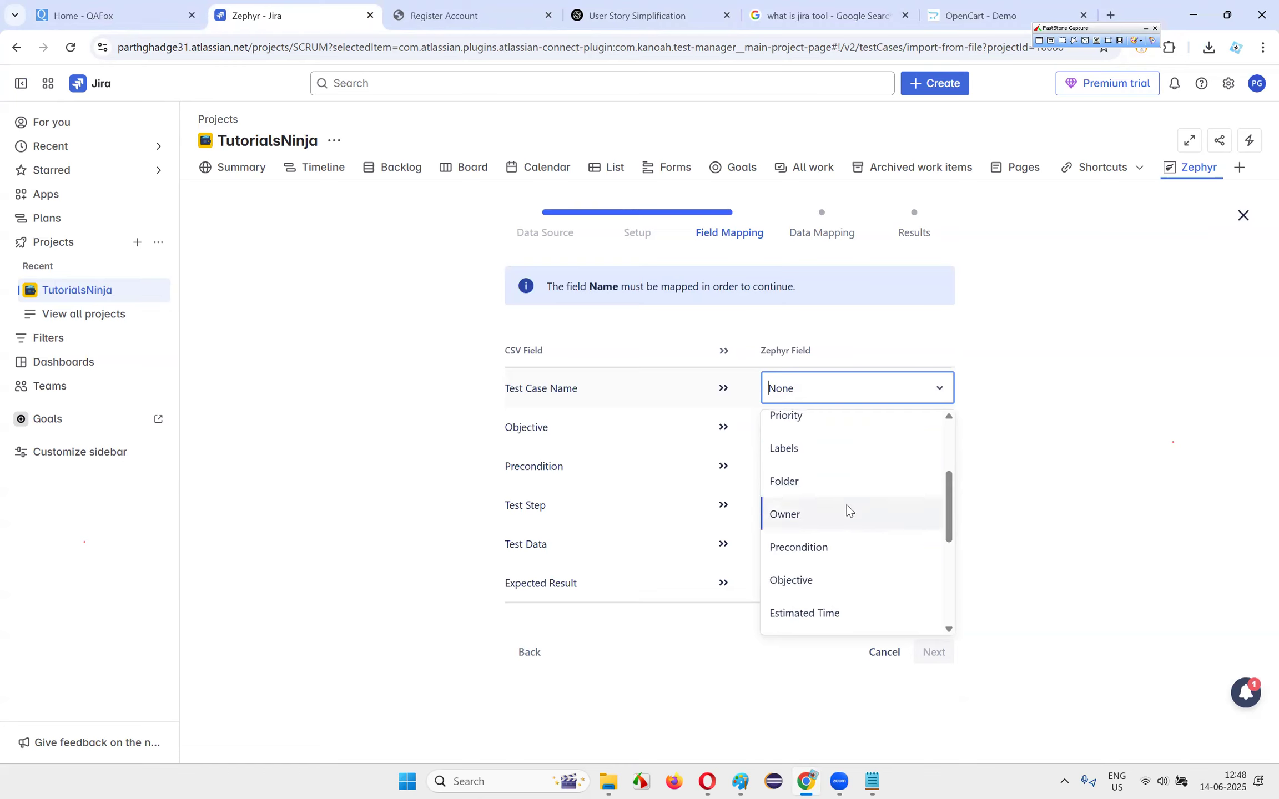
{"action": "scroll", "coordinate": [877, 502], "scroll_direction": "down", "scroll_amount": 1}
{"action": "scroll", "coordinate": [877, 504], "scroll_direction": "down", "scroll_amount": 3}
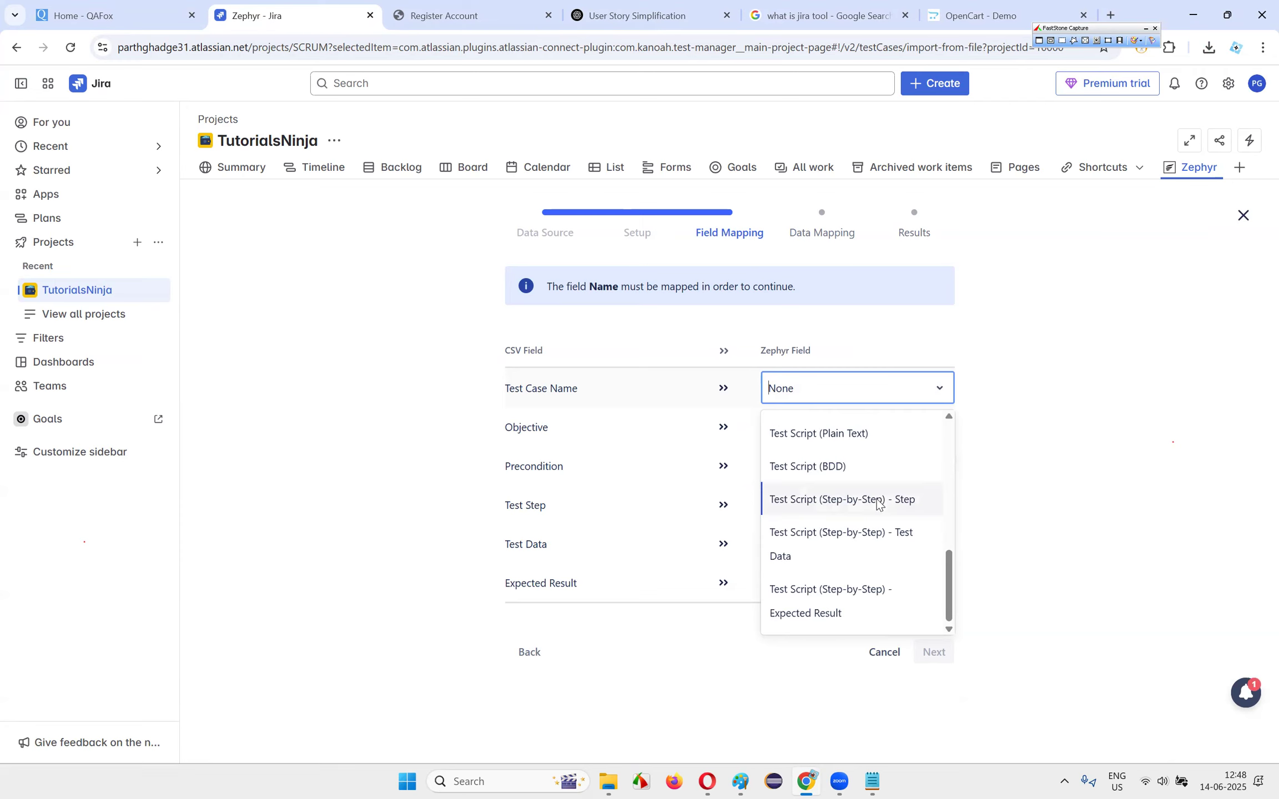
{"action": "scroll", "coordinate": [871, 511], "scroll_direction": "up", "scroll_amount": 1}
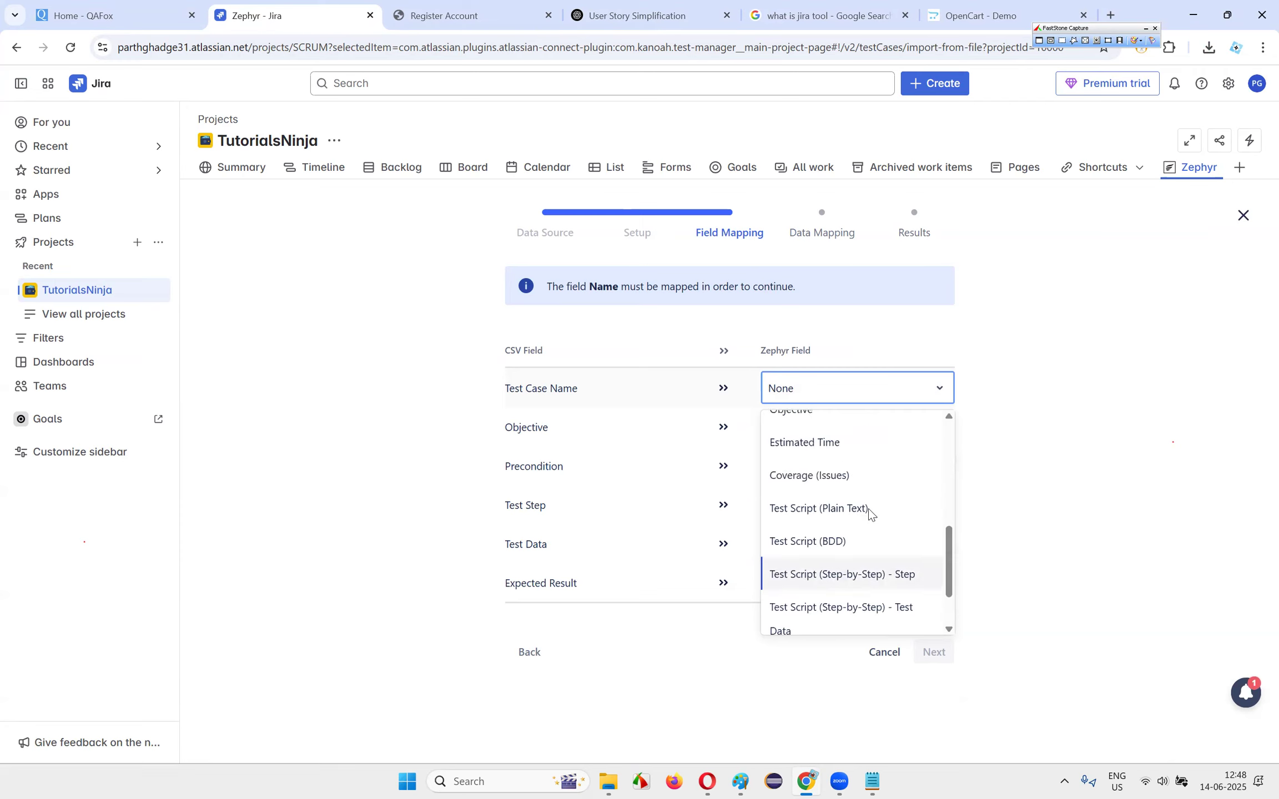
{"action": "scroll", "coordinate": [869, 515], "scroll_direction": "down", "scroll_amount": 1}
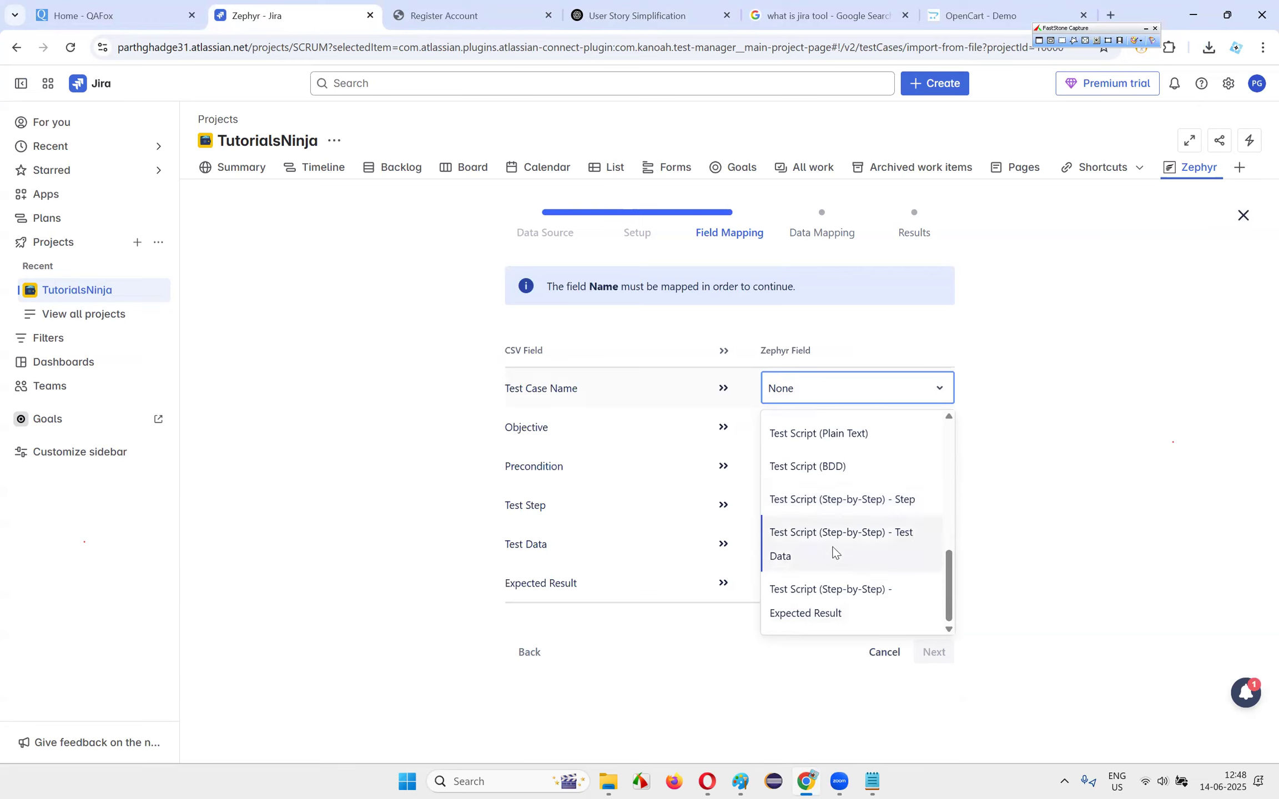
{"action": "scroll", "coordinate": [849, 511], "scroll_direction": "up", "scroll_amount": 1}
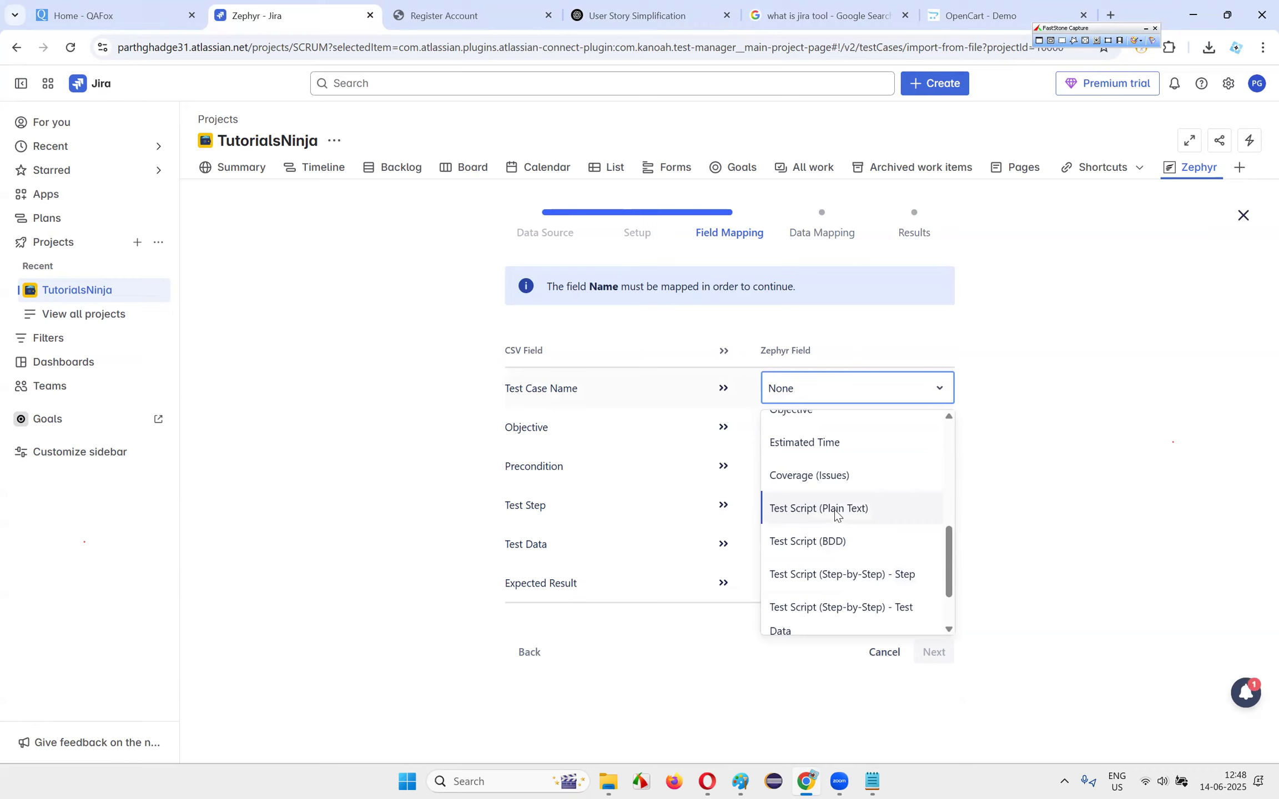
{"action": "scroll", "coordinate": [838, 514], "scroll_direction": "up", "scroll_amount": 1}
{"action": "scroll", "coordinate": [835, 516], "scroll_direction": "up", "scroll_amount": 3}
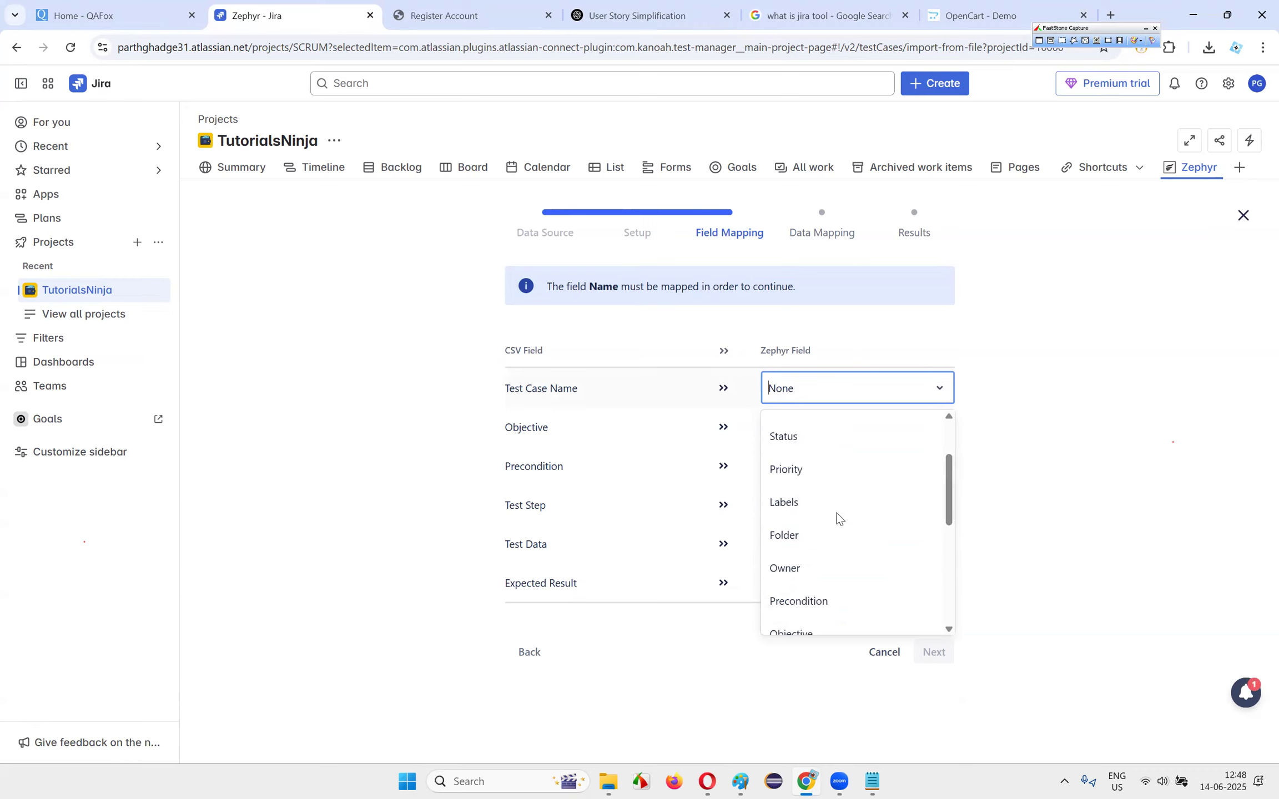
- Map the CSV field Test Case Name to the Zephyr field Name, keeping Objective mapped to Objective
{"action": "left_click", "coordinate": [807, 476]}
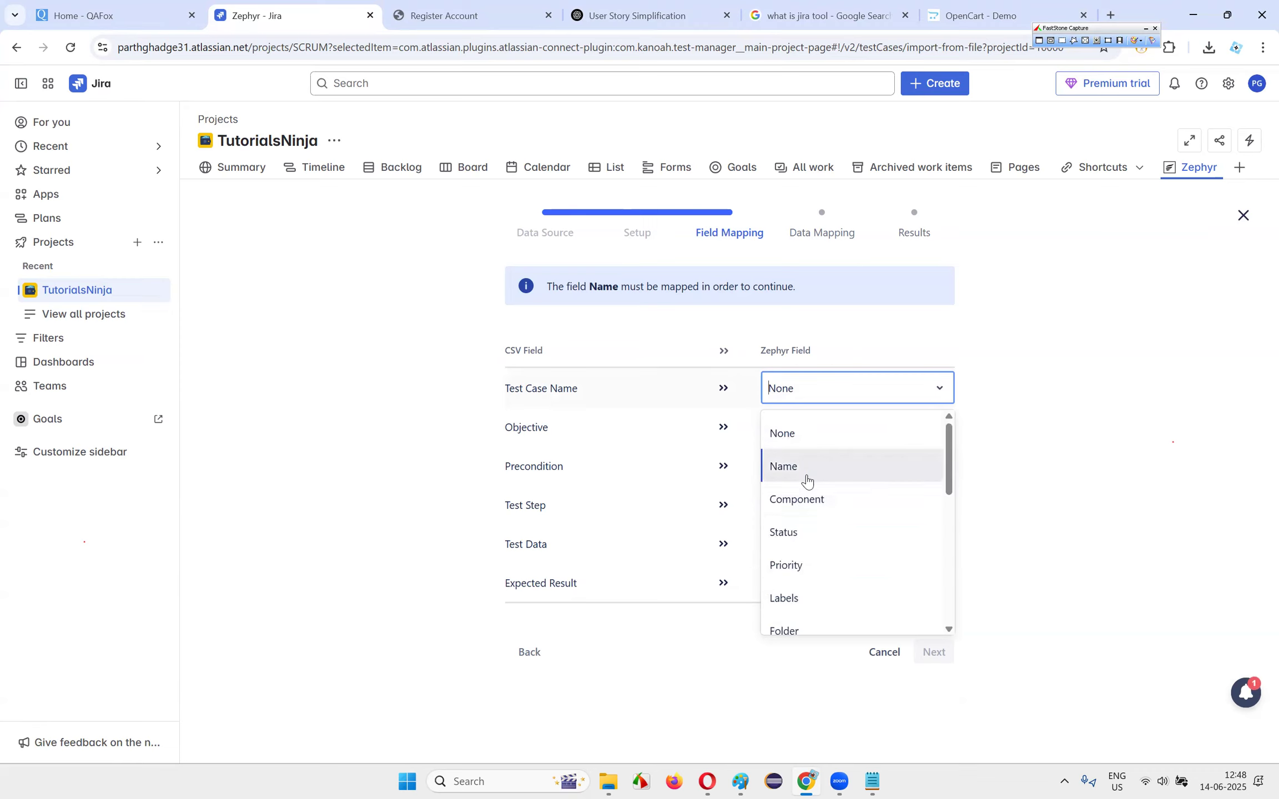
{"action": "left_click", "coordinate": [903, 436]}
{"action": "left_click", "coordinate": [921, 437]}
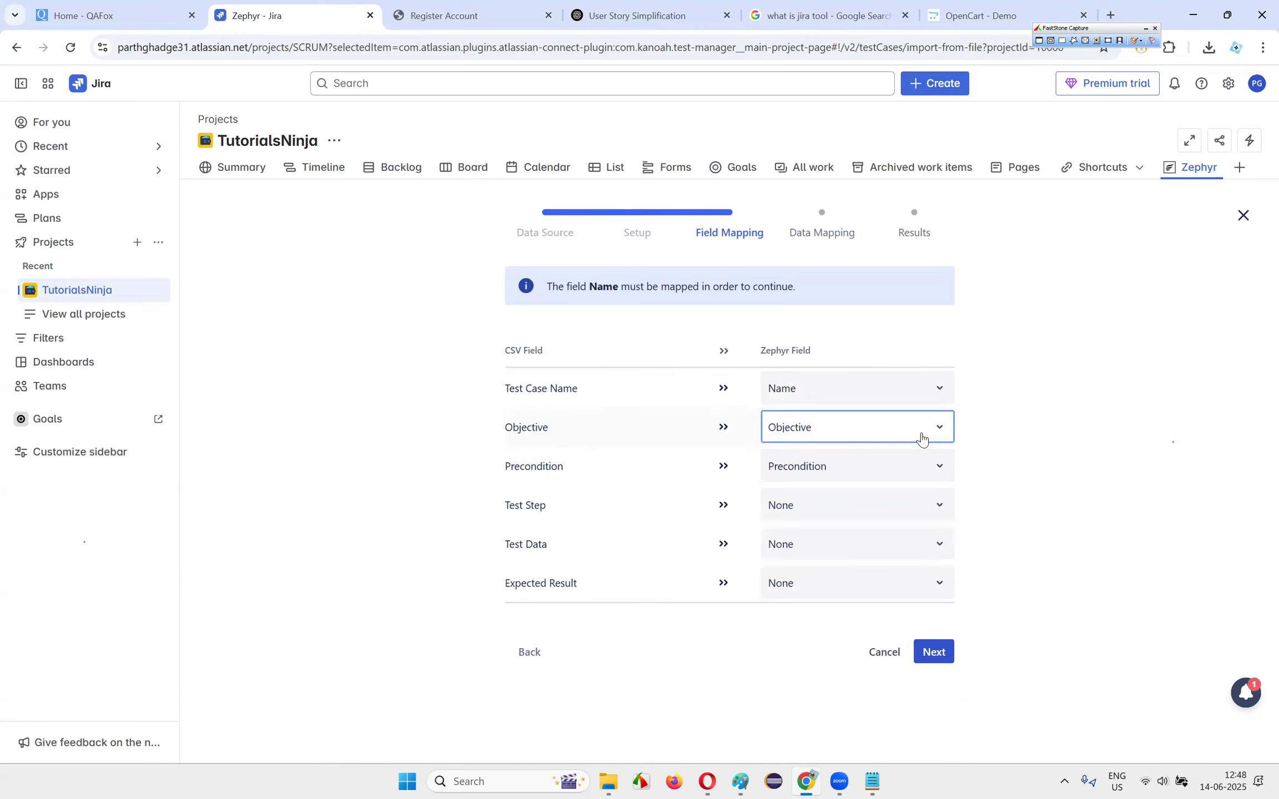
- Map Test Step to Test Script (Step-by-Step) - Step and Test Data to Test Script (Step-by-Step) - Test Data
{"action": "left_click", "coordinate": [837, 519]}
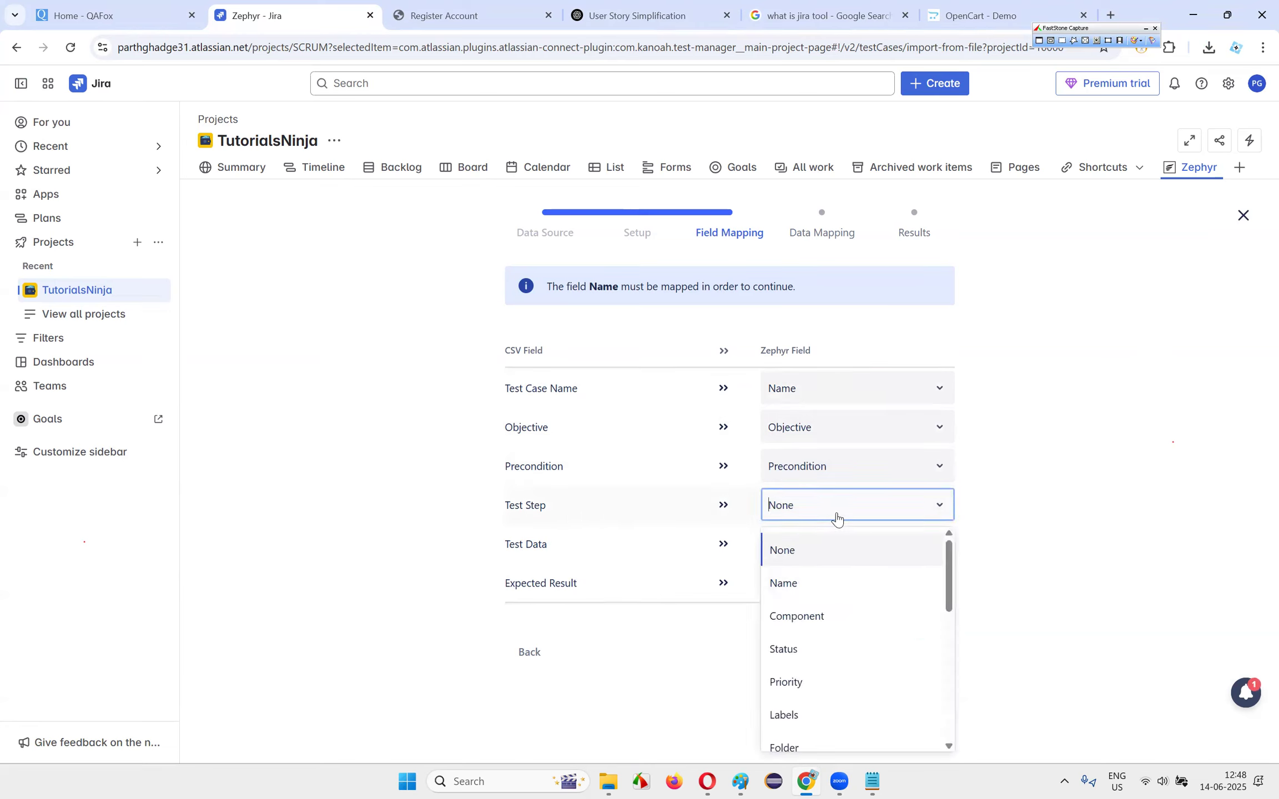
{"action": "scroll", "coordinate": [840, 608], "scroll_direction": "down", "scroll_amount": 10}
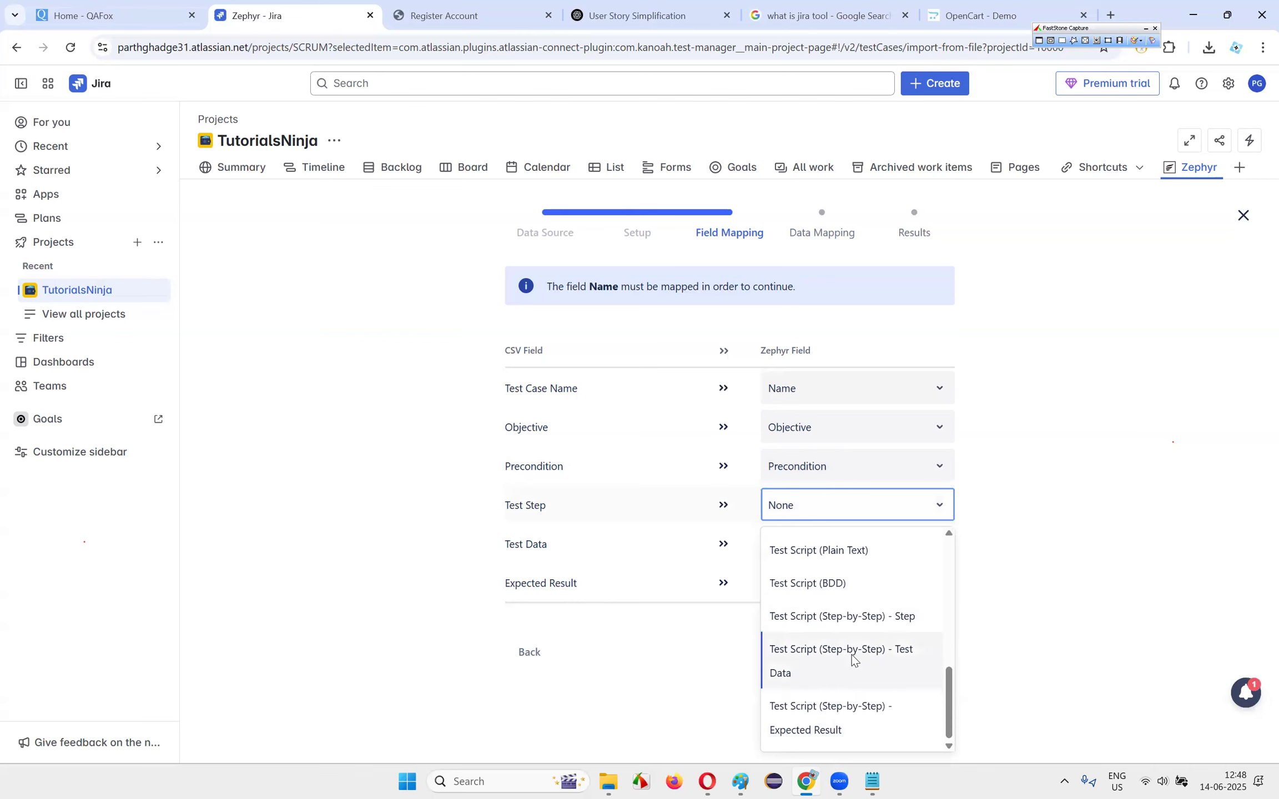
{"action": "left_click", "coordinate": [858, 617]}
{"action": "left_click", "coordinate": [883, 539]}
{"action": "scroll", "coordinate": [839, 605], "scroll_direction": "down", "scroll_amount": 10}
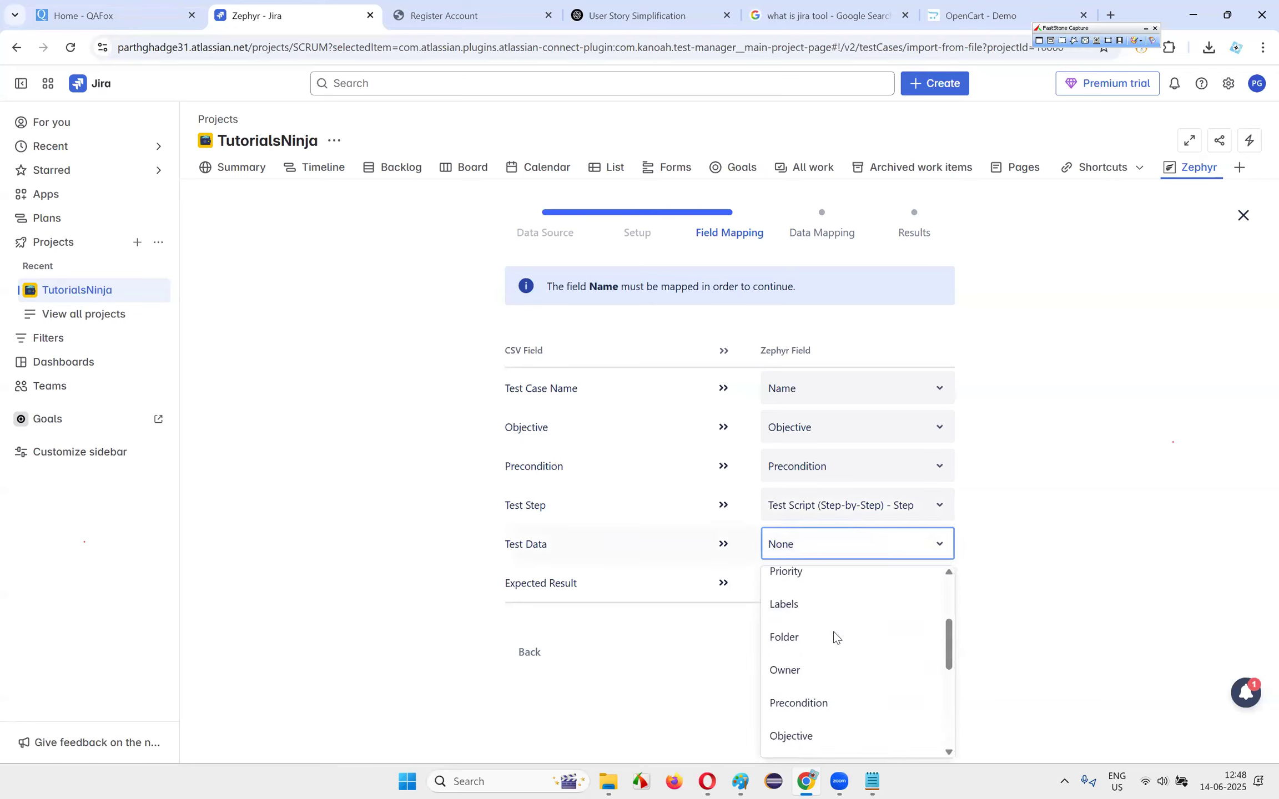
{"action": "left_click", "coordinate": [855, 648]}
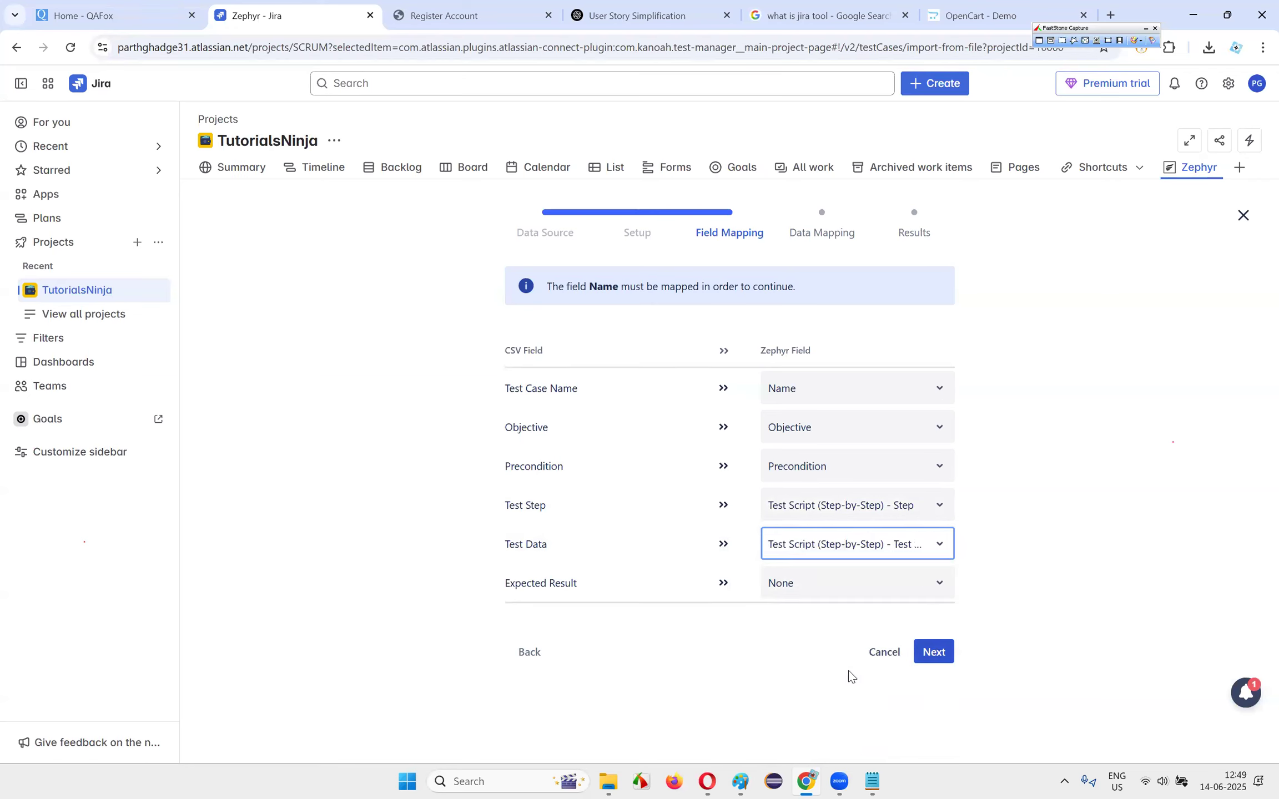
- Map Expected Result to Test Script (Step-by-Step) - Expected Result and continue to data mapping
{"action": "left_click", "coordinate": [872, 595]}
{"action": "scroll", "coordinate": [840, 661], "scroll_direction": "down", "scroll_amount": 10}
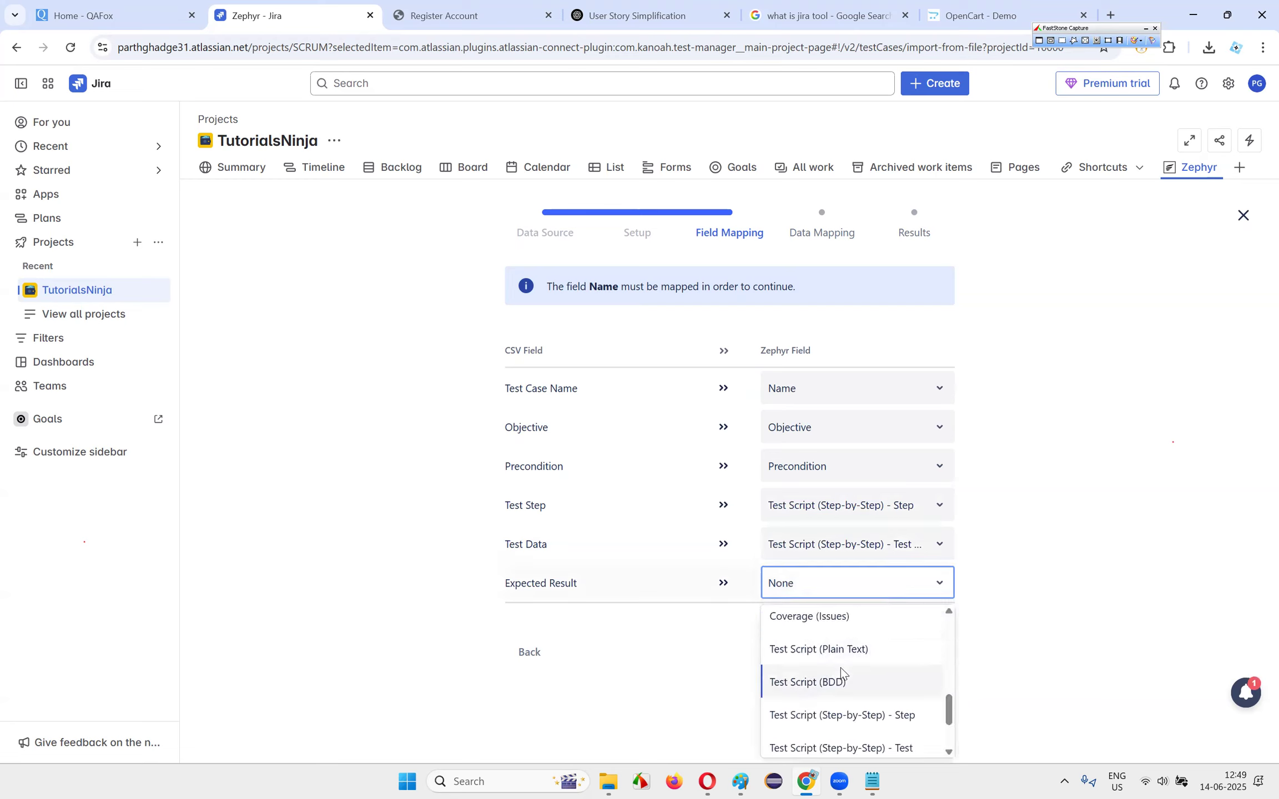
{"action": "left_click", "coordinate": [834, 735]}
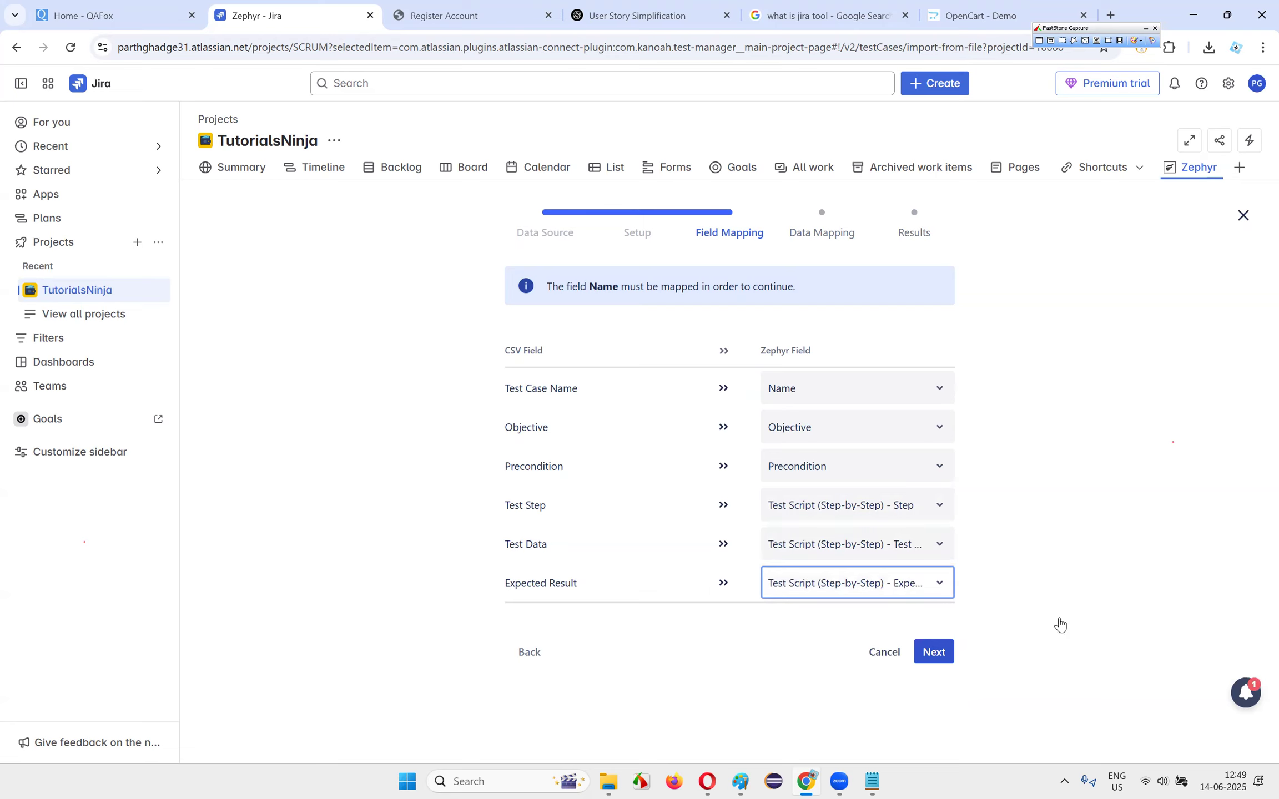
{"action": "left_click", "coordinate": [930, 653]}
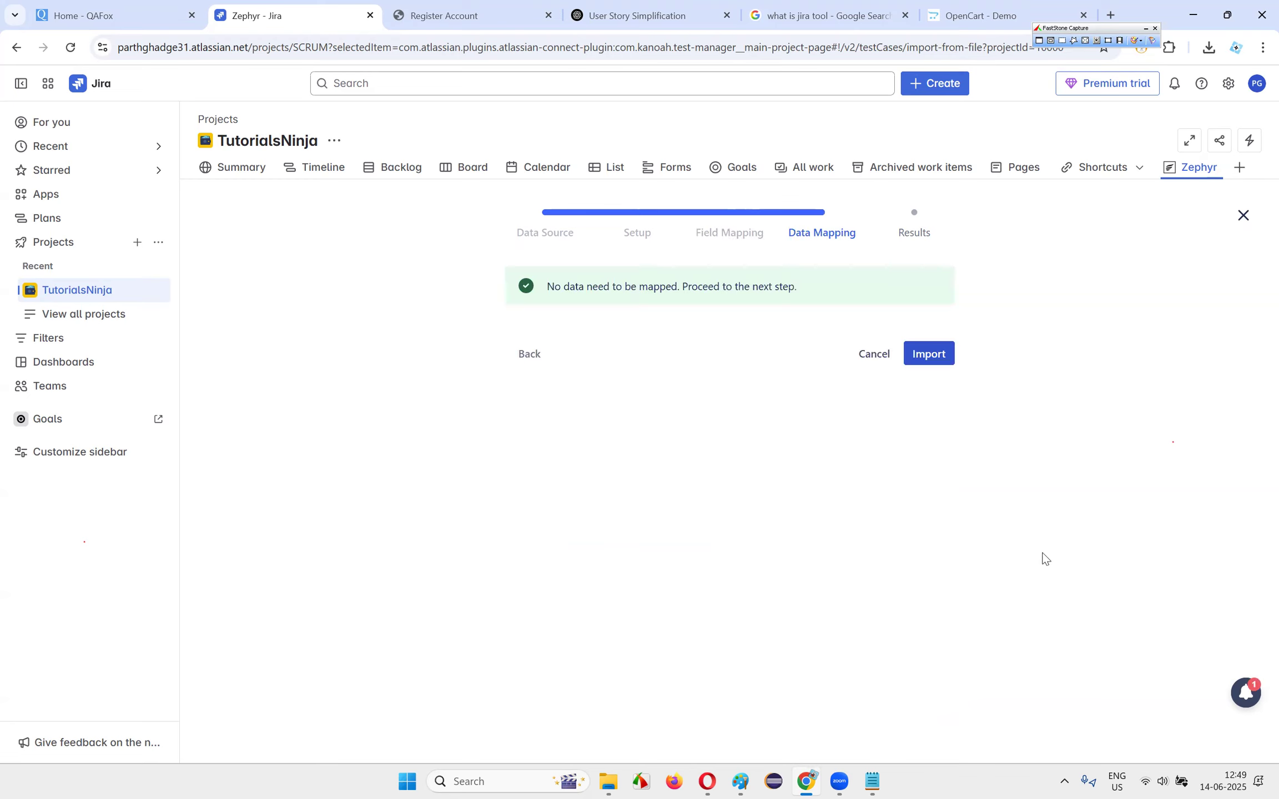
- Import the mapped CSV test cases into Zephyr
{"action": "left_click_drag", "start_coordinate": [666, 290], "coordinate": [811, 292]}
{"action": "left_click", "coordinate": [812, 293]}
{"action": "left_click_drag", "start_coordinate": [589, 291], "coordinate": [831, 287]}
{"action": "left_click", "coordinate": [832, 287]}
{"action": "left_click_drag", "start_coordinate": [680, 284], "coordinate": [832, 290]}
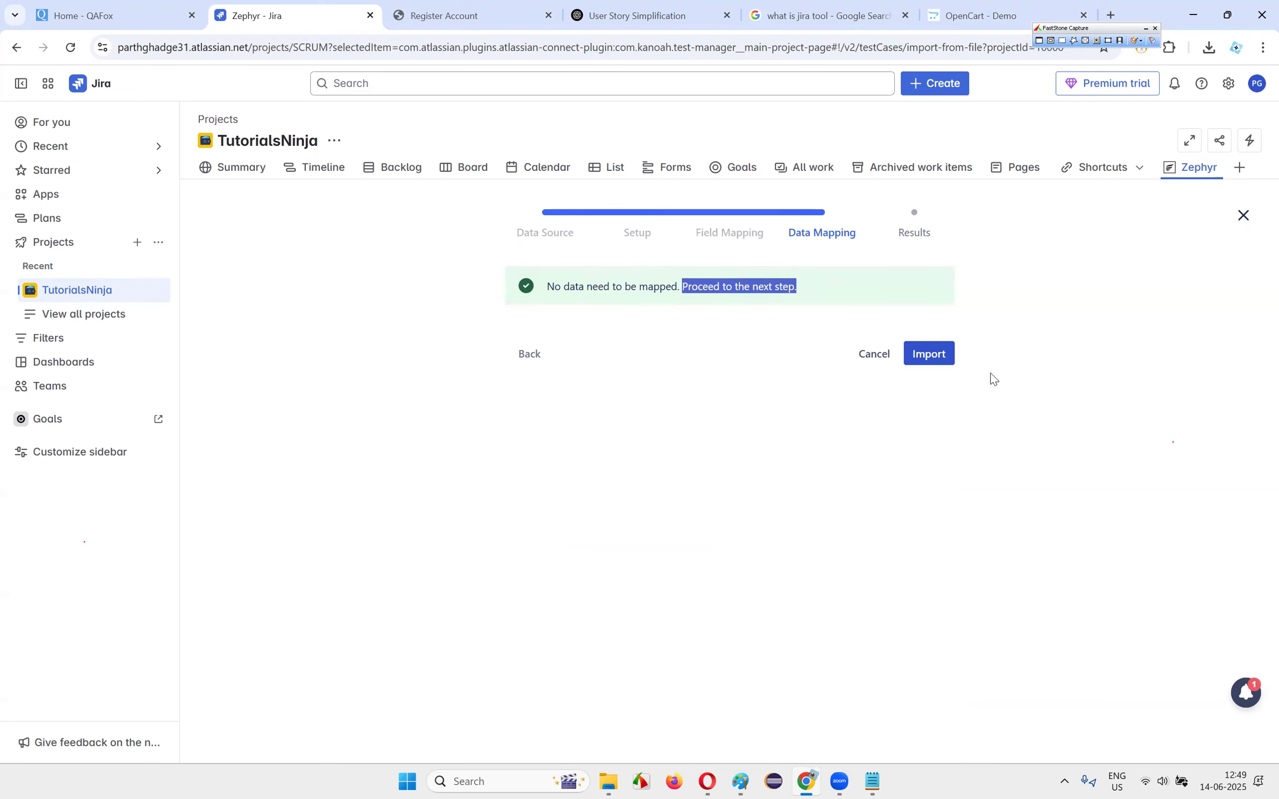
{"action": "left_click", "coordinate": [928, 353]}
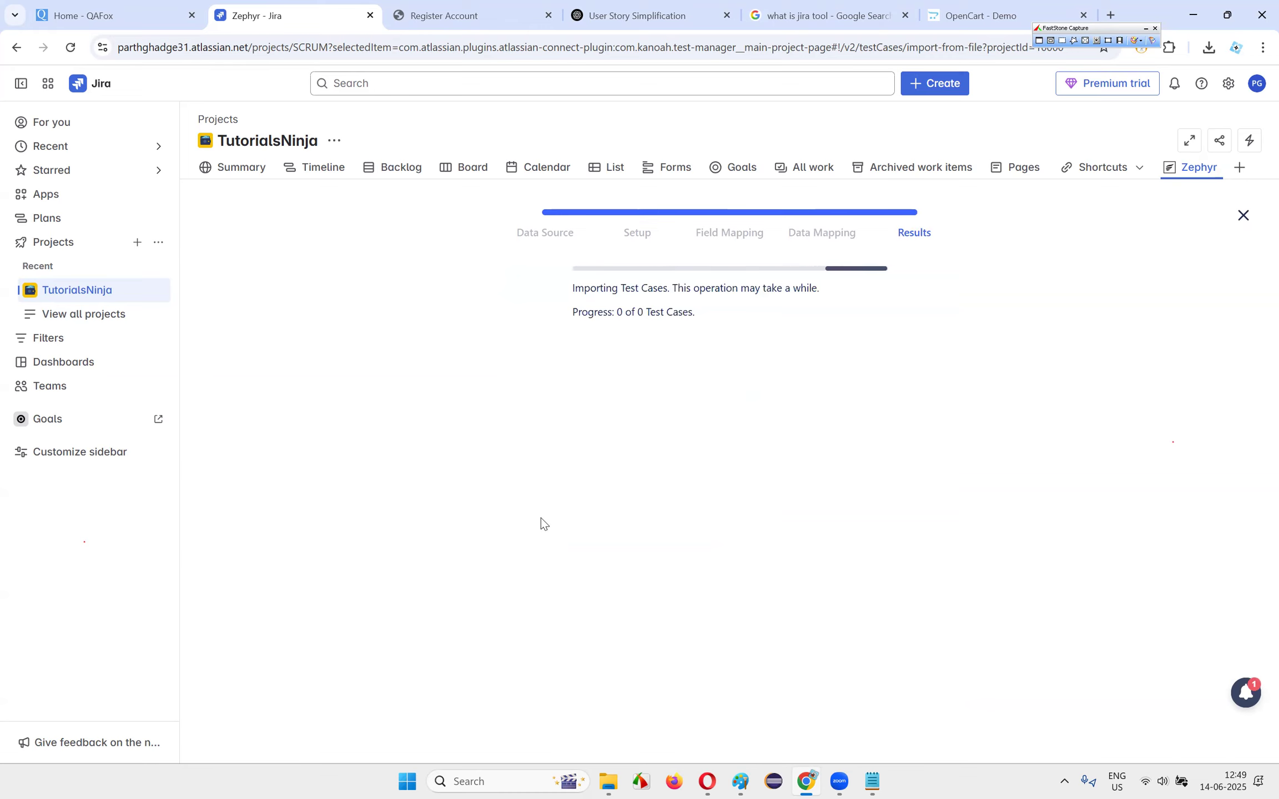
{"action": "left_click", "coordinate": [933, 354]}
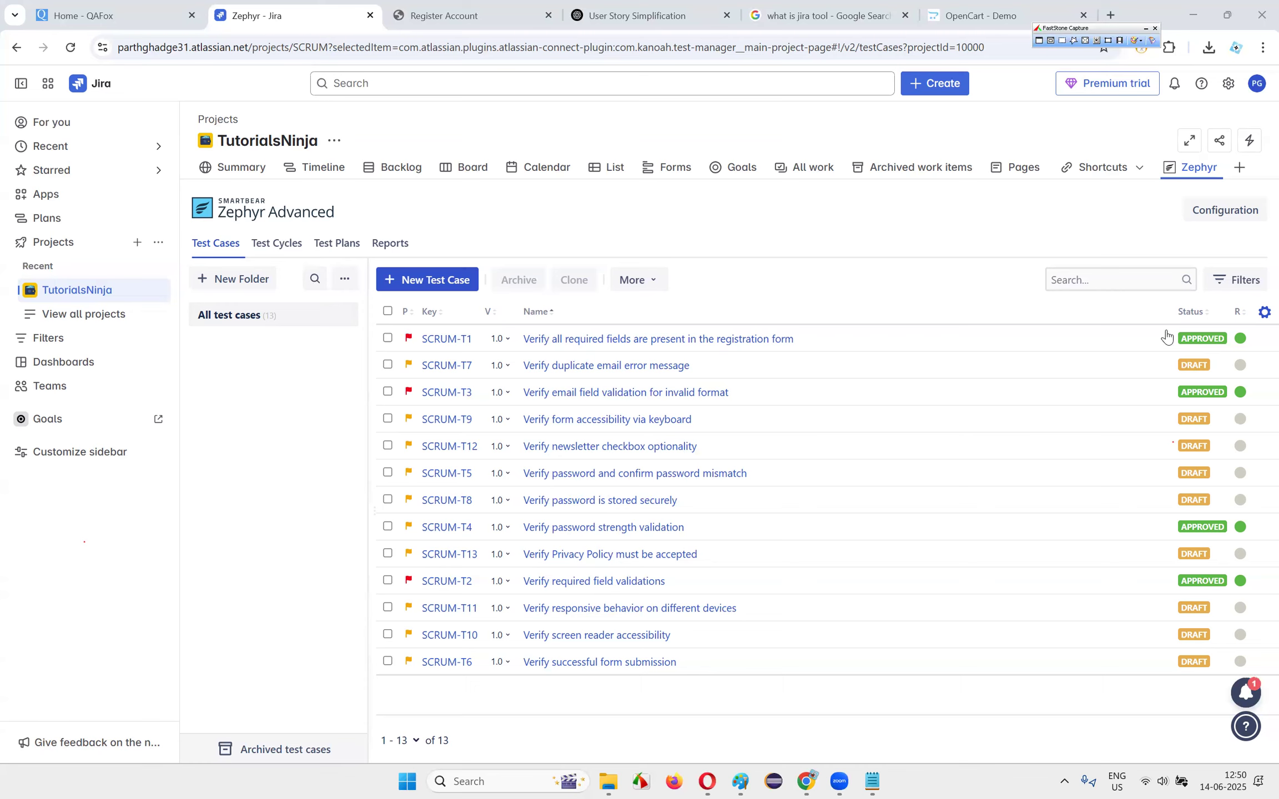
- Start a new Zephyr test cycle and name it Regression Testing
{"action": "left_click", "coordinate": [303, 244]}
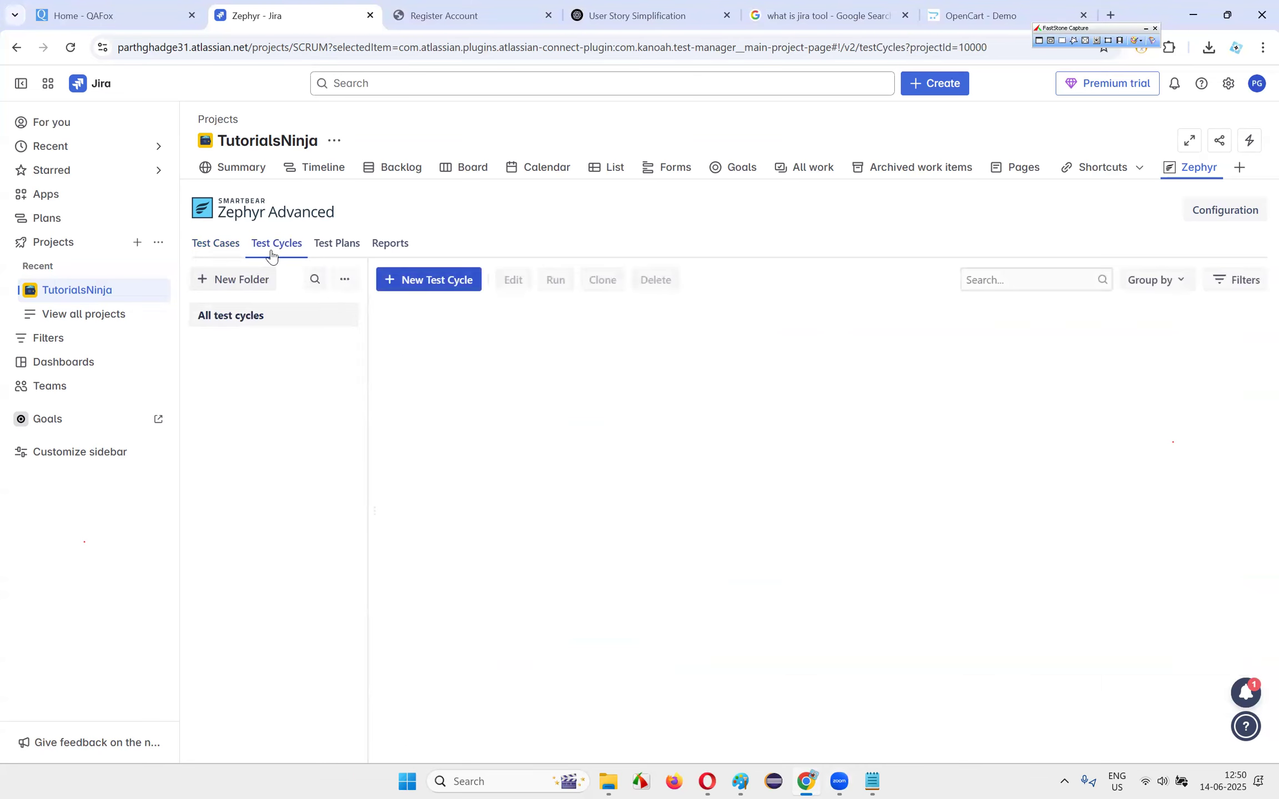
{"action": "left_click", "coordinate": [436, 280]}
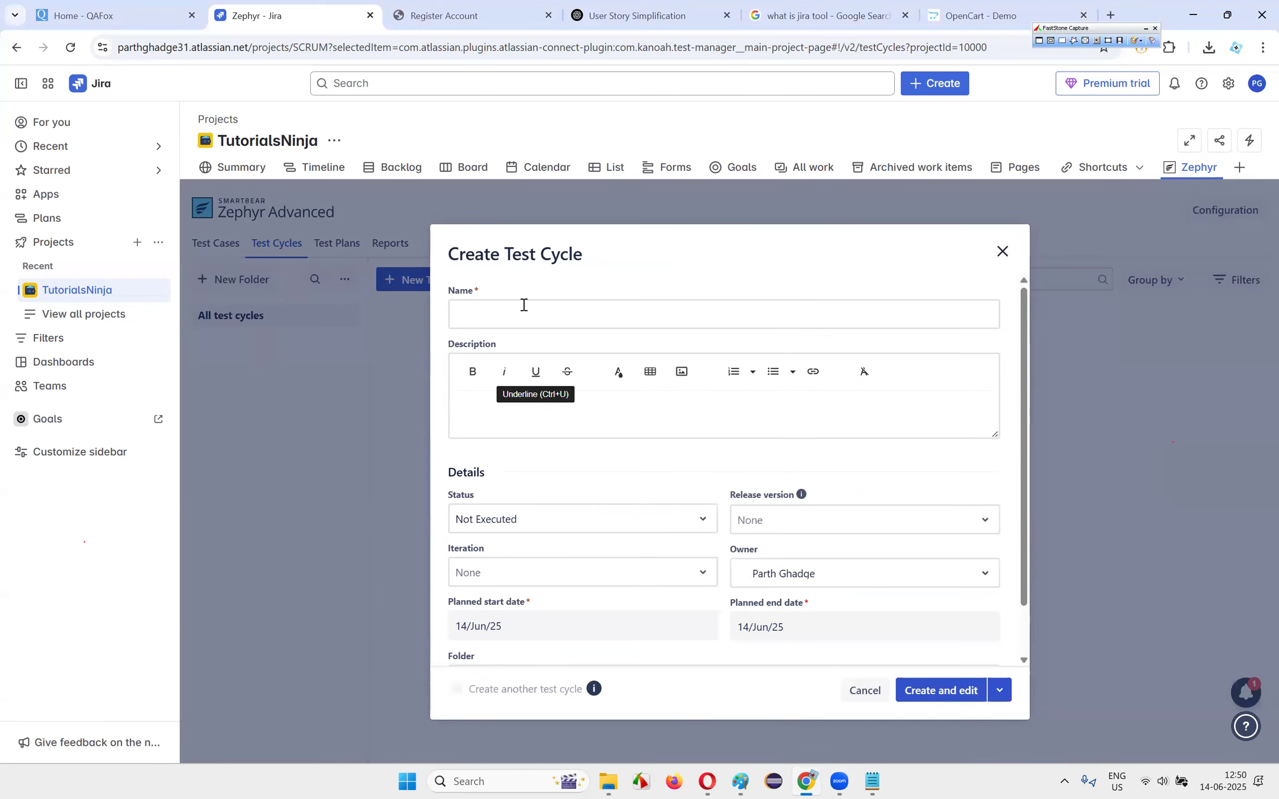
{"action": "left_click", "coordinate": [504, 311]}
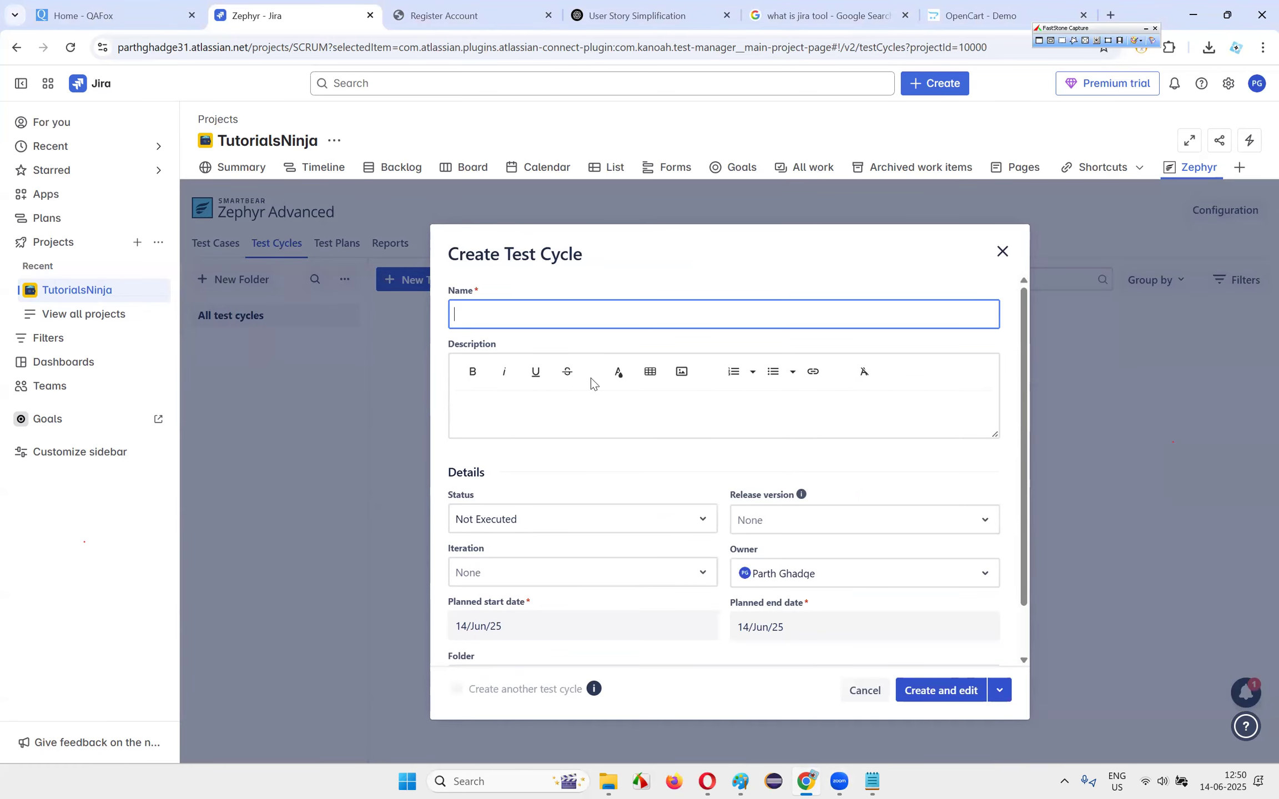
{"action": "scroll", "coordinate": [822, 396], "scroll_direction": "down", "scroll_amount": 1}
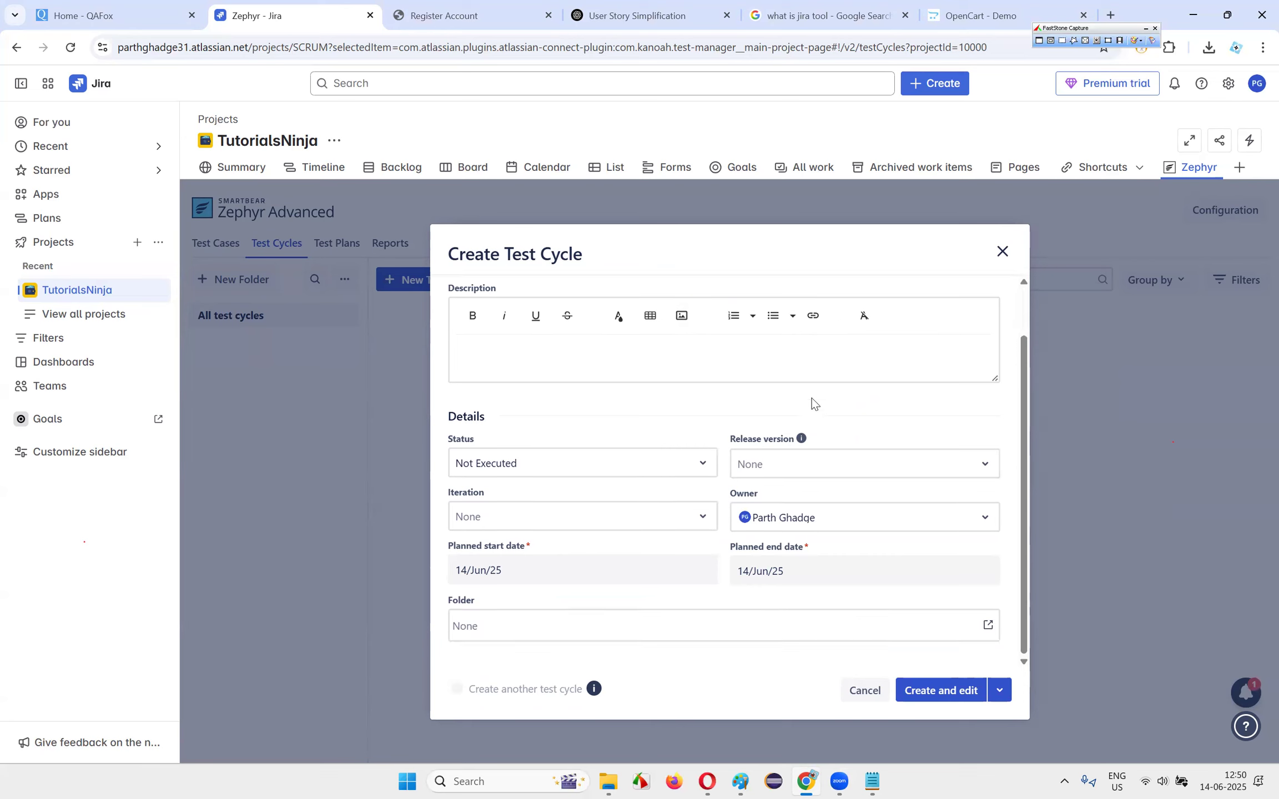
{"action": "scroll", "coordinate": [575, 403], "scroll_direction": "up", "scroll_amount": 1}
{"action": "scroll", "coordinate": [613, 430], "scroll_direction": "down", "scroll_amount": 1}
{"action": "scroll", "coordinate": [529, 304], "scroll_direction": "up", "scroll_amount": 1}
{"action": "left_click", "coordinate": [497, 314]}
{"action": "type", "text": "Tst"}
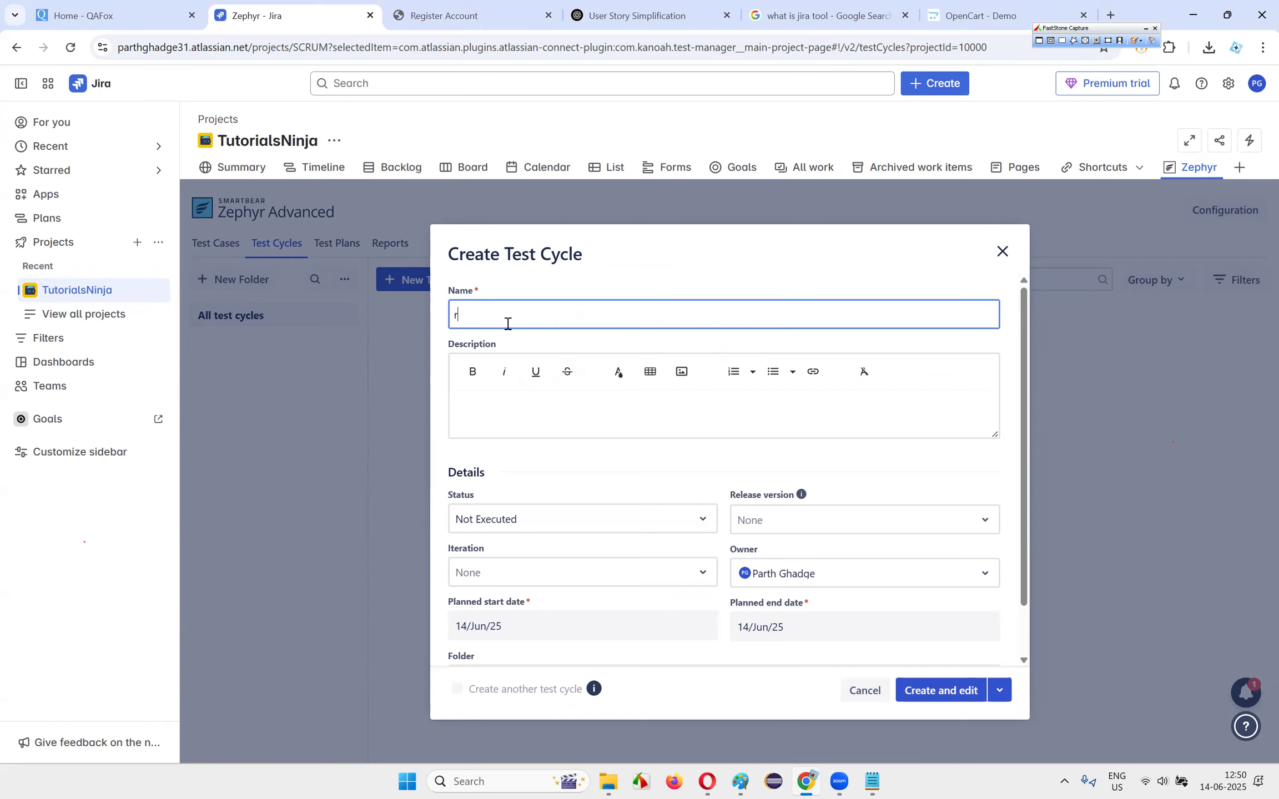
{"action": "type", "text": "Testing"}
- Create the test cycle for editing, with an empty description, status Not Executed and no release version
{"action": "left_click", "coordinate": [553, 411]}
{"action": "scroll", "coordinate": [604, 486], "scroll_direction": "down", "scroll_amount": 1}
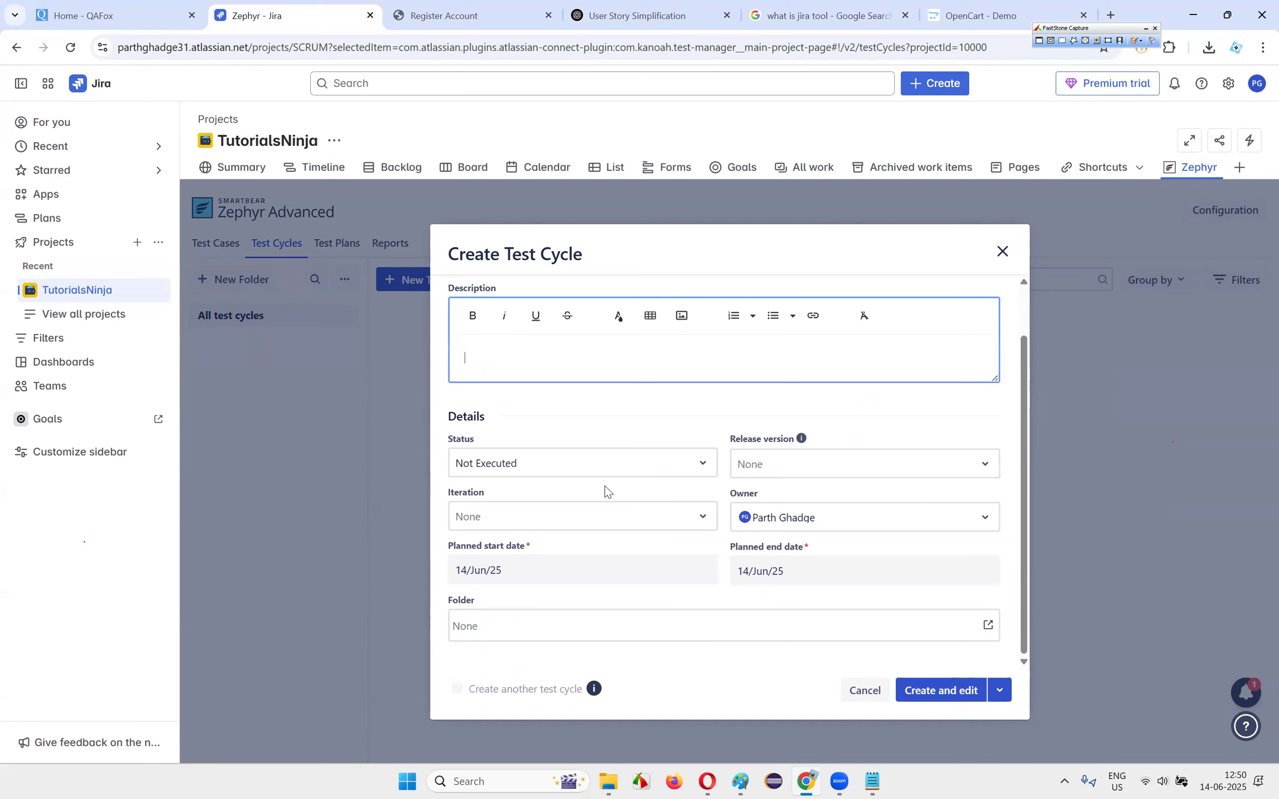
{"action": "left_click", "coordinate": [594, 464]}
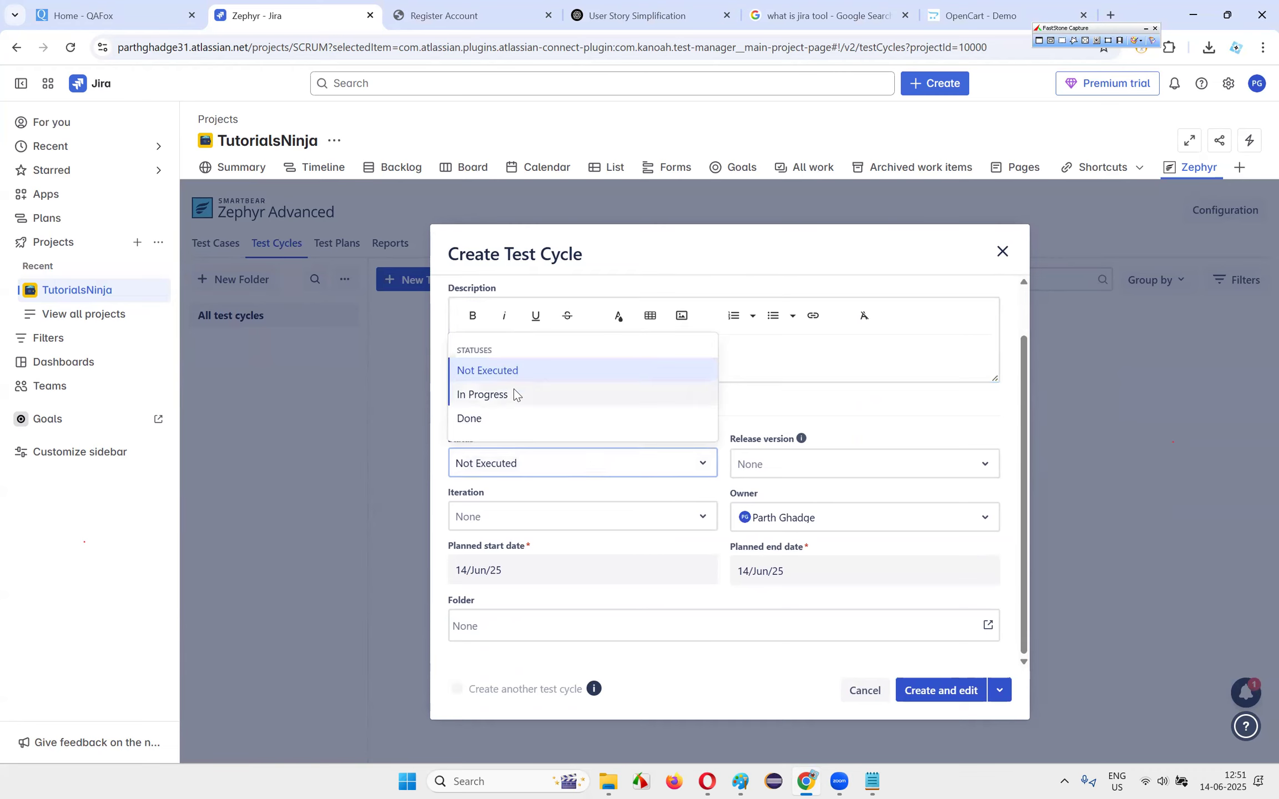
{"action": "left_click", "coordinate": [794, 466]}
{"action": "left_click", "coordinate": [797, 469]}
{"action": "left_click", "coordinate": [717, 373]}
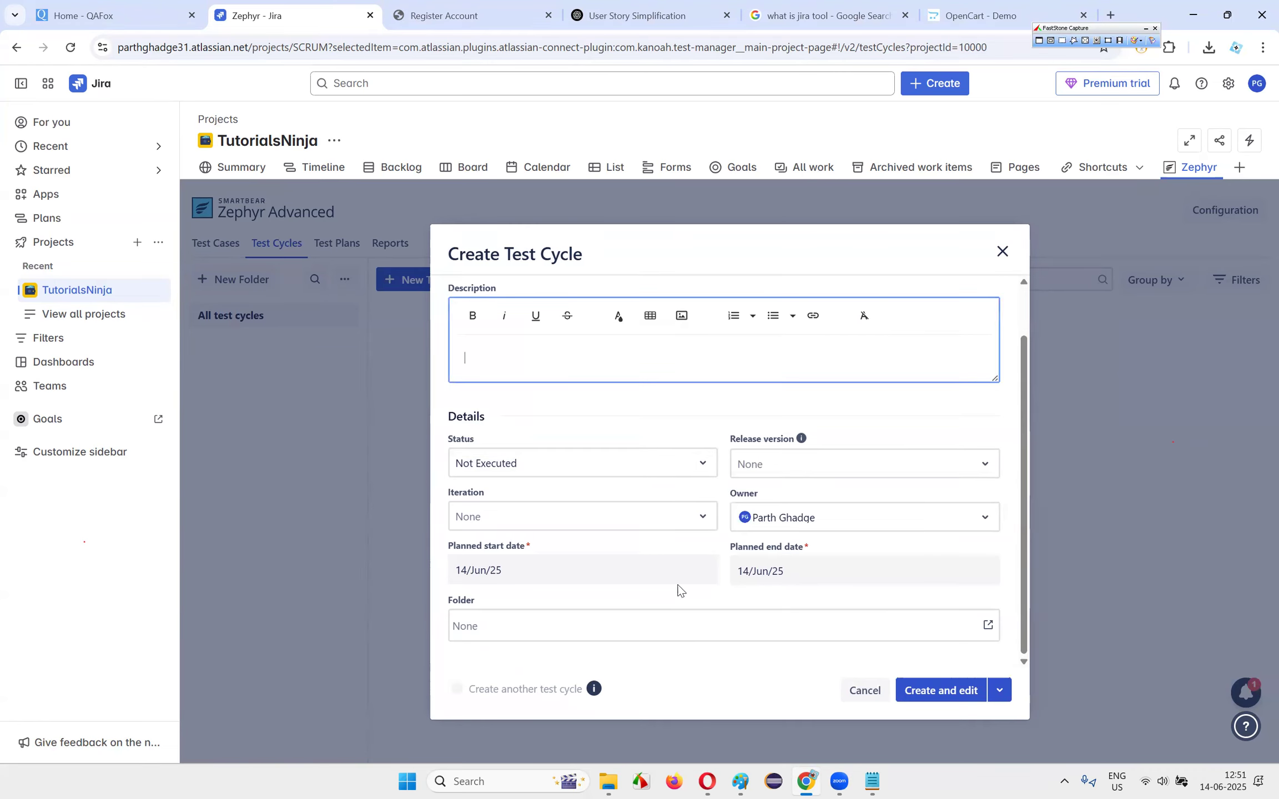
{"action": "left_click", "coordinate": [941, 690]}
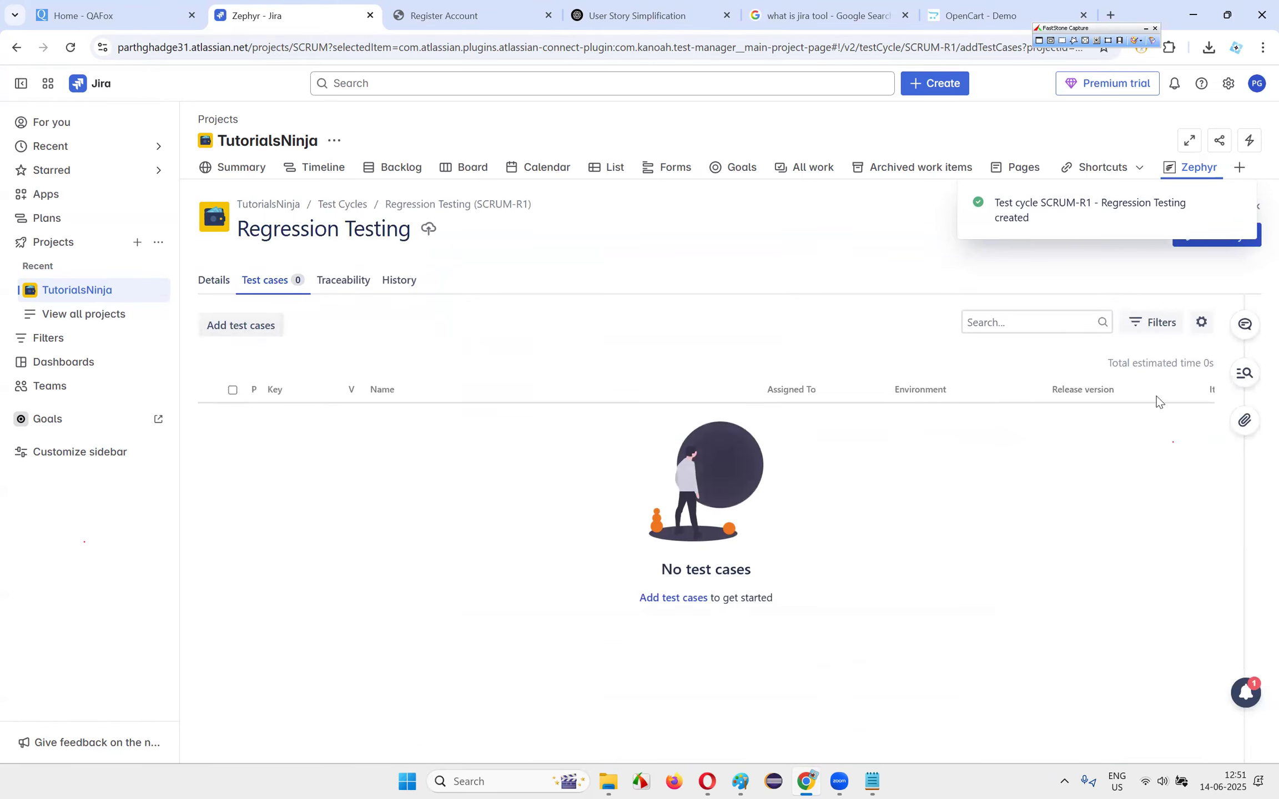
- Add all existing TutorialsNinja test cases to the Regression Testing cycle
{"action": "left_click", "coordinate": [241, 325]}
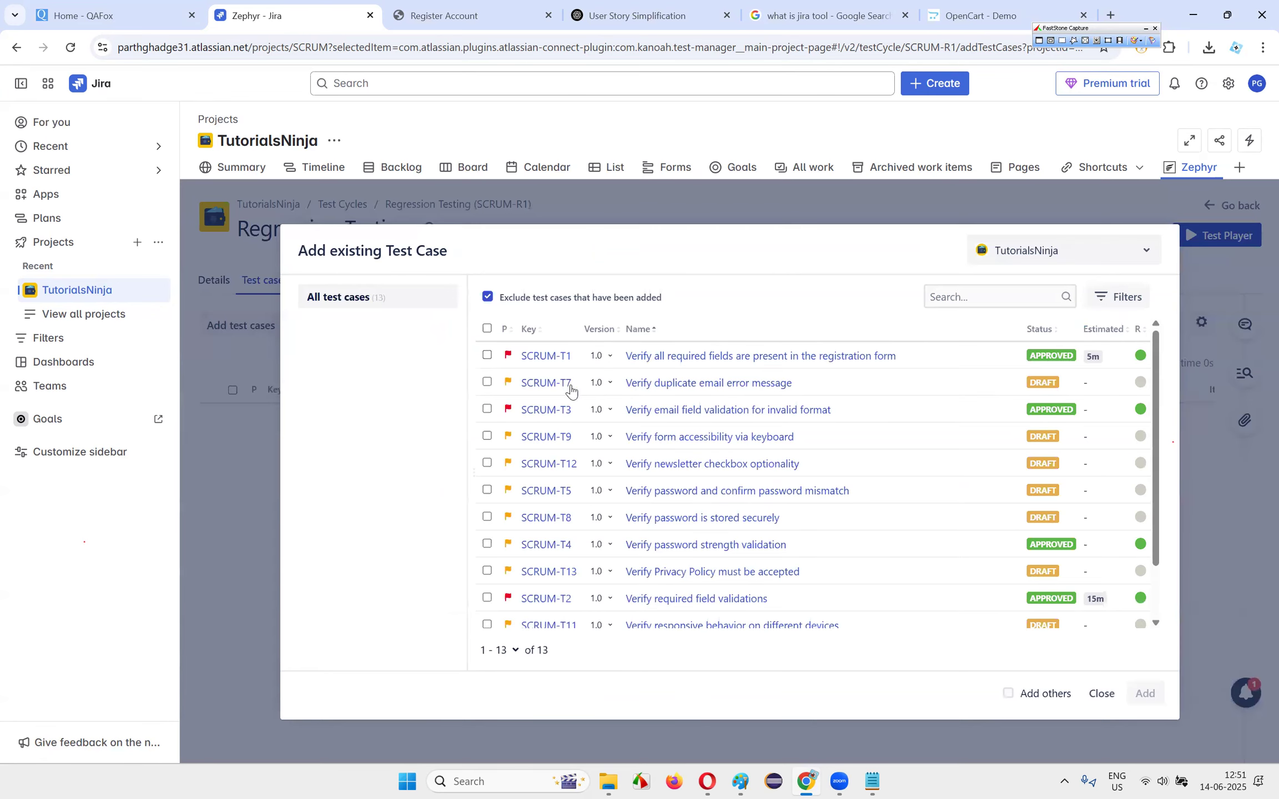
{"action": "left_click", "coordinate": [487, 328]}
{"action": "scroll", "coordinate": [643, 555], "scroll_direction": "down", "scroll_amount": 2}
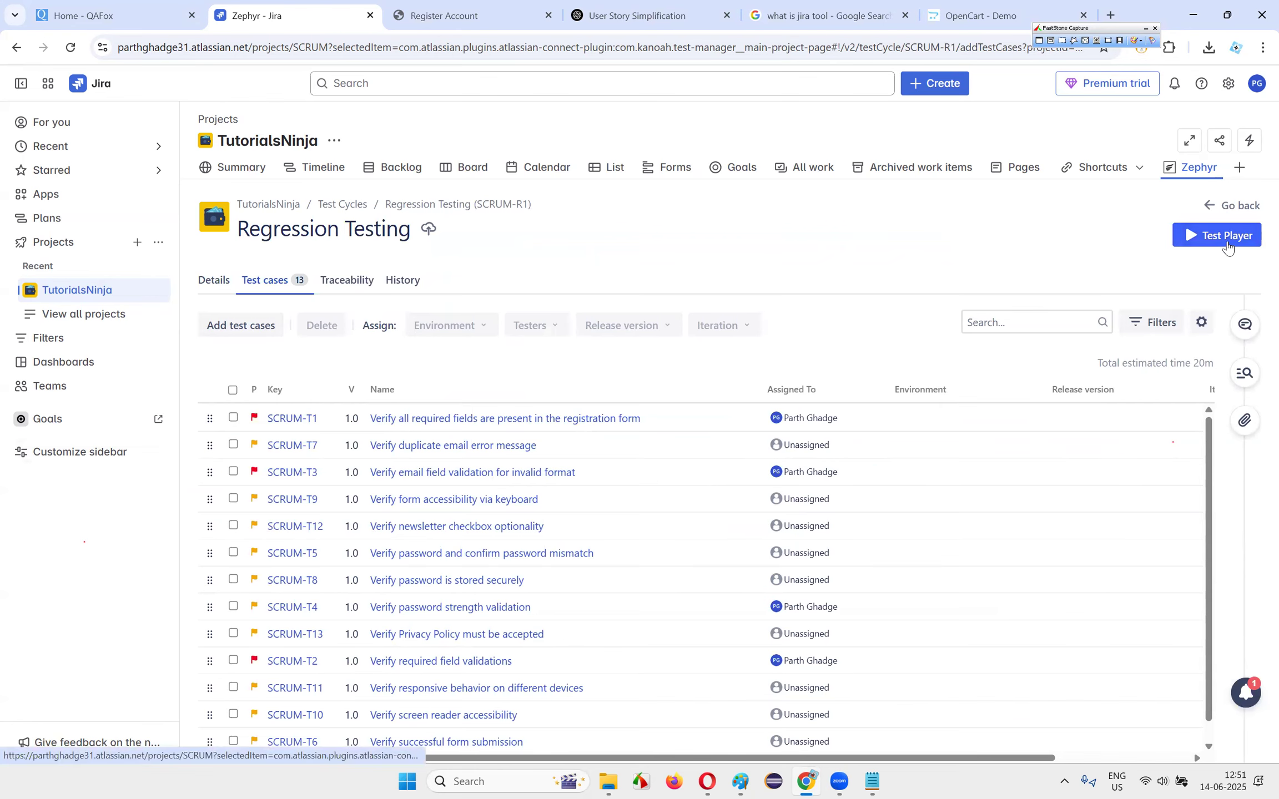
- Review the Regression Testing cycle's test case list, details and change history
{"action": "scroll", "coordinate": [677, 582], "scroll_direction": "down", "scroll_amount": 1}
{"action": "scroll", "coordinate": [666, 527], "scroll_direction": "up", "scroll_amount": 1}
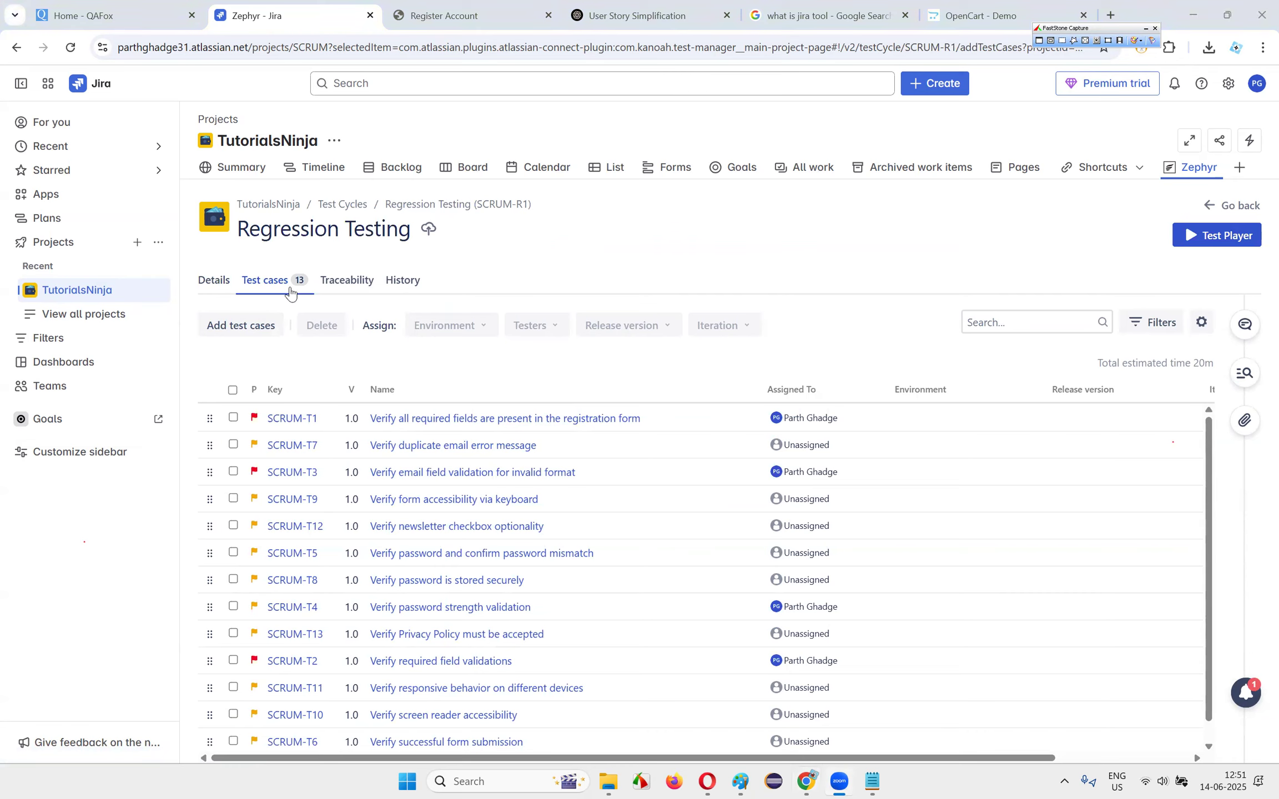
{"action": "scroll", "coordinate": [484, 547], "scroll_direction": "down", "scroll_amount": 1}
{"action": "scroll", "coordinate": [430, 586], "scroll_direction": "up", "scroll_amount": 1}
{"action": "left_click", "coordinate": [213, 280]}
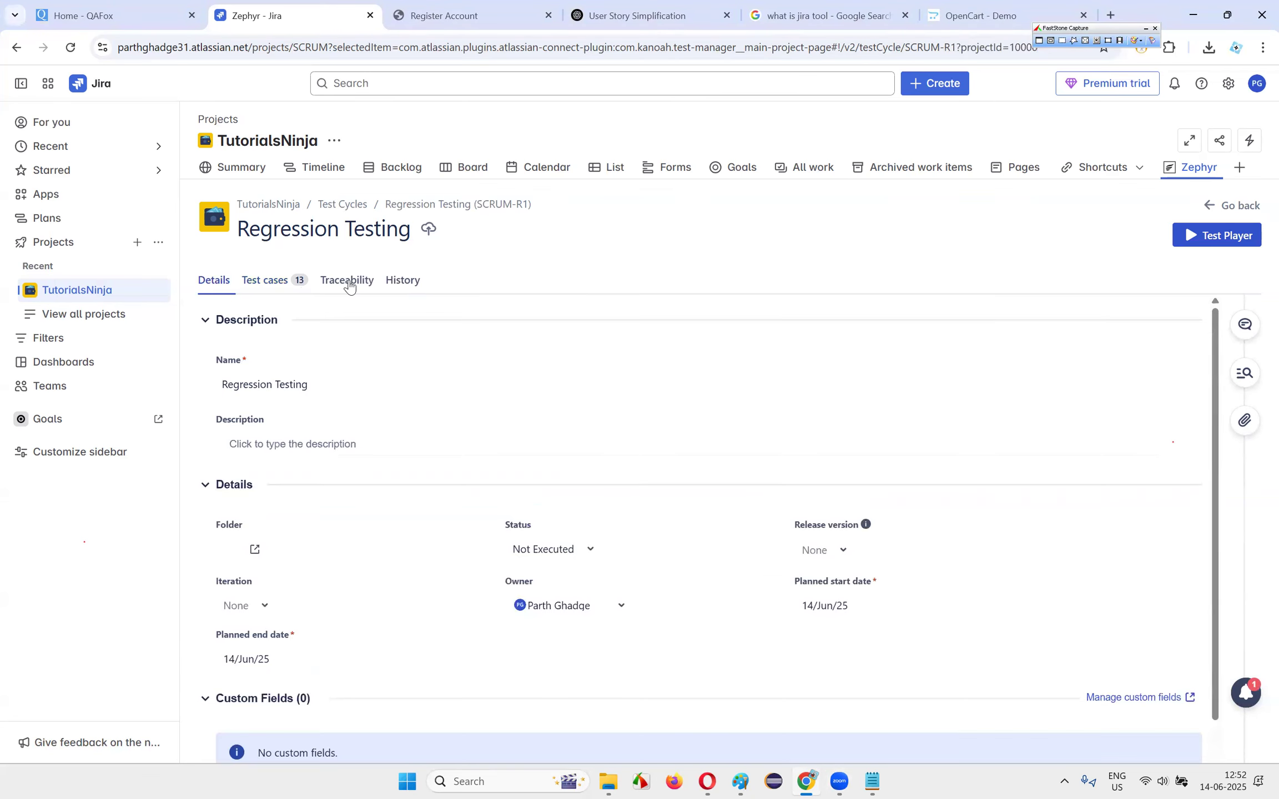
{"action": "left_click", "coordinate": [286, 281]}
{"action": "left_click", "coordinate": [398, 281]}
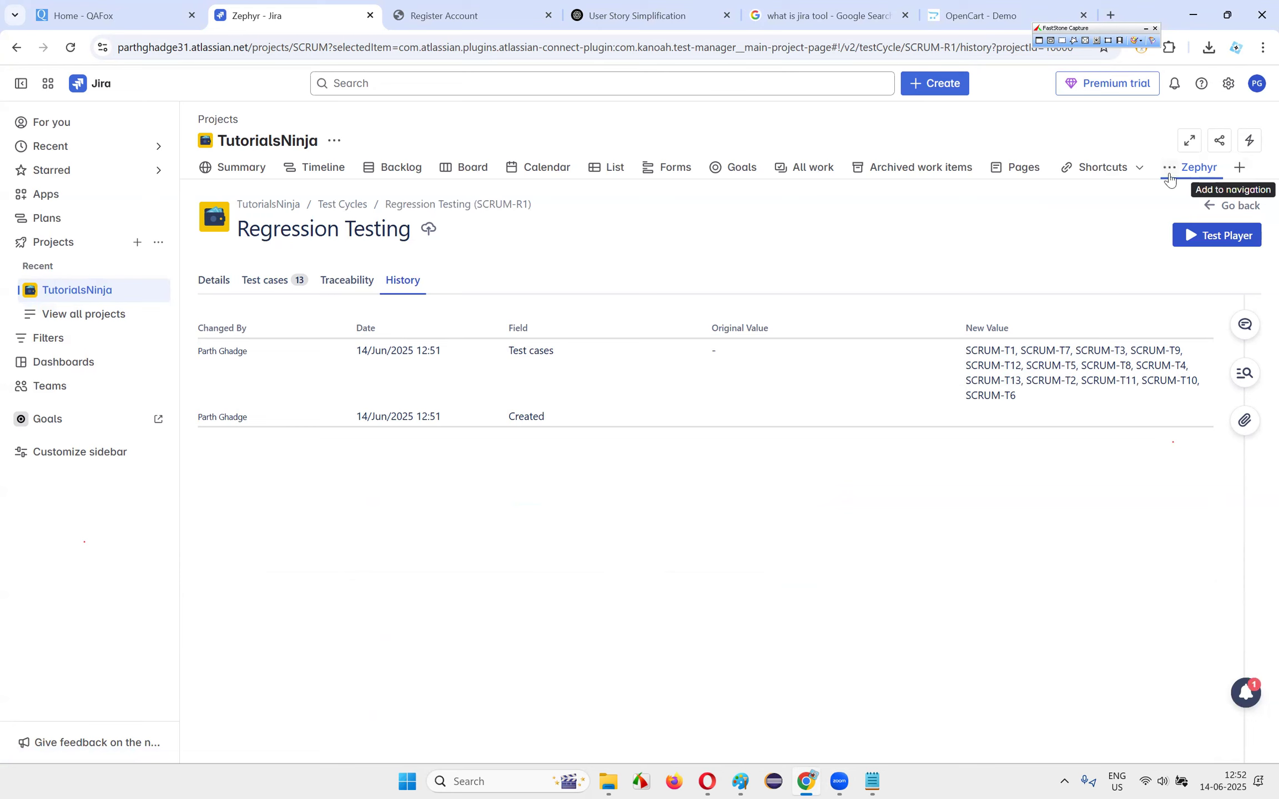
{"action": "left_click", "coordinate": [1107, 175]}
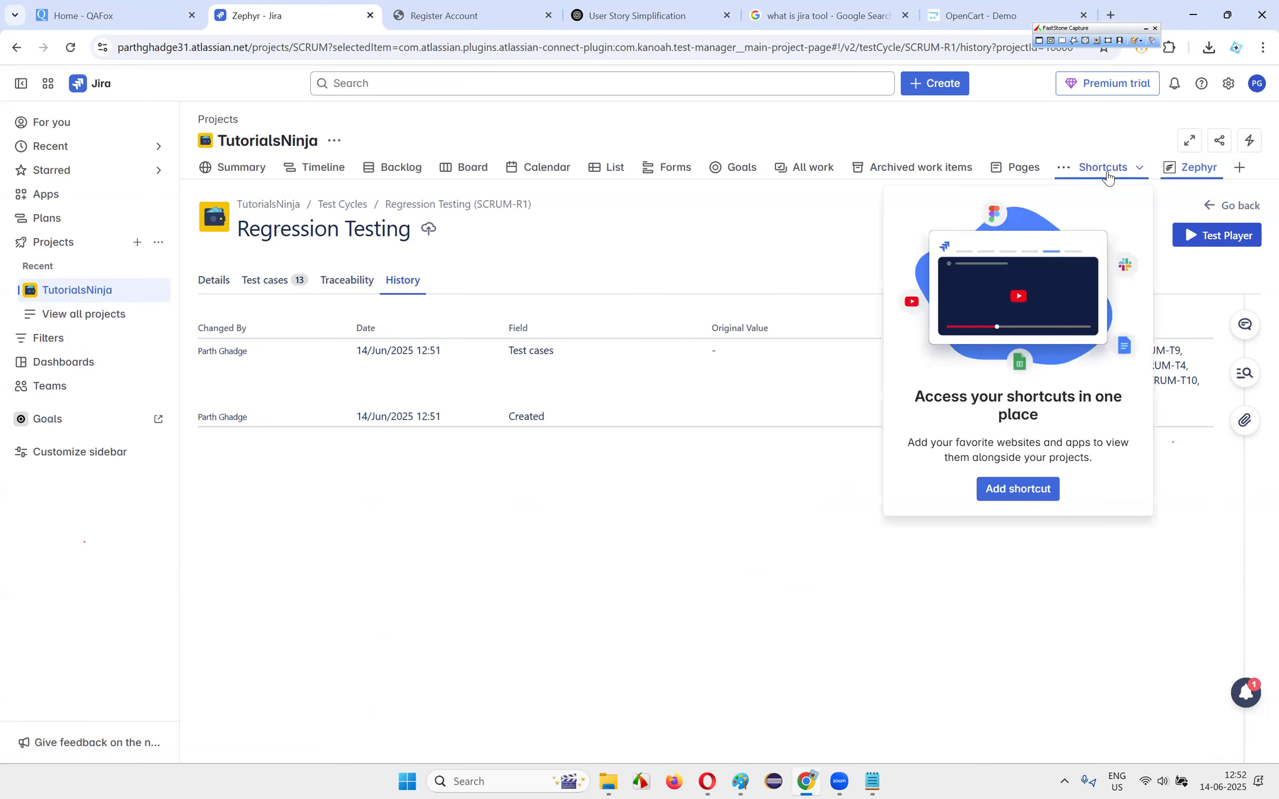
{"action": "left_click", "coordinate": [780, 167]}
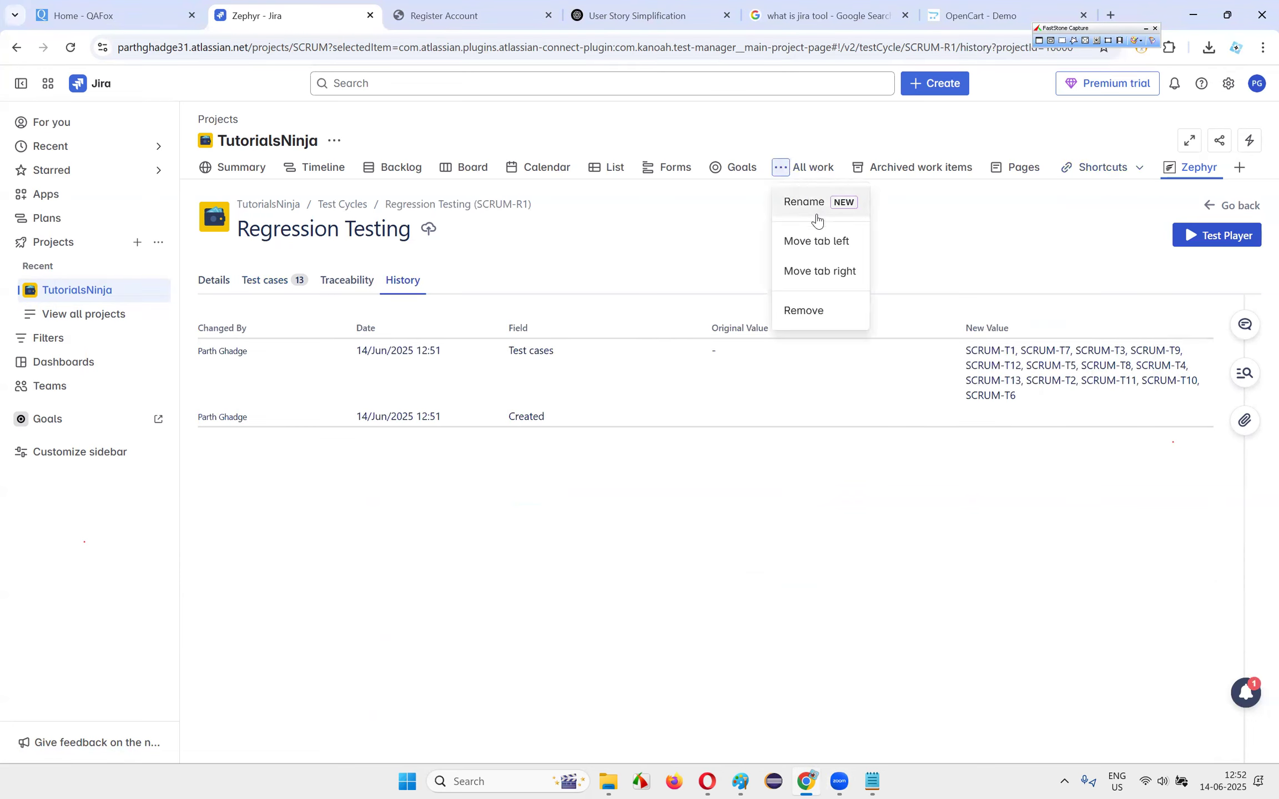
{"action": "left_click", "coordinate": [727, 228]}
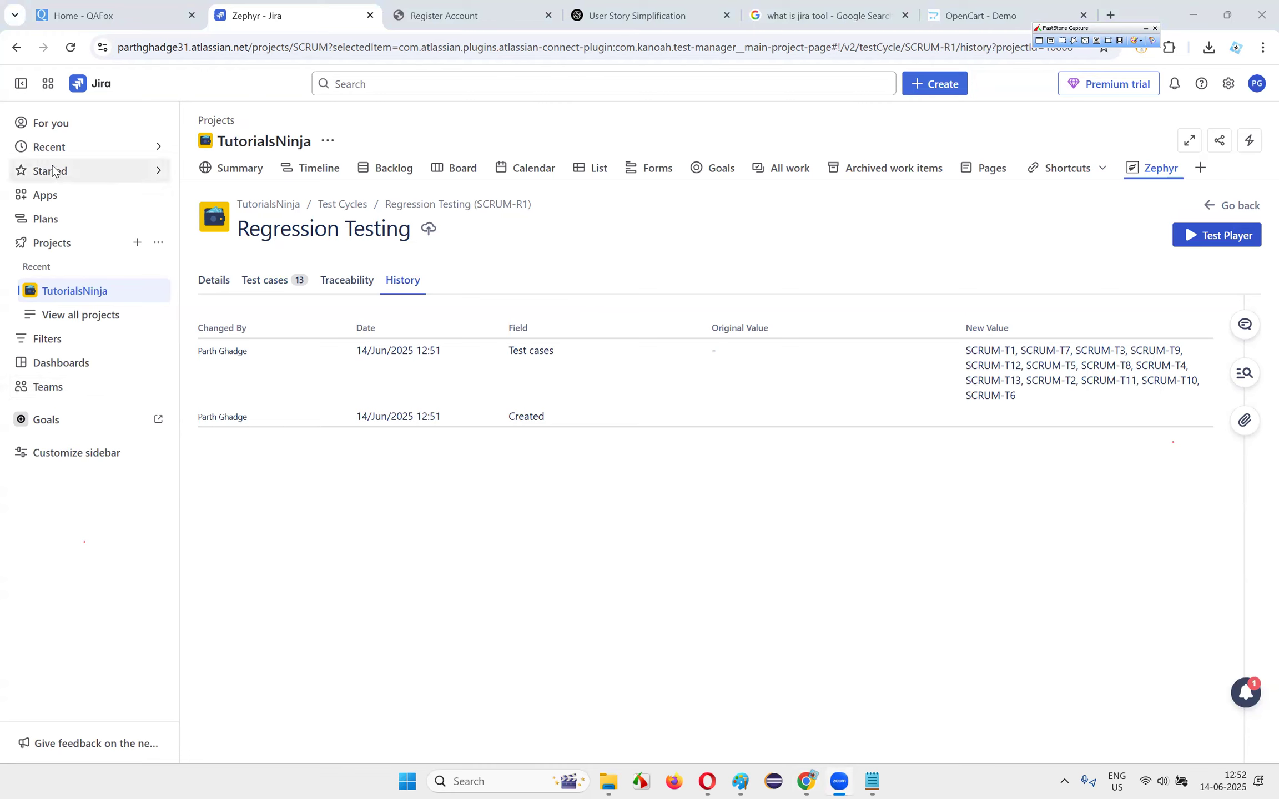
- View the available plans and the TutorialsNinja project's board and backlog
{"action": "left_click", "coordinate": [70, 217]}
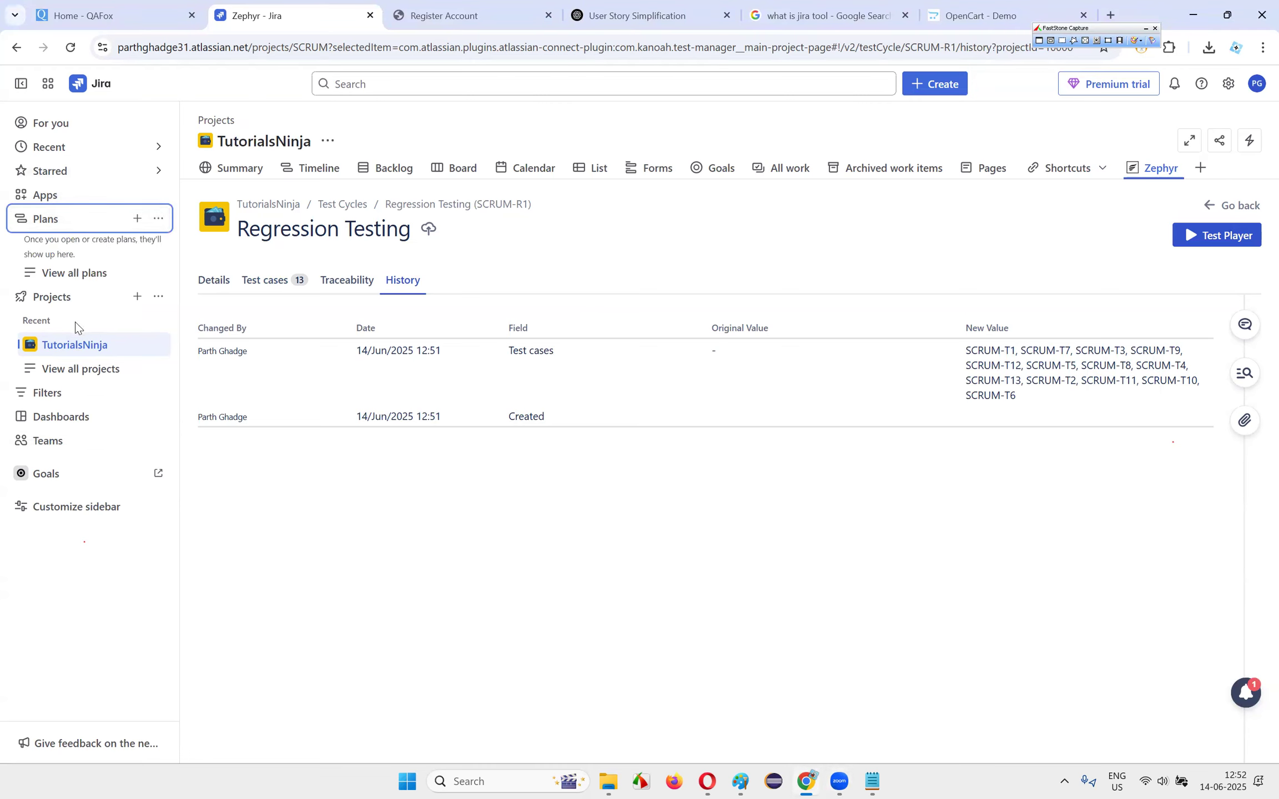
{"action": "left_click", "coordinate": [82, 297]}
{"action": "left_click", "coordinate": [89, 296]}
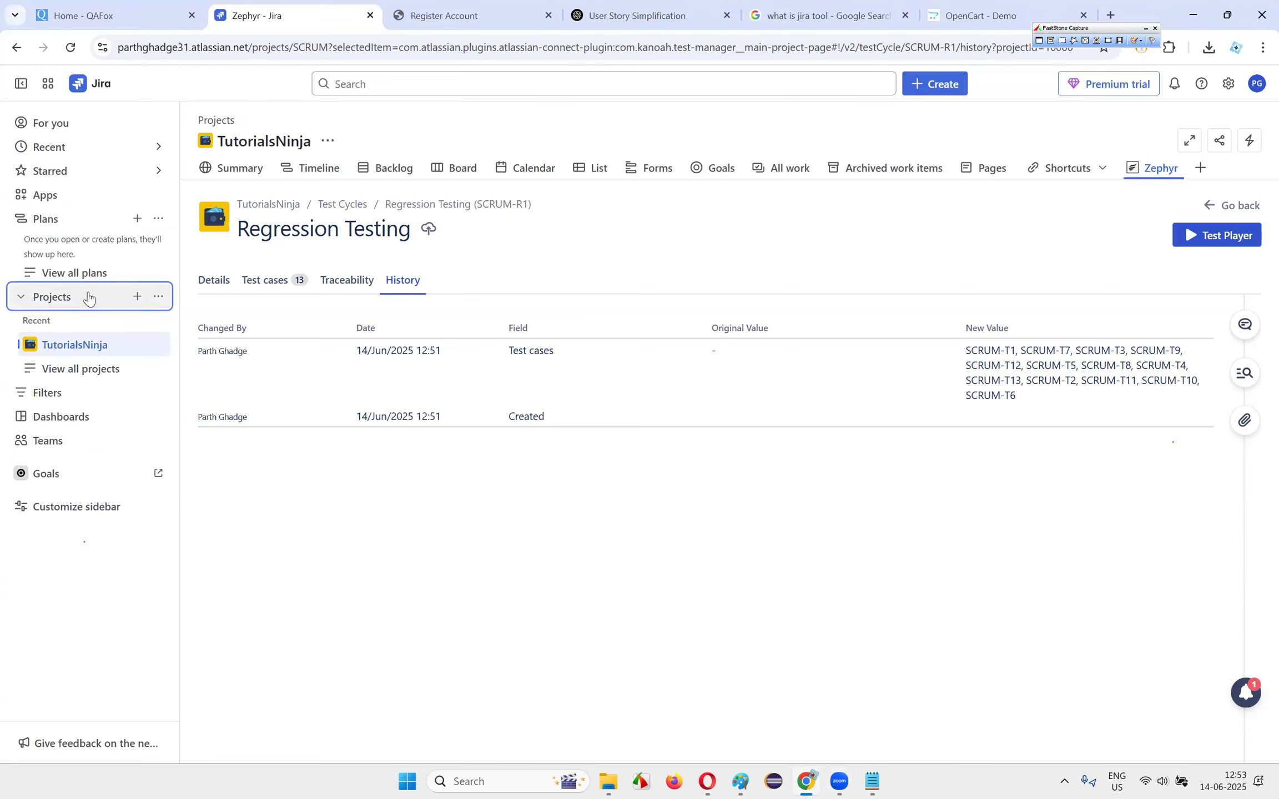
{"action": "left_click", "coordinate": [100, 344]}
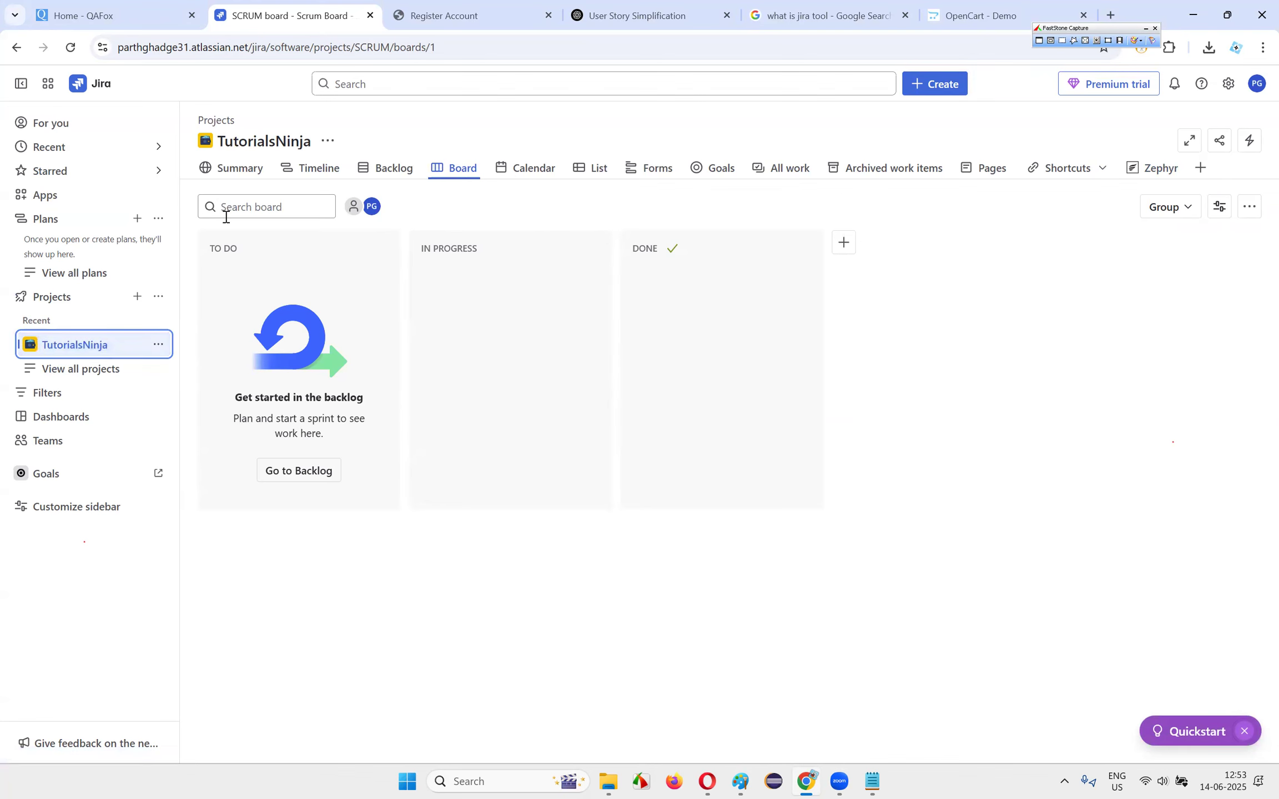
{"action": "left_click", "coordinate": [392, 168]}
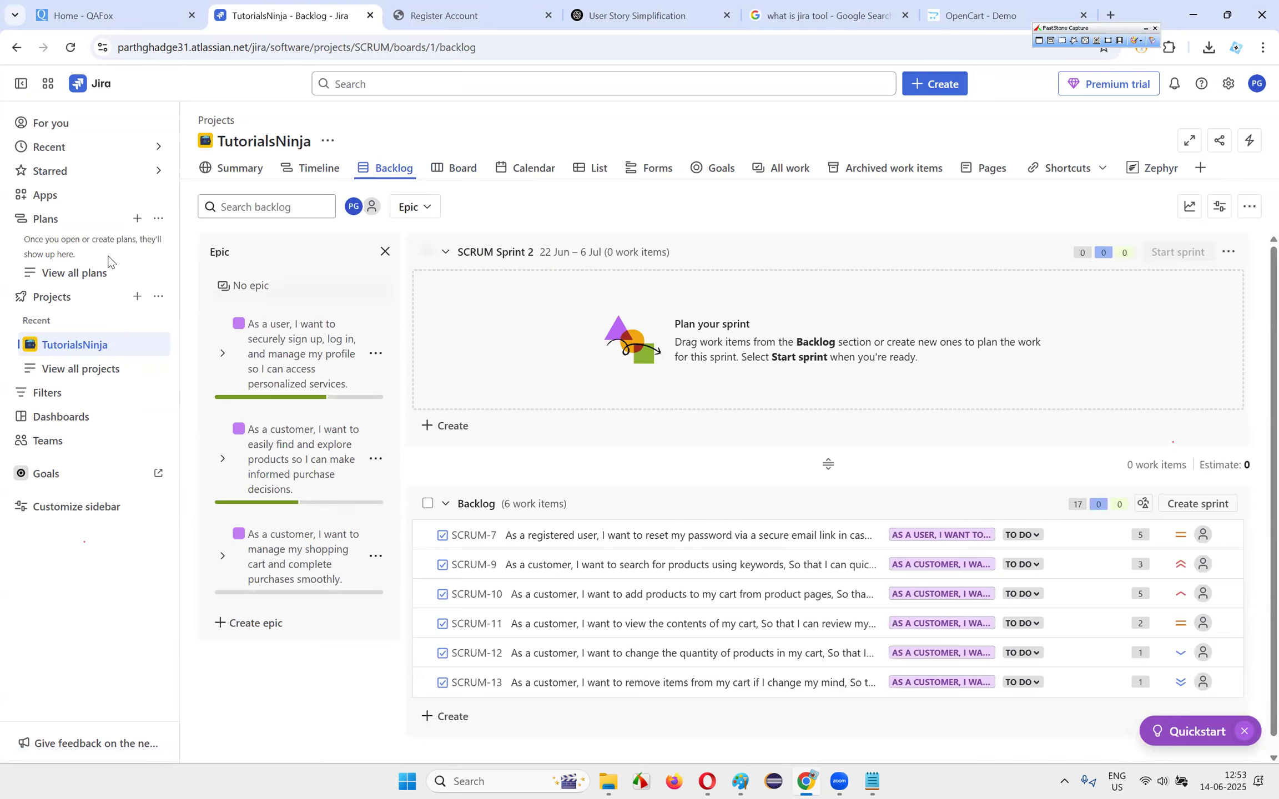
- Look through the Jira dashboards list, the Teams page and the Atlassian Goals page, then return to Jira
{"action": "left_click", "coordinate": [22, 418]}
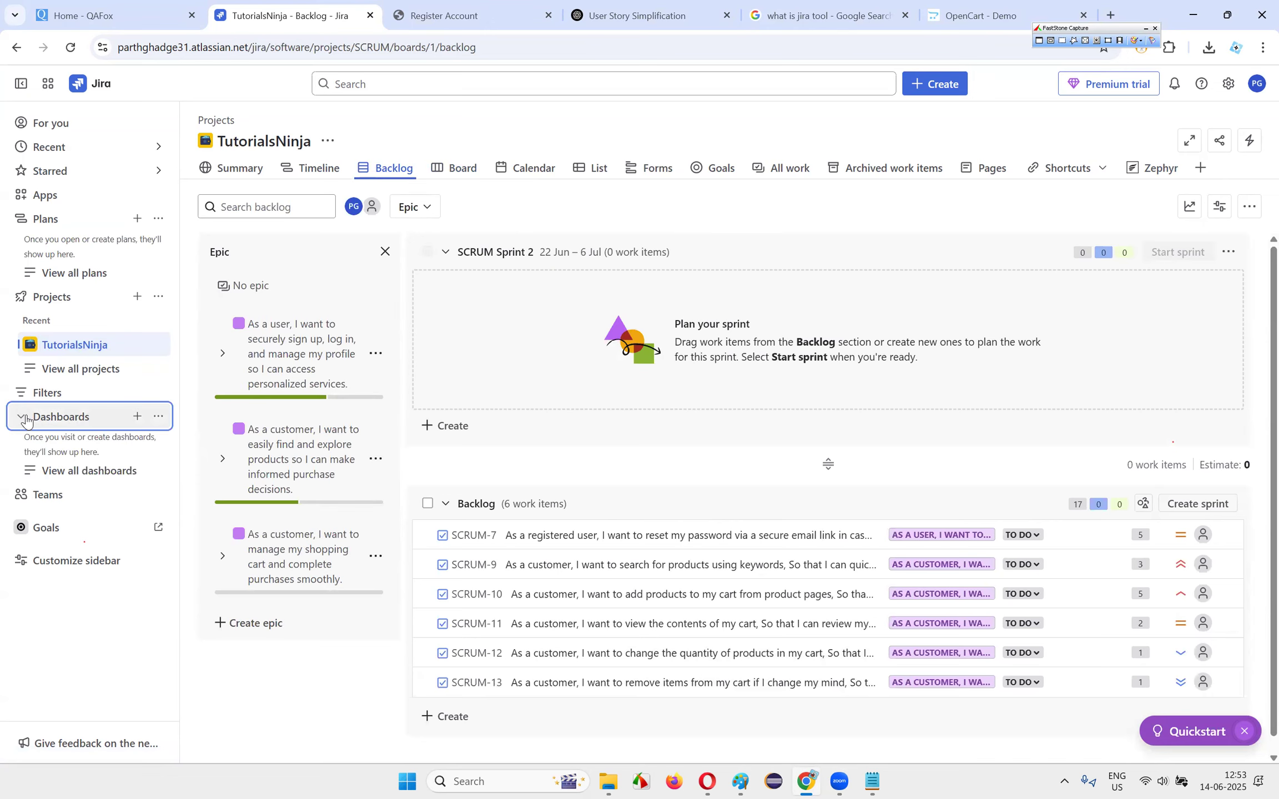
{"action": "left_click", "coordinate": [31, 472]}
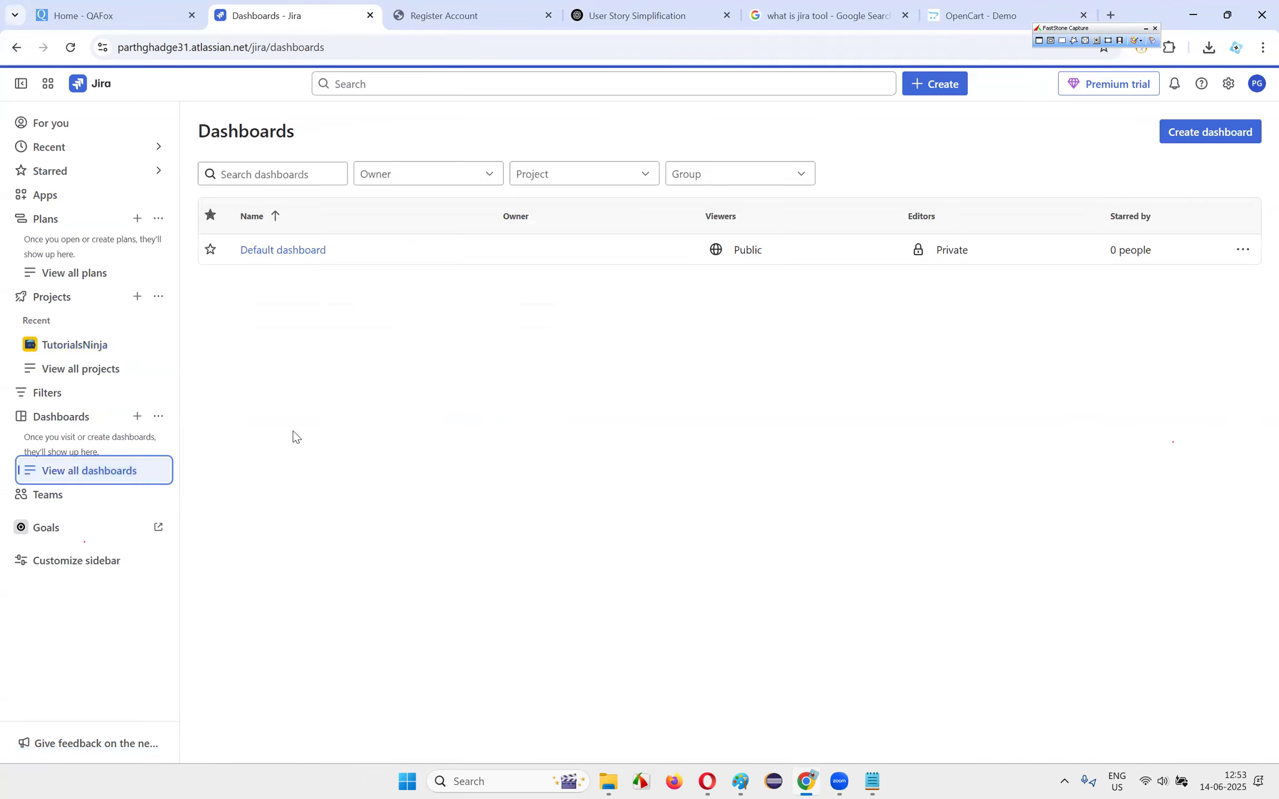
{"action": "left_click", "coordinate": [63, 506]}
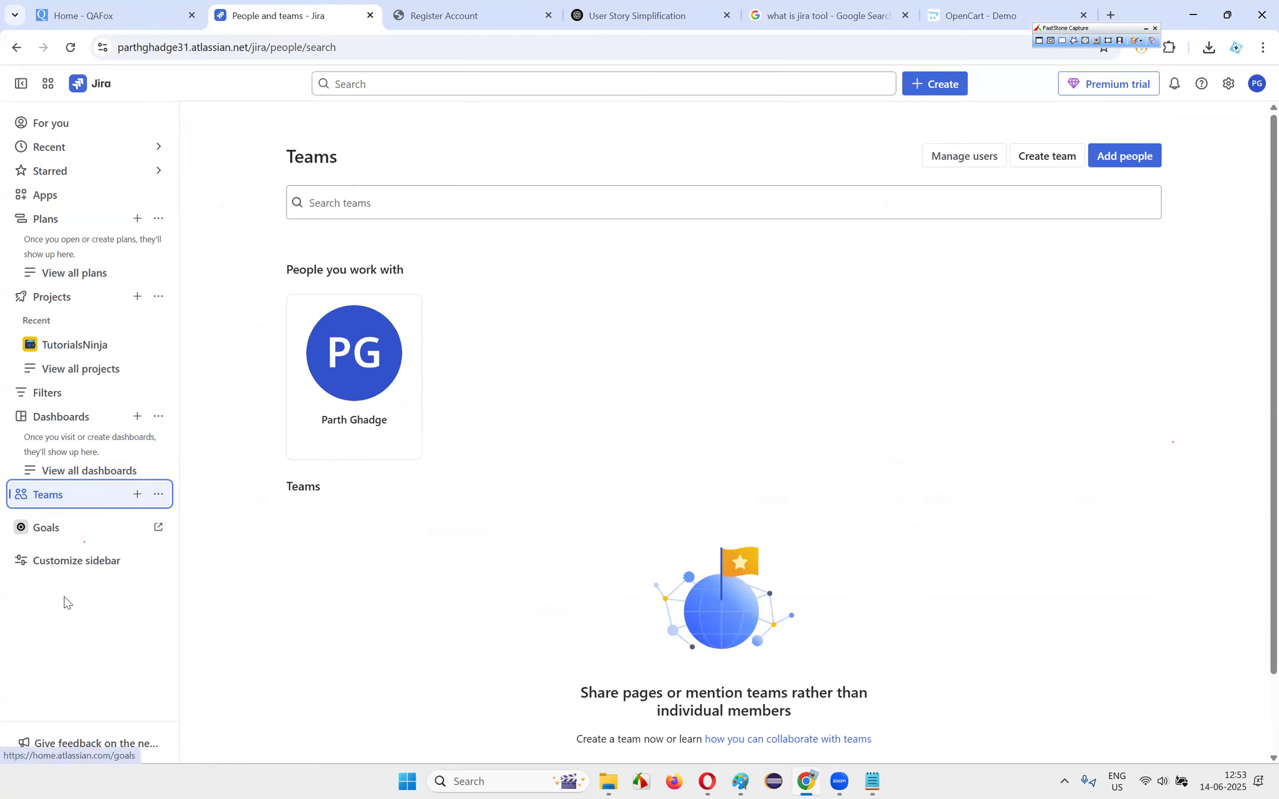
{"action": "left_click", "coordinate": [83, 529]}
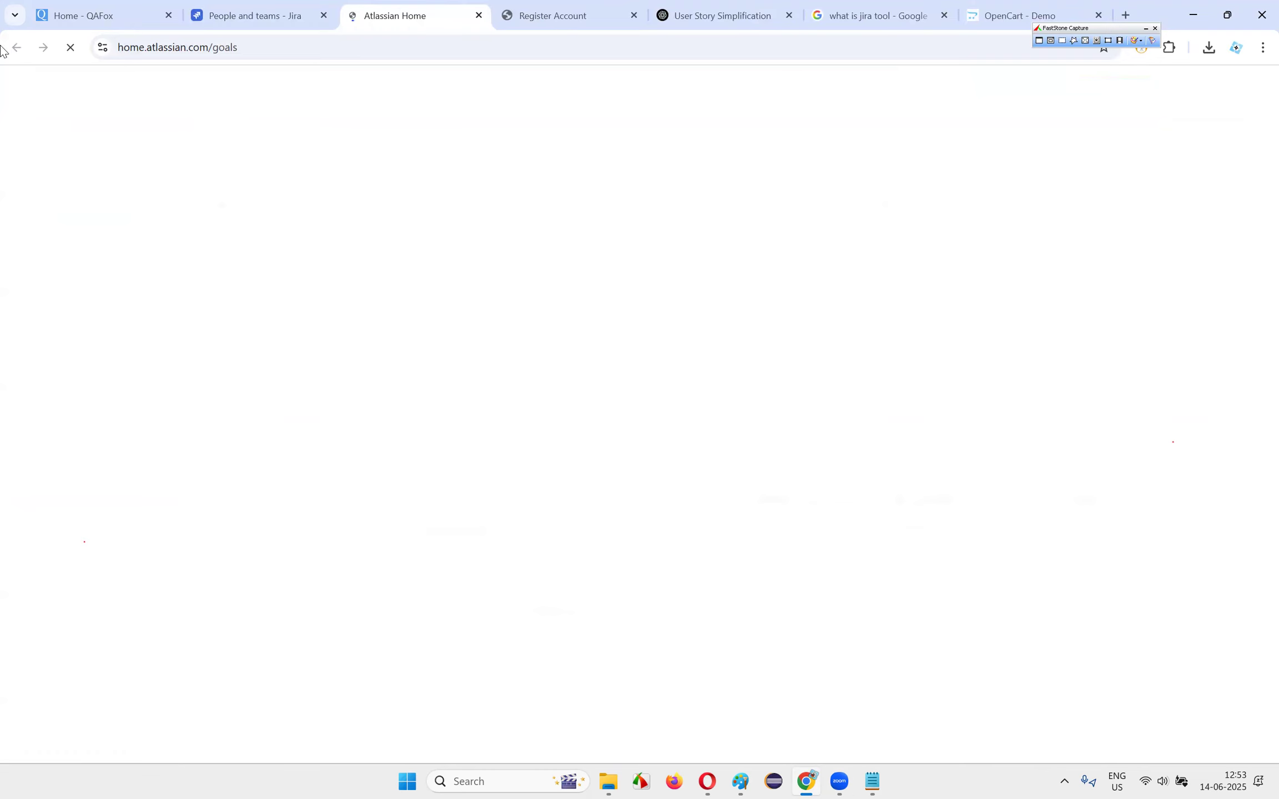
{"action": "left_click", "coordinate": [278, 17]}
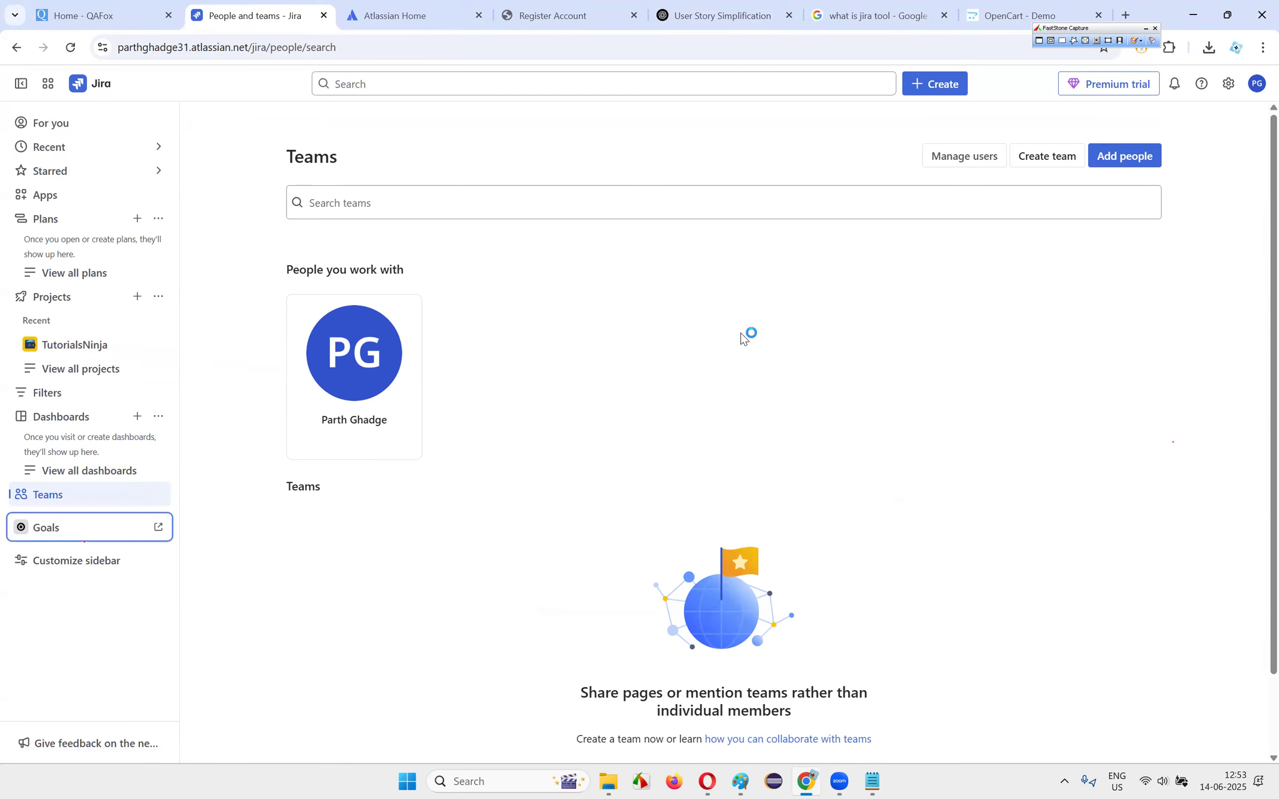
- Examine the TutorialsNinja project summary, including status overview, priority breakdown, types of work, team workload and epic progress
{"action": "left_click", "coordinate": [79, 349]}
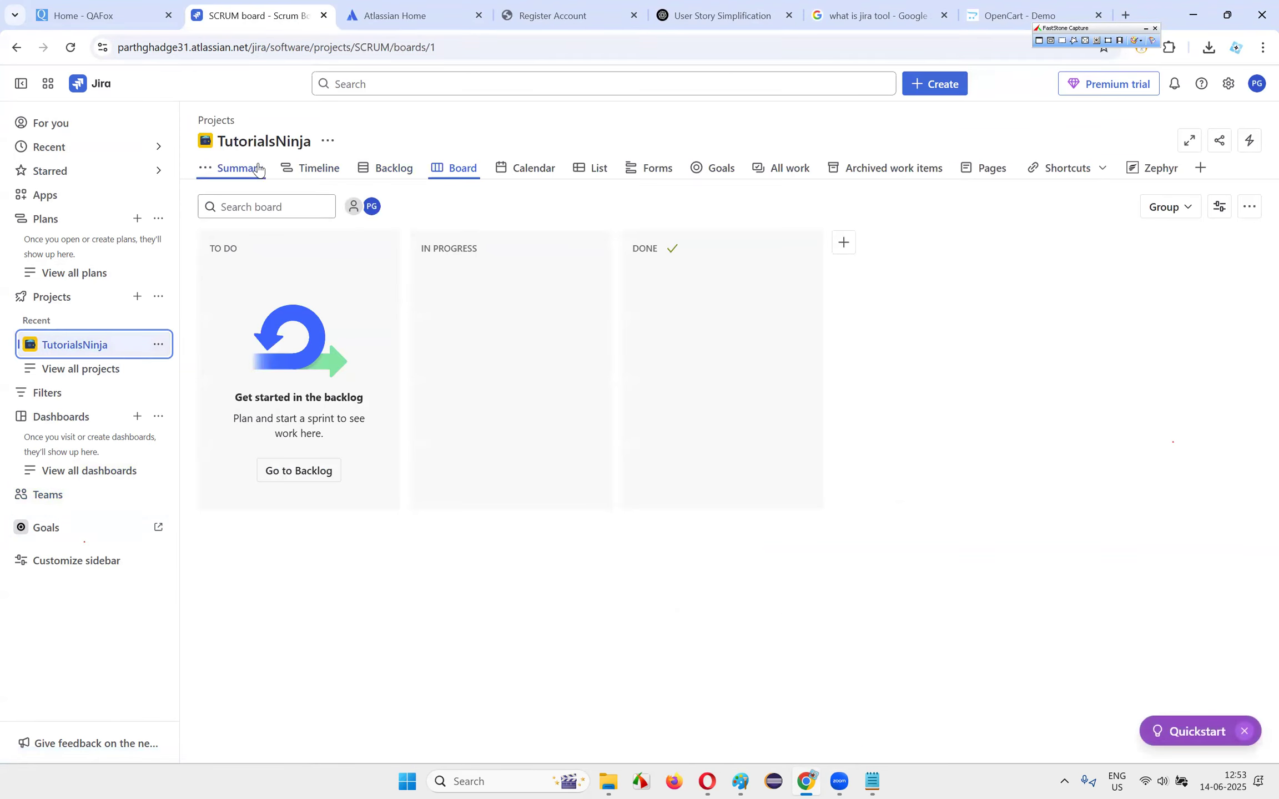
{"action": "left_click", "coordinate": [258, 168]}
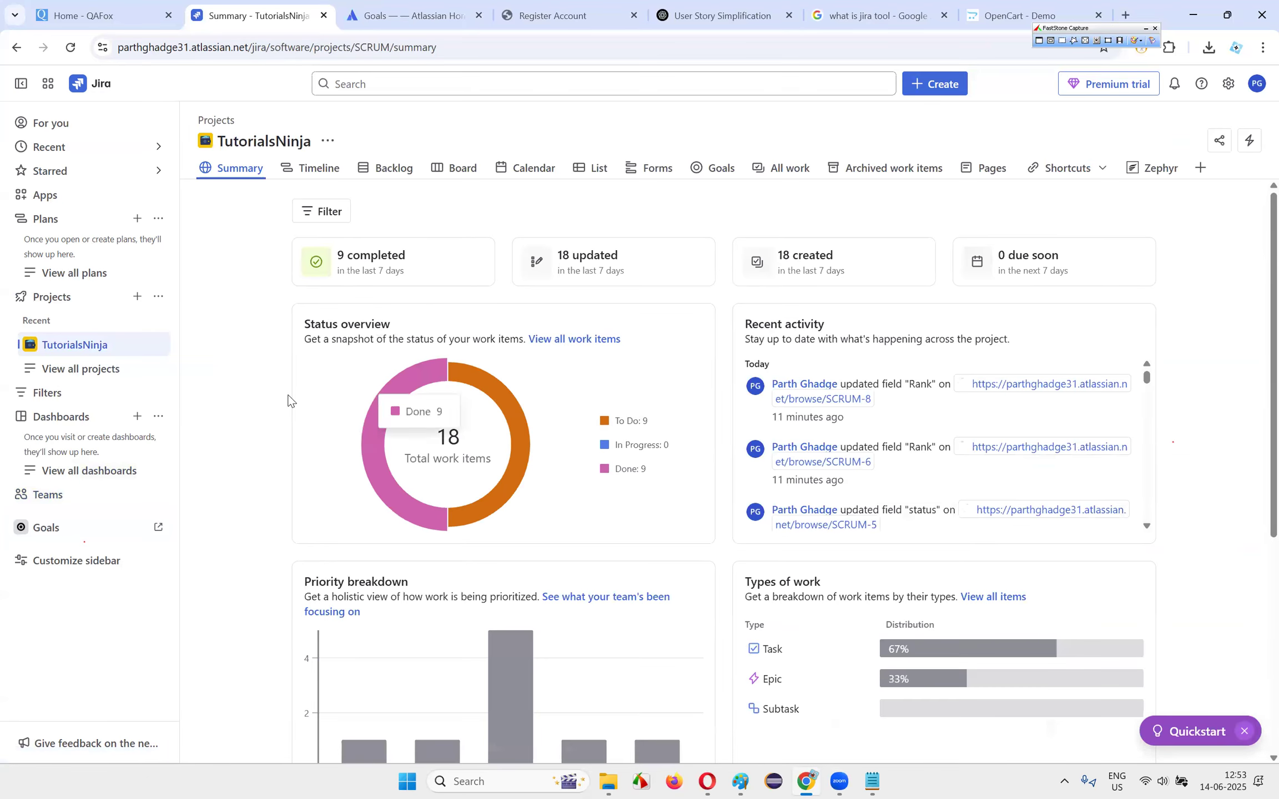
{"action": "scroll", "coordinate": [1040, 319], "scroll_direction": "down", "scroll_amount": 3}
{"action": "scroll", "coordinate": [1040, 319], "scroll_direction": "up", "scroll_amount": 3}
{"action": "scroll", "coordinate": [1117, 333], "scroll_direction": "down", "scroll_amount": 4}
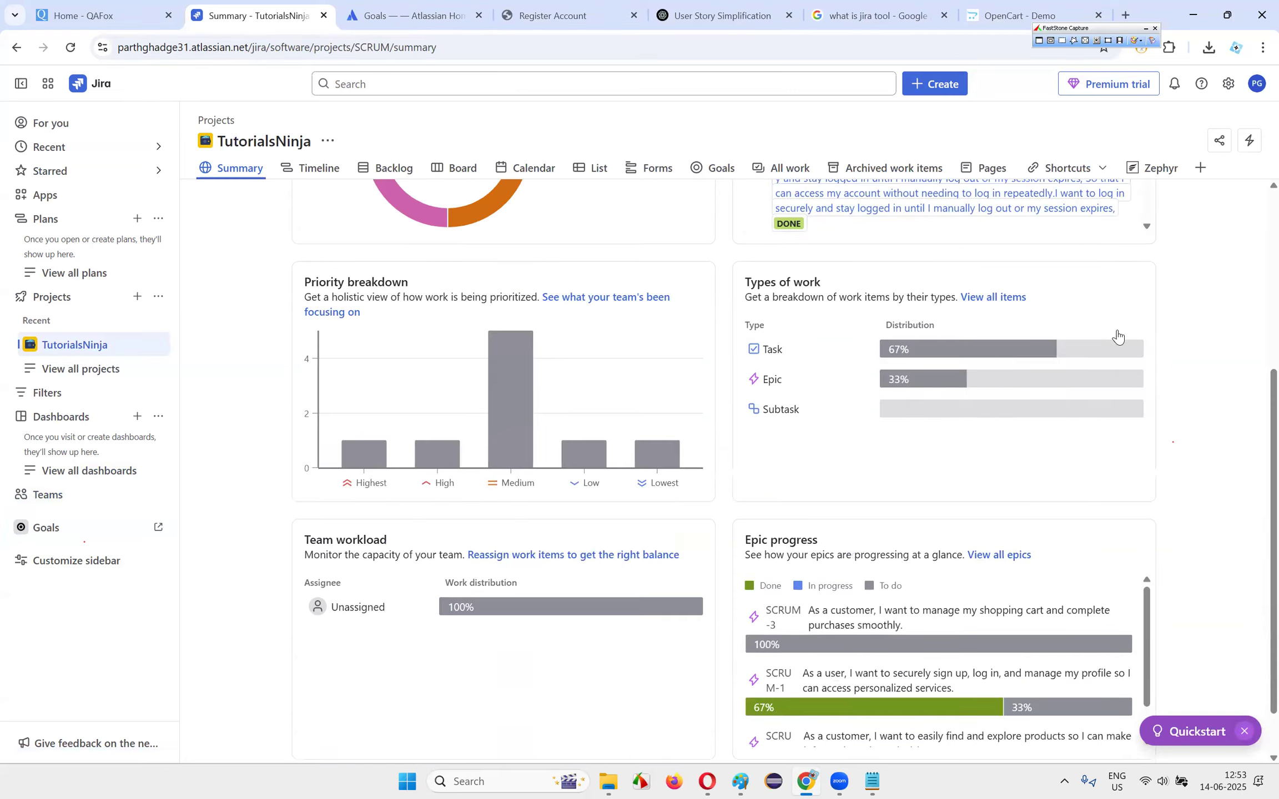
- Look over the project summary page once more, from the weekly counts and recent activity down to the epic progress
{"action": "scroll", "coordinate": [1117, 333], "scroll_direction": "up", "scroll_amount": 3}
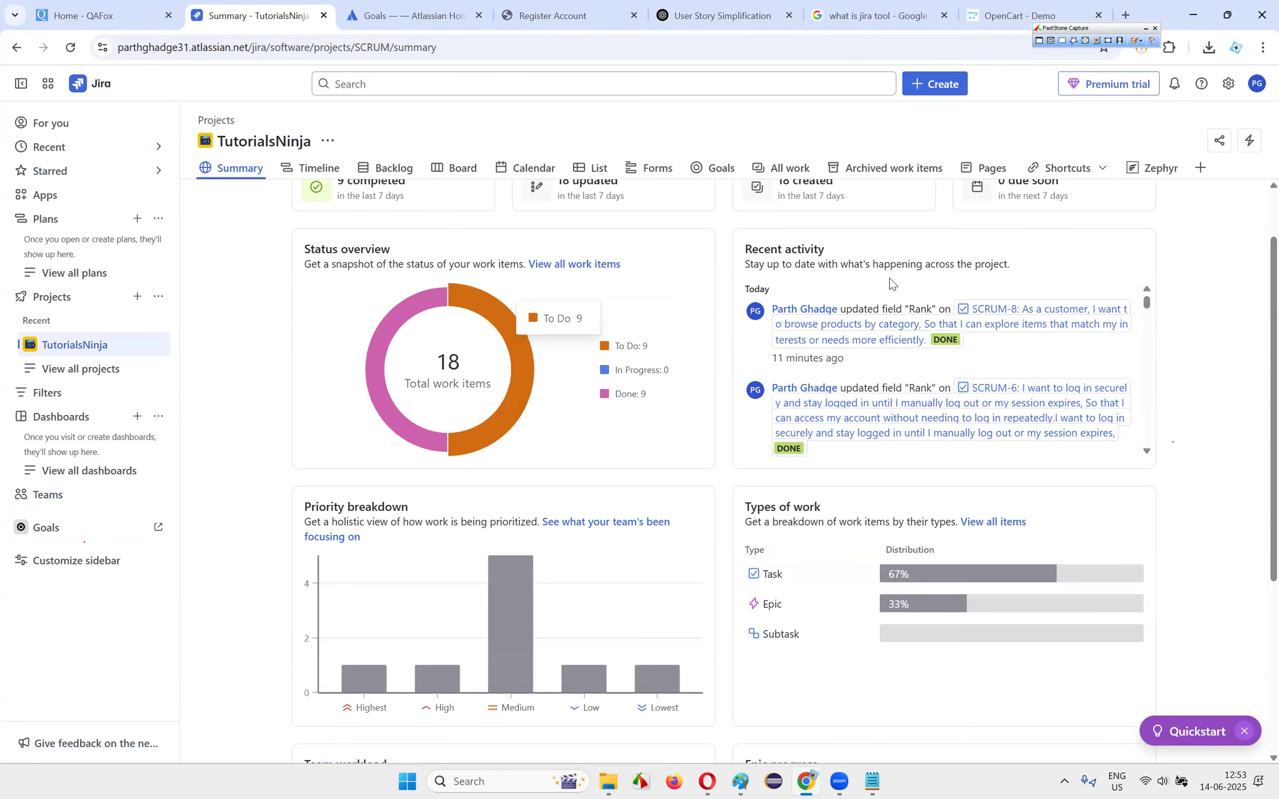
{"action": "scroll", "coordinate": [991, 404], "scroll_direction": "down", "scroll_amount": 6}
{"action": "scroll", "coordinate": [423, 358], "scroll_direction": "up", "scroll_amount": 2}
{"action": "scroll", "coordinate": [1255, 373], "scroll_direction": "down", "scroll_amount": 5}
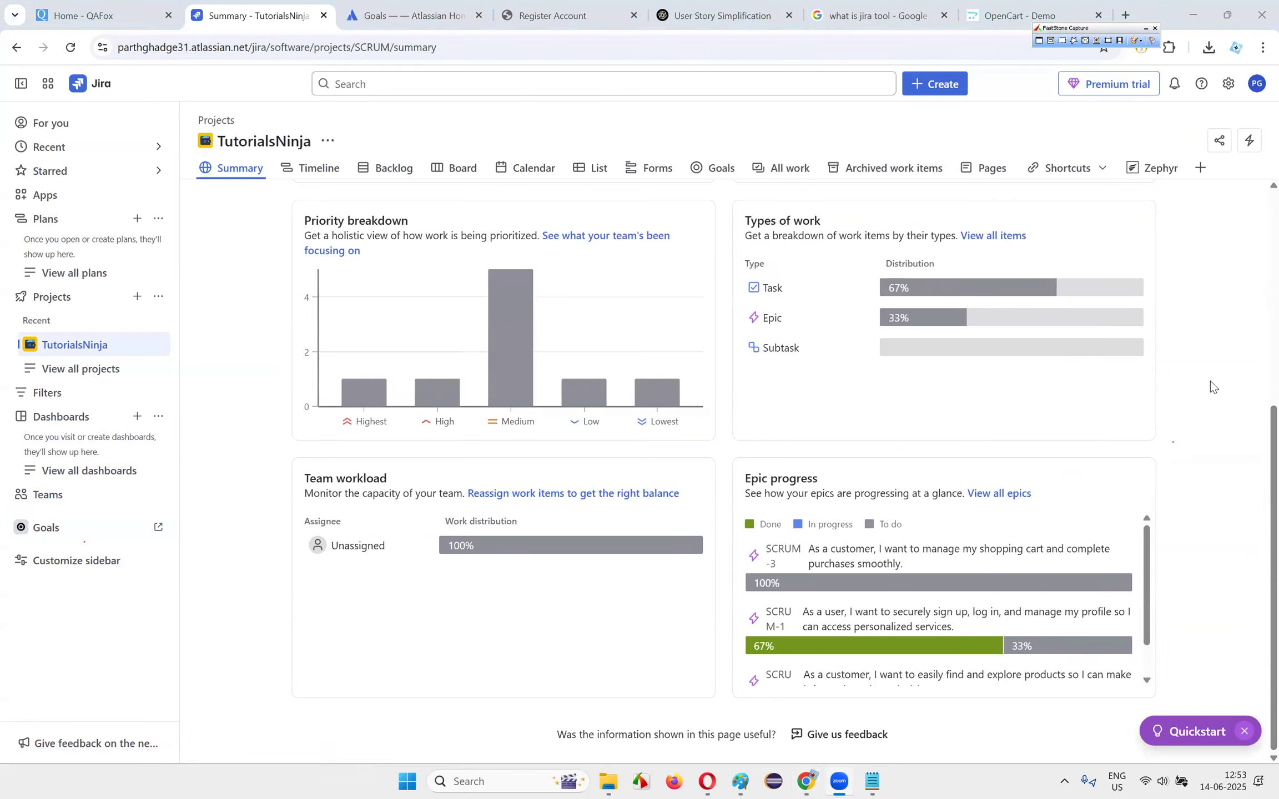
{"action": "scroll", "coordinate": [1210, 361], "scroll_direction": "up", "scroll_amount": 5}
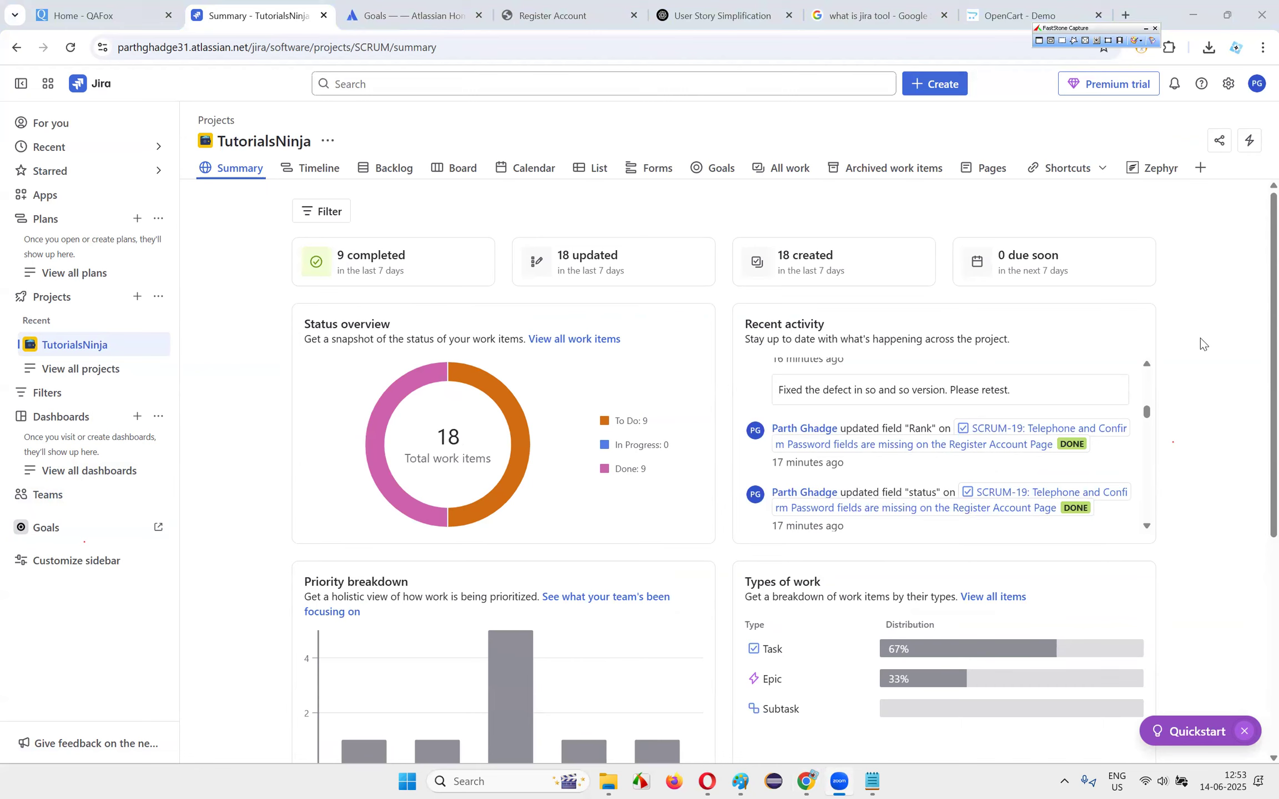
{"action": "scroll", "coordinate": [1200, 338], "scroll_direction": "down", "scroll_amount": 5}
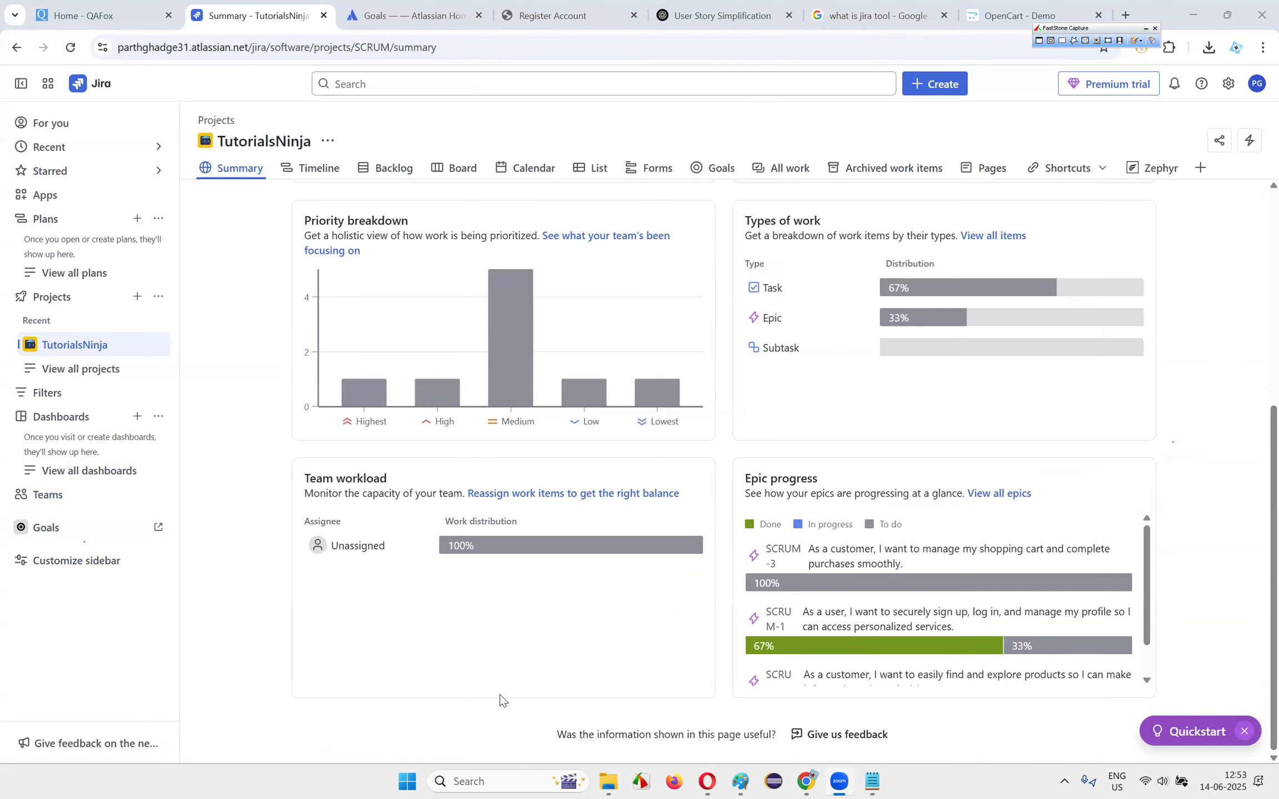
{"action": "scroll", "coordinate": [705, 394], "scroll_direction": "up", "scroll_amount": 5}
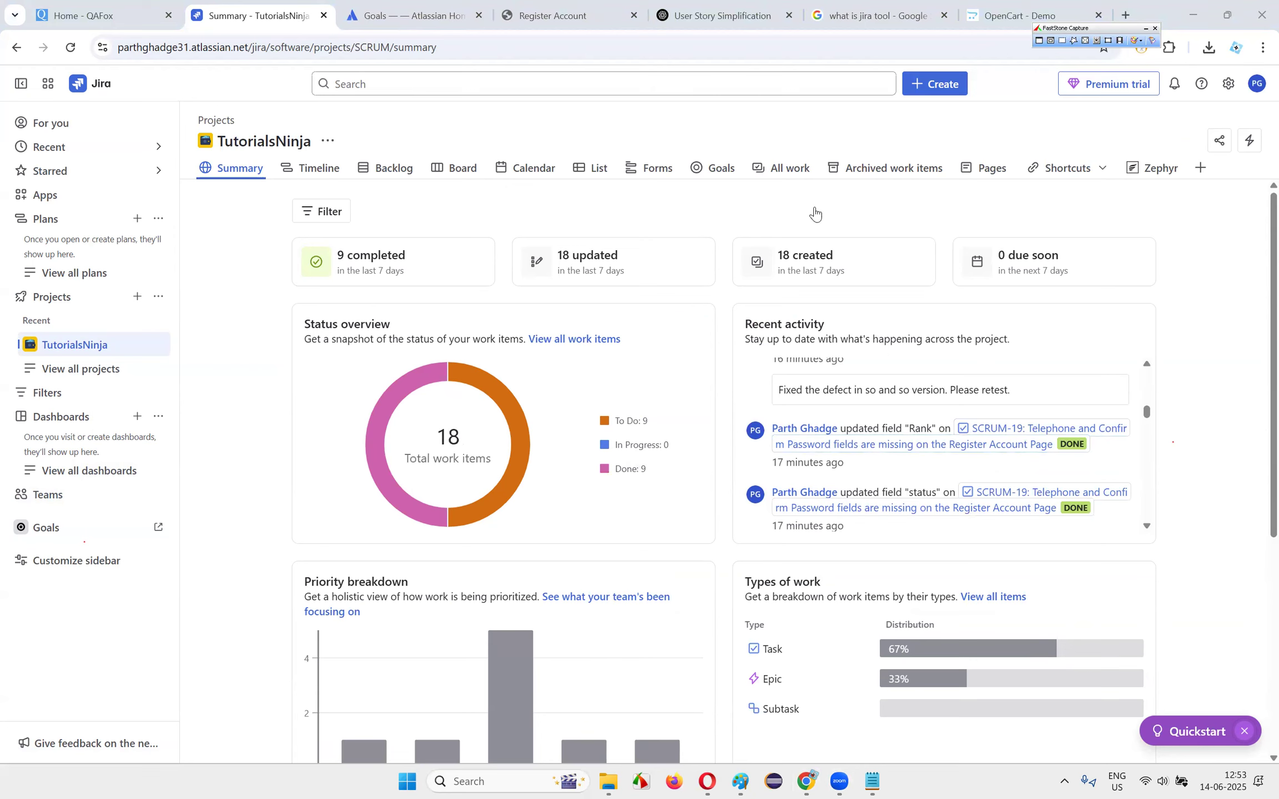
- Look through the TutorialsNinja project's Timeline, Backlog, Board, Calendar, List, Forms and Goals views
{"action": "left_click", "coordinate": [320, 174]}
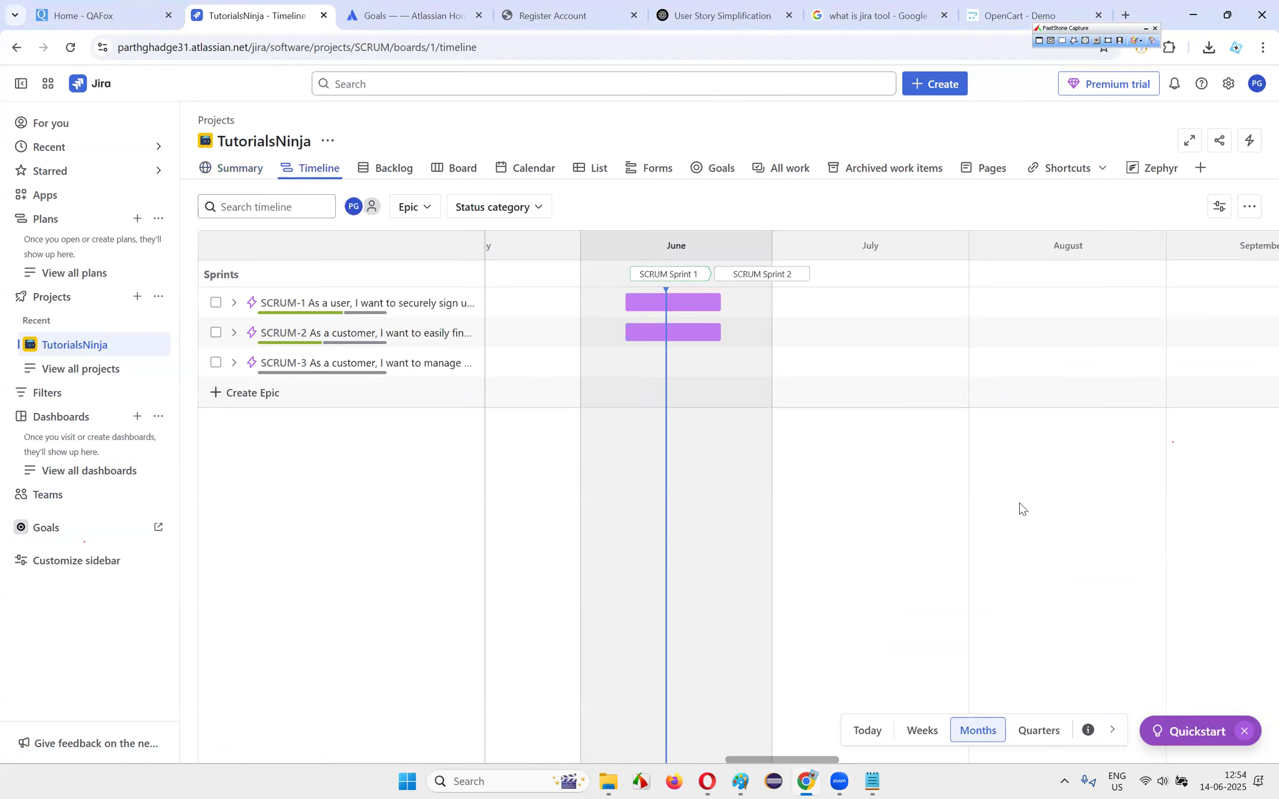
{"action": "left_click", "coordinate": [391, 169]}
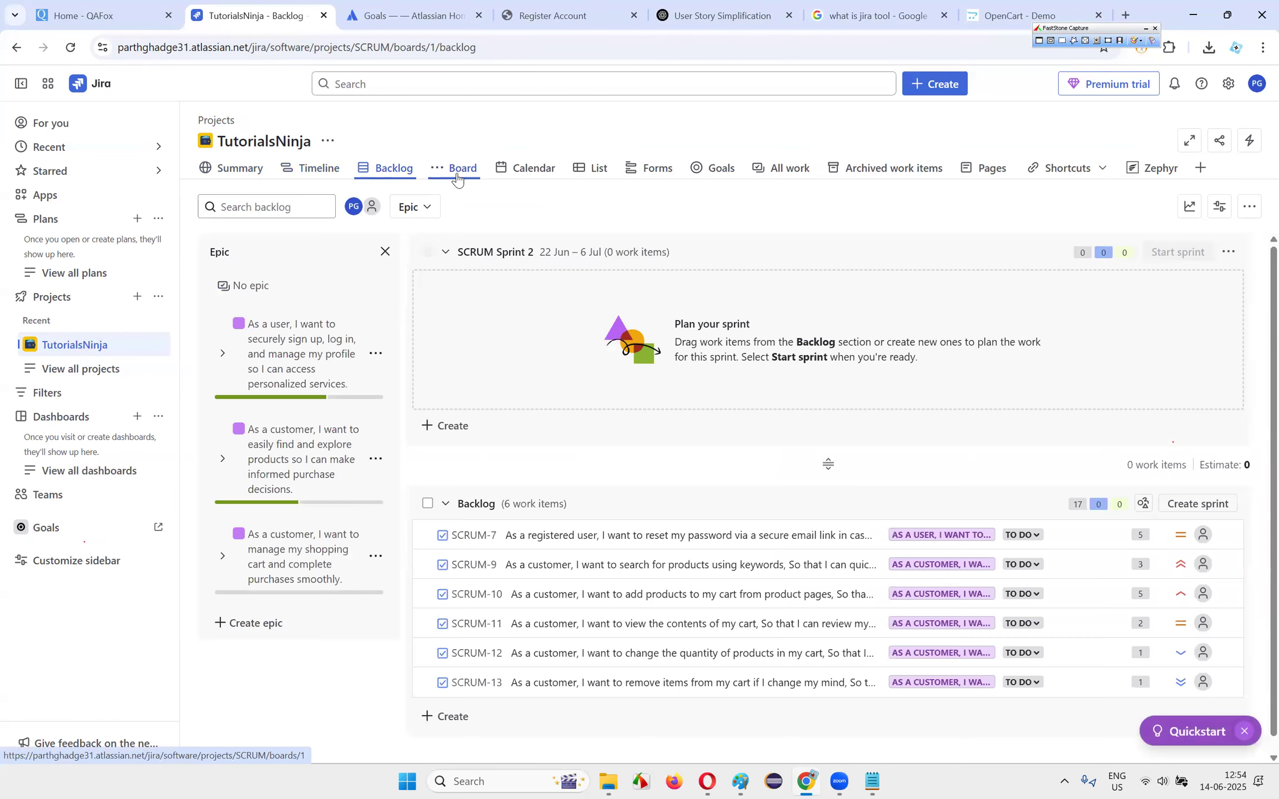
{"action": "left_click", "coordinate": [456, 178]}
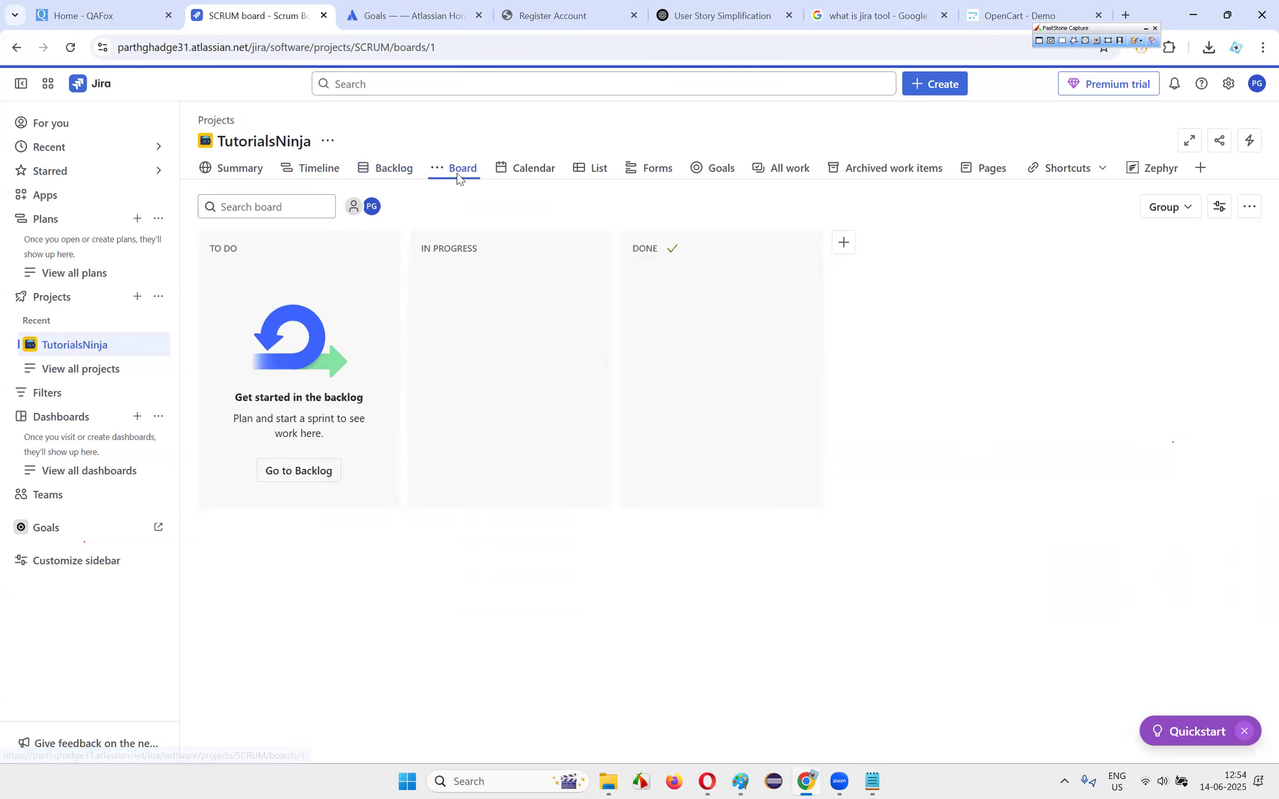
{"action": "left_click", "coordinate": [515, 167]}
{"action": "left_click", "coordinate": [597, 169]}
{"action": "left_click", "coordinate": [658, 169]}
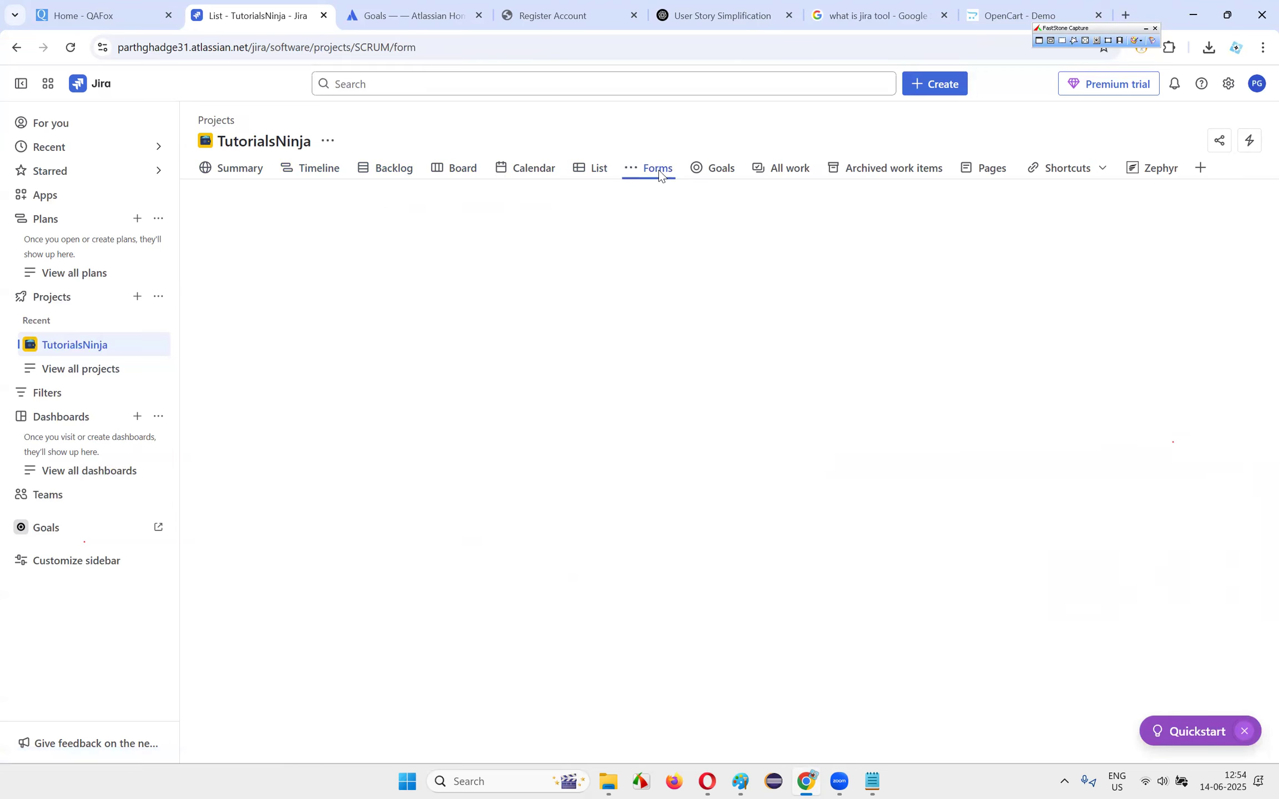
{"action": "left_click", "coordinate": [713, 170]}
- Look through the project's All work list, Archived work items, Pages and Shortcuts, ending in Zephyr
{"action": "left_click", "coordinate": [787, 177]}
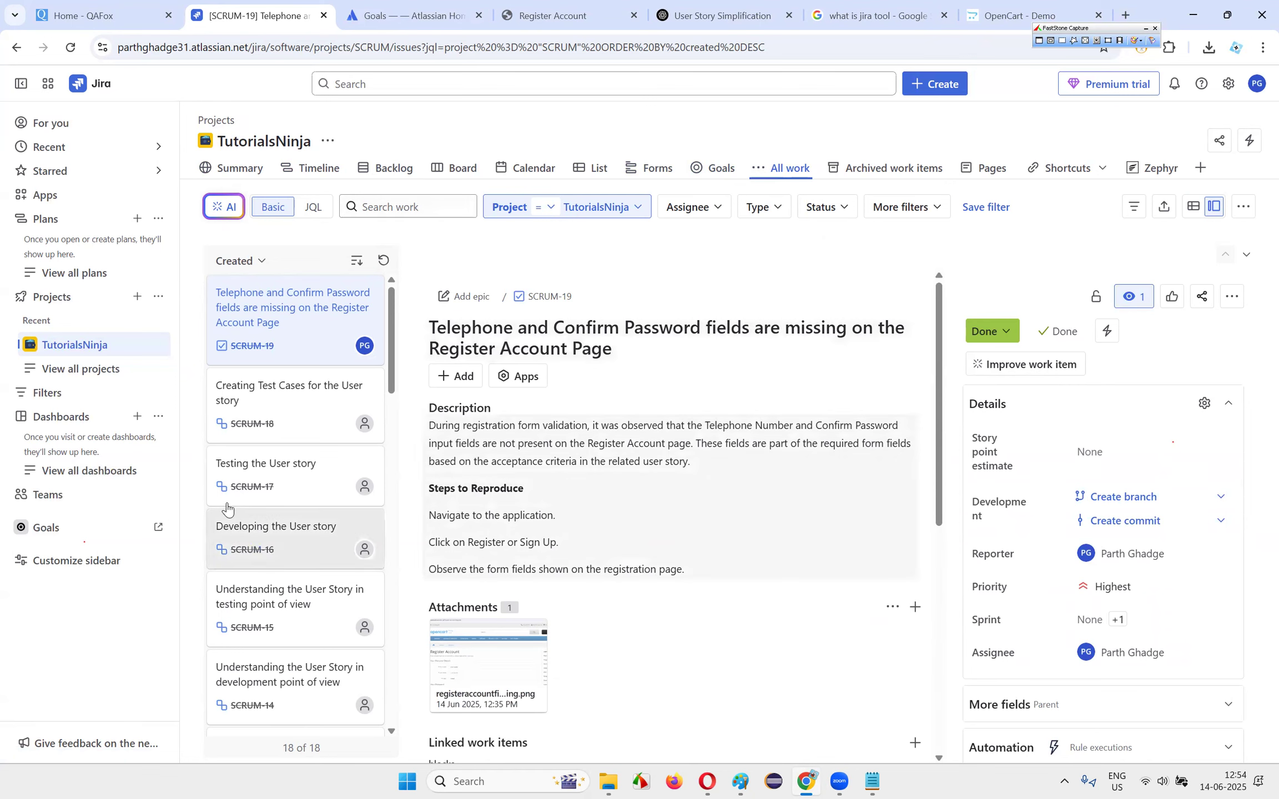
{"action": "scroll", "coordinate": [300, 344], "scroll_direction": "down", "scroll_amount": 12}
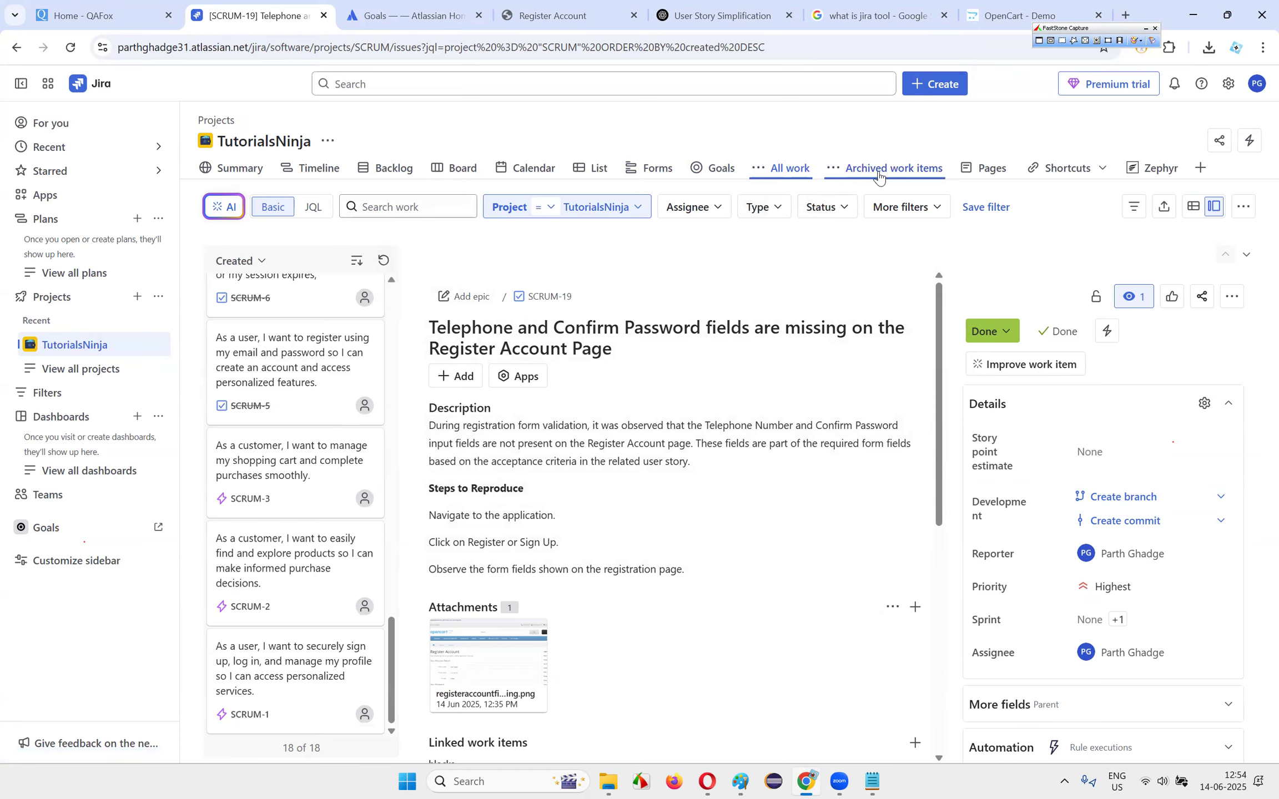
{"action": "left_click", "coordinate": [920, 181]}
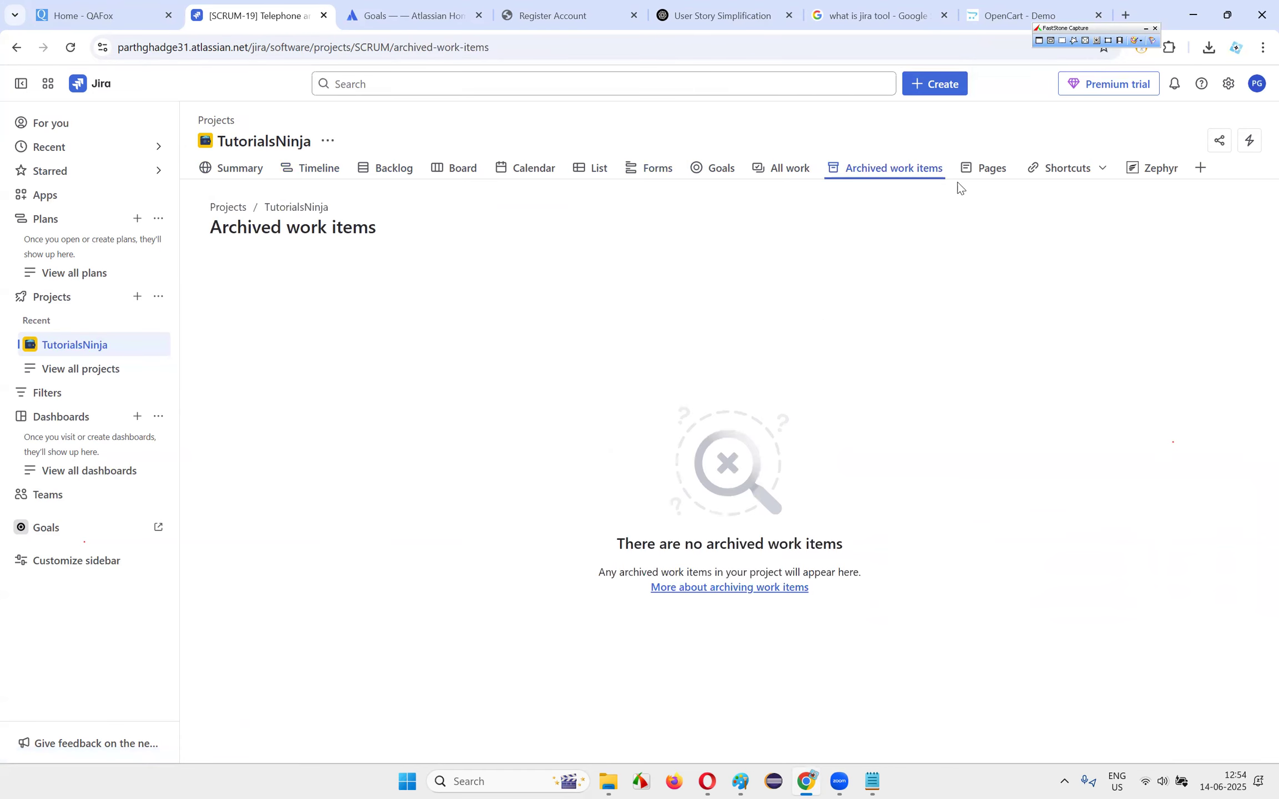
{"action": "left_click", "coordinate": [983, 169]}
{"action": "left_click", "coordinate": [1079, 175]}
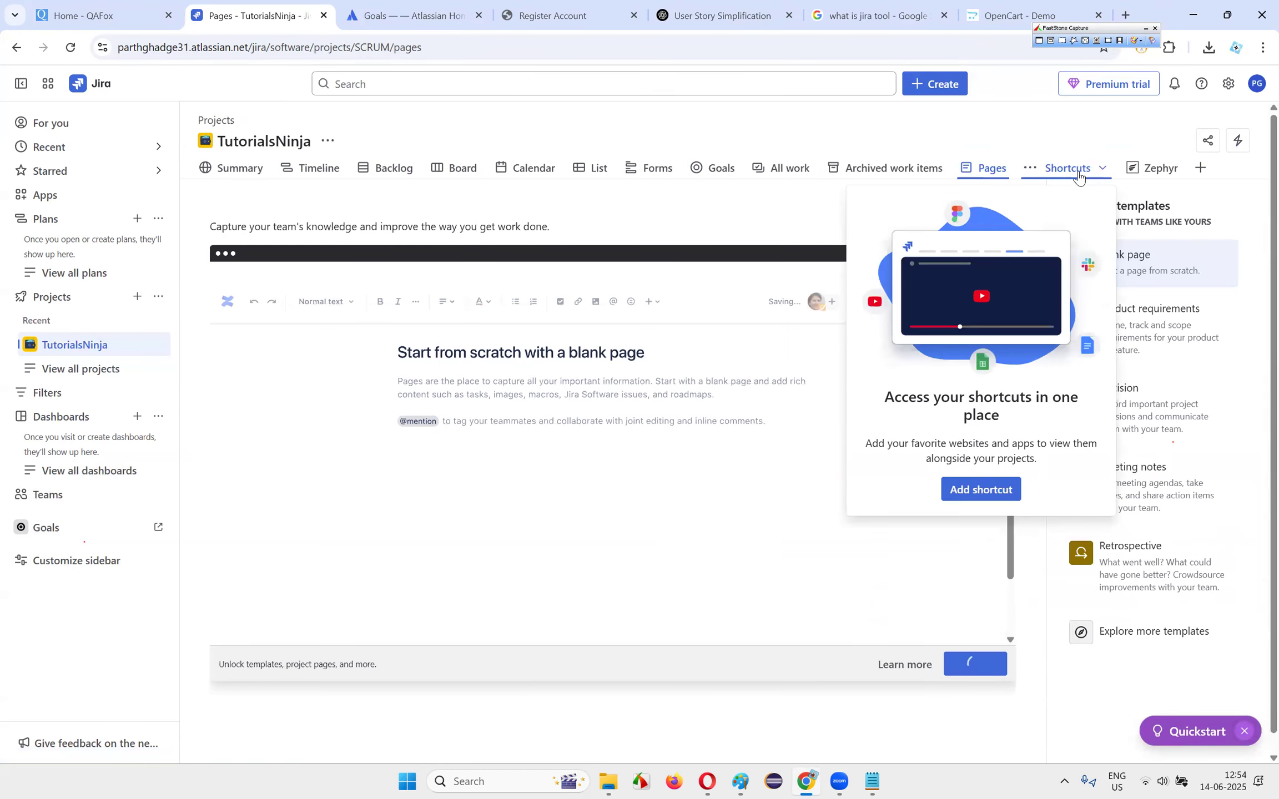
{"action": "left_click", "coordinate": [1155, 168]}
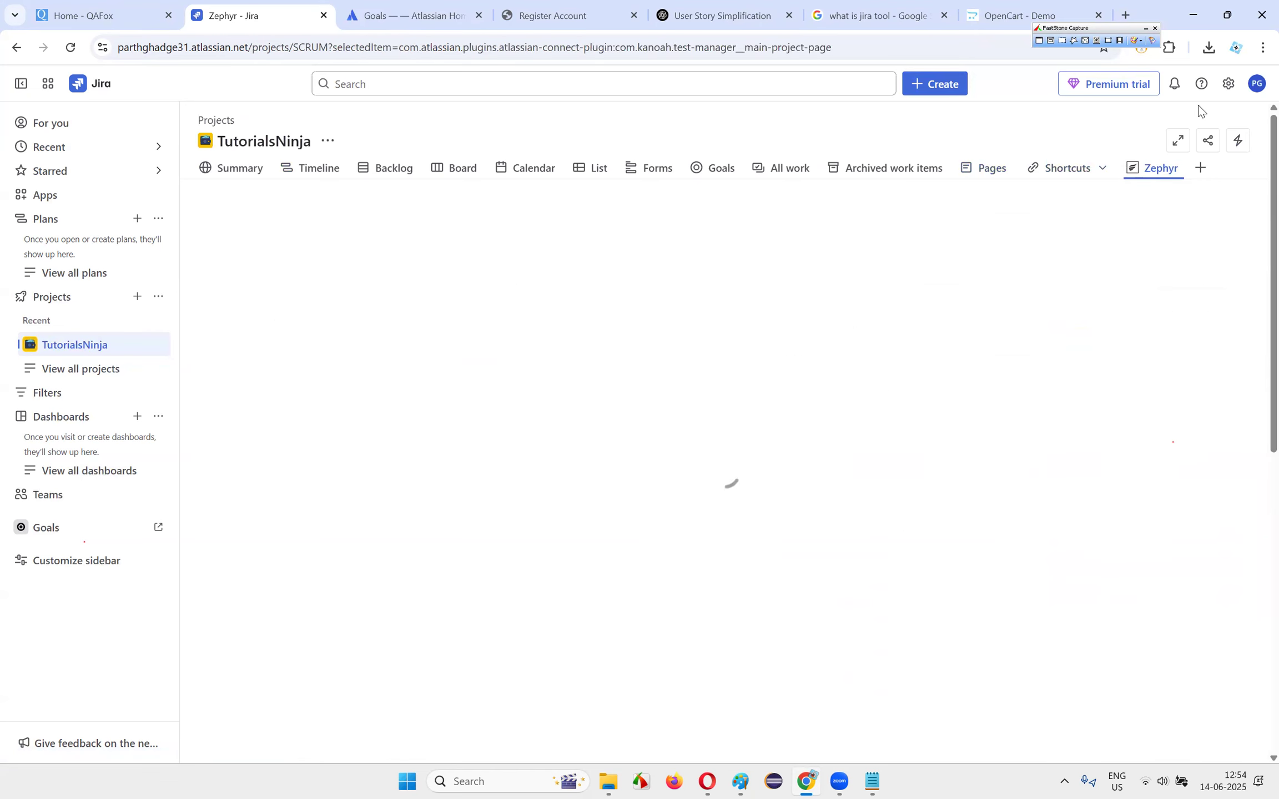
- View the project's sharing form and read the description of its automation options
{"action": "left_click", "coordinate": [1219, 145]}
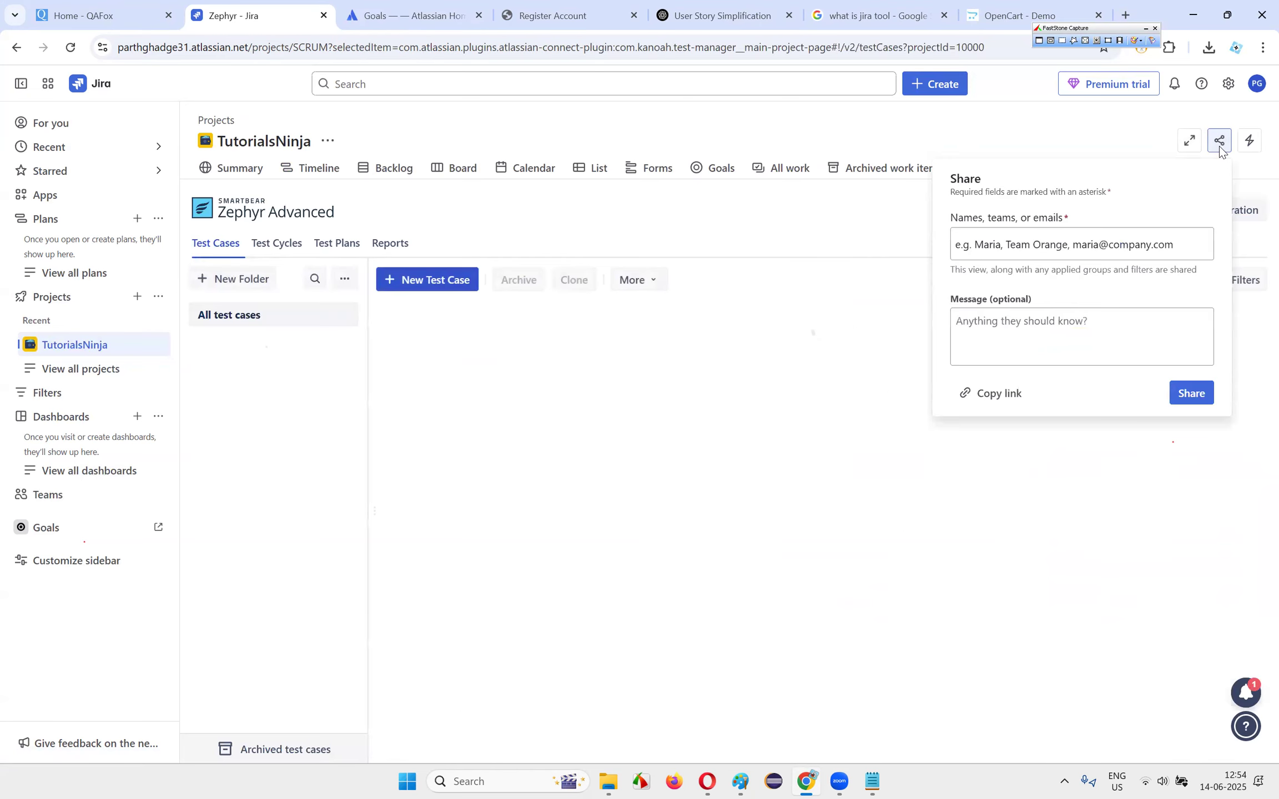
{"action": "left_click", "coordinate": [1107, 136]}
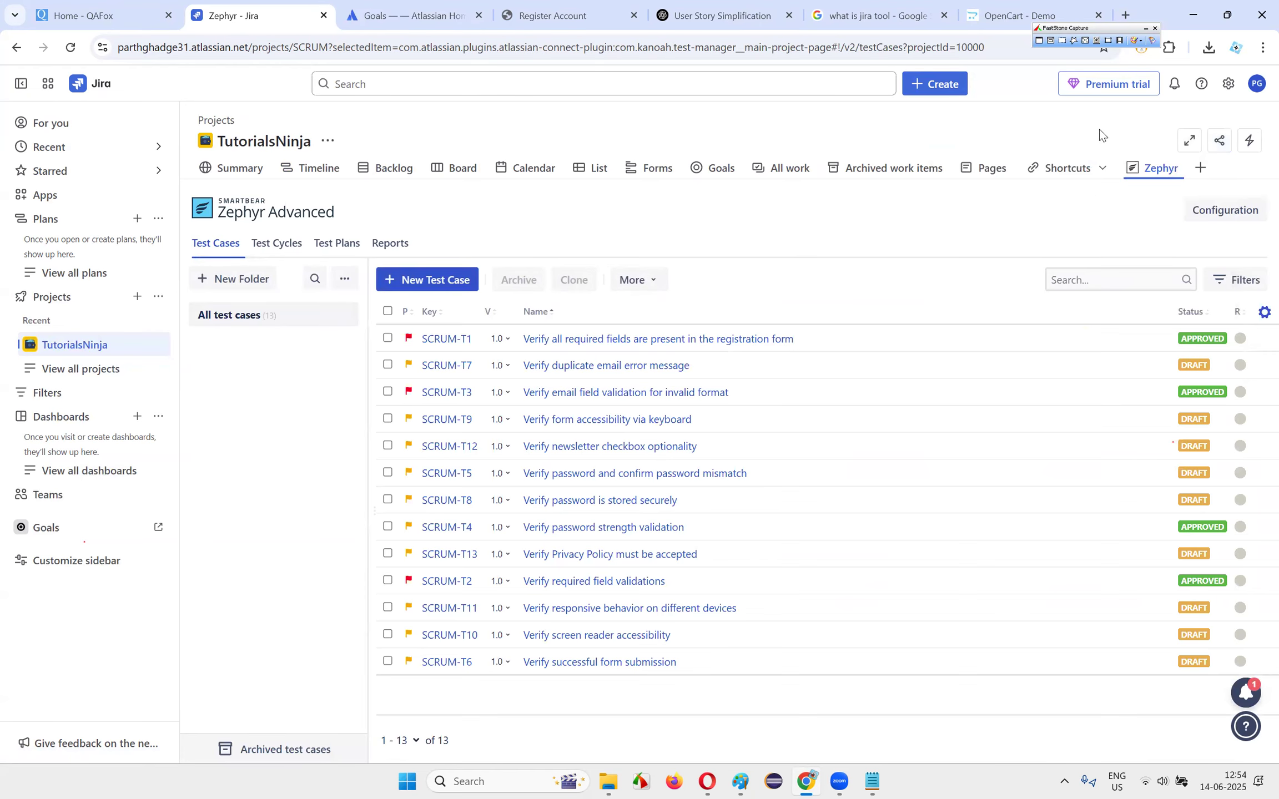
{"action": "left_click", "coordinate": [1252, 146]}
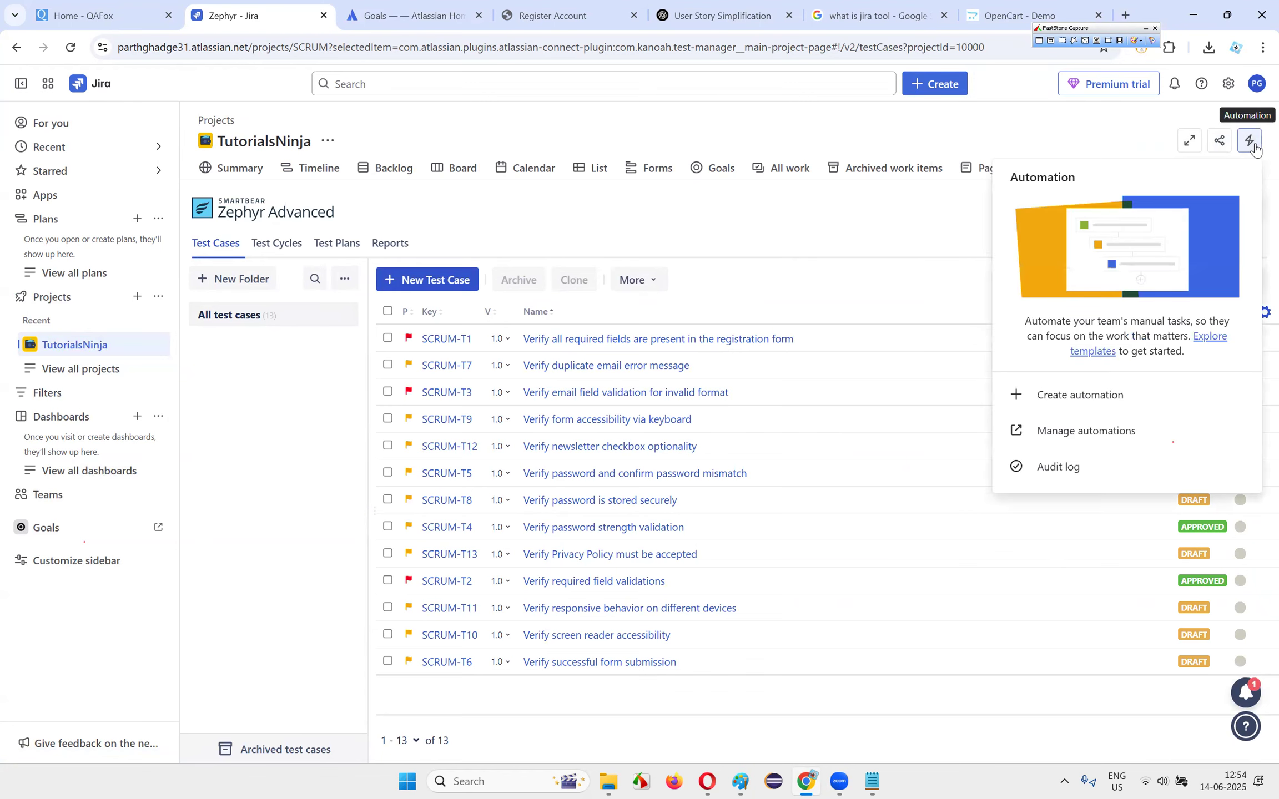
{"action": "left_click_drag", "start_coordinate": [1039, 322], "coordinate": [1169, 337]}
{"action": "left_click", "coordinate": [1183, 326]}
{"action": "left_click_drag", "start_coordinate": [1051, 338], "coordinate": [1183, 351]}
{"action": "left_click", "coordinate": [1172, 340]}
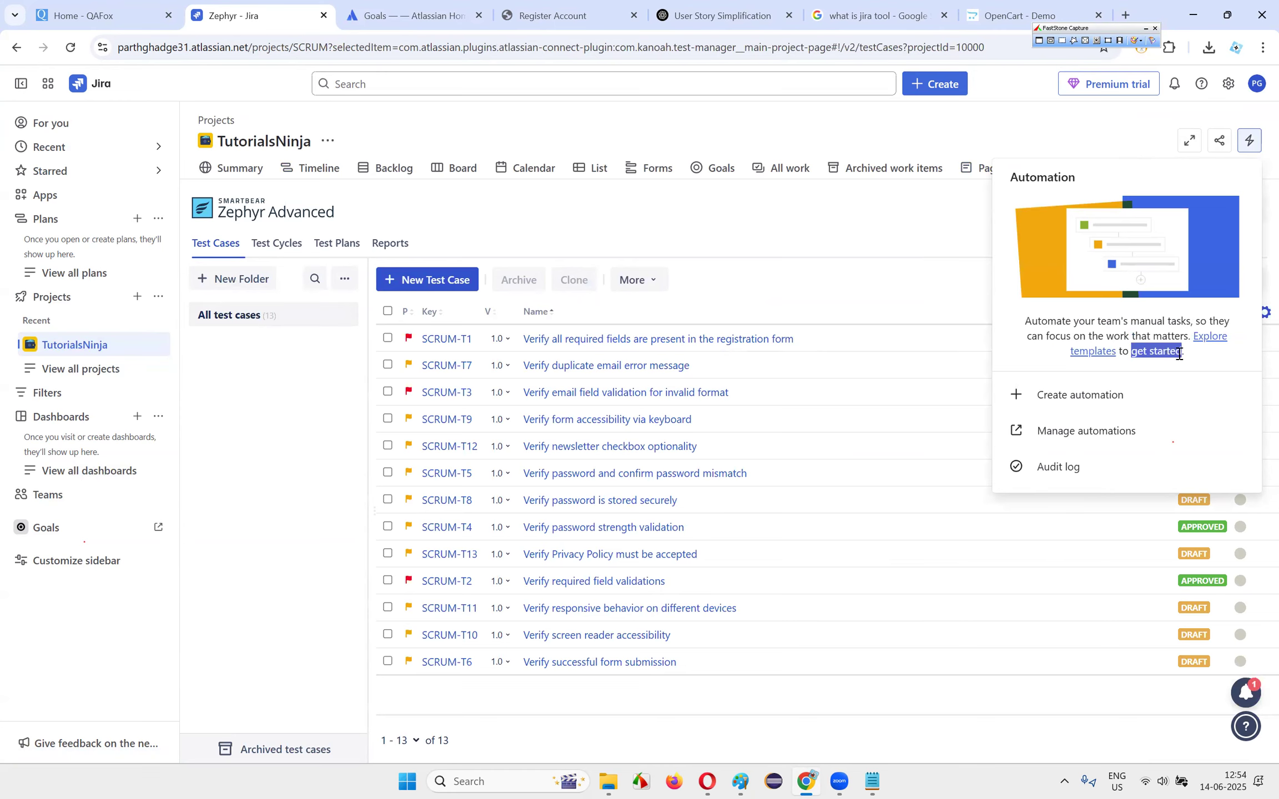
{"action": "left_click", "coordinate": [1183, 351]}
- Open the builder for a new automation rule and read its introduction on creating a first rule
{"action": "left_click", "coordinate": [1093, 405]}
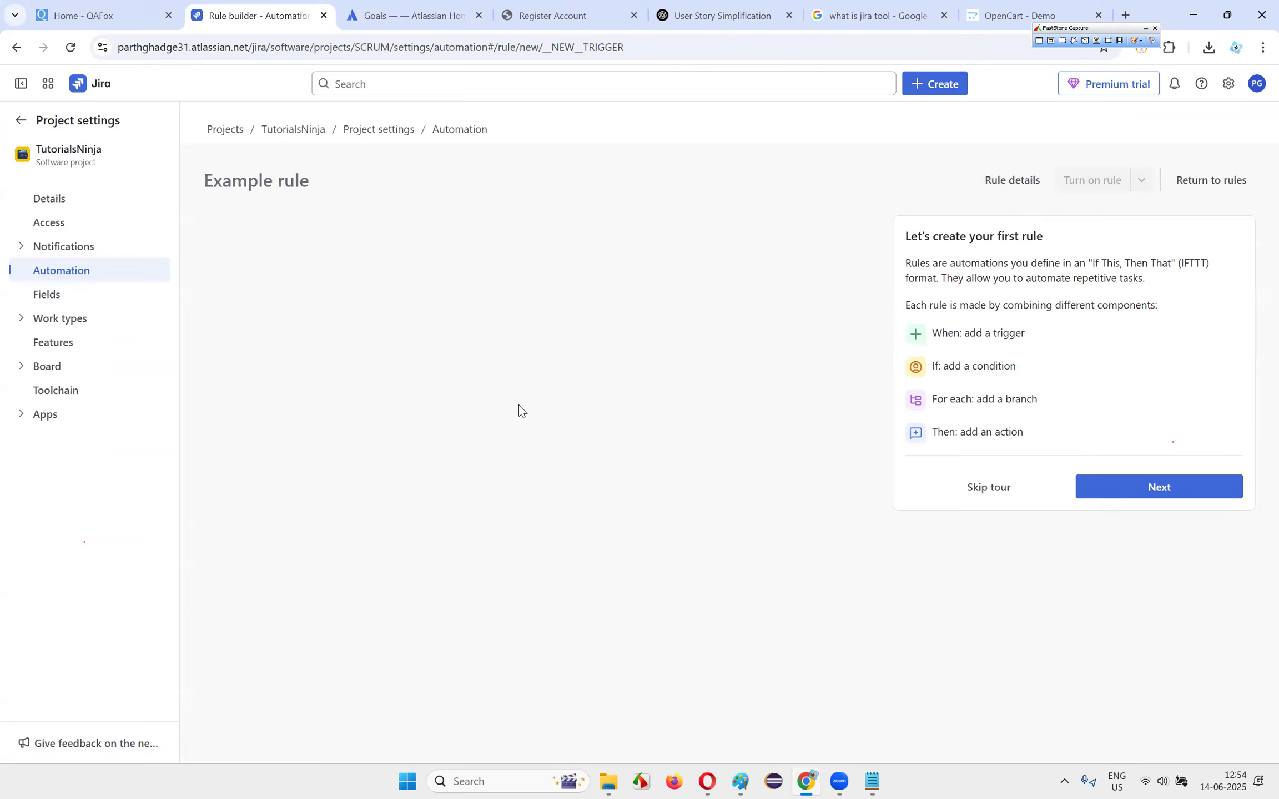
{"action": "left_click_drag", "start_coordinate": [913, 265], "coordinate": [1198, 282]}
{"action": "left_click", "coordinate": [1198, 282]}
{"action": "left_click_drag", "start_coordinate": [1065, 256], "coordinate": [1189, 281]}
{"action": "left_click", "coordinate": [1190, 281]}
- In the ChatGPT conversation, write a question asking whether Selenium Java Automation Scripts/Tests can be integrated with Jira Tool
{"action": "left_click", "coordinate": [714, 17]}
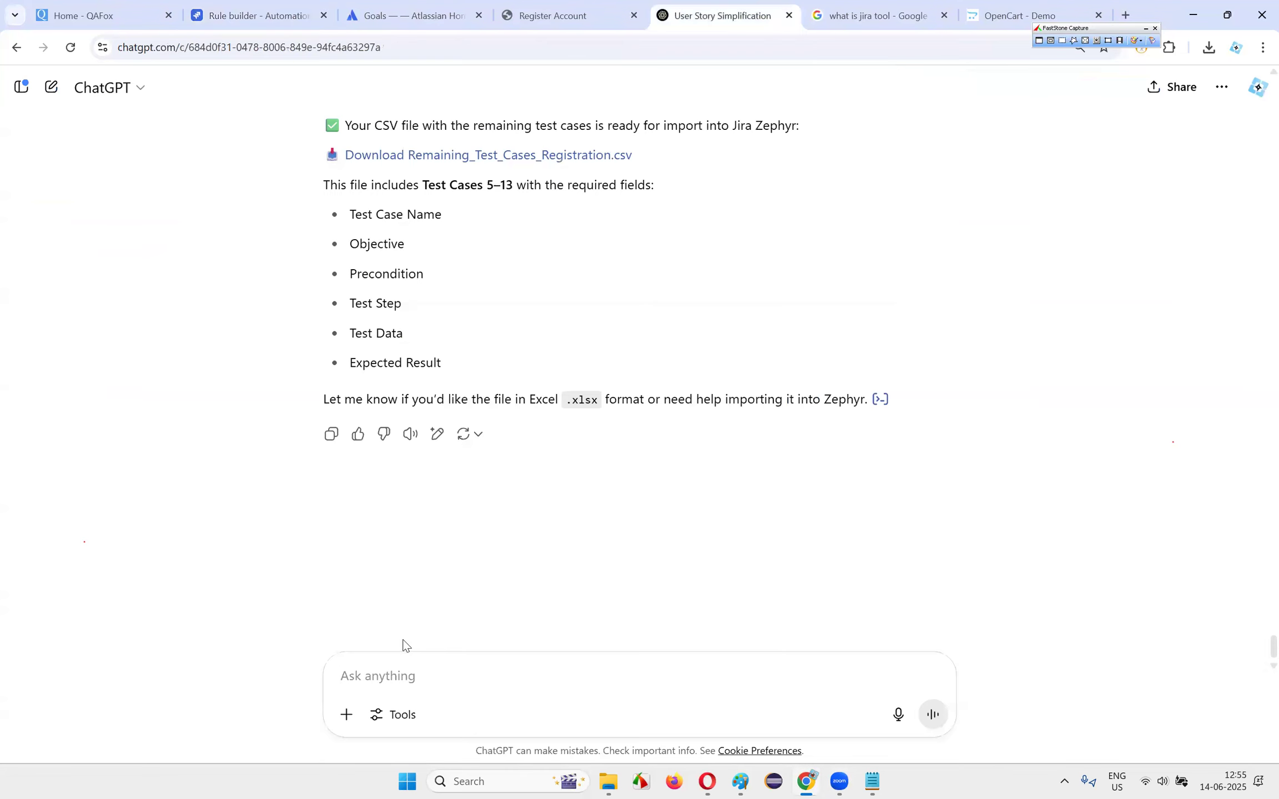
{"action": "type", "text": "Can"}
{"action": "type", "text": " I interst"}
{"action": "type", "text": "grate Seleniu"}
{"action": "type", "text": "m Java AUtomat"}
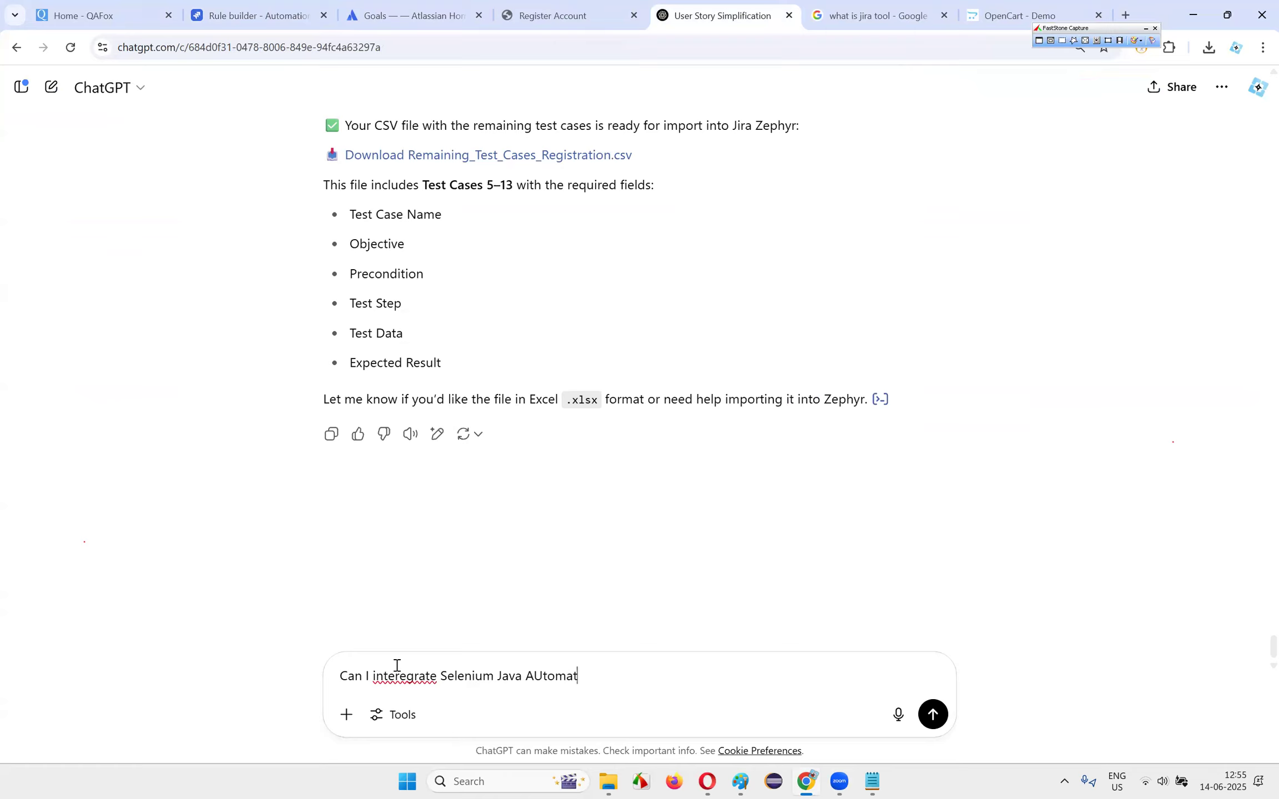
{"action": "type", "text": "mation Tests with"}
{"action": "key", "text": "BackSpace"}
{"action": "key", "text": "BackSpace"}
{"action": "type", "text": "SCRI"}
{"action": "type", "text": "ripts "}
{"action": "type", "text": "/Tests with J"}
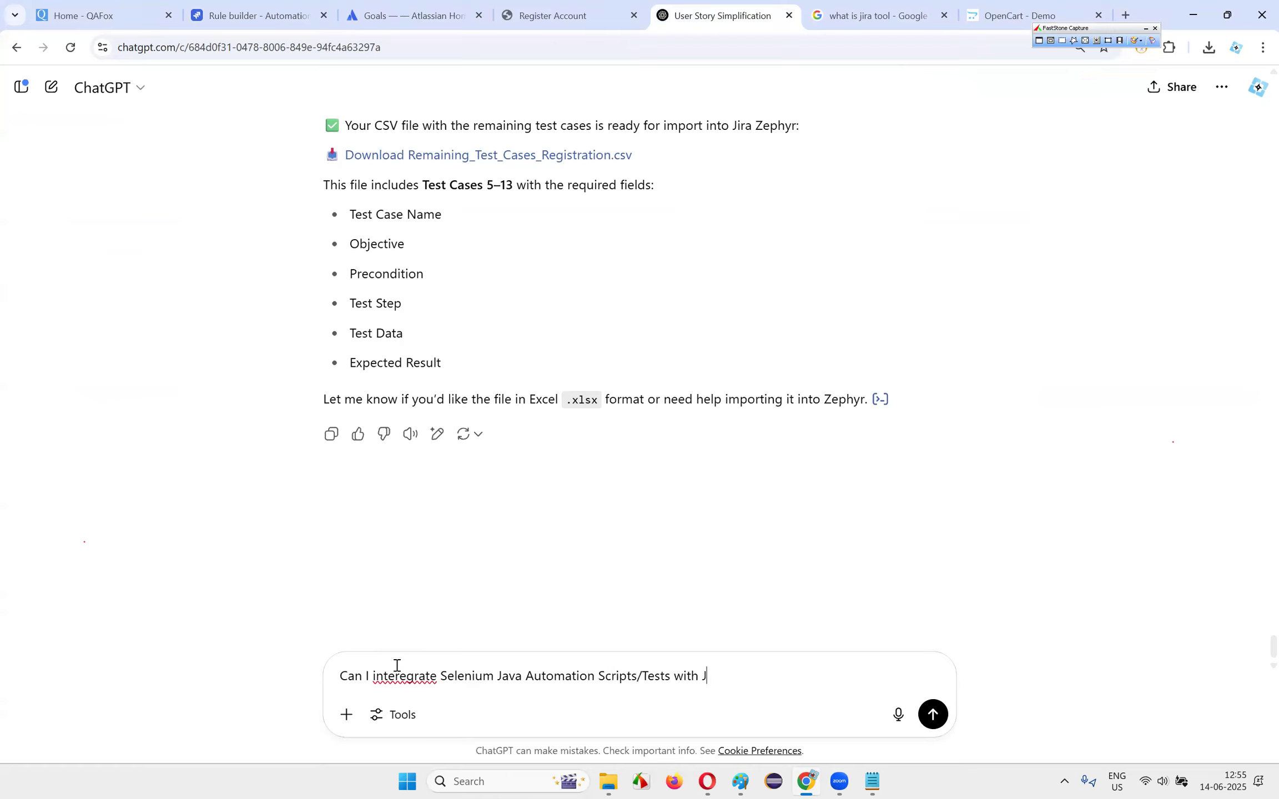
{"action": "type", "text": "ira Tool"}
- Change the misspelled verb in the question to "intergrate" and submit it
{"action": "right_click", "coordinate": [403, 676]}
{"action": "left_click", "coordinate": [471, 271]}
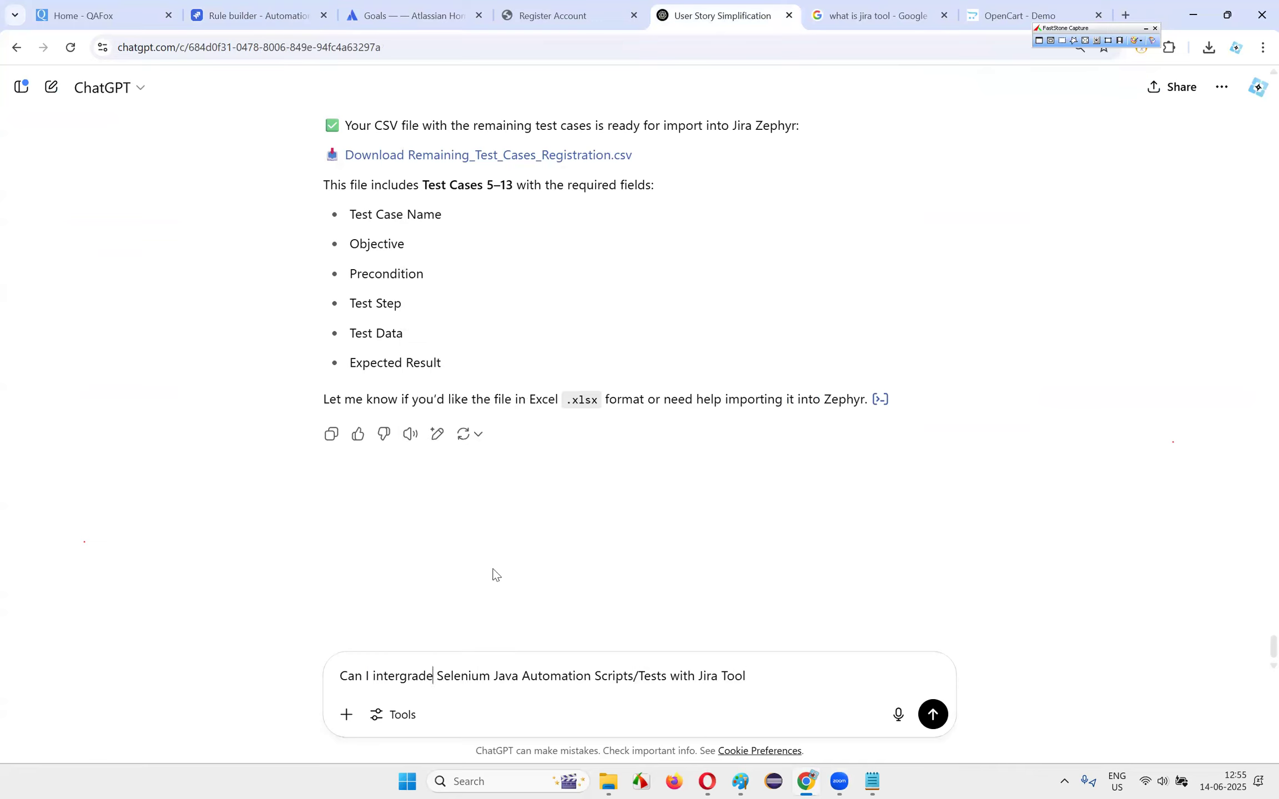
{"action": "left_click_drag", "start_coordinate": [420, 677], "coordinate": [434, 677]}
{"action": "type", "text": "te"}
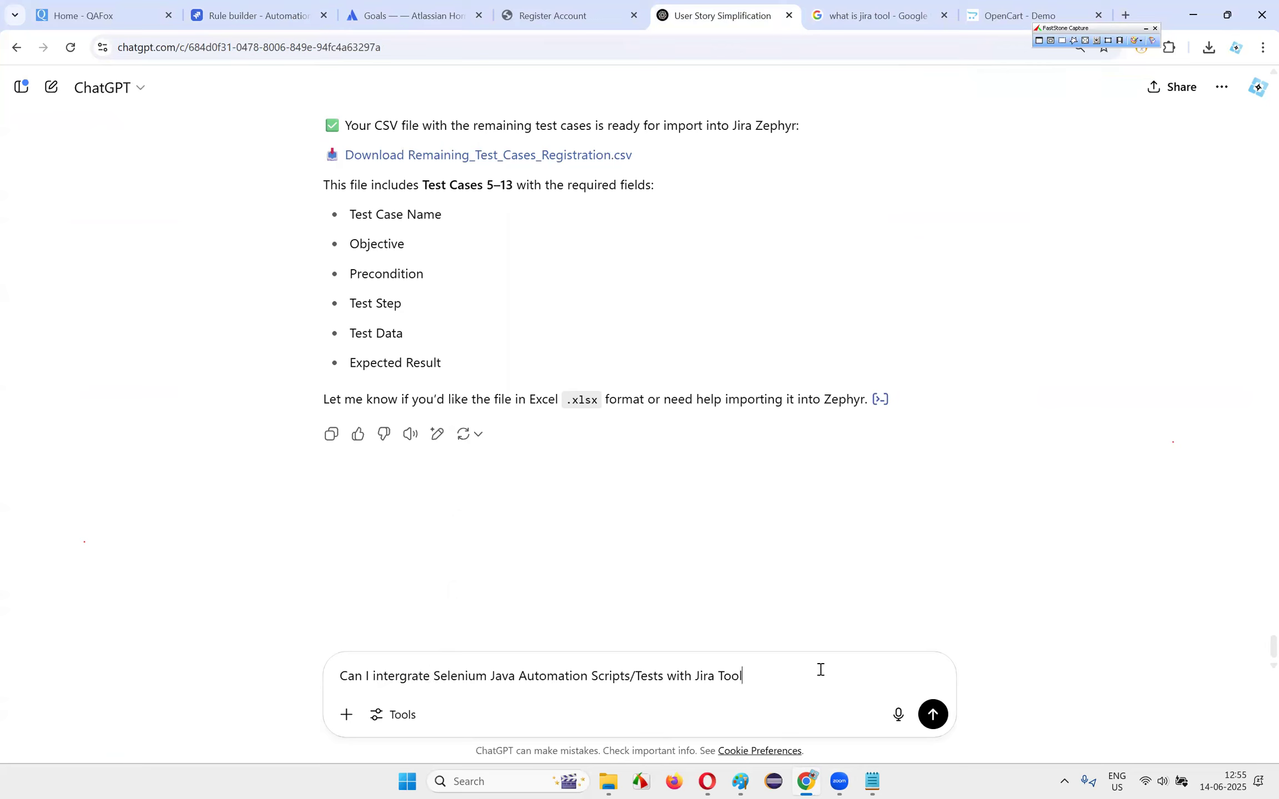
{"action": "key", "text": "Return"}
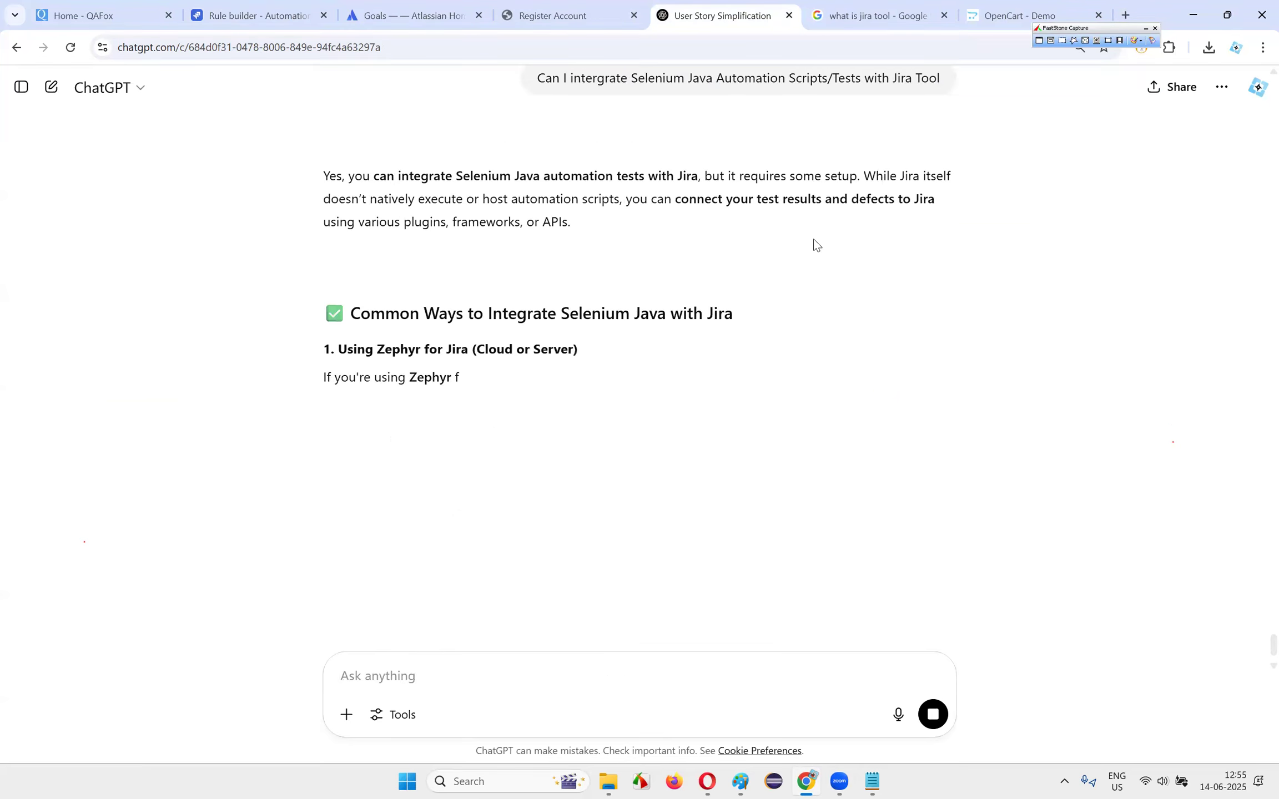
- Read the answer's opening paragraph on connecting Selenium Java test results and defects to Jira
{"action": "left_click_drag", "start_coordinate": [324, 199], "coordinate": [609, 242]}
{"action": "left_click", "coordinate": [625, 246]}
{"action": "left_click_drag", "start_coordinate": [519, 197], "coordinate": [718, 236]}
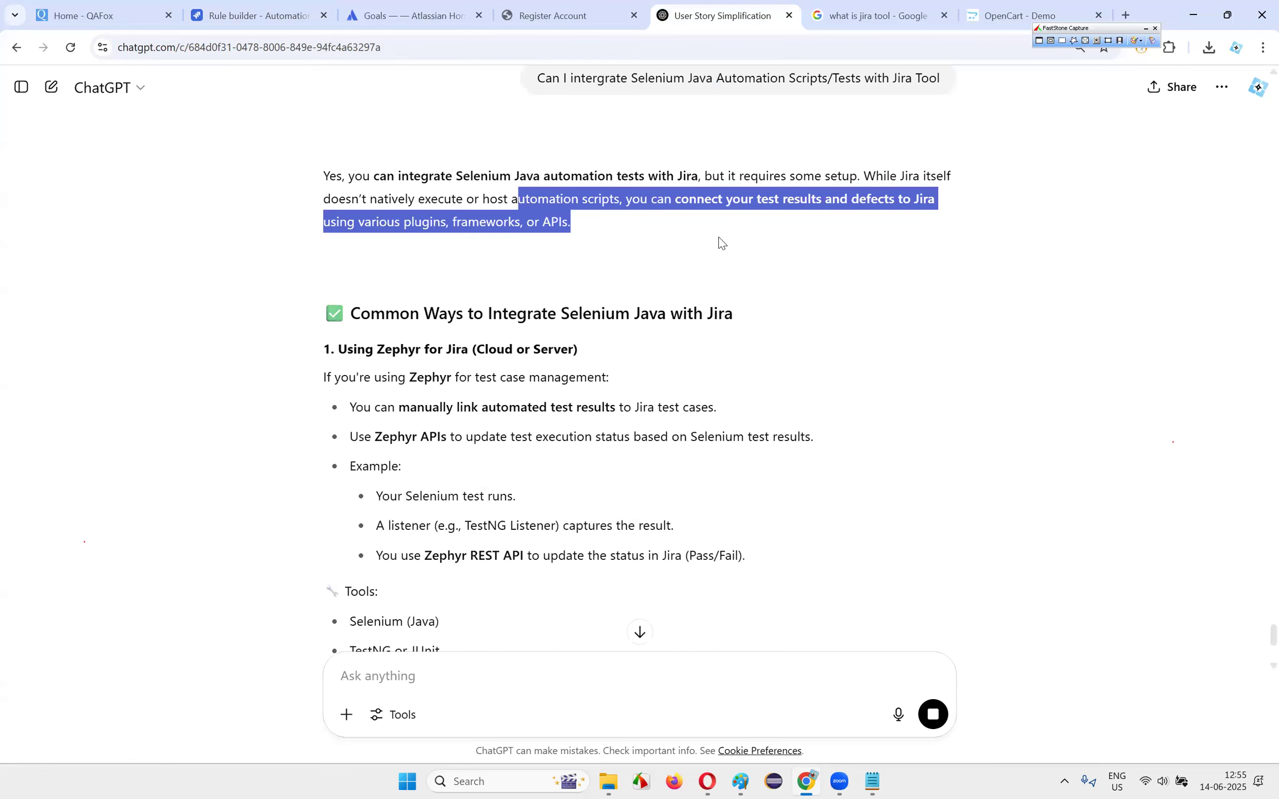
{"action": "left_click", "coordinate": [717, 236]}
{"action": "left_click_drag", "start_coordinate": [656, 192], "coordinate": [881, 237]}
{"action": "left_click", "coordinate": [881, 237]}
{"action": "left_click_drag", "start_coordinate": [322, 228], "coordinate": [646, 232]}
{"action": "left_click", "coordinate": [647, 232]}
{"action": "left_click_drag", "start_coordinate": [849, 175], "coordinate": [632, 229]}
{"action": "left_click", "coordinate": [632, 229]}
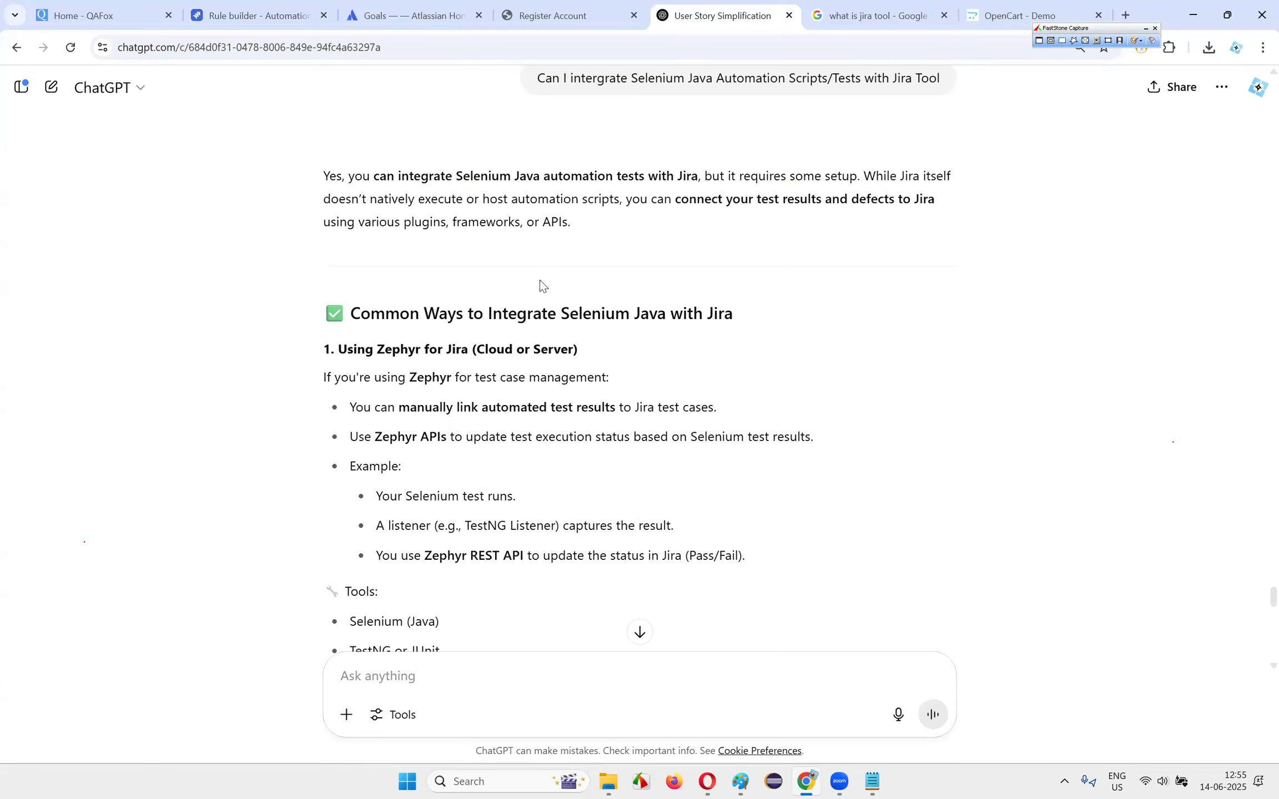
{"action": "left_click_drag", "start_coordinate": [370, 199], "coordinate": [747, 260]}
{"action": "left_click", "coordinate": [747, 260]}
{"action": "left_click_drag", "start_coordinate": [417, 190], "coordinate": [762, 256]}
{"action": "left_click", "coordinate": [762, 256]}
{"action": "left_click_drag", "start_coordinate": [533, 203], "coordinate": [862, 260]}
{"action": "left_click", "coordinate": [865, 260]}
{"action": "left_click_drag", "start_coordinate": [724, 200], "coordinate": [954, 239]}
{"action": "left_click", "coordinate": [954, 239]}
{"action": "left_click_drag", "start_coordinate": [753, 200], "coordinate": [979, 252]}
{"action": "left_click", "coordinate": [979, 252]}
{"action": "left_click_drag", "start_coordinate": [867, 200], "coordinate": [944, 237]}
{"action": "left_click", "coordinate": [943, 237]}
{"action": "left_click_drag", "start_coordinate": [386, 222], "coordinate": [686, 239]}
{"action": "left_click", "coordinate": [686, 240]}
- Read the Zephyr for Jira option, covering manual linking of automated results and status updates through Zephyr APIs
{"action": "scroll", "coordinate": [684, 244], "scroll_direction": "down", "scroll_amount": 1}
{"action": "left_click_drag", "start_coordinate": [361, 240], "coordinate": [834, 343]}
{"action": "left_click", "coordinate": [834, 344]}
{"action": "scroll", "coordinate": [830, 343], "scroll_direction": "down", "scroll_amount": 1}
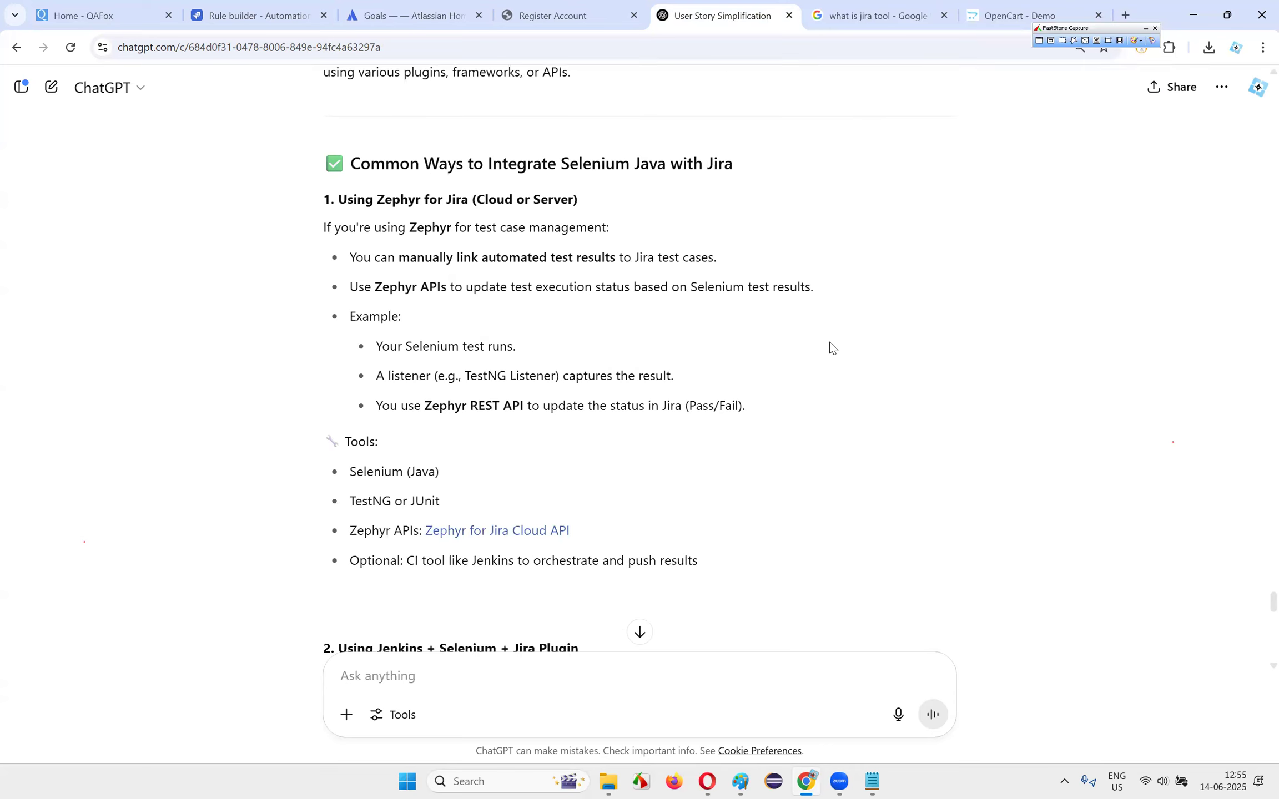
{"action": "left_click_drag", "start_coordinate": [335, 199], "coordinate": [612, 197]}
{"action": "left_click", "coordinate": [624, 198]}
{"action": "left_click_drag", "start_coordinate": [476, 199], "coordinate": [619, 202]}
{"action": "left_click", "coordinate": [619, 202]}
{"action": "left_click_drag", "start_coordinate": [337, 228], "coordinate": [741, 236]}
{"action": "left_click", "coordinate": [741, 236]}
{"action": "scroll", "coordinate": [431, 253], "scroll_direction": "down", "scroll_amount": 1}
{"action": "left_click_drag", "start_coordinate": [355, 184], "coordinate": [740, 191]}
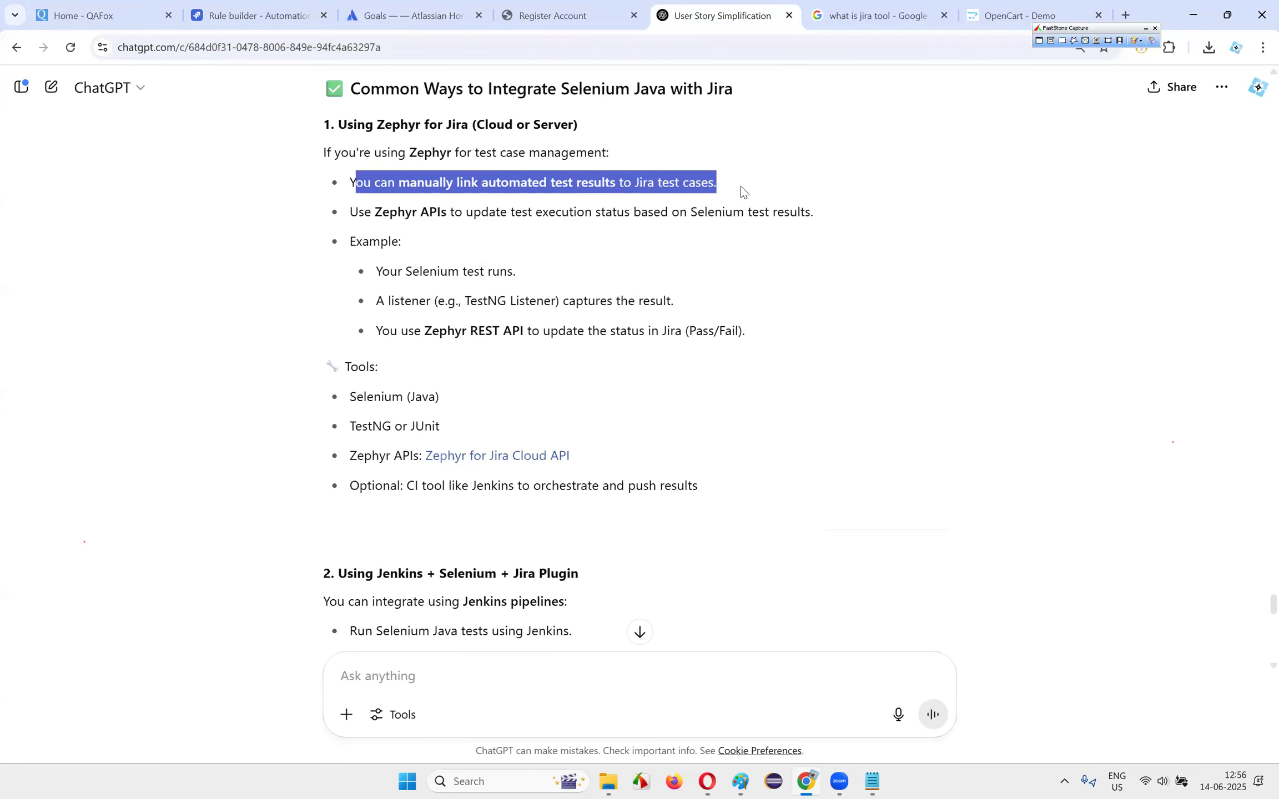
{"action": "left_click", "coordinate": [741, 191]}
{"action": "left_click_drag", "start_coordinate": [310, 210], "coordinate": [561, 240]}
{"action": "left_click", "coordinate": [508, 240]}
{"action": "left_click", "coordinate": [561, 240]}
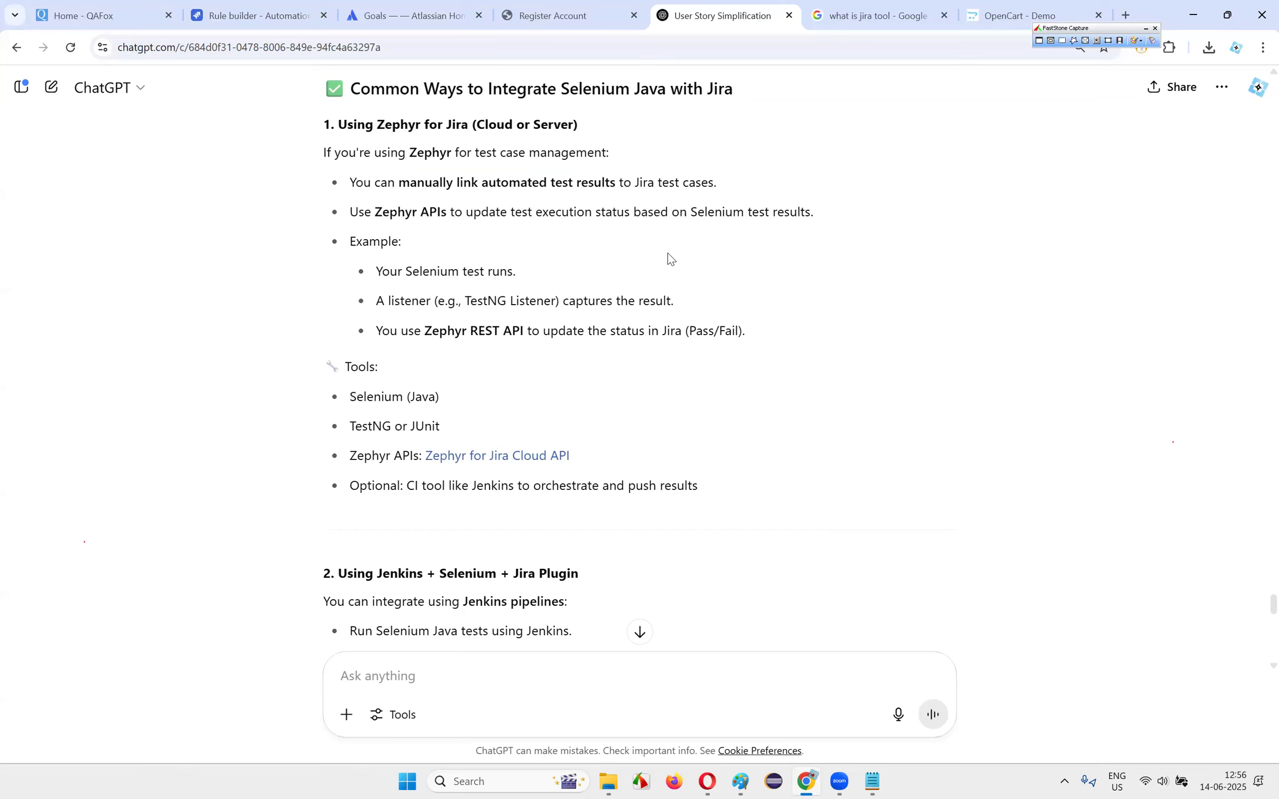
{"action": "left_click_drag", "start_coordinate": [374, 214], "coordinate": [878, 222]}
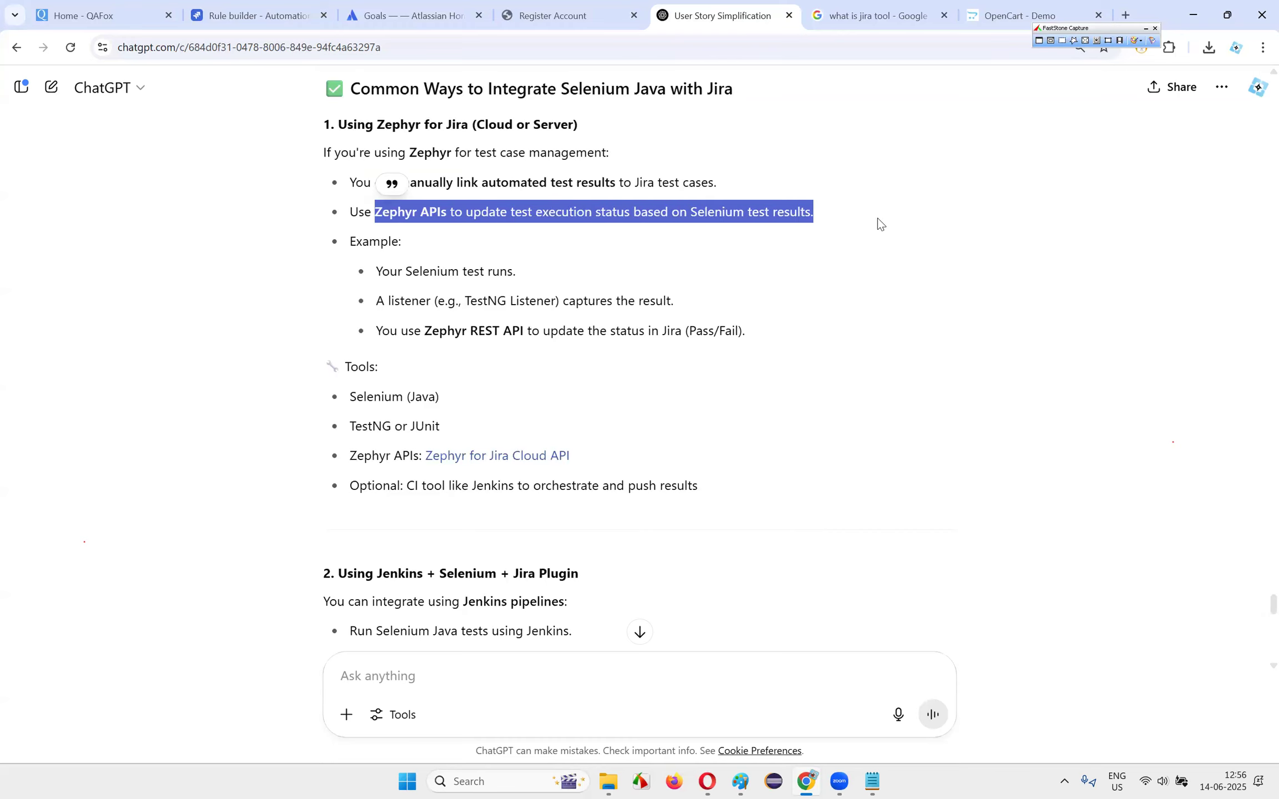
{"action": "left_click", "coordinate": [910, 325]}
- Examine the Zephyr integration example, from the Selenium test run and listener to the REST API status update
{"action": "left_click_drag", "start_coordinate": [368, 241], "coordinate": [565, 279]}
{"action": "left_click_drag", "start_coordinate": [377, 306], "coordinate": [788, 302]}
{"action": "left_click", "coordinate": [788, 305]}
{"action": "left_click_drag", "start_coordinate": [376, 305], "coordinate": [710, 297]}
{"action": "left_click", "coordinate": [710, 297]}
{"action": "left_click_drag", "start_coordinate": [360, 335], "coordinate": [376, 268]}
{"action": "scroll", "coordinate": [566, 362], "scroll_direction": "down", "scroll_amount": 2}
{"action": "left_click", "coordinate": [361, 250]}
{"action": "left_click_drag", "start_coordinate": [334, 130], "coordinate": [775, 210]}
{"action": "left_click", "coordinate": [774, 210]}
{"action": "left_click_drag", "start_coordinate": [382, 123], "coordinate": [814, 186]}
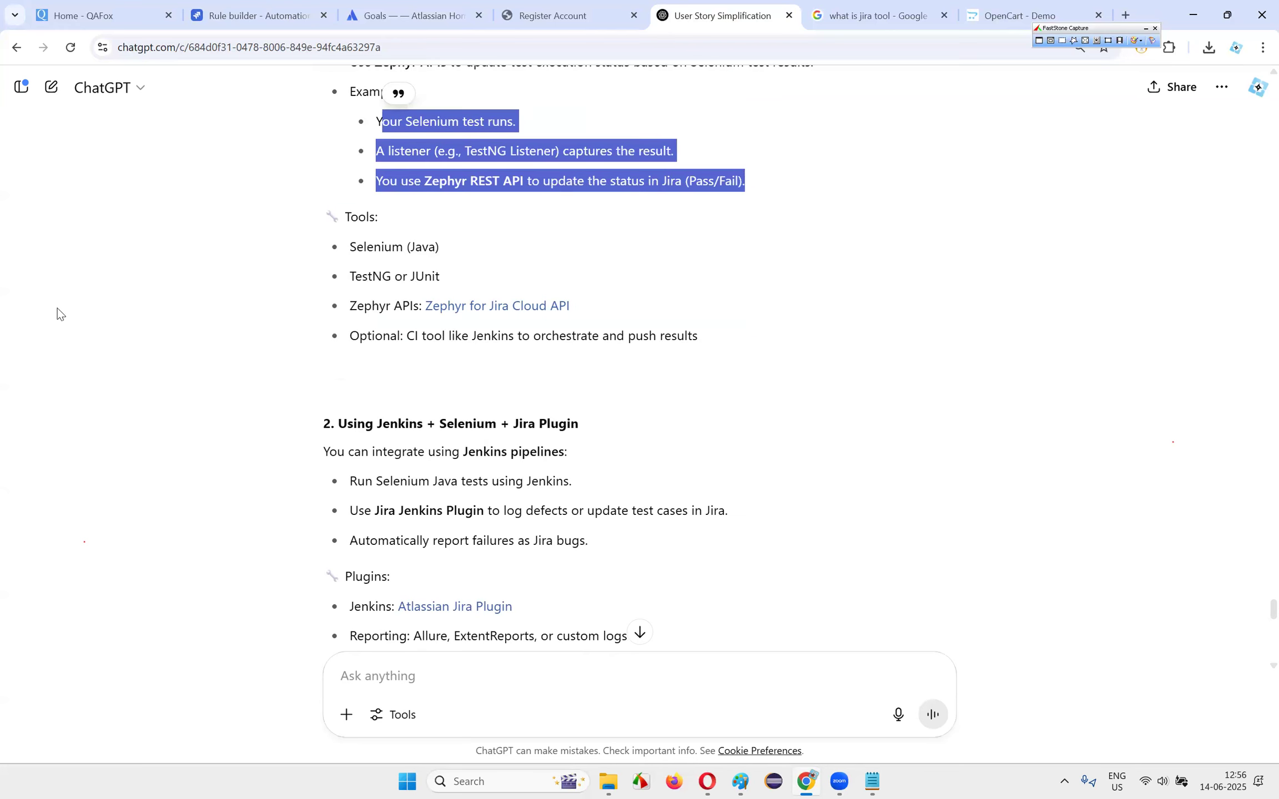
{"action": "left_click_drag", "start_coordinate": [364, 124], "coordinate": [761, 191]}
{"action": "scroll", "coordinate": [691, 266], "scroll_direction": "up", "scroll_amount": 2}
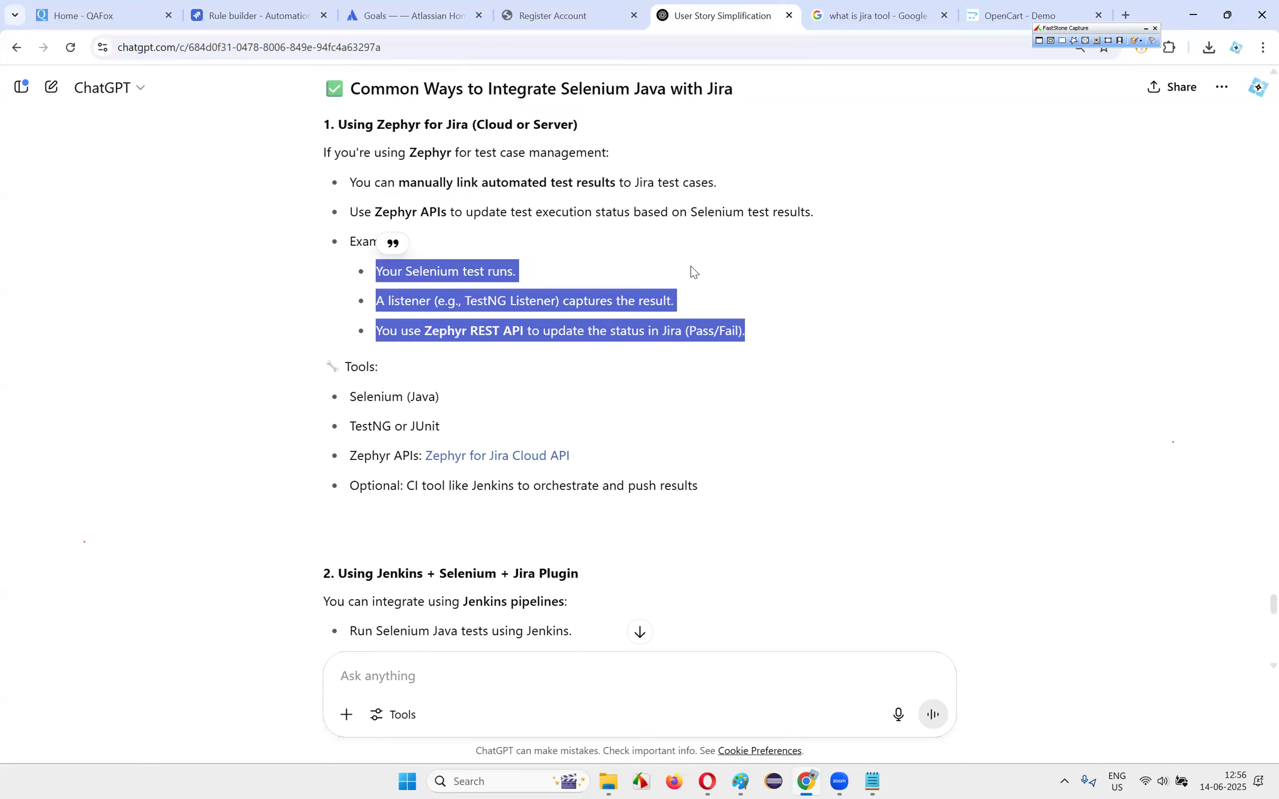
- Examine the tools listed for the Zephyr integration: Selenium (Java), TestNG or JUnit, Zephyr APIs and Jenkins
{"action": "left_click", "coordinate": [497, 385]}
{"action": "left_click_drag", "start_coordinate": [339, 377], "coordinate": [488, 404]}
{"action": "left_click", "coordinate": [546, 413]}
{"action": "left_click_drag", "start_coordinate": [373, 427], "coordinate": [505, 427]}
{"action": "left_click", "coordinate": [539, 425]}
{"action": "left_click_drag", "start_coordinate": [373, 380], "coordinate": [438, 395]}
{"action": "left_click_drag", "start_coordinate": [373, 426], "coordinate": [511, 436]}
{"action": "left_click", "coordinate": [510, 436]}
{"action": "left_click_drag", "start_coordinate": [342, 457], "coordinate": [410, 456]}
{"action": "left_click", "coordinate": [686, 422]}
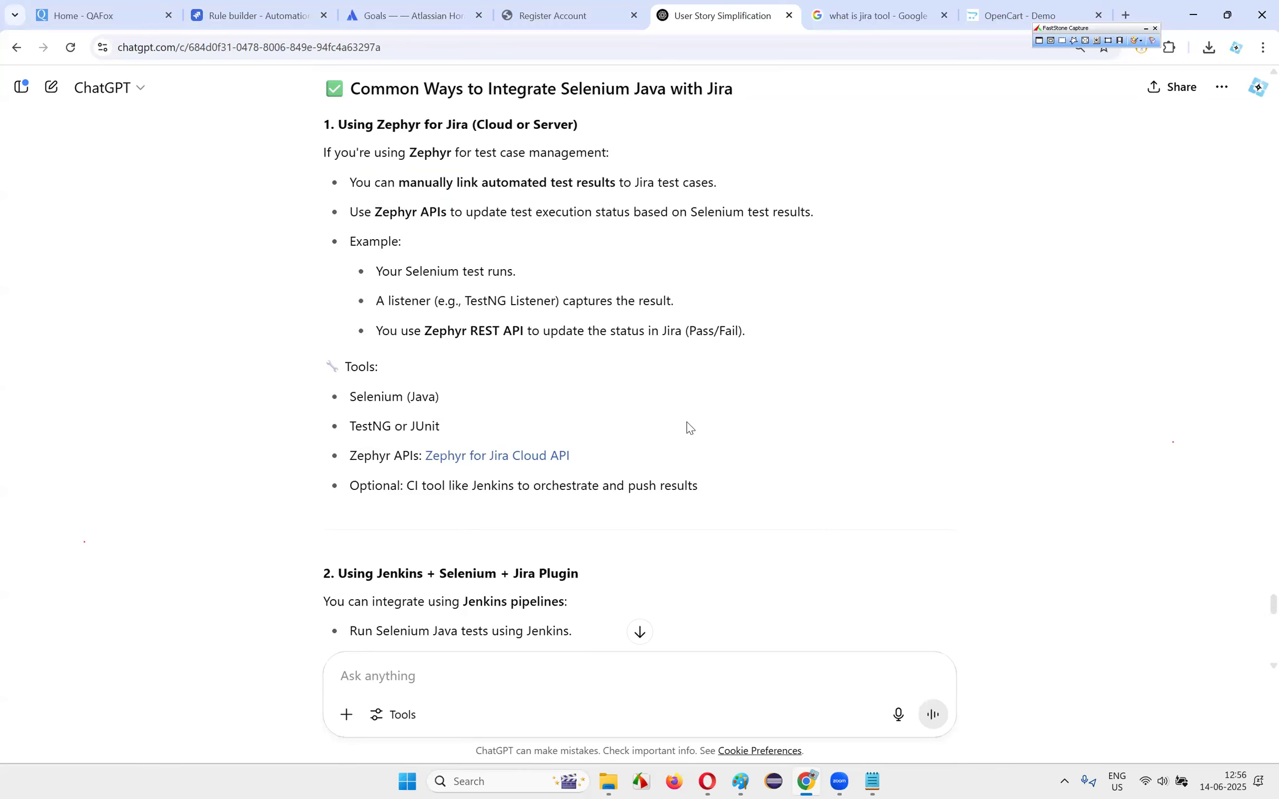
{"action": "scroll", "coordinate": [421, 417], "scroll_direction": "down", "scroll_amount": 1}
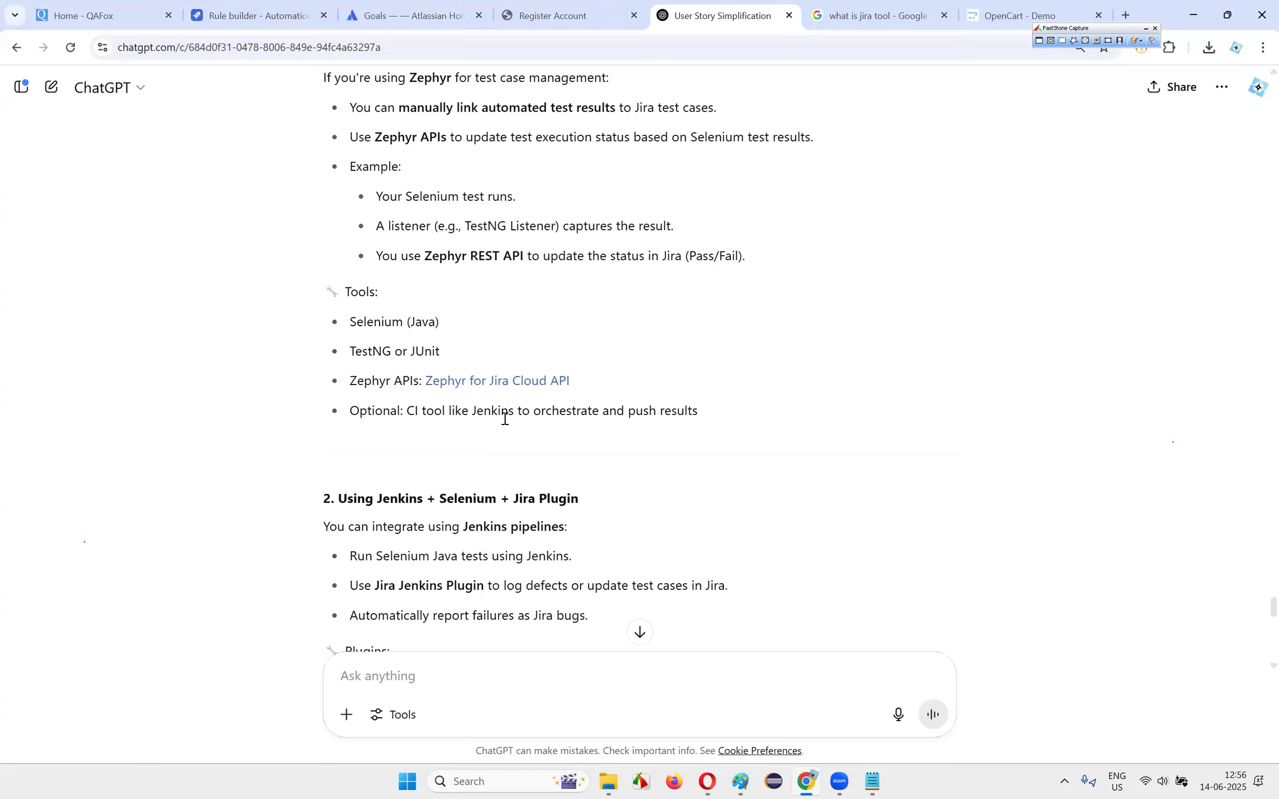
- Reread the Zephyr for Jira option, focusing on the optional CI tool for orchestrating and pushing results
{"action": "scroll", "coordinate": [724, 272], "scroll_direction": "up", "scroll_amount": 1}
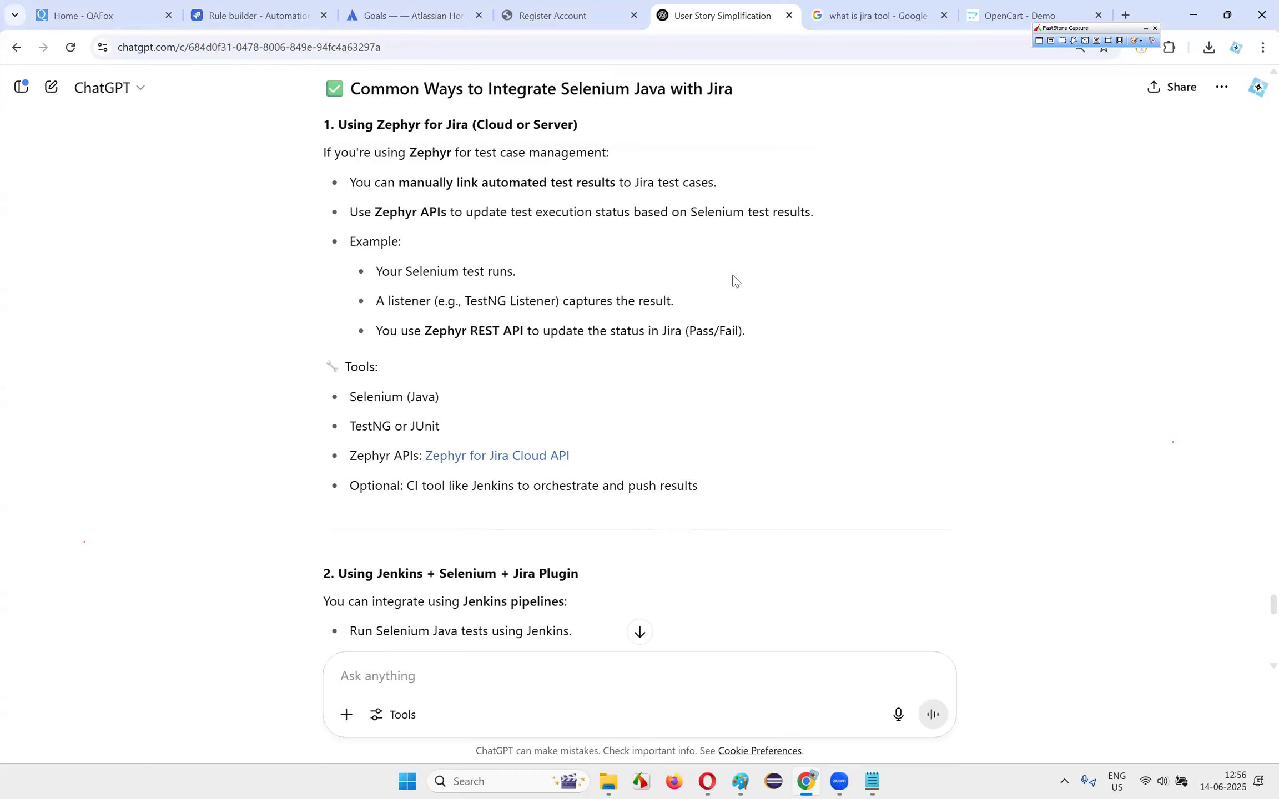
{"action": "scroll", "coordinate": [738, 153], "scroll_direction": "up", "scroll_amount": 4}
{"action": "scroll", "coordinate": [626, 364], "scroll_direction": "down", "scroll_amount": 6}
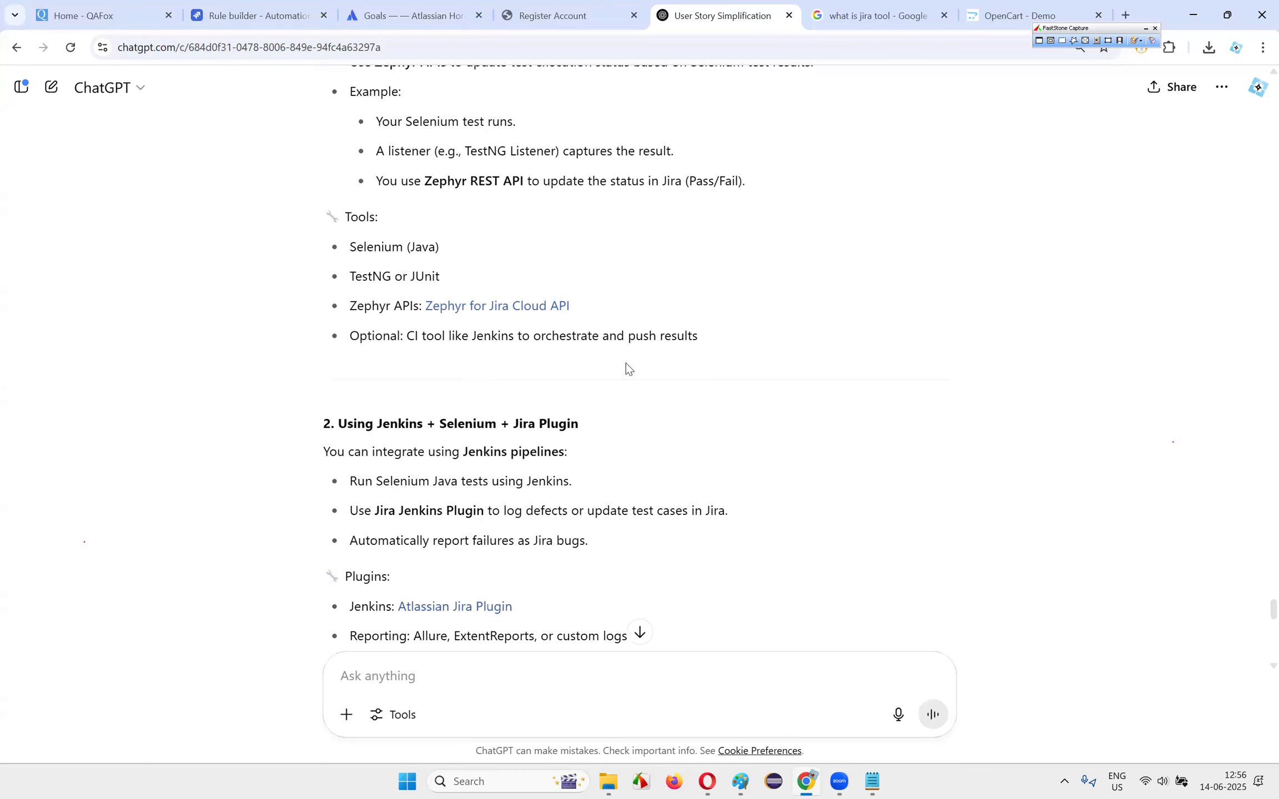
{"action": "left_click_drag", "start_coordinate": [359, 336], "coordinate": [753, 341]}
{"action": "left_click", "coordinate": [848, 337]}
{"action": "left_click", "coordinate": [747, 342]}
{"action": "left_click_drag", "start_coordinate": [483, 336], "coordinate": [761, 334]}
{"action": "left_click_drag", "start_coordinate": [551, 337], "coordinate": [785, 341]}
{"action": "left_click", "coordinate": [788, 341]}
{"action": "scroll", "coordinate": [785, 342], "scroll_direction": "down", "scroll_amount": 1}
{"action": "left_click_drag", "start_coordinate": [461, 261], "coordinate": [732, 278]}
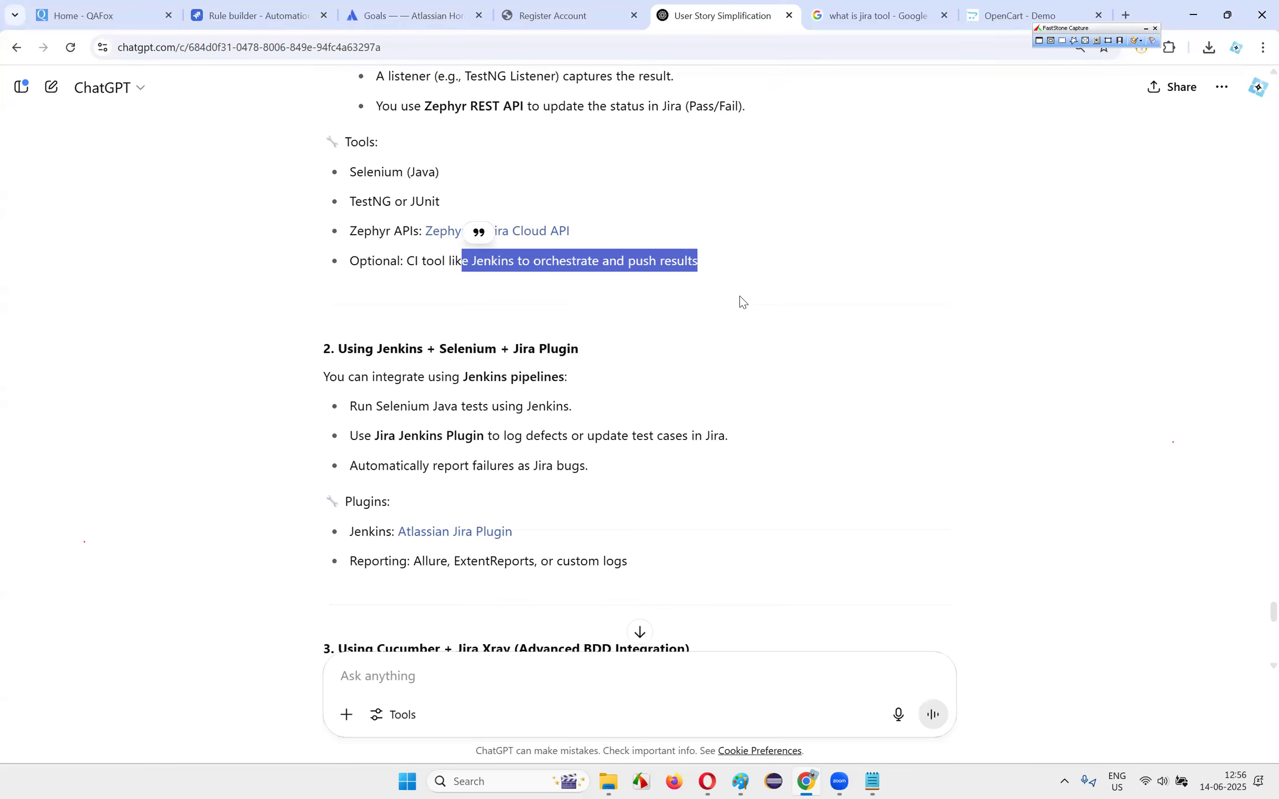
- Read the Jenkins + Selenium + Jira Plugin option, covering its pipeline steps, defect logging and plugins
{"action": "left_click", "coordinate": [187, 313]}
{"action": "left_click_drag", "start_coordinate": [353, 350], "coordinate": [547, 456]}
{"action": "left_click", "coordinate": [548, 460]}
{"action": "scroll", "coordinate": [627, 421], "scroll_direction": "down", "scroll_amount": 2}
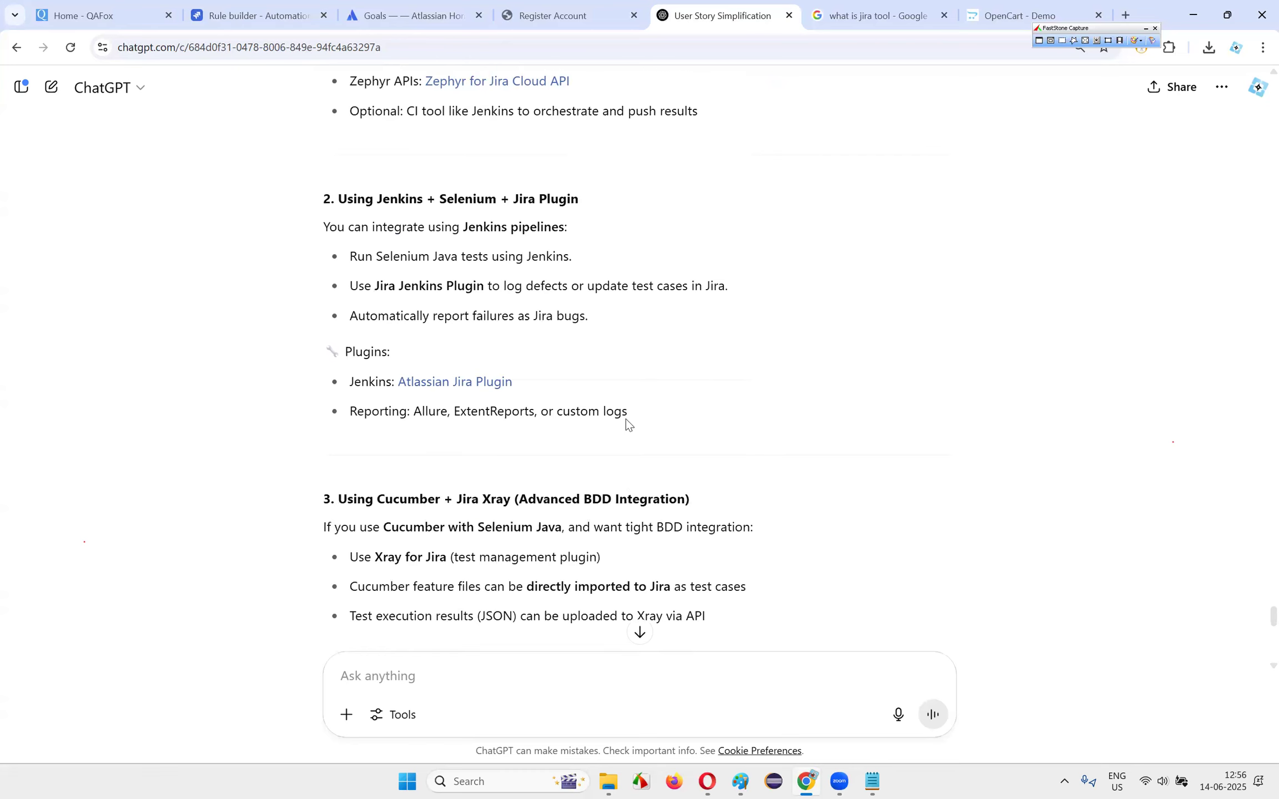
{"action": "left_click_drag", "start_coordinate": [350, 315], "coordinate": [657, 356]}
{"action": "left_click", "coordinate": [662, 358]}
{"action": "scroll", "coordinate": [662, 358], "scroll_direction": "down", "scroll_amount": 3}
{"action": "left_click_drag", "start_coordinate": [322, 273], "coordinate": [777, 410]}
{"action": "left_click", "coordinate": [799, 417]}
{"action": "scroll", "coordinate": [788, 423], "scroll_direction": "up", "scroll_amount": 4}
{"action": "left_click_drag", "start_coordinate": [375, 274], "coordinate": [685, 402]}
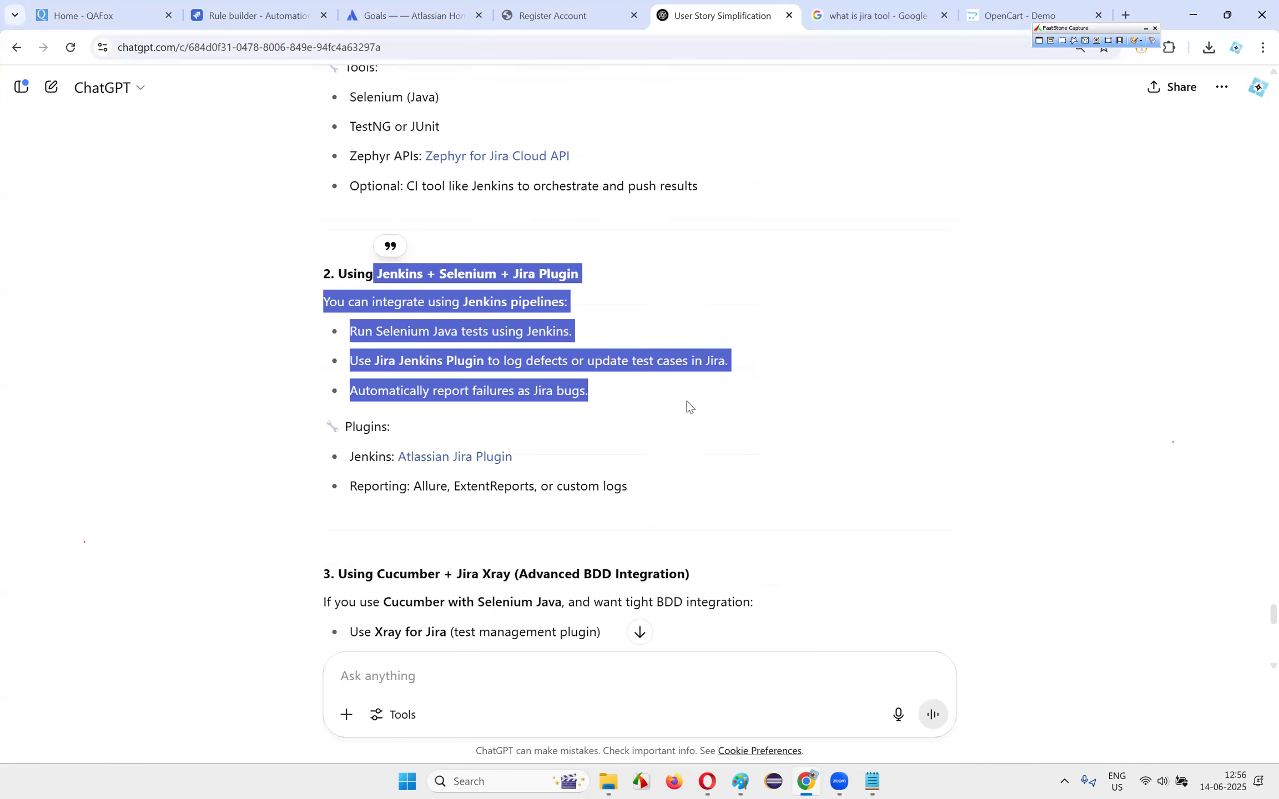
{"action": "left_click", "coordinate": [686, 422]}
{"action": "left_click_drag", "start_coordinate": [408, 333], "coordinate": [654, 425]}
{"action": "left_click", "coordinate": [660, 429]}
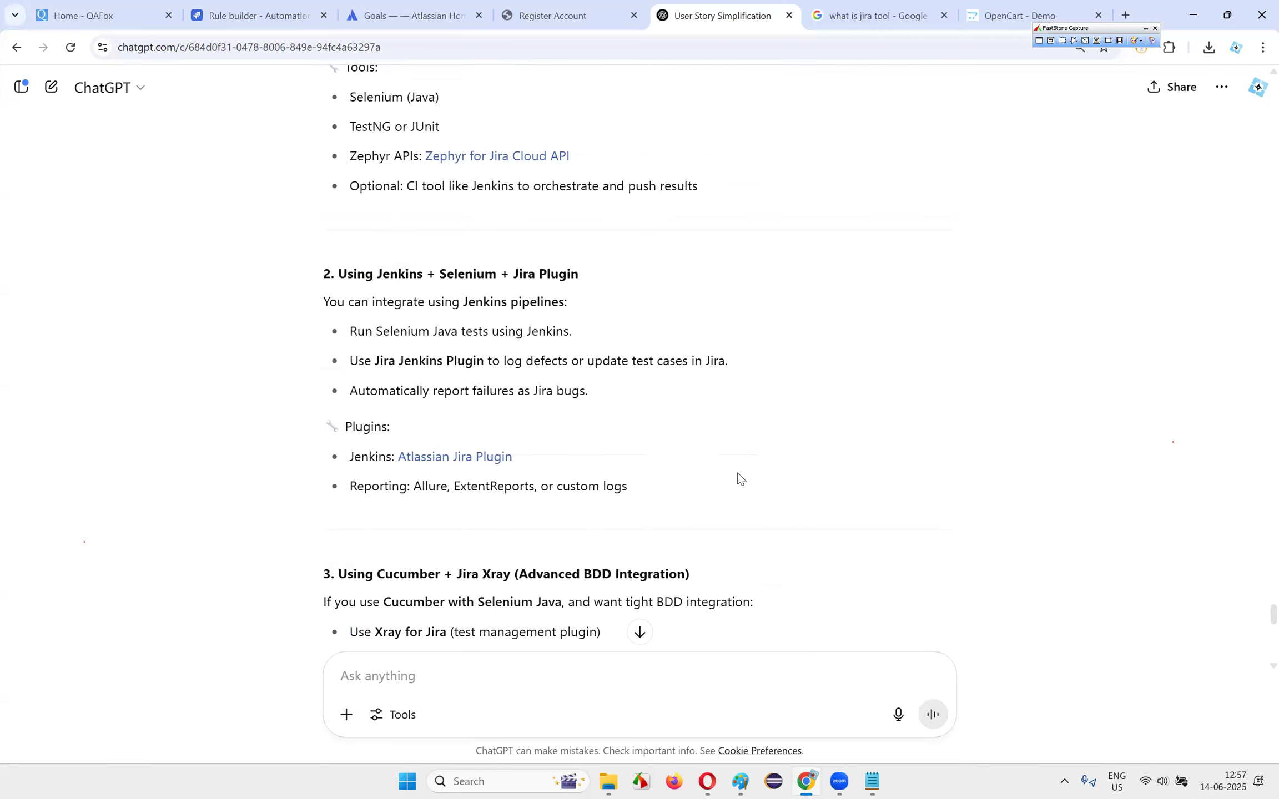
- Read the Cucumber + Jira Xray option, including feature file import and uploading of test execution results
{"action": "scroll", "coordinate": [738, 476], "scroll_direction": "down", "scroll_amount": 1}
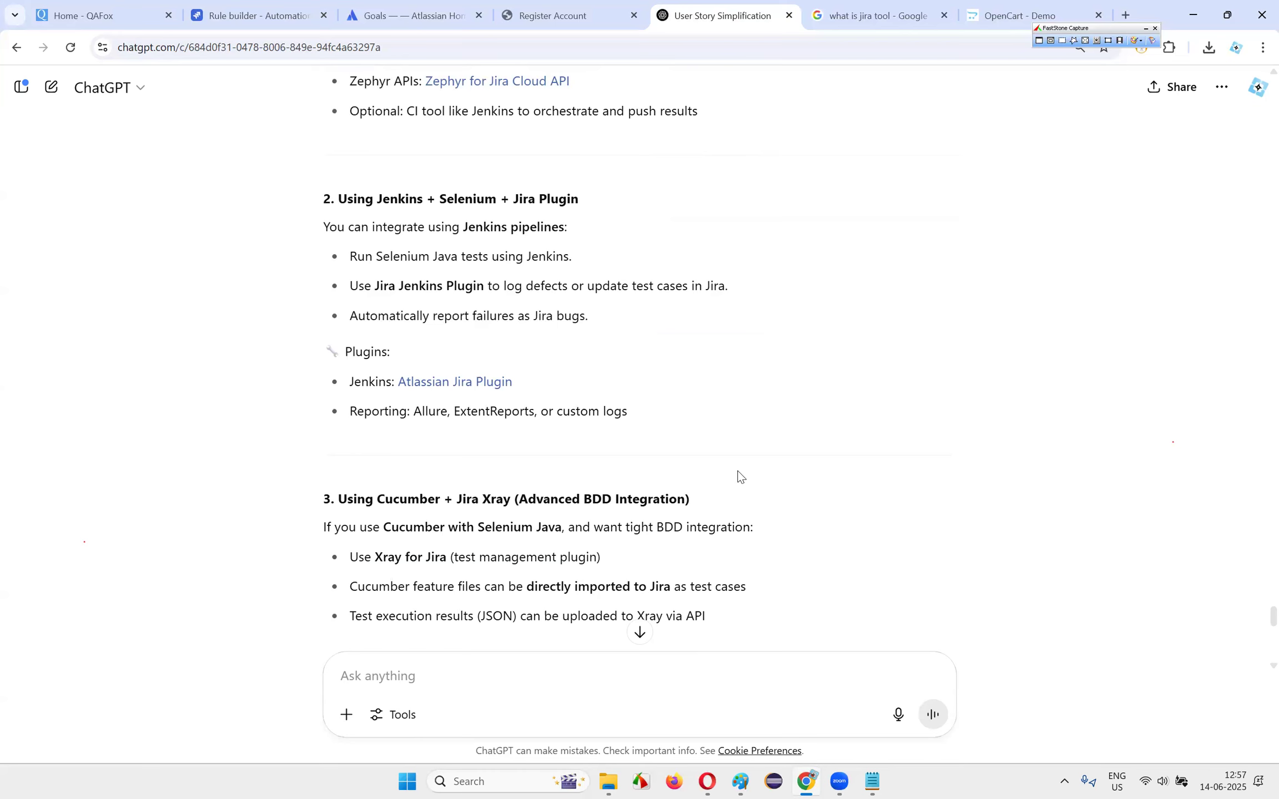
{"action": "scroll", "coordinate": [738, 476], "scroll_direction": "down", "scroll_amount": 5}
{"action": "left_click_drag", "start_coordinate": [348, 127], "coordinate": [843, 261]}
{"action": "left_click", "coordinate": [851, 266]}
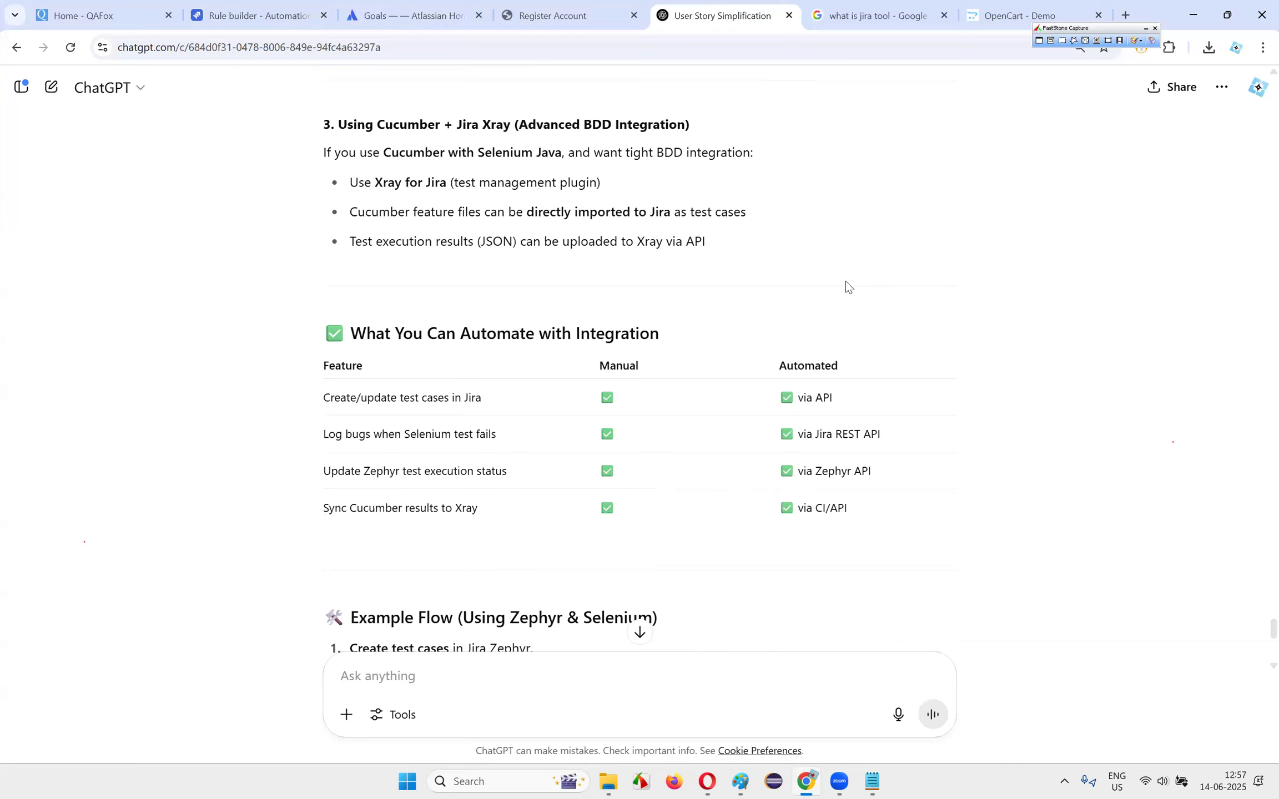
- Examine the table of features that can be automated with integration, comparing the manual and automated methods
{"action": "scroll", "coordinate": [845, 280], "scroll_direction": "down", "scroll_amount": 1}
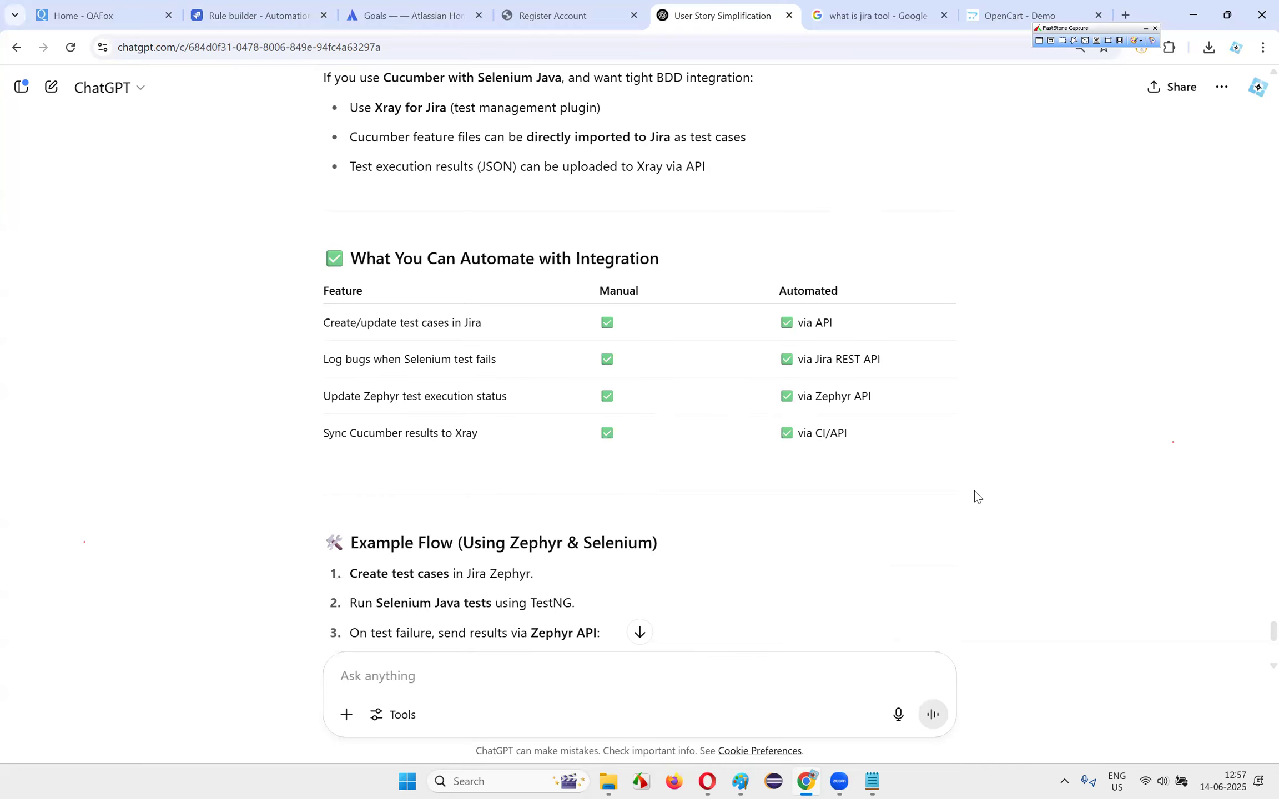
{"action": "left_click_drag", "start_coordinate": [335, 360], "coordinate": [532, 361]}
{"action": "left_click", "coordinate": [532, 359]}
{"action": "left_click_drag", "start_coordinate": [779, 350], "coordinate": [943, 367]}
{"action": "left_click", "coordinate": [943, 367]}
{"action": "left_click_drag", "start_coordinate": [794, 397], "coordinate": [954, 451]}
{"action": "left_click", "coordinate": [954, 450]}
{"action": "left_click_drag", "start_coordinate": [335, 440], "coordinate": [515, 437]}
{"action": "left_click", "coordinate": [515, 437]}
{"action": "left_click_drag", "start_coordinate": [325, 395], "coordinate": [509, 403]}
{"action": "left_click", "coordinate": [510, 399]}
{"action": "left_click_drag", "start_coordinate": [798, 398], "coordinate": [885, 398]}
{"action": "left_click", "coordinate": [885, 397]}
{"action": "left_click_drag", "start_coordinate": [335, 359], "coordinate": [502, 364]}
{"action": "left_click", "coordinate": [864, 502]}
- Read the Zephyr and Selenium example flow, from creating test cases to sending failed results via the Zephyr API
{"action": "scroll", "coordinate": [907, 484], "scroll_direction": "down", "scroll_amount": 3}
{"action": "left_click_drag", "start_coordinate": [350, 348], "coordinate": [625, 360]}
{"action": "left_click", "coordinate": [628, 369]}
{"action": "left_click_drag", "start_coordinate": [370, 378], "coordinate": [586, 342]}
{"action": "left_click", "coordinate": [659, 380]}
{"action": "left_click", "coordinate": [625, 381]}
{"action": "left_click", "coordinate": [352, 348]}
{"action": "left_click", "coordinate": [585, 341]}
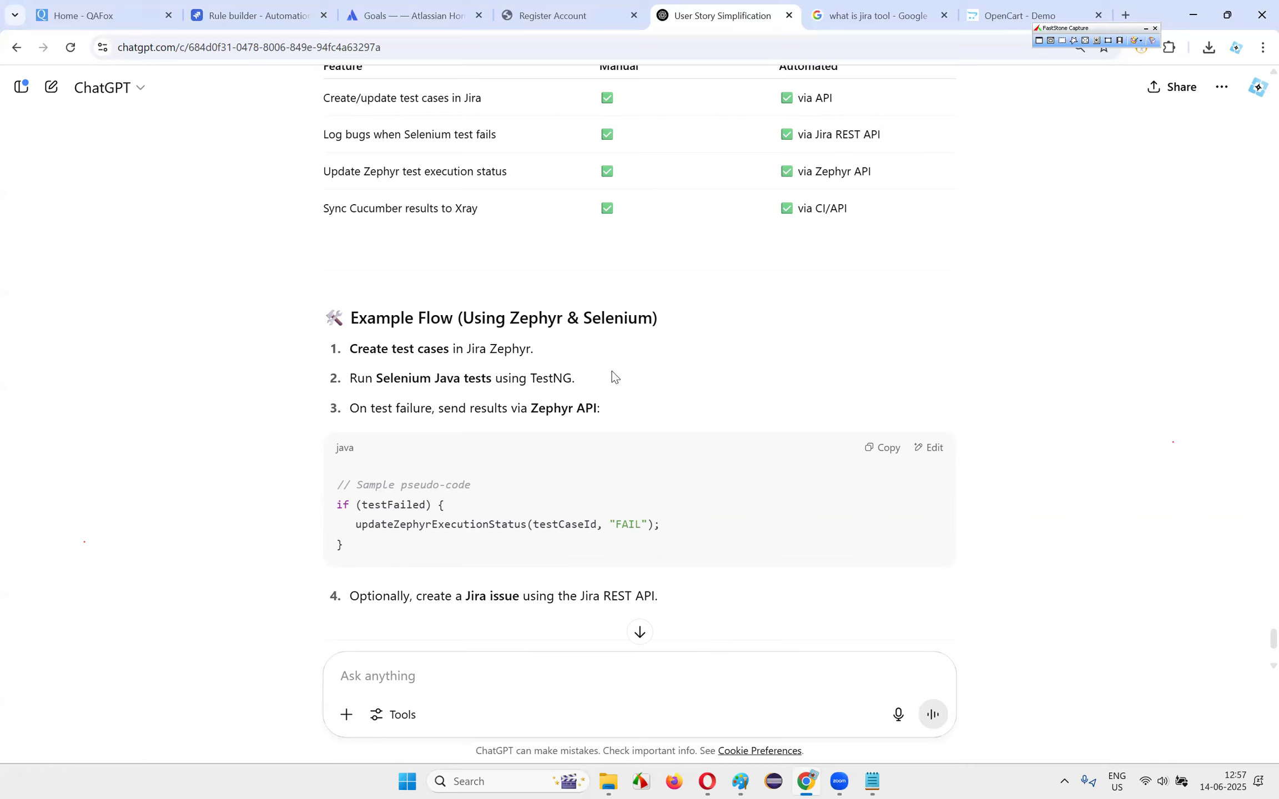
{"action": "left_click_drag", "start_coordinate": [357, 378], "coordinate": [655, 413]}
{"action": "left_click", "coordinate": [585, 379]}
{"action": "left_click", "coordinate": [653, 413]}
{"action": "left_click_drag", "start_coordinate": [411, 408], "coordinate": [675, 420]}
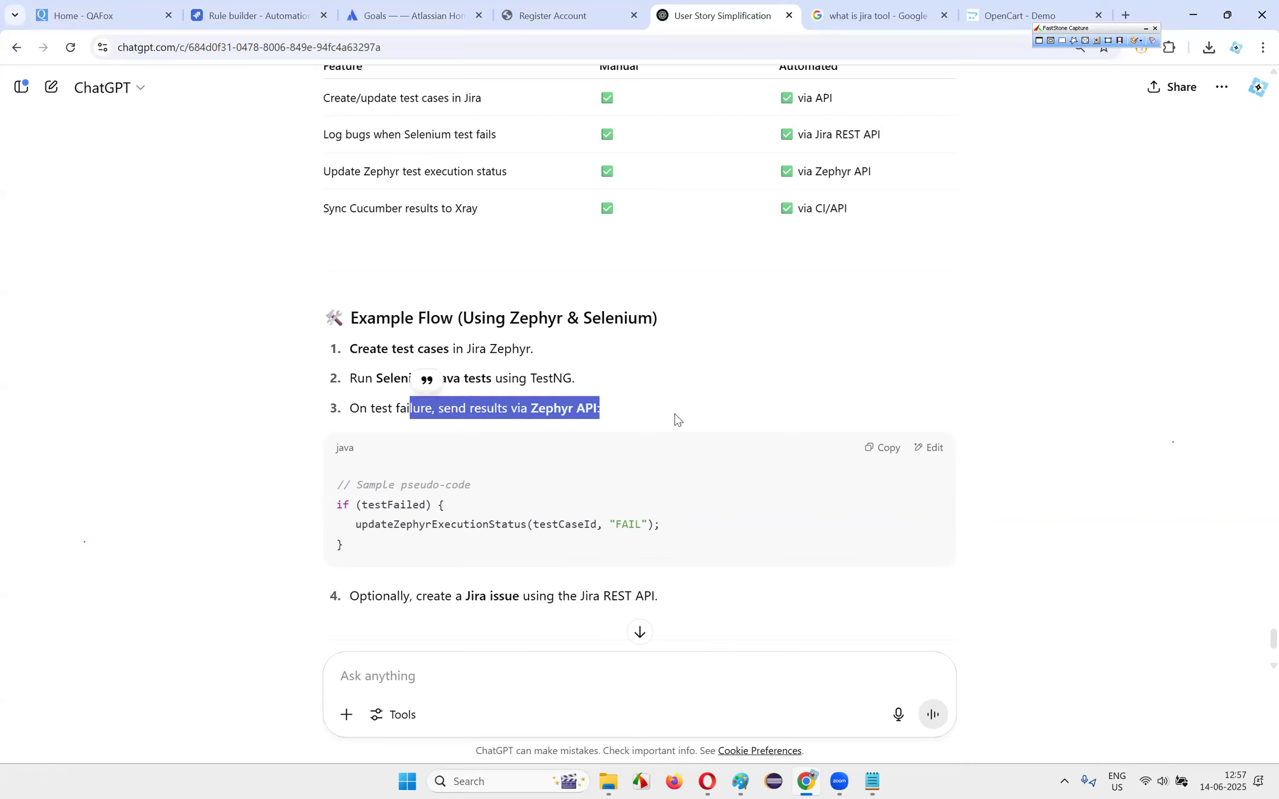
{"action": "left_click", "coordinate": [676, 420]}
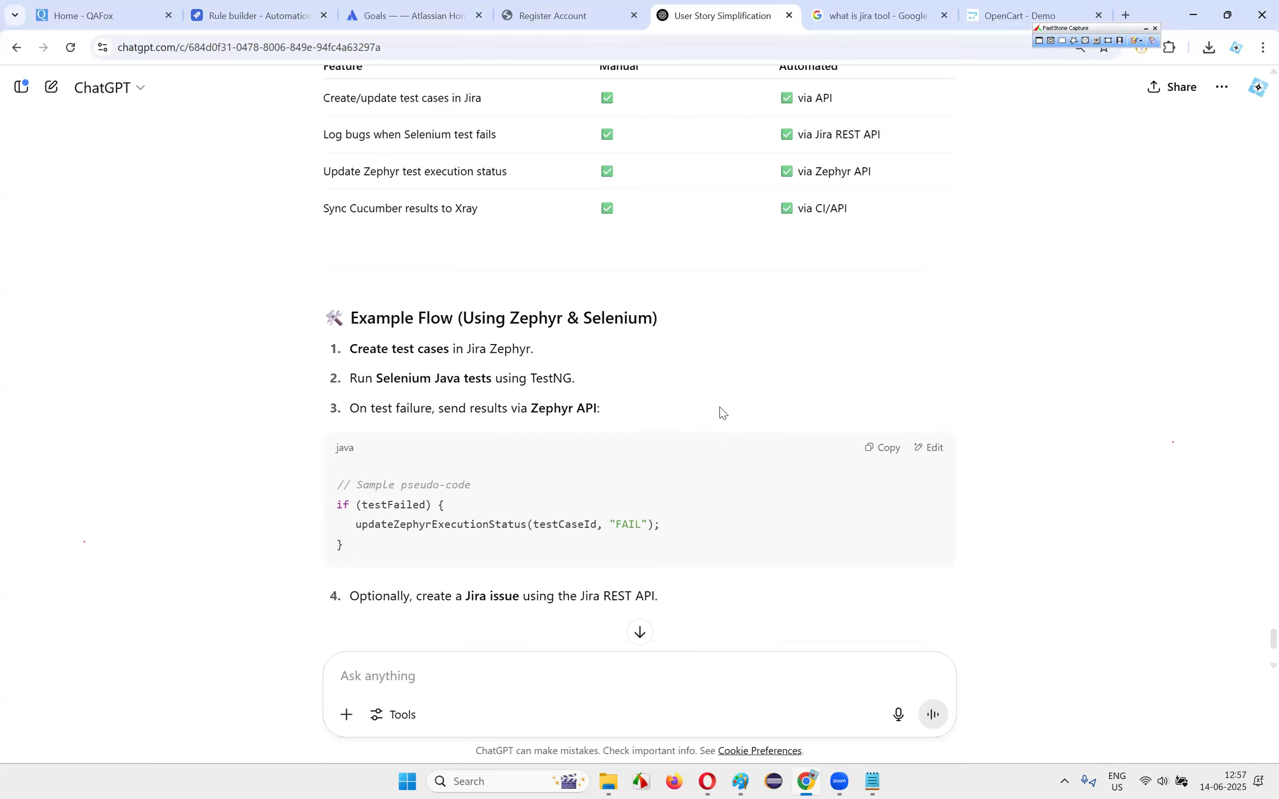
- Read the follow-up suggestions at the end of the answer and skim back over the integration options
{"action": "scroll", "coordinate": [720, 412], "scroll_direction": "down", "scroll_amount": 3}
{"action": "scroll", "coordinate": [720, 412], "scroll_direction": "down", "scroll_amount": 1}
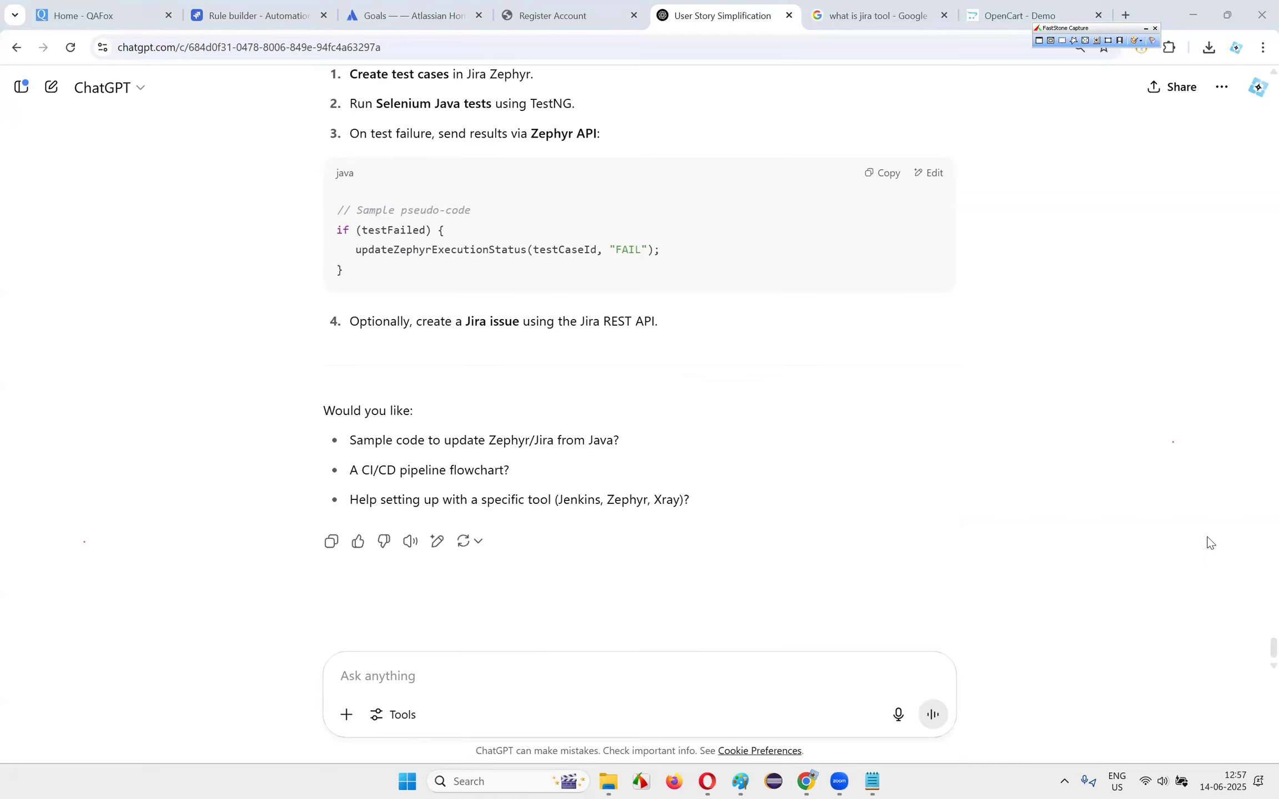
{"action": "left_click_drag", "start_coordinate": [378, 439], "coordinate": [760, 497]}
{"action": "left_click", "coordinate": [761, 501]}
{"action": "scroll", "coordinate": [598, 203], "scroll_direction": "up", "scroll_amount": 8}
{"action": "scroll", "coordinate": [583, 214], "scroll_direction": "up", "scroll_amount": 6}
{"action": "scroll", "coordinate": [566, 229], "scroll_direction": "down", "scroll_amount": 14}
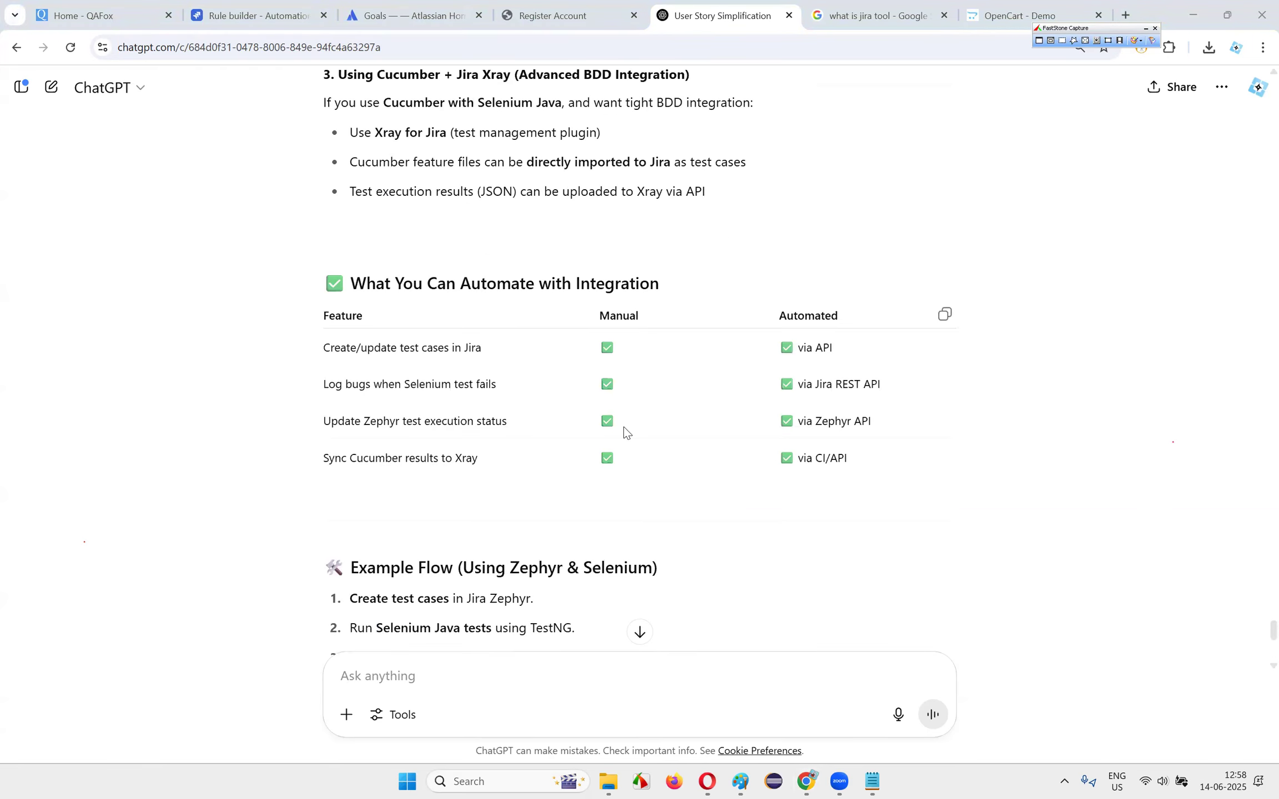
- Open the Reverse KT Topics XMind file from the desktop and return to the ChatGPT conversation in the browser
{"action": "left_click", "coordinate": [1257, 781]}
{"action": "double_click", "coordinate": [1243, 419]}
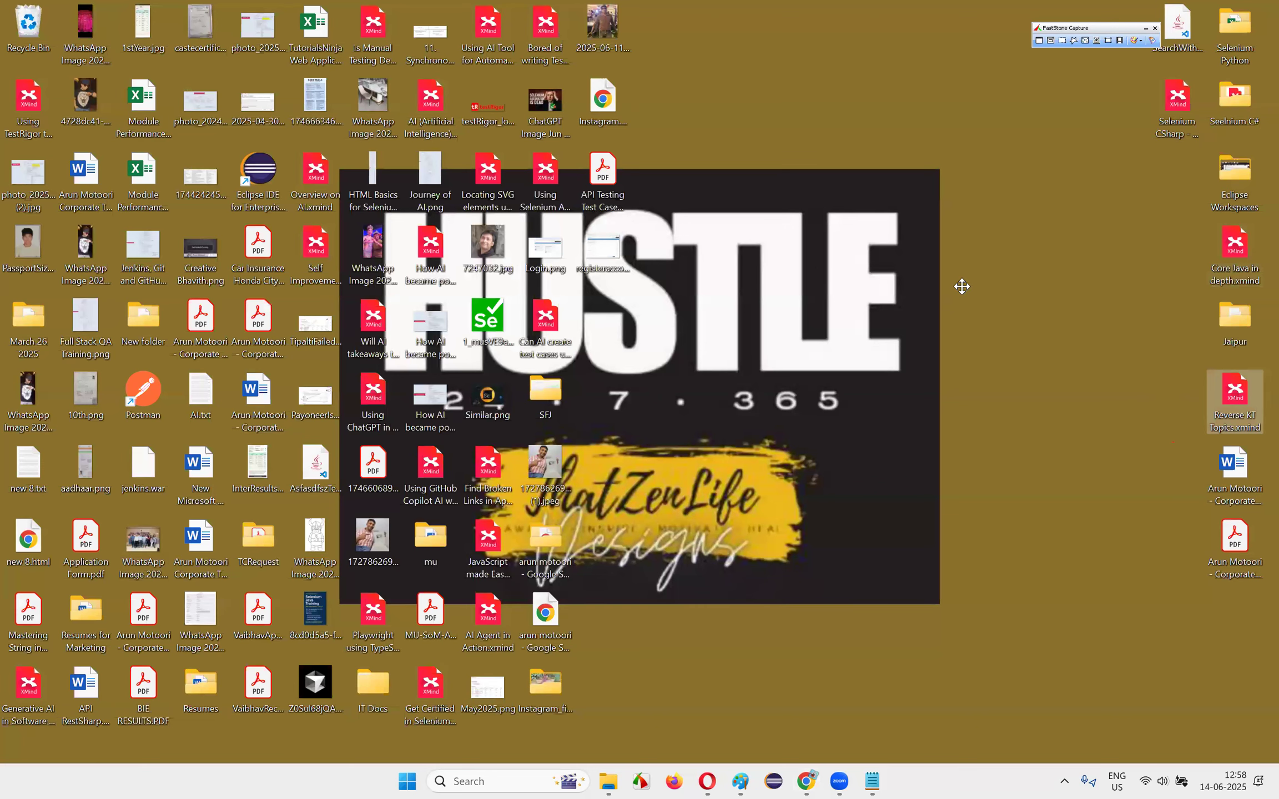
{"action": "left_click", "coordinate": [788, 781]}
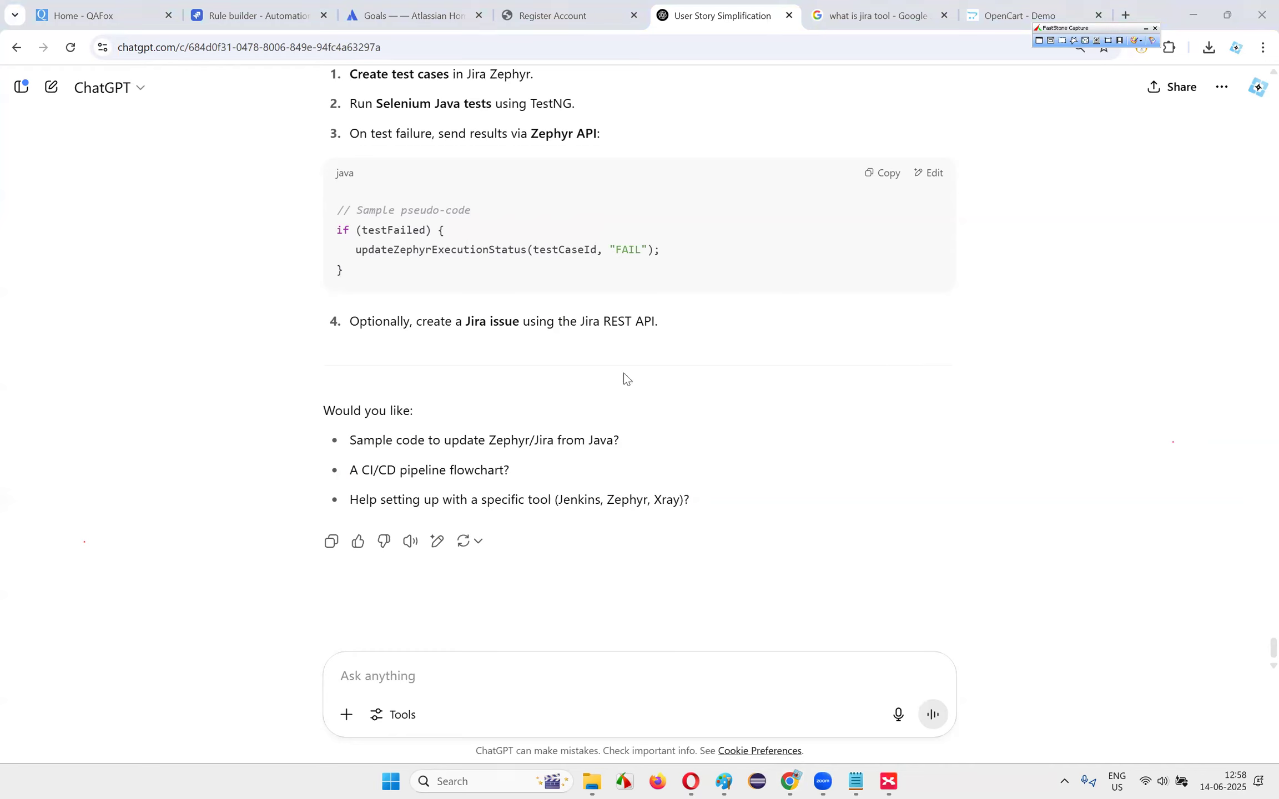
- Look back through the conversation to the request for a CSV file of the remaining test cases
{"action": "mouse_move", "coordinate": [901, 777]}
{"action": "left_click_drag", "start_coordinate": [258, 408], "coordinate": [627, 556]}
{"action": "left_click", "coordinate": [240, 306]}
{"action": "scroll", "coordinate": [488, 288], "scroll_direction": "up", "scroll_amount": 15}
{"action": "scroll", "coordinate": [541, 258], "scroll_direction": "up", "scroll_amount": 10}
{"action": "scroll", "coordinate": [556, 248], "scroll_direction": "down", "scroll_amount": 10}
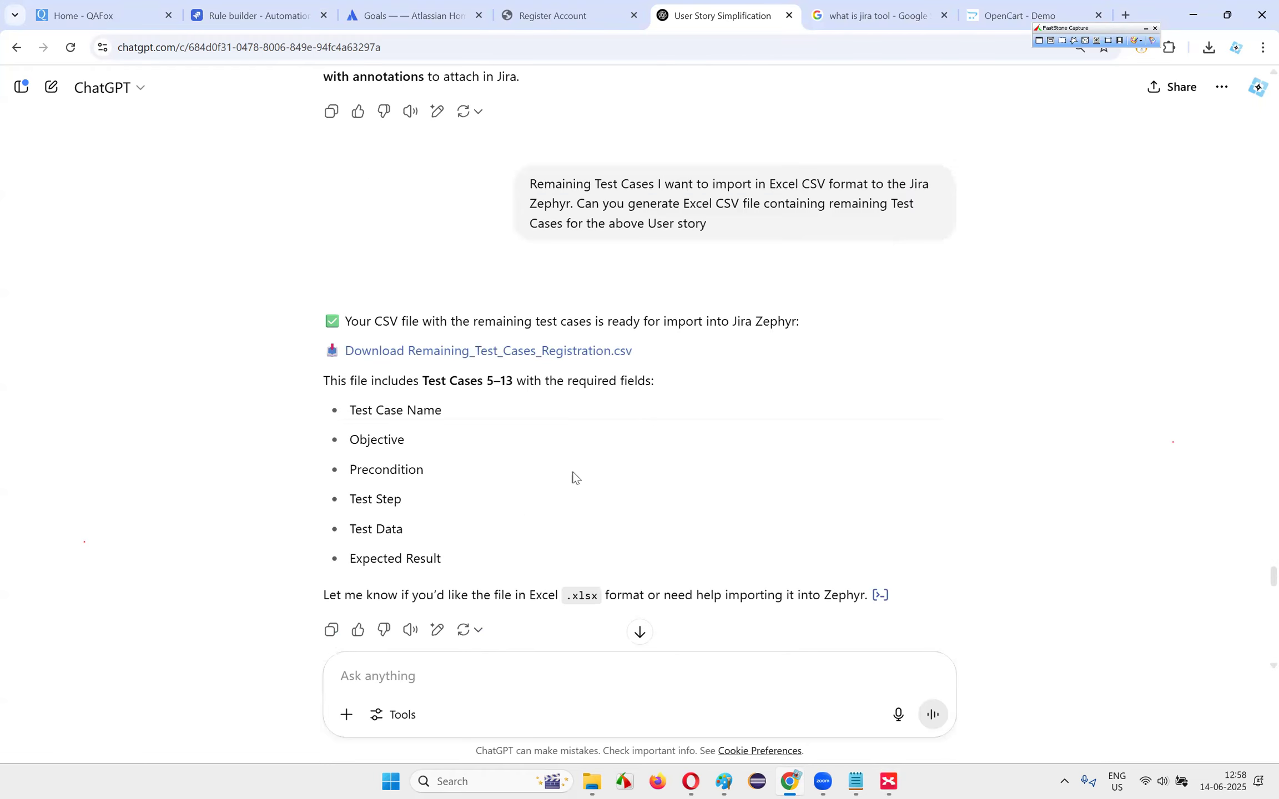
{"action": "scroll", "coordinate": [574, 477], "scroll_direction": "down", "scroll_amount": 15}
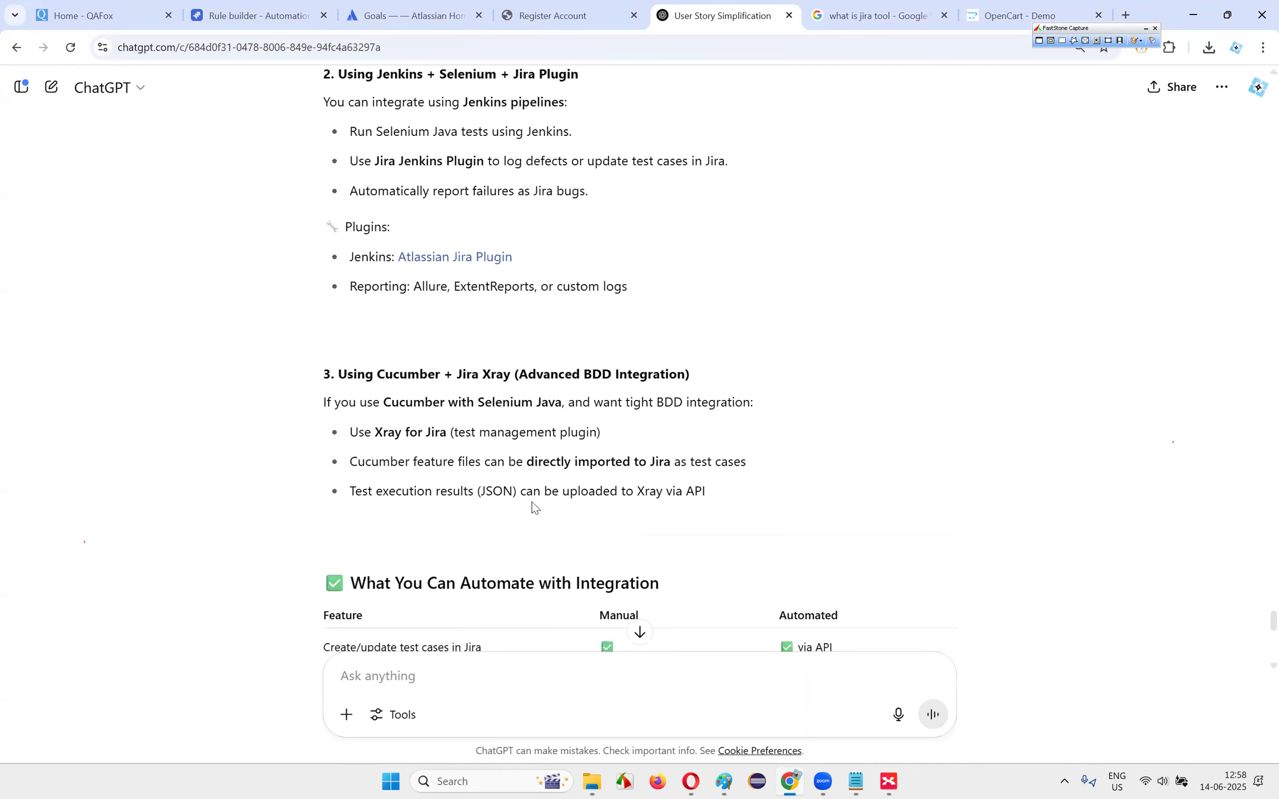
- Review the Cucumber + Jira Xray option again and the example flow's first step, creating test cases in Jira Zephyr
{"action": "left_click_drag", "start_coordinate": [420, 374], "coordinate": [667, 491]}
{"action": "left_click", "coordinate": [666, 492]}
{"action": "scroll", "coordinate": [577, 522], "scroll_direction": "down", "scroll_amount": 8}
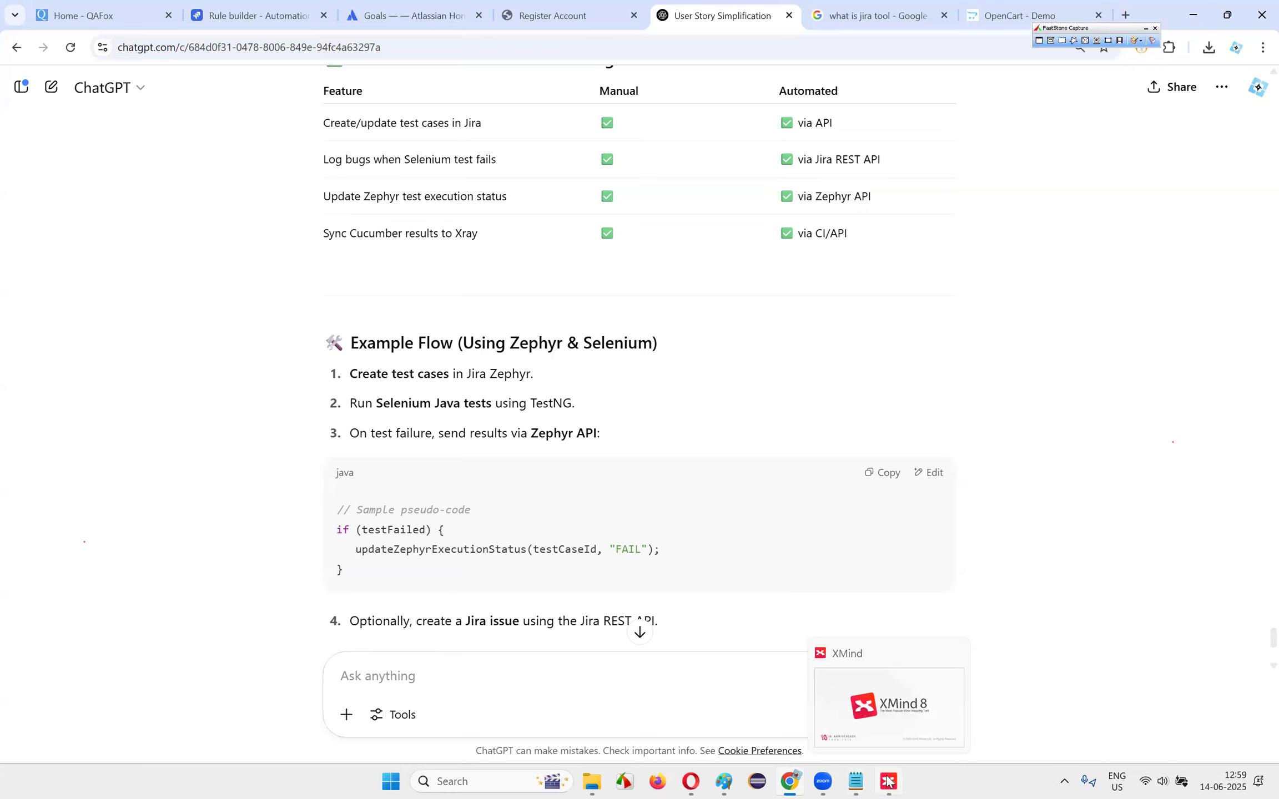
{"action": "left_click_drag", "start_coordinate": [349, 374], "coordinate": [436, 373]}
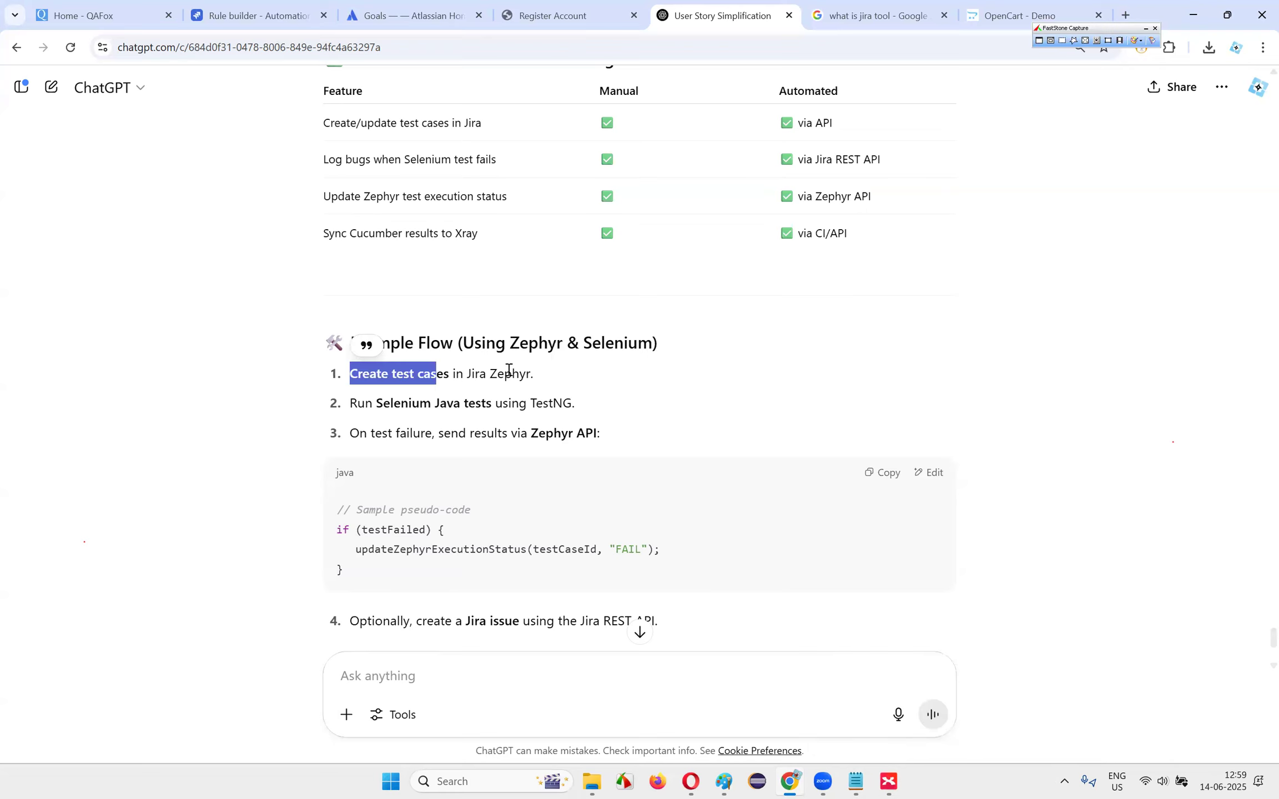
{"action": "left_click", "coordinate": [663, 415]}
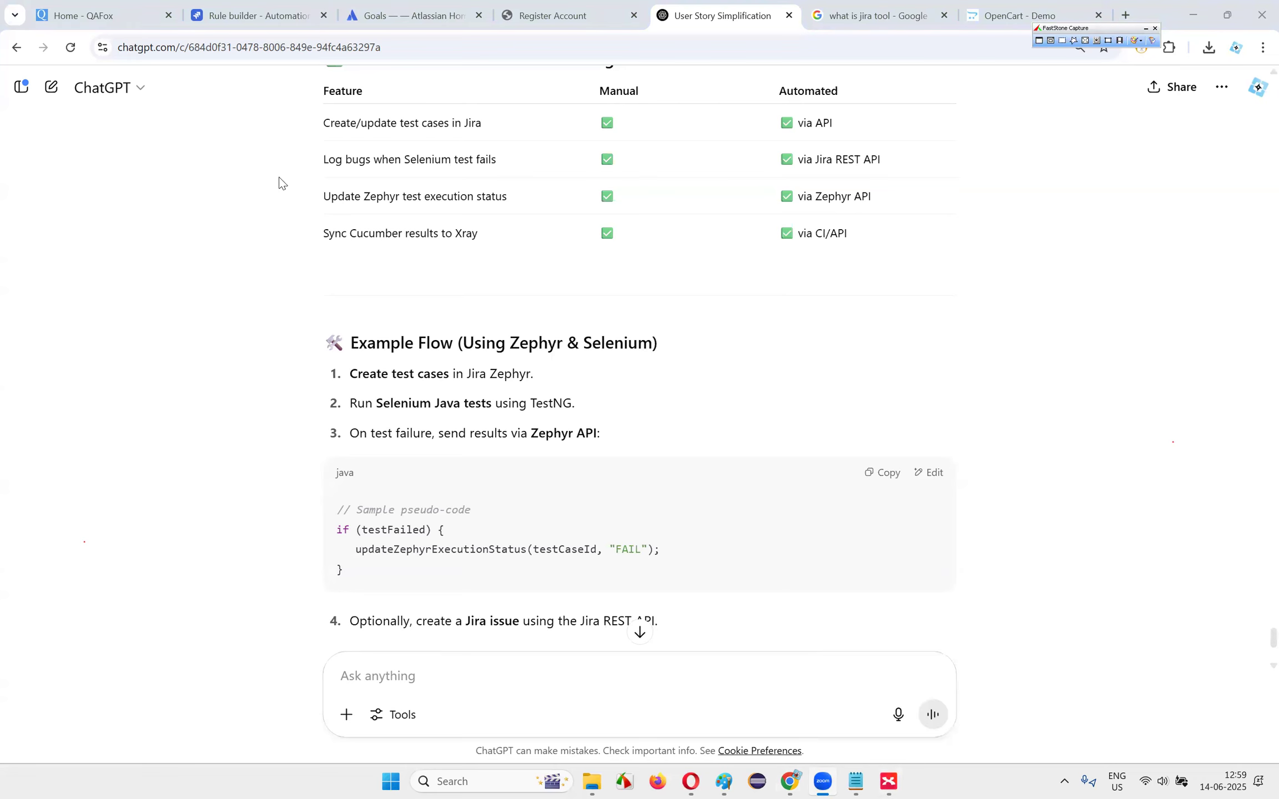
- Close the ChatGPT, Google search, OpenCart, Atlassian Goals and Jira rule builder pages, keeping only the QAFox home page open
{"action": "left_click", "coordinate": [788, 15]}
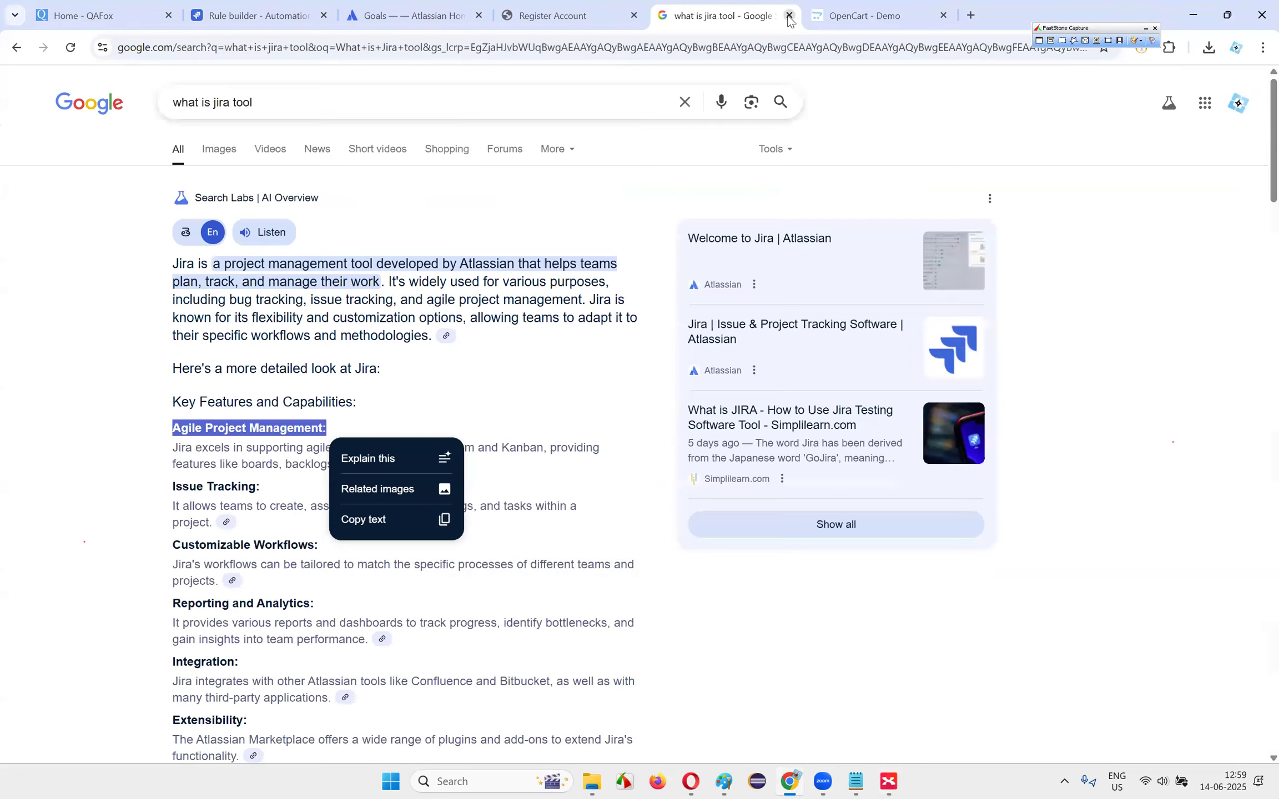
{"action": "left_click", "coordinate": [789, 18]}
{"action": "left_click", "coordinate": [788, 18]}
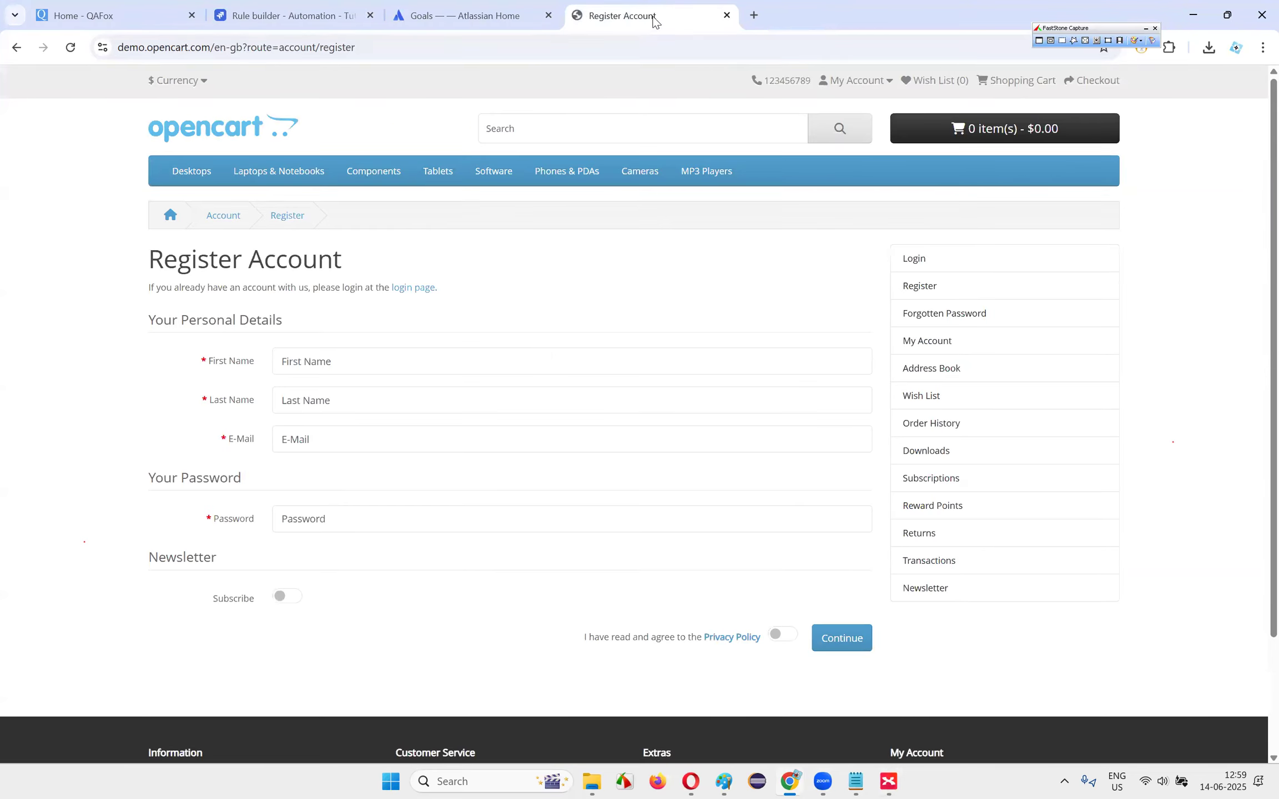
{"action": "left_click", "coordinate": [727, 18]}
{"action": "left_click", "coordinate": [548, 16]}
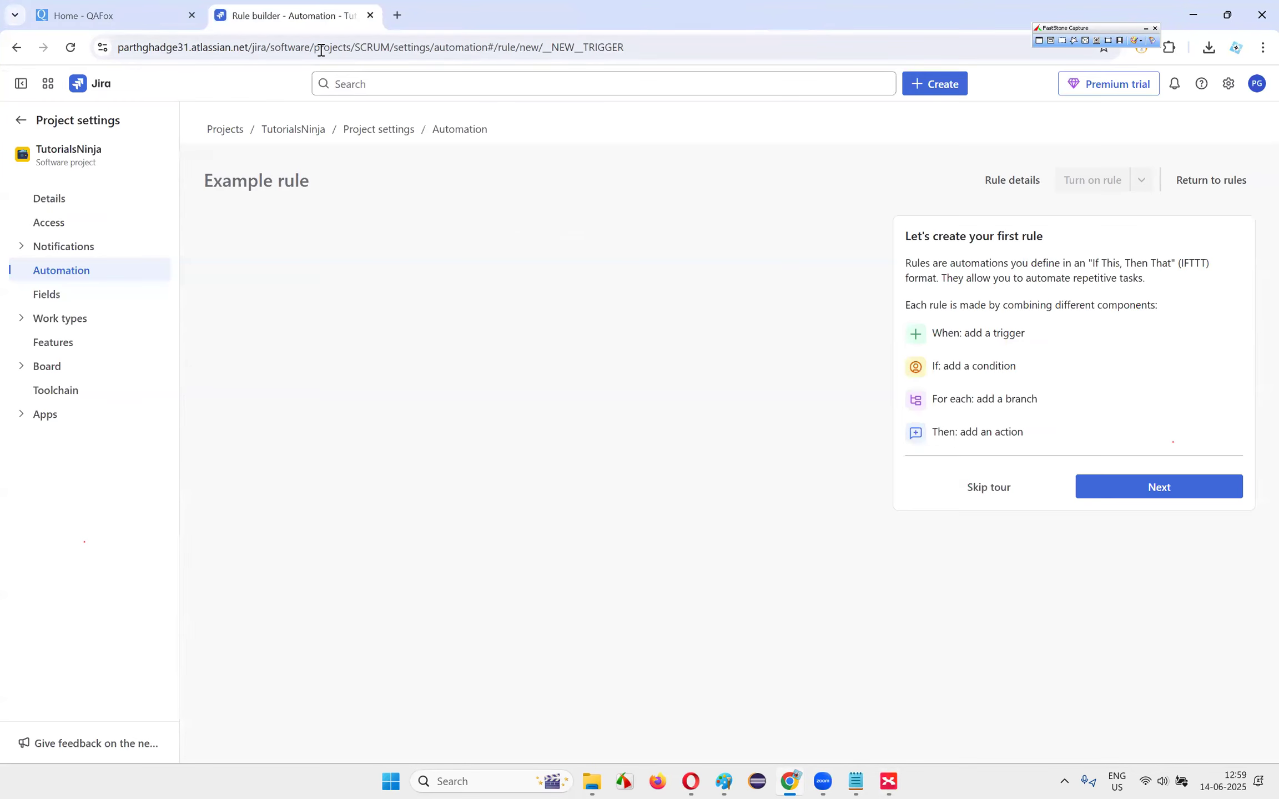
{"action": "left_click", "coordinate": [370, 15]}
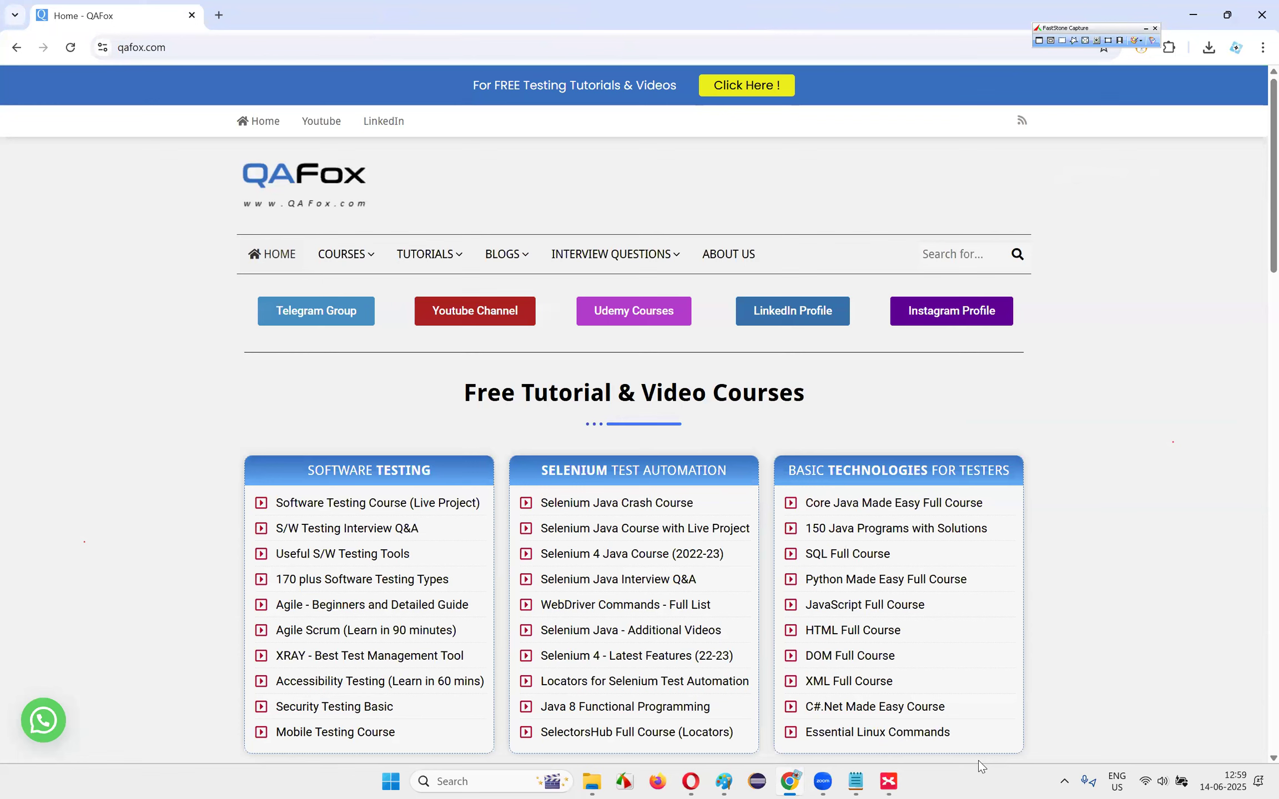
{"action": "left_click", "coordinate": [931, 771]}
{"action": "left_click", "coordinate": [583, 322]}
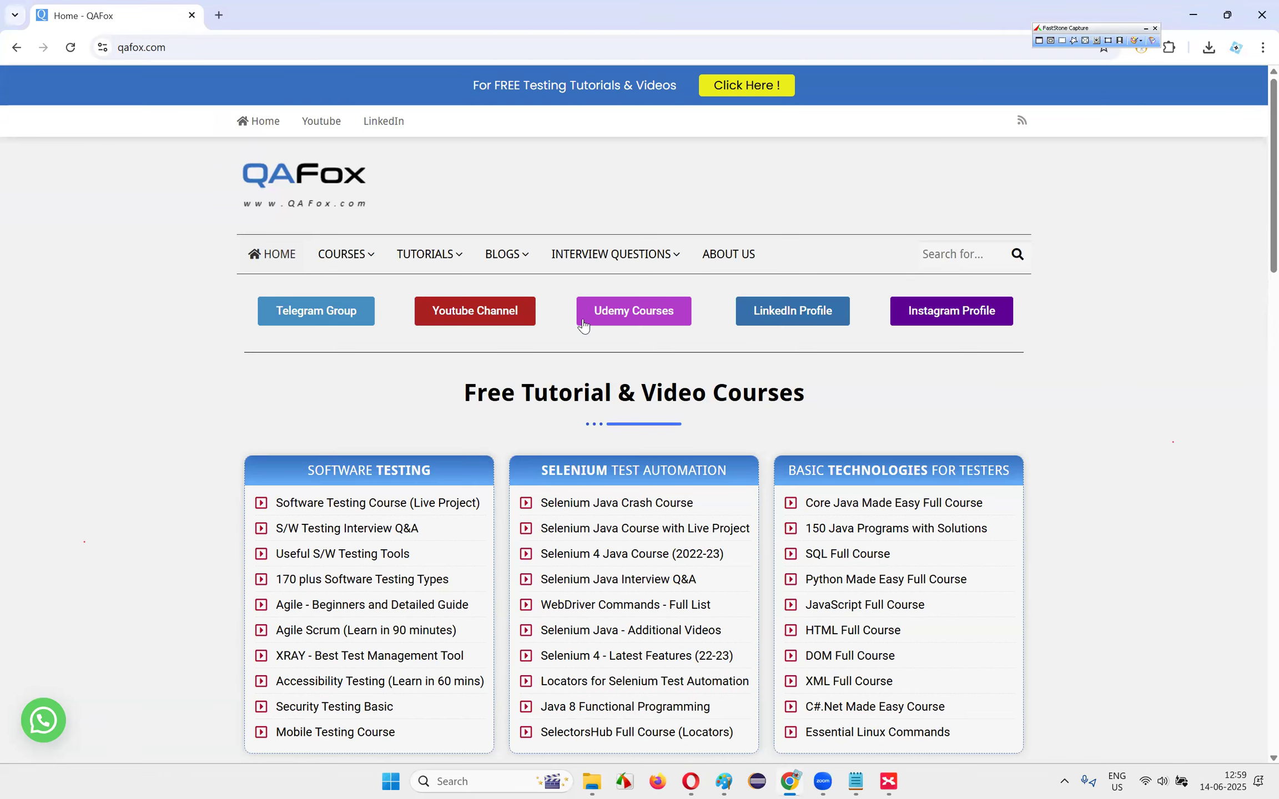